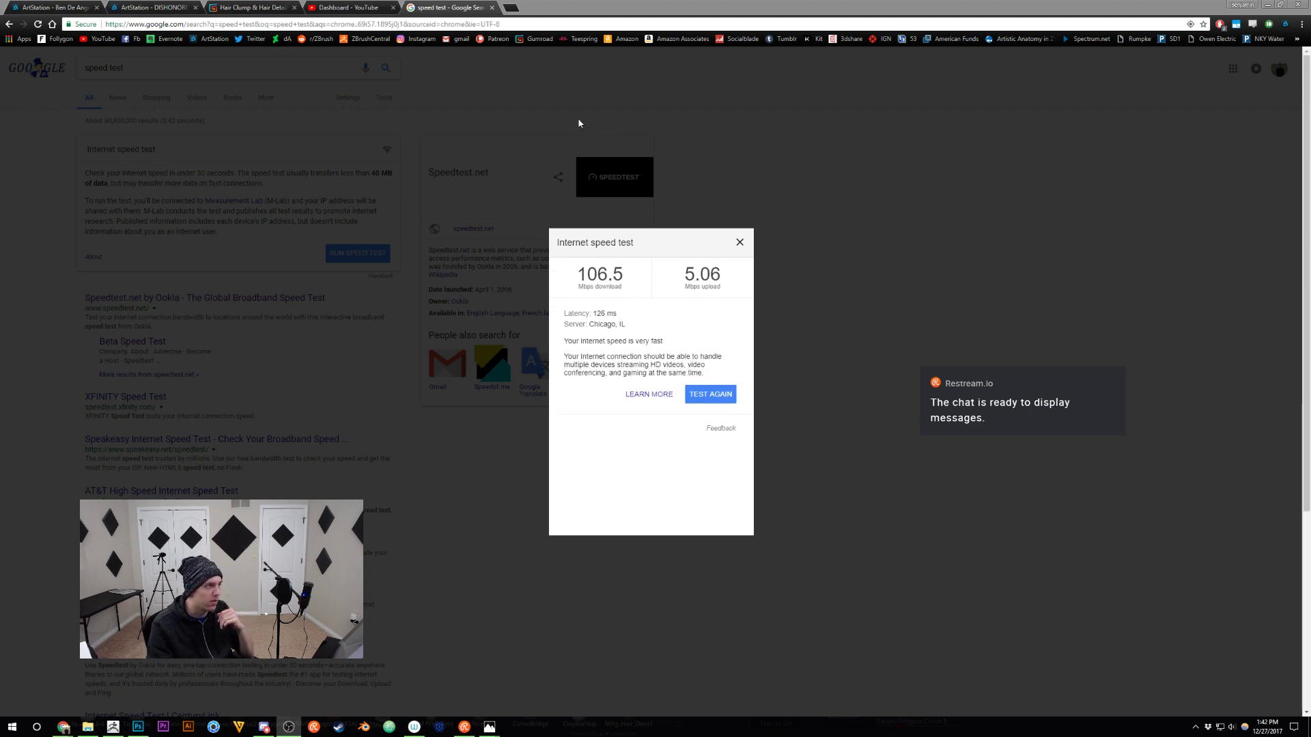
Close the YouTube Dashboard page and view the Gumroad page of the Hair Clump & Hair Detail Brush
middle_click(341, 7)
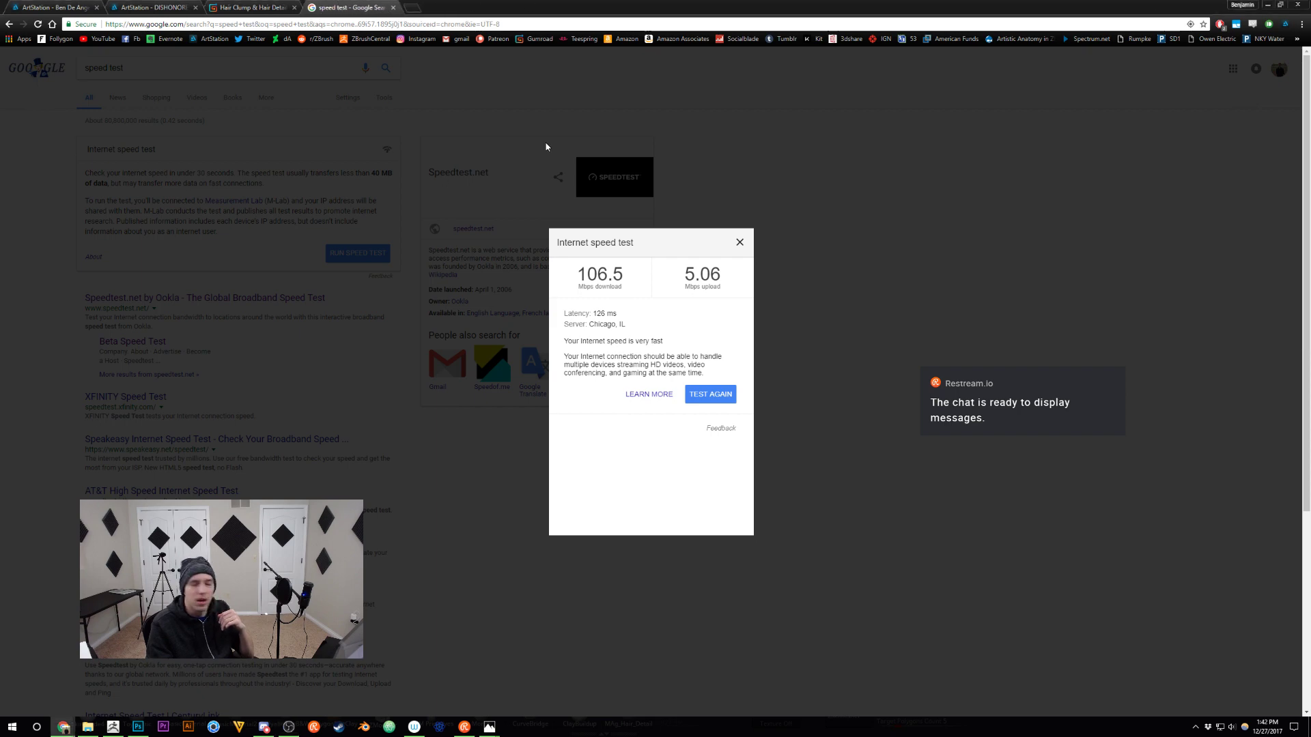
left_click(267, 6)
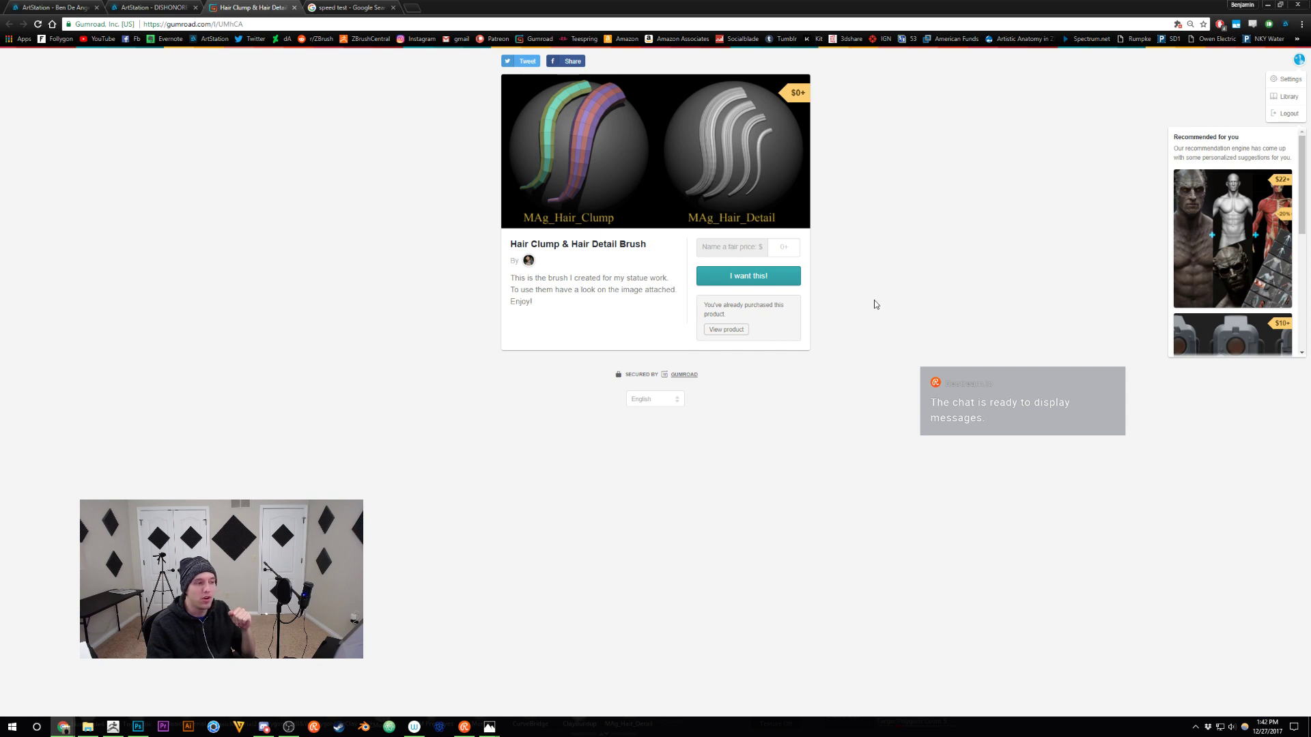
mouse_move(535, 261)
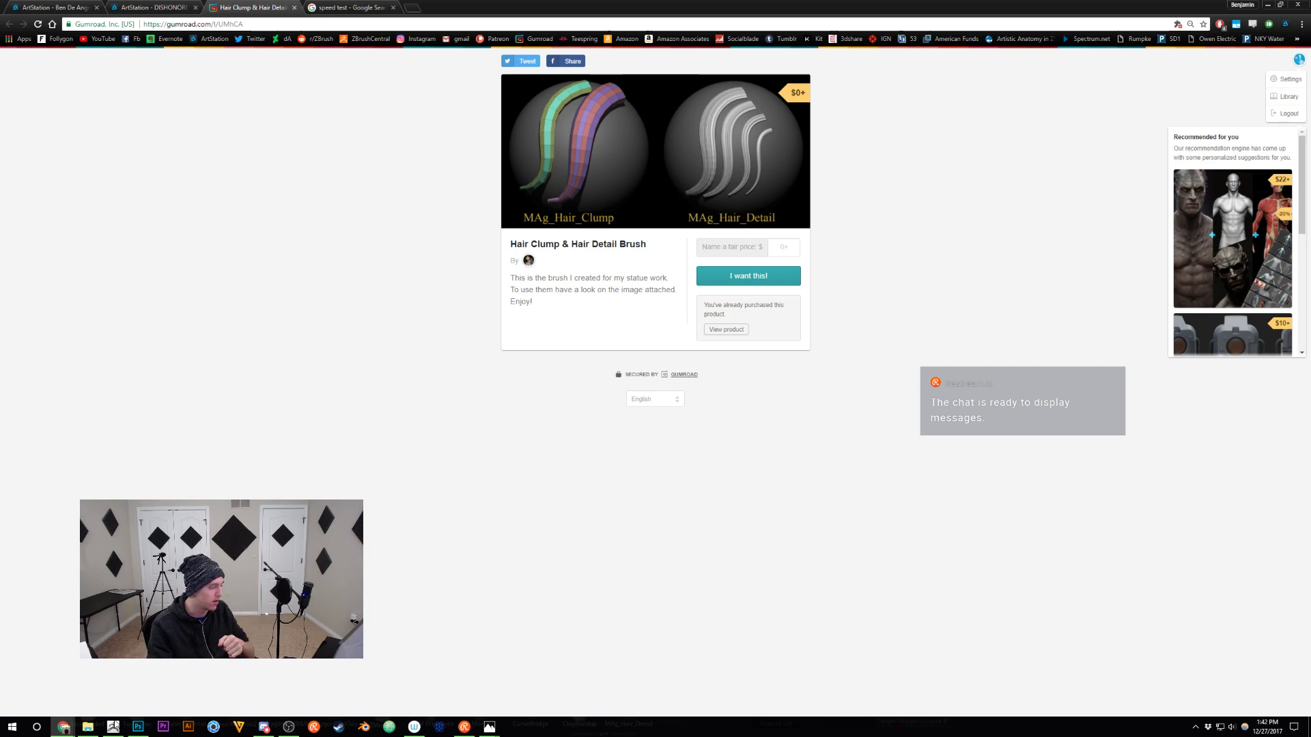
Switch to ZBrush and expand the Geometry and Subtool settings of the sphere tool
left_click(113, 727)
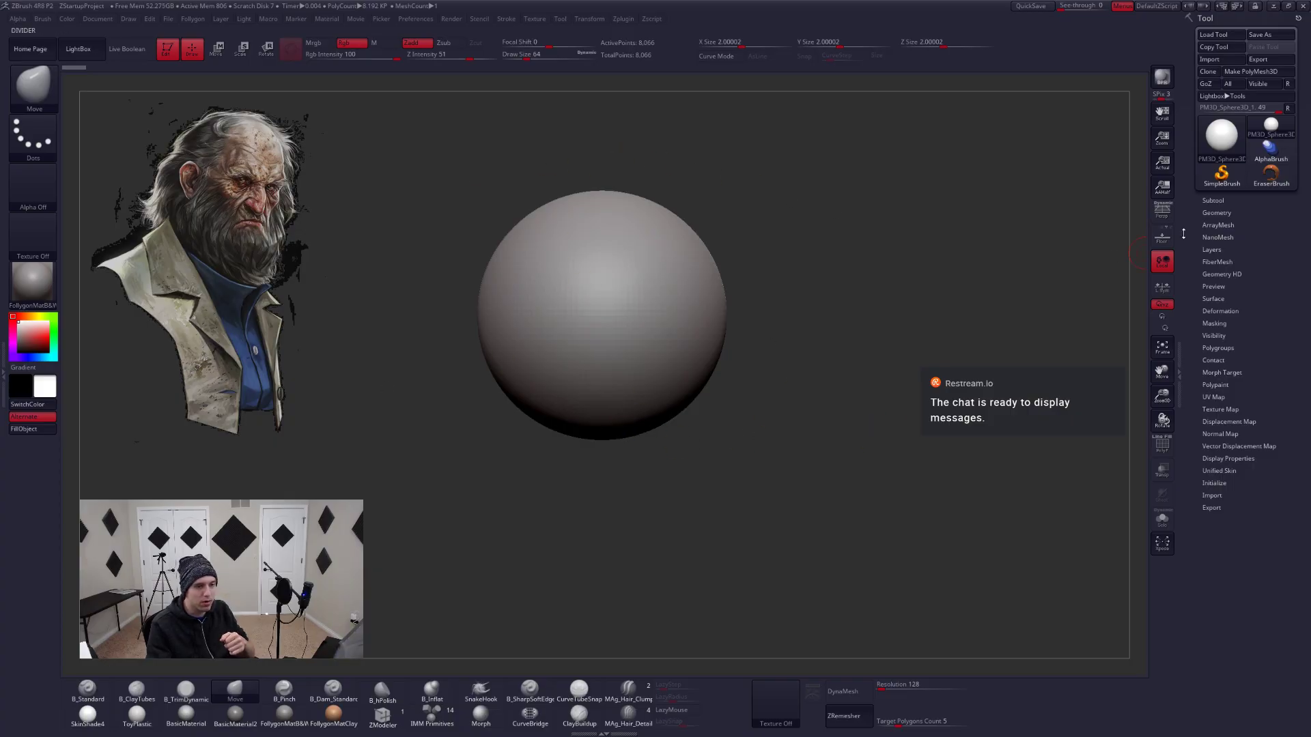
left_click(1216, 213)
left_click(1221, 200)
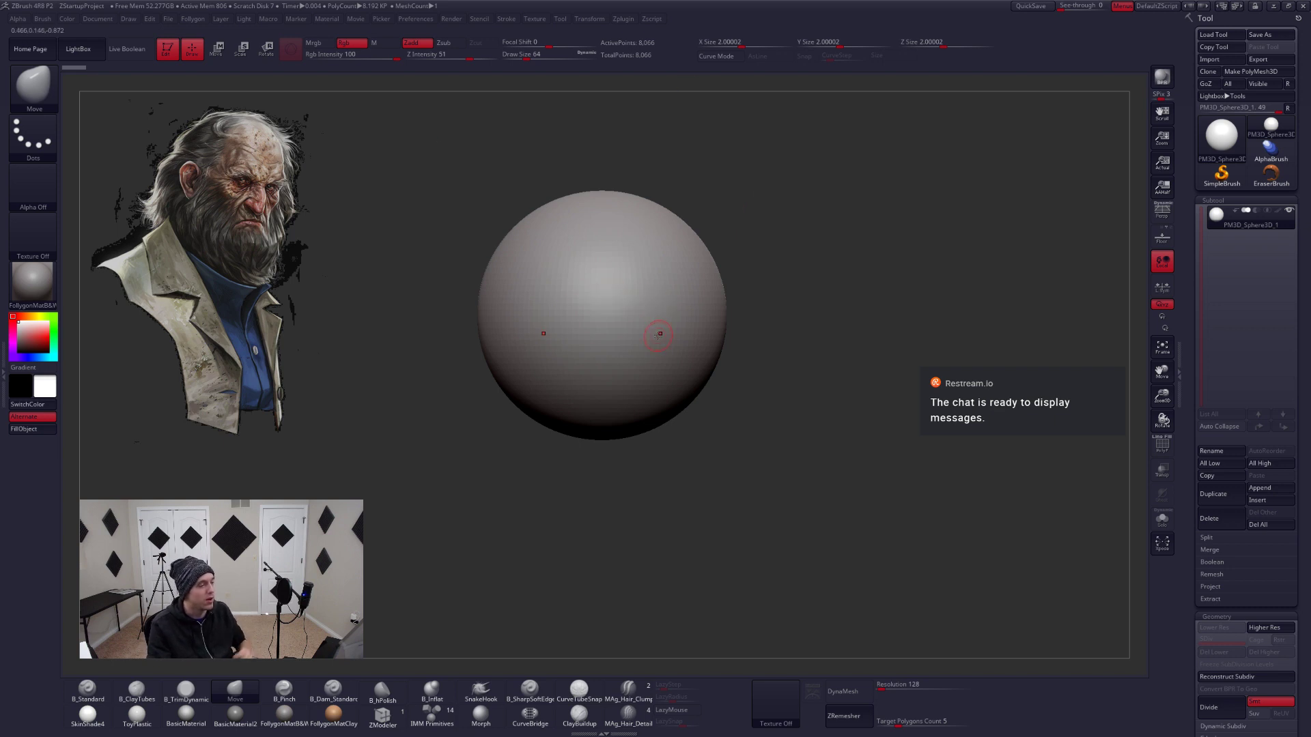
Choose SelectLasso as the selection brush
key("ctrl+shift+f")
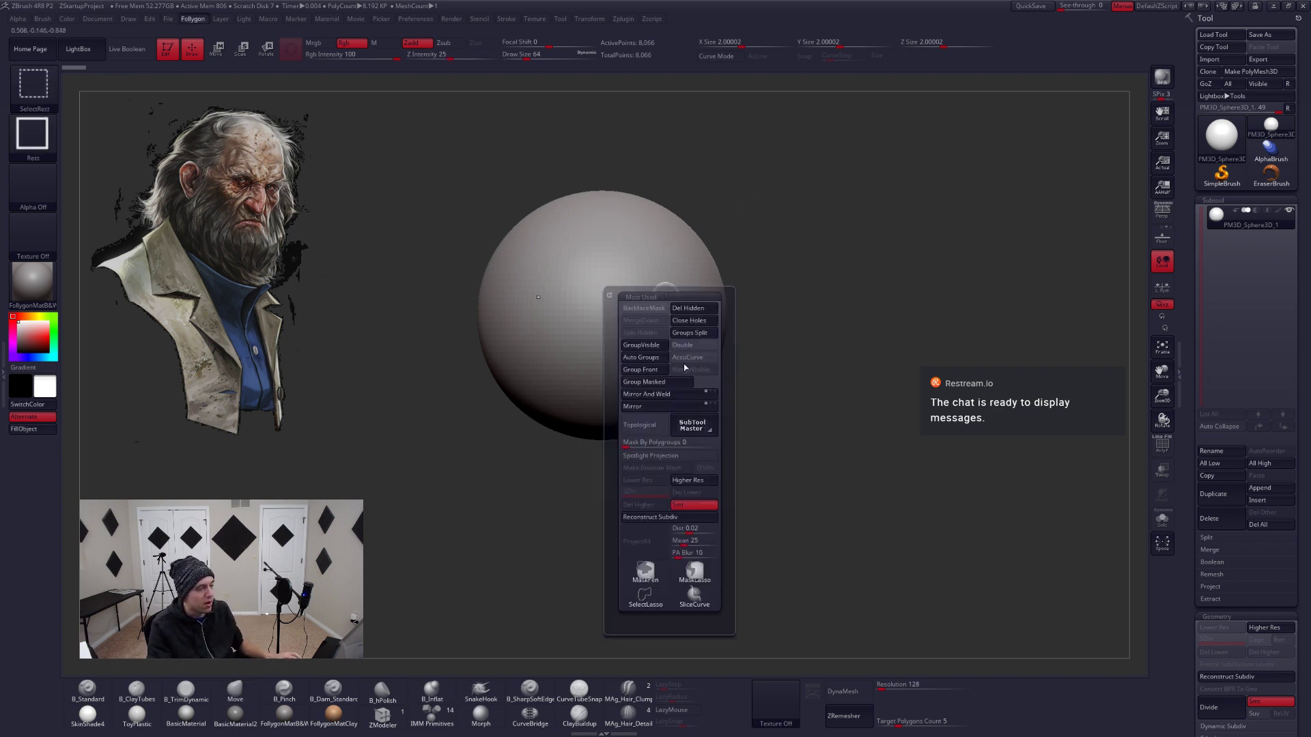
left_click(645, 597, "ctrl+shift")
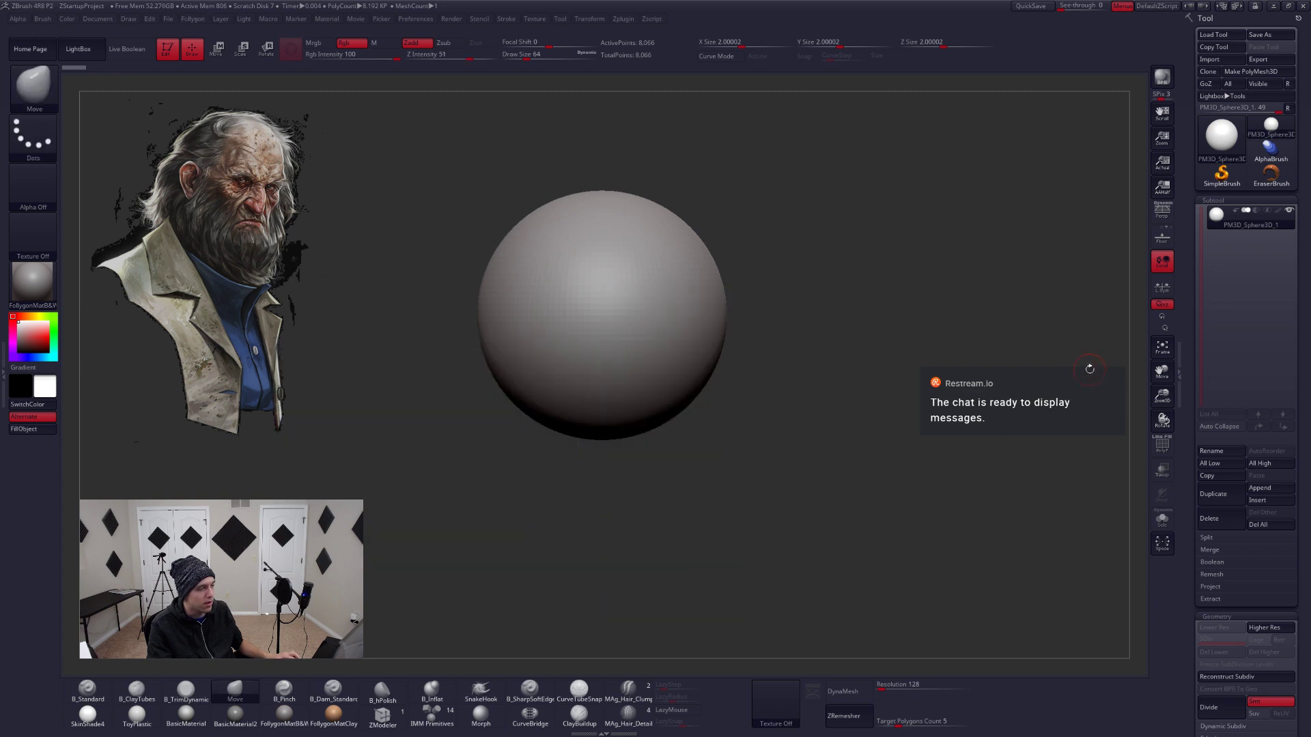
right_click_drag(702, 278, 742, 336, "alt")
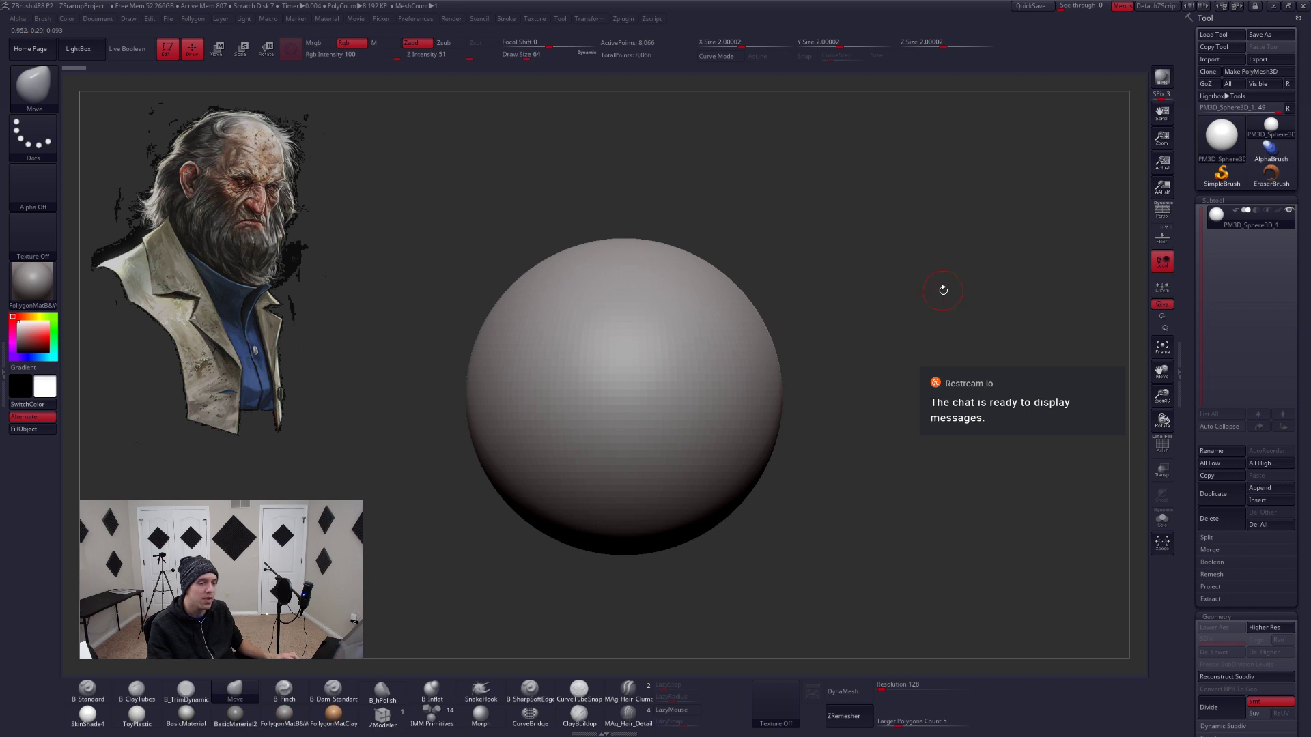
right_click_drag(834, 395, 829, 386, "alt")
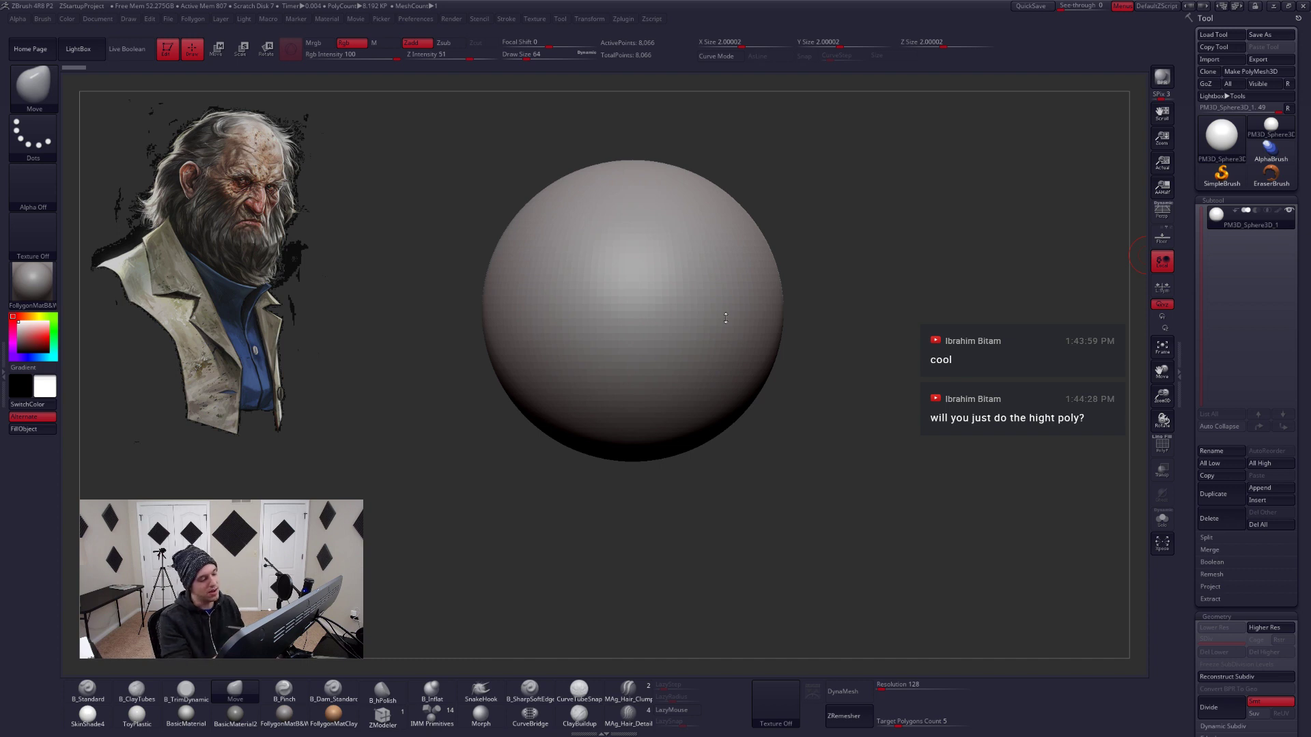
Enlarge the Move brush's draw size to 814 and pull the lower part of the sphere down into an egg-shaped head
right_click_drag(751, 360, 731, 332, "ctrl")
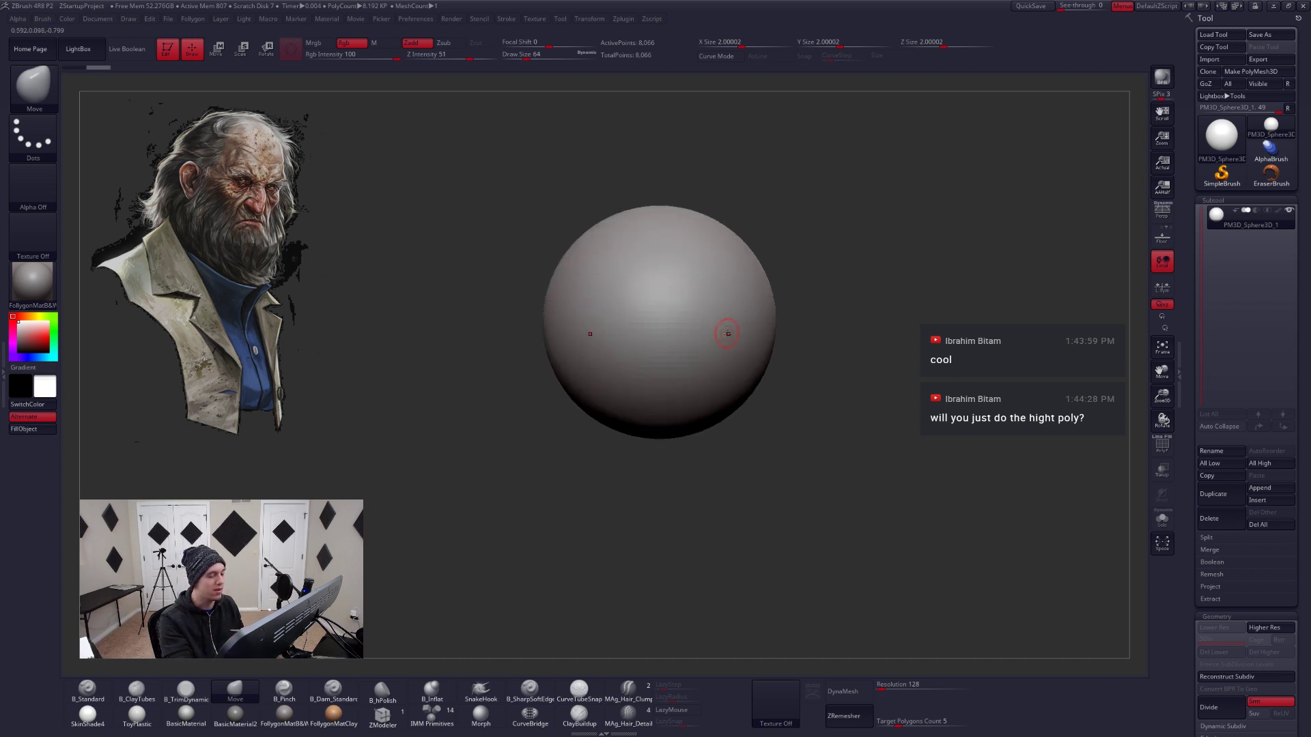
key("space")
left_click_drag(729, 331, 778, 334)
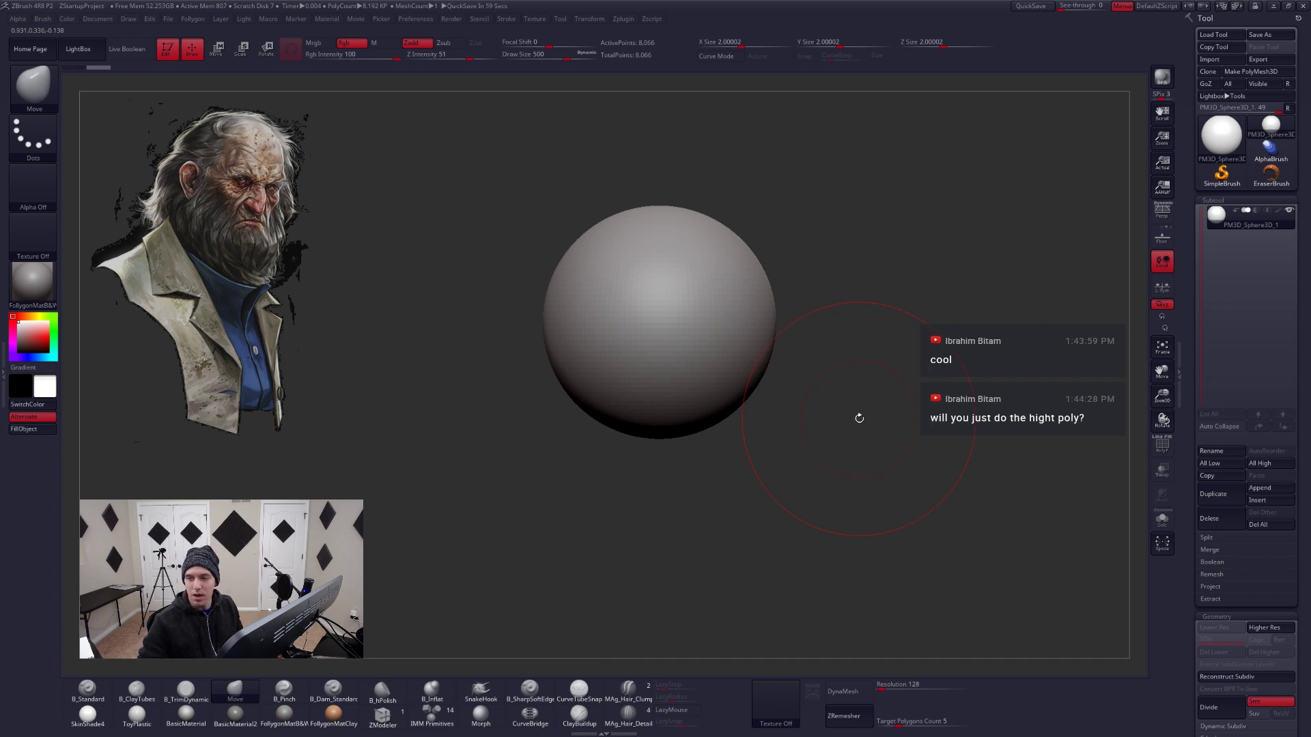
left_click_drag(859, 418, 822, 411, "alt")
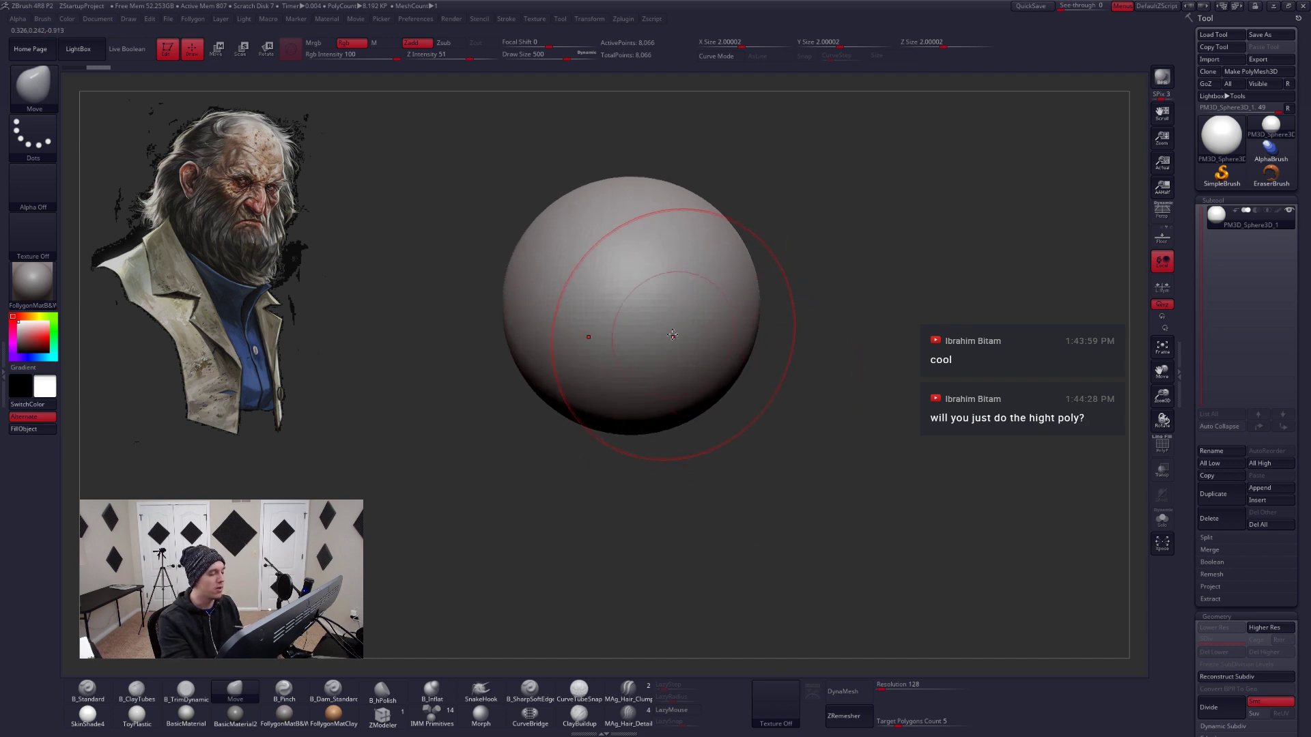
right_click_drag(673, 335, 685, 339, "ctrl")
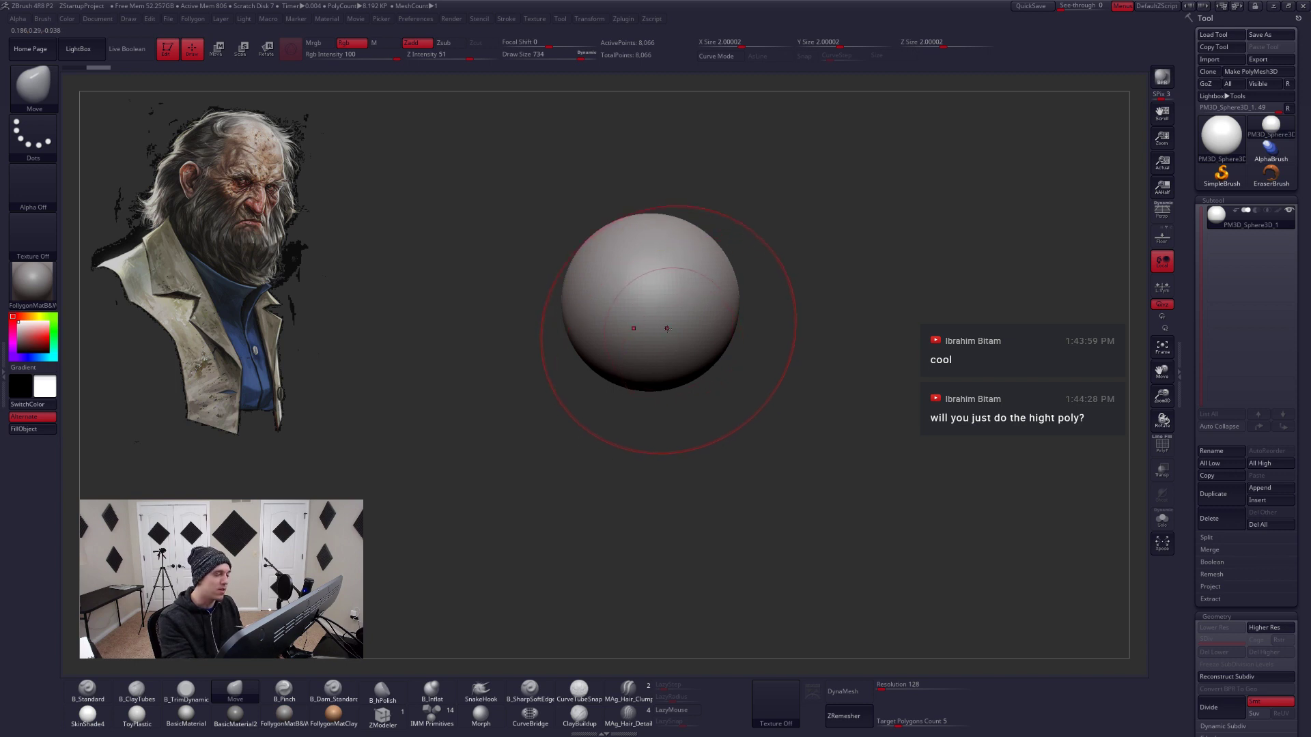
key("space")
left_click_drag(666, 329, 658, 438)
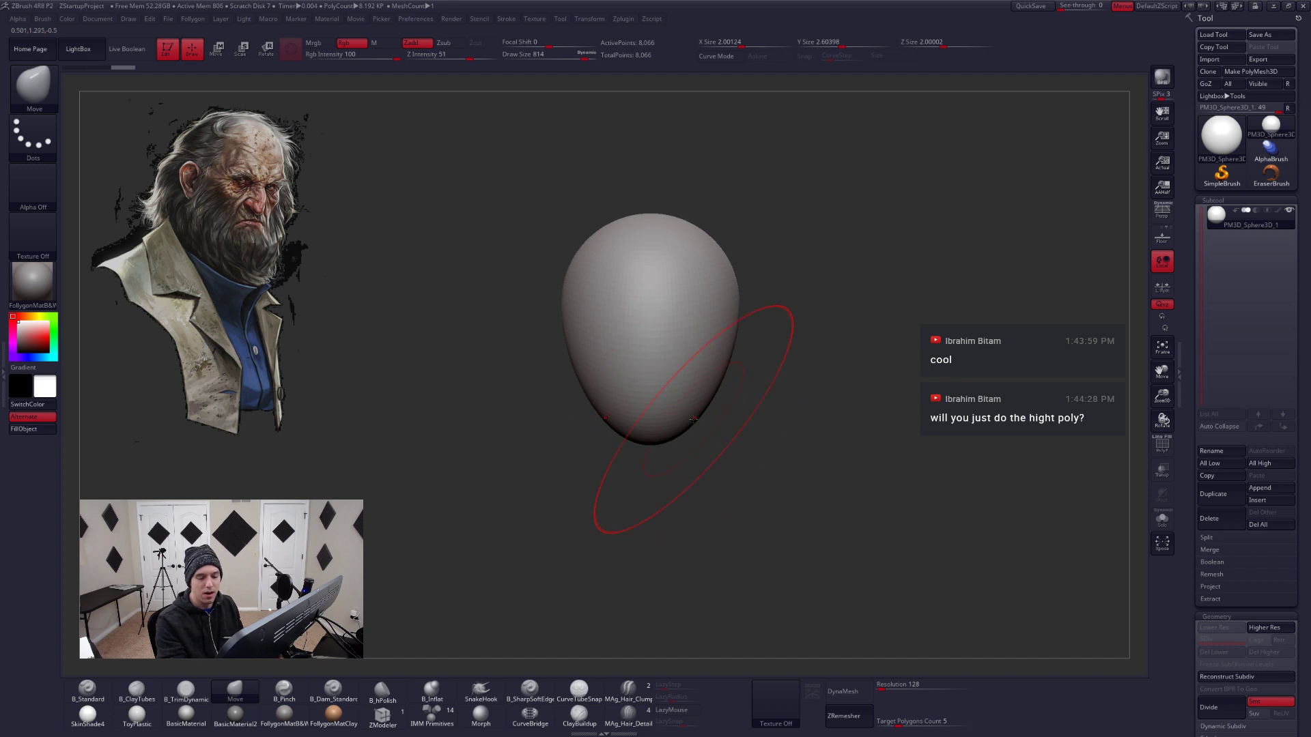
left_click_drag(712, 395, 717, 397)
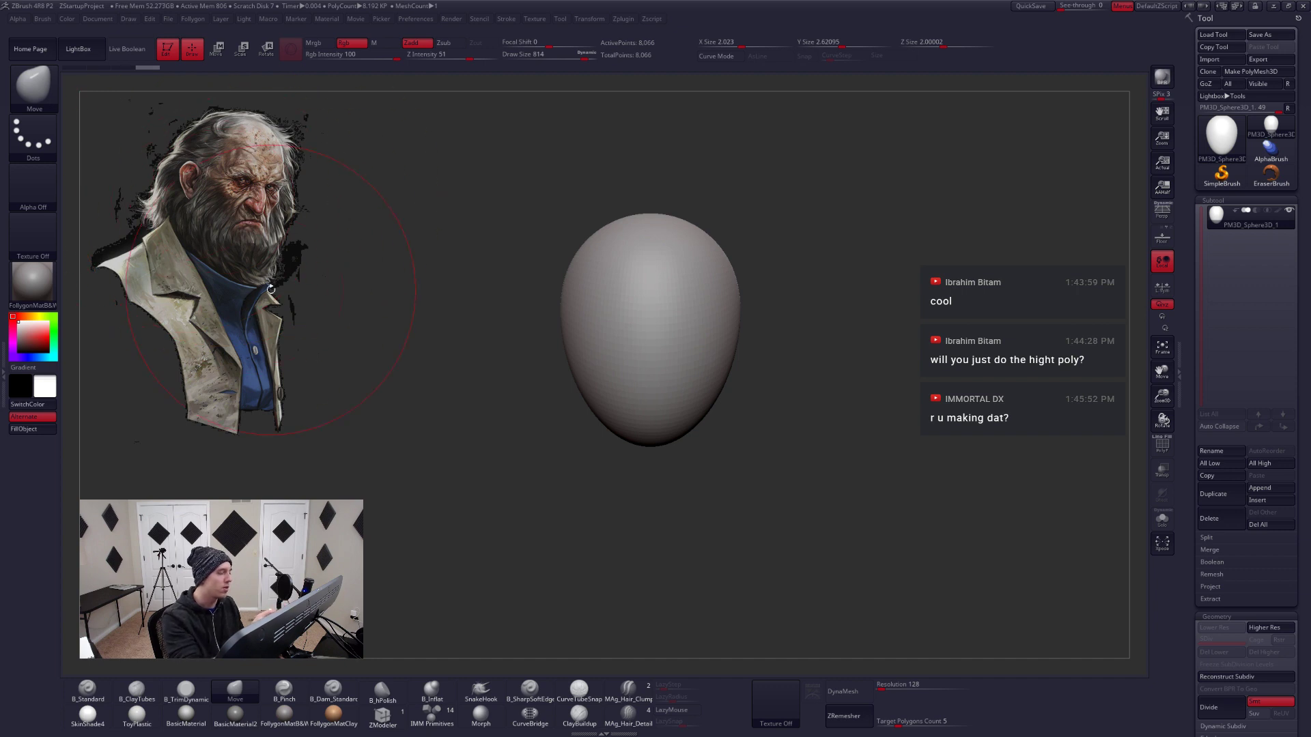
Try to reshape the lower sides of the head by isolating them with an inverted lasso mask
mouse_move(756, 312)
left_mouse_down("ctrl")
mouse_move(701, 314)
mouse_move(698, 495)
left_mouse_up("ctrl")
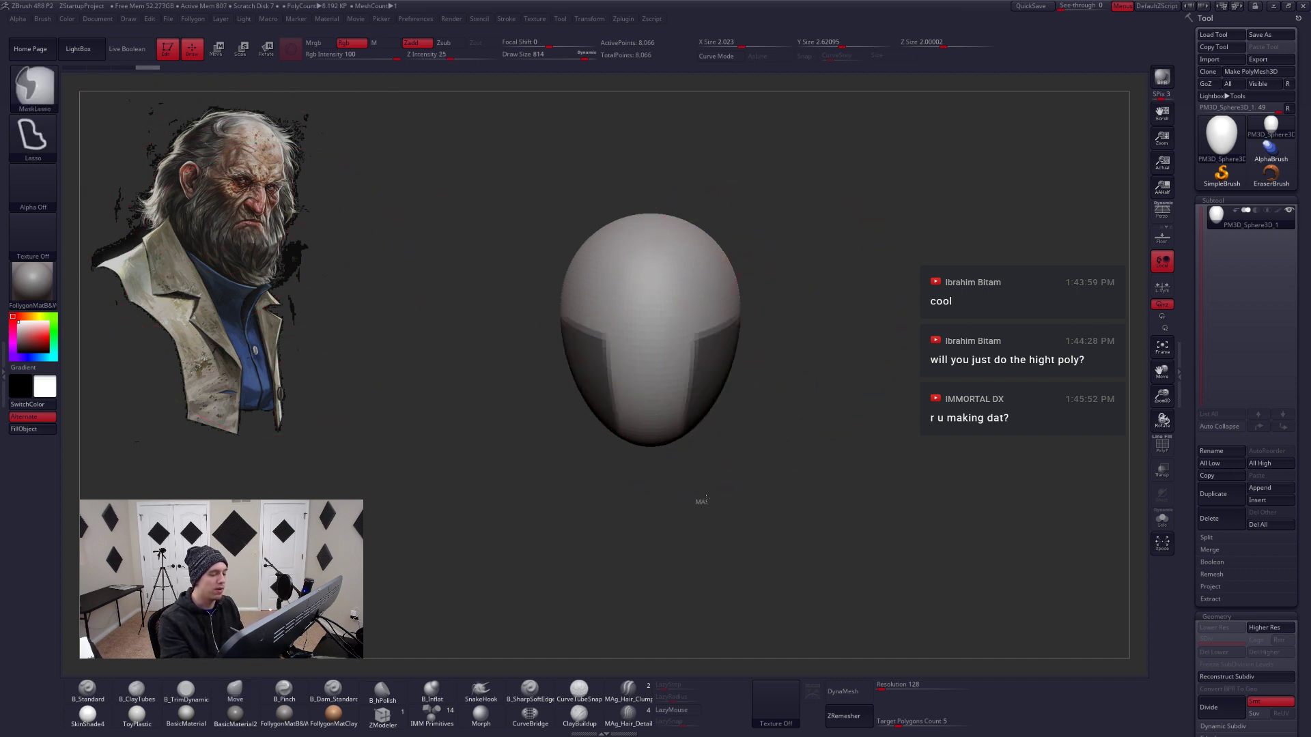
key("ctrl+z")
key("ctrl+z")
left_click(744, 390, "ctrl")
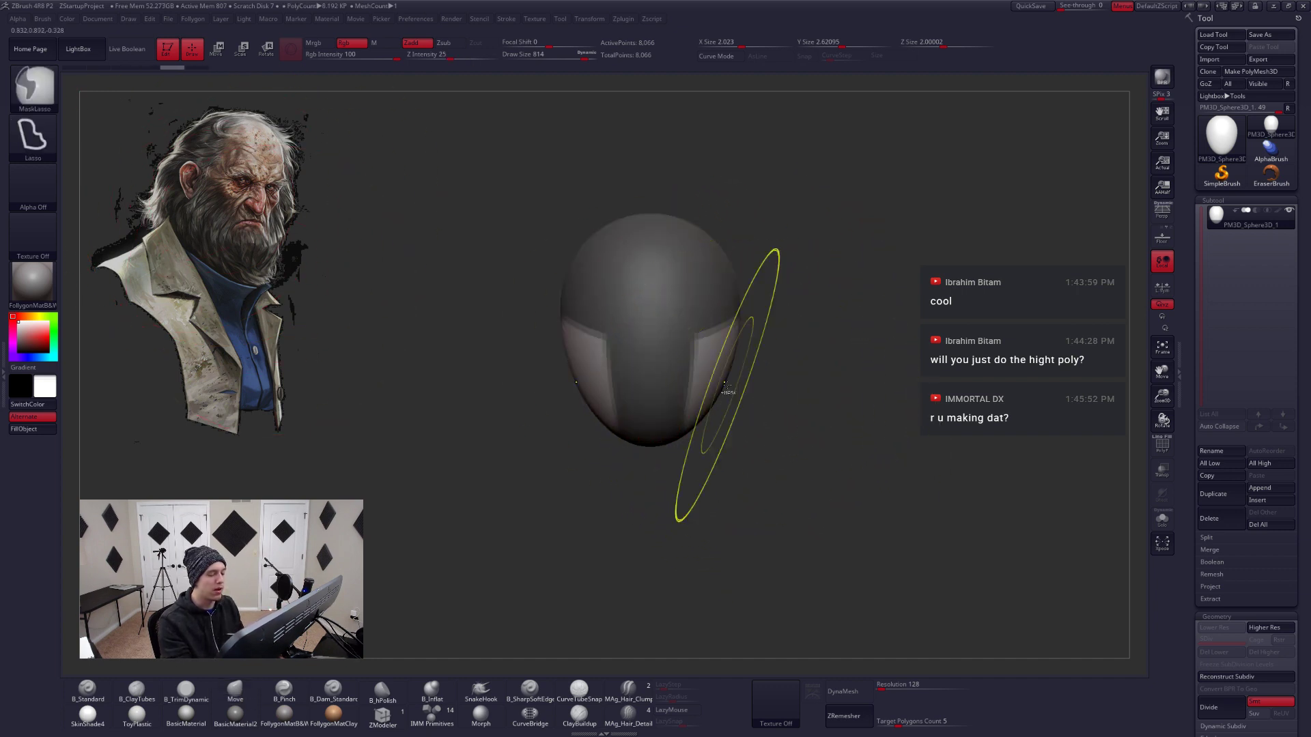
mouse_move(726, 383)
left_mouse_down()
mouse_move(715, 375)
mouse_move(767, 374)
mouse_move(699, 386)
mouse_move(705, 366)
left_mouse_up()
key("ctrl+z")
From a turned side view, push the front of the face outward with a large Move brush
key("s")
key("space")
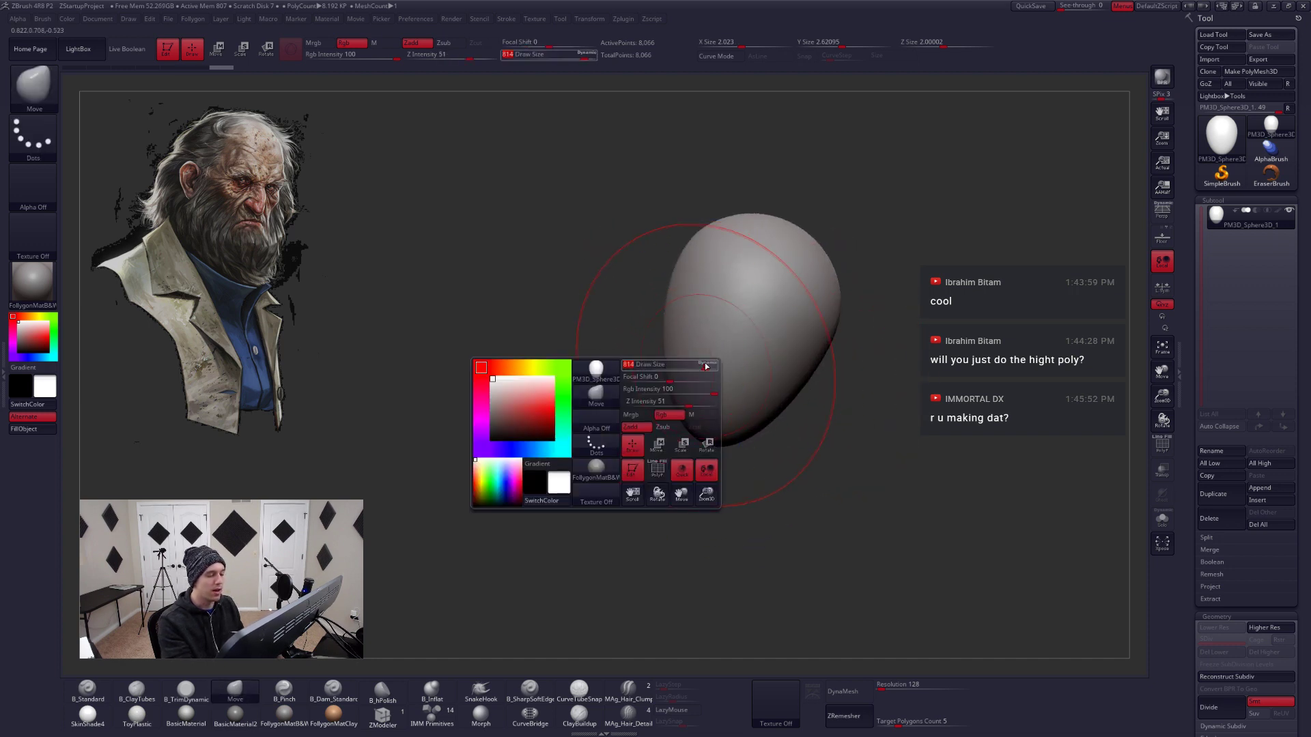
left_click_drag(668, 316, 660, 316)
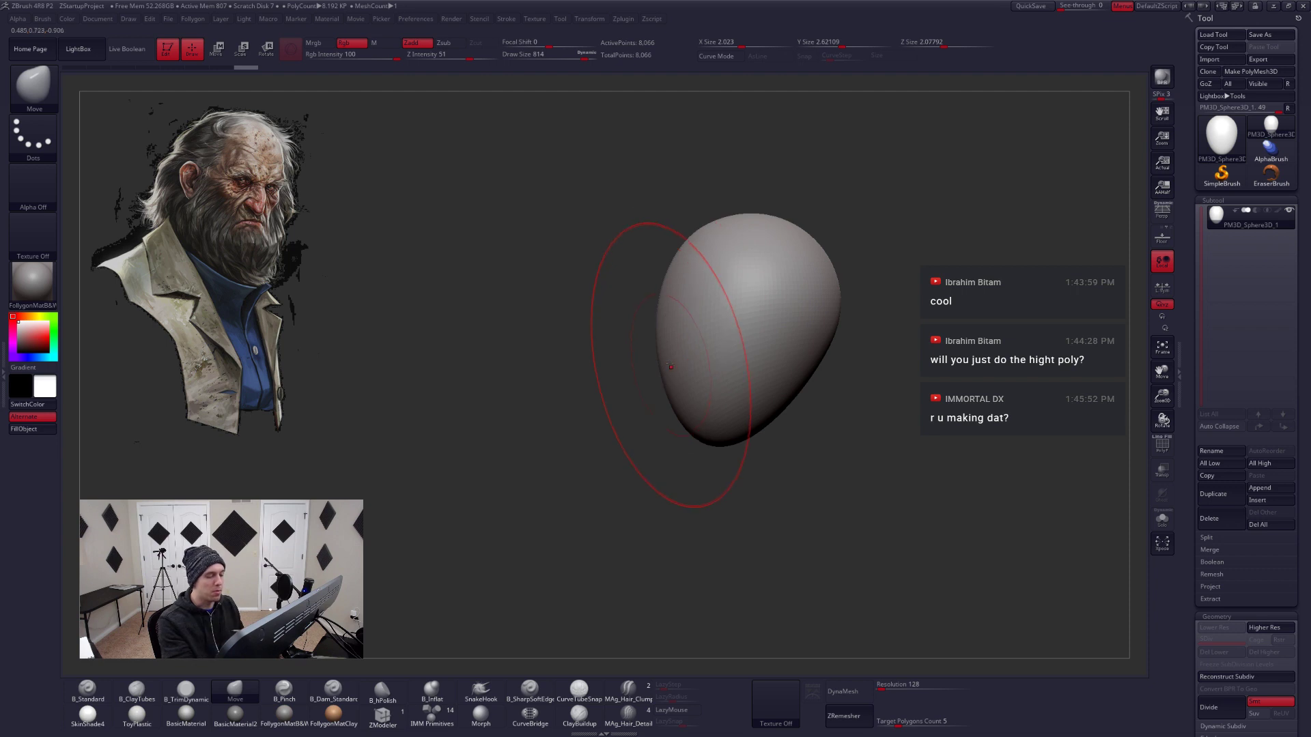
key("space")
left_click_drag(660, 360, 665, 353)
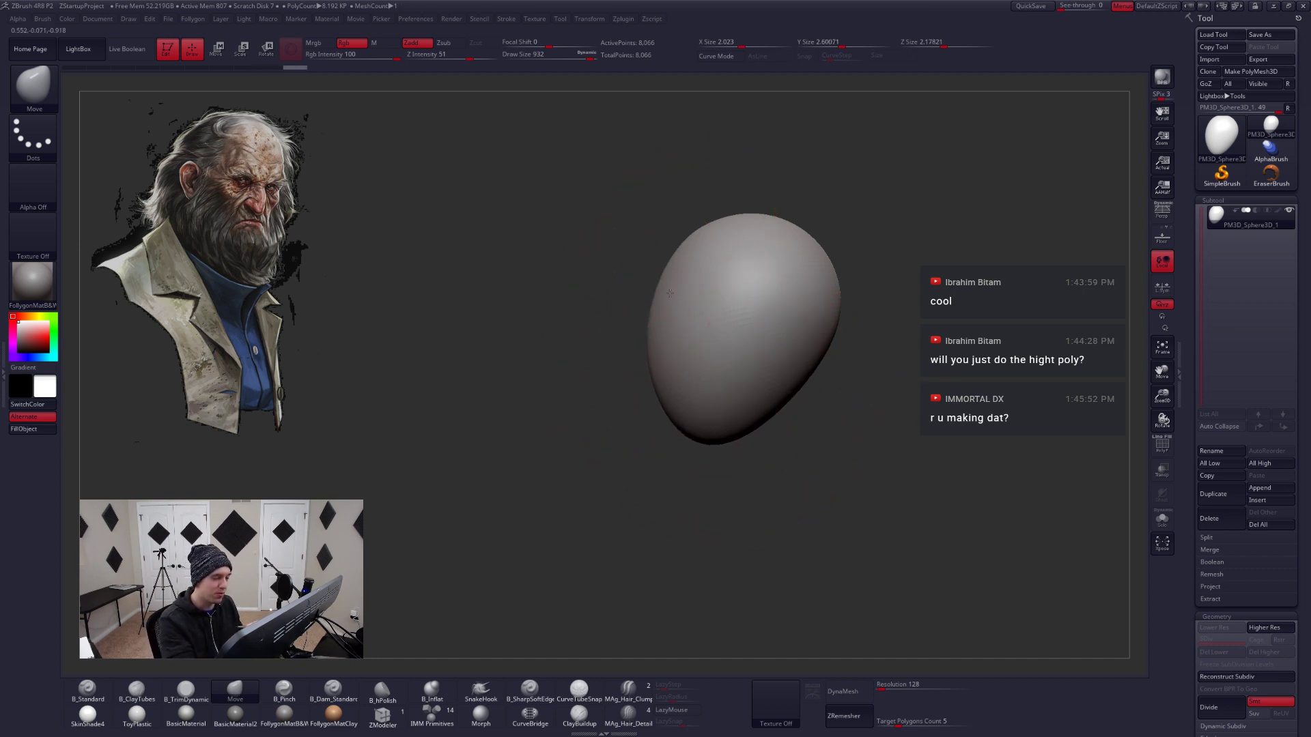
key("space")
left_click_drag(716, 309, 712, 308)
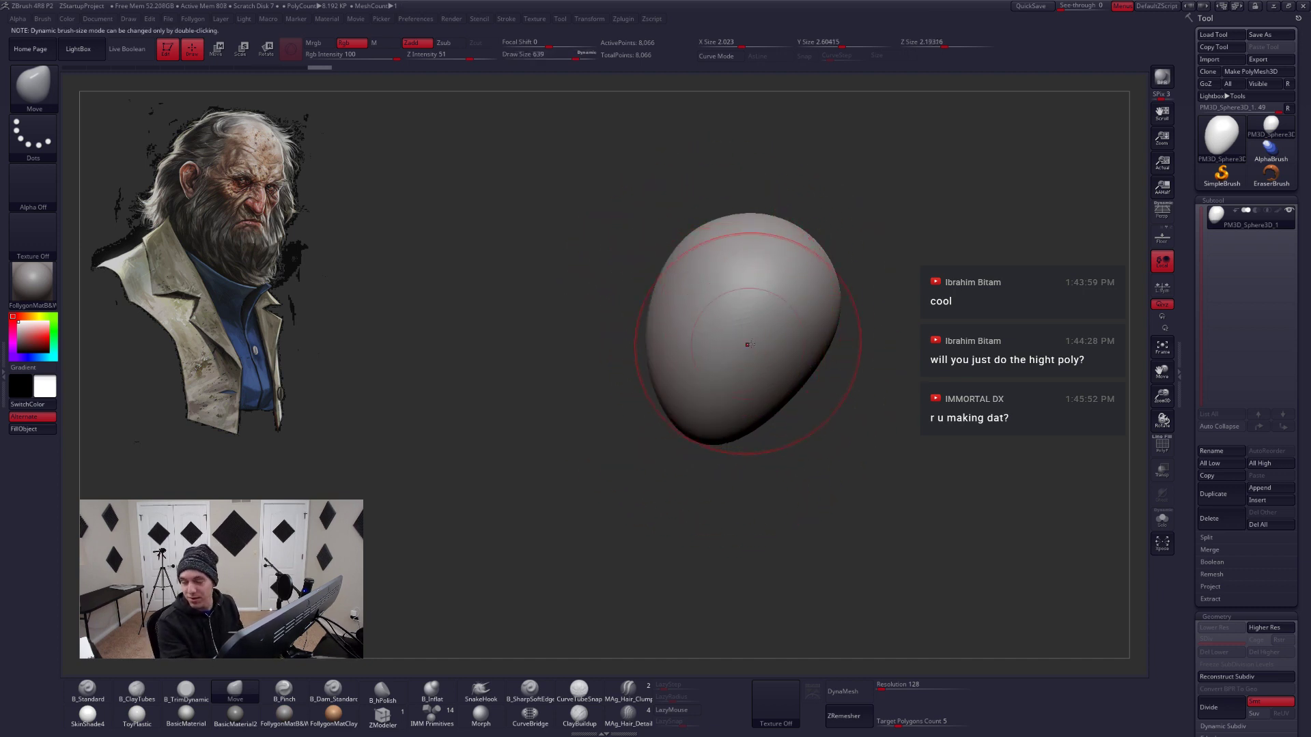
Adjust the chin with the Move brush, and pull the upper front of the head outward at draw size 753
right_click_drag(757, 356, 771, 377, "ctrl")
right_click_drag(770, 377, 754, 378, "alt")
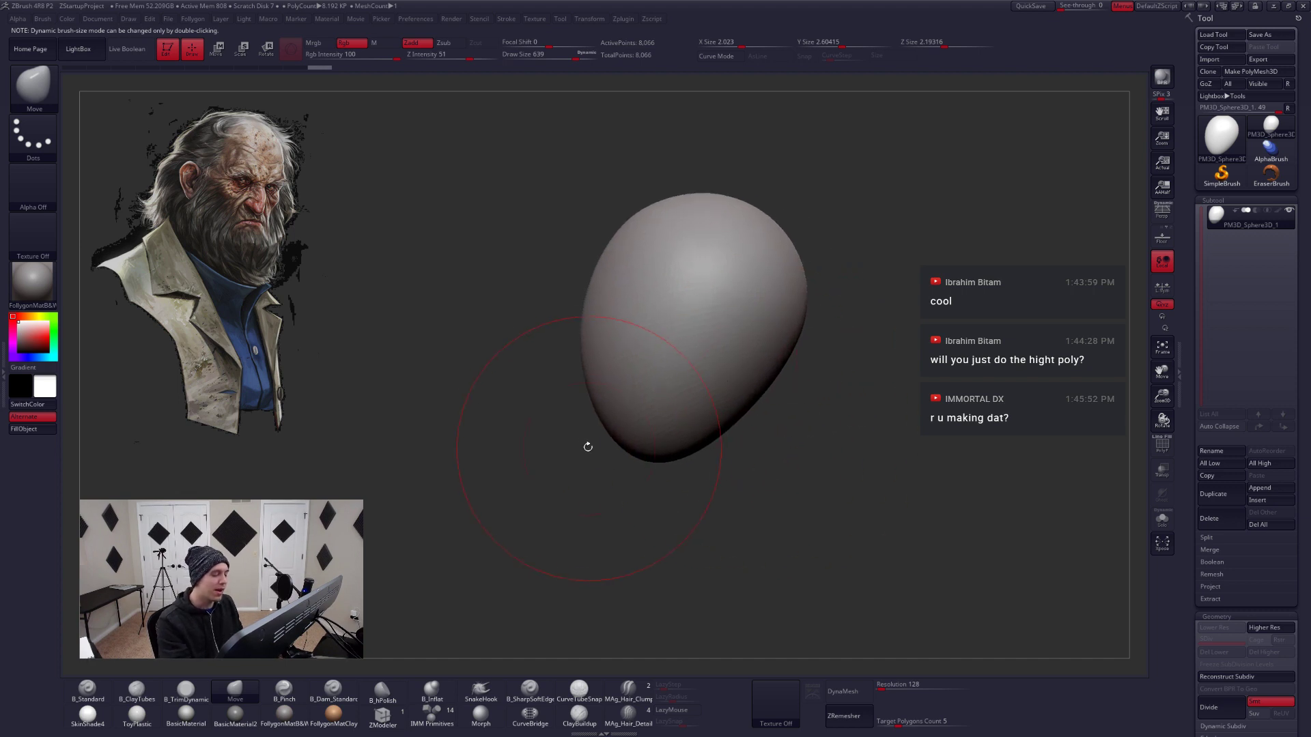
left_click_drag(625, 458, 623, 454)
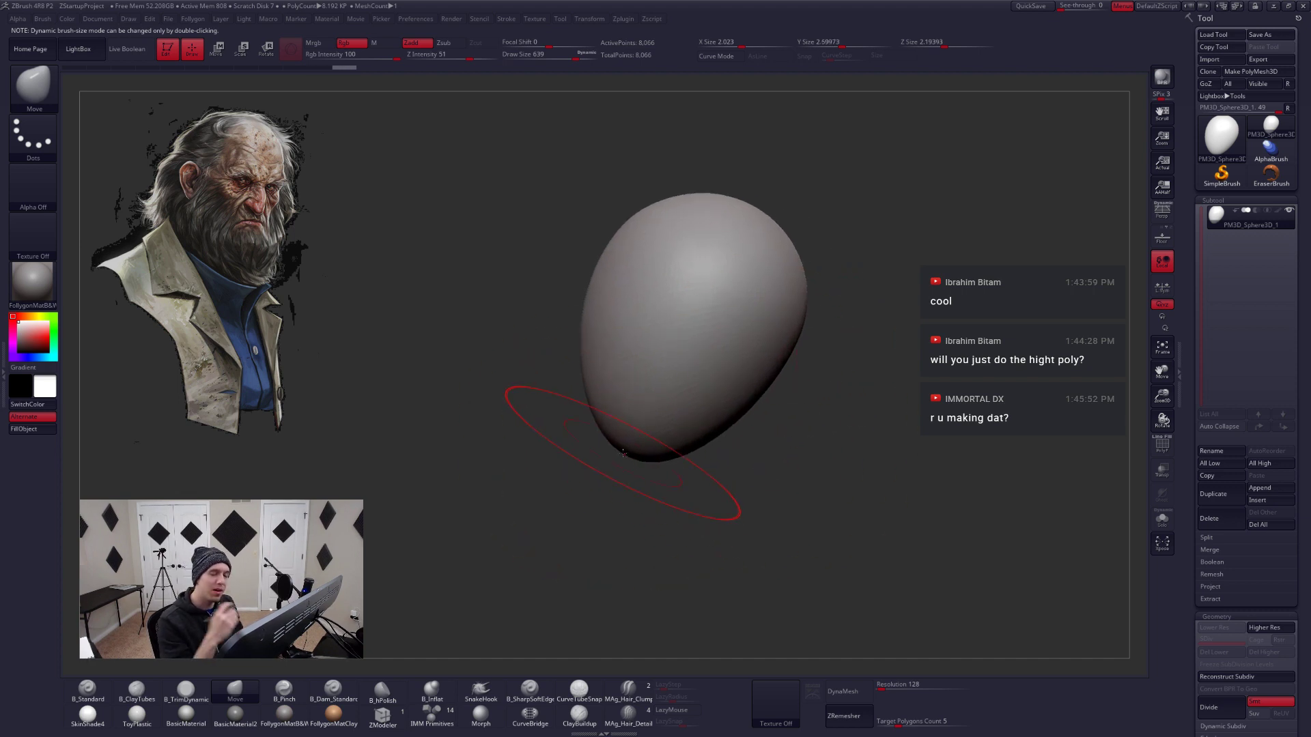
key("space")
mouse_move(599, 305)
left_mouse_down()
mouse_move(610, 305)
mouse_move(582, 276)
left_mouse_up()
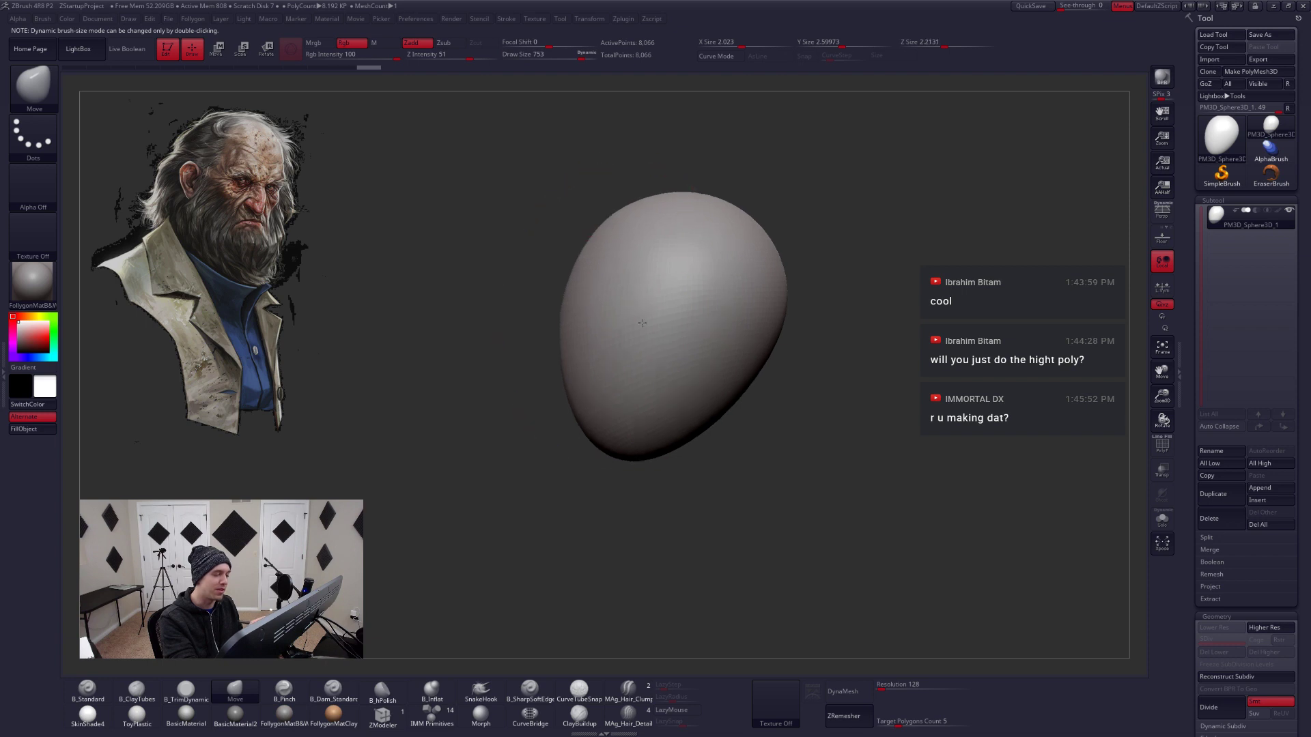
Narrow the sides of the head symmetrically from the front view and reduce the Move brush's draw size to 358
left_click_drag(506, 320, 712, 321, "shift")
left_click_drag(690, 379, 700, 378)
left_click_drag(714, 301, 710, 279)
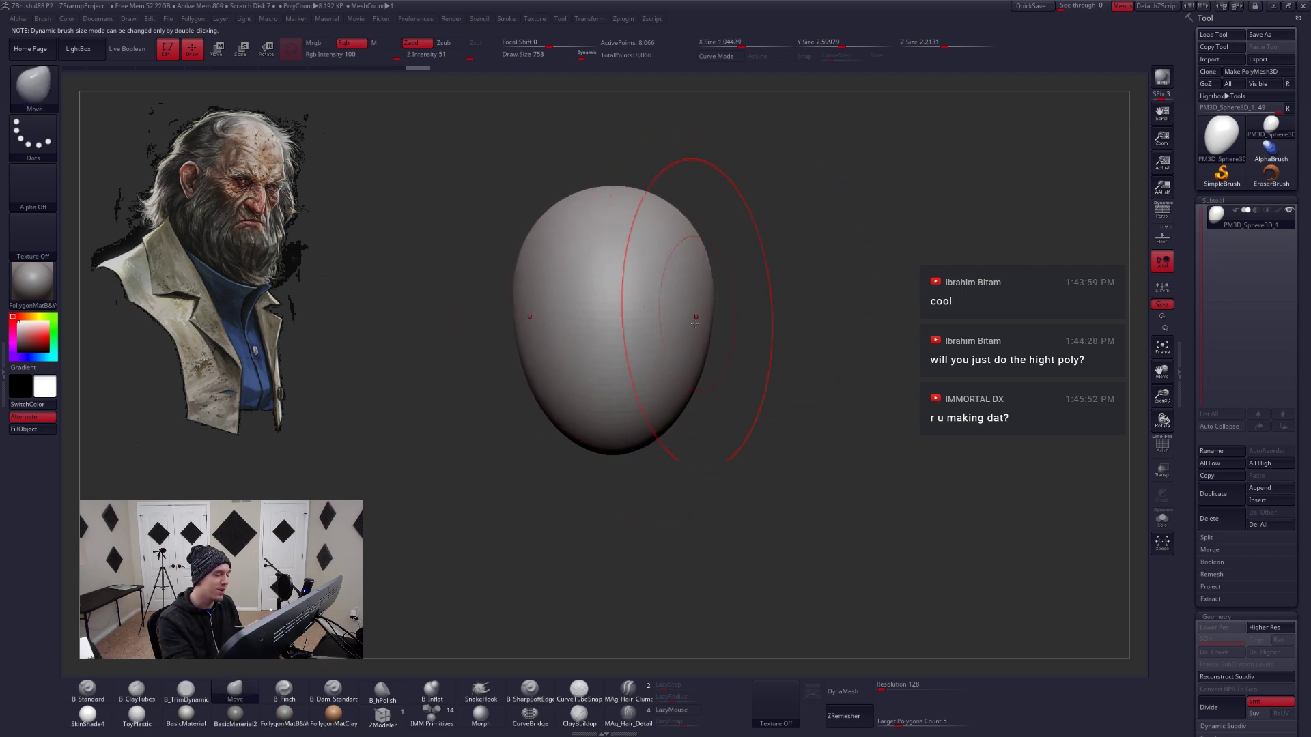
mouse_move(701, 351)
left_mouse_down()
mouse_move(766, 351)
mouse_move(740, 343)
left_mouse_up()
key("space")
right_click_drag(697, 338, 708, 340, "ctrl")
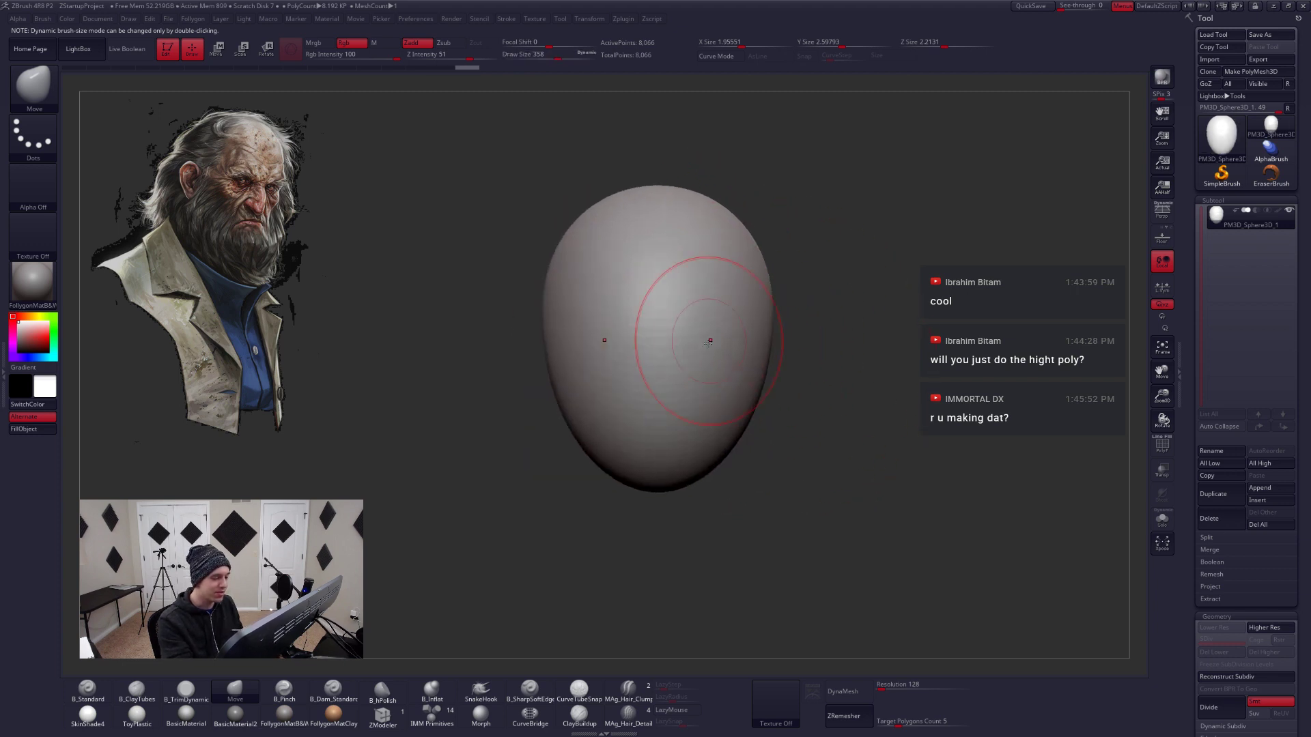
Draw a vertical transpose line from the chin to the crown and mask the head's lower half at the midpoint
key("w")
key("y")
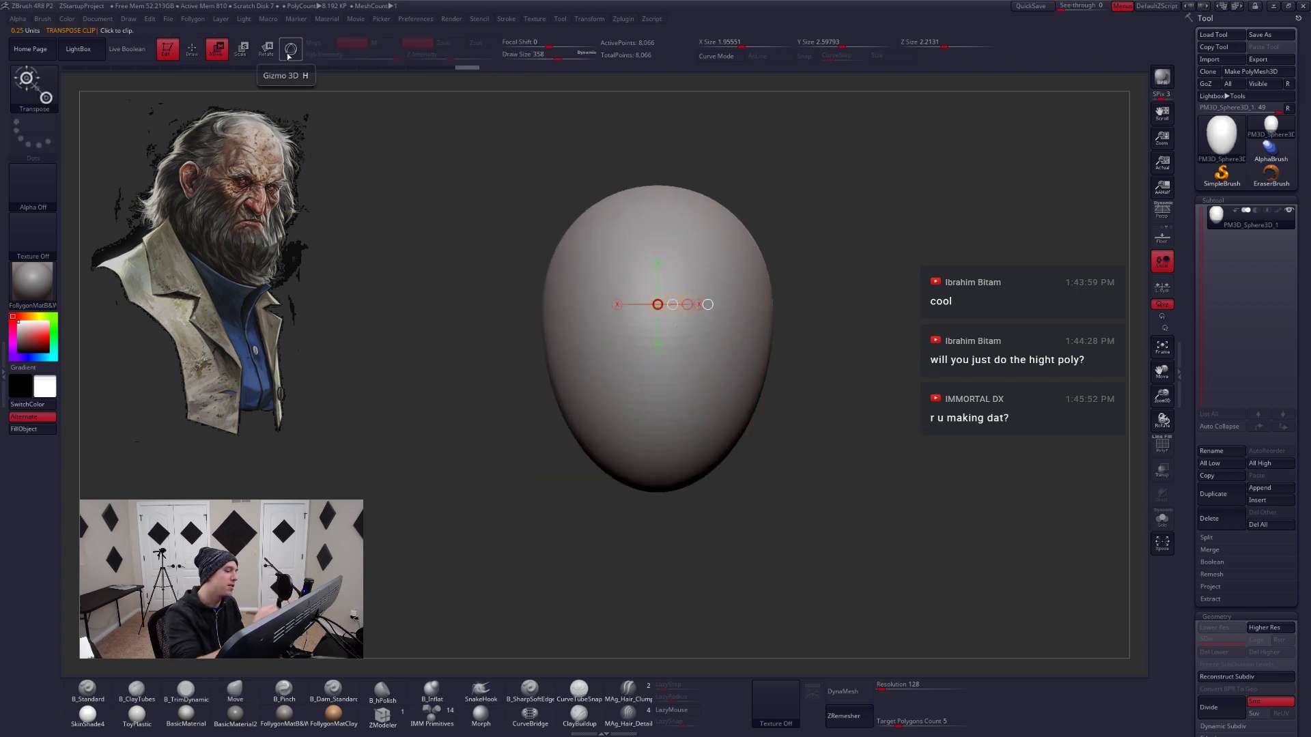
left_click_drag(661, 488, 661, 170)
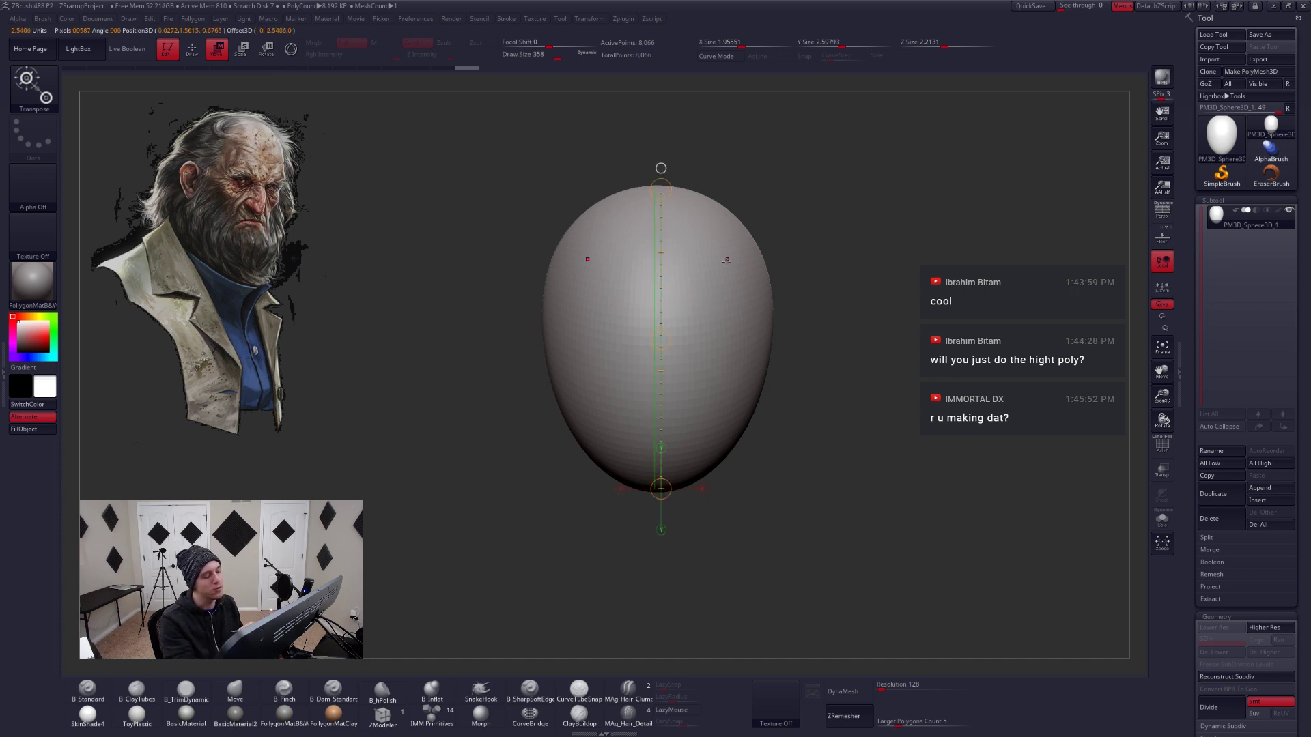
mouse_move(519, 335)
left_mouse_down("ctrl")
mouse_move(826, 437)
mouse_move(901, 333)
mouse_move(883, 356)
left_mouse_up("ctrl")
key("q")
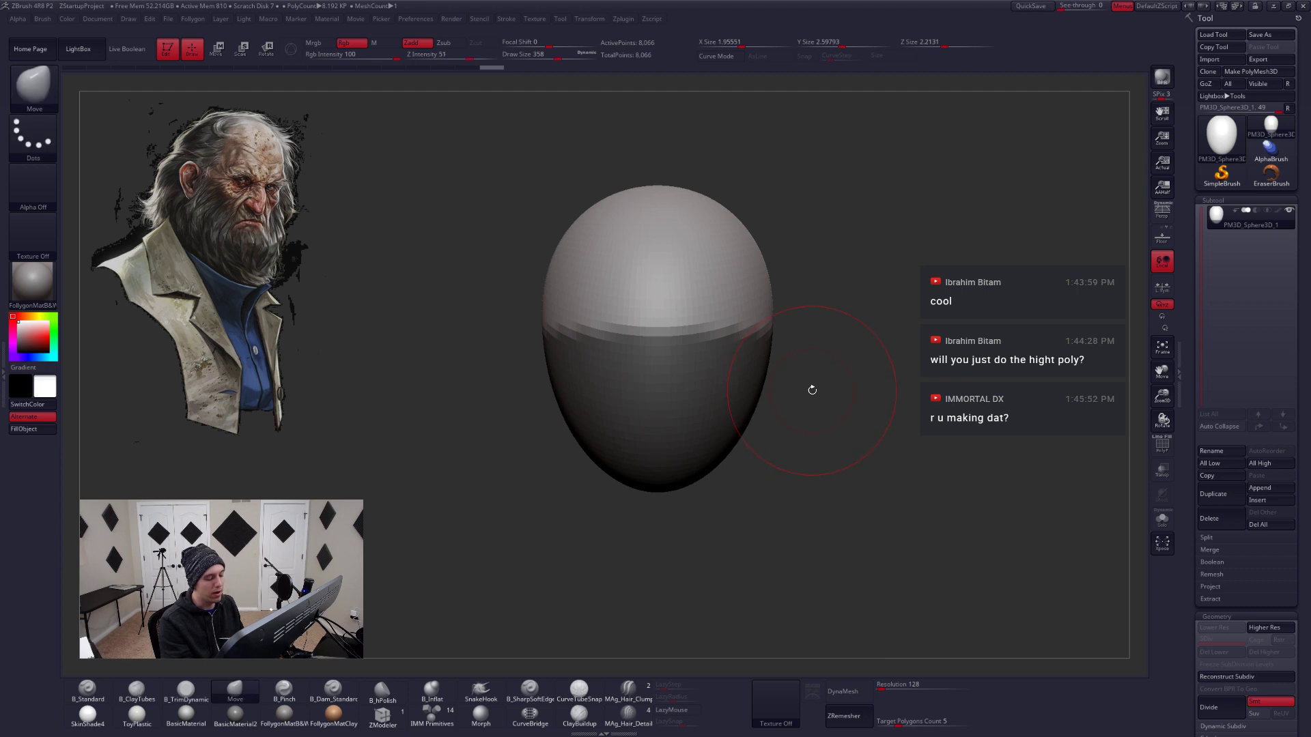
Clear the mask and convert the head to DynaMesh at resolution 128, checking the new mesh with the polyframe
left_click_drag(811, 391, 872, 453, "ctrl")
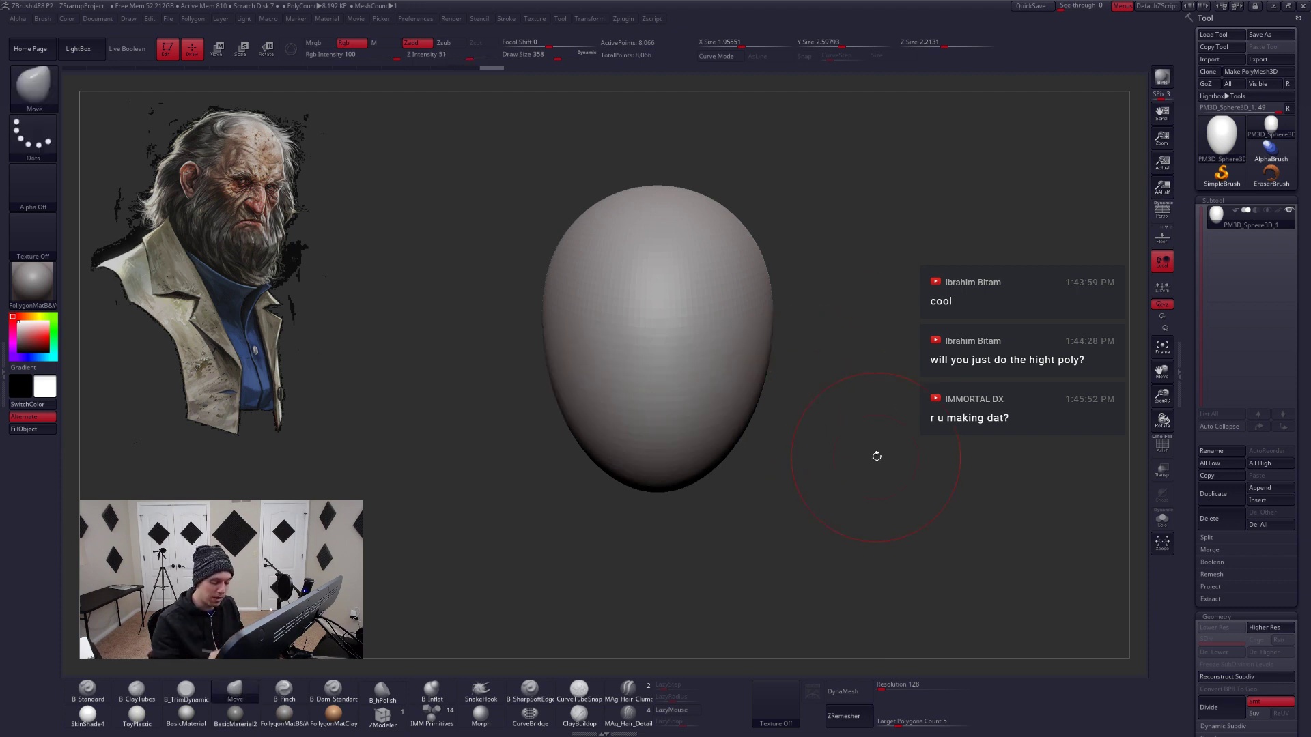
left_click(858, 688)
key("shift+f")
key("shift+f")
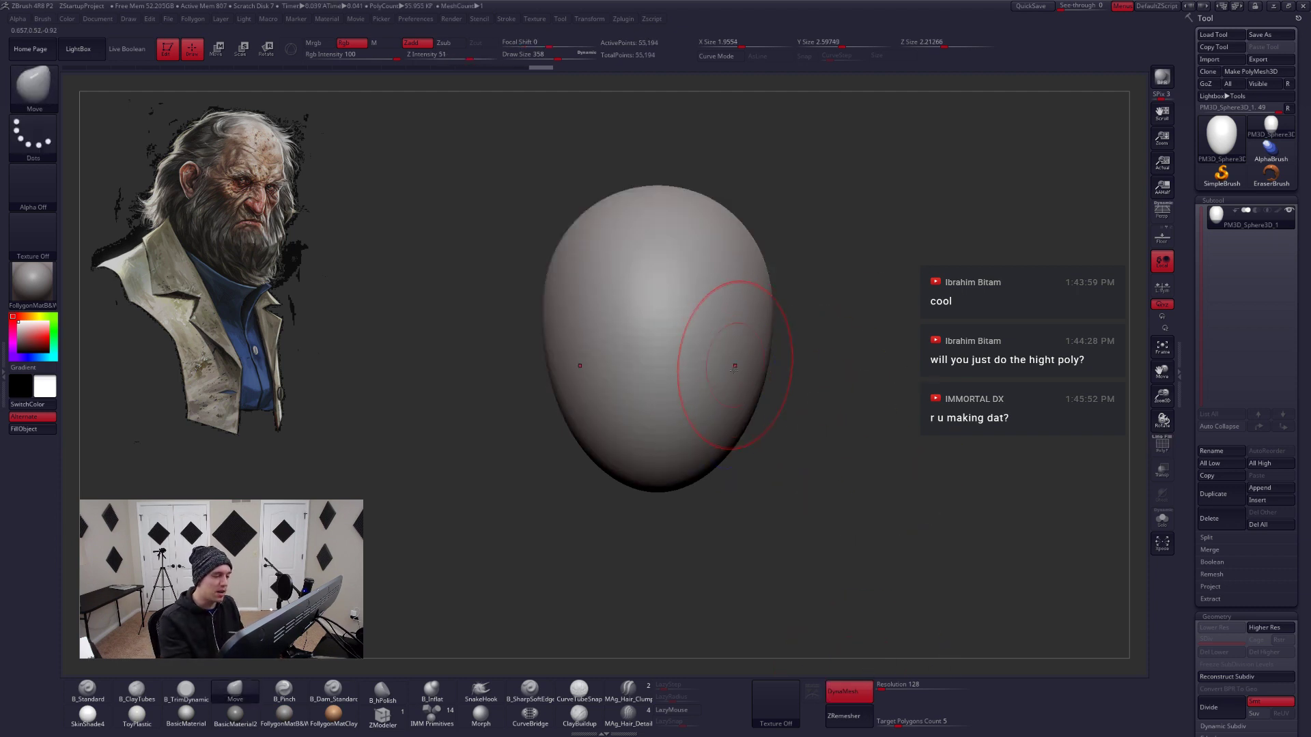
key("shift+f")
mouse_move(736, 364)
right_mouse_down()
mouse_move(707, 320)
mouse_move(732, 340)
mouse_move(717, 376)
right_mouse_up()
key("shift+f")
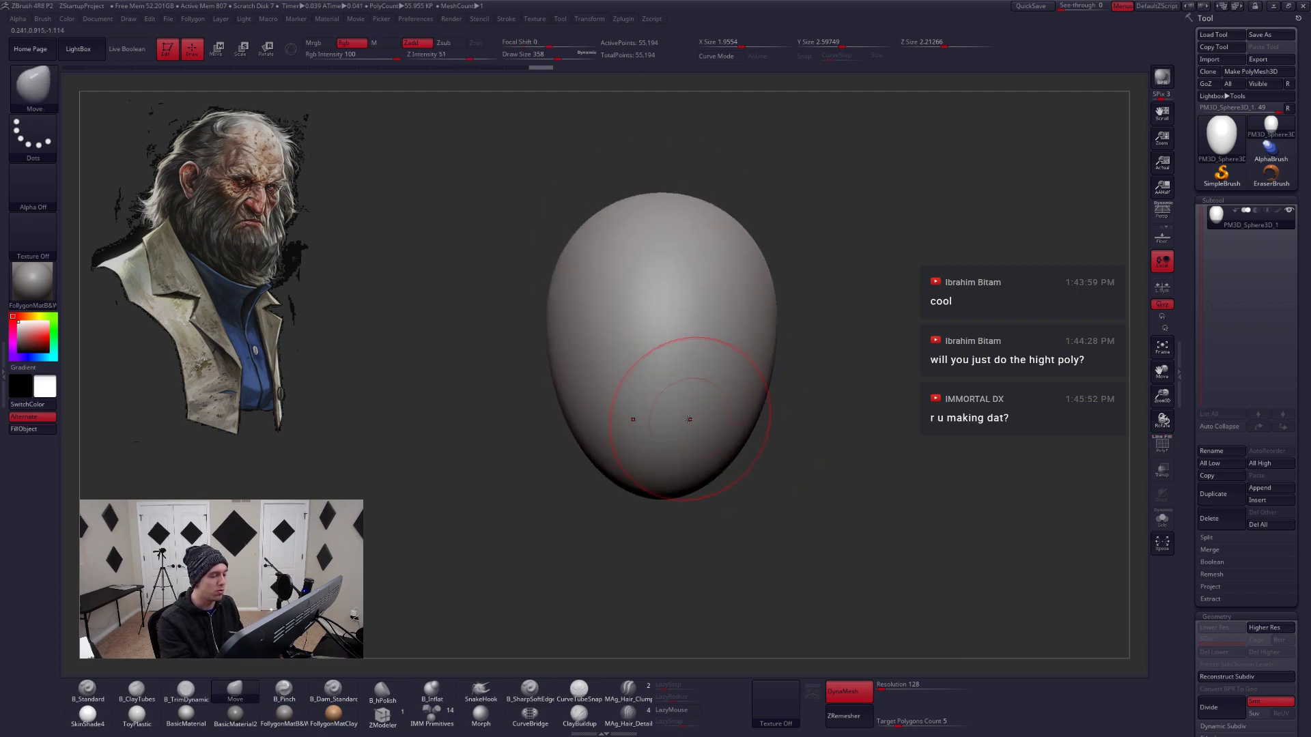
Mask the lower half of the remeshed head at its midline and invert the mask, returning to the Move brush
key("w")
mouse_move(526, 345)
left_mouse_down("ctrl")
mouse_move(856, 345)
mouse_move(873, 331)
left_mouse_up("ctrl")
key("q")
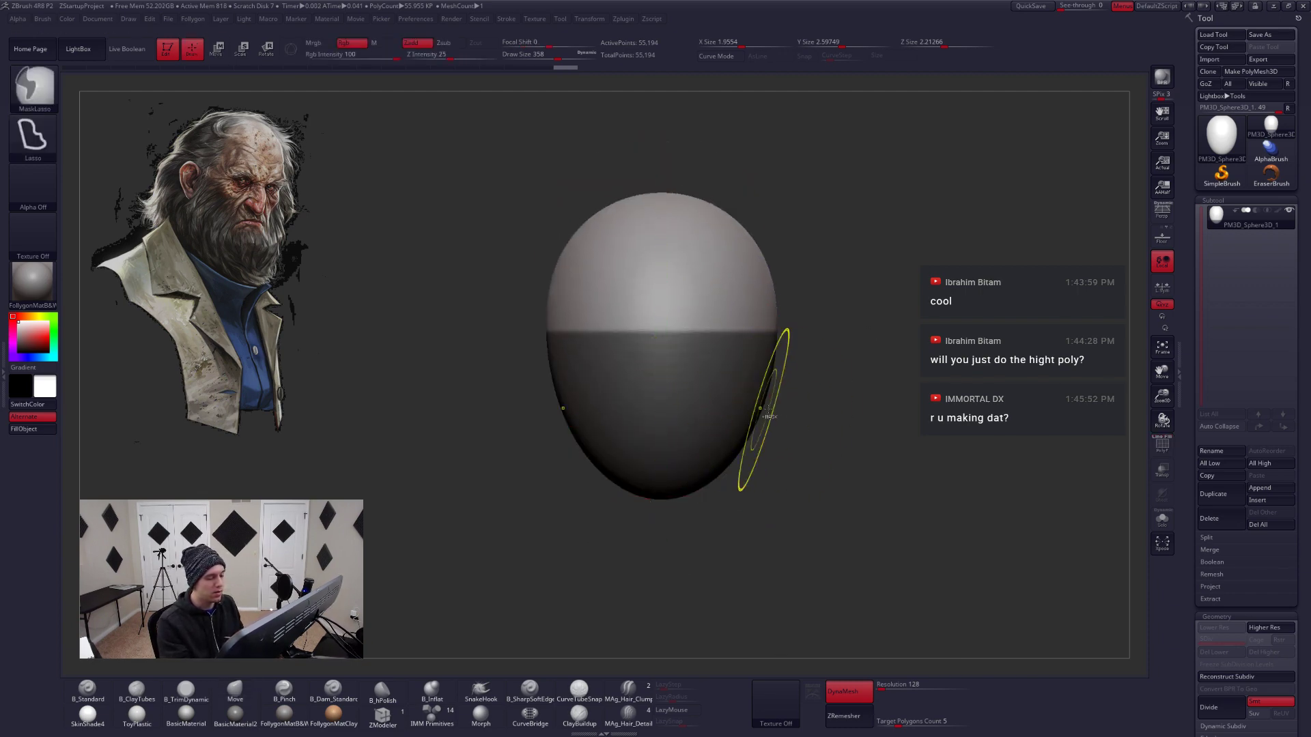
key("ctrl+i")
key("b")
key("m")
key("v")
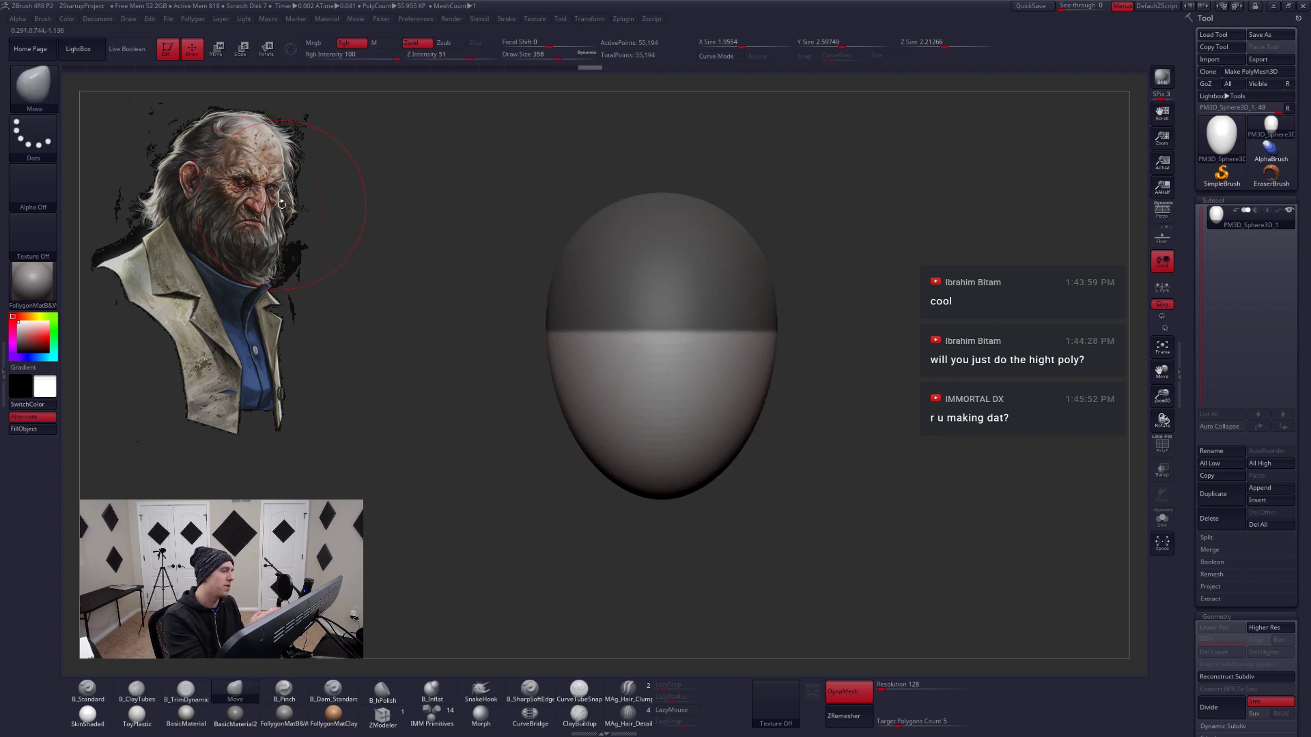
Set the Move brush's draw size to 542 and invert the mask so it covers the head's lower half
key("space")
mouse_move(715, 345)
left_mouse_down()
mouse_move(698, 346)
mouse_move(716, 321)
left_mouse_up()
left_click(800, 344, "ctrl")
key("space")
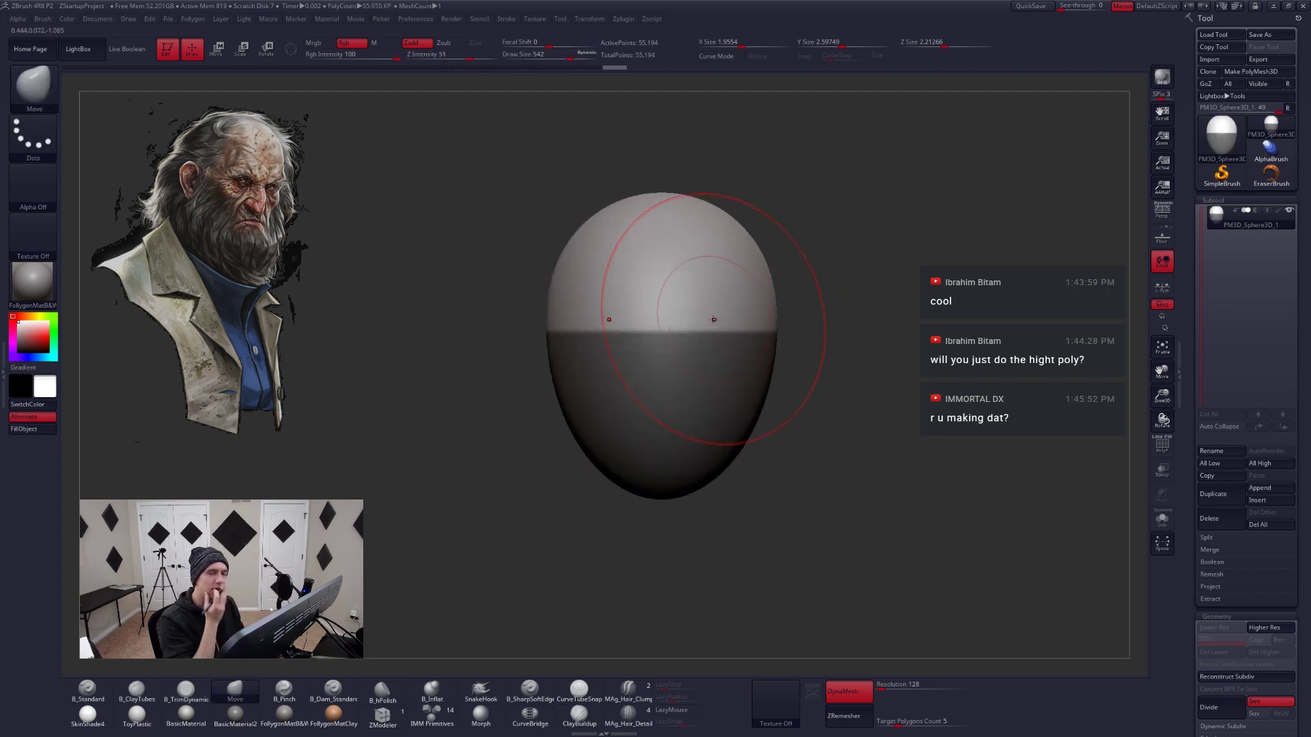
Set the Move brush's draw size to 400 with the masked head facing the front
right_click_drag(717, 346, 703, 339, "shift")
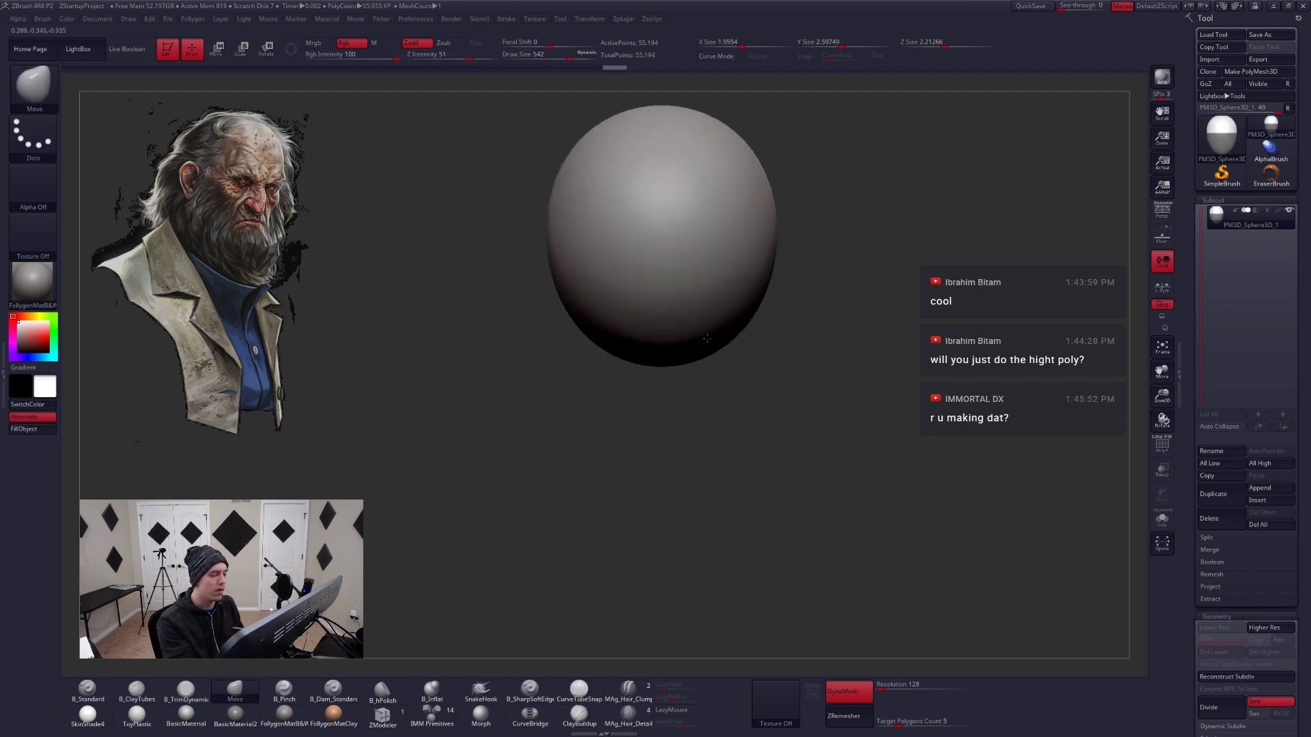
left_click_drag(704, 338, 706, 333)
mouse_move(653, 388)
left_mouse_down()
mouse_move(684, 321)
mouse_move(679, 387)
left_mouse_up()
key("space")
right_click_drag(665, 451, 681, 403, "alt")
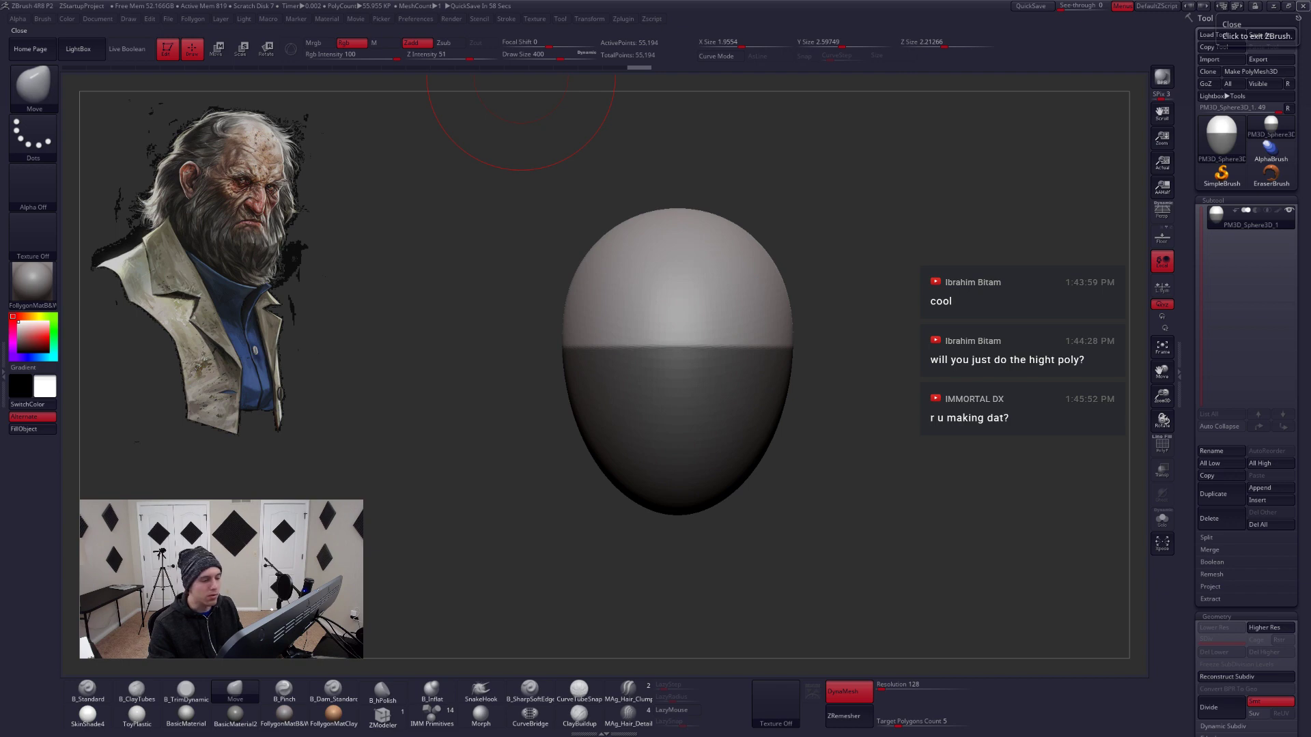
Switch to Photos to compare the leather-jacket portrait with the bearded reference and close the image
key("alt+Tab")
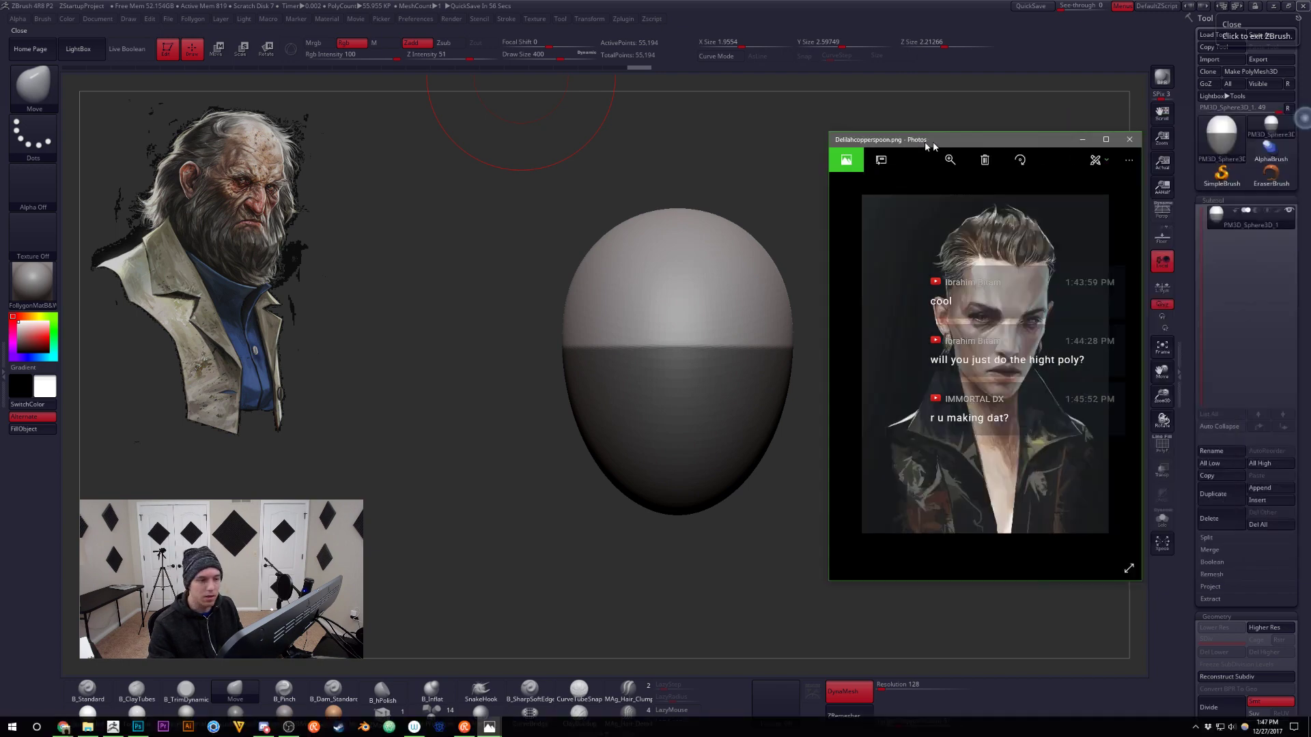
left_click_drag(927, 144, 736, 149)
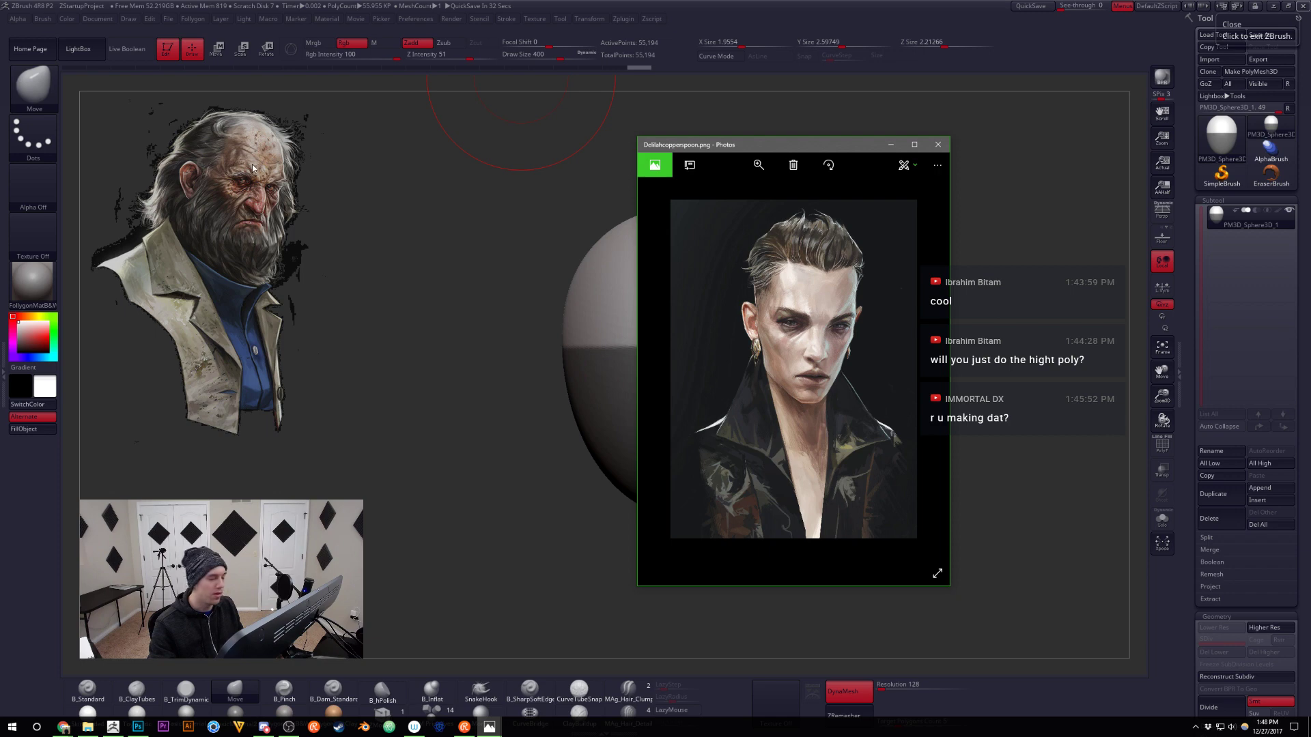
left_click(939, 145)
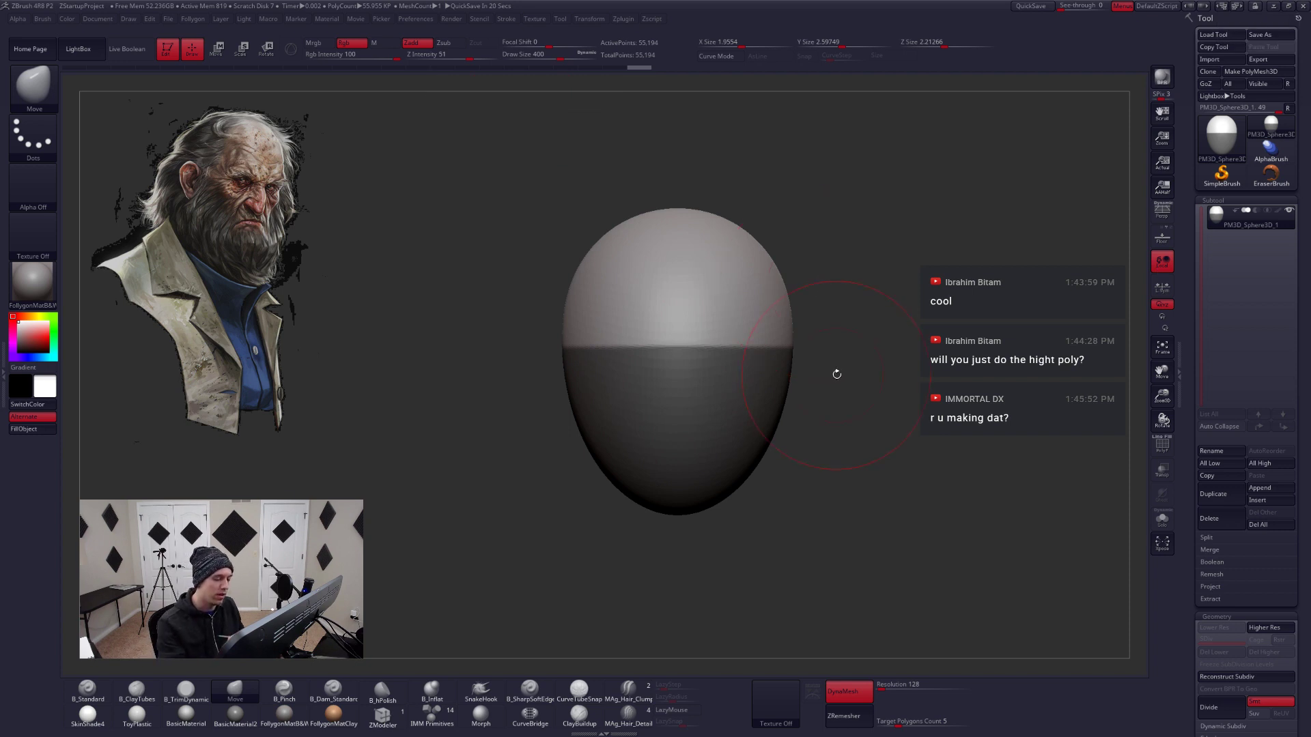
Invert the mask onto the upper half and carve two smoothed eye sockets below the midline with B_Standard at draw size 177
key("space")
left_click(825, 372)
left_click(852, 360, "ctrl")
key("1")
key("space")
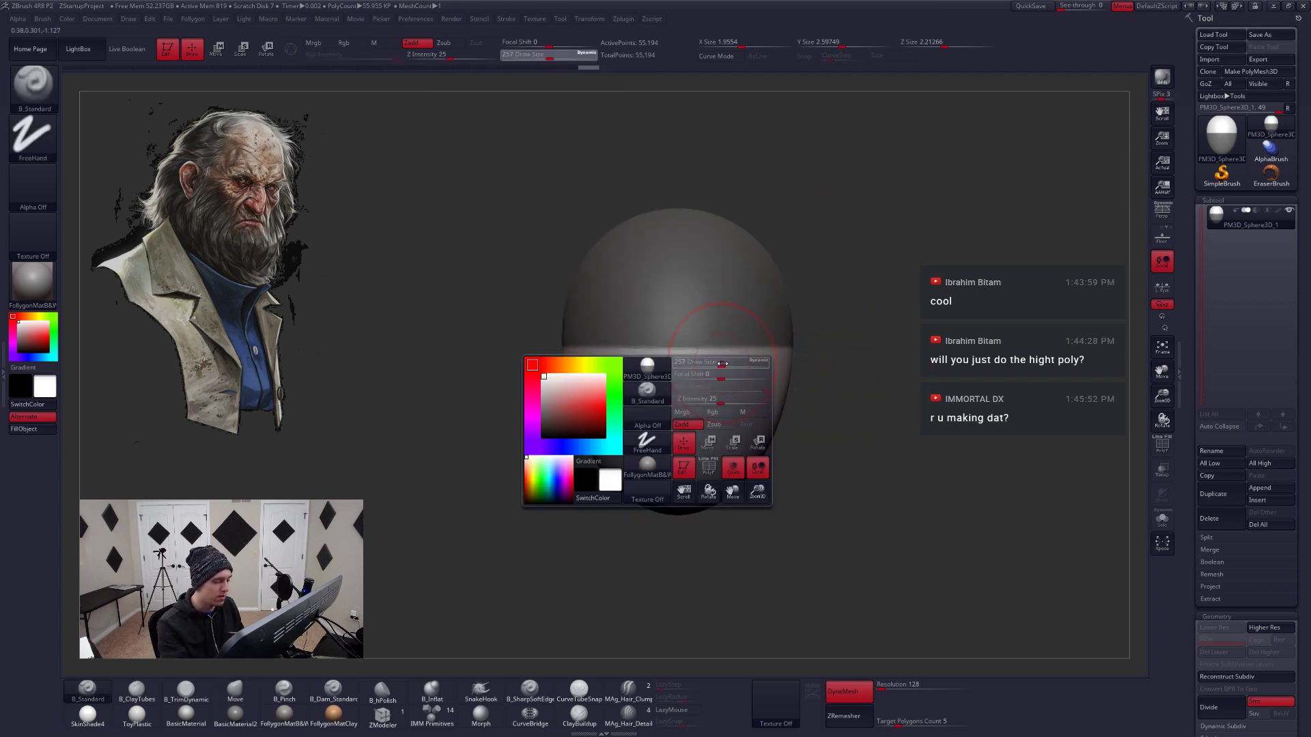
left_click_drag(722, 364, 714, 362)
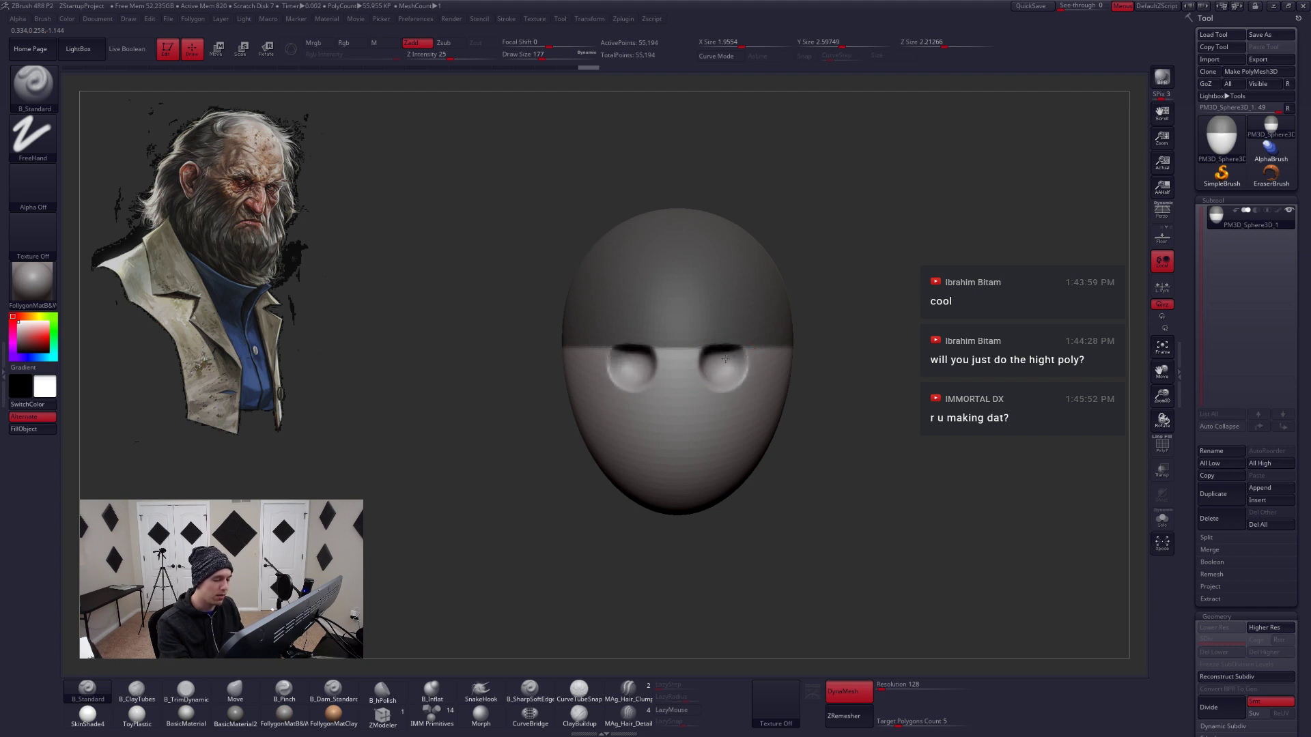
key("space")
left_click_drag(725, 358, 721, 362, "shift")
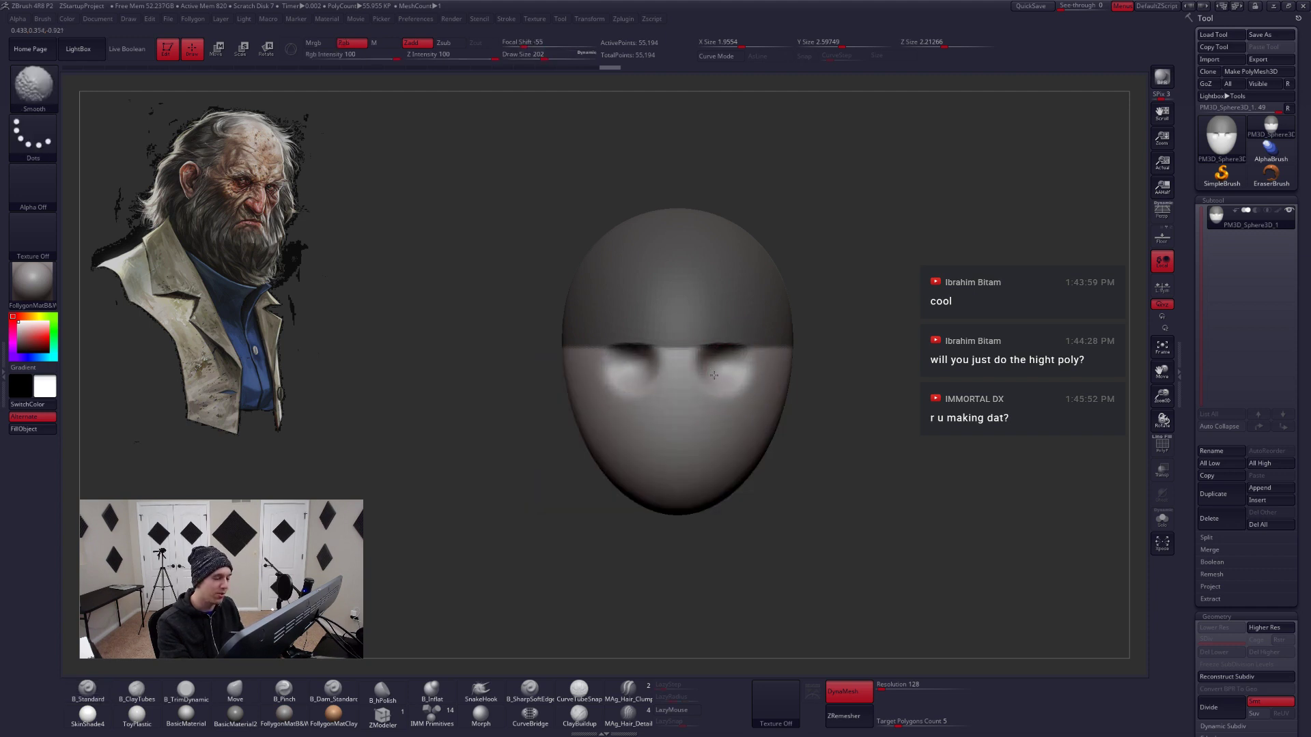
Clear the mask and refine the eye sockets with the B_Standard brush at draw size 169
left_click_drag(810, 359, 822, 370, "ctrl")
key("space")
left_click_drag(728, 361, 729, 381)
right_click_drag(722, 383, 672, 381)
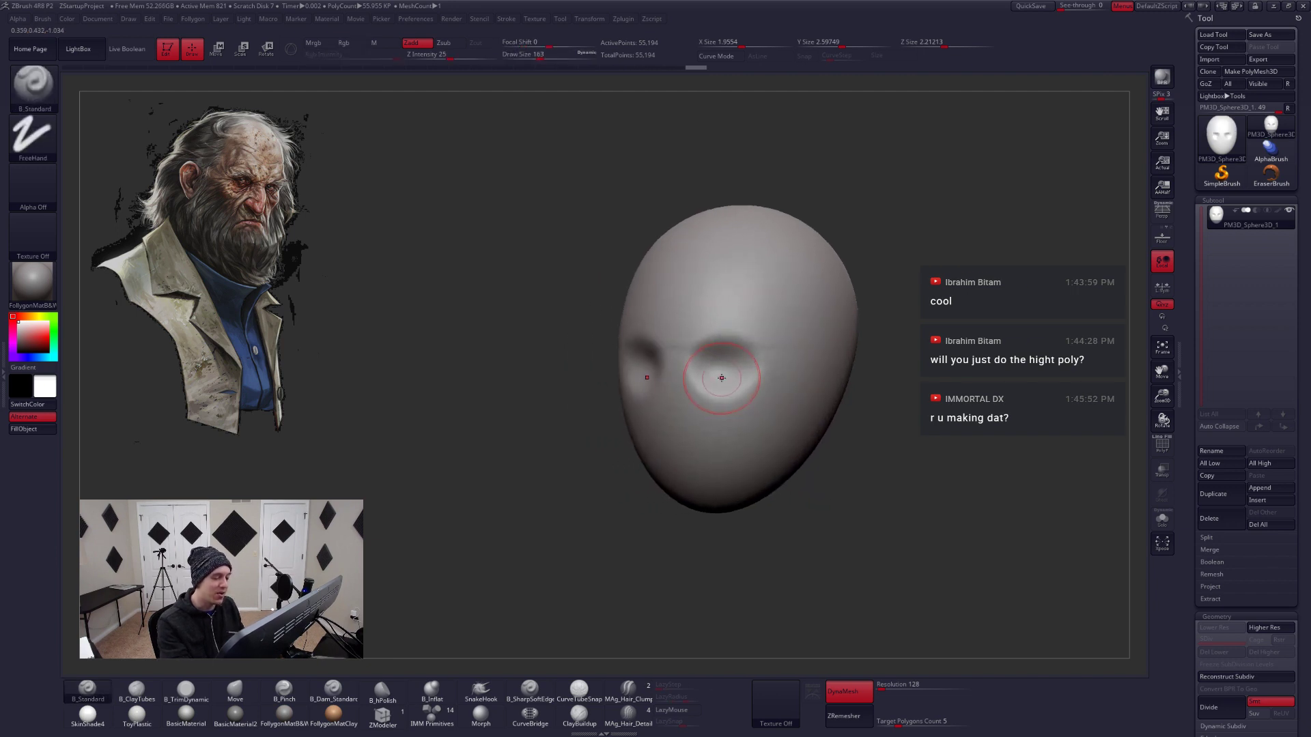
key("space")
left_click_drag(720, 376, 724, 375)
right_click_drag(732, 379, 695, 377)
Adjust the face profile around the eye socket in side view with the Move brush
key("b")
key("m")
key("v")
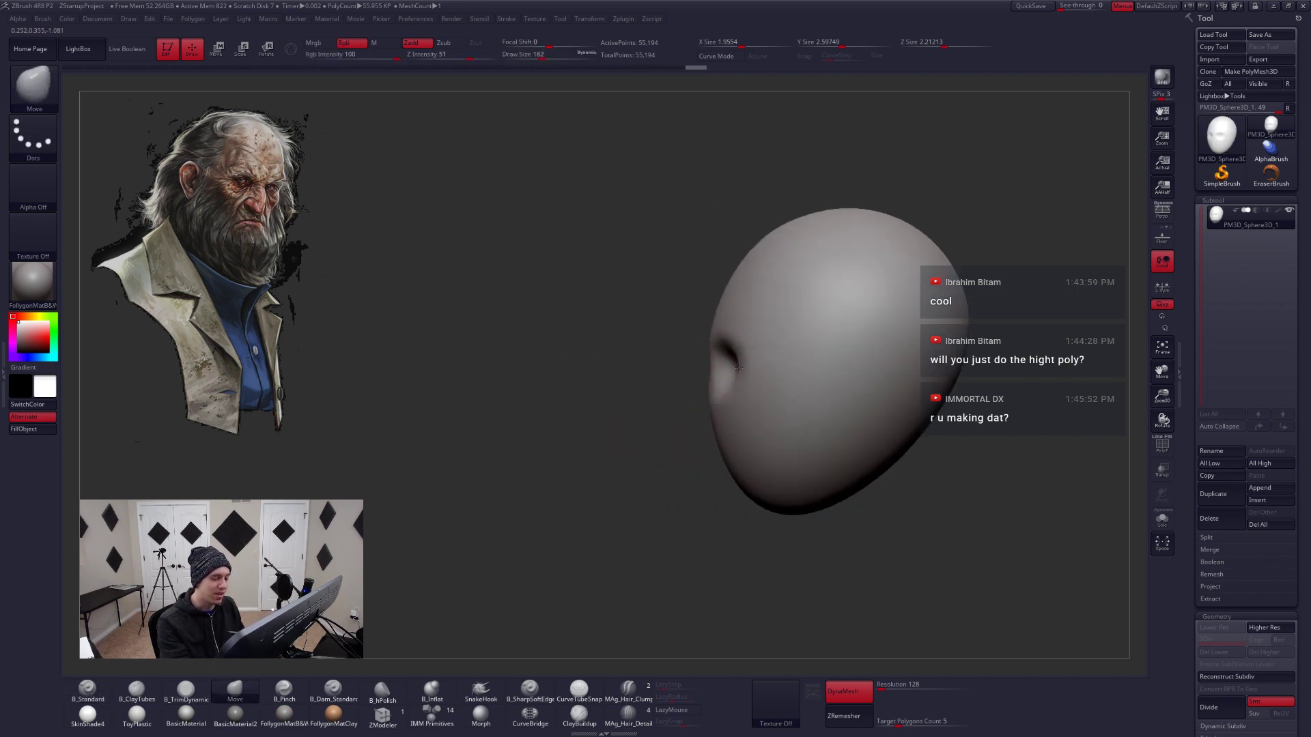
mouse_move(731, 371)
right_mouse_down()
mouse_move(771, 375)
mouse_move(785, 403)
right_mouse_up()
key("space")
left_click_drag(717, 435, 722, 434)
right_click_drag(722, 435, 714, 392)
Carve the face planes from the eye sockets down beside the nose with ClayBuildup at draw size 217
key("b")
key("c")
key("t")
left_click_drag(702, 335, 699, 425)
mouse_move(705, 332)
left_mouse_down()
mouse_move(705, 412)
mouse_move(737, 428)
mouse_move(726, 395)
mouse_move(726, 435)
mouse_move(755, 364)
mouse_move(755, 404)
left_mouse_up()
left_click(597, 713)
key("space")
key("space")
mouse_move(846, 427)
left_mouse_down()
mouse_move(758, 423)
mouse_move(751, 395)
mouse_move(696, 406)
mouse_move(741, 412)
left_mouse_up()
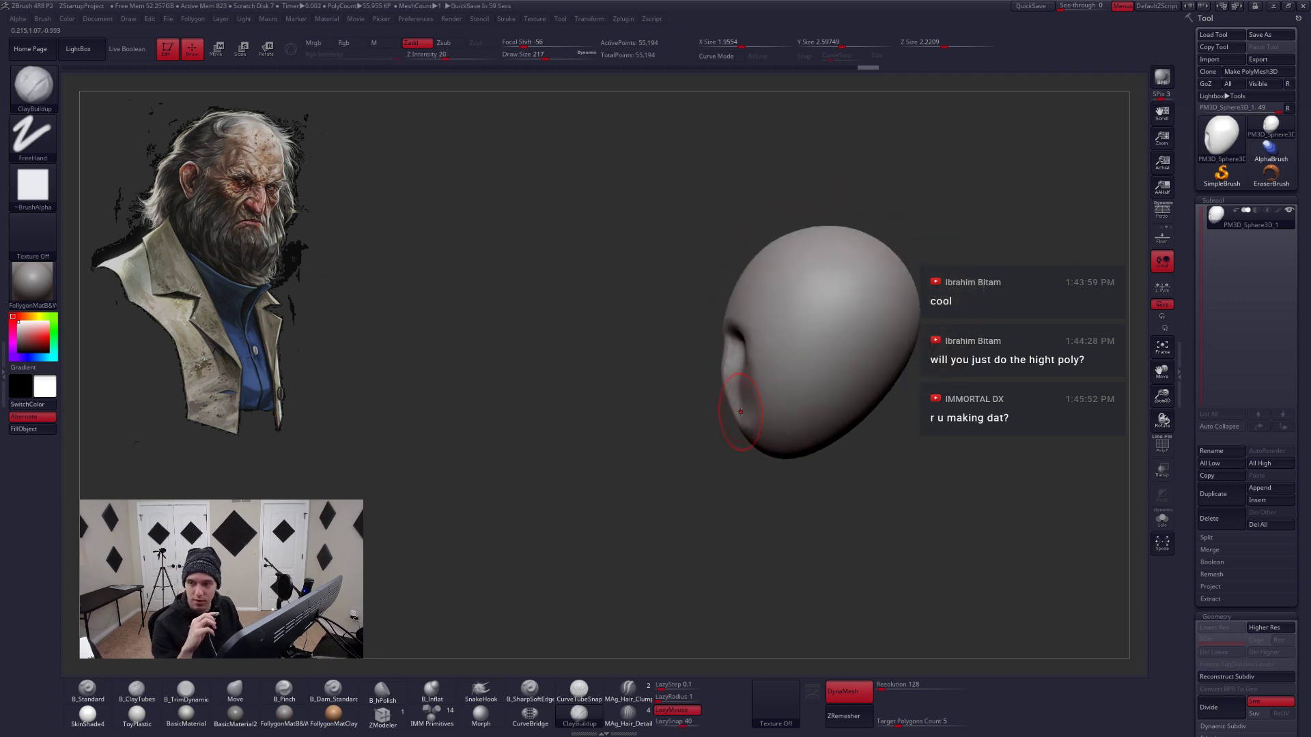
left_click_drag(747, 412, 768, 428)
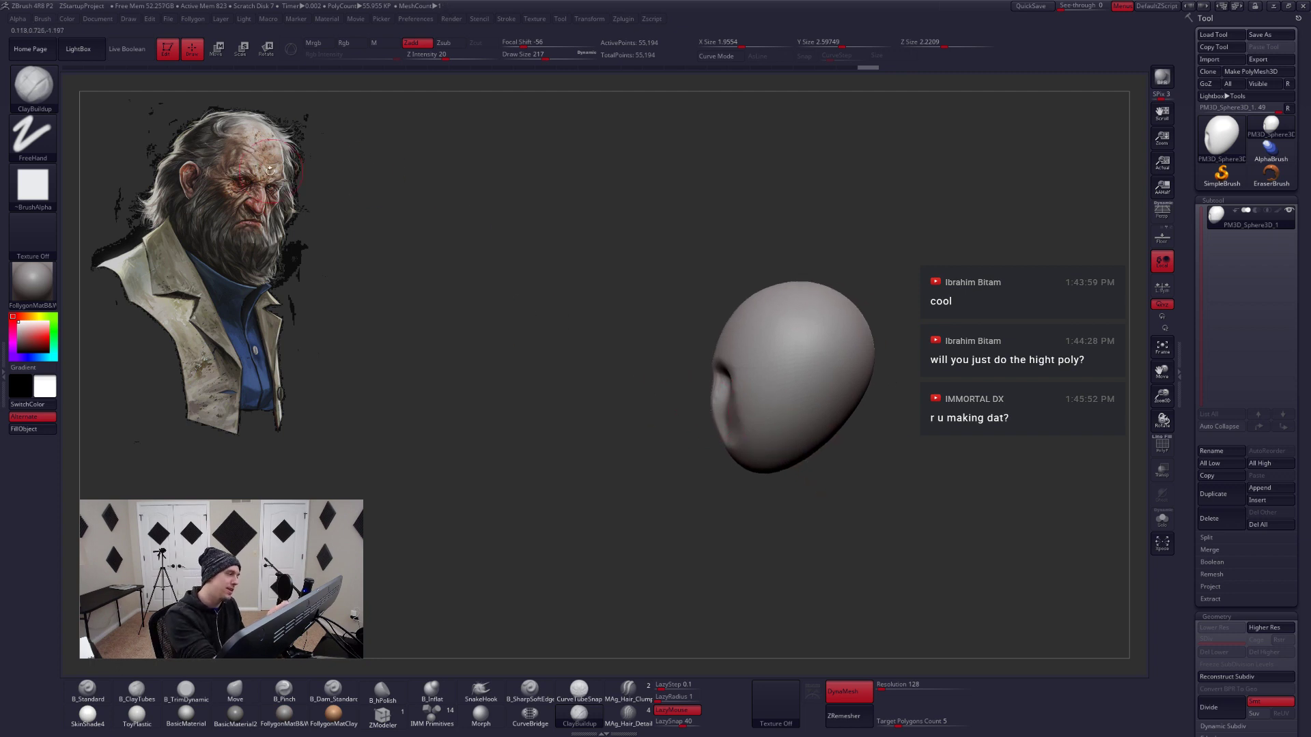
Reshape the chin, mouth area and forehead profile in side view with the Move brush at draw size 648
key("b")
key("m")
key("v")
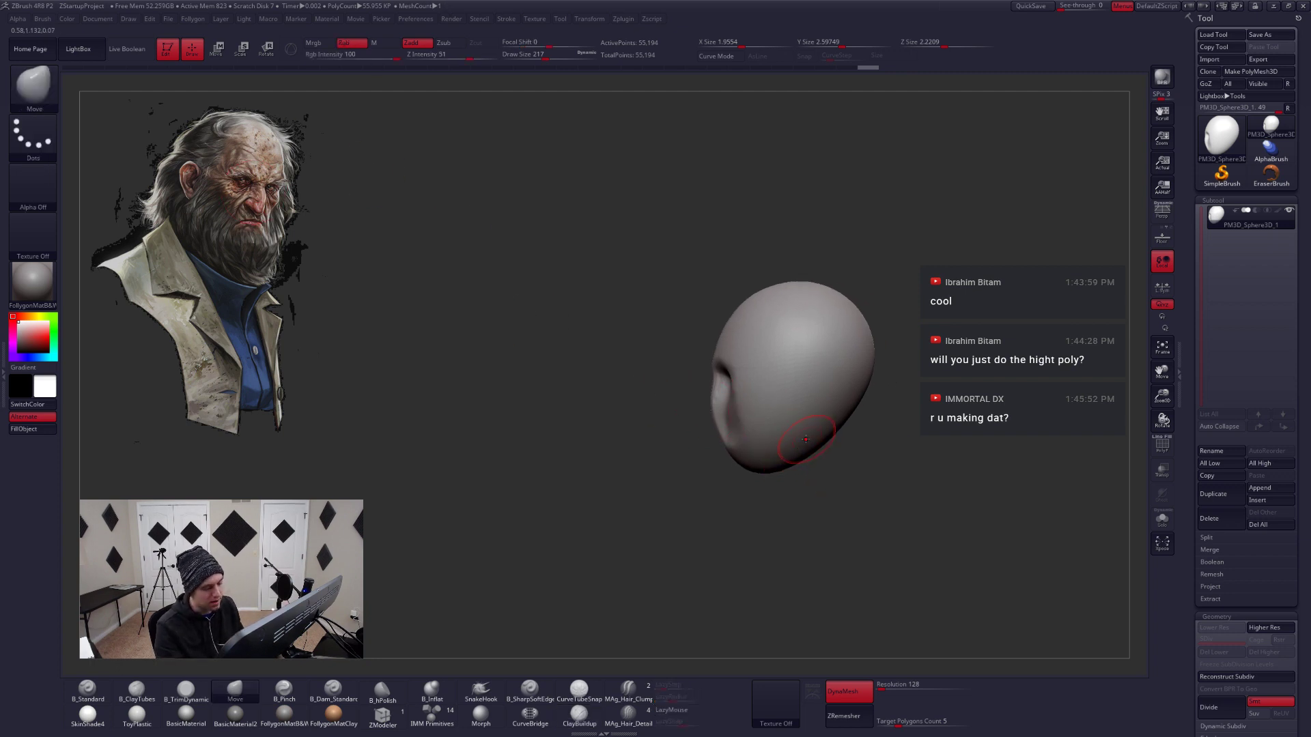
key("space")
key("space")
mouse_move(760, 463)
left_mouse_down()
mouse_move(781, 462)
mouse_move(751, 470)
left_mouse_up()
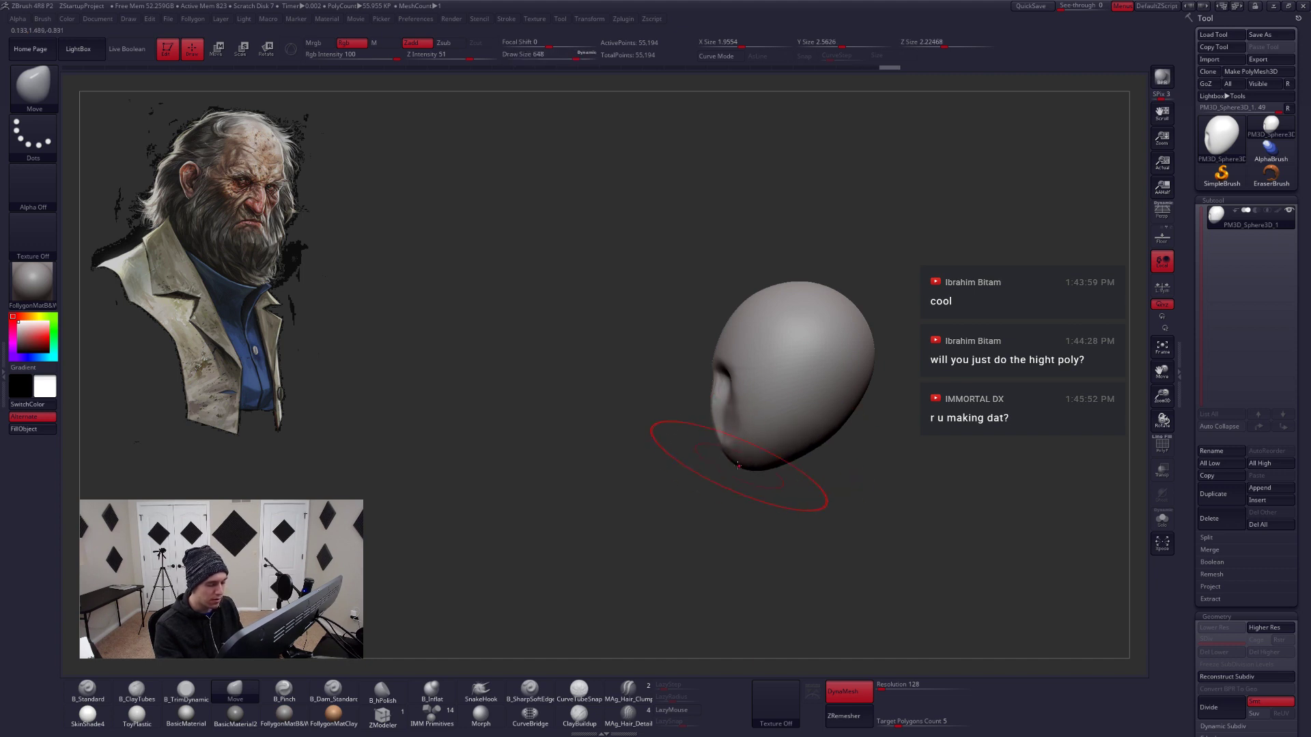
left_click_drag(719, 428, 717, 425)
left_click_drag(720, 376, 714, 371)
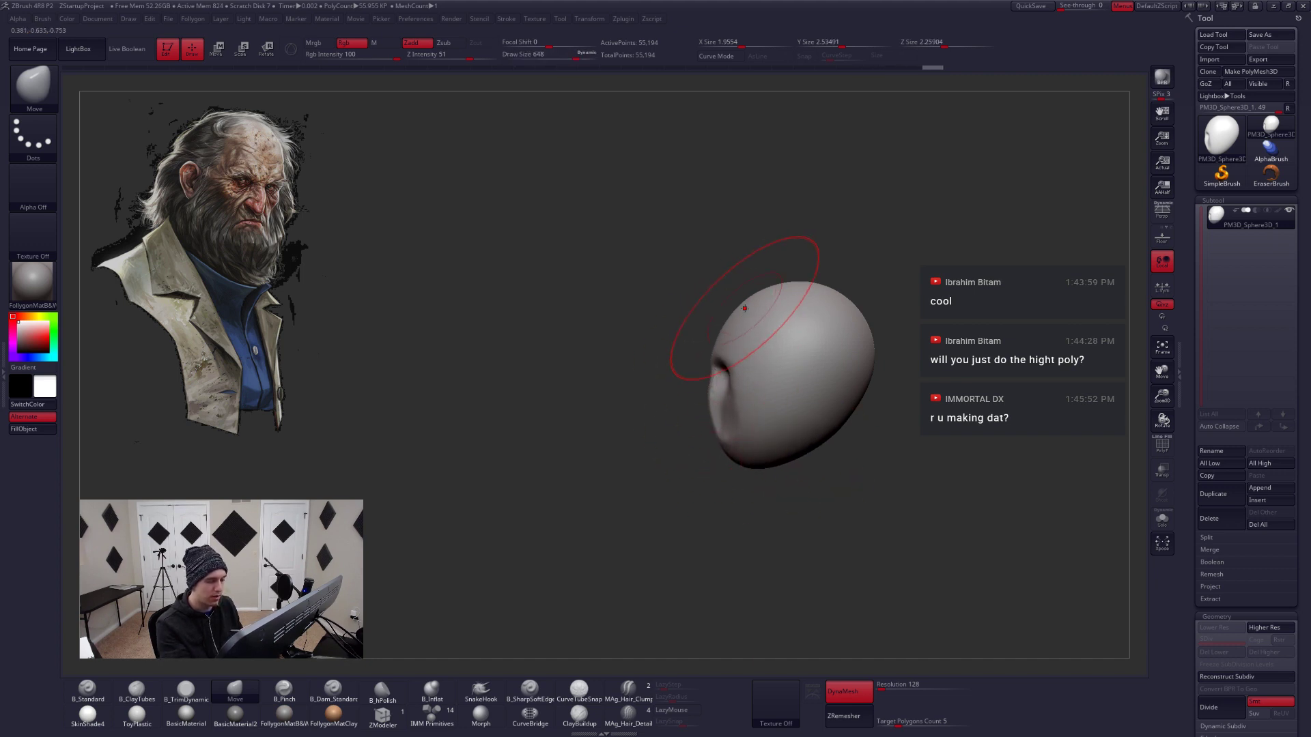
left_click_drag(744, 308, 738, 302)
Narrow the head and adjust its overall silhouette with the Move brush
key("space")
left_click_drag(818, 337, 851, 362)
key("space")
left_click_drag(762, 361, 756, 373)
mouse_move(673, 377)
left_mouse_down()
mouse_move(746, 378)
mouse_move(731, 370)
left_mouse_up()
key("space")
Build up a brow ridge above both eye sockets with B_ClayTubes at draw size 145
key("space")
mouse_move(799, 341)
left_mouse_down("alt")
mouse_move(785, 372)
mouse_move(768, 372)
mouse_move(794, 362)
mouse_move(743, 369)
left_mouse_up("alt")
key("space")
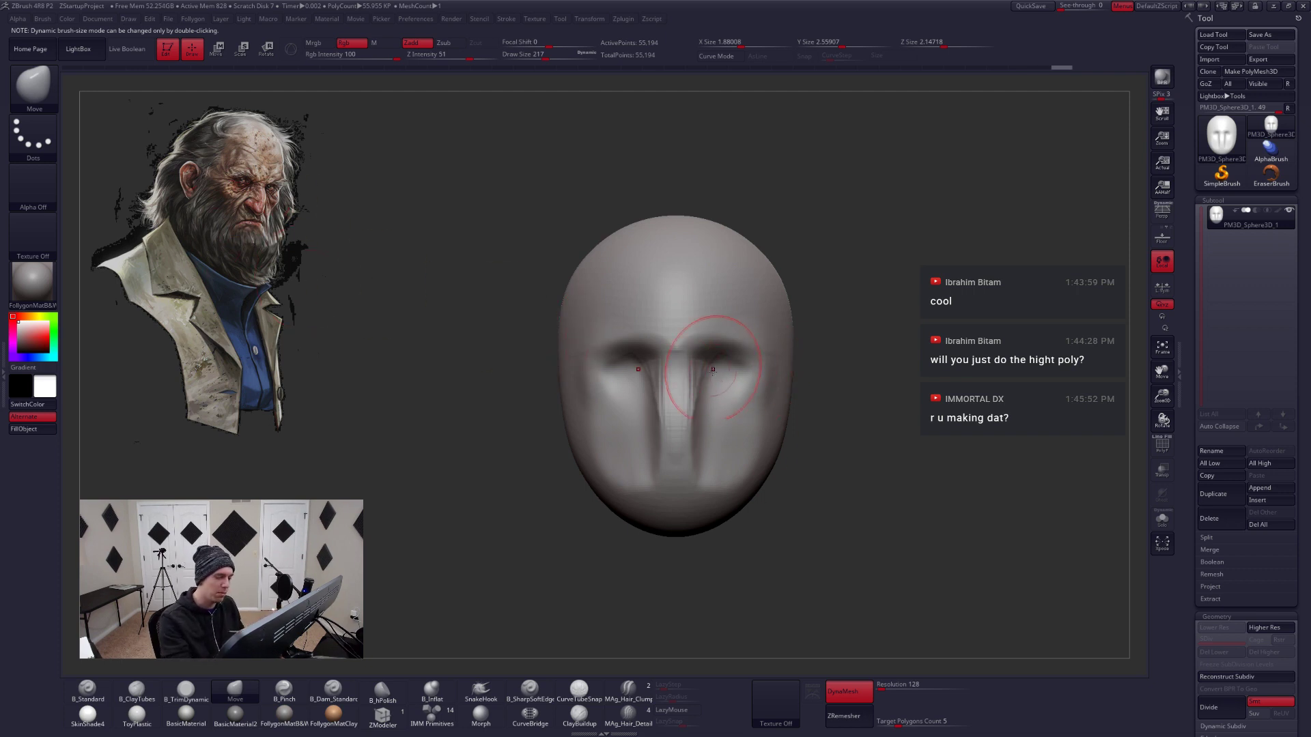
key("space")
left_click_drag(712, 369, 704, 368)
key("2")
mouse_move(681, 347)
left_mouse_down()
mouse_move(684, 361)
mouse_move(737, 325)
mouse_move(765, 356)
left_mouse_up()
right_click_drag(765, 356, 694, 355)
left_click_drag(694, 355, 756, 365)
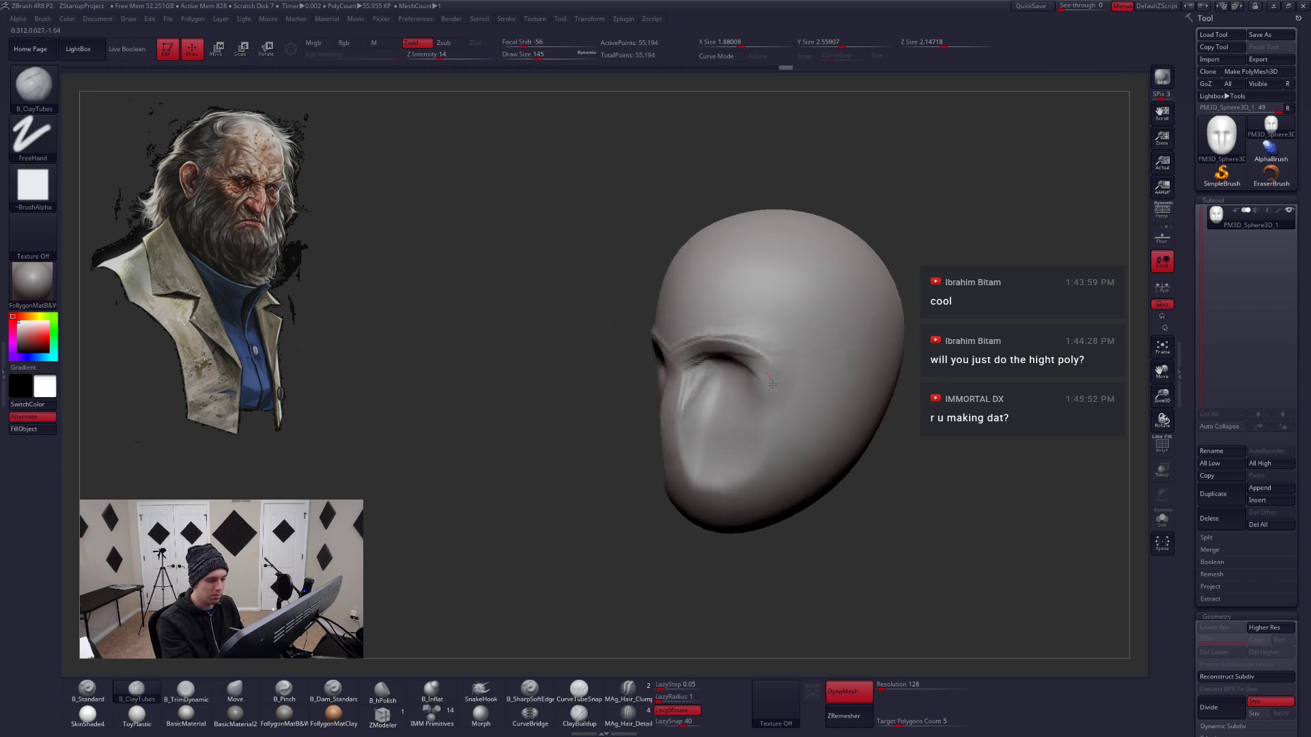
Refine the eye-socket and forehead profile in side view with the Move brush, setting its draw size to 358
mouse_move(764, 412)
right_mouse_down()
mouse_move(719, 421)
mouse_move(703, 380)
right_mouse_up()
key("b")
key("m")
key("v")
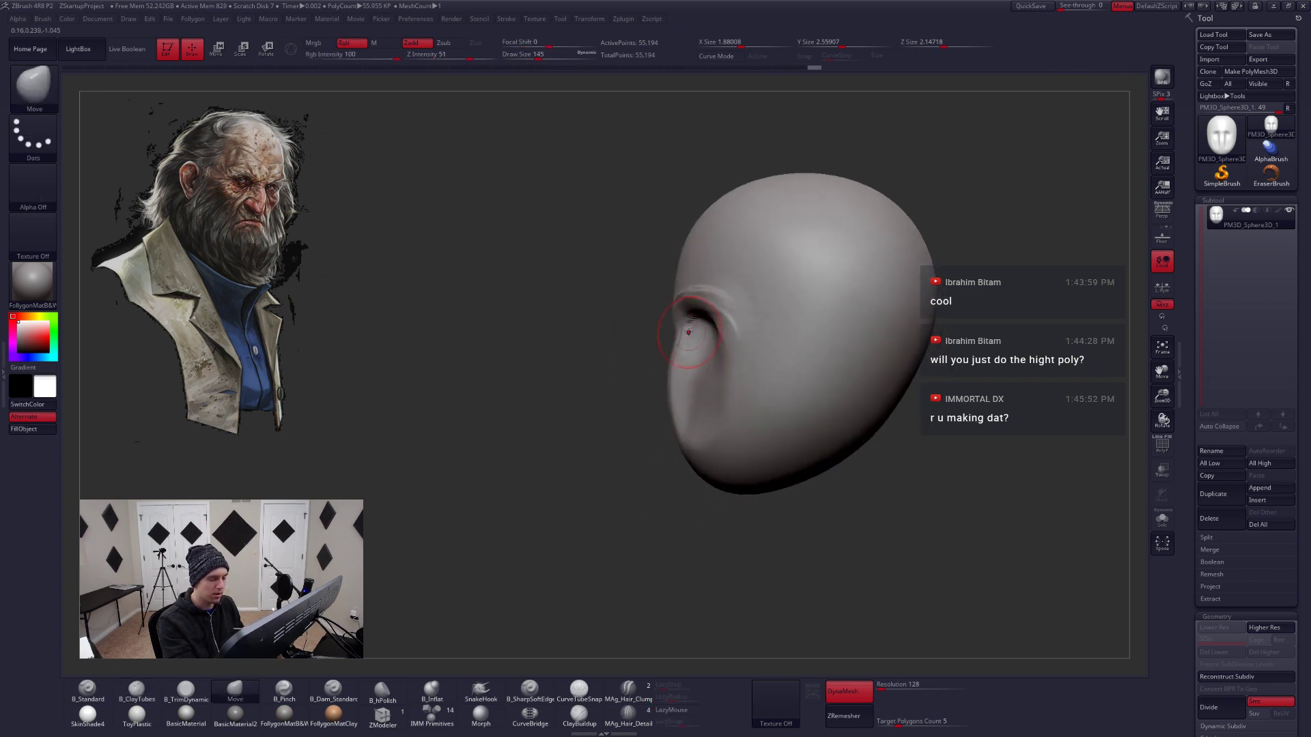
mouse_move(688, 332)
left_mouse_down()
mouse_move(677, 347)
mouse_move(687, 318)
left_mouse_up()
key("space")
Sculpt clay strokes down the cheeks and beside the nose, and smooth them
key("space")
left_click_drag(683, 270, 692, 270)
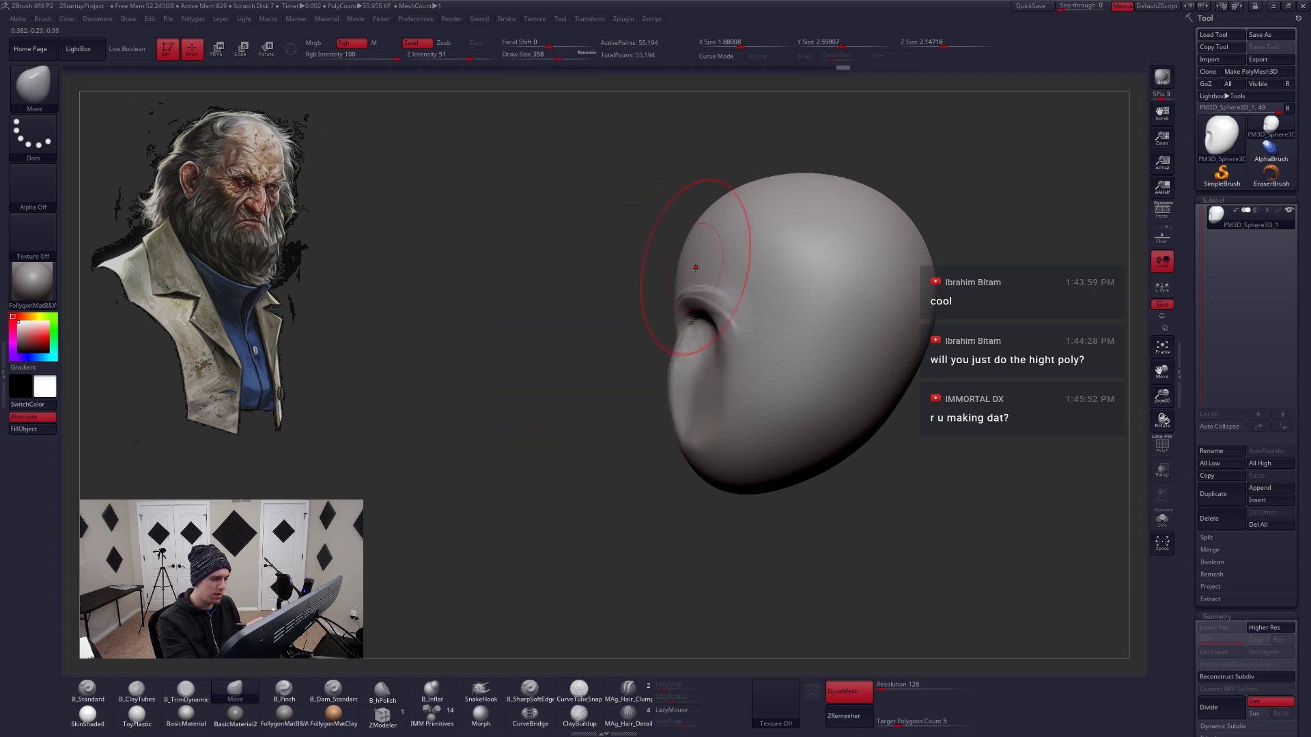
mouse_move(614, 368)
right_mouse_down("shift")
mouse_move(679, 375)
mouse_move(687, 315)
right_mouse_up("shift")
key("space")
left_click_drag(688, 315, 693, 369)
key("b")
key("c")
key("t")
mouse_move(722, 289)
left_mouse_down()
mouse_move(706, 390)
mouse_move(723, 365)
left_mouse_up()
right_click_drag(722, 366, 716, 334, "ctrl")
left_click_drag(710, 314, 699, 368, "shift")
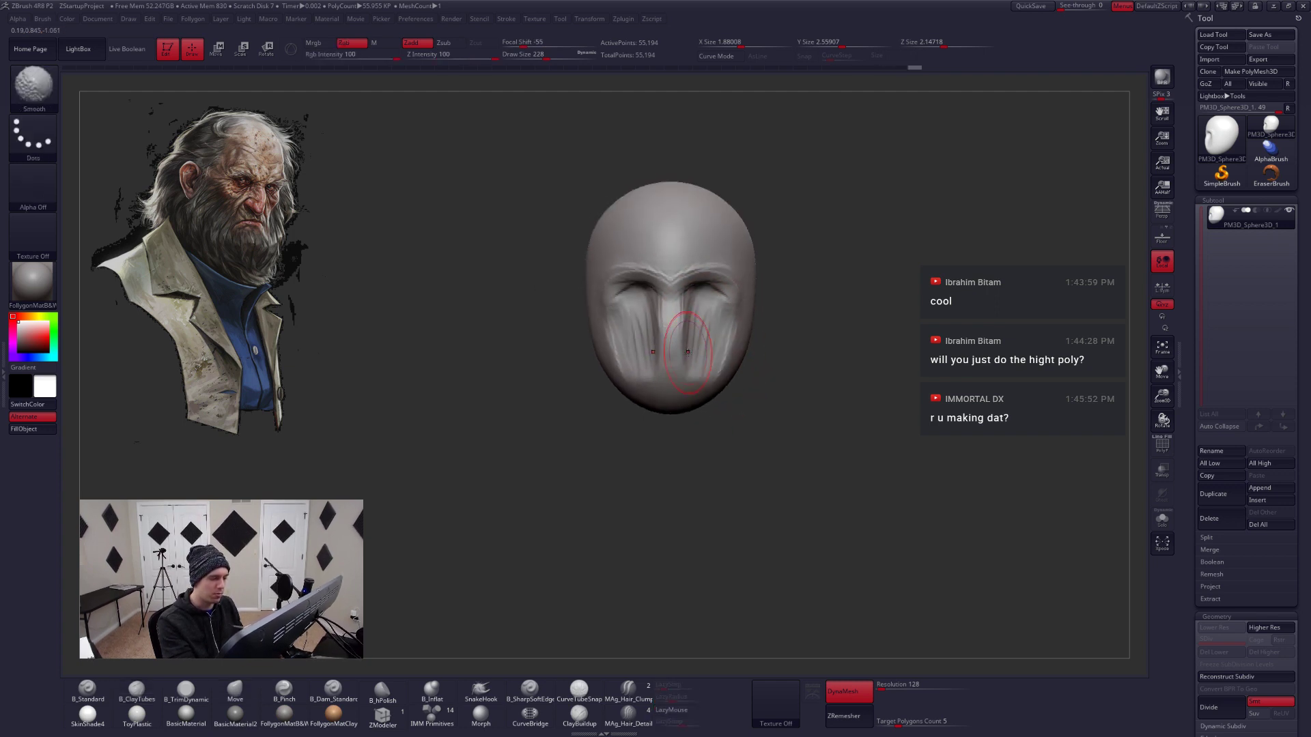
mouse_move(758, 348)
right_mouse_down()
mouse_move(693, 336)
mouse_move(698, 365)
right_mouse_up()
left_click_drag(706, 307, 704, 348, "shift")
Reshape the brow and nose-bridge profile with the Move brush, raising its draw size from 245 to 365
key("b")
key("m")
key("v")
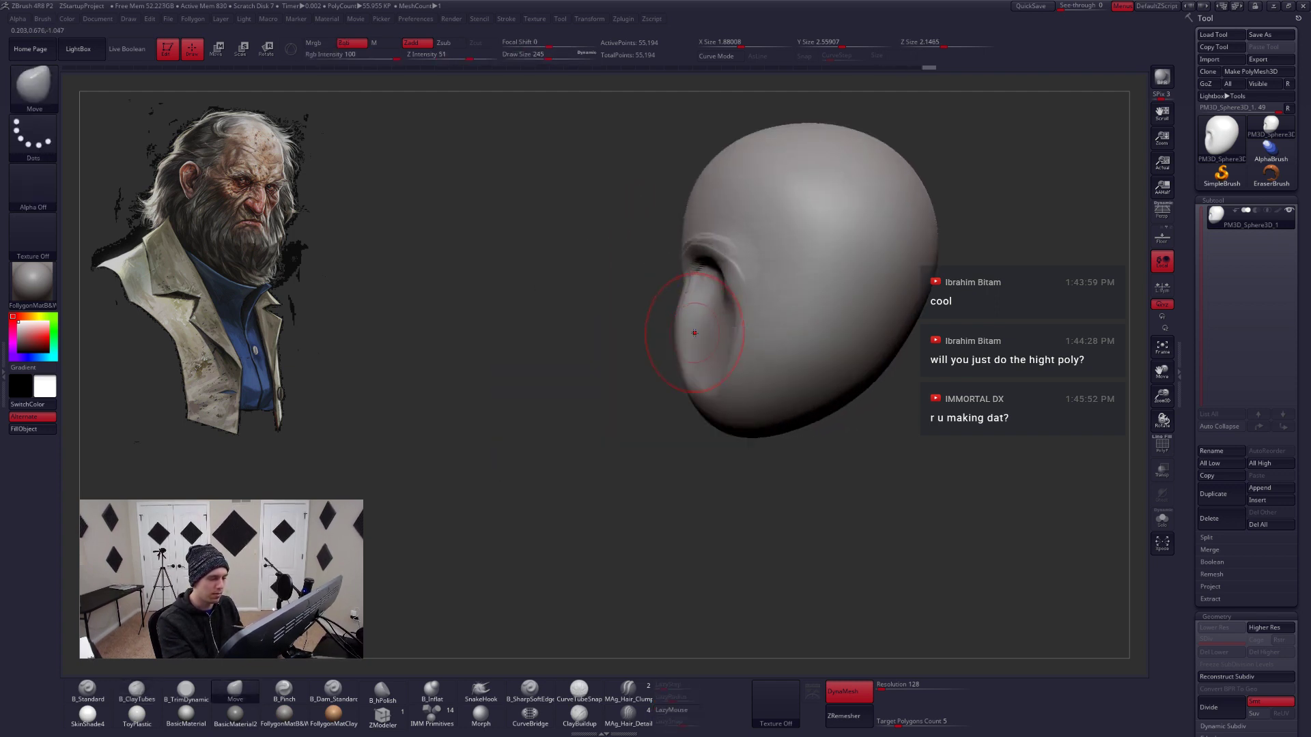
key("space")
left_click_drag(682, 276, 686, 286)
key("space")
right_click_drag(587, 382, 692, 363, "shift")
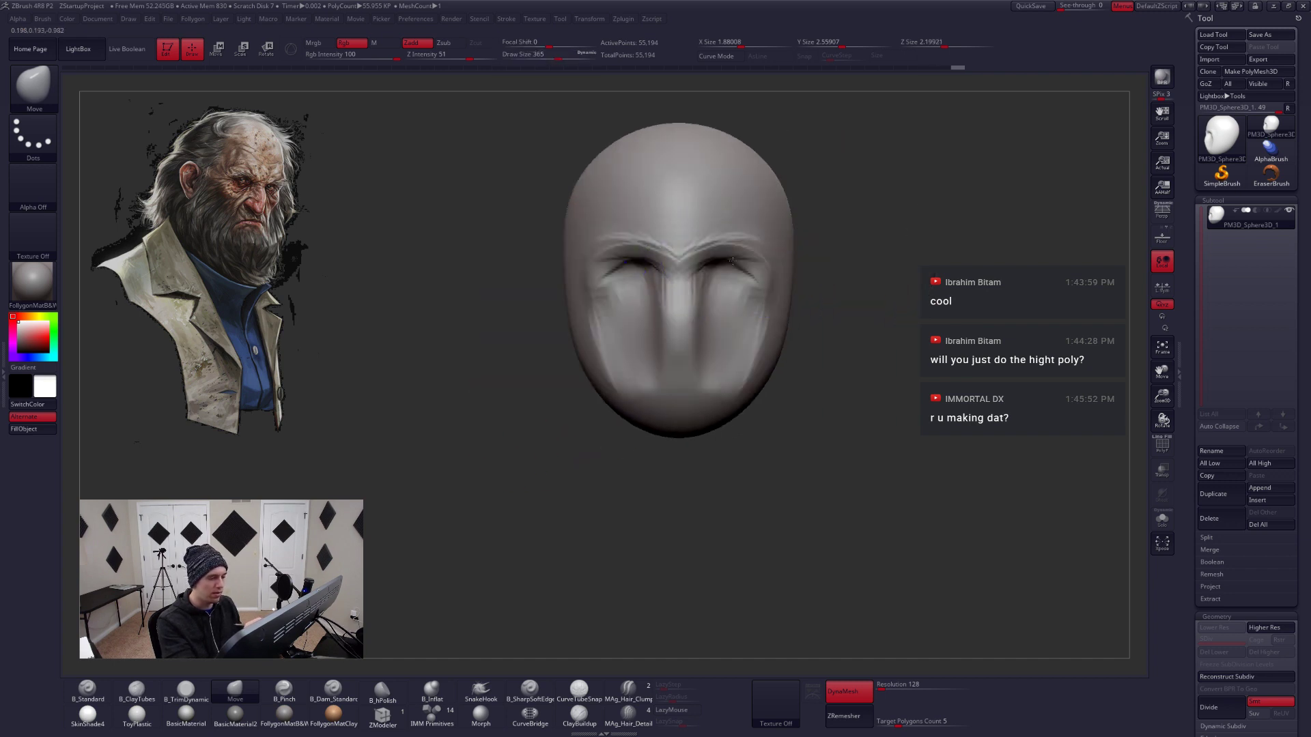
Extend the brow ridge outward to the temples and sculpt the outer cheeks with B_ClayTubes at draw sizes 260 and 365
key("space")
key("2")
mouse_move(689, 273)
left_mouse_down()
mouse_move(710, 244)
mouse_move(736, 250)
mouse_move(752, 227)
mouse_move(744, 252)
mouse_move(760, 263)
mouse_move(783, 251)
mouse_move(783, 271)
left_mouse_up()
key("space")
mouse_move(778, 296)
right_mouse_down("alt")
mouse_move(755, 326)
mouse_move(753, 301)
right_mouse_up("alt")
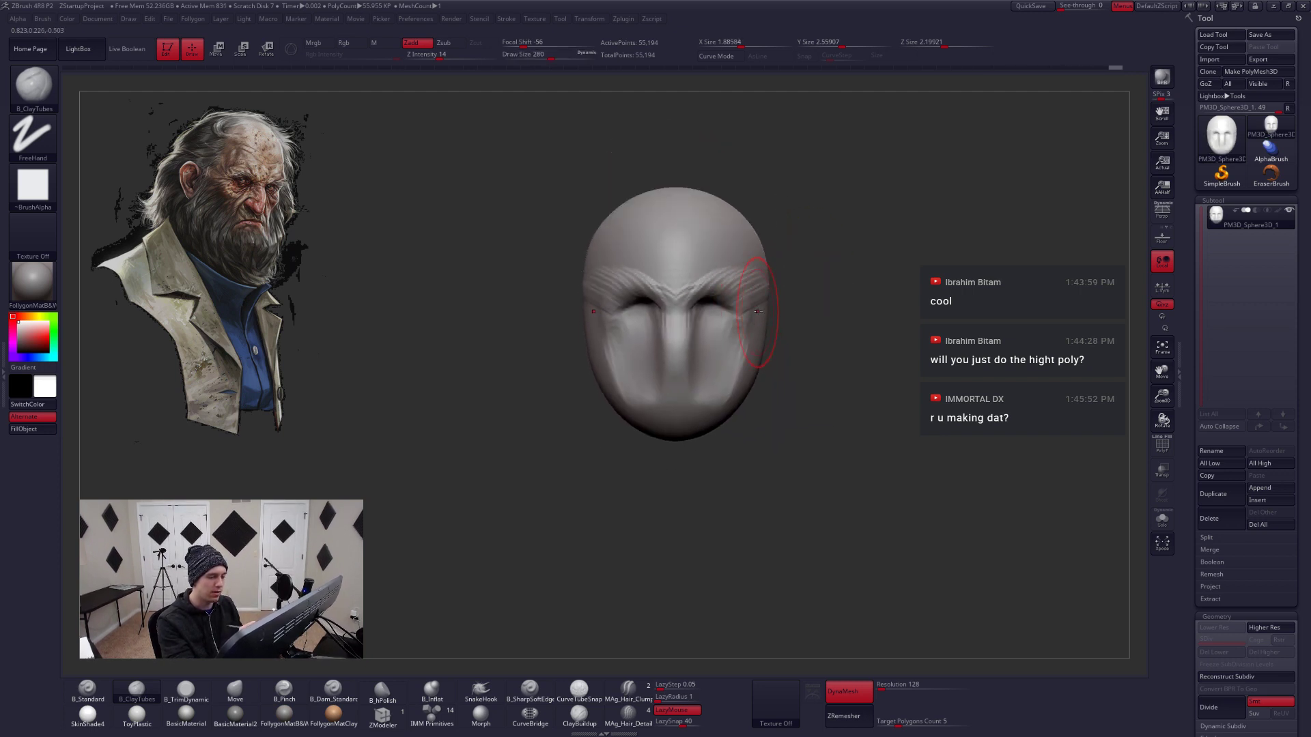
key("space")
left_click_drag(760, 303, 768, 304)
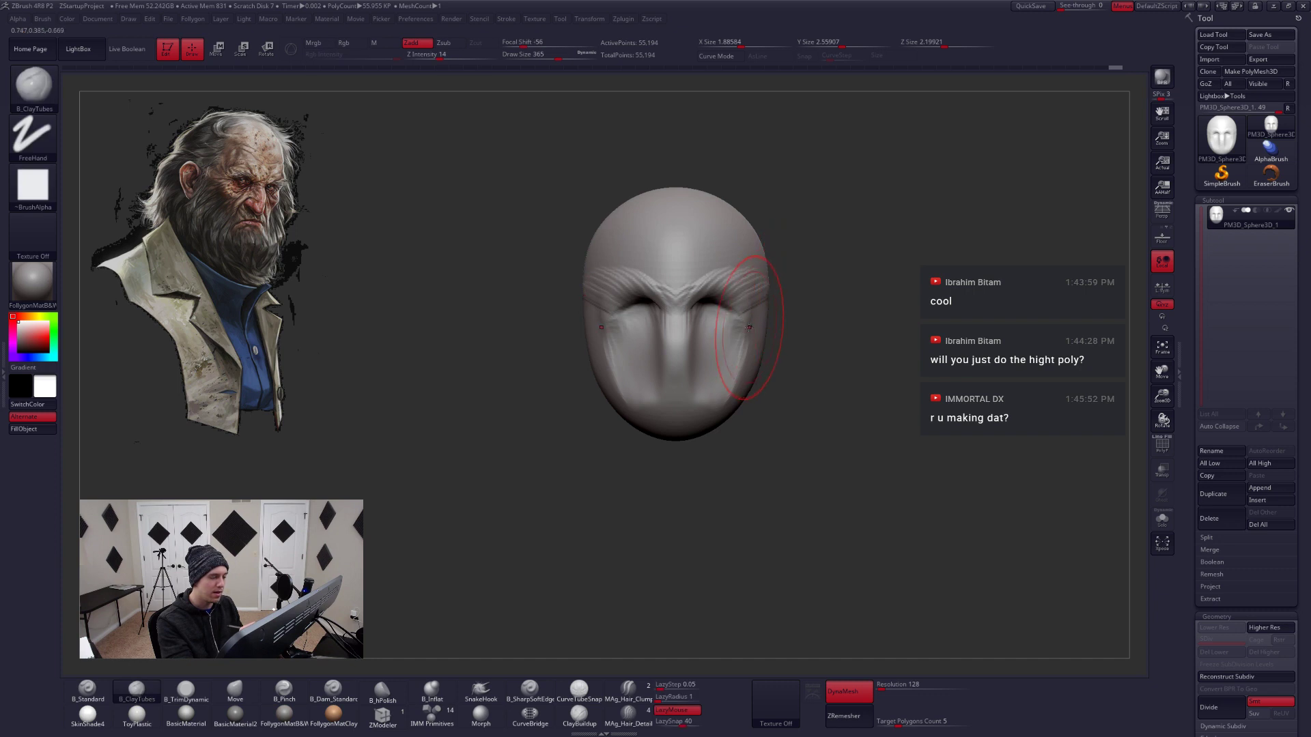
Pull the underside of the chin downward in side view with the Move brush at draw size 500
mouse_move(776, 272)
right_mouse_down()
mouse_move(758, 386)
mouse_move(645, 405)
right_mouse_up()
key("space")
left_click_drag(775, 408, 784, 406)
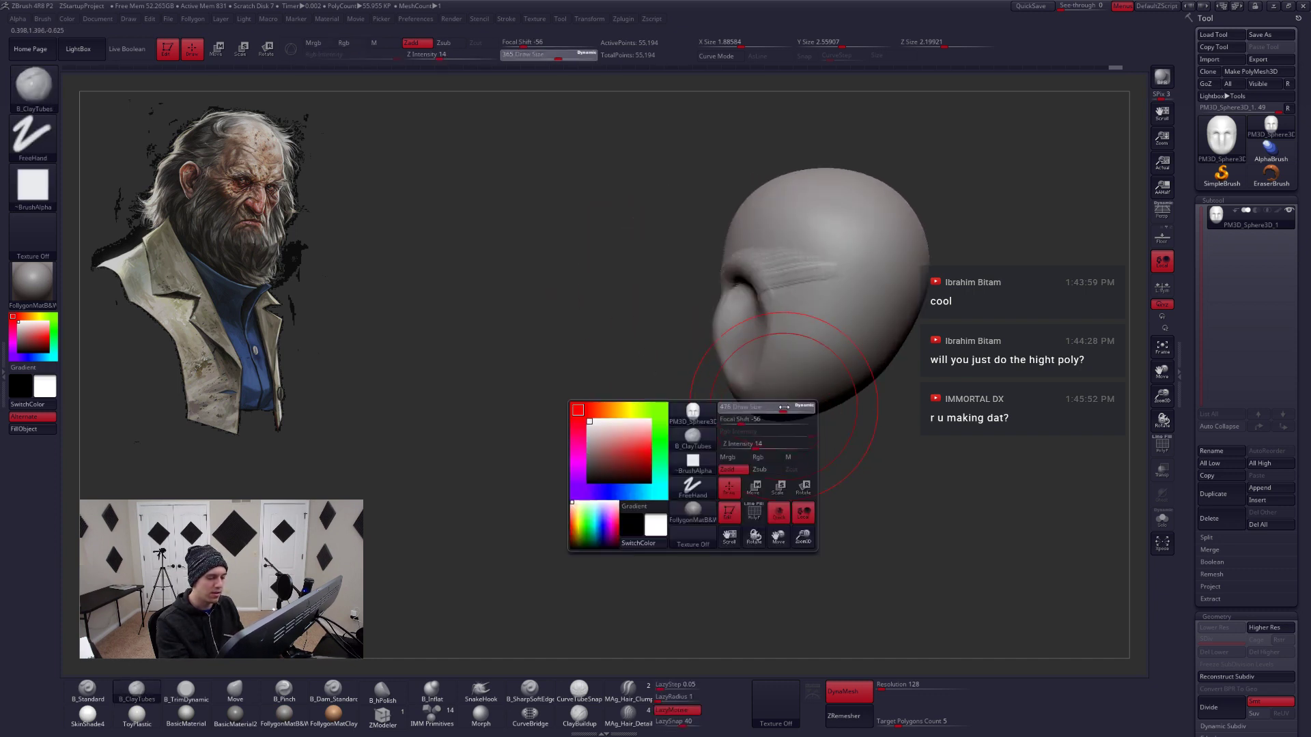
key("b")
key("m")
key("v")
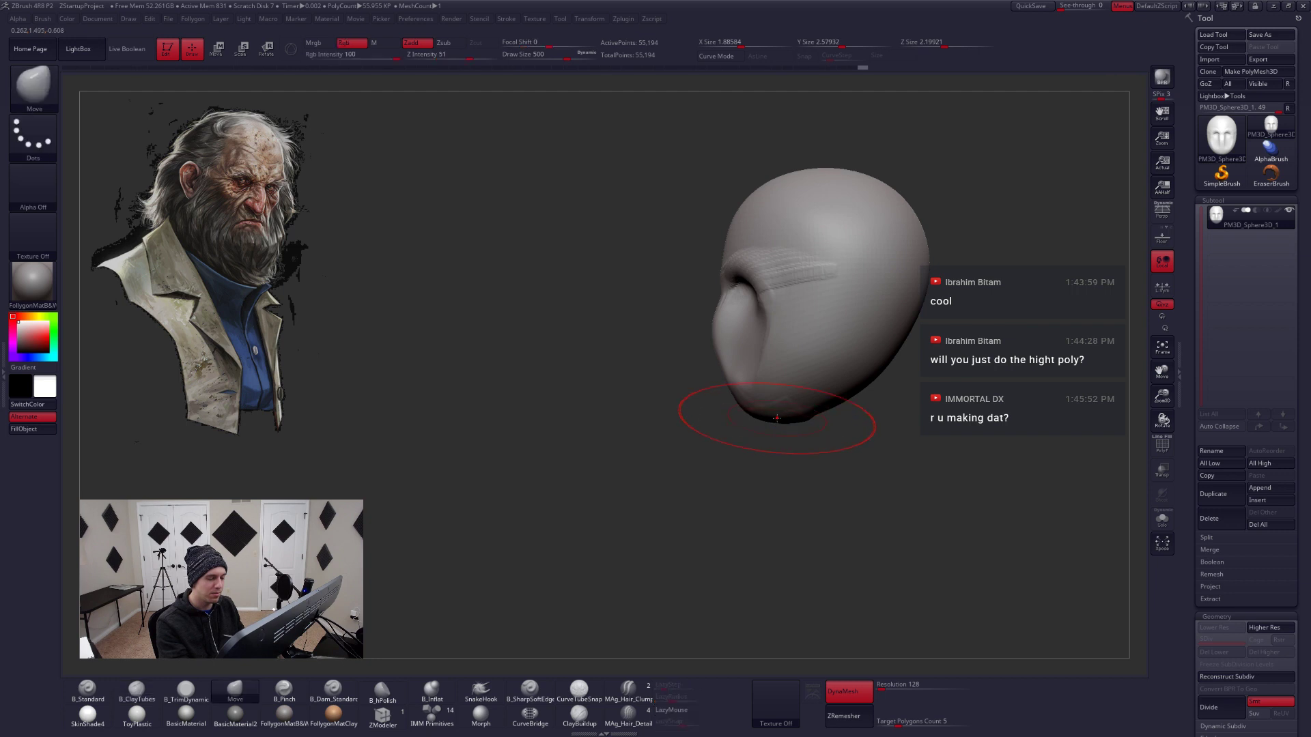
Pull the lower face forward and shape the jaw profile with the Move brush at draw size 804
key("space")
left_click_drag(776, 418, 797, 418)
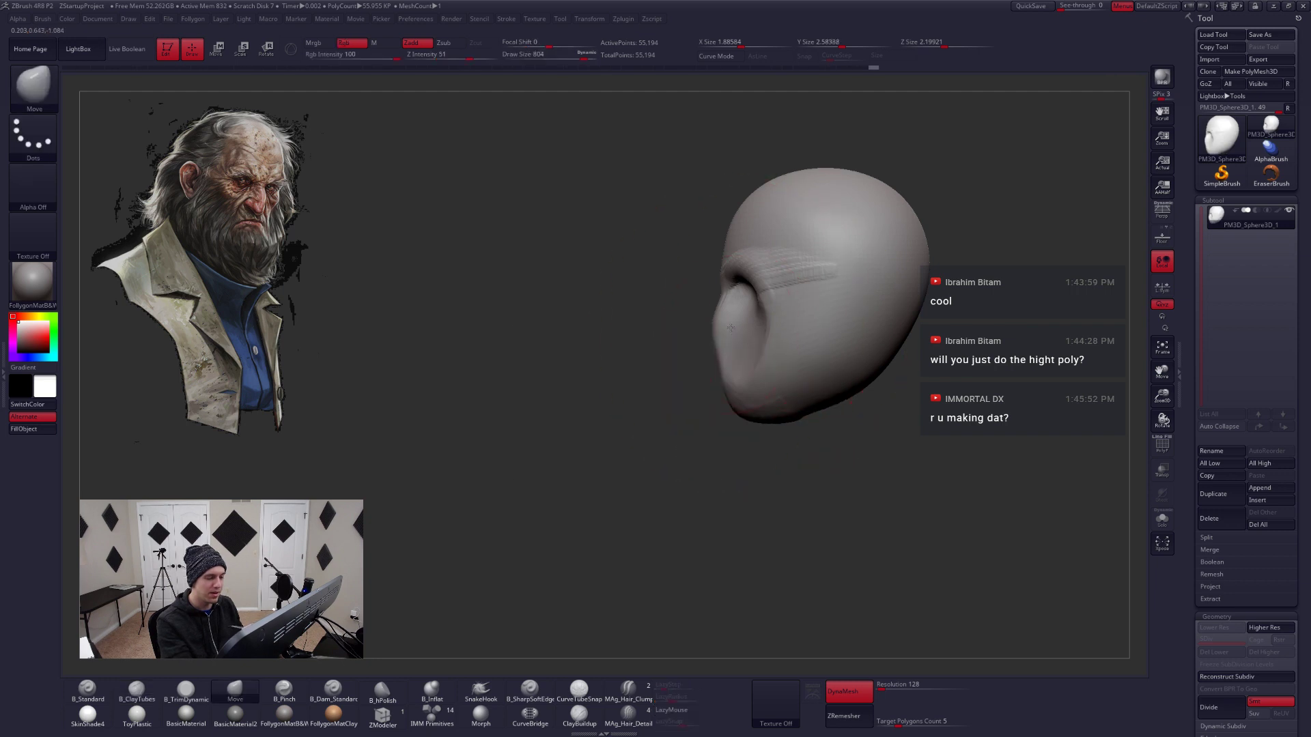
left_click_drag(719, 328, 713, 329)
key("space")
mouse_move(817, 396)
left_mouse_down()
mouse_move(777, 421)
mouse_move(714, 419)
mouse_move(795, 399)
left_mouse_up()
key("space")
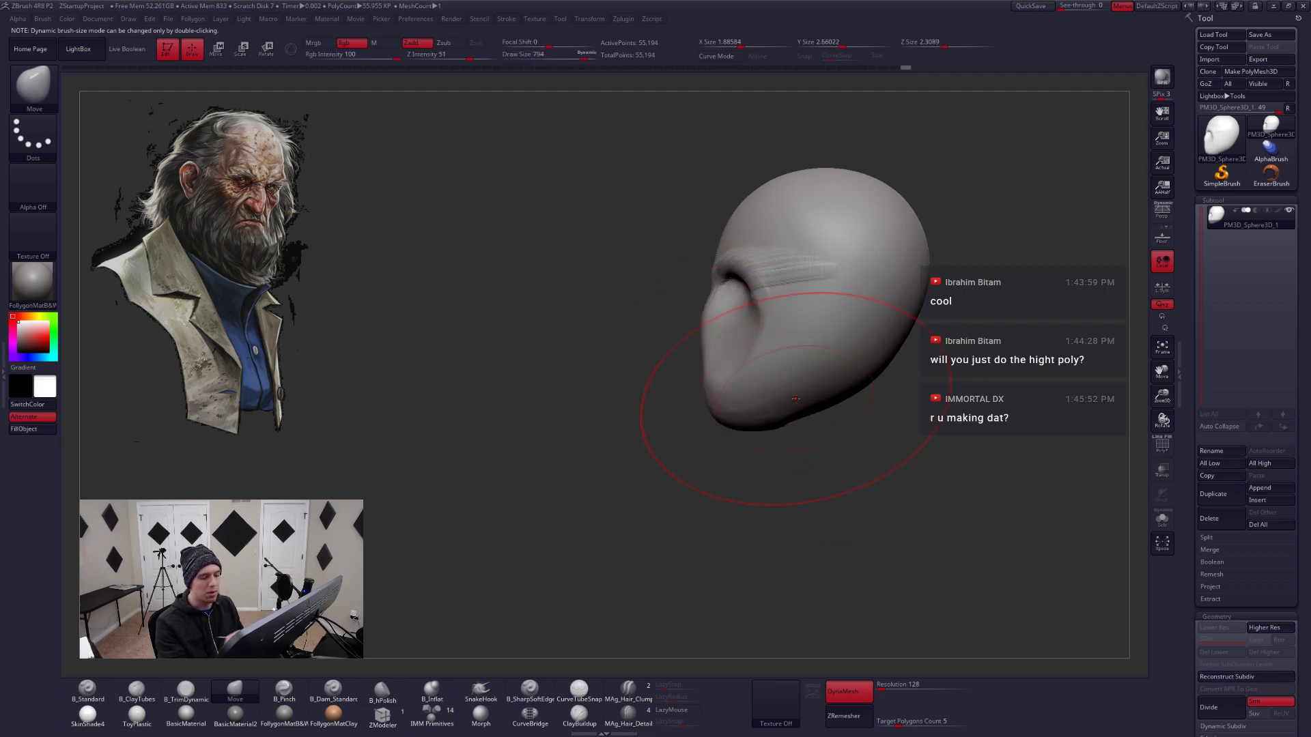
Set the DynaMesh resolution to 56 and remesh the head
left_click(889, 687)
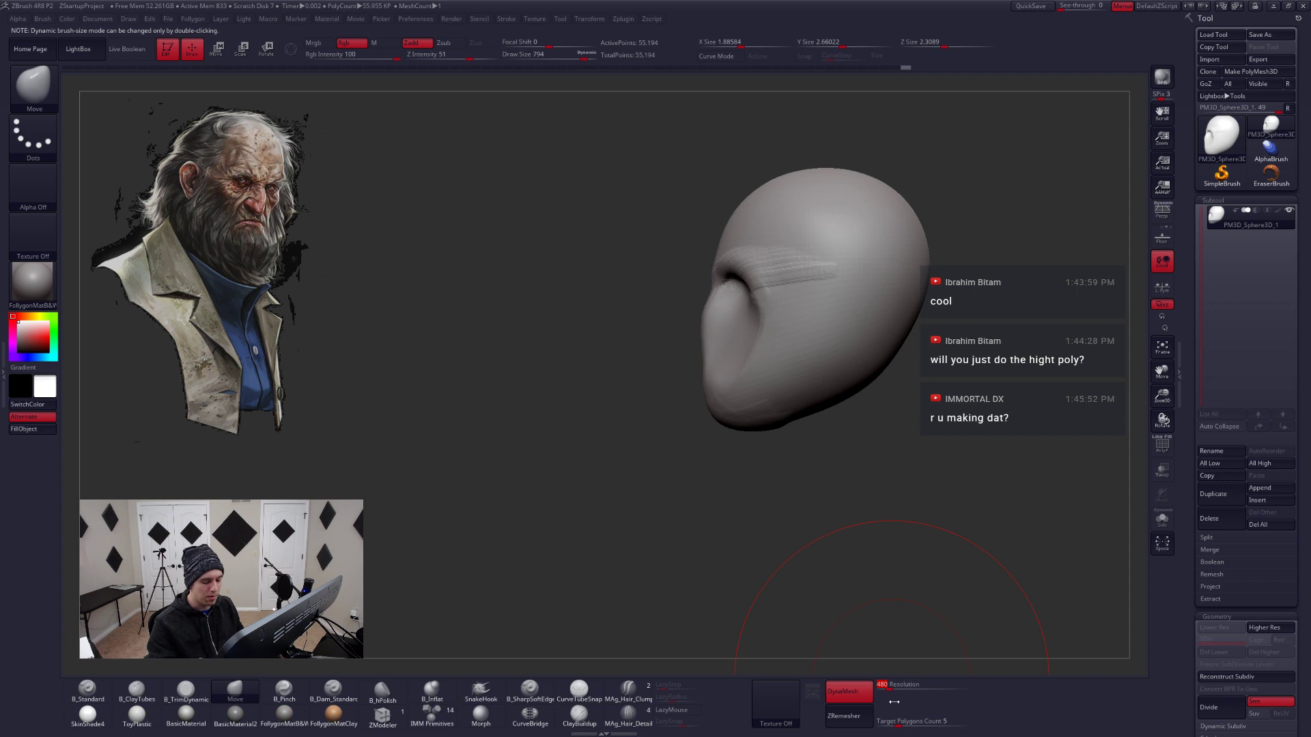
type("56")
key("Return")
left_click_drag(952, 481, 848, 600, "ctrl")
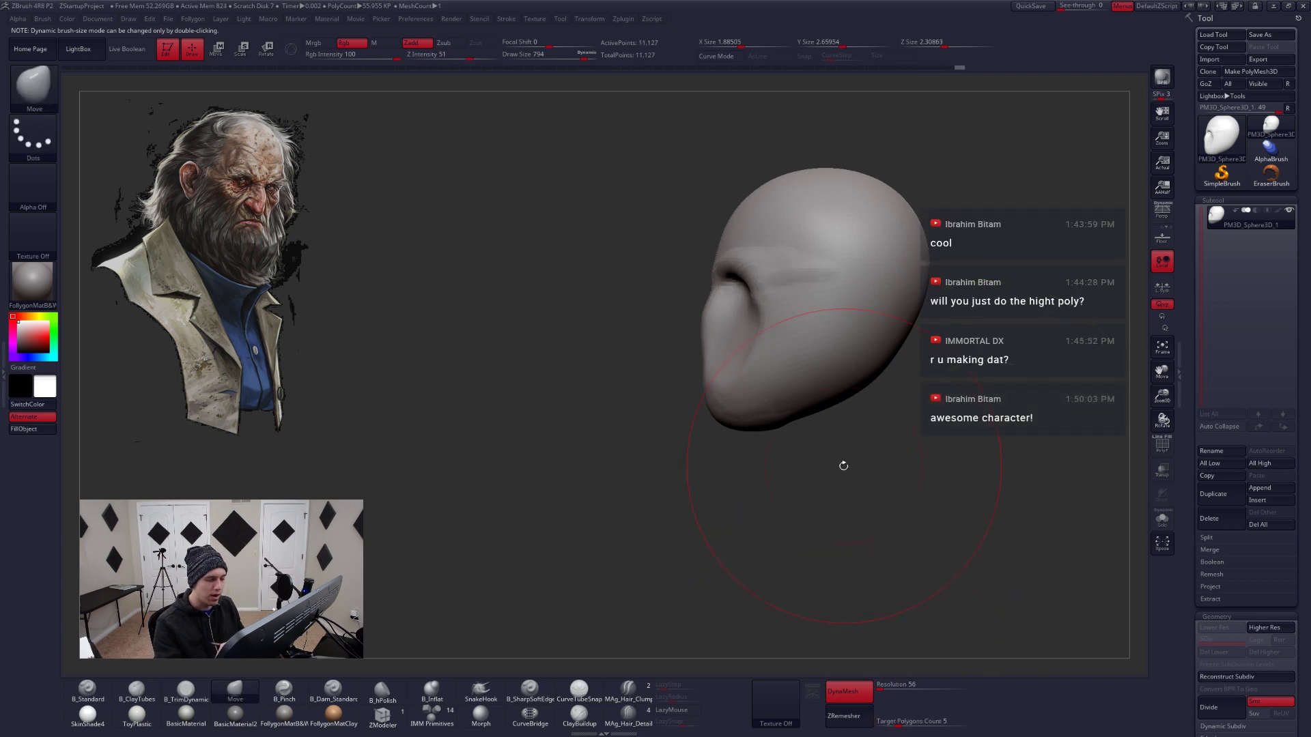
Adjust the eye-socket and cheek area with the Move brush at draw size 578
key("space")
left_click_drag(770, 372, 756, 372)
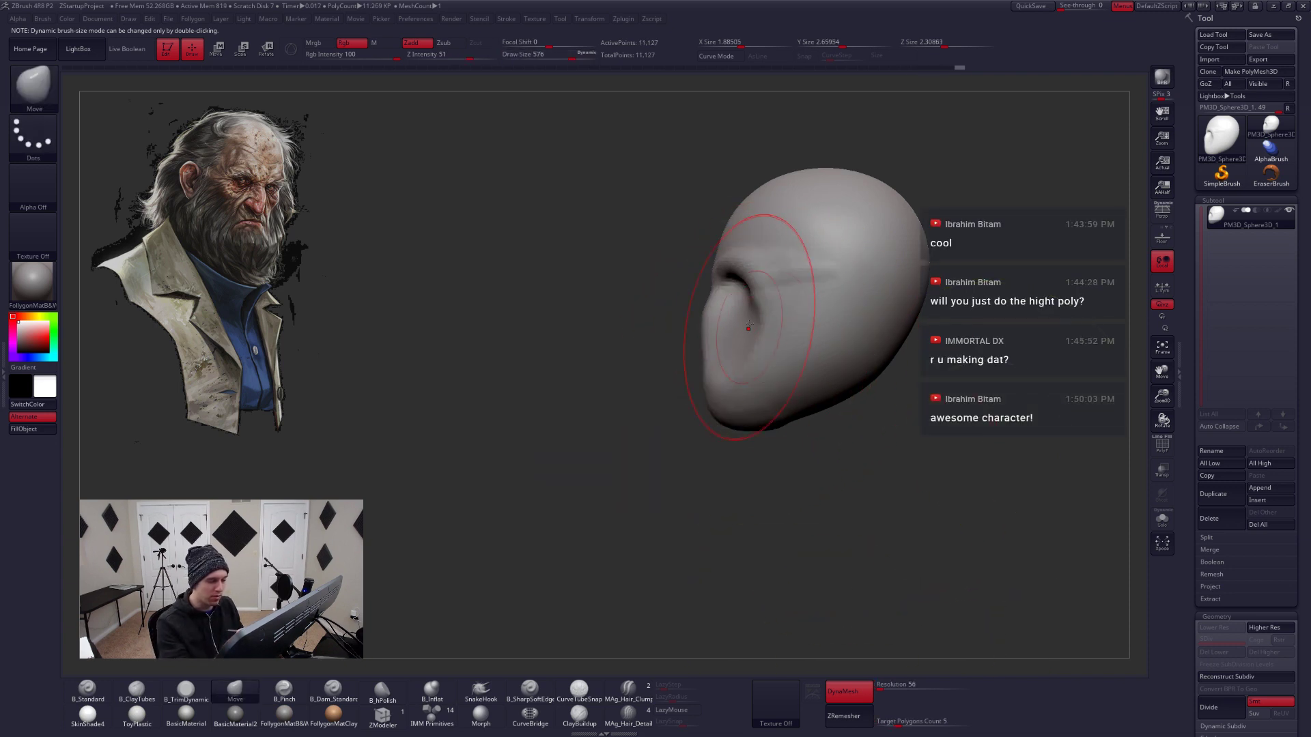
mouse_move(741, 287)
left_mouse_down()
mouse_move(725, 281)
mouse_move(747, 316)
left_mouse_up()
key("space")
left_click_drag(785, 458, 867, 454, "shift")
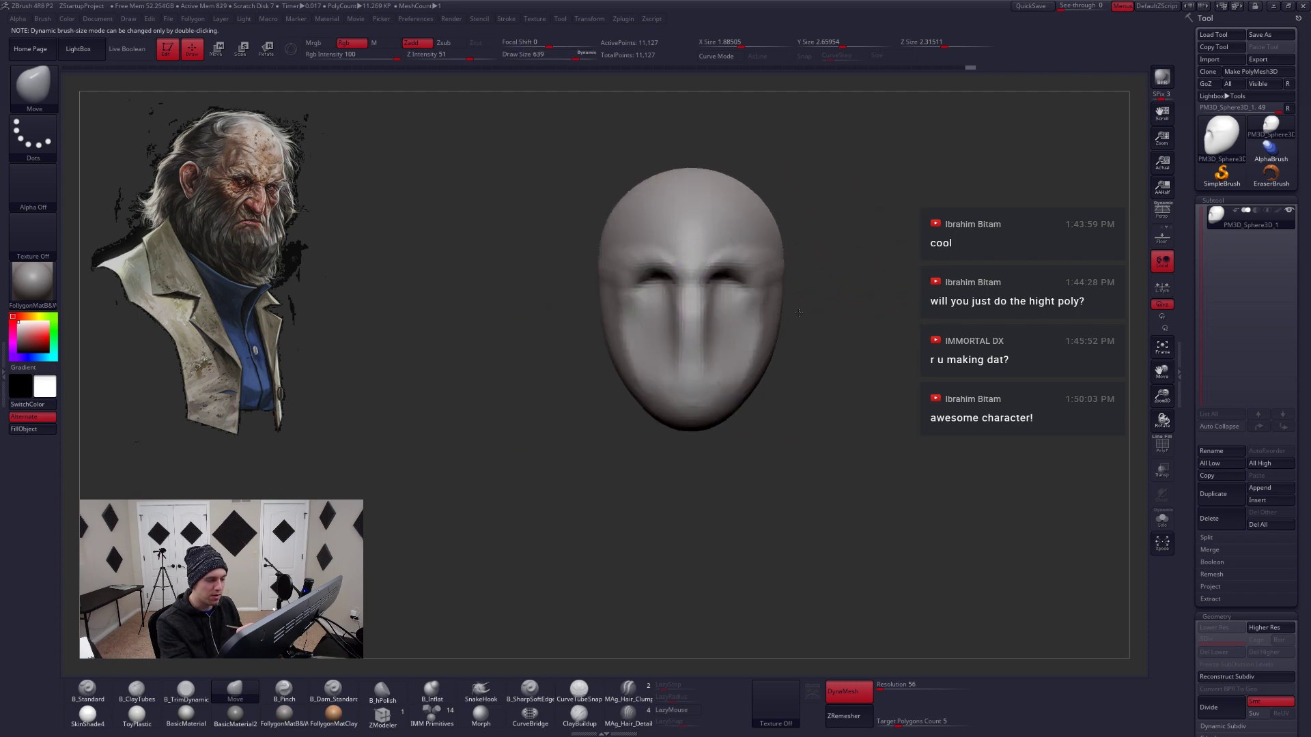
Check the remeshed head with the polyframe and undo the last change
mouse_move(767, 331)
right_mouse_down("ctrl")
mouse_move(766, 358)
mouse_move(738, 381)
right_mouse_up("ctrl")
key("shift+f")
key("shift+f")
mouse_move(738, 380)
left_mouse_down()
mouse_move(764, 346)
mouse_move(795, 379)
left_mouse_up()
key("ctrl+z")
Lasso-mask the lower back of the head behind the jaw at the neck area and invert the mask
key("space")
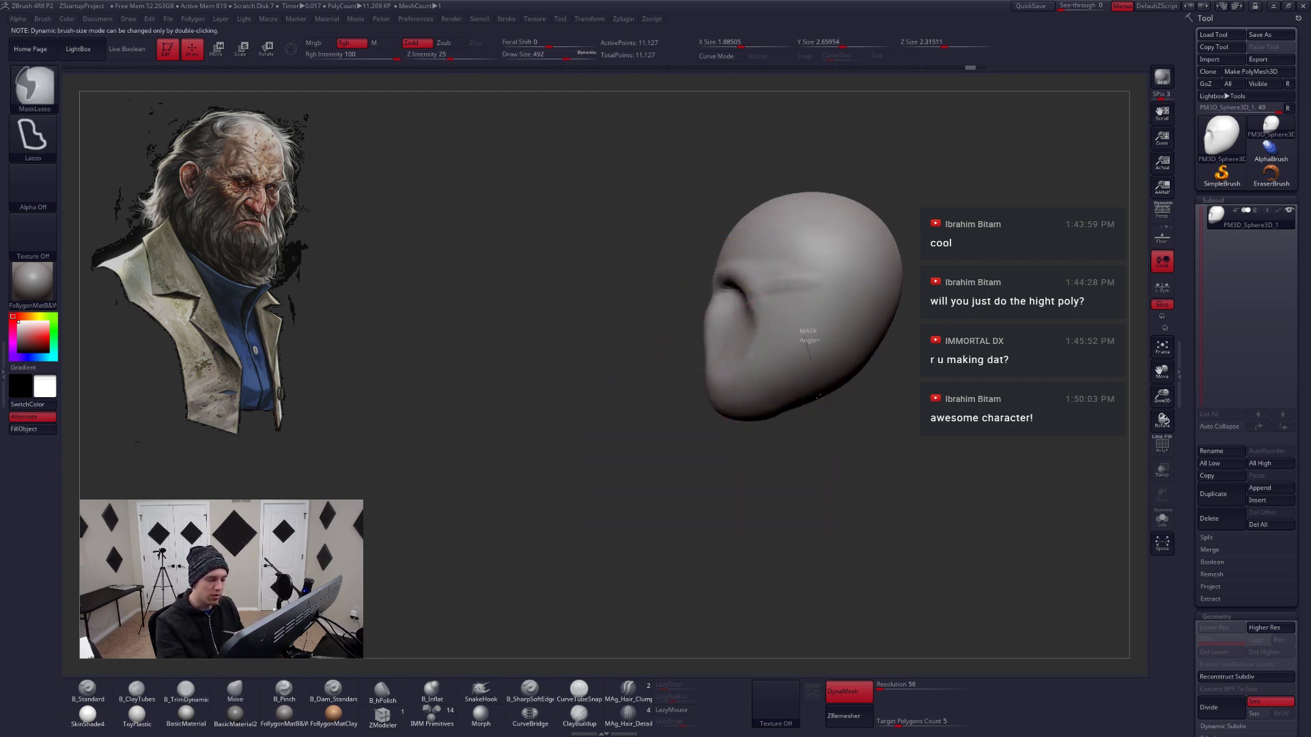
mouse_move(807, 335)
left_mouse_down("ctrl")
mouse_move(887, 383)
mouse_move(949, 347)
left_mouse_up("ctrl")
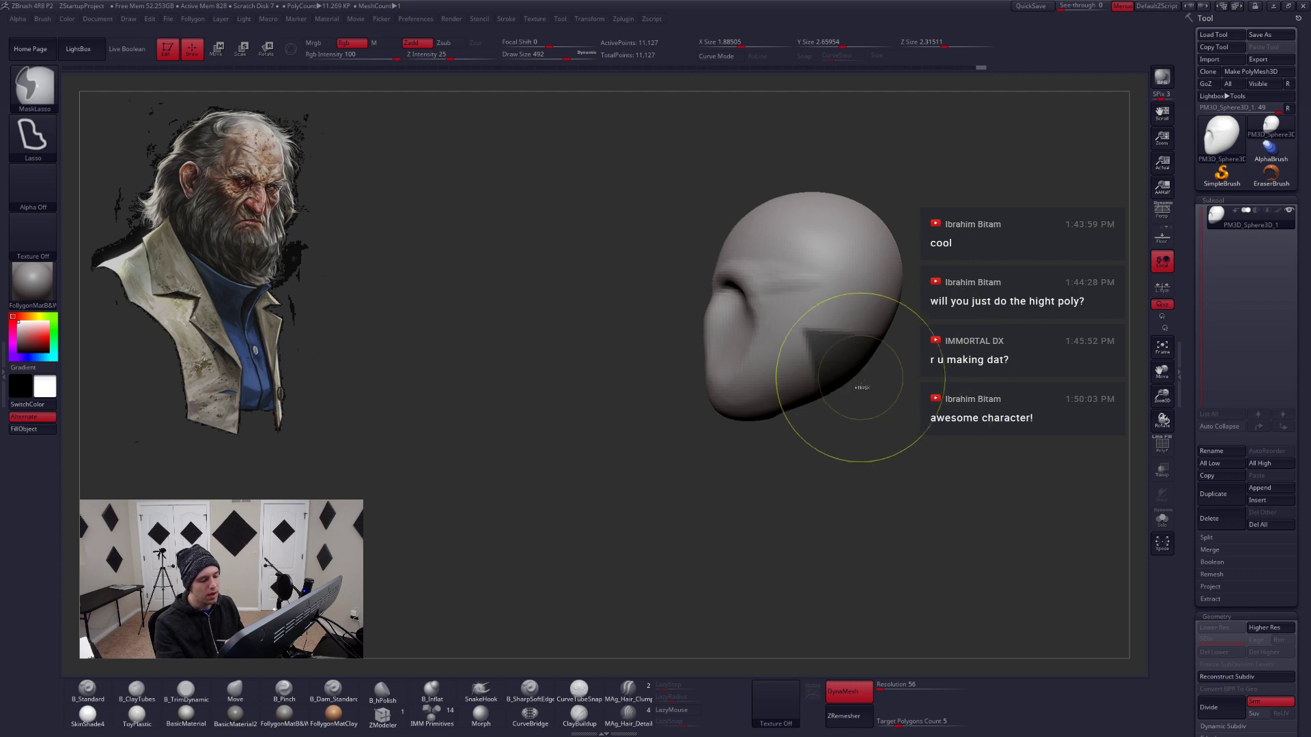
left_click(857, 400, "ctrl")
key("w")
key("q")
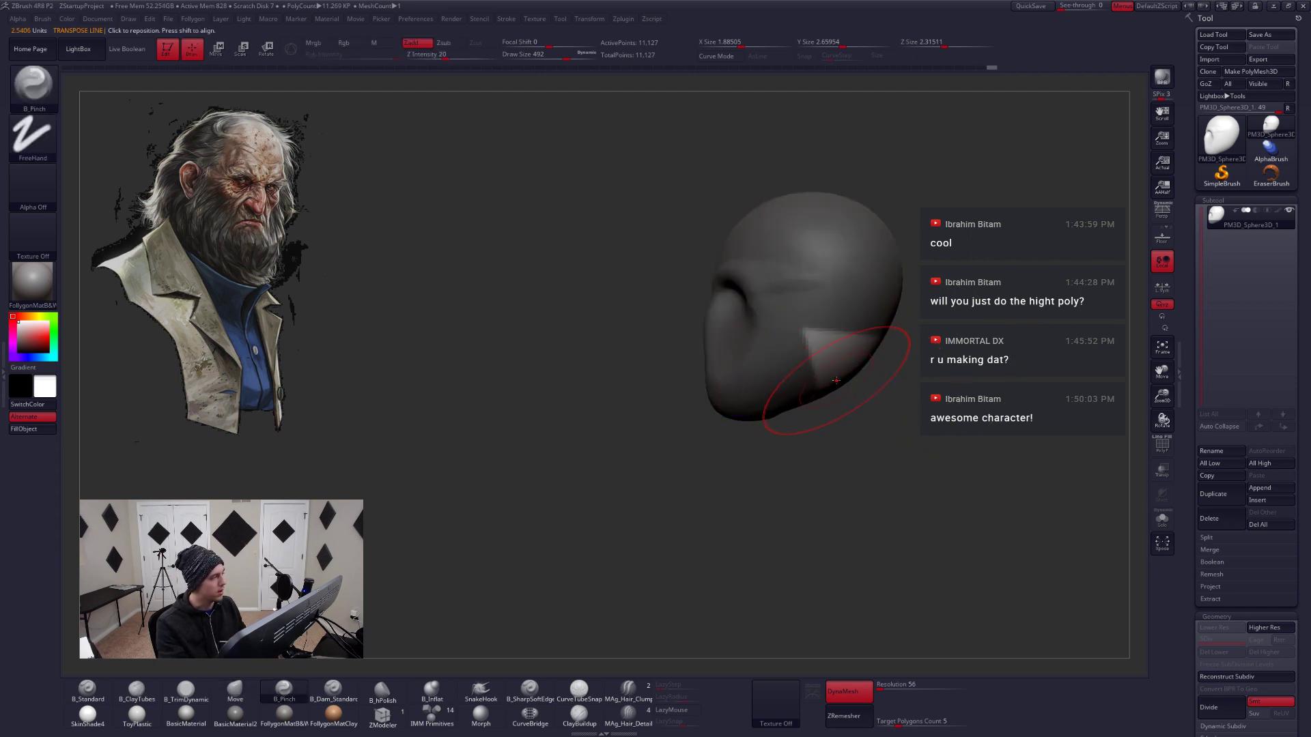
Push the unmasked lower back of the head inward behind the jaw at draw size 318, clear the mask and remesh
key("space")
left_click_drag(856, 368, 845, 368)
left_click_drag(785, 474, 914, 465)
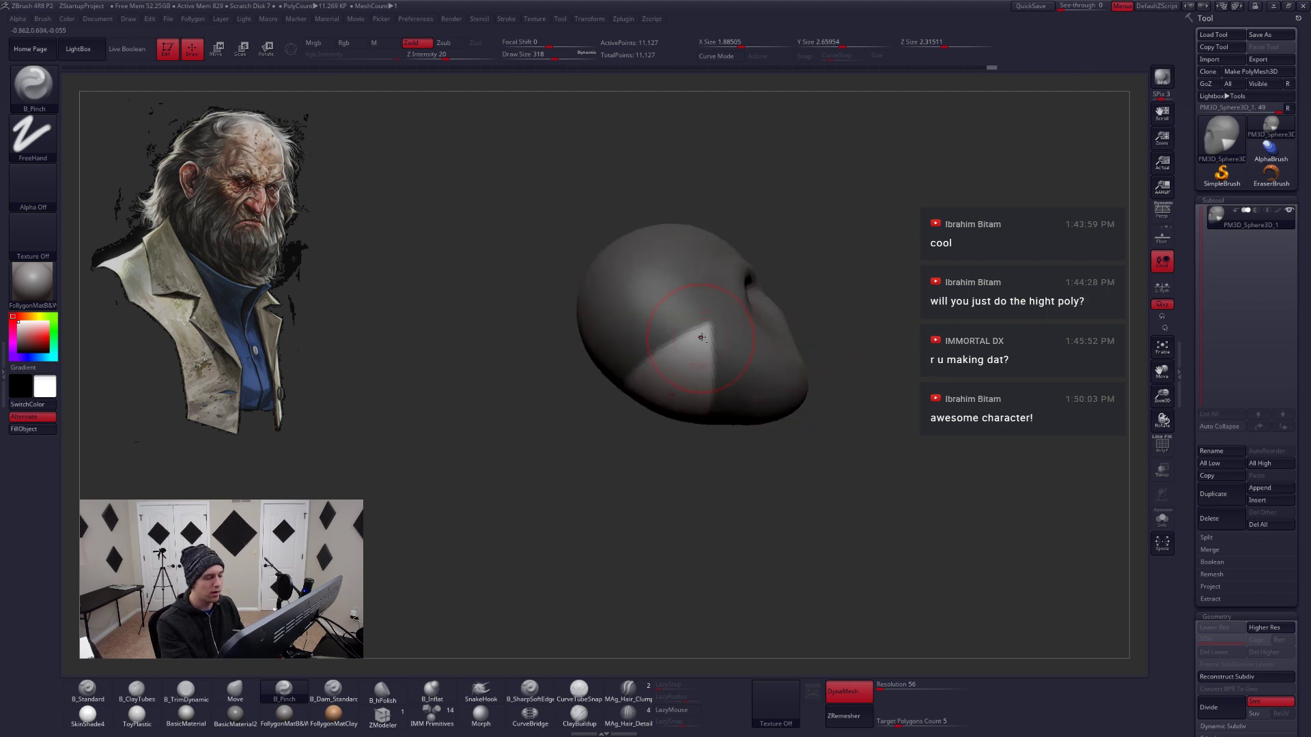
left_click_drag(706, 329, 652, 418)
left_click_drag(638, 454, 676, 424)
mouse_move(707, 330)
left_mouse_down()
mouse_move(650, 417)
mouse_move(695, 351)
mouse_move(666, 417)
mouse_move(714, 388)
mouse_move(804, 415)
mouse_move(808, 379)
left_mouse_up()
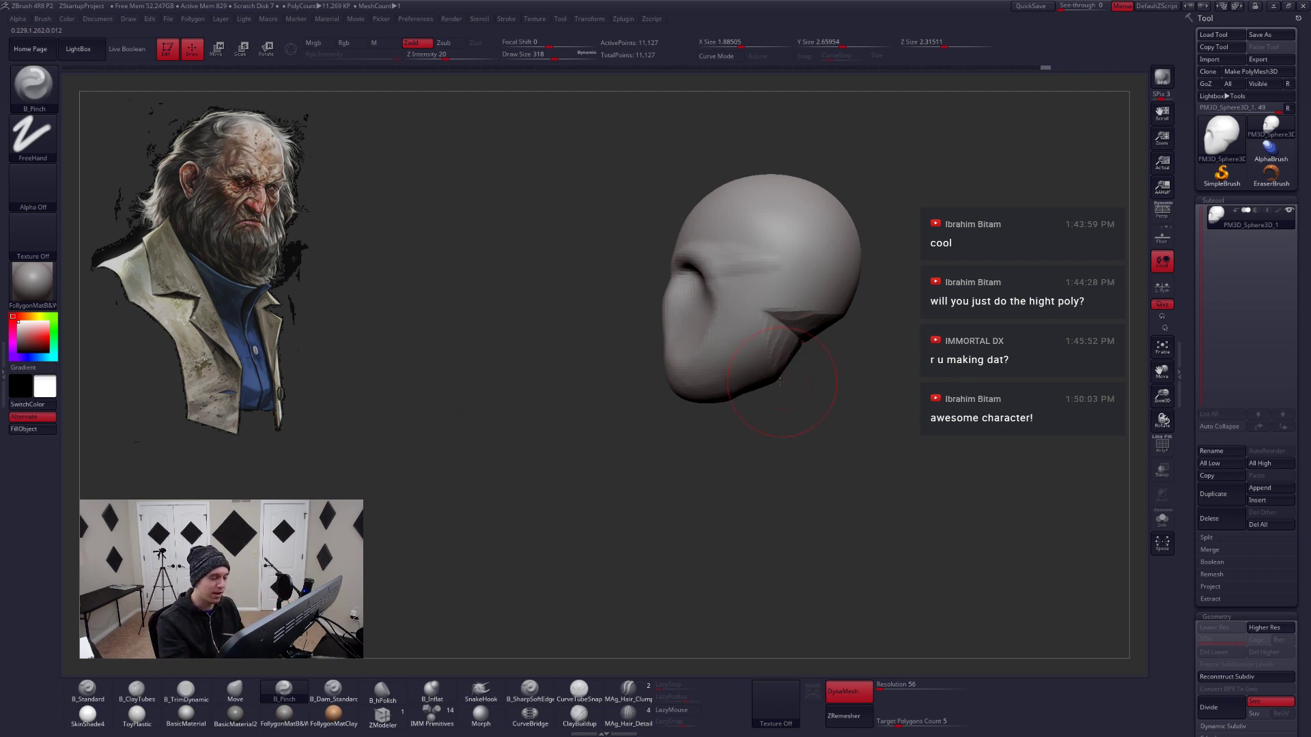
mouse_move(822, 412)
left_mouse_down("ctrl")
mouse_move(806, 414)
mouse_move(832, 395)
left_mouse_up("ctrl")
right_click_drag(776, 379, 804, 398, "shift")
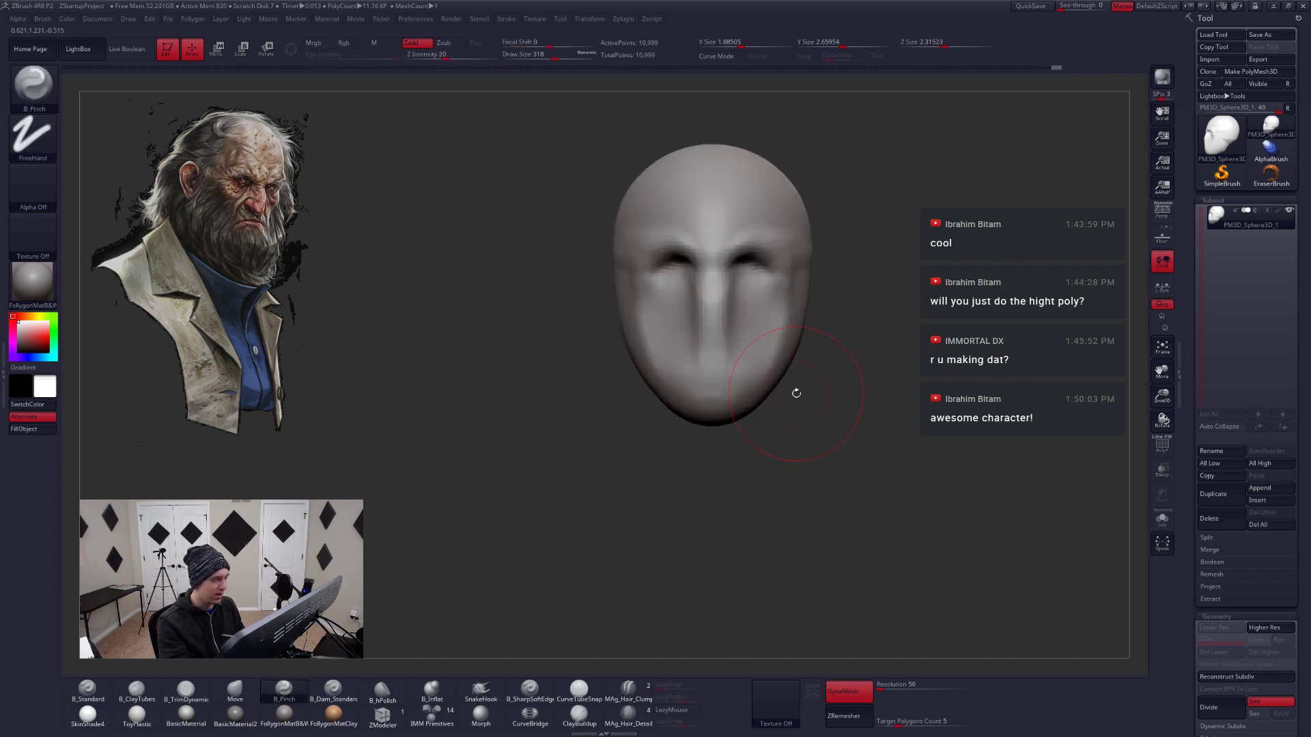
Undo the last stroke and work the side of the jaw with the B_ClayTubes brush at draw size 268
left_click_drag(403, 303, 731, 380)
key("b")
key("c")
key("t")
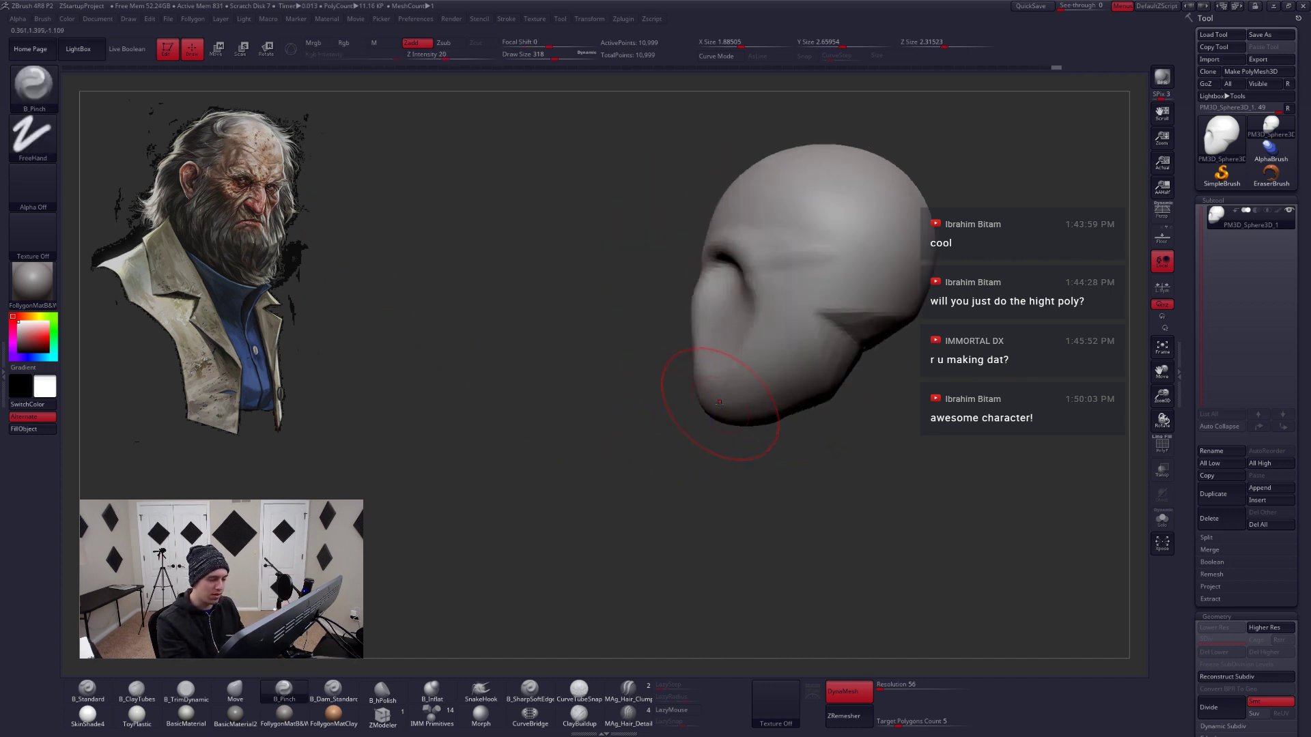
key("ctrl+z")
mouse_move(805, 319)
left_mouse_down()
mouse_move(789, 366)
mouse_move(791, 343)
left_mouse_up()
key("space")
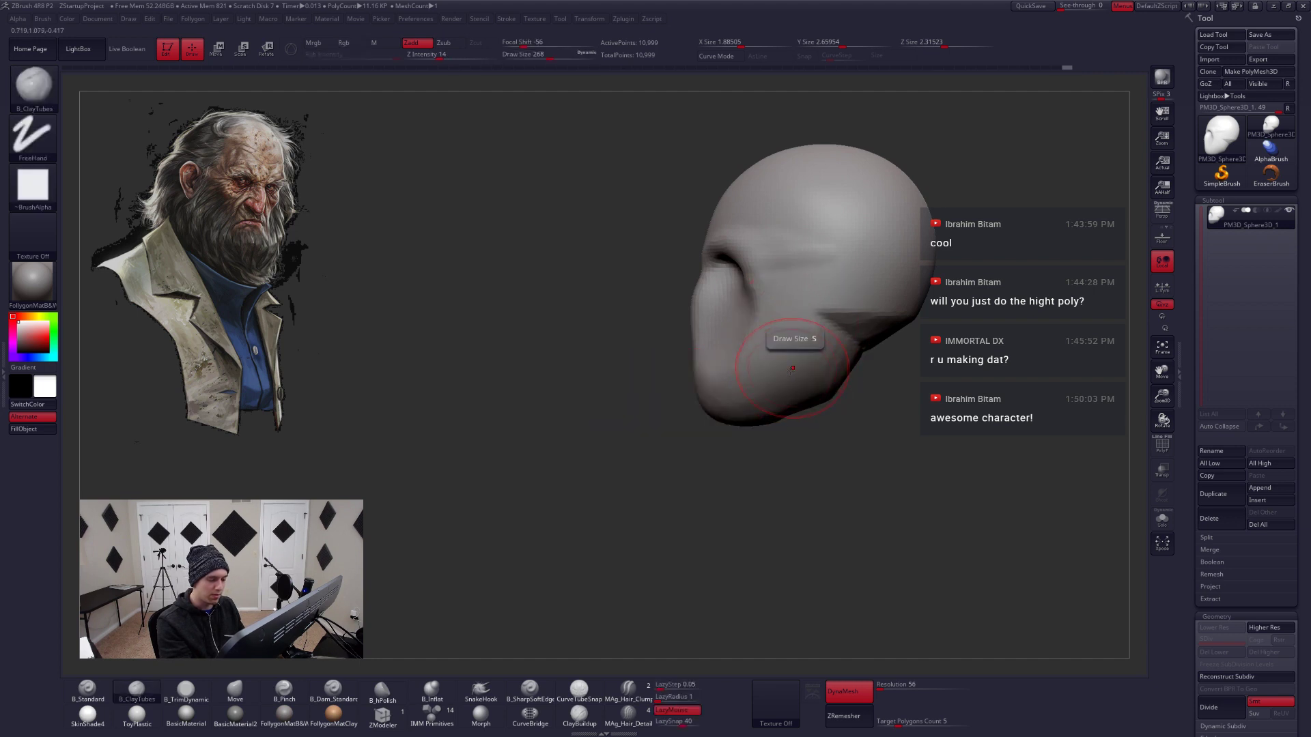
Mask off all but the underside of the chin and jaw, shift it upward with Transpose Move and clear the mask
mouse_move(703, 421)
left_mouse_down("ctrl")
mouse_move(896, 378)
mouse_move(795, 456)
left_mouse_up("ctrl")
left_click(810, 441, "ctrl")
key("w")
left_click_drag(775, 403, 804, 491)
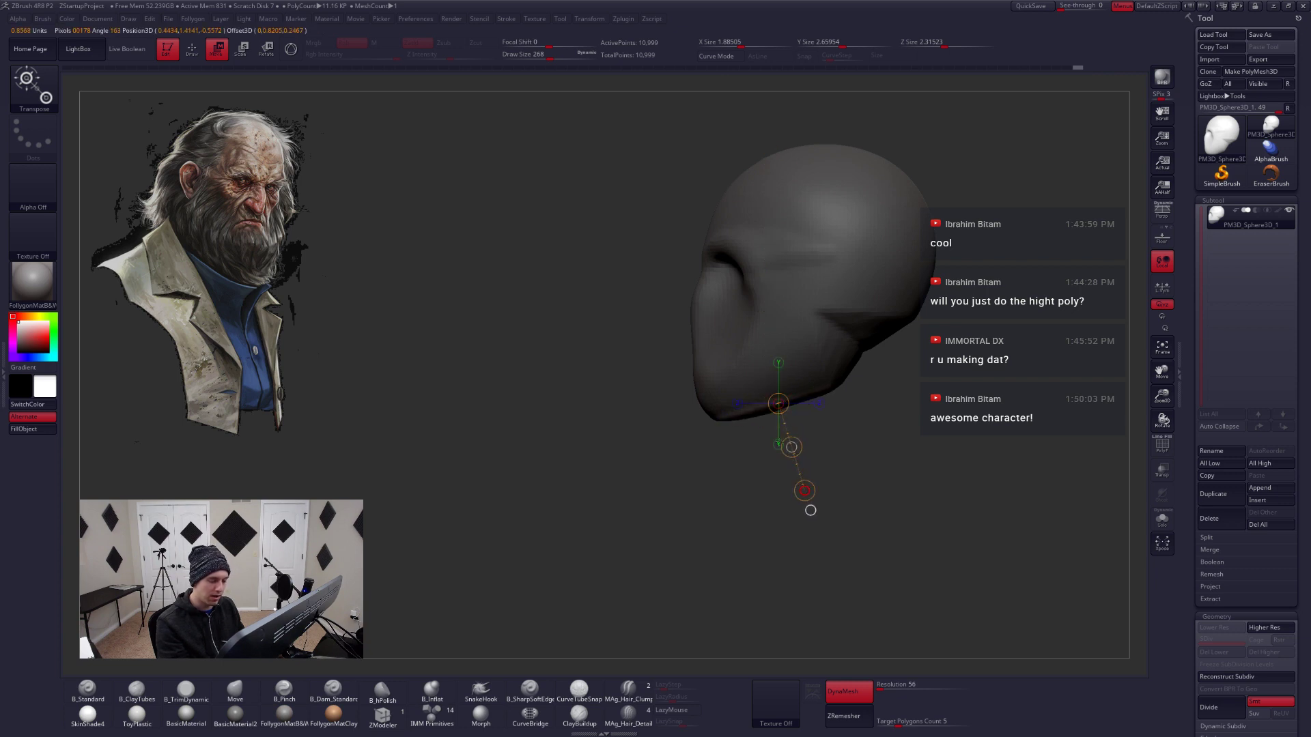
key("q")
left_click(790, 469, "ctrl")
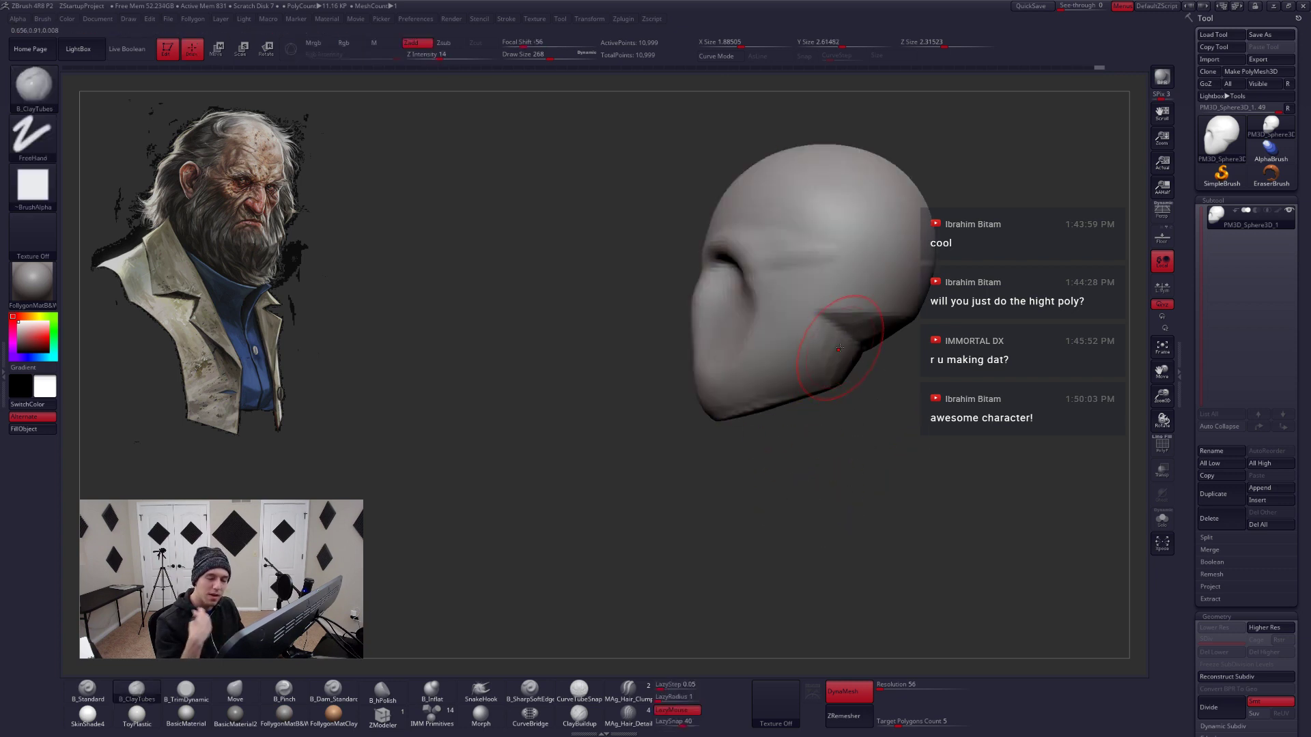
Reshape the underside of the jaw with the Move brush at draw size 365
mouse_move(843, 465)
left_mouse_down()
mouse_move(822, 362)
mouse_move(818, 395)
mouse_move(819, 380)
left_mouse_up()
key("b")
key("m")
key("v")
left_click_drag(782, 424, 778, 415)
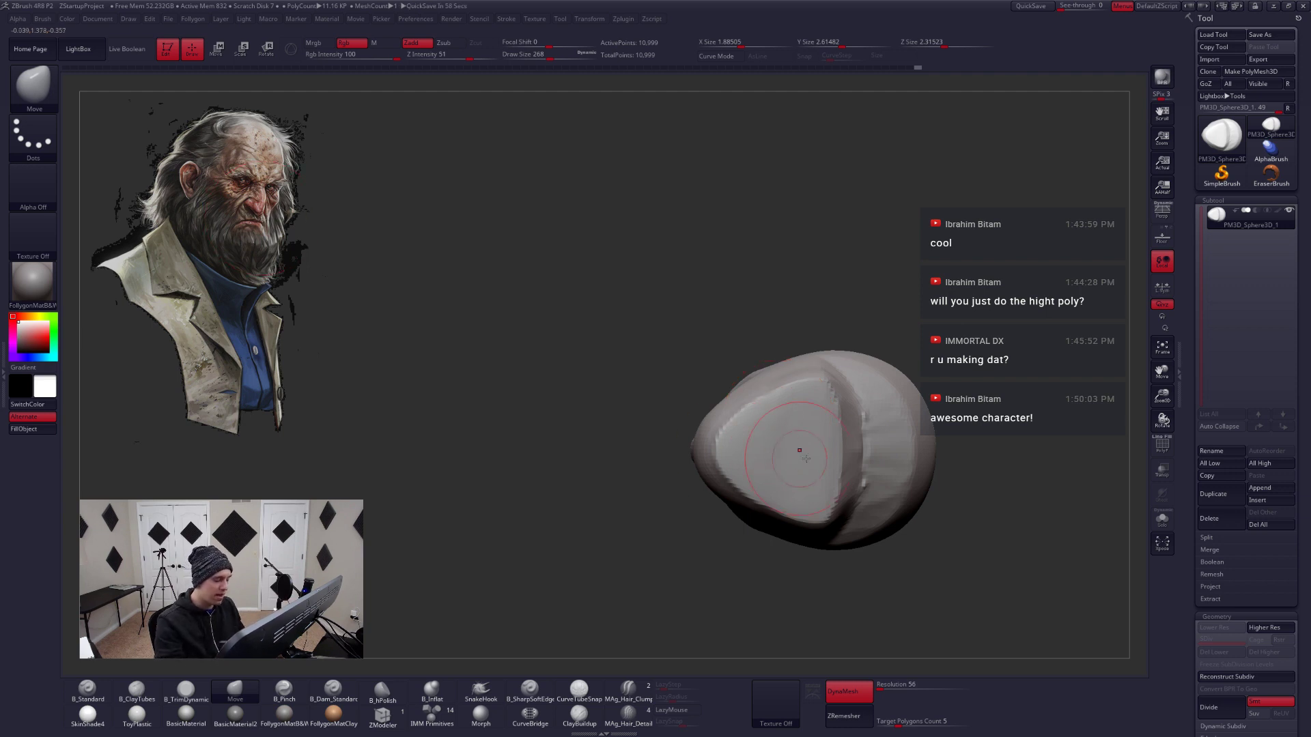
right_click_drag(806, 458, 842, 501)
key("space")
left_click_drag(834, 459, 838, 457)
key("space")
mouse_move(822, 461)
right_mouse_down()
mouse_move(837, 466)
mouse_move(768, 394)
right_mouse_up()
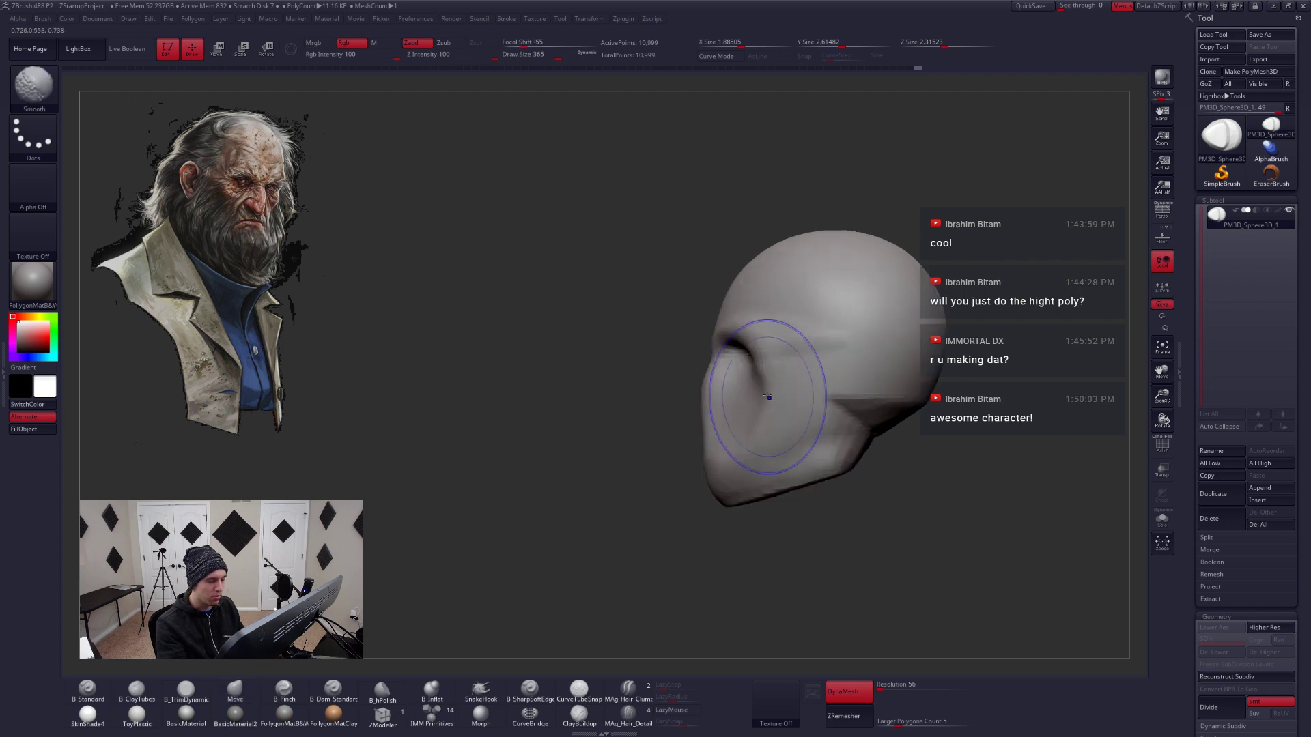
Adjust the cheek and side of the face with brush strokes, reducing the draw size to 245
key("space")
left_click_drag(767, 374, 762, 374)
left_click_drag(765, 372, 772, 374)
right_click_drag(773, 374, 806, 380)
key("space")
left_click_drag(785, 374, 779, 373)
right_click_drag(782, 380, 749, 390)
Work the temple beside the eye socket with the B_ClayTubes brush at draw size 245 and smooth it
key("b")
key("c")
key("t")
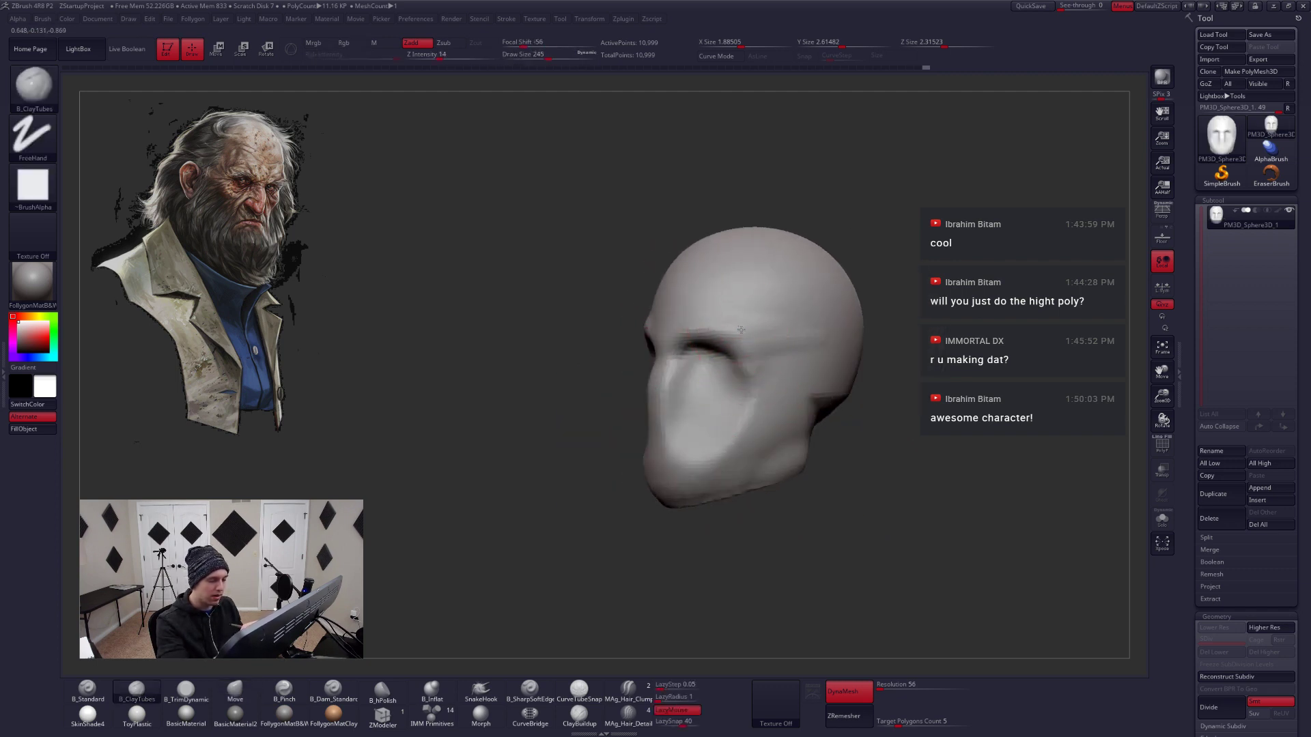
left_click_drag(788, 319, 804, 328)
key("shift")
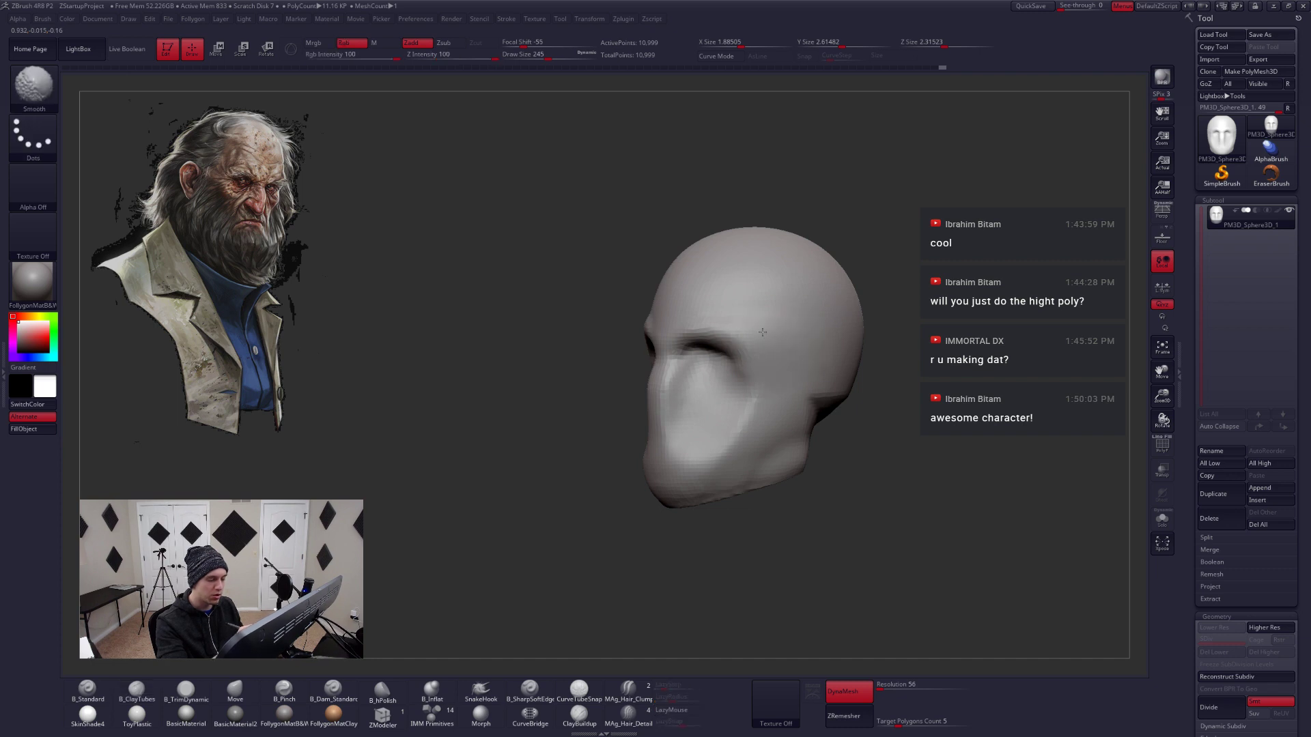
right_click_drag(763, 333, 831, 334, "shift")
Shape the eye-socket, nose and mouth profile with the Move brush at draw size 197
key("b")
key("m")
key("v")
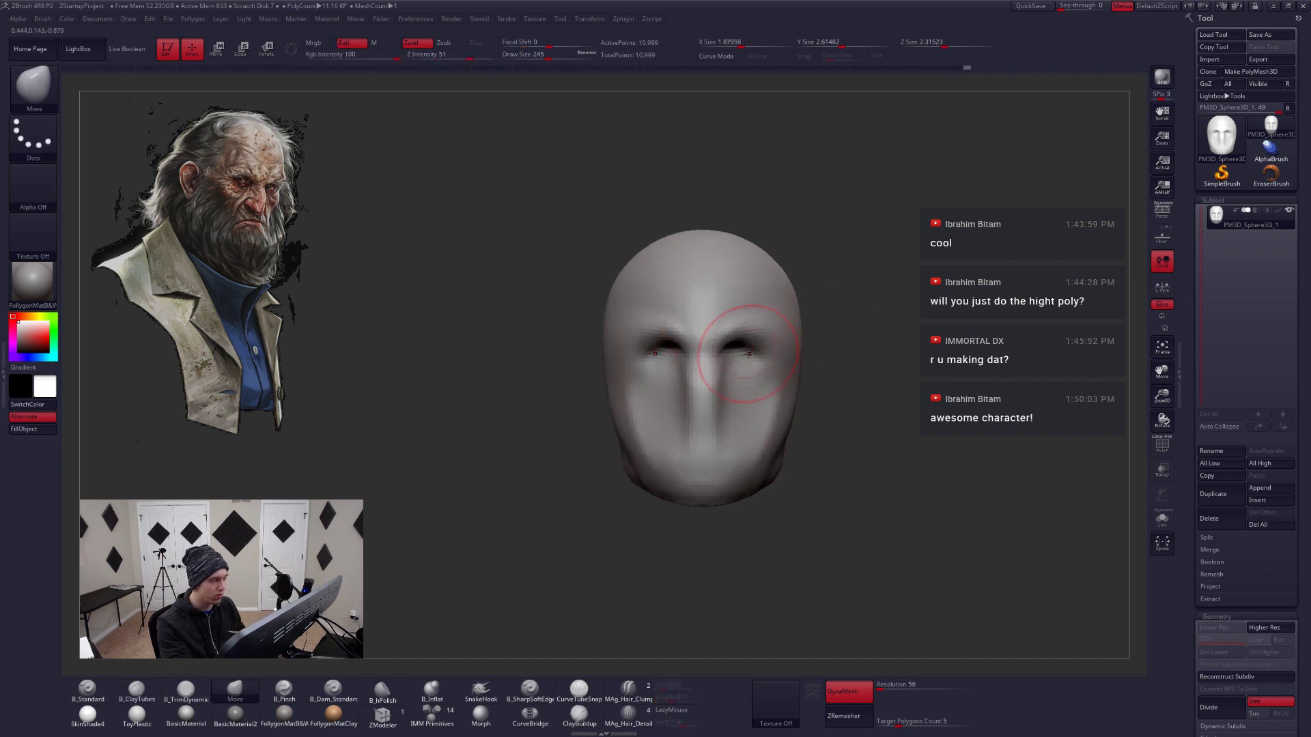
key("space")
mouse_move(751, 355)
left_mouse_down()
mouse_move(772, 363)
mouse_move(728, 359)
left_mouse_up()
key("space")
mouse_move(703, 403)
right_mouse_down()
mouse_move(798, 420)
mouse_move(817, 379)
right_mouse_up()
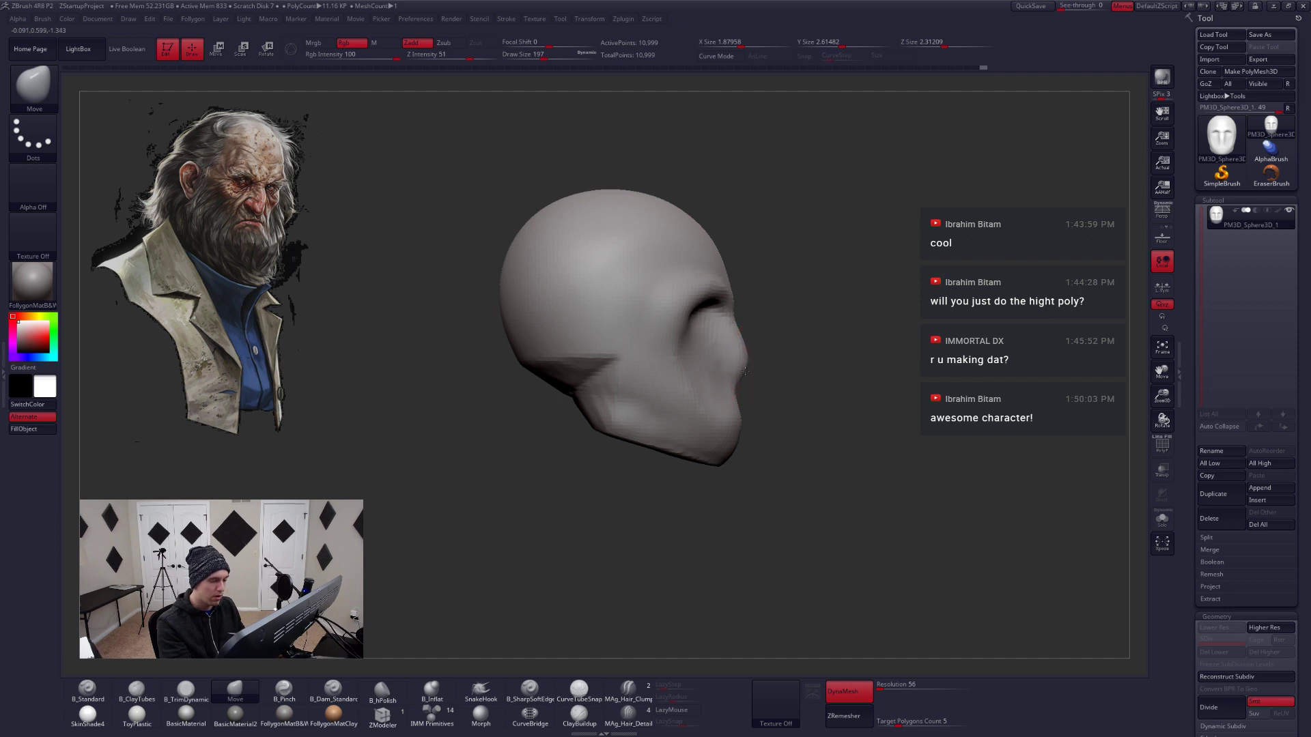
Enlarge the Move brush to draw size 437 and reshape the mouth, chin and lower face
mouse_move(813, 417)
right_mouse_down()
mouse_move(718, 413)
mouse_move(749, 415)
right_mouse_up()
key("space")
left_click_drag(749, 416, 769, 415)
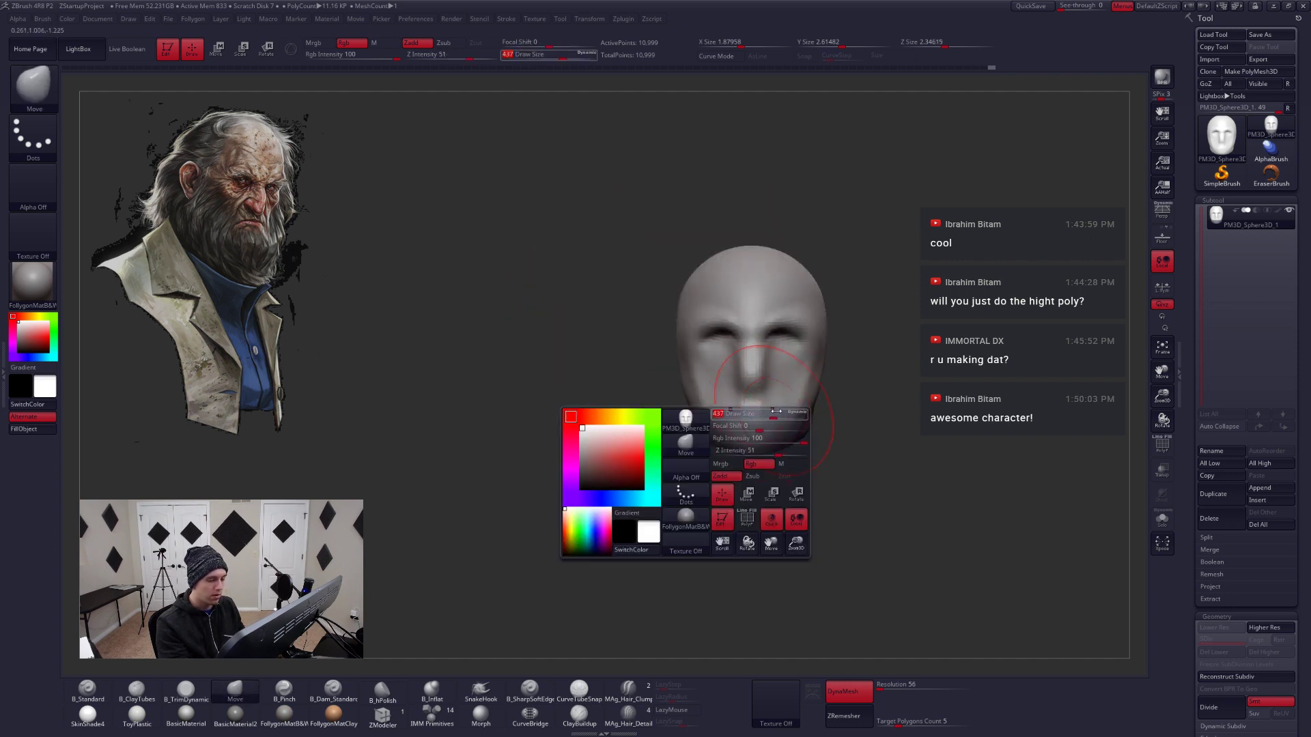
mouse_move(769, 423)
right_mouse_down()
mouse_move(783, 441)
mouse_move(736, 482)
mouse_move(731, 471)
right_mouse_up()
key("space")
left_click_drag(822, 401, 805, 401)
right_click_drag(809, 413, 746, 425)
Flatten the planes of the cheek and jaw side with the B_TrimDynamic brush at draw size 293
key("3")
key("space")
left_click_drag(790, 380, 795, 380)
left_click_drag(792, 362, 743, 437)
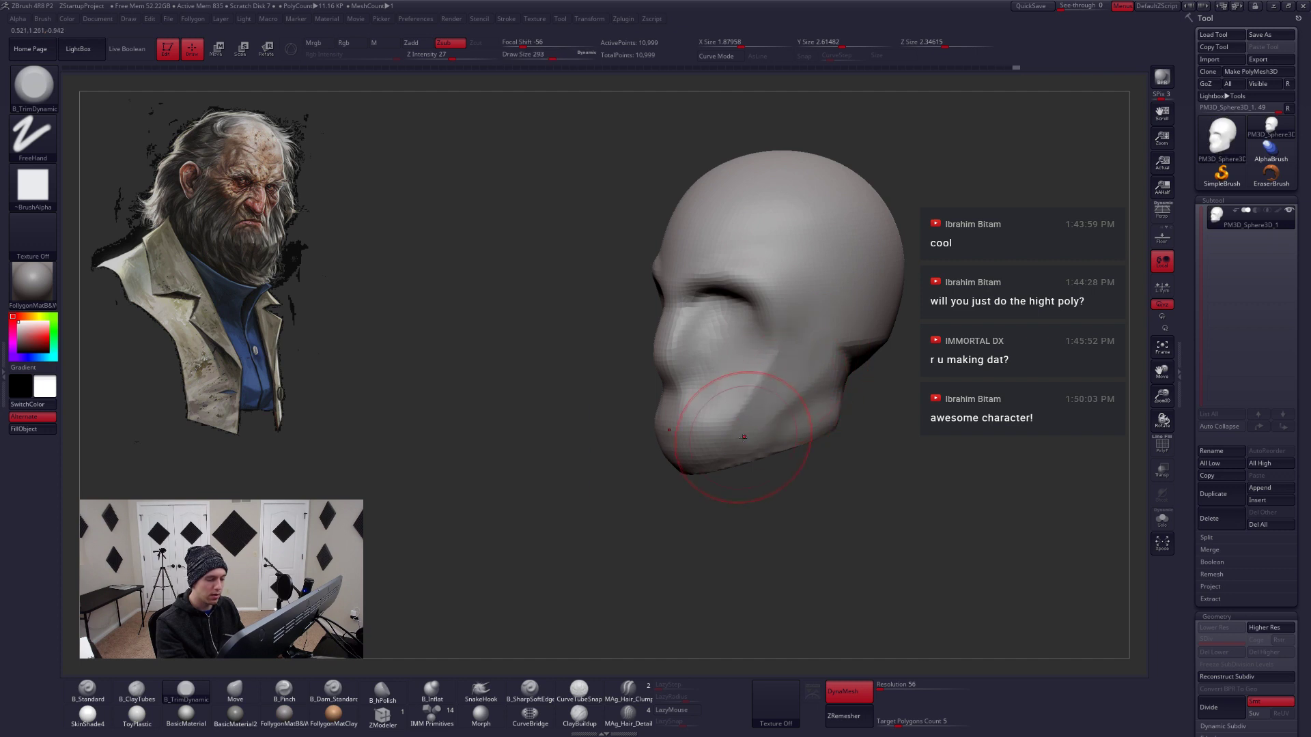
right_click_drag(780, 418, 745, 414)
mouse_move(785, 402)
left_mouse_down("shift")
mouse_move(772, 442)
mouse_move(829, 420)
left_mouse_up("shift")
Refine the chin and jaw outline with the Move brush at draw size 274, enlarging it to 400
key("4")
key("space")
left_click_drag(743, 466, 736, 473)
right_click_drag(731, 465, 759, 444)
key("space")
left_click_drag(755, 439, 744, 439)
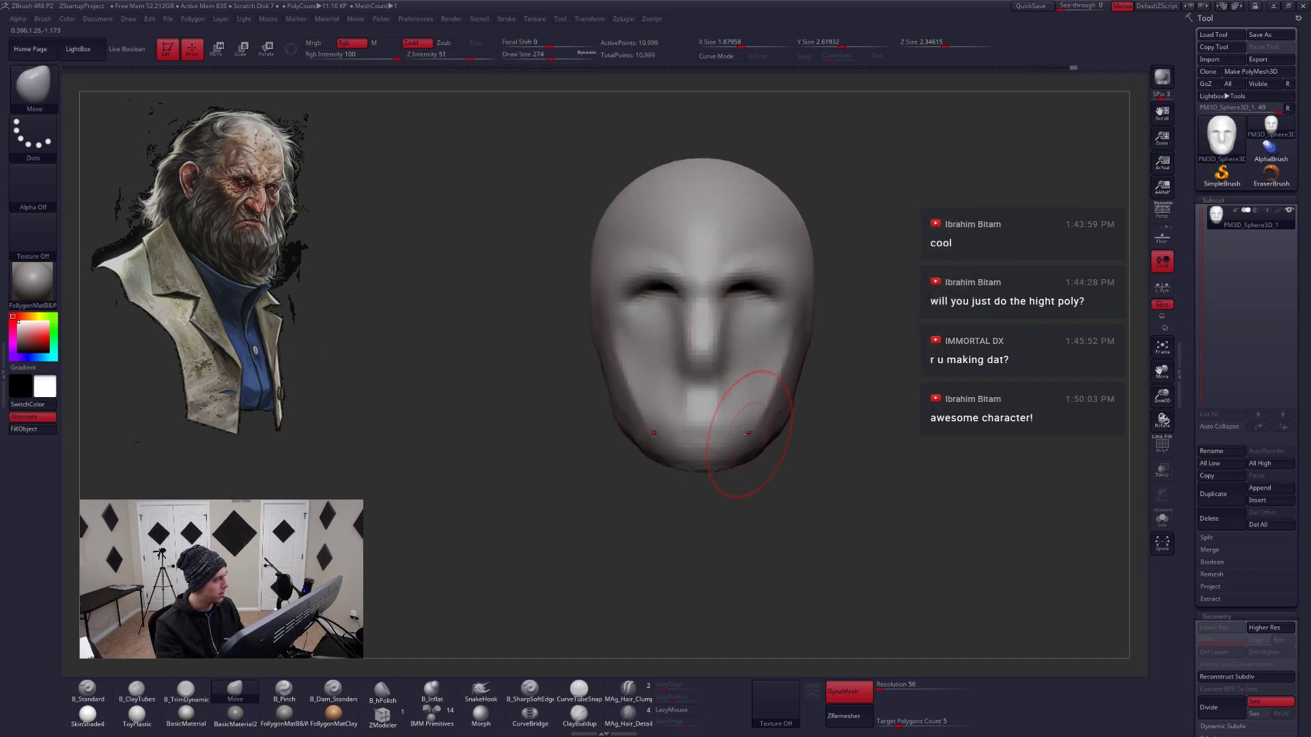
right_click_drag(748, 438, 789, 424, "alt")
key("space")
left_click_drag(788, 442, 790, 442)
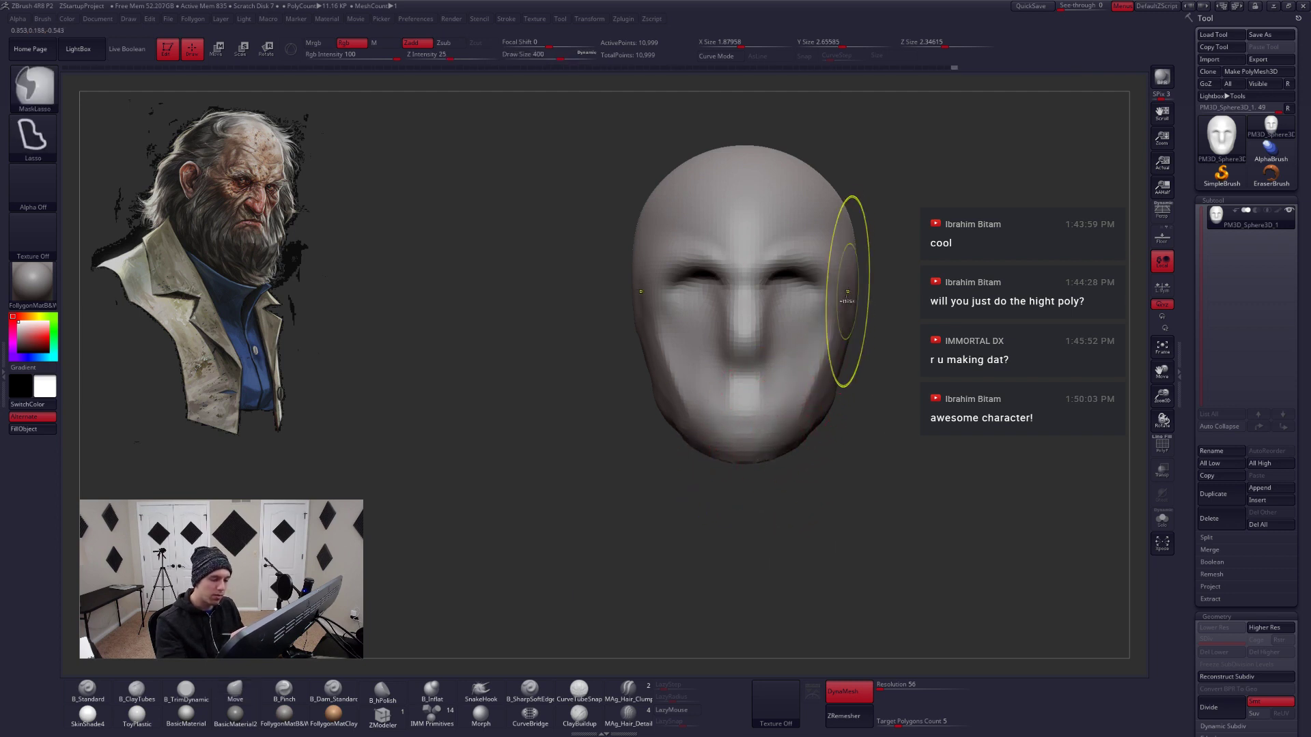
Lasso-mask the lower head around the jaw and neck area and invert the mask
mouse_move(780, 477)
left_mouse_down("ctrl")
mouse_move(882, 241)
mouse_move(962, 471)
mouse_move(950, 486)
left_mouse_up("ctrl")
right_click_drag(830, 413, 834, 462, "alt")
left_click_drag(863, 460, 861, 458, "ctrl")
left_click(862, 461, "ctrl")
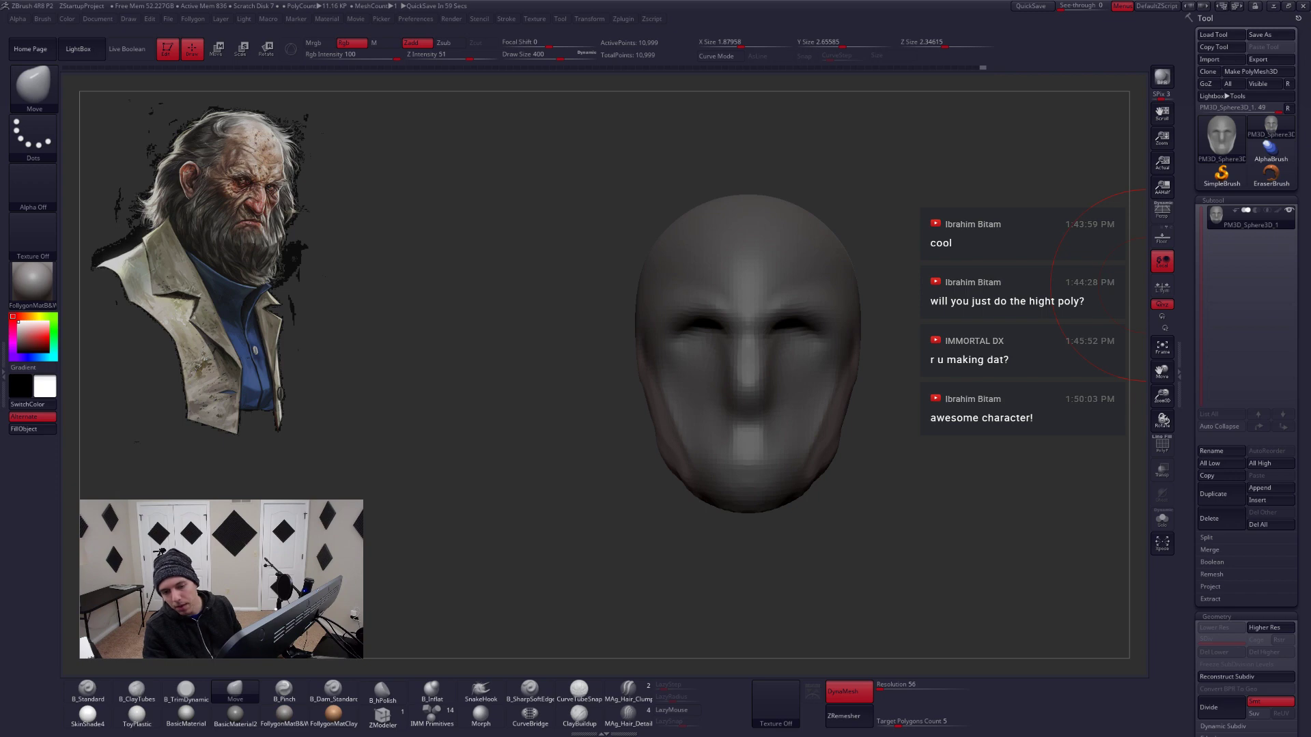
Switch to the web browser and run an image search for "anton sokolov dishonored 2" in a new tab
key("alt+Tab")
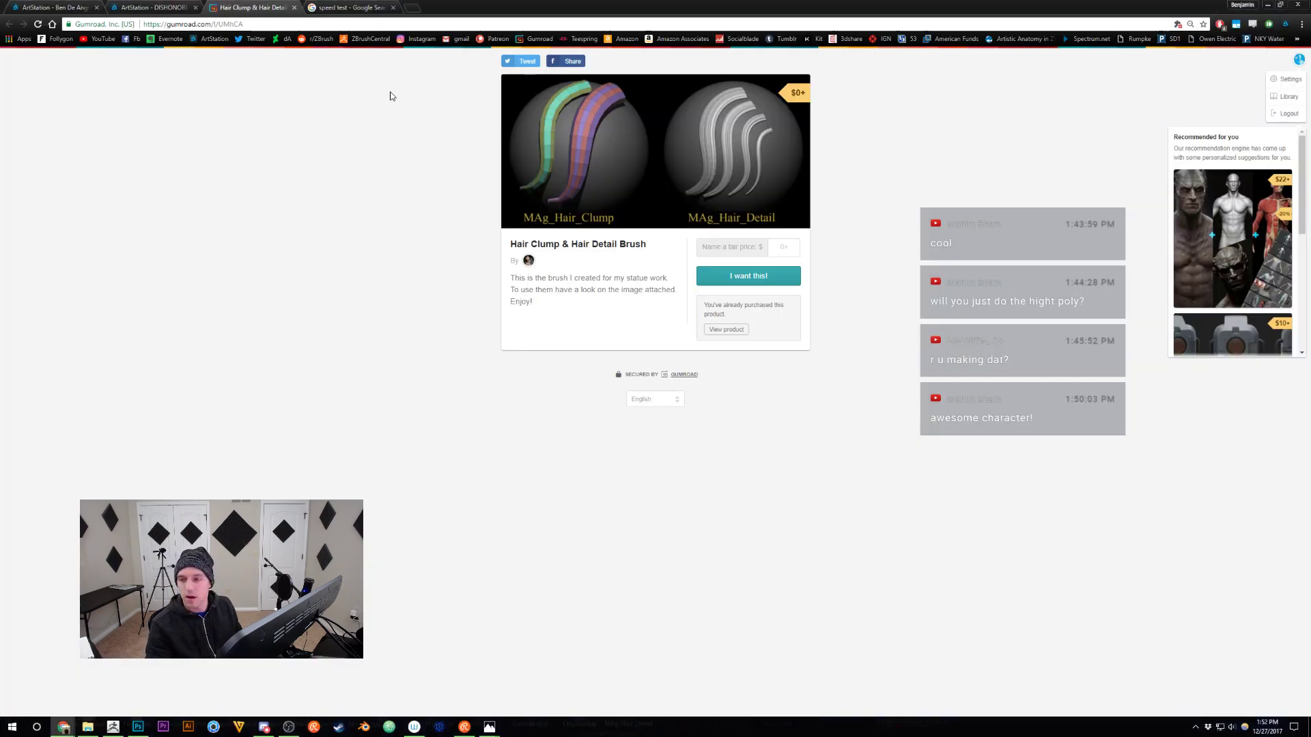
left_click(419, 6)
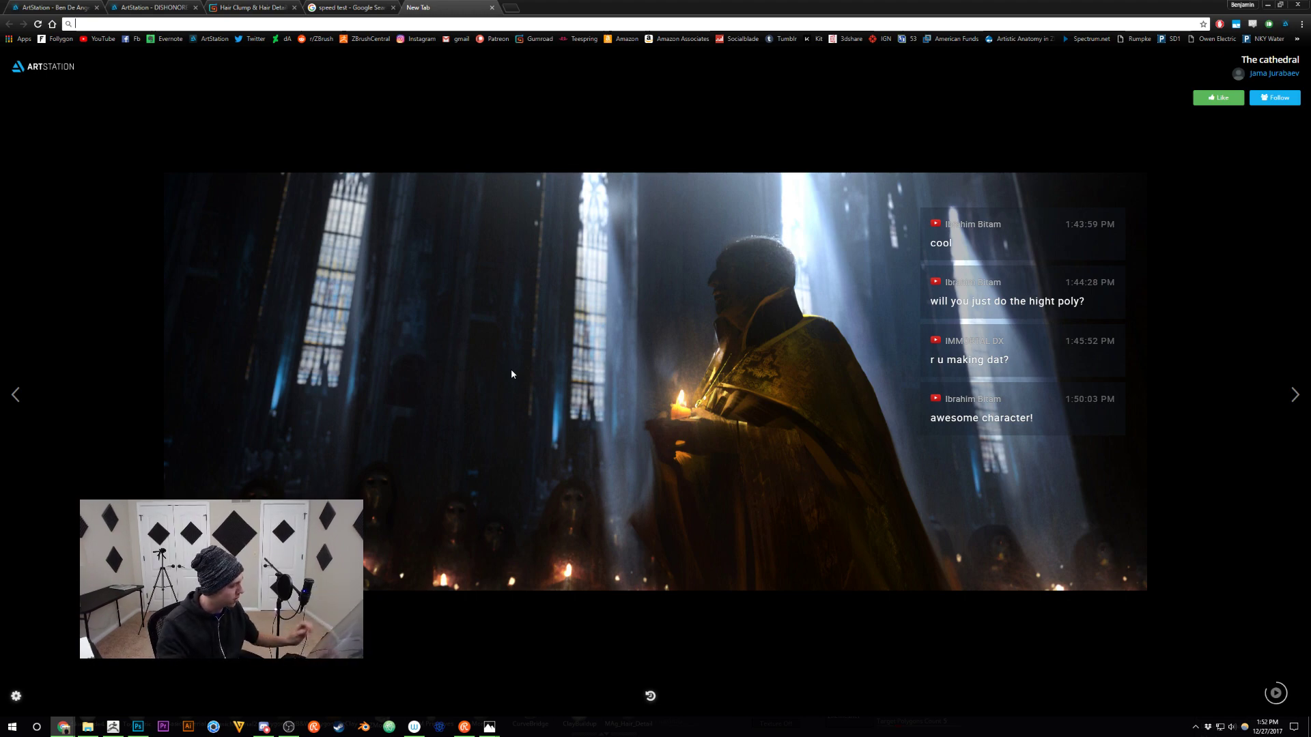
type("anton sokolov dihonered 2")
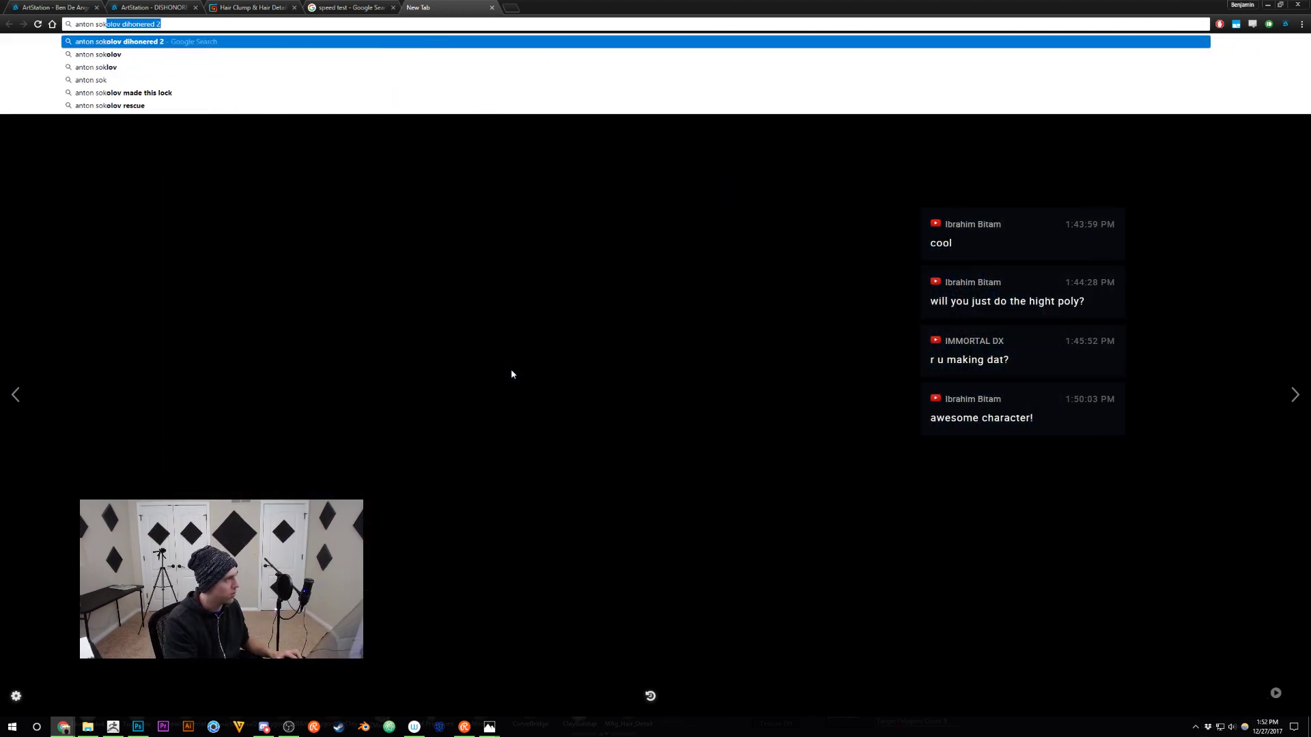
key("Return")
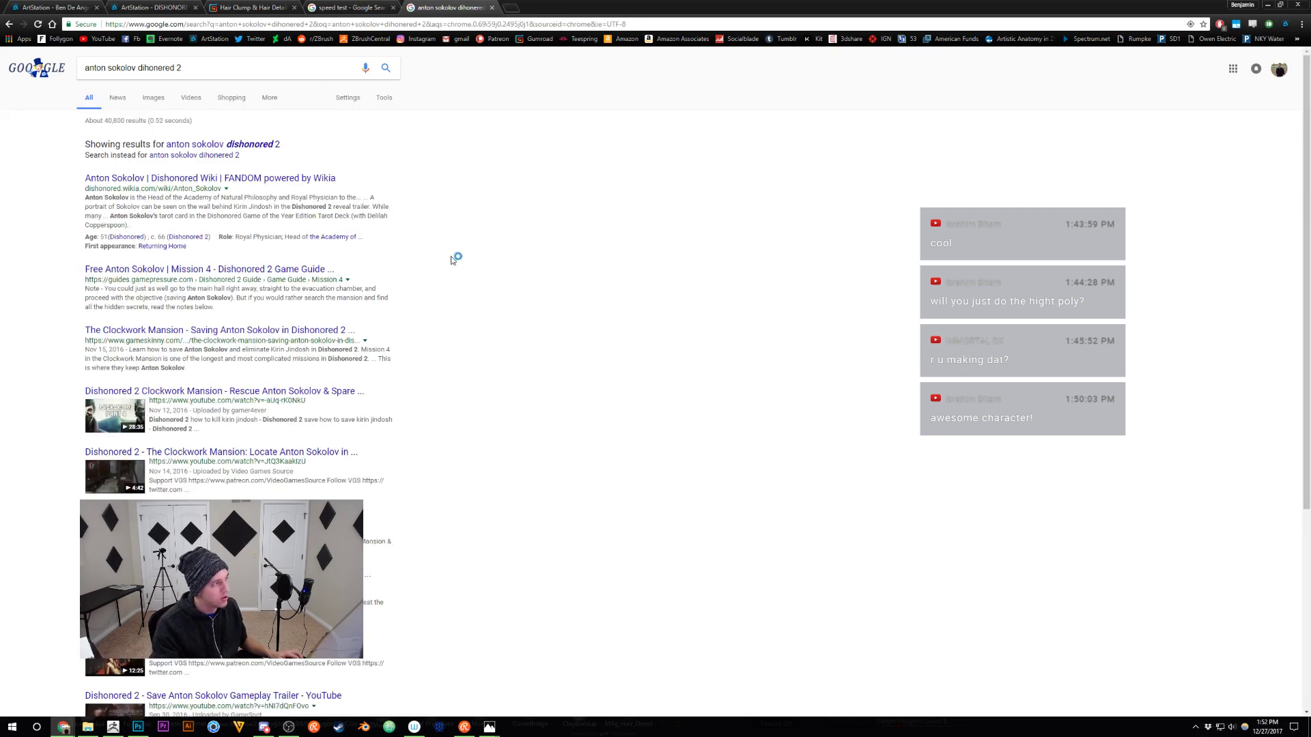
left_click(277, 144)
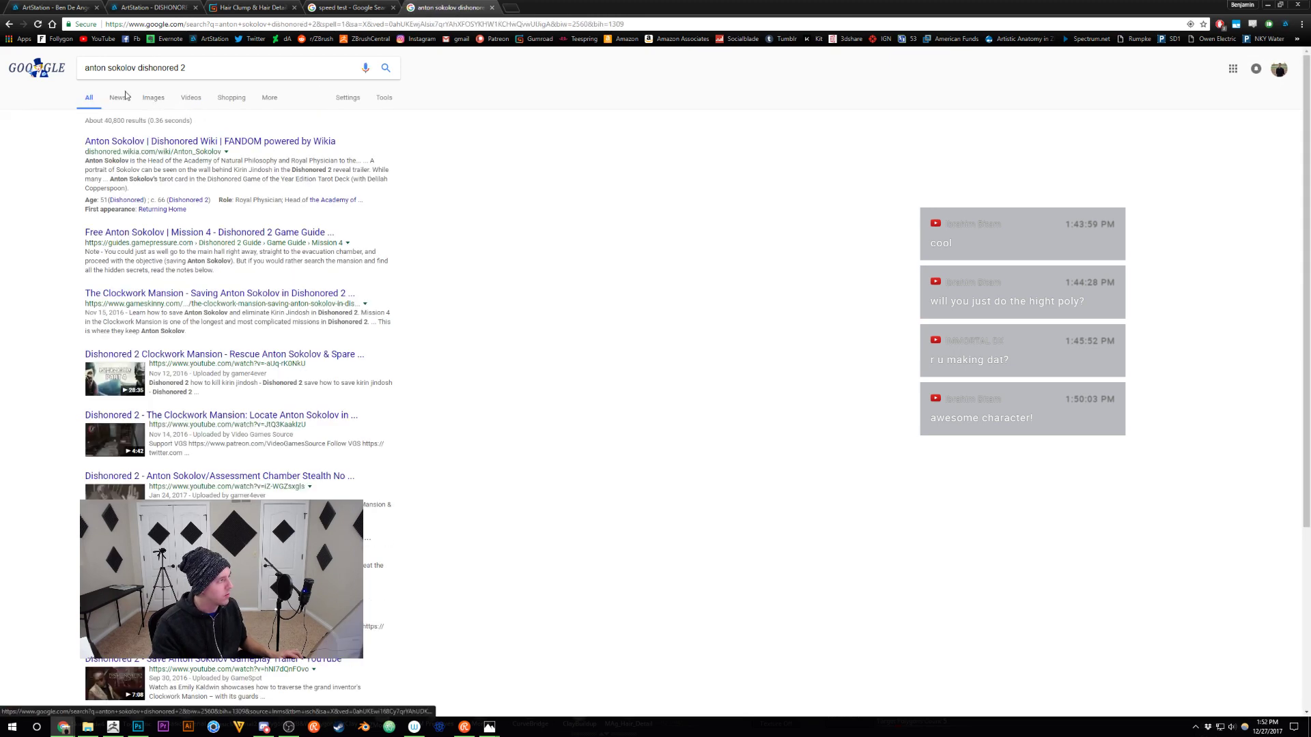
left_click(152, 97)
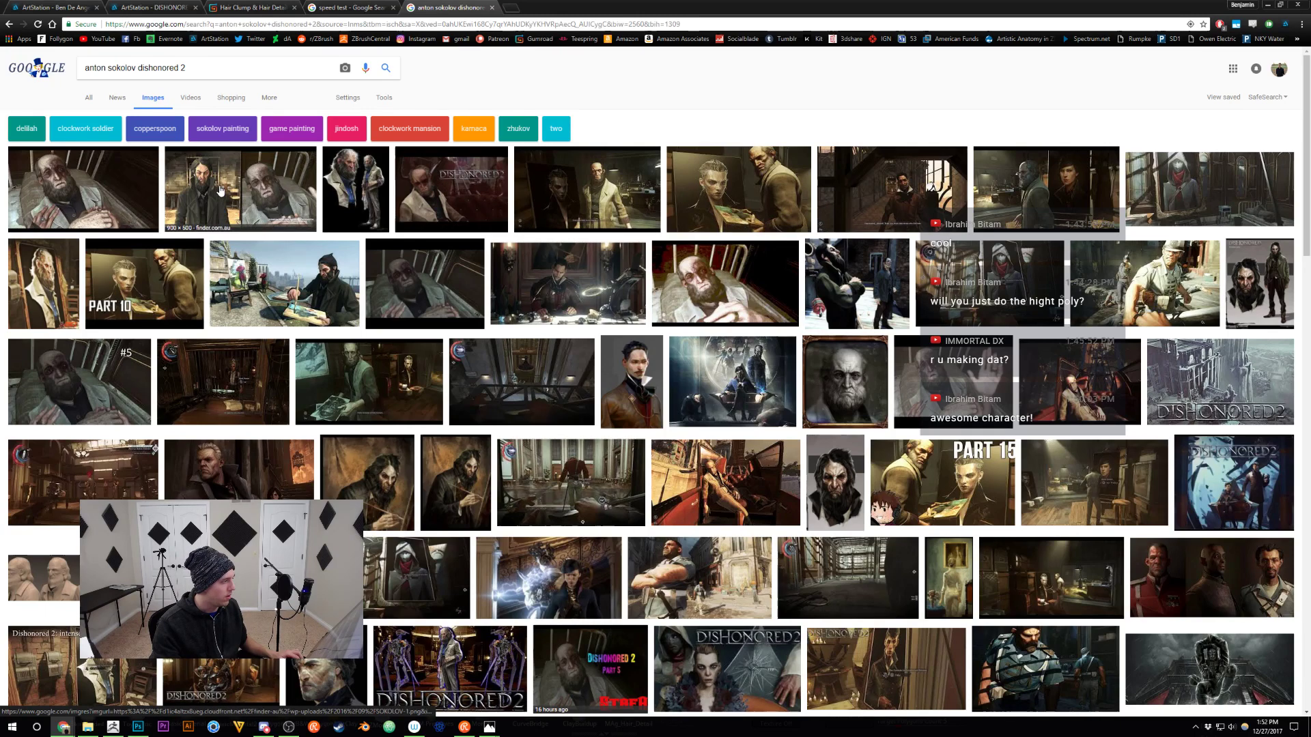
Refine the image search to "anton sokolov dishonored 2 3d model" and examine the grey full-body sculpt of the character
left_click(210, 73)
type("3d")
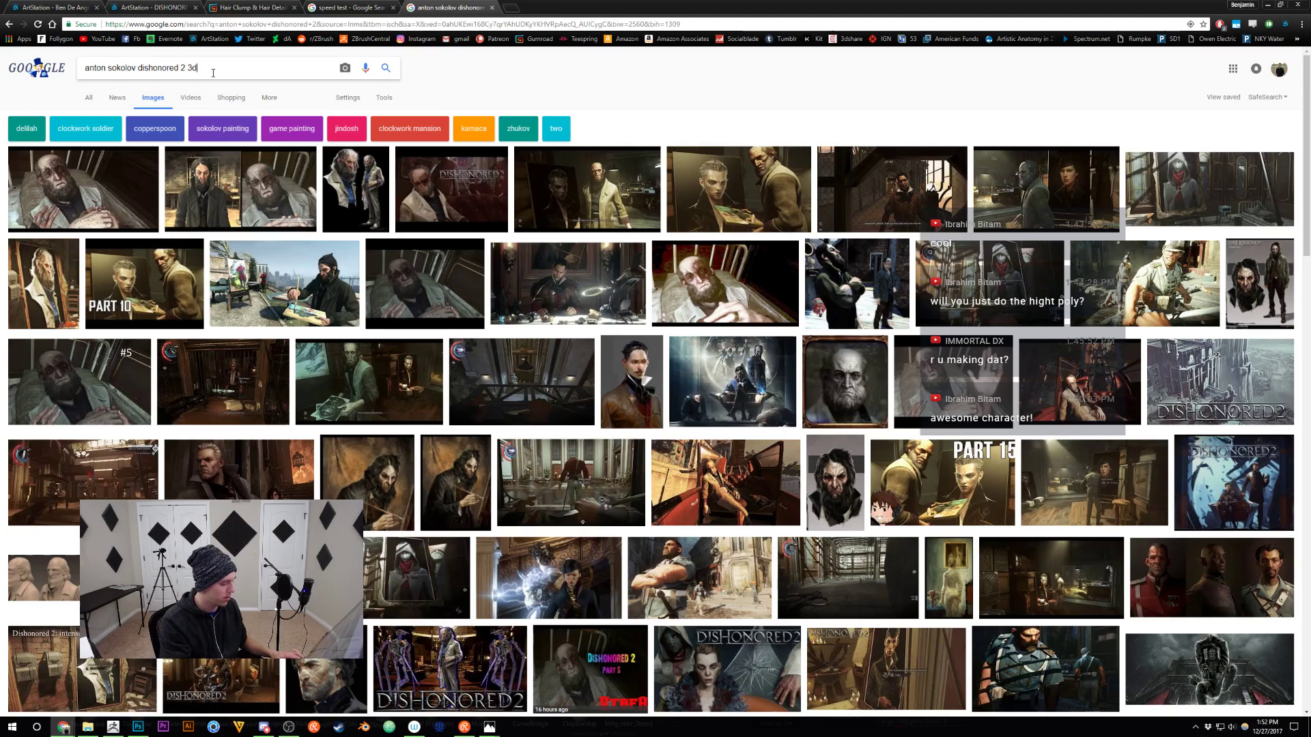
type(" model")
key("Return")
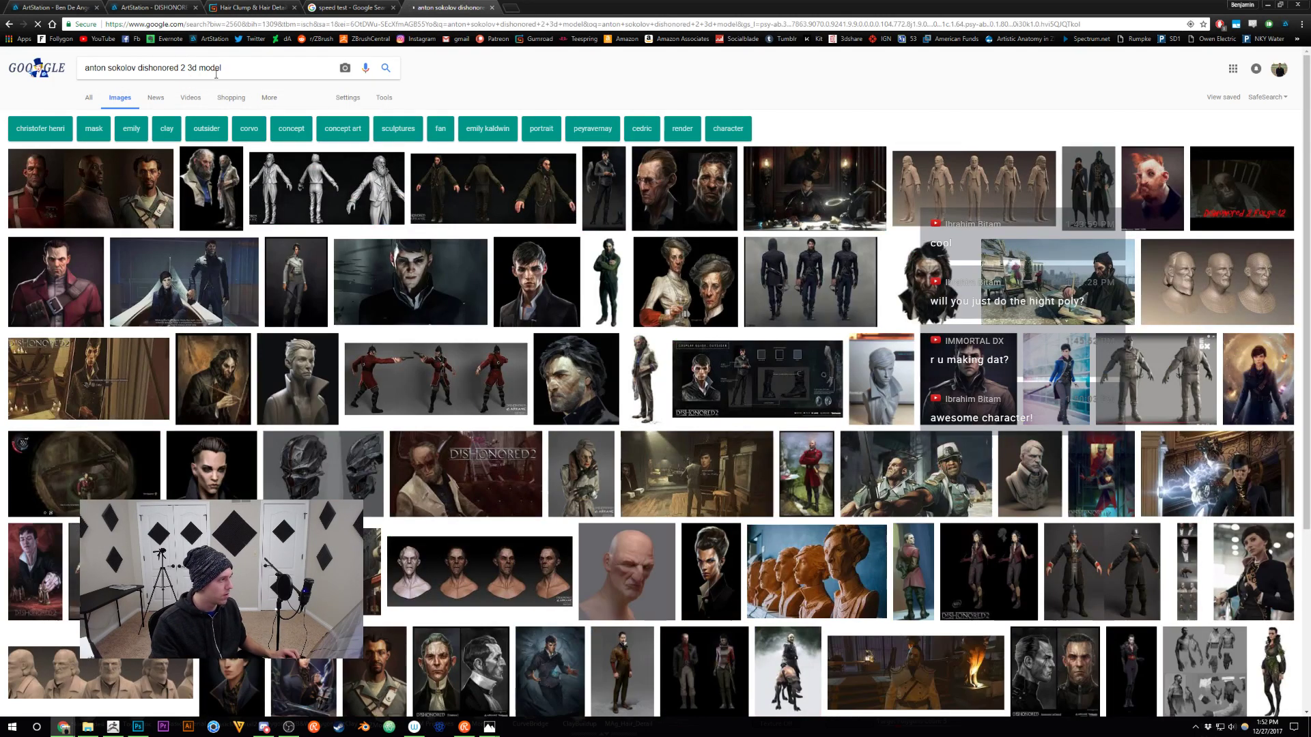
left_click(362, 188)
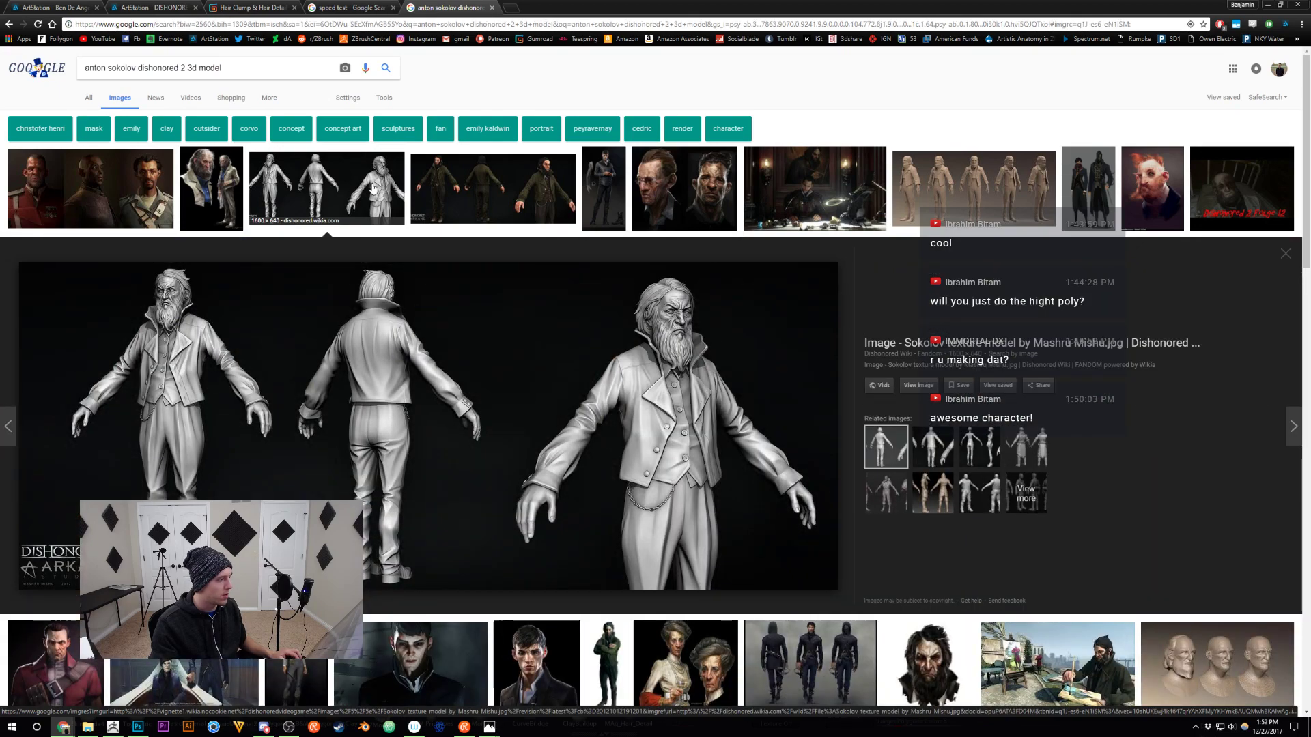
left_click(372, 188)
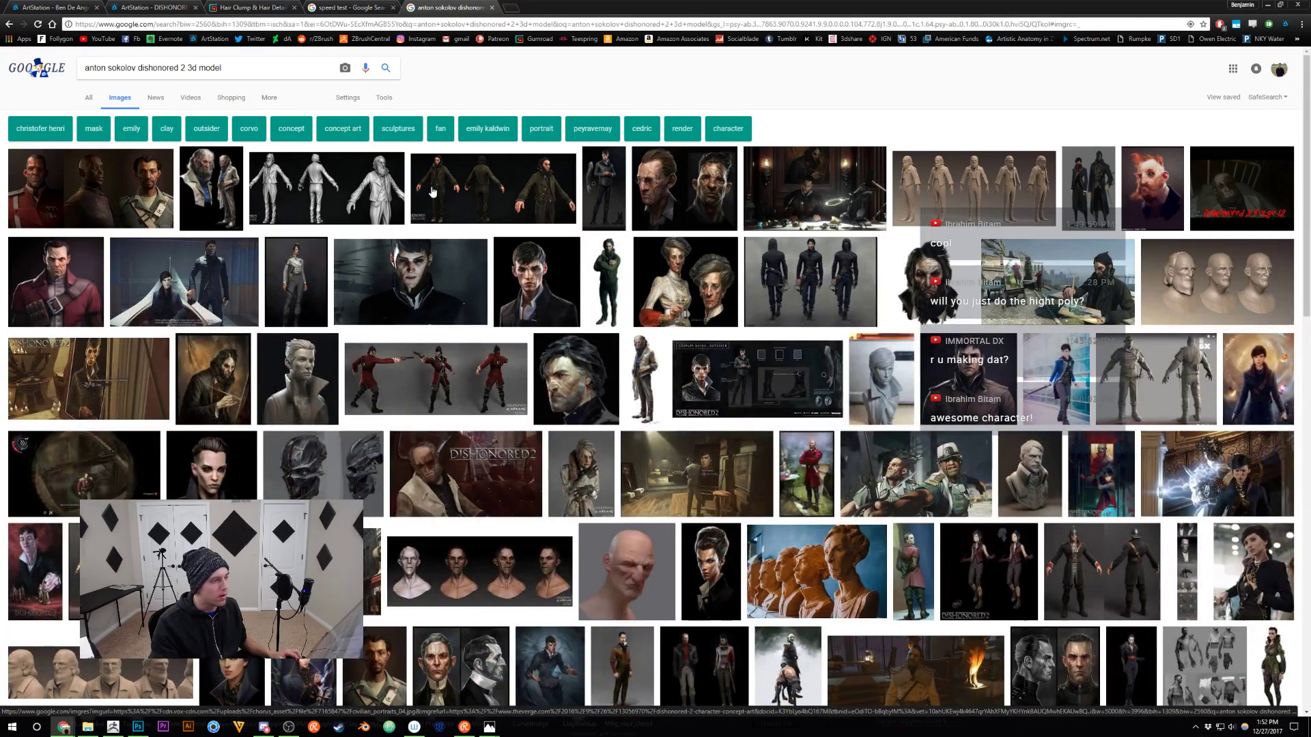
left_click(326, 196)
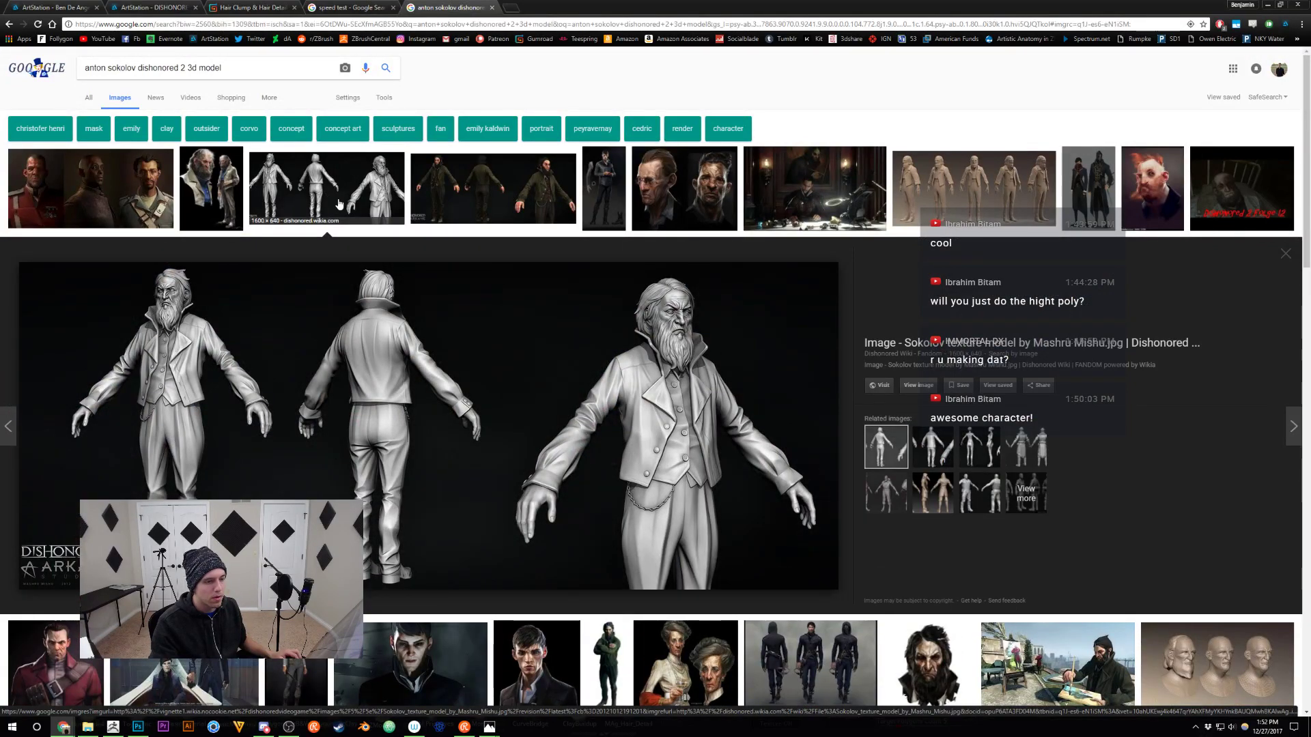
left_click(339, 203)
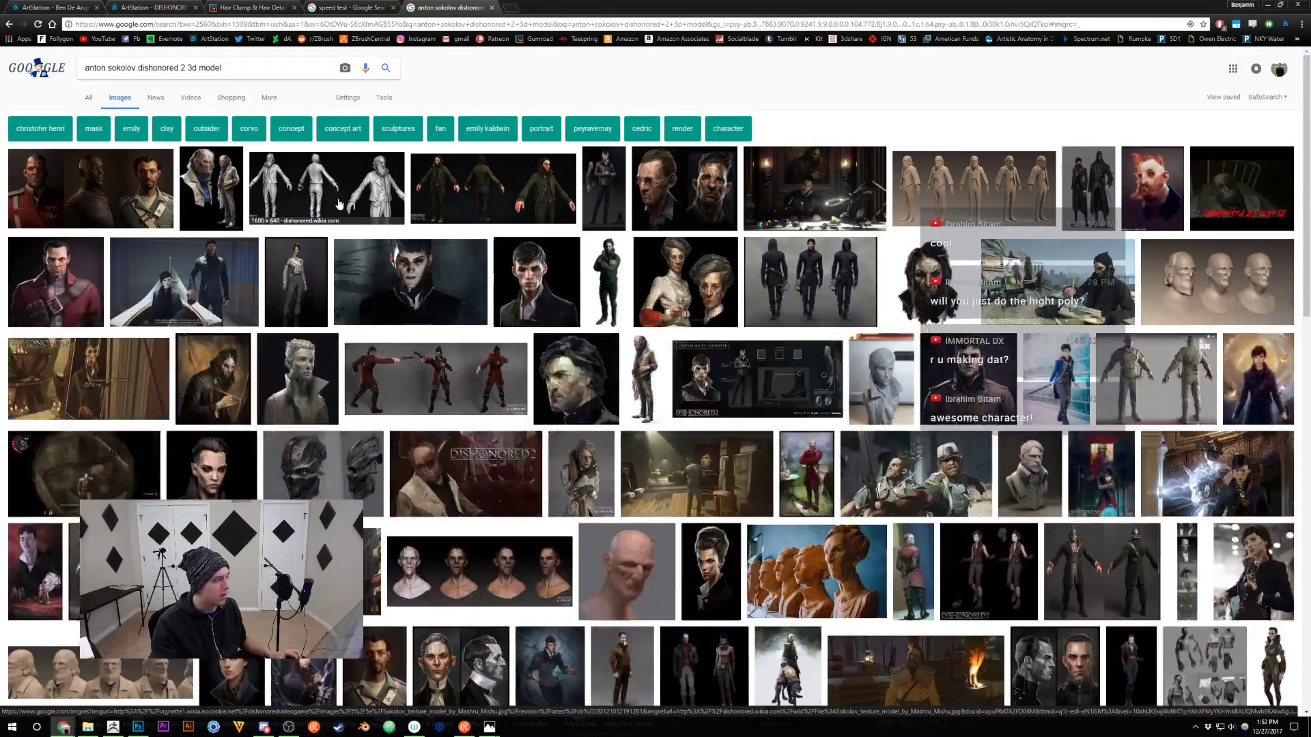
Return to the "anton sokolov dishonored 2" image results and examine the concept art and in-game pictures of the character's head
left_click(10, 27)
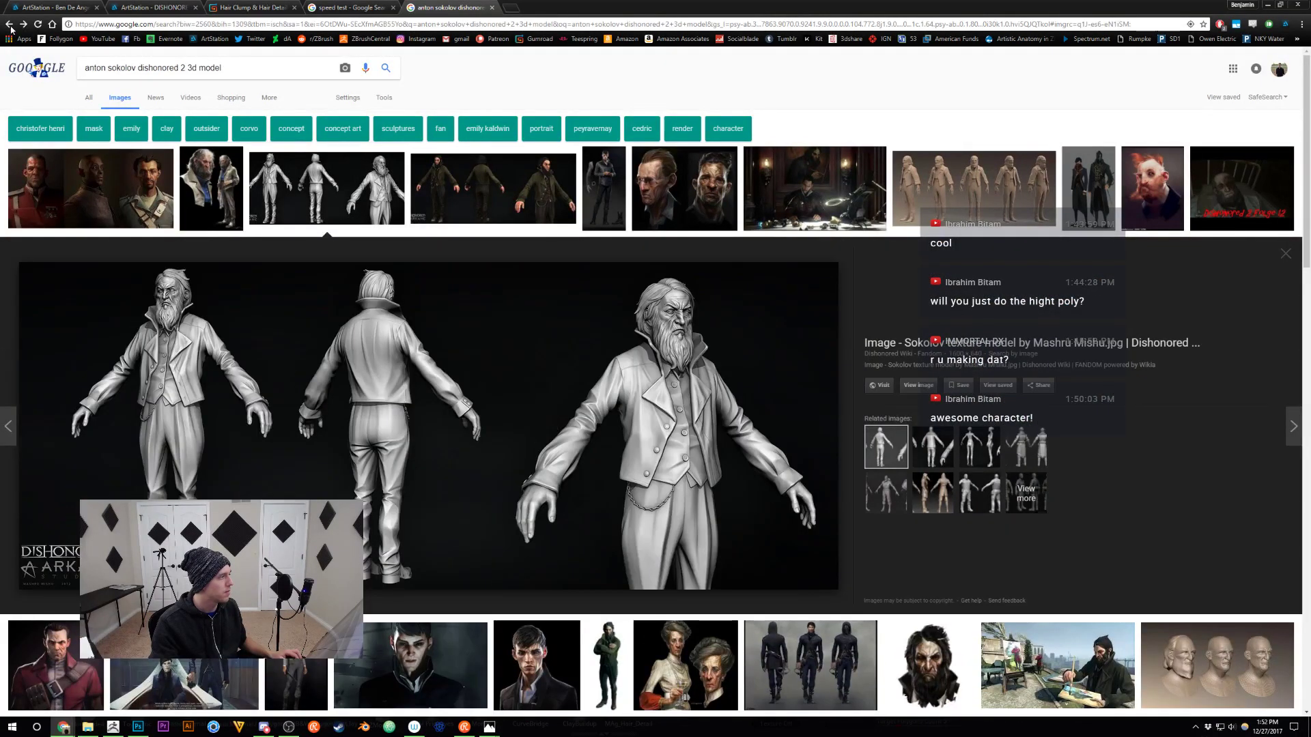
left_click(10, 28)
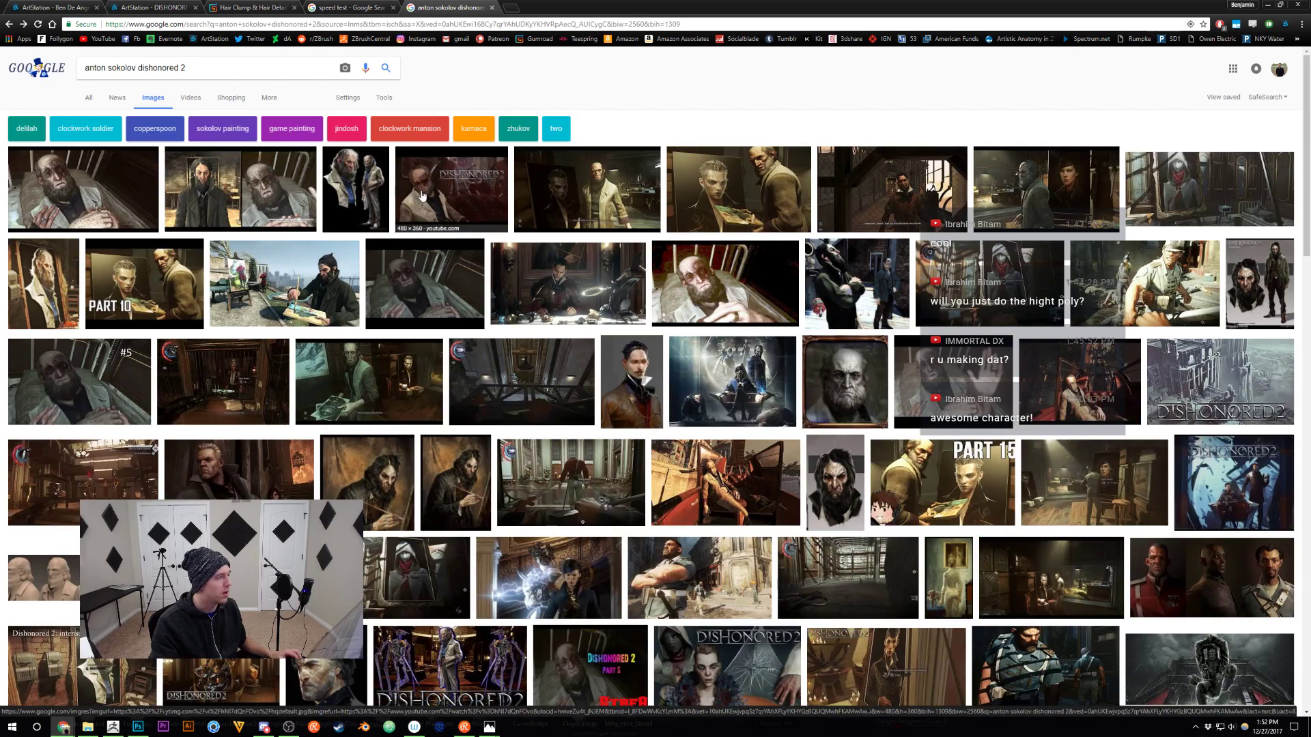
left_click(361, 191)
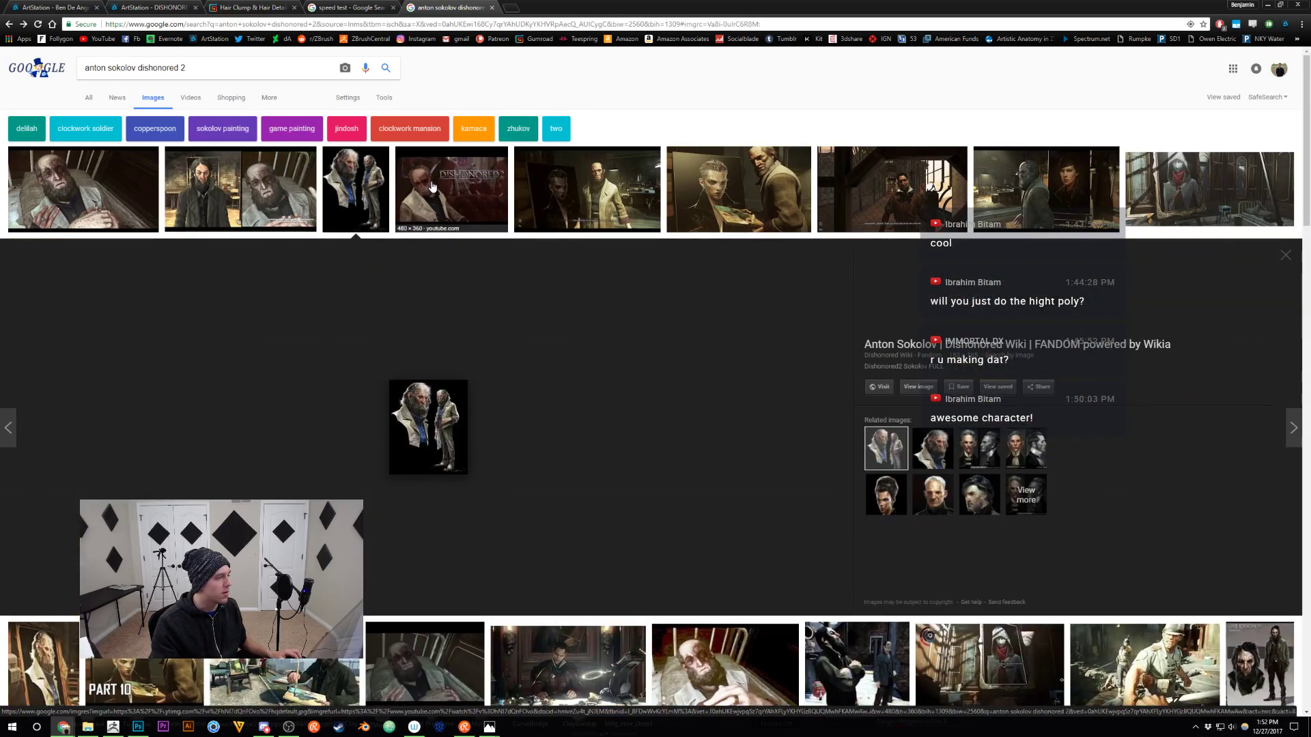
left_click(640, 192)
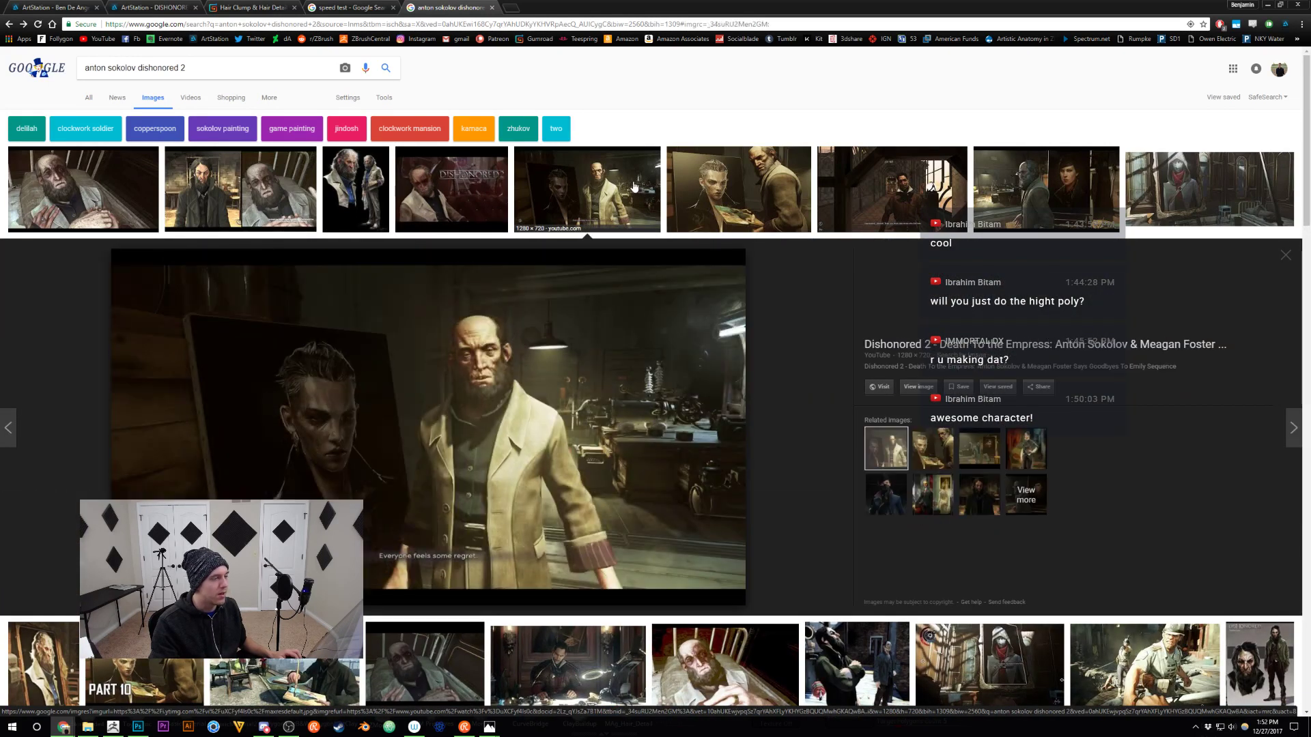
left_click(471, 198)
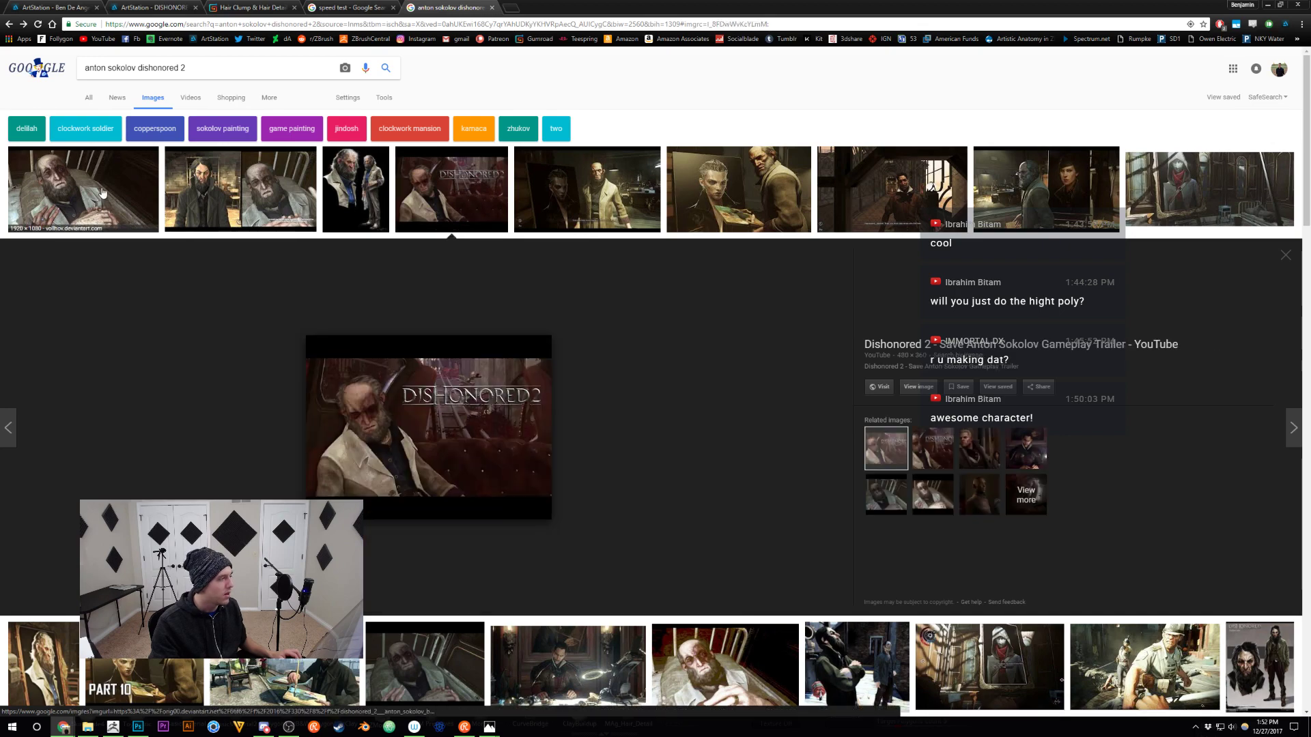
Open the in-game picture of the character lying in bed and compare its head with the sculpt
left_click(83, 190)
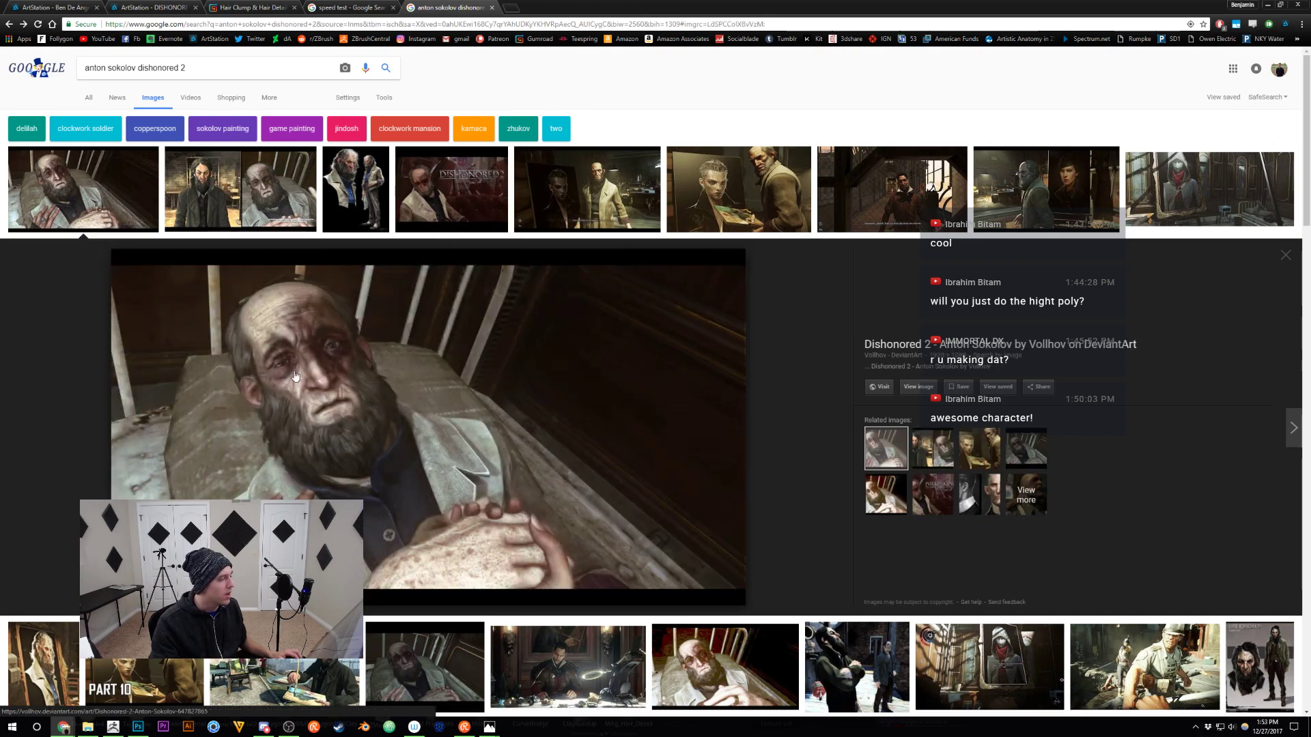
key("alt+Tab")
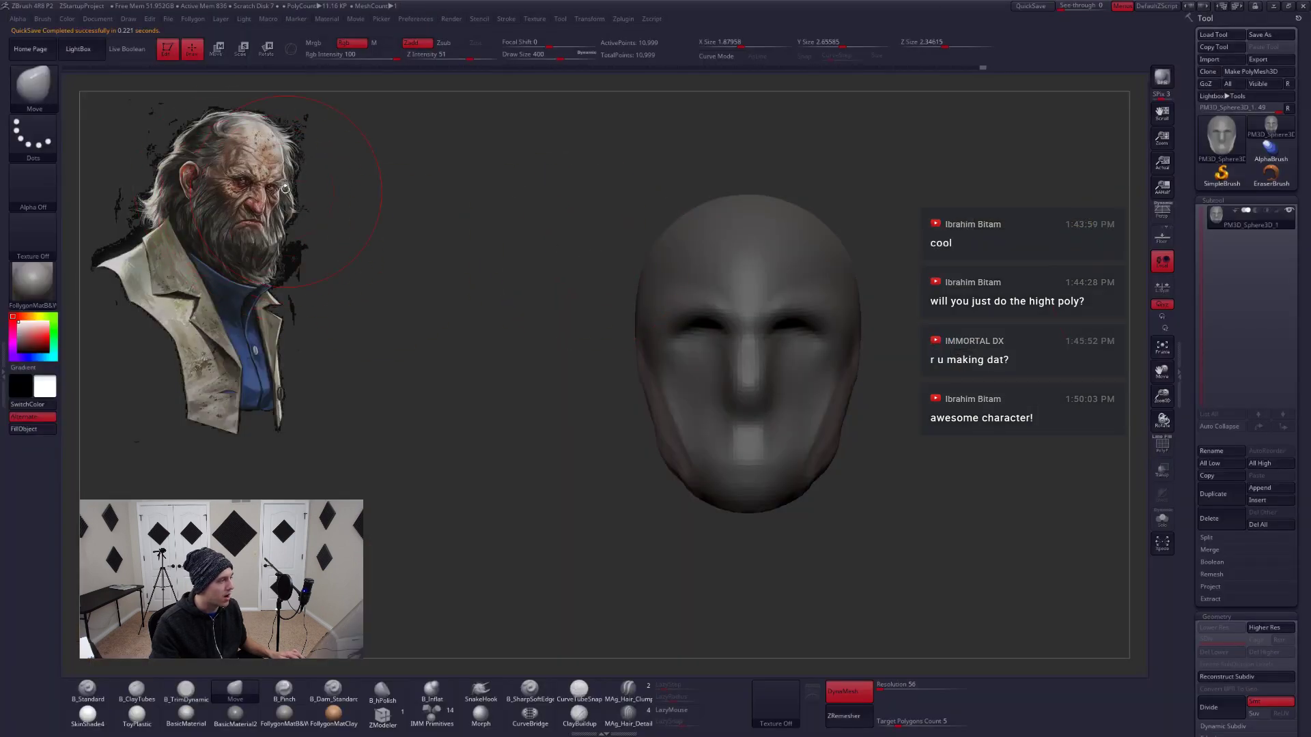
key("alt+Tab")
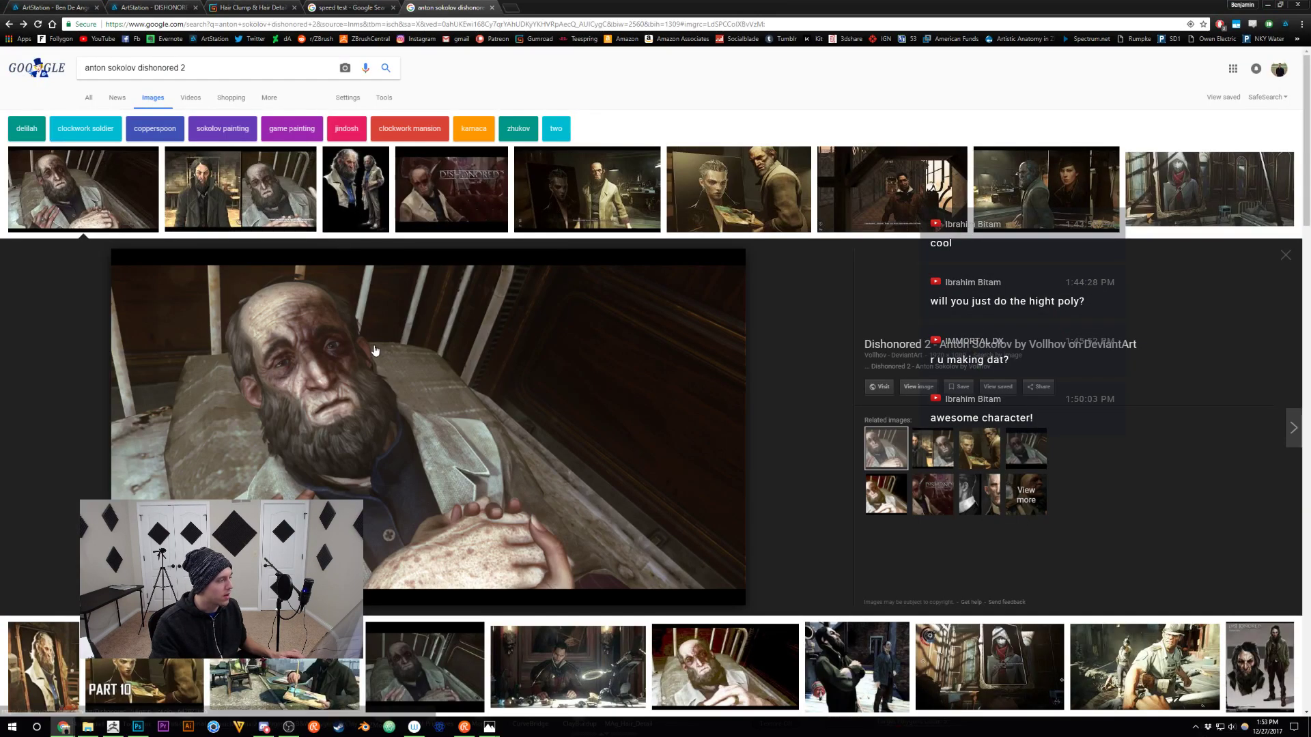
key("alt+Tab")
key("alt+Tab")
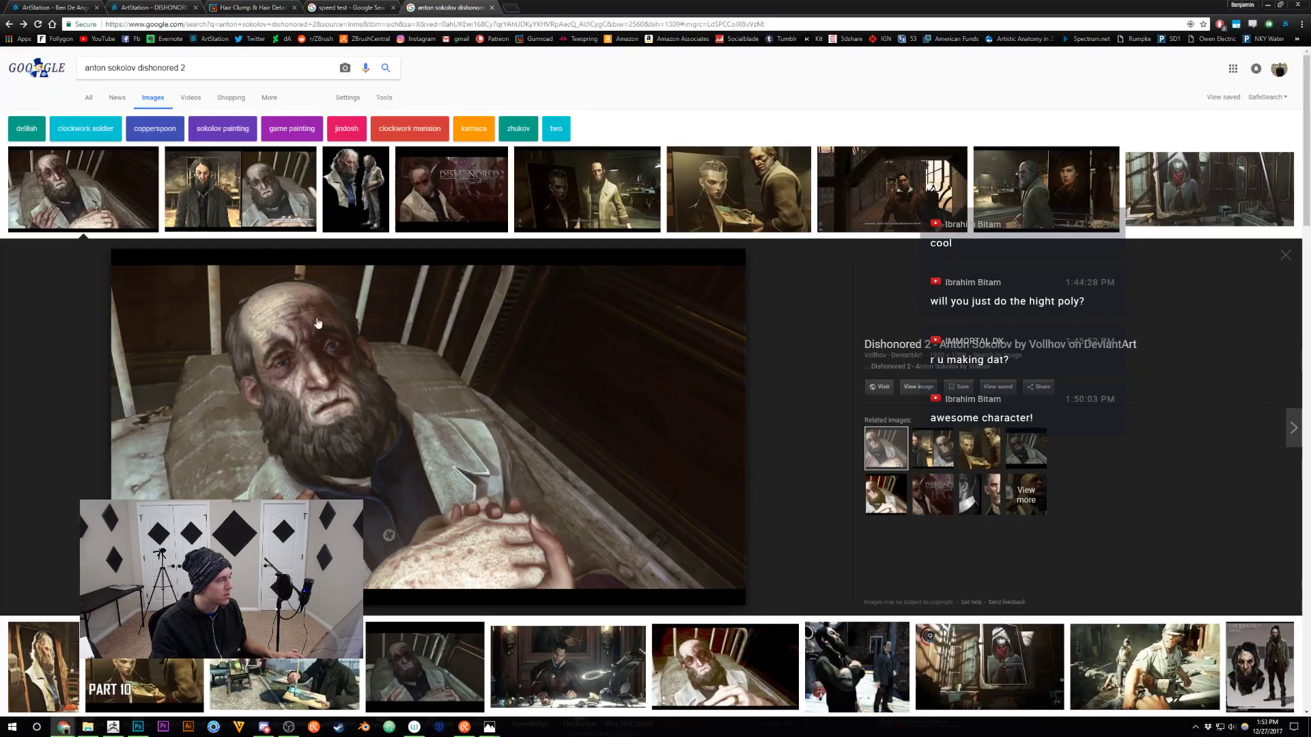
key("alt+Tab")
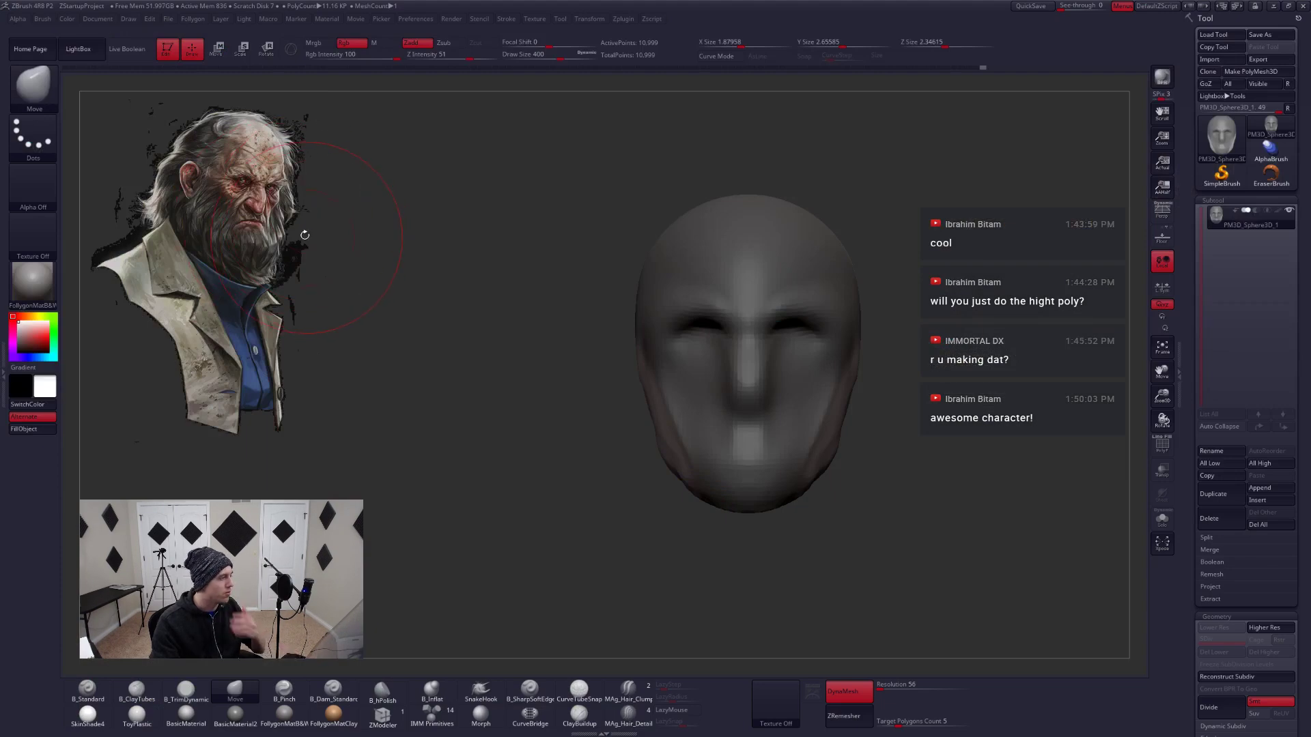
key("alt+Tab")
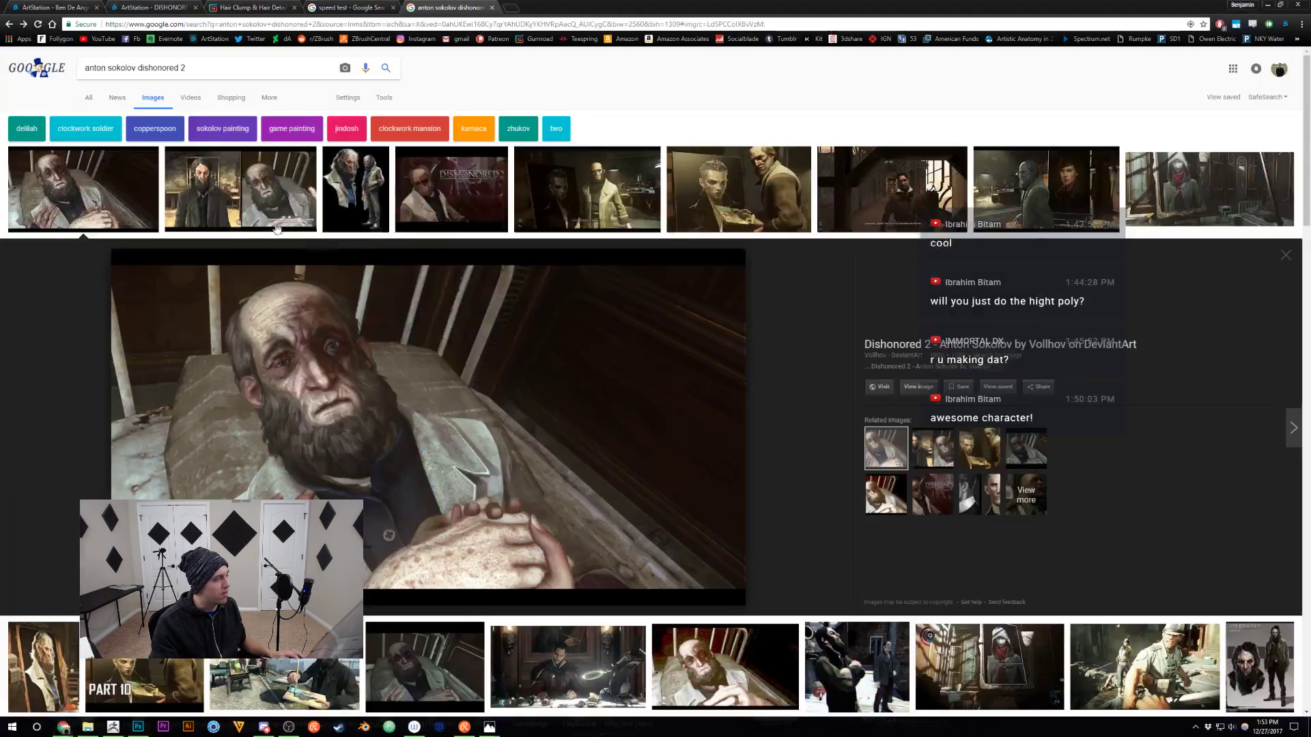
key("alt+Tab")
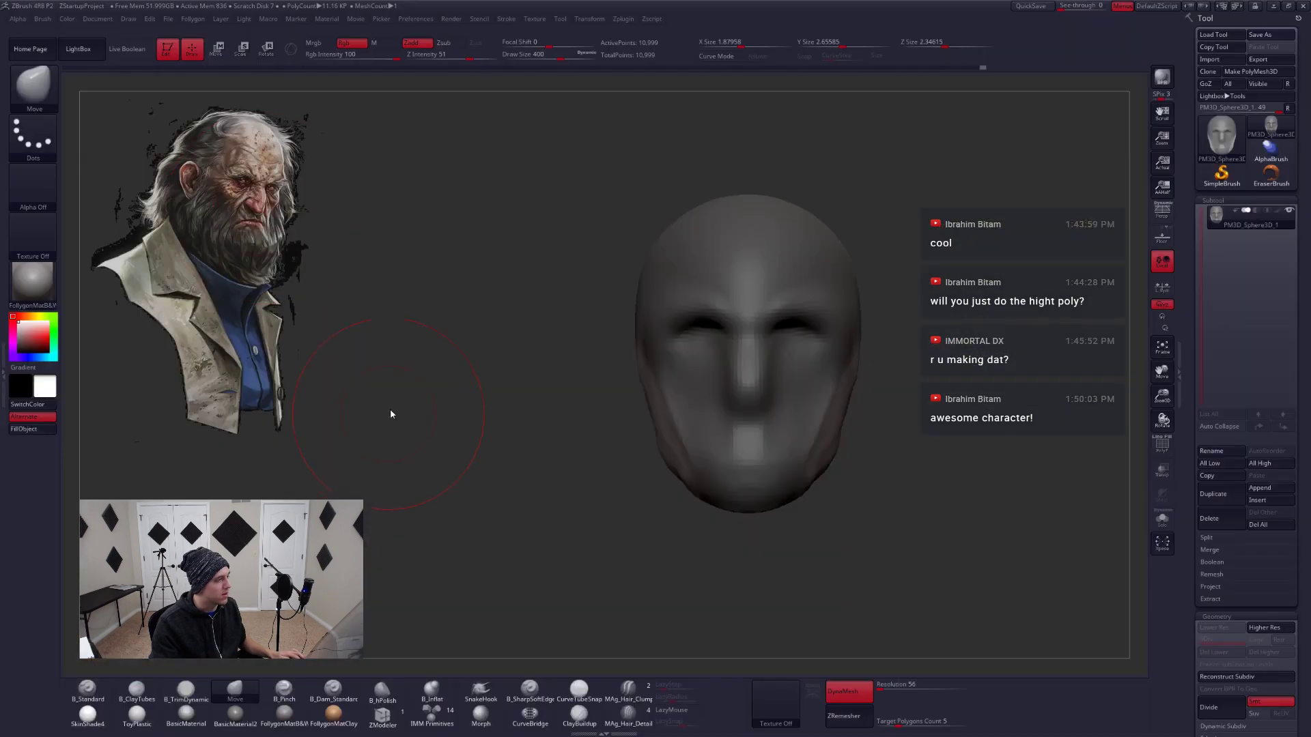
key("alt+Tab")
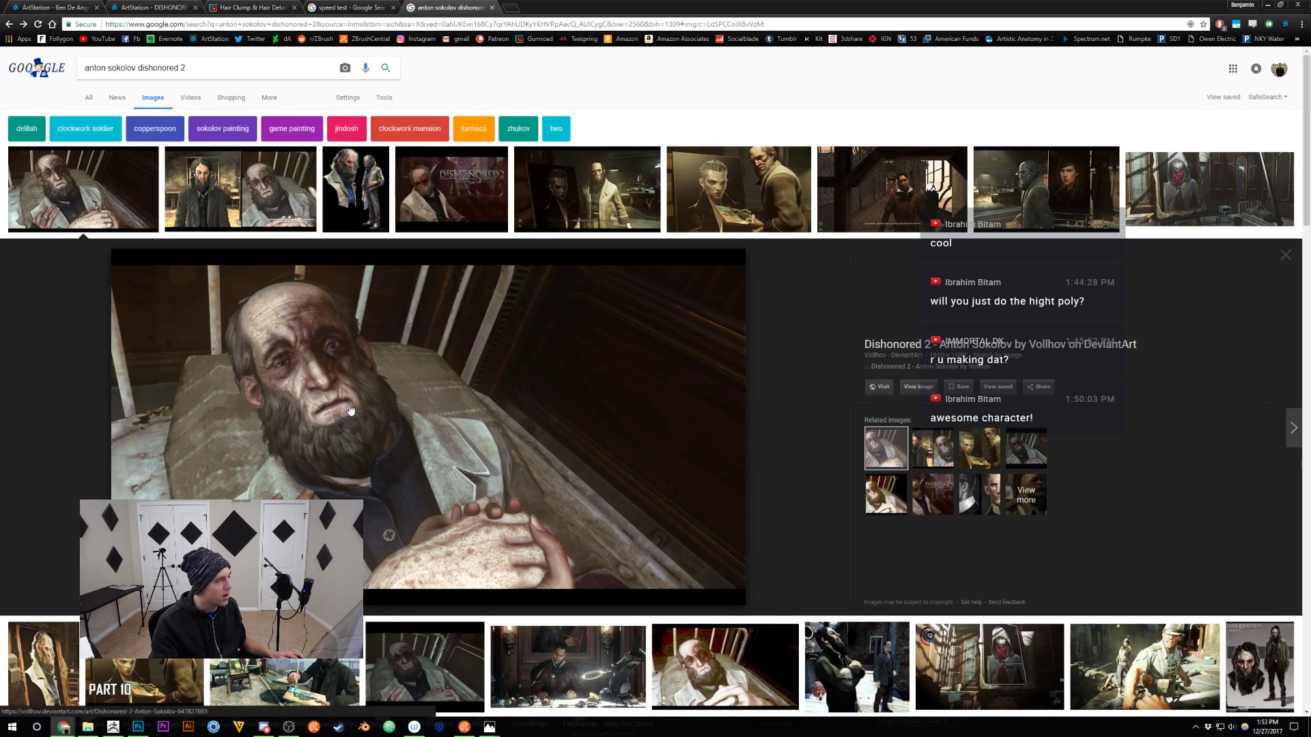
key("alt+Tab")
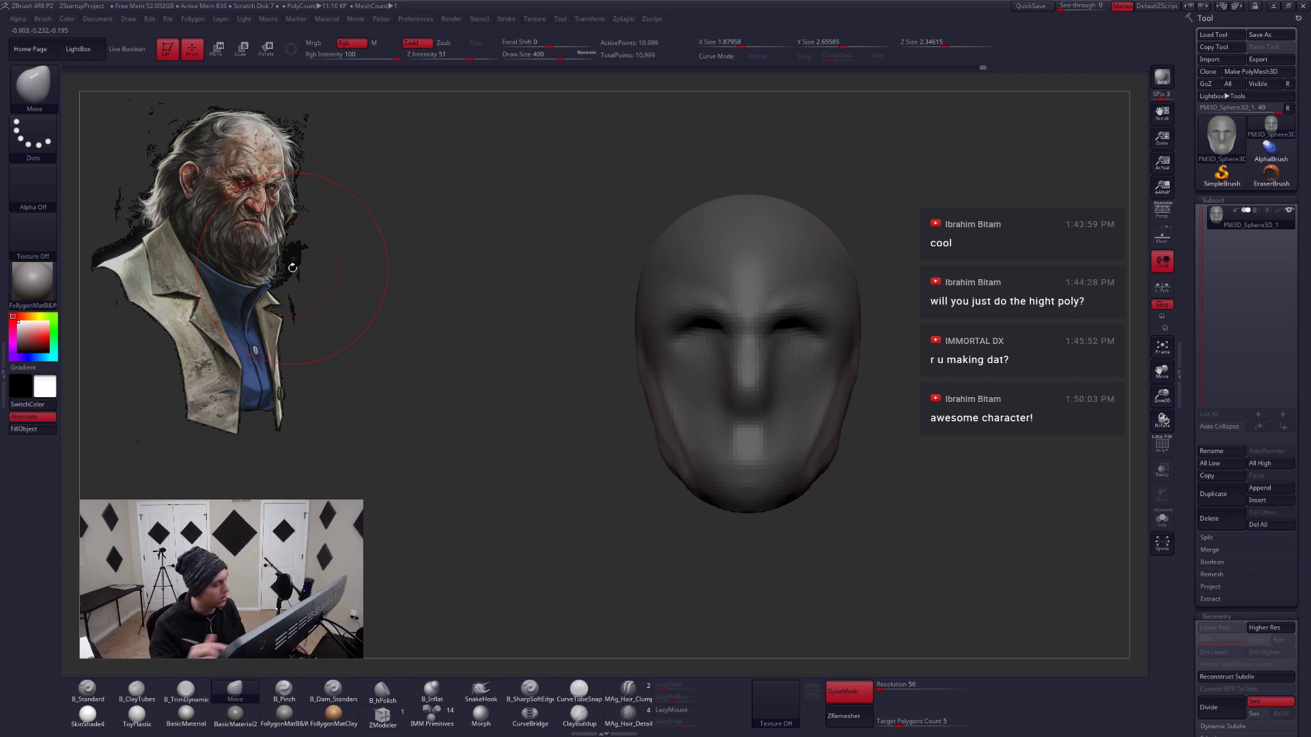
Adjust the sides of the jaw with the Move brush and clear the mask
left_click_drag(851, 441, 790, 491)
key("w")
left_click_drag(765, 437, 904, 491)
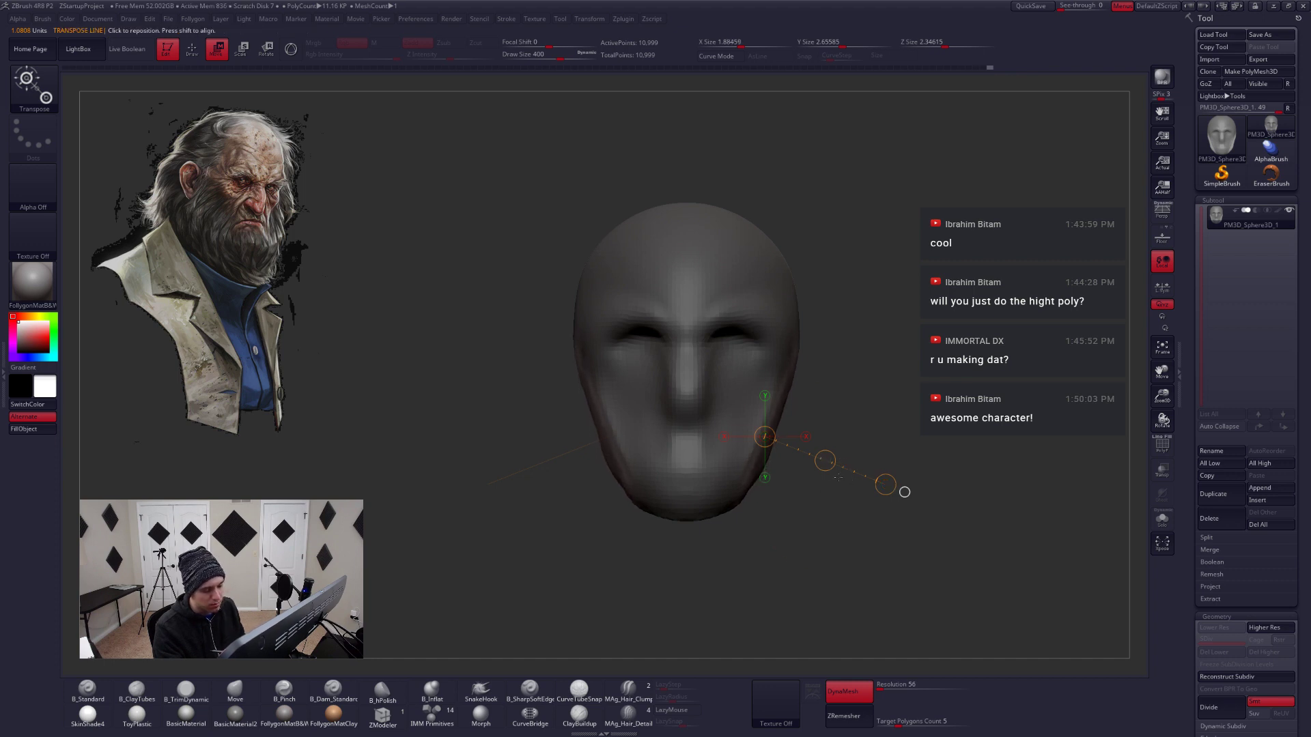
key("q")
key("space")
left_click_drag(839, 465, 833, 464)
left_click_drag(837, 470, 832, 486, "ctrl")
left_click_drag(769, 419, 764, 425)
key("space")
mouse_move(766, 424)
right_mouse_down()
mouse_move(725, 454)
mouse_move(734, 441)
right_mouse_up()
Reshape the lower jaw in side view with the Move brush at a draw size of about 476
key("2")
key("4")
key("space")
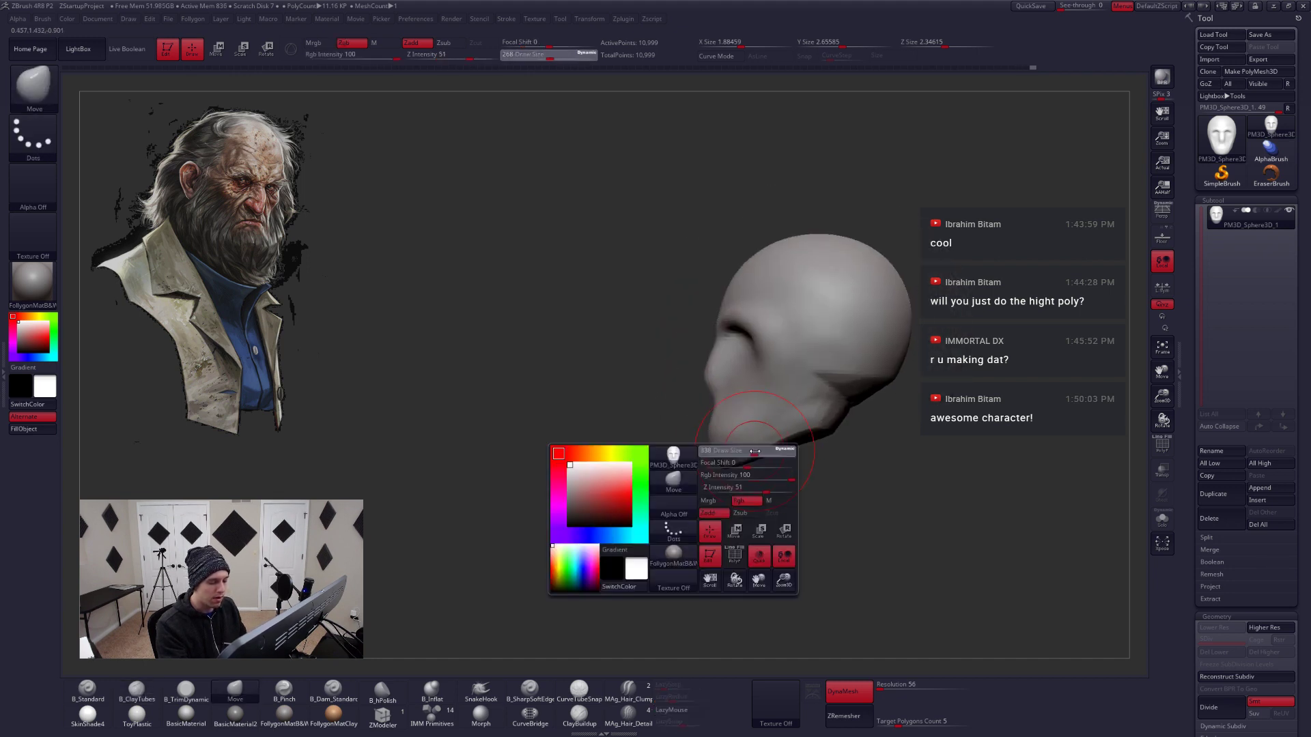
mouse_move(751, 450)
left_mouse_down()
mouse_move(802, 439)
mouse_move(796, 430)
left_mouse_up()
key("space")
key("space")
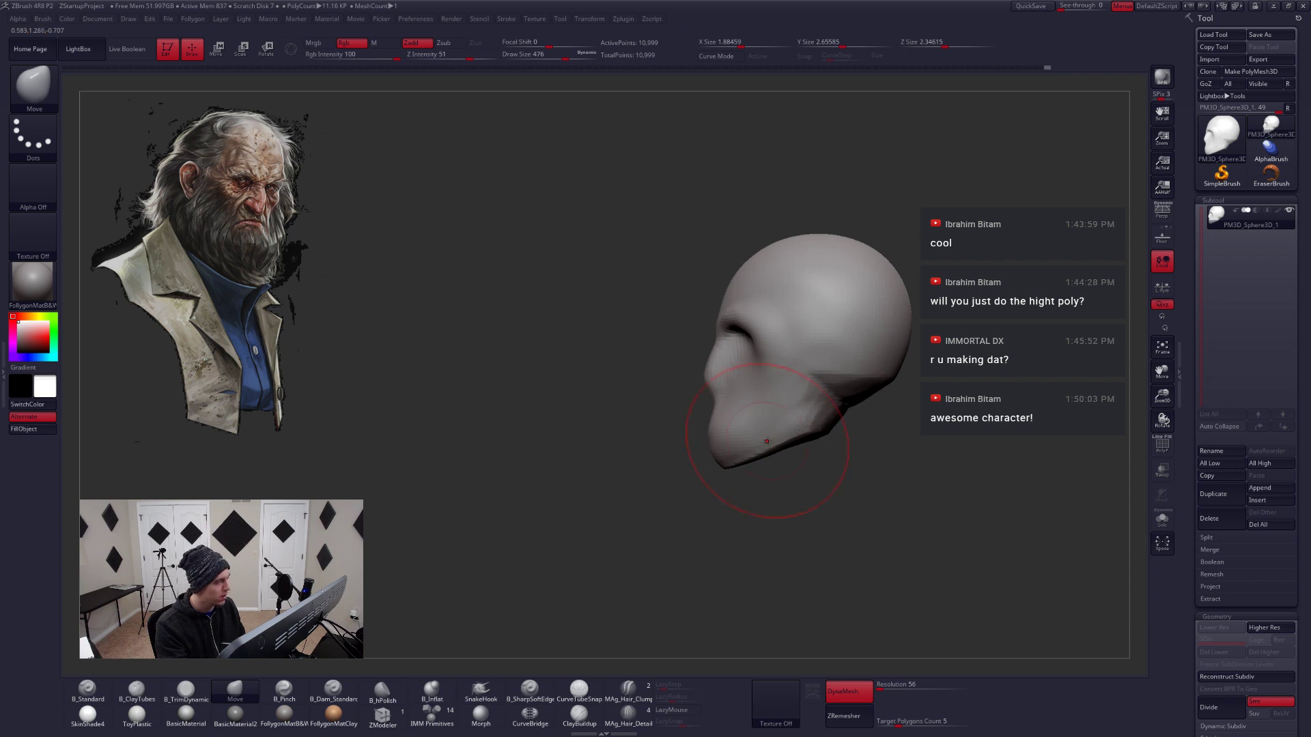
mouse_move(847, 478)
left_mouse_down("alt")
mouse_move(836, 461)
mouse_move(761, 460)
left_mouse_up("alt")
key("space")
left_click_drag(737, 437, 750, 437)
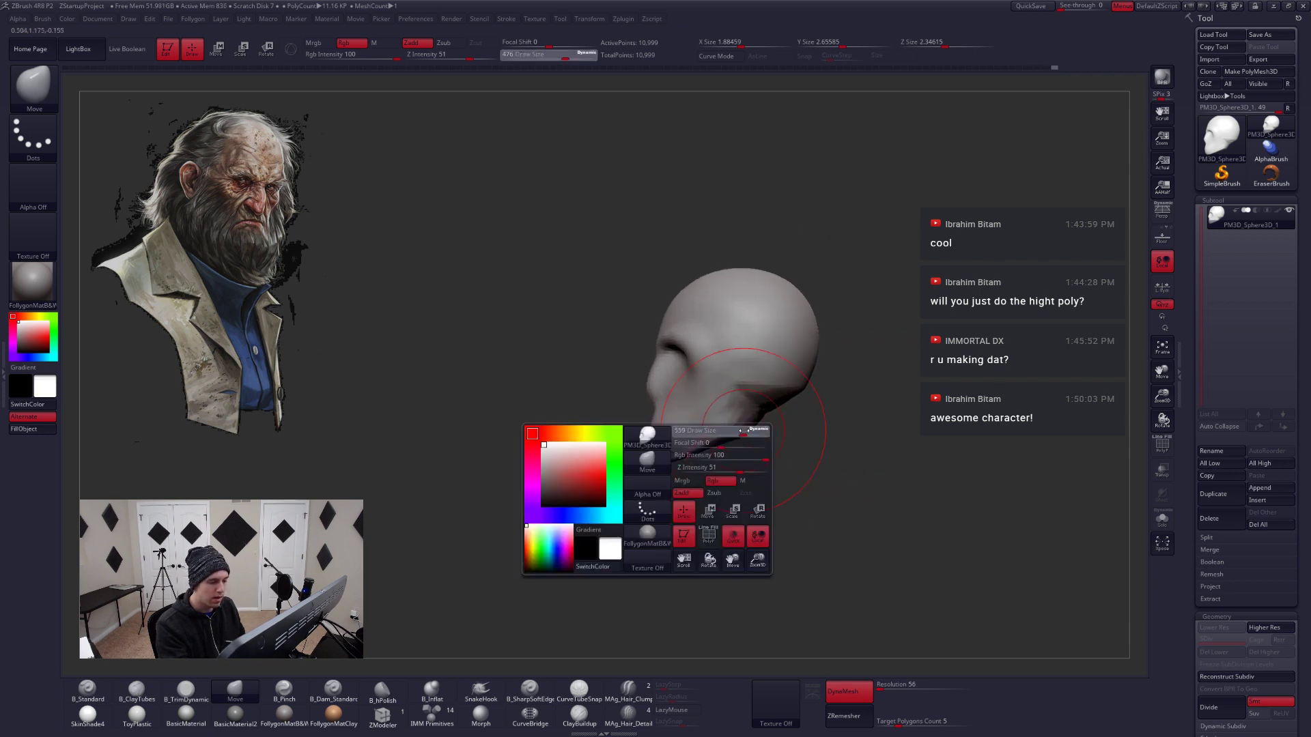
Measure the head's height from the chin to the top of the skull with a transpose line in side view
key("w")
left_click_drag(660, 459, 659, 275)
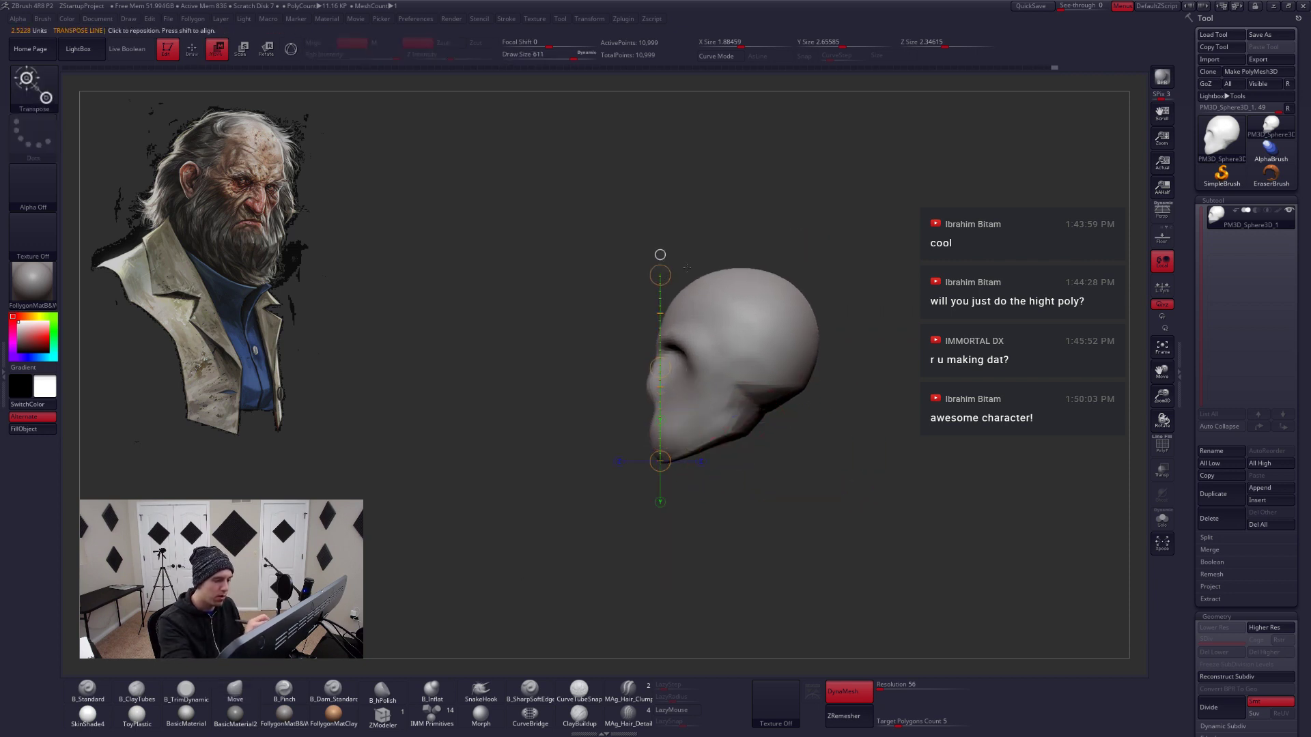
left_click_drag(738, 471, 853, 472)
key("q")
Reshape the eye sockets and upper cheeks from the front with the Move brush at draw sizes of 358 and 415
left_click_drag(658, 374, 661, 364)
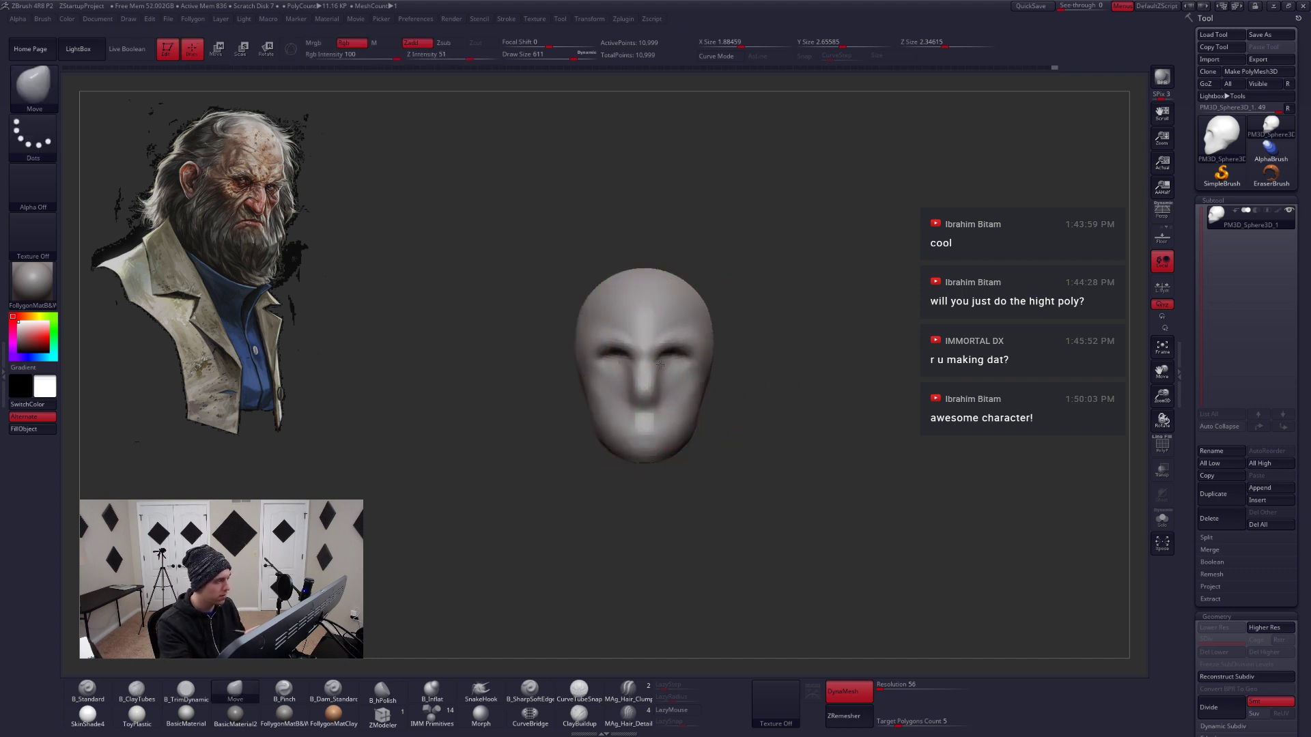
left_click_drag(771, 437, 768, 468, "alt")
key("space")
left_click_drag(686, 364, 668, 365)
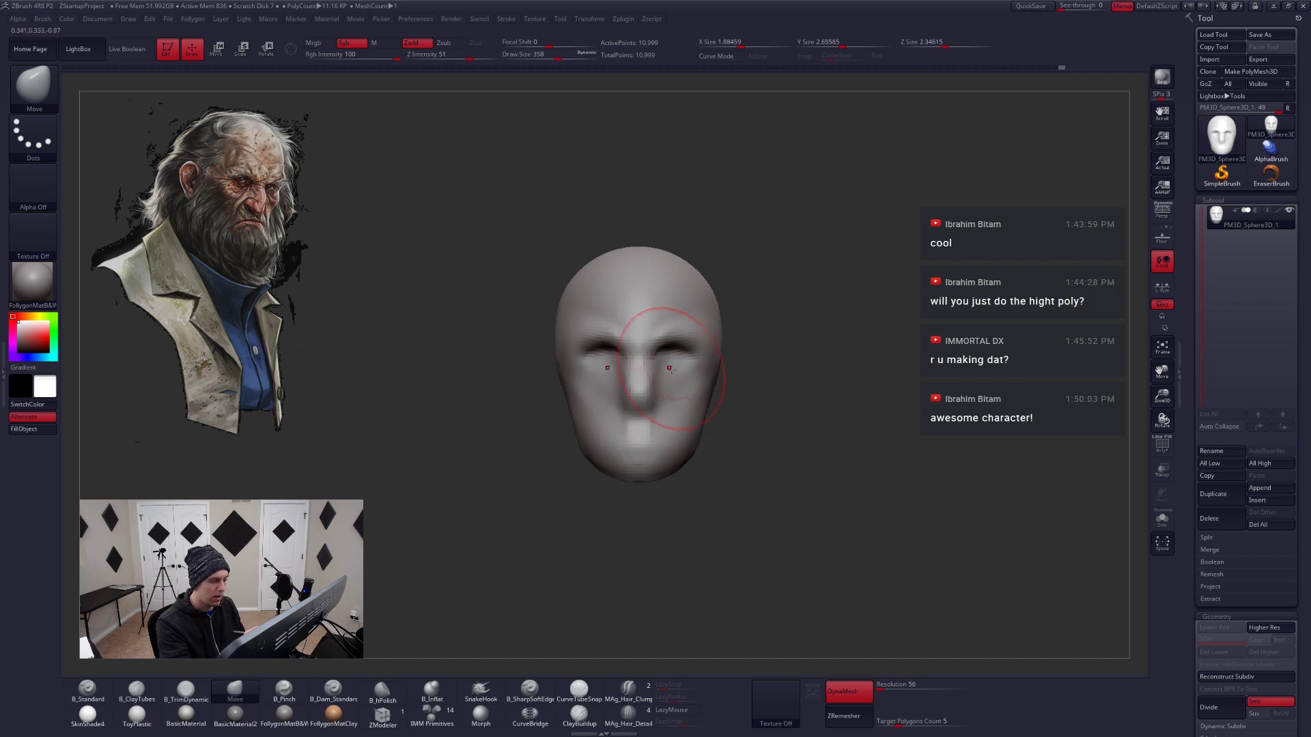
key("w")
key("q")
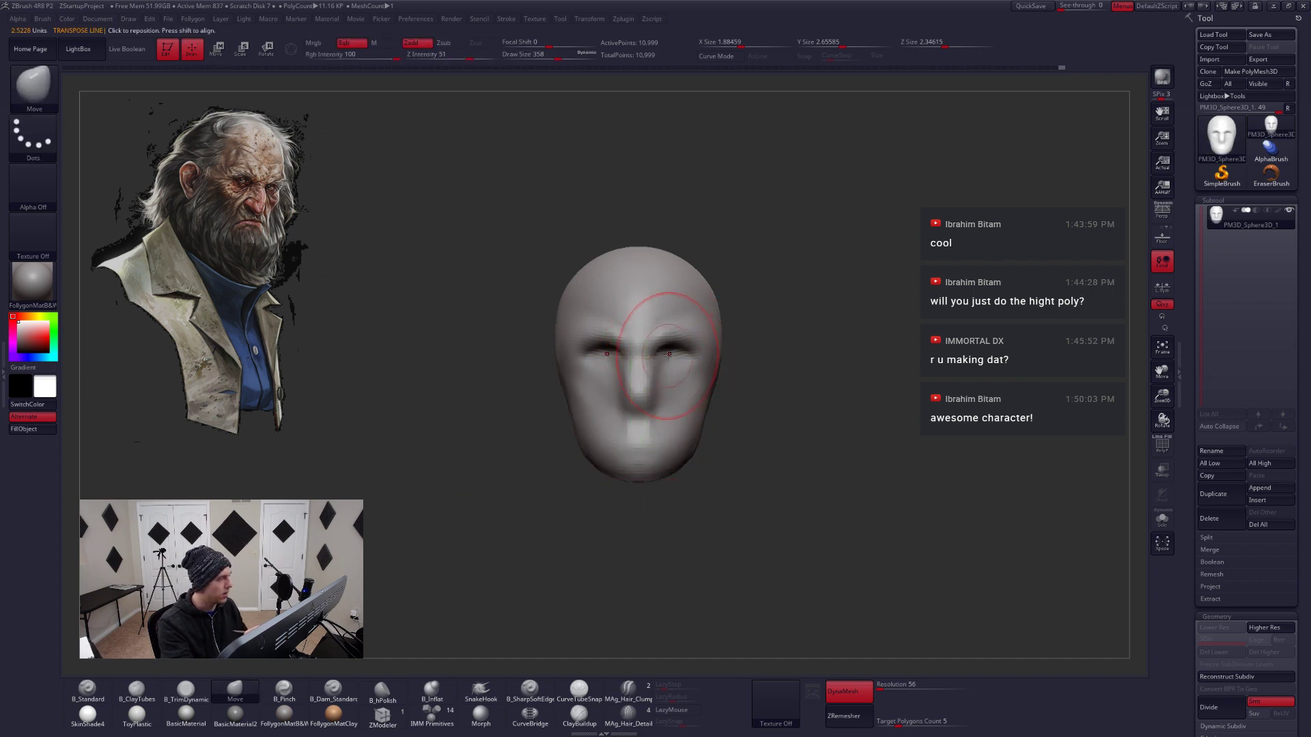
key("space")
left_click_drag(667, 363, 654, 369)
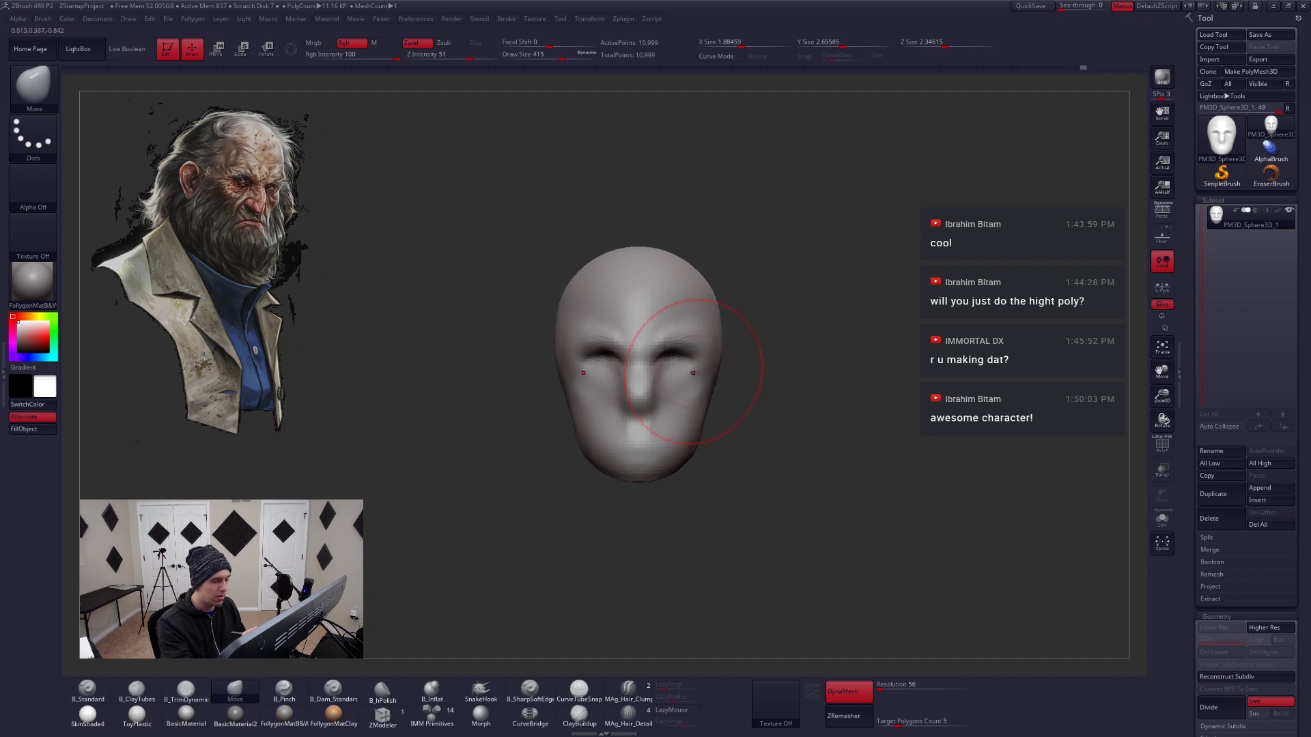
right_click_drag(693, 372, 614, 392)
Raise the crown and pull in the back of the skull with a large Move brush in side view
key("space")
left_click_drag(681, 376, 671, 376)
mouse_move(681, 372)
right_mouse_down("shift")
mouse_move(666, 368)
mouse_move(710, 366)
right_mouse_up("shift")
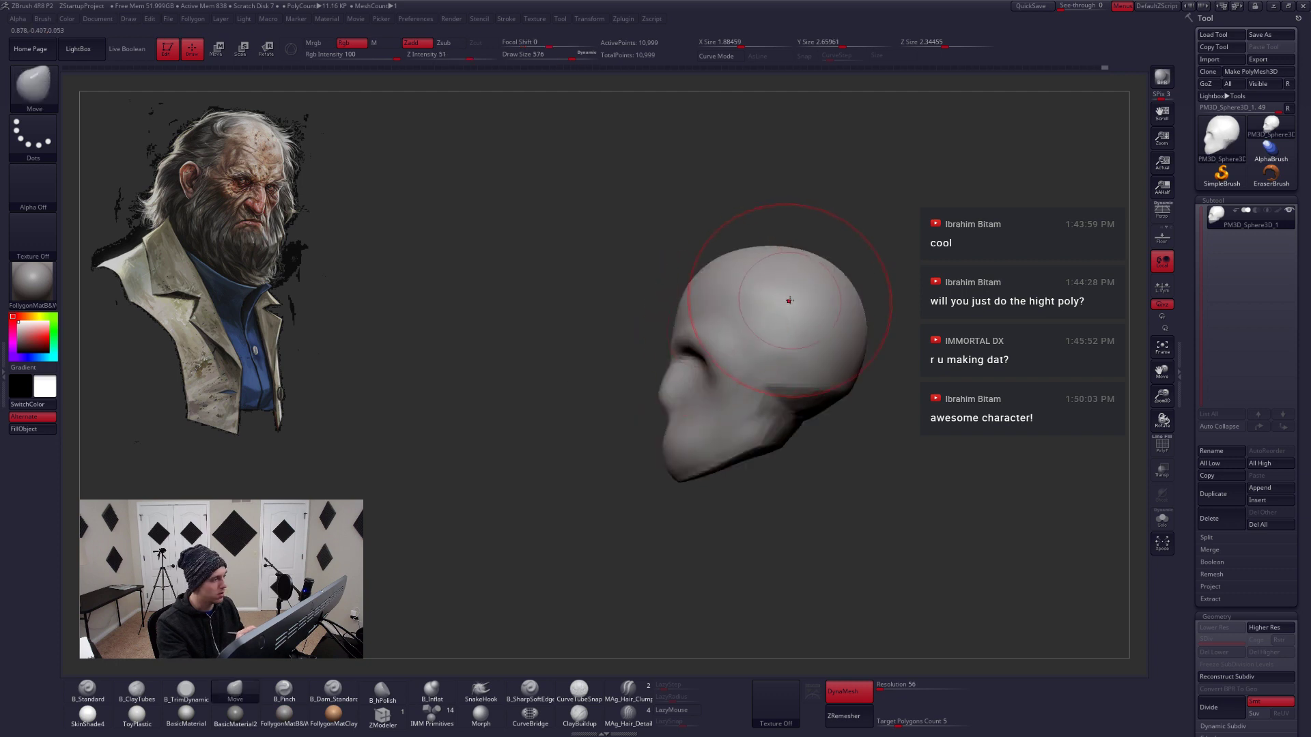
right_click_drag(787, 299, 752, 329, "alt")
left_click_drag(735, 289, 736, 278)
key("space")
left_click_drag(750, 383, 767, 383)
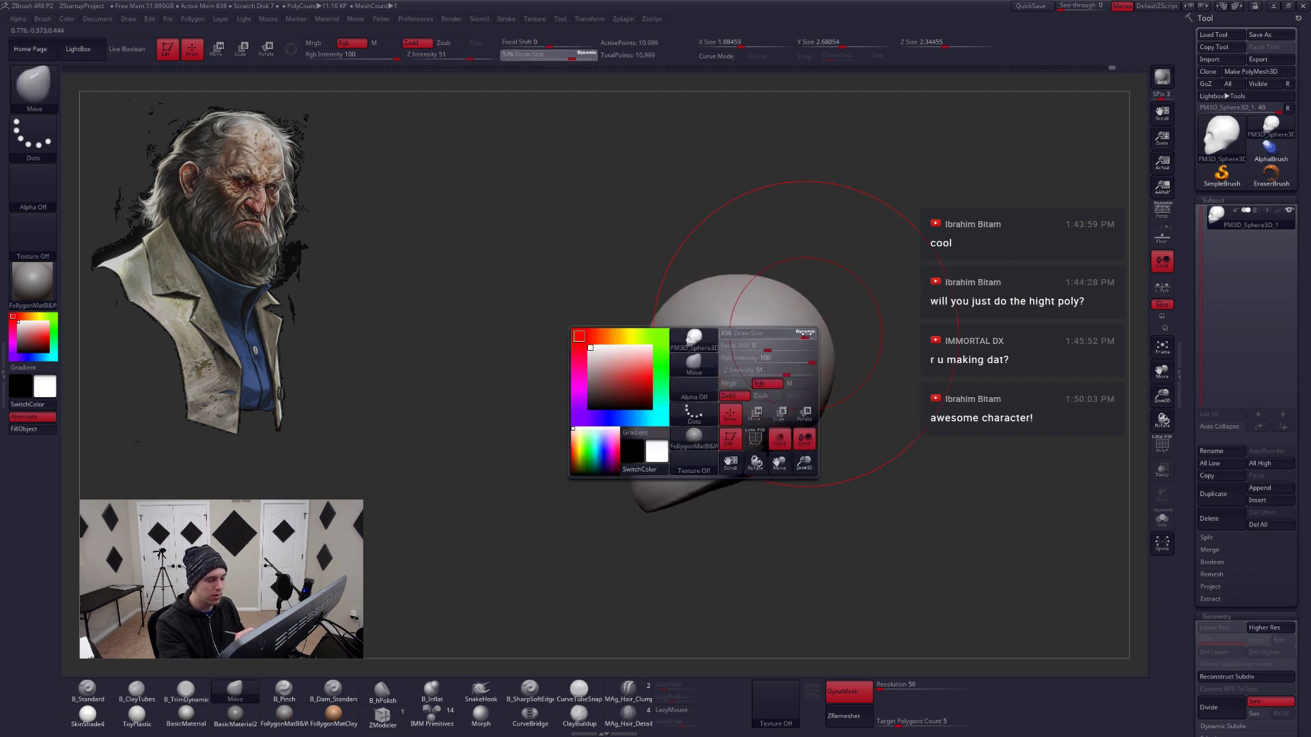
left_click_drag(826, 339, 793, 347)
key("space")
right_click_drag(793, 348, 799, 312, "alt")
key("space")
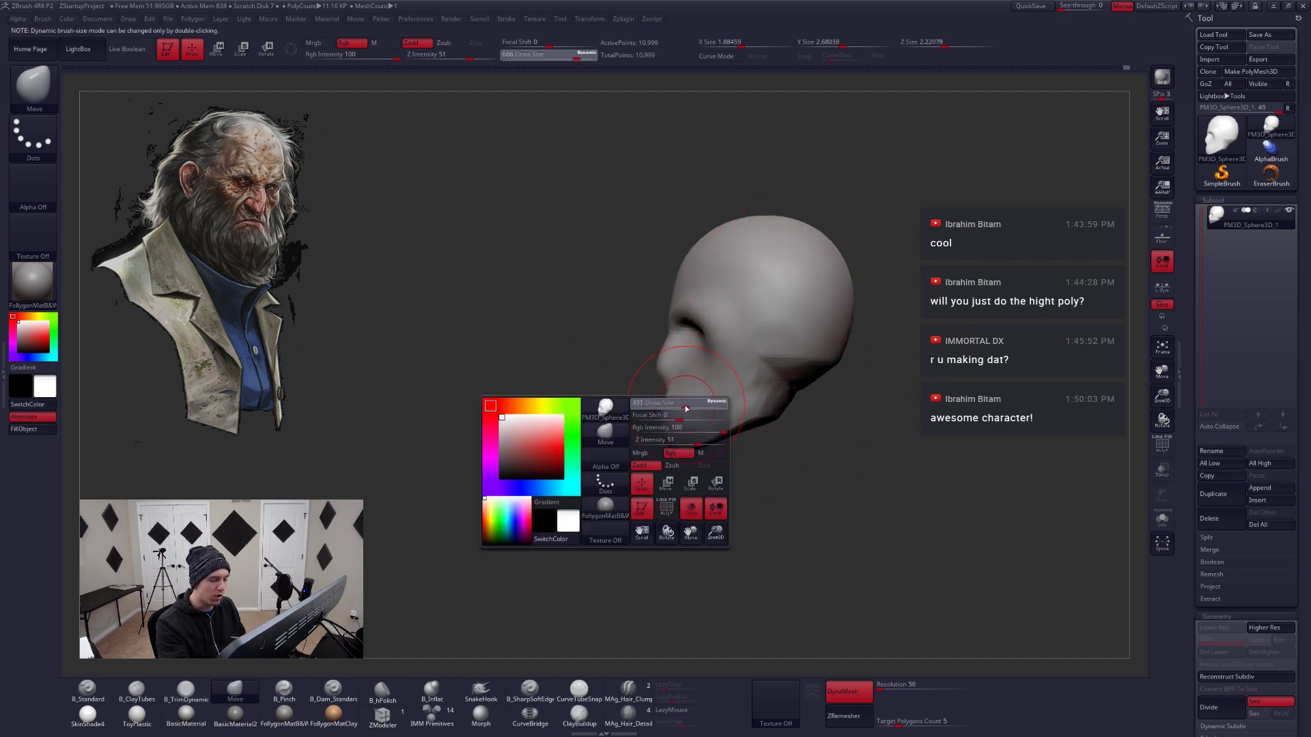
Refine the jawline and chin in side view with the Move brush
mouse_move(685, 409)
left_mouse_down()
mouse_move(671, 415)
mouse_move(703, 440)
mouse_move(731, 421)
left_mouse_up()
key("space")
key("space")
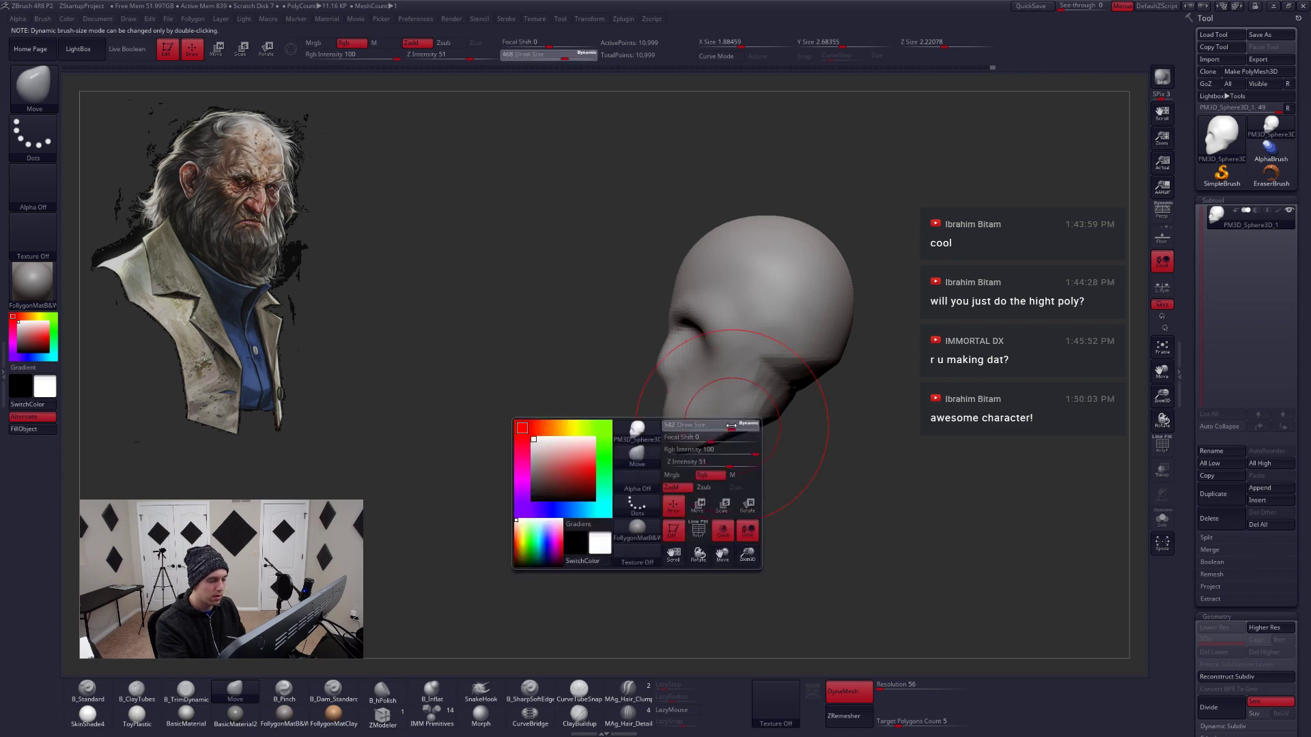
right_click_drag(720, 432, 710, 407, "shift")
Toggle the wireframe and remesh the head with DynaMesh at resolution 56
key("space")
left_click_drag(709, 398, 691, 395)
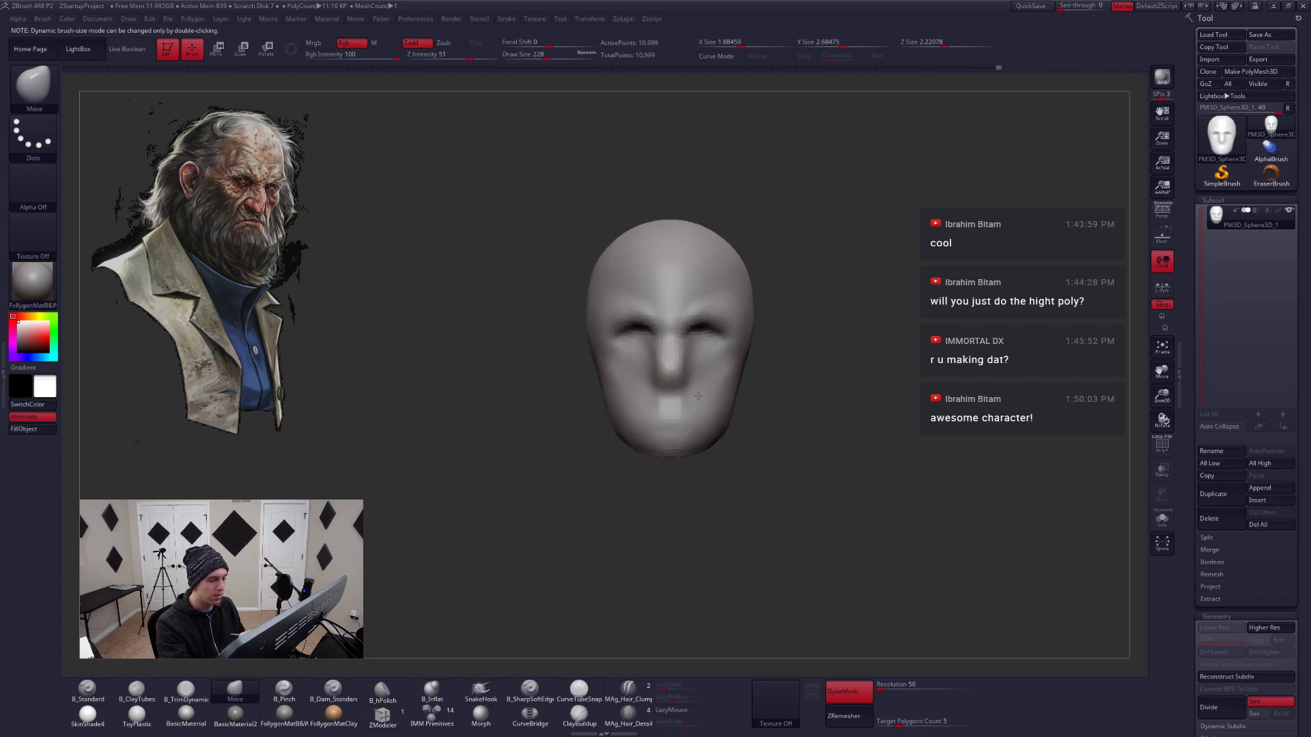
key("space")
key("shift+f")
key("shift+f")
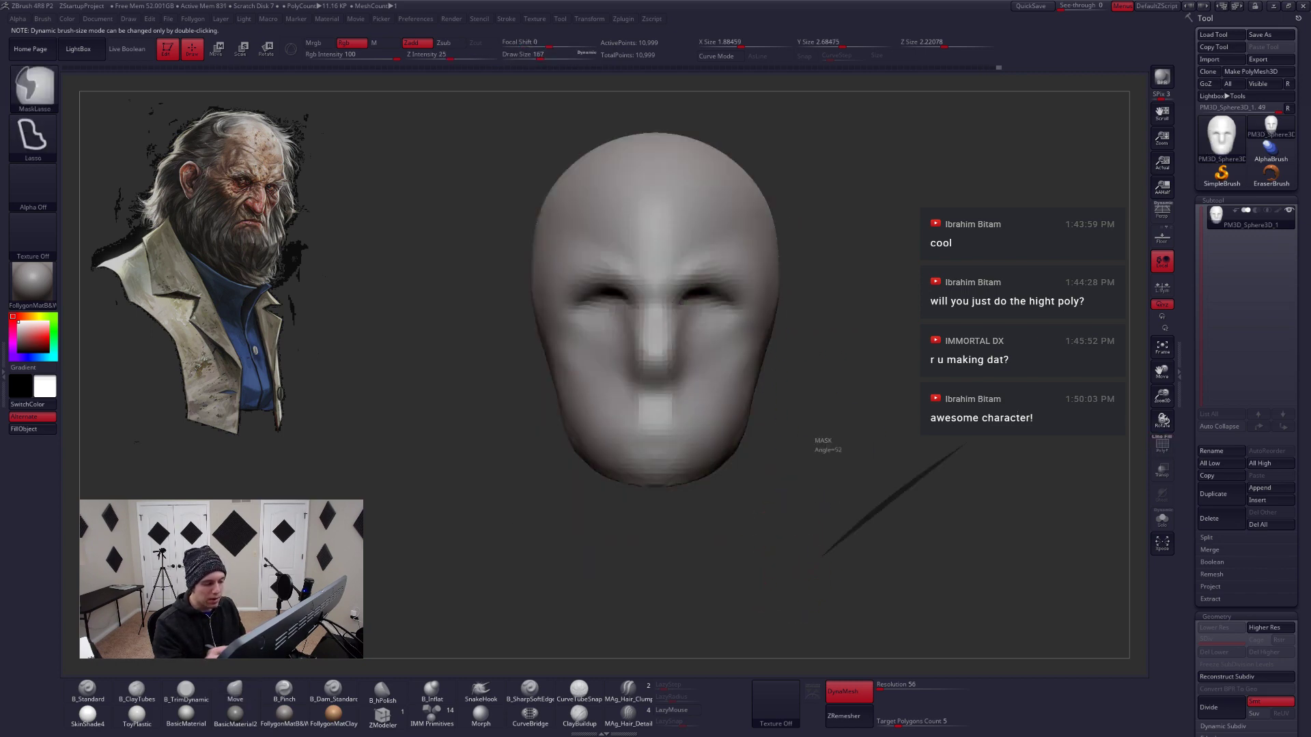
right_click_drag(732, 344, 689, 360)
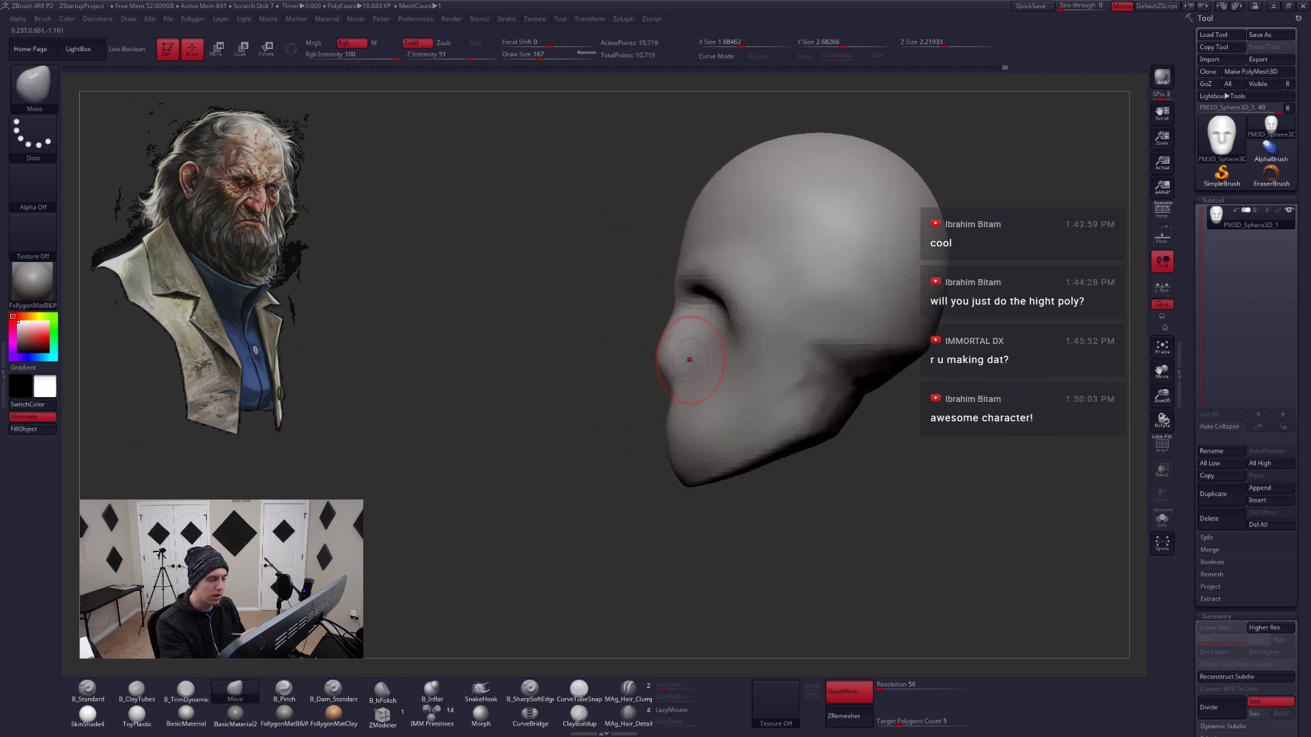
Reshape the jaw angle and the base of the skull with the Move brush at a draw size of 234
key("space")
left_click_drag(664, 361, 672, 361)
right_click_drag(822, 381, 823, 340, "shift")
mouse_move(918, 356)
right_mouse_down("shift")
mouse_move(889, 369)
mouse_move(963, 396)
right_mouse_up("shift")
mouse_move(864, 479)
right_mouse_down()
mouse_move(834, 473)
mouse_move(761, 498)
right_mouse_up()
left_click_drag(761, 502, 751, 513, "shift")
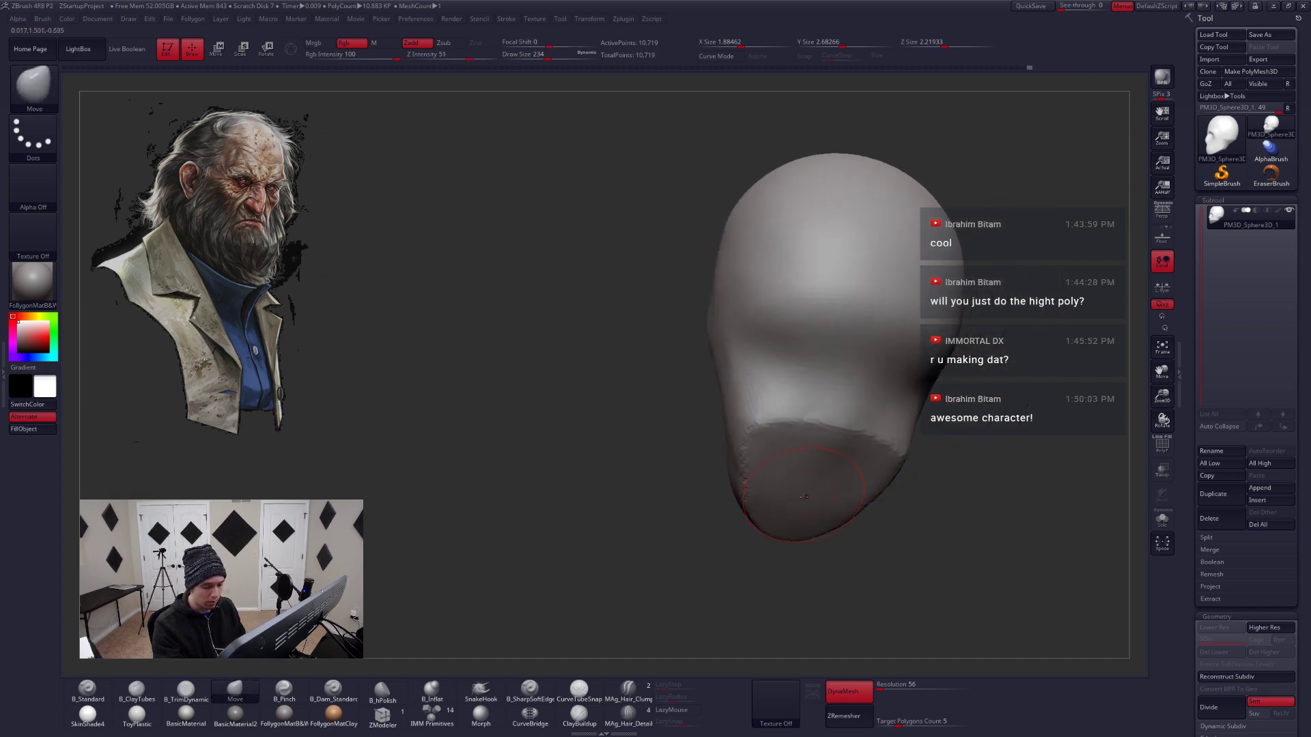
mouse_move(757, 516)
right_mouse_down()
mouse_move(811, 531)
mouse_move(843, 514)
right_mouse_up()
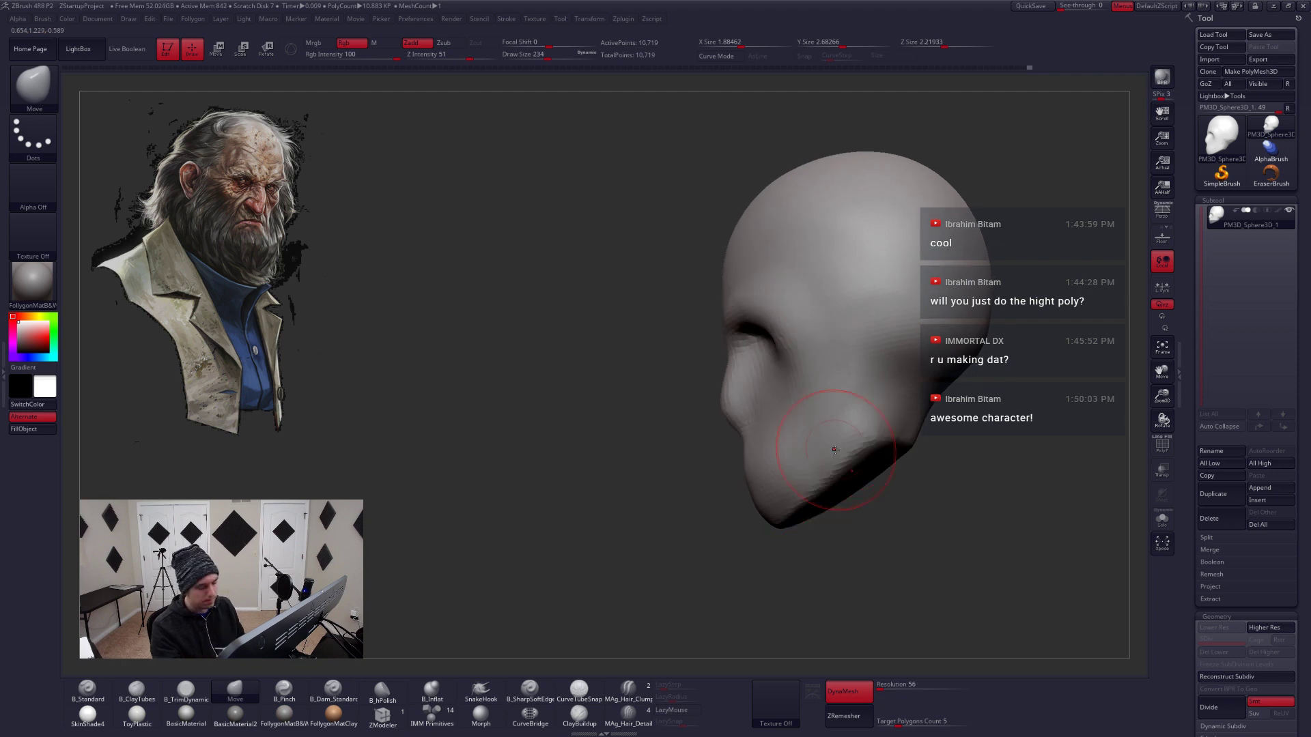
Refine the lower cheek and jaw corner with the Move brush at a draw size of 140
mouse_move(834, 449)
right_mouse_down("shift")
mouse_move(870, 477)
mouse_move(804, 485)
right_mouse_up("shift")
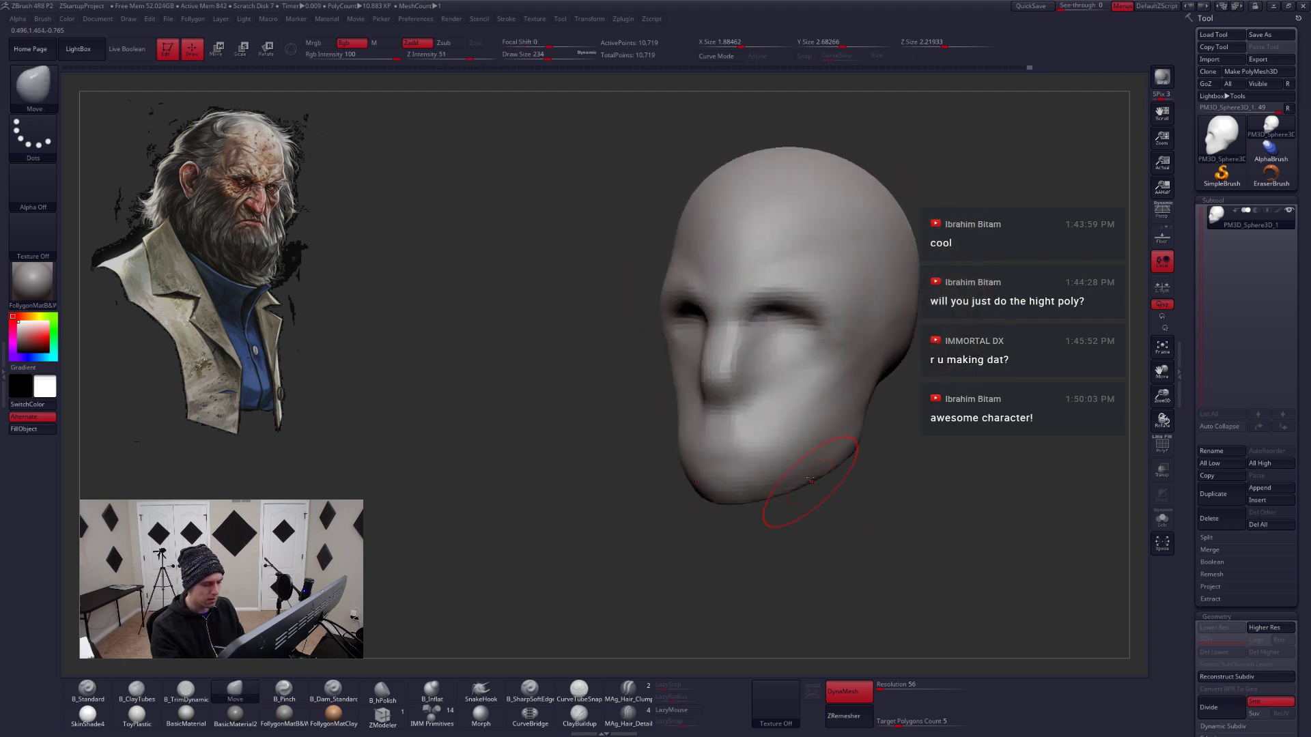
key("bracketleft")
mouse_move(826, 436)
right_mouse_down()
mouse_move(797, 410)
mouse_move(844, 401)
mouse_move(826, 404)
right_mouse_up()
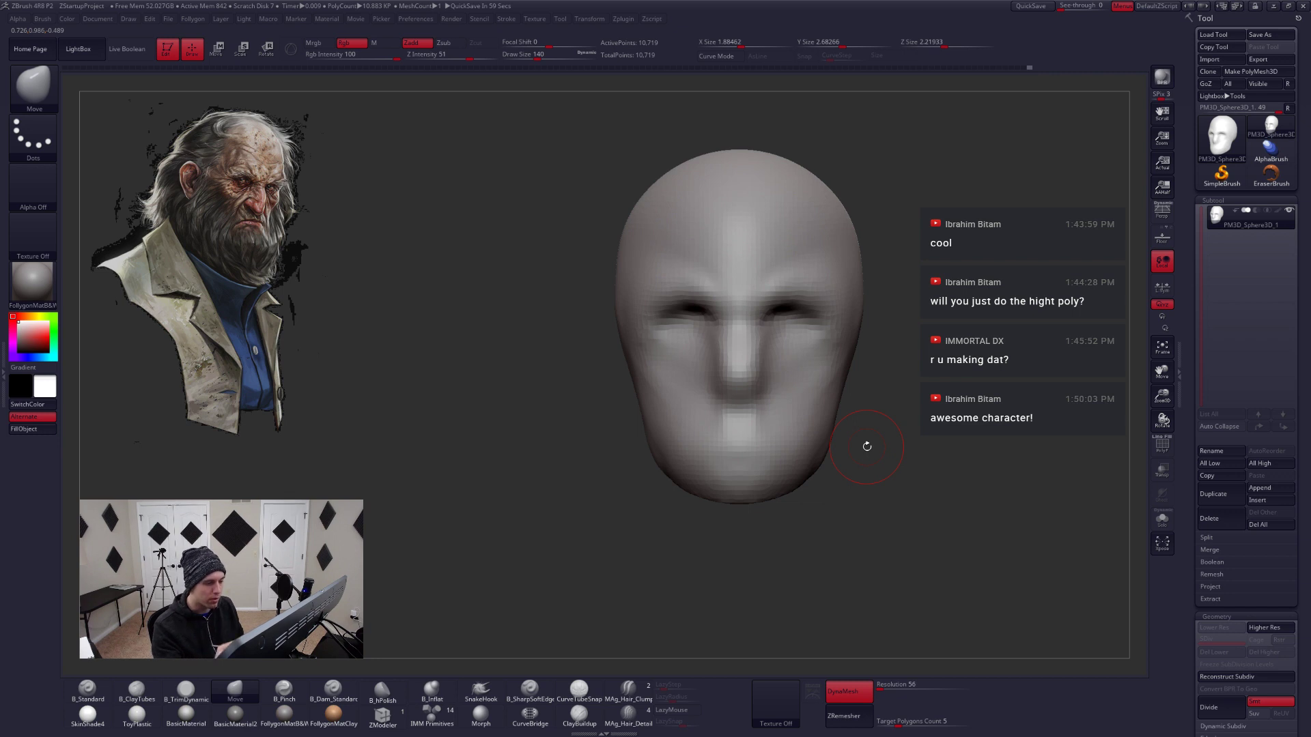
Reshape the cheekbones below the eye sockets with the Move brush at draw sizes of 202 and 239
right_click_drag(867, 447, 848, 478, "alt")
key("space")
left_click_drag(746, 364, 752, 365)
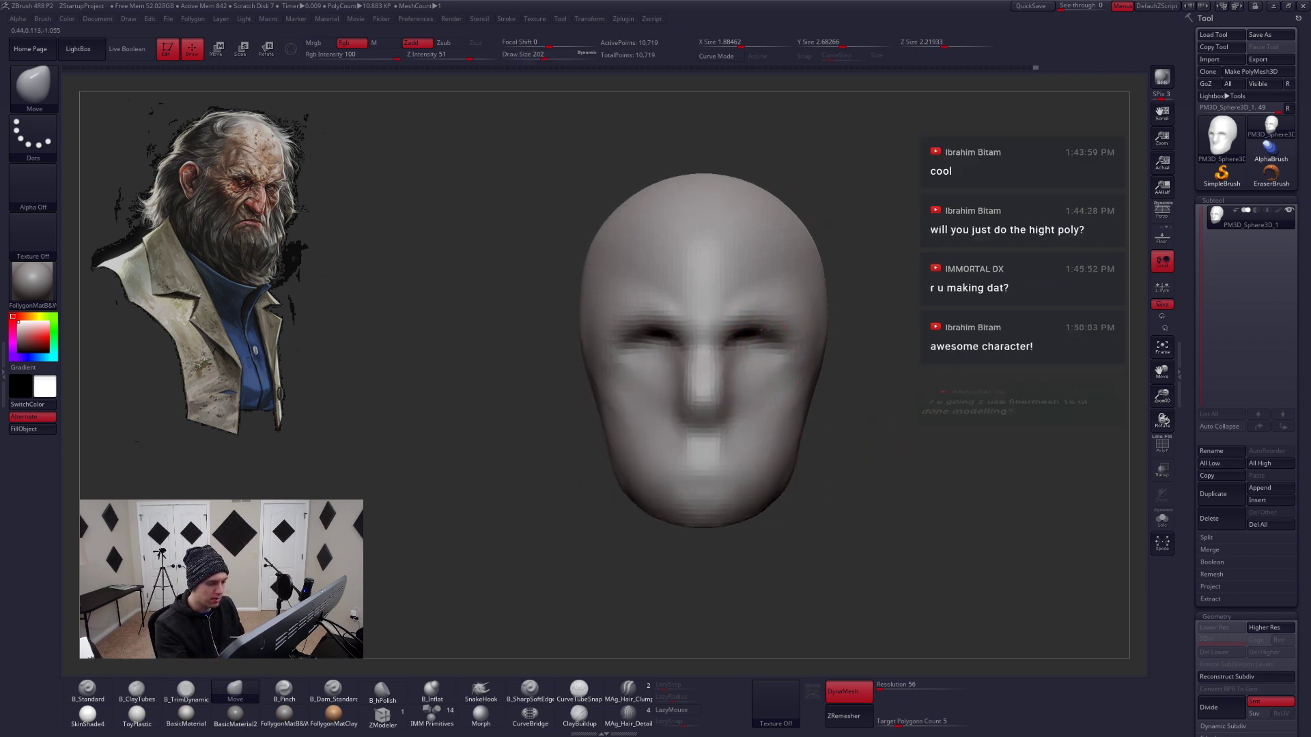
right_click_drag(736, 355, 781, 354)
key("space")
left_click_drag(775, 359, 779, 359)
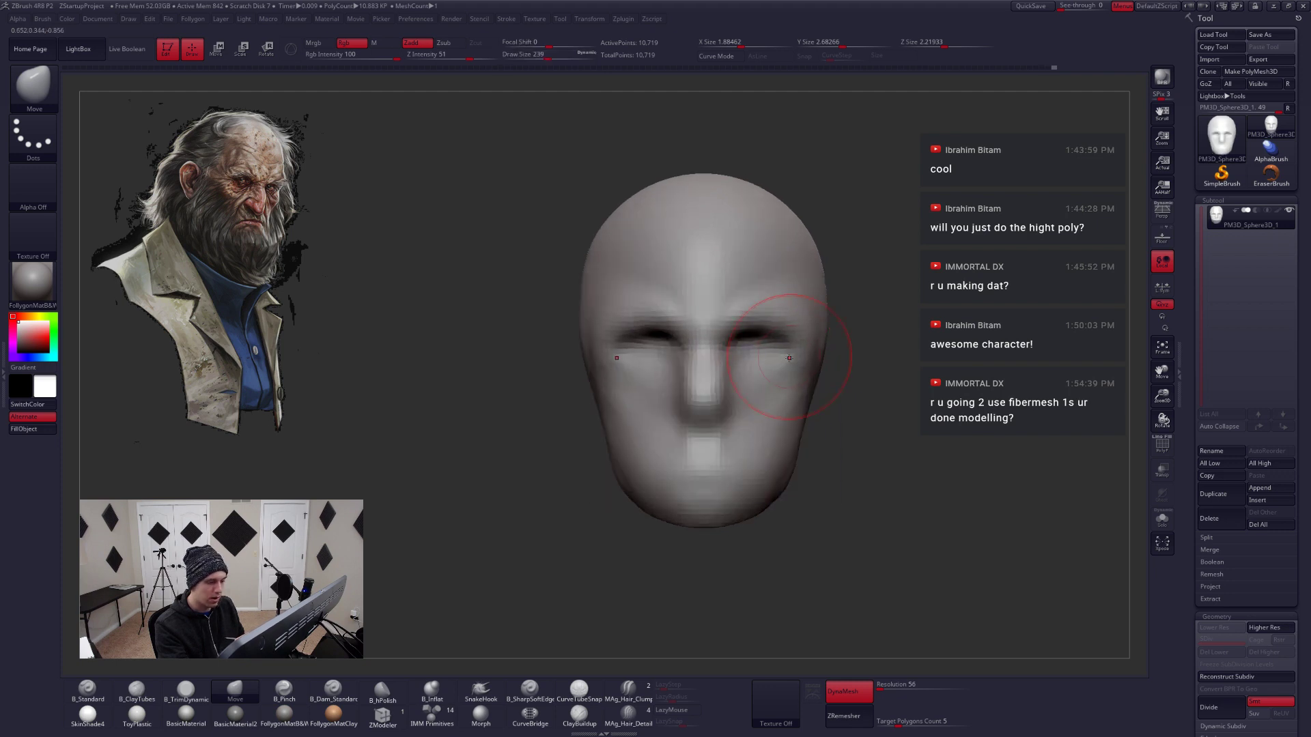
right_click_drag(789, 358, 724, 351, "shift")
Flatten the outer brow and side of the face with the B_TrimDynamic brush, enlarging its draw size to 251
key("3")
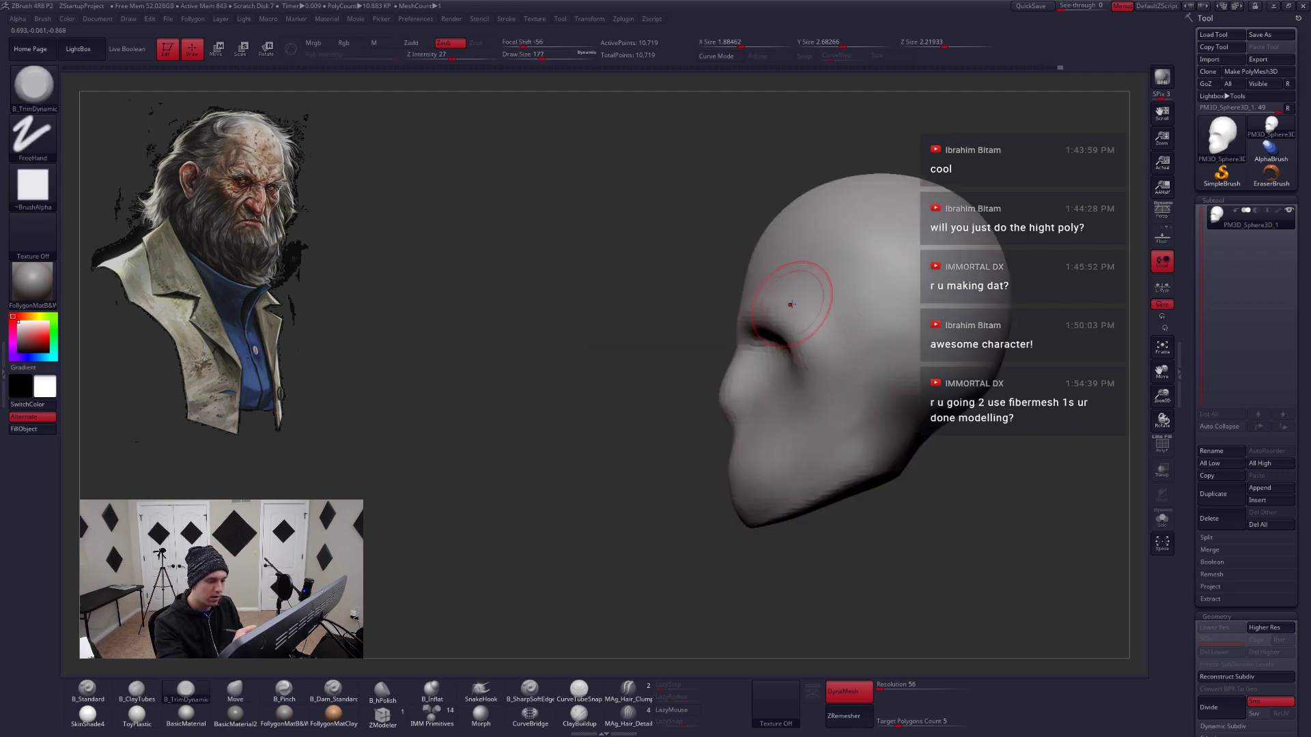
left_click_drag(791, 303, 805, 311)
right_click_drag(841, 383, 887, 378, "shift")
key("space")
left_click_drag(823, 359, 832, 359)
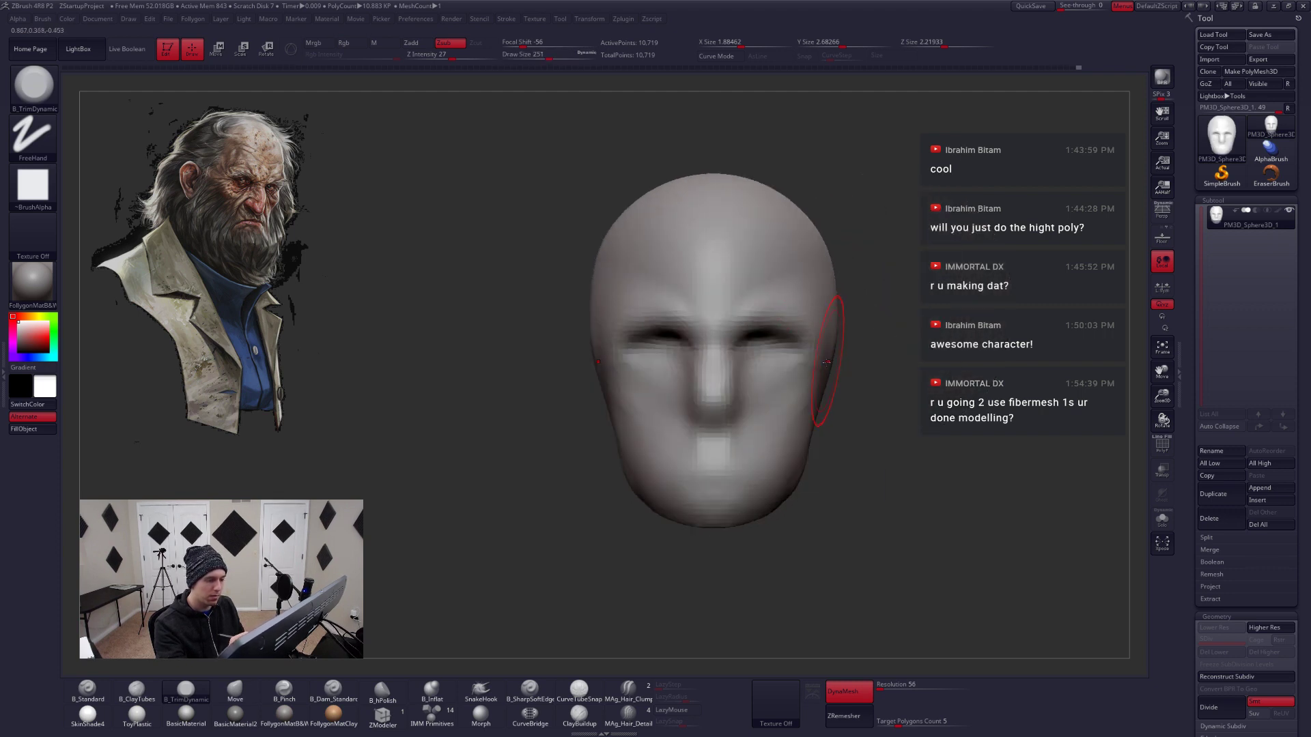
Turn on perspective distortion for the front view of the head
mouse_move(832, 358)
right_mouse_down()
mouse_move(873, 360)
mouse_move(832, 357)
mouse_move(809, 334)
right_mouse_up()
left_click(1161, 214)
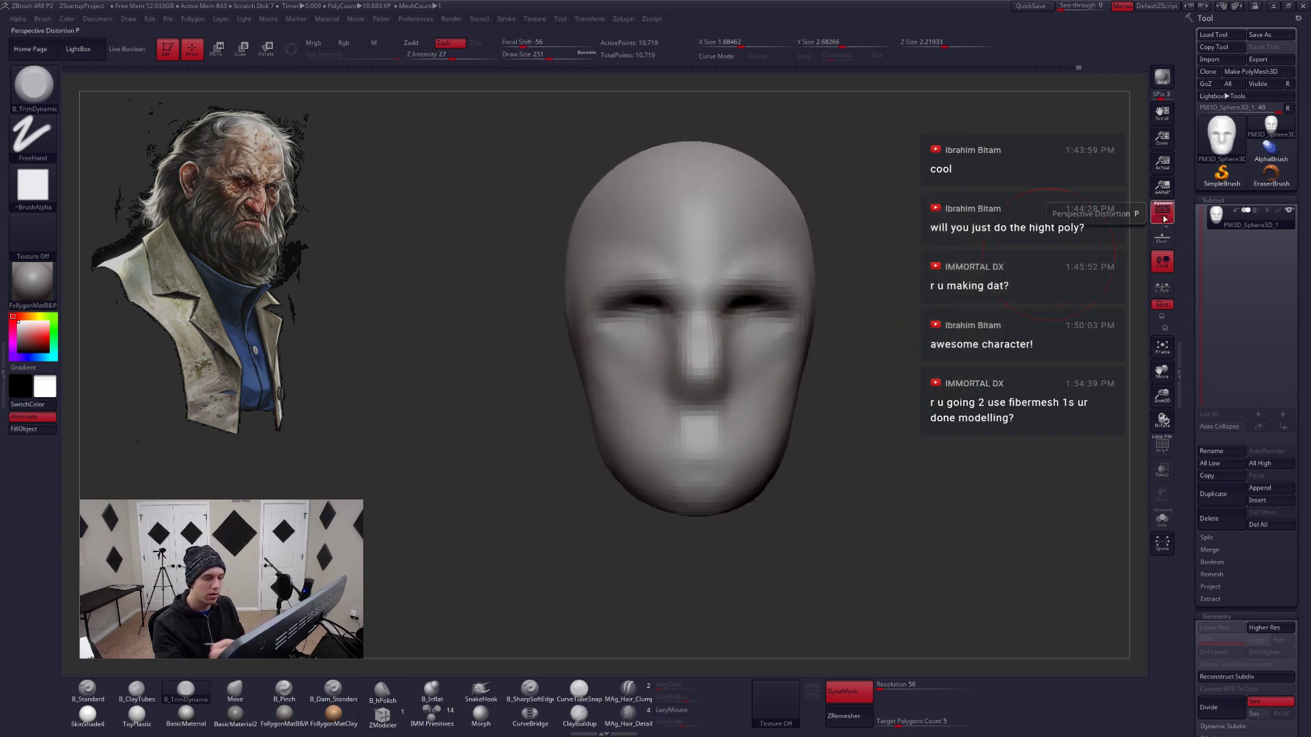
mouse_move(741, 417)
right_mouse_down()
mouse_move(805, 430)
mouse_move(691, 413)
mouse_move(779, 494)
right_mouse_up()
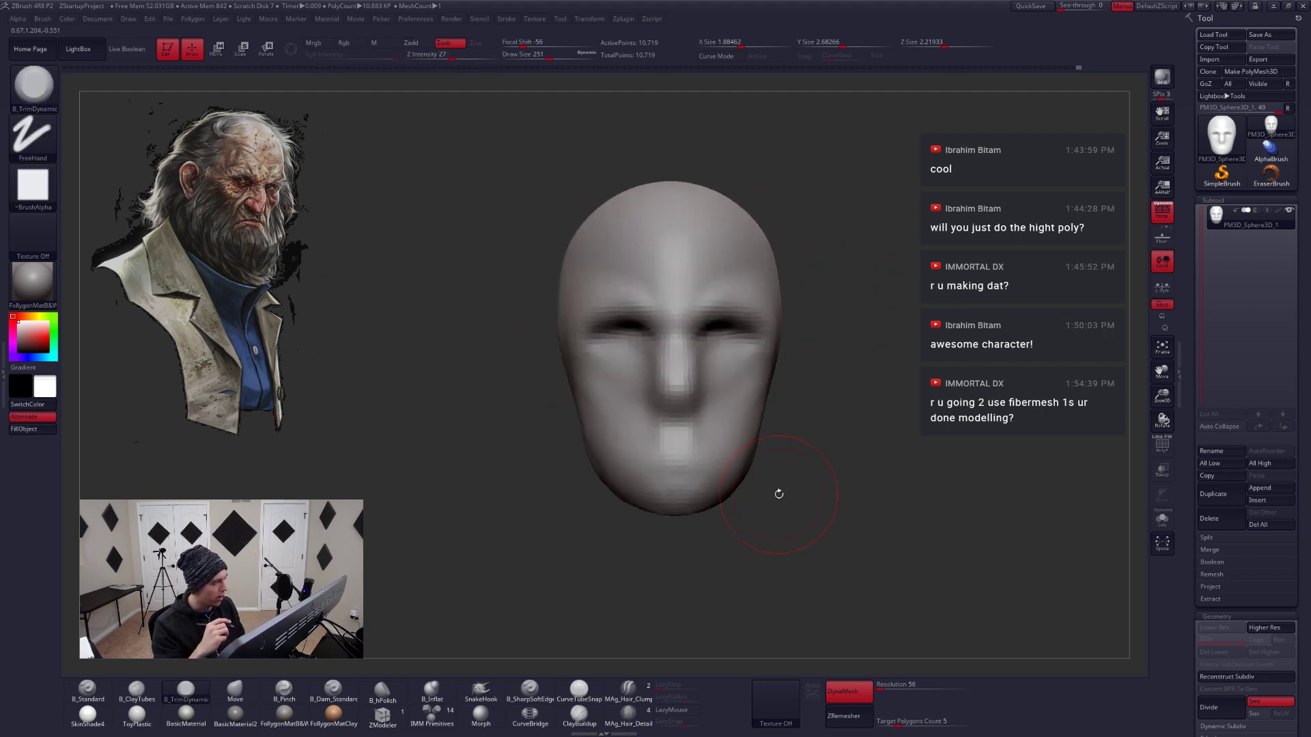
Duplicate the head subtool and append a Sphere3D as a new subtool for the eye
left_click(1215, 494)
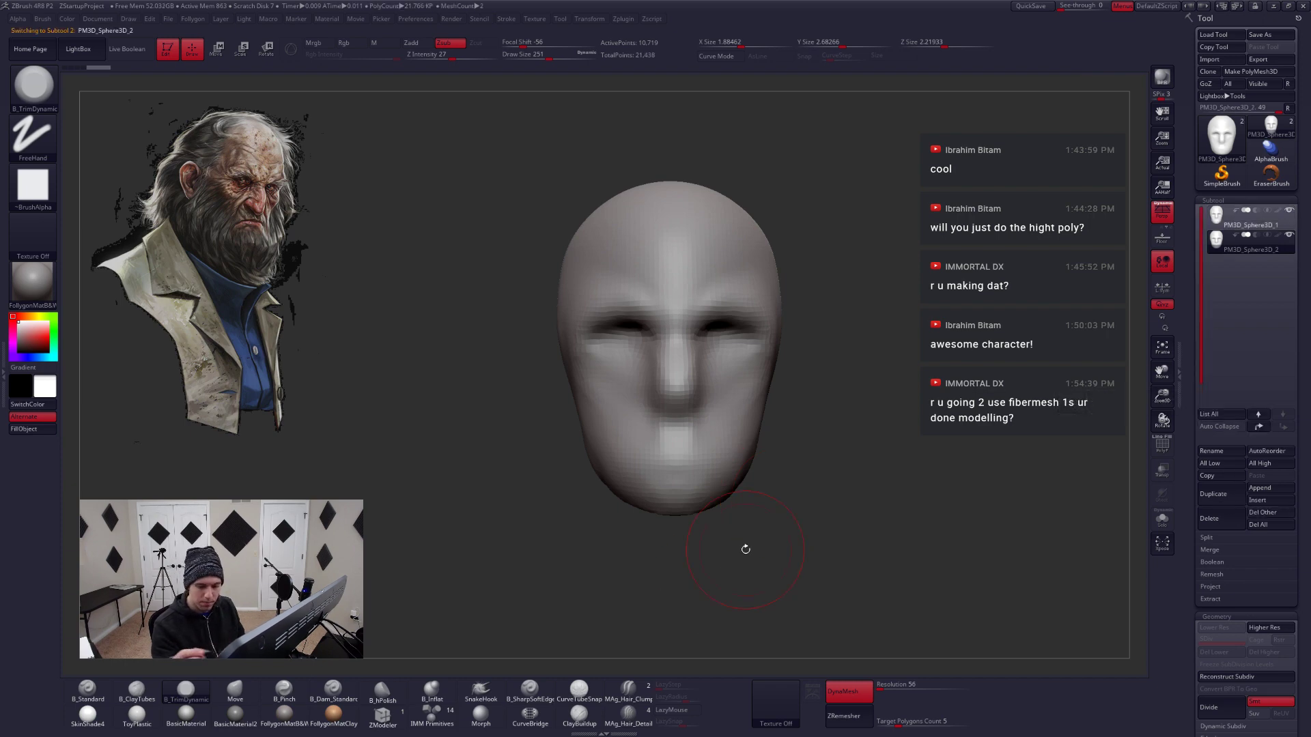
left_click(1260, 487)
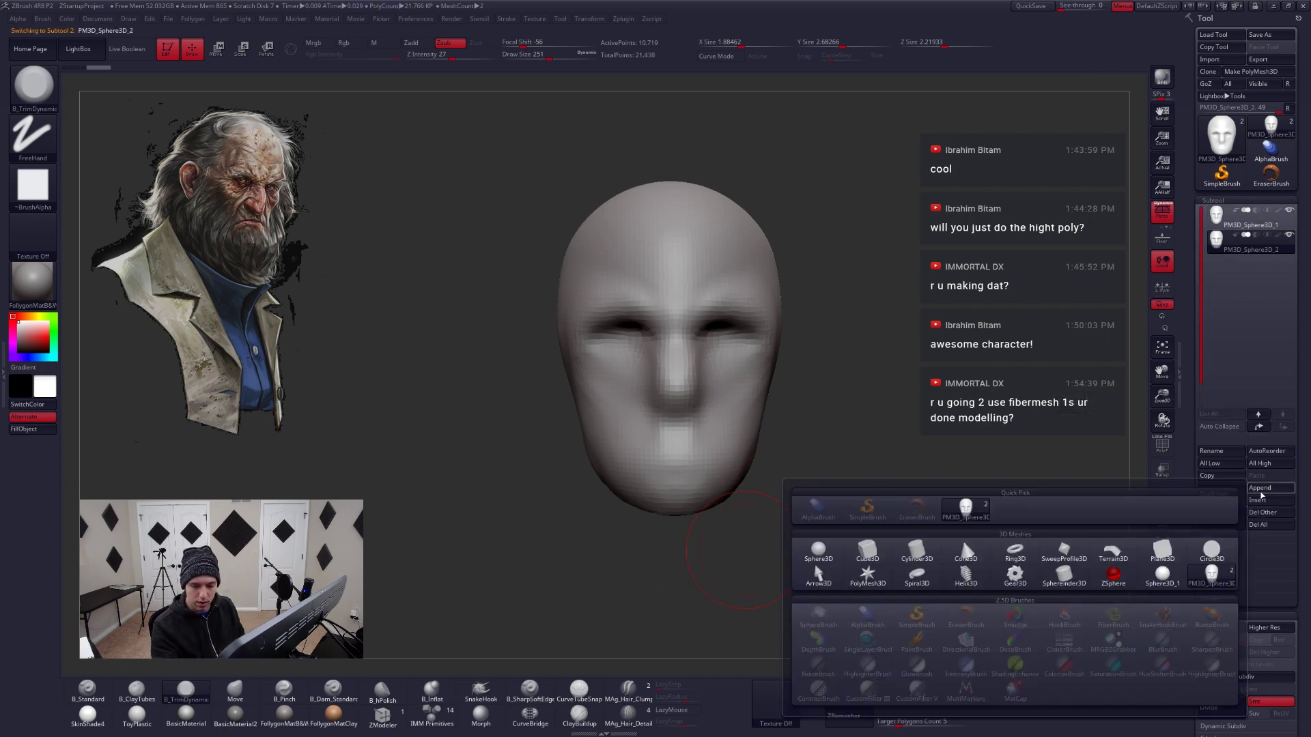
left_click(831, 551)
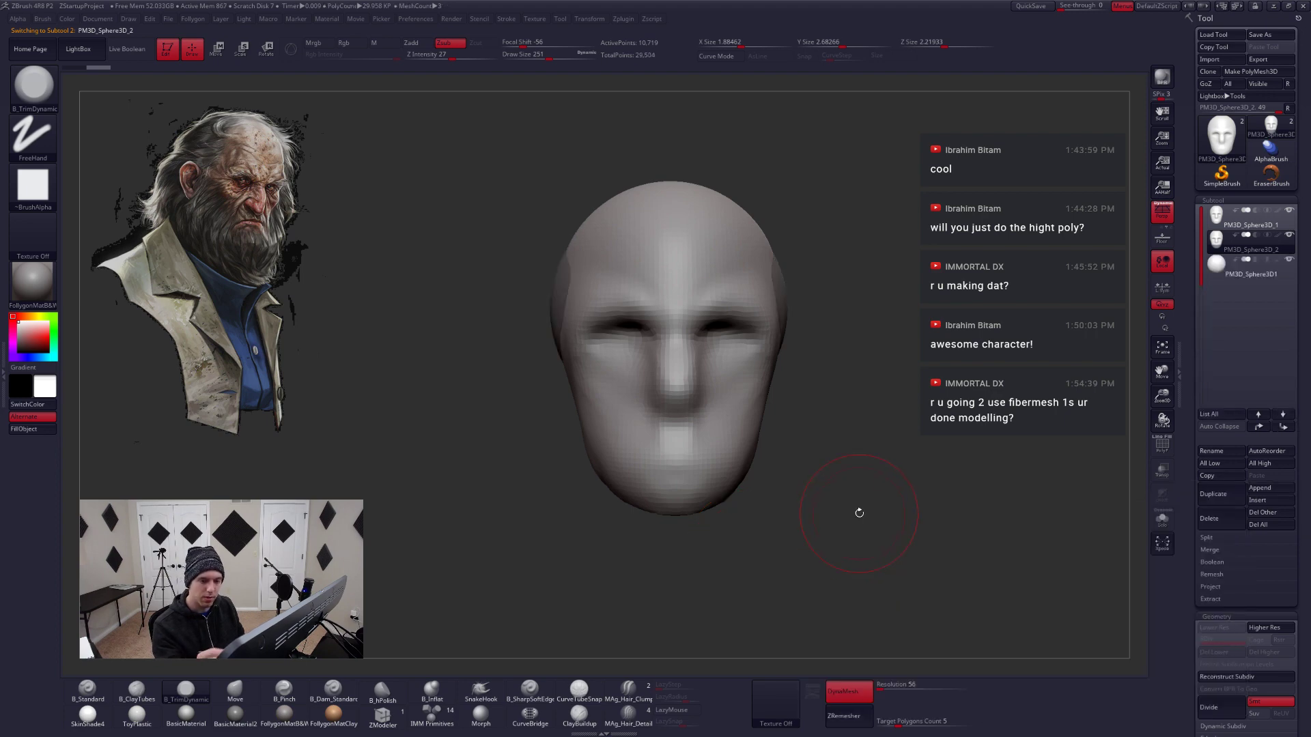
Scale the appended sphere down to about 0.48 units and move it onto the face below one eye socket
right_click_drag(719, 380, 812, 380, "shift")
key("r")
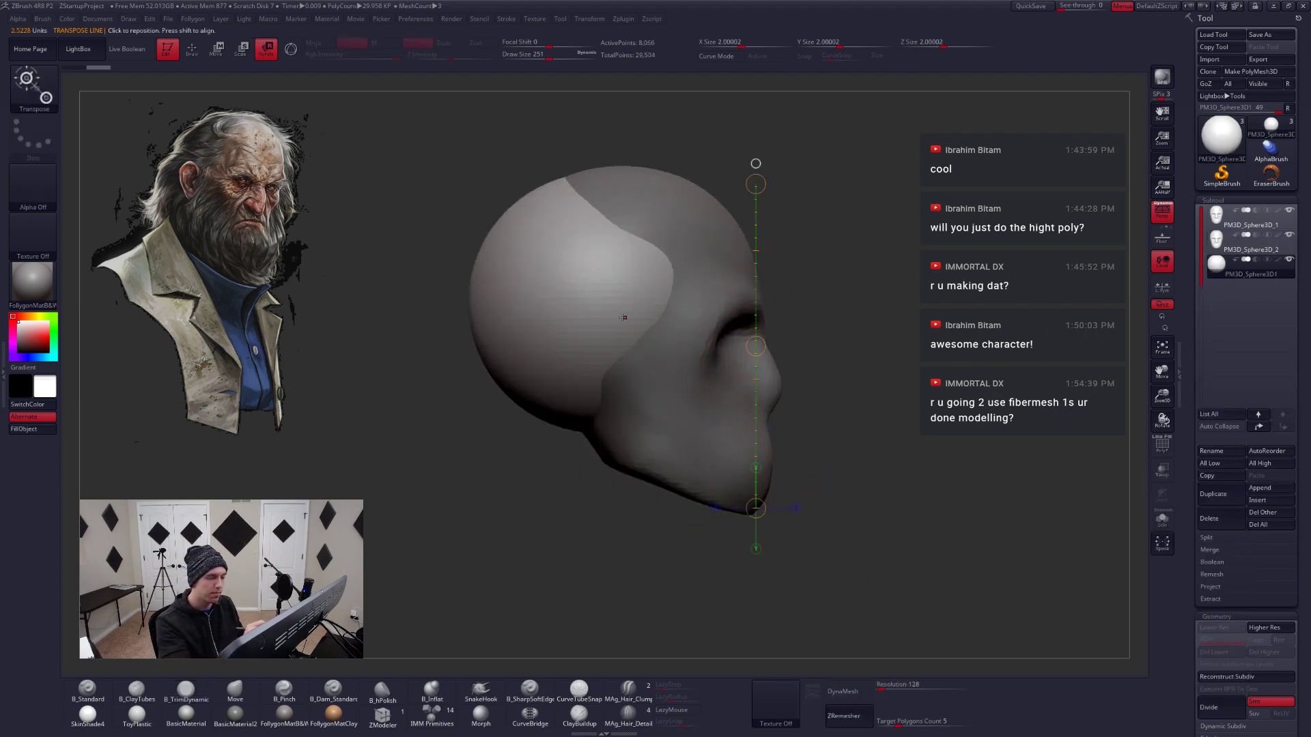
left_click_drag(605, 310, 755, 311, "shift")
key("alt+s")
left_click_drag(728, 407, 626, 535)
left_click(1162, 519)
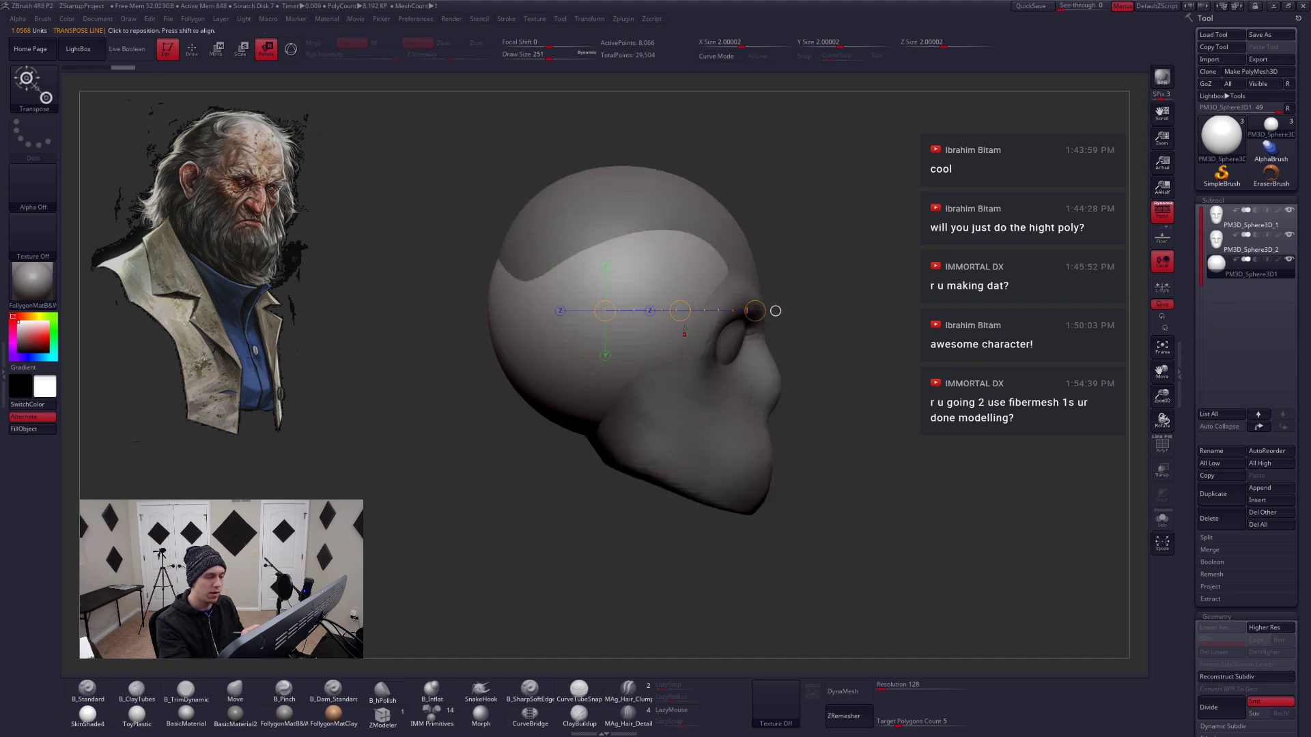
key("w")
mouse_move(680, 311)
left_mouse_down()
mouse_move(769, 368)
mouse_move(755, 366)
mouse_move(902, 367)
mouse_move(838, 368)
left_mouse_up()
key("e")
mouse_move(911, 371)
left_mouse_down()
mouse_move(802, 366)
mouse_move(897, 367)
left_mouse_up()
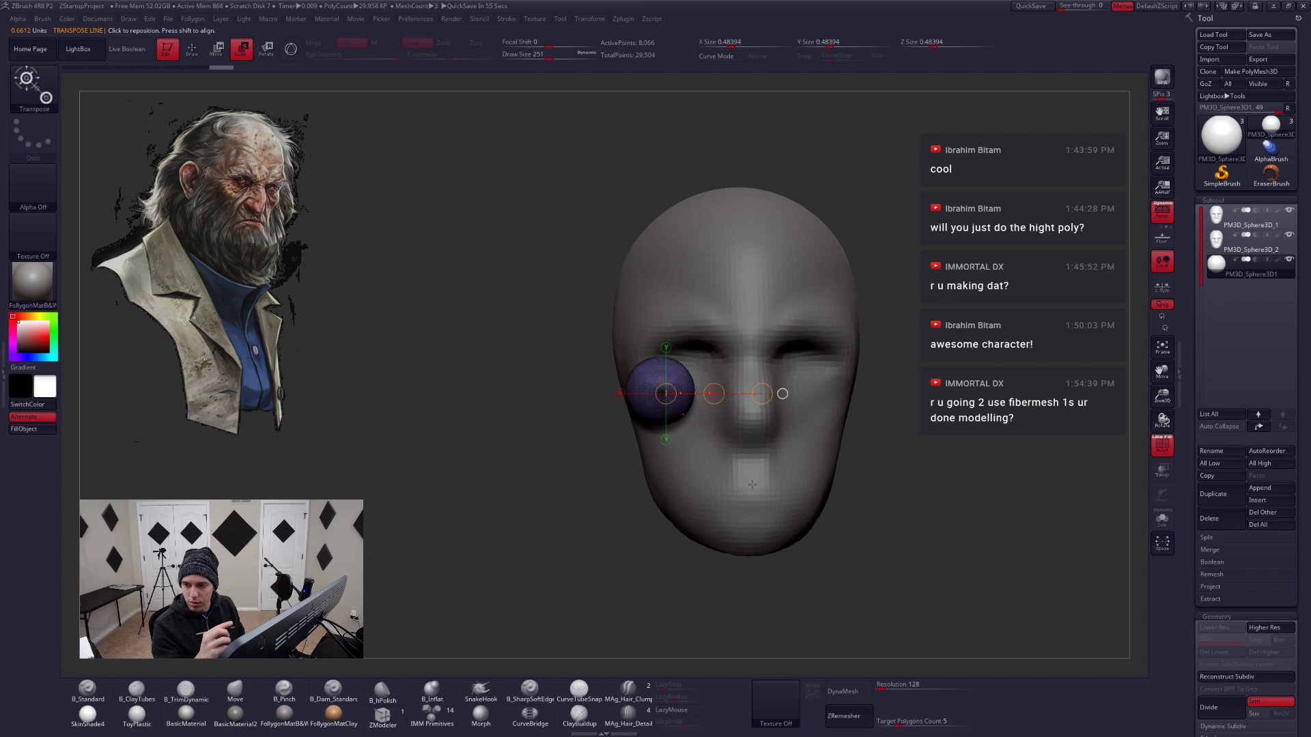
Reduce the sphere to about 0.38 units and move it up and inward to the eye socket
right_click_drag(752, 485, 742, 536, "alt")
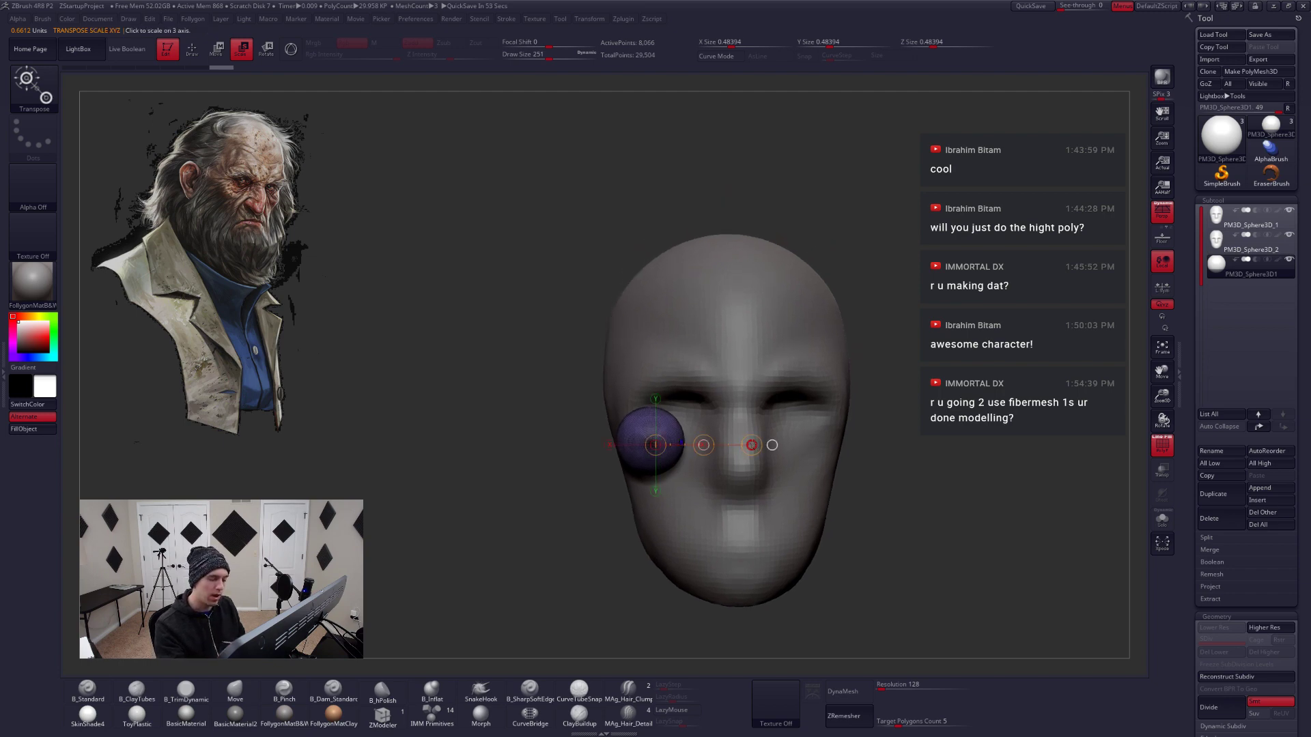
left_click_drag(751, 445, 734, 417)
key("w")
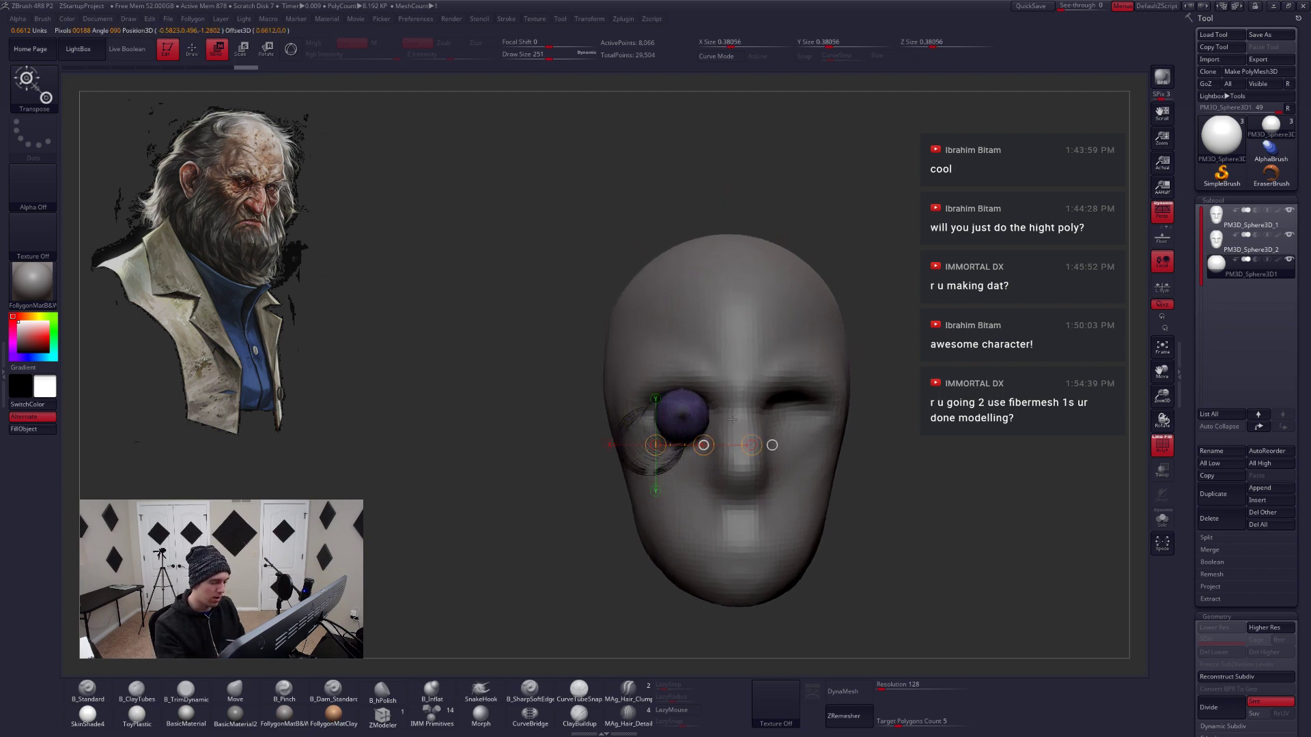
key("shift+f")
right_click_drag(829, 520, 799, 440, "alt")
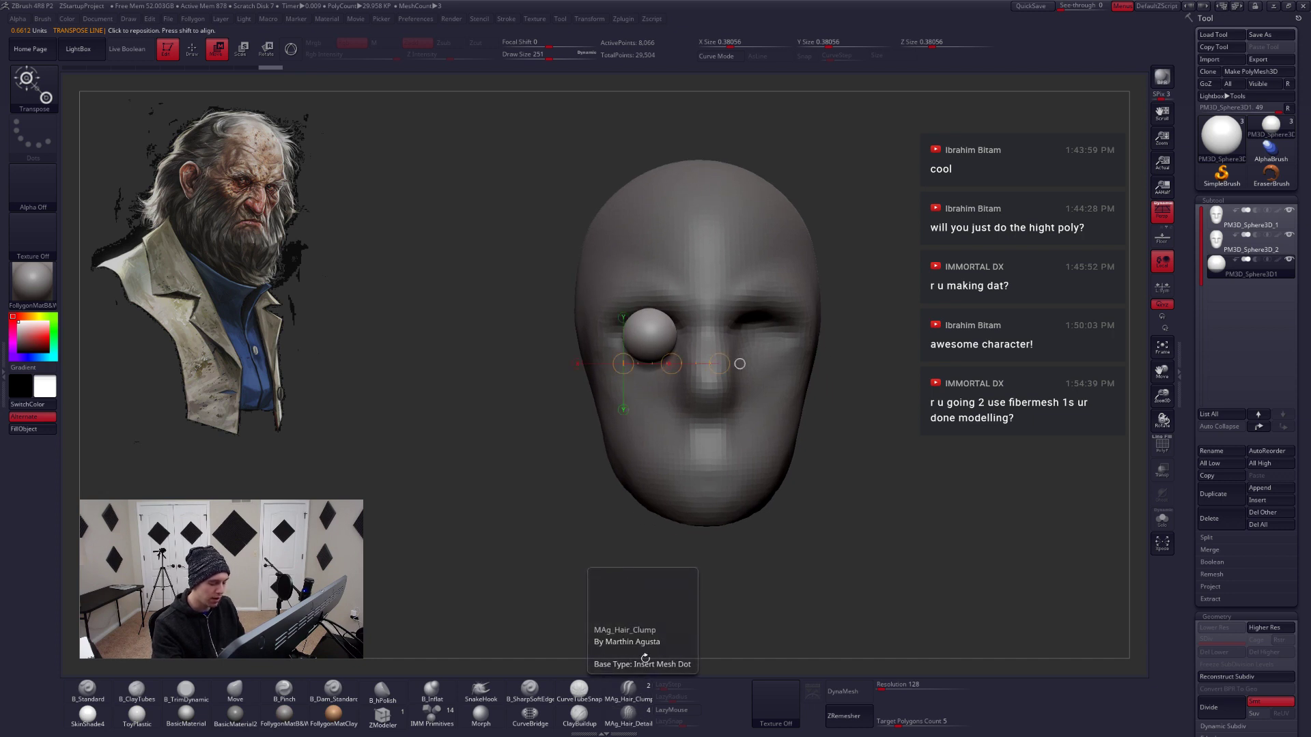
Adjust the eyeball sphere's depth in the socket from the side, then return to the B_TrimDynamic brush
mouse_move(693, 454)
right_mouse_down("alt")
mouse_move(732, 511)
mouse_move(736, 580)
right_mouse_up("alt")
key("shift+f")
right_click_drag(587, 422, 673, 418)
mouse_move(663, 392)
left_mouse_down("shift")
mouse_move(766, 391)
mouse_move(660, 391)
left_mouse_up("shift")
key("shift+f")
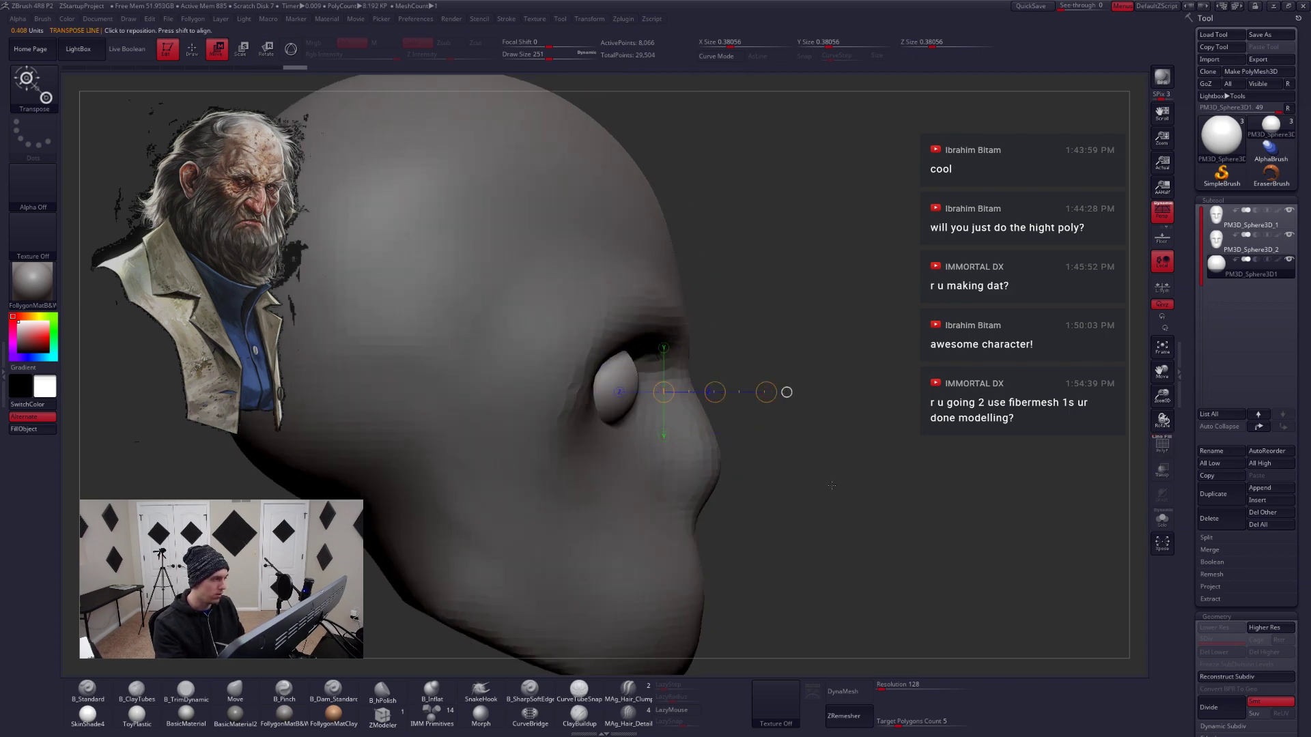
right_click_drag(826, 486, 689, 491, "shift")
right_click_drag(813, 580, 702, 411, "ctrl")
key("b")
key("t")
key("d")
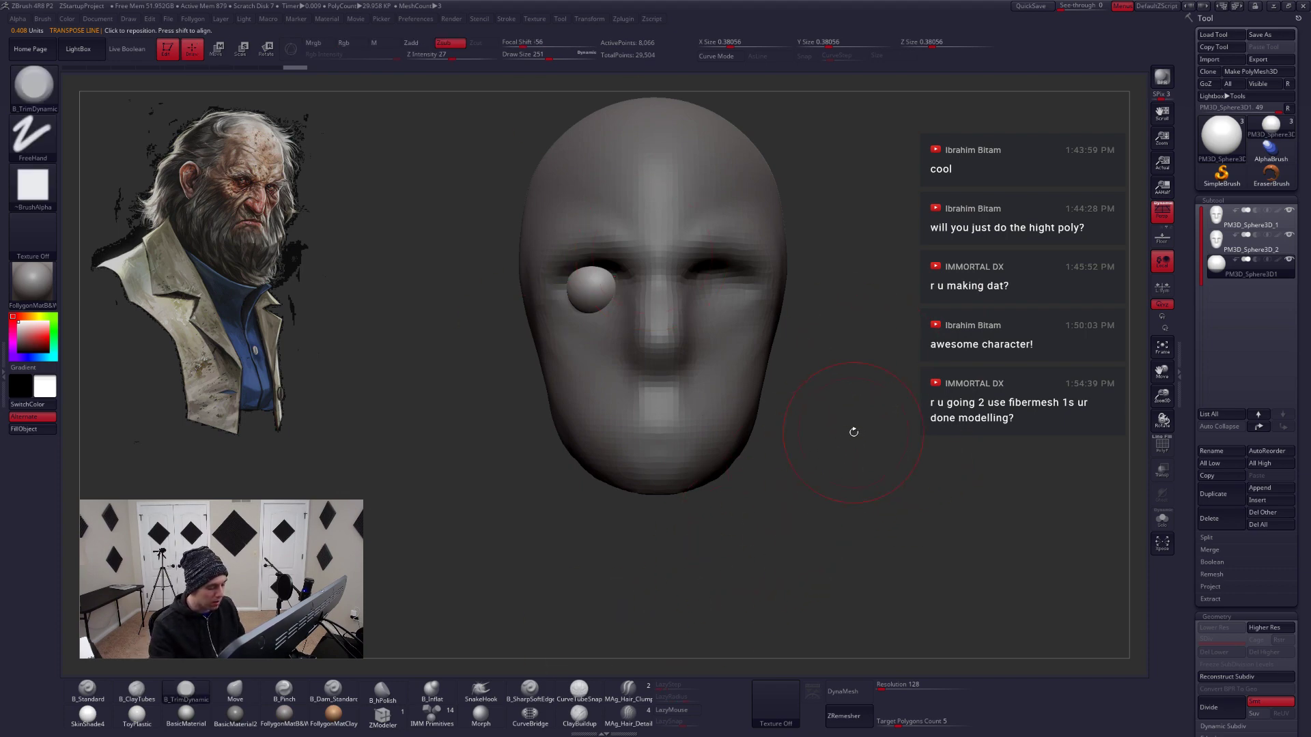
Switch to the browser to view the Hair Clump & Hair Detail Brush page and the Anton Sokolov reference image, then return to ZBrush
key("alt+Tab")
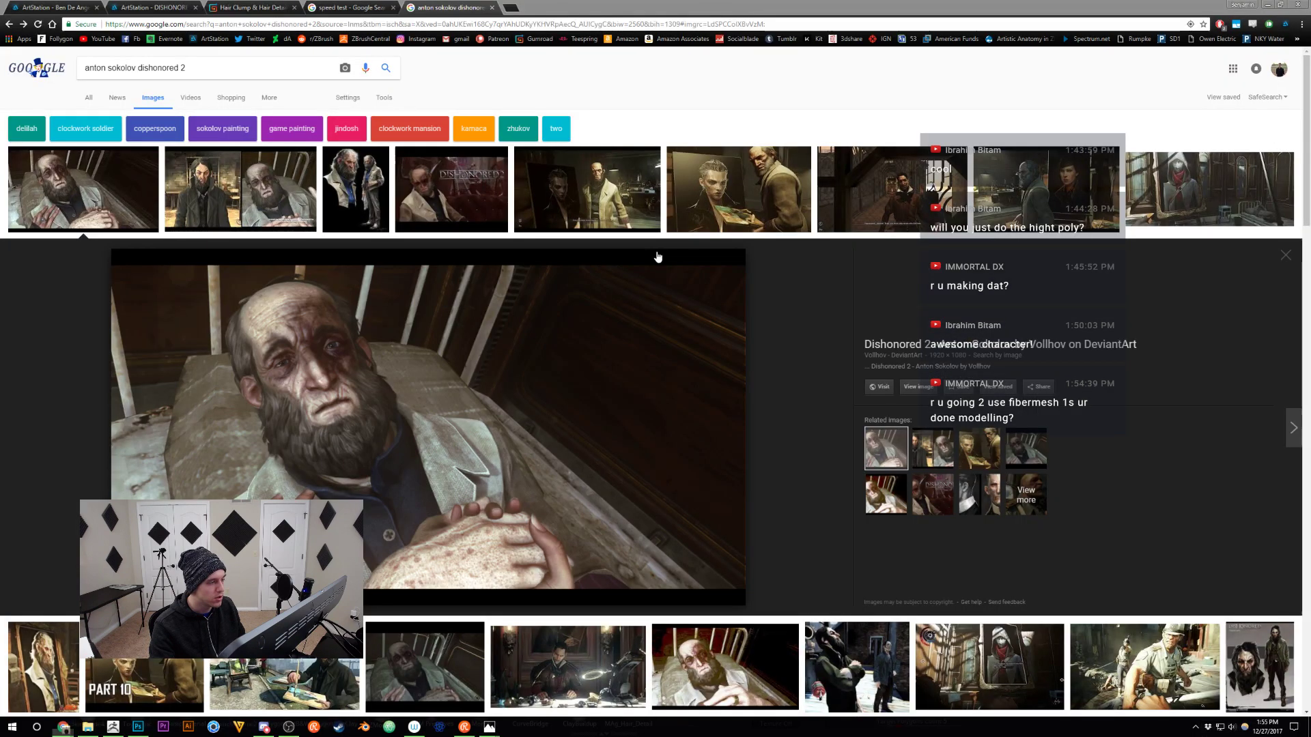
left_click(252, 8)
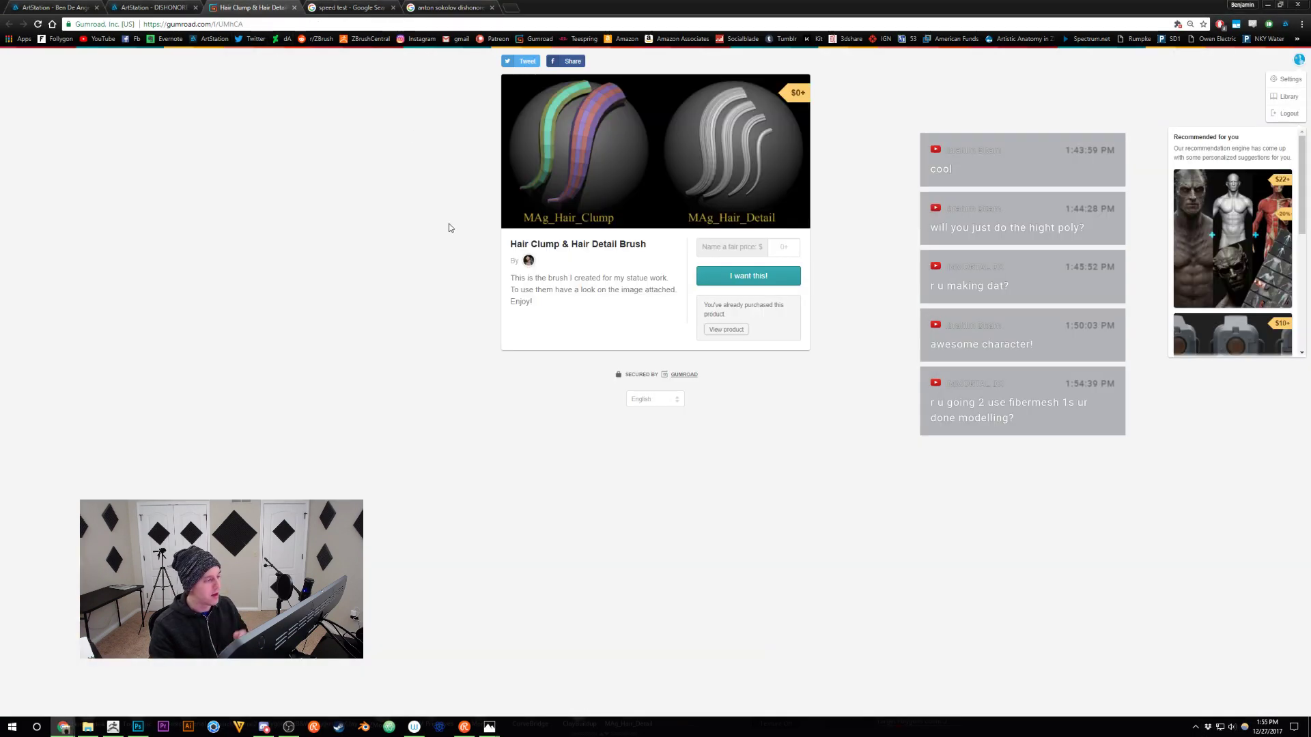
mouse_move(527, 266)
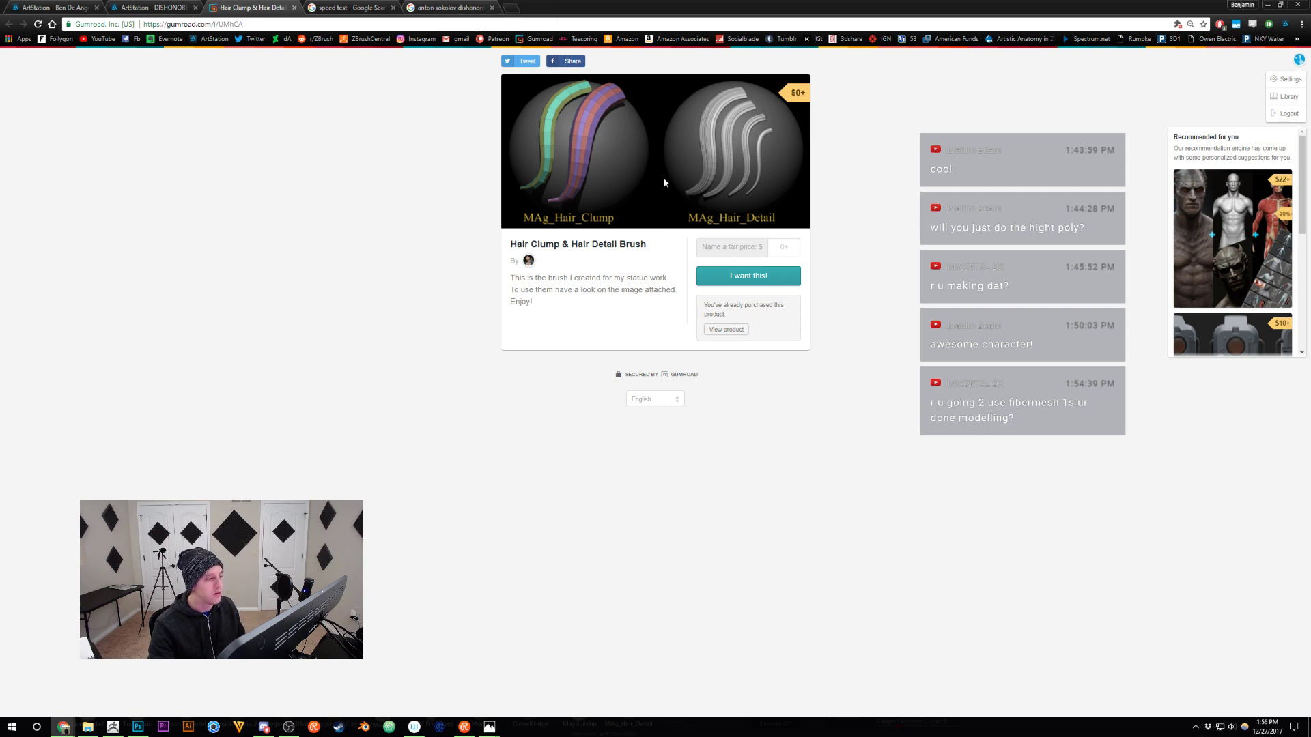
left_click(451, 13)
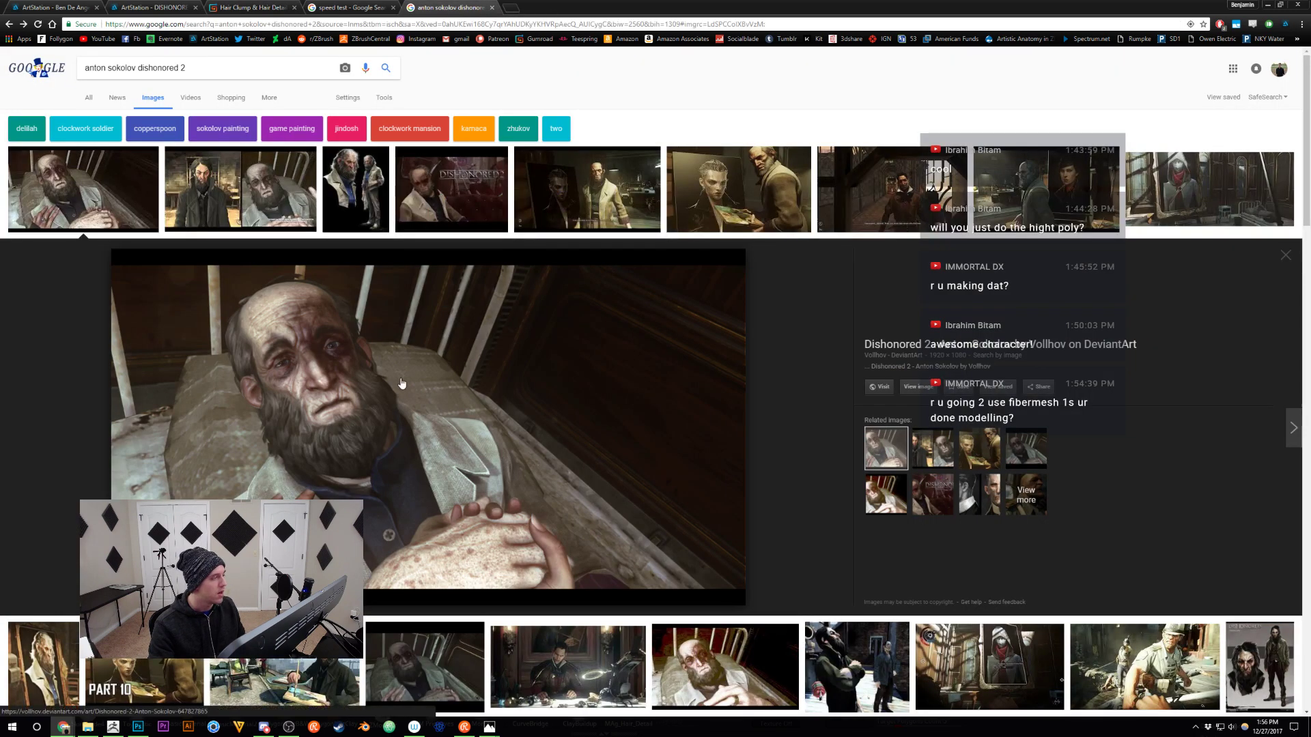
key("alt+Tab")
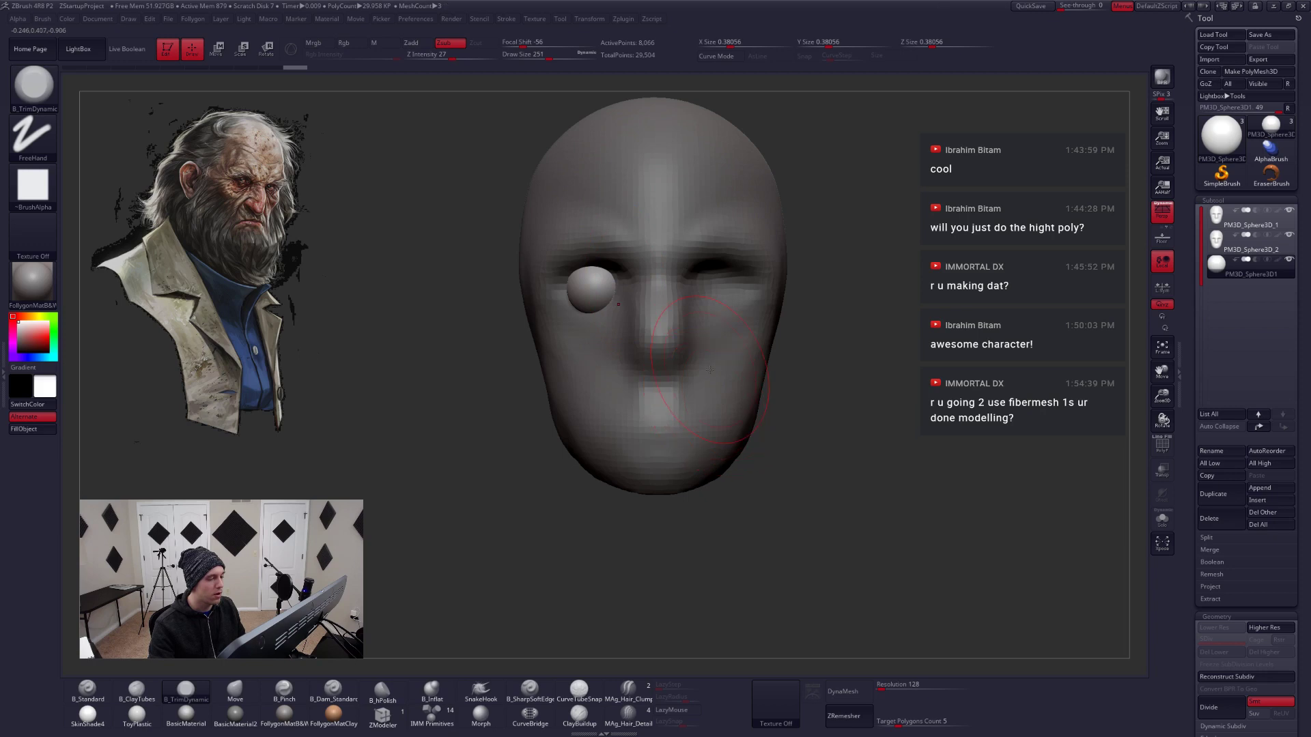
right_click_drag(710, 369, 860, 410)
left_click(647, 335, "alt")
key("b")
key("m")
key("v")
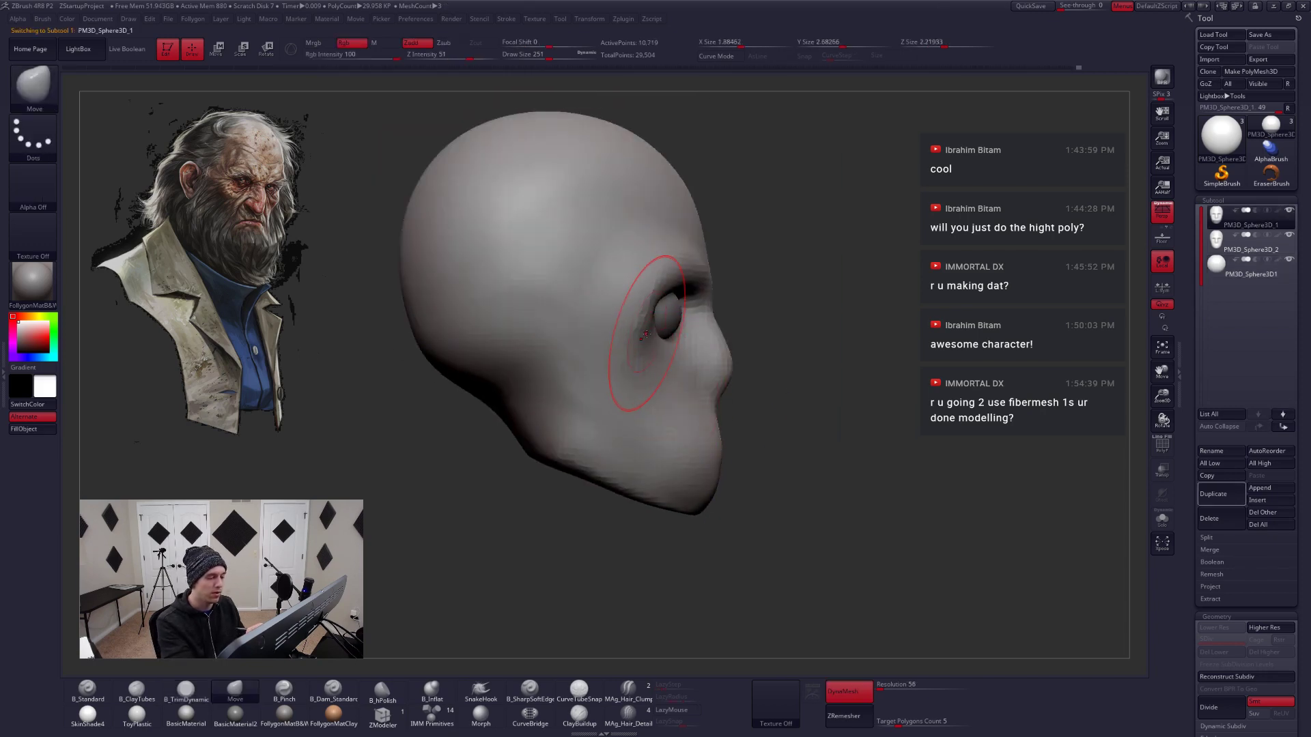
Select the eyeball sphere subtool and nudge the sphere slightly upward in the eye socket from the front
right_click_drag(791, 396, 731, 401, "shift")
key("shift+f")
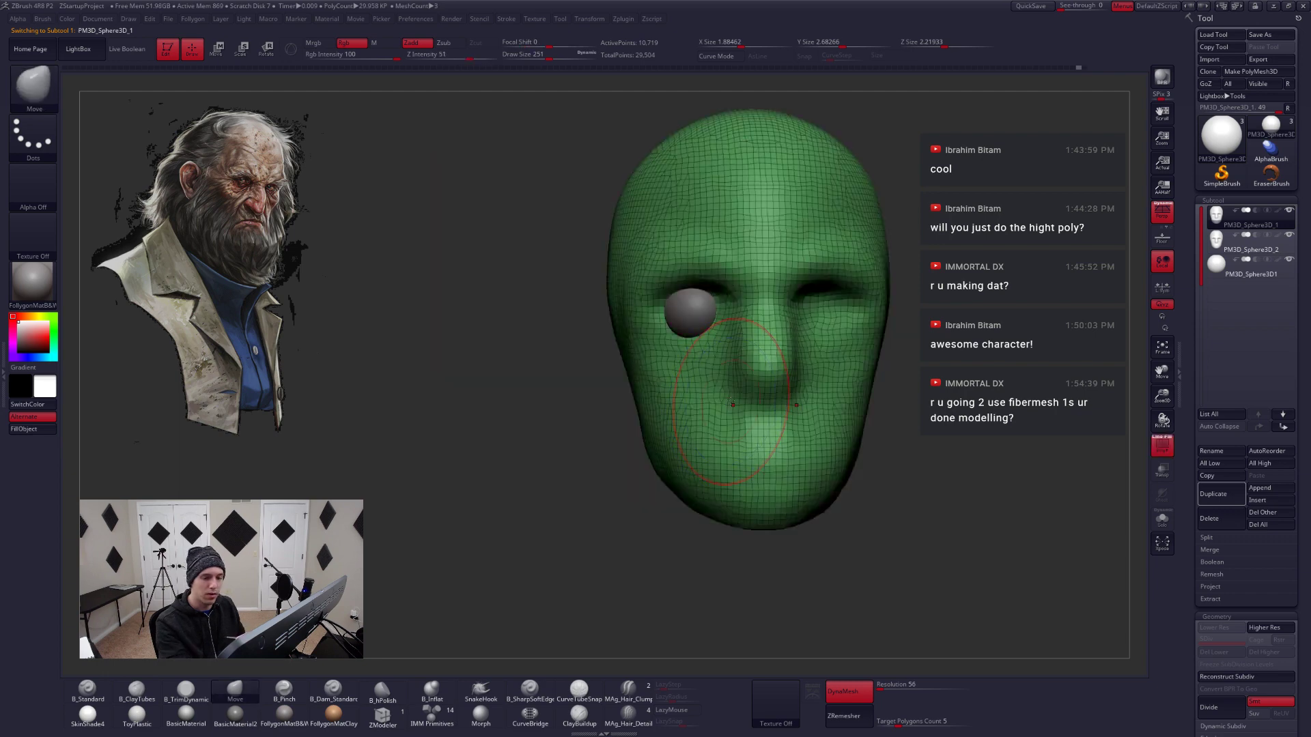
mouse_move(1199, 255)
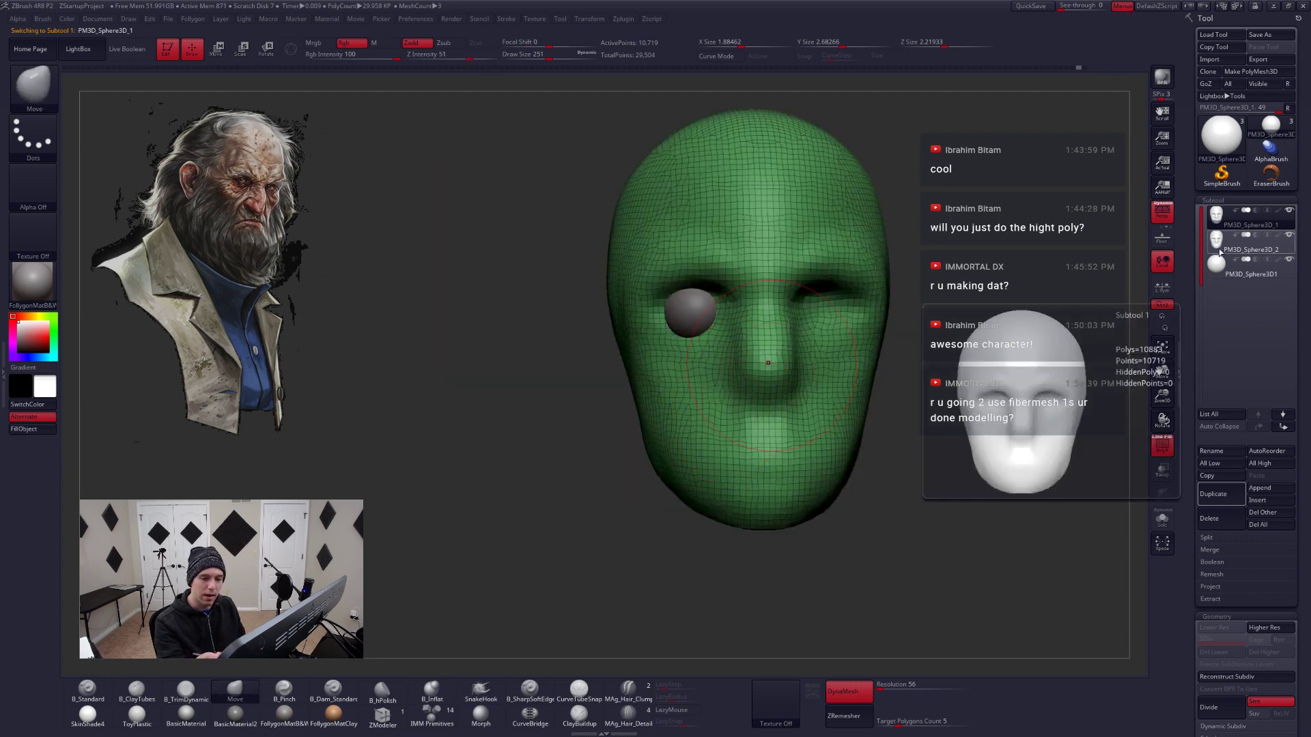
left_click(1221, 267)
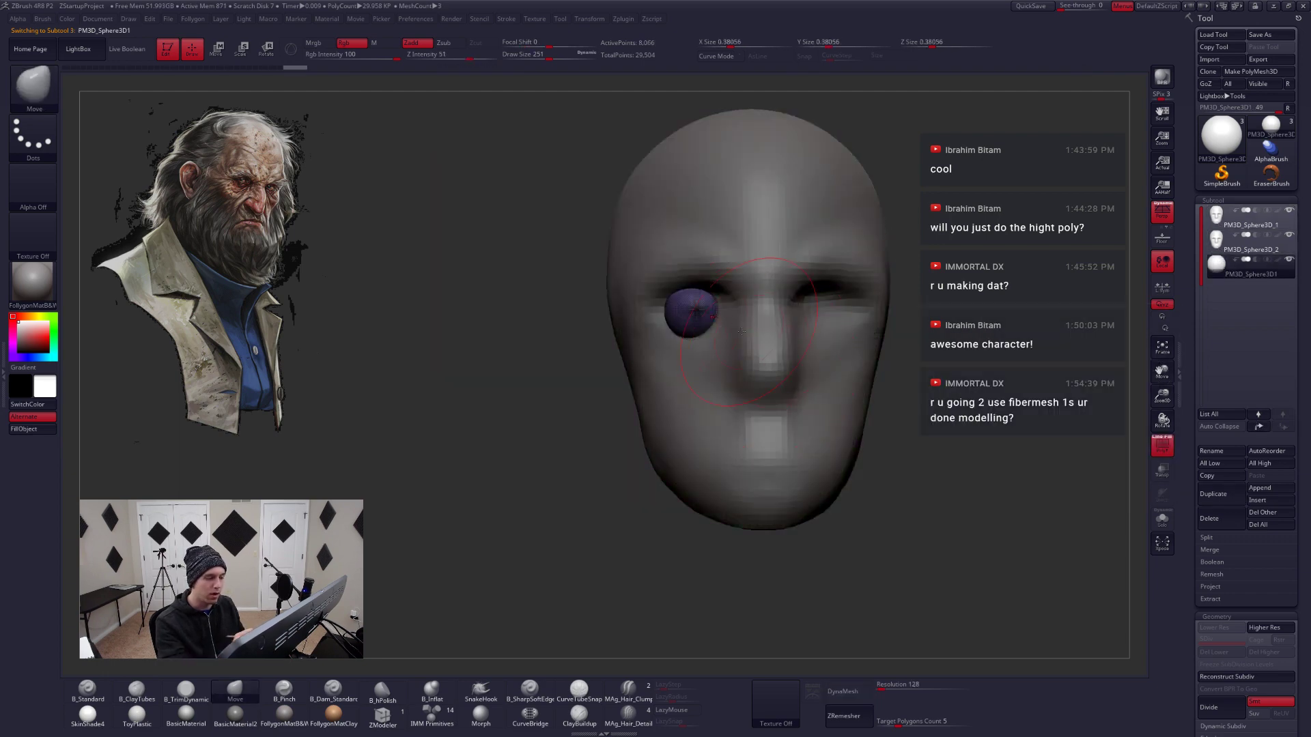
left_click_drag(631, 642, 621, 724, "alt")
key("w")
left_click_drag(686, 376, 687, 451, "shift")
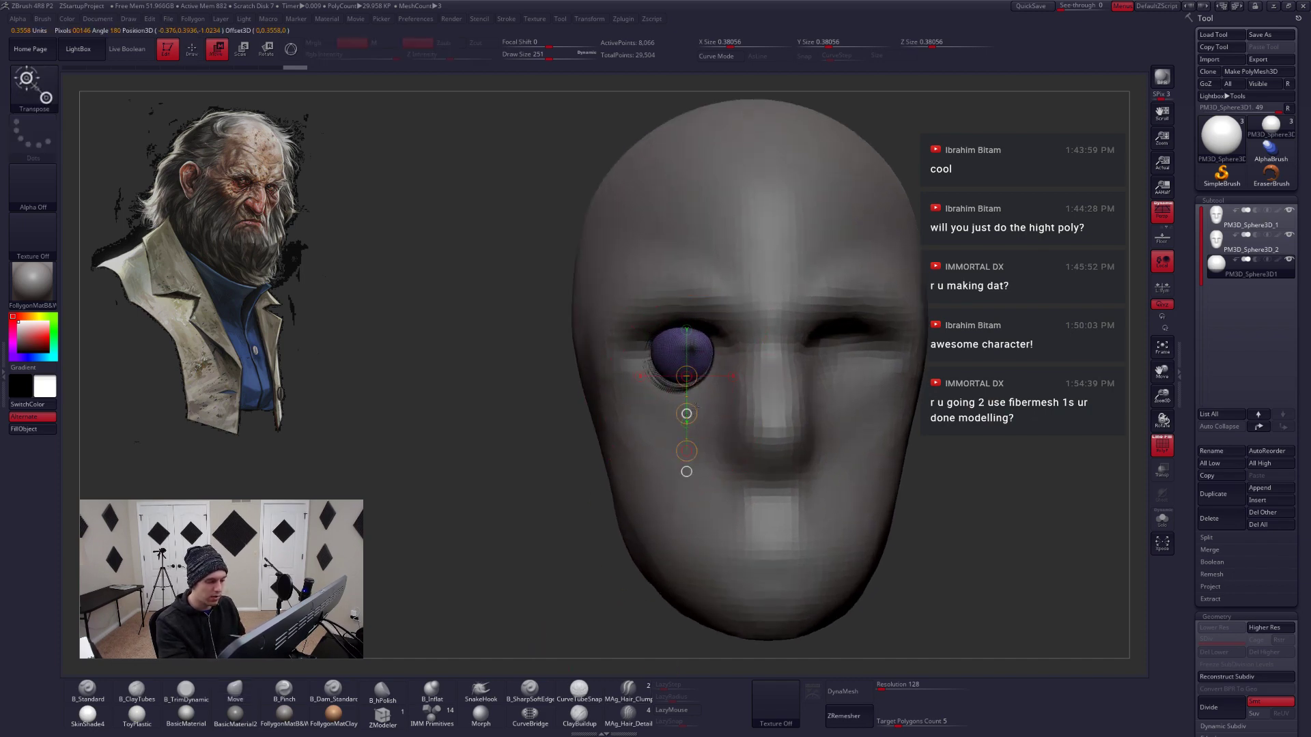
key("shift+f")
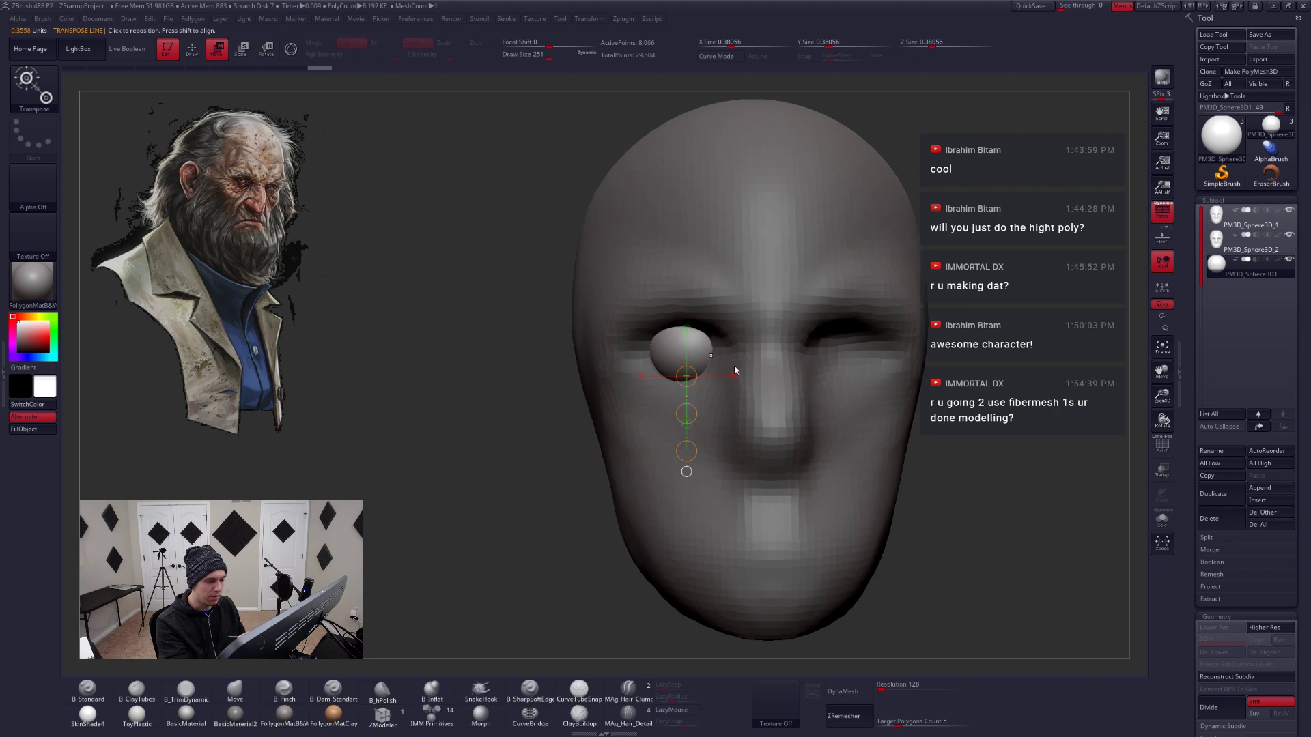
Mirror the eyeball sphere across the face into the opposite eye socket
key("space")
left_click(725, 465)
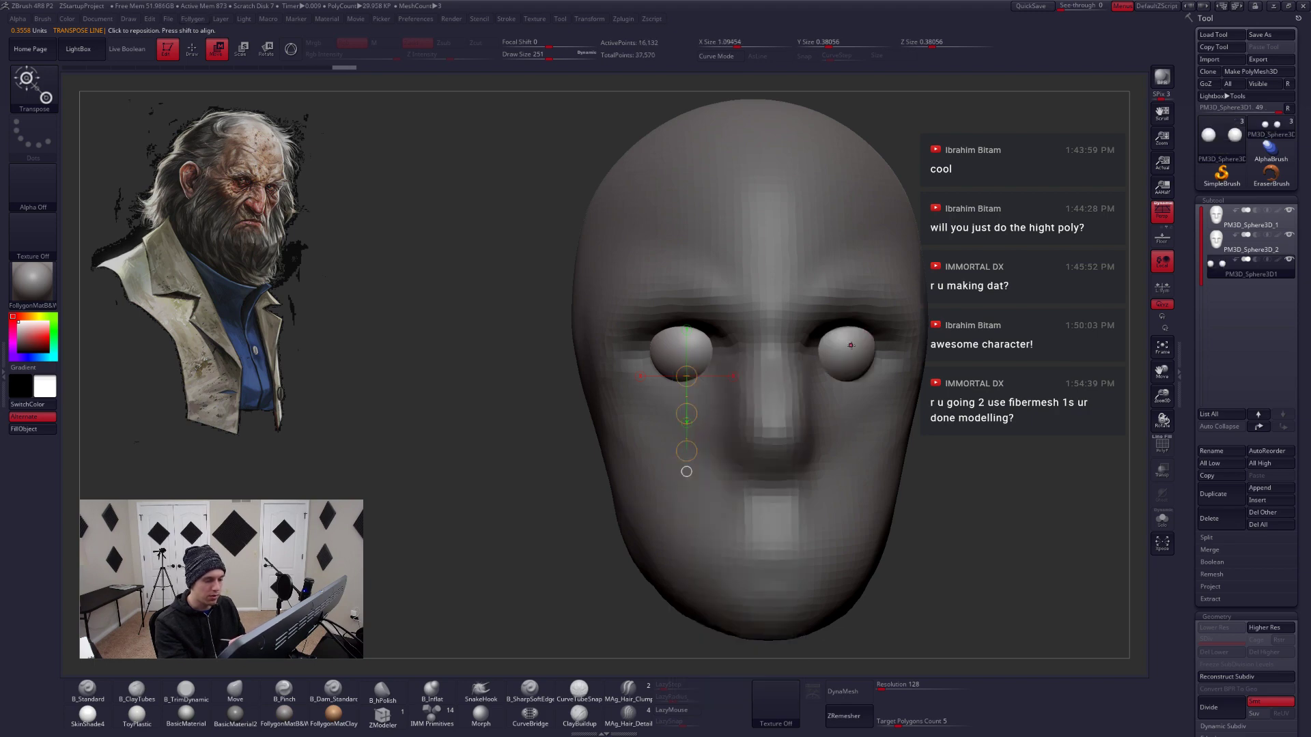
key("x")
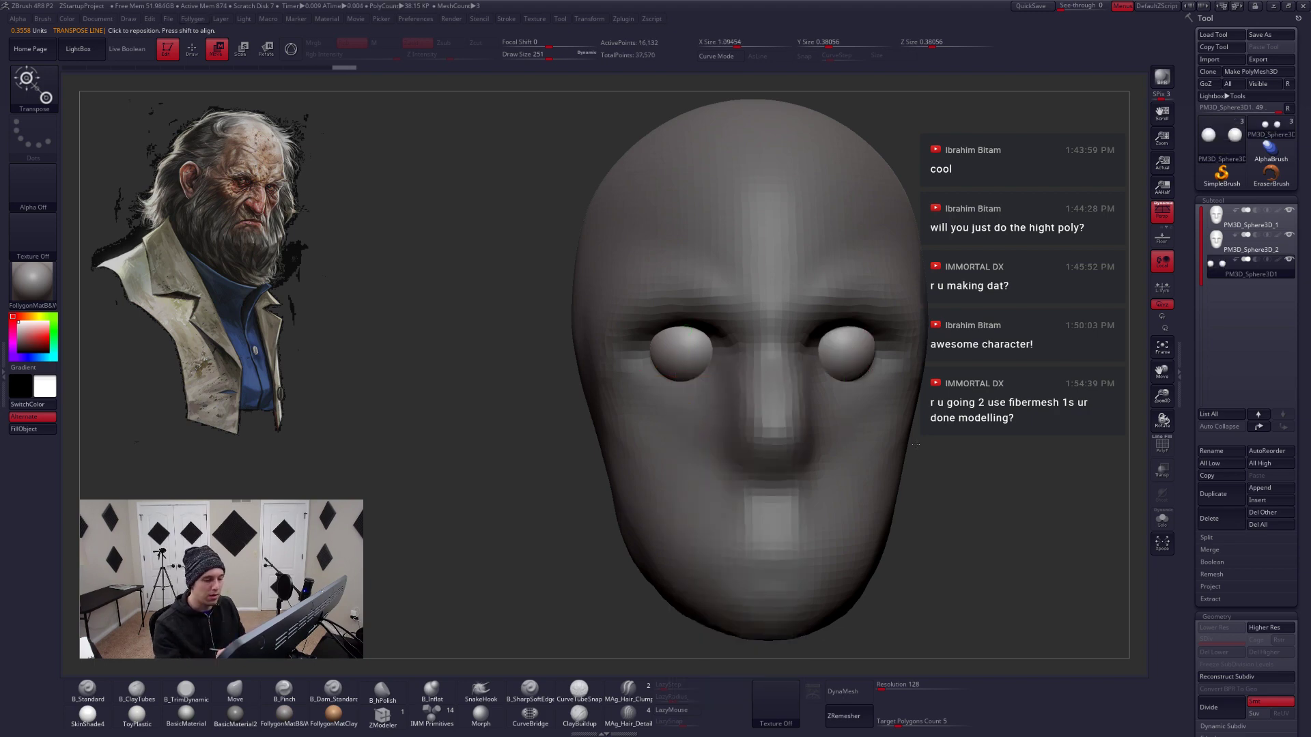
Select the duplicated head subtool and set up the CurveTubeSnap brush at a draw size of 71
left_click_drag(912, 437, 879, 480, "alt")
left_click(843, 473, "alt")
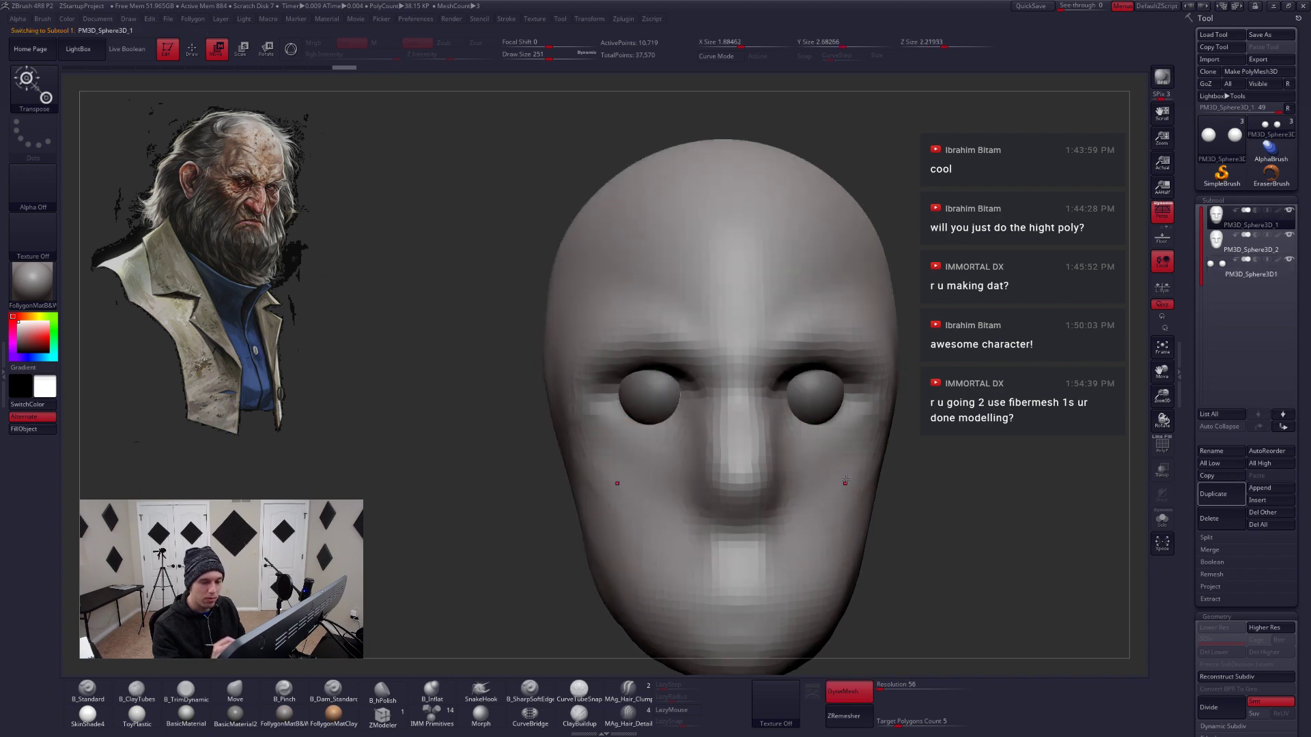
key("q")
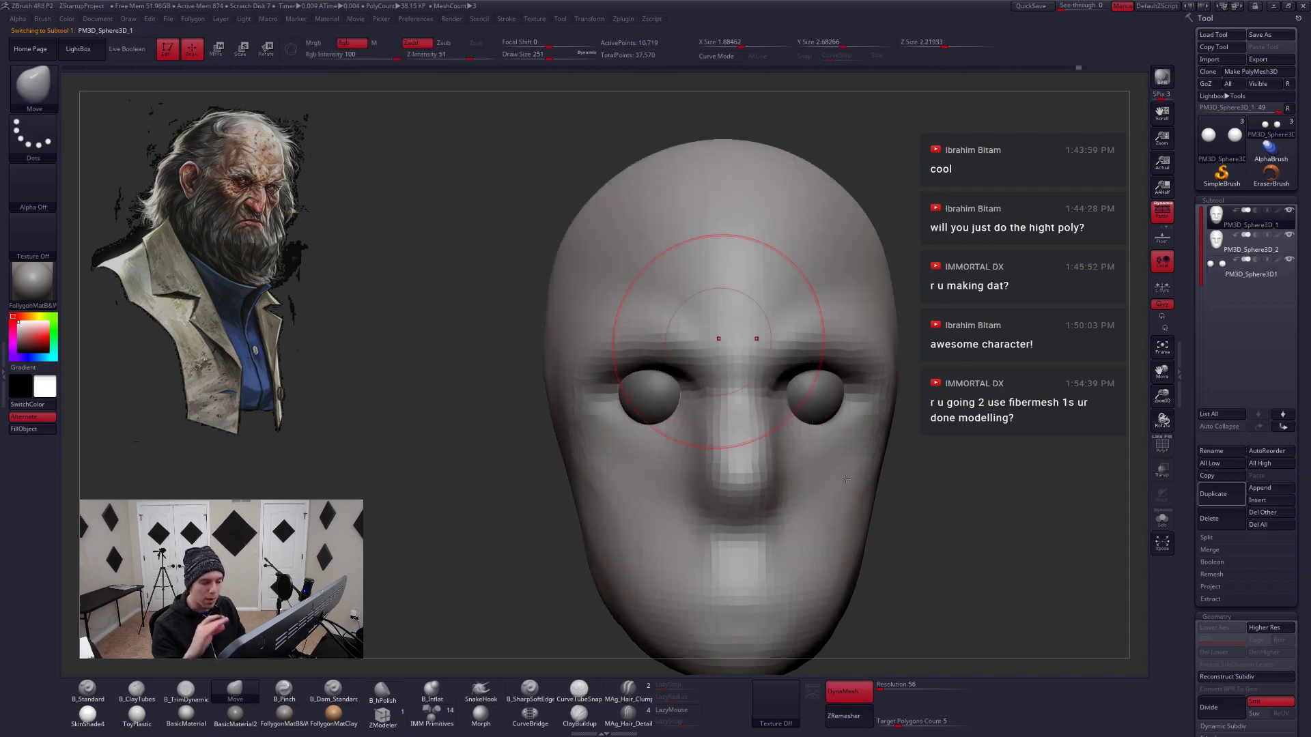
left_click(1250, 244)
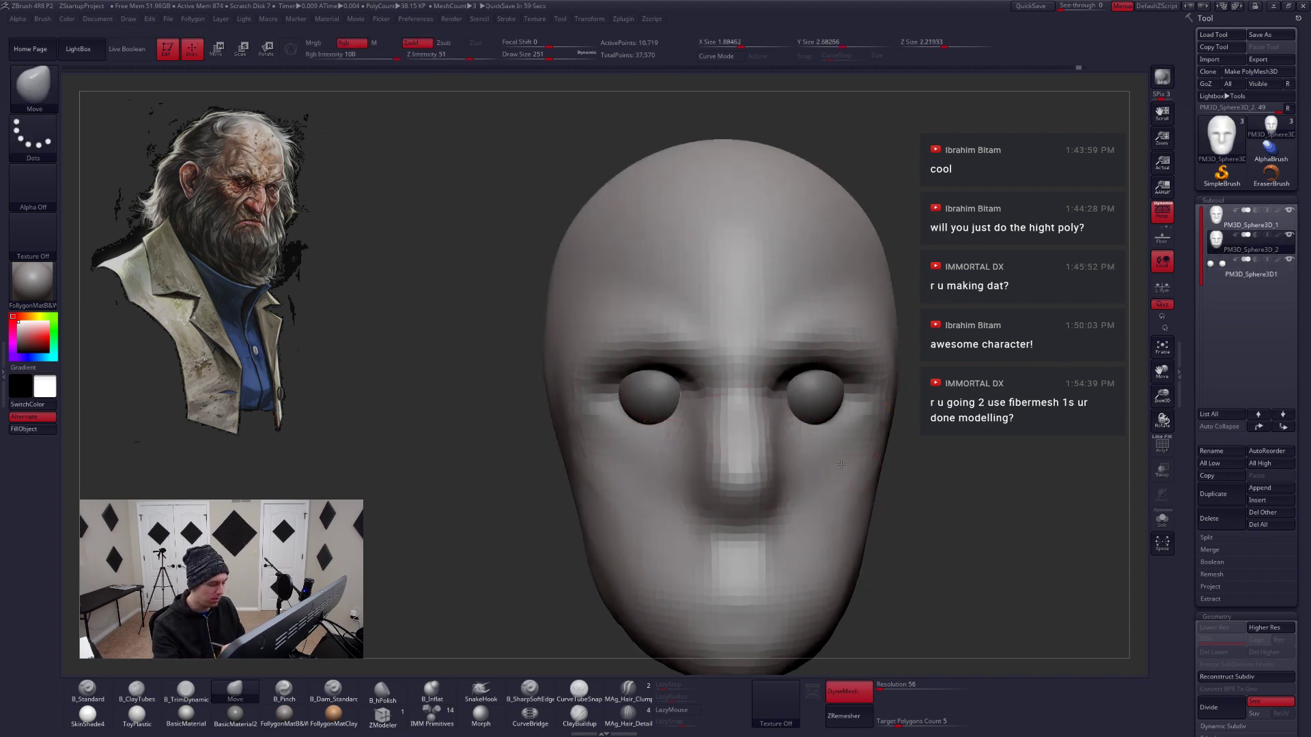
mouse_move(618, 656)
left_mouse_down("alt")
mouse_move(597, 583)
mouse_move(598, 667)
left_mouse_up("alt")
left_click(578, 691)
right_click_drag(734, 398, 709, 447, "alt")
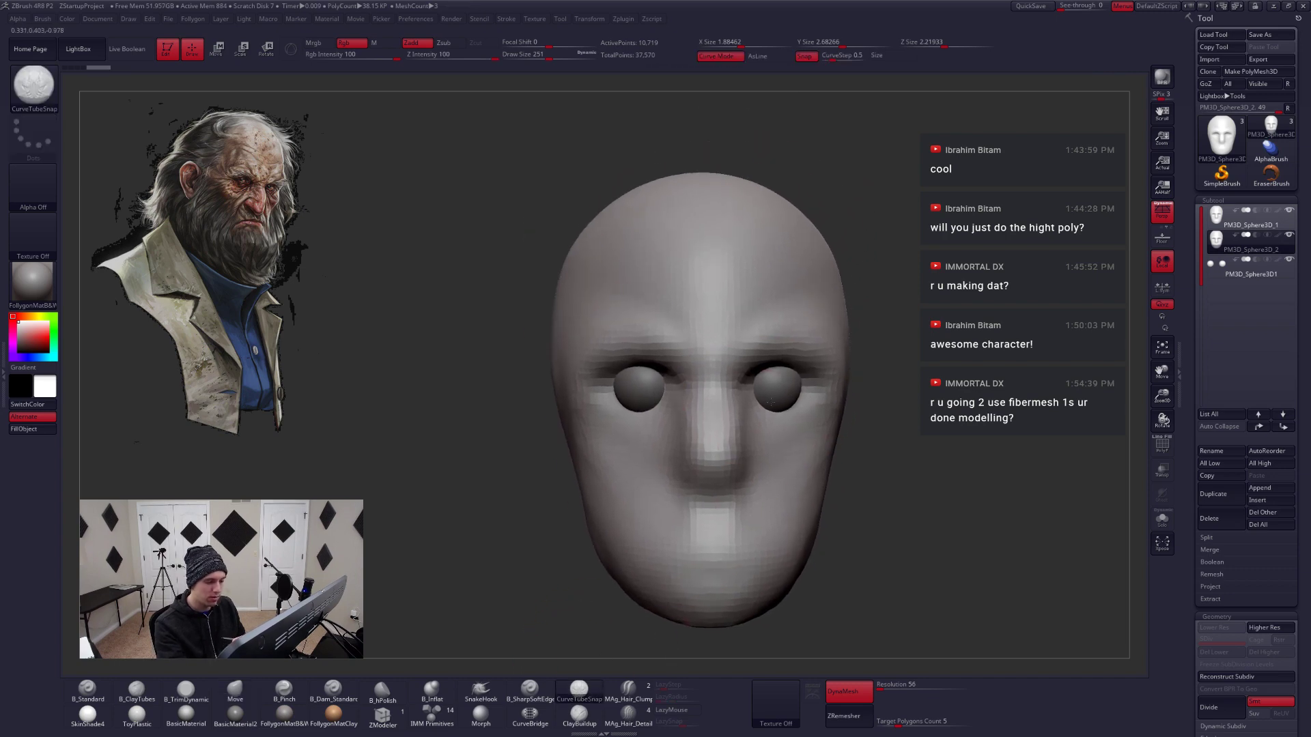
key("space")
left_click_drag(781, 400, 763, 398)
Isolate the duplicated head and shape a symmetrical pair of CurveTubeSnap tubes along the upper eyelids
key("alt+s")
right_click_drag(772, 379, 803, 402, "alt")
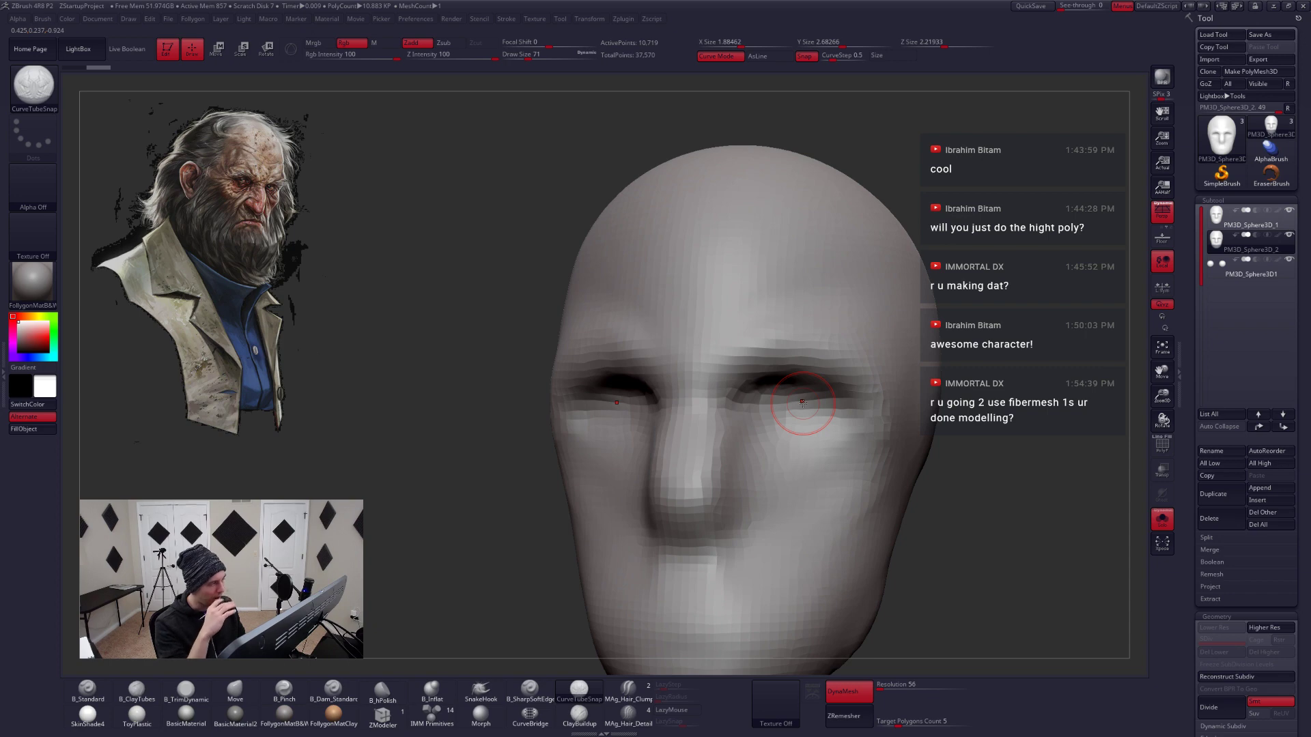
key("alt+s")
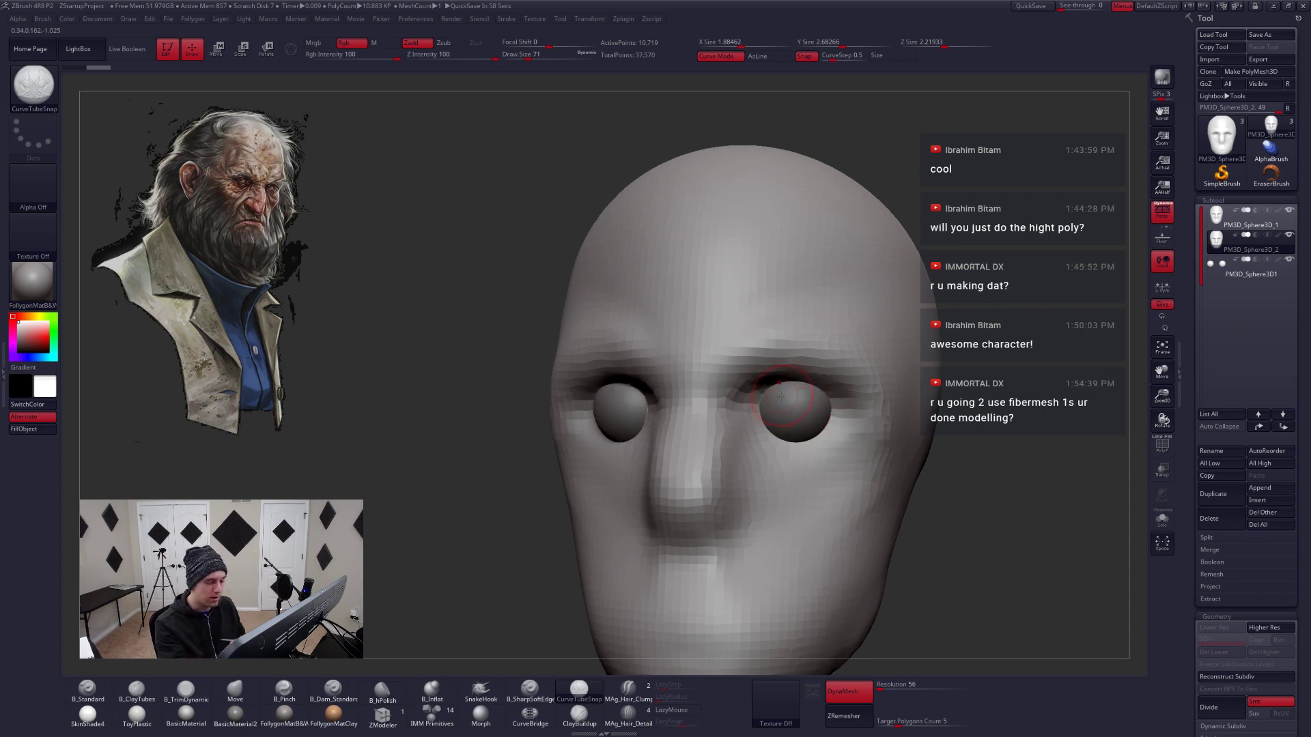
right_click_drag(802, 404, 805, 437, "alt")
mouse_move(901, 406)
right_mouse_down()
mouse_move(789, 407)
mouse_move(806, 417)
right_mouse_up()
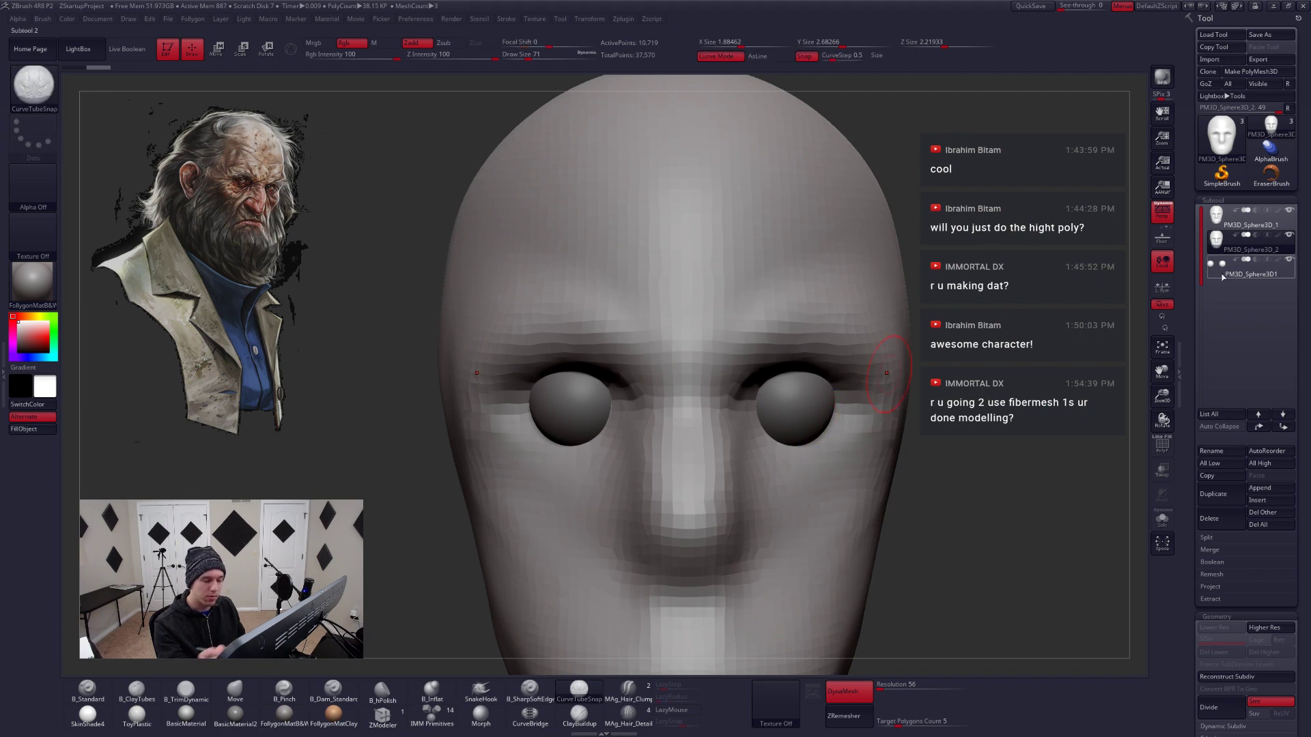
key("alt+s")
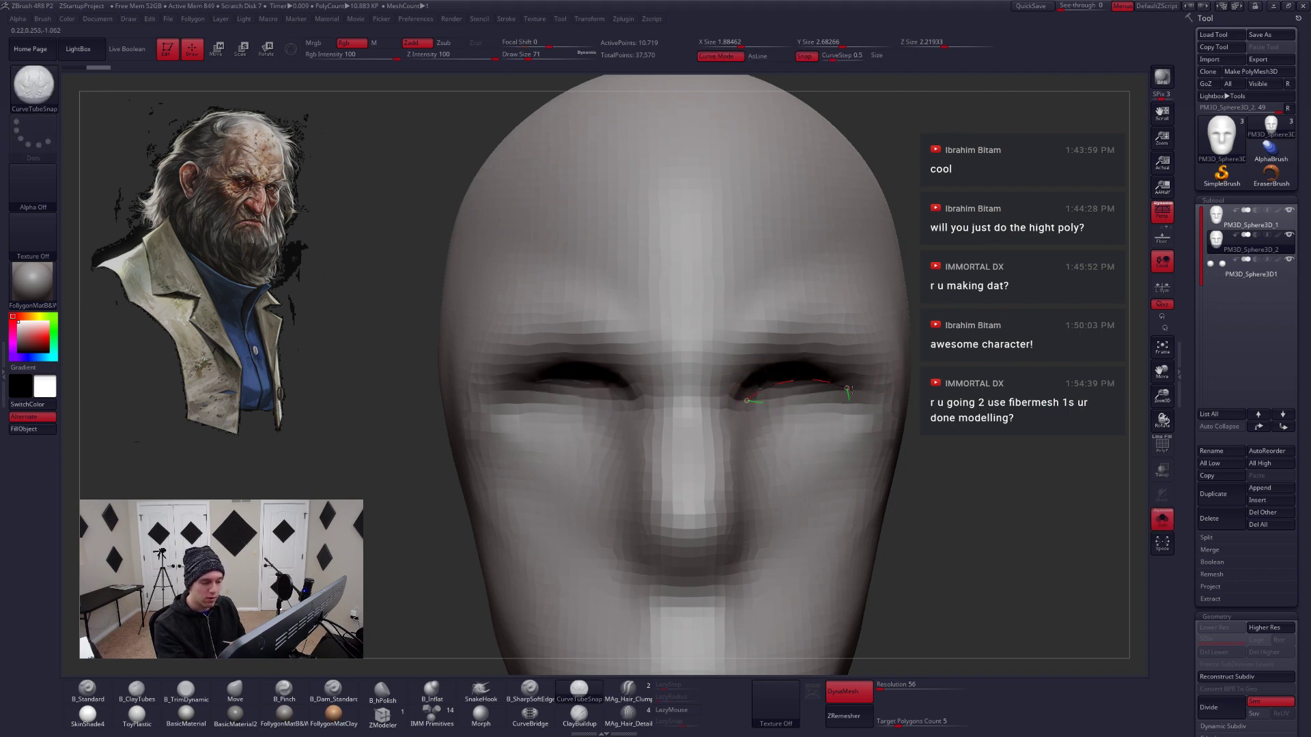
left_click_drag(846, 389, 847, 389)
mouse_move(846, 389)
right_mouse_down()
mouse_move(849, 346)
mouse_move(846, 385)
right_mouse_up()
left_click_drag(793, 382, 759, 373)
left_click_drag(844, 398, 852, 404)
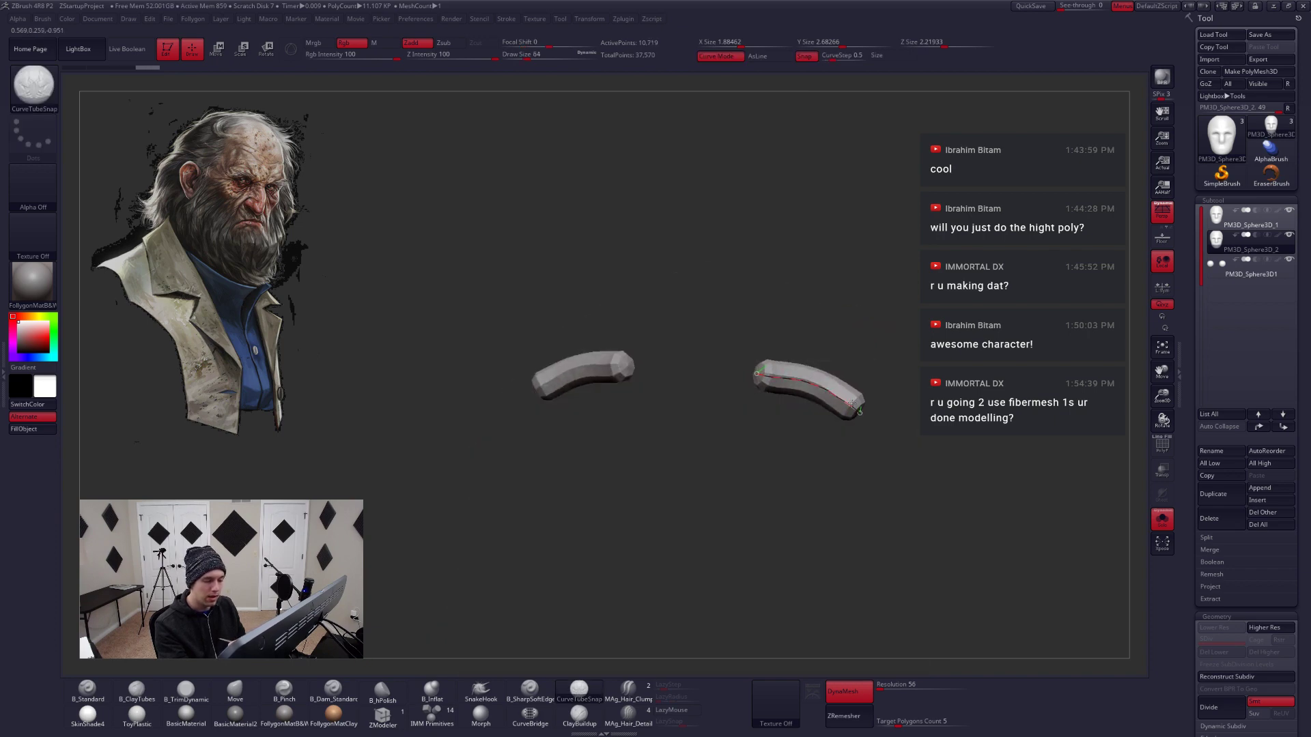
Isolate the eyelid tubes in the duplicated head subtool and delete the hidden head geometry
key("shift+f")
left_click(829, 387, "ctrl+shift")
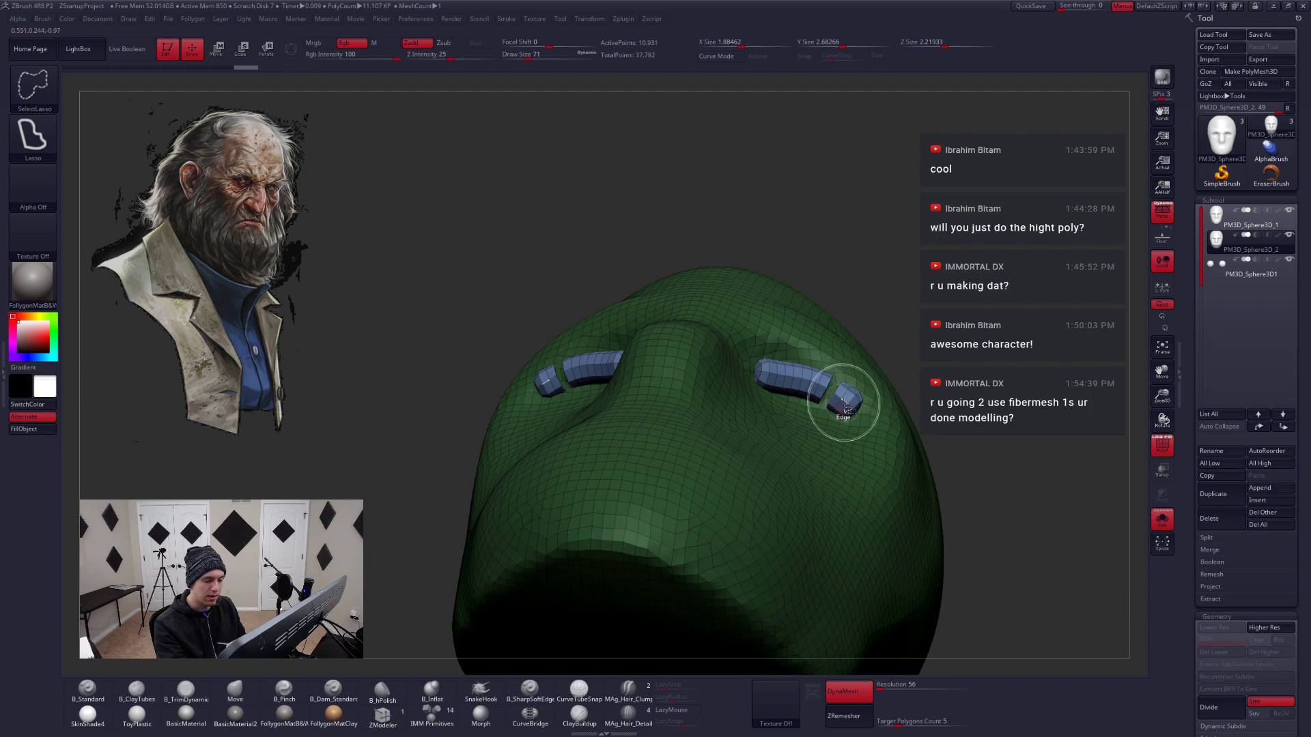
left_click(842, 403, "ctrl+shift")
key("space")
left_click_drag(930, 342, 993, 392, "ctrl+shift")
key("space")
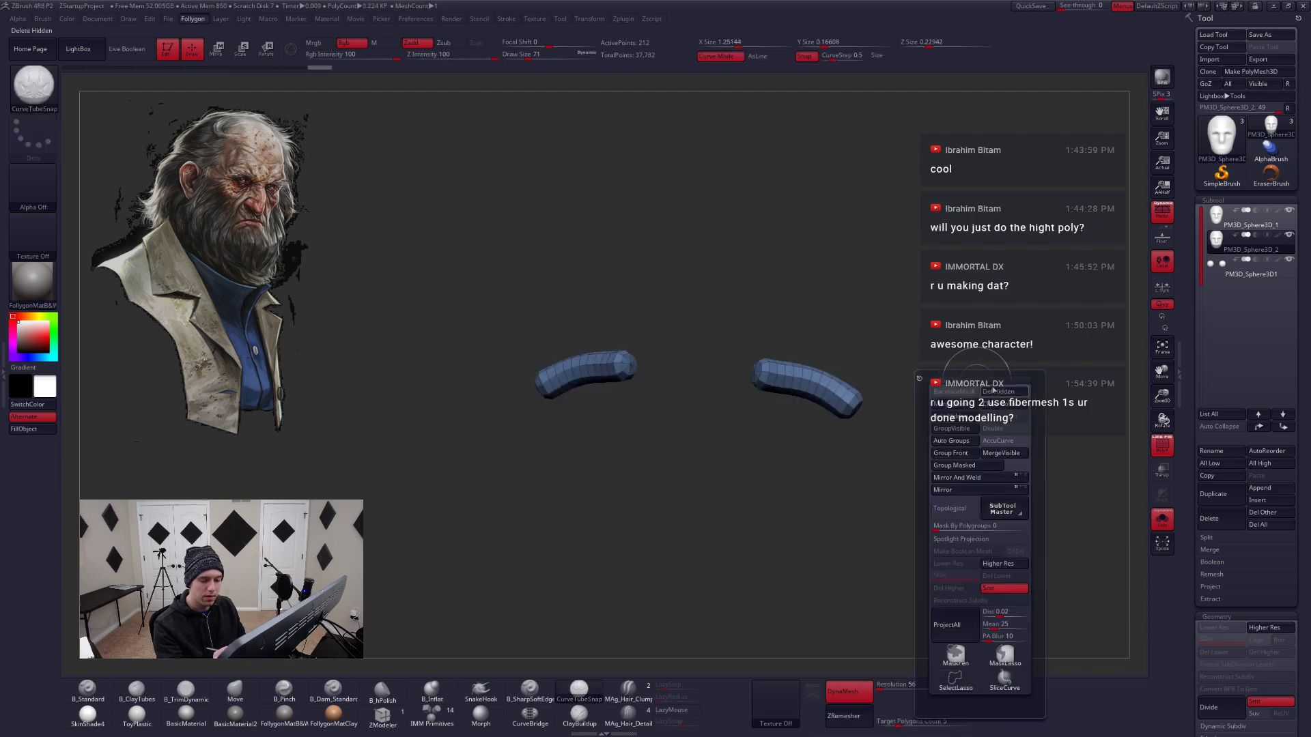
left_click(997, 388)
key("shift+f")
Select the original head subtool, rough in the area below the eyes, and adjust it with the Move brush at draw size 120
left_click_drag(970, 458, 1011, 505, "shift")
mouse_move(935, 484)
left_mouse_down("alt")
mouse_move(920, 479)
mouse_move(918, 436)
mouse_move(855, 436)
mouse_move(873, 417)
mouse_move(872, 431)
left_mouse_up("alt")
left_click(1249, 220)
key("4")
key("space")
key("space")
mouse_move(730, 440)
left_mouse_down()
mouse_move(841, 441)
mouse_move(858, 422)
mouse_move(809, 457)
mouse_move(841, 447)
mouse_move(819, 449)
left_mouse_up()
key("2")
key("space")
key("space")
mouse_move(656, 450)
left_mouse_down()
mouse_move(580, 454)
mouse_move(784, 468)
left_mouse_up()
key("4")
key("space")
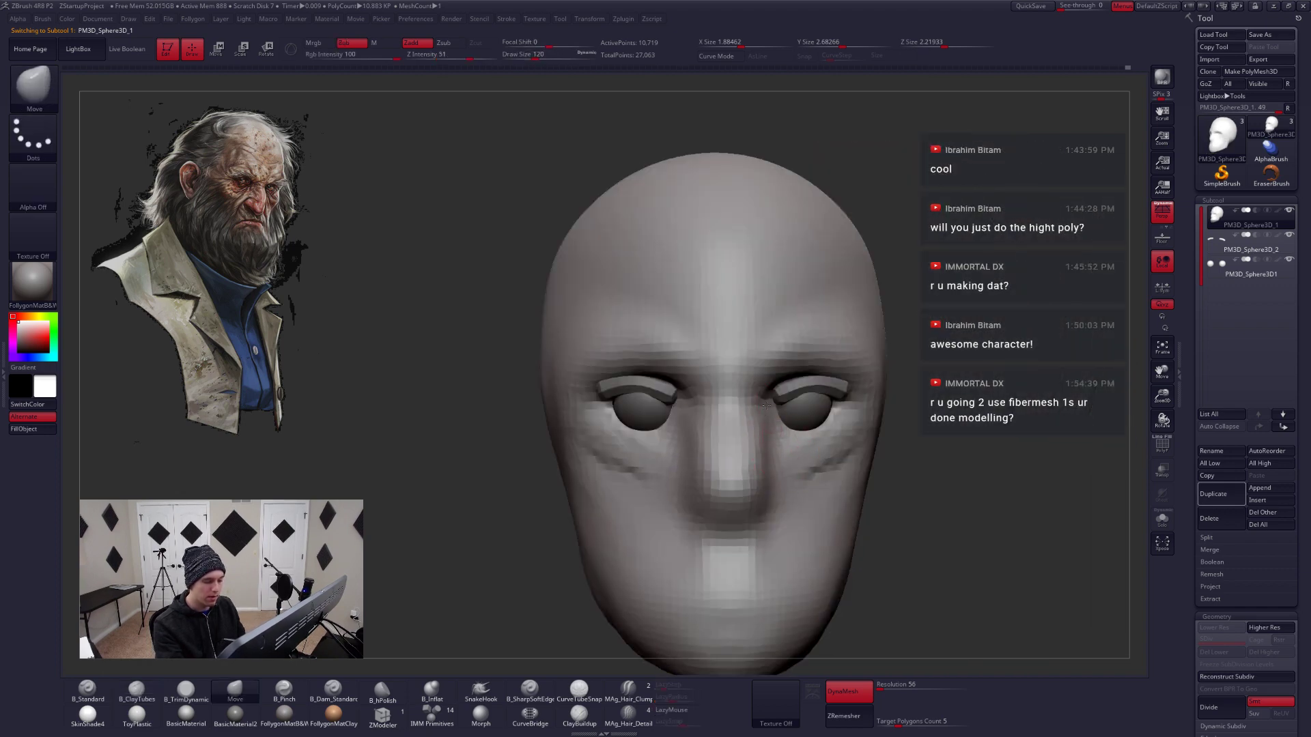
left_click_drag(765, 407, 773, 411)
Build up the cheeks below the eye sockets with the ClayBuildup brush at draw size 128
key("shift+s")
key("space")
left_click_drag(785, 470, 776, 469)
right_click_drag(813, 428, 730, 444)
key("space")
left_click(580, 688)
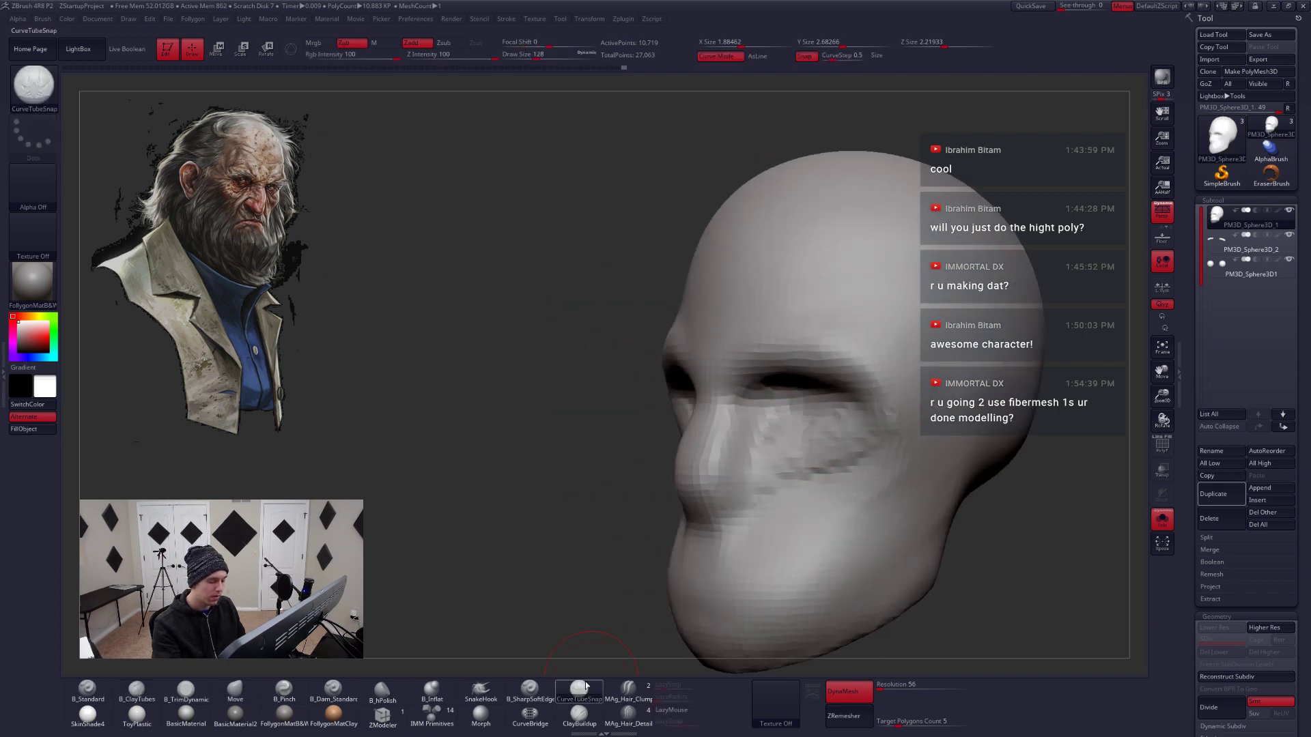
left_click(578, 713)
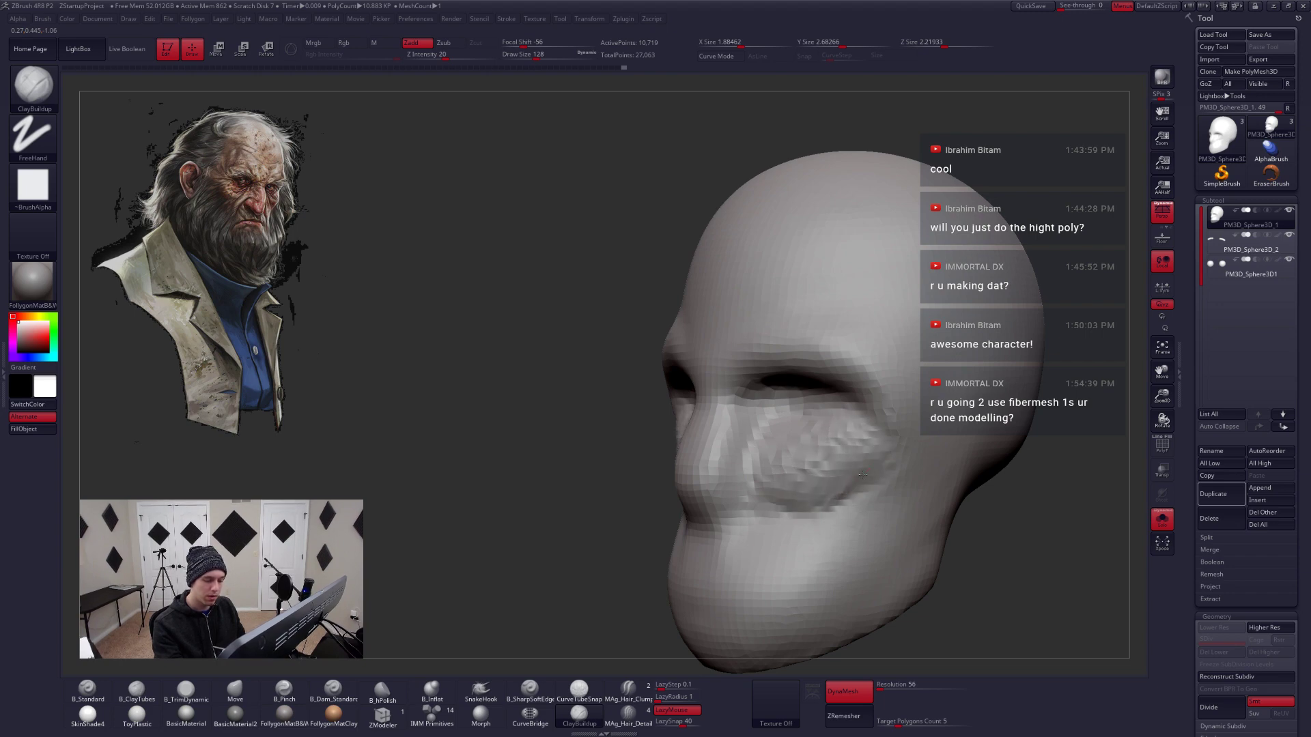
mouse_move(862, 475)
right_mouse_down()
mouse_move(922, 470)
mouse_move(826, 451)
mouse_move(863, 508)
mouse_move(838, 470)
right_mouse_up()
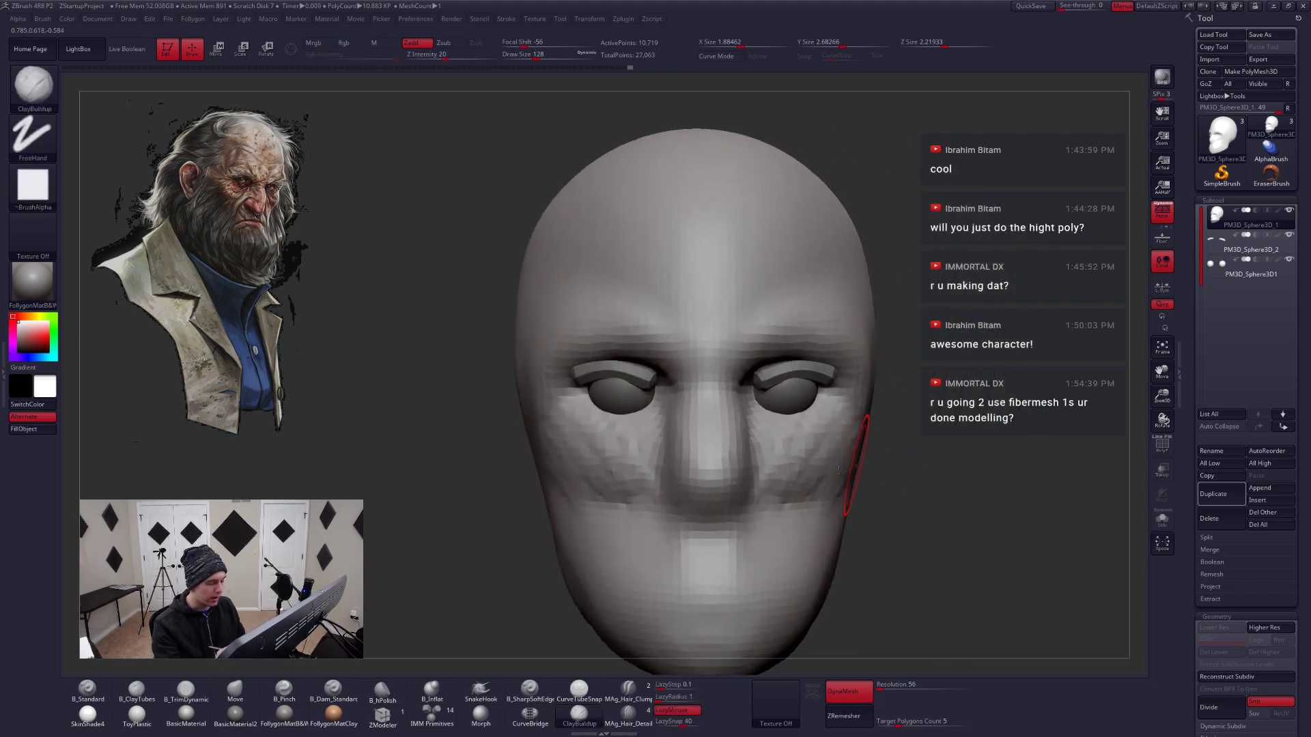
mouse_move(709, 501)
right_mouse_down()
mouse_move(755, 467)
mouse_move(775, 521)
mouse_move(817, 475)
mouse_move(790, 483)
mouse_move(830, 480)
mouse_move(757, 460)
right_mouse_up()
Subdivide the head once and build the cheekbones back toward the ears with ClayBuildup strokes
key("ctrl+d")
right_click_drag(899, 407, 868, 410)
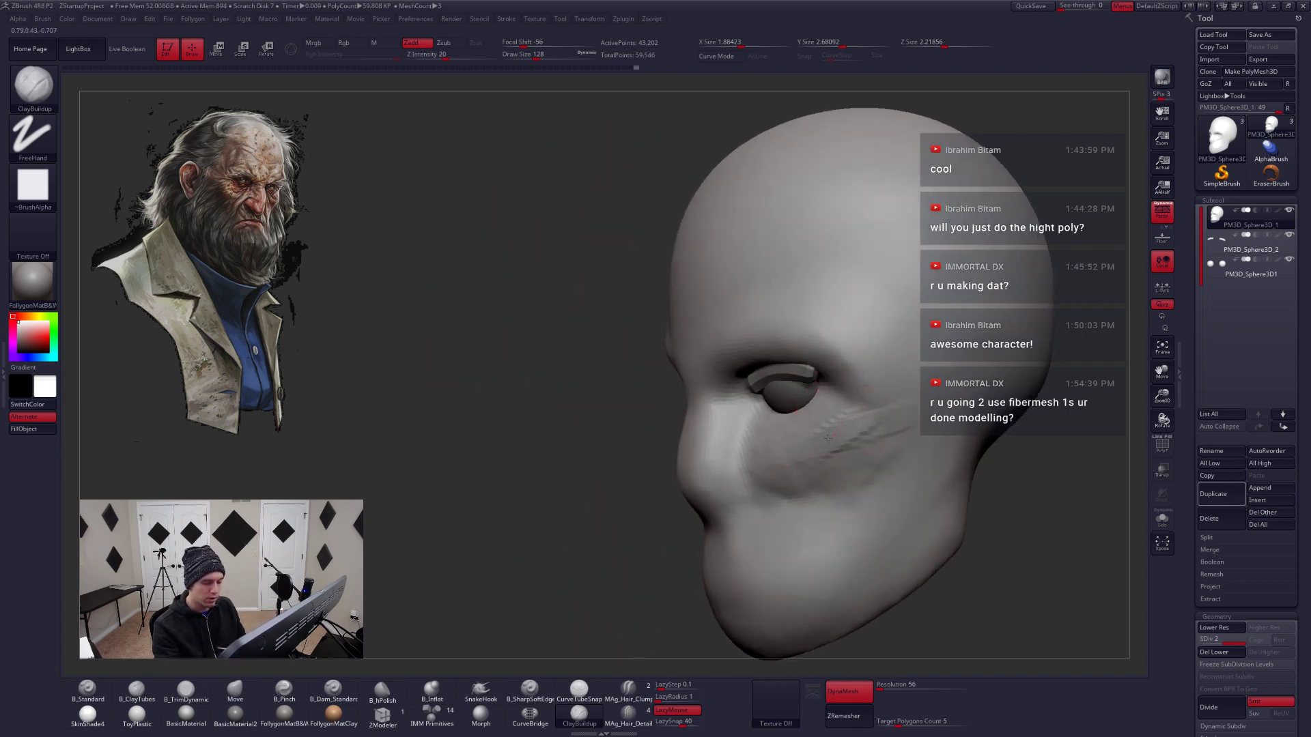
left_click_drag(871, 427, 872, 454)
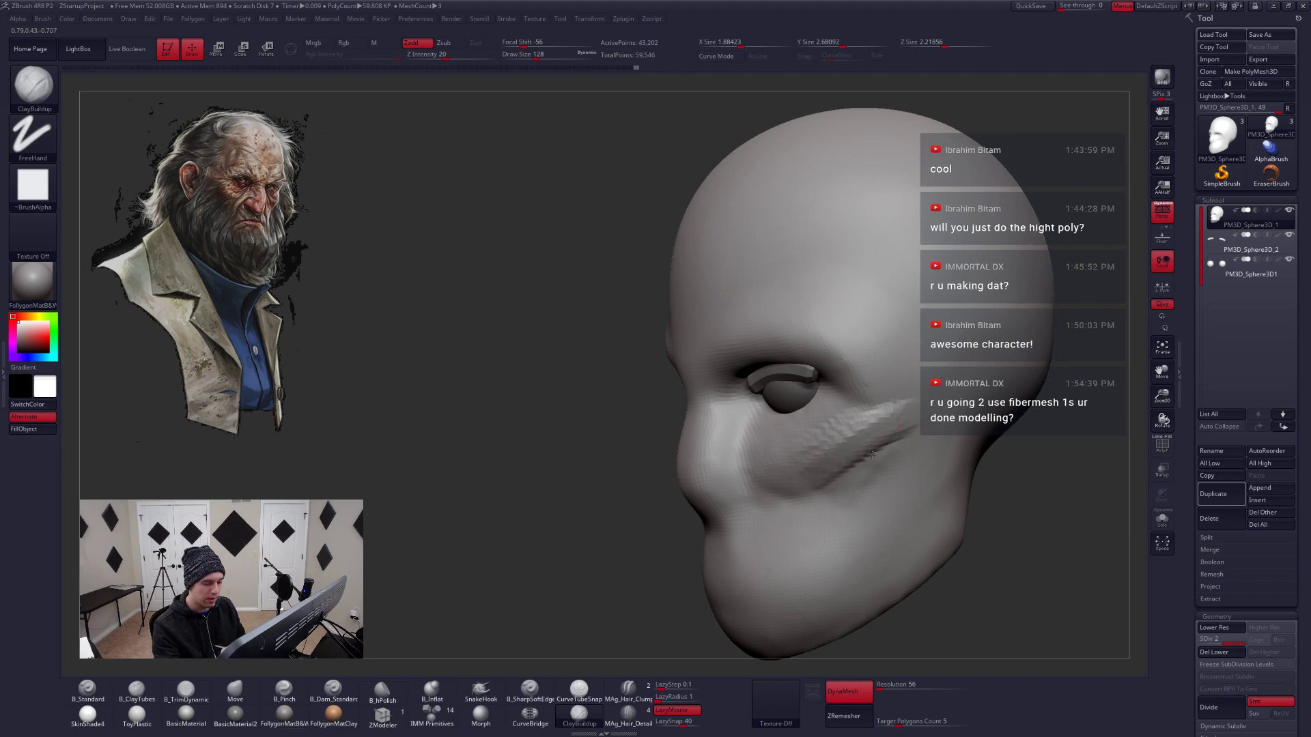
mouse_move(872, 454)
right_mouse_down()
mouse_move(789, 454)
mouse_move(813, 449)
right_mouse_up()
left_click_drag(812, 449, 827, 488)
mouse_move(849, 485)
right_mouse_down()
mouse_move(806, 485)
mouse_move(848, 447)
right_mouse_up()
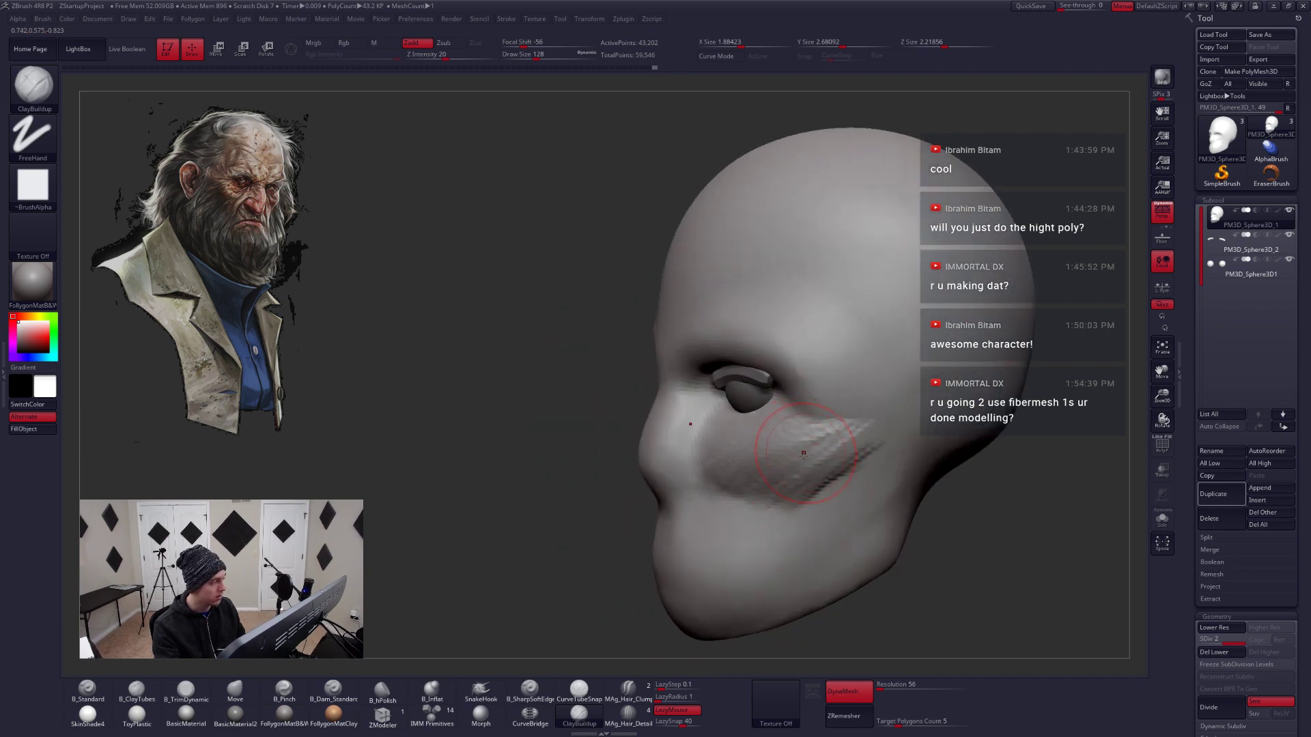
mouse_move(804, 454)
left_mouse_down()
mouse_move(845, 429)
mouse_move(881, 431)
left_mouse_up()
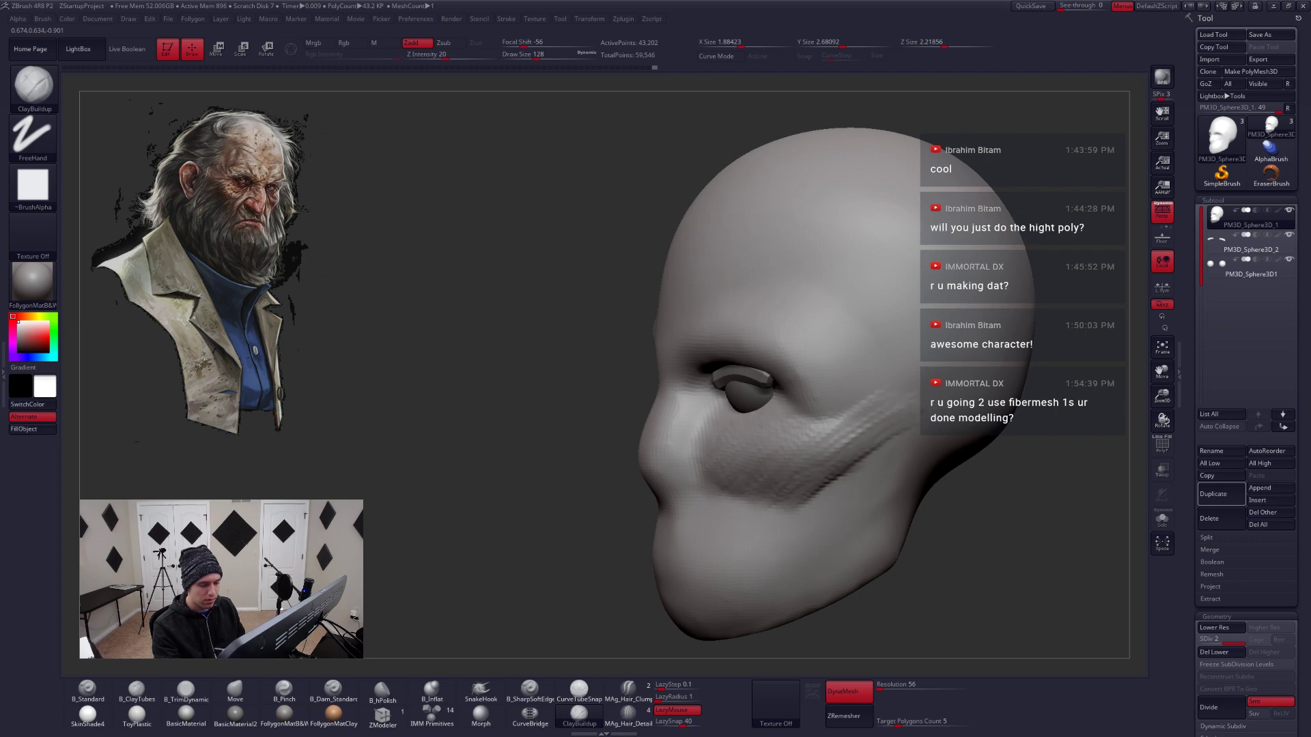
right_click_drag(812, 471, 857, 444)
mouse_move(857, 444)
right_mouse_down("alt")
mouse_move(829, 498)
mouse_move(768, 493)
right_mouse_up("alt")
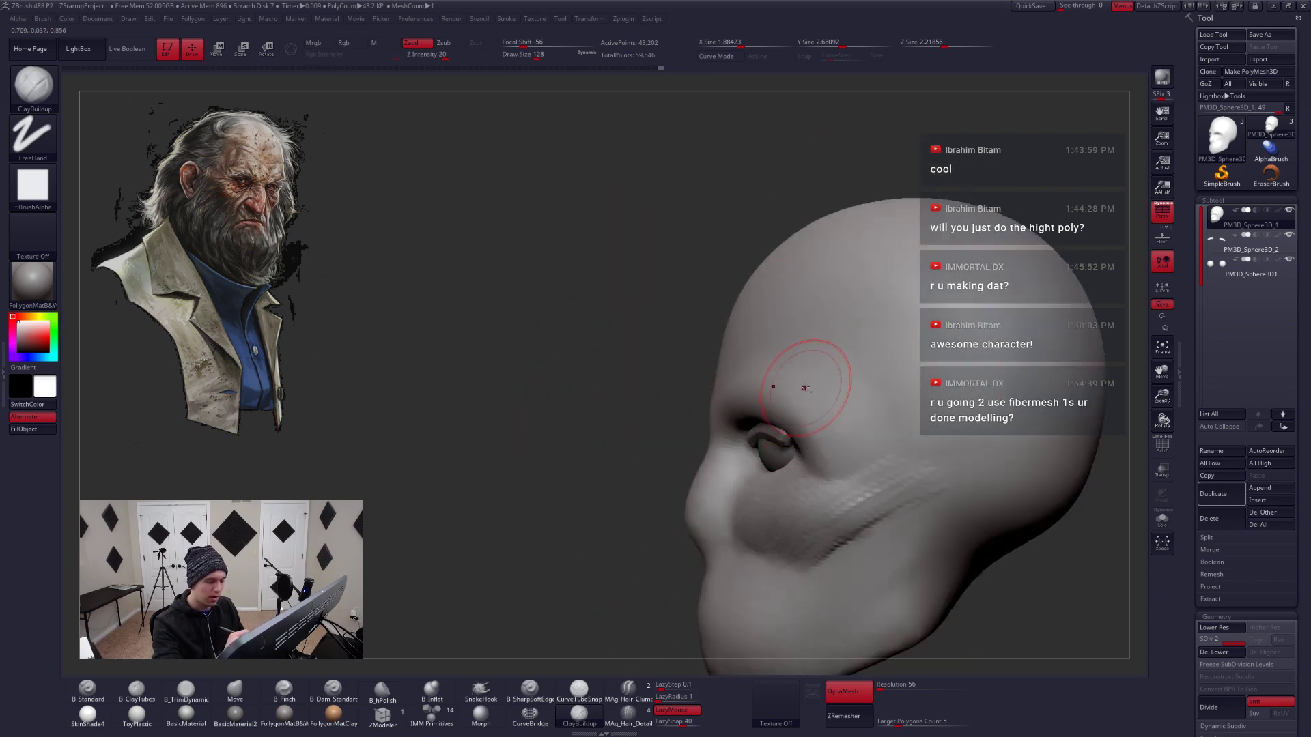
Sculpt the temple and the side of the brow behind the eye socket with ClayBuildup strokes
mouse_move(805, 387)
left_mouse_down()
mouse_move(830, 437)
mouse_move(818, 421)
mouse_move(846, 437)
mouse_move(862, 411)
mouse_move(886, 423)
left_mouse_up()
mouse_move(778, 433)
right_mouse_down("shift")
mouse_move(847, 434)
mouse_move(825, 425)
mouse_move(806, 377)
right_mouse_up("shift")
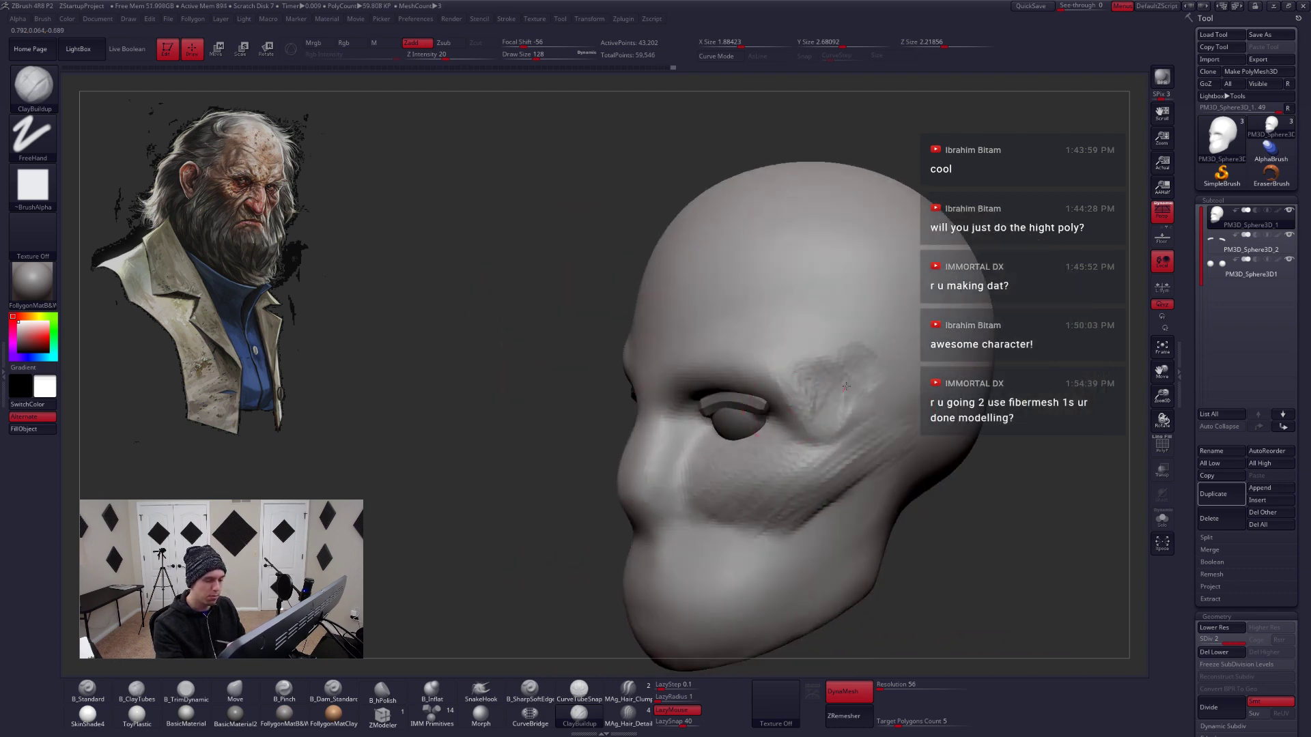
mouse_move(846, 387)
left_mouse_down()
mouse_move(861, 287)
mouse_move(902, 369)
left_mouse_up()
right_click_drag(903, 368, 882, 327, "shift")
right_click_drag(882, 326, 812, 376, "alt")
Enlarge the ClayBuildup brush to draw size 177 and carve the temple planes along the side of the skull
key("space")
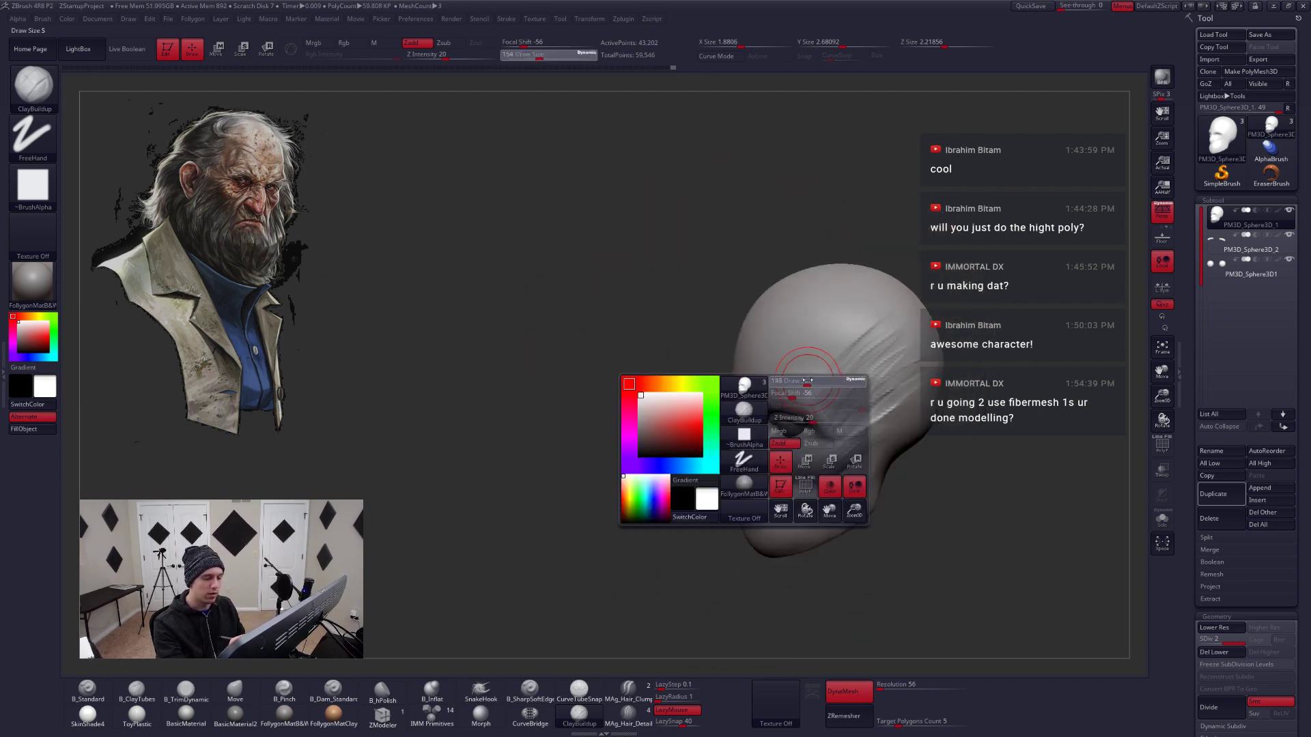
left_click_drag(812, 380, 816, 380)
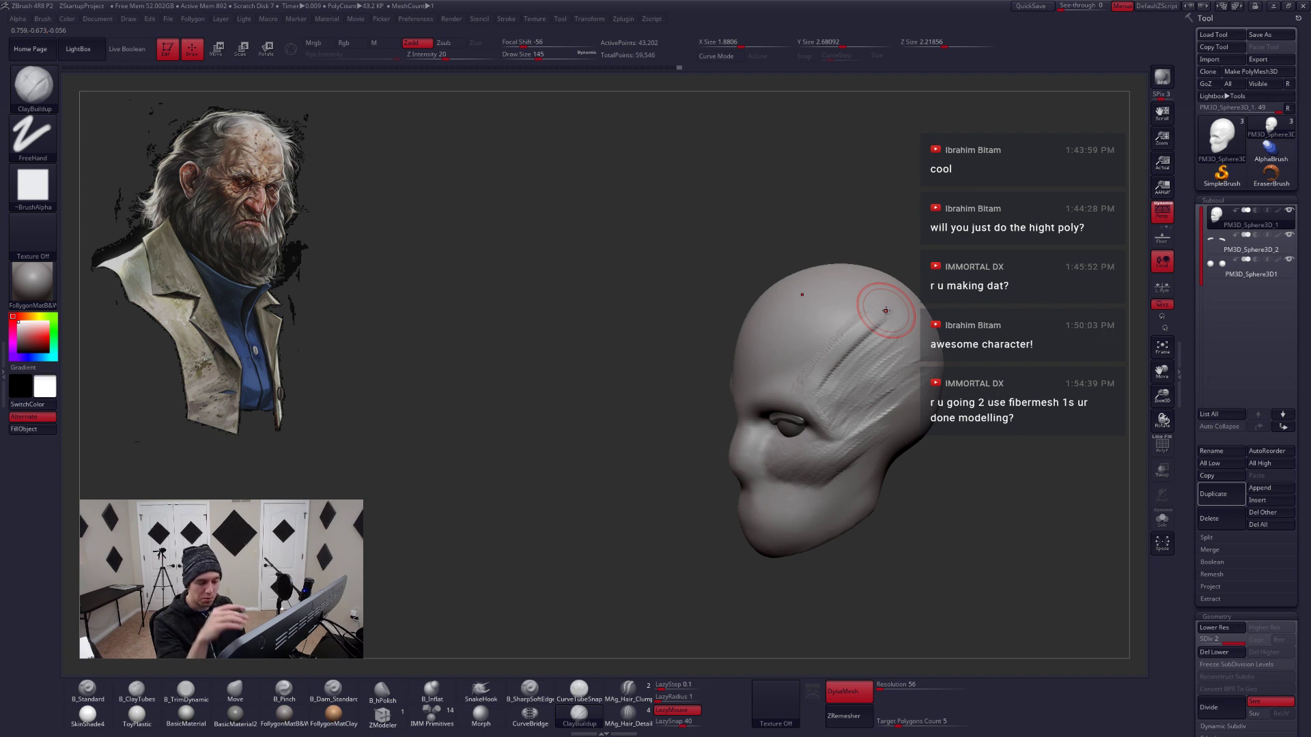
right_click_drag(846, 338, 846, 365, "alt")
key("space")
mouse_move(843, 369)
left_mouse_down()
mouse_move(792, 382)
mouse_move(884, 294)
left_mouse_up()
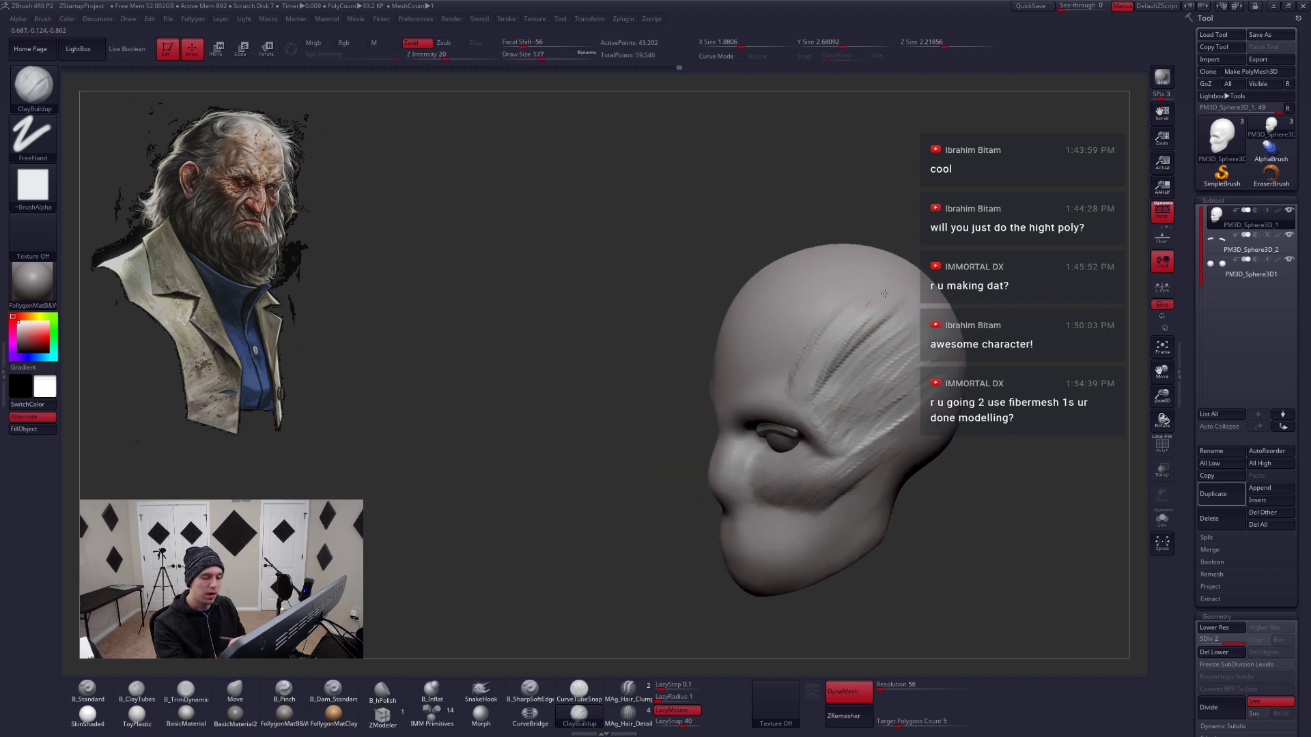
mouse_move(888, 321)
right_mouse_down()
mouse_move(867, 375)
mouse_move(823, 386)
right_mouse_up()
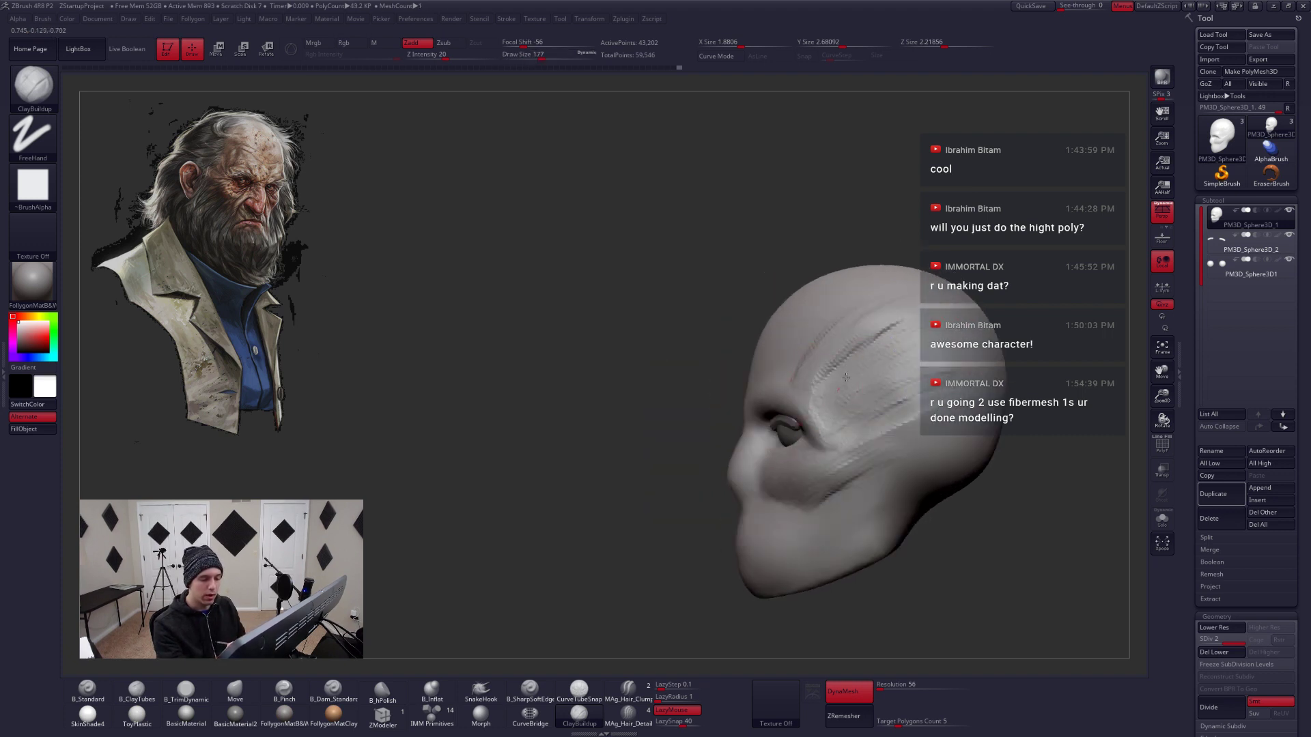
mouse_move(857, 396)
left_mouse_down()
mouse_move(922, 351)
mouse_move(952, 369)
left_mouse_up()
mouse_move(877, 434)
left_mouse_down()
mouse_move(945, 388)
mouse_move(881, 341)
mouse_move(848, 395)
mouse_move(898, 357)
left_mouse_up()
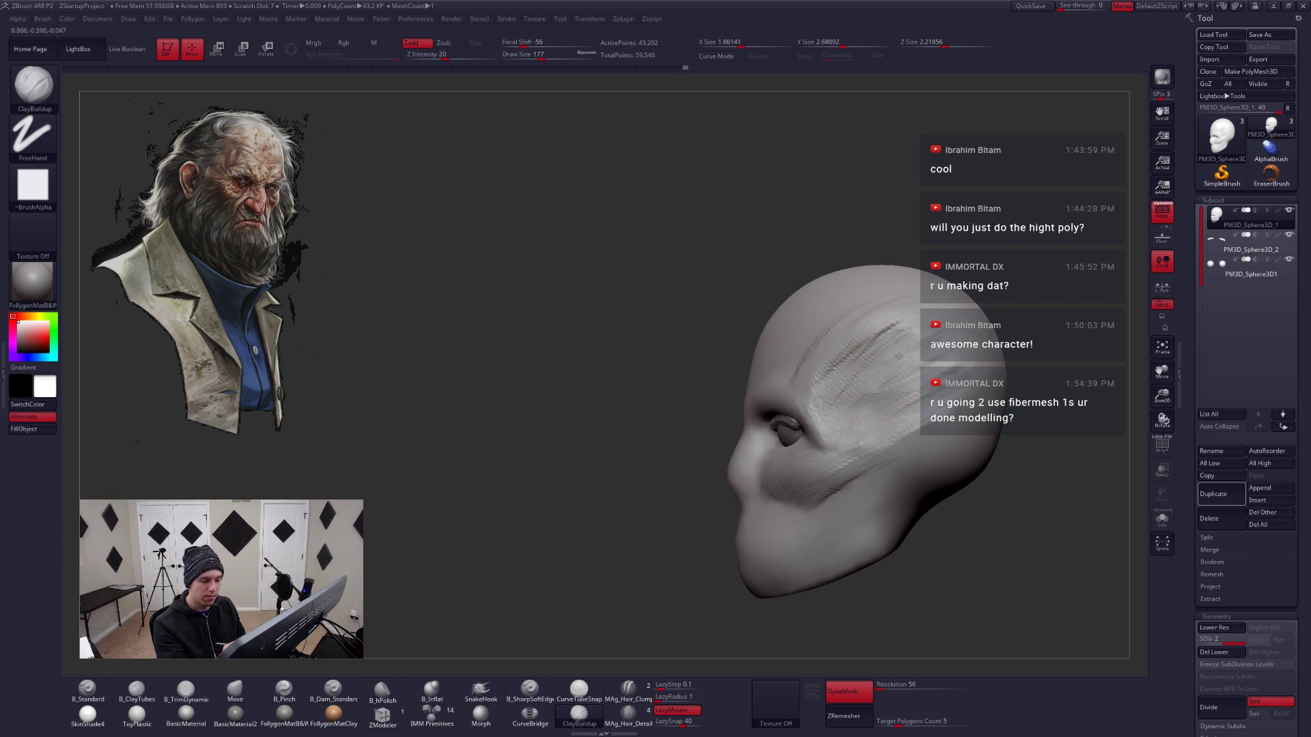
mouse_move(848, 395)
right_mouse_down()
mouse_move(867, 444)
mouse_move(840, 444)
mouse_move(794, 344)
right_mouse_up()
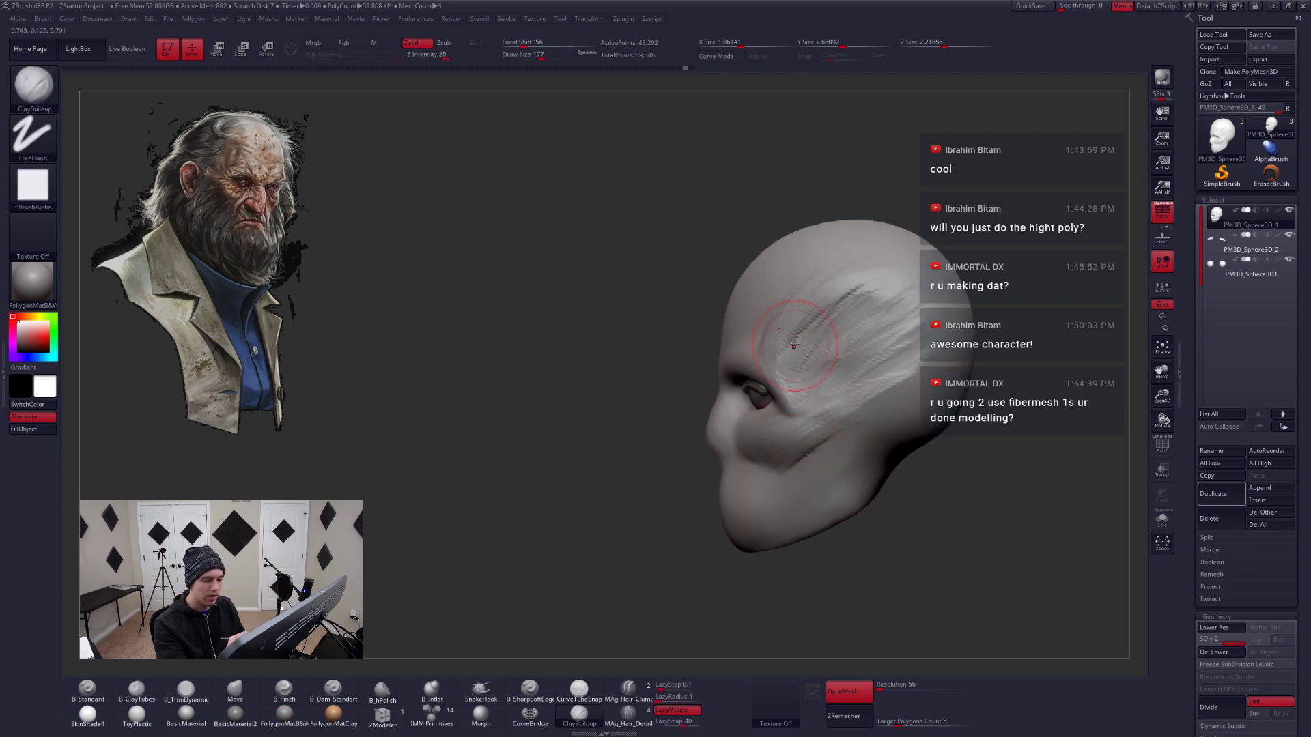
left_click_drag(828, 397, 881, 374)
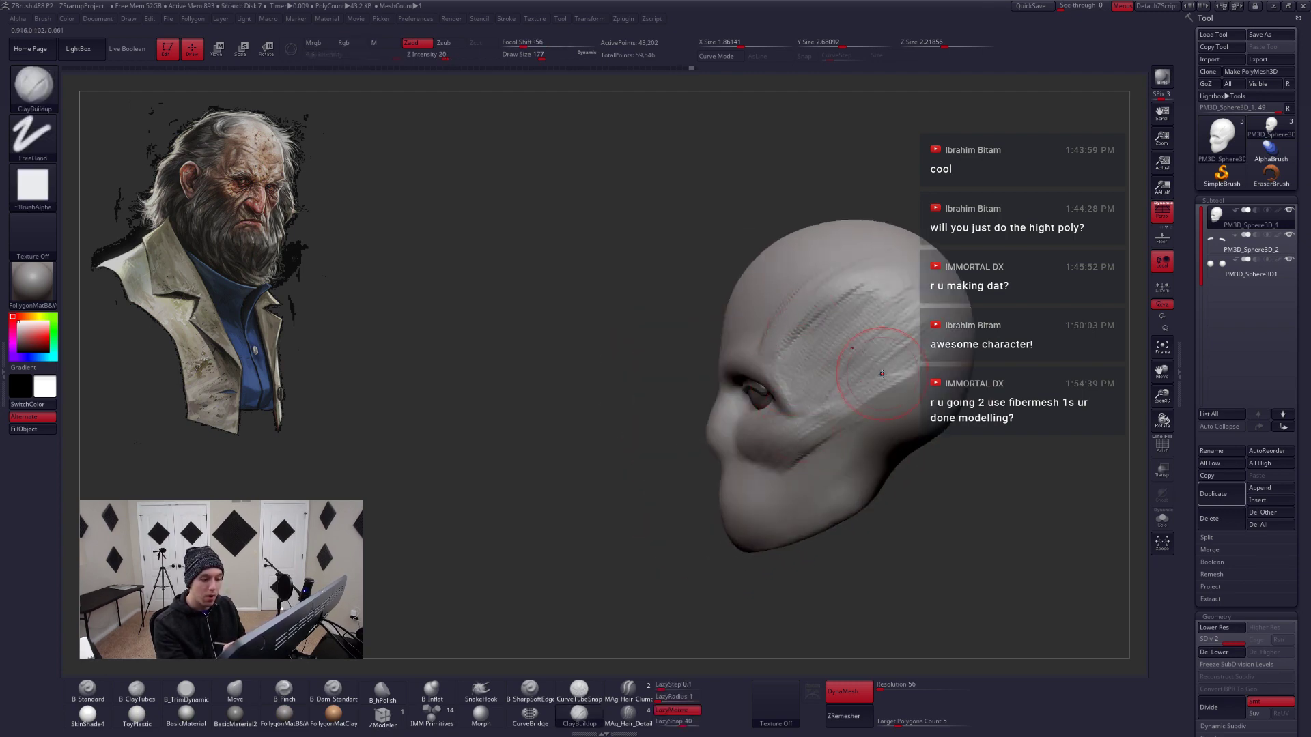
right_click_drag(881, 373, 826, 424)
Select the eyeball subtool and move both eyeballs slightly outward, away from the nose
key("b")
key("m")
key("v")
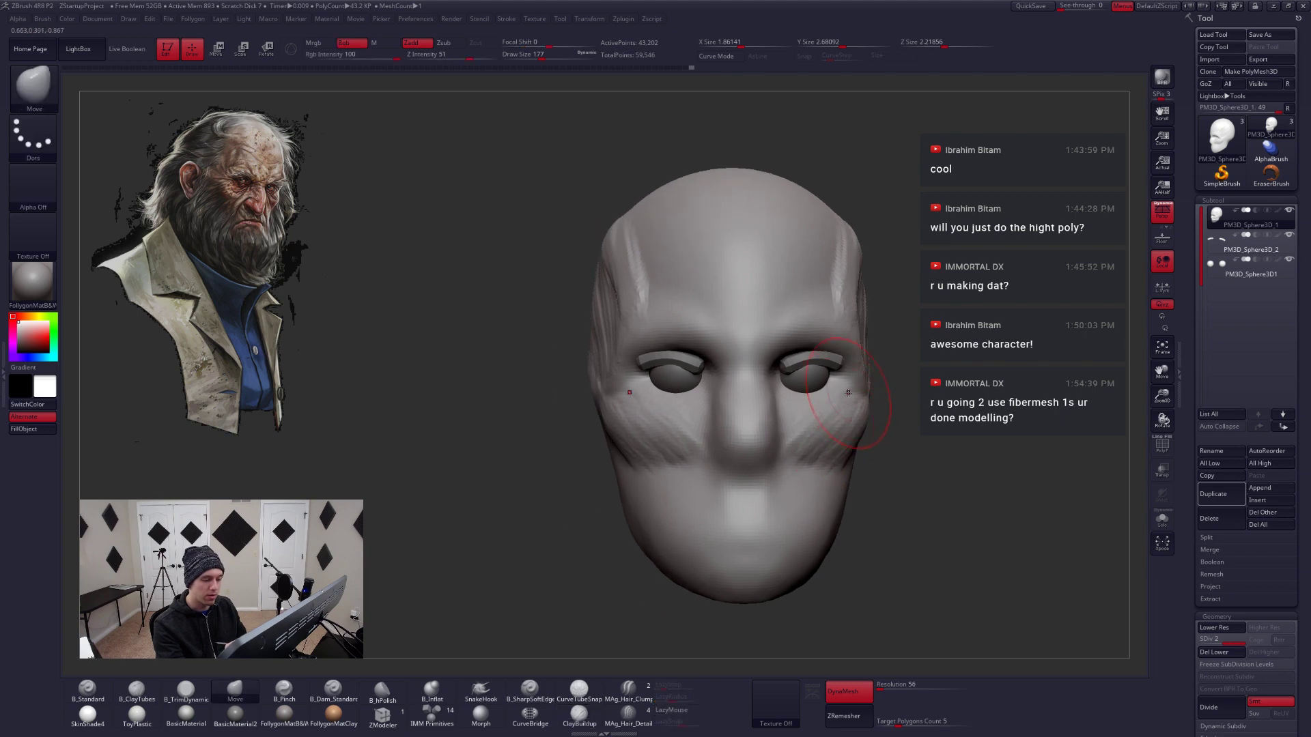
left_click(815, 379, "alt")
right_click_drag(813, 379, 748, 367, "ctrl")
key("w")
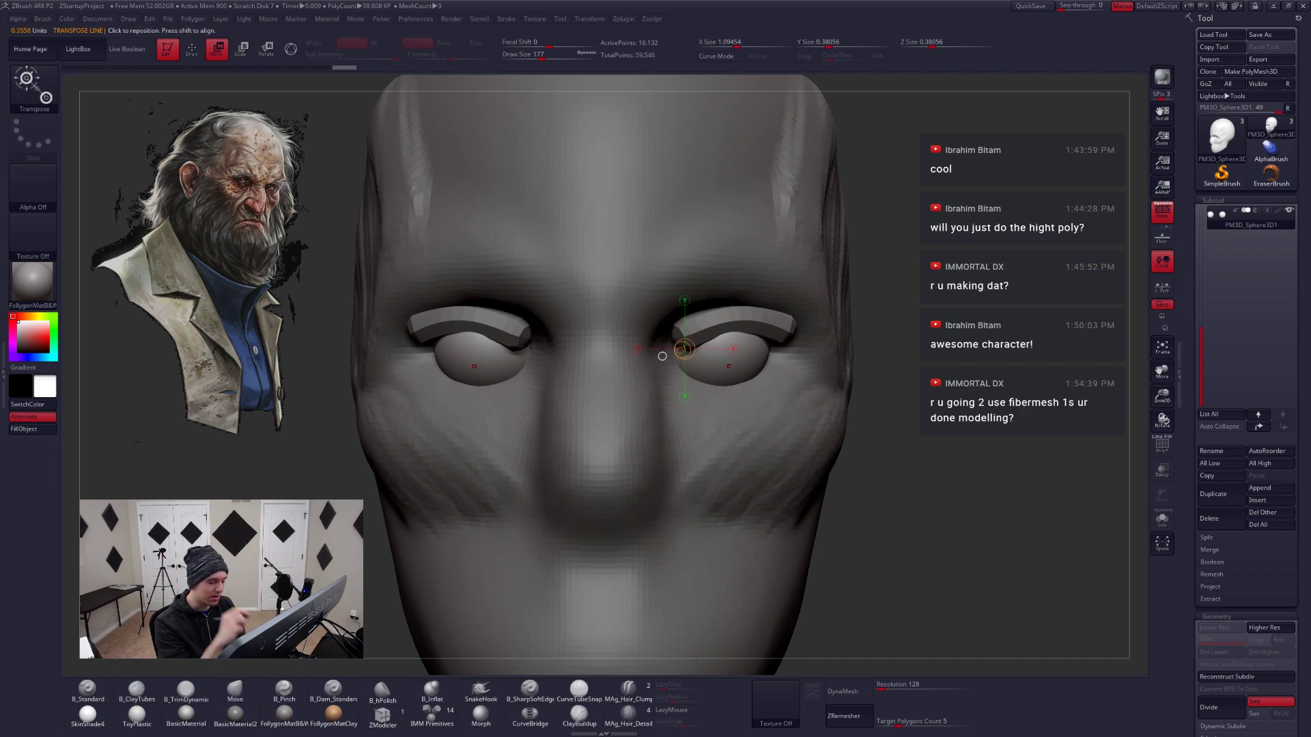
left_click_drag(726, 368, 812, 368)
left_click_drag(776, 369, 784, 368)
Select the eyelid tube subtool and bend the tubes around the eyeballs with the Move brush, reducing the draw size to 80
left_click(779, 327, "alt")
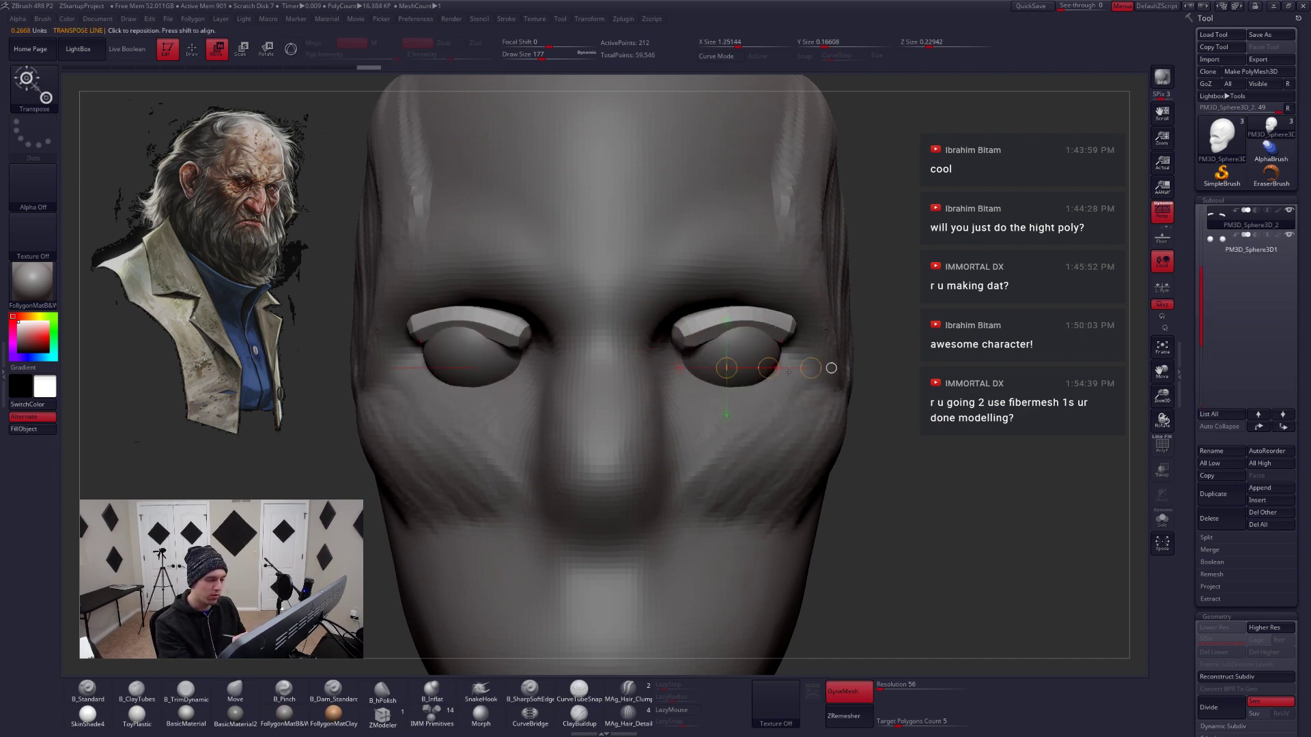
right_click_drag(689, 498, 669, 379)
key("q")
key("space")
left_click_drag(738, 309, 740, 309)
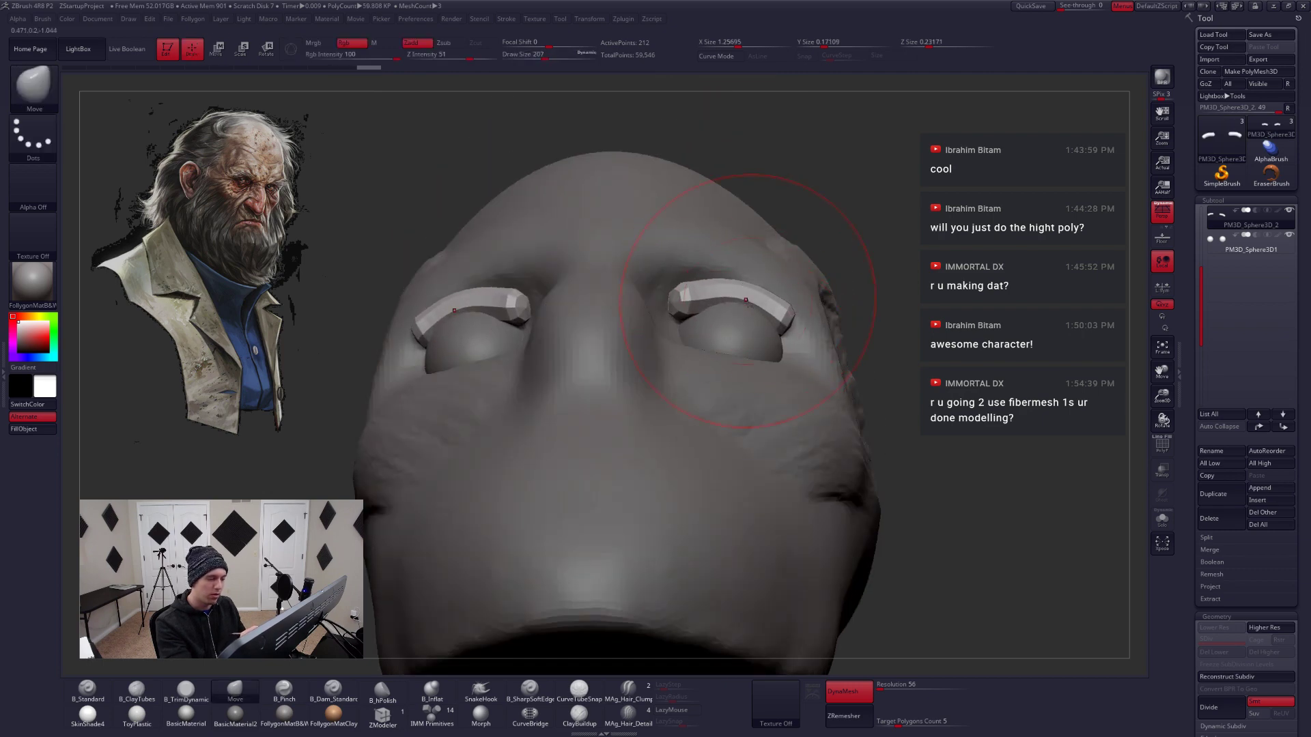
left_click_drag(659, 315, 698, 319)
key("space")
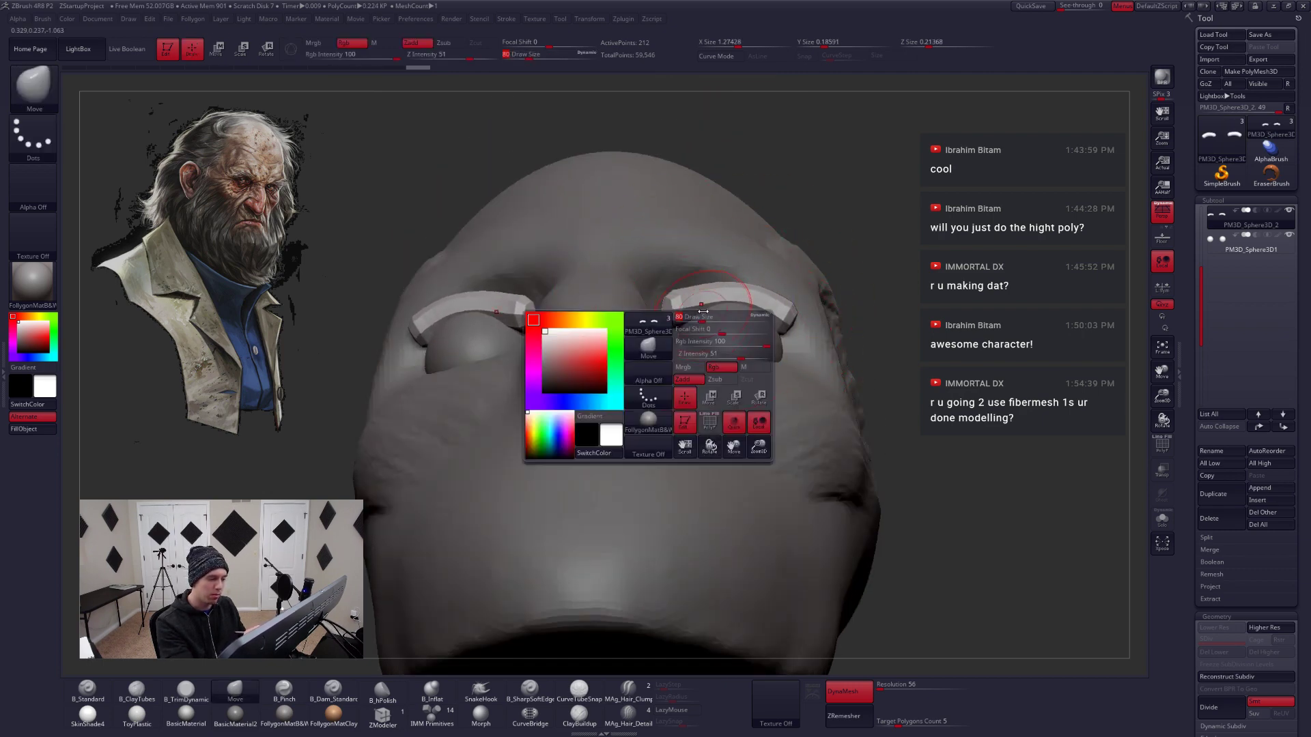
mouse_move(710, 341)
right_mouse_down()
mouse_move(645, 334)
mouse_move(687, 330)
right_mouse_up()
Isolate the eyelid tubes with polyframe on, mask part of them, and rotate their inner ends with a transpose line
key("alt+s")
key("shift+f")
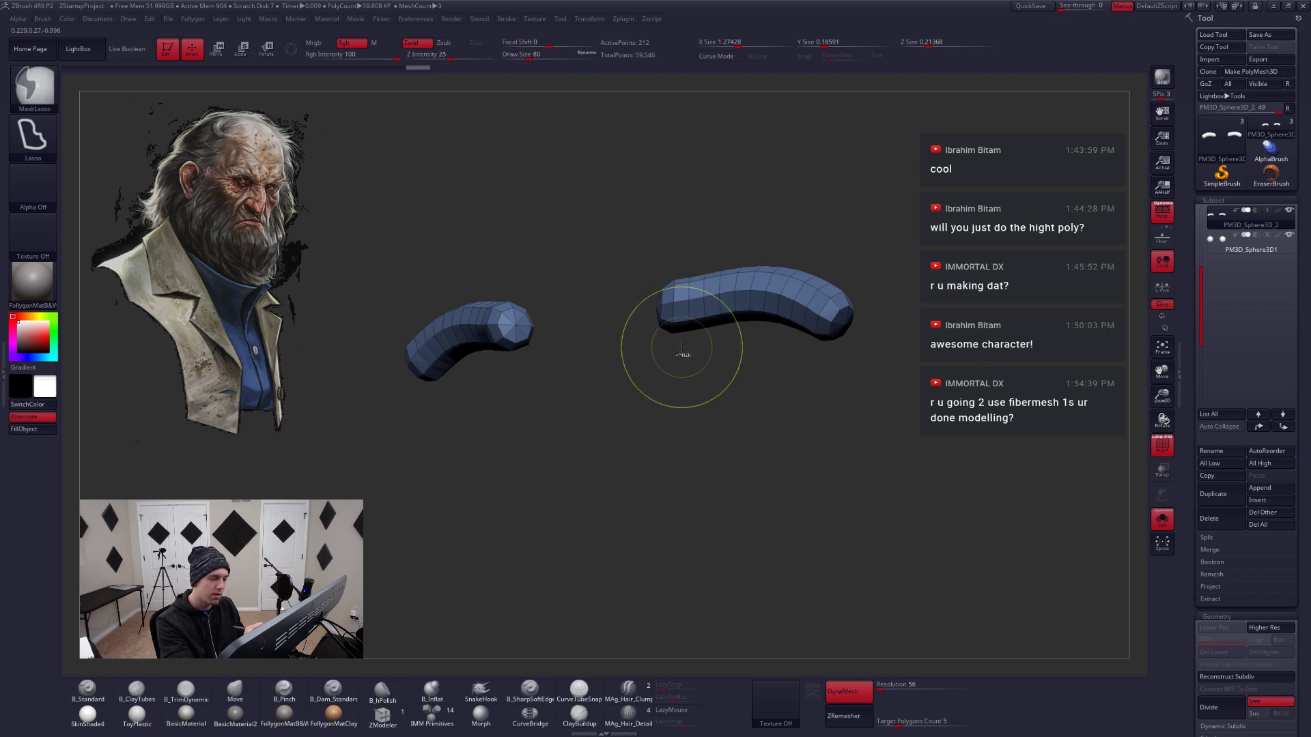
mouse_move(707, 358)
left_mouse_down("ctrl")
mouse_move(676, 265)
mouse_move(681, 385)
left_mouse_up("ctrl")
left_click(682, 387, "ctrl")
left_click(697, 323, "ctrl")
right_click_drag(696, 355, 737, 365)
key("r")
left_click_drag(704, 297, 614, 376)
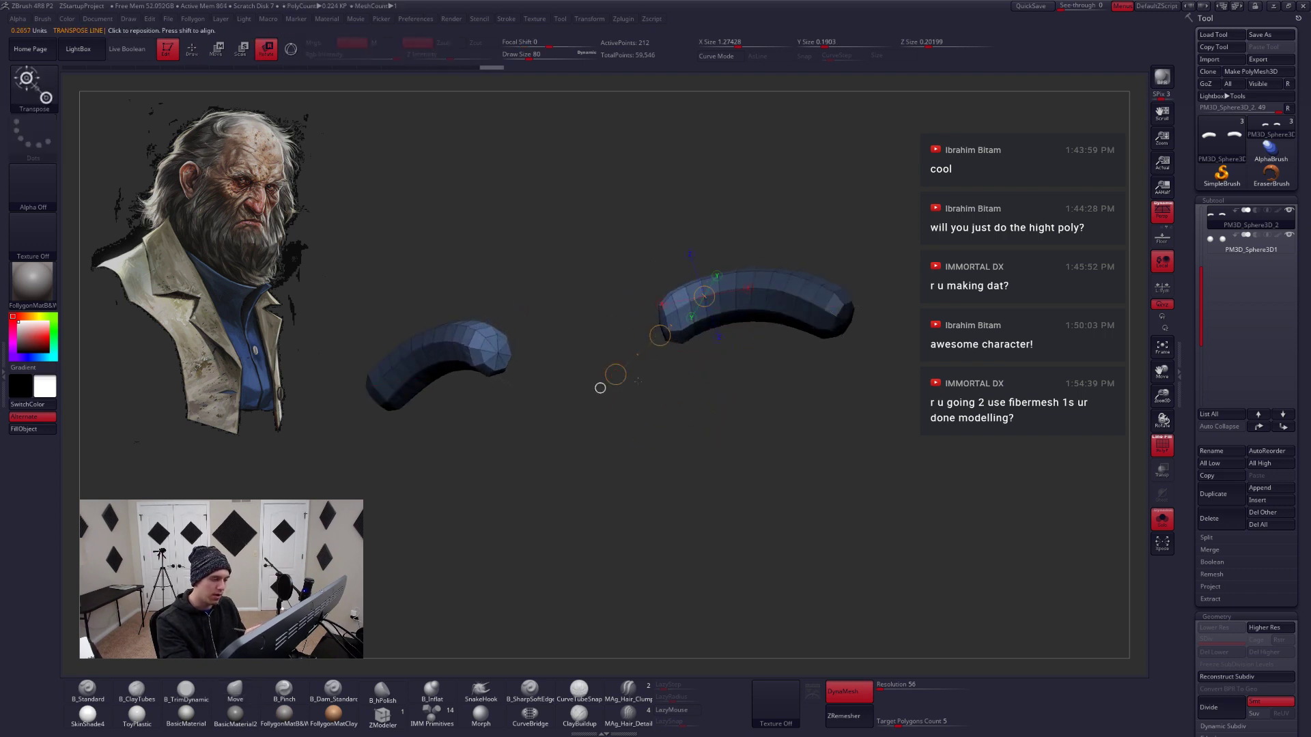
Push the inner corners of the eyelids into place against the eyeballs with the Move brush at draw size 177
key("q")
key("space")
mouse_move(675, 319)
left_mouse_down()
mouse_move(693, 319)
mouse_move(652, 362)
left_mouse_up()
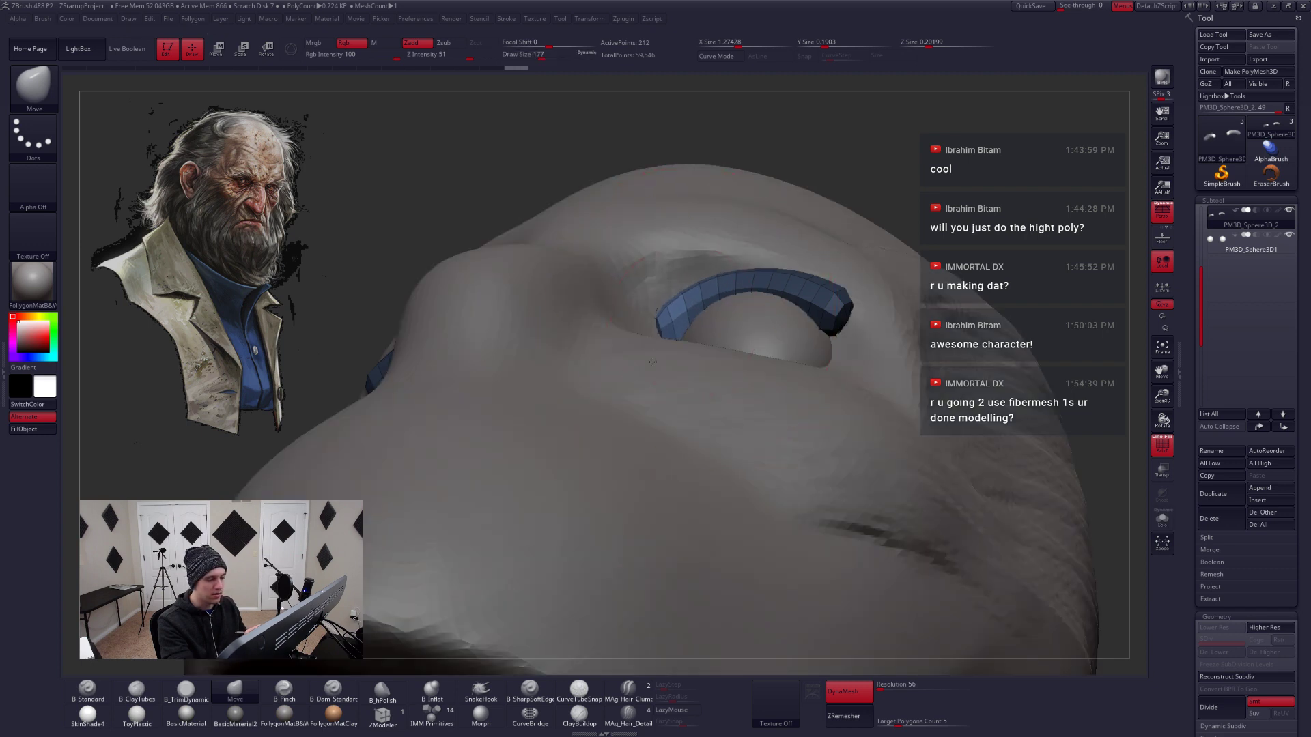
right_click_drag(662, 364, 665, 333)
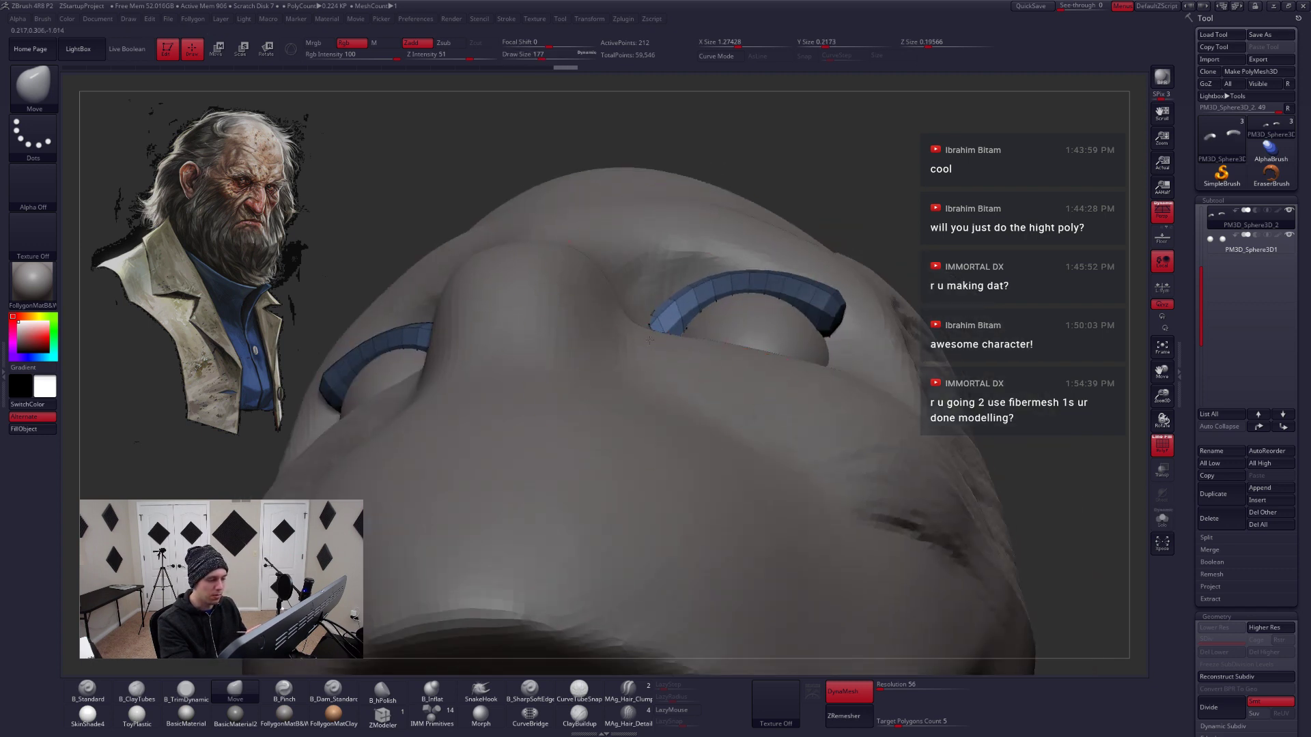
Isolate the eyelid tubes, mask around their outer ends, and rotate the outer corners with a transpose line
key("alt+s")
mouse_move(757, 331)
left_mouse_down()
mouse_move(755, 317)
mouse_move(850, 290)
mouse_move(844, 274)
left_mouse_up()
left_click(942, 290, "ctrl")
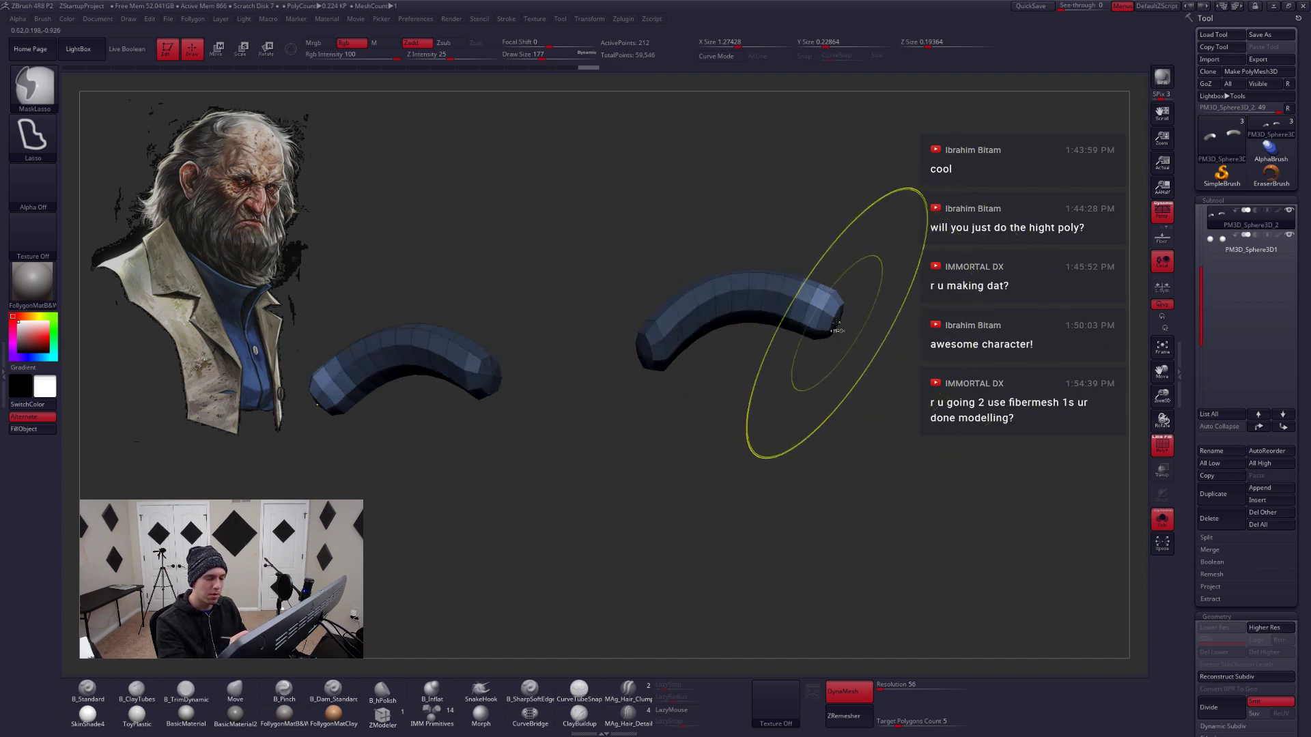
left_click(836, 327, "ctrl")
left_click(837, 329, "ctrl")
right_click_drag(838, 329, 846, 322)
key("r")
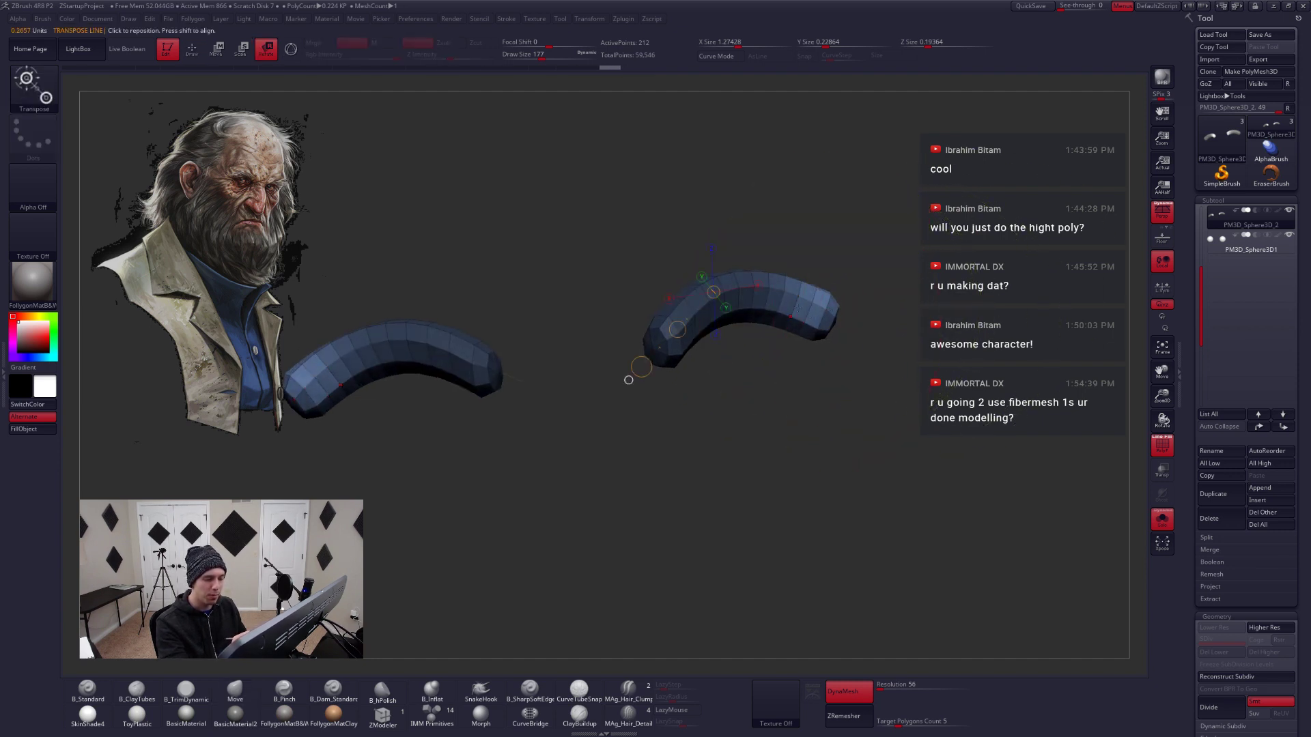
mouse_move(791, 317)
left_mouse_down()
mouse_move(923, 358)
mouse_move(874, 385)
left_mouse_up()
key("alt+s")
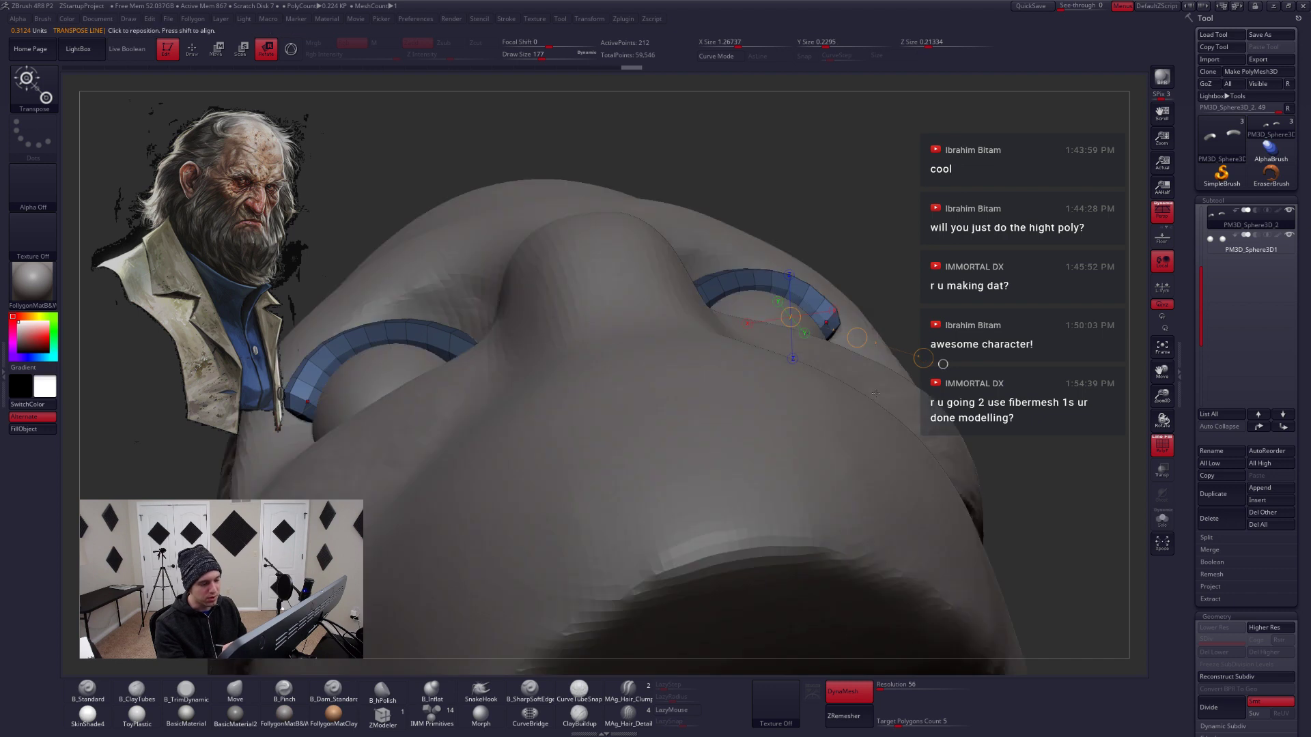
Wrap the outer corners of the upper eyelids around the eyeballs with the Move brush
key("q")
mouse_move(875, 394)
right_mouse_down()
mouse_move(840, 361)
mouse_move(853, 348)
mouse_move(846, 383)
right_mouse_up()
key("b")
key("m")
key("v")
left_click_drag(834, 315, 825, 300)
right_click_drag(851, 351, 828, 321)
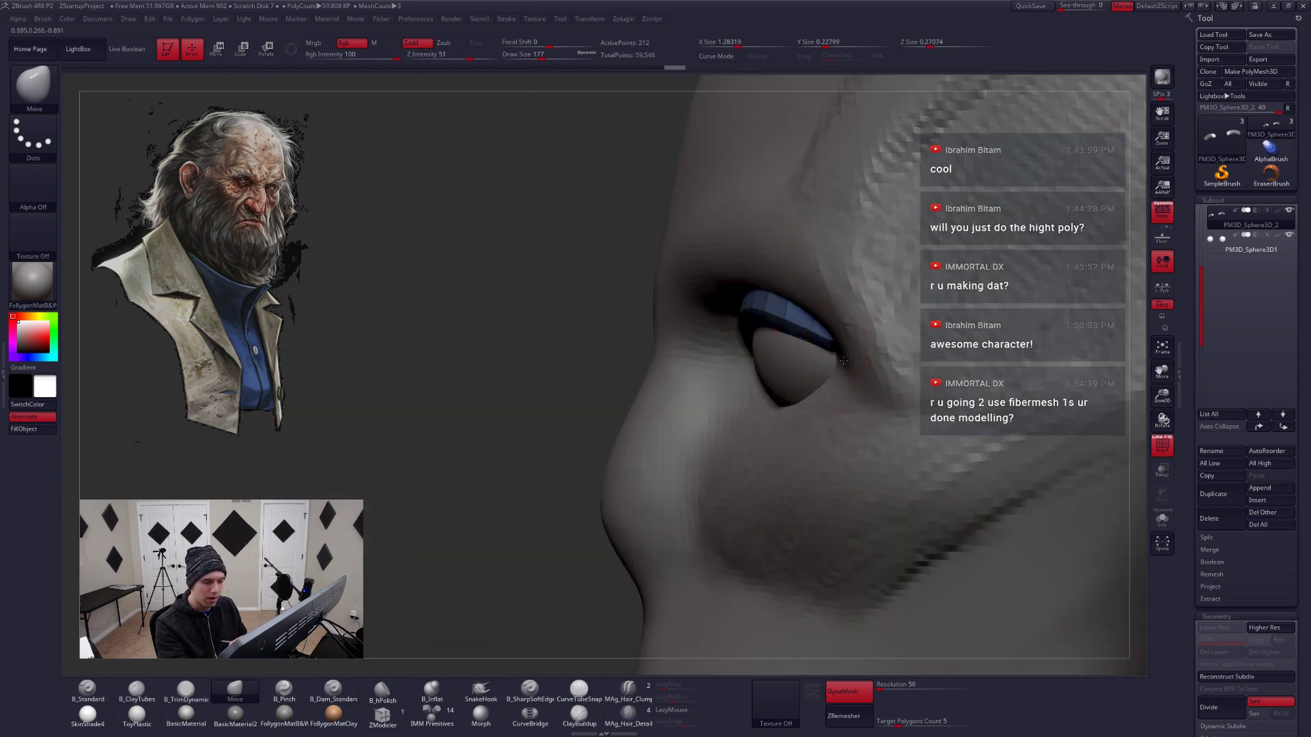
right_click_drag(857, 372, 851, 407)
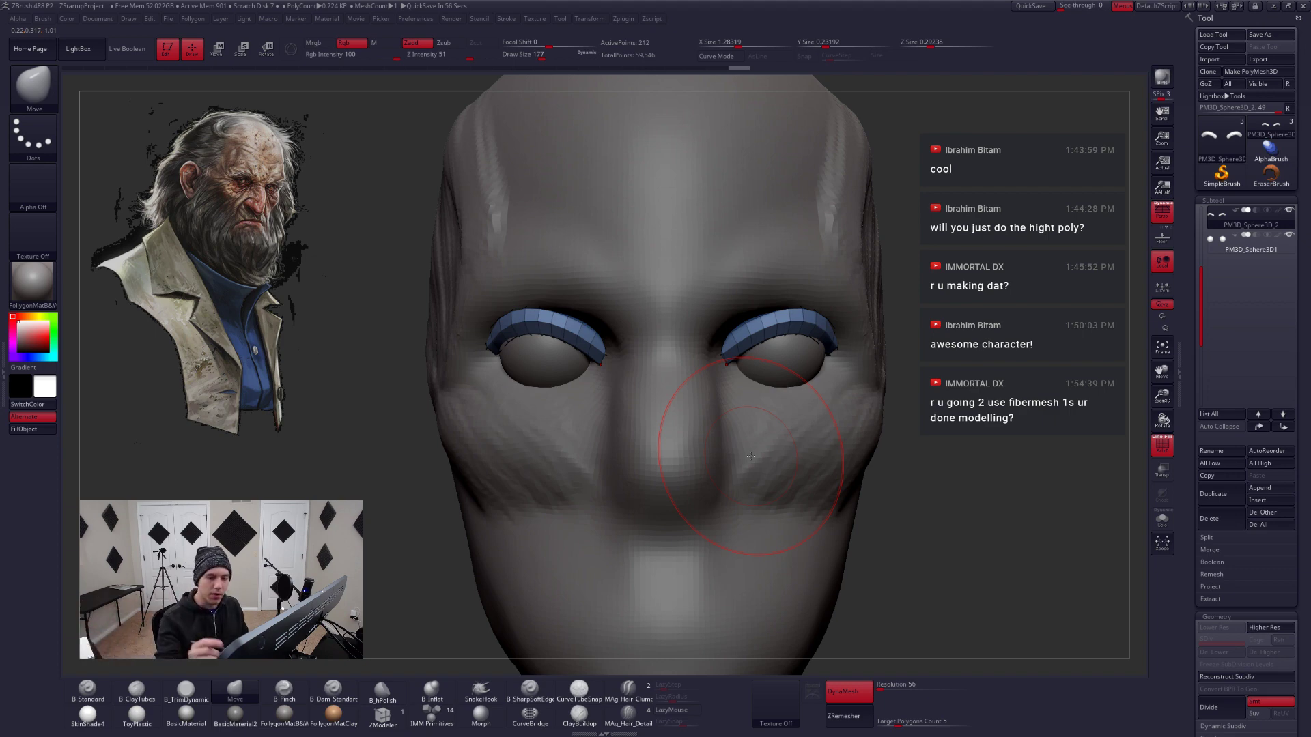
Scale the eyeballs down slightly about their own centres with a transpose line, turning local symmetry on only for the scaling
left_click(1248, 243)
key("e")
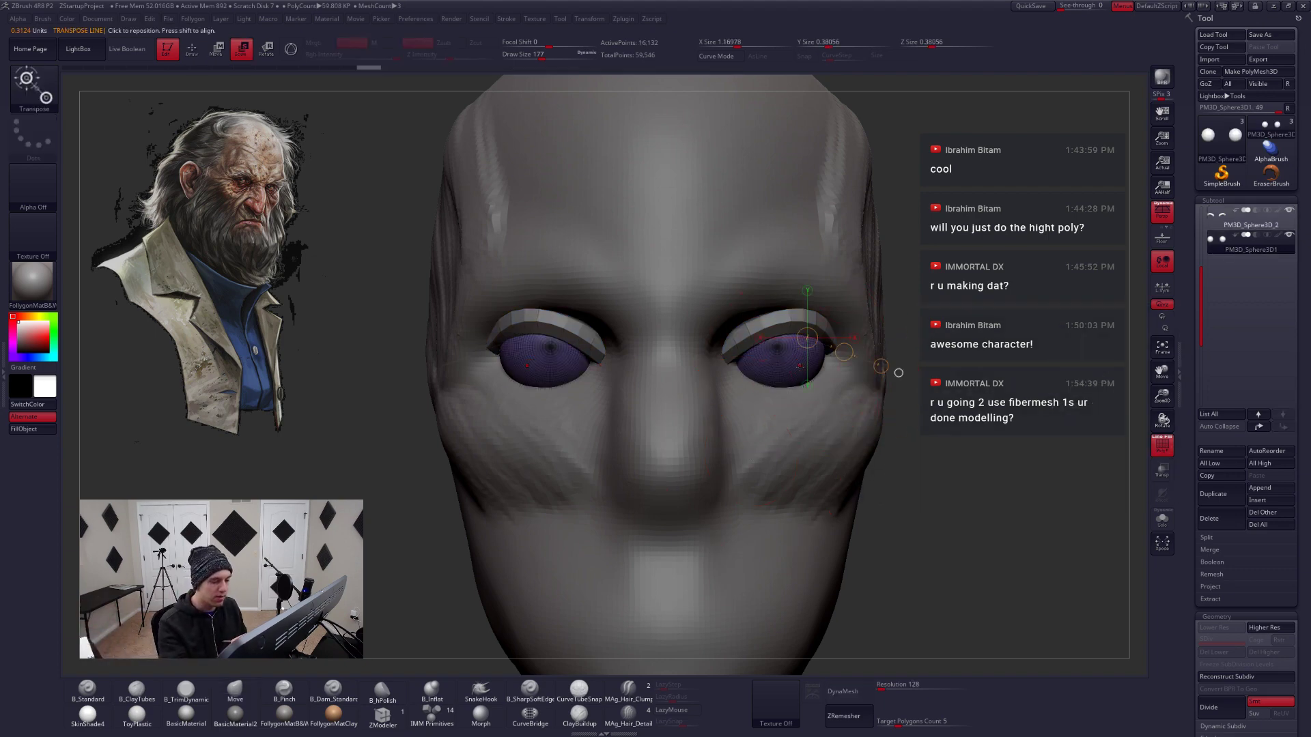
left_click_drag(772, 347, 858, 347, "shift")
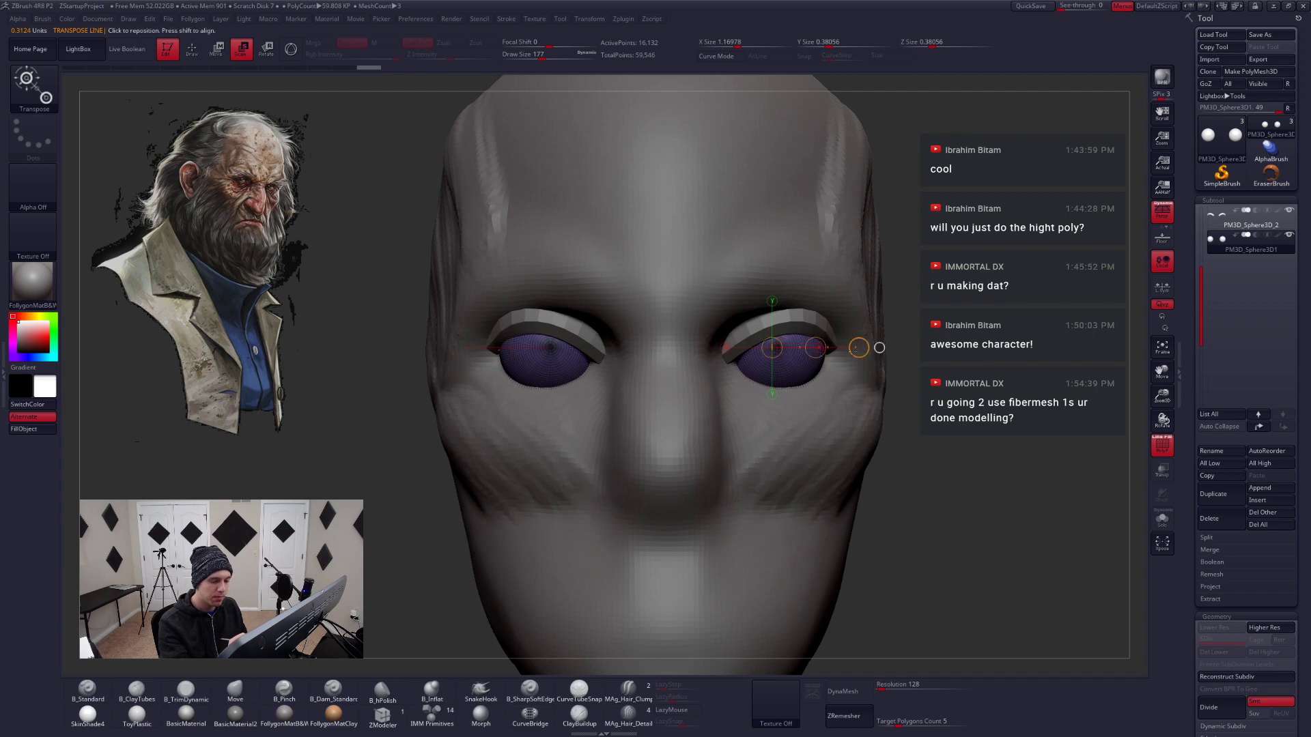
left_click(1163, 289)
left_click(879, 348)
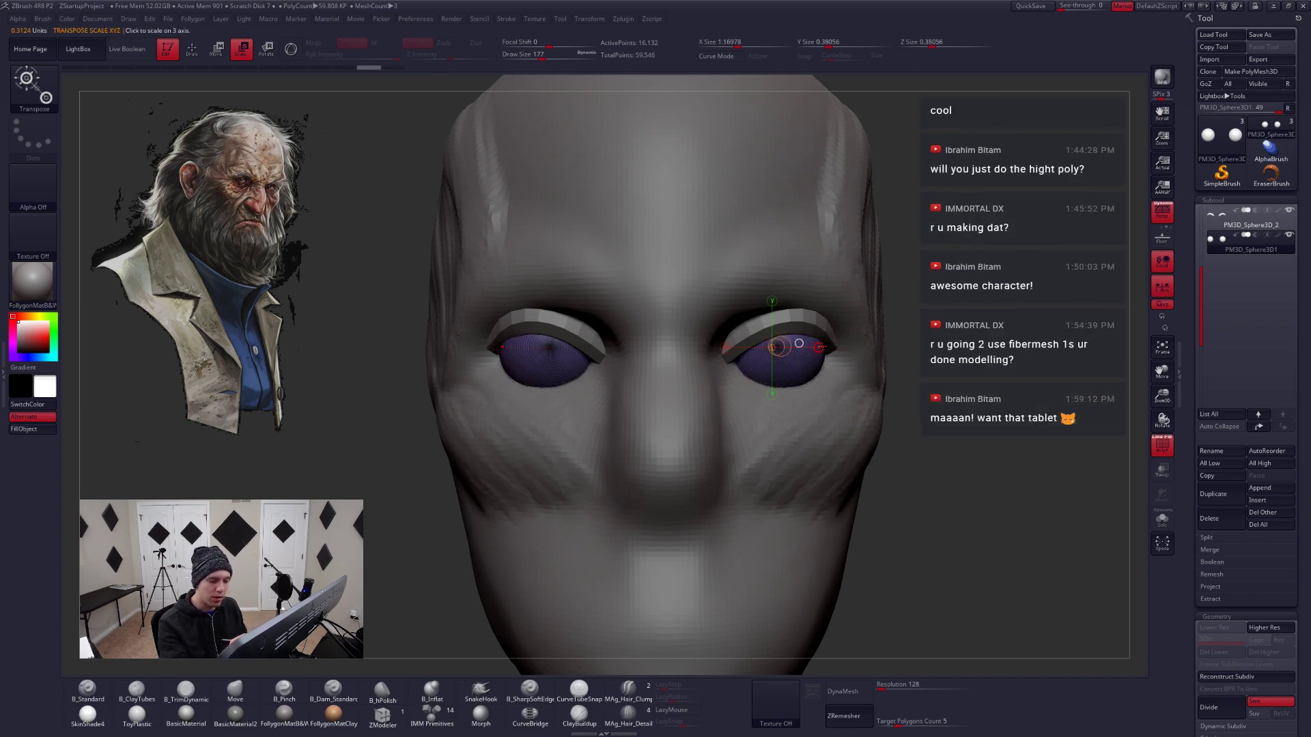
key("alt+s")
left_click_drag(840, 406, 848, 423, "alt")
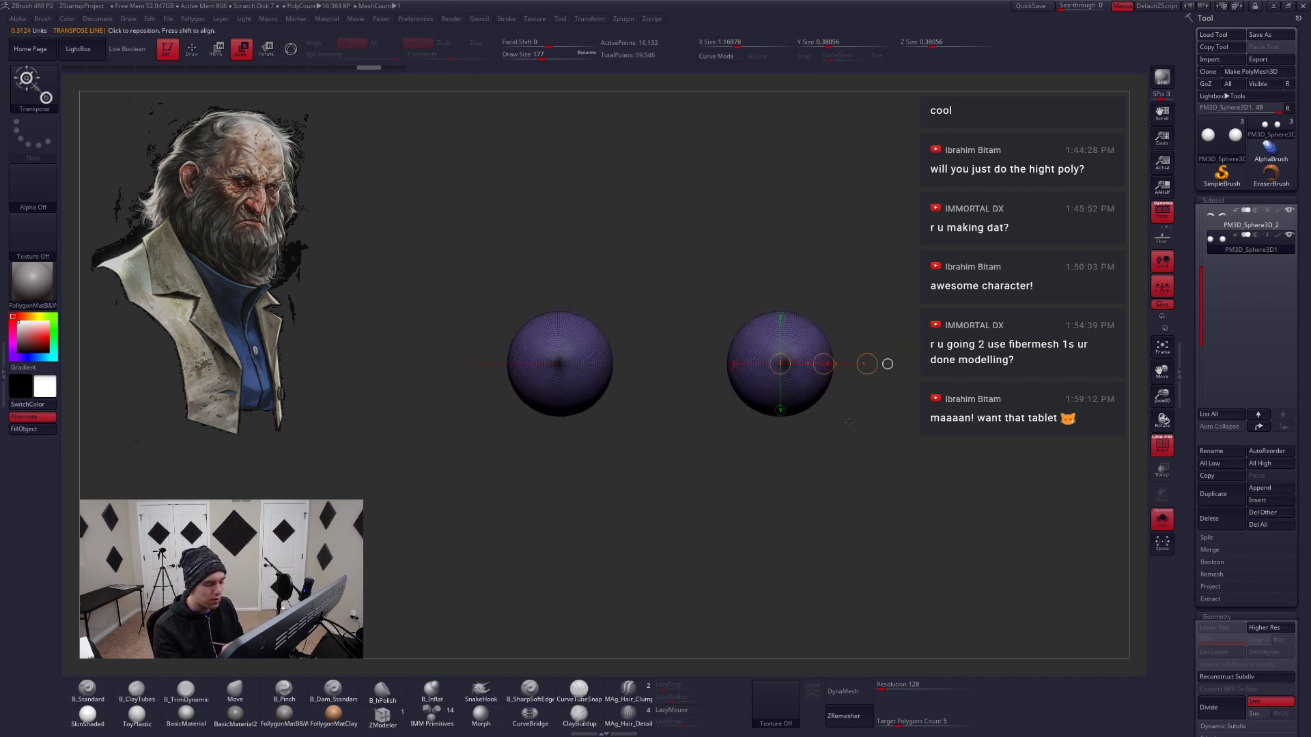
key("alt+s")
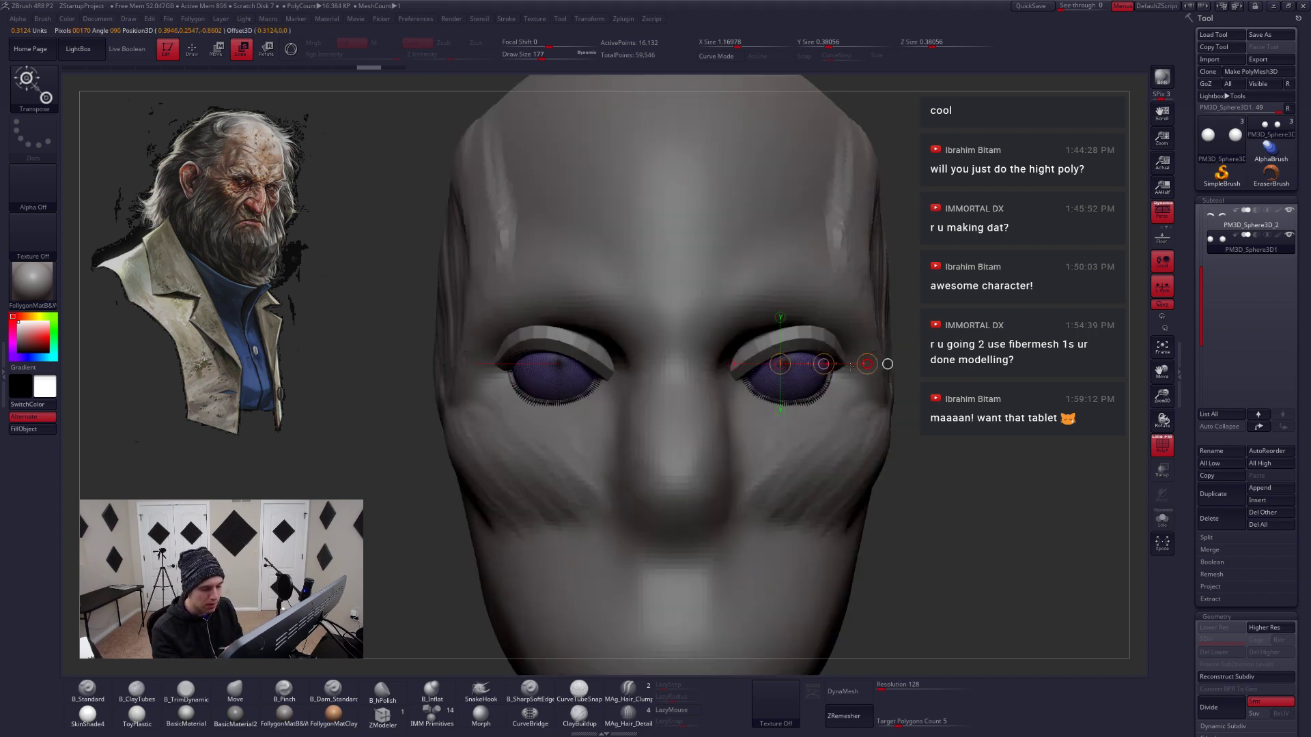
left_click_drag(850, 367, 843, 368)
mouse_move(840, 418)
right_mouse_down()
mouse_move(750, 418)
mouse_move(837, 419)
right_mouse_up()
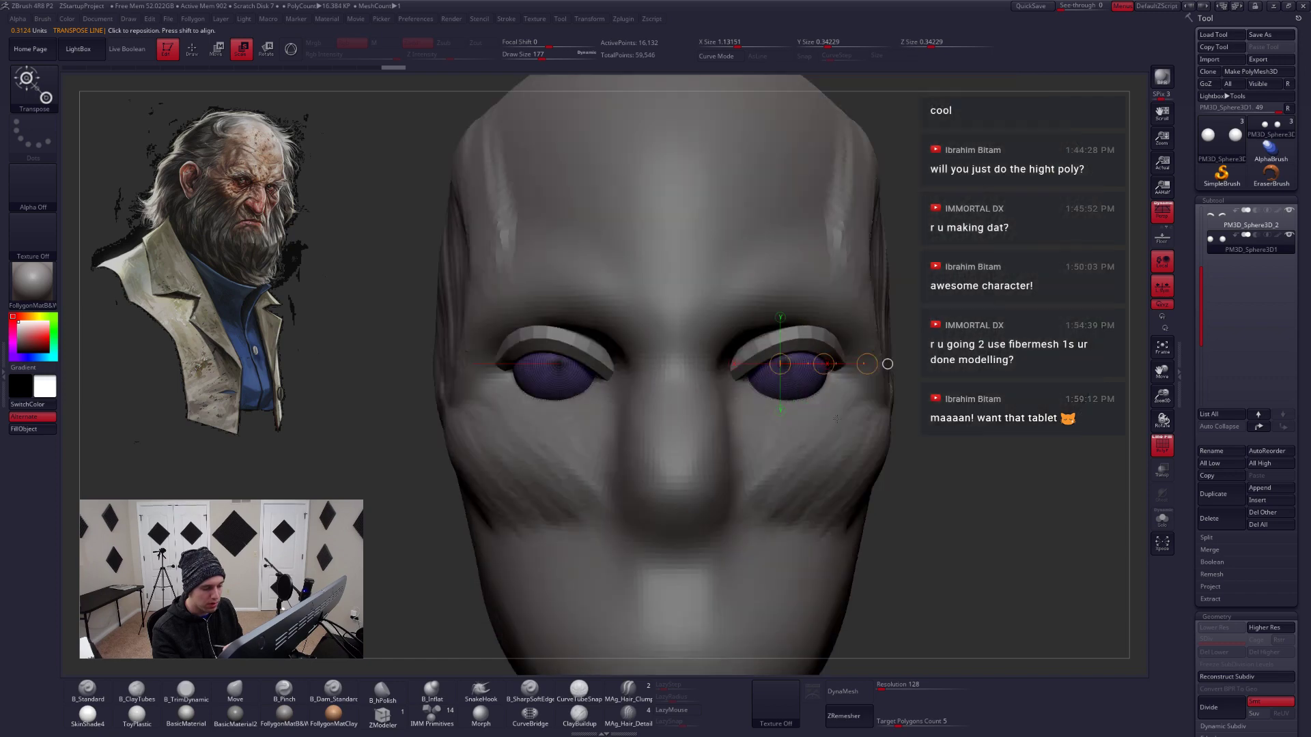
left_click(1162, 291)
Hide the polyframe, check the eyeballs' fit from the side, and fine-tune their size with the transpose line
key("shift+f")
right_click_drag(1031, 431, 844, 436)
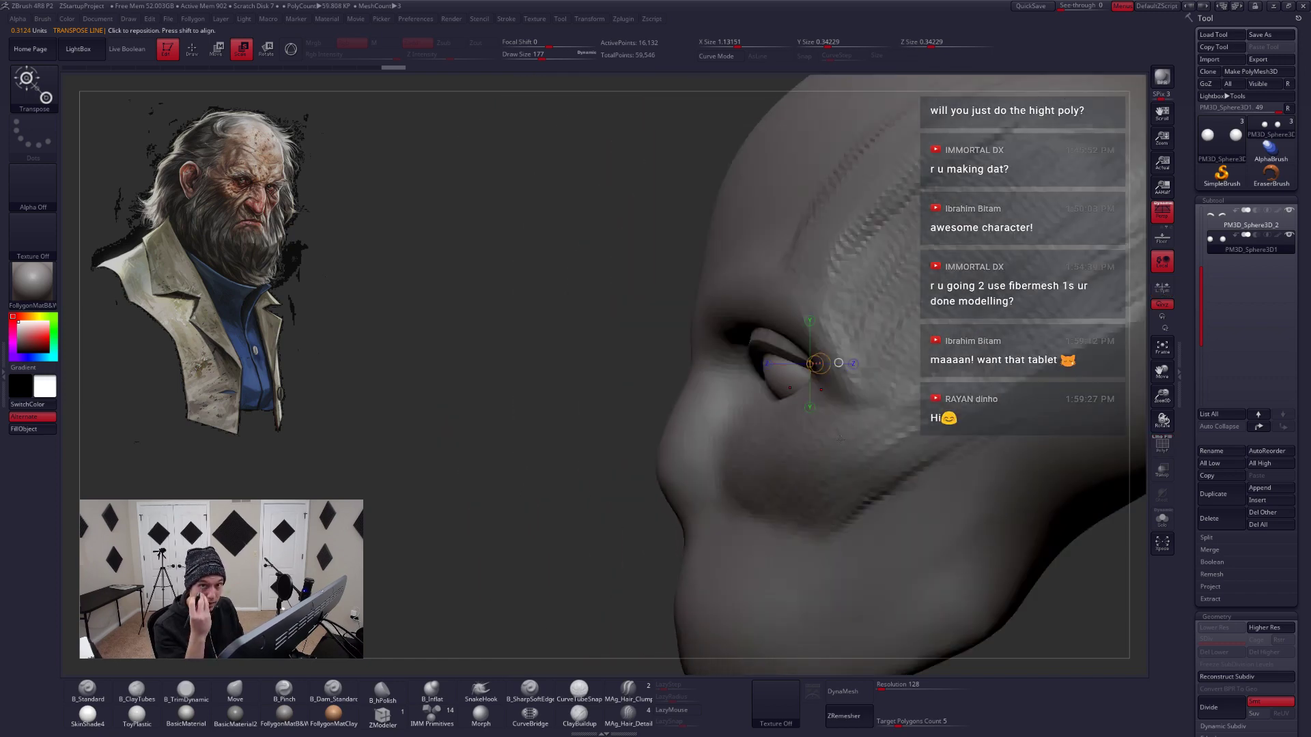
right_click_drag(842, 463, 846, 464)
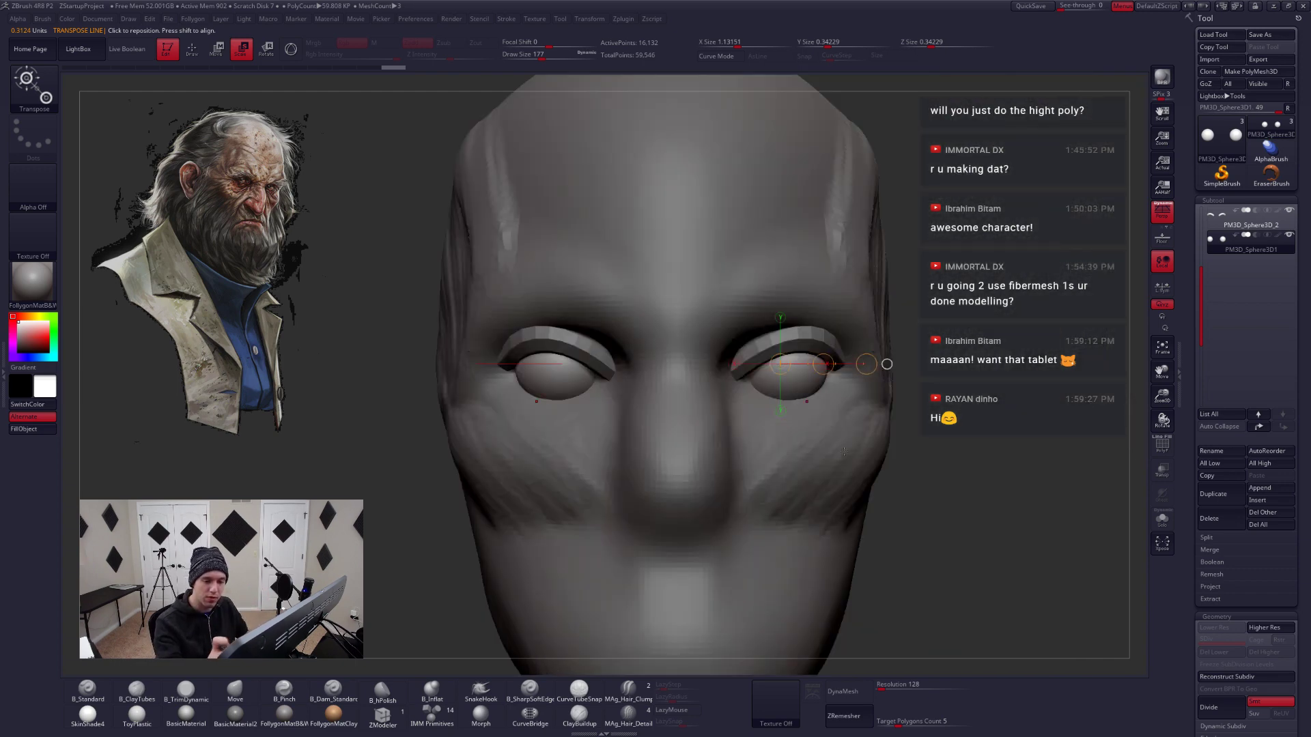
mouse_move(823, 363)
left_mouse_down()
mouse_move(816, 349)
mouse_move(794, 361)
left_mouse_up()
Subdivide the upper eyelids to level 5 and reshape them around the eyeballs with the Move brush
left_click(816, 349, "alt")
key("q")
key("space")
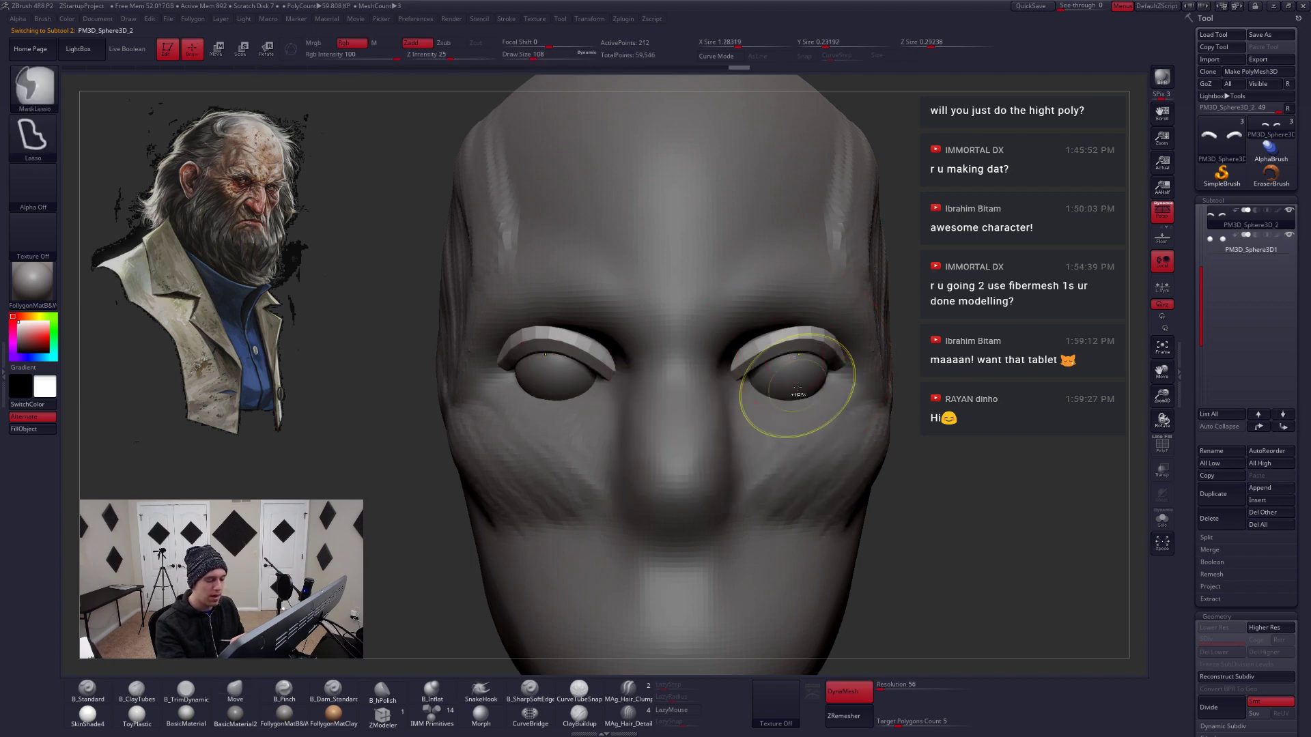
key("ctrl+d")
key("ctrl+d")
key("ctrl+d")
key("ctrl+d")
right_click_drag(819, 413, 811, 386)
left_click_drag(820, 367, 829, 427)
key("space")
mouse_move(800, 410)
right_mouse_down()
mouse_move(829, 408)
mouse_move(749, 371)
right_mouse_up()
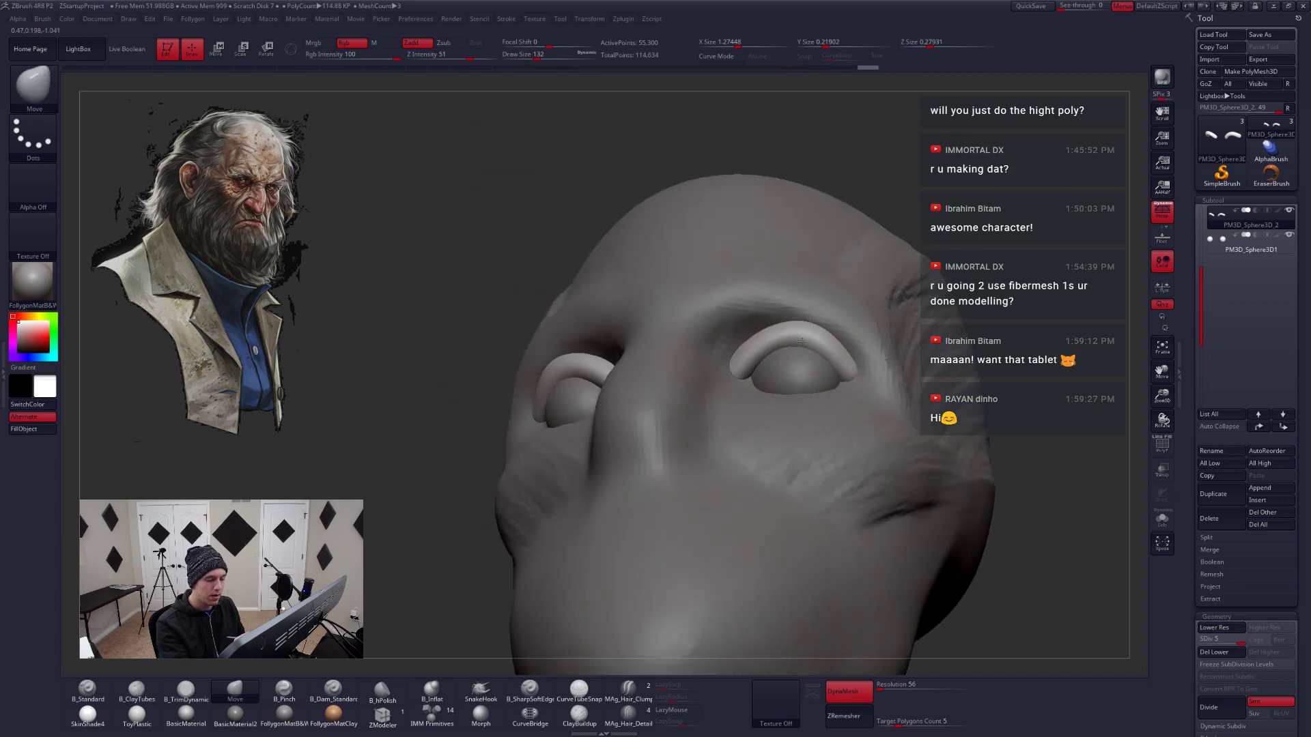
right_click_drag(802, 340, 837, 448, "shift")
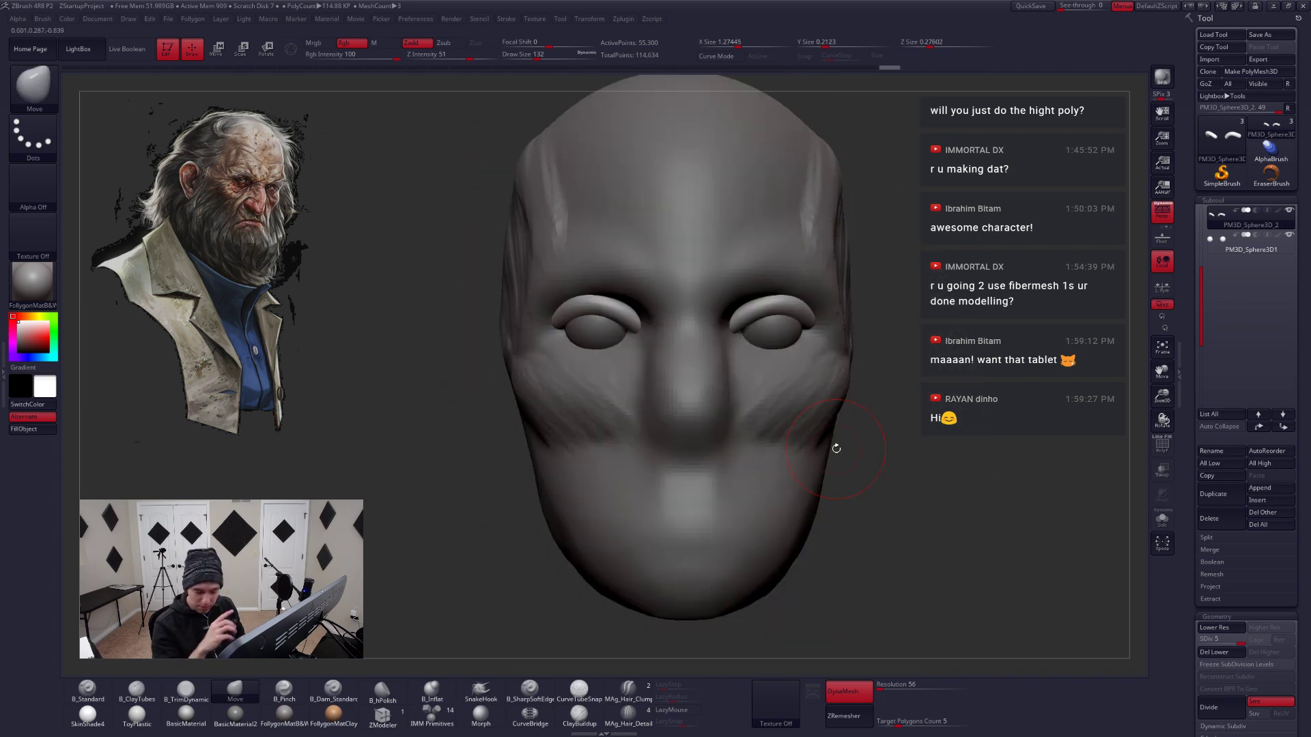
Delete the eyelid subtool permanently
left_click(1222, 518)
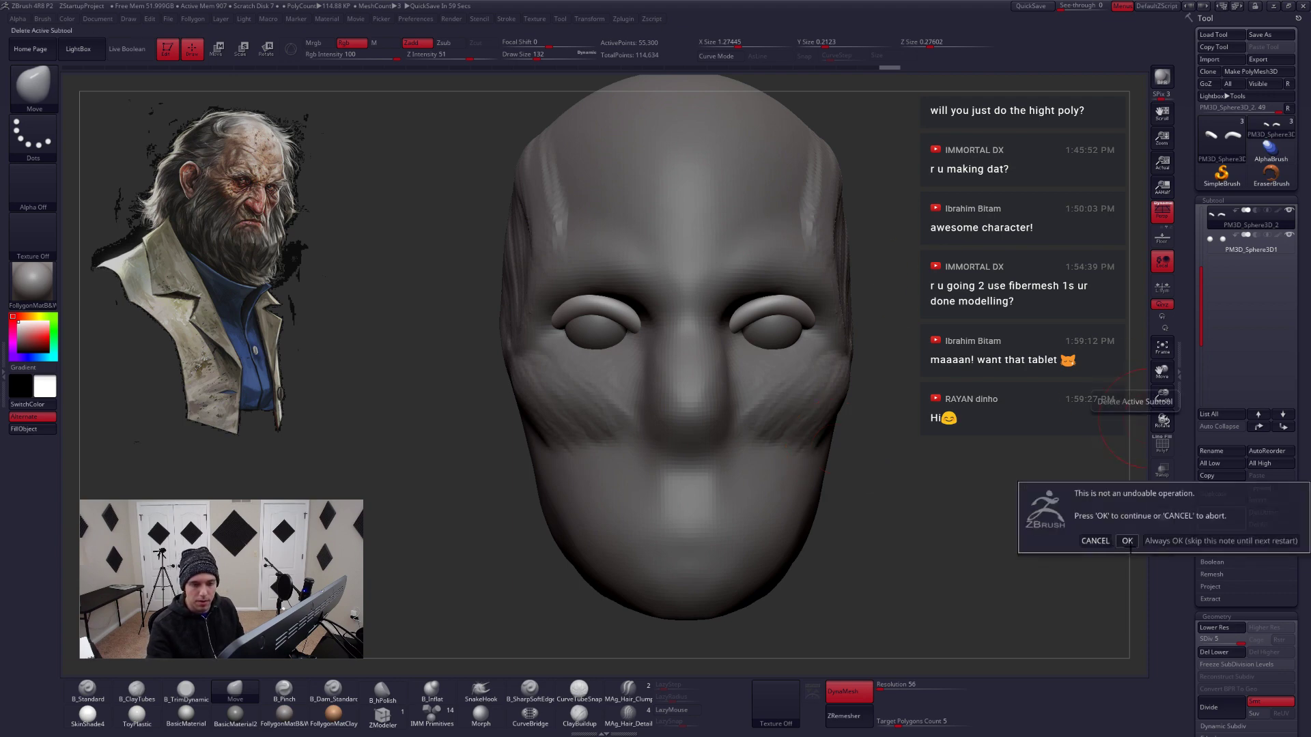
left_click(1127, 541)
left_click_drag(1202, 229, 1198, 200)
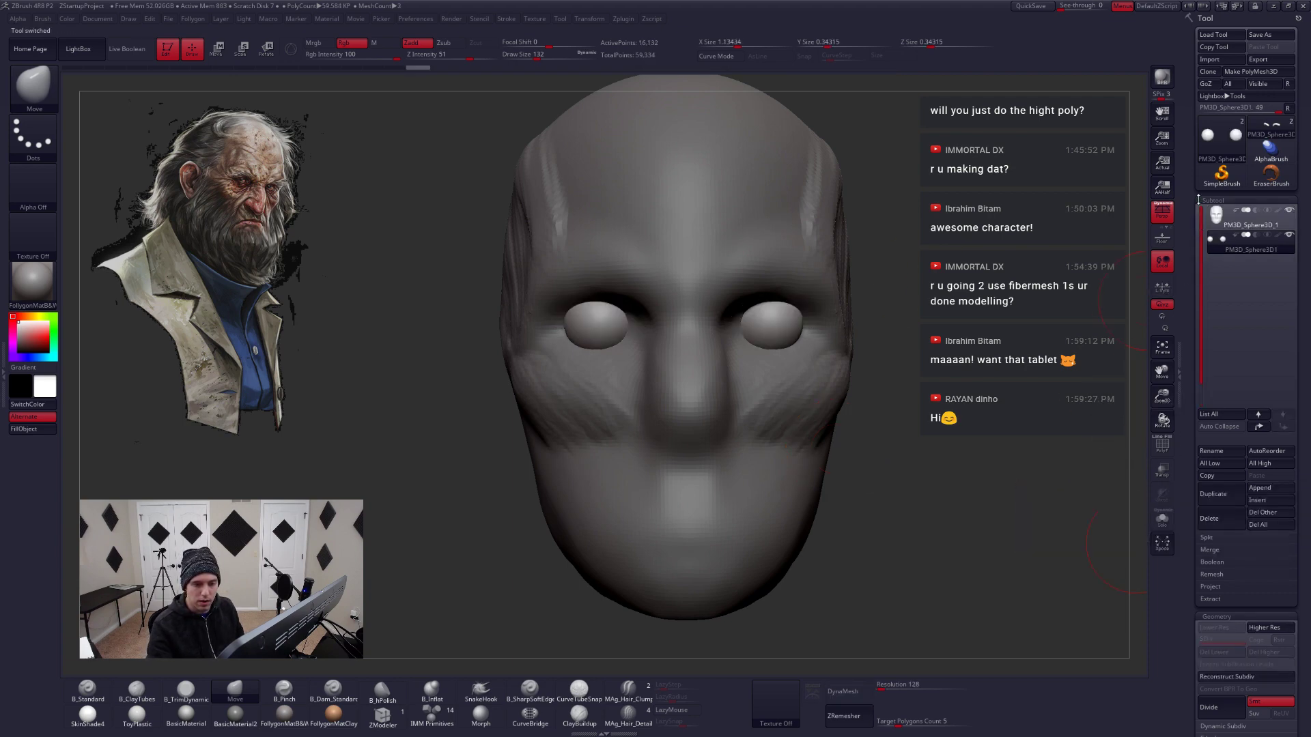
right_click_drag(826, 318, 855, 317, "ctrl")
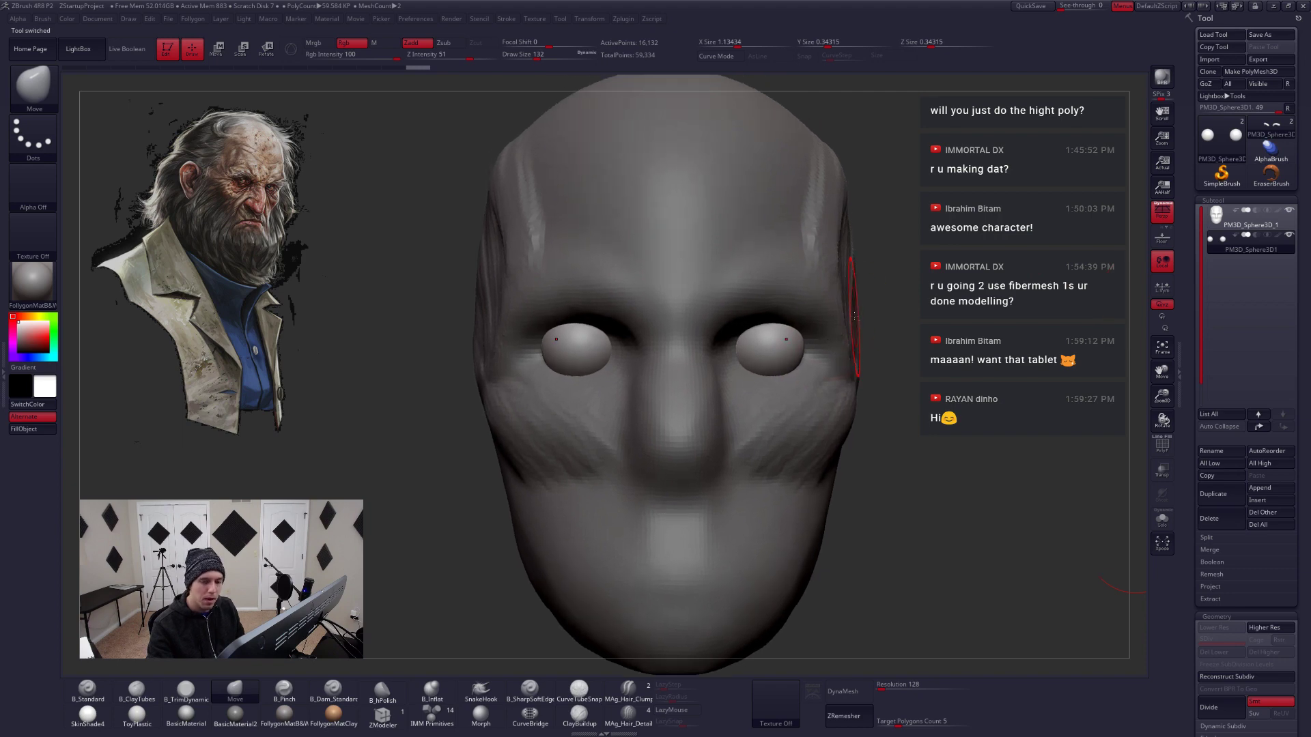
Duplicate the eyeball subtool, show its polyframe, and slice the copy horizontally through the middle with the SliceCurve brush
left_click(1228, 490)
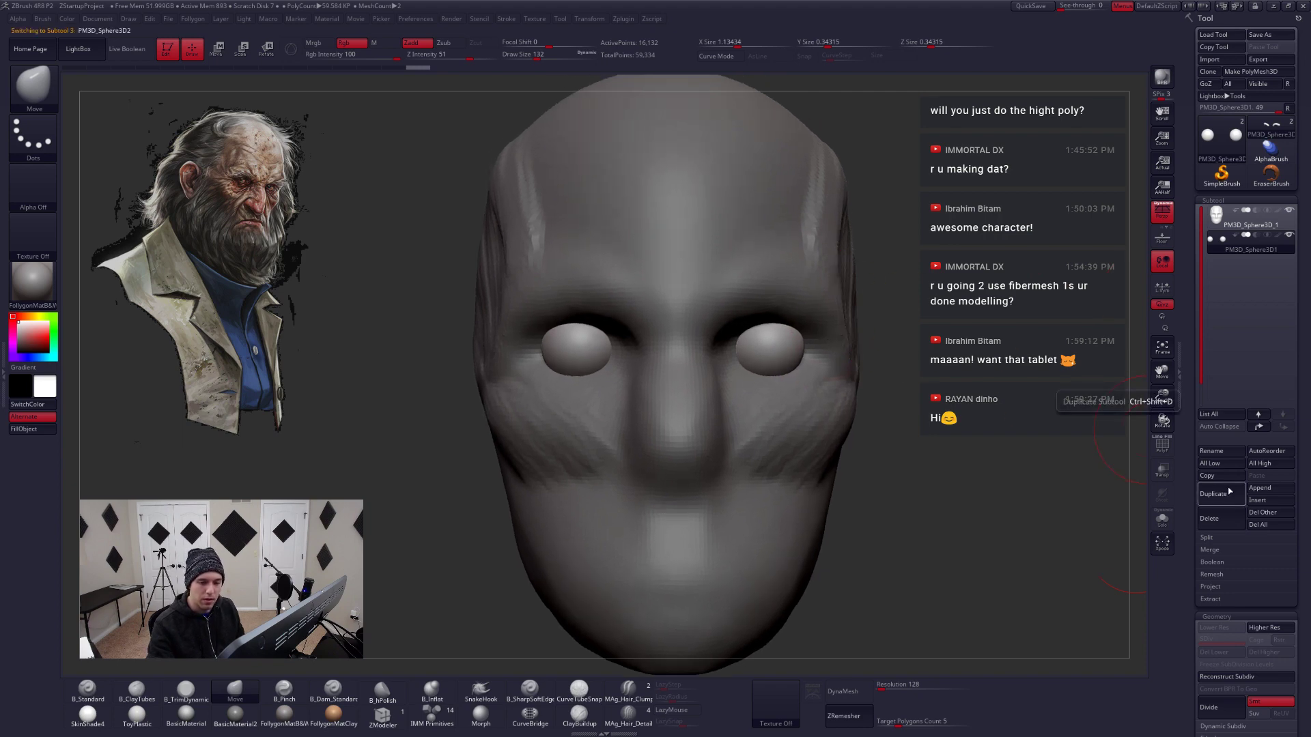
key("ctrl+shift+space")
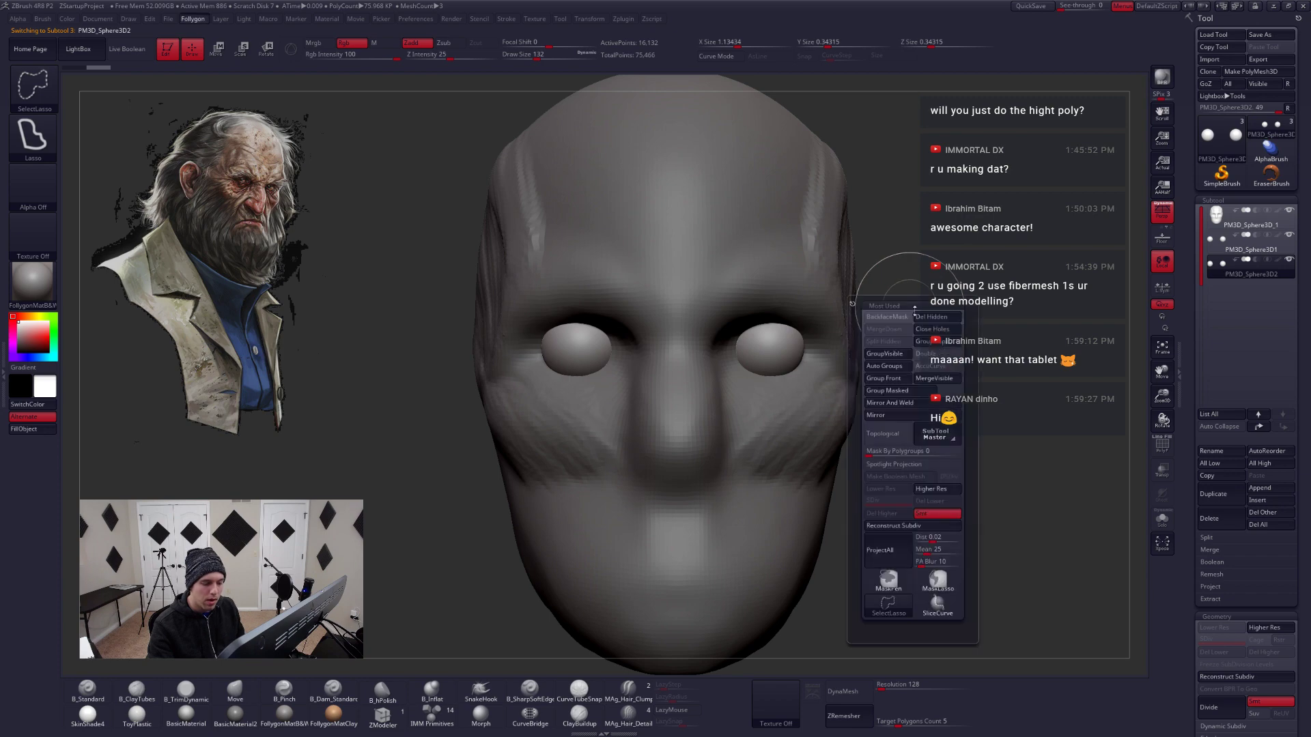
left_click(940, 605, "ctrl+shift")
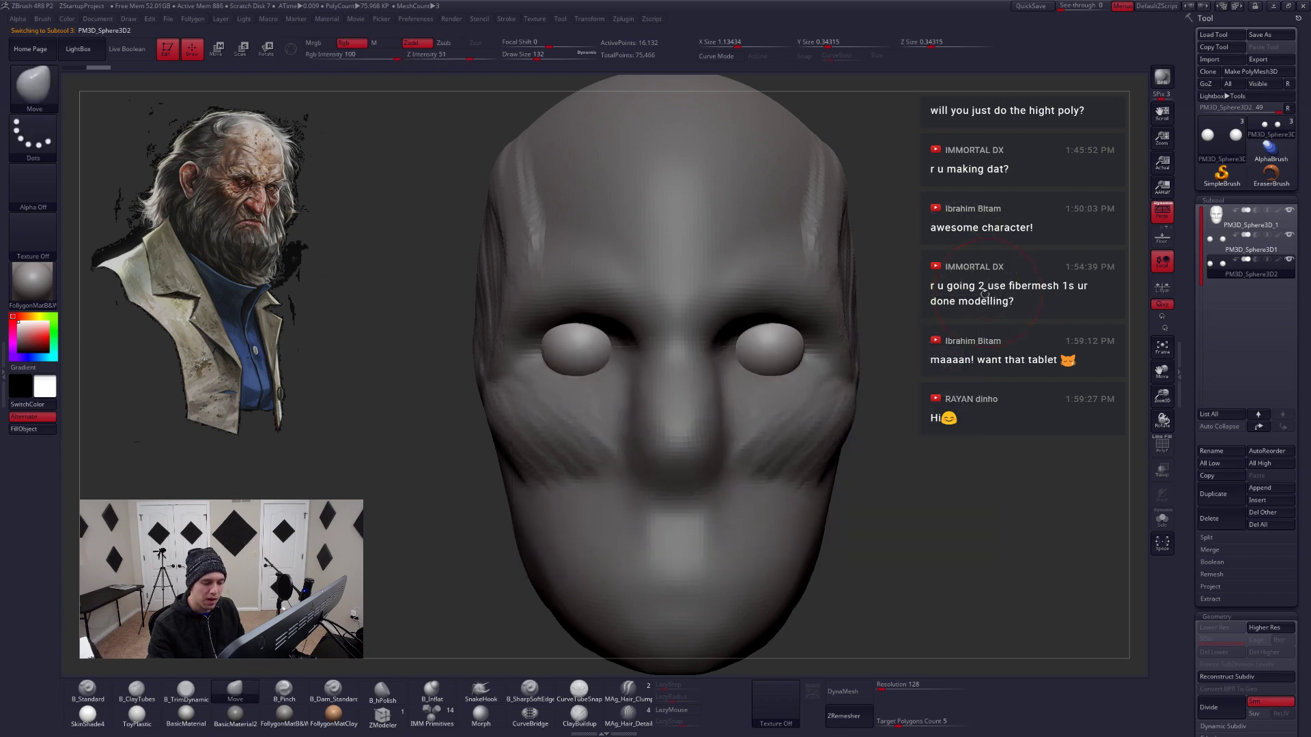
key("alt+s")
right_click_drag(944, 330, 951, 329)
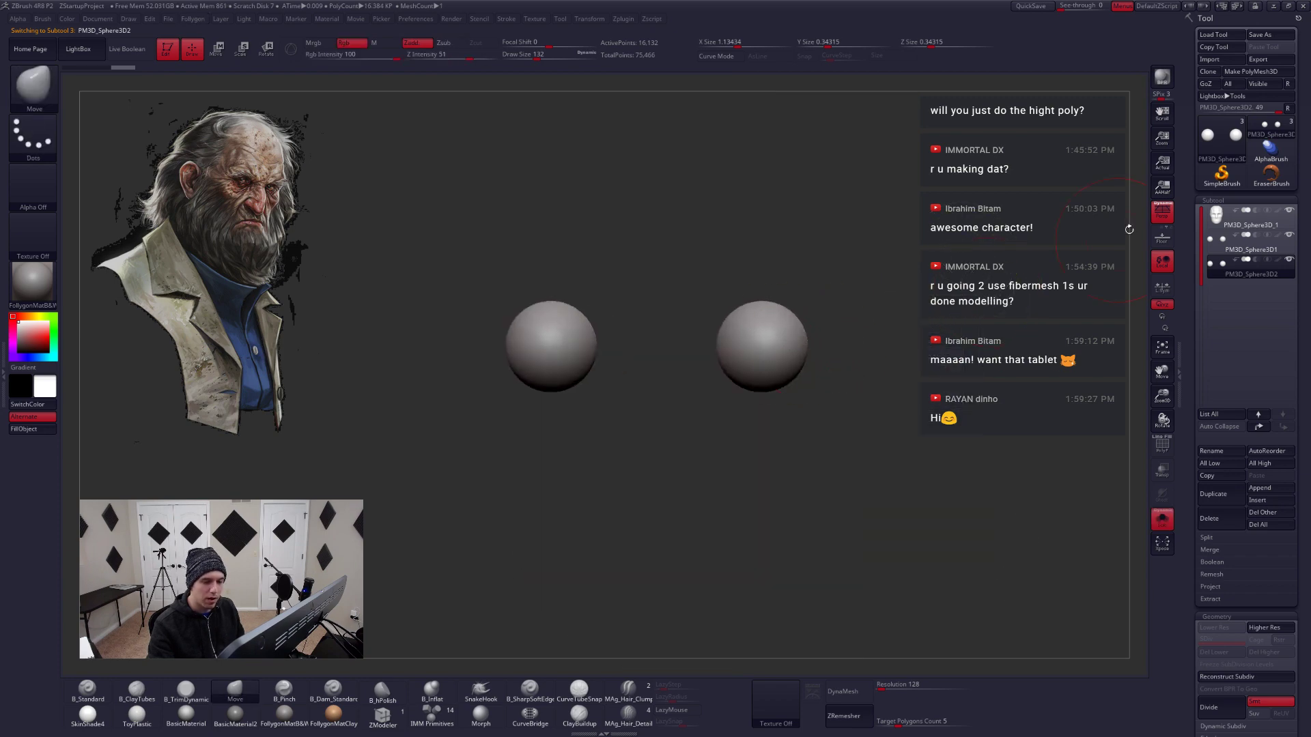
key("shift+f")
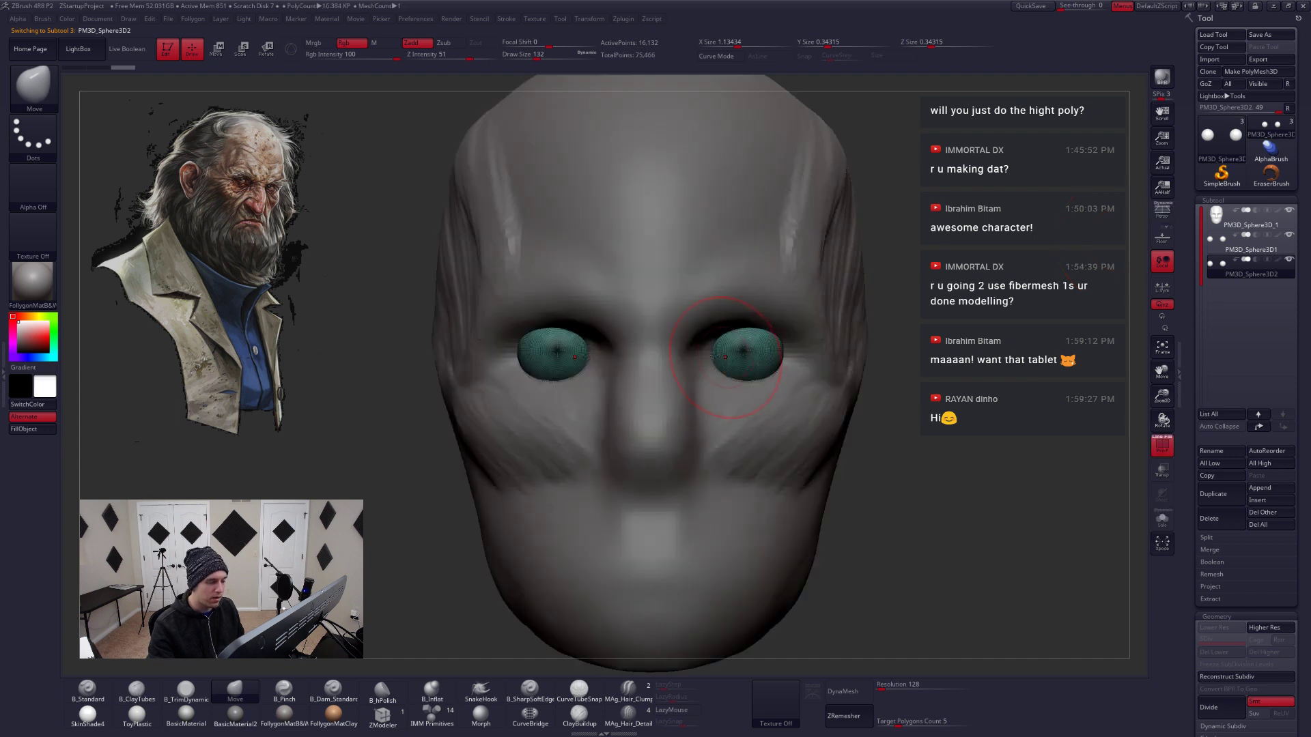
left_click_drag(447, 354, 906, 355, "ctrl+shift")
Isolate the upper halves of the sliced spheres and split the hidden lower halves into their own subtool
key("1")
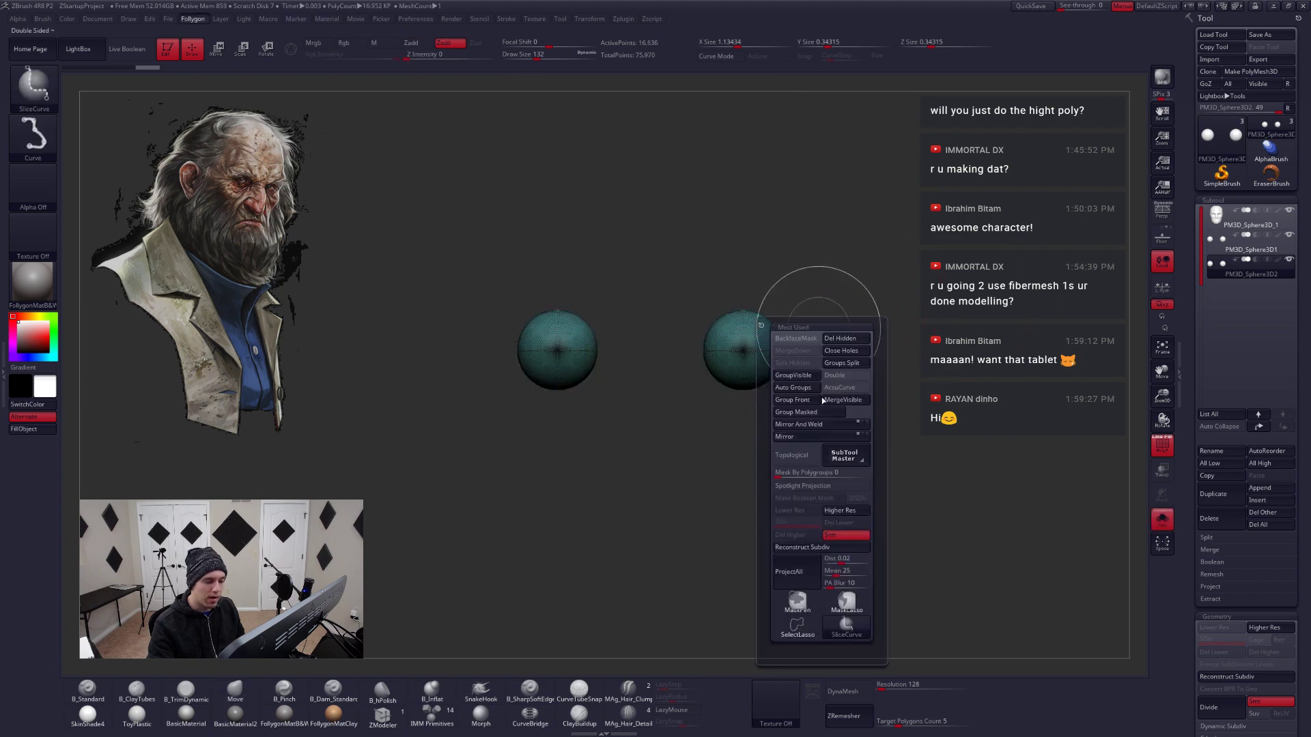
left_click(805, 638)
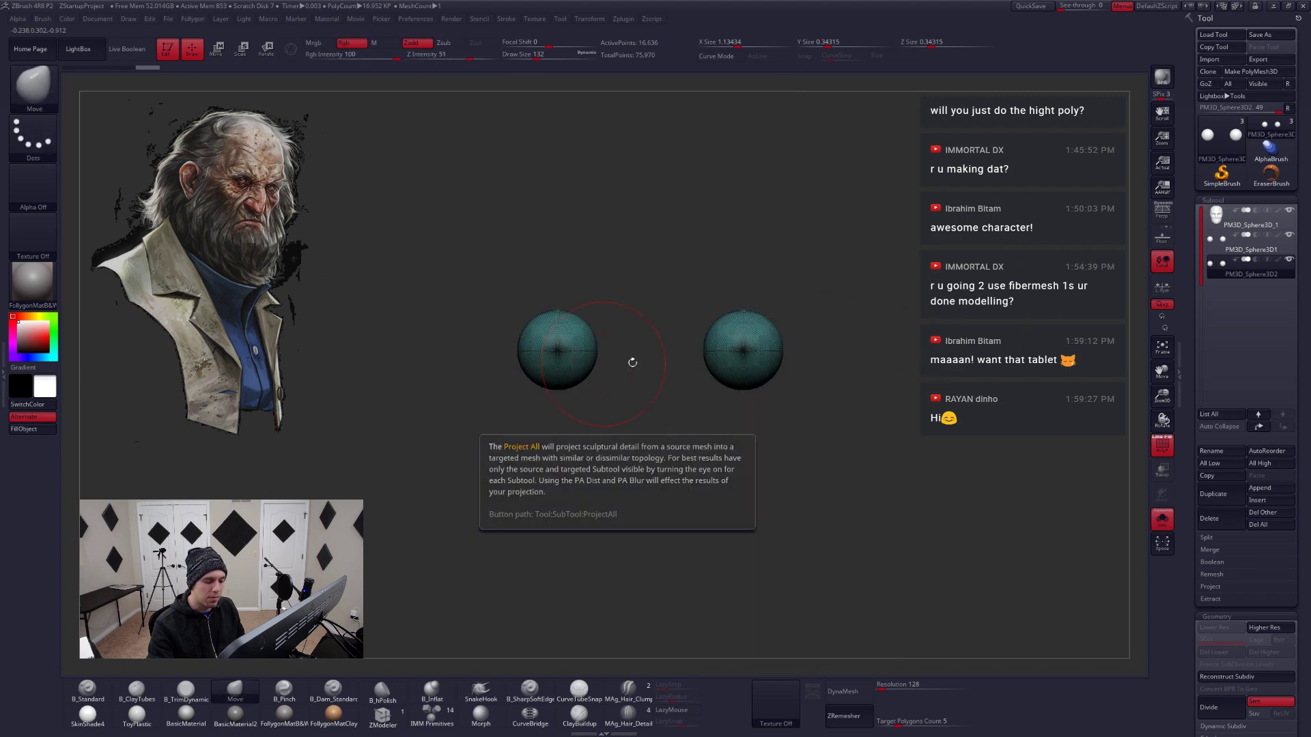
left_click(747, 333, "ctrl+shift")
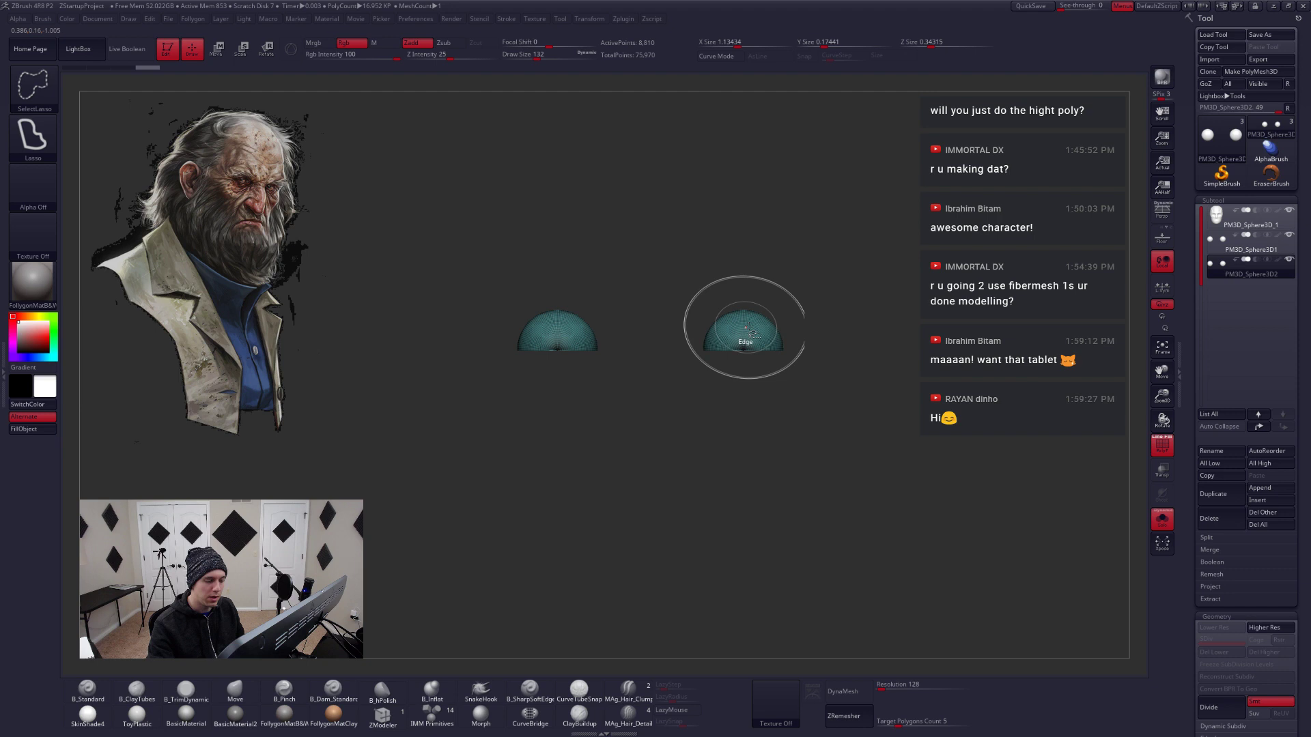
key("1")
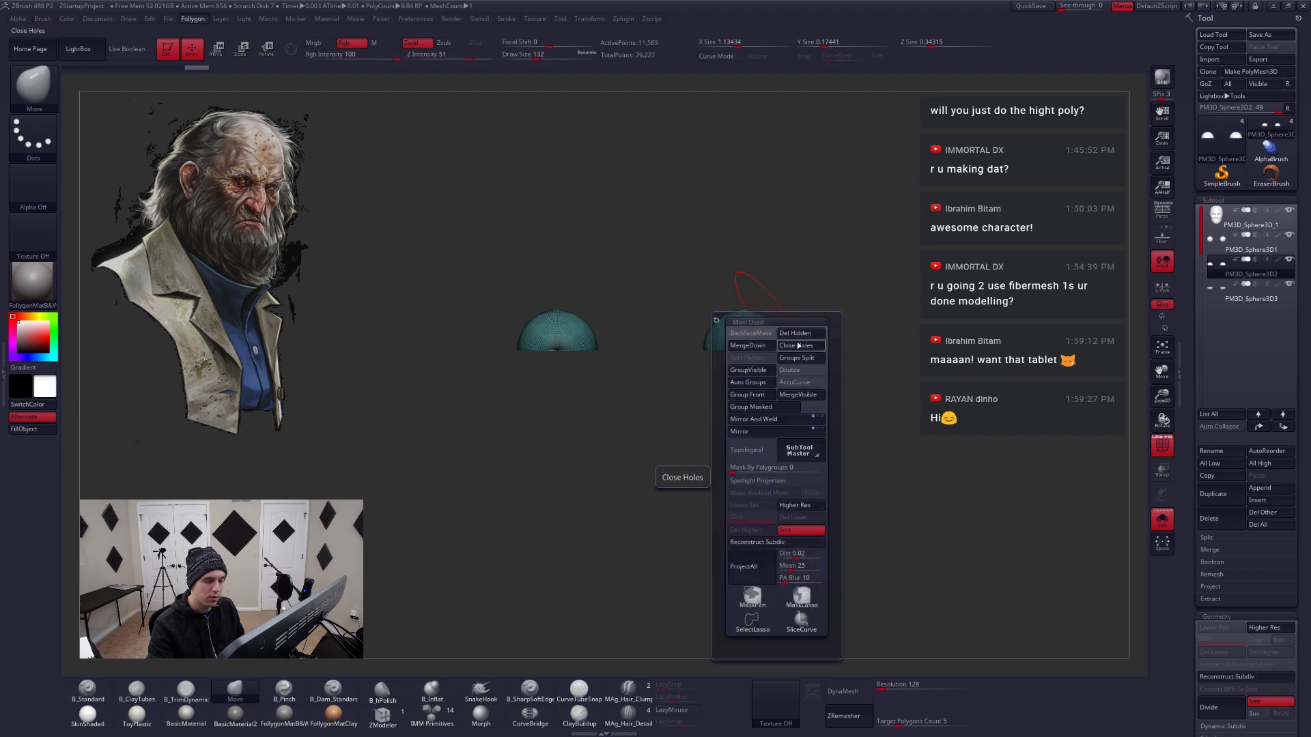
Close the open holes on both the upper and lower half-sphere subtools, then show the whole head again
left_click(797, 346)
left_click(1217, 295)
key("1")
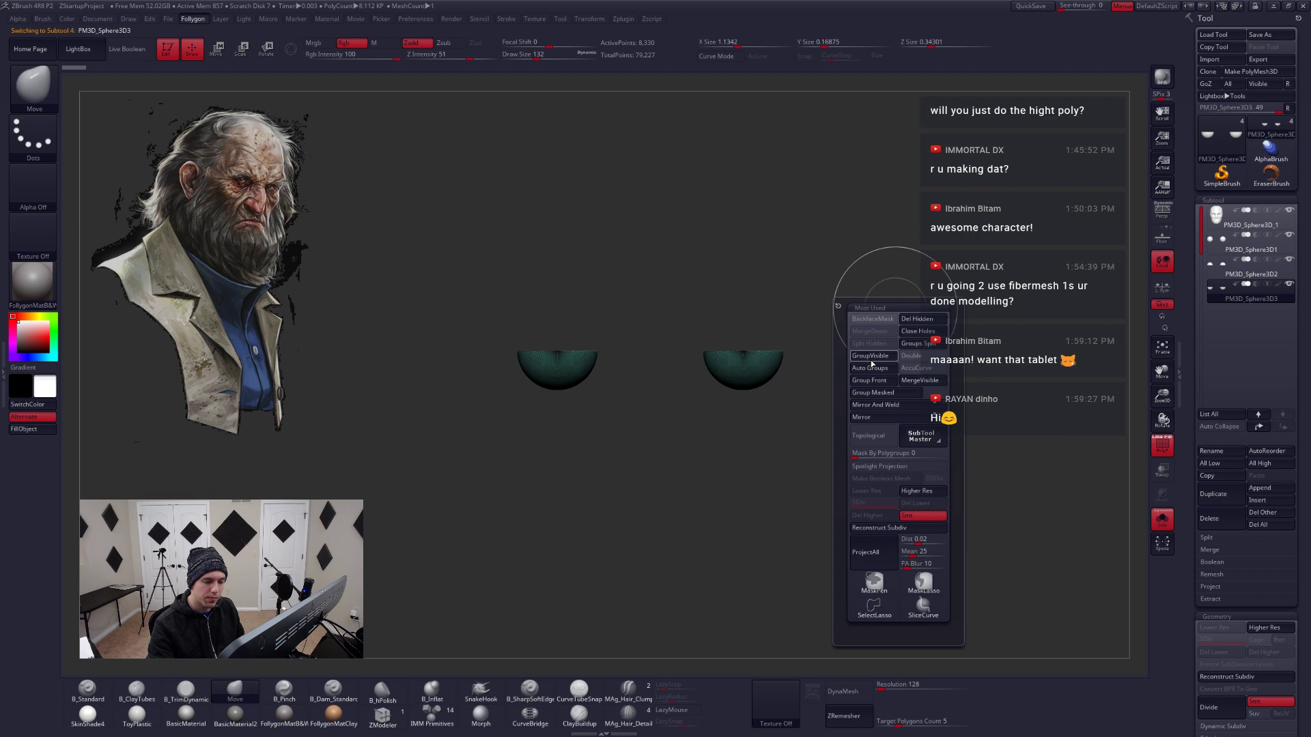
left_click(917, 331)
left_click_drag(741, 372, 748, 360, "shift")
key("alt+s")
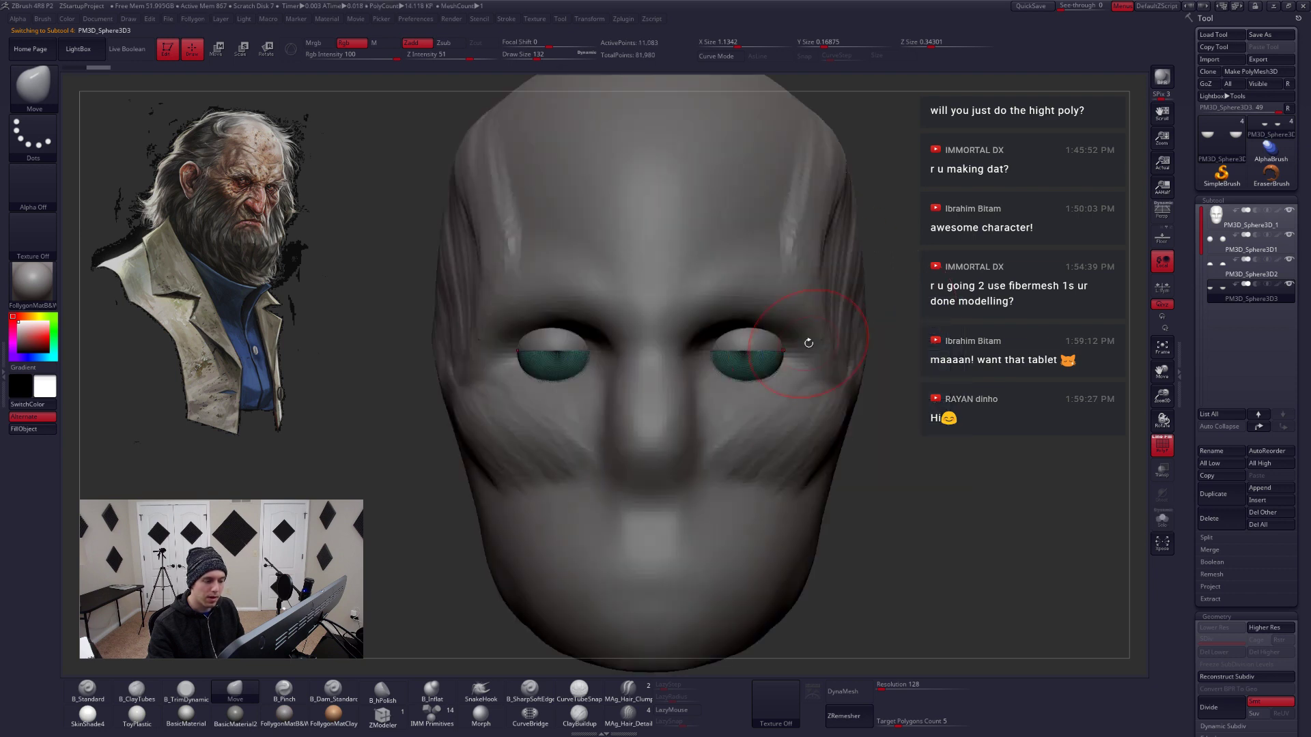
ZRemesh the upper half-spheres with KeepGroups on and a target polygon count of 1
left_click(1219, 270)
right_click_drag(826, 319, 875, 327, "ctrl")
left_click_drag(738, 371, 738, 364)
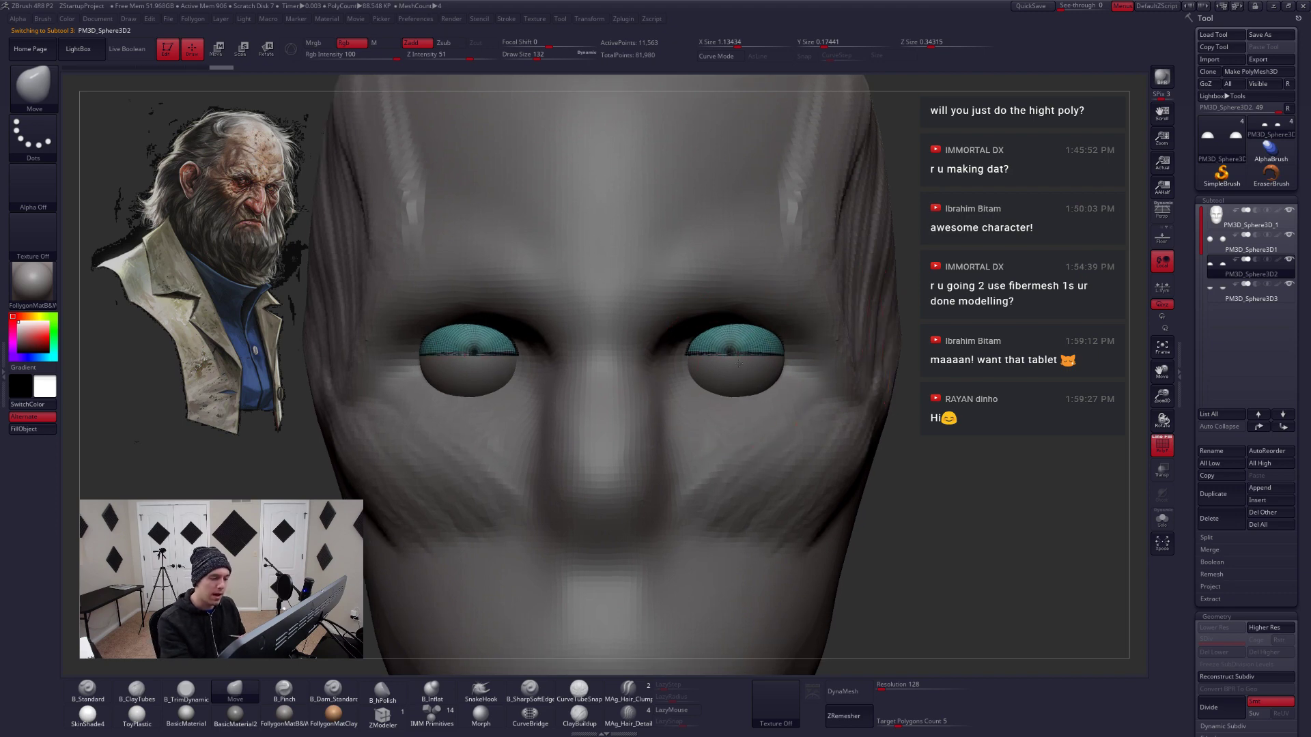
key("ctrl+z")
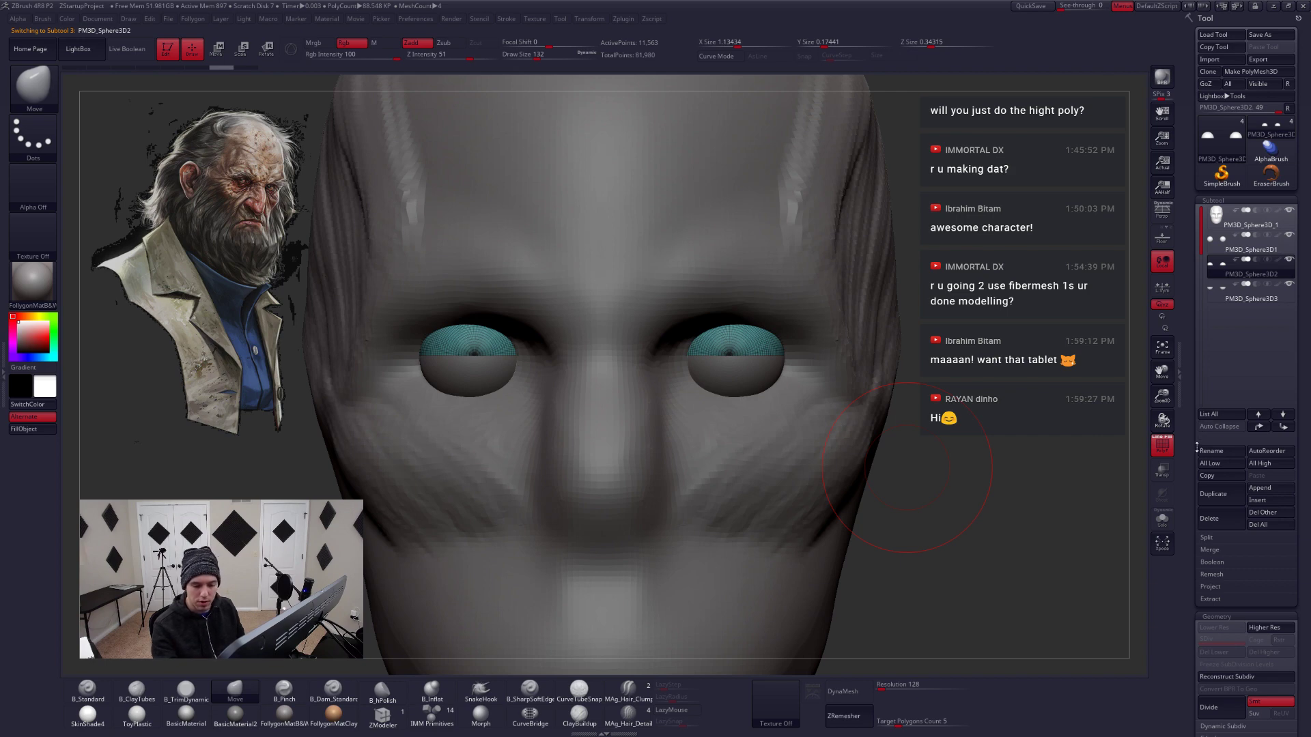
scroll(1236, 356, "down", 5)
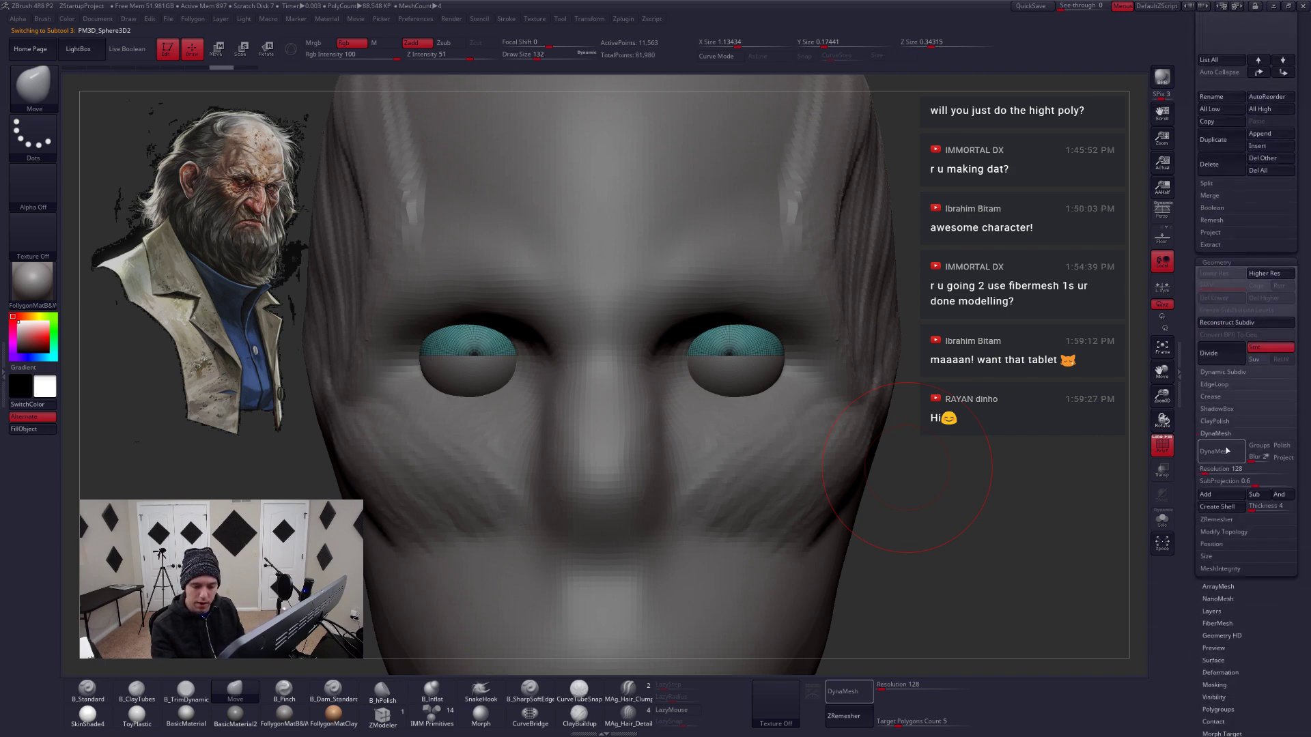
left_click(1224, 443)
left_click(1268, 482)
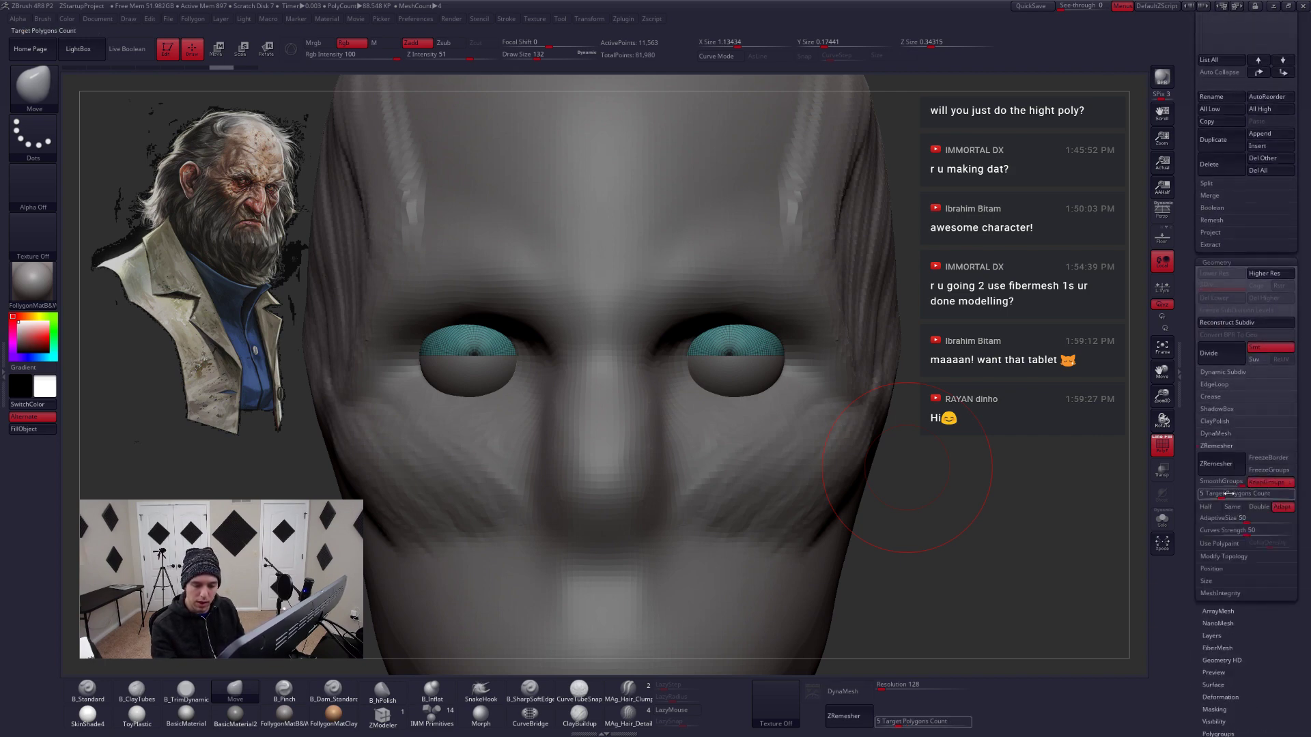
type("1")
key("Return")
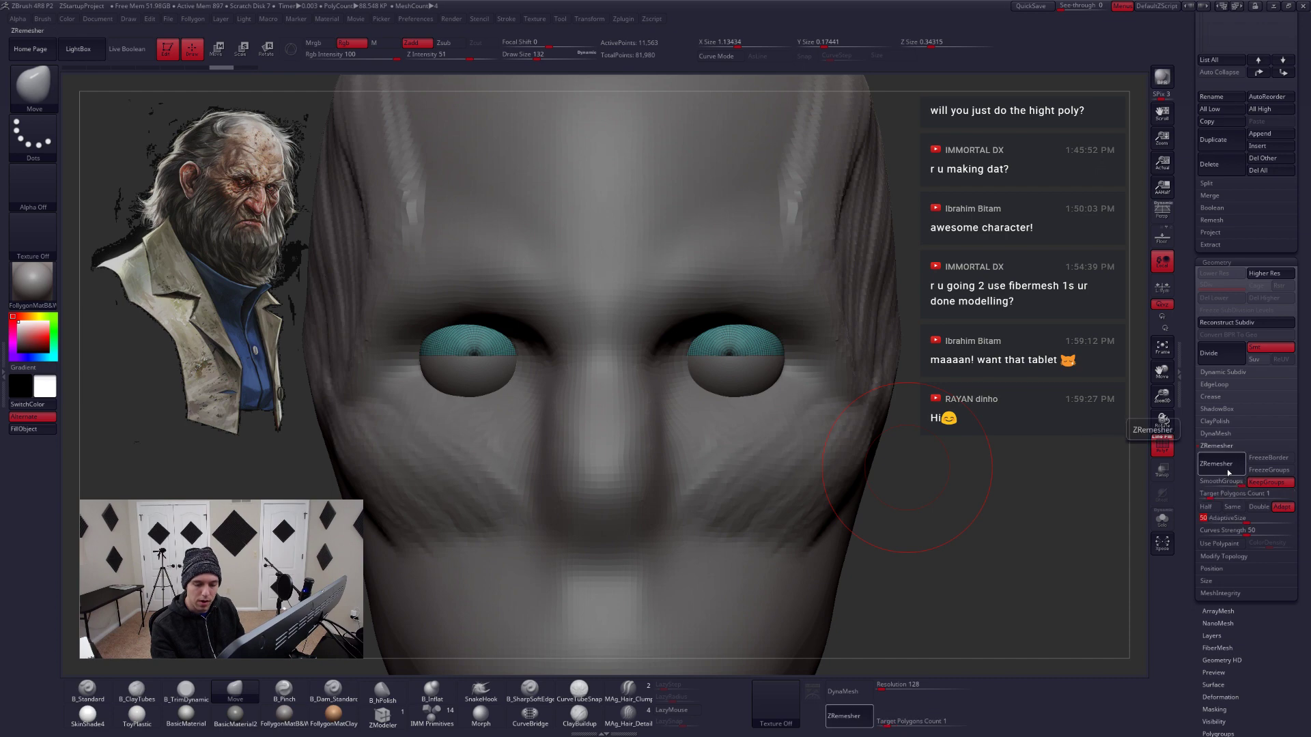
left_click(1227, 469)
Isolate the upper half-spheres, inspect their topology, and ZRemesh them again with a target polygon count of 0.1
key("alt+s")
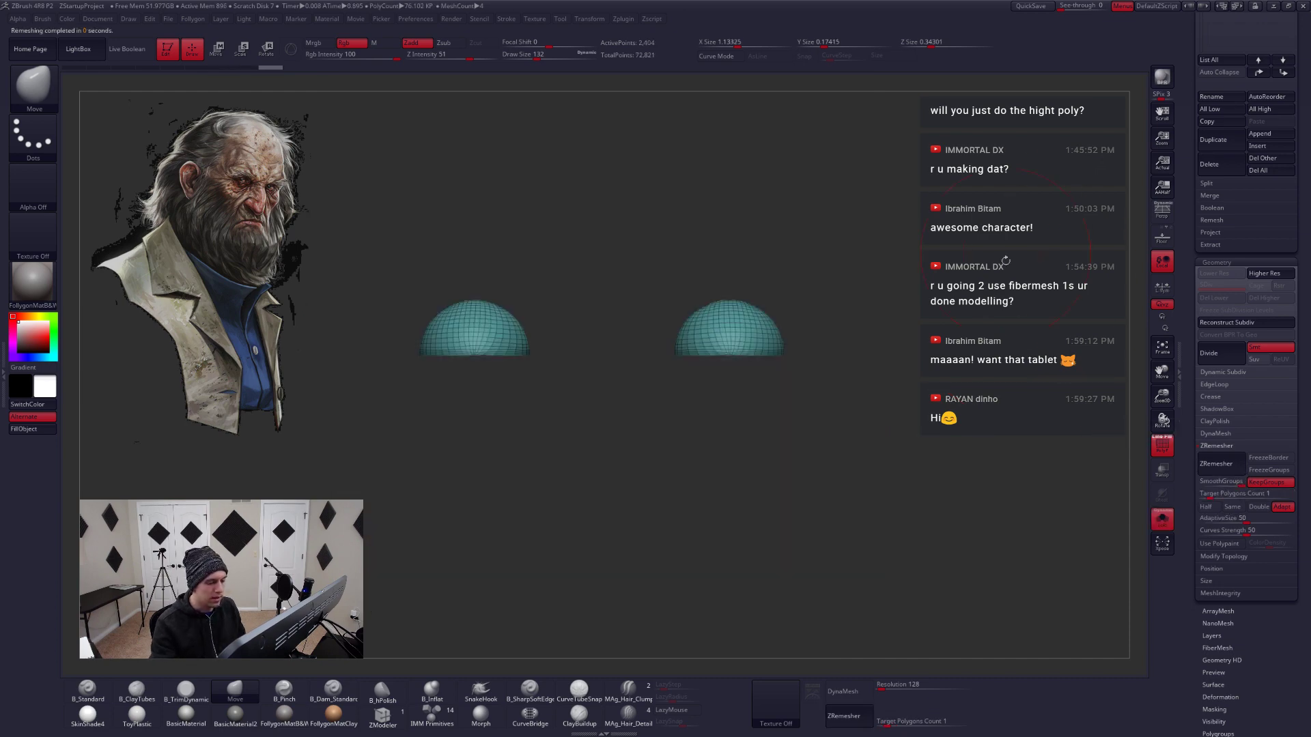
left_click_drag(807, 416, 757, 274)
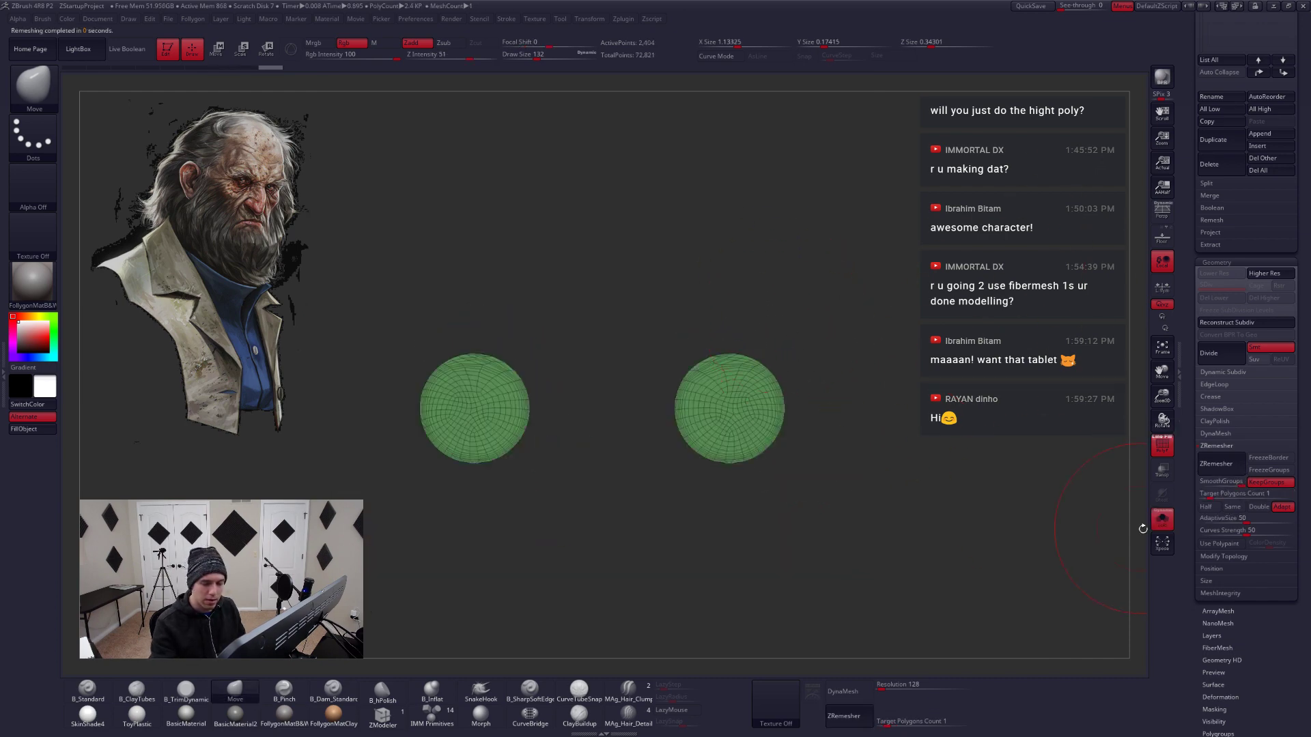
left_click(1235, 493)
type("0.1")
key("Return")
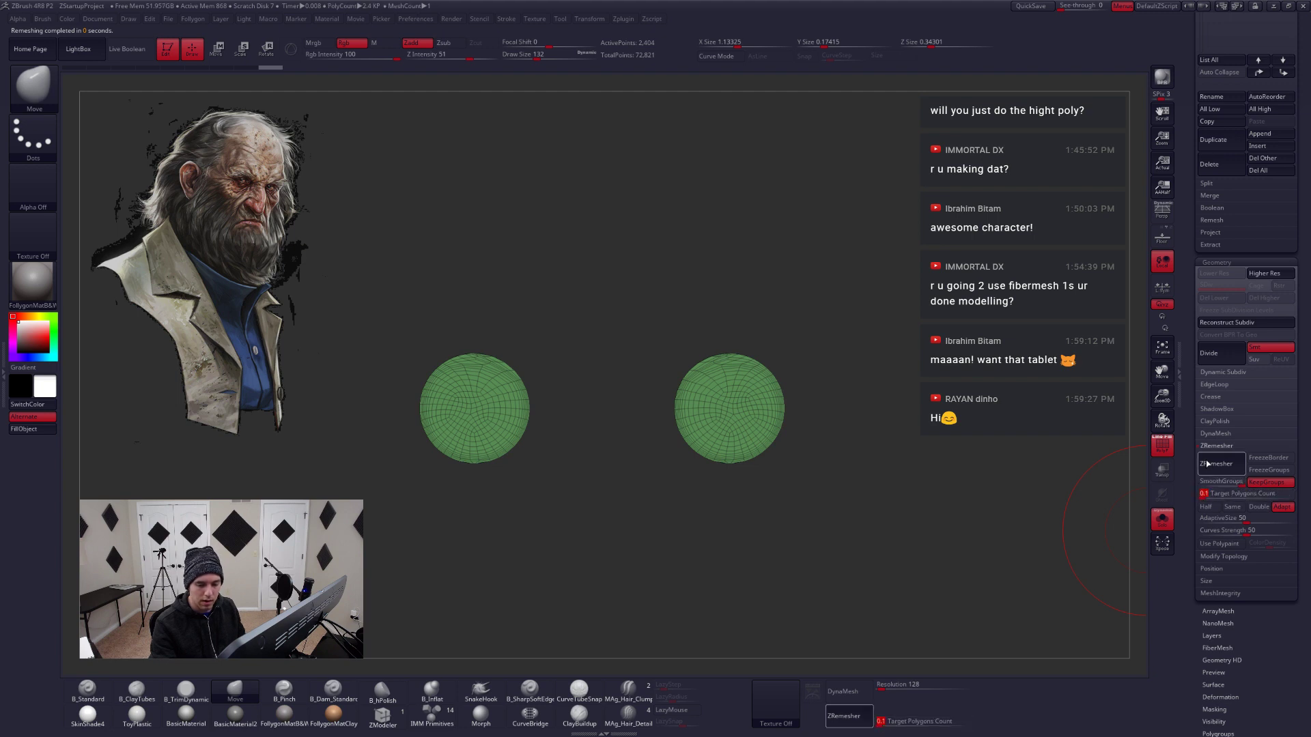
left_click(1206, 463)
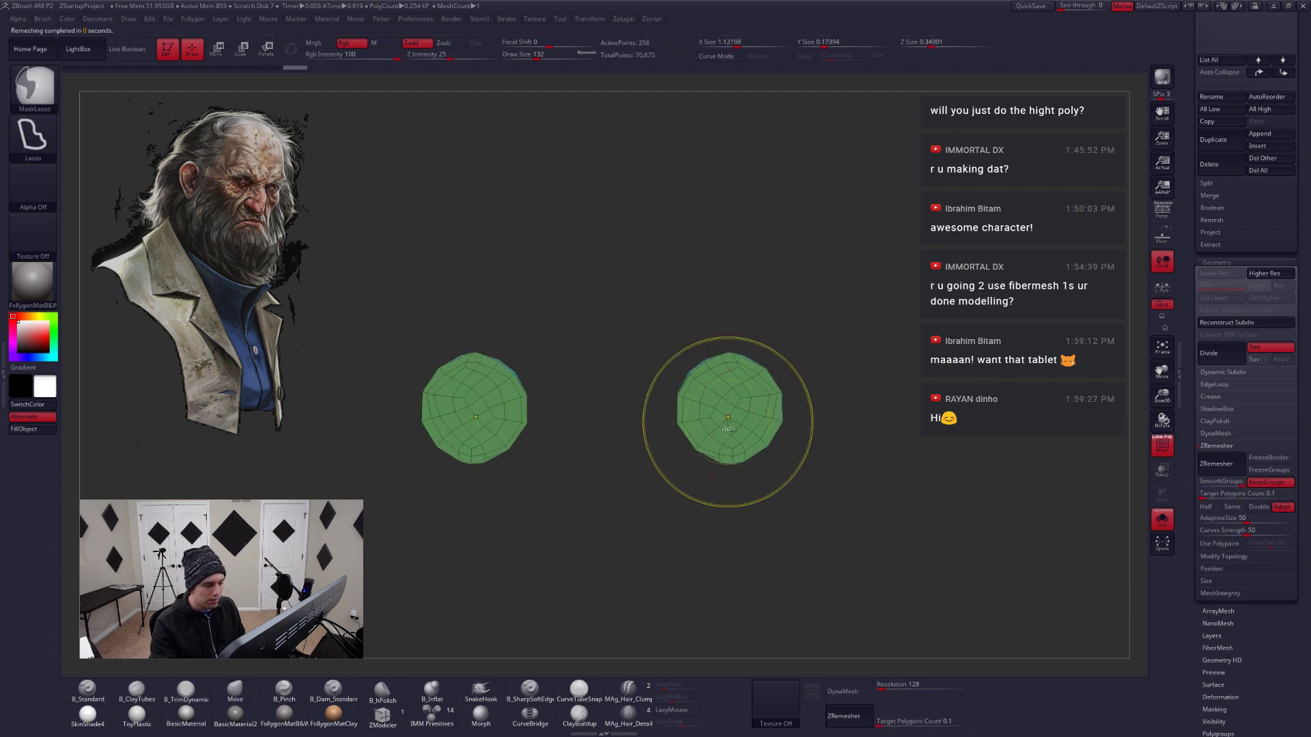
Try the Move brush on the remeshed upper half-spheres, always auto-activating Dynamic Subdiv
left_click_drag(550, 403, 539, 488, "shift")
key("d")
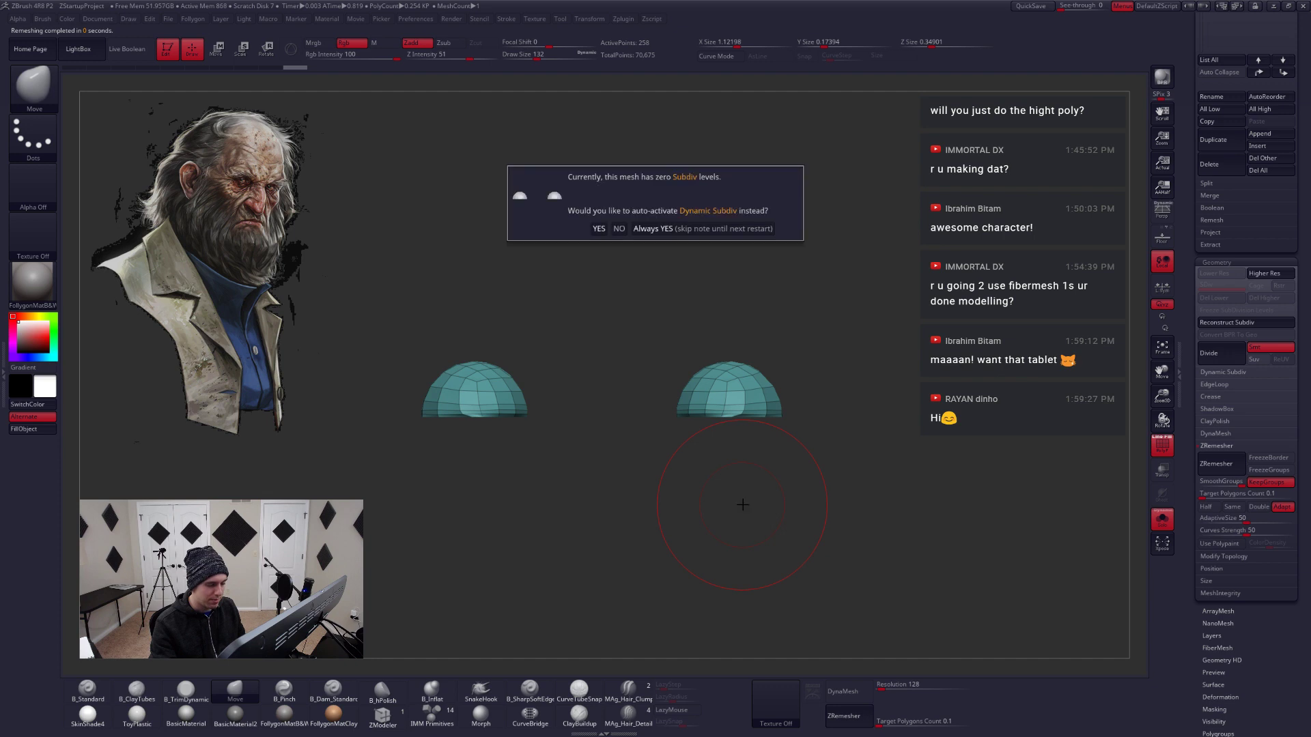
left_click(703, 229)
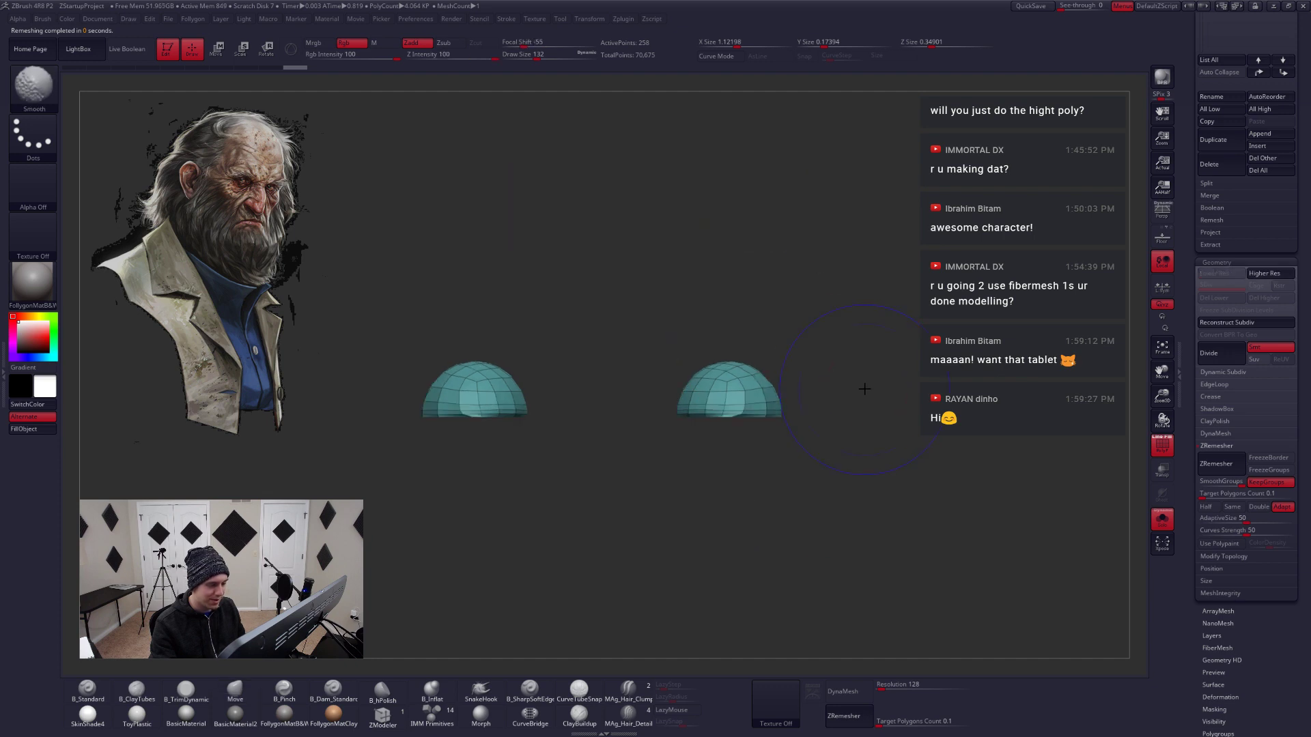
Undo the ZRemesh passes, hole closing and split, going back to the full spheres around the eyeballs
key("ctrl")
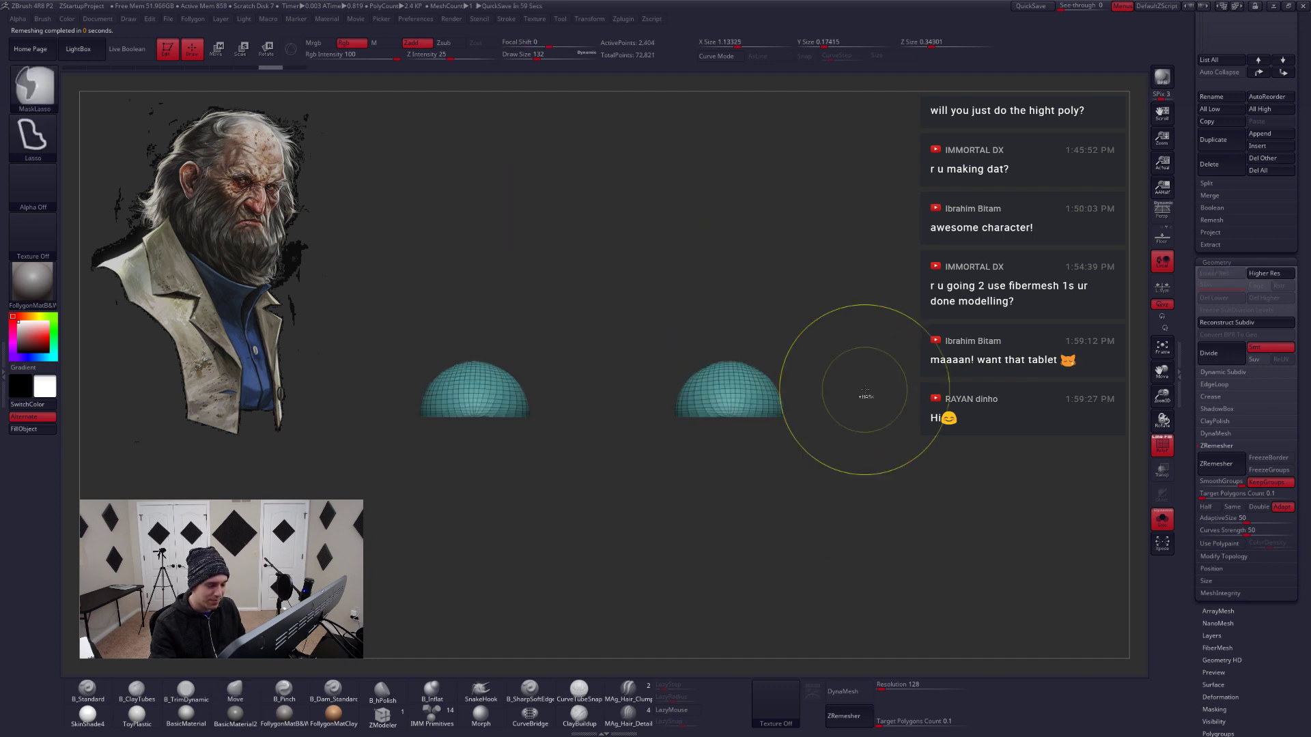
key("ctrl+d")
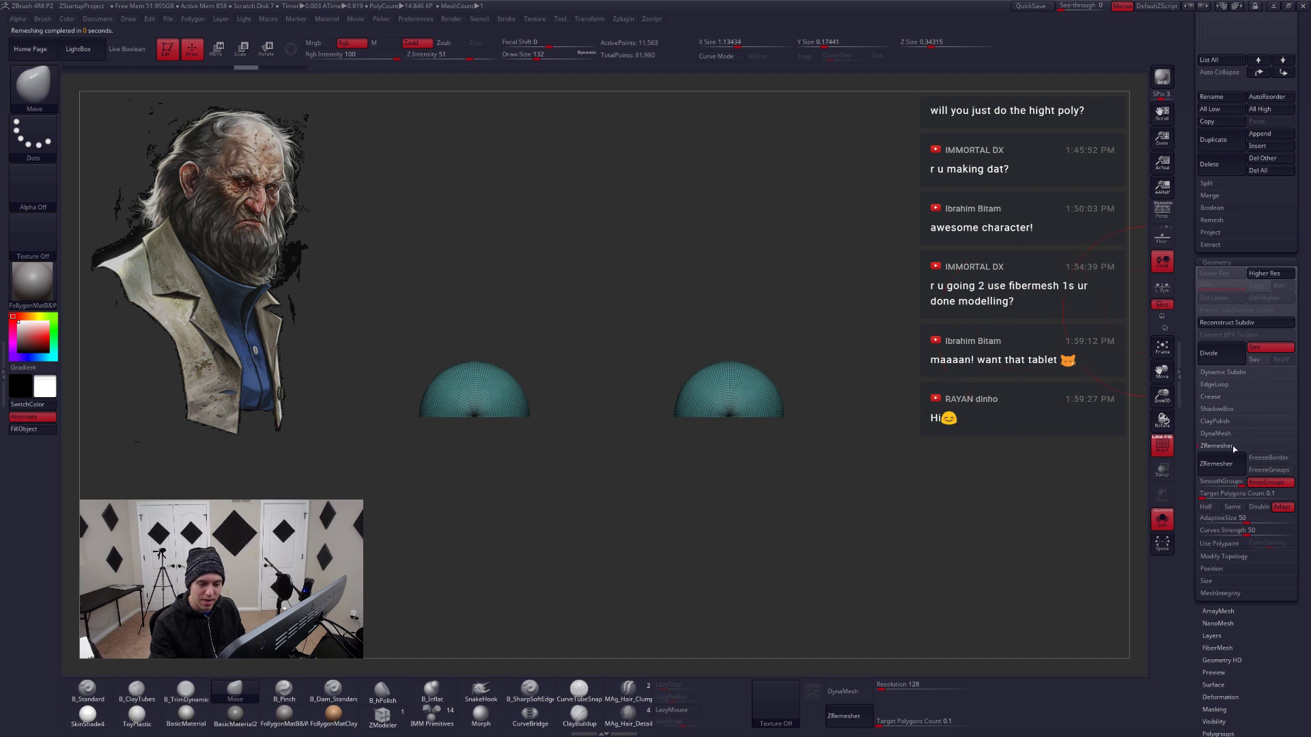
left_click_drag(1193, 414, 1217, 527)
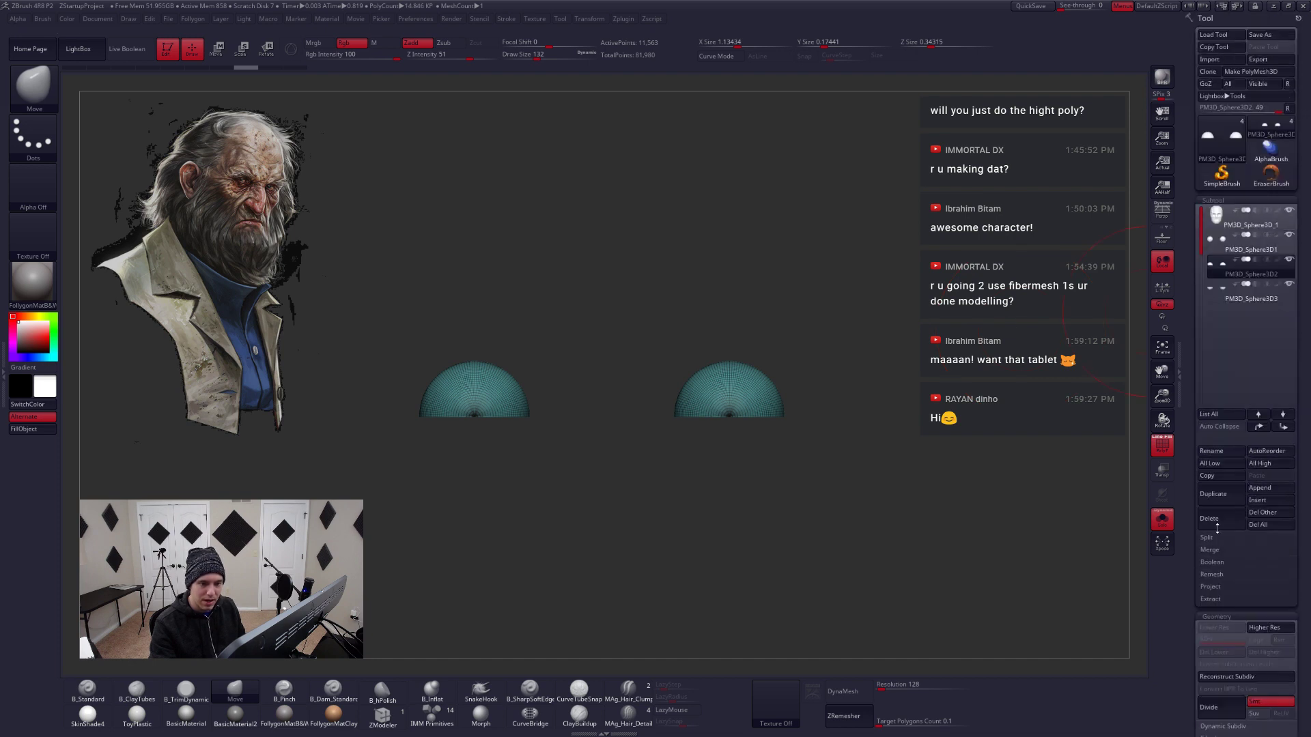
key("ctrl+shift")
key("ctrl+shift+s")
left_click(901, 415)
left_click(859, 437)
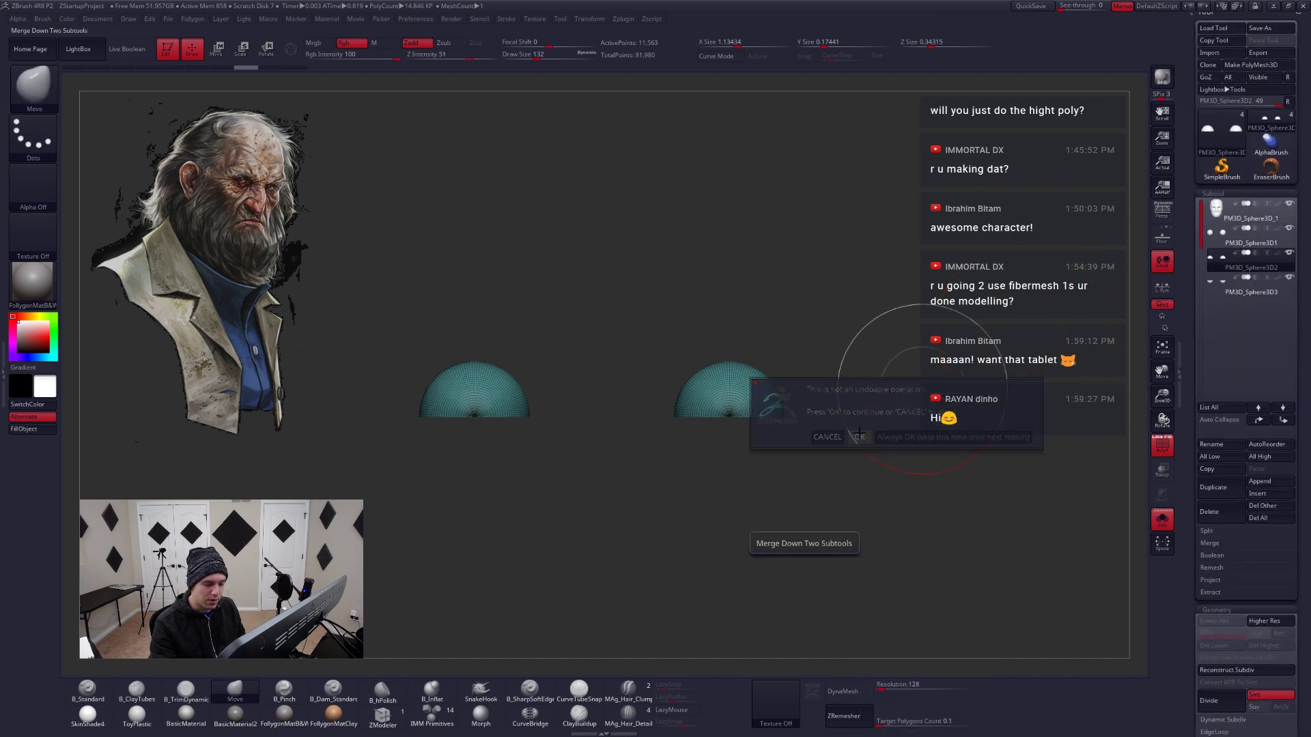
Scale both full spheres up slightly about their own centres using Local Symmetry, with the head shown transparently around them
left_click(1162, 292)
key("e")
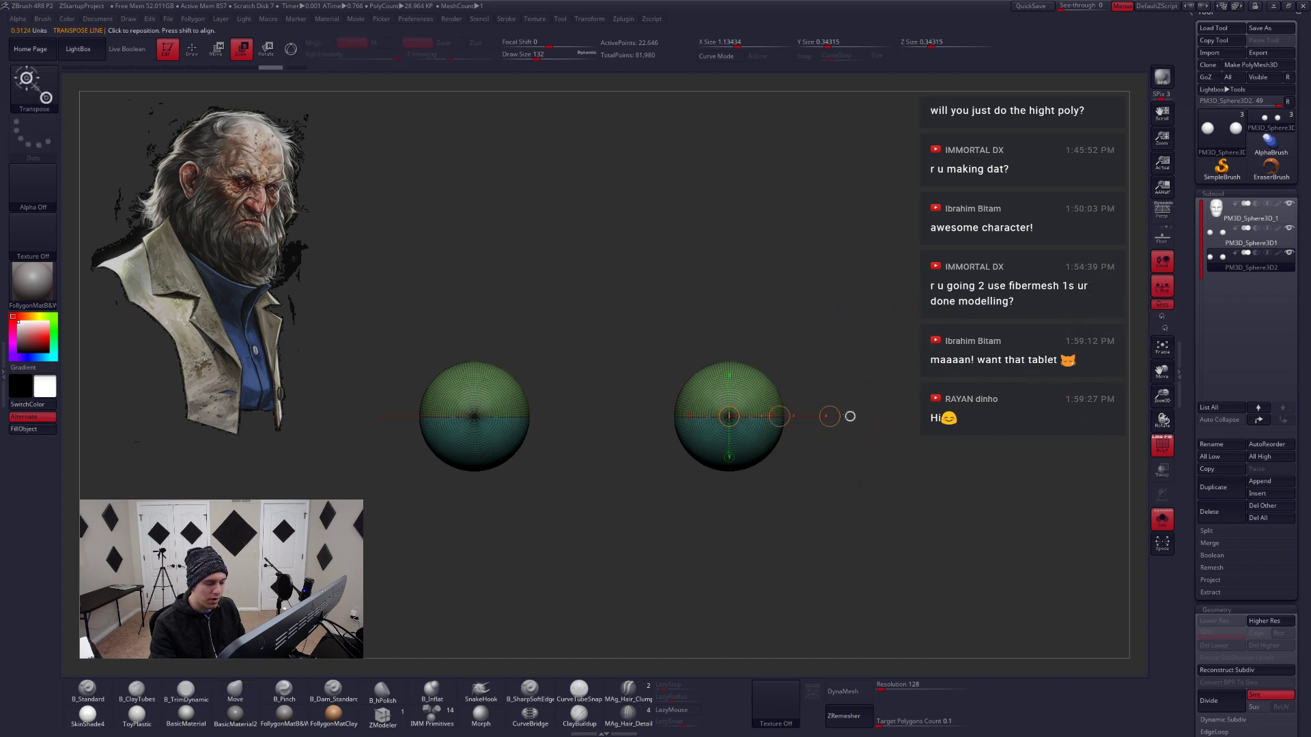
left_click(847, 415)
left_click_drag(729, 417, 851, 424)
left_click(1162, 471)
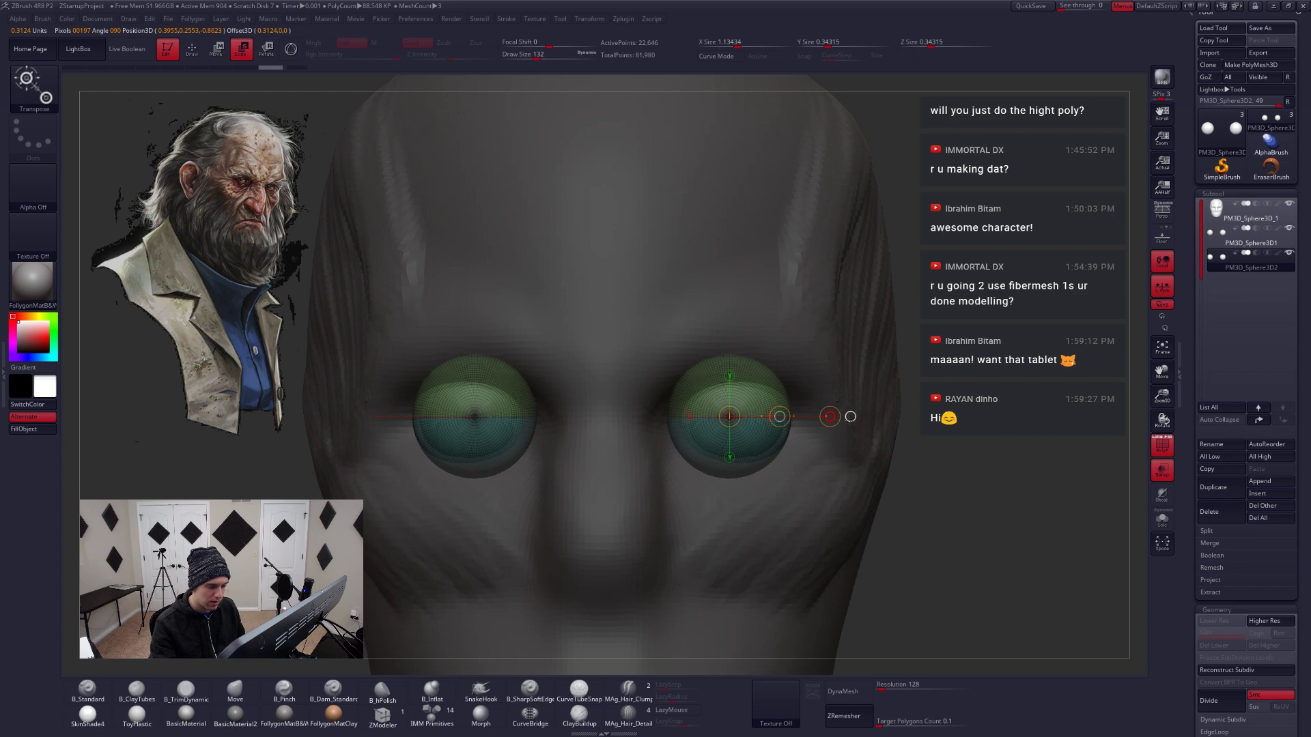
right_click_drag(850, 424, 772, 601)
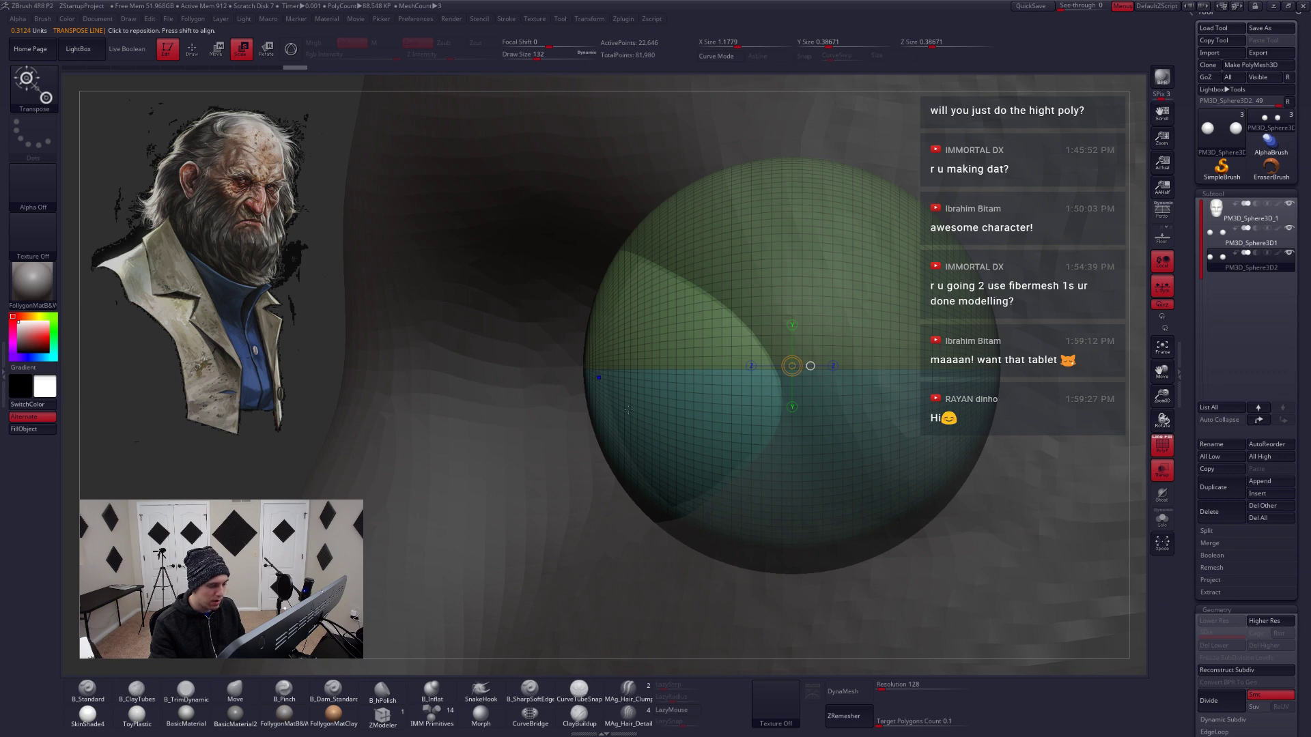
Hide the wireframe and check how the enlarged spheres sit over the eyeballs from the side and front
key("shift+f")
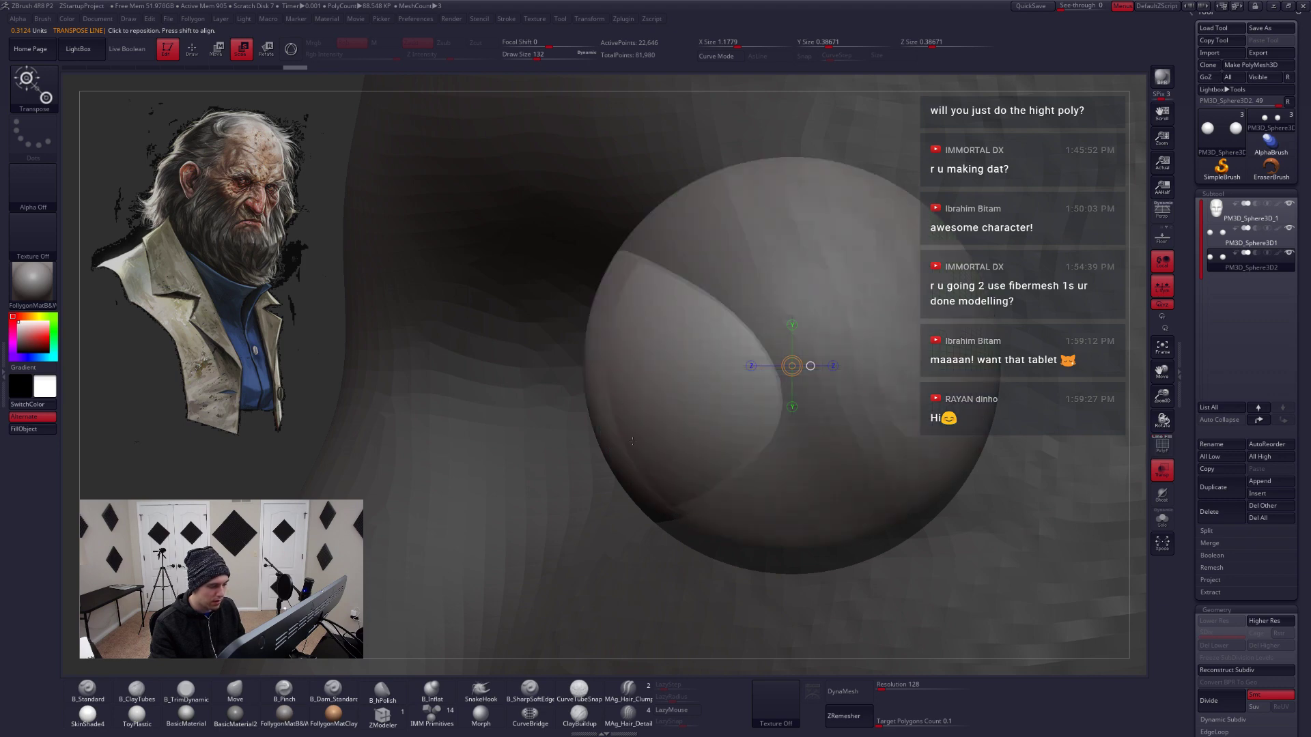
key("shift+f")
key("shift+f")
right_click_drag(652, 465, 722, 437, "ctrl")
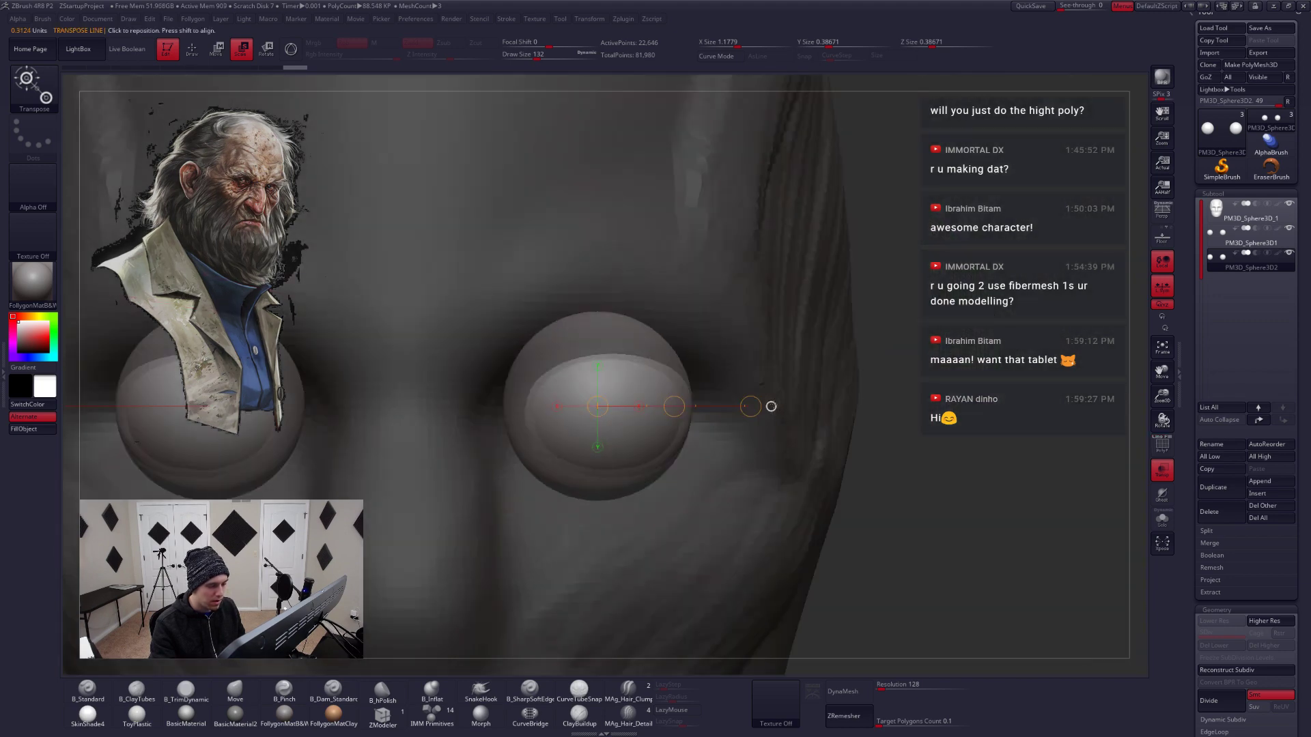
right_click_drag(673, 327, 794, 313, "alt")
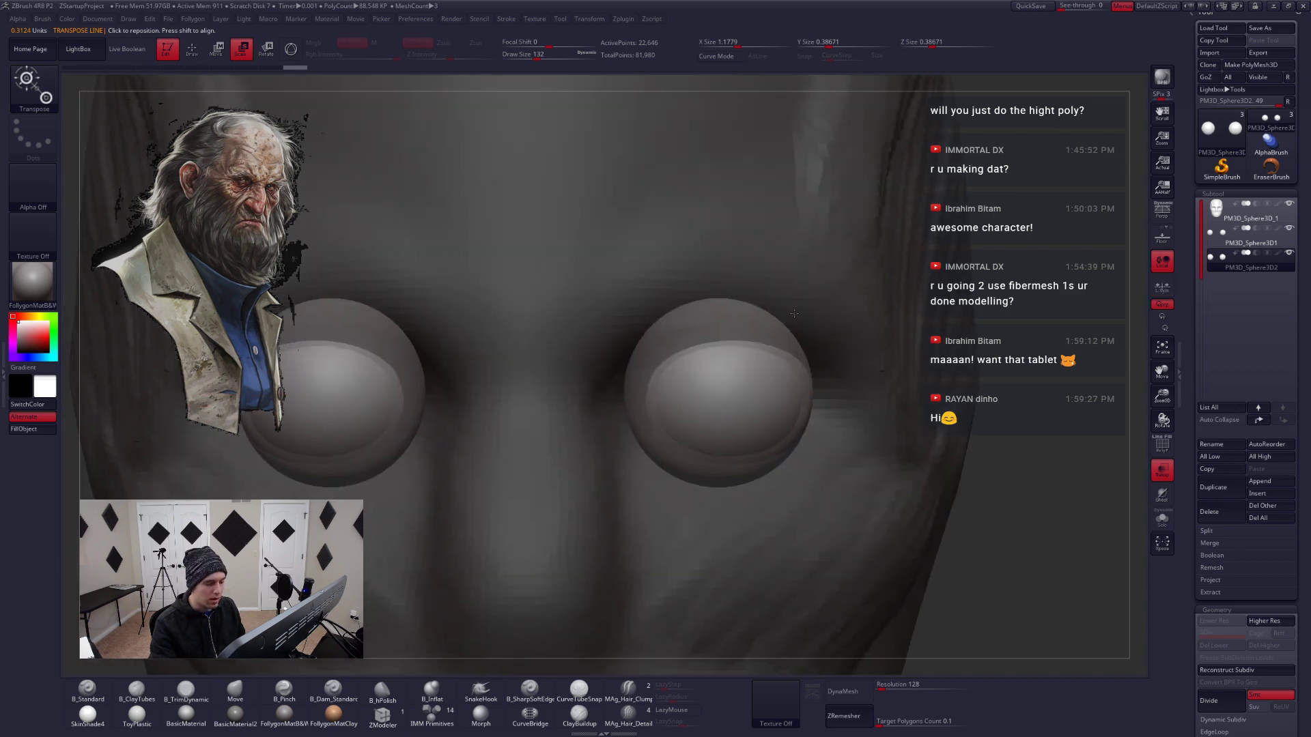
Isolate the enlarged spheres, mask their lower halves and turn the masked area into its own polygroup
key("q")
key("alt+s")
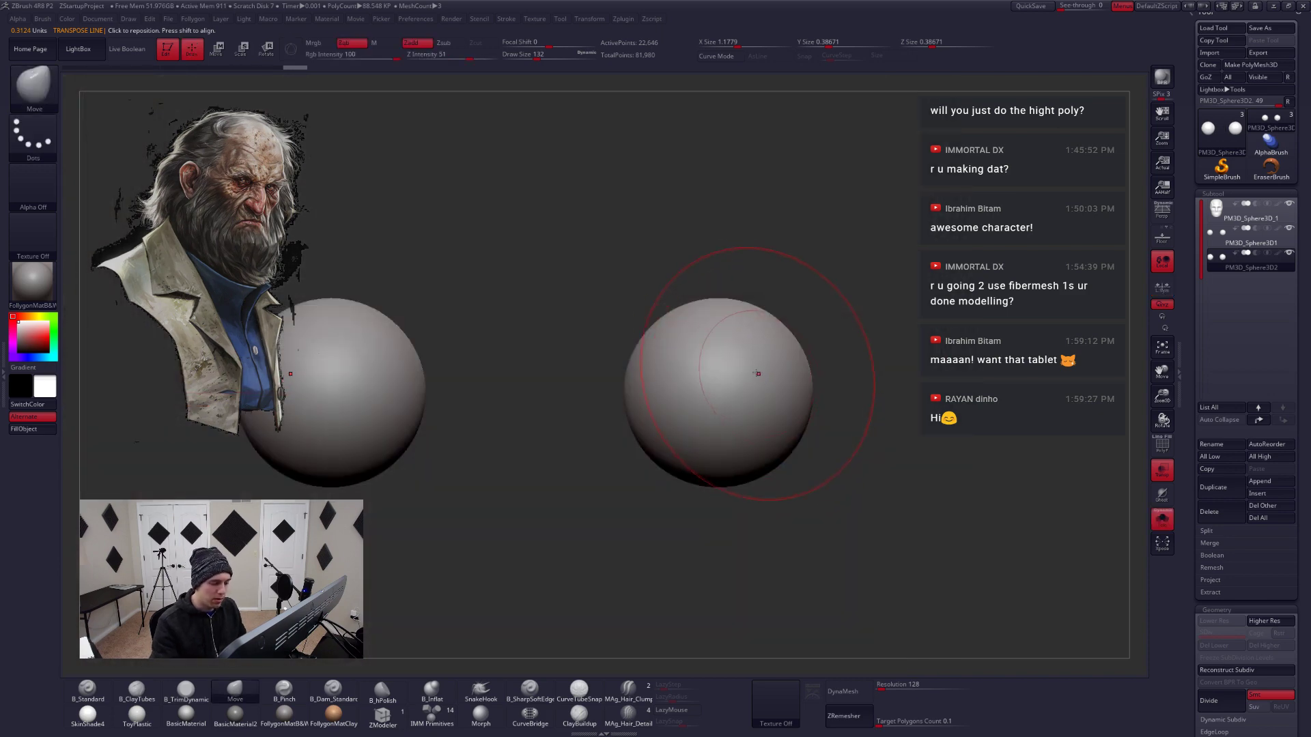
key("w")
left_click_drag(723, 351, 741, 435, "ctrl")
key("q")
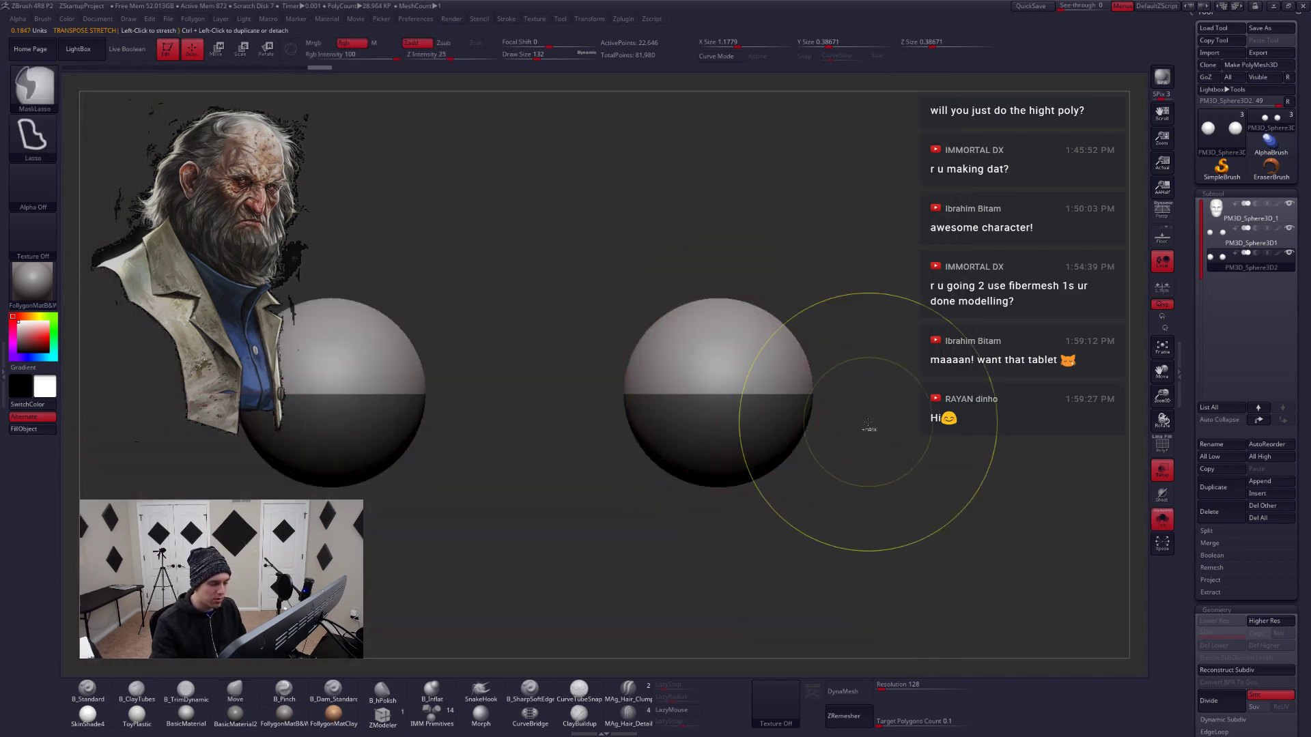
left_click(867, 423, "ctrl")
key("ctrl+w")
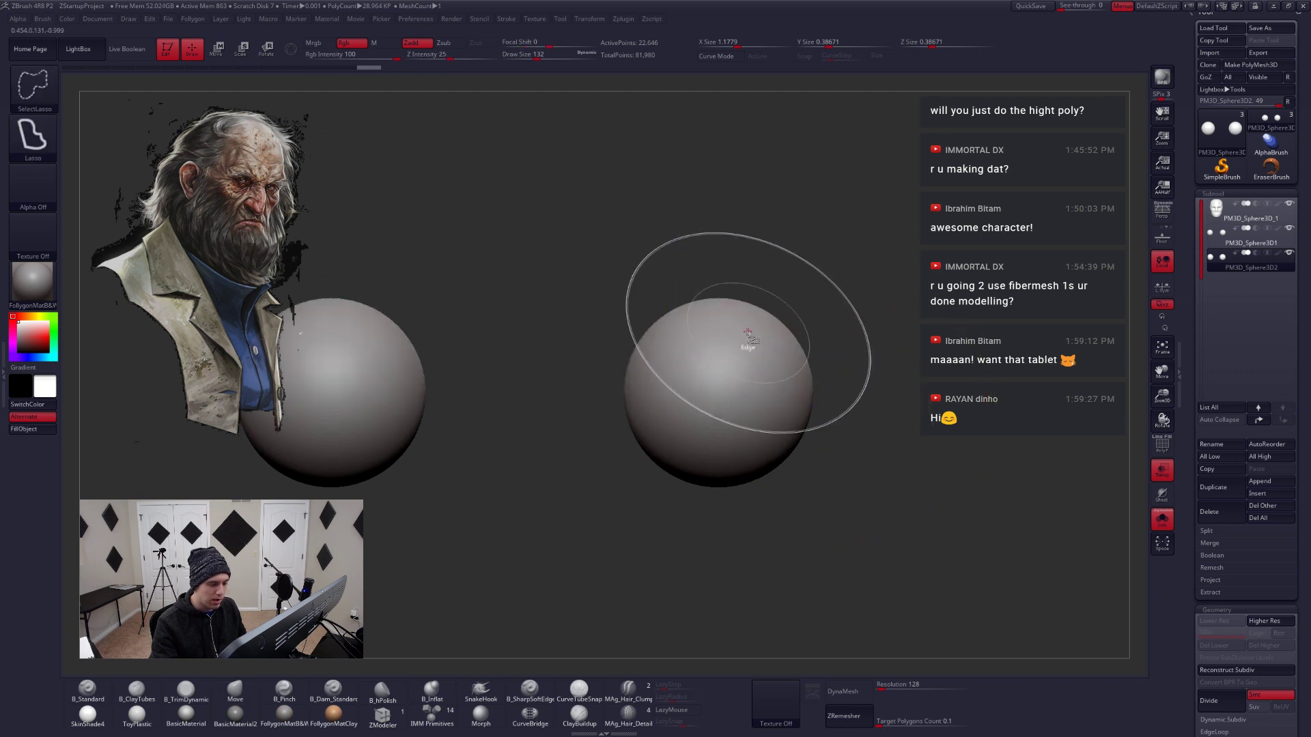
Keep only the upper halves of the enlarged spheres visible and split the hidden lower halves into a separate subtool
left_click(741, 326, "ctrl+shift")
key("space")
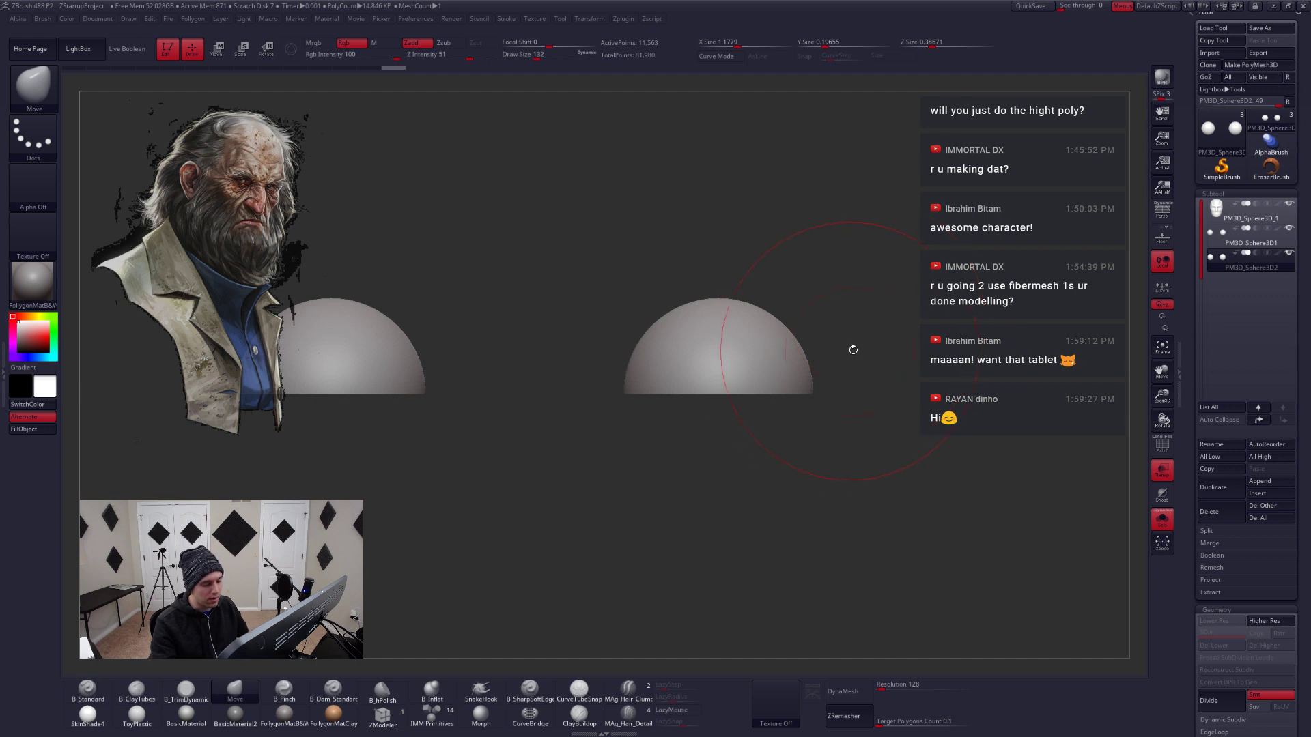
key("ctrl+shift+space")
left_click(854, 366)
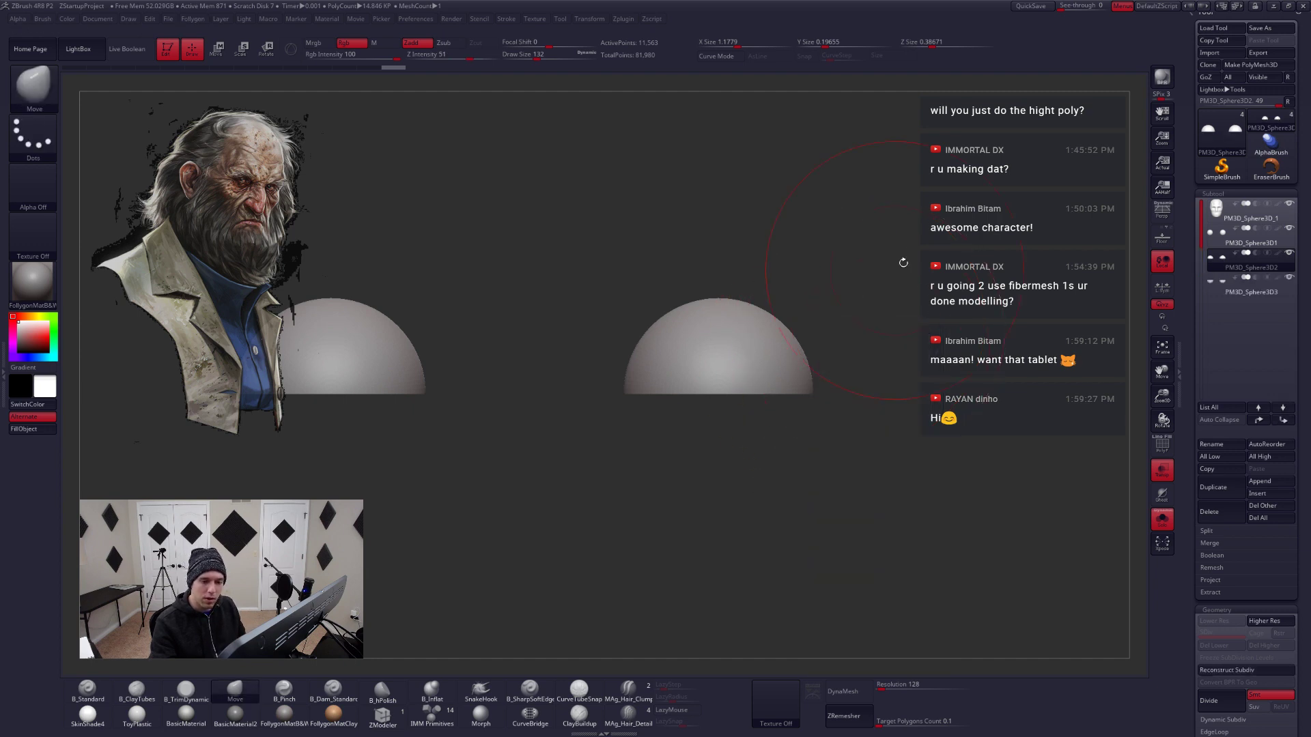
Show the whole head again from the front and turn off its transparency
left_click(826, 333)
left_click_drag(827, 342, 841, 281, "alt")
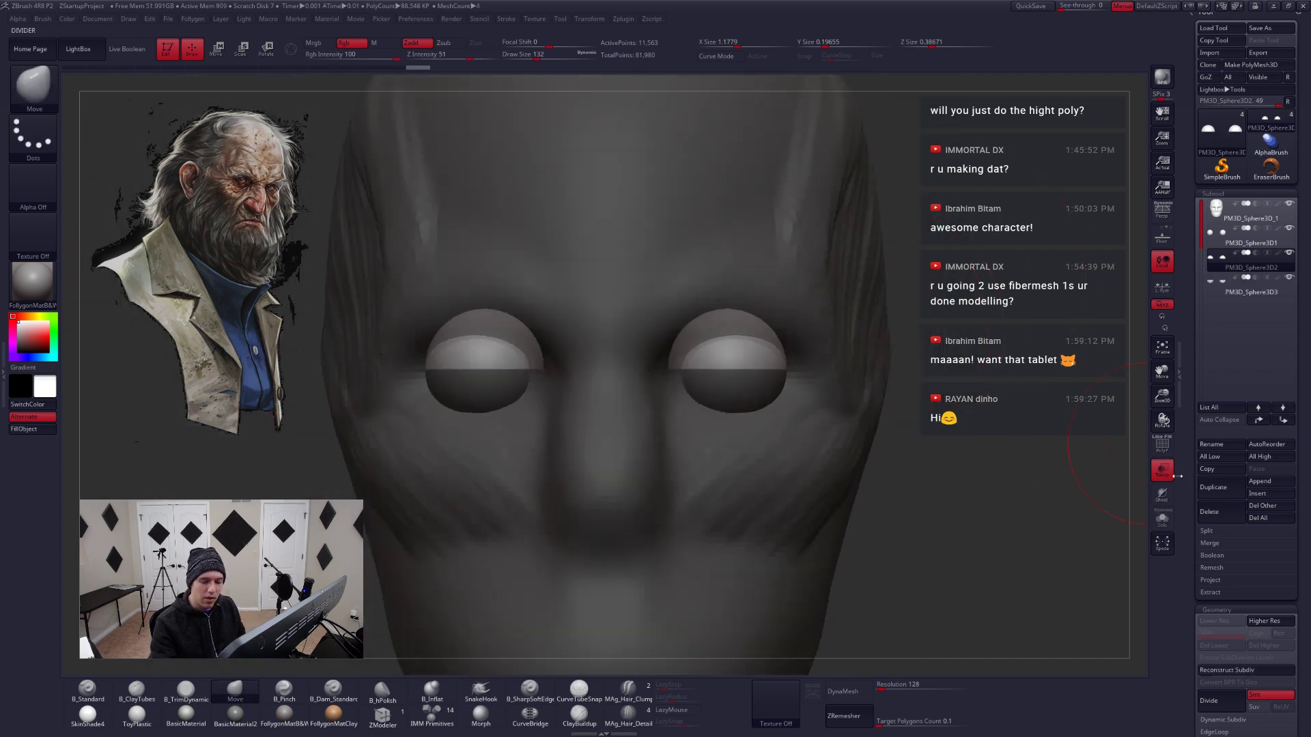
left_click(1164, 471)
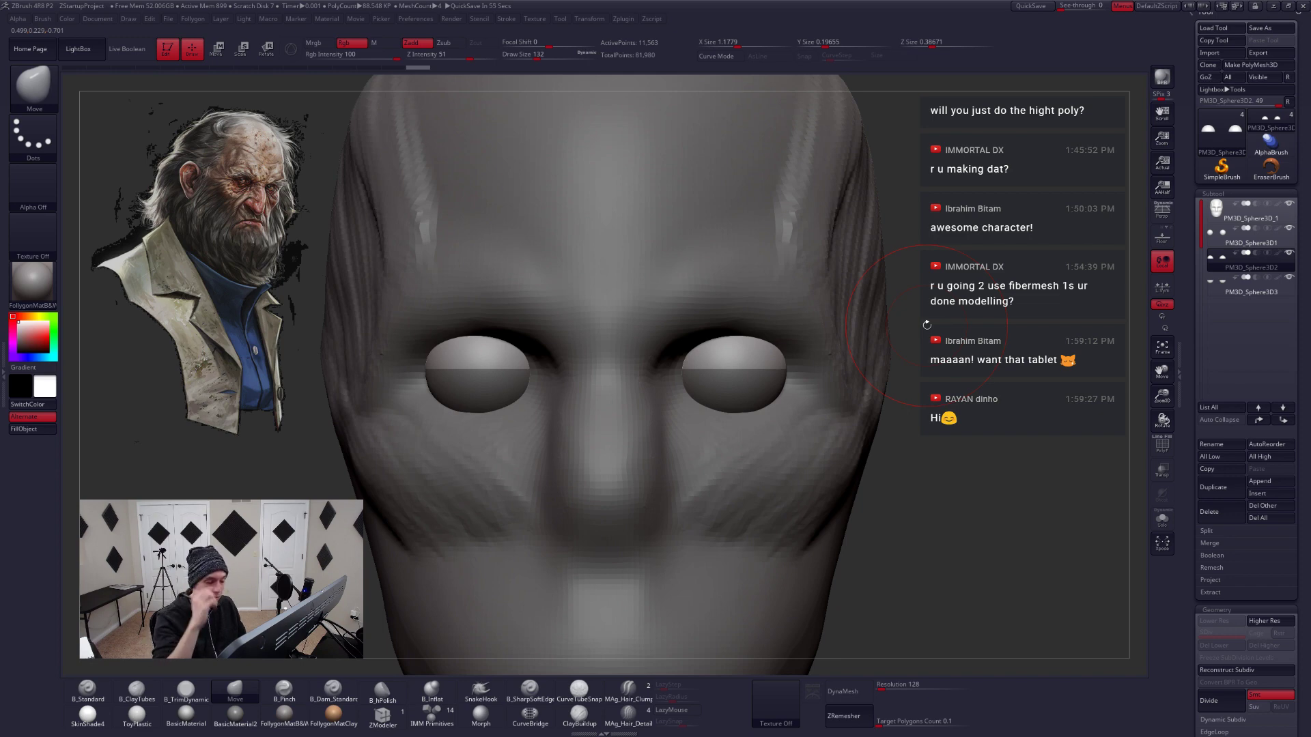
Enlarge the Move brush and pull the lower edge of the upper eyelids upward into a gentle arch
left_click_drag(809, 416, 835, 418, "alt")
key("space")
left_click_drag(754, 383, 761, 372)
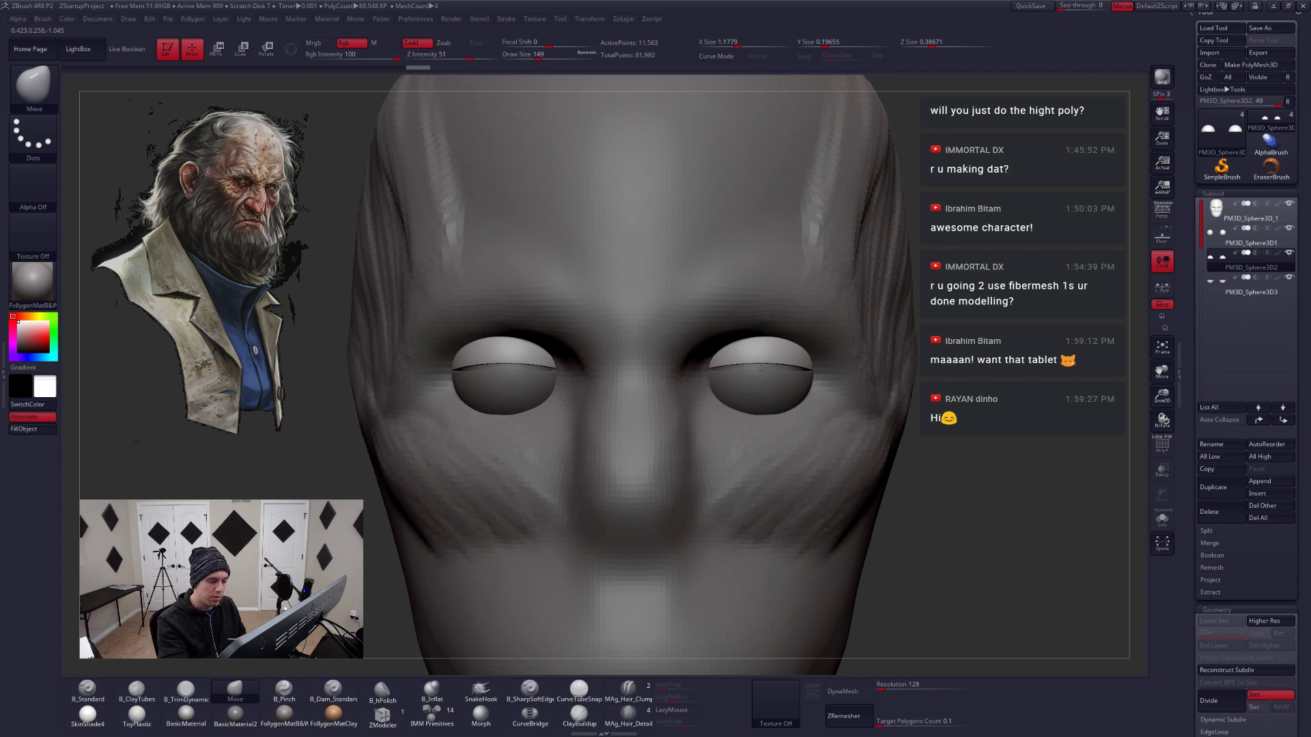
mouse_move(761, 368)
left_mouse_down()
mouse_move(761, 357)
mouse_move(707, 396)
mouse_move(765, 381)
mouse_move(721, 415)
left_mouse_up()
Switch to the lower half-spheres subtool and adjust the shape of the lower eyelids with the Move brush
left_click(765, 382, "alt")
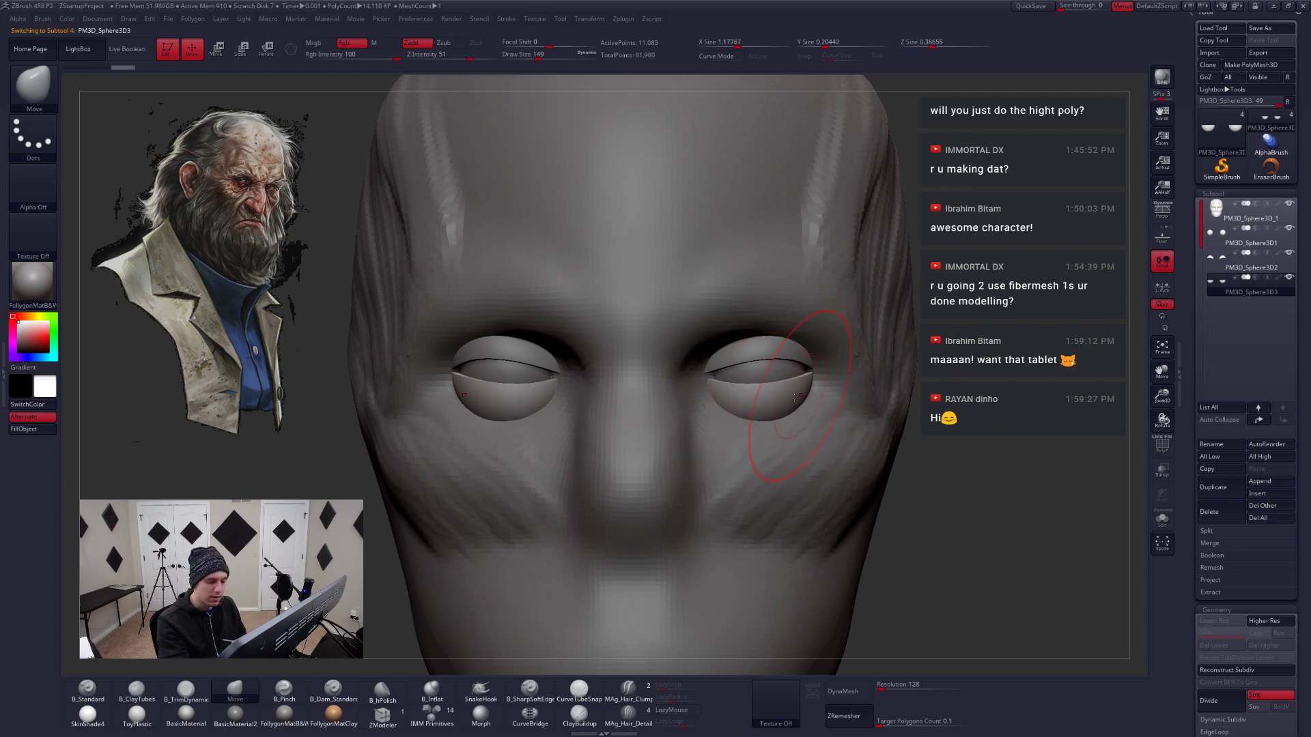
left_click_drag(794, 398, 791, 404)
mouse_move(795, 403)
right_mouse_down()
mouse_move(672, 403)
mouse_move(795, 403)
right_mouse_up()
mouse_move(795, 450)
right_mouse_down("ctrl")
mouse_move(797, 396)
mouse_move(750, 386)
right_mouse_up("ctrl")
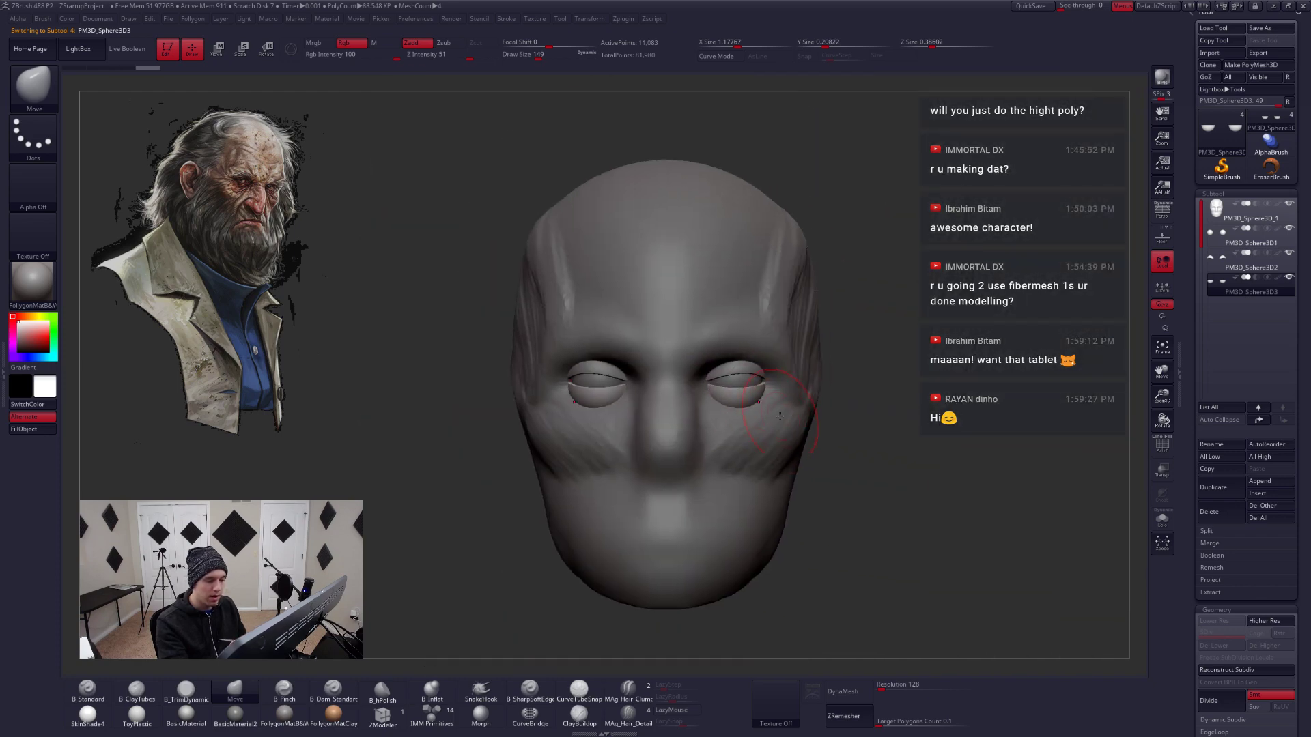
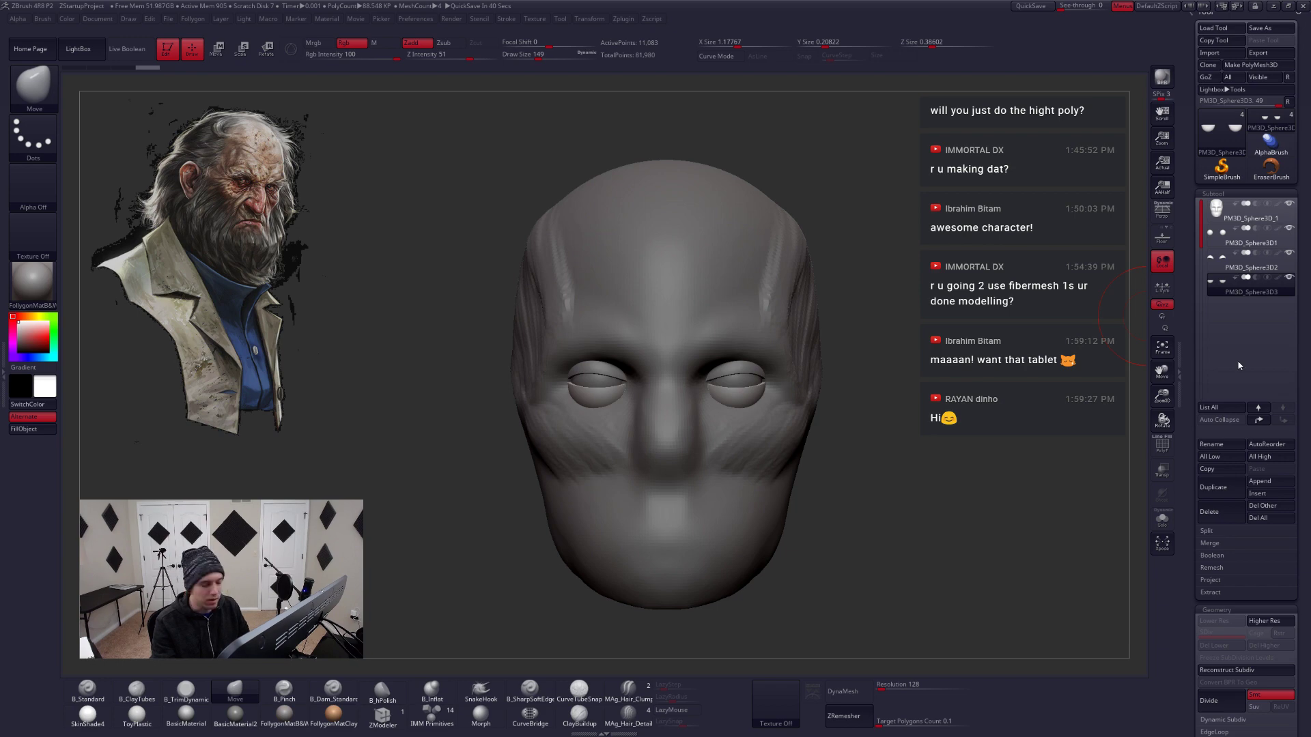
Select the head subtool and adjust the eye sockets around the eyelids with the Move brush, reducing its size to 74
left_click(772, 337, "alt")
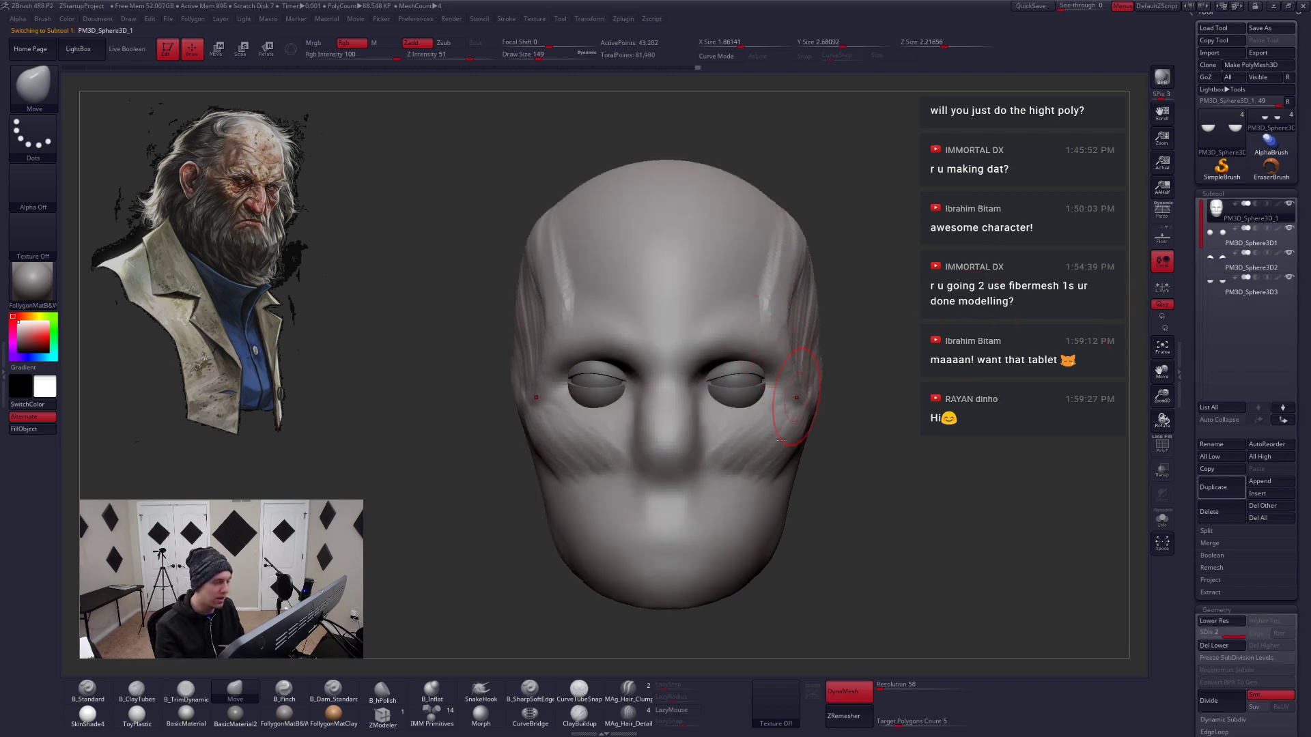
left_click_drag(827, 445, 829, 482, "alt")
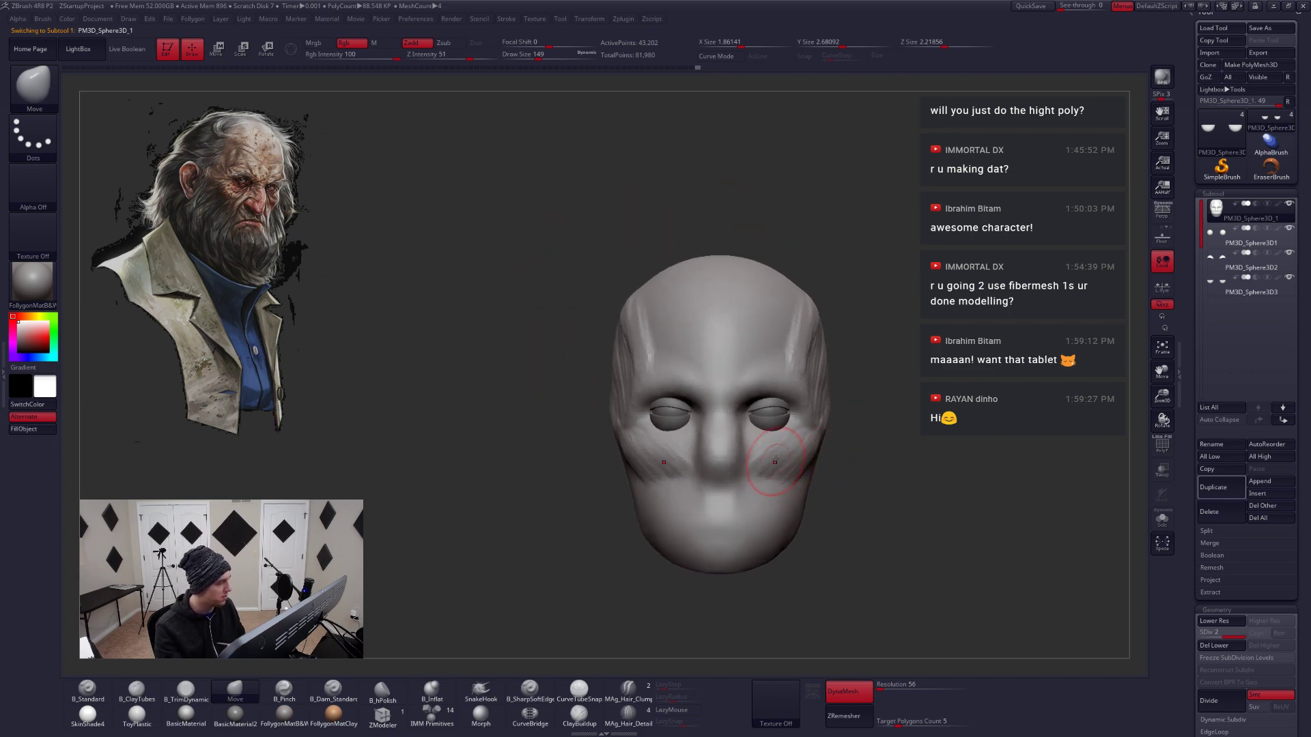
key("space")
mouse_move(732, 392)
left_mouse_down()
mouse_move(762, 399)
mouse_move(755, 412)
left_mouse_up()
right_click_drag(754, 411, 759, 424, "ctrl")
key("space")
left_click_drag(759, 424, 752, 424)
right_click_drag(754, 413, 777, 421, "alt")
key("space")
left_click_drag(777, 422, 758, 422)
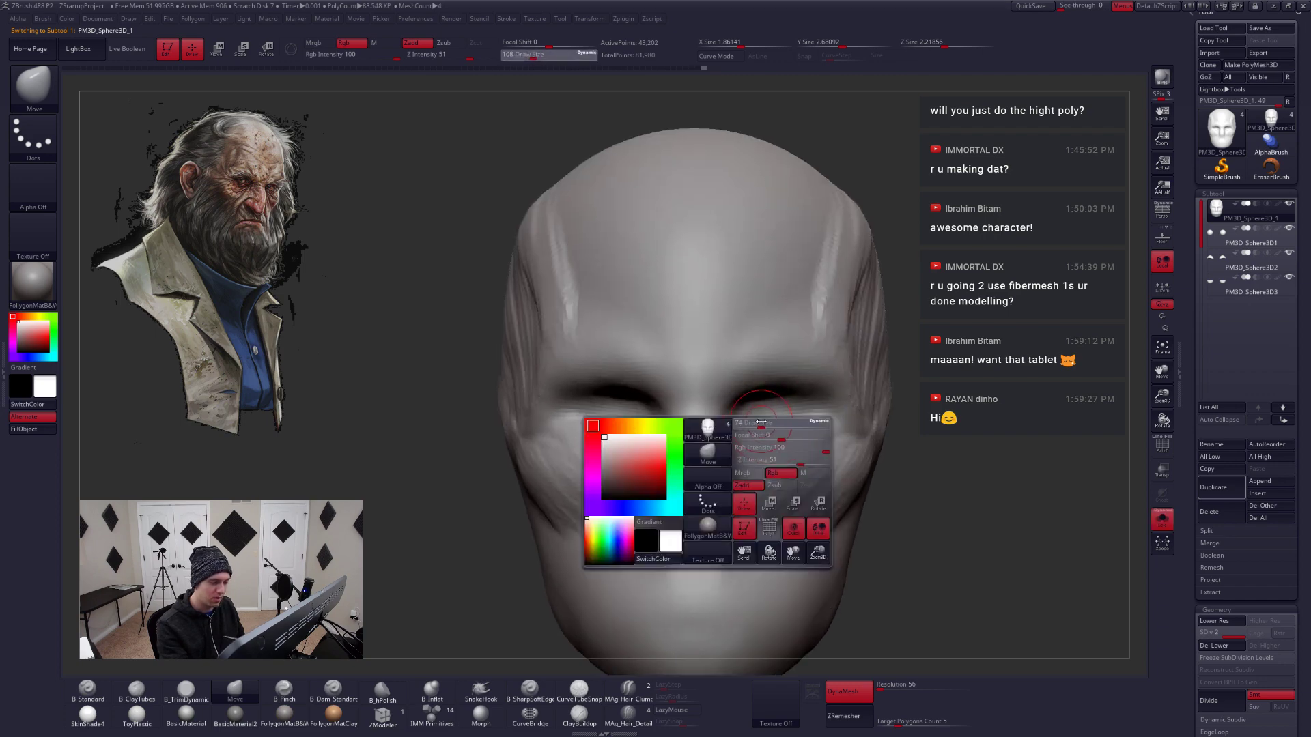
right_click_drag(802, 417, 746, 418)
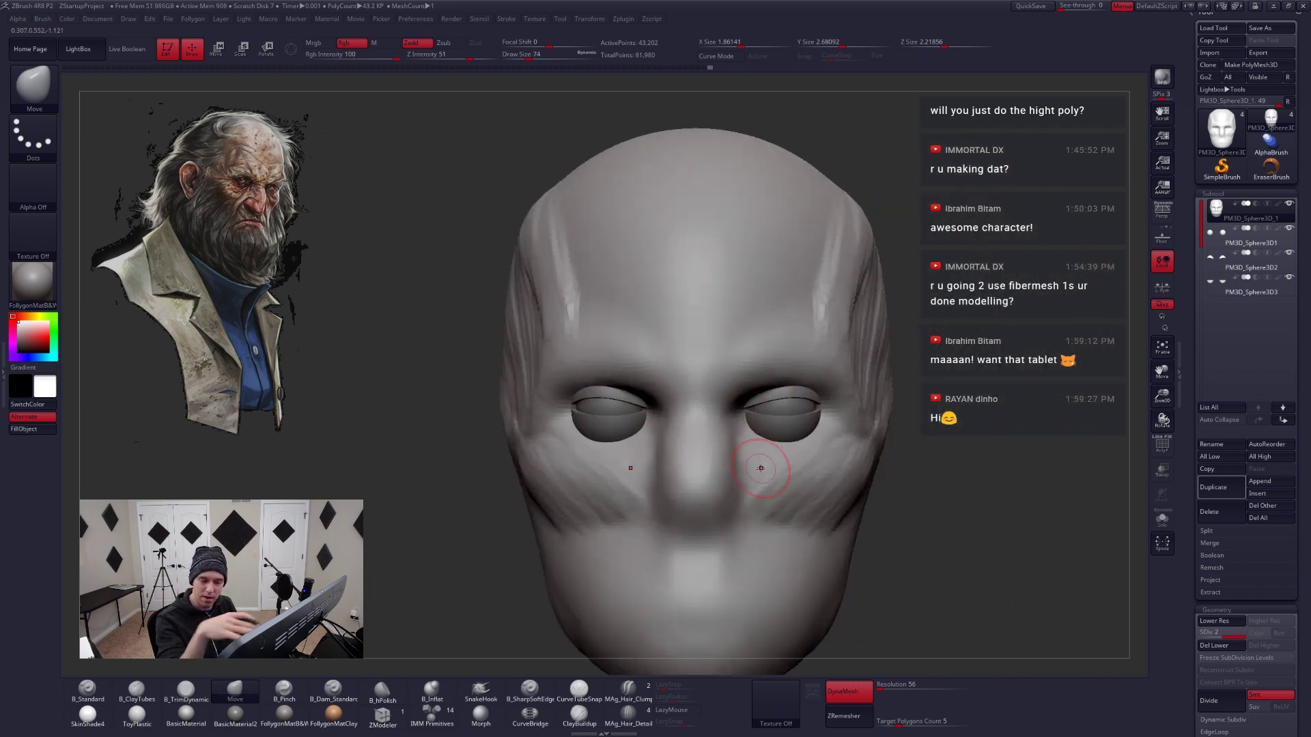
Refine the inner eye corners beside the nose bridge with a size 124 brush, raising the head to subdivision level 3 for ClayTubes work
key("space")
left_click_drag(811, 474, 819, 470)
mouse_move(819, 471)
right_mouse_down()
mouse_move(811, 410)
mouse_move(813, 440)
mouse_move(774, 515)
mouse_move(757, 519)
right_mouse_up()
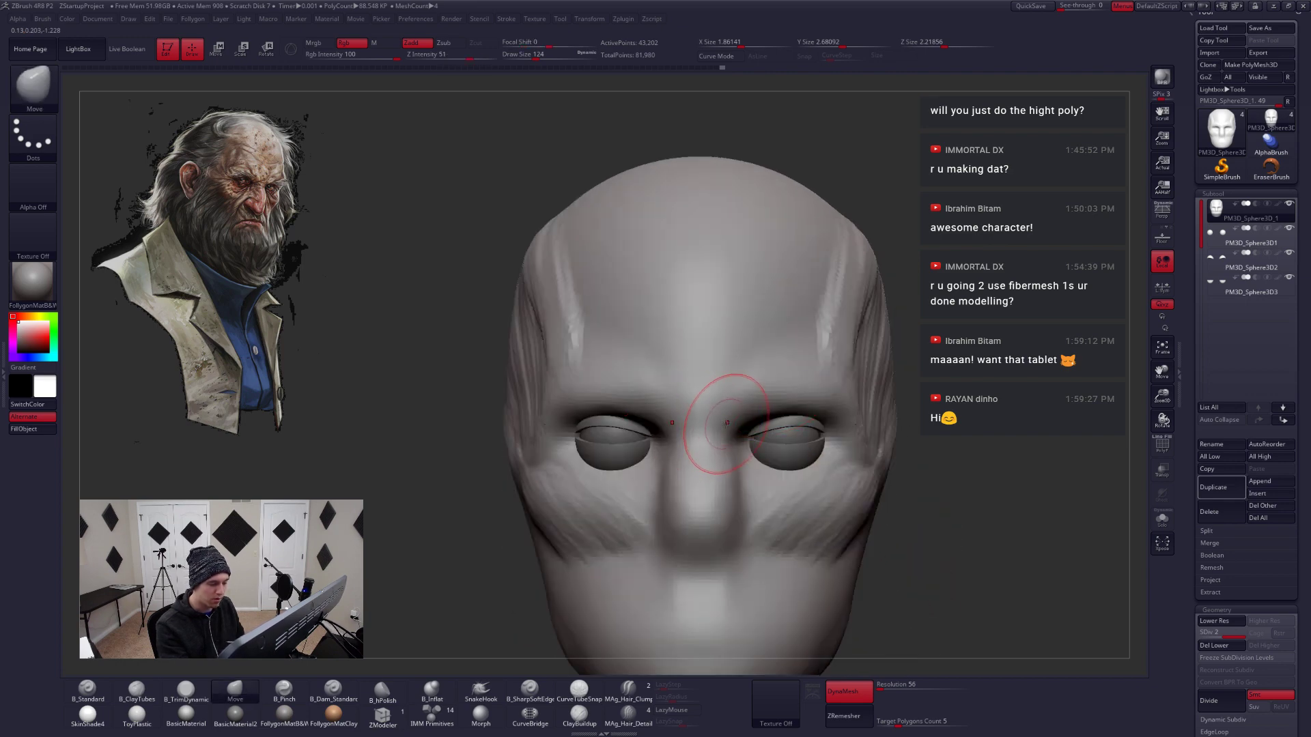
key("2")
key("d")
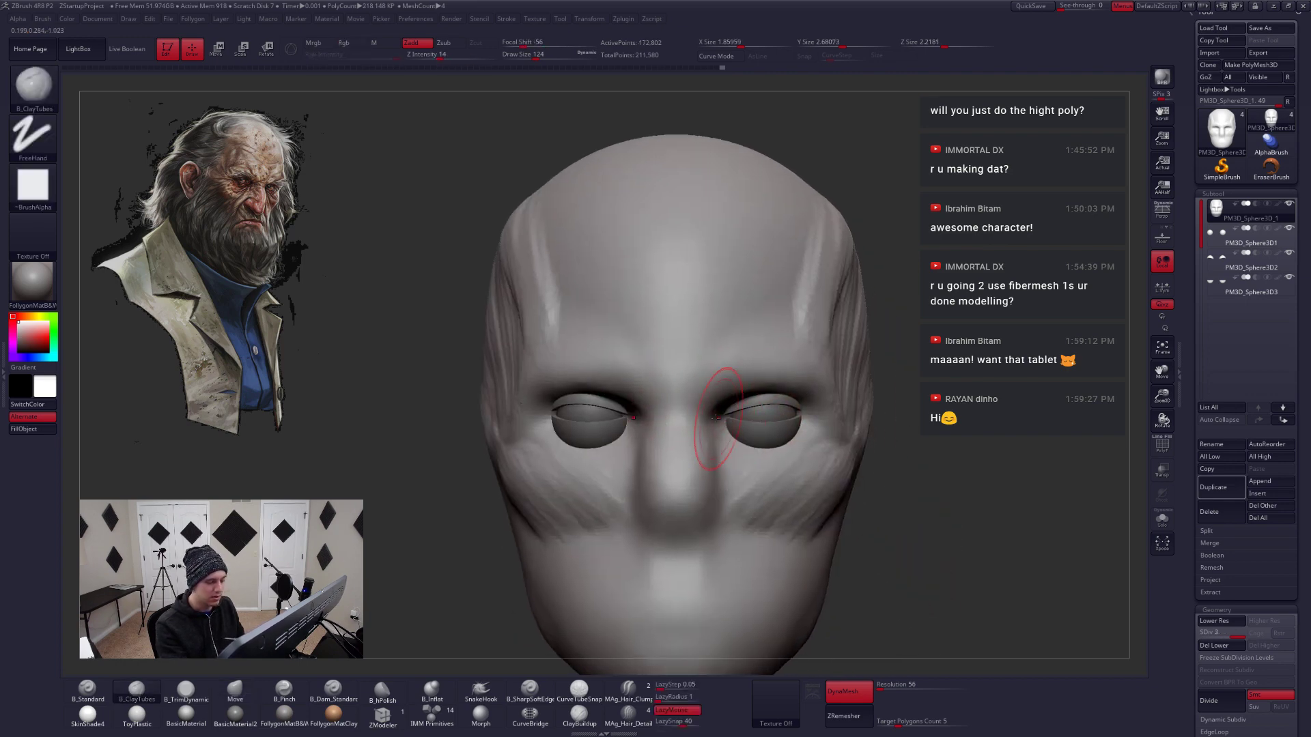
key("s")
right_click_drag(725, 462, 711, 396, "alt")
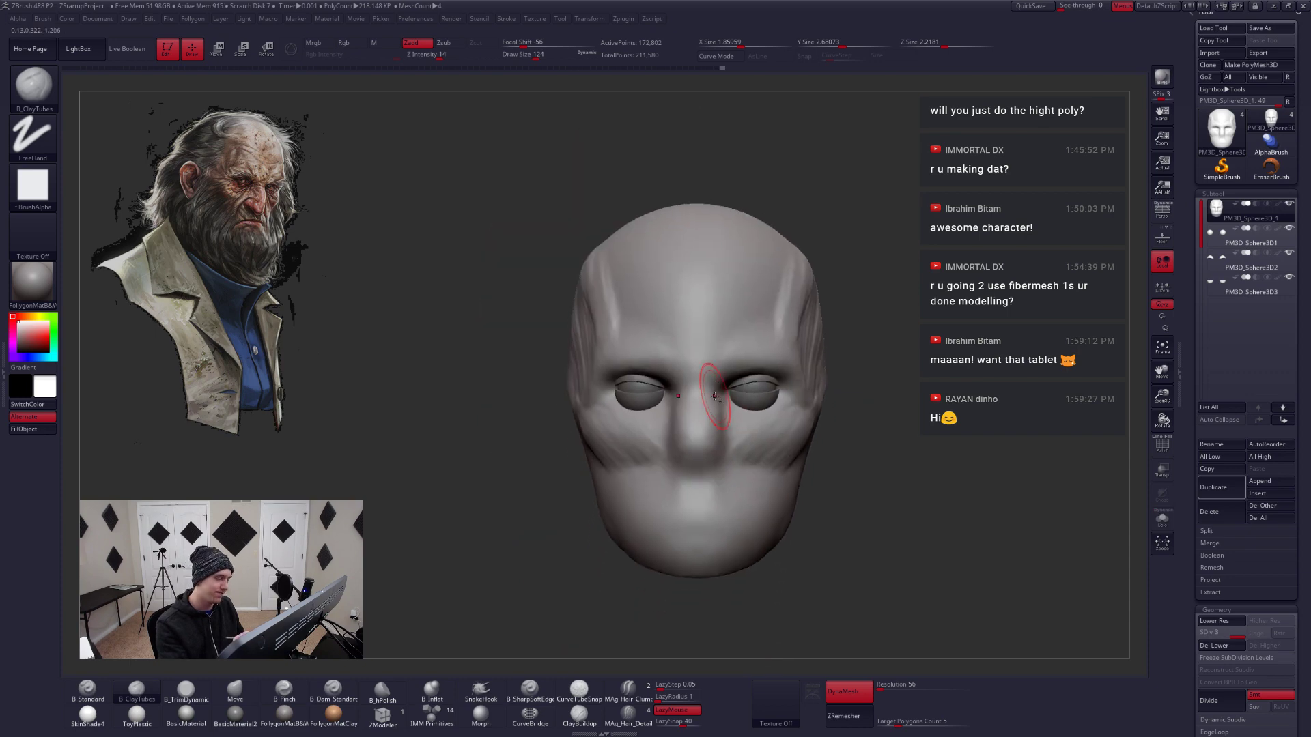
Pull the nose tip forward and down in profile with the Move brush at size 163
key("b")
key("m")
key("v")
key("space")
left_click_drag(699, 452, 706, 452)
right_click_drag(705, 454, 798, 457)
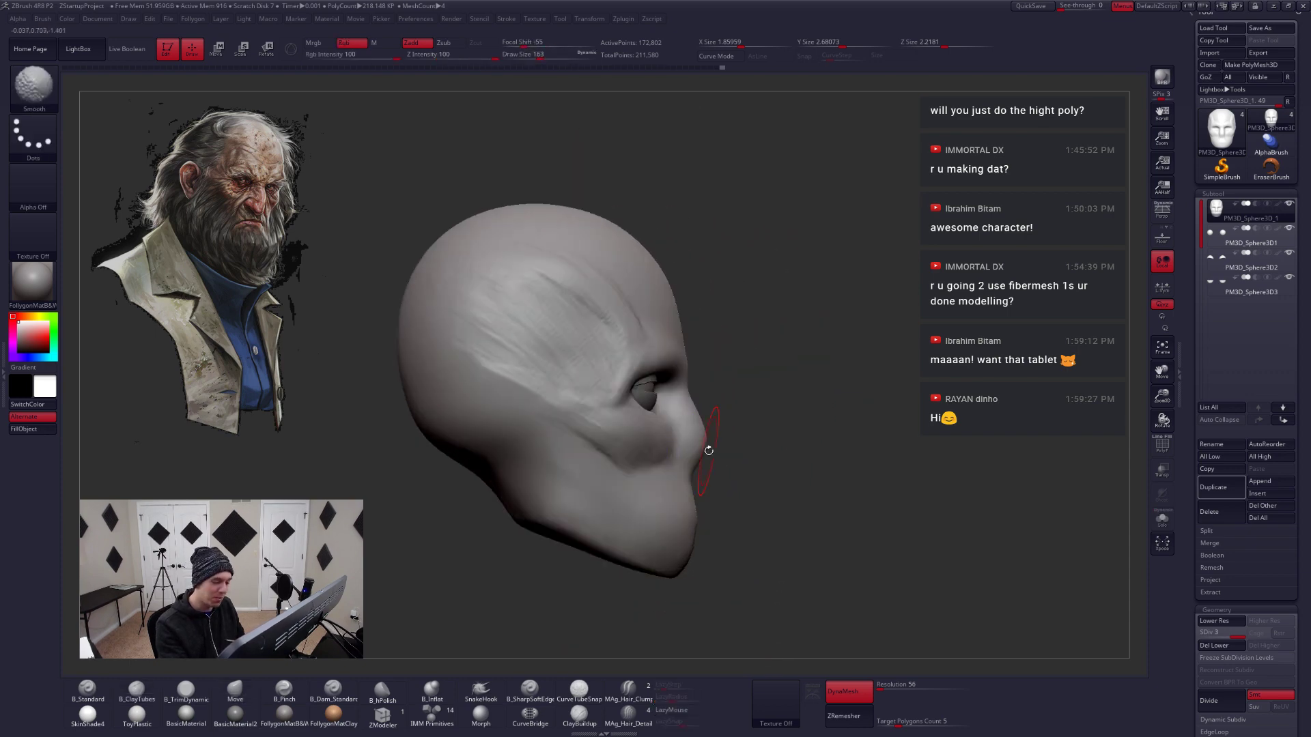
left_click_drag(708, 448, 718, 466)
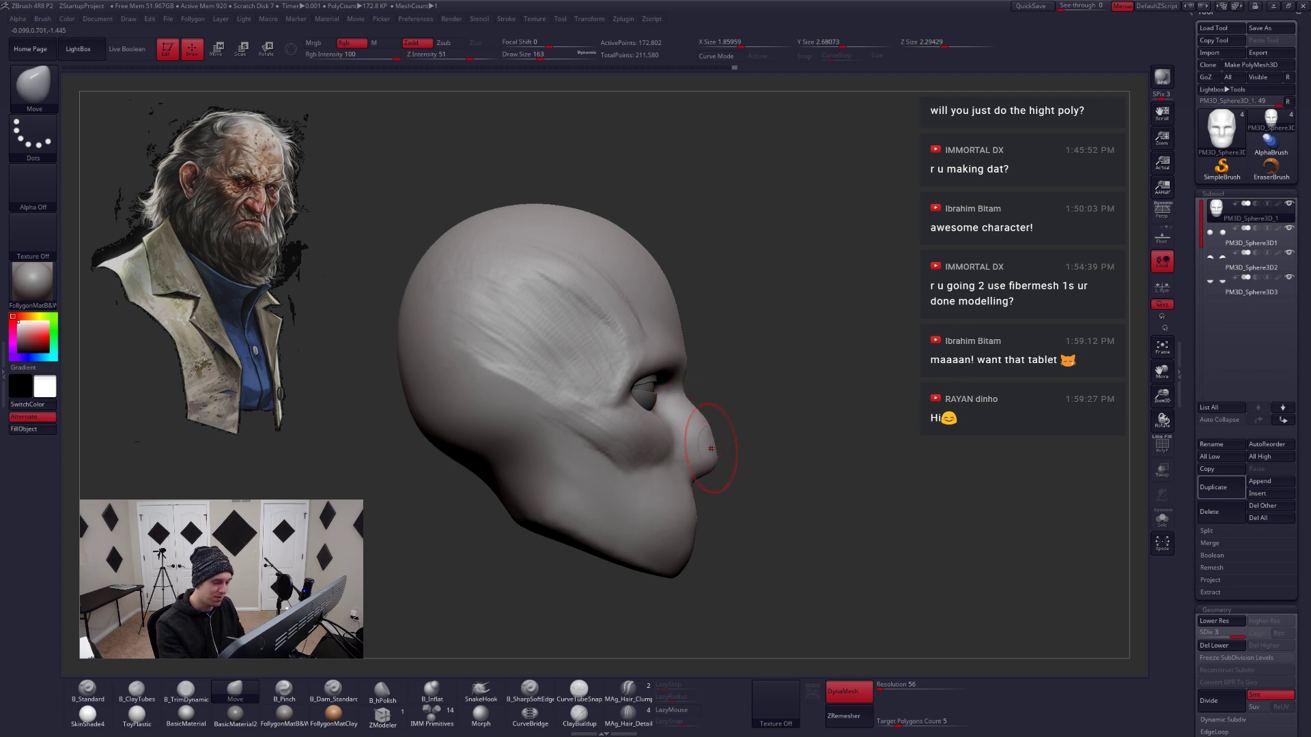
left_click_drag(715, 452, 716, 470)
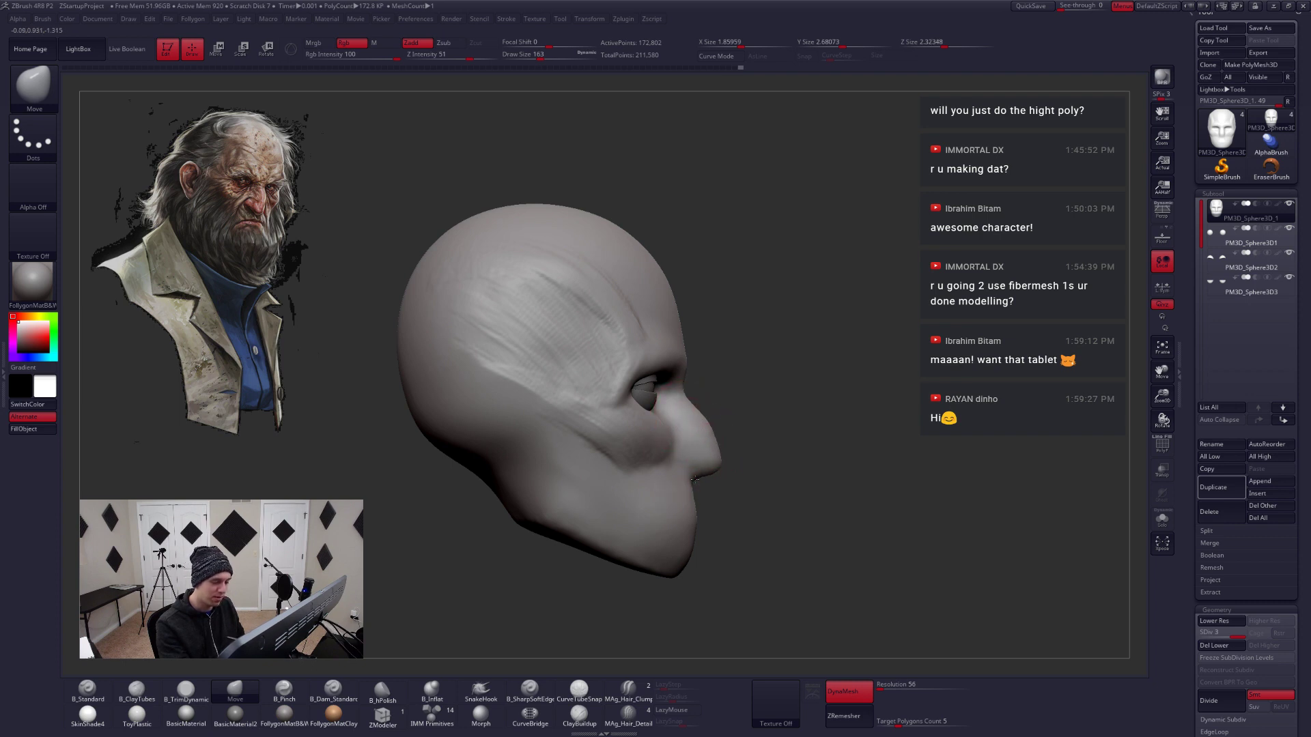
Widen the sides of the lower nose from the front with the Move brush at size 118
left_click_drag(819, 481, 676, 489)
key("space")
left_click(733, 461)
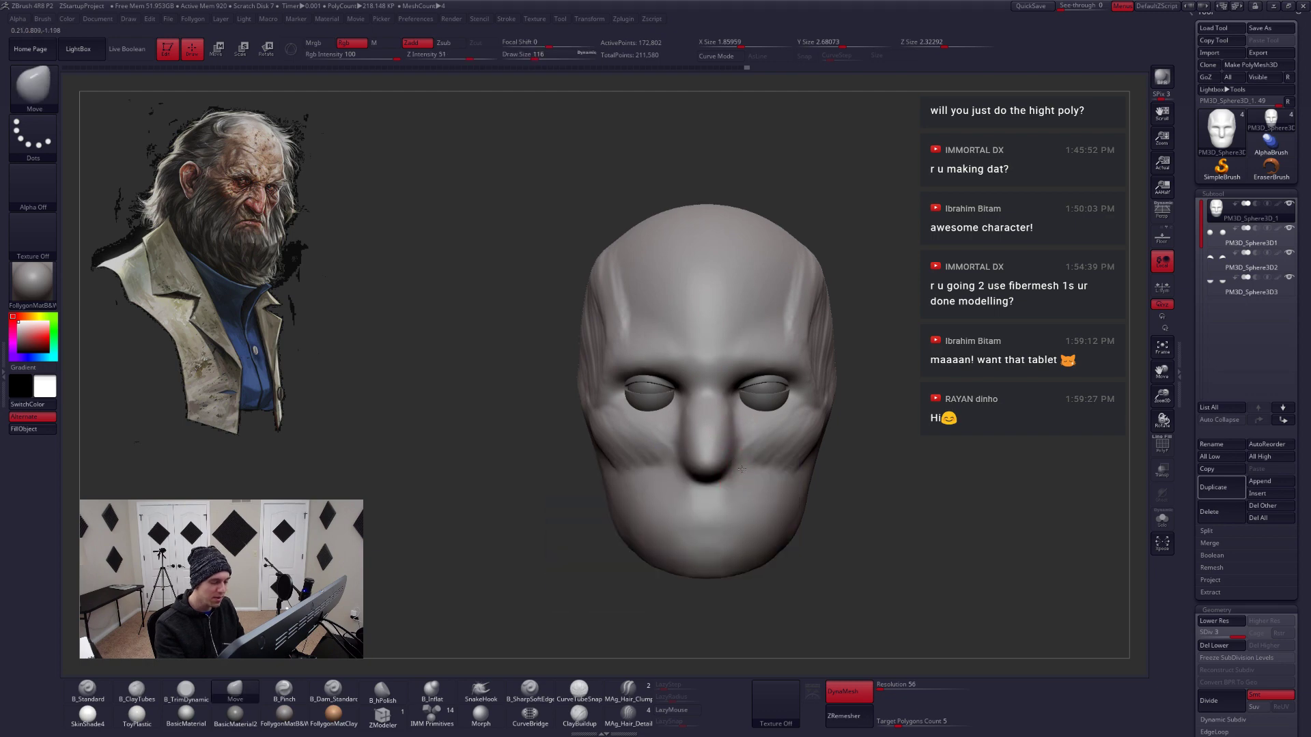
right_click_drag(741, 469, 784, 479, "ctrl")
left_click_drag(764, 463, 777, 461)
mouse_move(784, 461)
right_mouse_down()
mouse_move(744, 465)
mouse_move(792, 462)
mouse_move(757, 472)
right_mouse_up()
Shape the nose wings and adjacent cheeks with the Move brush at size 154, refining them at size 112
key("space")
left_click_drag(751, 441, 759, 441)
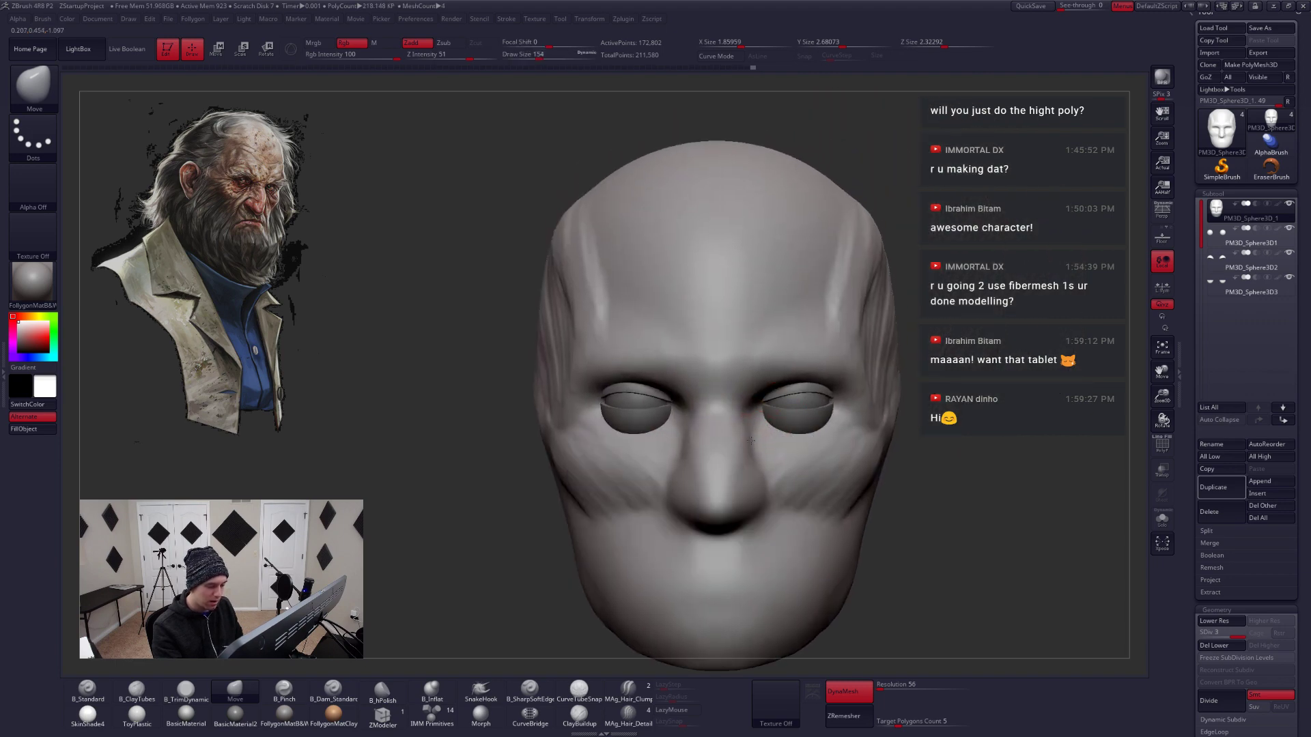
mouse_move(774, 464)
right_mouse_down()
mouse_move(724, 456)
mouse_move(764, 456)
right_mouse_up()
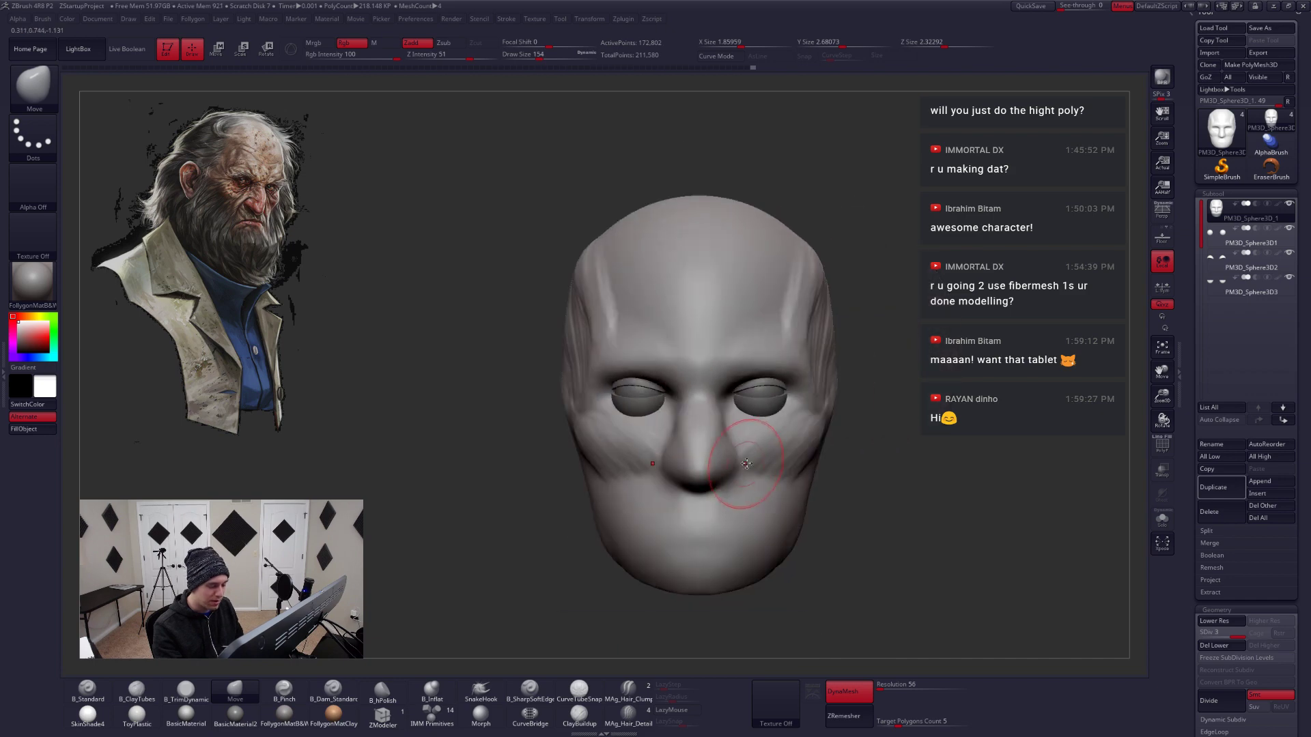
key("space")
left_click_drag(745, 462, 738, 462)
right_click_drag(737, 457, 744, 463, "alt")
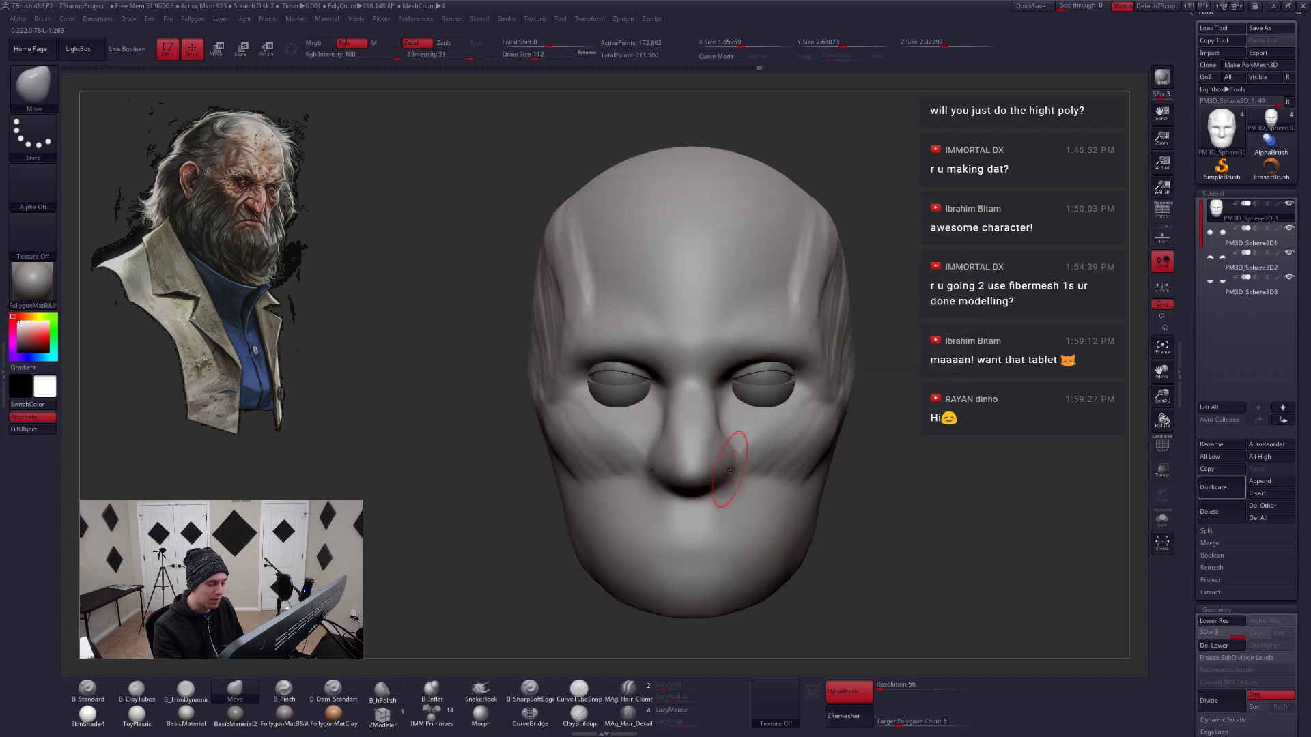
right_click_drag(737, 464, 685, 467)
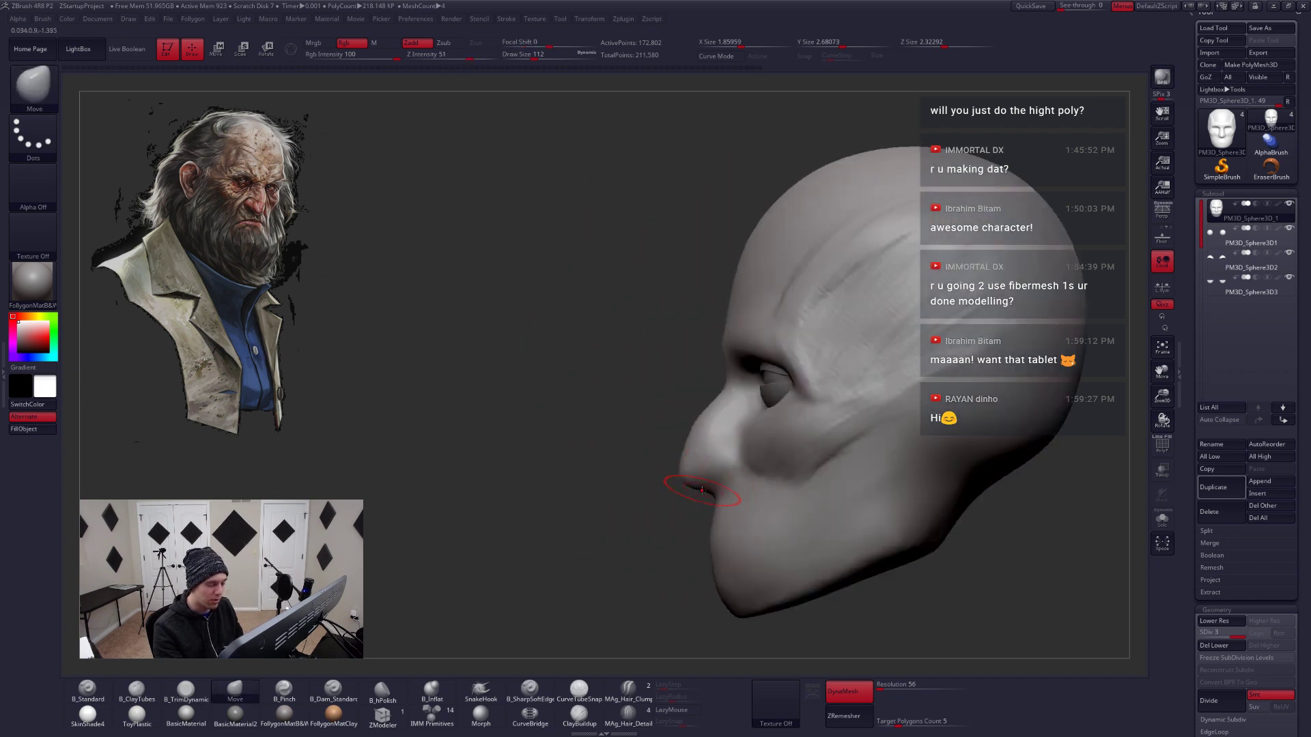
Build up the nose tip and nostril wings with the ClayBuildup brush, reducing its size to 71
left_click(578, 713)
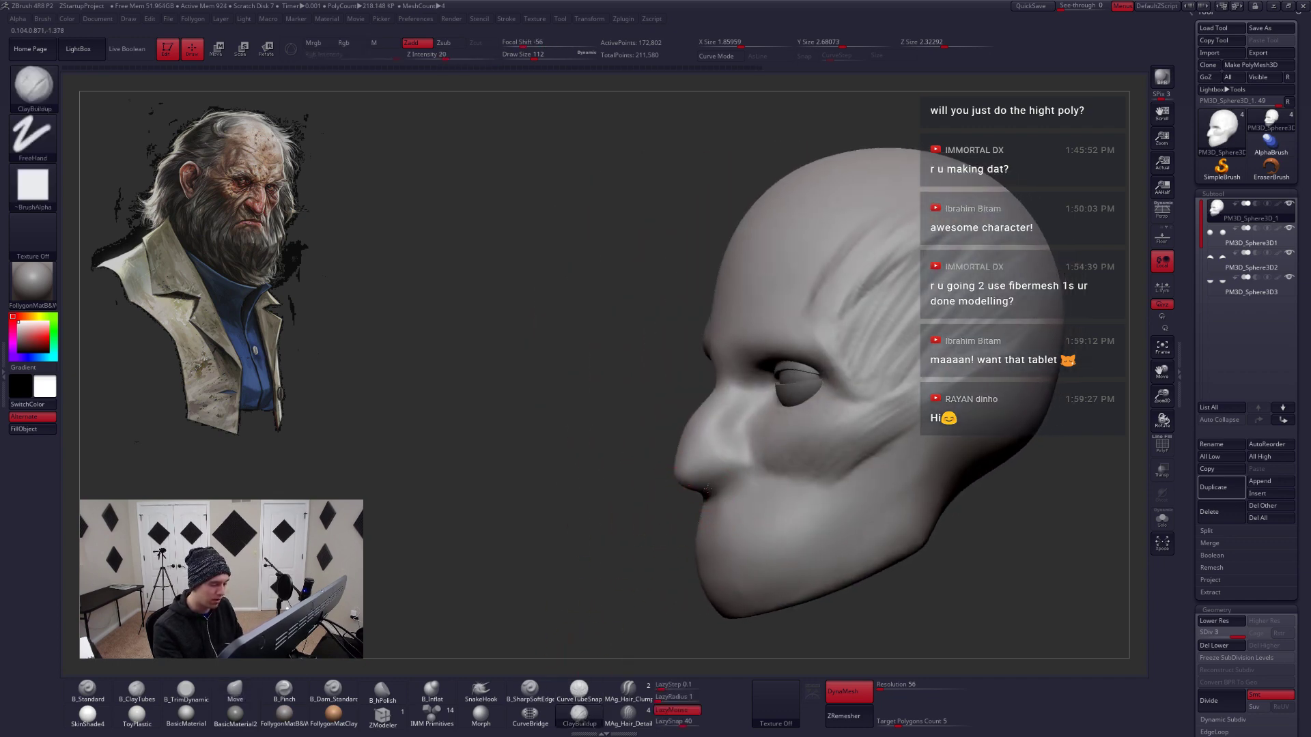
right_click_drag(615, 572, 707, 482)
key("space")
left_click_drag(707, 481, 701, 480)
right_click_drag(702, 456, 704, 472)
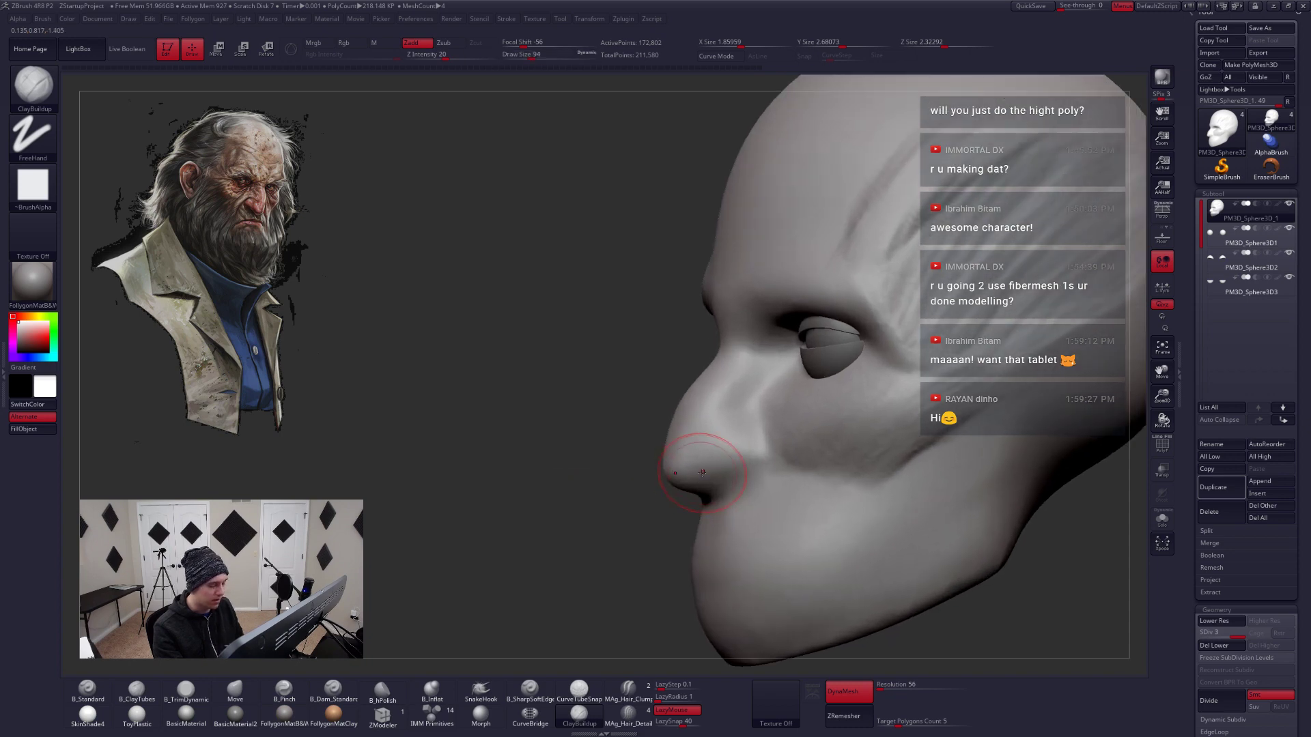
key("space")
left_click_drag(704, 473, 668, 454)
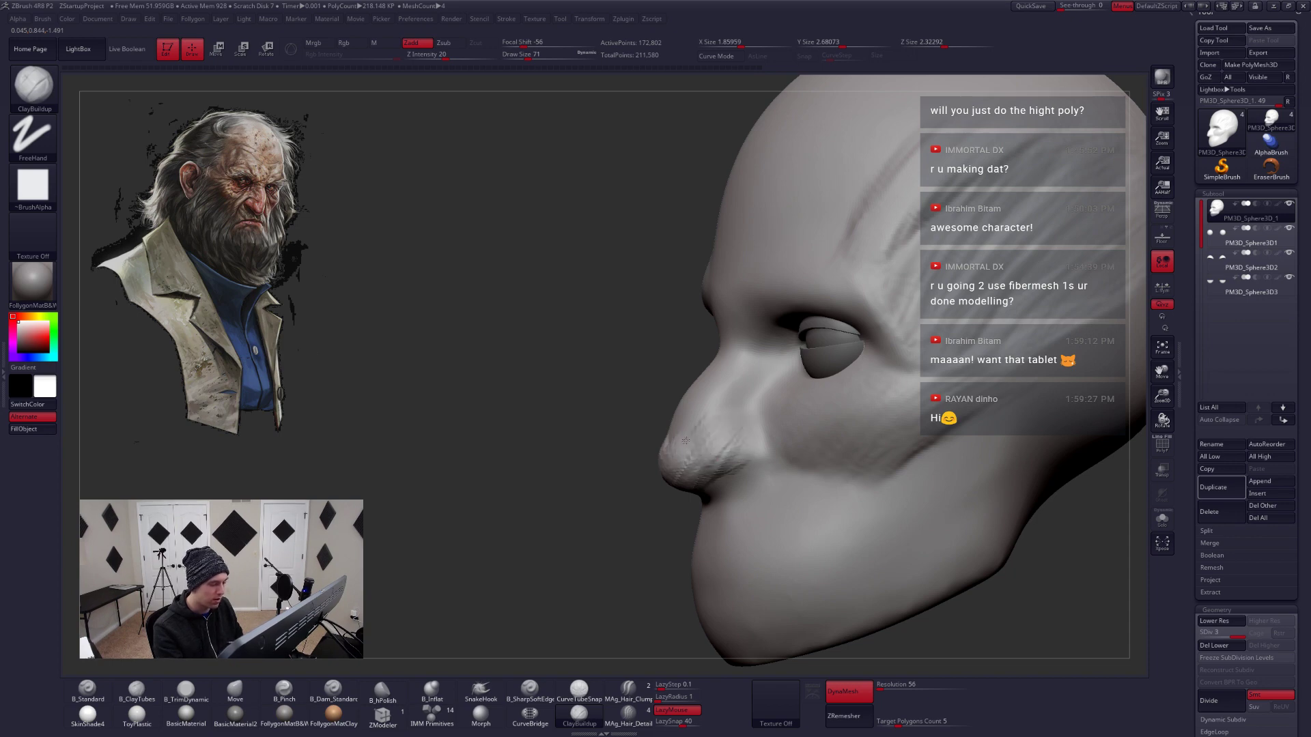
left_click_drag(685, 440, 669, 451)
Add clay to the underside of the nose and tighten the crease where it meets the upper lip with Pinch
mouse_move(707, 494)
right_mouse_down()
mouse_move(690, 499)
mouse_move(771, 459)
right_mouse_up()
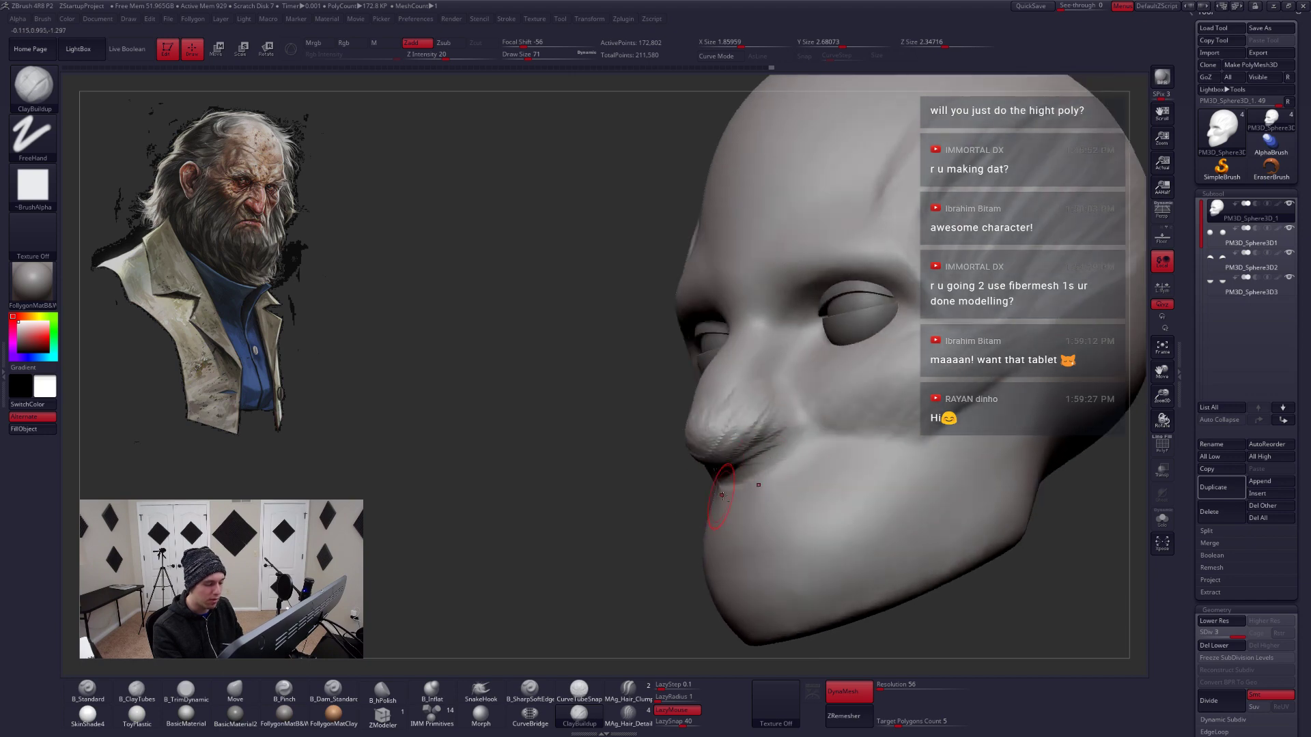
right_click_drag(721, 496, 783, 469)
left_click_drag(784, 468, 723, 500, "shift")
right_click_drag(723, 500, 725, 486)
key("5")
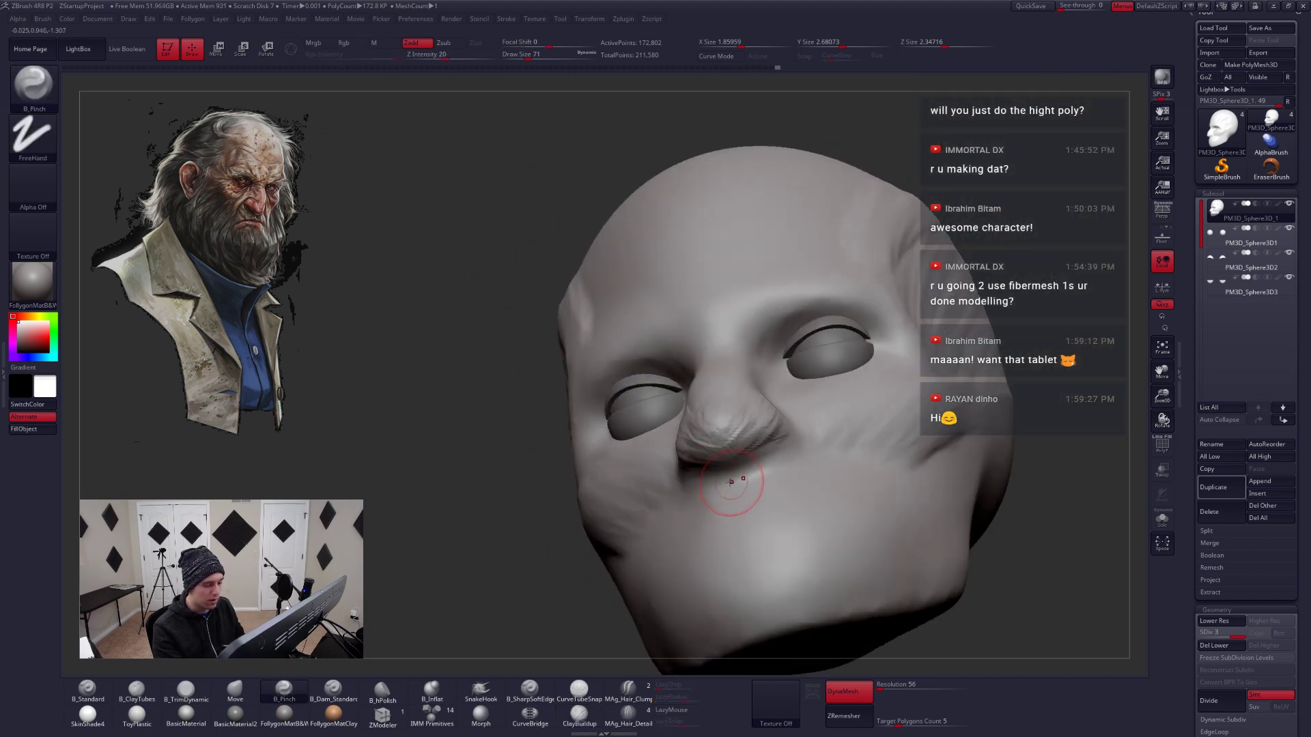
left_click_drag(731, 482, 755, 472)
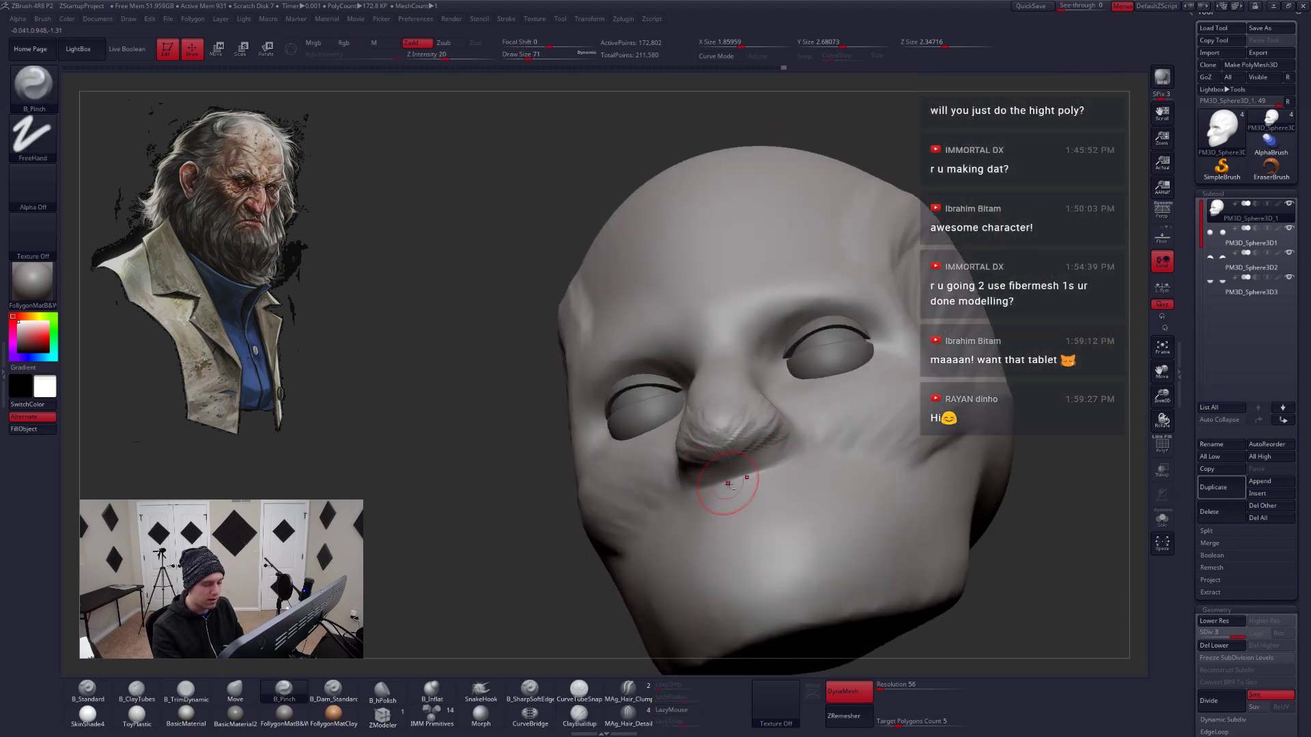
right_click_drag(728, 484, 736, 482)
Adjust the lower cheeks on both sides of the face with the Move brush at size 274
mouse_move(798, 448)
right_mouse_down()
mouse_move(747, 485)
mouse_move(769, 464)
right_mouse_up()
key("b")
key("m")
key("v")
key("space")
left_click_drag(769, 464, 792, 458)
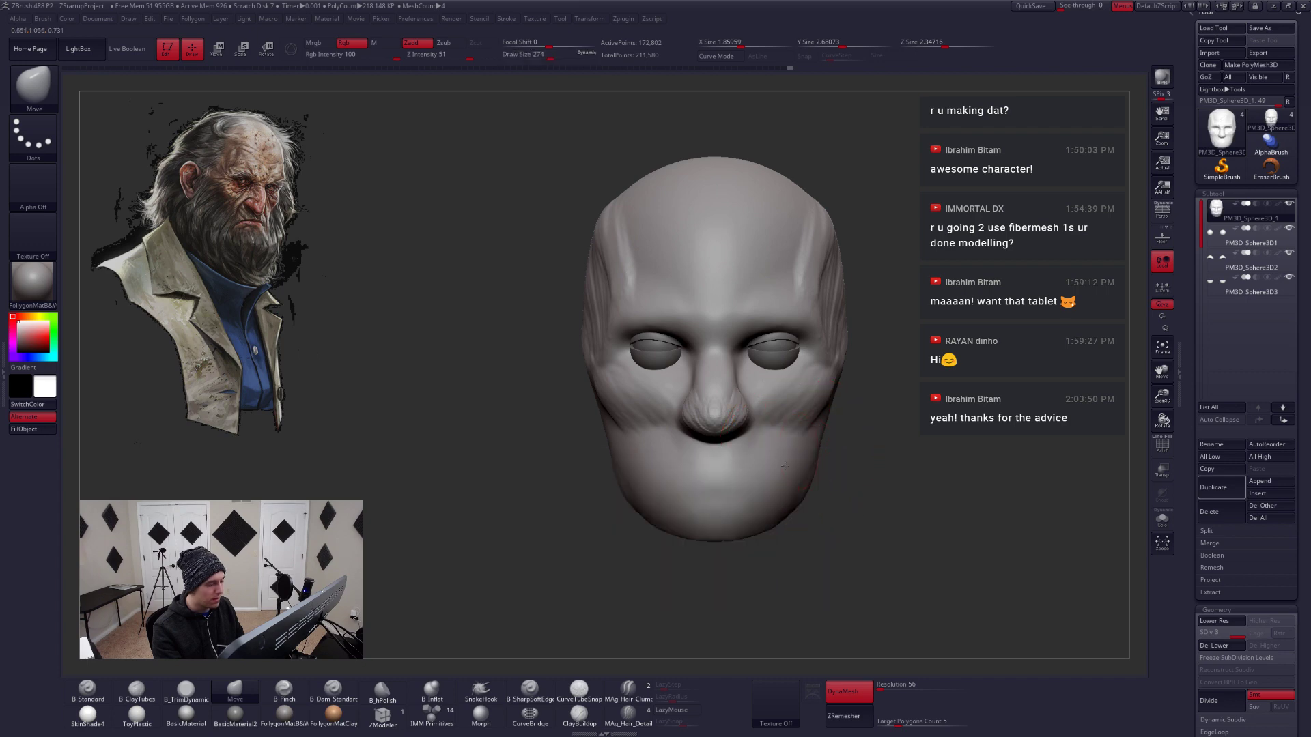
right_click_drag(813, 441, 770, 451, "alt")
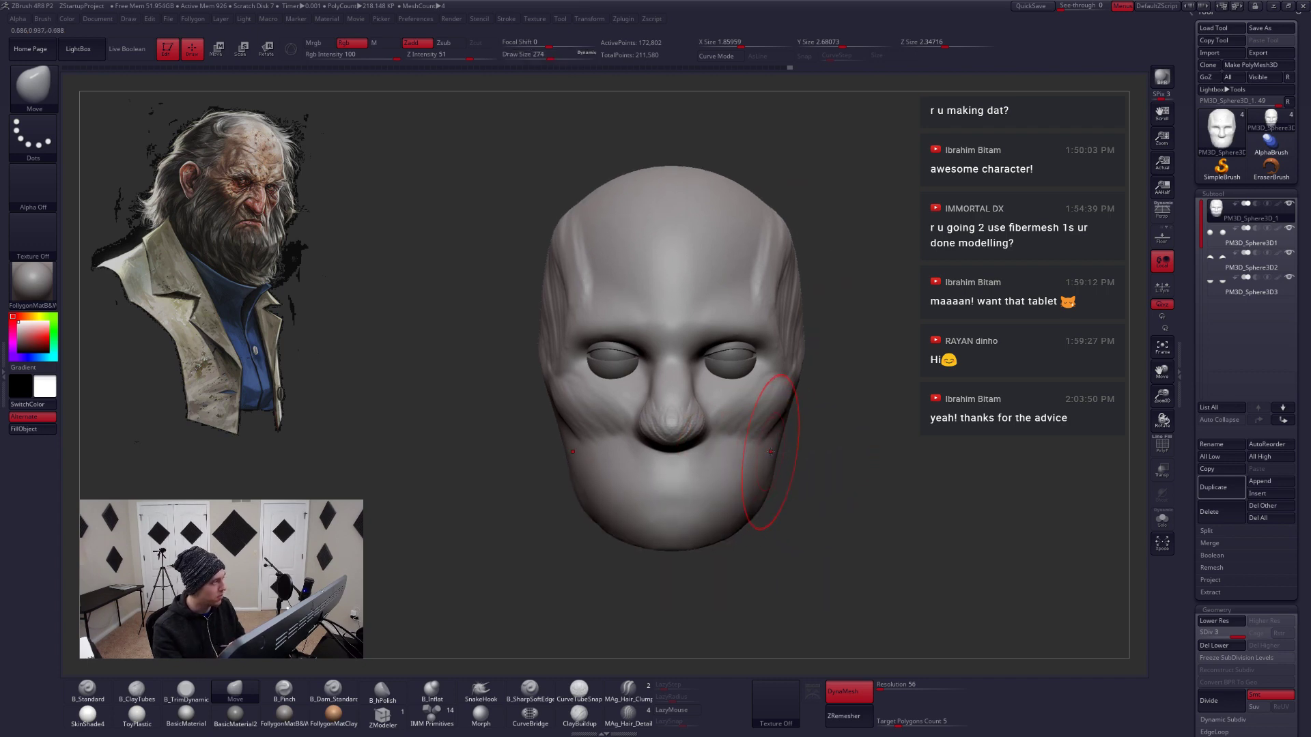
Reshape the jaw with a size 311 Move brush and refine its side at size 192
key("space")
left_click_drag(770, 451, 779, 451)
right_click_drag(779, 457, 741, 490)
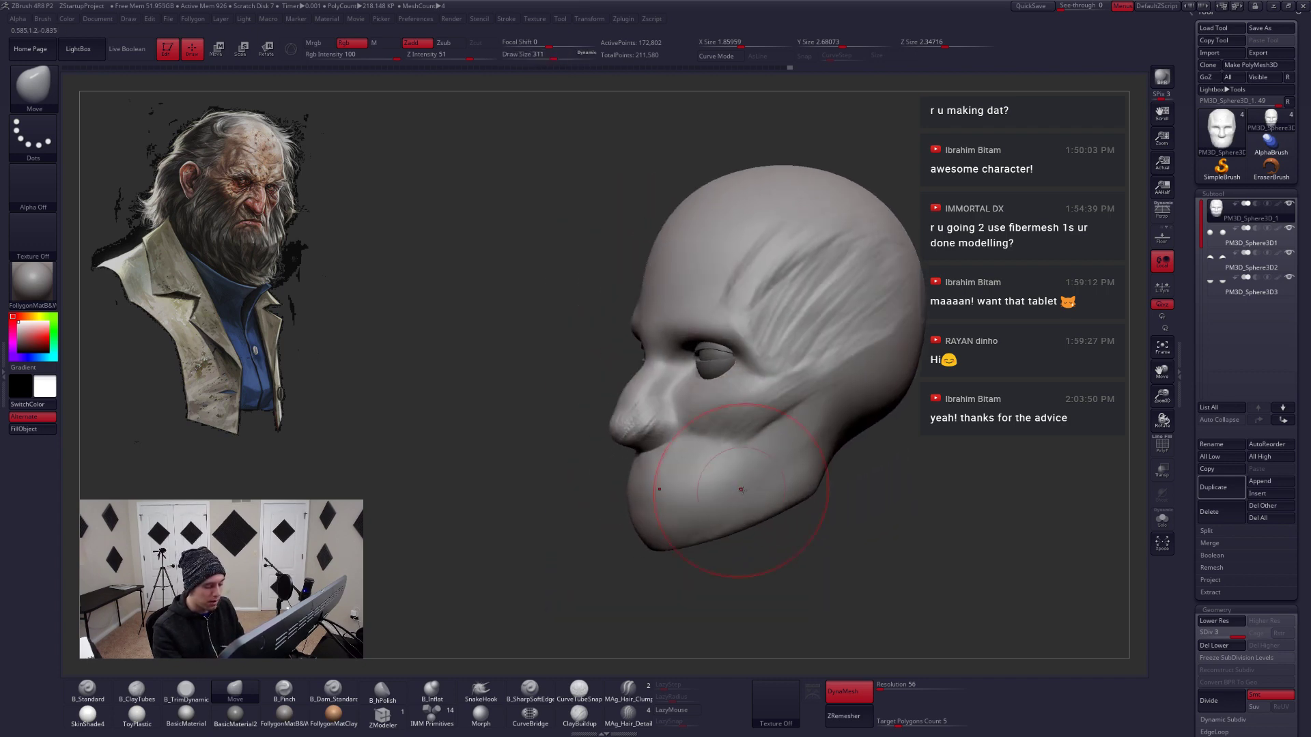
key("space")
left_click_drag(742, 489, 729, 488)
right_click_drag(729, 488, 705, 486)
Pinch the rear jaw edge, then flatten and smooth the base of the skull behind it with TrimDynamic
key("5")
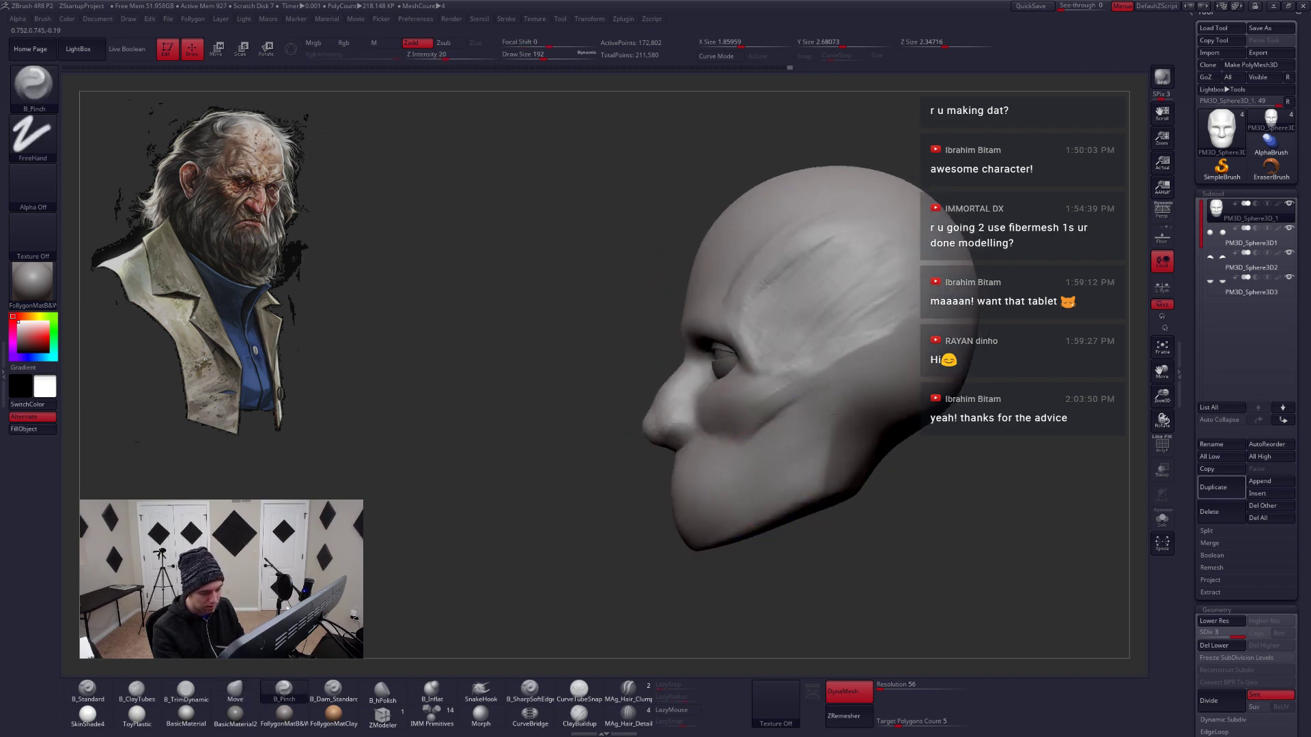
mouse_move(831, 440)
right_mouse_down()
mouse_move(801, 420)
mouse_move(717, 501)
mouse_move(802, 439)
right_mouse_up()
key("3")
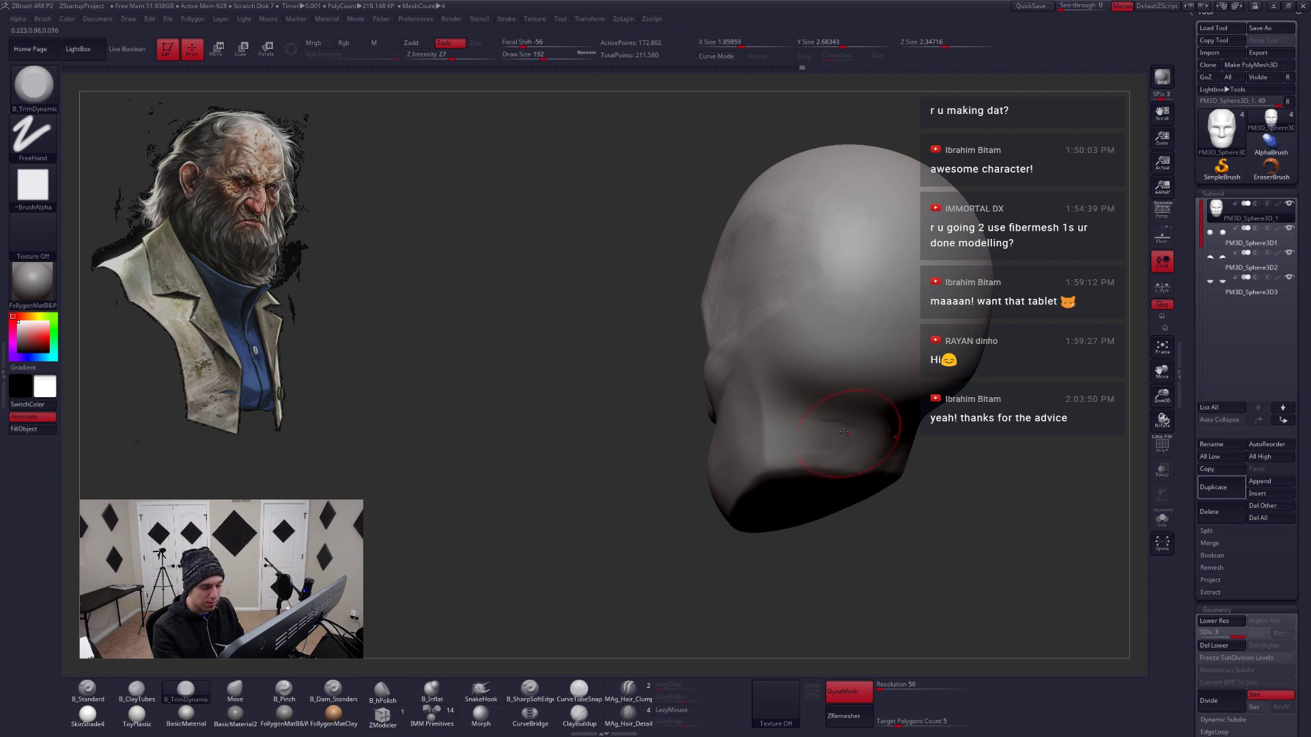
mouse_move(845, 432)
left_mouse_down()
mouse_move(859, 441)
mouse_move(822, 445)
mouse_move(849, 451)
left_mouse_up()
right_click_drag(840, 458, 817, 438, "alt")
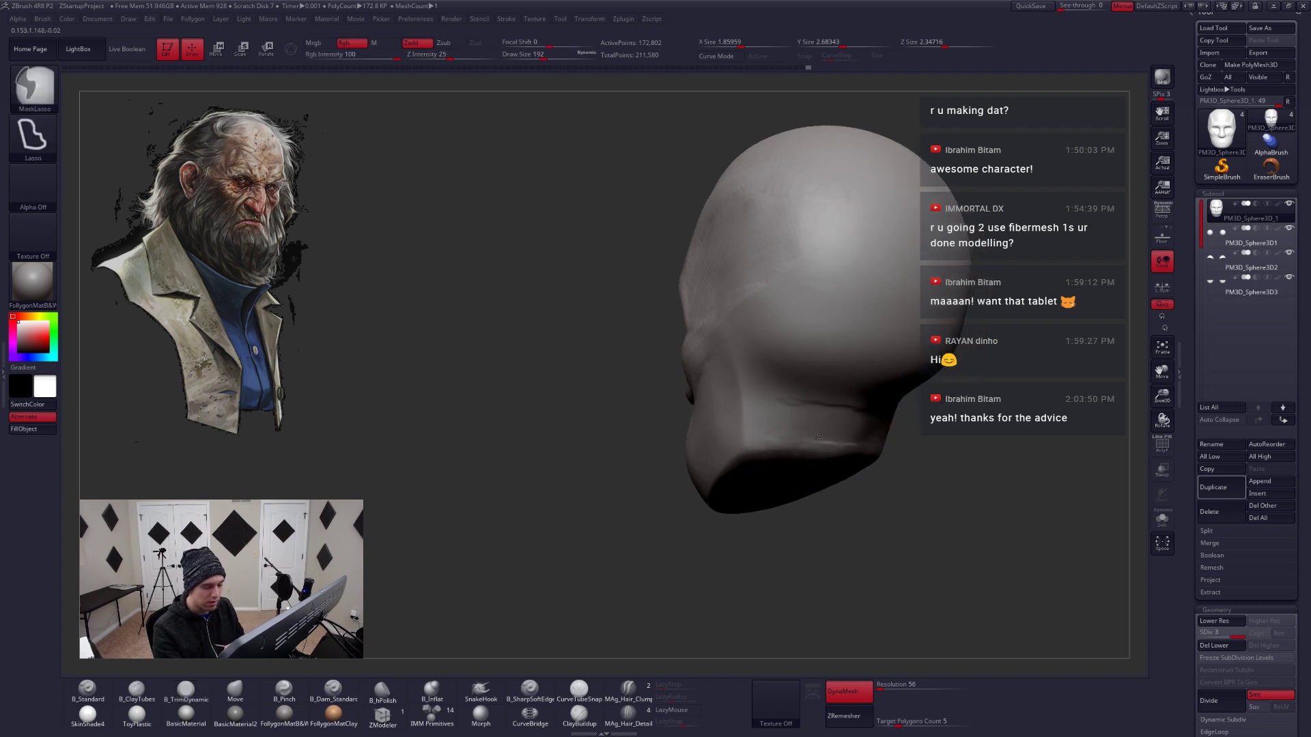
key("shift")
left_click_drag(803, 427, 809, 431, "shift")
right_click_drag(800, 428, 865, 426)
mouse_move(744, 478)
right_mouse_down()
mouse_move(880, 472)
mouse_move(853, 488)
right_mouse_up()
Adjust the overall side contour of the head with the Move brush, enlarging it to size 223
key("4")
right_click_drag(850, 424, 710, 424, "ctrl")
mouse_move(710, 423)
right_mouse_down("alt")
mouse_move(774, 464)
mouse_move(819, 448)
right_mouse_up("alt")
key("space")
left_click_drag(797, 469, 803, 468)
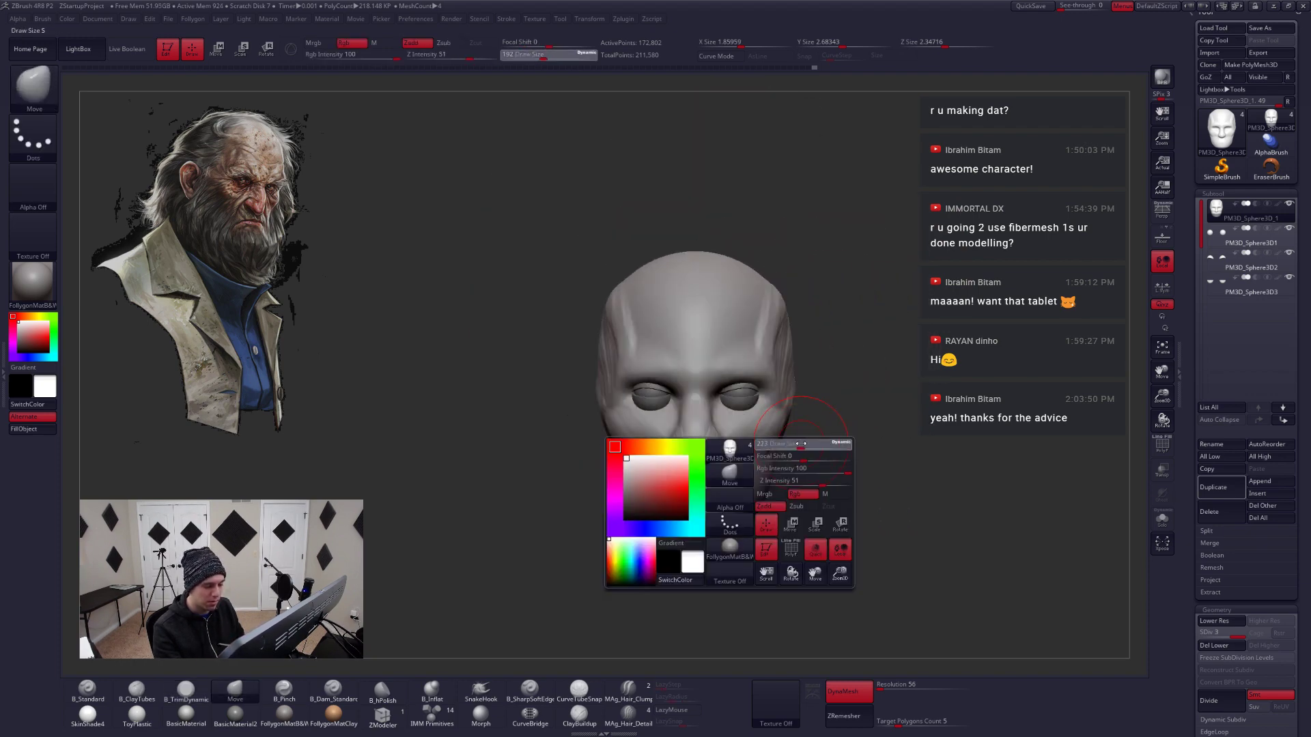
mouse_move(790, 446)
right_mouse_down("alt")
mouse_move(828, 460)
mouse_move(782, 448)
mouse_move(798, 382)
right_mouse_up("alt")
Flatten the side of the head with TrimDynamic and sharpen the temple ridge with Pinch at size 149
key("b")
key("t")
key("d")
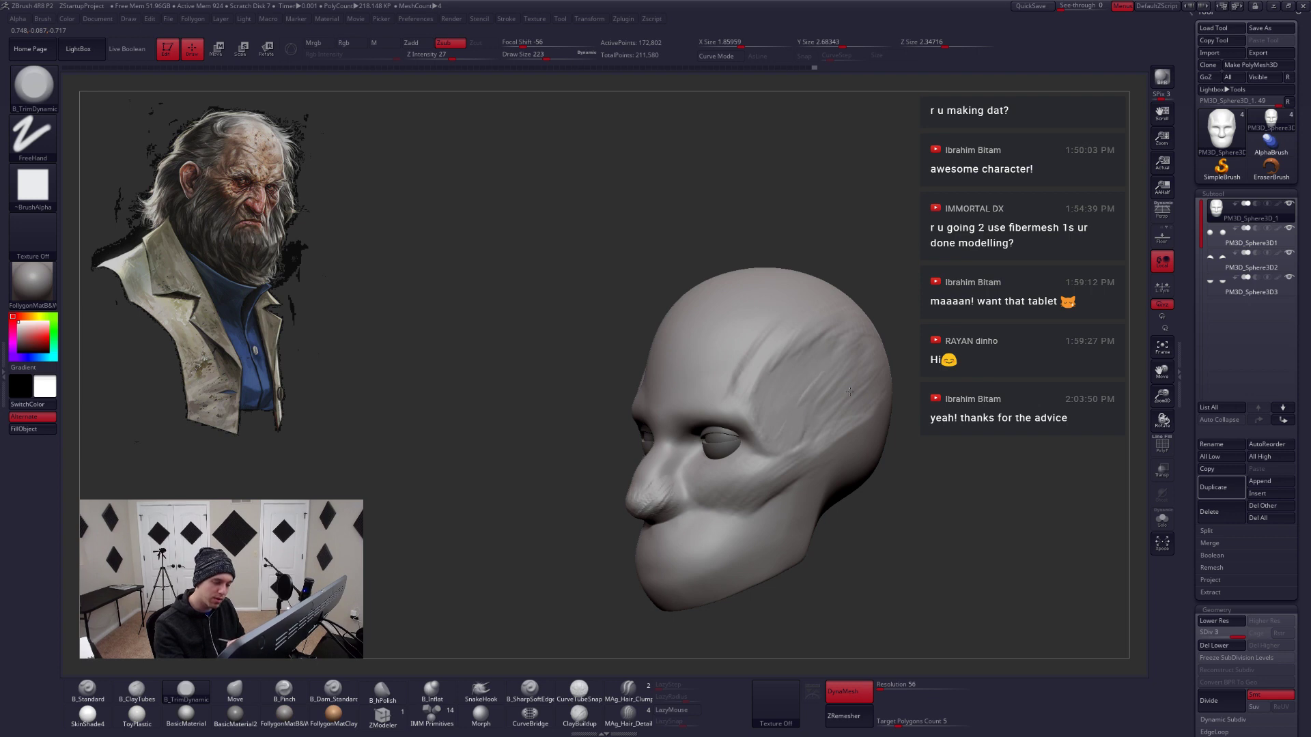
right_click_drag(809, 427, 783, 455)
key("b")
key("p")
key("i")
key("space")
left_click_drag(764, 363, 743, 362)
mouse_move(740, 362)
right_mouse_down()
mouse_move(734, 412)
mouse_move(655, 425)
mouse_move(740, 374)
right_mouse_up()
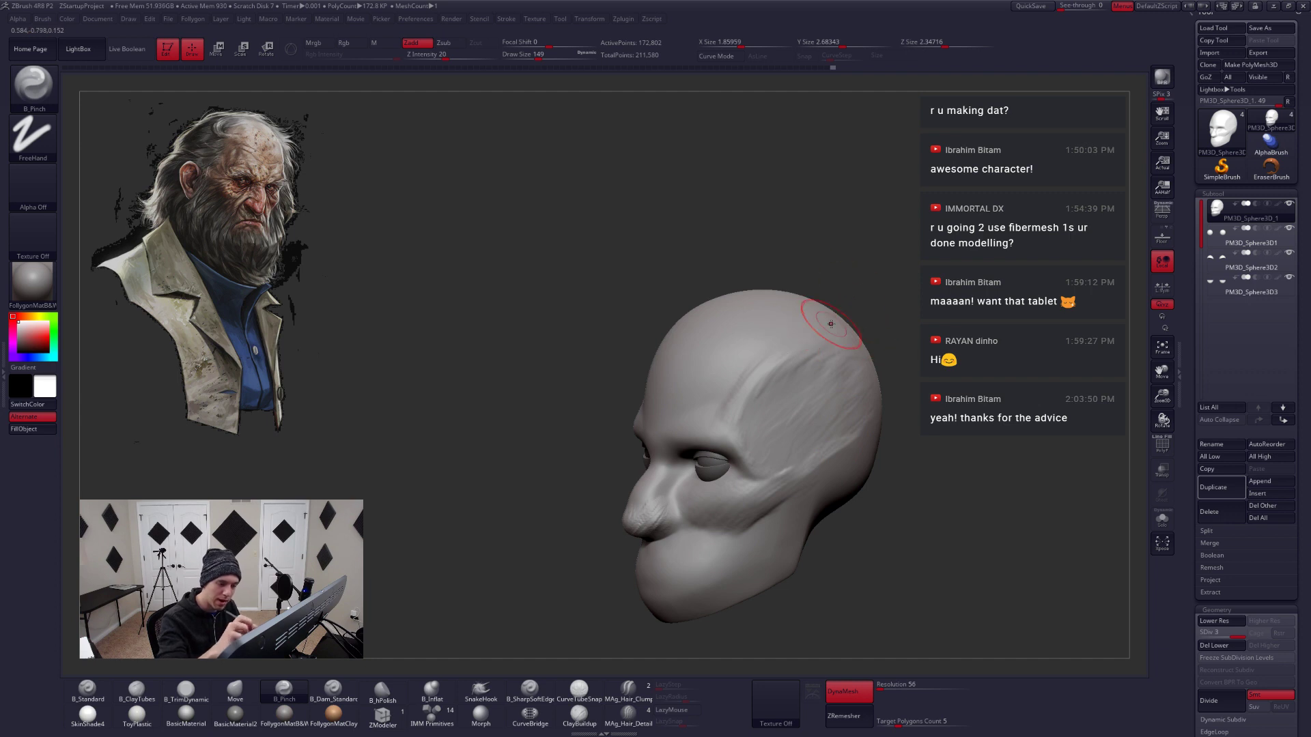
Push the sides of the head slightly inward from the front with the Move brush at size 305
right_click_drag(788, 508, 787, 459, "alt")
key("b")
key("m")
key("v")
key("space")
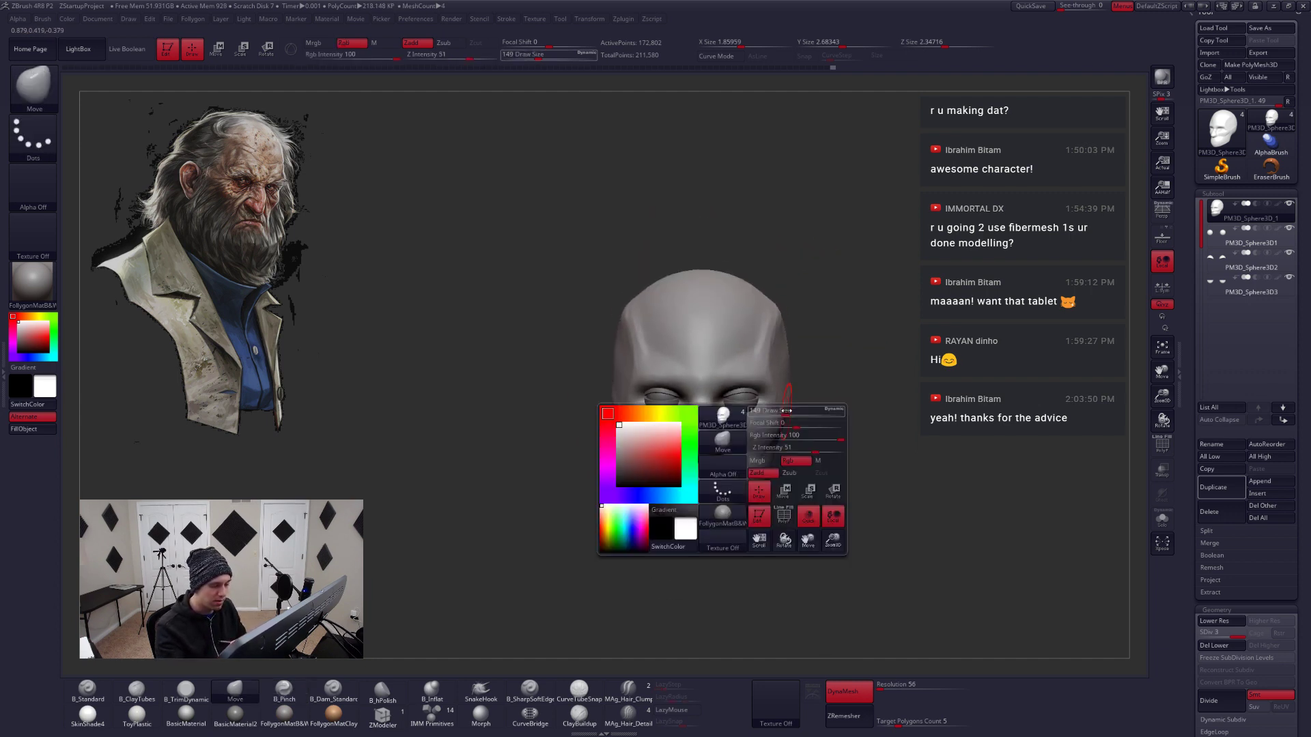
left_click_drag(800, 411, 810, 409)
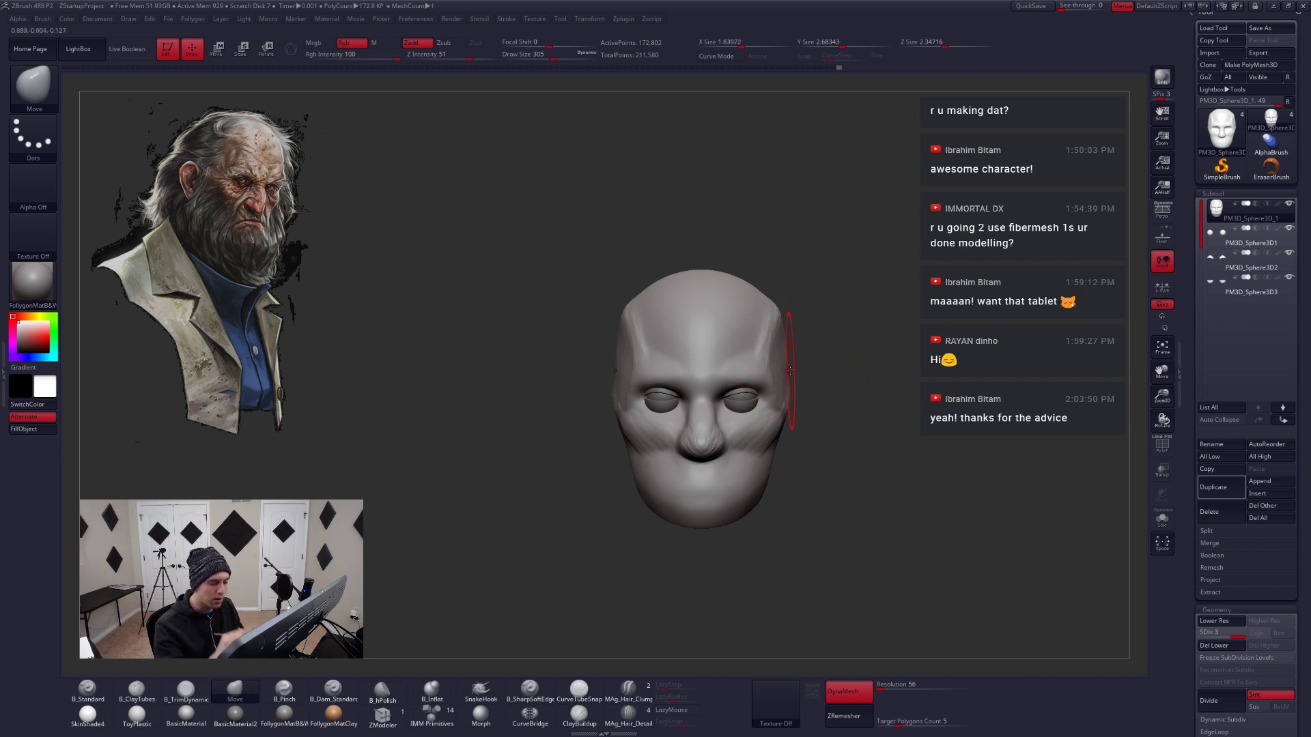
mouse_move(789, 371)
right_mouse_down()
mouse_move(761, 512)
mouse_move(737, 520)
mouse_move(717, 500)
right_mouse_up()
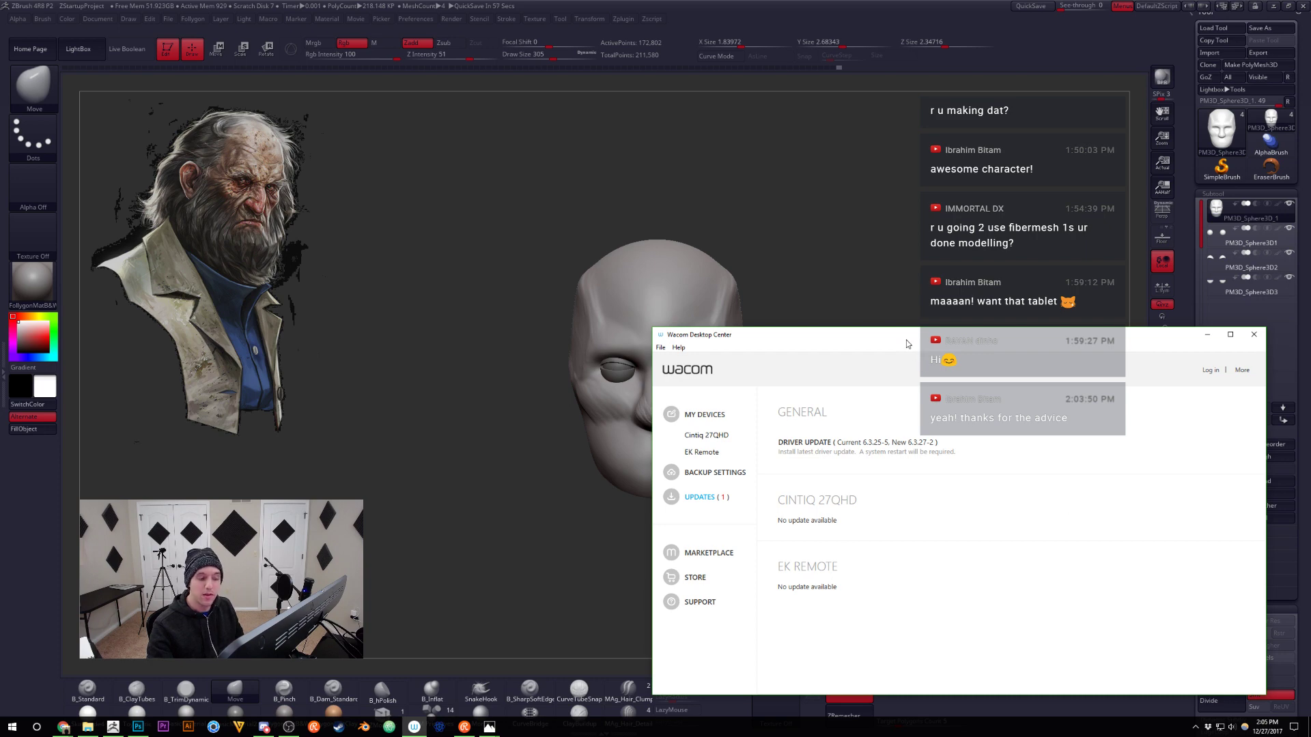
Switch to Wacom Desktop Center, move its window clear and view the device backup settings
left_click_drag(907, 343, 878, 326)
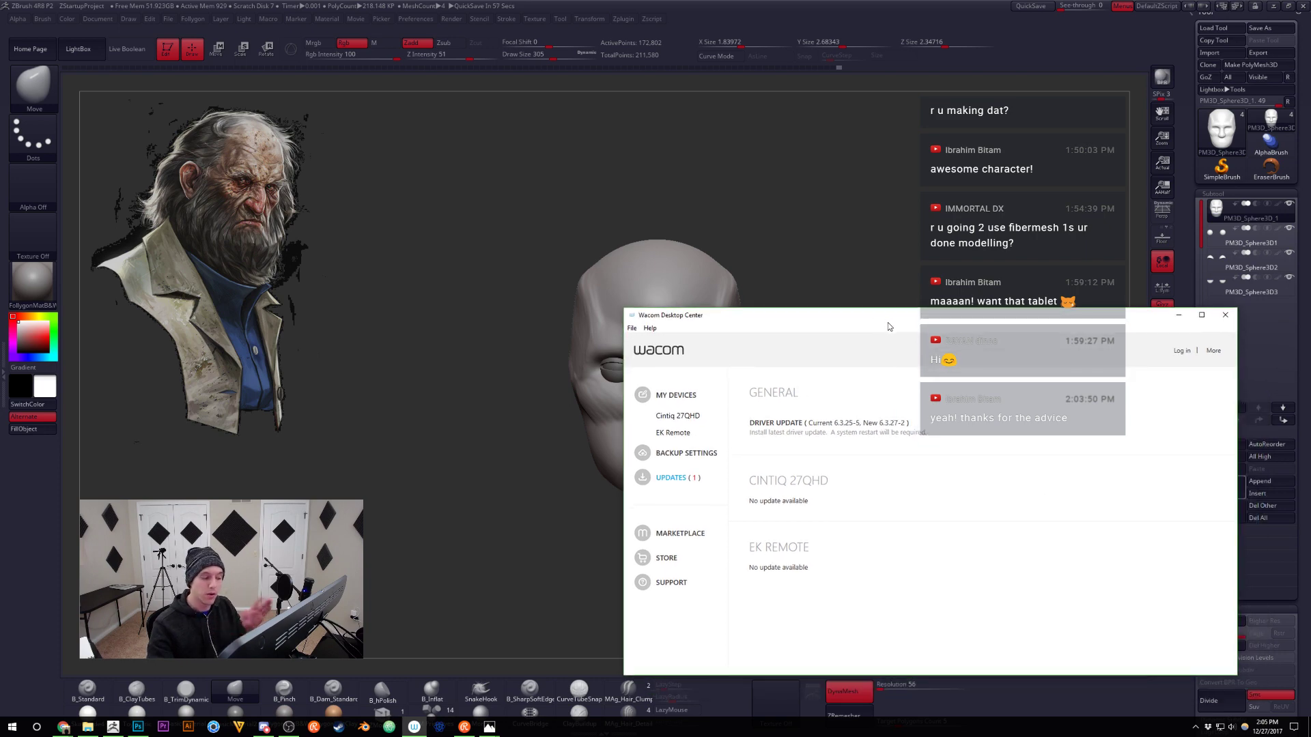
left_click(679, 453)
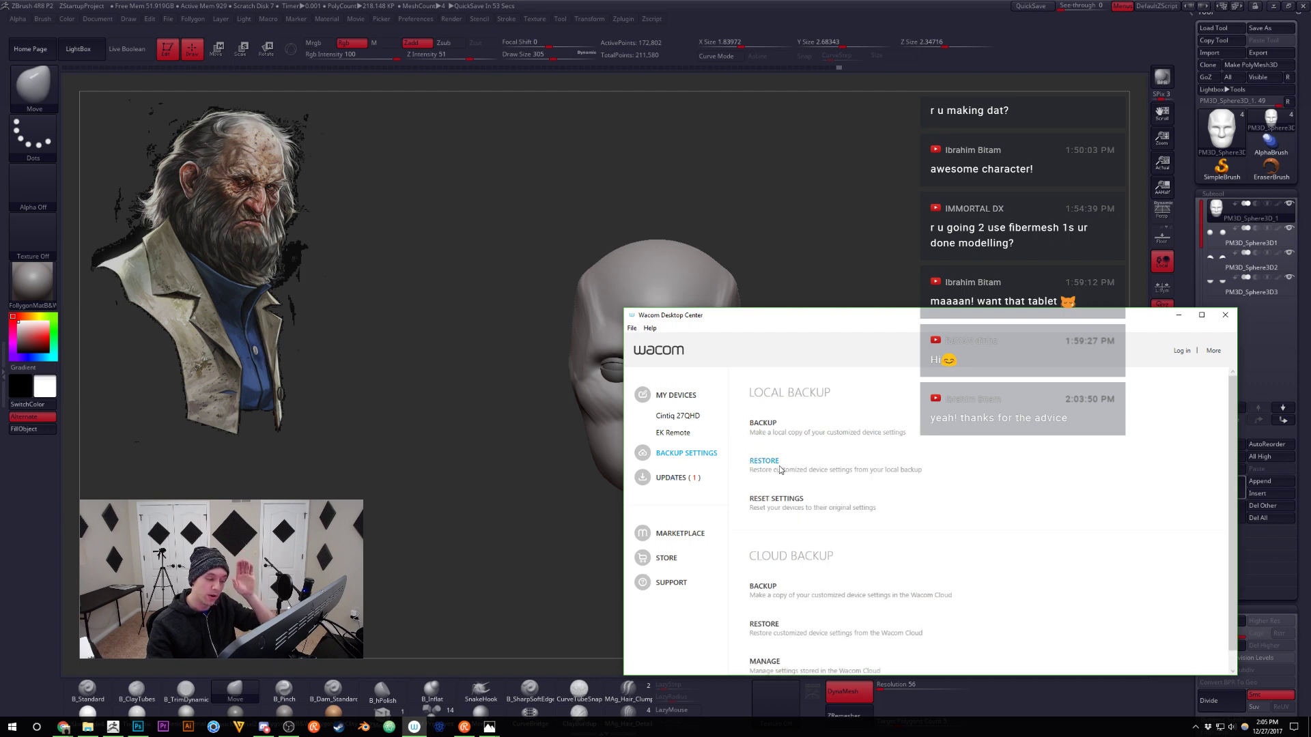
Return to ZBrush and build up frown furrows between the brows and the nose bridge with ClayTubes at size 120
left_click(716, 245)
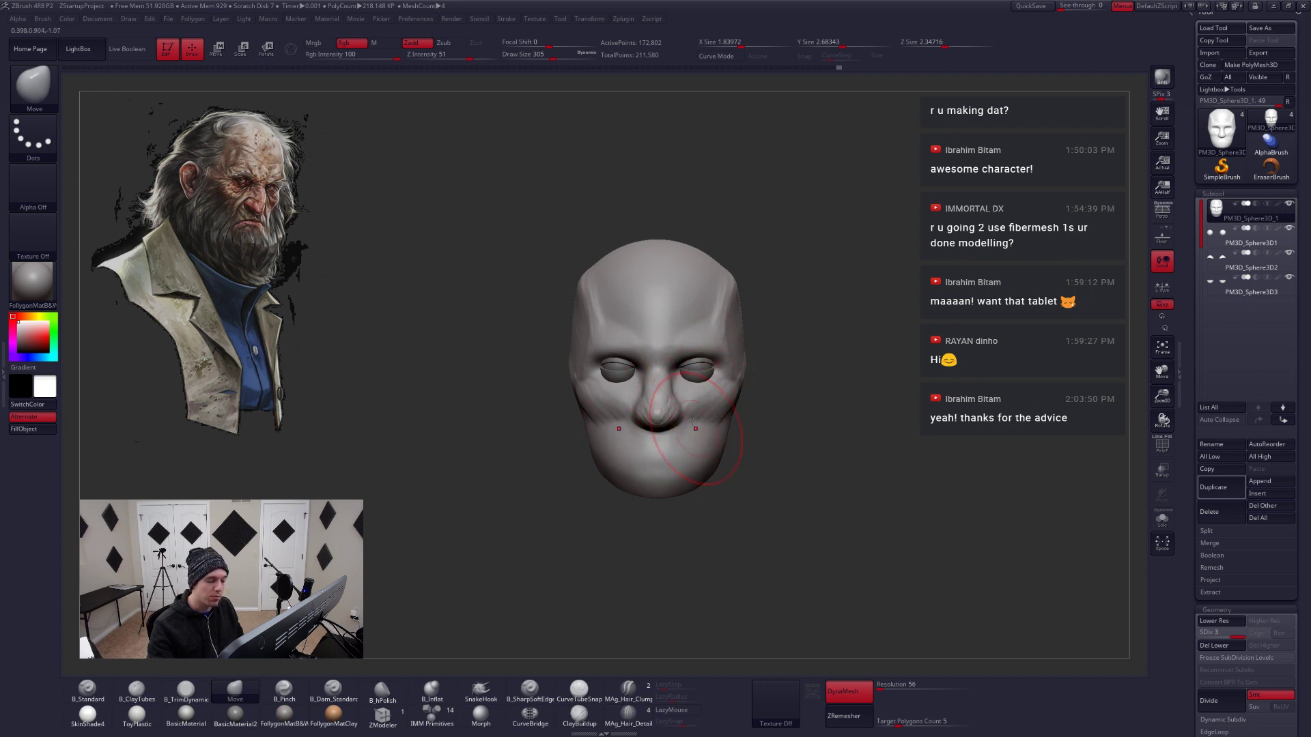
right_click_drag(692, 421, 693, 478, "ctrl")
key("2")
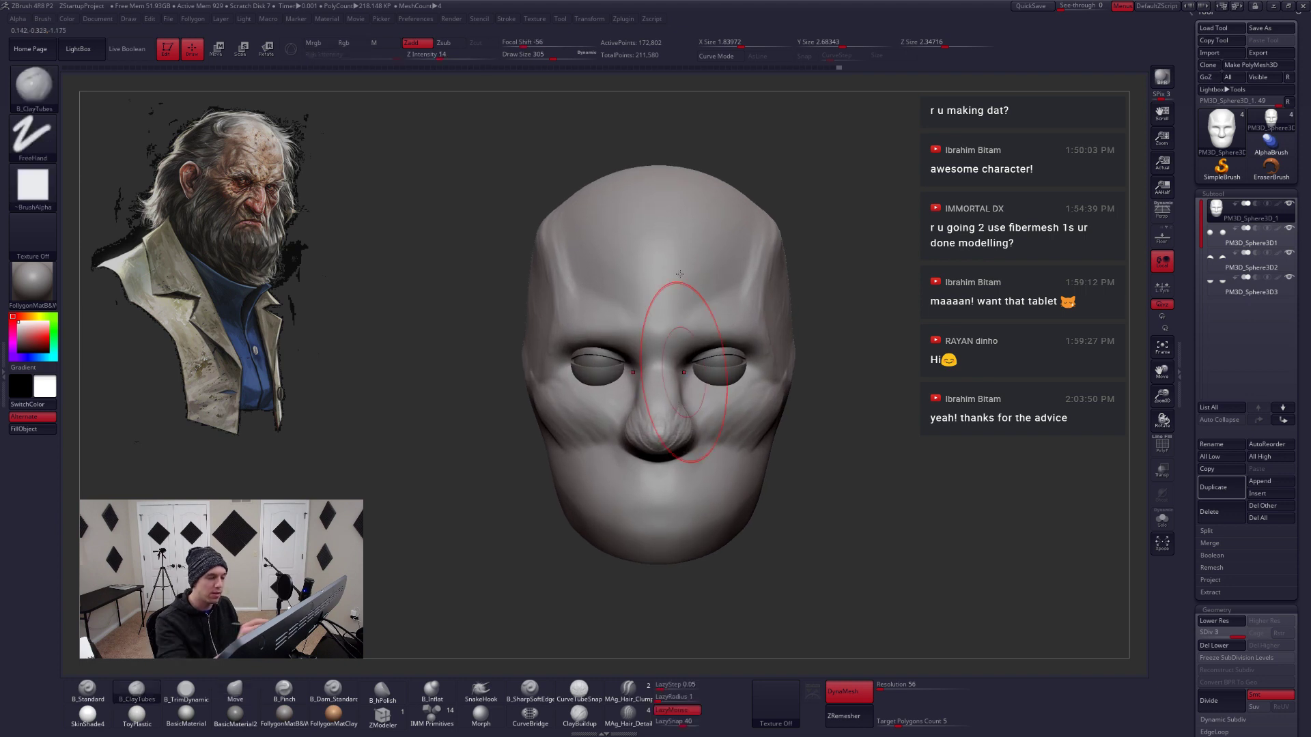
left_click_drag(679, 274, 675, 372)
key("ctrl+z")
key("space")
left_click_drag(714, 332, 687, 355)
key("space")
right_click_drag(682, 355, 683, 369, "ctrl")
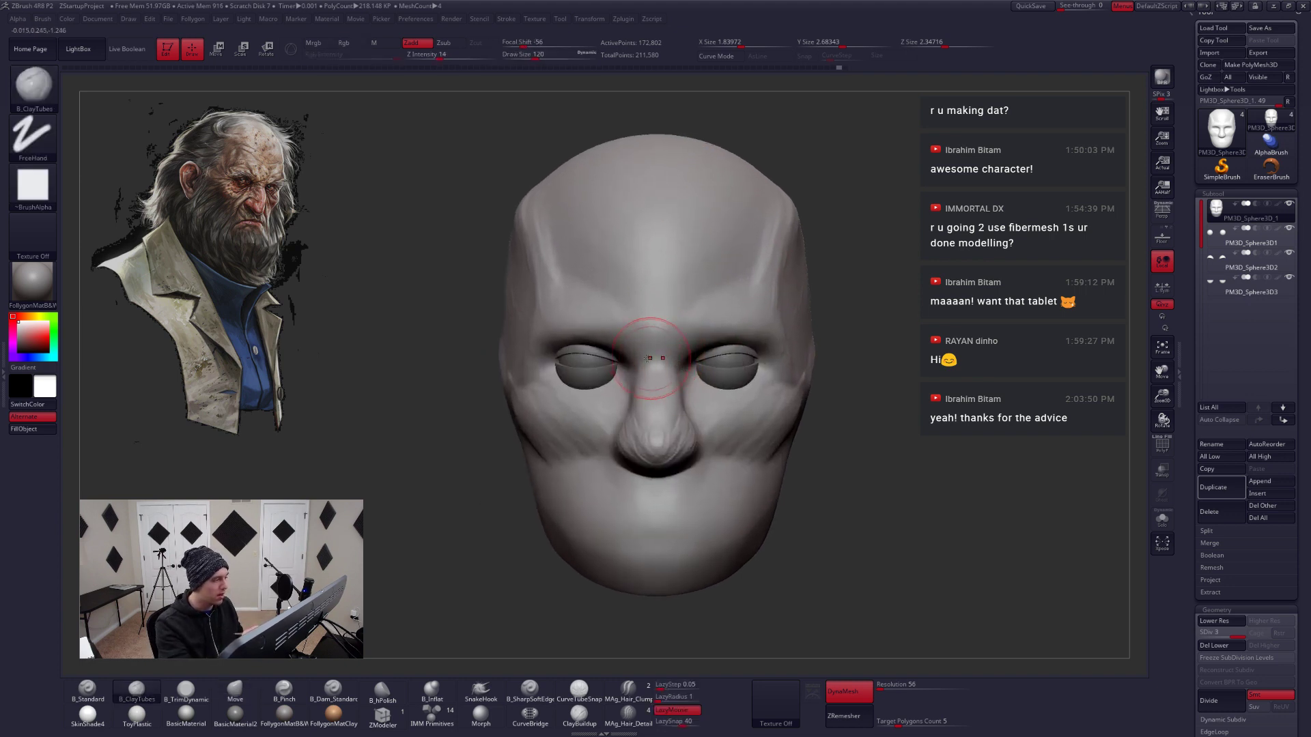
left_click_drag(647, 358, 677, 365)
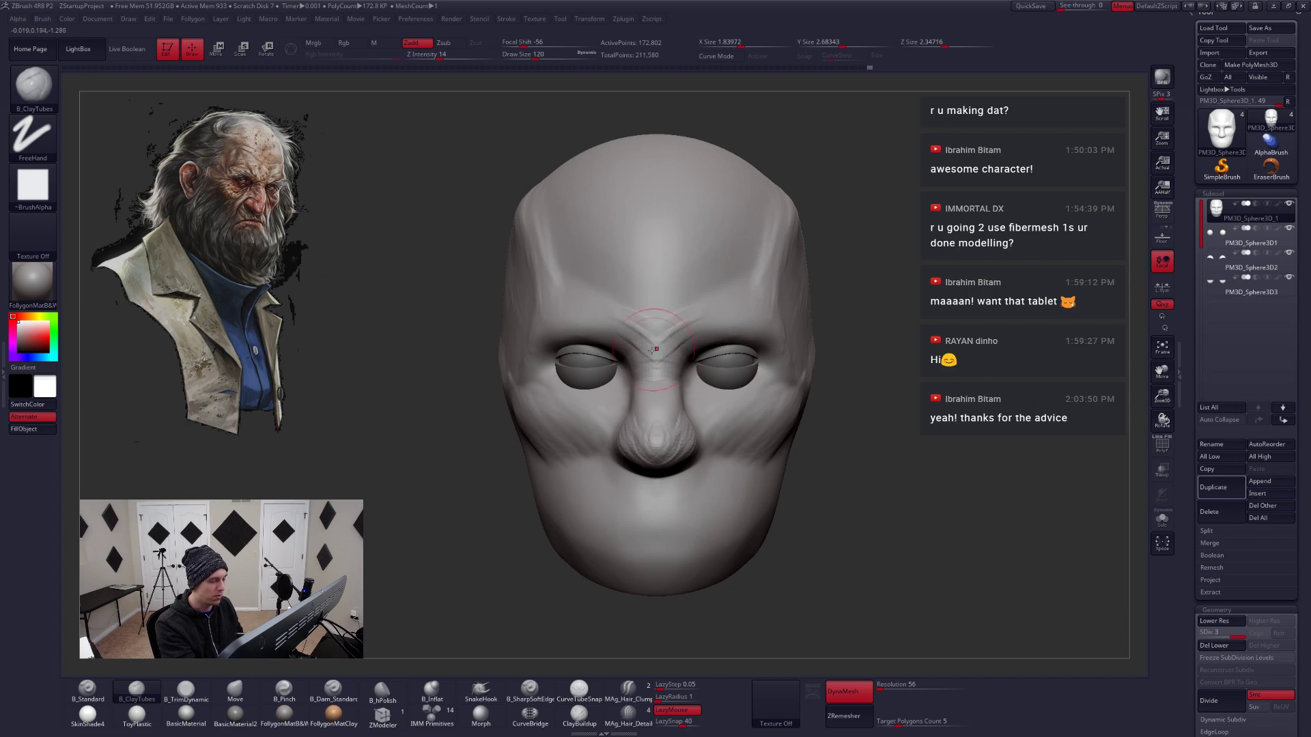
Extend the frowning ridges outward along the inner brows with ClayTubes
right_click_drag(713, 326, 693, 329)
left_click_drag(737, 314, 754, 311)
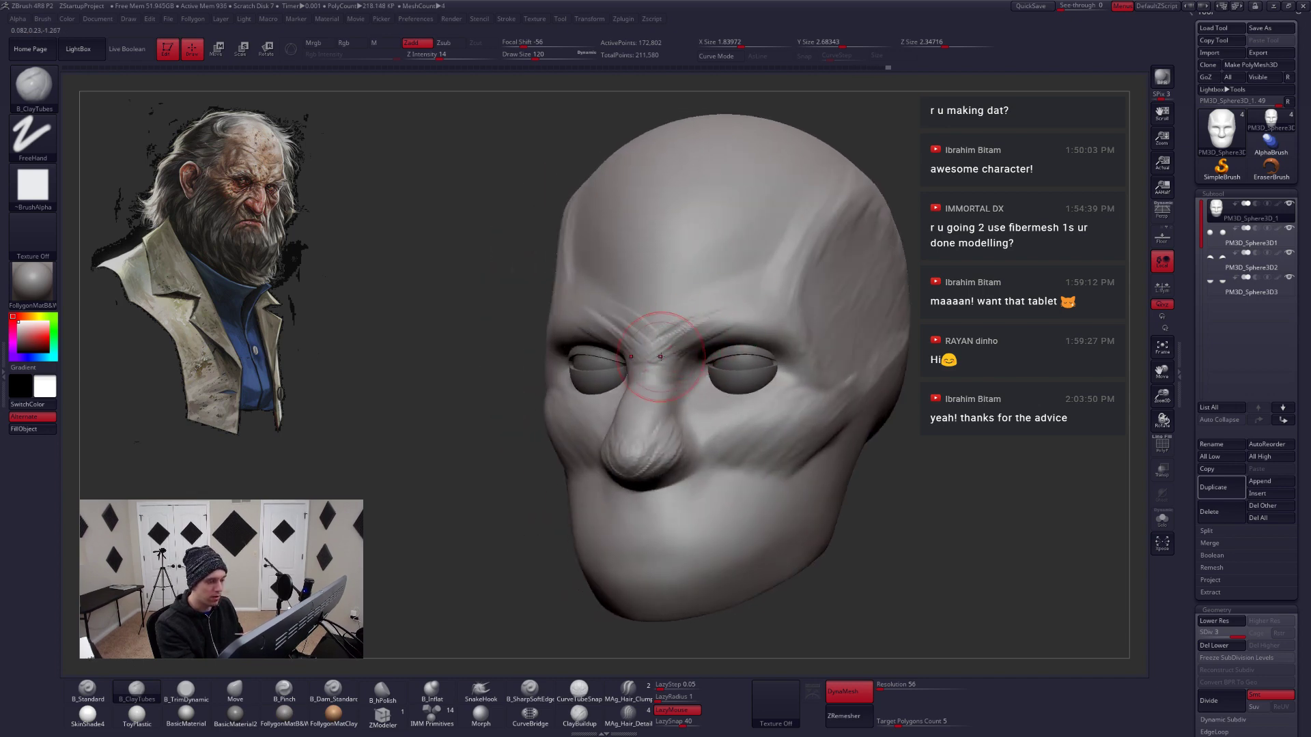
left_click_drag(665, 351, 774, 303)
right_click_drag(727, 349, 690, 352)
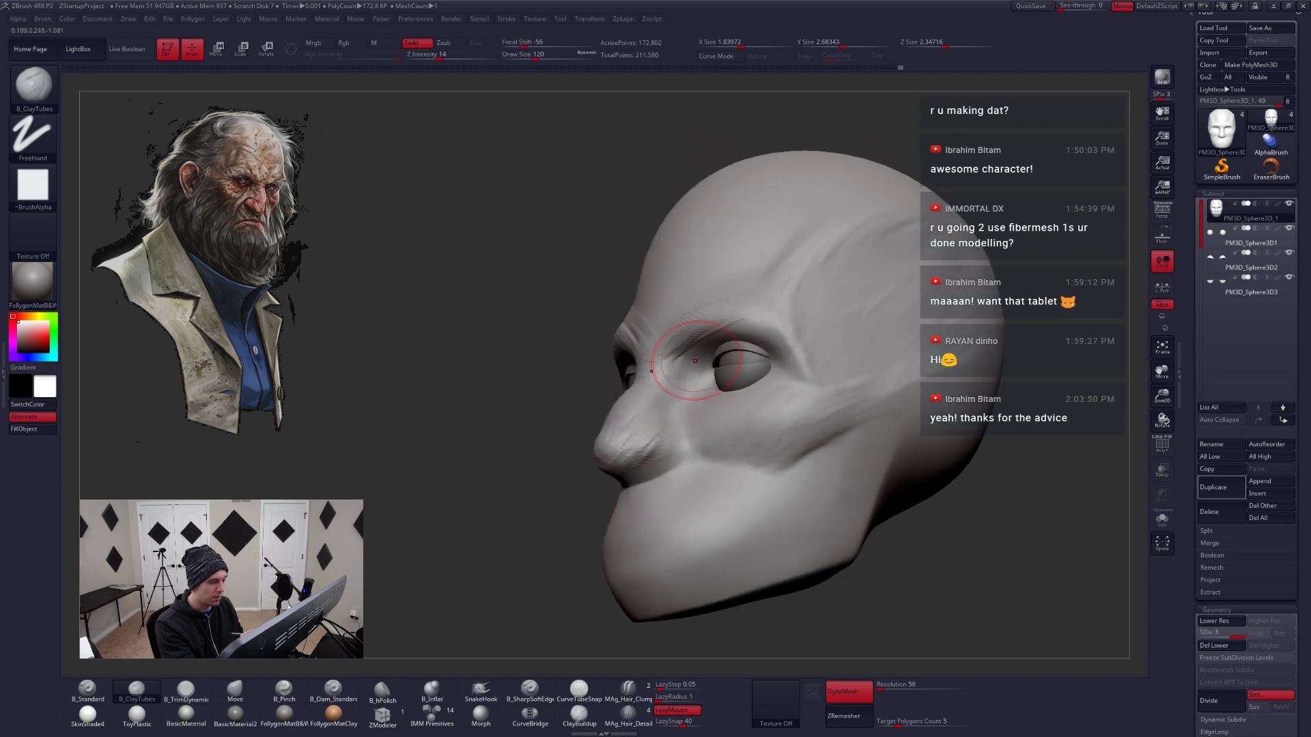
Isolate the head and shape the inner eye sockets beside the nose bridge with ClayTubes and TrimDynamic at size 124
key("space")
left_click_drag(690, 352, 693, 353)
right_click_drag(672, 361, 693, 348)
key("alt+s")
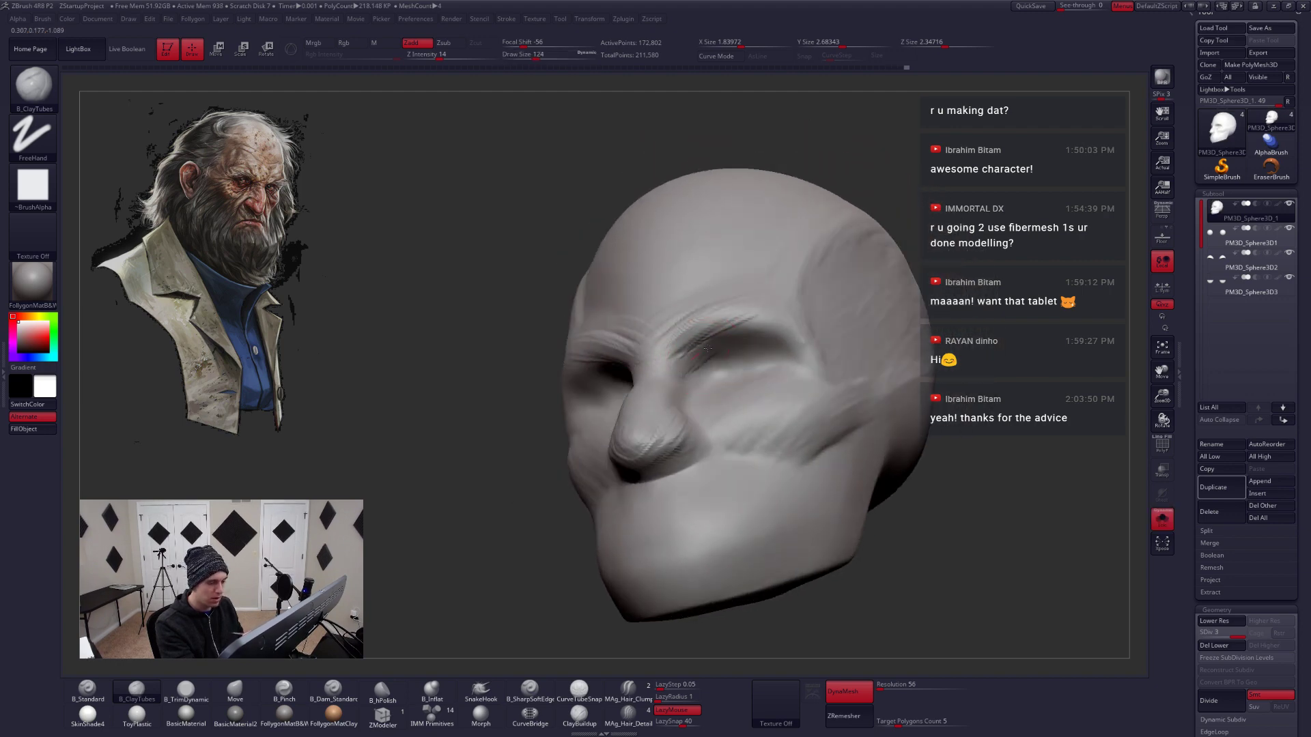
mouse_move(708, 349)
left_mouse_down()
mouse_move(683, 360)
mouse_move(710, 372)
mouse_move(697, 380)
left_mouse_up()
key("3")
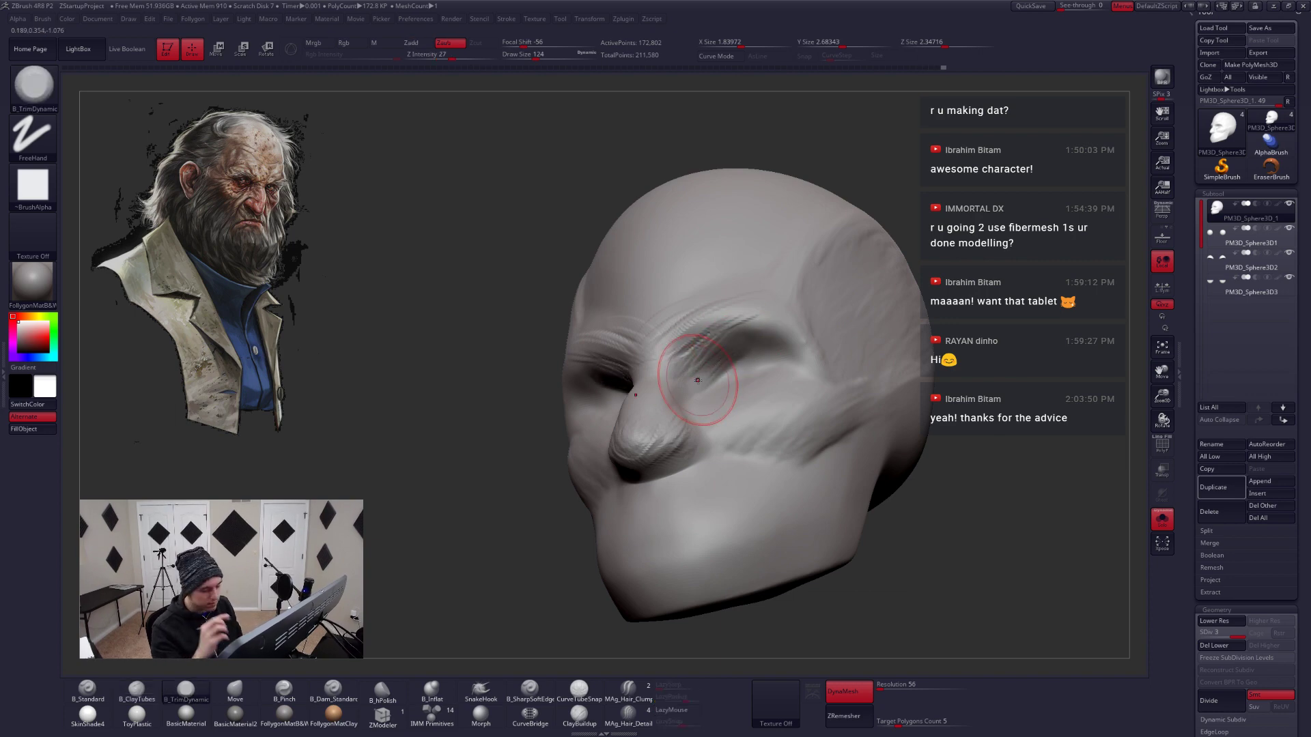
key("shift+s")
mouse_move(758, 439)
right_mouse_down("shift")
mouse_move(771, 498)
mouse_move(770, 473)
mouse_move(749, 493)
mouse_move(731, 472)
mouse_move(655, 469)
mouse_move(722, 488)
mouse_move(785, 447)
right_mouse_up("shift")
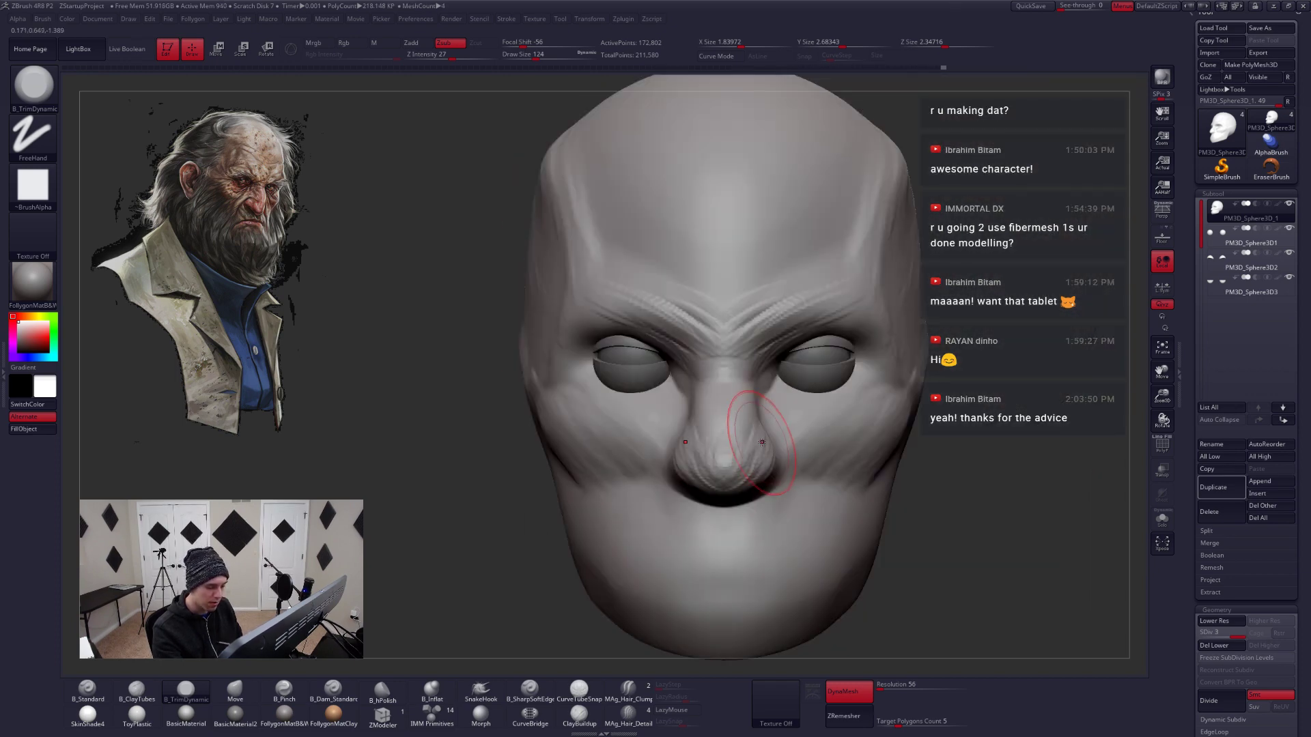
Reshape the tip and wings of the nose from the front with the Move brush
key("b")
key("m")
key("v")
right_click_drag(763, 492, 728, 460, "alt")
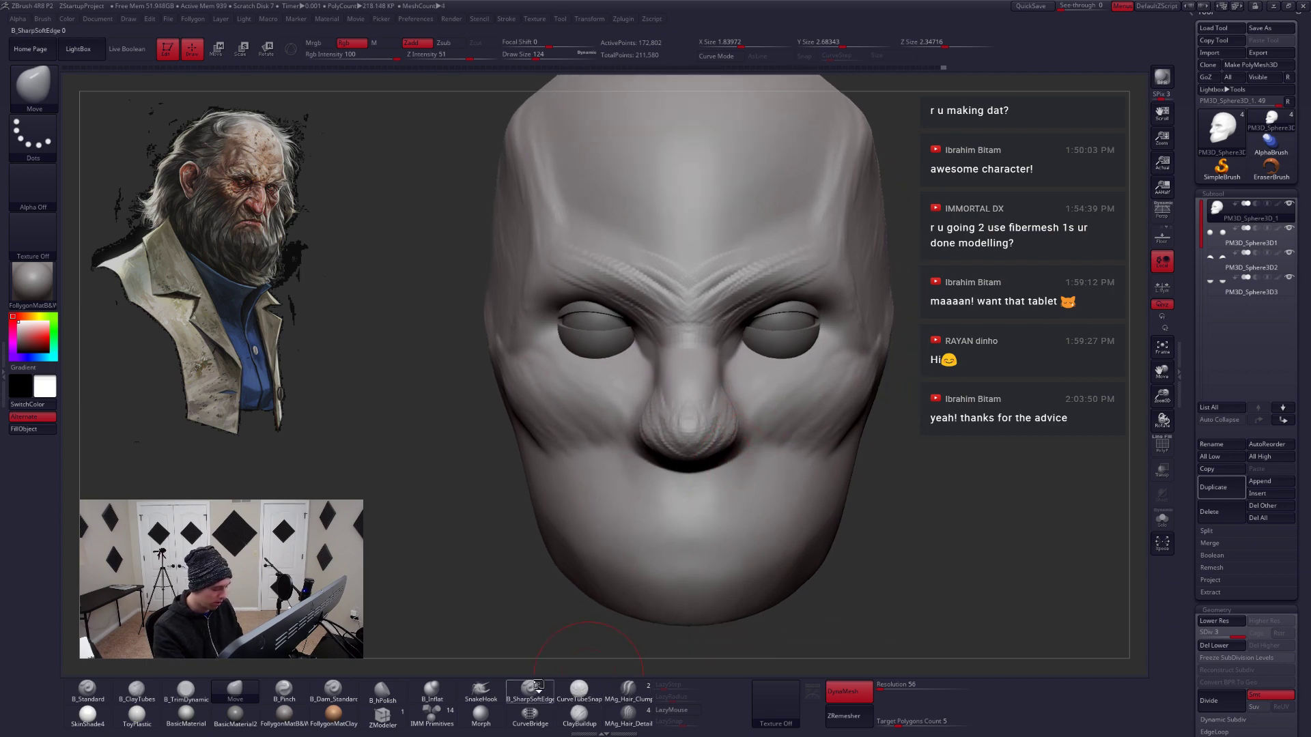
Define the creases around the nose wings with the SharpSoftEdge brush at size 56
left_click(538, 686)
key("space")
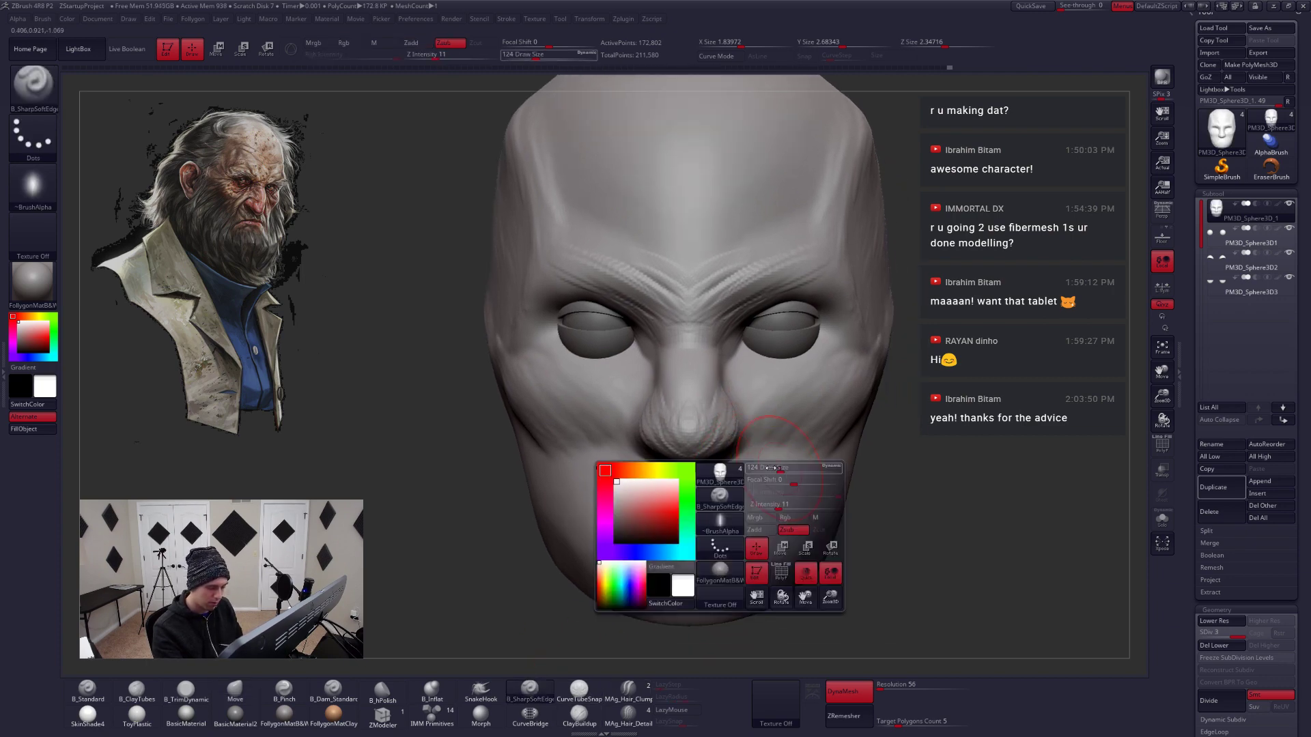
left_click(769, 469)
right_click_drag(769, 469, 601, 447)
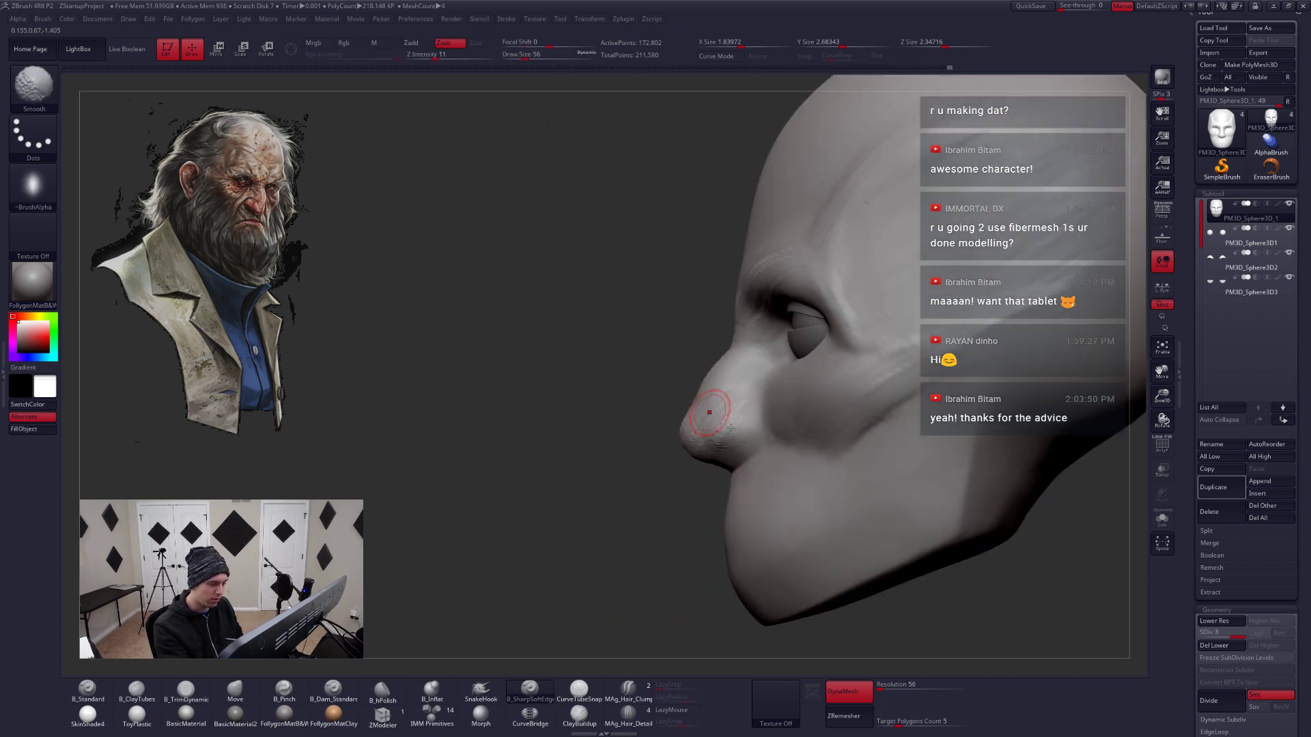
right_click_drag(730, 428, 718, 399, "ctrl")
mouse_move(755, 415)
left_mouse_down()
mouse_move(754, 468)
mouse_move(760, 409)
left_mouse_up()
mouse_move(705, 440)
right_mouse_down()
mouse_move(732, 452)
mouse_move(715, 482)
mouse_move(689, 492)
right_mouse_up()
Tighten the nose edges with Pinch and refine the nostrils from below with the Standard brush
key("5")
left_click_drag(687, 414, 710, 397)
left_click_drag(690, 413, 717, 395)
mouse_move(744, 436)
right_mouse_down()
mouse_move(729, 462)
mouse_move(718, 382)
right_mouse_up()
key("1")
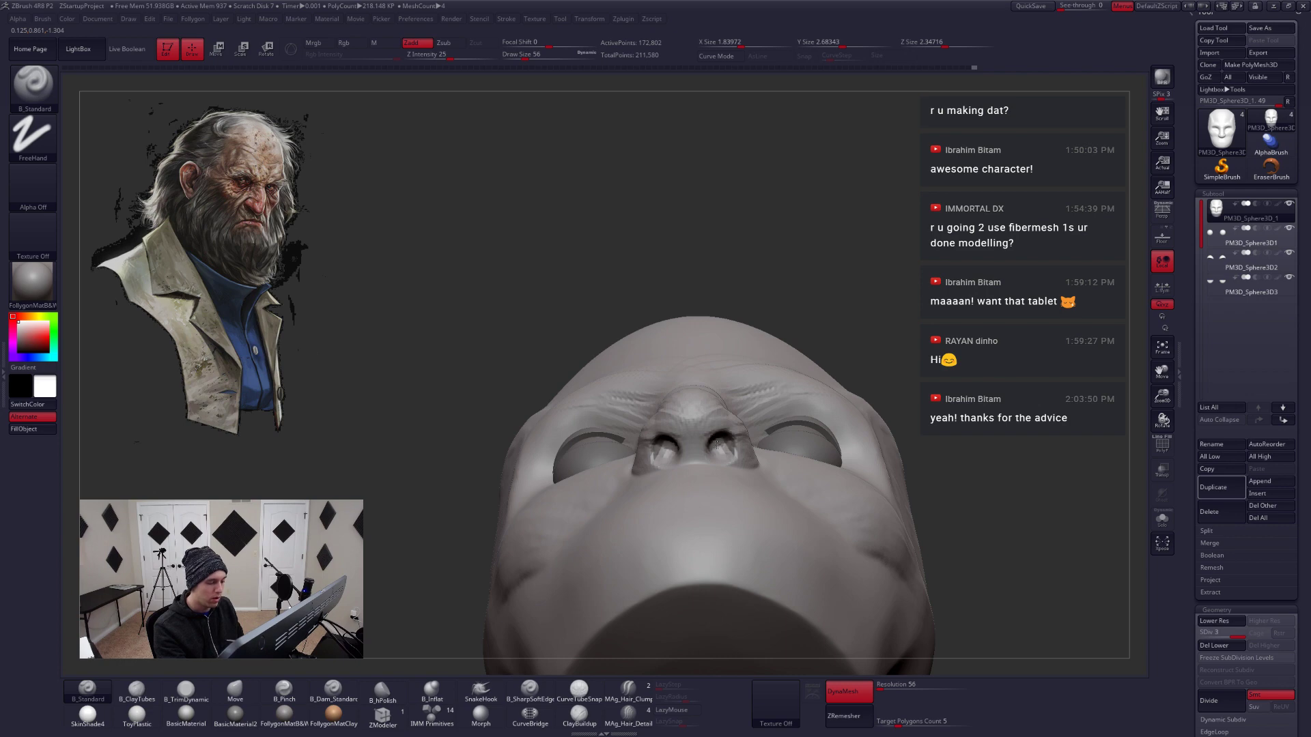
right_click_drag(717, 443, 721, 478)
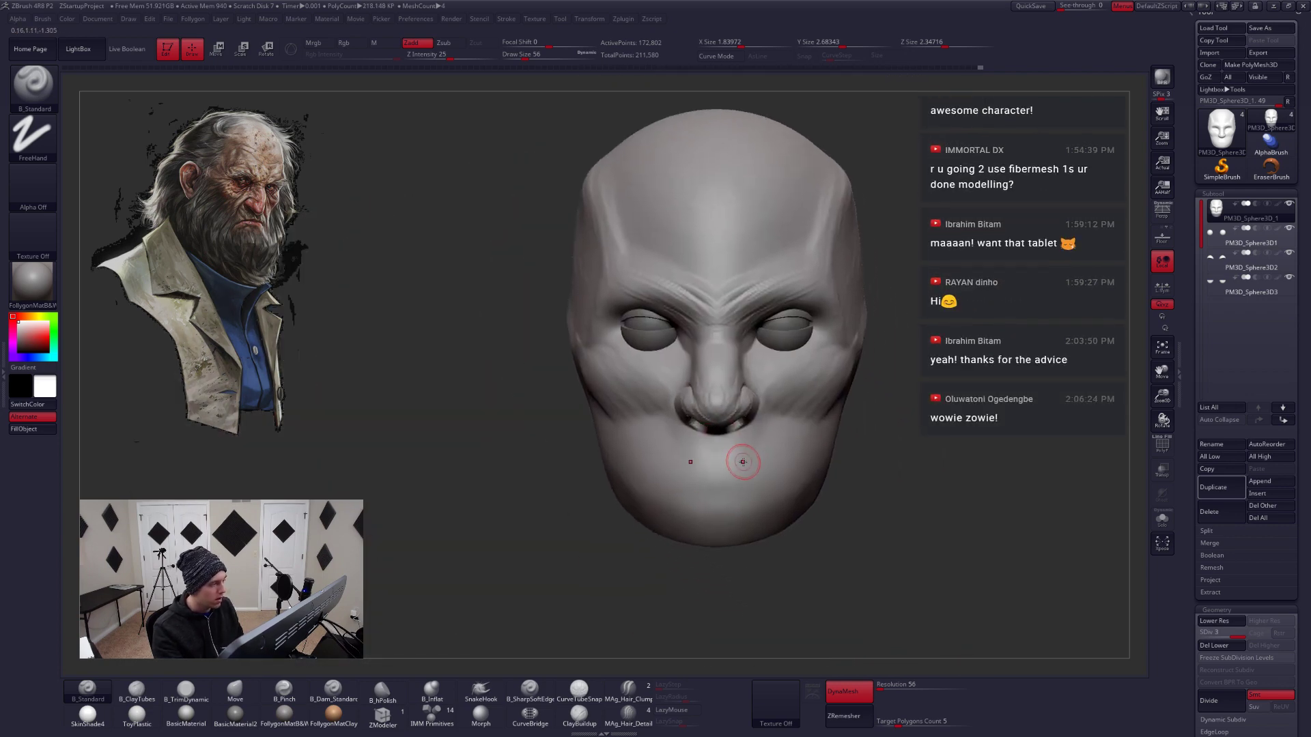
Rough in the downward-slanting folds around the mouth with ClayTubes at size 108
key("space")
key("2")
key("space")
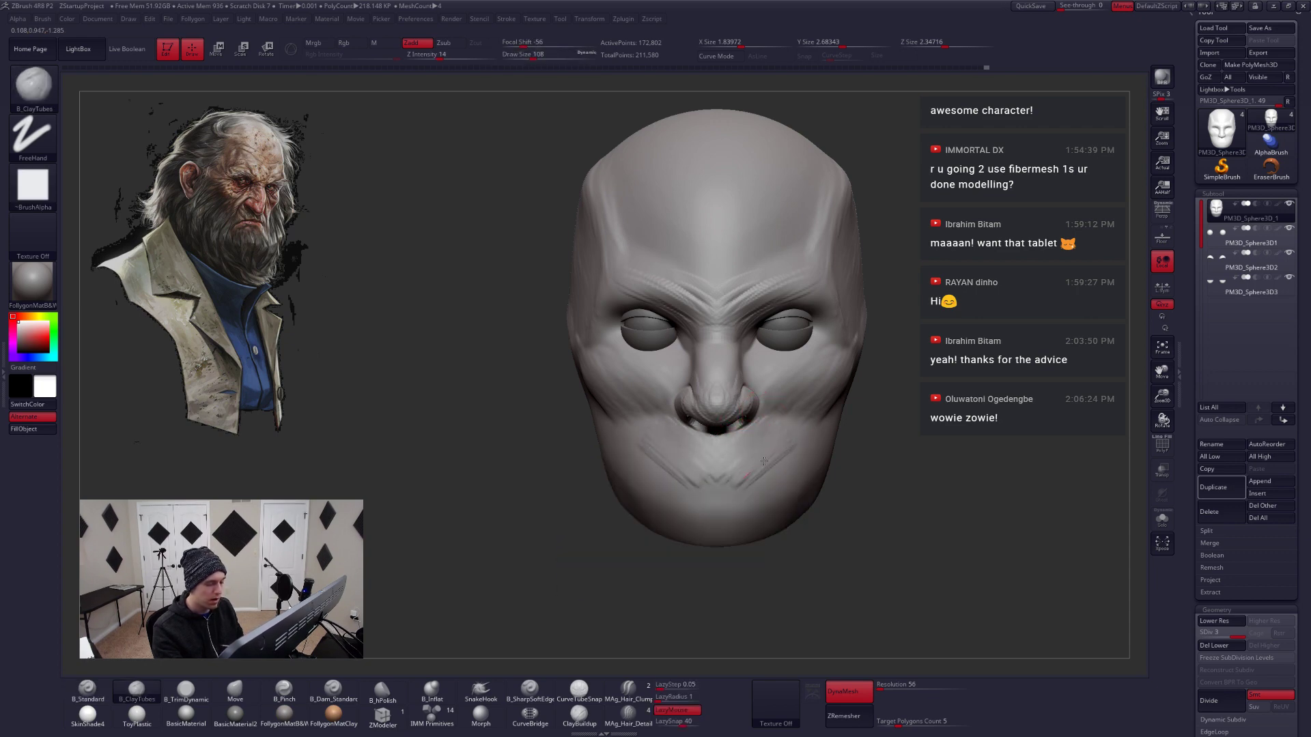
right_click_drag(648, 460, 836, 466)
mouse_move(723, 461)
right_mouse_down("alt")
mouse_move(730, 448)
mouse_move(735, 460)
right_mouse_up("alt")
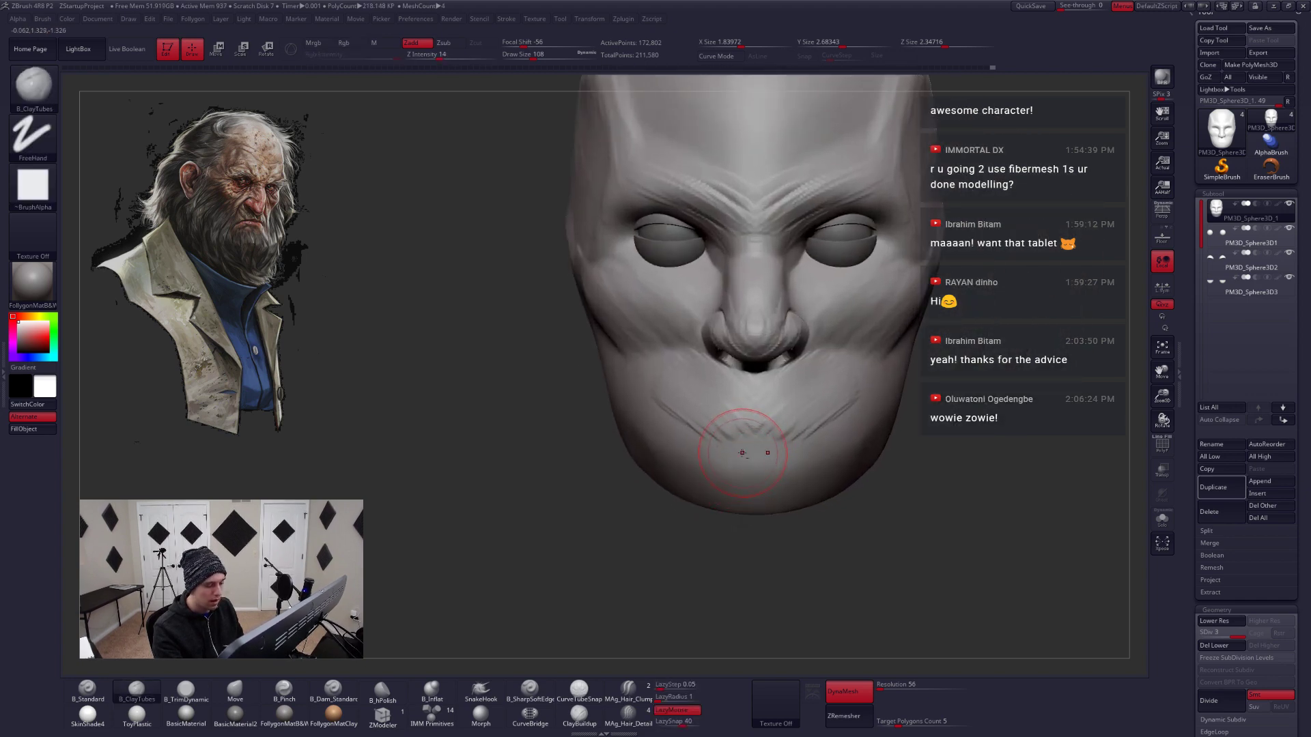
Carve the downturned mouth line and build up the lower lip and chin with ClayTubes, enlarging it to size 149
left_click_drag(745, 448, 700, 469)
mouse_move(750, 417)
left_mouse_down()
mouse_move(707, 437)
mouse_move(697, 473)
left_mouse_up()
right_click_drag(696, 473, 682, 447, "ctrl")
key("space")
left_click_drag(746, 450, 716, 478)
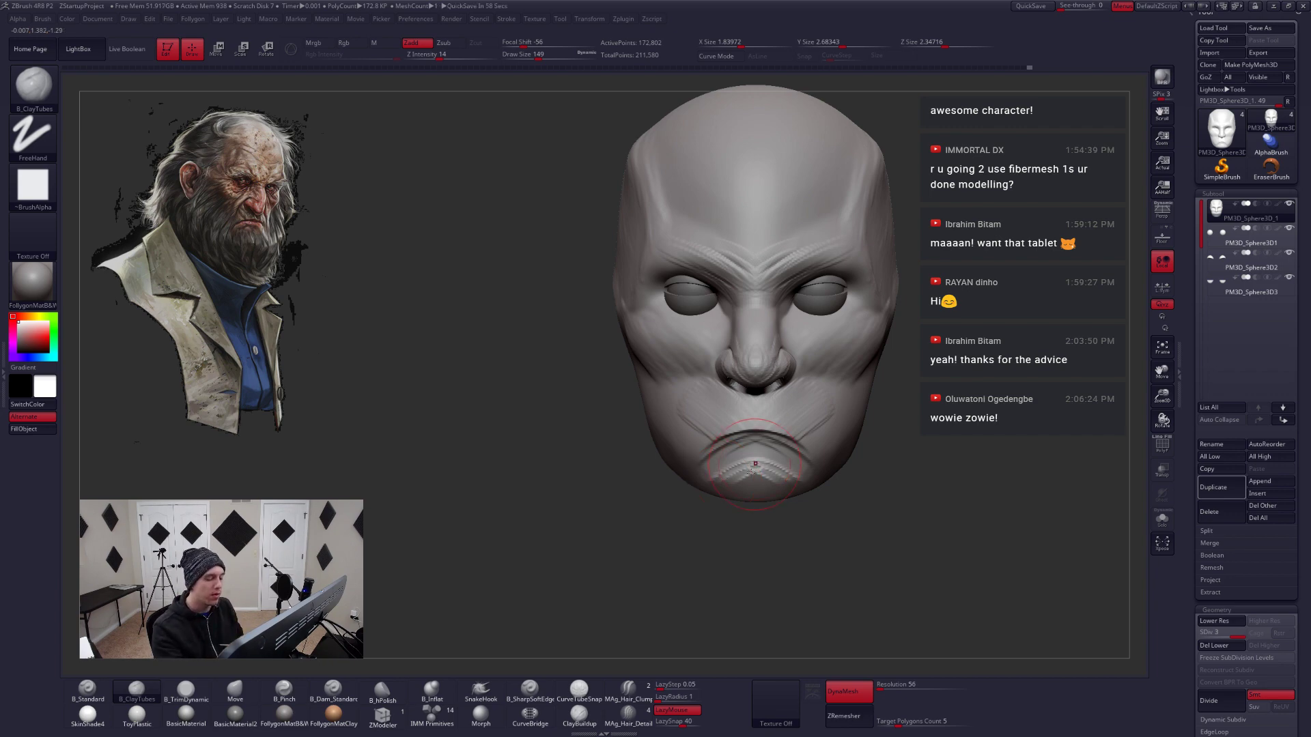
right_click_drag(755, 464, 729, 451, "shift")
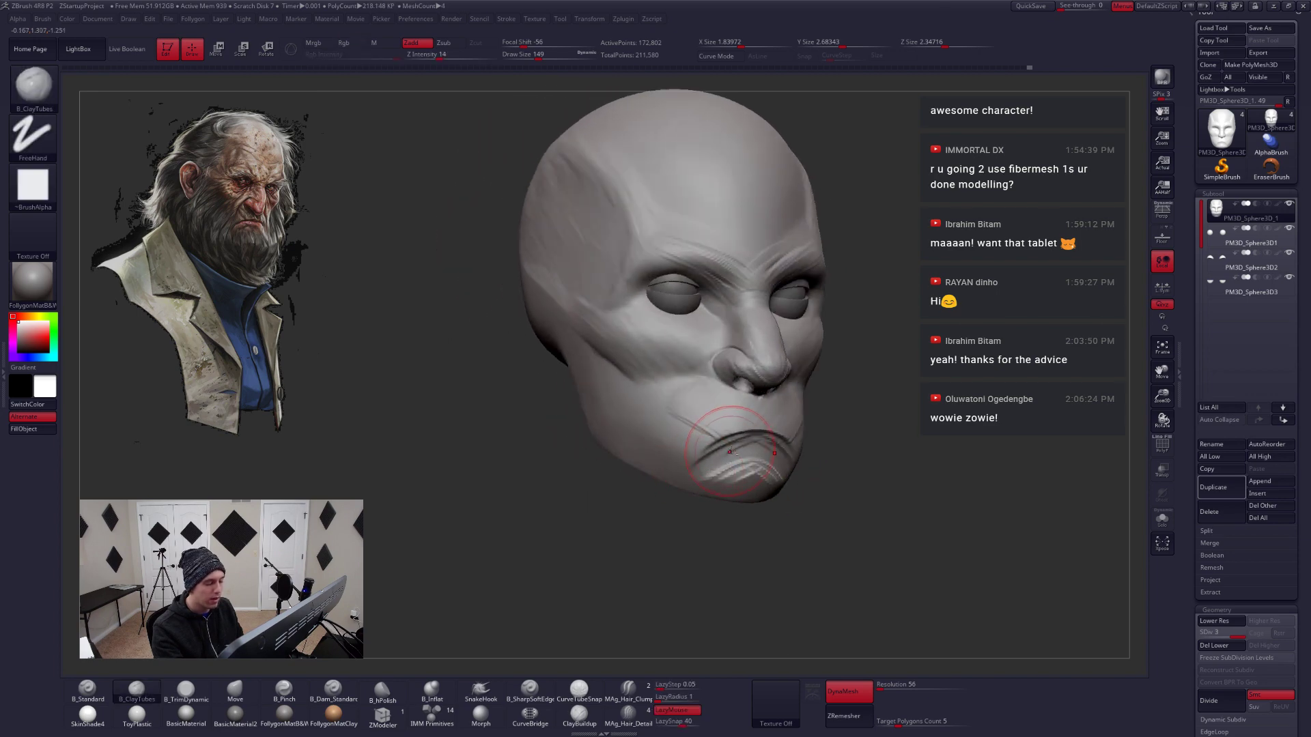
Fill out the area around the mouth corners with ClayTubes and flatten the lower cheek with TrimDynamic at size 217
left_click_drag(730, 451, 703, 462)
right_click_drag(792, 470, 717, 469)
key("space")
mouse_move(785, 436)
left_mouse_down()
mouse_move(843, 454)
mouse_move(858, 433)
left_mouse_up()
key("3")
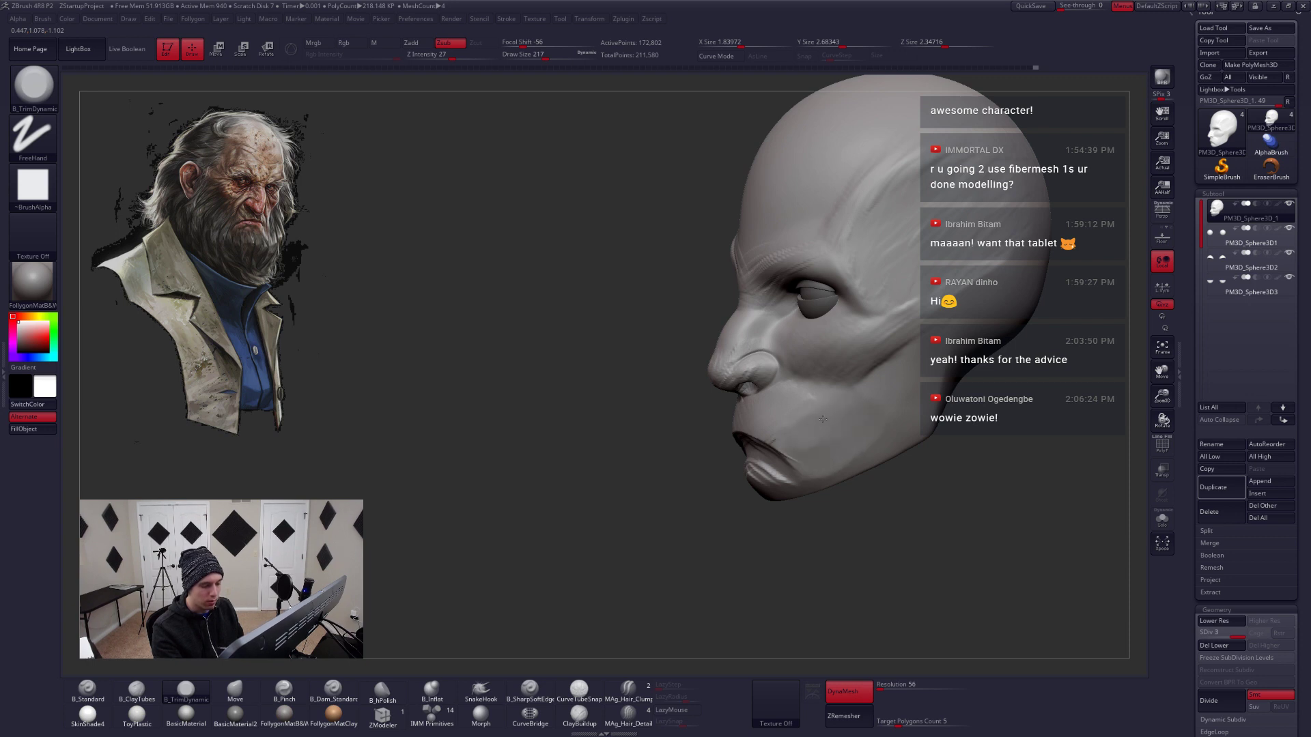
mouse_move(835, 448)
right_mouse_down("shift")
mouse_move(862, 443)
mouse_move(812, 430)
right_mouse_up("shift")
Work the crease running from beside the nose down toward the mouth corner with ClayTubes at size 120
key("2")
mouse_move(800, 397)
left_mouse_down()
mouse_move(805, 436)
mouse_move(803, 422)
left_mouse_up()
key("space")
left_click_drag(802, 424, 803, 411)
key("1")
right_click_drag(785, 420, 795, 387)
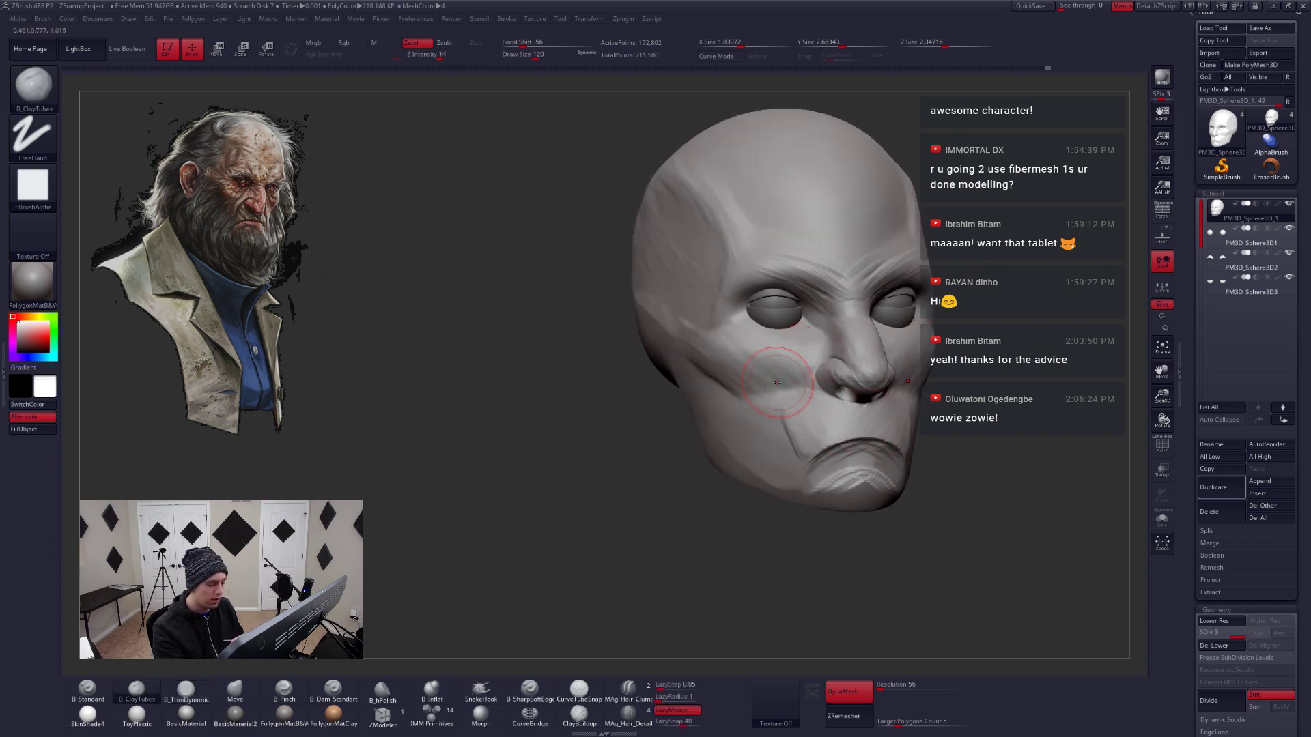
Build a diagonal fold across the cheek below the eye with the ClayBuildup brush at size 104
left_click(579, 713)
key("space")
left_click_drag(785, 372, 778, 372)
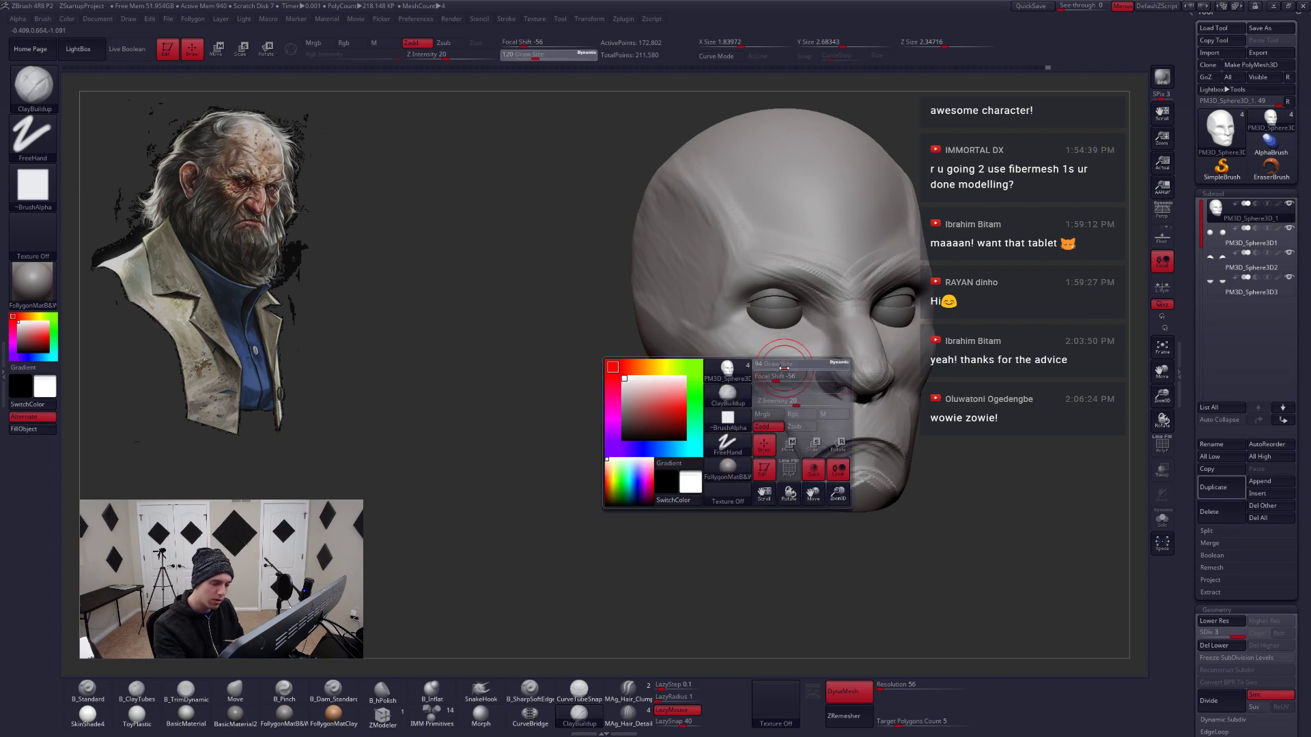
right_click_drag(771, 385, 819, 384)
left_click_drag(816, 347, 745, 409)
key("space")
key("space")
left_click_drag(751, 415, 755, 416)
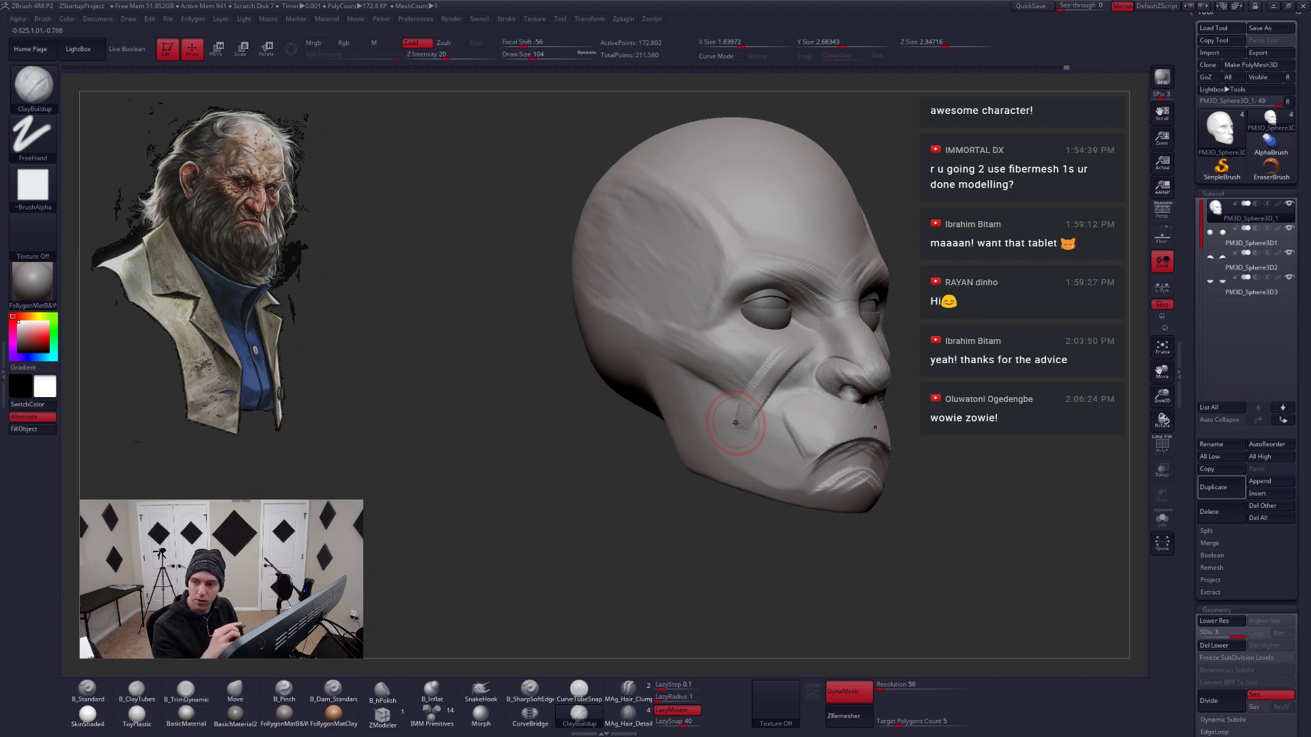
Thicken the cheek folds on both sides of the mouth with ClayBuildup at size 128
key("space")
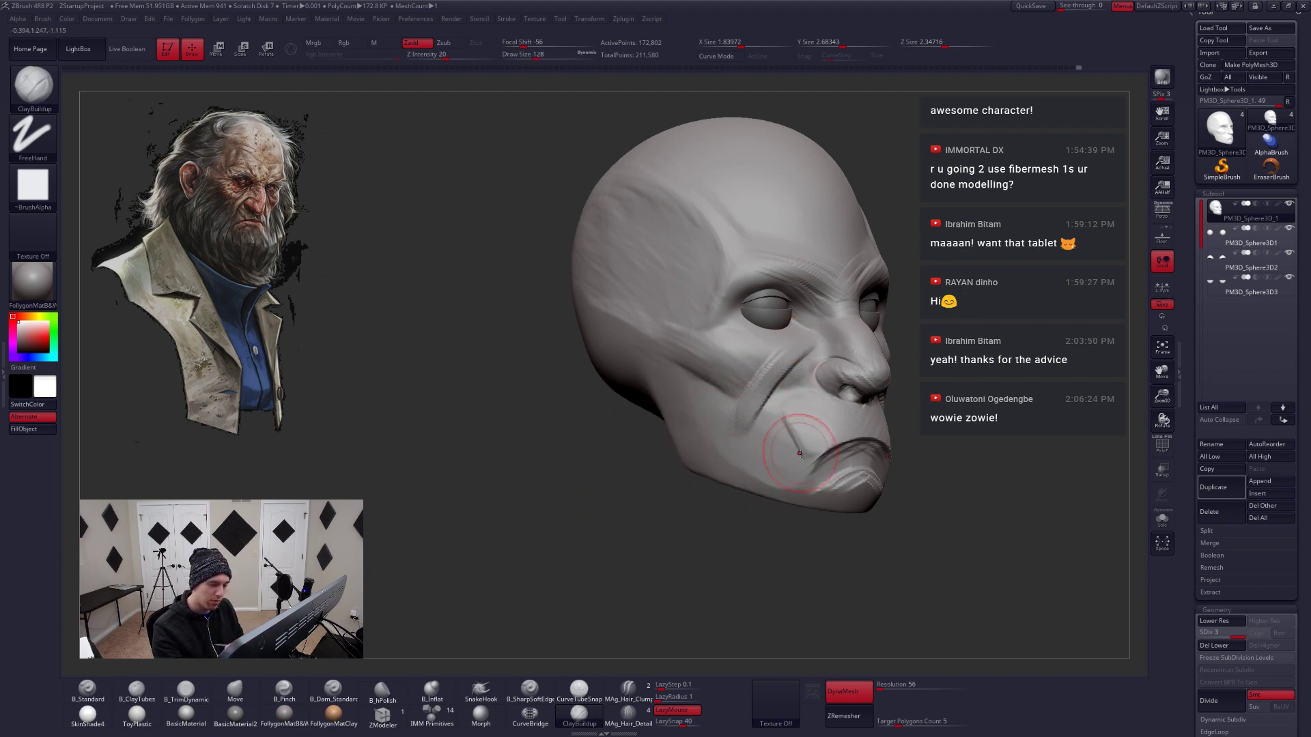
right_click_drag(800, 453, 710, 440)
mouse_move(920, 425)
right_mouse_down("alt")
mouse_move(837, 423)
mouse_move(779, 362)
right_mouse_up("alt")
left_click_drag(796, 376, 850, 422)
mouse_move(883, 487)
right_mouse_down("alt")
mouse_move(774, 484)
mouse_move(785, 488)
mouse_move(775, 469)
mouse_move(769, 483)
mouse_move(826, 464)
mouse_move(796, 463)
mouse_move(844, 462)
mouse_move(813, 453)
mouse_move(770, 518)
right_mouse_up("alt")
Adjust the outer eye area and the cheek shapes from the front with the Move brush at size 128
key("b")
key("m")
key("v")
left_click_drag(730, 437, 731, 425)
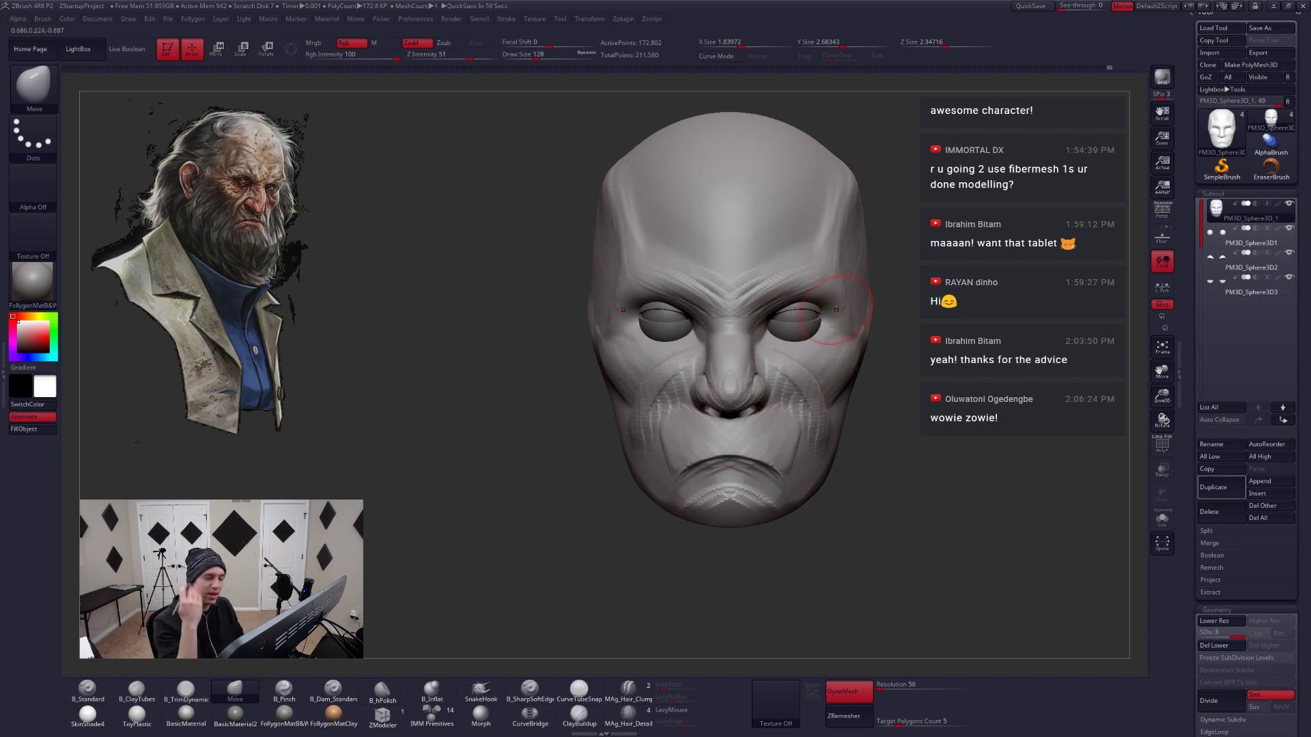
right_click_drag(836, 310, 808, 339, "ctrl")
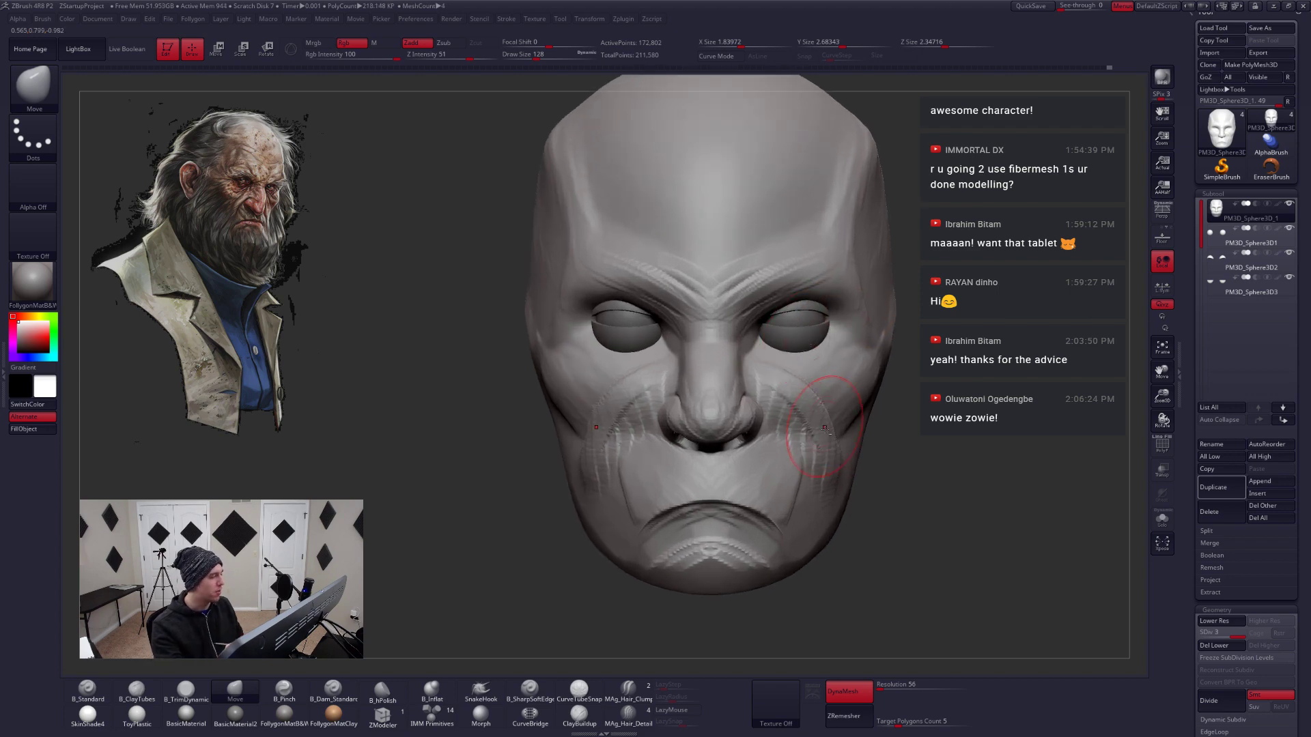
right_click_drag(825, 428, 814, 405, "alt")
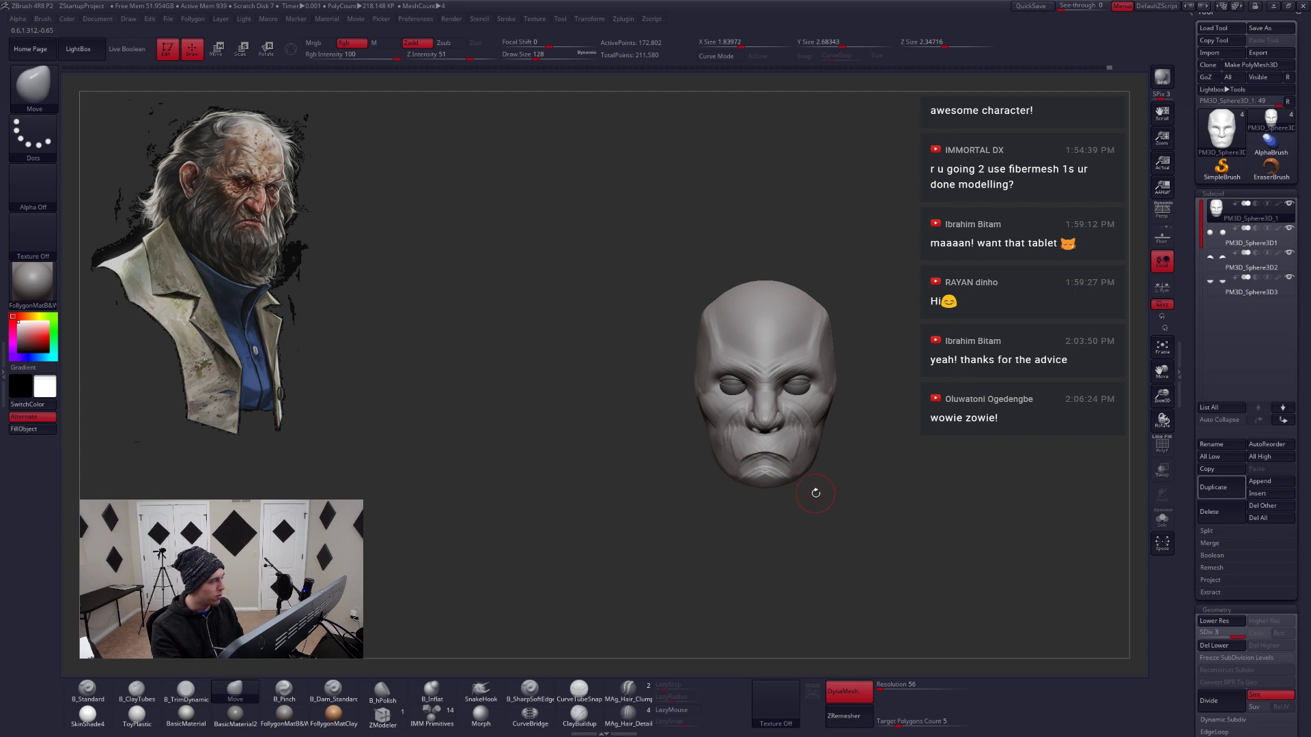
Measure the head's height from crown to chin with a vertical Transpose line
key("w")
left_click_drag(768, 280, 768, 484)
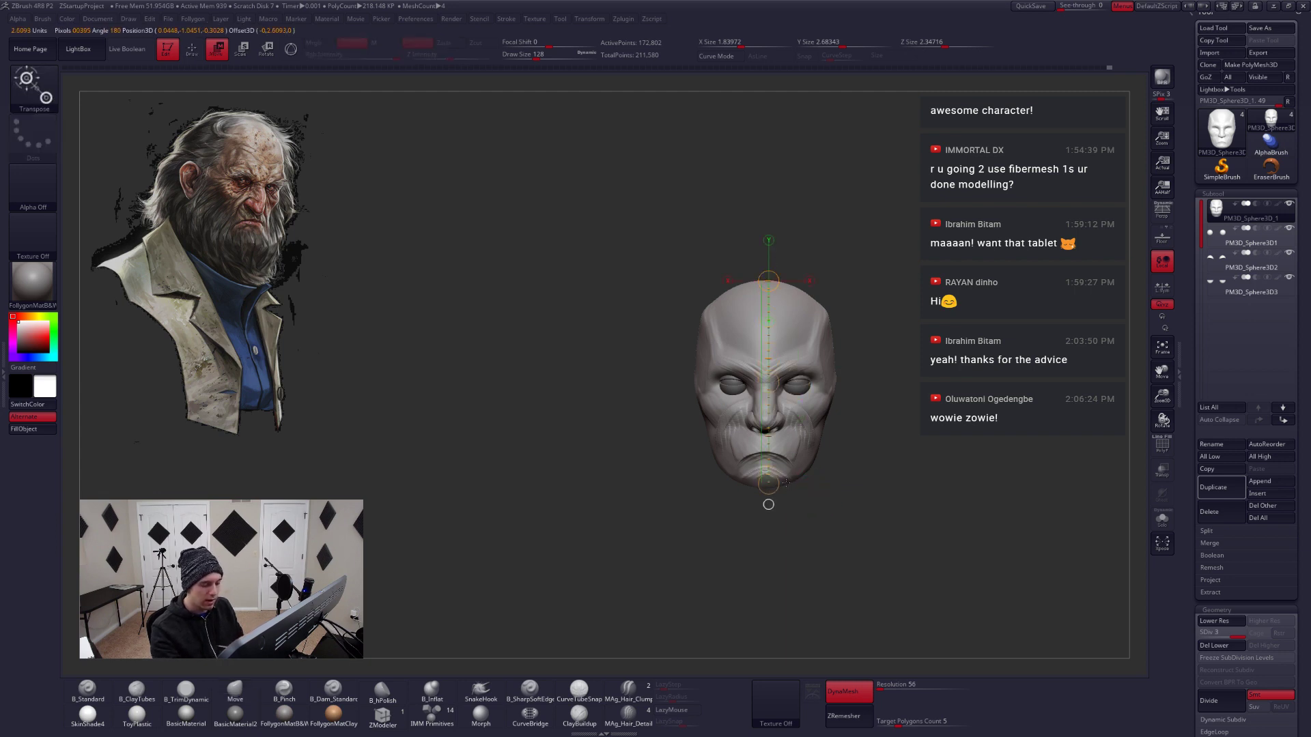
key("q")
Adjust the side contours of the head with the Move brush at size 288 and touch up the temple with Pinch
key("space")
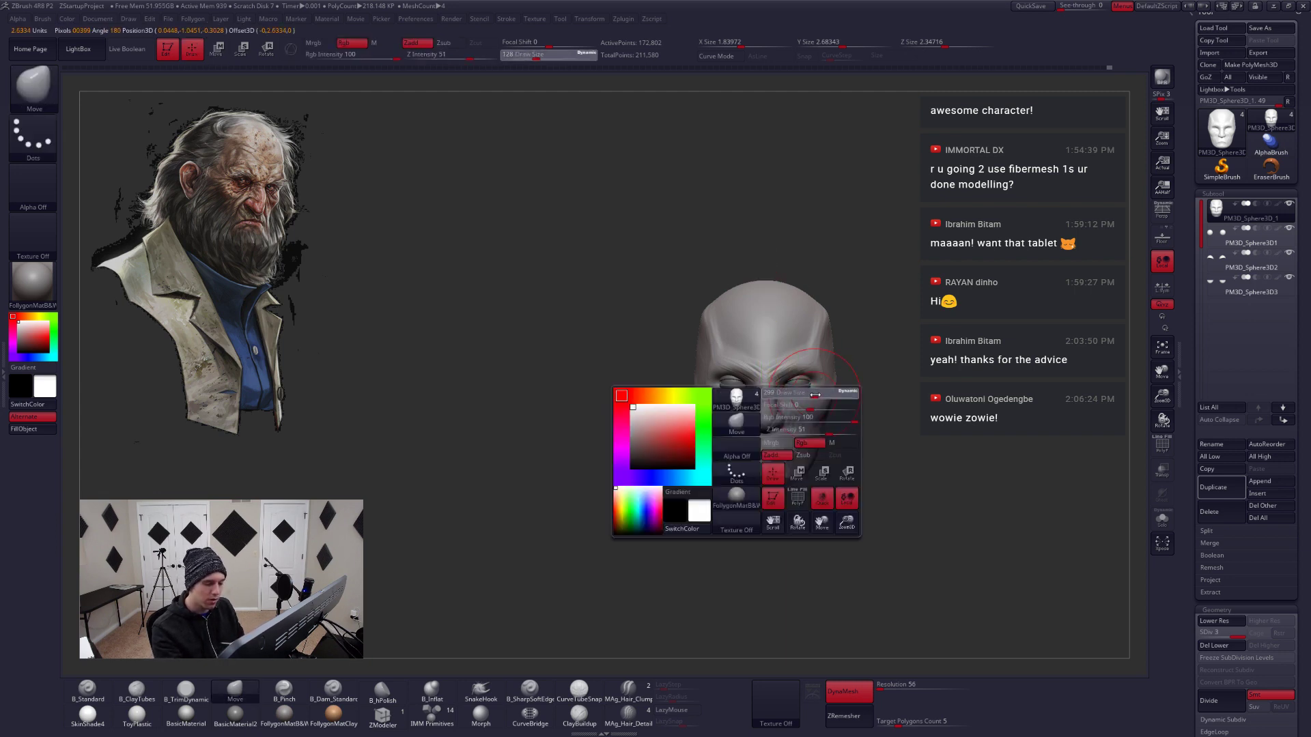
left_click_drag(797, 393, 825, 382)
key("space")
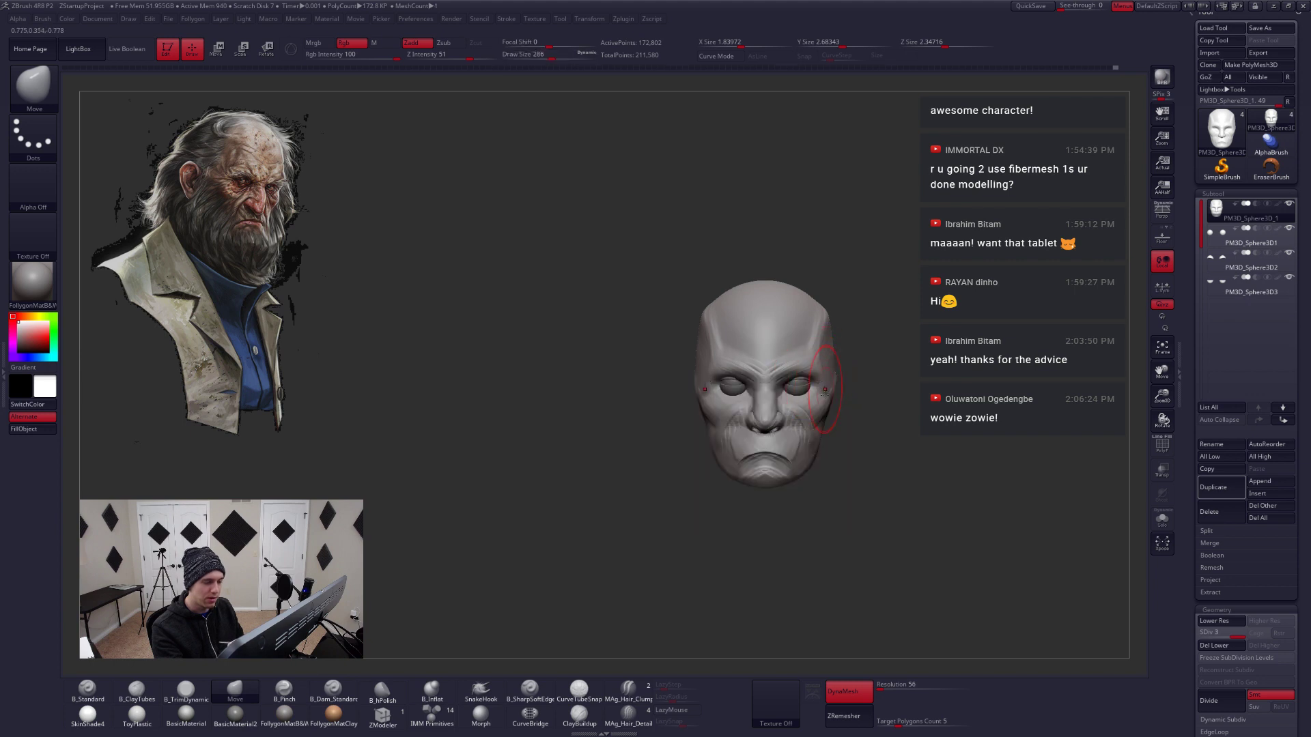
right_click_drag(826, 375, 758, 372)
right_click_drag(829, 336, 819, 352, "ctrl")
key("5")
right_click_drag(816, 300, 795, 311)
Push in the back of the skull from the side with the Move brush, working at sizes 734 and 280
key("4")
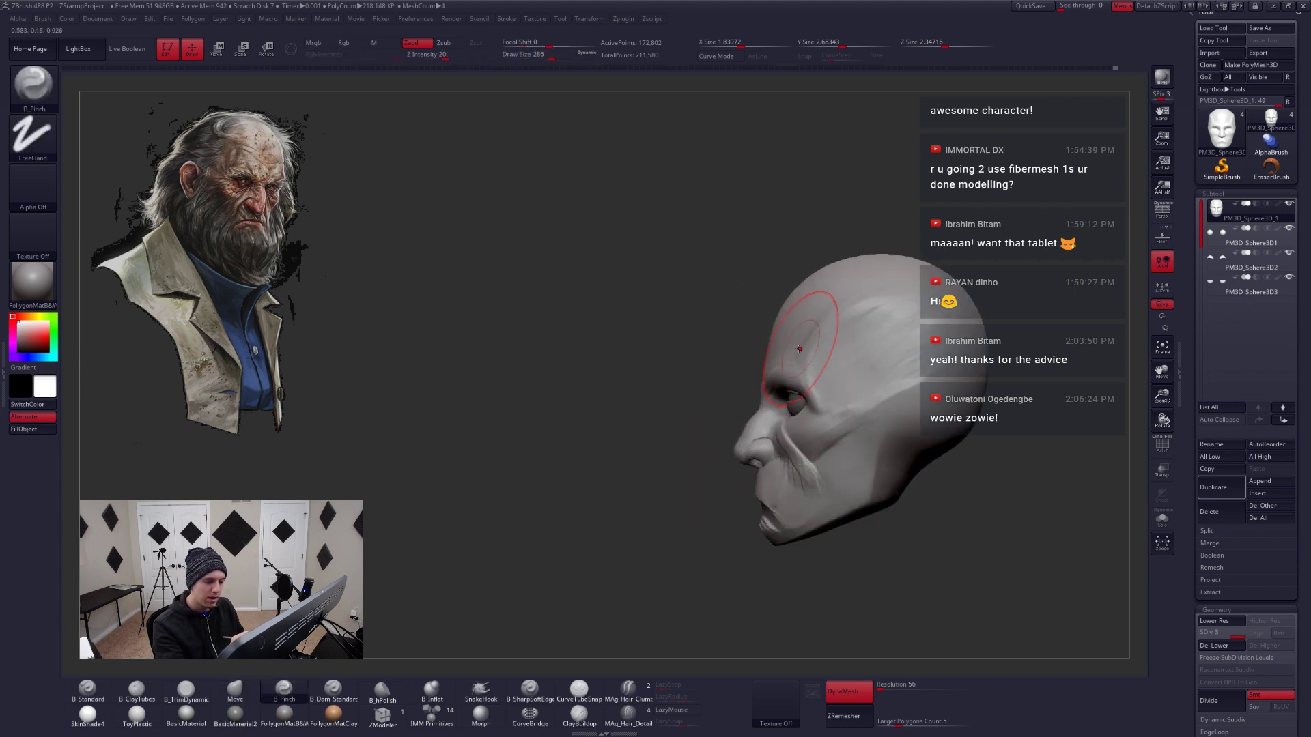
key("space")
left_click_drag(784, 341, 791, 341)
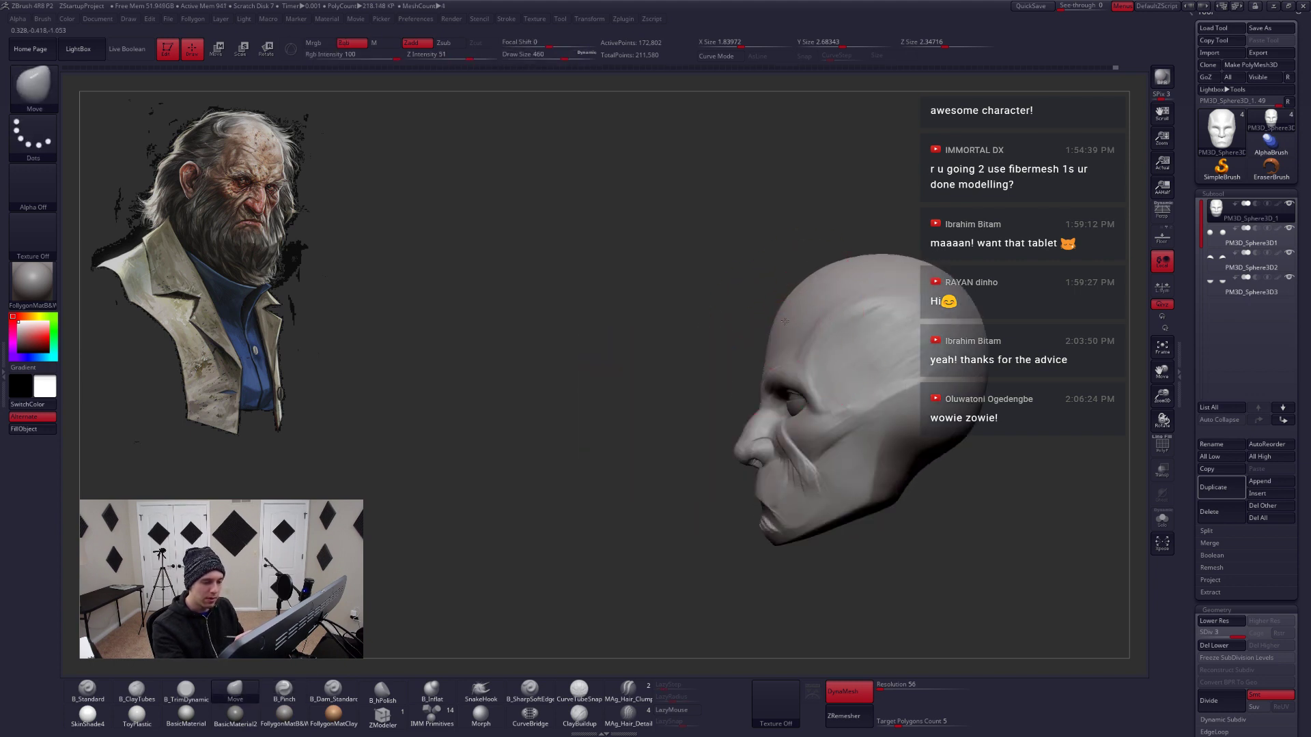
key("space")
left_click_drag(969, 335, 1037, 334)
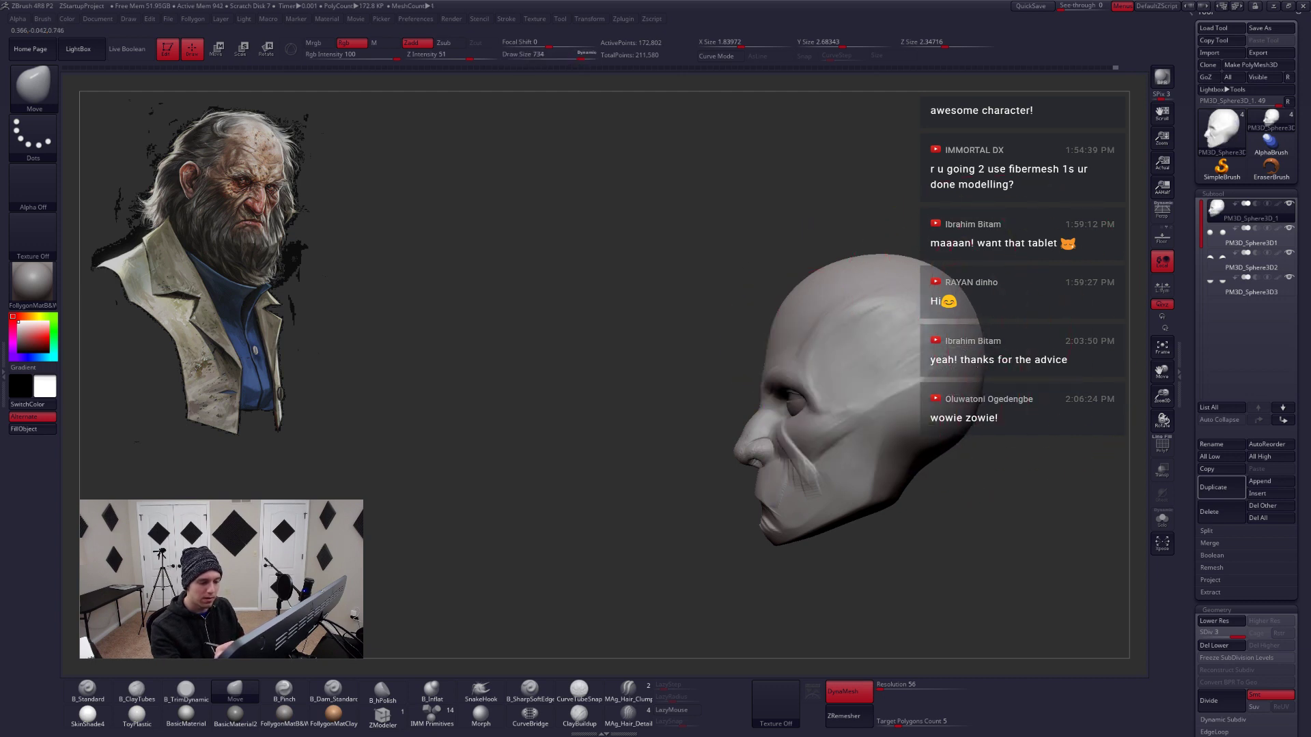
key("space")
left_click_drag(966, 403, 936, 403)
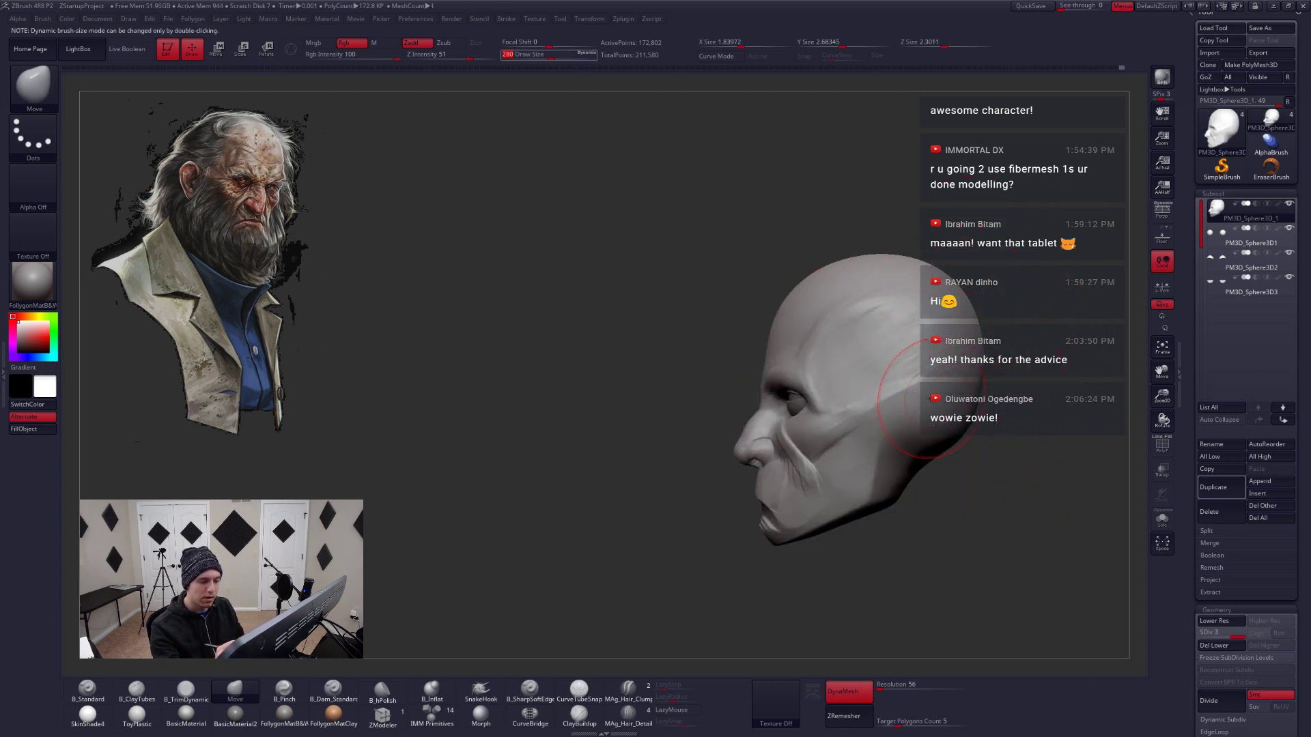
right_click_drag(853, 382, 908, 374)
Sharpen the ridge along the temple and side of the skull with the Pinch brush
key("5")
key("space")
left_click_drag(841, 350, 831, 351)
mouse_move(896, 372)
right_mouse_down()
mouse_move(841, 345)
mouse_move(878, 357)
mouse_move(871, 342)
mouse_move(820, 382)
right_mouse_up()
Flatten the temple and side of the skull with the TrimDynamic brush at size 299
key("3")
key("space")
left_click_drag(825, 338, 839, 337)
mouse_move(864, 311)
right_mouse_down()
mouse_move(850, 301)
mouse_move(875, 291)
right_mouse_up()
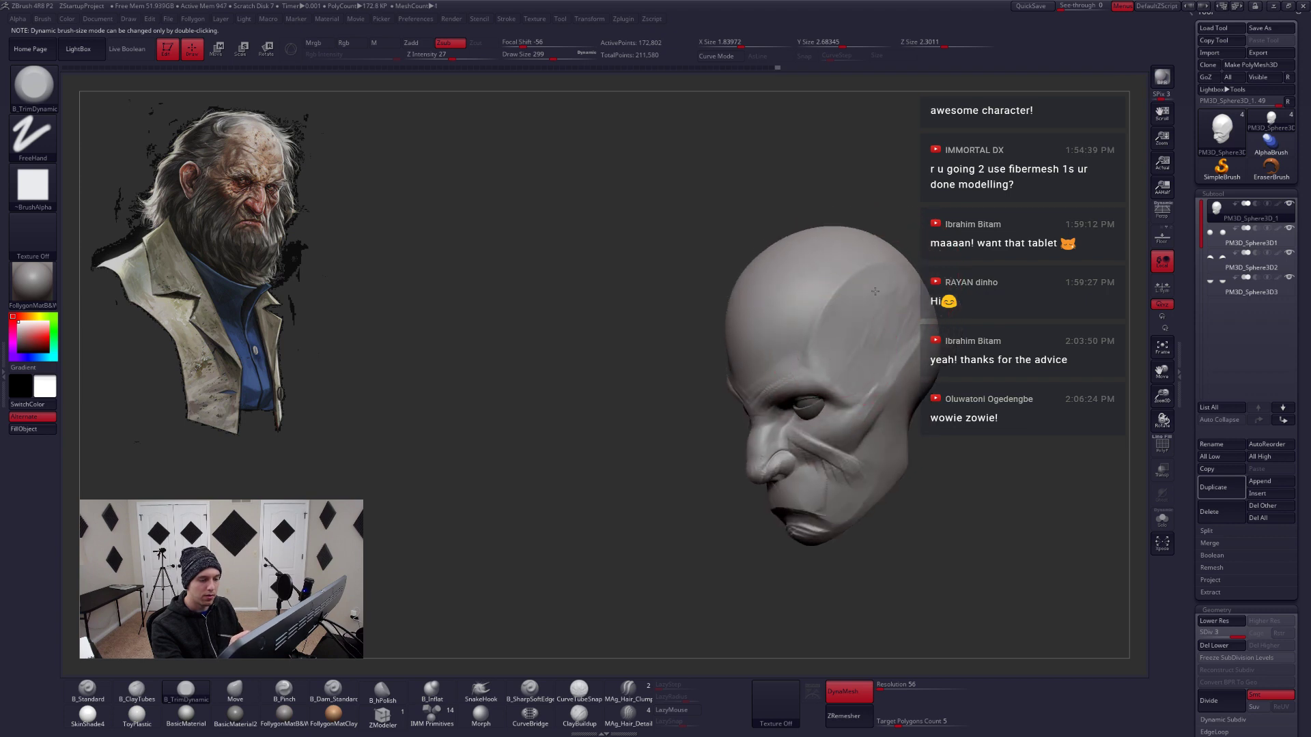
mouse_move(847, 372)
right_mouse_down("shift")
mouse_move(877, 316)
mouse_move(929, 282)
mouse_move(855, 355)
right_mouse_up("shift")
right_click_drag(854, 423, 846, 382, "alt")
Flatten the plane between the temple and cheekbone with the TrimDynamic brush at size 228
key("space")
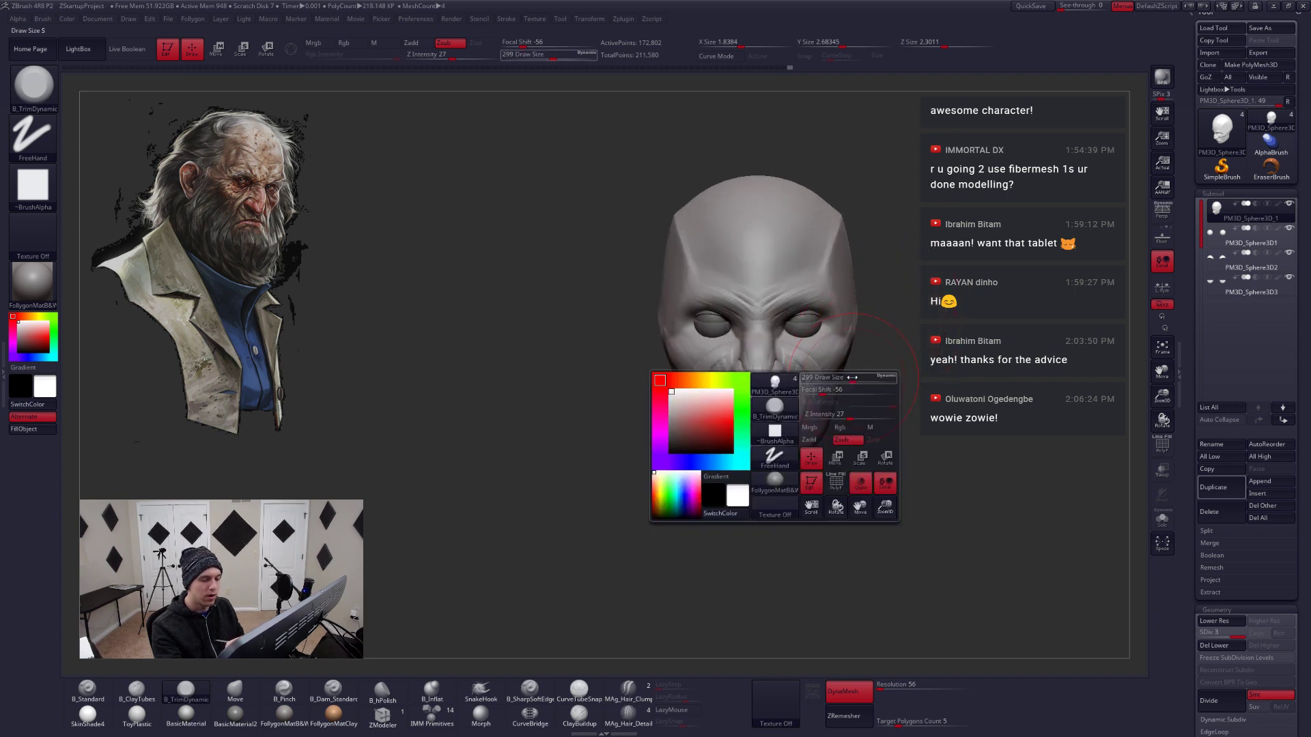
left_click_drag(852, 379, 845, 379)
right_click_drag(843, 402, 835, 393)
mouse_move(834, 393)
right_mouse_down("ctrl")
mouse_move(835, 405)
mouse_move(825, 361)
right_mouse_up("ctrl")
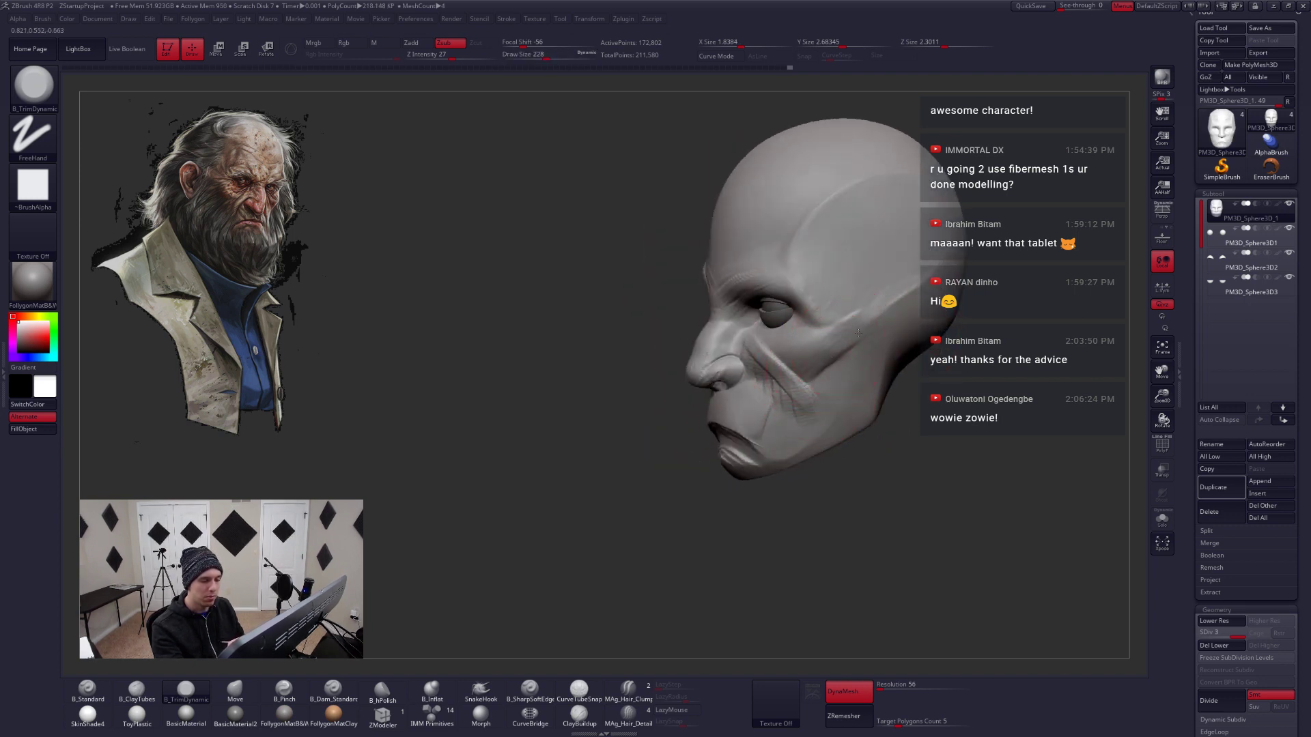
mouse_move(902, 311)
left_mouse_down()
mouse_move(847, 326)
mouse_move(853, 337)
left_mouse_up()
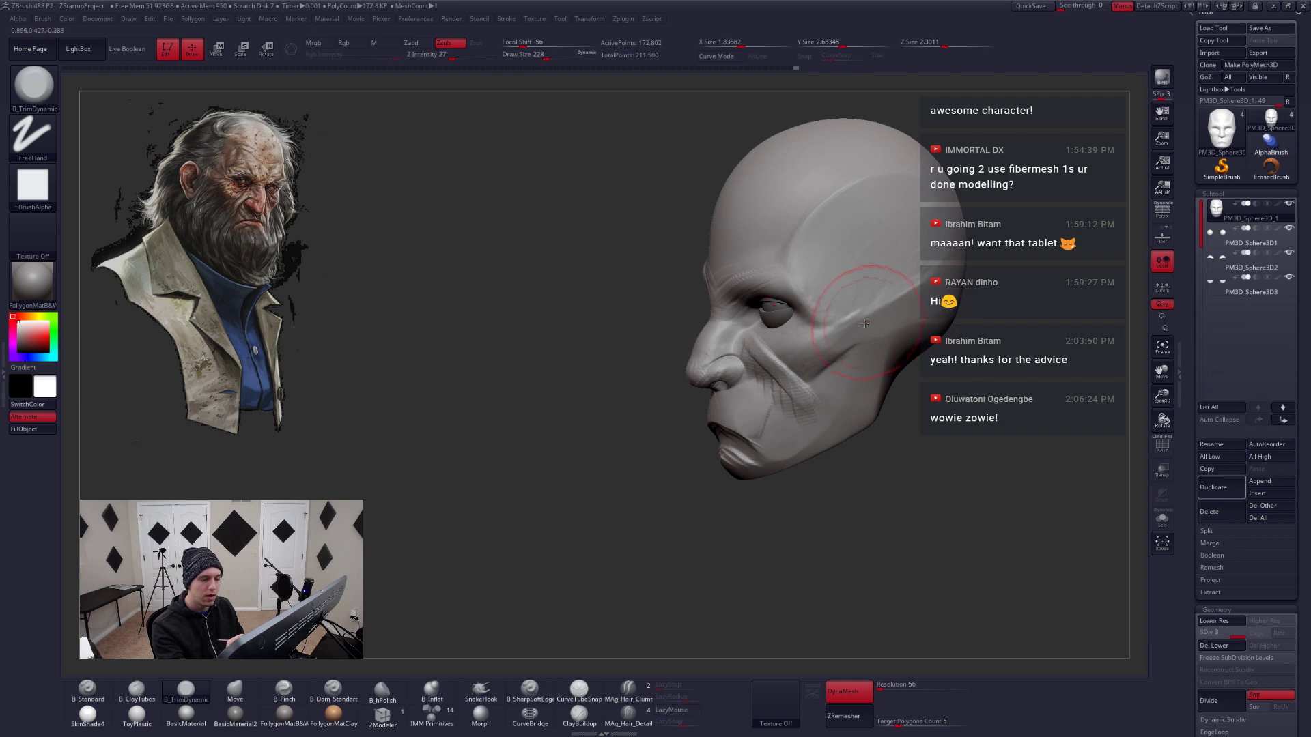
right_click_drag(947, 254, 882, 371)
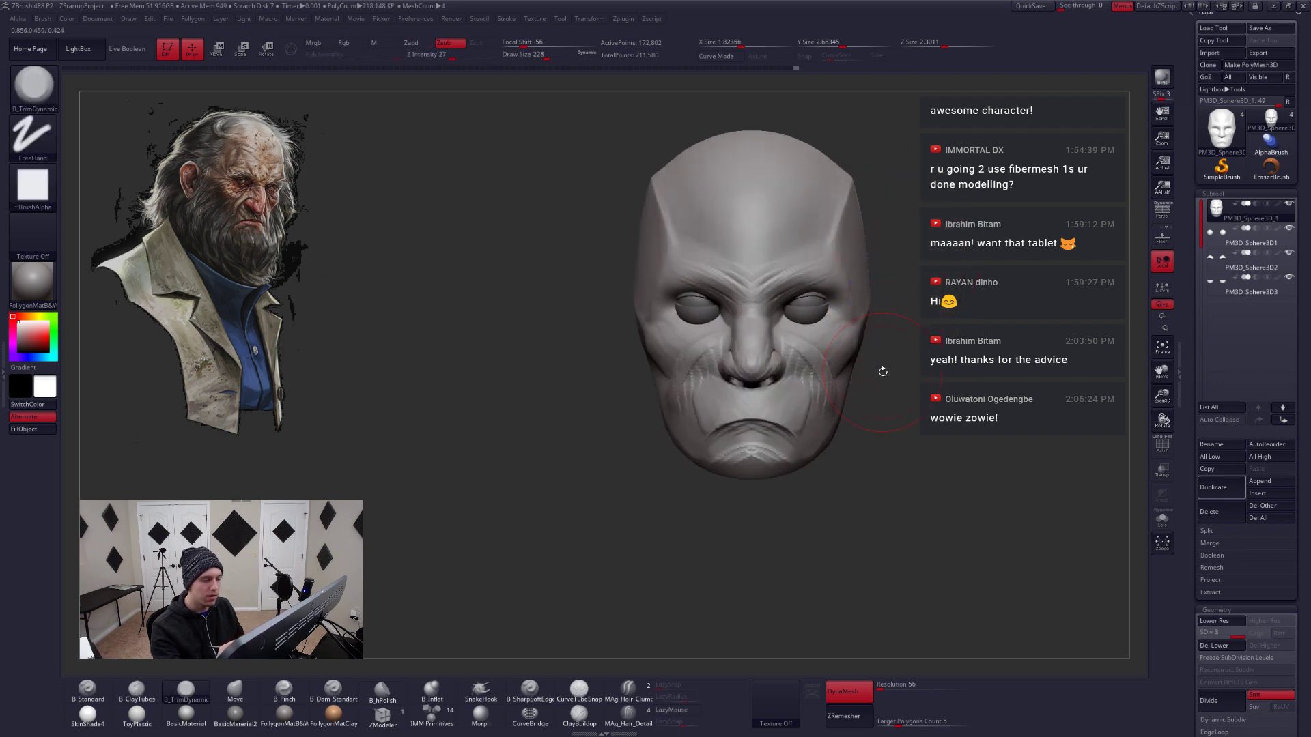
Push in the sides of the head from the front and back with the Move brush at size 415
mouse_move(864, 452)
right_mouse_down("alt")
mouse_move(838, 482)
mouse_move(826, 430)
right_mouse_up("alt")
key("b")
key("m")
key("v")
key("space")
left_click_drag(849, 343, 868, 343)
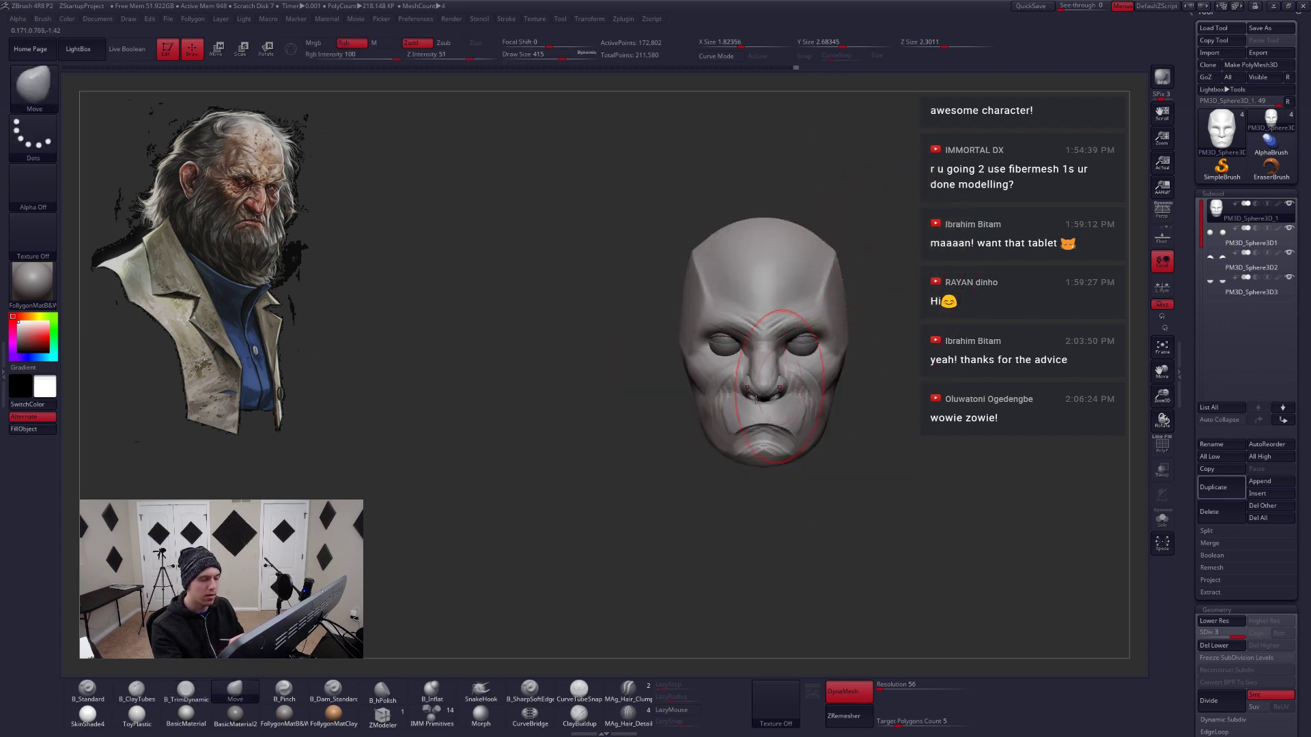
right_click_drag(778, 389, 836, 407)
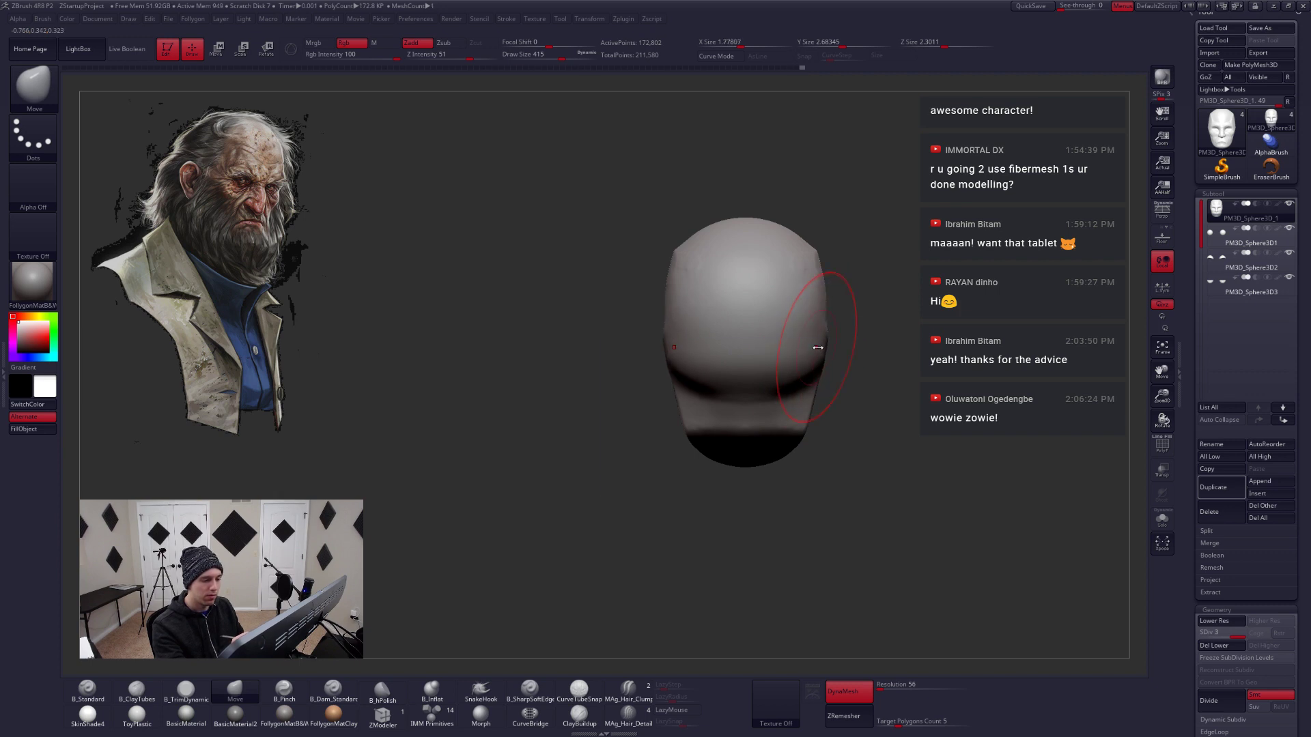
left_click_drag(825, 352, 819, 358)
Drop the head to subdivision level 1 and refine its side contour with the Move brush at size 476
key("shift+d")
key("shift+d")
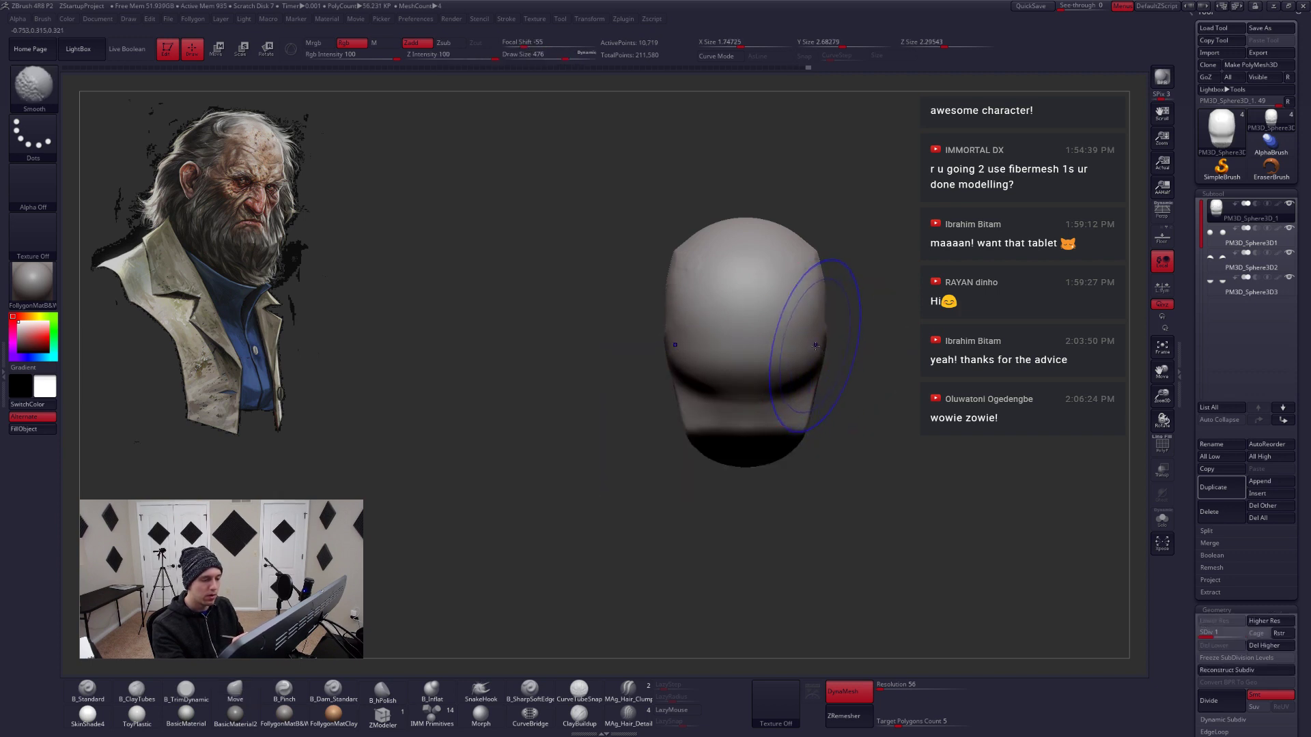
right_click_drag(834, 345, 928, 370)
mouse_move(929, 370)
right_mouse_down("alt")
mouse_move(843, 370)
mouse_move(837, 407)
right_mouse_up("alt")
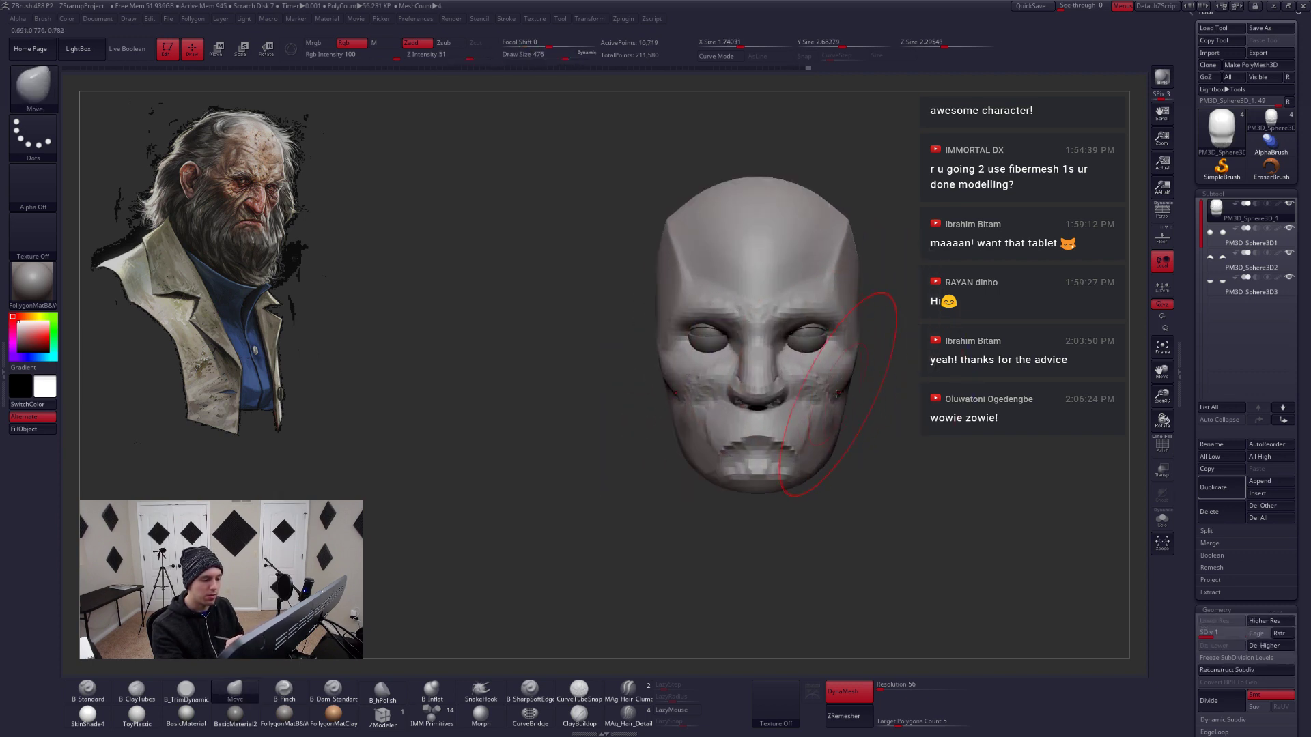
Return to subdivision level 3 and adjust the lower cheek and jaw contour with the Move brush at size 245
key("space")
left_click_drag(832, 453, 813, 453)
key("d")
key("d")
right_click_drag(812, 453, 823, 455)
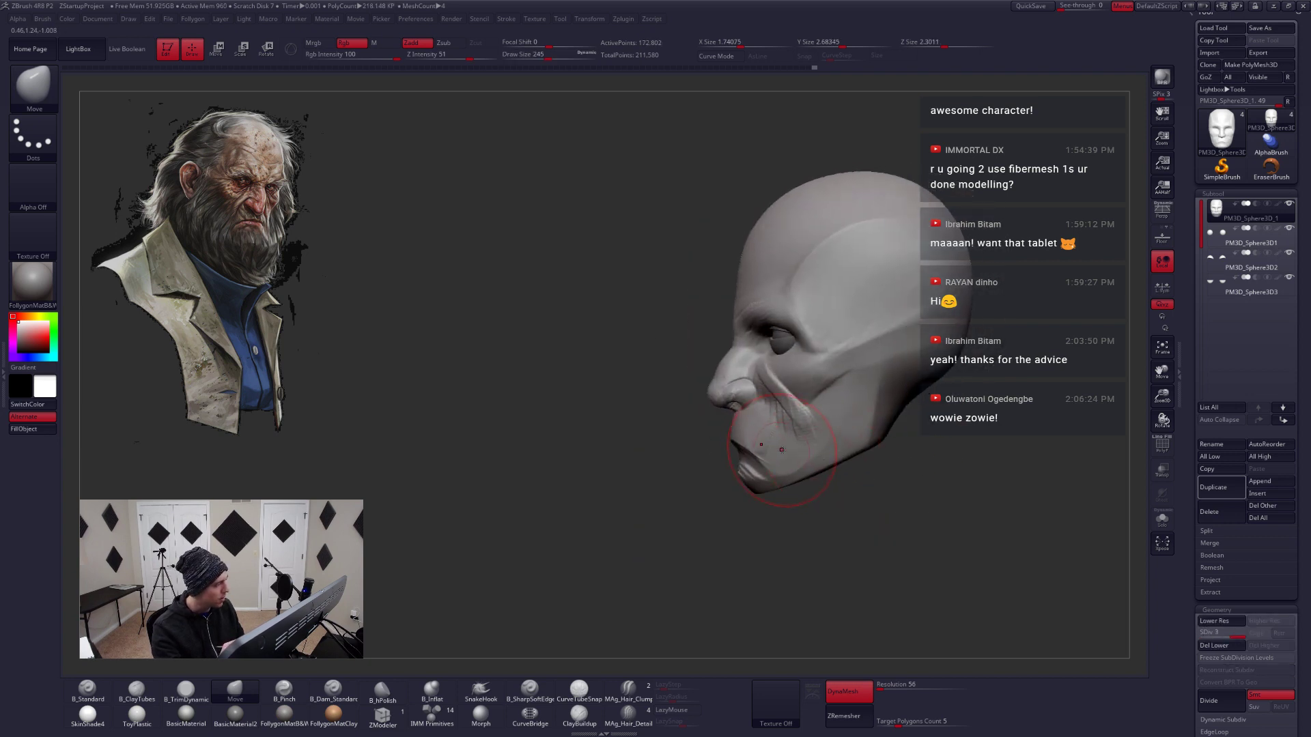
mouse_move(820, 444)
right_mouse_down()
mouse_move(843, 440)
mouse_move(811, 454)
right_mouse_up()
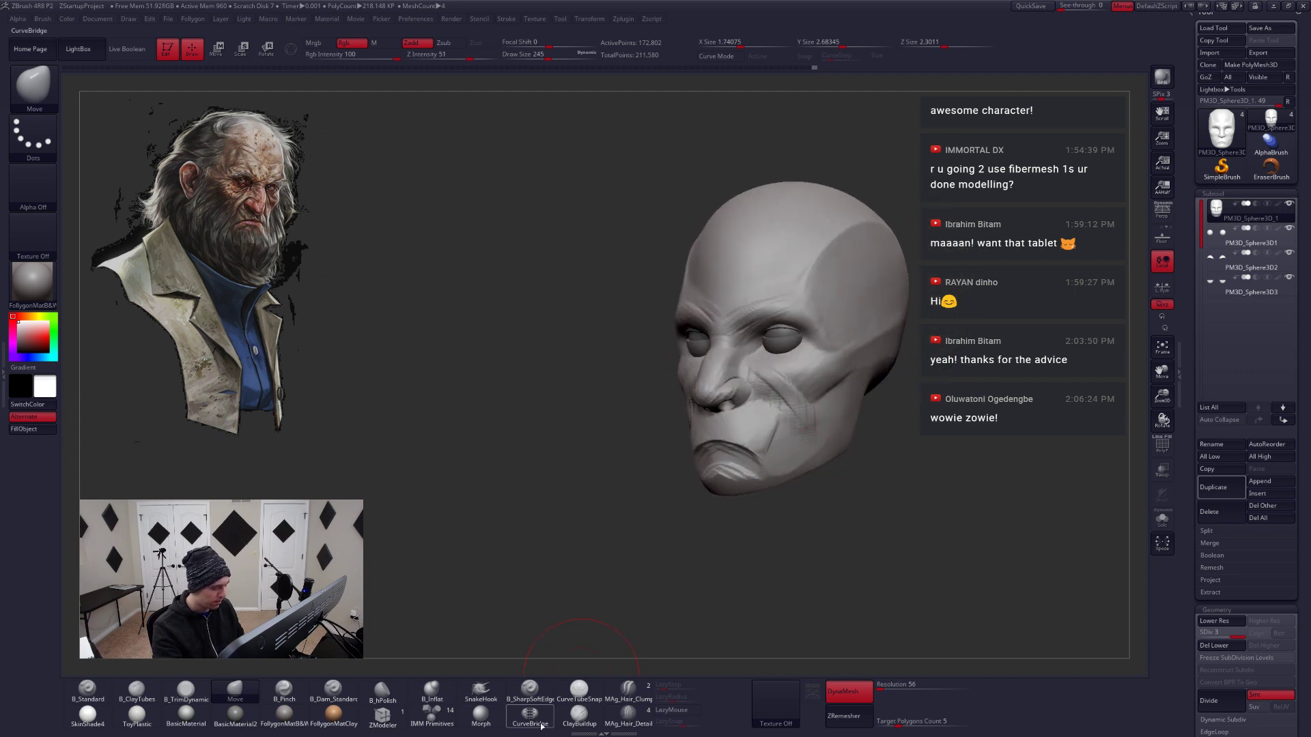
Build up the cheek with the ClayBuildup brush at size 167 and turn on perspective view
left_click(579, 714)
key("space")
mouse_move(783, 386)
left_mouse_down()
mouse_move(762, 386)
mouse_move(836, 392)
mouse_move(822, 408)
left_mouse_up()
mouse_move(824, 423)
right_mouse_down()
mouse_move(806, 395)
mouse_move(809, 438)
mouse_move(771, 474)
mouse_move(786, 483)
right_mouse_up()
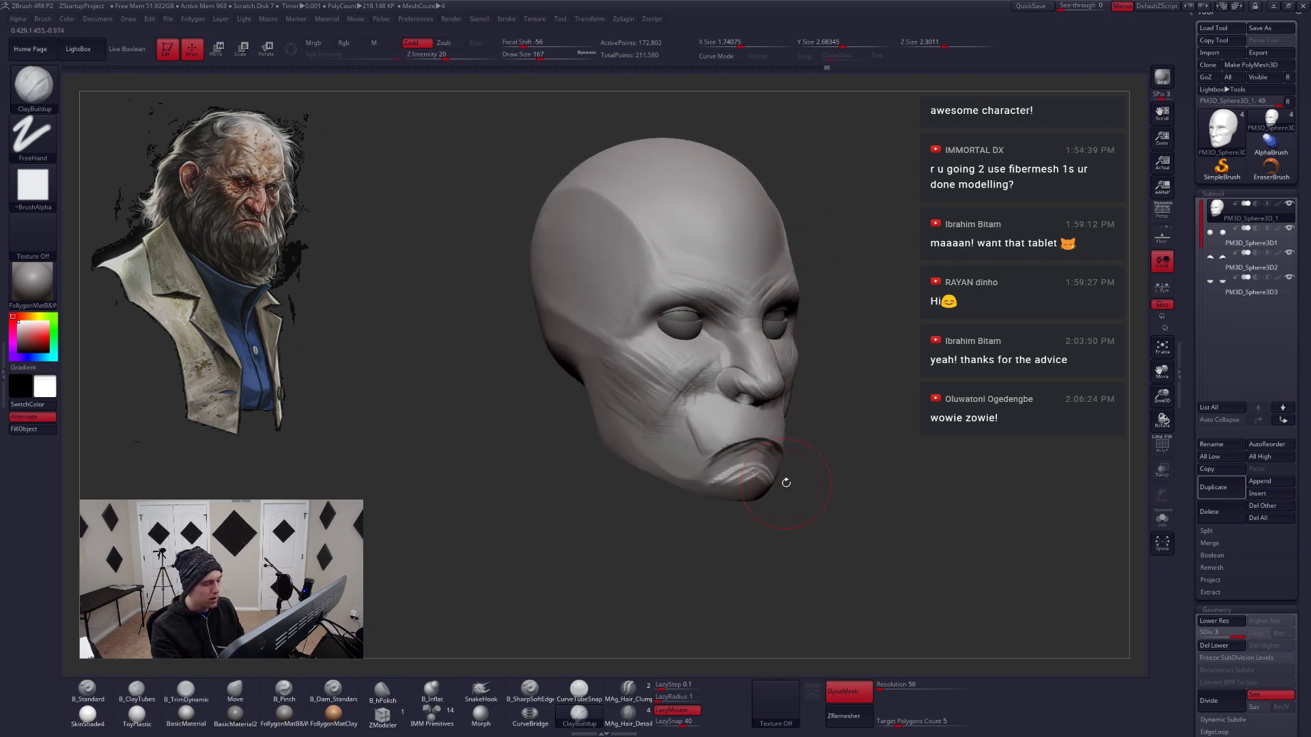
left_click(1162, 220)
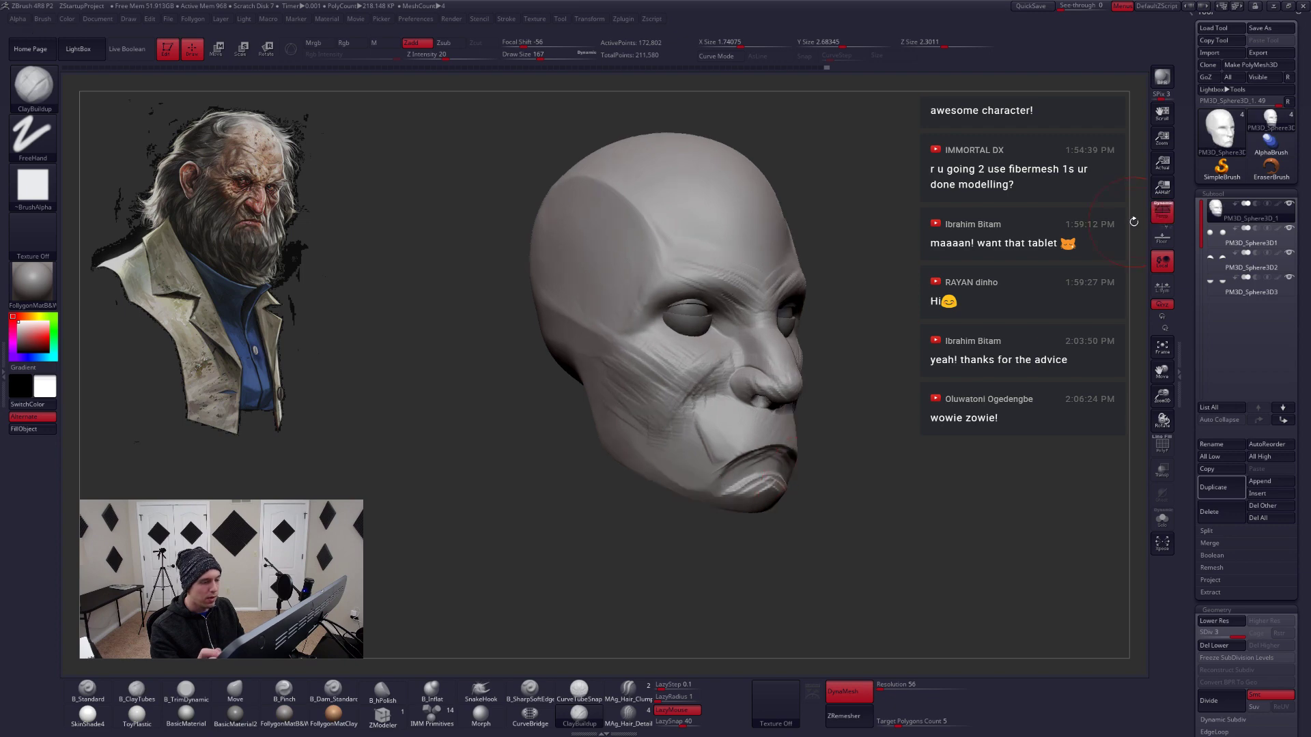
right_click_drag(1133, 222, 913, 440)
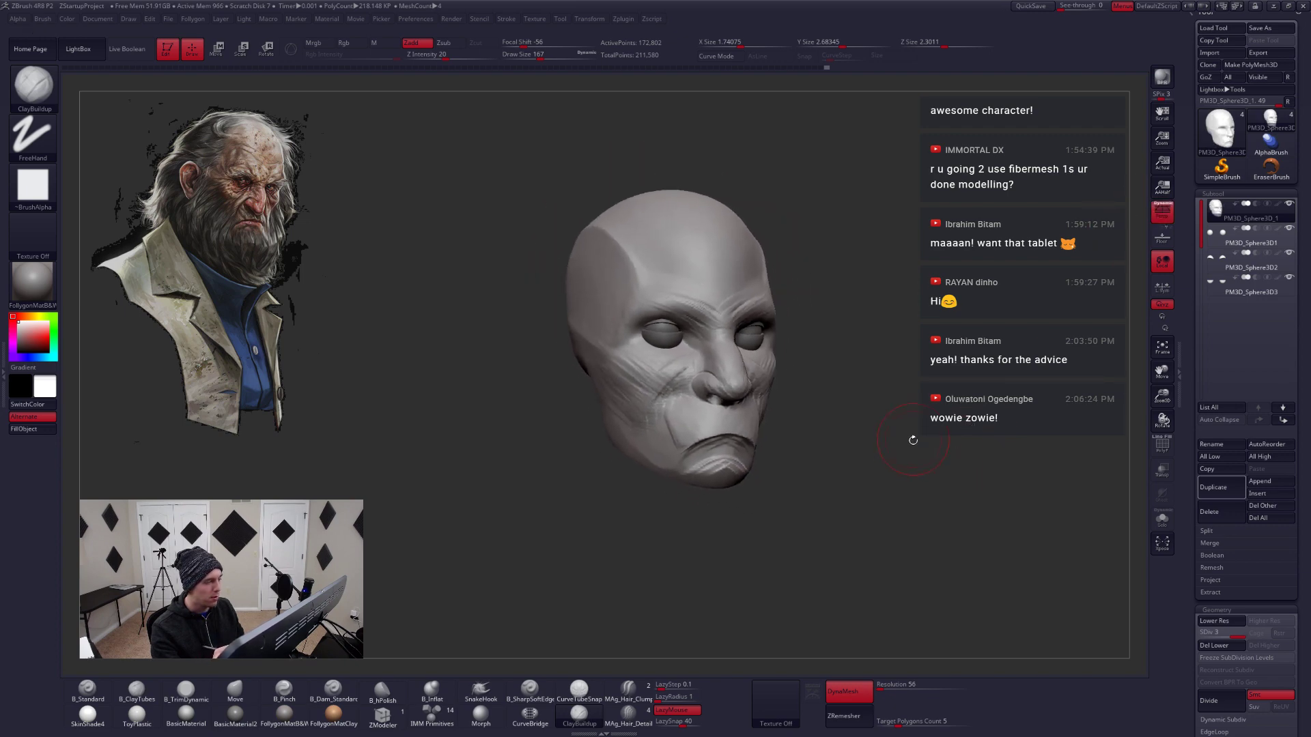
Build up the lower cheek, jaw angle and jawline with ClayBuildup strokes
mouse_move(834, 451)
right_mouse_down()
mouse_move(809, 482)
mouse_move(756, 401)
right_mouse_up()
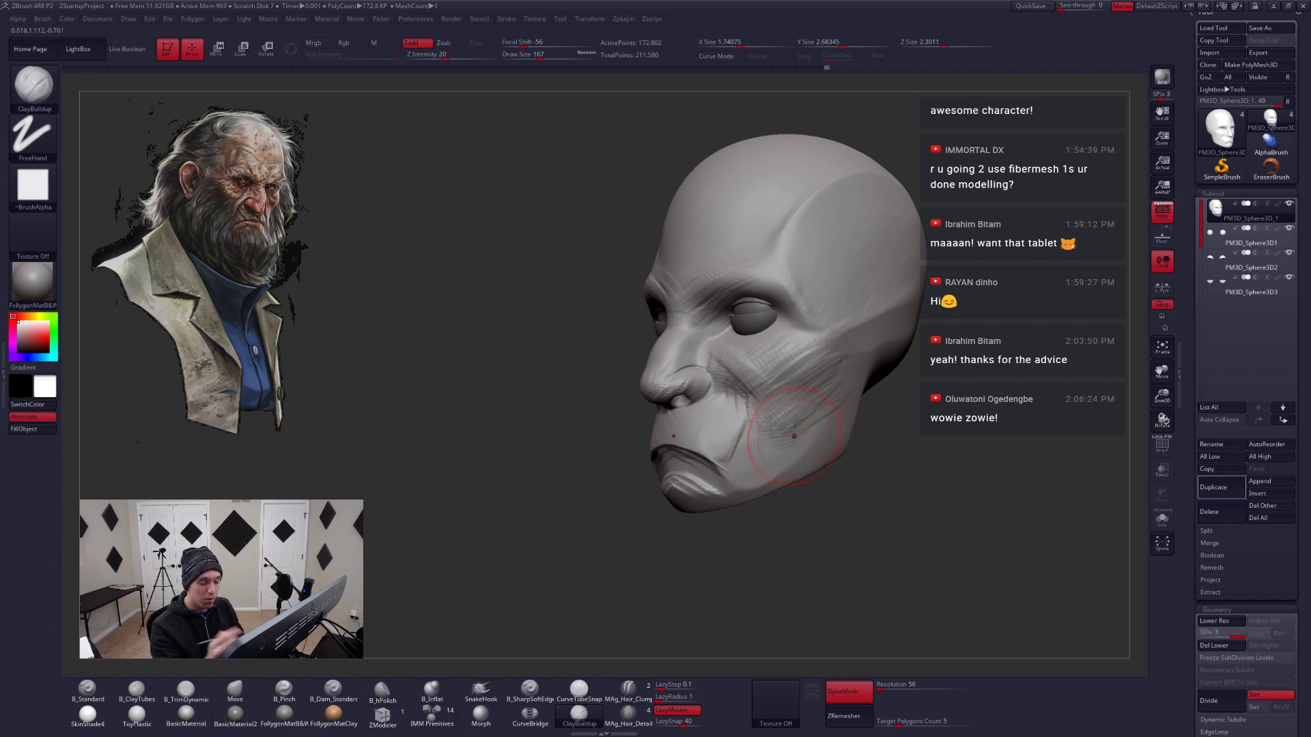
right_click_drag(794, 435, 823, 453)
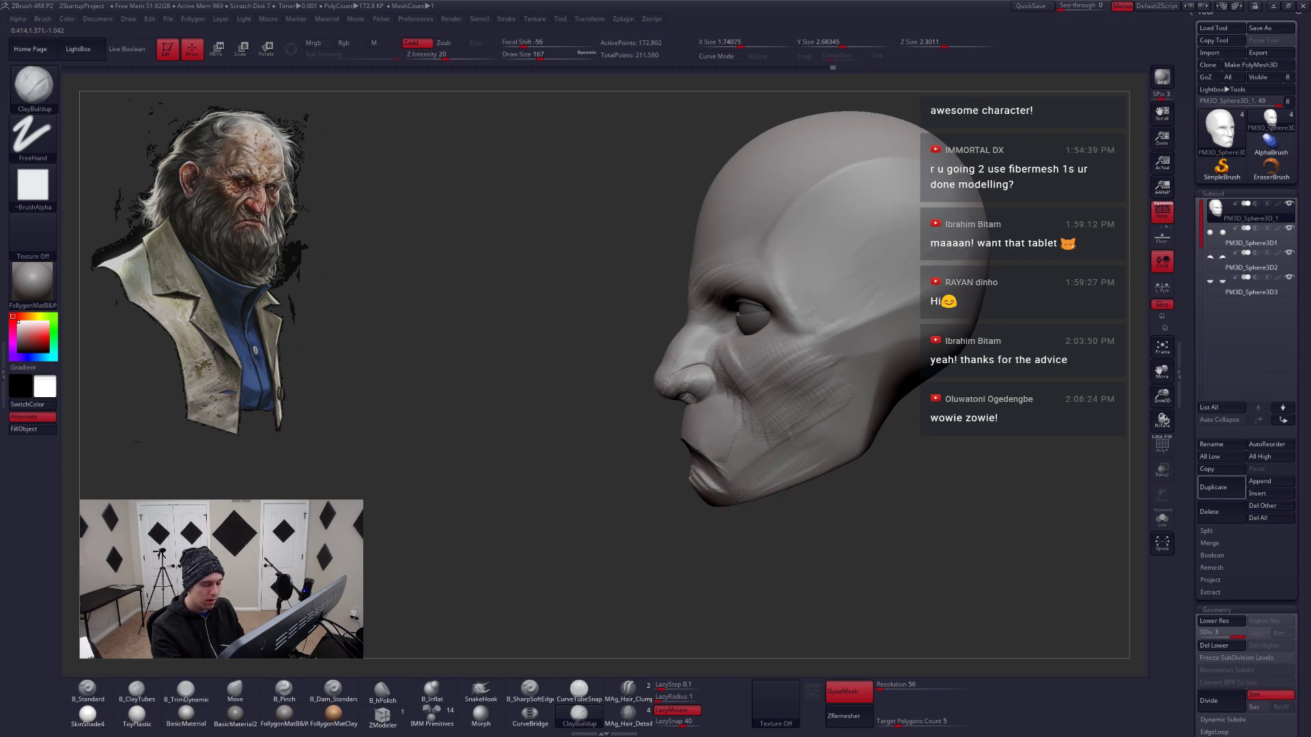
mouse_move(745, 493)
right_mouse_down()
mouse_move(852, 403)
mouse_move(857, 360)
right_mouse_up()
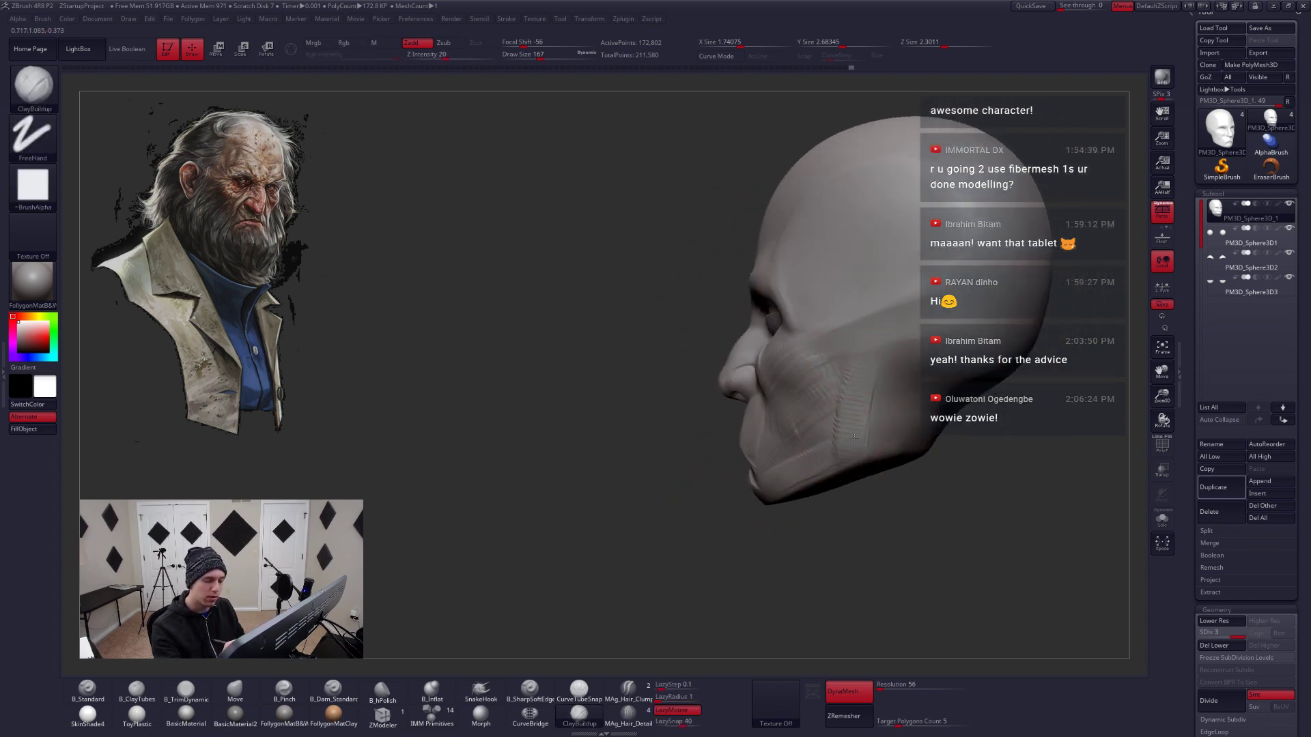
right_click_drag(854, 438, 833, 461)
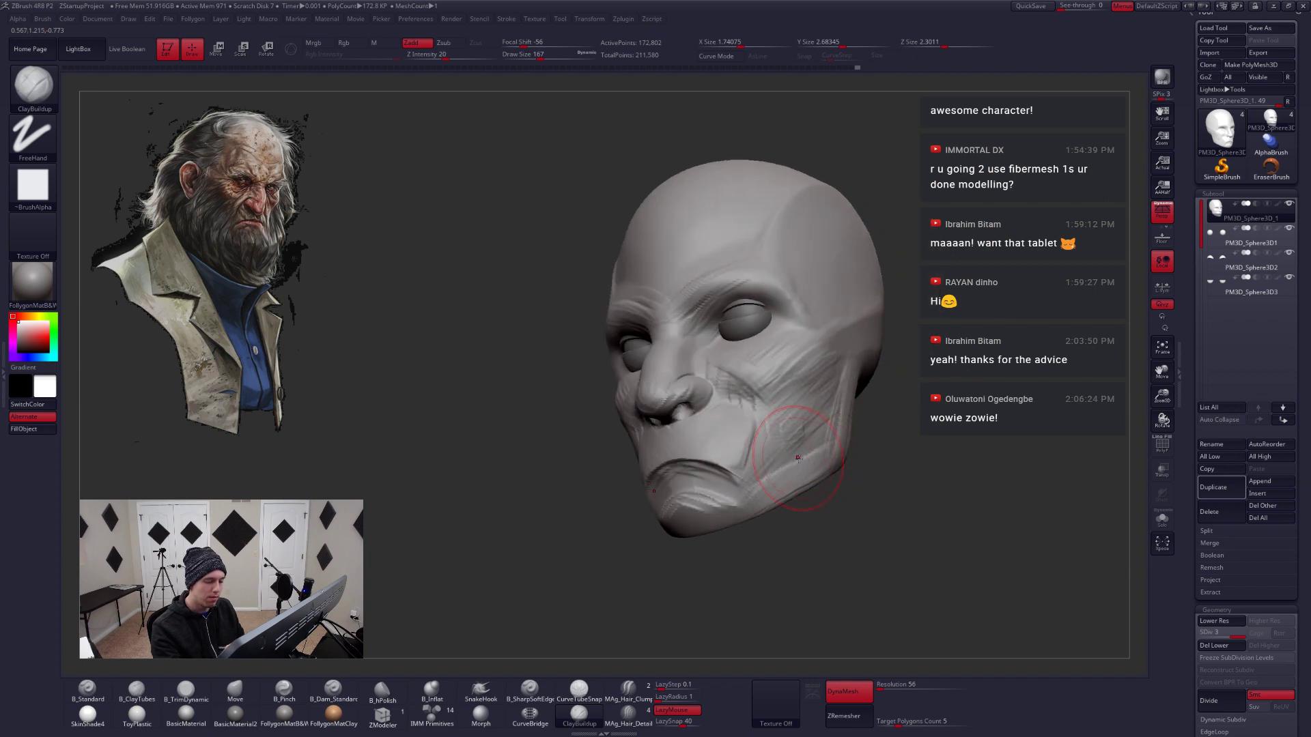
mouse_move(721, 512)
right_mouse_down()
mouse_move(781, 509)
mouse_move(777, 492)
right_mouse_up()
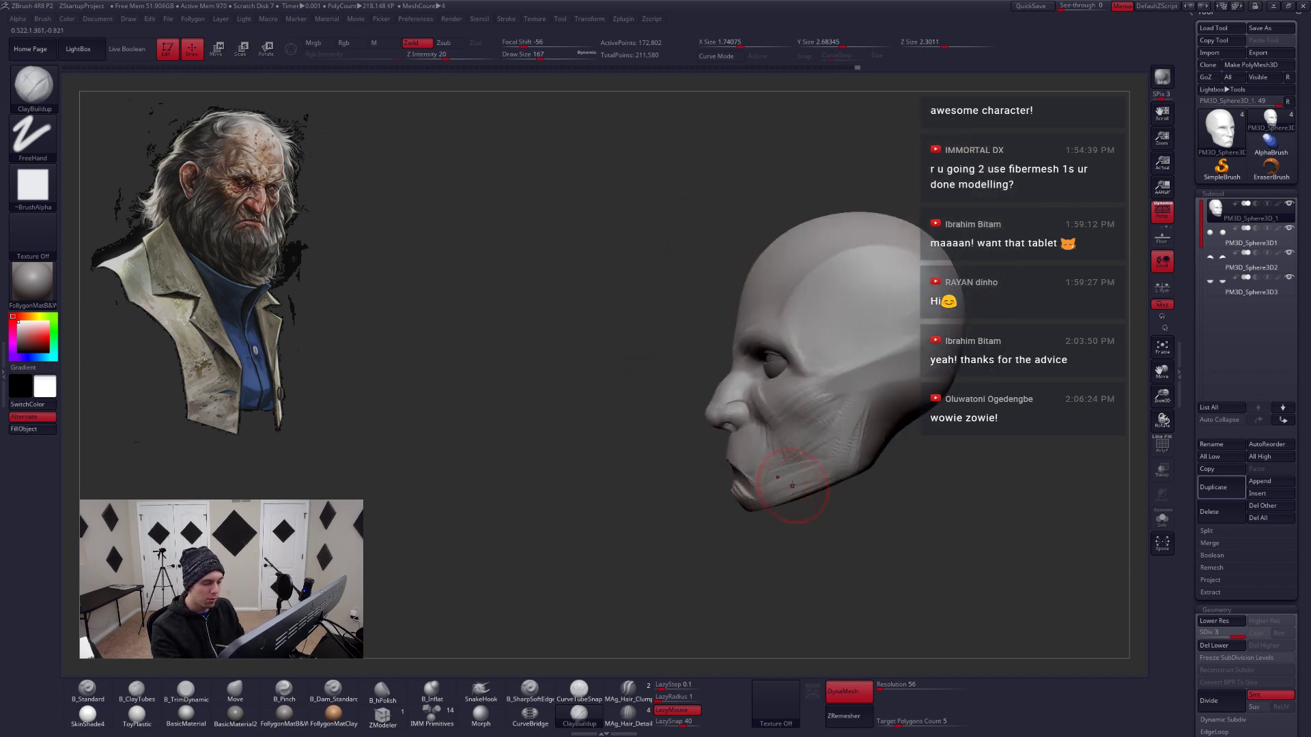
Adjust the outer eye socket and cheekbone from the side with the Move brush, working at sizes 212, 228 and 192
key("b")
key("m")
key("v")
key("space")
left_click_drag(785, 472, 791, 472)
right_click_drag(792, 394, 805, 423, "alt")
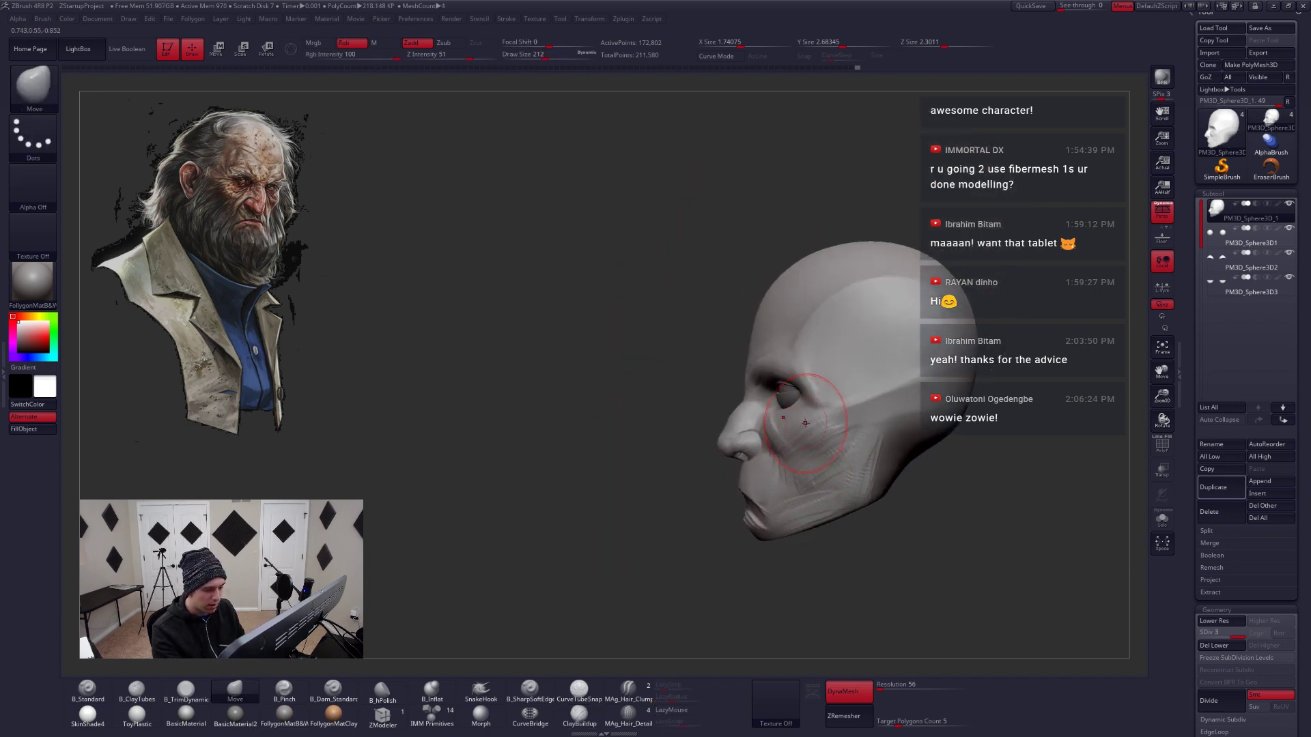
key("space")
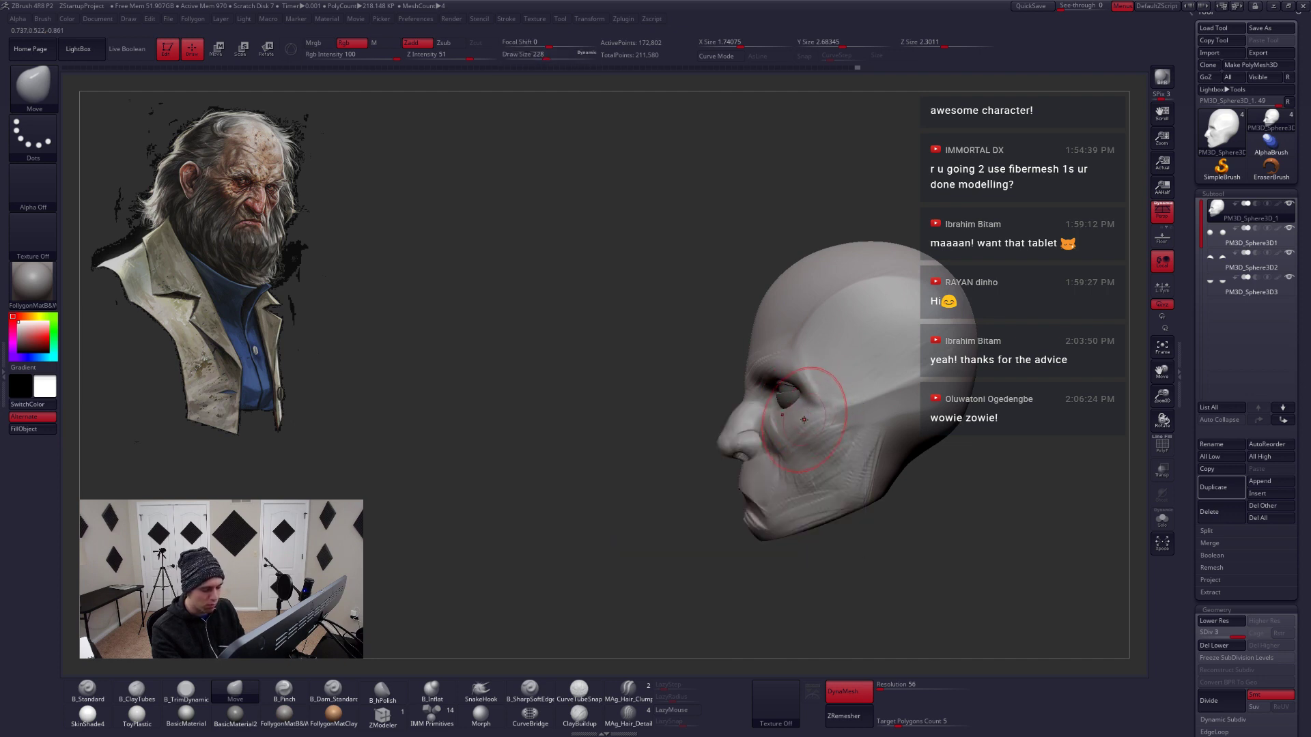
key("space")
mouse_move(803, 419)
right_mouse_down()
mouse_move(828, 433)
mouse_move(787, 442)
right_mouse_up()
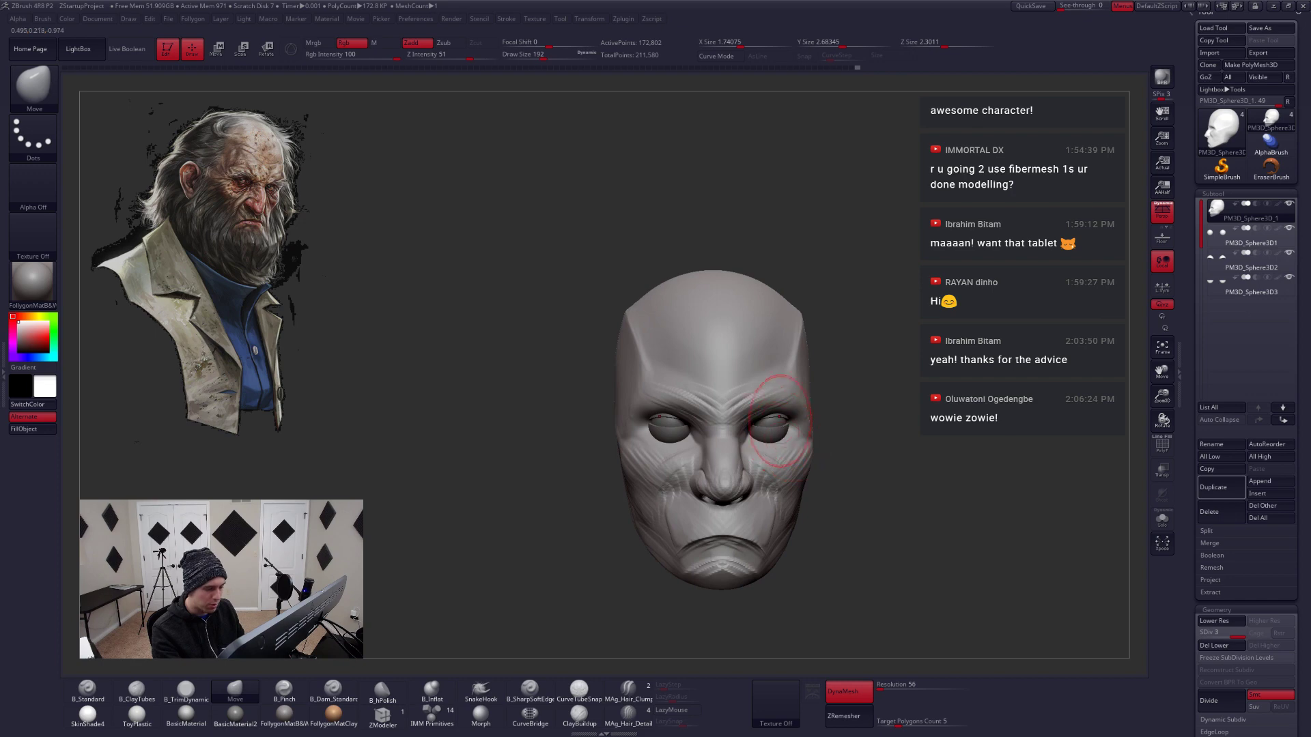
Reshape the area beneath the eyes from the front with the Move brush at sizes 234 and 124
key("space")
left_click_drag(786, 416, 749, 436)
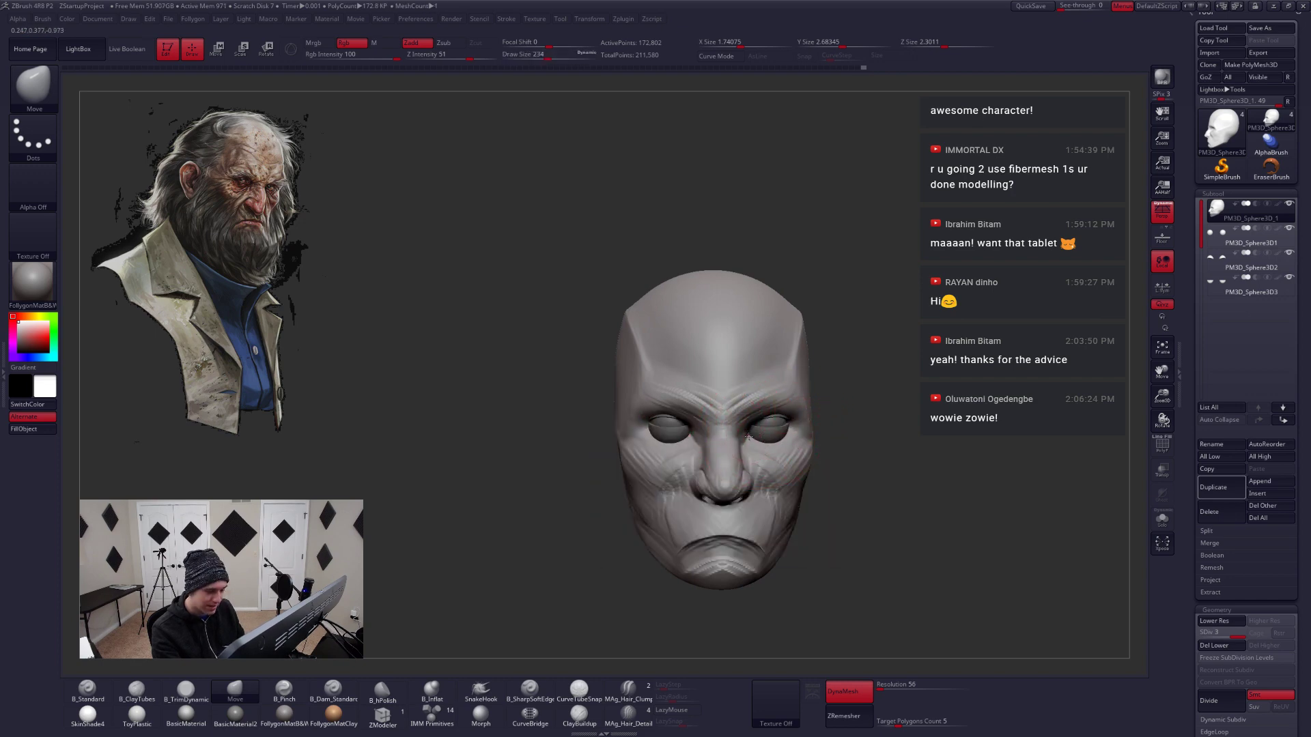
right_click_drag(750, 435, 689, 512, "ctrl")
key("space")
left_click_drag(776, 442, 766, 443)
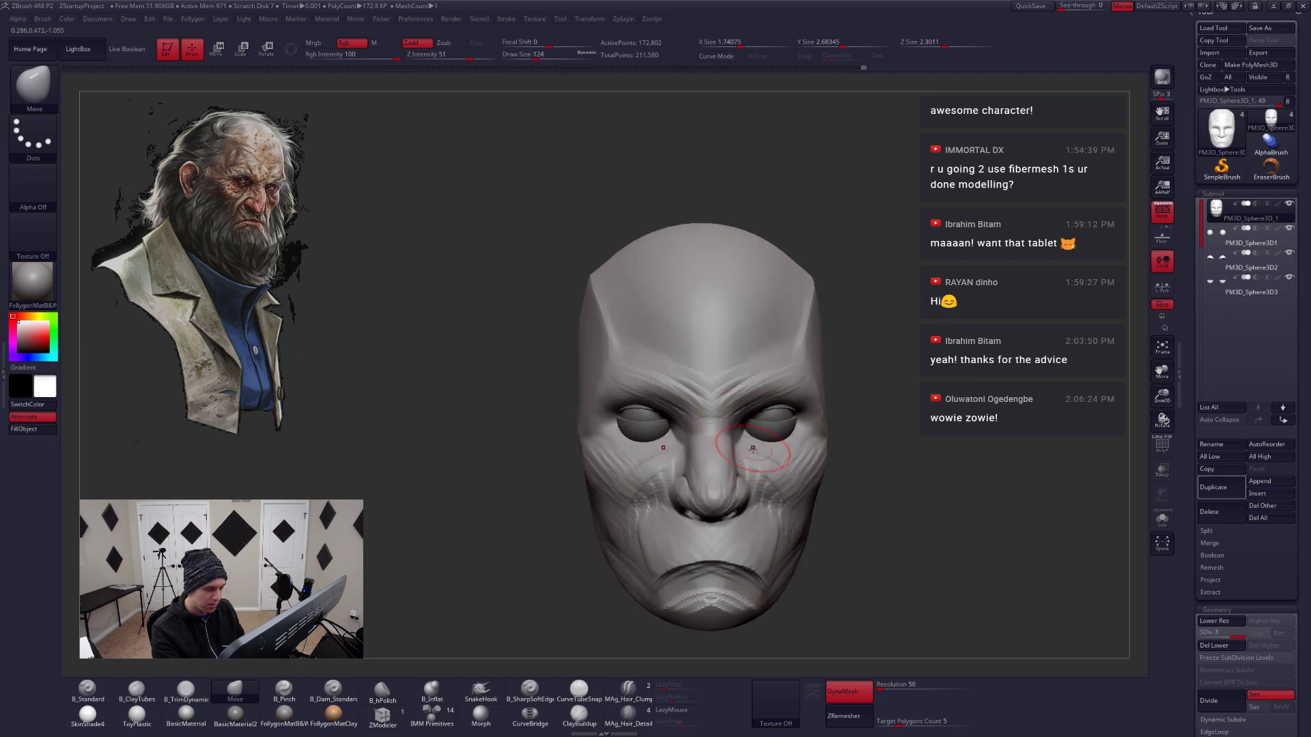
mouse_move(768, 447)
right_mouse_down()
mouse_move(752, 440)
mouse_move(766, 421)
mouse_move(790, 452)
right_mouse_up()
Select the eyeball subtool and examine how the eyes sit in their sockets with transparency turned on
left_click(1220, 244)
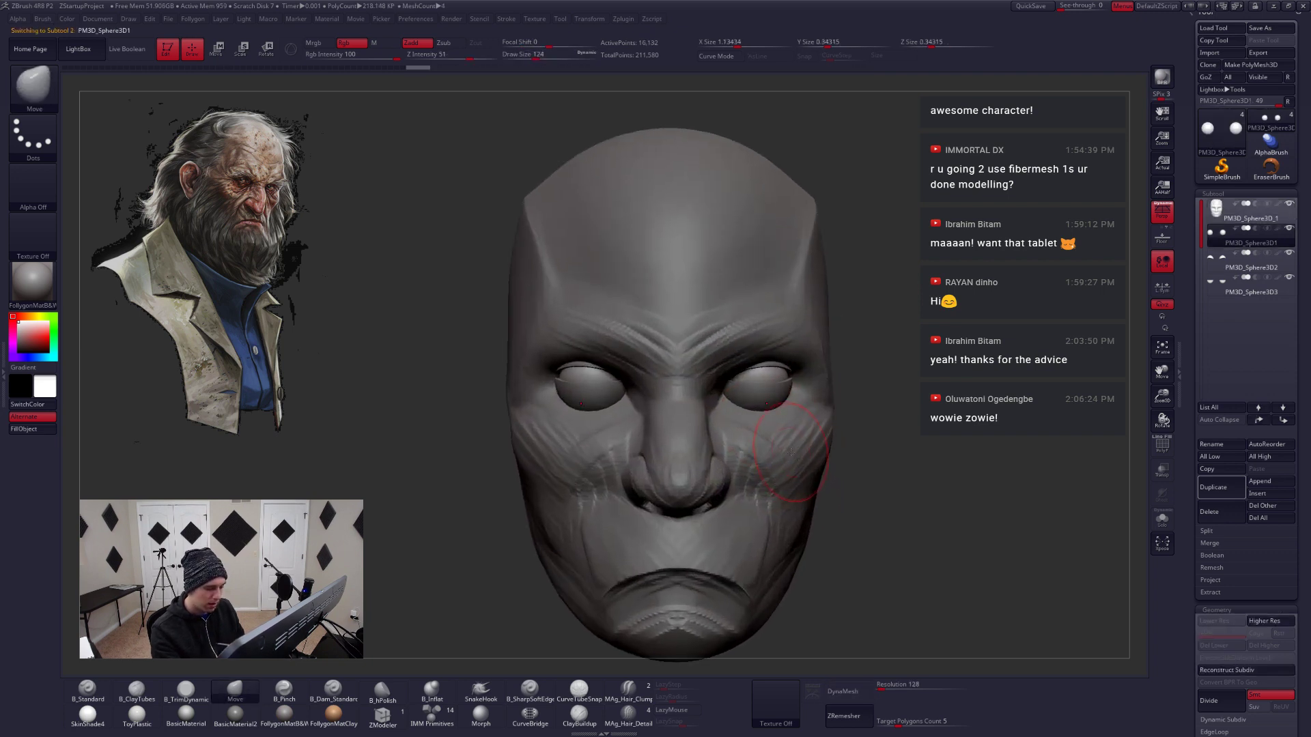
left_click(1162, 469)
key("shift+f")
key("shift+f")
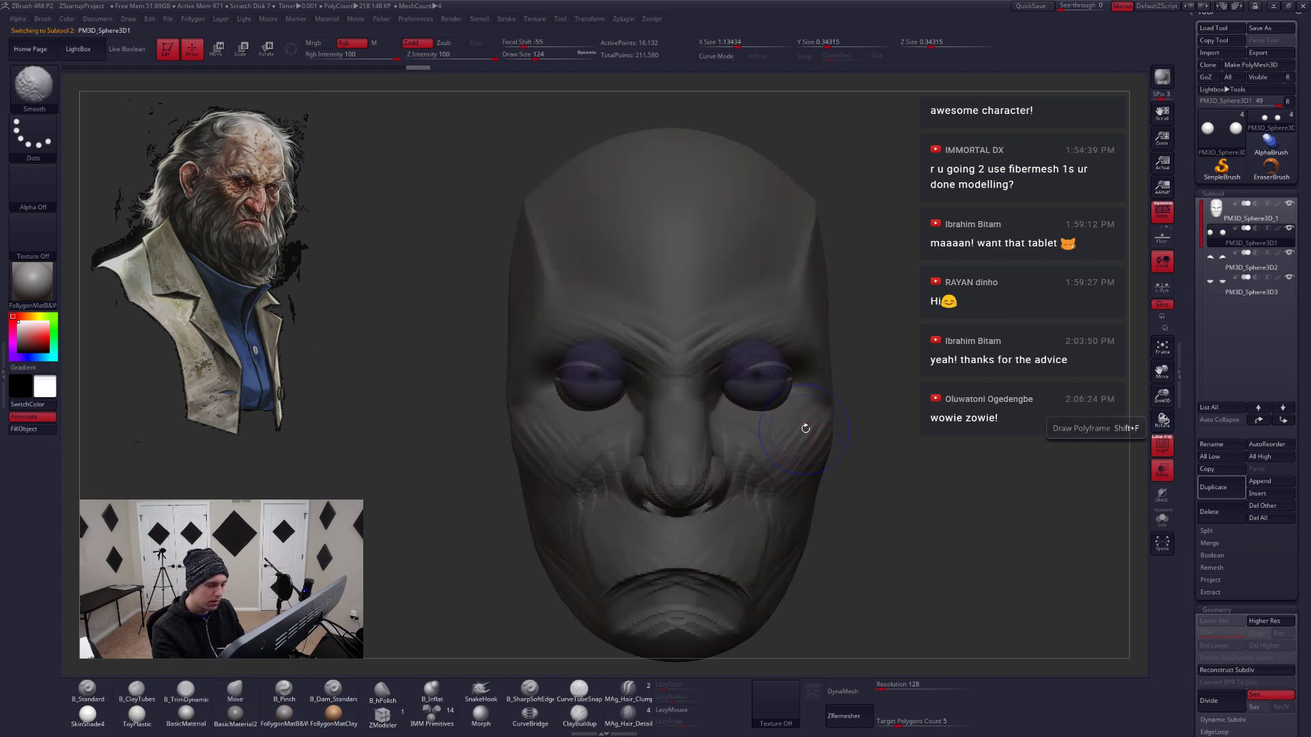
key("w")
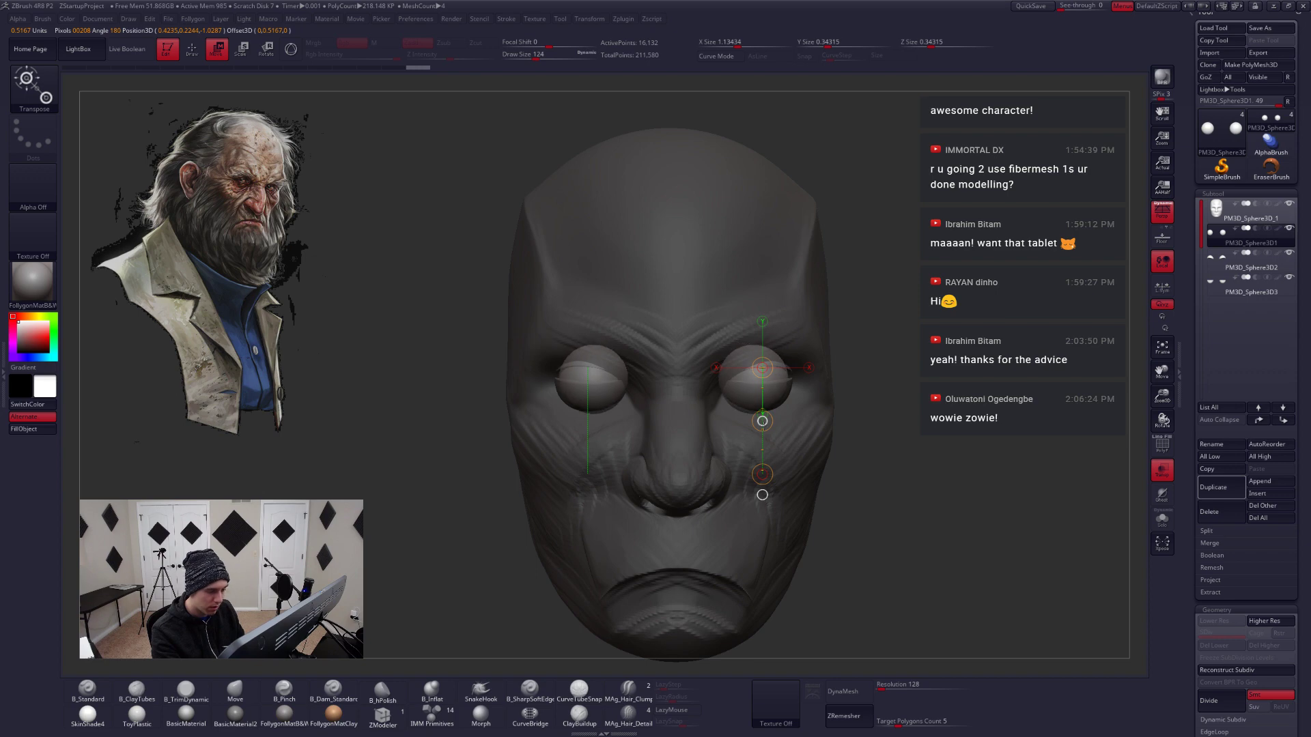
Go through the upper eyelid subtool to the lower eyelid subtool, leave it selected and turn off transparency
left_click(1211, 261)
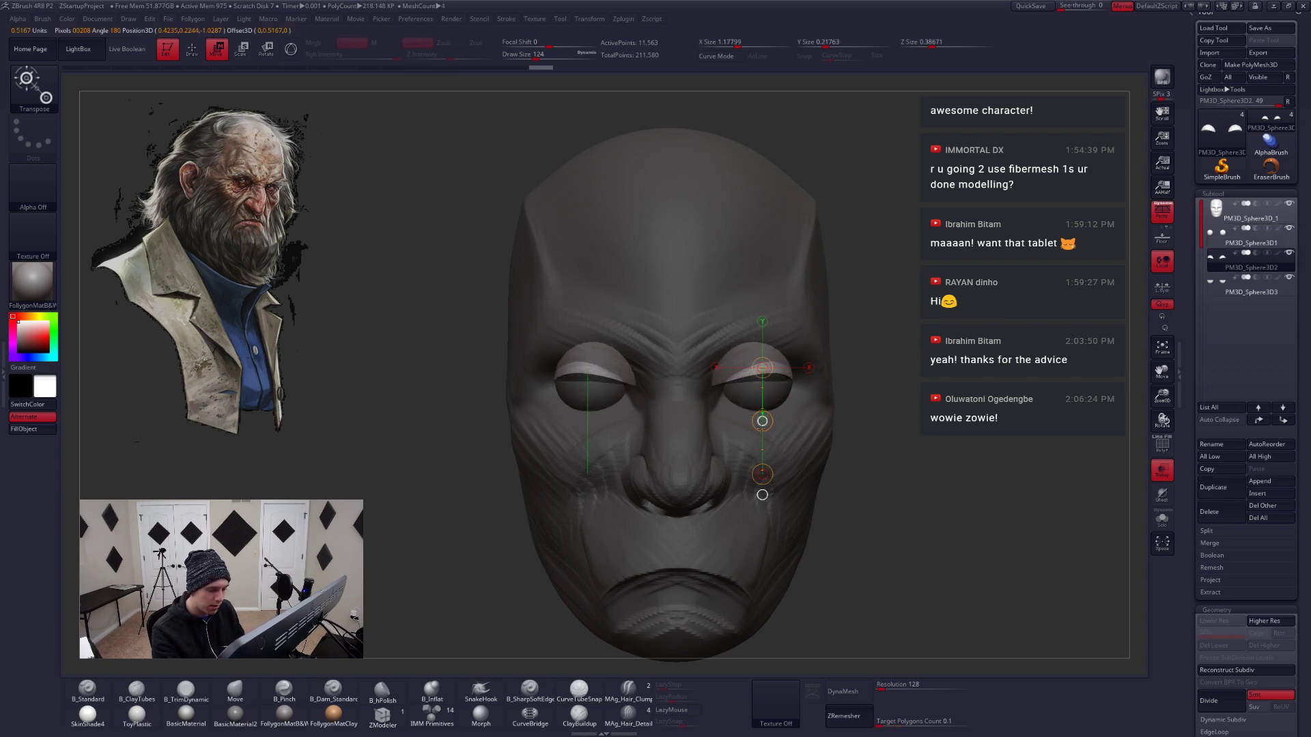
left_click(1222, 286)
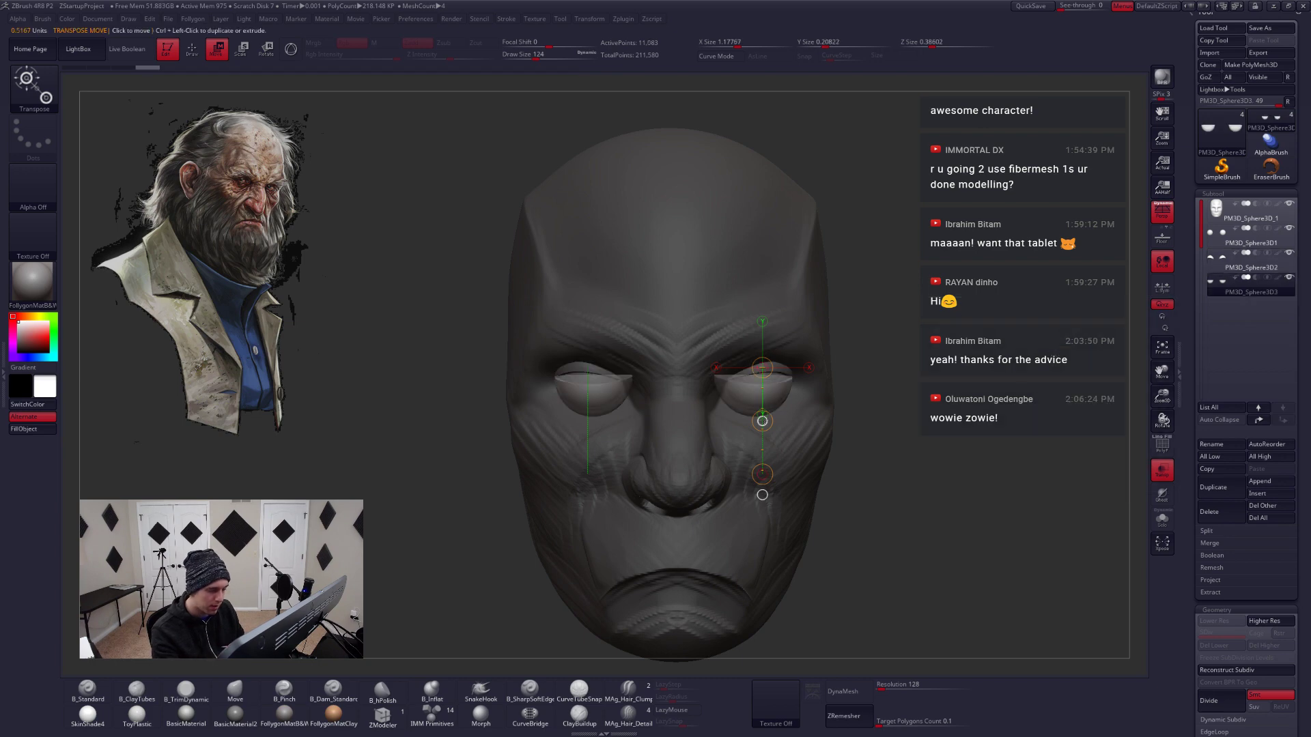
left_click(1160, 468)
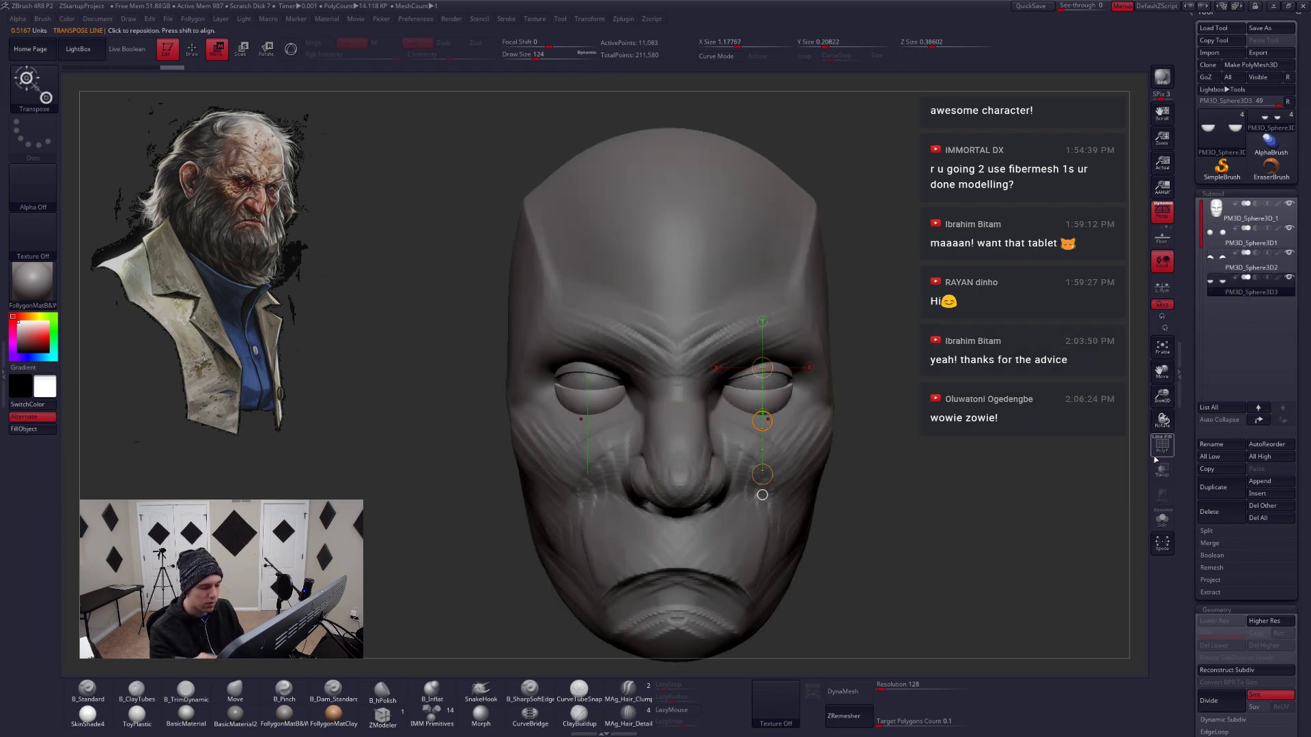
left_click_drag(1010, 456, 795, 435)
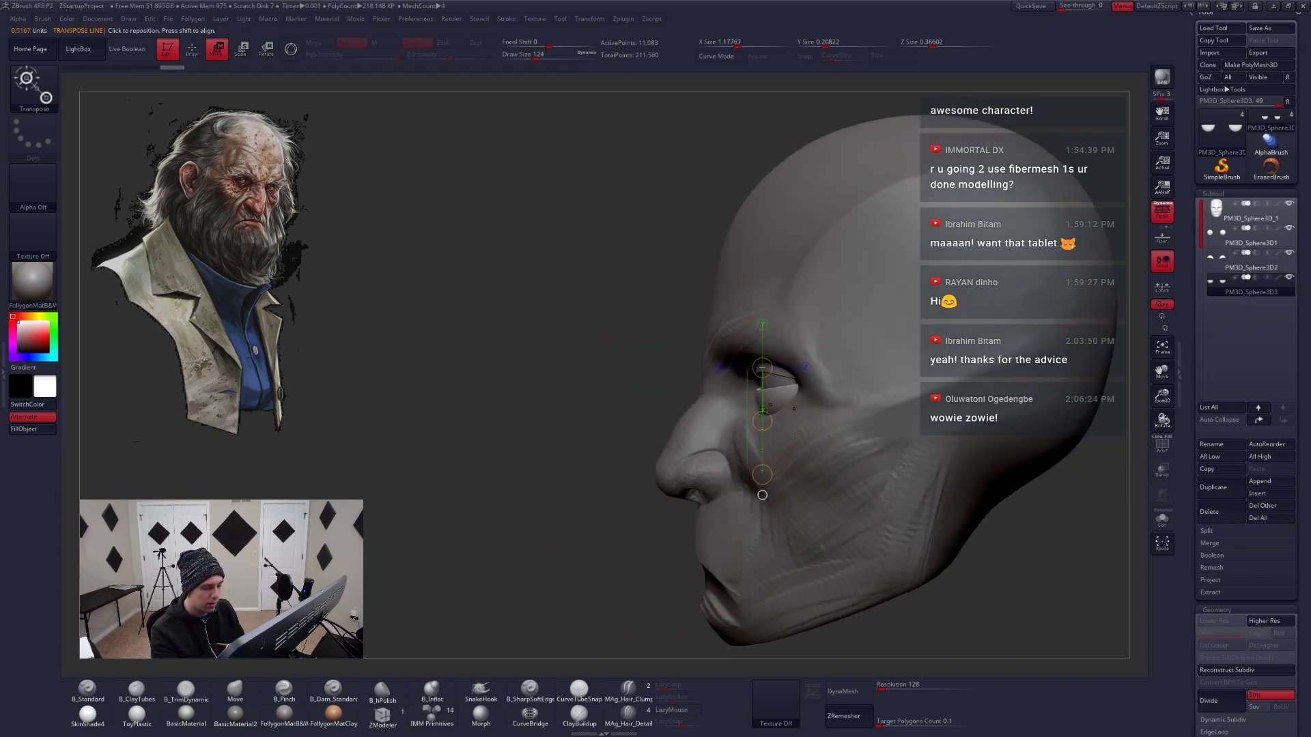
Reshape the lower eyelids beneath the eyeballs from the front with the Move brush at size 145
key("q")
right_click_drag(782, 422, 983, 426)
right_click_drag(751, 376, 751, 437, "ctrl")
key("space")
left_click_drag(714, 407, 718, 405)
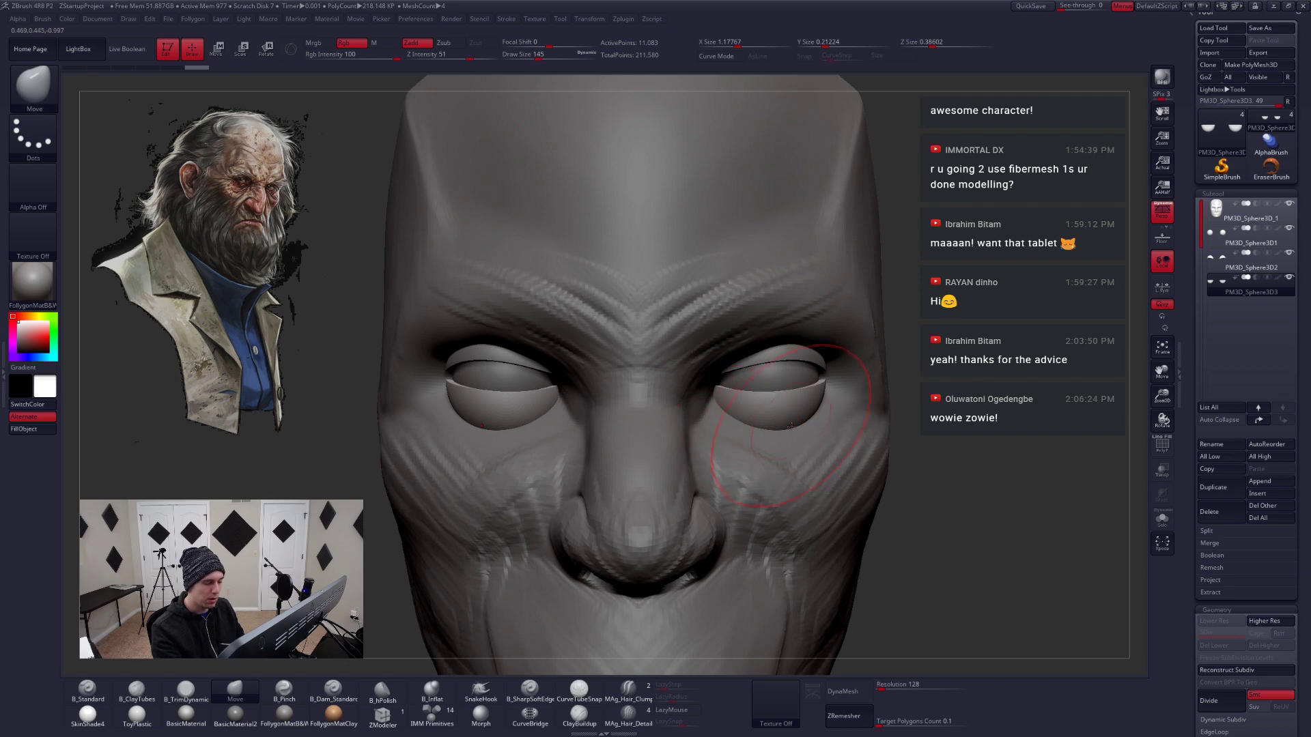
left_click_drag(779, 425, 779, 434)
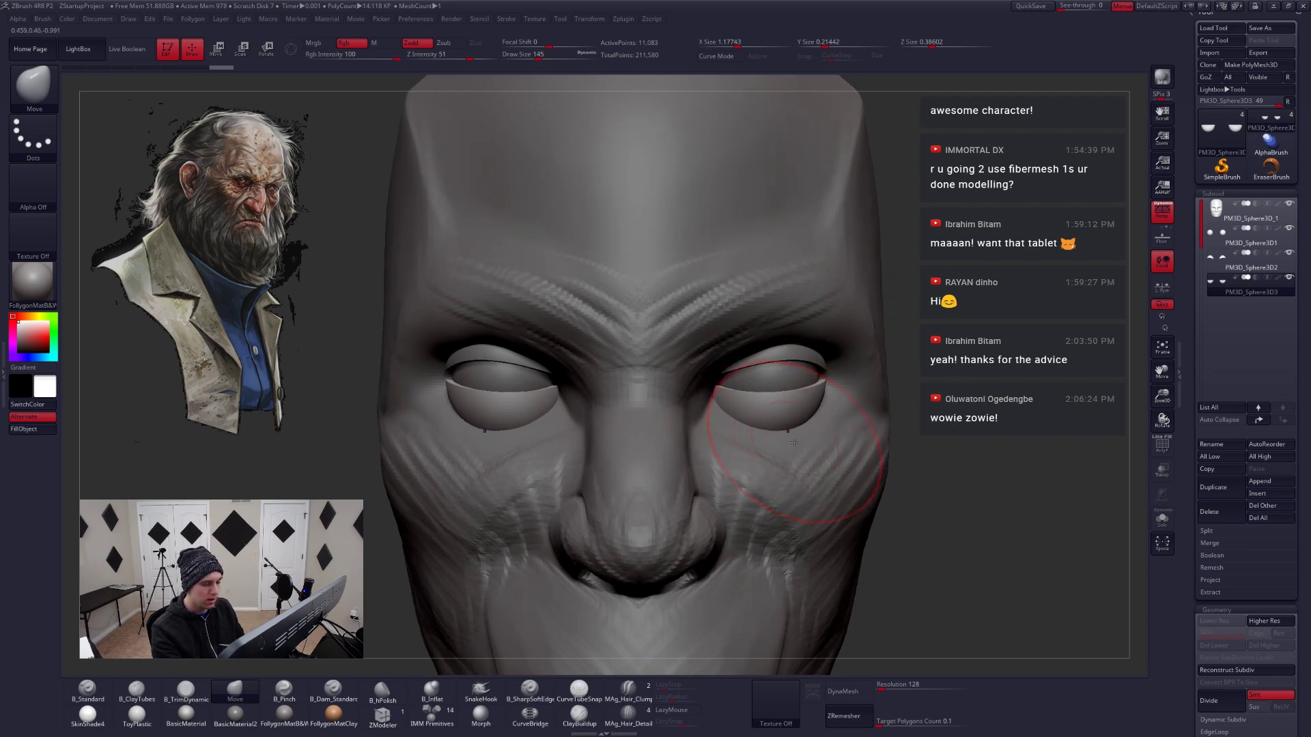
right_click_drag(802, 434, 808, 448)
Refine the lower eyelids from front and side with the Move brush at sizes 87 and 108
key("space")
left_click_drag(806, 446, 807, 440)
key("space")
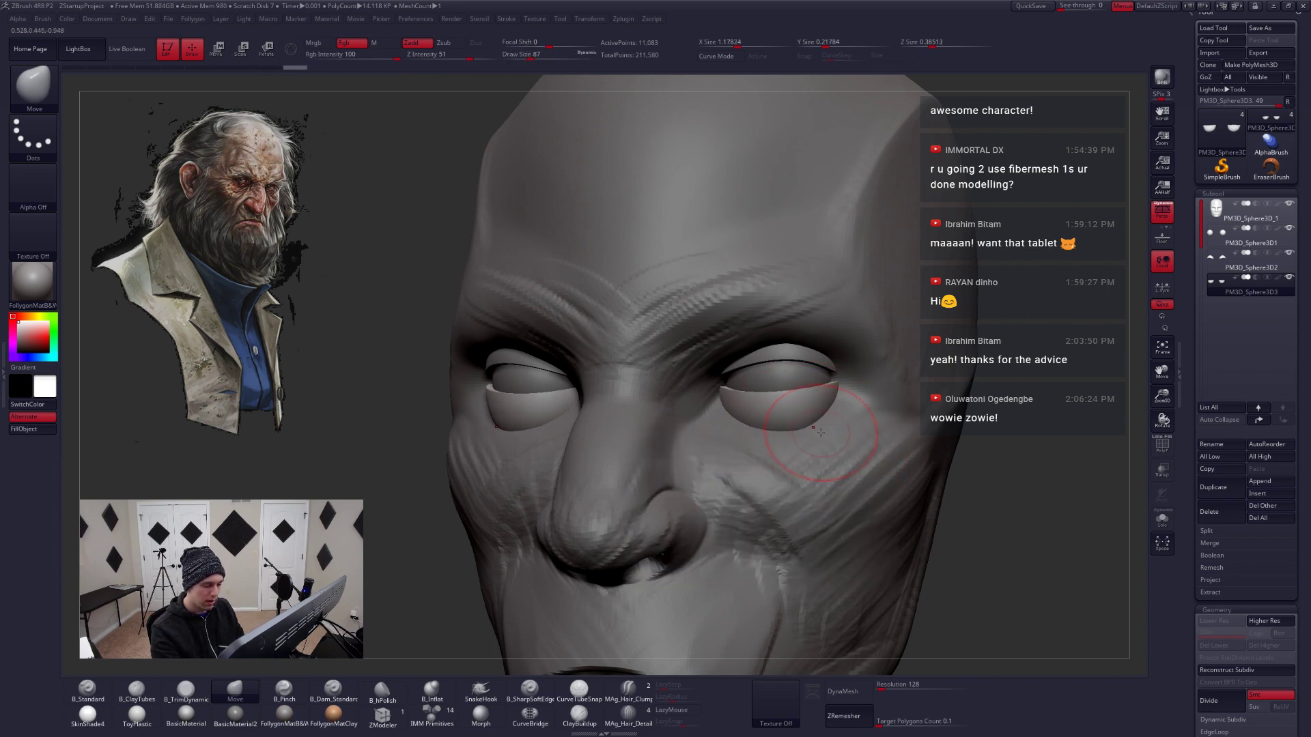
right_click_drag(824, 435, 770, 444)
key("space")
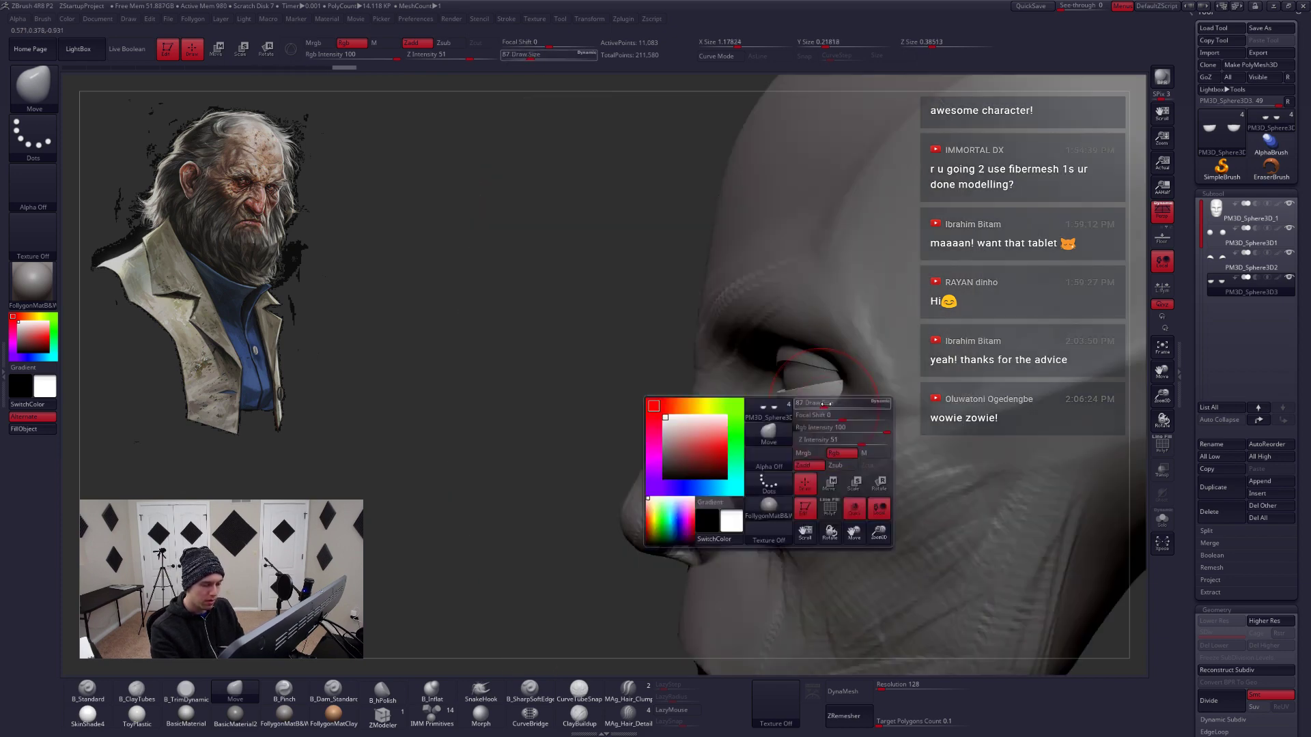
left_click_drag(819, 452, 825, 452)
right_click_drag(806, 434, 740, 401)
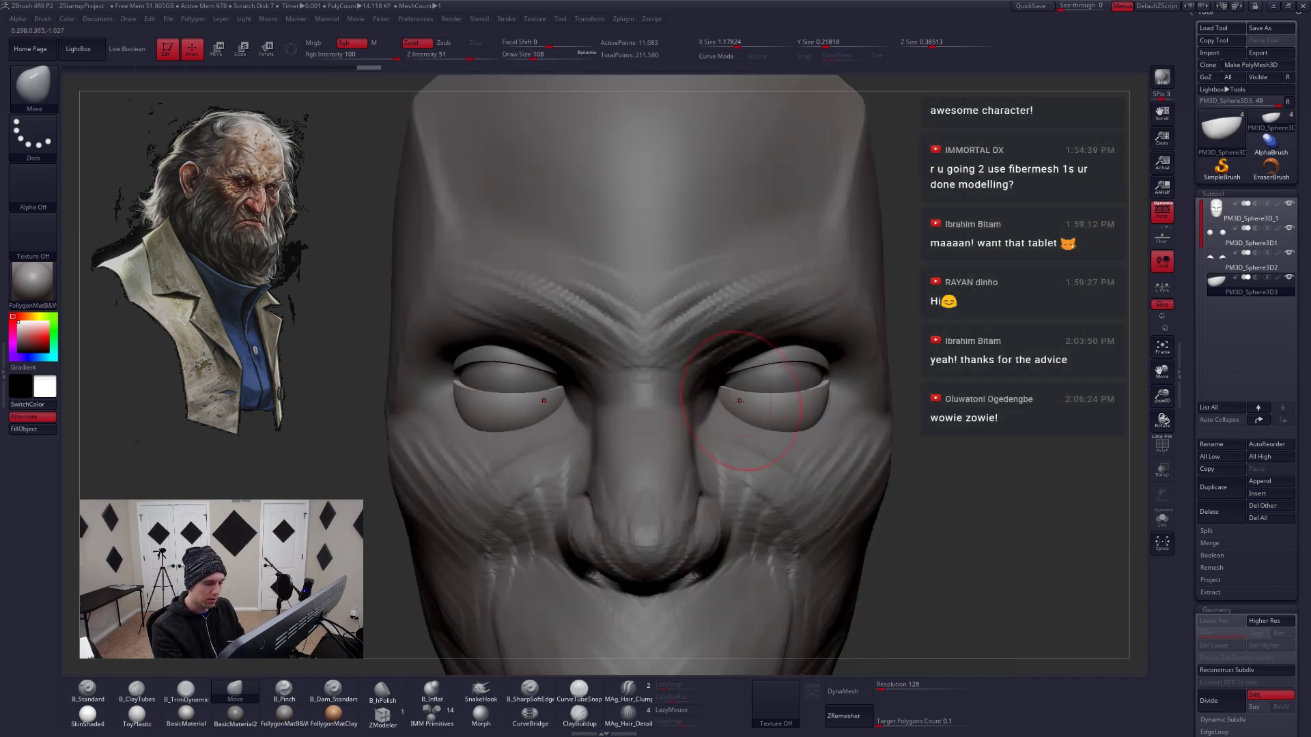
Select the upper eyelid subtool and reshape the lids over the eyeballs with the Move brush at size 108
left_click(777, 361, "alt")
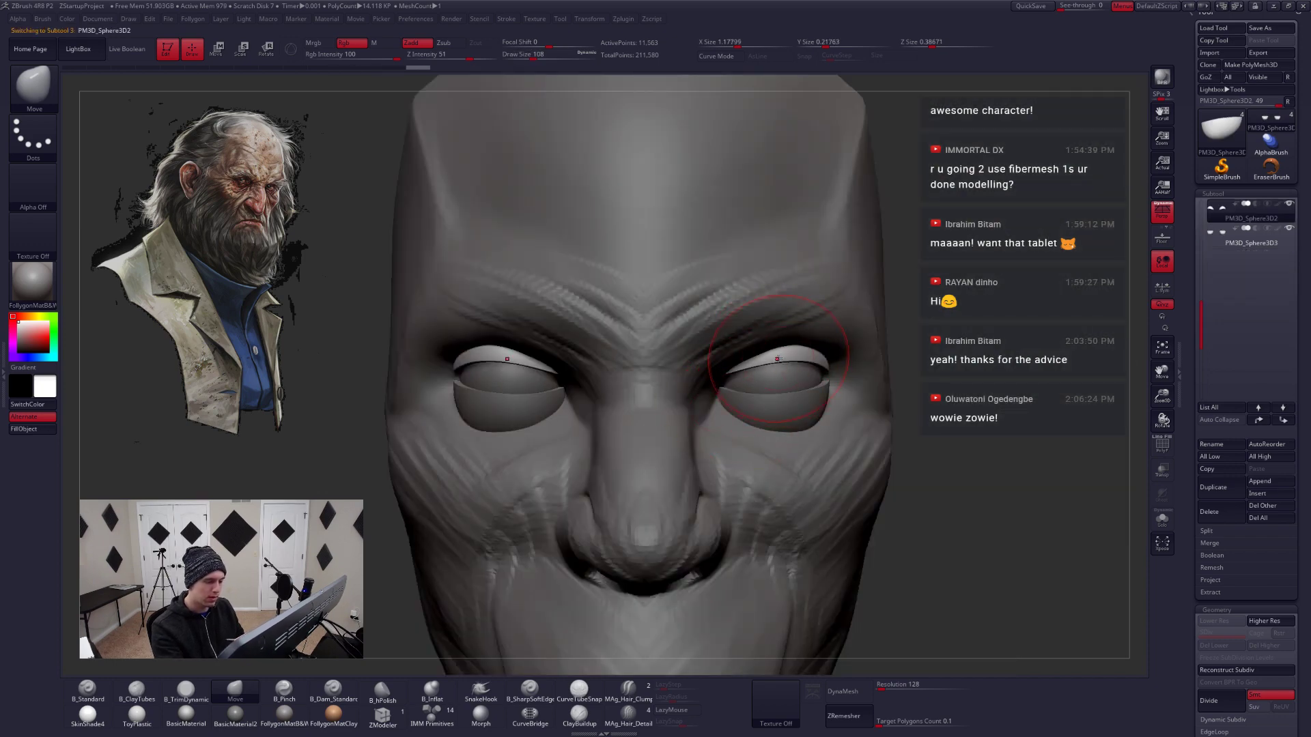
key("w")
mouse_move(802, 348)
left_mouse_down("shift")
mouse_move(802, 413)
mouse_move(802, 387)
left_mouse_up("shift")
key("q")
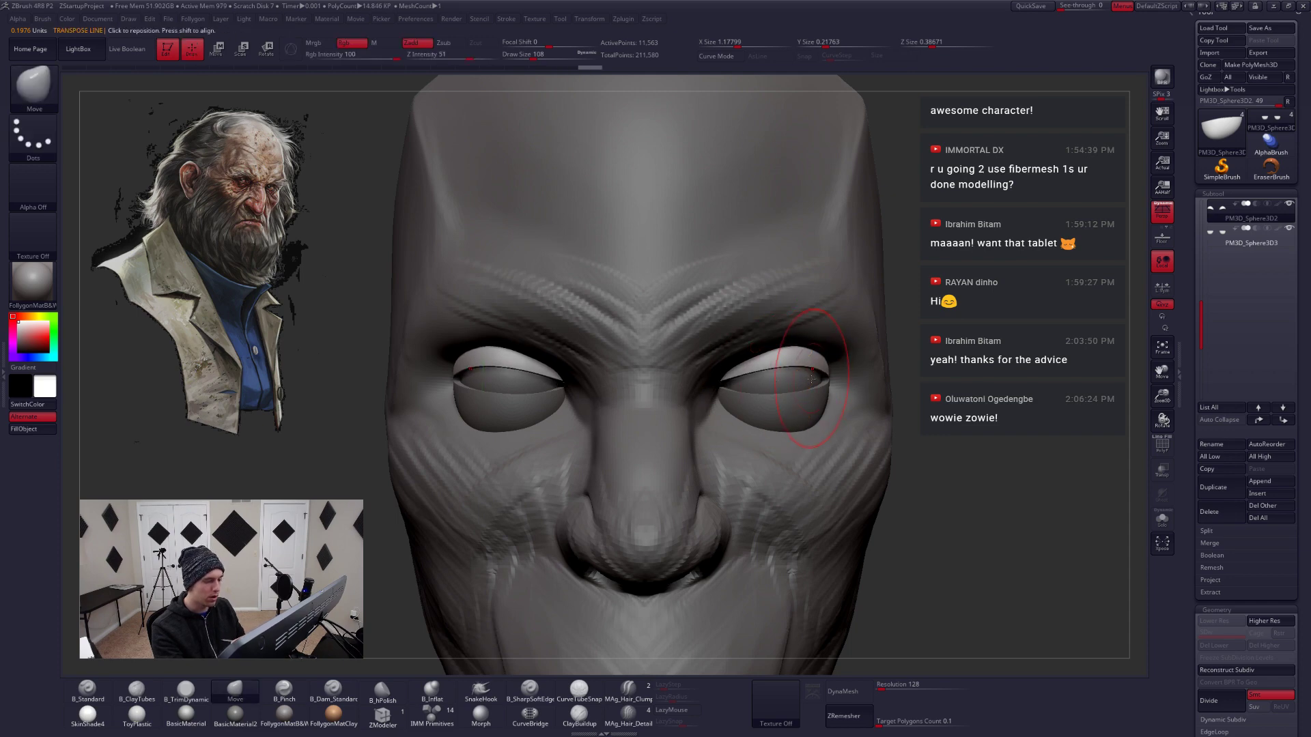
right_click_drag(798, 386, 827, 403, "alt")
left_click_drag(833, 392, 834, 383)
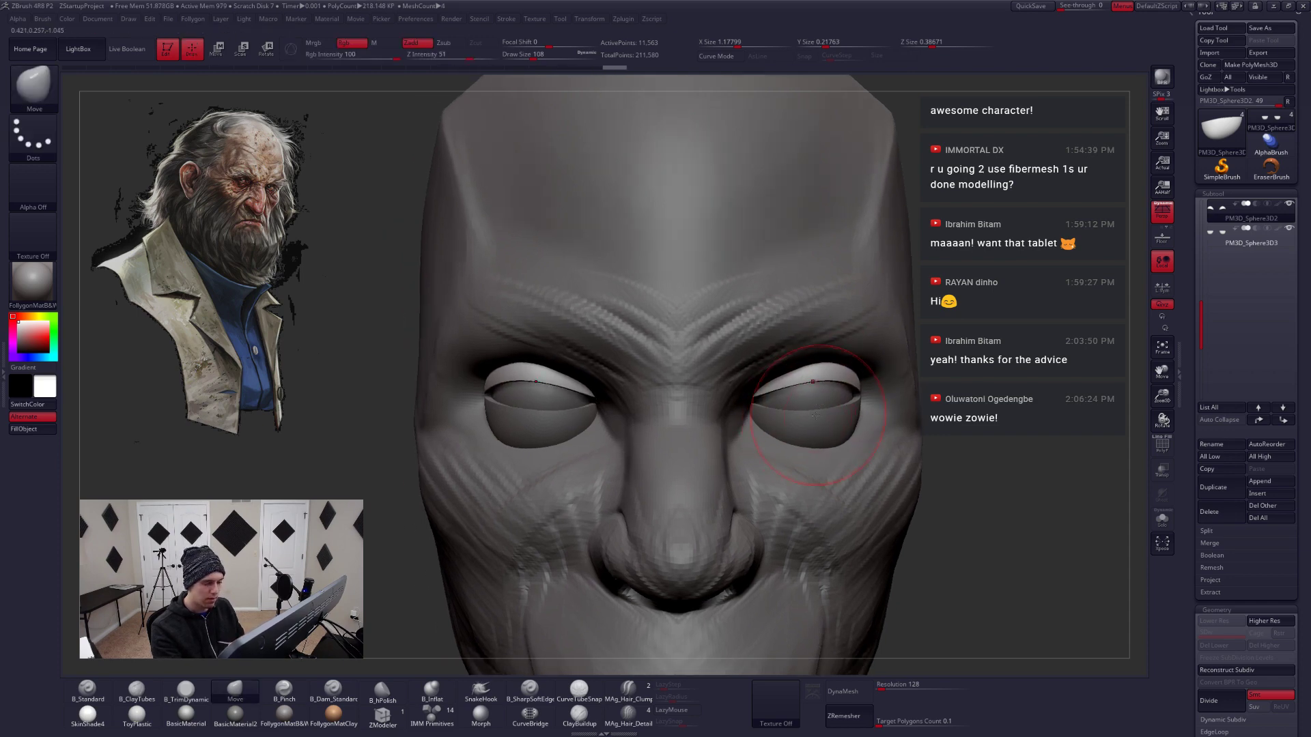
right_click_drag(841, 413, 813, 408)
Select the head subtool and work the eye sockets around the lids with the ClayBuildup brush at size 108
left_click(866, 356, "alt")
left_click(579, 690)
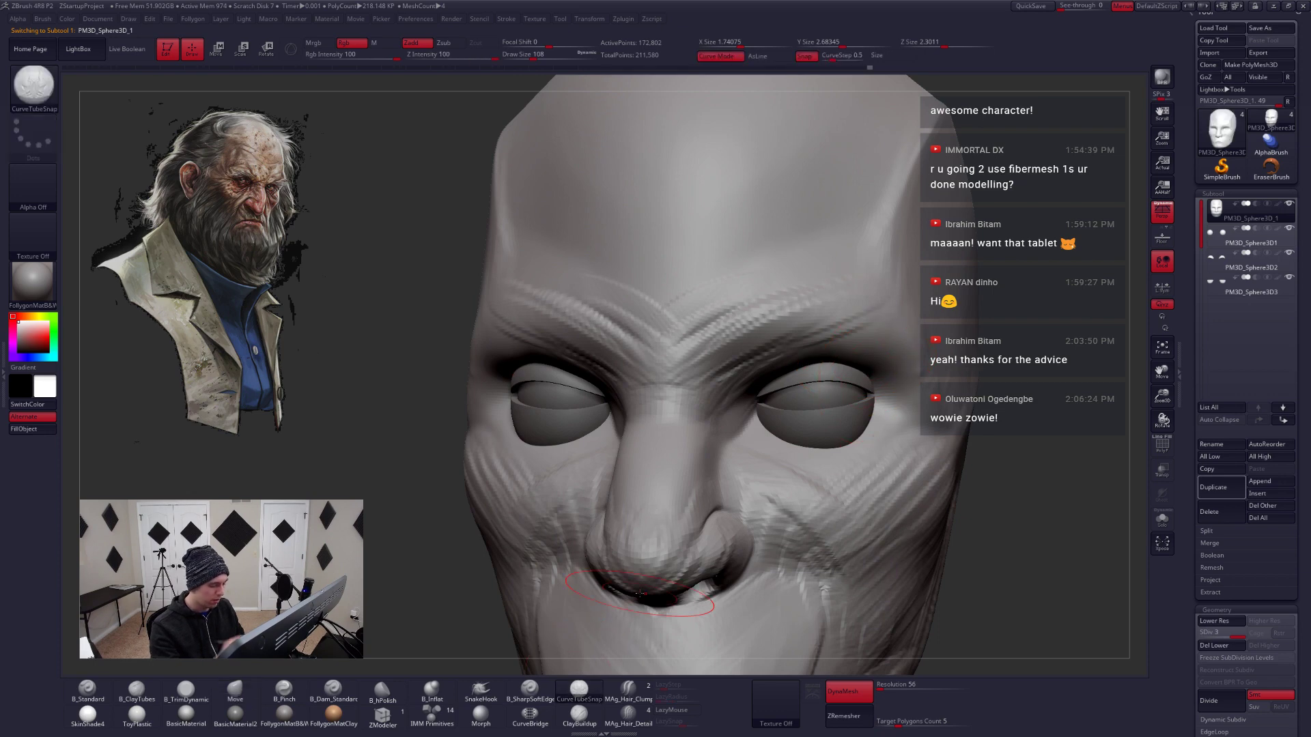
left_click(577, 712)
right_click_drag(748, 437, 730, 365)
key("alt+s")
left_click_drag(731, 397, 762, 375)
right_click_drag(762, 375, 761, 414)
mouse_move(762, 413)
left_mouse_down()
mouse_move(805, 386)
mouse_move(859, 405)
left_mouse_up()
mouse_move(829, 427)
right_mouse_down()
mouse_move(807, 431)
mouse_move(827, 435)
right_mouse_up()
key("alt+s")
Reshape the inner eye corners and the area beside the nose bridge with the Move brush at size 108
key("b")
key("m")
key("v")
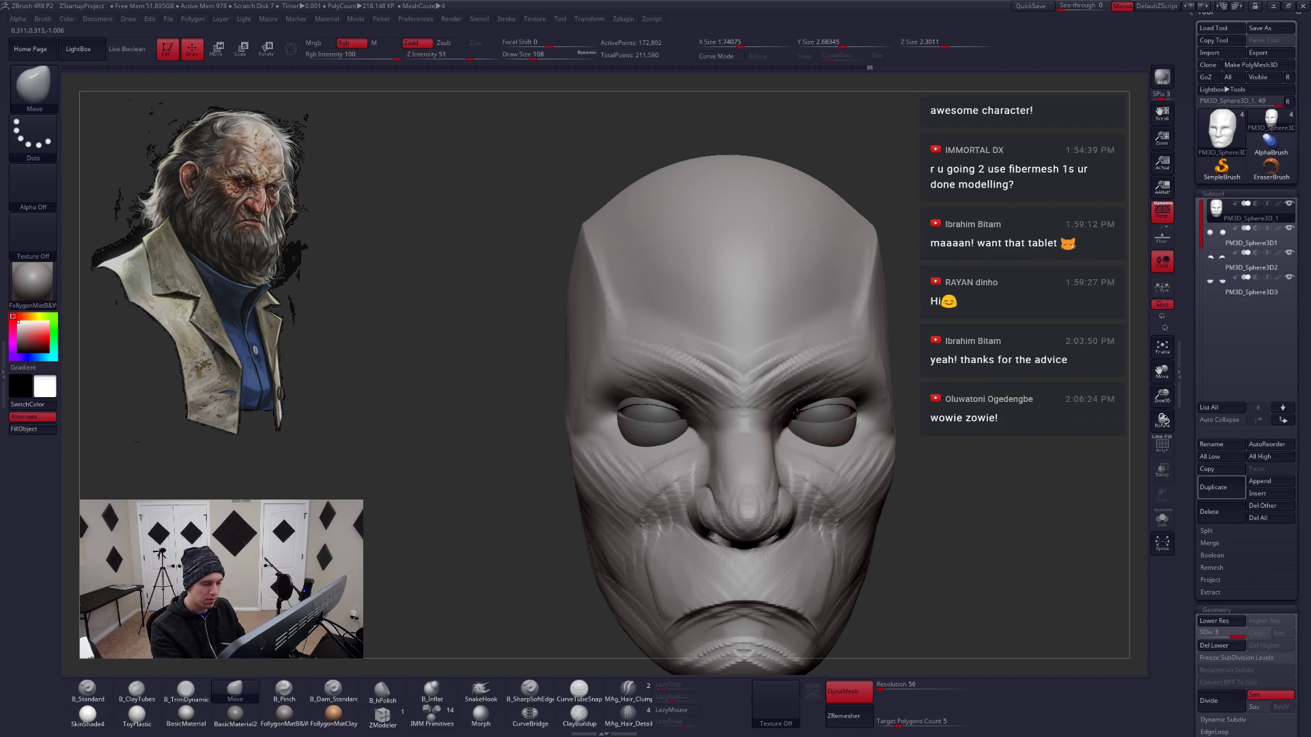
right_click_drag(812, 431, 703, 436)
key("b")
key("c")
key("b")
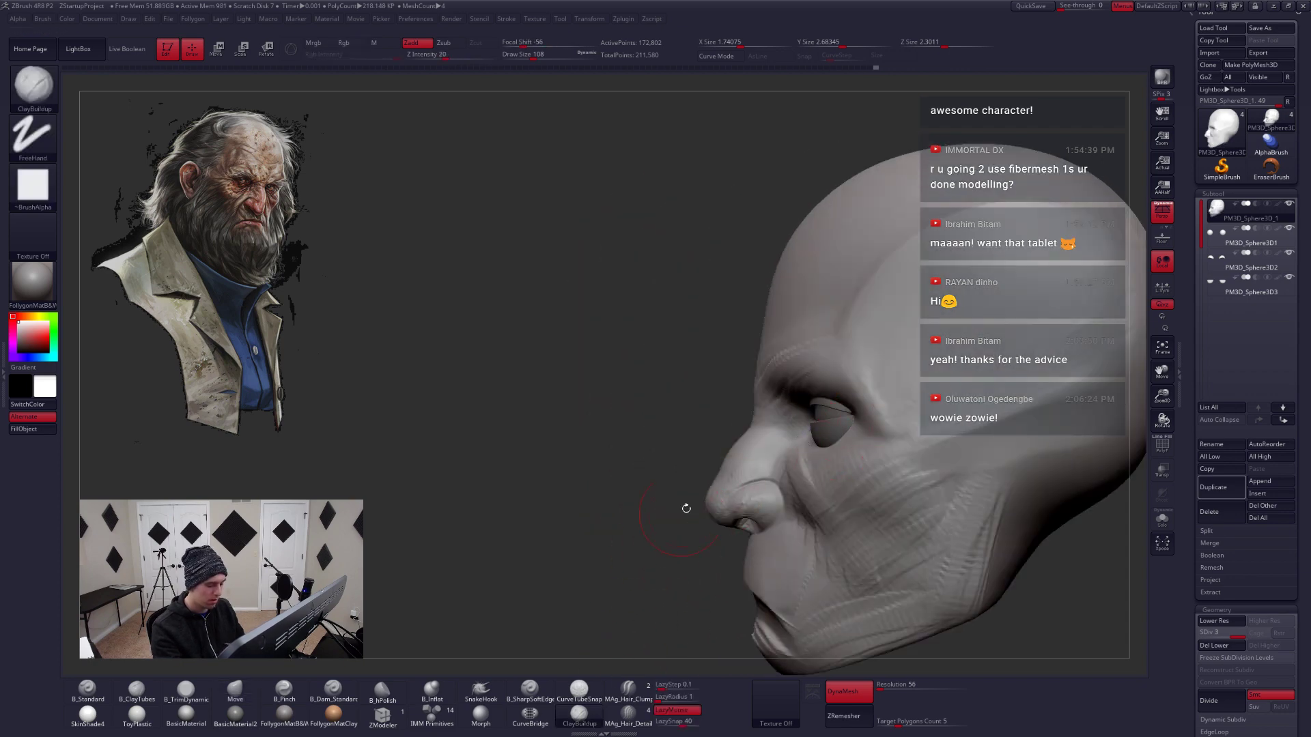
mouse_move(686, 508)
right_mouse_down()
mouse_move(818, 421)
mouse_move(758, 447)
mouse_move(858, 472)
mouse_move(821, 437)
mouse_move(822, 468)
mouse_move(787, 435)
right_mouse_up()
key("b")
key("m")
key("v")
left_click_drag(761, 401, 764, 404)
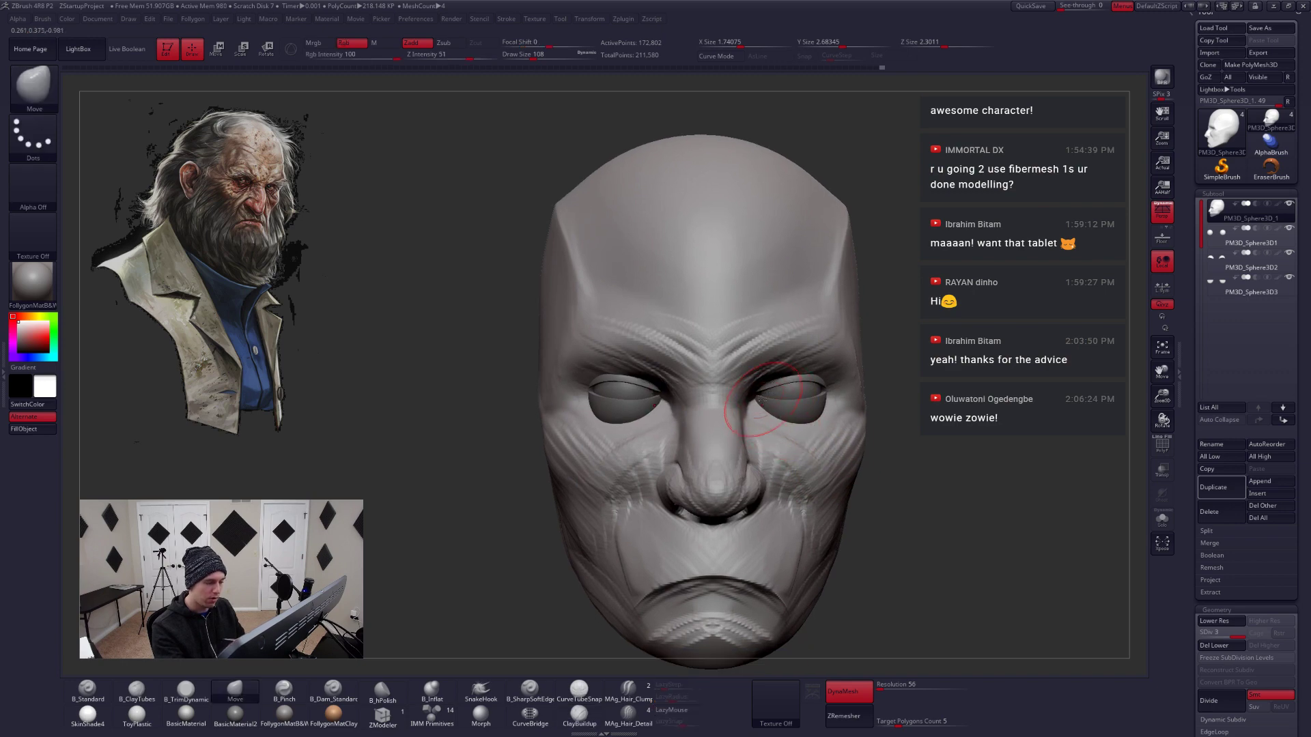
mouse_move(764, 405)
right_mouse_down()
mouse_move(812, 414)
mouse_move(754, 391)
right_mouse_up()
Build up the inner eye sockets and the upper cheeks beside the nose with the B_ClayTubes brush at size 108
key("b")
key("c")
key("t")
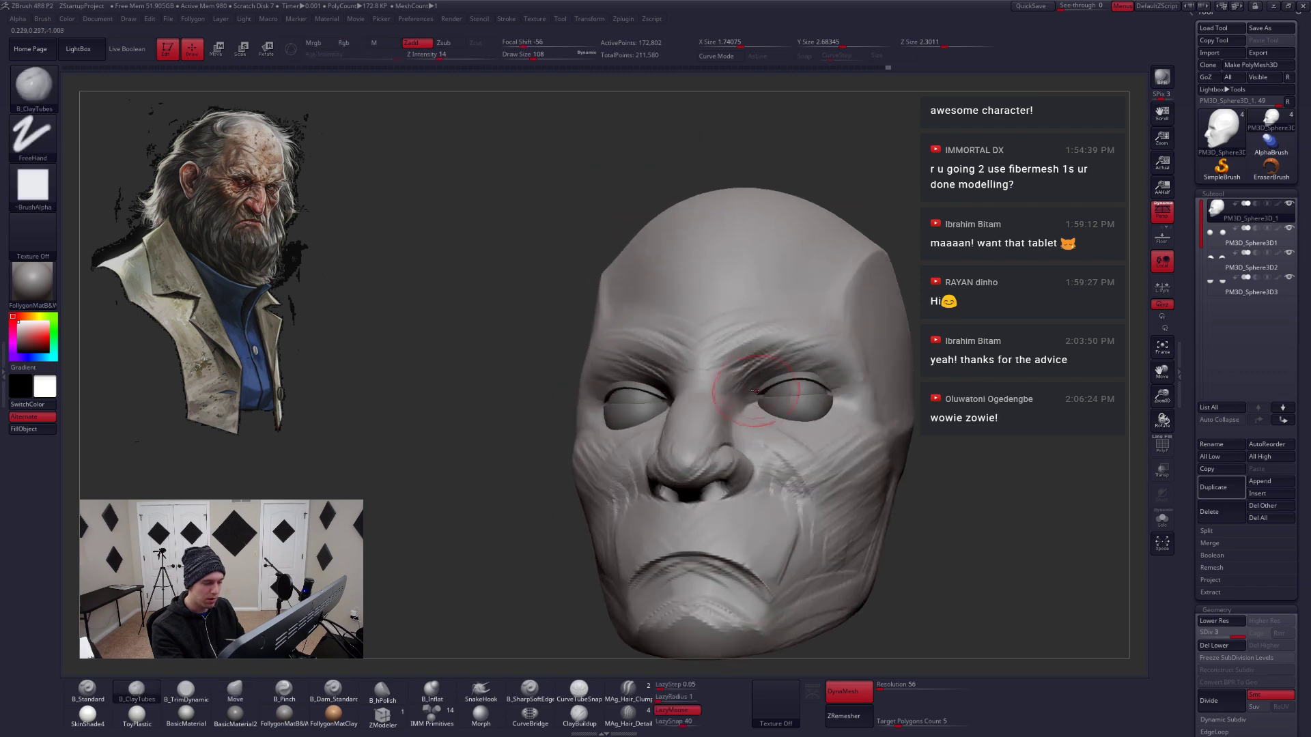
left_click_drag(780, 367, 761, 377)
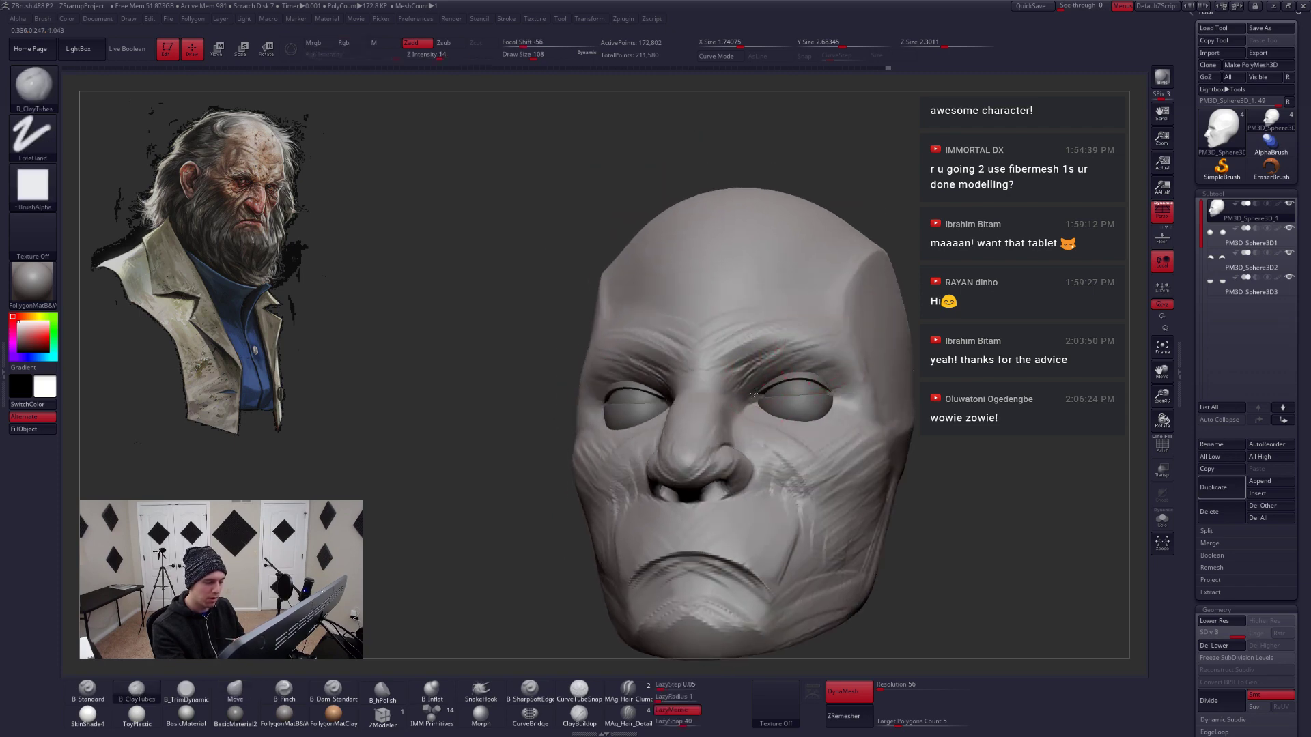
left_click_drag(791, 357, 758, 382)
mouse_move(753, 415)
right_mouse_down("shift")
mouse_move(769, 428)
mouse_move(737, 414)
mouse_move(800, 430)
mouse_move(790, 454)
right_mouse_up("shift")
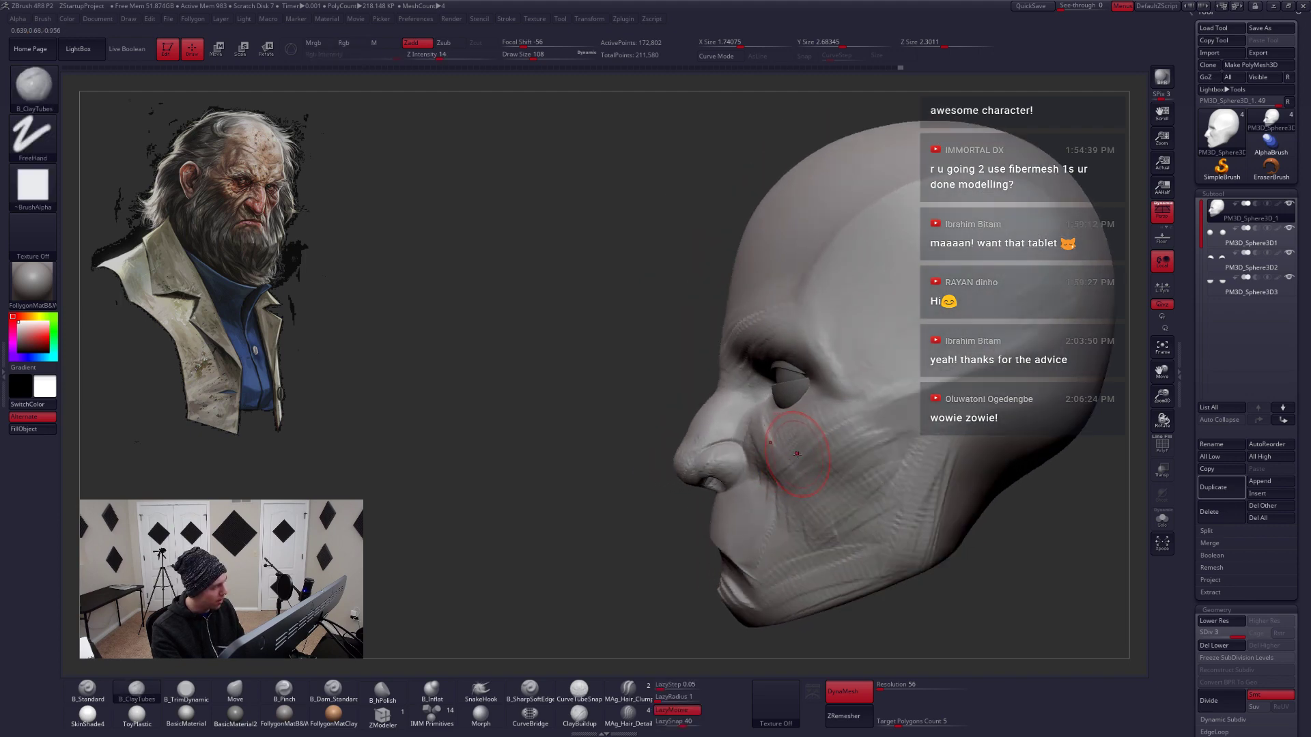
mouse_move(796, 456)
right_mouse_down()
mouse_move(840, 448)
mouse_move(797, 486)
mouse_move(752, 452)
right_mouse_up()
Tighten the cheek crease beside the nose with the B_Pinch brush at size 132
key("5")
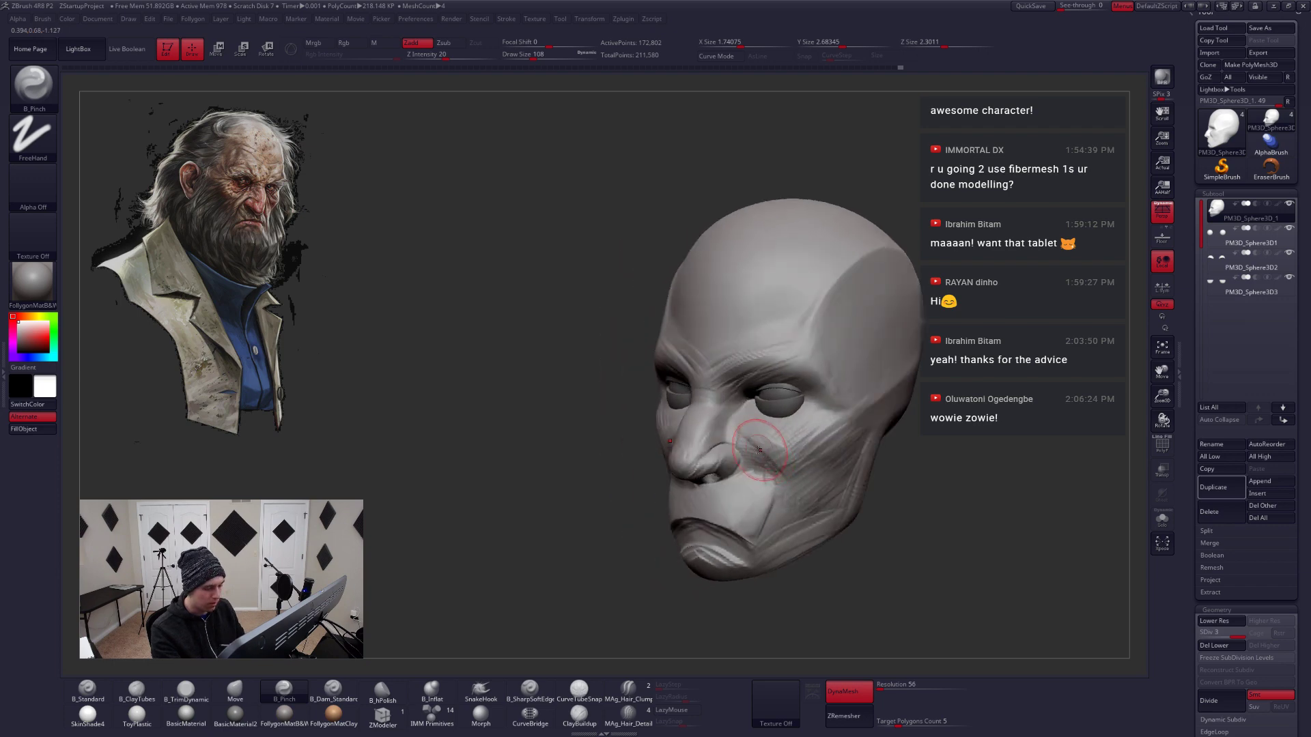
key("space")
left_click_drag(754, 468, 759, 469)
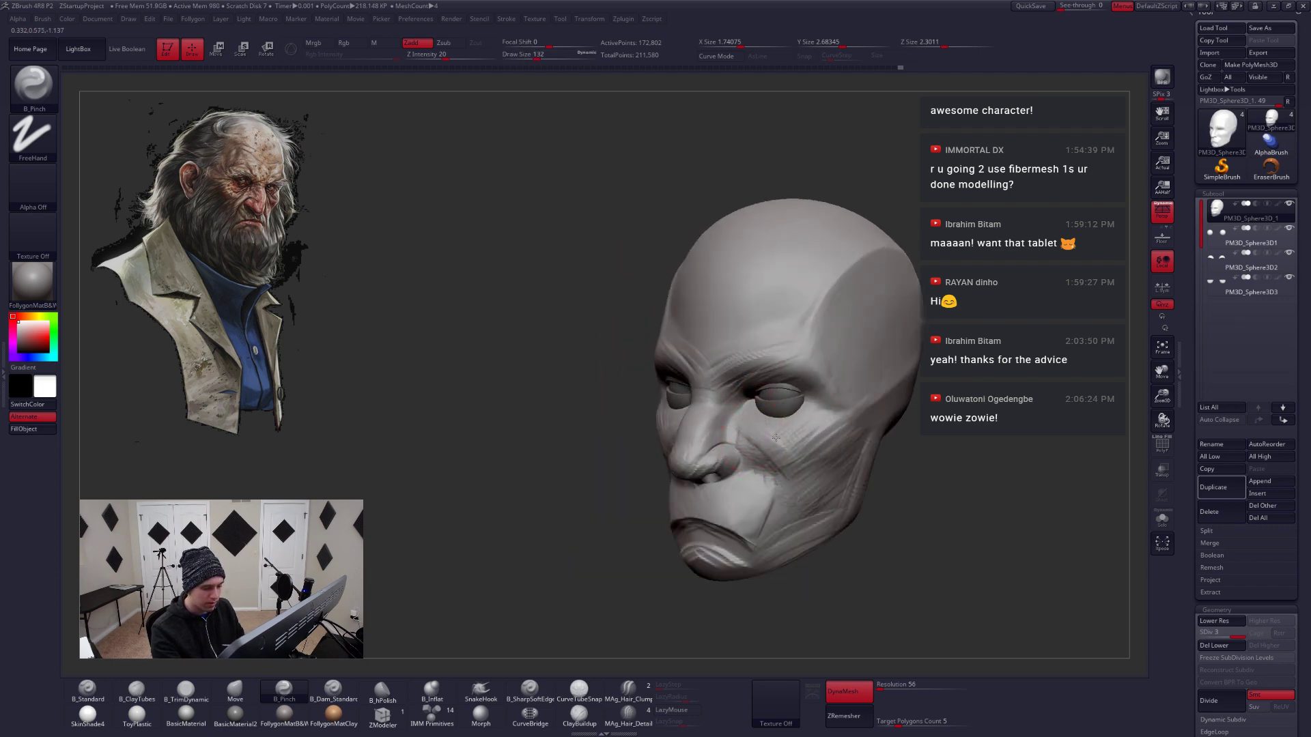
mouse_move(770, 470)
right_mouse_down()
mouse_move(755, 491)
mouse_move(825, 419)
mouse_move(768, 450)
right_mouse_up()
Reshape the face around the nose and mouth from the side with the Move brush at sizes 132 and 192
key("b")
key("m")
key("v")
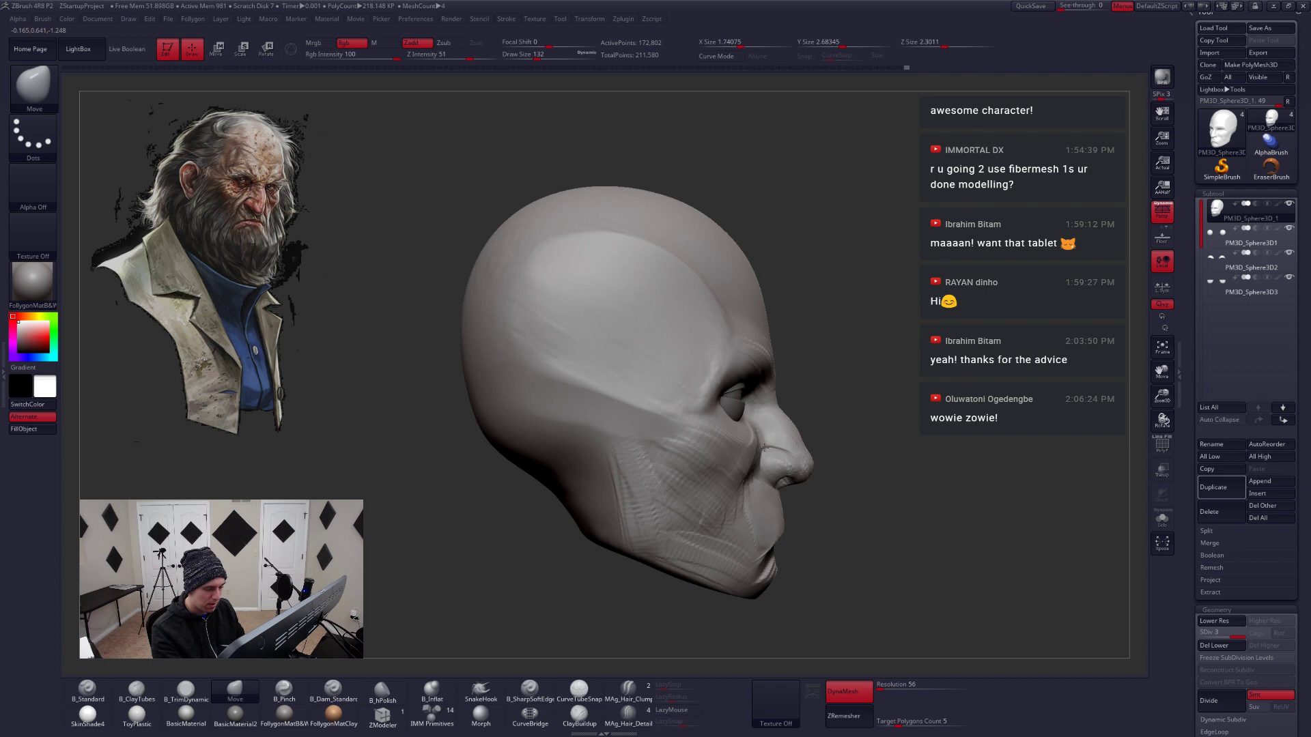
right_click_drag(764, 449, 763, 459)
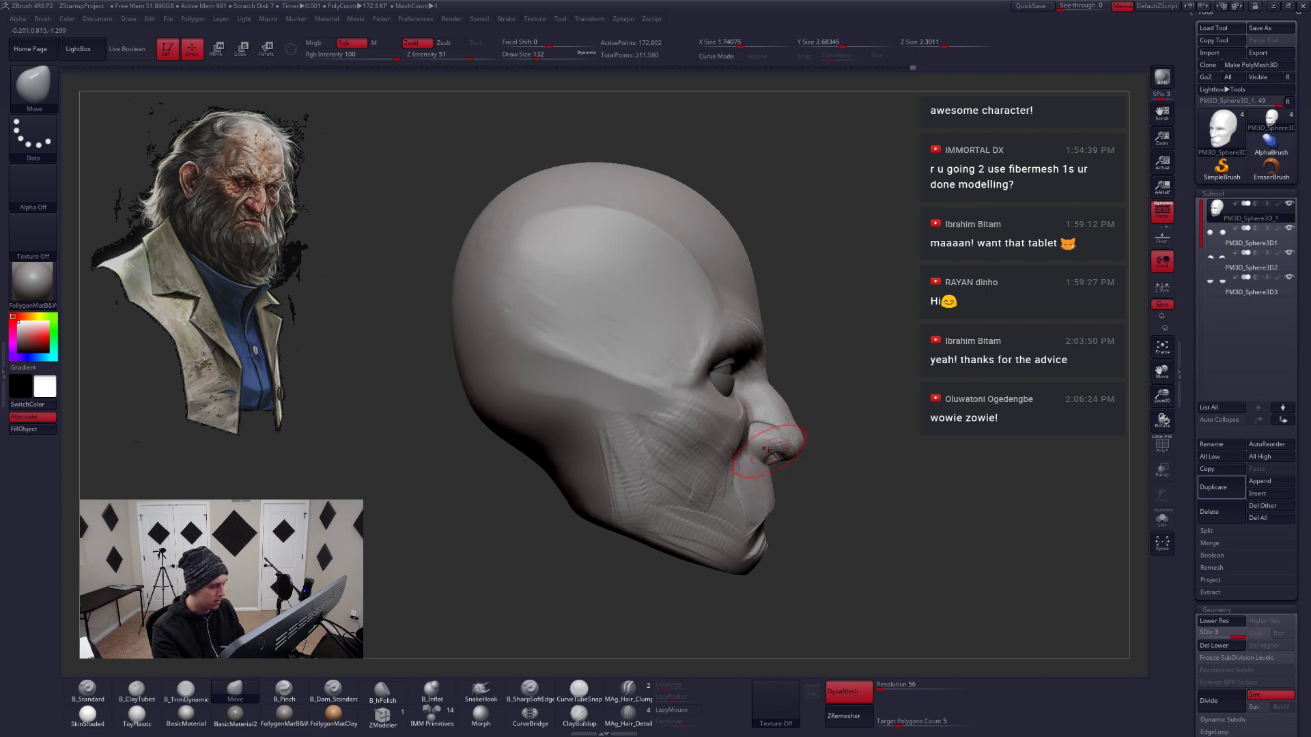
key("space")
left_click_drag(765, 448, 770, 448)
mouse_move(862, 436)
right_mouse_down("ctrl")
mouse_move(856, 467)
mouse_move(799, 470)
right_mouse_up("ctrl")
Lay a transpose line from chin to crown to check the head's vertical proportions, and return to drawing mode
key("w")
left_click_drag(727, 517, 726, 280, "shift")
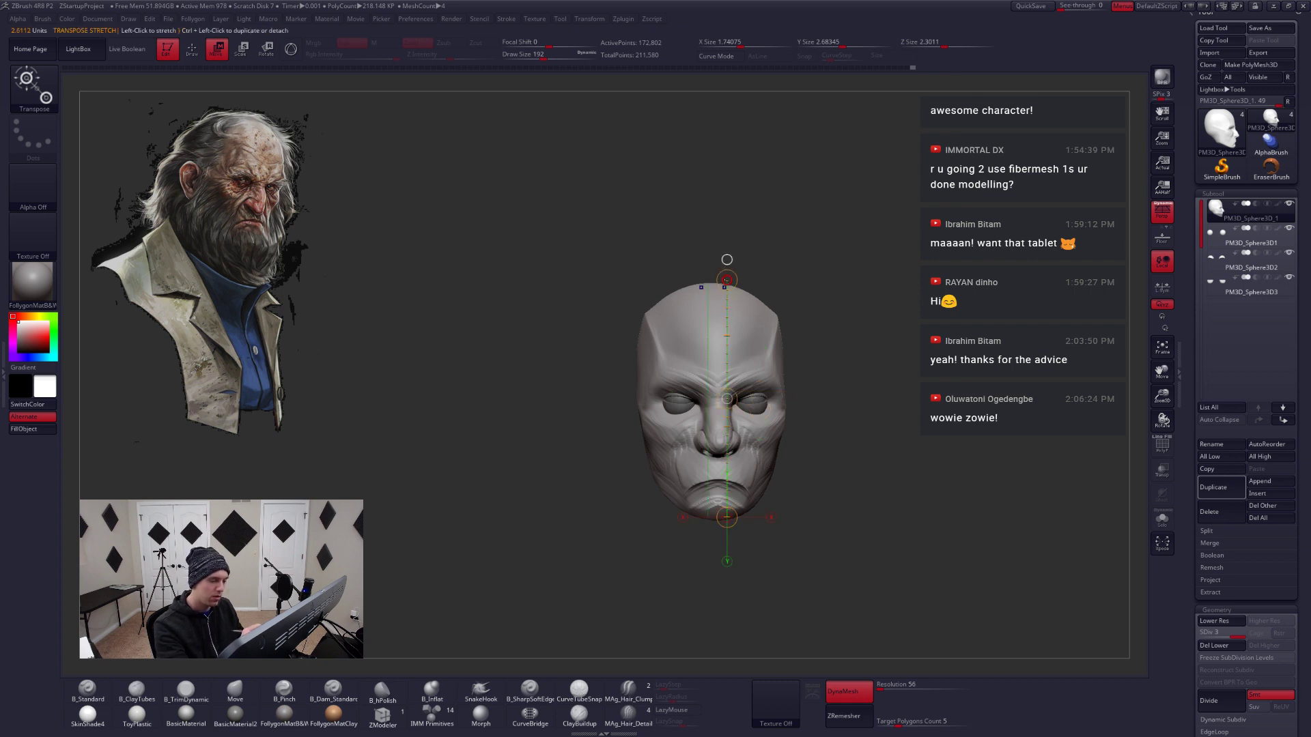
mouse_move(862, 464)
right_mouse_down()
mouse_move(775, 471)
mouse_move(802, 486)
mouse_move(789, 476)
right_mouse_up()
key("q")
Move the SpotLight reference portrait over the head and check the overlap with polyframe display and Solo mode
key("shift+z")
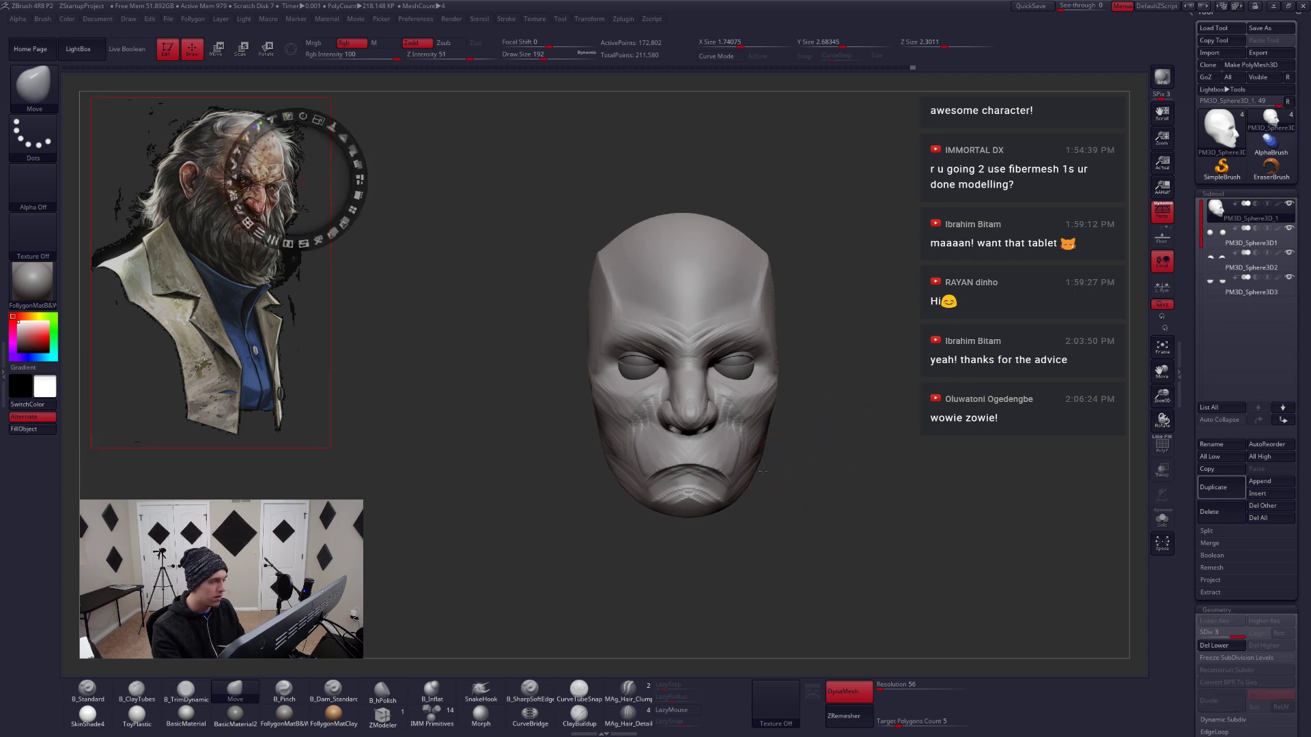
left_click_drag(529, 476, 952, 596)
key("z")
right_click_drag(768, 447, 785, 496)
key("shift+f")
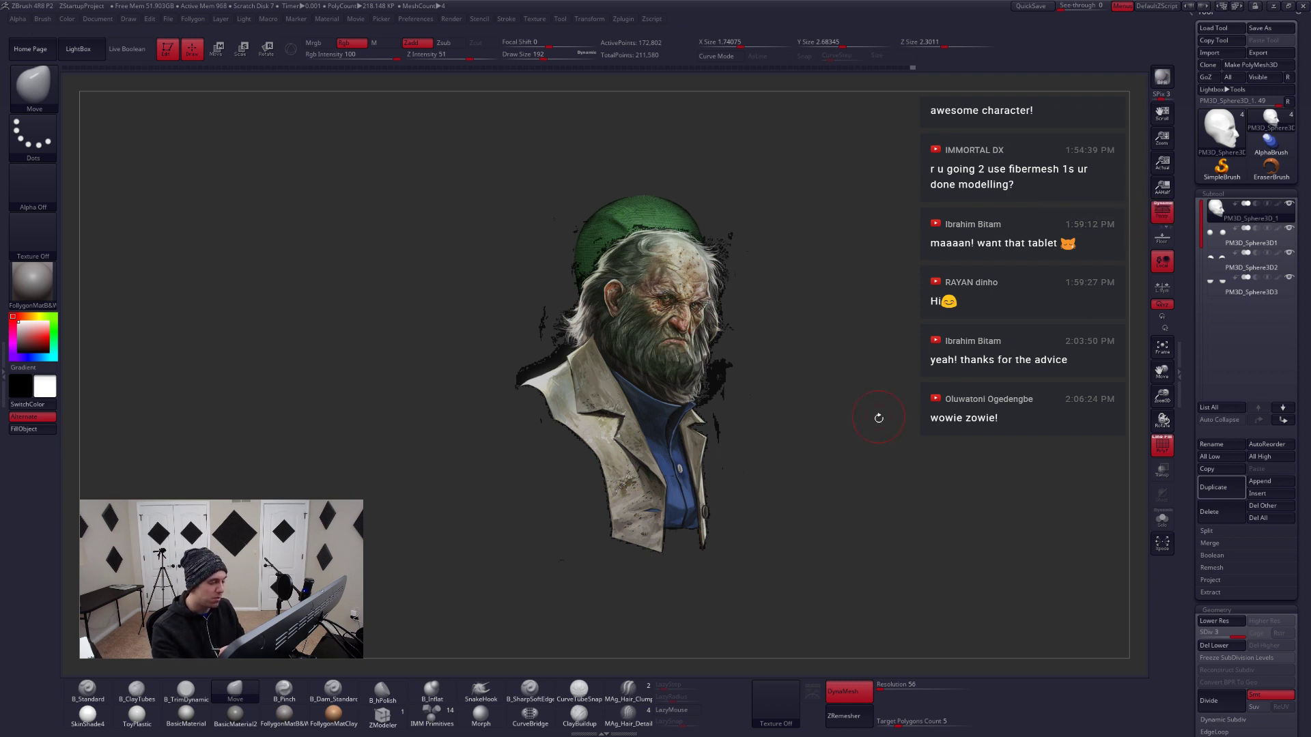
left_click_drag(878, 418, 860, 440, "alt")
left_click(866, 444)
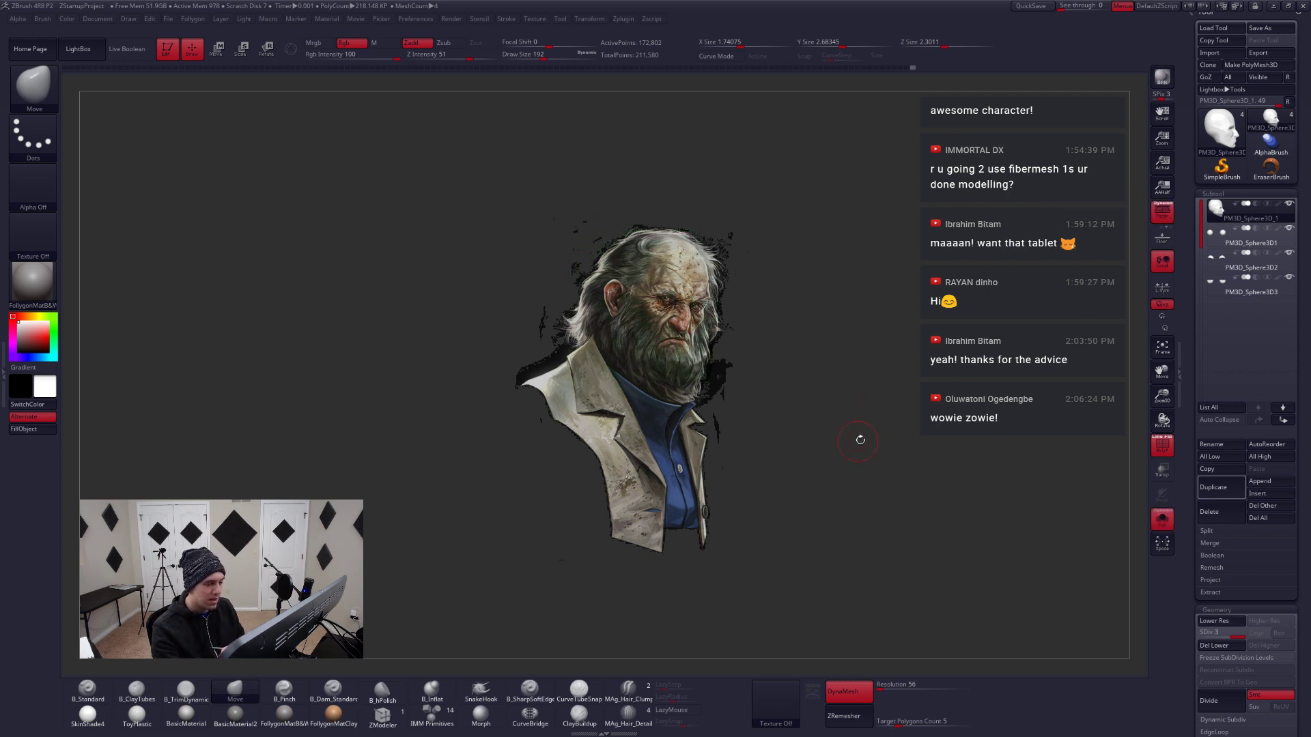
key("shift+f")
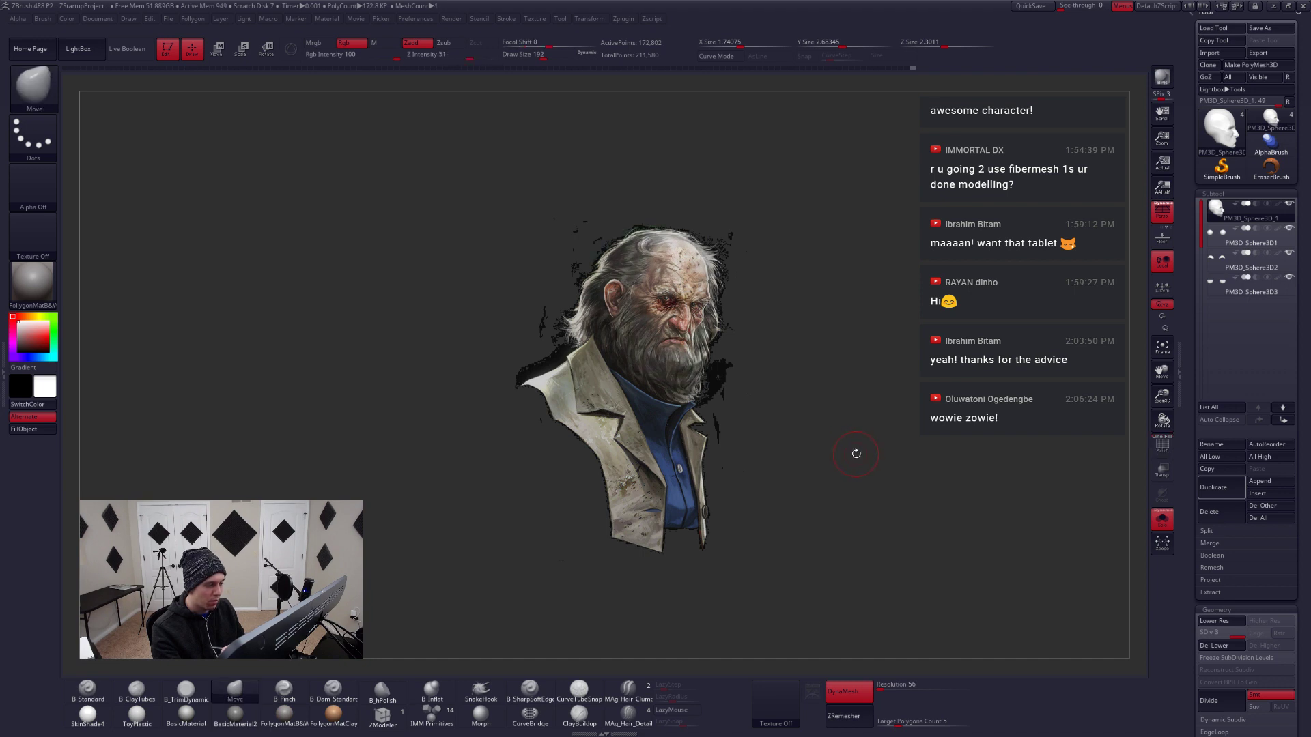
Lower the reference portrait's opacity, align the head with the painted face and compare them with polyframe display on
key("z")
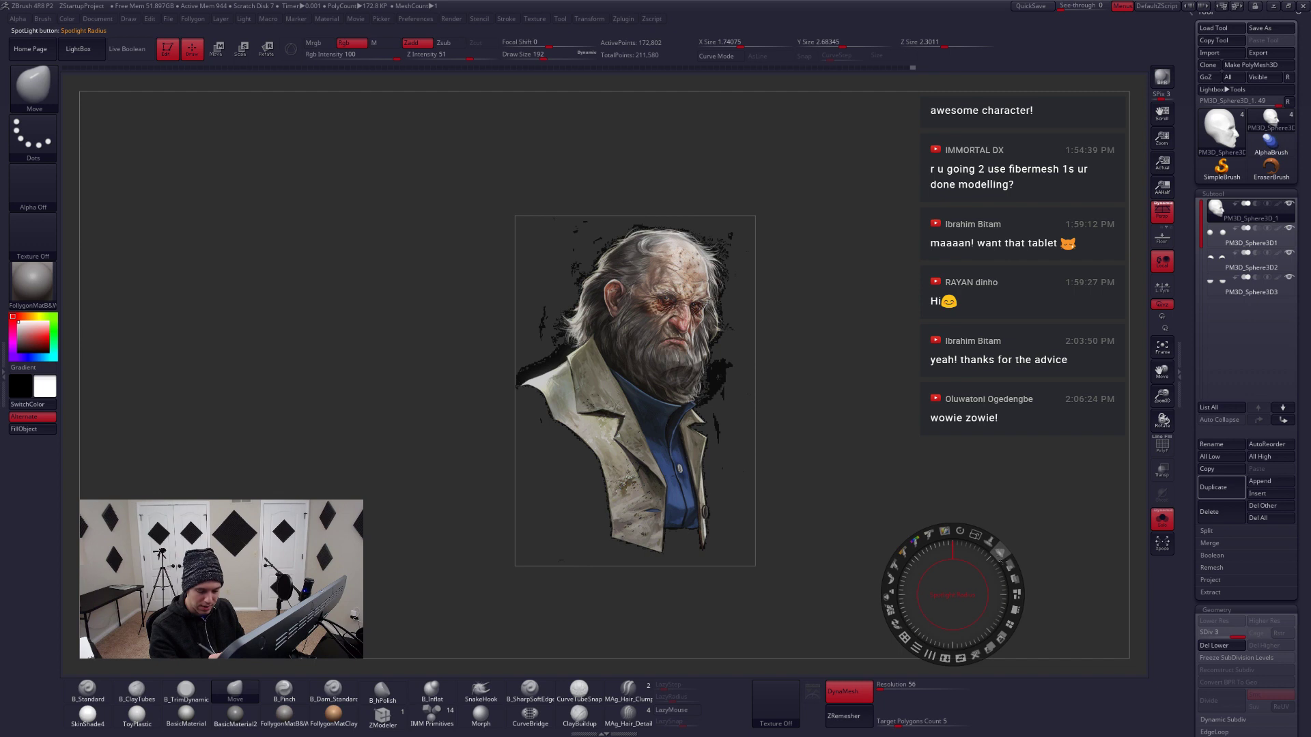
left_click_drag(1010, 567, 986, 539)
key("z")
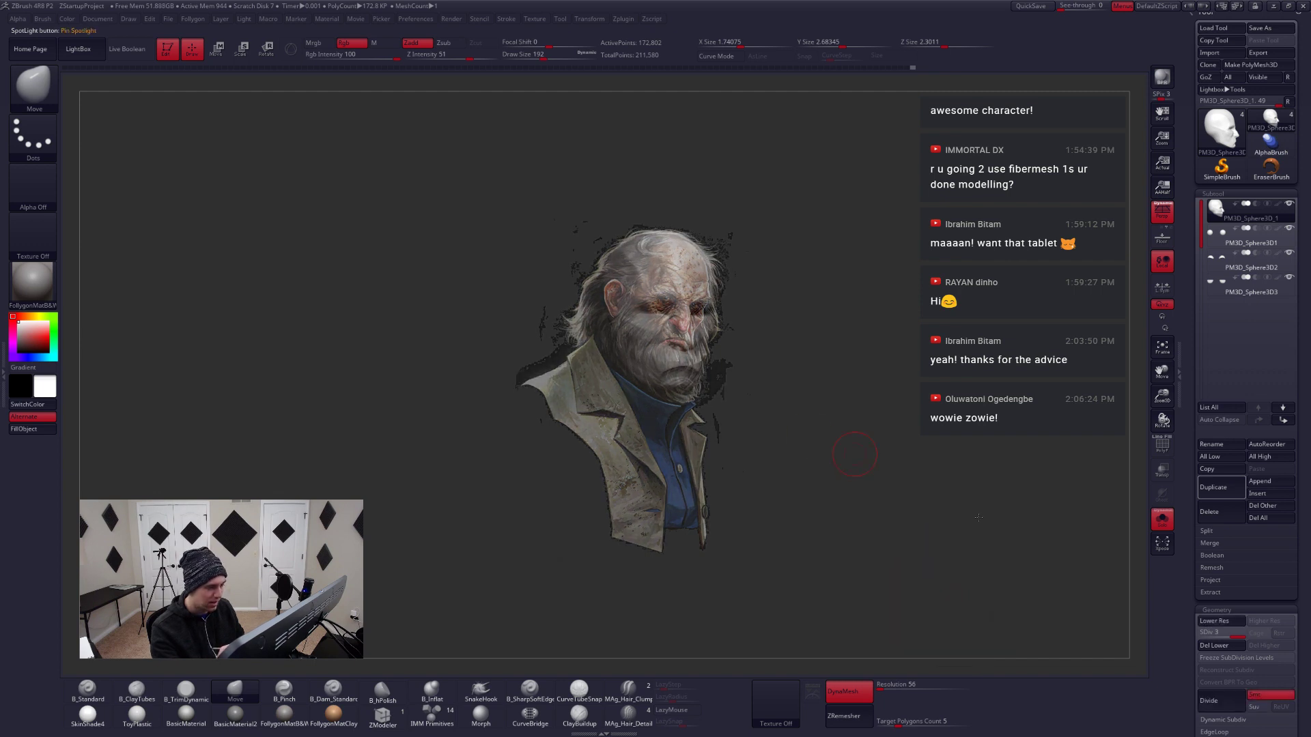
left_click_drag(854, 454, 701, 384)
mouse_move(686, 400)
right_mouse_down()
mouse_move(670, 380)
mouse_move(698, 390)
right_mouse_up()
key("shift+f")
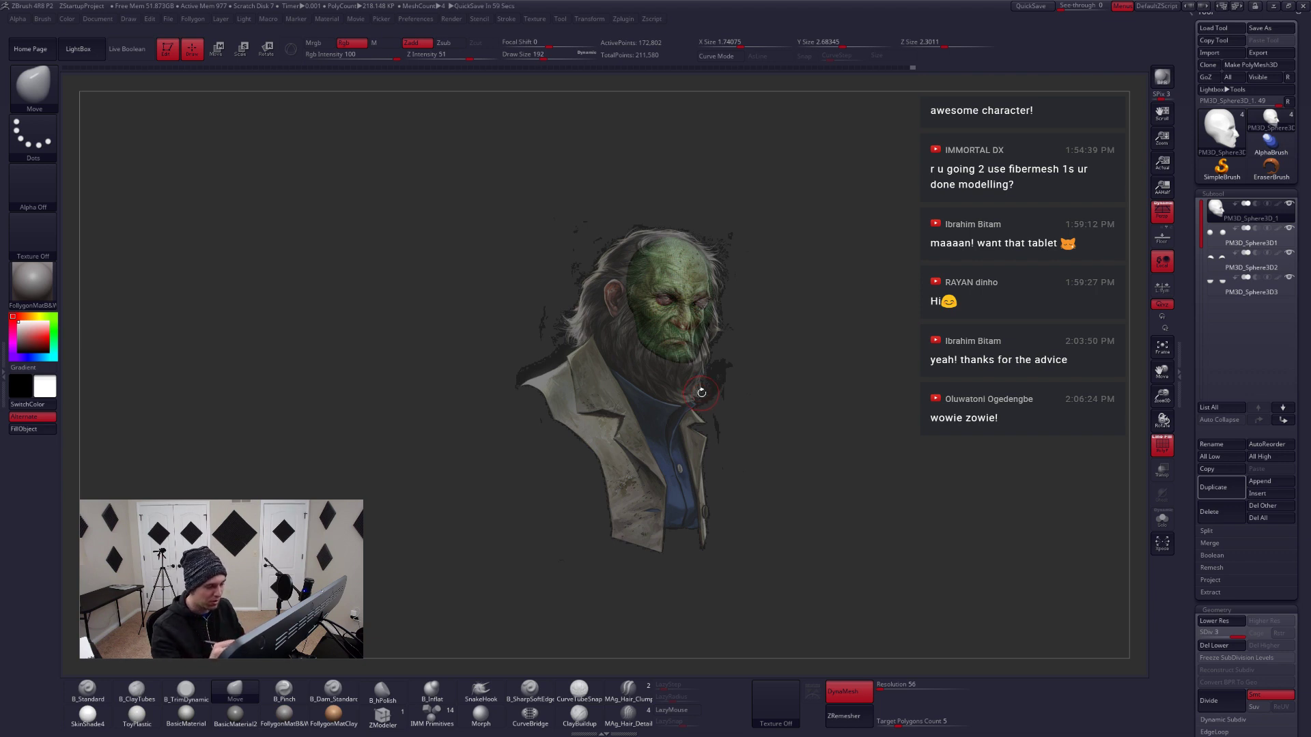
Move the reference portrait back beside the head, restore its full opacity and turn off polyframe display
key("z")
left_click_drag(965, 585, 570, 301)
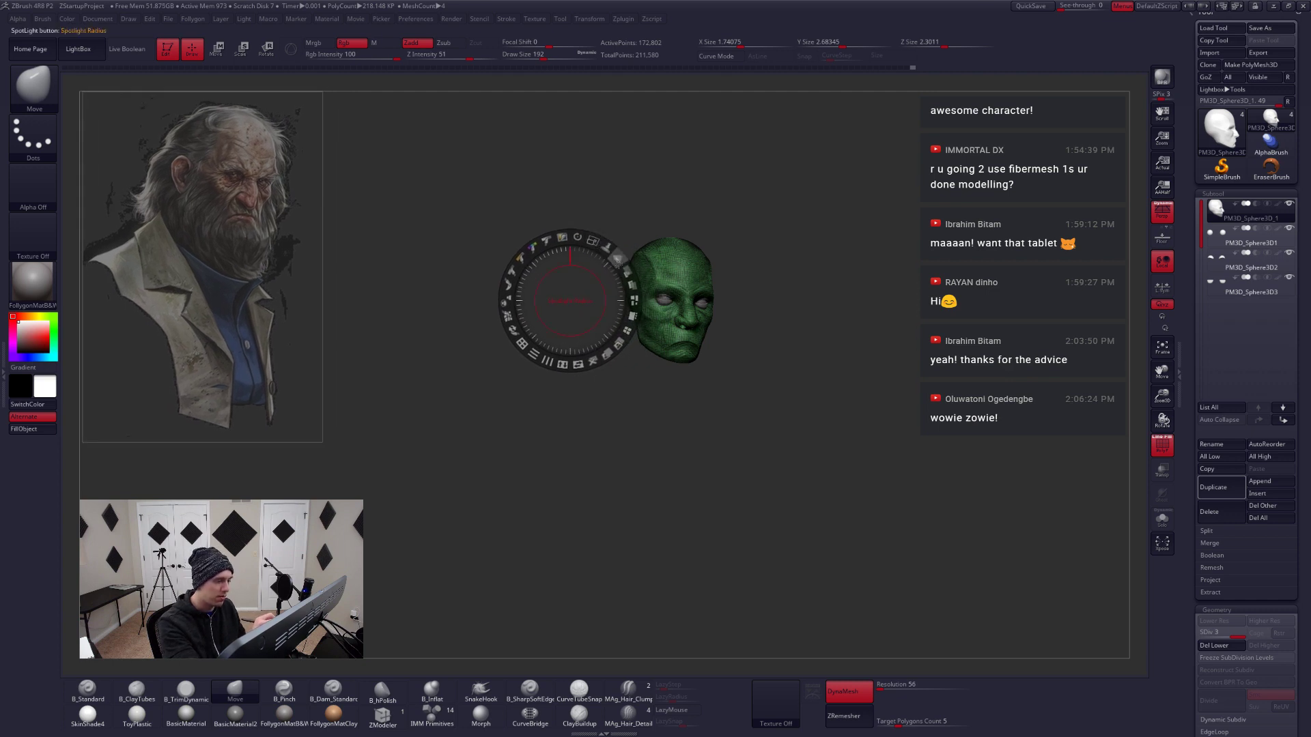
left_click_drag(626, 273, 630, 319)
key("z")
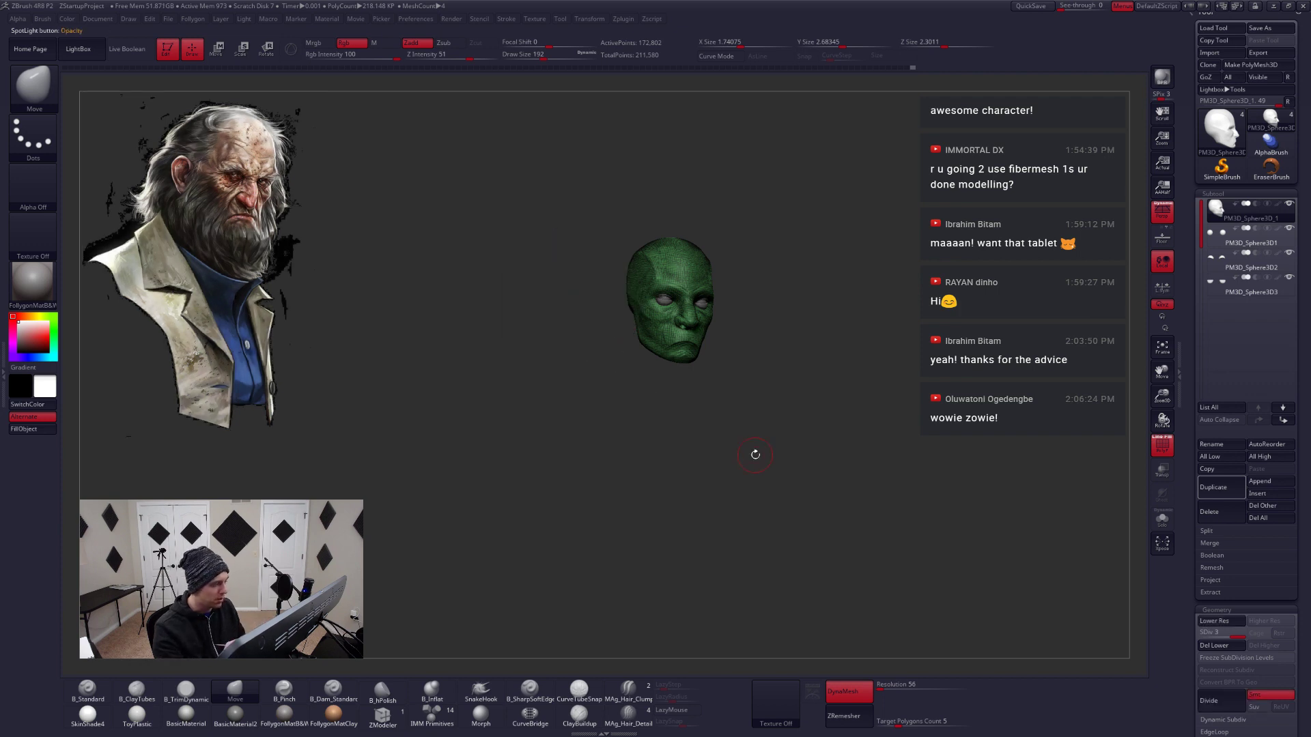
mouse_move(755, 455)
left_mouse_down("alt")
mouse_move(796, 490)
mouse_move(740, 437)
mouse_move(753, 451)
mouse_move(730, 486)
left_mouse_up("alt")
key("shift+f")
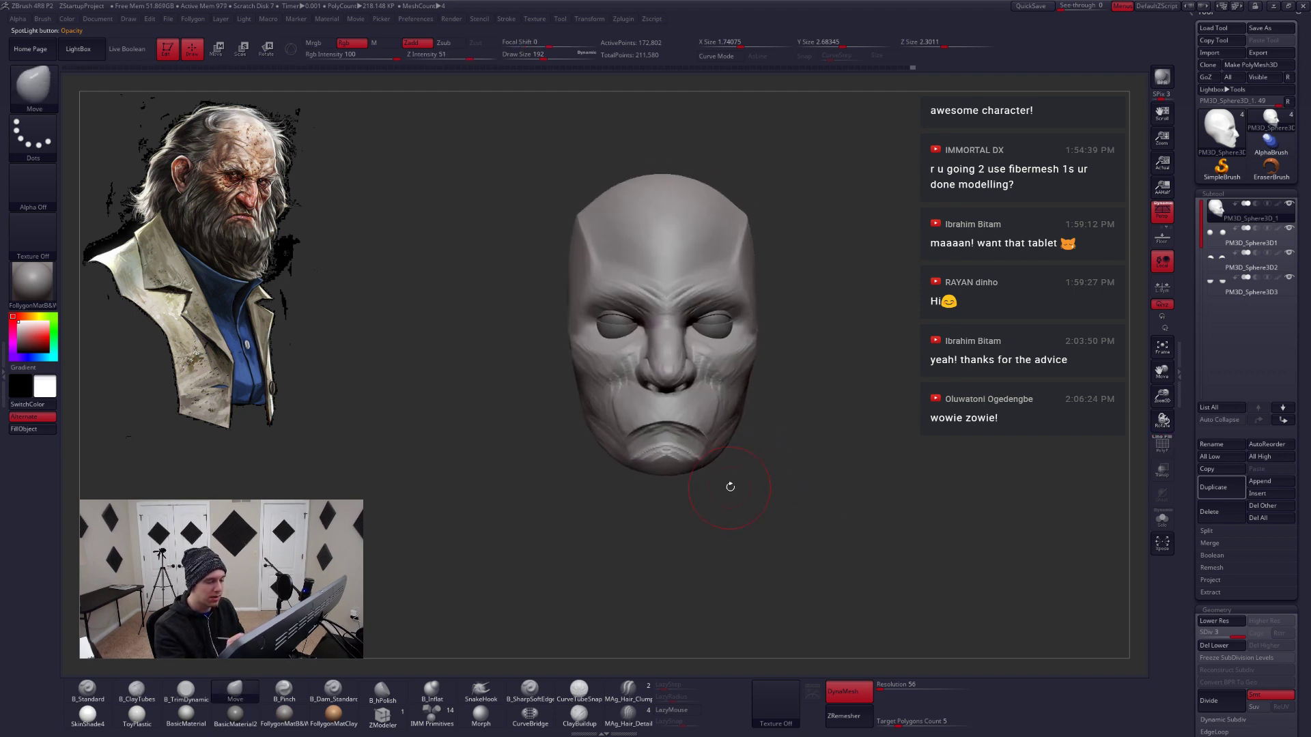
Choose the ClayBuildup brush and inspect the perspective camera's Angle Of View settings
left_click(579, 714)
mouse_move(609, 599)
left_mouse_down()
mouse_move(713, 435)
mouse_move(718, 447)
left_mouse_up()
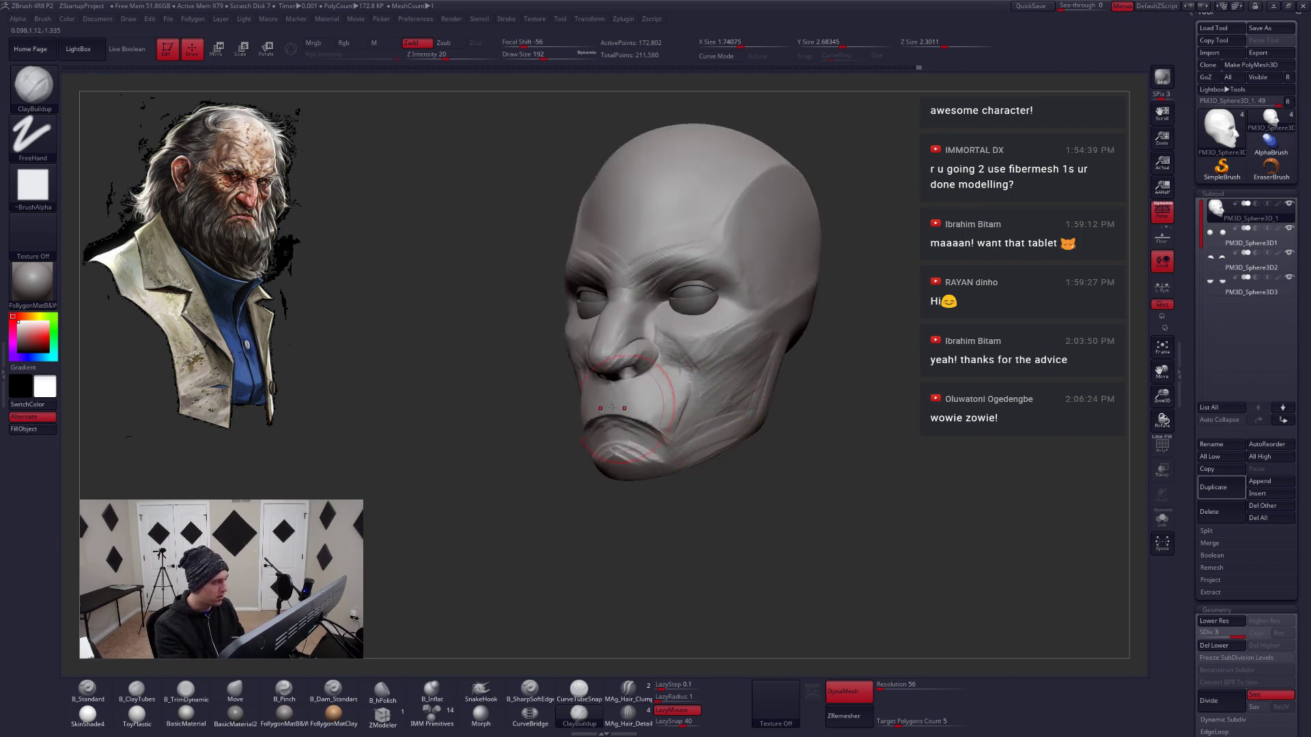
left_click(1162, 213, "ctrl+shift")
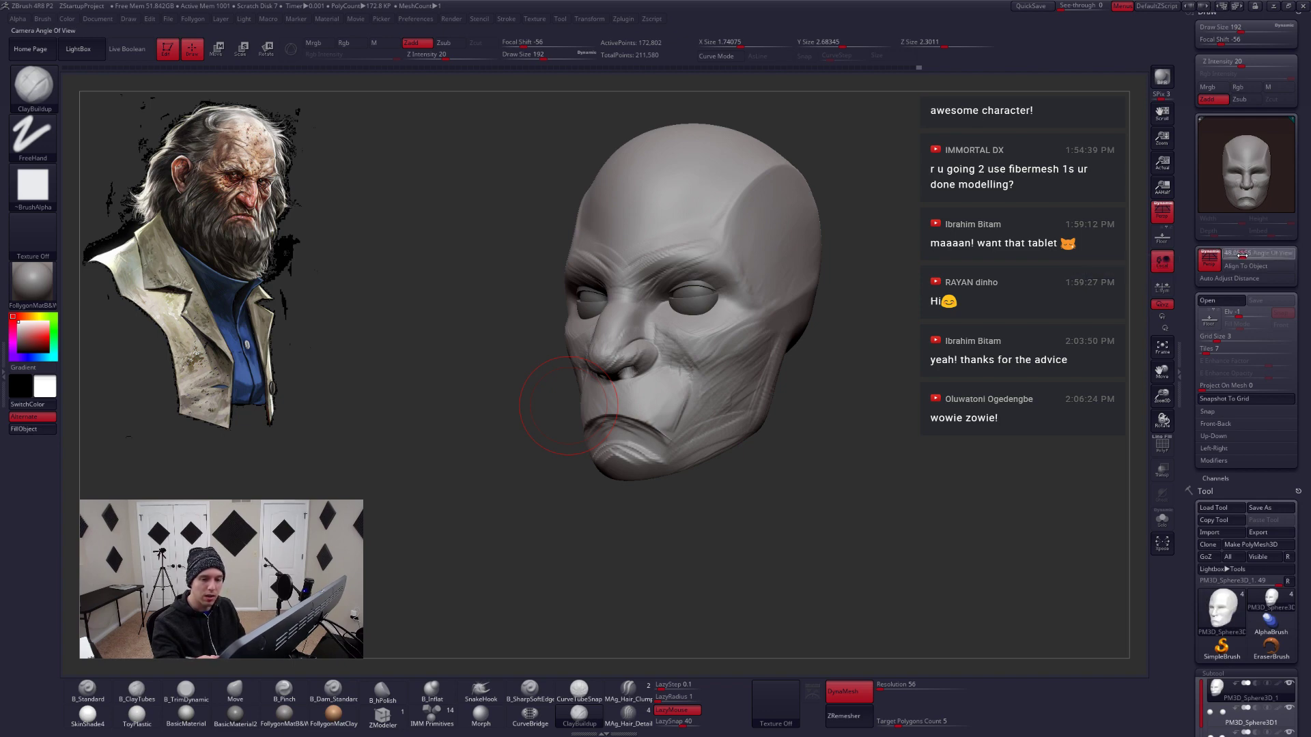
left_click(1242, 256)
left_click(1213, 267)
left_click(1213, 267)
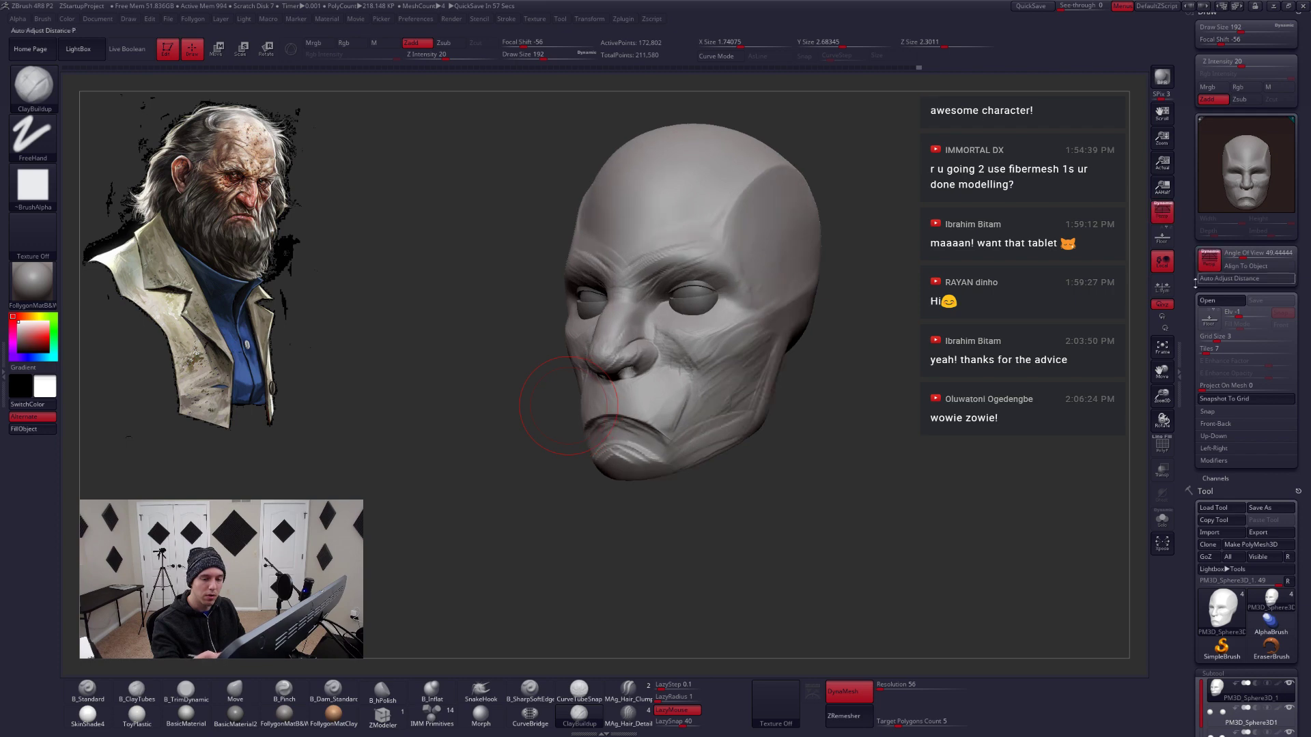
left_click(1163, 216, "ctrl+shift")
Build up the cheeks and the area around the mouth with the ClayBuildup brush at size 154
left_click_drag(892, 402, 863, 483, "shift")
left_click_drag(753, 414, 739, 351)
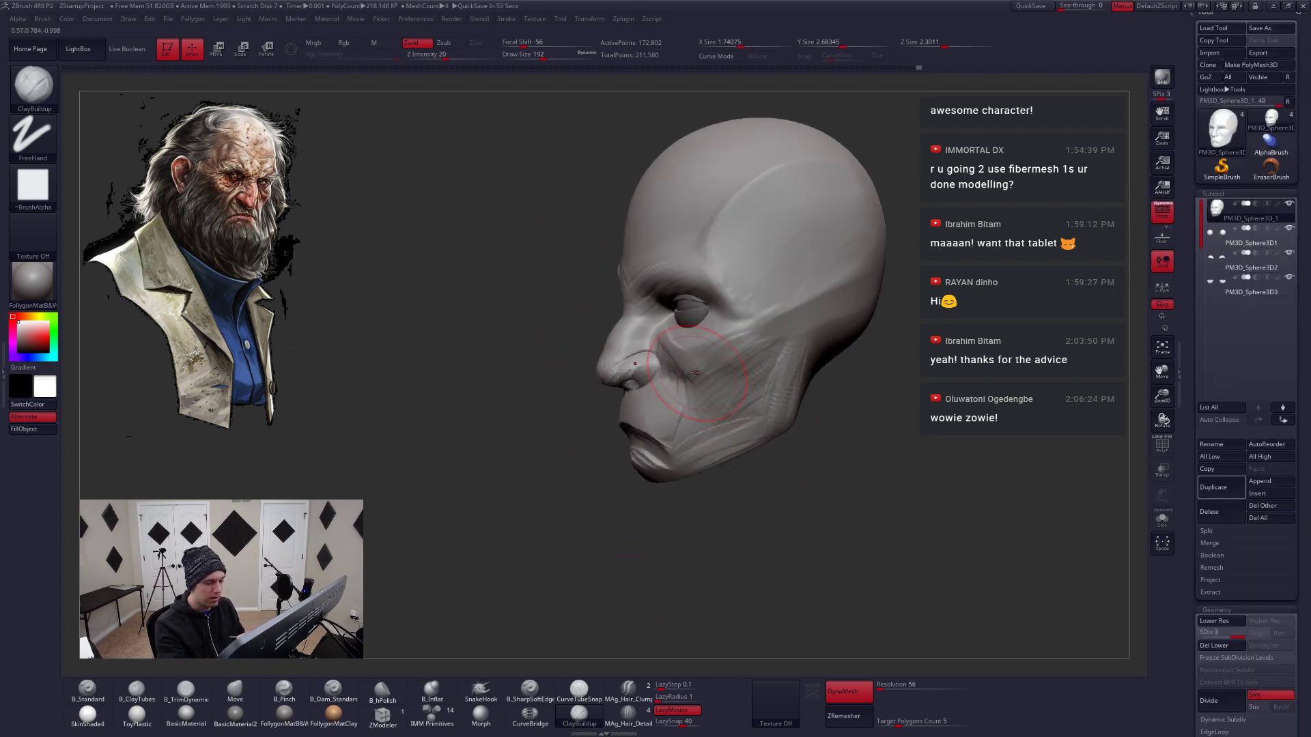
mouse_move(703, 369)
right_mouse_down()
mouse_move(670, 379)
mouse_move(733, 383)
mouse_move(691, 384)
mouse_move(764, 369)
right_mouse_up()
right_click(706, 440)
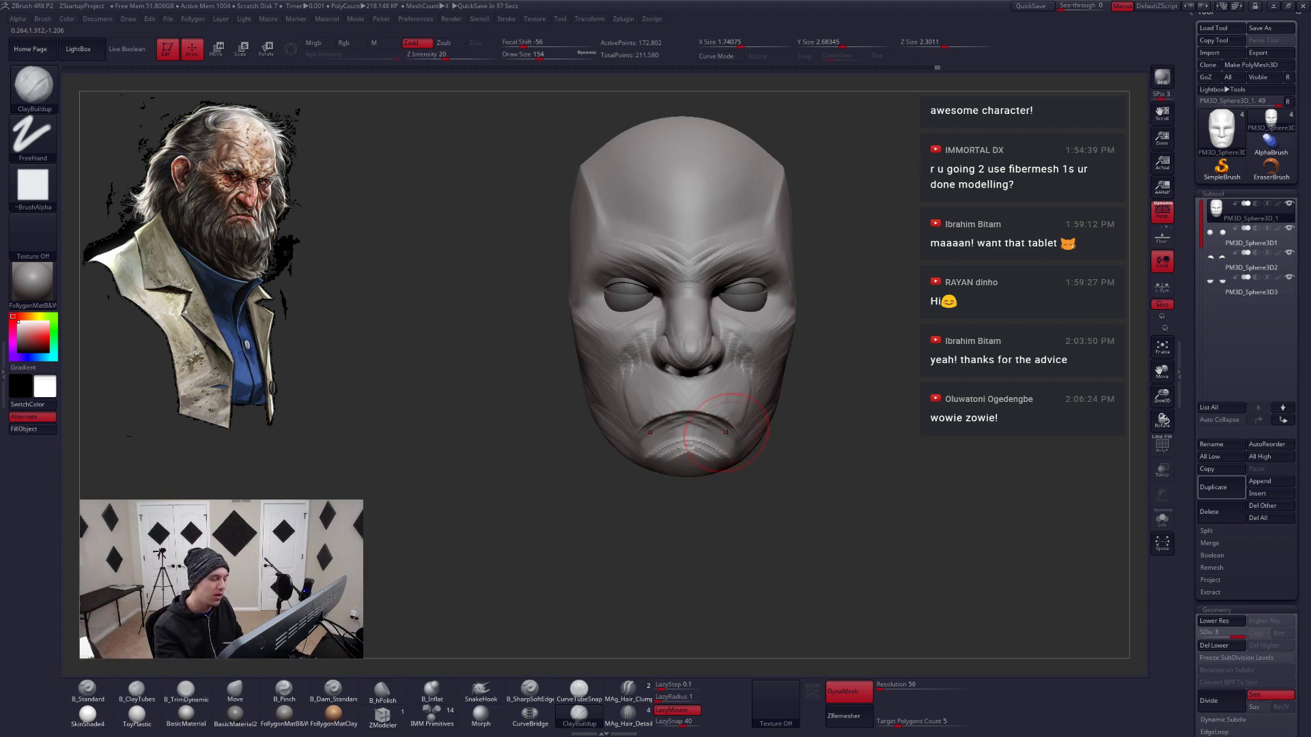
mouse_move(722, 422)
right_mouse_down("ctrl")
mouse_move(765, 481)
mouse_move(778, 416)
mouse_move(801, 392)
mouse_move(729, 352)
right_mouse_up("ctrl")
Check the head's basic forms two subdivision levels lower and return to level 3
key("shift+d")
key("shift+d")
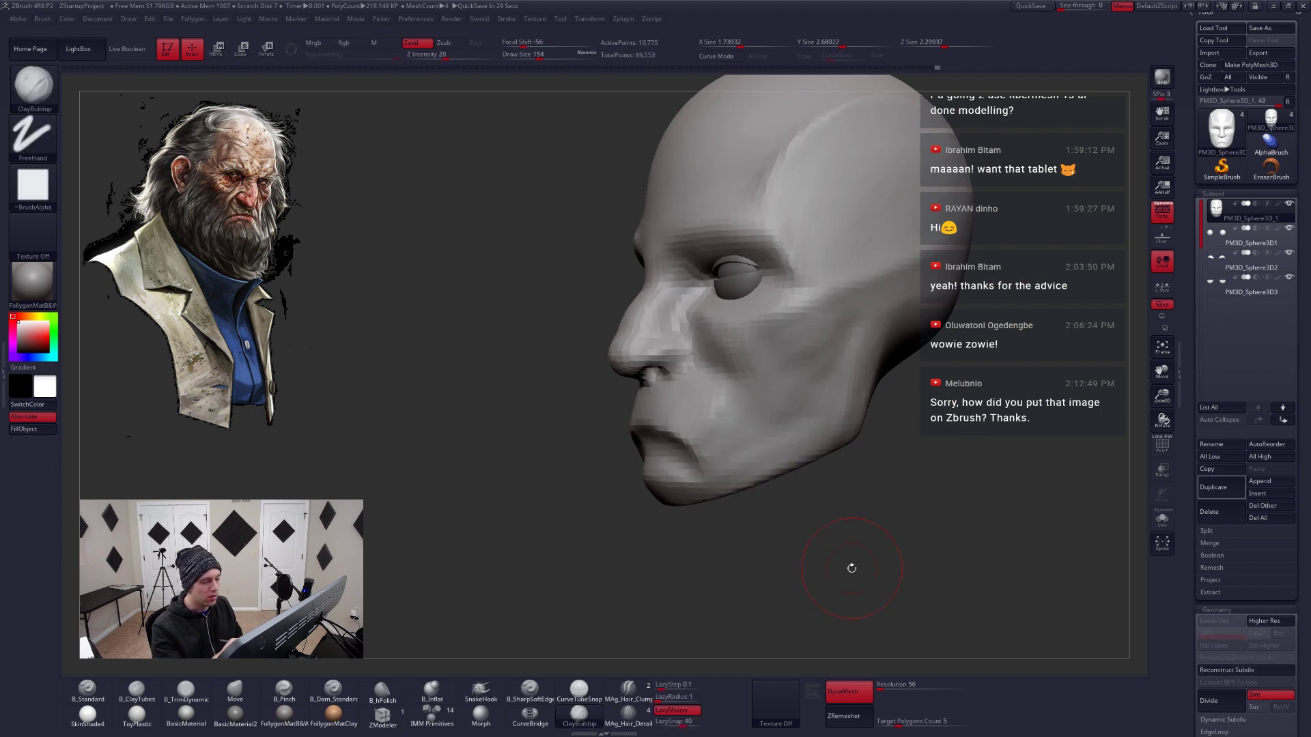
key("d")
key("d")
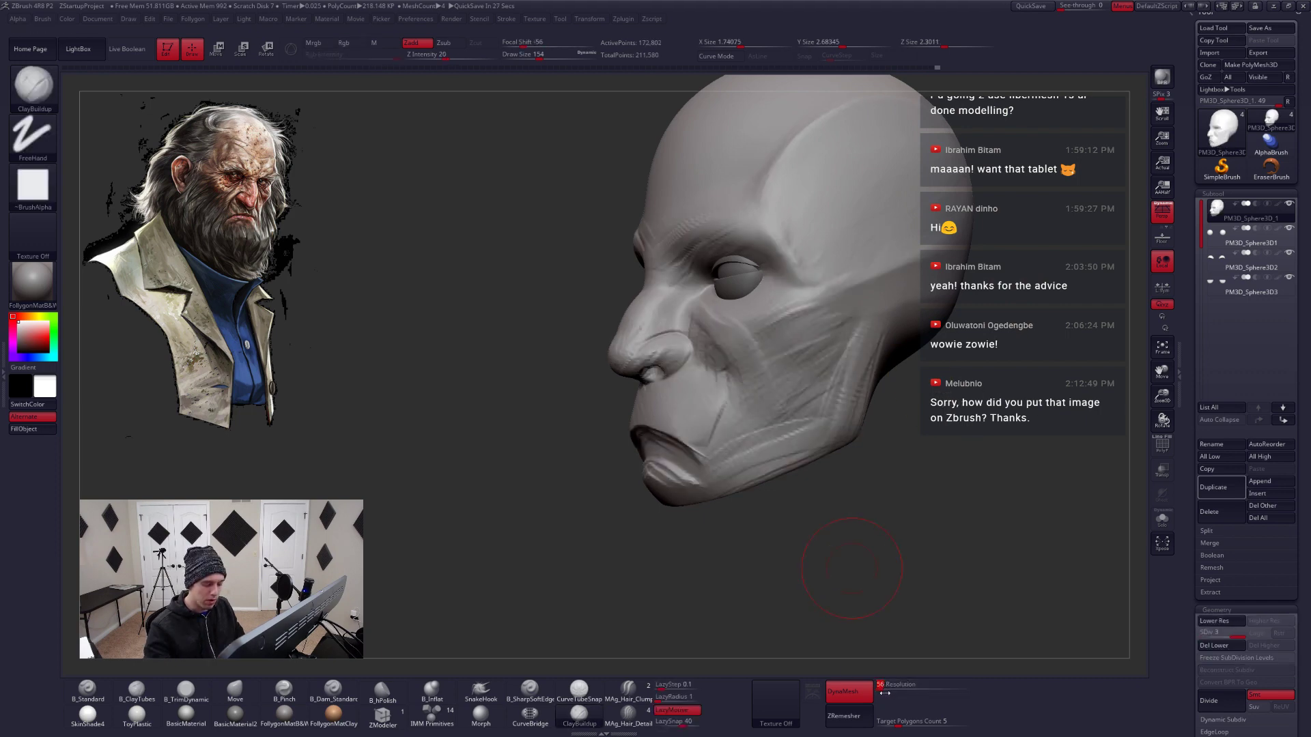
Set the DynaMesh resolution to 224 and remesh the head
type("224")
key("Return")
left_click_drag(848, 614, 1059, 390, "ctrl")
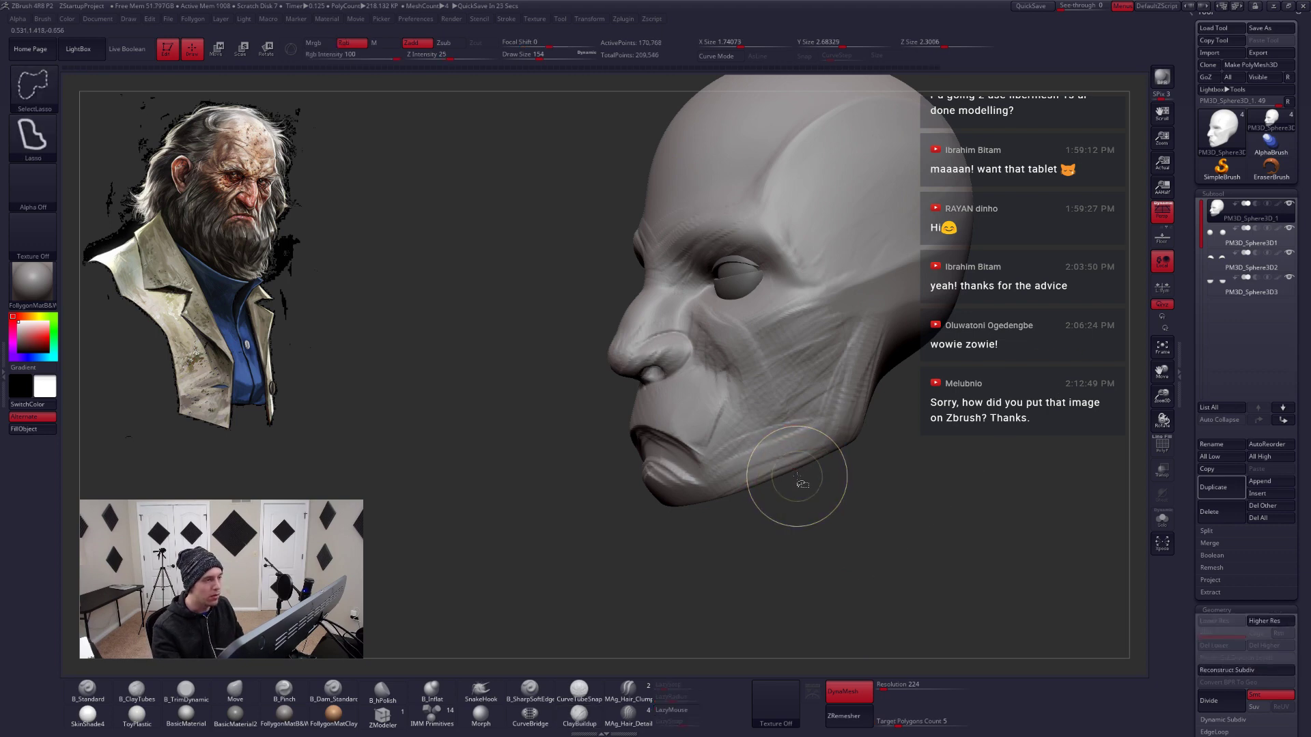
right_click_drag(797, 482, 795, 464)
Build up the mouth and chin with the ClayBuildup brush at size 97 and smooth the mouth crease
key("space")
left_click_drag(759, 440, 749, 440)
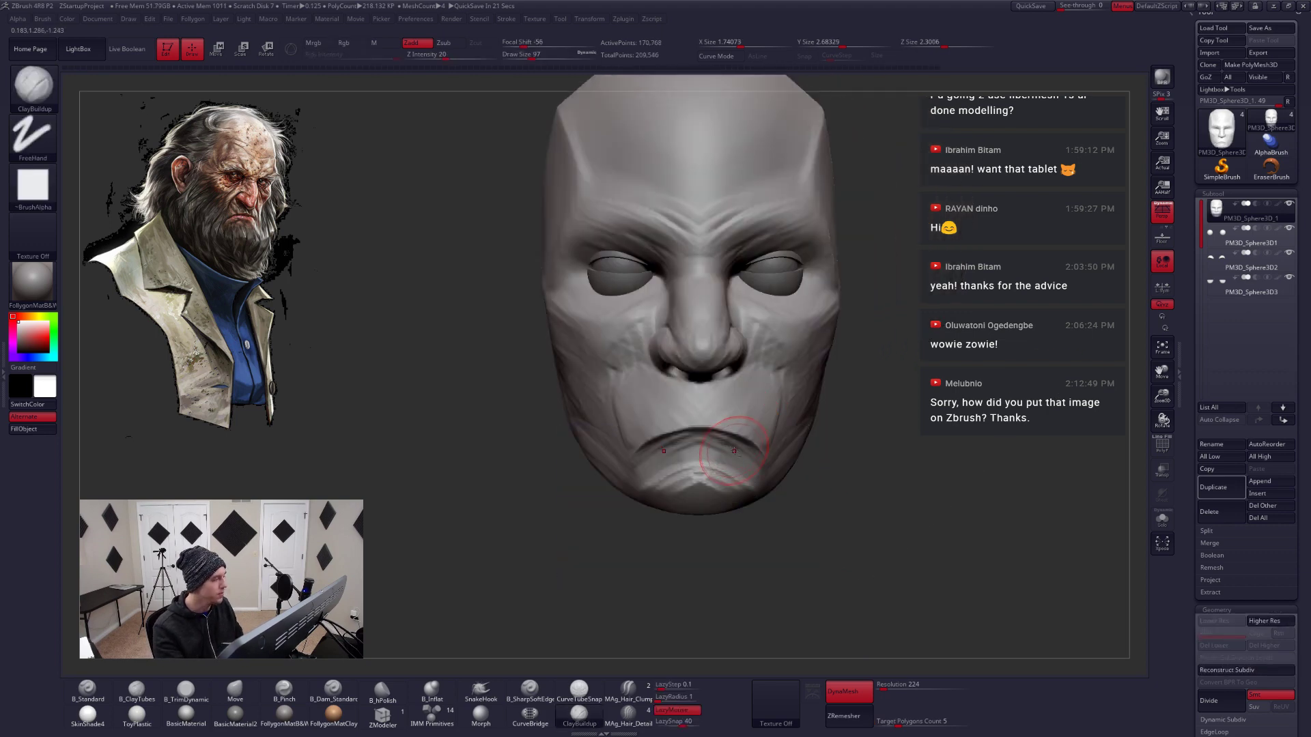
right_click_drag(762, 440, 815, 420, "alt")
right_click_drag(726, 451, 744, 419)
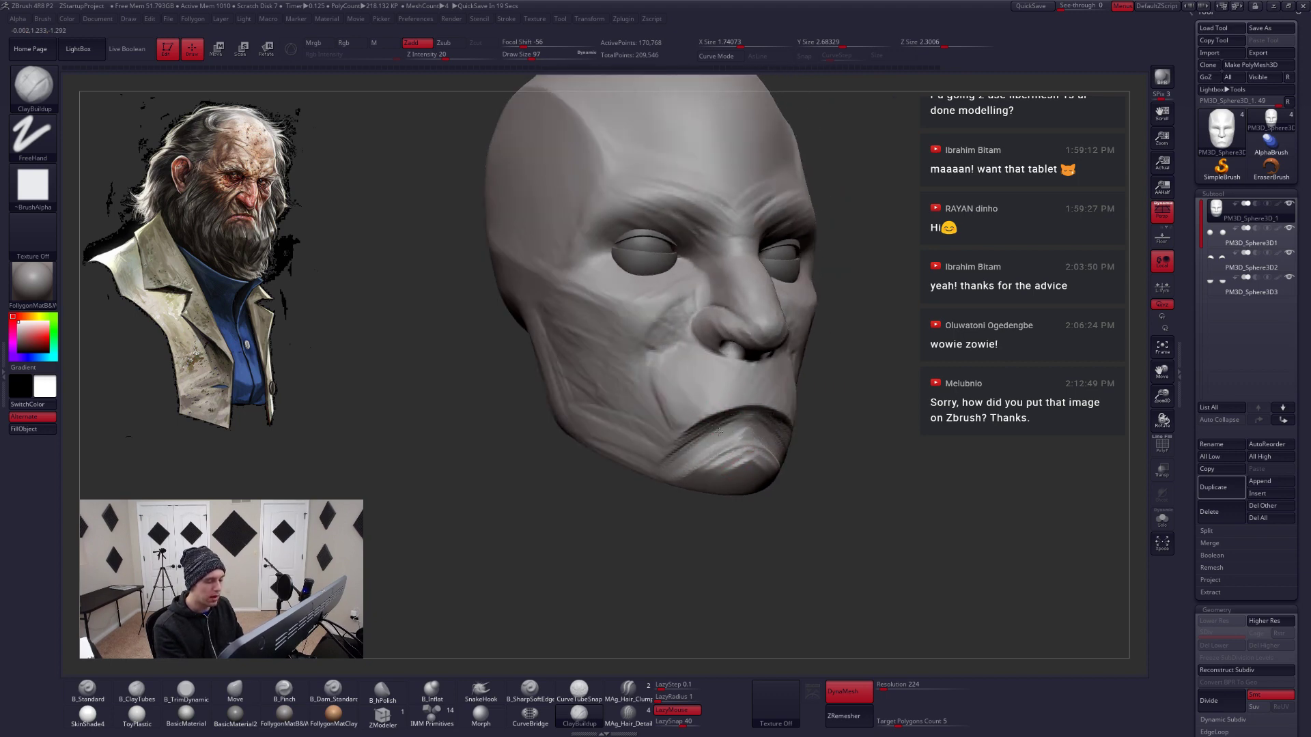
left_click_drag(703, 435, 666, 444, "shift")
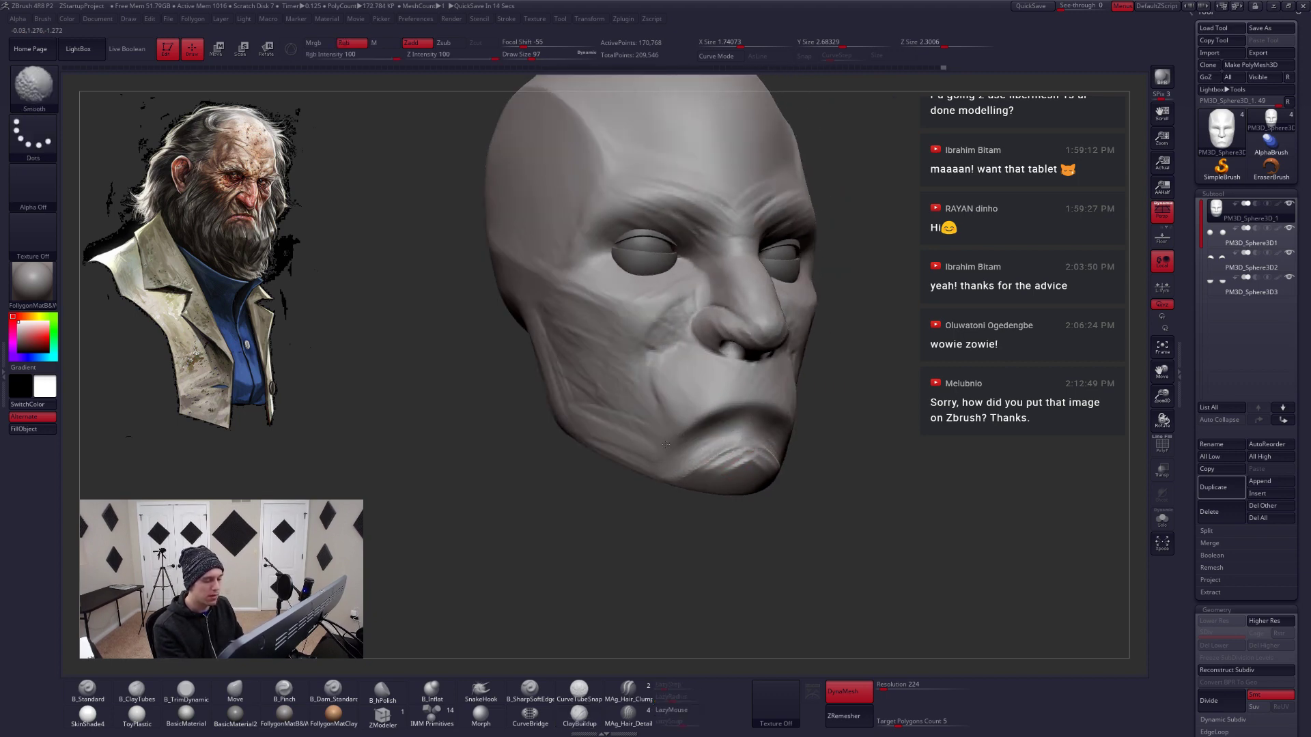
mouse_move(698, 418)
right_mouse_down()
mouse_move(743, 460)
mouse_move(691, 462)
right_mouse_up()
left_click_drag(713, 469, 712, 469, "shift")
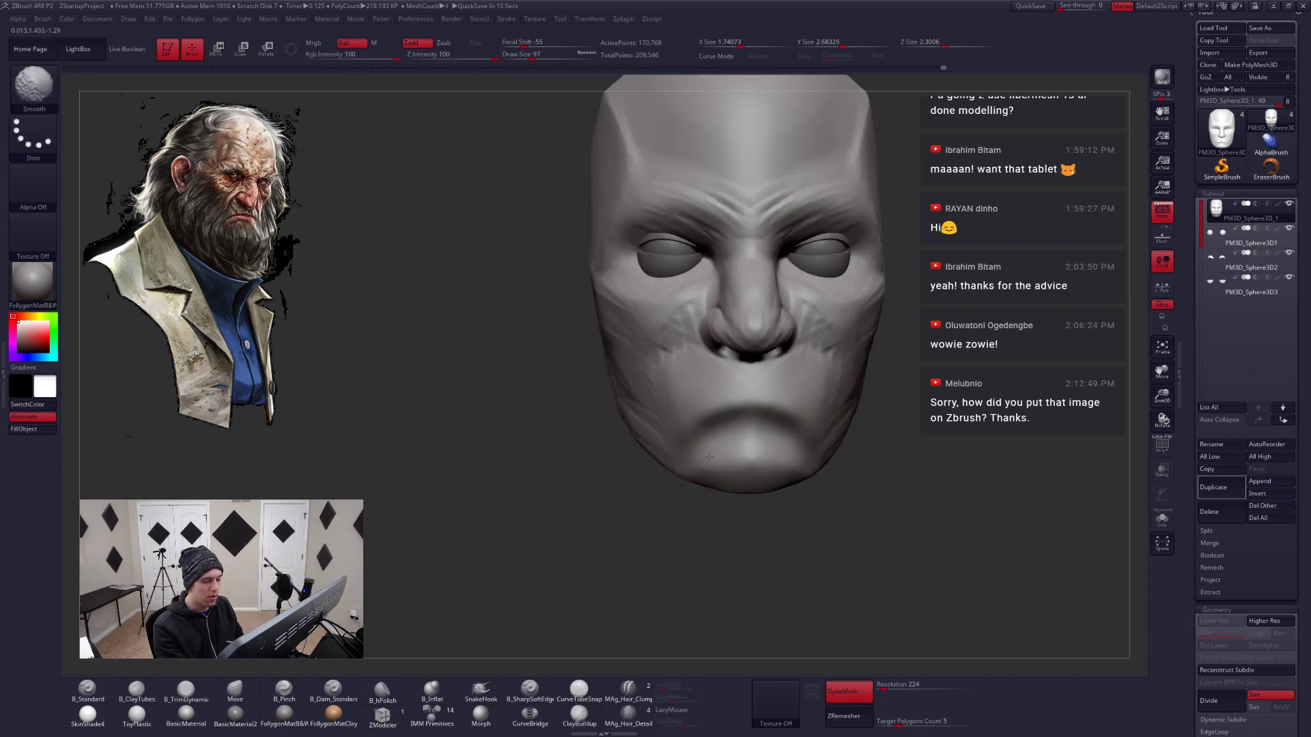
right_click_drag(713, 463, 723, 459)
Reshape the outline of the chin and lower jaw with the Move brush at size 187, checking it from below
key("space")
left_click_drag(790, 458, 802, 458)
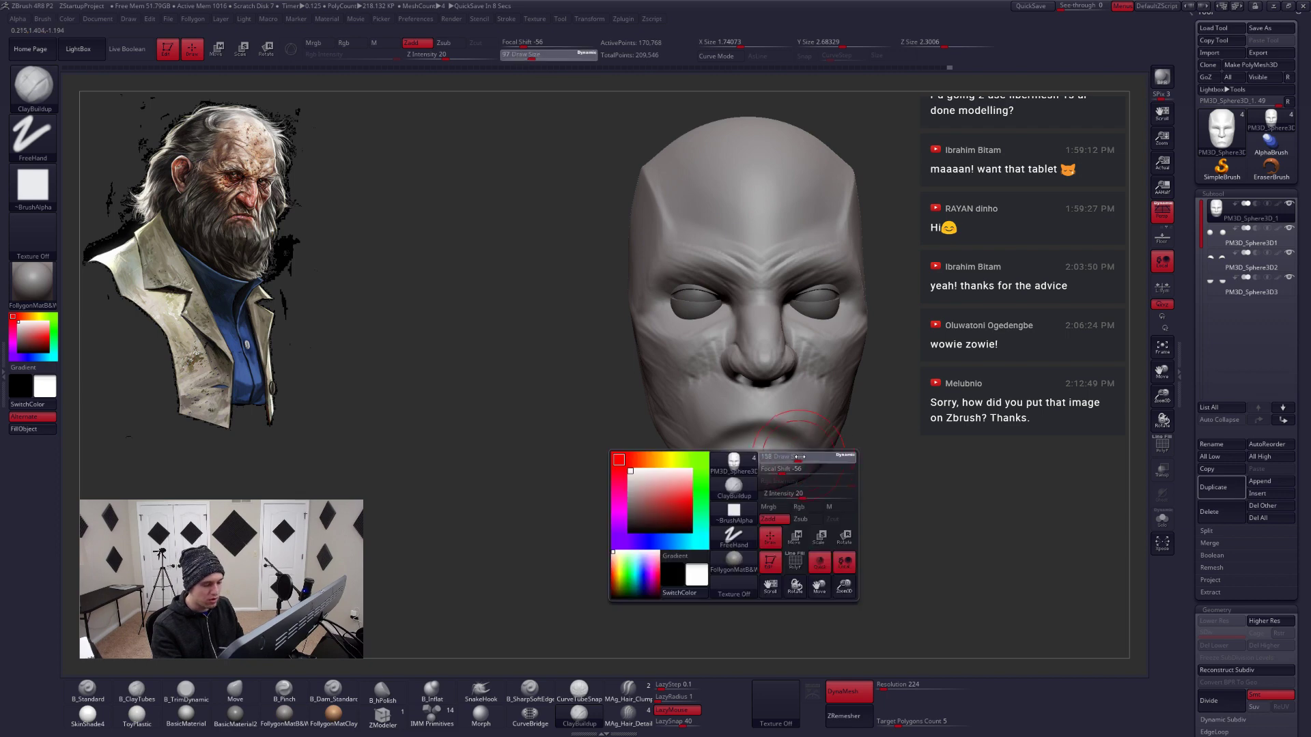
mouse_move(813, 444)
right_mouse_down()
mouse_move(810, 382)
mouse_move(808, 409)
right_mouse_up()
key("b")
key("m")
key("v")
mouse_move(809, 471)
right_mouse_down()
mouse_move(813, 444)
mouse_move(806, 457)
right_mouse_up()
key("space")
mouse_move(678, 444)
left_mouse_down()
mouse_move(717, 415)
mouse_move(699, 449)
left_mouse_up()
key("space")
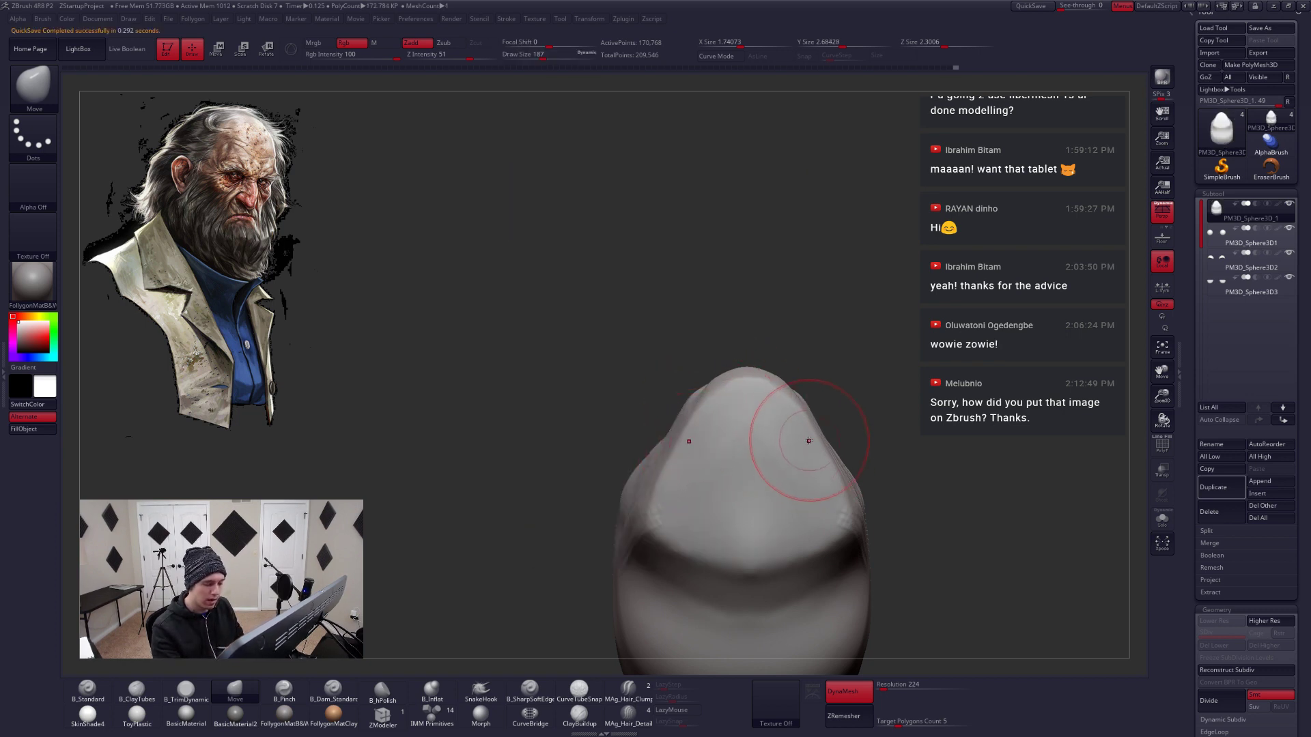
mouse_move(804, 439)
right_mouse_down()
mouse_move(838, 477)
mouse_move(582, 643)
right_mouse_up()
Adjust the rear corners of the jaw from behind the head with the Move brush at size 217
left_click(580, 710)
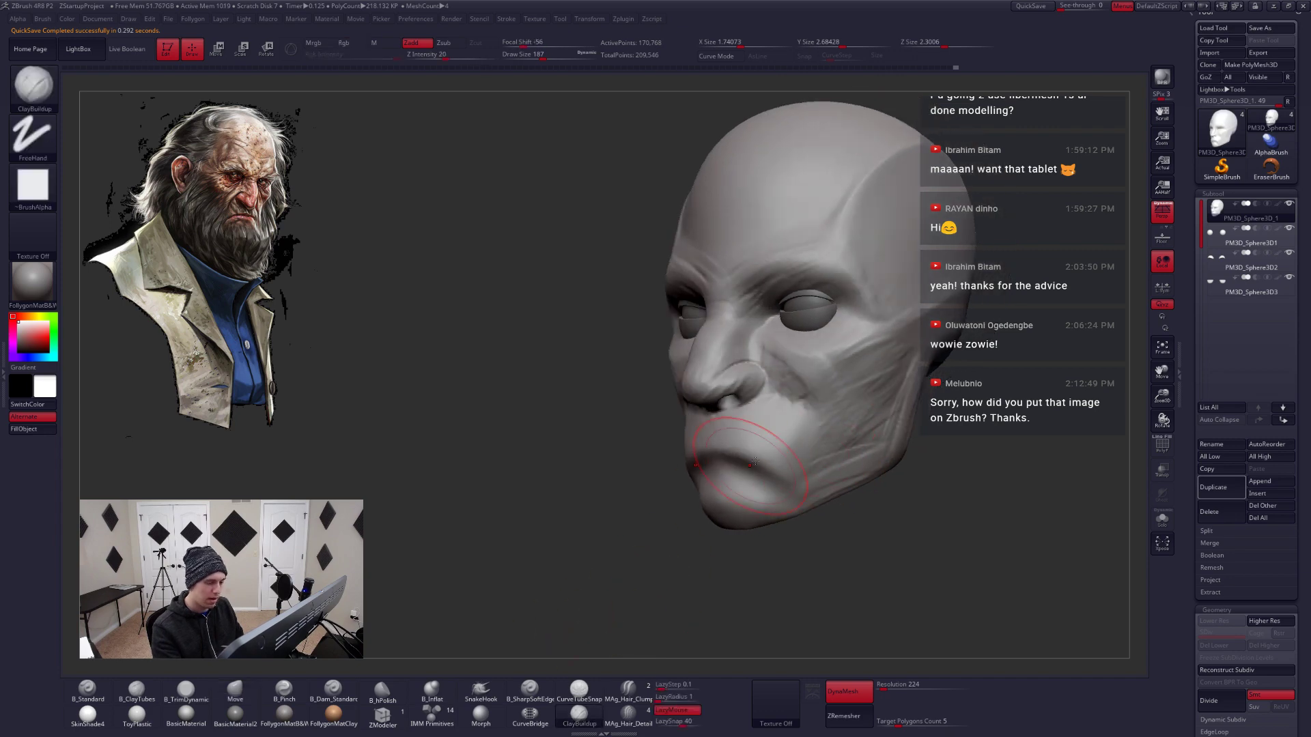
right_click_drag(814, 458, 918, 368)
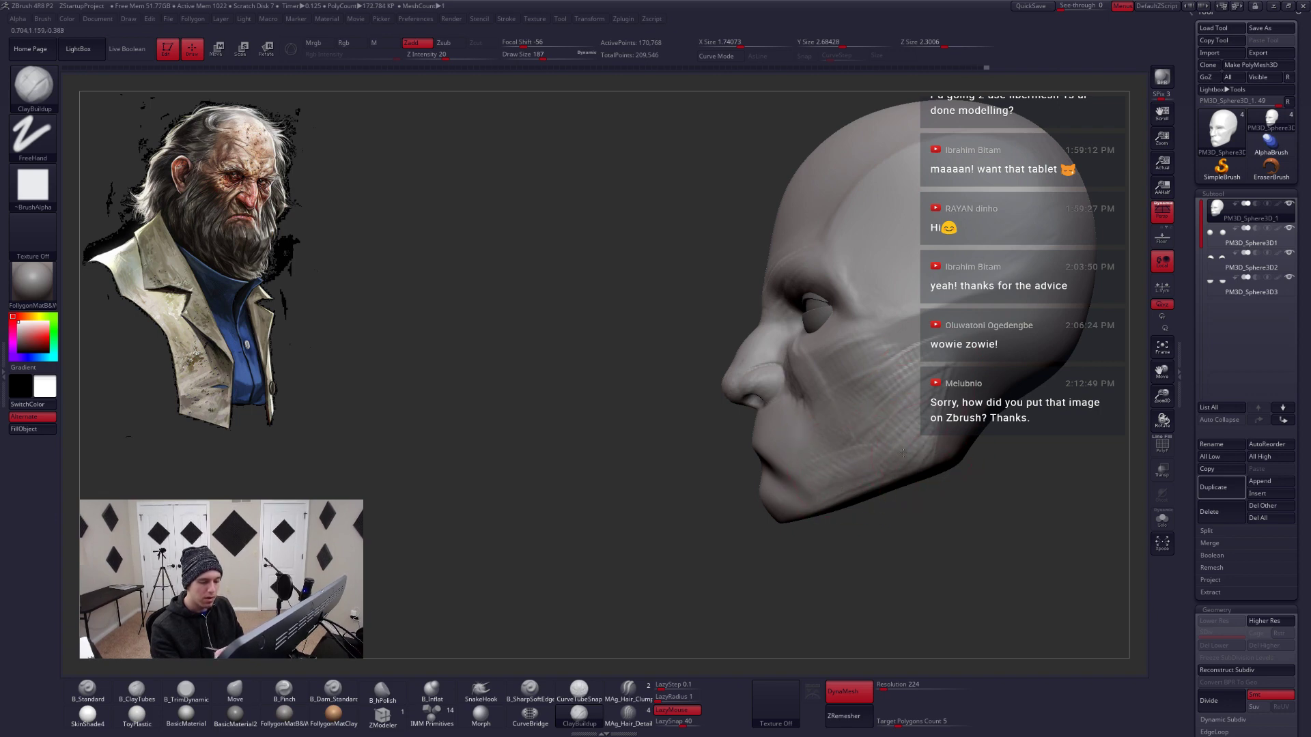
right_click_drag(876, 452, 785, 469)
key("b")
key("m")
key("v")
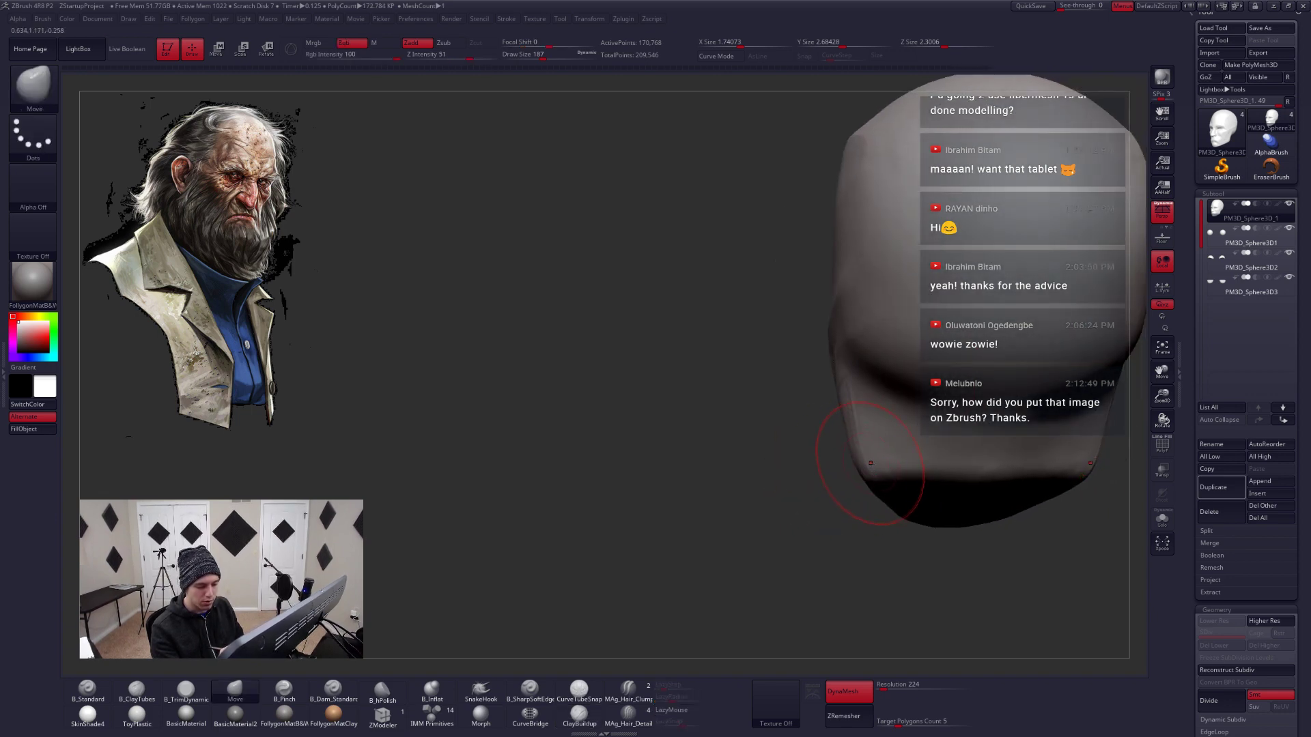
key("space")
left_click(871, 462)
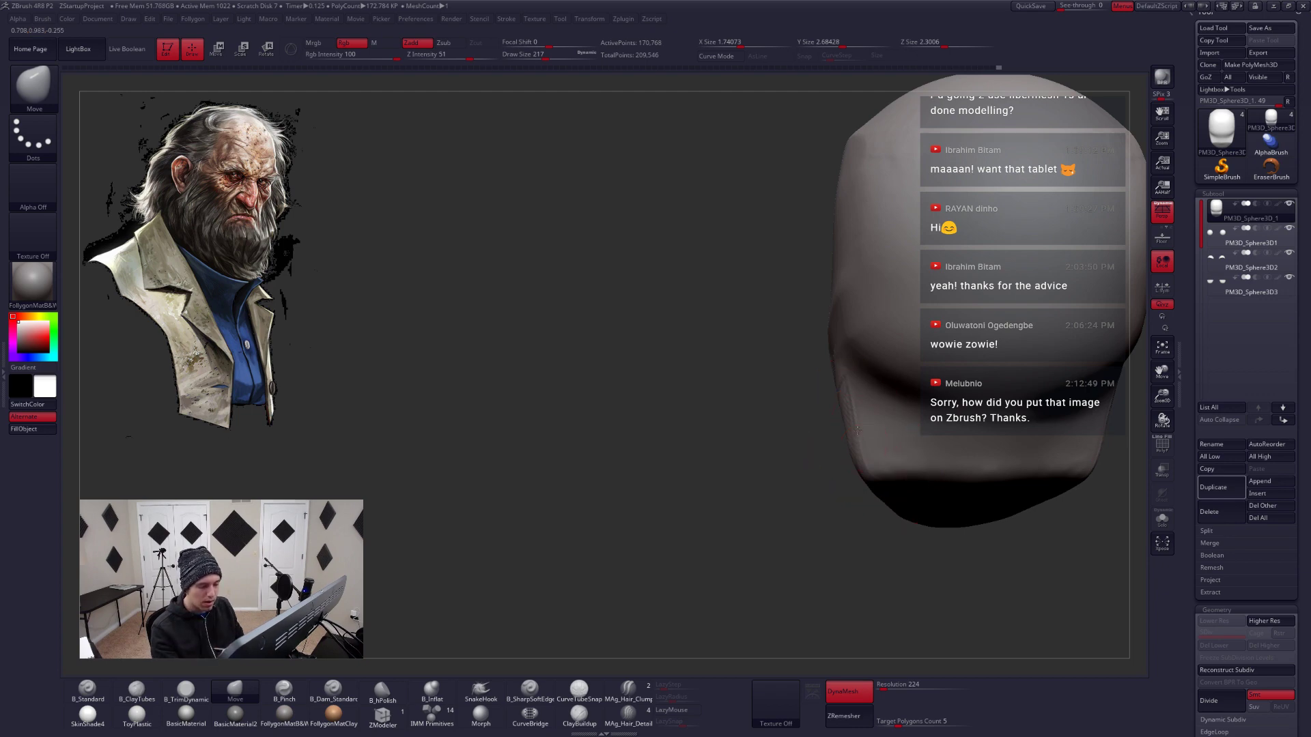
mouse_move(850, 427)
right_mouse_down()
mouse_move(851, 471)
mouse_move(811, 464)
mouse_move(833, 460)
right_mouse_up()
Reshape the mouth area with the Move brush at sizes 167 and 132 and smooth the mouth corners
key("space")
left_click_drag(833, 459, 830, 459)
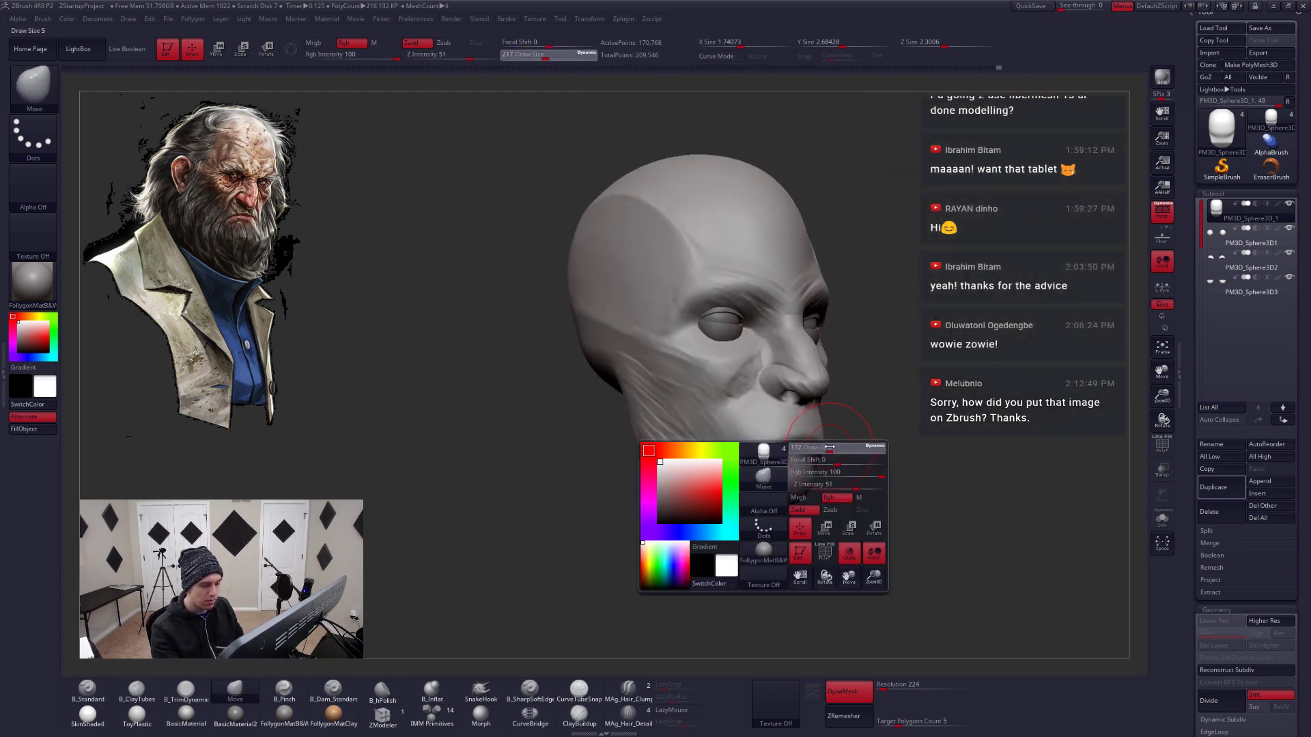
right_click_drag(806, 454, 804, 465, "ctrl")
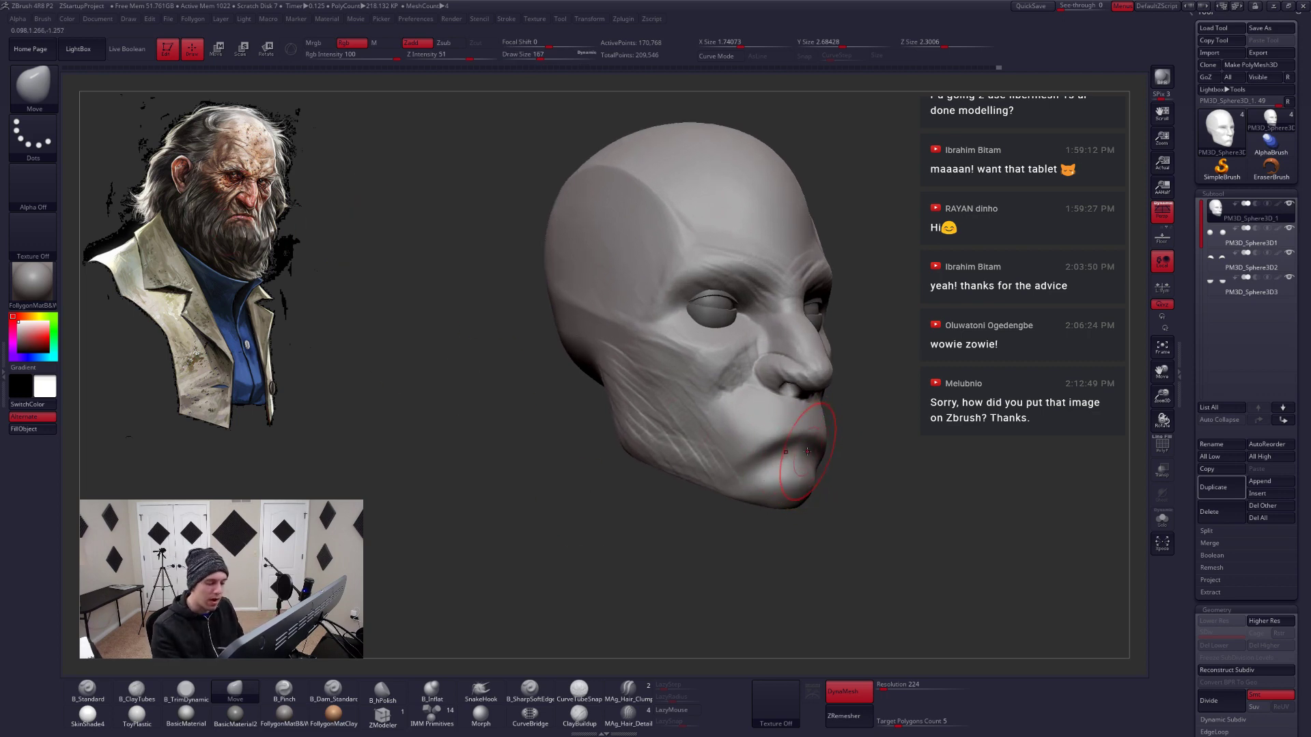
right_click_drag(807, 451, 796, 453)
key("space")
left_click_drag(799, 453, 795, 453)
right_click_drag(794, 449, 811, 441)
key("shift")
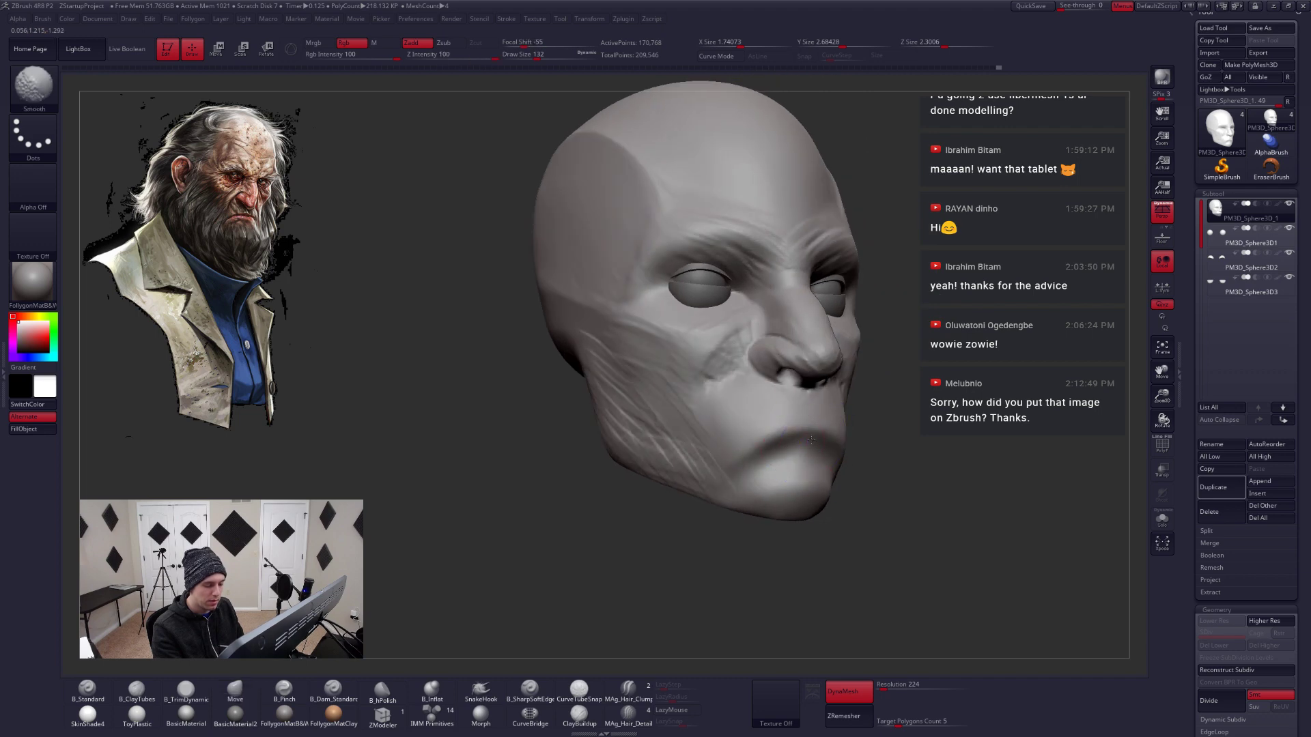
left_click_drag(761, 445, 766, 476, "shift")
right_click_drag(786, 478, 770, 485)
mouse_move(870, 443)
right_mouse_down()
mouse_move(815, 456)
mouse_move(845, 452)
right_mouse_up()
Adjust the sides of the mouth and lower face from the front with the Move brush
key("b")
key("t")
key("d")
key("b")
key("m")
key("v")
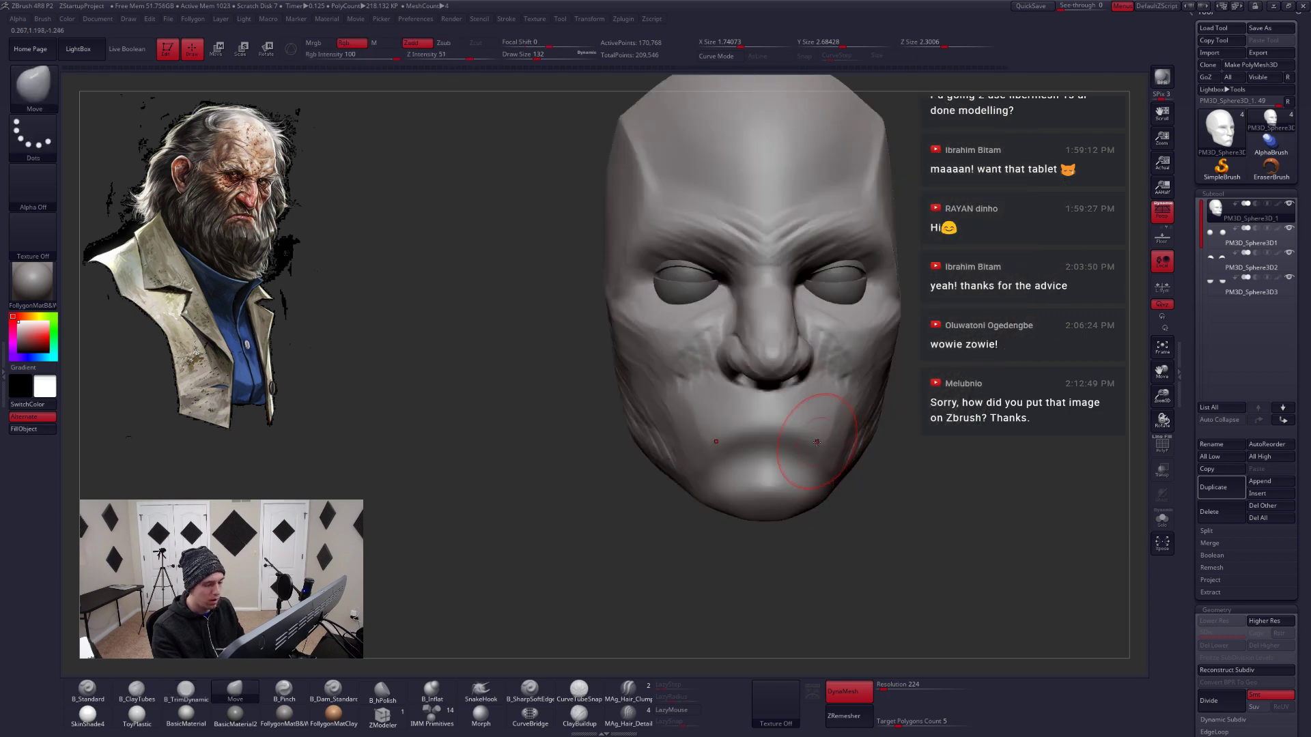
key("space")
left_click_drag(822, 438, 827, 439)
mouse_move(900, 439)
right_mouse_down()
mouse_move(844, 436)
mouse_move(821, 454)
mouse_move(819, 439)
right_mouse_up()
Pull the chin into shape with the Move brush, reducing its size to 124 for the chin's lower edge
key("space")
left_click_drag(832, 453, 828, 452)
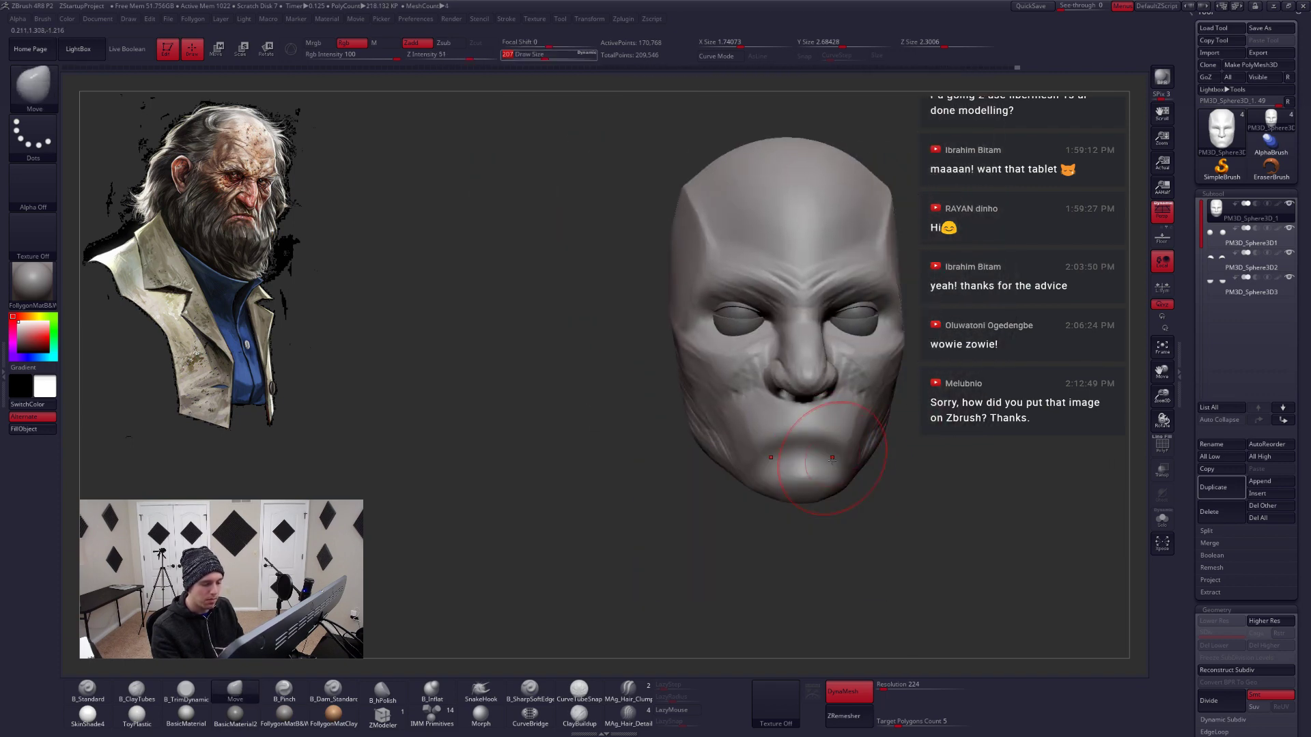
right_click_drag(833, 459, 830, 490)
key("space")
left_click_drag(829, 486, 825, 486)
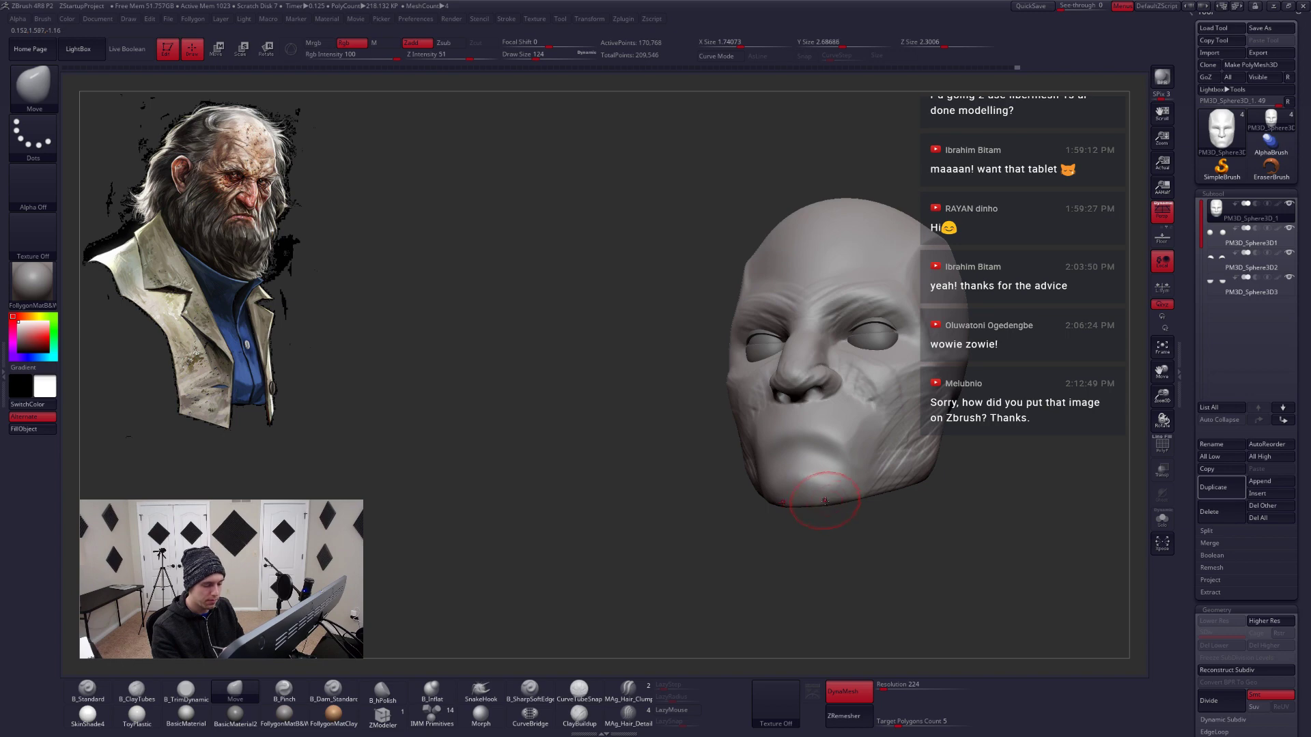
right_click_drag(825, 502, 770, 474)
Add clay to the chin with the B_ClayTubes brush at size 124, smooth it and switch to the B_Pinch brush
key("b")
key("c")
key("t")
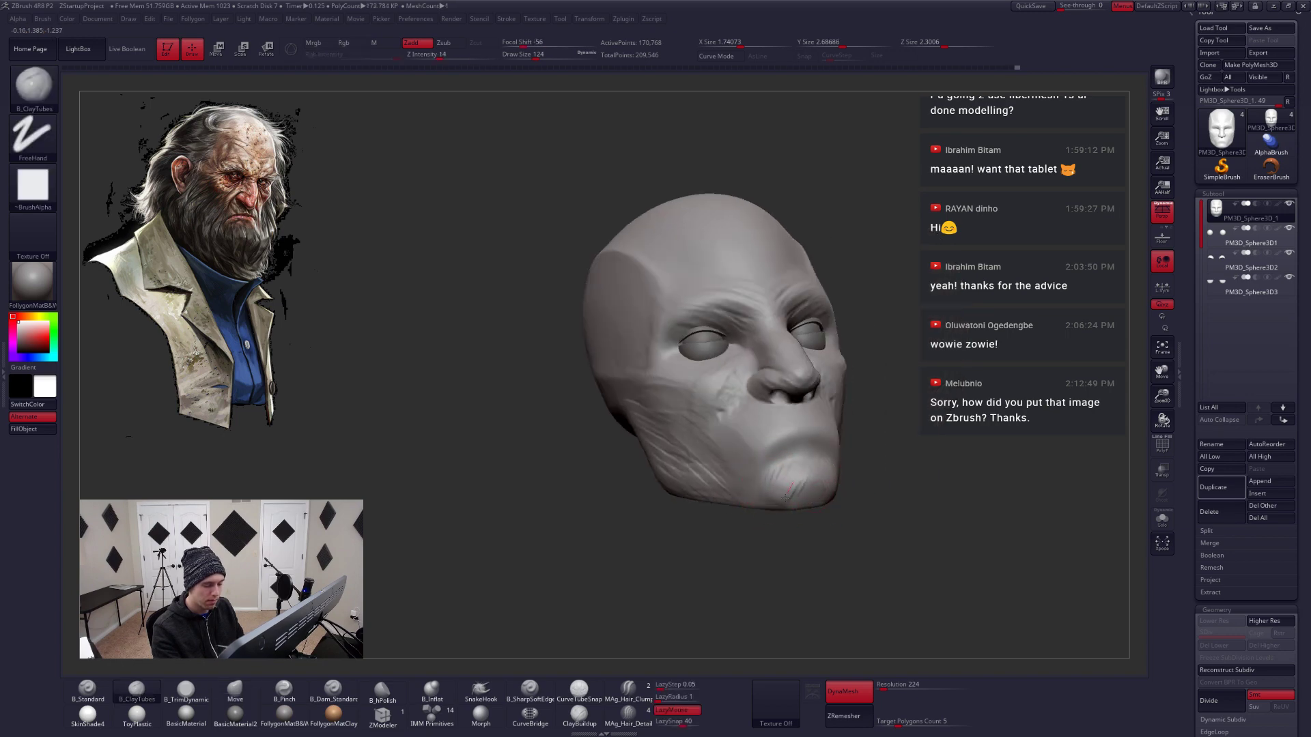
key("shift")
key("b")
key("p")
key("i")
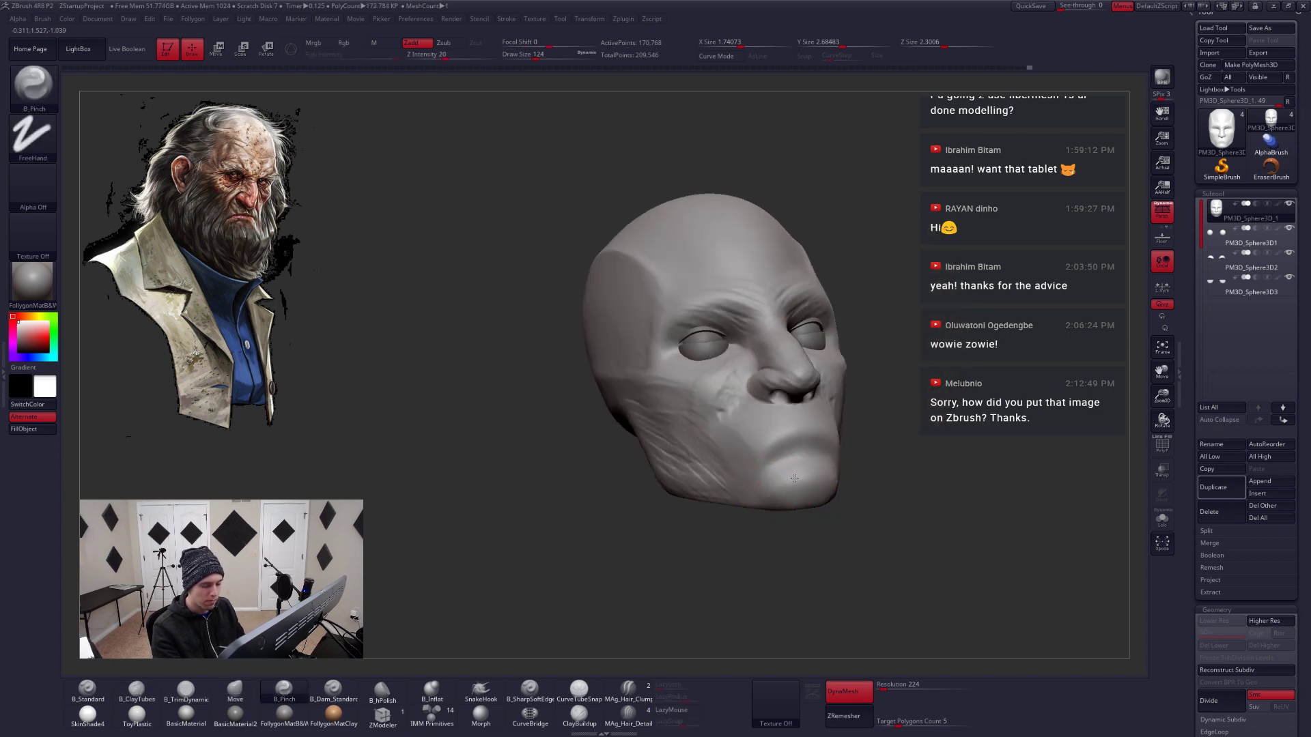
mouse_move(807, 480)
right_mouse_down()
mouse_move(806, 496)
mouse_move(825, 500)
mouse_move(795, 468)
right_mouse_up()
key("space")
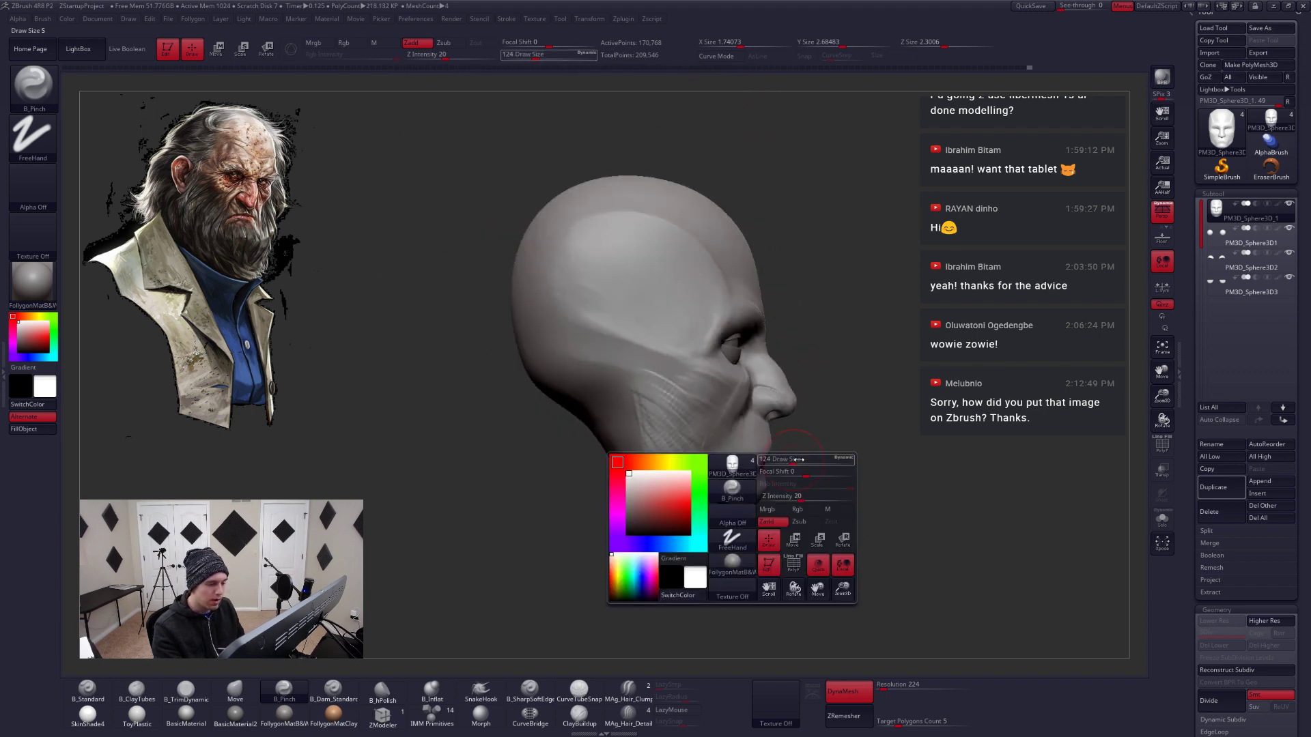
left_click_drag(808, 461, 817, 461)
Adjust the chin in profile with the Move brush, using sizes 500 and 400
key("b")
key("m")
key("v")
key("space")
left_click_drag(750, 272, 757, 270)
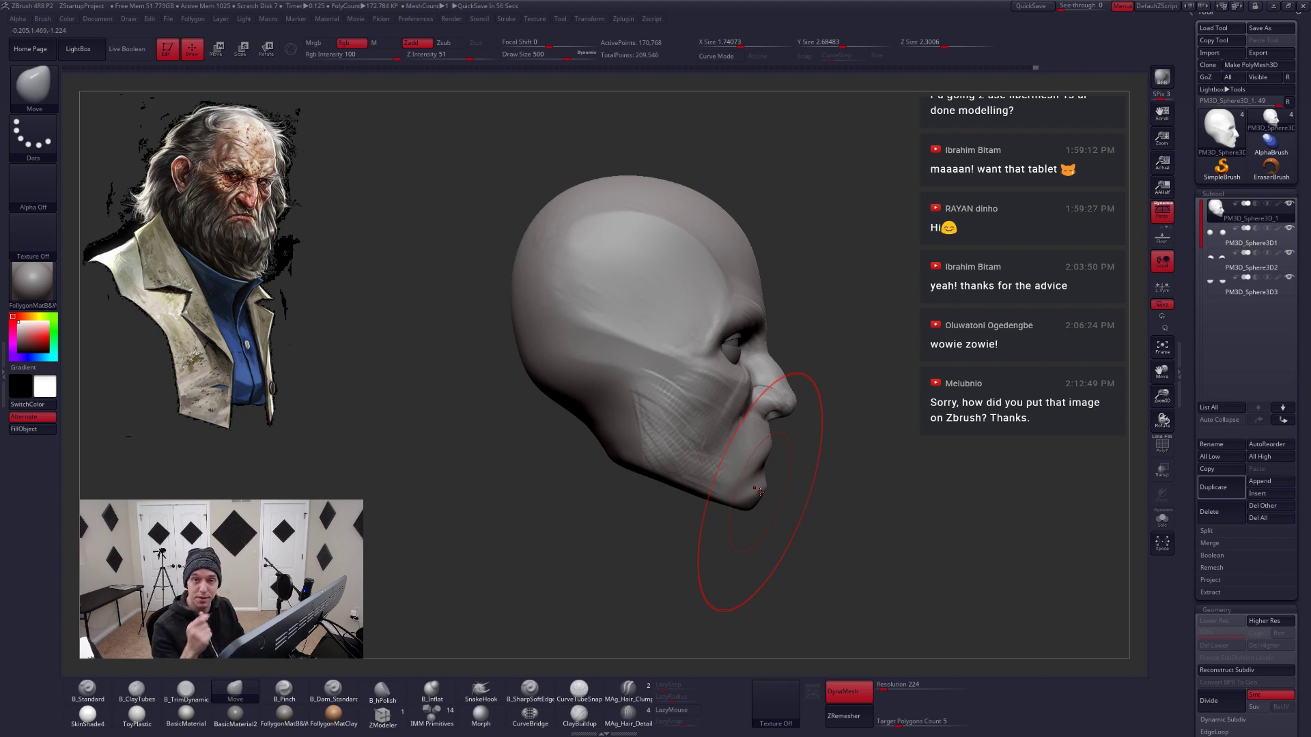
key("space")
left_click(779, 479)
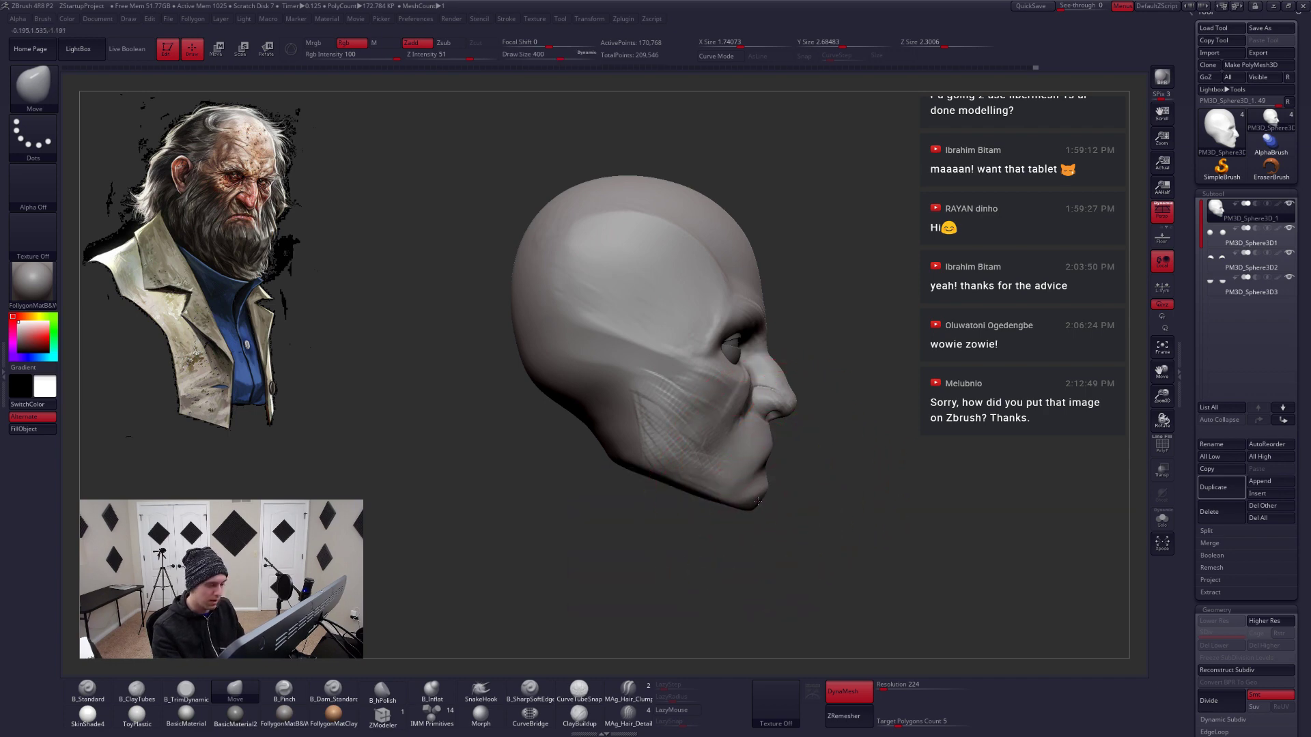
left_click_drag(757, 503, 757, 505)
Adjust the rear jawline in profile with the Move brush at size 202
key("space")
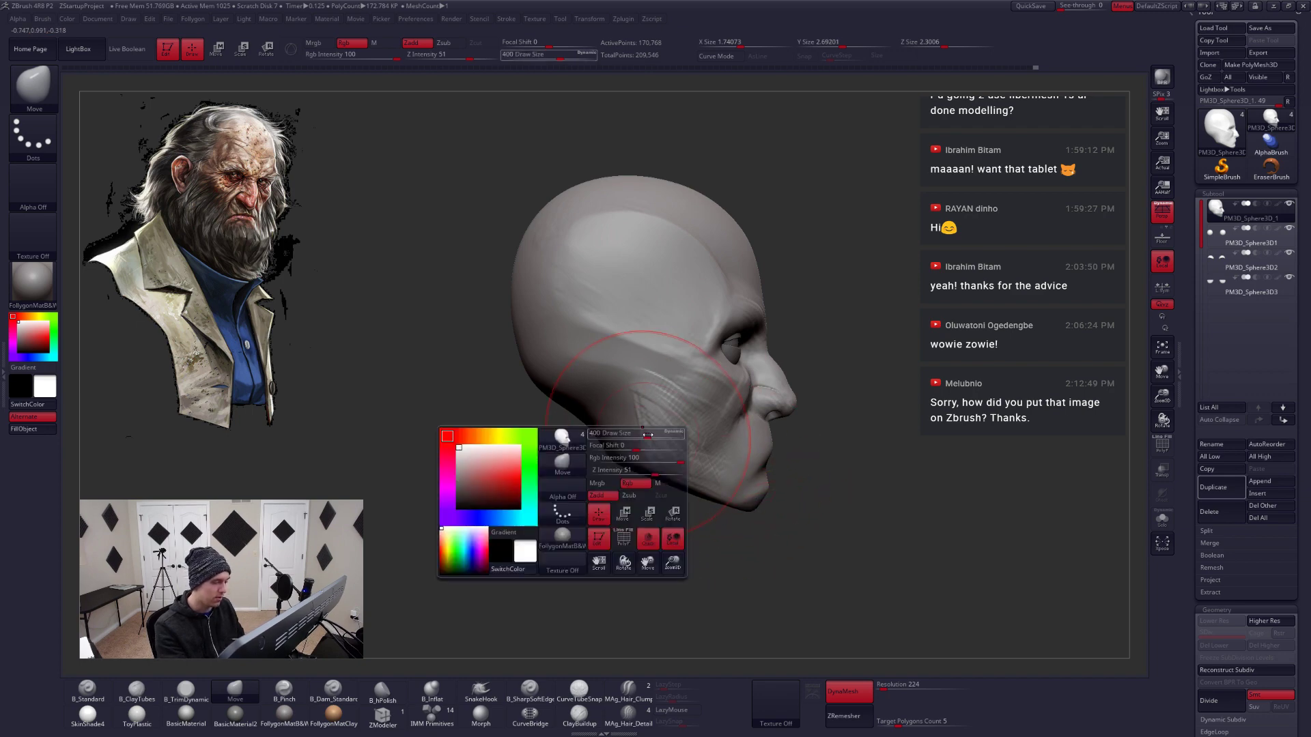
left_click(640, 435)
mouse_move(632, 394)
left_mouse_down("ctrl")
mouse_move(640, 497)
mouse_move(480, 417)
mouse_move(486, 406)
left_mouse_up("ctrl")
mouse_move(548, 475)
left_mouse_down()
mouse_move(775, 444)
mouse_move(962, 440)
left_mouse_up()
left_click_drag(860, 437, 856, 492, "alt")
Mask the head except the rear of the jaw and lay a Transpose move line across it
key("ctrl")
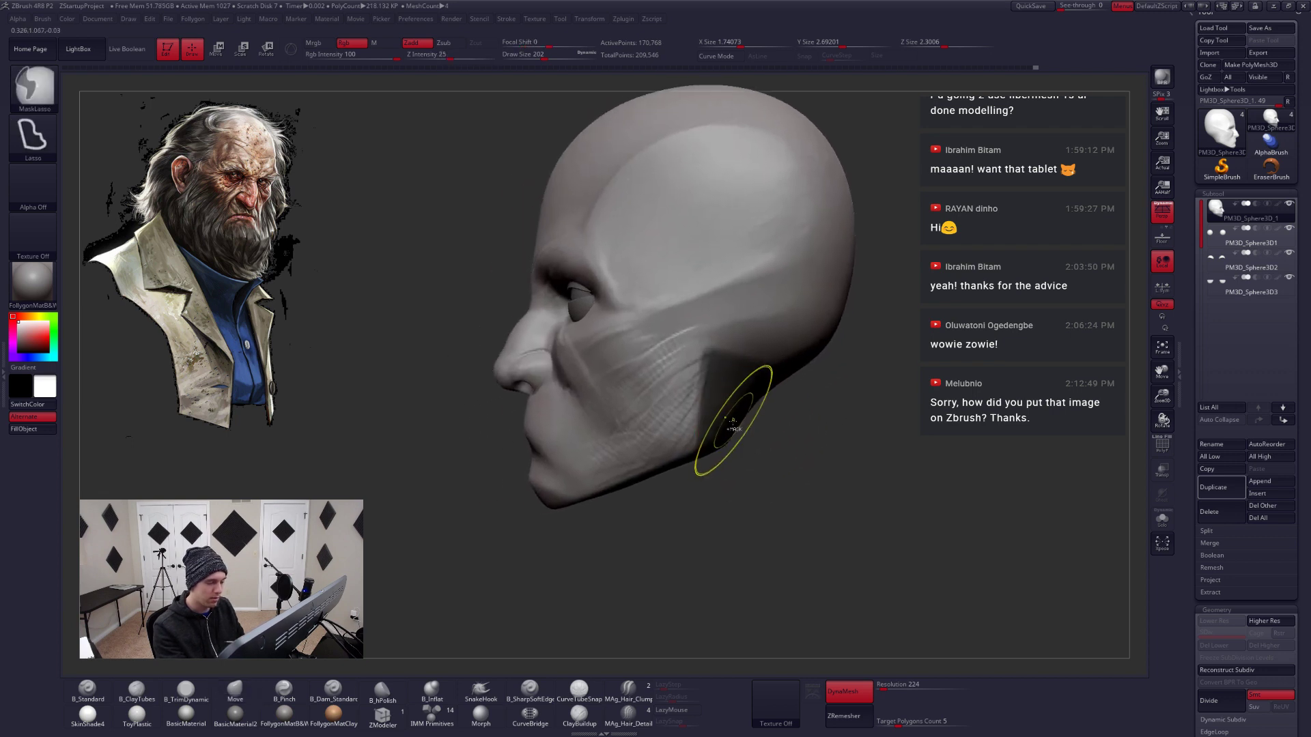
left_click(763, 438, "ctrl")
left_click_drag(751, 442, 570, 440)
left_click_drag(841, 490, 996, 473)
mouse_move(766, 453)
left_mouse_down()
mouse_move(709, 396)
mouse_move(752, 469)
left_mouse_up()
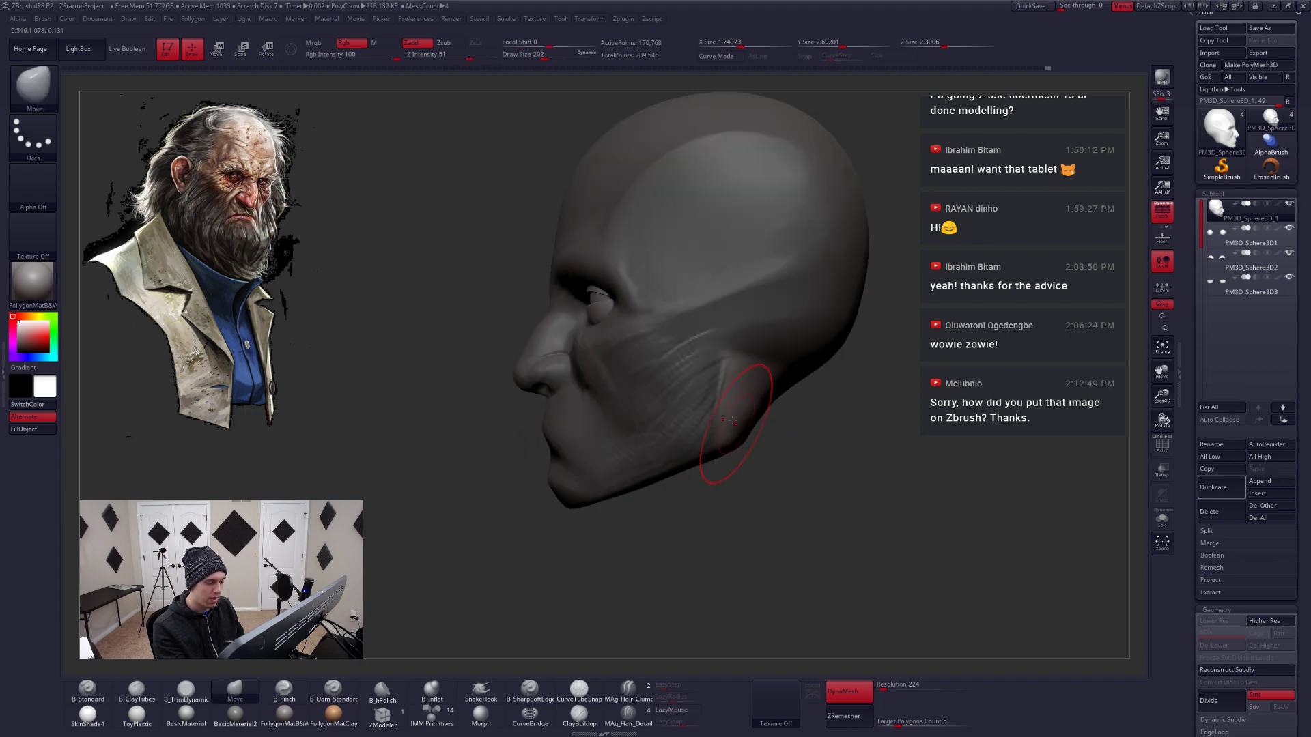
key("w")
mouse_move(718, 405)
left_mouse_down()
mouse_move(911, 424)
mouse_move(816, 420)
left_mouse_up()
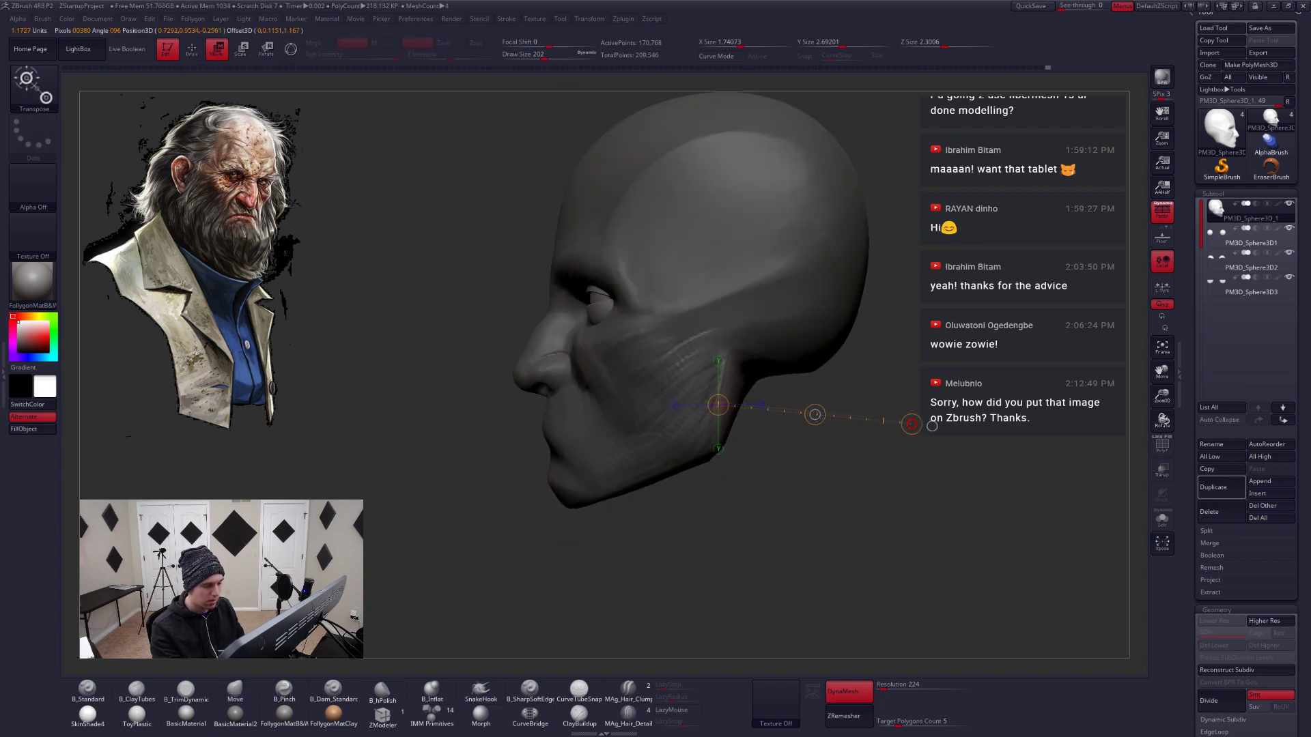
key("q")
Clear the mask and trim the rear and underside of the jaw with the B_TrimDynamic brush at size 187
right_click_drag(884, 449, 858, 444, "ctrl")
left_click_drag(857, 444, 836, 471, "ctrl")
mouse_move(795, 486)
left_mouse_down()
mouse_move(831, 482)
mouse_move(810, 481)
mouse_move(738, 409)
mouse_move(758, 414)
mouse_move(744, 415)
left_mouse_up()
right_click_drag(743, 415, 738, 358)
mouse_move(731, 443)
right_mouse_down()
mouse_move(700, 409)
mouse_move(723, 383)
mouse_move(785, 415)
mouse_move(760, 494)
mouse_move(694, 477)
right_mouse_up()
key("space")
left_click_drag(672, 546, 666, 546)
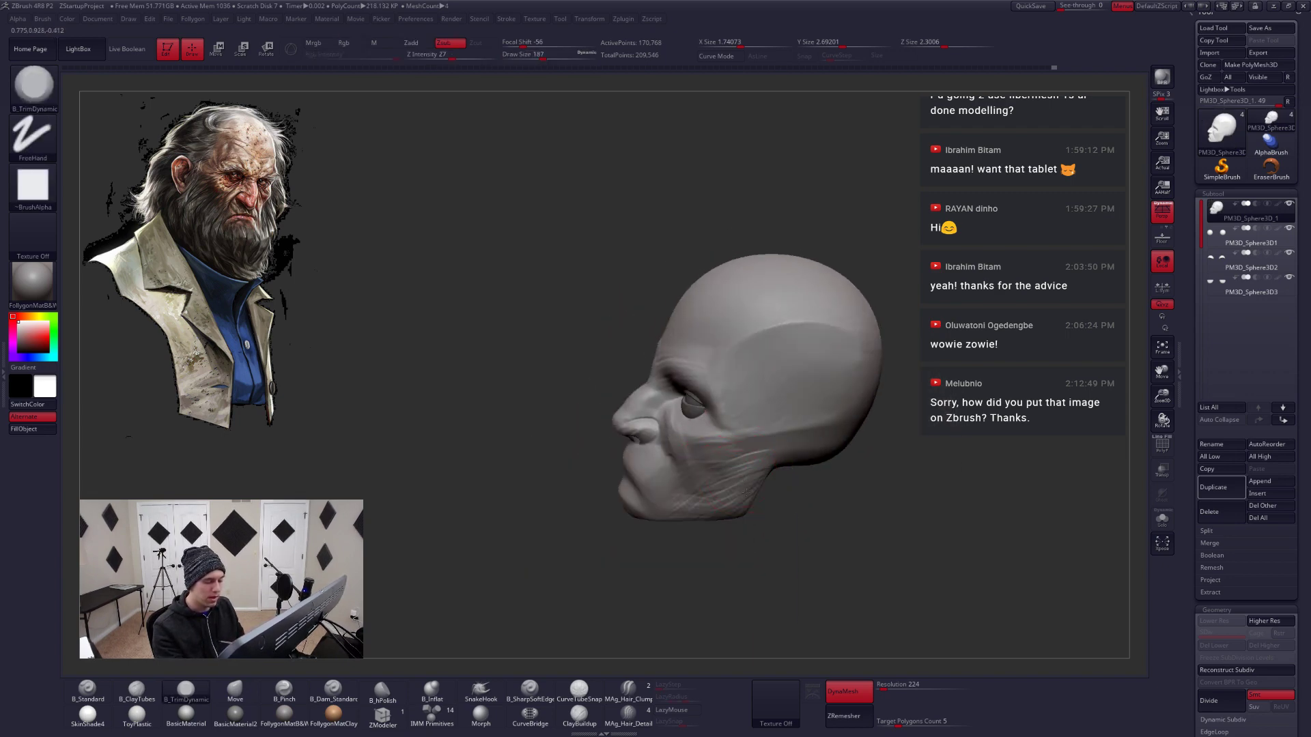
right_click_drag(730, 505, 747, 518)
right_click_drag(736, 450, 767, 448)
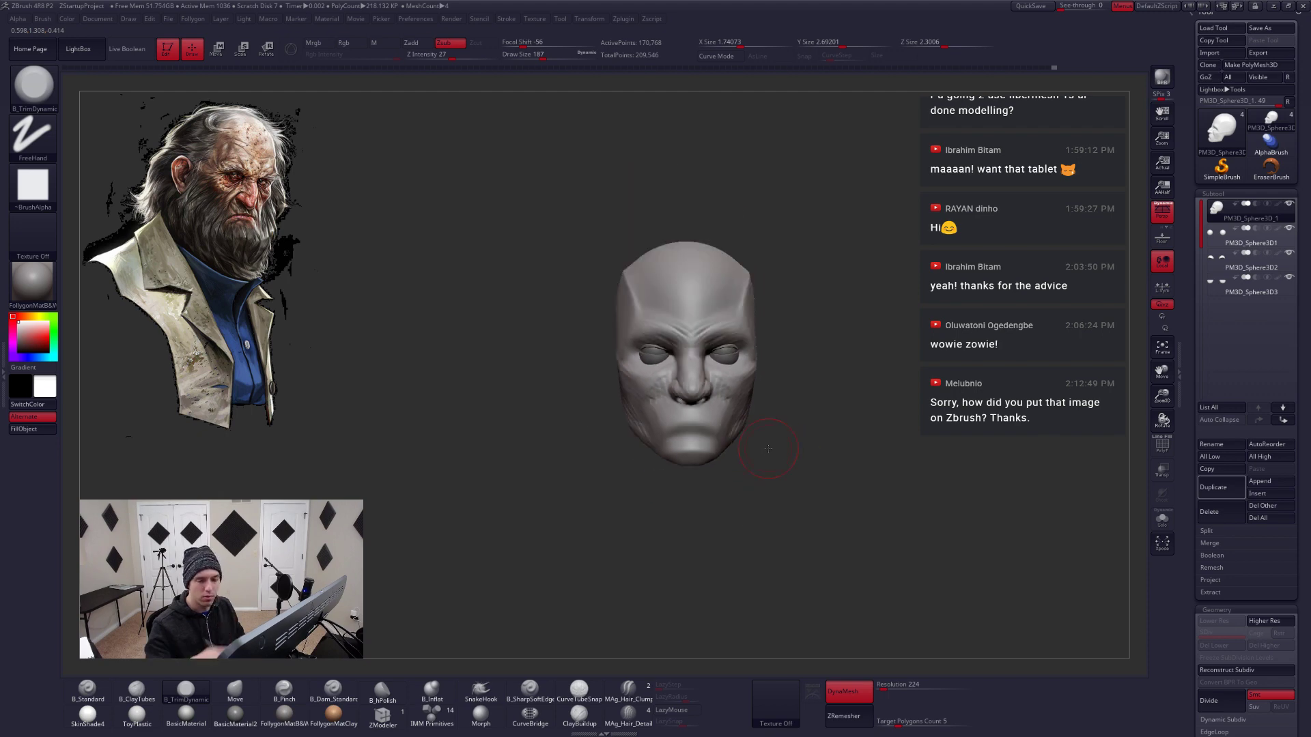
Duplicate the head subtool and add a sphere to the copy with the IMM Primitives Insert Sphere mesh
left_click(1237, 489)
left_click(579, 715)
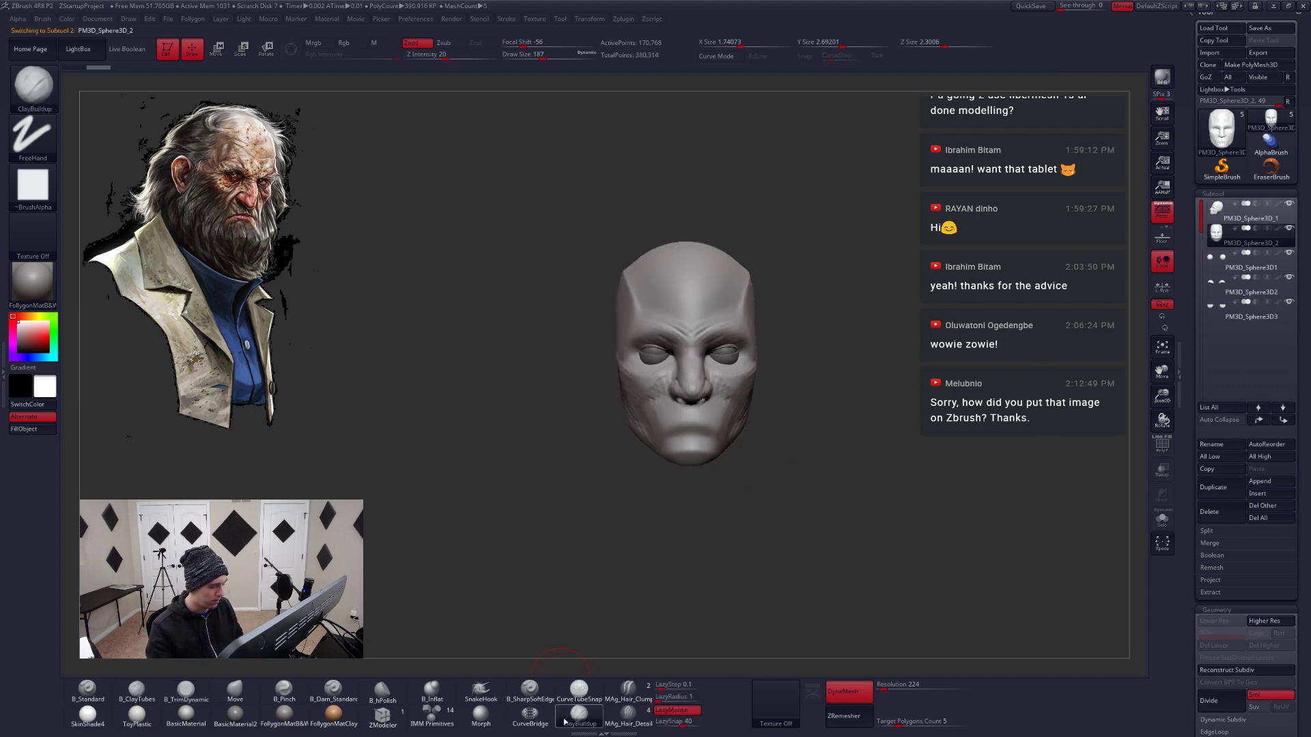
left_click(445, 714)
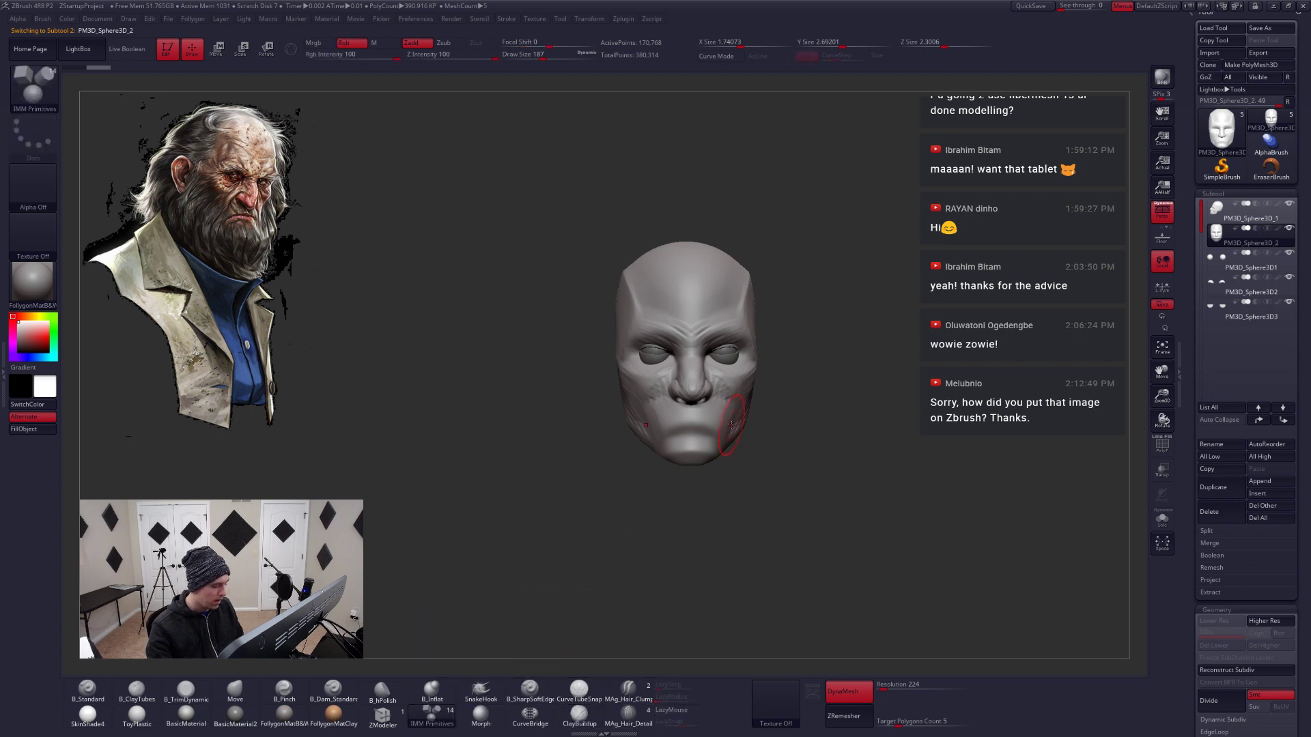
key("m")
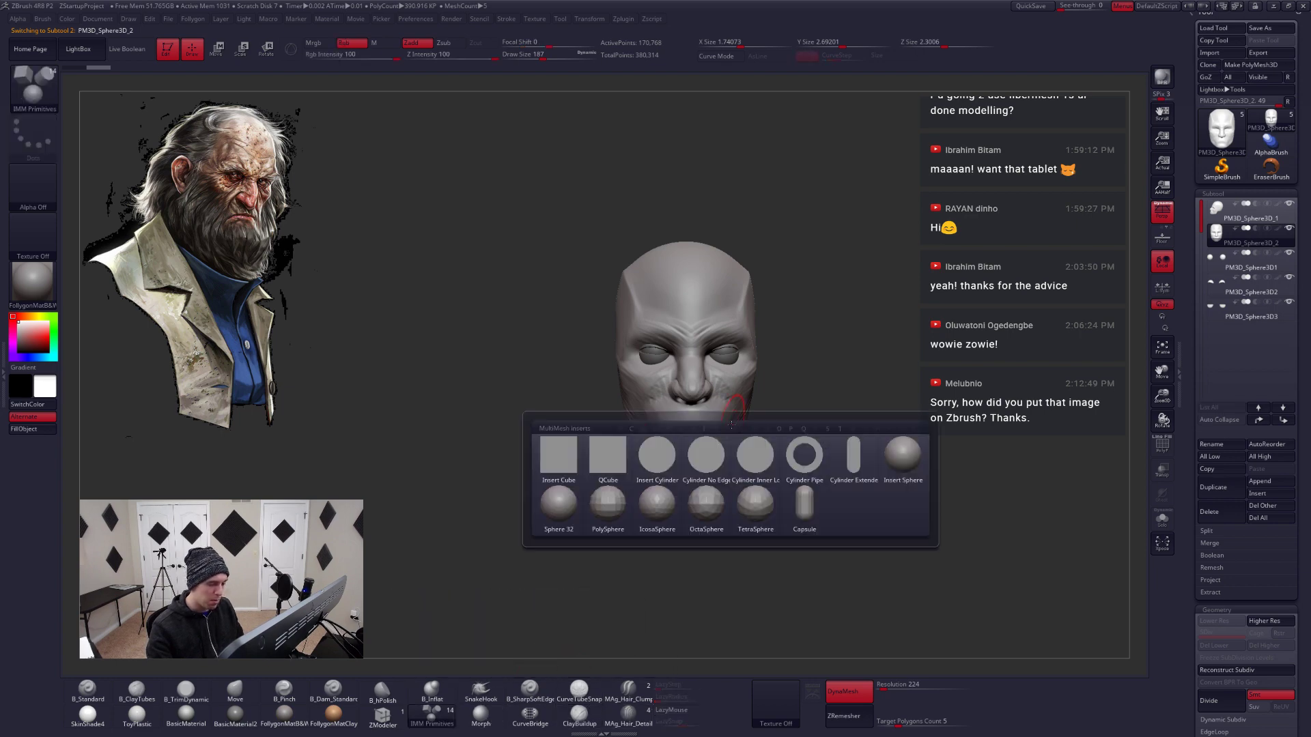
left_click(894, 476)
mouse_move(711, 441)
left_mouse_down()
mouse_move(694, 442)
mouse_move(812, 418)
left_mouse_up()
Isolate the inserted sphere by its polygroup and delete the duplicated head geometry, turning polyframe display off again
key("shift+f")
left_click(807, 414, "ctrl+shift")
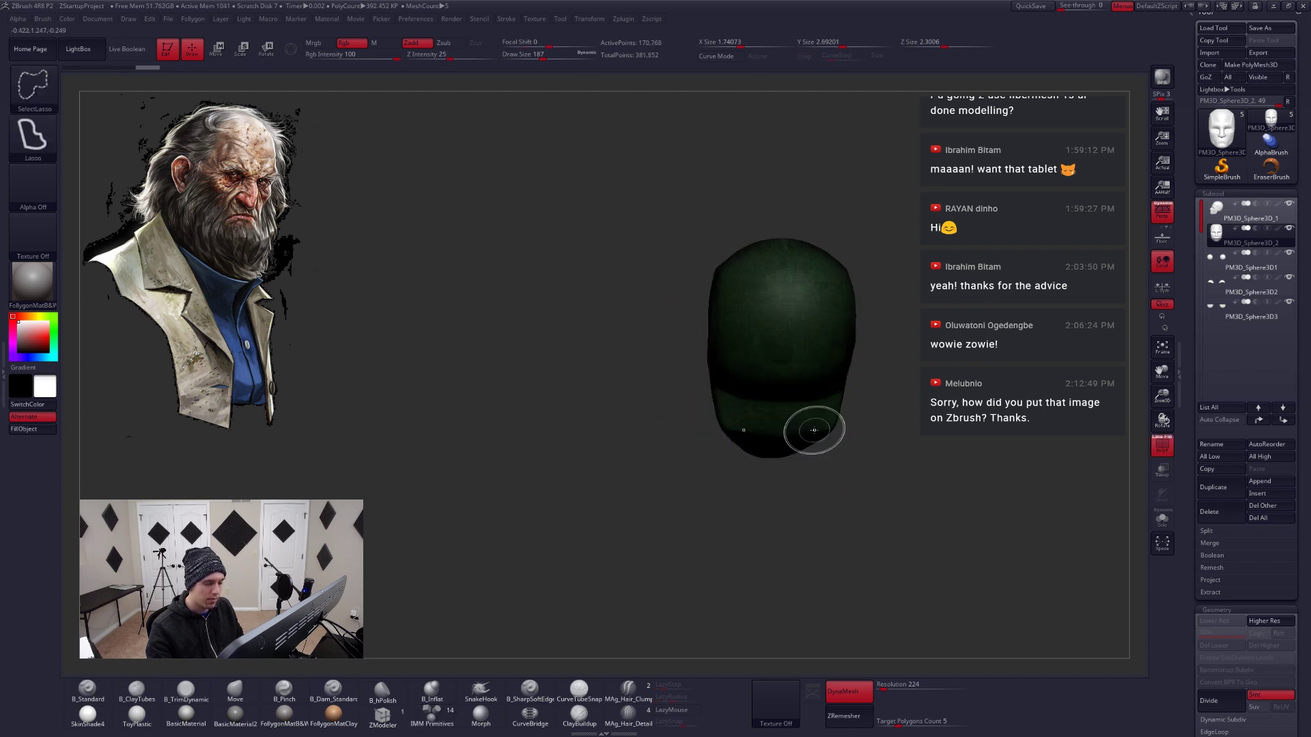
left_click_drag(885, 445, 903, 457, "ctrl+shift")
key("space")
left_click(904, 419)
key("shift+f")
Stretch the sphere downward beneath the head into a neck form with an enlarged Move brush
mouse_move(690, 471)
left_mouse_down()
mouse_move(866, 493)
mouse_move(689, 445)
left_mouse_up()
key("b")
key("m")
key("v")
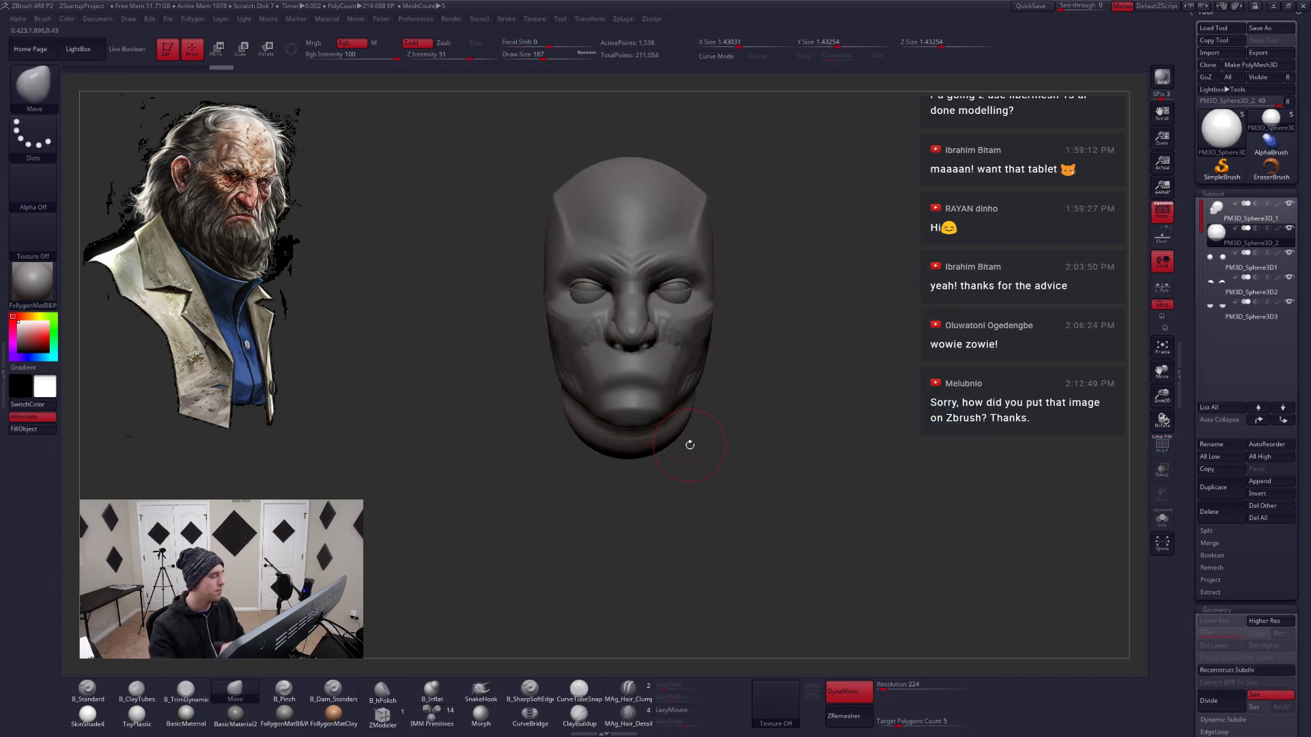
key("space")
mouse_move(775, 459)
left_mouse_down()
mouse_move(804, 459)
mouse_move(769, 462)
left_mouse_up()
mouse_move(683, 456)
left_mouse_down("alt")
mouse_move(851, 465)
mouse_move(784, 479)
mouse_move(863, 478)
left_mouse_up("alt")
key("space")
mouse_move(710, 416)
left_mouse_down()
mouse_move(730, 418)
mouse_move(735, 520)
left_mouse_up()
Widen the neck form from behind and reshape its side profile beneath the skull with the Move brush at size 784
left_click_drag(672, 418, 752, 430, "shift")
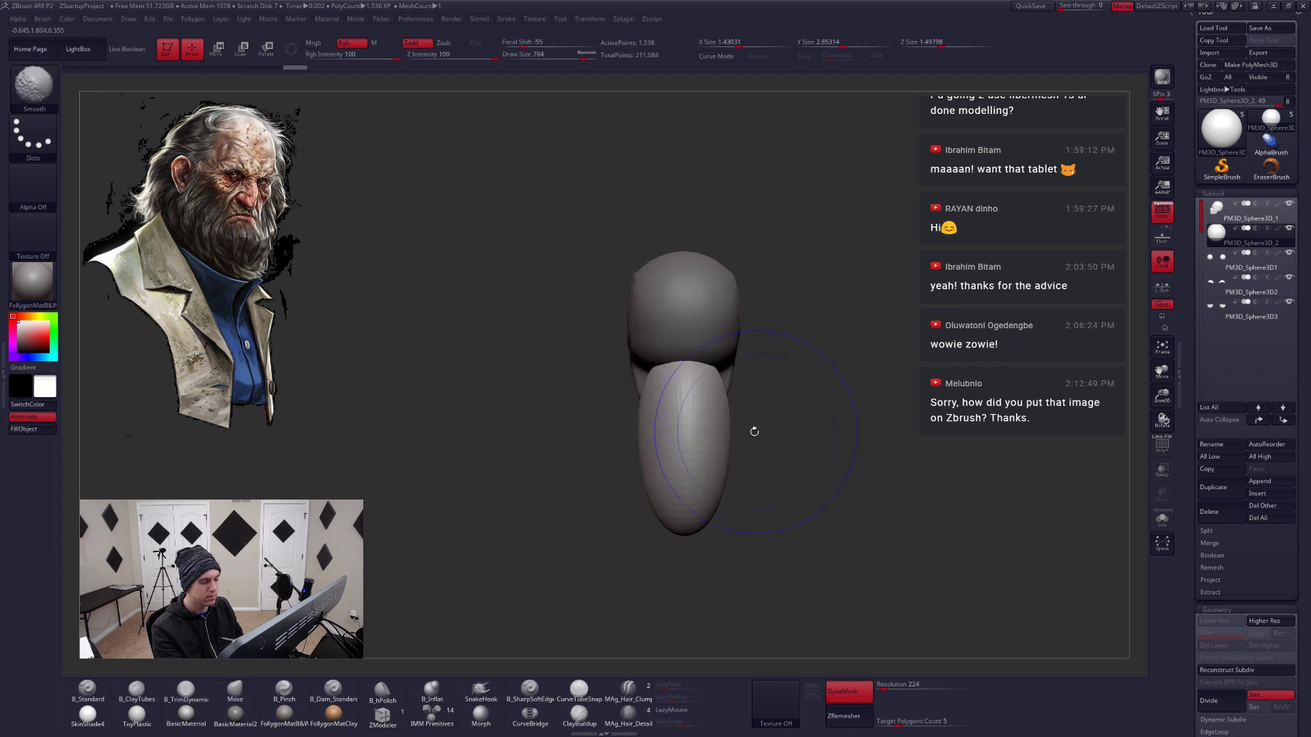
left_click_drag(718, 380, 742, 364)
left_click_drag(722, 452, 729, 453)
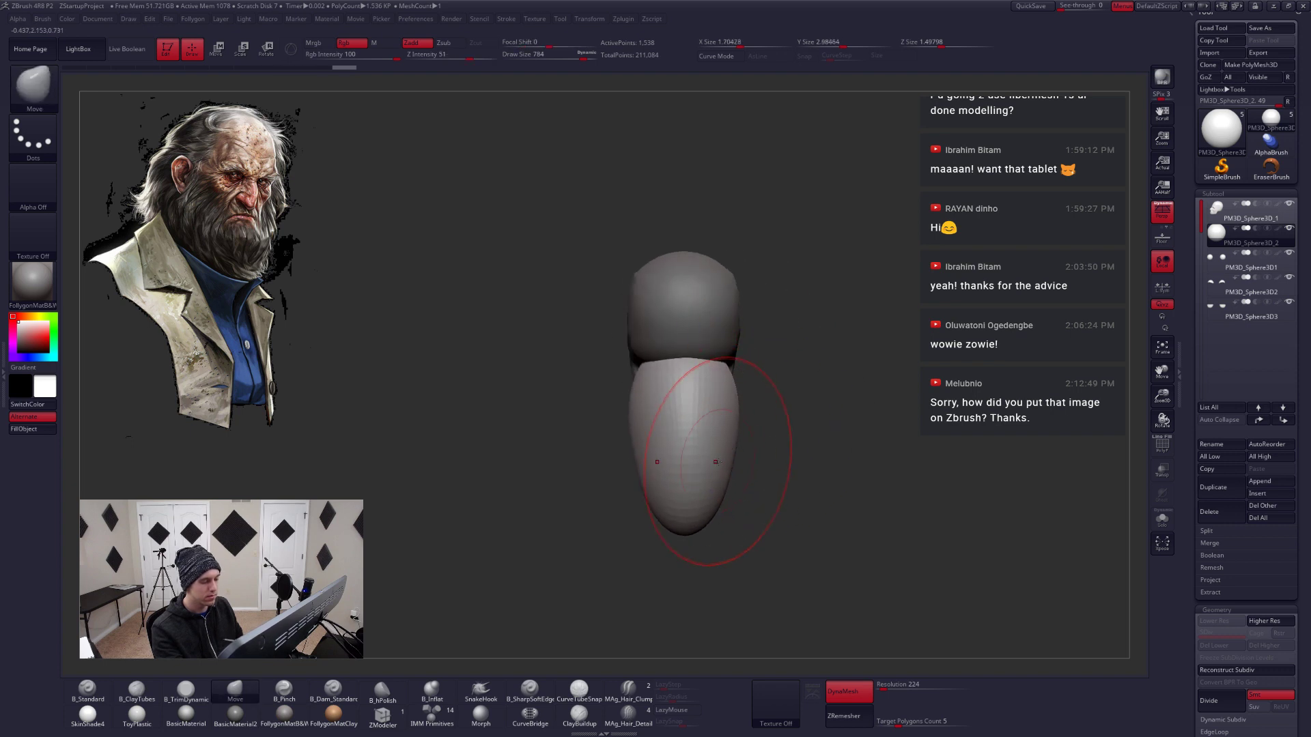
mouse_move(635, 459)
left_mouse_down()
mouse_move(758, 456)
mouse_move(706, 459)
left_mouse_up()
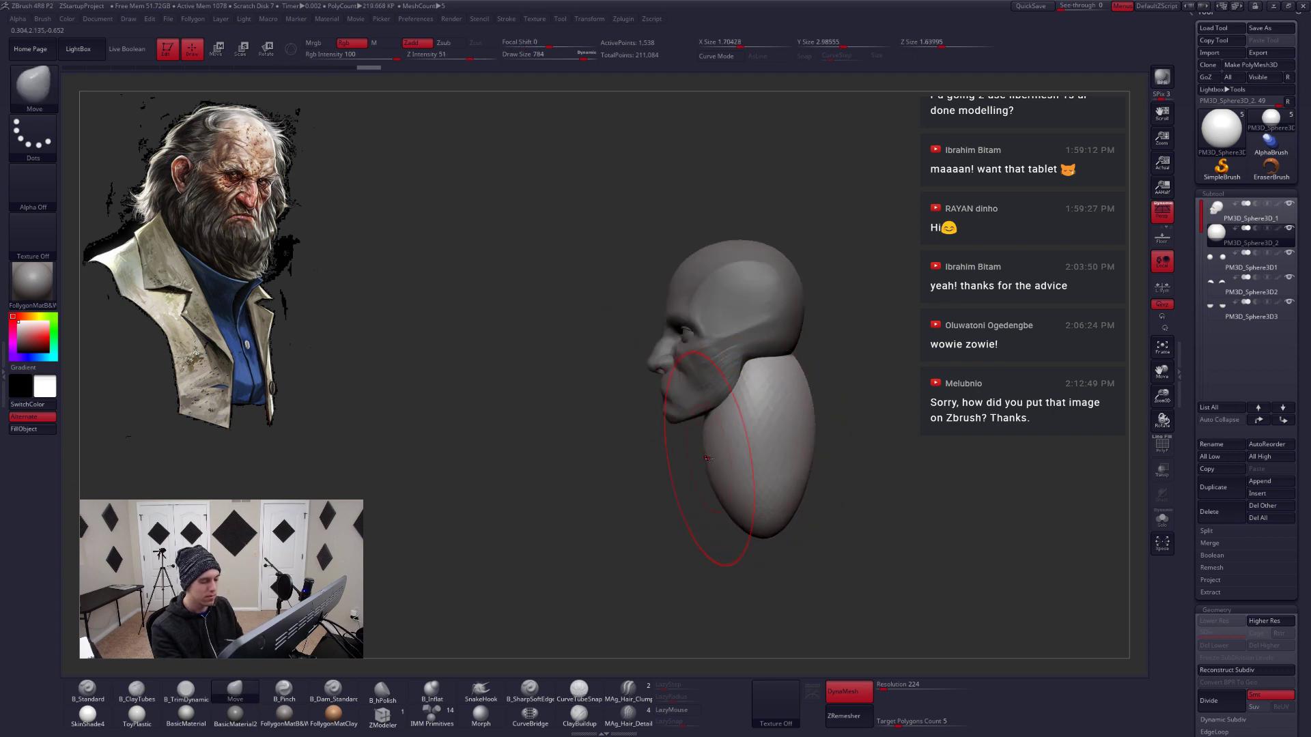
left_click_drag(725, 510, 714, 520)
left_click_drag(808, 451, 805, 314, "shift")
left_click_drag(785, 393, 774, 395)
Fit the neck under the jaw and lengthen it downward with the Move brush at size 867
key("s")
left_click_drag(800, 407, 803, 408)
left_click_drag(802, 434, 782, 432)
right_click_drag(741, 439, 784, 442, "shift")
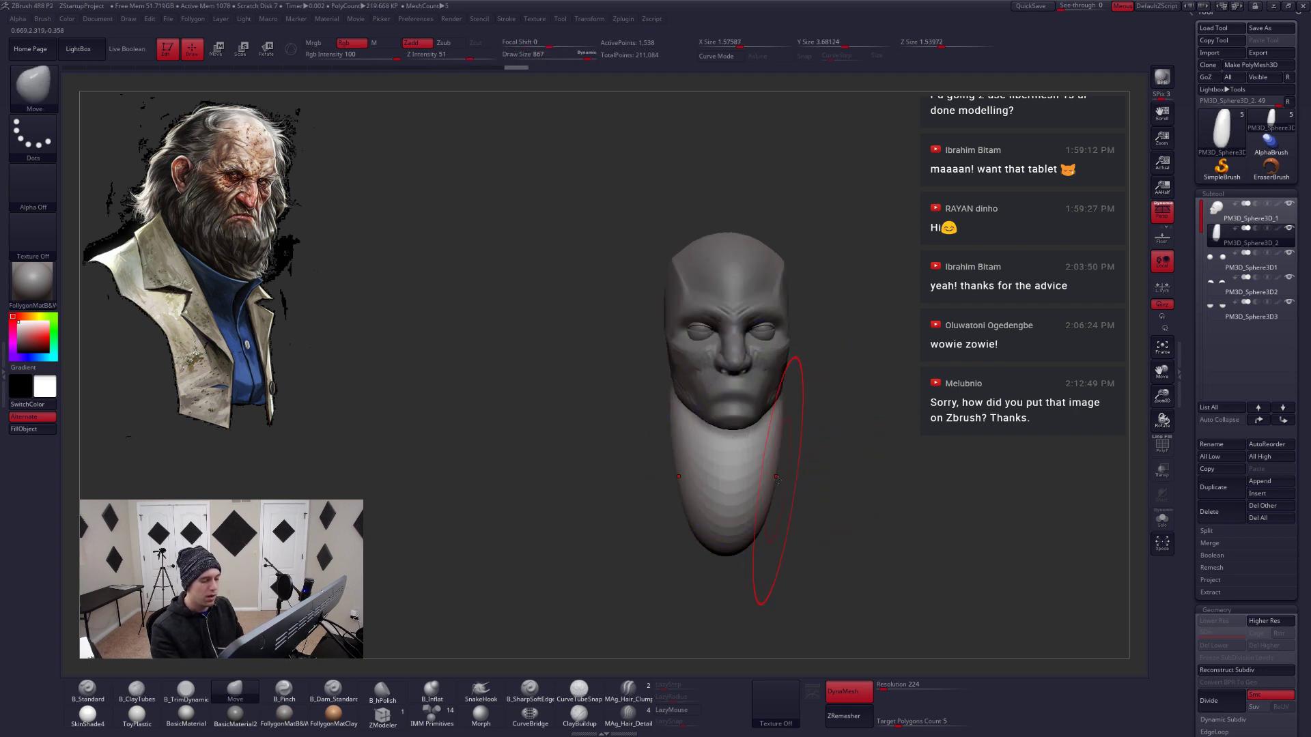
right_click_drag(777, 489, 770, 506, "alt")
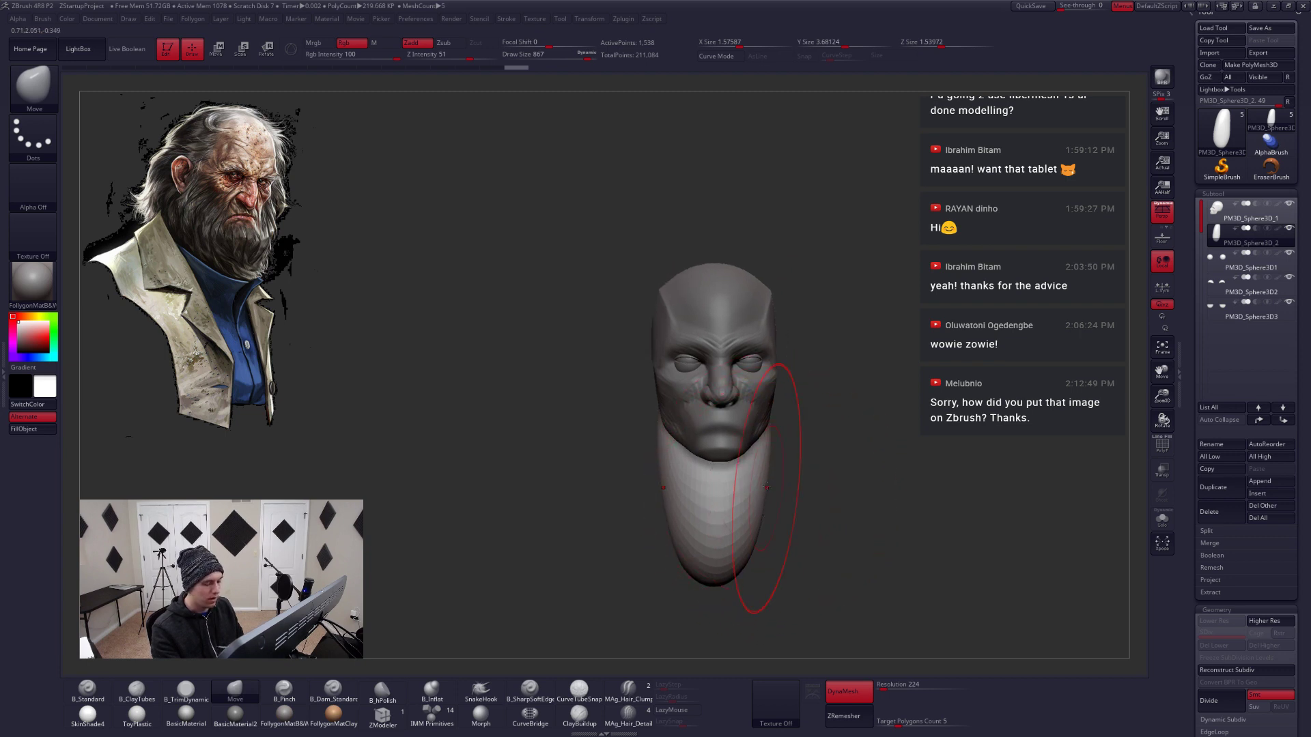
mouse_move(769, 530)
right_mouse_down()
mouse_move(802, 516)
mouse_move(765, 472)
right_mouse_up()
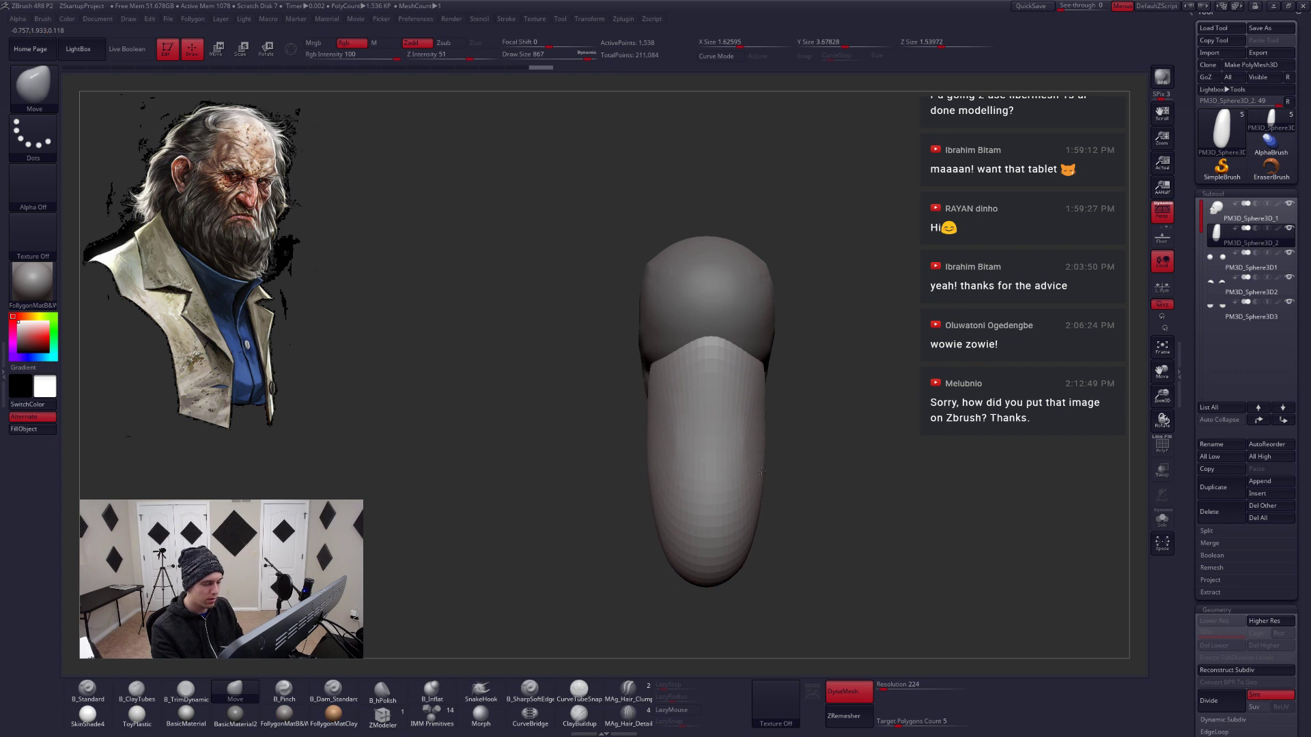
left_click_drag(864, 541, 969, 403, "ctrl")
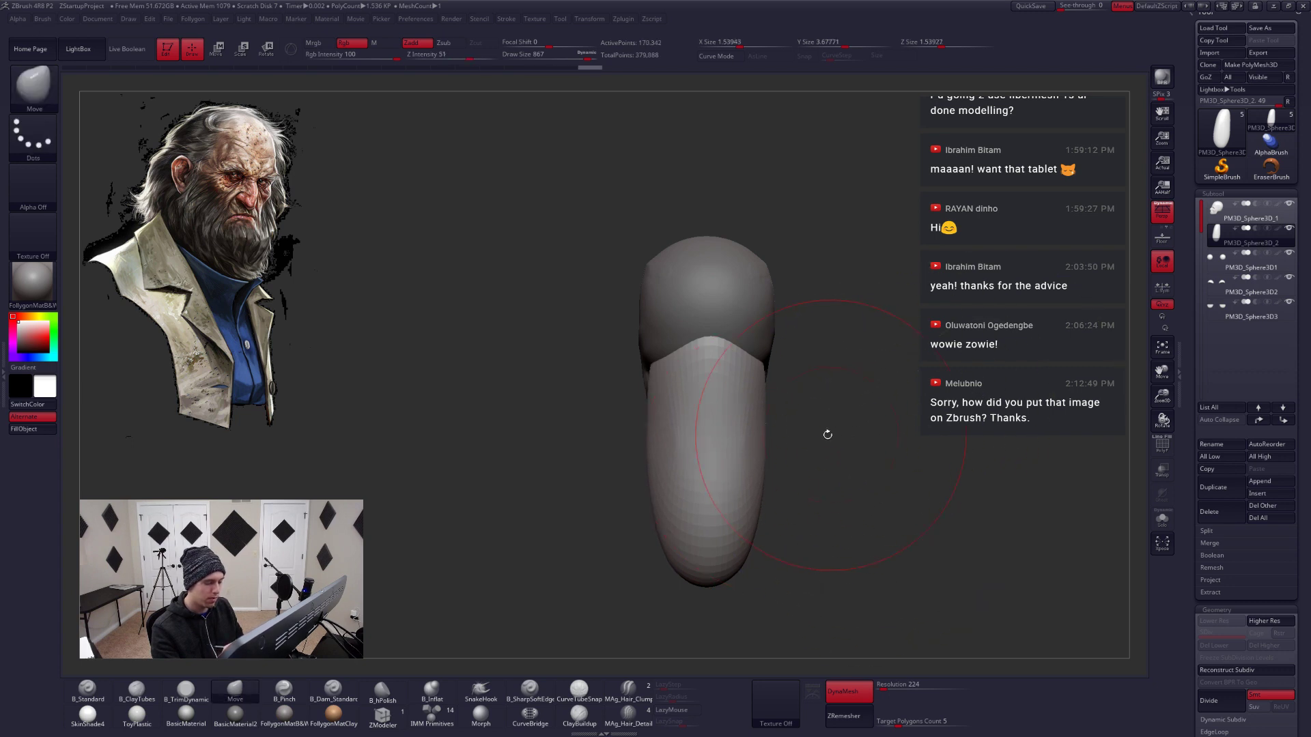
Remesh the neck with DynaMesh at resolution 56 and smooth its surface
key("shift+f")
key("shift+f")
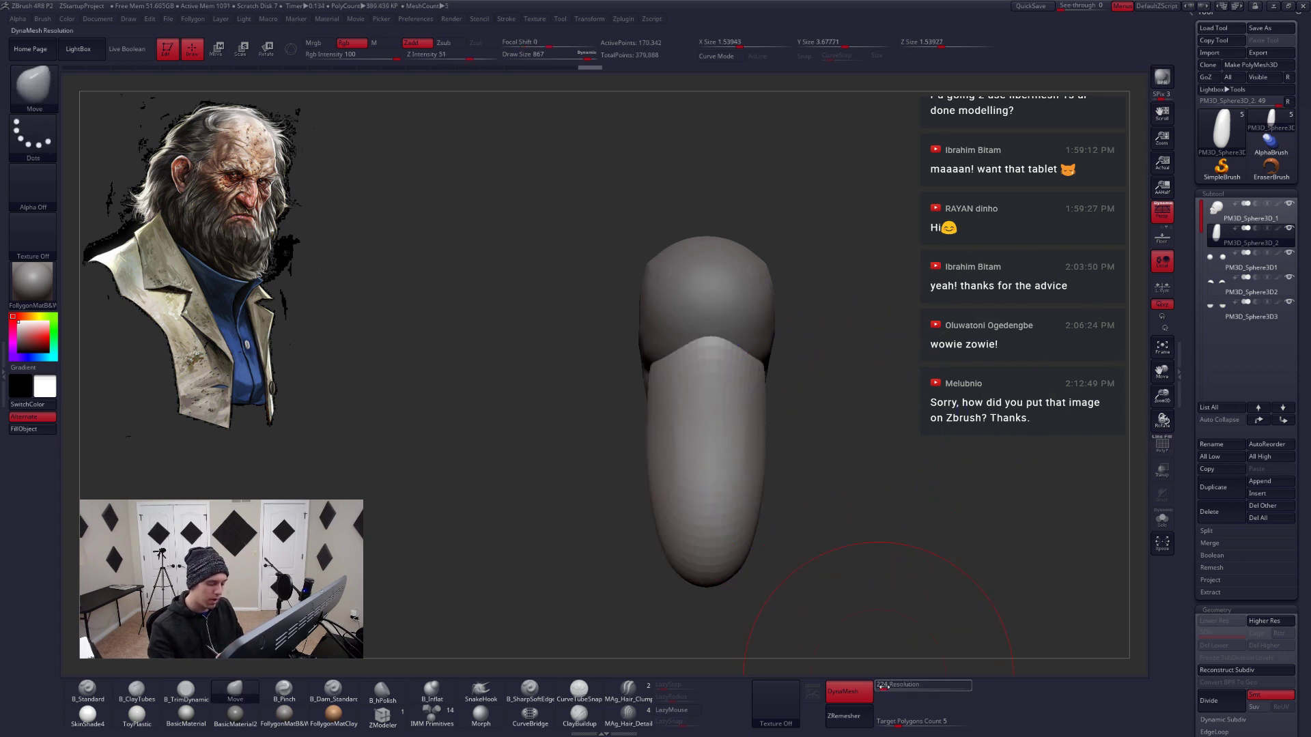
left_click_drag(883, 686, 878, 686)
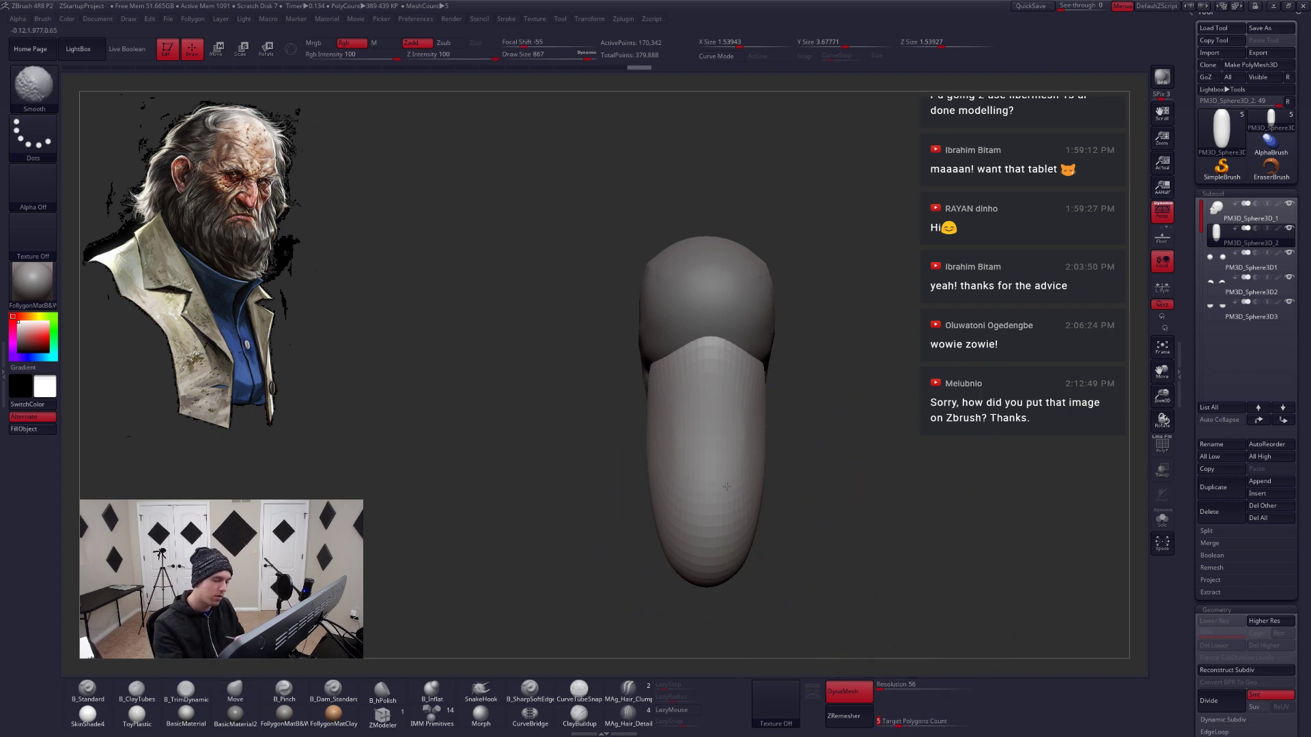
left_click_drag(822, 546, 1022, 316, "ctrl")
left_click_drag(847, 437, 1017, 442)
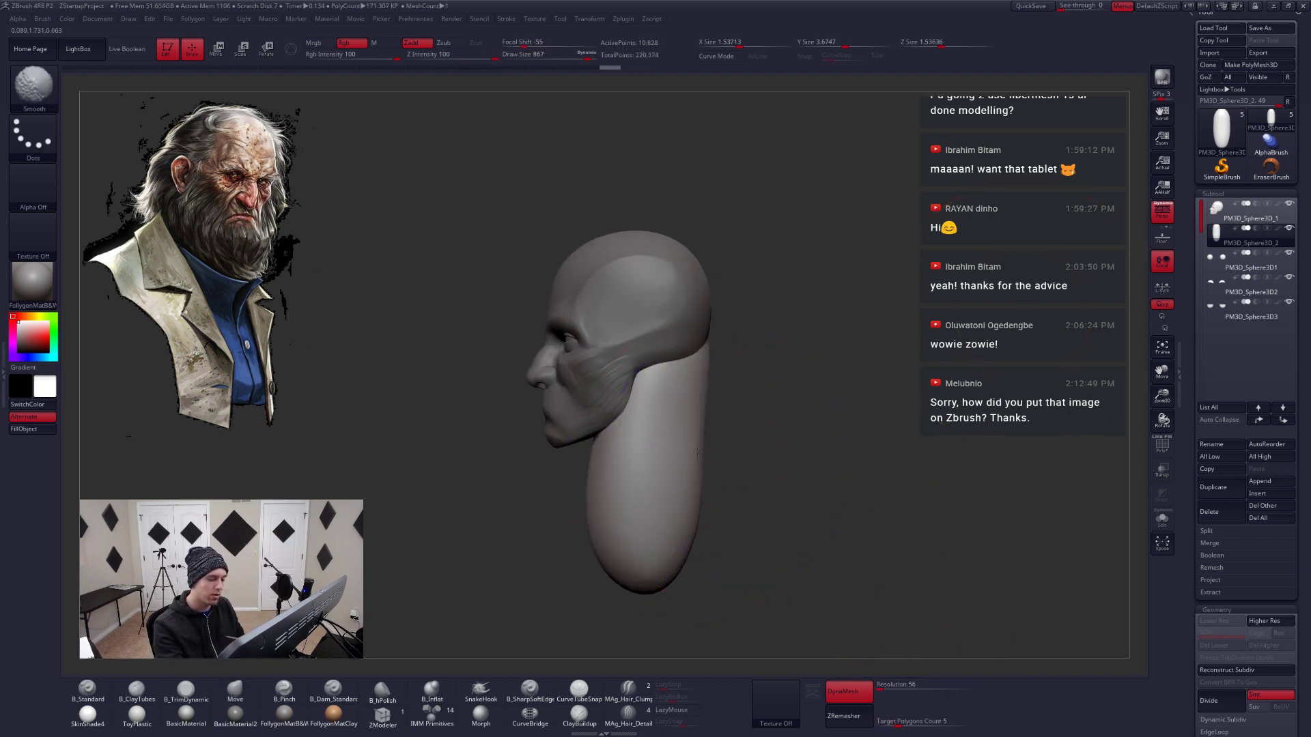
Adjust the back and side contour of the neck below the skull, reducing the Move brush to size 299
left_click_drag(697, 459, 698, 431, "shift")
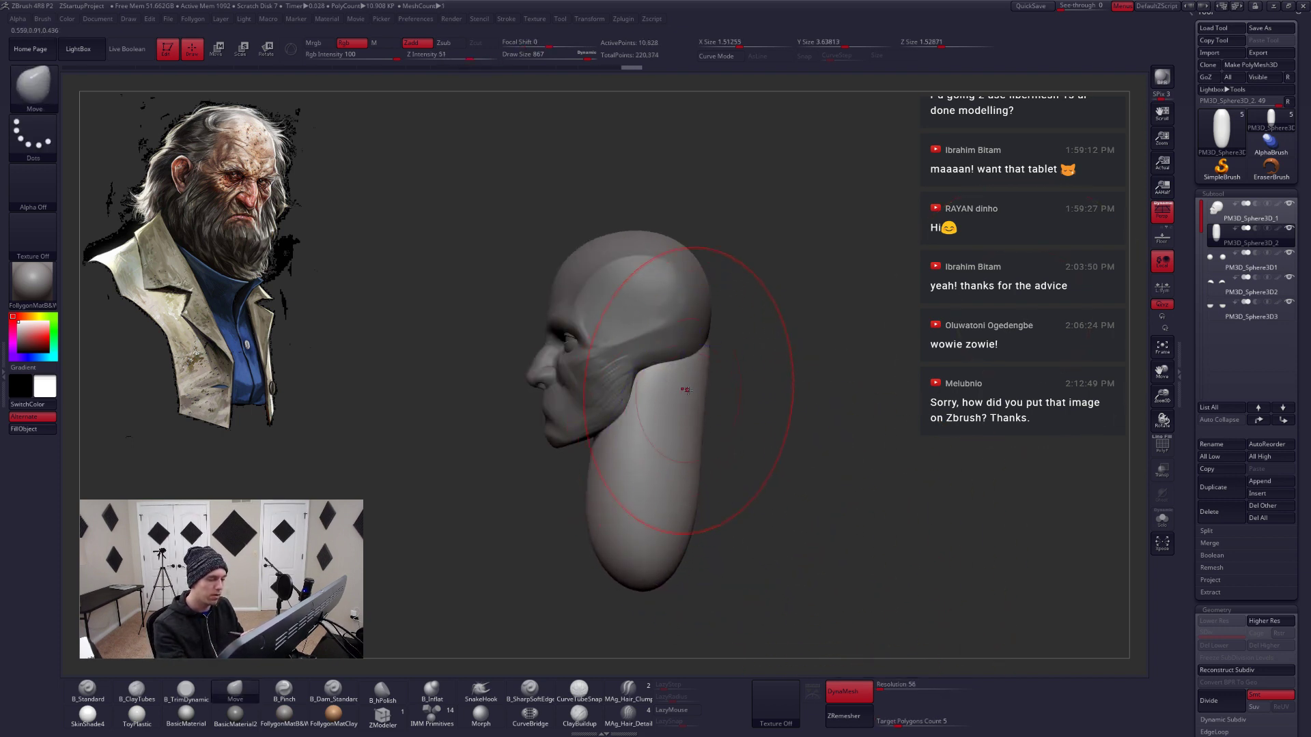
right_click_drag(700, 403, 646, 389)
right_click_drag(646, 389, 699, 363, "alt")
key("space")
left_click_drag(703, 357, 685, 357)
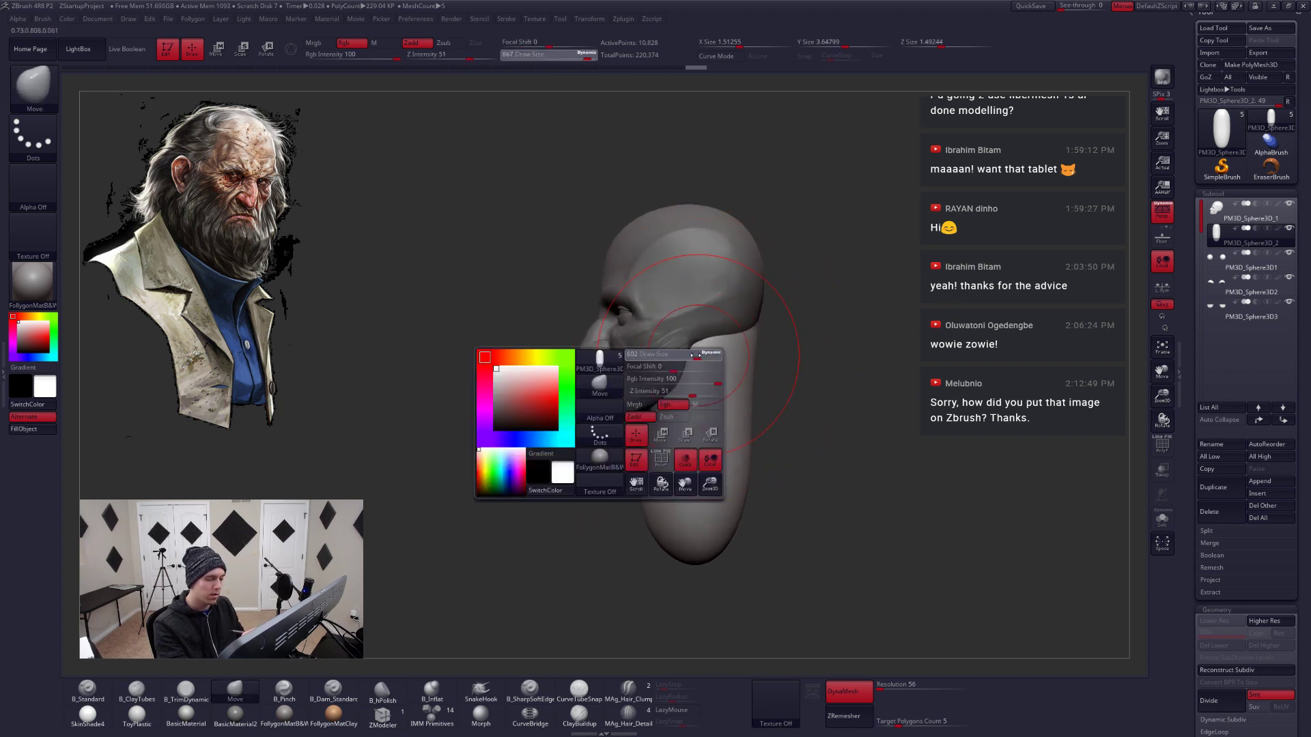
right_click_drag(683, 360, 715, 371)
key("space")
left_click_drag(703, 365, 685, 364)
right_click_drag(704, 376, 683, 377)
right_click_drag(682, 377, 699, 345, "alt")
Mask the neck along a diagonal running from behind the jaw to the throat with the lasso mask
left_click_drag(736, 315, 711, 377, "ctrl")
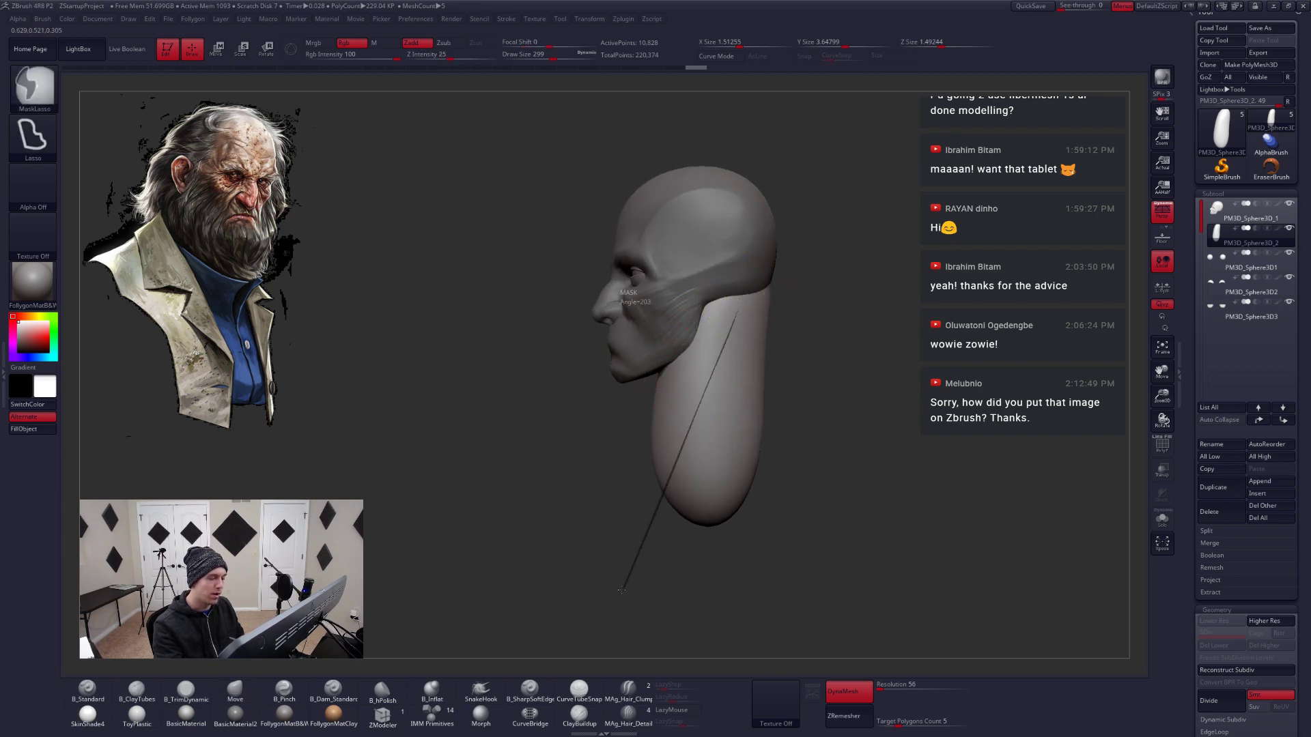
mouse_move(622, 590)
left_mouse_down("ctrl")
mouse_move(575, 509)
mouse_move(717, 256)
mouse_move(748, 284)
mouse_move(424, 565)
left_mouse_up("ctrl")
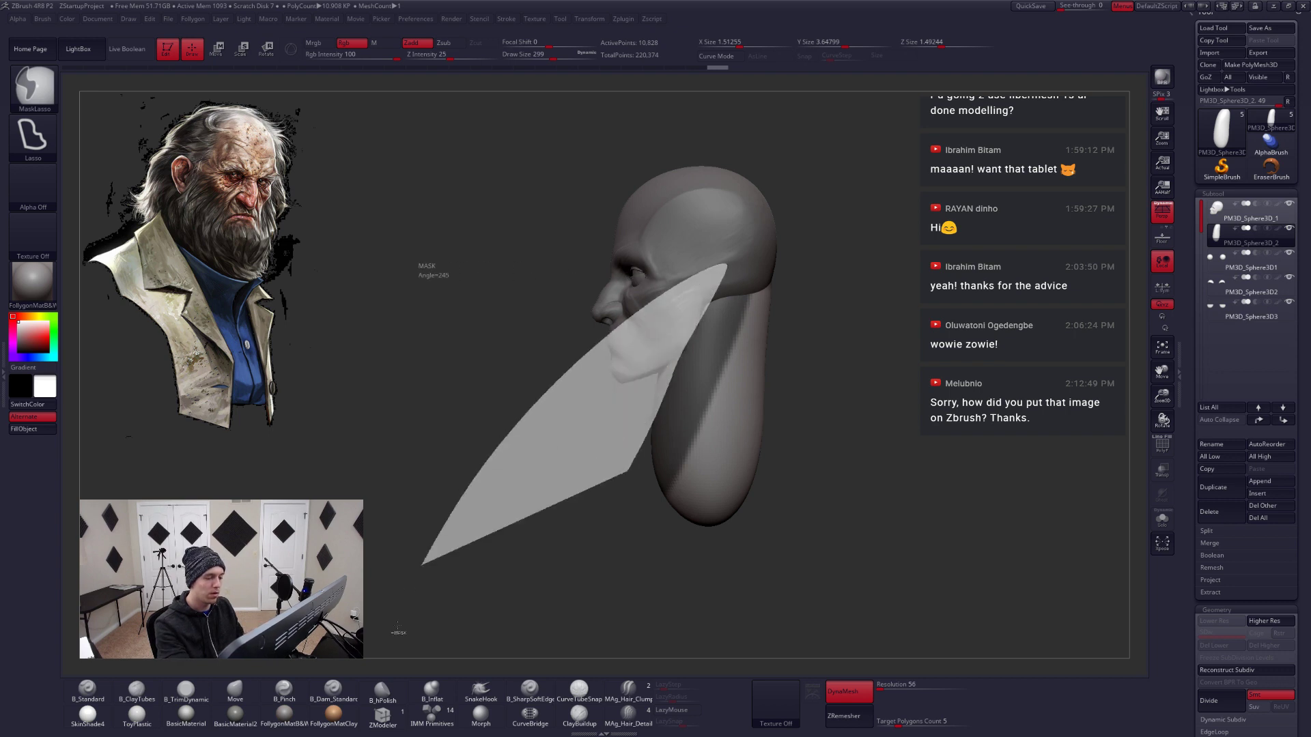
right_click_drag(686, 451, 723, 461, "shift")
left_click_drag(724, 463, 666, 454)
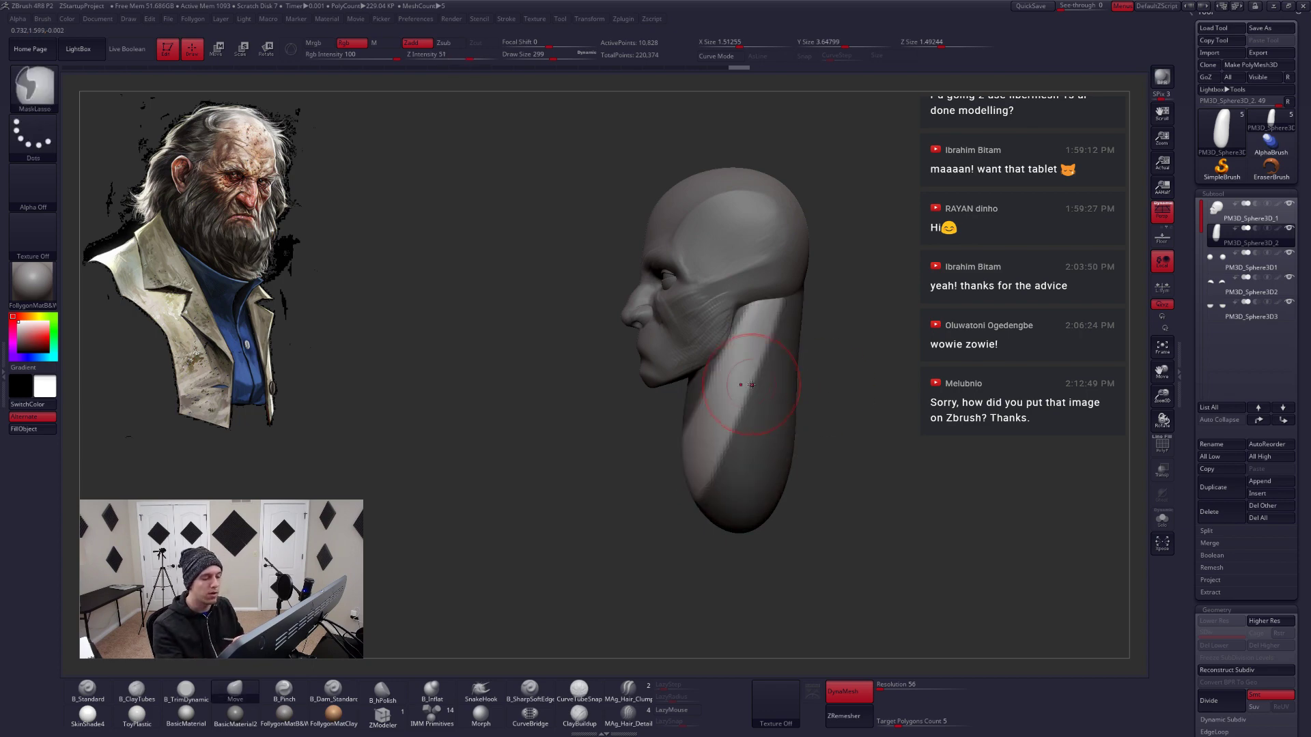
Shape the diagonal neck muscle along the mask edge with the Move brush at size 408, checking the neck in solo
mouse_move(826, 387)
left_mouse_down()
mouse_move(741, 394)
mouse_move(764, 385)
mouse_move(728, 363)
left_mouse_up()
left_click(770, 390, "ctrl")
key("space")
left_click(744, 353)
key("s")
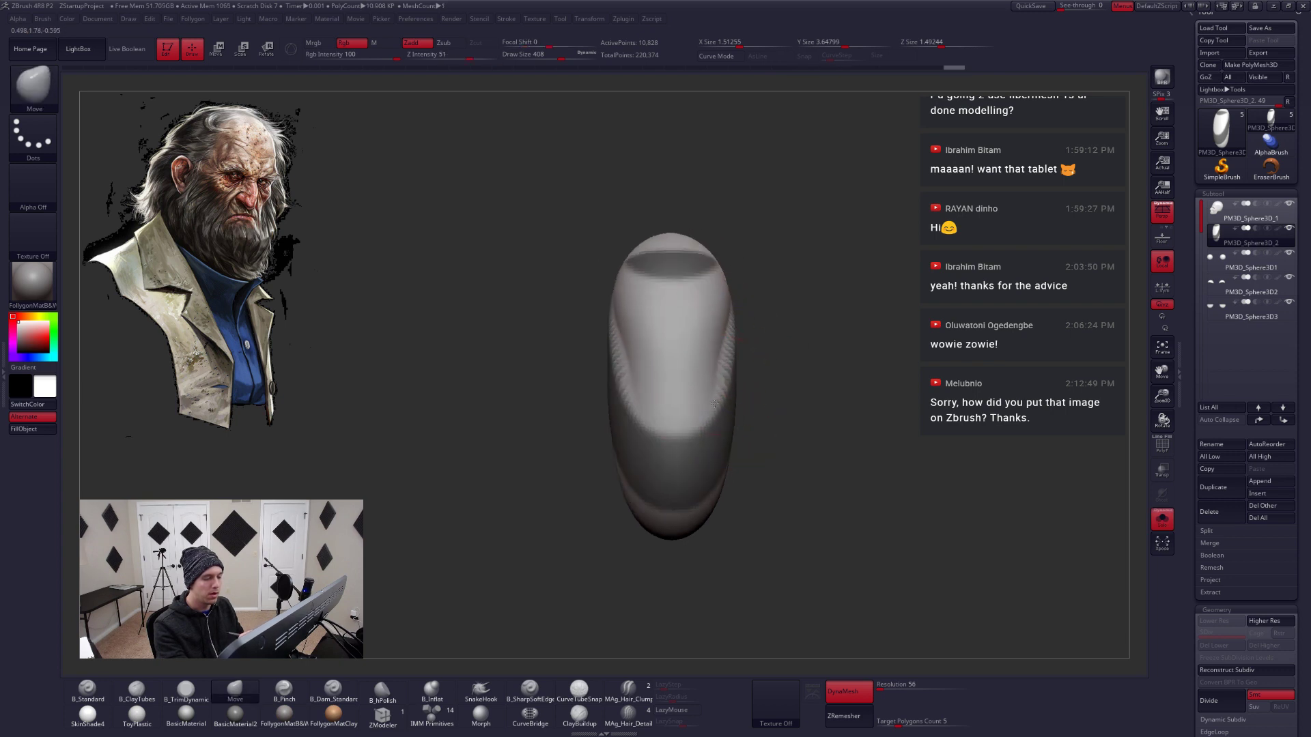
key("alt+s")
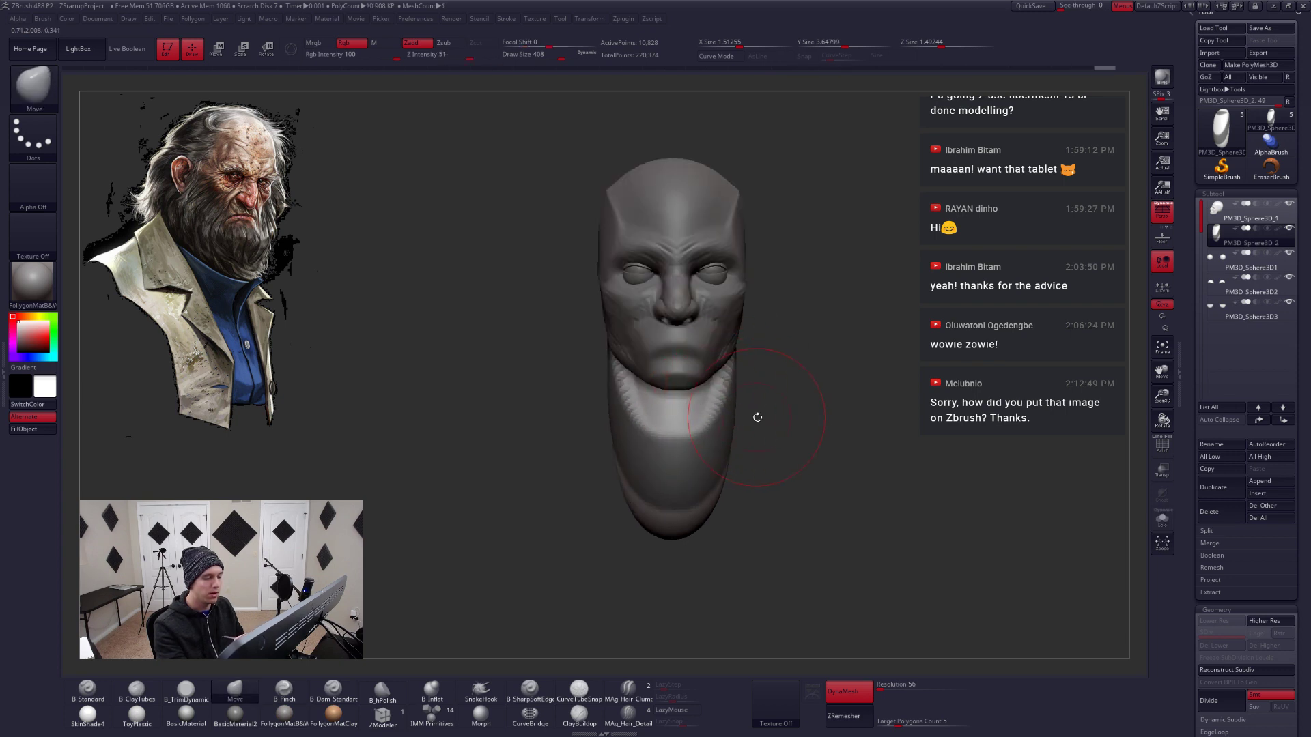
left_click_drag(757, 417, 766, 355, "shift")
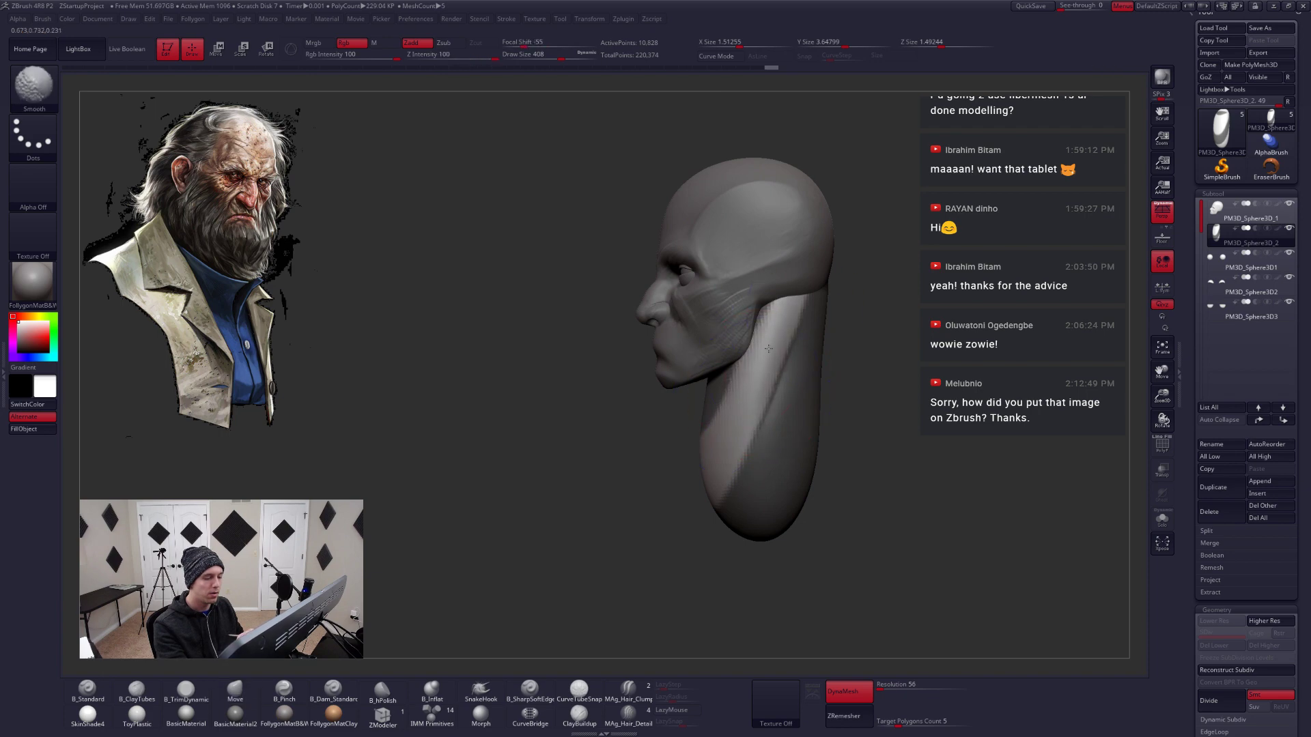
Extend the front neck muscle downward and refine the rear of the neck with the Move brush at size 492
mouse_move(672, 437)
left_mouse_down("shift")
mouse_move(748, 453)
mouse_move(723, 462)
mouse_move(693, 555)
mouse_move(708, 503)
mouse_move(751, 453)
mouse_move(785, 465)
mouse_move(816, 437)
left_mouse_up("shift")
key("space")
left_click(785, 464, "ctrl")
left_click_drag(741, 410, 813, 389, "shift")
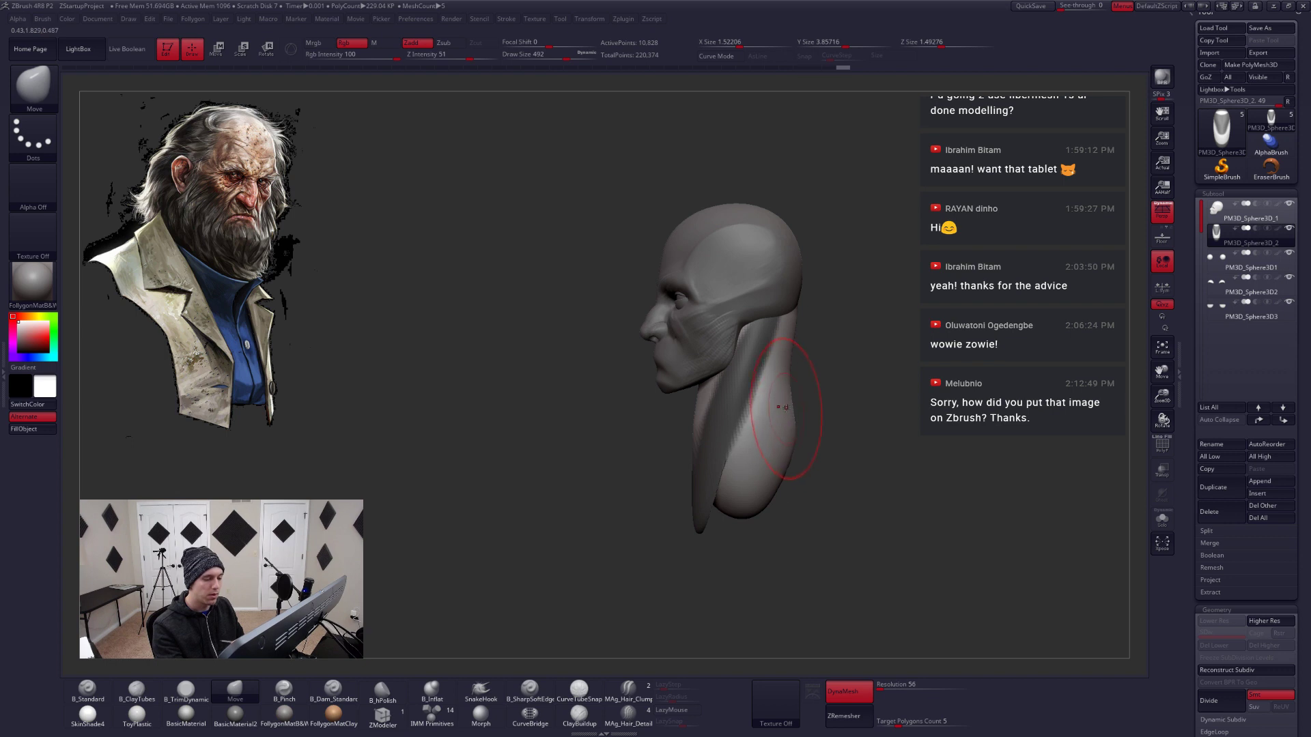
mouse_move(779, 438)
left_mouse_down()
mouse_move(797, 469)
mouse_move(764, 456)
left_mouse_up()
Duplicate the neck subtool, remove the copy's upper part, and close and remesh the remaining lower piece
left_click(1222, 488)
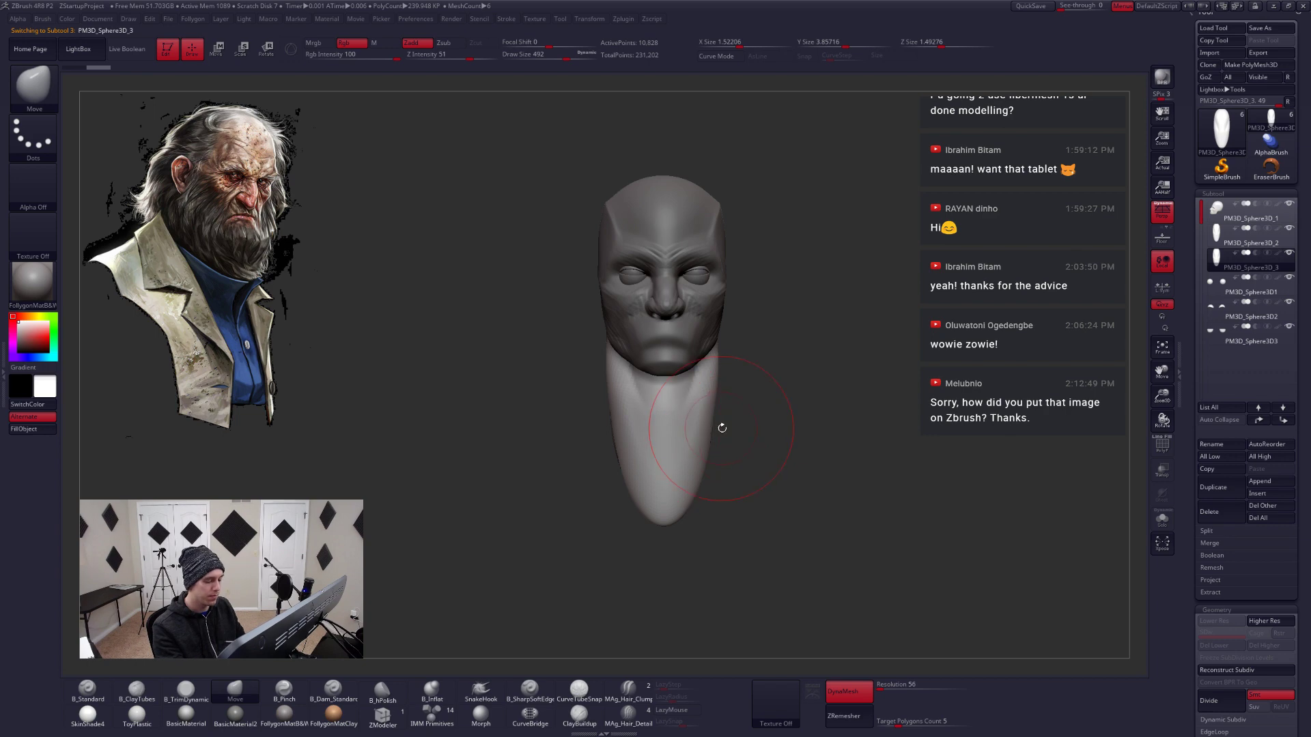
mouse_move(722, 427)
left_mouse_down("shift")
mouse_move(708, 400)
mouse_move(457, 434)
mouse_move(835, 545)
mouse_move(853, 527)
left_mouse_up("shift")
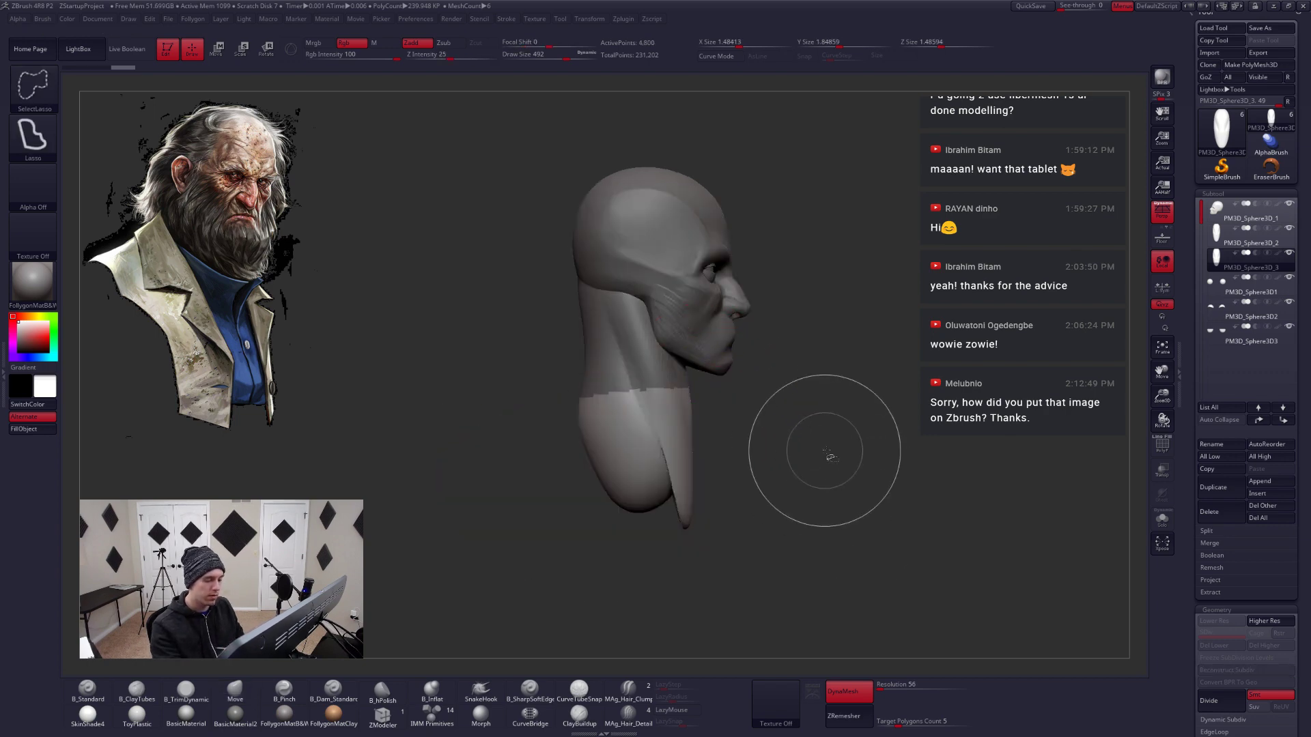
key("space")
left_click(857, 419)
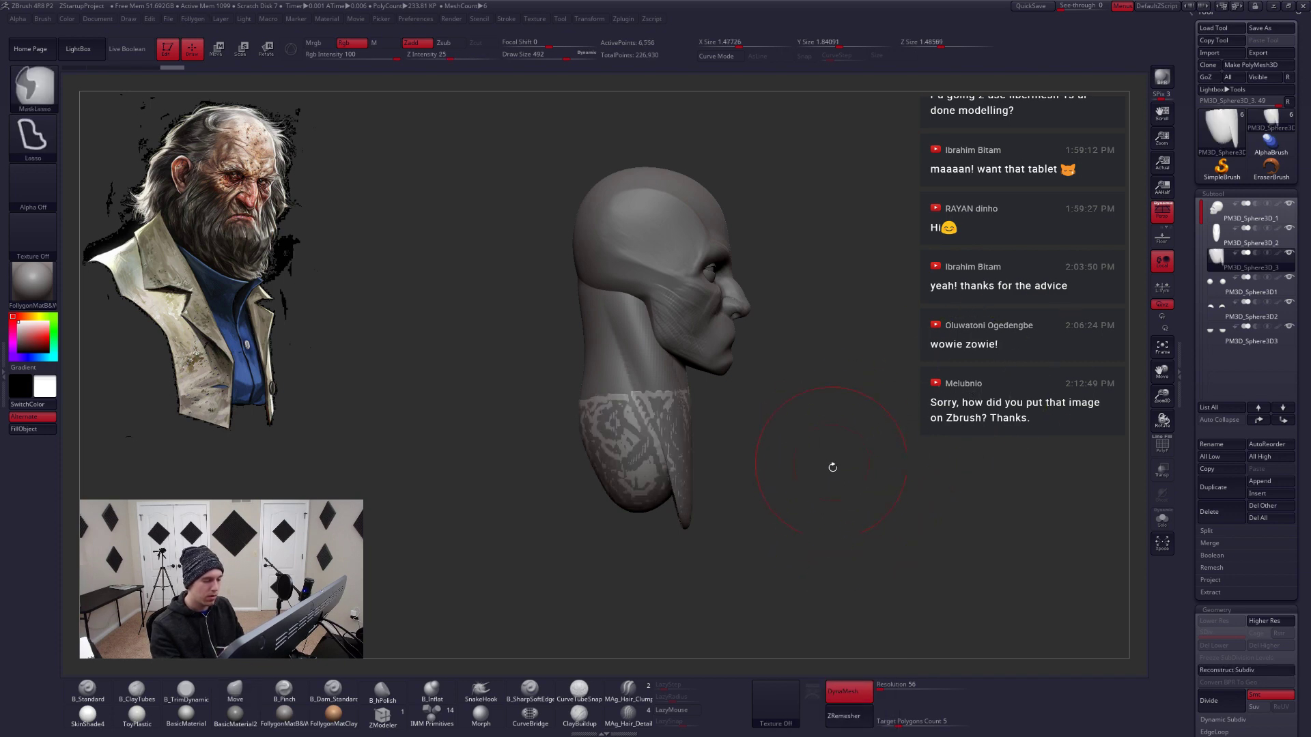
left_click_drag(831, 462, 767, 477, "shift")
Pull the lower piece outward and backward into a rough shoulder mass with the Move brush at size 794
key("space")
mouse_move(709, 435)
left_mouse_down()
mouse_move(746, 451)
mouse_move(728, 487)
mouse_move(696, 456)
left_mouse_up()
left_click_drag(812, 464, 877, 467, "shift")
left_click_drag(586, 464, 606, 463)
left_click_drag(691, 505, 680, 486)
mouse_move(792, 471)
left_mouse_down()
mouse_move(809, 464)
mouse_move(808, 430)
left_mouse_up()
left_click_drag(628, 447, 612, 445)
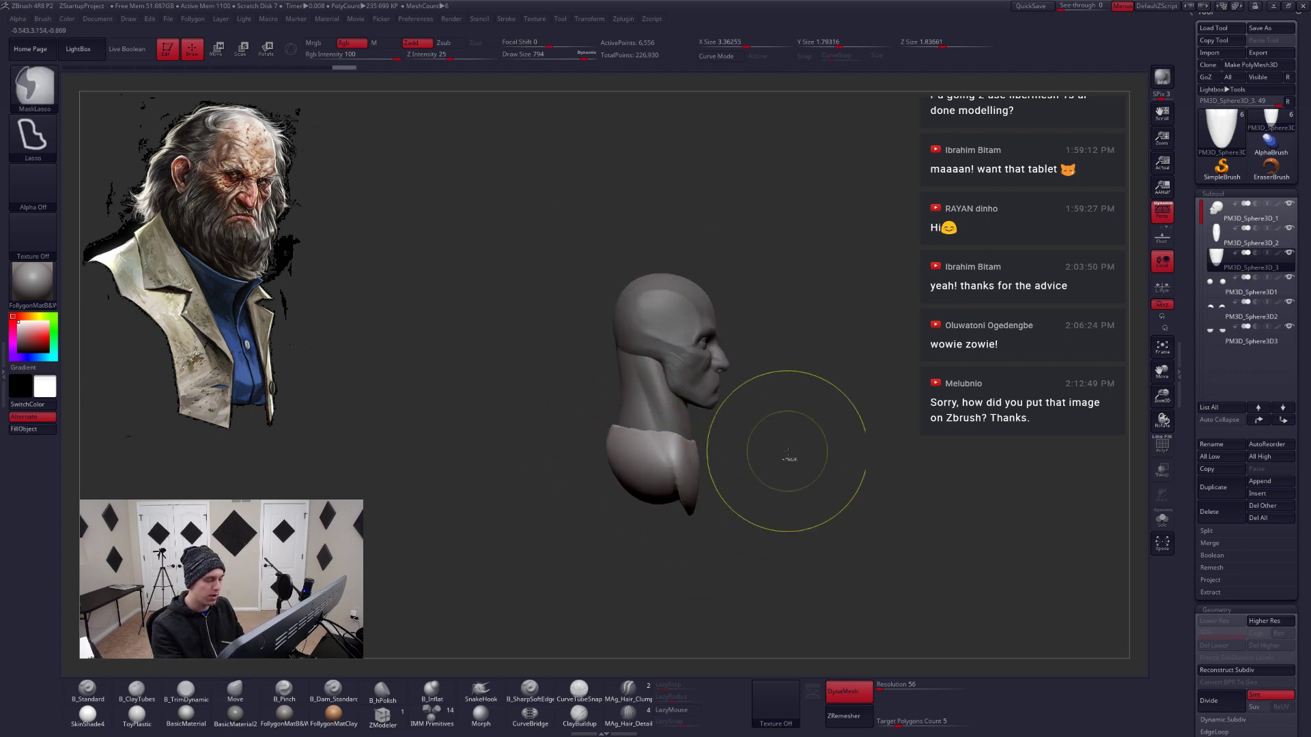
Remesh the shoulder mass with DynaMesh and smooth its lower front
left_click_drag(787, 459, 746, 502, "ctrl")
right_click_drag(729, 483, 781, 439, "alt")
left_click_drag(742, 459, 736, 466, "shift")
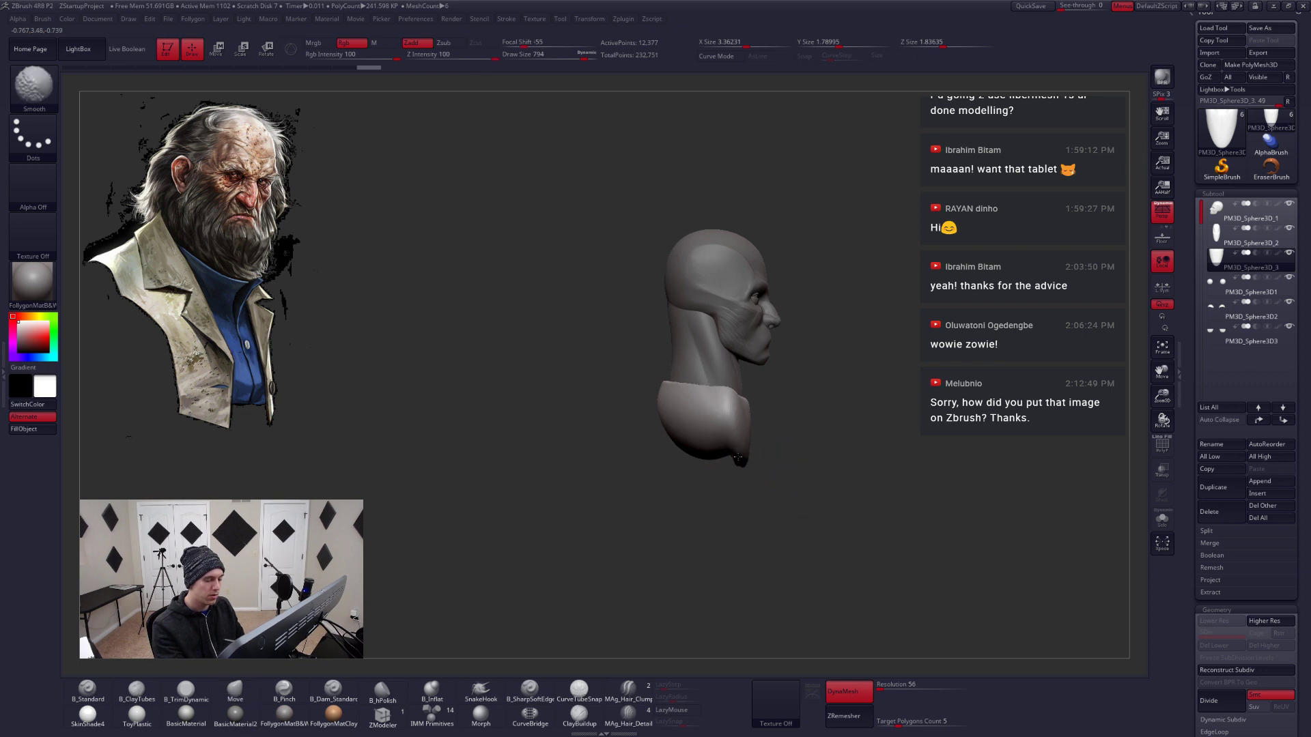
Build up volume on the isolated shoulder mass with B_ClayTubes strokes at intensity 14
key("2")
mouse_move(785, 509)
left_mouse_down()
mouse_move(778, 437)
mouse_move(703, 515)
mouse_move(712, 529)
left_mouse_up()
right_click_drag(728, 430, 730, 452)
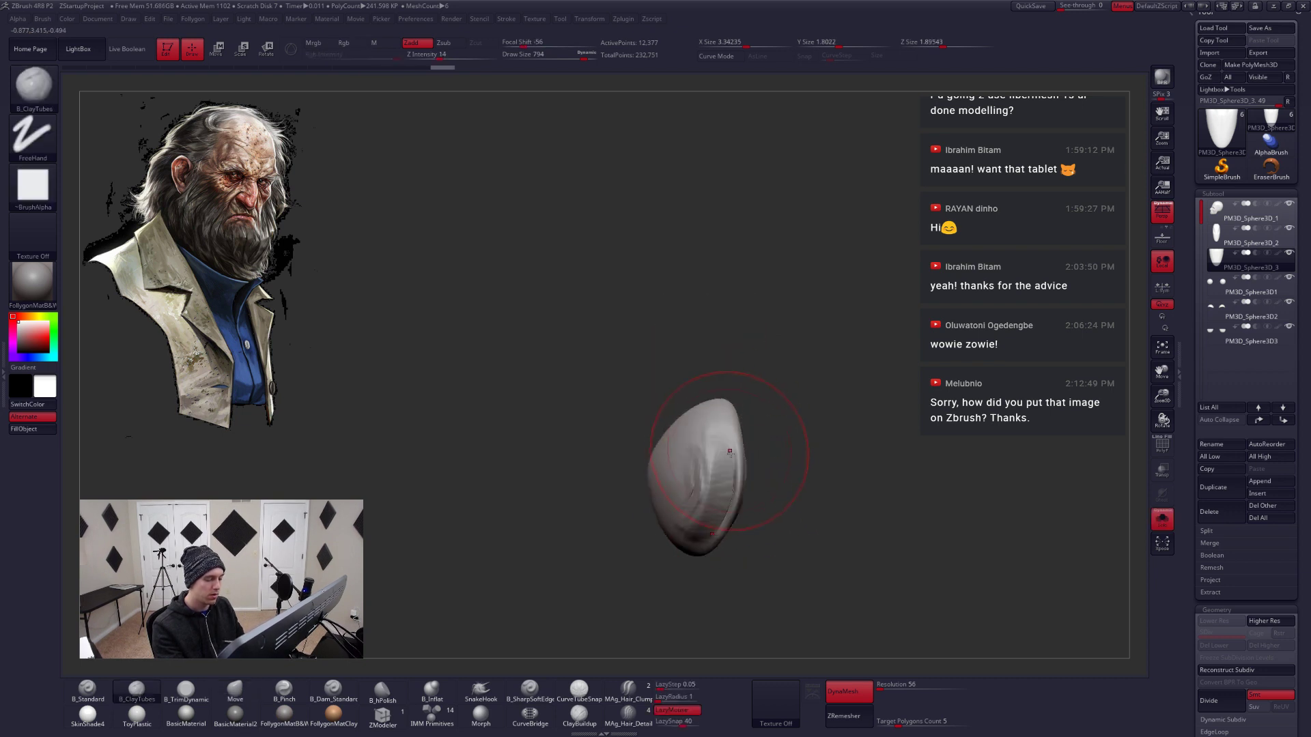
left_click_drag(793, 436, 773, 590, "ctrl")
left_click_drag(724, 471, 706, 513, "shift")
mouse_move(721, 447)
right_mouse_down()
mouse_move(711, 516)
mouse_move(731, 483)
right_mouse_up()
Widen the shoulders on both sides of the neck with the Move brush
key("b")
key("m")
key("v")
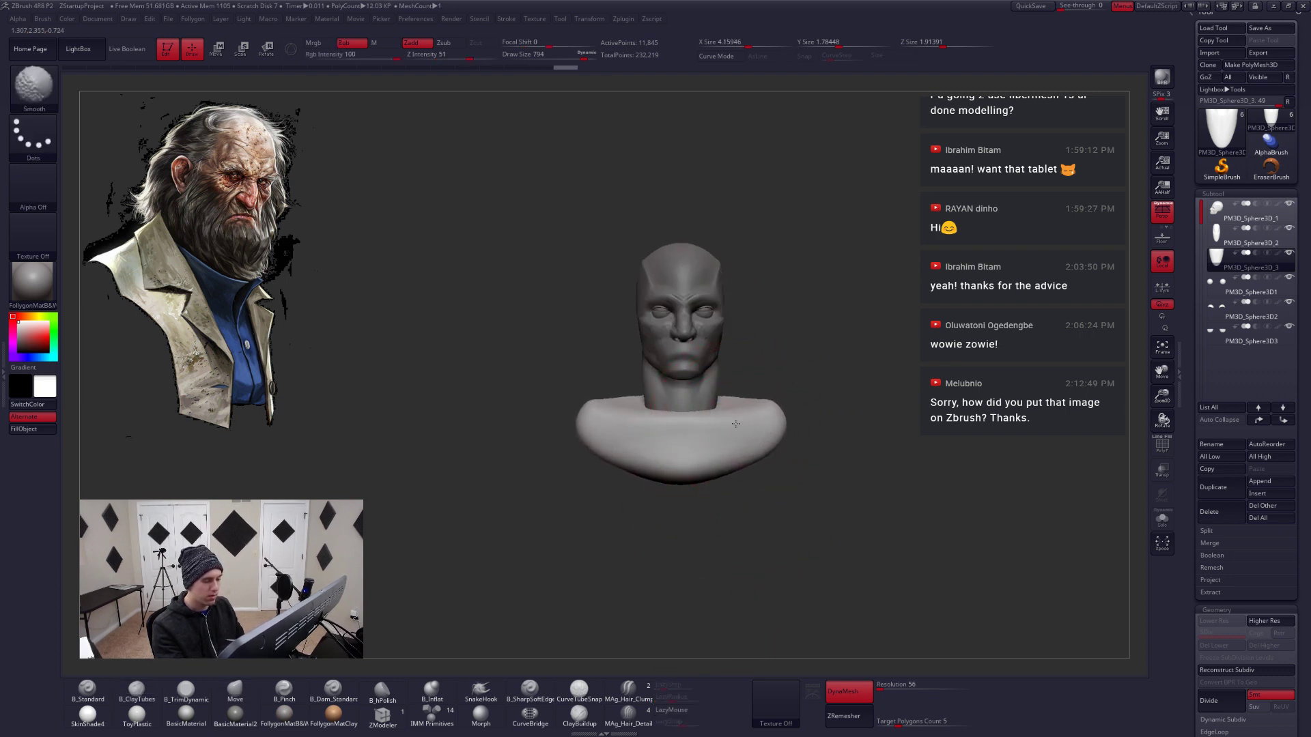
mouse_move(736, 424)
right_mouse_down()
mouse_move(676, 437)
mouse_move(692, 403)
right_mouse_up()
Add clay over the upper shoulders and chest with B_ClayTubes and ClayBuildup at intensity 20
key("b")
key("c")
key("t")
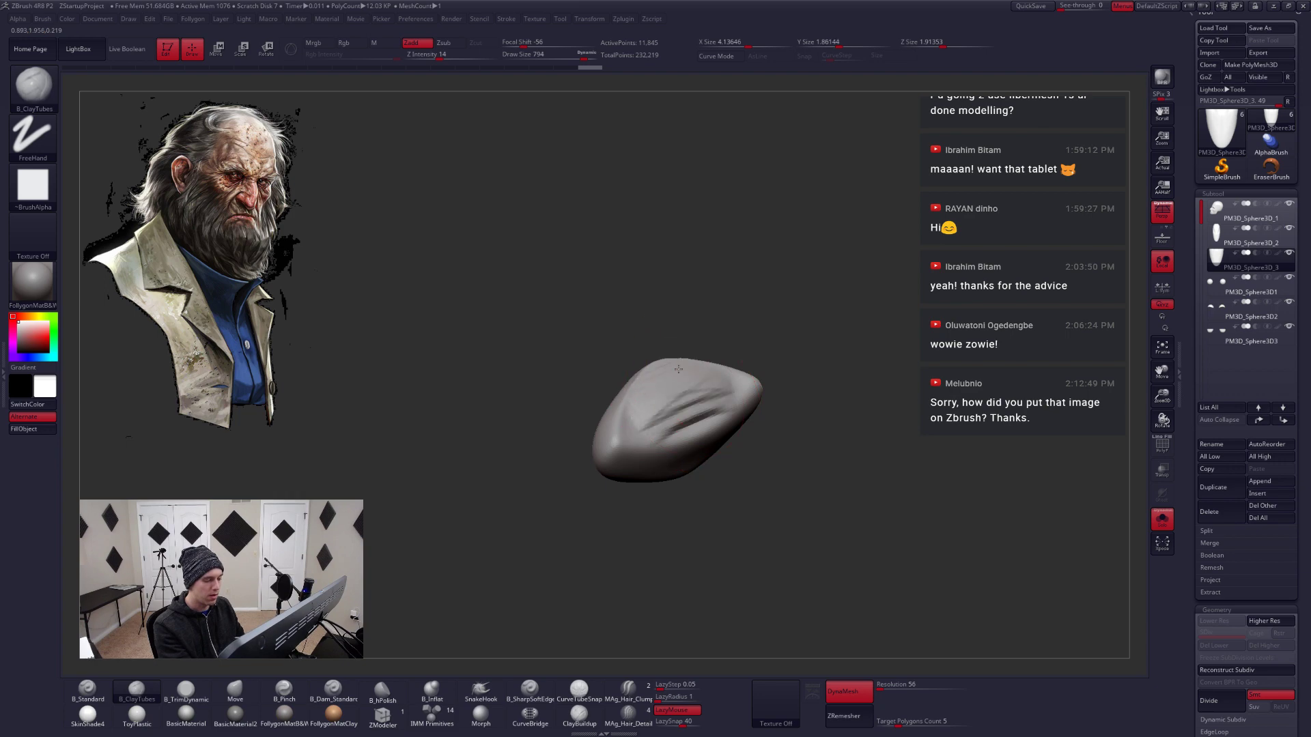
key("b")
key("c")
key("b")
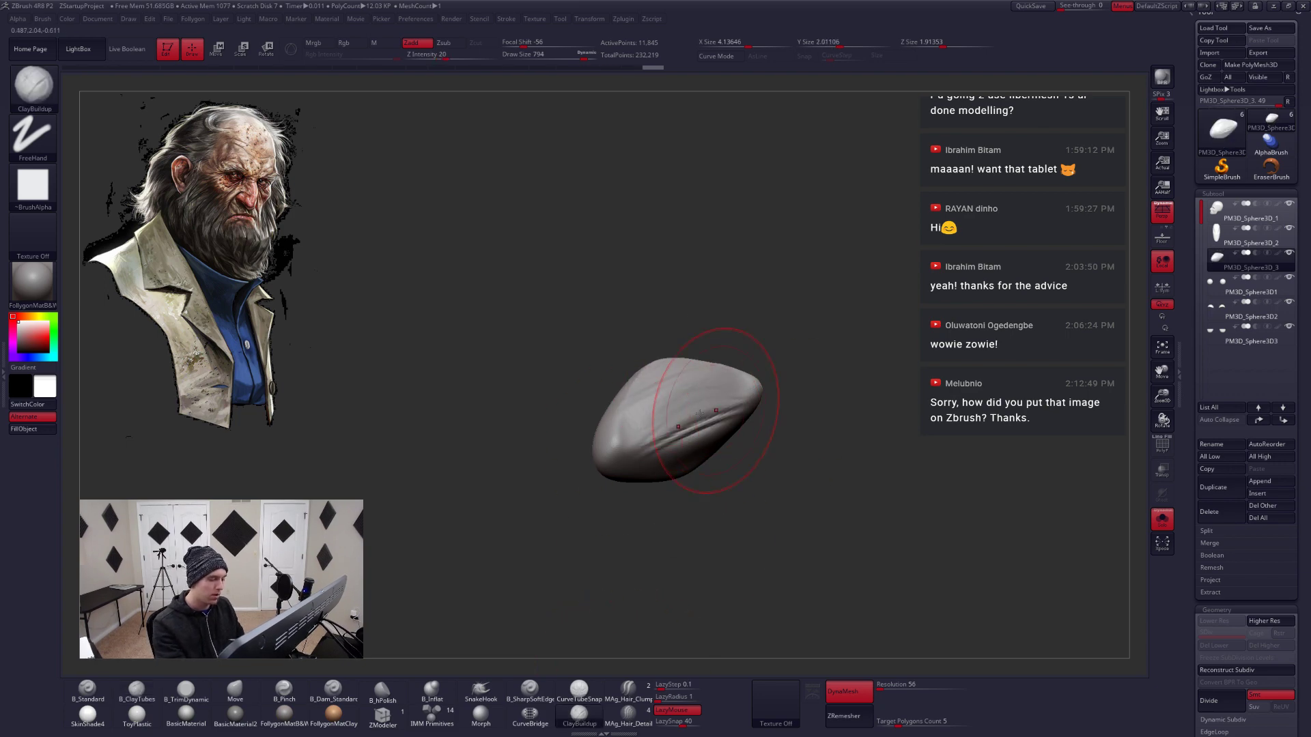
right_click_drag(671, 500, 717, 438)
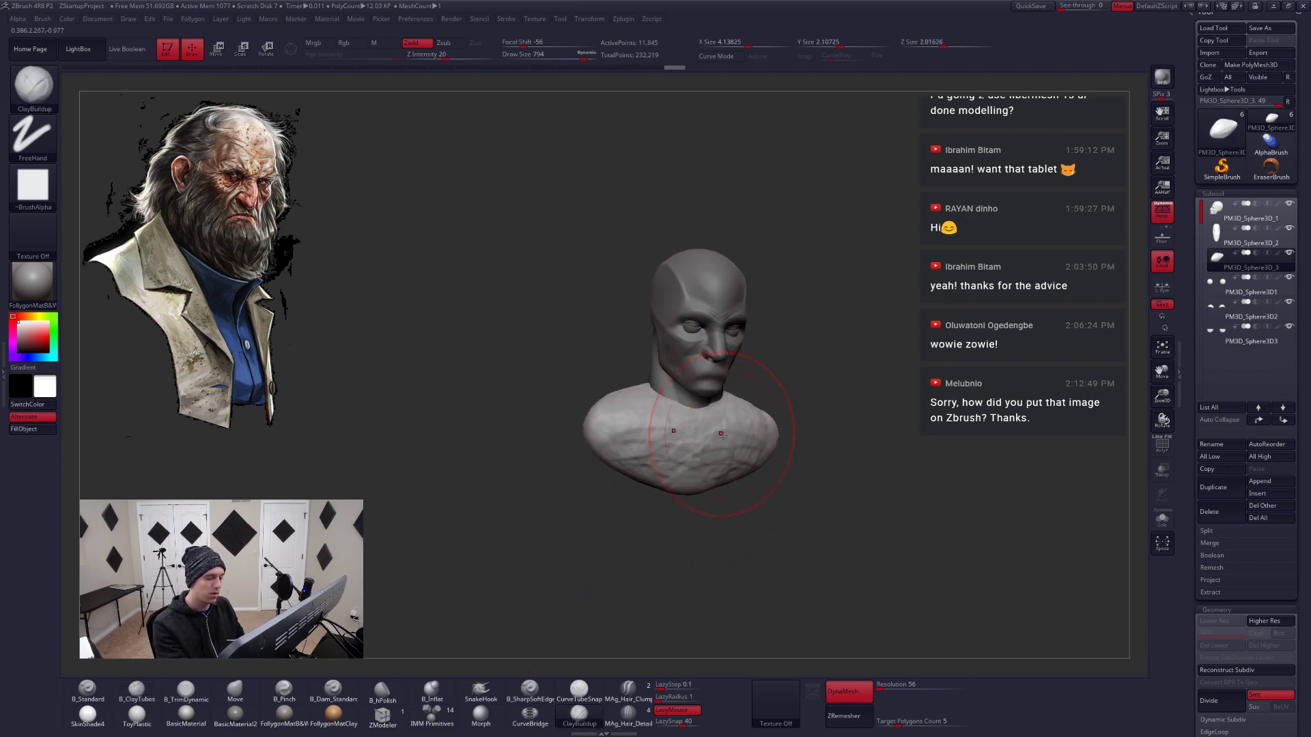
Adjust the overall shape of the shoulders and chest with the Move brush at size 1000
key("b")
key("m")
key("v")
key("space")
left_click_drag(761, 439, 758, 417)
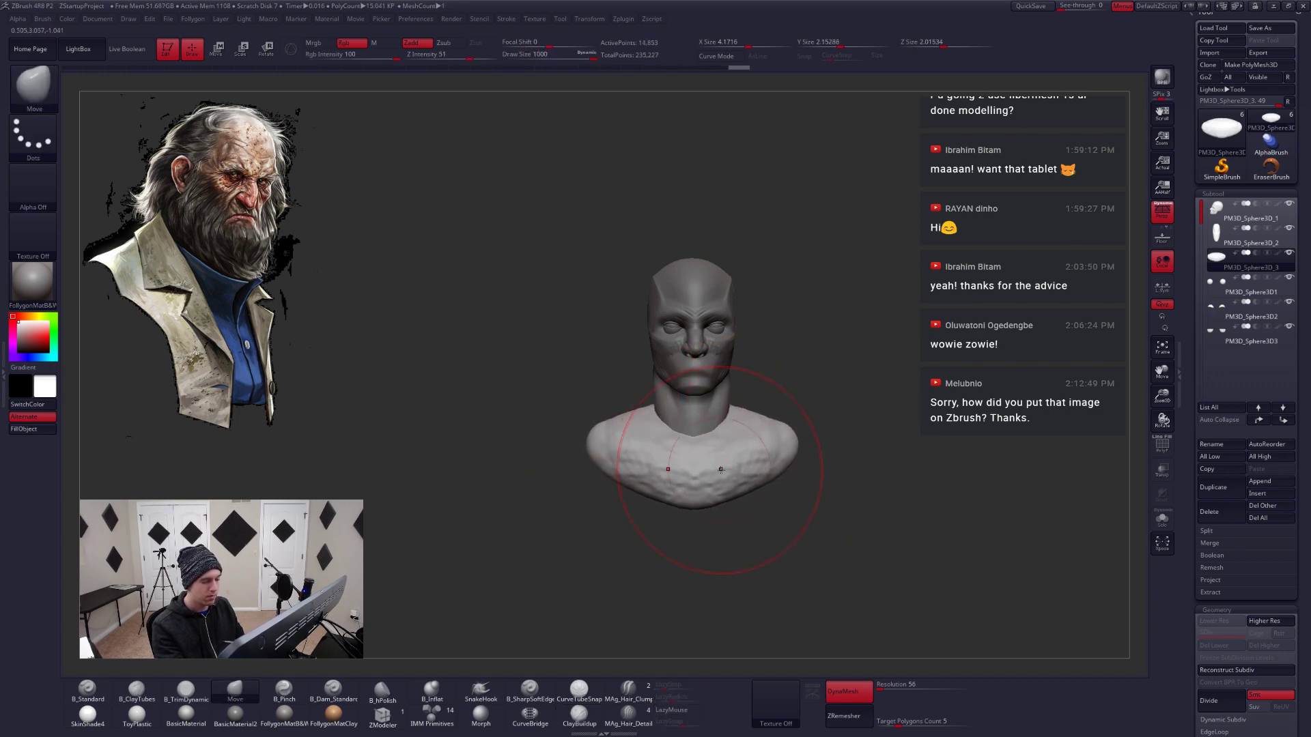
right_click_drag(721, 470, 703, 447)
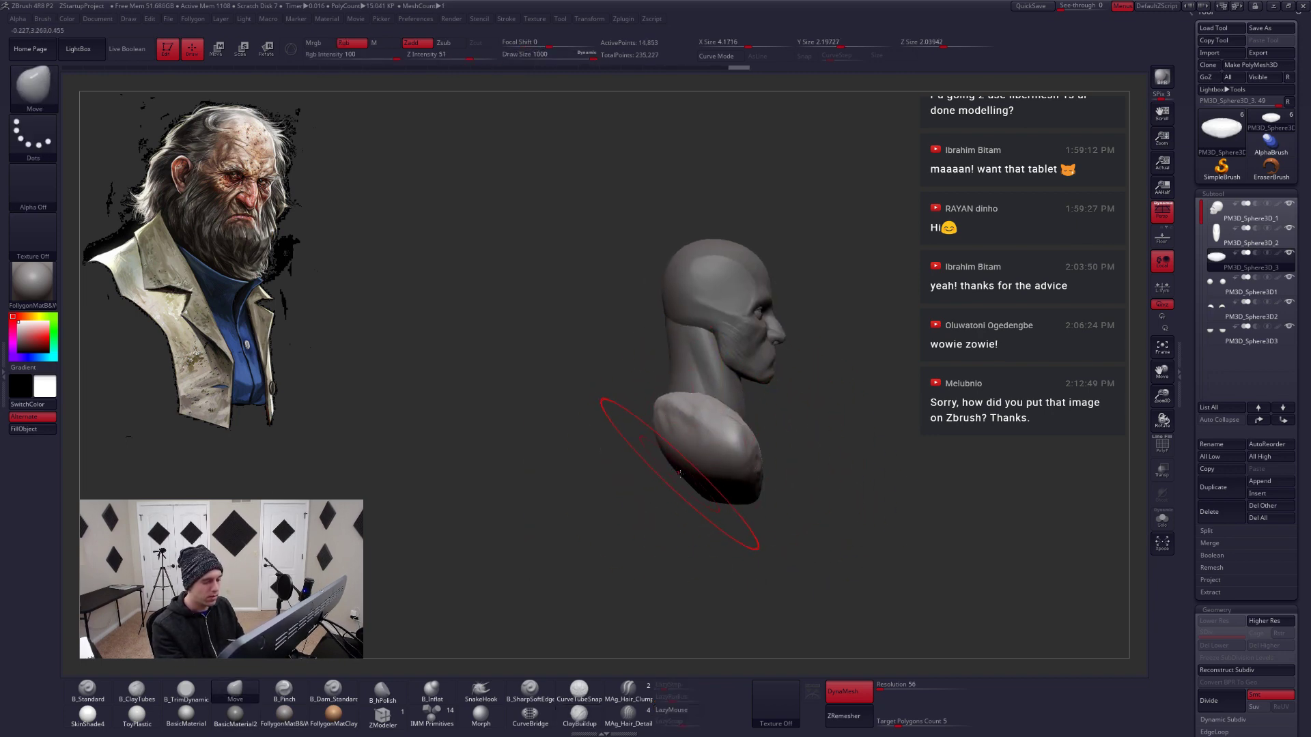
Pull the back and underside of the torso mass into shape with the Move brush, working from the side and back
right_click(714, 372, "ctrl")
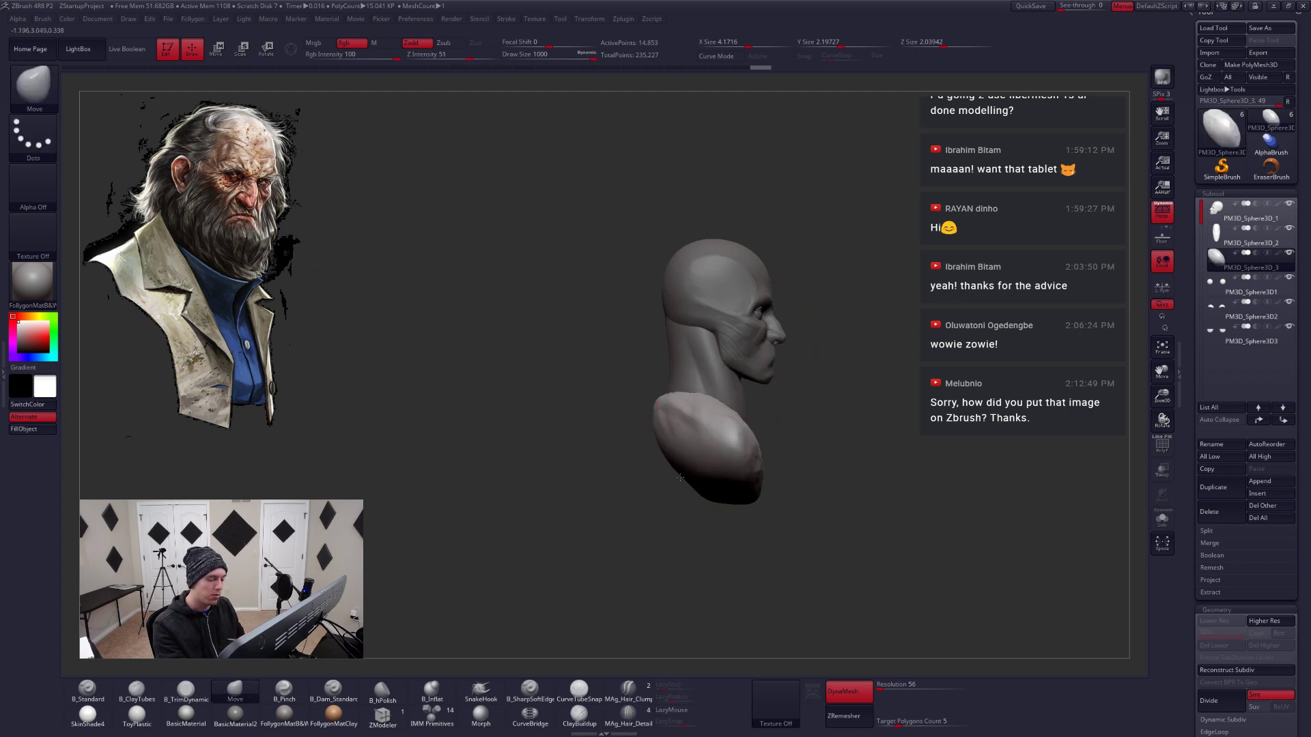
mouse_move(685, 490)
right_mouse_down()
mouse_move(637, 453)
mouse_move(672, 472)
mouse_move(694, 462)
right_mouse_up()
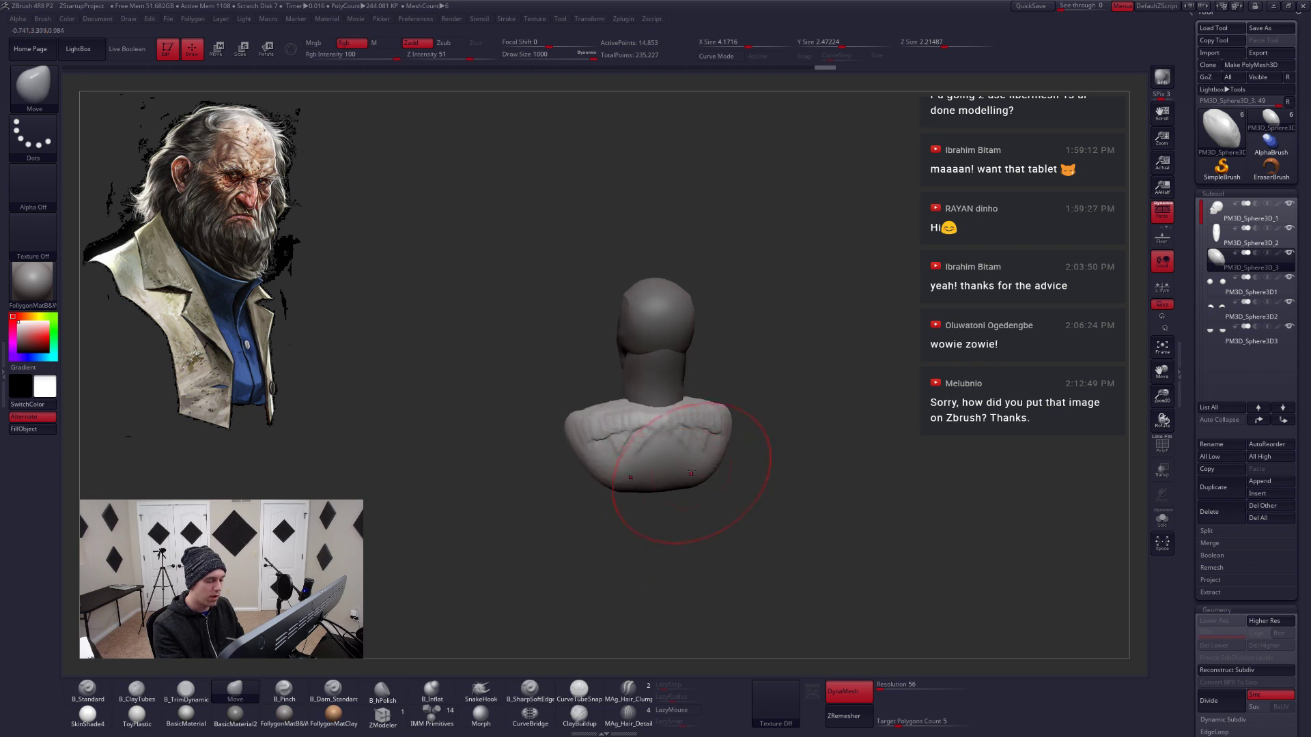
mouse_move(693, 462)
left_mouse_down("shift")
mouse_move(720, 450)
mouse_move(782, 464)
left_mouse_up("shift")
right_click_drag(673, 441, 667, 408, "shift")
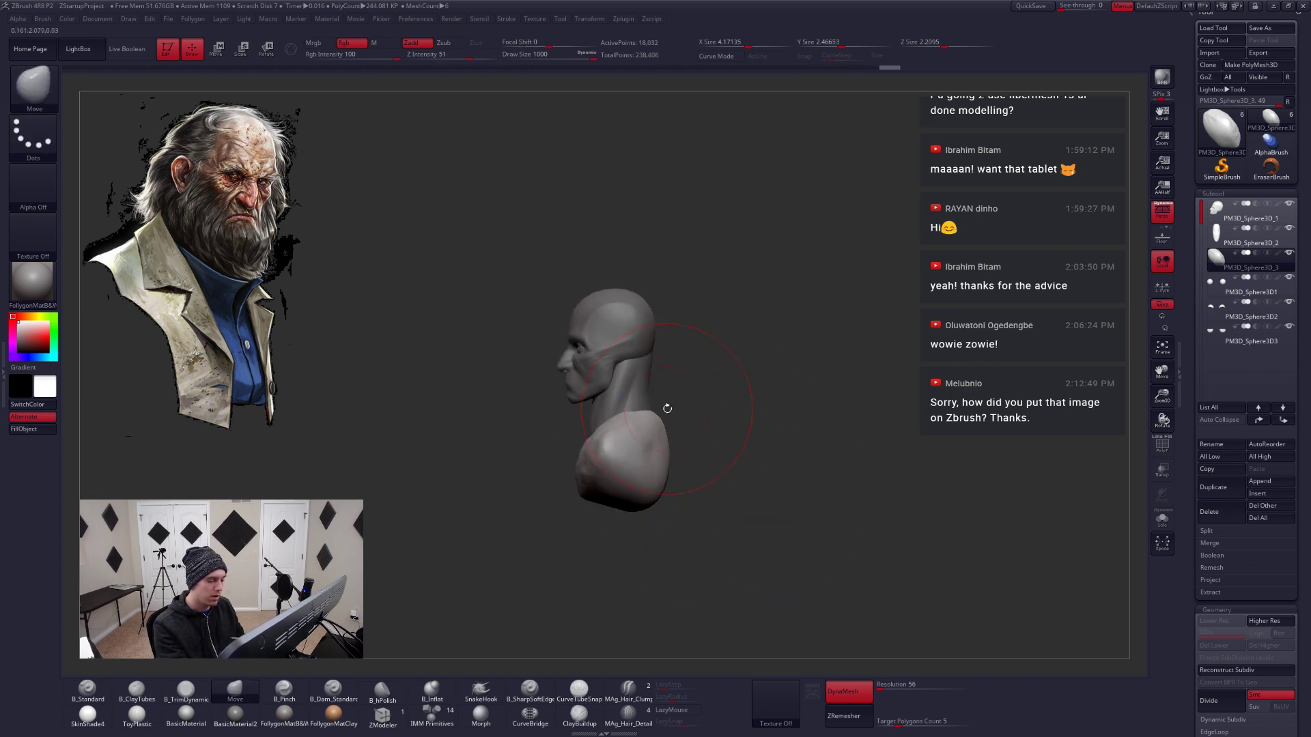
right_click(682, 441, "ctrl")
left_click(680, 421)
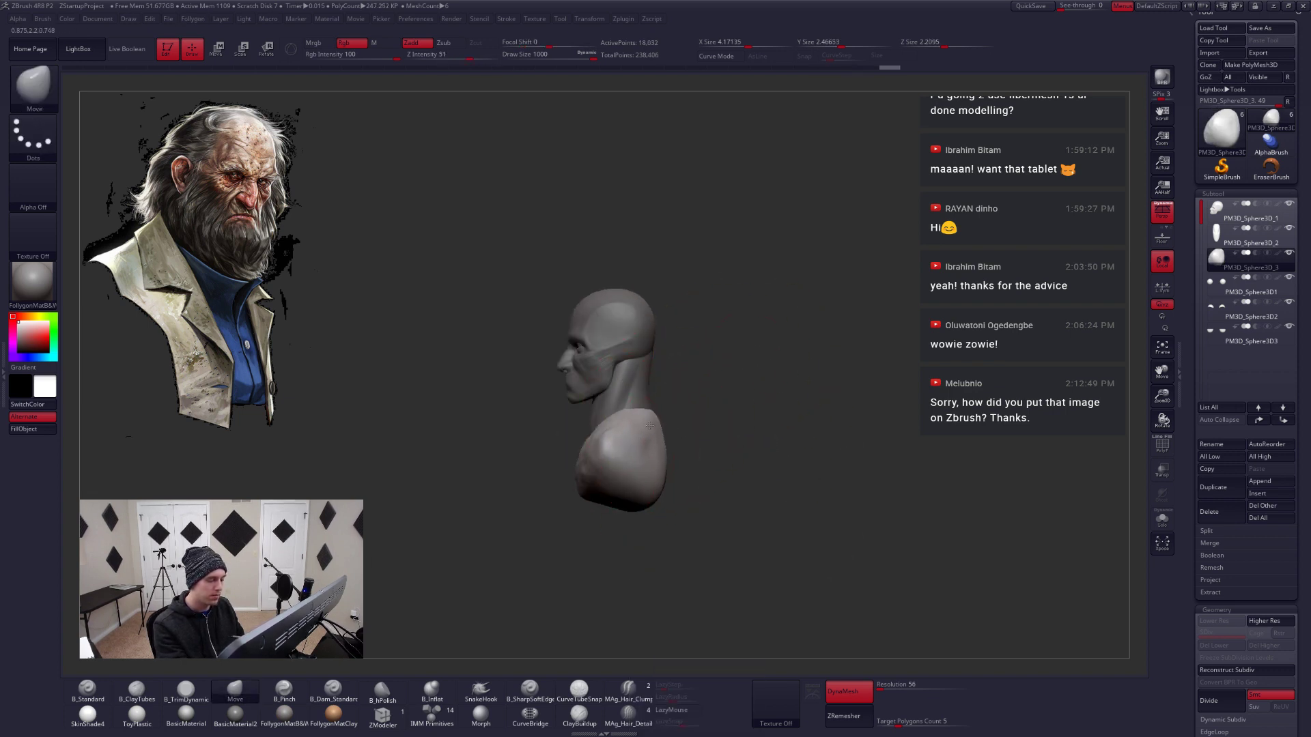
Remesh the torso with ZRemesher at a target polygon count of 0.1 and pull the chest down into a tapered bust shape
left_click_drag(894, 726, 878, 725)
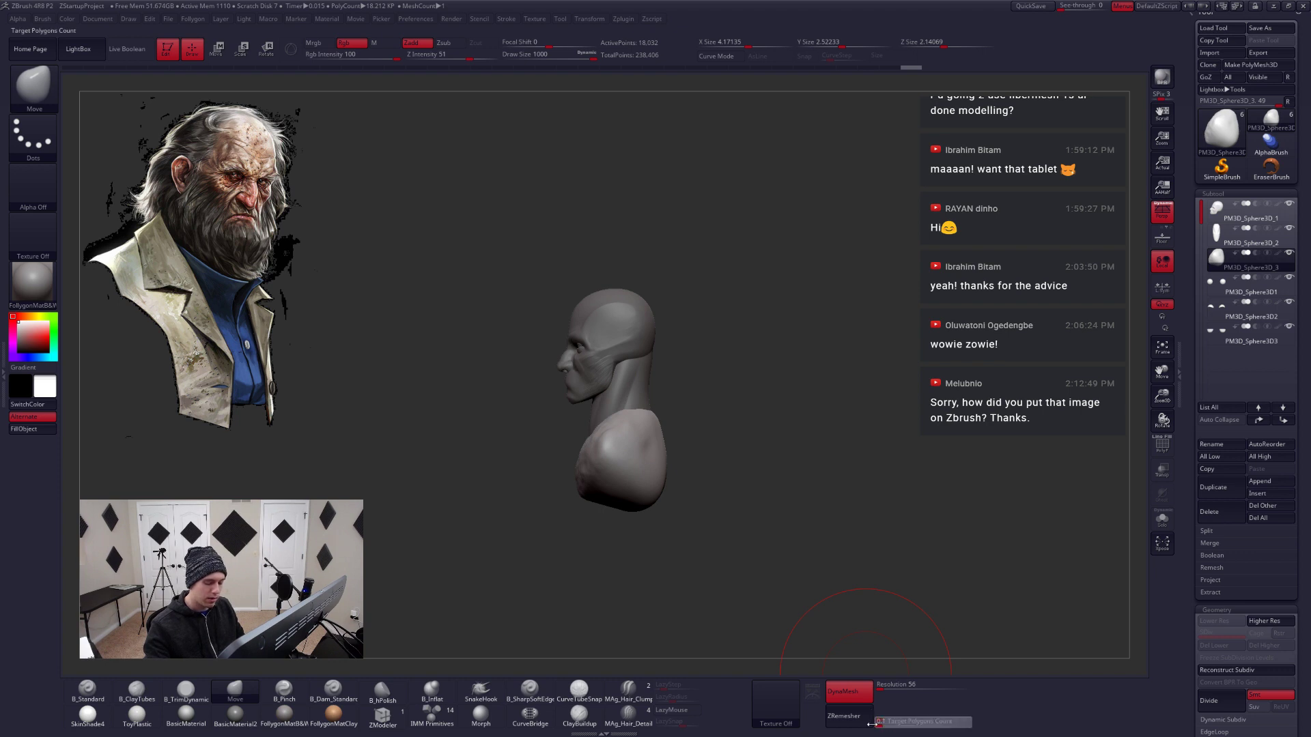
left_click(864, 710)
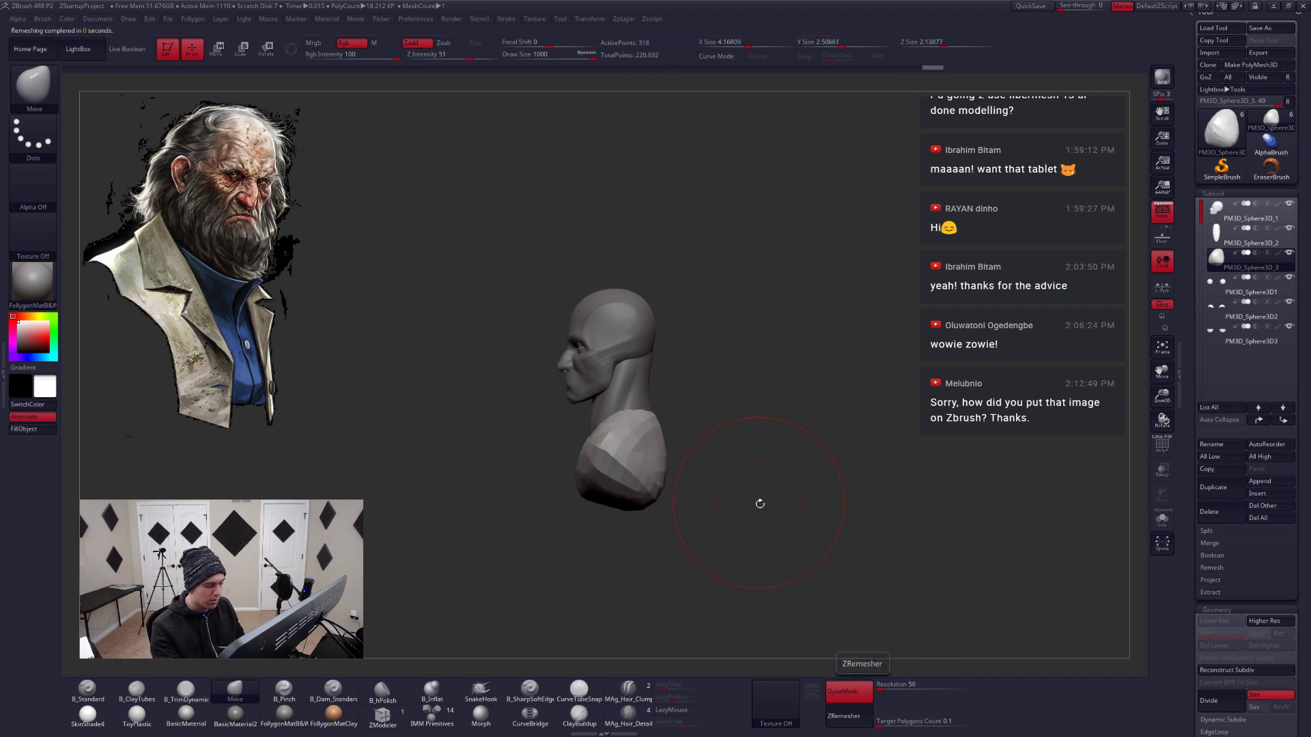
left_click_drag(760, 504, 717, 459)
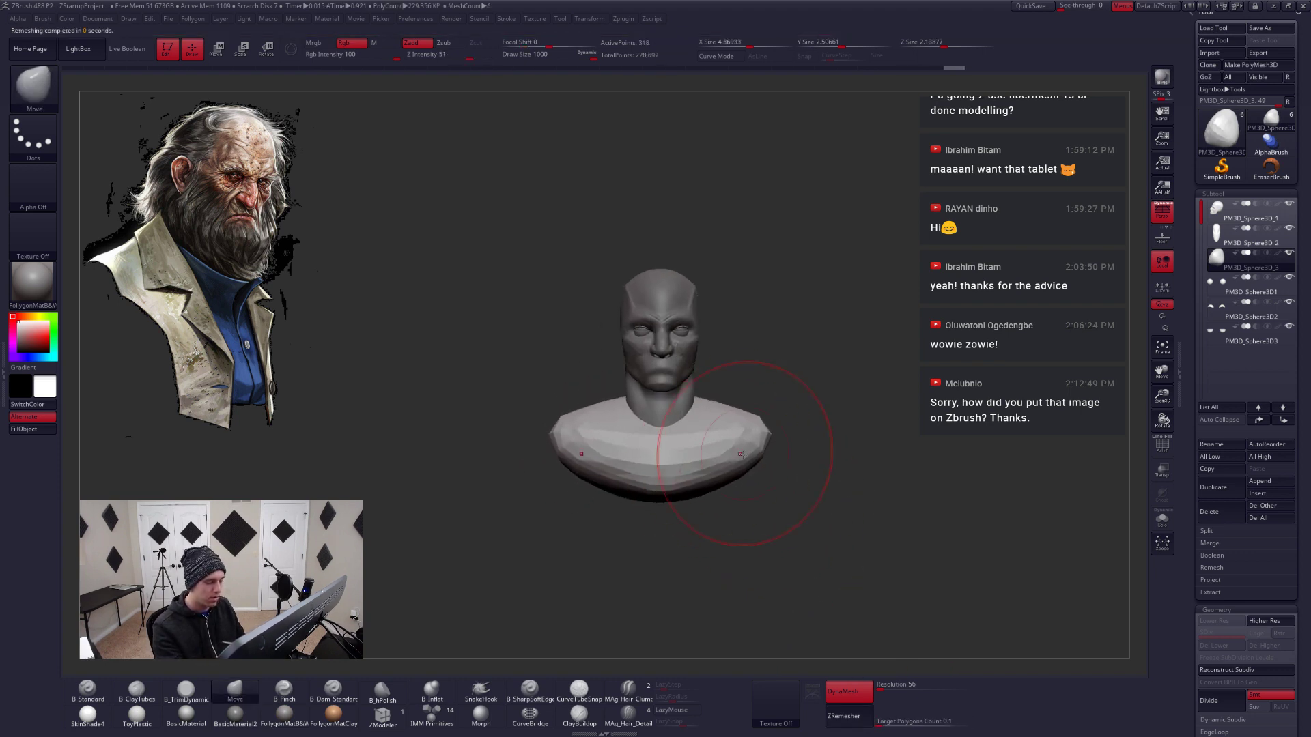
key("space")
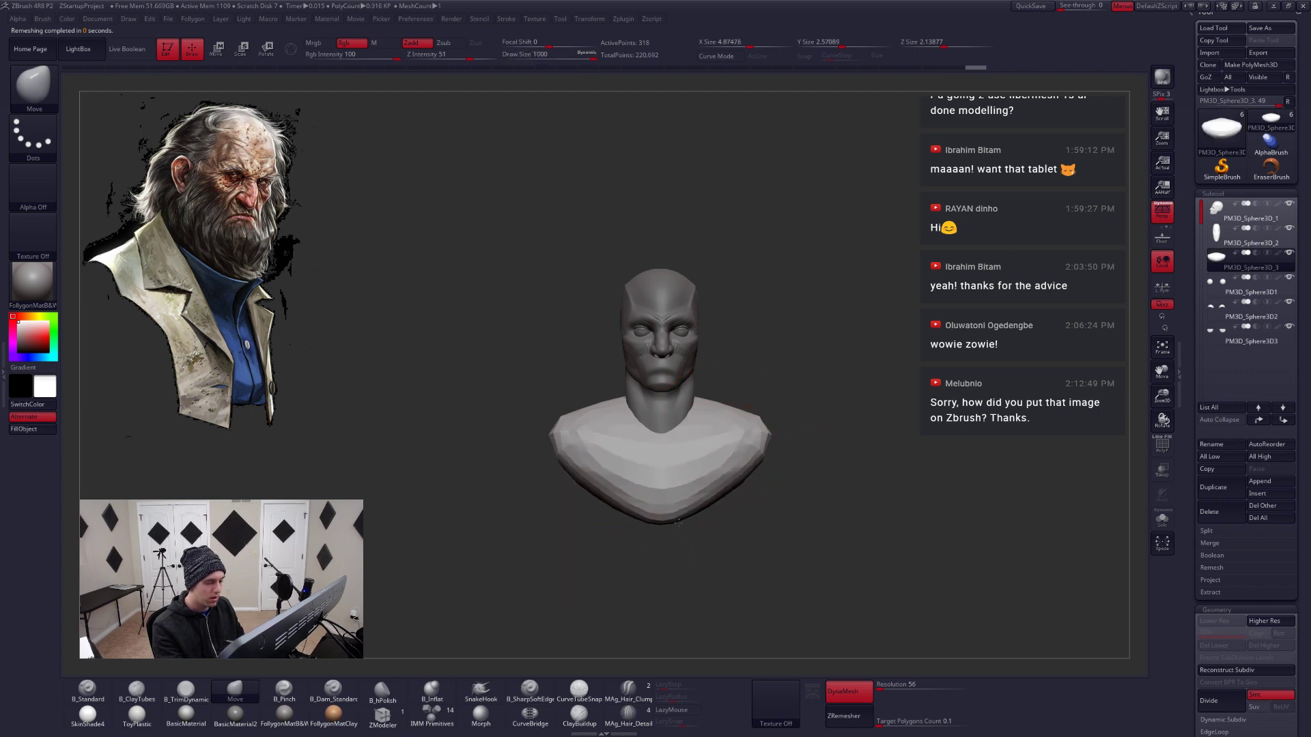
Select the neck piece and slim its sides from the front and back with the Move brush at size 550
mouse_move(757, 413)
left_mouse_down()
mouse_move(860, 417)
mouse_move(758, 413)
mouse_move(711, 436)
mouse_move(689, 413)
left_mouse_up()
left_click(682, 421, "alt")
key("space")
left_click(685, 414)
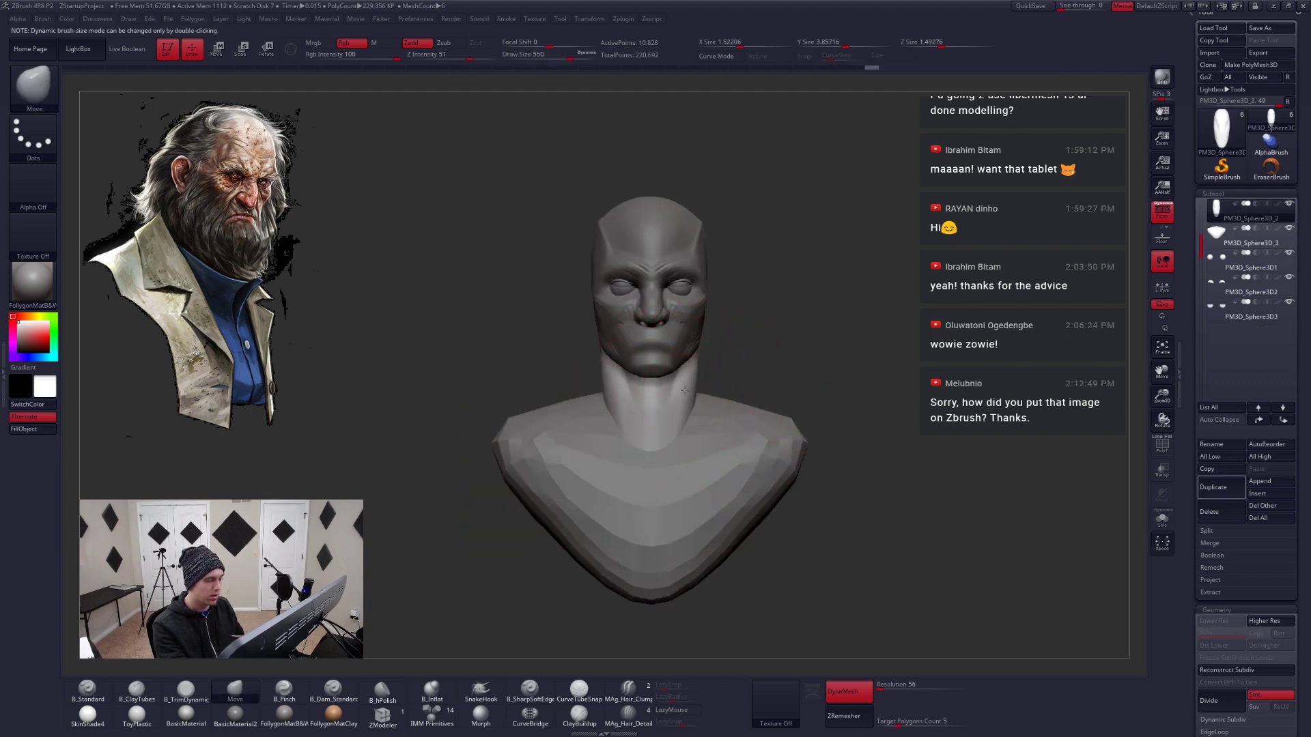
right_click_drag(668, 415, 741, 406)
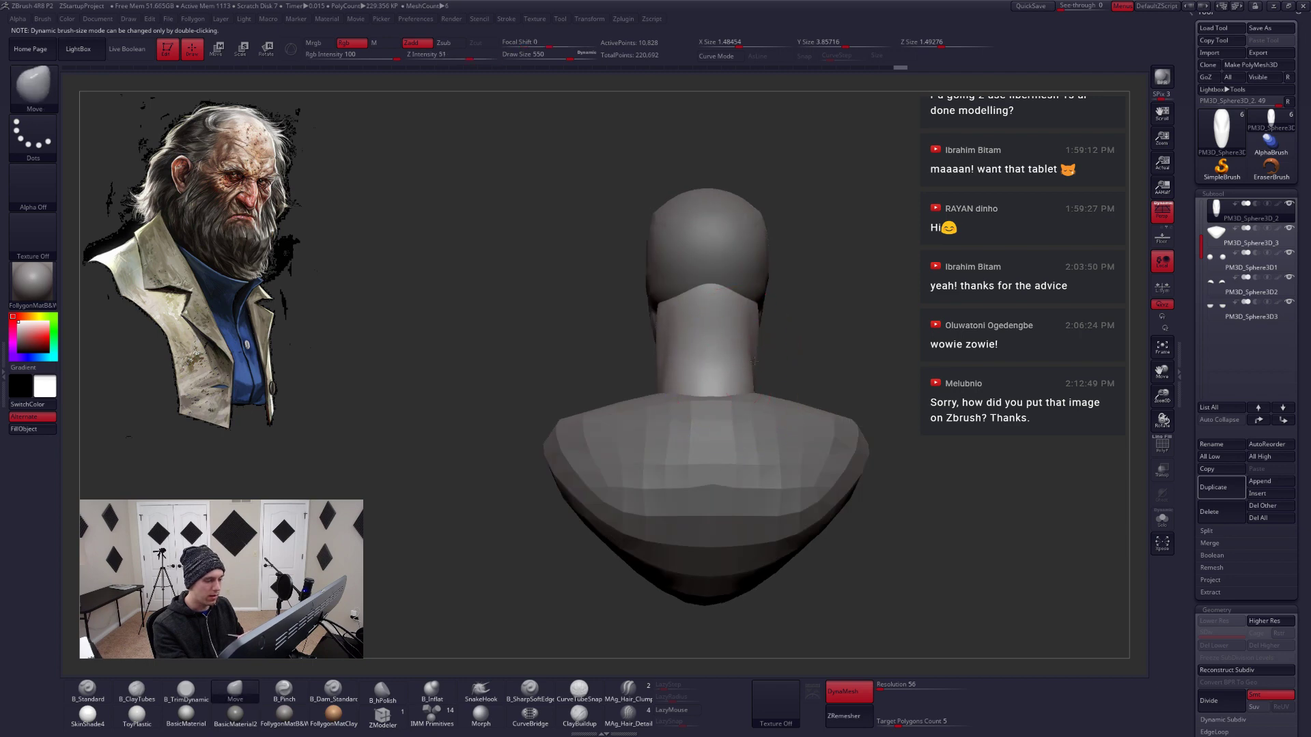
mouse_move(730, 354)
right_mouse_down()
mouse_move(764, 410)
mouse_move(742, 389)
right_mouse_up()
key("space")
left_click_drag(741, 389, 708, 424)
Subdivide the neck by one level and adjust where it meets the shoulders with the Move brush at size 415
key("alt+s")
mouse_move(771, 410)
right_mouse_down()
mouse_move(707, 425)
mouse_move(806, 410)
right_mouse_up()
key("ctrl+d")
right_click_drag(805, 409, 765, 447, "ctrl")
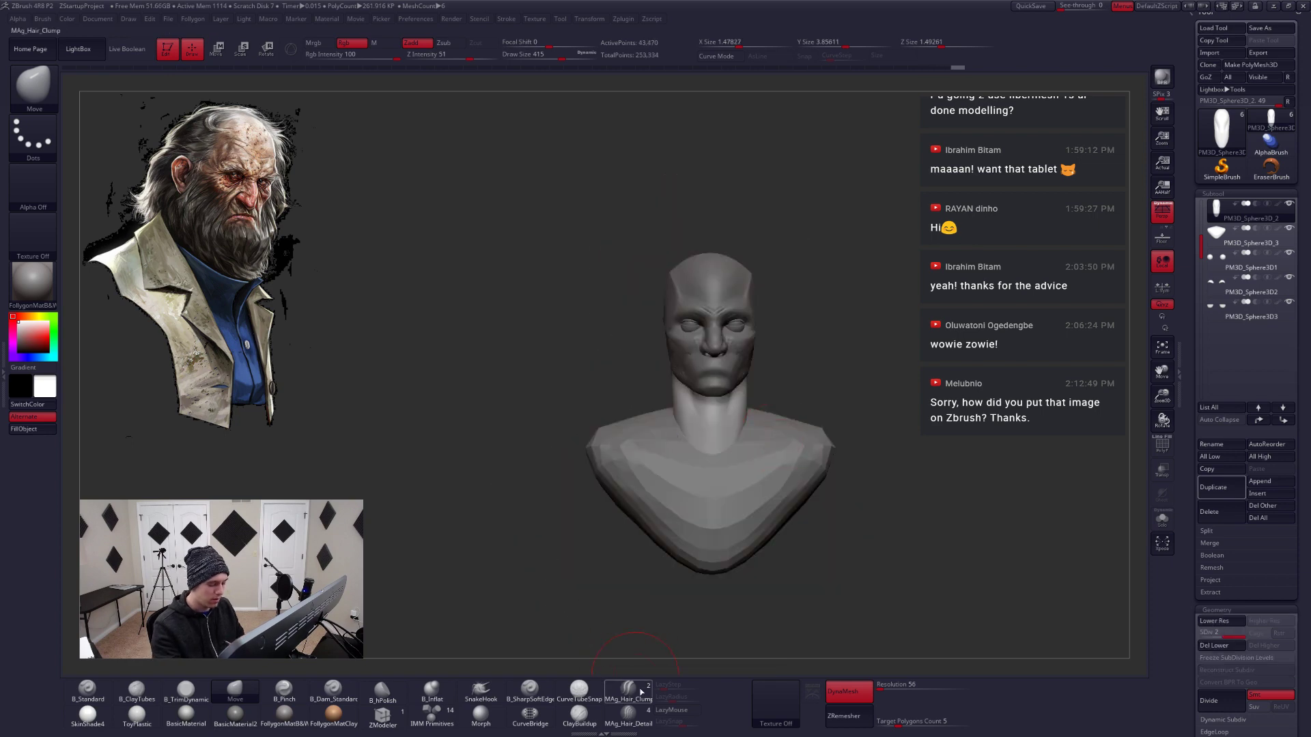
right_click_drag(873, 447, 862, 467)
right_click_drag(772, 482, 775, 512, "ctrl")
right_click_drag(725, 467, 773, 493, "alt")
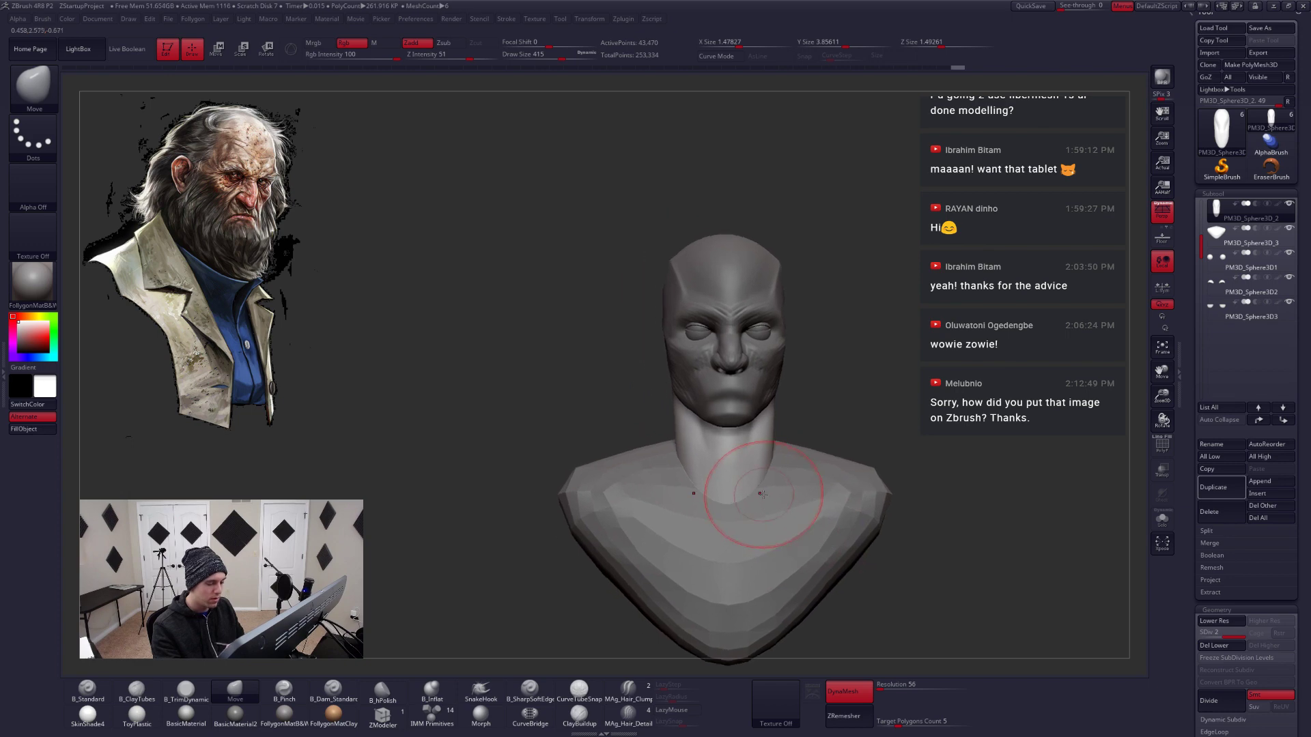
Isolate the neck and pinch along its front muscle with B_Pinch at size 167, with LazyMouse enabled
key("alt+s")
key("space")
left_click_drag(766, 474, 748, 478)
key("5")
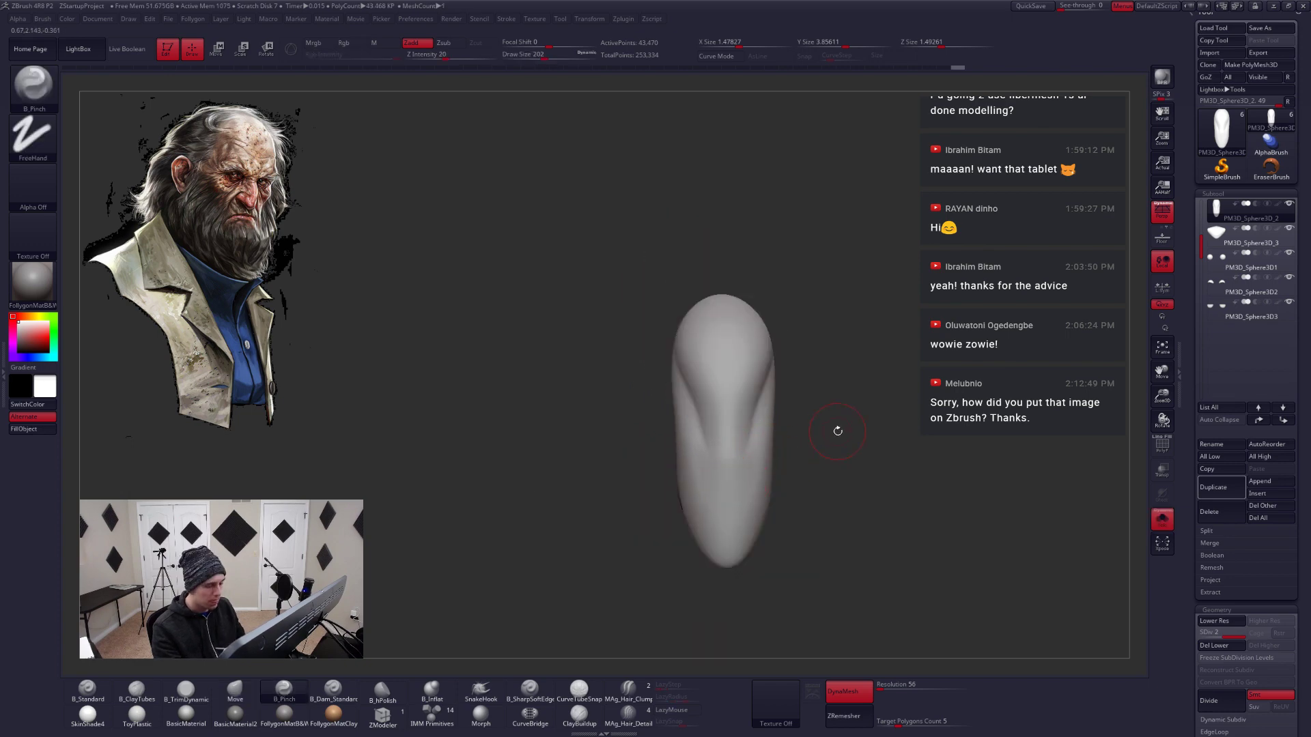
key("space")
left_click_drag(837, 430, 830, 432)
left_click(677, 711)
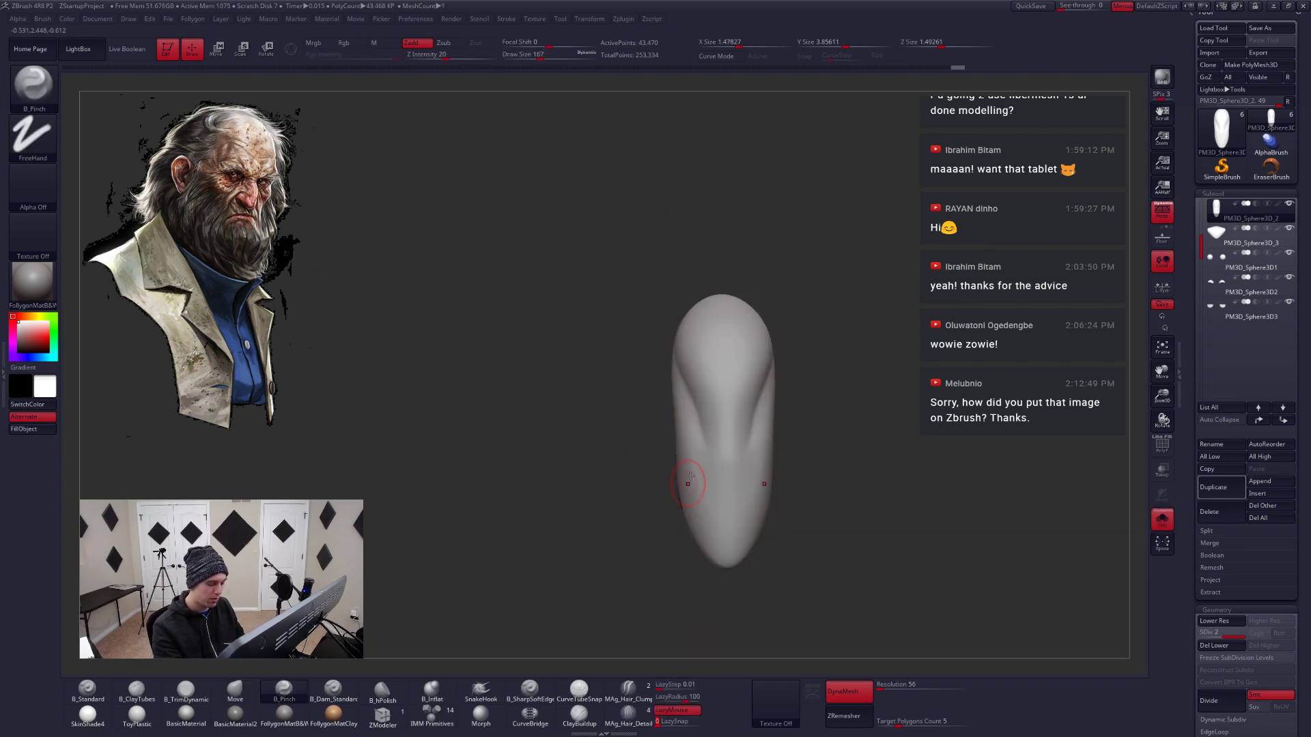
mouse_move(689, 476)
right_mouse_down()
mouse_move(751, 433)
mouse_move(762, 348)
mouse_move(745, 375)
right_mouse_up()
Sharpen the muscle crease running down the side of the neck with B_Pinch strokes at size 128
key("alt+s")
key("space")
left_click_drag(775, 334, 772, 326)
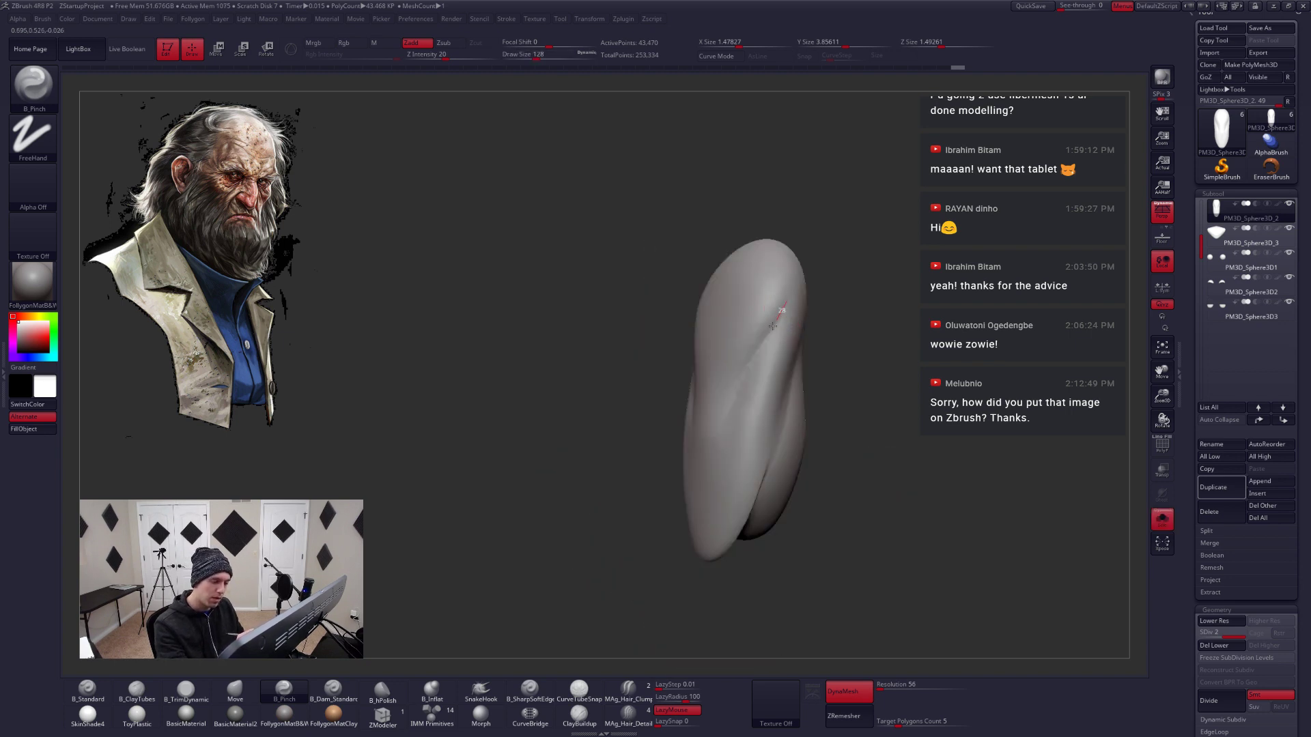
mouse_move(792, 440)
right_mouse_down()
mouse_move(739, 428)
mouse_move(782, 396)
right_mouse_up()
left_click_drag(760, 323, 737, 367)
mouse_move(692, 550)
right_mouse_down("shift")
mouse_move(740, 459)
mouse_move(741, 499)
mouse_move(683, 553)
mouse_move(757, 469)
right_mouse_up("shift")
key("alt+s")
Add clay to the base of the neck above the collarbone with B_ClayTubes at size 128 and intensity 14
key("b")
key("c")
key("t")
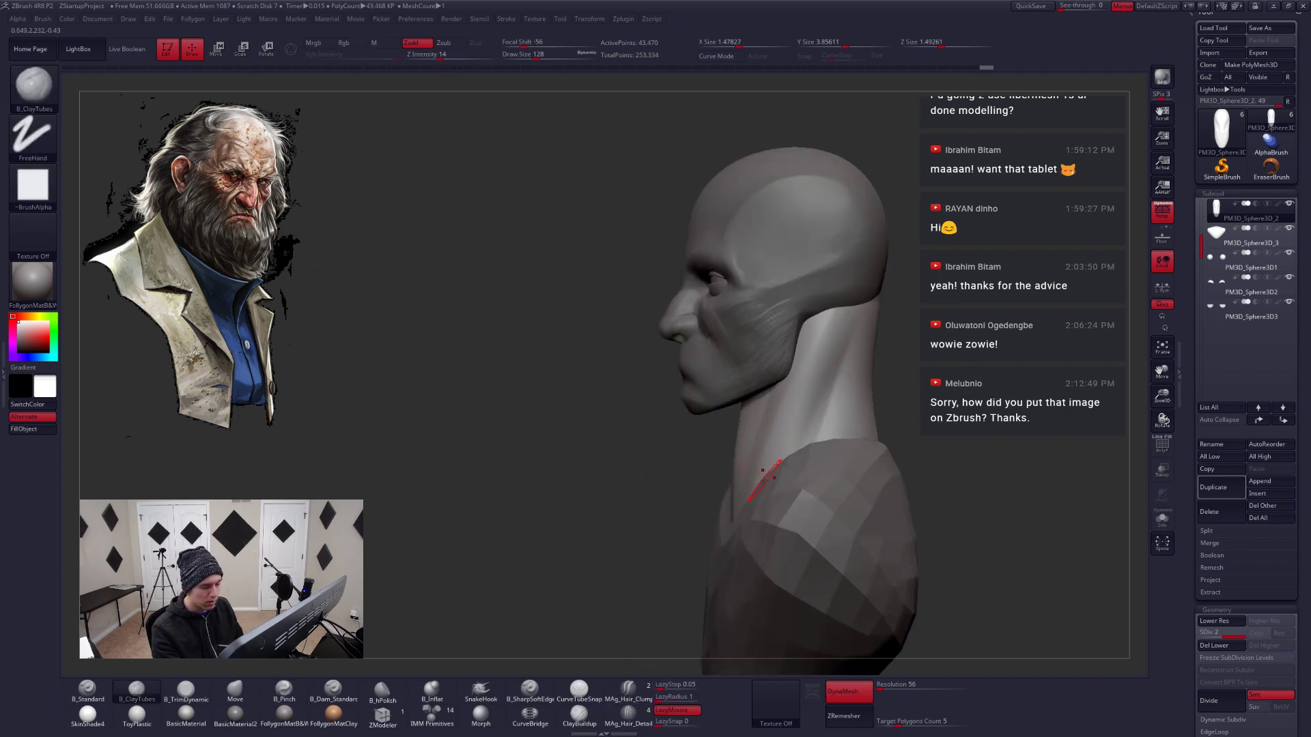
Adjust the front contour of the neck's base with the Move brush at size 311
key("b")
key("m")
key("v")
key("space")
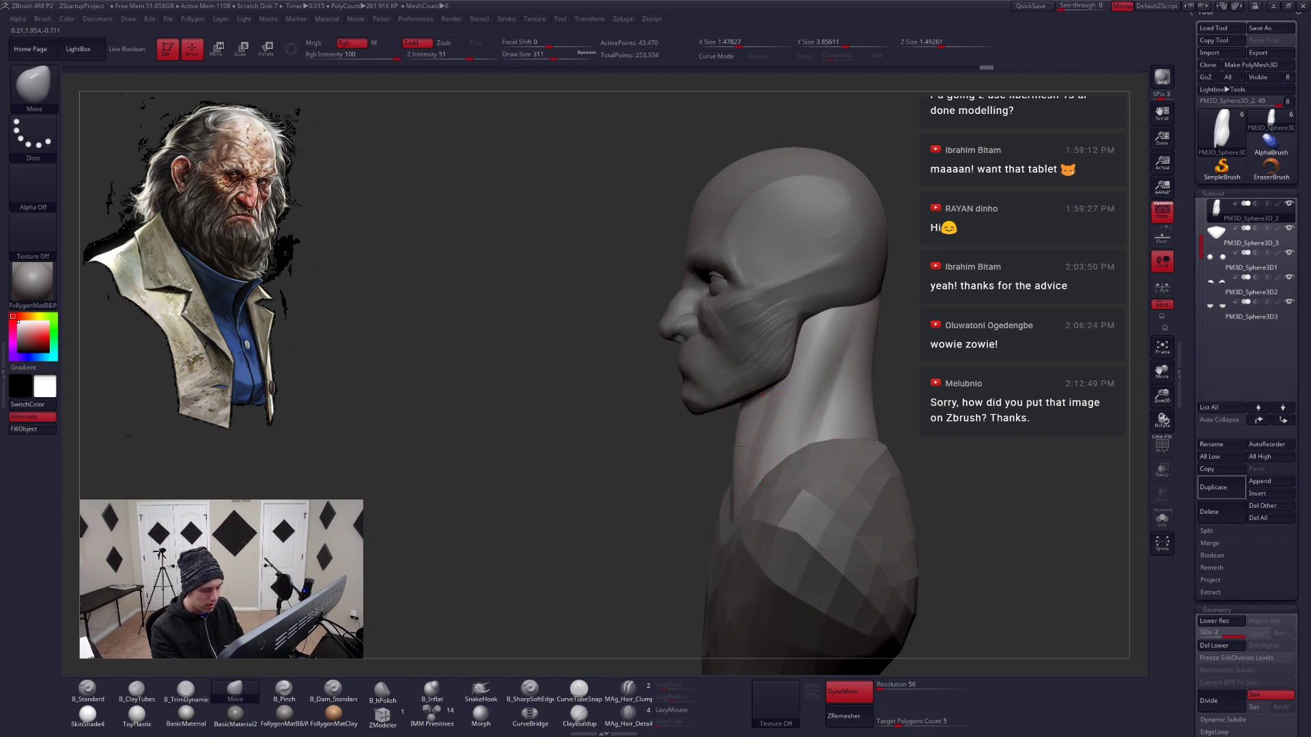
right_click_drag(736, 519, 752, 464)
key("alt+s")
key("shift+ctrl+s")
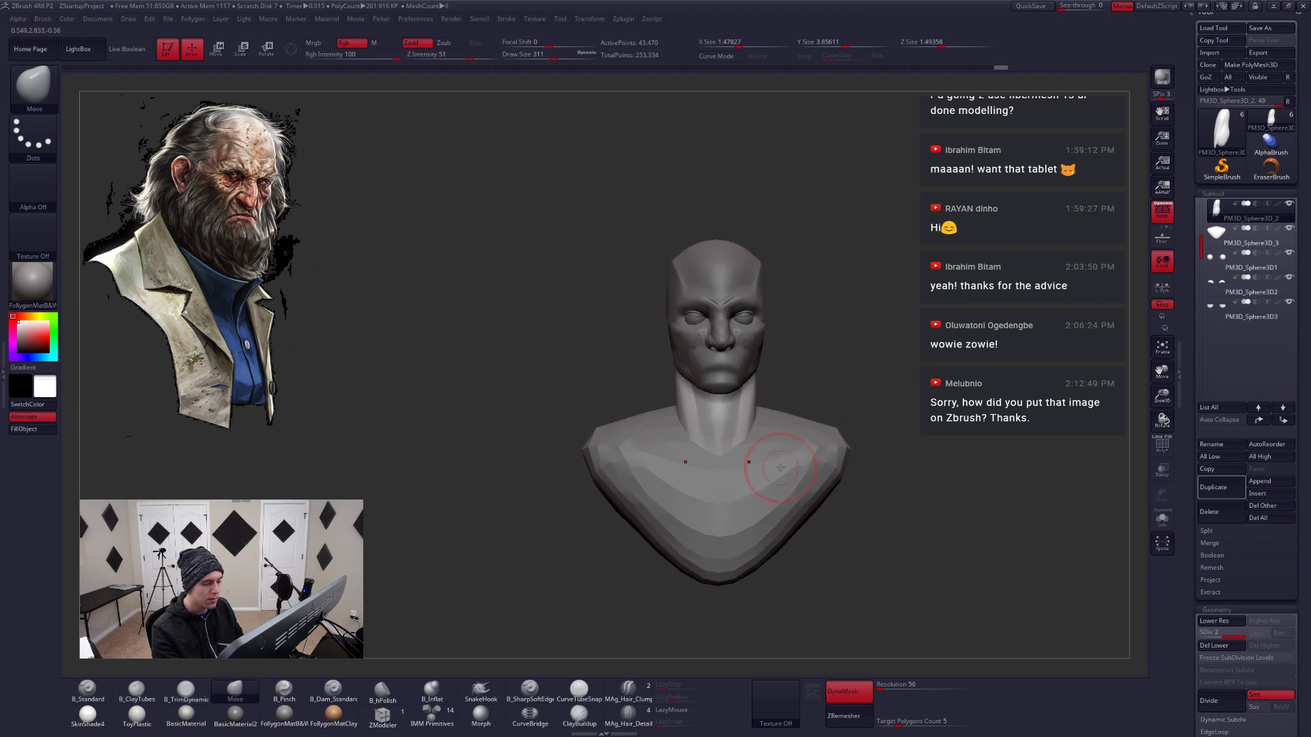
Widen the neck's base toward the shoulders from the front and back with the Move brush at size 500
right_click_drag(780, 467, 745, 458)
key("shift")
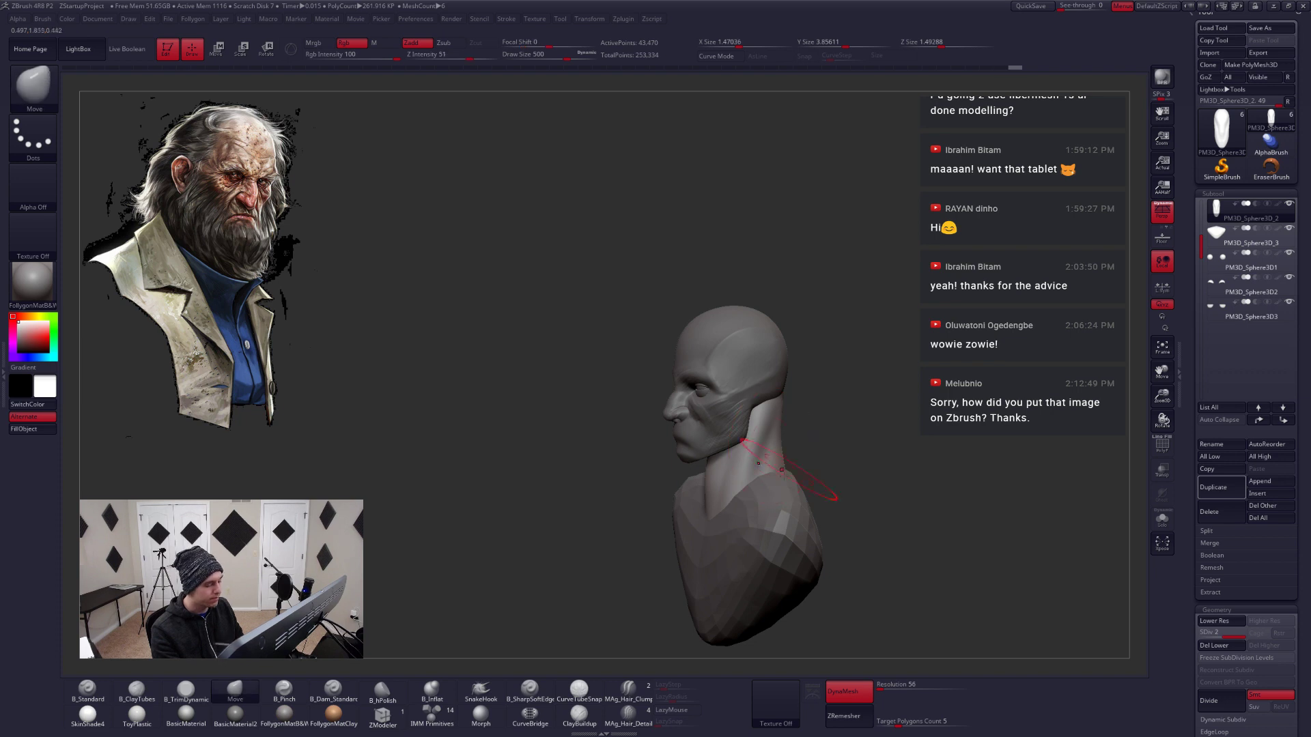
right_click_drag(828, 494, 726, 483, "shift")
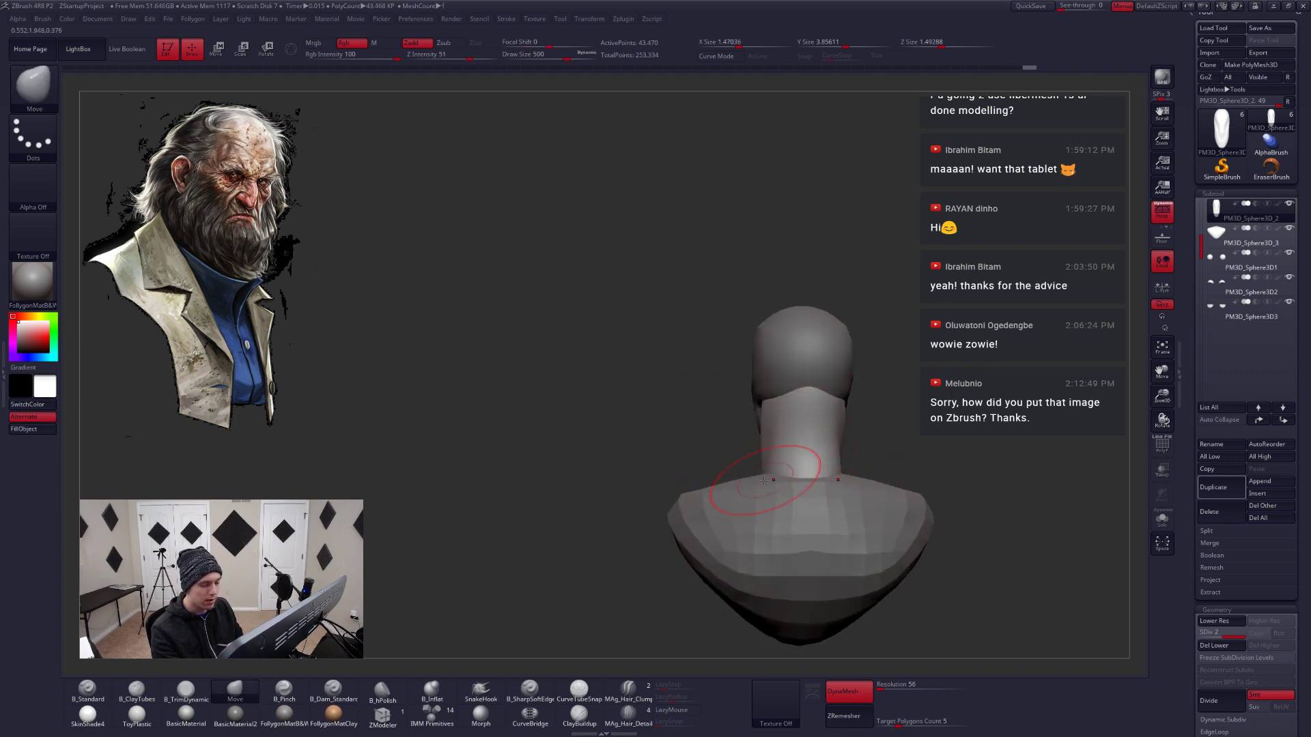
left_click_drag(775, 476, 764, 479)
mouse_move(763, 479)
right_mouse_down()
mouse_move(830, 476)
mouse_move(790, 447)
right_mouse_up()
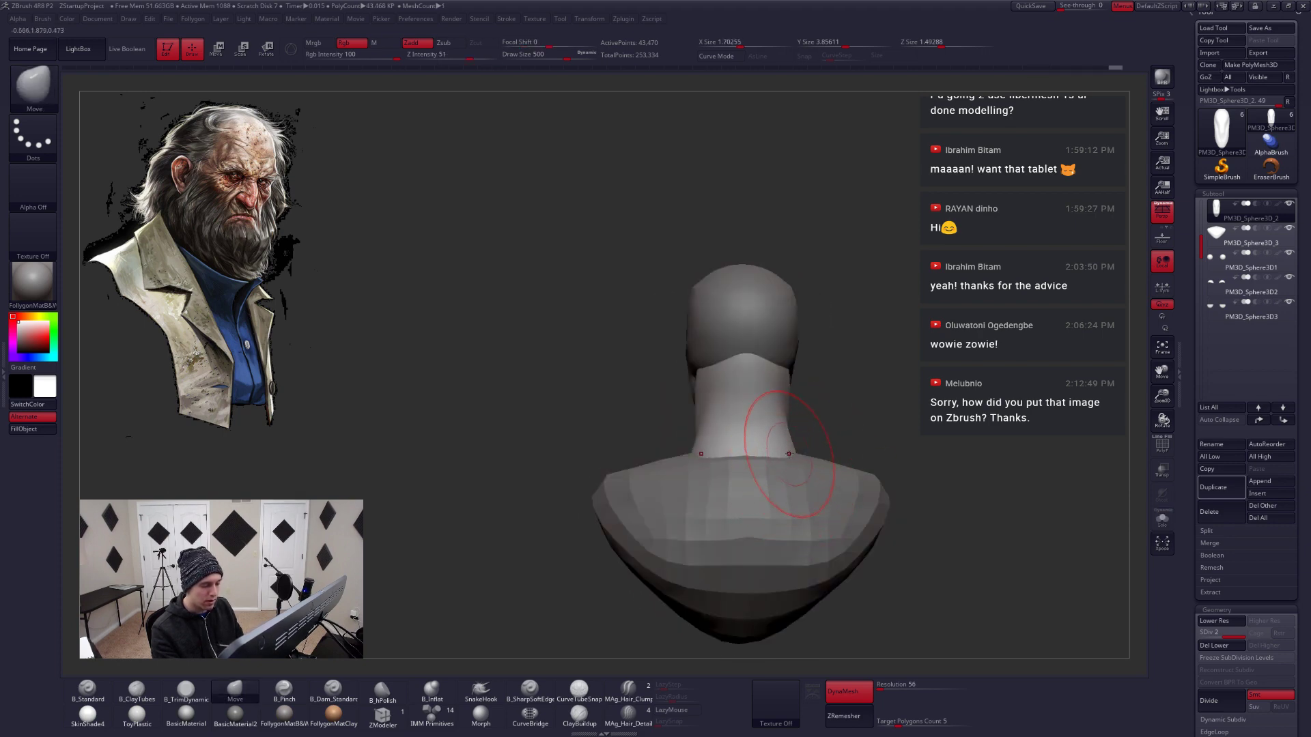
right_click_drag(788, 453, 813, 470)
Smooth the isolated neck at its lowest subdivision level and build up its side with B_ClayTubes at size 415
key("shift+s")
key("2")
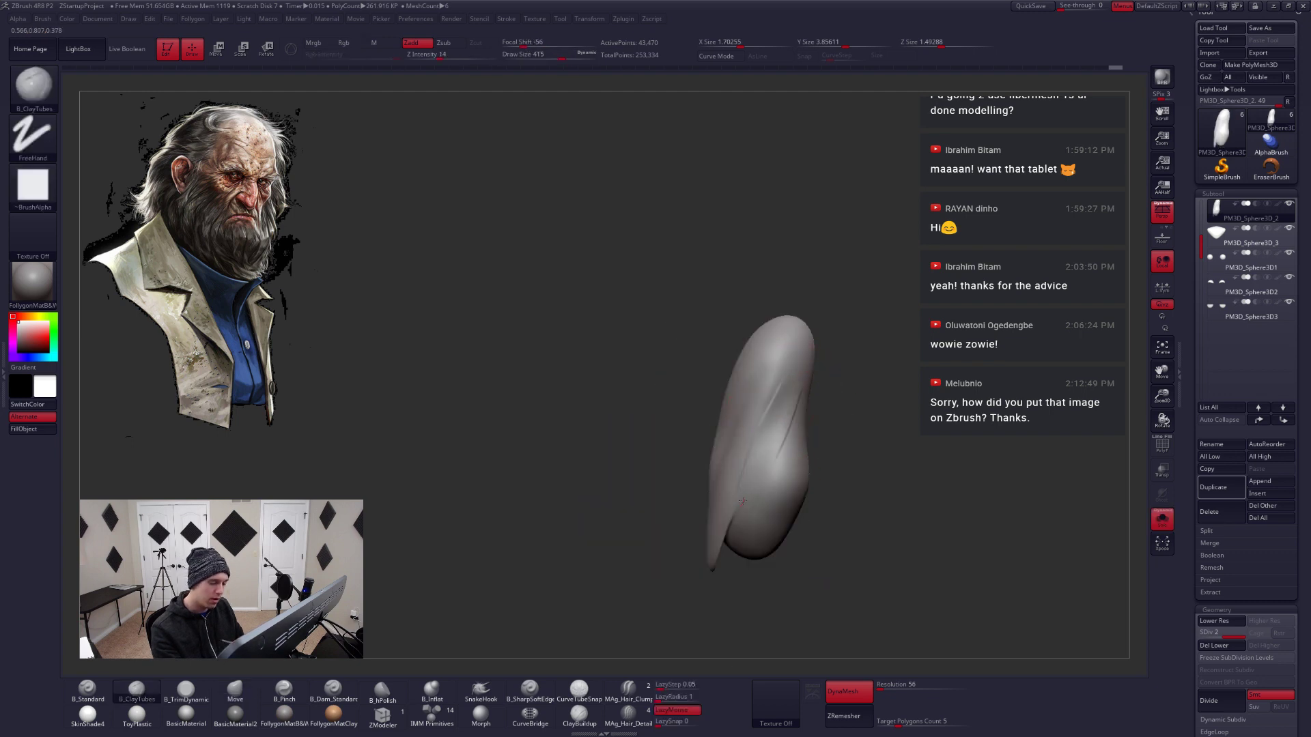
key("shift+d")
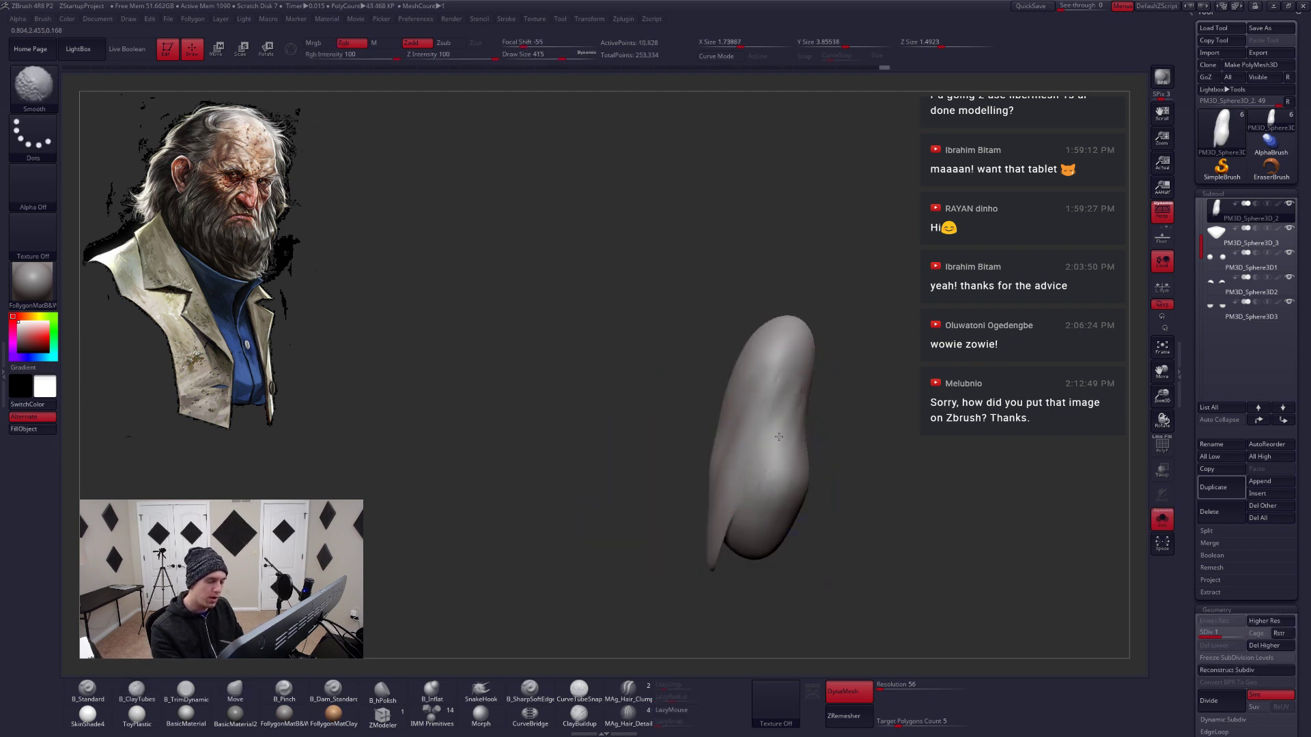
key("d")
right_click_drag(777, 419, 790, 474)
key("shift+s")
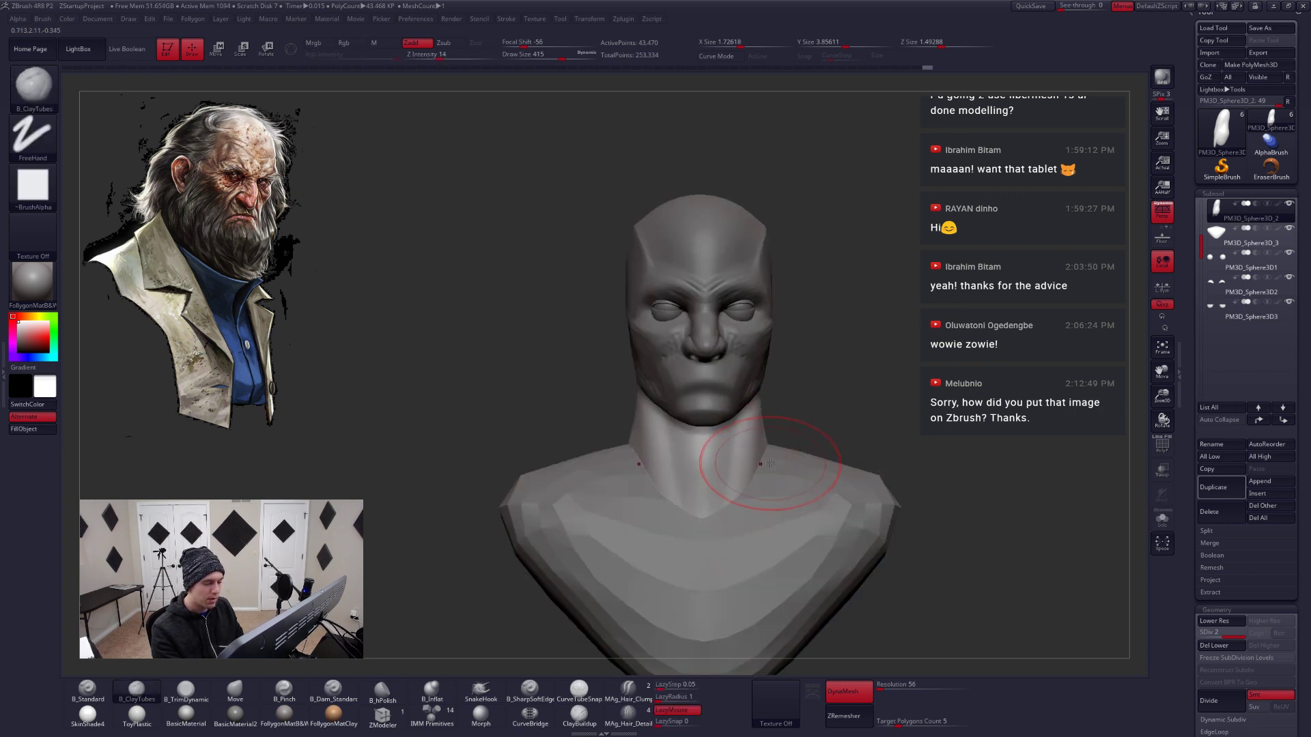
Delete the neck's higher subdivision level and refine its sides with the Move brush at size 415
key("b")
key("m")
key("v")
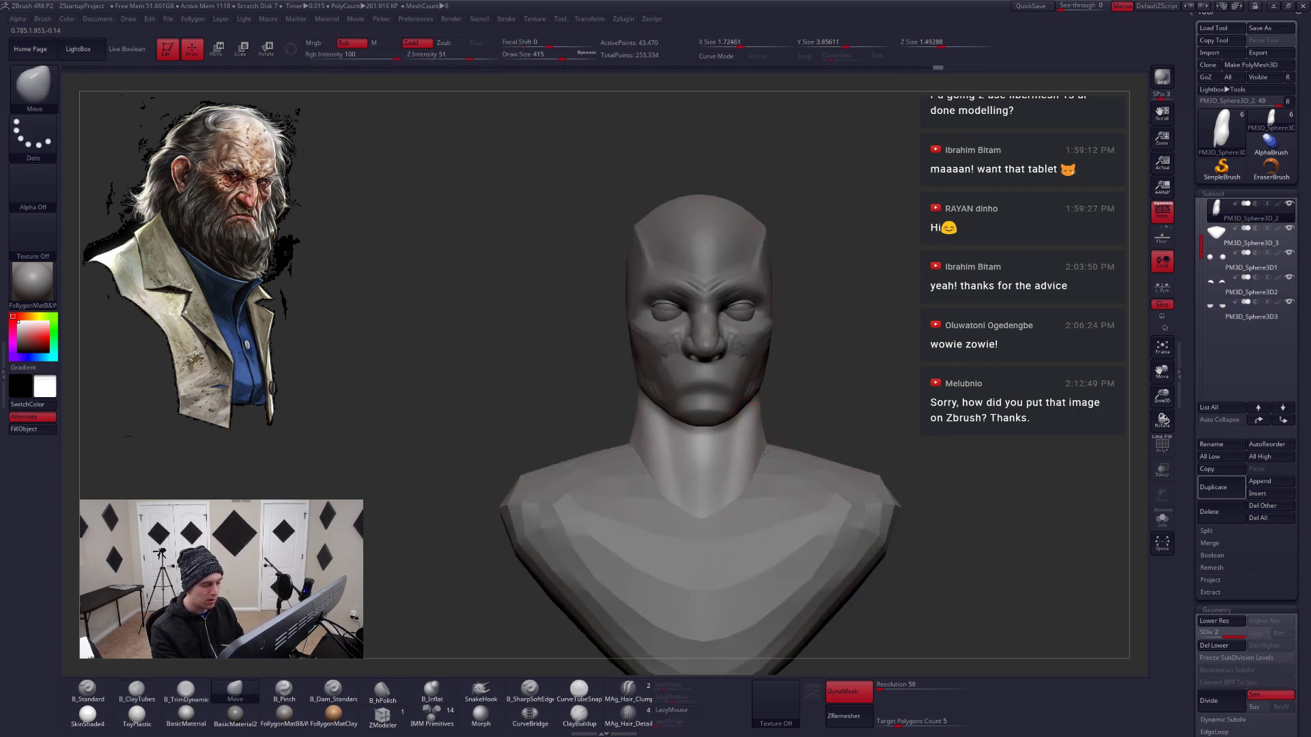
key("shift+d")
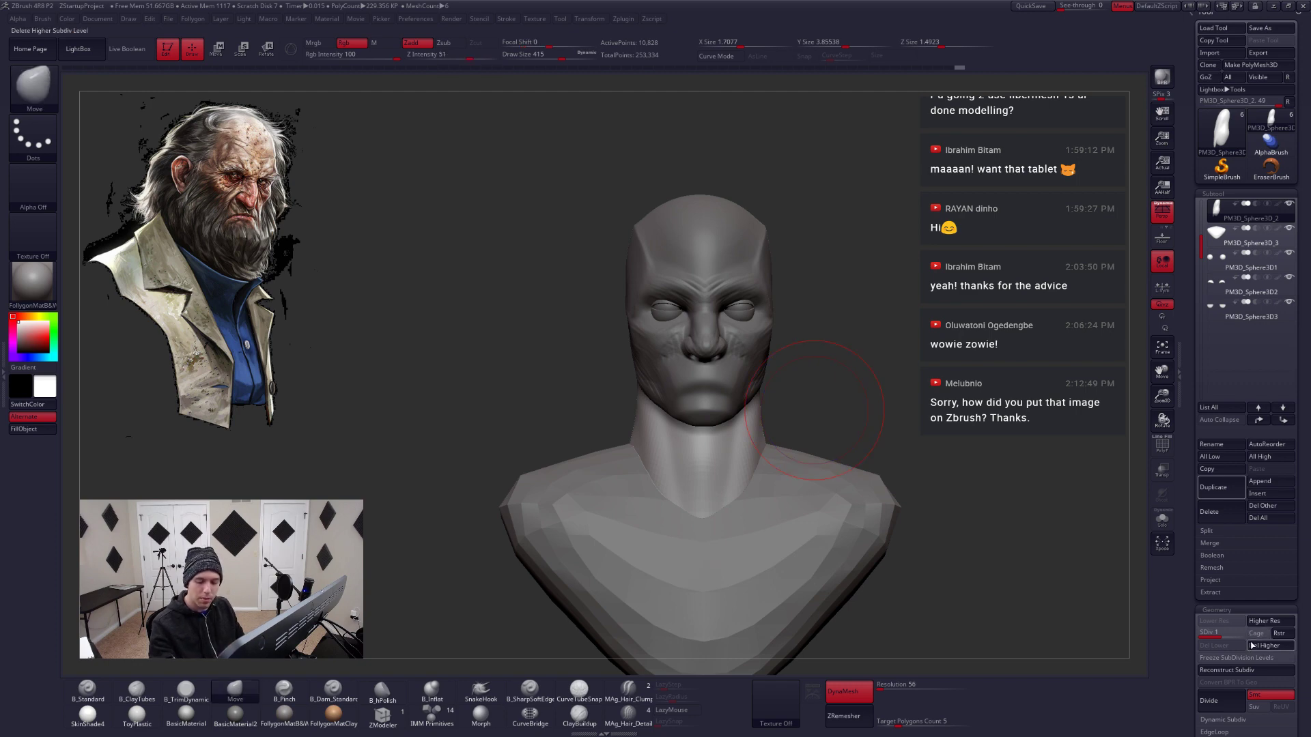
left_click(1252, 645)
left_click_drag(881, 435, 792, 430)
mouse_move(723, 470)
left_mouse_down()
mouse_move(804, 471)
mouse_move(782, 448)
mouse_move(746, 479)
left_mouse_up()
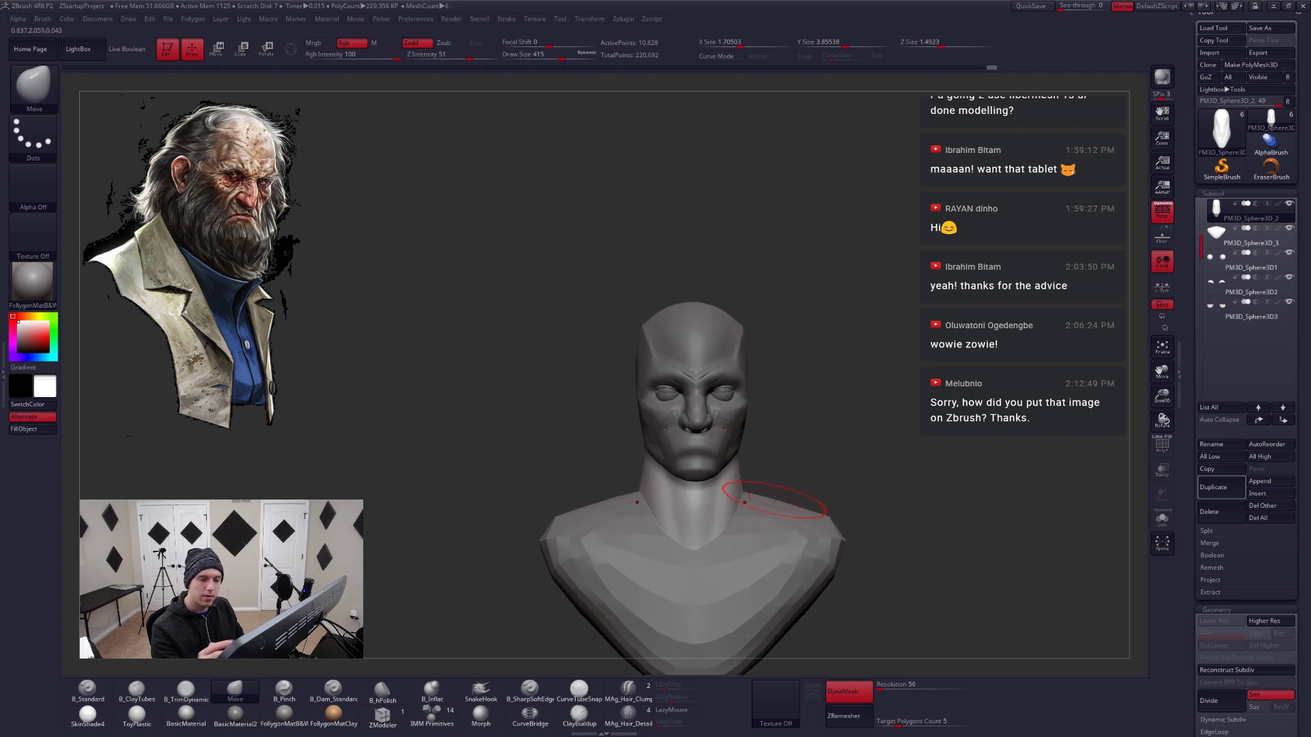
Hide the torso piece and make the head the active subtool, viewing it with the neck from the side
left_click(806, 536, "alt")
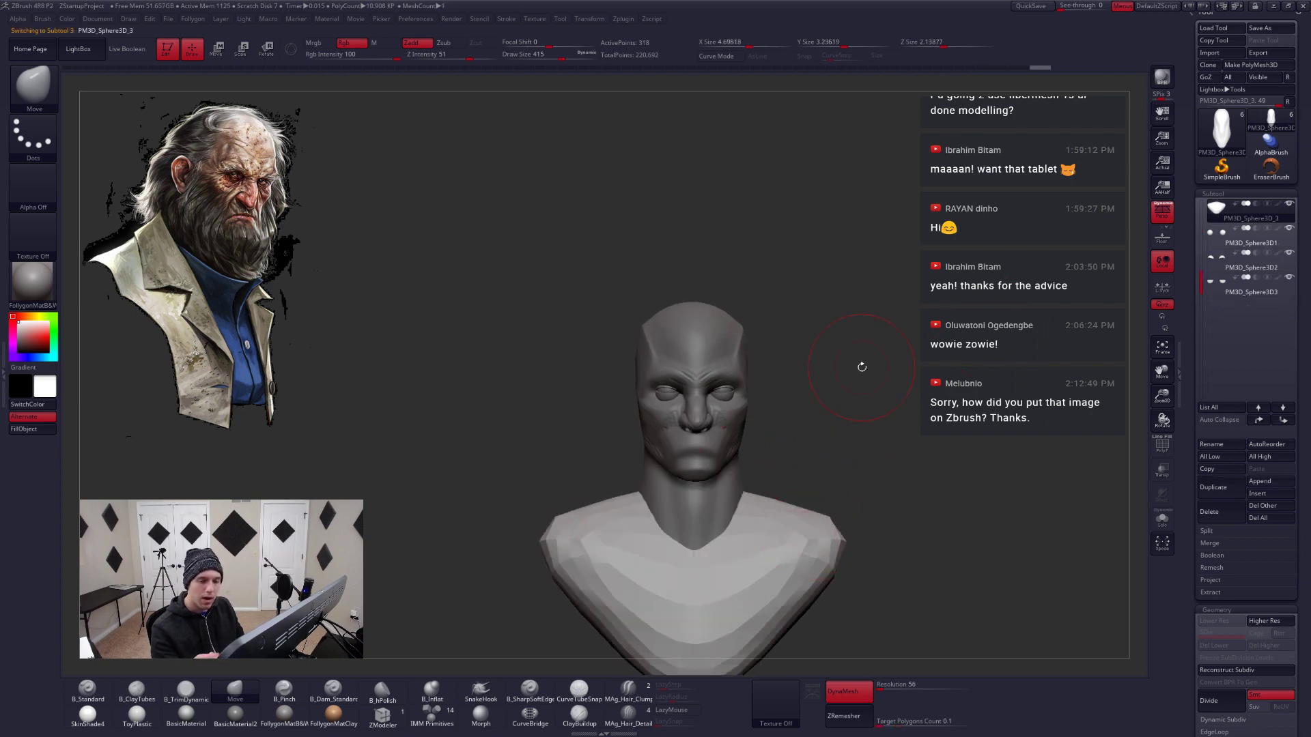
scroll(1249, 259, "up", 2)
left_click(1221, 213)
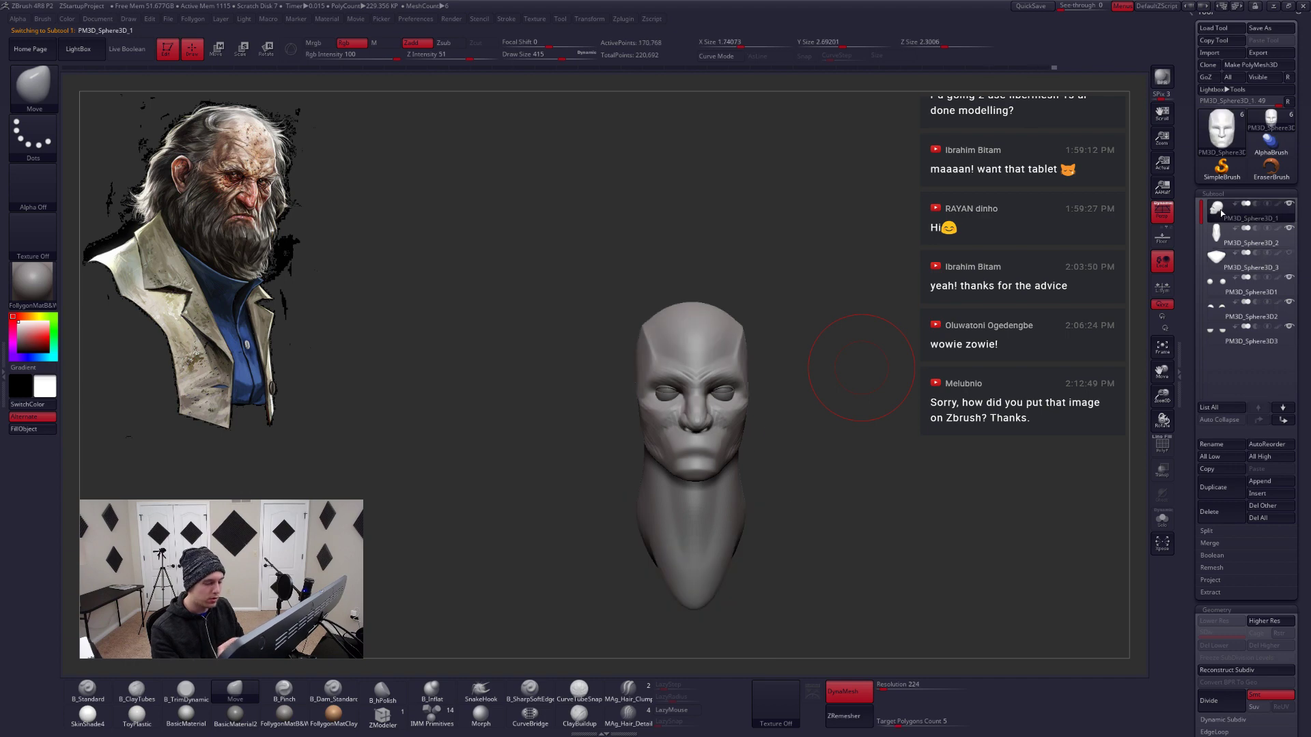
left_click_drag(768, 403, 783, 452, "alt")
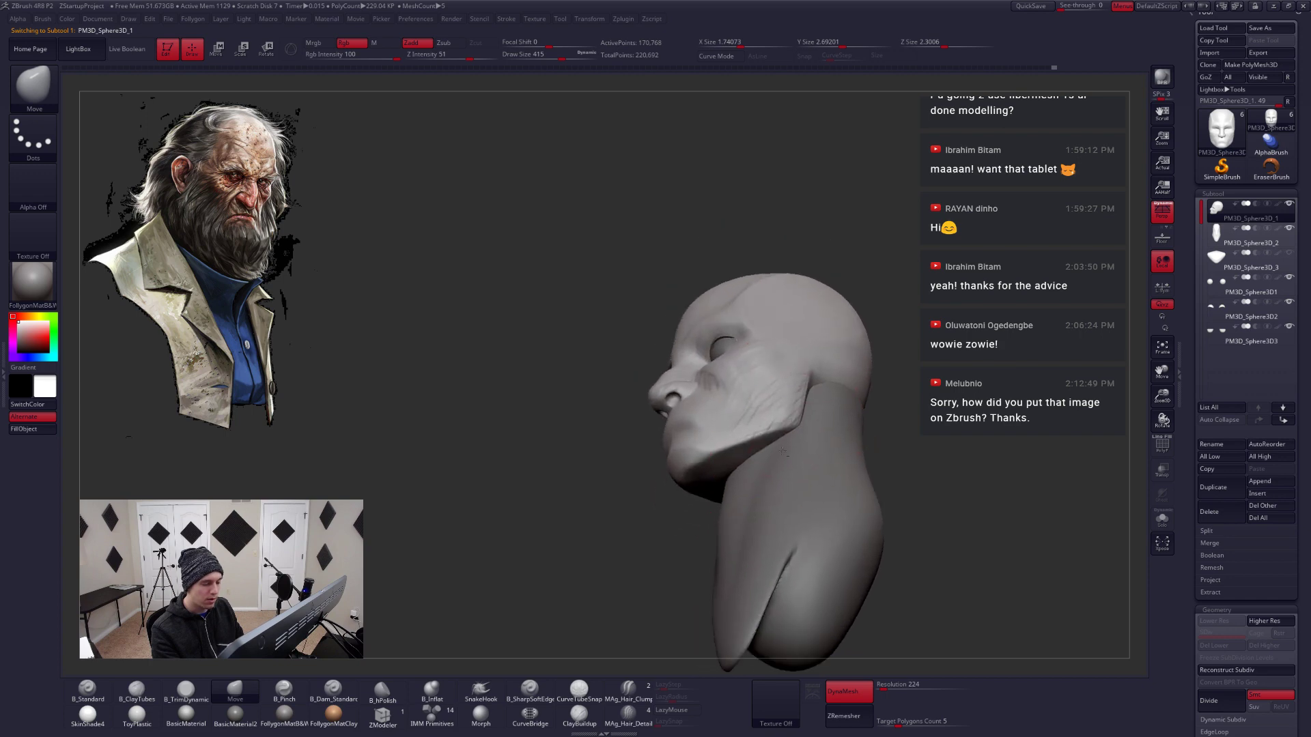
right_click_drag(783, 451, 757, 439)
Select the neck and build up and smooth its side below the jaw with B_ClayTubes at size 239 and intensity 14
left_click(775, 478, "alt")
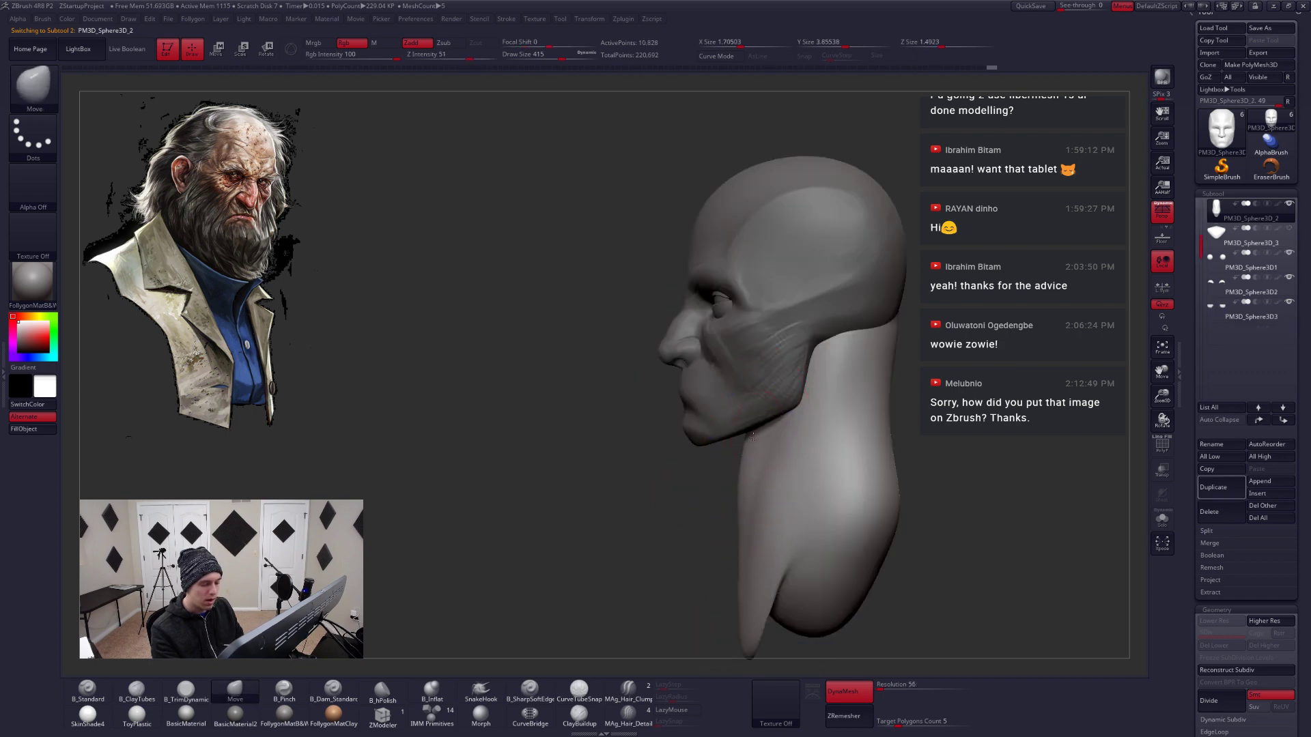
right_click(823, 385)
key("2")
key("shift+s")
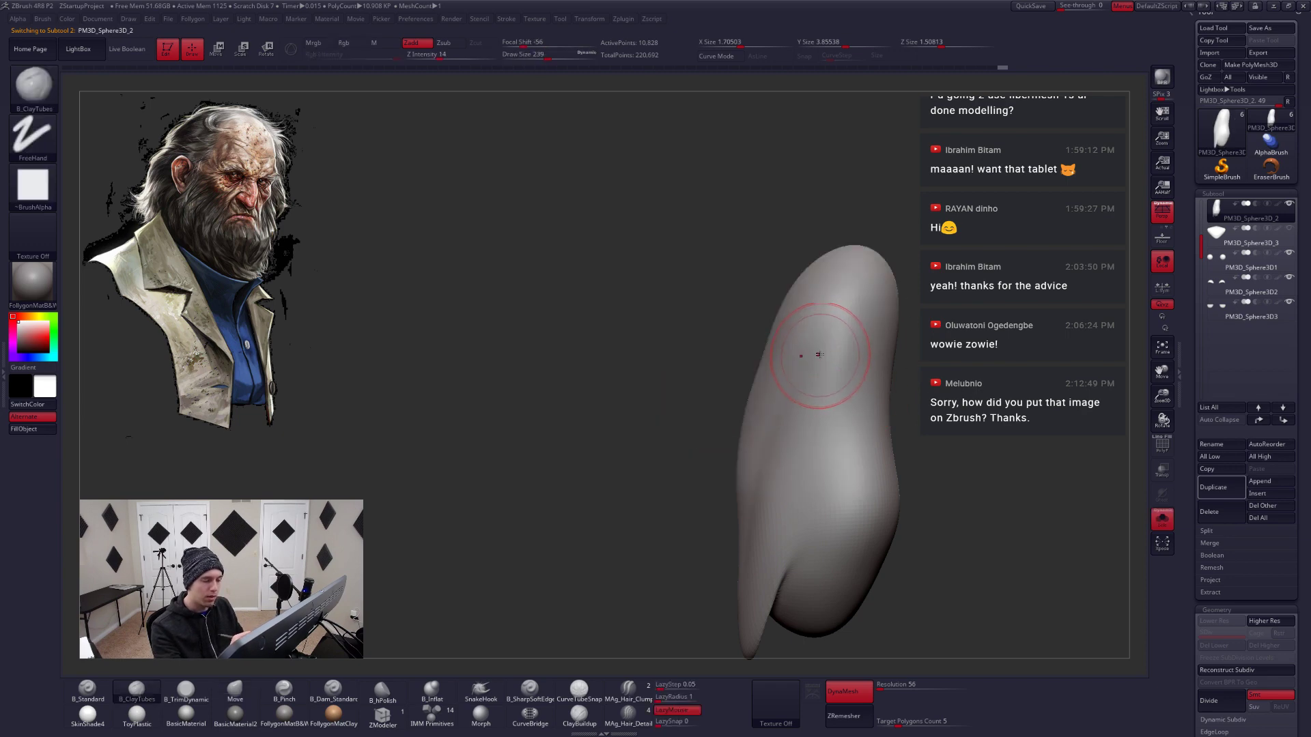
left_click_drag(847, 294, 836, 356)
left_click_drag(809, 292, 801, 372)
mouse_move(837, 281)
left_mouse_down()
mouse_move(818, 367)
mouse_move(836, 287)
left_mouse_up()
key("shift+s")
key("shift+s")
key("shift+s")
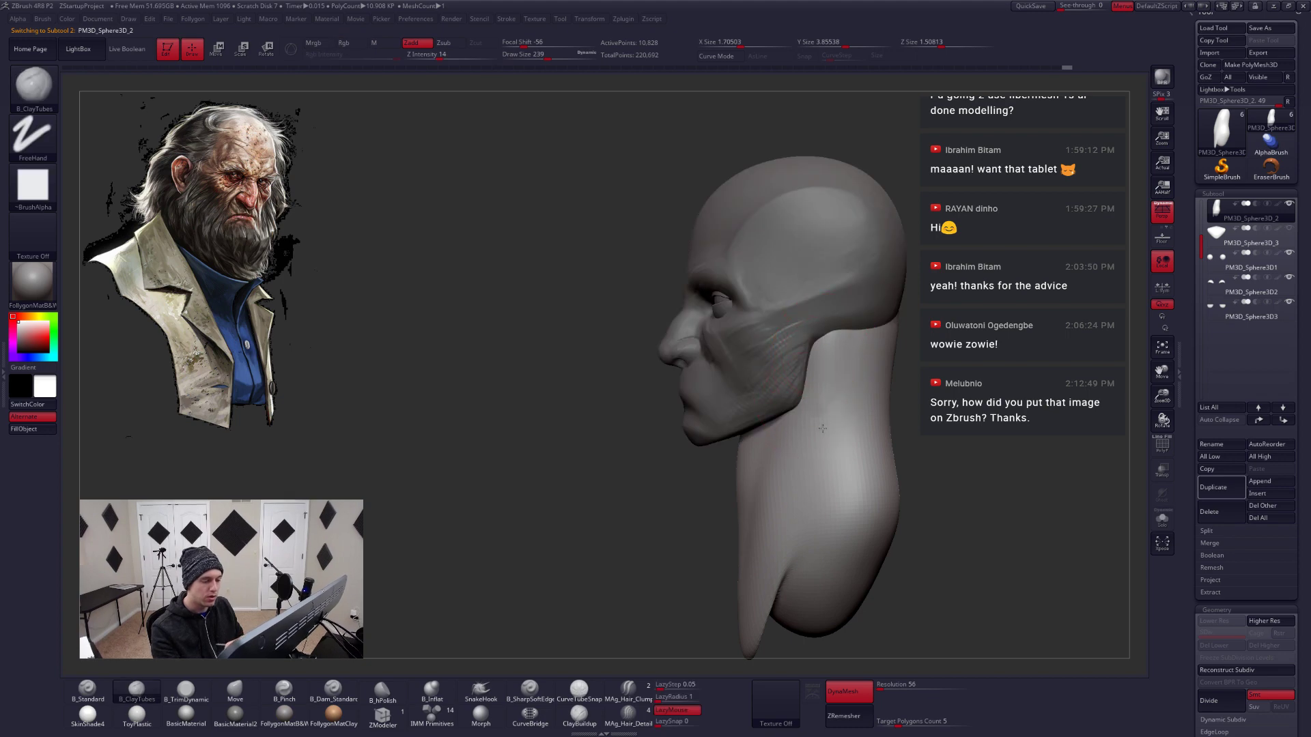
left_click_drag(659, 408, 741, 425)
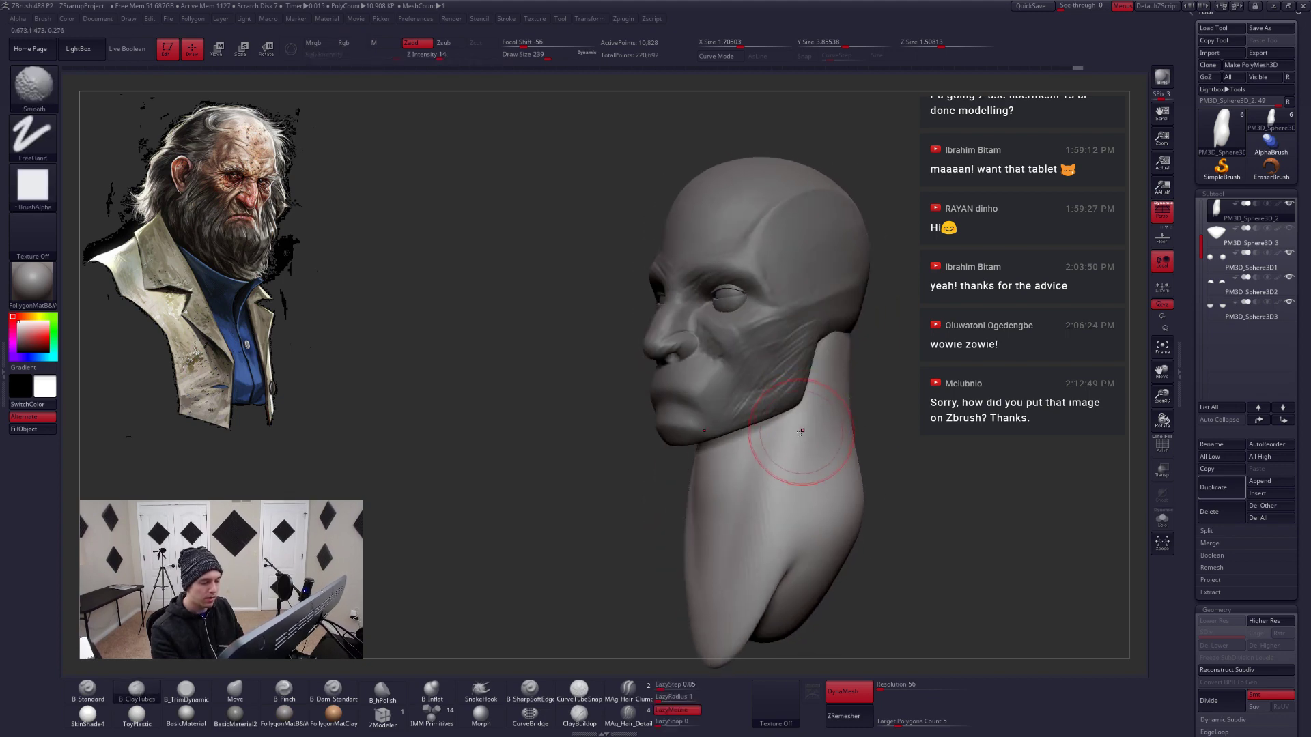
right_click_drag(801, 433, 836, 432)
Select the head, hide the neck and check the head's polygon wireframe
left_click(813, 408, "alt")
left_click_drag(812, 409, 717, 468)
key("shift+f")
Mask the head's lower jaw and chin along a curved mouth line with MaskLasso
key("shift+f")
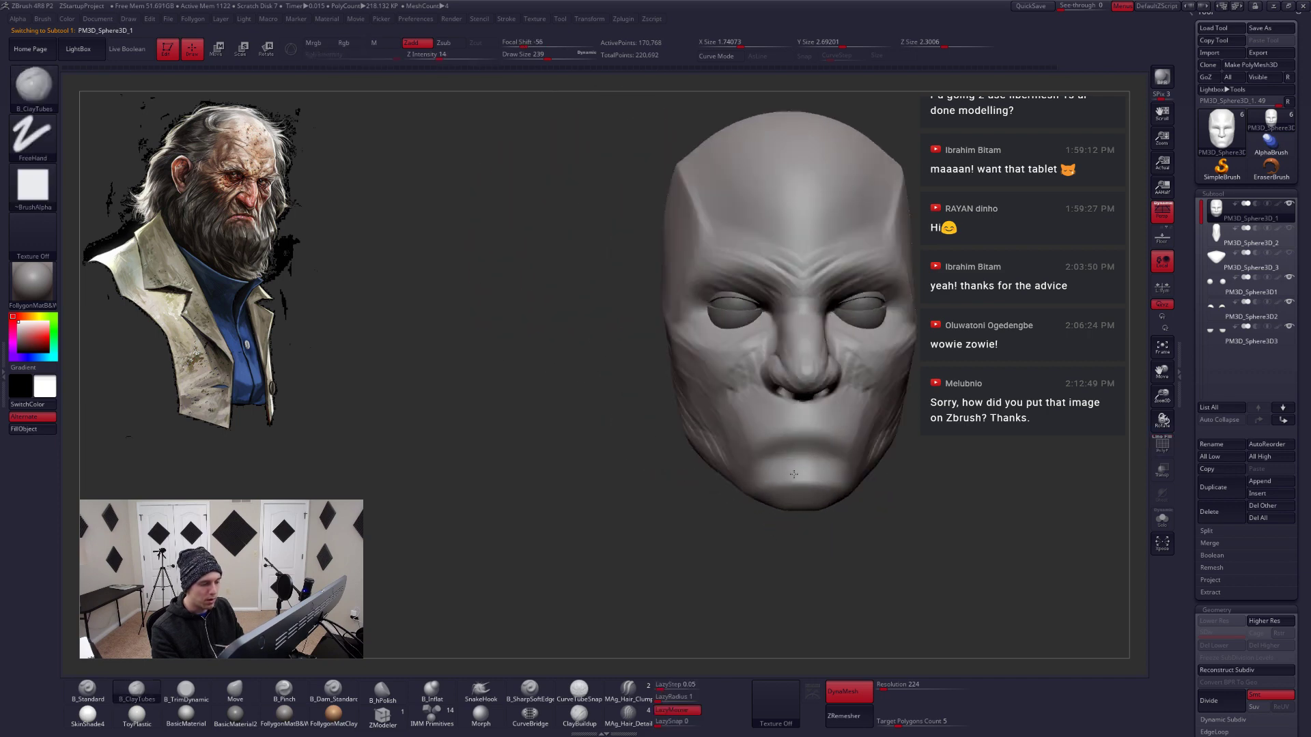
key("shift+f")
left_click_drag(840, 448, 753, 461, "alt")
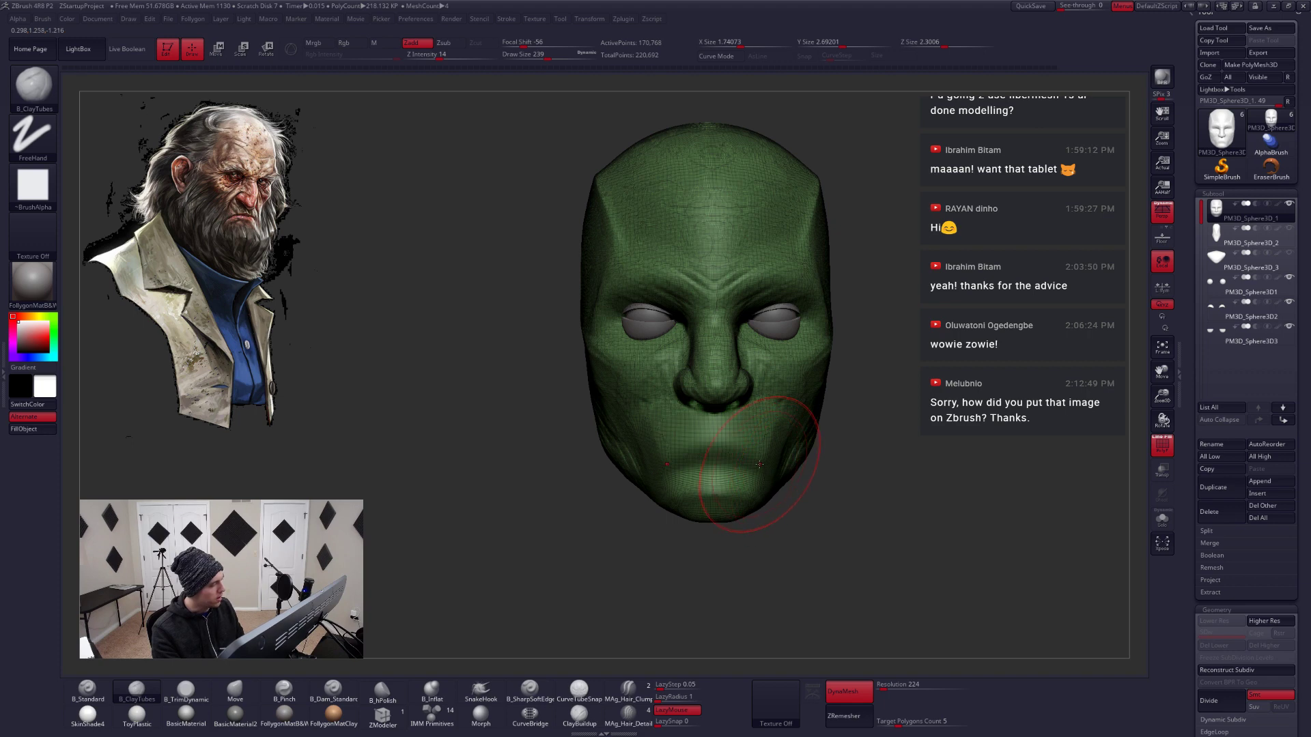
left_click_drag(760, 465, 784, 468)
key("shift+f")
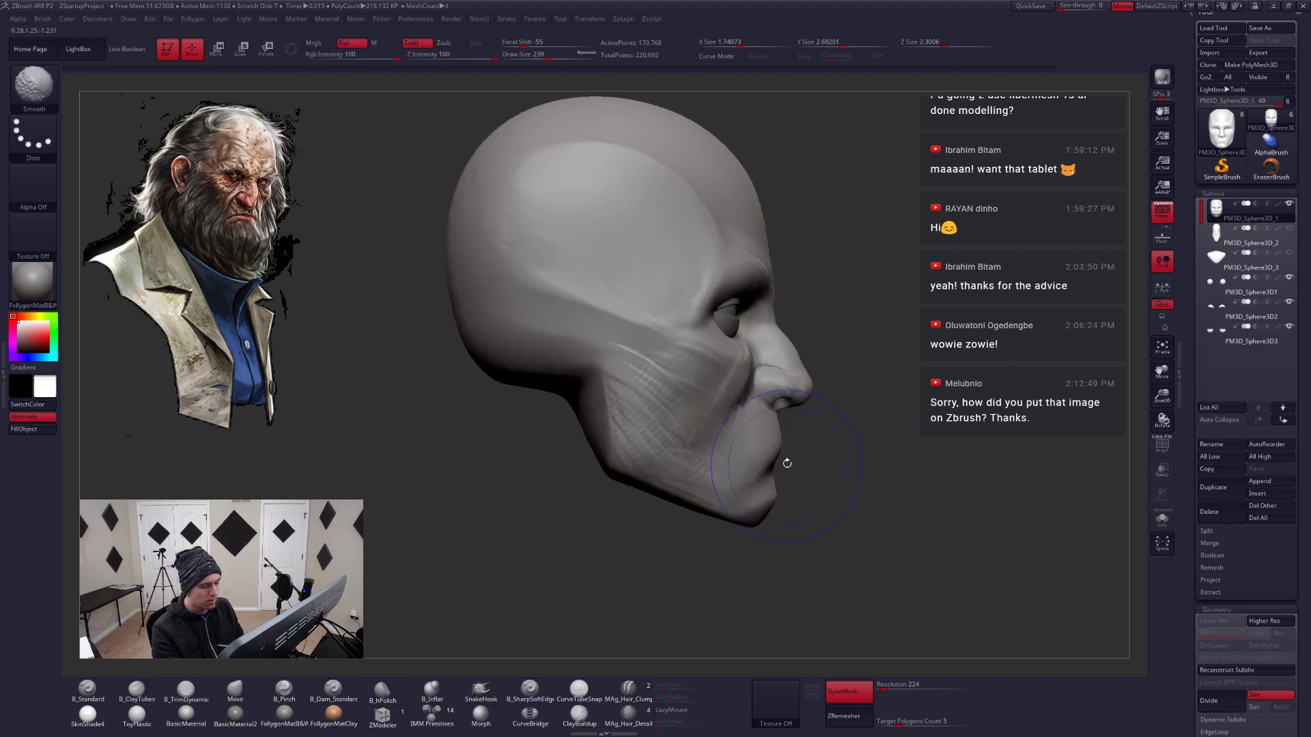
key("ctrl+shift")
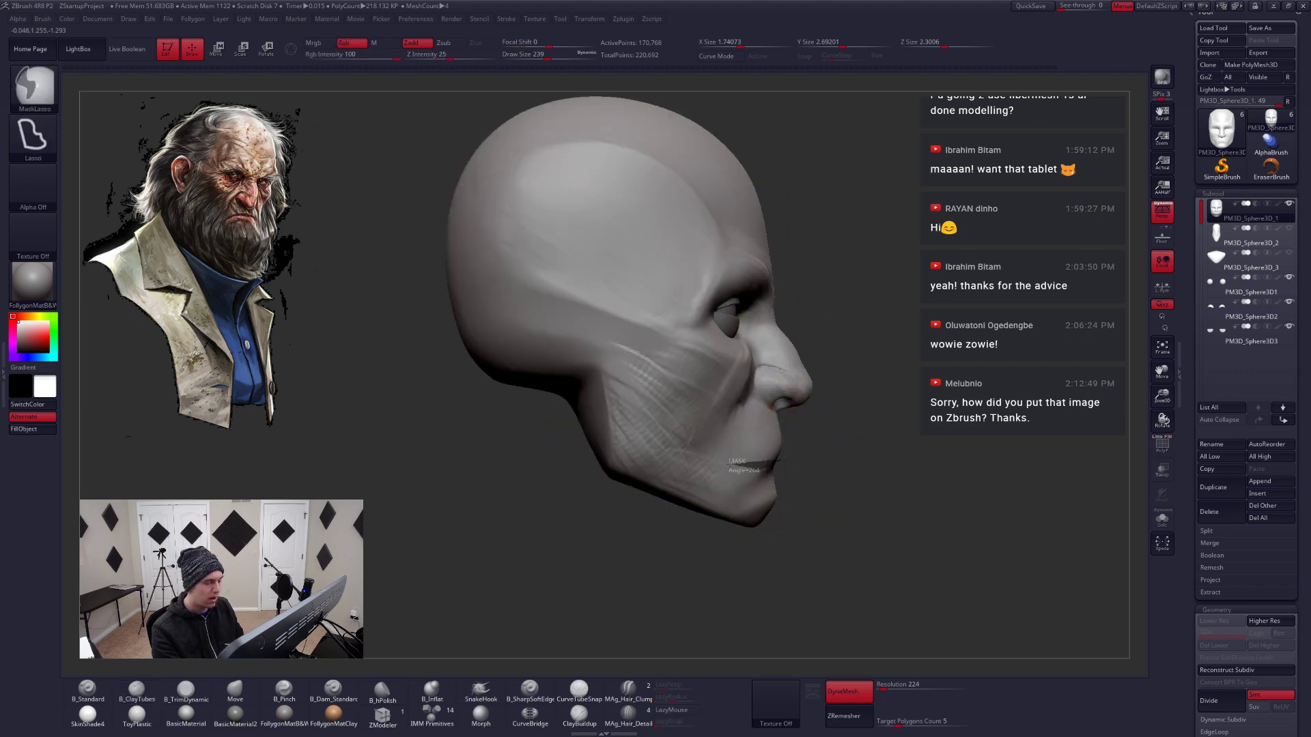
mouse_move(729, 463)
left_mouse_down("ctrl")
mouse_move(492, 437)
mouse_move(809, 590)
mouse_move(970, 478)
mouse_move(769, 514)
mouse_move(846, 494)
left_mouse_up("ctrl")
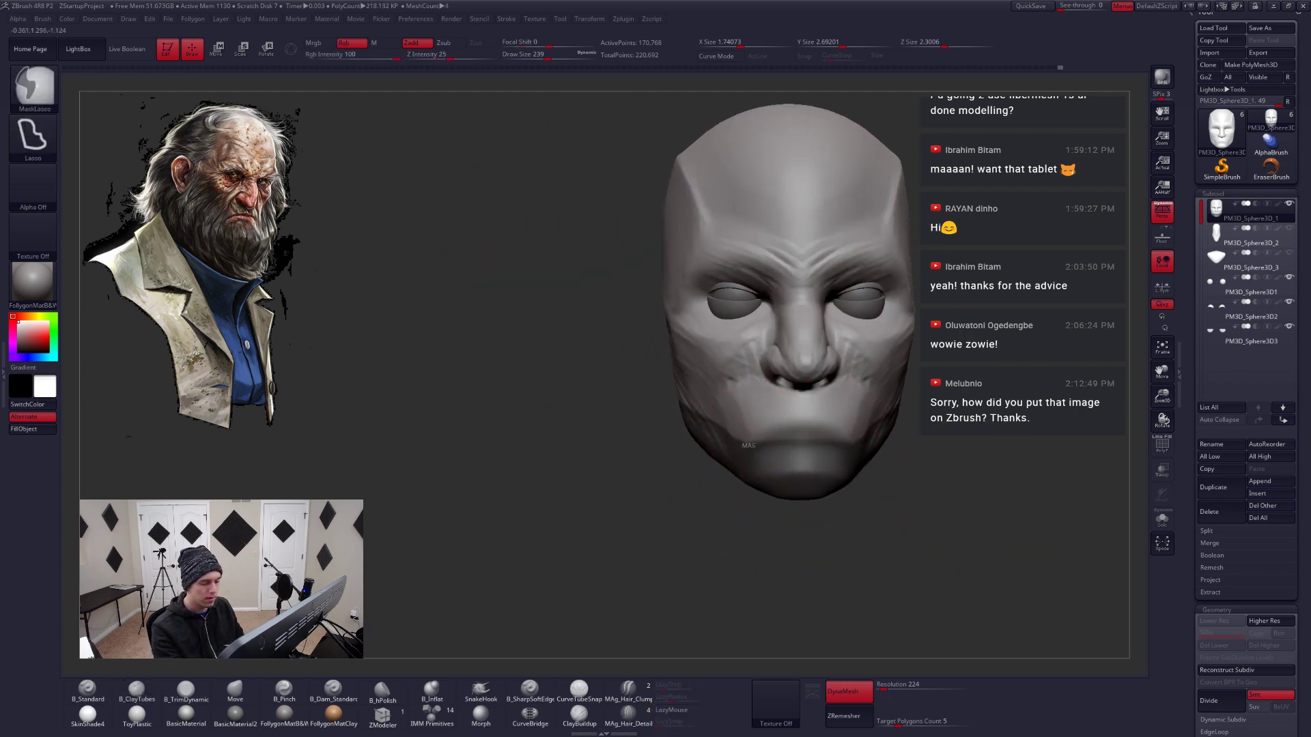
mouse_move(824, 426)
left_mouse_down("ctrl")
mouse_move(843, 456)
mouse_move(758, 471)
left_mouse_up("ctrl")
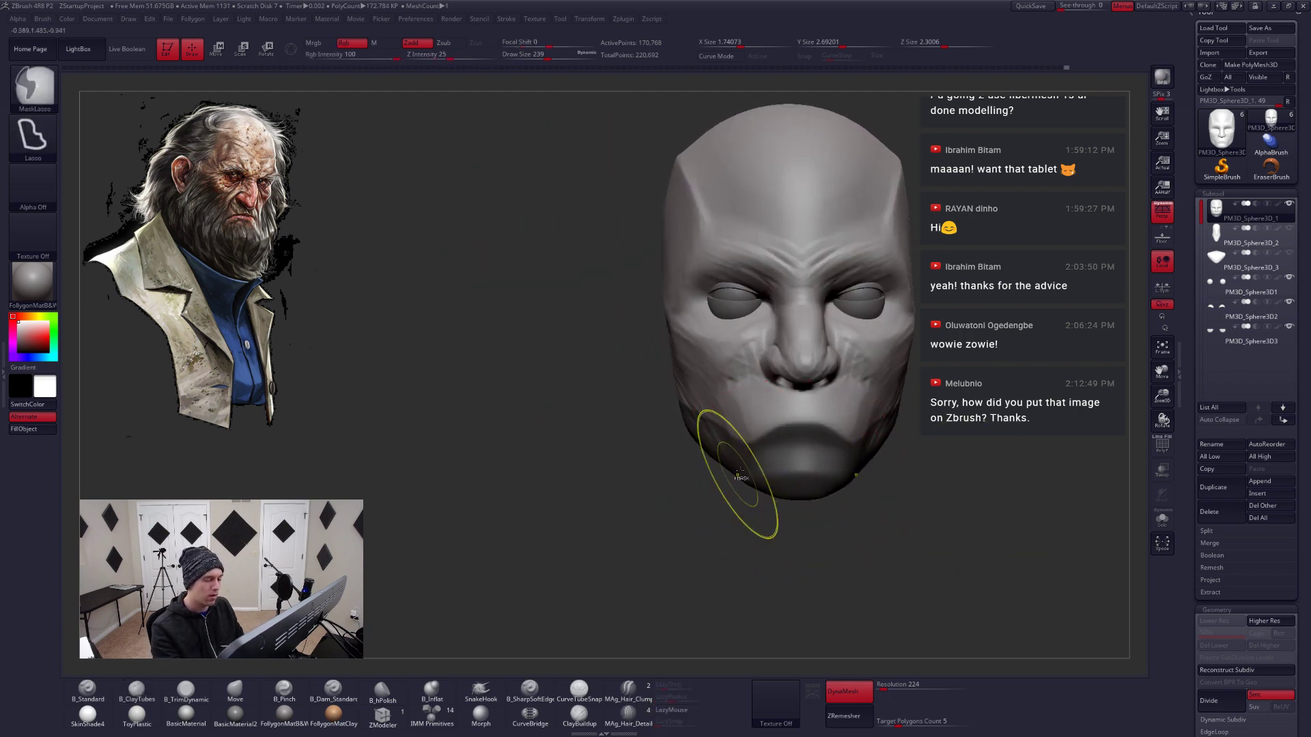
mouse_move(773, 466)
right_mouse_down()
mouse_move(810, 463)
mouse_move(799, 497)
mouse_move(828, 457)
mouse_move(790, 469)
mouse_move(757, 512)
mouse_move(738, 515)
right_mouse_up()
right_click_drag(884, 488, 735, 518, "alt")
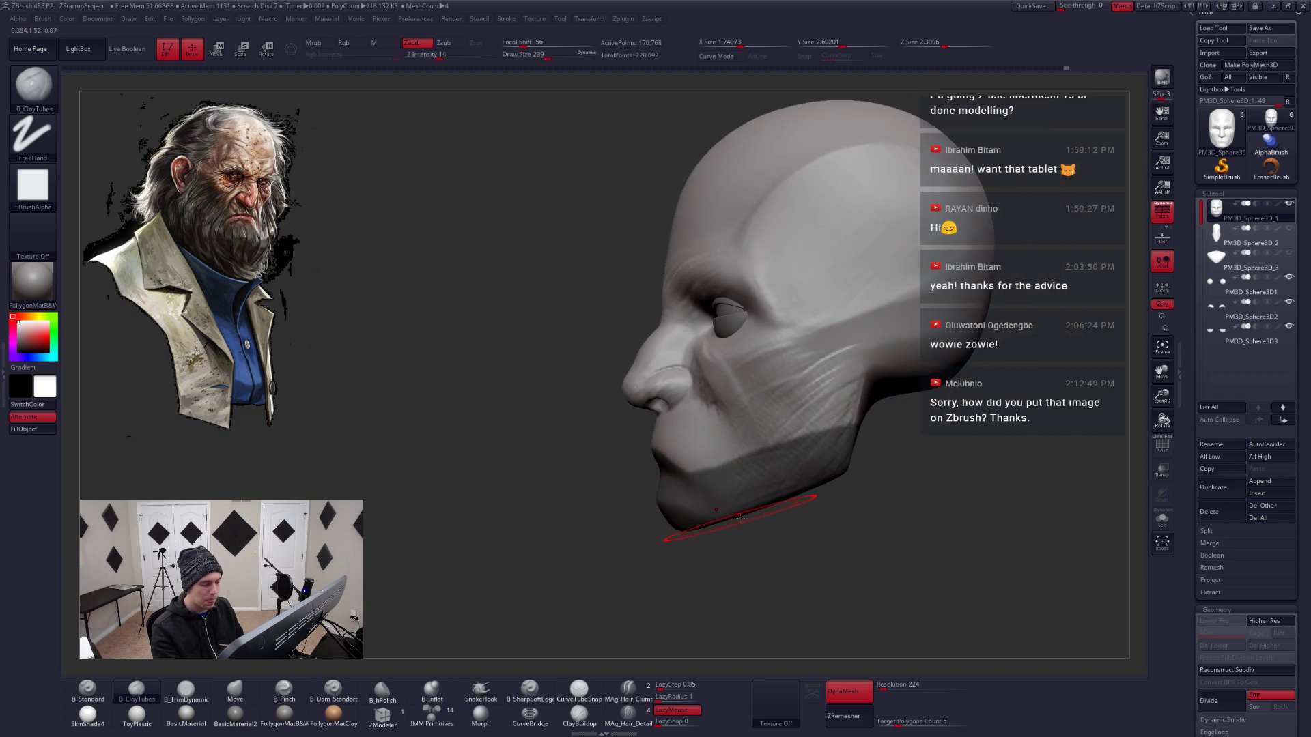
Separate the masked jaw region and split it off the head into its own subtool
key("shift+f")
right_click_drag(754, 562, 727, 517, "alt")
key("shift+f")
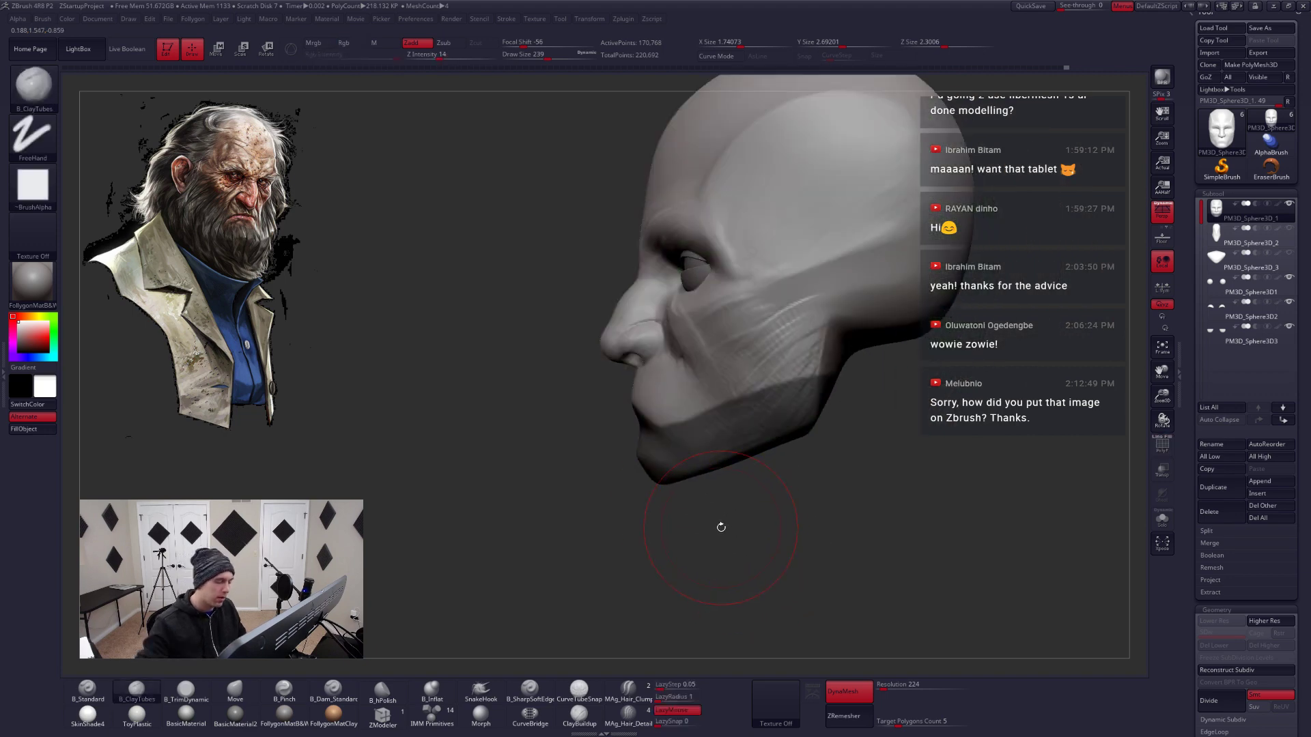
key("shift+f")
right_click_drag(660, 382, 721, 378)
key("shift+f")
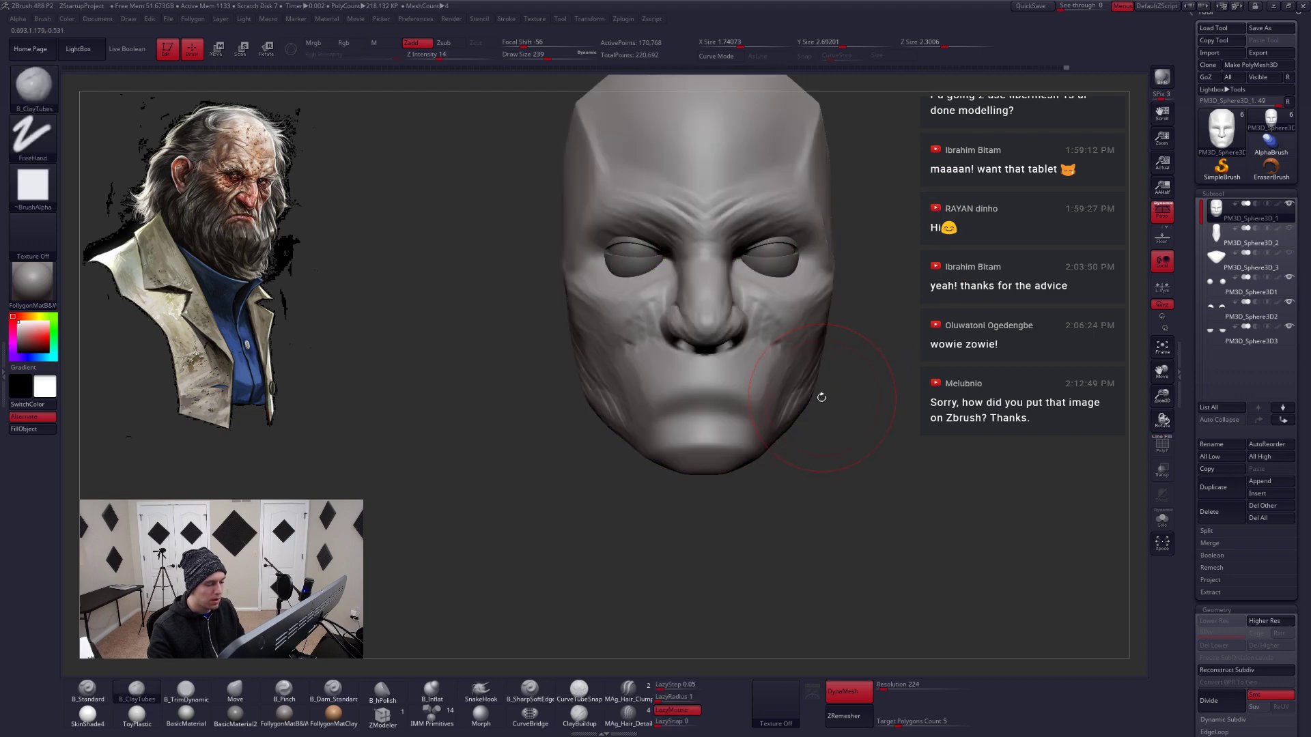
left_click(798, 335, "ctrl+shift")
key("space")
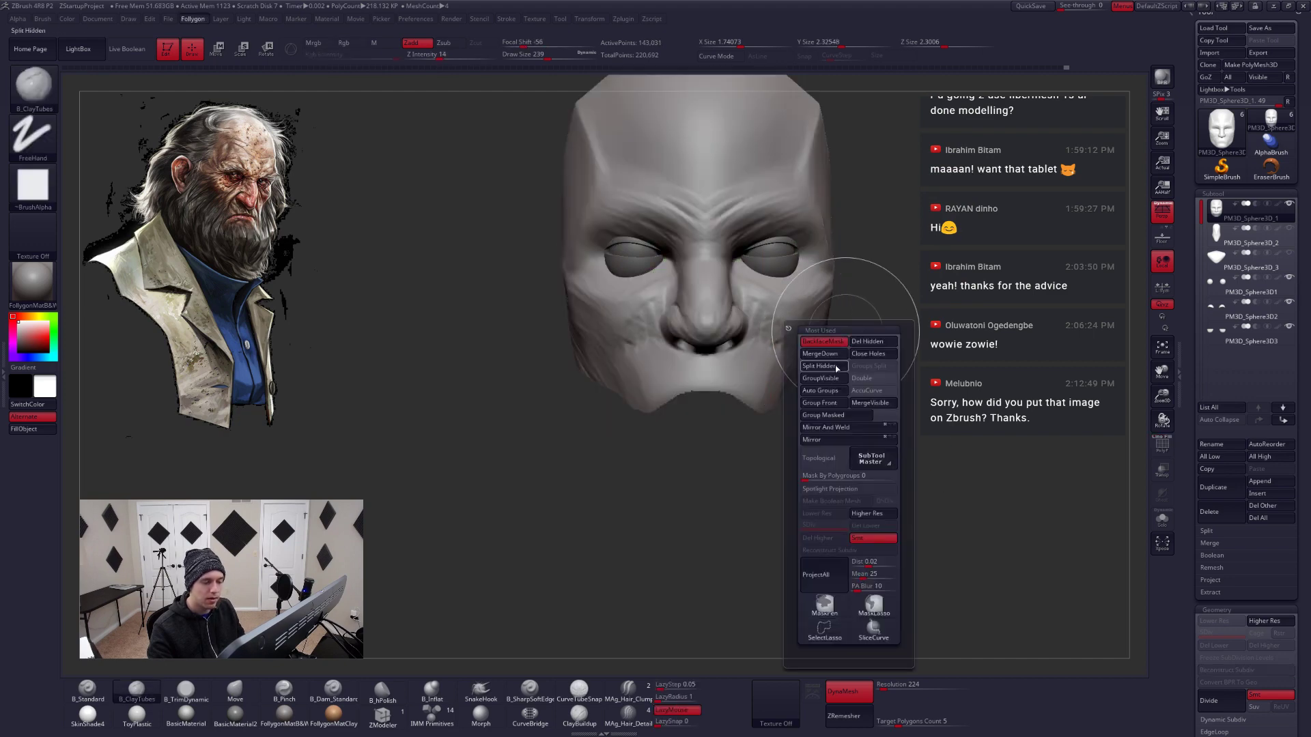
left_click(823, 366)
Recompute the head and the split-off jaw piece with DynaMesh at resolution 224
left_click_drag(938, 332, 956, 524, "ctrl")
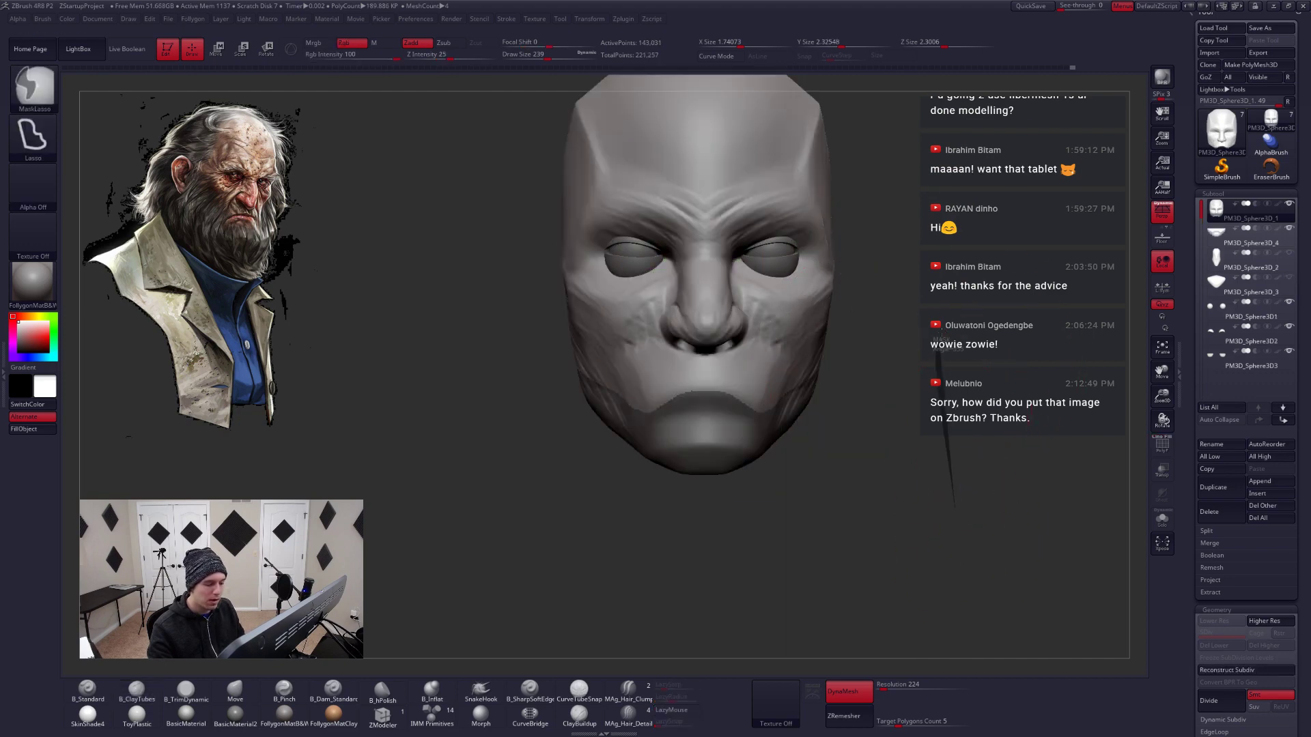
left_click(1236, 241)
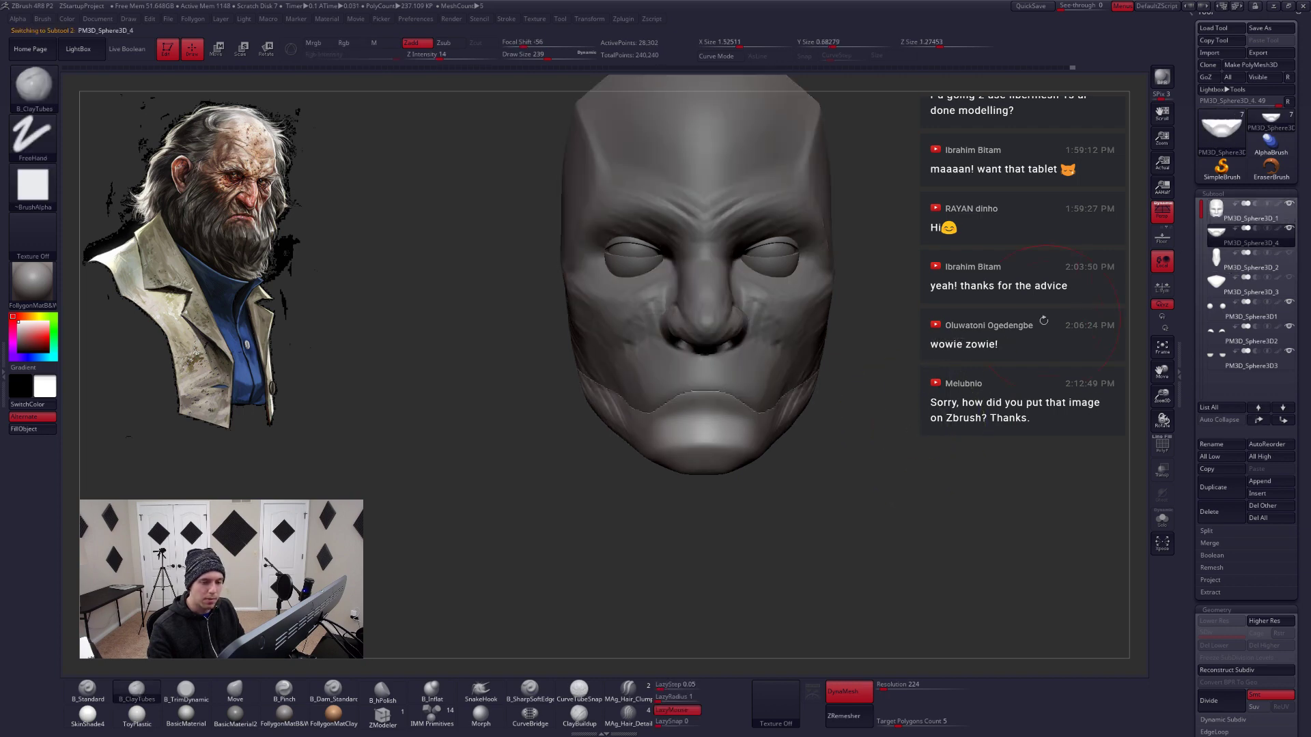
left_click(879, 363, "ctrl+shift")
key("alt+s")
mouse_move(740, 418)
right_mouse_down()
mouse_move(760, 416)
mouse_move(687, 423)
mouse_move(748, 430)
mouse_move(803, 473)
right_mouse_up()
key("alt+s")
key("s")
left_click_drag(735, 510, 703, 510)
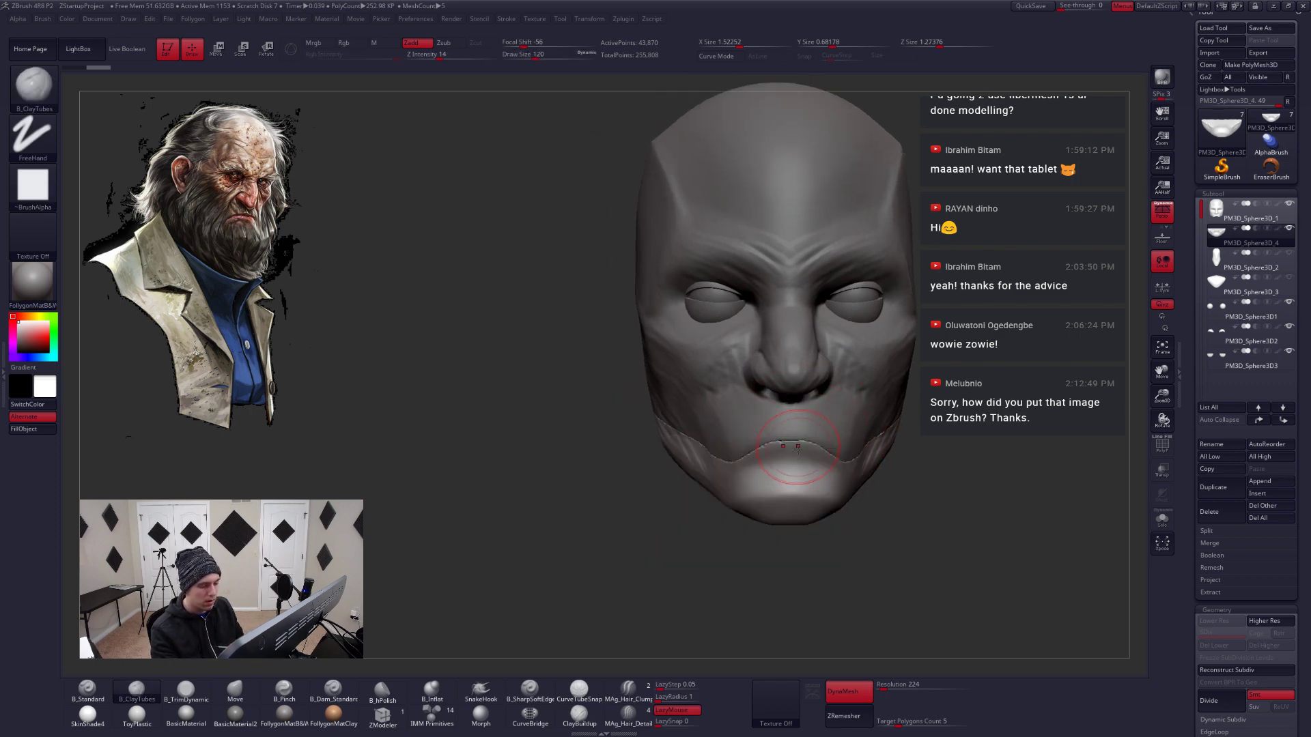
right_click_drag(734, 455, 843, 447)
Isolate the jaw piece and reshape the front edge of its lower lip with the Move brush at size 167
key("alt+s")
key("b")
key("m")
key("v")
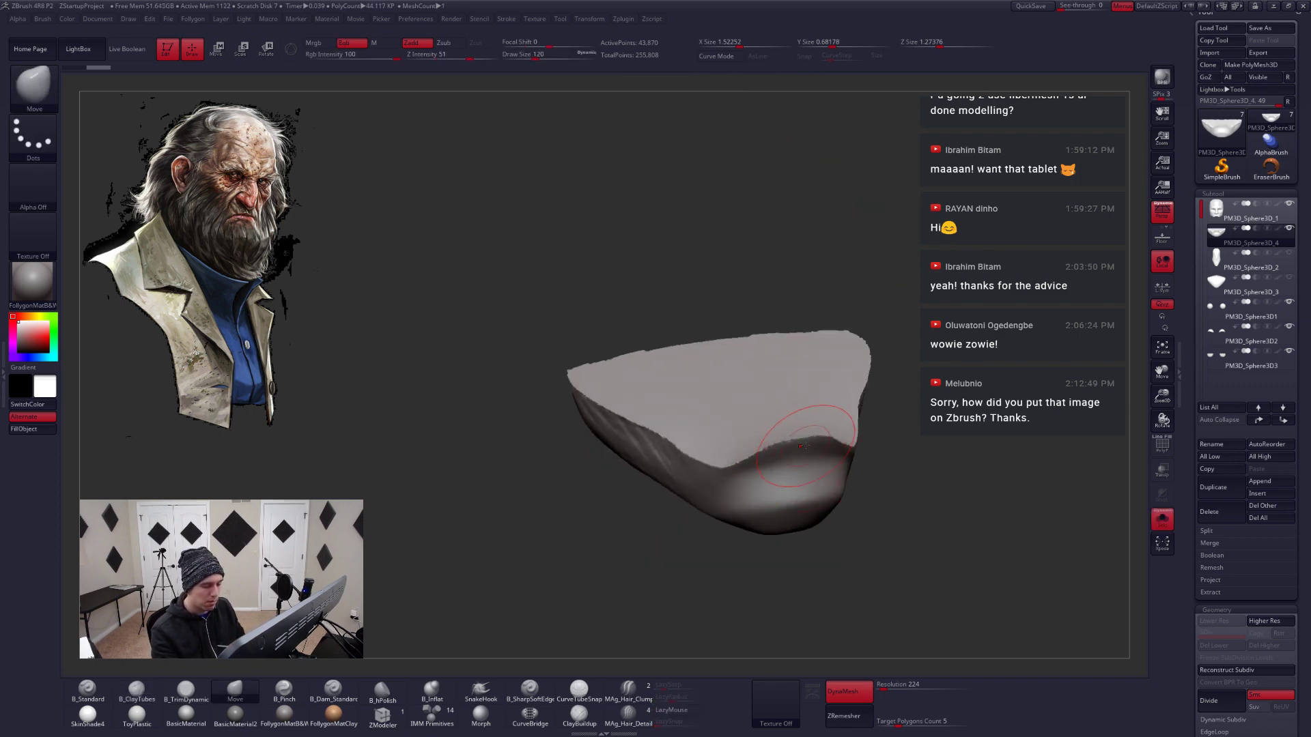
key("s")
left_click_drag(809, 441, 813, 441)
right_click(813, 441)
mouse_move(828, 428)
right_mouse_down()
mouse_move(768, 470)
mouse_move(789, 471)
right_mouse_up()
left_click_drag(796, 472, 799, 483)
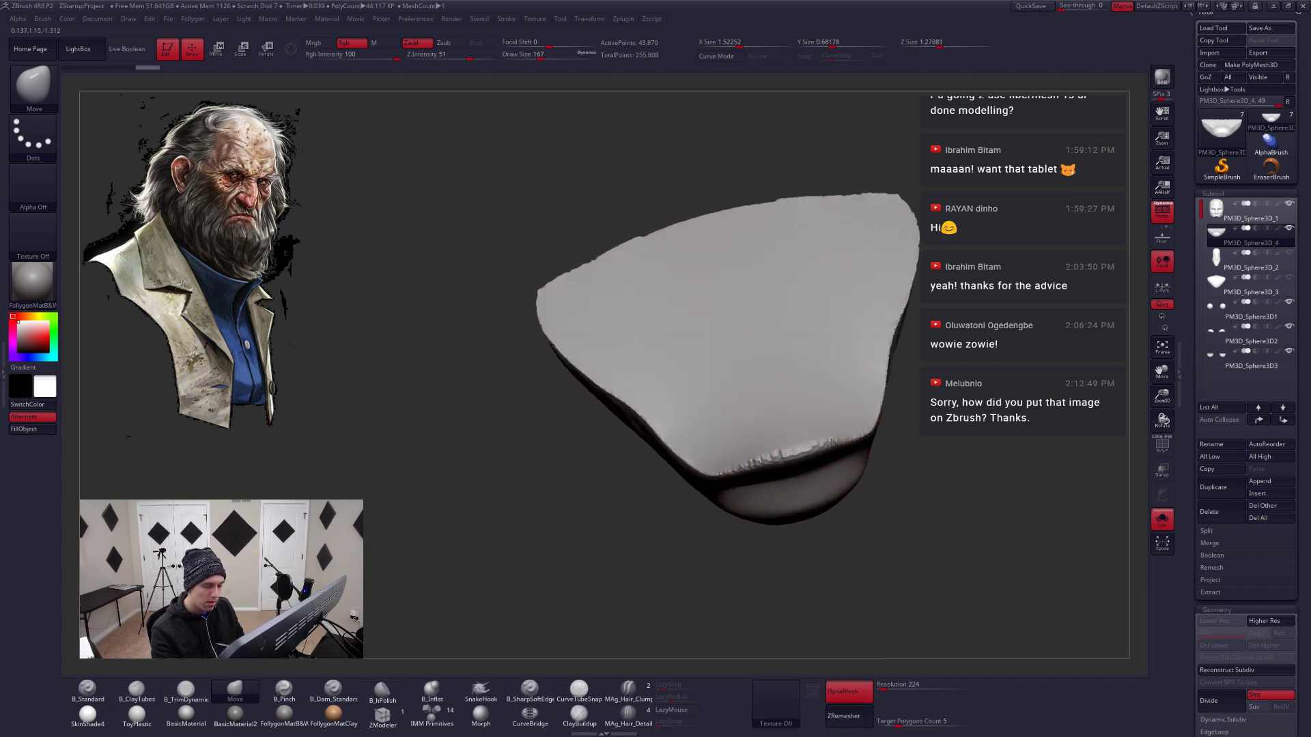
mouse_move(800, 464)
right_mouse_down()
mouse_move(824, 476)
mouse_move(843, 419)
right_mouse_up()
left_click_drag(913, 442, 931, 449, "ctrl")
Mask a rounded area on the jaw's top surface behind the lip, invert the mask and push it in with Move at size 116
key("space")
left_click_drag(852, 420, 846, 418)
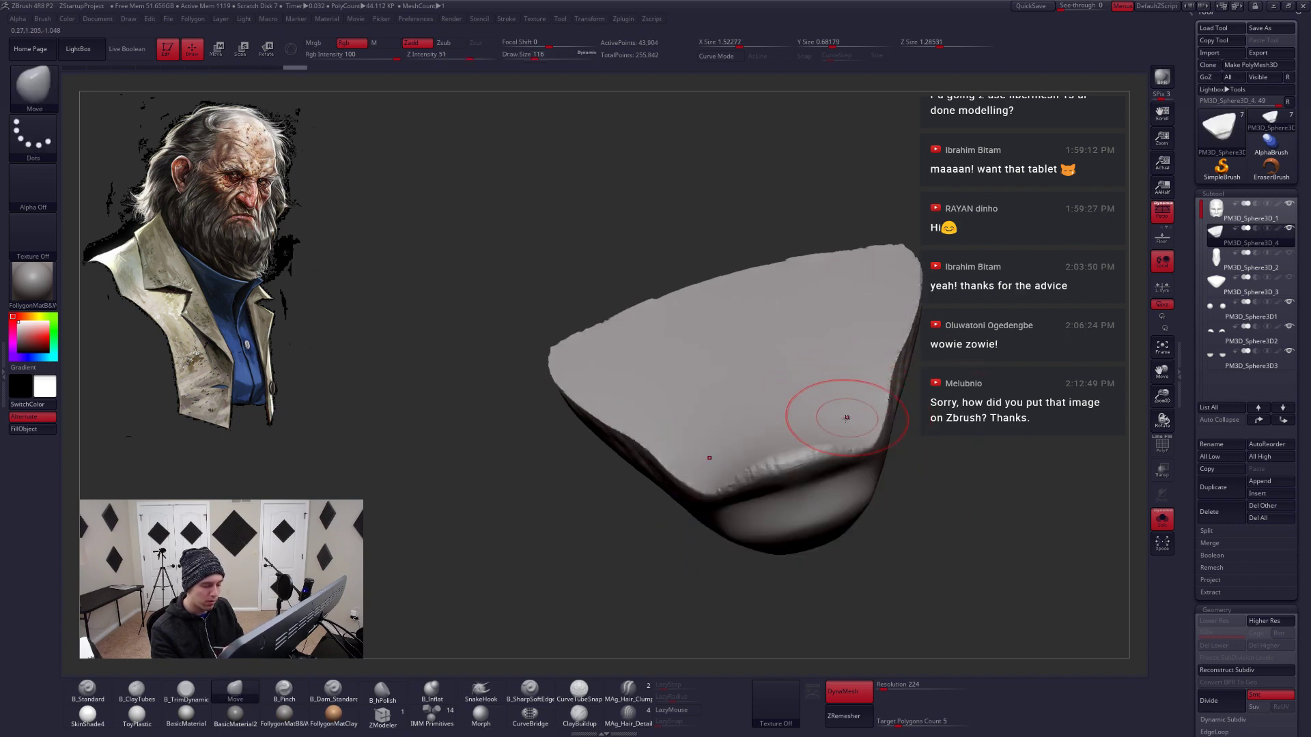
mouse_move(846, 418)
right_mouse_down()
mouse_move(810, 473)
mouse_move(767, 482)
right_mouse_up()
key("ctrl")
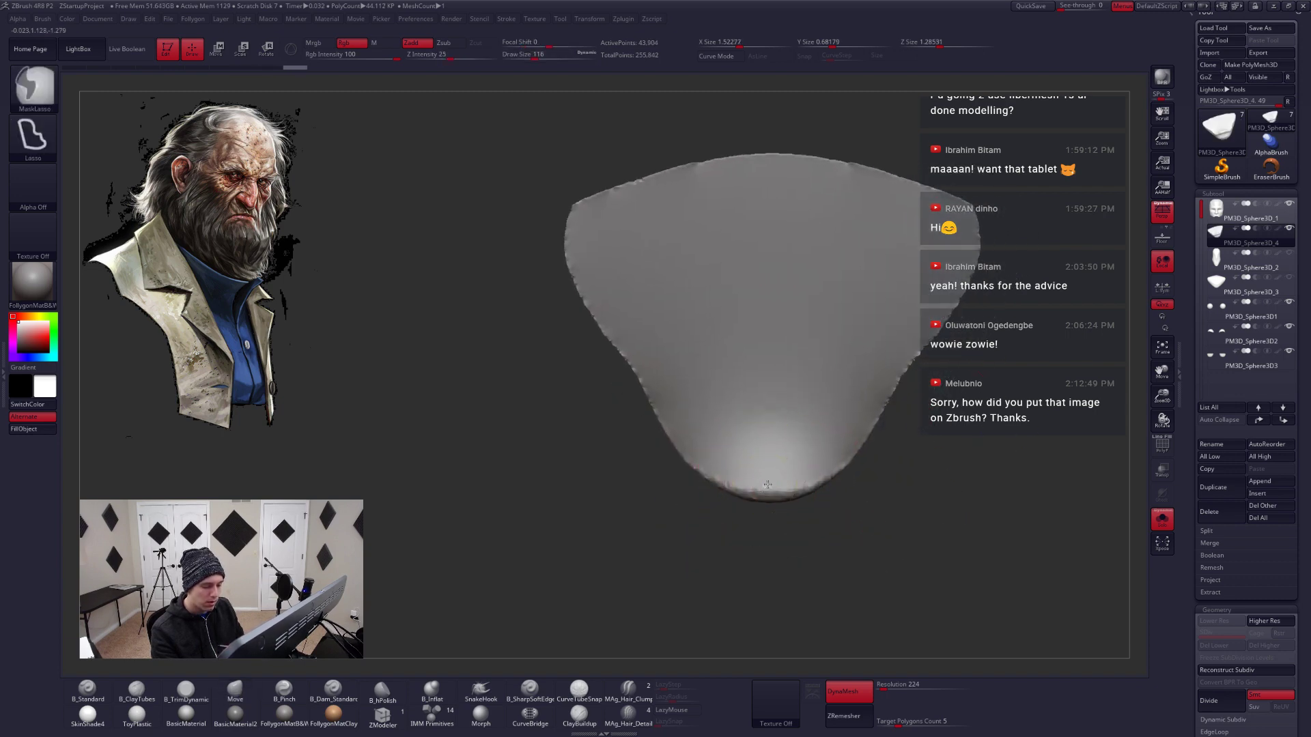
left_click_drag(751, 351, 745, 351, "ctrl")
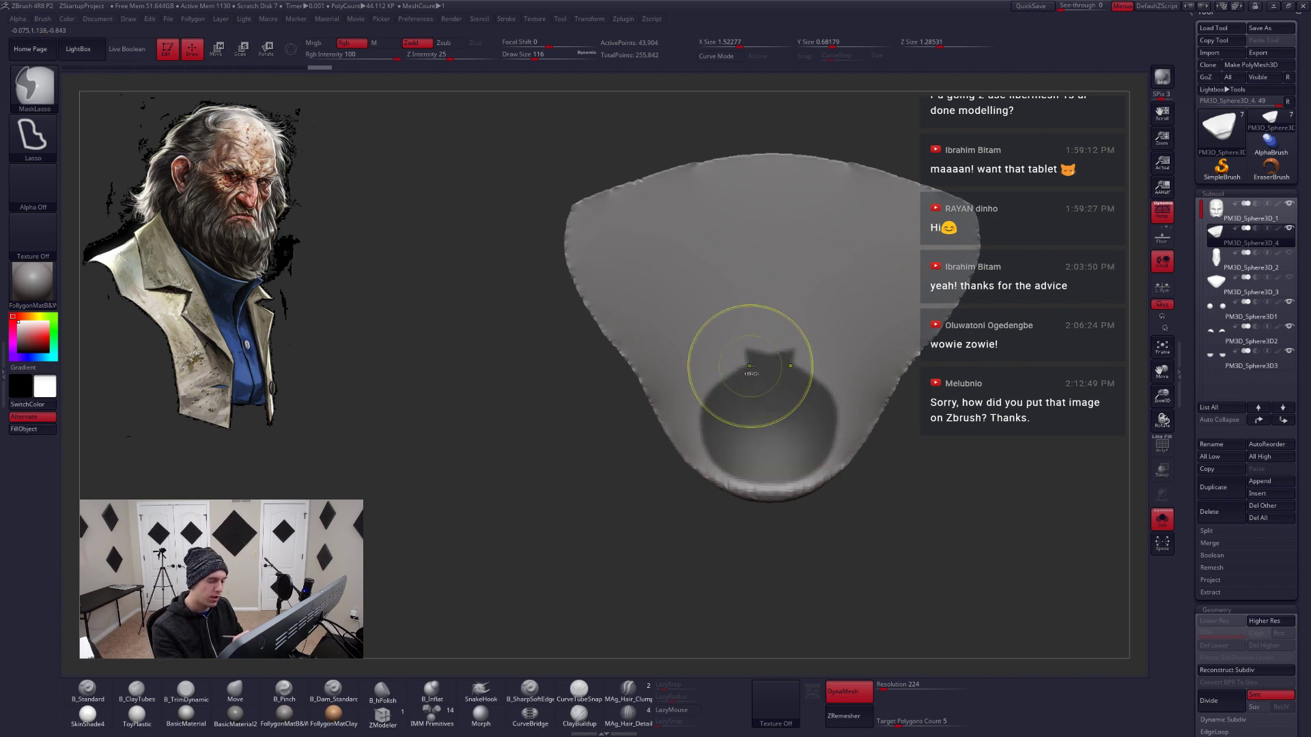
mouse_move(815, 482)
right_mouse_down()
mouse_move(805, 434)
mouse_move(836, 467)
mouse_move(839, 451)
mouse_move(788, 447)
mouse_move(787, 494)
mouse_move(840, 477)
right_mouse_up()
left_click(795, 485, "ctrl")
right_click_drag(812, 431, 793, 477, "alt")
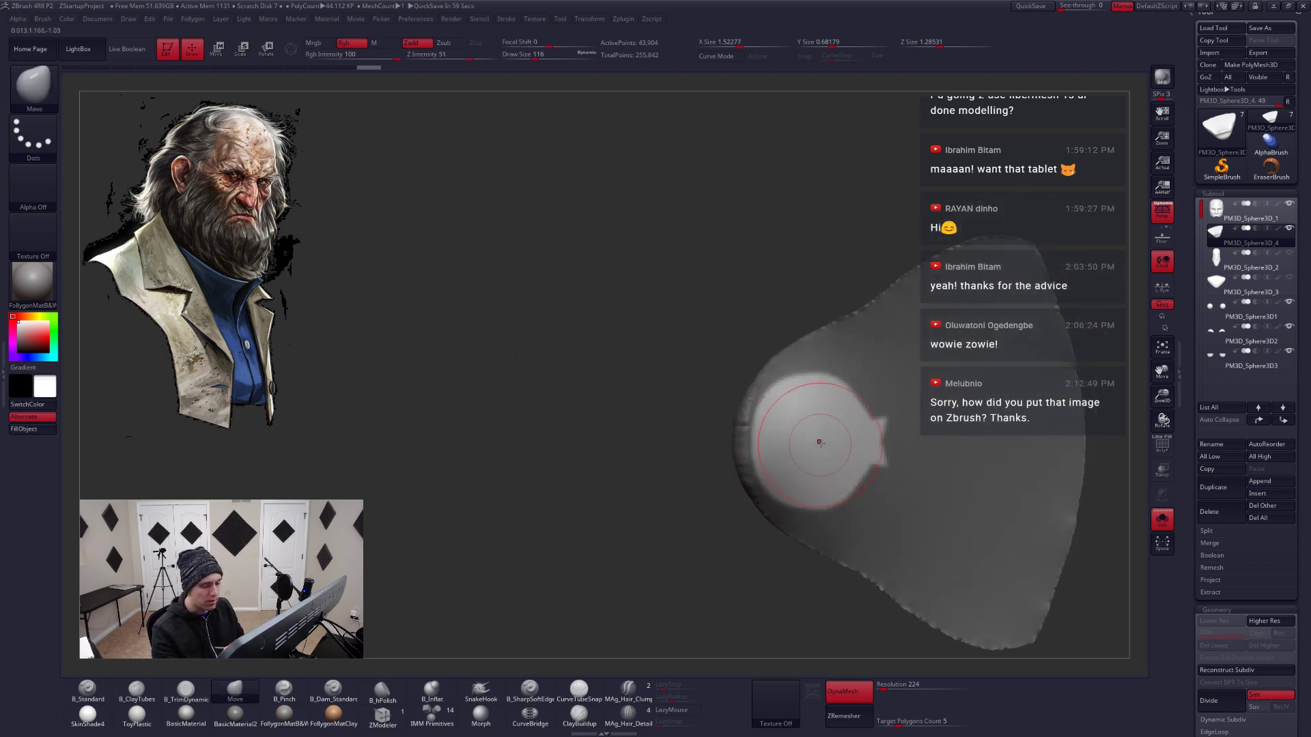
mouse_move(819, 443)
right_mouse_down()
mouse_move(791, 410)
mouse_move(790, 435)
mouse_move(876, 440)
mouse_move(835, 425)
right_mouse_up()
Refine the lip edge around the jaw's recess with the Move brush at size 71, checking it against the head
key("alt+shift+s")
left_click_drag(930, 462, 946, 479, "ctrl")
right_click_drag(771, 404, 794, 450, "alt")
key("alt+shift+s")
key("space")
left_click_drag(812, 445, 803, 443)
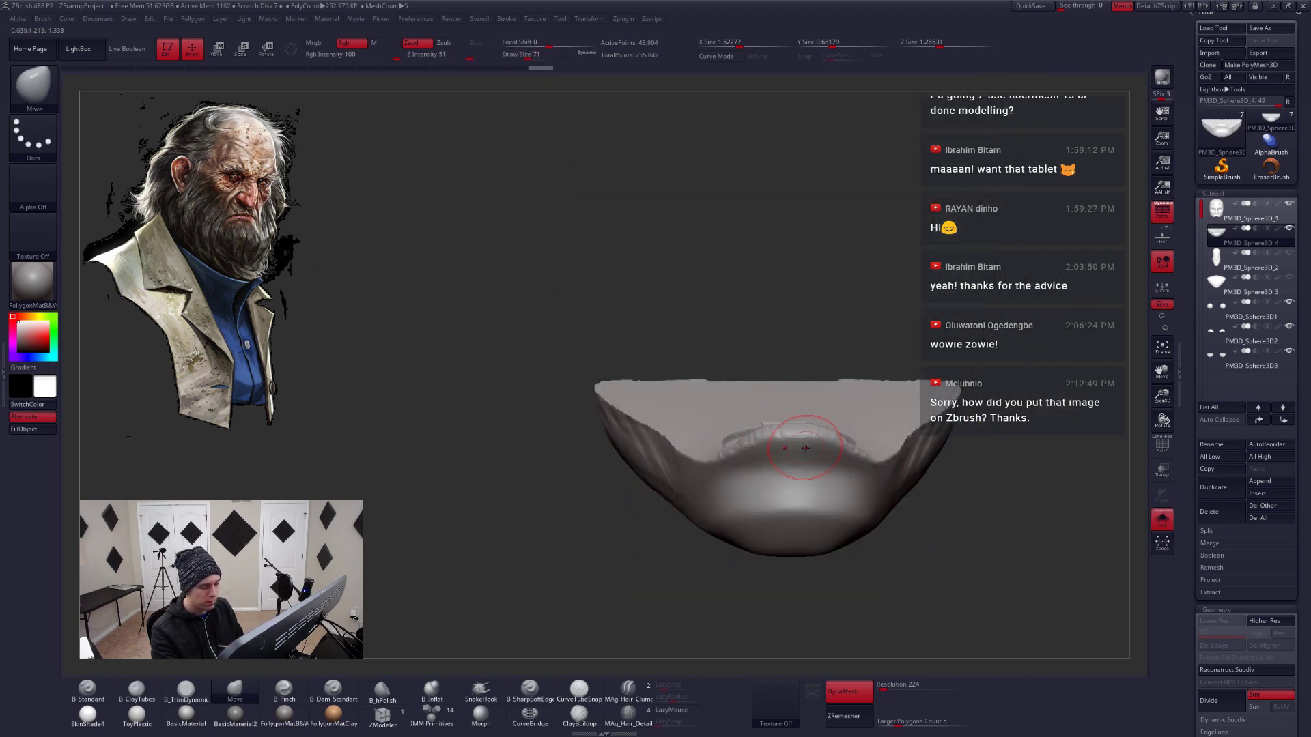
mouse_move(807, 442)
right_mouse_down()
mouse_move(860, 456)
mouse_move(843, 491)
right_mouse_up()
Flatten the jaw's lip rim with B_TrimDynamic at intensity 27 and subdivide the jaw piece once
key("3")
right_click_drag(770, 458, 819, 422)
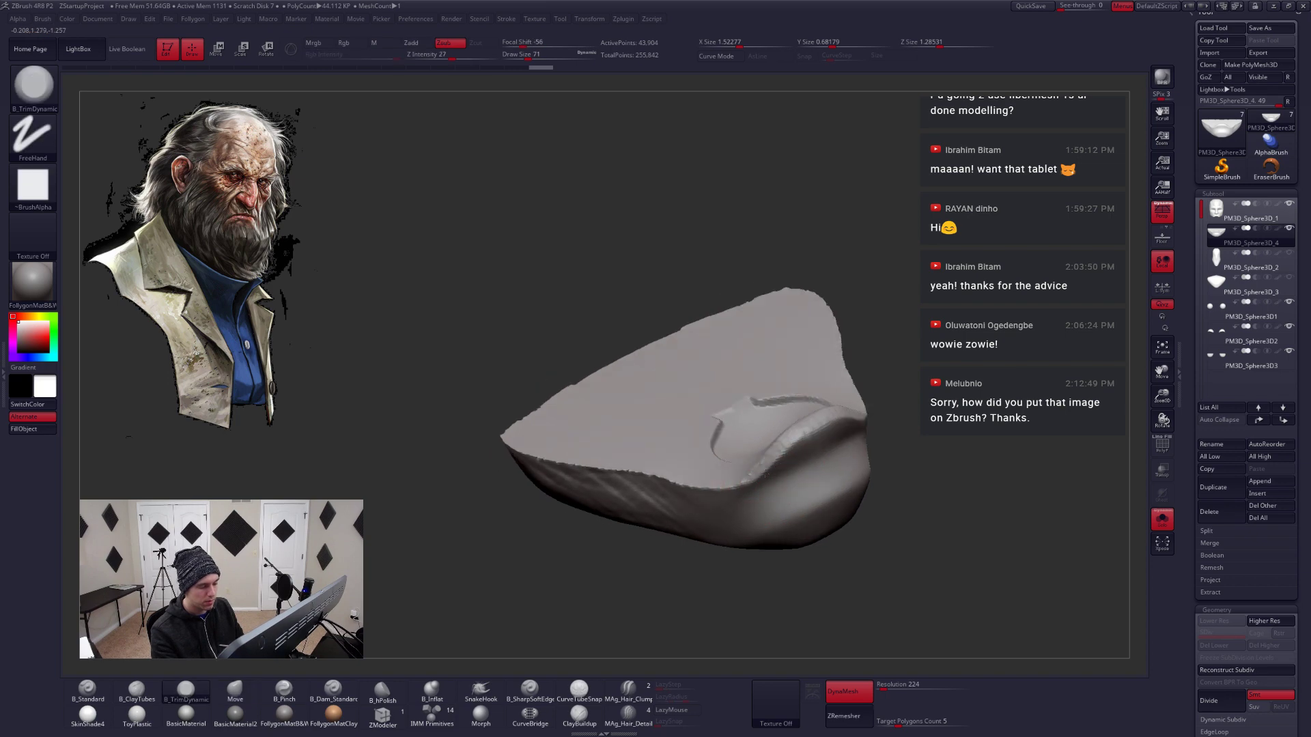
key("ctrl+d")
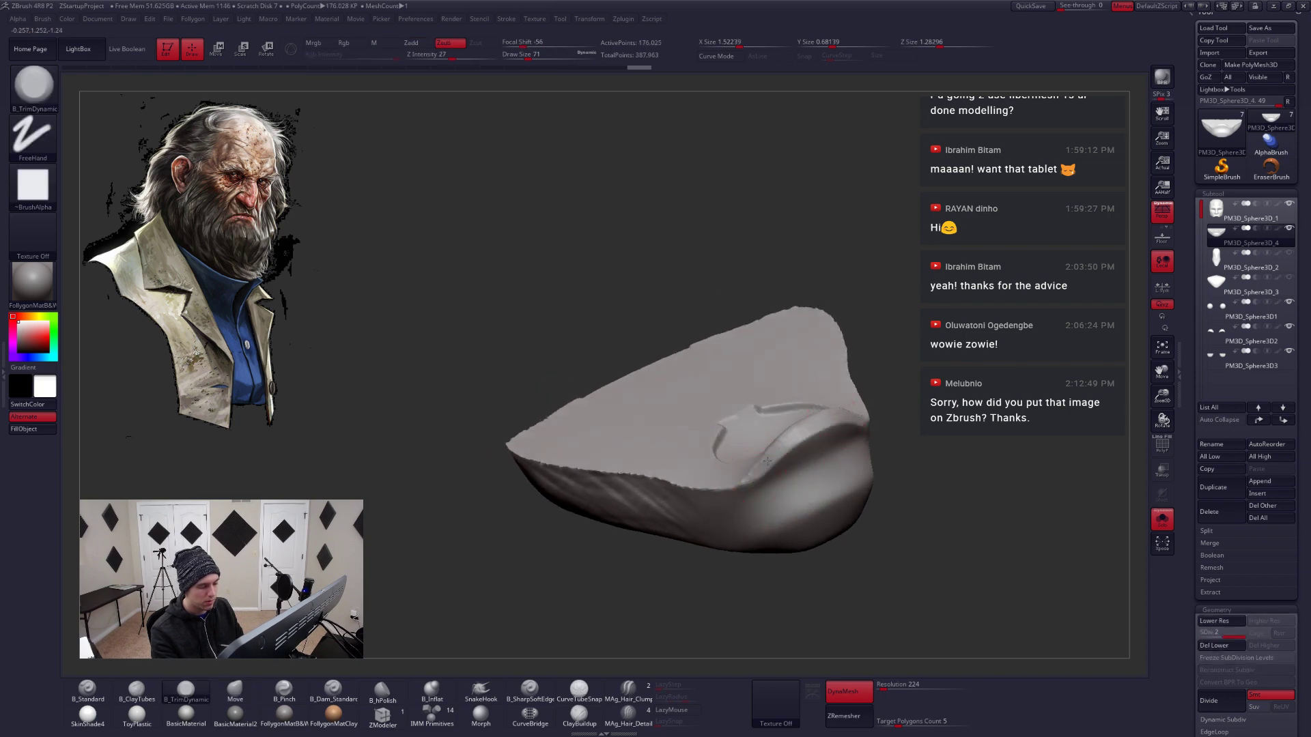
key("alt+shift+s")
mouse_move(817, 489)
right_mouse_down("shift")
mouse_move(804, 497)
mouse_move(763, 465)
mouse_move(772, 477)
right_mouse_up("shift")
key("space")
left_click_drag(836, 472, 832, 472)
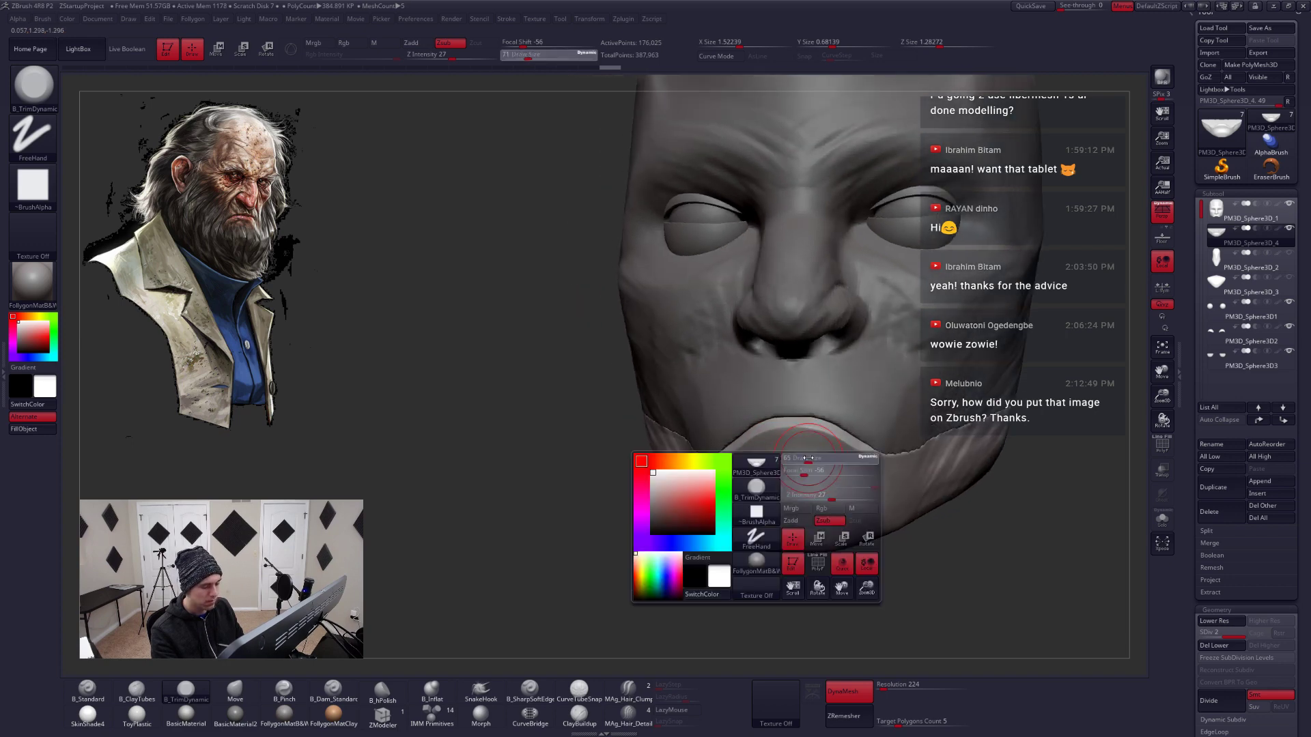
mouse_move(761, 471)
right_mouse_down()
mouse_move(826, 465)
mouse_move(790, 474)
right_mouse_up()
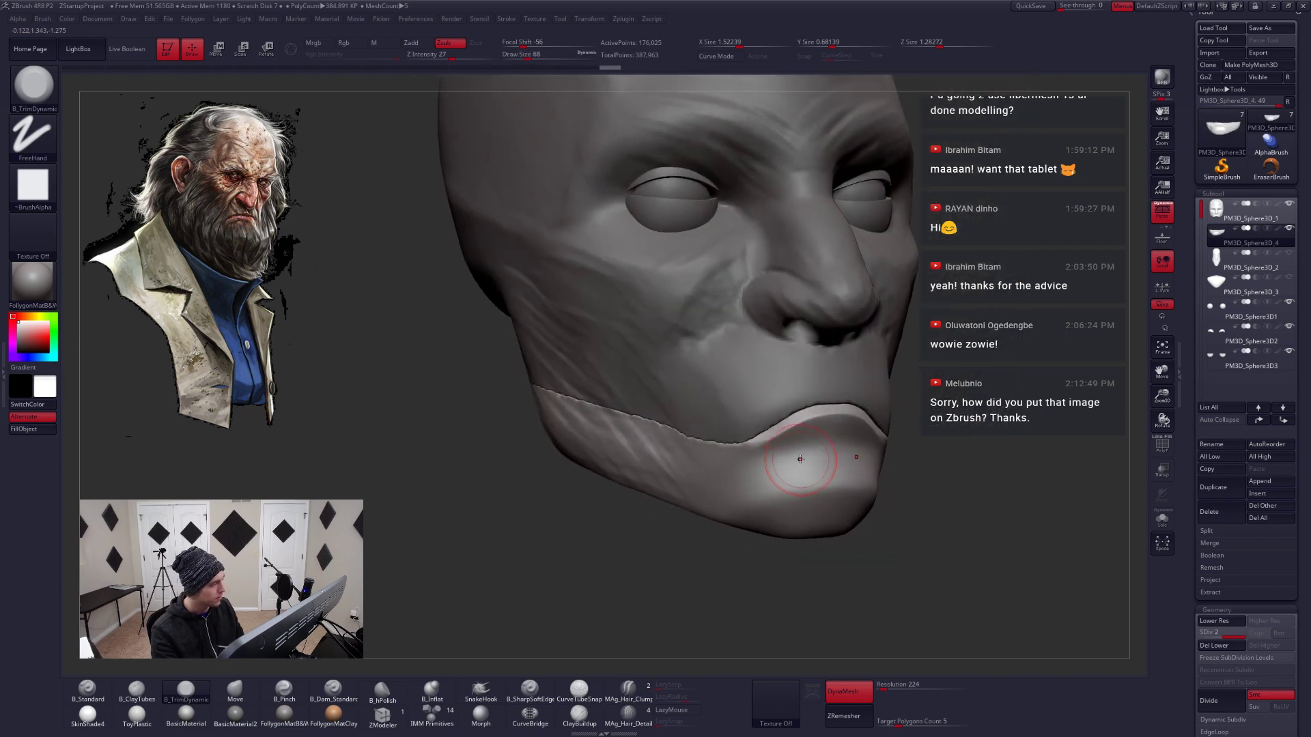
Isolate the jaw piece and trim its lip edge with B_TrimDynamic at size 101
key("alt+shift+s")
key("space")
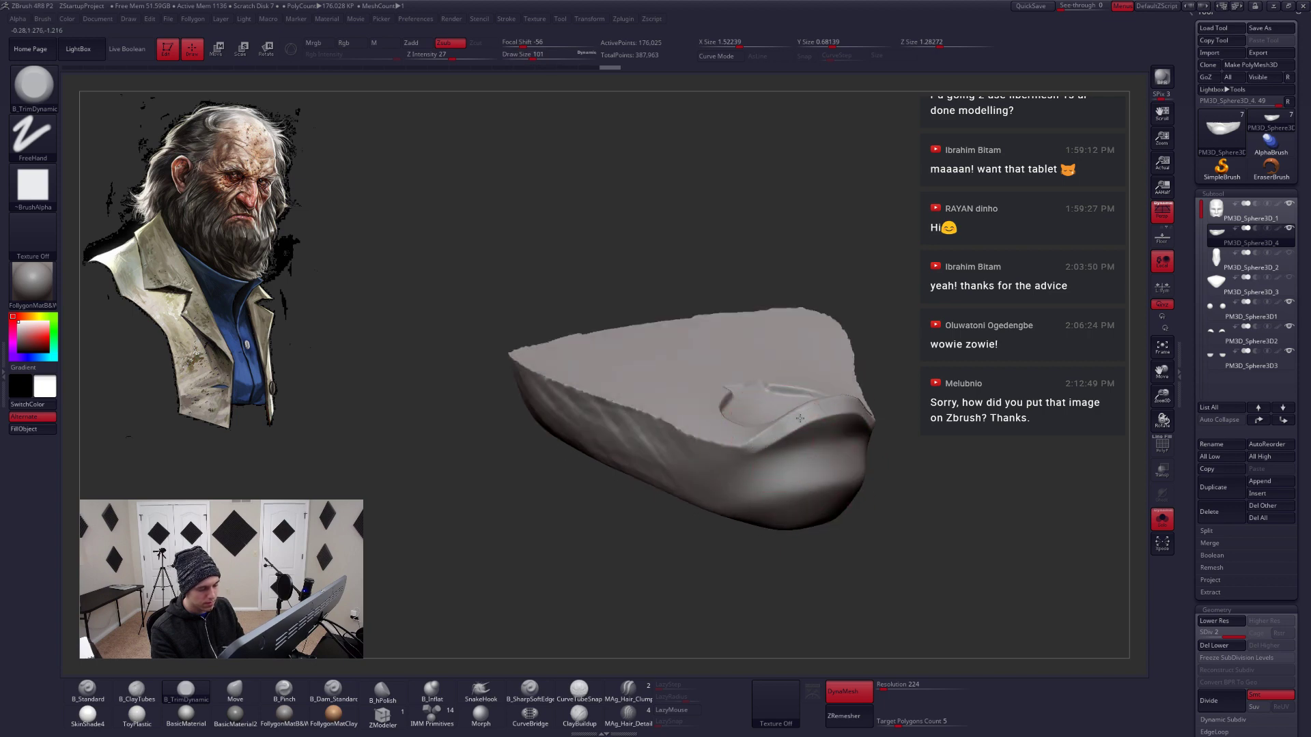
right_click_drag(799, 418, 784, 435)
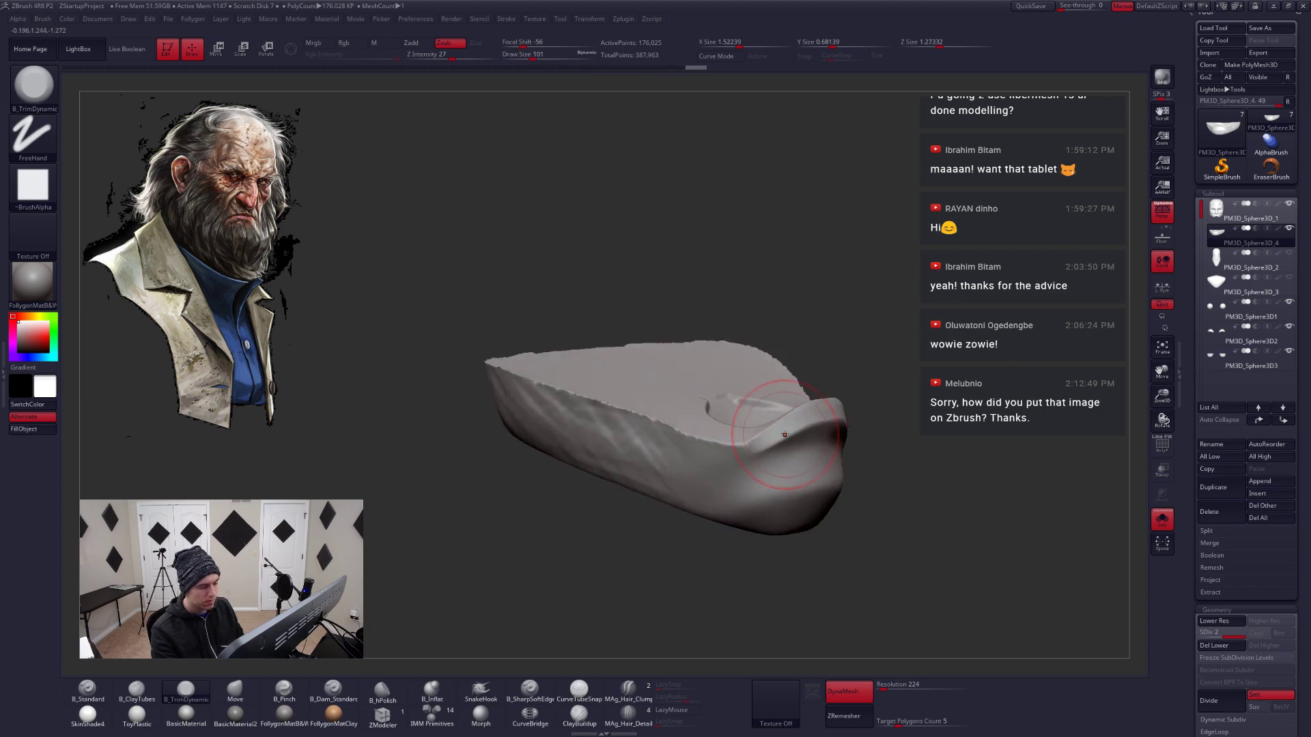
right_click_drag(712, 487, 829, 453)
key("alt+shift+s")
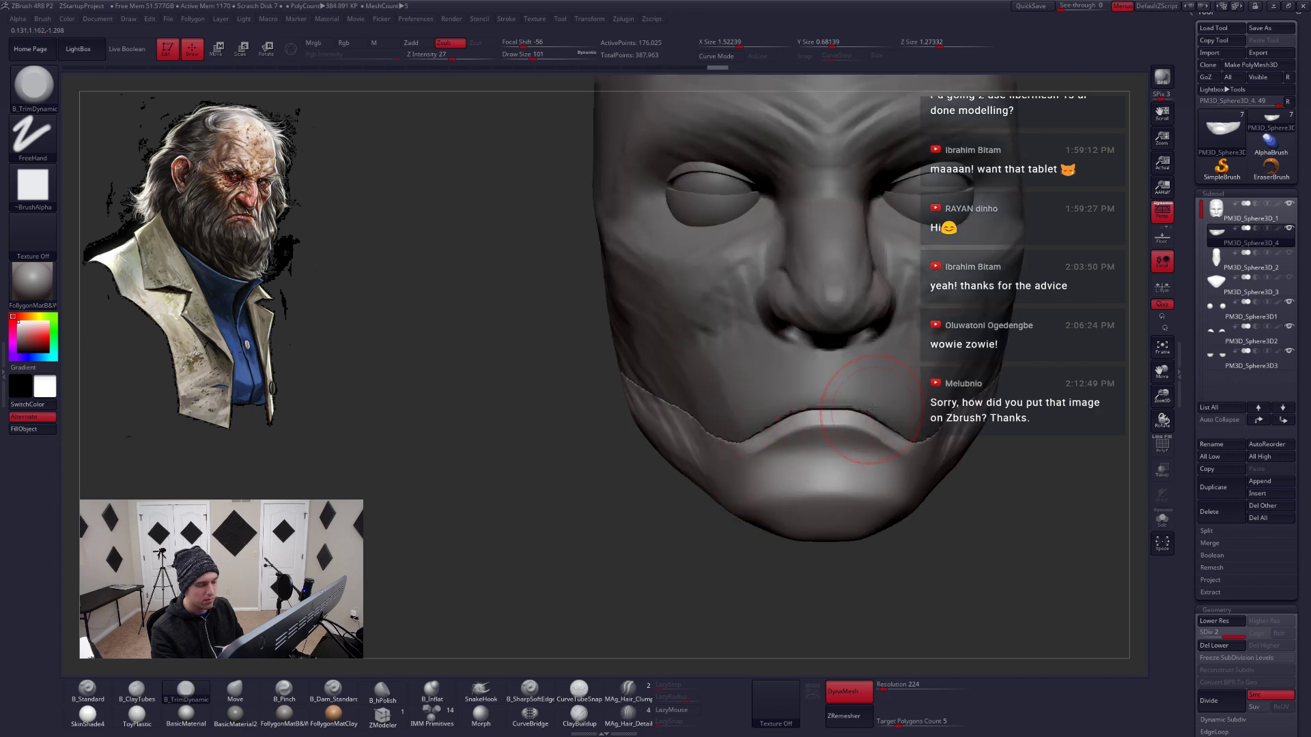
Select the upper head, mask a tongue-shaped area on its underside behind the upper lip with MaskLasso, and invert the mask
left_click(876, 411, "alt")
mouse_move(864, 409)
right_mouse_down()
mouse_move(832, 450)
mouse_move(775, 435)
mouse_move(796, 387)
right_mouse_up()
key("shift")
key("ctrl")
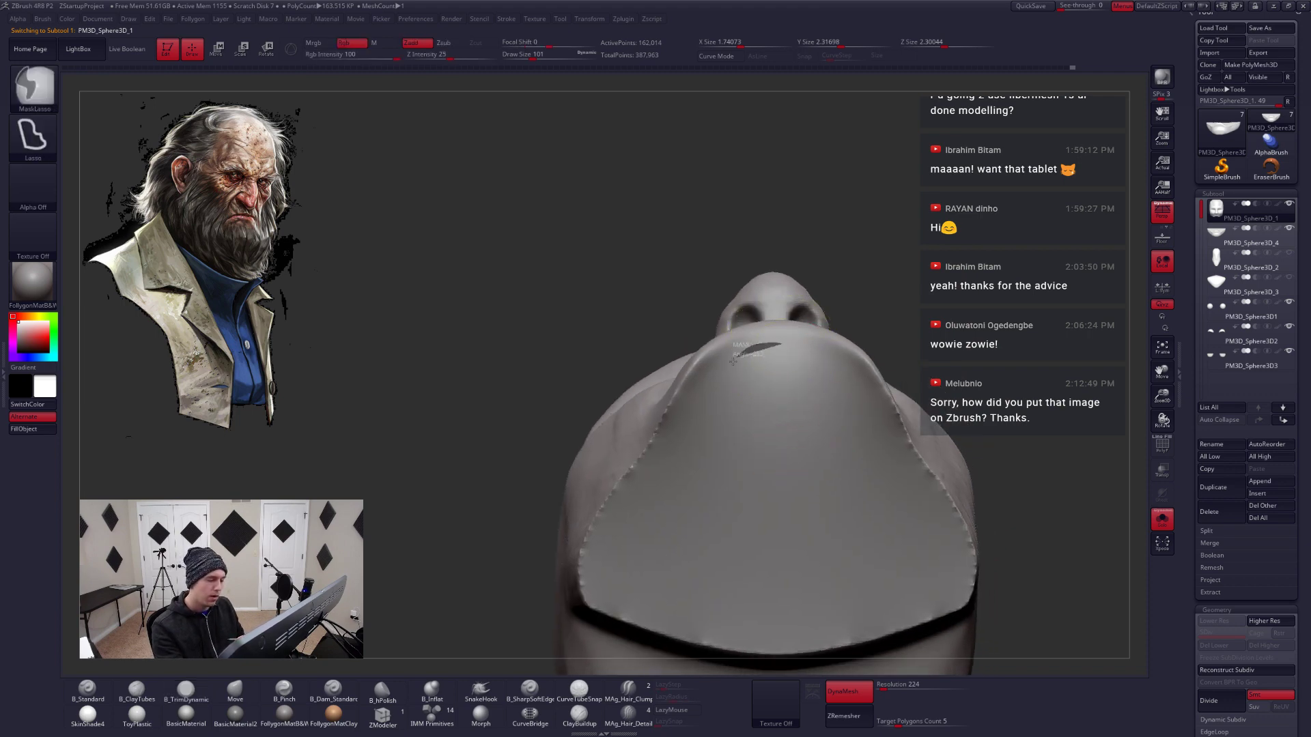
mouse_move(732, 360)
left_mouse_down("ctrl")
mouse_move(778, 478)
mouse_move(867, 471)
left_mouse_up("ctrl")
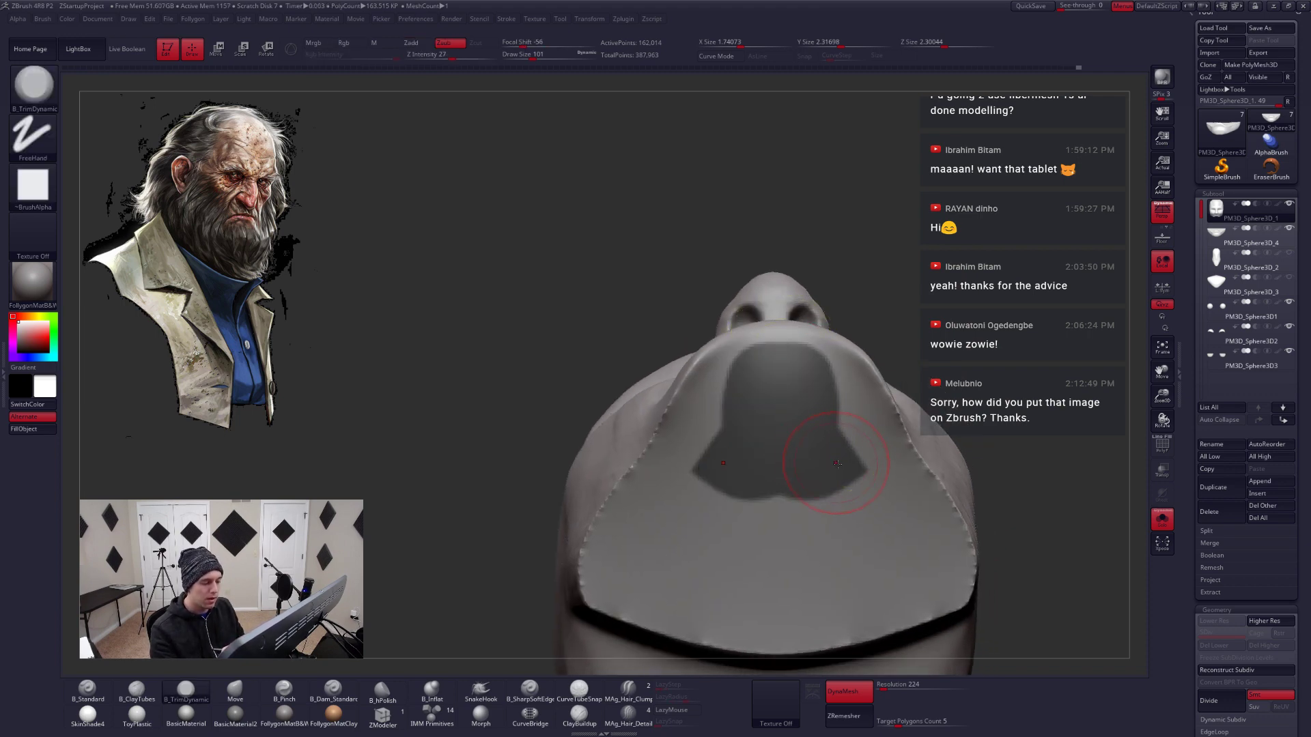
left_click_drag(854, 426, 915, 450, "ctrl+alt")
mouse_move(901, 437)
right_mouse_down("ctrl")
mouse_move(877, 355)
mouse_move(870, 451)
mouse_move(860, 410)
right_mouse_up("ctrl")
mouse_move(940, 414)
left_mouse_down("ctrl+alt")
mouse_move(963, 198)
mouse_move(1024, 239)
left_mouse_up("ctrl+alt")
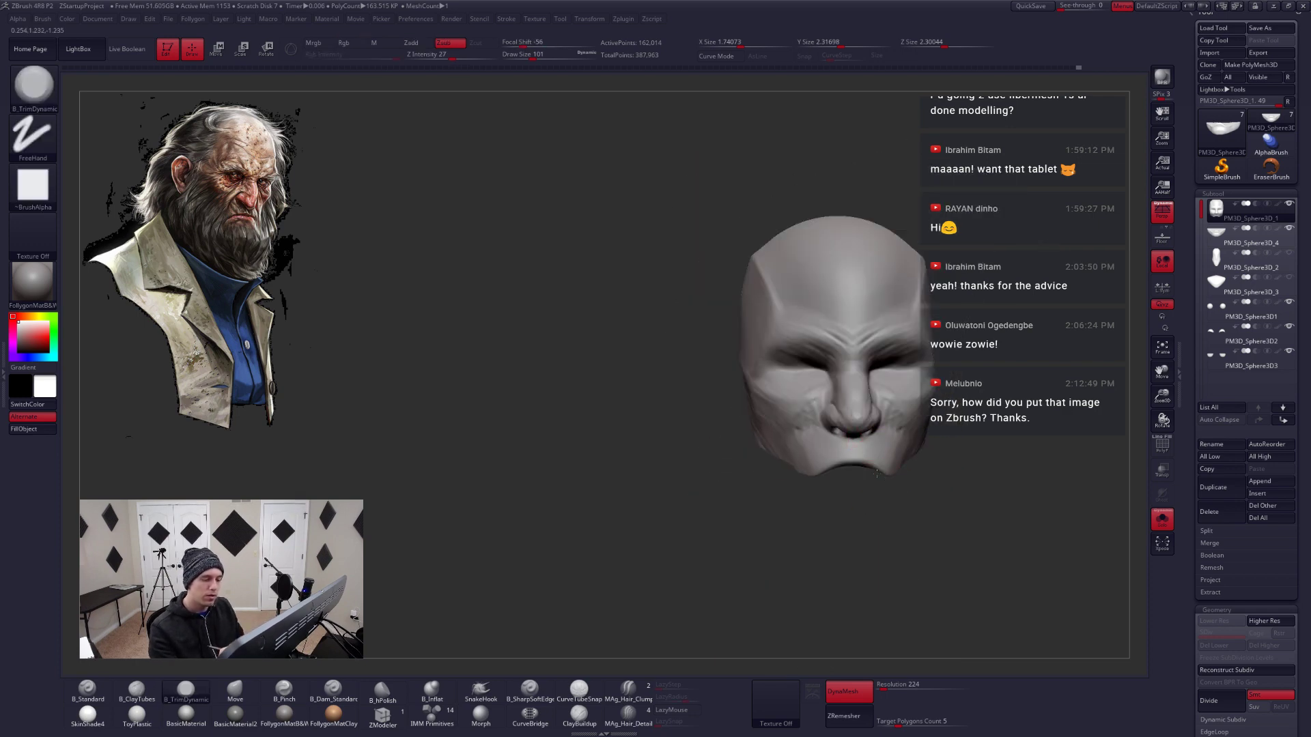
right_click_drag(876, 474, 847, 385)
left_click(949, 396, "ctrl")
right_click_drag(942, 396, 915, 451, "ctrl")
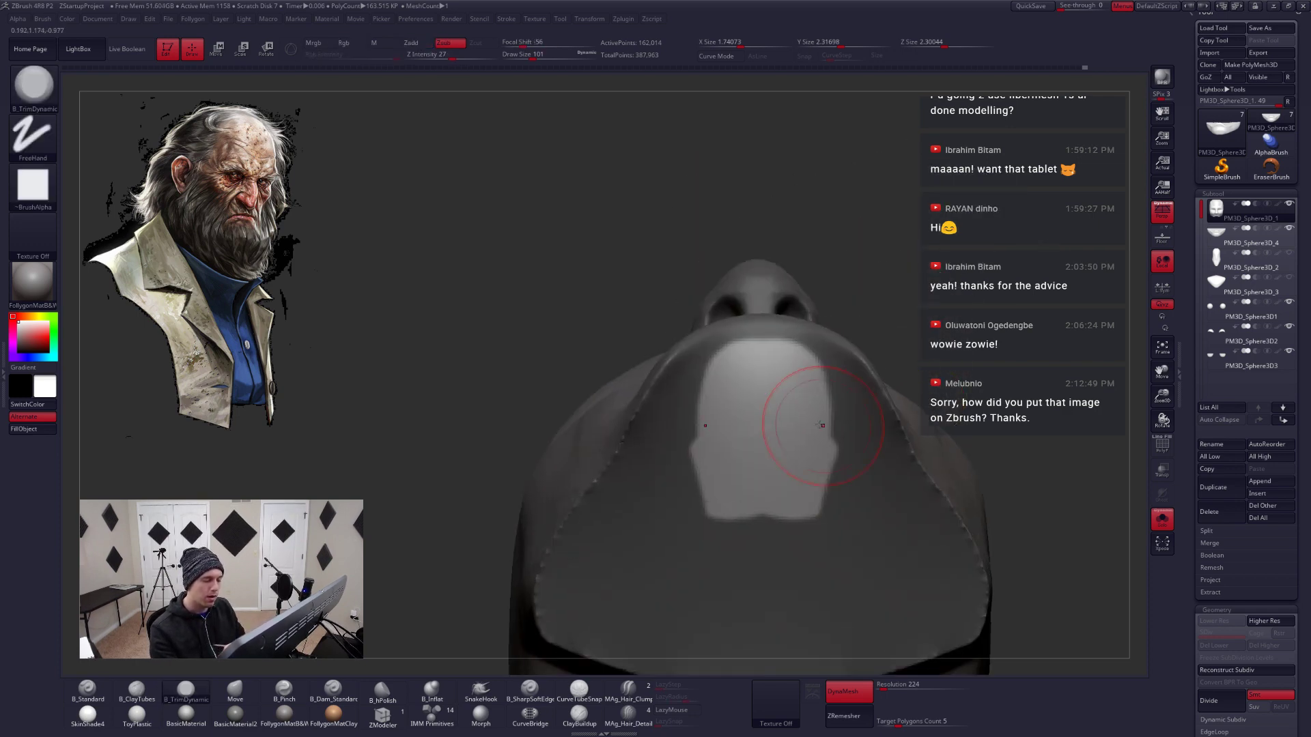
left_click(828, 410, "ctrl")
Push the unmasked area beneath the upper lip inward with the Move brush at size 167 to hollow the mouth
key("4")
key("space")
left_click_drag(843, 451, 765, 409)
mouse_move(778, 409)
right_mouse_down()
mouse_move(843, 412)
mouse_move(789, 411)
right_mouse_up()
key("space")
left_click_drag(800, 398, 806, 398)
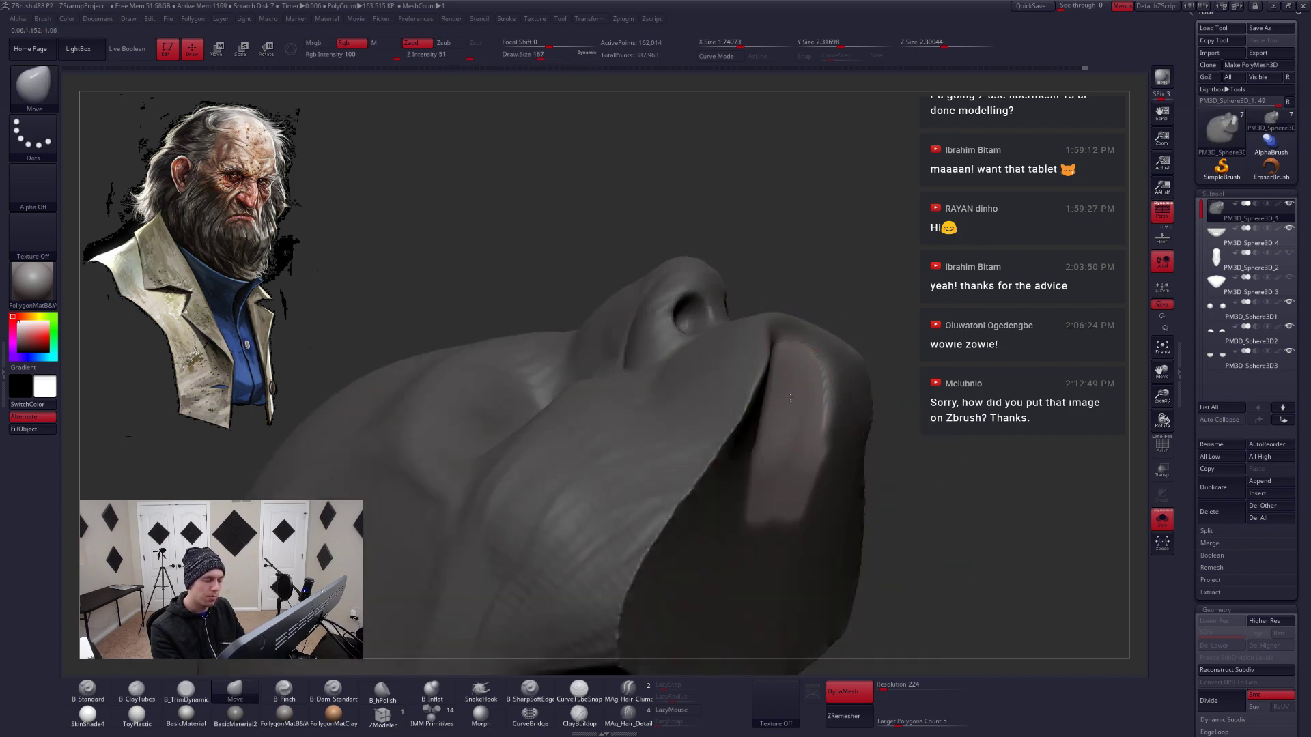
key("space")
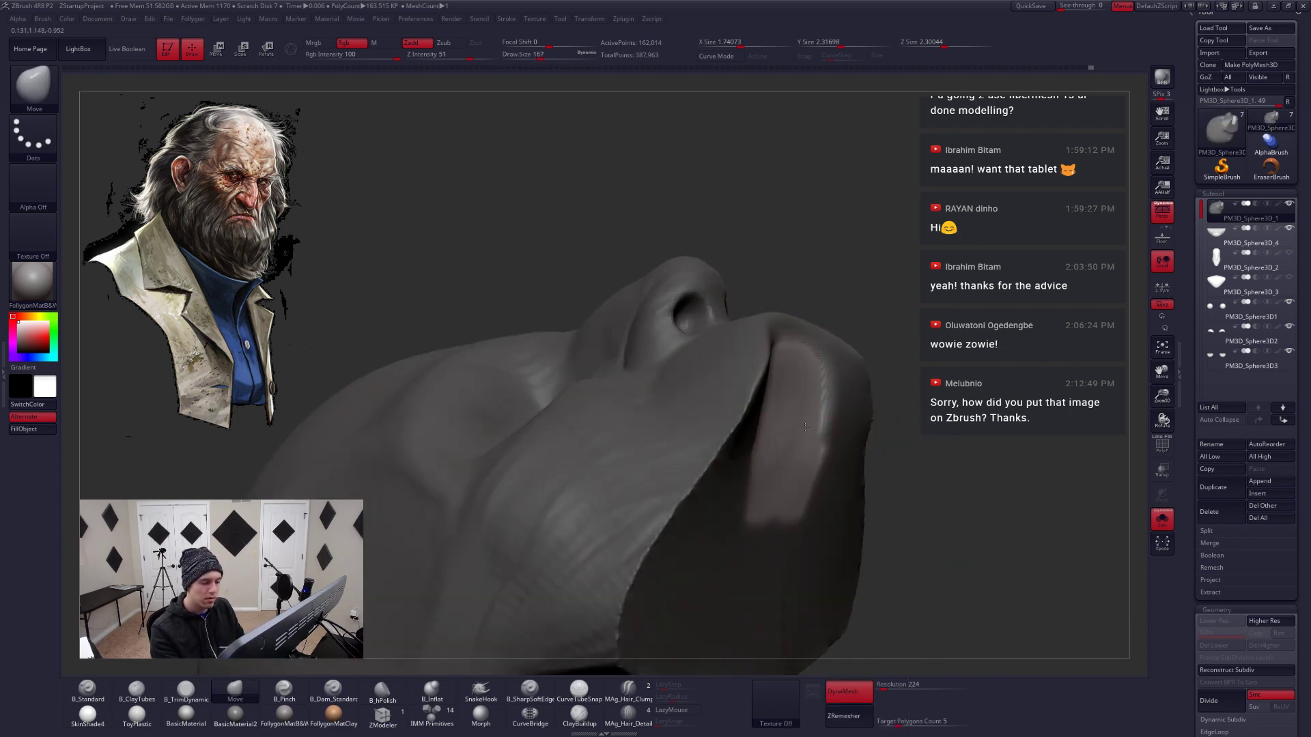
left_click_drag(807, 402, 792, 479)
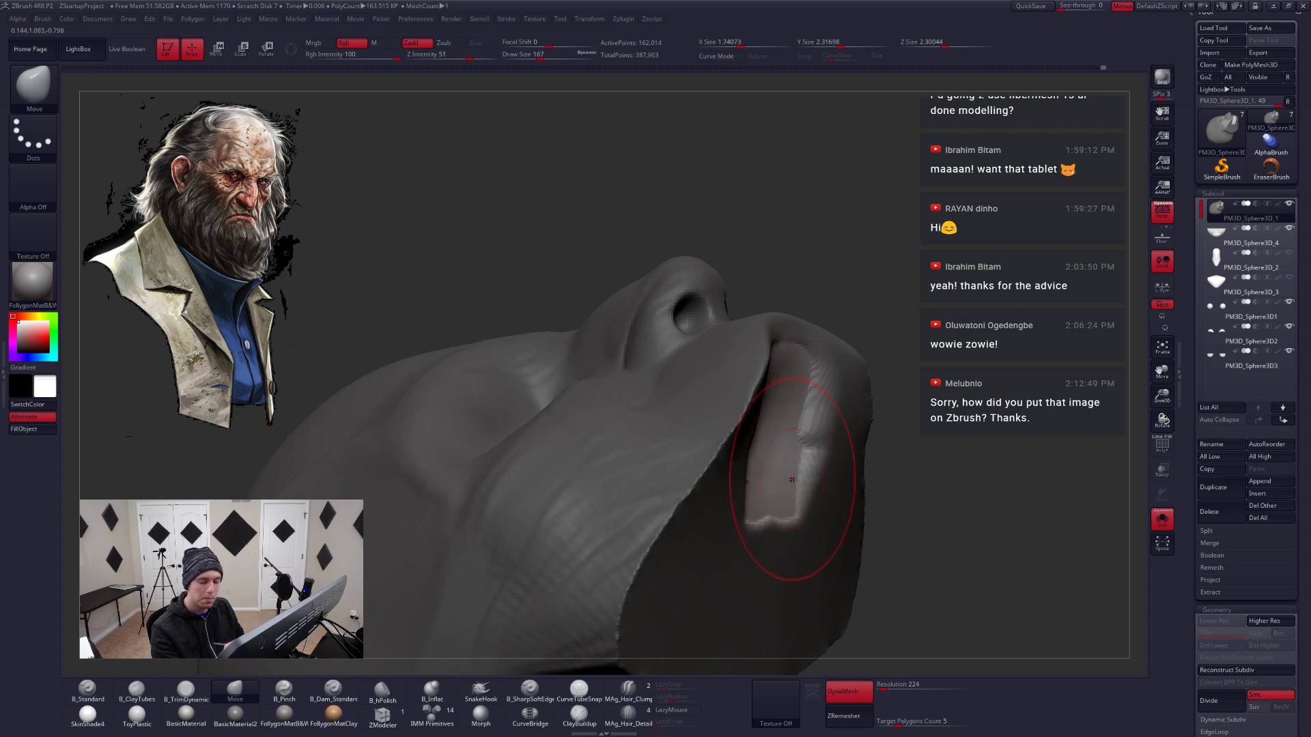
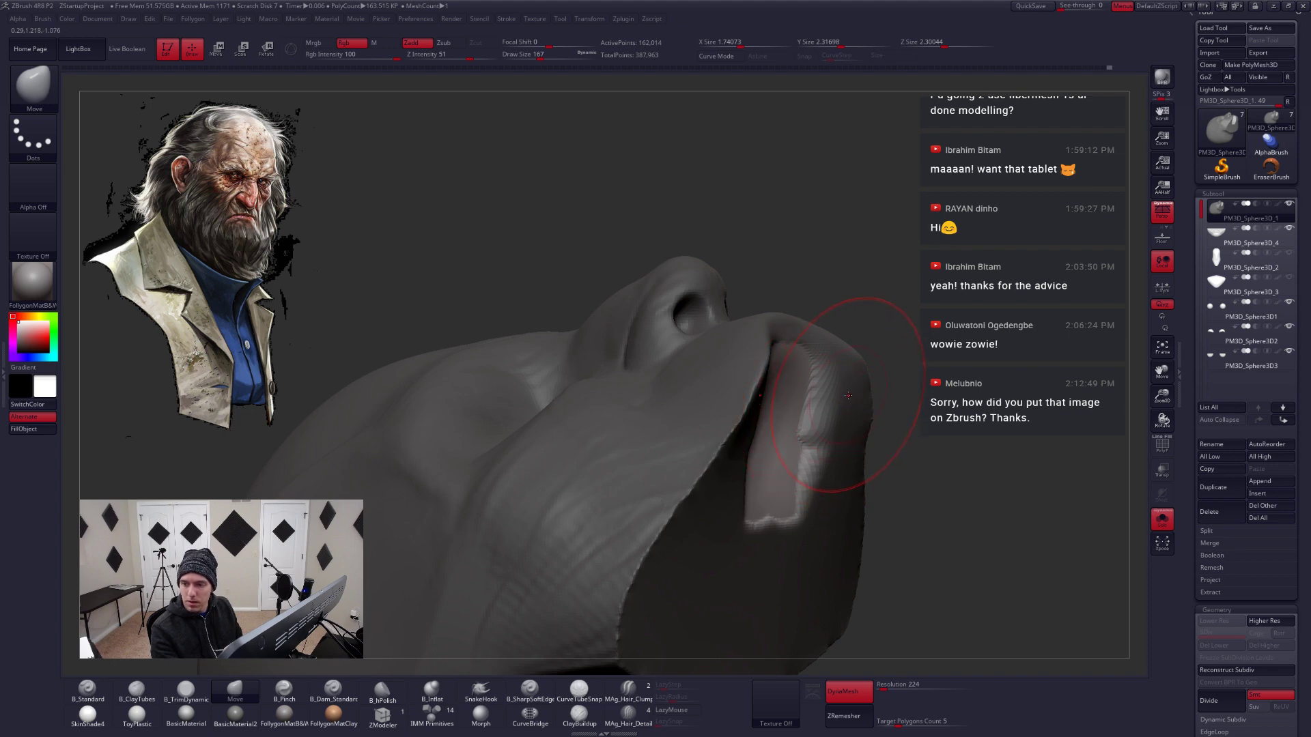
Push the hollow behind the upper lip further with the Move brush, clear the mask, and return to a front view
right_click_drag(844, 405, 785, 411)
left_click_drag(785, 409, 779, 413)
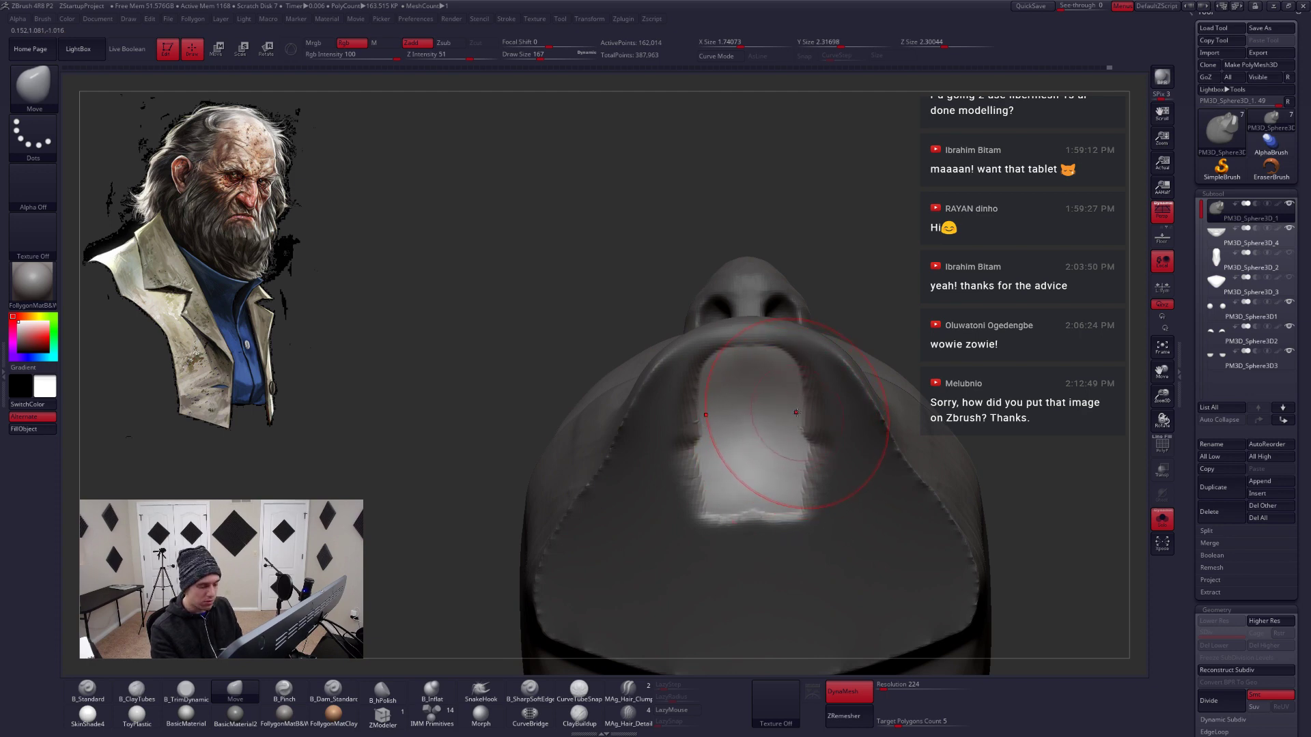
left_click_drag(790, 442, 793, 463)
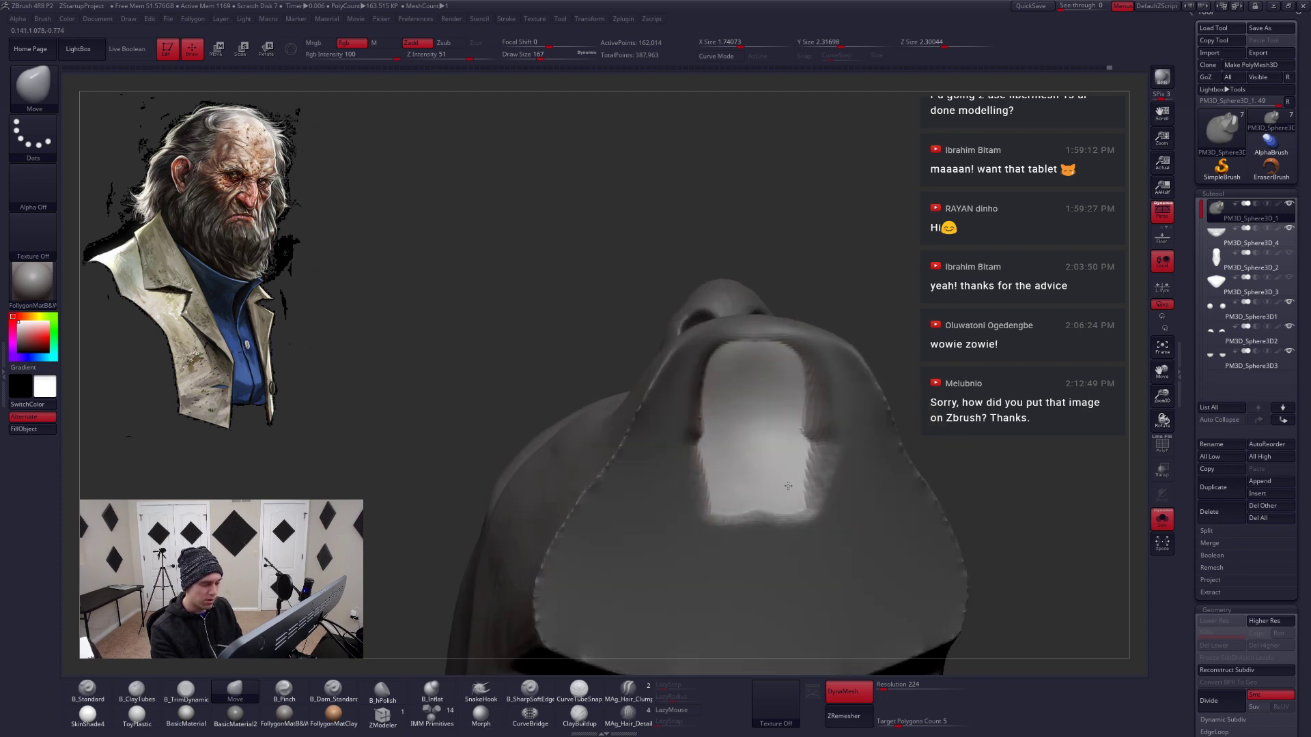
mouse_move(788, 486)
right_mouse_down()
mouse_move(847, 471)
mouse_move(777, 466)
right_mouse_up()
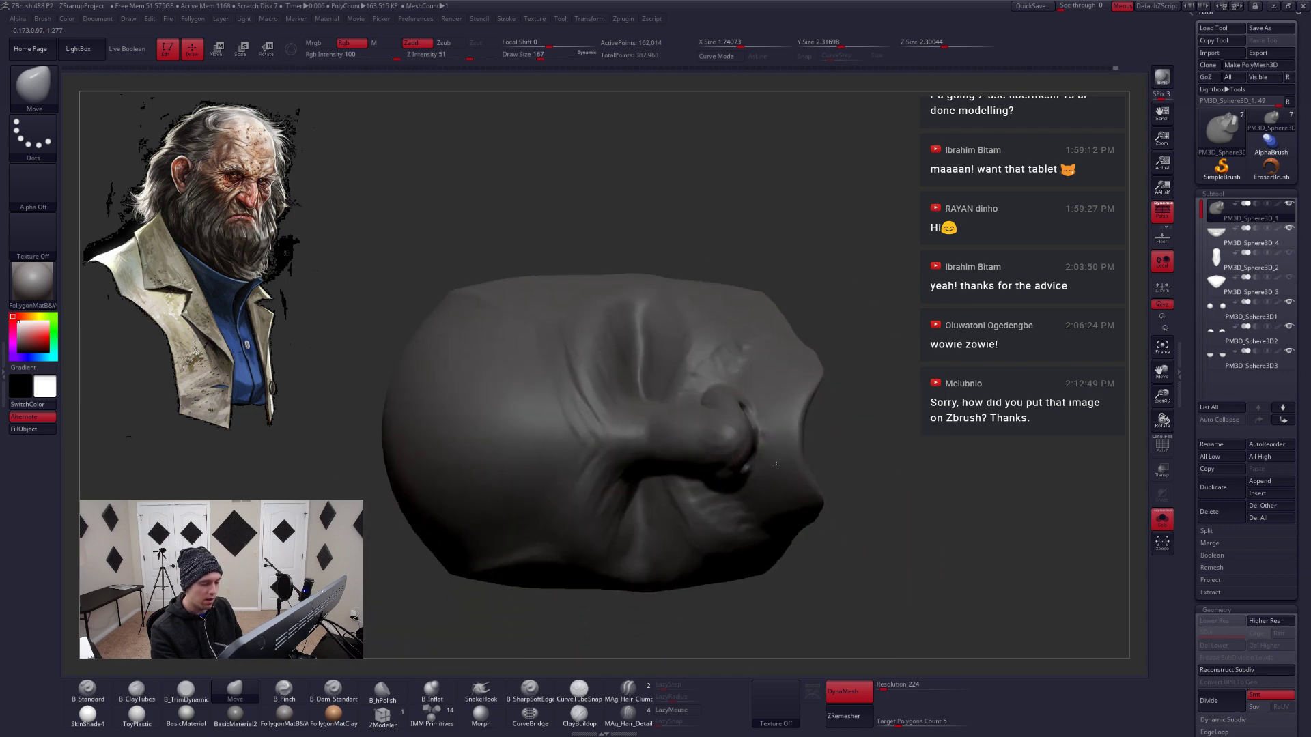
mouse_move(776, 465)
left_mouse_down()
mouse_move(784, 503)
mouse_move(817, 477)
left_mouse_up()
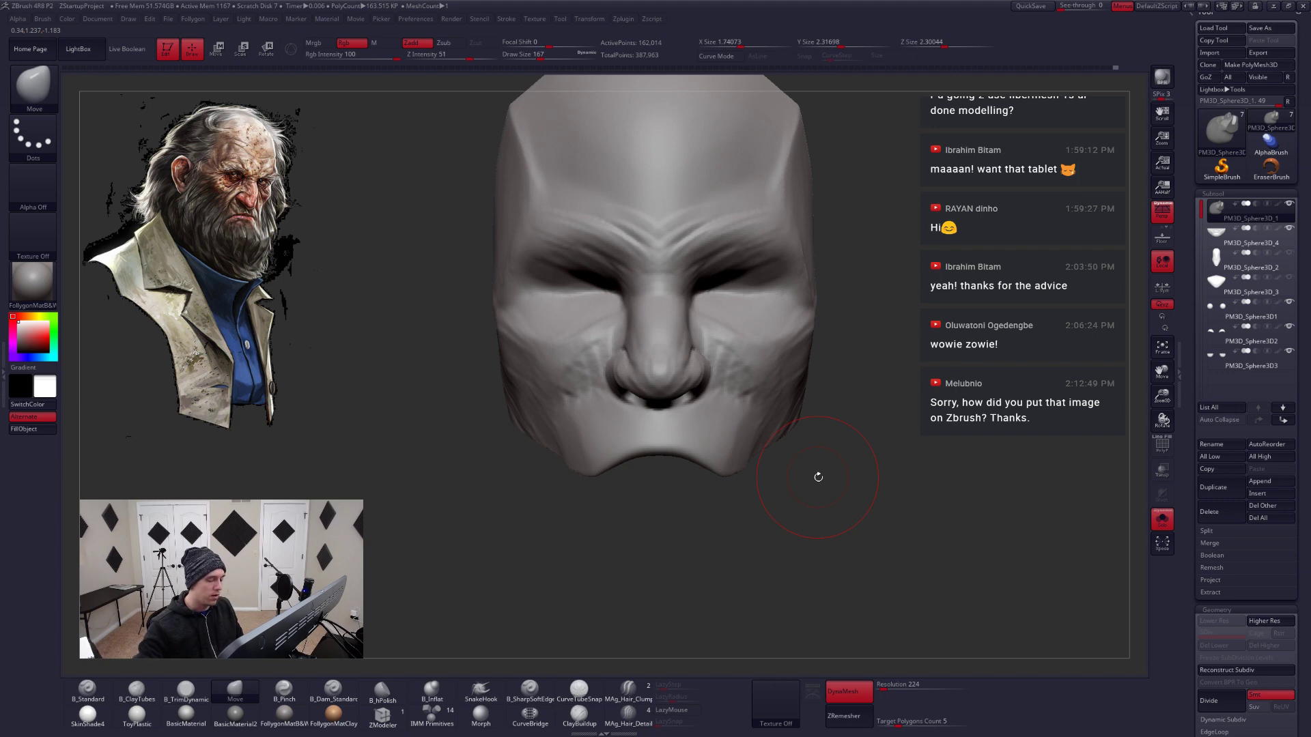
Look up the Import and Add To Spotlight commands for reference textures and enable Spotlight editing
left_click(537, 19)
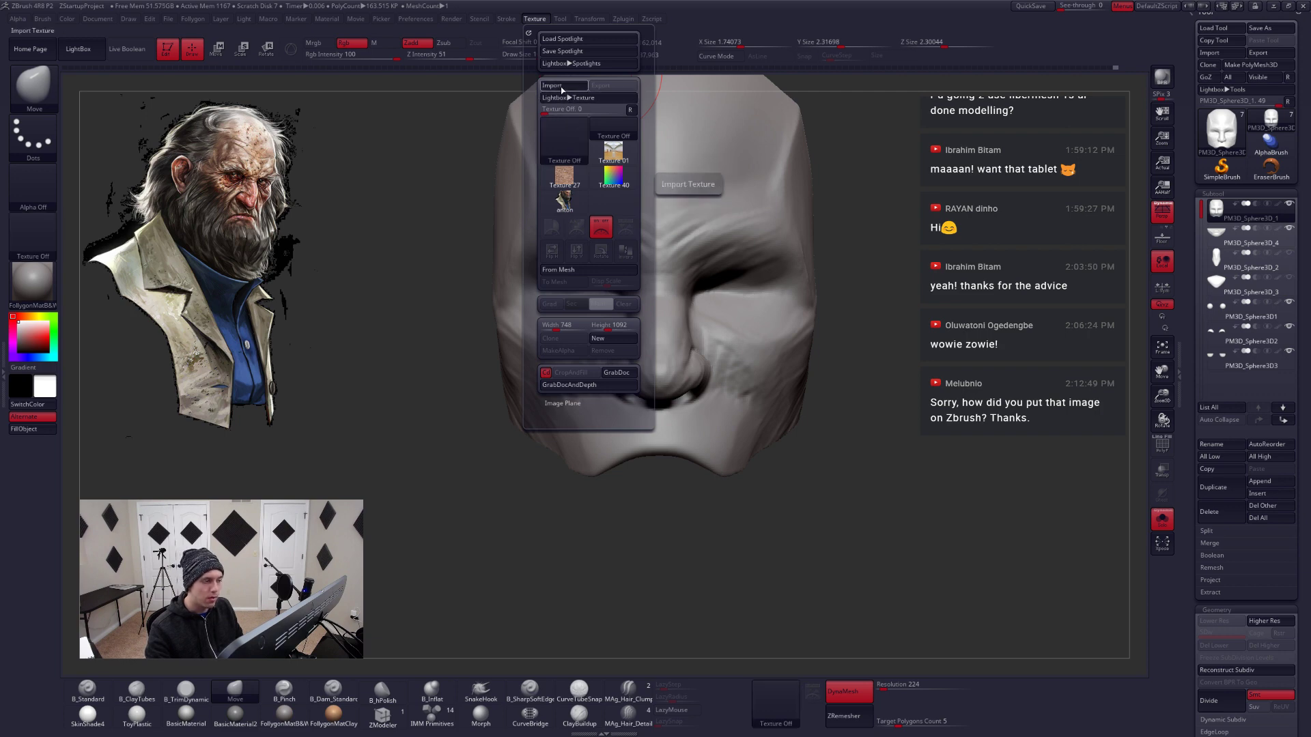
left_click(559, 126)
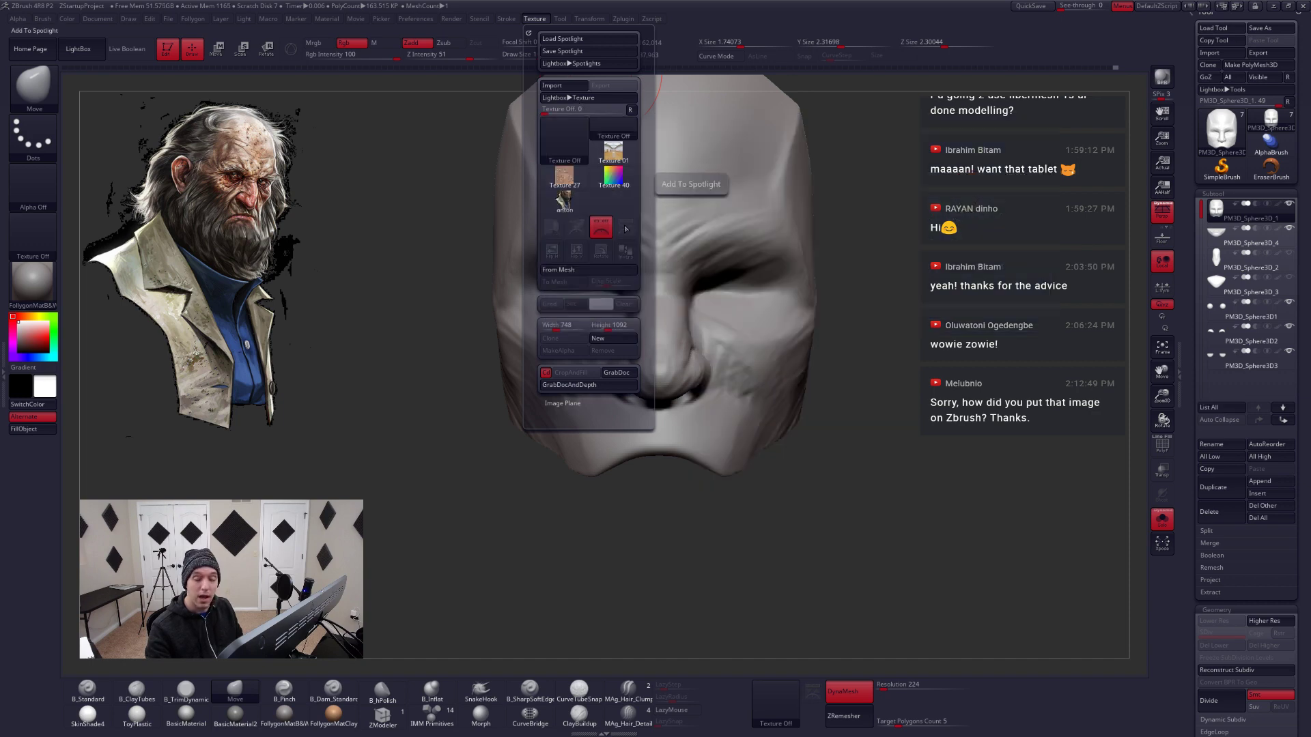
key("z")
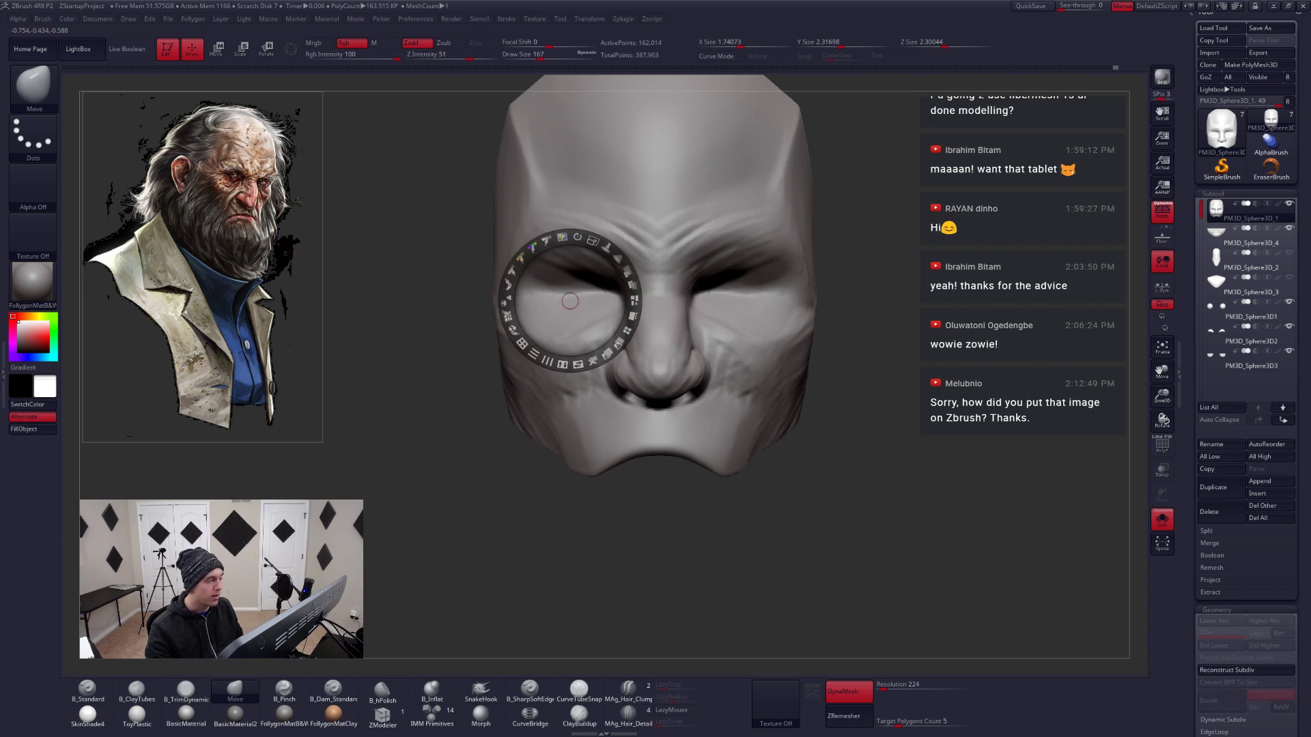
Nudge the reference image slightly in Spotlight, exit Spotlight editing, and toggle Spotlight Projection
mouse_move(297, 203)
left_mouse_down()
mouse_move(510, 232)
mouse_move(284, 204)
mouse_move(294, 200)
left_mouse_up()
key("z")
key("ctrl+shift+f")
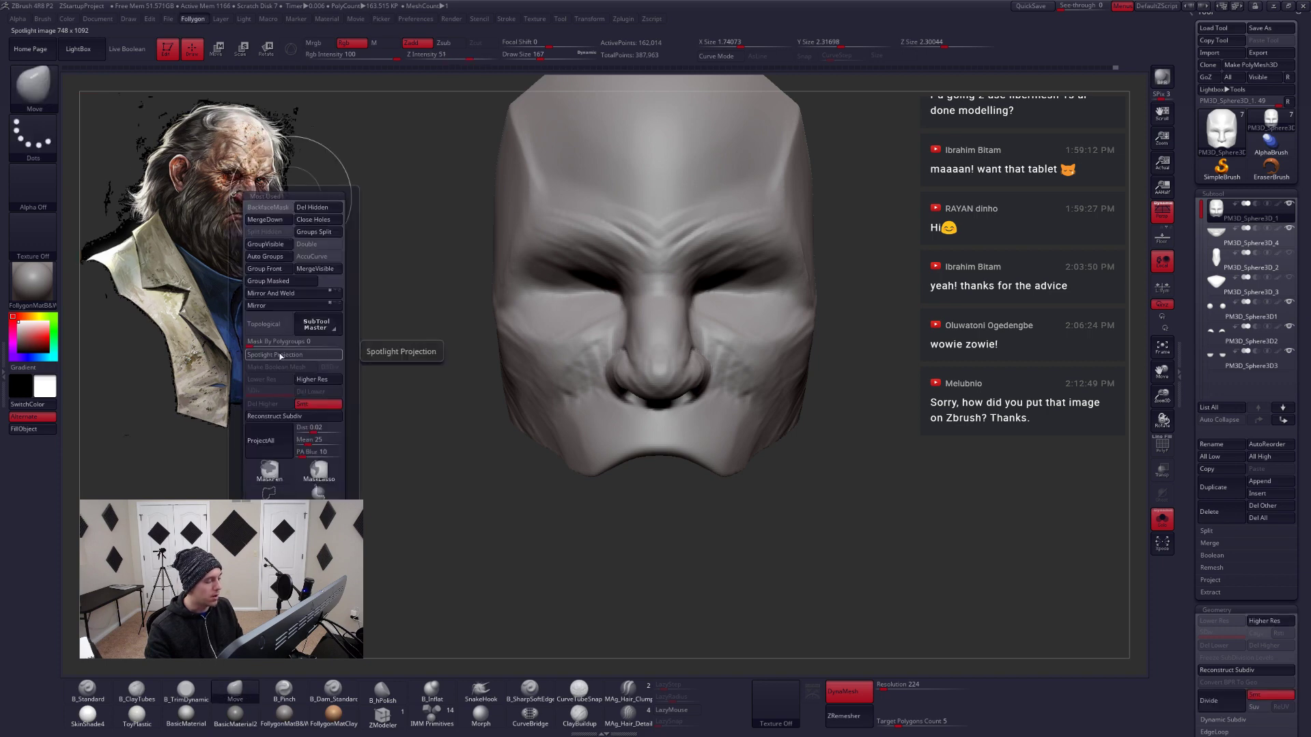
left_click(285, 354)
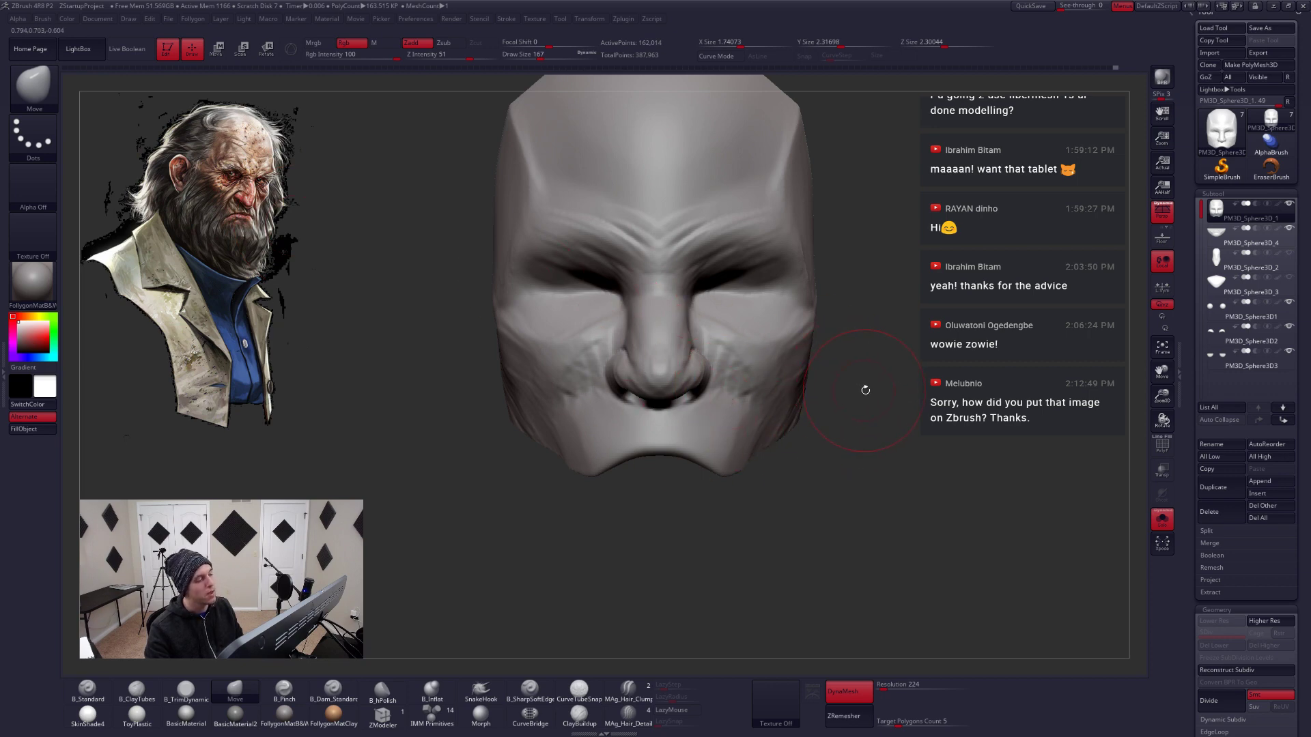
Switch to the web browser, open YouTube in a new tab, and go to the Follygon channel page
key("alt+Tab")
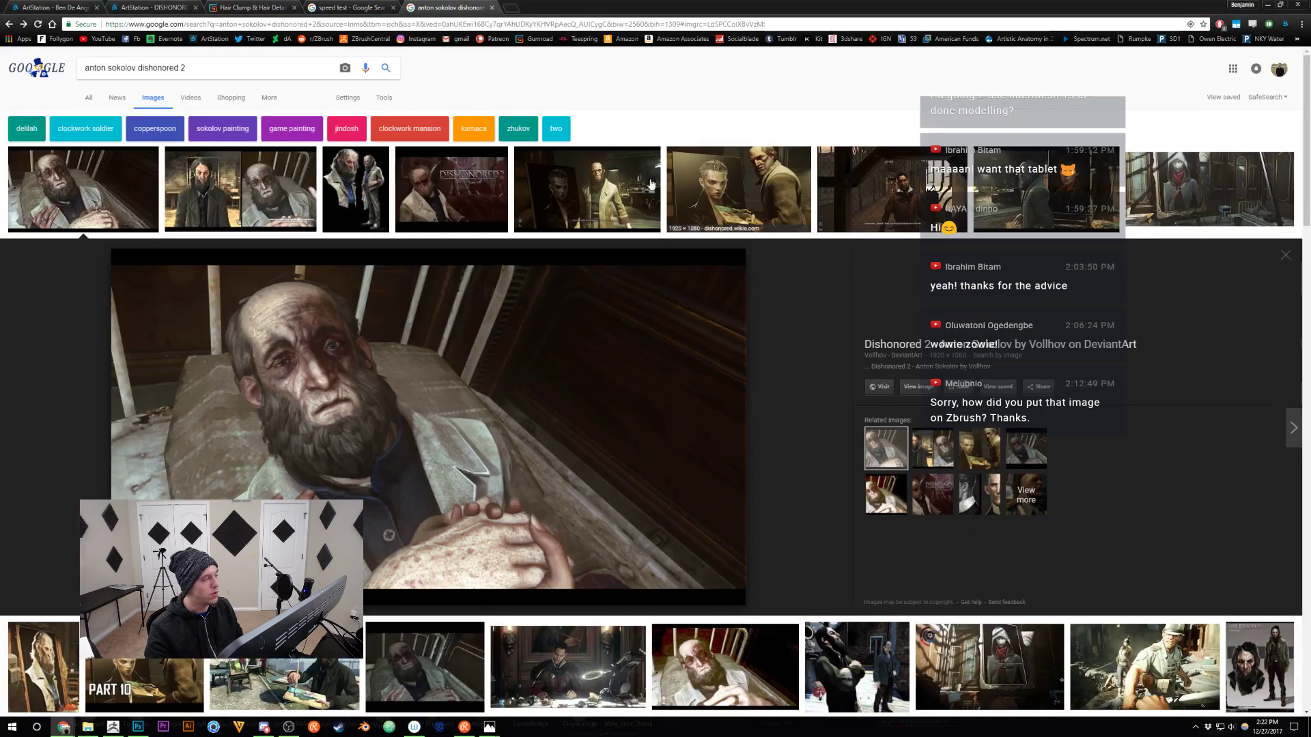
middle_click(99, 39)
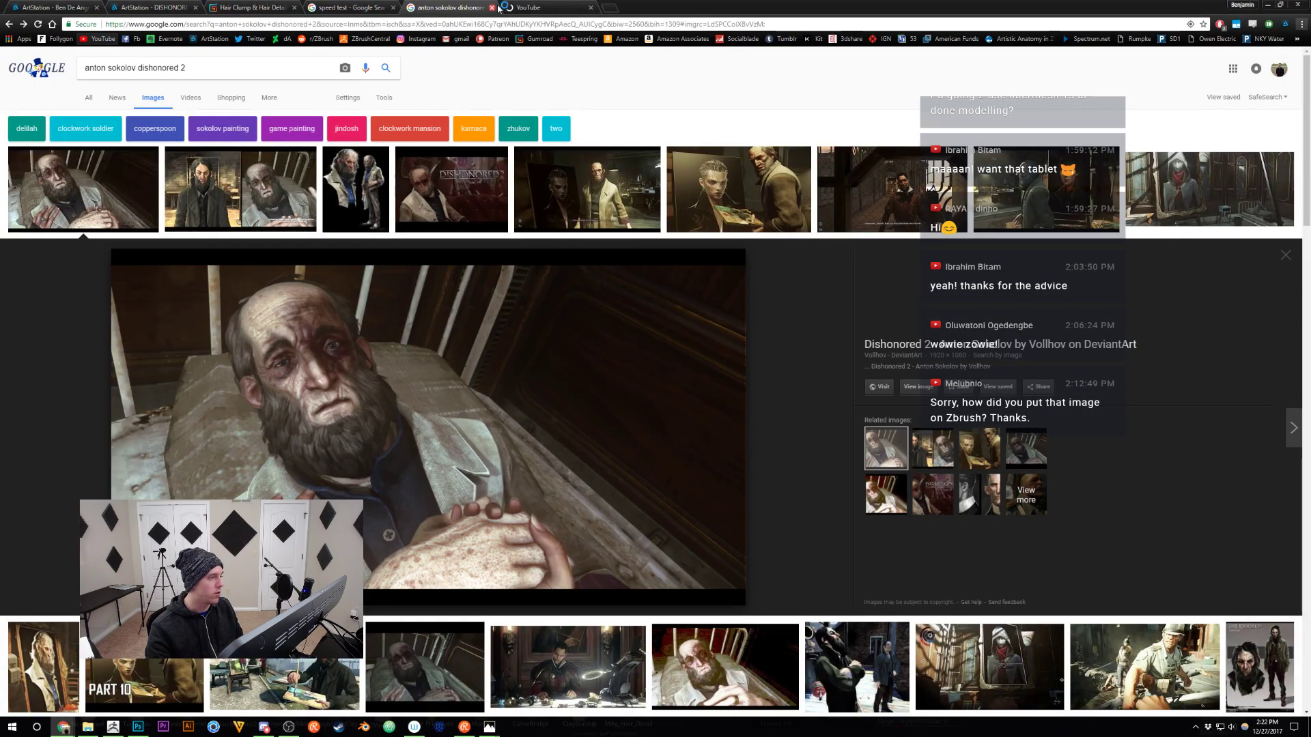
left_click(499, 8)
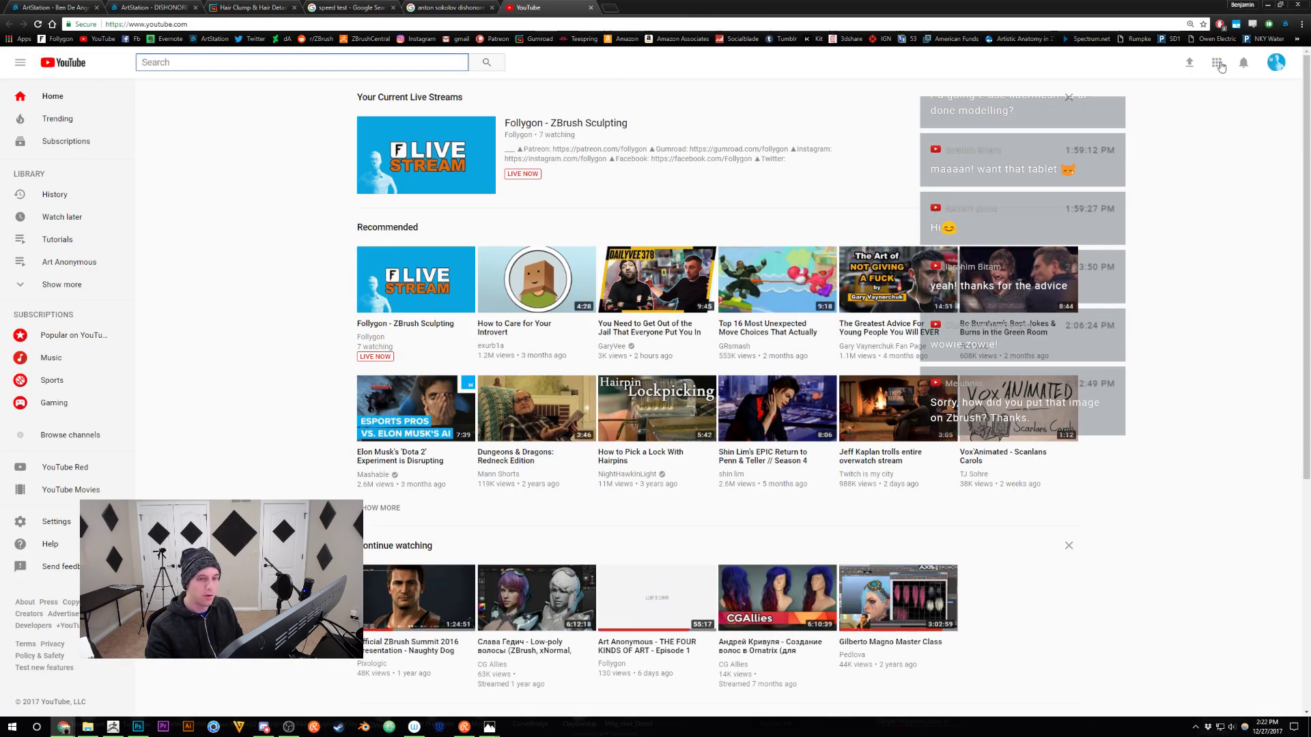
left_click(1276, 63)
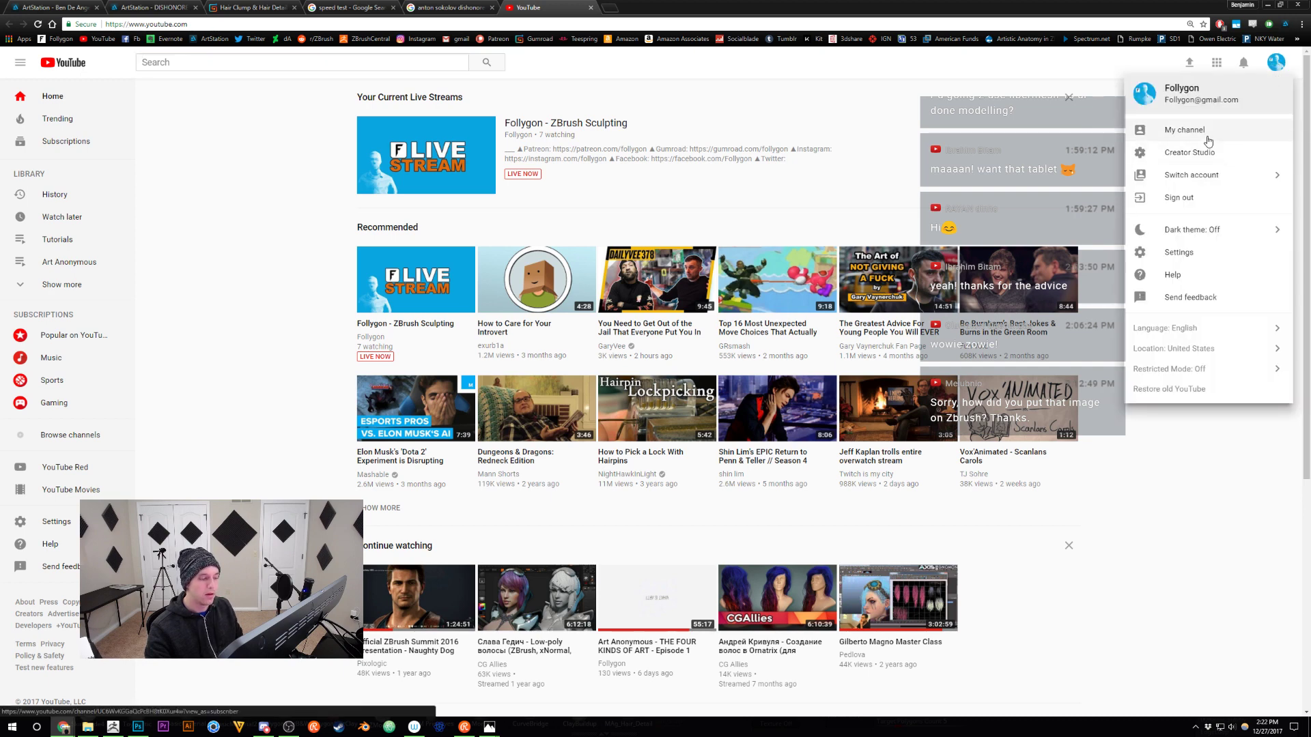
left_click(1208, 139)
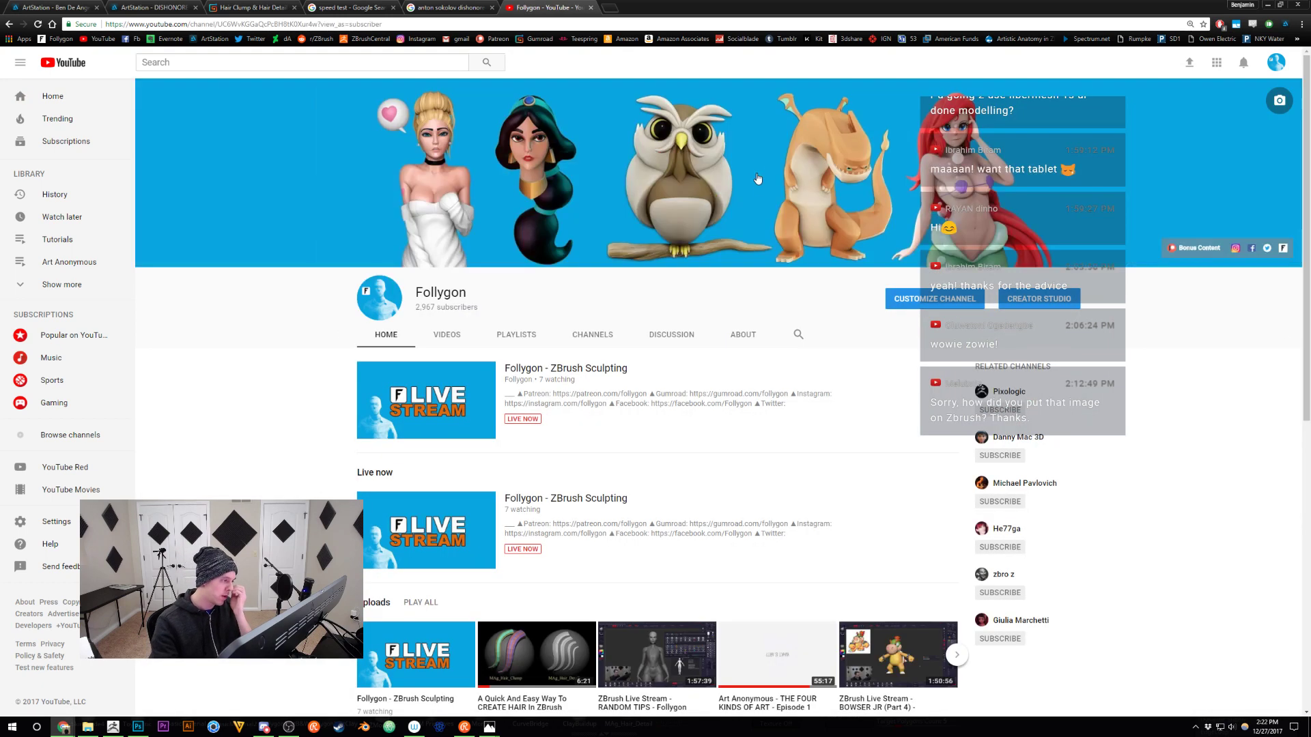
Open the How To ZBrush playlist from the channel's playlists, then mute and pause its first video
left_click(516, 335)
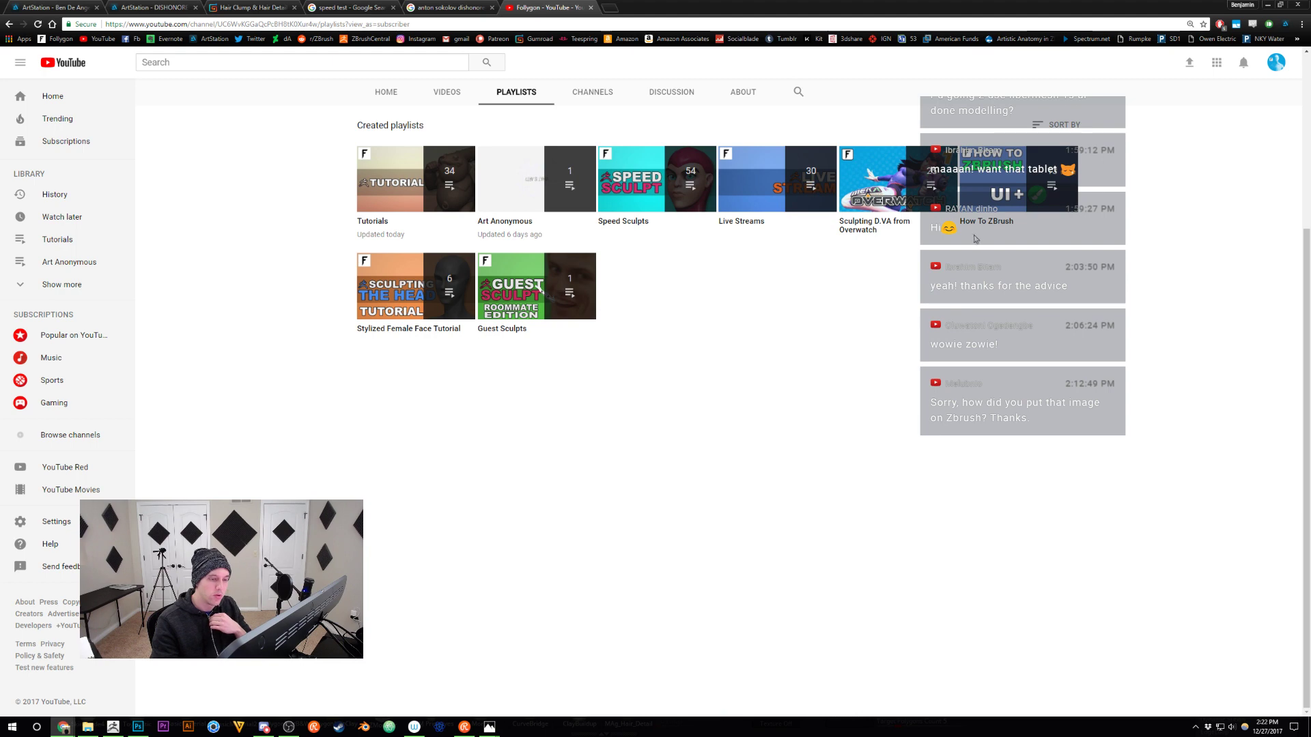
left_click(977, 230)
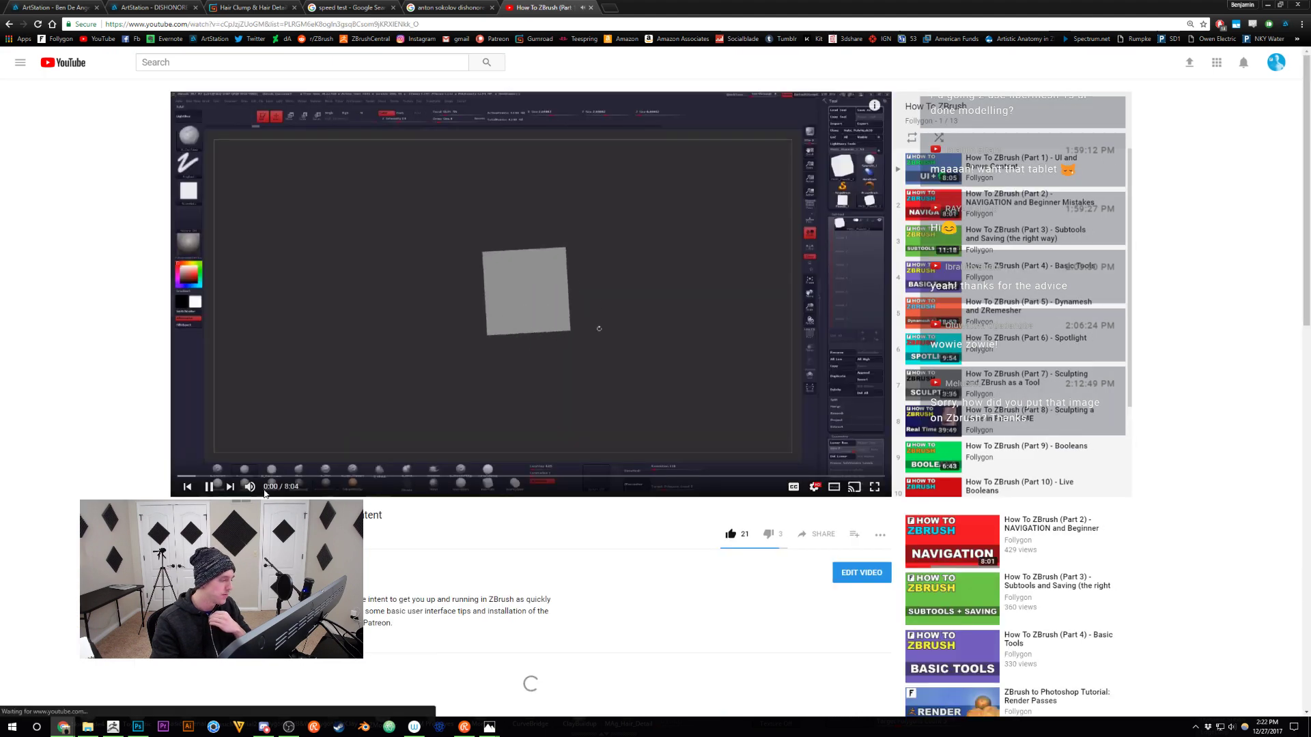
left_click(251, 486)
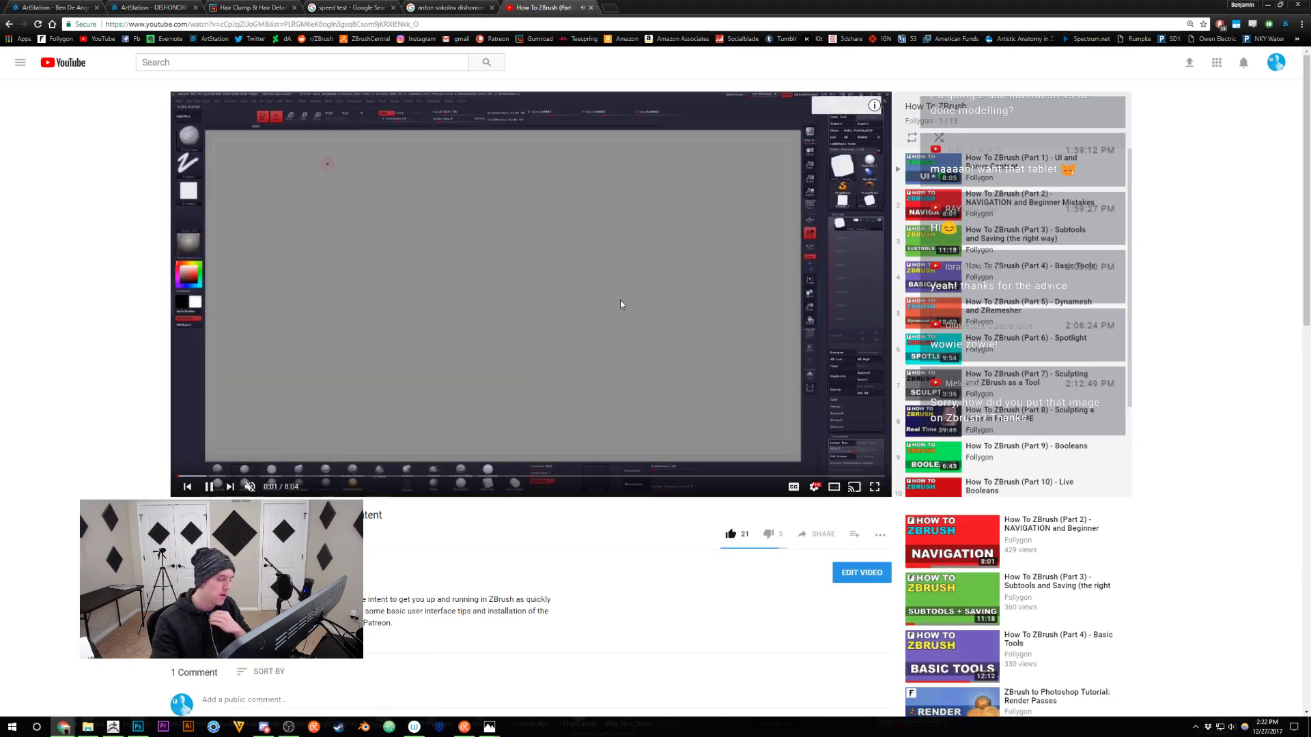
left_click(627, 303)
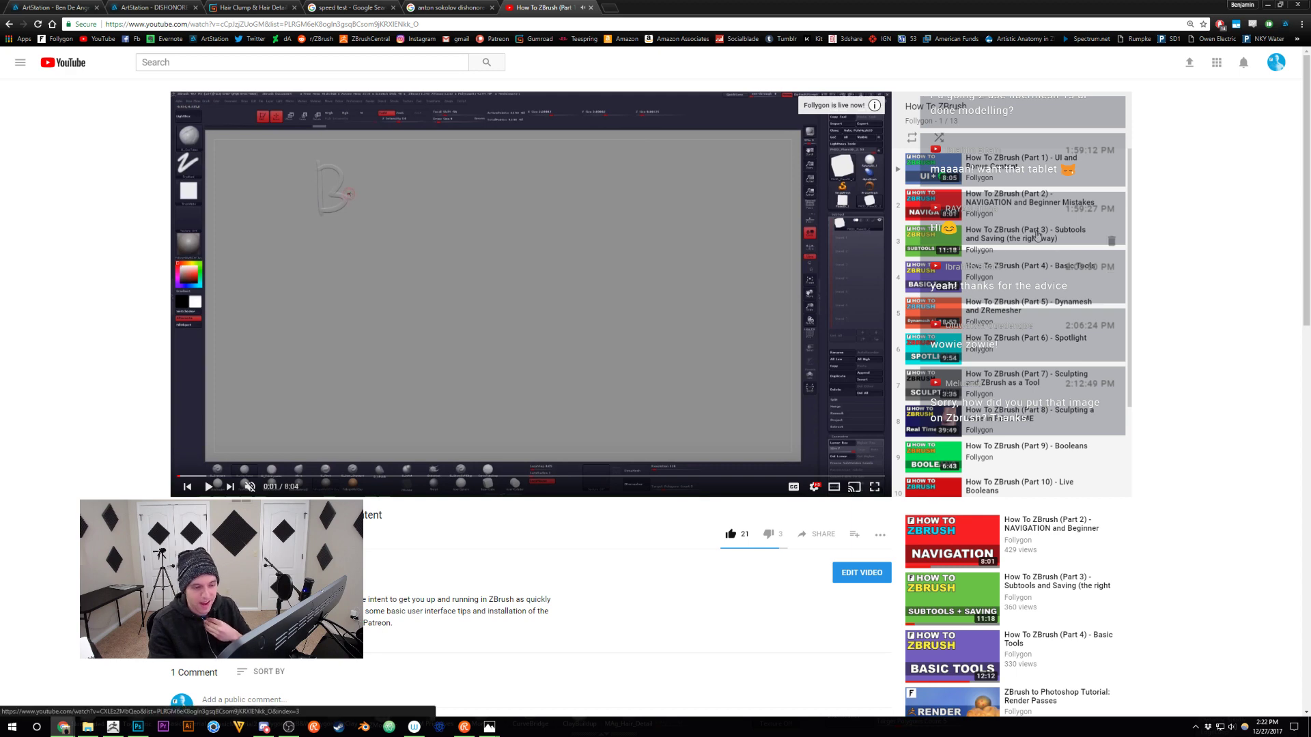
Open How To ZBrush (Part 6) - Spotlight from the playlist and pause it
scroll(1034, 283, "down", 1)
left_click(1031, 299)
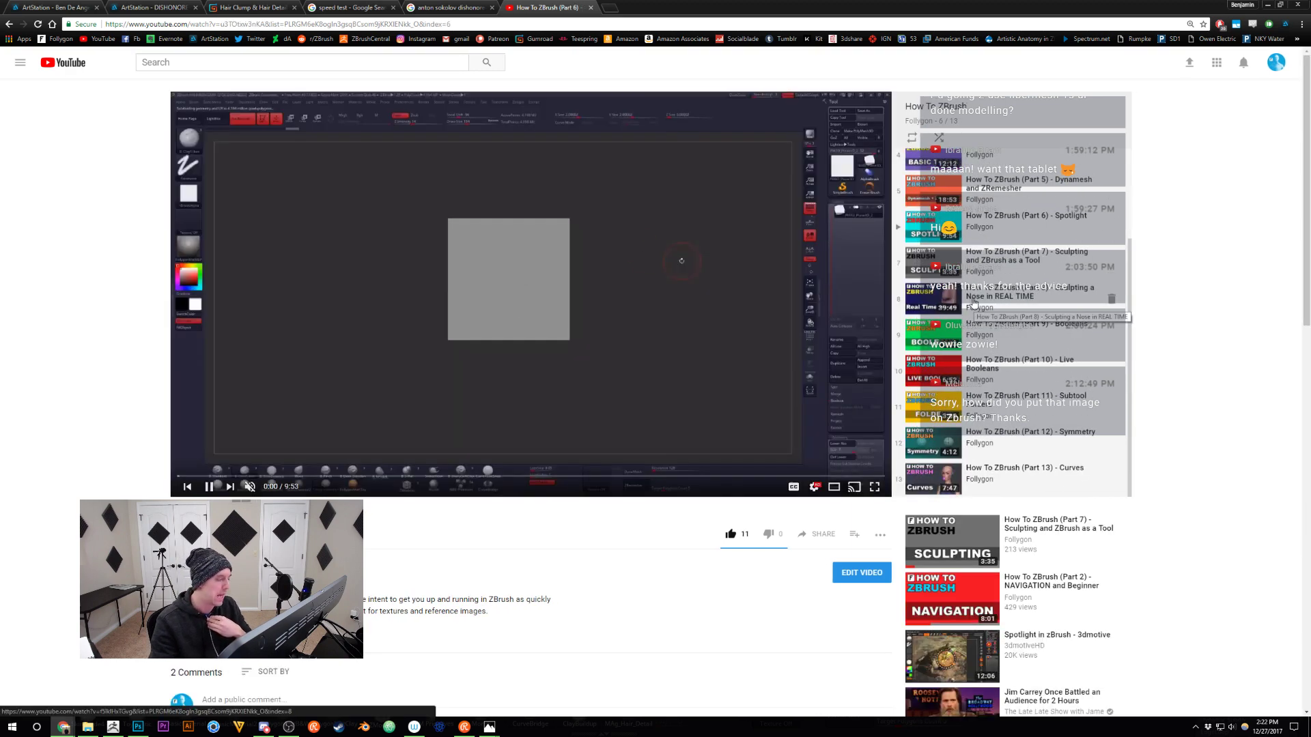
left_click(498, 305)
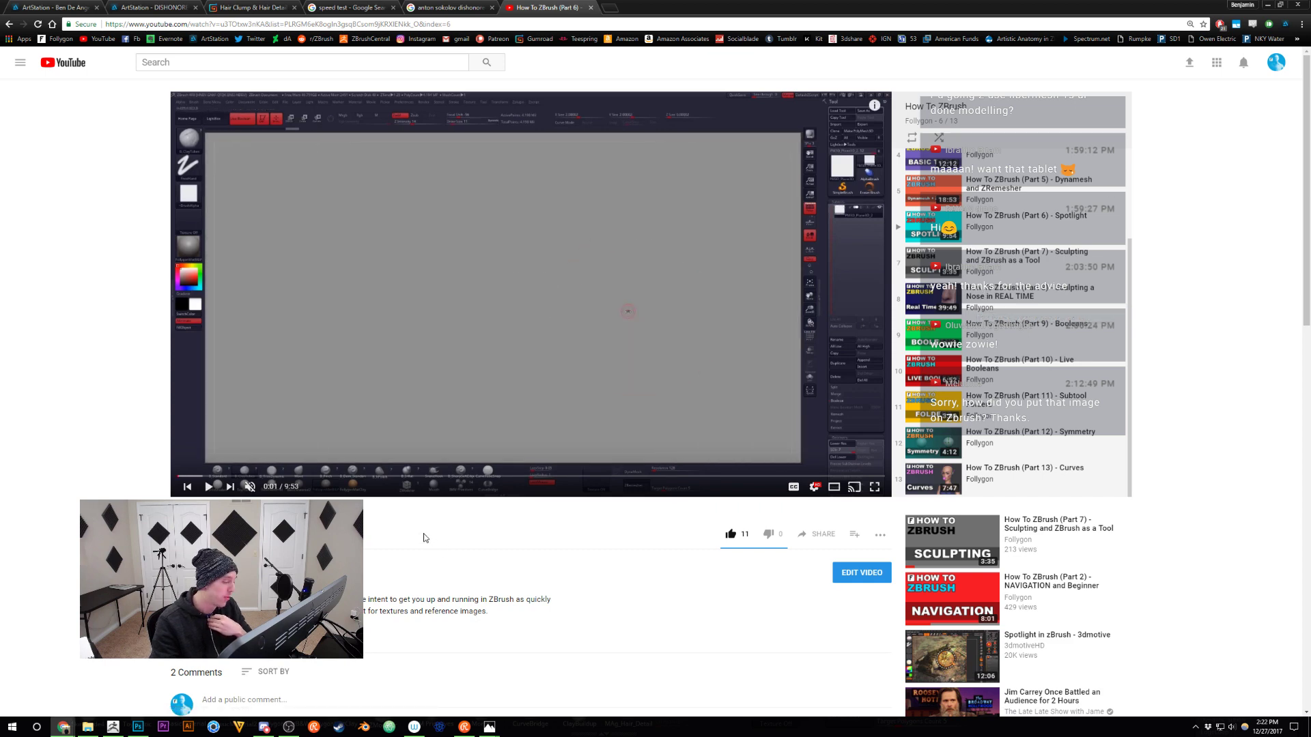
Skim the Spotlight tutorial from the reference image section to the Spotlight dial on the face photo, then pause and mute it
left_click(400, 425)
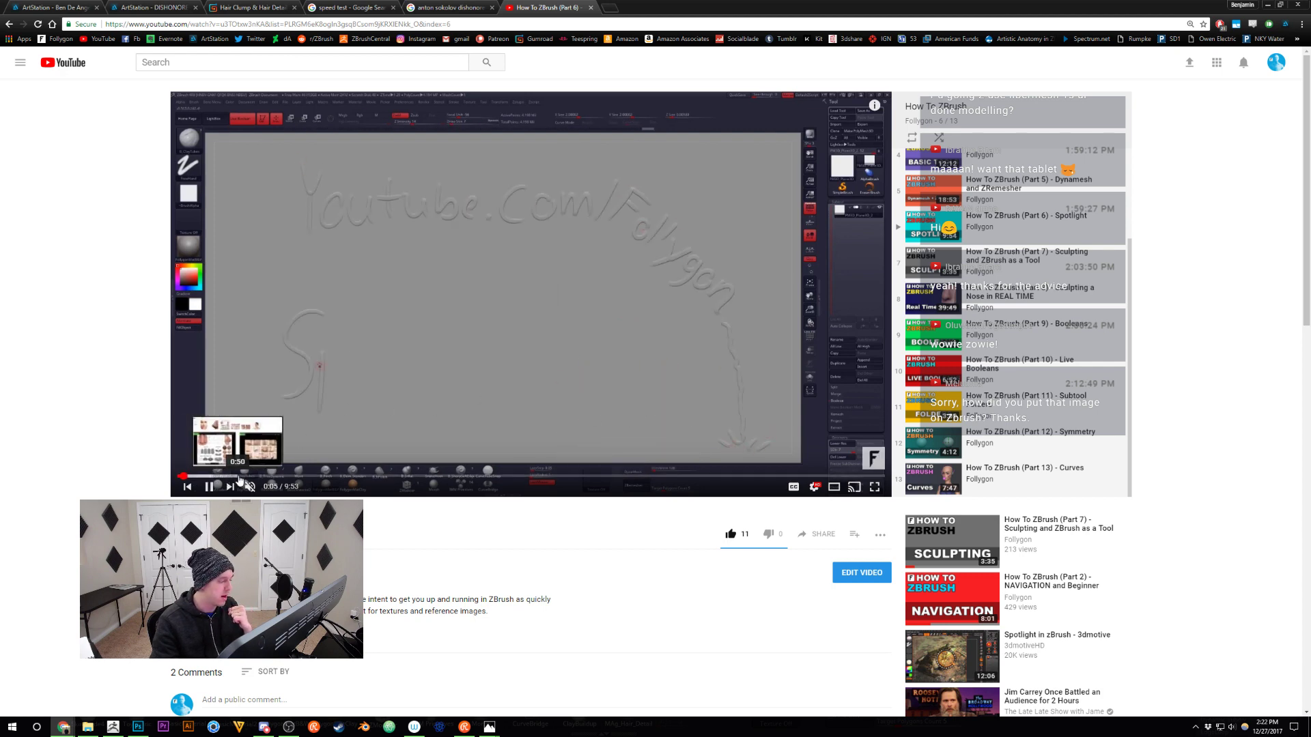
left_click(239, 475)
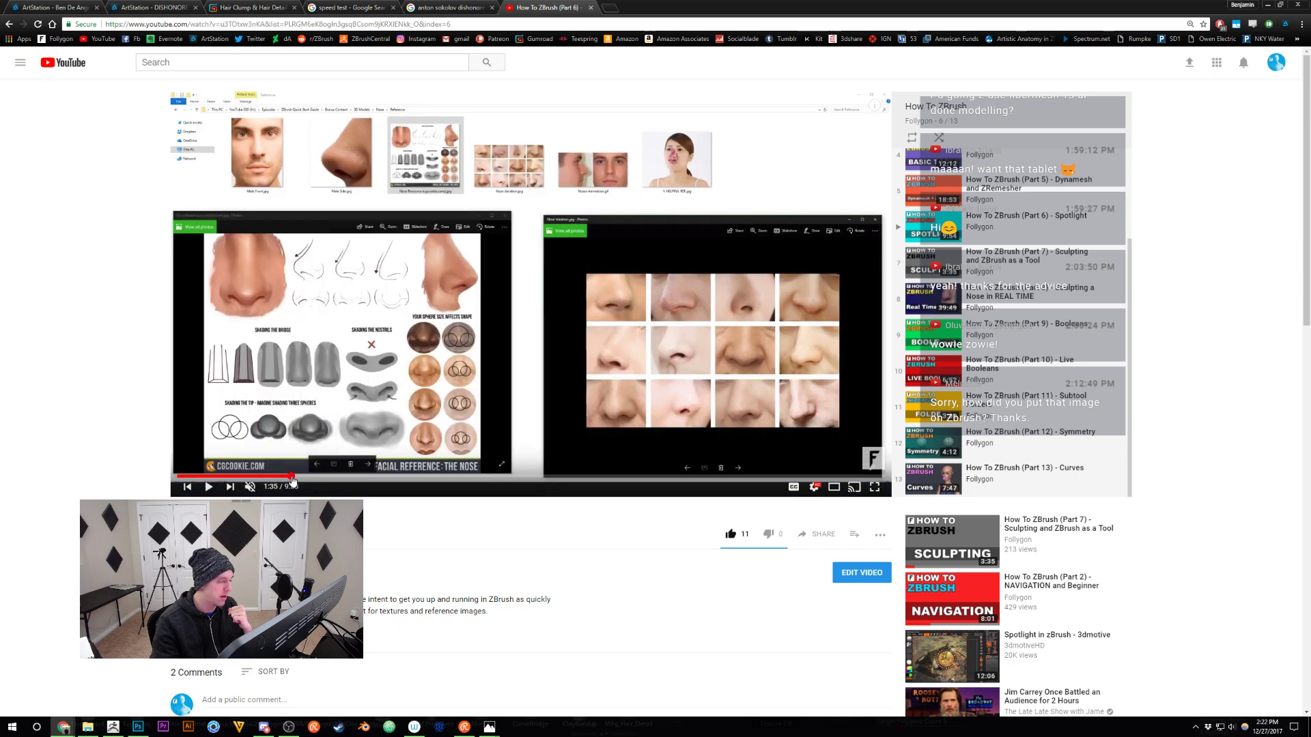
left_click(292, 477)
left_click(321, 476)
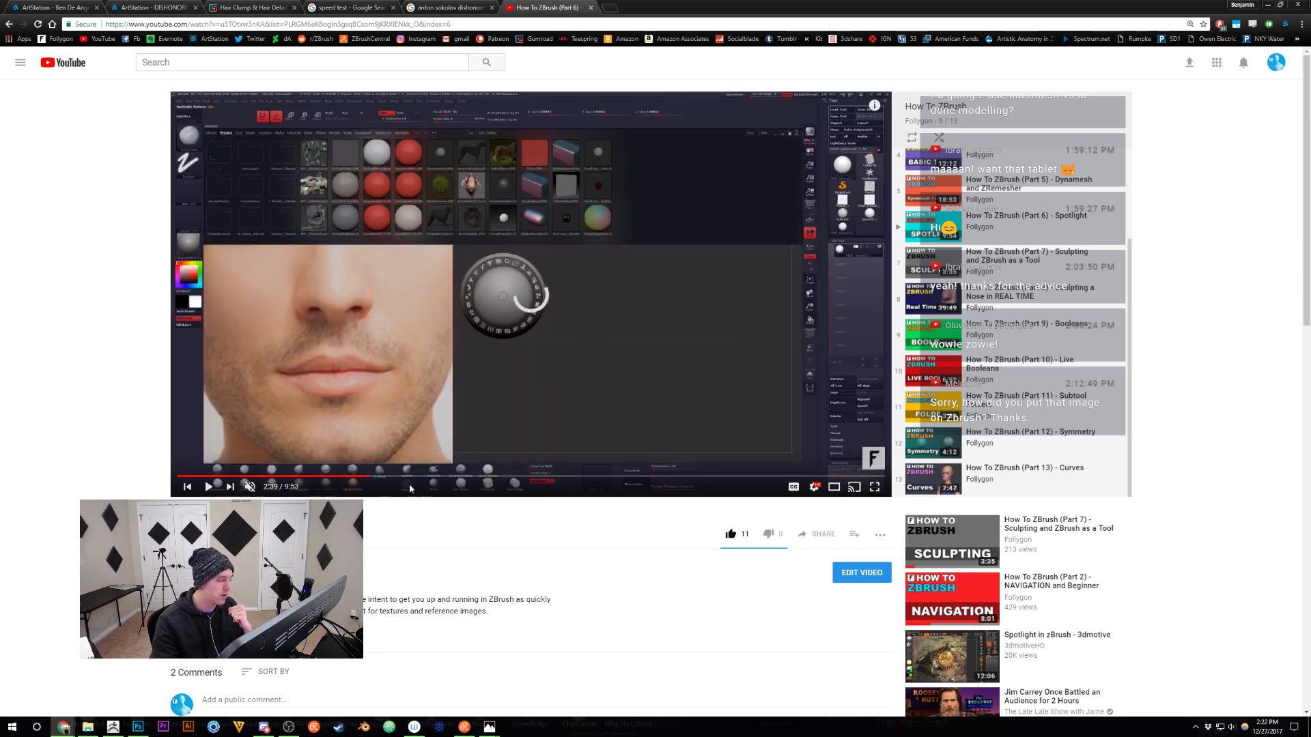
left_click(368, 476)
left_click(415, 477)
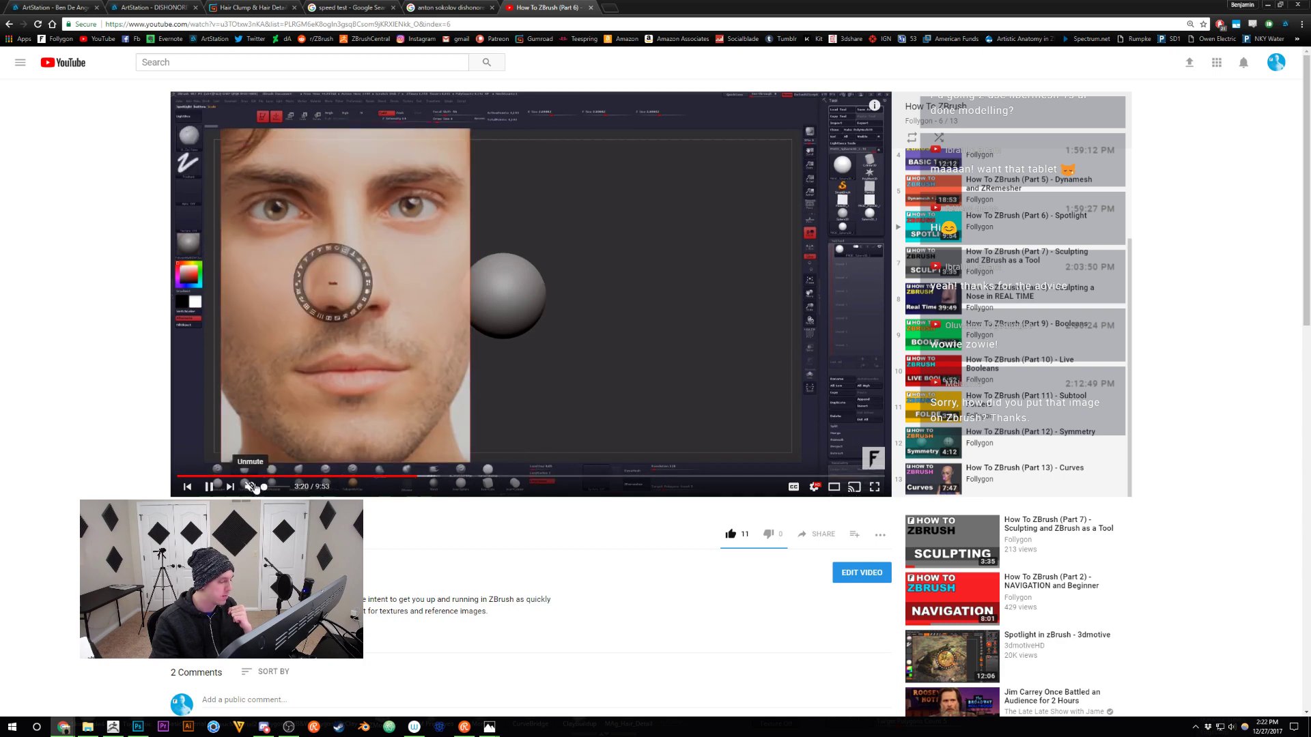
left_click(255, 487)
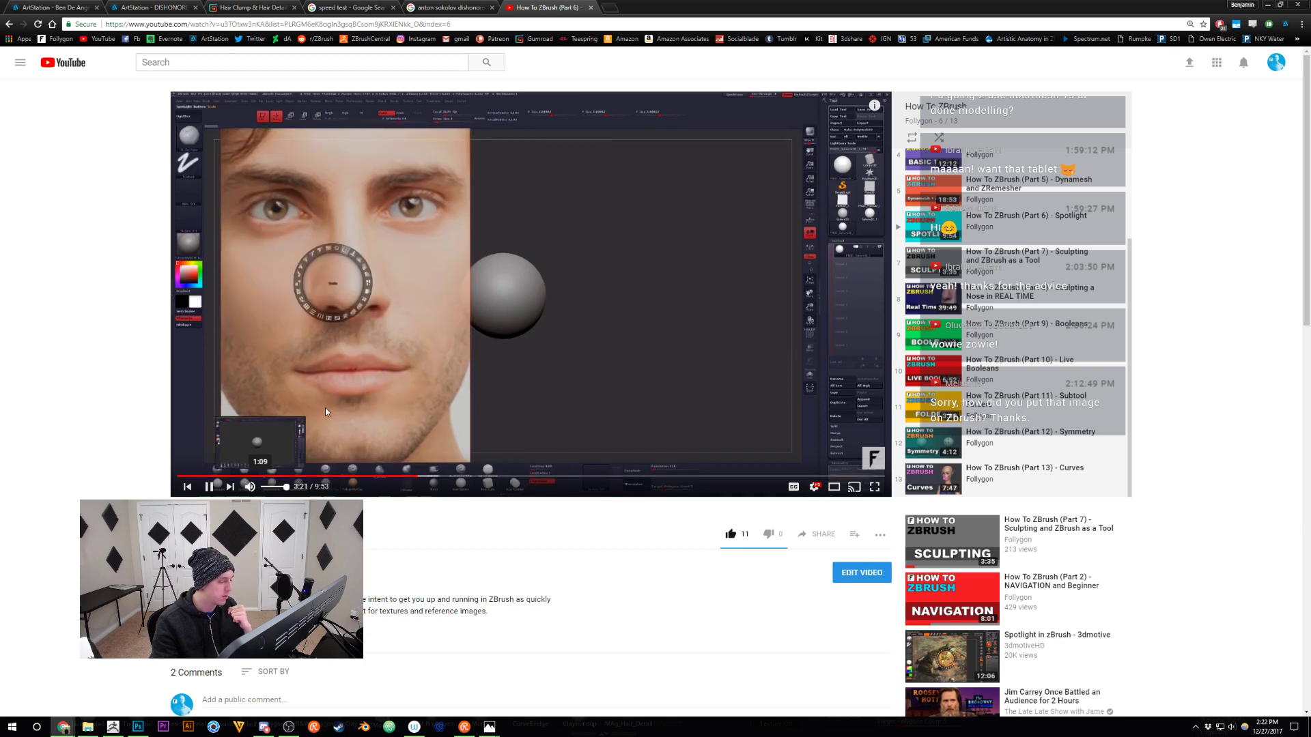
left_click(282, 410)
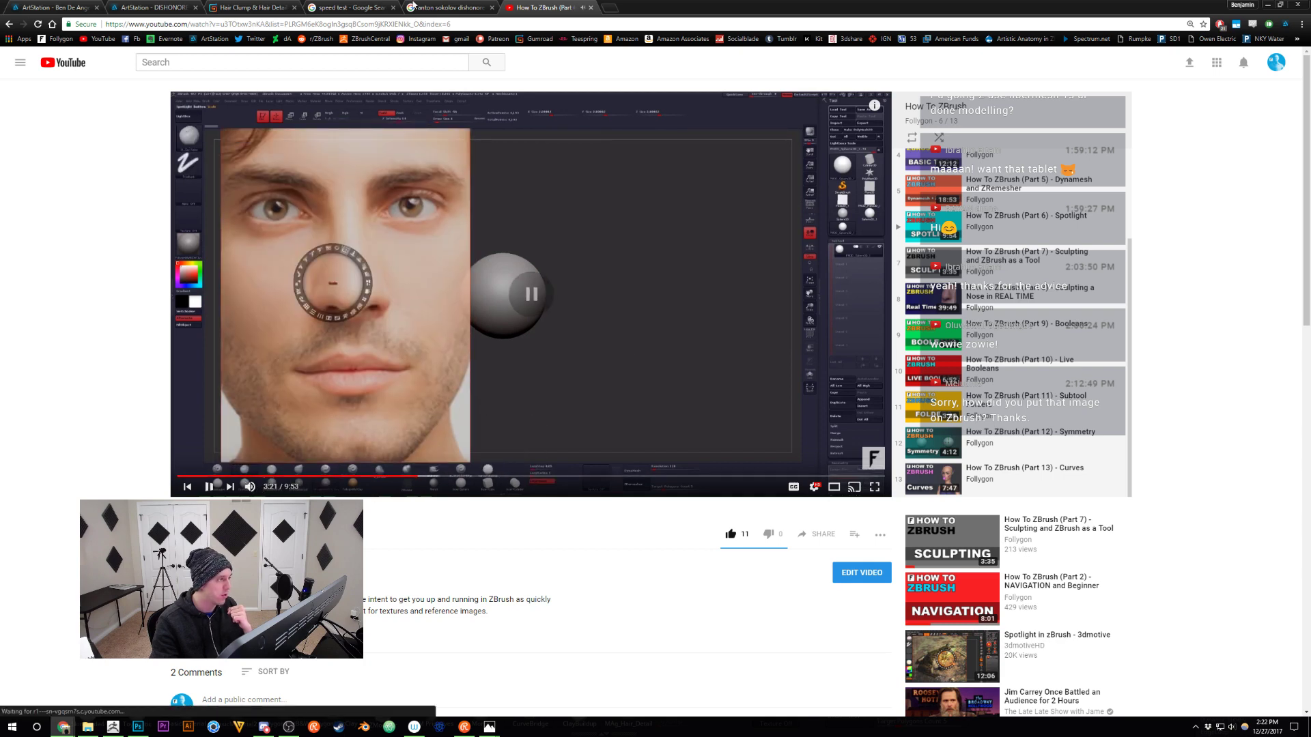
left_click(246, 489)
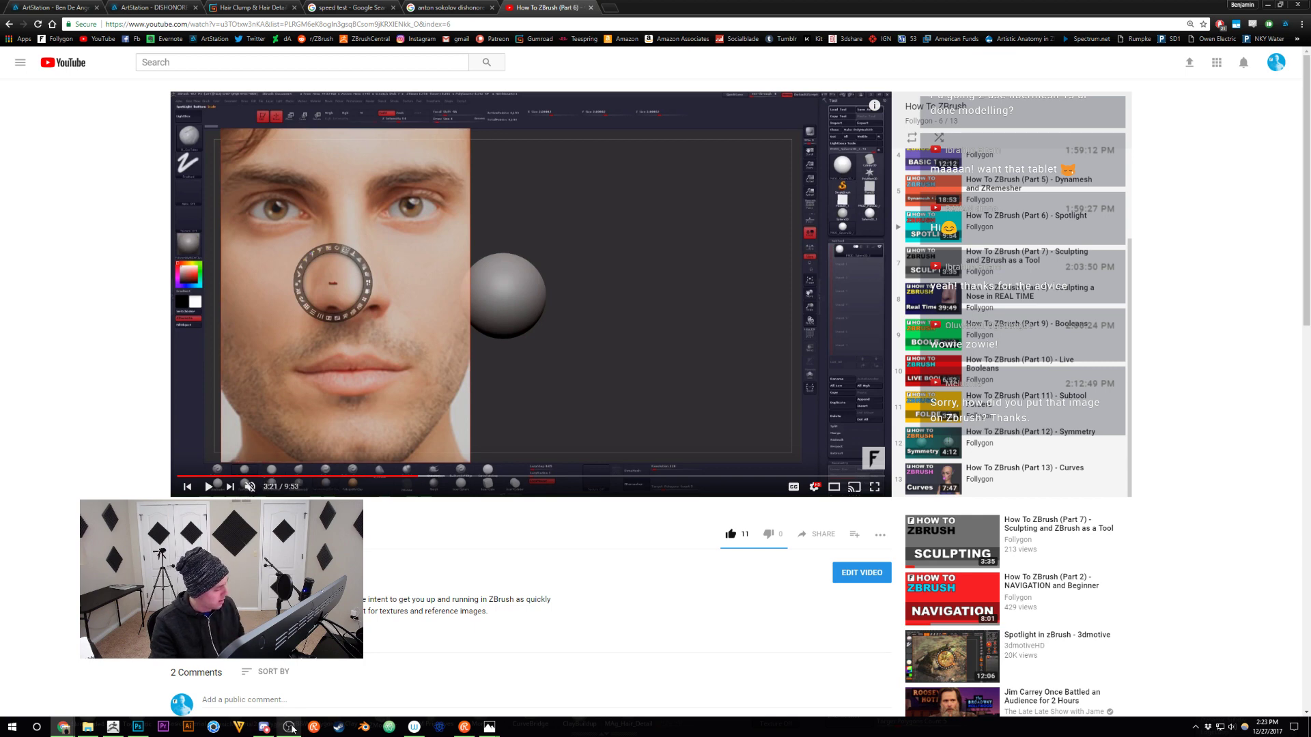
Switch back to ZBrush, turn off solo display to show the whole head, and set the Move brush size to 140
mouse_move(292, 727)
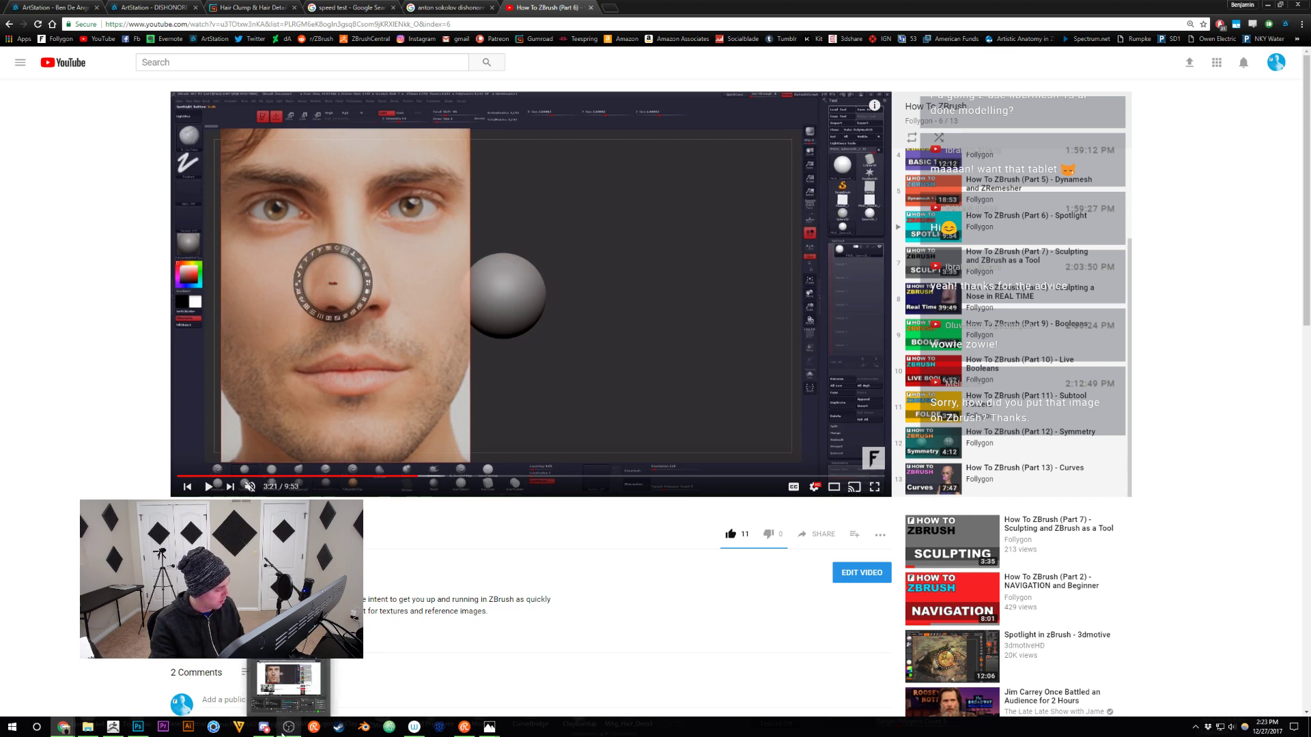
left_click(113, 727)
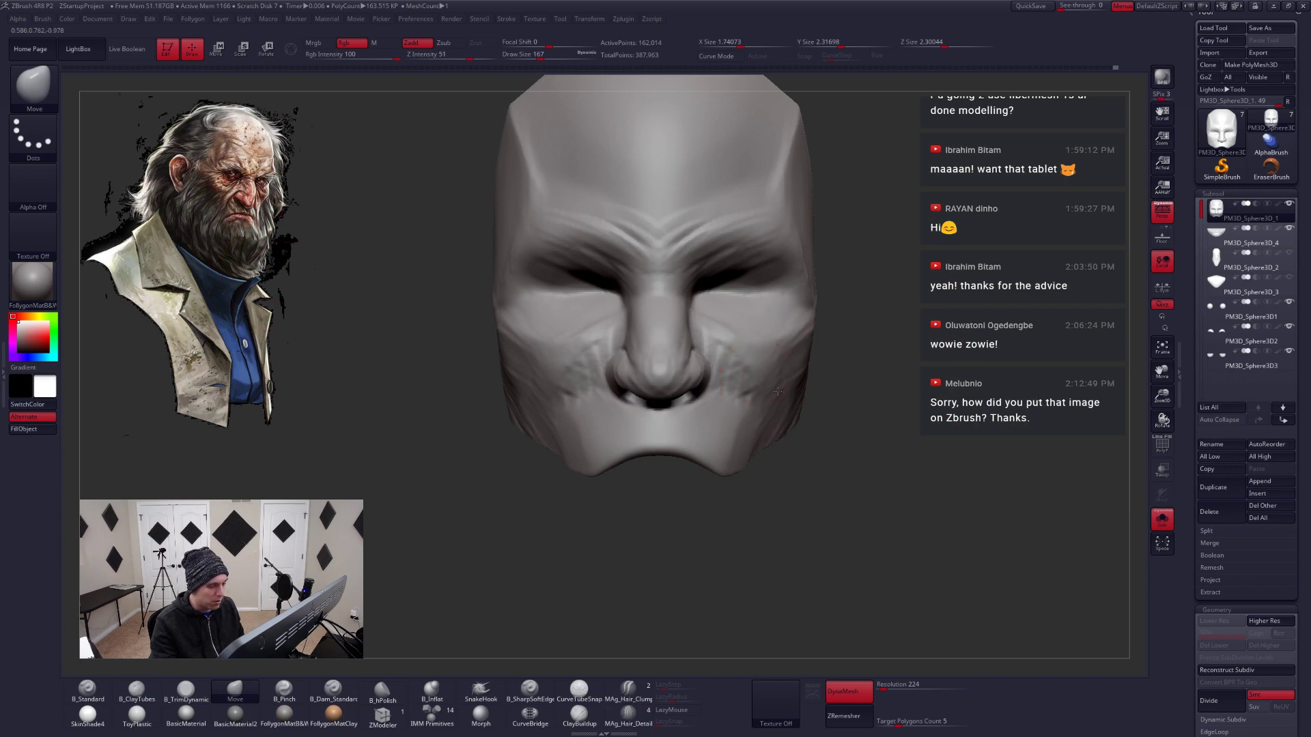
right_click_drag(778, 391, 799, 454, "alt")
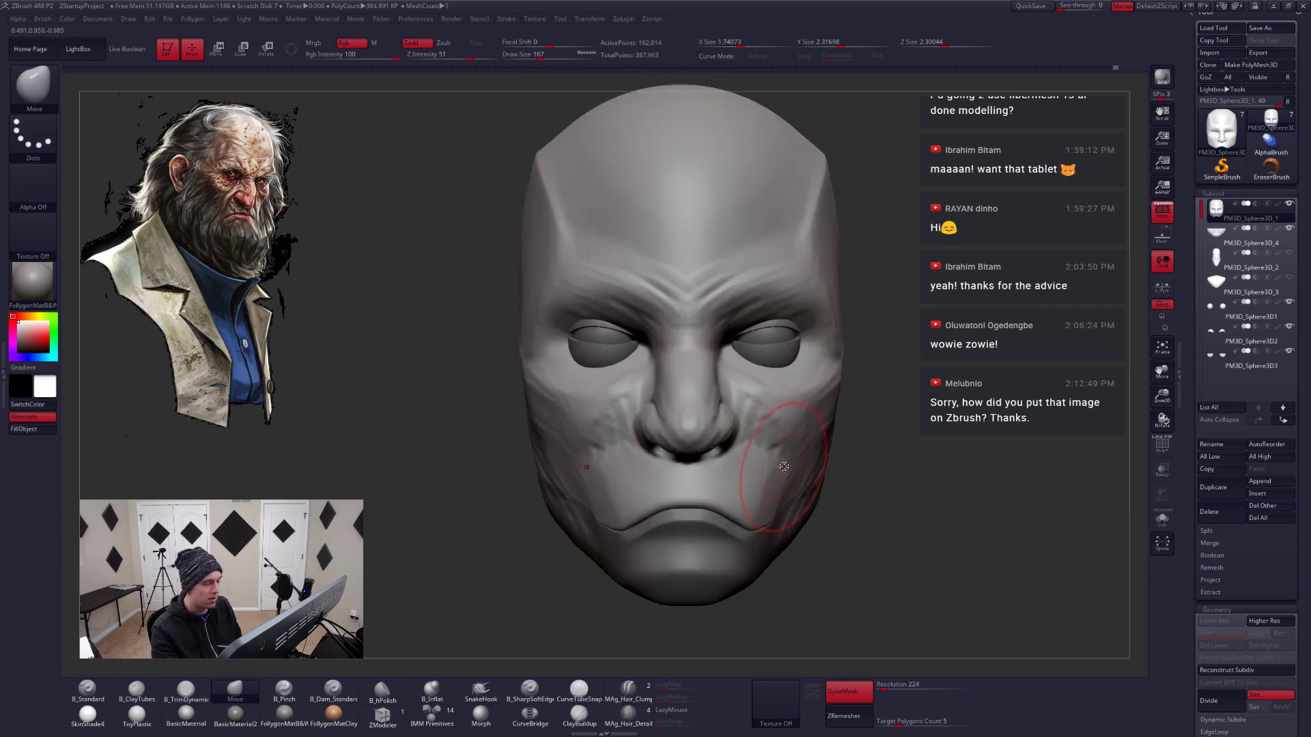
key("space")
left_click_drag(789, 473, 783, 472)
right_click_drag(787, 474, 672, 447)
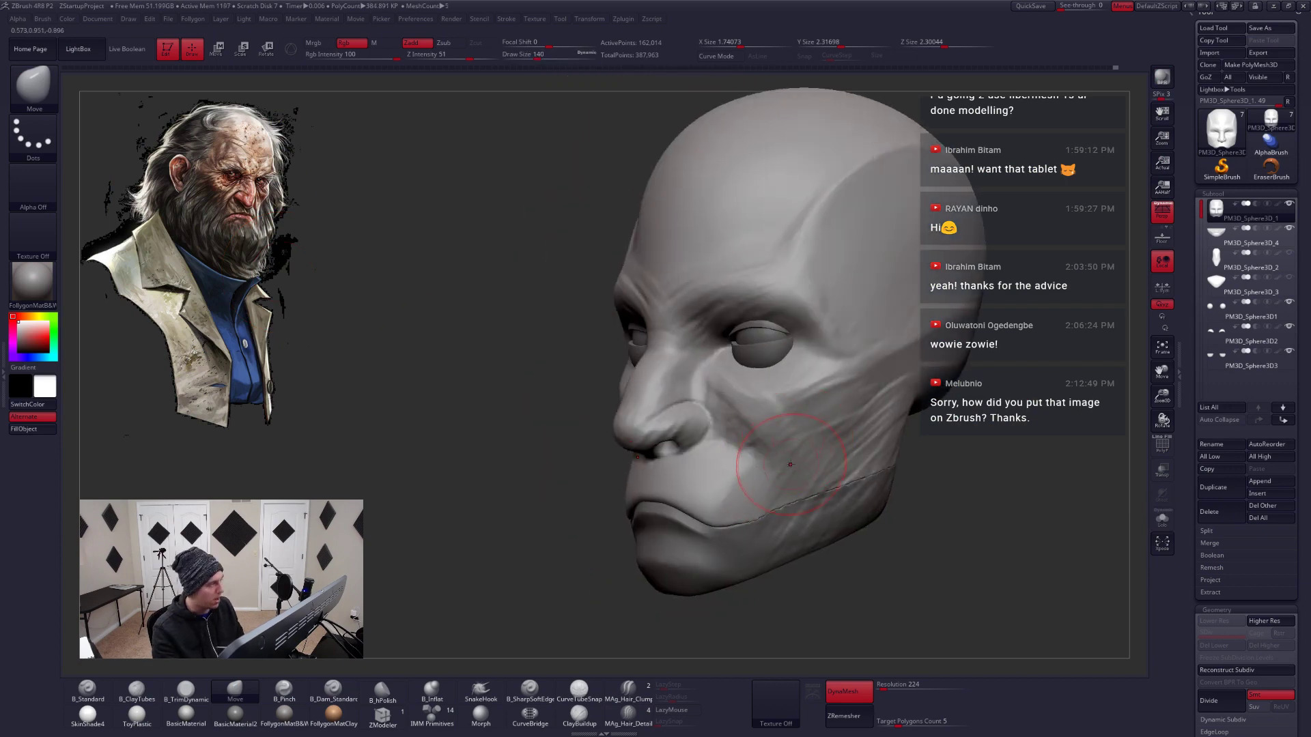
Select the B_Pinch brush and set its draw size to 128
key("5")
key("space")
left_click_drag(757, 468, 754, 468)
Activate Spotlight editing and place the old man reference image over the side of the face
key("z")
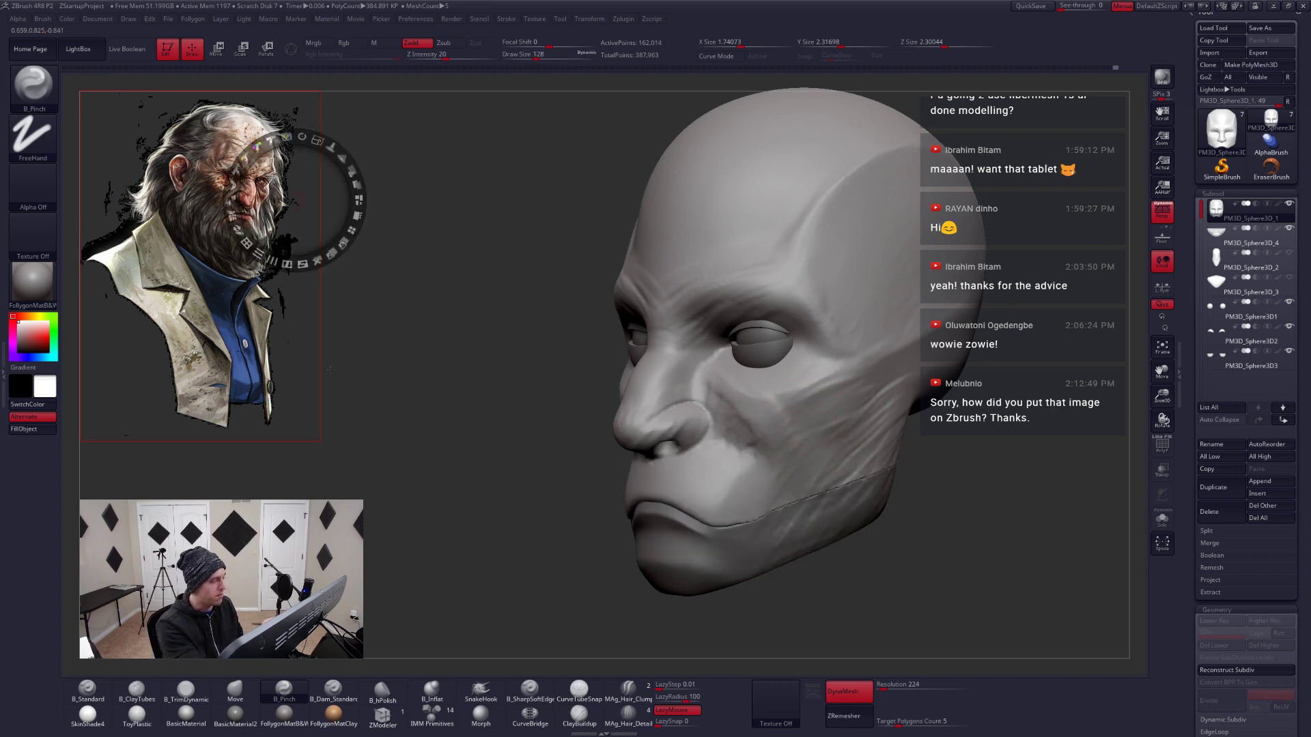
left_click_drag(292, 346, 741, 446)
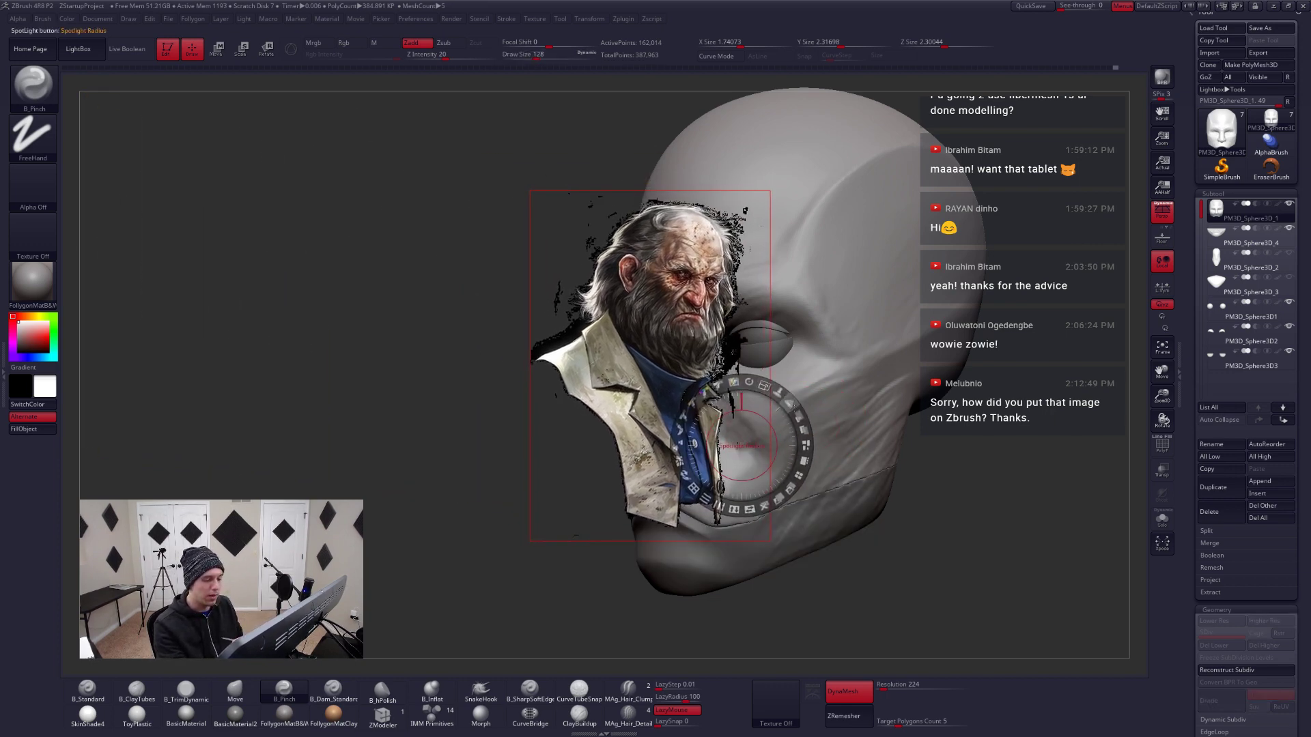
left_click_drag(798, 415, 738, 507)
key("space")
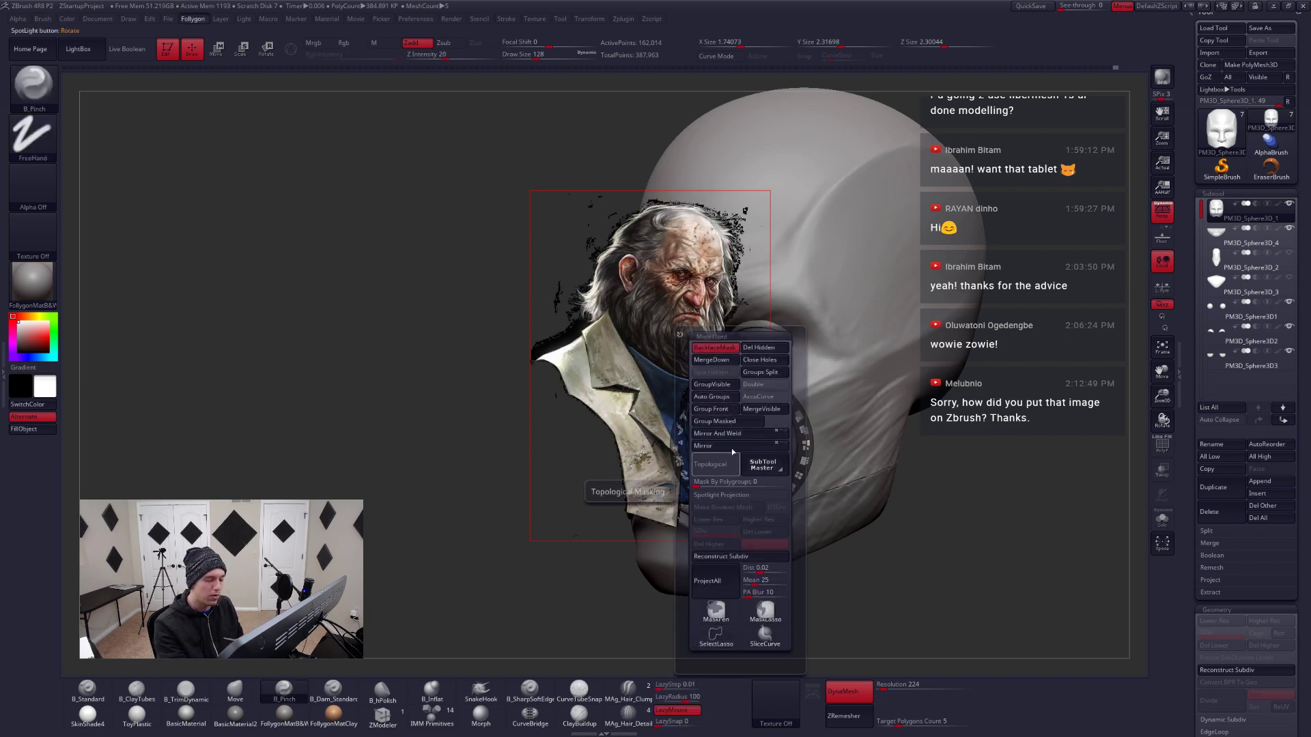
left_click_drag(695, 352, 835, 323)
Paint the Spotlight reference onto the face using B_Standard with Rgb on at intensity 100 and Zadd off, and hide Spotlight to inspect it
key("1")
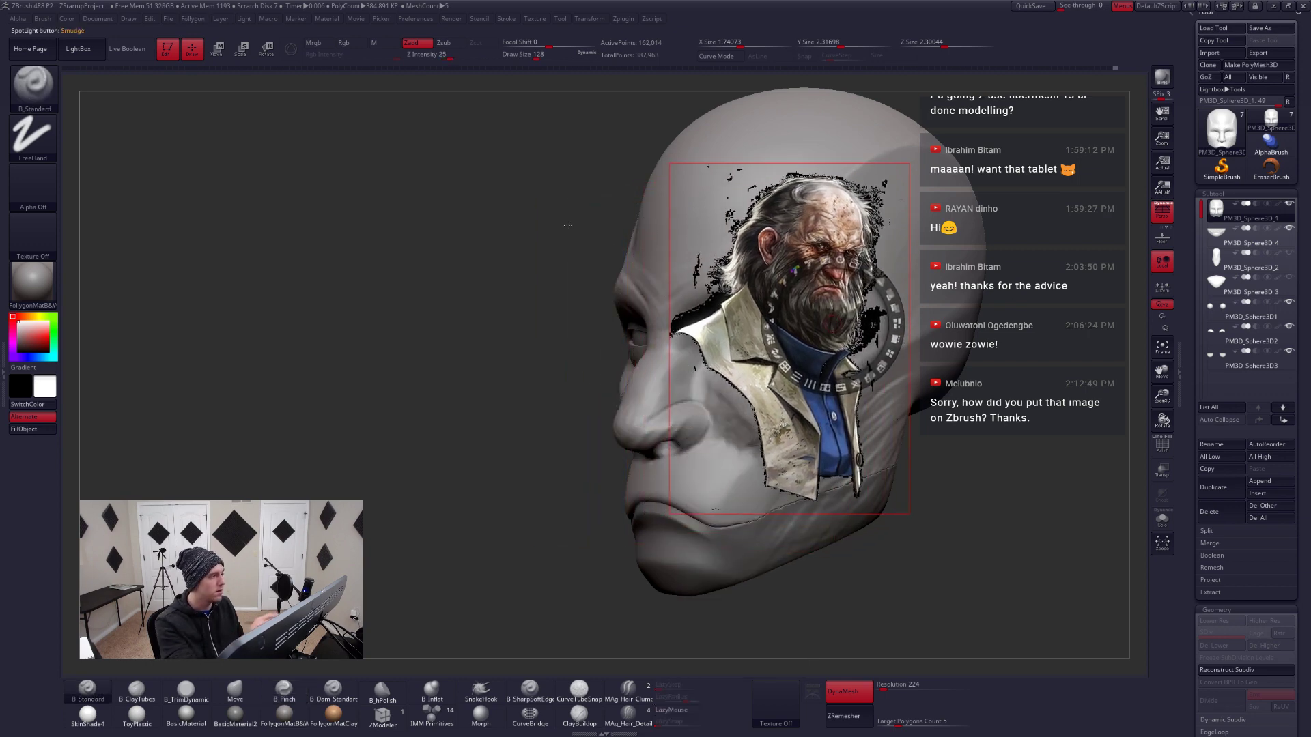
left_click(351, 44)
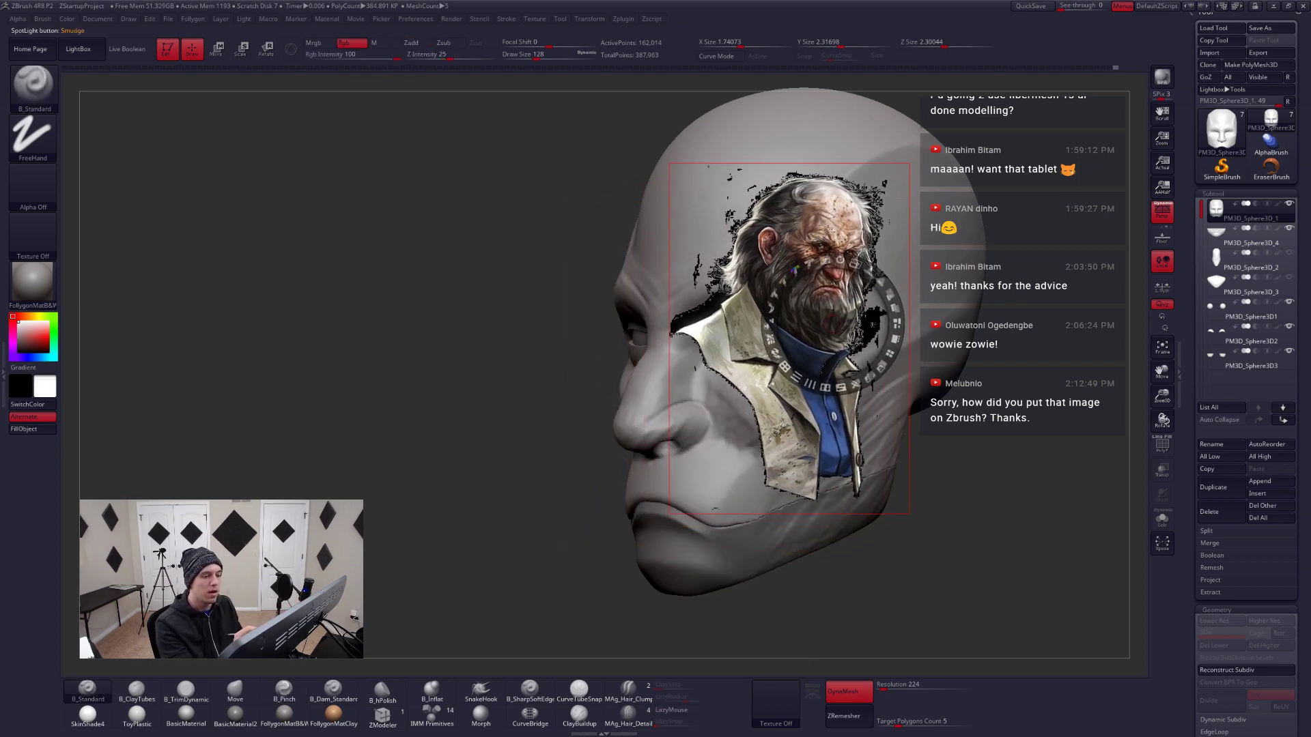
key("z")
key("z")
key("z")
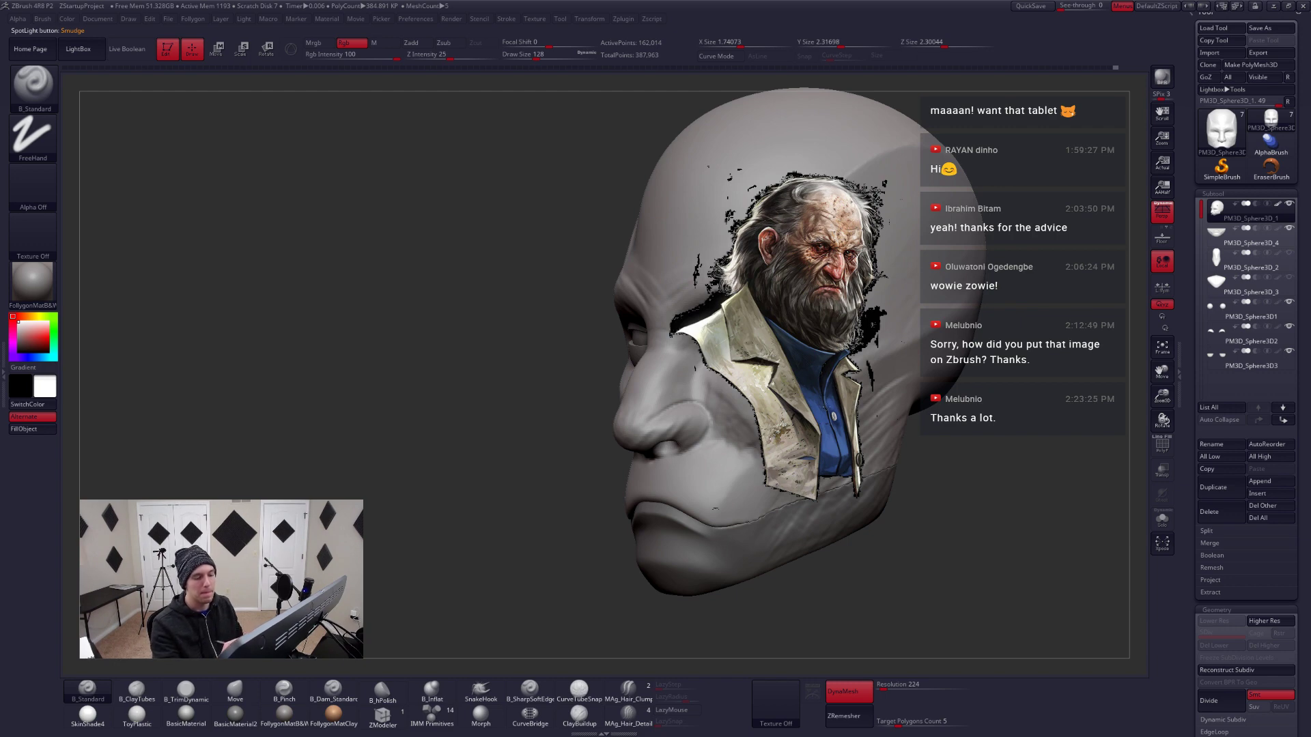
key("shift+z")
mouse_move(974, 471)
left_mouse_down()
mouse_move(1009, 478)
mouse_move(877, 496)
mouse_move(840, 453)
left_mouse_up()
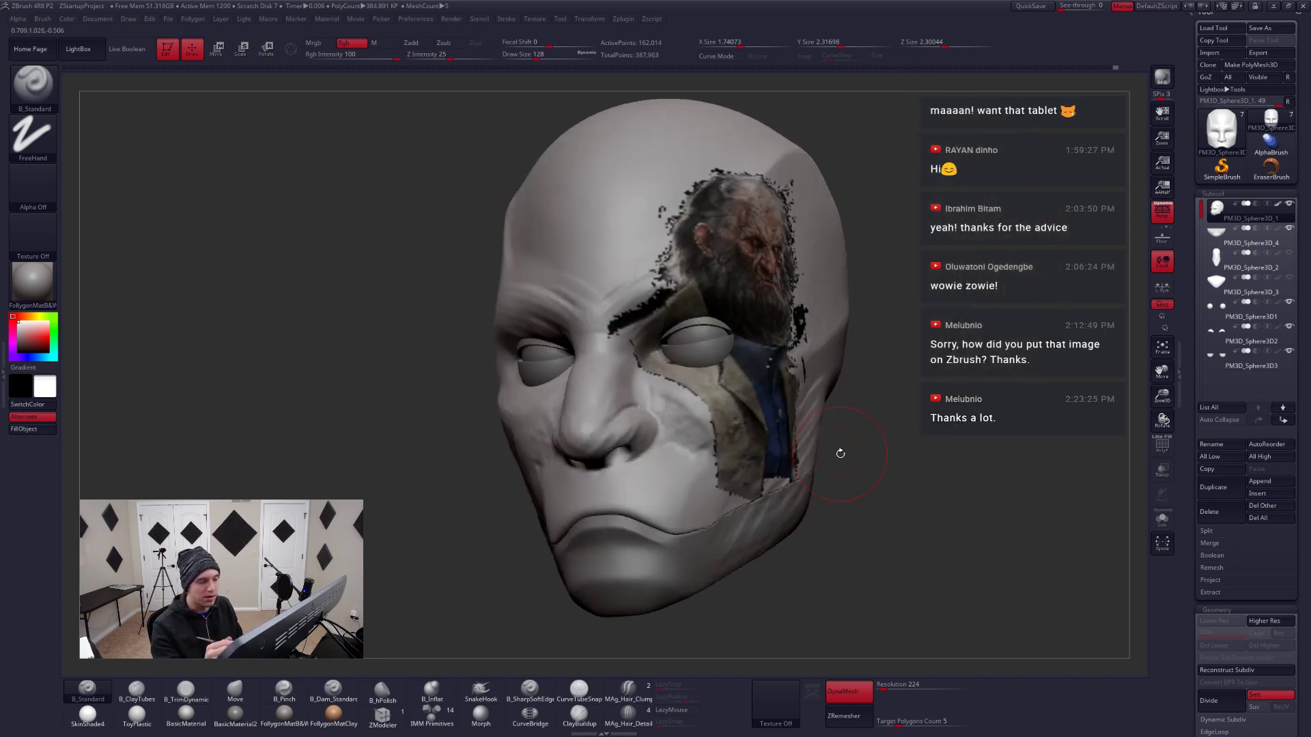
left_click_drag(901, 478, 892, 485)
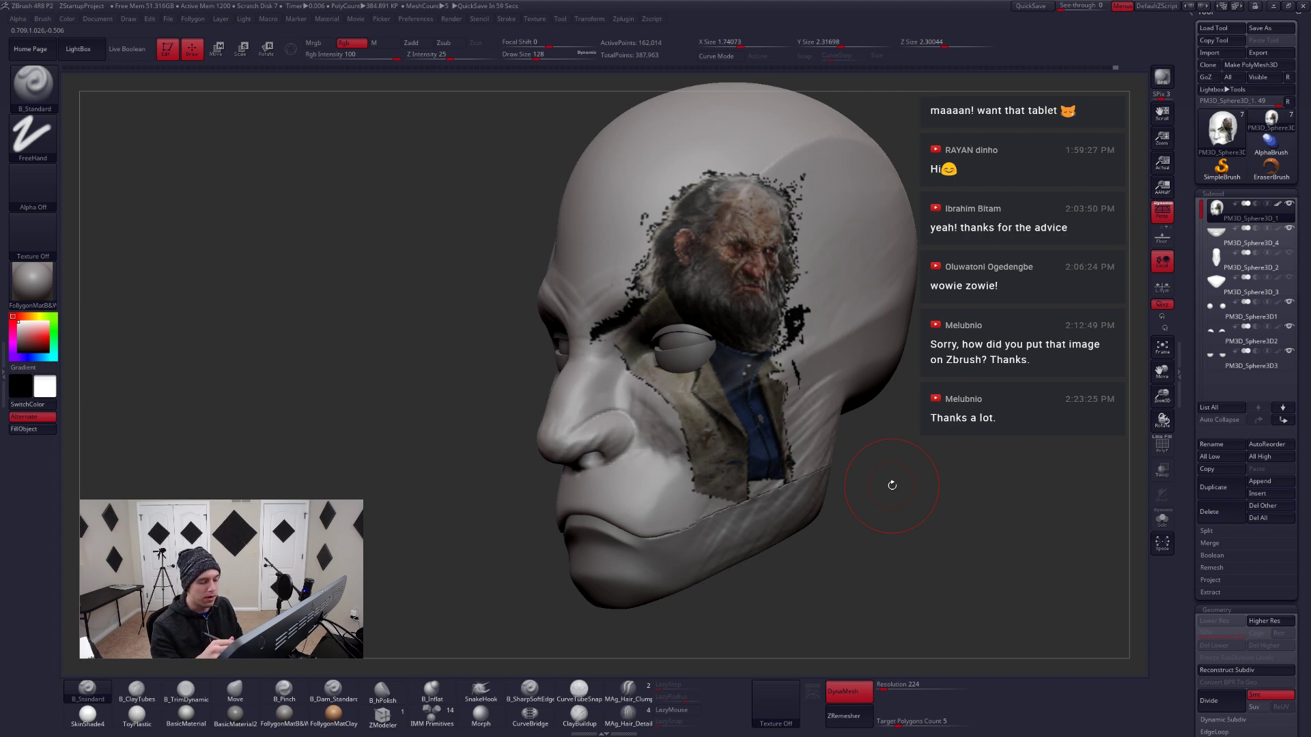
Show Spotlight again, move the reference image back to the empty canvas beside the head, and leave Spotlight editing
key("shift+z")
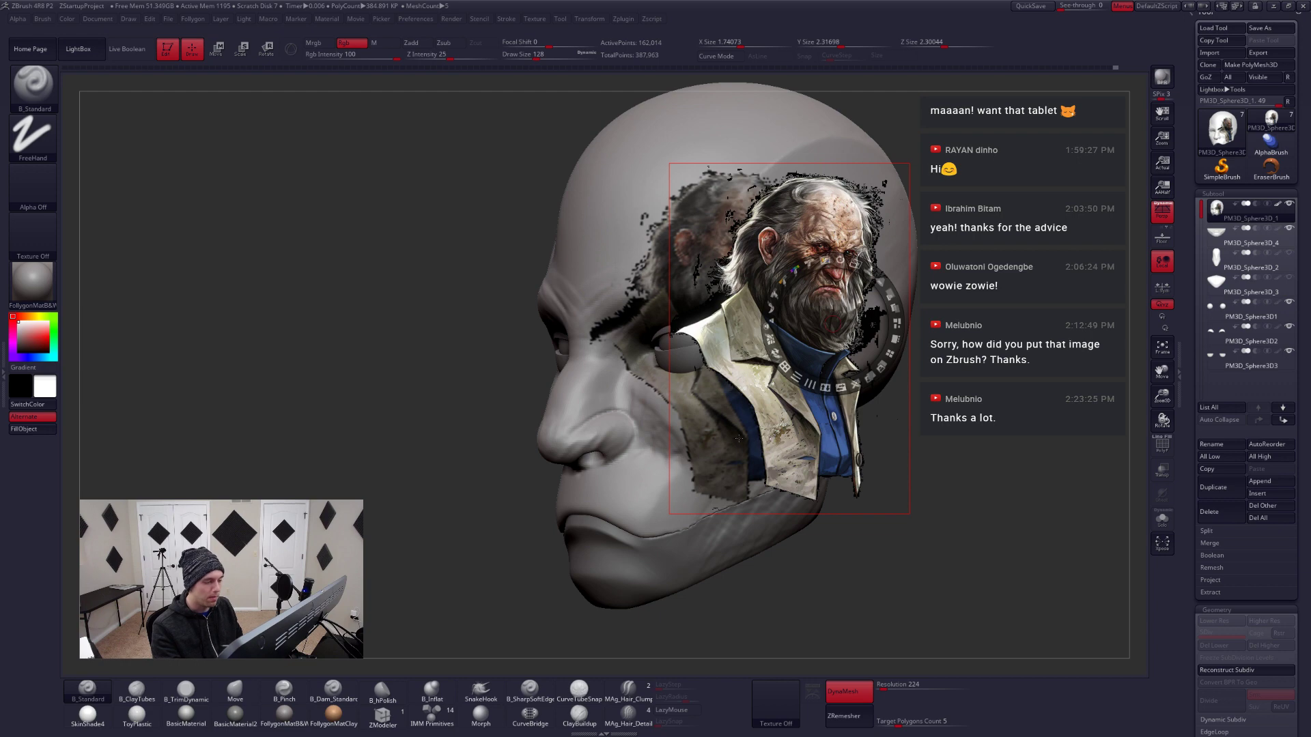
key("ctrl+shift+f")
left_click(745, 511)
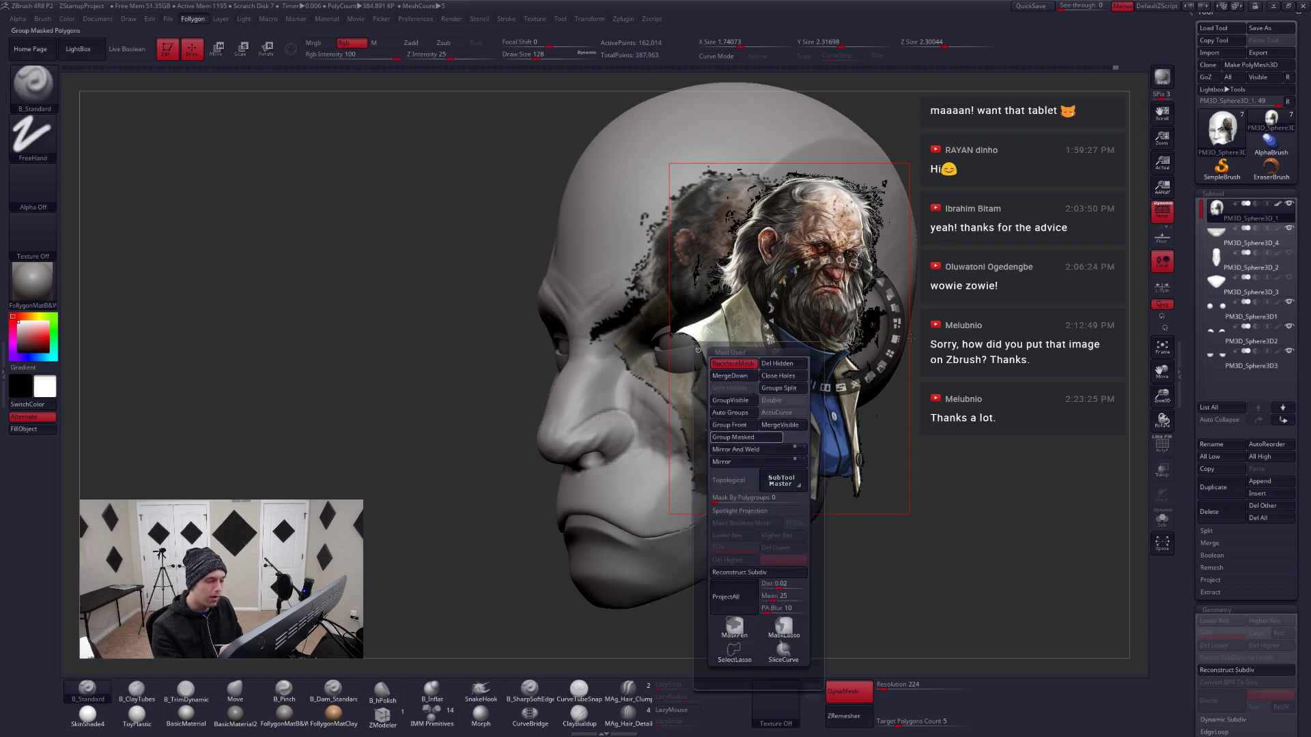
mouse_move(884, 449)
left_mouse_down()
mouse_move(437, 454)
mouse_move(287, 352)
mouse_move(291, 377)
left_mouse_up()
key("z")
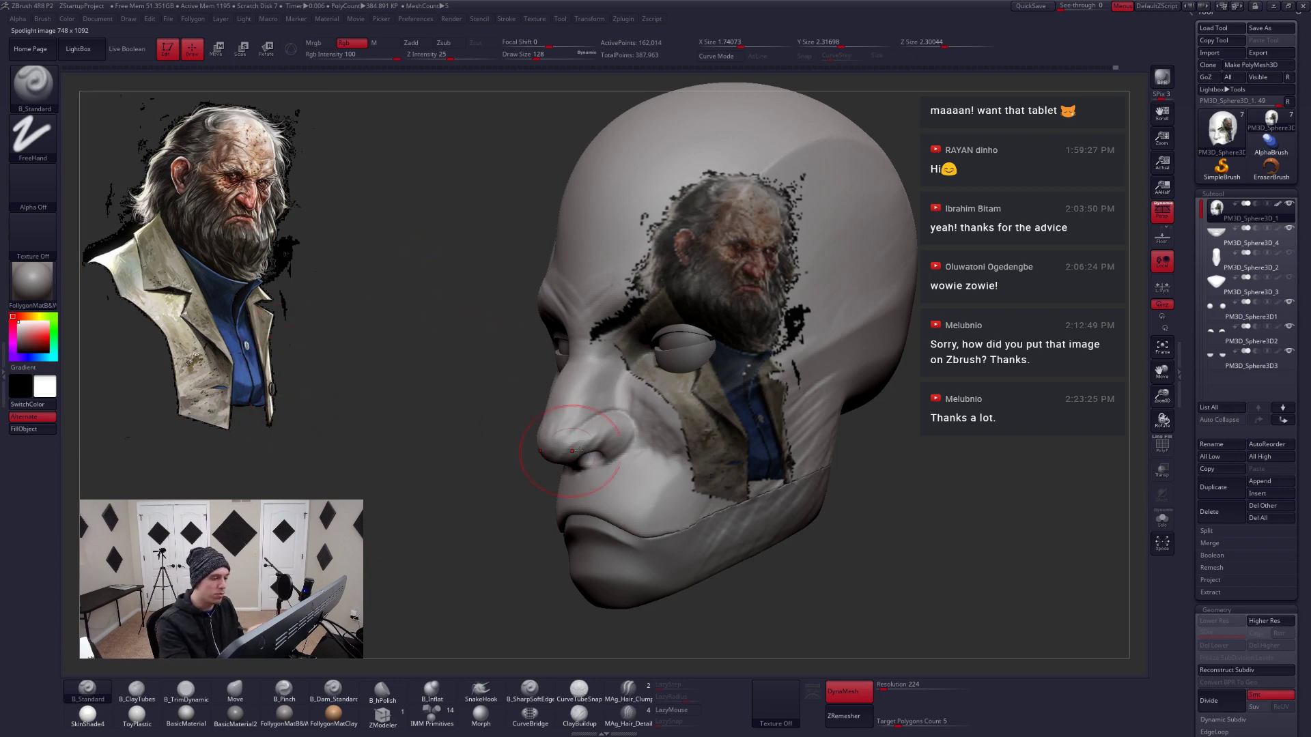
Undo the reference image painting on the head
right_click_drag(737, 340, 769, 366, "alt")
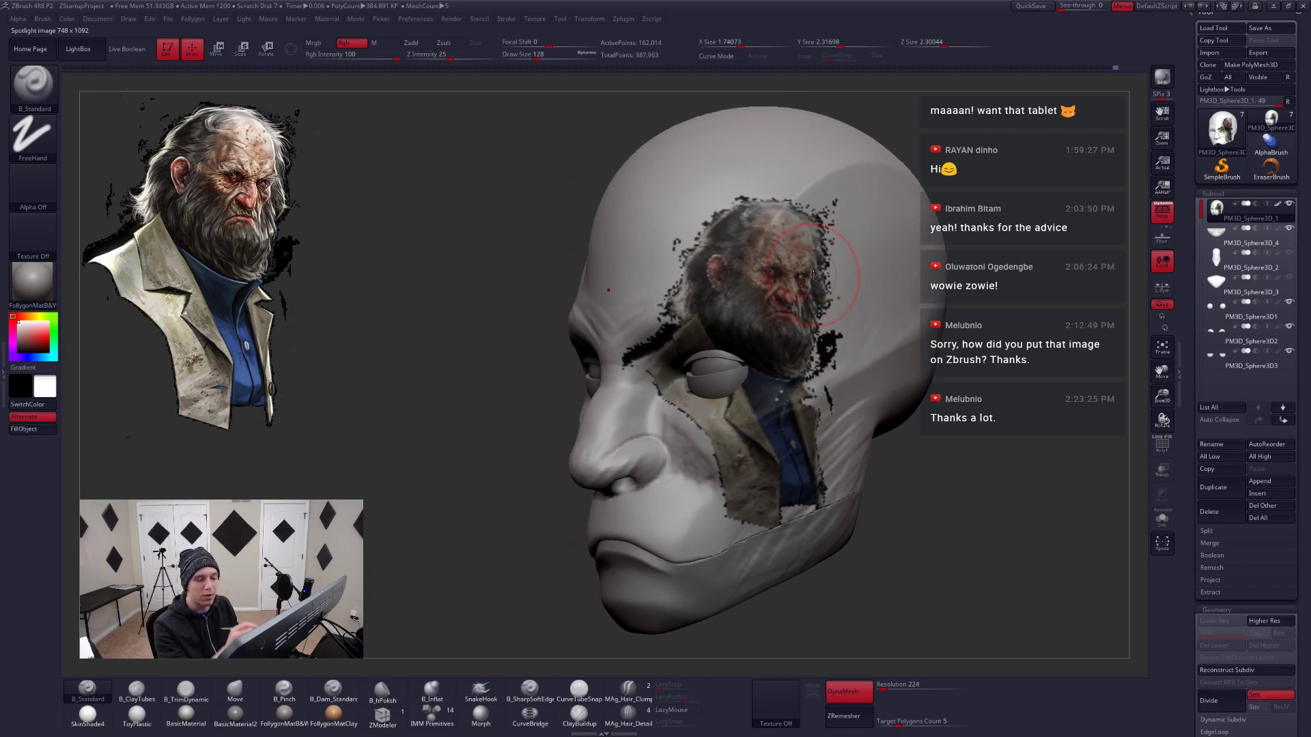
mouse_move(790, 291)
right_mouse_down("alt")
mouse_move(713, 409)
mouse_move(692, 256)
right_mouse_up("alt")
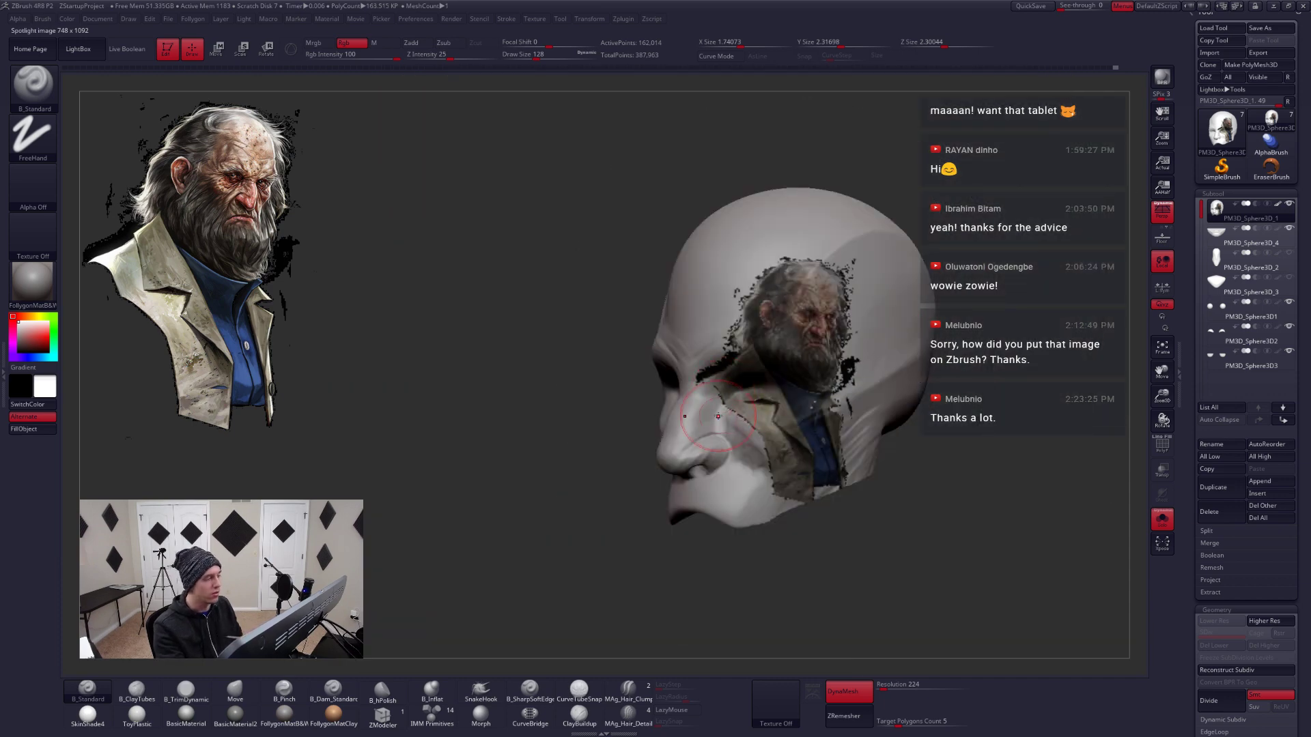
key("ctrl+z")
mouse_move(757, 478)
right_mouse_down("shift")
mouse_move(803, 490)
mouse_move(774, 467)
right_mouse_up("shift")
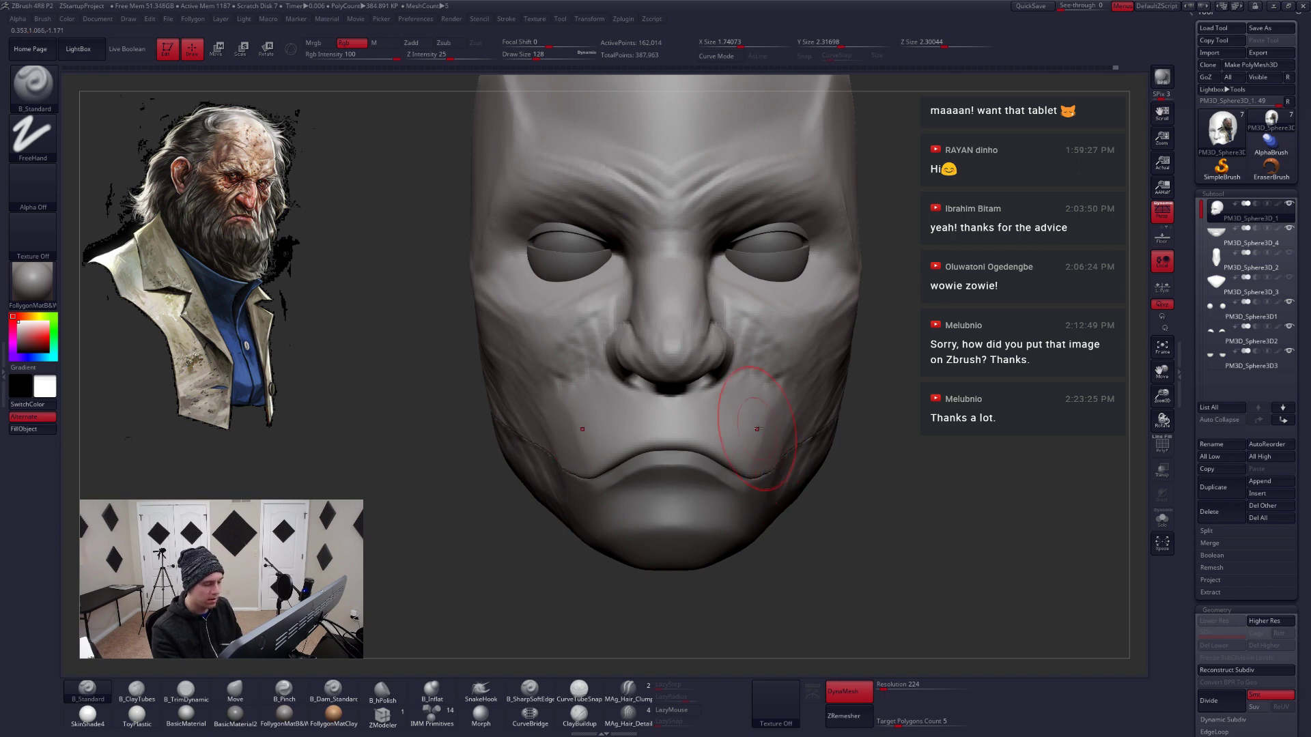
Select the Move brush at draw size 145 and adjust the cheek contour beside the mouth corner
right_click_drag(759, 430, 797, 418)
key("b")
key("m")
key("v")
key("space")
left_click_drag(794, 410, 784, 414)
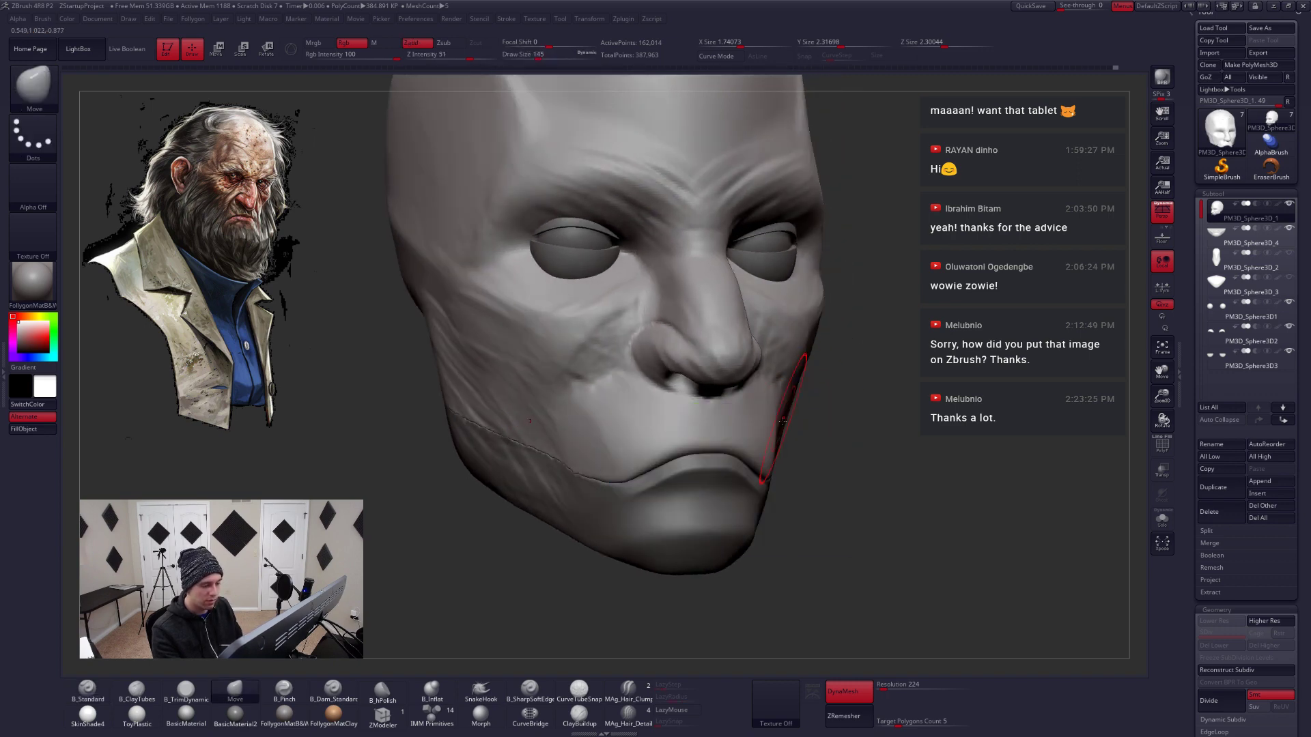
right_click_drag(796, 431, 785, 439, "shift")
left_click_drag(785, 439, 795, 440)
key("space")
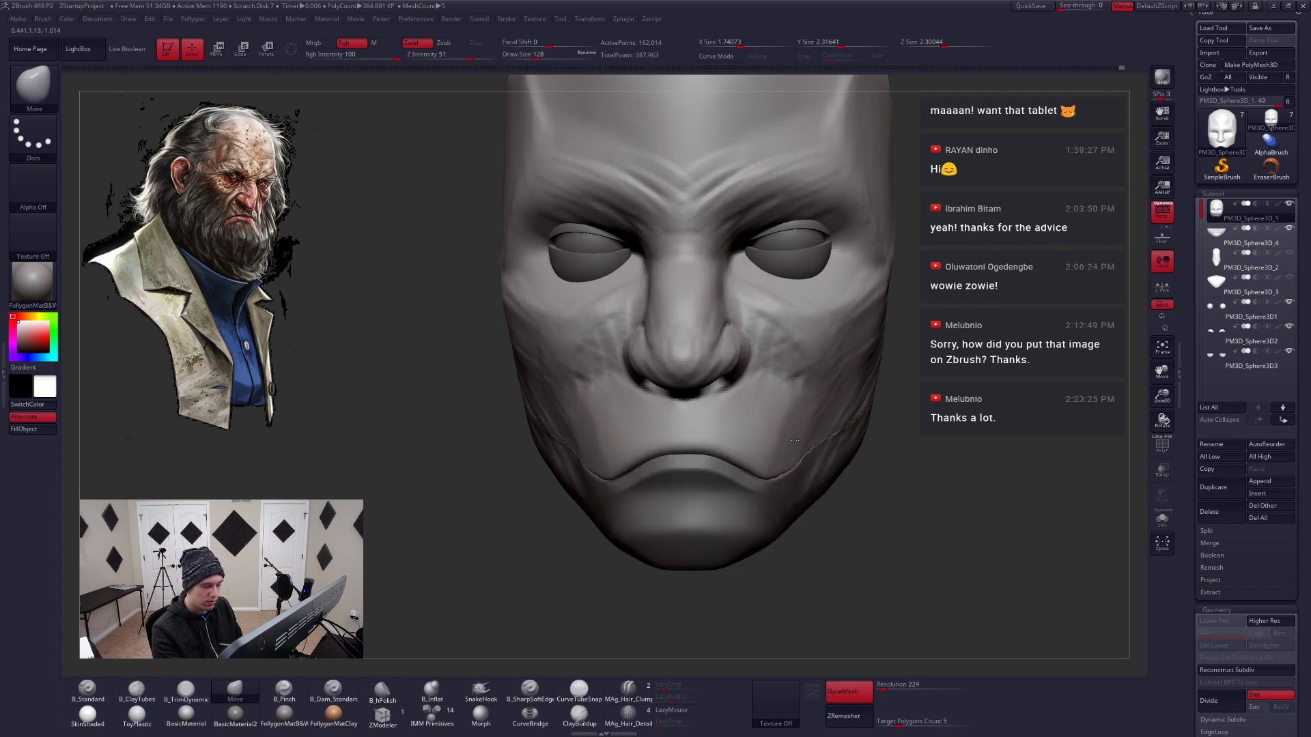
right_click_drag(795, 441, 767, 410)
Flatten and smooth the area between the nose and the mouth corner with the B_TrimDynamic brush at draw size 128
key("b")
key("t")
key("d")
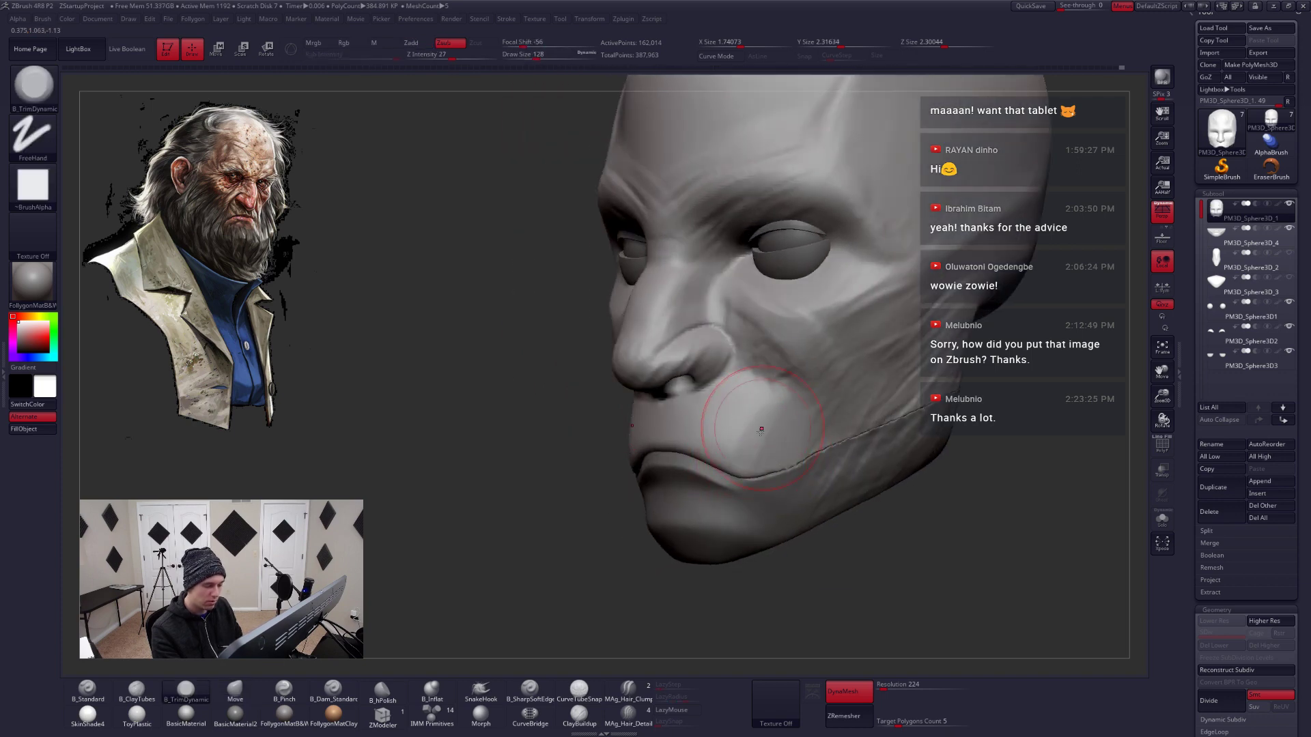
key("shift")
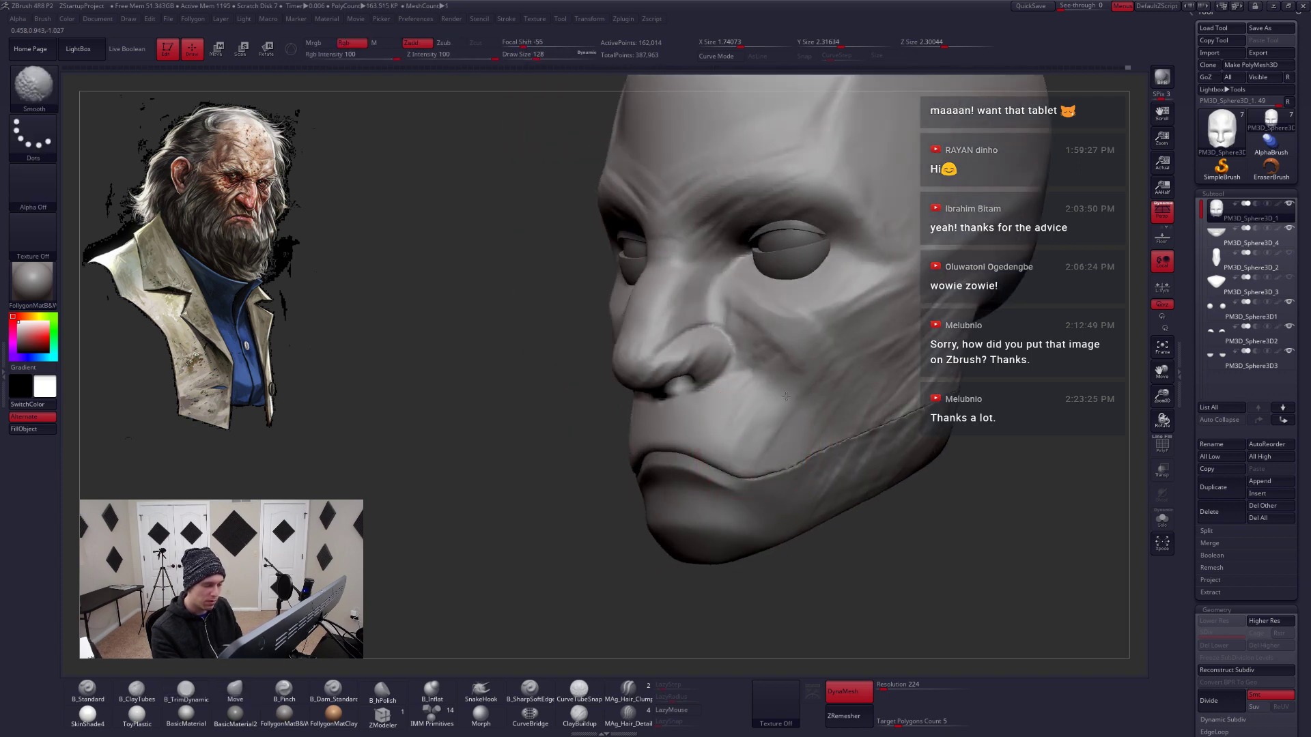
left_click_drag(776, 410, 771, 419, "shift")
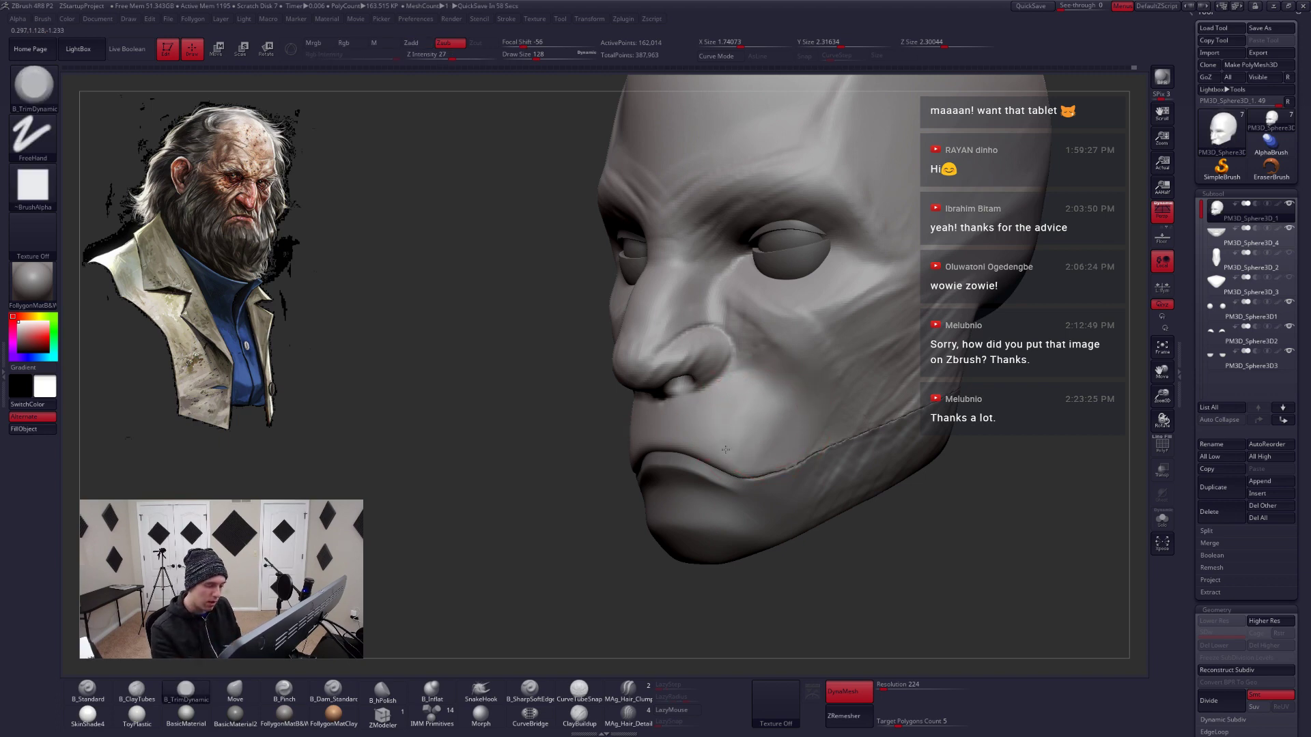
key("shift")
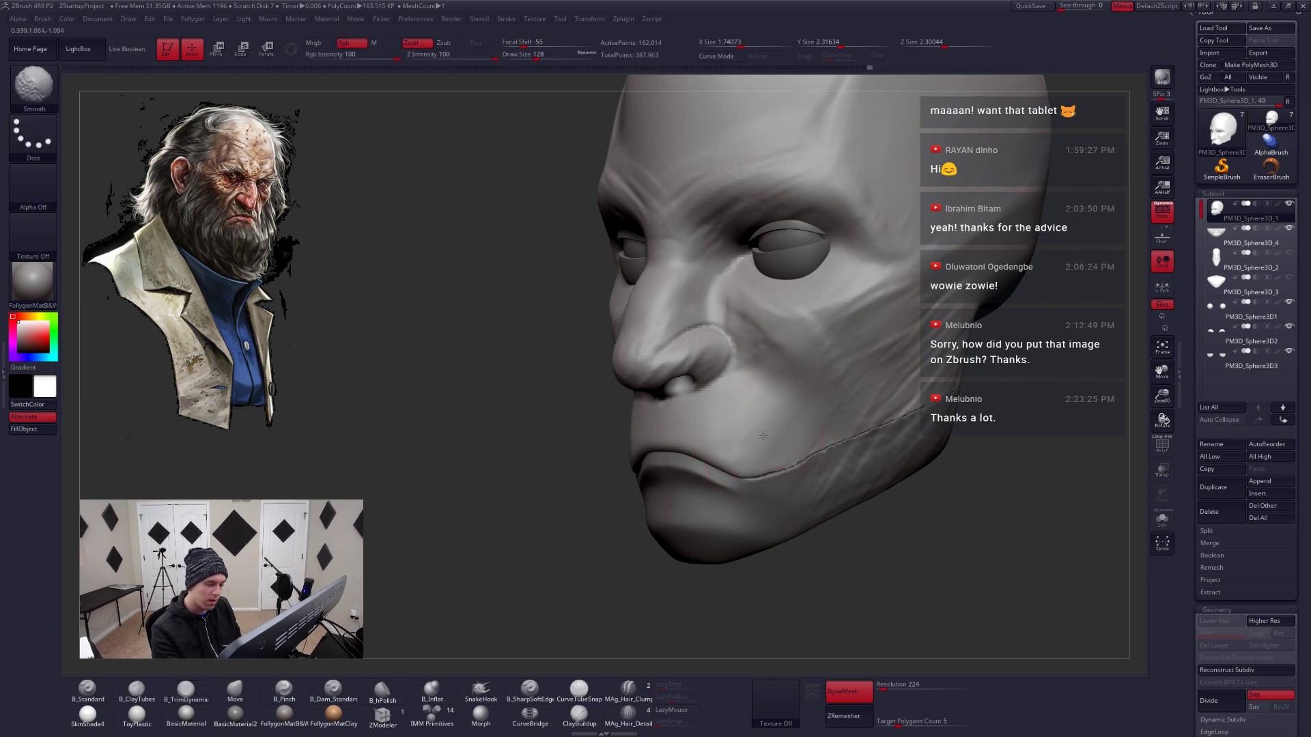
left_click_drag(838, 400, 876, 423, "shift")
mouse_move(840, 386)
right_mouse_down("ctrl")
mouse_move(846, 436)
mouse_move(802, 413)
mouse_move(881, 420)
mouse_move(819, 445)
mouse_move(871, 442)
mouse_move(788, 456)
right_mouse_up("ctrl")
key("shift")
Set the B_TrimDynamic draw size to 154 and flatten the planes of the cheek and mouth area
key("space")
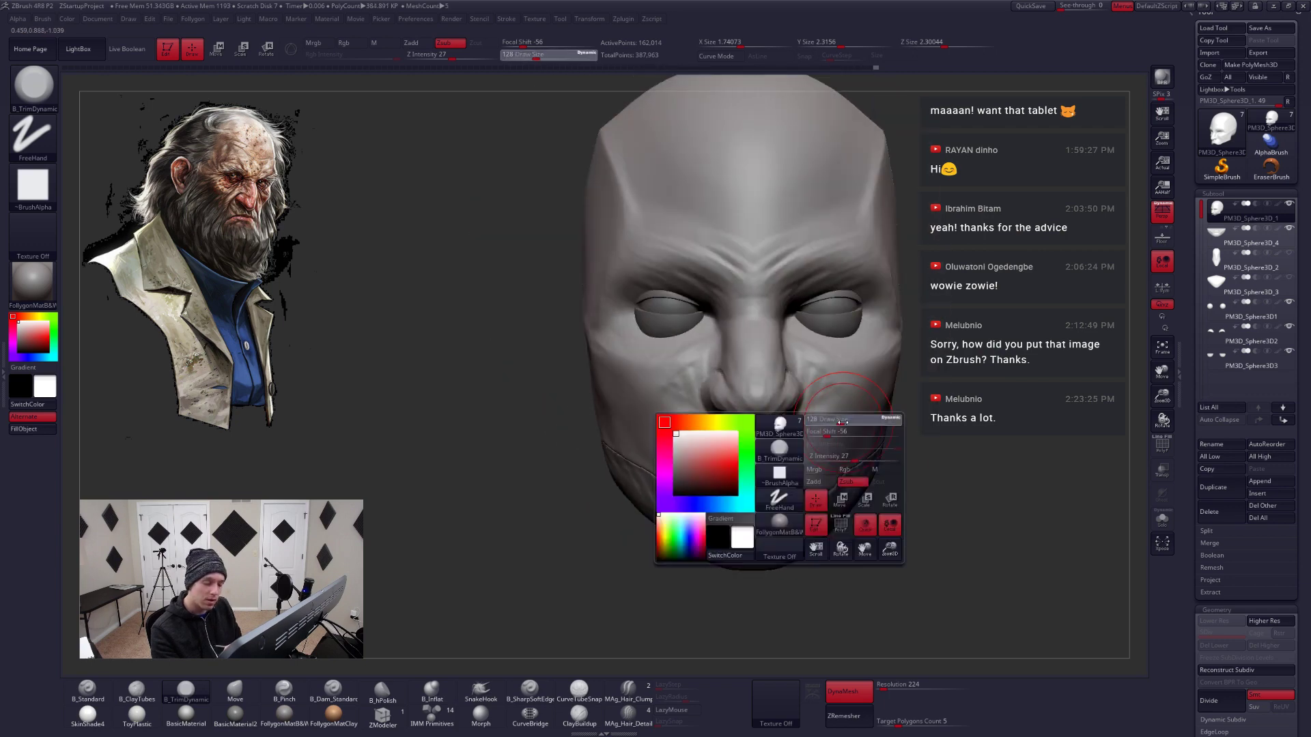
left_click_drag(836, 470, 842, 470)
right_click_drag(862, 451, 812, 440)
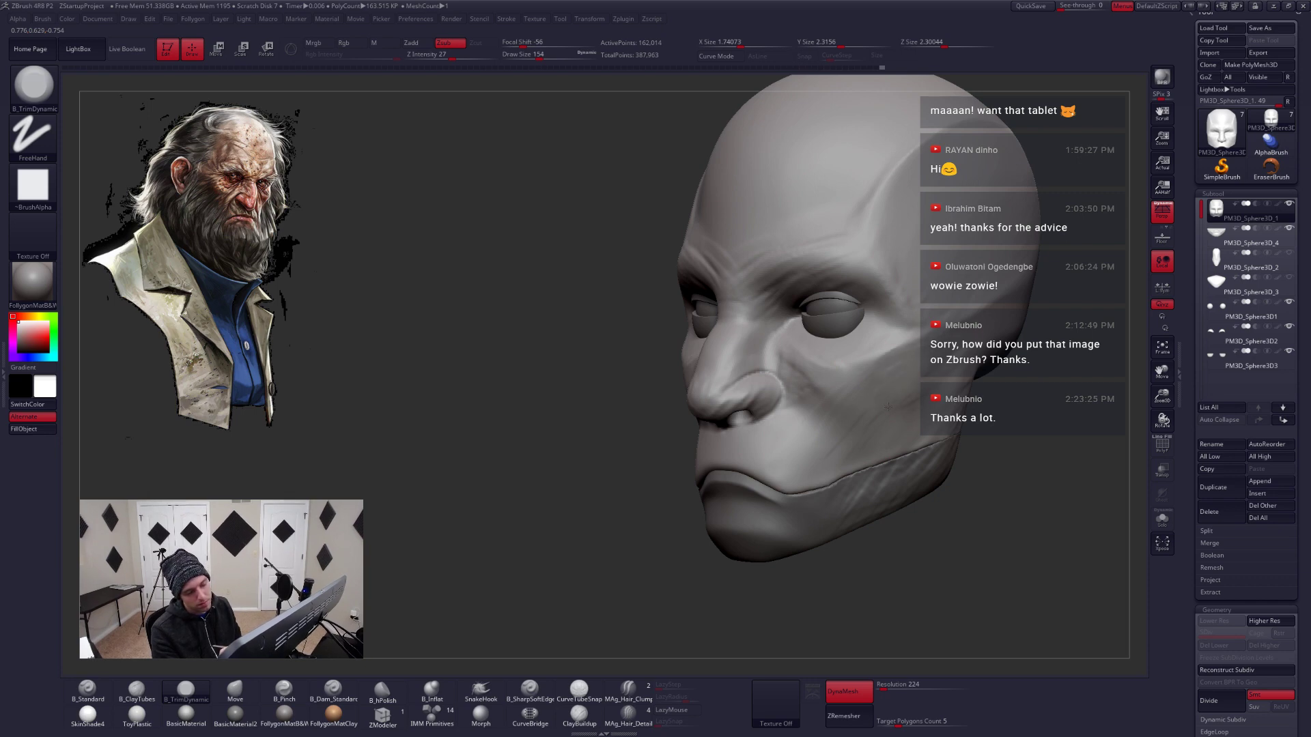
right_click_drag(892, 440, 858, 430, "alt")
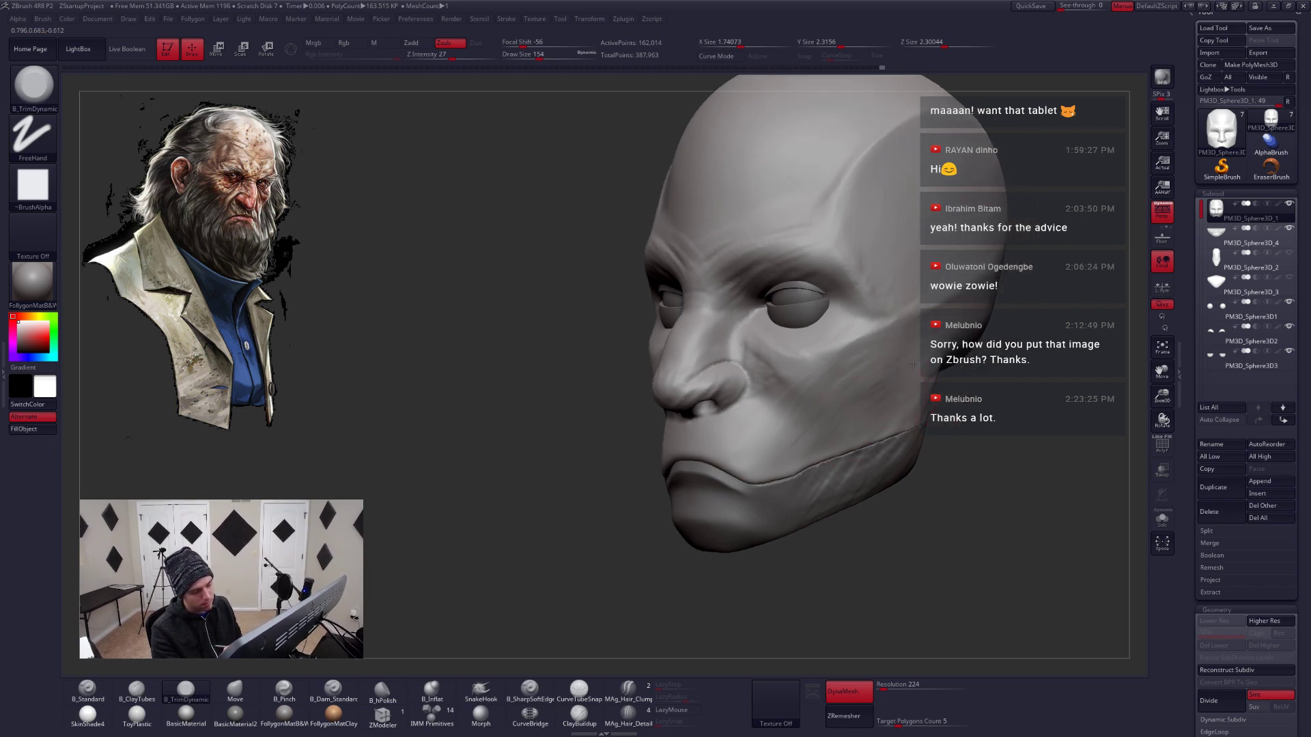
right_click_drag(848, 384, 752, 456)
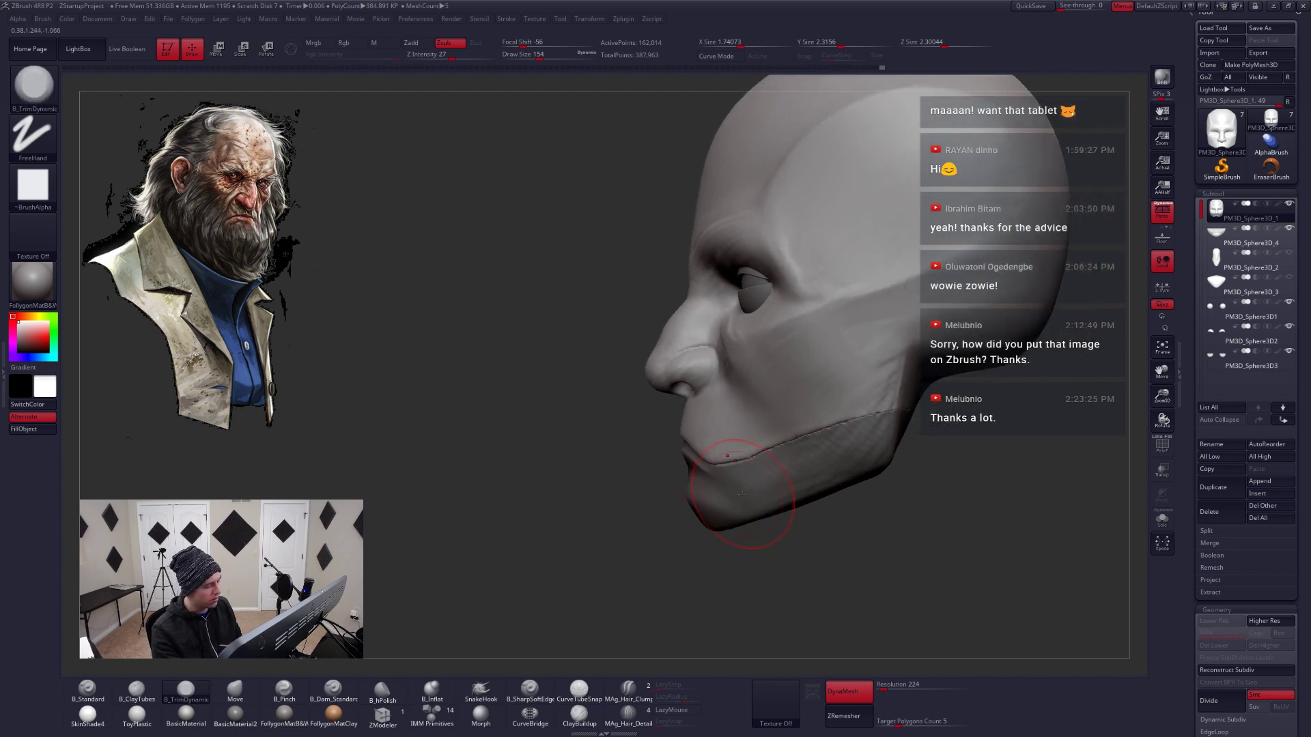
mouse_move(742, 493)
right_mouse_down()
mouse_move(795, 437)
mouse_move(806, 463)
mouse_move(856, 471)
mouse_move(829, 516)
mouse_move(822, 471)
right_mouse_up()
Flatten the underside of the isolated head behind the upper lip, reducing the B_TrimDynamic draw size to 90
left_click_drag(804, 495, 770, 458, "shift")
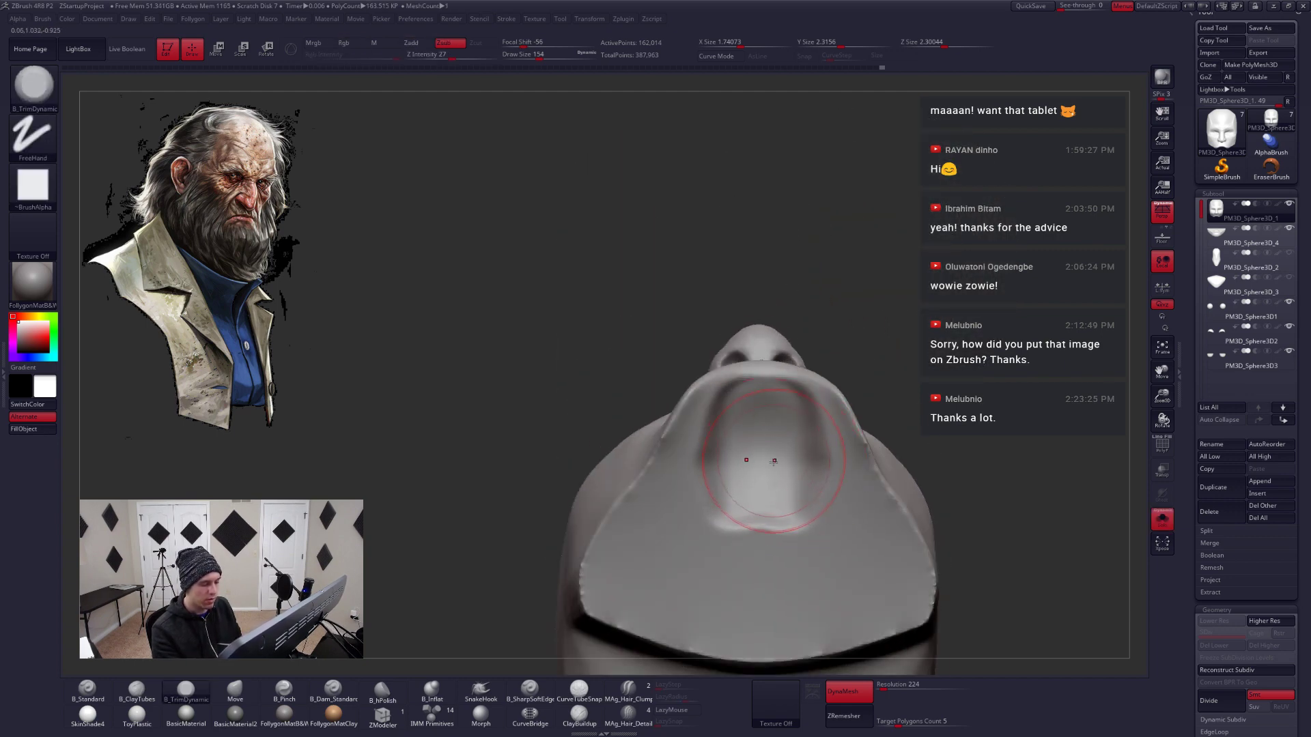
right_click_drag(770, 458, 785, 431)
key("space")
left_click_drag(782, 441, 761, 437)
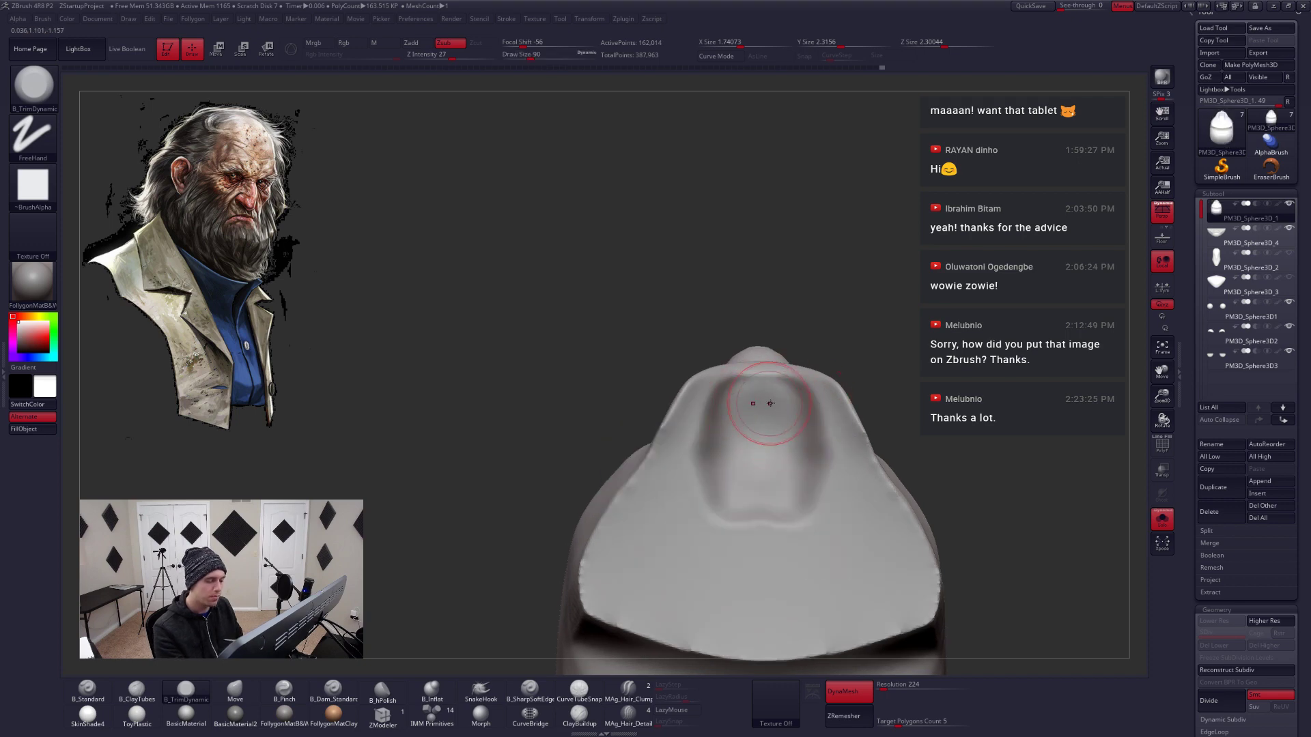
Select the B_Standard brush with Zadd on and Rgb off, and try a stroke along the front of the upper lip
key("1")
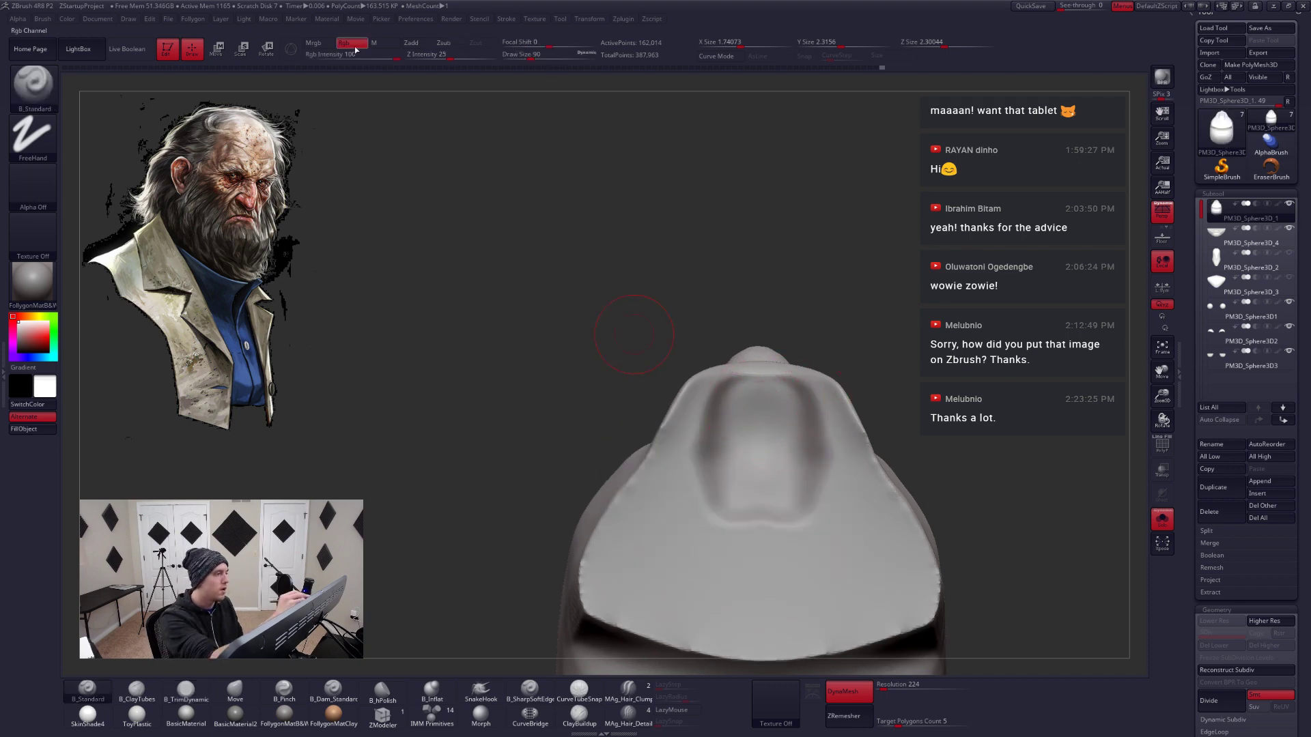
left_click(416, 45)
left_click(355, 46)
key("space")
left_click_drag(760, 372, 767, 372)
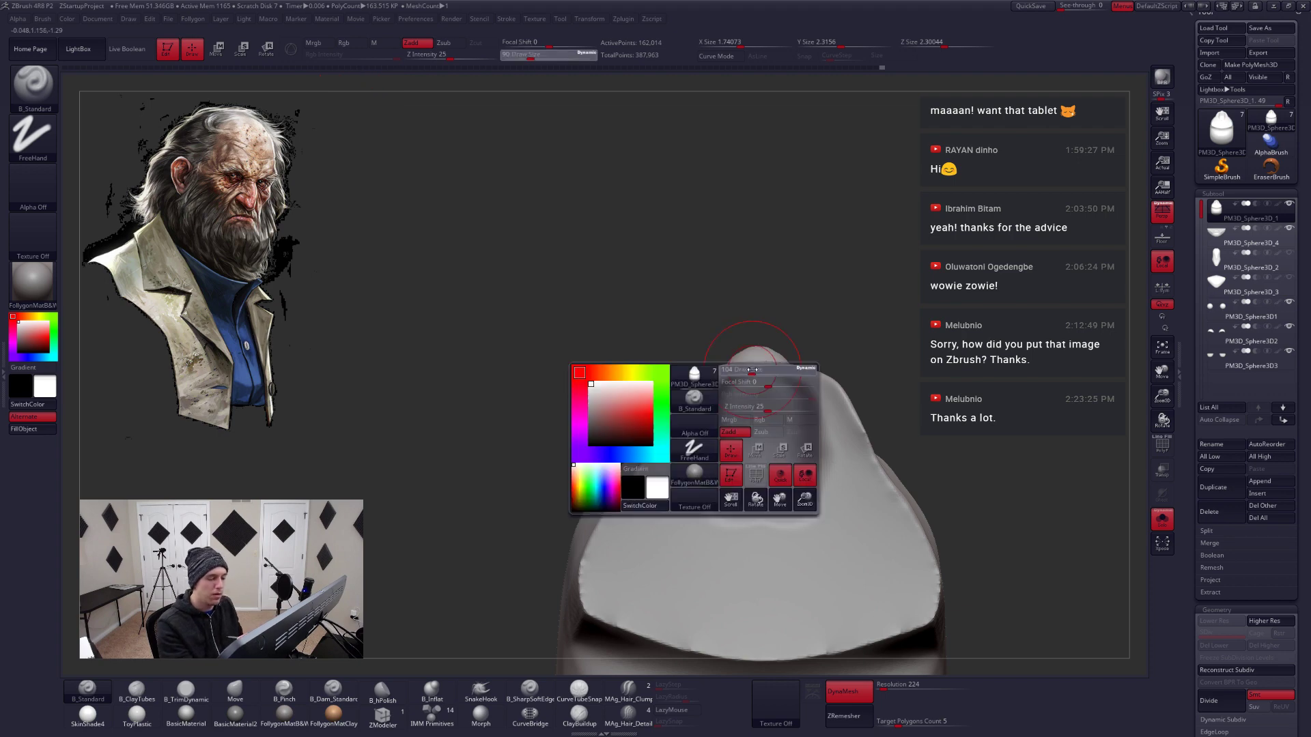
mouse_move(767, 361)
right_mouse_down()
mouse_move(763, 381)
mouse_move(750, 377)
right_mouse_up()
mouse_move(753, 384)
left_mouse_down()
mouse_move(722, 408)
mouse_move(742, 403)
mouse_move(687, 480)
mouse_move(771, 417)
mouse_move(706, 428)
left_mouse_up()
key("ctrl+z")
Set the B_Standard draw size to 51 and turn off solo display to show the whole head
key("alt+s")
mouse_move(782, 488)
right_mouse_down()
mouse_move(684, 442)
mouse_move(846, 440)
mouse_move(823, 435)
mouse_move(869, 423)
right_mouse_up()
key("space")
left_click_drag(880, 416, 871, 416)
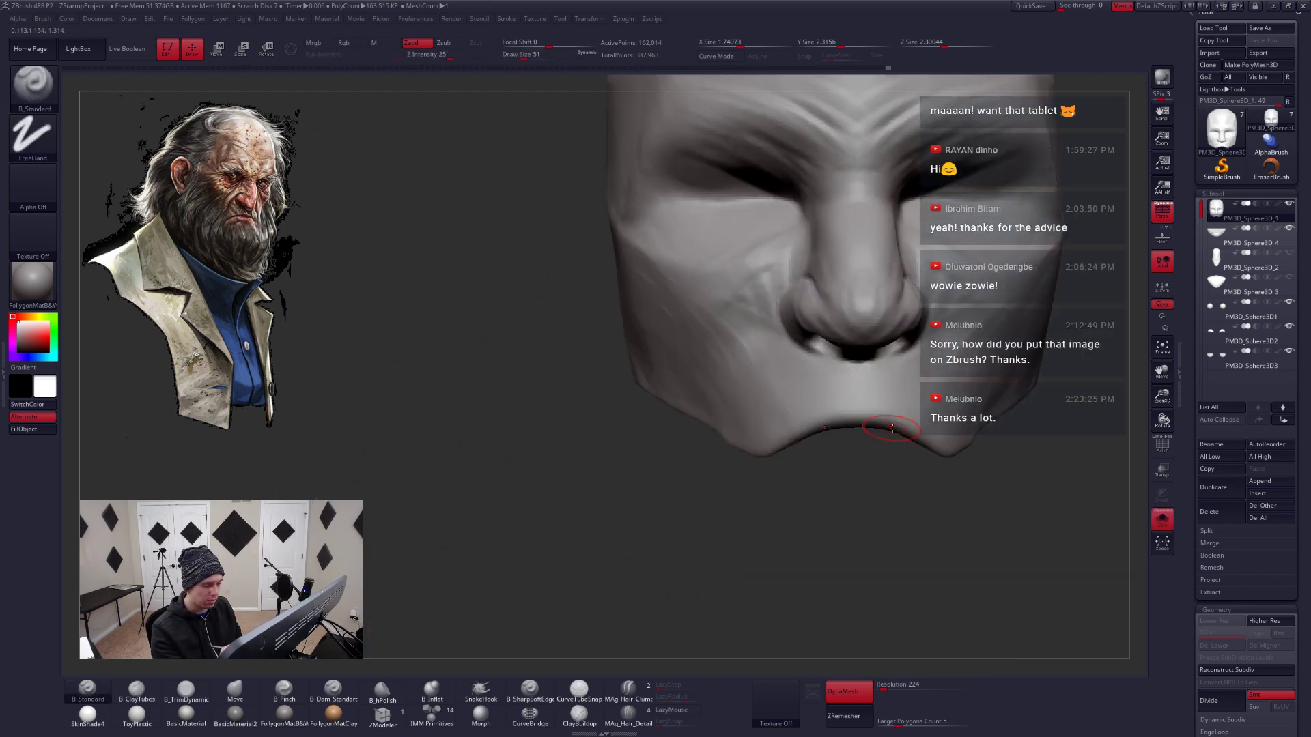
key("alt+s")
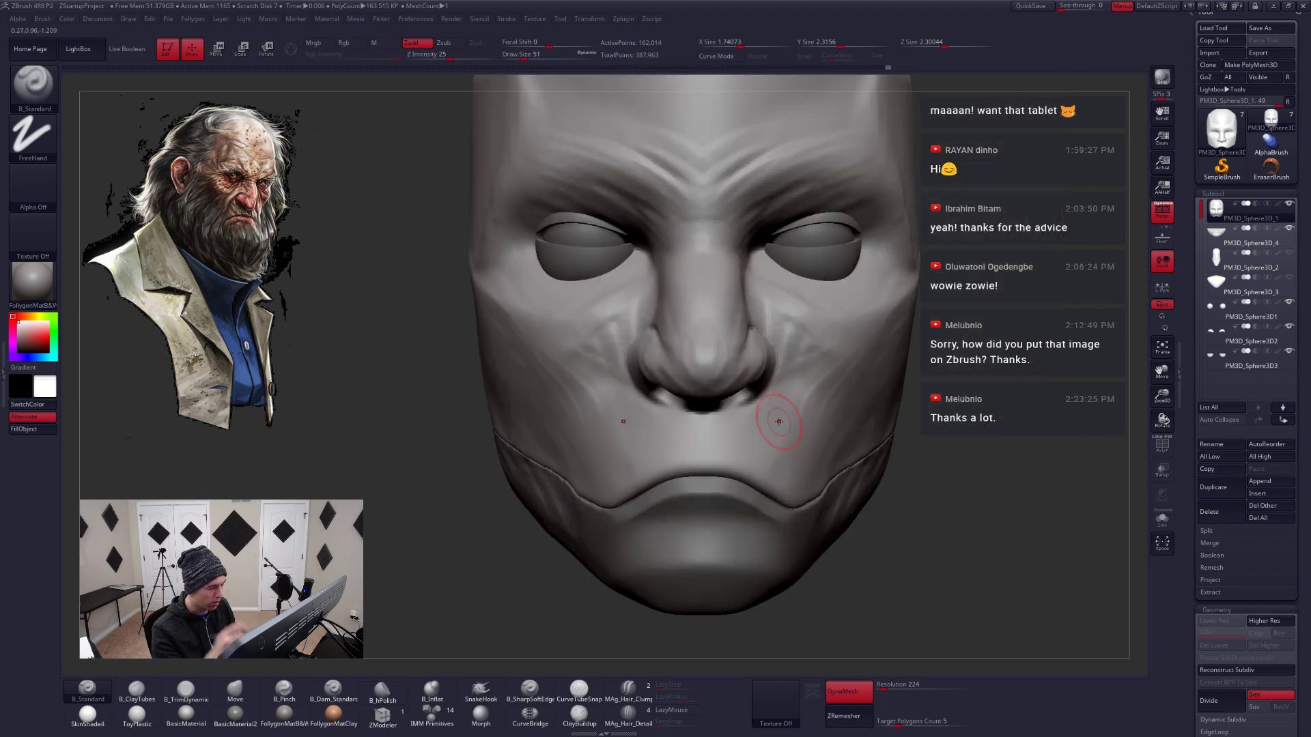
right_click_drag(742, 471, 732, 473)
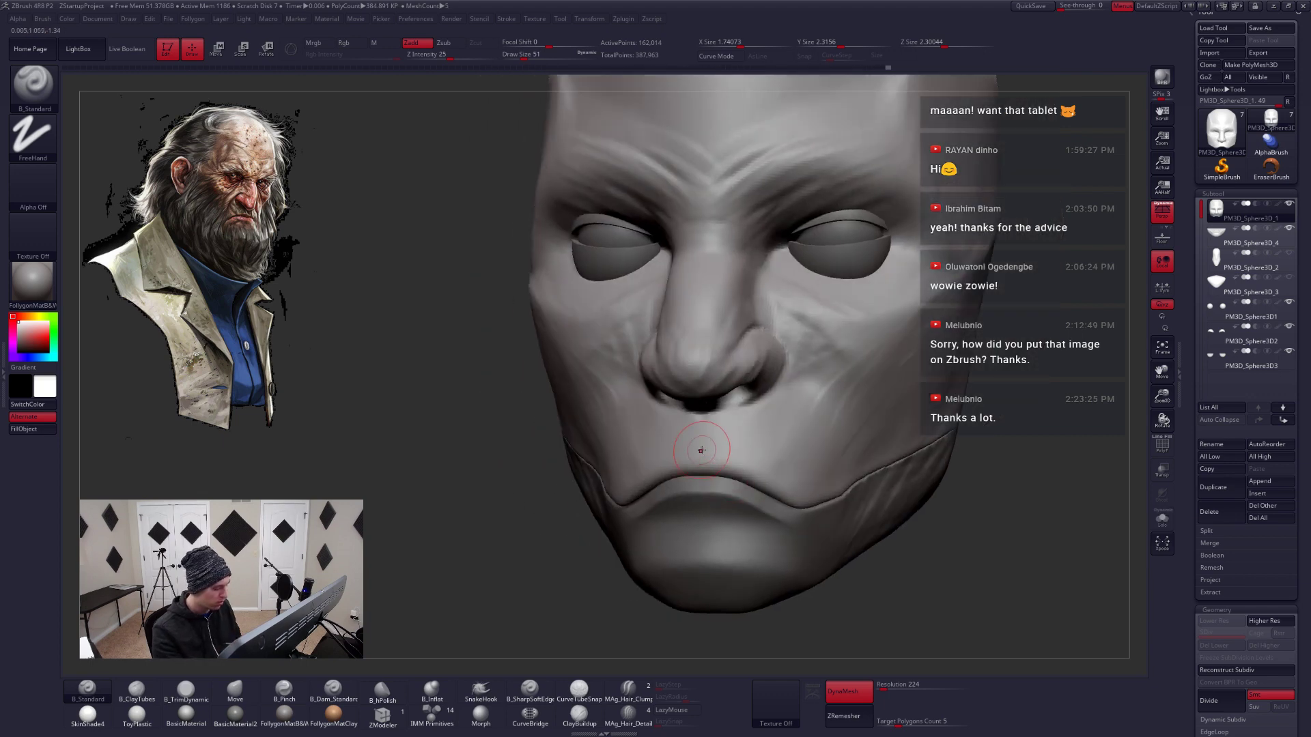
Subdivide the head mesh once and select the B_SharpSoftEdge brush at draw size 59
key("ctrl+d")
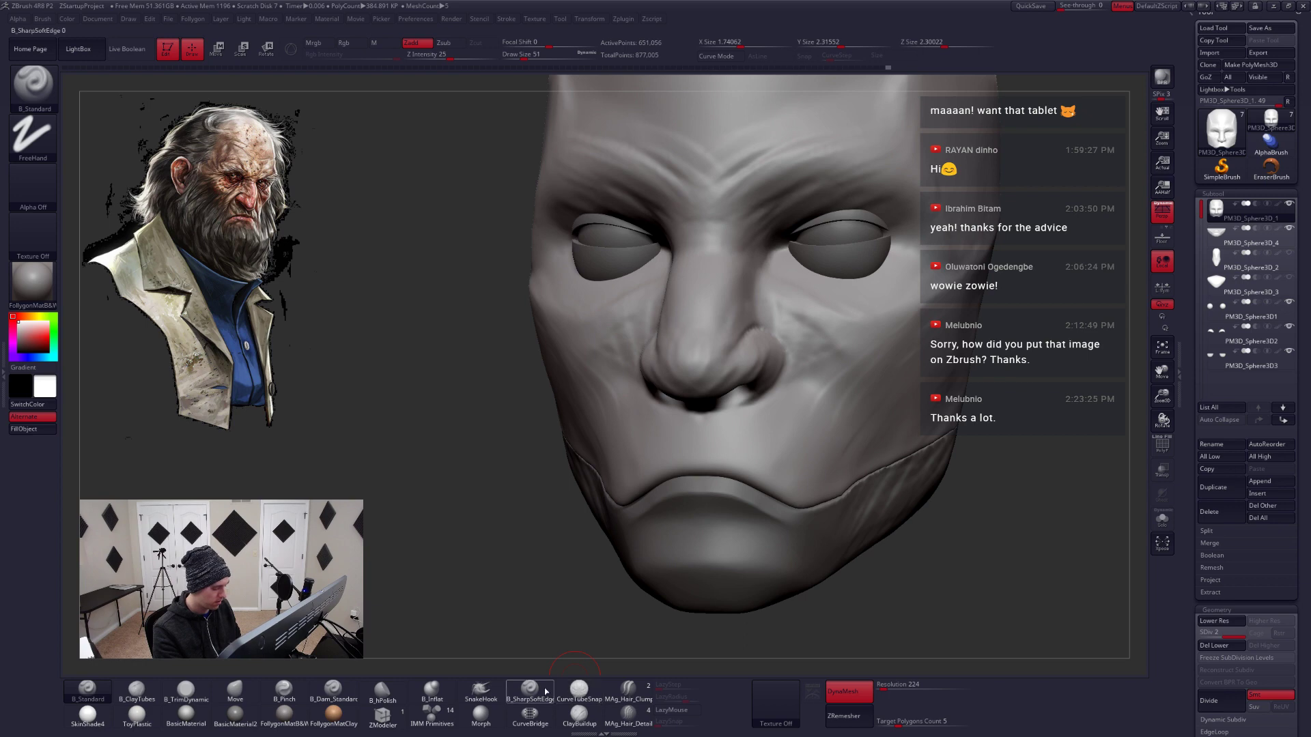
left_click(539, 693)
key("space")
left_click_drag(673, 516, 676, 515)
Sculpt the philtrum from the base of the nose to the middle of the upper lip
right_click_drag(689, 442, 717, 439)
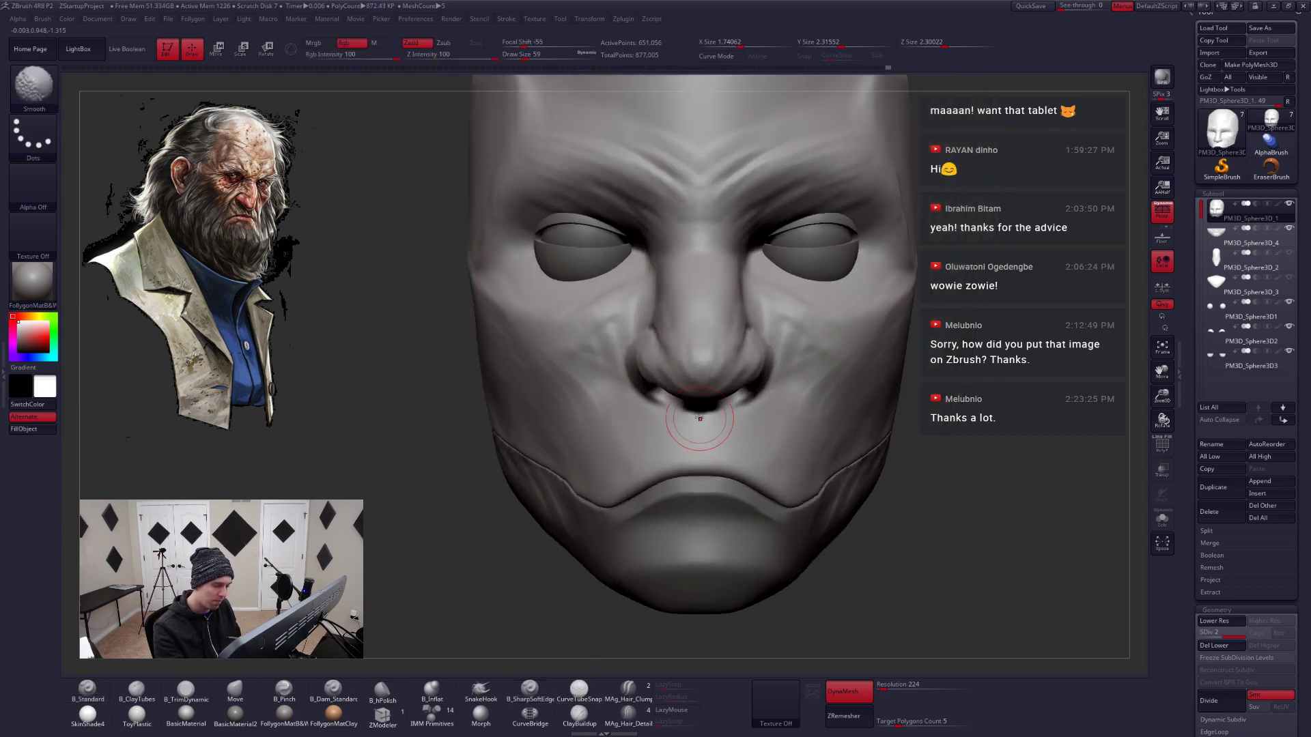
left_click_drag(699, 415, 699, 432)
right_click_drag(700, 469, 693, 432)
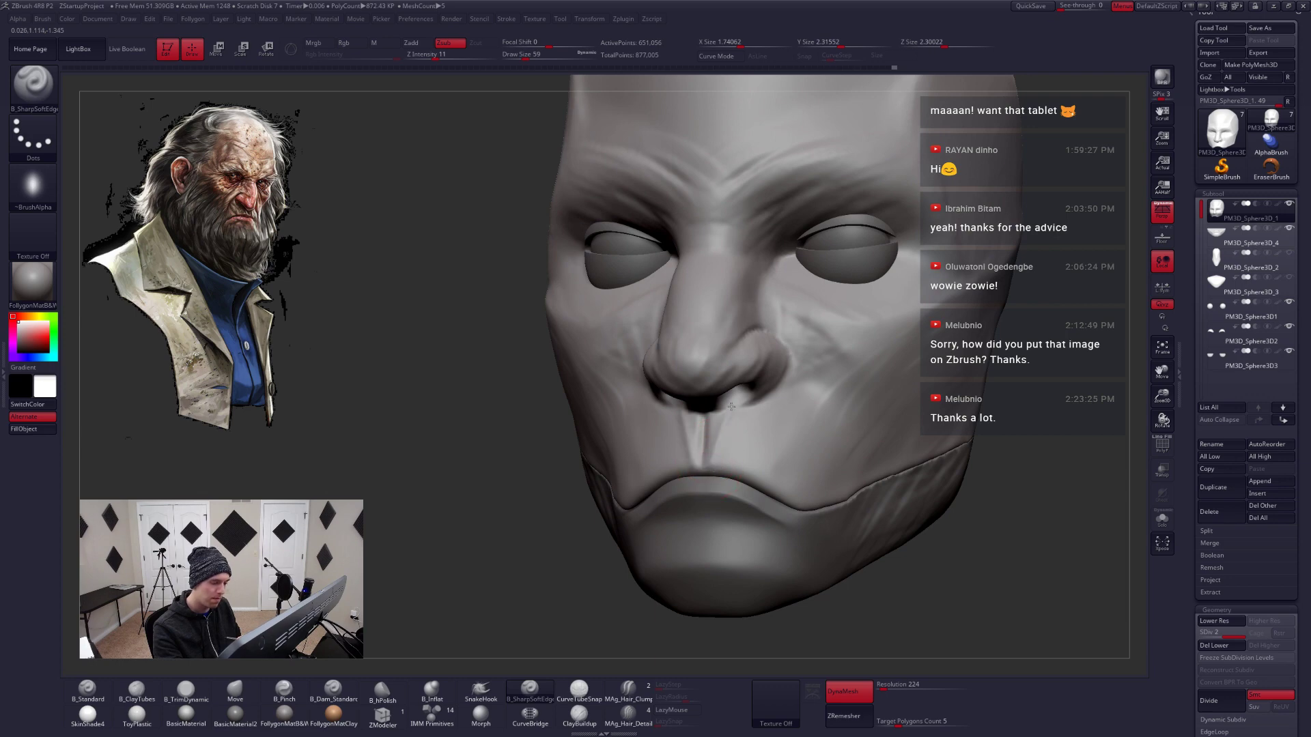
key("b")
key("c")
key("t")
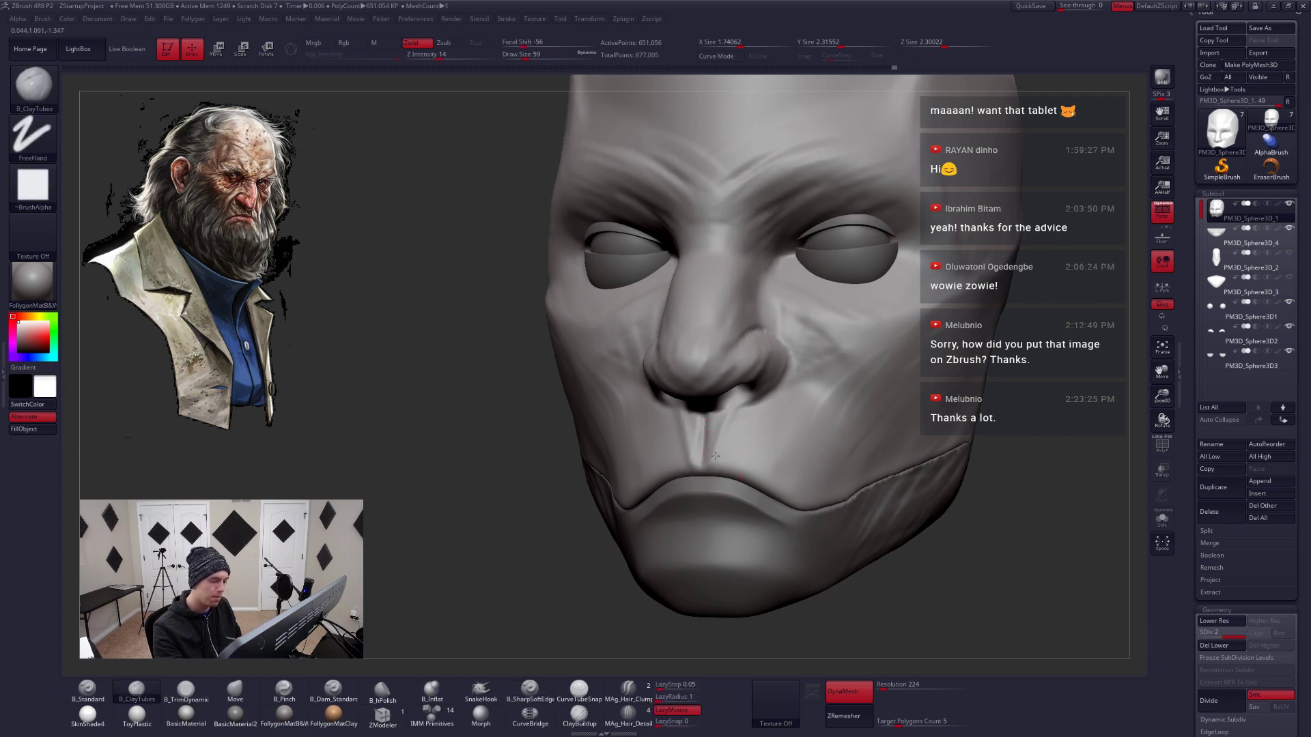
key("ctrl+z")
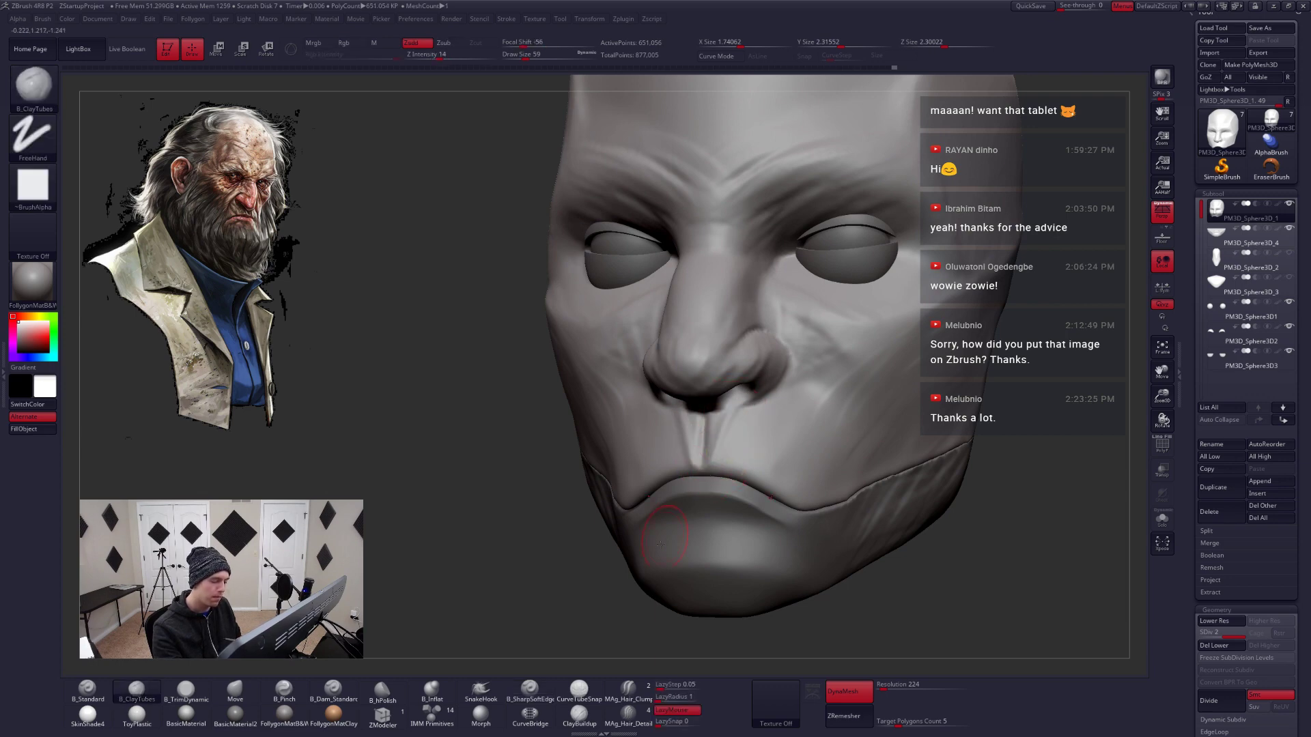
Refine the philtrum with the B_SharpSoftEdge brush and smooth the skin beside its ridge
left_click(530, 691)
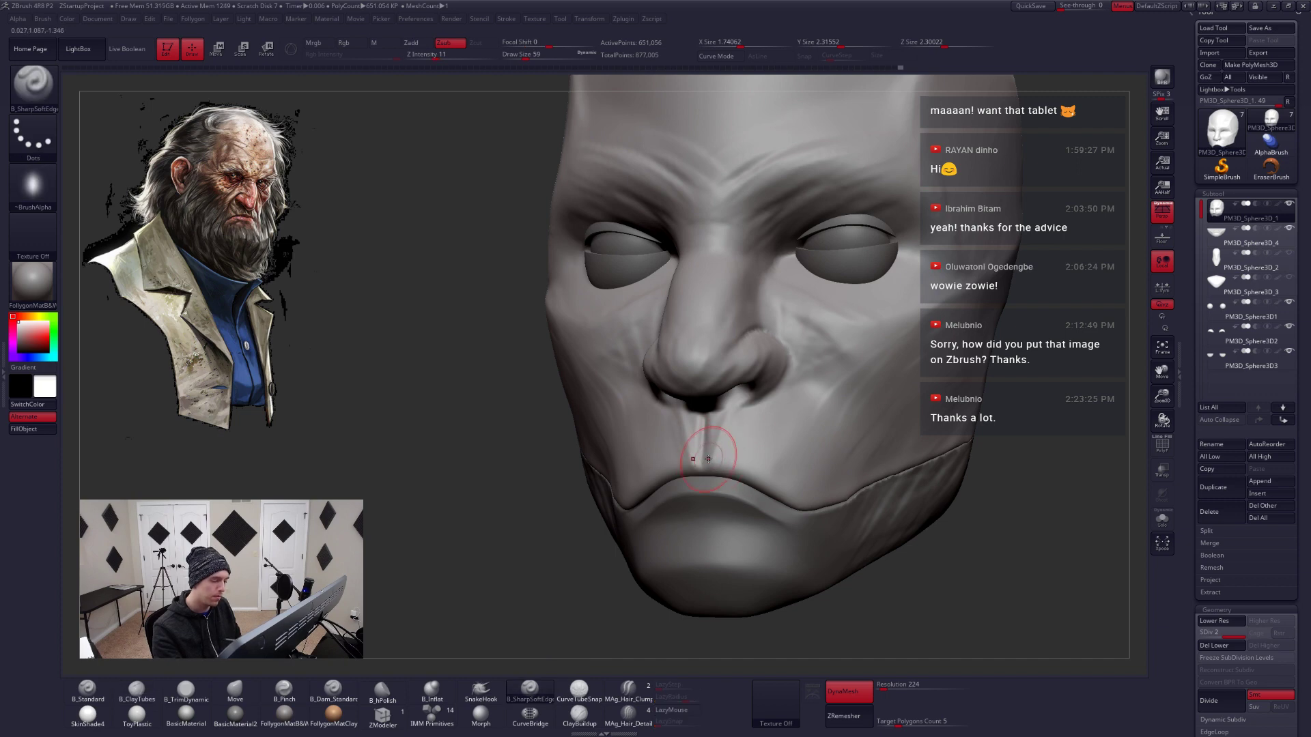
key("shift")
mouse_move(735, 427)
right_mouse_down()
mouse_move(819, 454)
mouse_move(717, 459)
right_mouse_up()
Tighten the philtrum ridges above the upper lip with the B_Pinch brush, reducing the draw size to 51
key("5")
left_click_drag(719, 452, 743, 406)
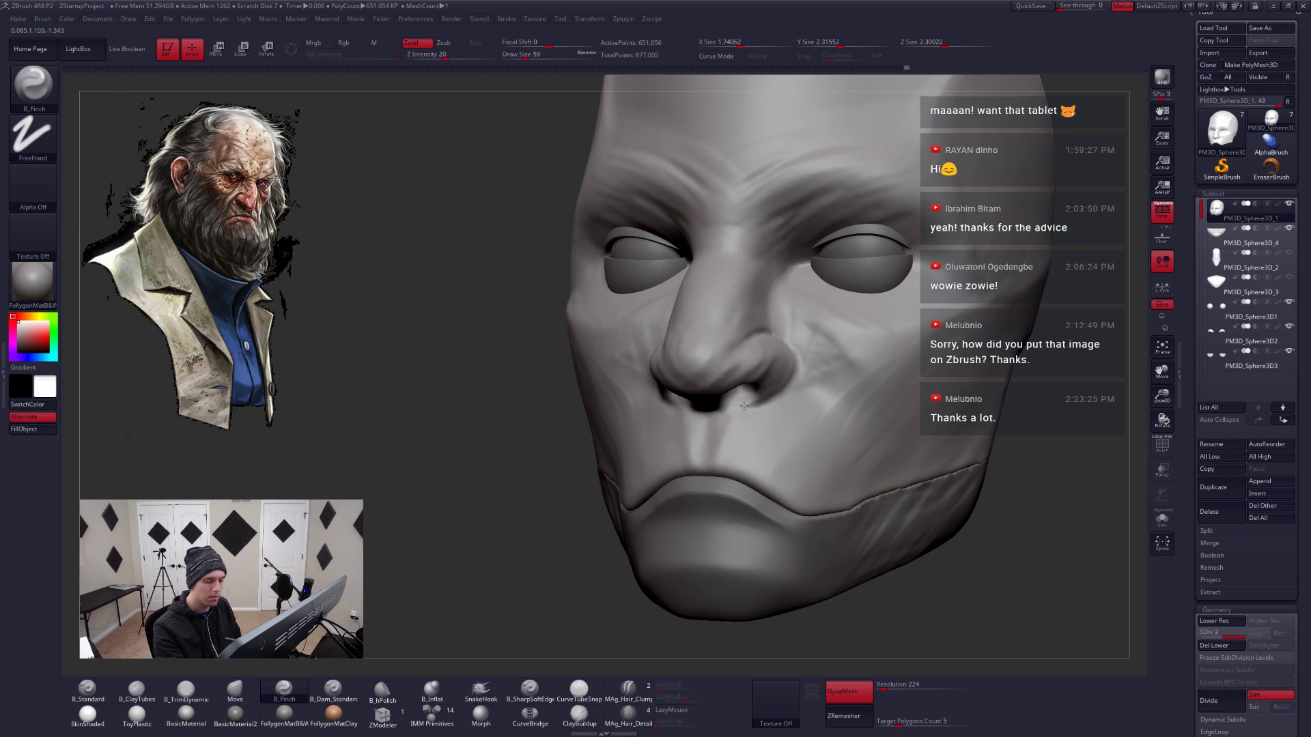
mouse_move(725, 452)
right_mouse_down()
mouse_move(659, 448)
mouse_move(772, 451)
right_mouse_up()
key("space")
left_click_drag(686, 443, 671, 428)
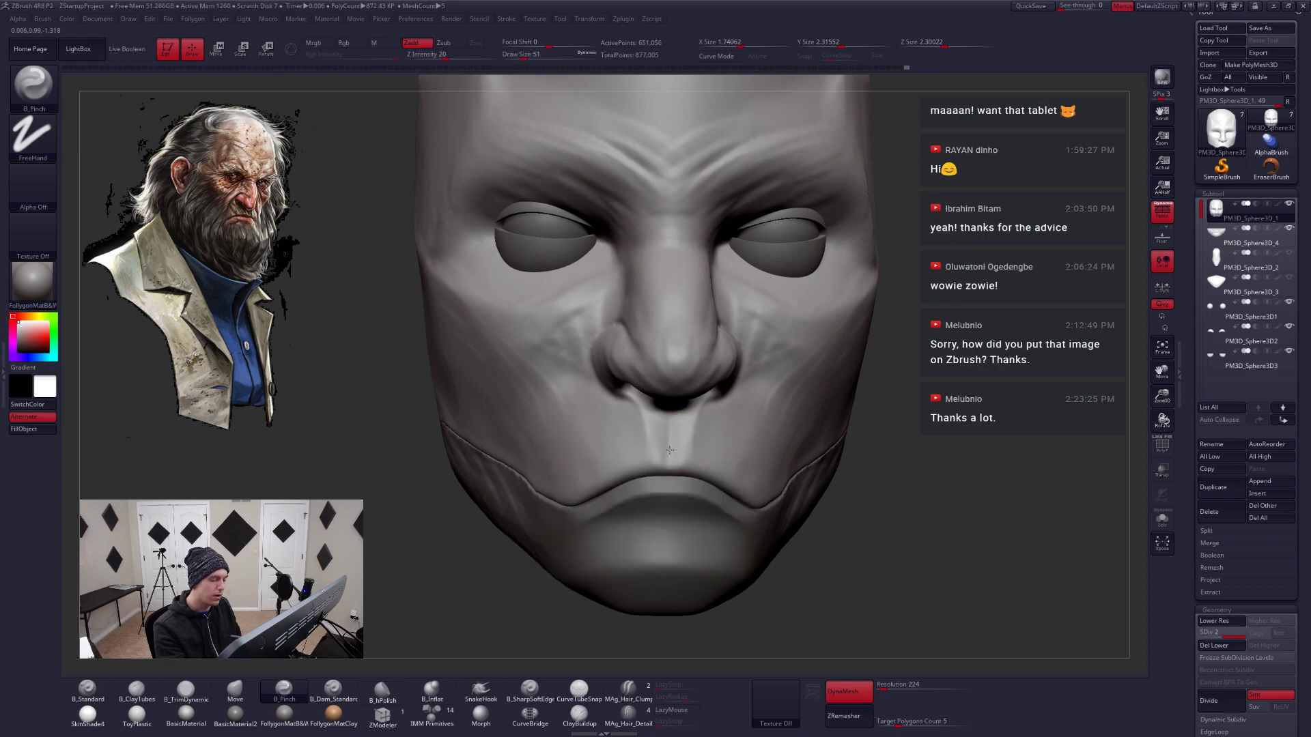
mouse_move(670, 450)
right_mouse_down()
mouse_move(699, 468)
mouse_move(659, 471)
mouse_move(751, 485)
mouse_move(817, 465)
mouse_move(758, 441)
mouse_move(696, 436)
mouse_move(677, 411)
right_mouse_up()
Isolate the head mesh and flatten the upper lip below the nose with the B_TrimDynamic brush
key("alt+s")
key("3")
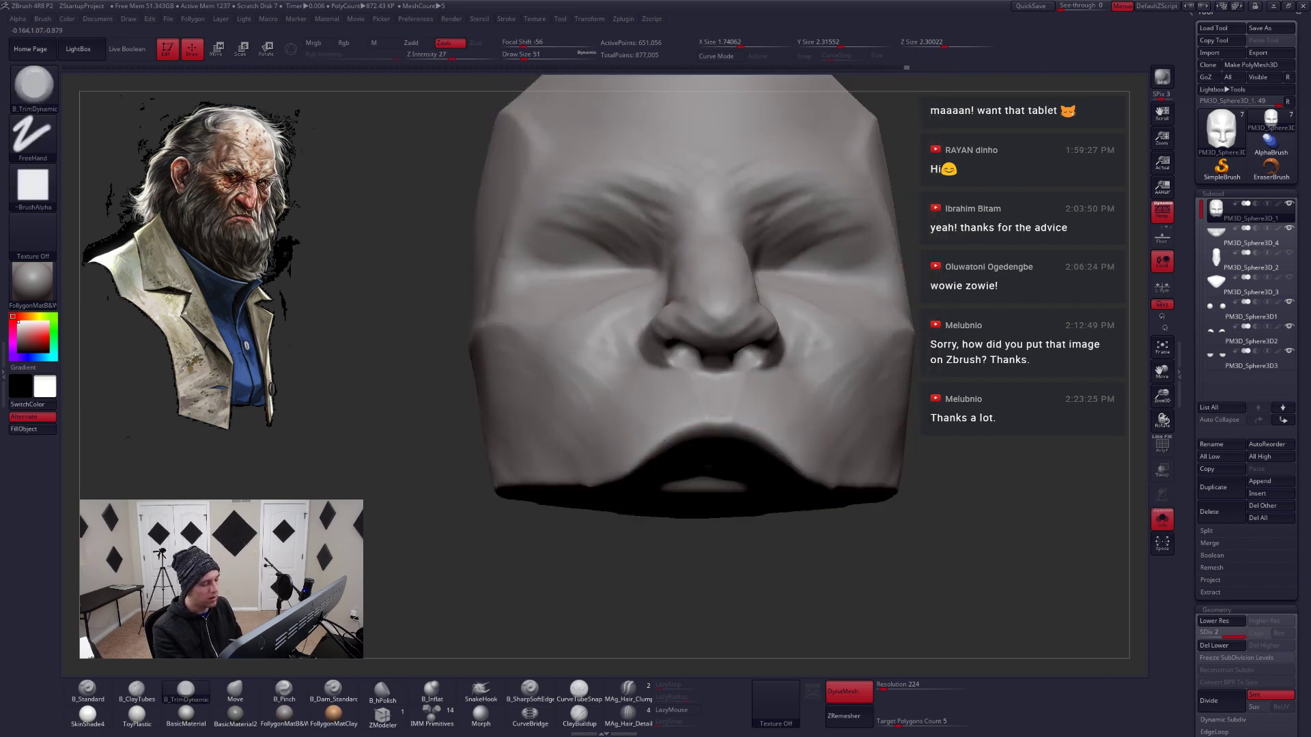
right_click_drag(584, 566, 614, 512)
right_click(614, 512)
left_click_drag(642, 428, 721, 386)
mouse_move(671, 400)
right_mouse_down()
mouse_move(737, 464)
mouse_move(670, 449)
mouse_move(693, 413)
mouse_move(683, 382)
right_mouse_up()
key("alt+s")
key("alt+s")
Reshape the underside of the upper lip using the Move brush at draw size 90 with BackfaceMask on, and reduce the draw size to 74
mouse_move(672, 471)
right_mouse_down()
mouse_move(706, 425)
mouse_move(743, 428)
mouse_move(723, 440)
right_mouse_up()
key("space")
key("b")
key("m")
key("v")
key("space")
key("alt+f")
left_click(707, 418)
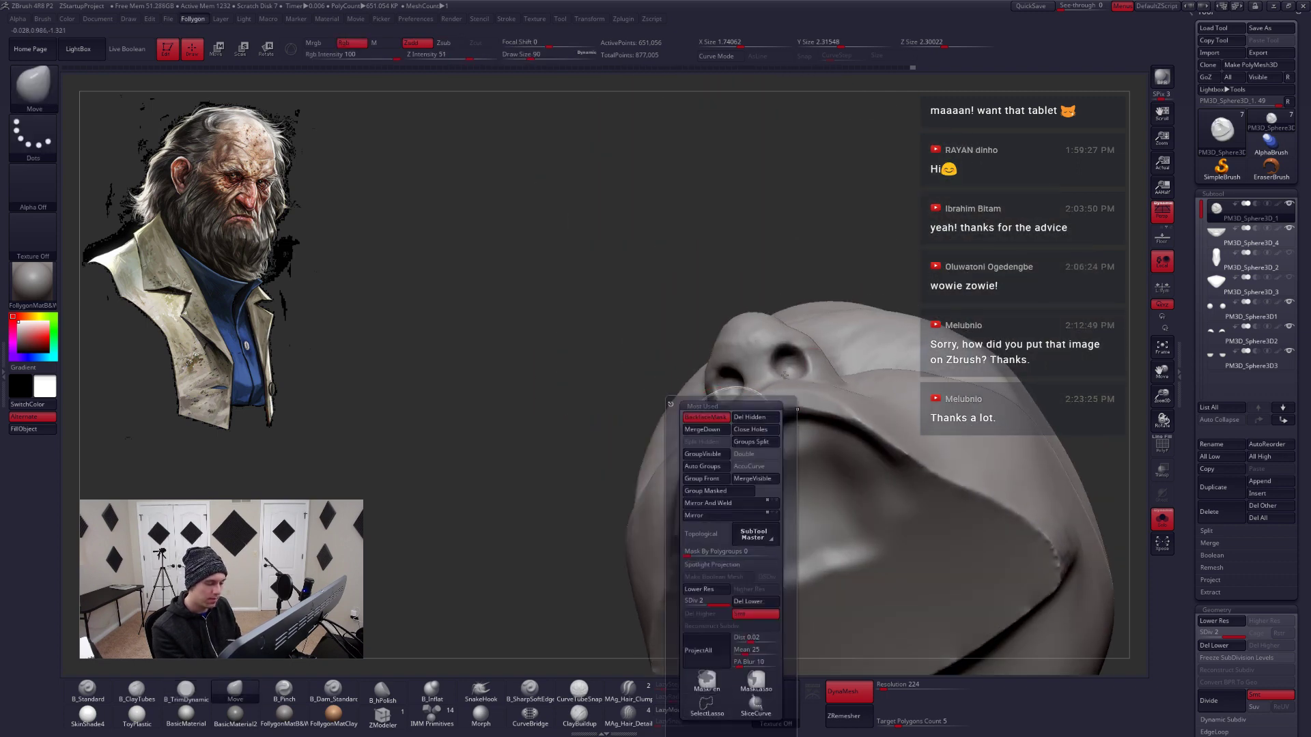
mouse_move(708, 460)
left_mouse_down()
mouse_move(733, 431)
mouse_move(770, 432)
mouse_move(721, 468)
left_mouse_up()
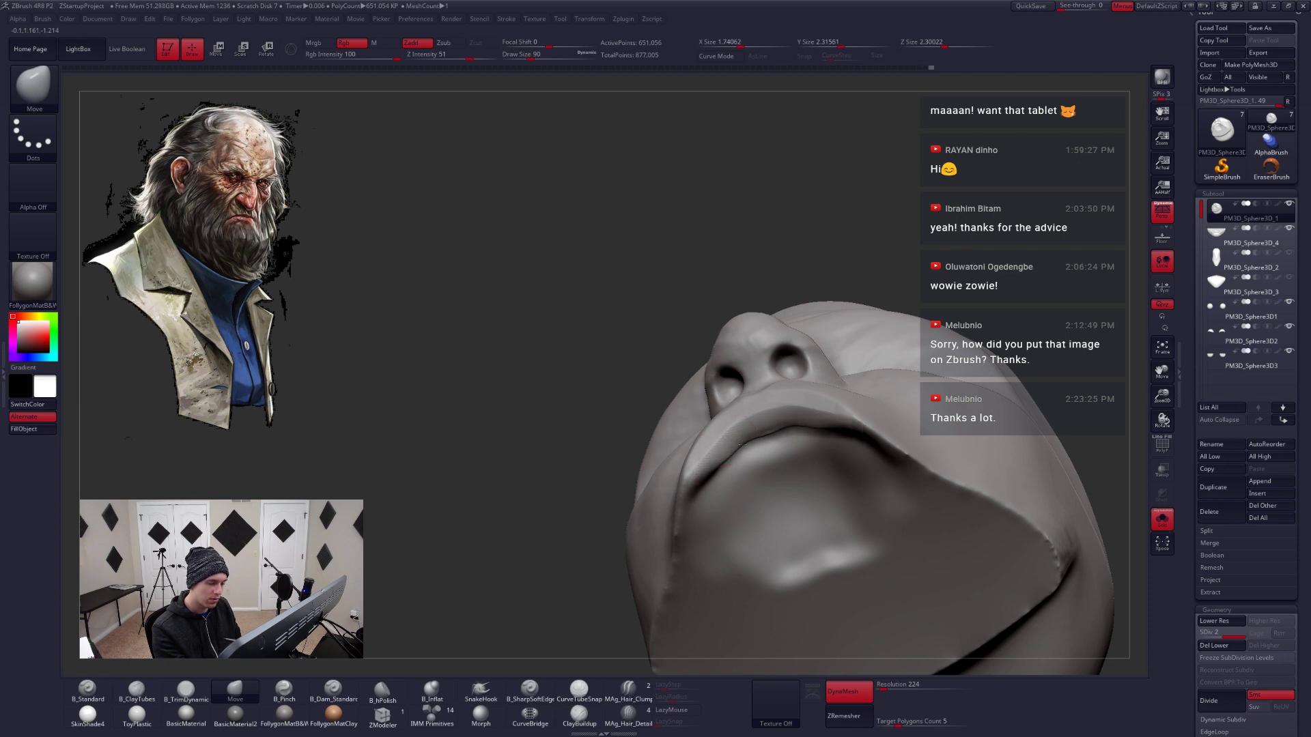
key("space")
left_click_drag(766, 428, 761, 429)
key("ctrl+shift+f")
left_click(755, 415)
Build up the underside of the upper lip with B_ClayTubes at draw size 74, smooth it, and show the whole head again
key("b")
key("c")
key("t")
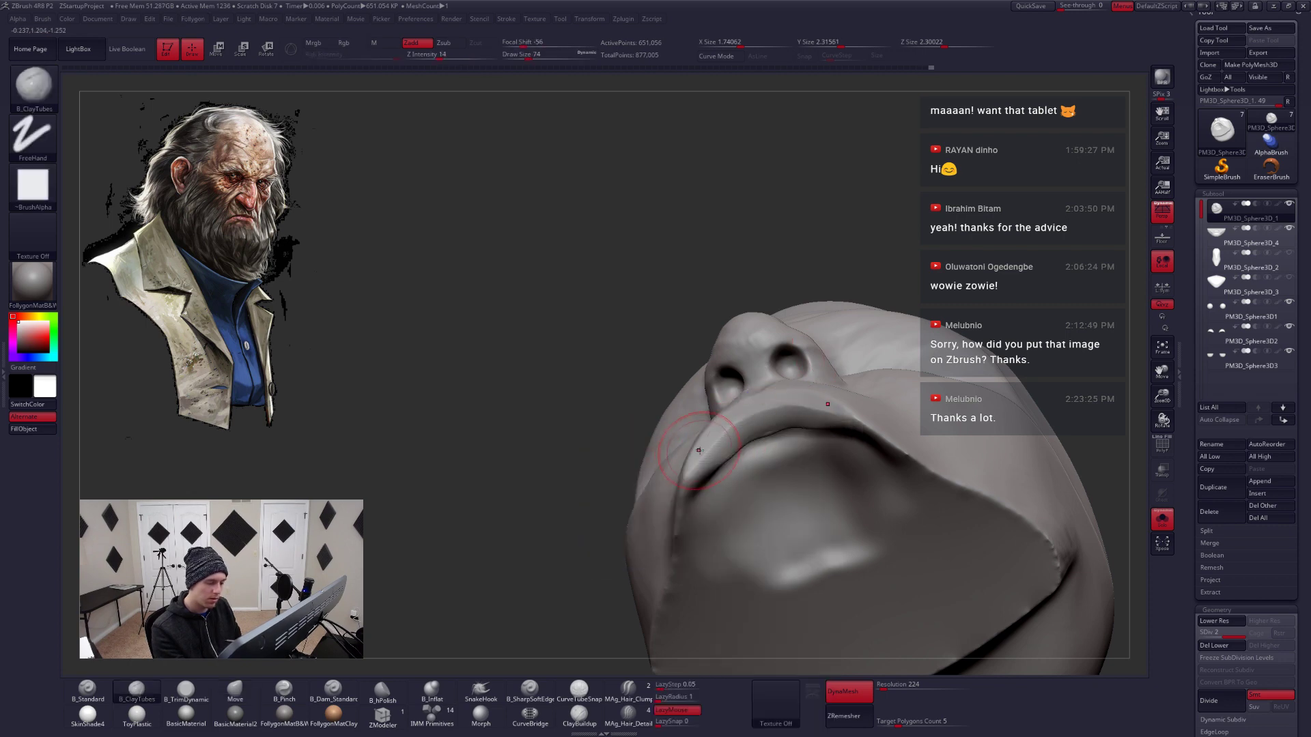
key("shift")
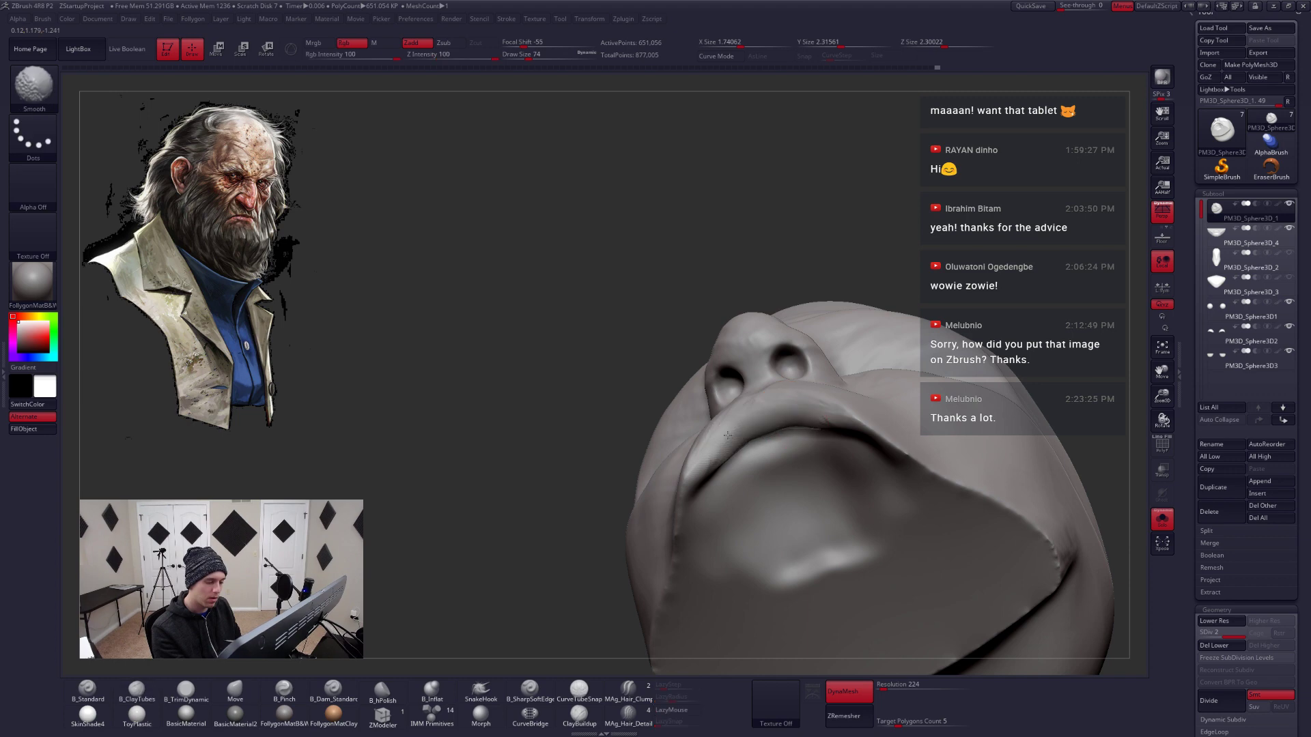
left_click_drag(729, 455, 740, 448, "shift")
mouse_move(748, 447)
right_mouse_down("shift")
mouse_move(881, 482)
mouse_move(850, 441)
right_mouse_up("shift")
key("alt+s")
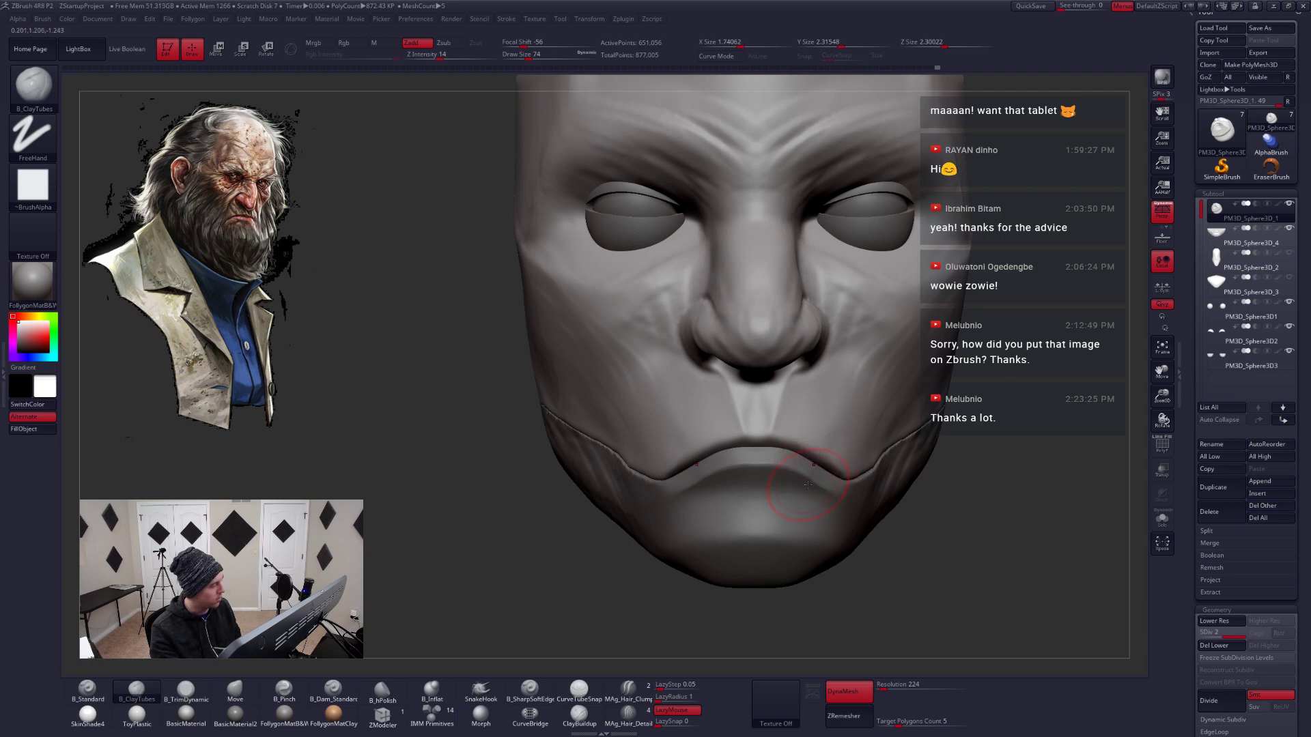
Isolate the PM3D_Sphere3D_4 jaw piece and select the Move brush at draw size 97
left_click(791, 507, "alt")
key("alt+s")
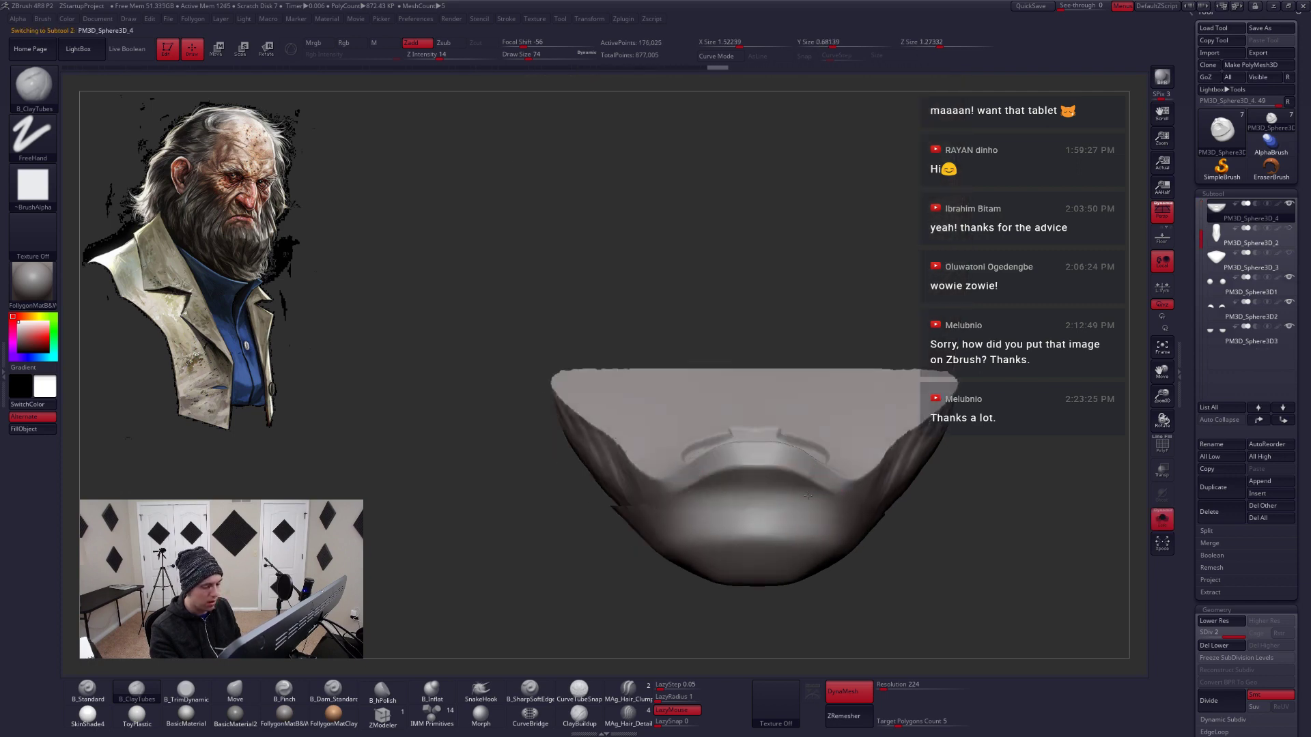
right_click_drag(795, 403, 799, 491)
key("b")
key("m")
key("v")
key("space")
left_click_drag(811, 467, 815, 467)
Reshape the lower lip's inner rim with the Move brush using BackfaceMask, and reduce the draw size to 65
key("ctrl+shift+d")
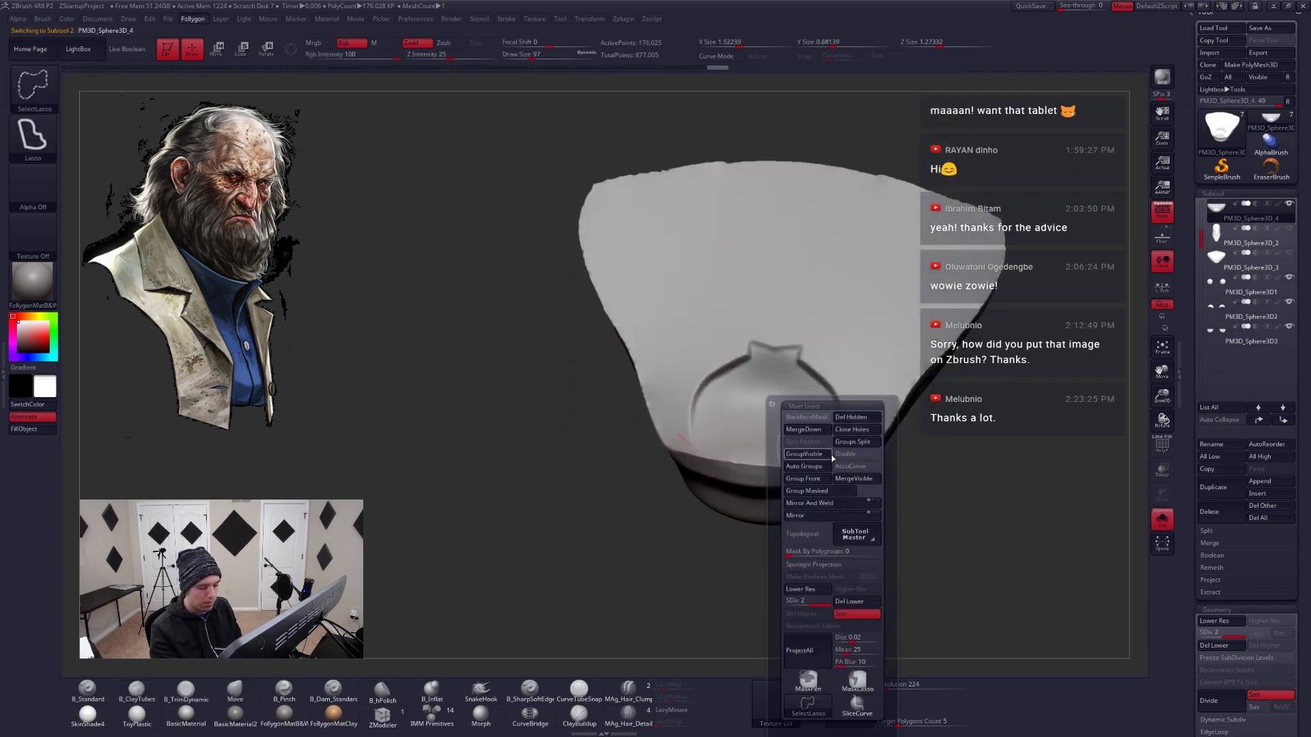
left_click(823, 419)
right_click_drag(818, 483, 812, 450)
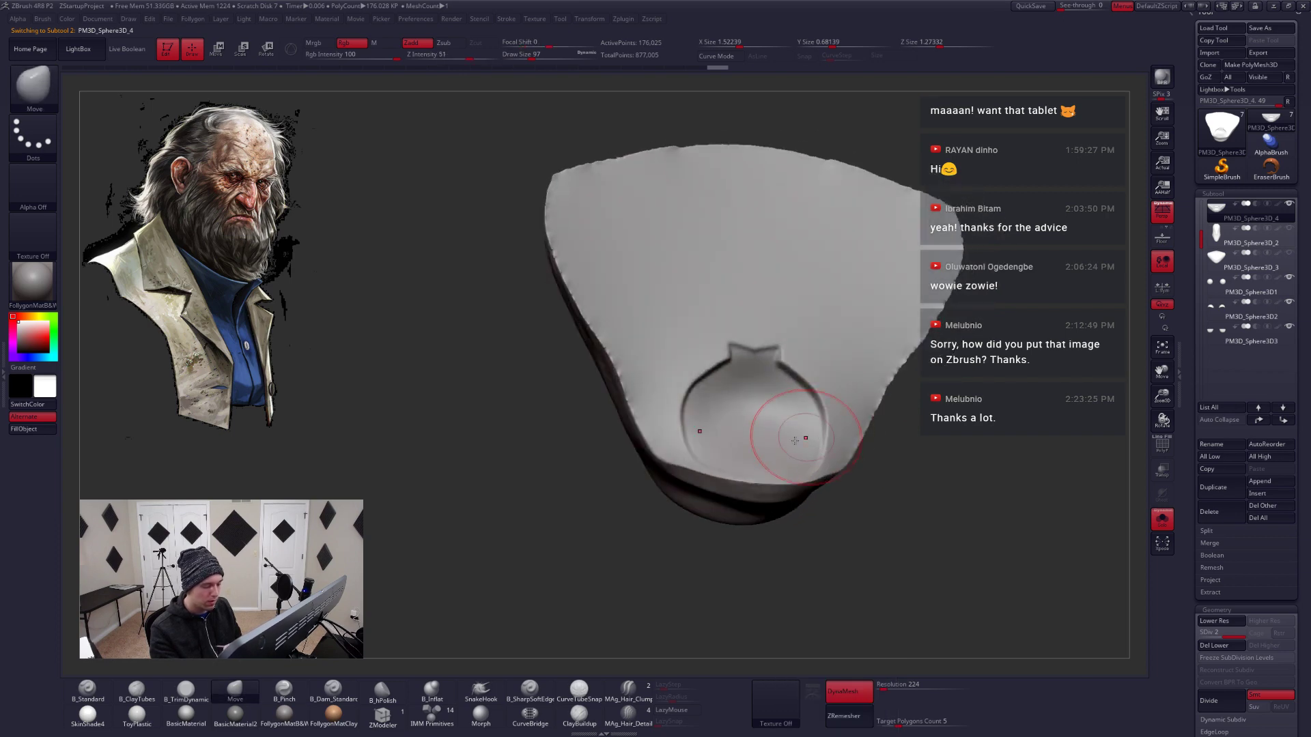
mouse_move(684, 493)
right_mouse_down()
mouse_move(695, 469)
mouse_move(770, 492)
right_mouse_up()
key("space")
left_click_drag(819, 478, 808, 478)
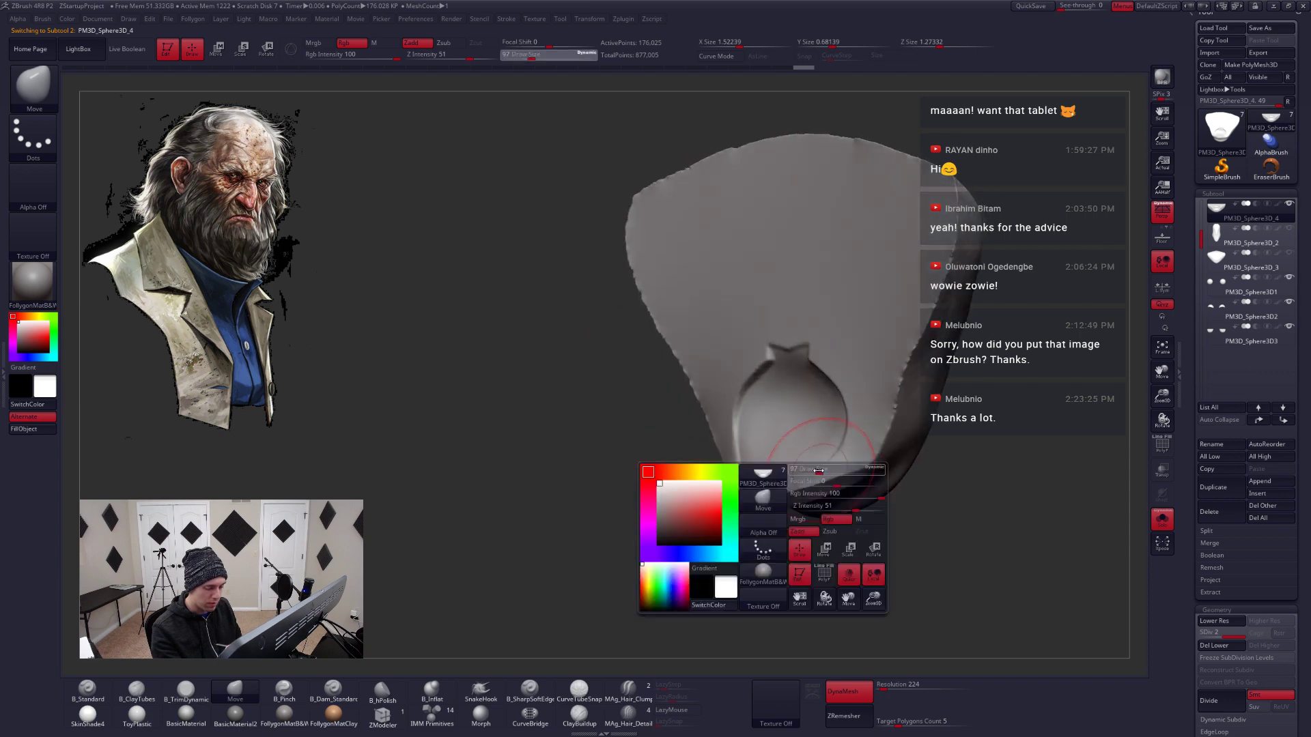
key("ctrl+f")
left_click(810, 421)
Trim and smooth the lower lip's upper edge with B_TrimDynamic at draw size 65, and turn off solo display
mouse_move(827, 464)
right_mouse_down()
mouse_move(809, 443)
mouse_move(800, 467)
right_mouse_up()
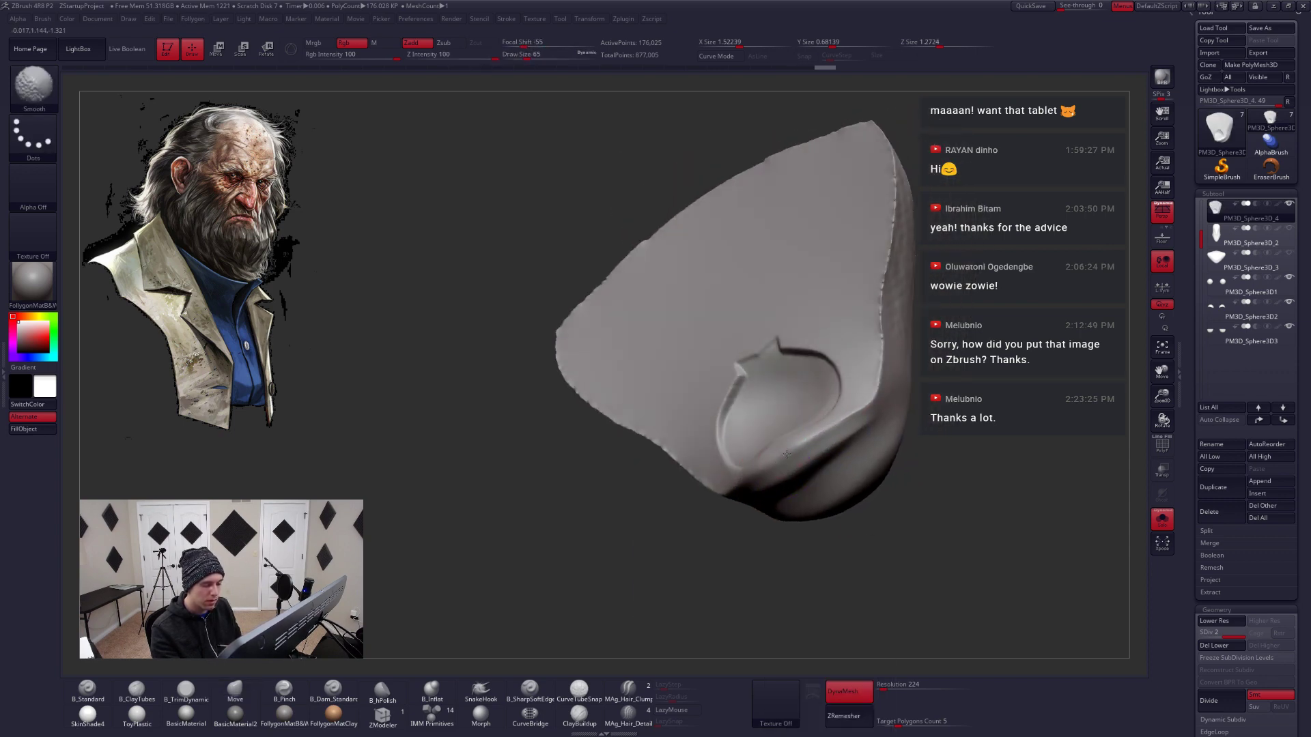
key("3")
left_click_drag(849, 422, 747, 462)
right_click_drag(747, 462, 794, 450)
left_click_drag(793, 449, 759, 479, "shift")
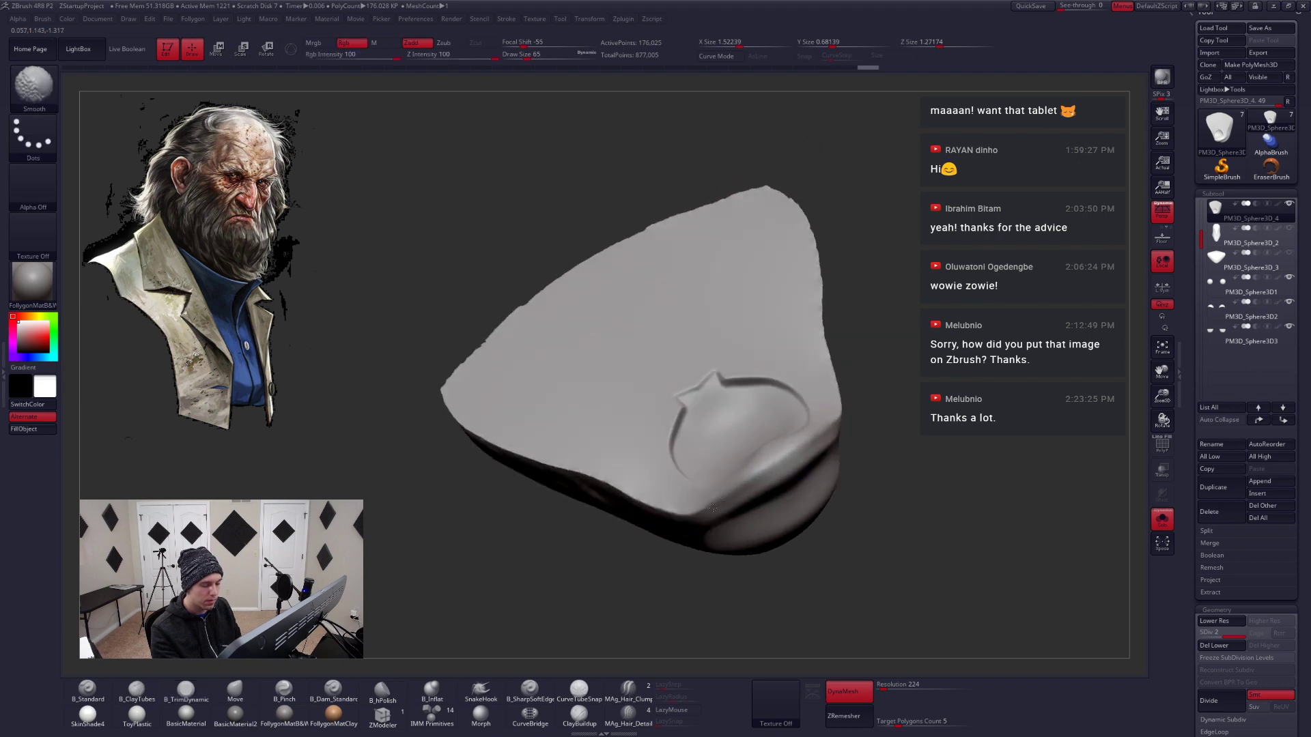
right_click_drag(778, 492, 812, 437)
key("shift+s")
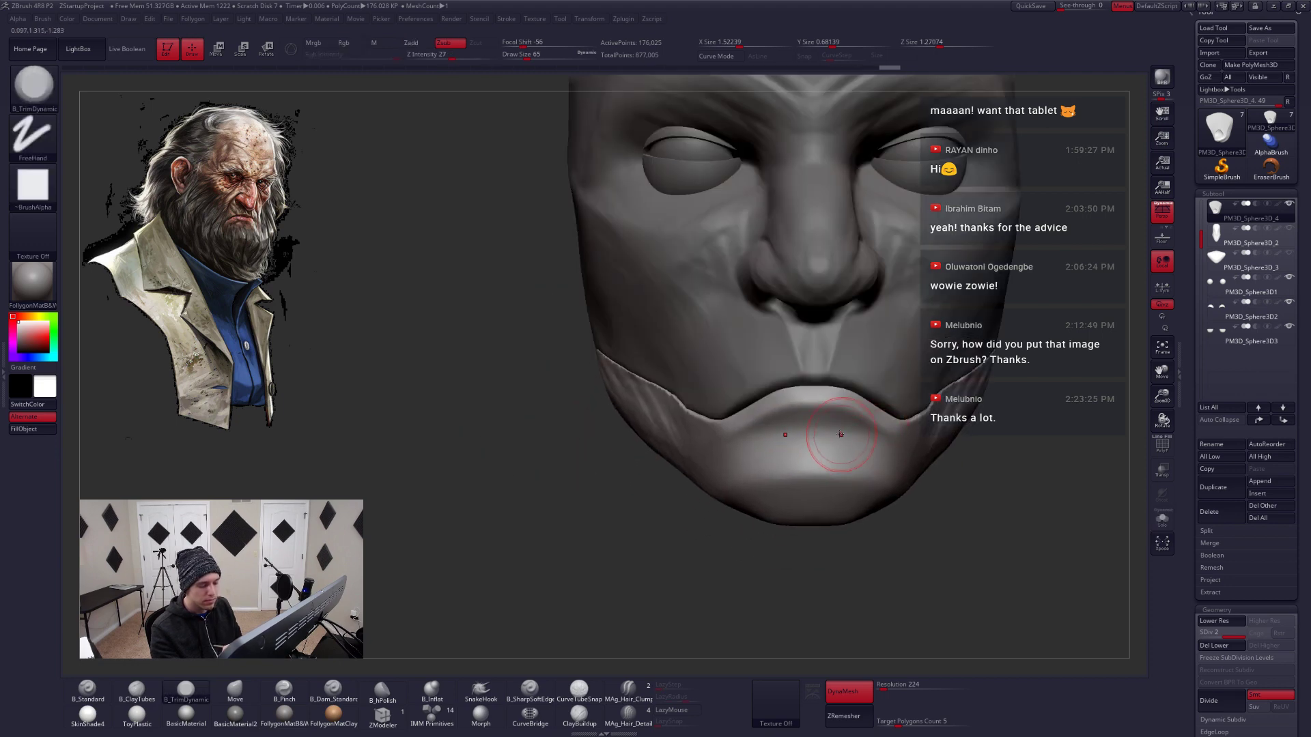
Reshape the lower lip and the area beneath it with the Move brush at draw sizes 90 to 108
key("4")
key("space")
left_click_drag(831, 433, 842, 431)
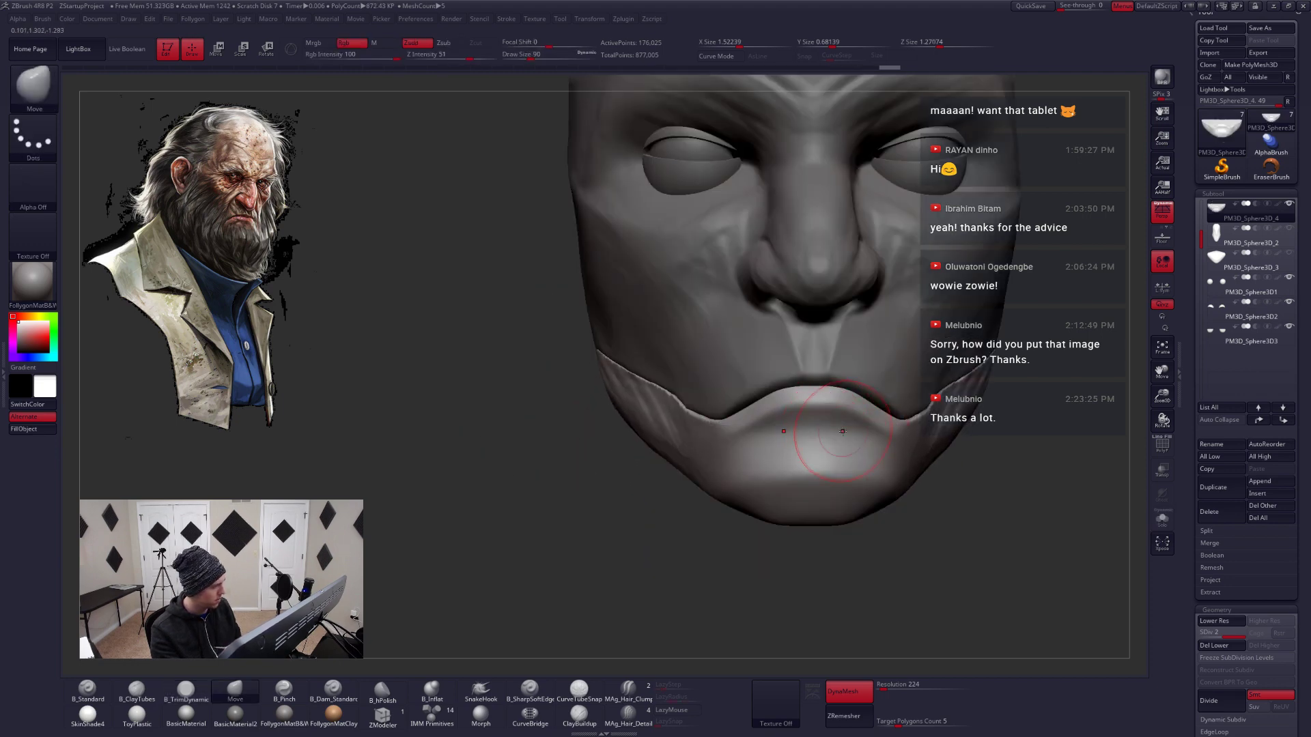
right_click_drag(856, 437, 795, 459)
key("space")
left_click_drag(845, 472, 851, 473)
mouse_move(880, 454)
right_mouse_down()
mouse_move(837, 443)
mouse_move(868, 436)
mouse_move(805, 435)
right_mouse_up()
key("space")
left_click_drag(848, 441, 842, 442)
right_click_drag(839, 441, 905, 403)
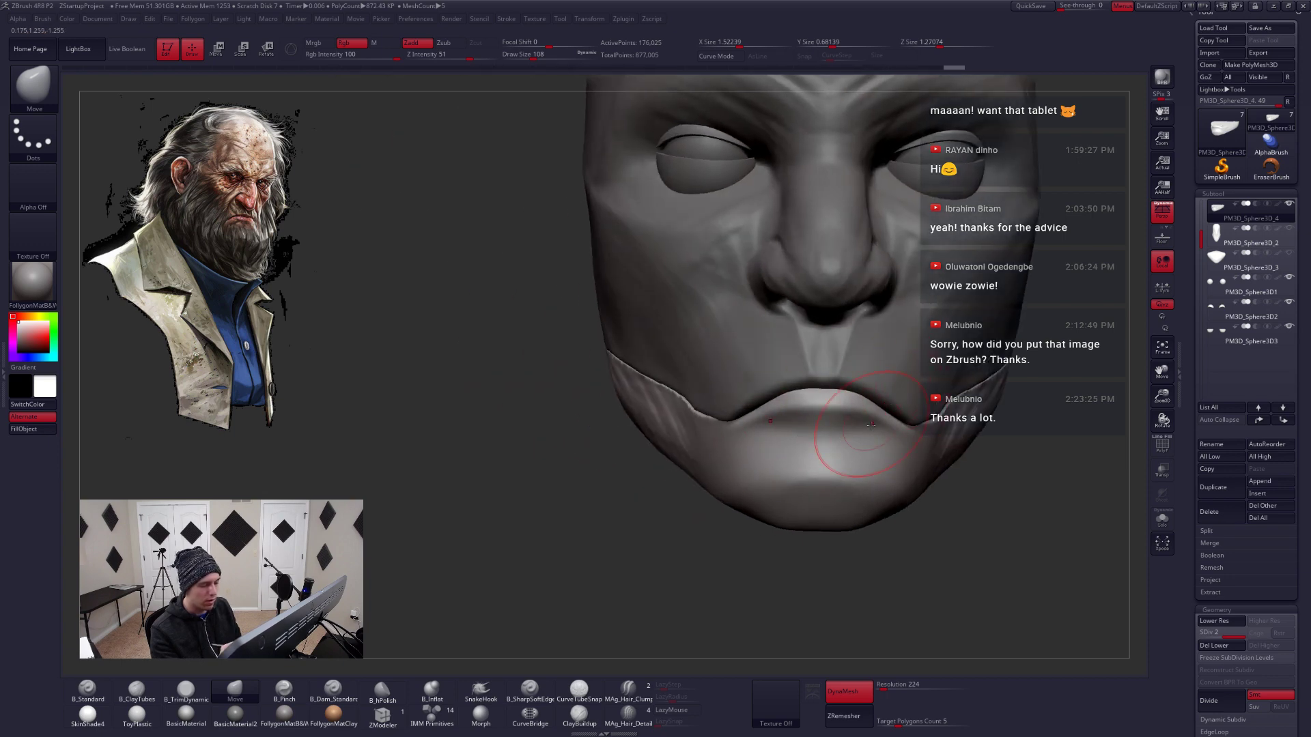
Select the PM3D_Sphere3D_1 head mesh and reshape the upper lip from below with the Move brush at draw size 145
mouse_move(871, 424)
right_mouse_down()
mouse_move(775, 437)
mouse_move(759, 403)
right_mouse_up()
left_click(787, 386, "alt")
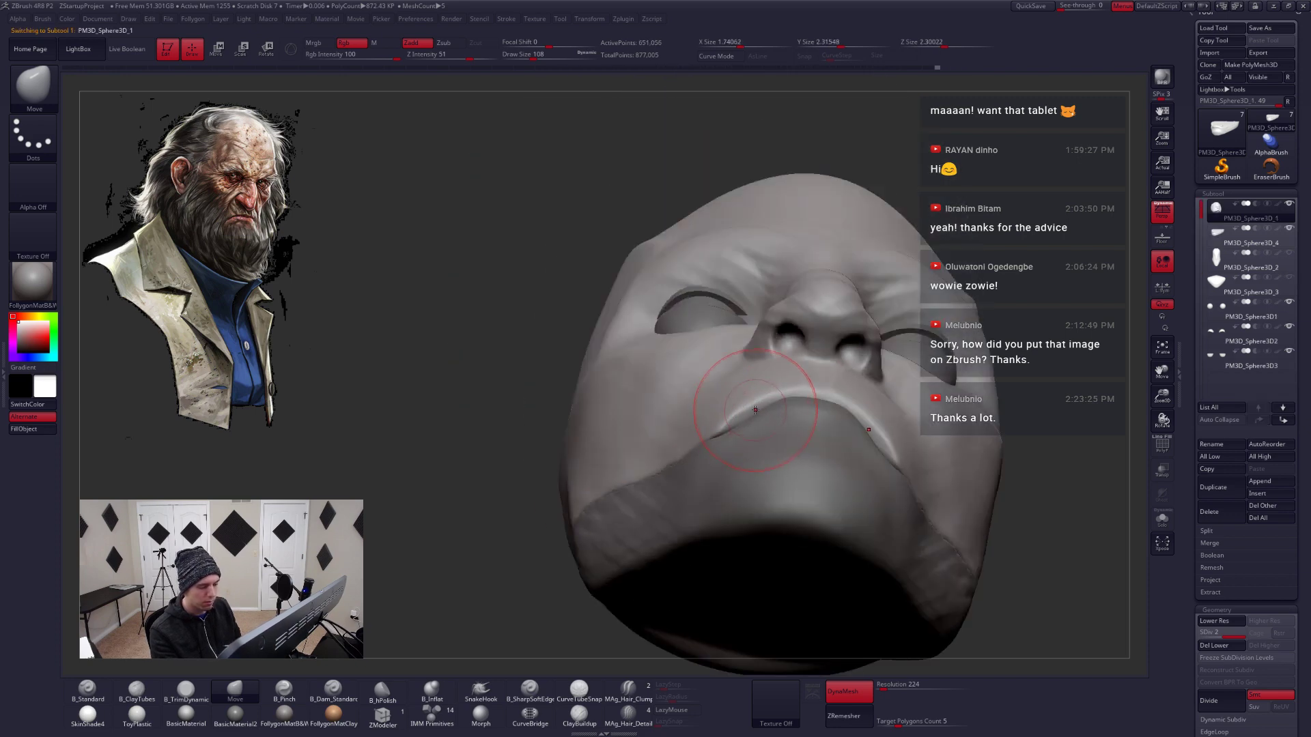
key("space")
left_click_drag(753, 413, 744, 426)
mouse_move(751, 418)
right_mouse_down()
mouse_move(756, 447)
mouse_move(784, 455)
mouse_move(809, 404)
right_mouse_up()
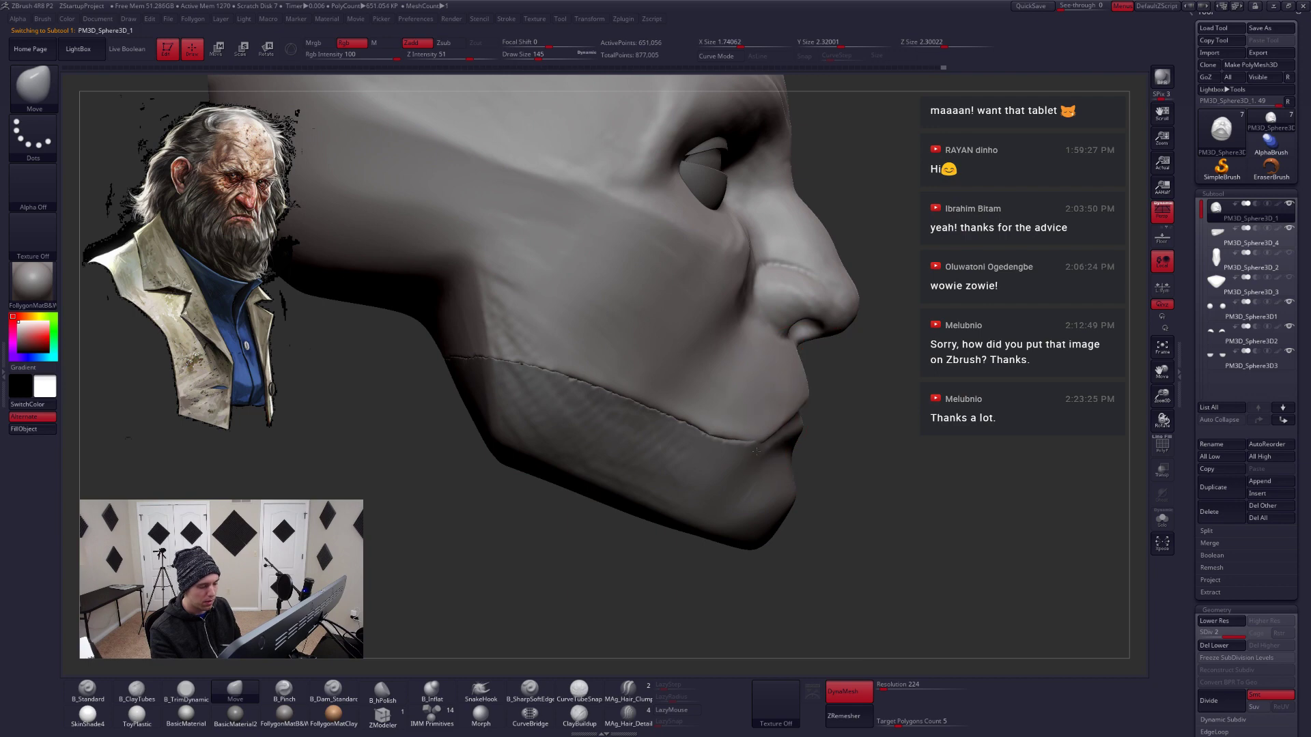
Adjust the upper lip line and mouth corner in profile with the Move brush, varying the draw size
mouse_move(802, 439)
right_mouse_down("shift")
mouse_move(806, 464)
mouse_move(781, 444)
right_mouse_up("shift")
key("space")
left_click_drag(851, 438, 855, 437)
right_click_drag(853, 439, 778, 449, "alt")
key("space")
left_click_drag(845, 439, 833, 439)
Flatten the upper lip area between the nostril and mouth corner with B_TrimDynamic at draw size 94
key("3")
right_click(785, 405)
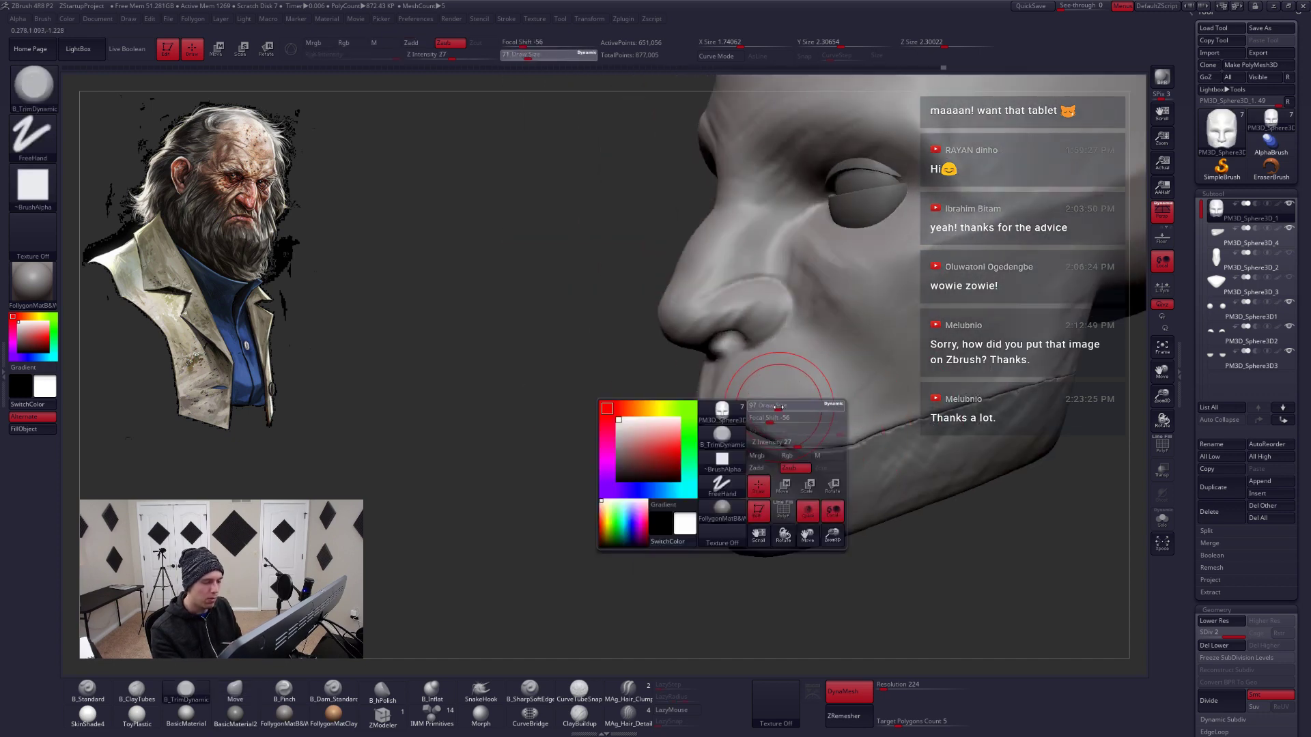
right_click_drag(785, 405, 781, 432)
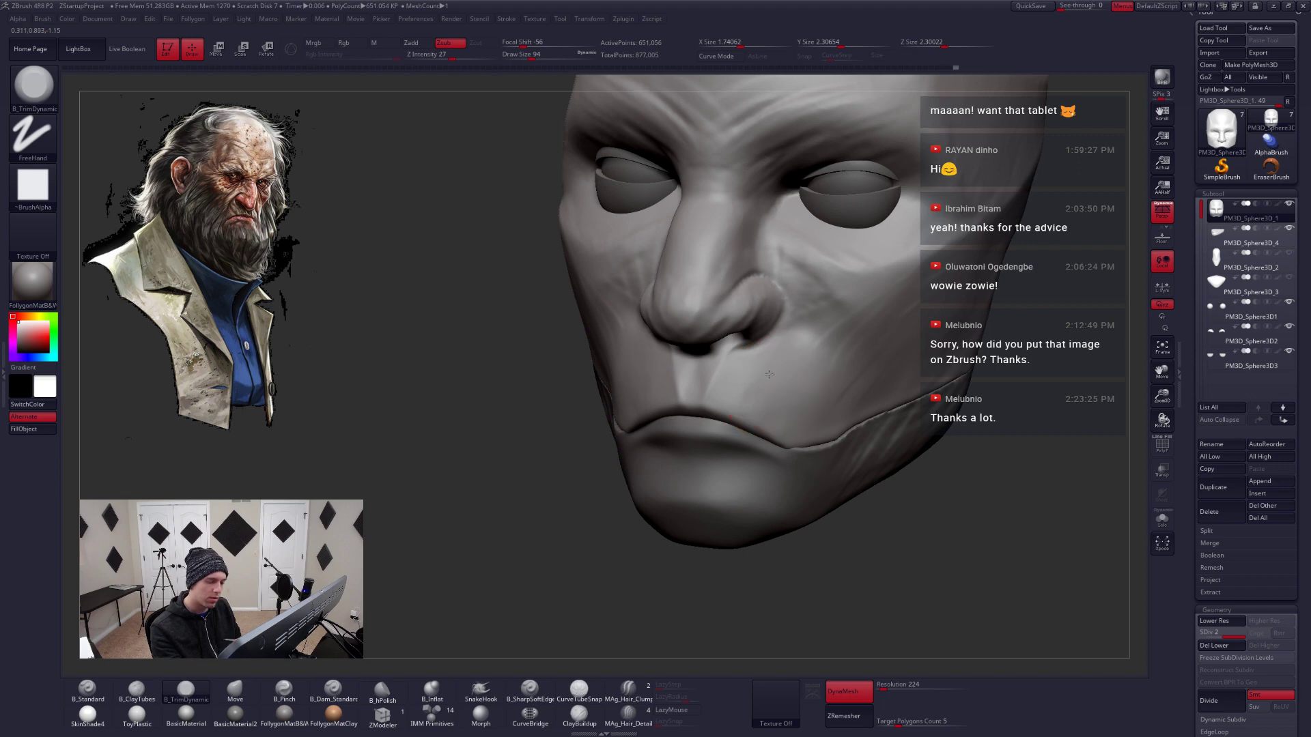
mouse_move(766, 390)
right_mouse_down()
mouse_move(812, 427)
mouse_move(767, 438)
right_mouse_up()
Reposition the upper lip's mouth corner with the Move brush, increasing the draw size from 94 to 116
key("4")
left_click_drag(788, 451, 788, 448)
right_click_drag(788, 448, 759, 437)
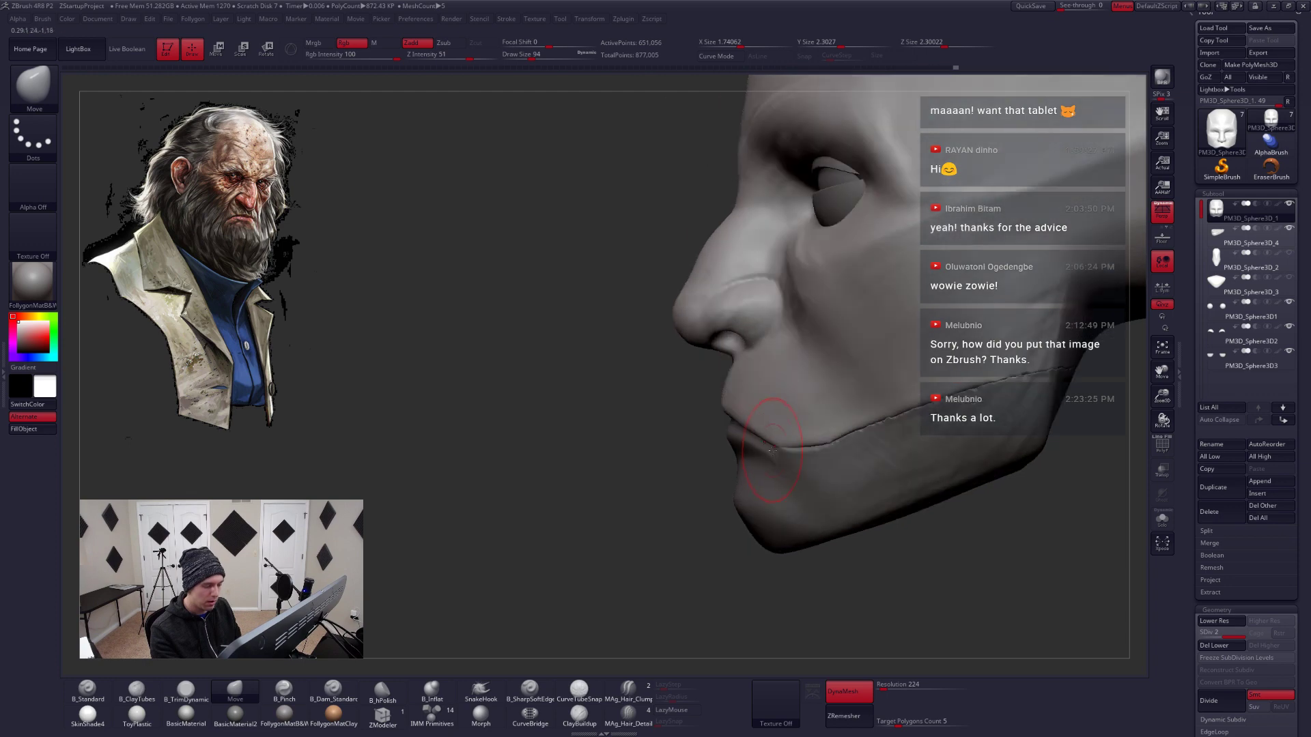
key("space")
key("space")
left_click_drag(783, 453, 787, 453)
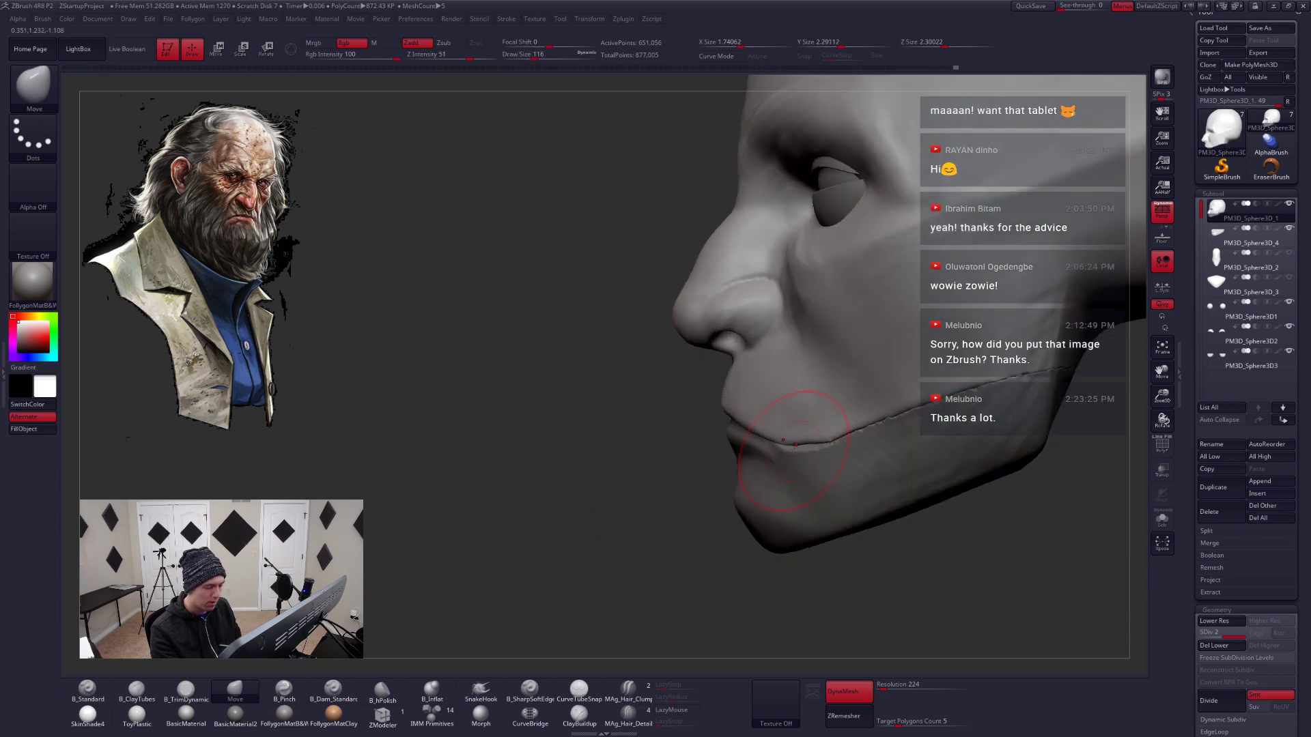
Select the PM3D_Sphere3D_4 jaw piece and reshape it around the mouth corners with the Move brush, raising the draw size to 172
left_click(814, 465, "alt")
mouse_move(795, 448)
right_mouse_down("shift")
mouse_move(817, 458)
mouse_move(779, 465)
mouse_move(925, 474)
mouse_move(760, 470)
mouse_move(775, 465)
right_mouse_up("shift")
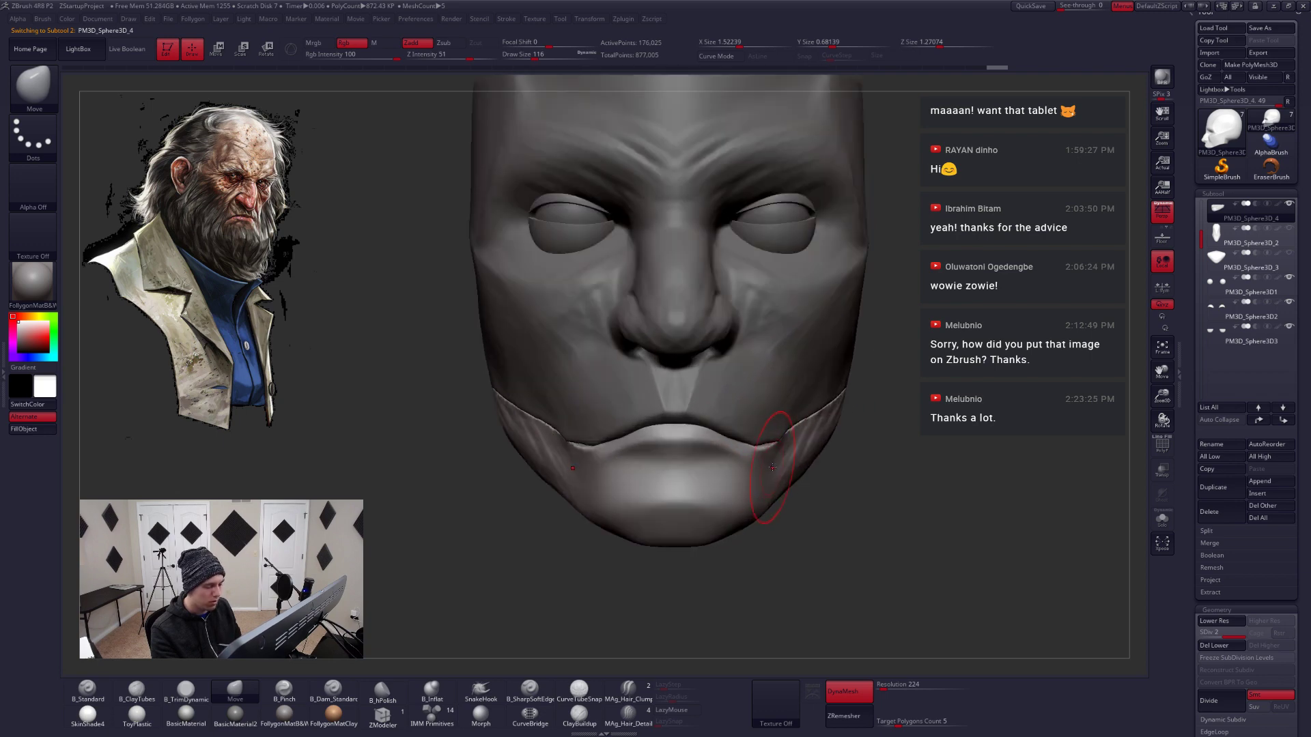
key("space")
left_click_drag(768, 463, 777, 464)
right_click_drag(775, 409, 798, 502)
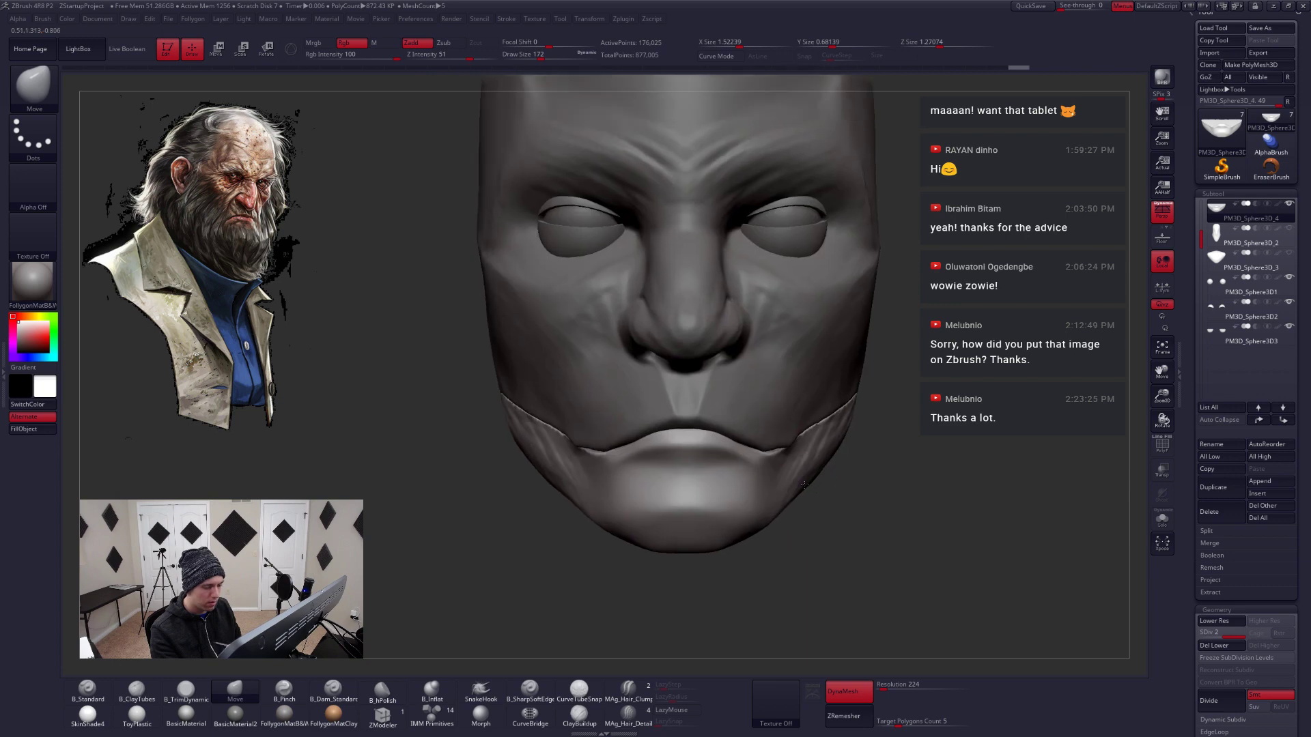
right_click_drag(796, 436, 798, 471, "alt")
Select the PM3D_Sphere3D_1 head mesh and reshape the cheek edge beside the mouth corner with the Move brush at draw size 112
left_click(797, 470, "alt")
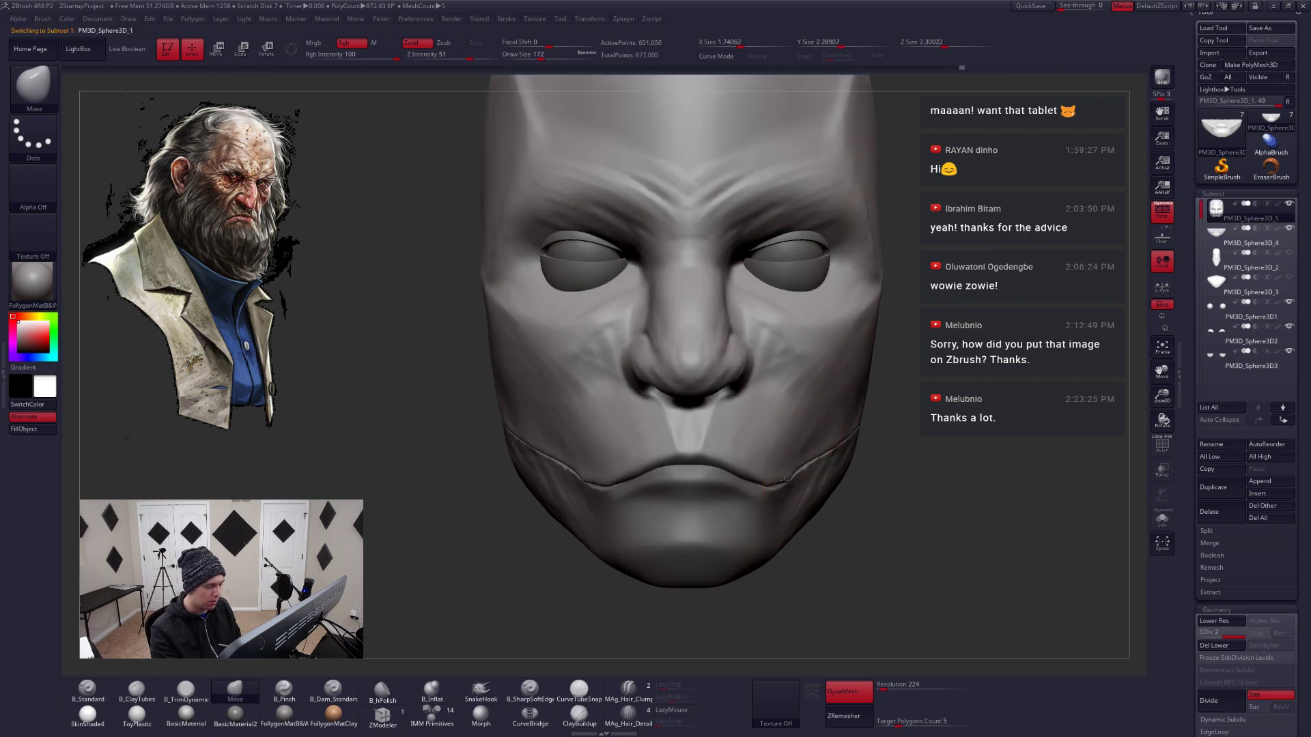
key("space")
left_click_drag(785, 471, 784, 475)
right_click_drag(806, 481, 751, 496)
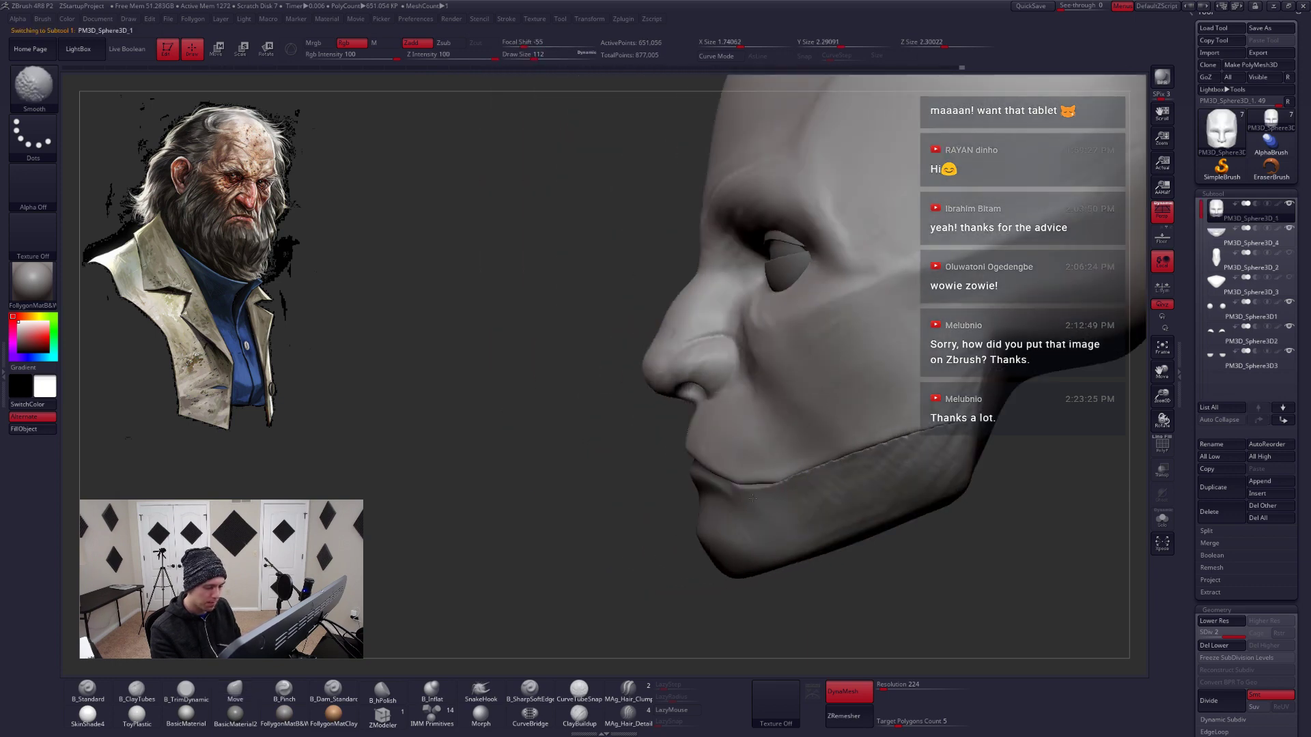
Set the Move brush's draw size to 172 and adjust the nose and mouth profile
key("space")
key("space")
left_click_drag(758, 531, 773, 531)
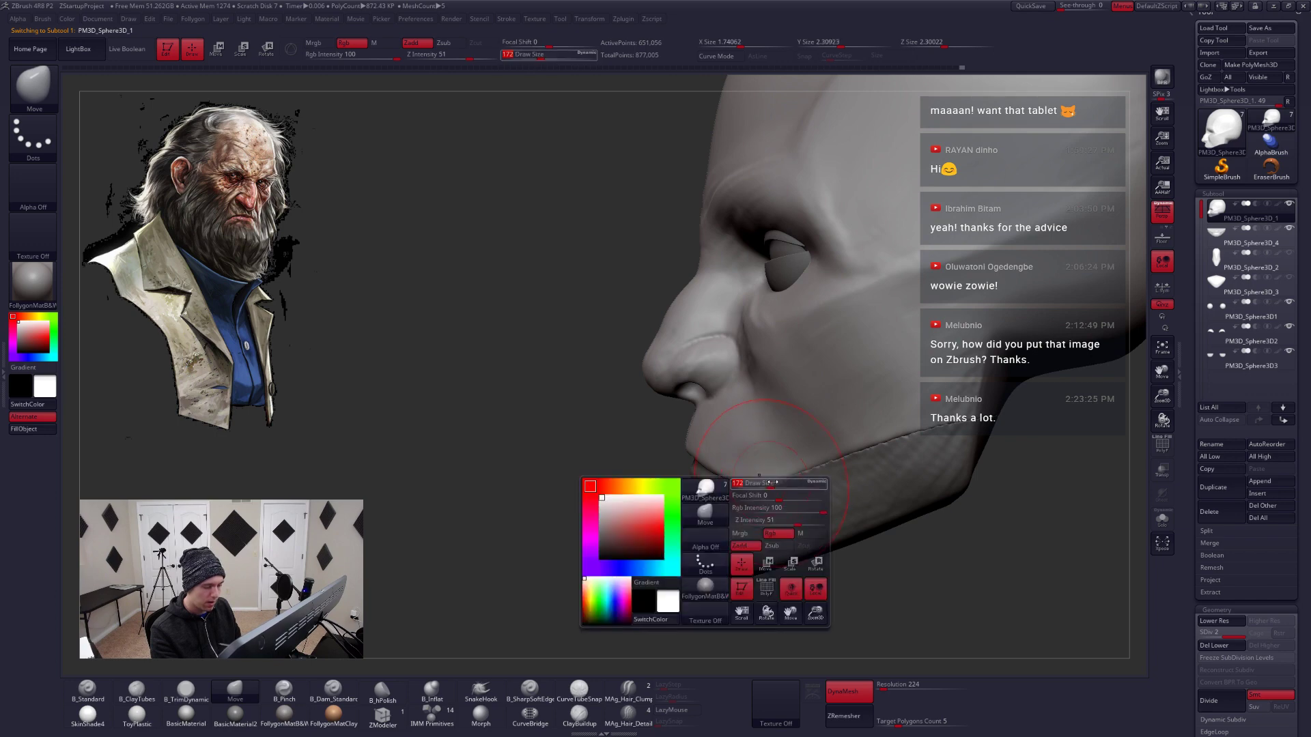
left_click_drag(693, 355, 682, 354)
mouse_move(766, 539)
right_mouse_down("ctrl")
mouse_move(764, 502)
mouse_move(870, 444)
mouse_move(795, 440)
mouse_move(812, 506)
right_mouse_up("ctrl")
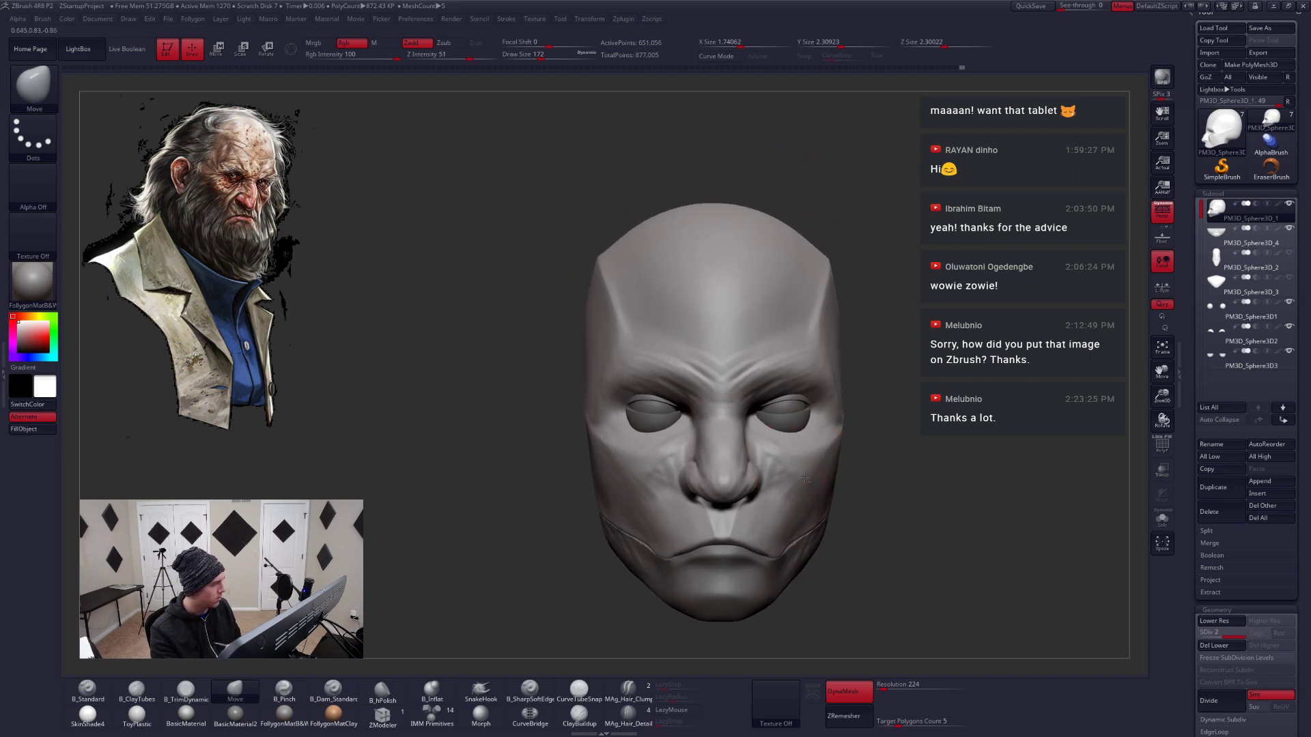
Make the PM3D_Sphere3D_1 head mesh active and set the draw size to 124
left_click(798, 436, "alt")
mouse_move(804, 455)
right_mouse_down("ctrl")
mouse_move(809, 471)
mouse_move(765, 453)
mouse_move(808, 452)
right_mouse_up("ctrl")
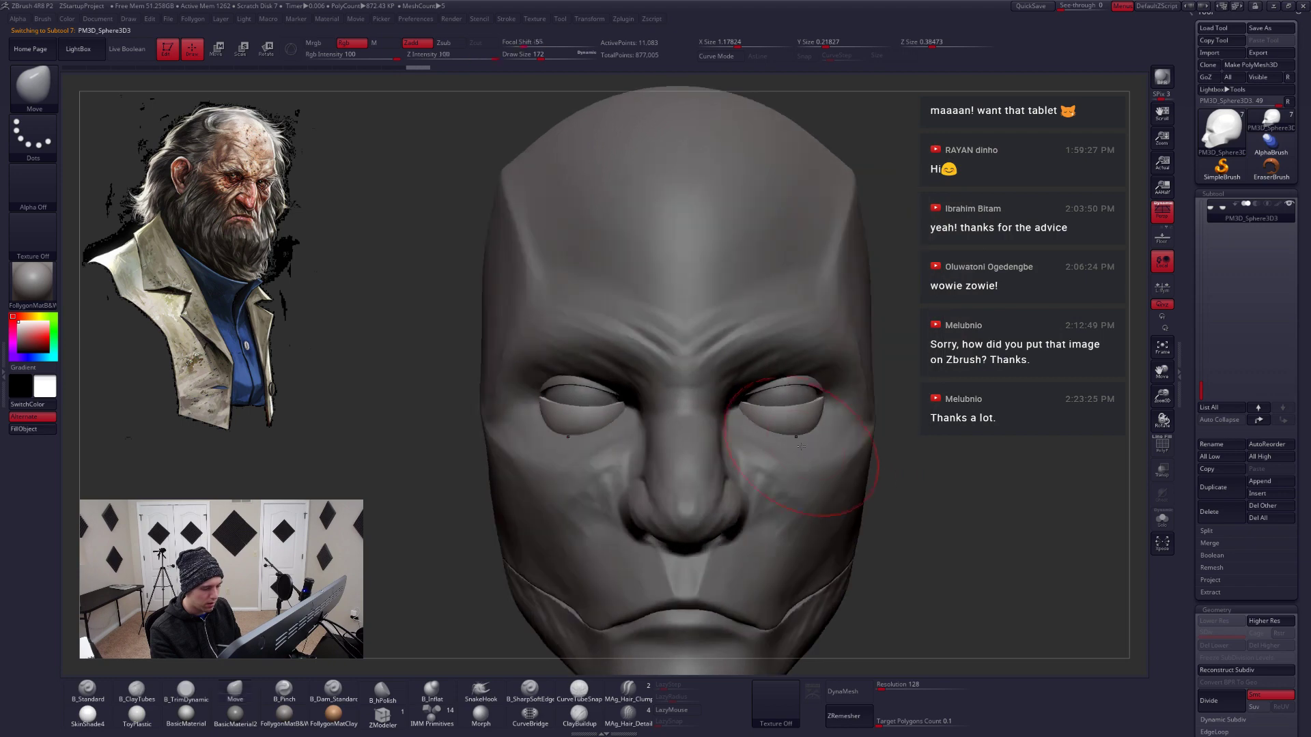
left_click(808, 451, "alt")
key("space")
left_click_drag(804, 453, 767, 453)
Isolate the head mesh and build up the inner part of the lower eye socket with the ClayBuildup brush at draw size 158
left_click(579, 691)
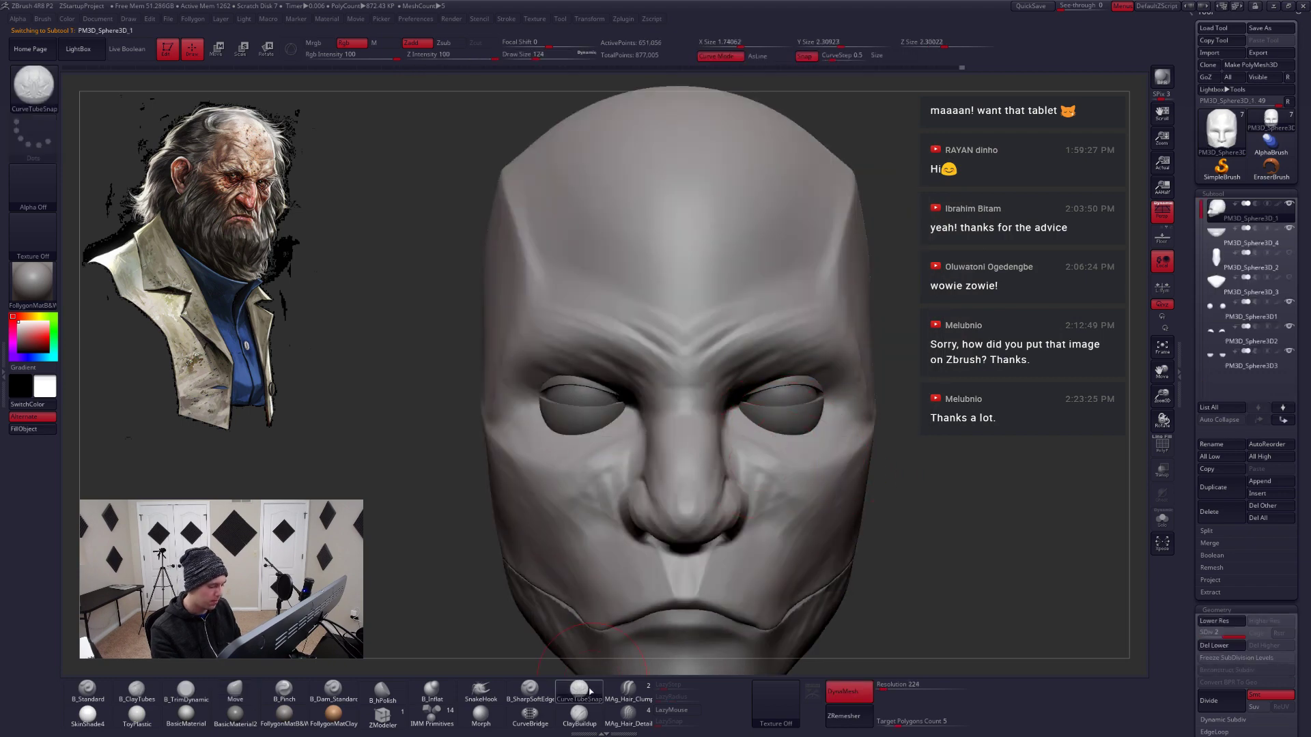
right_click_drag(825, 448, 775, 439)
key("alt+s")
key("space")
left_click_drag(766, 413, 761, 412)
key("ctrl+z")
left_click(579, 715)
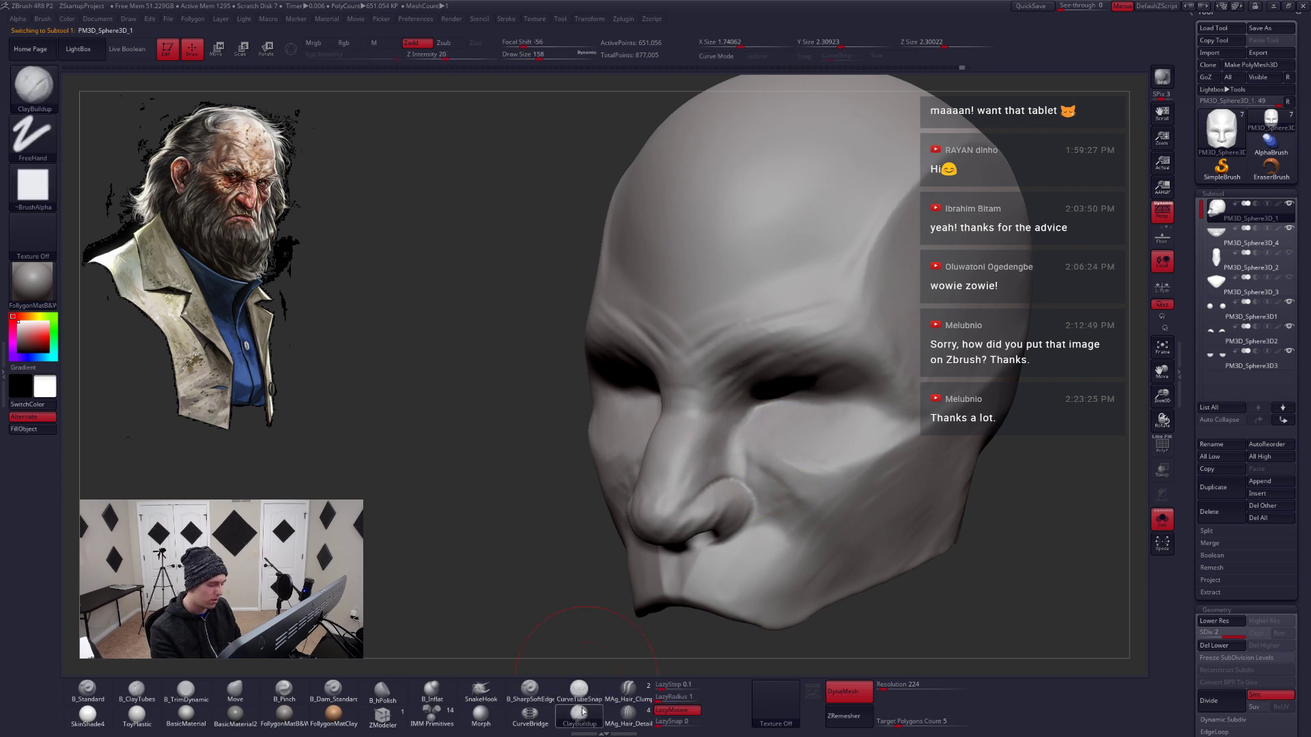
key("alt+s")
right_click_drag(751, 421, 748, 422)
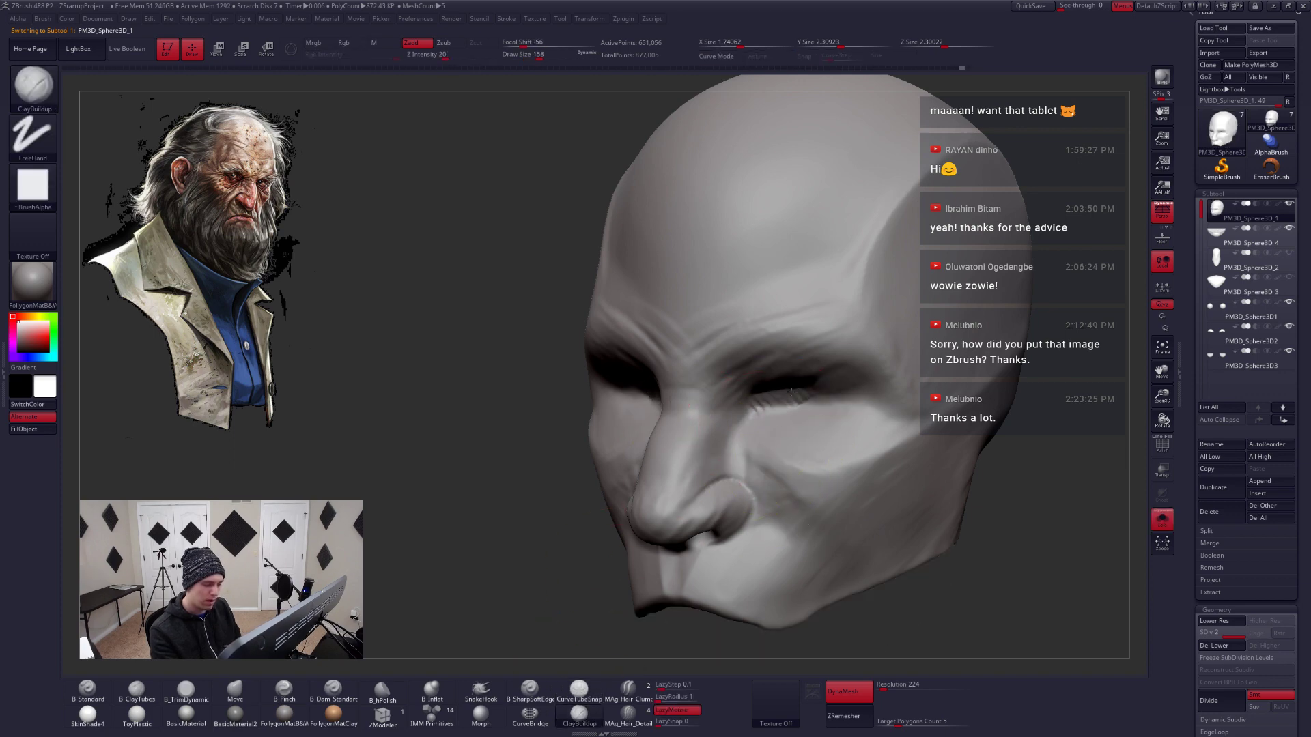
left_click_drag(813, 402, 841, 407)
key("alt+s")
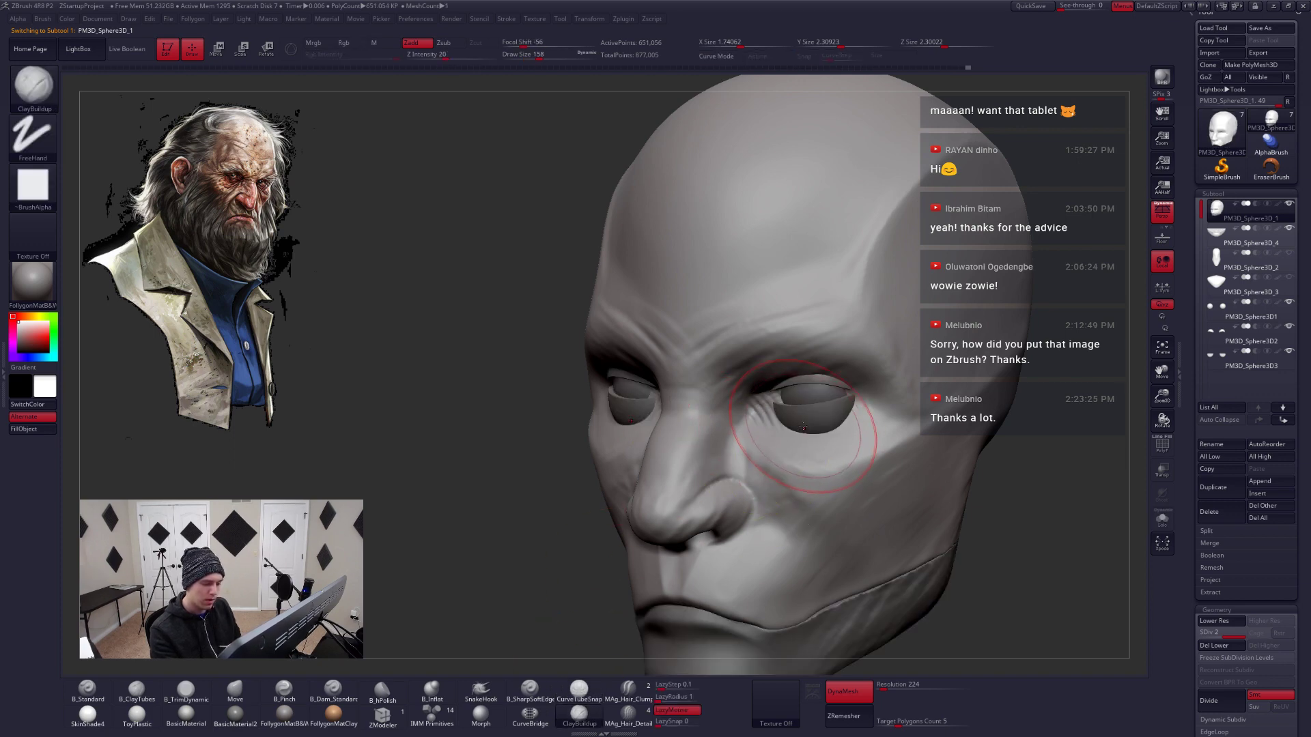
Continue building up the area under the eyes with the ClayBuildup brush, reducing the draw size to 97 for the inner eye corner
right_click_drag(806, 438, 861, 441)
left_click_drag(770, 410, 787, 430, "shift")
key("alt+s")
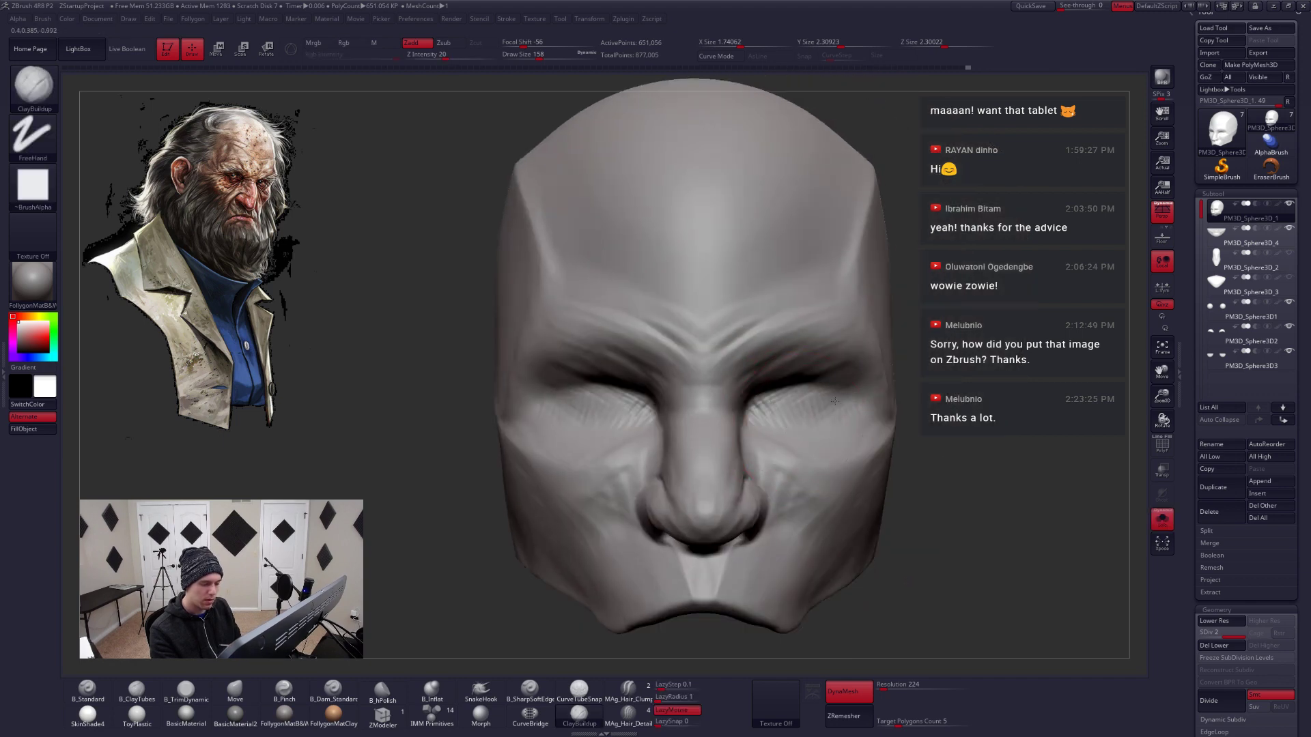
right_click_drag(860, 422, 768, 430)
key("space")
left_click_drag(800, 425, 785, 424)
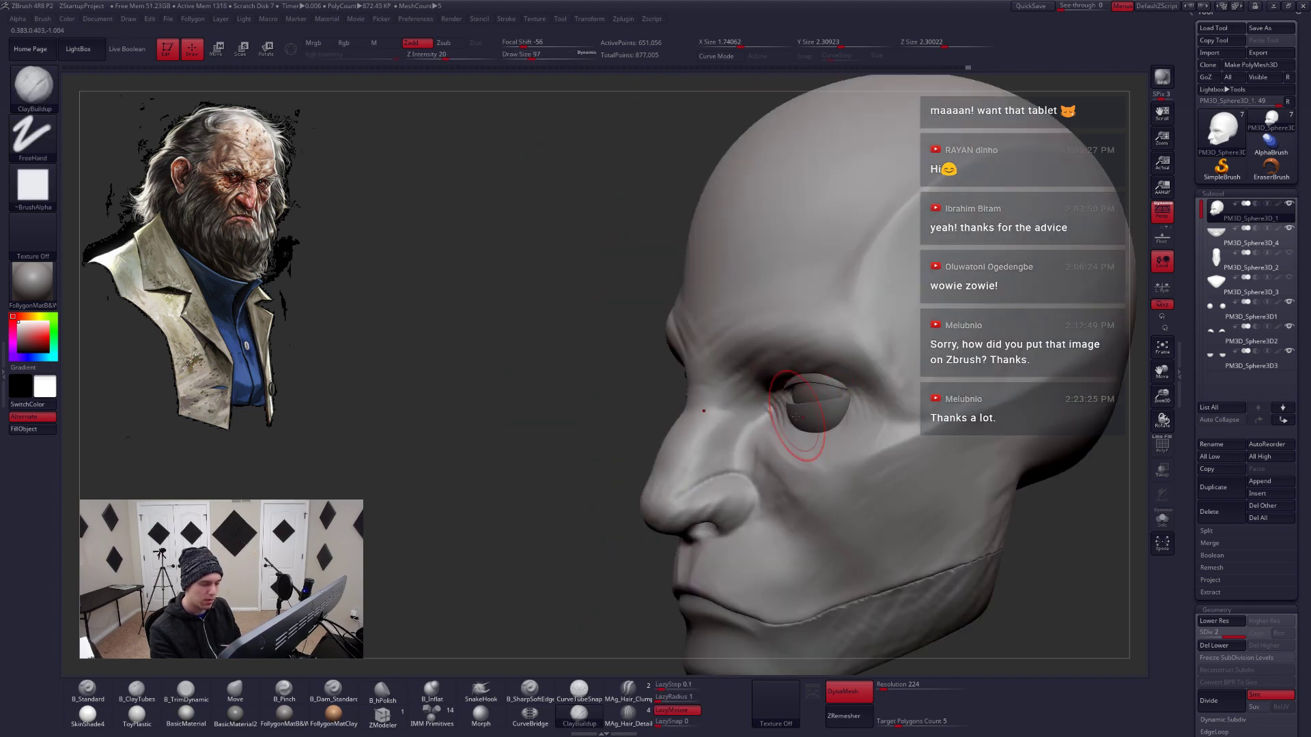
right_click_drag(770, 418, 830, 413)
Shape the inner eye corner beside the nose with the B_SharpSoftEdge brush at draw size 97
left_click(579, 691)
left_click(530, 691)
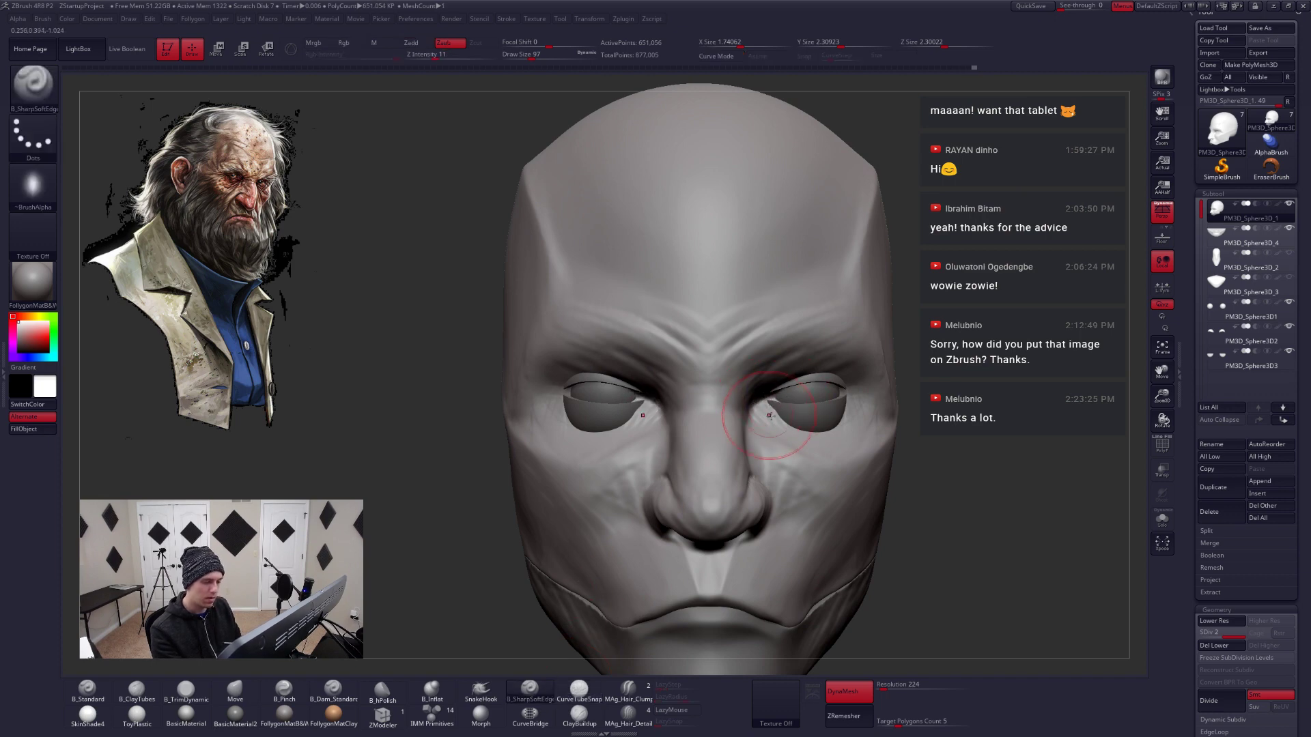
mouse_move(788, 394)
right_mouse_down()
mouse_move(763, 405)
mouse_move(769, 425)
right_mouse_up()
Isolate the head mesh, flatten the area under the eyes with the B_TrimDynamic brush, and show all the parts again
key("3")
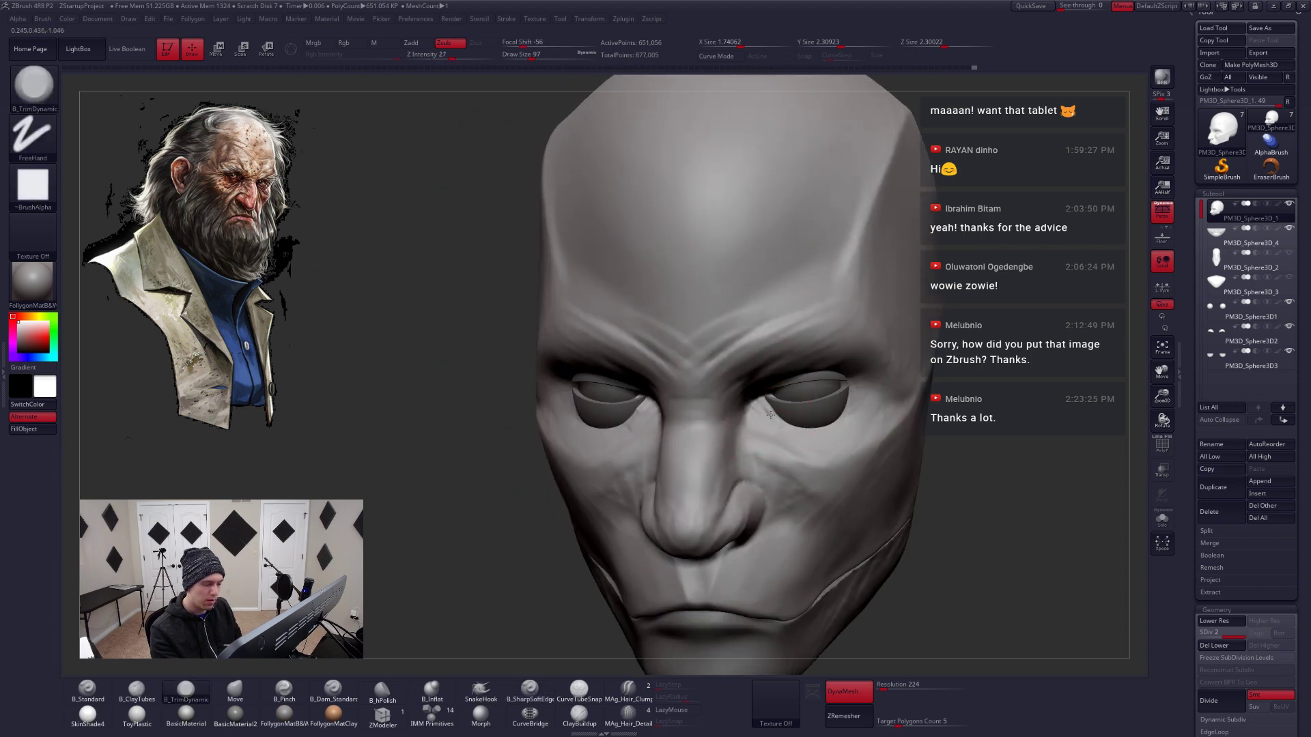
key("alt+s")
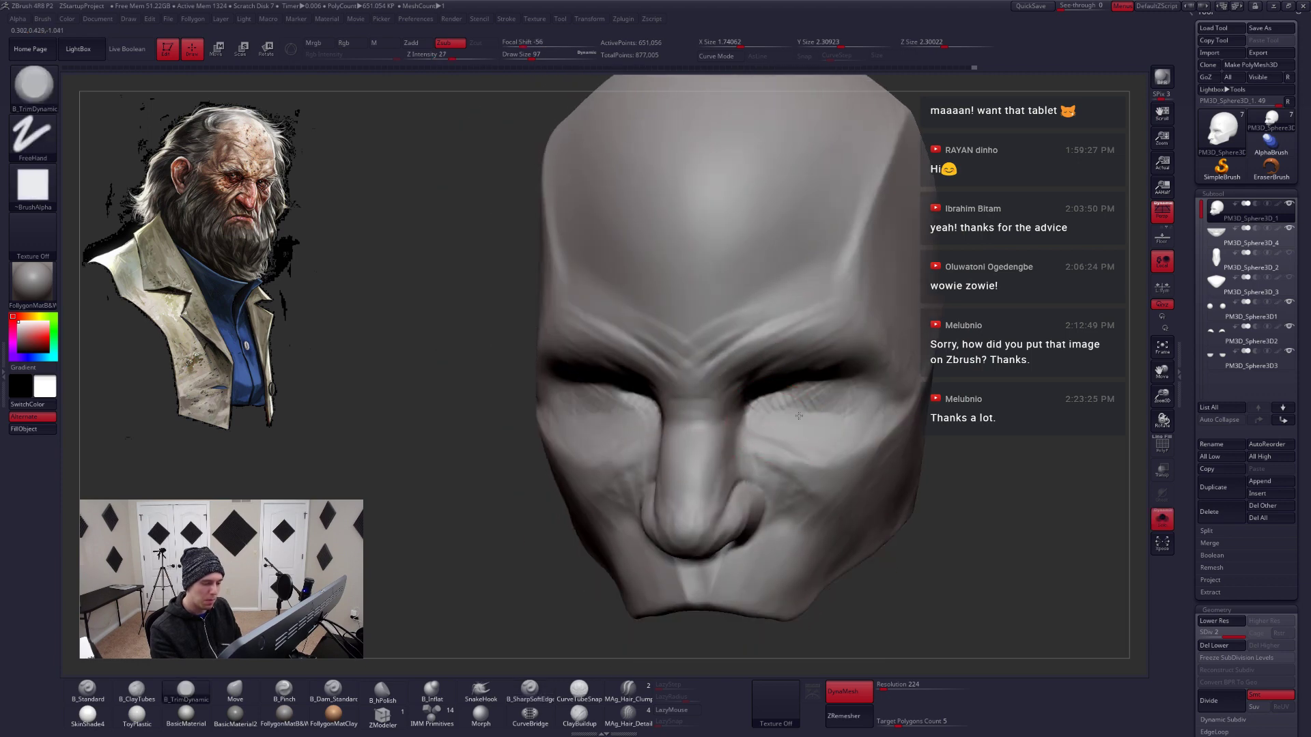
right_click_drag(813, 436, 714, 444)
key("alt+s")
right_click_drag(795, 471, 904, 463)
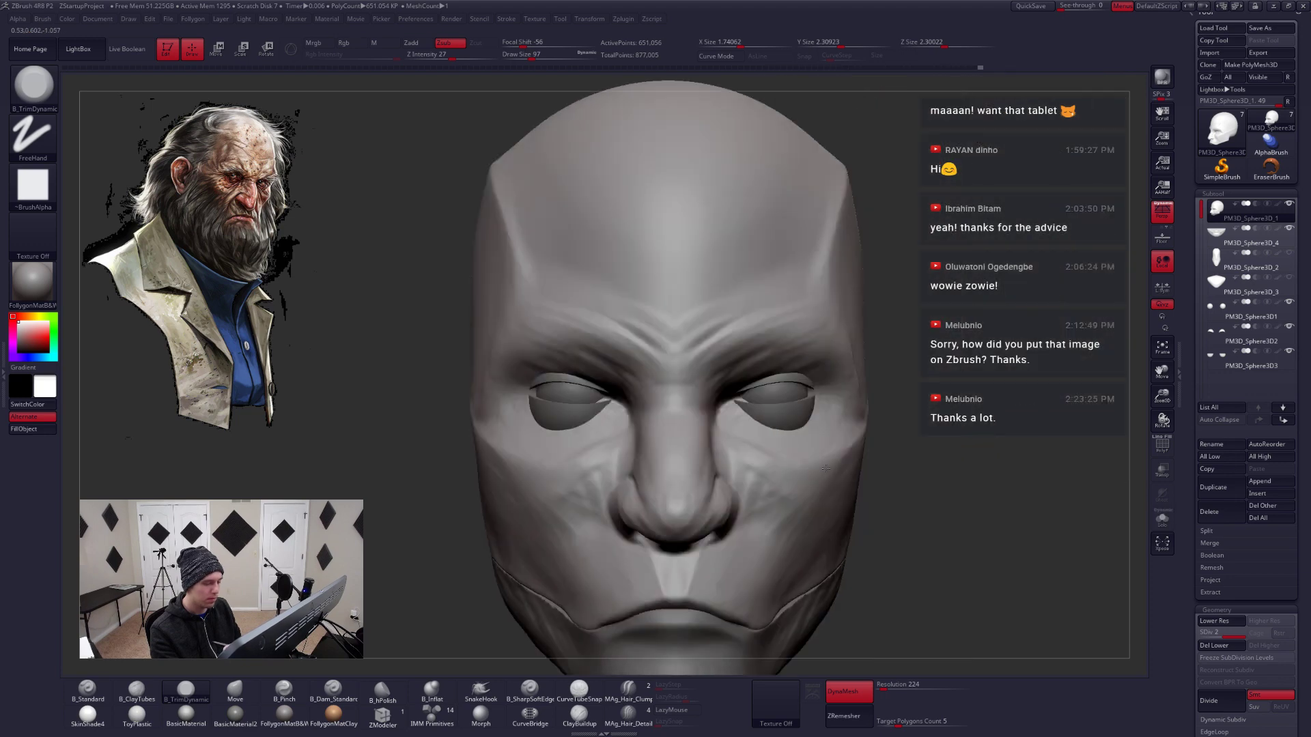
right_click_drag(785, 461, 789, 444, "alt")
Reshape the cheeks below the eyes with the Move brush at draw size 167, checking the head from several angles
key("b")
key("m")
key("v")
key("space")
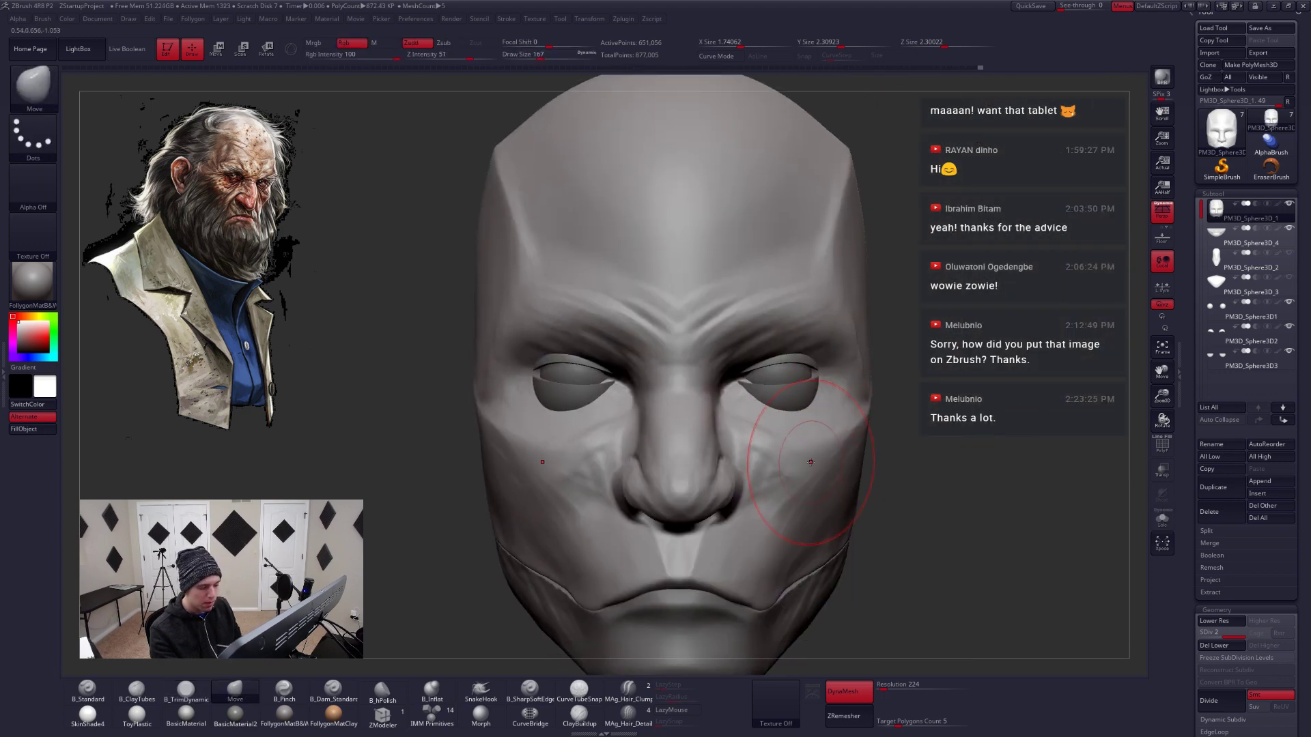
right_click_drag(829, 457, 854, 435)
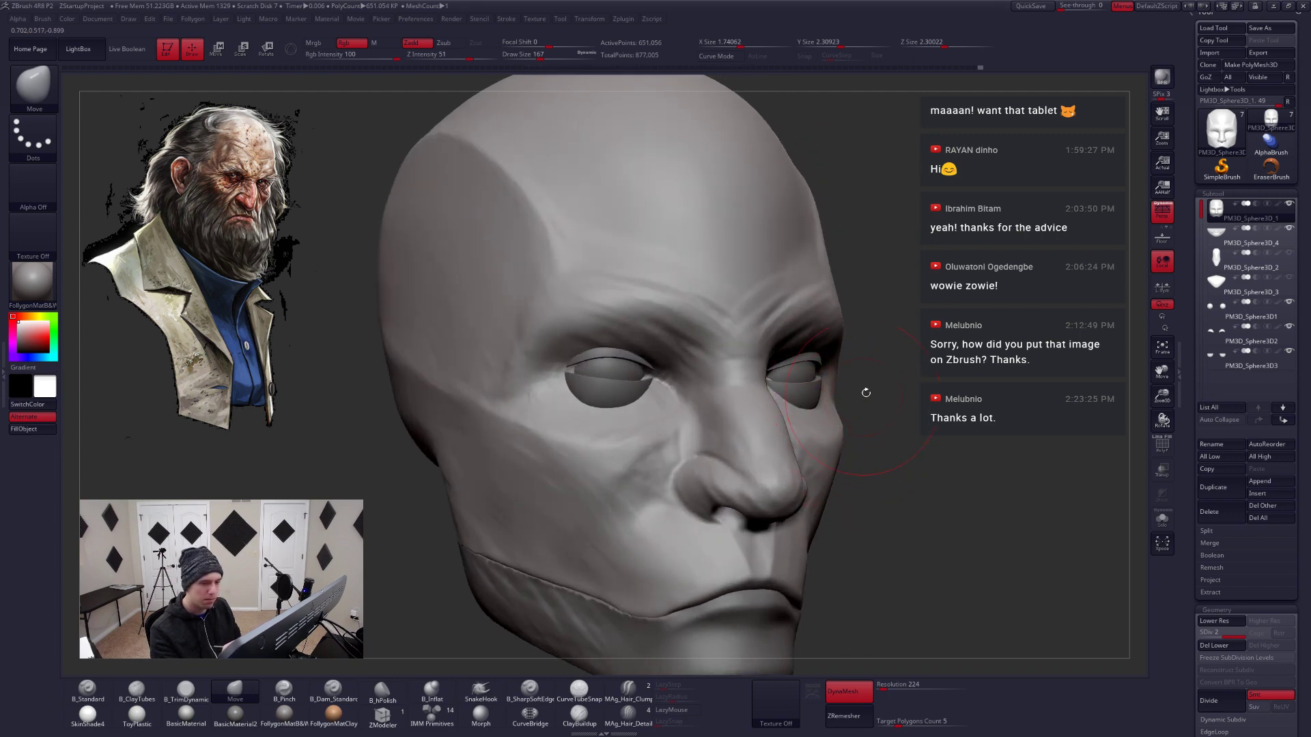
right_click_drag(863, 444, 831, 441, "ctrl")
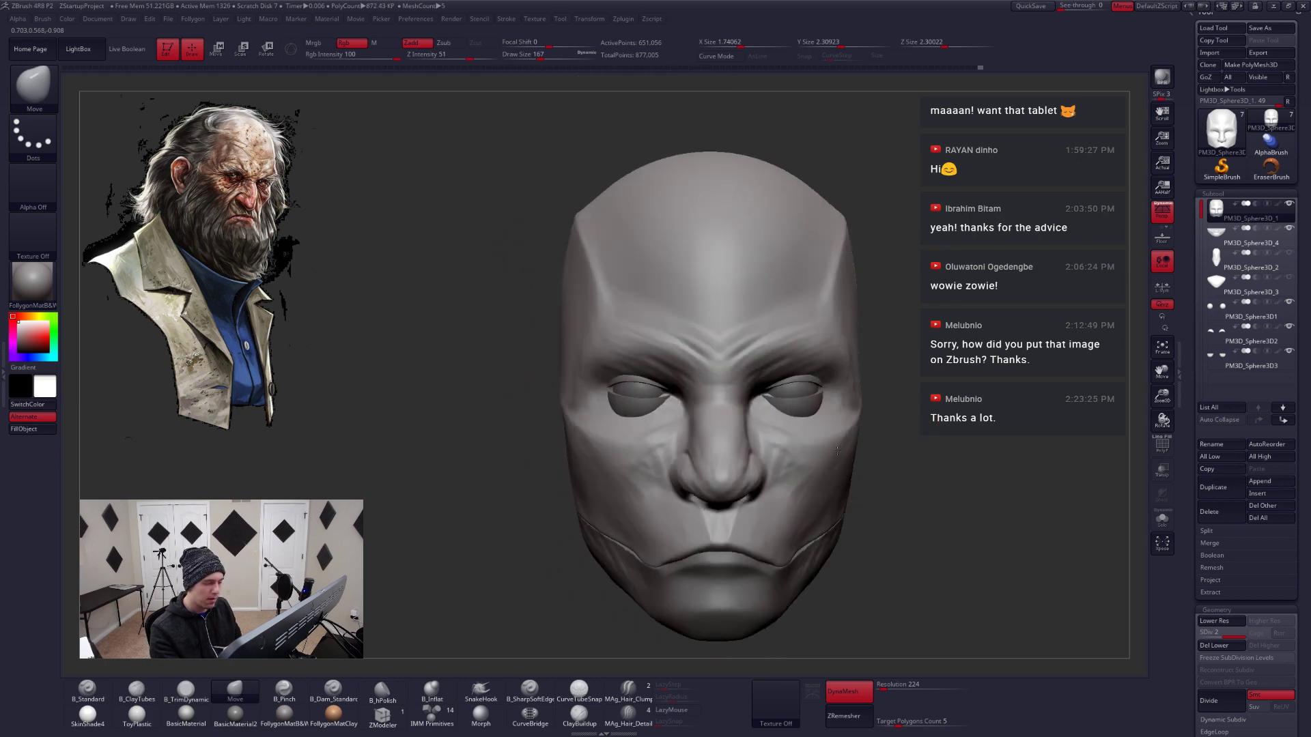
left_click(1162, 214)
right_click_drag(1024, 383, 859, 469)
mouse_move(858, 396)
right_mouse_down()
mouse_move(837, 445)
mouse_move(864, 456)
mouse_move(792, 451)
right_mouse_up()
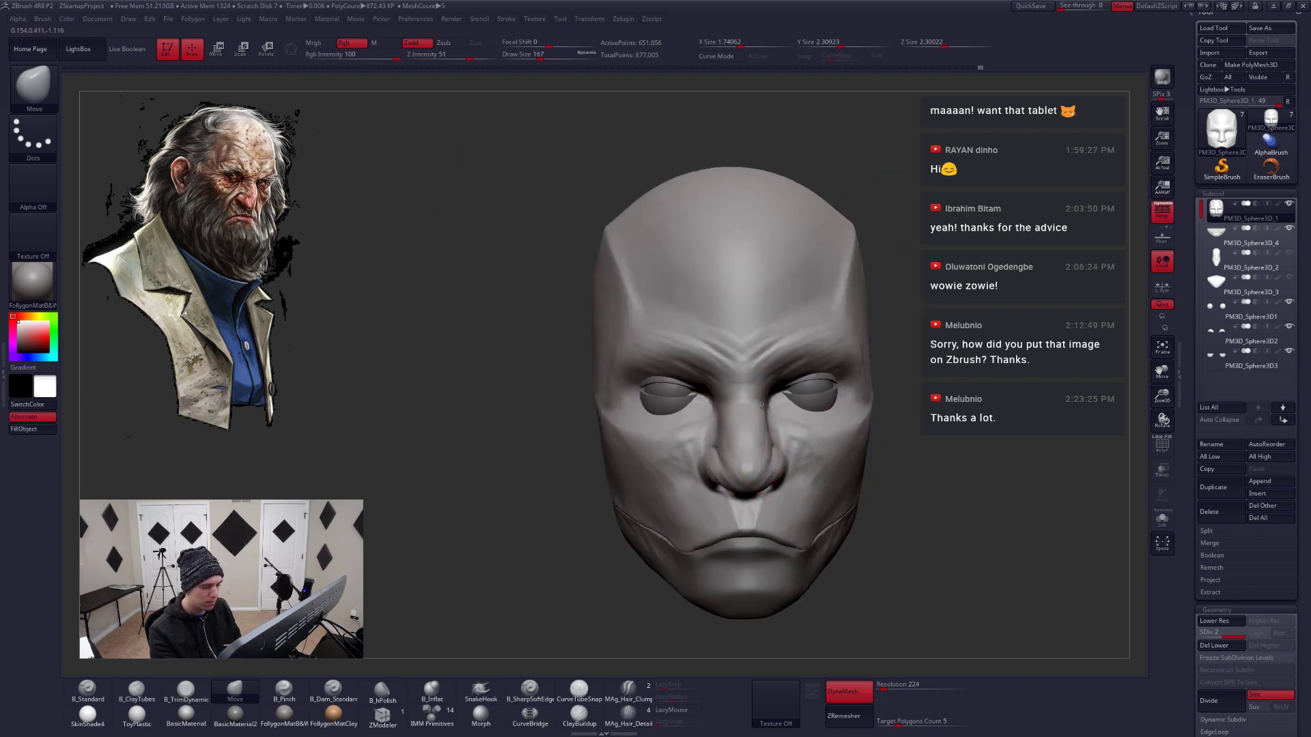
Reduce the Move brush's draw size to 90 and reshape the nose bridge in profile
right_click_drag(769, 410, 766, 434)
key("space")
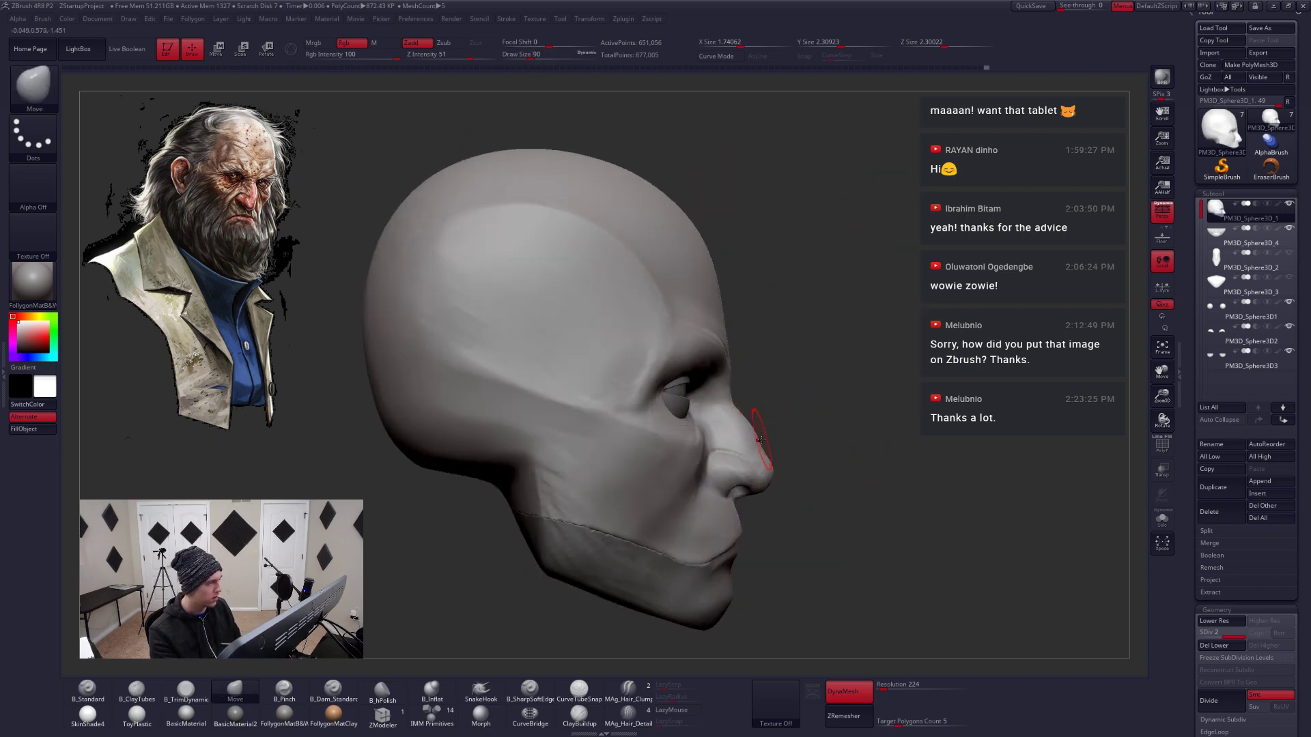
key("space")
left_click_drag(756, 432, 763, 456)
left_click(753, 446)
Adjust the nose tip and the area beneath it with the Move brush at draw sizes 177 and 118
key("space")
key("space")
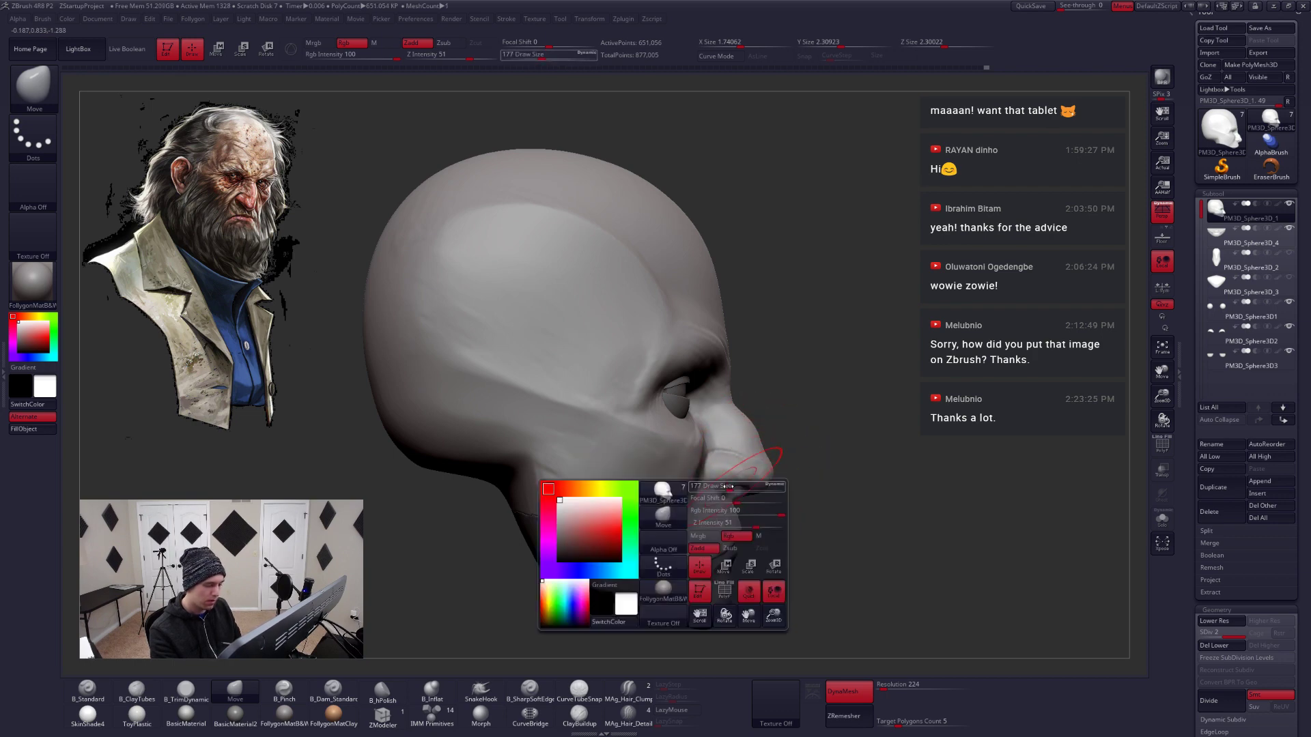
left_click_drag(722, 535, 713, 536)
mouse_move(812, 502)
right_mouse_down()
mouse_move(712, 505)
mouse_move(744, 498)
right_mouse_up()
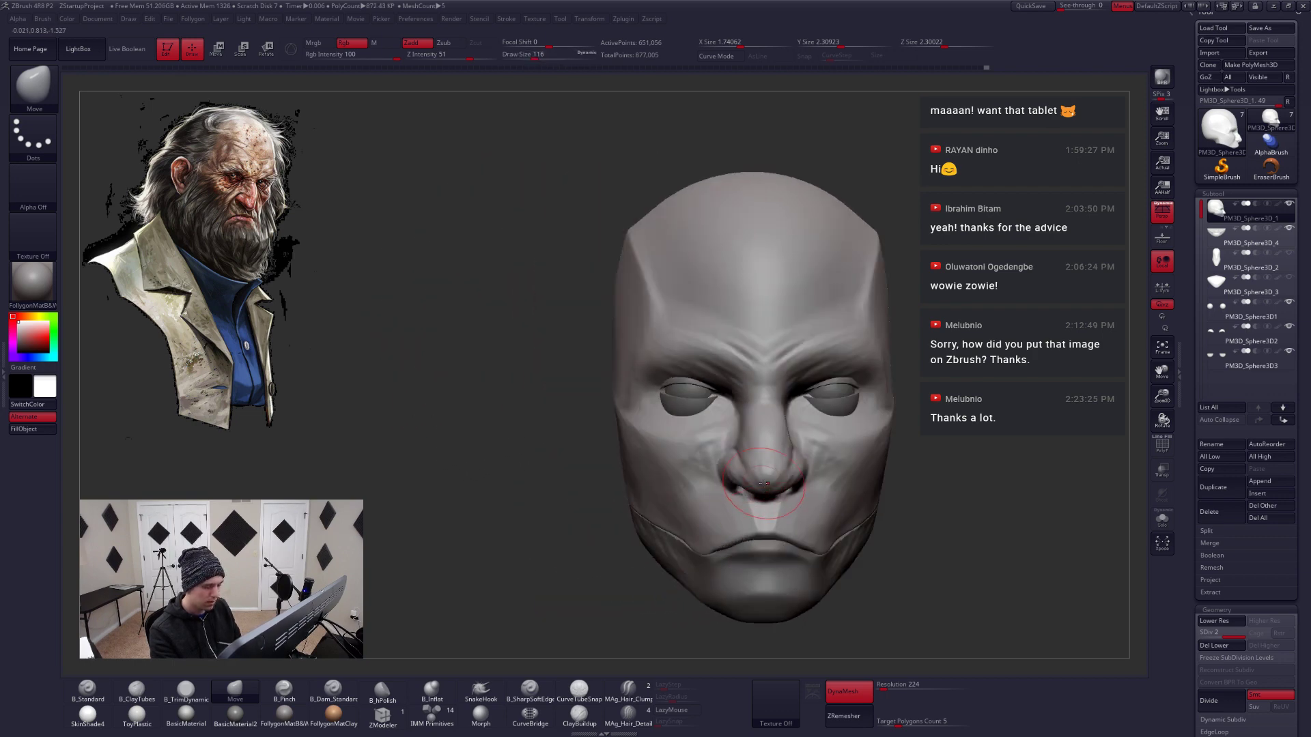
key("space")
left_click_drag(751, 491, 767, 491)
mouse_move(766, 493)
right_mouse_down()
mouse_move(770, 470)
mouse_move(792, 473)
right_mouse_up()
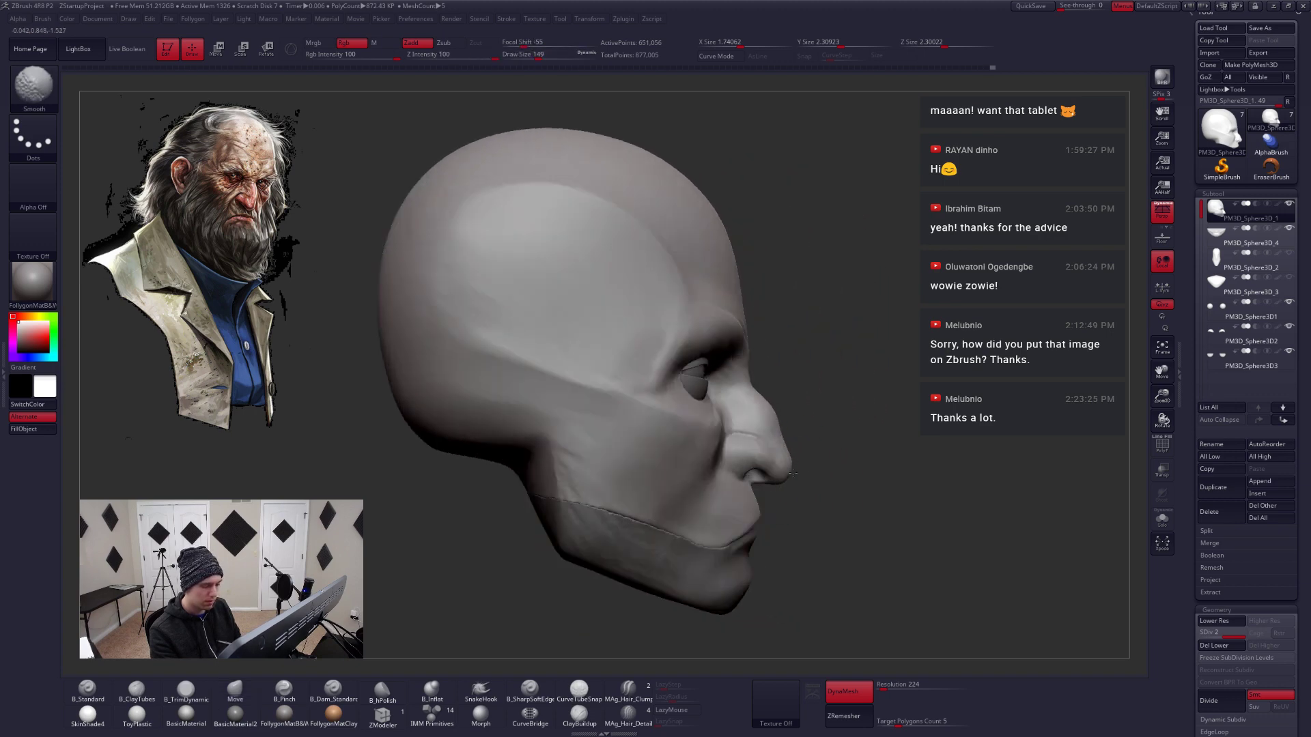
Push the underside of the nose upward in profile with the Move brush at draw size 177
key("b")
key("m")
key("v")
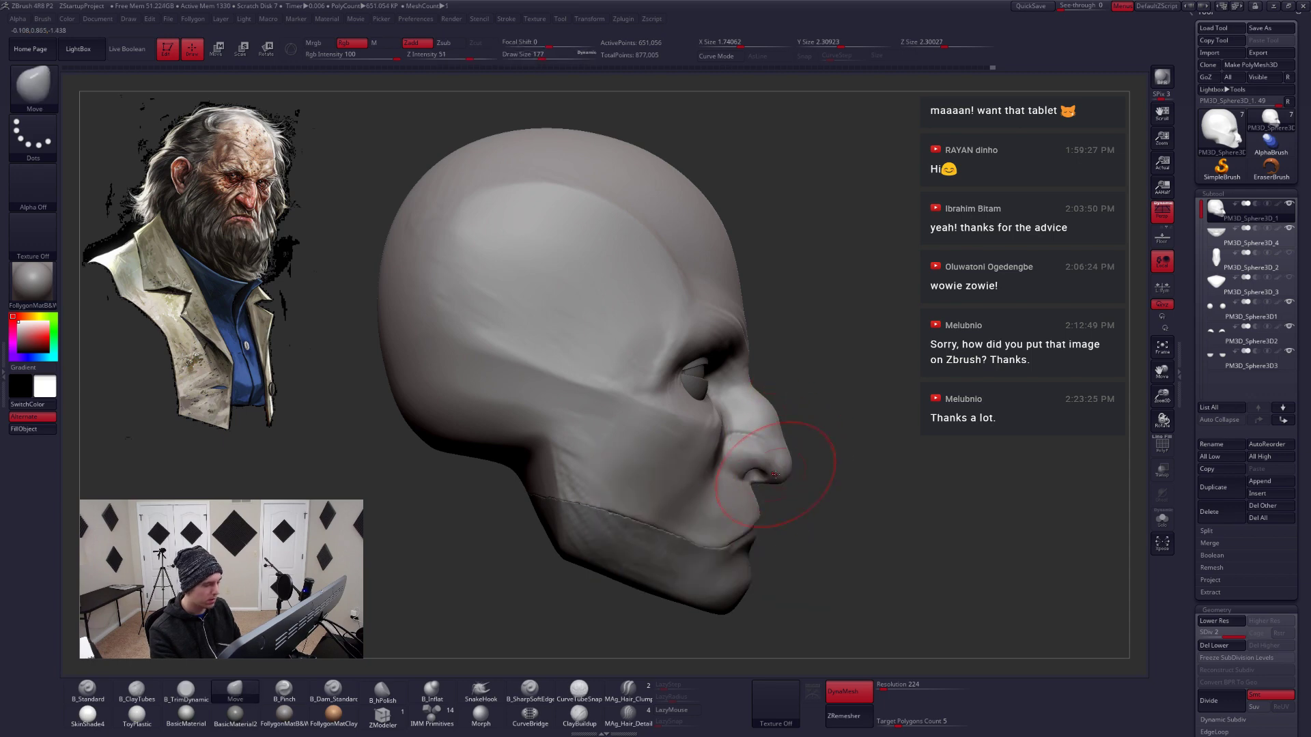
right_click_drag(775, 474, 776, 454, "ctrl")
Refine the nose tip and nostrils with the Move brush, reducing the draw size to 136 and finally 77
key("space")
left_click_drag(773, 471, 735, 478)
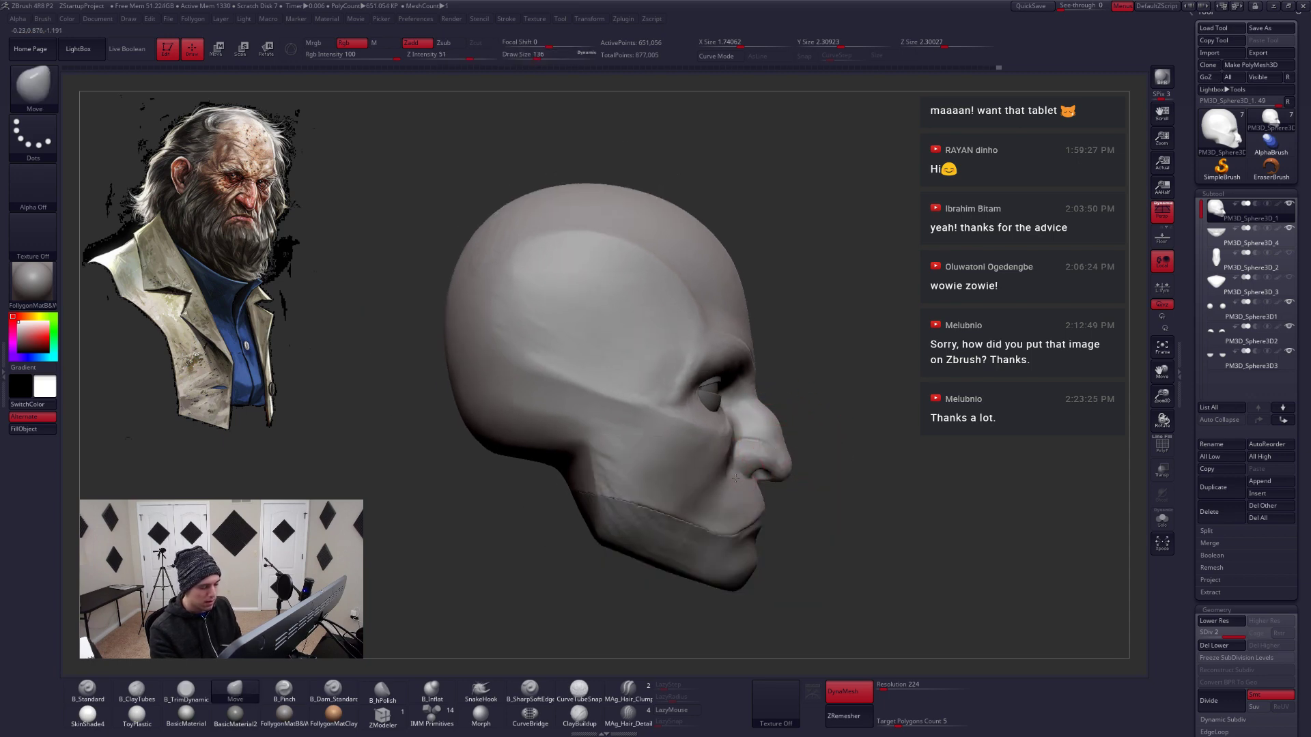
right_click_drag(735, 479, 714, 480)
key("space")
left_click_drag(747, 470, 742, 470)
mouse_move(778, 476)
right_mouse_down()
mouse_move(732, 486)
mouse_move(746, 471)
mouse_move(727, 473)
mouse_move(754, 472)
right_mouse_up()
key("space")
left_click_drag(748, 471, 742, 471)
right_click_drag(748, 472, 725, 476)
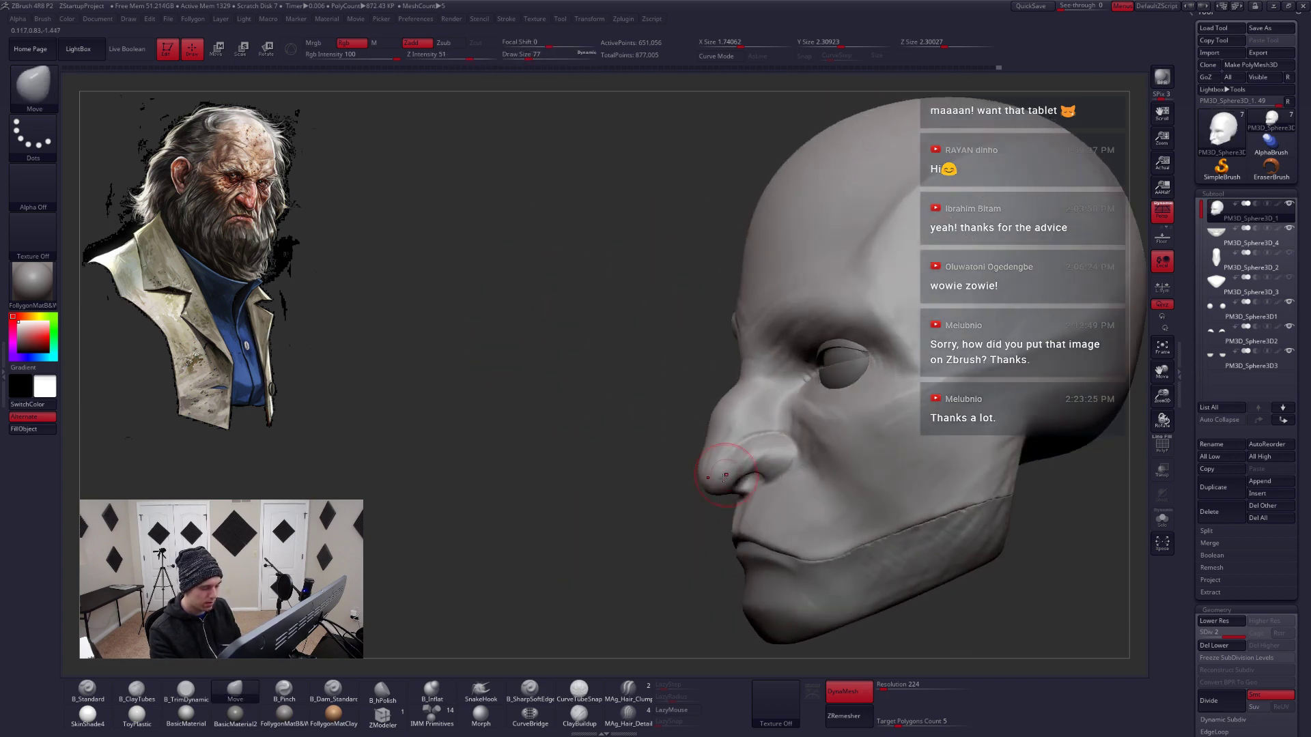
Build up the nostril wing with the B_ClayTubes brush at draw size 77 and adjust its upper edge with the Move brush
key("2")
left_click_drag(782, 445, 771, 458)
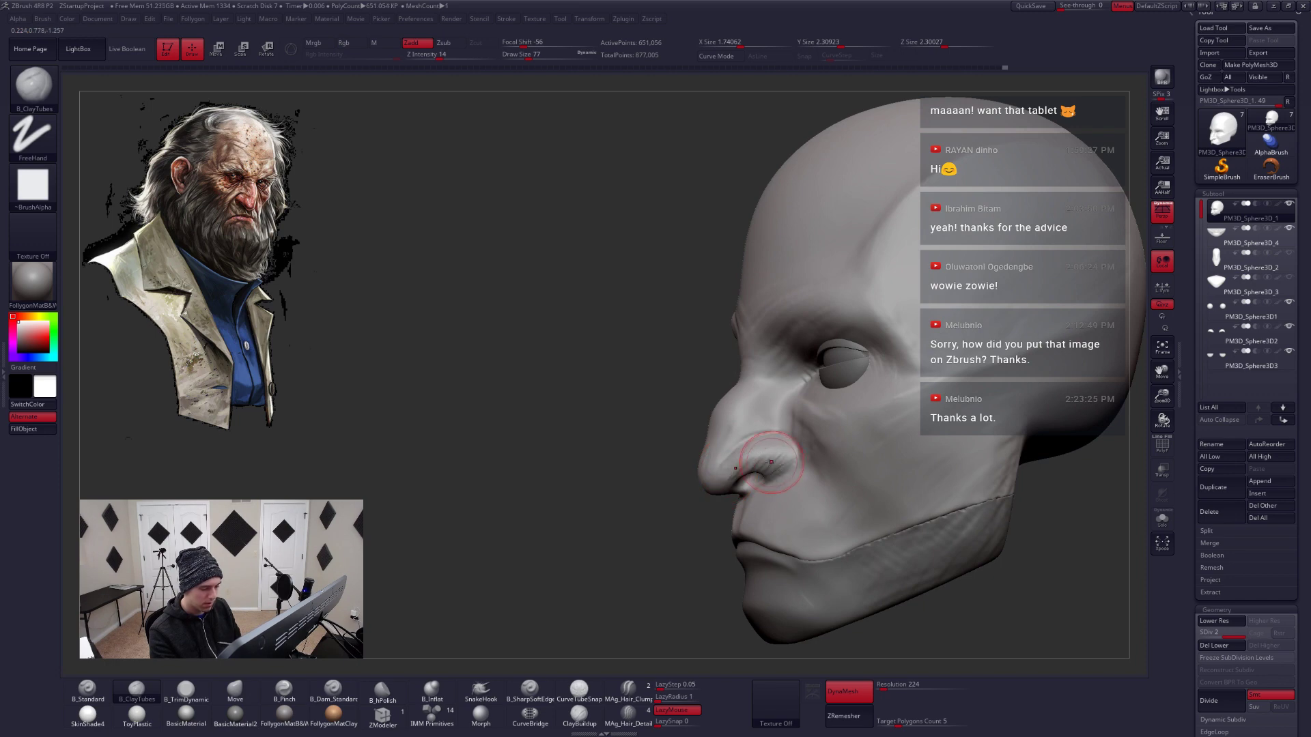
right_click_drag(764, 461, 757, 473, "ctrl")
key("4")
left_click_drag(735, 448, 755, 448)
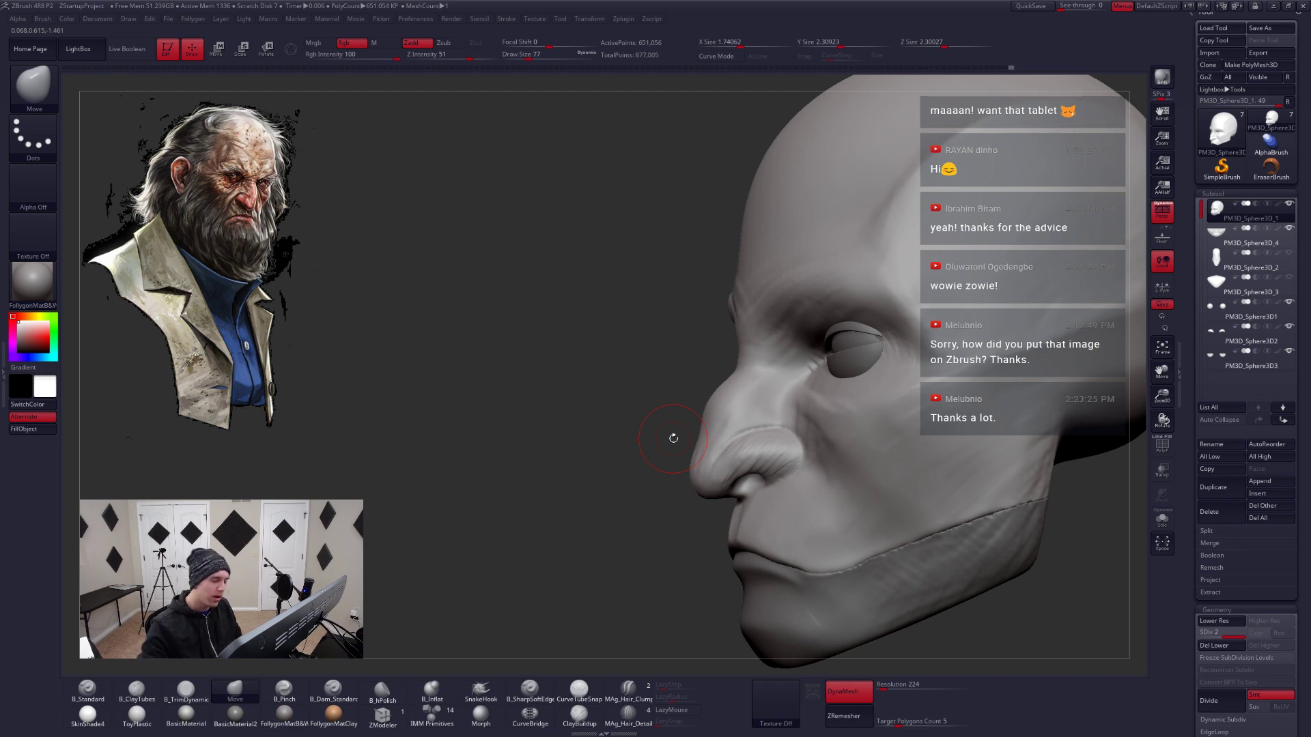
Switch to the browser, examine the full Dishonored 2 character artwork on ArtStation, and return to ZBrush
key("alt+Tab")
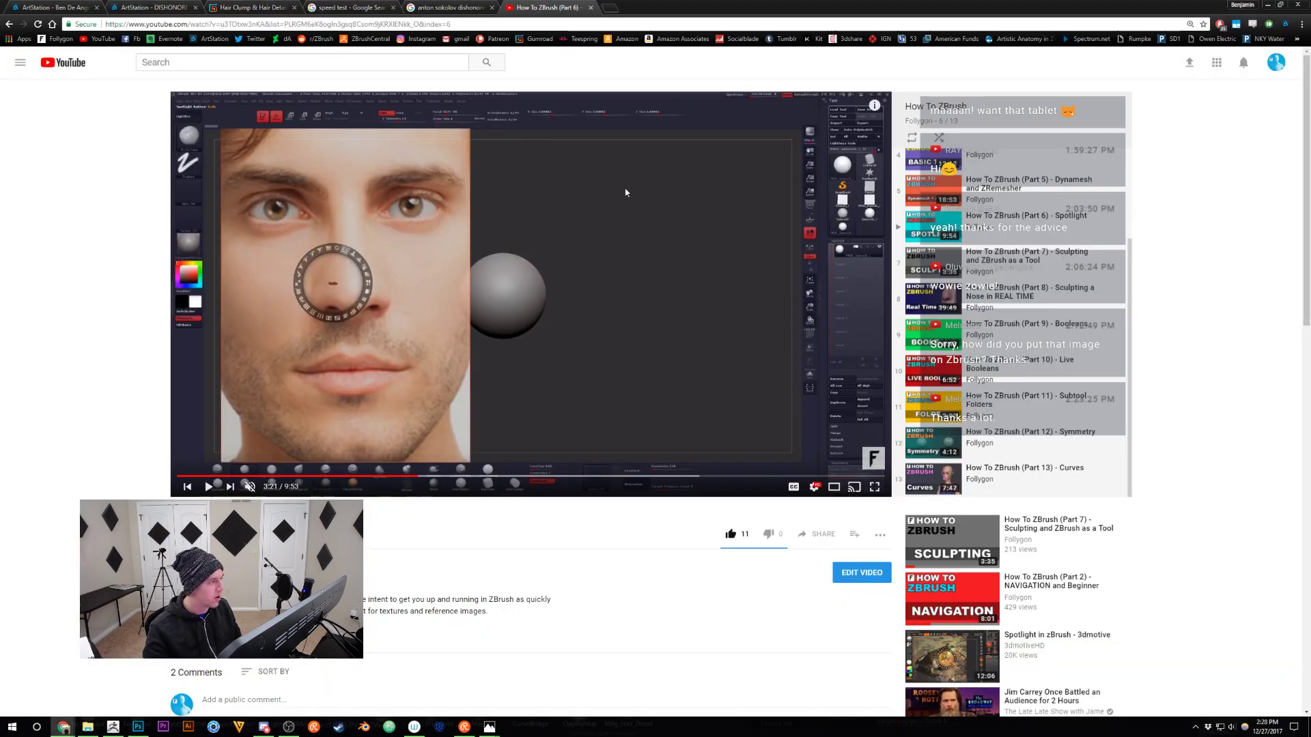
left_click(161, 8)
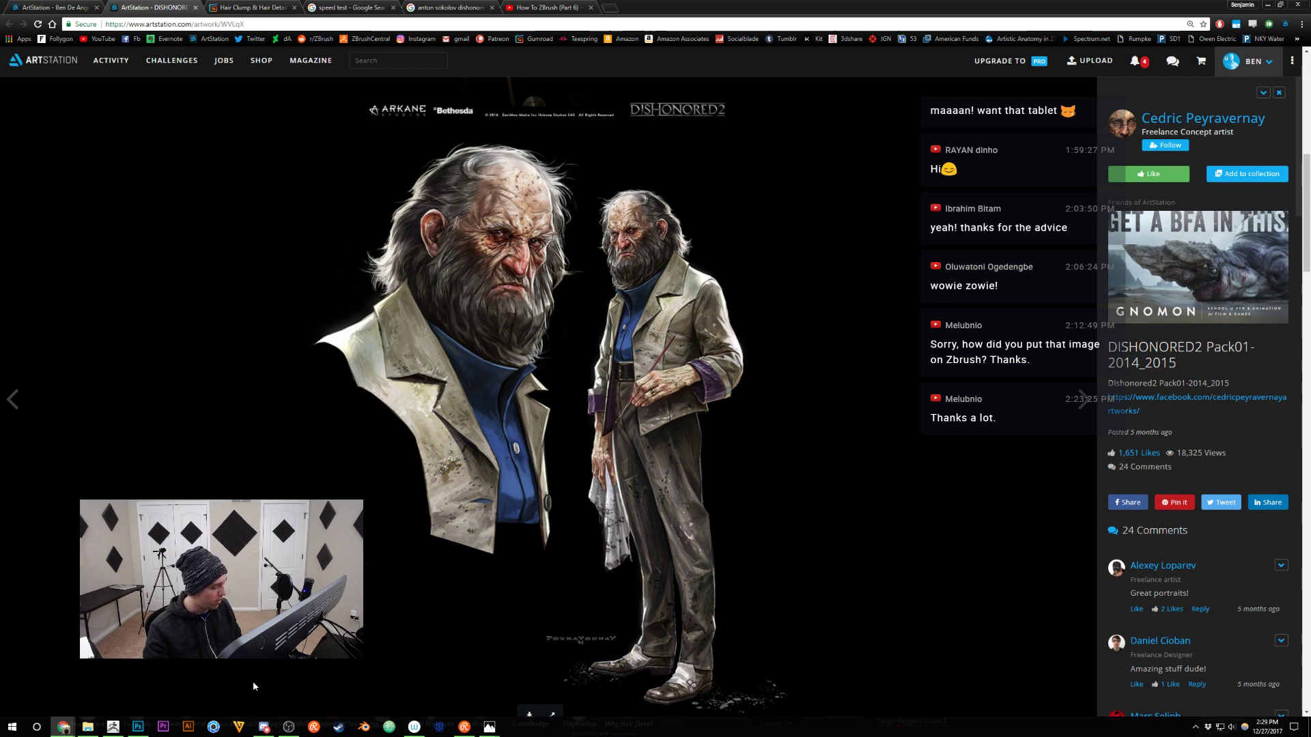
left_click(114, 727)
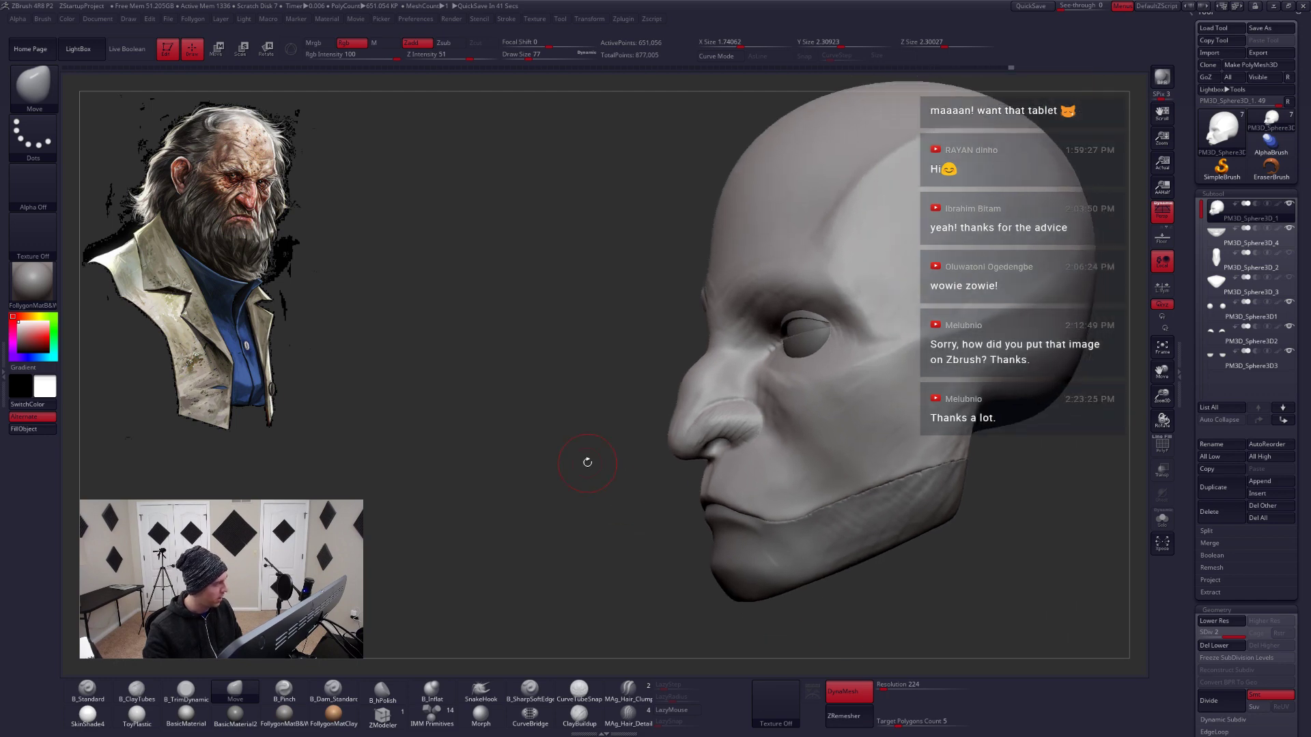
Tighten the crease around the nostril wing with the B_Pinch brush at draw size 51
mouse_move(585, 460)
left_mouse_down()
mouse_move(753, 457)
mouse_move(751, 486)
mouse_move(743, 448)
mouse_move(672, 454)
mouse_move(737, 454)
left_mouse_up()
key("5")
key("space")
key("space")
left_click_drag(748, 452, 739, 452)
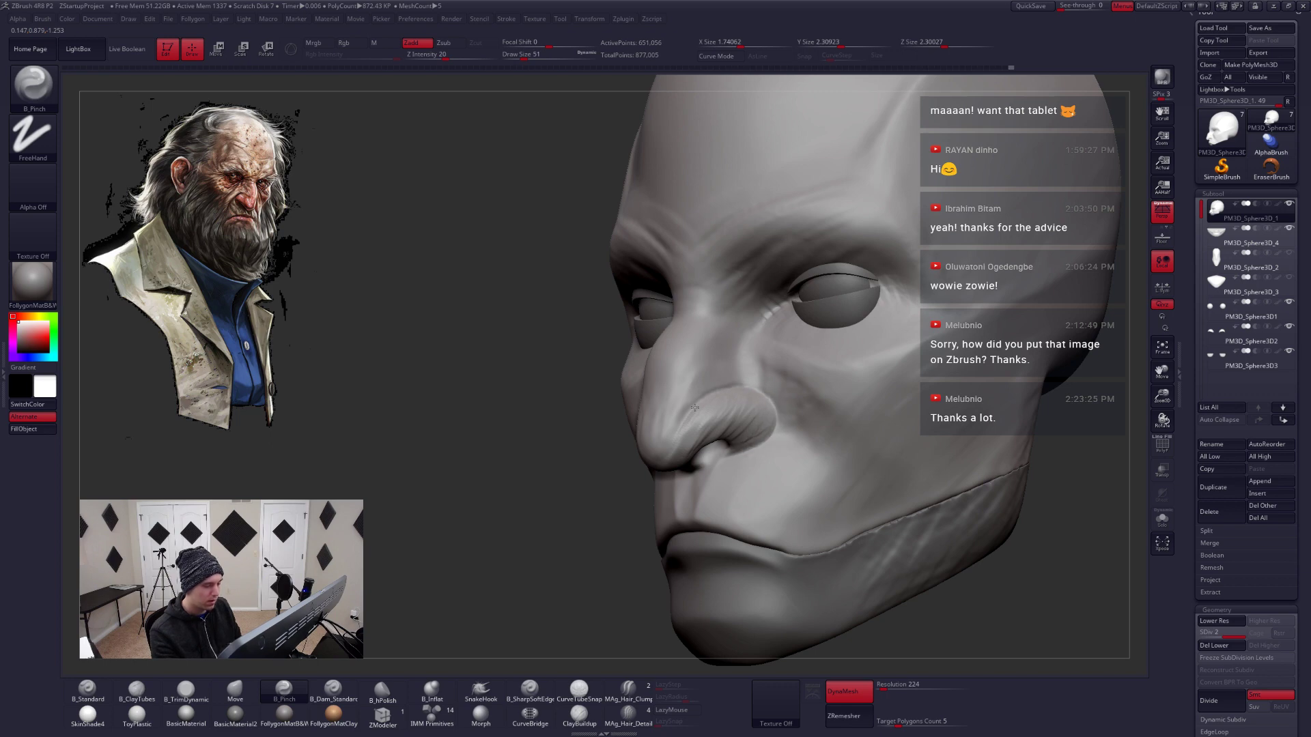
Adjust the sides of the nose above the nostrils with the Move brush at draw size 77
left_click_drag(607, 474, 741, 447)
key("4")
key("space")
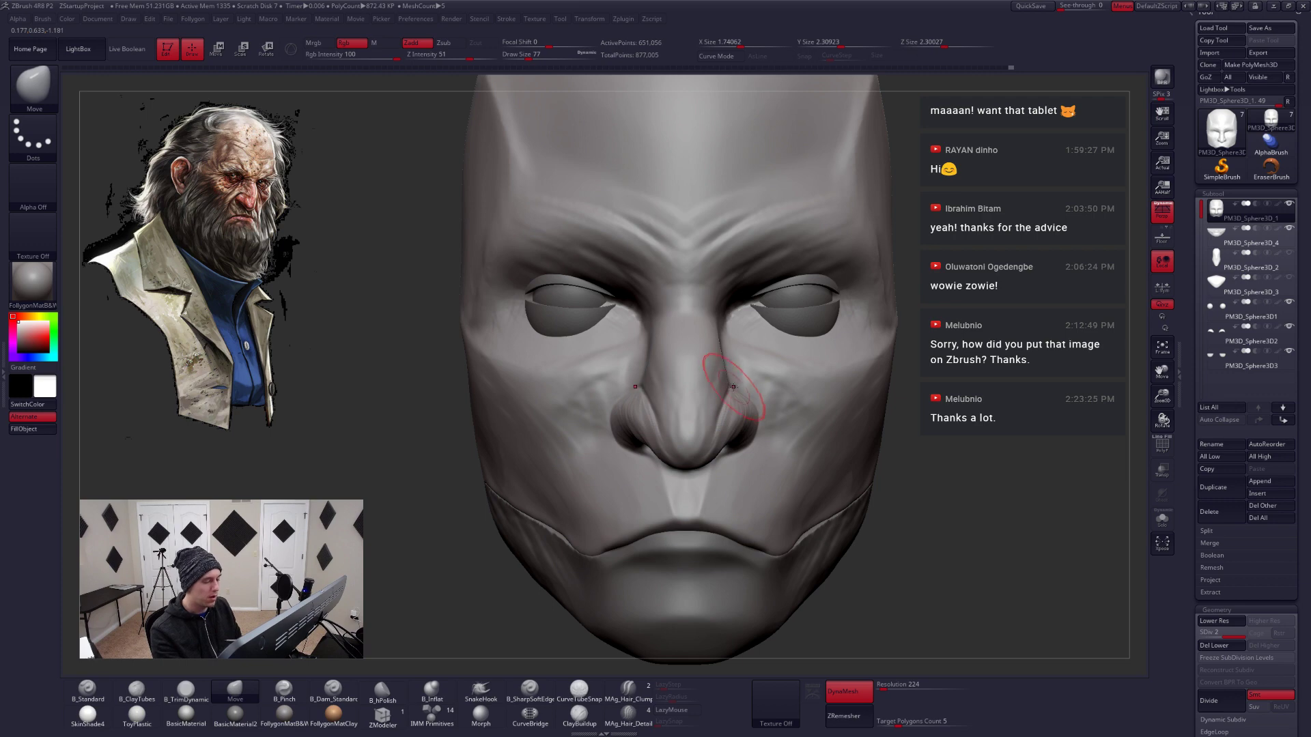
right_click_drag(733, 387, 792, 463, "alt")
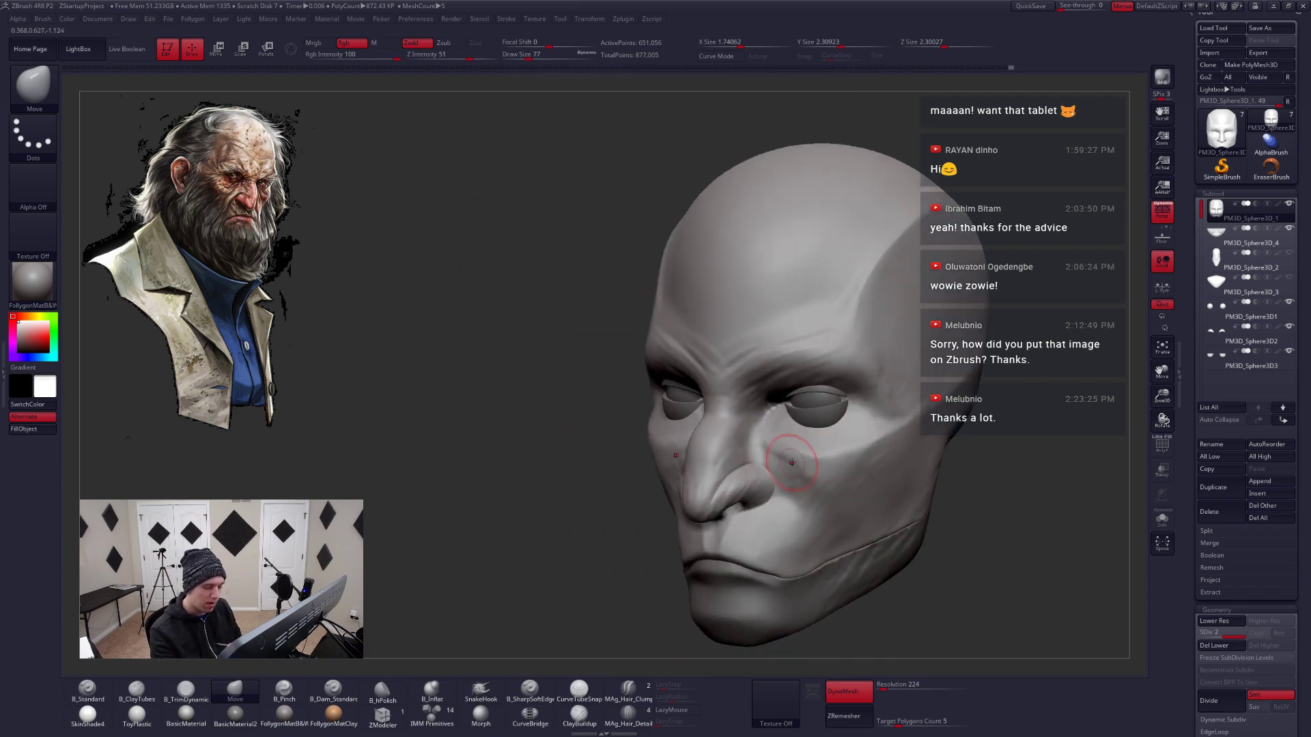
Pinch the cheek surface beside the nose with the B_Pinch brush at draw size 97
key("b")
key("p")
key("i")
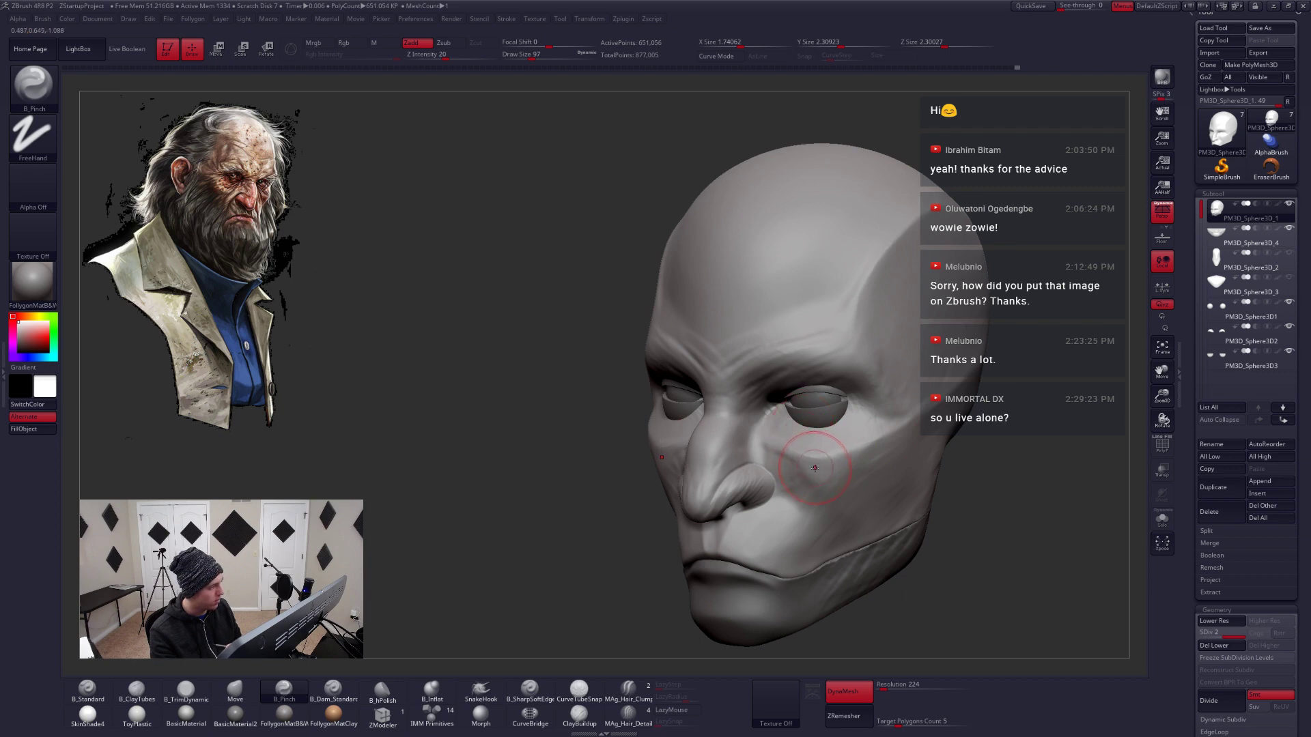
right_click_drag(816, 473, 822, 482)
right_click_drag(816, 424, 813, 477)
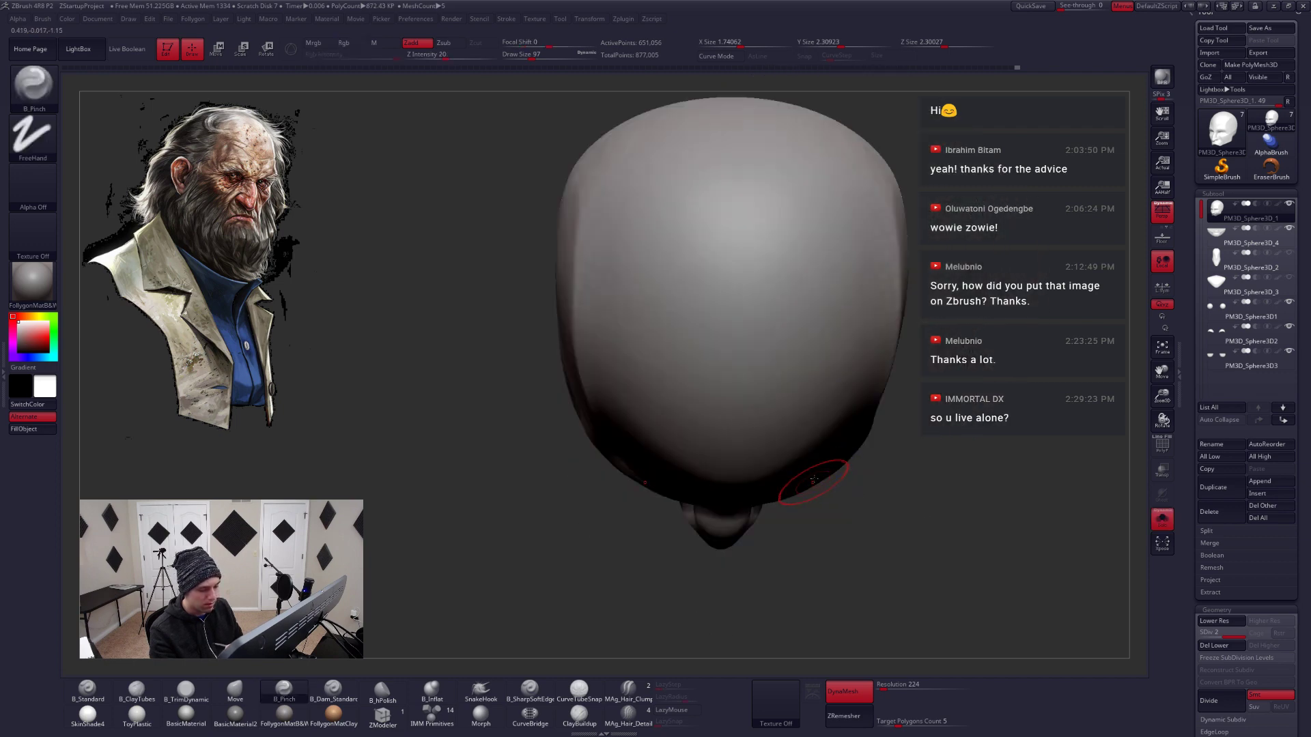
Reshape the cheekbones as seen from above with the Move brush at draw size 182
key("b")
key("m")
key("v")
key("space")
left_click_drag(825, 484, 836, 484)
mouse_move(836, 484)
right_mouse_down()
mouse_move(826, 426)
mouse_move(831, 464)
right_mouse_up()
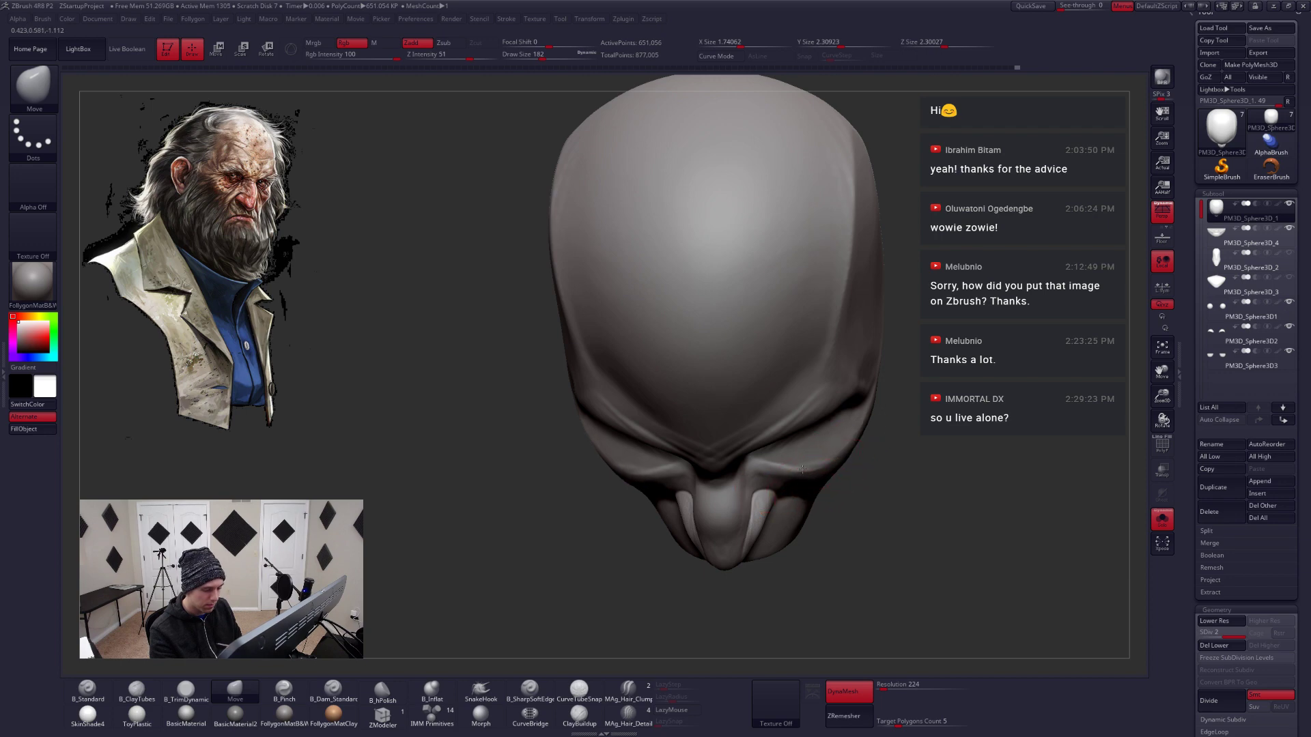
left_click_drag(802, 470, 803, 464)
right_click_drag(813, 463, 829, 463)
Reduce the Move brush's draw size to 145 and refine the cheekbone contour, checking it from the front and three-quarter views
key("space")
left_click_drag(827, 473, 812, 468)
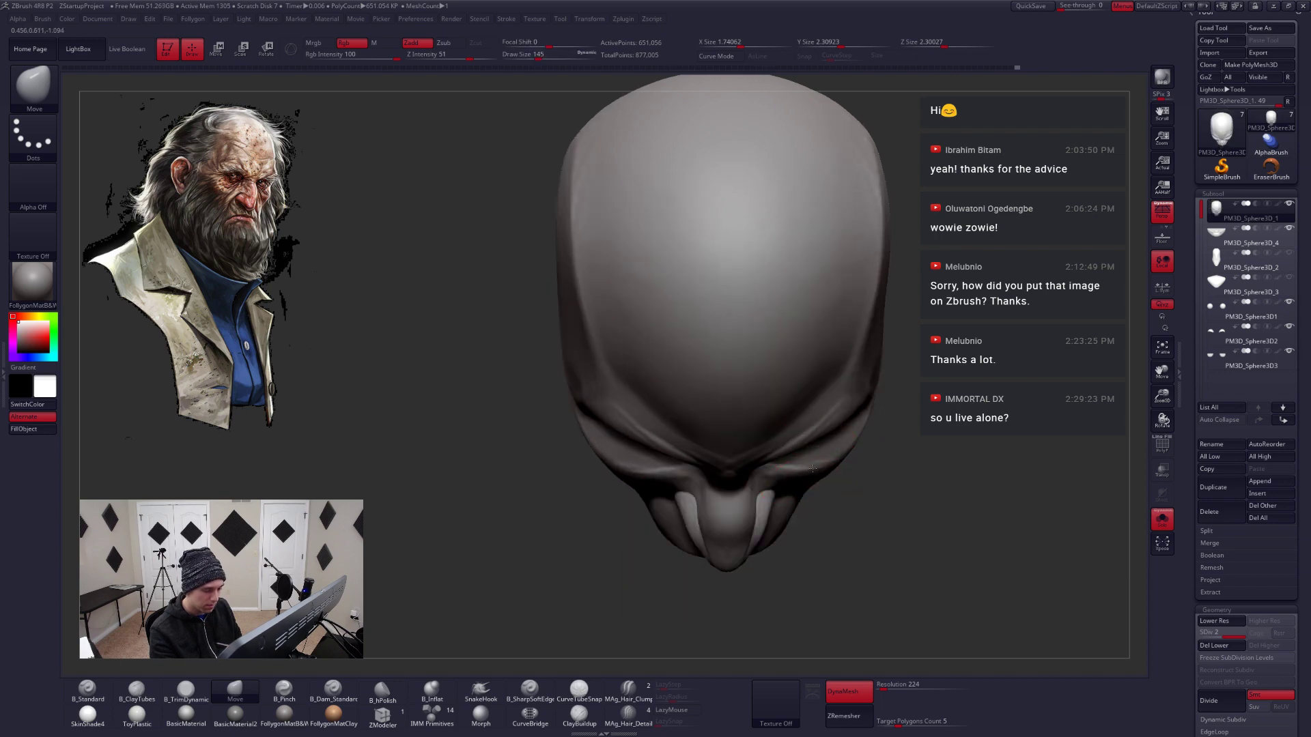
right_click_drag(812, 468, 829, 442)
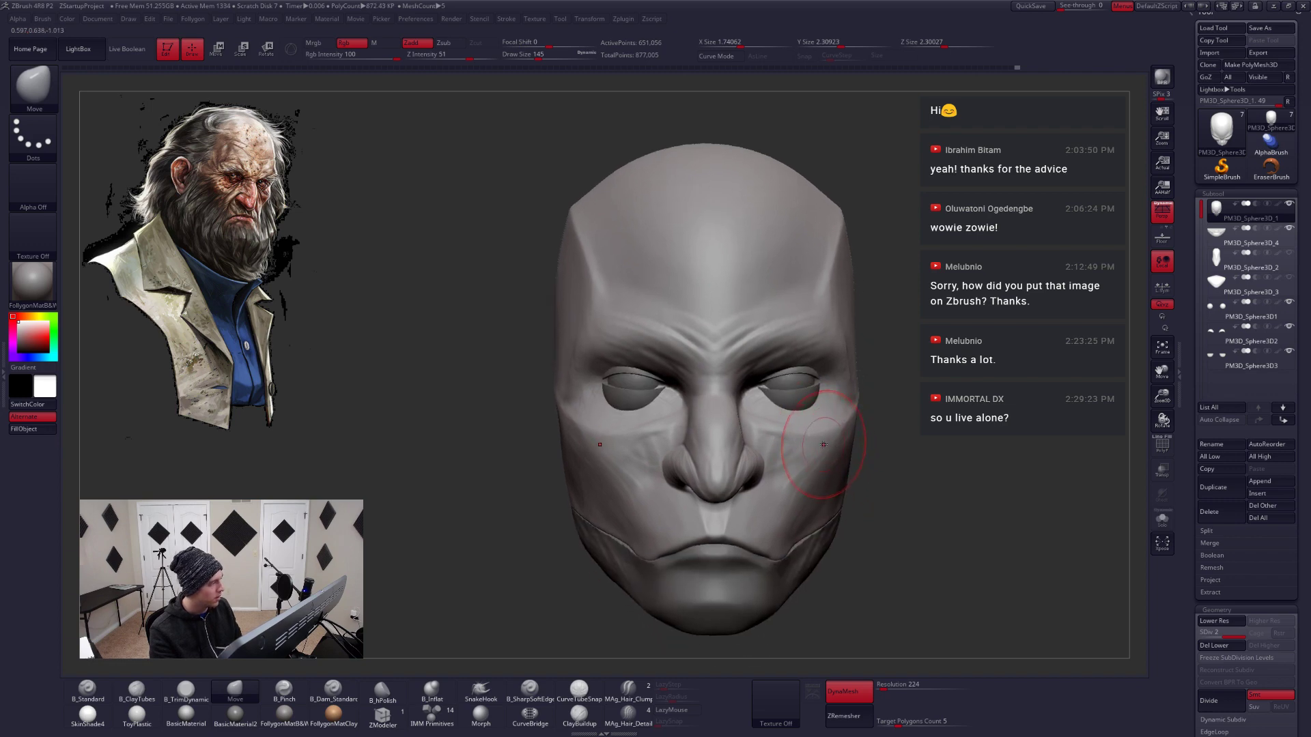
right_click_drag(824, 451, 937, 447)
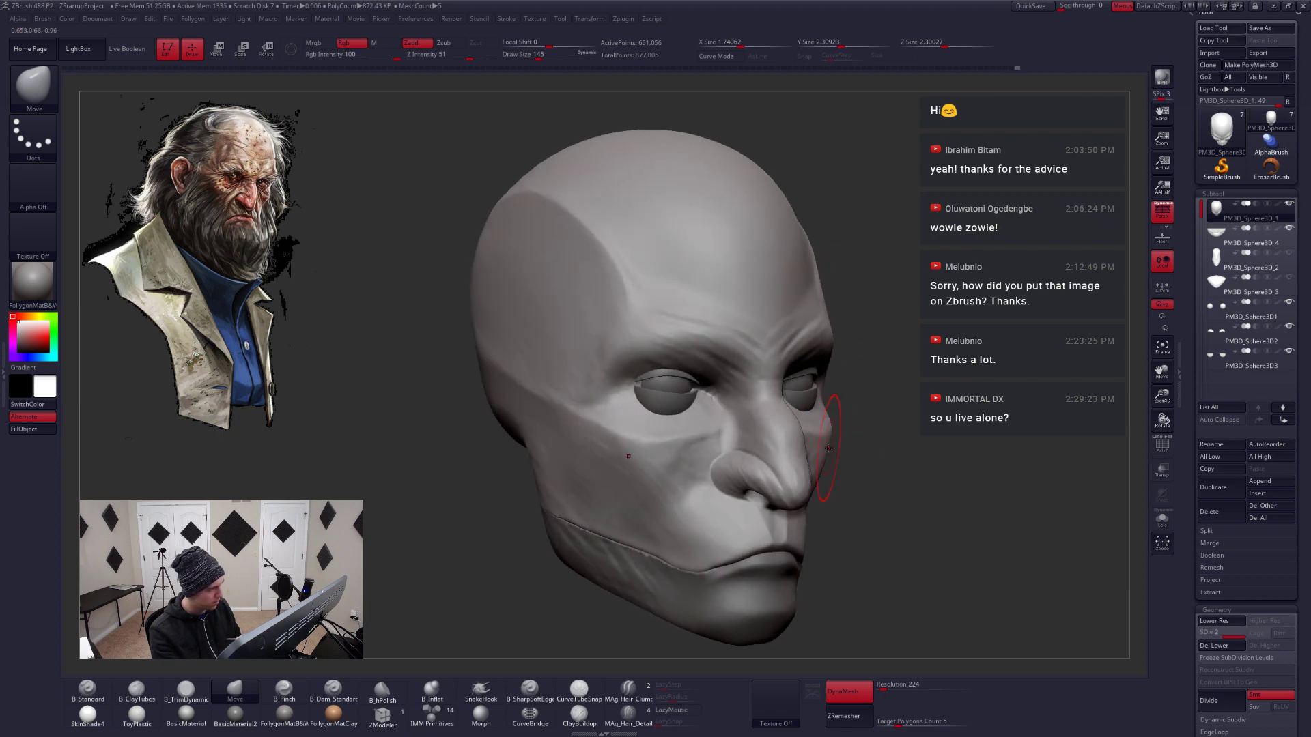
Adjust the cheek surface below the eye with the Move brush at draw size 145
right_click_drag(618, 451, 693, 443)
left_click_drag(612, 437, 618, 443)
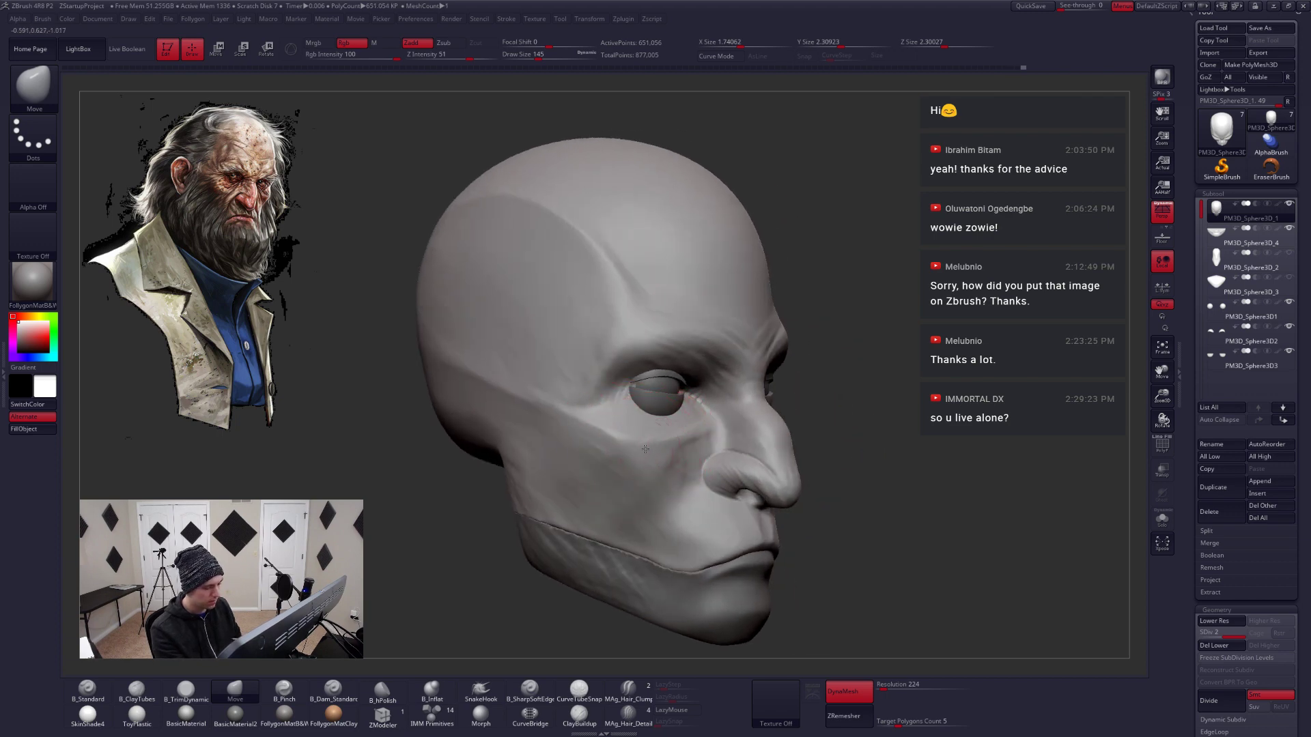
mouse_move(673, 445)
right_mouse_down()
mouse_move(685, 456)
mouse_move(638, 469)
right_mouse_up()
Pinch the edge of the cheekbone below the eye with the B_Pinch brush at draw size 120
key("5")
key("space")
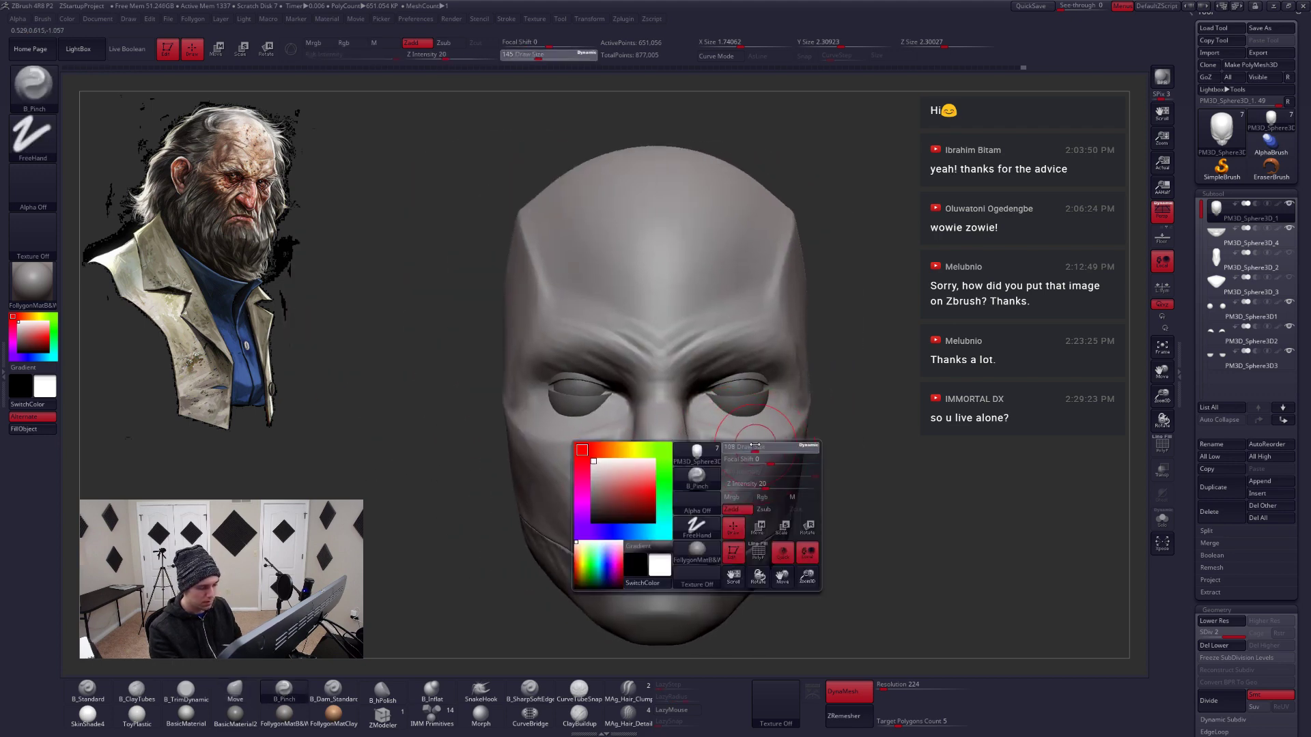
left_click_drag(772, 449, 763, 449)
right_click_drag(763, 447, 720, 433)
key("space")
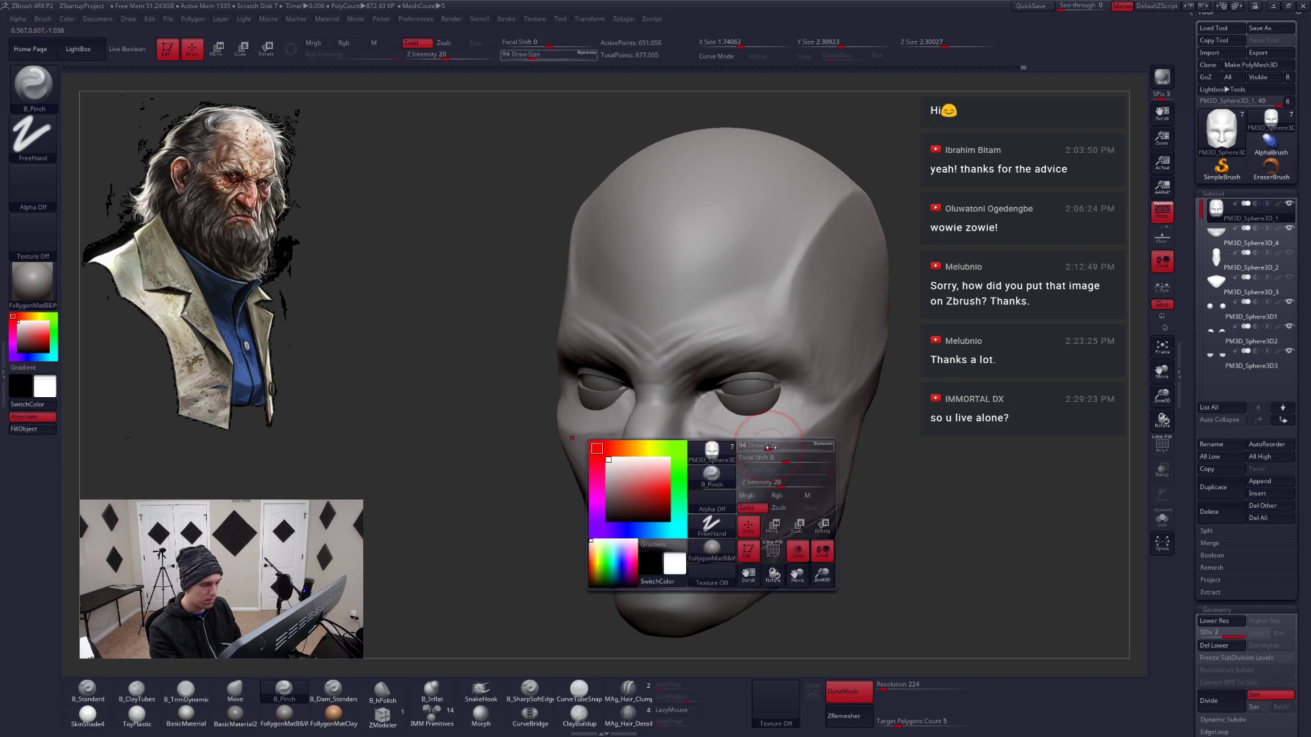
left_click_drag(775, 450, 784, 450)
mouse_move(758, 447)
right_mouse_down()
mouse_move(795, 442)
mouse_move(747, 457)
right_mouse_up()
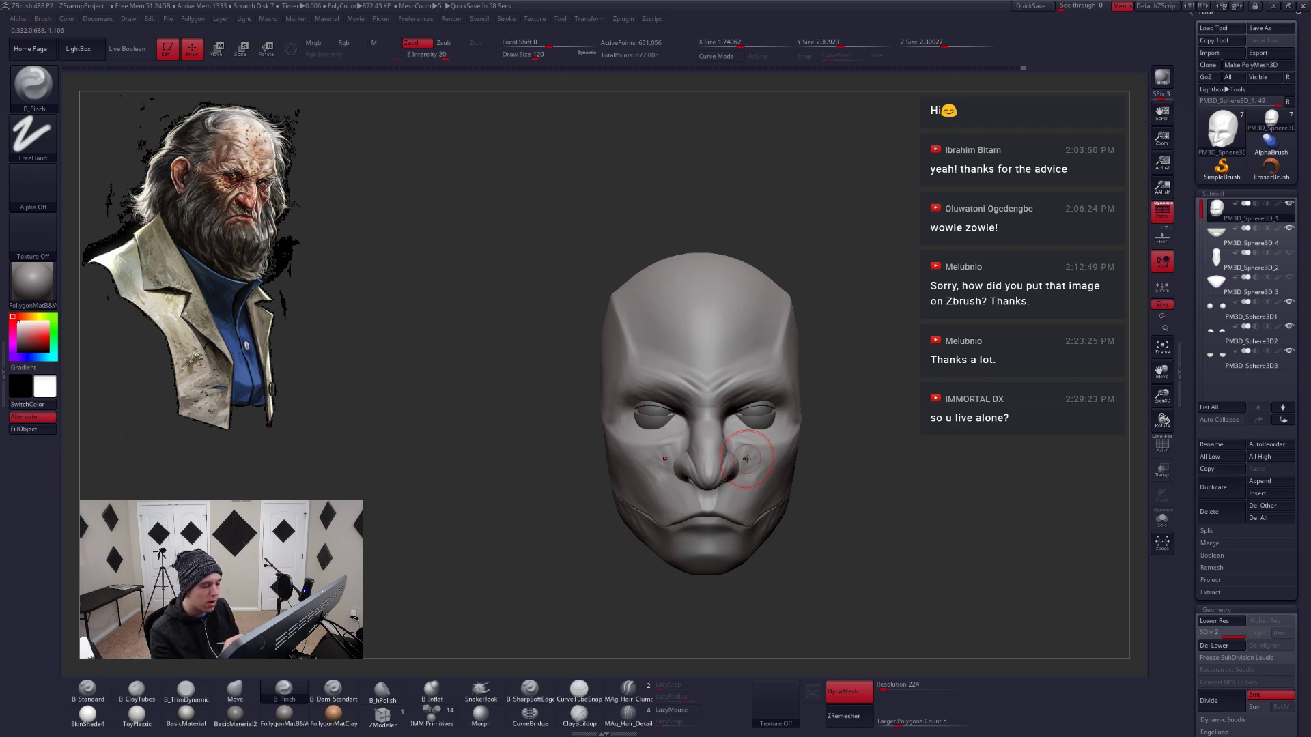
Pinch the outer cheekbone with B_Pinch at draw size 177 and the under-eye area at draw size 90
right_click_drag(746, 458, 792, 420, "ctrl")
right_click_drag(854, 389, 790, 400)
key("space")
left_click_drag(787, 413, 794, 413)
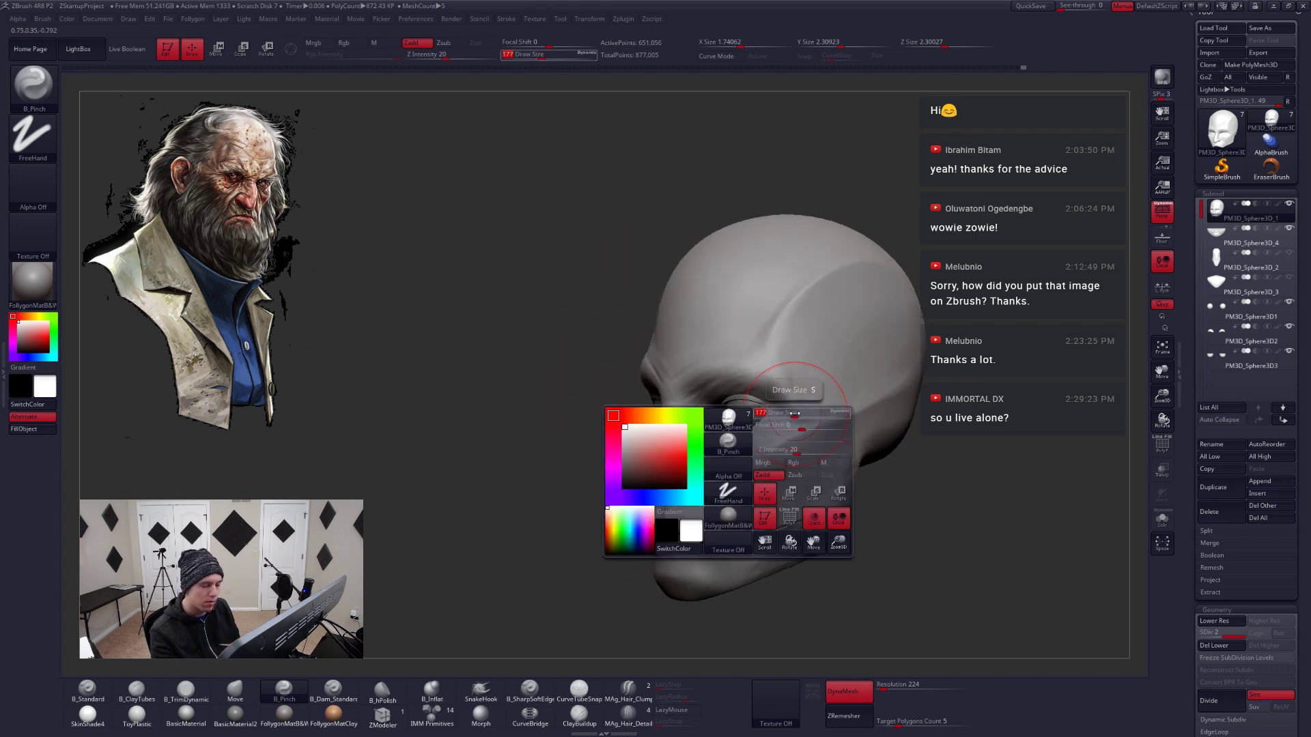
mouse_move(802, 410)
right_mouse_down()
mouse_move(809, 423)
mouse_move(835, 399)
mouse_move(784, 418)
mouse_move(766, 442)
right_mouse_up()
key("space")
left_click_drag(767, 445, 756, 444)
right_click_drag(749, 440, 756, 416)
Isolate the head subtool and pinch the lower rim of the eye socket with B_Pinch at draw size 90
key("alt+s")
key("3")
key("4")
key("5")
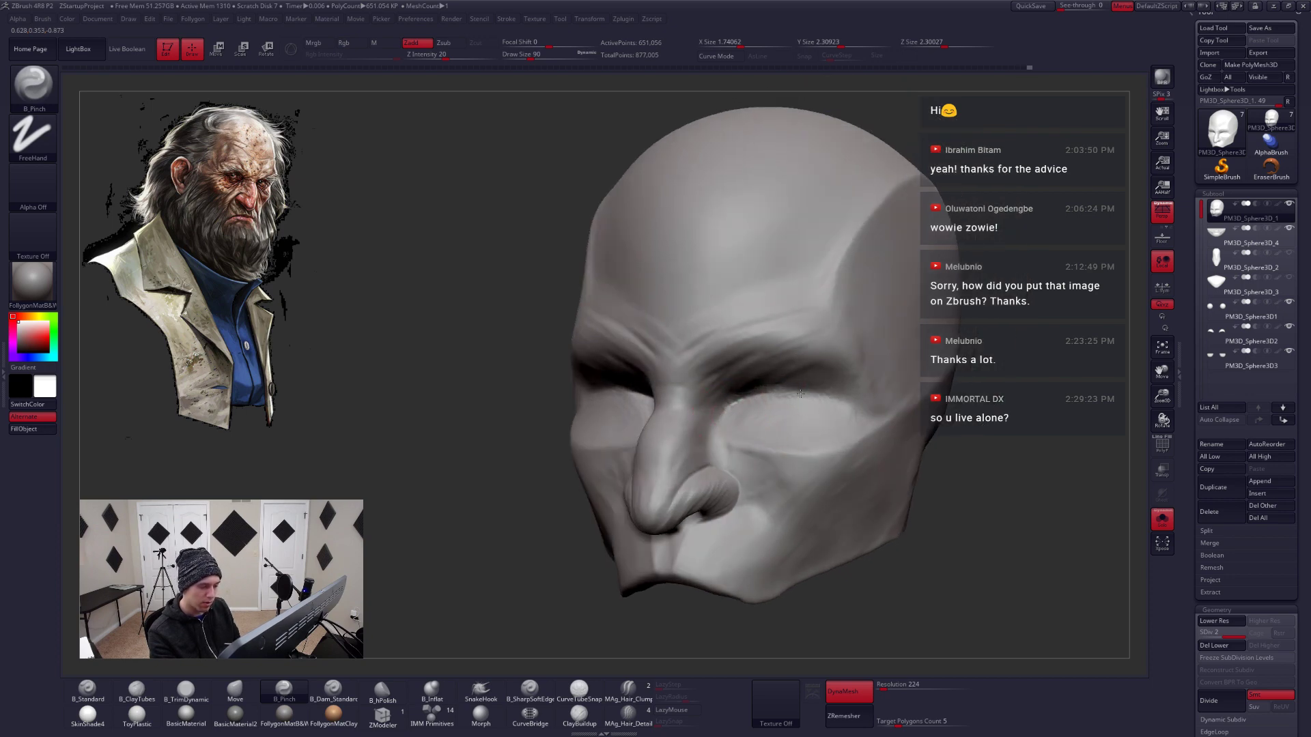
right_click_drag(800, 393, 779, 435)
key("alt+s")
Reshape the inner part of the eye socket beside the nose with the Move brush at draw size 97
key("4")
key("space")
left_click_drag(759, 440, 764, 440)
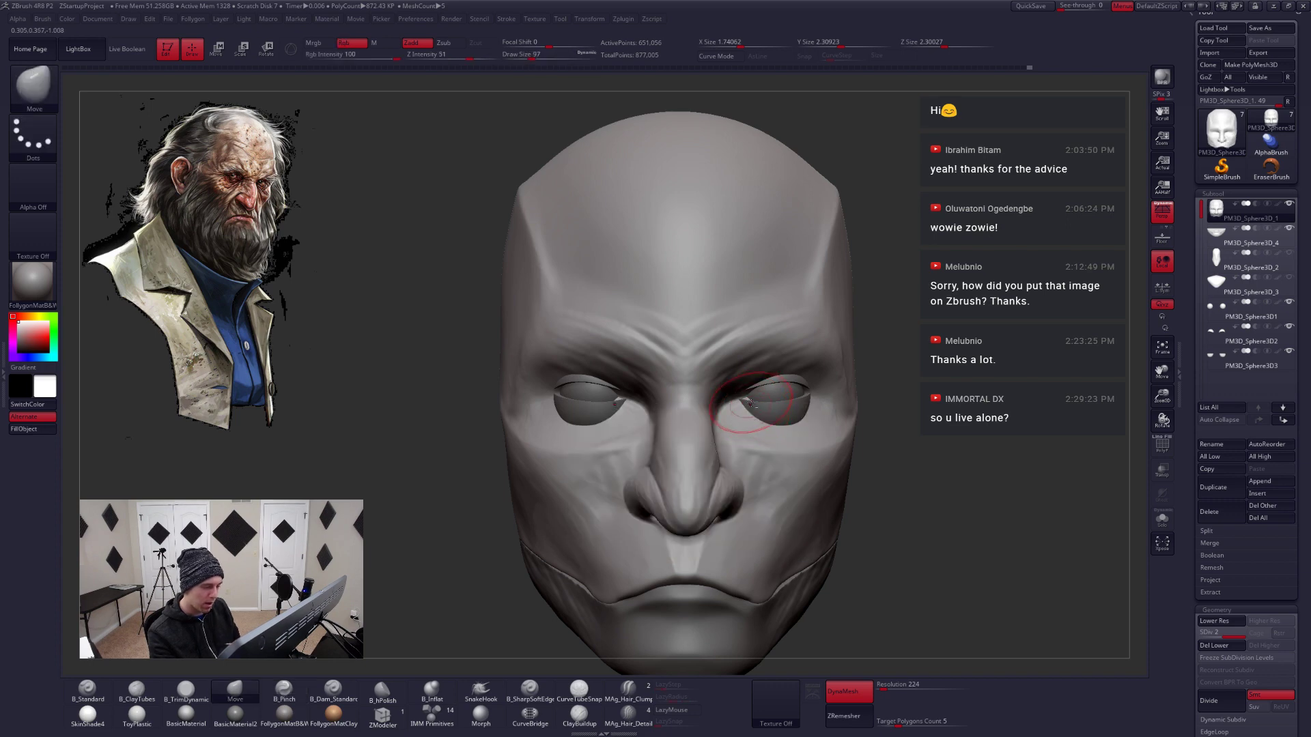
mouse_move(742, 432)
right_mouse_down()
mouse_move(768, 401)
mouse_move(806, 399)
right_mouse_up()
Pinch the form between the inner brow and the nose bridge with B_Pinch at draw size 97
key("alt+s")
key("2")
key("space")
key("5")
key("alt+s")
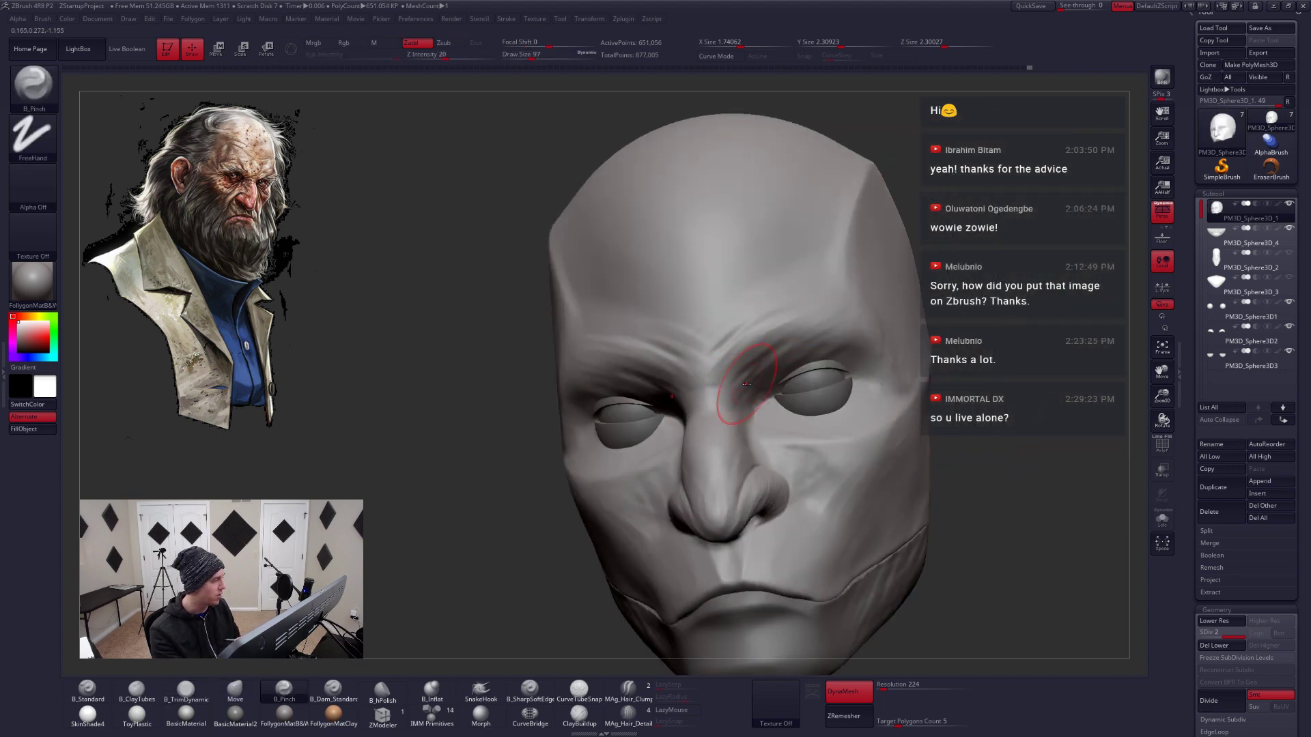
left_click_drag(746, 378, 744, 386)
Define the transition from inner eye corner to nose bridge with the B_SharpSoftEdge brush at draw size 62 and smooth the area
key("space")
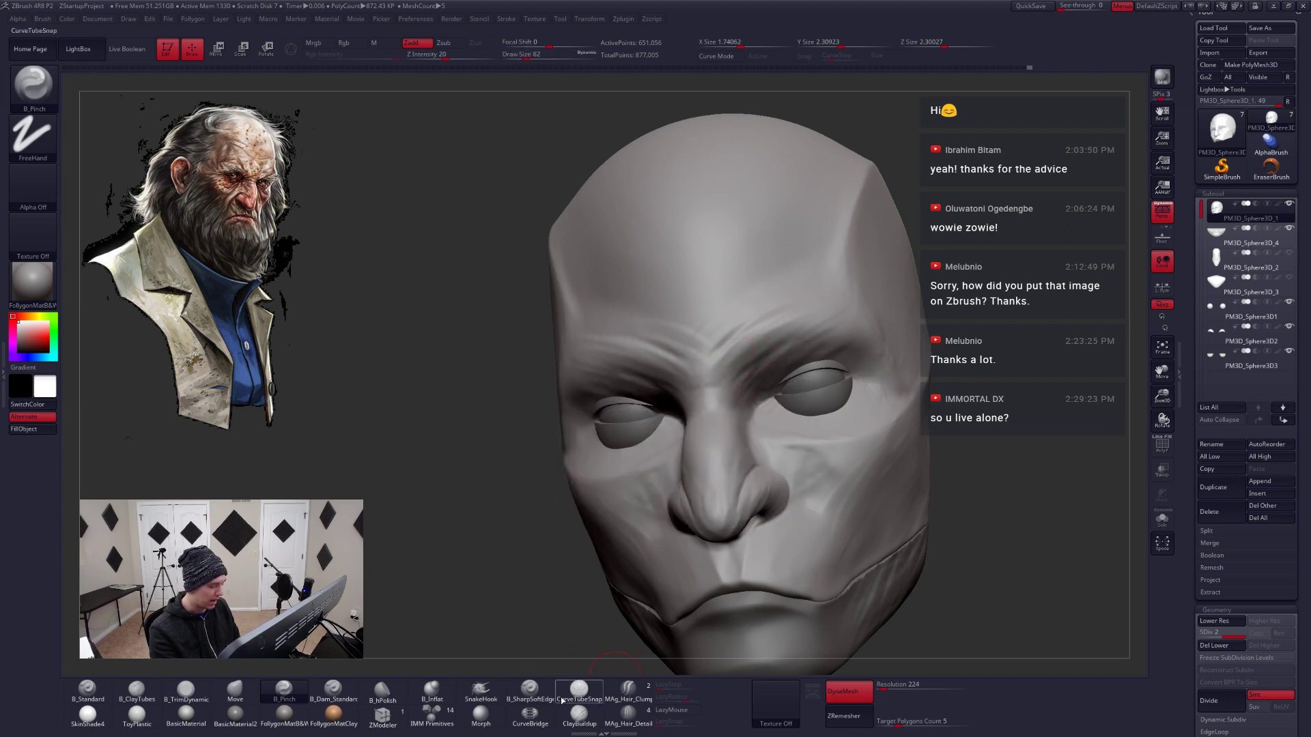
left_click(530, 689)
left_click_drag(518, 477, 811, 444)
mouse_move(518, 471)
left_mouse_down()
mouse_move(795, 447)
mouse_move(749, 432)
mouse_move(783, 408)
left_mouse_up()
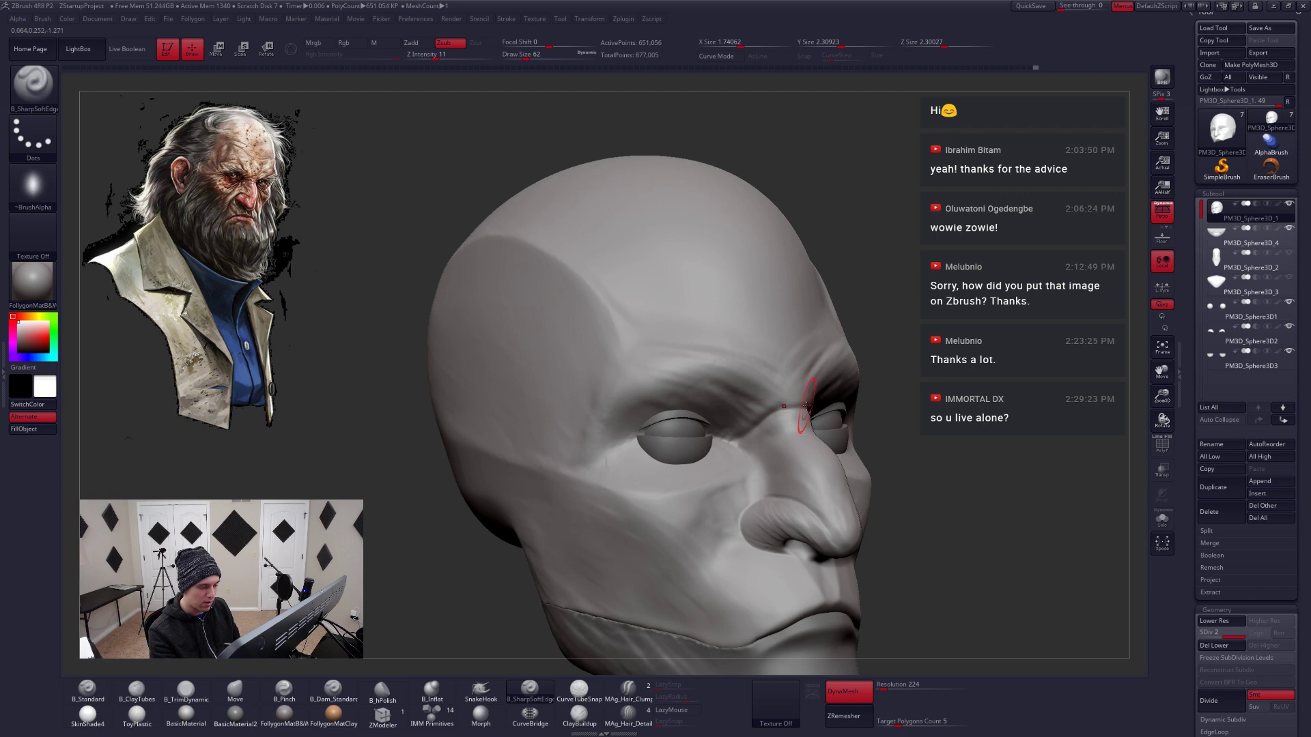
left_click_drag(756, 457, 765, 456)
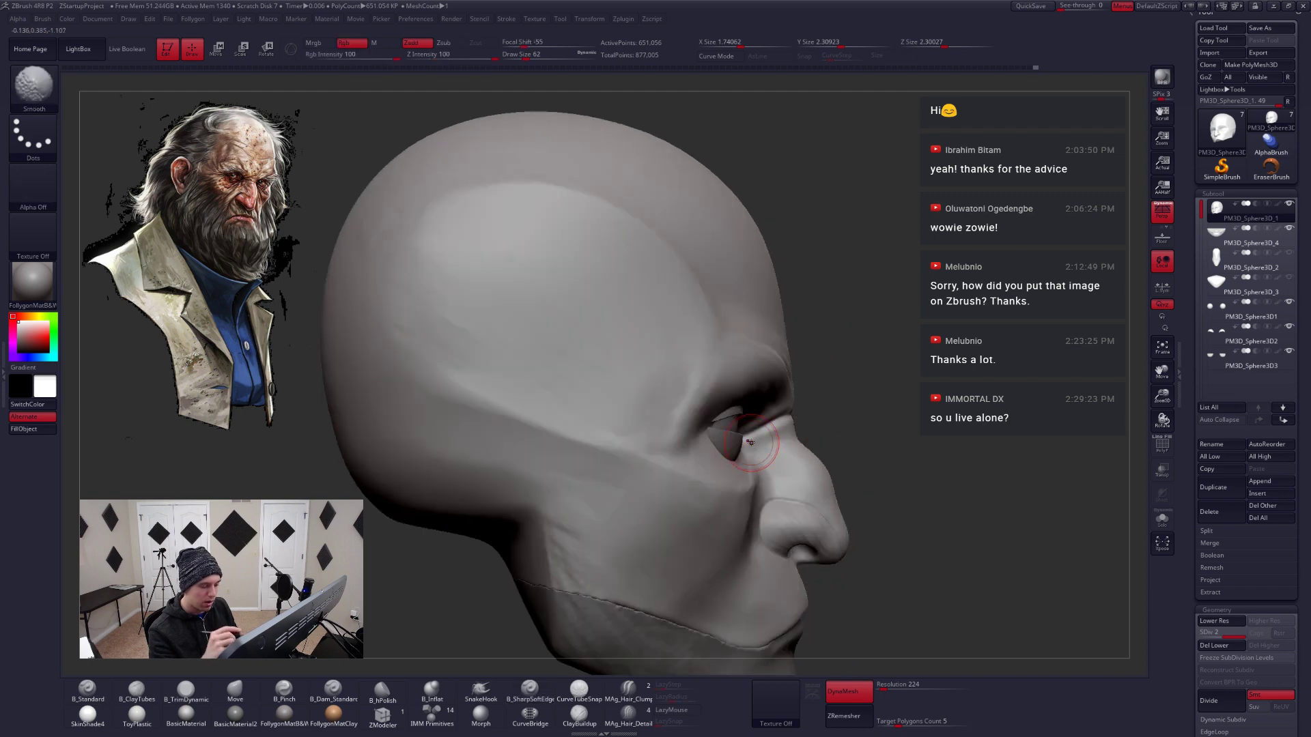
left_click_drag(872, 422, 840, 418, "alt")
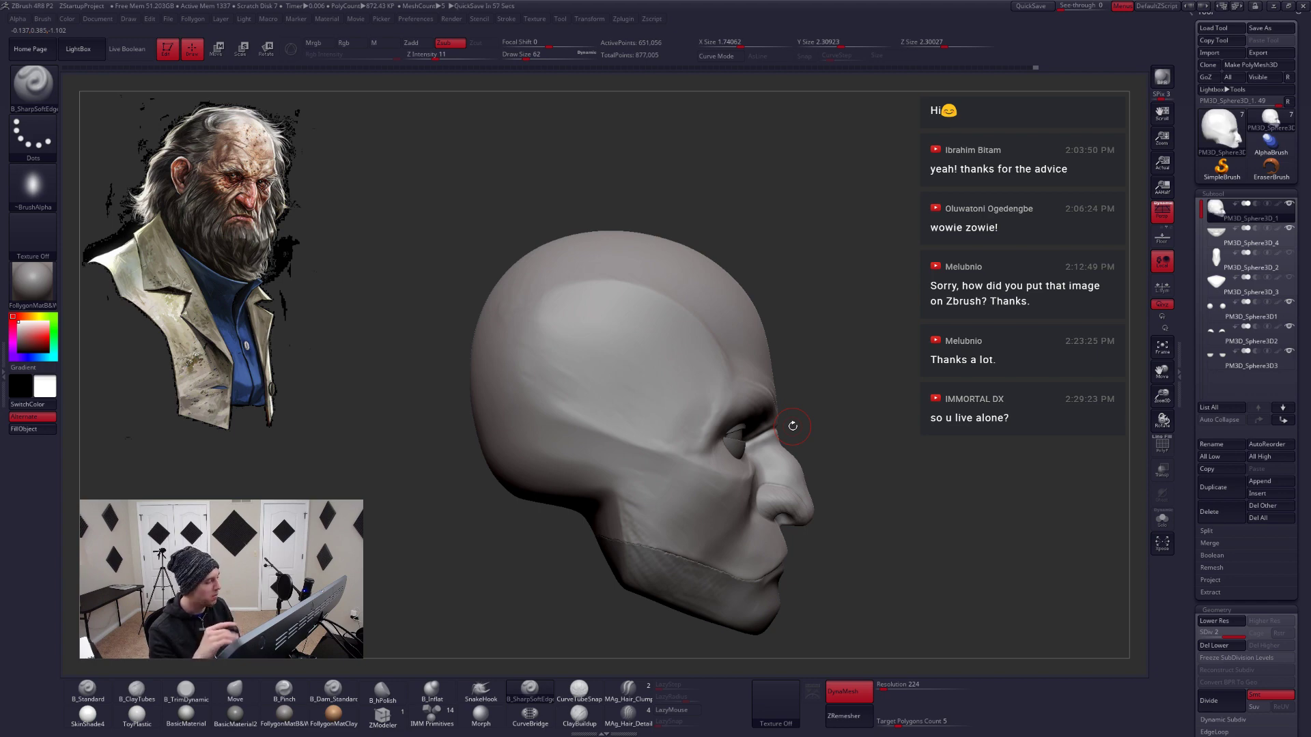
Flatten the temple and side of the forehead with the B_TrimDynamic brush at draw size 187
mouse_move(802, 433)
left_mouse_down()
mouse_move(860, 412)
mouse_move(802, 431)
left_mouse_up()
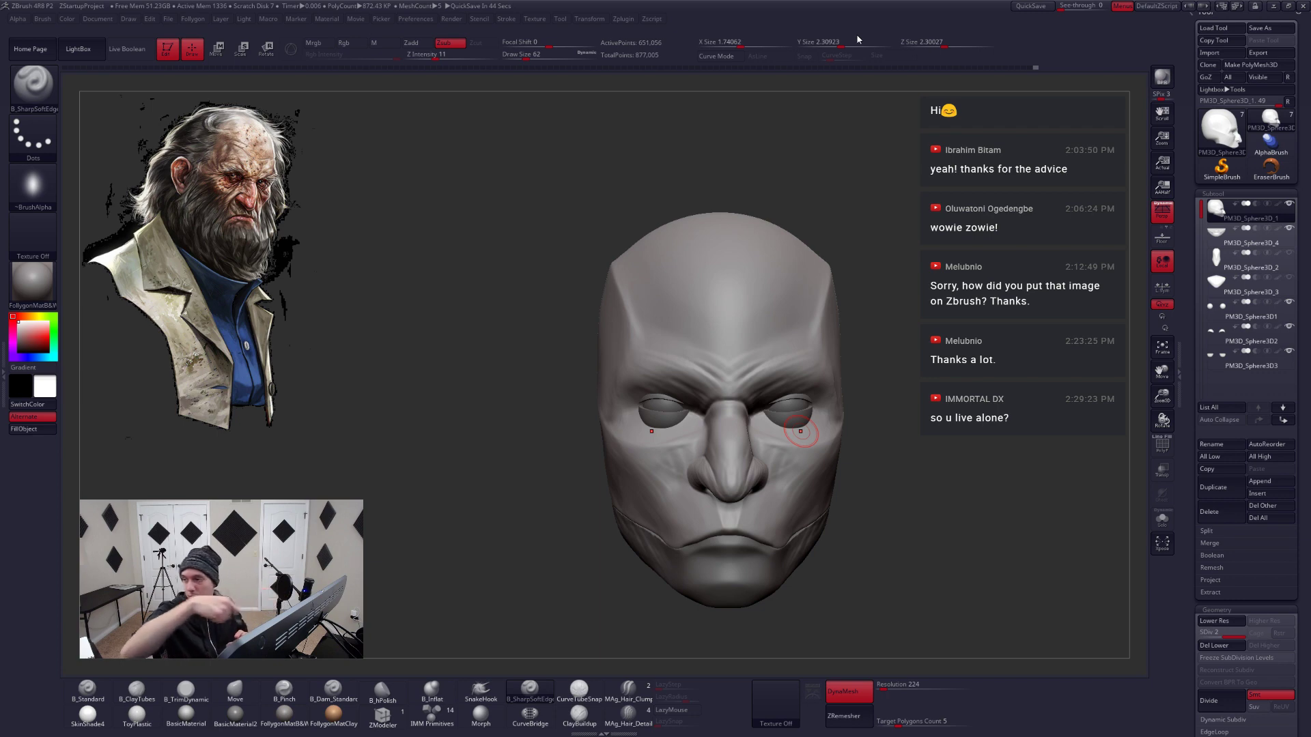
left_click_drag(874, 415, 824, 455)
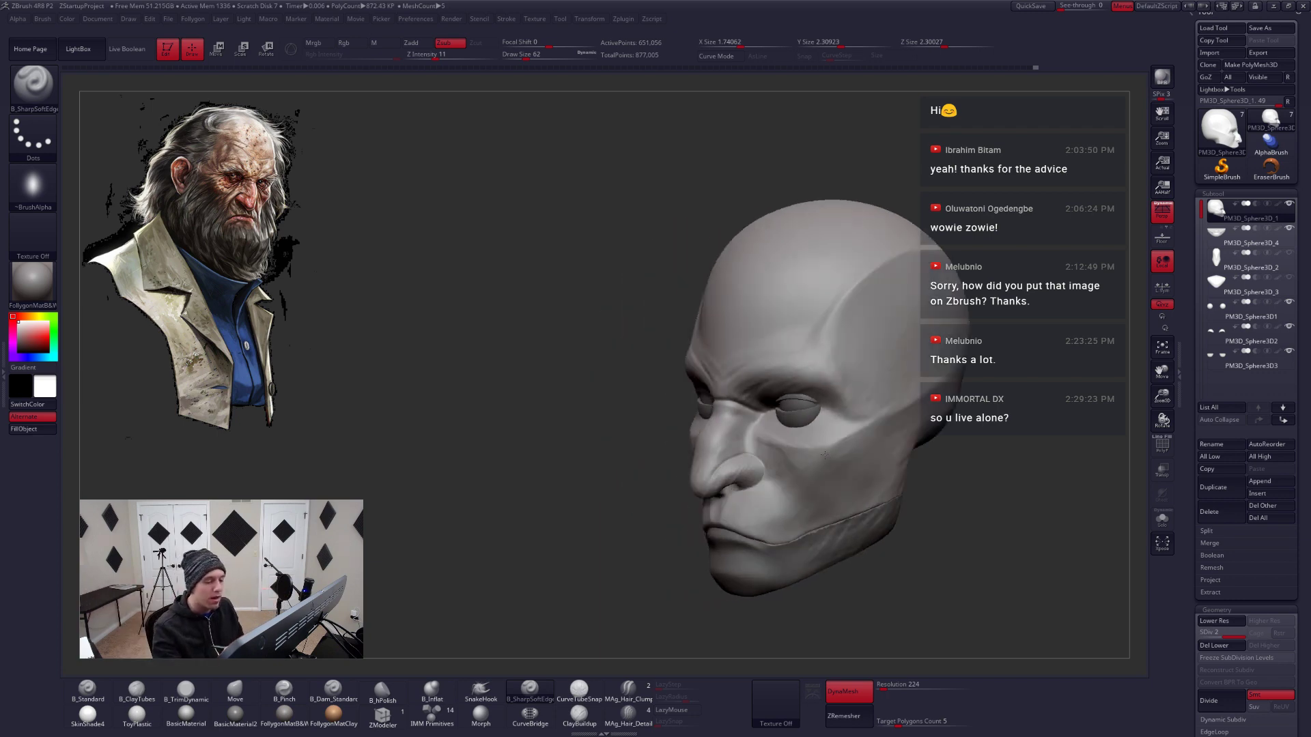
right_click_drag(825, 456, 775, 504, "alt")
key("3")
key("space")
left_click_drag(801, 428, 819, 428)
mouse_move(807, 452)
right_mouse_down("alt")
mouse_move(783, 490)
mouse_move(686, 510)
right_mouse_up("alt")
key("space")
mouse_move(777, 444)
left_mouse_down()
mouse_move(761, 444)
mouse_move(757, 422)
left_mouse_up()
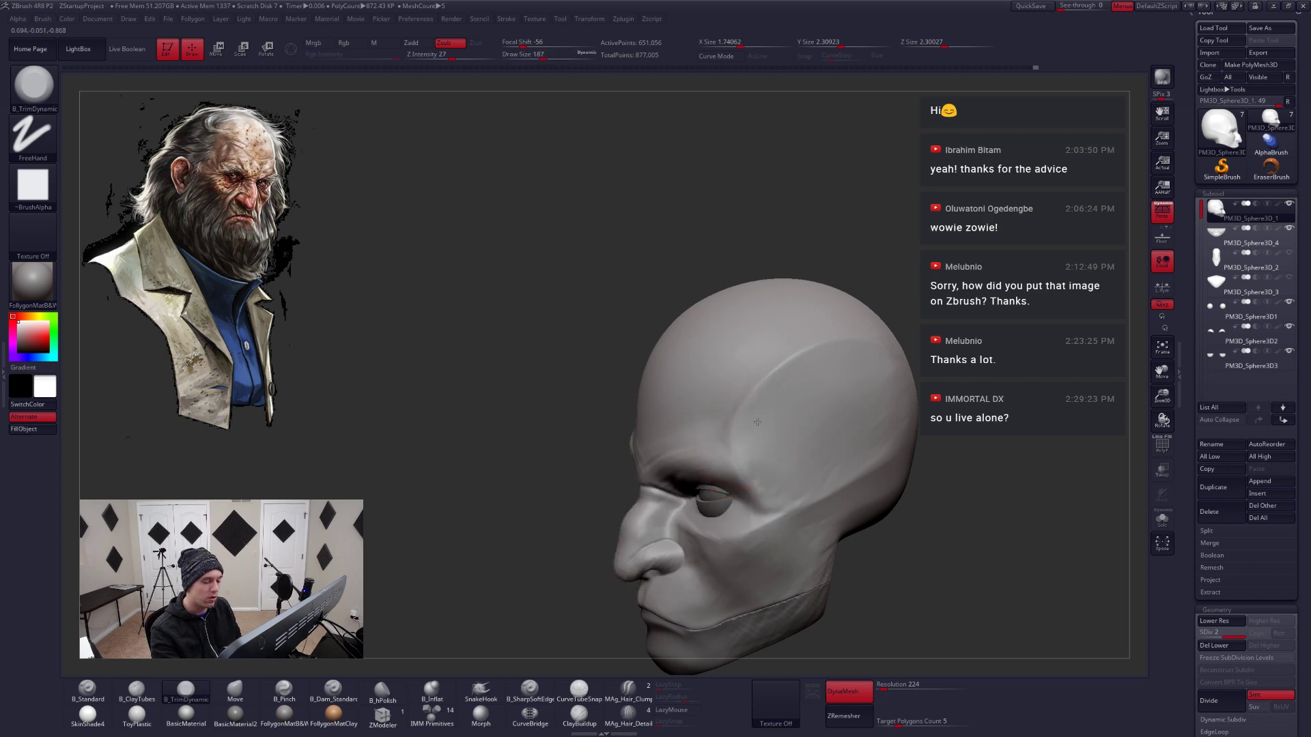
right_click_drag(746, 424, 785, 427)
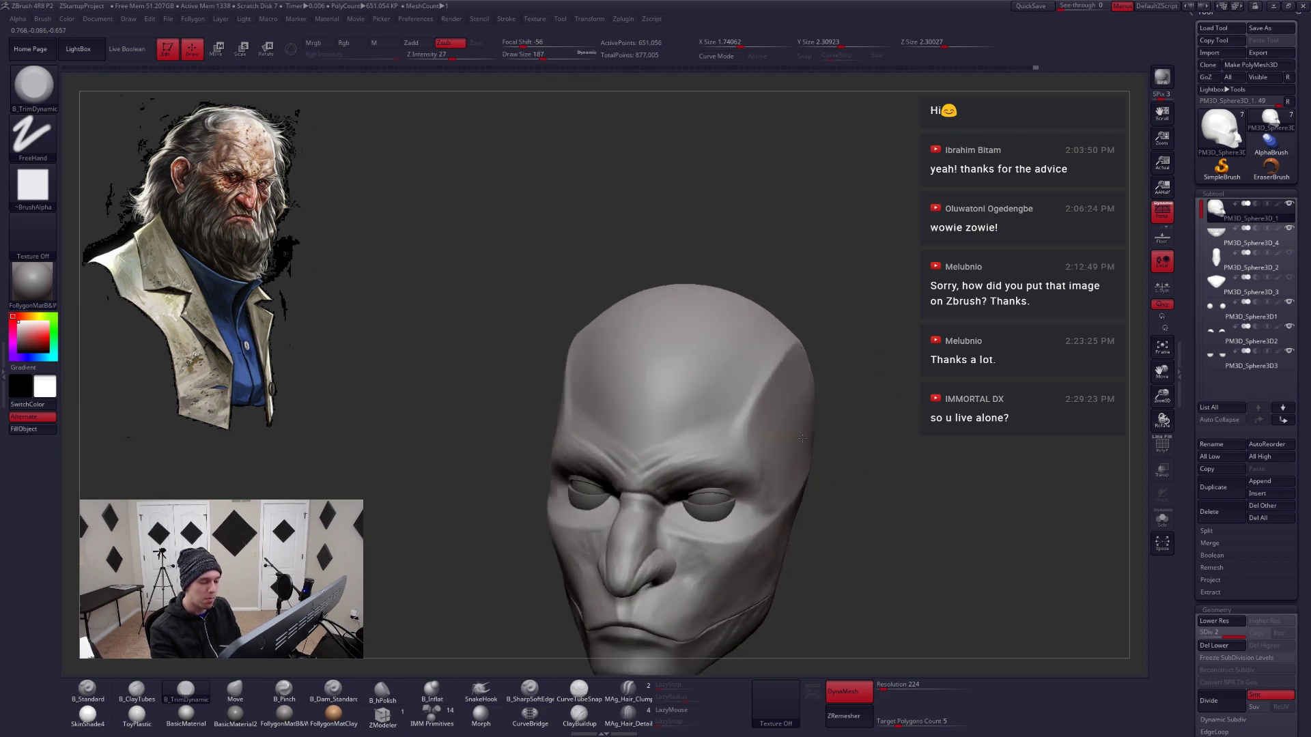
Raise the B_TrimDynamic draw size to 239 and flatten the broad plane between forehead and temple
key("space")
left_click_drag(782, 427, 798, 427)
mouse_move(804, 464)
right_mouse_down("ctrl")
mouse_move(807, 434)
mouse_move(735, 462)
right_mouse_up("ctrl")
left_click_drag(723, 456, 729, 449)
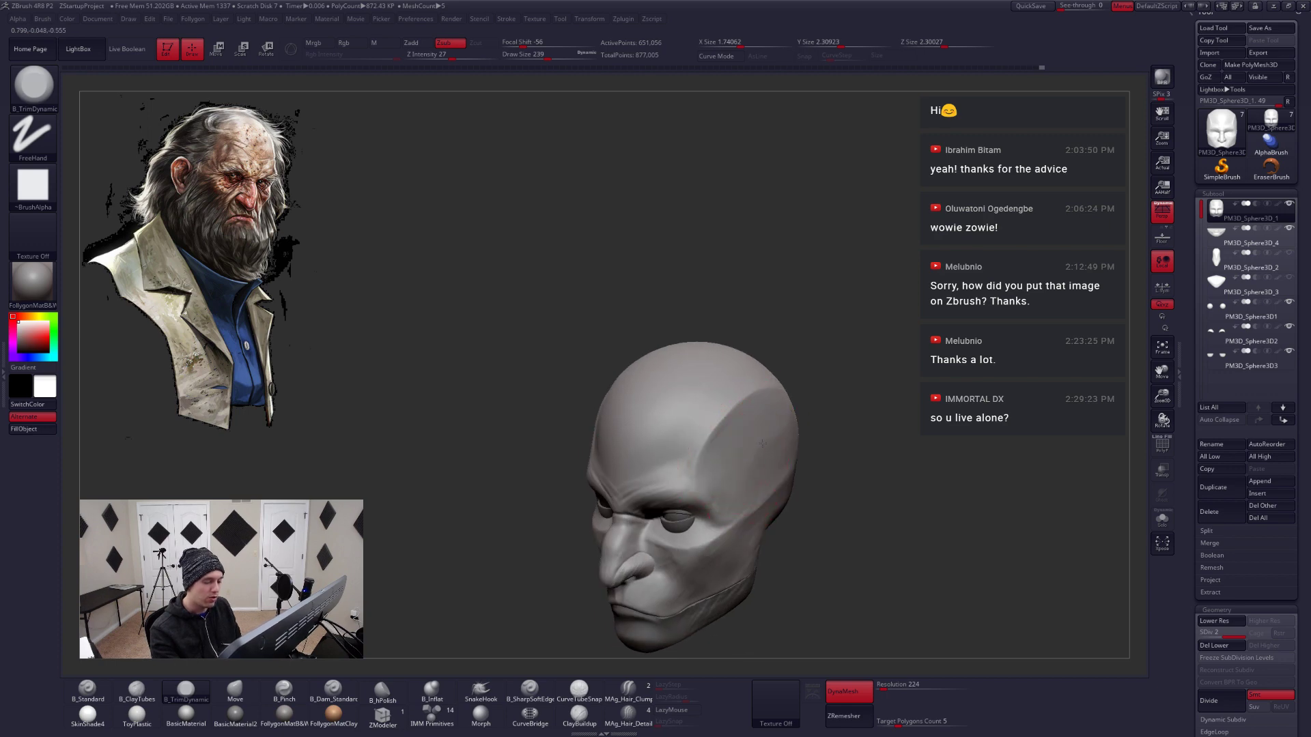
right_click_drag(770, 465, 732, 481)
right_click_drag(727, 419, 701, 440)
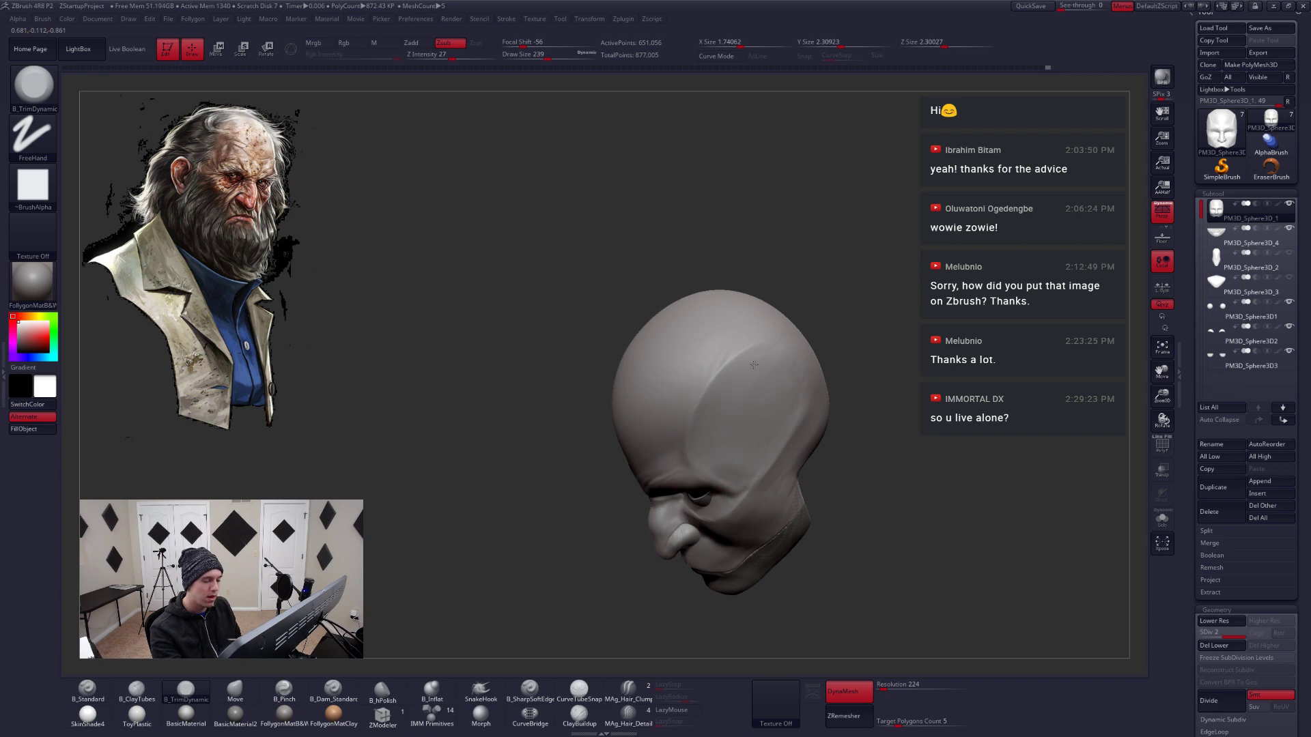
Sharpen the edge between forehead and temple with the B_Pinch brush at draw size 239
right_click_drag(747, 403, 771, 407)
key("b")
key("p")
key("i")
key("space")
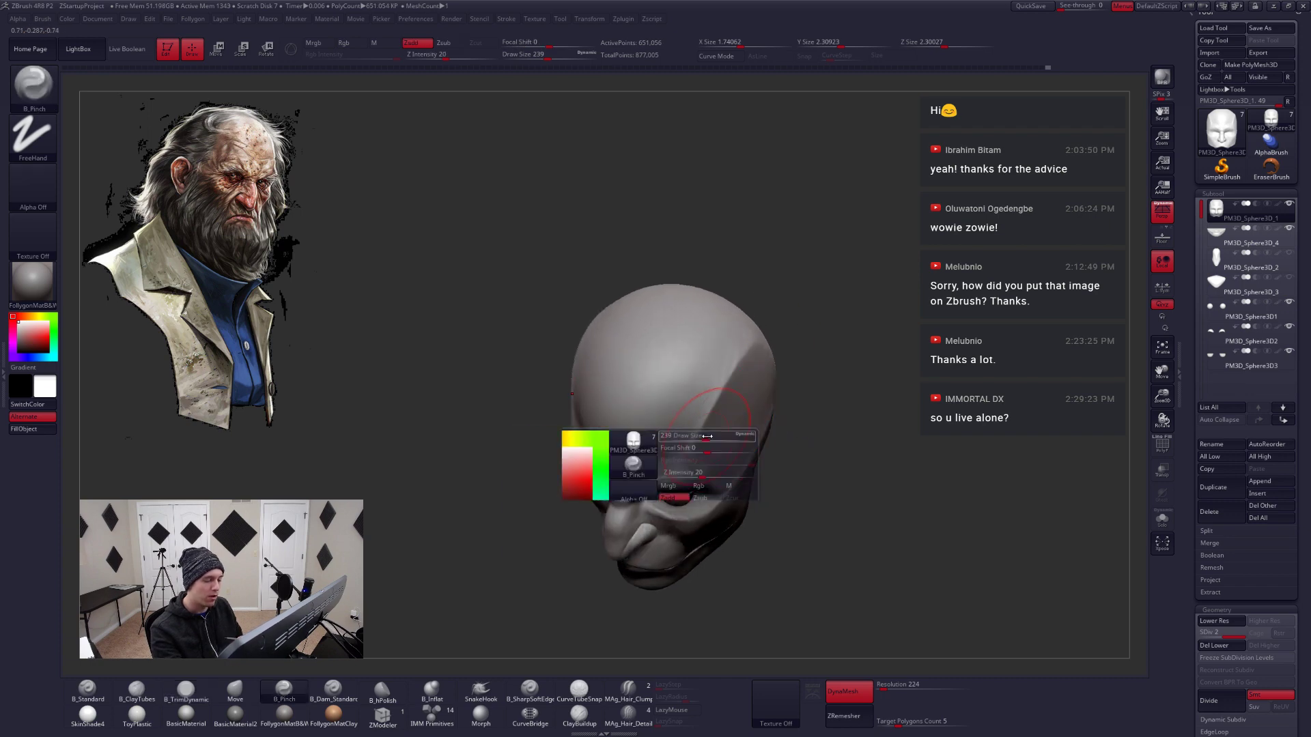
left_click_drag(672, 490, 741, 352)
mouse_move(677, 450)
right_mouse_down("shift")
mouse_move(705, 434)
mouse_move(693, 432)
right_mouse_up("shift")
Reduce the B_Pinch draw size to 87 and pinch the inner brow ridge above the eye
key("space")
left_click_drag(672, 490, 659, 490)
mouse_move(723, 423)
right_mouse_down("alt")
mouse_move(738, 431)
mouse_move(676, 442)
right_mouse_up("alt")
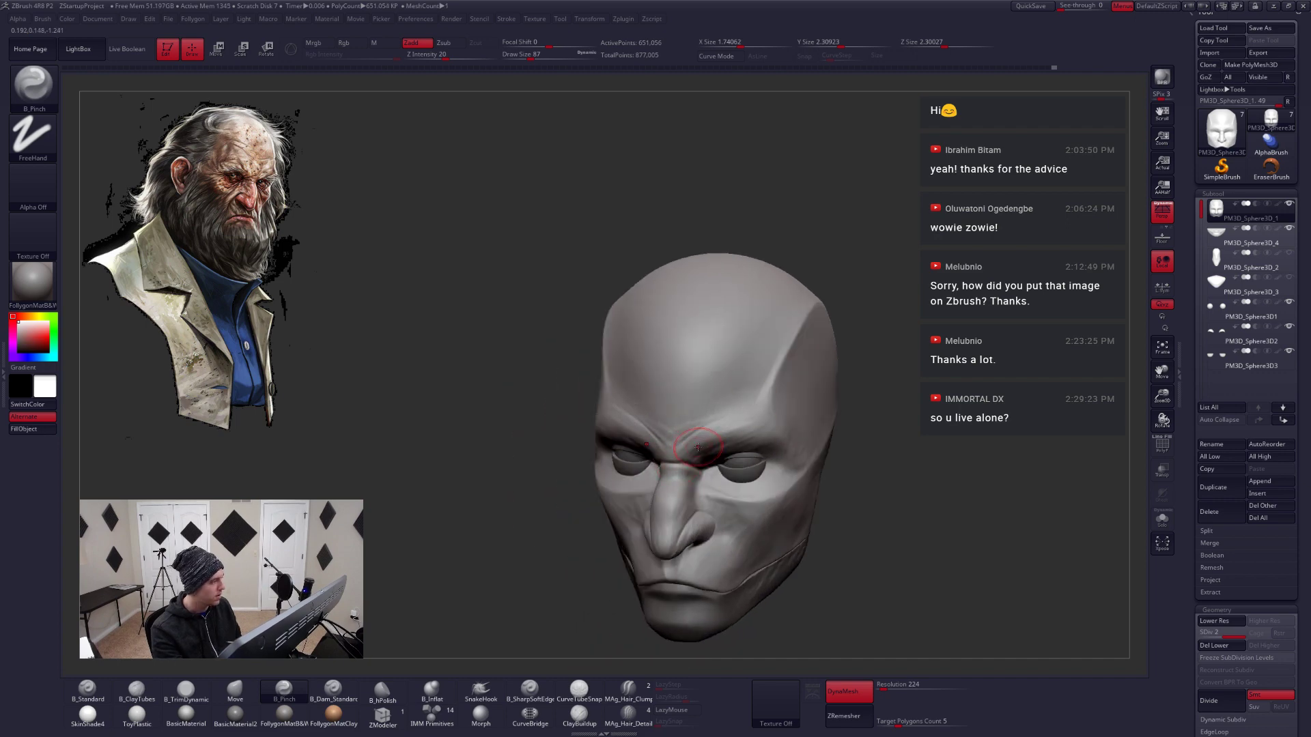
mouse_move(696, 433)
right_mouse_down("ctrl")
mouse_move(706, 444)
mouse_move(691, 426)
right_mouse_up("ctrl")
left_click_drag(737, 426, 751, 418)
right_click_drag(710, 436, 751, 454)
Reshape the brow above the eye with the Move brush at draw size 136
key("b")
key("m")
key("v")
key("space")
left_click_drag(690, 489, 697, 489)
right_click_drag(719, 437, 718, 425)
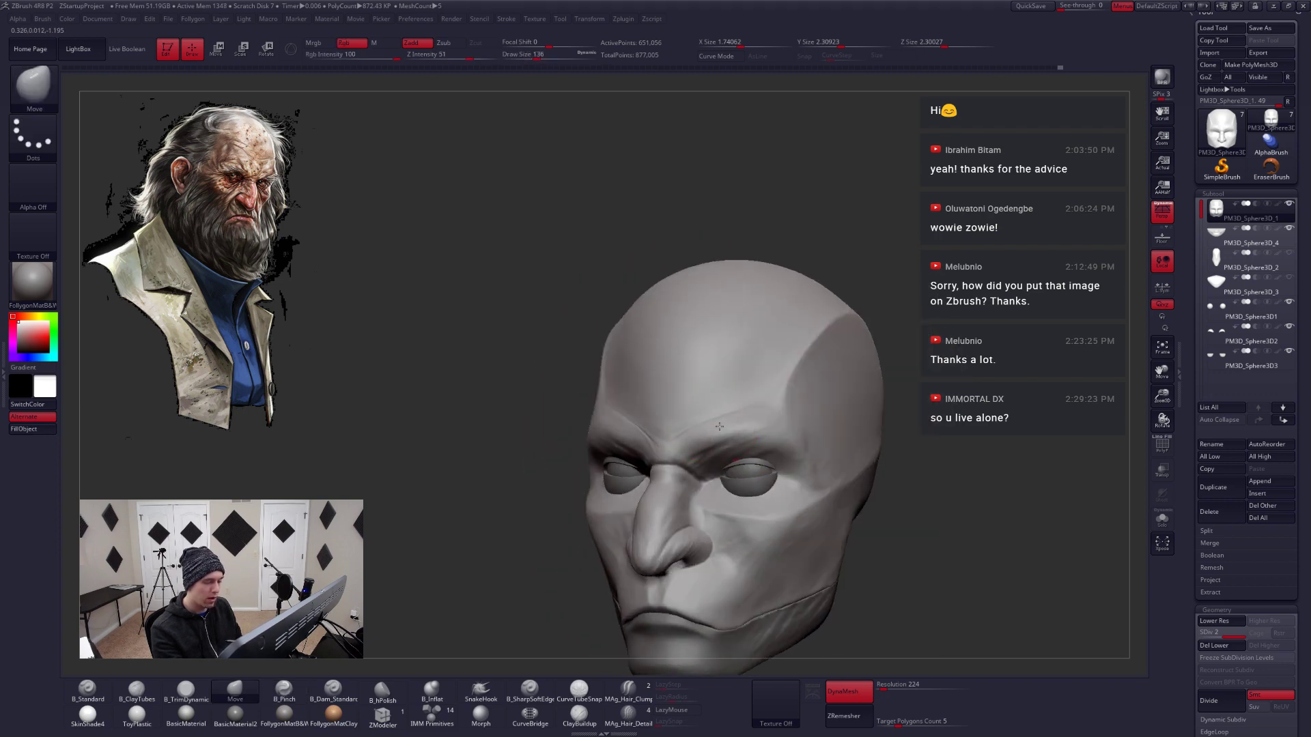
Reduce the Move brush's draw size to 83 and refine the lower edge of the brow over the eye
key("space")
left_click_drag(748, 423, 742, 424)
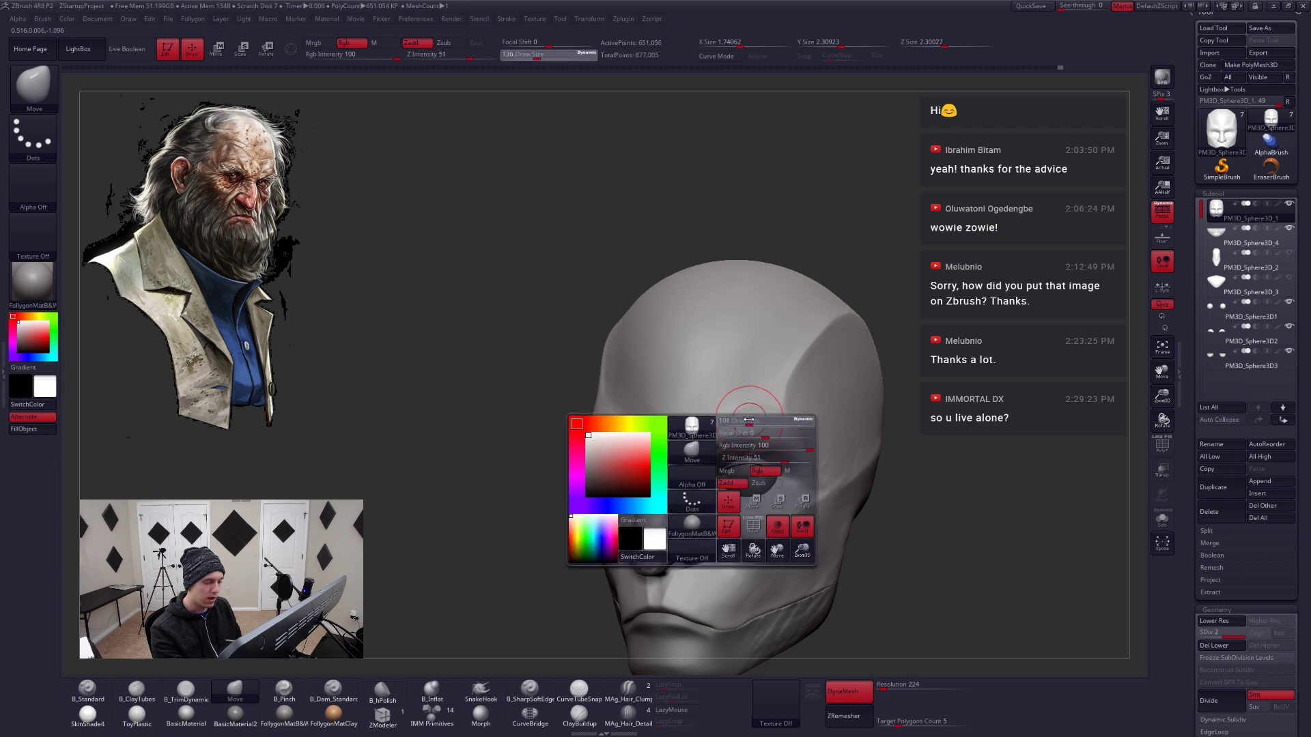
mouse_move(723, 467)
right_mouse_down()
mouse_move(748, 486)
mouse_move(778, 420)
mouse_move(717, 468)
mouse_move(734, 456)
right_mouse_up()
Pinch the inner eye corner with B_Pinch at draw size 83 and the isolated head's nose bridge side at draw size 33
key("5")
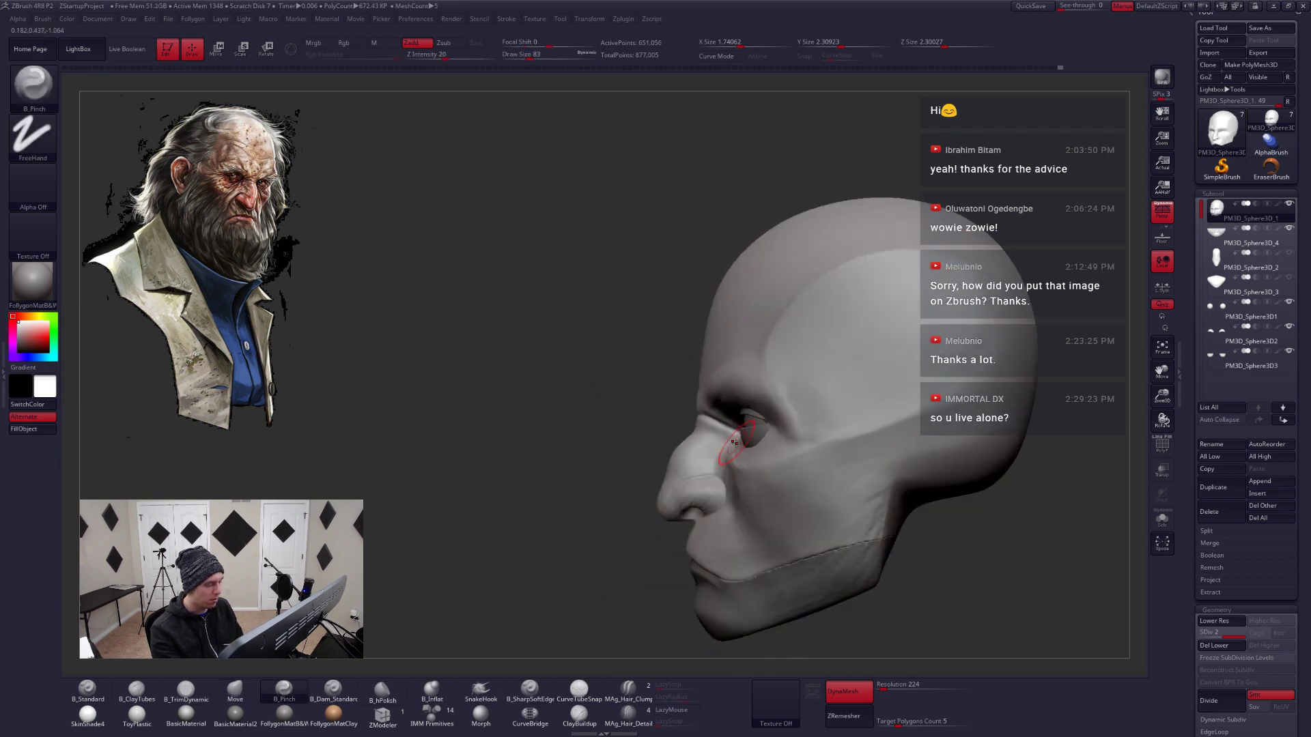
mouse_move(624, 447)
right_mouse_down()
mouse_move(706, 438)
mouse_move(702, 461)
right_mouse_up()
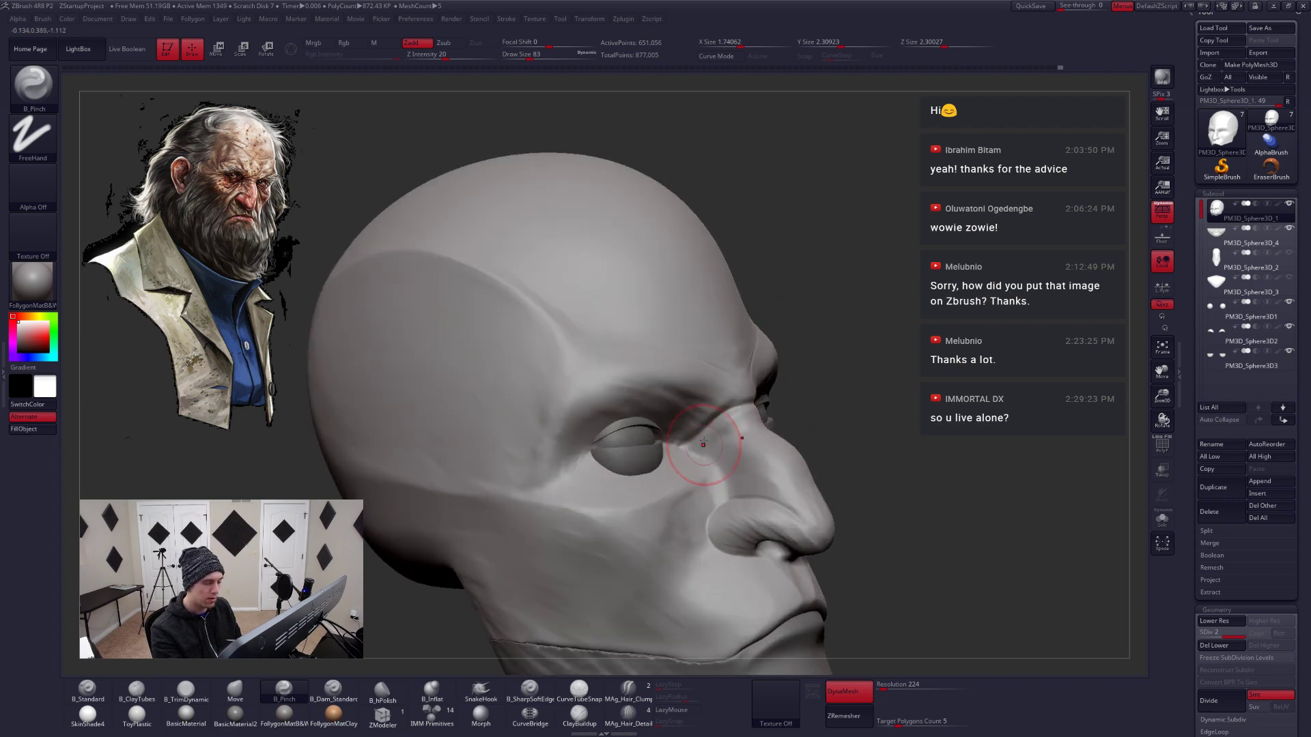
key("shift+s")
key("space")
left_click_drag(703, 460, 693, 461)
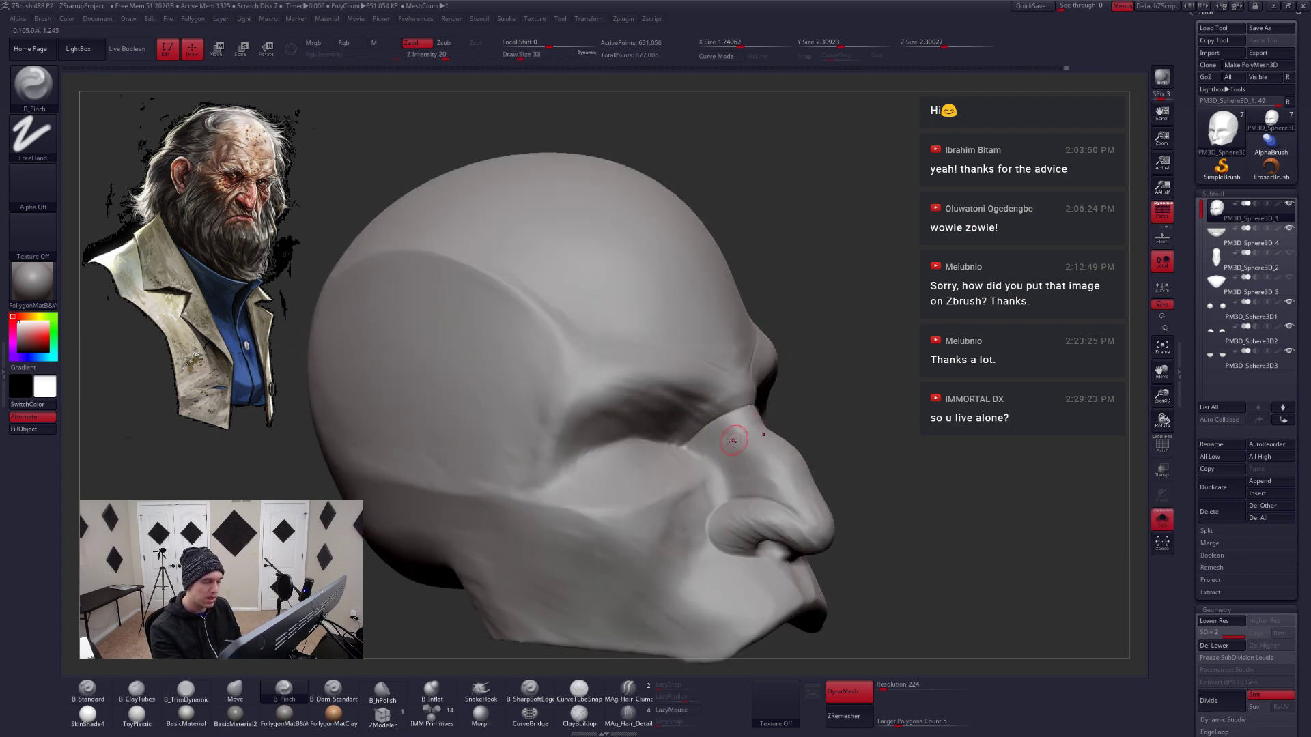
mouse_move(734, 441)
right_mouse_down()
mouse_move(601, 443)
mouse_move(697, 462)
mouse_move(724, 437)
right_mouse_up()
key("alt+s")
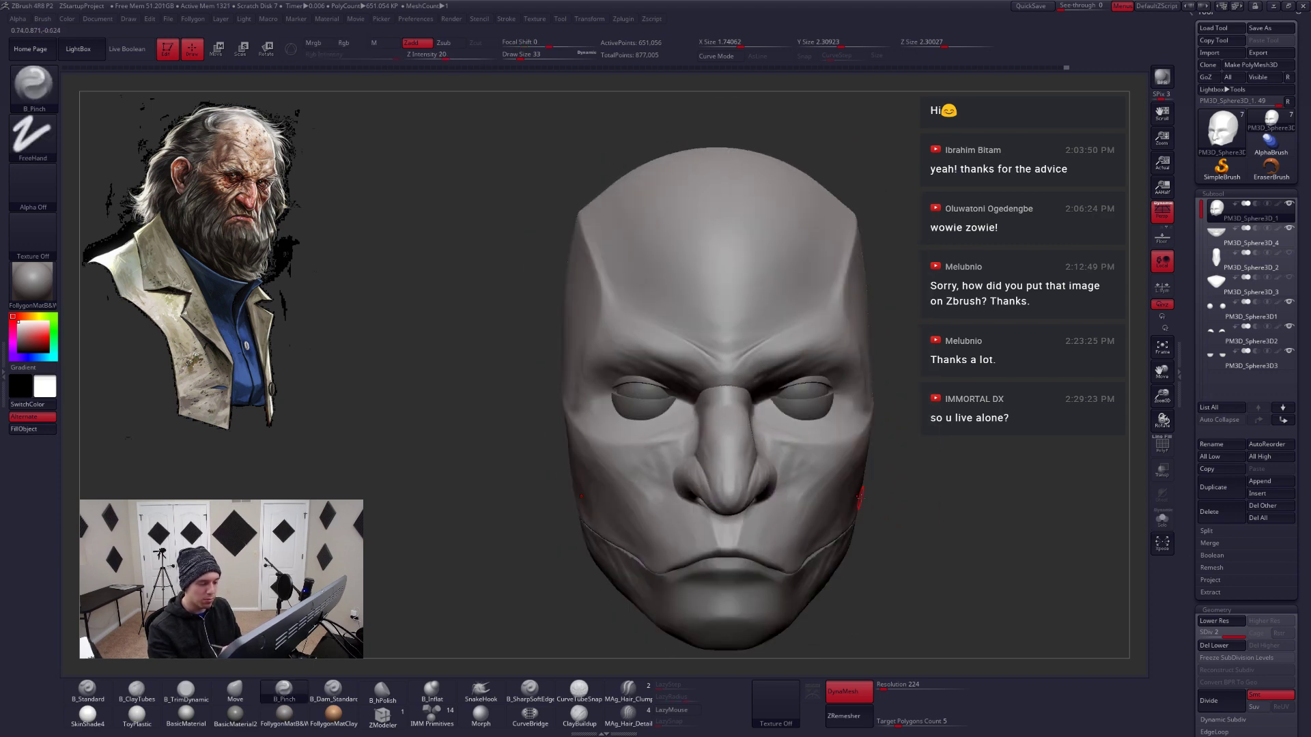
Flatten the isolated head's surface beside the upper lip with the B_TrimDynamic brush at draw size 90
right_click_drag(854, 487, 804, 466, "alt")
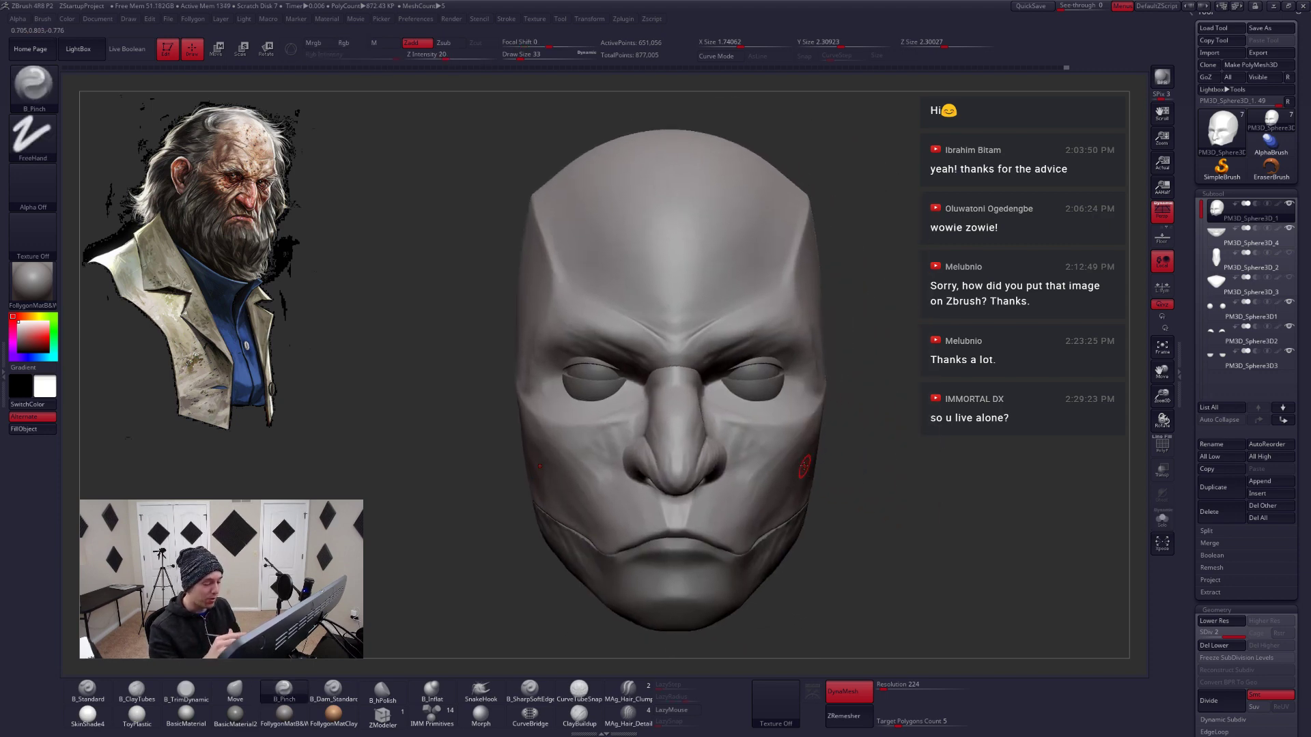
mouse_move(766, 522)
right_mouse_down("alt")
mouse_move(789, 478)
mouse_move(750, 511)
mouse_move(749, 497)
right_mouse_up("alt")
key("space")
left_click_drag(740, 493, 747, 492)
mouse_move(751, 479)
right_mouse_down()
mouse_move(809, 476)
mouse_move(726, 468)
right_mouse_up()
key("b")
key("t")
key("d")
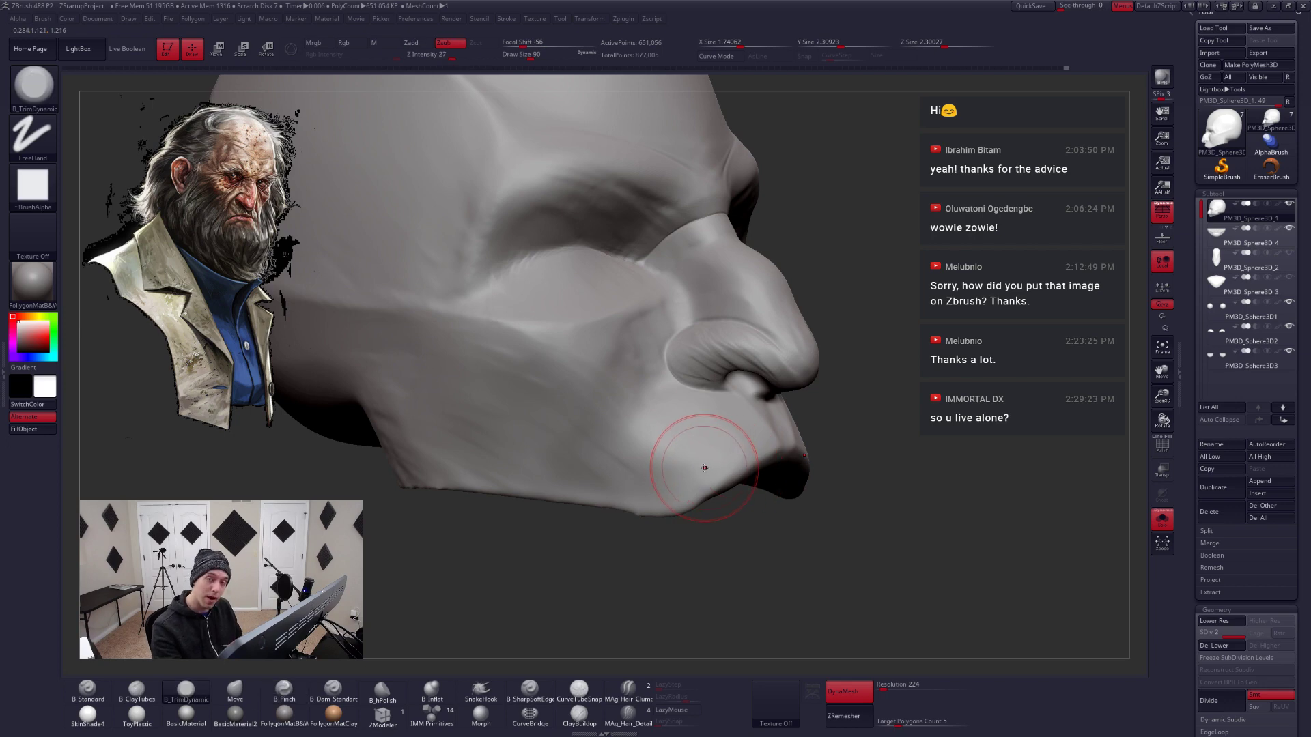
right_click_drag(731, 466, 744, 444)
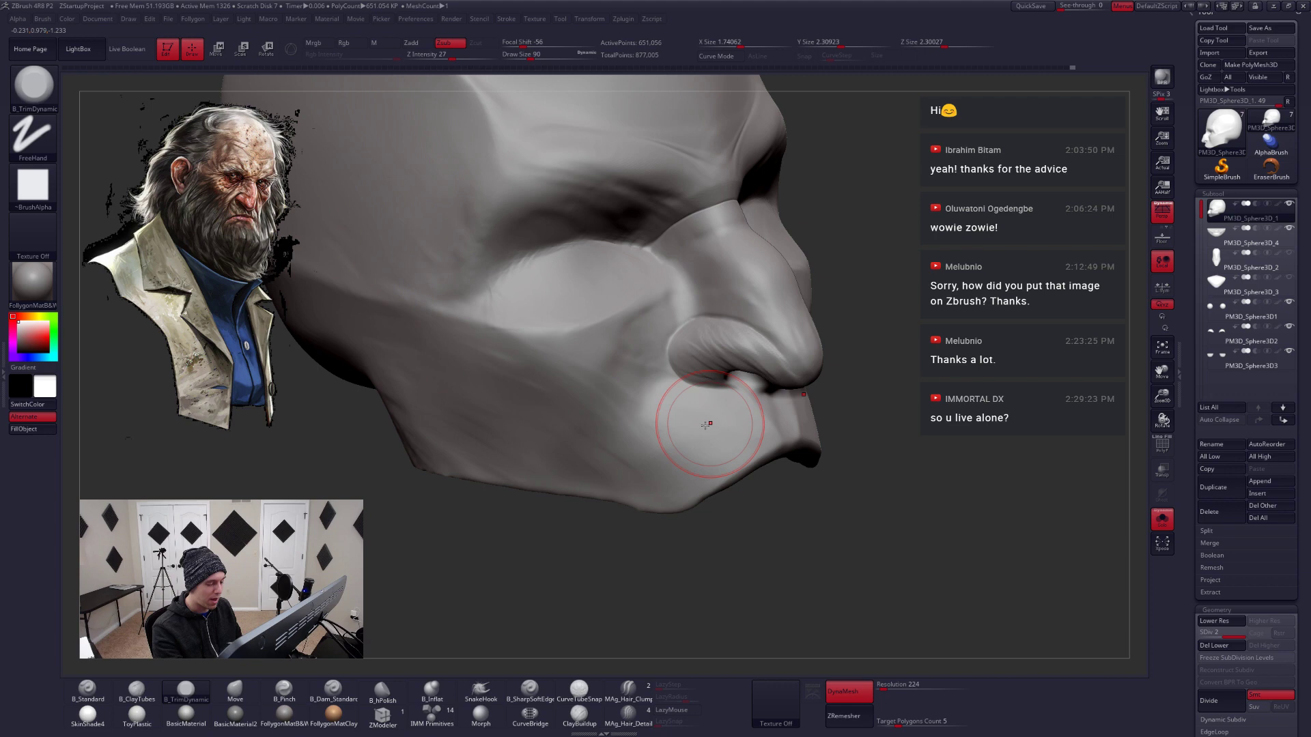
right_click_drag(707, 425, 804, 434)
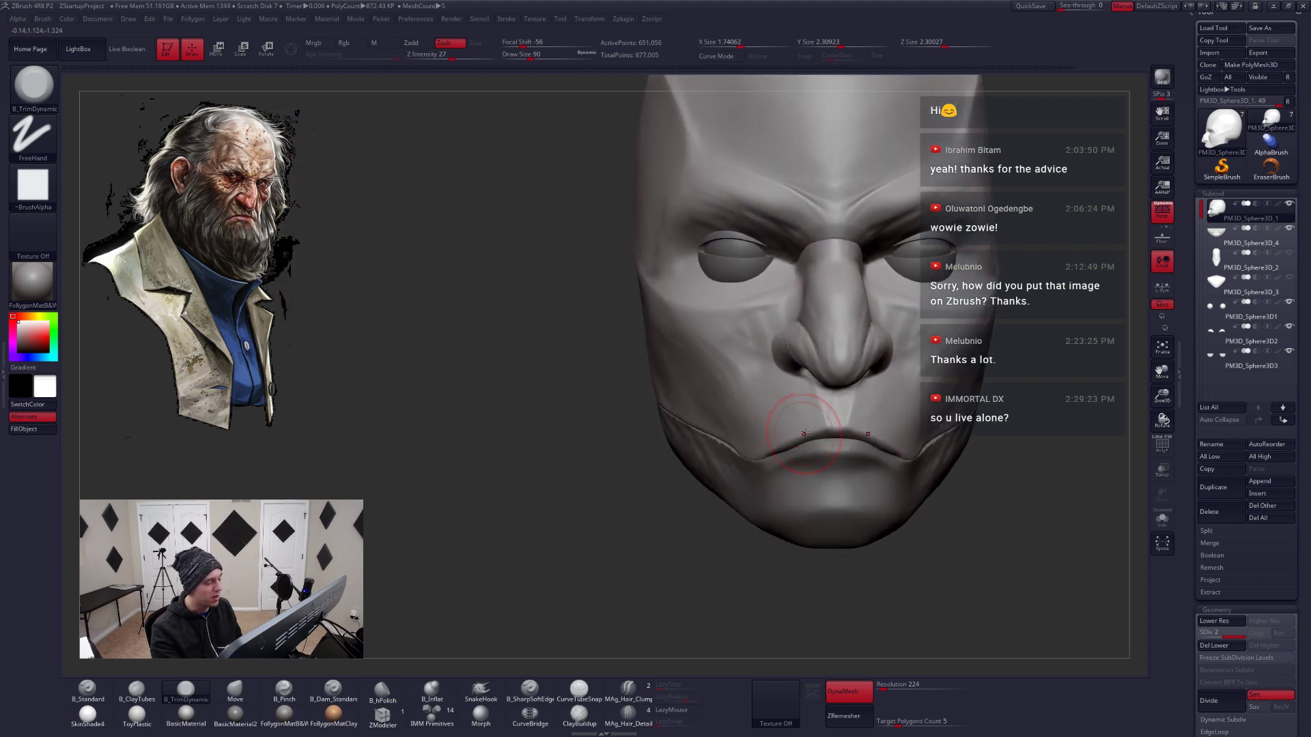
Pinch the fold running from the nostril toward the mouth corner with B_Pinch at draw size 59
key("space")
left_click_drag(819, 421, 812, 421)
right_click_drag(673, 415, 732, 400)
key("5")
key("space")
left_click_drag(743, 383, 746, 383)
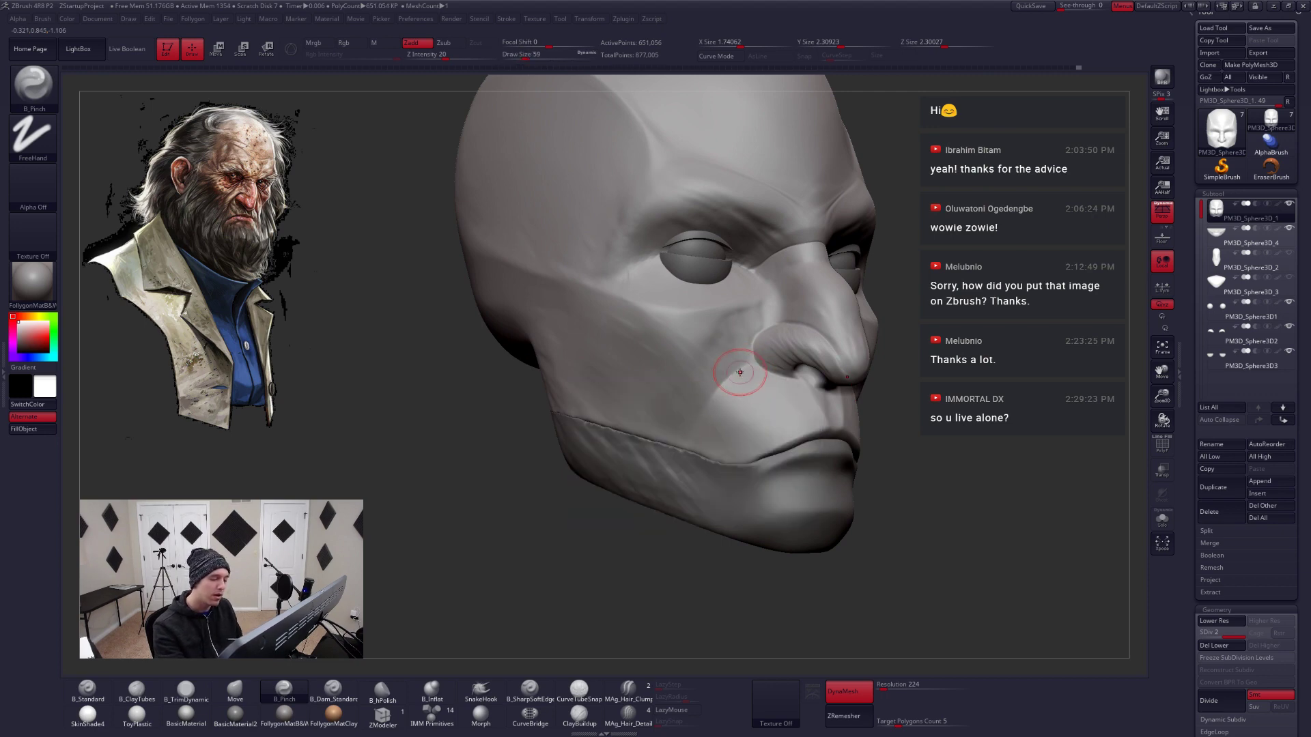
left_click_drag(690, 444, 693, 445)
right_click_drag(692, 444, 674, 442)
Reshape the cheek beside the mouth with the Move brush at draw size 145, refining the mouth corner with a smaller brush
key("4")
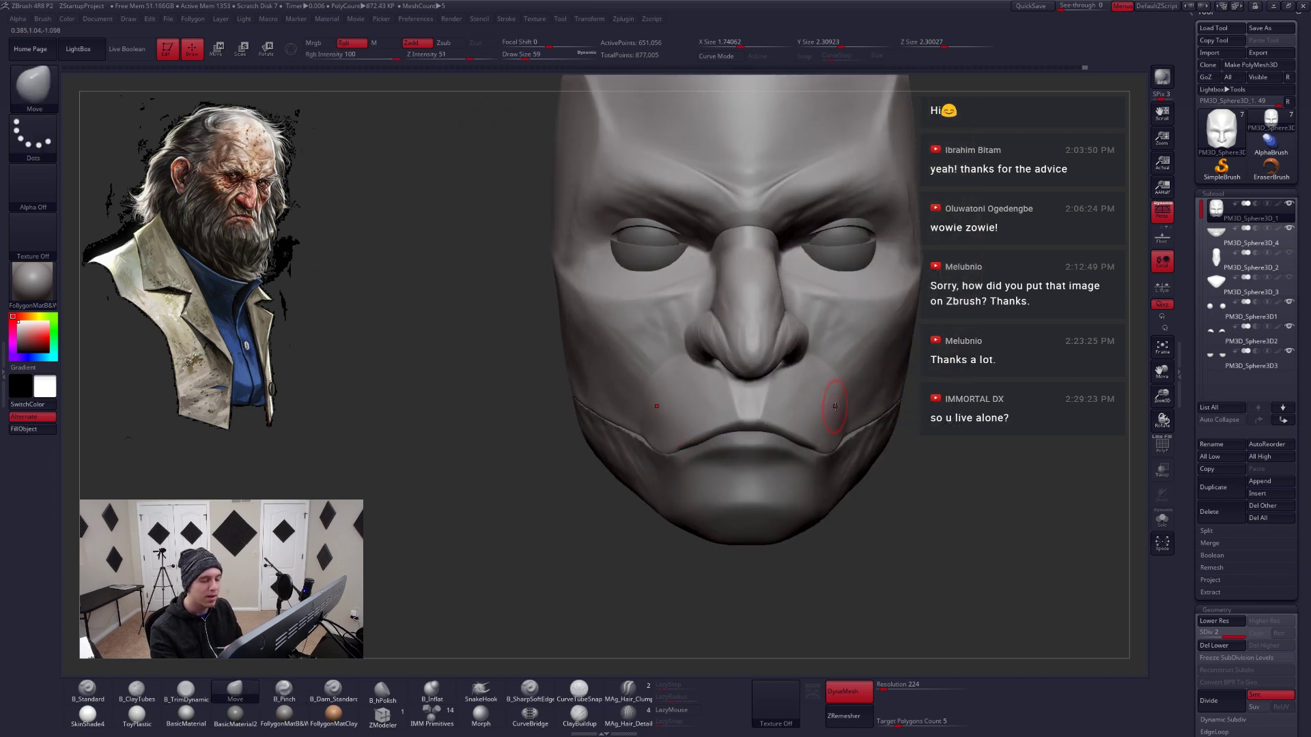
key("space")
left_click_drag(836, 406, 845, 385)
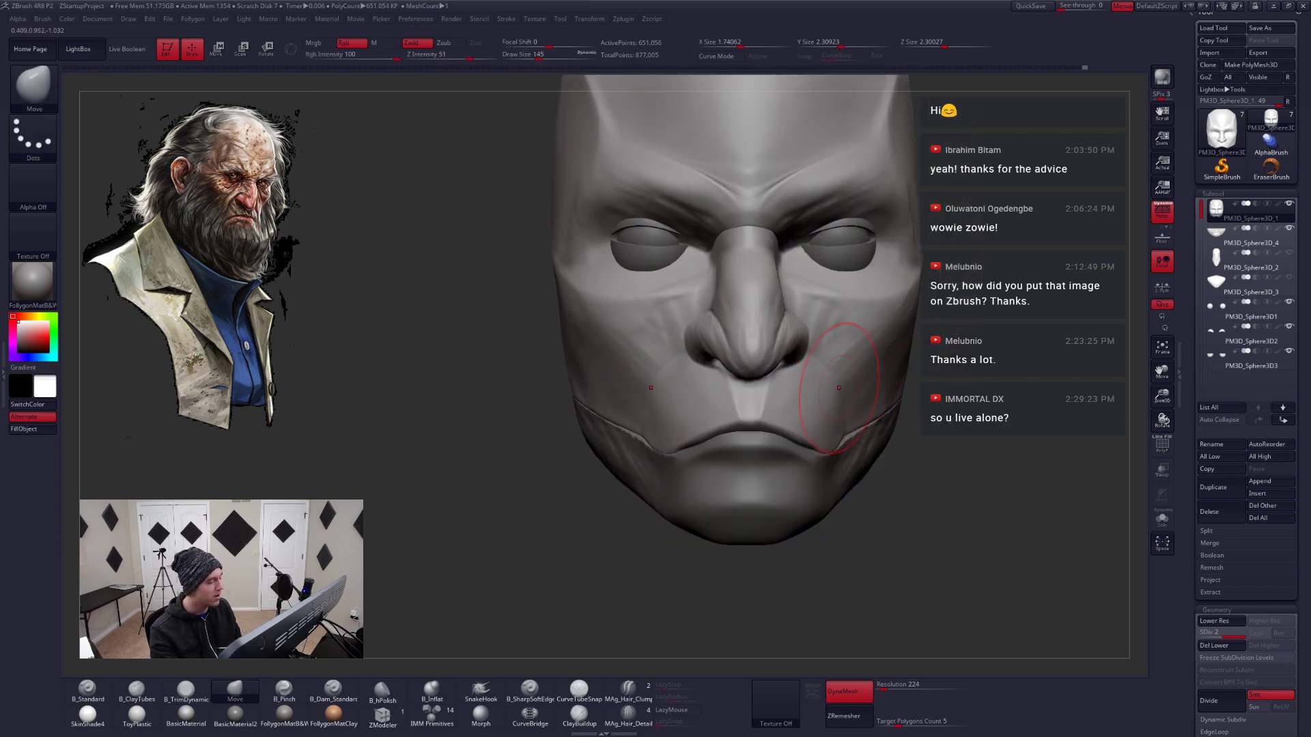
mouse_move(841, 412)
right_mouse_down()
mouse_move(833, 439)
mouse_move(752, 460)
mouse_move(877, 436)
mouse_move(639, 447)
right_mouse_up()
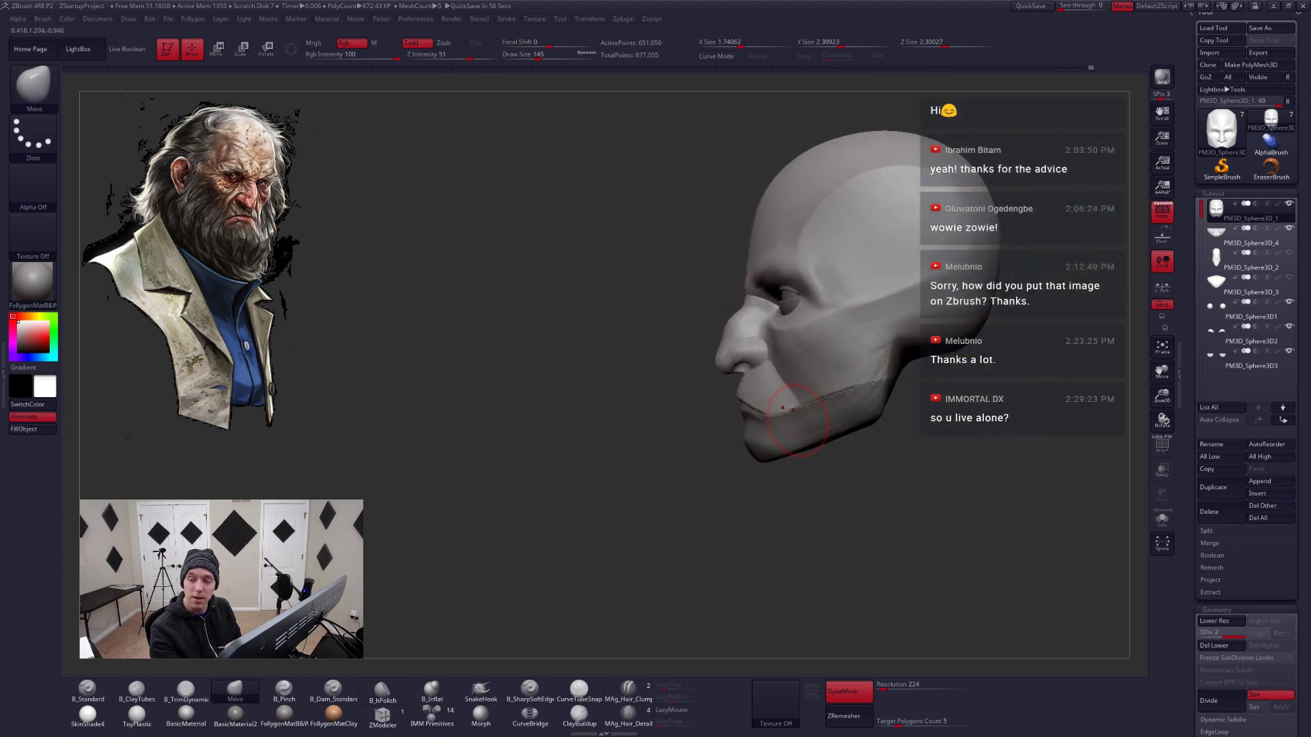
mouse_move(797, 420)
right_mouse_down()
mouse_move(731, 431)
mouse_move(770, 433)
right_mouse_up()
key("space")
left_click_drag(770, 433, 762, 432)
mouse_move(744, 450)
right_mouse_down()
mouse_move(786, 437)
mouse_move(772, 434)
right_mouse_up()
Flatten the plane around the upper lip from below with the B_TrimDynamic brush at draw size 58
key("space")
left_click_drag(772, 434, 756, 434)
key("3")
left_click_drag(783, 374, 761, 399)
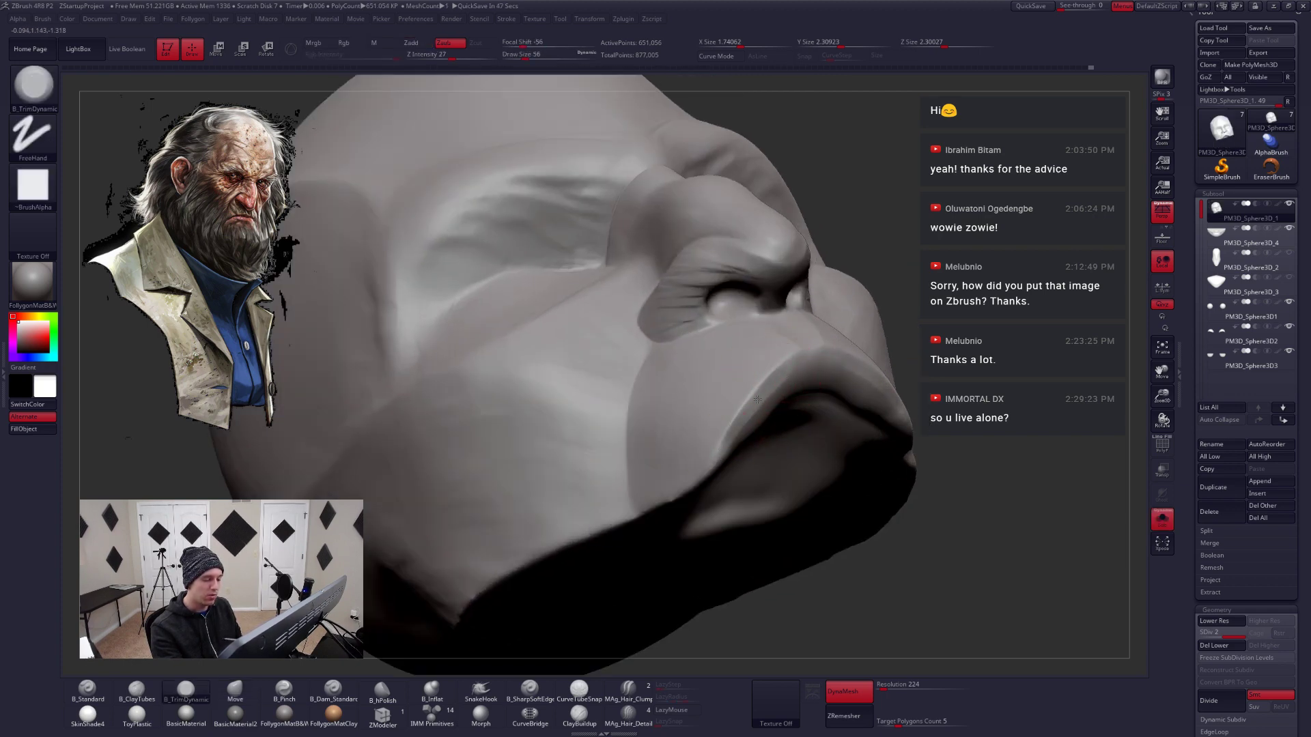
Build up the rim of the upper lip from below with the B_ClayTubes brush at draw size 74
right_click_drag(720, 444, 673, 440)
key("b")
key("c")
key("t")
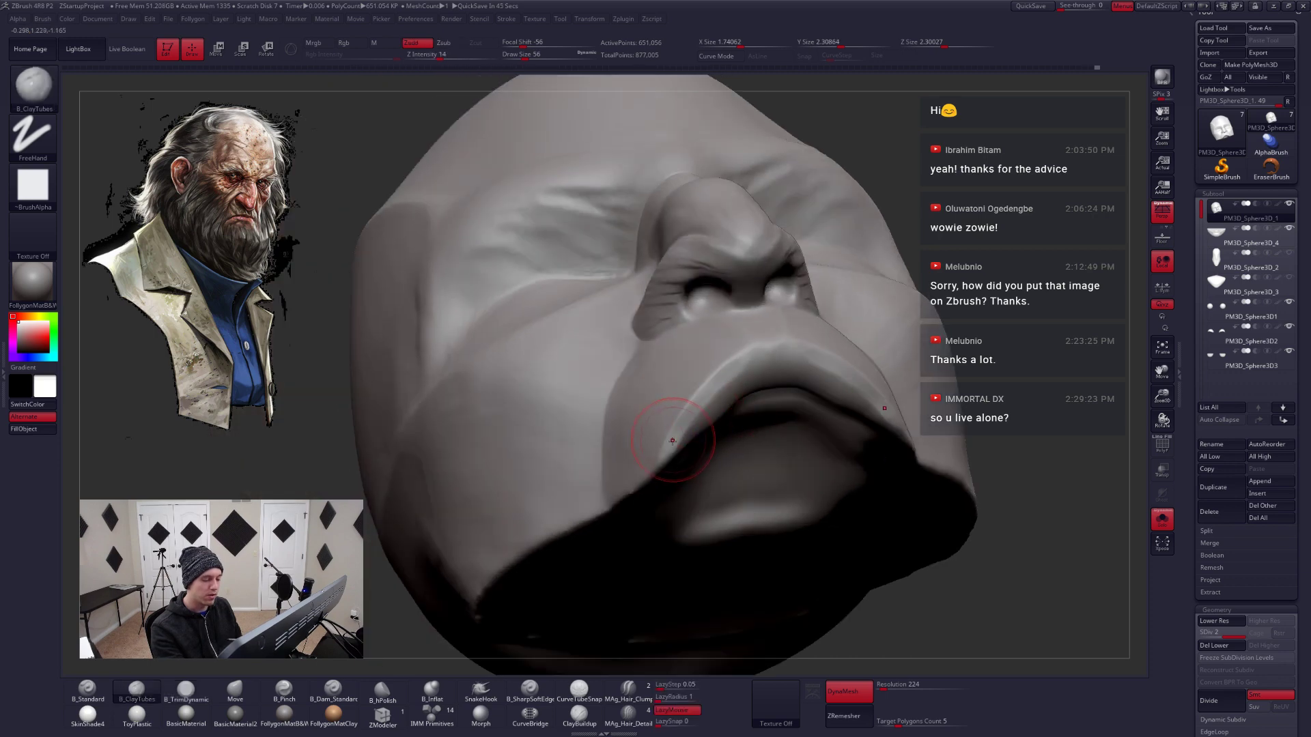
key("space")
mouse_move(714, 419)
left_mouse_down()
mouse_move(721, 388)
mouse_move(783, 371)
mouse_move(753, 364)
left_mouse_up()
mouse_move(692, 418)
left_mouse_down()
mouse_move(797, 358)
mouse_move(674, 444)
left_mouse_up()
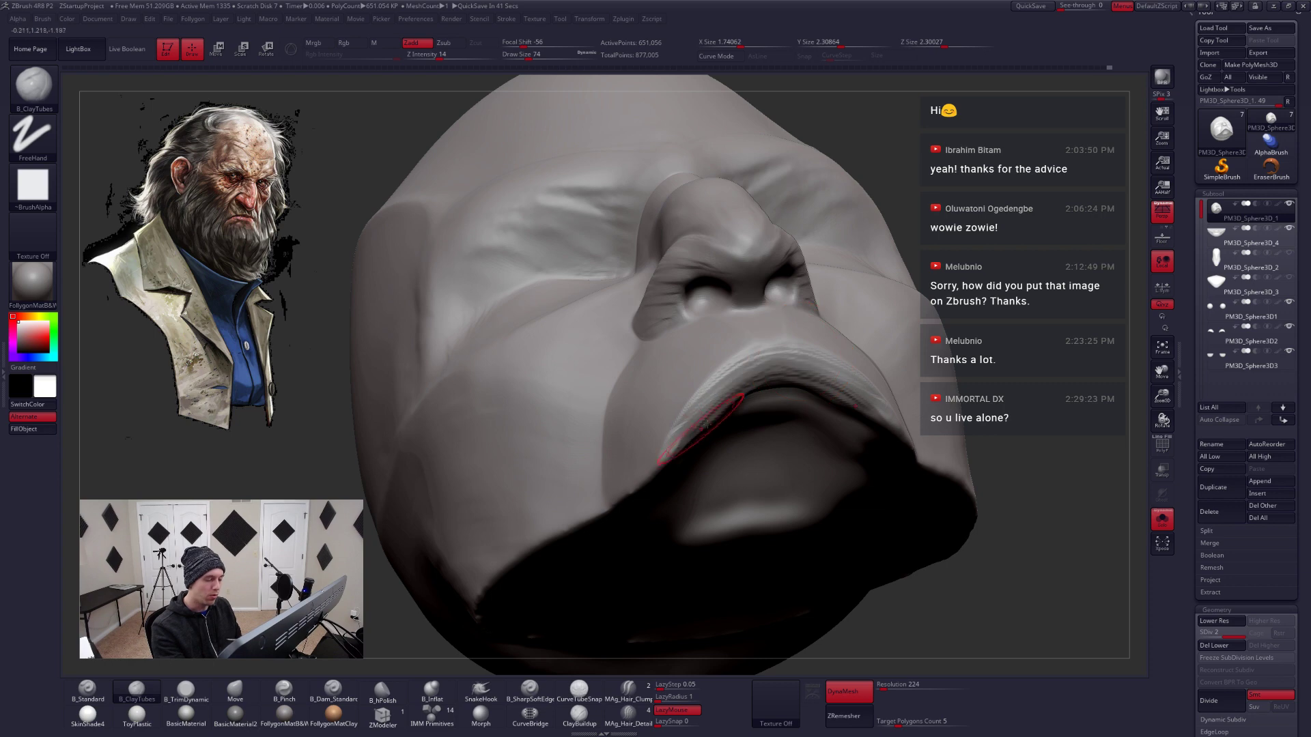
left_click_drag(755, 389, 696, 433)
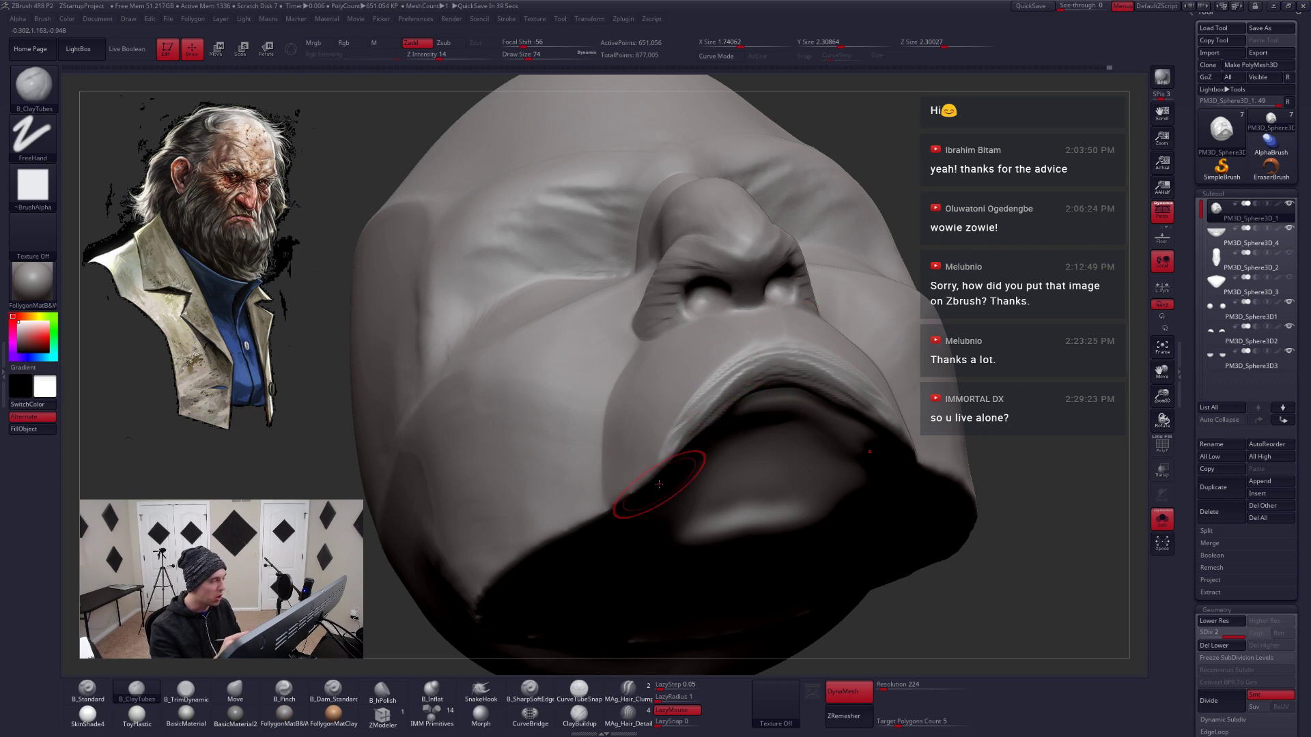
Show the full bust and reshape the upper lip and mouth corner from below with the Move brush at draw size 128
mouse_move(1000, 518)
left_mouse_down("alt")
mouse_move(901, 416)
mouse_move(811, 459)
left_mouse_up("alt")
key("b")
key("m")
key("v")
left_click_drag(765, 436, 817, 505)
key("space")
mouse_move(879, 457)
left_mouse_down()
mouse_move(859, 412)
mouse_move(877, 428)
left_mouse_up()
key("space")
mouse_move(878, 428)
right_mouse_down("ctrl")
mouse_move(883, 454)
mouse_move(883, 407)
mouse_move(846, 417)
mouse_move(742, 399)
right_mouse_up("ctrl")
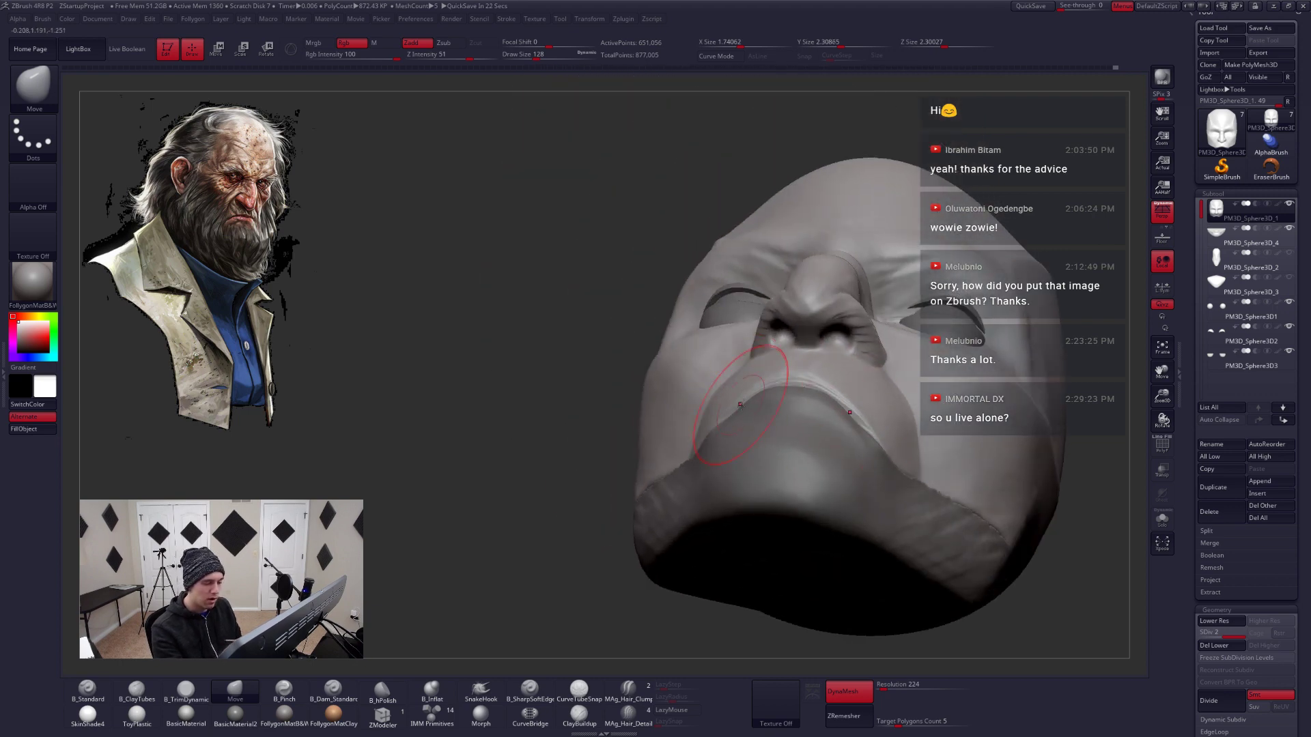
Refine the middle of the upper lip below the nostrils with the Move brush at draw size 41
key("space")
left_click_drag(831, 442, 820, 441)
right_click_drag(785, 364, 788, 381, "ctrl")
key("space")
left_click_drag(804, 378, 799, 374)
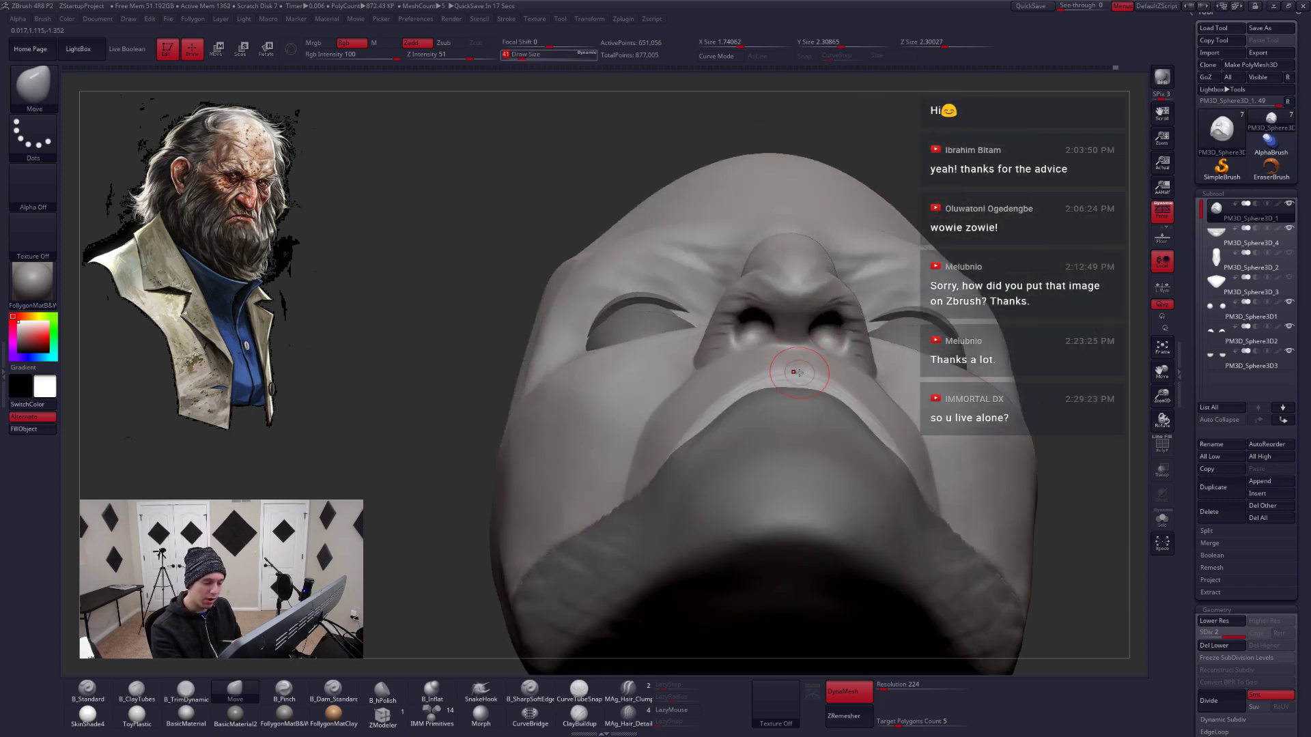
right_click_drag(797, 372, 754, 428)
Pinch the upper lip's edge near the mouth corner on the isolated head with B_Pinch at draw size 41
key("b")
key("p")
key("i")
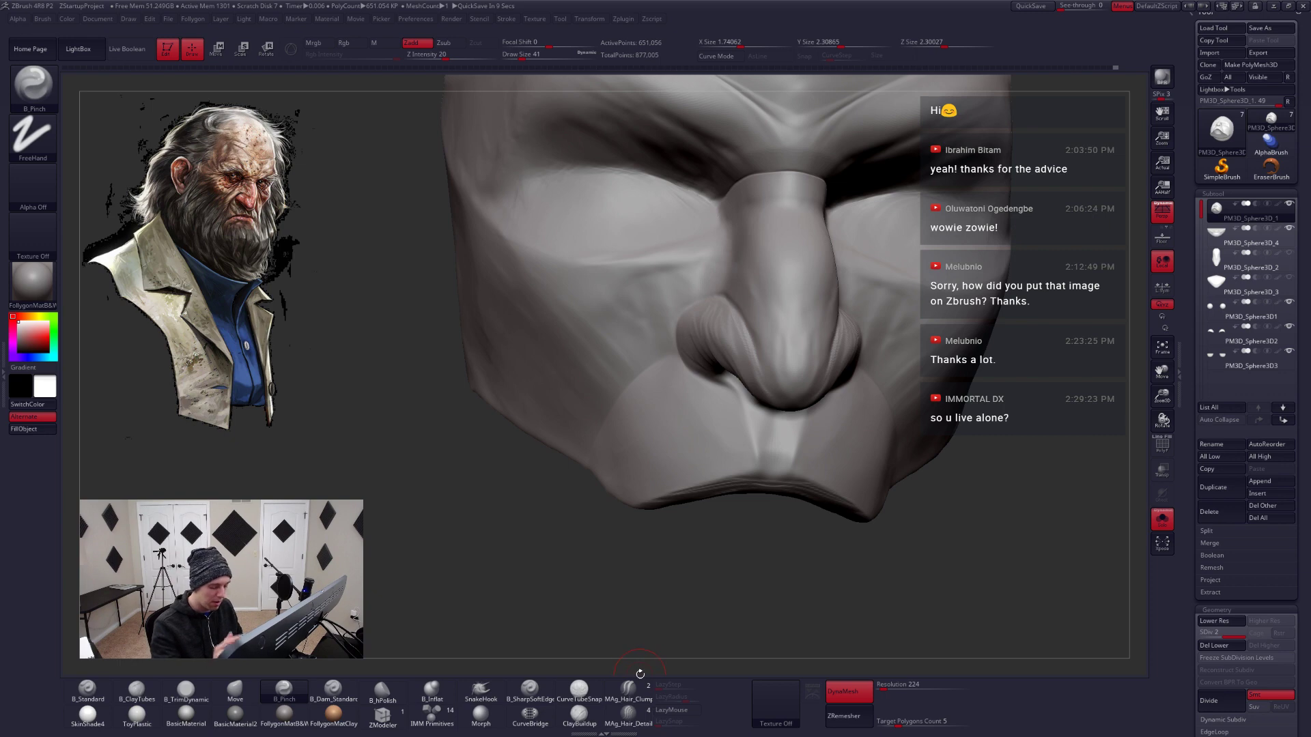
mouse_move(844, 420)
right_mouse_down()
mouse_move(812, 464)
mouse_move(846, 465)
right_mouse_up()
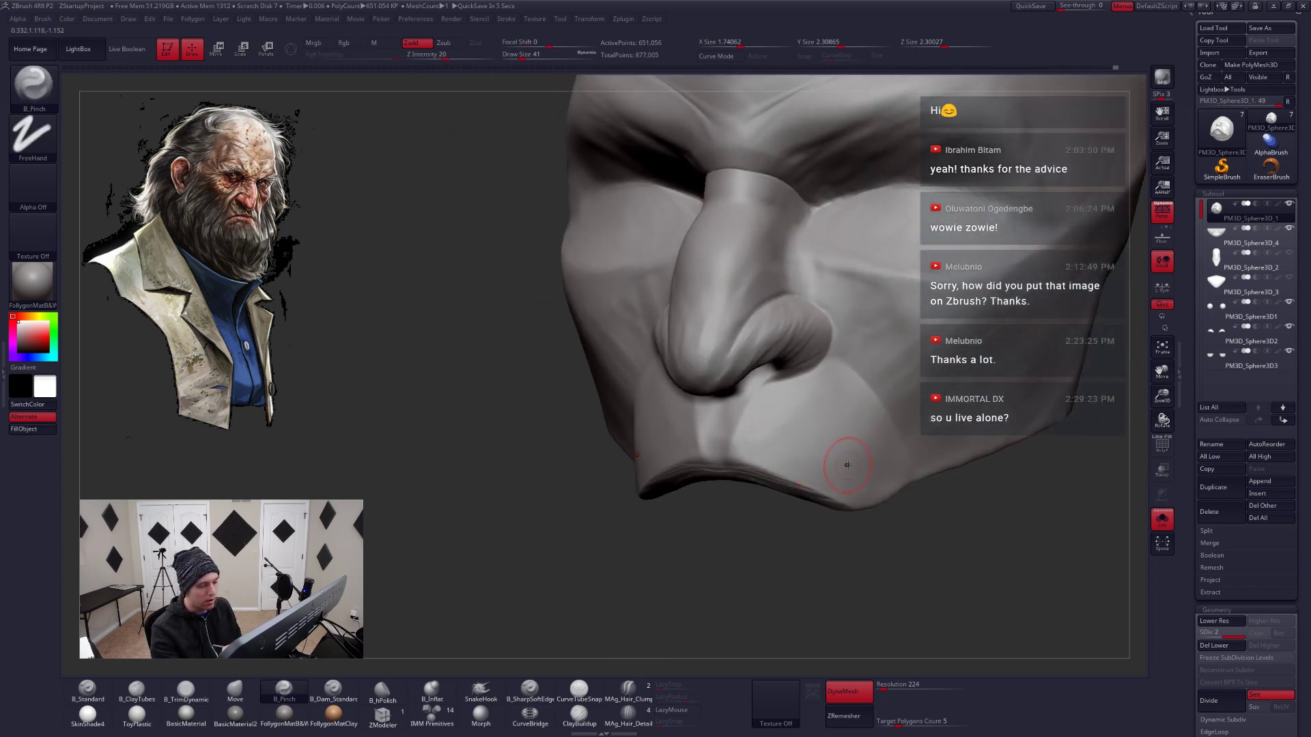
Switch to Chrome, view the Hair Clump & Hair Detail Brush page and the How To ZBrush (Part 6) video, and return to ZBrush
key("alt+Tab")
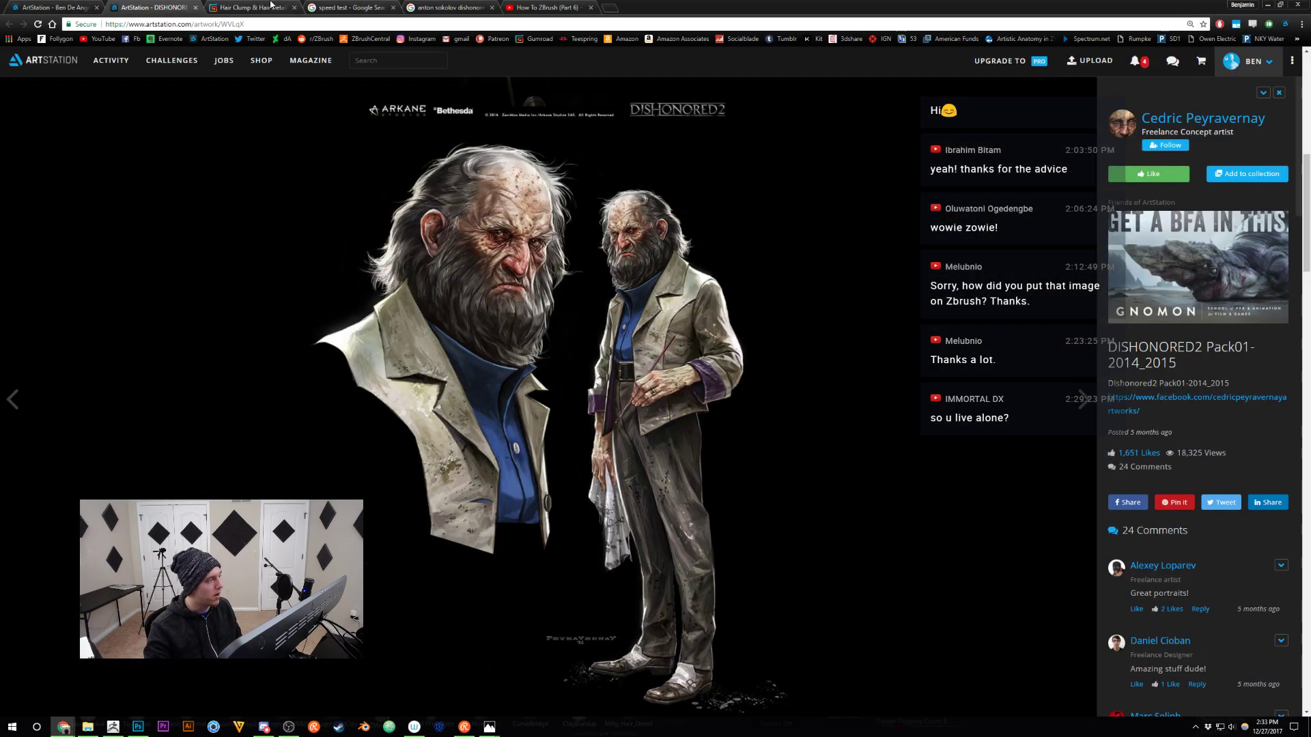
left_click(252, 7)
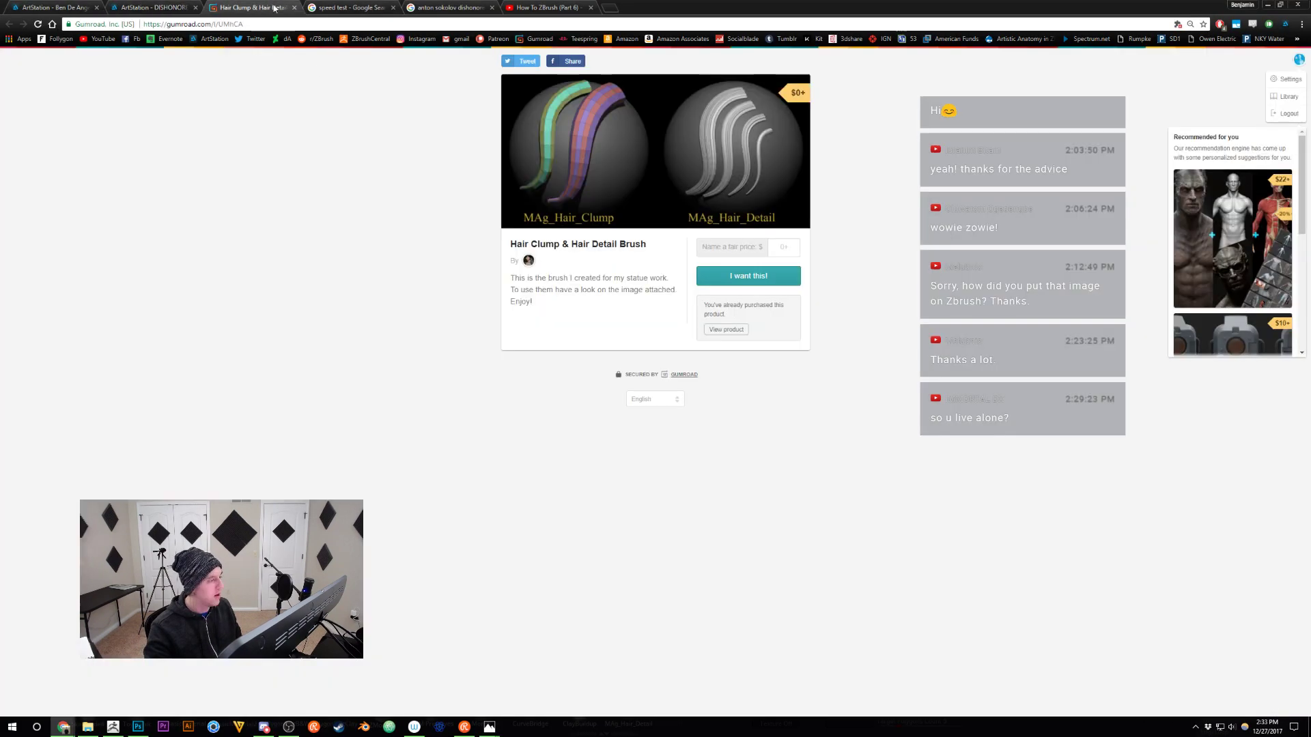
mouse_move(531, 261)
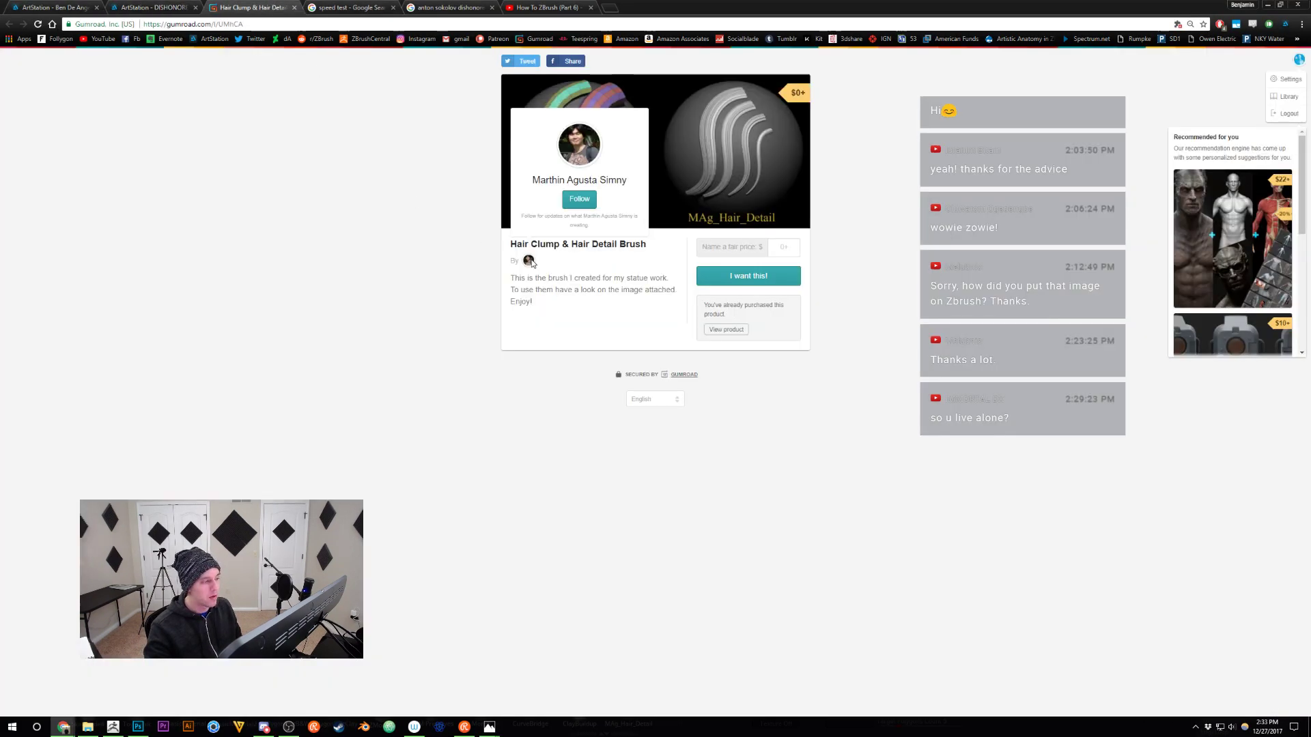
left_click(536, 9)
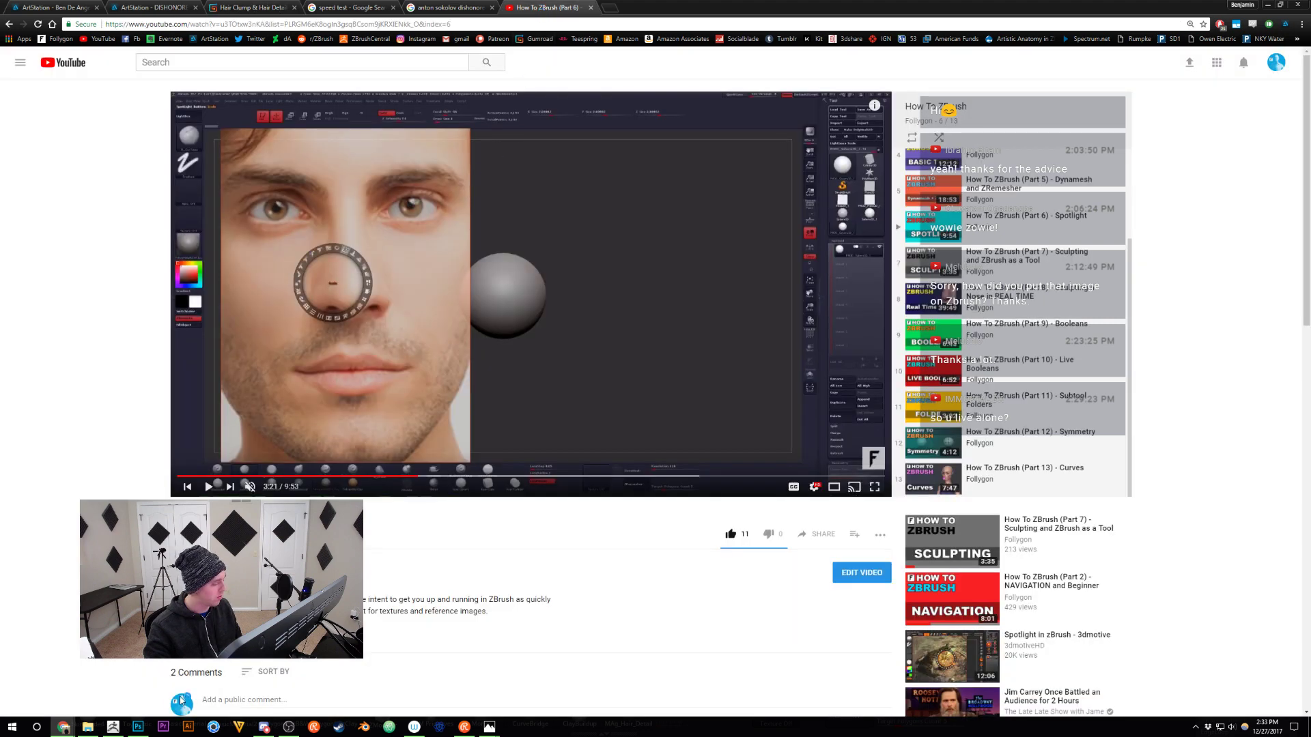
left_click(114, 726)
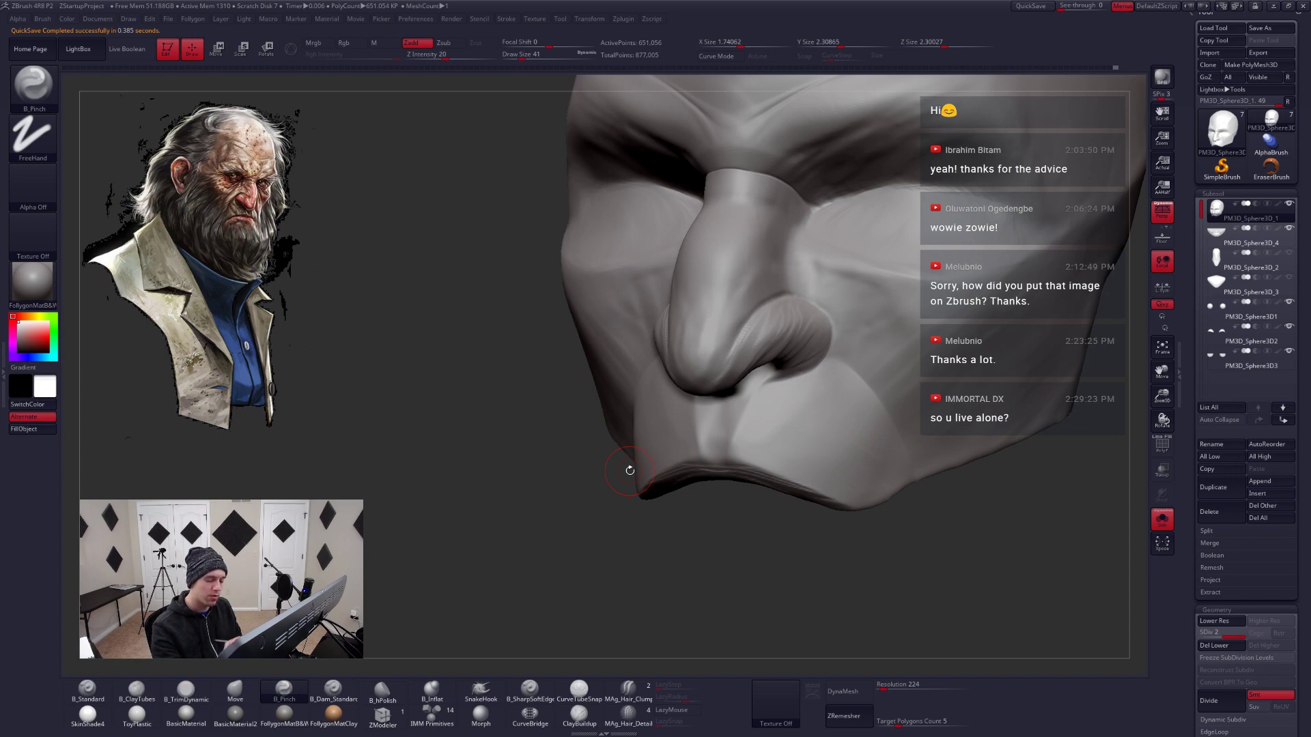
Show all subtools again and shift the fold beside the upper lip with the Move brush at draw size 104
left_click_drag(629, 471, 689, 471, "shift")
left_click_drag(629, 501, 638, 464, "alt")
key("ctrl+shift+s")
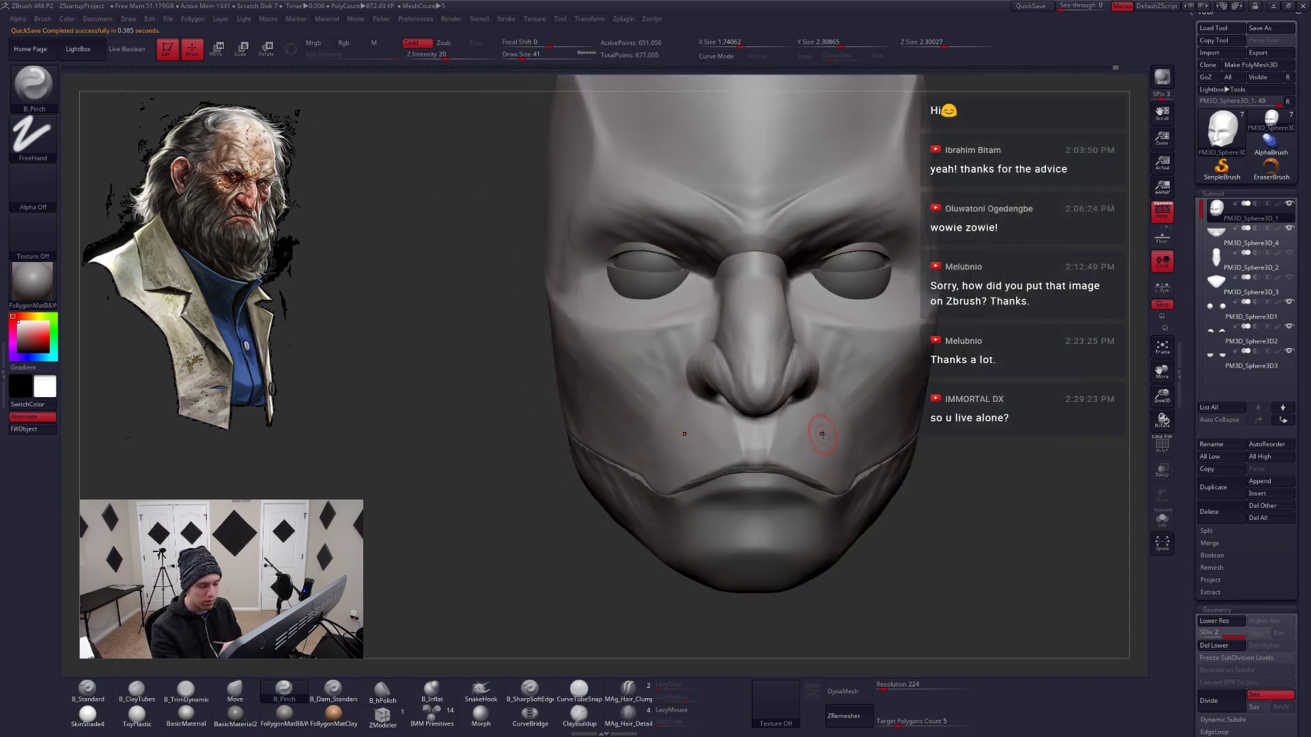
key("b")
key("m")
key("v")
key("space")
left_click_drag(813, 444, 825, 444)
right_click_drag(771, 444, 826, 435)
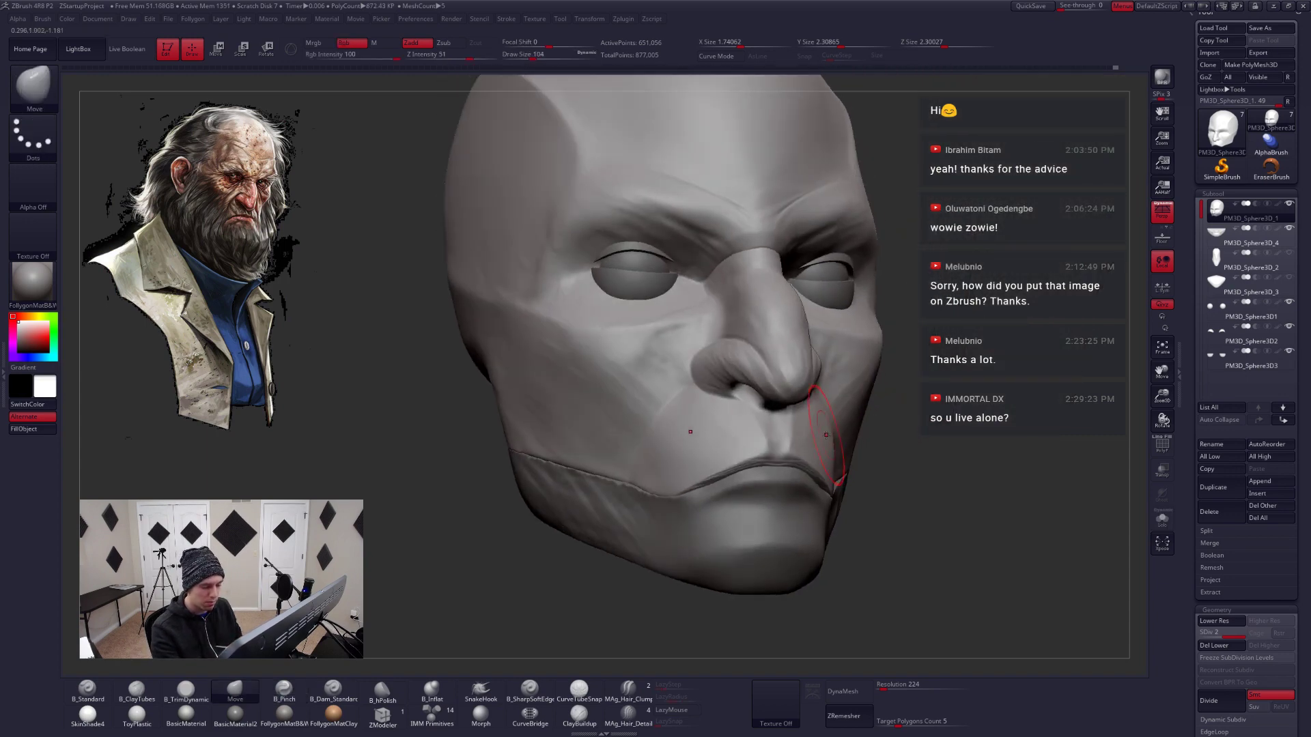
Reshape the cheek and mouth corner below the nose with the Move brush at draw size 132
key("space")
left_click_drag(826, 435, 831, 435)
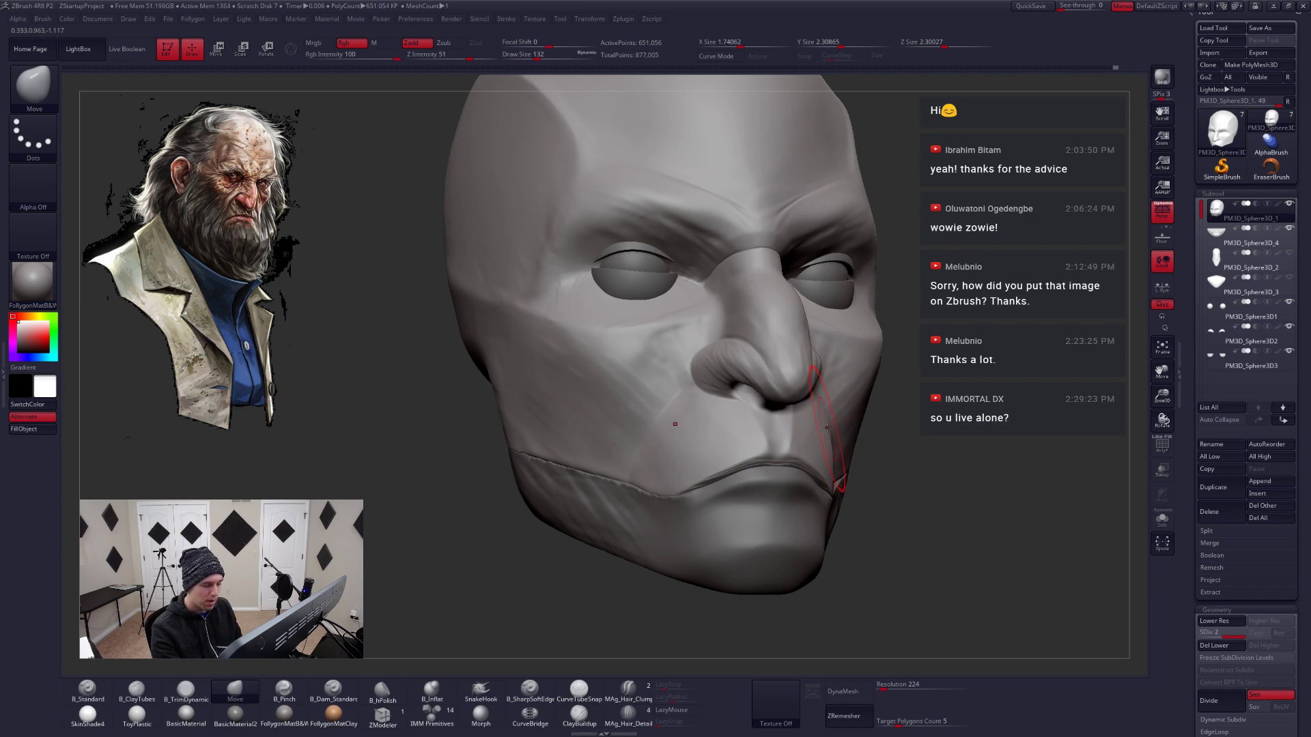
right_click_drag(827, 428, 878, 439)
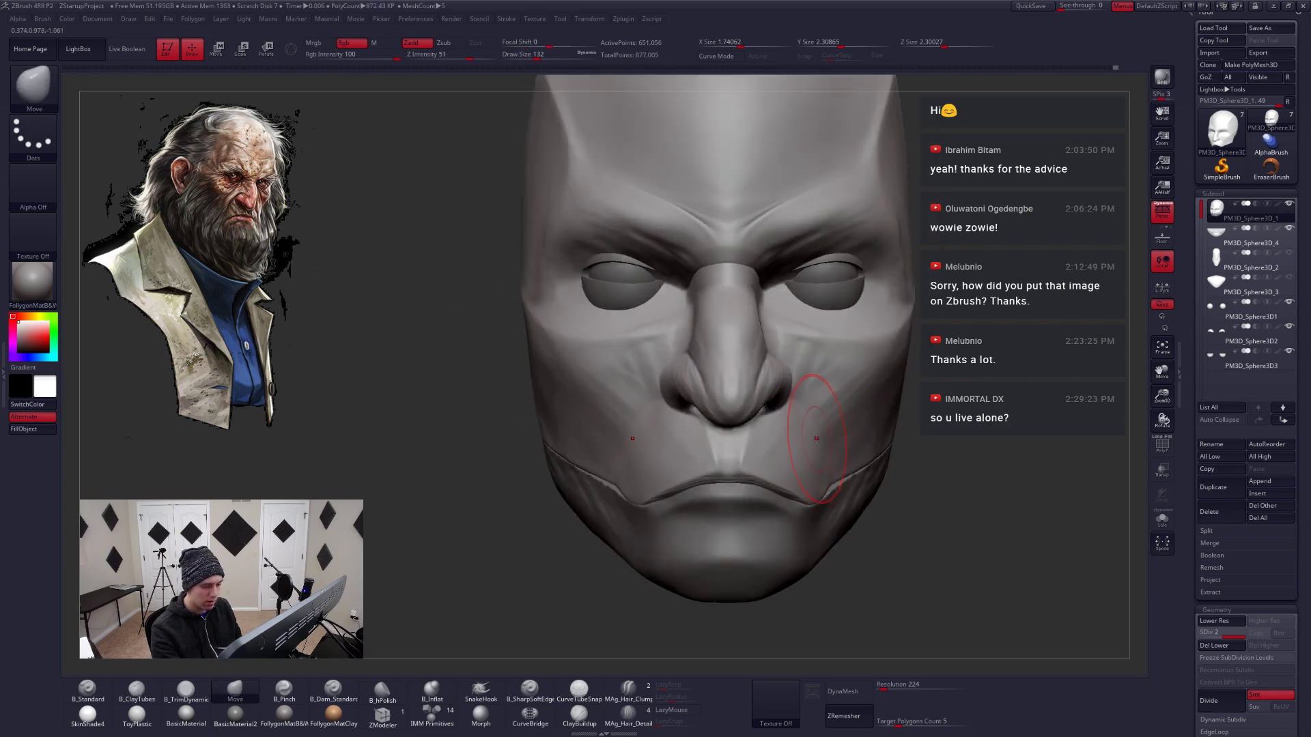
right_click_drag(817, 439, 815, 459, "ctrl")
mouse_move(713, 460)
right_mouse_down()
mouse_move(781, 471)
mouse_move(767, 447)
mouse_move(802, 463)
mouse_move(783, 431)
right_mouse_up()
left_click(762, 478, "alt")
mouse_move(804, 481)
right_mouse_down()
mouse_move(765, 496)
mouse_move(765, 476)
right_mouse_up()
key("space")
left_click_drag(775, 474, 750, 471)
Build up the jaw piece below the mouth corner beside the chin with B_ClayTubes at draw size 54, then smooth it
key("2")
key("space")
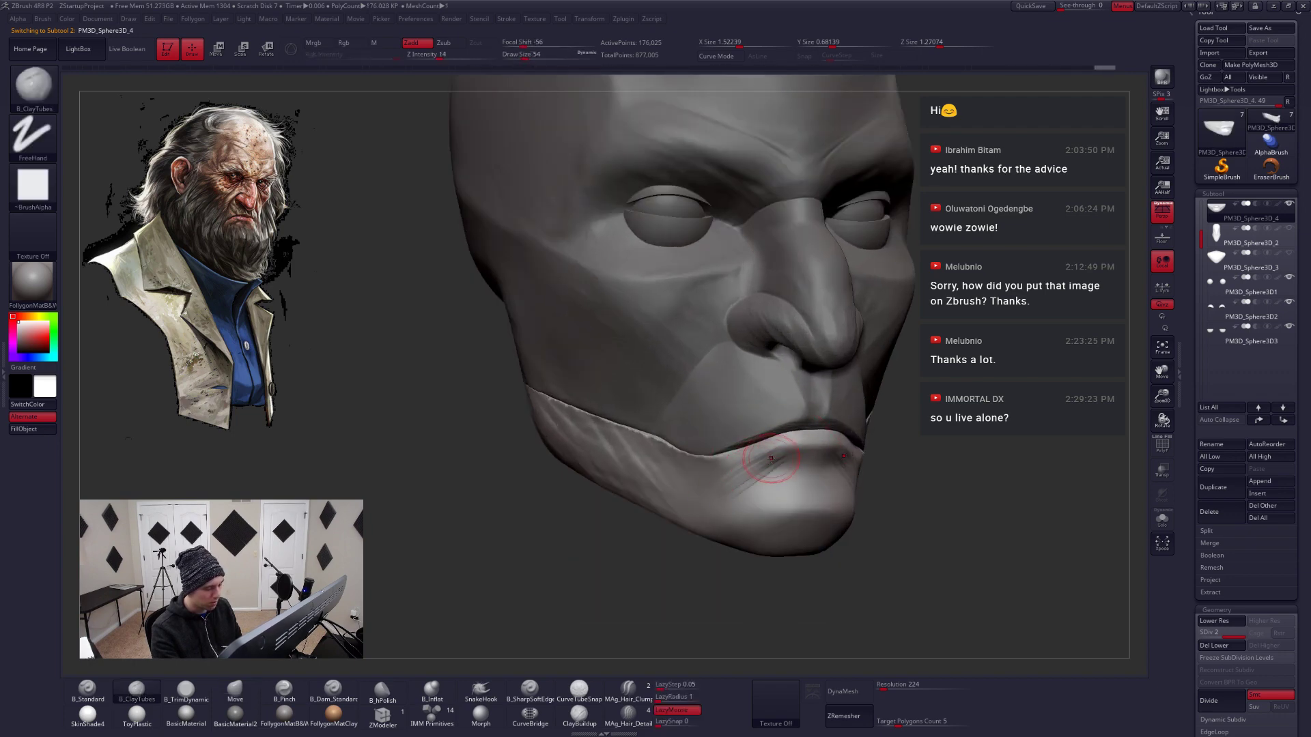
mouse_move(772, 454)
left_mouse_down()
mouse_move(714, 495)
mouse_move(751, 502)
left_mouse_up()
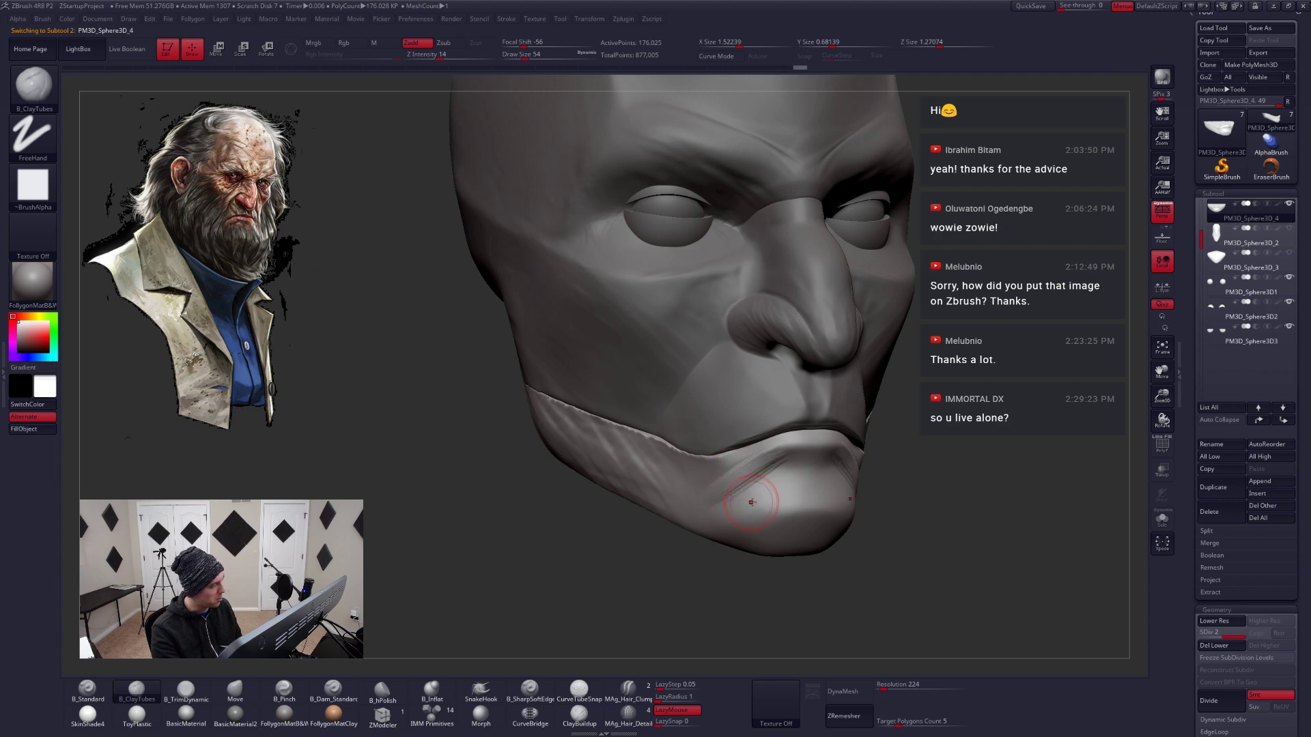
right_click_drag(746, 486, 823, 482)
mouse_move(759, 455)
left_mouse_down()
mouse_move(707, 481)
mouse_move(756, 457)
left_mouse_up()
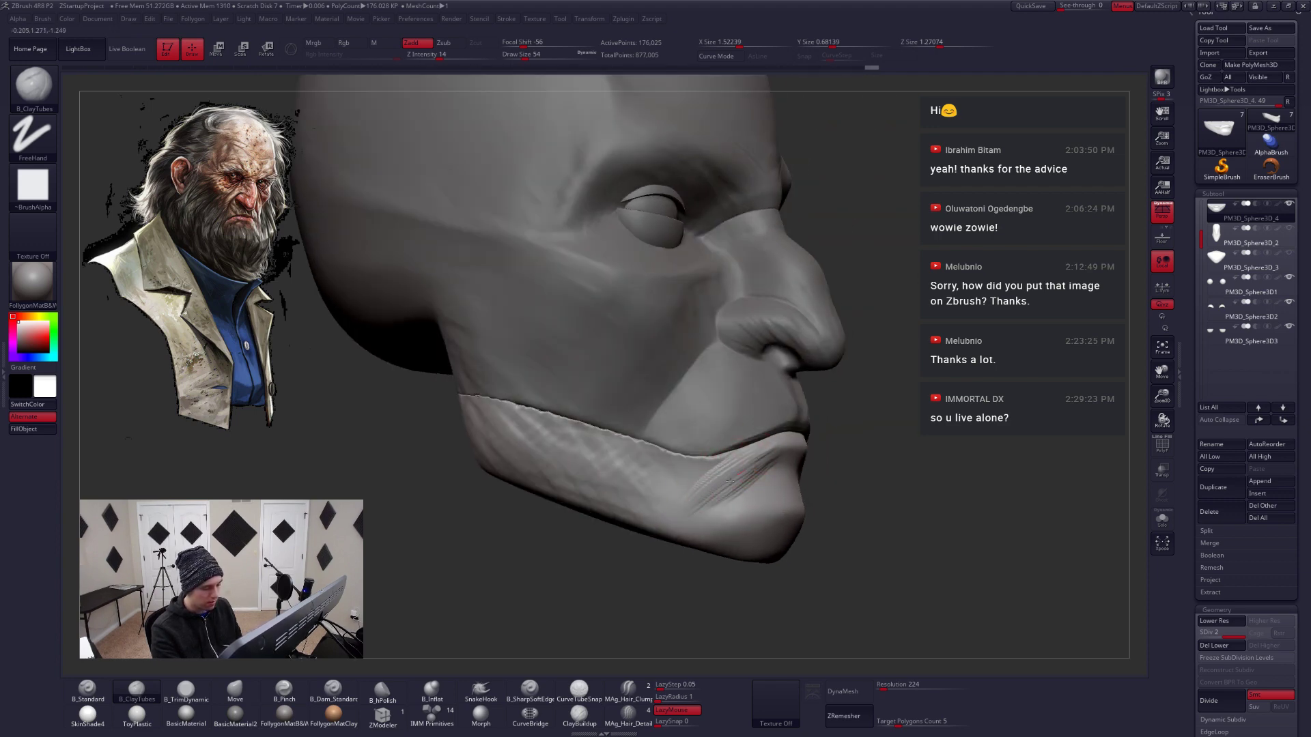
mouse_move(730, 482)
right_mouse_down()
mouse_move(845, 468)
mouse_move(812, 439)
mouse_move(908, 478)
mouse_move(870, 423)
mouse_move(839, 475)
right_mouse_up()
key("shift")
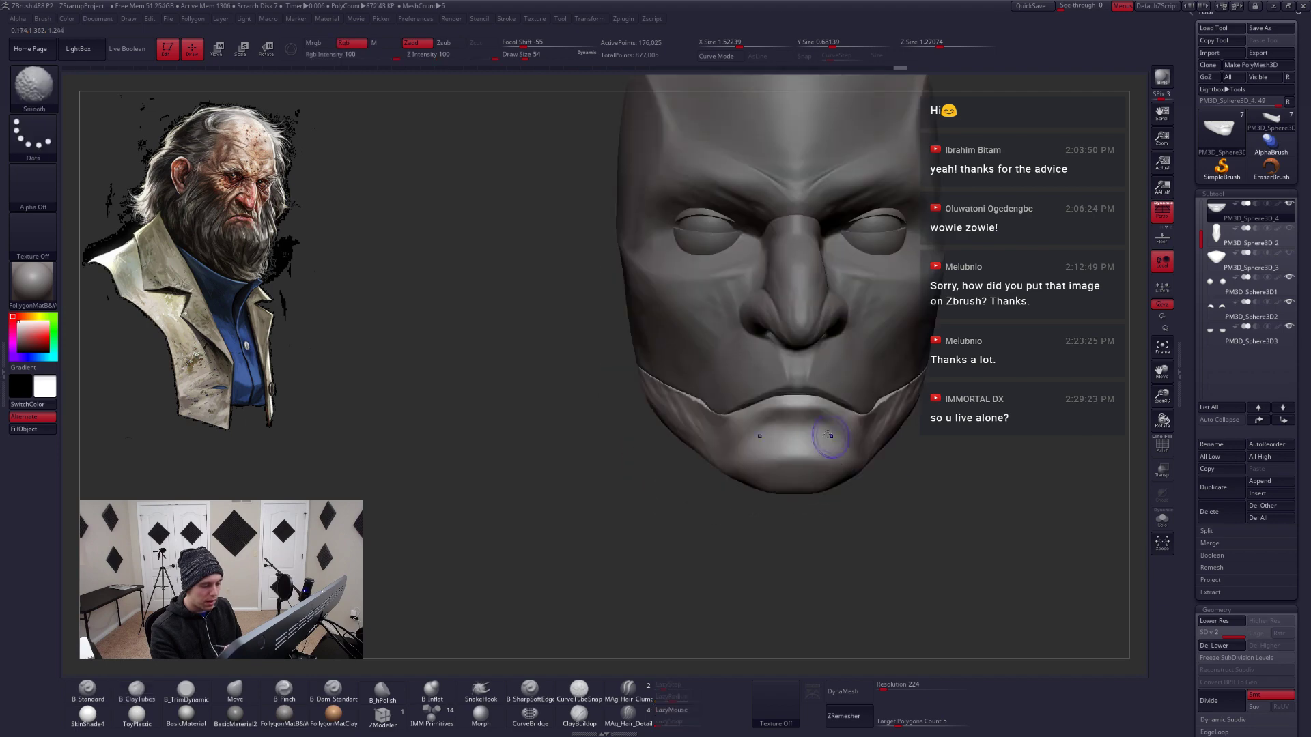
Pinch the creases under the lower lip and around the chin with the B_Pinch brush at draw size 54
key("5")
right_click_drag(760, 433, 764, 429, "ctrl")
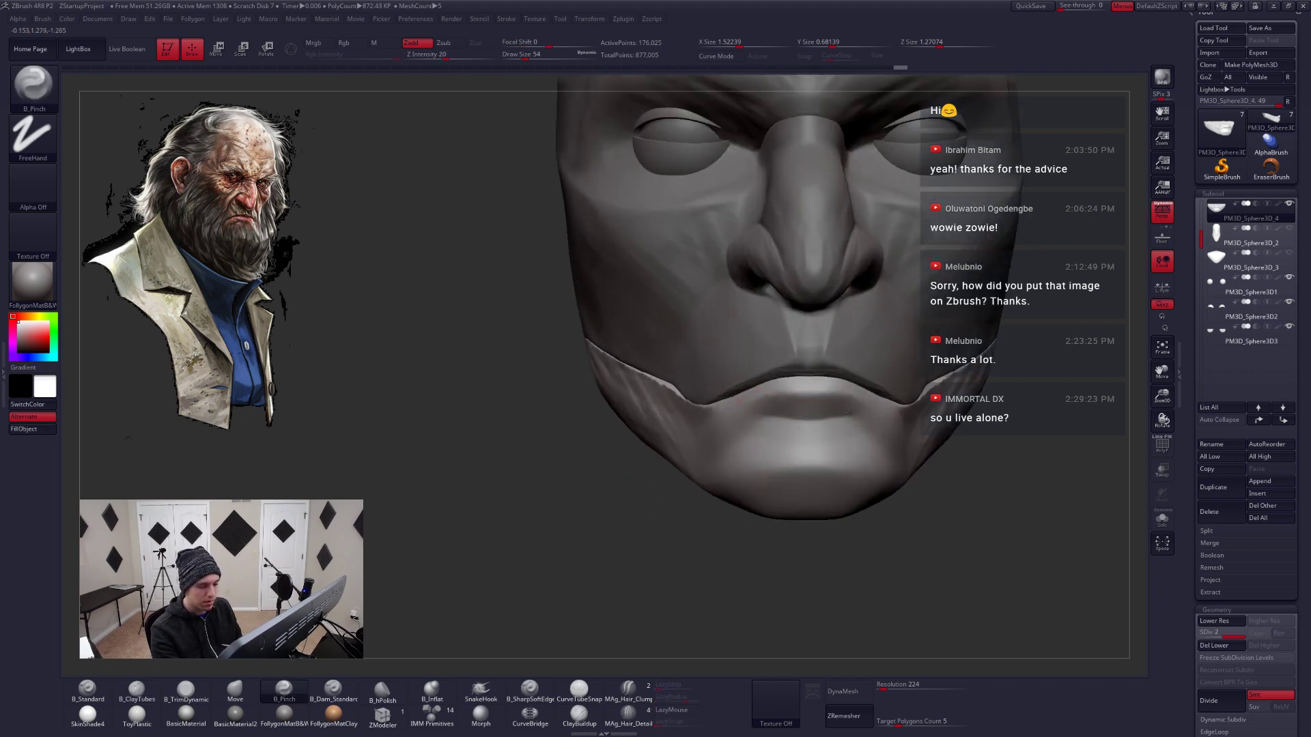
left_click_drag(760, 416, 813, 419)
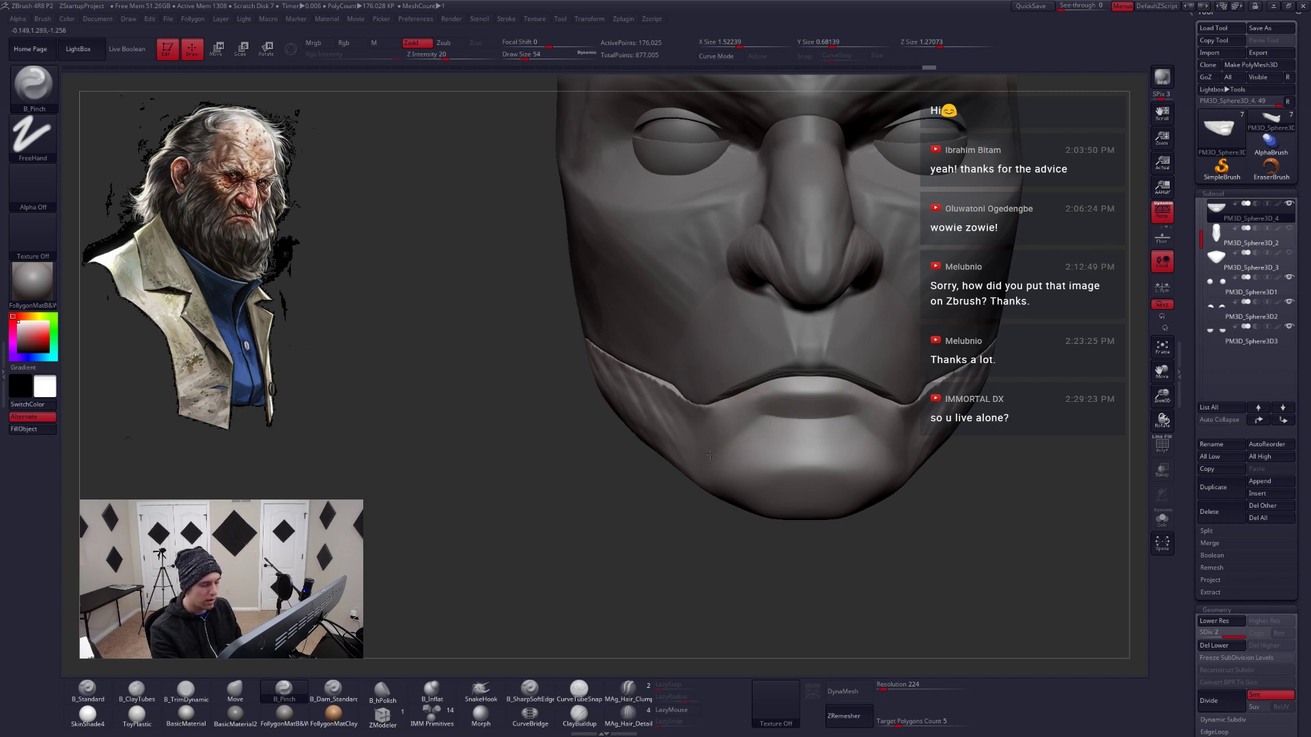
left_click_drag(710, 454, 738, 435)
mouse_move(712, 473)
right_mouse_down()
mouse_move(752, 435)
mouse_move(771, 476)
mouse_move(854, 475)
mouse_move(842, 475)
right_mouse_up()
mouse_move(737, 459)
right_mouse_down()
mouse_move(822, 419)
mouse_move(787, 421)
right_mouse_up()
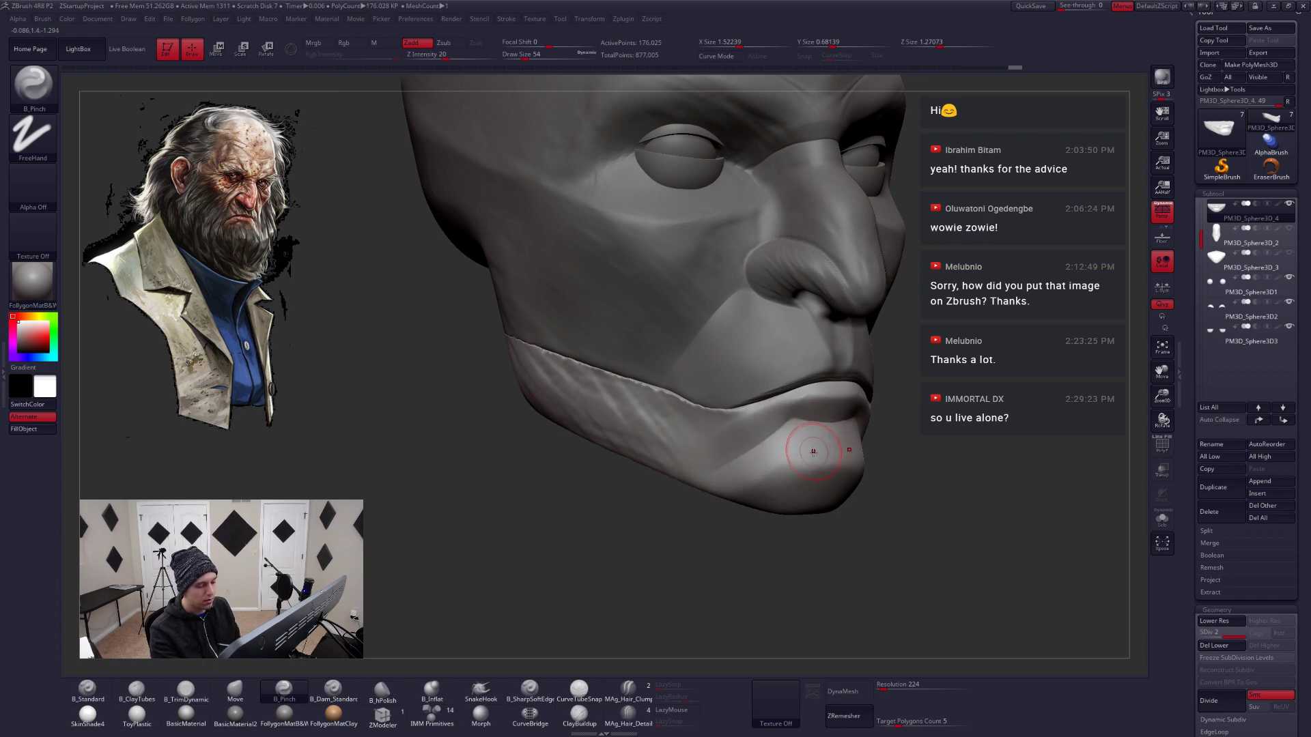
right_click_drag(810, 449, 785, 404)
Isolate the jaw piece to work on the lower lip, restore the full bust and enlarge the B_Pinch brush to draw size 80
key("alt+s")
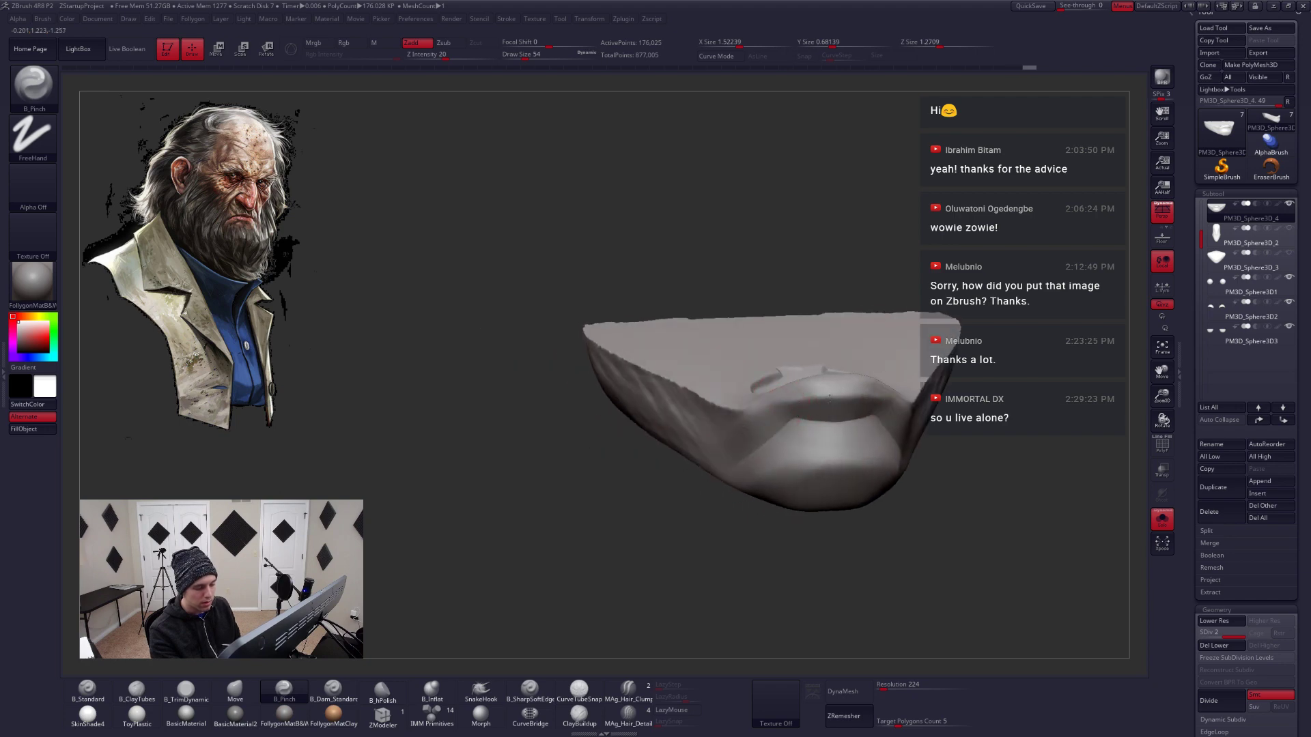
left_click_drag(828, 398, 884, 392)
key("alt+s")
mouse_move(877, 437)
right_mouse_down()
mouse_move(812, 422)
mouse_move(913, 419)
right_mouse_up()
key("space")
left_click_drag(996, 370, 906, 526, "ctrl")
Try DynaMesh on the jaw piece at resolution 224, undo it, and remesh the piece at resolution 336
left_click(842, 691)
right_click_drag(742, 437, 815, 436, "alt")
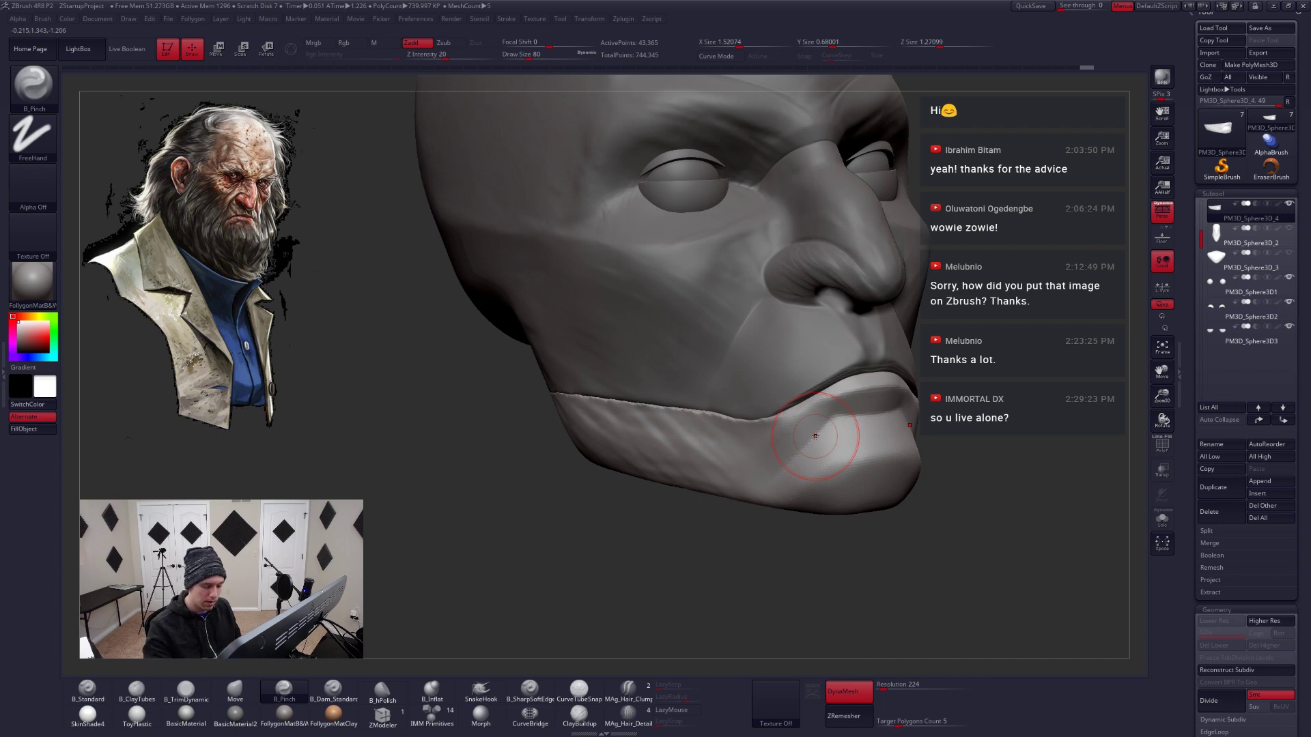
left_click_drag(900, 691, 891, 682)
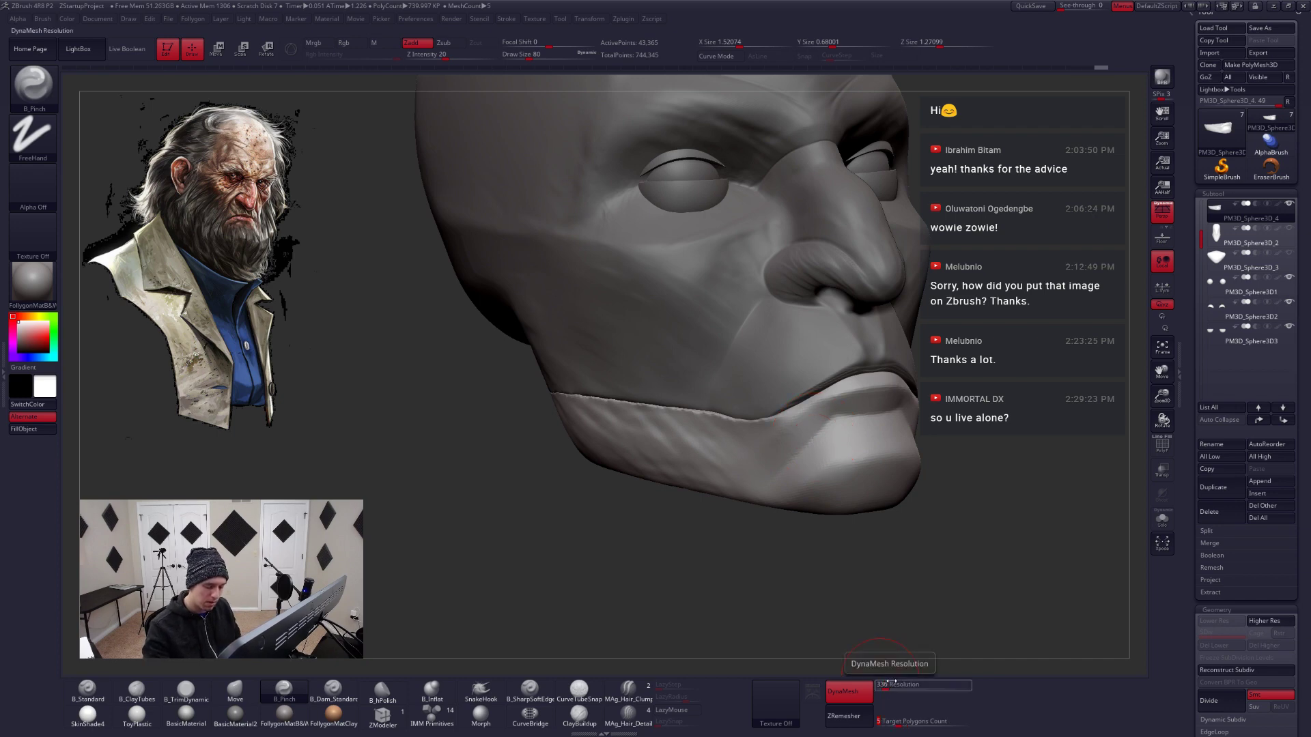
key("ctrl+z")
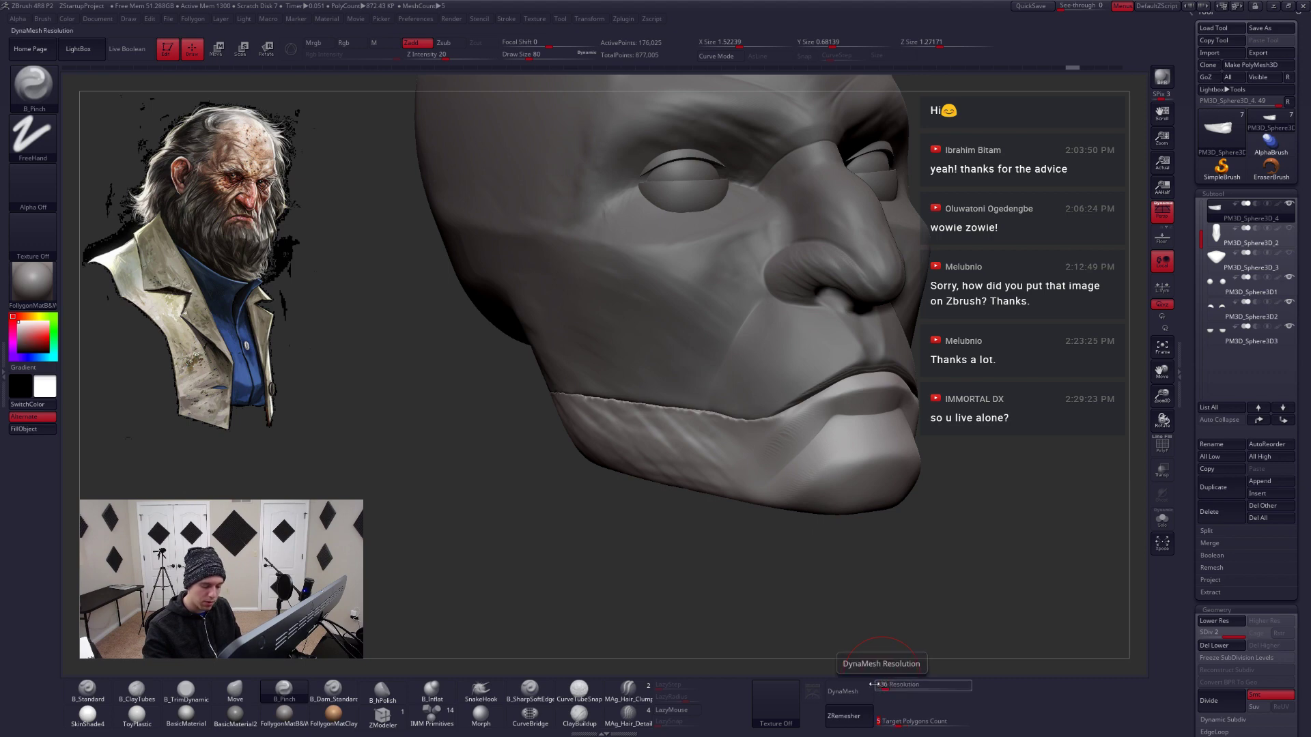
left_click(847, 691)
left_click(824, 714)
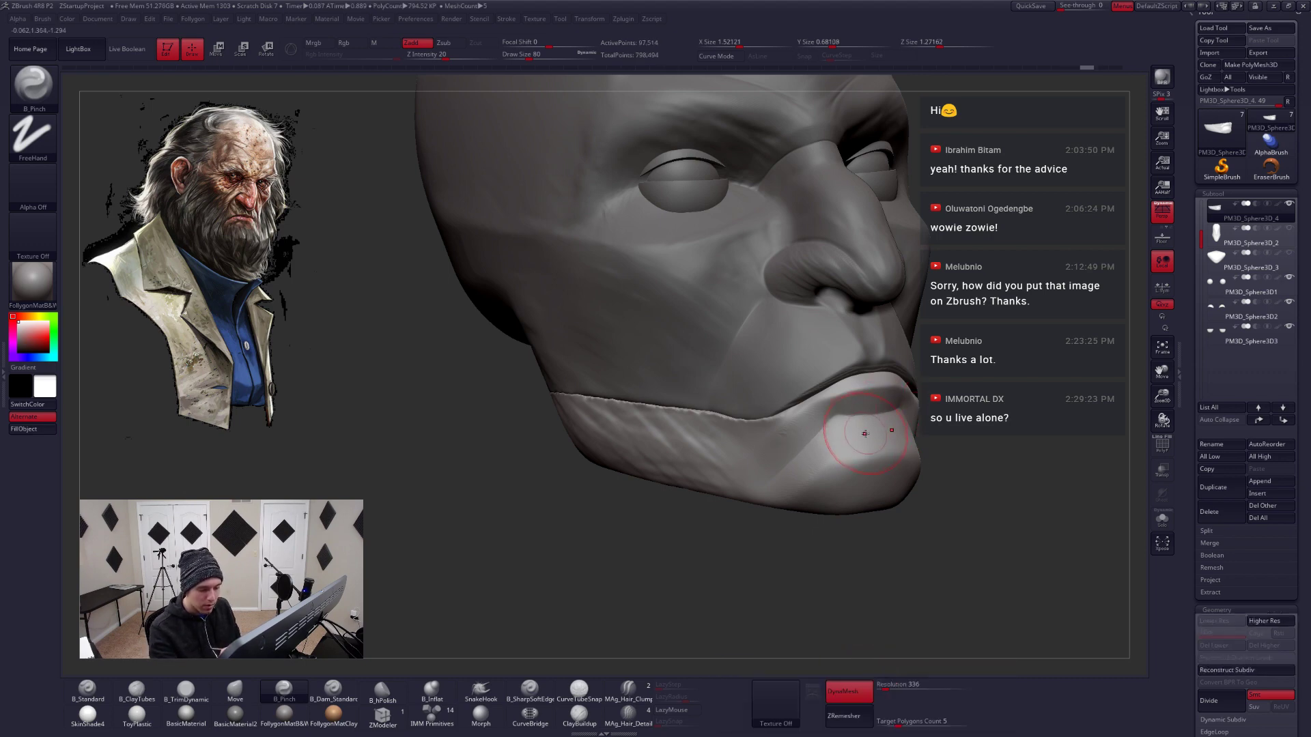
Adjust the lower lip's profile on the jaw piece with the Move brush at draw size 71
key("space")
left_click_drag(838, 426, 831, 430)
right_click_drag(831, 430, 887, 409)
key("b")
key("m")
key("v")
key("space")
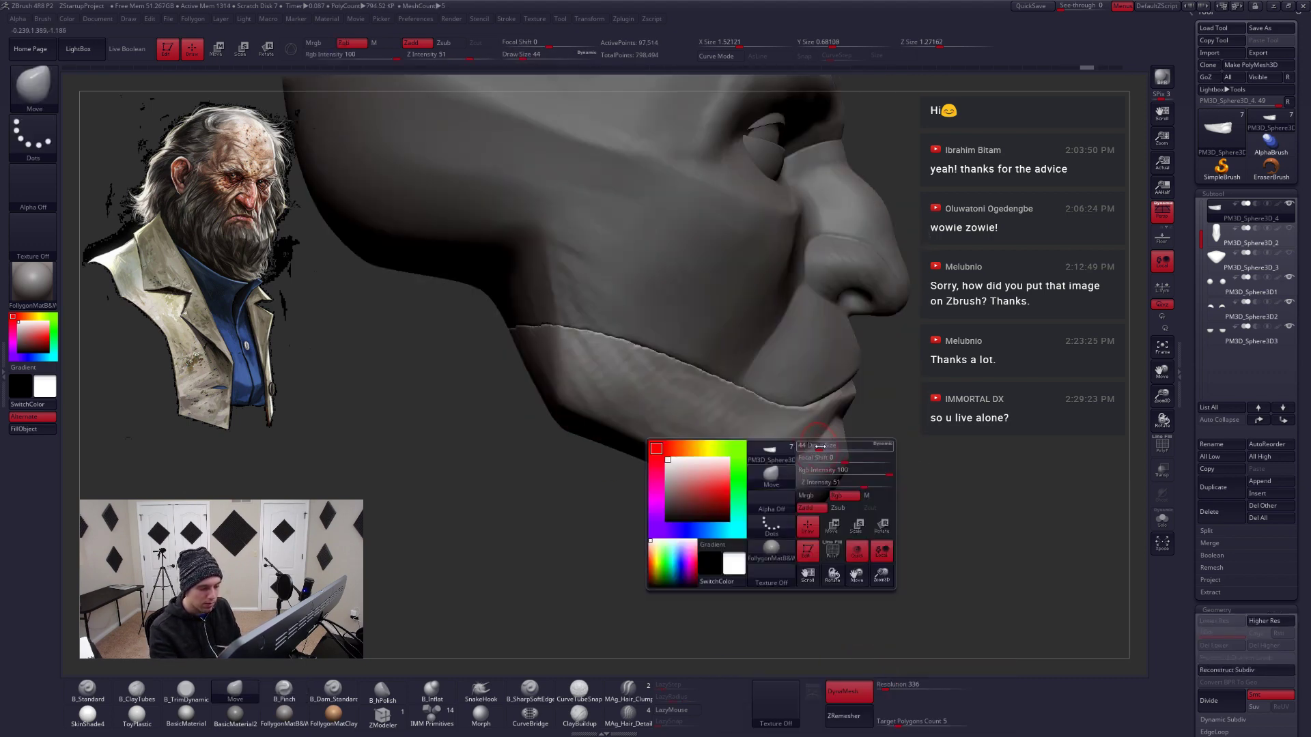
mouse_move(822, 446)
left_mouse_down()
mouse_move(802, 463)
mouse_move(838, 429)
left_mouse_up()
key("space")
mouse_move(1024, 369)
left_mouse_down()
mouse_move(846, 389)
mouse_move(877, 406)
mouse_move(878, 388)
left_mouse_up()
key("space")
Isolate the jaw piece and refine the lower lip's upper rim with the Move brush at draw size 44
key("shift+alt+s")
key("space")
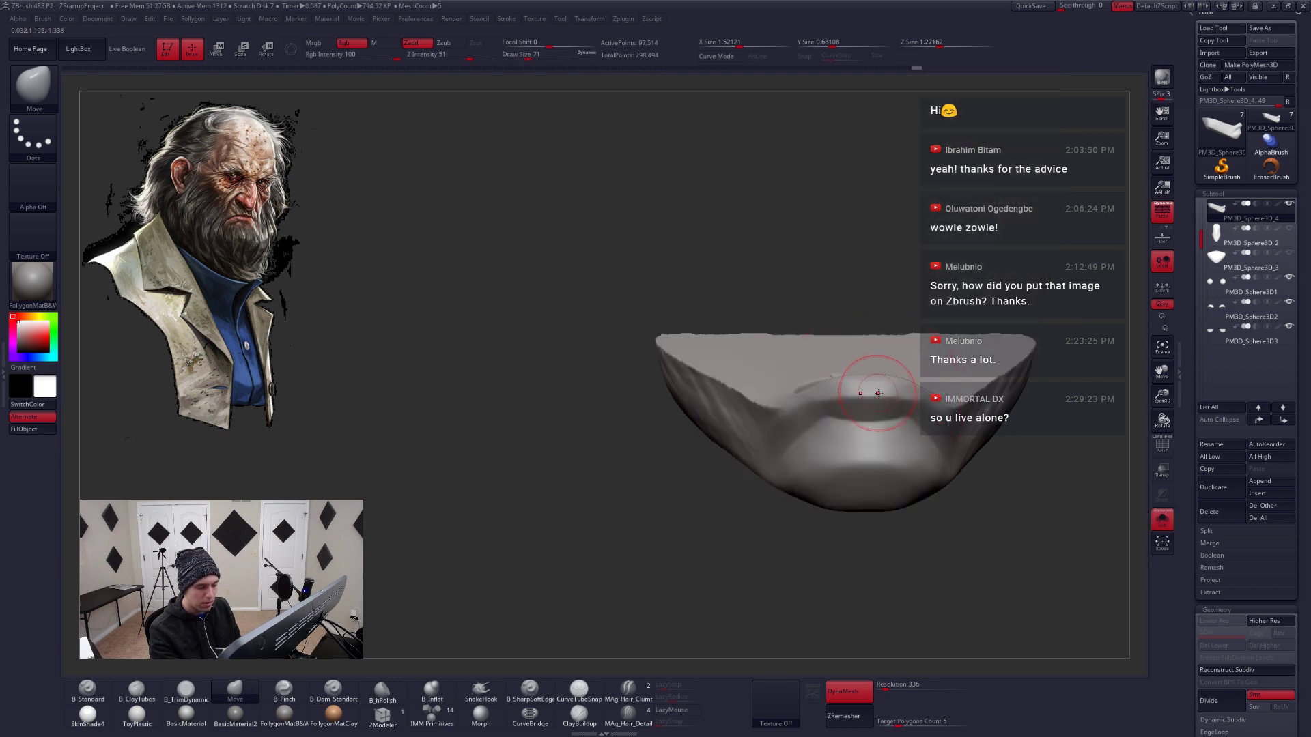
right_click_drag(878, 389, 838, 428)
key("space")
left_click_drag(839, 428, 841, 415)
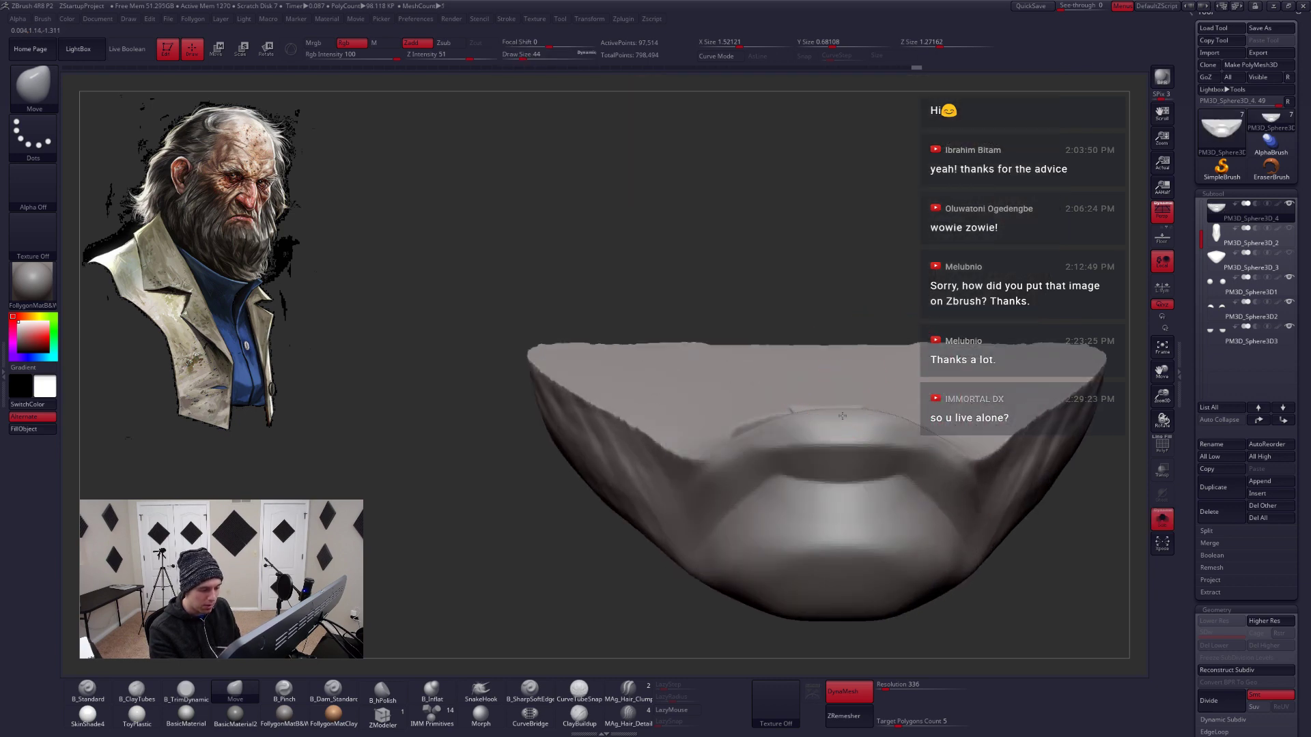
mouse_move(860, 462)
right_mouse_down("ctrl")
mouse_move(847, 431)
mouse_move(693, 437)
mouse_move(800, 422)
mouse_move(767, 436)
mouse_move(775, 447)
right_mouse_up("ctrl")
key("shift+alt+s")
key("shift+alt+s")
Pinch the lower lip's edge with B_Pinch at draw size 33 and subdivide the jaw piece once
key("5")
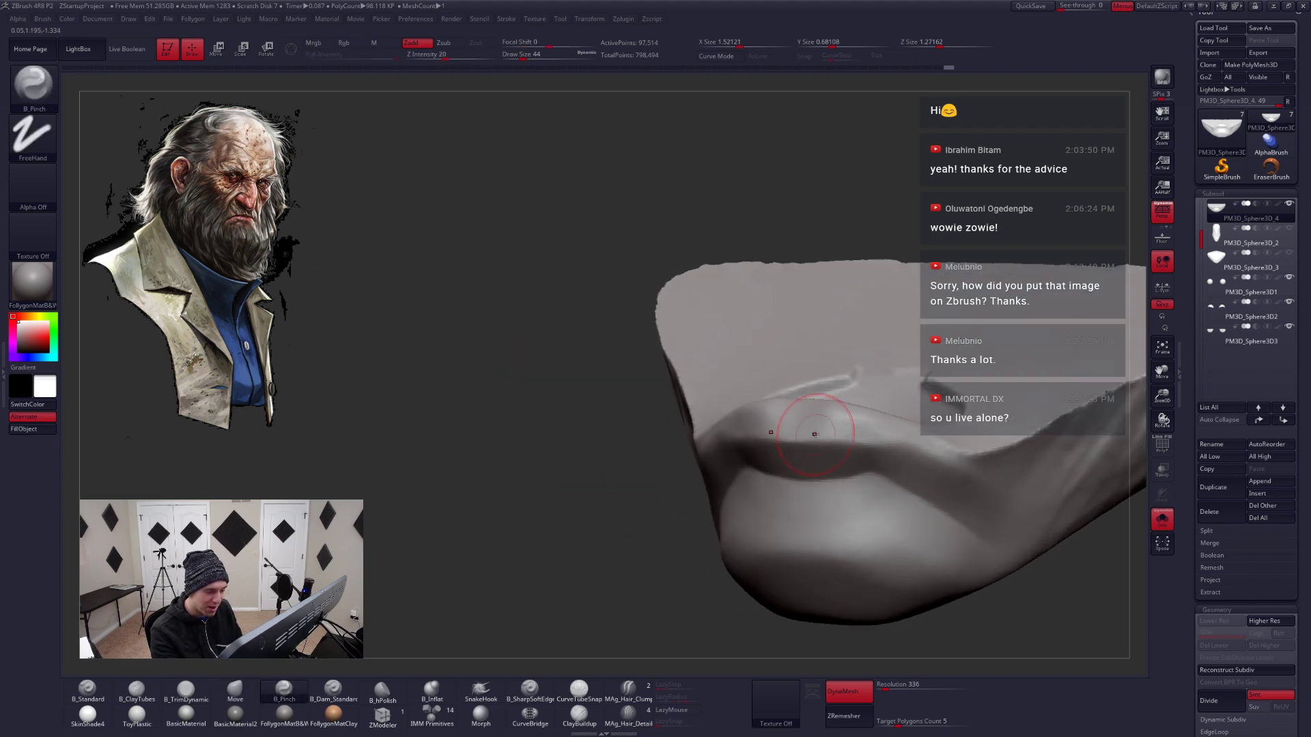
key("space")
left_click_drag(823, 440, 816, 440)
right_click_drag(817, 428, 830, 446, "ctrl")
right_click_drag(832, 450, 836, 481)
key("ctrl+d")
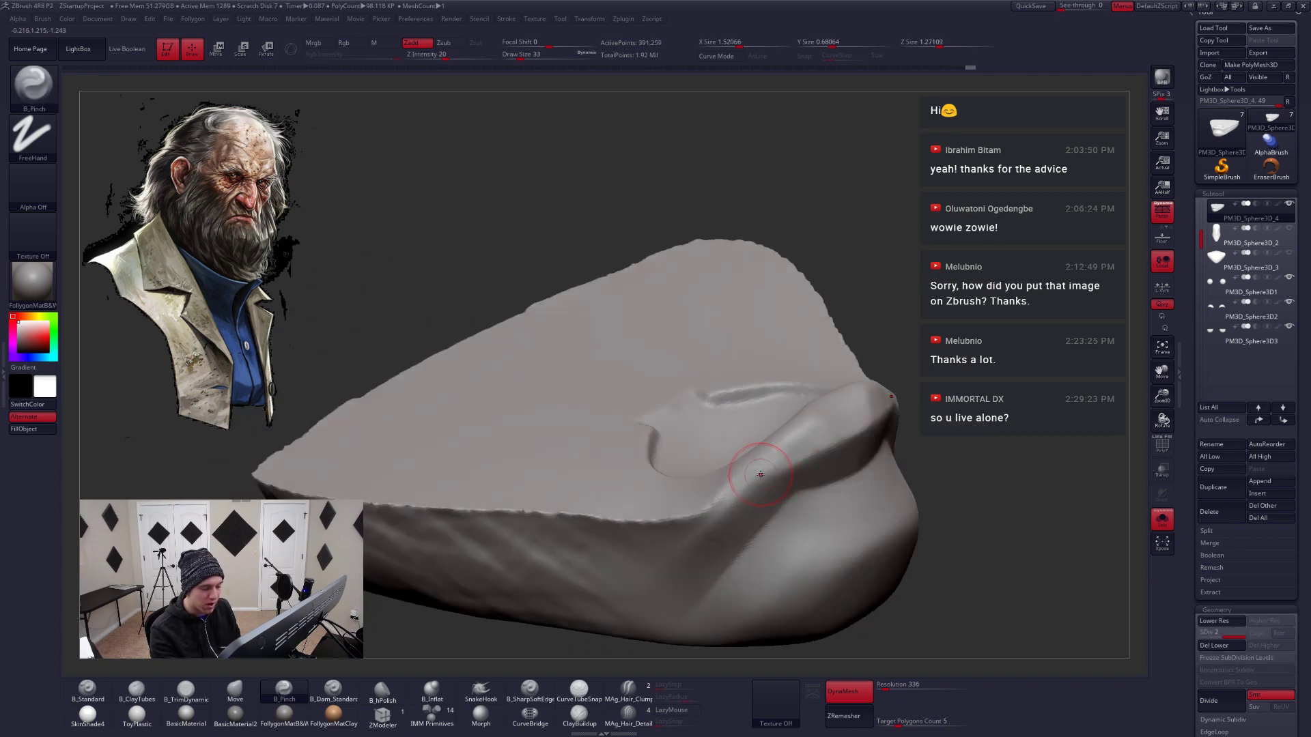
Pinch the isolated jaw's lower lip toward the mouth corner at draw size 33
left_click_drag(846, 440, 885, 420)
right_click_drag(885, 419, 827, 456)
left_click_drag(828, 464, 876, 427)
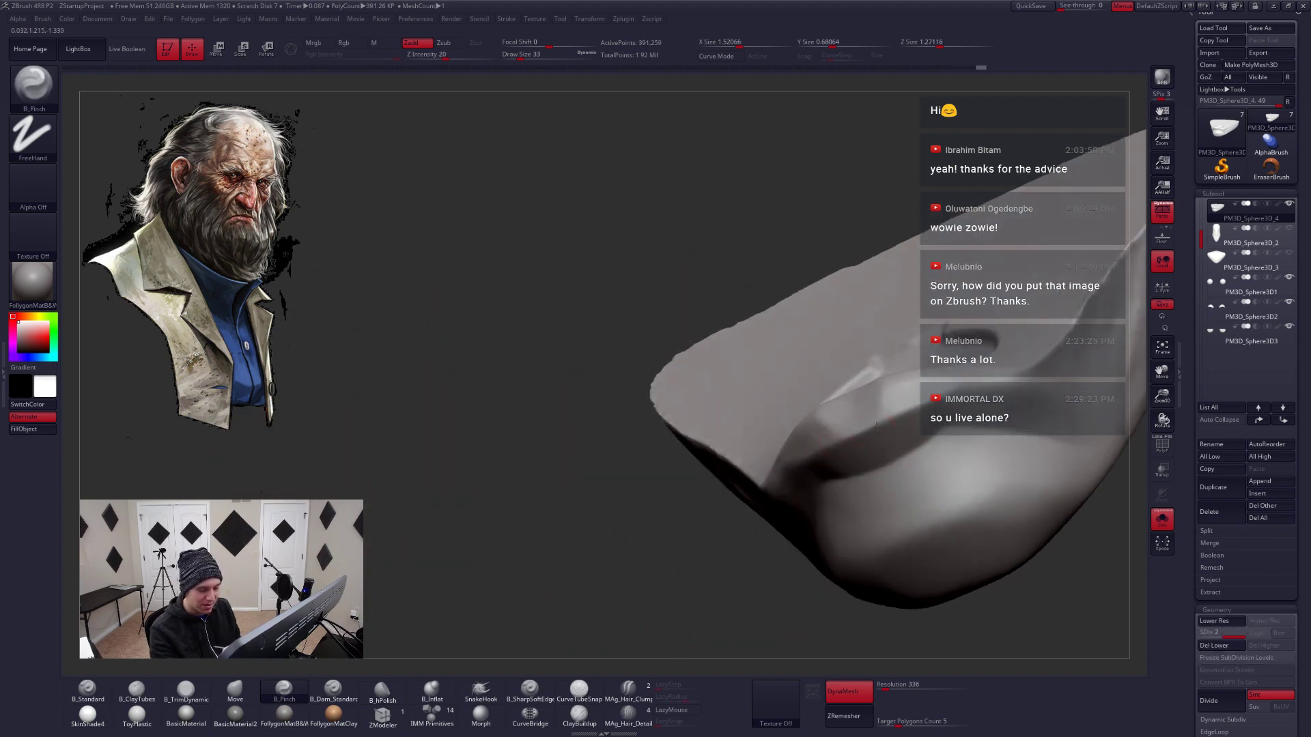
Show all pieces, select the head piece and build up the area above the upper lip with B_ClayTubes at draw size 59
mouse_move(867, 428)
right_mouse_down()
mouse_move(924, 389)
mouse_move(915, 349)
right_mouse_up()
left_click(925, 385, "alt")
key("space")
left_click_drag(869, 414, 881, 412)
mouse_move(882, 413)
right_mouse_down()
mouse_move(856, 410)
mouse_move(875, 418)
mouse_move(868, 402)
mouse_move(864, 460)
right_mouse_up()
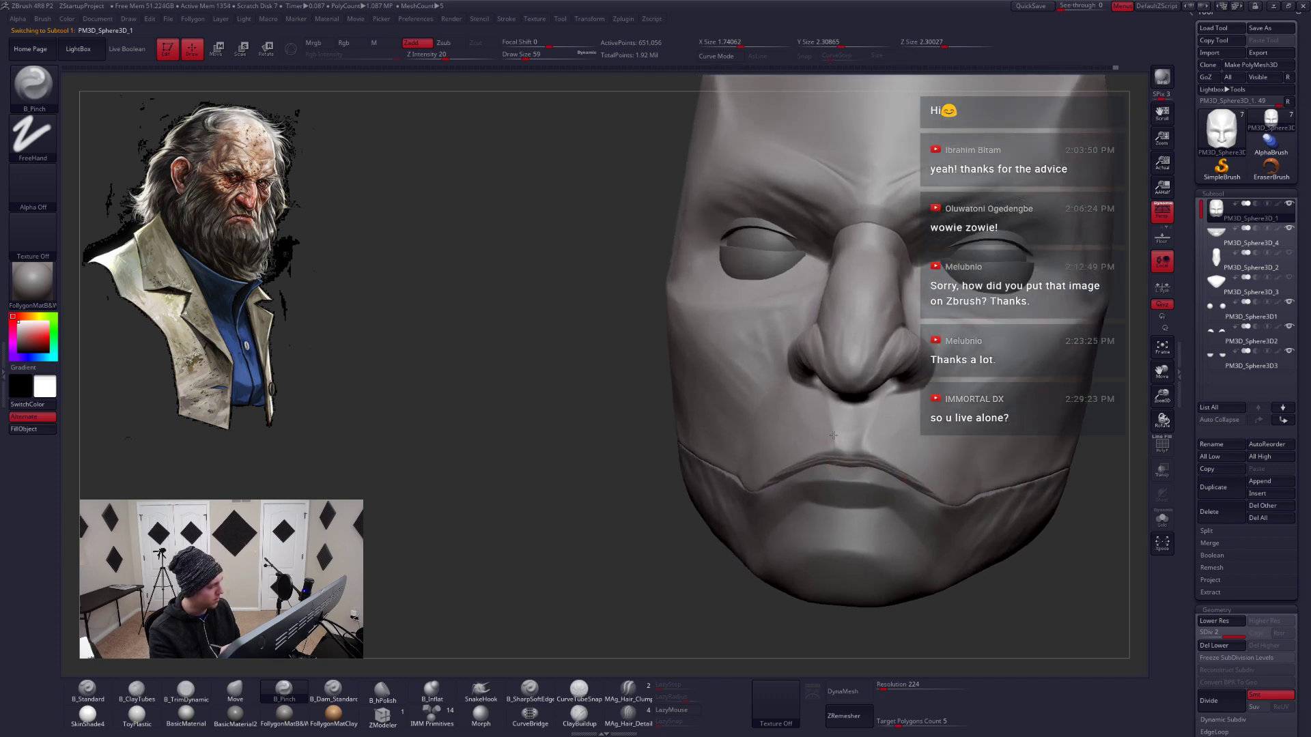
key("2")
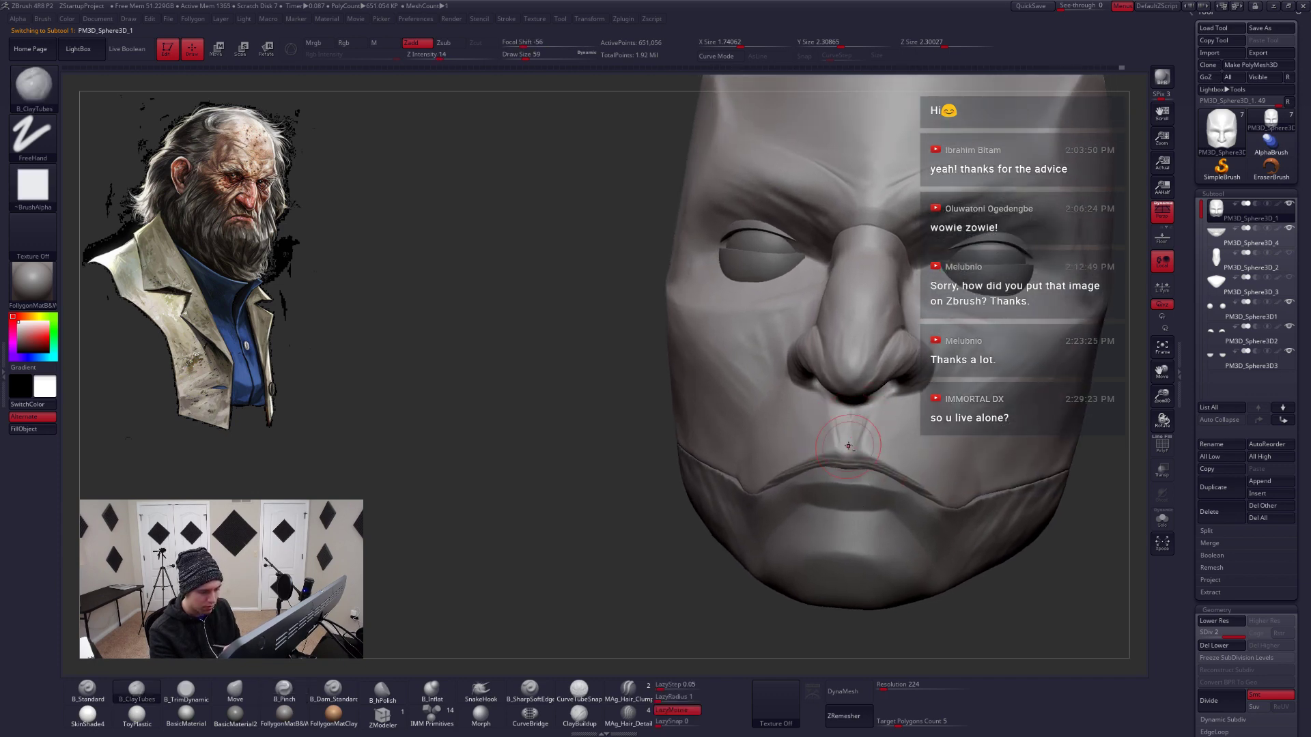
right_click_drag(849, 445, 864, 447)
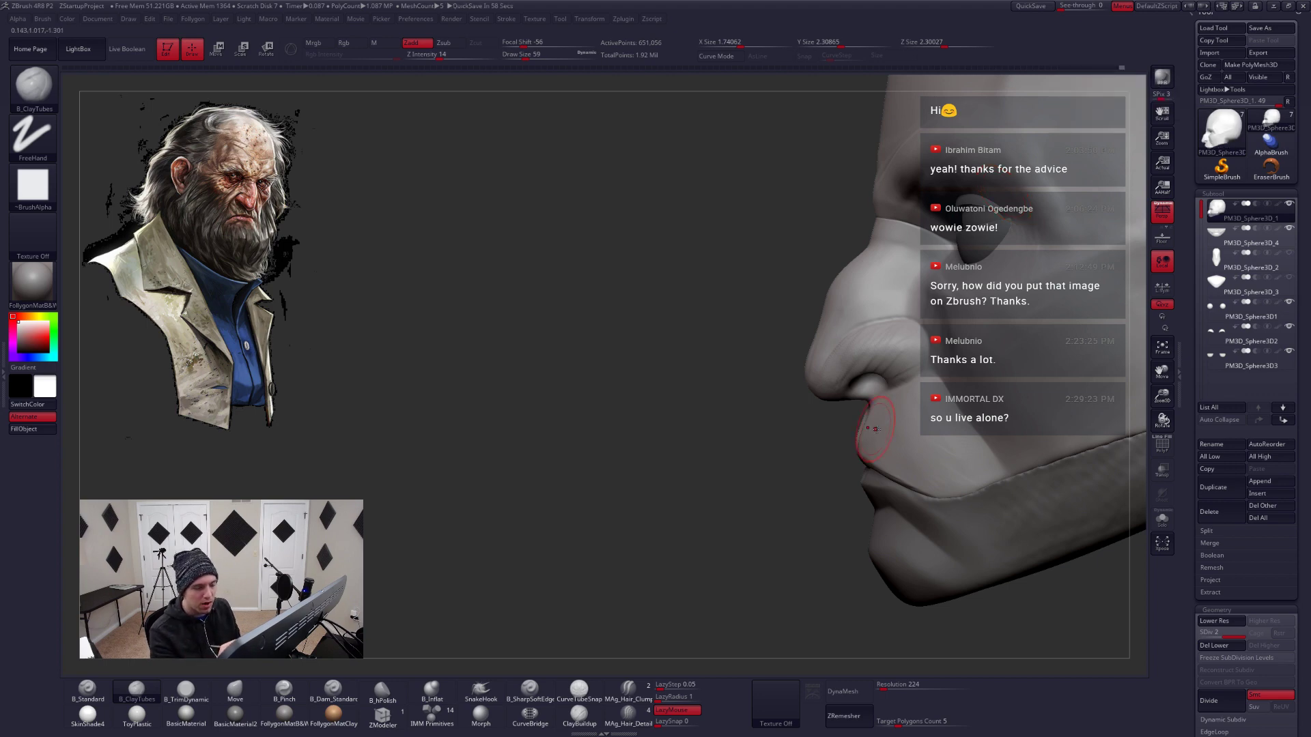
mouse_move(825, 464)
left_mouse_down()
mouse_move(1030, 450)
mouse_move(1026, 394)
mouse_move(918, 406)
mouse_move(945, 434)
left_mouse_up()
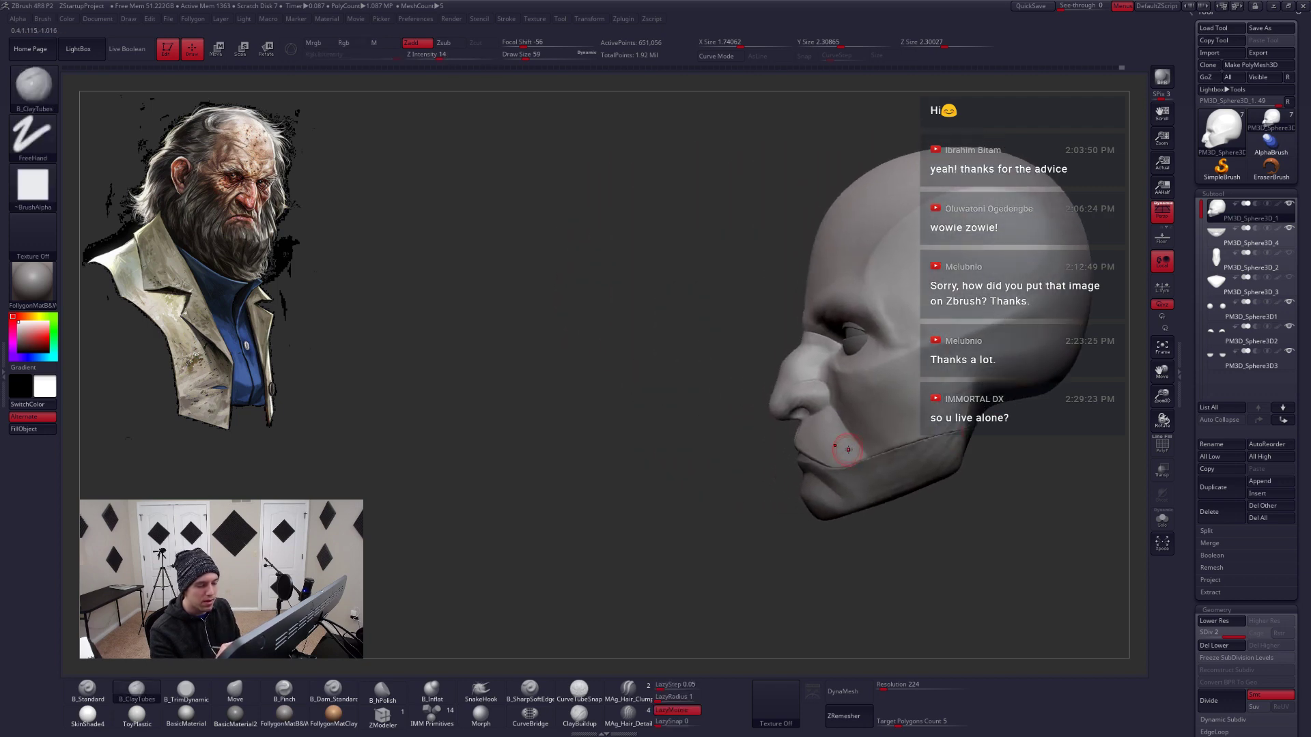
Nudge the head piece near the mouth corner with the Move brush at draw size 187
mouse_move(764, 466)
left_mouse_down()
mouse_move(847, 465)
mouse_move(812, 464)
left_mouse_up()
key("b")
key("m")
key("v")
key("space")
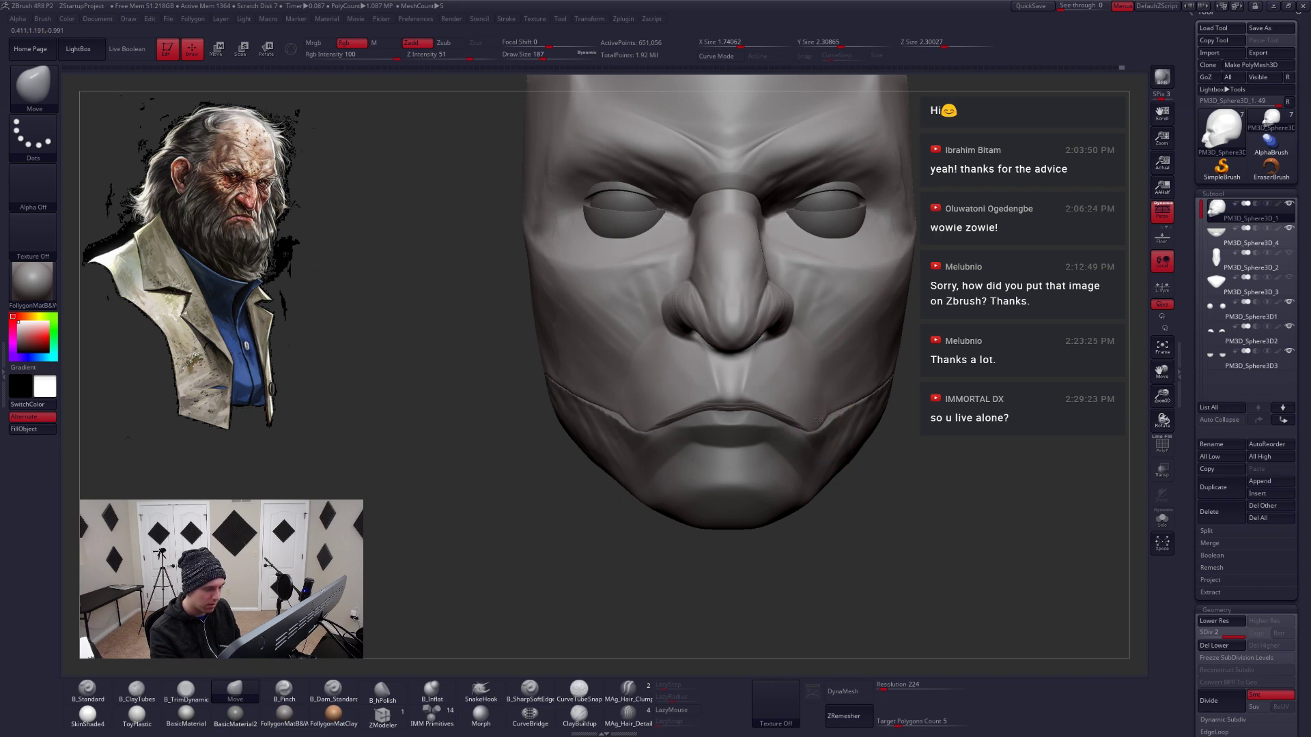
left_click_drag(818, 419, 819, 415)
mouse_move(948, 441)
left_mouse_down()
mouse_move(808, 412)
mouse_move(811, 456)
left_mouse_up()
Refine the sides of the upper lip toward the mouth corners with the Move brush at draw size 120
key("space")
left_click_drag(834, 404, 838, 395)
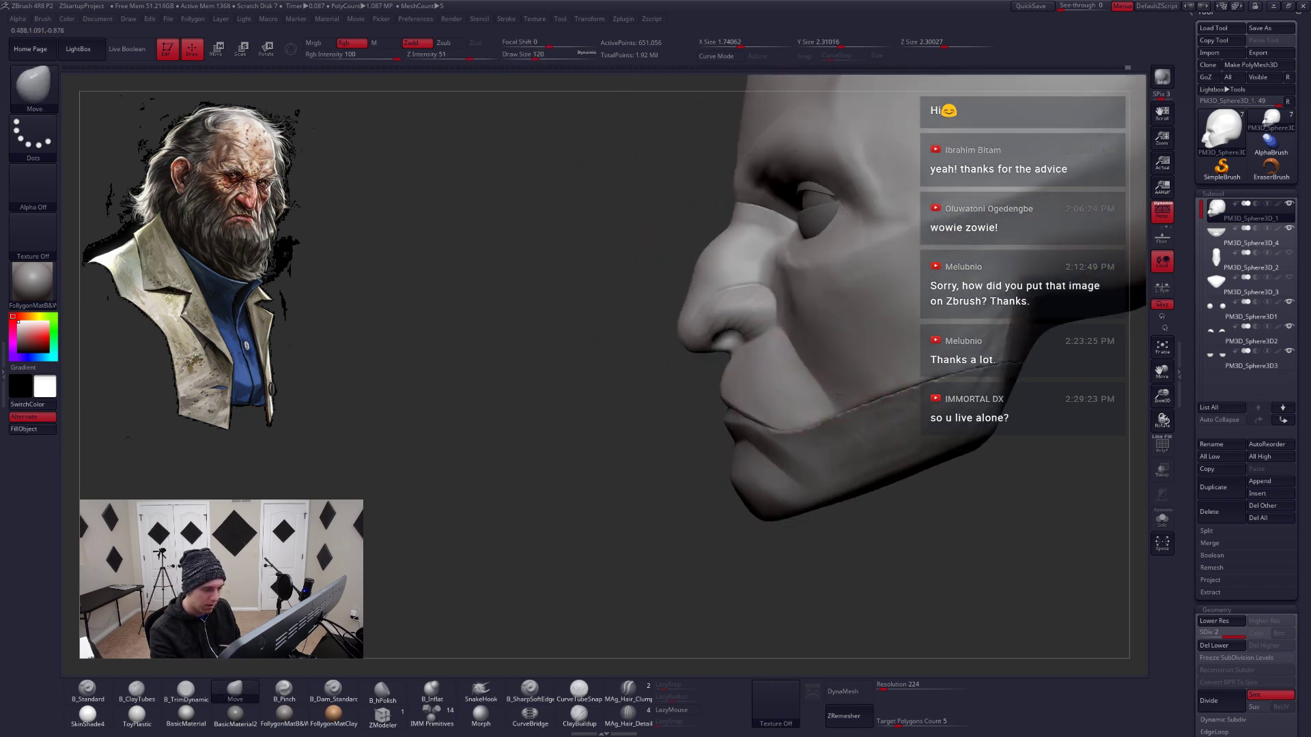
left_click_drag(673, 447, 803, 445)
right_click_drag(804, 445, 802, 441, "ctrl")
mouse_move(715, 422)
right_mouse_down("alt")
mouse_move(817, 407)
mouse_move(827, 381)
right_mouse_up("alt")
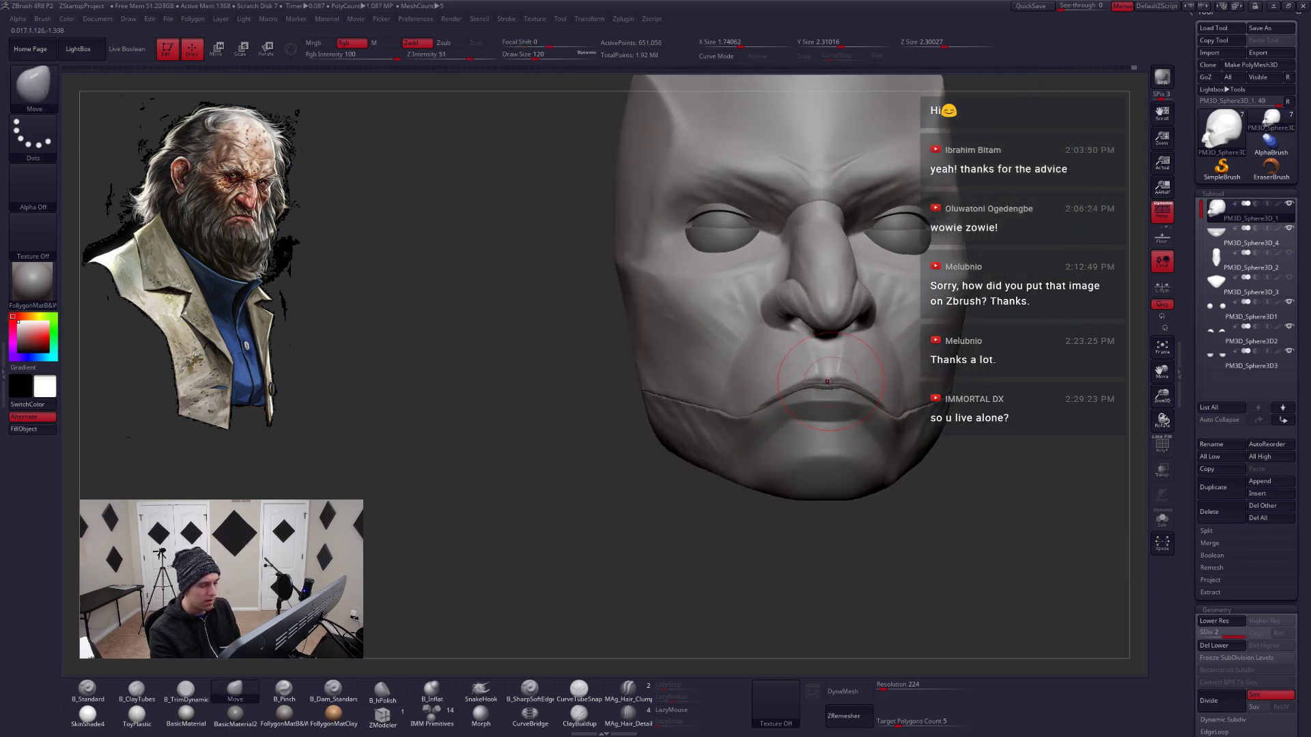
Remesh the head piece with DynaMesh at resolution 336
left_click(895, 689)
type("333")
key("Return")
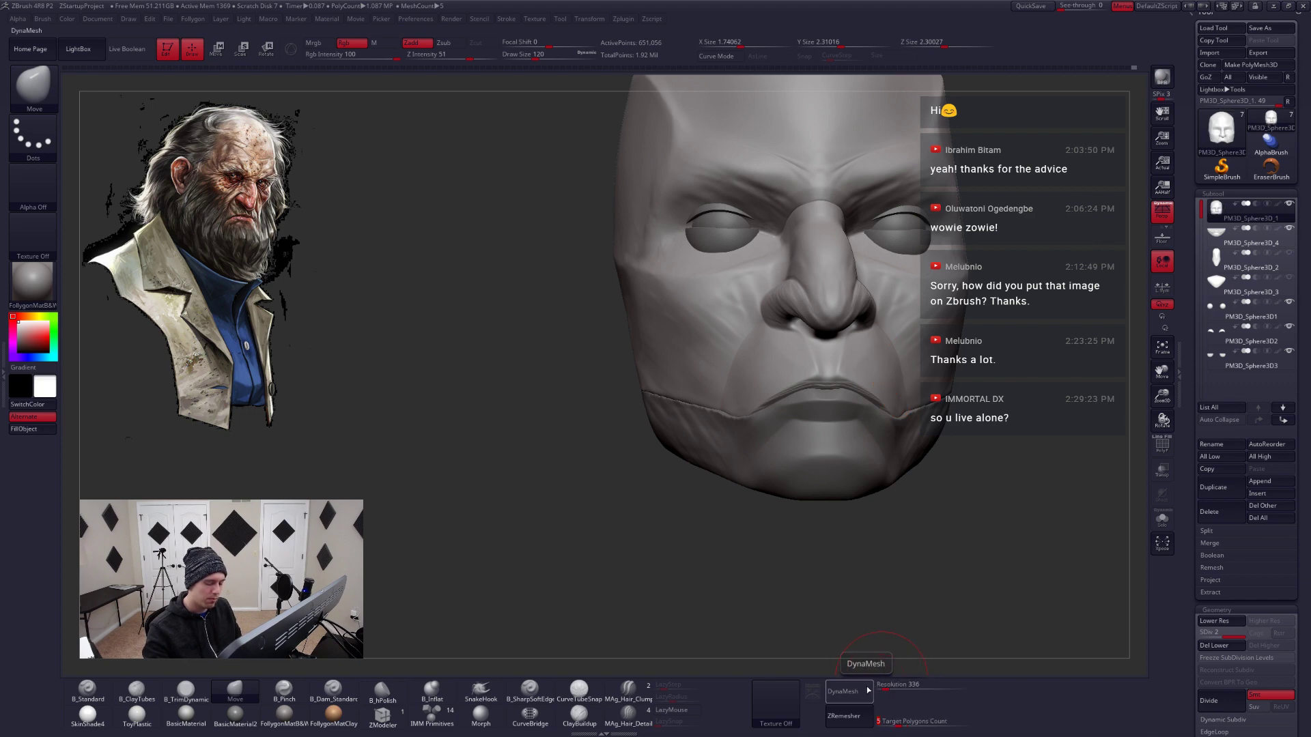
left_click(864, 692)
left_click(824, 708)
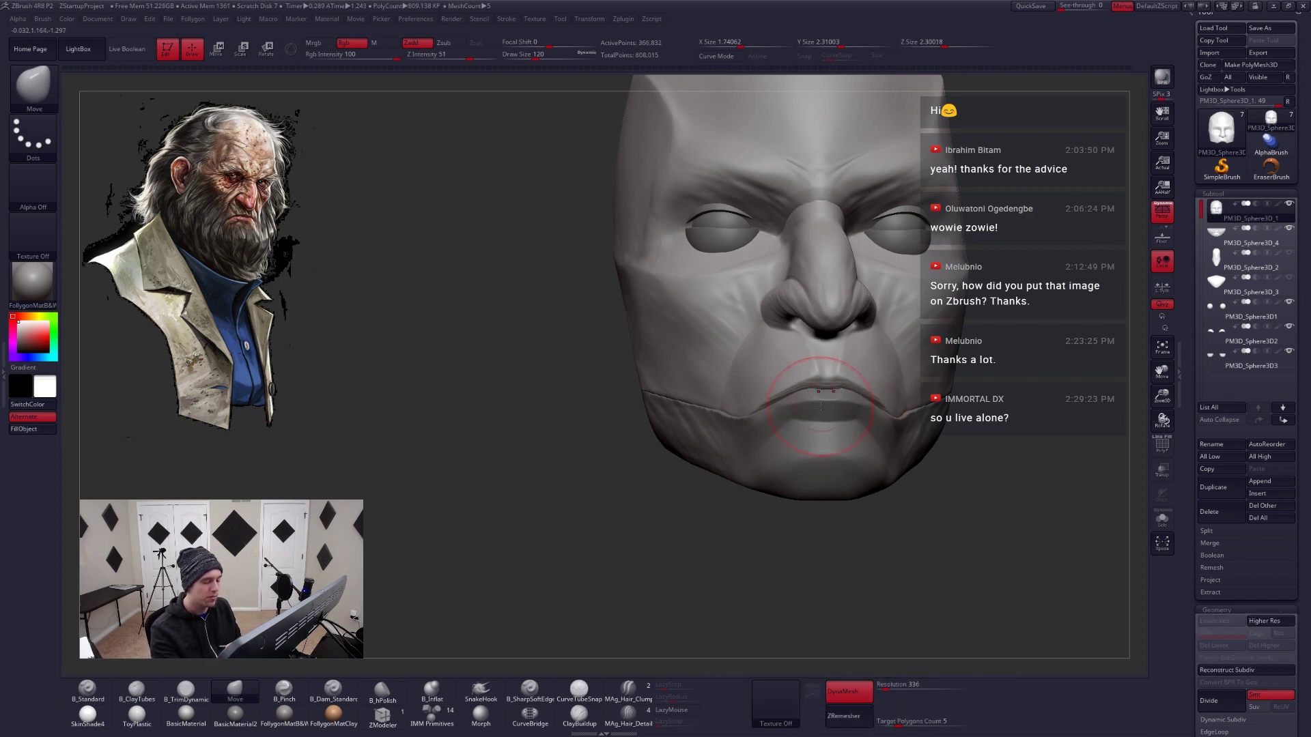
Isolate the head piece and adjust the upper lip's lower edge with the Move brush
key("alt+s")
right_click_drag(863, 402, 794, 462, "ctrl")
key("space")
left_click(855, 394)
right_click_drag(862, 410, 867, 273)
key("space")
mouse_move(838, 394)
left_mouse_down()
mouse_move(768, 413)
mouse_move(782, 395)
left_mouse_up()
Build up the isolated upper lip with B_ClayTubes and pinch its edge with B_Pinch at draw size 41
key("2")
right_click_drag(746, 439, 809, 458)
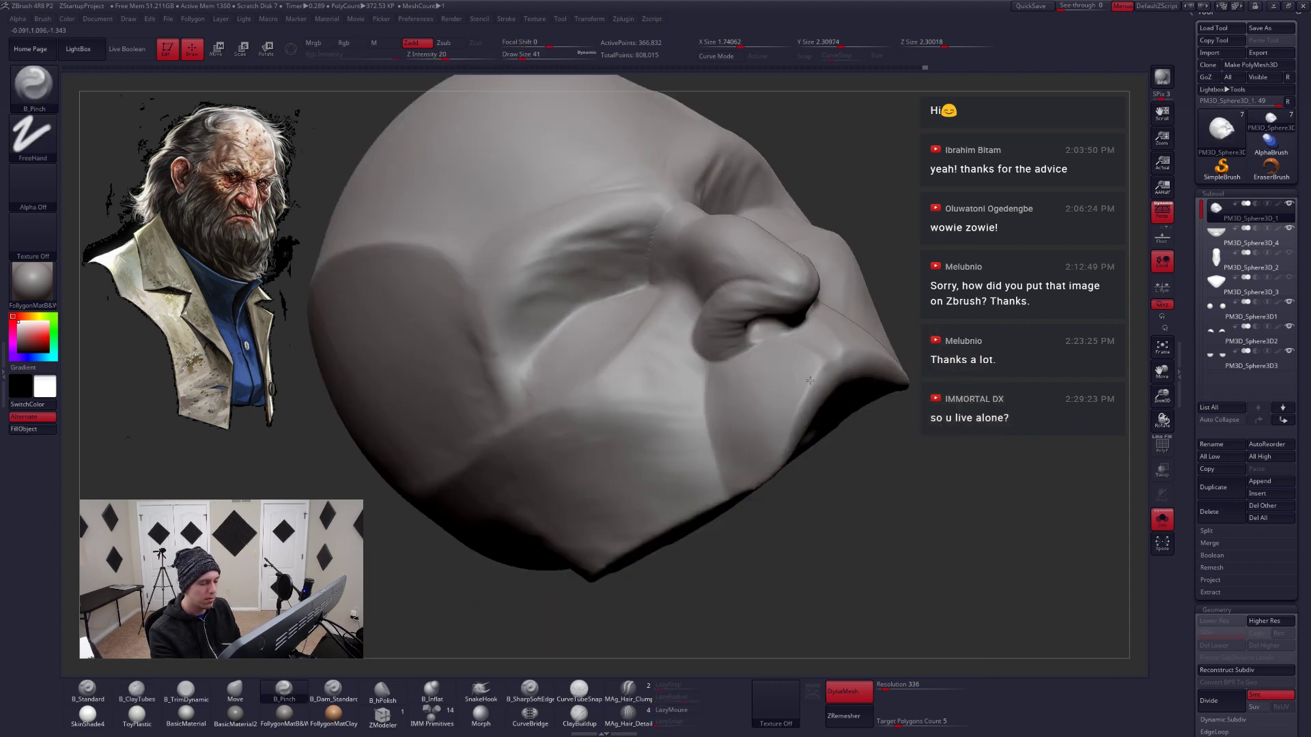
right_click_drag(809, 381, 758, 372)
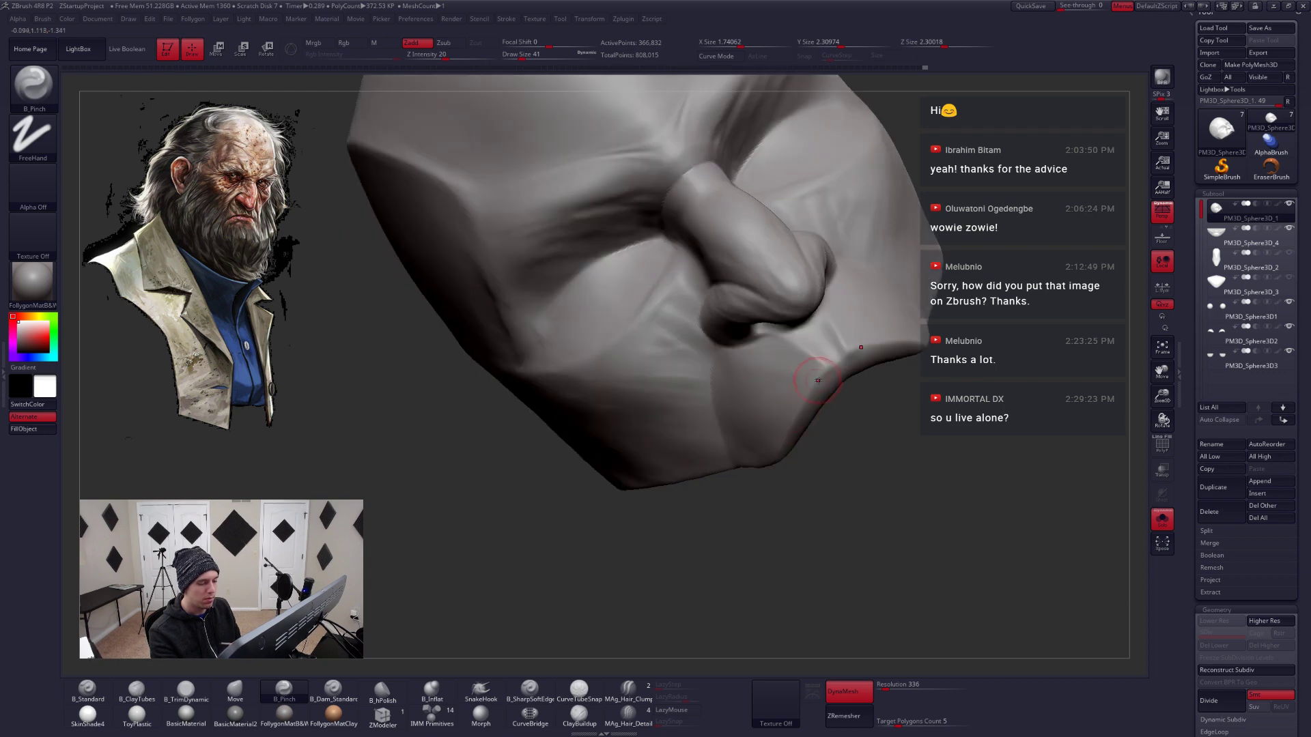
left_click_drag(827, 370, 805, 398)
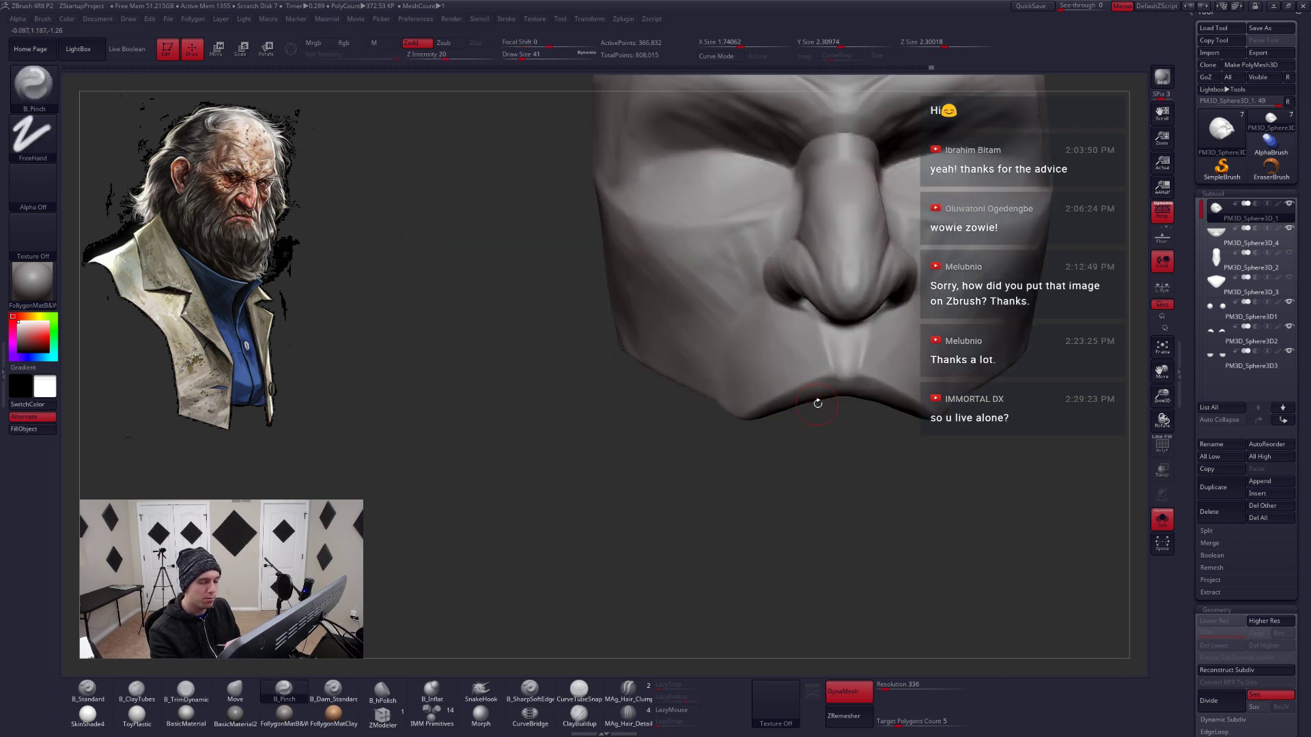
Show the whole head and adjust the upper lip near the mouth corner with the Move brush at draw sizes 101 and 128
right_click(793, 395)
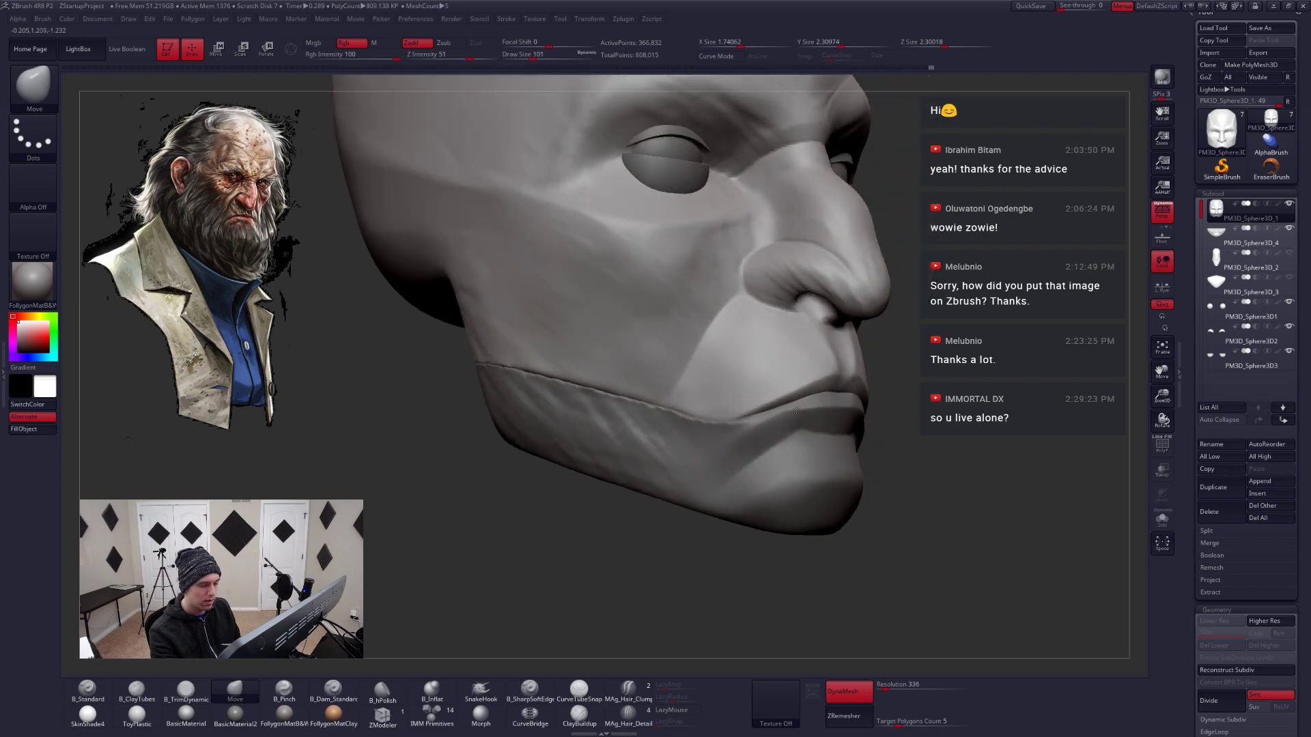
right_click_drag(796, 410, 792, 405)
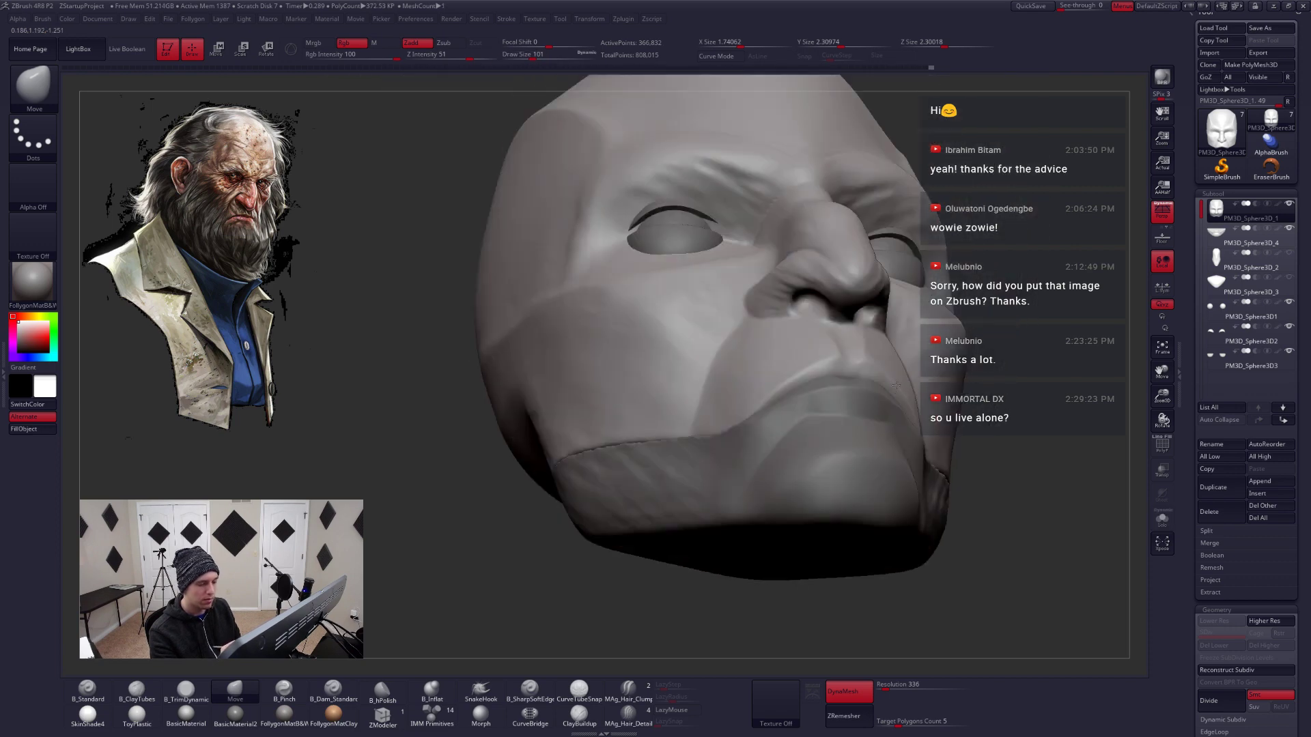
right_click(792, 402)
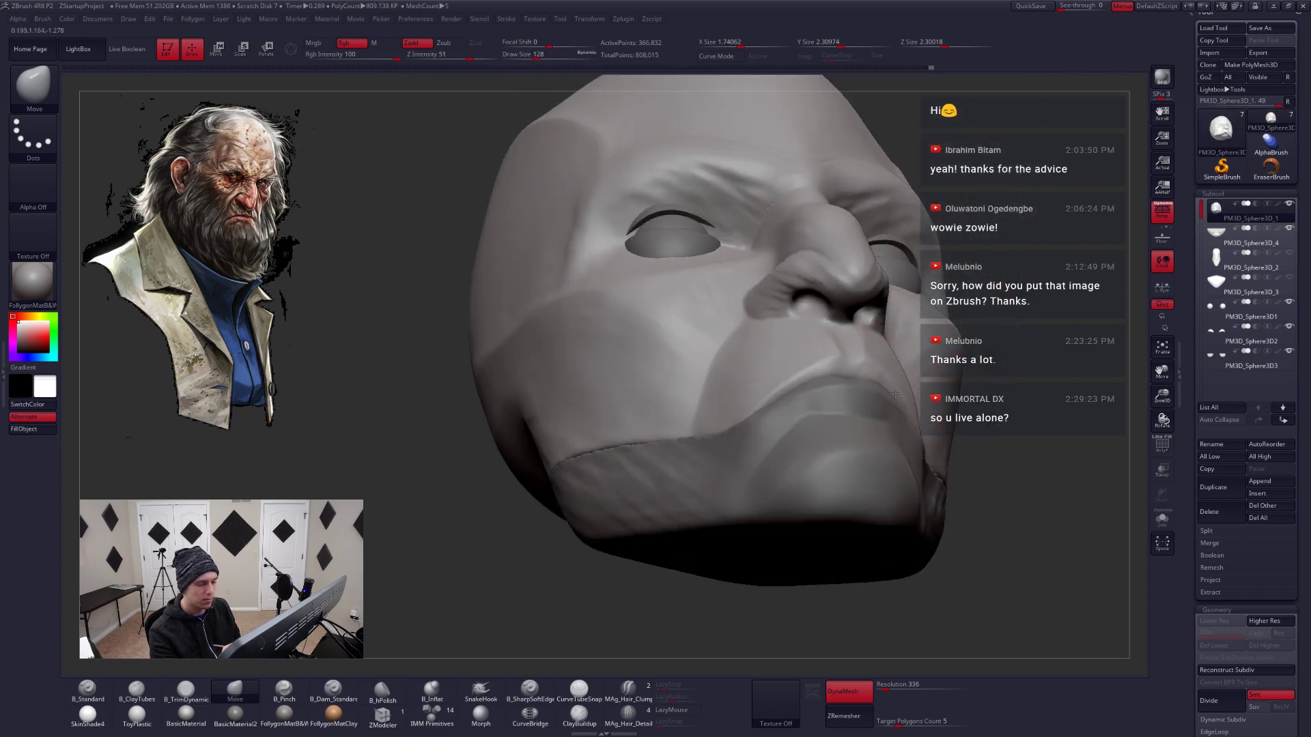
mouse_move(895, 393)
right_mouse_down()
mouse_move(898, 437)
mouse_move(880, 417)
mouse_move(921, 424)
mouse_move(863, 430)
mouse_move(874, 415)
mouse_move(851, 462)
right_mouse_up()
Draw transpose lines over the head in side view to gauge its profile
key("w")
left_click_drag(656, 416, 541, 516)
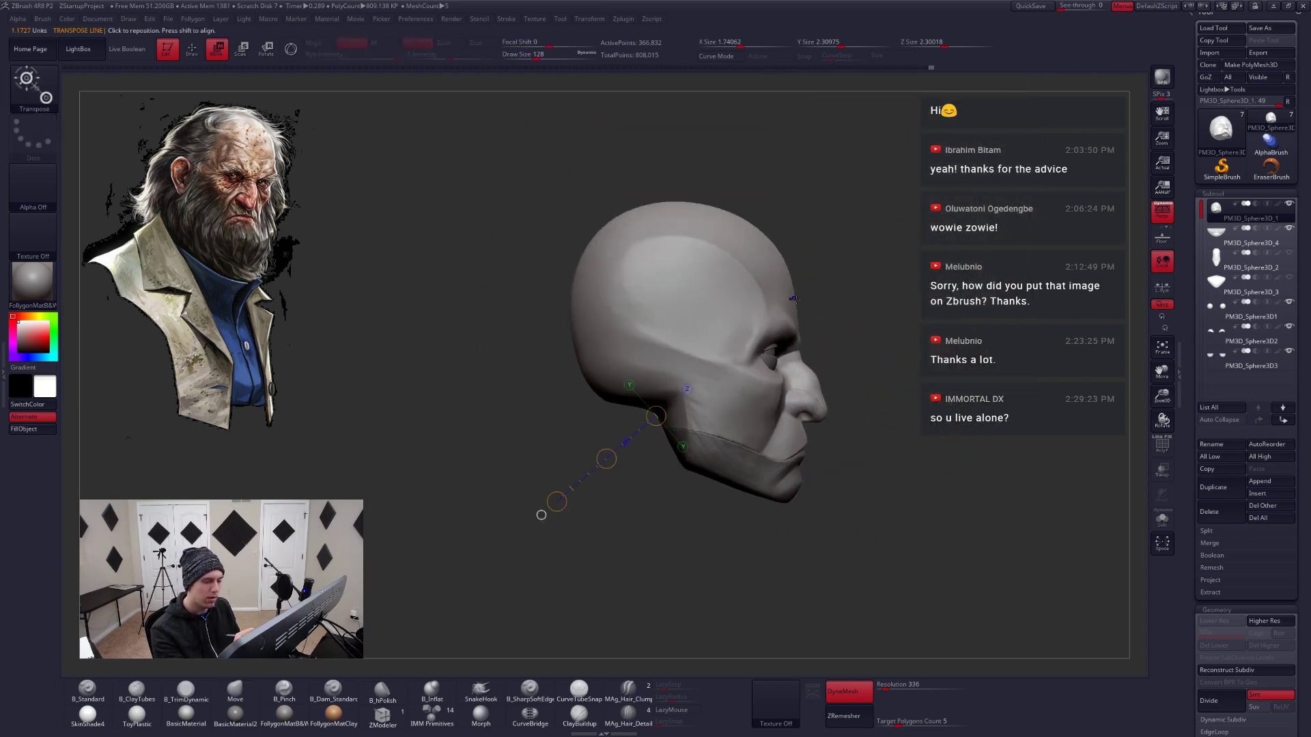
left_click_drag(792, 486, 790, 594)
key("q")
Lasso-mask the cranium in side view and invert the mask so the lower face is protected
key("space")
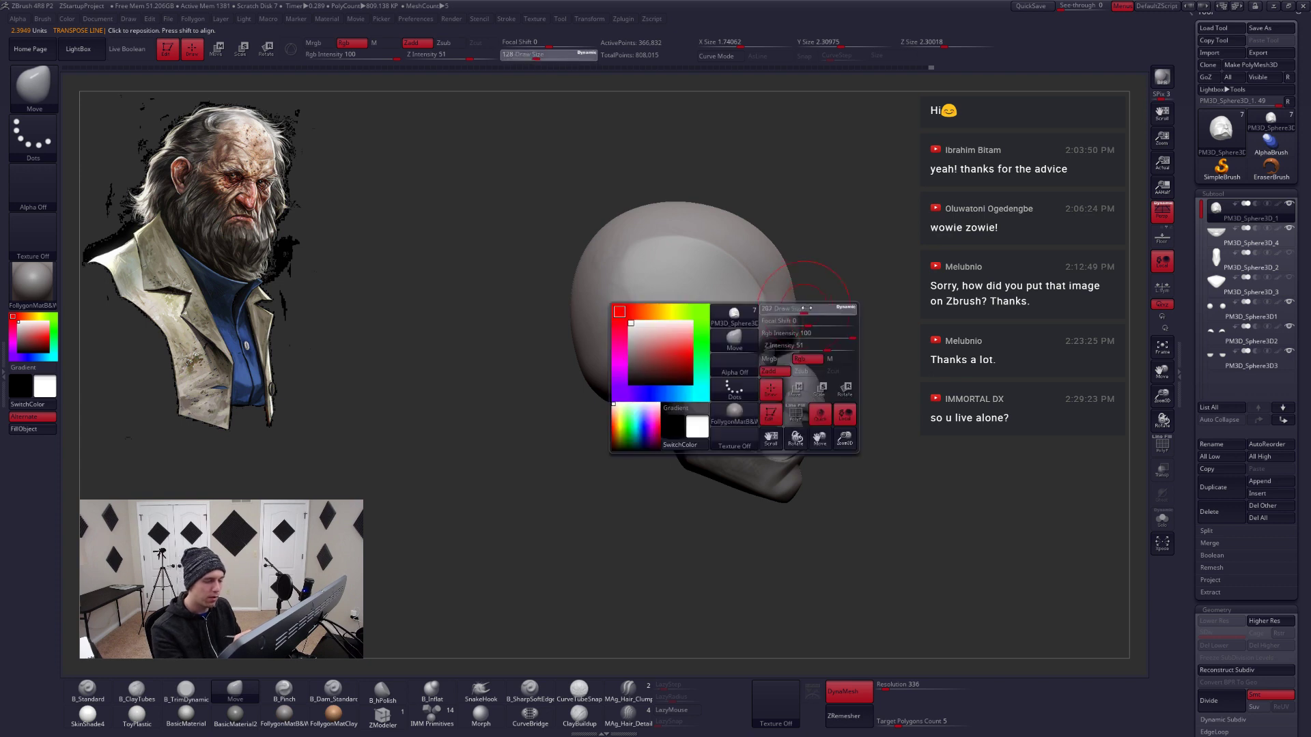
left_click_drag(807, 308, 818, 309)
mouse_move(802, 353)
left_mouse_down("ctrl")
mouse_move(451, 353)
mouse_move(817, 202)
left_mouse_up("ctrl")
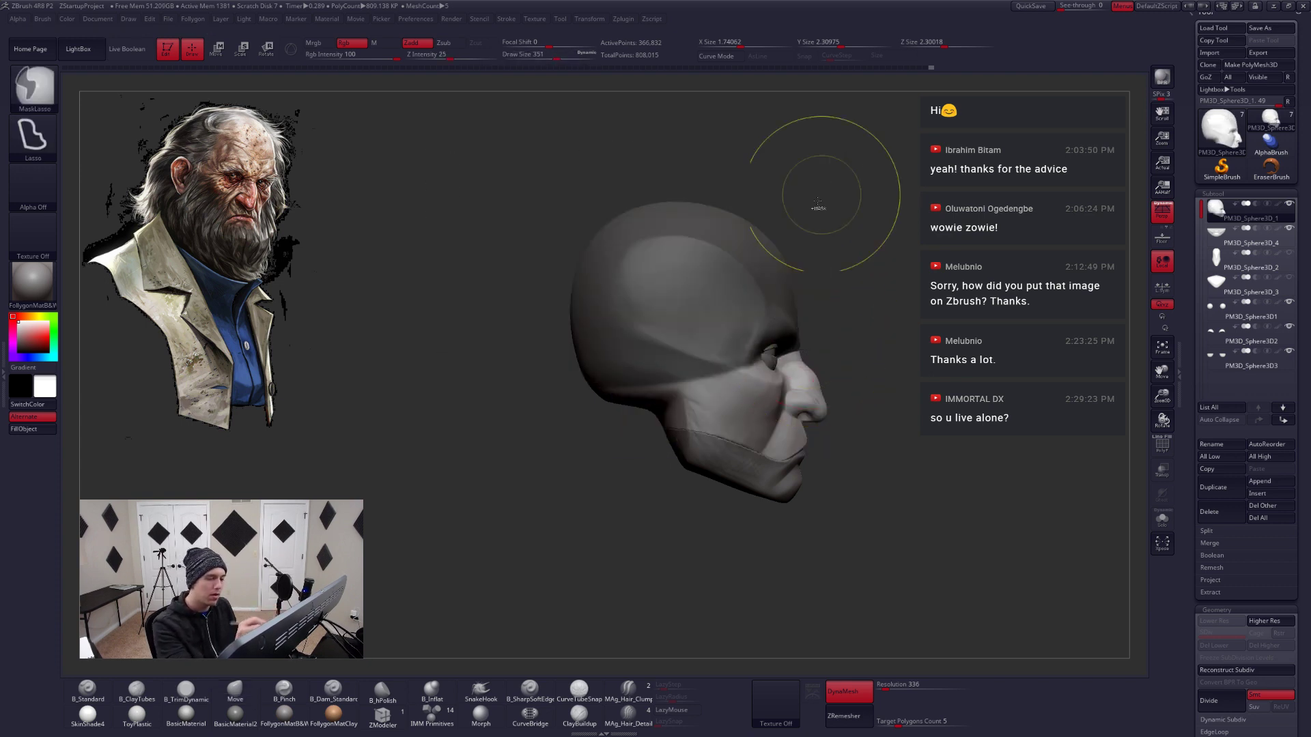
left_click(821, 298, "ctrl")
Raise the unmasked forehead and top of the skull with the Move brush at draw sizes 468 and 668
key("space")
left_click_drag(791, 305, 800, 305)
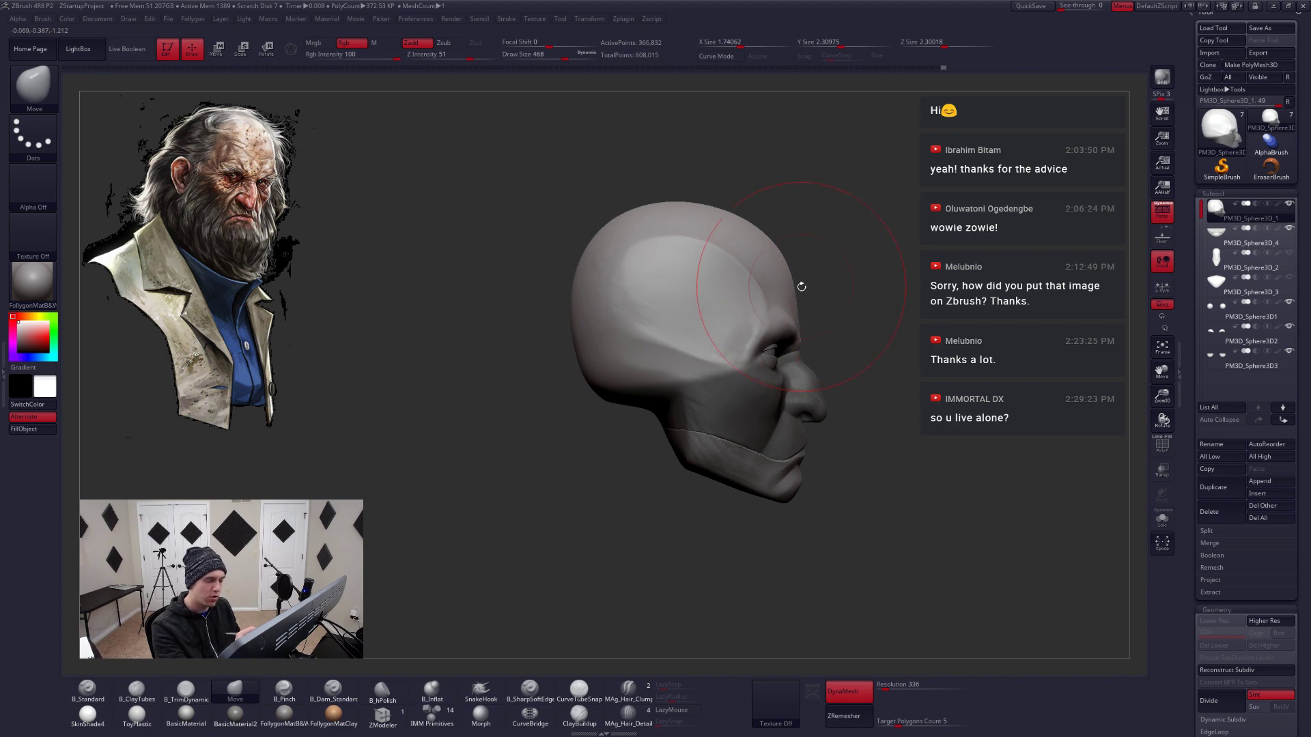
key("space")
mouse_move(753, 243)
left_mouse_down()
mouse_move(756, 226)
mouse_move(737, 220)
left_mouse_up()
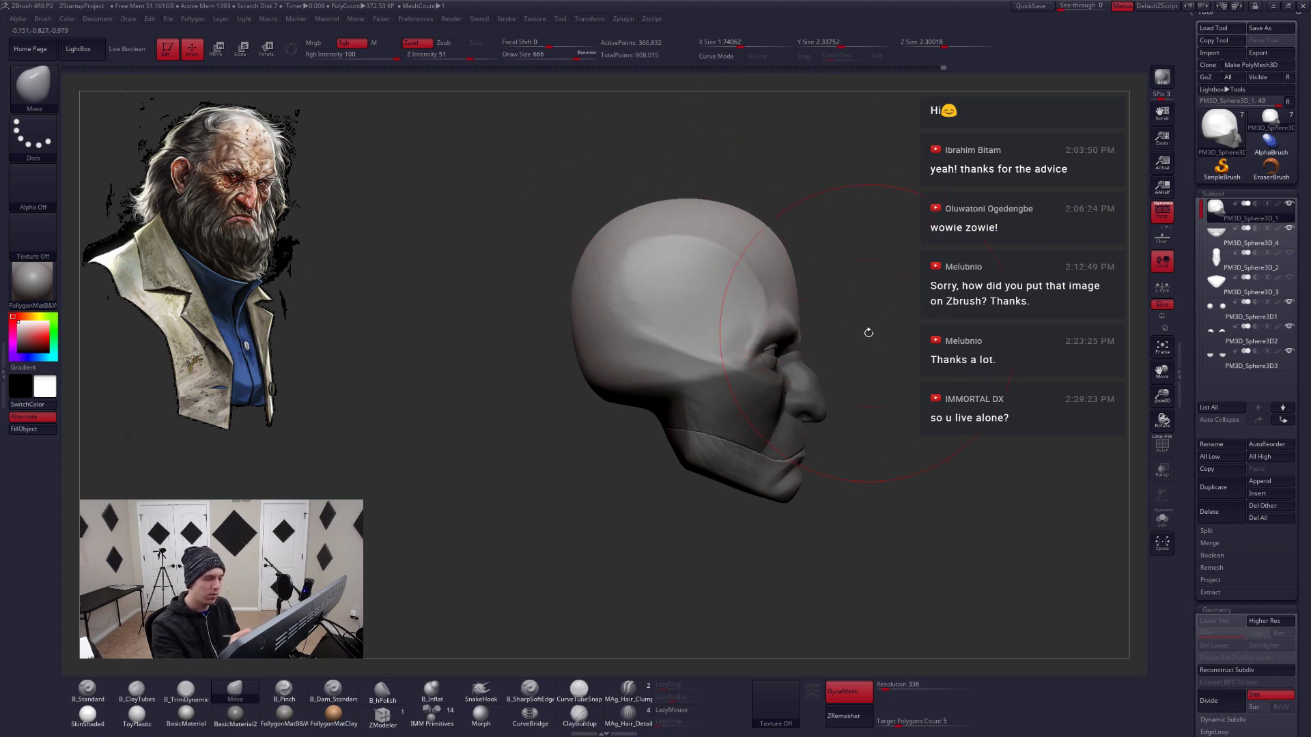
mouse_move(868, 332)
left_mouse_down()
mouse_move(878, 357)
mouse_move(837, 349)
mouse_move(854, 372)
mouse_move(838, 389)
left_mouse_up()
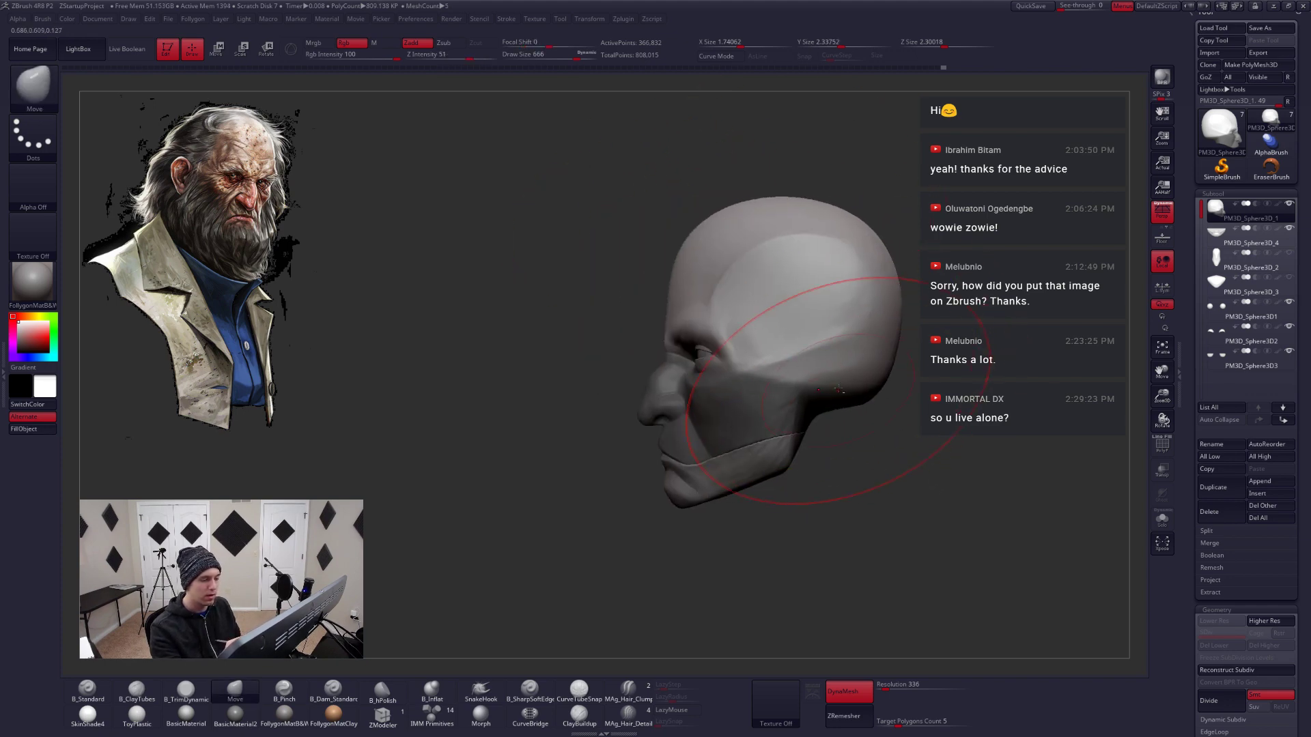
Adjust the skull's sides with the Move brush at draw sizes 274 and 234 and clear the mask
key("space")
left_click_drag(787, 275, 759, 273)
mouse_move(617, 290)
left_mouse_down()
mouse_move(761, 290)
mouse_move(765, 375)
mouse_move(775, 279)
mouse_move(792, 398)
left_mouse_up()
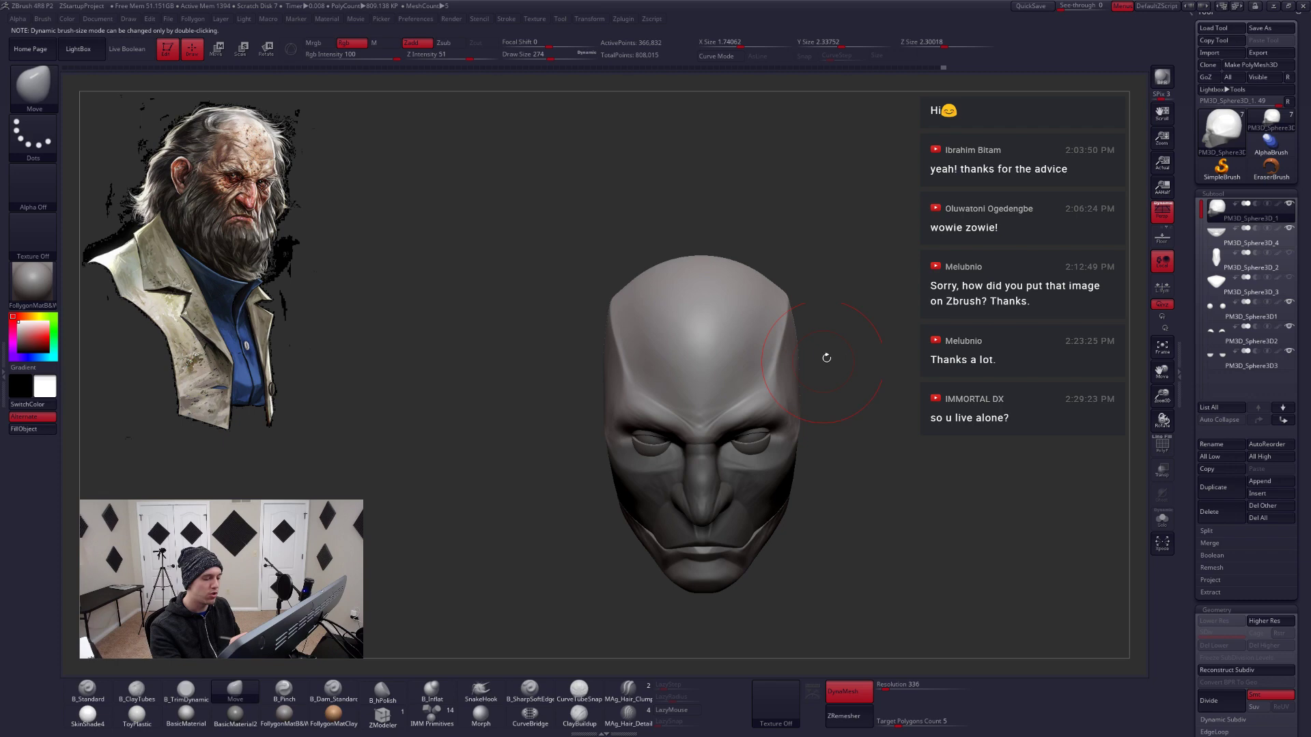
mouse_move(826, 357)
left_mouse_down()
mouse_move(763, 353)
mouse_move(816, 365)
left_mouse_up()
key("space")
left_click_drag(762, 394, 755, 394)
left_click_drag(812, 355, 809, 373)
Flatten the central forehead with B_TrimDynamic and tighten its planes with B_Pinch at draw size 234
key("3")
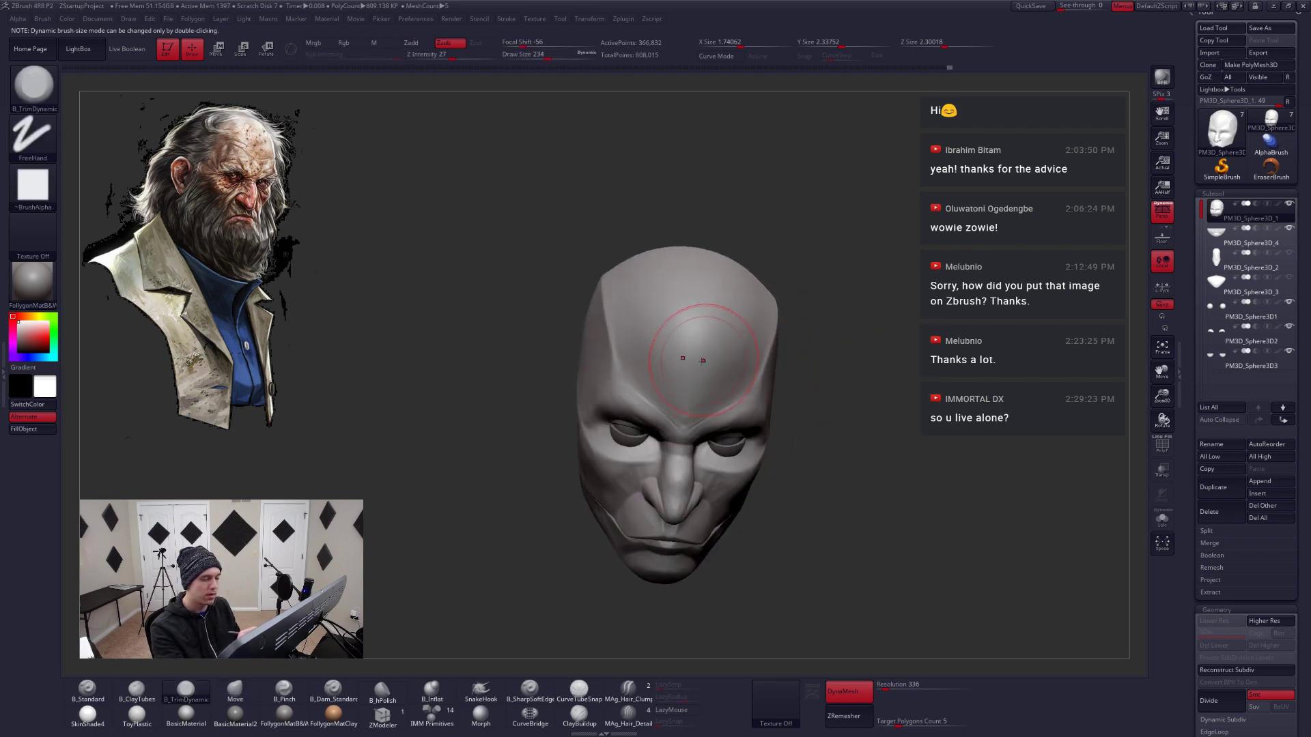
mouse_move(711, 370)
right_mouse_down("shift")
mouse_move(794, 389)
mouse_move(746, 380)
right_mouse_up("shift")
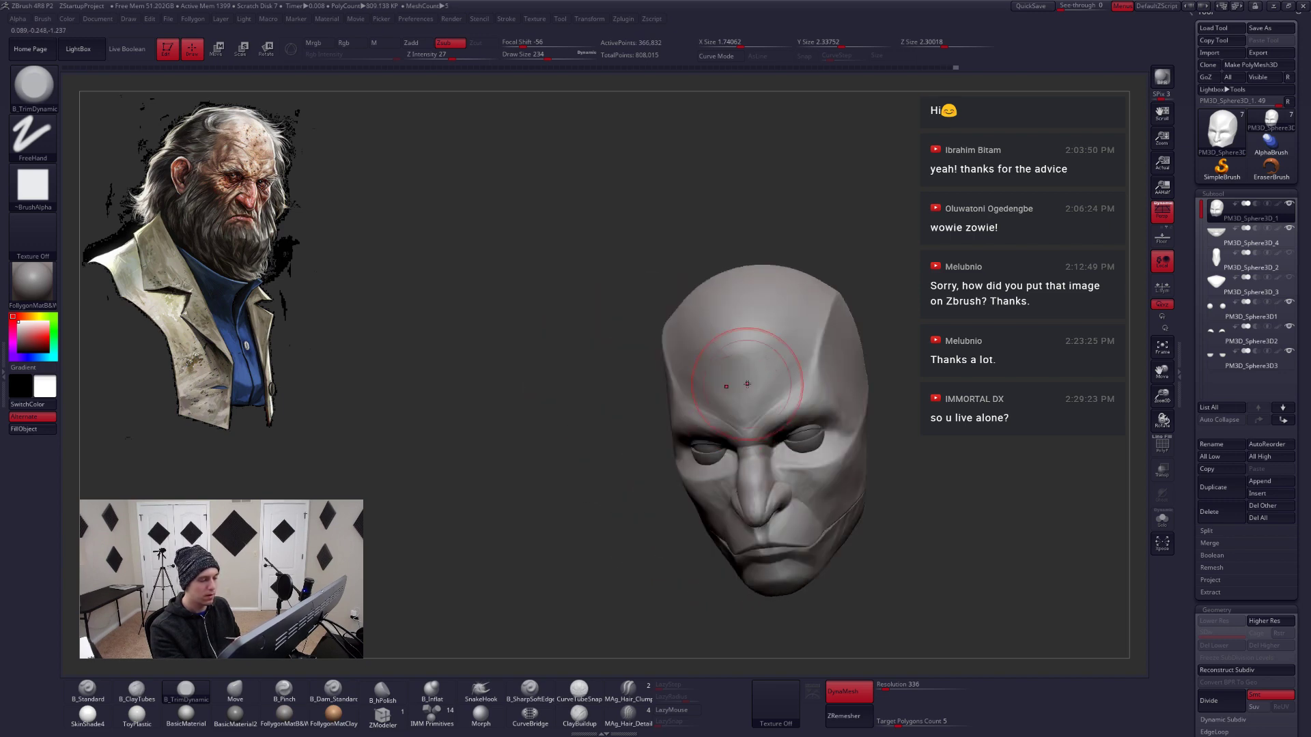
key("5")
right_click_drag(731, 326, 733, 344)
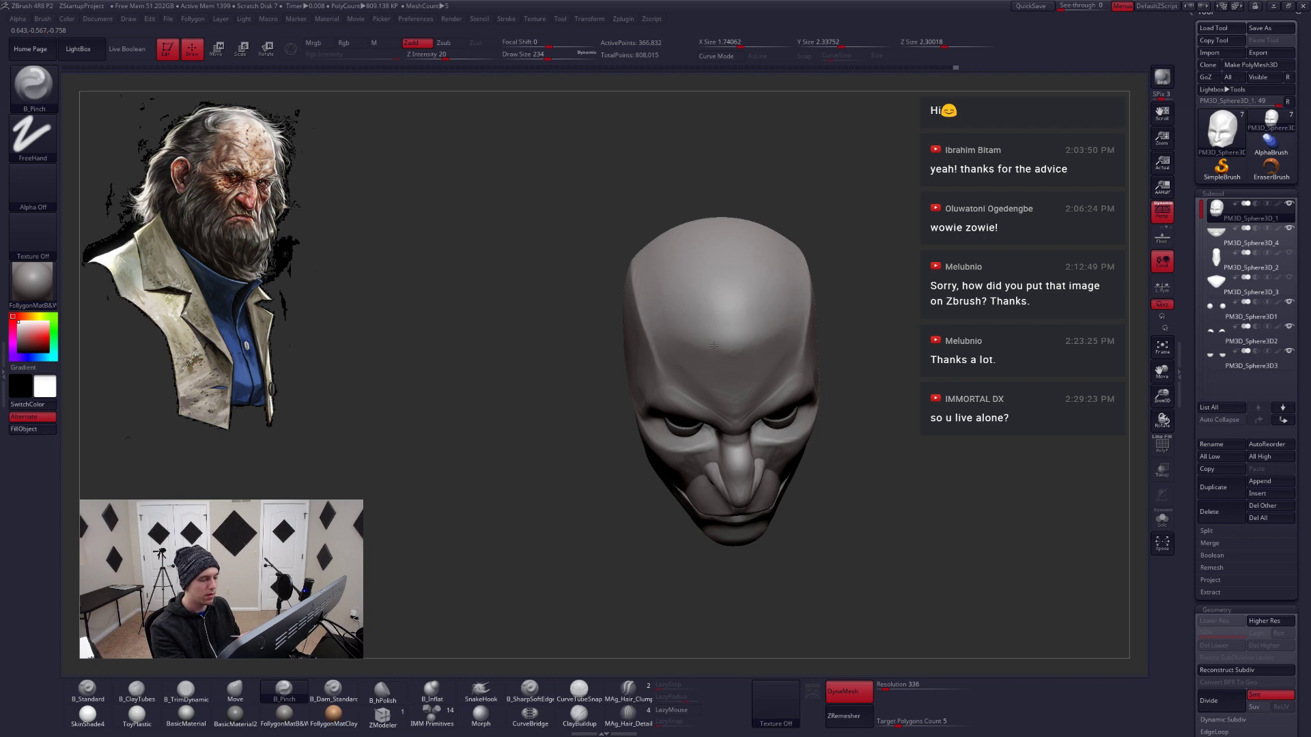
mouse_move(713, 345)
right_mouse_down()
mouse_move(693, 355)
mouse_move(758, 408)
mouse_move(703, 366)
mouse_move(746, 371)
mouse_move(712, 350)
right_mouse_up()
Trim and smooth the upper forehead plane and pinch the ridge at the temple at draw size 234
key("b")
key("t")
key("d")
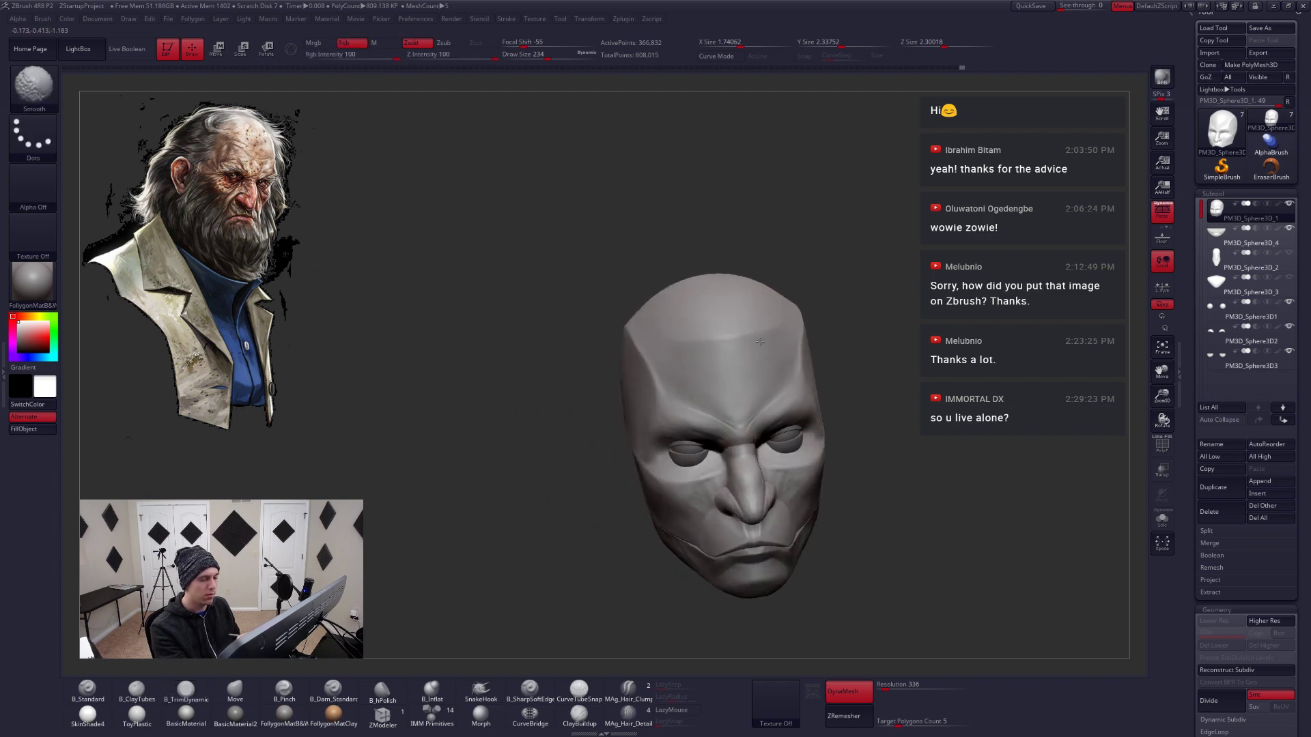
right_click_drag(760, 341, 825, 357, "shift")
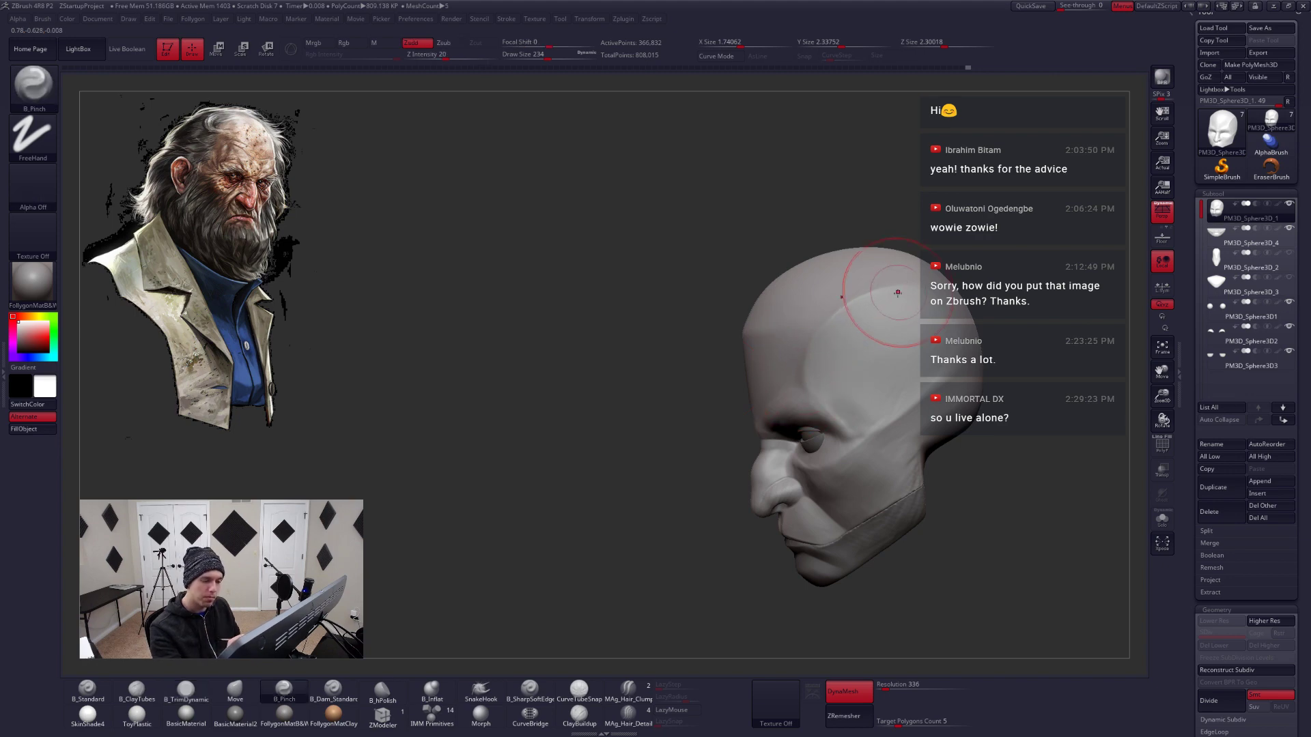
right_click_drag(857, 301, 850, 336, "shift")
Reshape the side of the head around the temple and cheekbone with the Move brush at draw size 274
key("b")
key("m")
key("v")
key("space")
left_click_drag(847, 338, 852, 338)
key("shift")
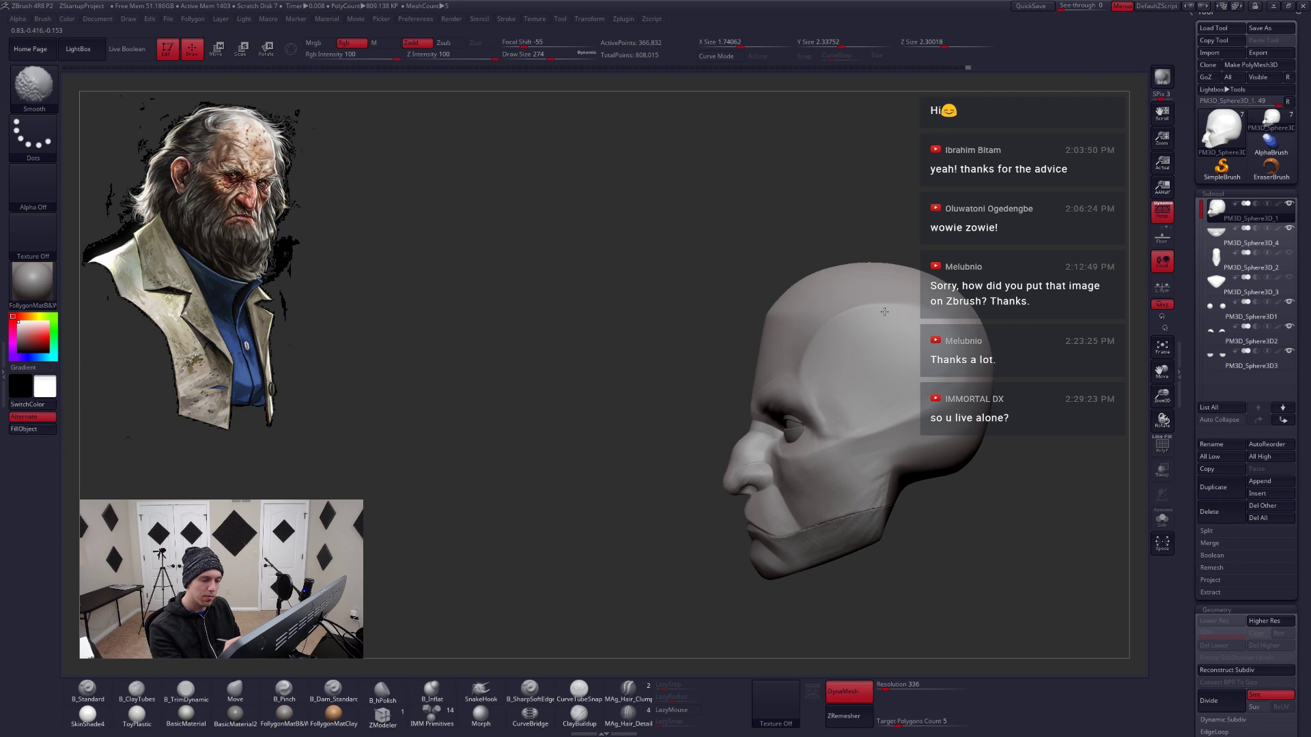
mouse_move(819, 414)
right_mouse_down()
mouse_move(879, 456)
mouse_move(834, 458)
right_mouse_up()
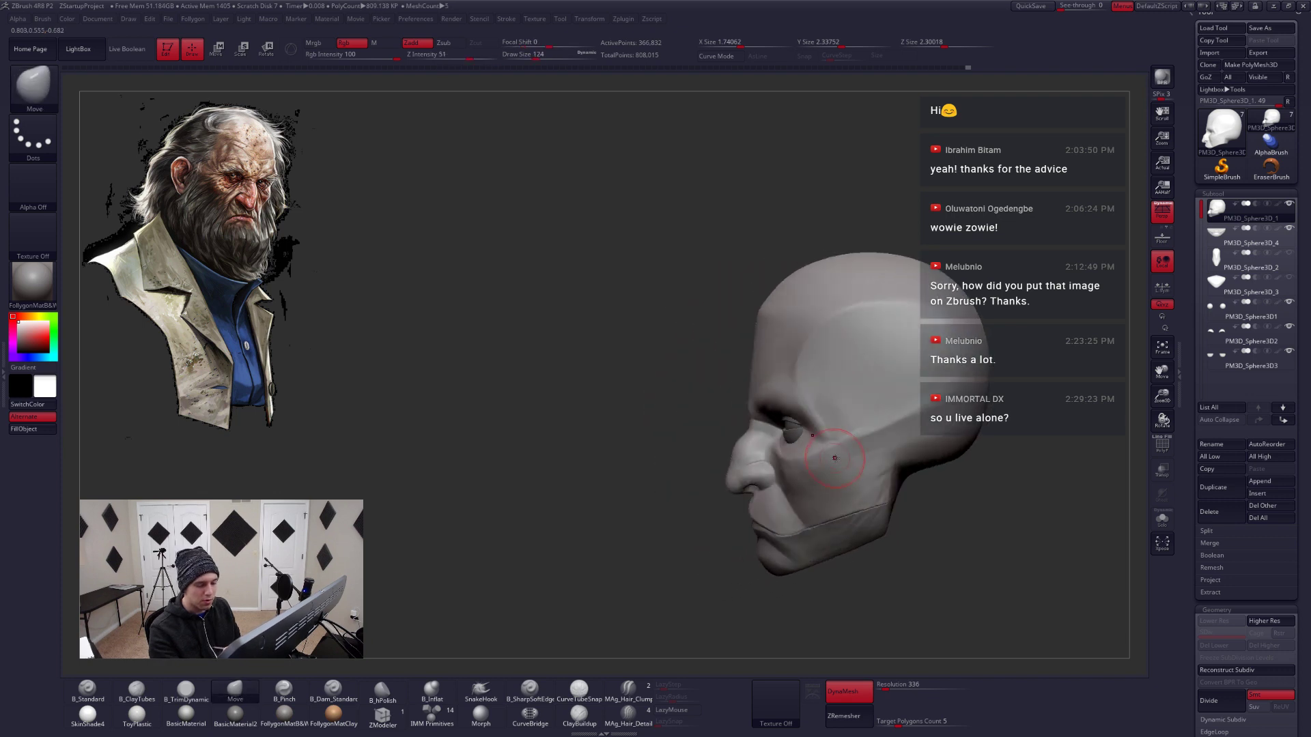
Pinch the cheekbone ridge toward the ear with B_Pinch at draw size 197
key("b")
key("p")
key("i")
key("space")
left_click_drag(846, 454, 855, 453)
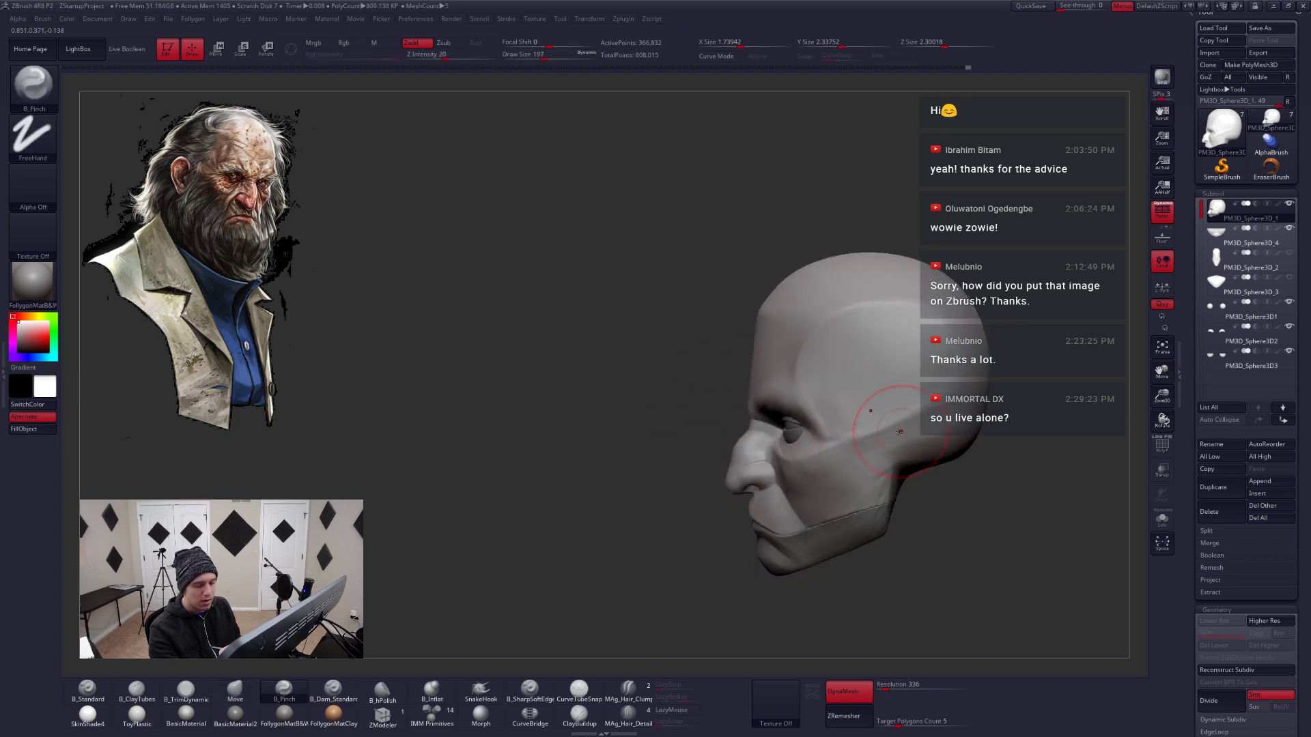
key("ctrl")
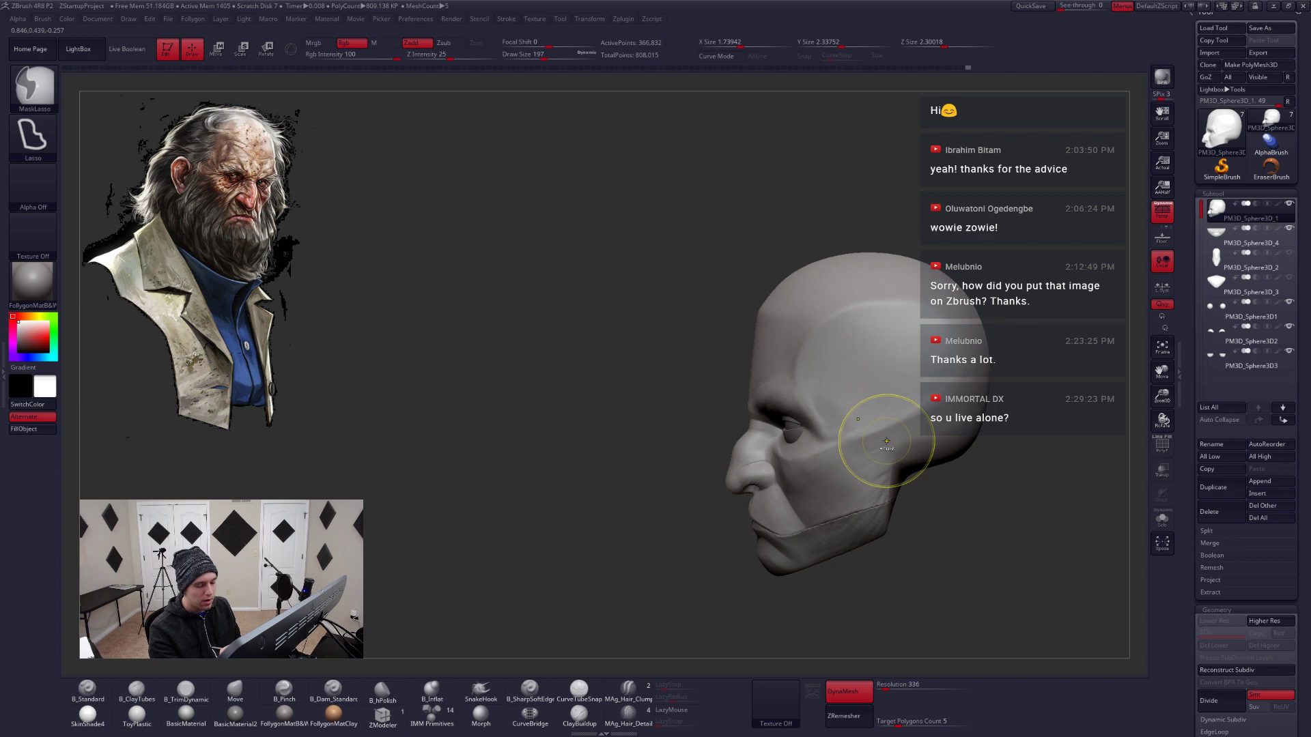
Flatten the side plane behind the eye and cheekbone with B_TrimDynamic at draw size 217
mouse_move(758, 437)
right_mouse_down()
mouse_move(857, 430)
mouse_move(834, 451)
mouse_move(777, 428)
right_mouse_up()
key("b")
key("t")
key("d")
key("space")
left_click_drag(809, 395, 817, 396)
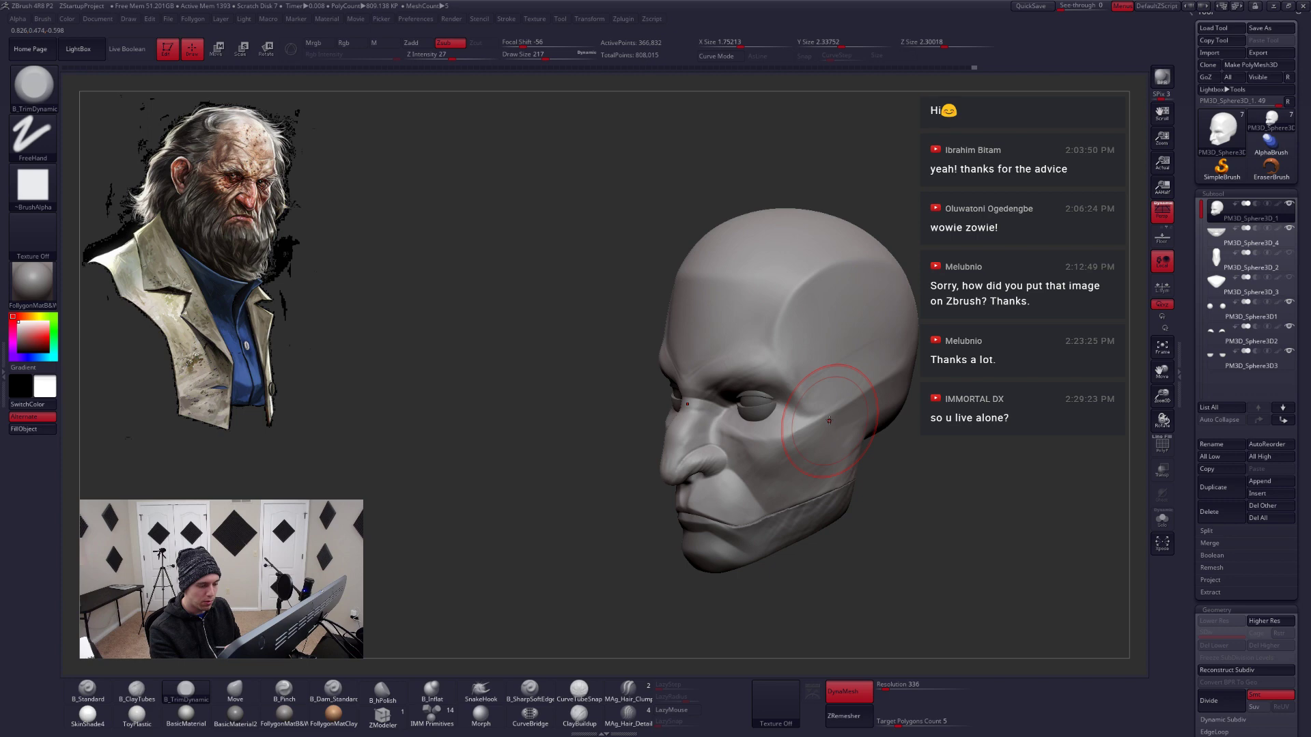
mouse_move(828, 420)
right_mouse_down()
mouse_move(861, 471)
mouse_move(862, 499)
right_mouse_up()
Adjust the width of the skull's sides from behind with the Move brush at draw size 299
key("b")
key("m")
key("v")
key("space")
left_click_drag(807, 416, 815, 416)
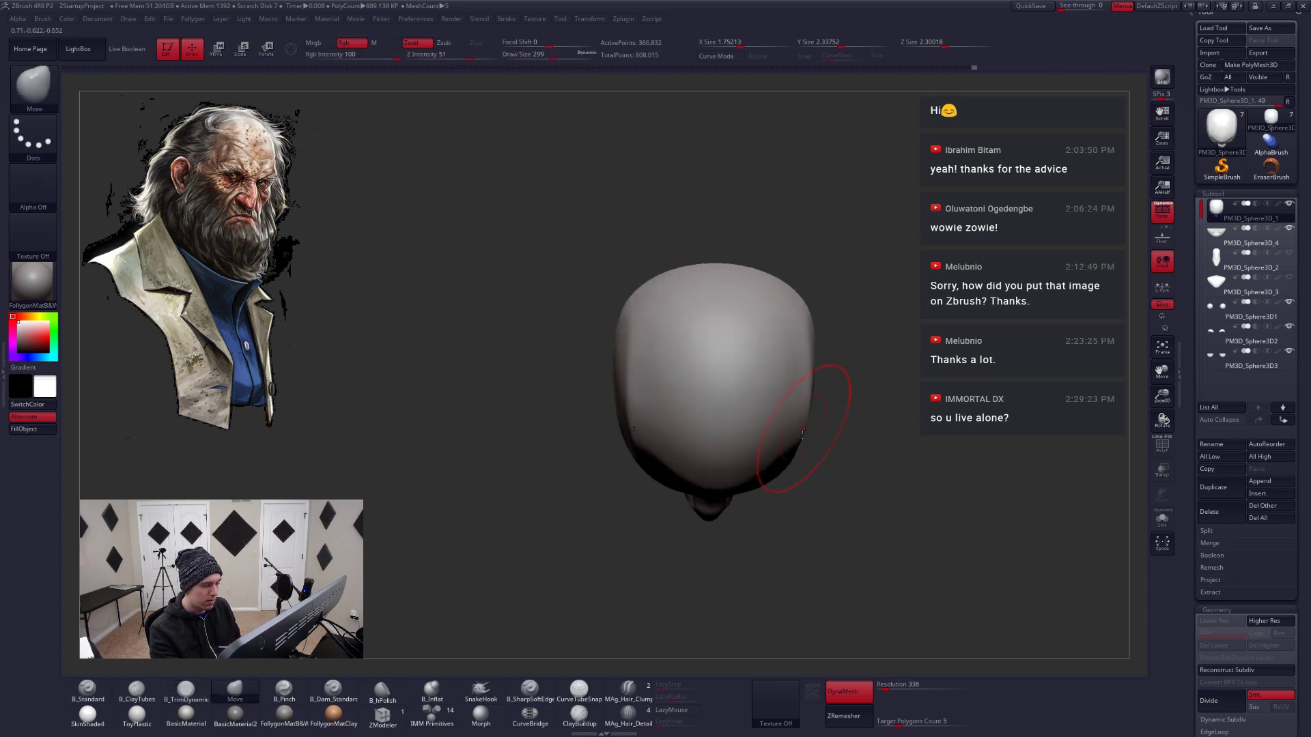
mouse_move(803, 430)
right_mouse_down()
mouse_move(785, 417)
mouse_move(805, 448)
mouse_move(787, 406)
mouse_move(837, 467)
right_mouse_up()
key("space")
left_click_drag(785, 440, 778, 441)
Flatten the forehead and its transition into the temples with B_TrimDynamic at draw size 217
key("b")
key("t")
key("d")
mouse_move(749, 433)
right_mouse_down()
mouse_move(765, 430)
mouse_move(758, 471)
mouse_move(738, 437)
right_mouse_up()
right_click_drag(687, 375, 710, 362)
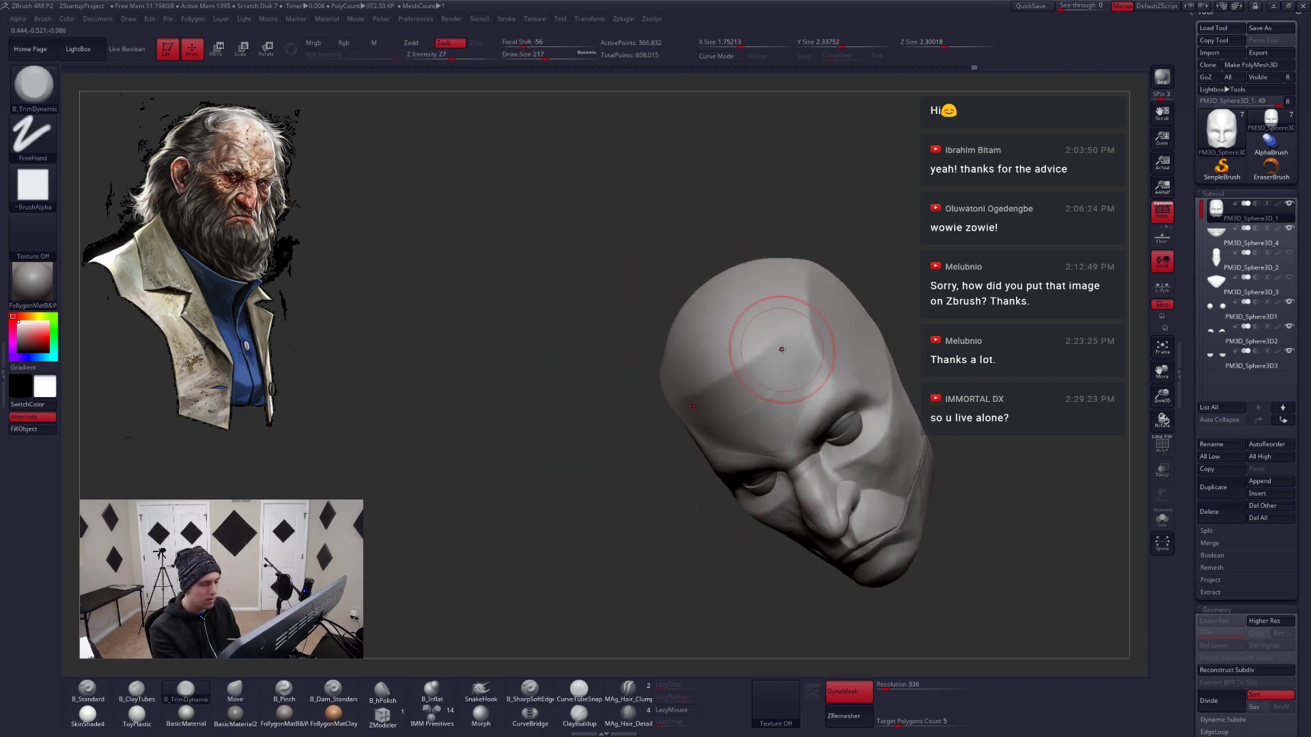
left_click_drag(782, 349, 779, 356)
mouse_move(779, 355)
right_mouse_down("shift")
mouse_move(764, 376)
mouse_move(683, 393)
right_mouse_up("shift")
mouse_move(767, 349)
right_mouse_down("shift")
mouse_move(760, 383)
mouse_move(686, 417)
right_mouse_up("shift")
left_click_drag(671, 391, 775, 346)
mouse_move(737, 375)
right_mouse_down()
mouse_move(782, 348)
mouse_move(731, 385)
mouse_move(803, 395)
mouse_move(877, 333)
right_mouse_up()
right_click_drag(877, 334, 789, 335)
Adjust the forehead's profile with the Move brush at draw size 550
key("b")
key("m")
key("v")
right_click_drag(699, 335, 787, 330, "shift")
left_click_drag(799, 321, 785, 343)
key("space")
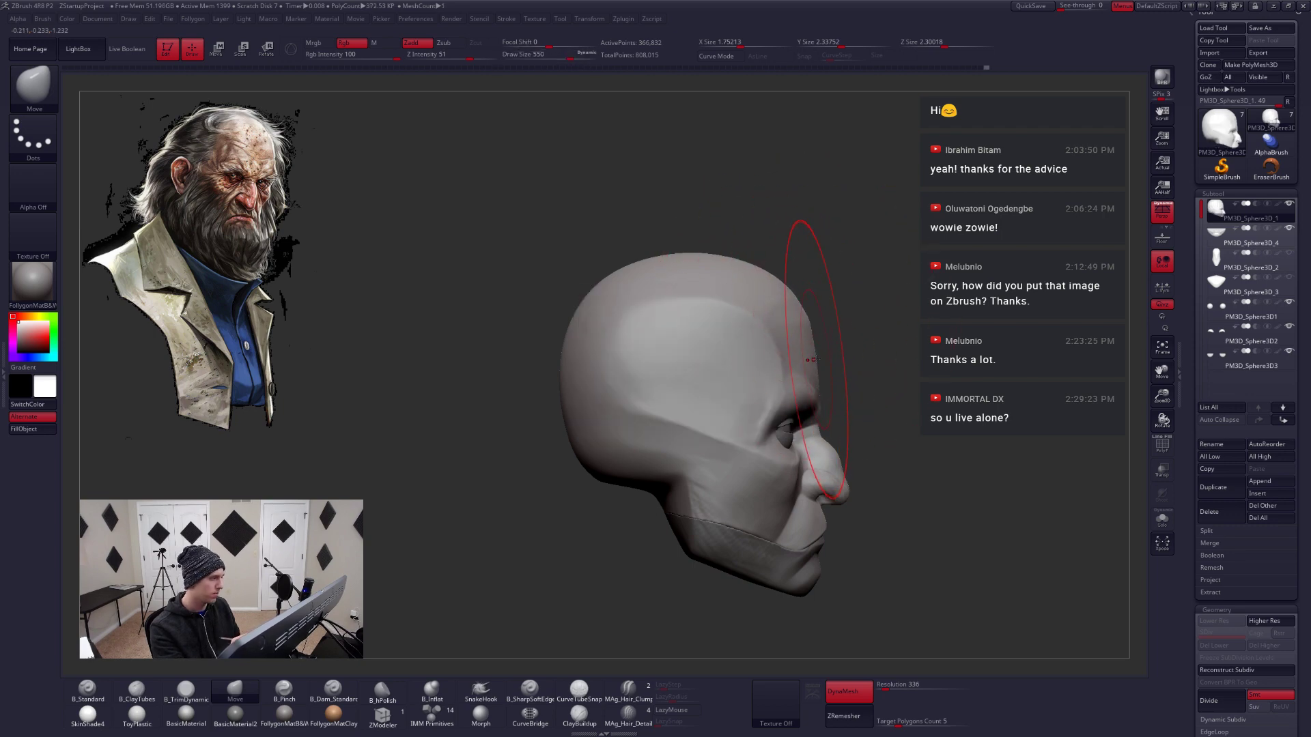
right_click_drag(1024, 417, 792, 405, "shift")
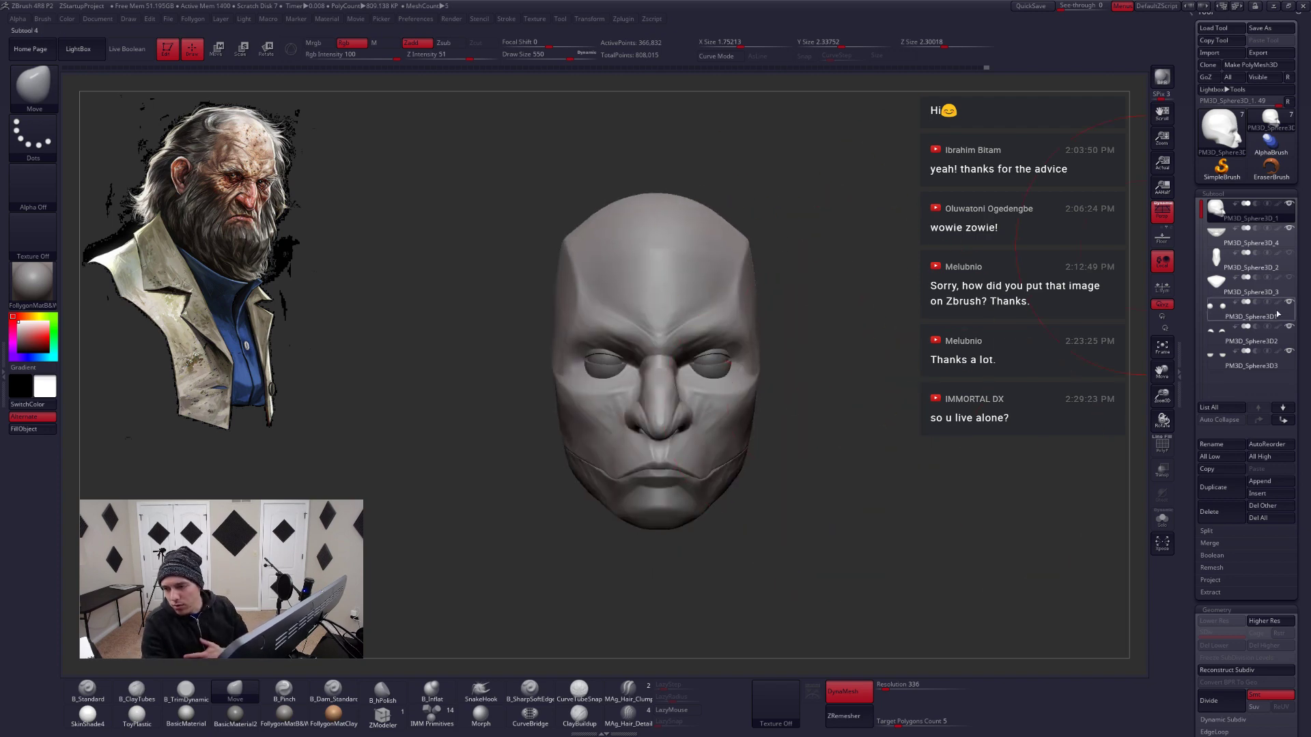
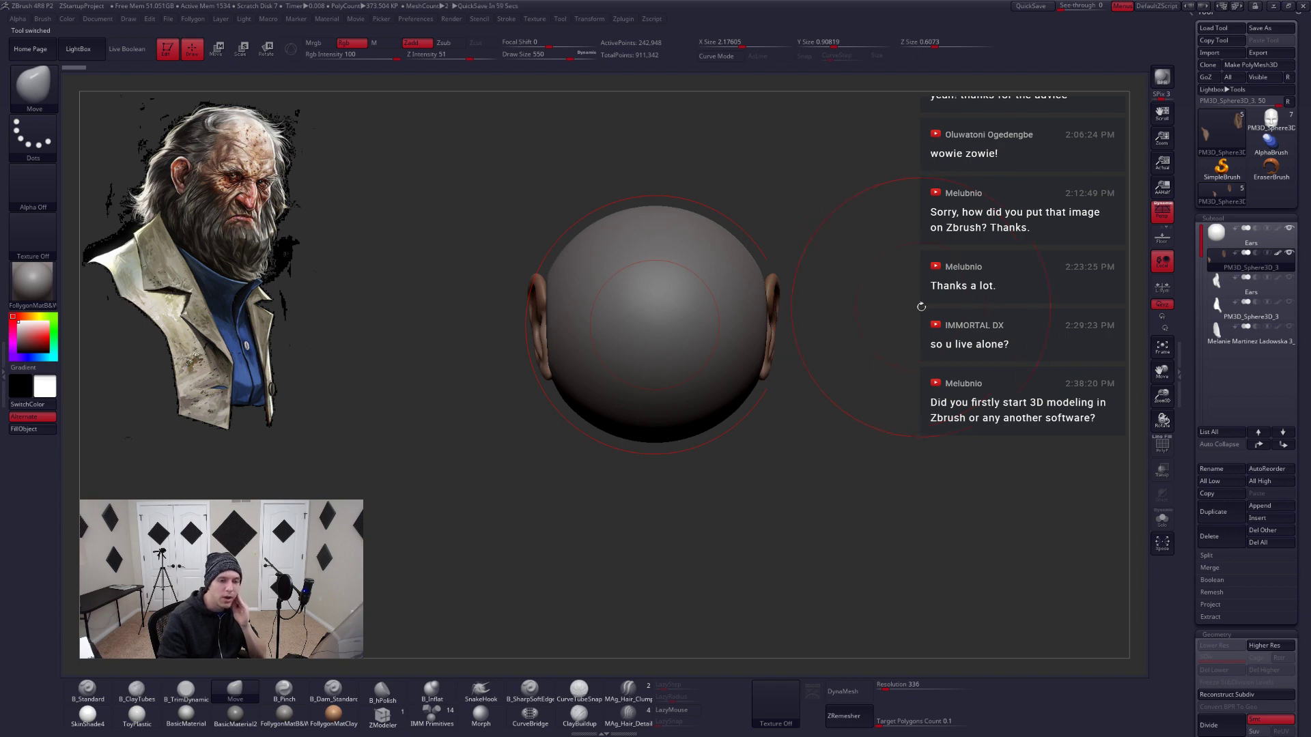
Turn off polypaint display on the pair-of-ears subtool and isolate it in Solo mode
key("shift")
left_click(1276, 254, "shift")
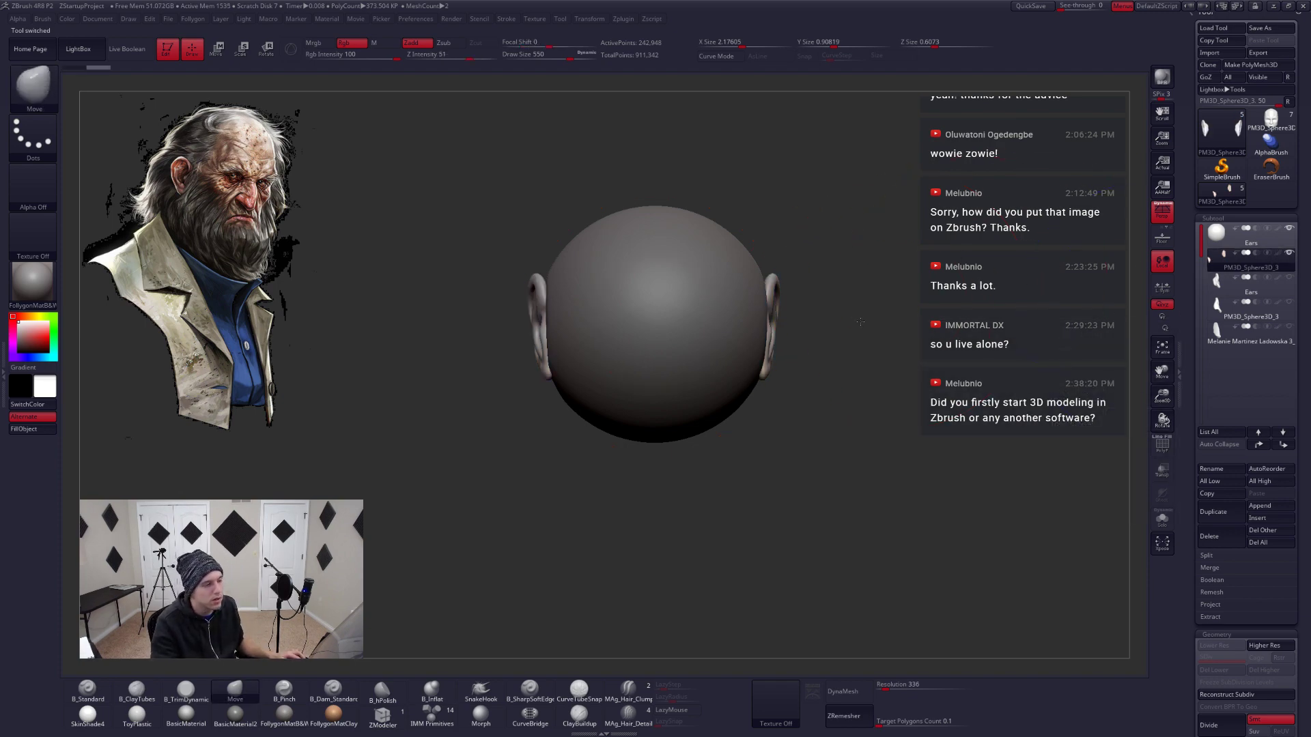
left_click_drag(918, 321, 813, 325)
key("alt+s")
right_click_drag(650, 344, 681, 346)
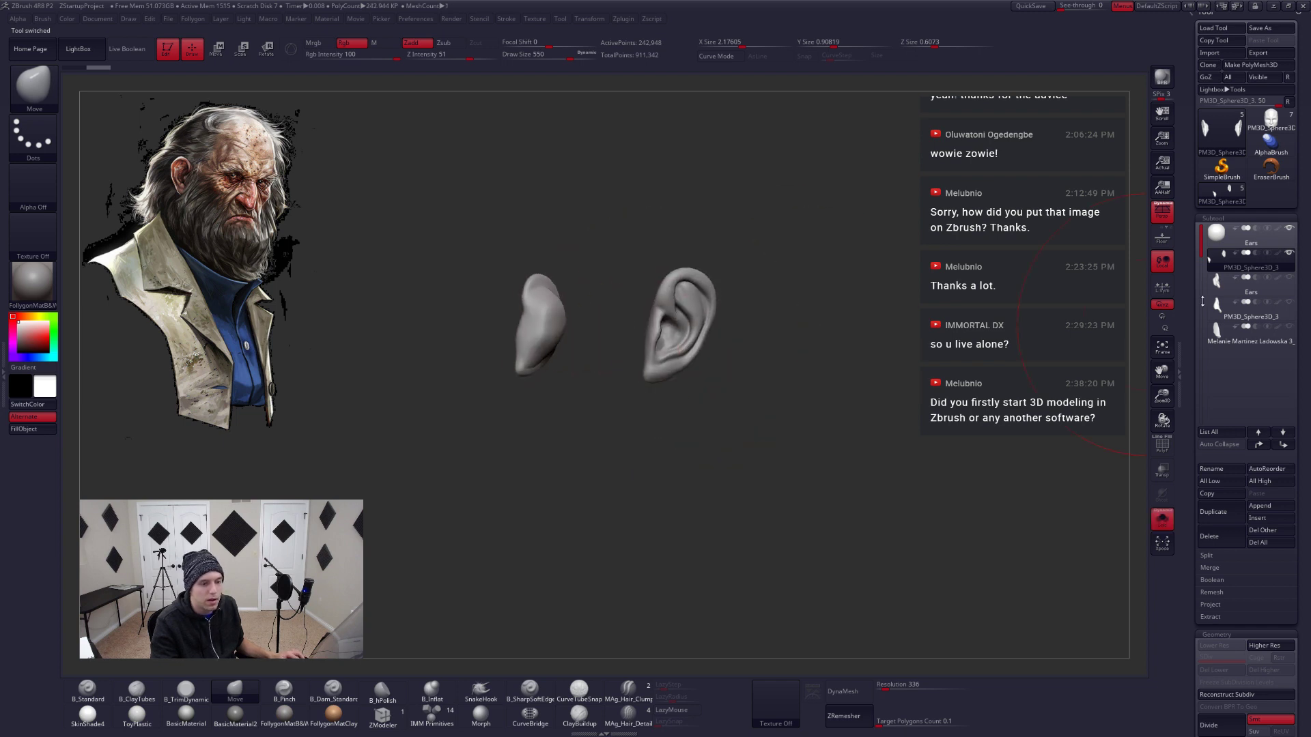
Pick the PM3D_Sphere3D_3 ear pair from the ear subtools, isolate its front-facing ear and delete the hidden one
left_click(1226, 287)
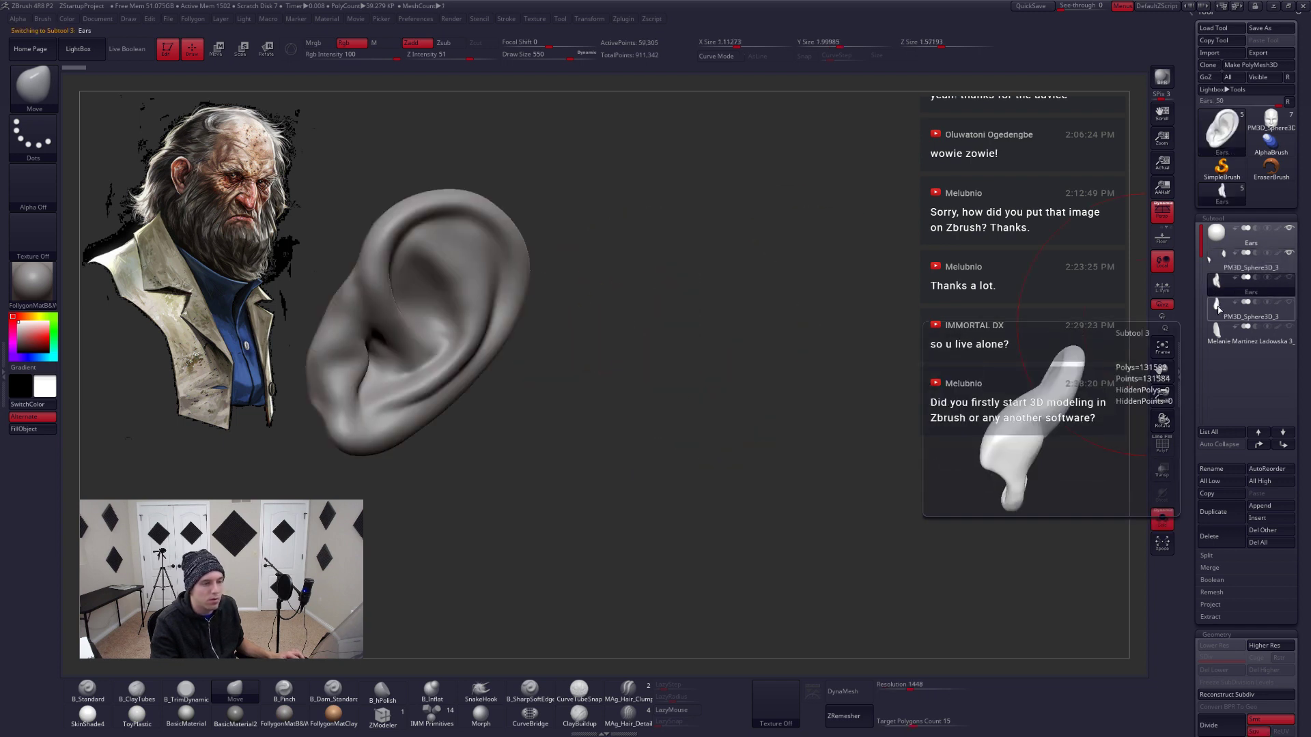
left_click(1218, 309)
left_click(1219, 339)
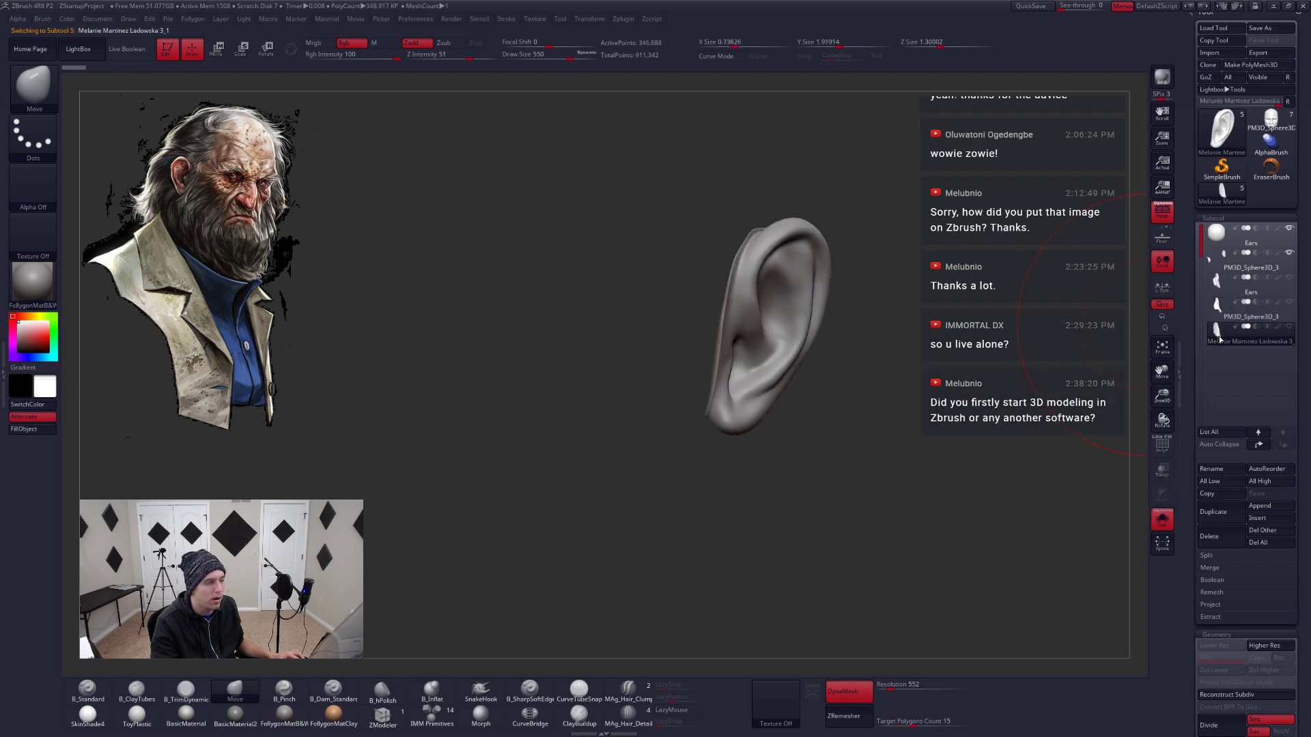
left_click(1218, 259)
key("space")
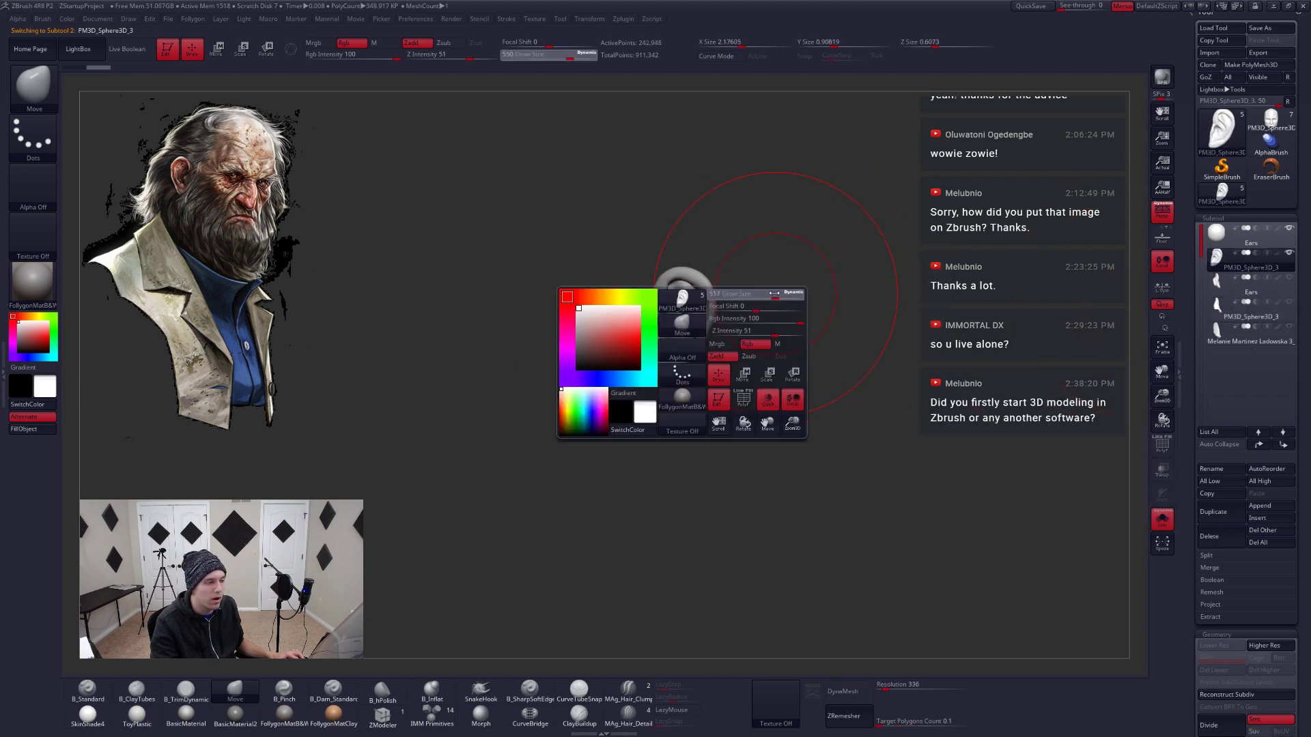
left_click_drag(762, 291, 758, 292)
right_click_drag(717, 314, 778, 335)
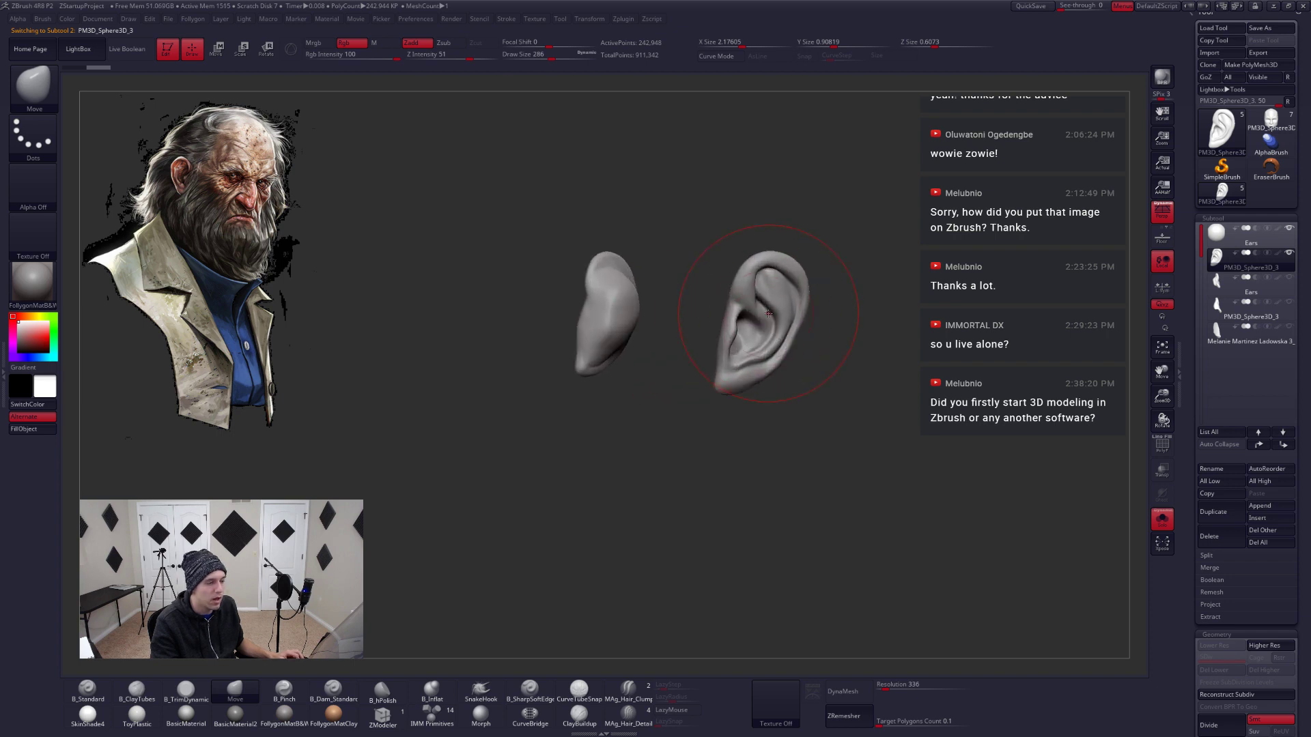
mouse_move(711, 227)
left_mouse_down("ctrl+shift")
mouse_move(667, 329)
mouse_move(722, 456)
mouse_move(882, 239)
left_mouse_up("ctrl+shift")
key("space")
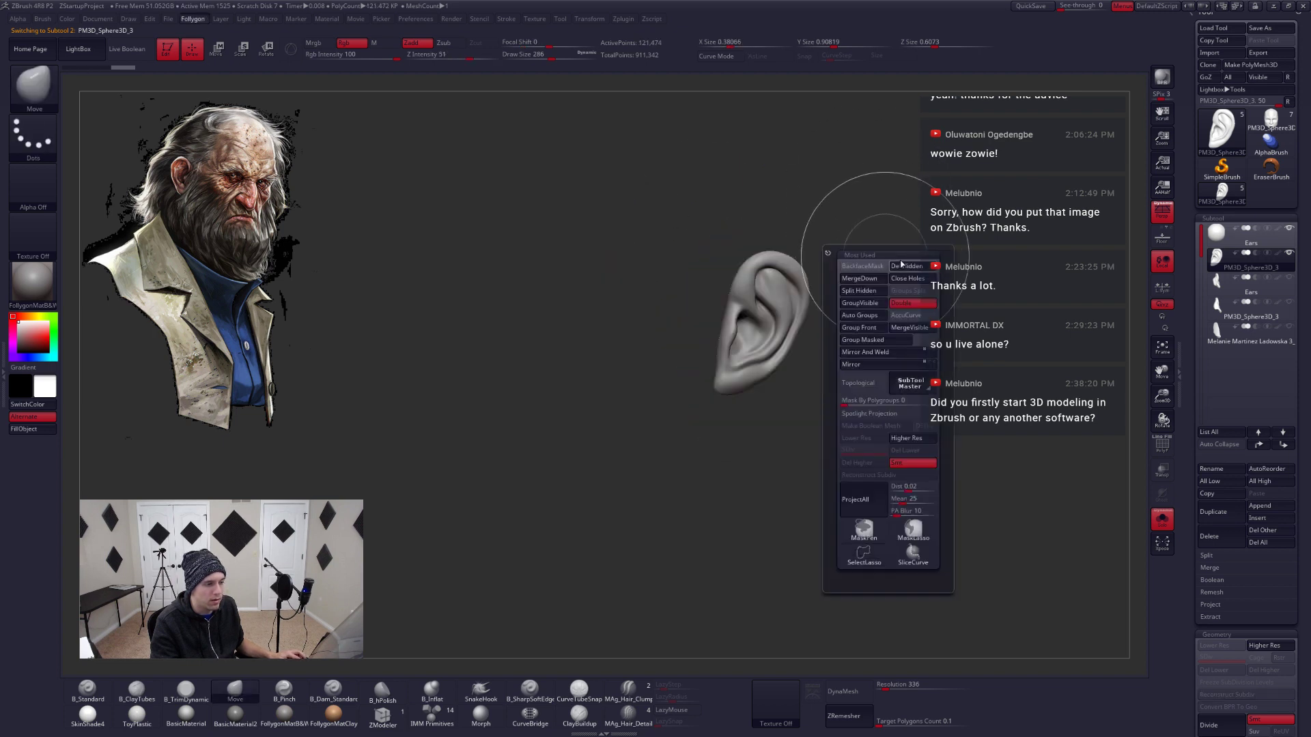
left_click(901, 265)
Move the single-ear subtool to the start of the subtool list and compare its shape with the Ears subtool
left_click_drag(763, 184, 746, 298)
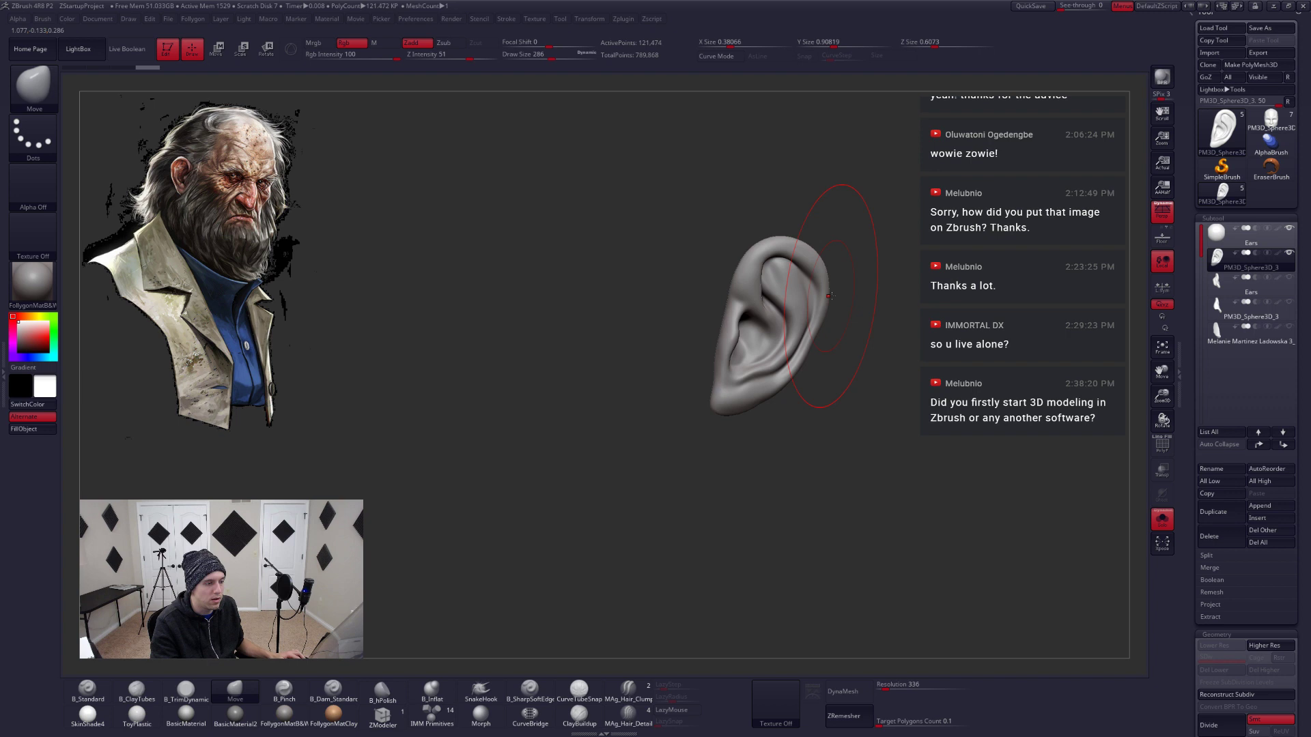
mouse_move(1219, 290)
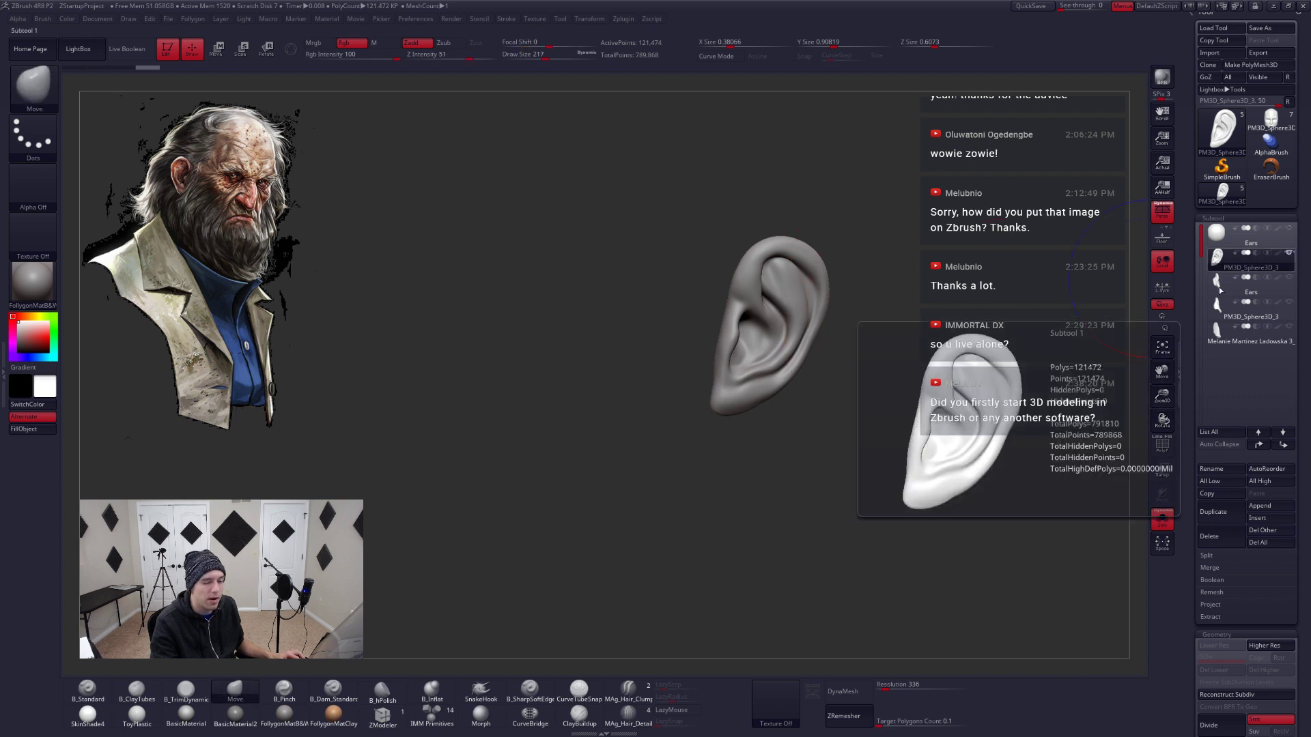
left_click(1259, 446)
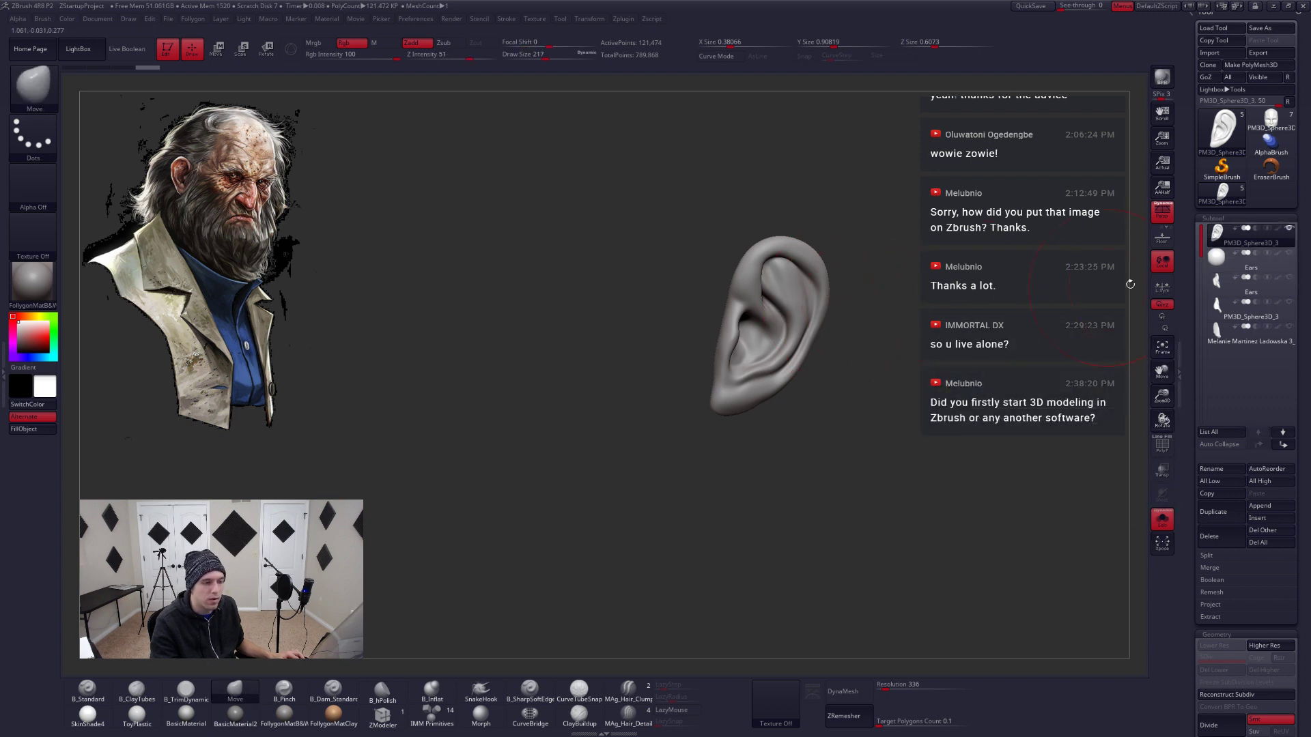
left_click(1235, 281)
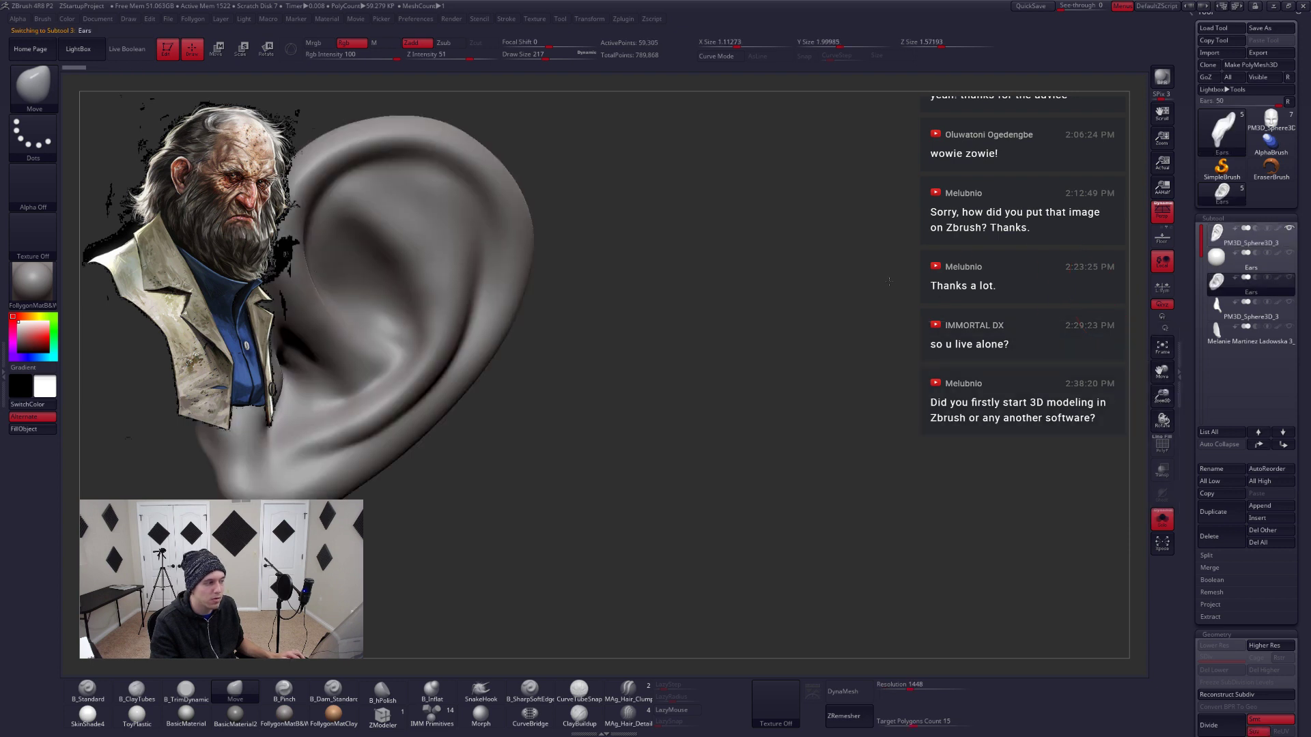
key("f")
left_click_drag(775, 281, 849, 240)
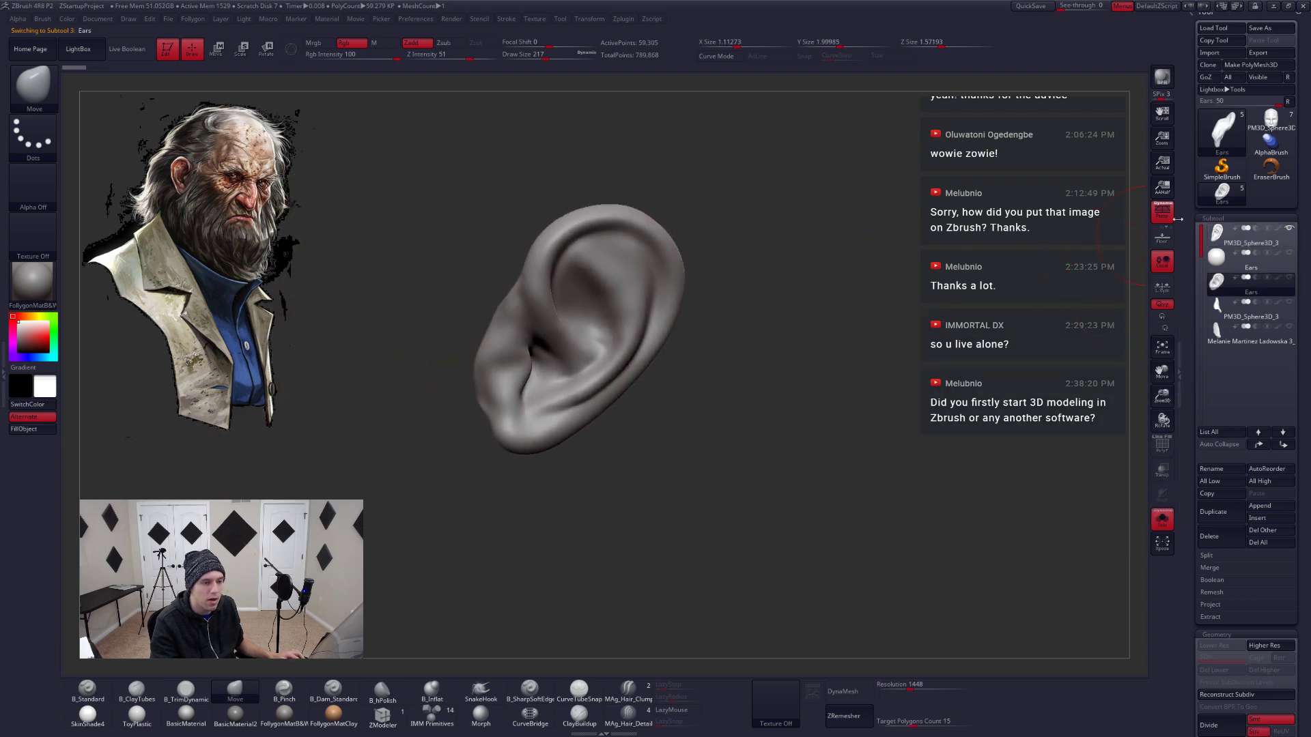
left_click(1228, 236)
Orient the single ear so its outer side faces the view and turn off perspective distortion
mouse_move(792, 372)
left_mouse_down()
mouse_move(963, 333)
mouse_move(840, 381)
mouse_move(901, 404)
left_mouse_up()
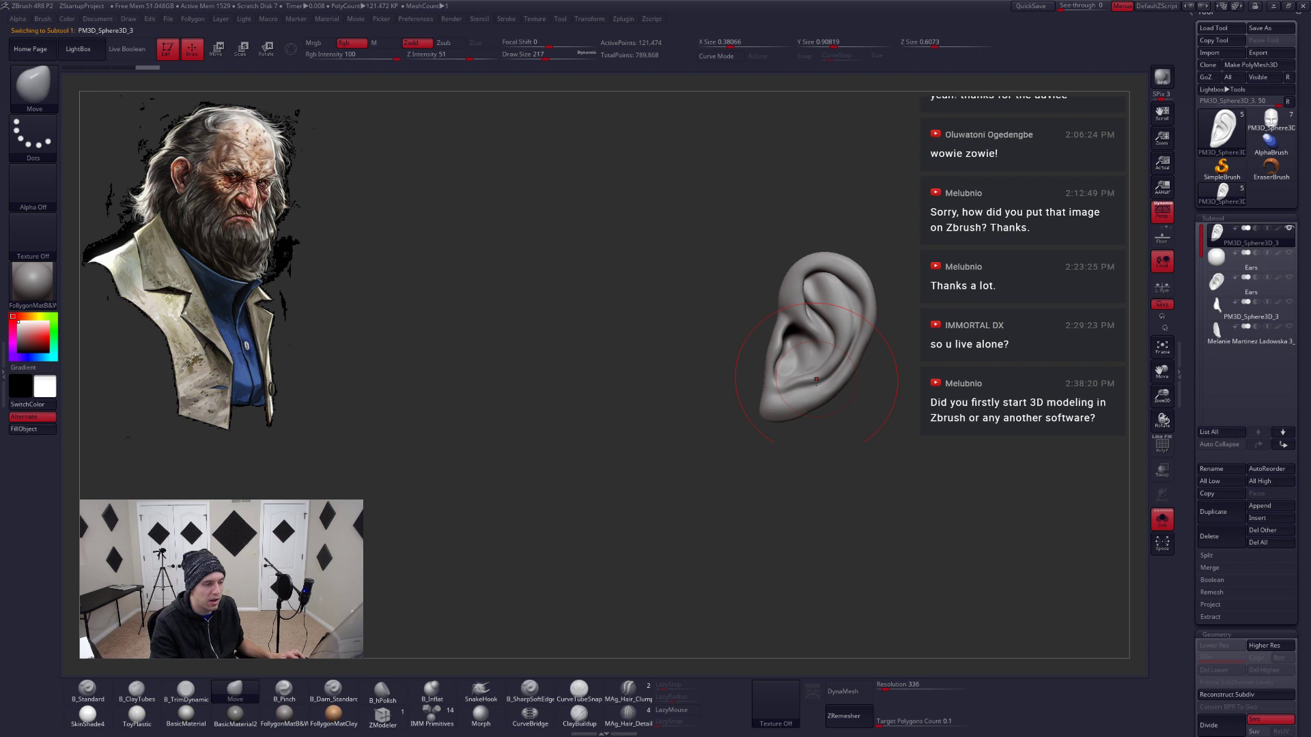
left_click_drag(951, 371, 800, 346, "alt")
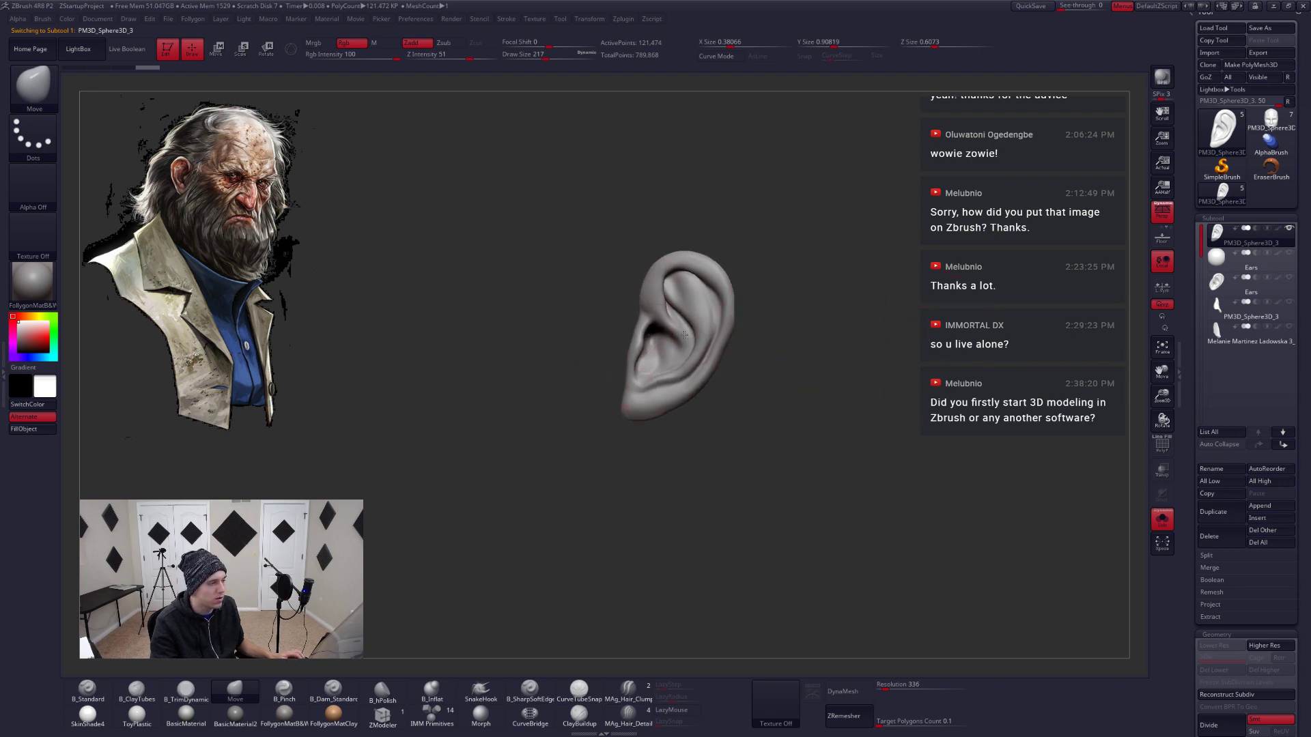
mouse_move(685, 335)
left_mouse_down("alt")
mouse_move(696, 328)
mouse_move(713, 368)
left_mouse_up("alt")
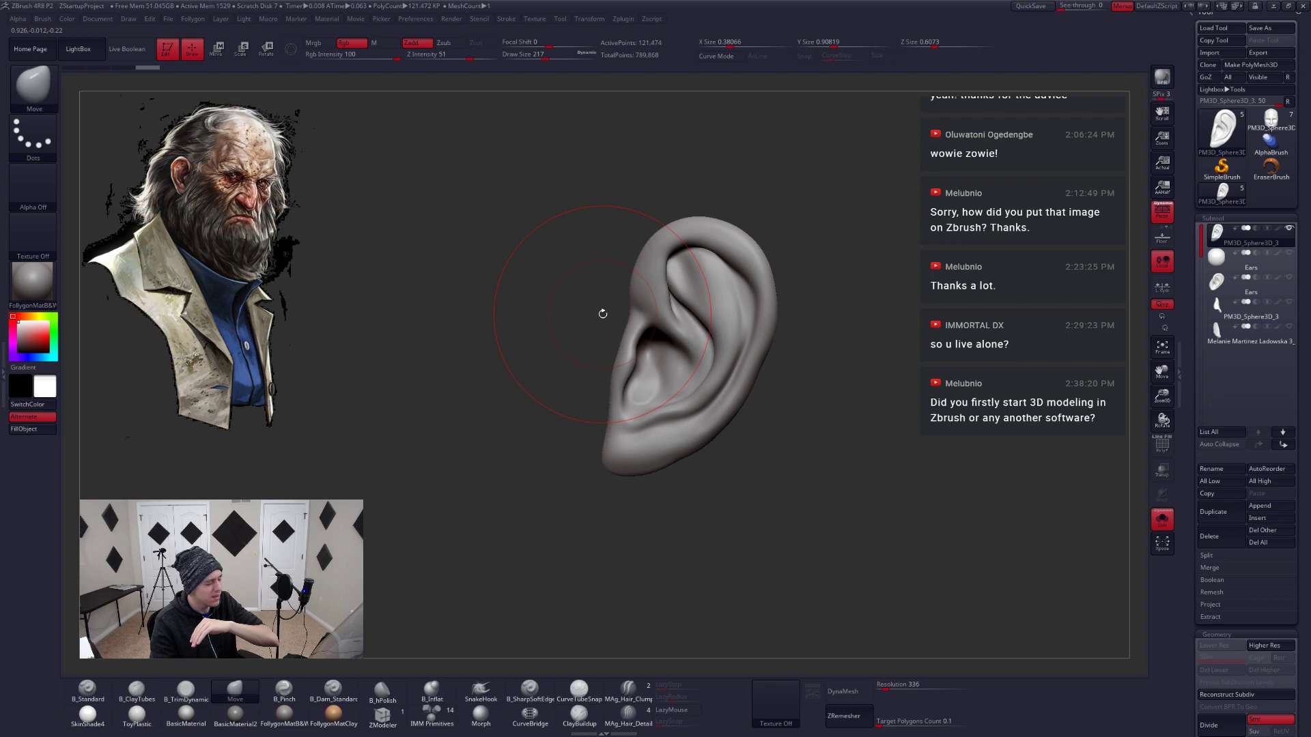
left_click(32, 84)
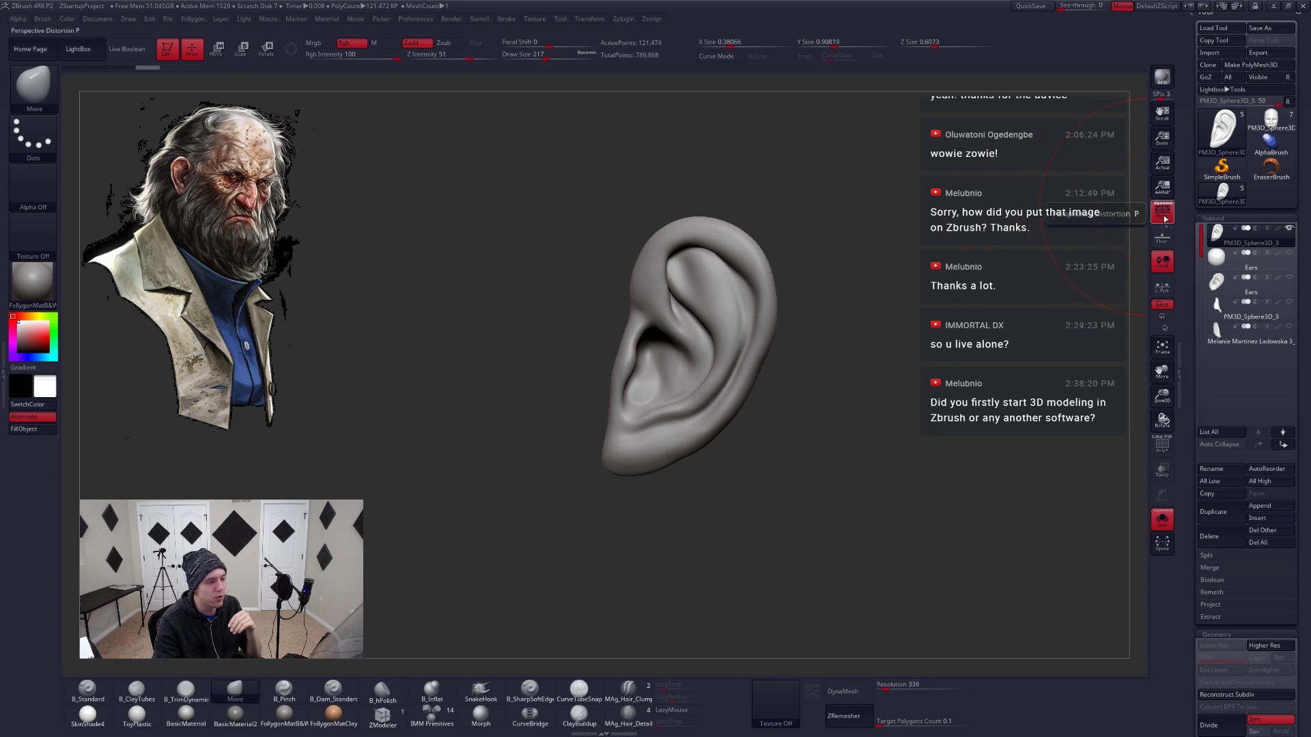
left_click(1165, 219)
left_click_drag(919, 321, 537, 381)
key("shift")
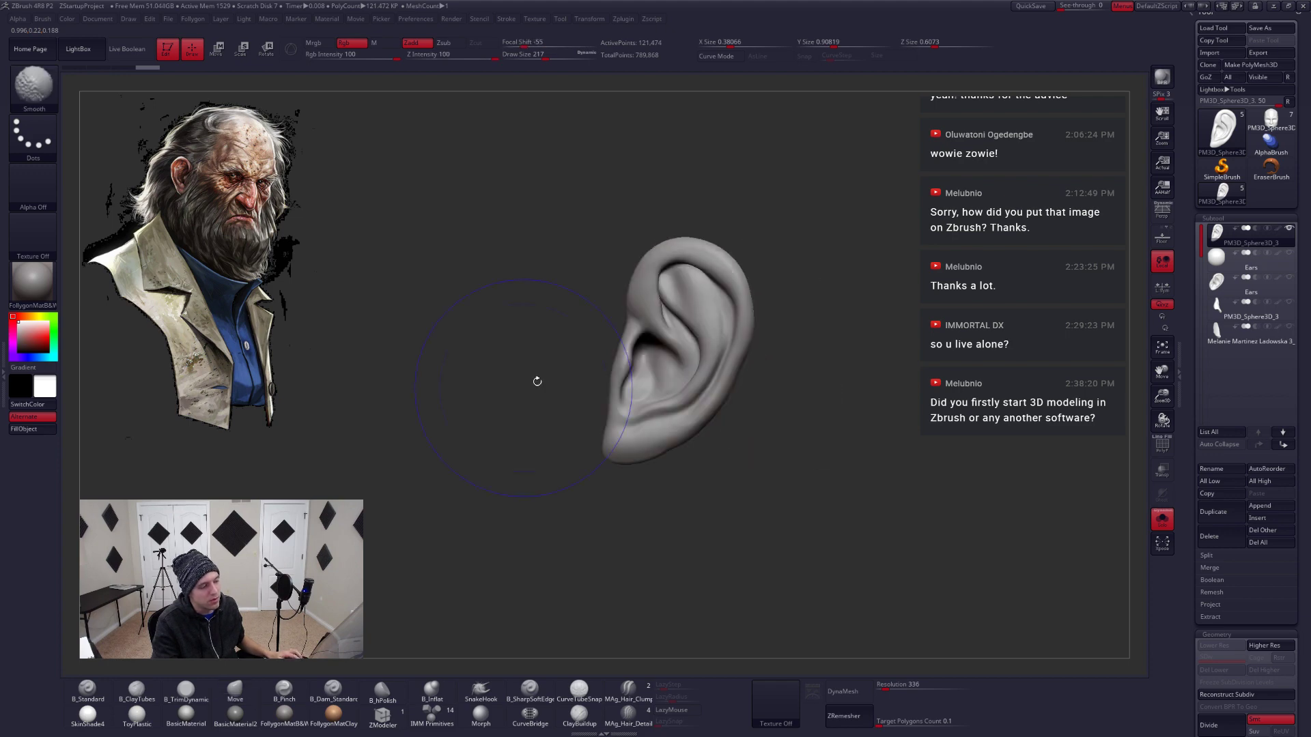
Create a new InsertMesh brush from the single ear and save it as InsertEarBrush
left_click(37, 68)
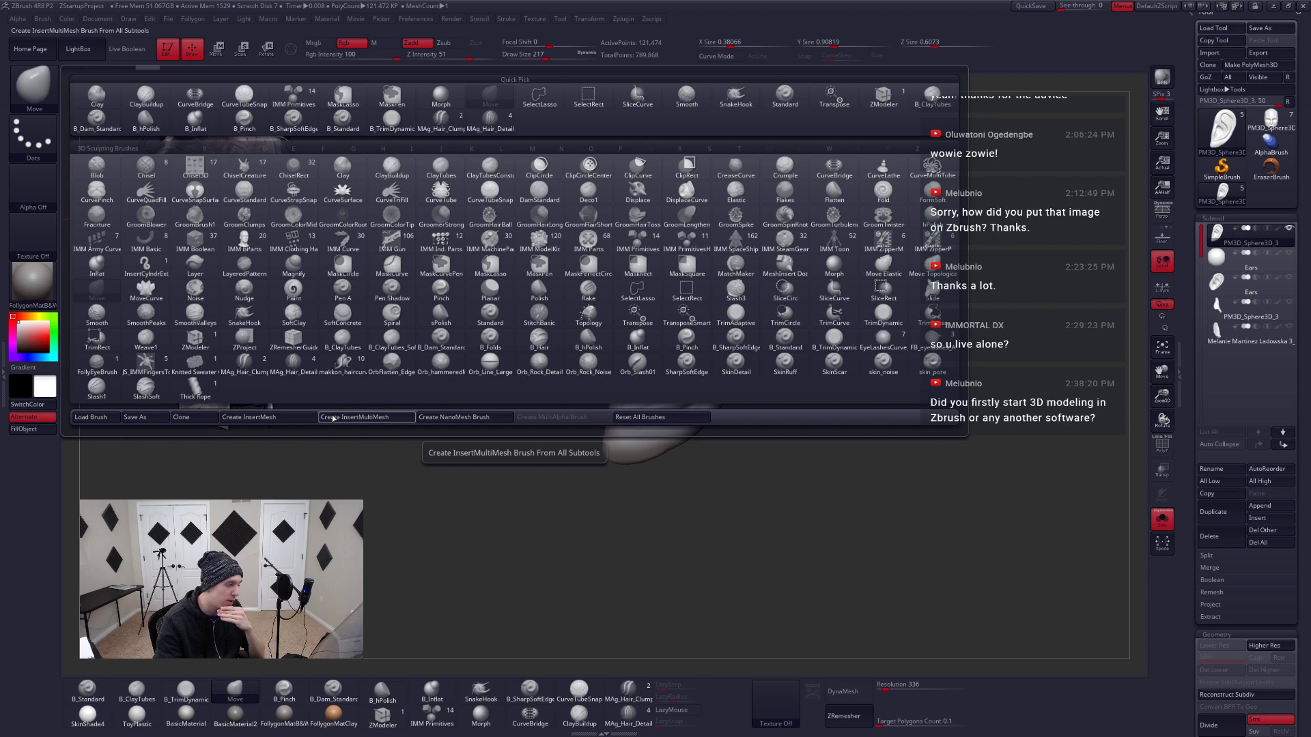
left_click(284, 417)
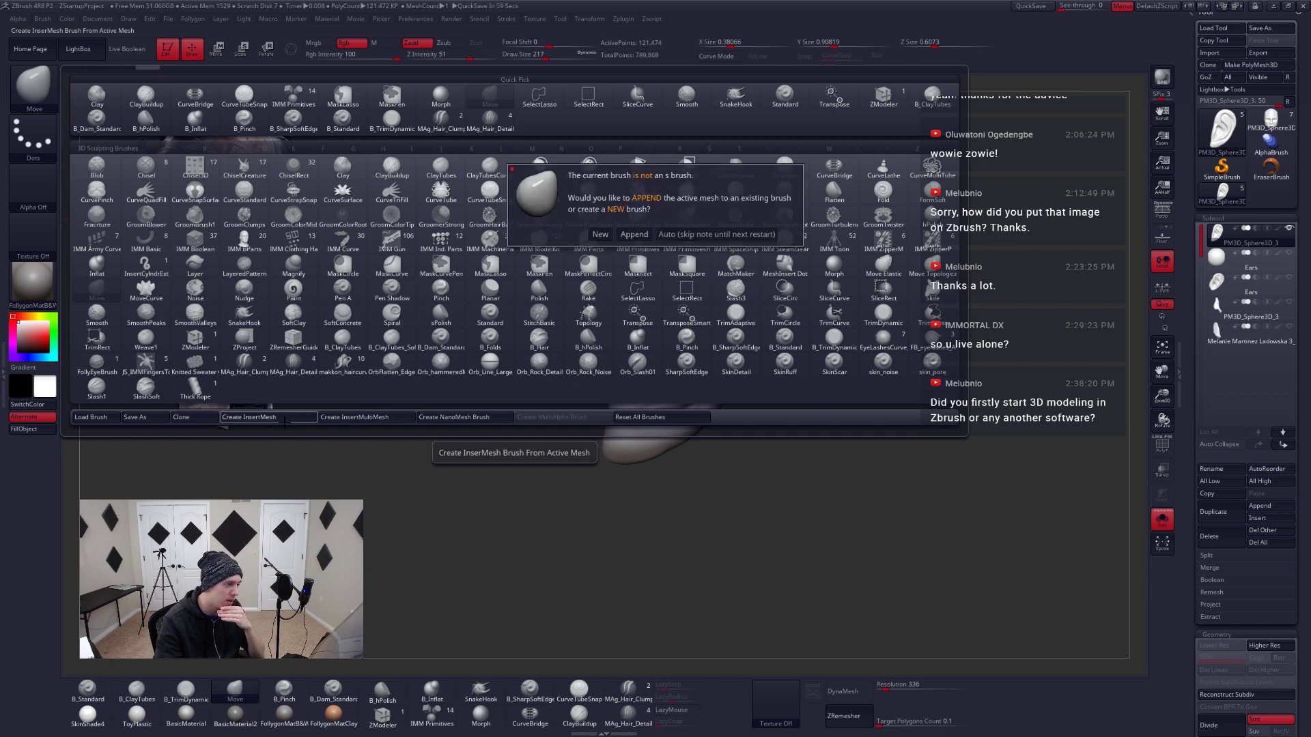
left_click(600, 234)
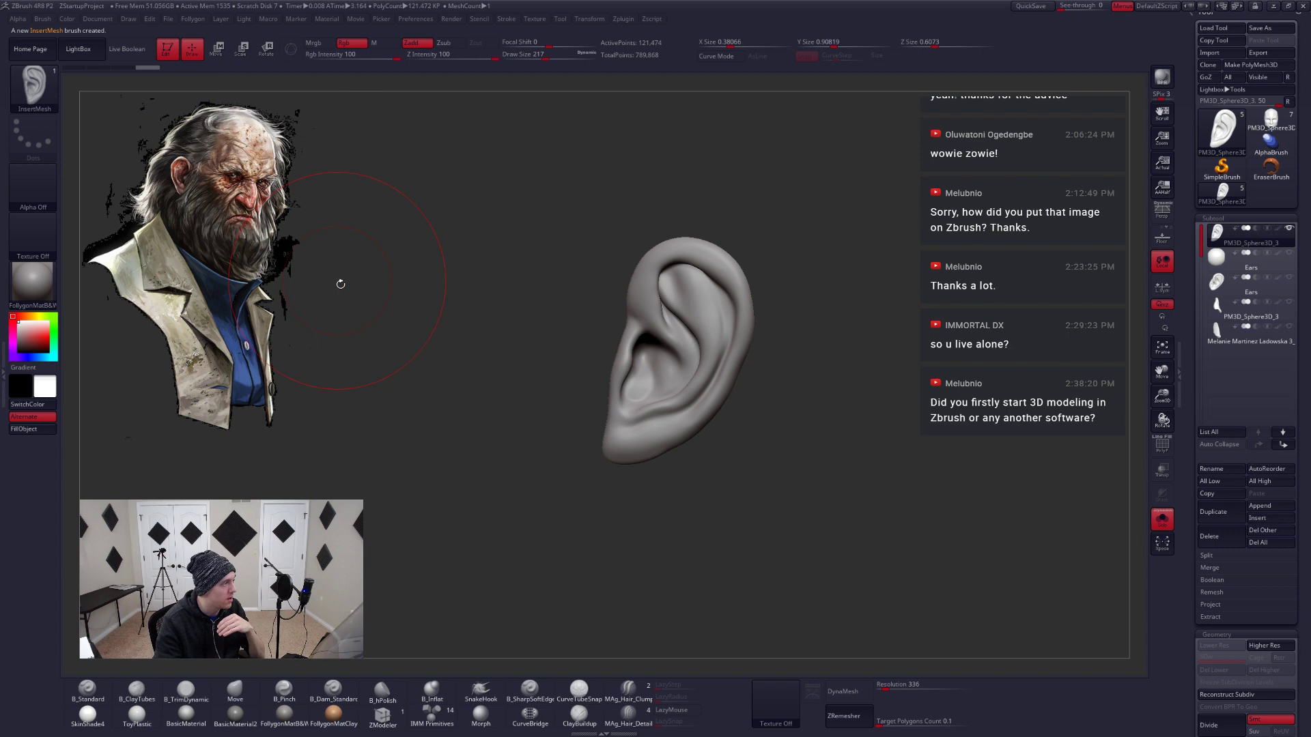
left_click(34, 88)
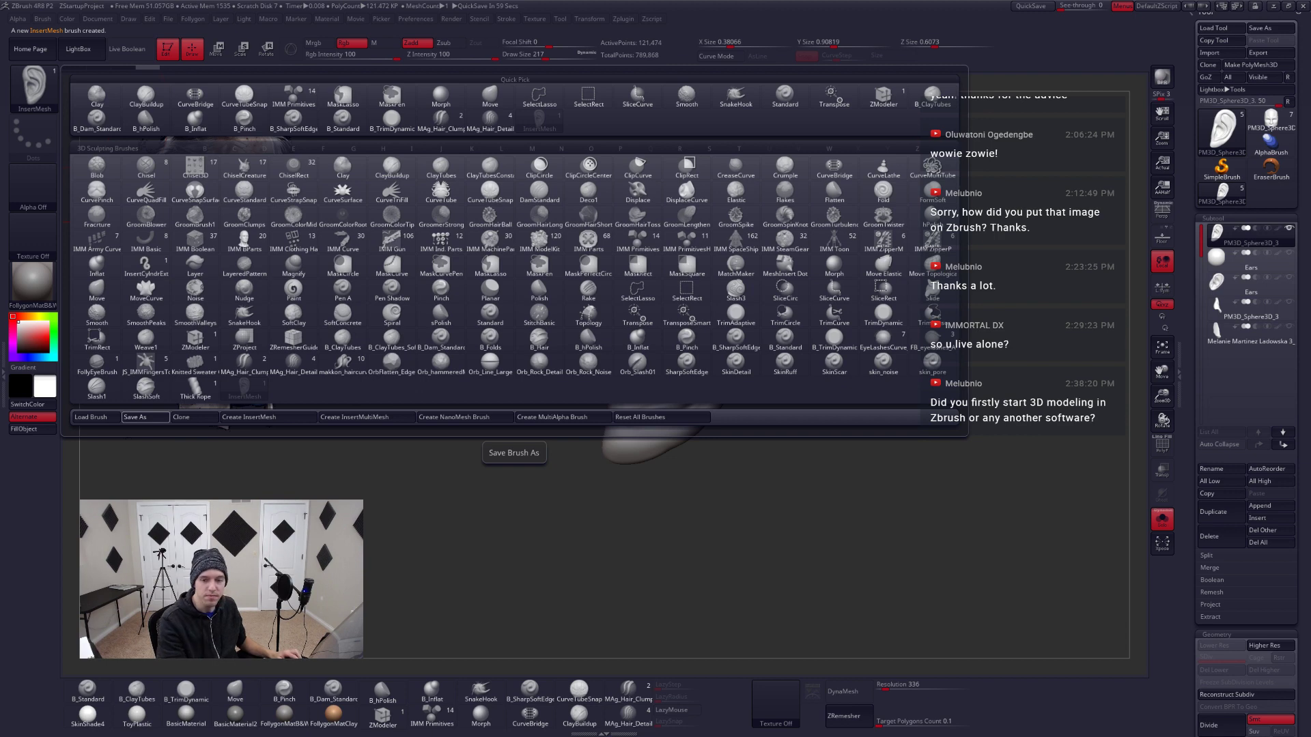
key("Return")
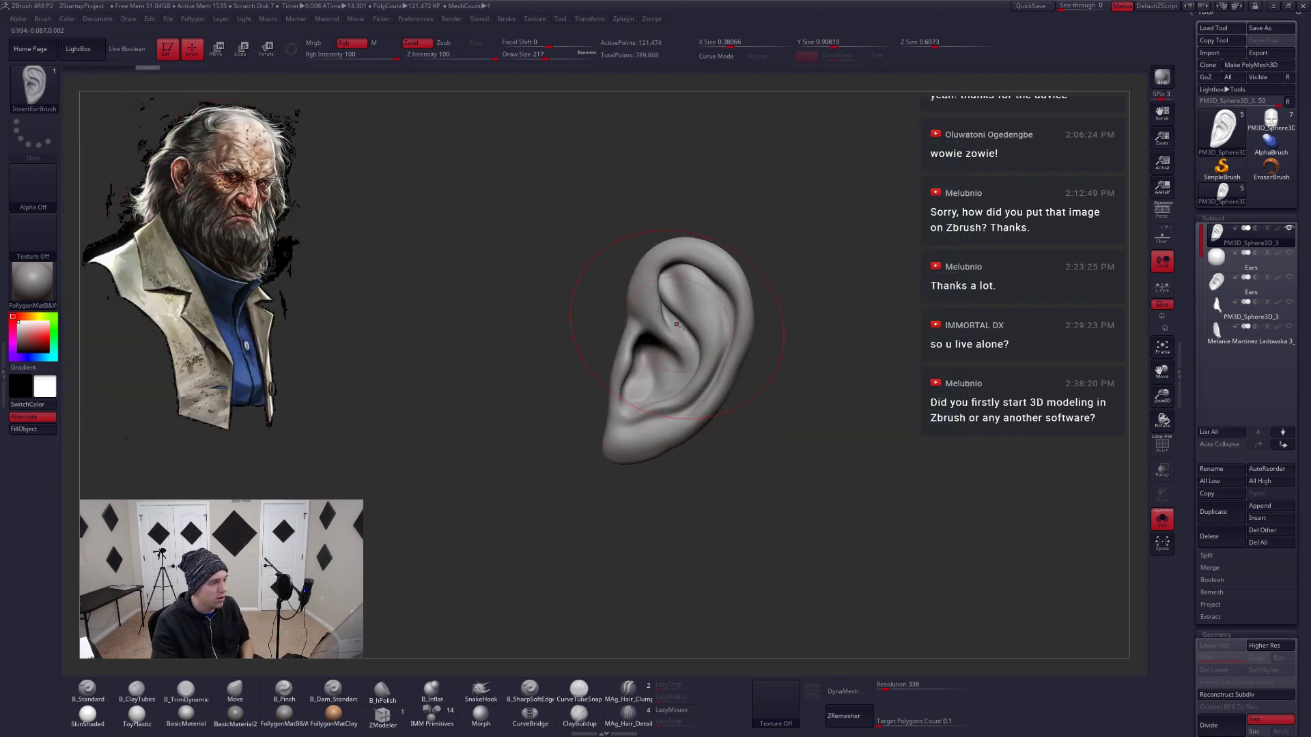
Test InsertEarBrush by inserting several small ears across the surface of the ear
mouse_move(716, 305)
left_mouse_down()
mouse_move(723, 356)
mouse_move(691, 402)
mouse_move(649, 419)
left_mouse_up()
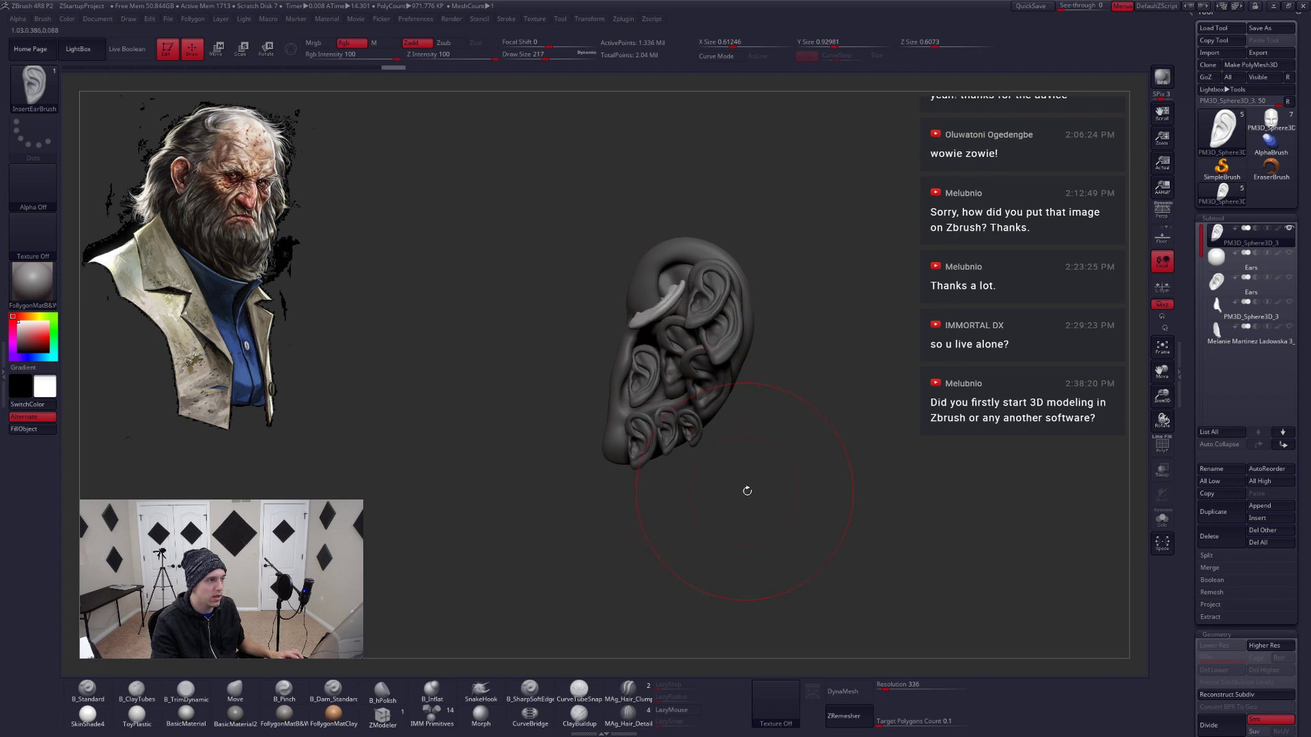
left_click_drag(819, 382, 860, 383)
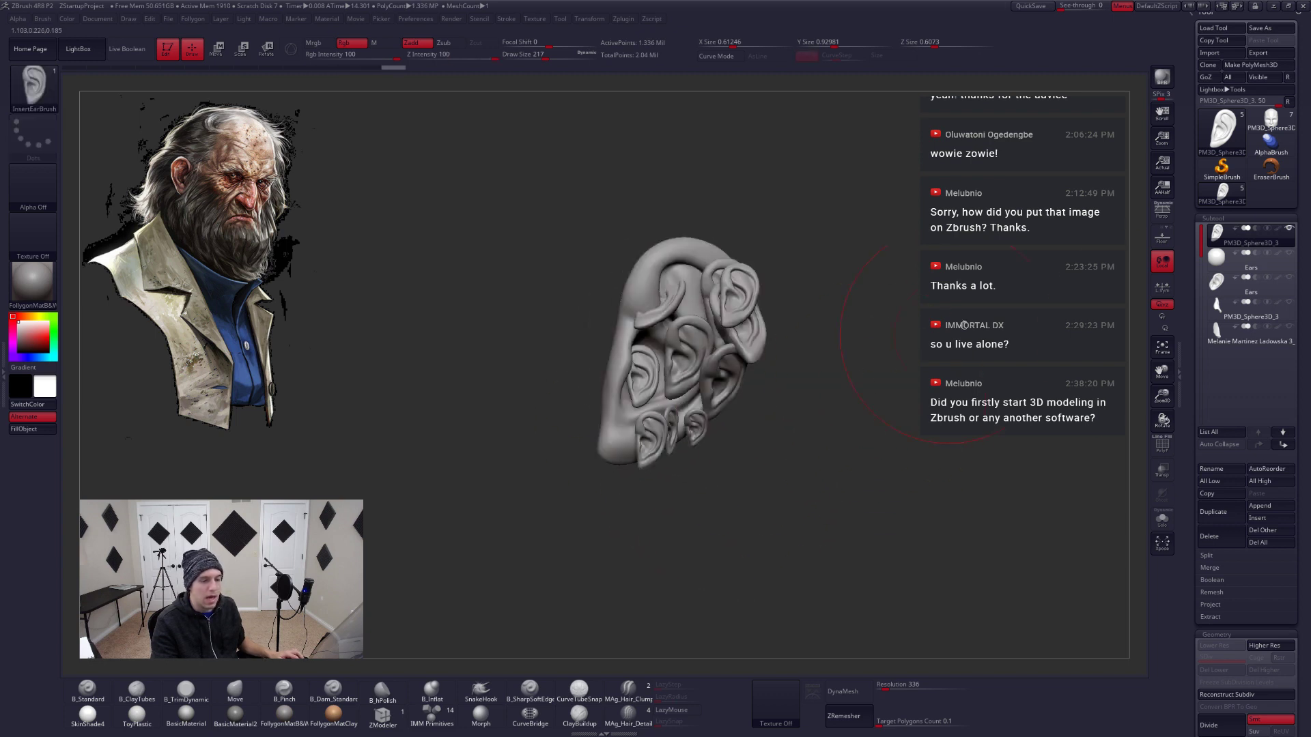
Delete all subtools of the ear tool and switch to the sculpted head tool
left_click(1258, 543)
left_click(1127, 566)
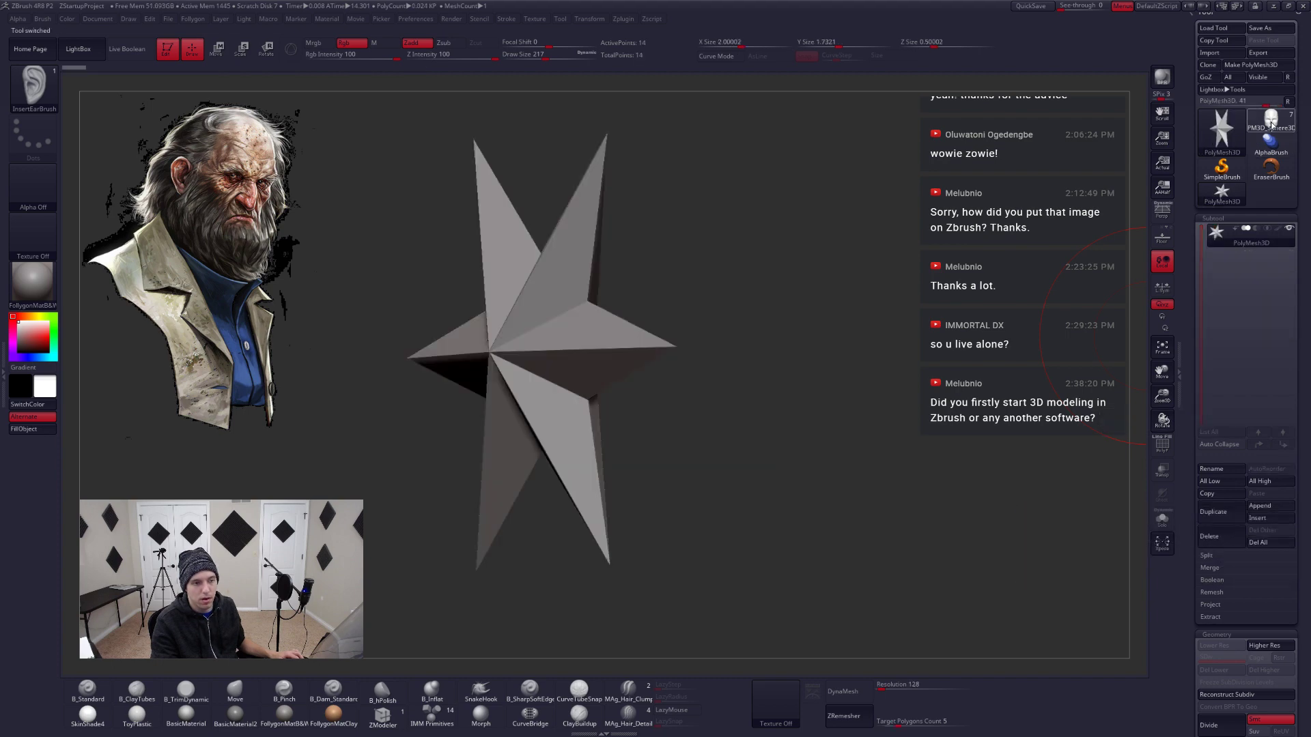
left_click_drag(536, 368, 785, 287)
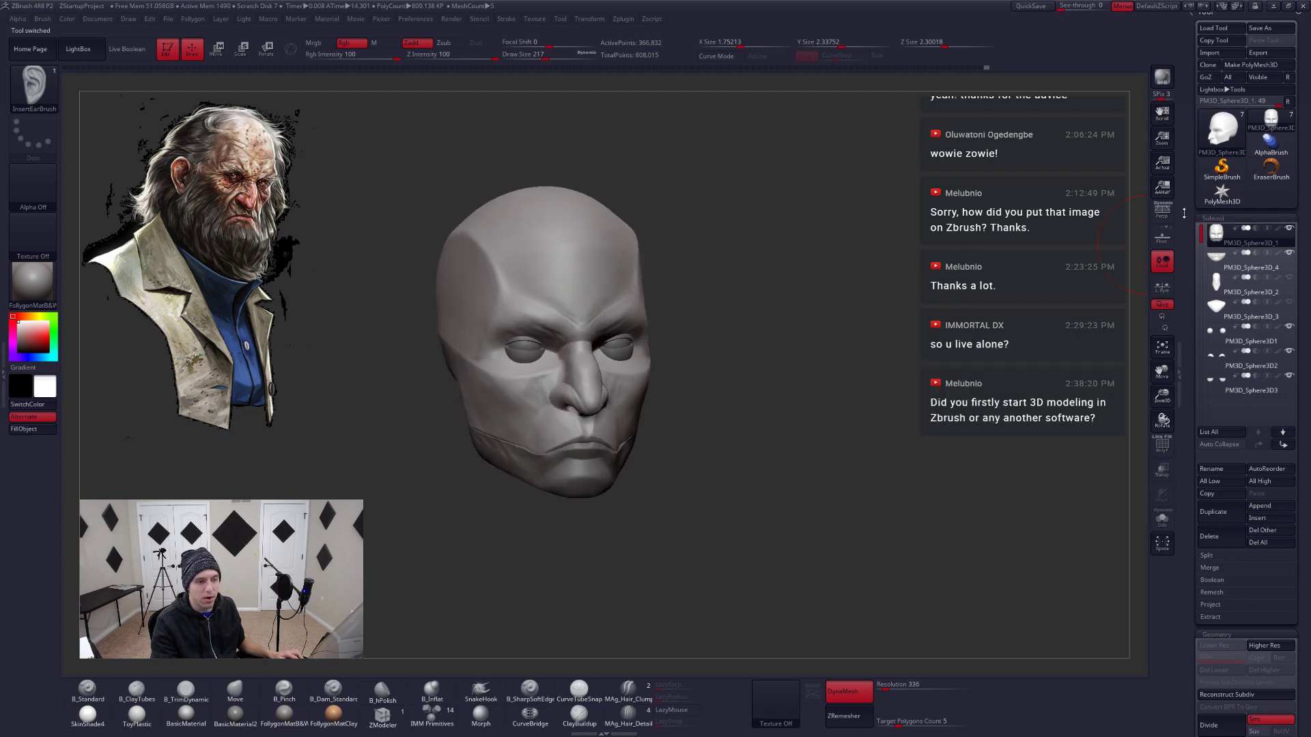
Duplicate the head subtool and insert a symmetrical pair of ears on the duplicate's sides, behind the cheekbones, with InsertEarBrush
left_click_drag(744, 331, 636, 352)
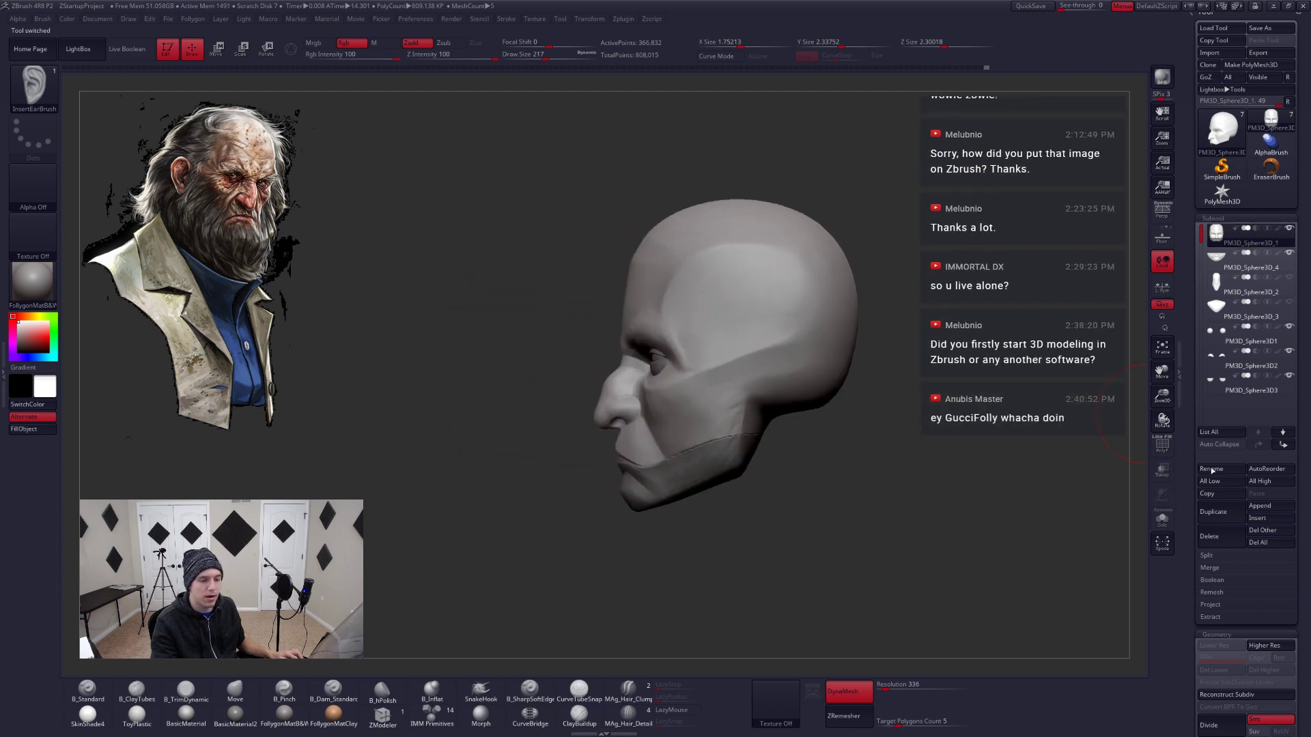
left_click(1223, 511)
left_click_drag(713, 389, 828, 432, "alt")
left_click(832, 423, "alt")
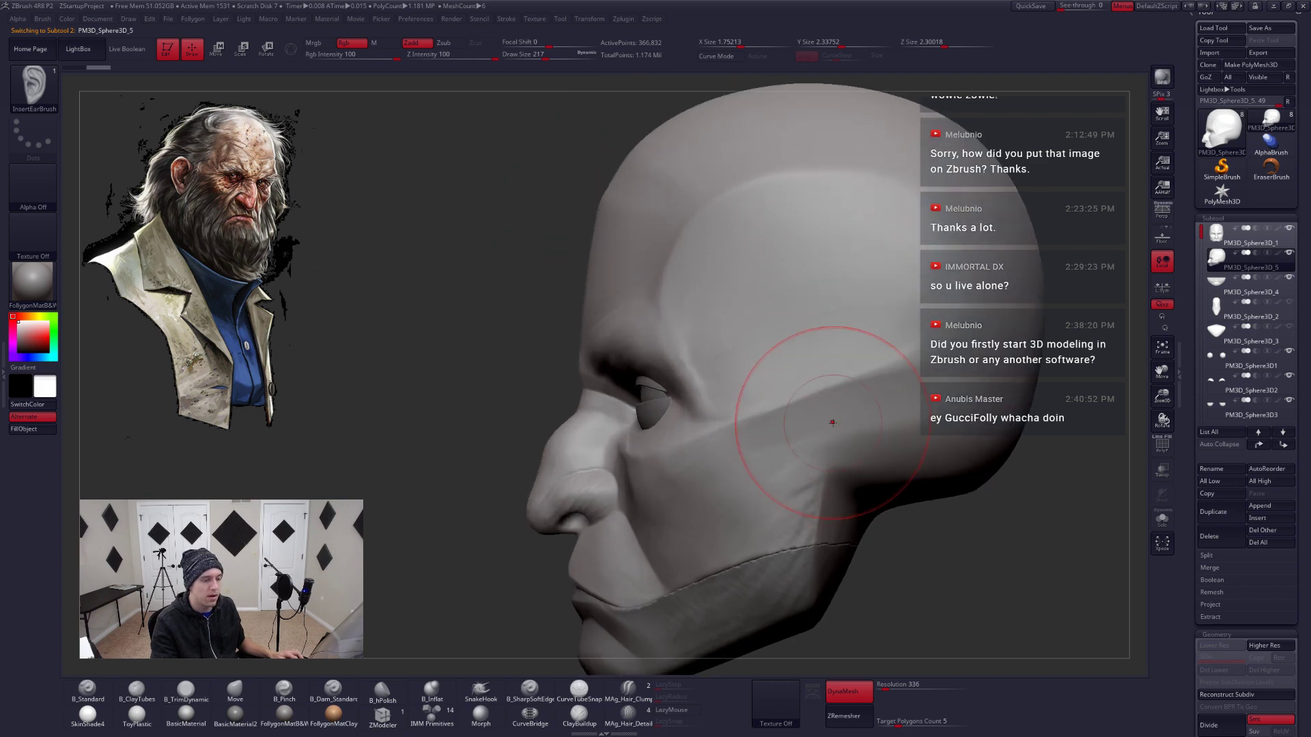
left_click_drag(833, 417, 843, 497)
Isolate the inserted ears by polygroup with PolyFrame on, delete the hidden duplicate head, and turn PolyFrame off
key("shift+f")
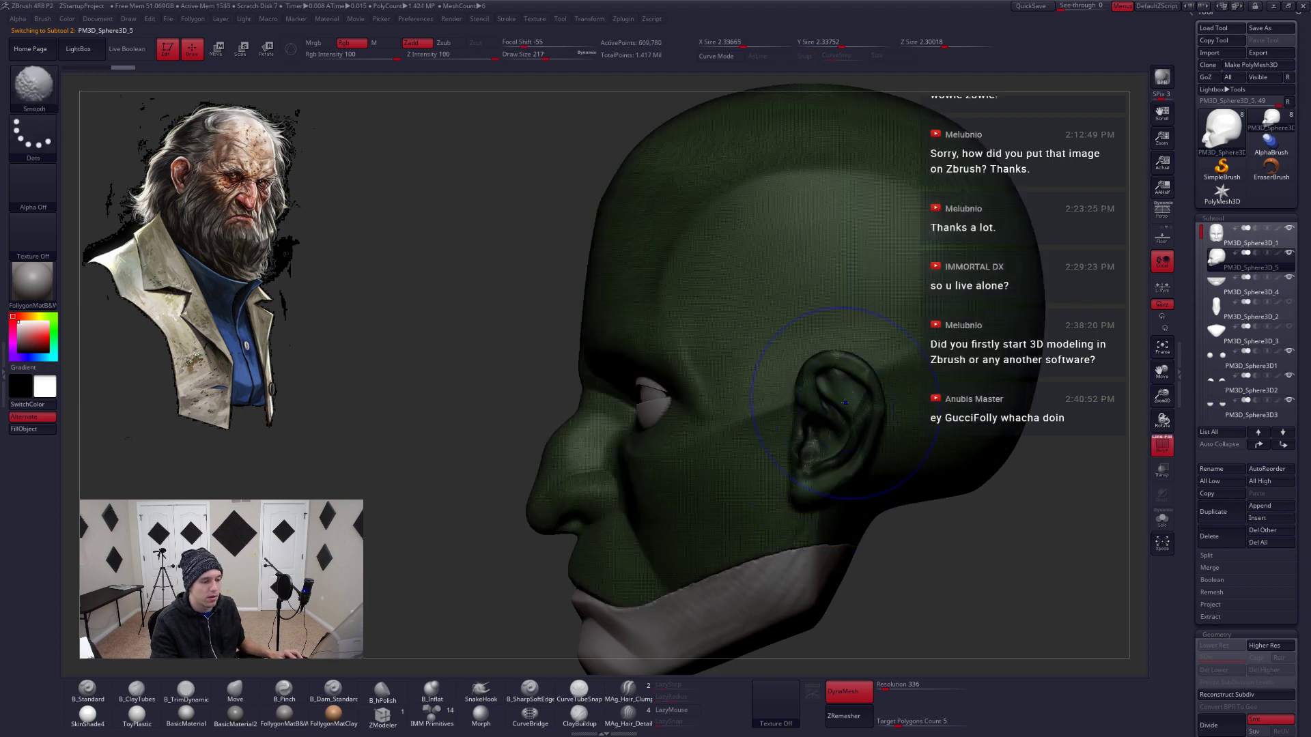
left_click(828, 355, "ctrl+shift")
left_click_drag(744, 379, 875, 372)
key("f")
key("space")
left_click(868, 364)
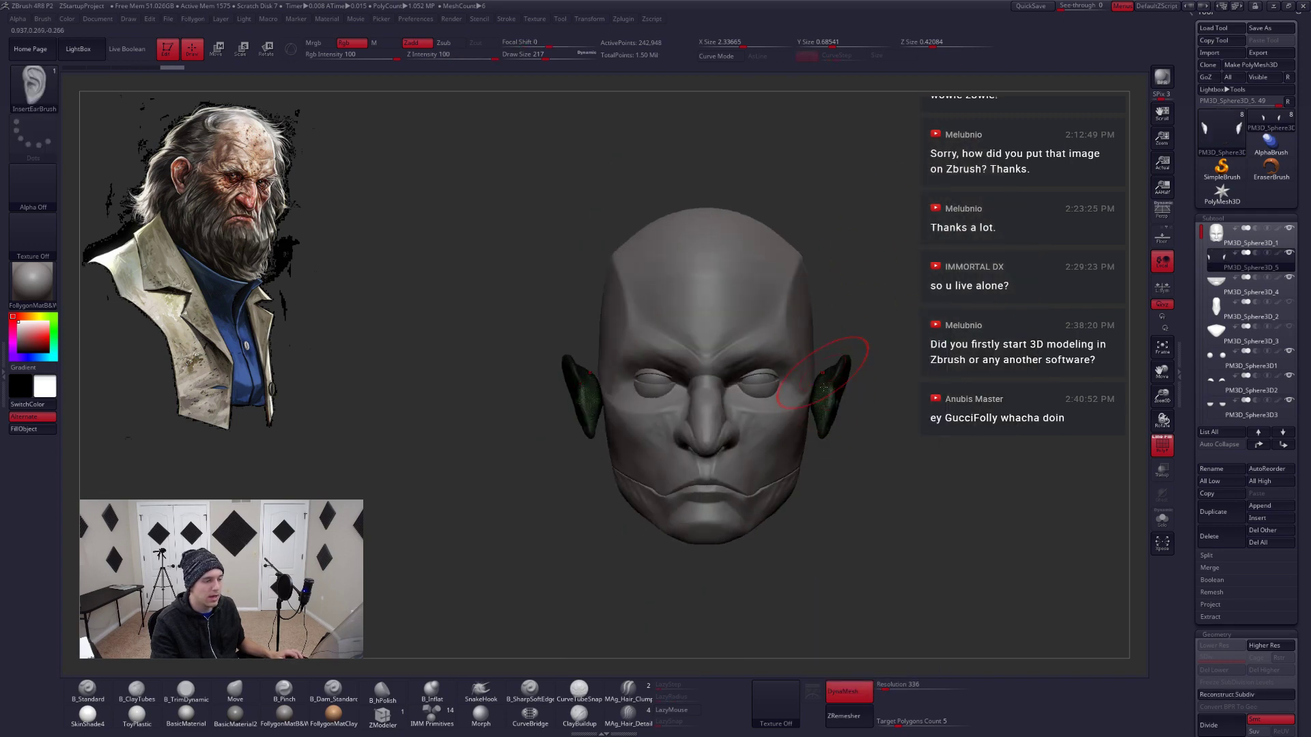
key("shift+f")
key("f")
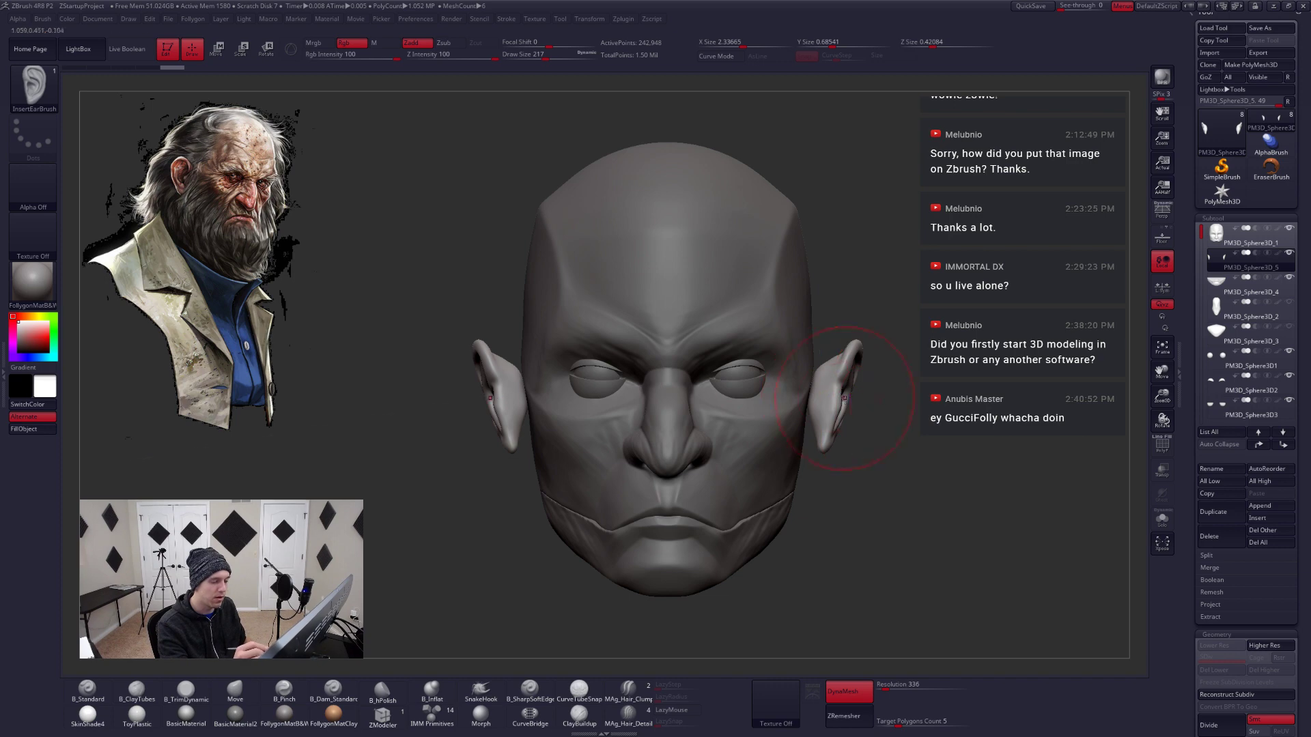
Move both ears inward against the sides of the head with the Transpose line in Move mode
key("w")
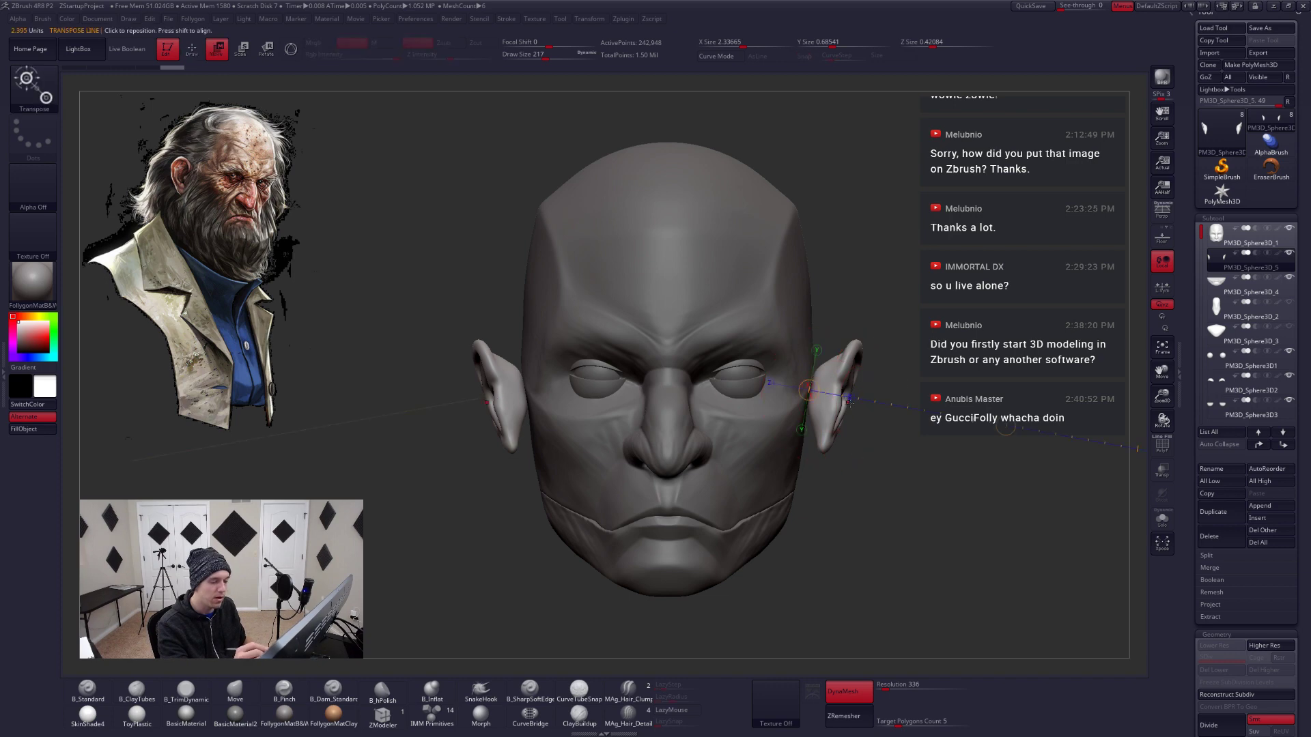
left_click_drag(848, 403, 822, 414, "alt")
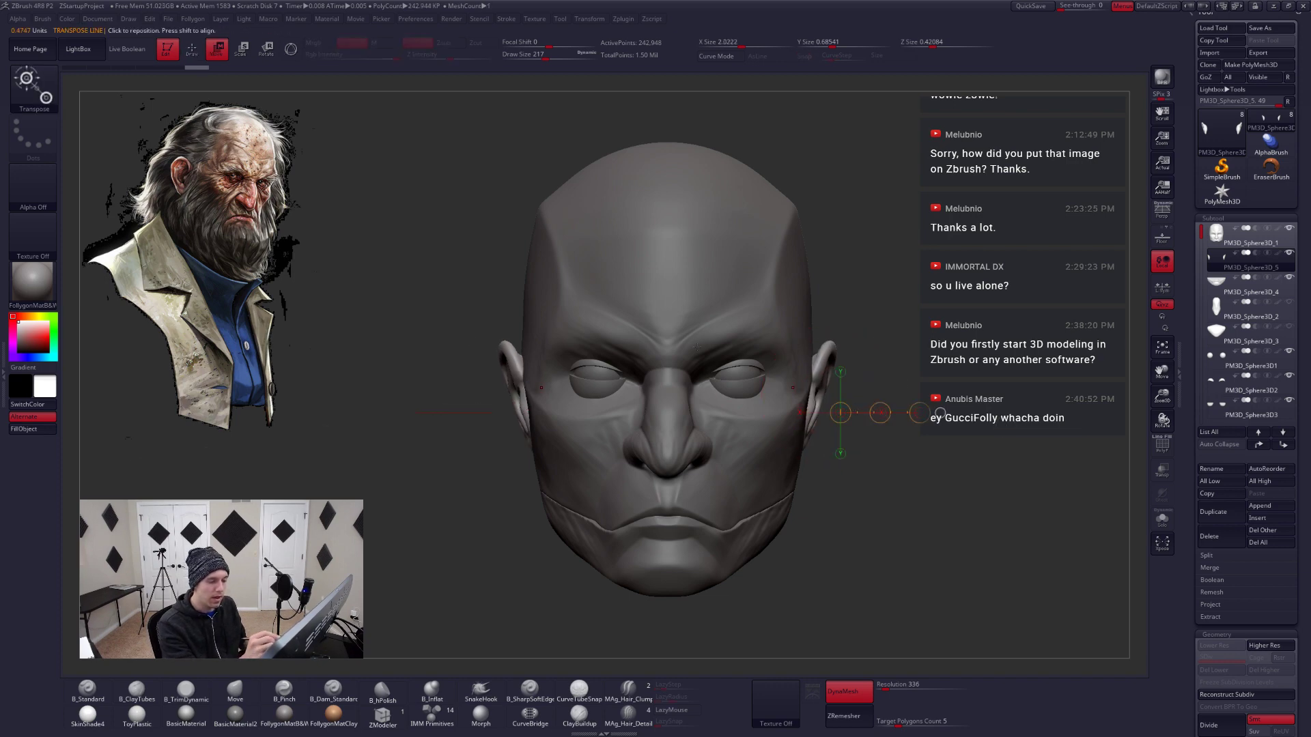
mouse_move(685, 344)
left_mouse_down("shift")
mouse_move(901, 345)
mouse_move(853, 468)
left_mouse_up("shift")
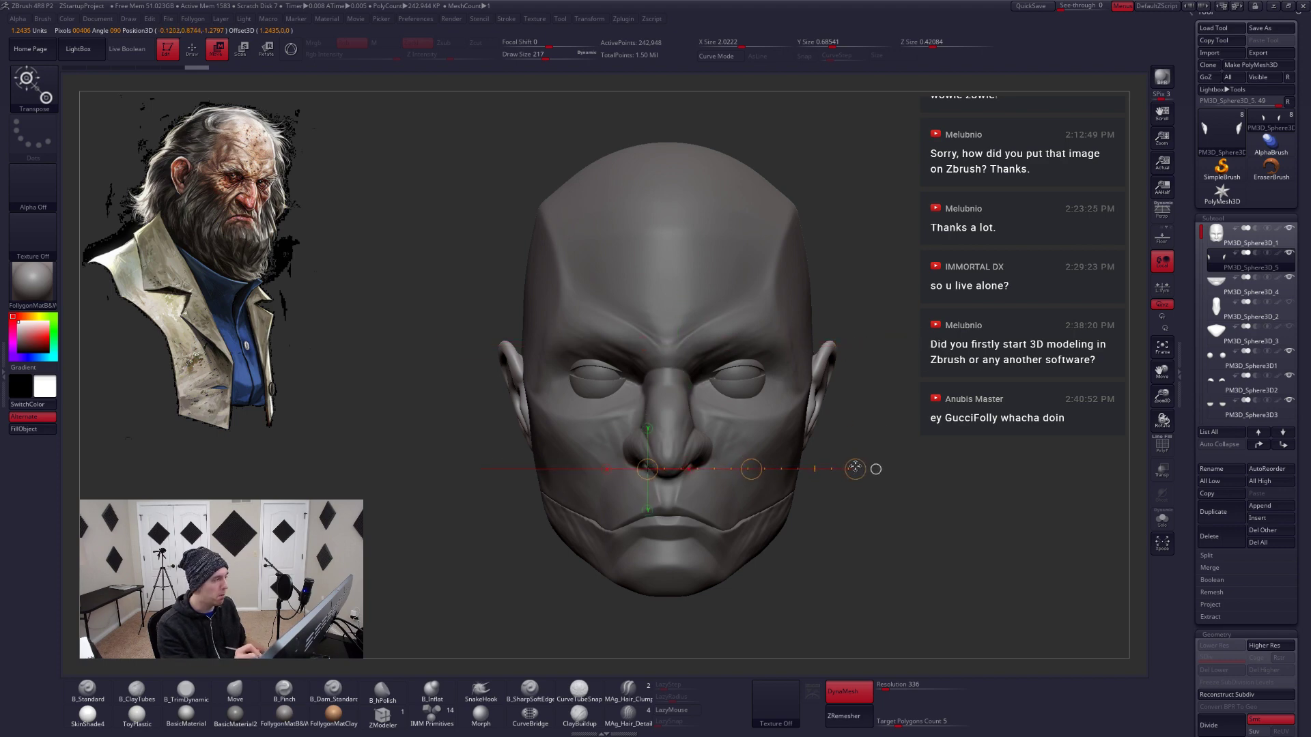
left_click_drag(854, 469, 853, 467)
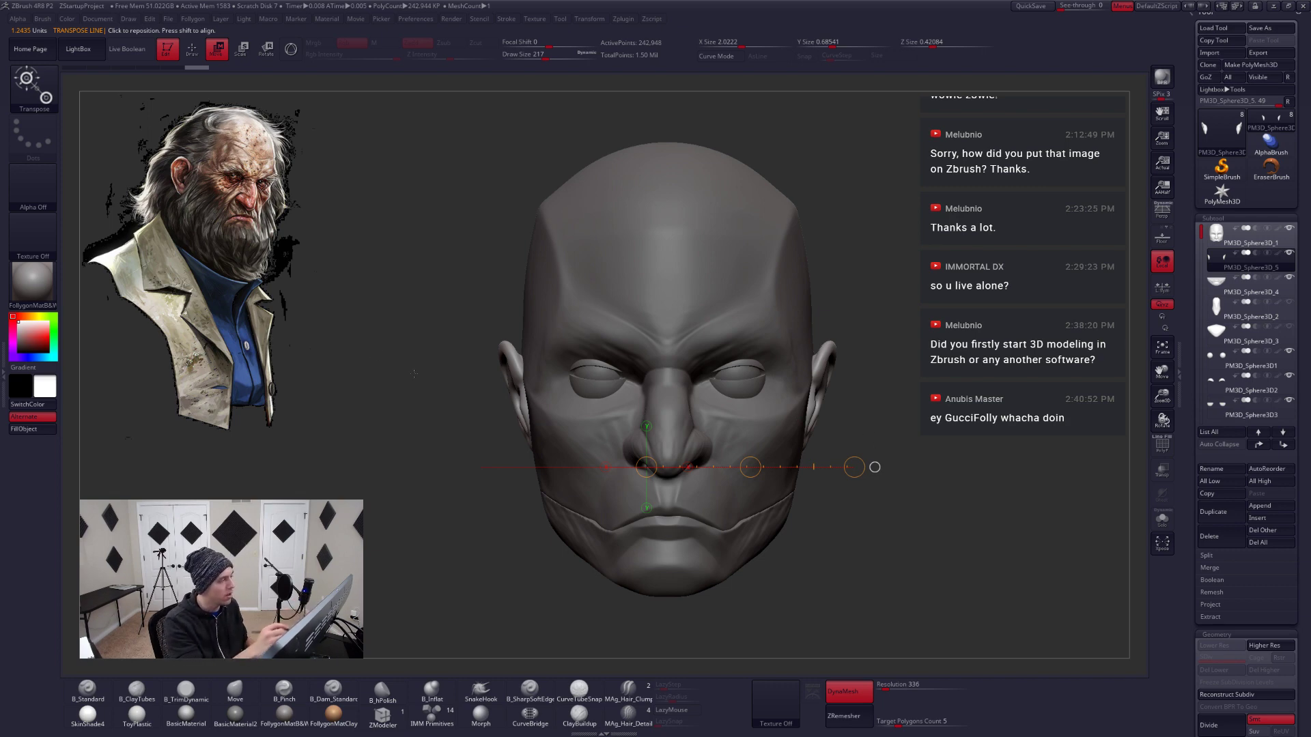
Rotate both ears with the Transpose line to follow the sides of the head from the front and tilt them slightly in profile
right_click_drag(618, 391, 833, 403)
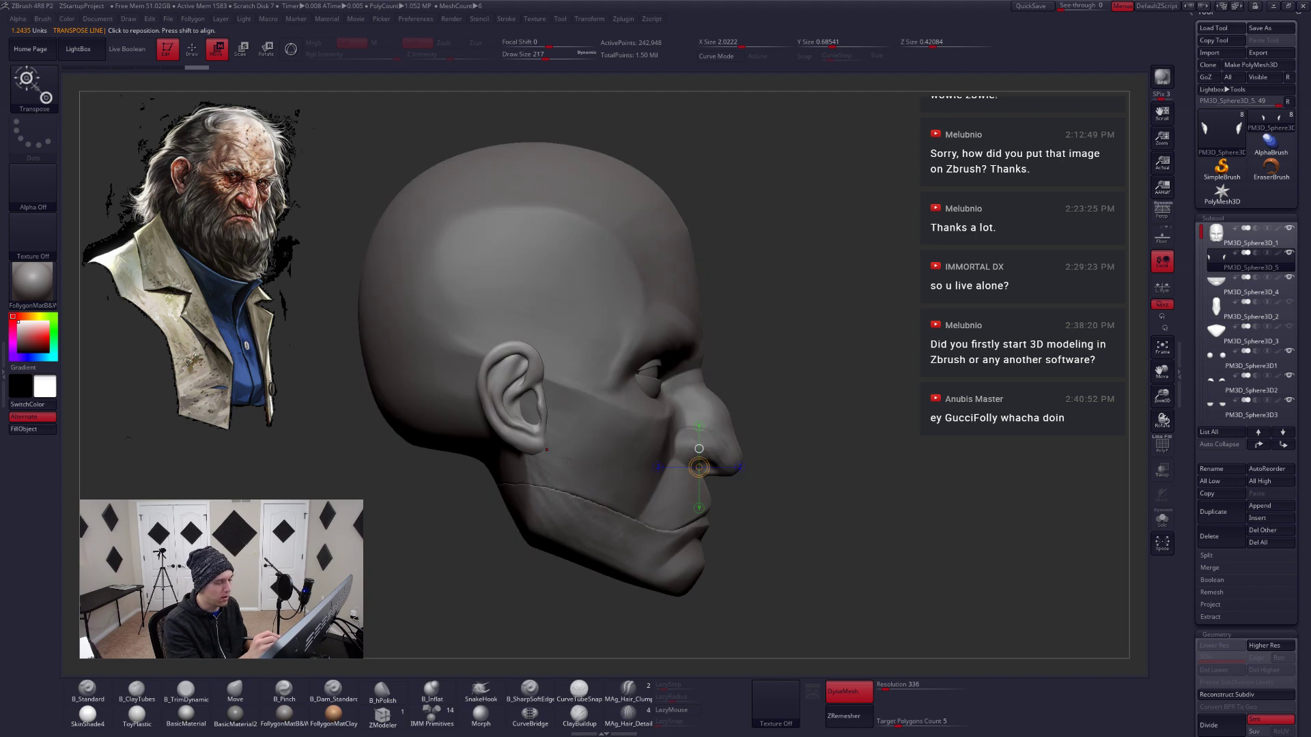
right_click_drag(594, 454, 471, 454)
key("r")
left_click_drag(523, 353, 567, 517)
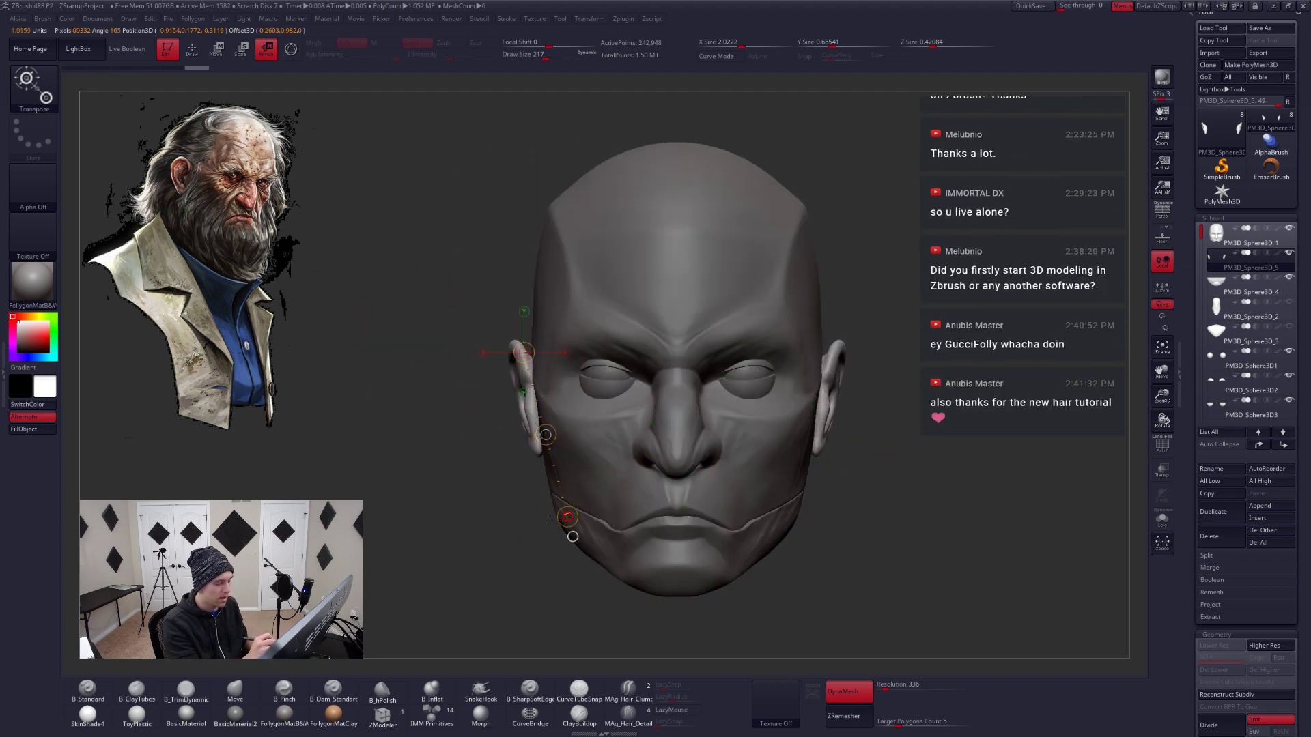
key("q")
right_click_drag(572, 501, 703, 492)
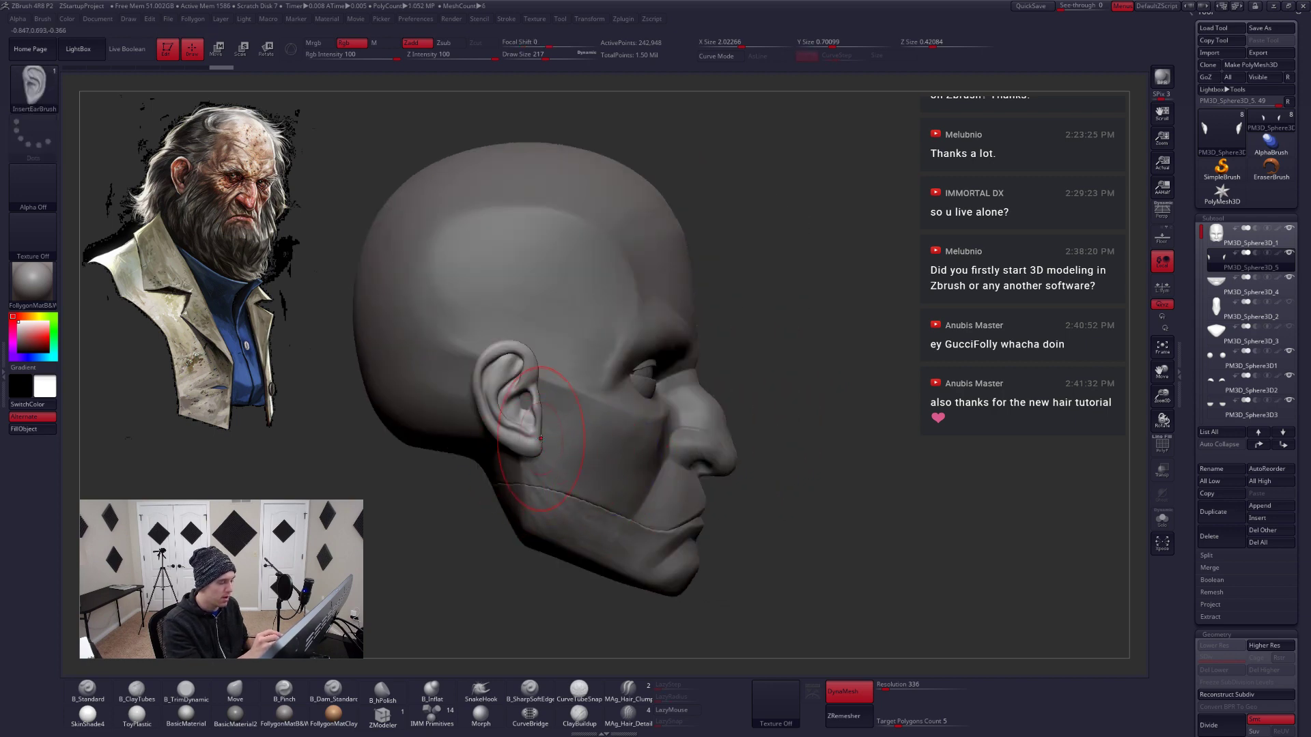
key("r")
mouse_move(525, 406)
left_mouse_down()
mouse_move(525, 526)
mouse_move(544, 532)
mouse_move(525, 531)
left_mouse_up()
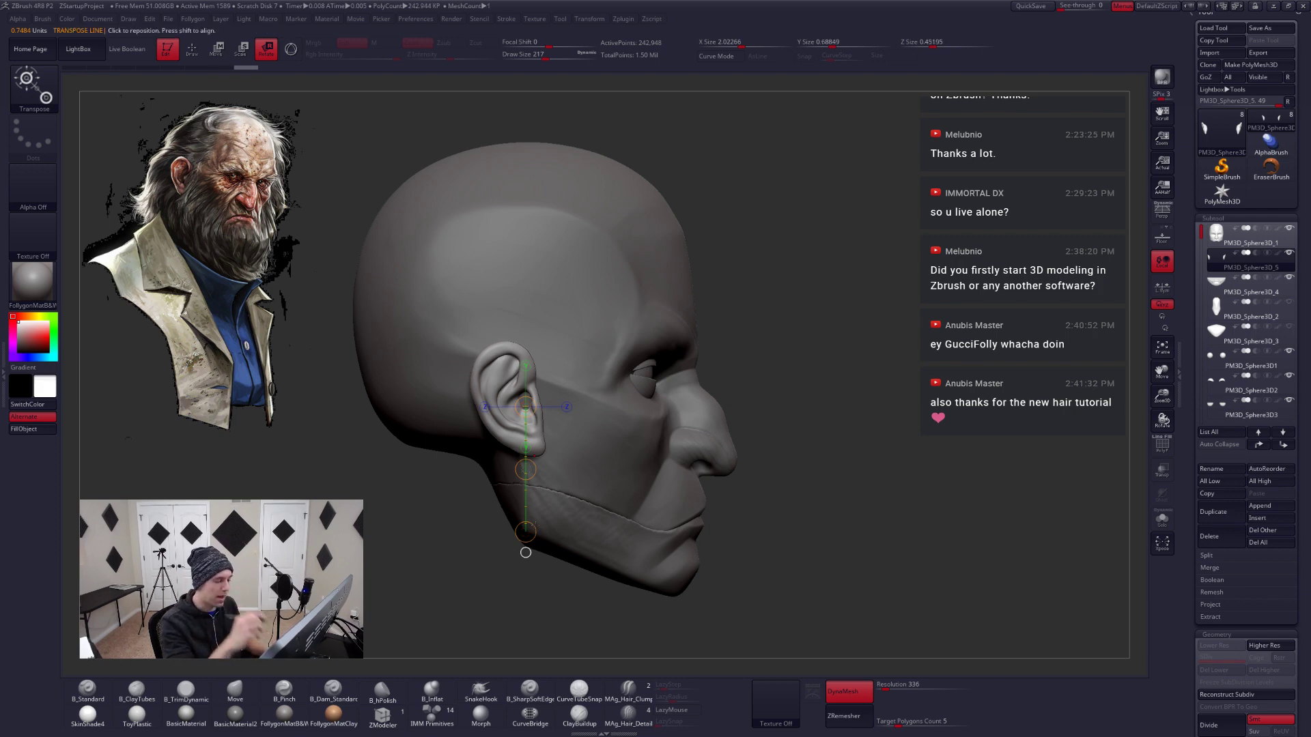
Scale both ears down slightly with the Transpose line in Scale mode
right_click_drag(693, 519, 668, 409)
key("w")
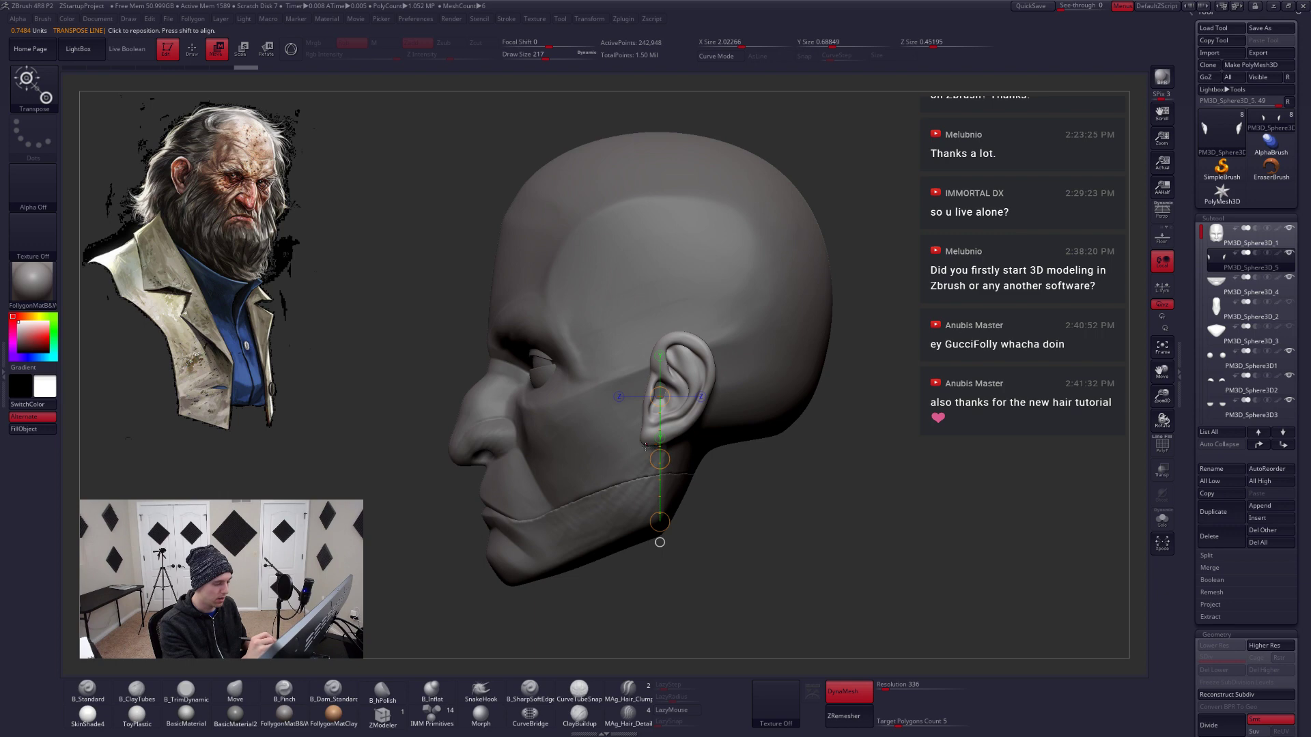
key("e")
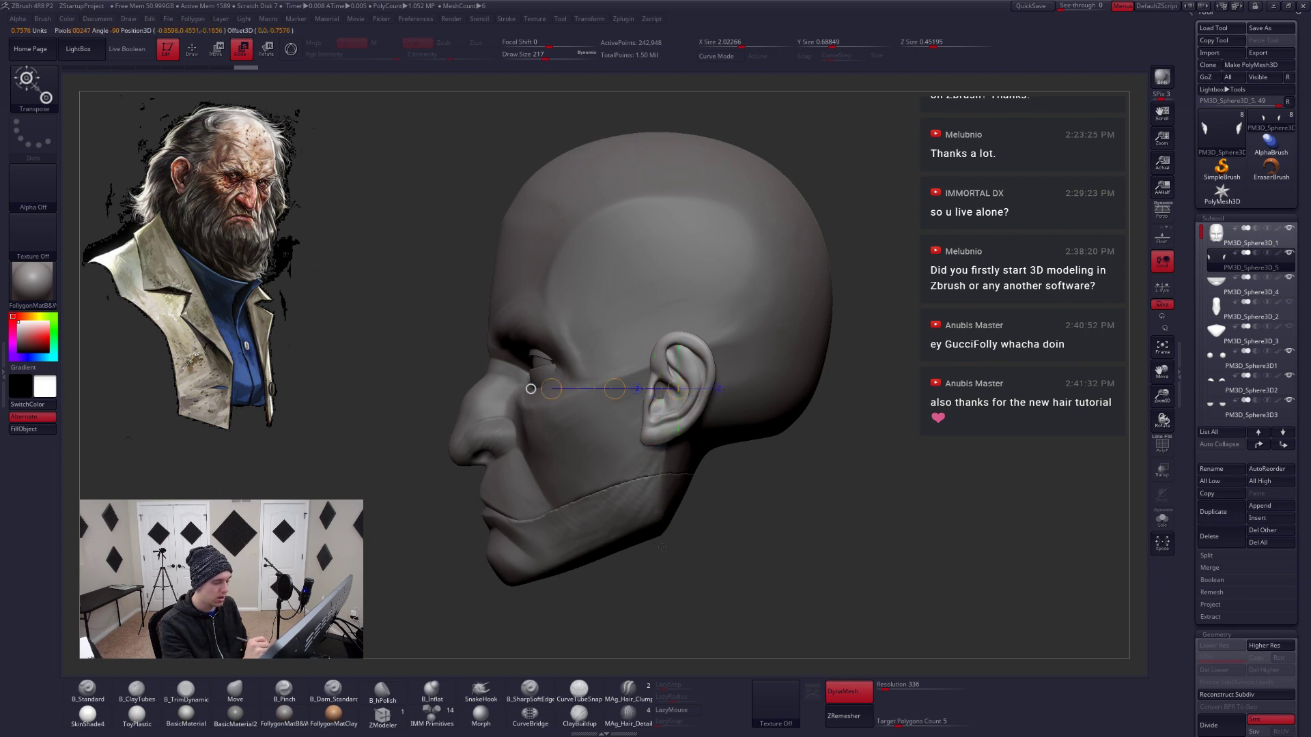
left_click(636, 388)
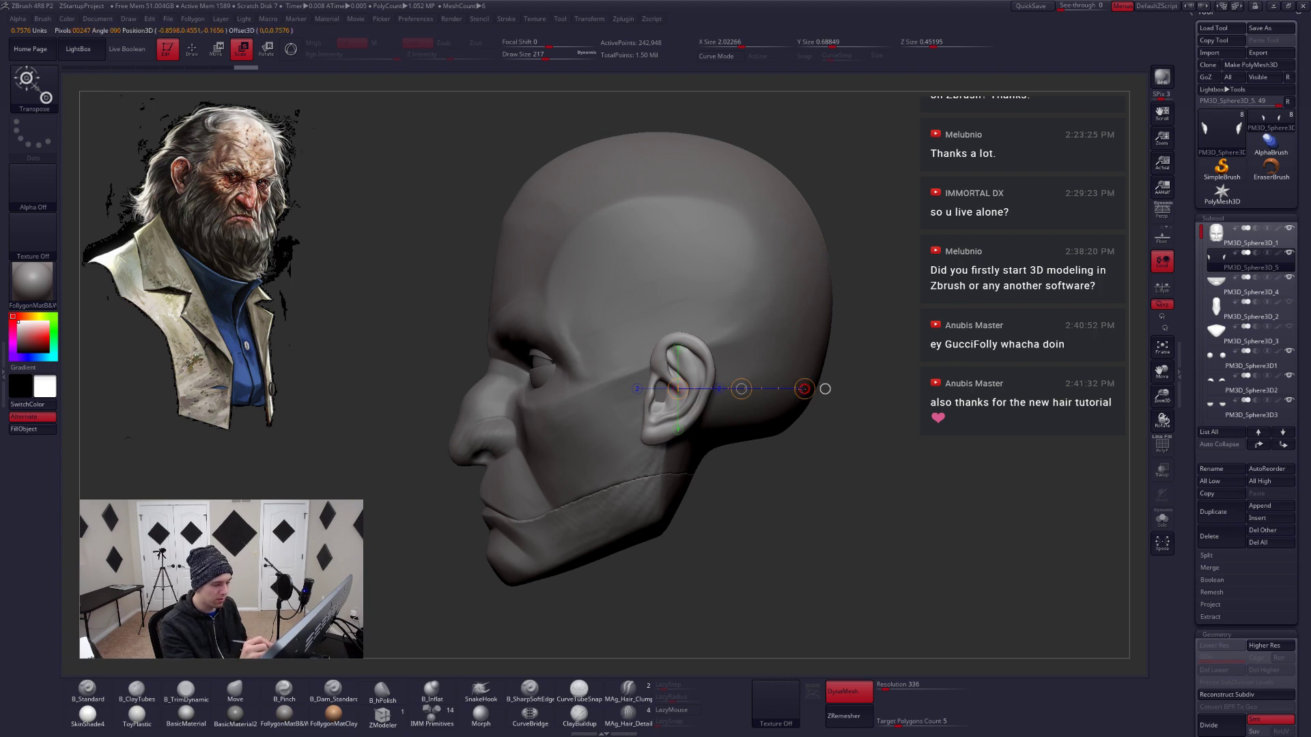
left_click_drag(790, 387, 788, 387)
left_click_drag(778, 478, 888, 477)
Move both ears slightly toward the back of the head with the Transpose line in Move mode
key("w")
mouse_move(689, 412)
left_mouse_down("shift")
mouse_move(735, 412)
mouse_move(711, 411)
mouse_move(720, 447)
mouse_move(669, 463)
left_mouse_up("shift")
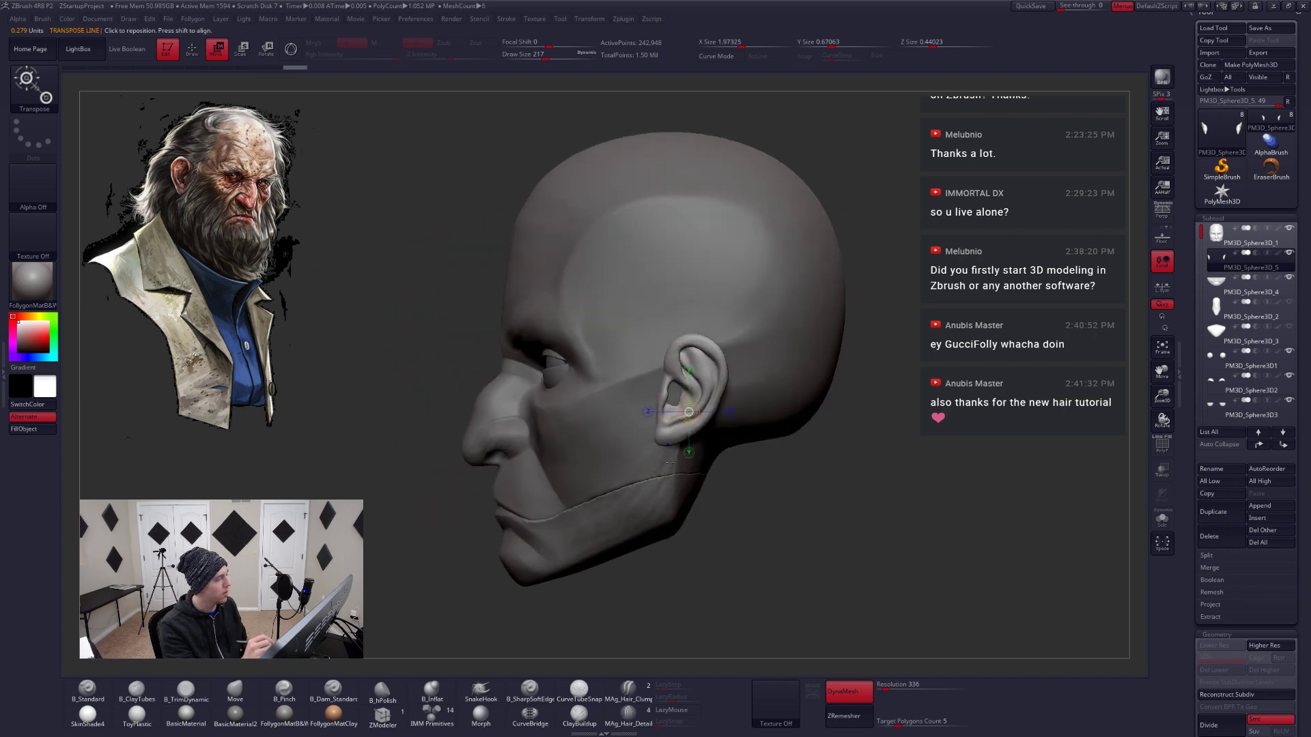
left_click_drag(703, 393, 703, 482, "shift")
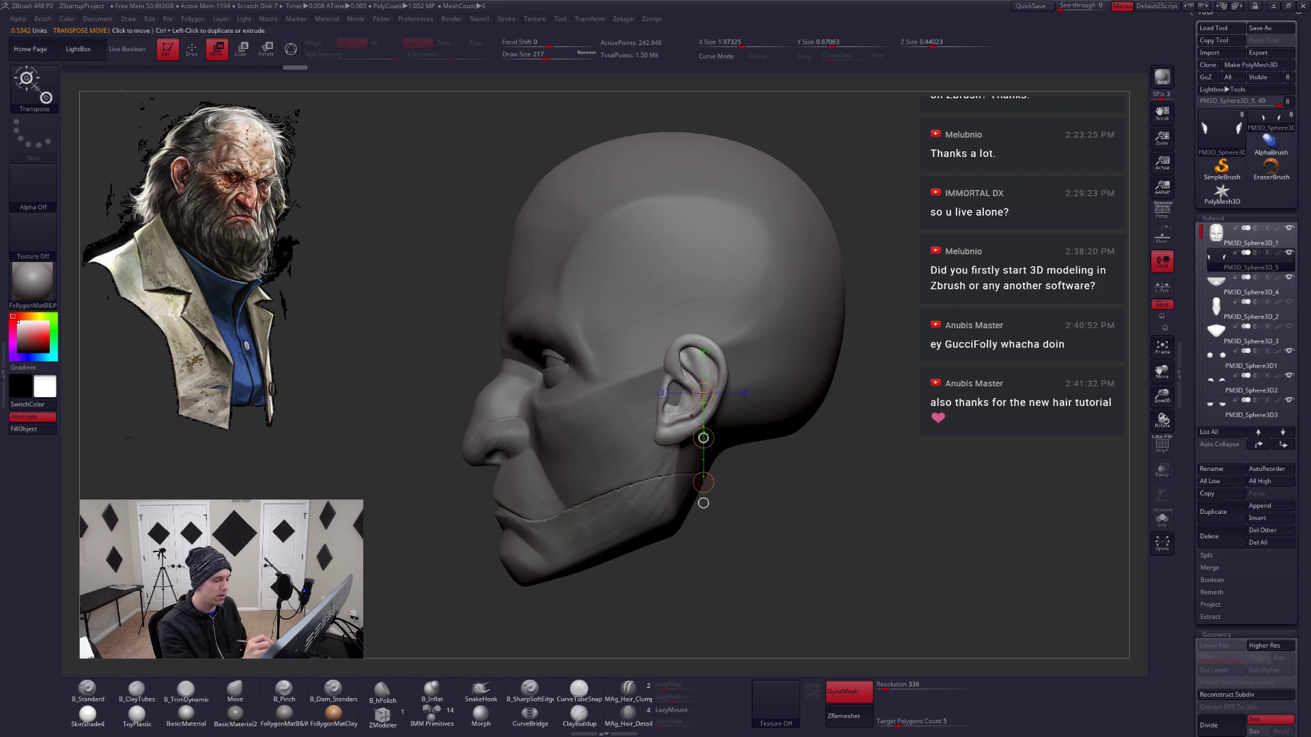
left_click_drag(703, 437, 716, 434)
key("q")
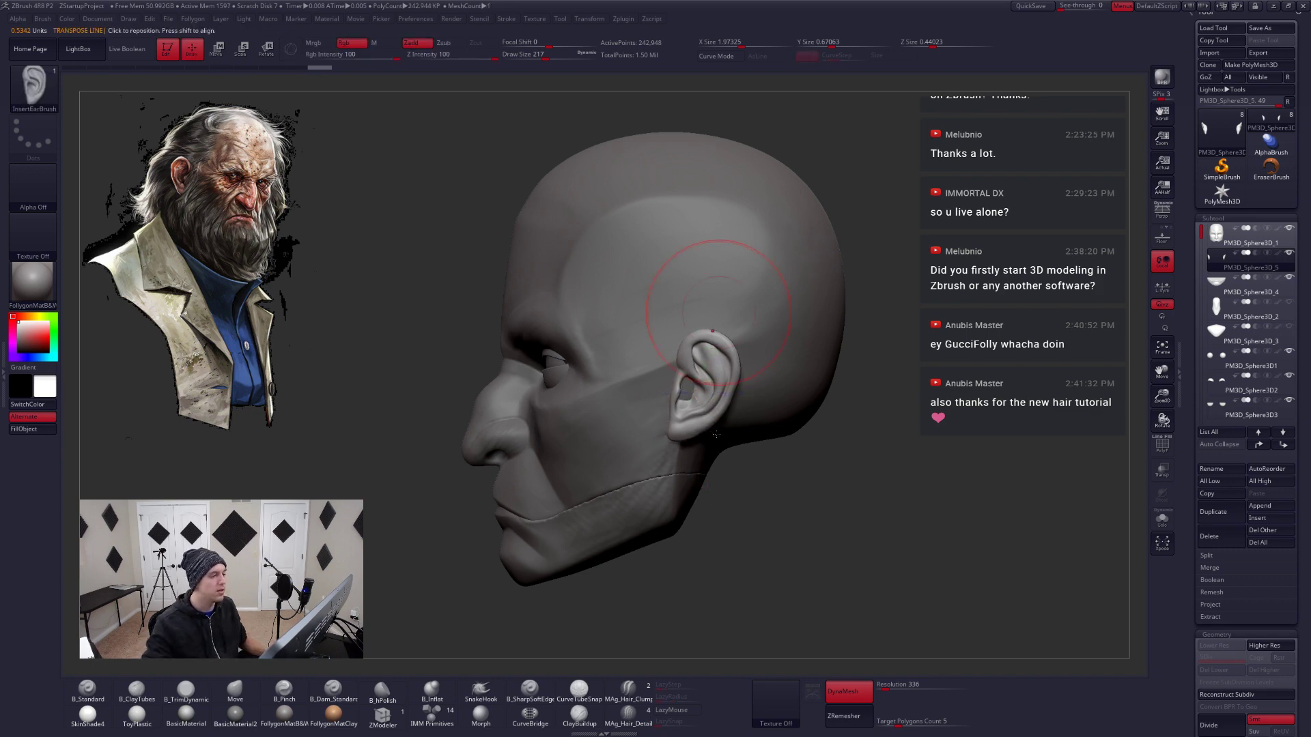
Switch to Chrome and run a Google image search for "old man profile"
key("alt+Tab")
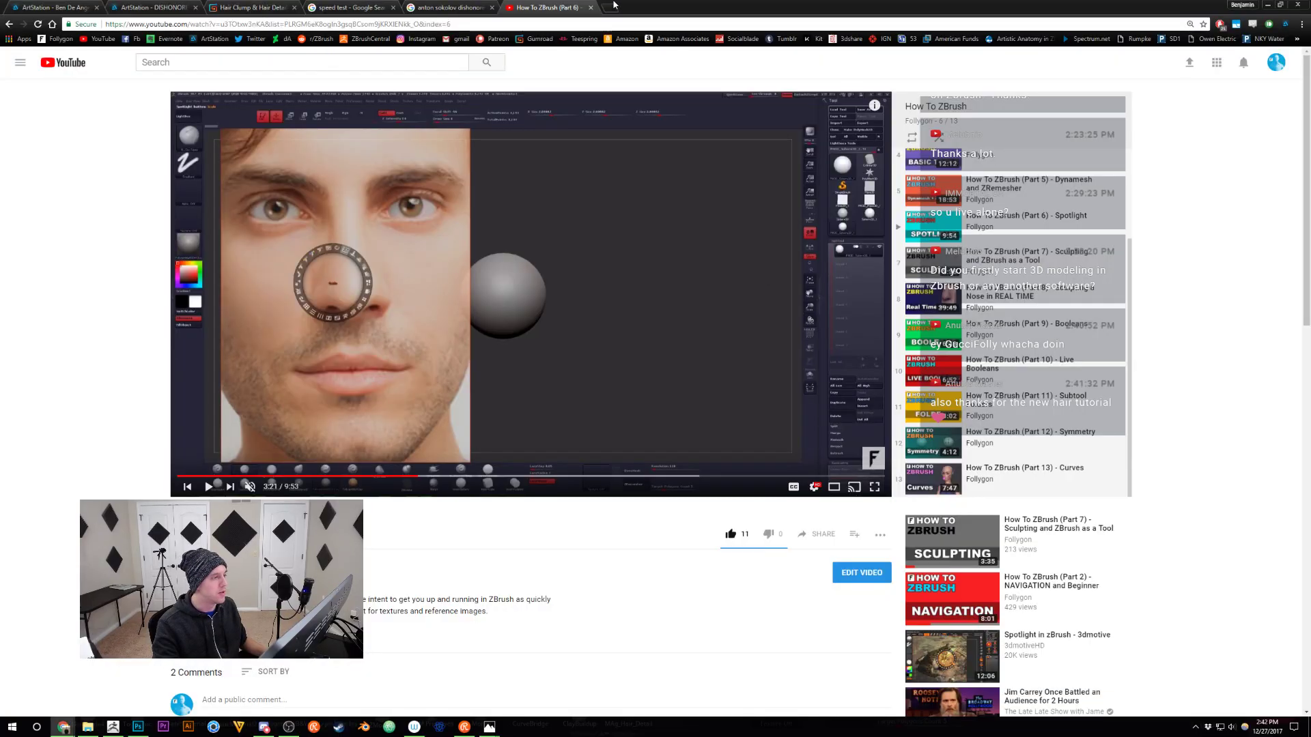
left_click(613, 5)
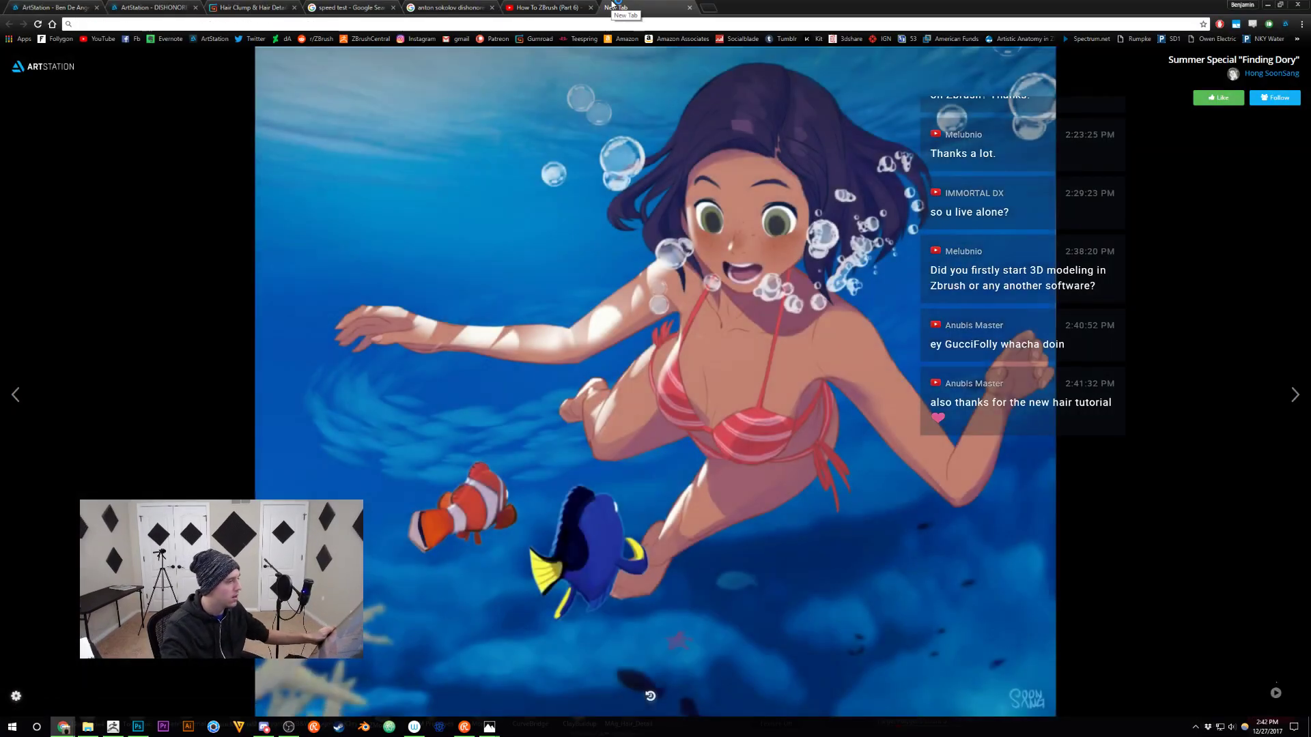
type("o")
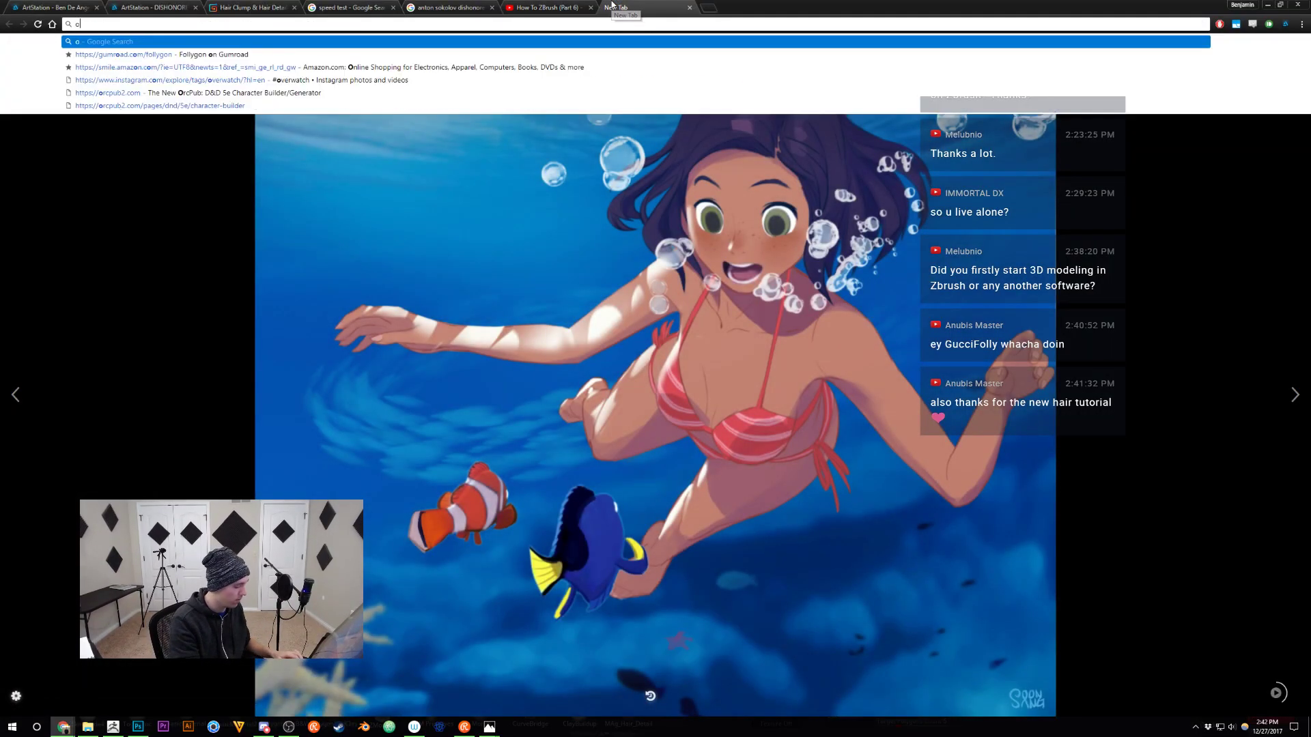
type("ld man profile")
key("Return")
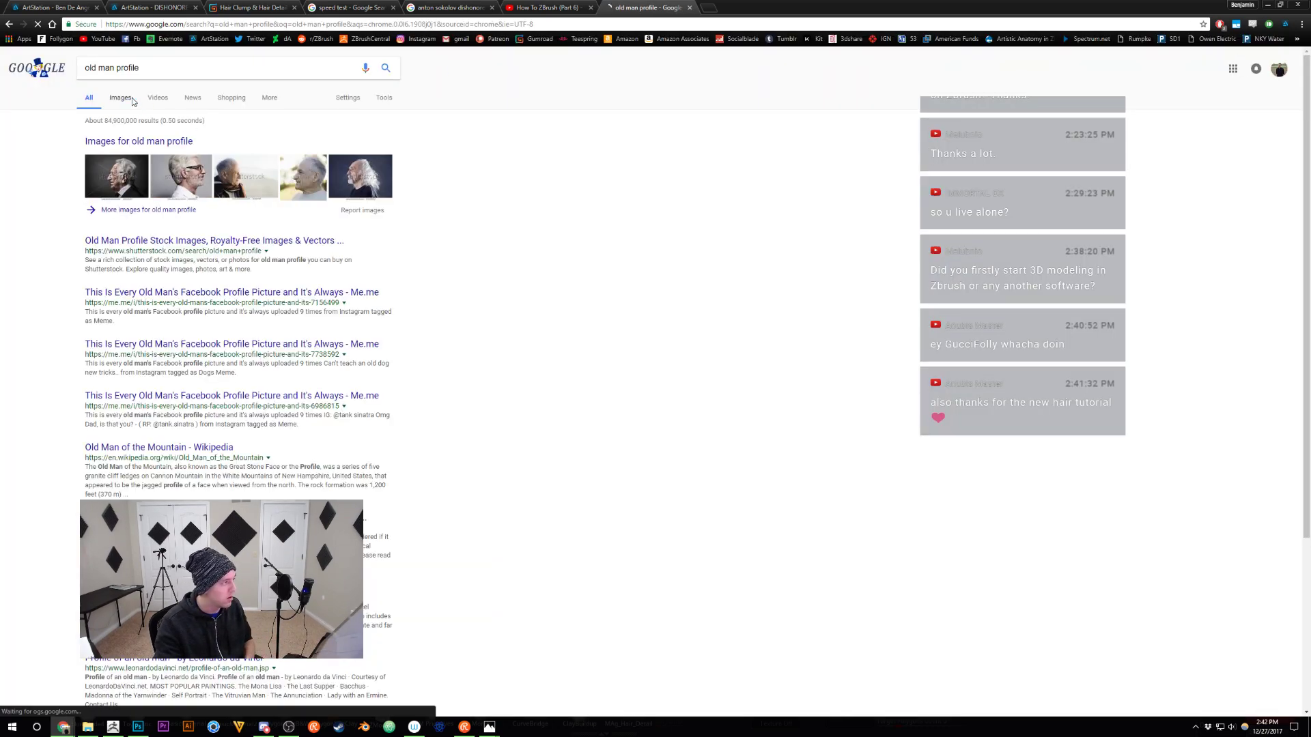
left_click(120, 97)
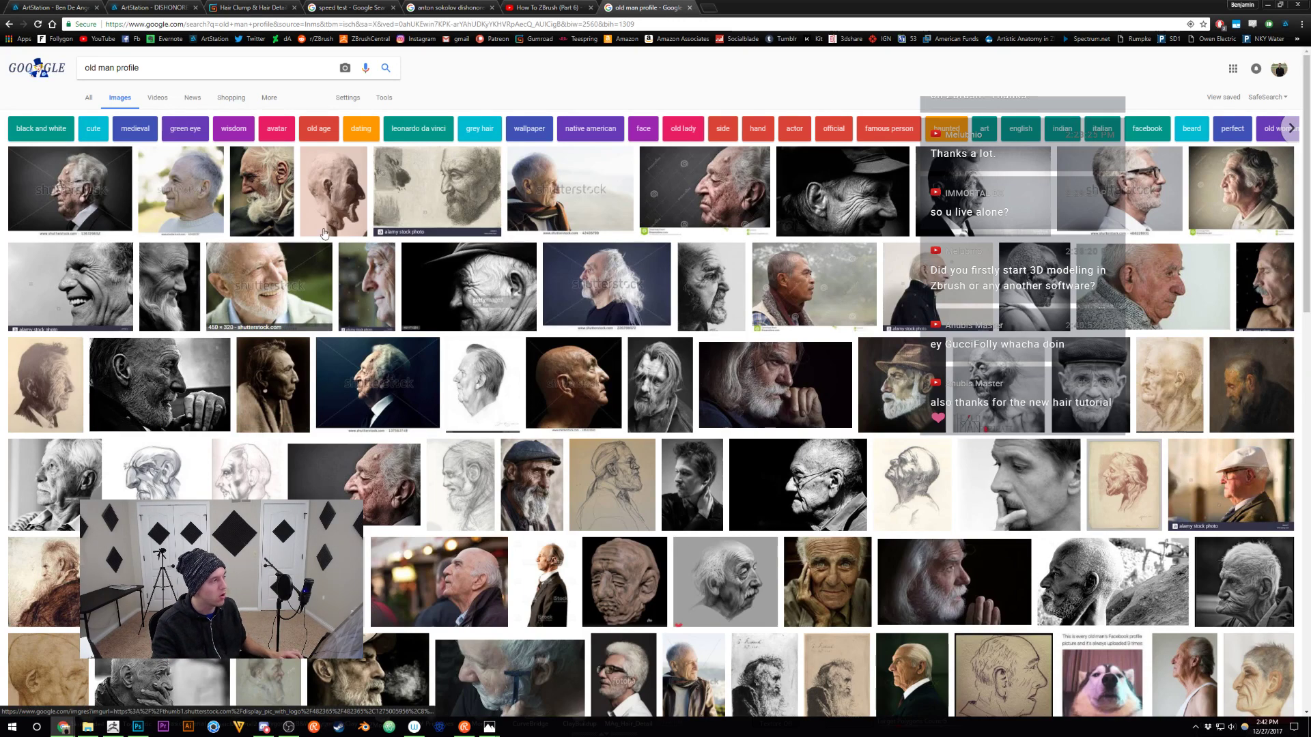
Search Google Images for "skull profile" in a new tab and open the pencil-drawn profile skull to examine the ear opening's placement
key("ctrl+t")
type("s")
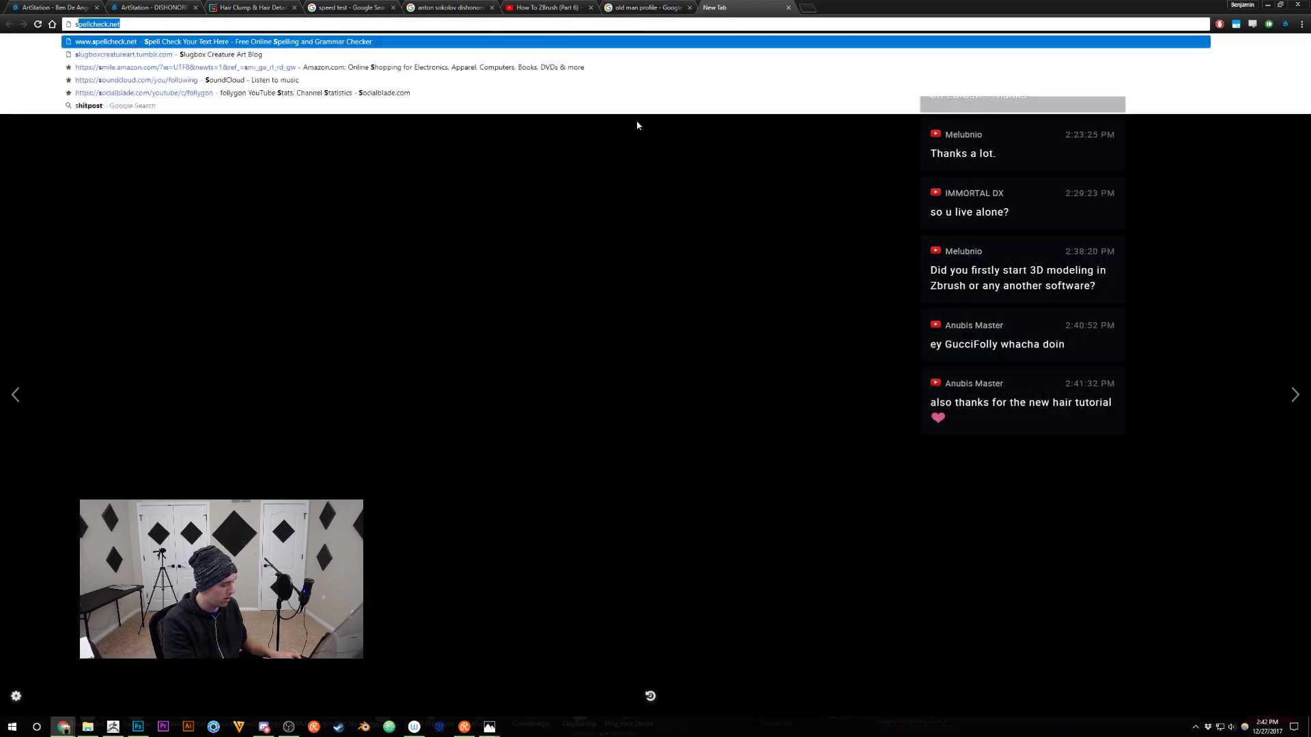
type("kull profile")
key("Return")
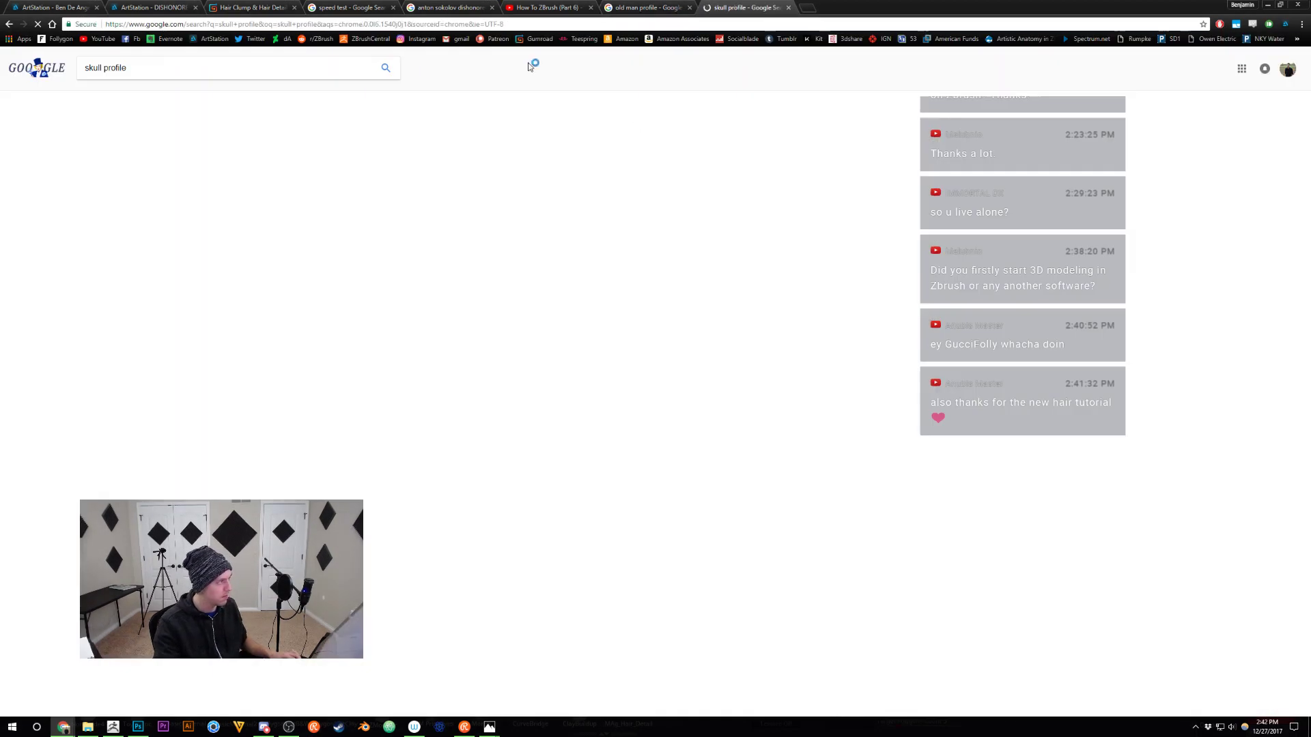
left_click(120, 98)
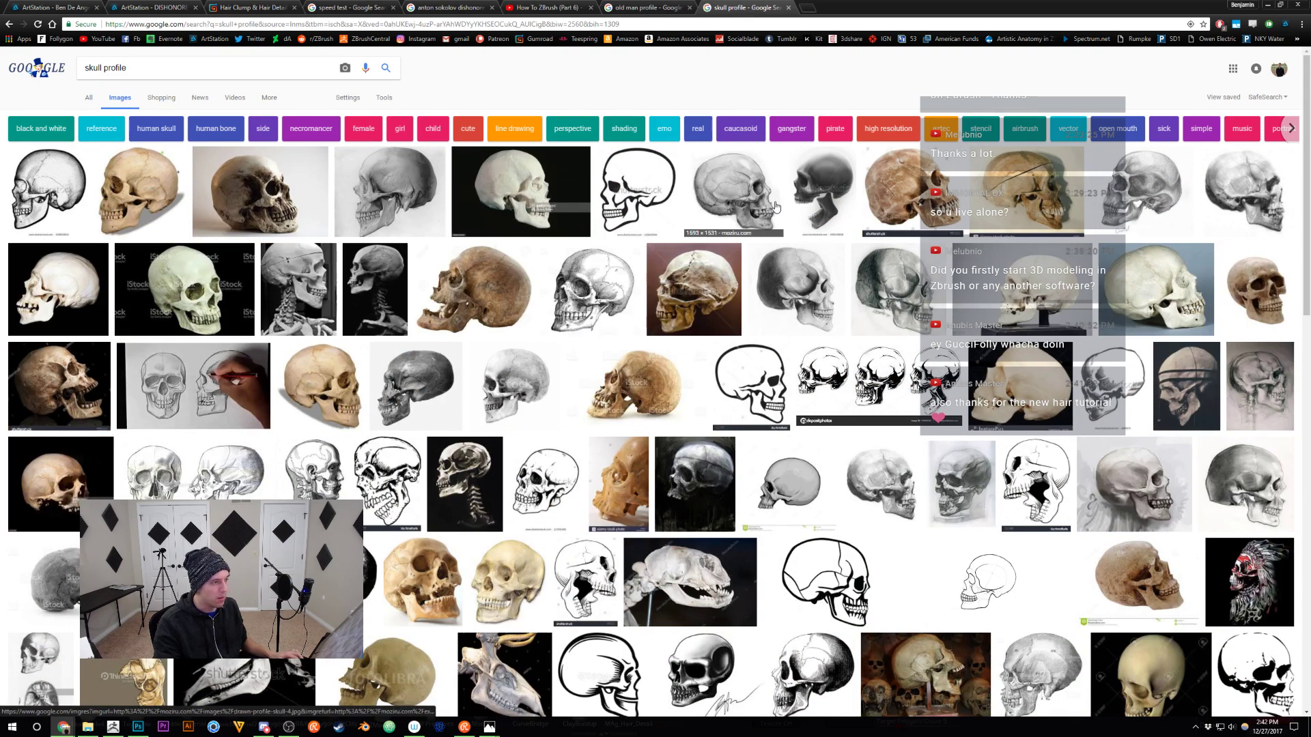
left_click(730, 182)
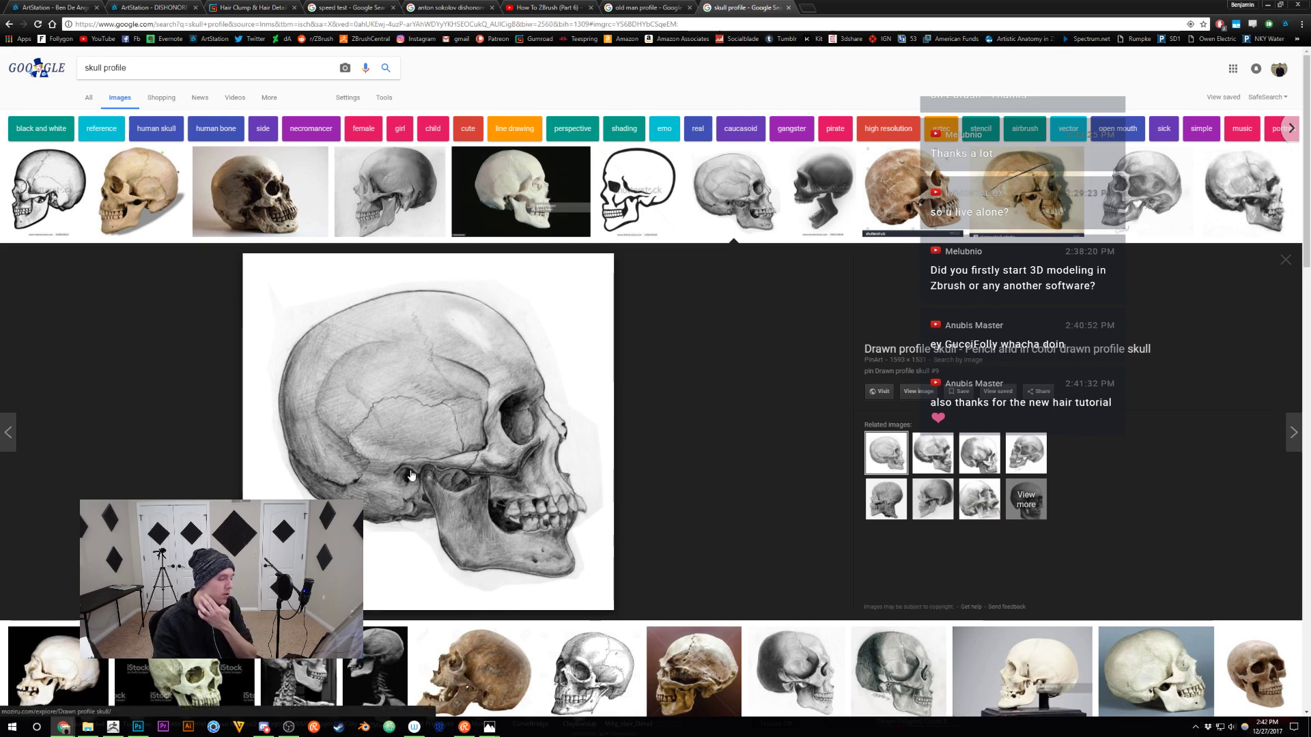
Switch back to ZBrush, activate the head subtool, and draw a Transpose line about 1 unit long from the ear canal area with the head soloed
key("alt+Tab")
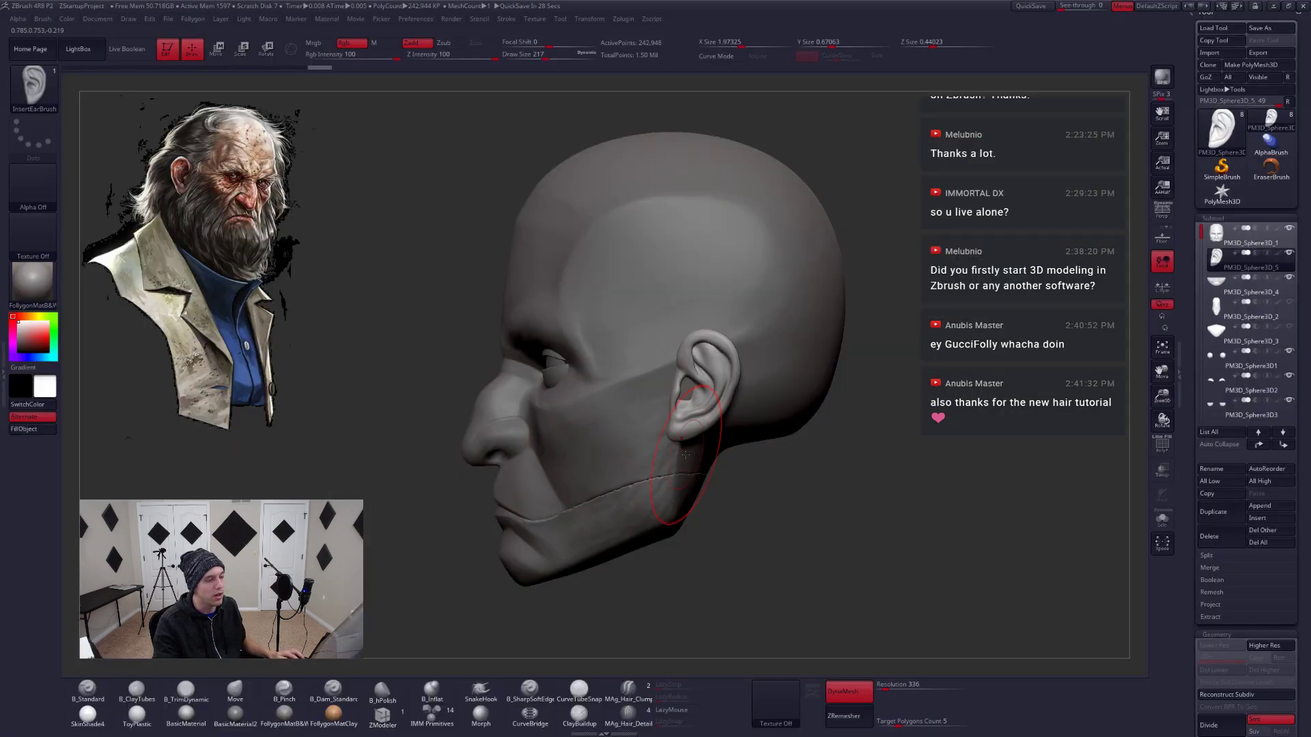
left_click(664, 449, "alt")
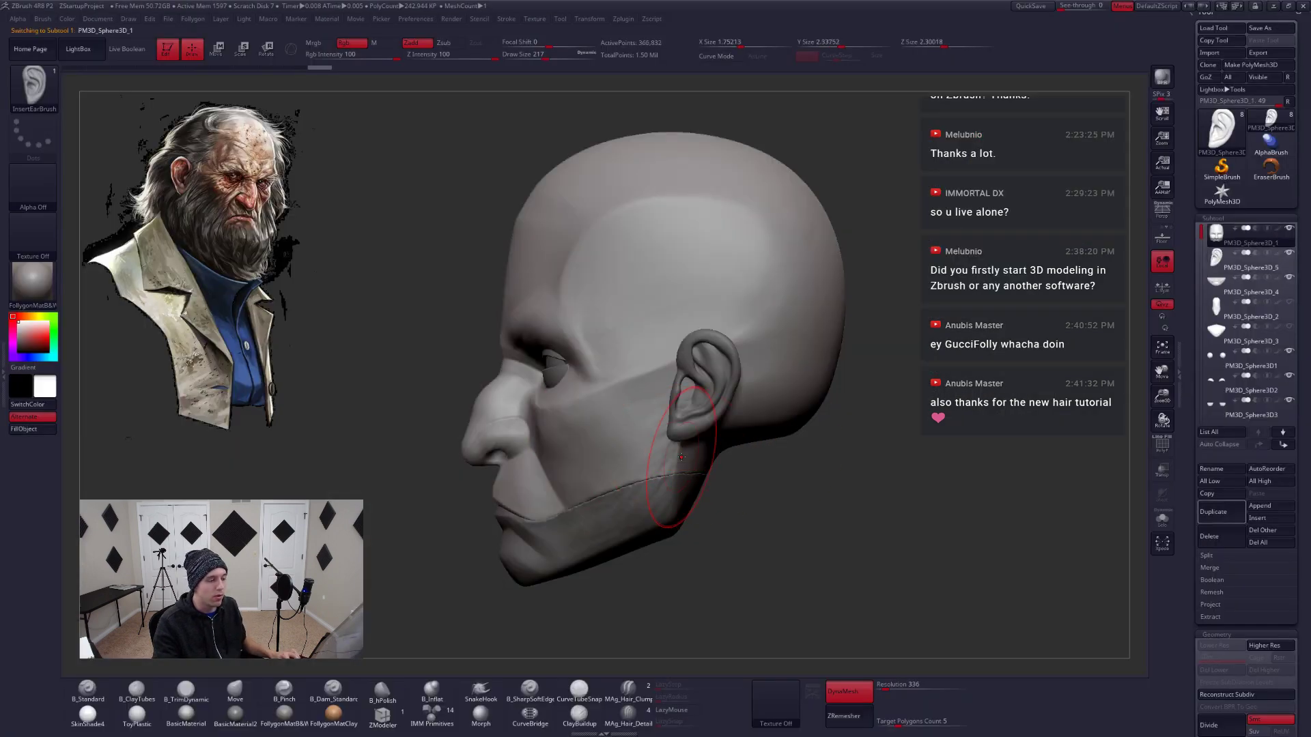
key("alt+s")
key("w")
left_click(680, 416)
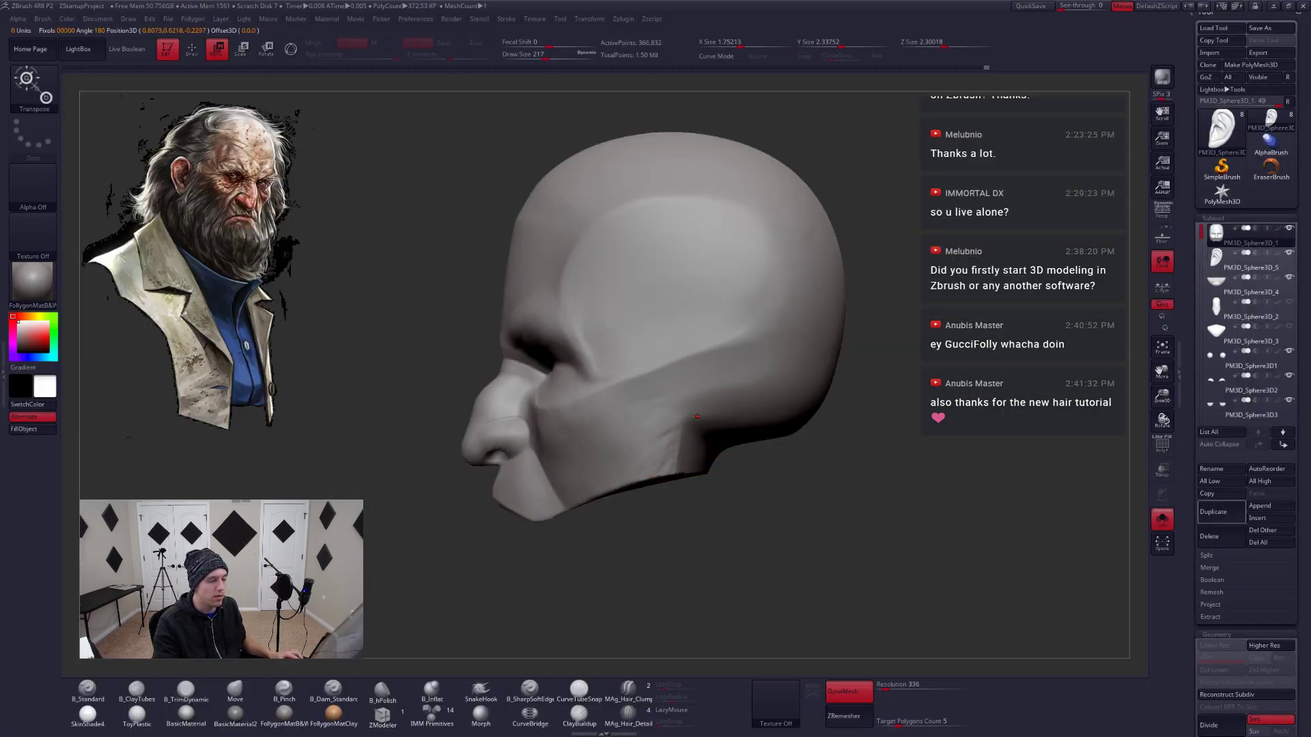
left_click_drag(702, 413, 841, 537)
key("alt+s")
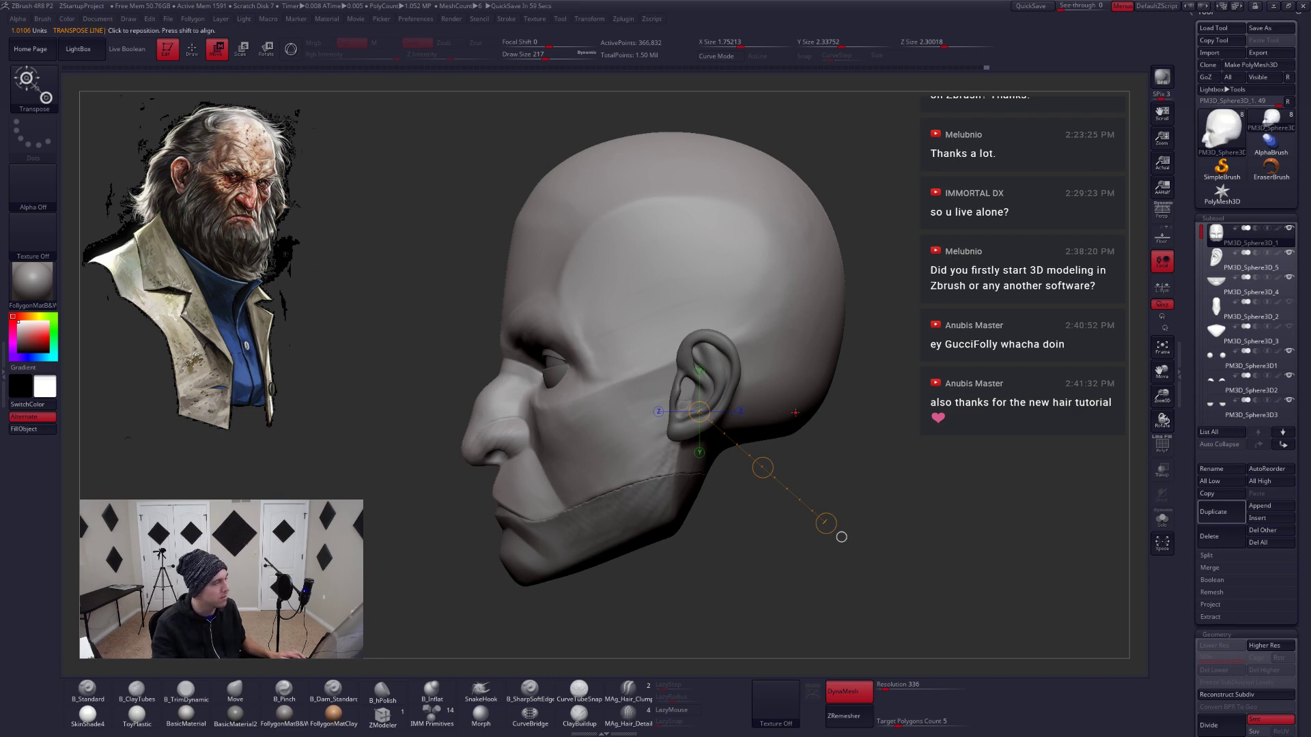
Examine the ear placement on the grey-haired man's photo in Chrome's "old man profile" results, and return to ZBrush
key("alt+Tab")
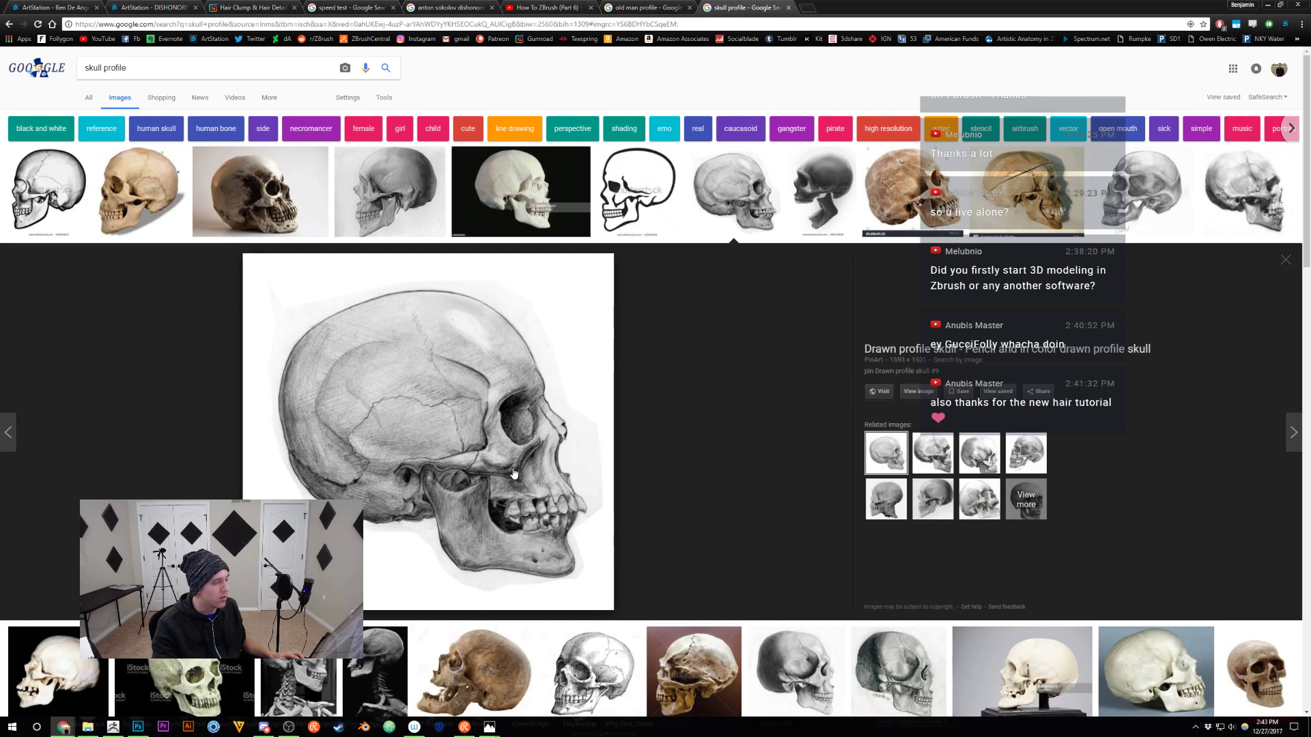
key("ctrl+shift+Tab")
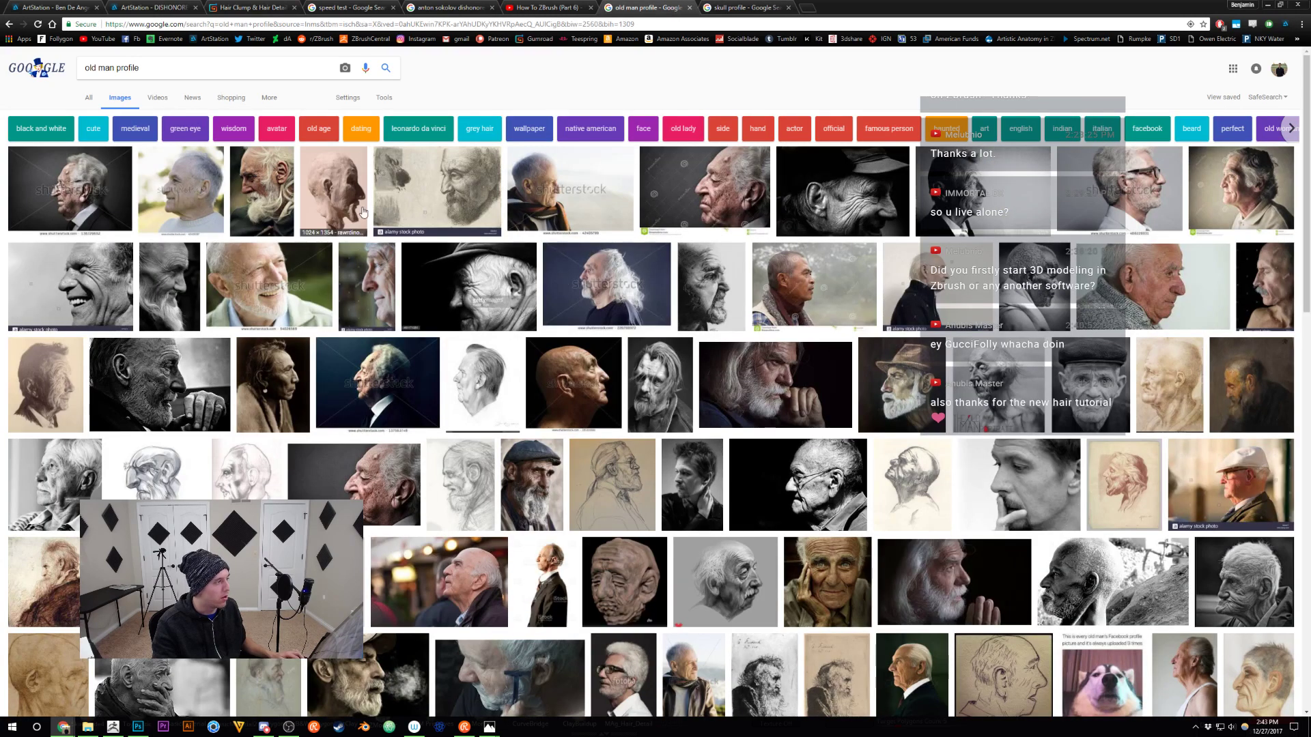
left_click(161, 199)
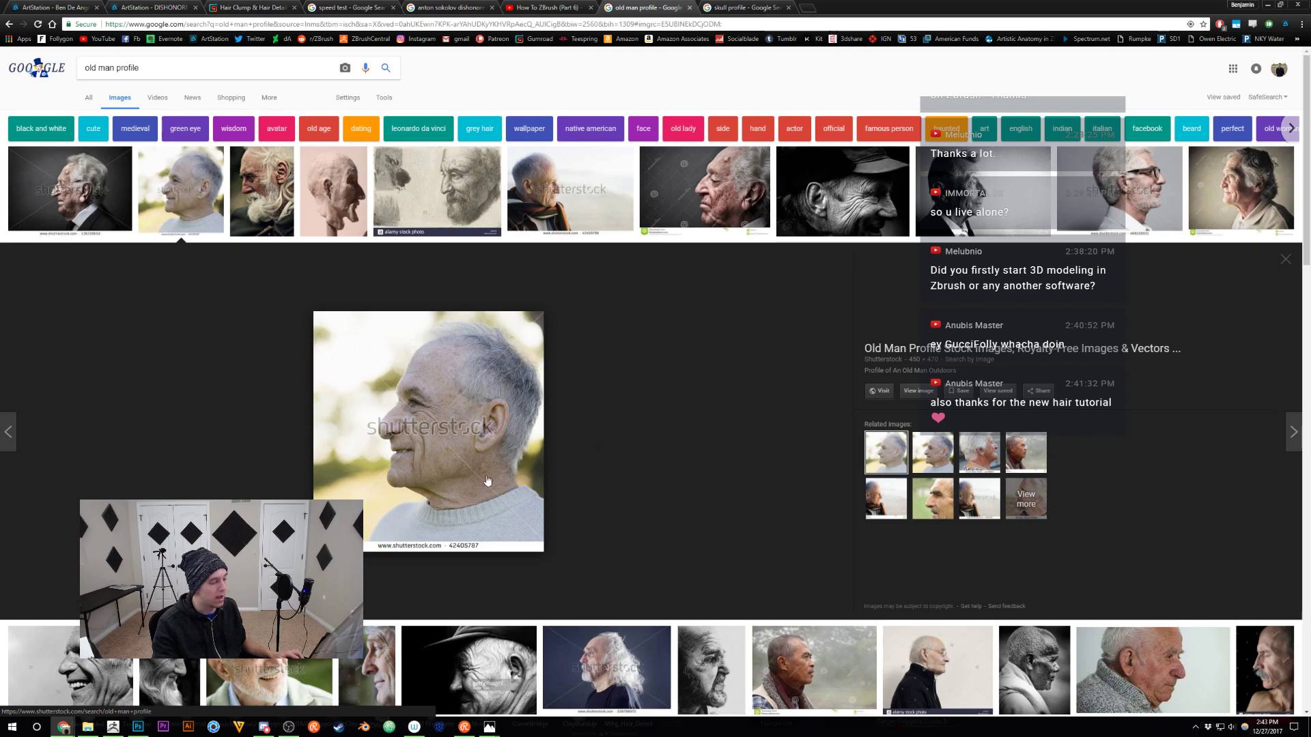
left_click(113, 726)
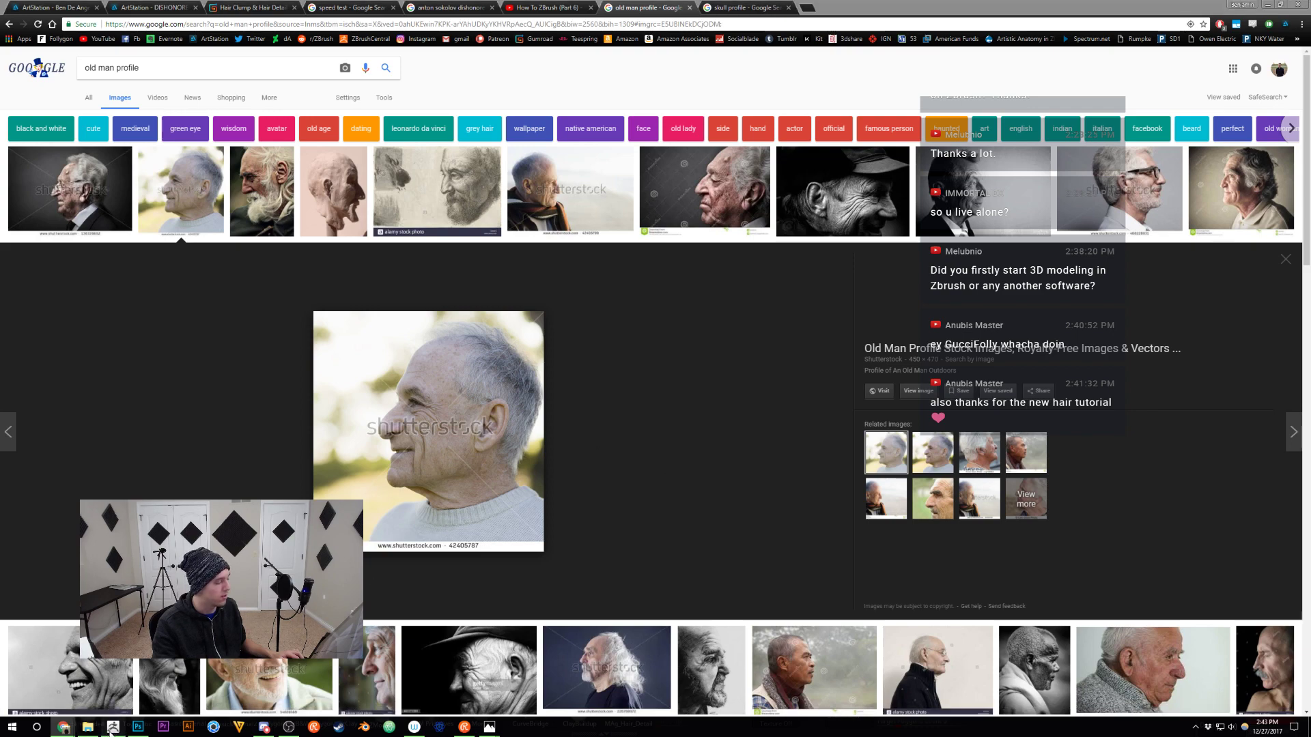
Measure the head's depth in profile with a horizontal Transpose line about 2 units long from the brow to the back of the skull
left_click_drag(824, 442, 847, 464, "alt")
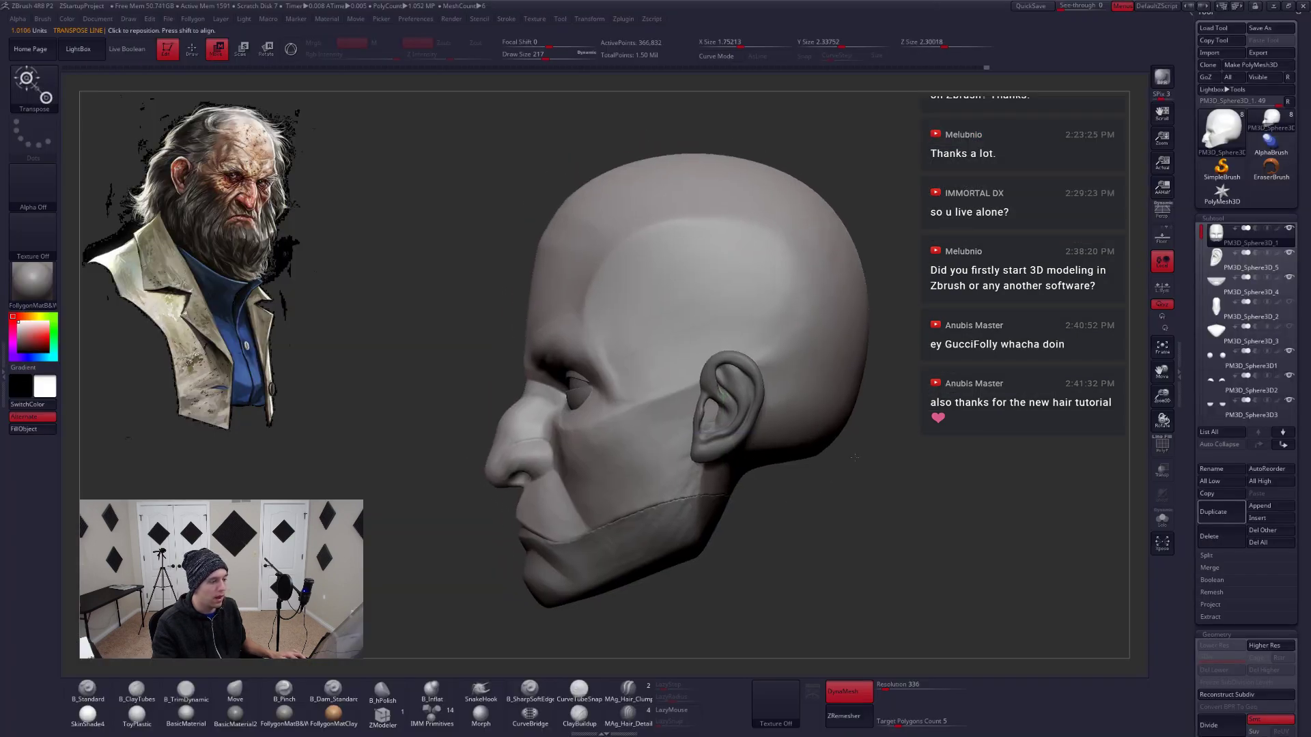
key("alt+Tab")
key("alt+Tab")
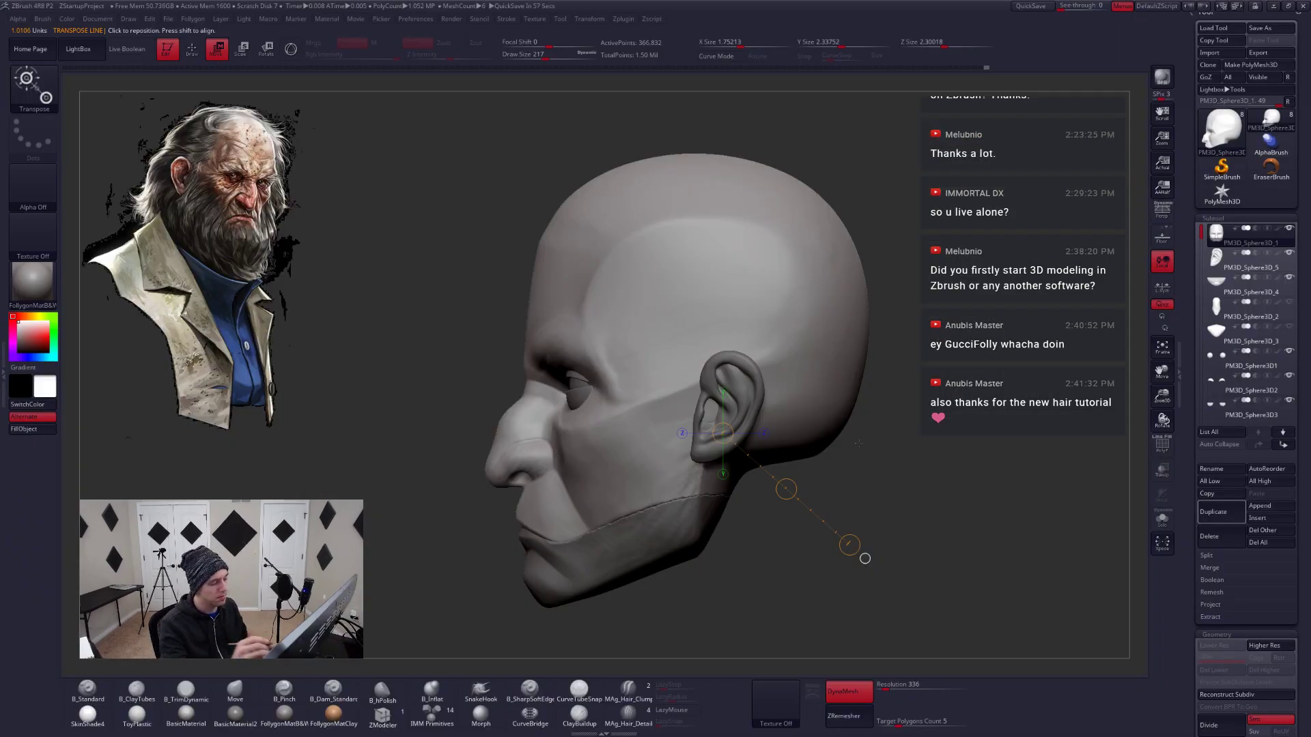
right_click_drag(746, 432, 742, 408, "ctrl")
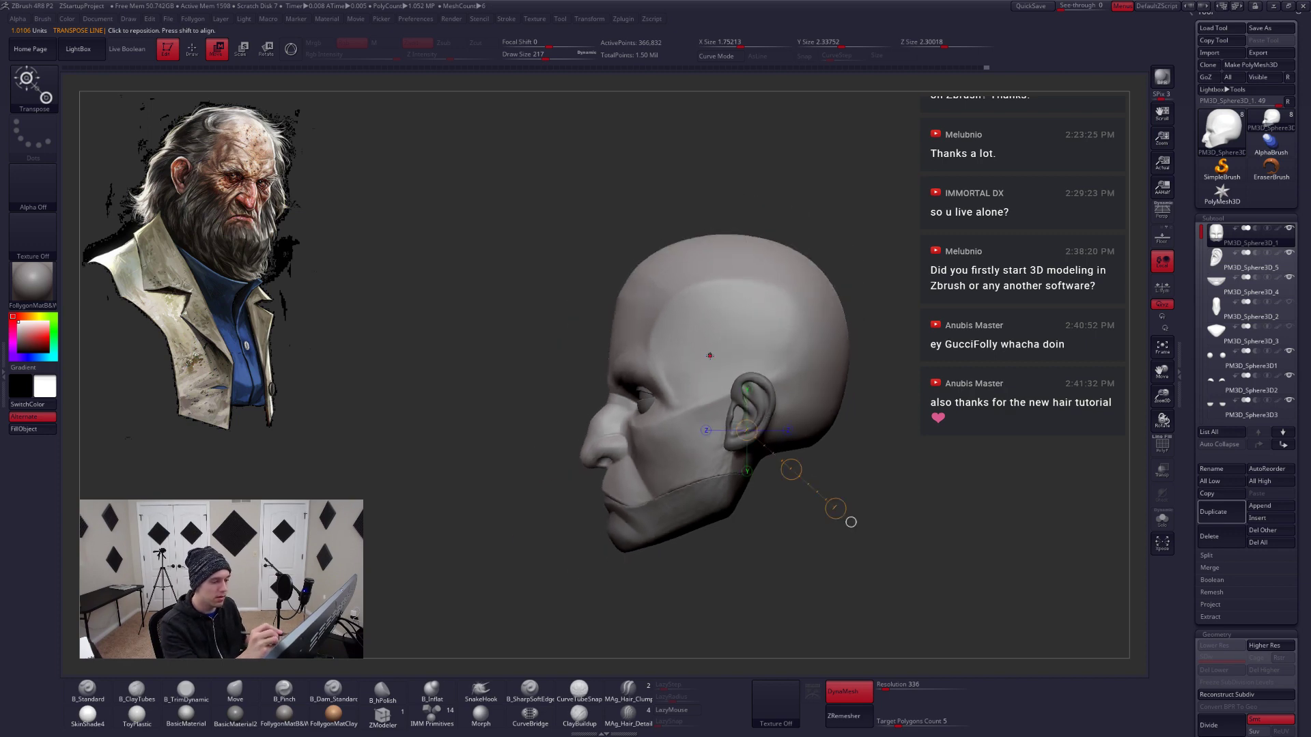
left_click_drag(610, 372, 845, 372)
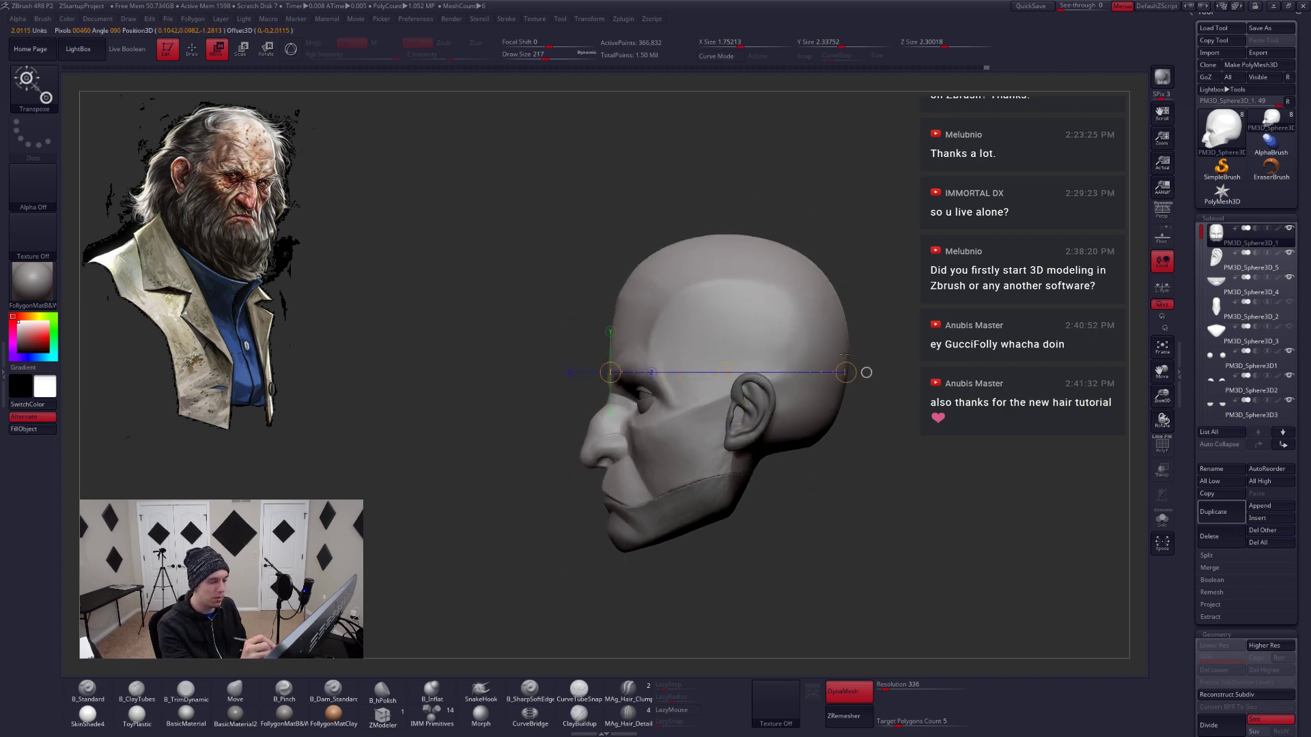
Compare the head with the drawn skull and the brown side-profile skull photo in Chrome's "skull profile" results, and return to ZBrush
key("alt+Tab")
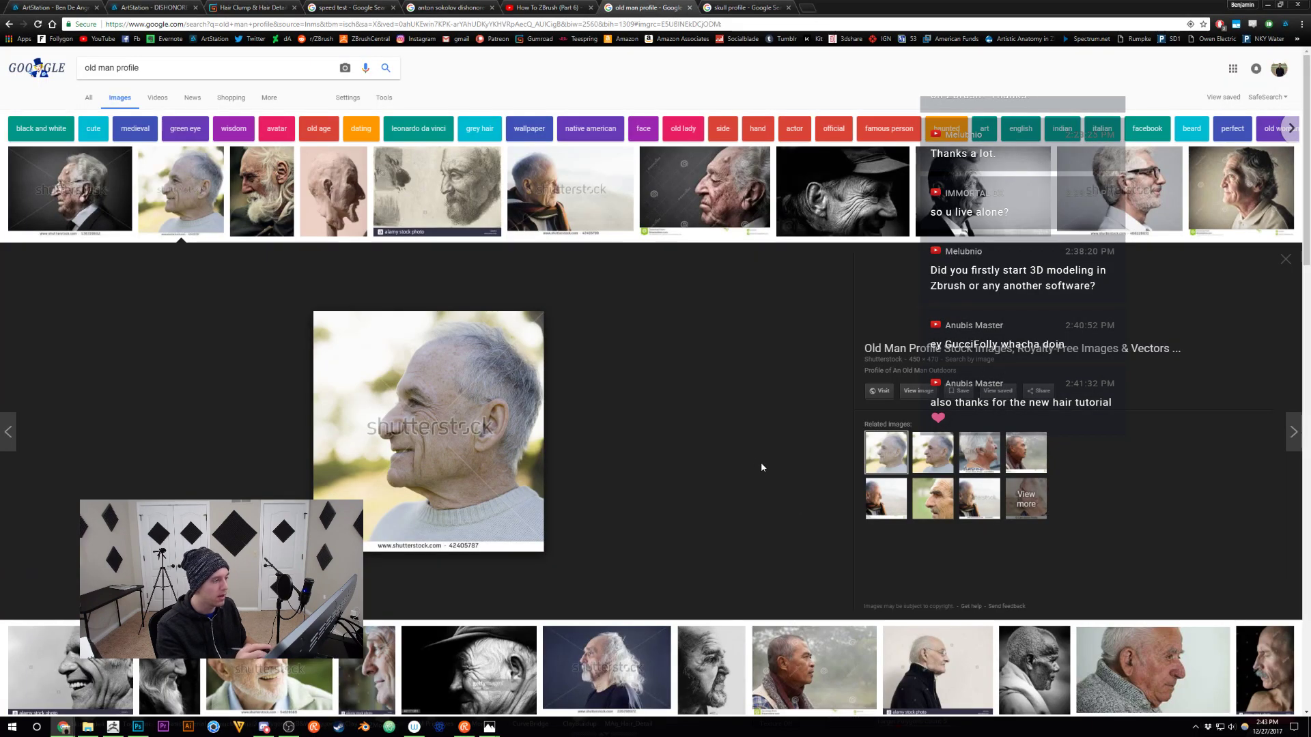
left_click(721, 9)
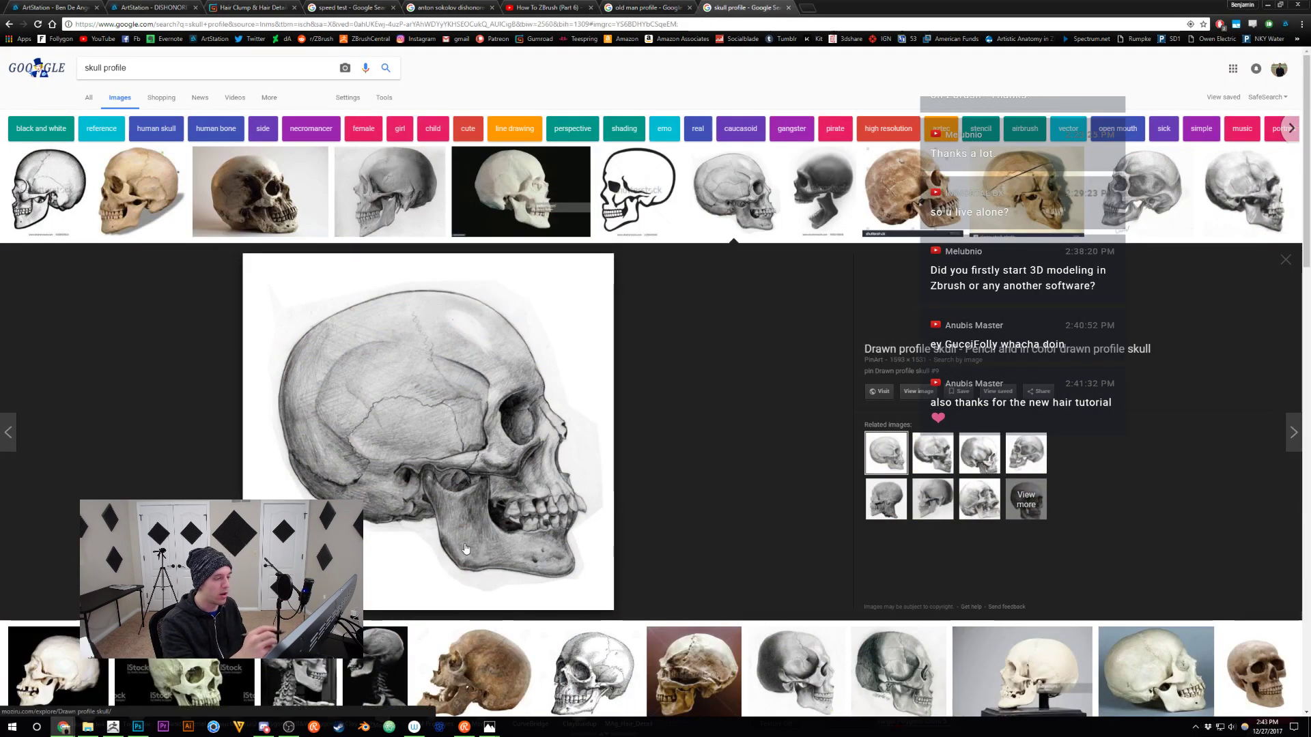
key("Right")
key("Right")
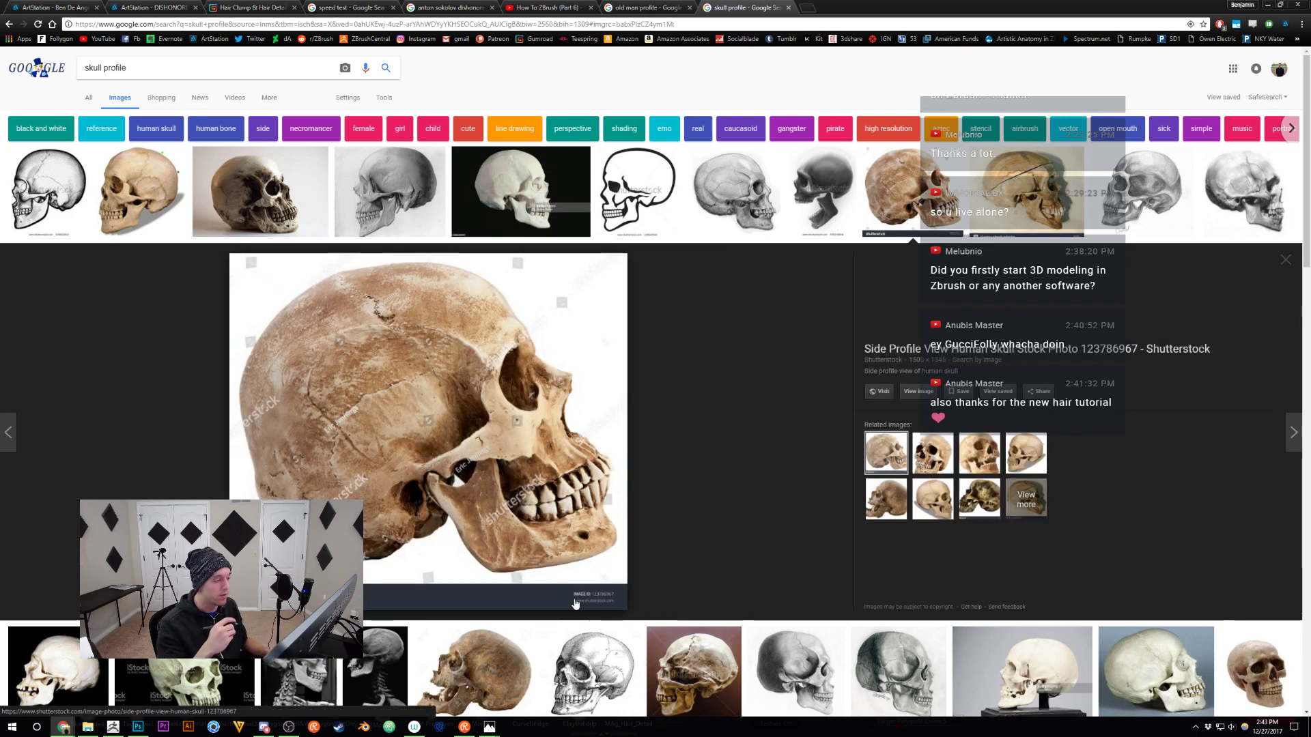
key("alt+Tab")
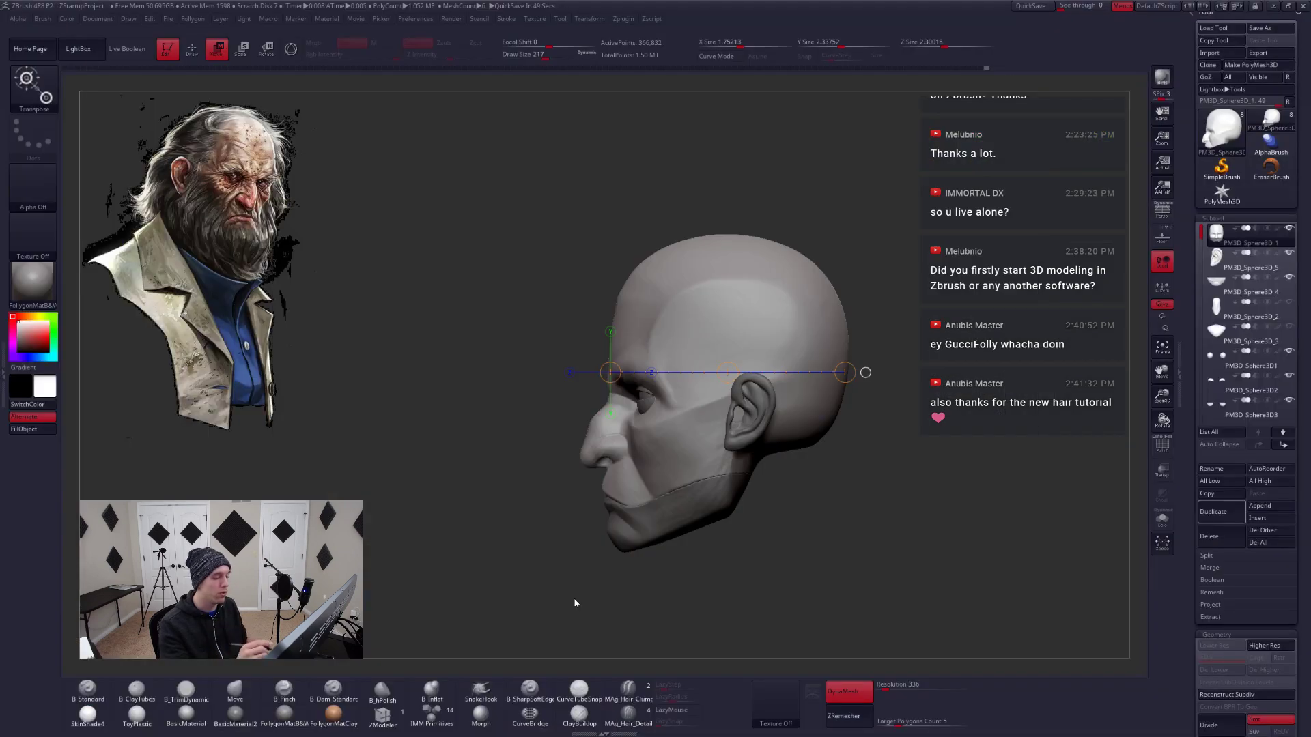
Activate the ears, move them slightly towards the back of the skull with a Transpose line, and reactivate the head subtool
left_click(729, 425, "alt")
left_click_drag(741, 445, 757, 493, "alt")
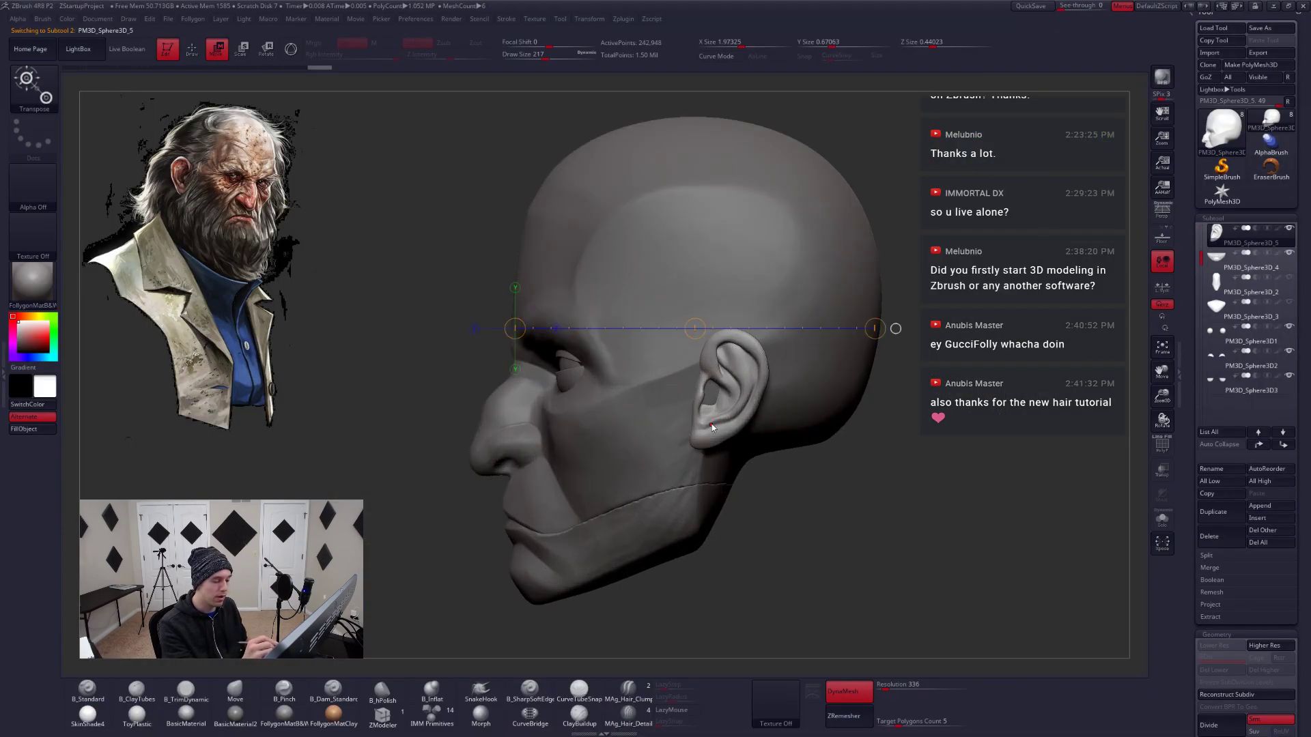
mouse_move(716, 424)
left_mouse_down("shift")
mouse_move(801, 424)
mouse_move(769, 426)
left_mouse_up("shift")
left_click(708, 472, "alt")
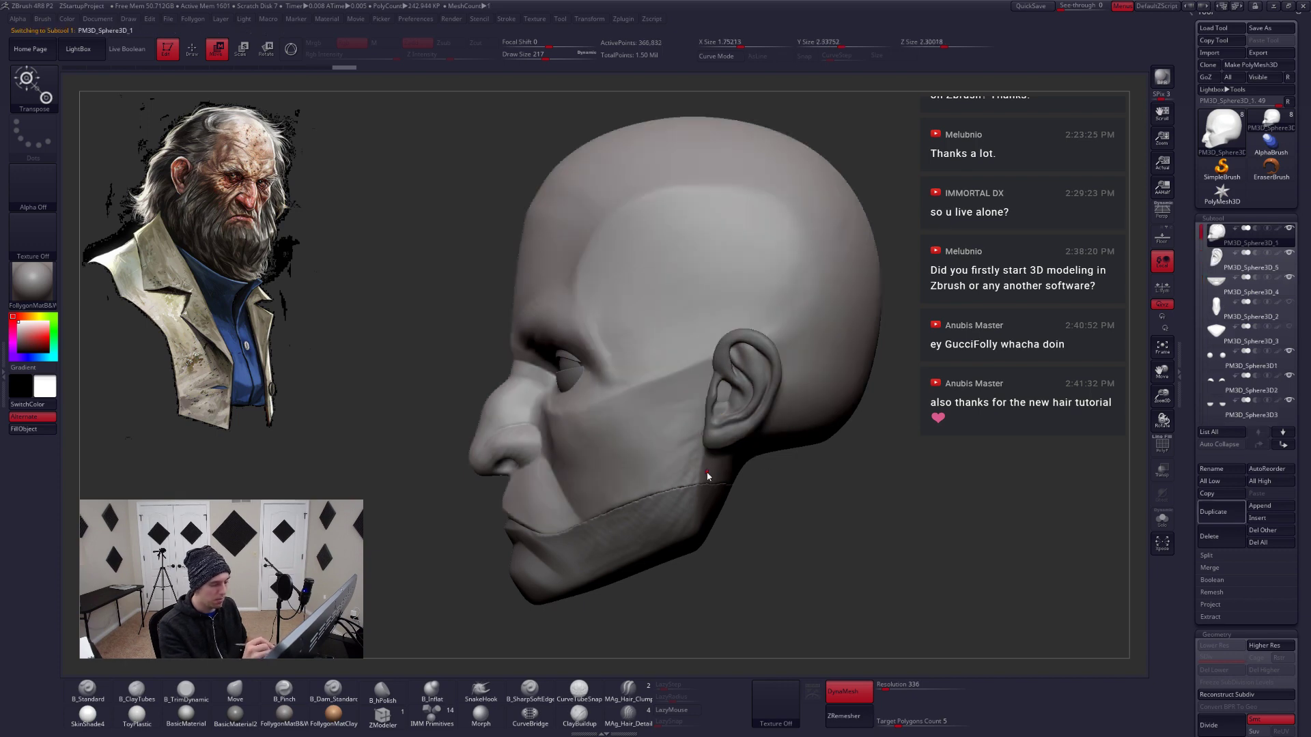
Solo the head and measure in profile with a horizontal Transpose line about 1.5 units long from the cheekbone to the skull base
key("q")
key("space")
mouse_move(691, 454)
left_mouse_down()
mouse_move(713, 454)
mouse_move(711, 422)
left_mouse_up()
key("alt+s")
key("w")
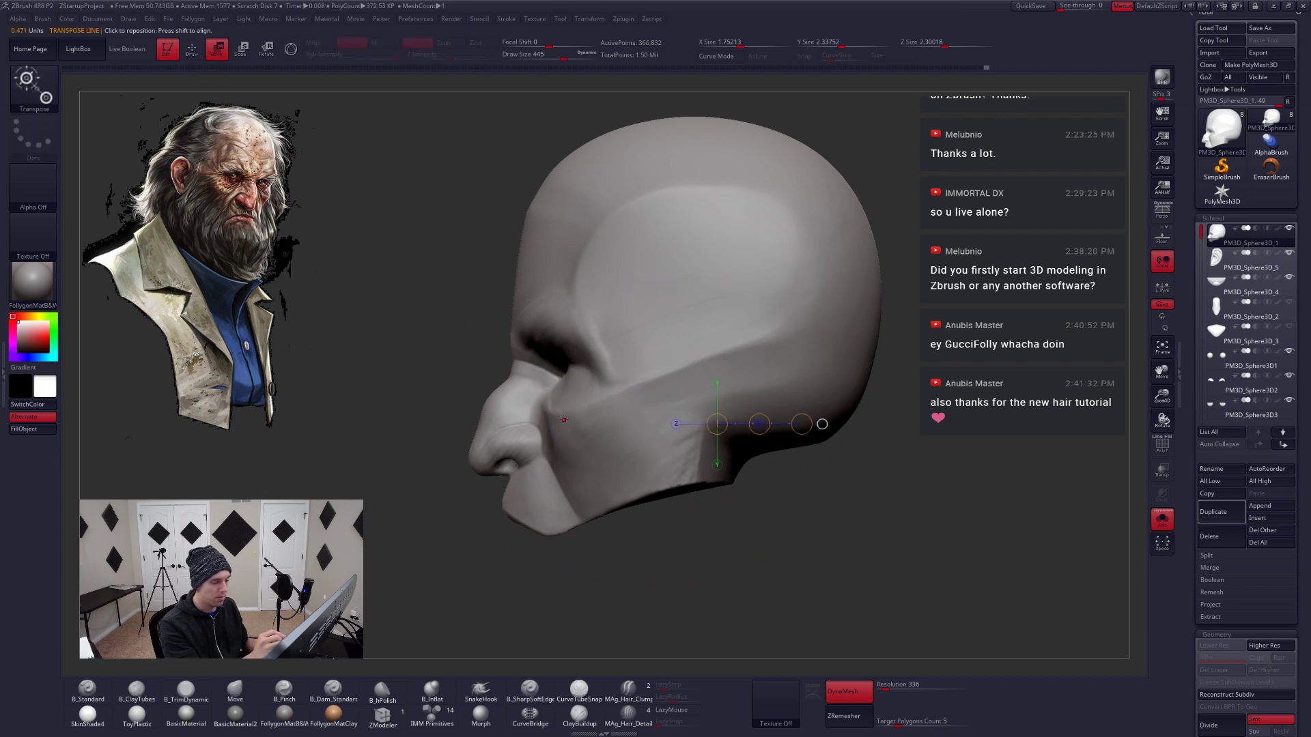
left_click_drag(558, 415, 851, 415, "shift")
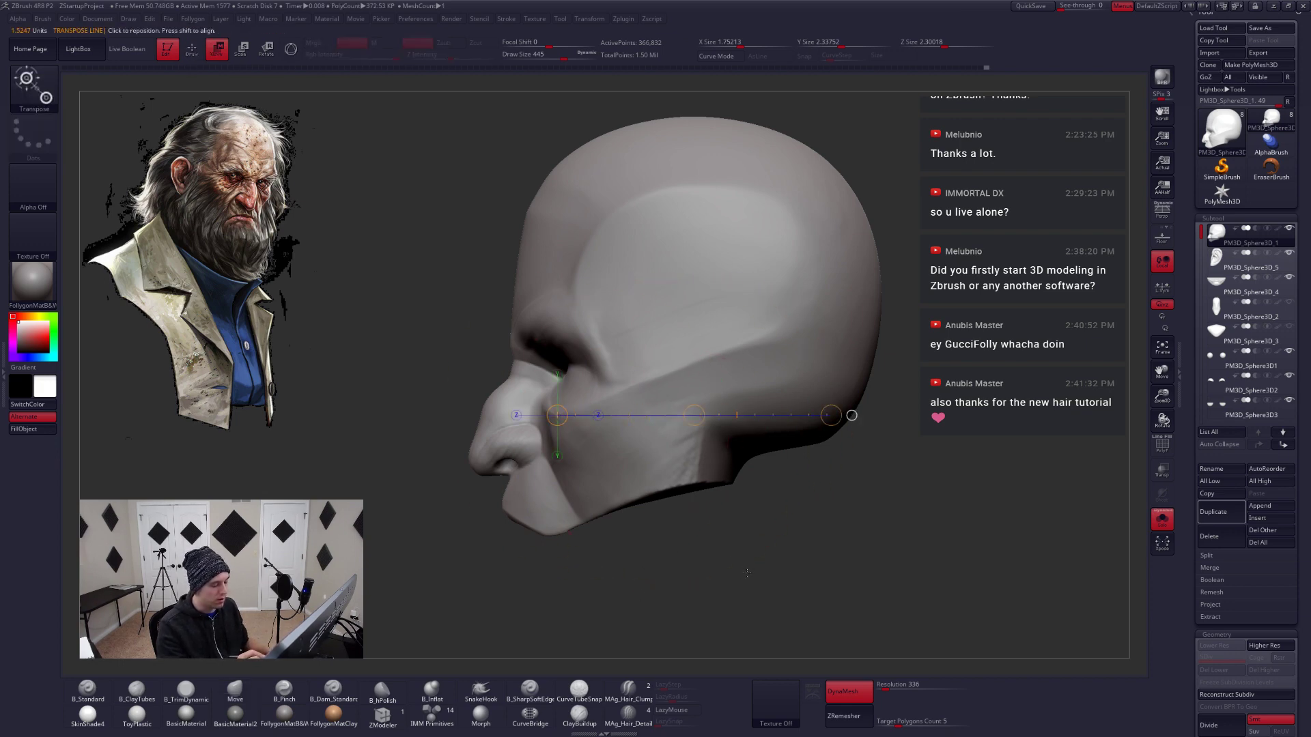
Show all subtools again and nudge the outer eye socket and side of the face with the Move brush at draw size 187
key("q")
key("space")
left_click_drag(654, 422, 639, 421)
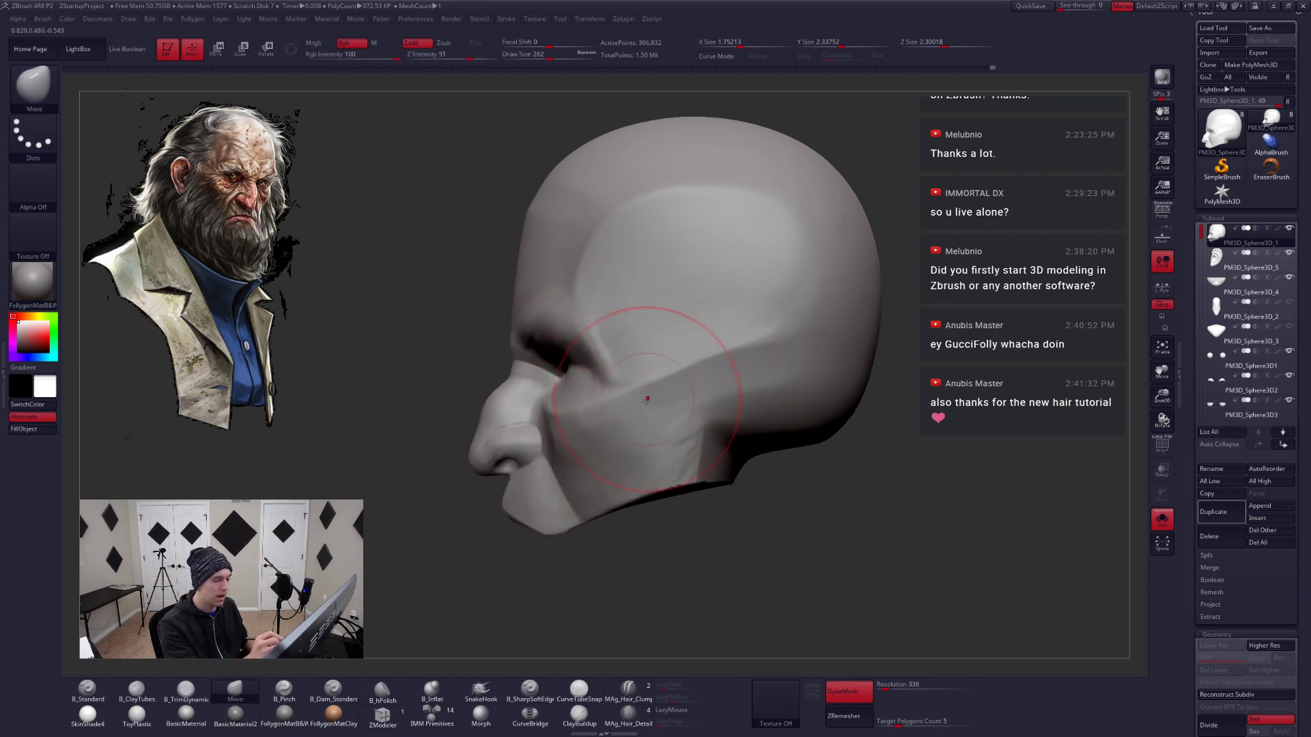
key("alt+s")
mouse_move(645, 395)
right_mouse_down()
mouse_move(681, 415)
mouse_move(714, 398)
right_mouse_up()
mouse_move(725, 447)
right_mouse_down()
mouse_move(689, 444)
mouse_move(775, 440)
mouse_move(706, 437)
right_mouse_up()
key("space")
left_click_drag(695, 367, 688, 367)
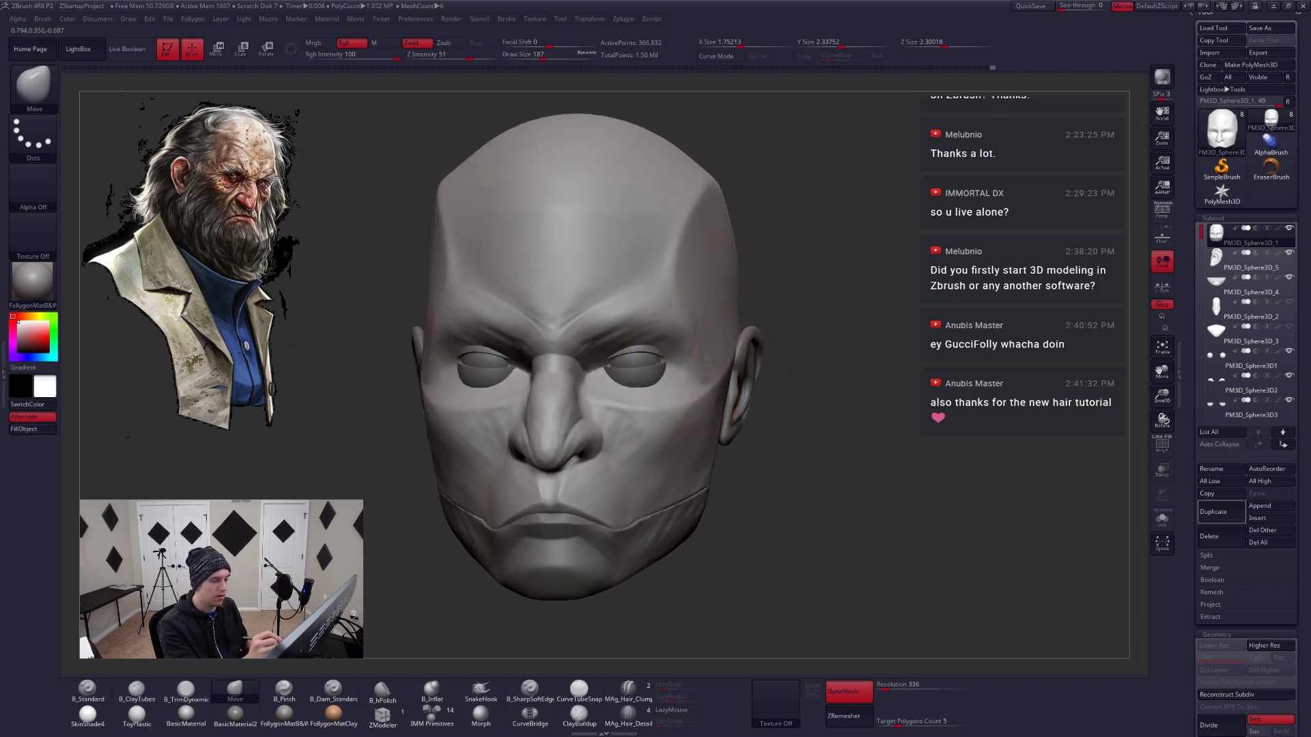
right_click_drag(691, 382, 707, 379, "shift")
left_click_drag(709, 353, 699, 354)
right_click_drag(704, 372, 710, 342)
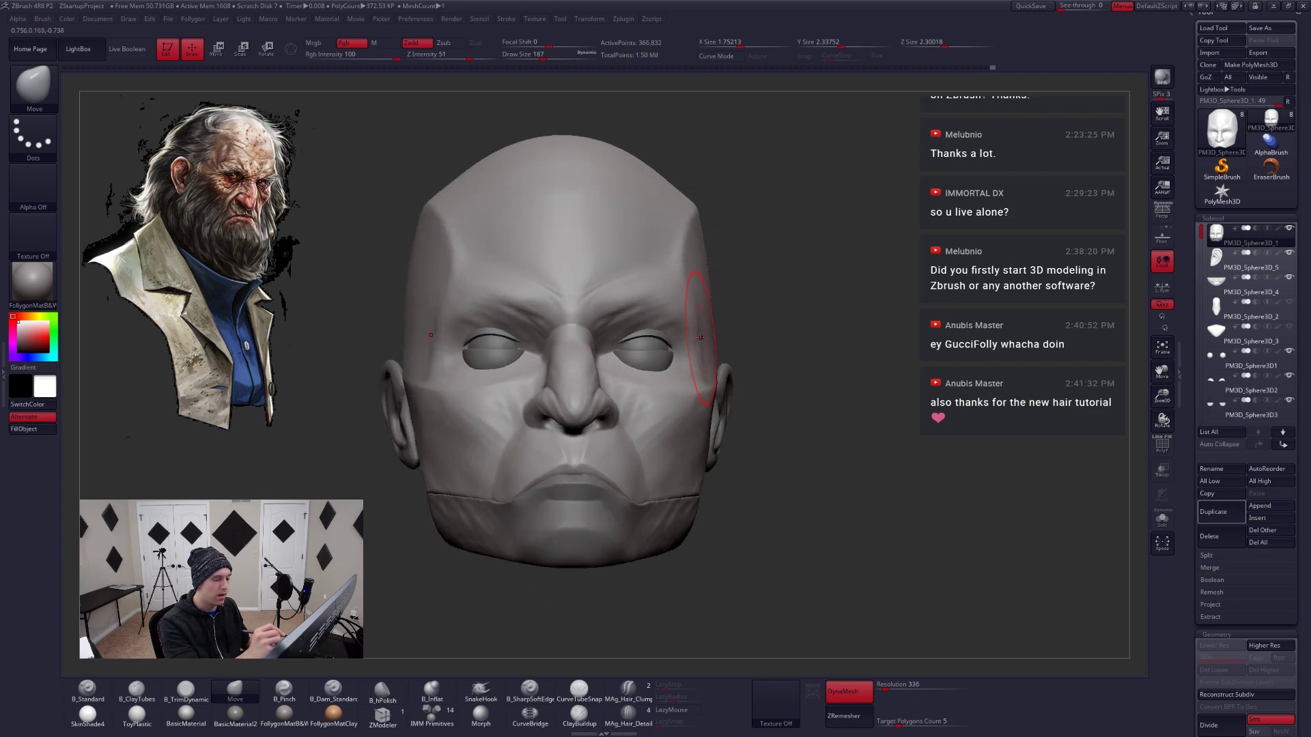
Sharpen the outer rim of the eye socket with the B_Pinch brush at draw size about 118
key("5")
right_click_drag(717, 423, 634, 399)
key("space")
left_click_drag(681, 341, 672, 341)
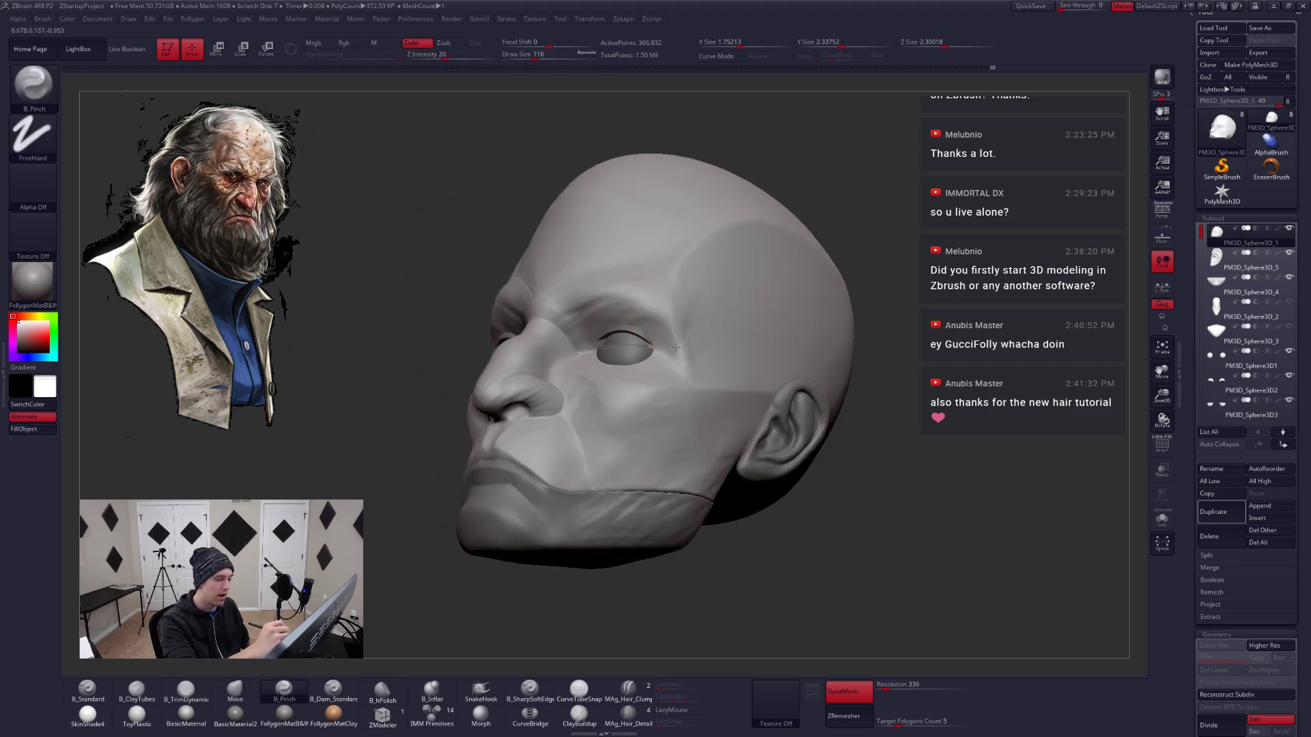
mouse_move(675, 347)
right_mouse_down()
mouse_move(713, 358)
mouse_move(689, 348)
mouse_move(683, 297)
mouse_move(694, 356)
mouse_move(729, 361)
mouse_move(676, 339)
right_mouse_up()
key("4")
key("b")
key("p")
key("i")
right_click_drag(587, 372, 737, 380, "shift")
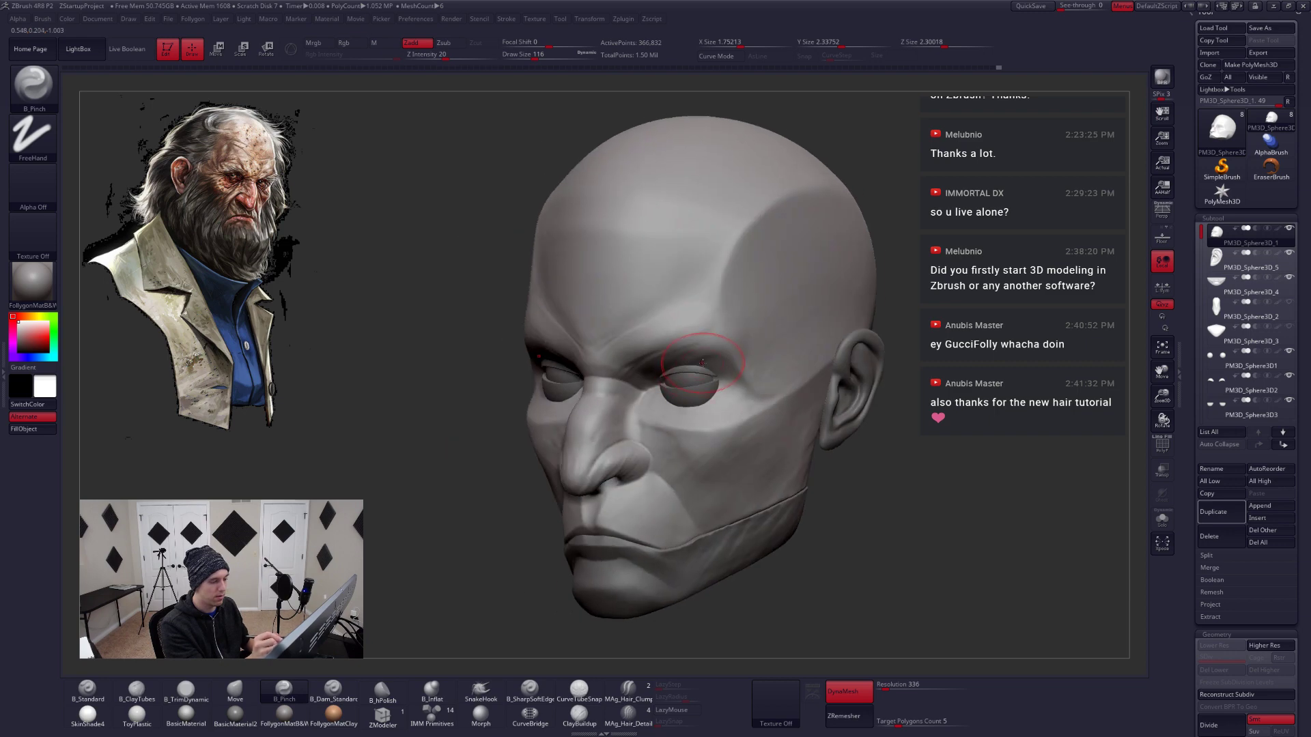
Push the outer brow edge slightly upward in profile with the Move brush at draw size 172
key("b")
key("m")
key("v")
mouse_move(819, 423)
right_mouse_down()
mouse_move(720, 369)
mouse_move(542, 357)
right_mouse_up()
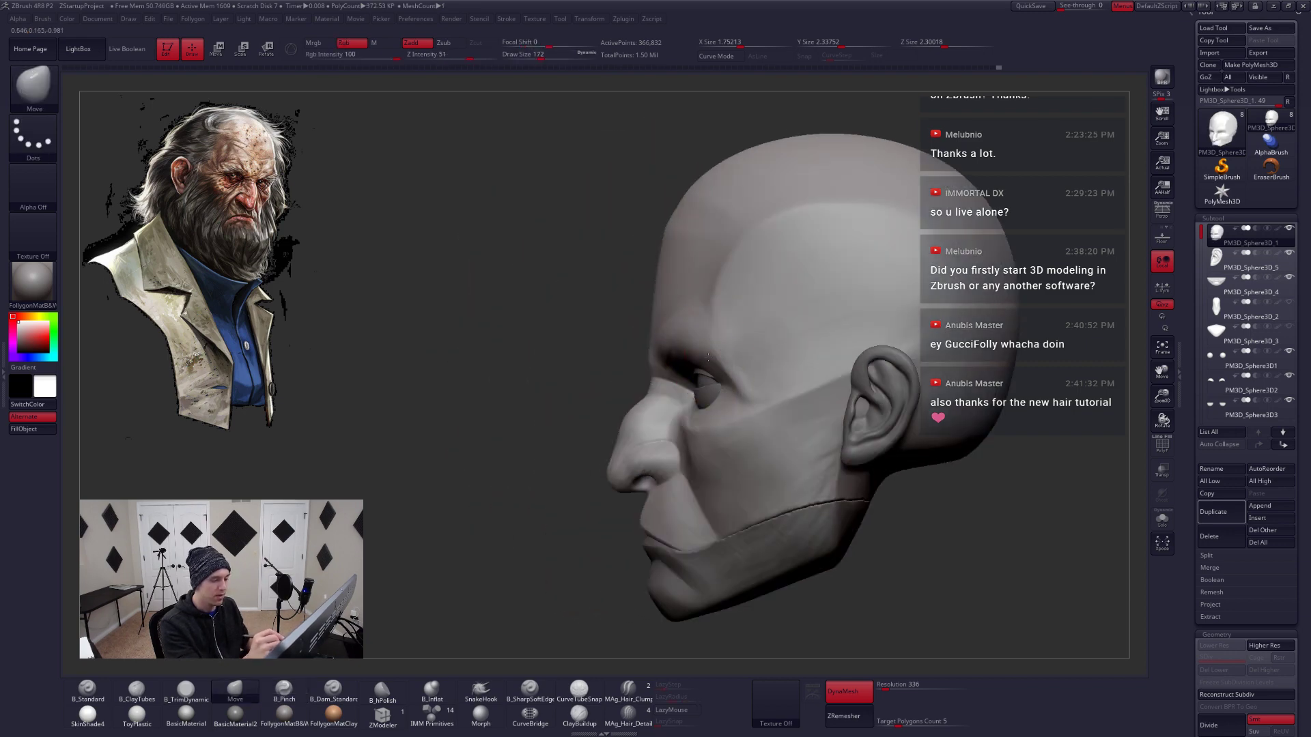
left_click_drag(720, 368, 716, 359)
Tighten the upper eye socket edge under the brow with the B_Pinch brush at draw size 112
key("b")
key("p")
key("i")
key("space")
right_click_drag(720, 354, 785, 366)
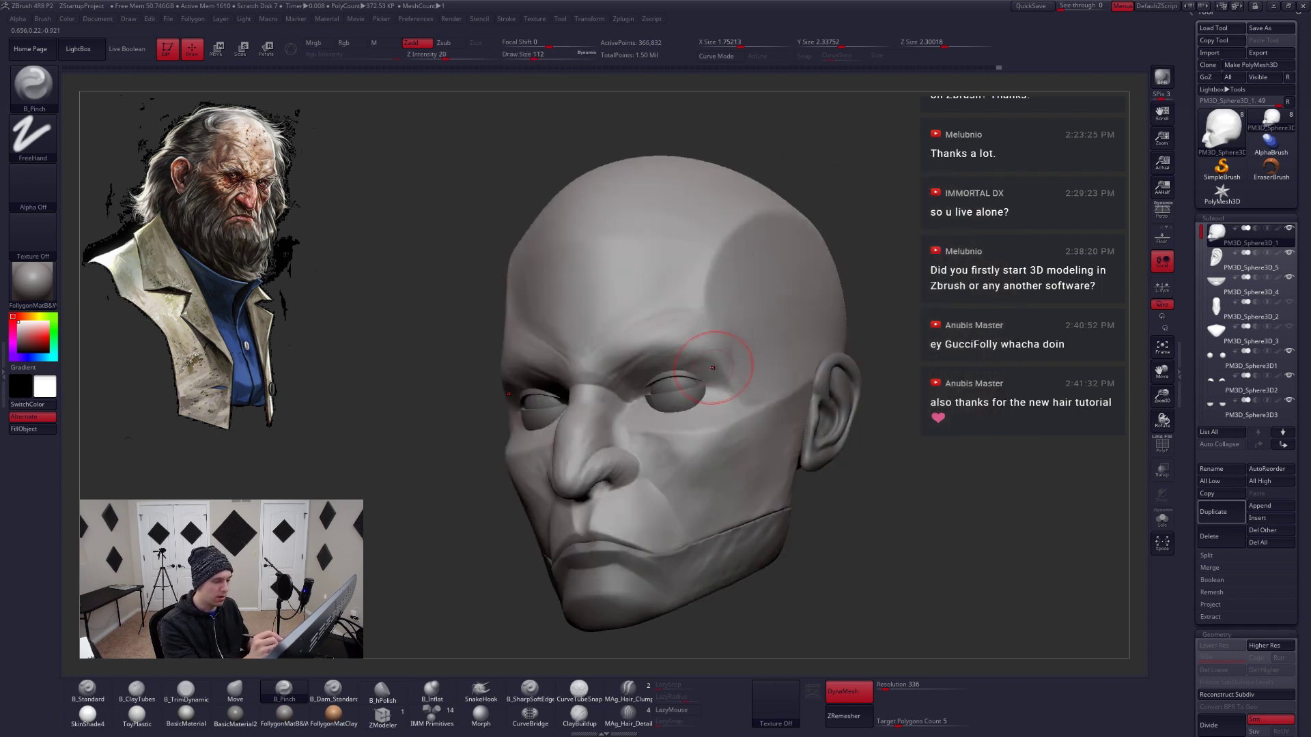
left_click_drag(666, 353, 709, 361)
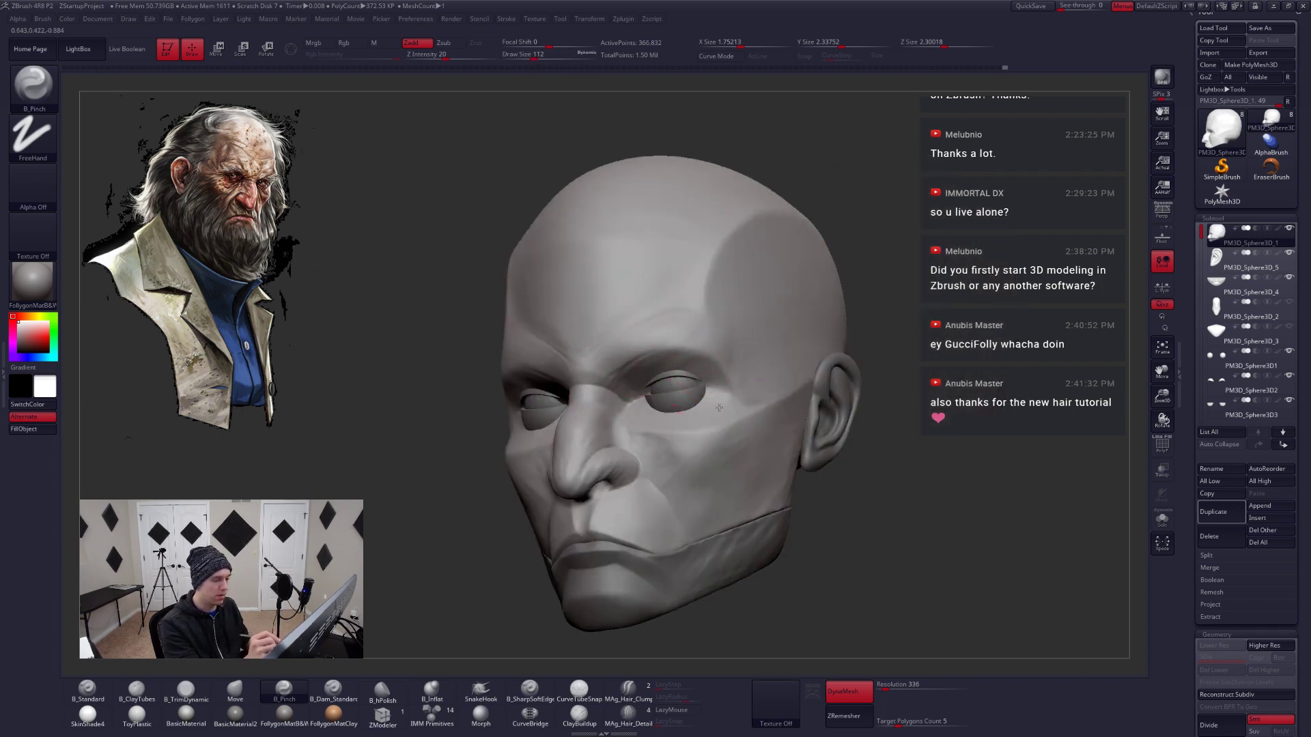
mouse_move(725, 456)
right_mouse_down("shift")
mouse_move(755, 462)
mouse_move(719, 469)
mouse_move(717, 453)
right_mouse_up("shift")
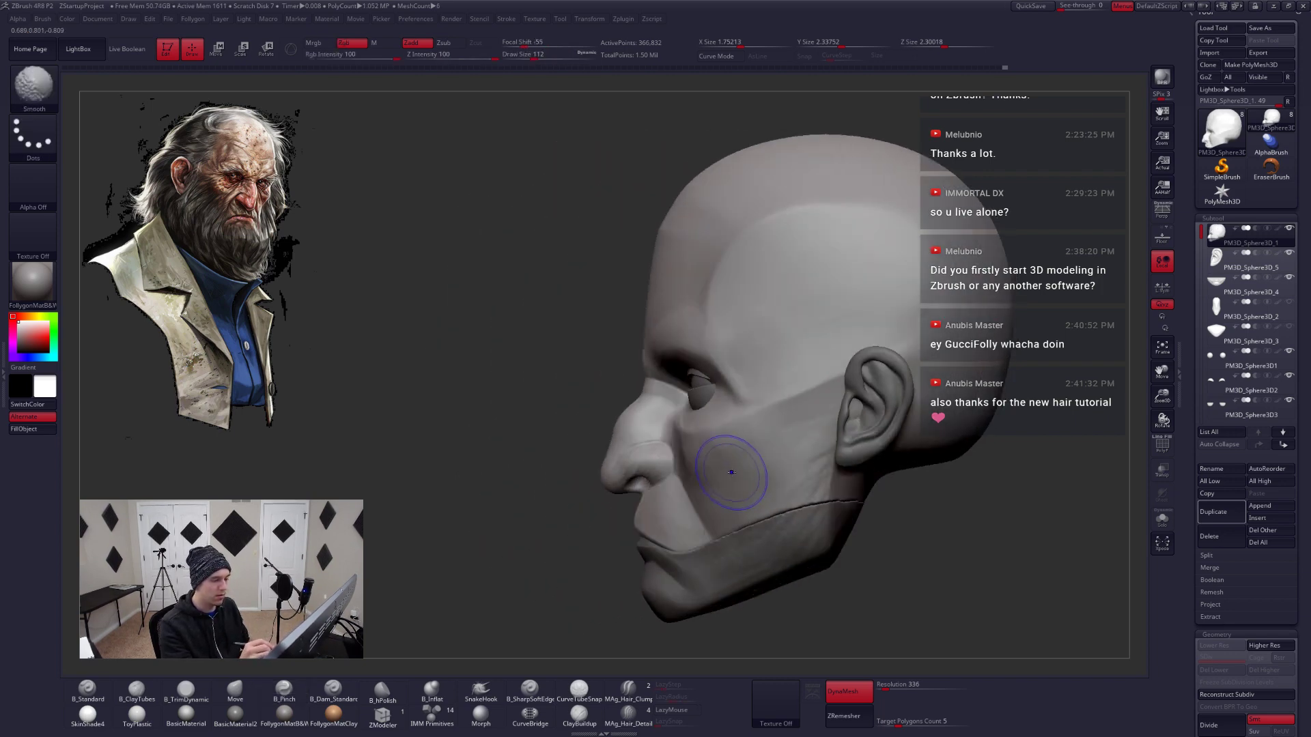
Activate the ears and move them slightly down in profile with a vertical Transpose line about 0.5 units long
right_click_drag(877, 493, 869, 497)
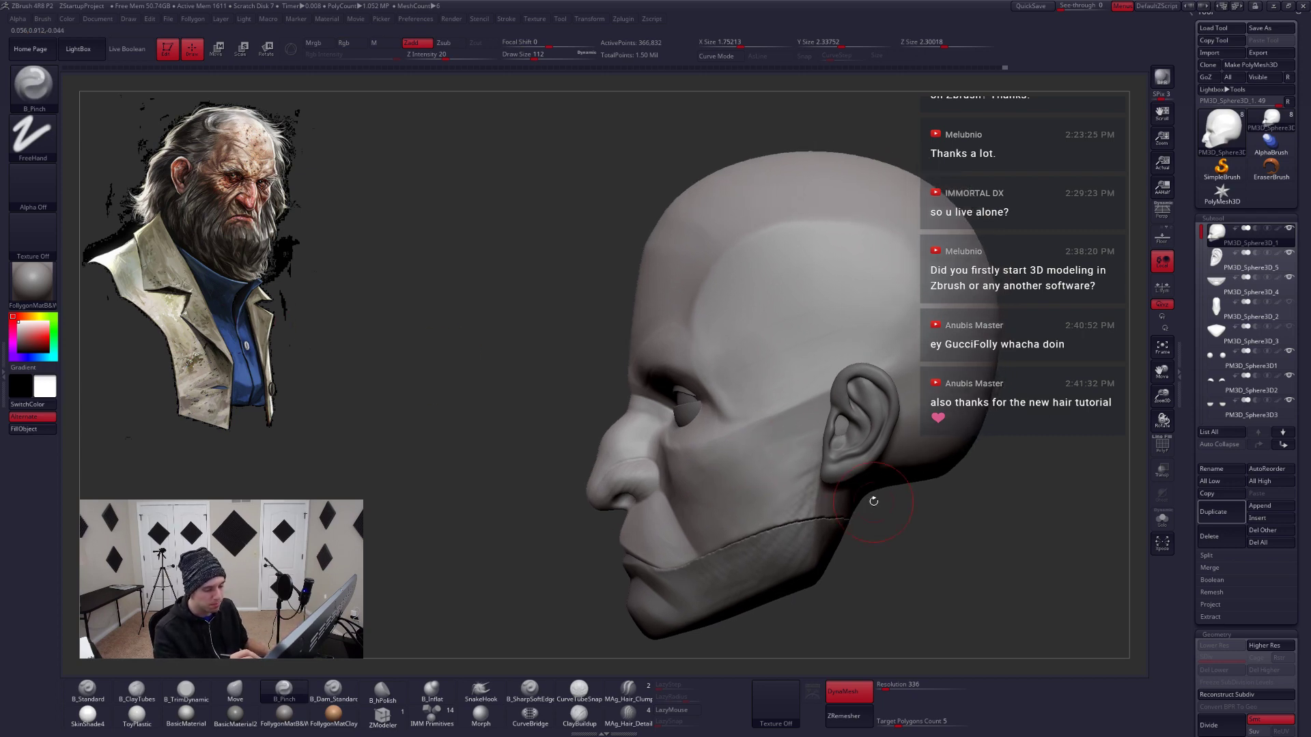
left_click(855, 458, "alt")
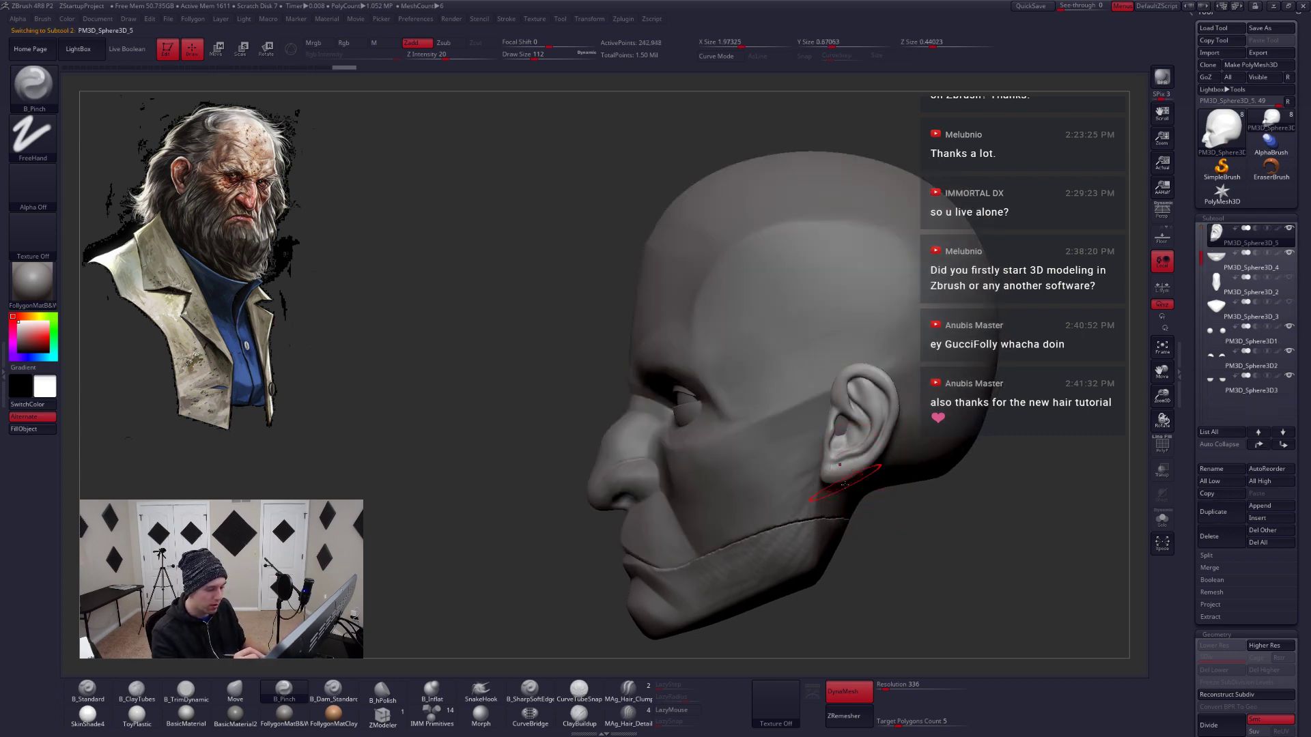
key("w")
left_click_drag(865, 439, 865, 530)
left_click_drag(865, 485, 866, 496)
key("q")
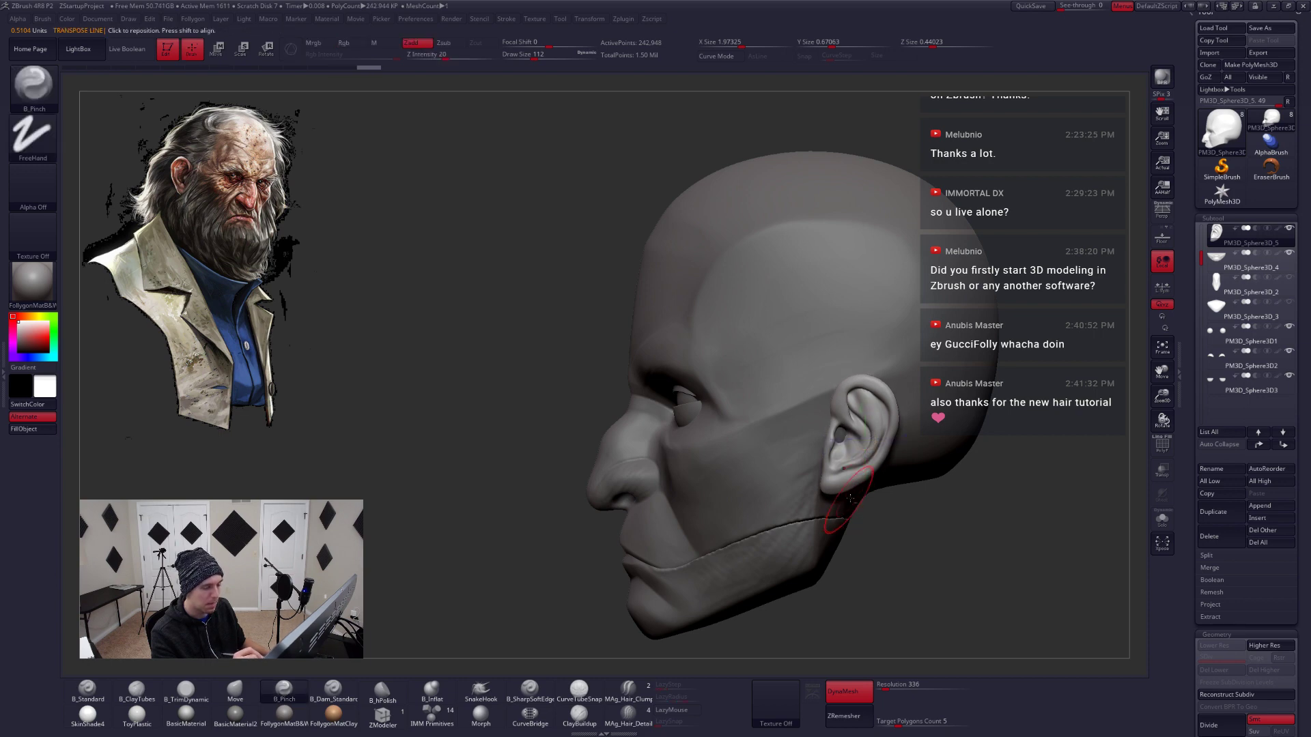
Adjust the ears' sideways fit from the front with a horizontal Transpose line, and return to sculpting mode
mouse_move(834, 522)
right_mouse_down("ctrl")
mouse_move(813, 486)
mouse_move(845, 512)
mouse_move(833, 465)
right_mouse_up("ctrl")
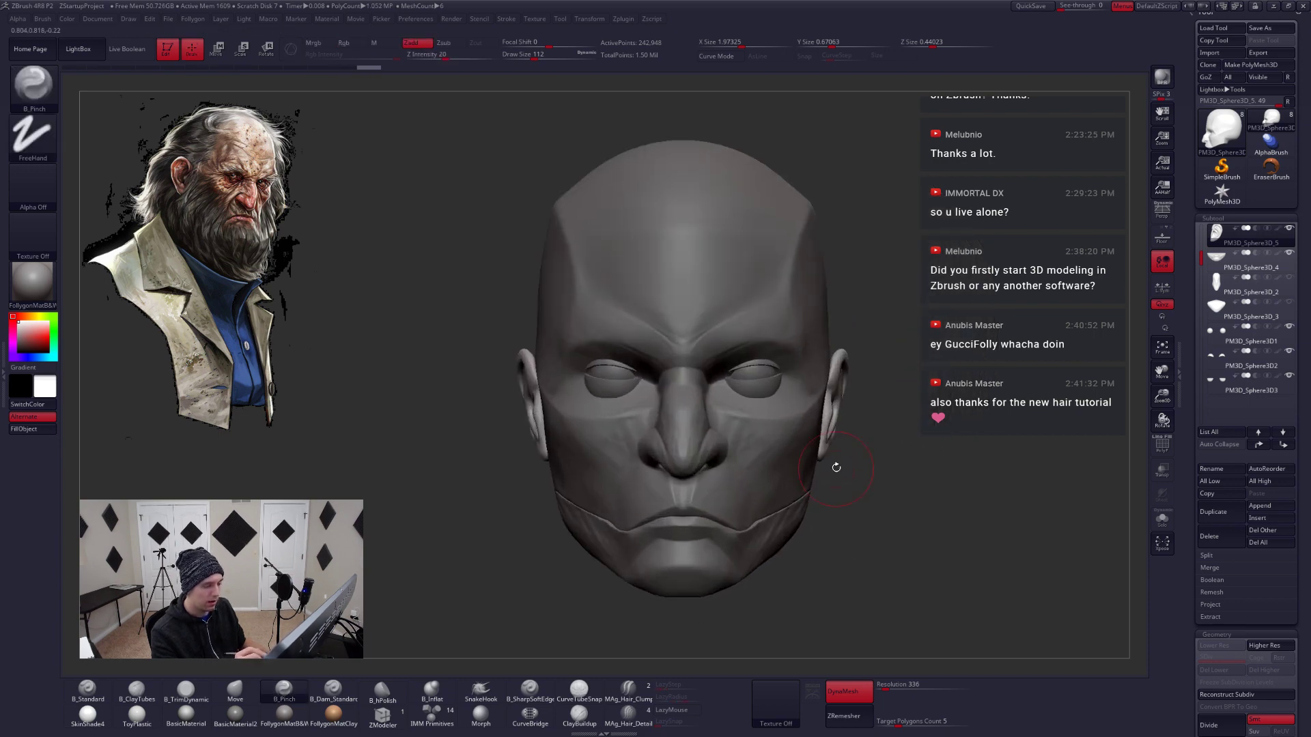
key("w")
mouse_move(834, 429)
left_mouse_down("shift")
mouse_move(954, 432)
mouse_move(893, 428)
left_mouse_up("shift")
mouse_move(850, 496)
right_mouse_down("shift")
mouse_move(845, 567)
mouse_move(848, 471)
right_mouse_up("shift")
key("q")
right_click_drag(866, 556, 846, 521, "alt")
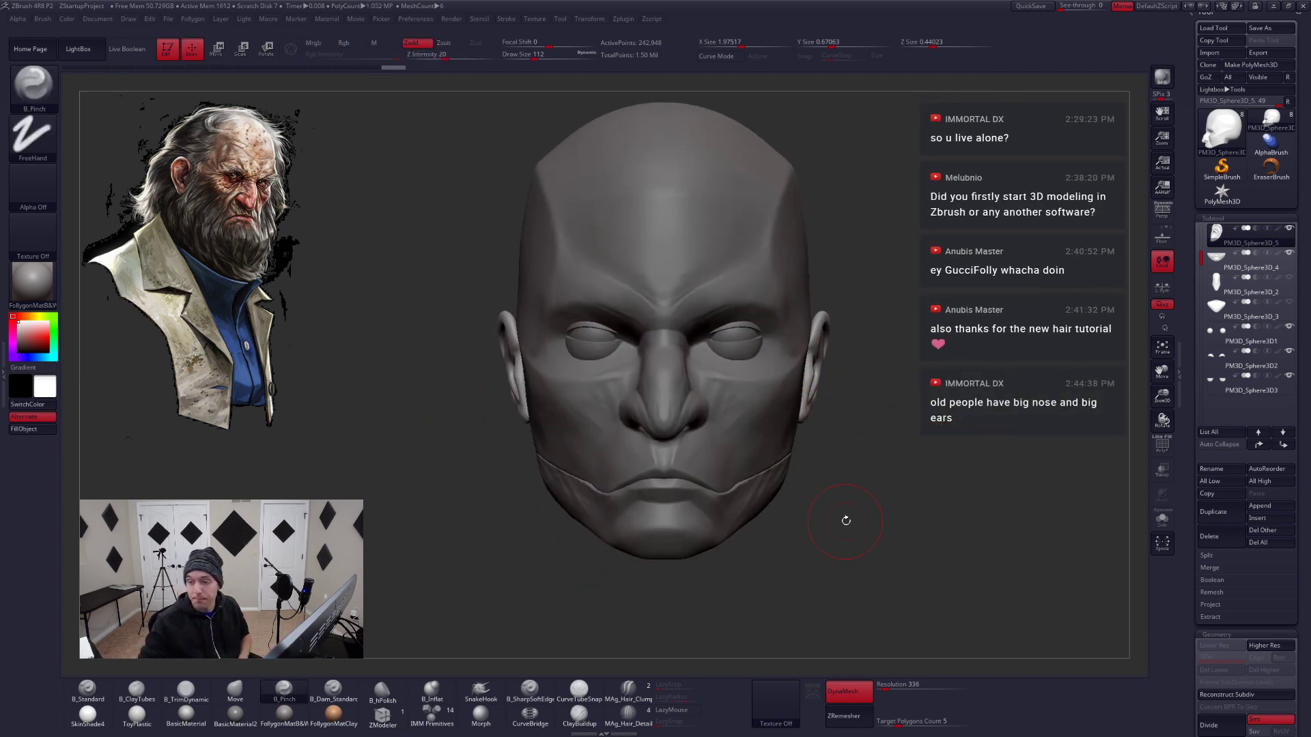
Turn on the perspective view and make the head the active subtool
key("p")
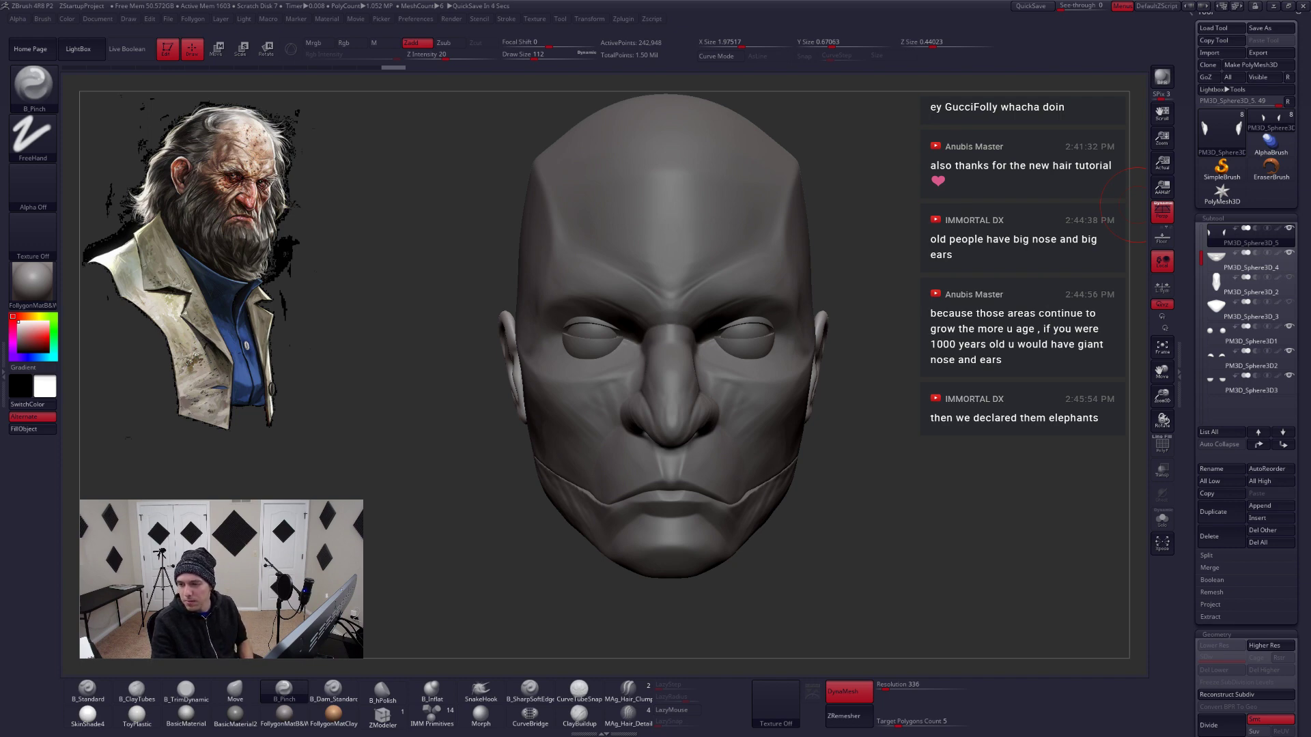
left_click_drag(907, 328, 881, 336)
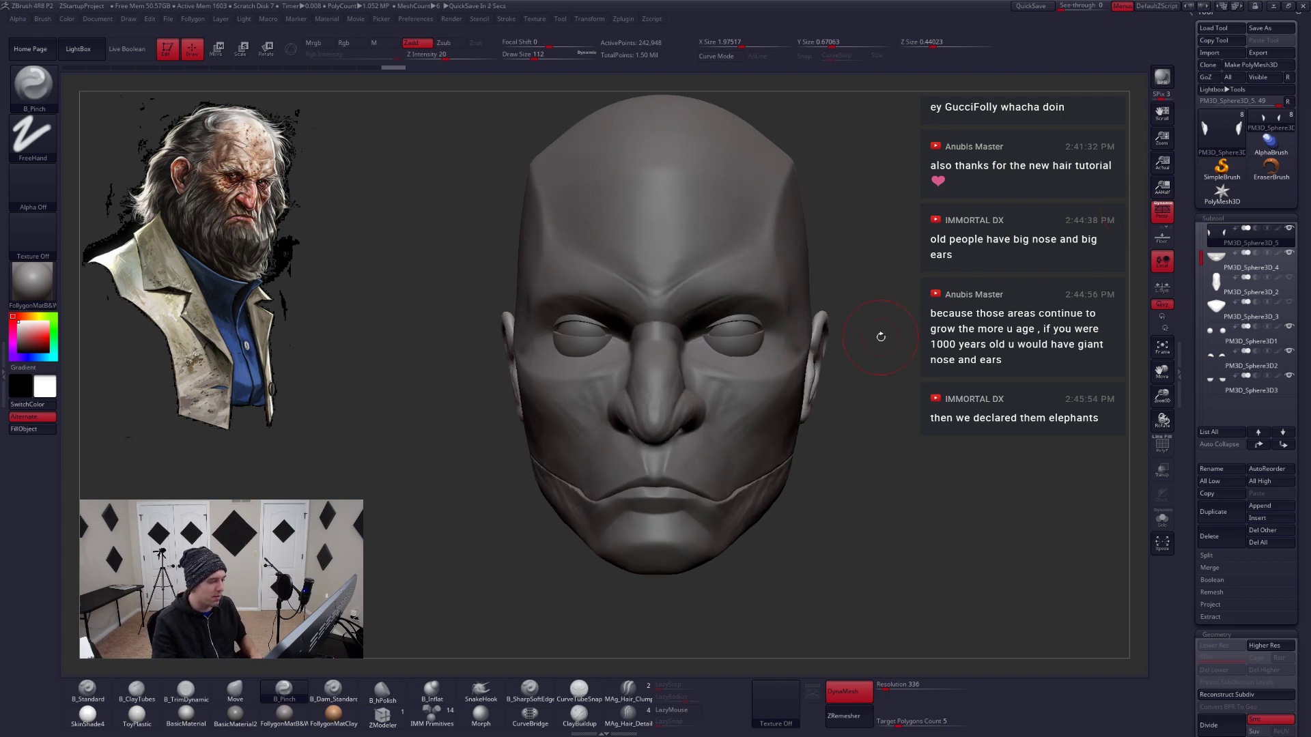
left_click(795, 363, "alt")
left_click_drag(903, 390, 874, 391)
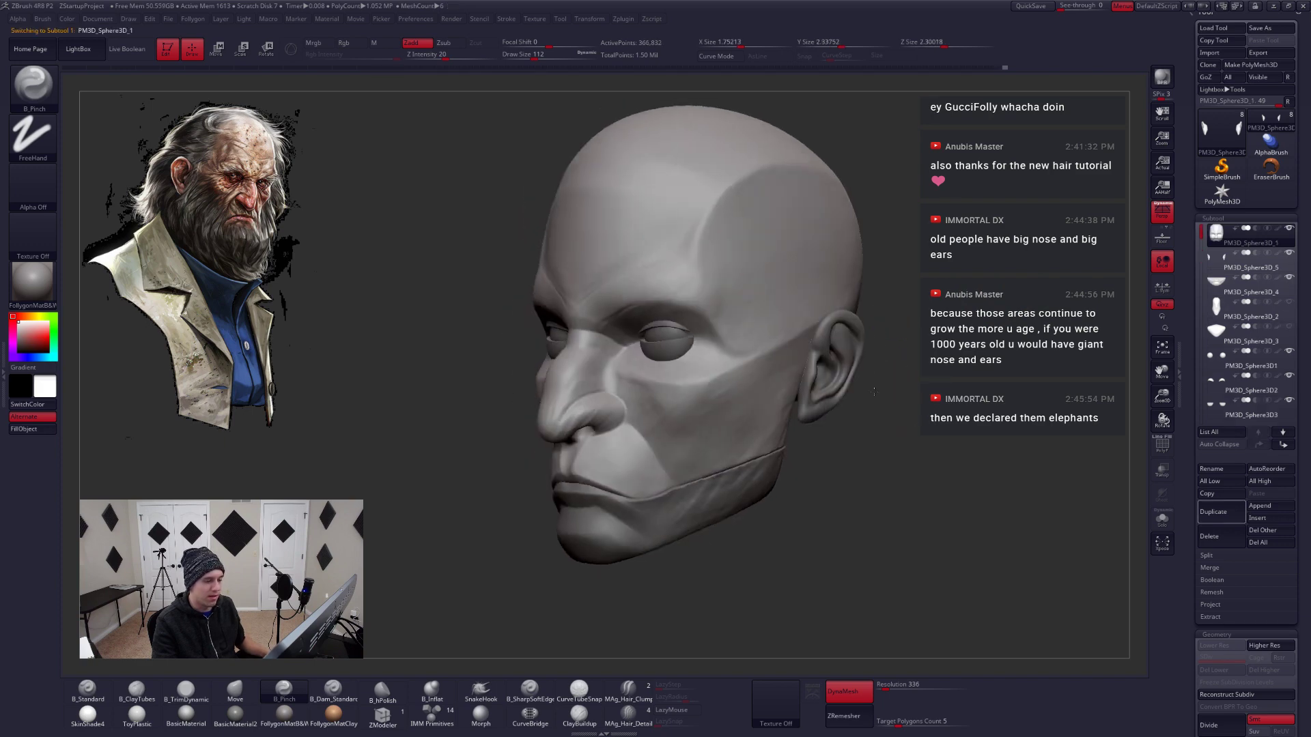
Solo the head and rework the cheek plane below the cheekbone with the B_TrimDynamic and Move brushes
key("alt+shift+s")
mouse_move(765, 410)
left_mouse_down()
mouse_move(794, 450)
mouse_move(746, 460)
mouse_move(764, 422)
left_mouse_up()
key("3")
key("space")
left_click_drag(843, 450, 740, 472)
mouse_move(740, 472)
right_mouse_down()
mouse_move(771, 481)
mouse_move(758, 471)
right_mouse_up()
key("space")
left_click_drag(760, 449, 753, 449)
mouse_move(736, 473)
right_mouse_down()
mouse_move(738, 454)
mouse_move(808, 441)
right_mouse_up()
key("space")
left_click_drag(758, 451, 765, 450)
key("4")
mouse_move(759, 447)
right_mouse_down()
mouse_move(756, 479)
mouse_move(710, 441)
right_mouse_up()
Flatten the brow ridge and the adjoining temple plane with B_TrimDynamic at draw size 128, and show all subtools again
key("b")
key("t")
key("d")
mouse_move(702, 394)
left_mouse_down()
mouse_move(705, 415)
mouse_move(695, 364)
left_mouse_up()
mouse_move(695, 363)
right_mouse_down()
mouse_move(769, 415)
mouse_move(679, 374)
right_mouse_up()
right_click_drag(717, 307, 778, 341)
key("space")
left_click_drag(717, 290, 710, 290)
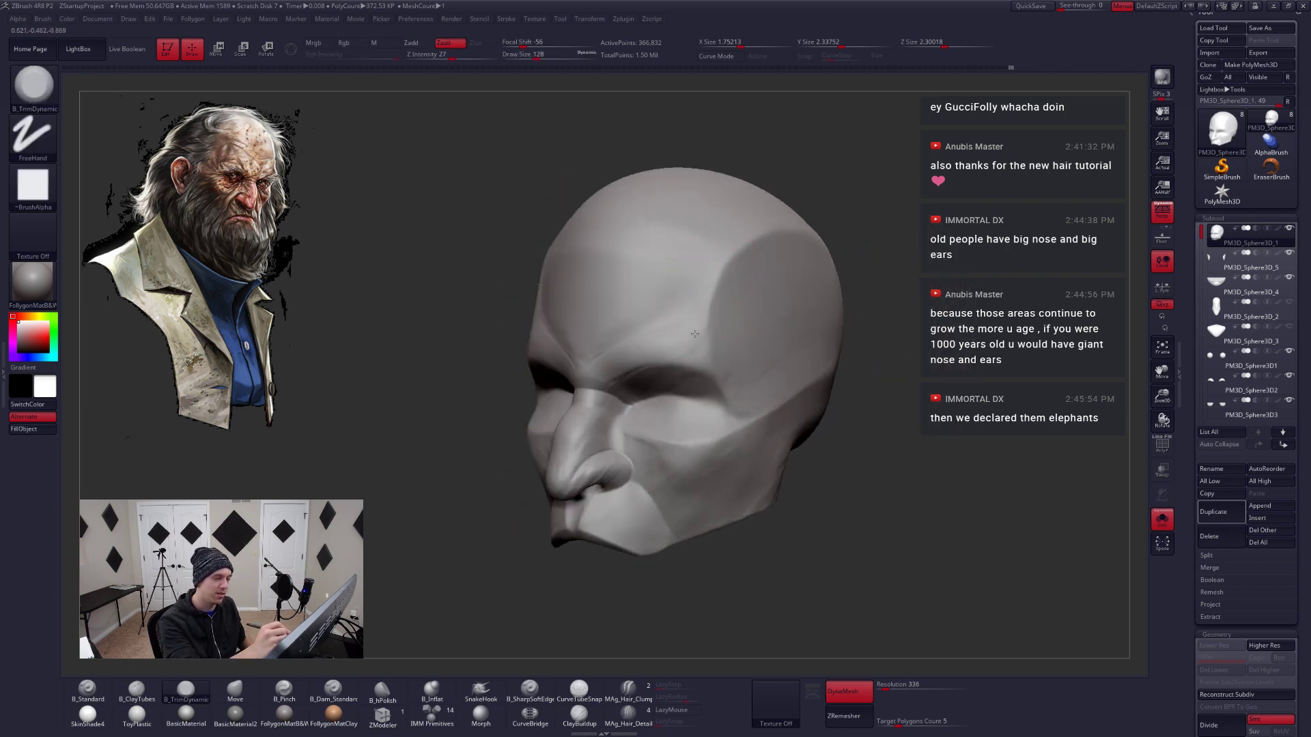
mouse_move(686, 301)
right_mouse_down()
mouse_move(713, 315)
mouse_move(703, 280)
mouse_move(722, 339)
mouse_move(761, 297)
right_mouse_up()
key("shift+alt+s")
Flatten the middle of the forehead above the nose bridge with the B_TrimDynamic brush at draw size 154
right_click_drag(690, 358, 785, 410, "alt")
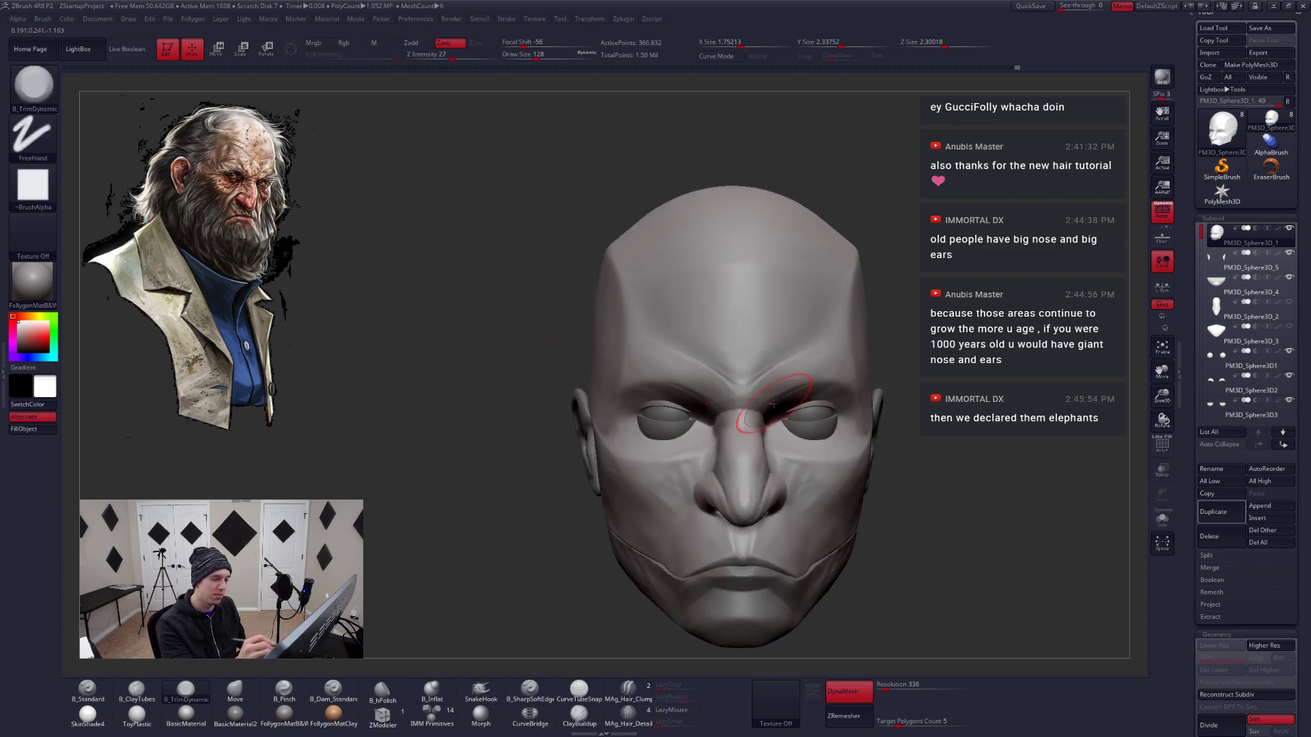
key("space")
left_click_drag(763, 358, 770, 357)
mouse_move(767, 357)
right_mouse_down()
mouse_move(812, 363)
mouse_move(749, 377)
mouse_move(809, 316)
right_mouse_up()
left_click_drag(738, 355, 759, 356)
right_click_drag(753, 395, 759, 352)
left_click_drag(754, 349, 754, 386)
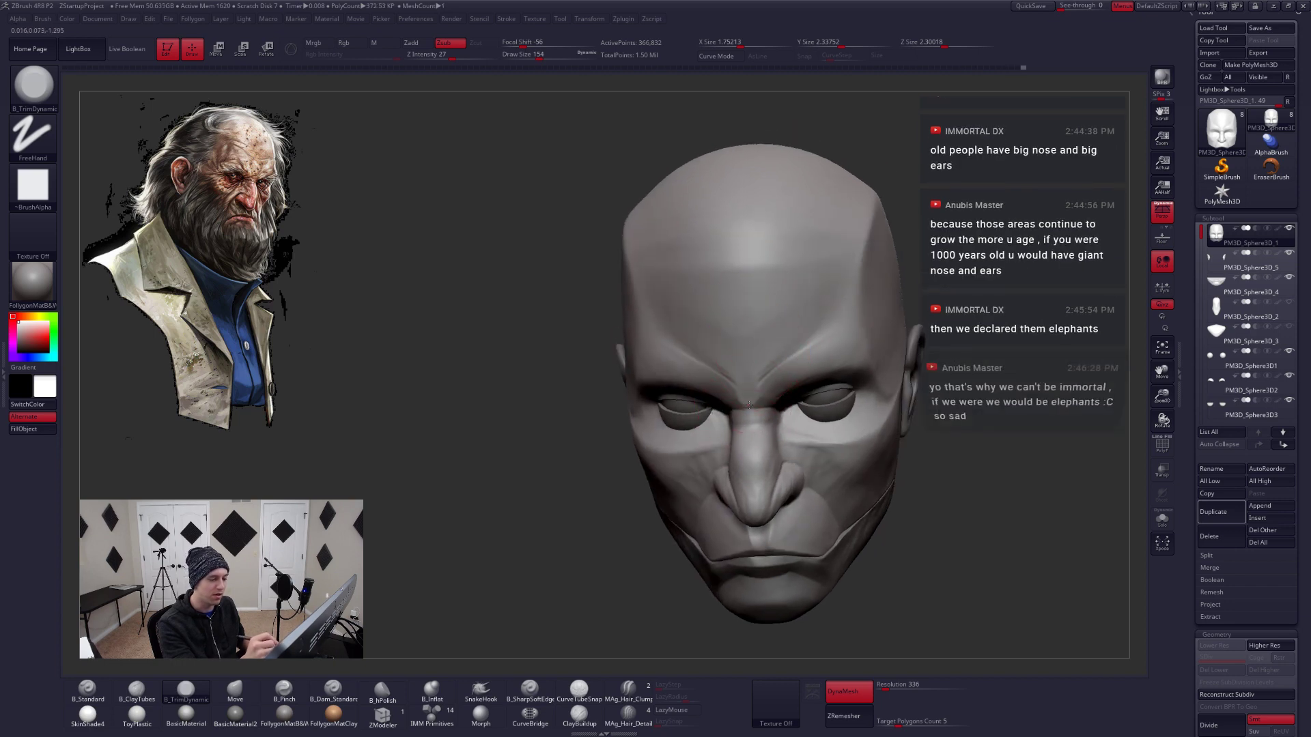
right_click_drag(746, 356, 743, 391, "alt")
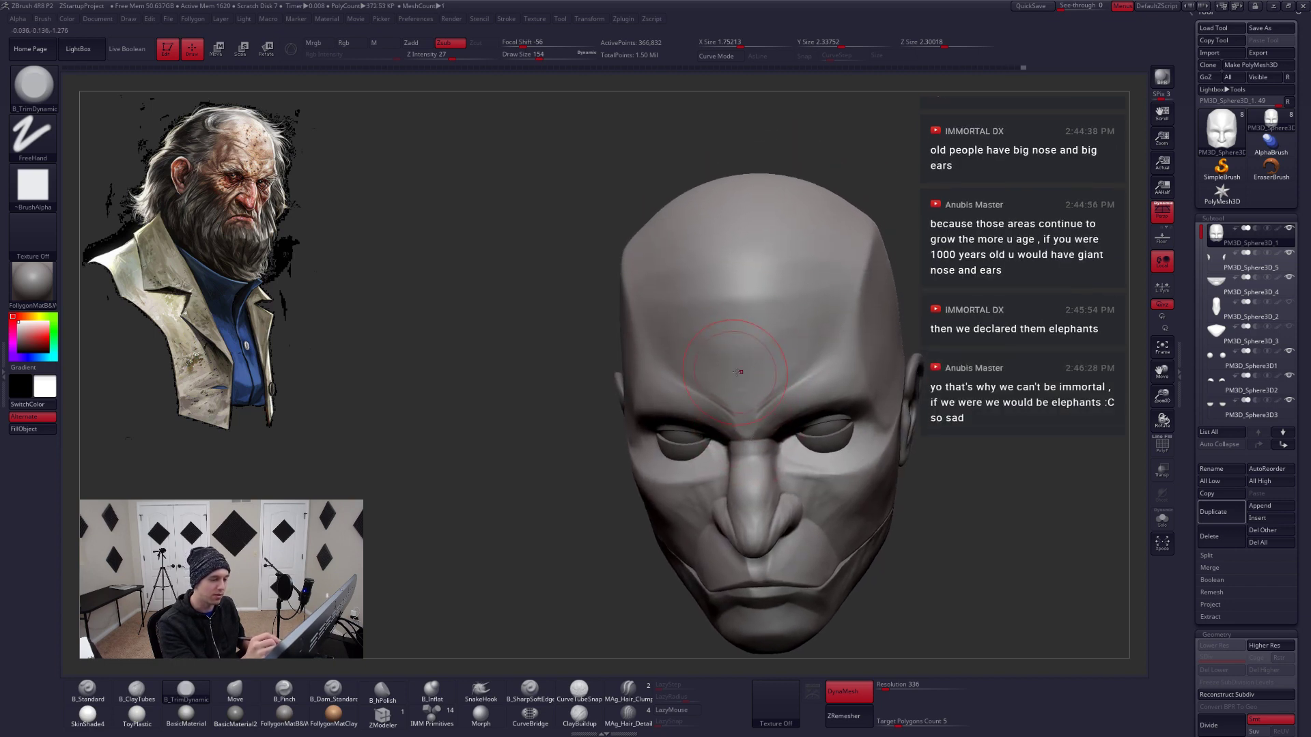
mouse_move(744, 341)
right_mouse_down()
mouse_move(865, 492)
mouse_move(719, 357)
mouse_move(711, 381)
mouse_move(755, 371)
mouse_move(743, 457)
right_mouse_up()
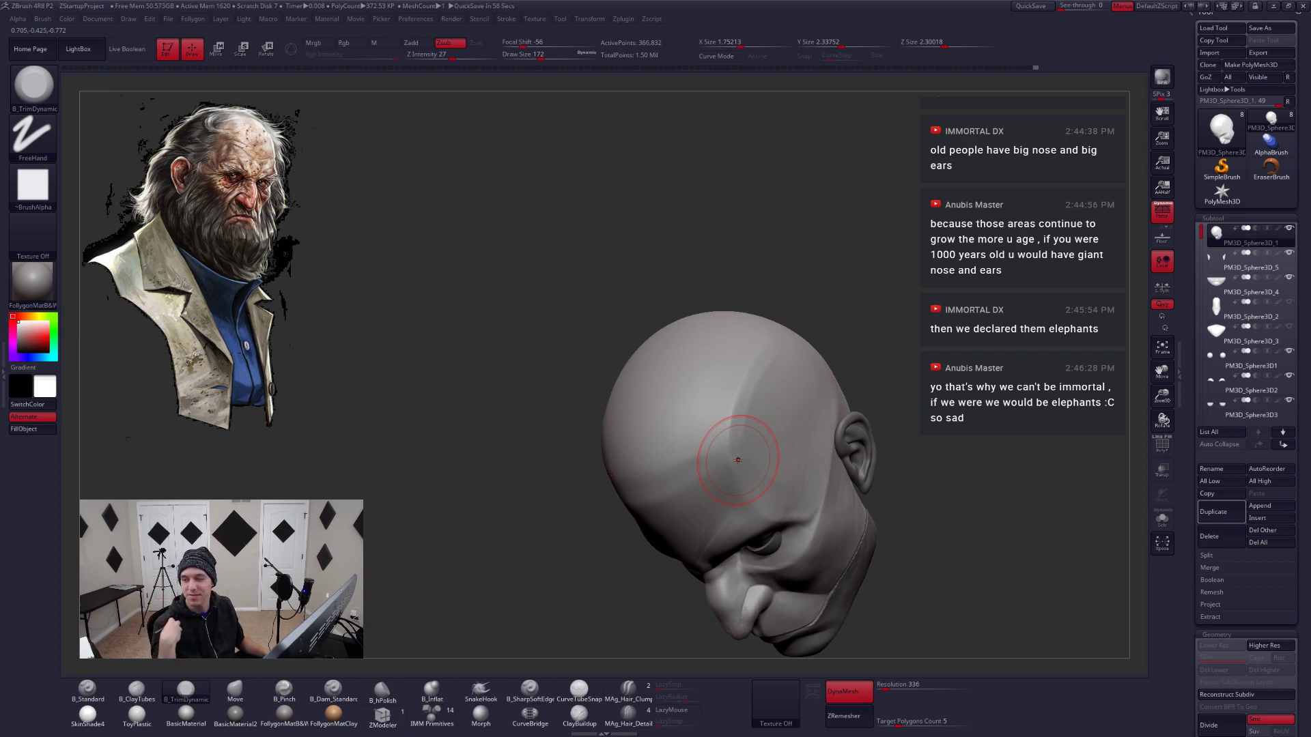
Refine the forehead corners along the temples with the B_TrimDynamic brush at draw size 172, and reduce the draw size to 108
mouse_move(738, 460)
right_mouse_down()
mouse_move(758, 443)
mouse_move(821, 503)
right_mouse_up()
left_click_drag(822, 503, 871, 471)
left_click_drag(912, 533, 887, 591)
right_click_drag(713, 313, 649, 369)
key("space")
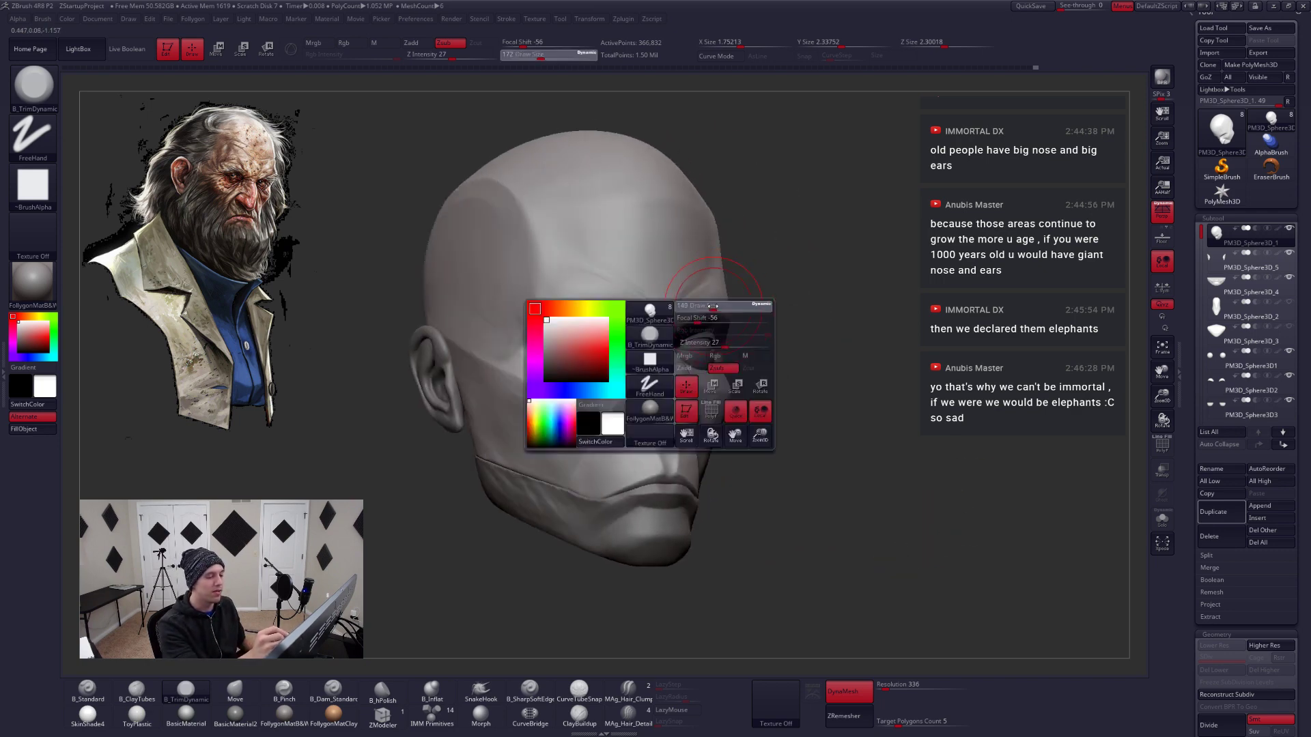
left_click_drag(713, 312, 698, 312)
mouse_move(546, 341)
right_mouse_down("alt")
mouse_move(741, 341)
mouse_move(717, 338)
right_mouse_up("alt")
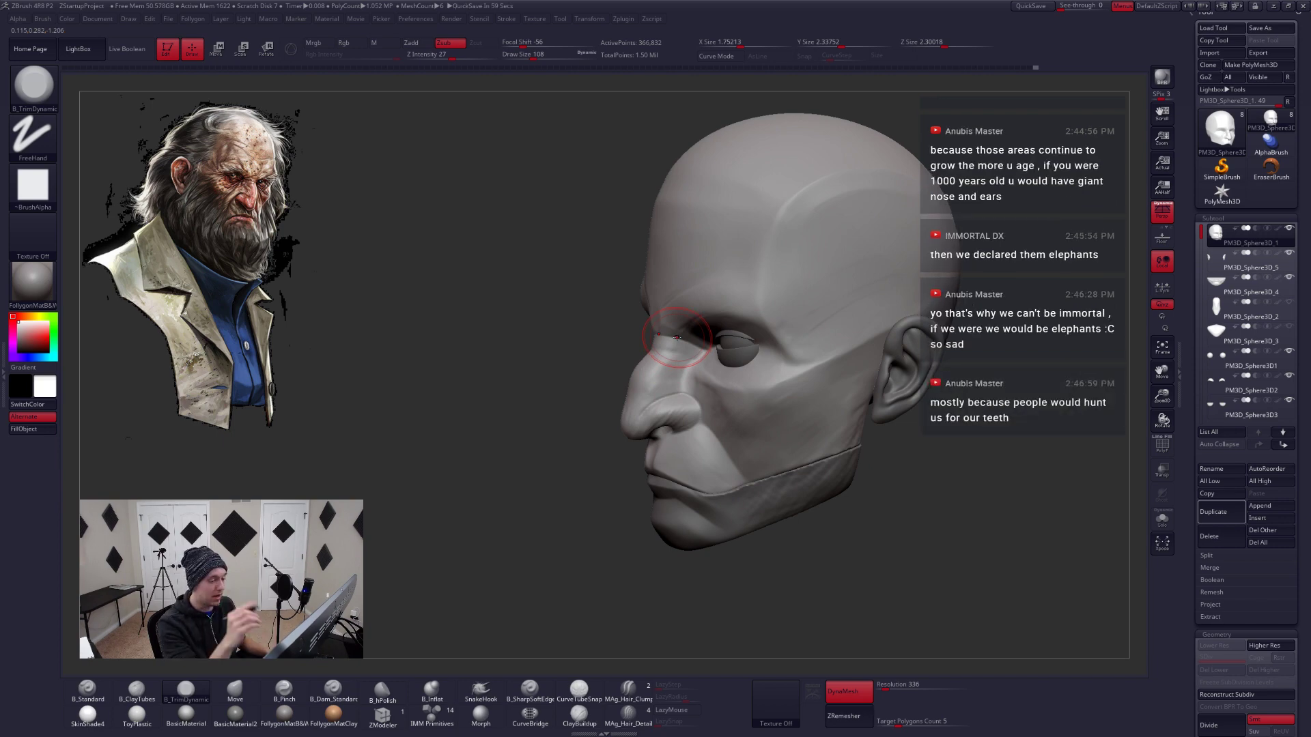
mouse_move(677, 335)
right_mouse_down()
mouse_move(831, 451)
mouse_move(824, 430)
mouse_move(809, 474)
right_mouse_up()
key("space")
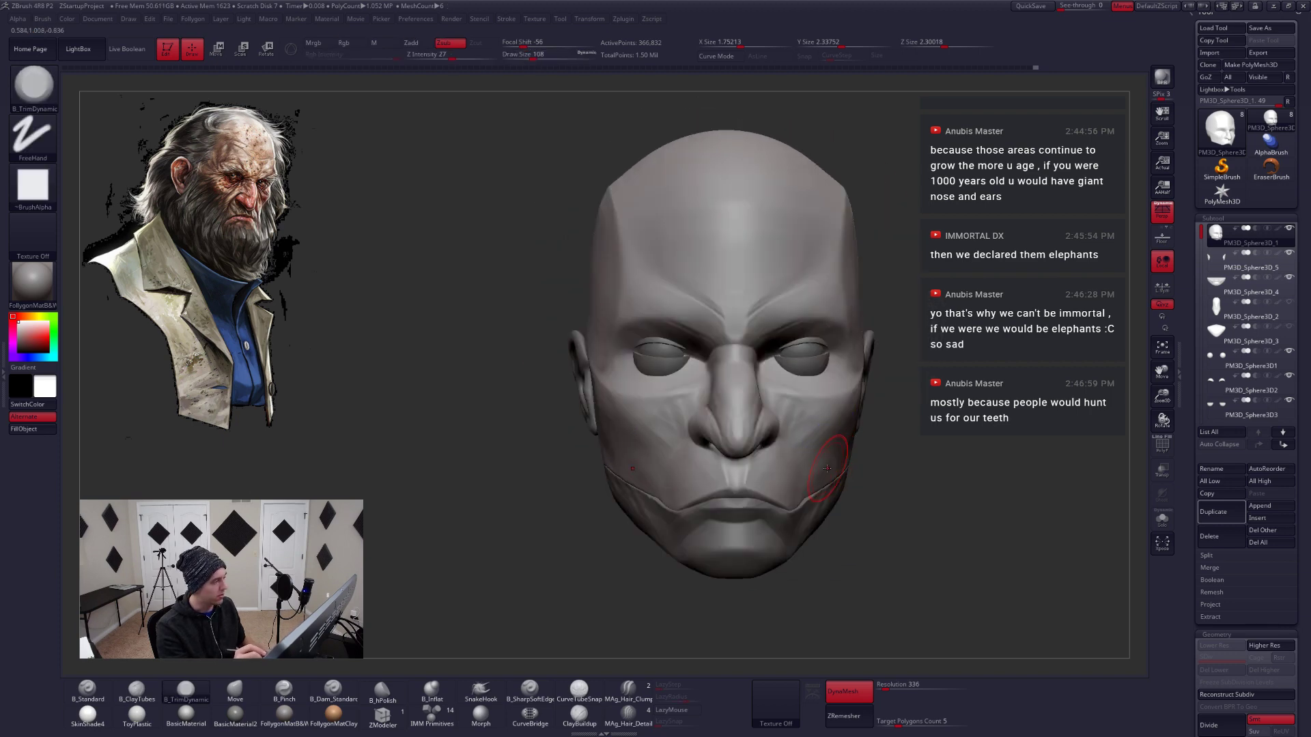
Try to stroke the crease beside the nose with the CurveTubeSnap brush at draw size 77, and undo the inserted tube
left_click(579, 691)
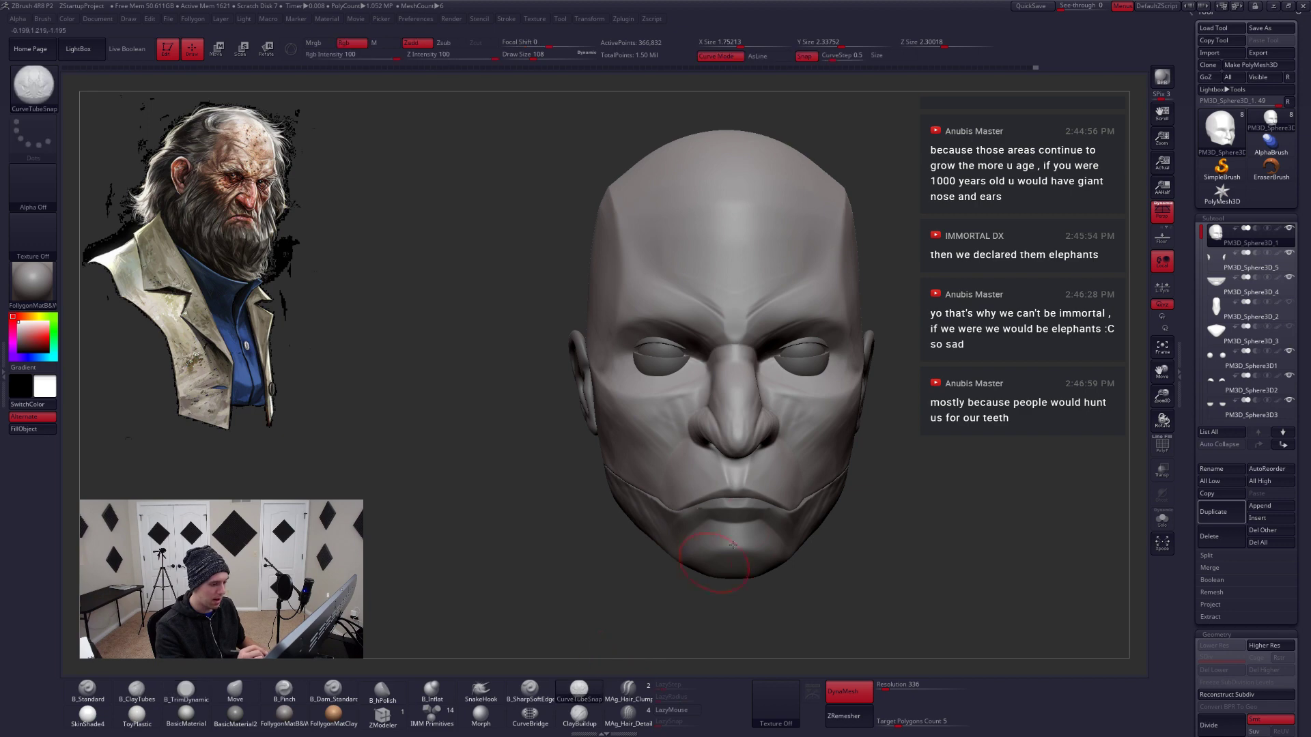
right_click_drag(801, 451, 772, 416)
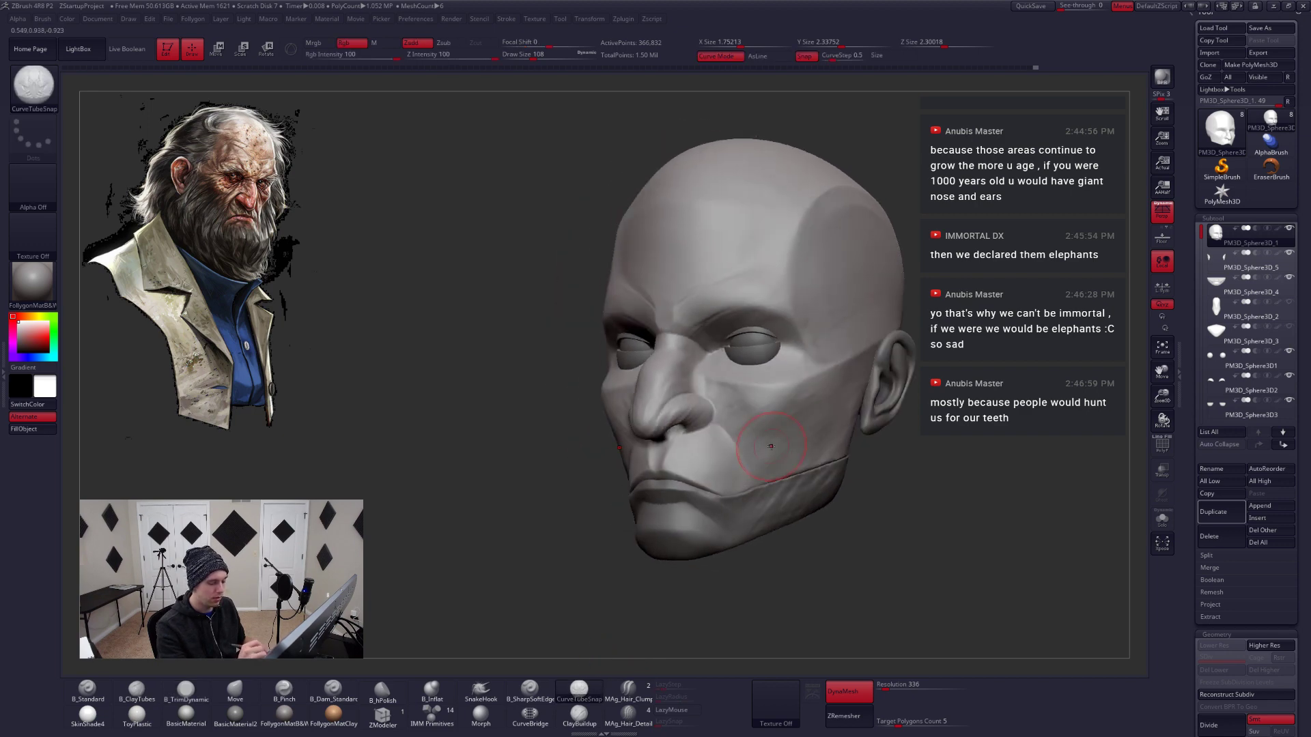
left_click(676, 710)
key("space")
left_click_drag(757, 429, 753, 429)
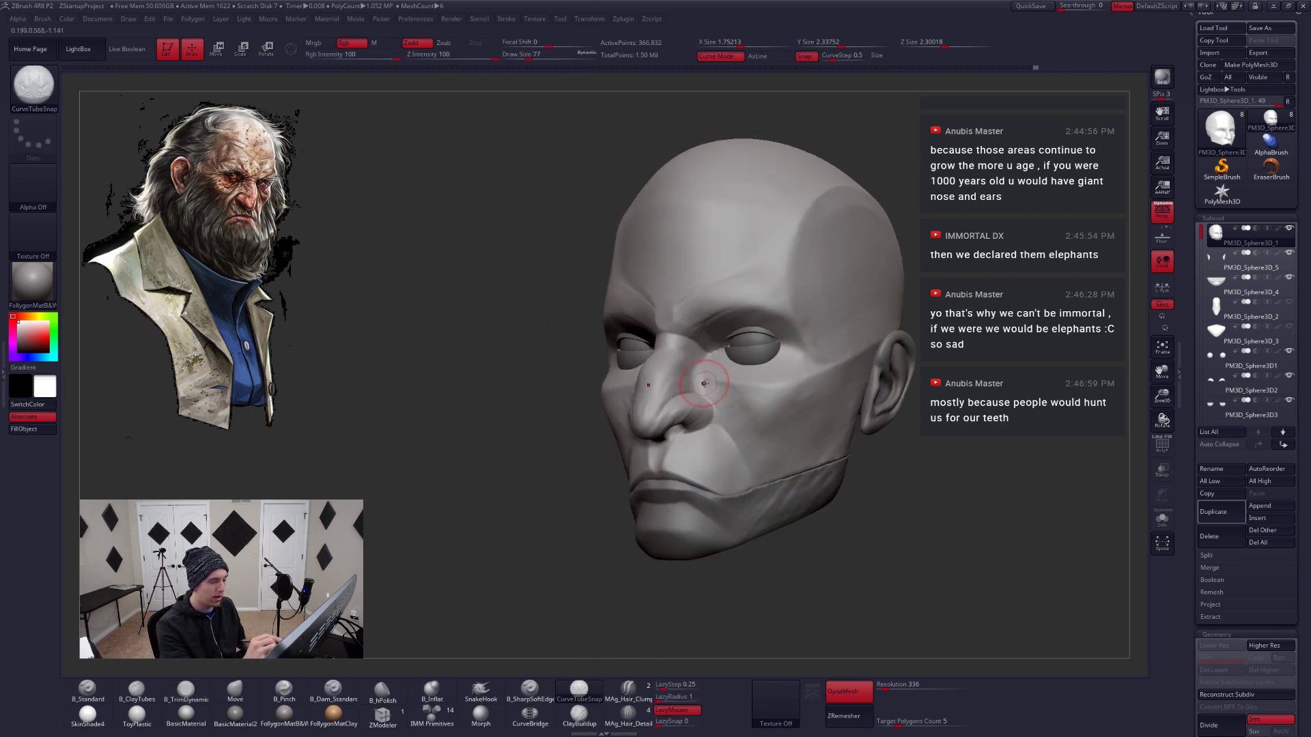
left_click_drag(708, 389, 760, 425)
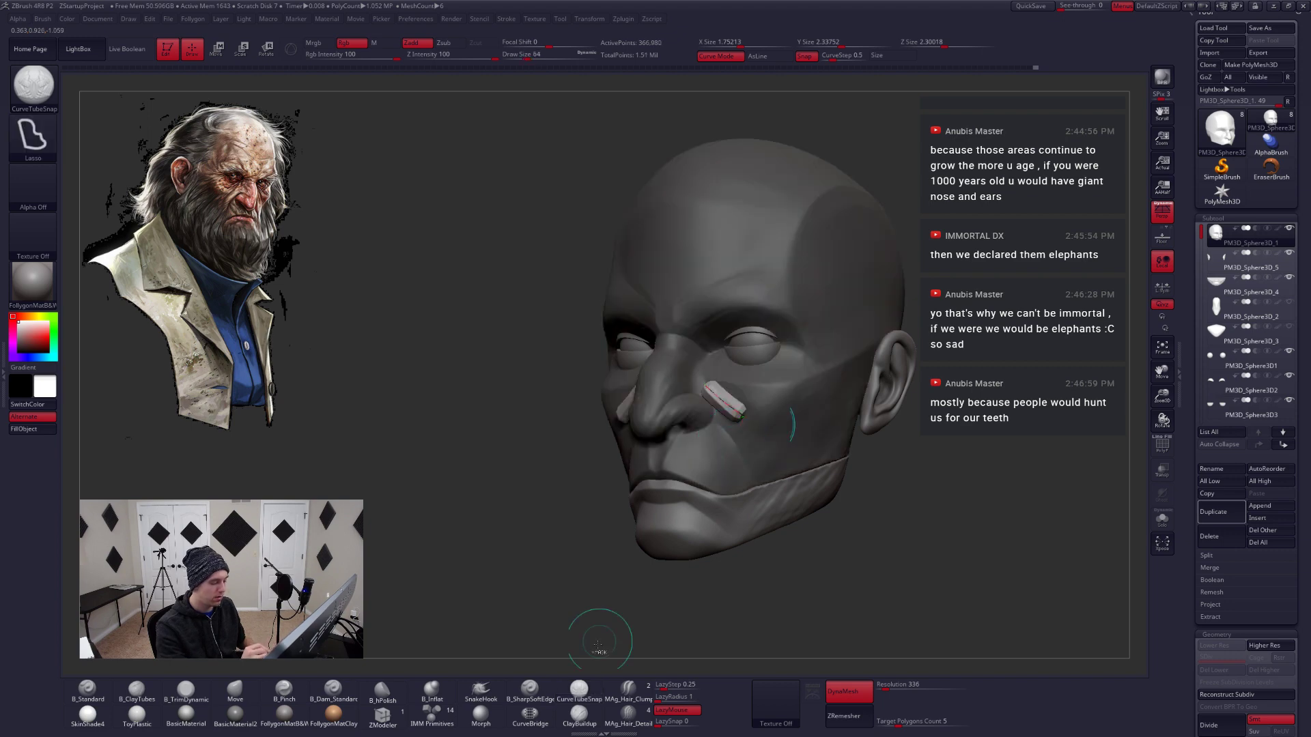
key("ctrl+z")
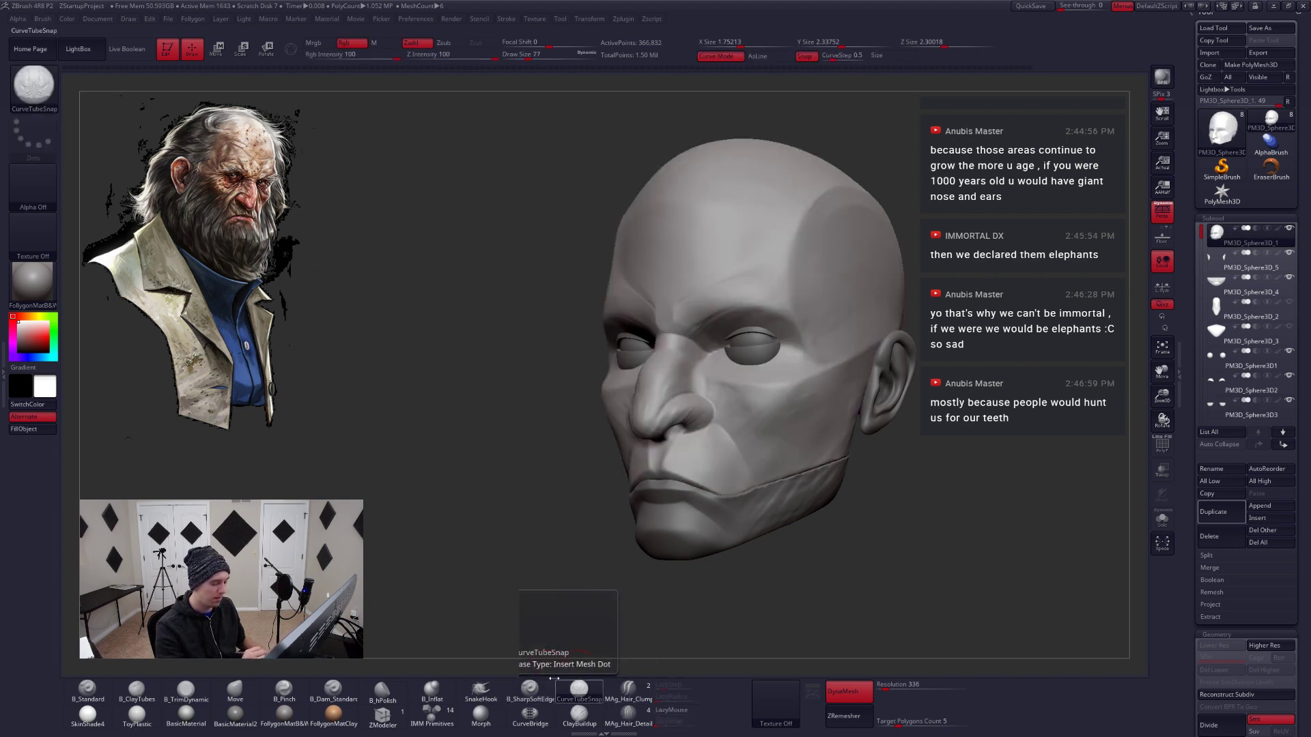
Carve a crease from beside the nose across the cheek with the B_SharpSoftEdge brush at draw size 77
left_click(530, 689)
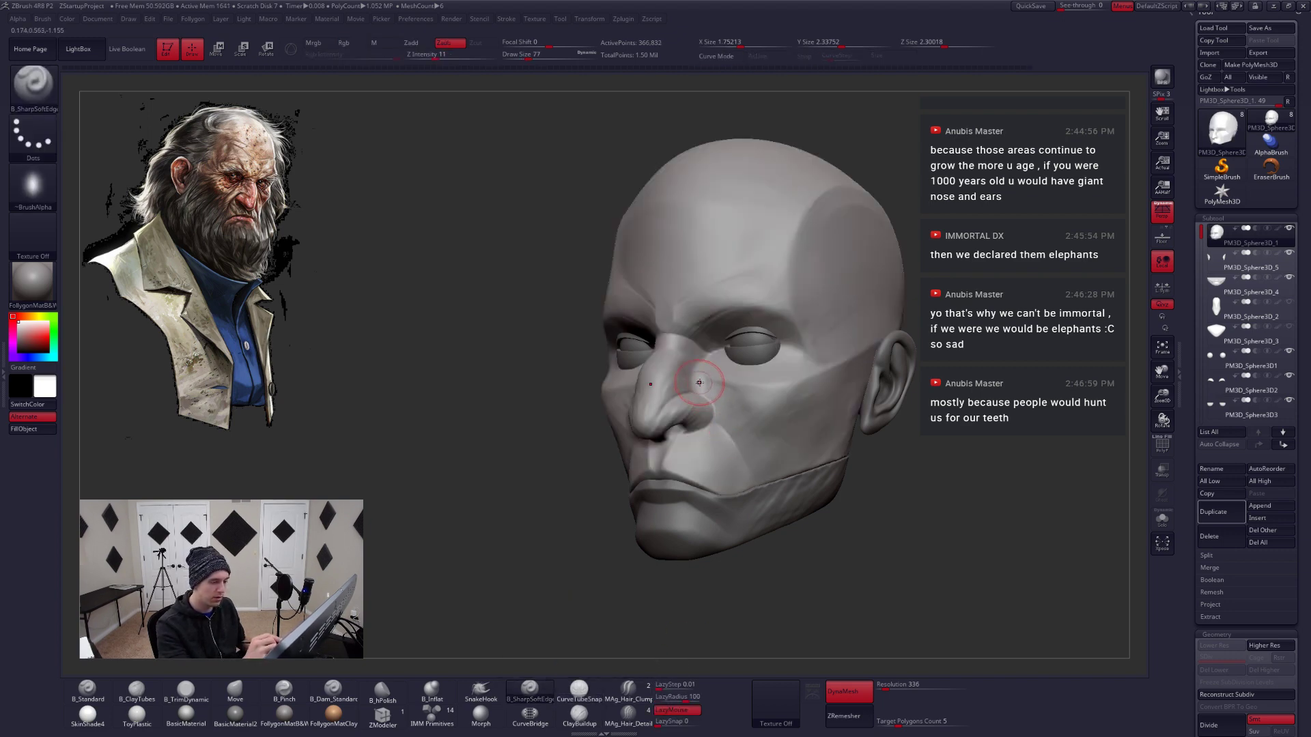
left_click_drag(705, 380, 828, 449)
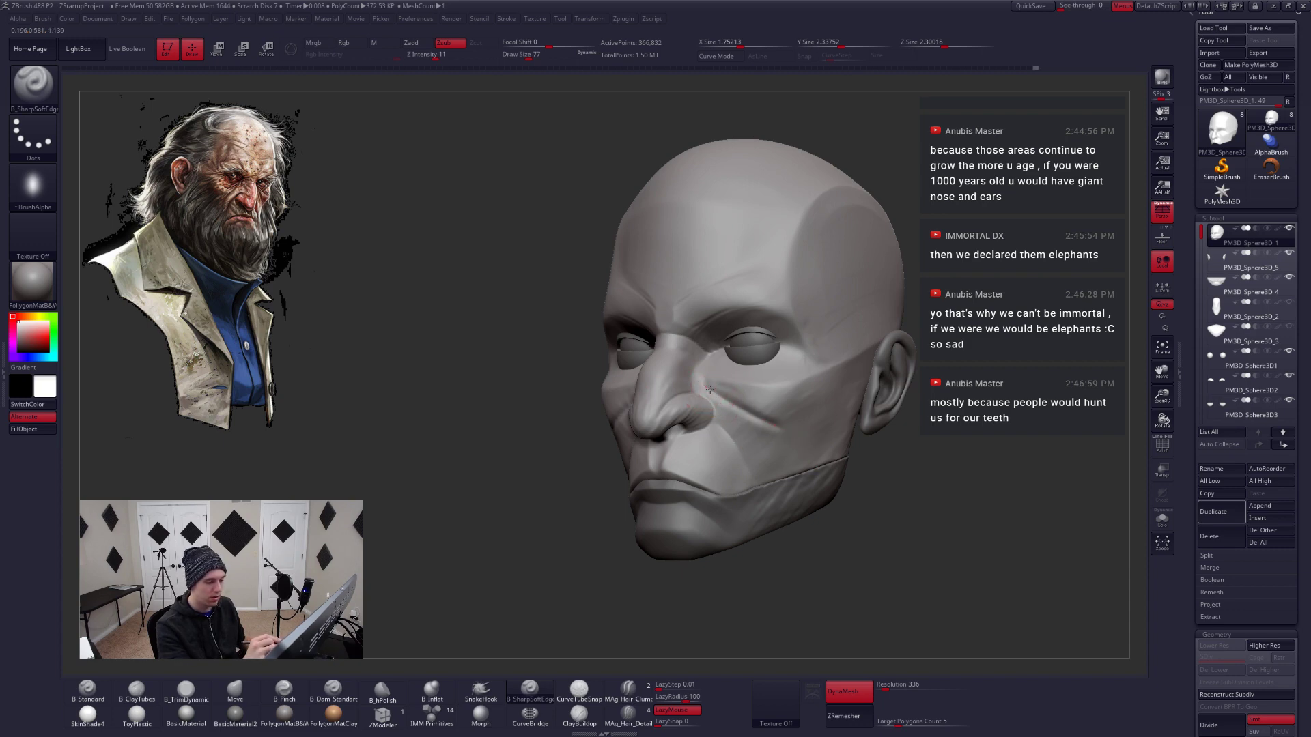
left_click_drag(707, 382, 838, 435)
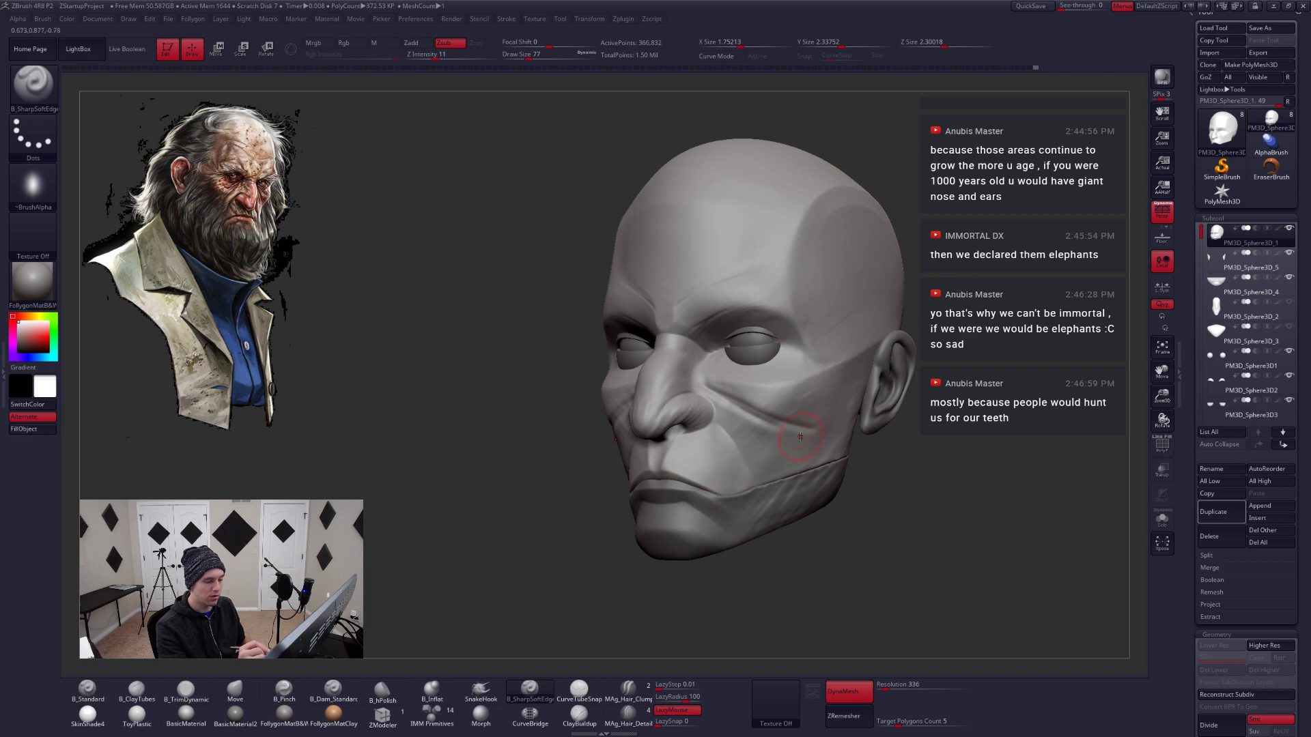
Sharpen the cheek crease on both sides of the nose with the B_Pinch brush at draw size 54 and LazyMouse on, and raise the draw size to 83
key("5")
left_click(674, 710)
key("space")
left_click_drag(756, 413, 751, 412)
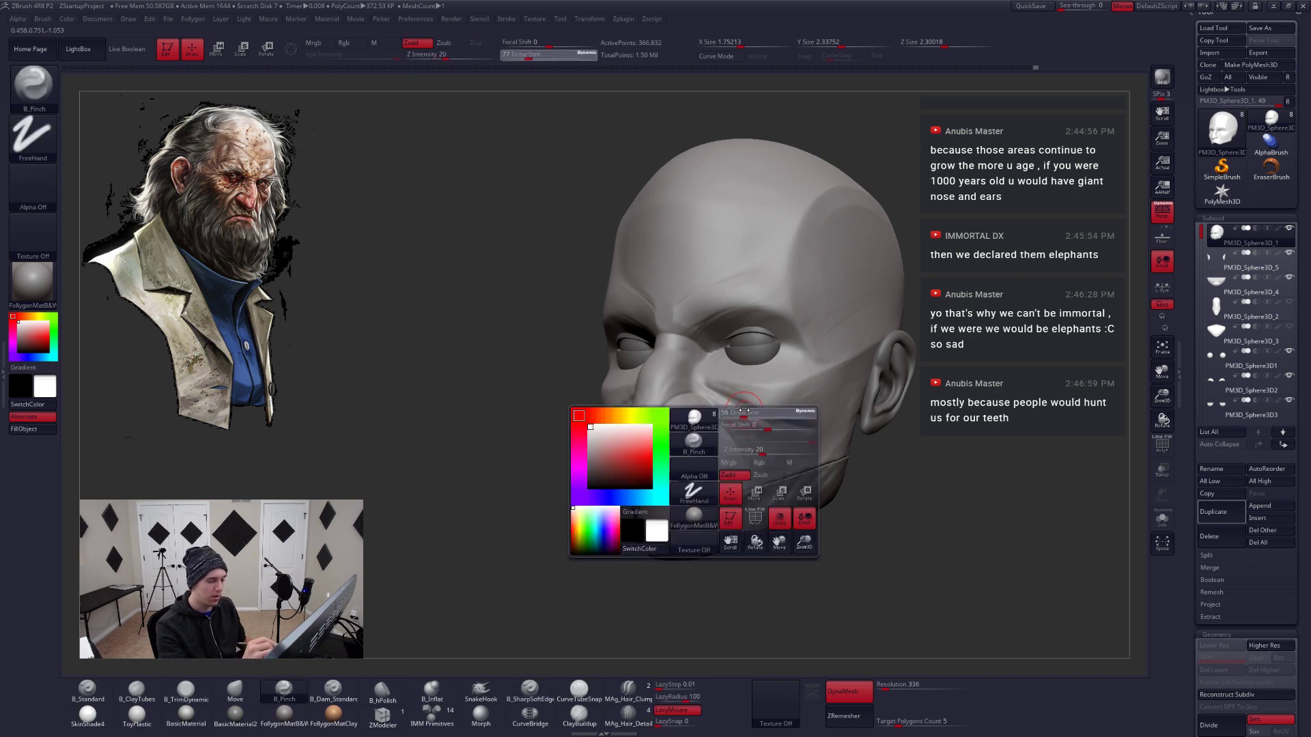
left_click_drag(601, 584, 762, 578)
left_click_drag(762, 579, 786, 560, "alt")
left_click_drag(722, 371, 617, 437)
mouse_move(621, 447)
right_mouse_down()
mouse_move(677, 427)
mouse_move(620, 411)
right_mouse_up()
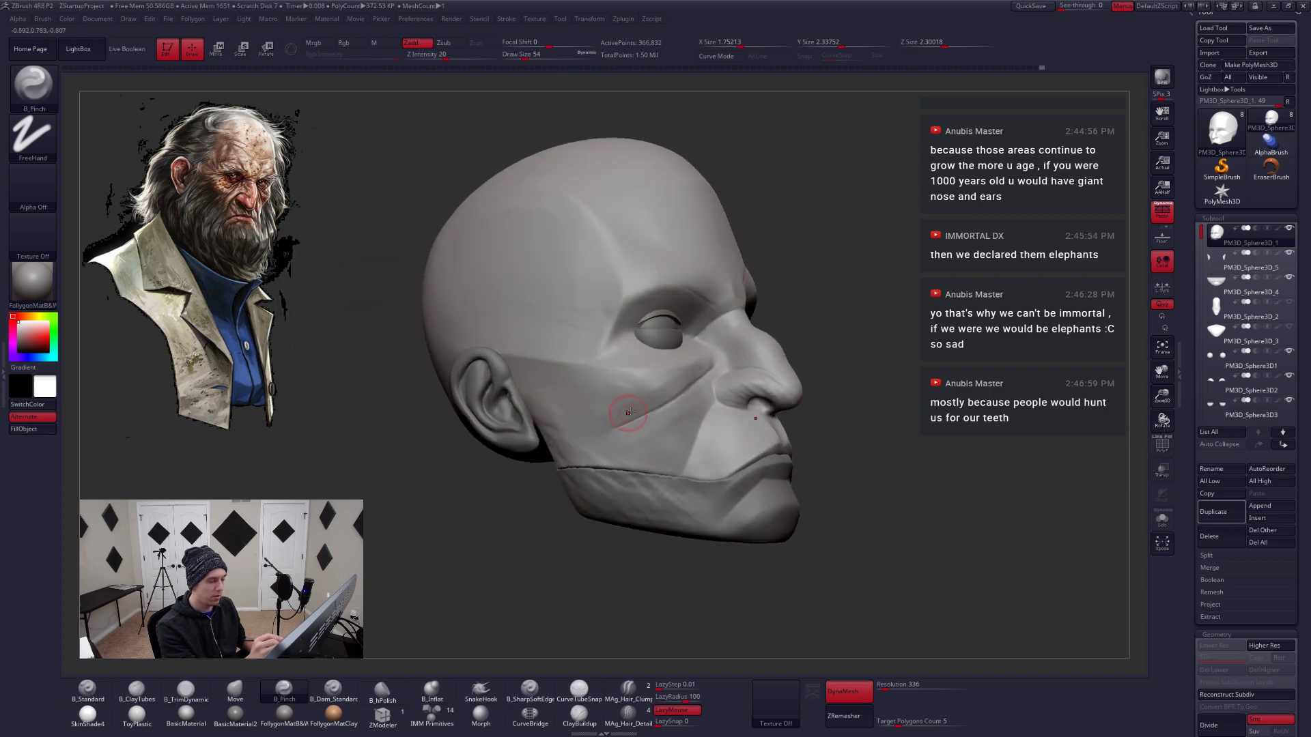
left_click_drag(712, 371, 586, 437)
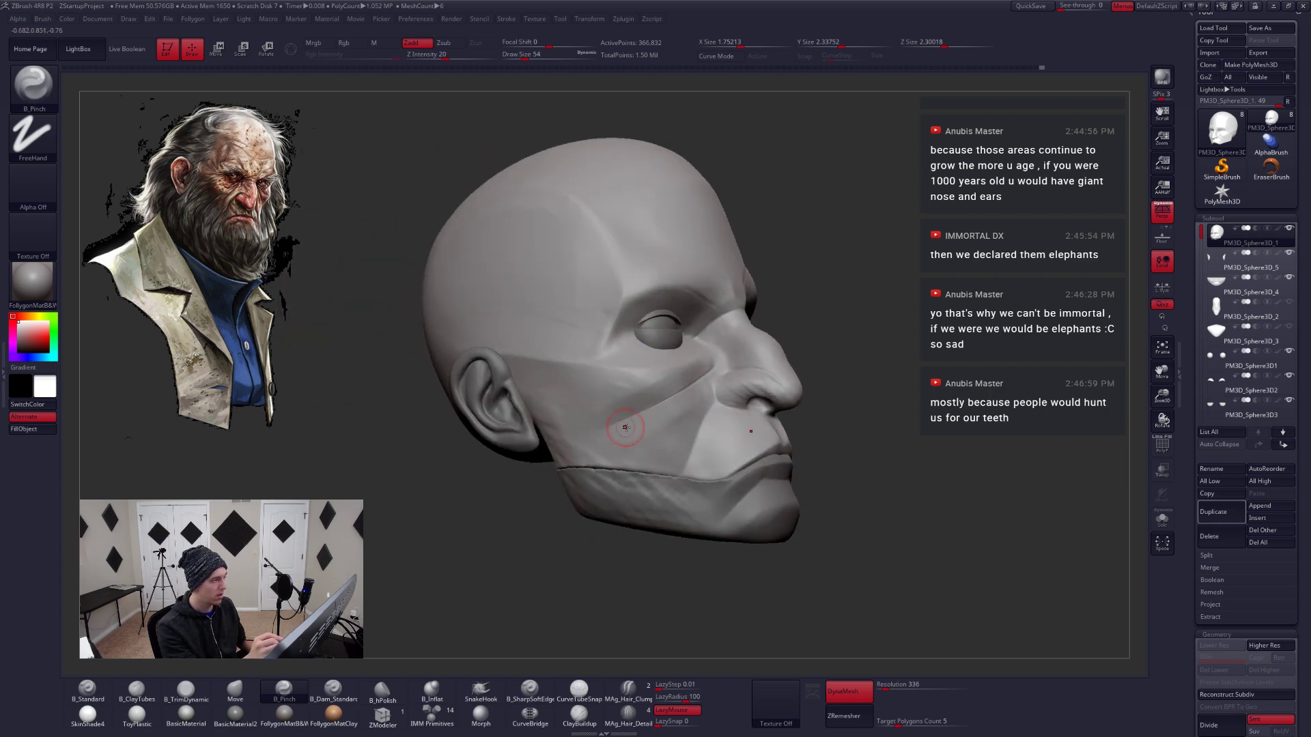
mouse_move(640, 427)
right_mouse_down("alt")
mouse_move(662, 422)
mouse_move(703, 301)
right_mouse_up("alt")
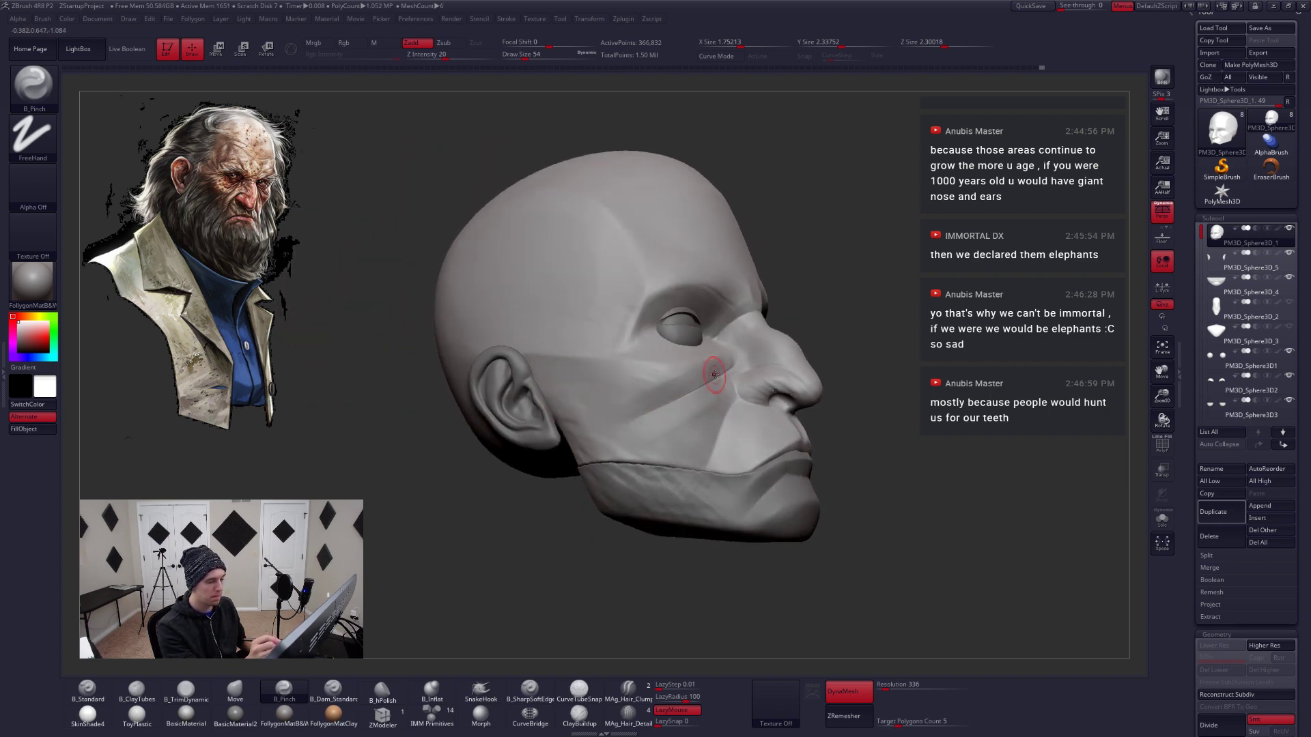
left_click_drag(725, 365, 554, 462)
mouse_move(600, 444)
right_mouse_down()
mouse_move(672, 442)
mouse_move(655, 407)
right_mouse_up()
right_click(654, 419)
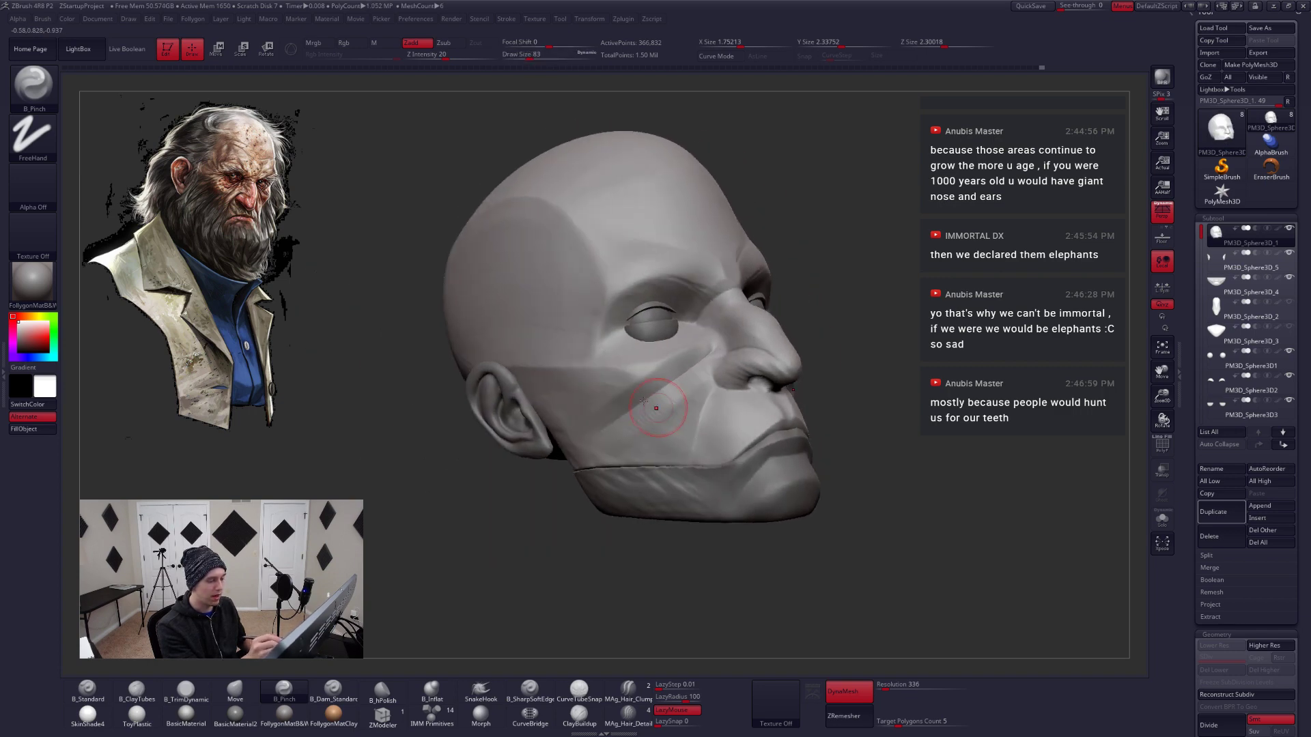
Flatten the cheek planes around the cheekbone crease with the B_TrimDynamic brush at draw size 83, and subdivide the head once
key("3")
left_click_drag(629, 389, 616, 402)
mouse_move(580, 422)
right_mouse_down()
mouse_move(655, 434)
mouse_move(581, 408)
right_mouse_up()
left_click_drag(646, 360, 584, 379)
mouse_move(601, 399)
right_mouse_down()
mouse_move(683, 423)
mouse_move(737, 410)
right_mouse_up()
key("ctrl+d")
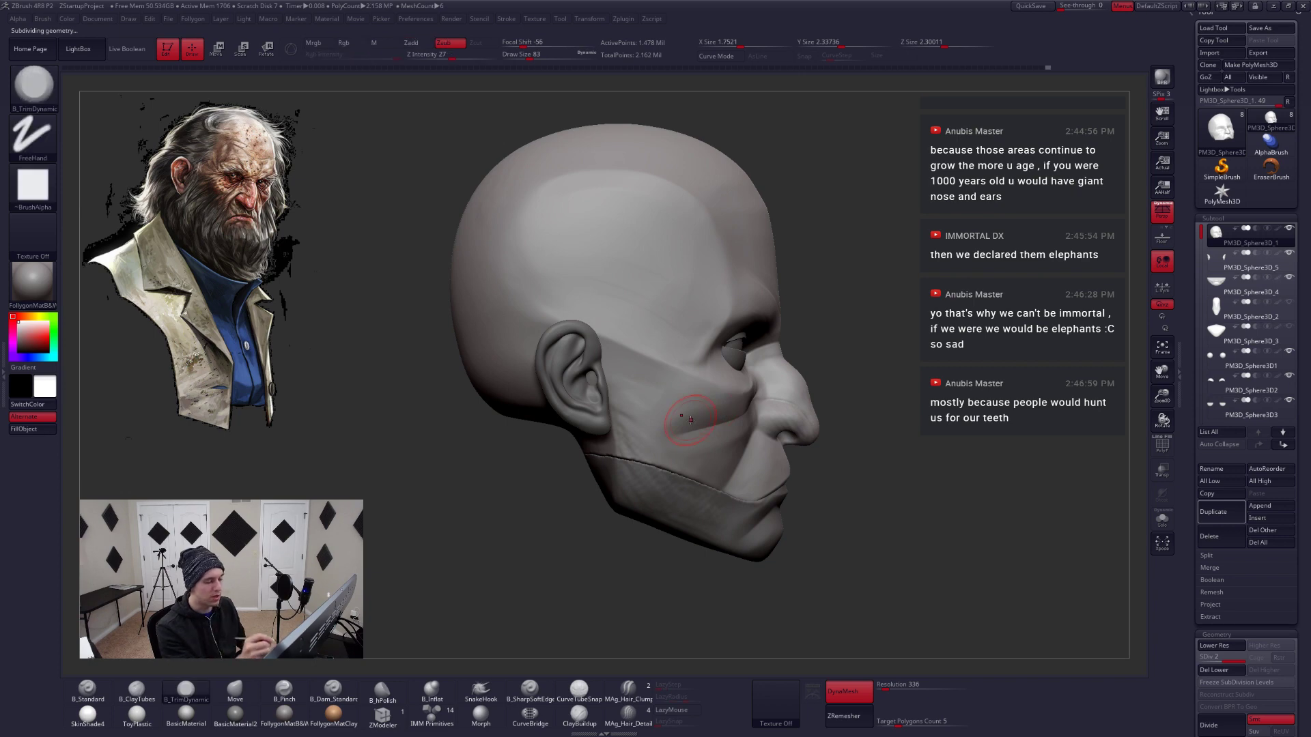
Tighten the crease below the cheekbone with the B_Pinch brush at draw size 51, and increase the draw size to 87
right_click_drag(826, 410, 750, 396)
right_click(750, 396)
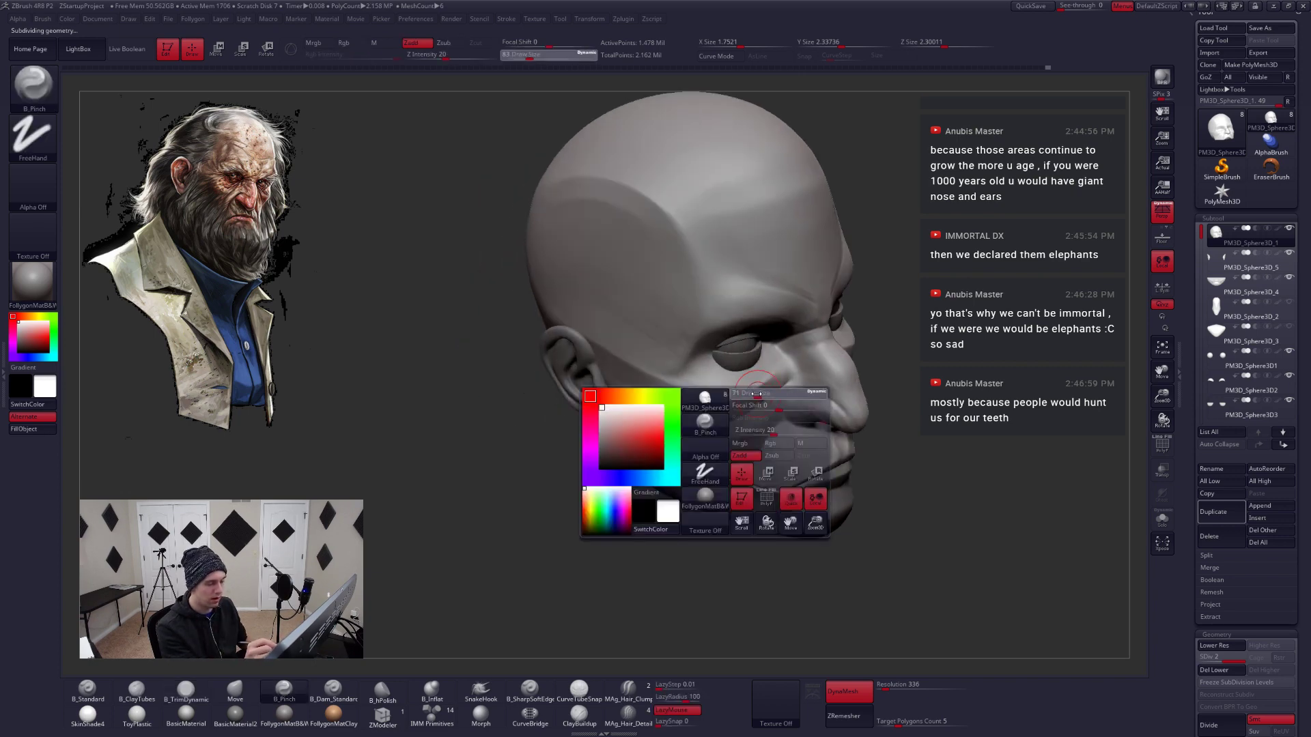
key("5")
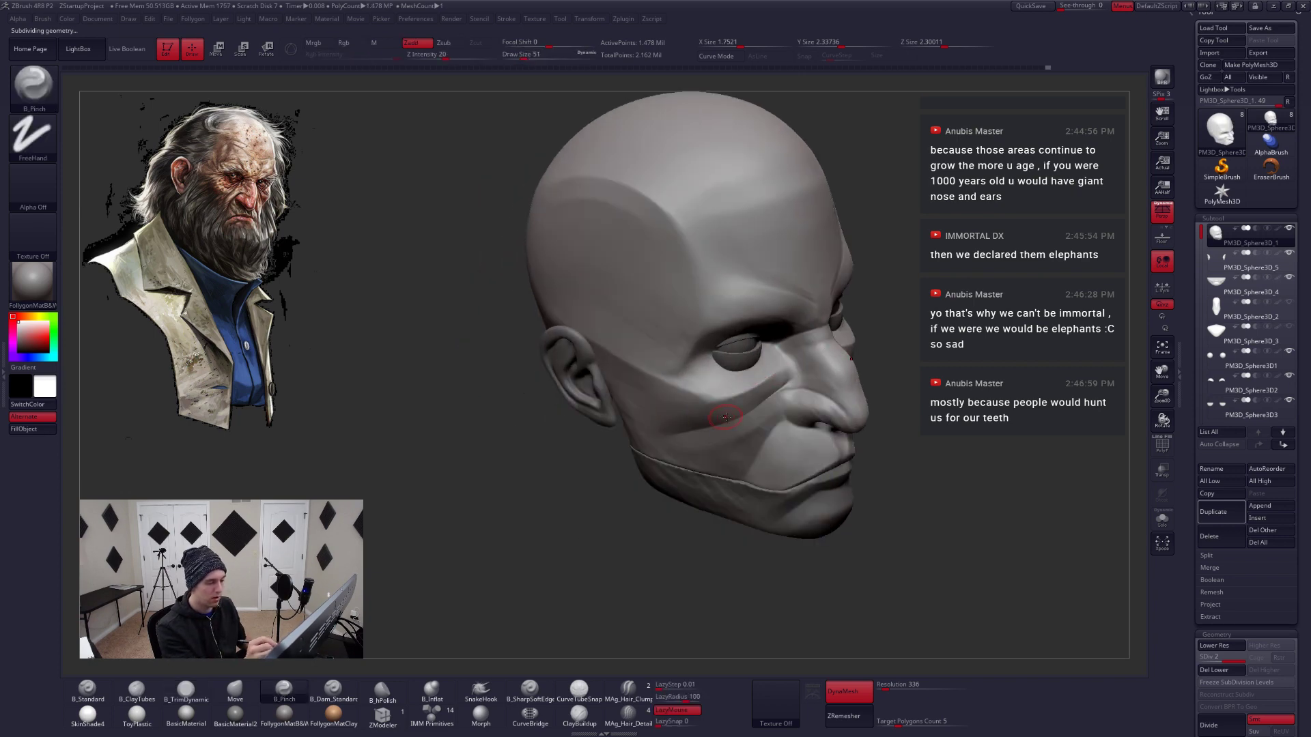
mouse_move(796, 409)
right_mouse_down()
mouse_move(872, 513)
mouse_move(902, 506)
right_mouse_up()
key("space")
left_click_drag(846, 491, 853, 492)
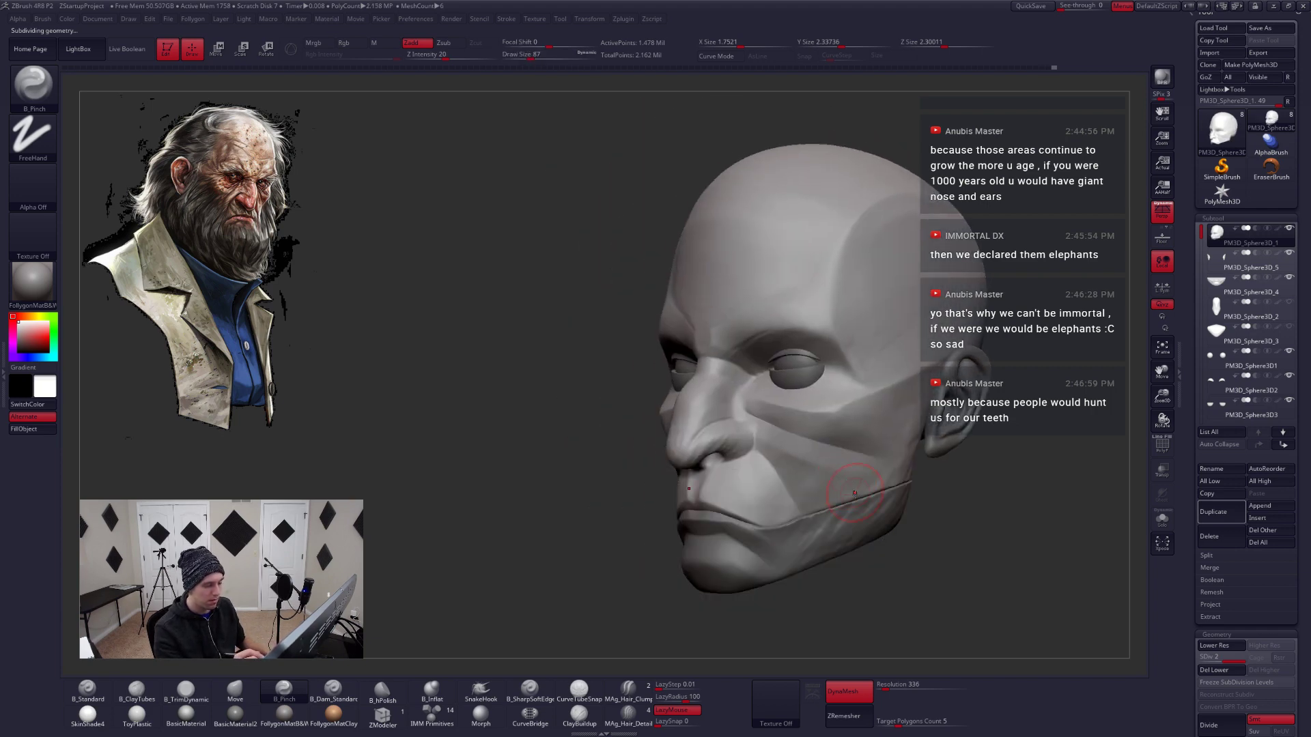
mouse_move(853, 492)
right_mouse_down("alt")
mouse_move(840, 461)
mouse_move(811, 496)
right_mouse_up("alt")
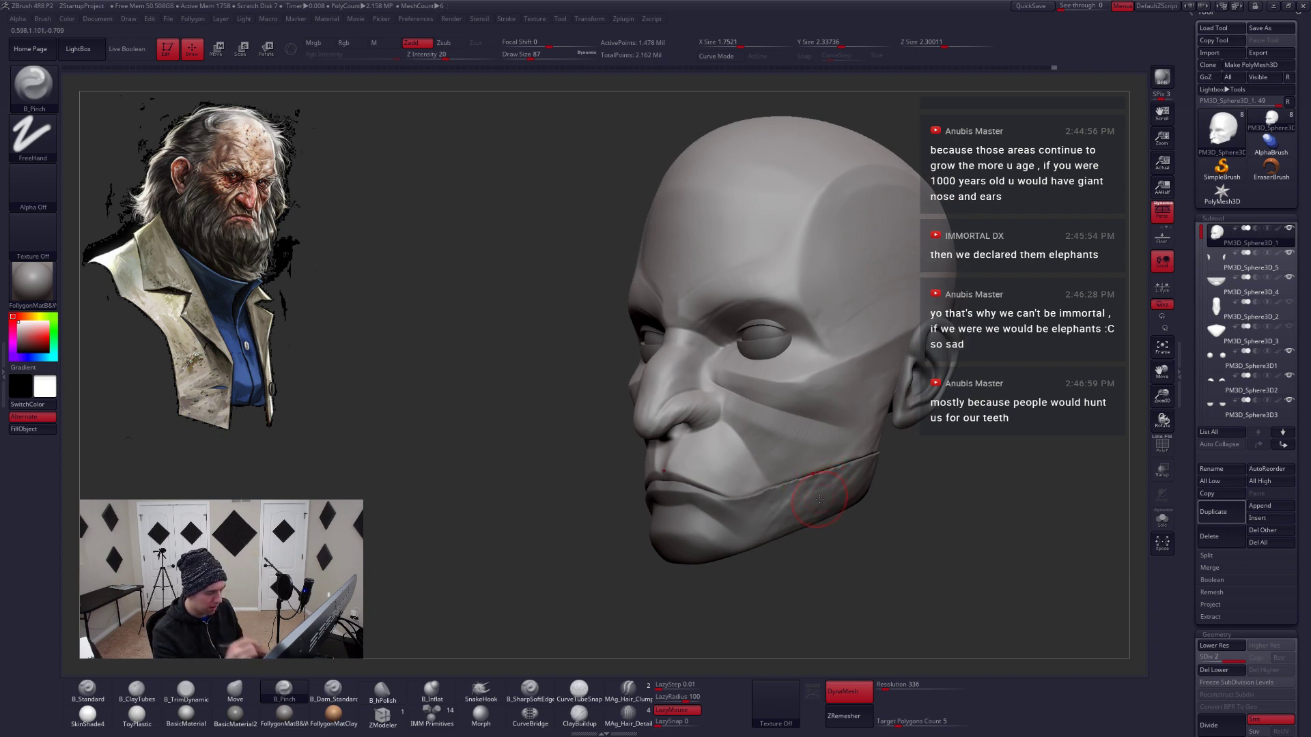
Shift the cheek volume beside the nose with the Move brush at draw size 128, checking the shape from several angles
right_click_drag(800, 492, 862, 478, "shift")
key("b")
key("m")
key("v")
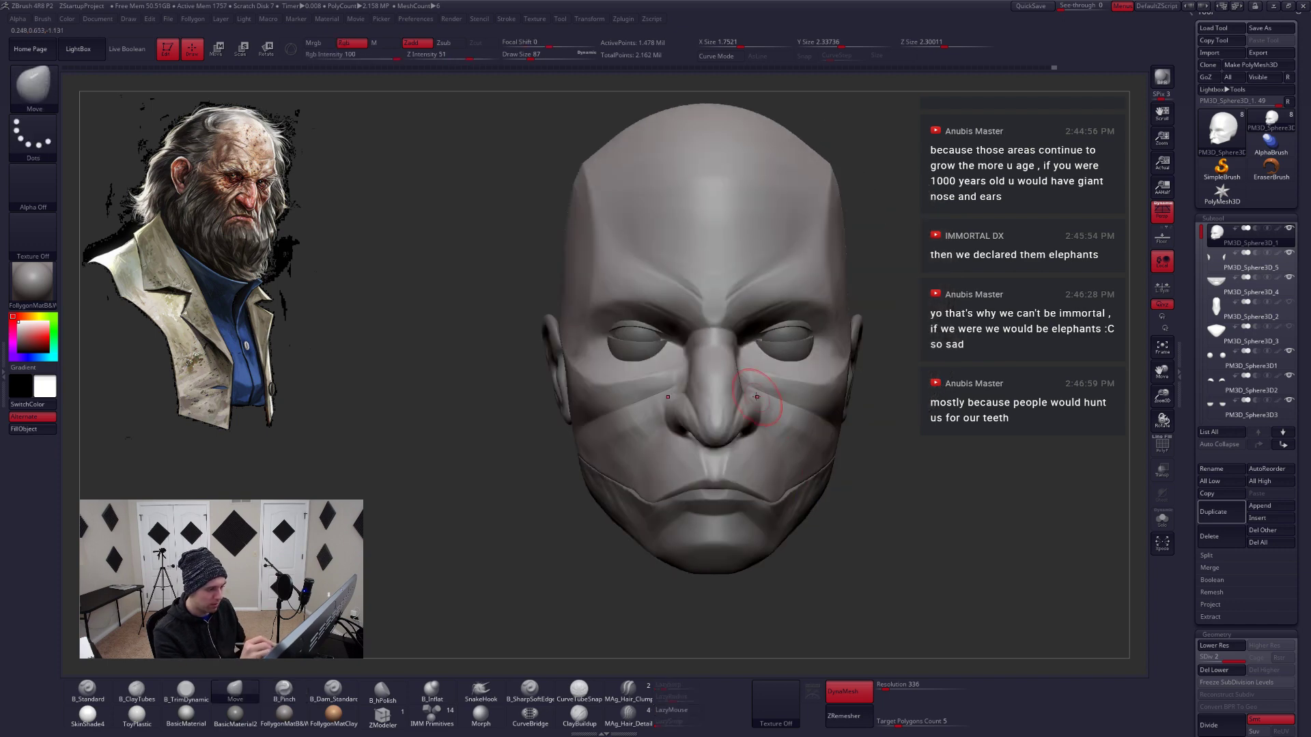
key("space")
left_click_drag(749, 392, 756, 393)
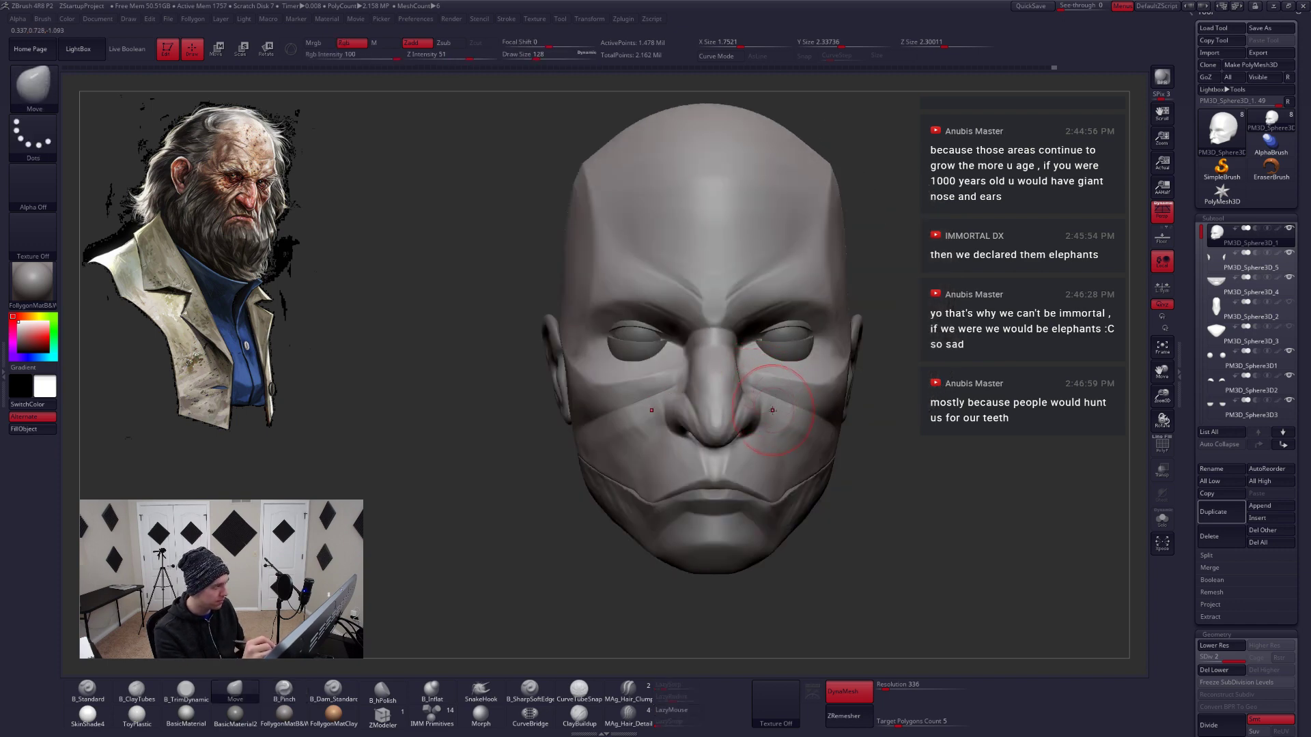
mouse_move(161, 233)
left_mouse_down()
mouse_move(206, 236)
mouse_move(102, 239)
left_mouse_up()
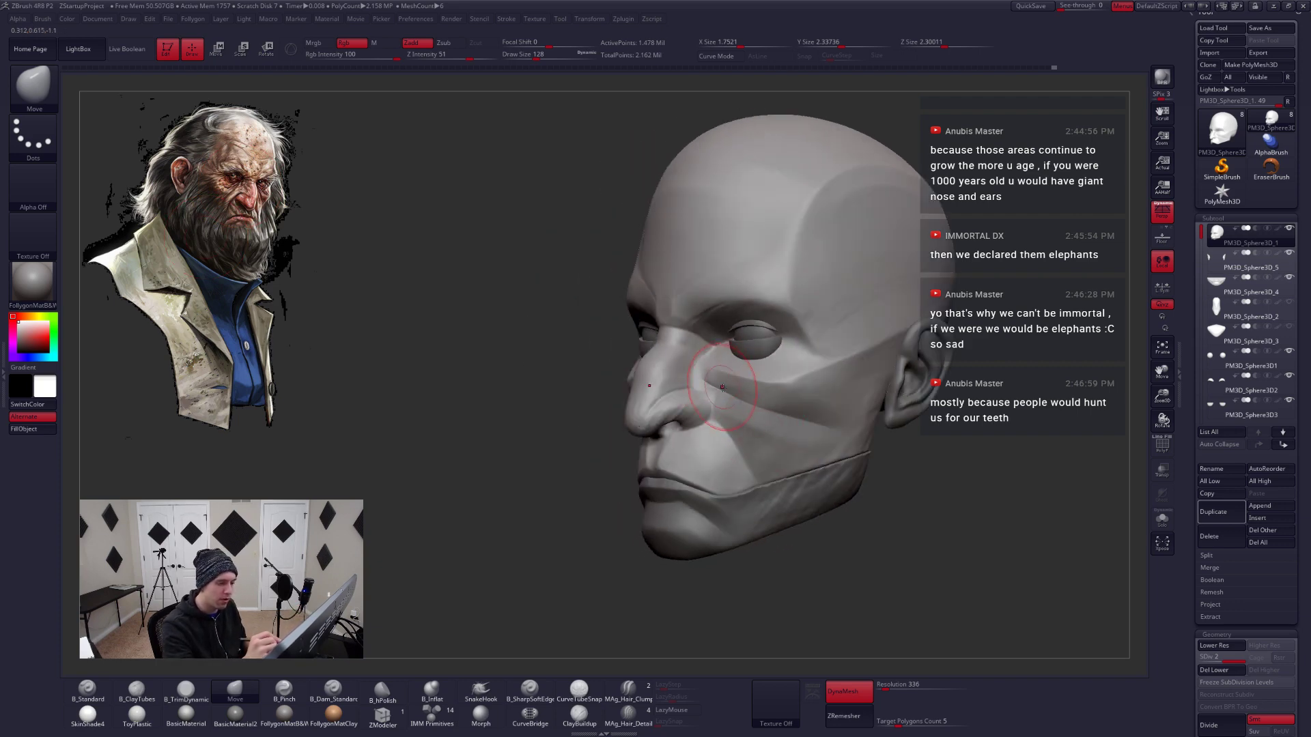
left_click_drag(546, 383, 484, 385)
key("shift+f")
key("shift+f")
mouse_move(587, 383)
left_mouse_down()
mouse_move(690, 392)
mouse_move(588, 382)
mouse_move(758, 381)
mouse_move(737, 397)
mouse_move(706, 387)
left_mouse_up()
left_click_drag(817, 491, 804, 509, "ctrl")
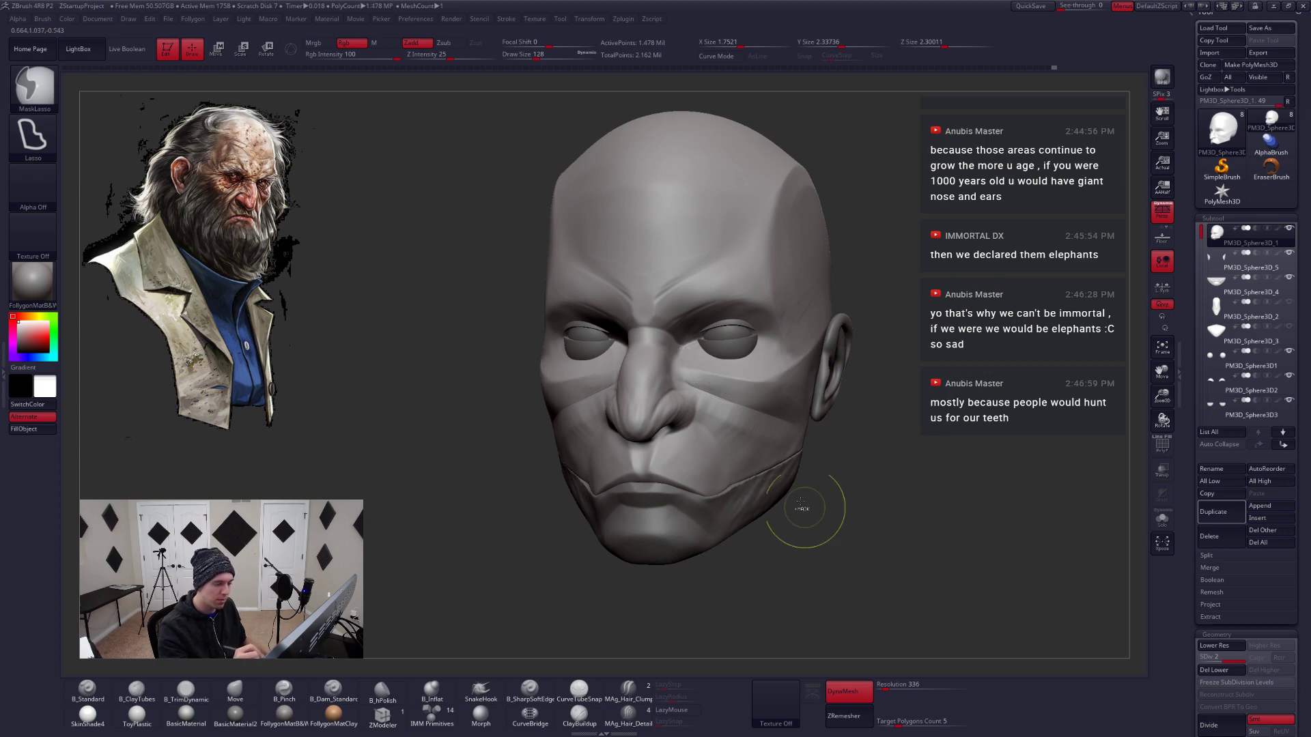
Lower the head to subdivision level 1 and smooth the transition between the nose and inner cheek at draw size 87
mouse_move(718, 385)
right_mouse_down()
mouse_move(678, 393)
mouse_move(704, 365)
mouse_move(744, 384)
right_mouse_up()
key("space")
left_click_drag(703, 383, 692, 383)
key("shift+d")
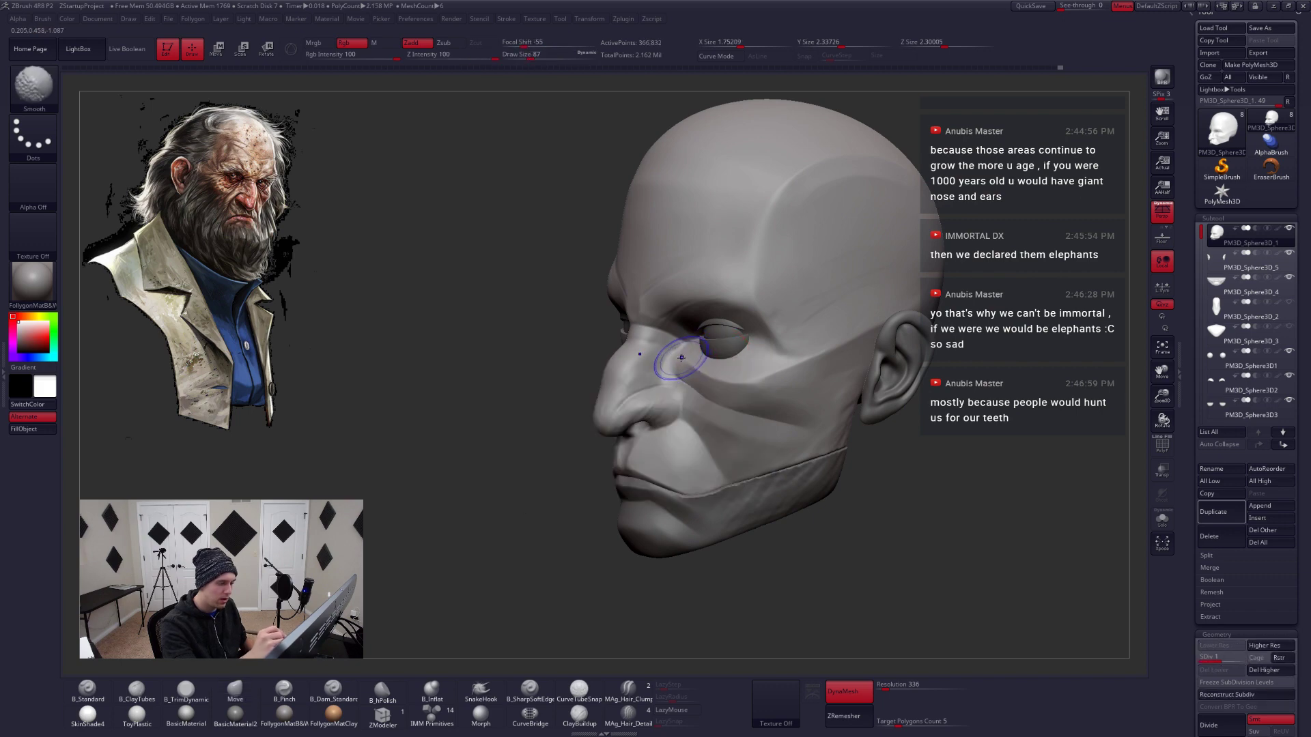
mouse_move(667, 362)
right_mouse_down()
mouse_move(690, 364)
mouse_move(677, 366)
mouse_move(689, 396)
mouse_move(725, 399)
right_mouse_up()
left_click_drag(580, 389, 576, 400)
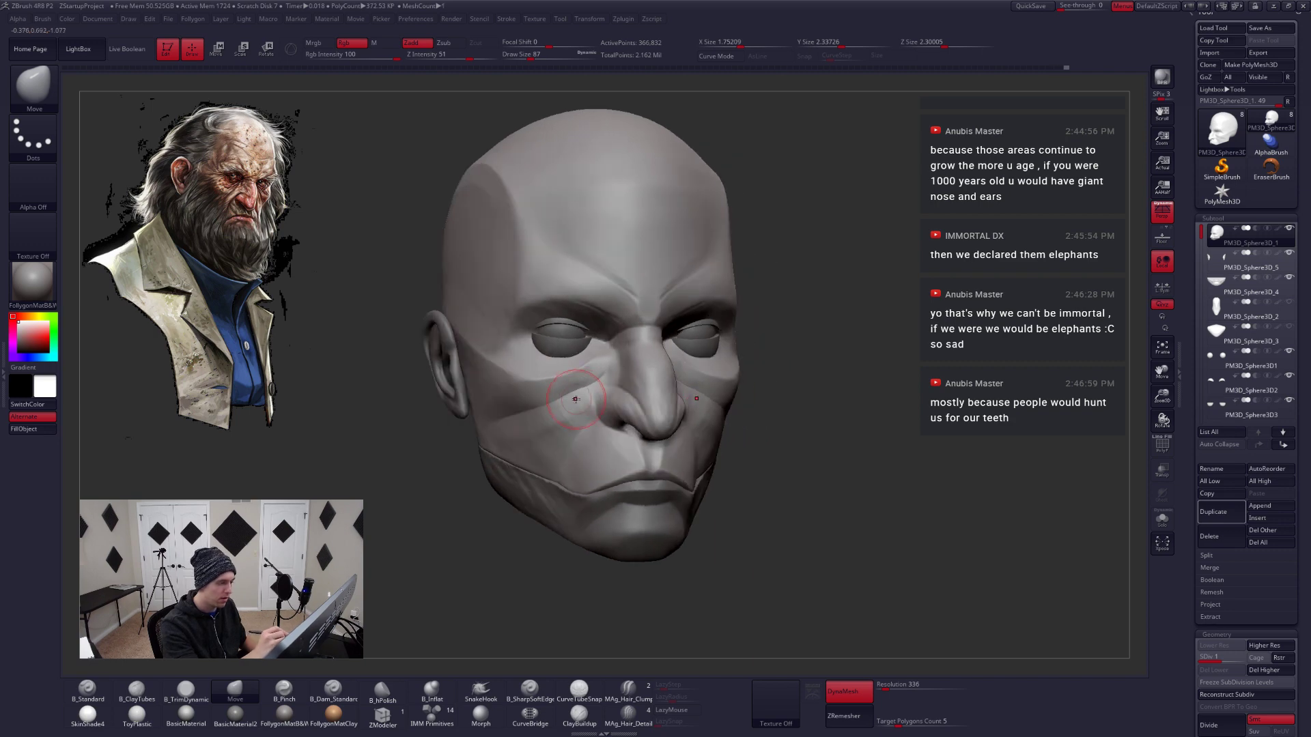
Reshape the inner end of the cheek crease next to the nostril with the Move brush at draw size 101
mouse_move(587, 410)
right_mouse_down()
mouse_move(628, 412)
mouse_move(611, 424)
right_mouse_up()
key("space")
left_click_drag(613, 410, 617, 408)
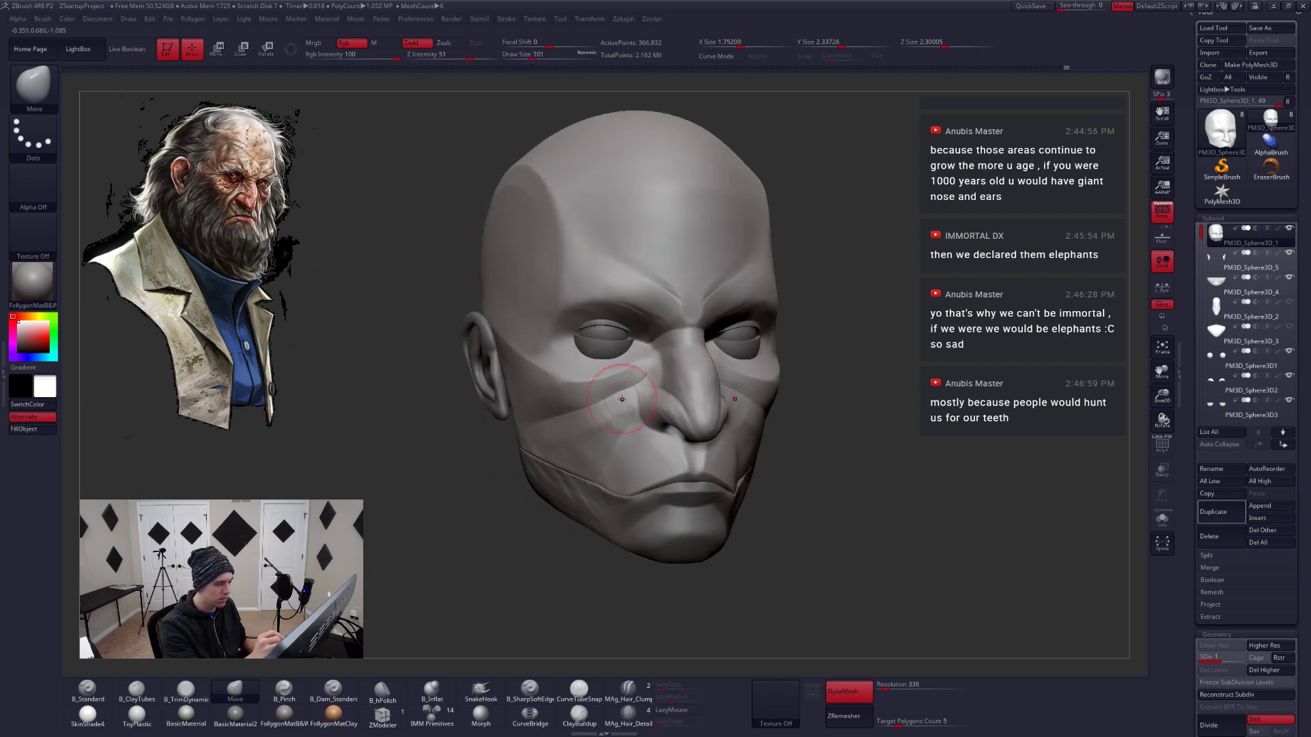
right_click_drag(631, 387, 635, 415)
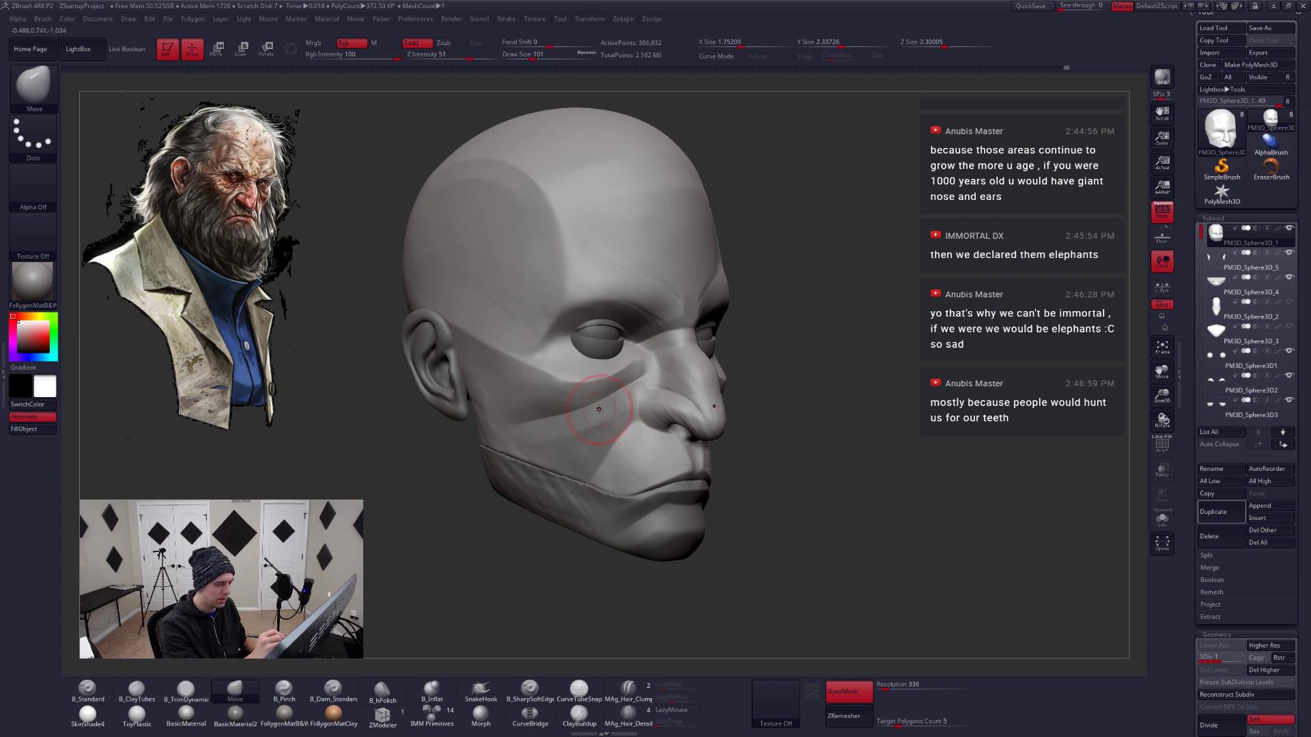
right_click_drag(616, 441, 586, 428)
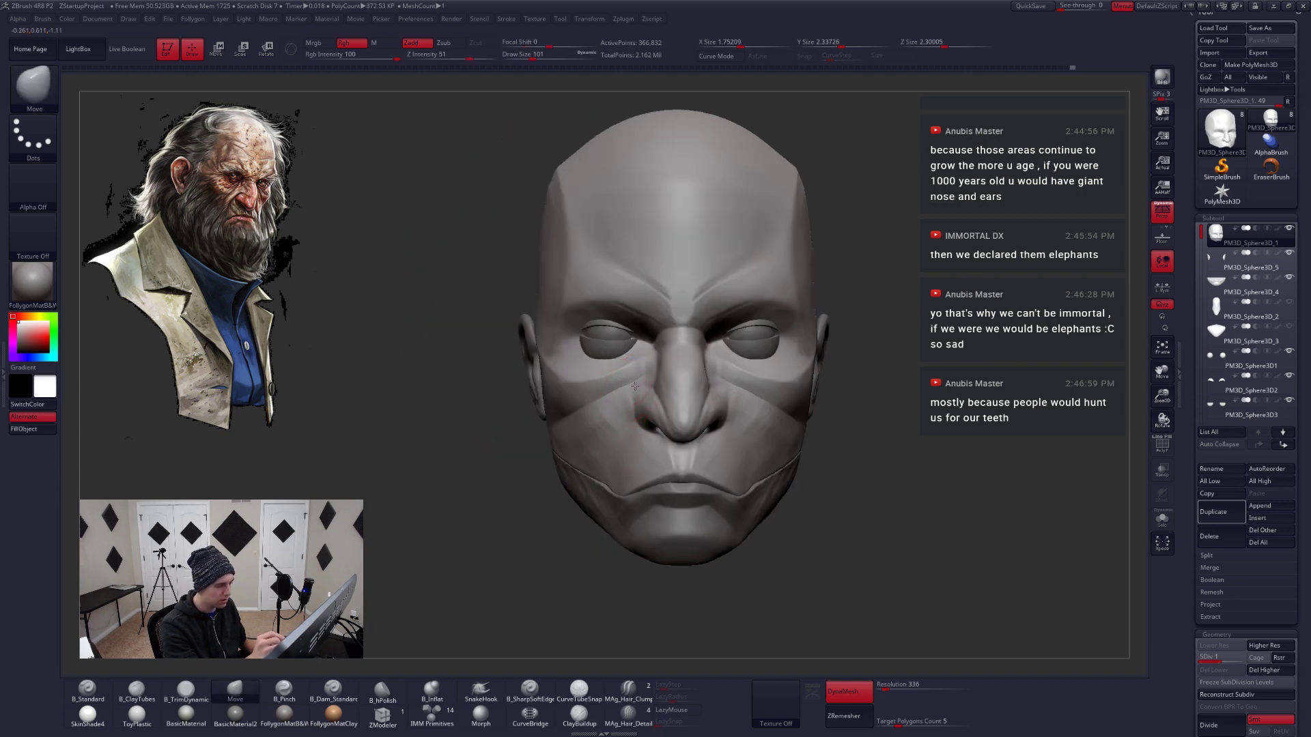
mouse_move(635, 386)
right_mouse_down()
mouse_move(662, 400)
mouse_move(625, 398)
right_mouse_up()
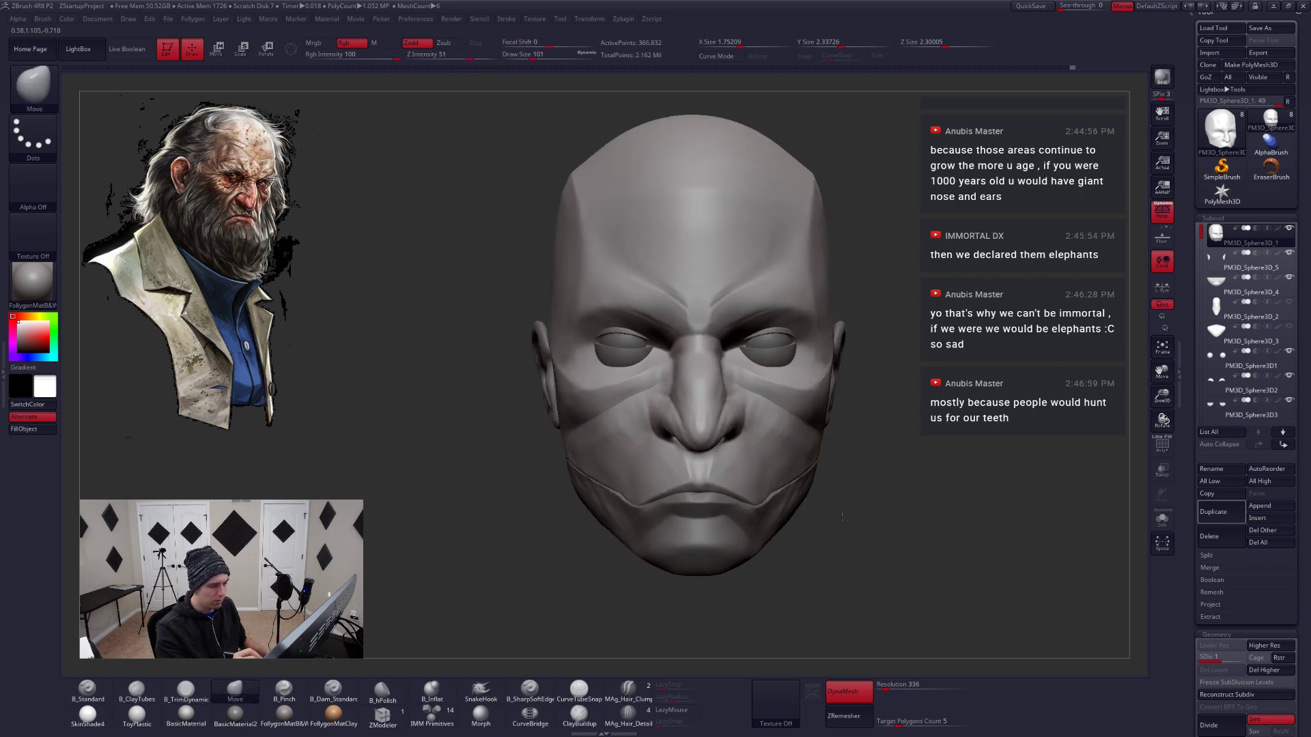
Build up diagonal strokes across the hollow of the cheeks toward the jawline with the B_ClayTubes brush at draw size 132
mouse_move(880, 517)
right_mouse_down()
mouse_move(819, 524)
mouse_move(834, 578)
mouse_move(857, 539)
mouse_move(856, 504)
mouse_move(845, 523)
mouse_move(861, 512)
right_mouse_up()
key("s")
key("2")
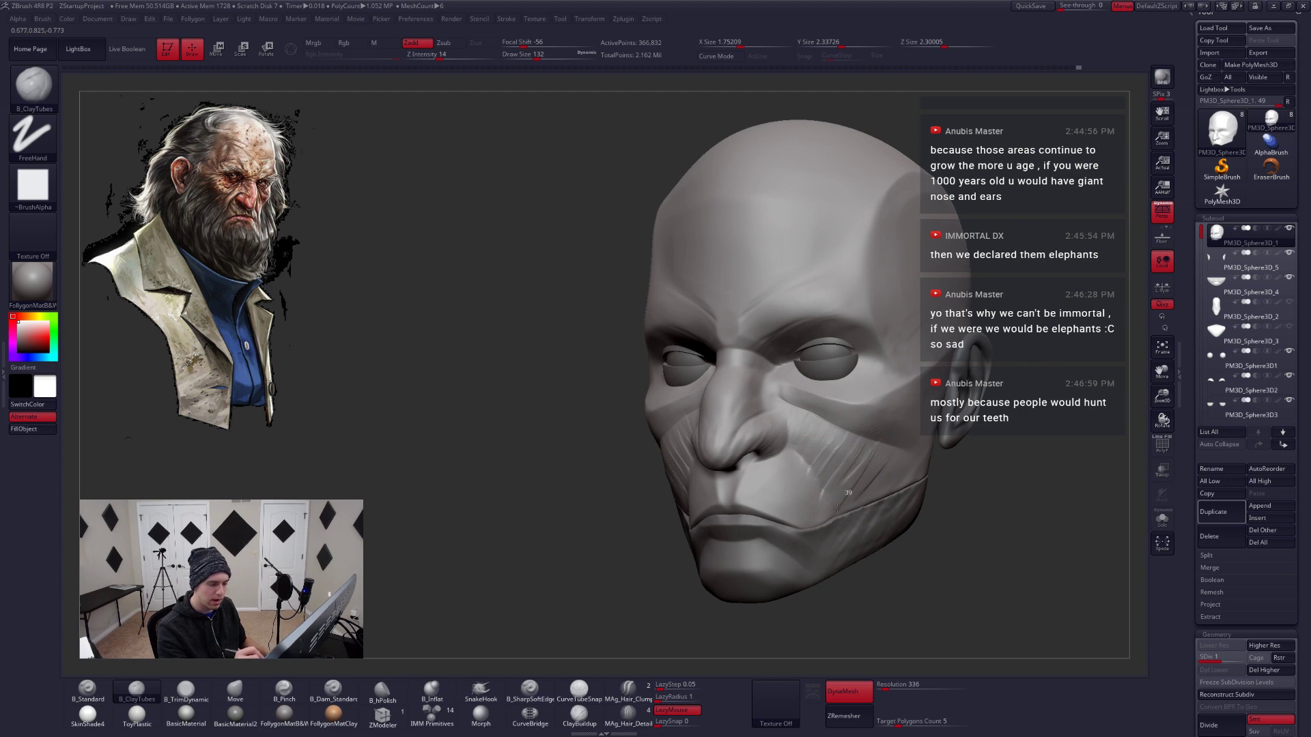
left_click_drag(837, 508, 889, 475)
mouse_move(857, 503)
right_mouse_down()
mouse_move(881, 501)
mouse_move(859, 503)
mouse_move(861, 488)
mouse_move(820, 520)
mouse_move(836, 510)
right_mouse_up()
right_click_drag(785, 426, 782, 445, "ctrl")
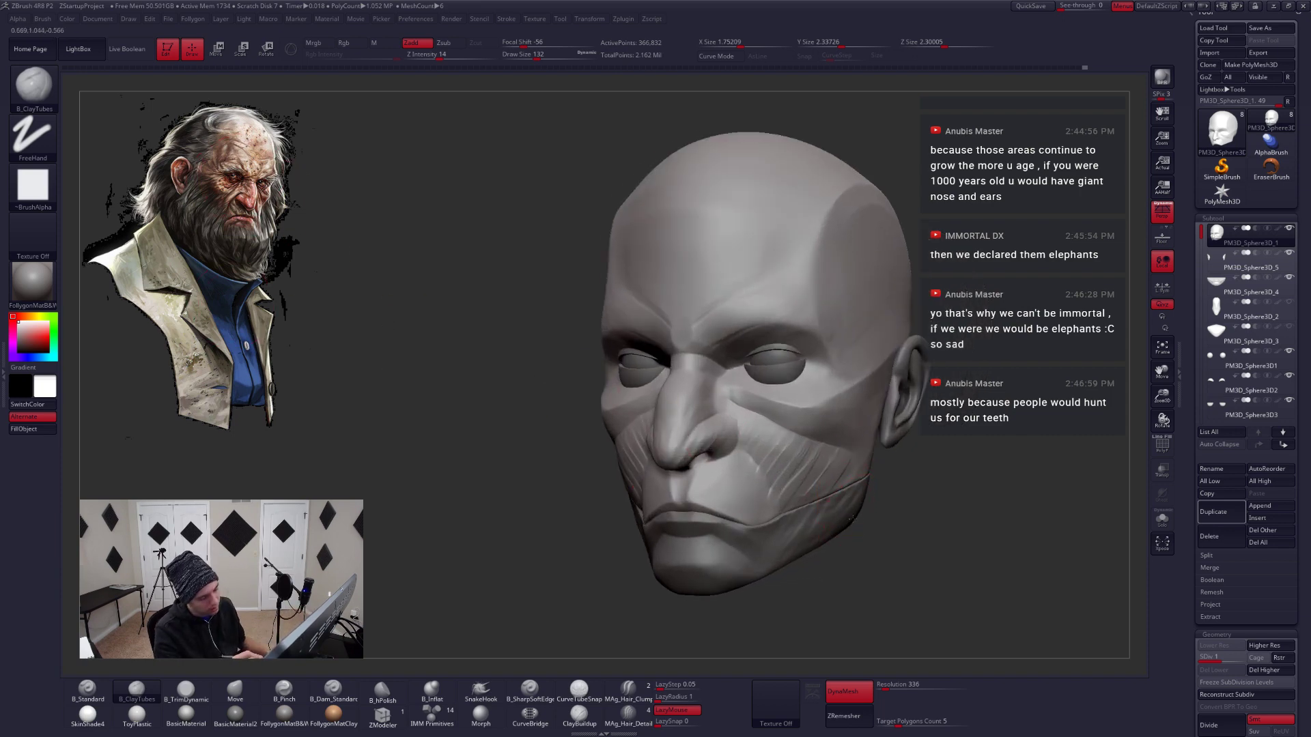
Adjust the inner cheek beside the nose with the Move brush at draw size 87
mouse_move(883, 514)
right_mouse_down()
mouse_move(871, 530)
mouse_move(861, 505)
mouse_move(891, 504)
right_mouse_up()
key("b")
key("m")
key("v")
key("space")
left_click_drag(725, 391, 716, 392)
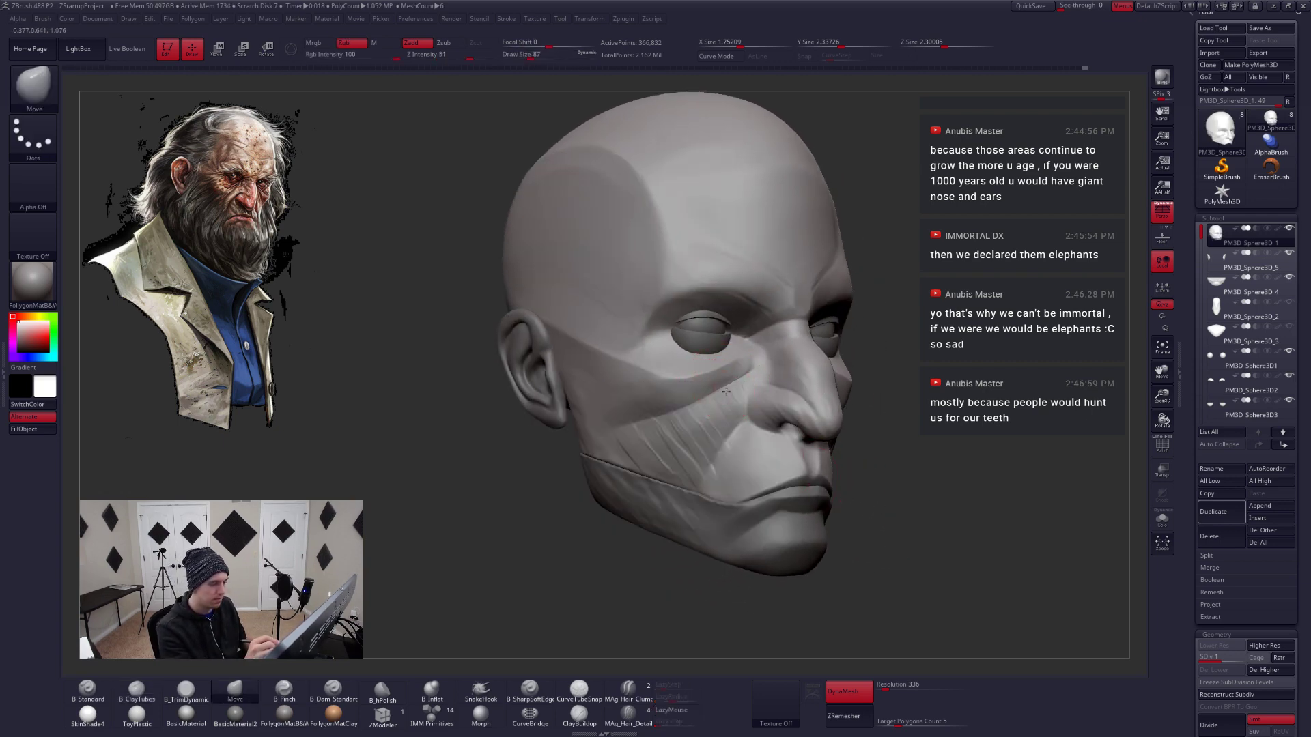
mouse_move(882, 509)
right_mouse_down()
mouse_move(820, 509)
mouse_move(853, 465)
mouse_move(817, 505)
right_mouse_up()
Reshape the area between the nostrils and the mouth corners with the Move brush, starting at draw size 120
key("space")
left_click_drag(817, 514, 824, 514)
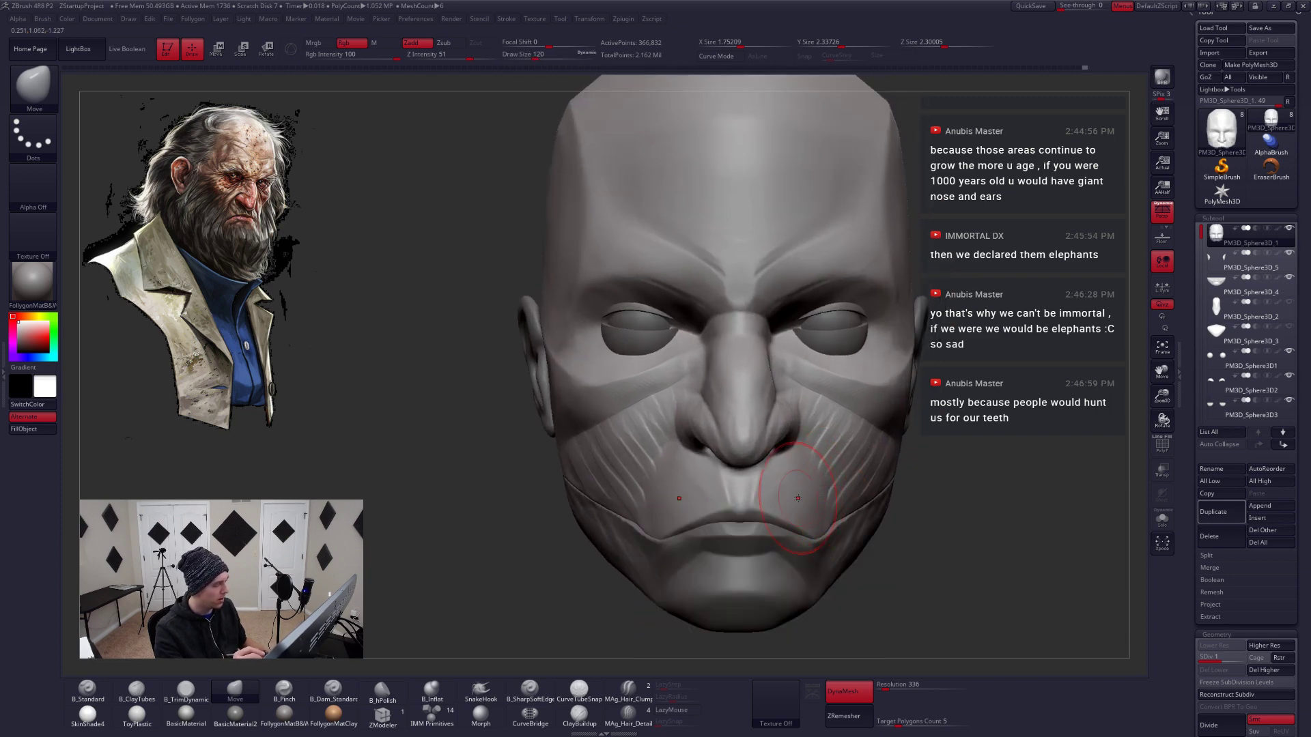
key("space")
left_click_drag(812, 504, 806, 504)
mouse_move(807, 508)
right_mouse_down()
mouse_move(827, 507)
mouse_move(768, 465)
mouse_move(784, 429)
mouse_move(774, 481)
mouse_move(777, 454)
right_mouse_up()
Pinch the nostril wing crease and the edges around the mouth with the B_Pinch brush at draw size 31 and LazyMouse off
key("5")
key("space")
left_click_drag(806, 436, 797, 437)
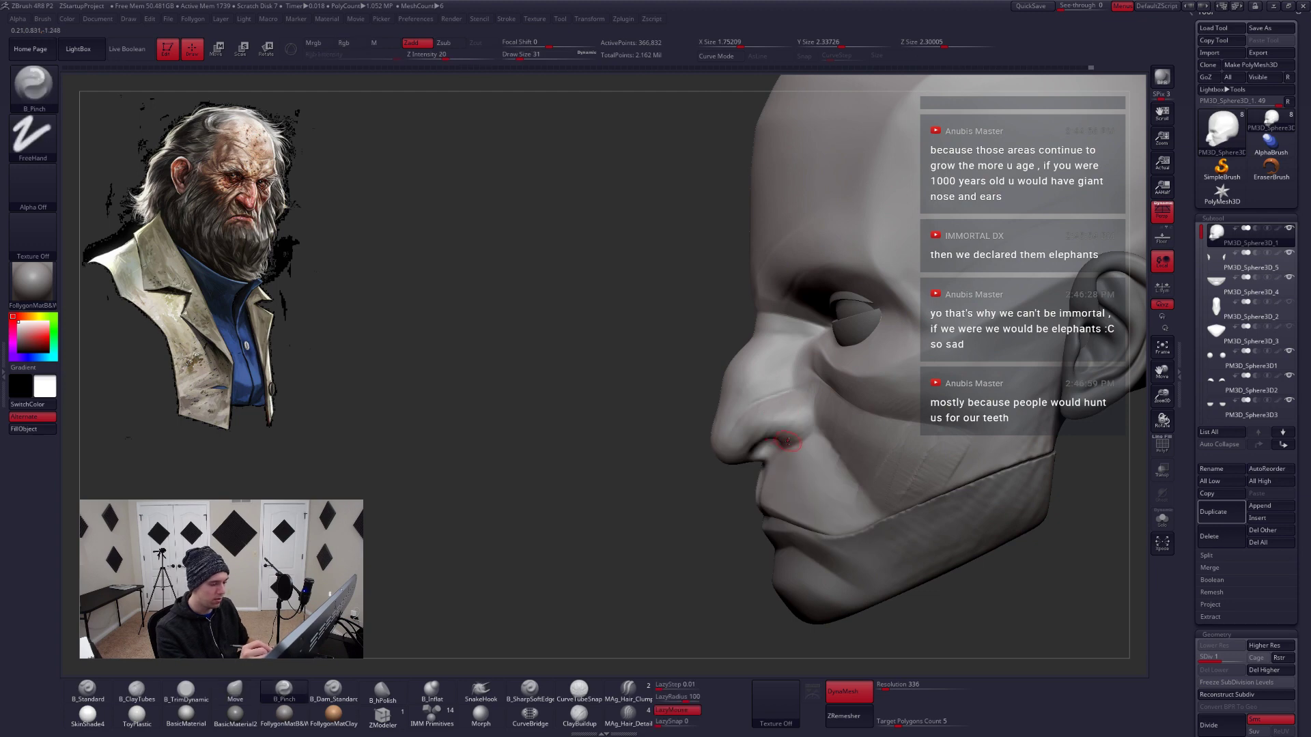
left_click(678, 710)
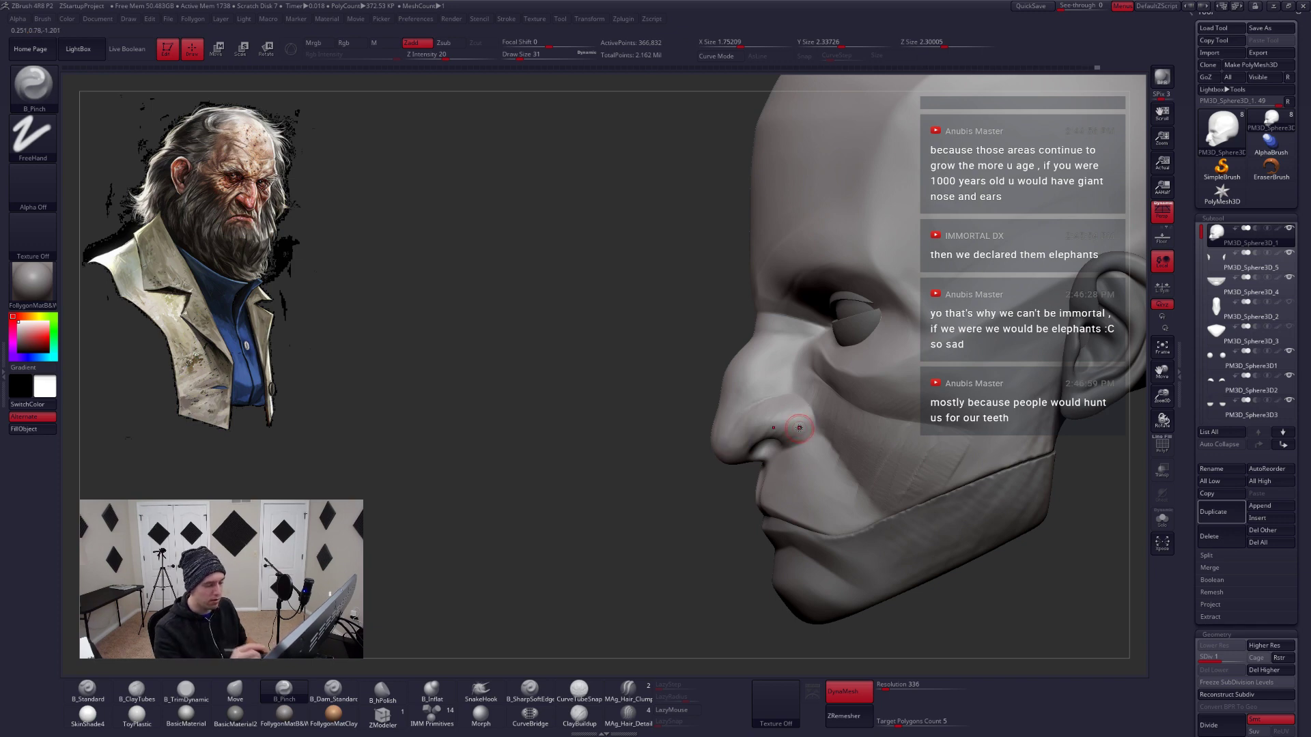
right_click_drag(799, 428, 811, 454)
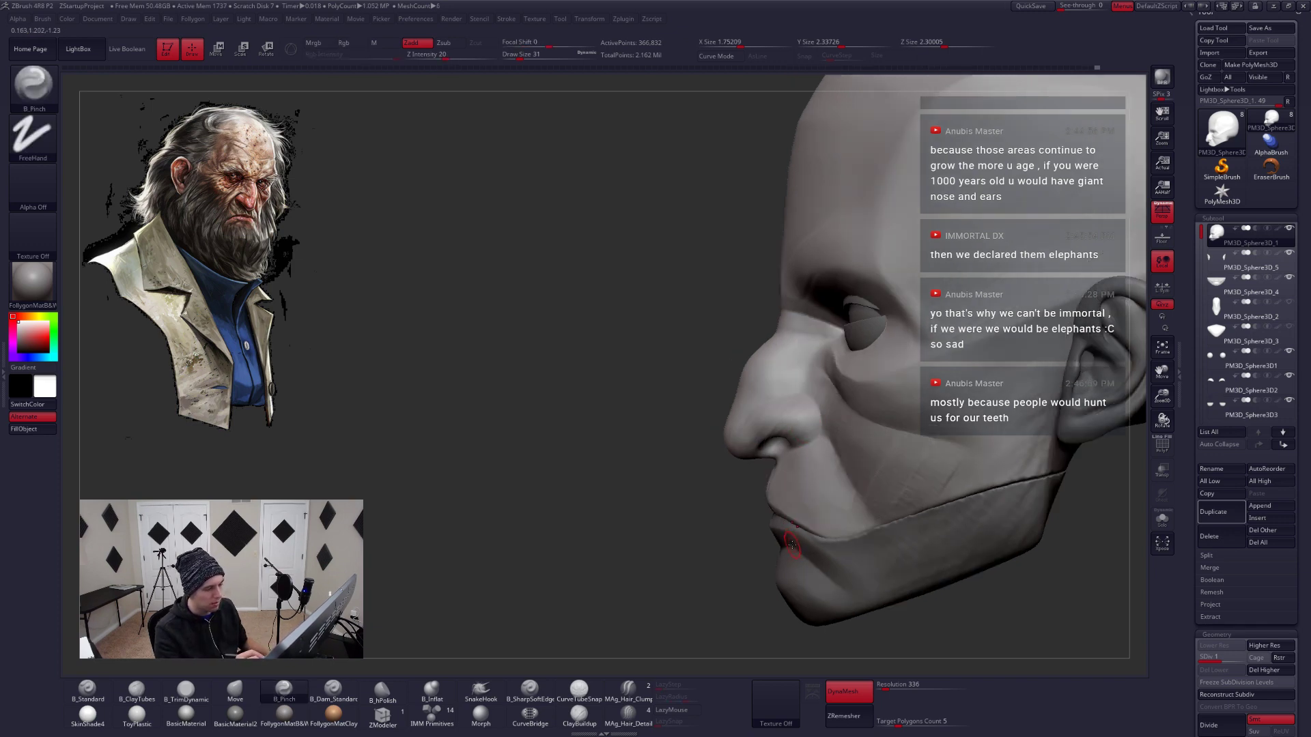
mouse_move(794, 541)
right_mouse_down("shift")
mouse_move(833, 536)
mouse_move(794, 557)
right_mouse_up("shift")
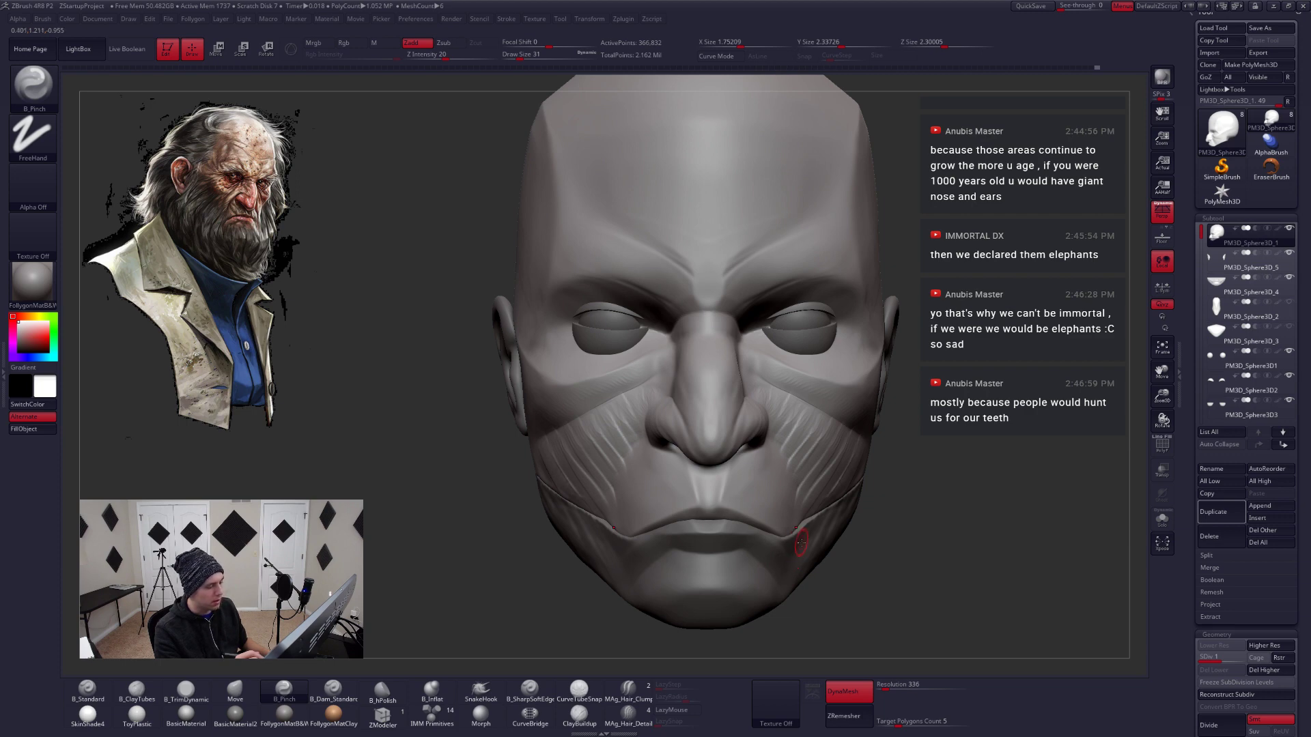
right_click_drag(802, 546, 858, 509)
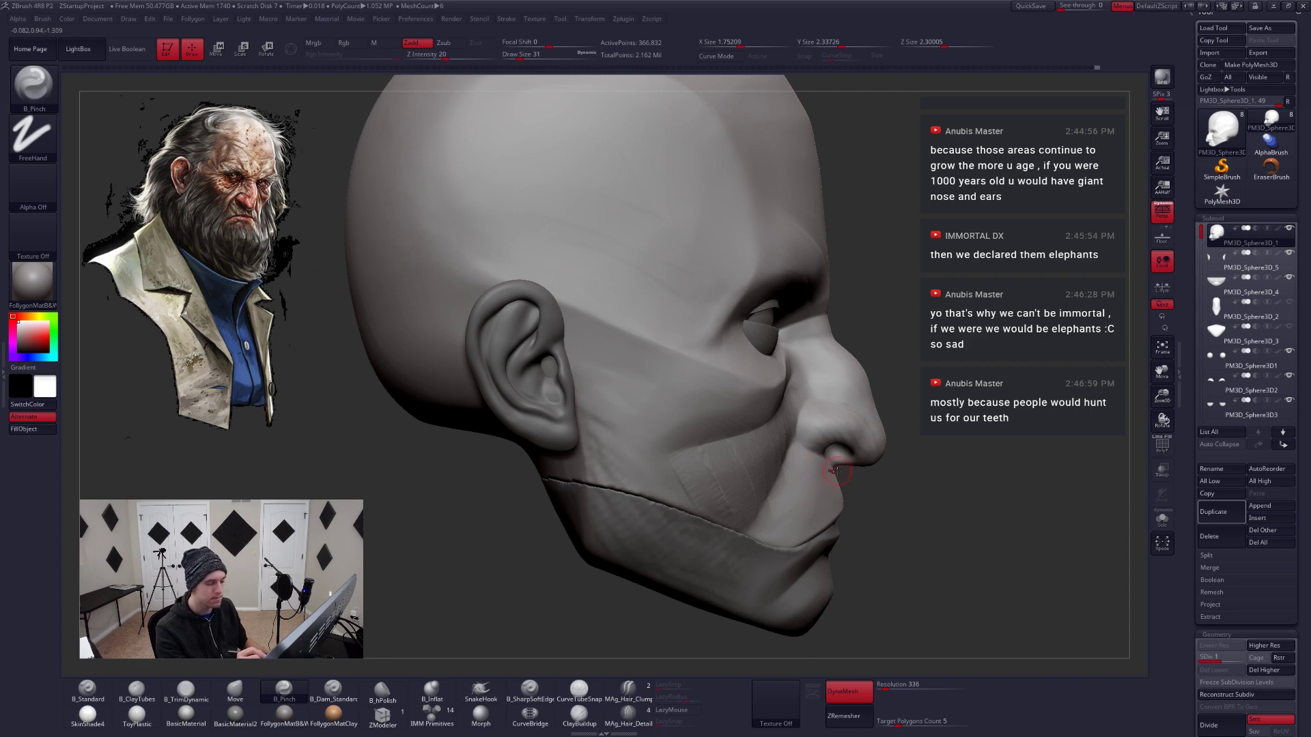
key("ctrl+shift")
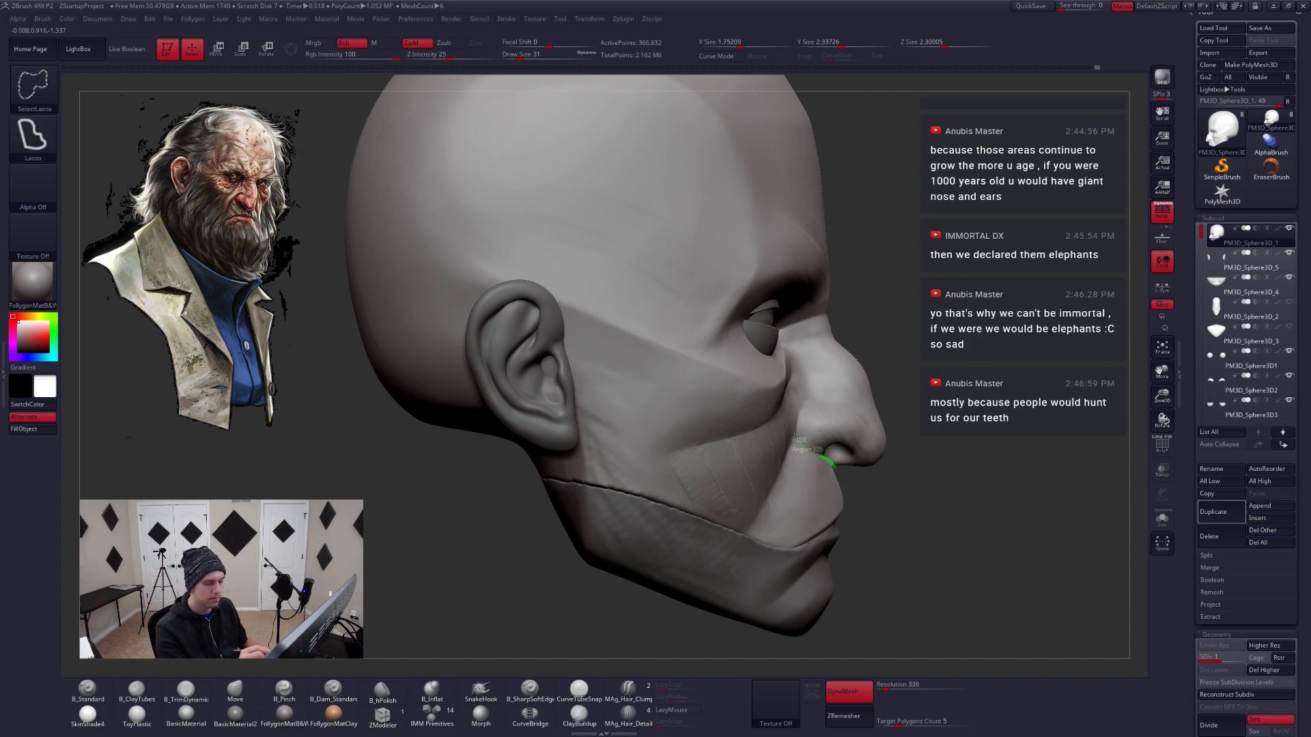
mouse_move(794, 434)
left_mouse_down("ctrl+shift")
mouse_move(899, 436)
mouse_move(946, 487)
left_mouse_up("ctrl+shift")
left_click(910, 539, "ctrl+shift")
Build up the fold between the nostril and the mouth corner with the B_ClayTubes brush at draw size 83 and smooth it
mouse_move(910, 538)
left_mouse_down()
mouse_move(859, 517)
mouse_move(727, 526)
mouse_move(791, 499)
left_mouse_up()
key("space")
left_click_drag(723, 460, 744, 455)
left_click_drag(945, 478, 805, 471)
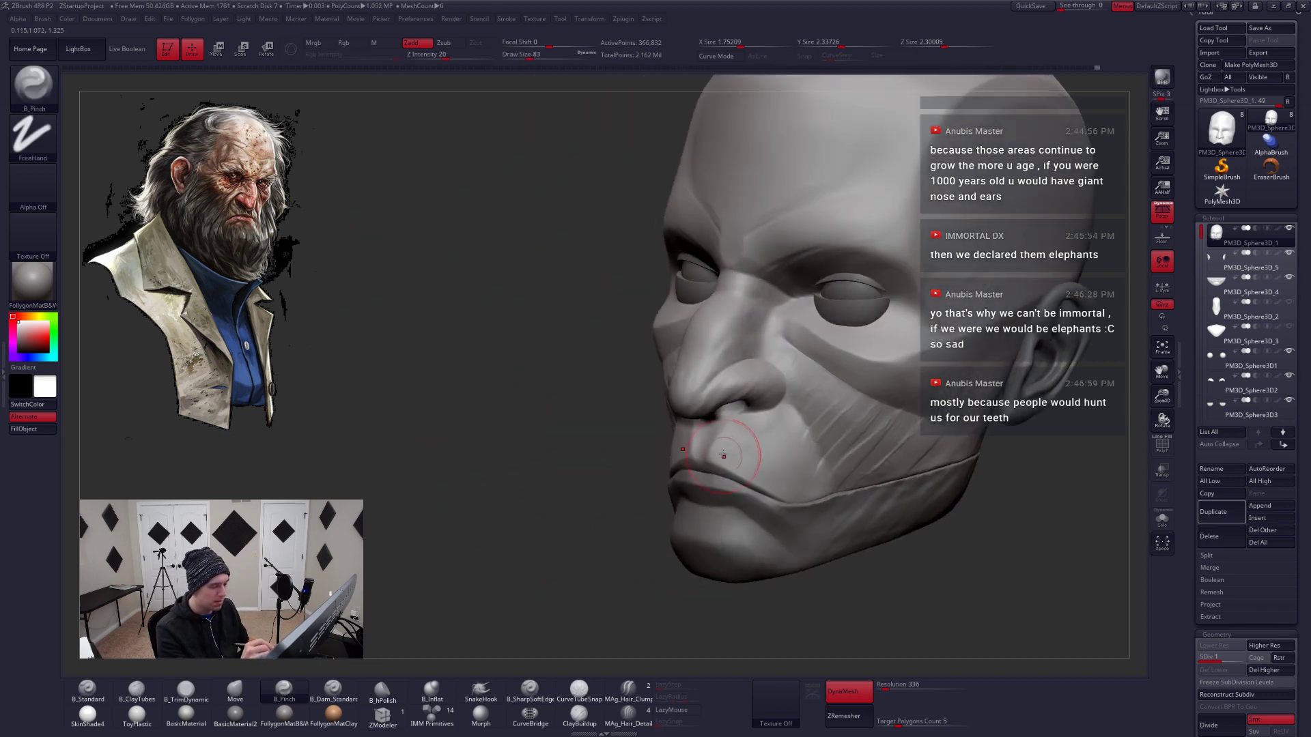
key("2")
mouse_move(763, 415)
left_mouse_down()
mouse_move(723, 455)
mouse_move(739, 467)
mouse_move(772, 427)
mouse_move(778, 464)
mouse_move(795, 454)
mouse_move(783, 478)
mouse_move(765, 455)
left_mouse_up()
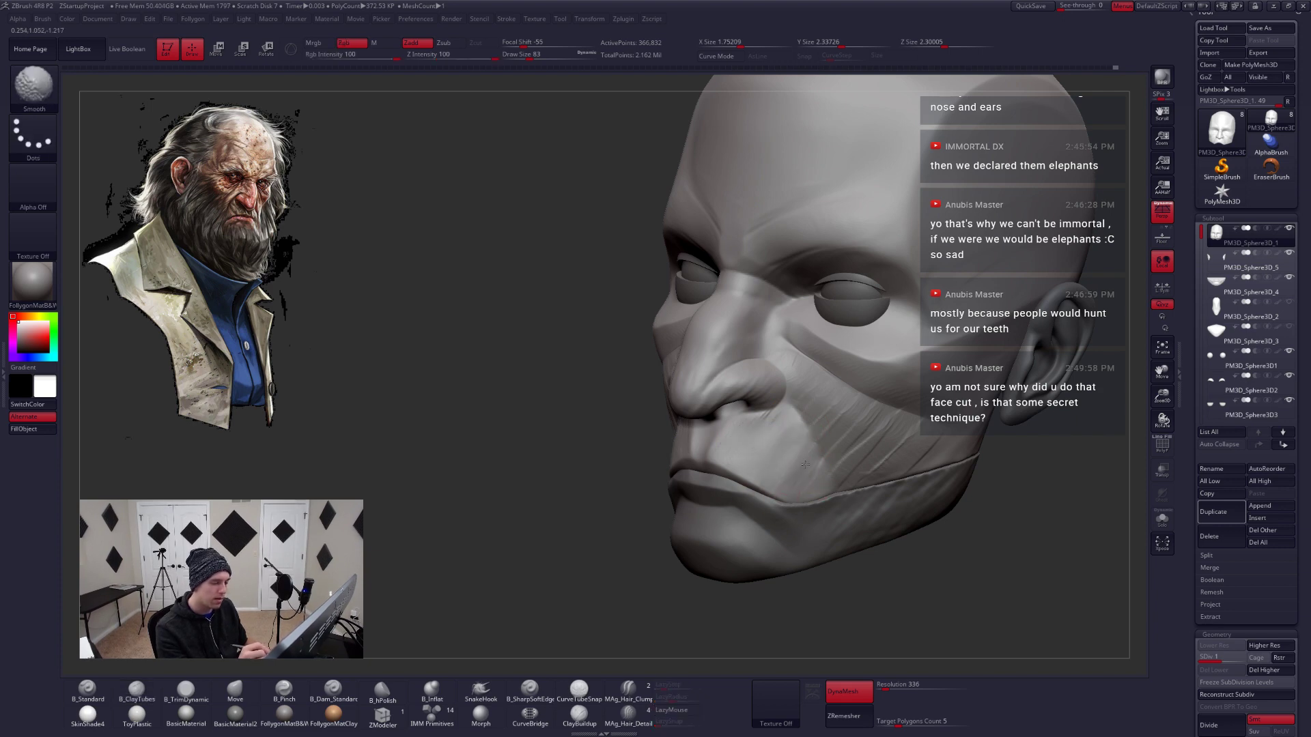
Smooth the fold beside the mouth corner and reshape the upper lip from below with the Move brush at draw size 56
right_click_drag(806, 464, 830, 474)
mouse_move(809, 533)
right_mouse_down()
mouse_move(772, 464)
mouse_move(758, 546)
mouse_move(740, 492)
right_mouse_up()
key("b")
key("m")
key("v")
key("space")
left_click_drag(736, 476, 764, 506)
key("space")
right_click_drag(775, 523, 784, 483)
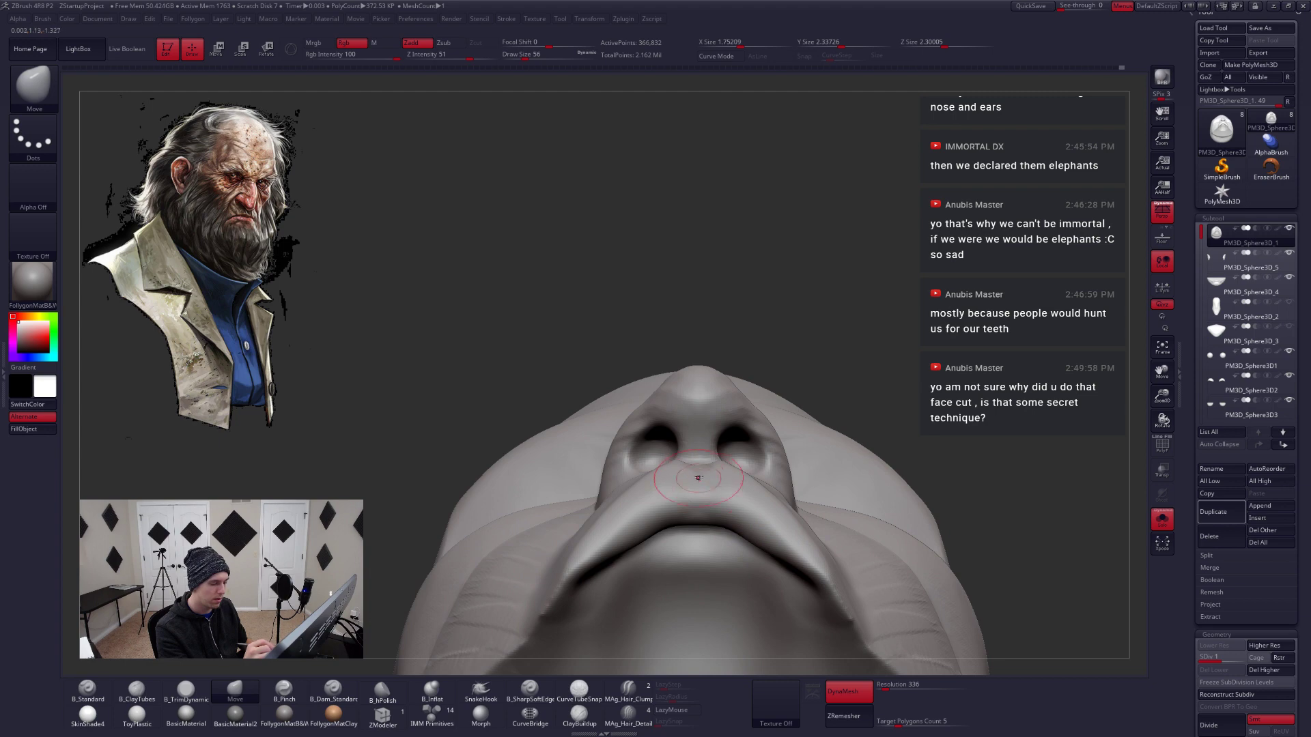
right_click_drag(700, 470, 702, 529)
mouse_move(701, 476)
right_mouse_down()
mouse_move(661, 485)
mouse_move(632, 443)
mouse_move(614, 362)
mouse_move(680, 402)
mouse_move(667, 471)
mouse_move(783, 498)
mouse_move(816, 530)
right_mouse_up()
Isolate the face mesh and add one subdivision level to it
key("b")
key("p")
key("i")
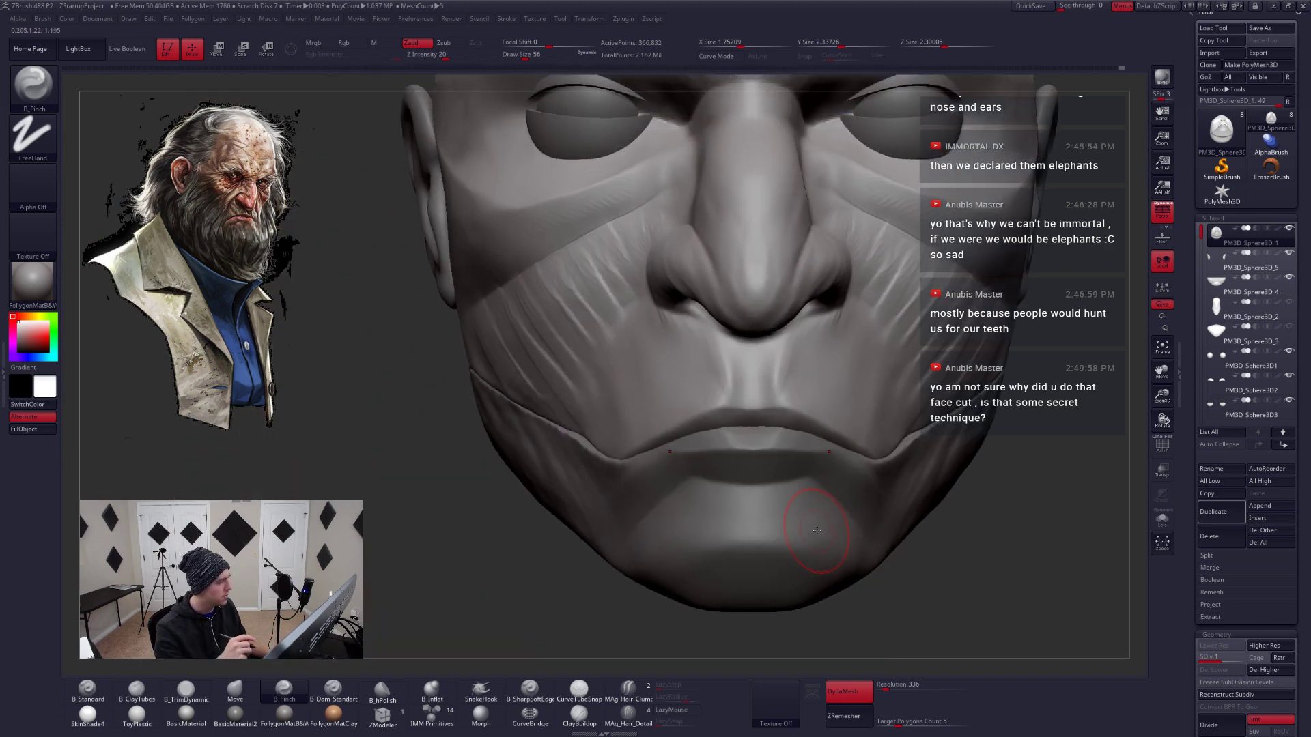
key("shift+s")
mouse_move(816, 530)
right_mouse_down()
mouse_move(764, 424)
mouse_move(794, 454)
mouse_move(788, 392)
right_mouse_up()
key("ctrl+d")
key("d")
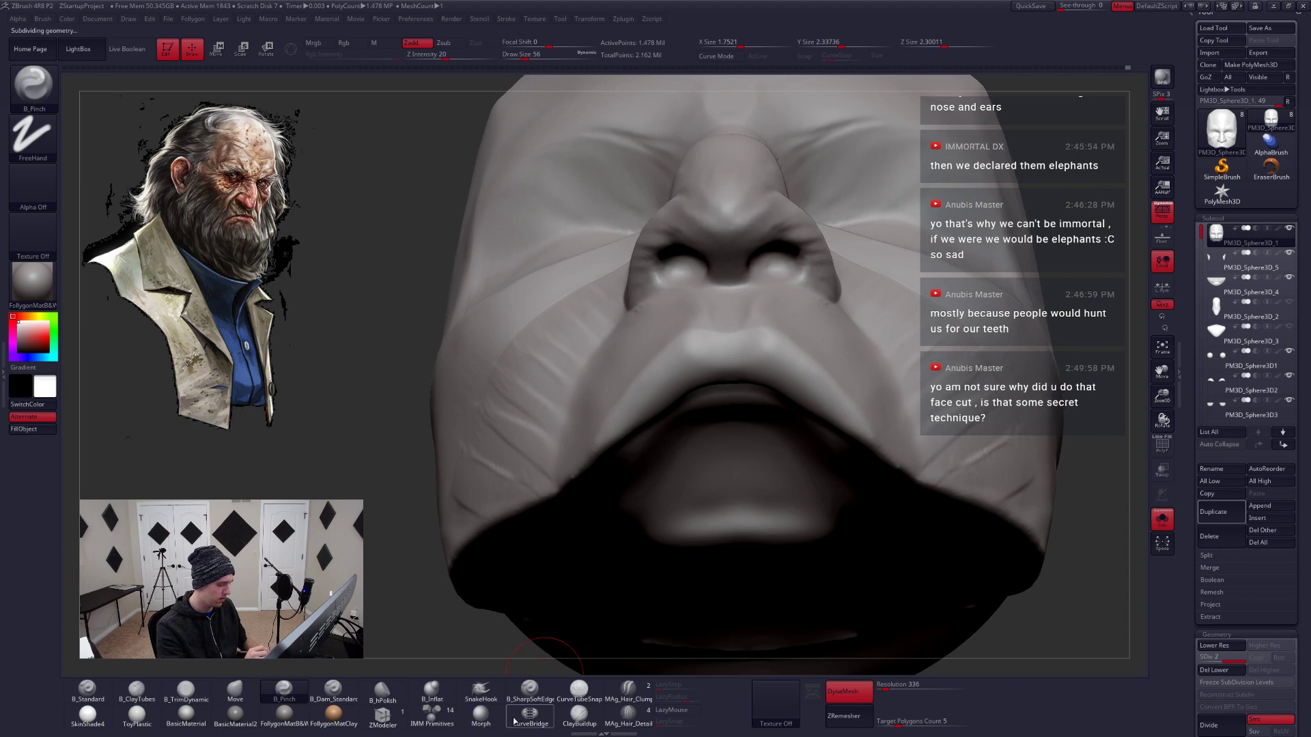
Fill out the edge of the upper lip from below with the B_Inflat brush at draw size 68
left_click(433, 692)
key("space")
left_click_drag(715, 361, 724, 362)
right_click_drag(717, 441, 693, 369)
key("space")
left_click_drag(703, 391, 697, 391)
mouse_move(697, 391)
right_mouse_down()
mouse_move(754, 378)
mouse_move(669, 379)
mouse_move(724, 382)
mouse_move(653, 393)
right_mouse_up()
left_click_drag(631, 451, 672, 443)
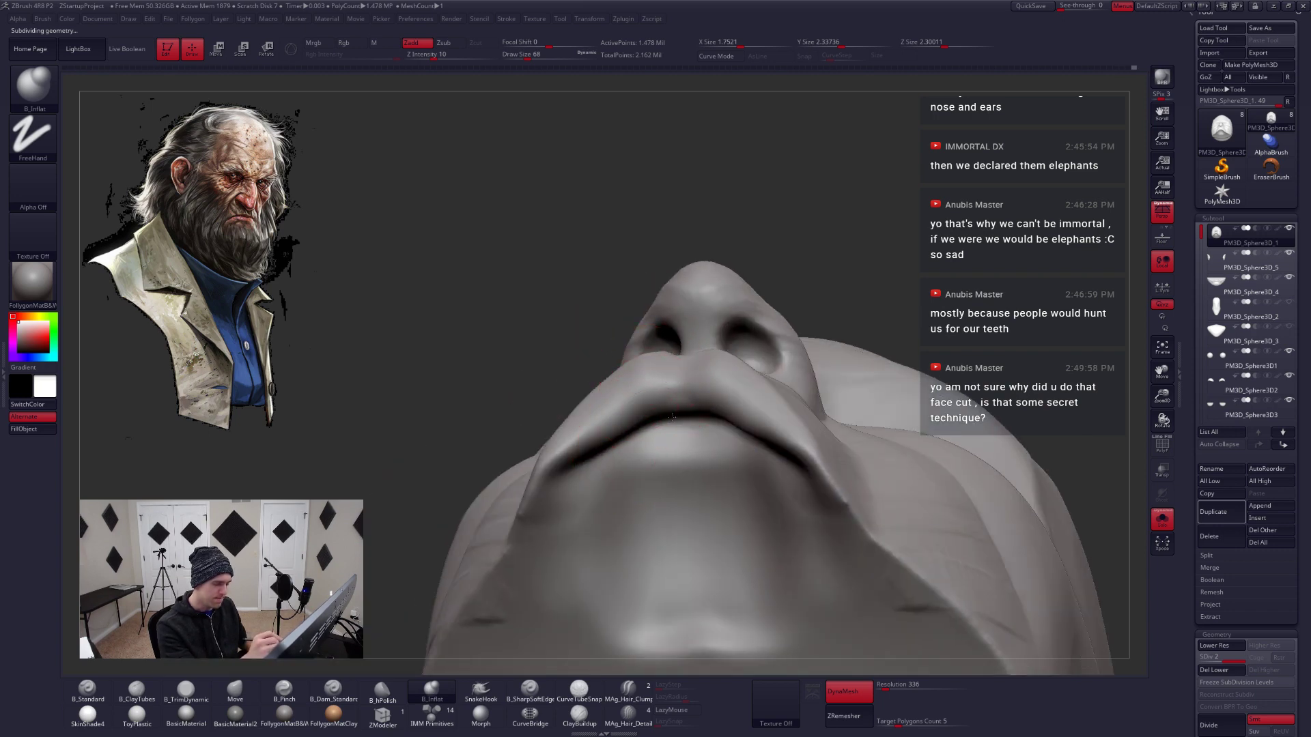
right_click_drag(682, 464, 776, 448, "alt")
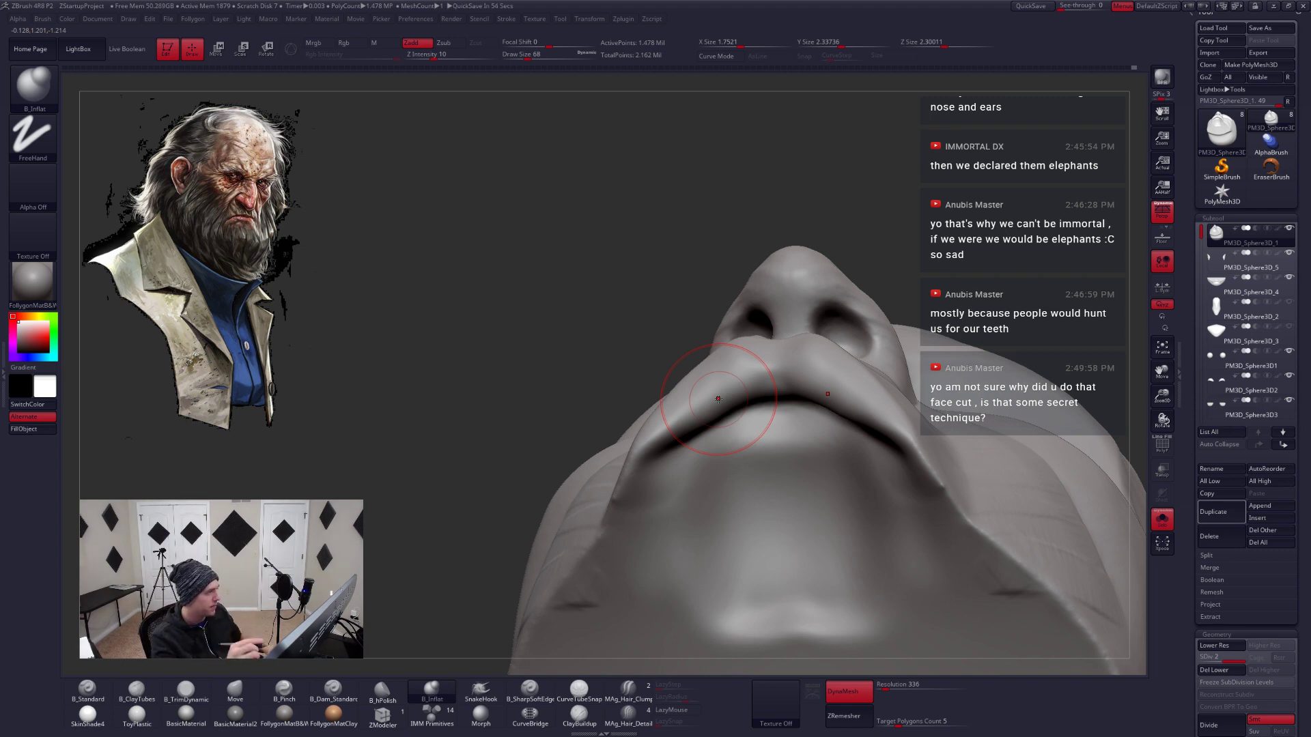
right_click_drag(717, 399, 817, 456)
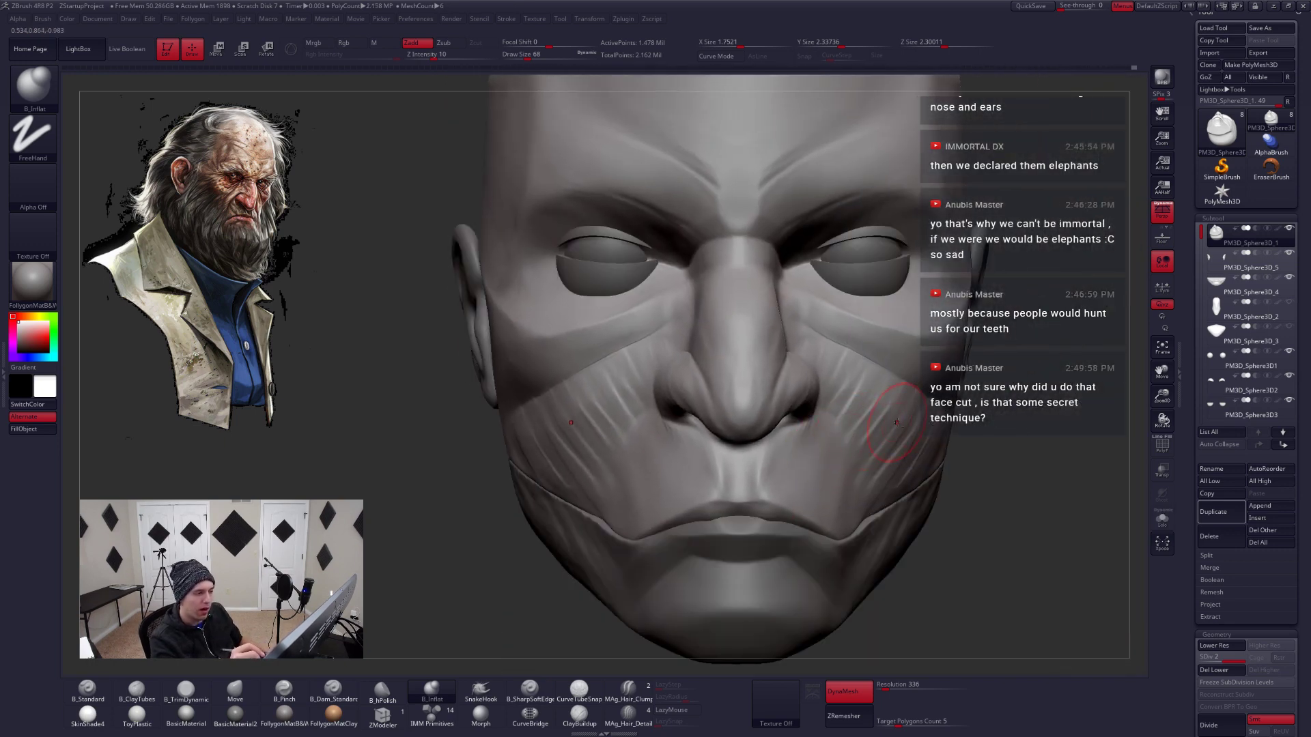
Lay a transpose line along the far cheek's contour to examine its slope against the reference
right_click_drag(896, 422, 898, 380)
key("w")
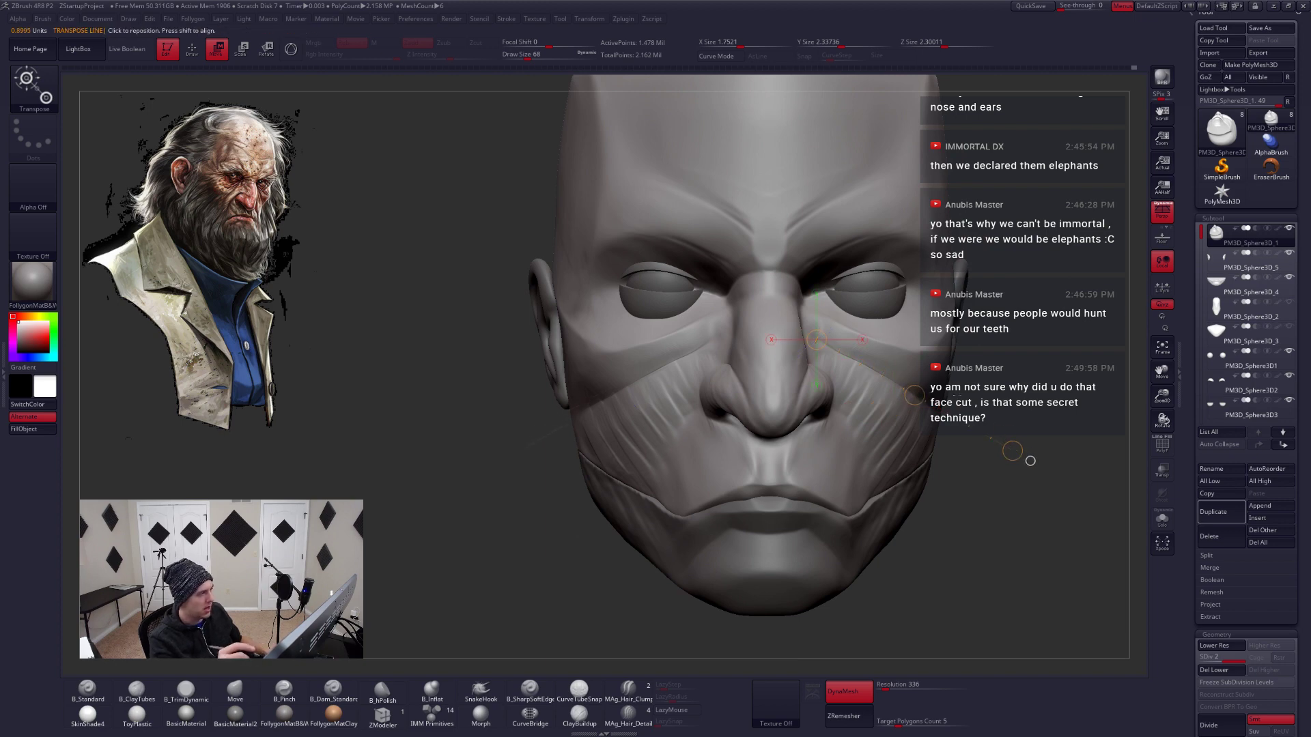
key("q")
mouse_move(959, 410)
right_mouse_down()
mouse_move(928, 405)
mouse_move(956, 389)
right_mouse_up()
key("w")
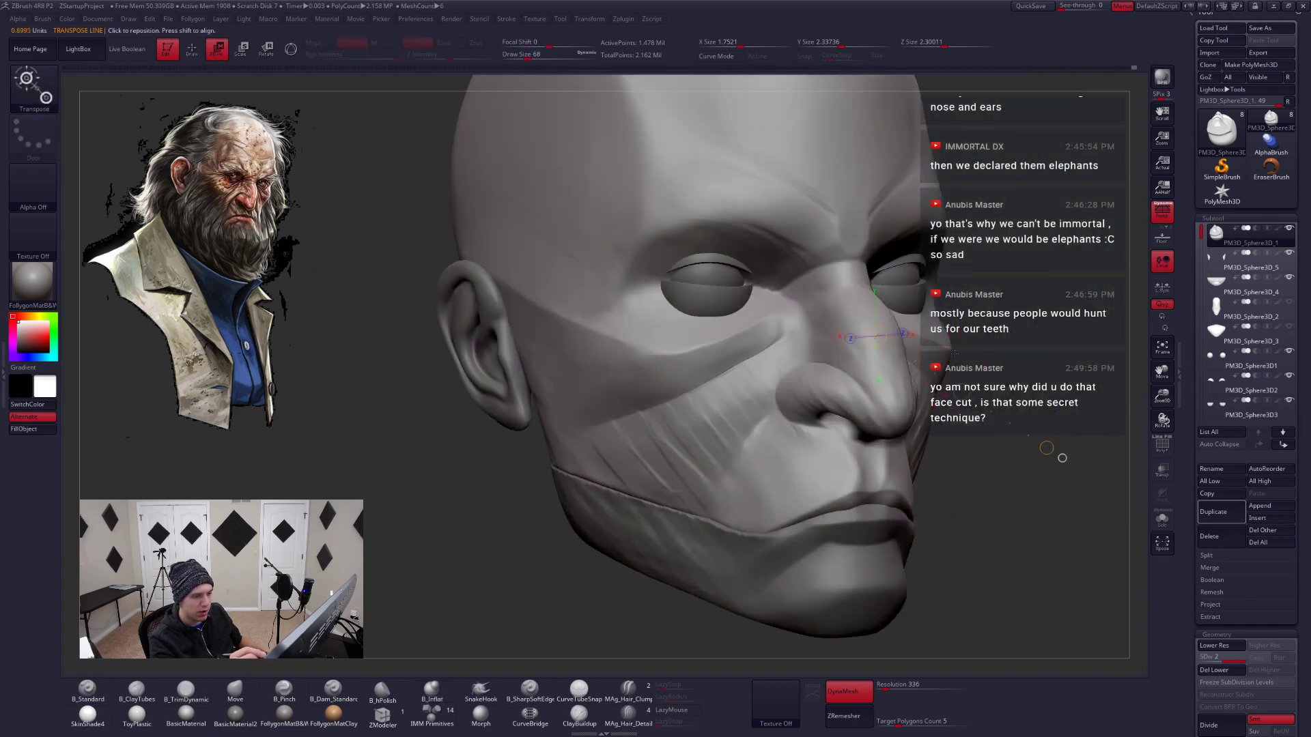
left_click_drag(949, 353, 909, 476)
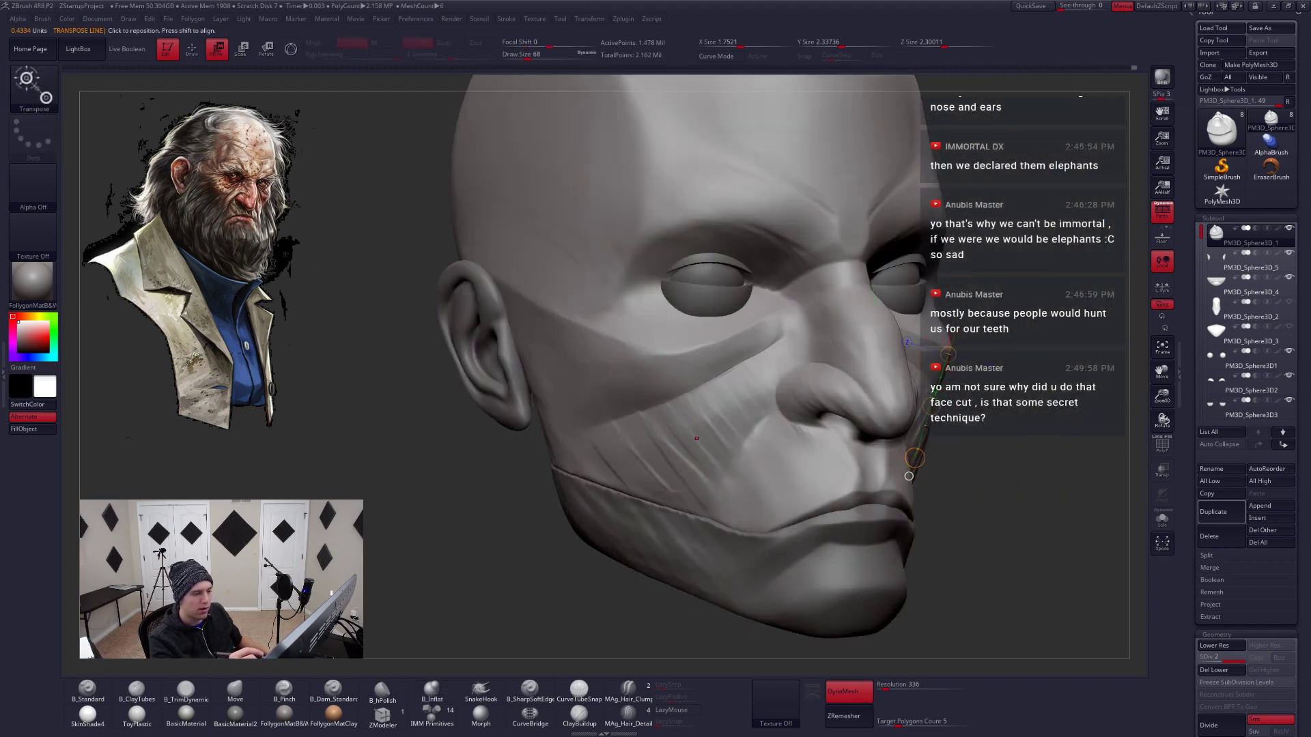
key("q")
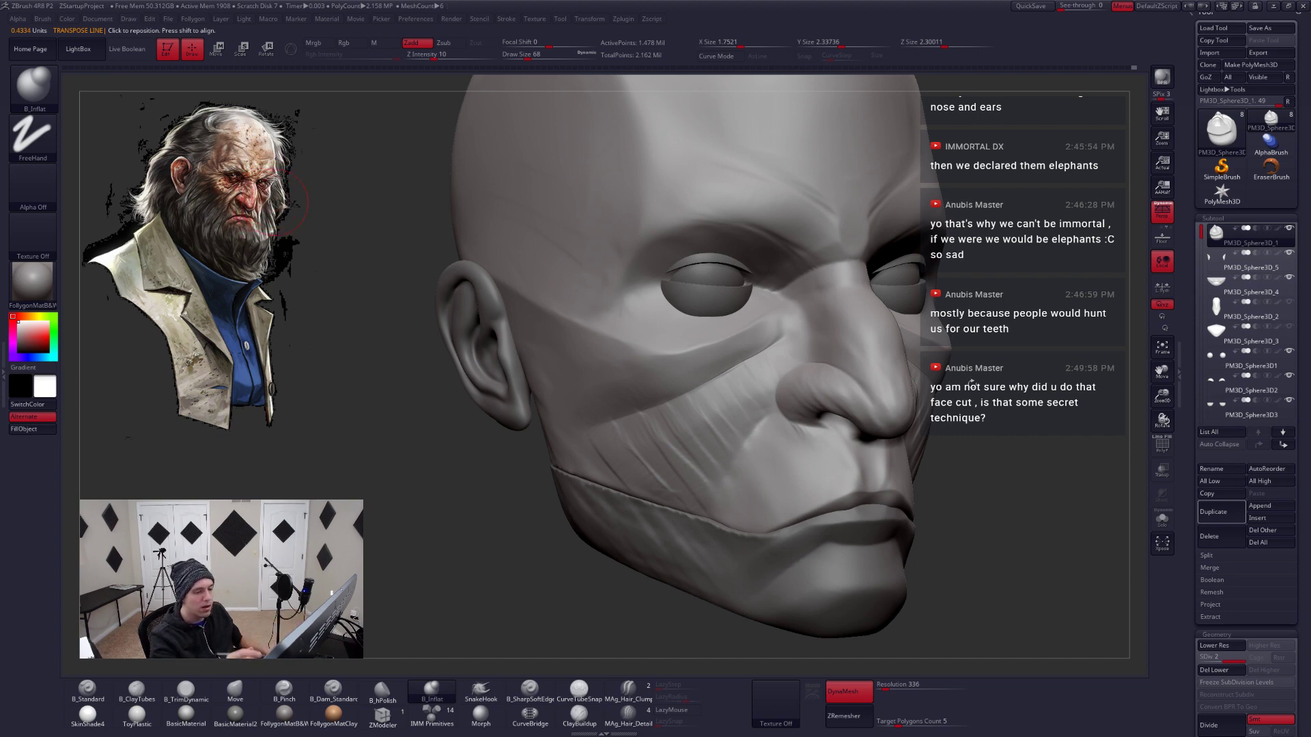
Adjust the cheek's outer contour with the Move brush at draw size 132
right_click_drag(963, 403, 874, 420)
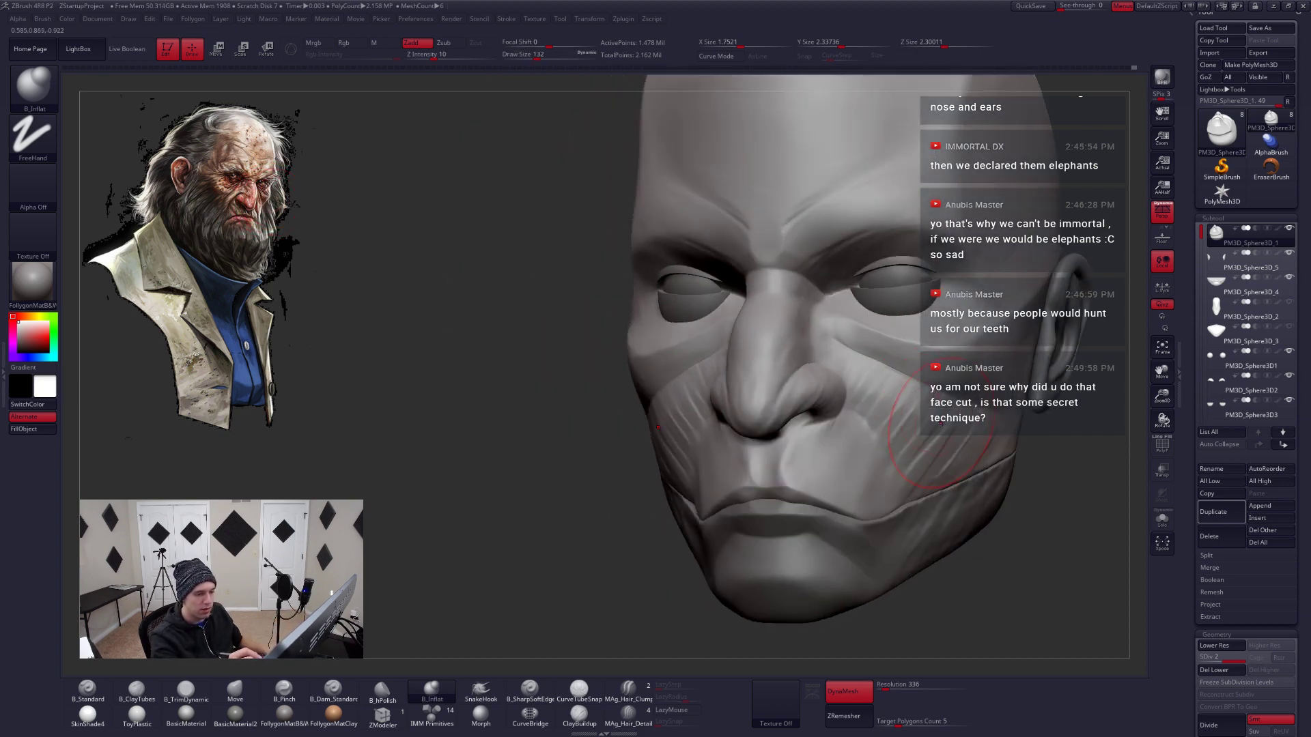
key("b")
key("m")
key("v")
mouse_move(949, 436)
right_mouse_down()
mouse_move(905, 375)
mouse_move(905, 430)
mouse_move(873, 425)
mouse_move(918, 413)
right_mouse_up()
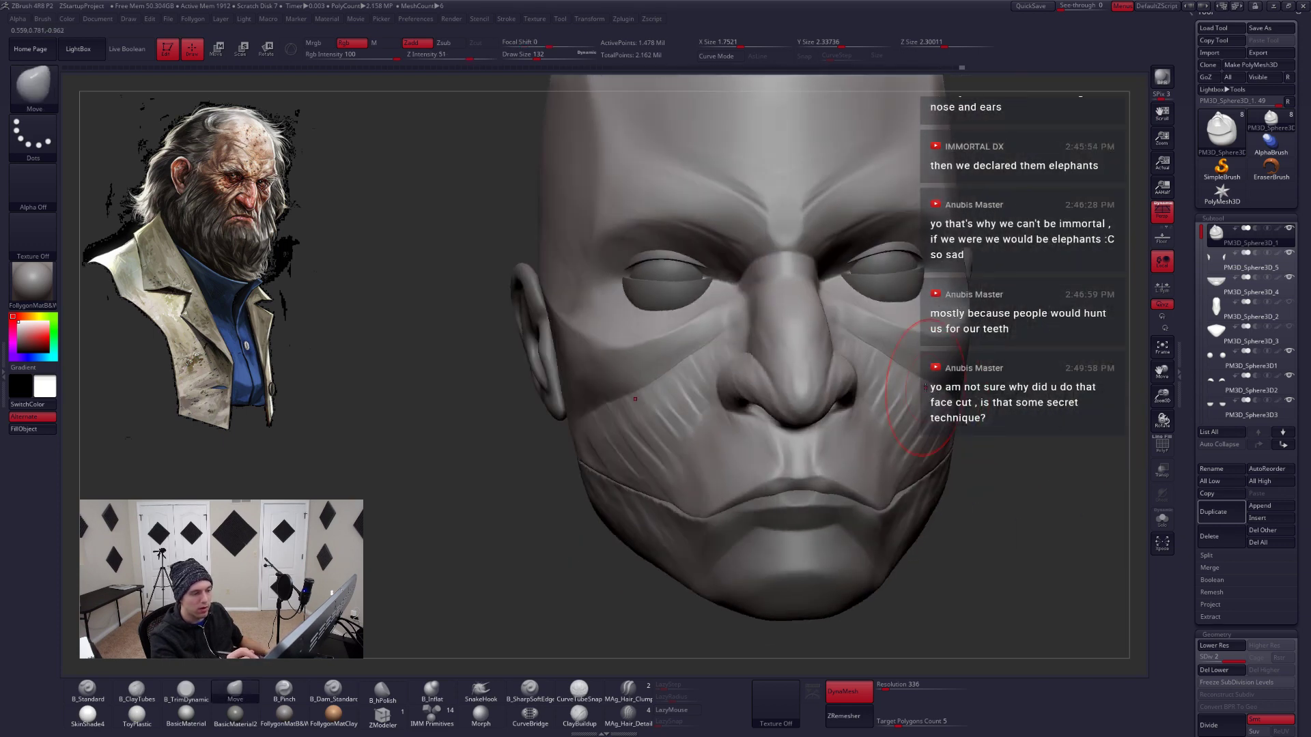
Pinch the crease along the cheekbone below the eye with the B_Pinch brush at draw size 59, isolating the face mesh for access
key("b")
key("p")
key("i")
key("space")
left_click_drag(860, 412, 845, 413)
right_click_drag(847, 412, 915, 404)
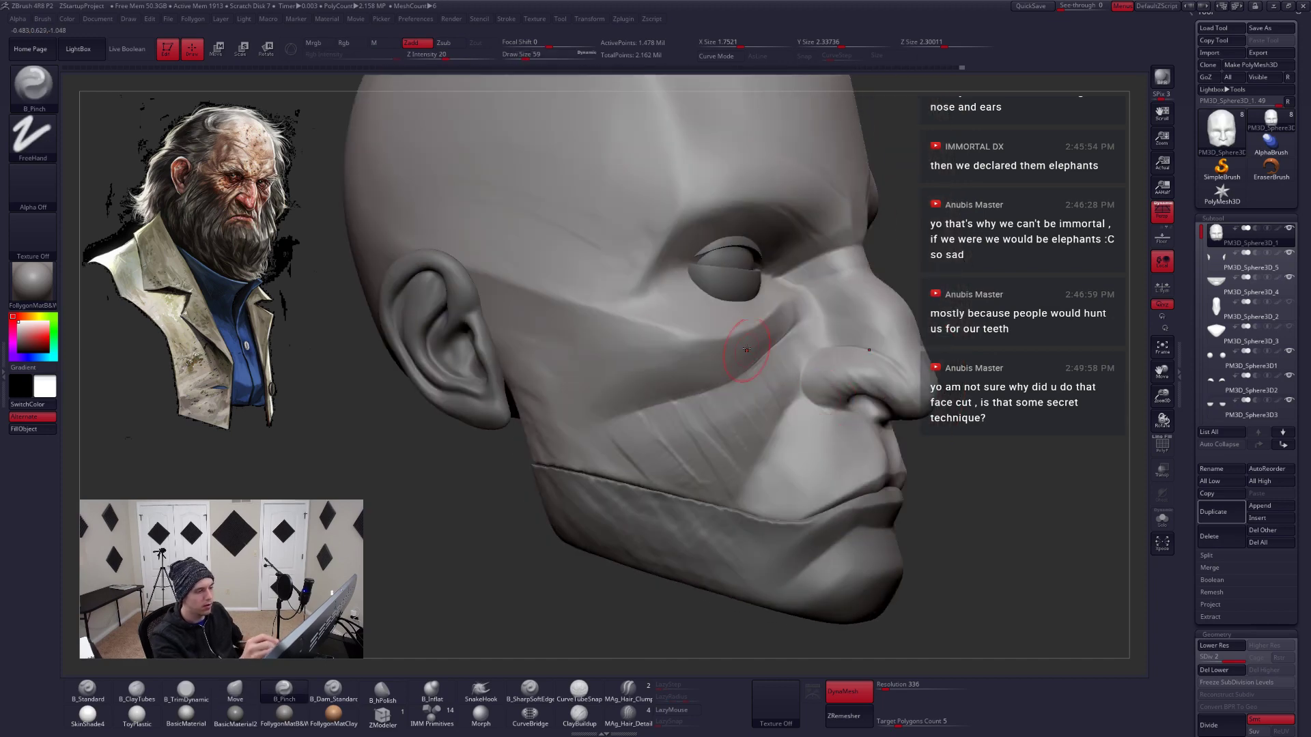
key("alt+s")
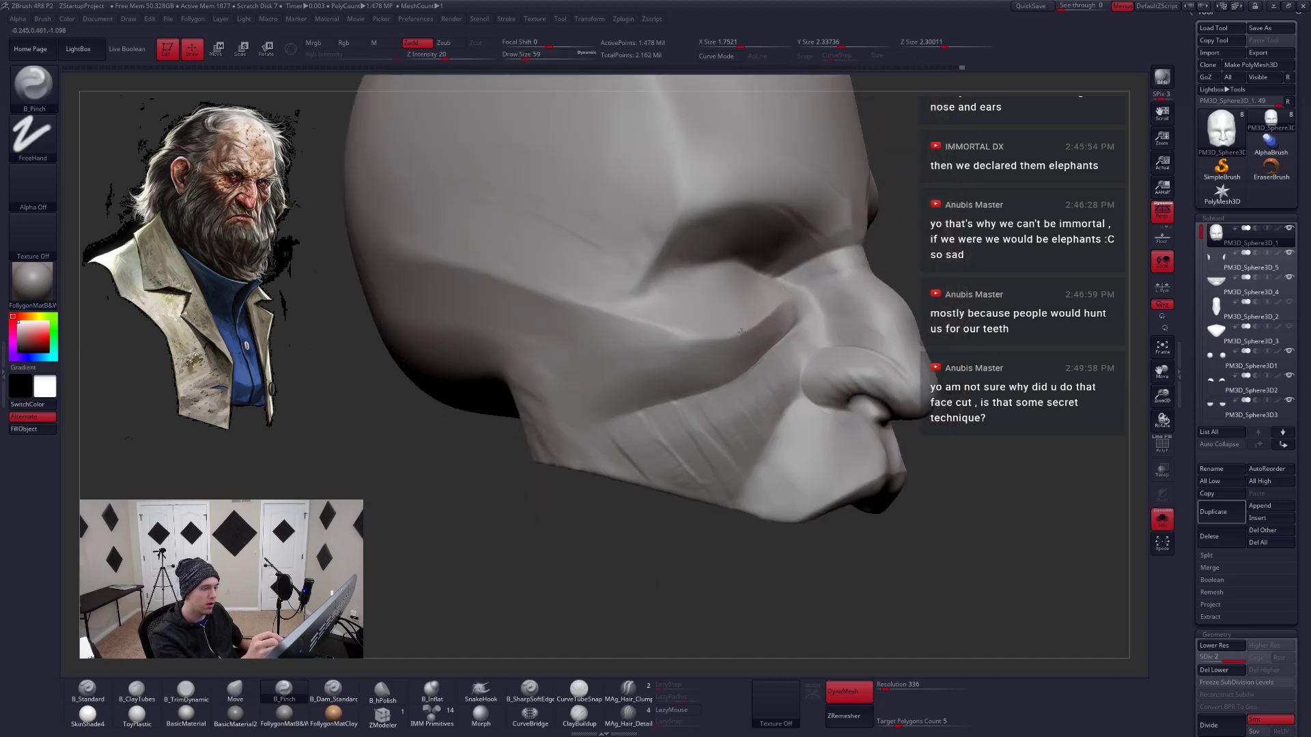
right_click_drag(657, 316, 863, 439)
key("alt+s")
Reshape the outer cheekbone with the Move brush at draw size 104 and smooth it
key("space")
left_click_drag(950, 412, 956, 415)
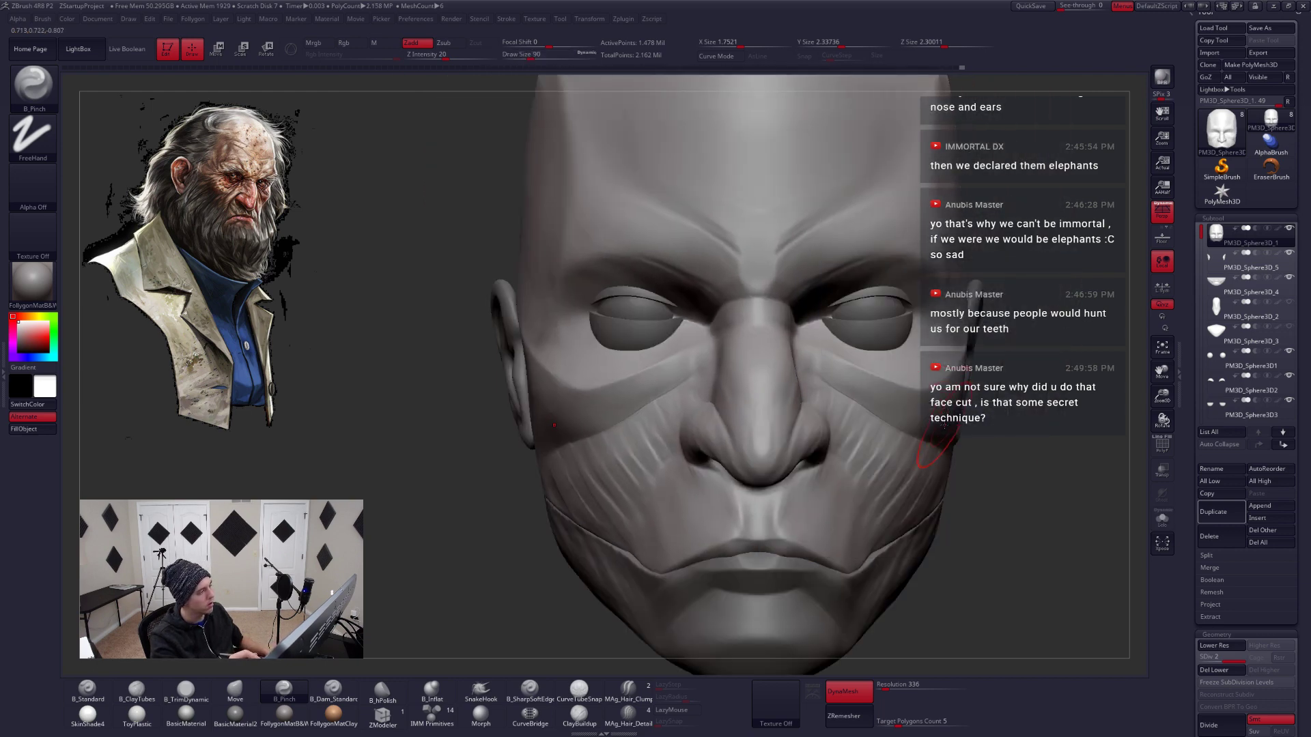
mouse_move(942, 426)
right_mouse_down()
mouse_move(919, 402)
mouse_move(925, 409)
right_mouse_up()
key("b")
key("m")
key("v")
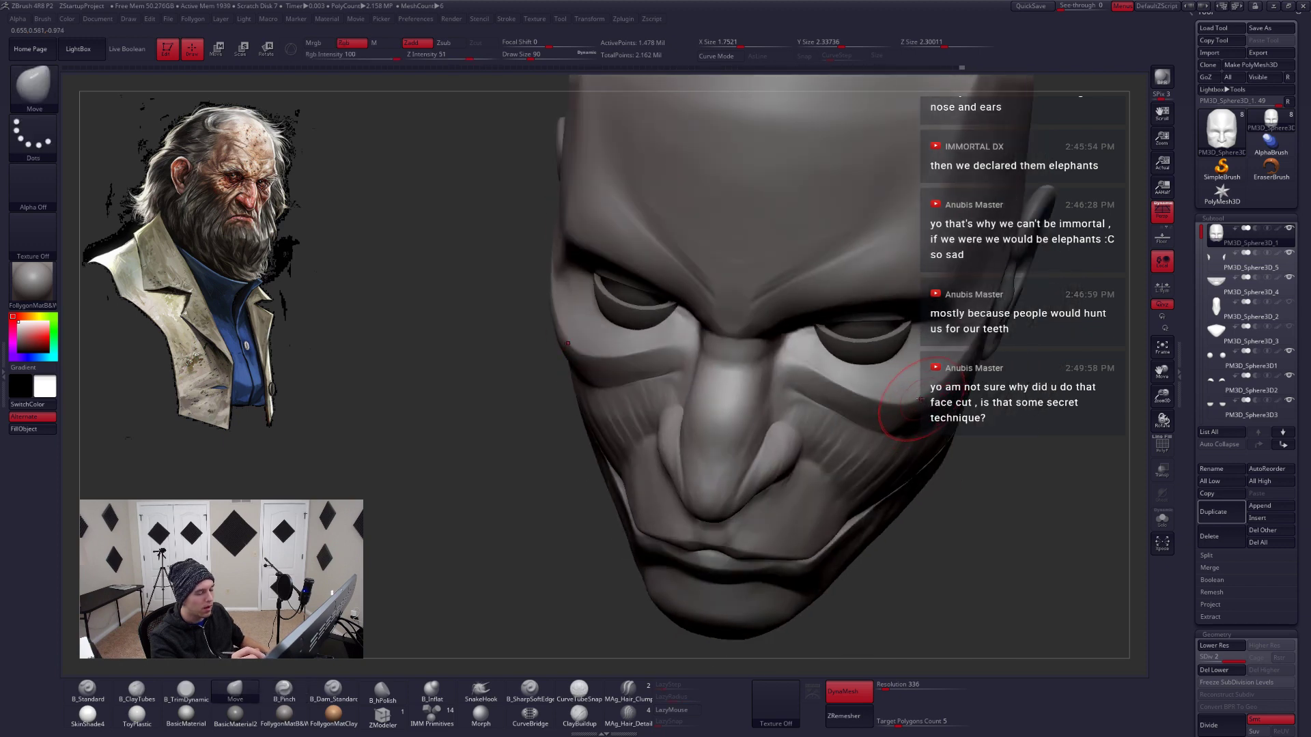
key("ctrl+shift+d")
left_click(951, 454)
key("space")
left_click_drag(917, 402, 921, 404)
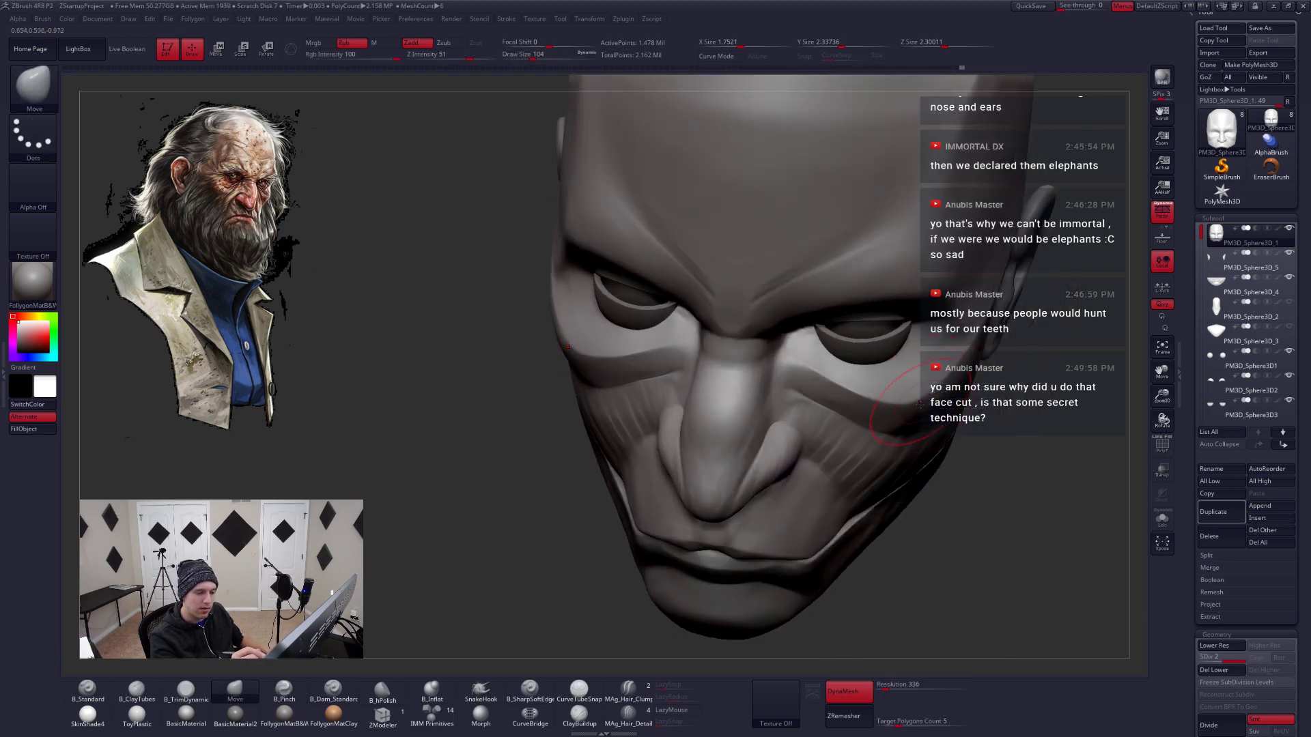
mouse_move(919, 403)
right_mouse_down()
mouse_move(921, 417)
mouse_move(960, 413)
right_mouse_up()
left_click_drag(940, 415, 936, 418)
right_click_drag(956, 416, 941, 422)
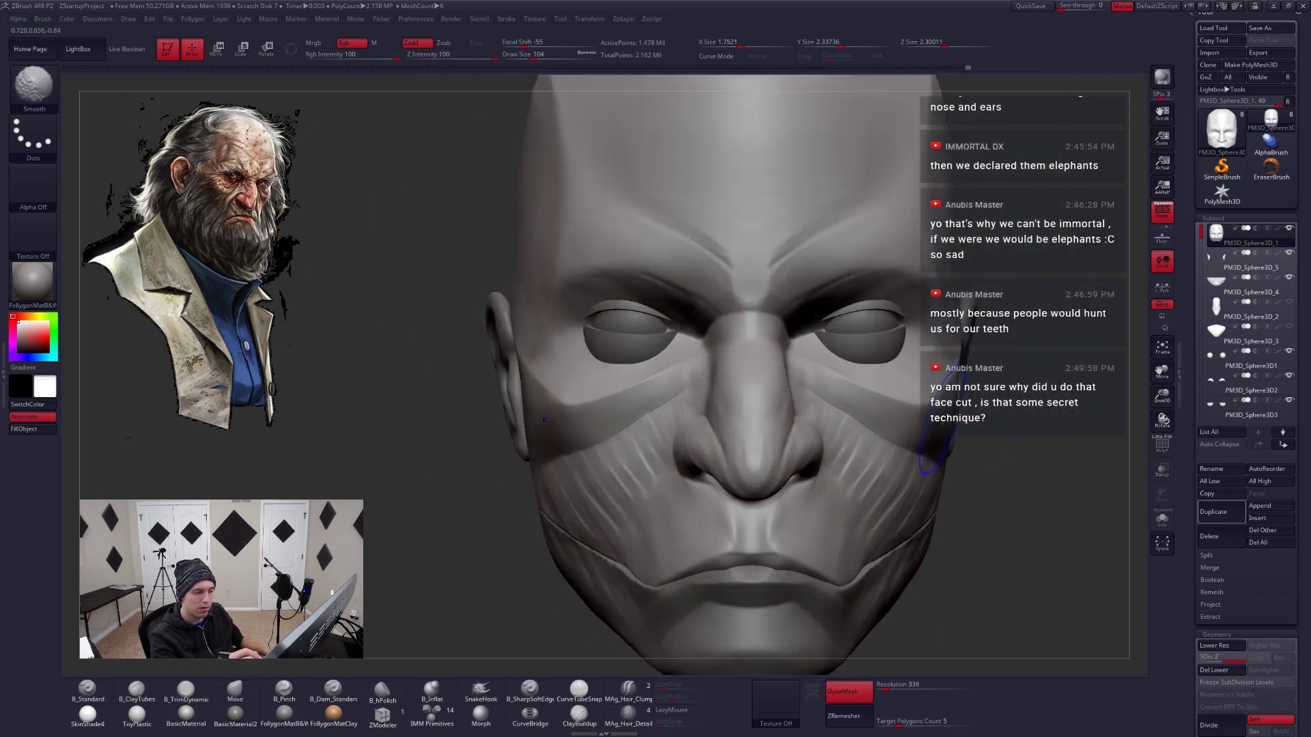
Refine the face outline beside the ear with the Move brush, keeping draw size 104
key("b")
key("m")
key("v")
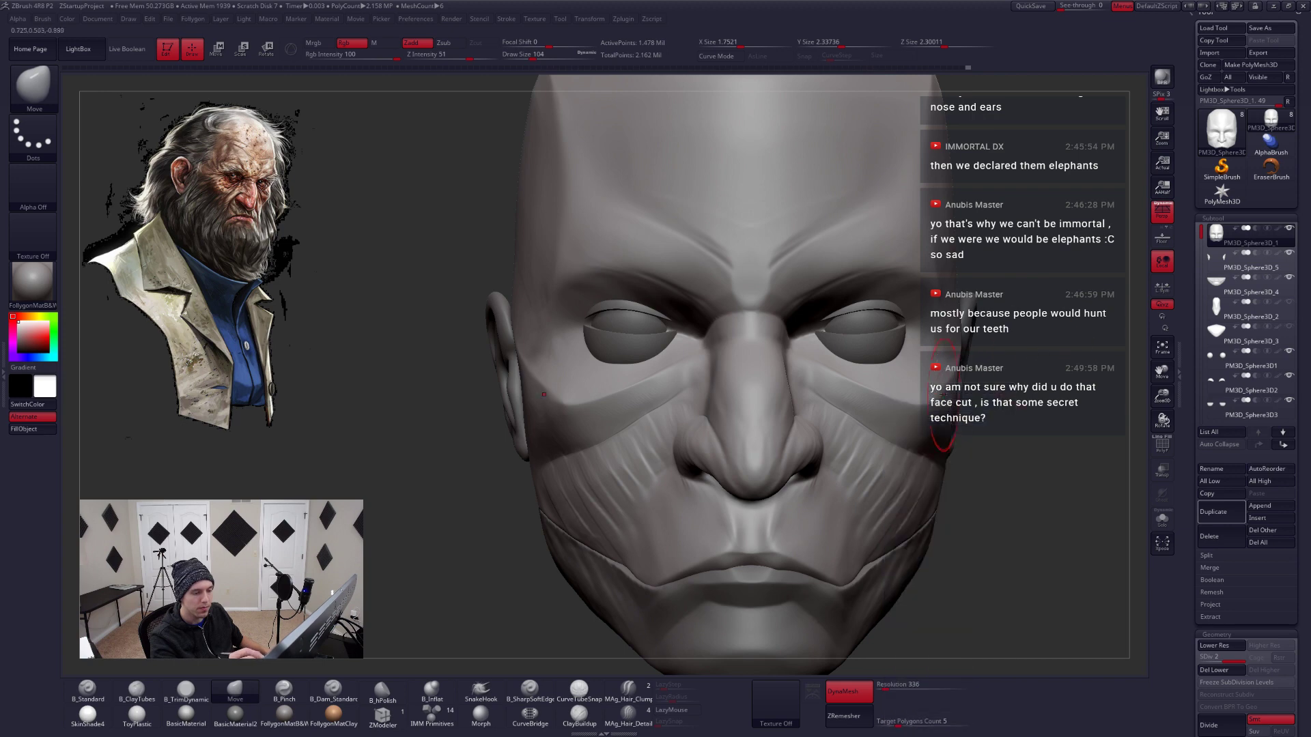
mouse_move(950, 404)
right_mouse_down("alt")
mouse_move(926, 433)
mouse_move(1064, 392)
mouse_move(954, 433)
right_mouse_up("alt")
Flatten the side plane of the cheek in front of the ear with the B_TrimDynamic brush at draw size 104
left_click_drag(843, 434, 768, 440)
key("3")
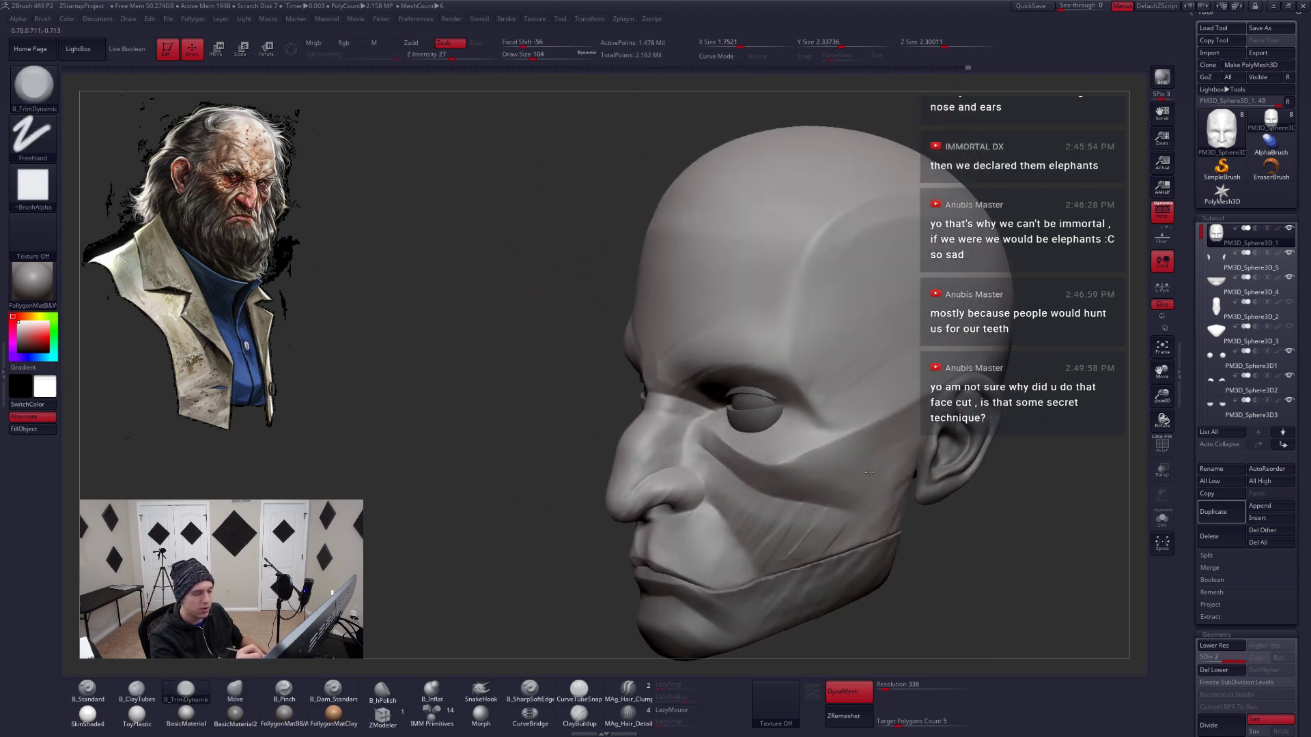
mouse_move(868, 472)
right_mouse_down()
mouse_move(925, 522)
mouse_move(906, 456)
right_mouse_up()
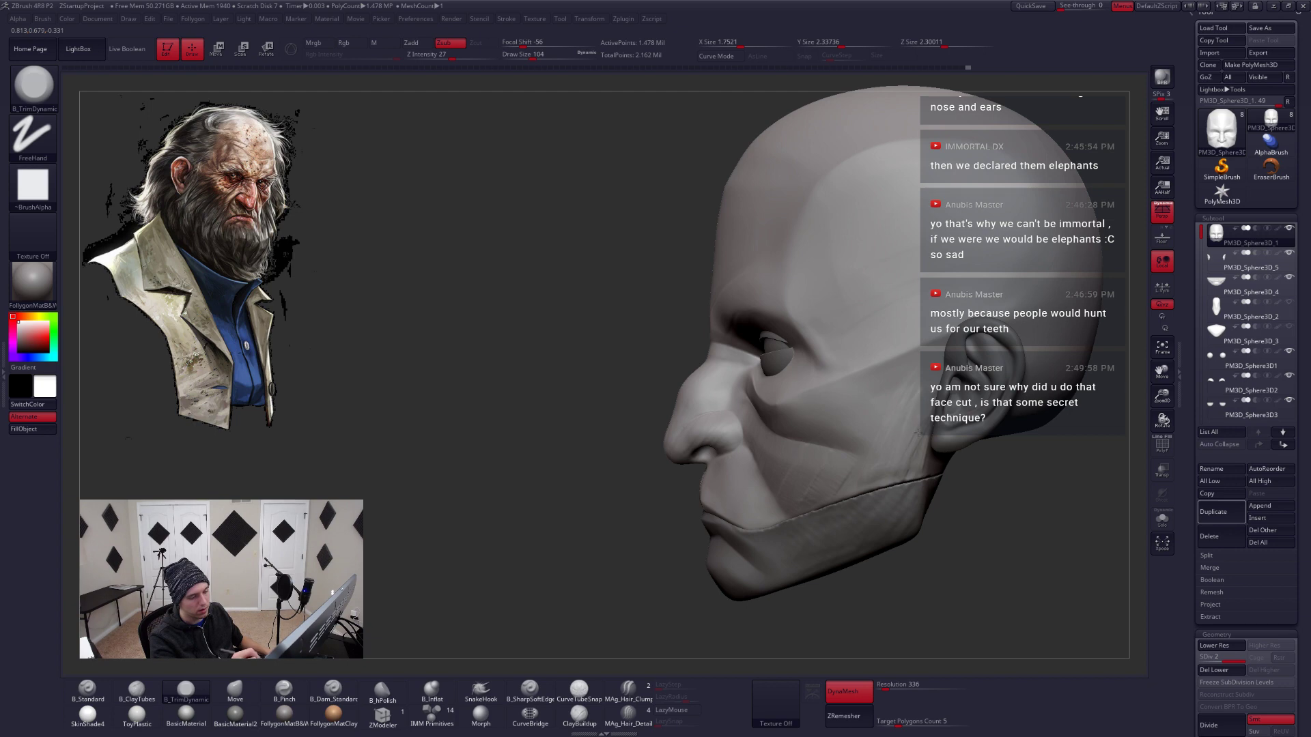
left_click_drag(944, 461, 1012, 472)
left_click_drag(930, 487, 941, 435, "alt")
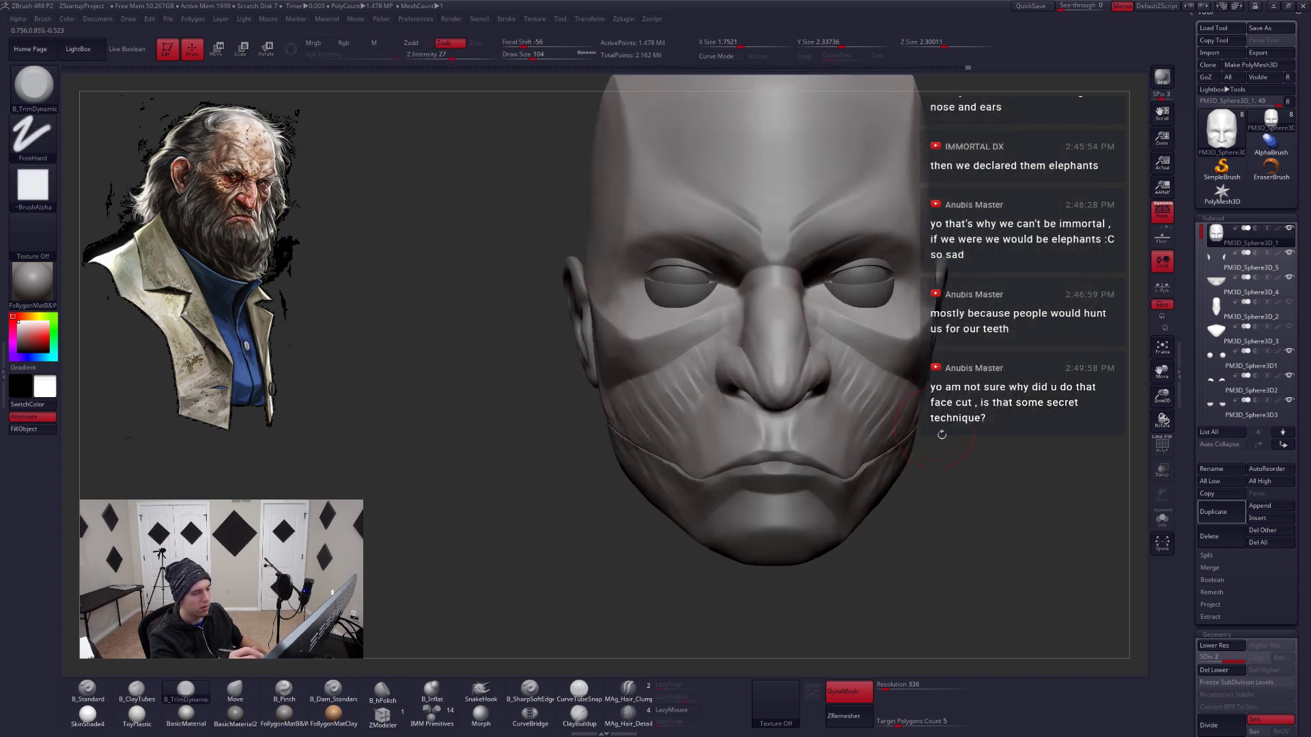
Adjust the overall silhouette of the cheeks and jaw with the Move brush at draw size 318
mouse_move(941, 434)
right_mouse_down("ctrl")
mouse_move(925, 390)
mouse_move(907, 451)
right_mouse_up("ctrl")
key("b")
key("m")
key("v")
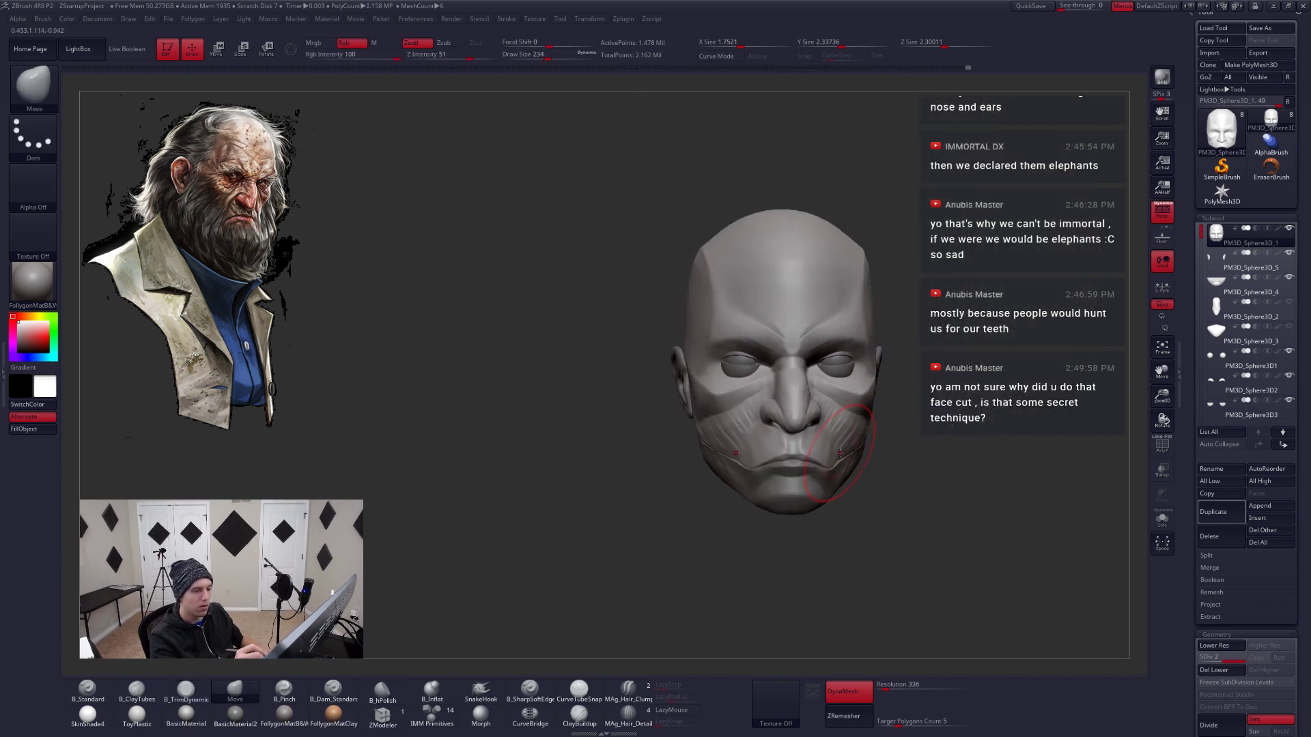
key("space")
left_click_drag(844, 454, 854, 454)
right_click_drag(853, 443, 852, 468, "ctrl")
mouse_move(874, 425)
right_mouse_down()
mouse_move(894, 392)
mouse_move(869, 375)
right_mouse_up()
mouse_move(869, 370)
right_mouse_down("alt")
mouse_move(840, 474)
mouse_move(822, 476)
mouse_move(865, 482)
mouse_move(829, 437)
right_mouse_up("alt")
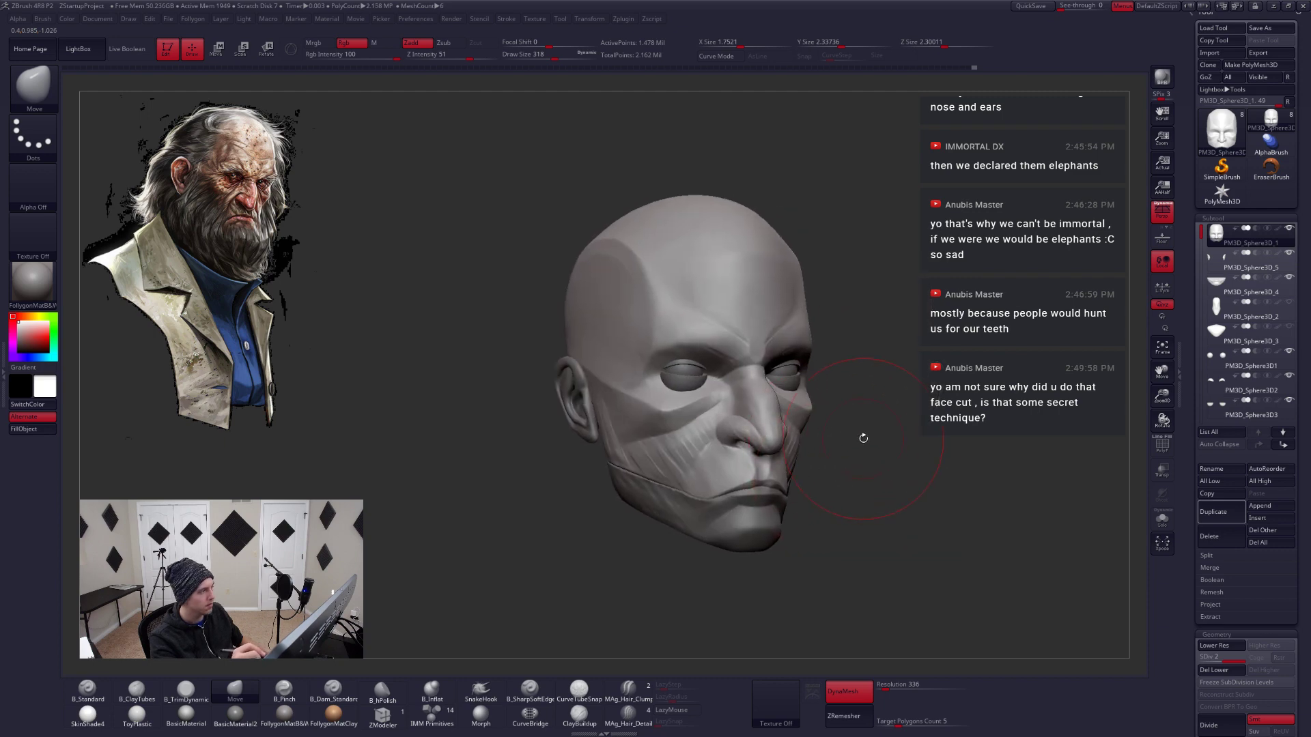
Adjust the nose and mouth profile with the Move brush, reducing the draw size from 268 to 192
key("space")
left_click_drag(829, 447, 823, 447)
right_click_drag(824, 448, 852, 449)
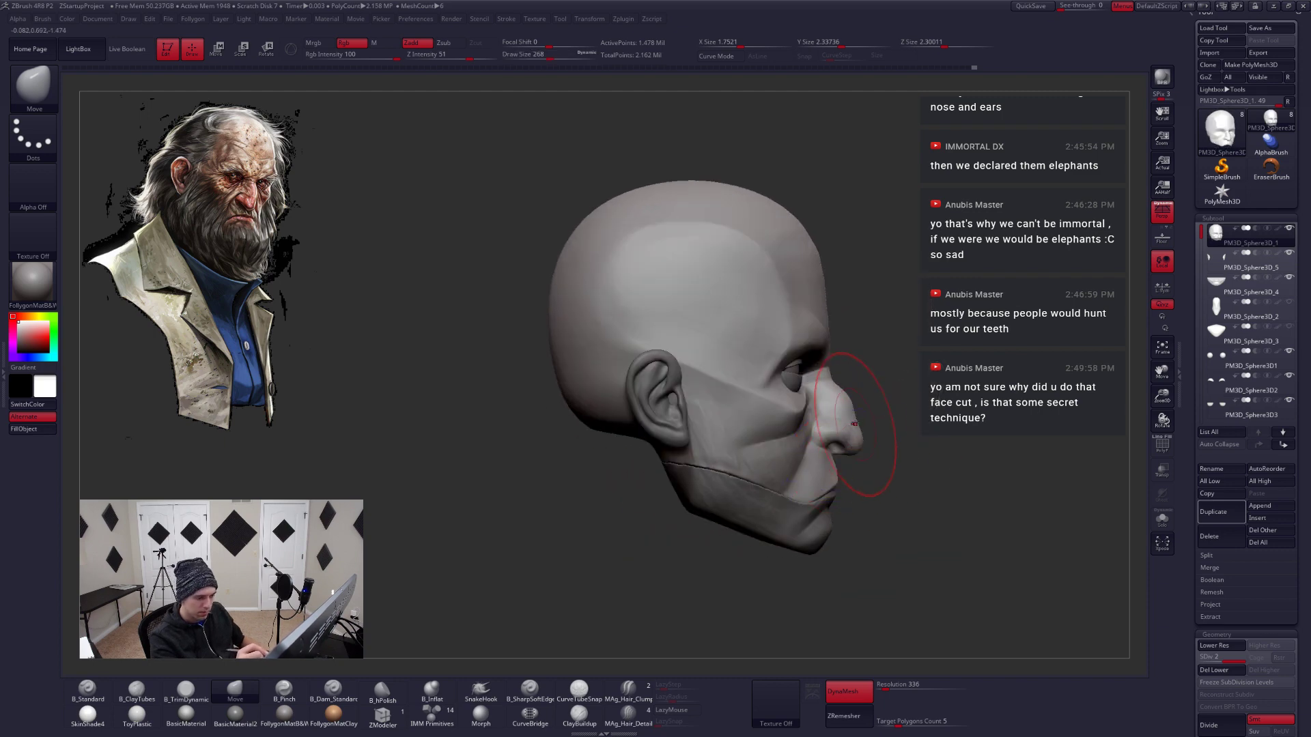
key("space")
left_click_drag(855, 417, 849, 412)
mouse_move(862, 462)
right_mouse_down()
mouse_move(821, 478)
mouse_move(904, 458)
mouse_move(815, 486)
right_mouse_up()
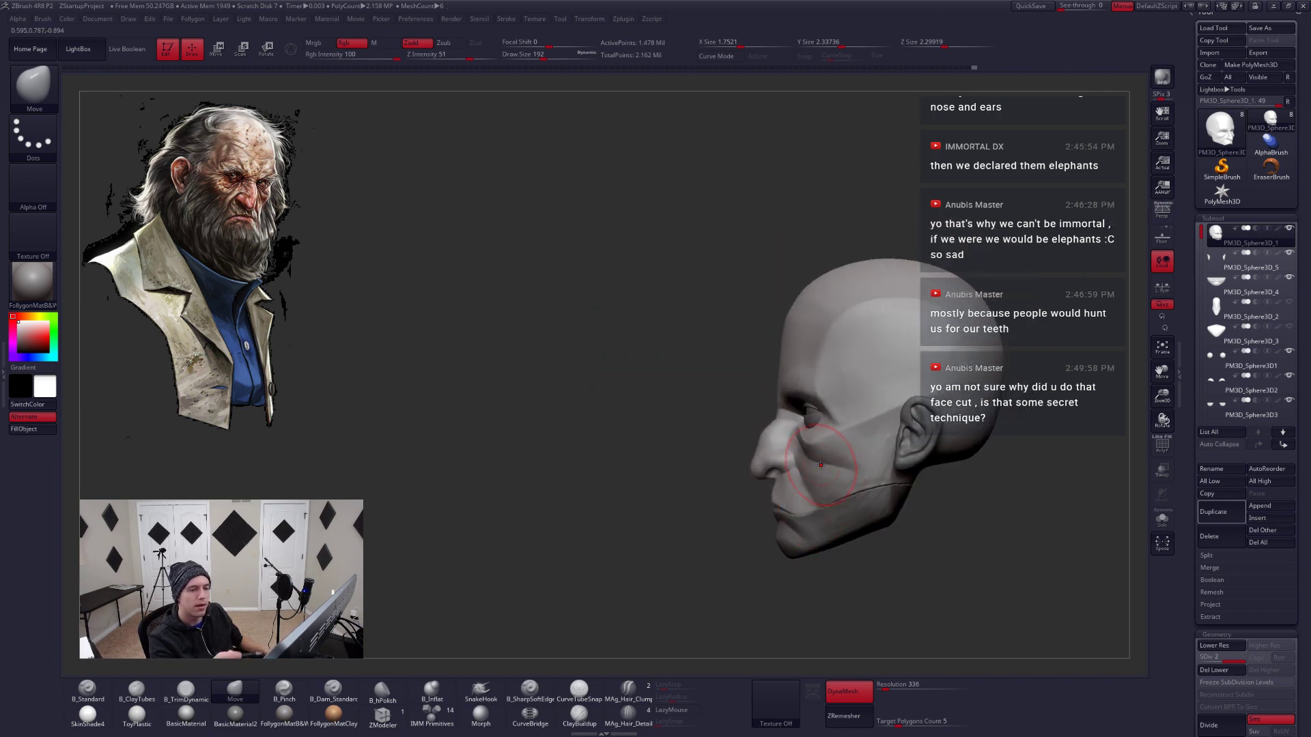
Turn perspective back on and reshape the side of the skull with the Move brush at draw size 393
key("p")
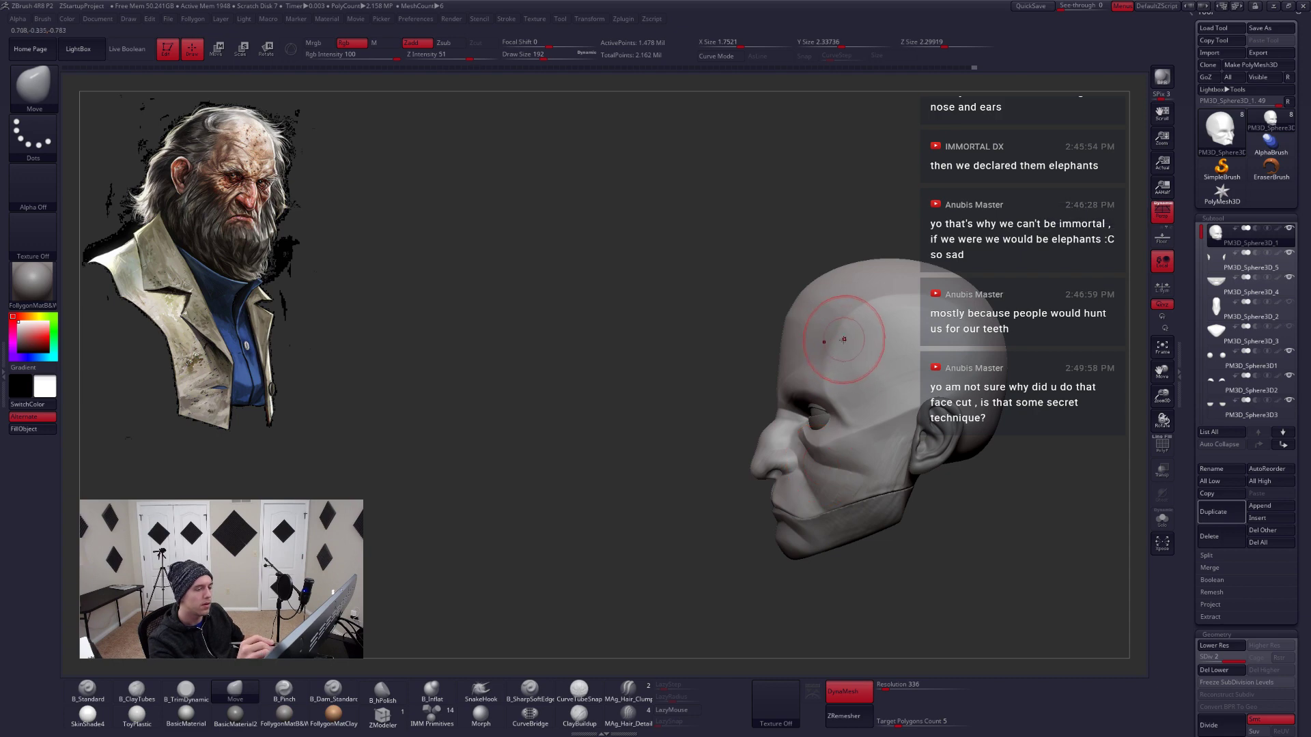
key("space")
left_click_drag(844, 339, 863, 337)
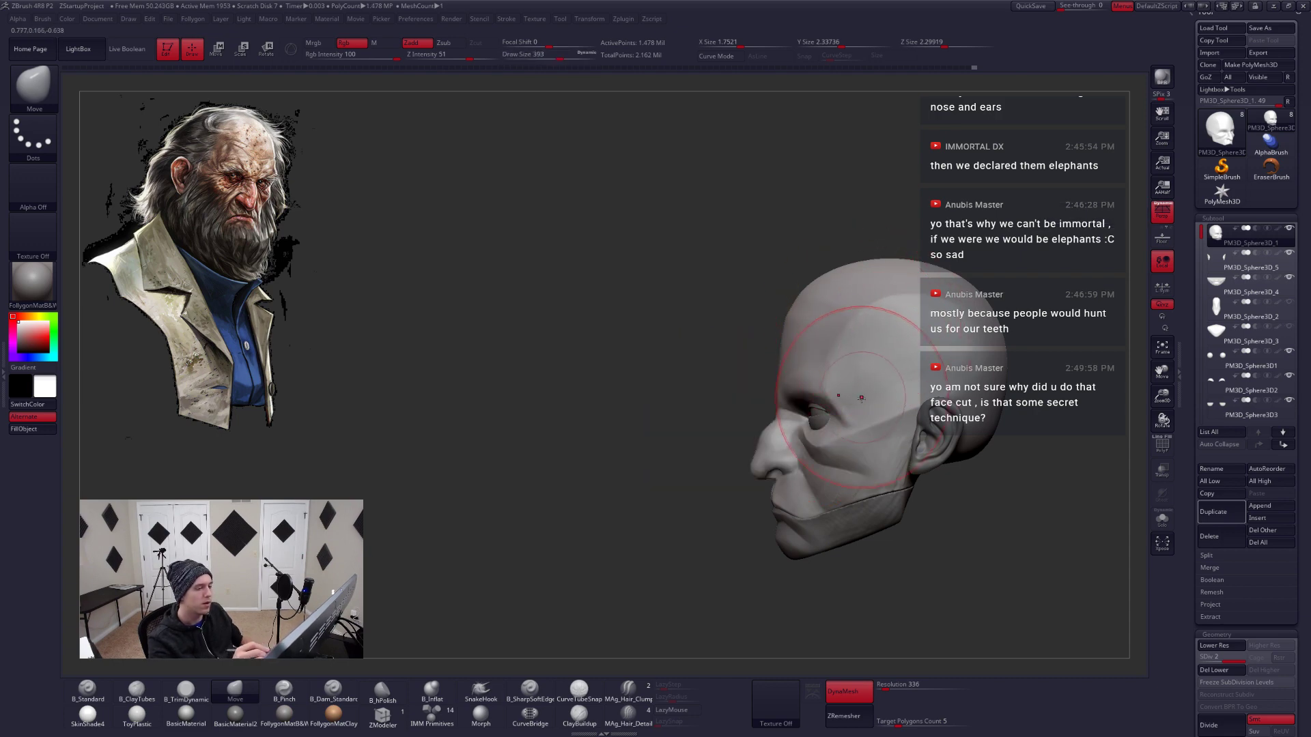
mouse_move(863, 398)
right_mouse_down("alt")
mouse_move(866, 465)
mouse_move(884, 441)
mouse_move(935, 464)
mouse_move(948, 449)
mouse_move(880, 420)
mouse_move(841, 435)
mouse_move(901, 440)
right_mouse_up("alt")
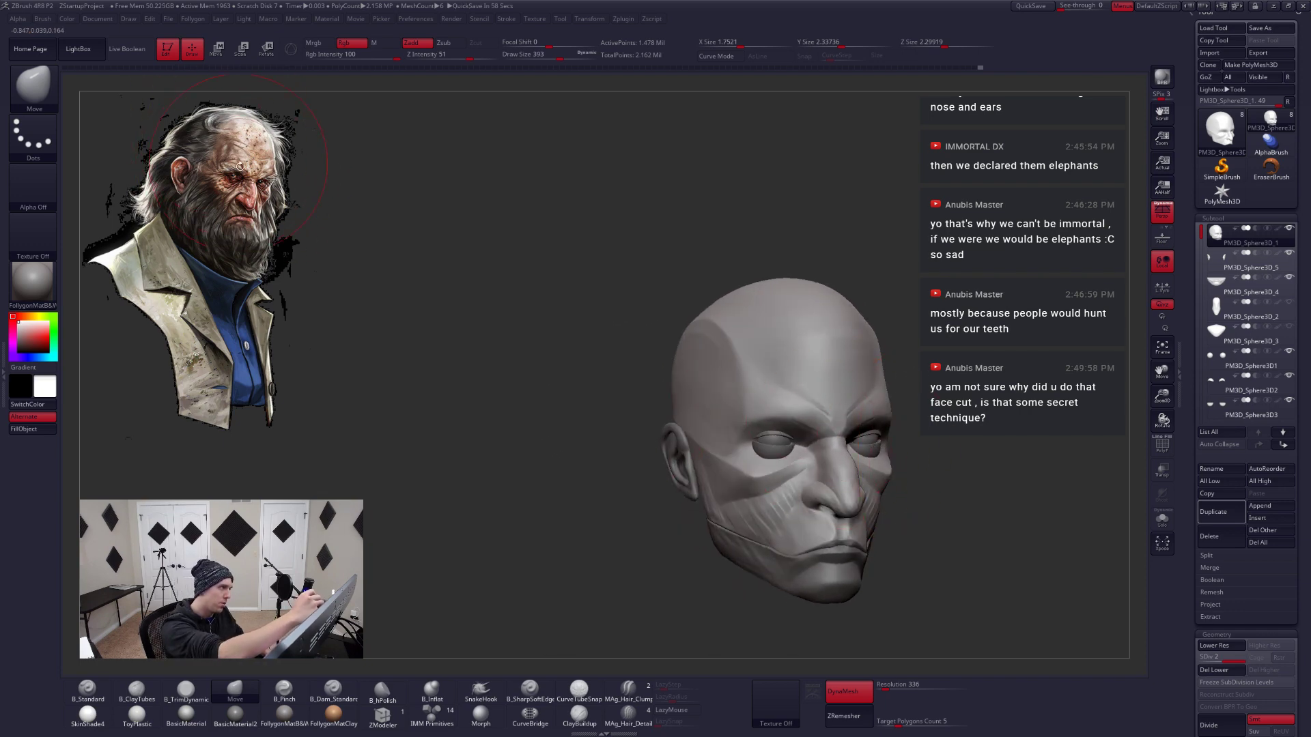
right_click_drag(792, 382, 841, 408)
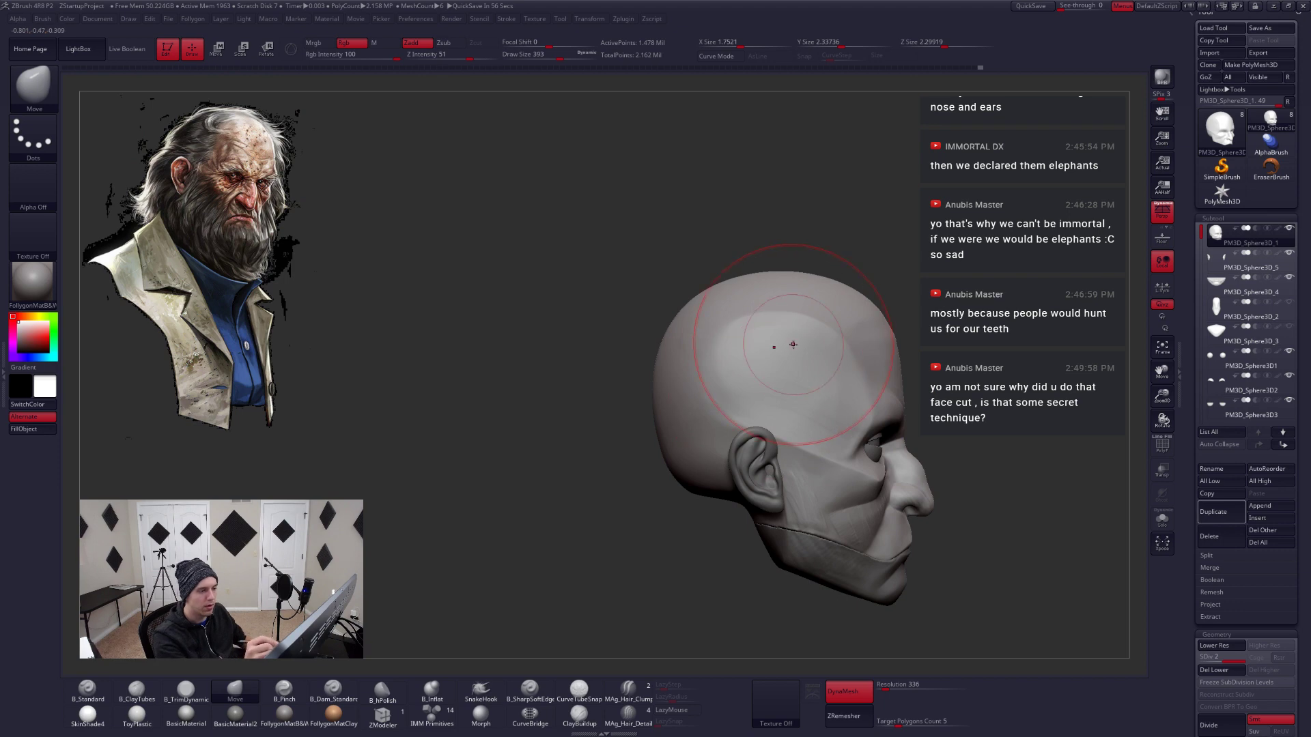
left_click_drag(788, 349, 751, 355)
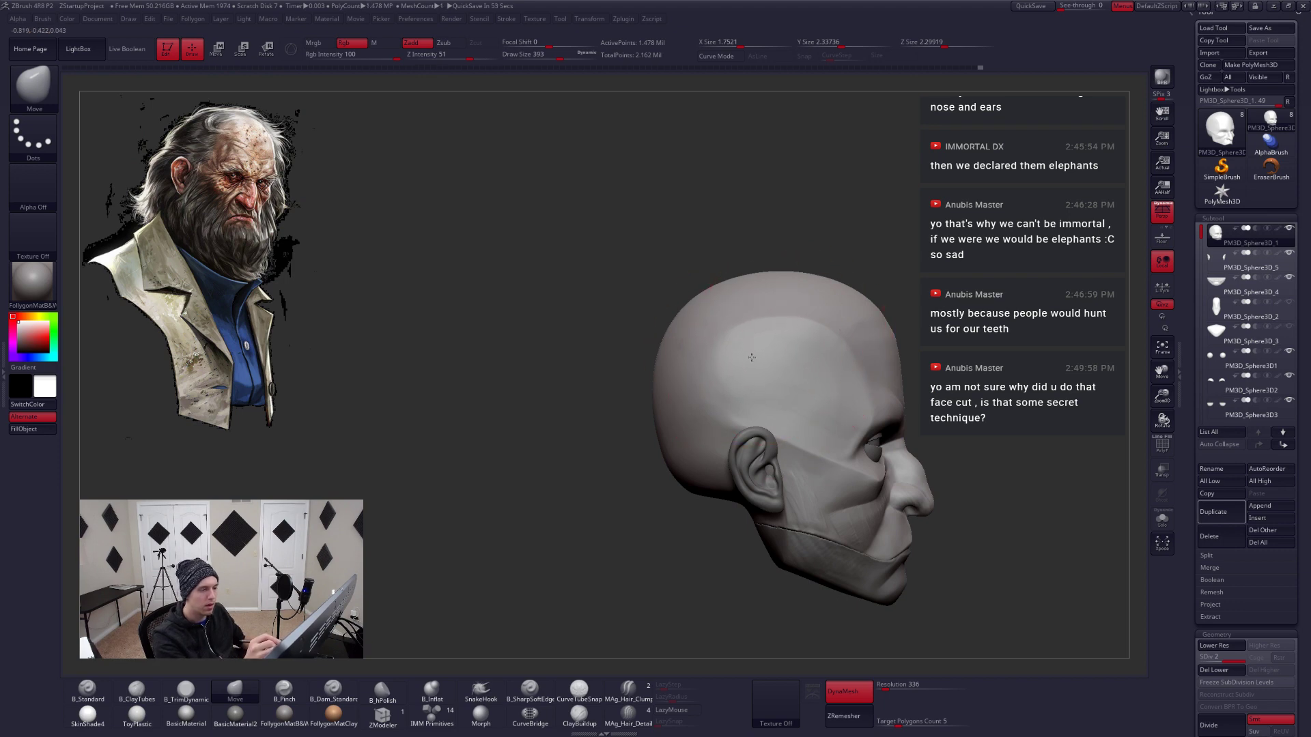
mouse_move(796, 403)
right_mouse_down()
mouse_move(764, 498)
mouse_move(921, 409)
mouse_move(854, 407)
mouse_move(878, 366)
mouse_move(900, 442)
mouse_move(848, 456)
mouse_move(873, 506)
mouse_move(871, 488)
right_mouse_up()
Flatten the forehead and temple planes with the B_TrimDynamic brush at draw size 217, reducing it to 172
key("3")
left_click_drag(792, 461, 821, 413)
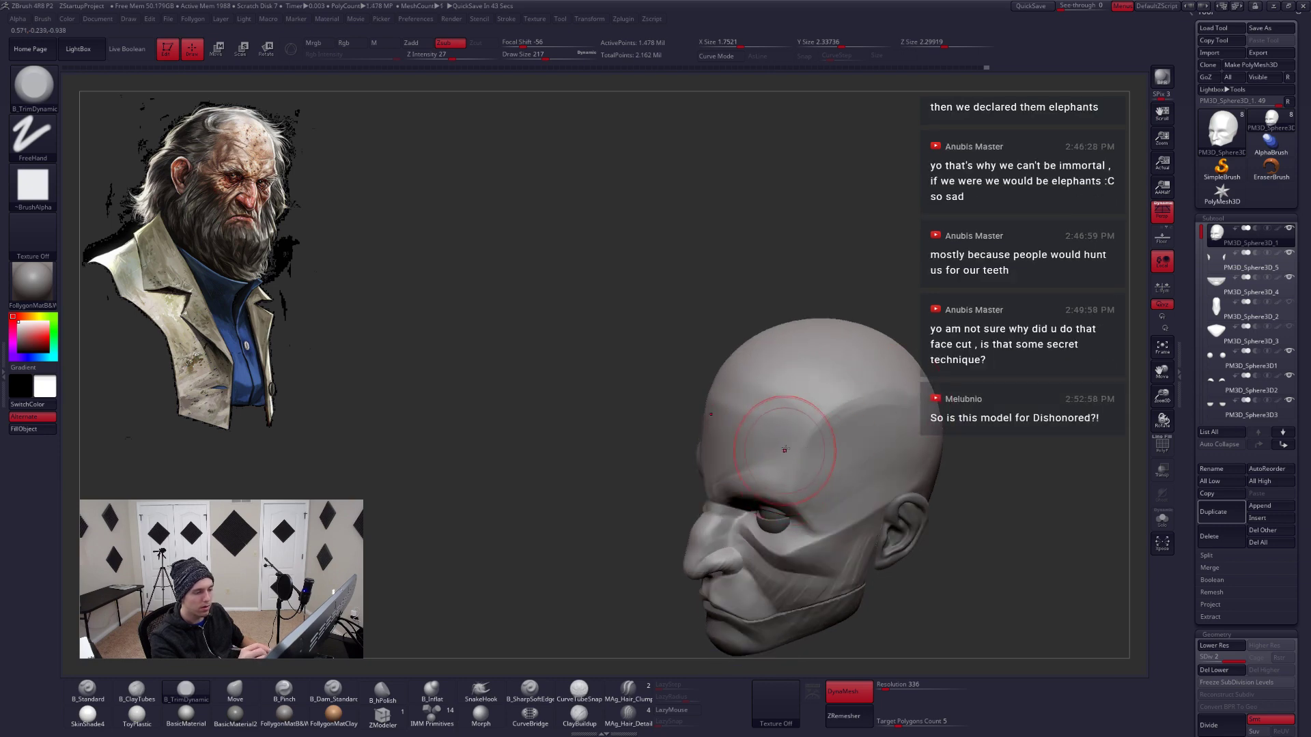
right_click_drag(828, 448, 875, 392, "shift")
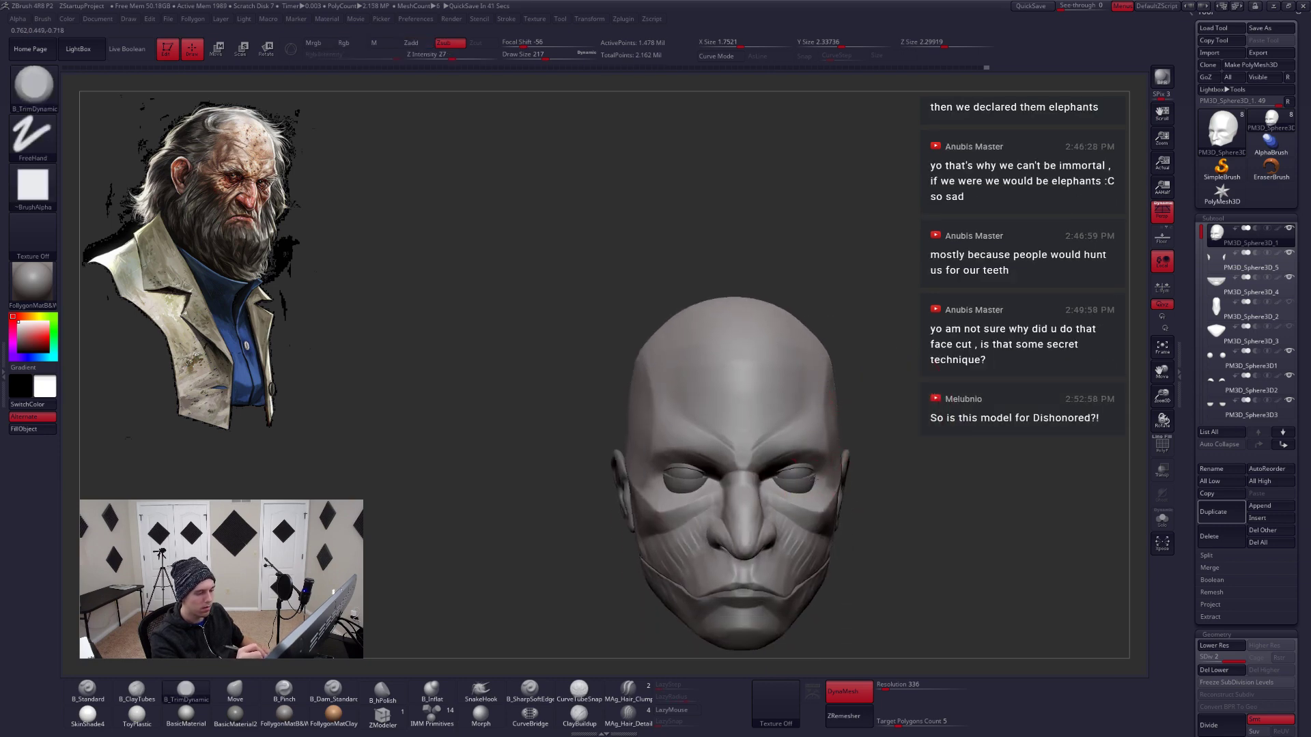
mouse_move(844, 536)
right_mouse_down("alt")
mouse_move(825, 490)
mouse_move(835, 427)
right_mouse_up("alt")
key("space")
left_click_drag(801, 456, 796, 456)
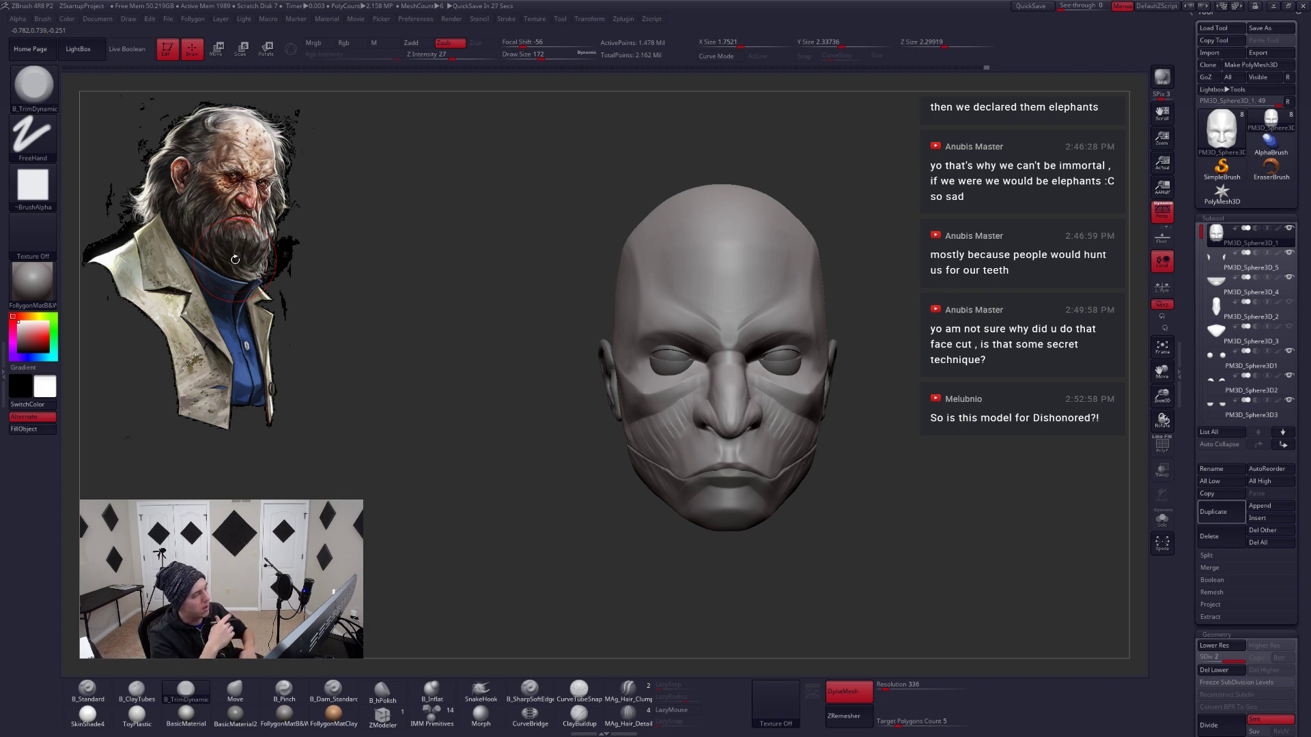
Adjust the proportions of the mouth and chin area with the Move brush
mouse_move(790, 506)
left_mouse_down("alt")
mouse_move(780, 481)
mouse_move(764, 479)
left_mouse_up("alt")
key("b")
key("m")
key("v")
key("s")
key("space")
mouse_move(778, 476)
right_mouse_down()
mouse_move(740, 495)
mouse_move(778, 456)
right_mouse_up()
Flatten the plane between the nose and the mouth corner with the B_TrimDynamic brush at draw size 97
key("b")
key("t")
key("d")
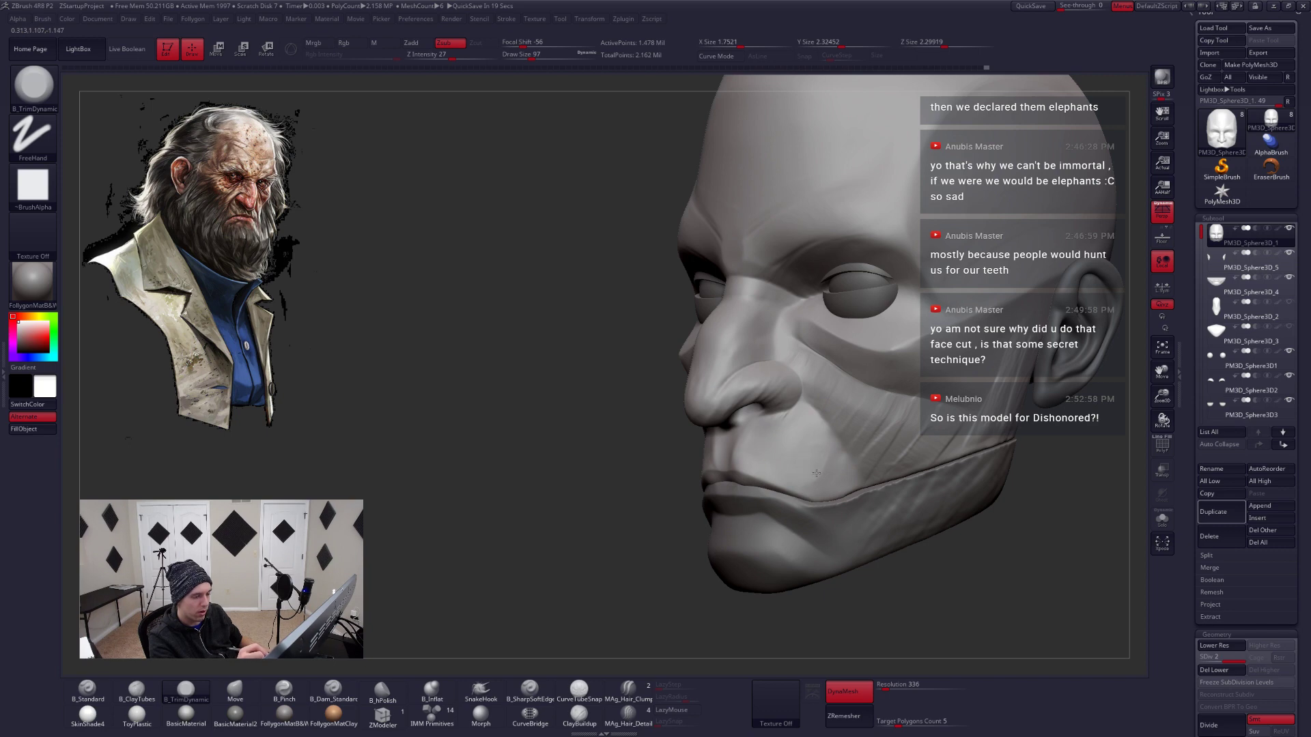
mouse_move(795, 446)
right_mouse_down()
mouse_move(828, 463)
mouse_move(867, 436)
right_mouse_up()
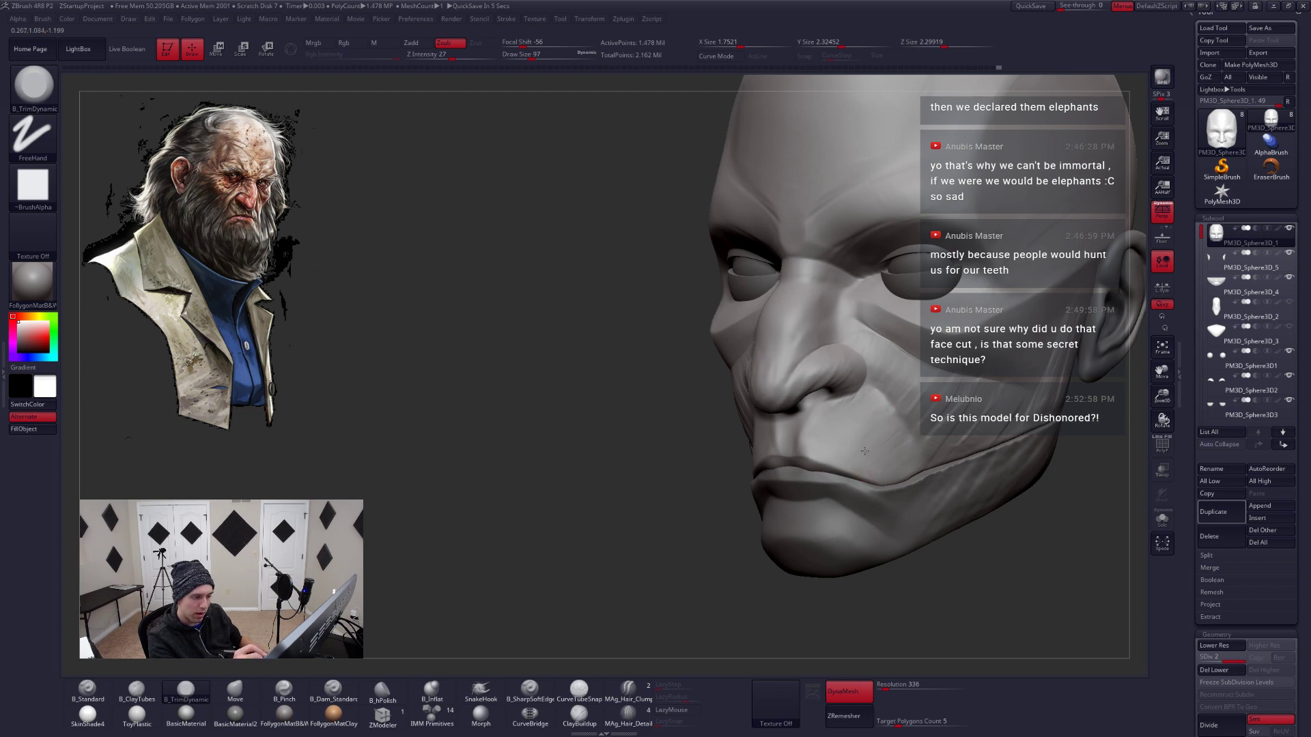
right_click_drag(865, 451, 949, 403)
Isolate the head subtool and reshape the upper lip from below with the Move brush at draw sizes 97 and 108
key("alt+s")
mouse_move(888, 505)
right_mouse_down()
mouse_move(867, 450)
mouse_move(865, 481)
right_mouse_up()
key("b")
key("m")
key("v")
right_click_drag(669, 491, 718, 493, "alt")
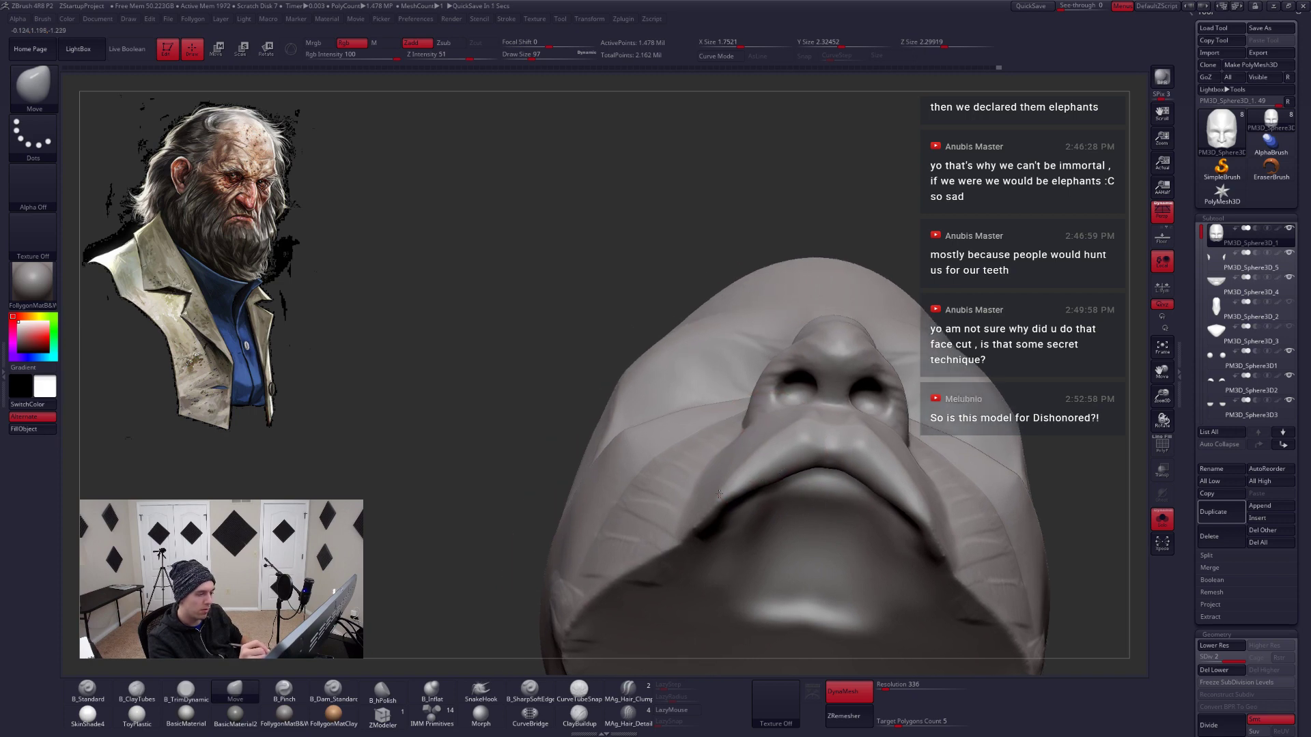
left_click_drag(723, 503, 730, 486)
mouse_move(635, 505)
right_mouse_down()
mouse_move(722, 496)
mouse_move(715, 506)
right_mouse_up()
key("space")
left_click_drag(716, 516, 721, 519)
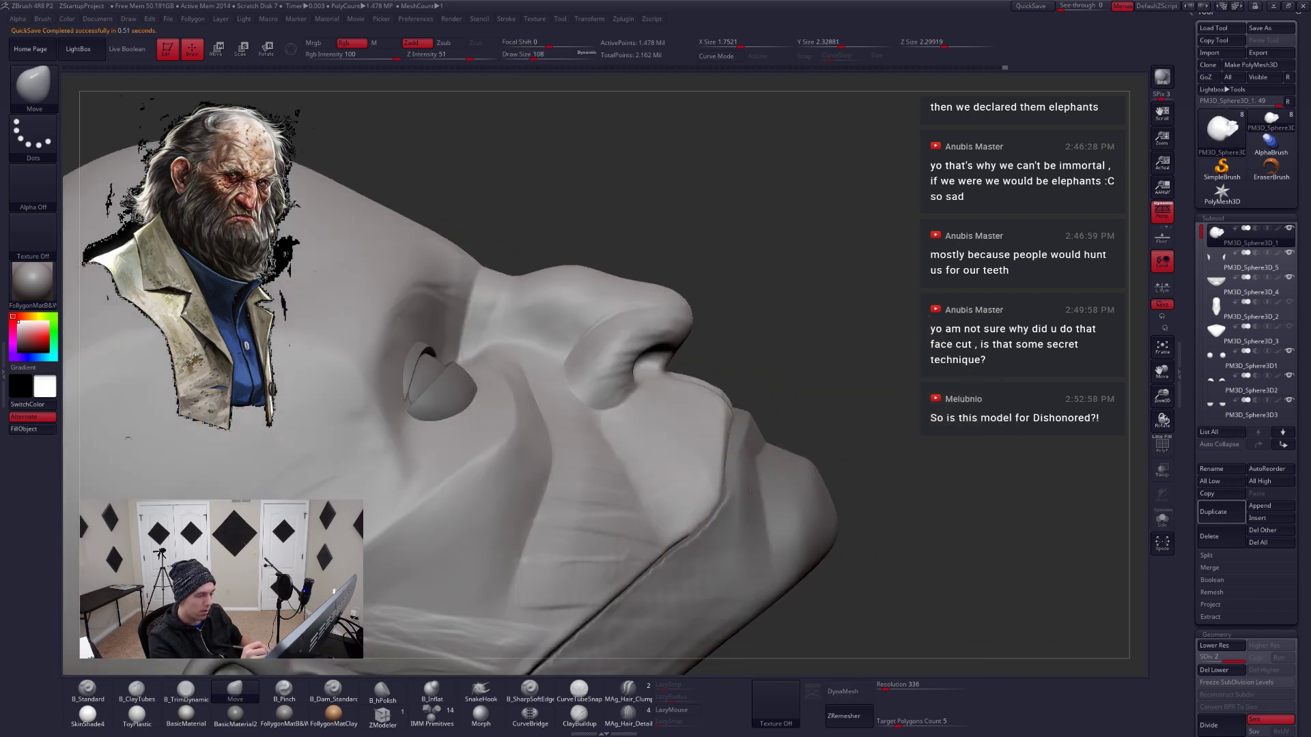
Adjust the cheek along the mouth line with the Move brush at draw size 158 and check it from several angles
right_click_drag(749, 492, 693, 492)
key("space")
left_click_drag(691, 518, 703, 518)
right_click_drag(680, 478, 829, 443, "alt")
right_click_drag(916, 418, 914, 393)
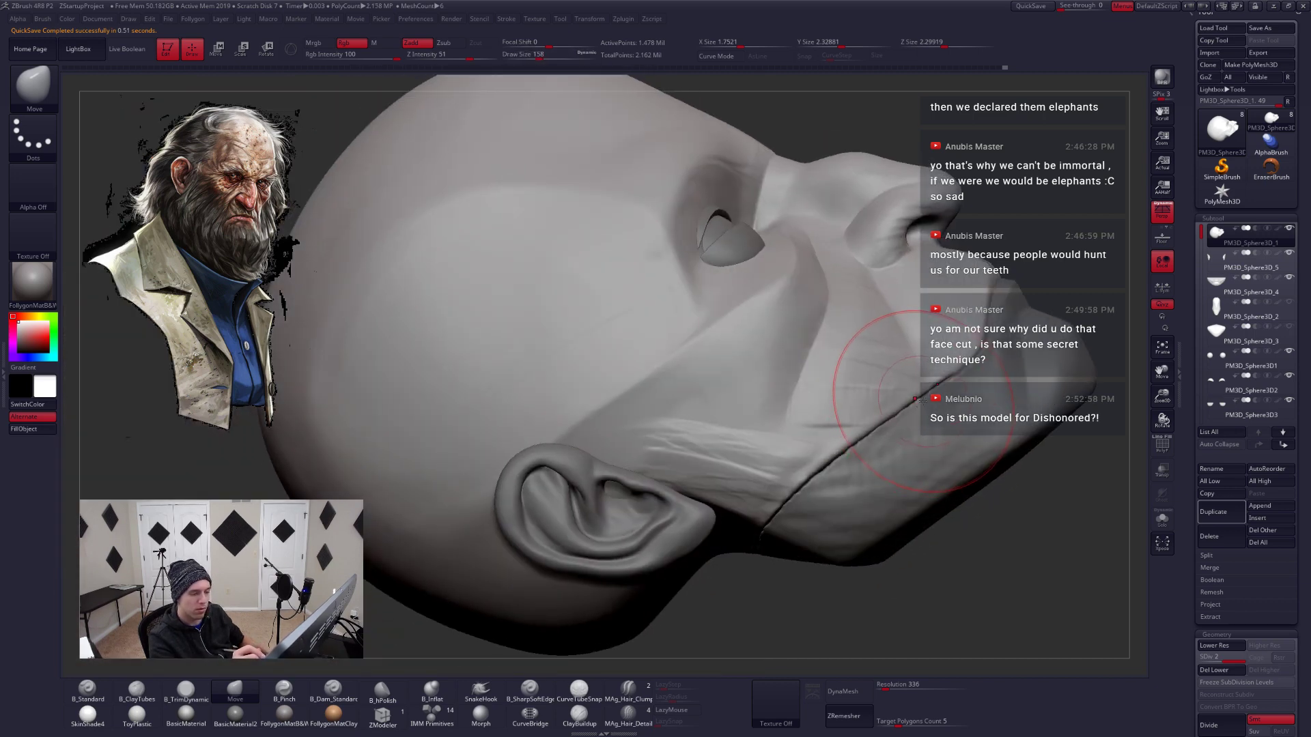
key("space")
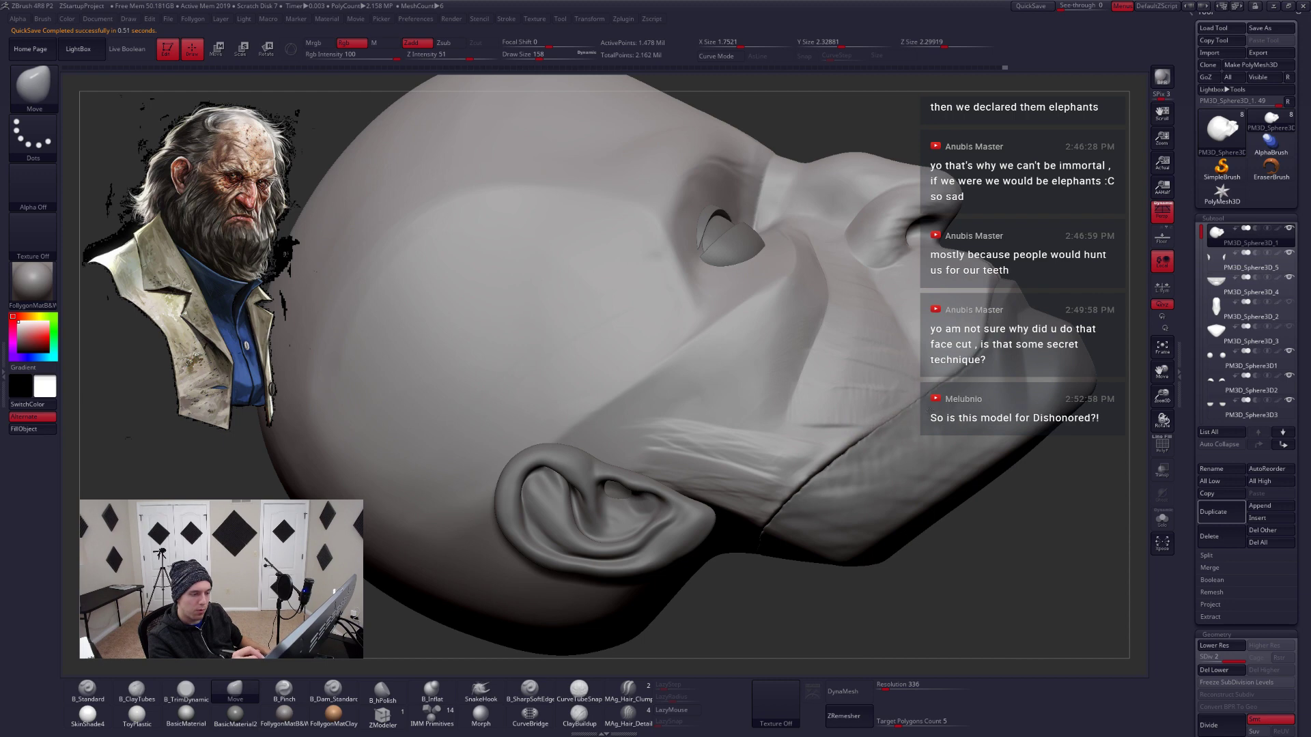
right_click_drag(825, 516, 866, 417, "alt")
right_click_drag(847, 478, 737, 423)
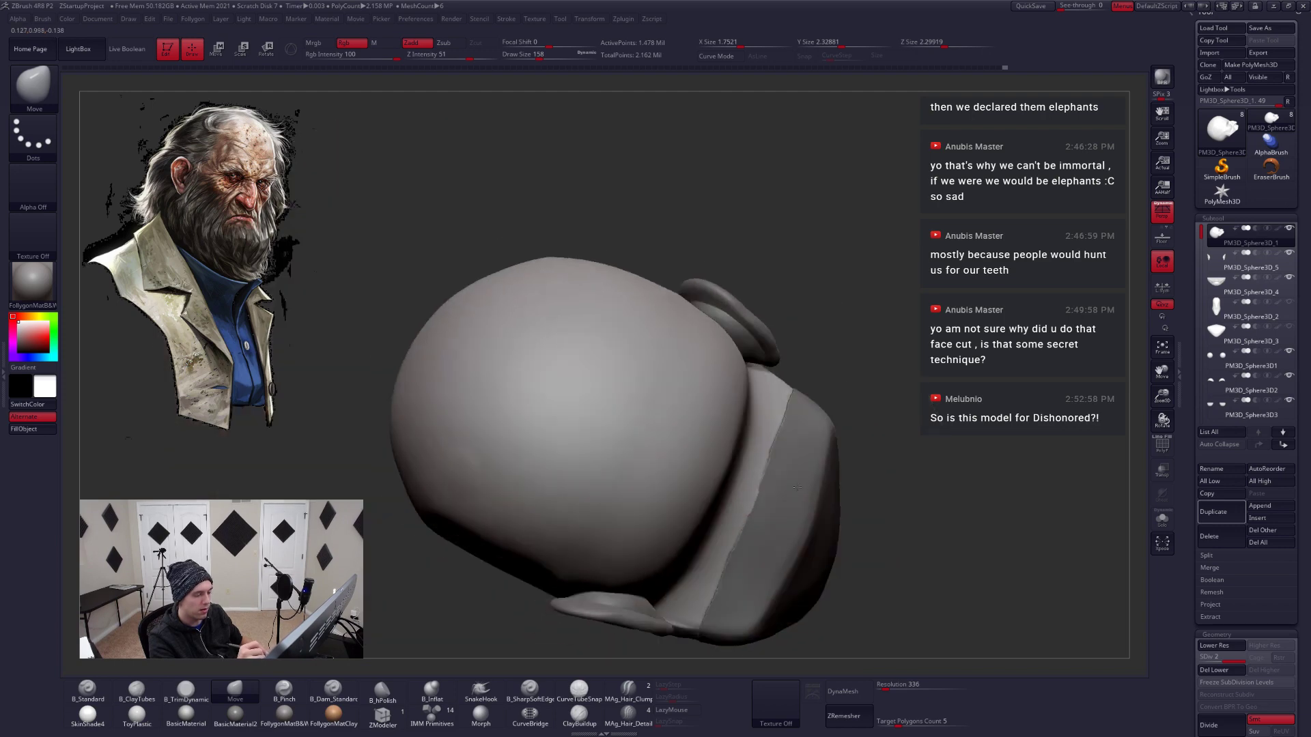
right_click_drag(738, 539, 846, 444)
right_click_drag(845, 510, 973, 356, "alt")
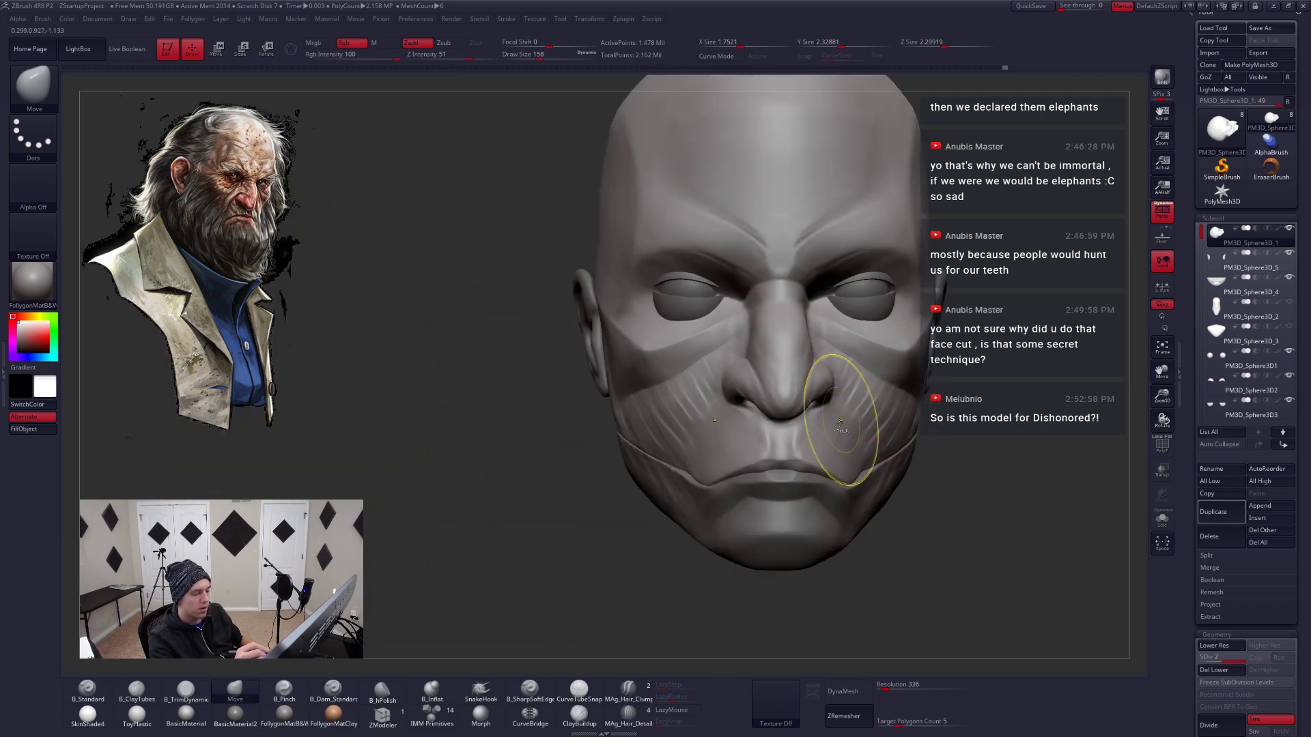
Try to reshape the mouth corners with the Move brush at draw size 223, undoing the last stroke
key("ctrl+space")
left_click(837, 433)
right_click_drag(842, 463, 862, 438, "alt")
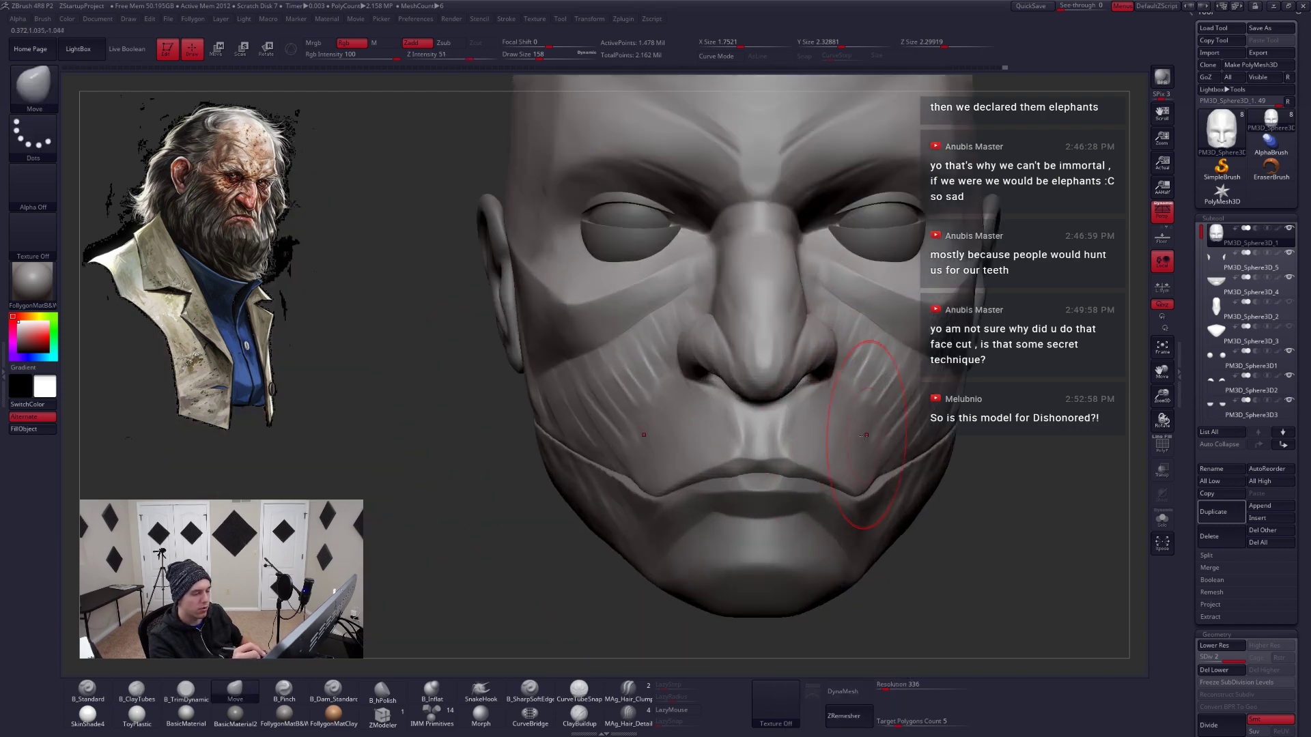
key("space")
left_click(821, 485)
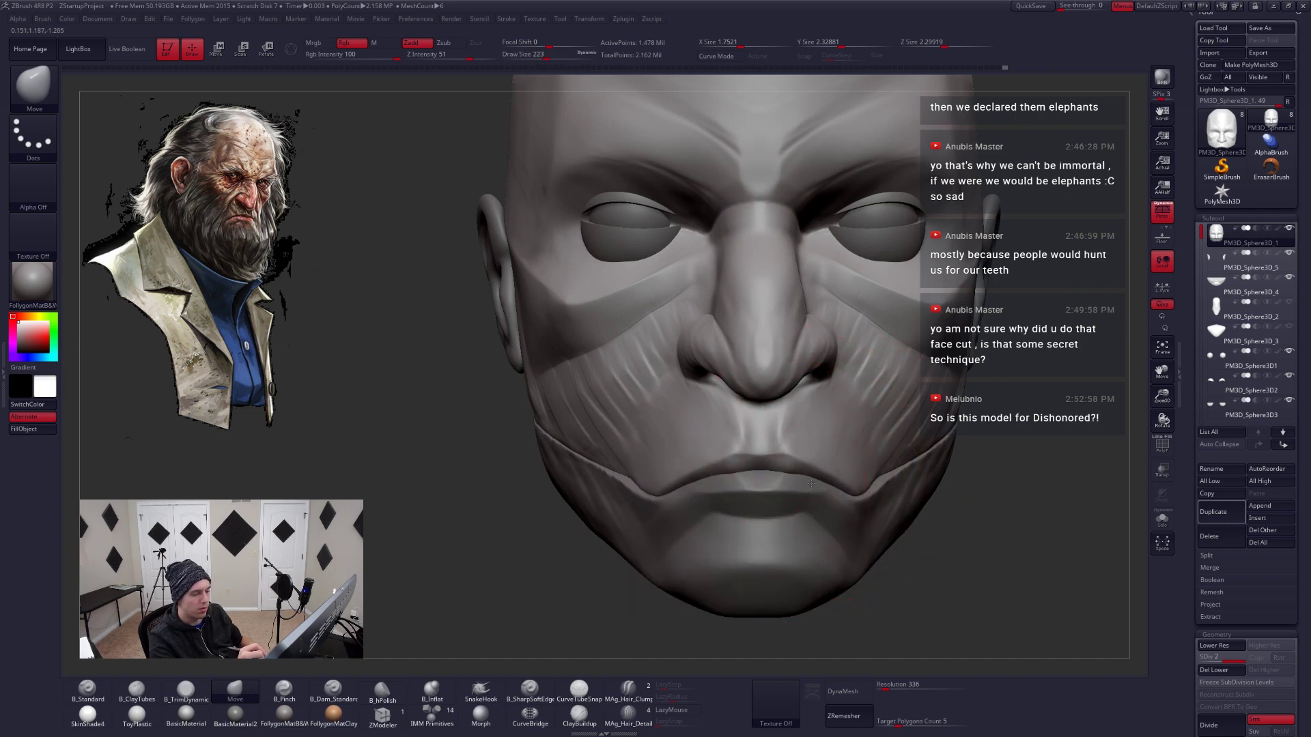
left_click_drag(831, 485, 835, 481)
key("ctrl+z")
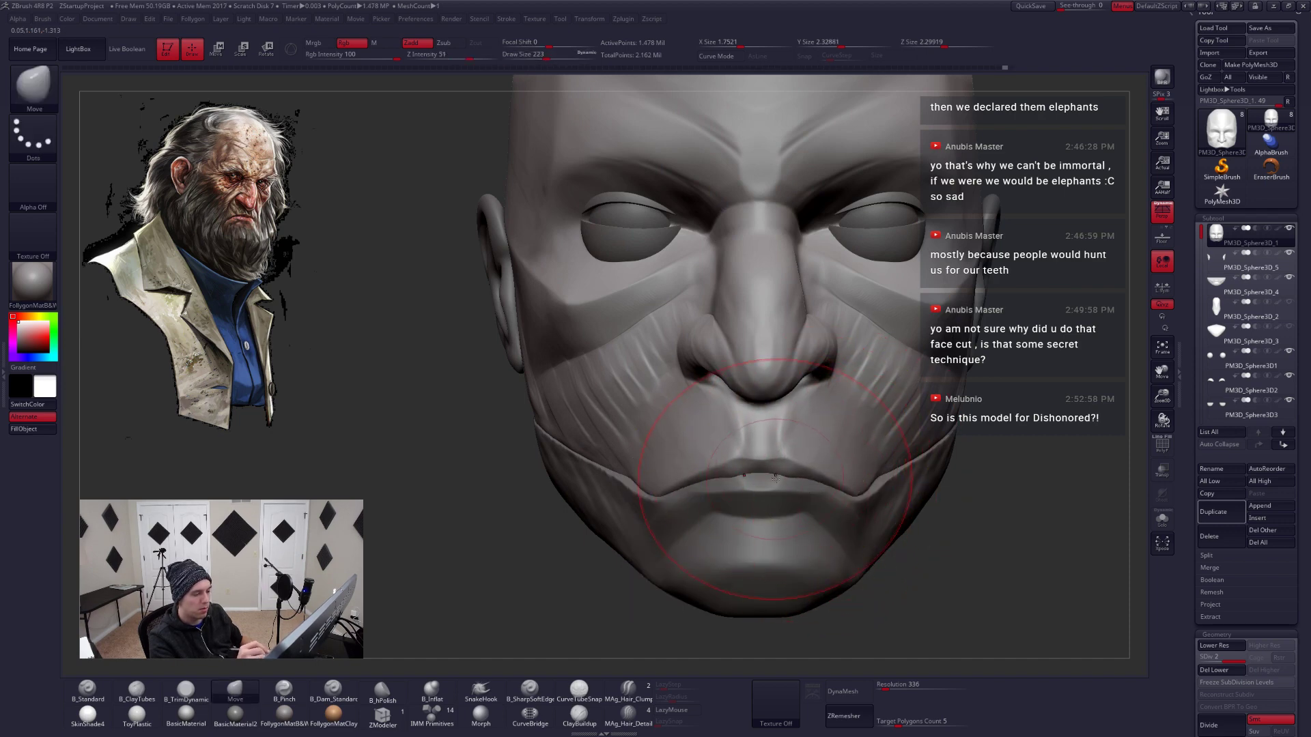
Adjust the overall mouth area with the Move brush at draw size 358
key("space")
left_click(822, 483)
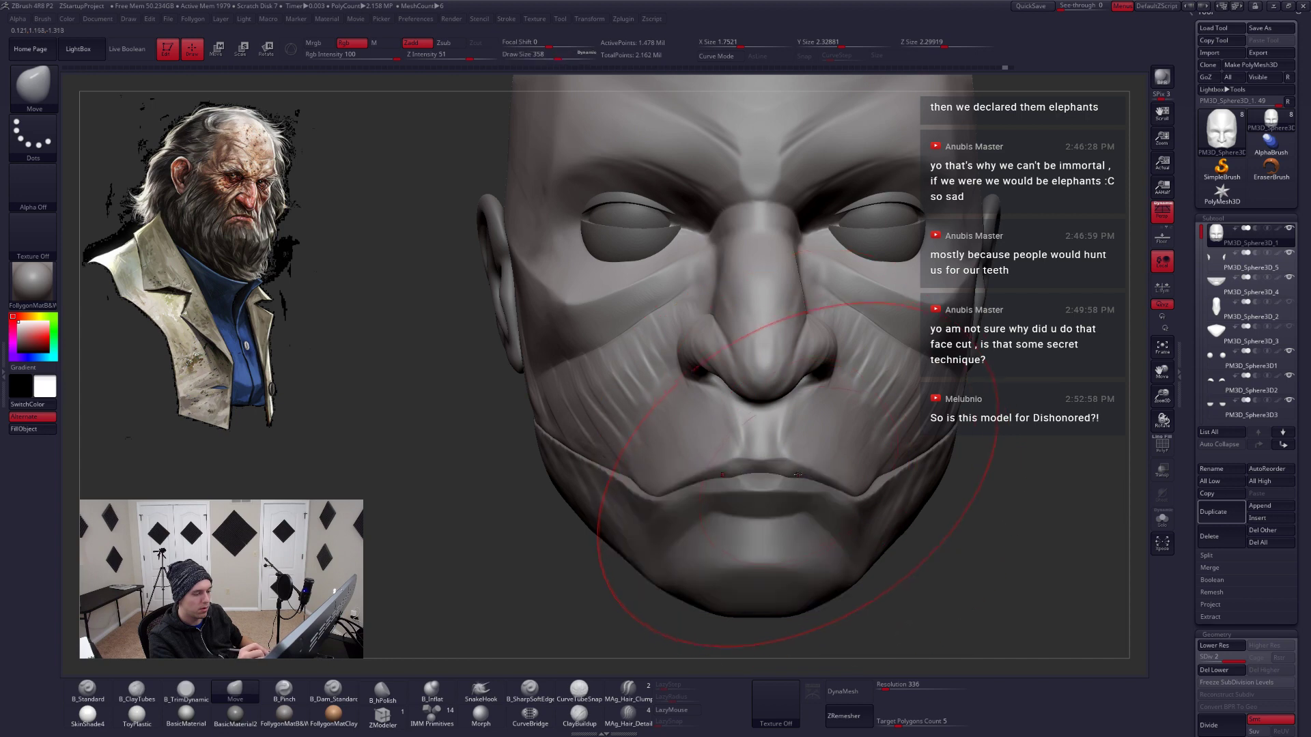
left_click_drag(822, 487, 826, 490)
right_click_drag(844, 492, 846, 425, "alt")
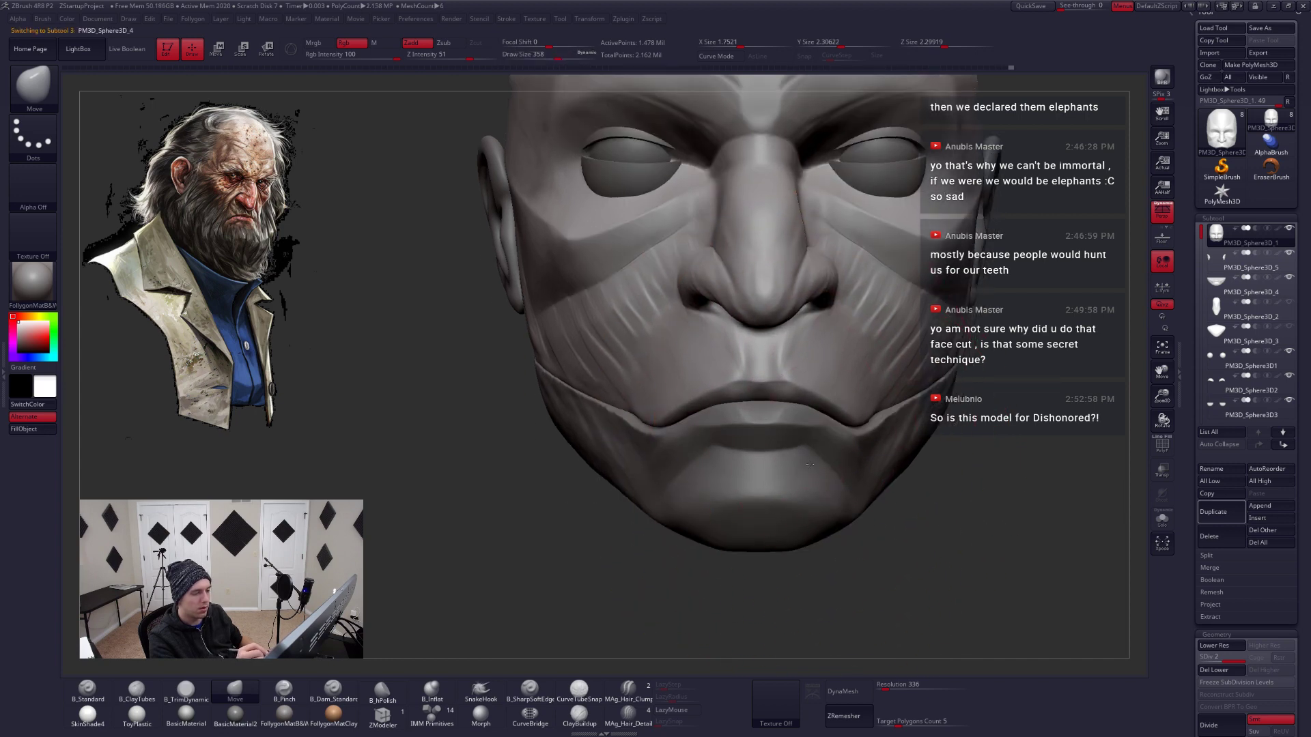
Switch to the jaw subtool and reshape its lower lip and mouth corner with the Move brush at draw size 245, reducing it to 140
left_click(790, 450, "alt")
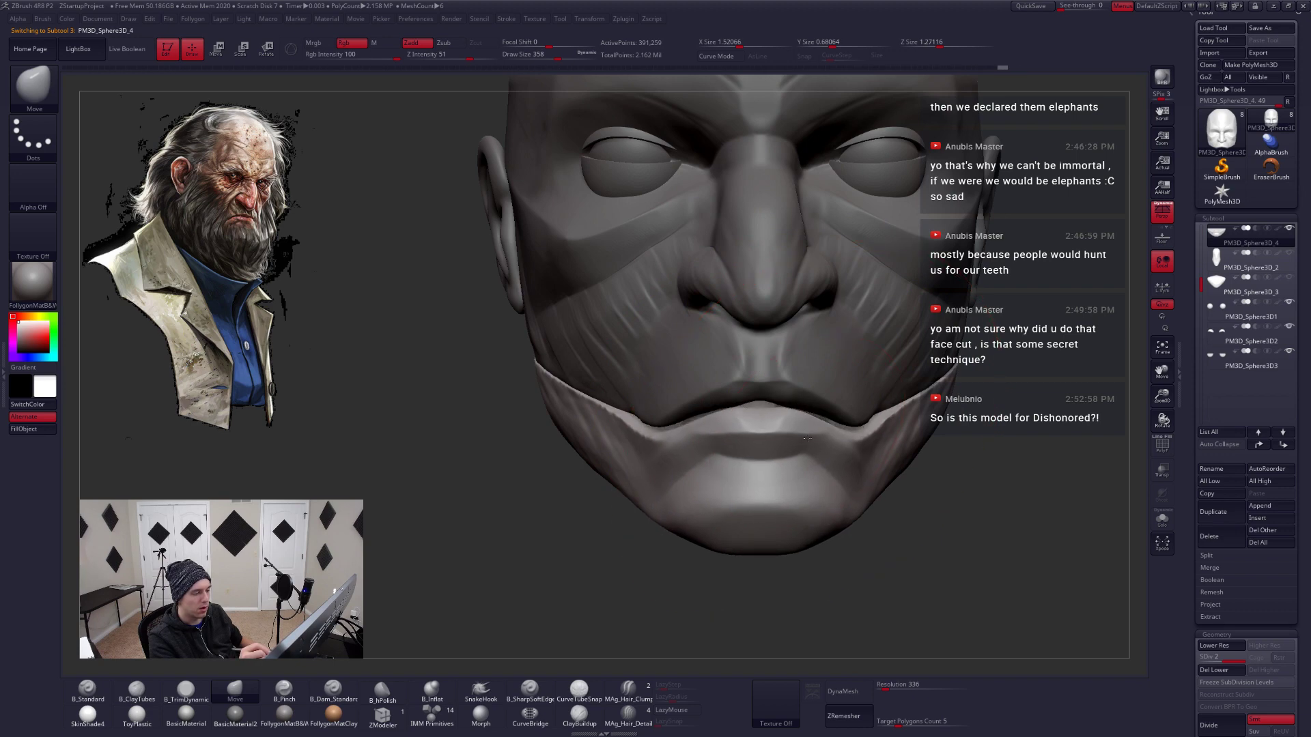
mouse_move(808, 430)
right_mouse_down()
mouse_move(828, 457)
mouse_move(812, 455)
mouse_move(912, 434)
mouse_move(900, 449)
right_mouse_up()
key("space")
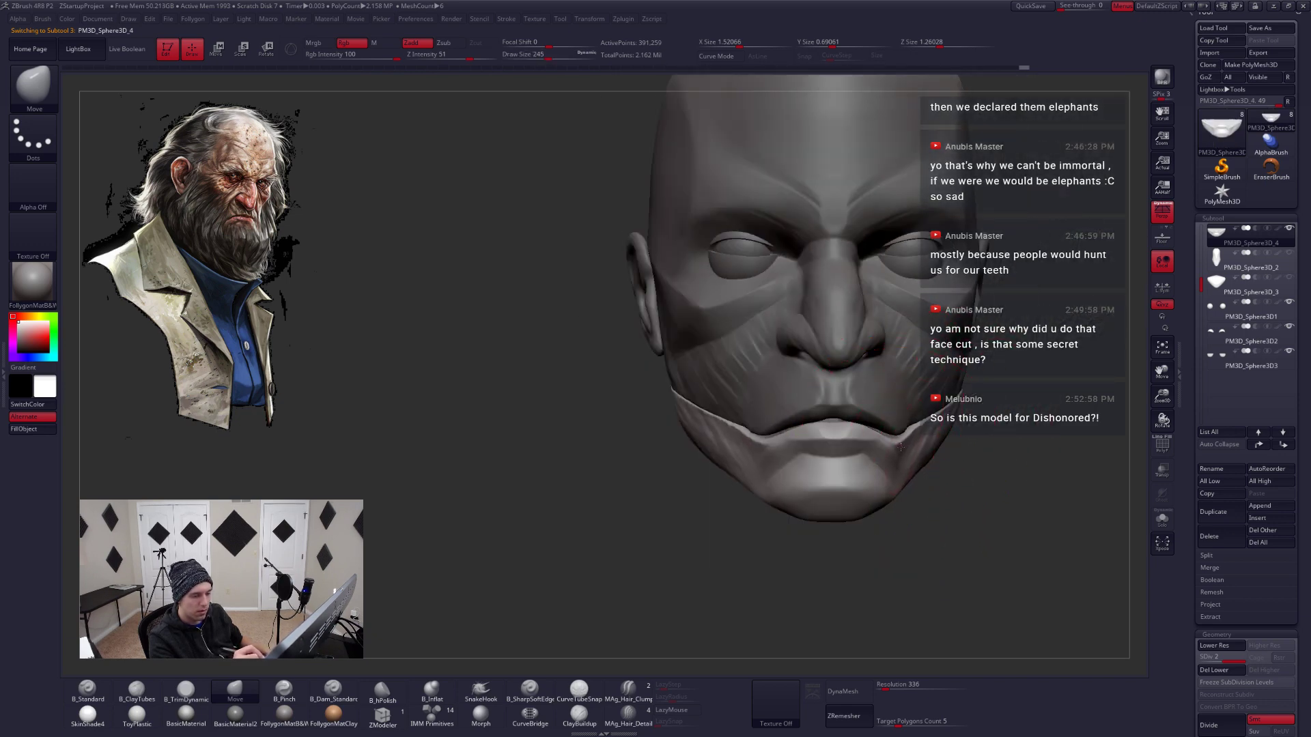
right_click_drag(894, 454, 894, 448)
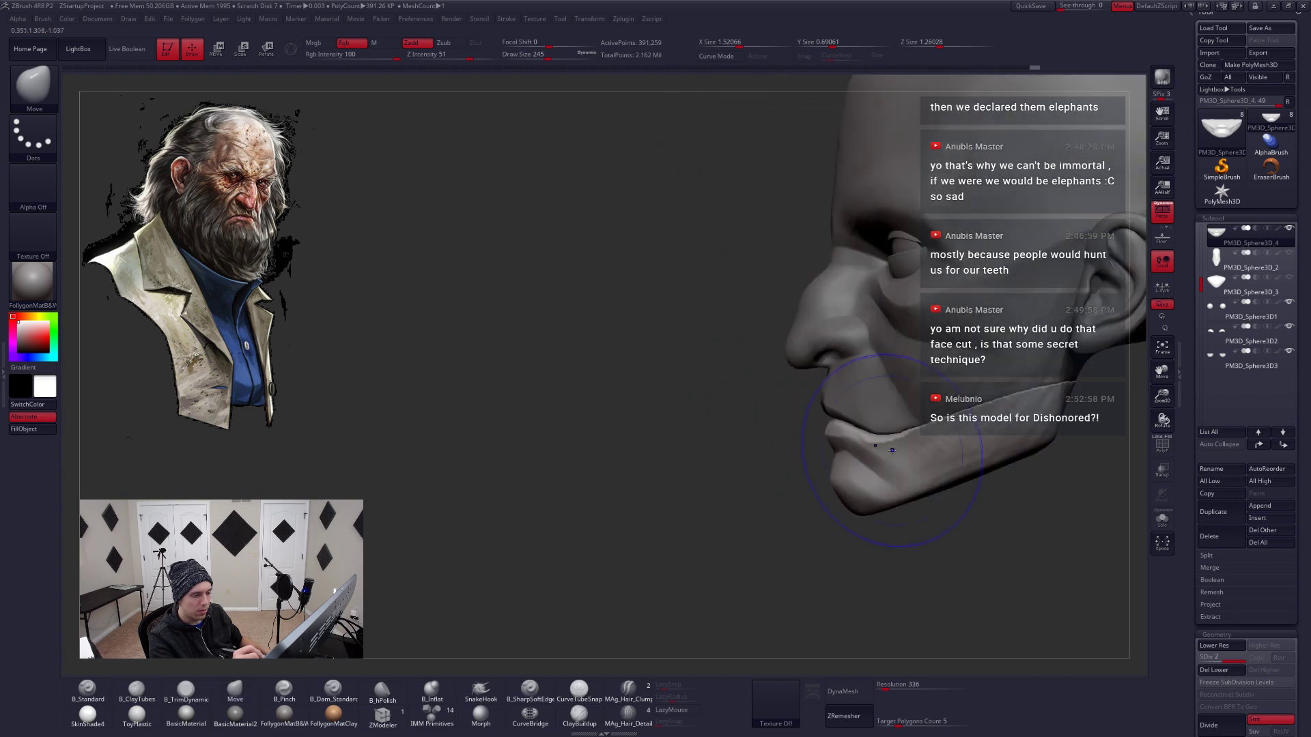
key("space")
left_click_drag(894, 446, 881, 439)
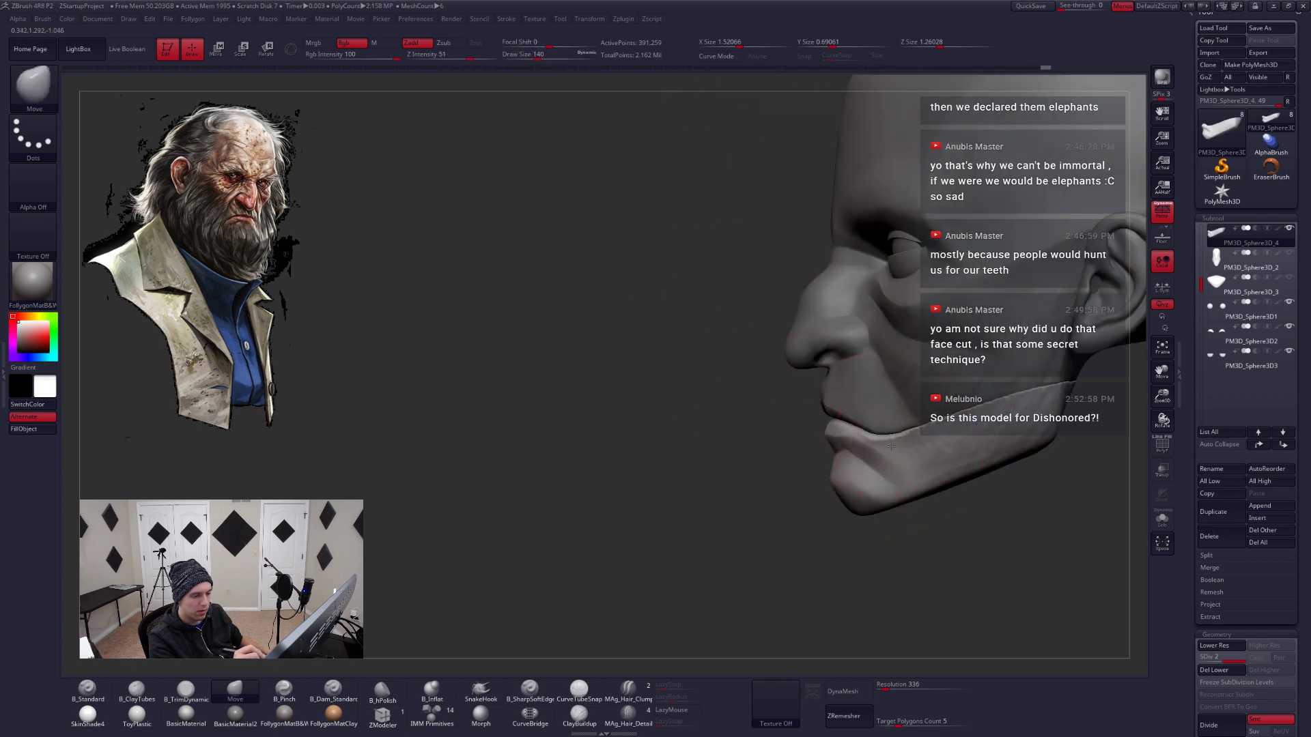
mouse_move(891, 446)
right_mouse_down()
mouse_move(953, 415)
mouse_move(944, 404)
mouse_move(950, 438)
mouse_move(893, 435)
mouse_move(828, 460)
mouse_move(787, 498)
right_mouse_up()
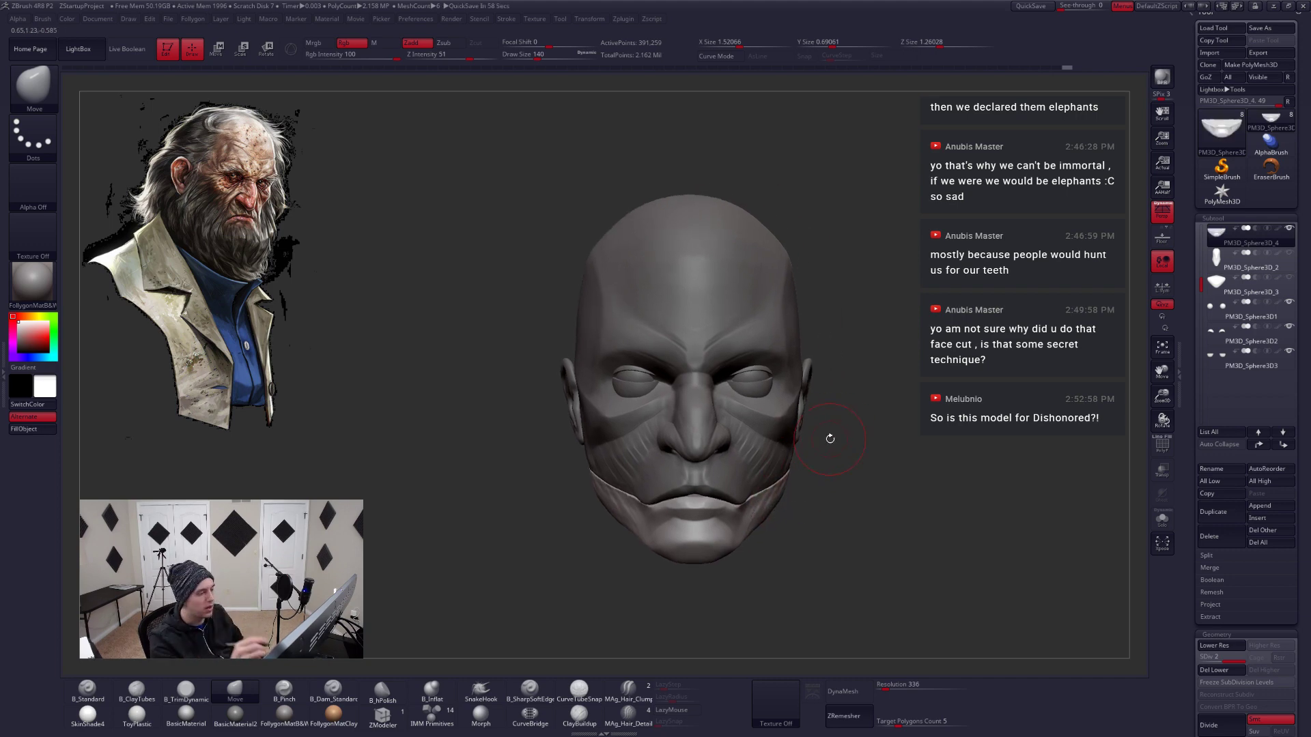
Switch back to the head subtool and widen the sides of the skull with the Move brush at draw size 620
left_click(828, 439, "alt")
key("space")
right_click_drag(785, 401, 781, 462, "alt")
key("space")
mouse_move(781, 461)
left_mouse_down()
mouse_move(800, 460)
mouse_move(792, 445)
left_mouse_up()
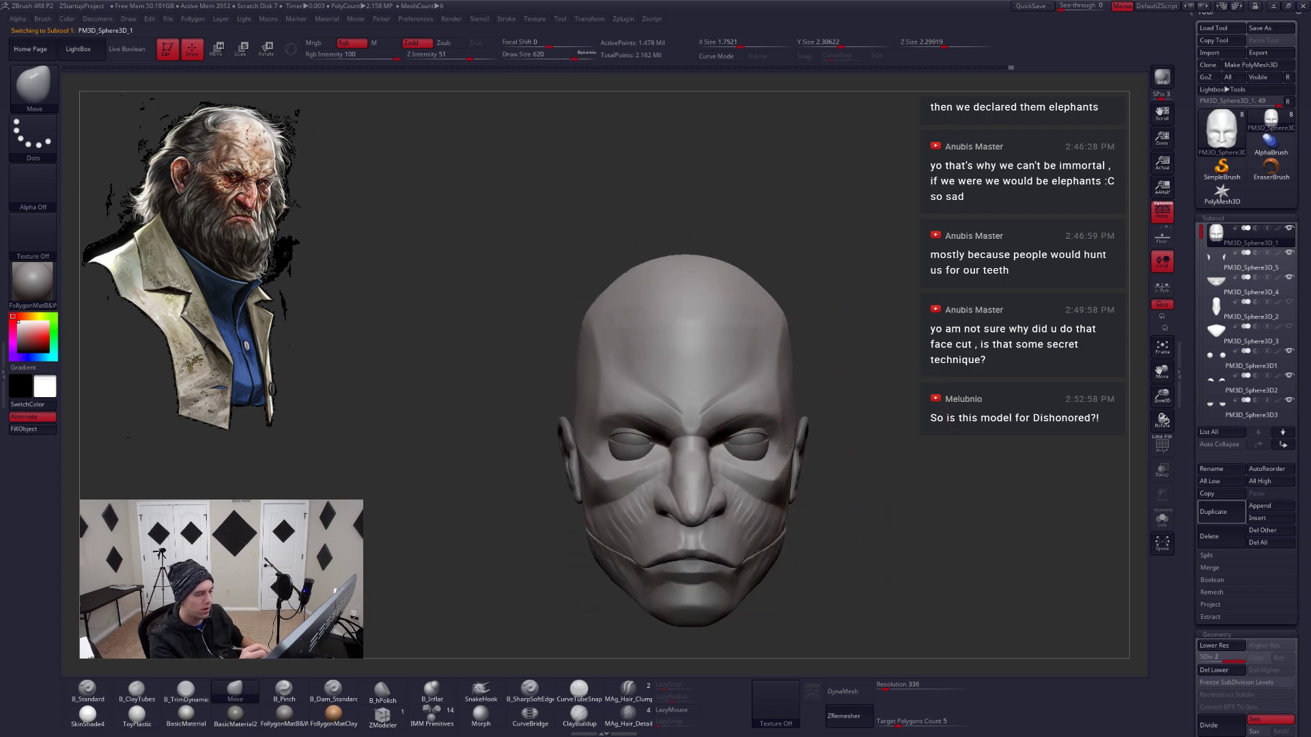
left_click_drag(792, 340, 791, 326)
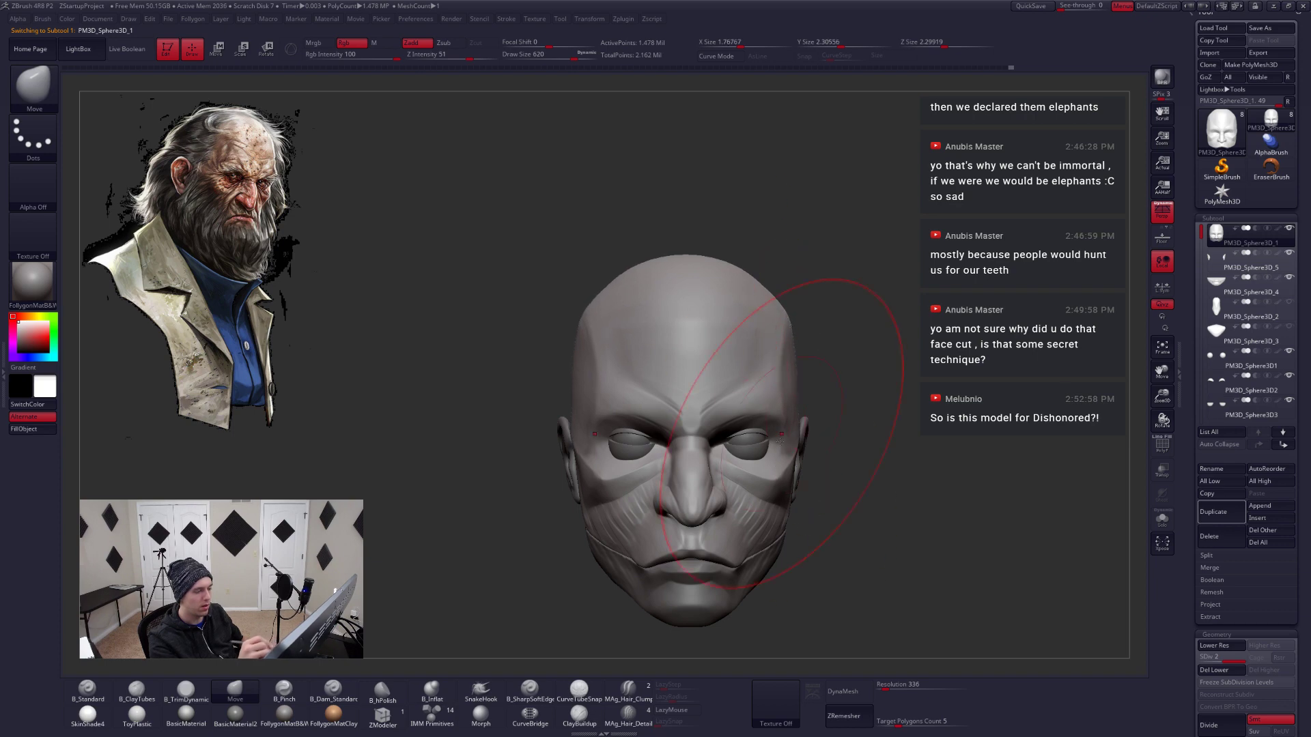
right_click_drag(790, 466, 791, 448, "alt")
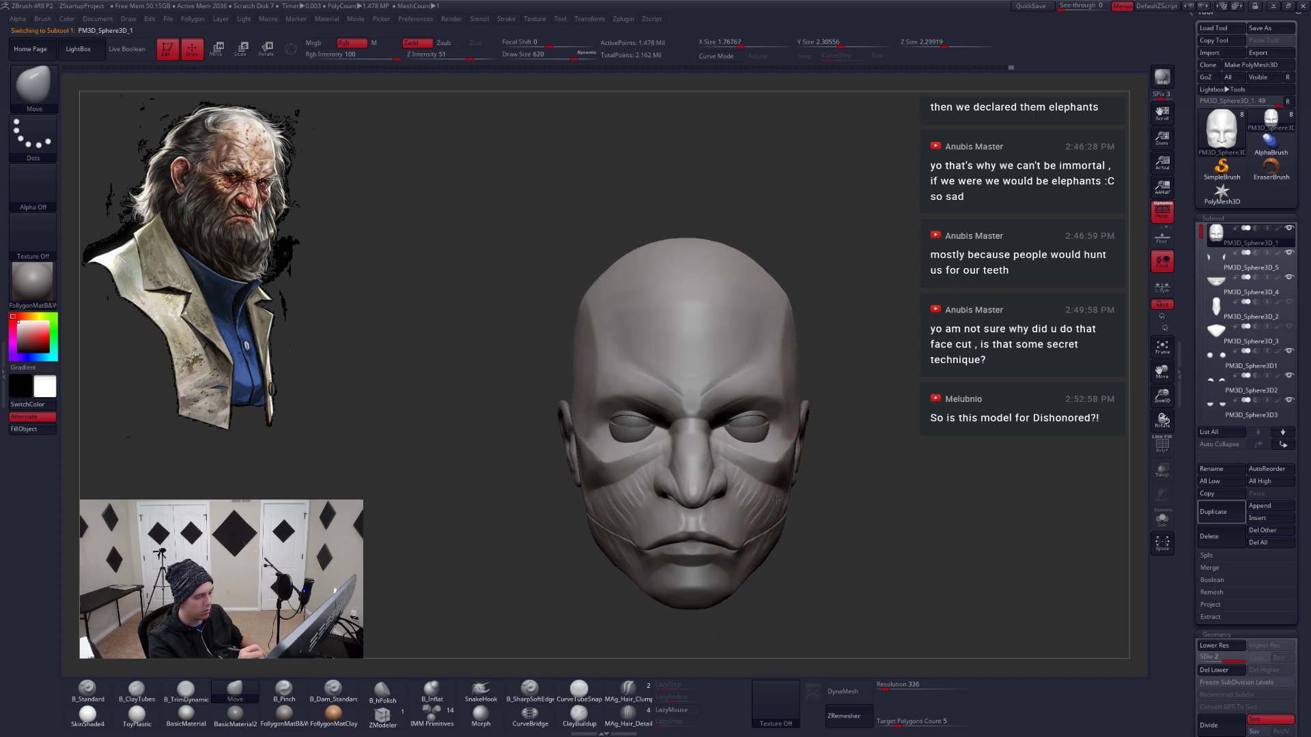
Pull in the side of the head at the temple with the Move brush at draw size 508
key("space")
left_click_drag(800, 445, 790, 442)
mouse_move(844, 445)
right_mouse_down()
mouse_move(797, 437)
mouse_move(799, 494)
mouse_move(822, 479)
mouse_move(868, 488)
right_mouse_up()
Isolate the head with perspective off and narrow the skull from above with the Move brush at draw size 386
key("shift+alt+s")
key("p")
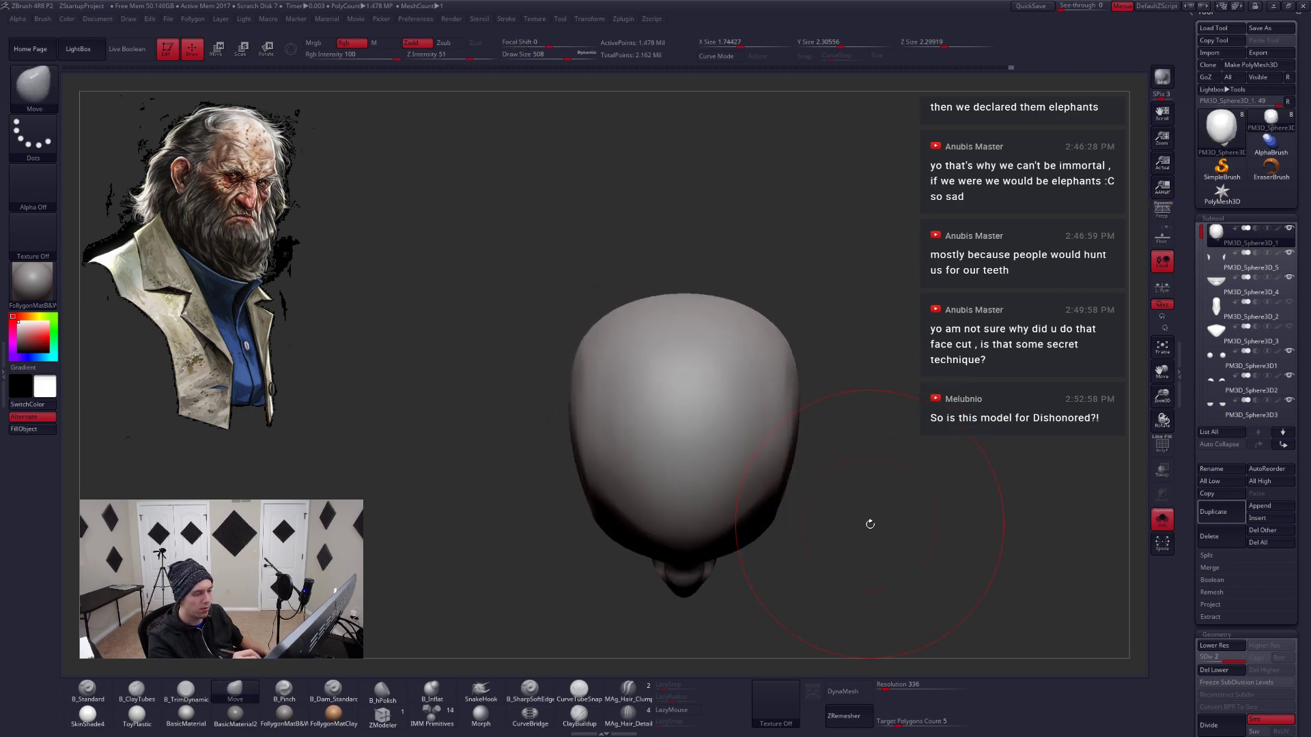
key("space")
left_click_drag(806, 438, 796, 439)
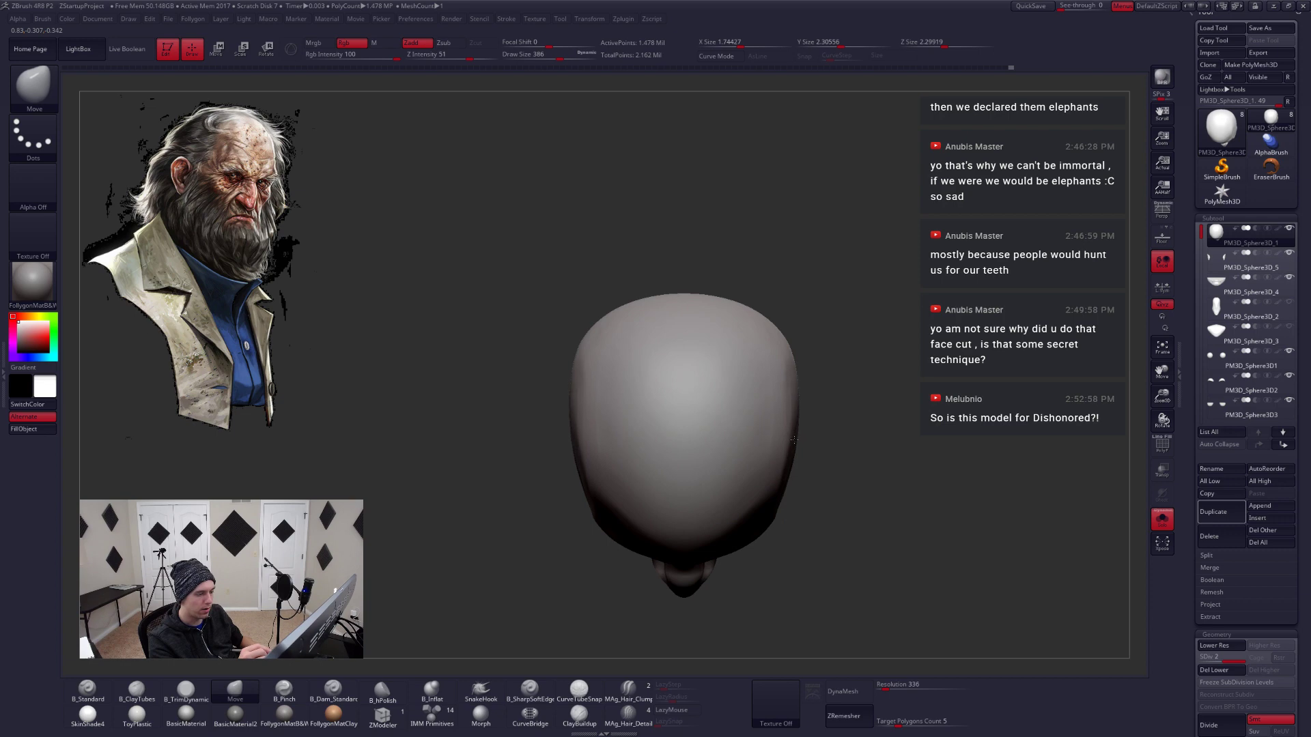
right_click_drag(806, 469, 834, 467)
left_click_drag(815, 444, 806, 446)
right_click_drag(837, 546, 817, 461)
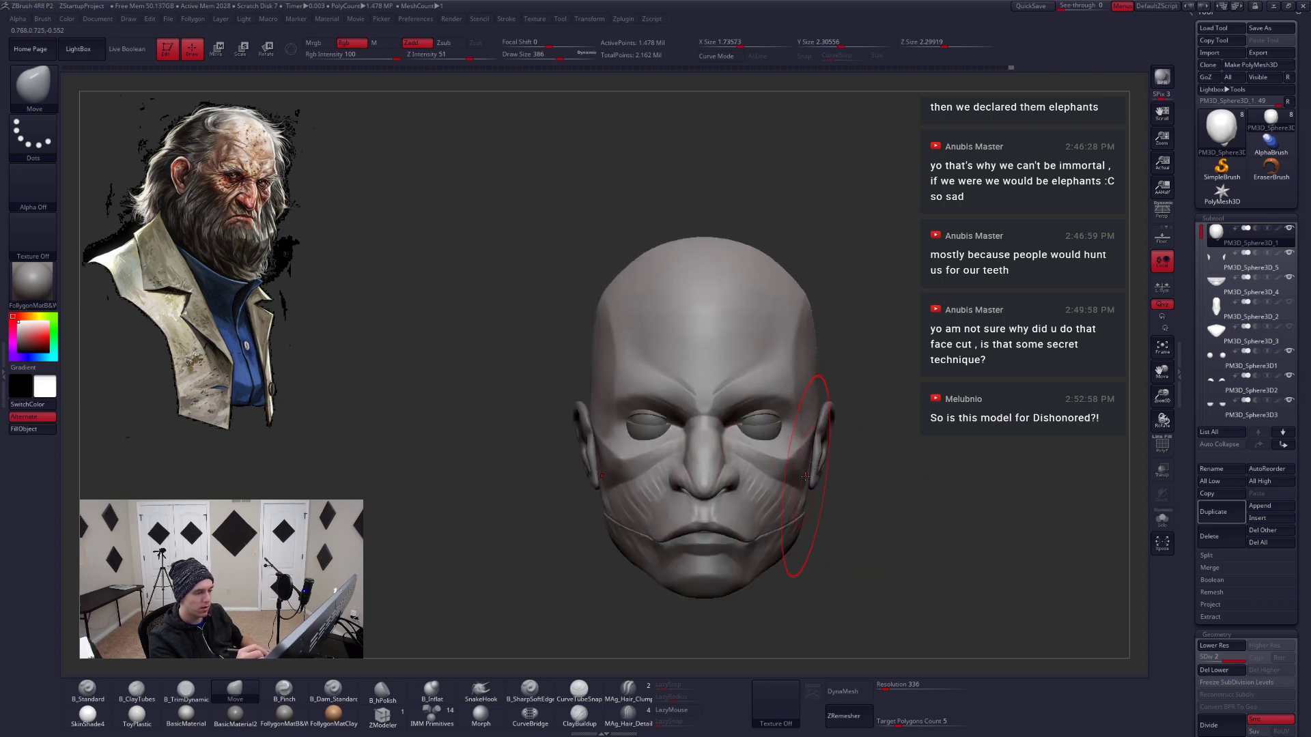
Turn perspective back on and reshape the mouth corner with the Move brush at draw size 163
left_click(1162, 211)
mouse_move(767, 532)
right_mouse_down("alt")
mouse_move(767, 482)
mouse_move(779, 505)
right_mouse_up("alt")
key("space")
left_click_drag(784, 494, 766, 494)
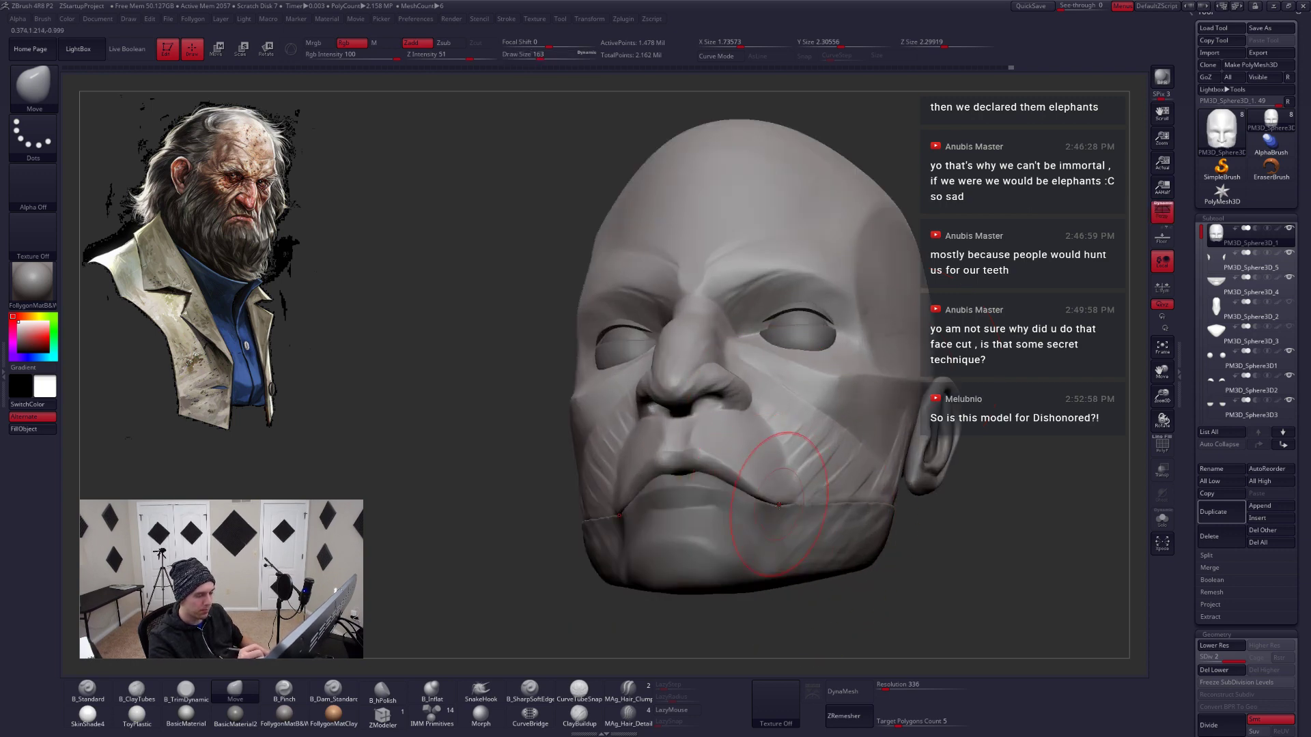
mouse_move(790, 497)
right_mouse_down()
mouse_move(748, 506)
mouse_move(761, 517)
right_mouse_up()
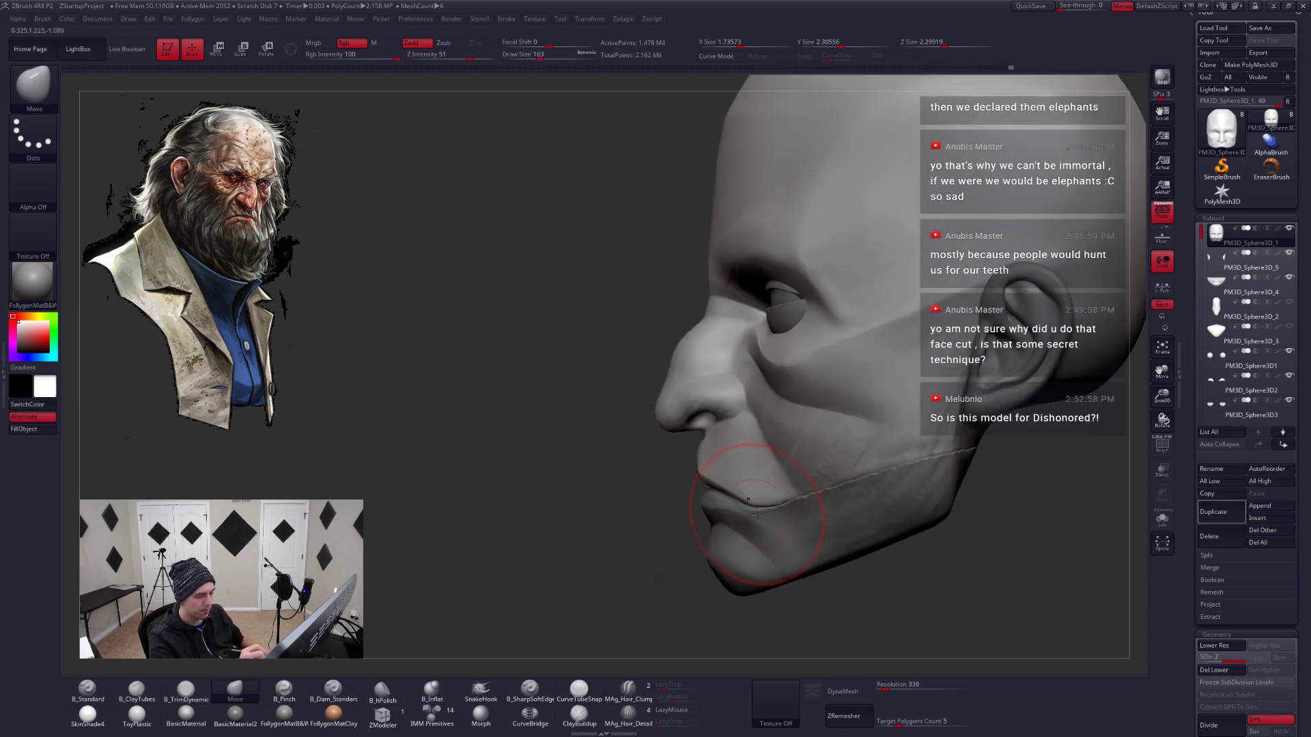
Adjust the lip edge on the jaw subtool and the matching mouth corner on the head subtool with the Move brush
left_click(756, 520, "alt")
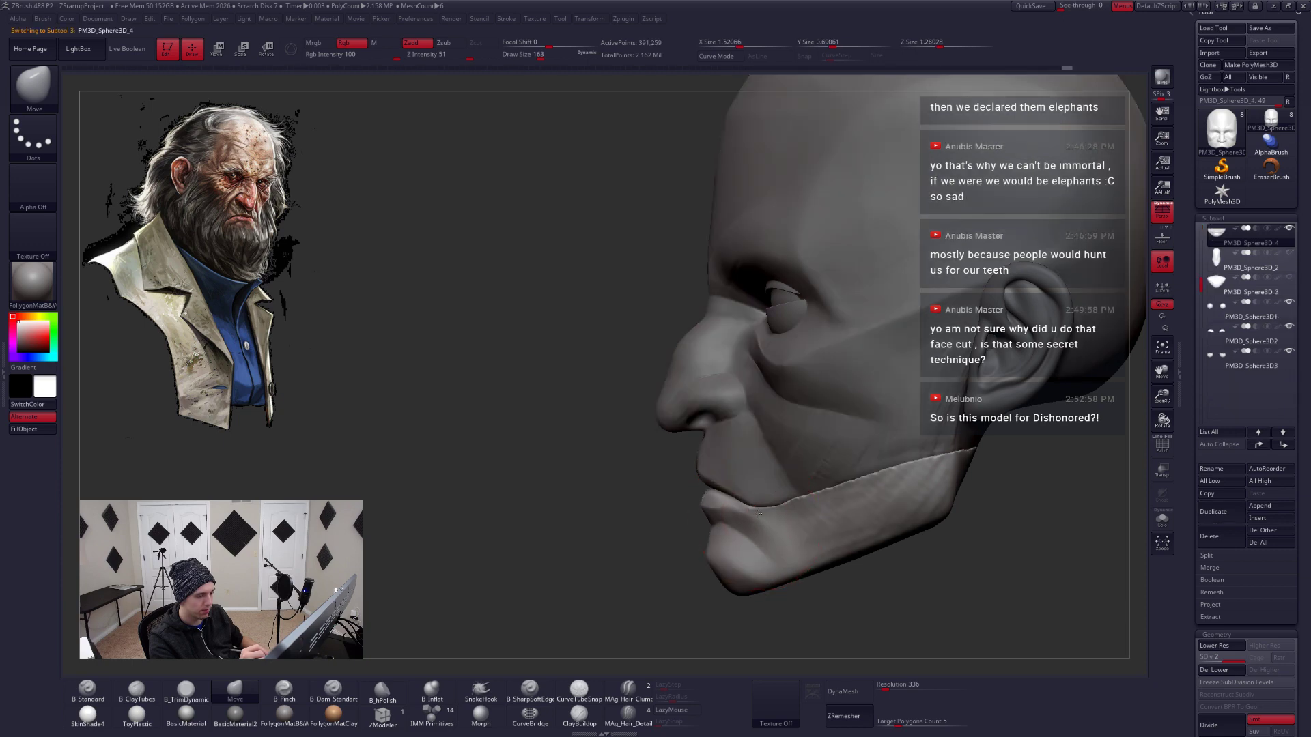
right_click_drag(758, 512, 765, 520)
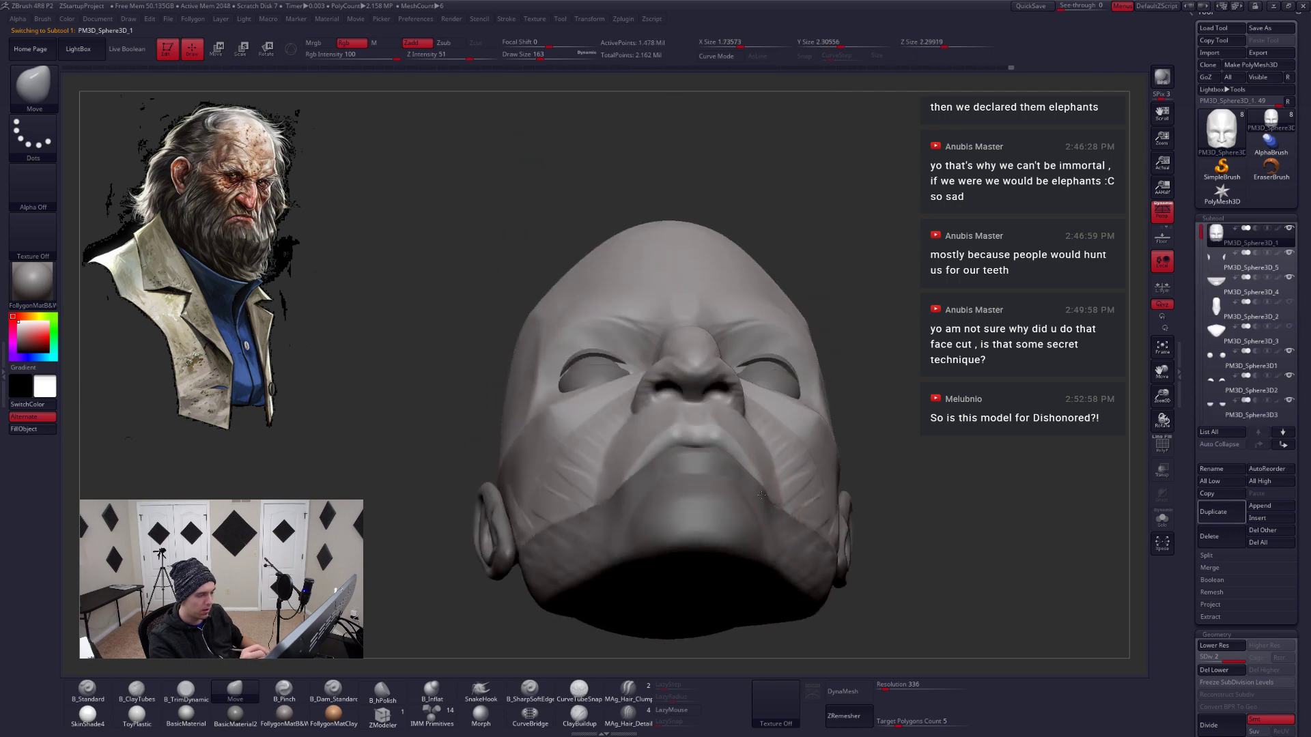
left_click_drag(761, 495, 763, 502)
mouse_move(697, 430)
right_mouse_down()
mouse_move(682, 509)
mouse_move(787, 511)
mouse_move(775, 508)
right_mouse_up()
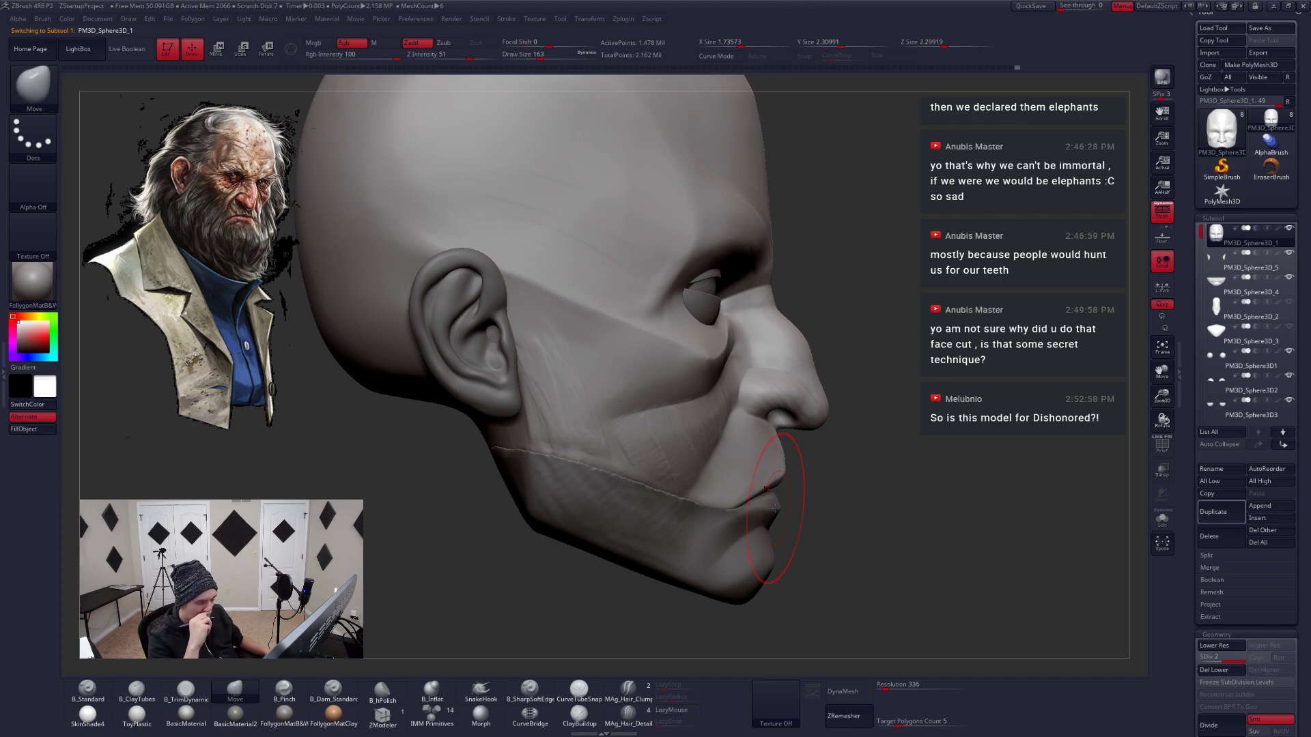
Refine the upper lip in side and front views with the Move brush at draw size 101
key("space")
left_click_drag(745, 500, 744, 500)
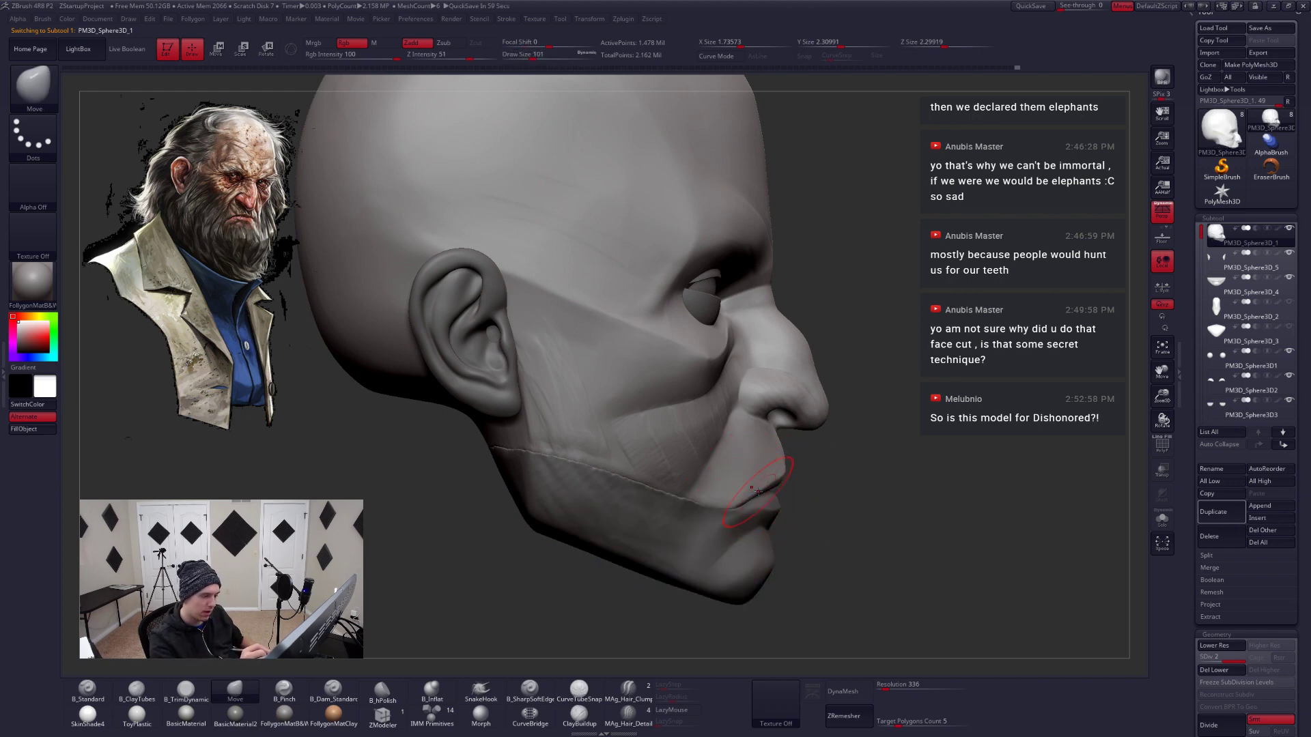
right_click_drag(759, 491, 628, 493)
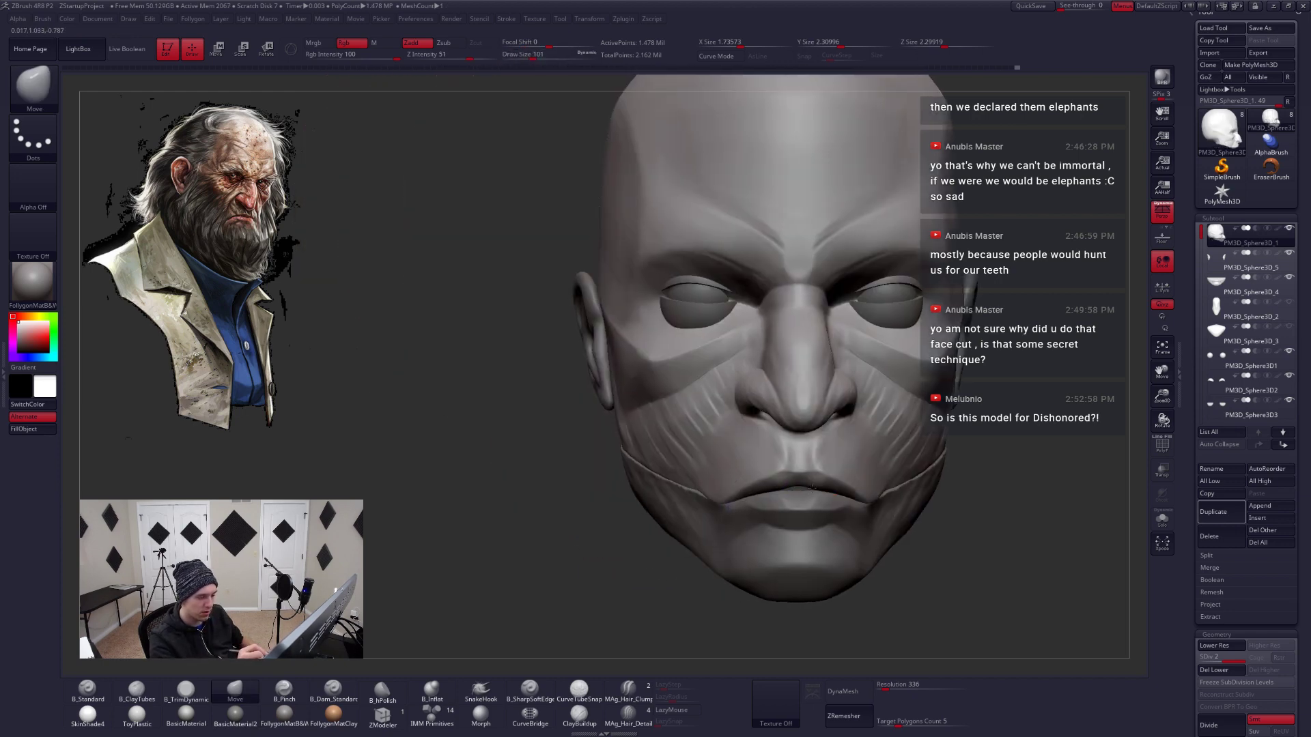
right_click_drag(803, 471, 808, 491, "ctrl")
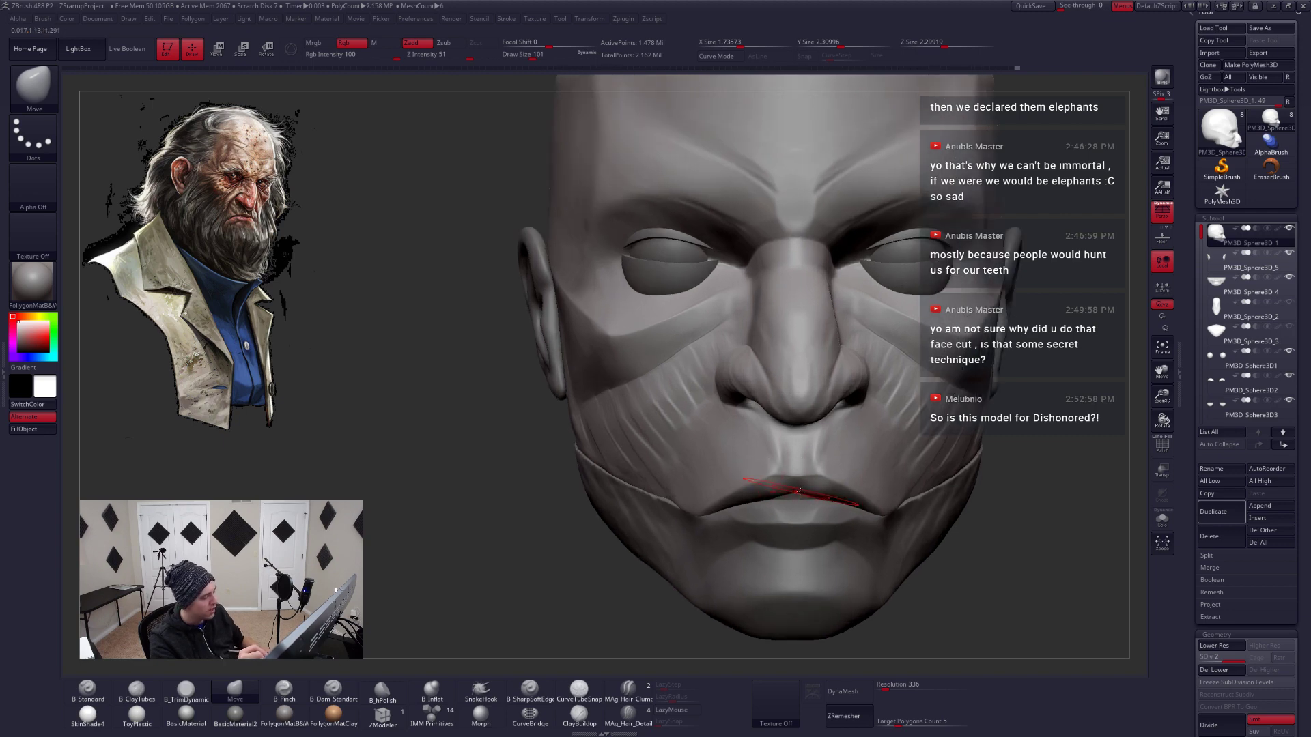
Isolate the head subtool and reshape the lower edge of the upper lip with the Move brush at draw size 77
key("ctrl+space")
left_click(793, 423)
mouse_move(791, 495)
right_mouse_down()
mouse_move(783, 455)
mouse_move(774, 483)
right_mouse_up()
right_click_drag(775, 483, 767, 501, "ctrl")
key("space")
left_click_drag(786, 504, 783, 503)
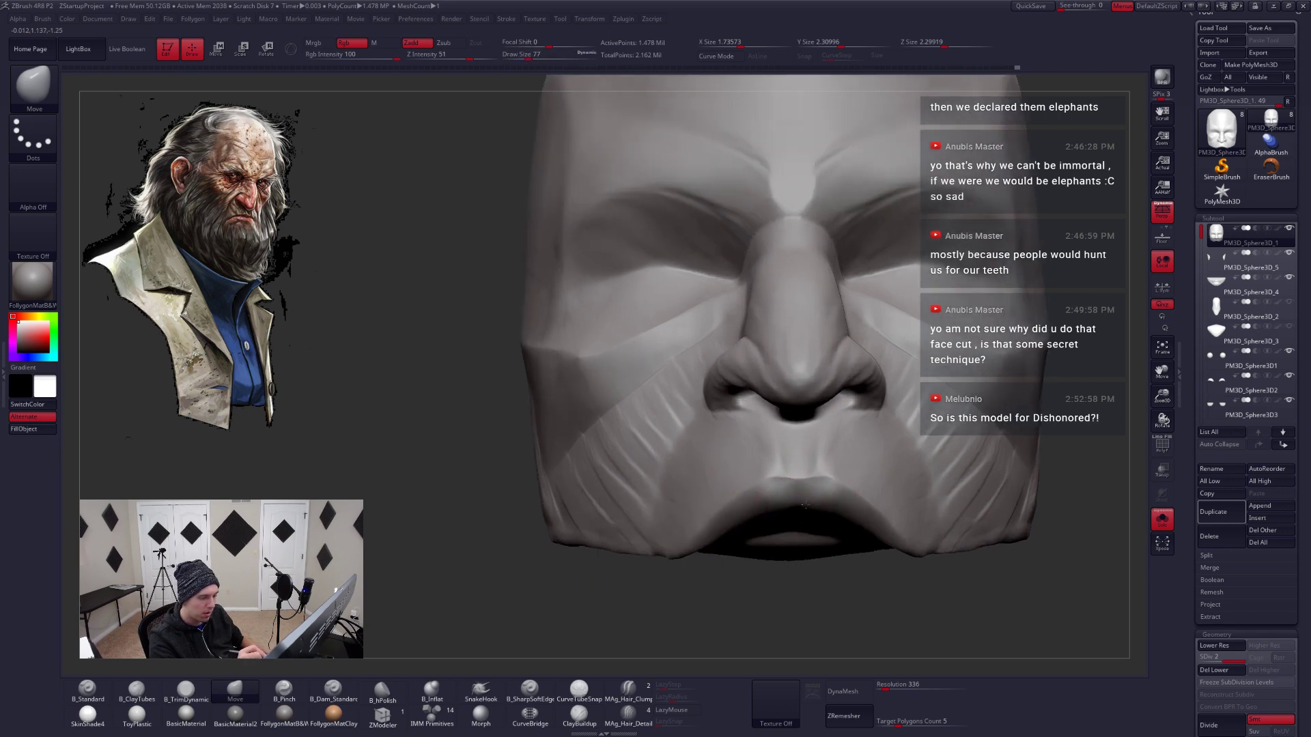
right_click_drag(792, 506, 812, 520)
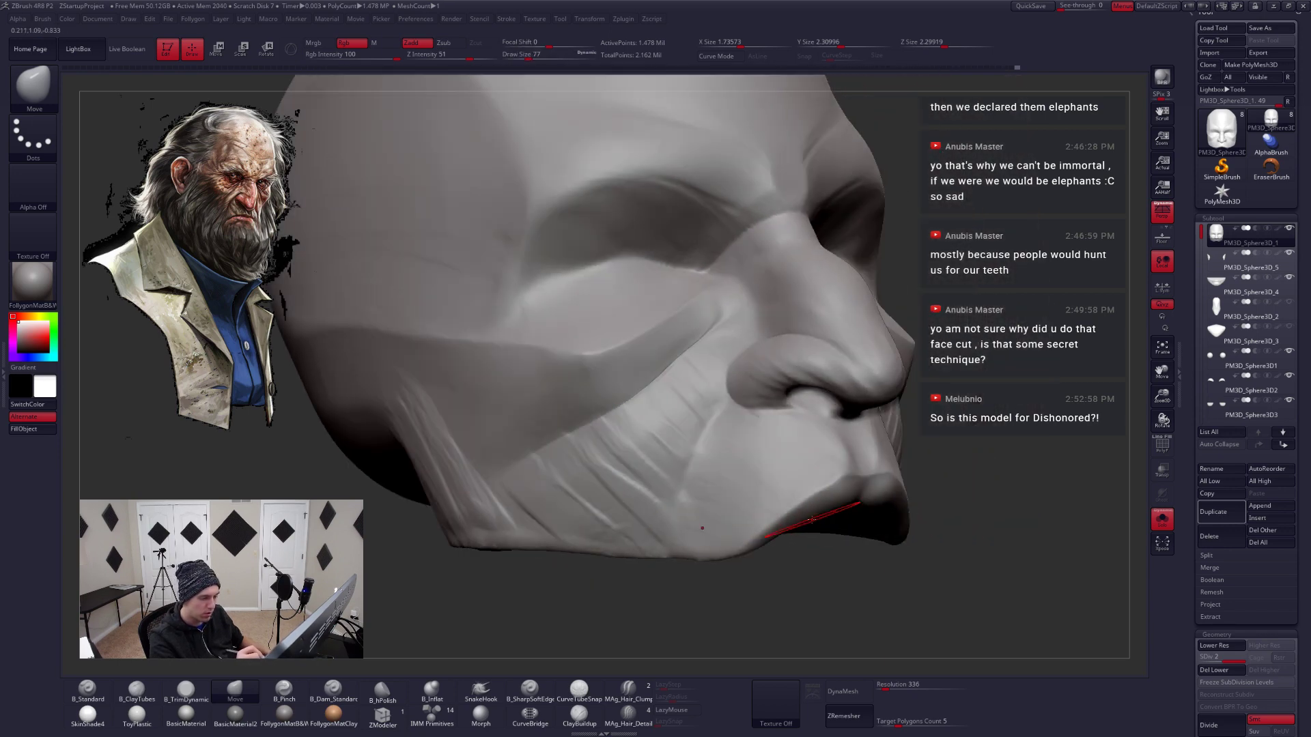
left_click_drag(809, 521, 797, 524)
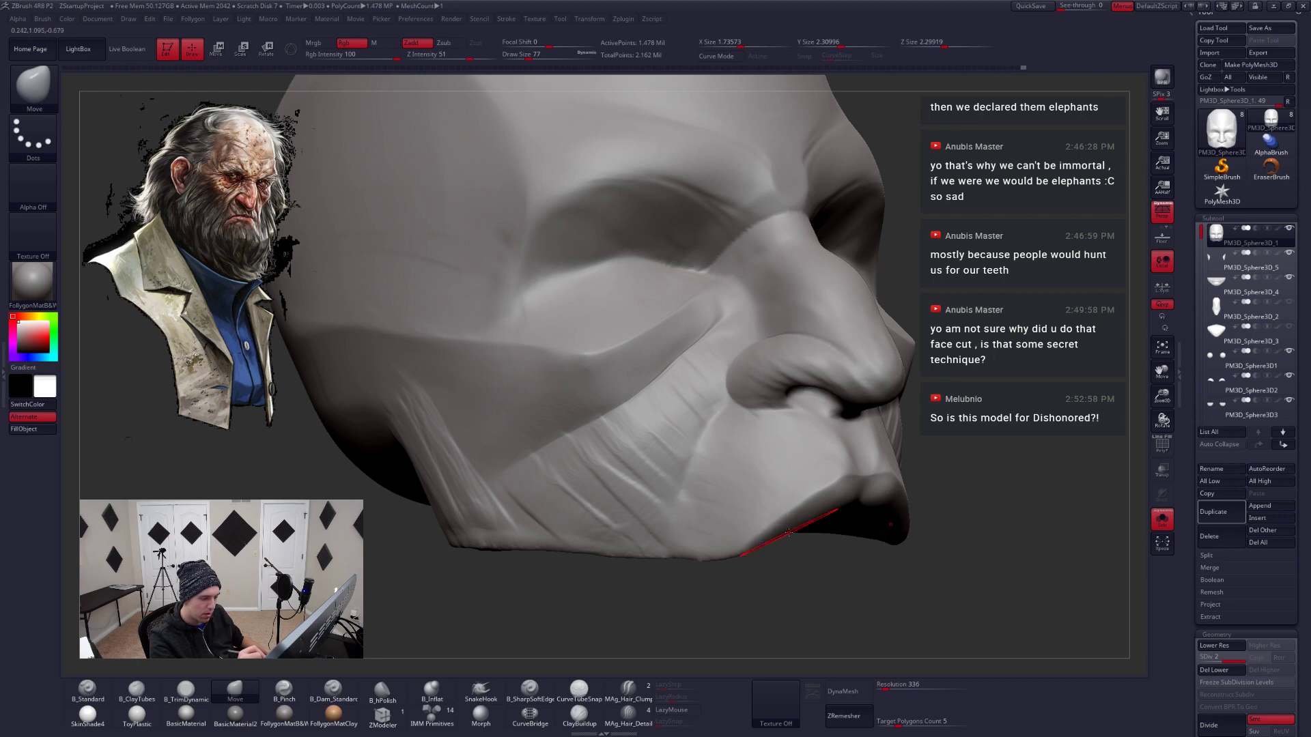
Refine the lower edge of the upper lip in angled and low views with the Move brush at draw size 77
mouse_move(788, 532)
right_mouse_down()
mouse_move(716, 519)
mouse_move(666, 553)
right_mouse_up()
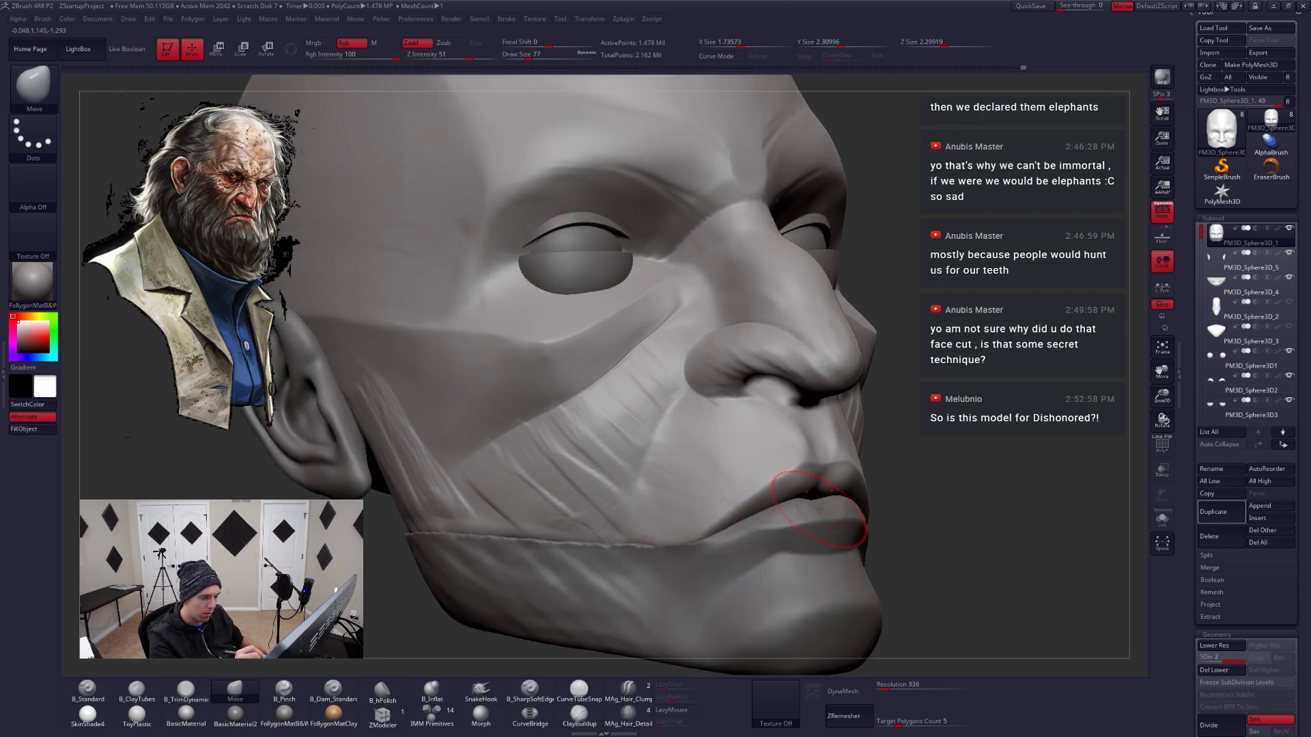
mouse_move(819, 510)
right_mouse_down()
mouse_move(806, 505)
mouse_move(822, 492)
mouse_move(811, 492)
right_mouse_up()
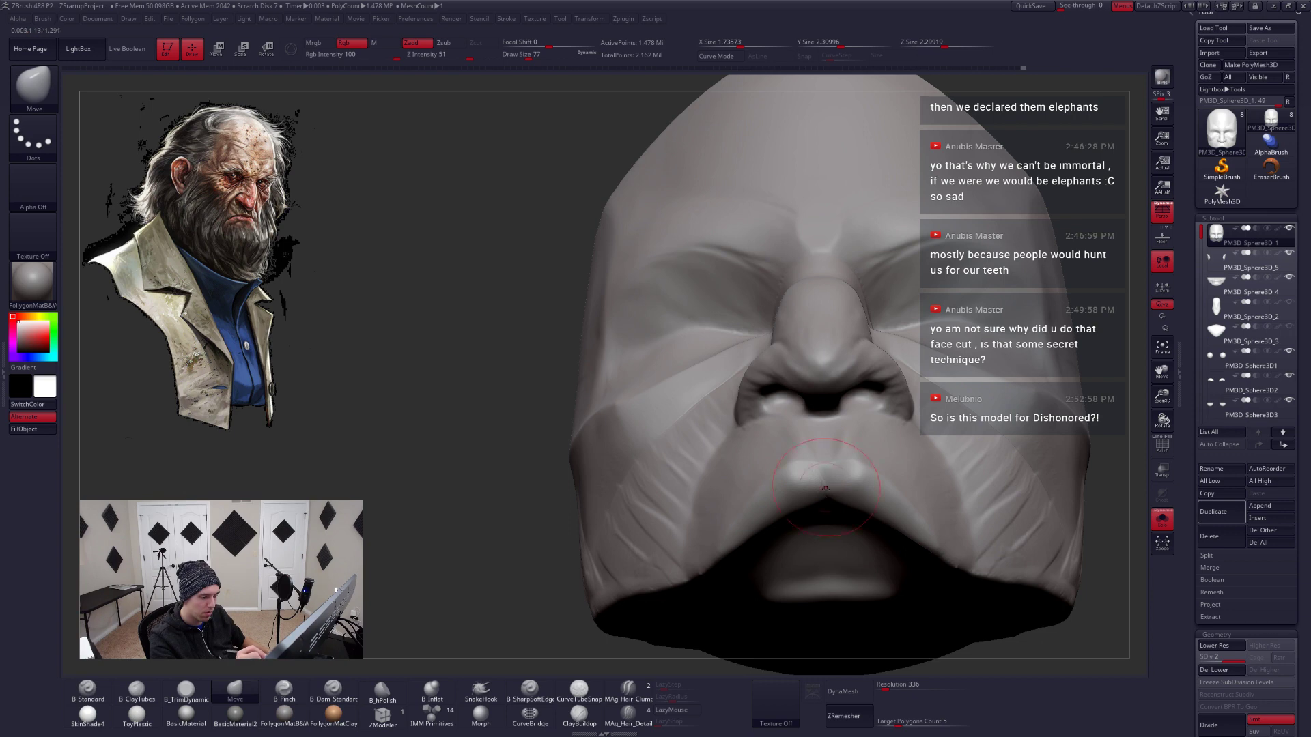
mouse_move(825, 488)
right_mouse_down()
mouse_move(854, 514)
mouse_move(804, 485)
right_mouse_up()
Delete the head subtool's lower subdivision levels and close the open hole on its underside
left_click(1218, 670)
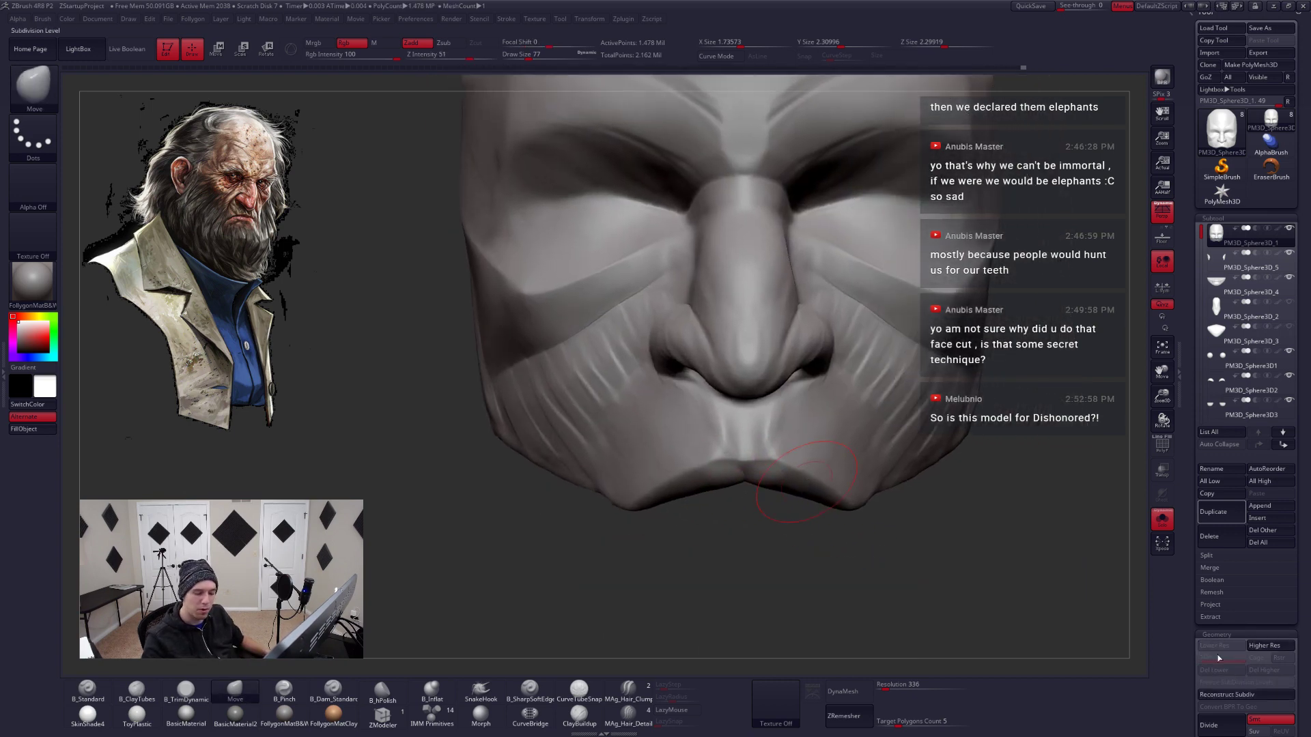
key("ctrl+shift+f")
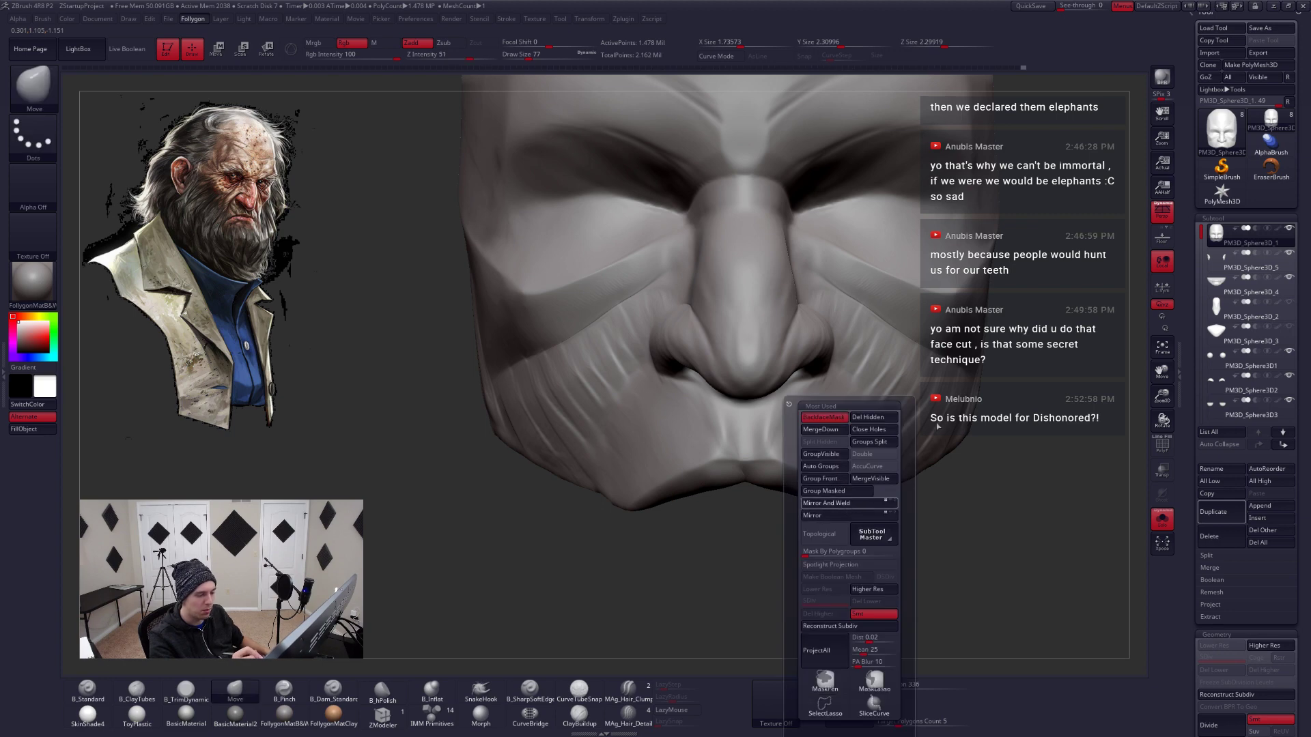
mouse_move(768, 473)
right_mouse_down()
mouse_move(759, 389)
mouse_move(739, 454)
mouse_move(737, 430)
right_mouse_up()
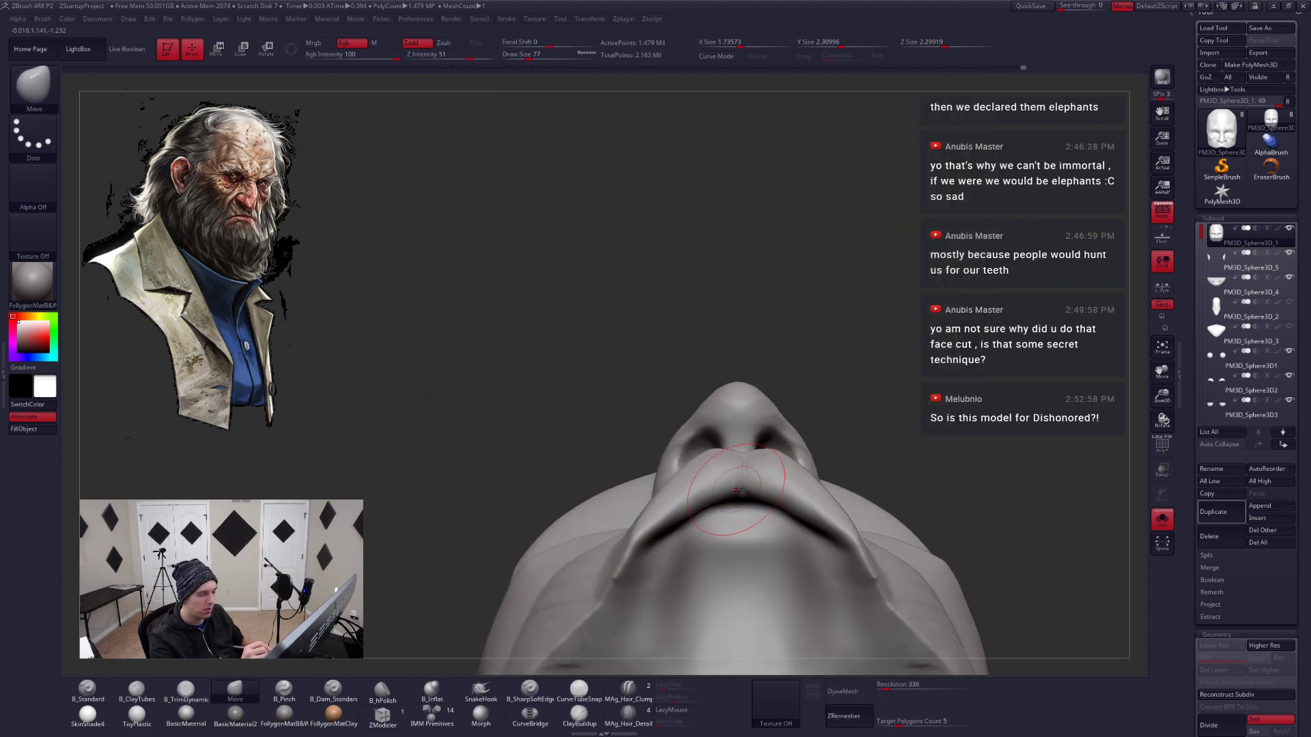
Adjust the middle of the upper lip with the Move brush and smooth it at draw size 41
right_click_drag(735, 490, 752, 513, "shift")
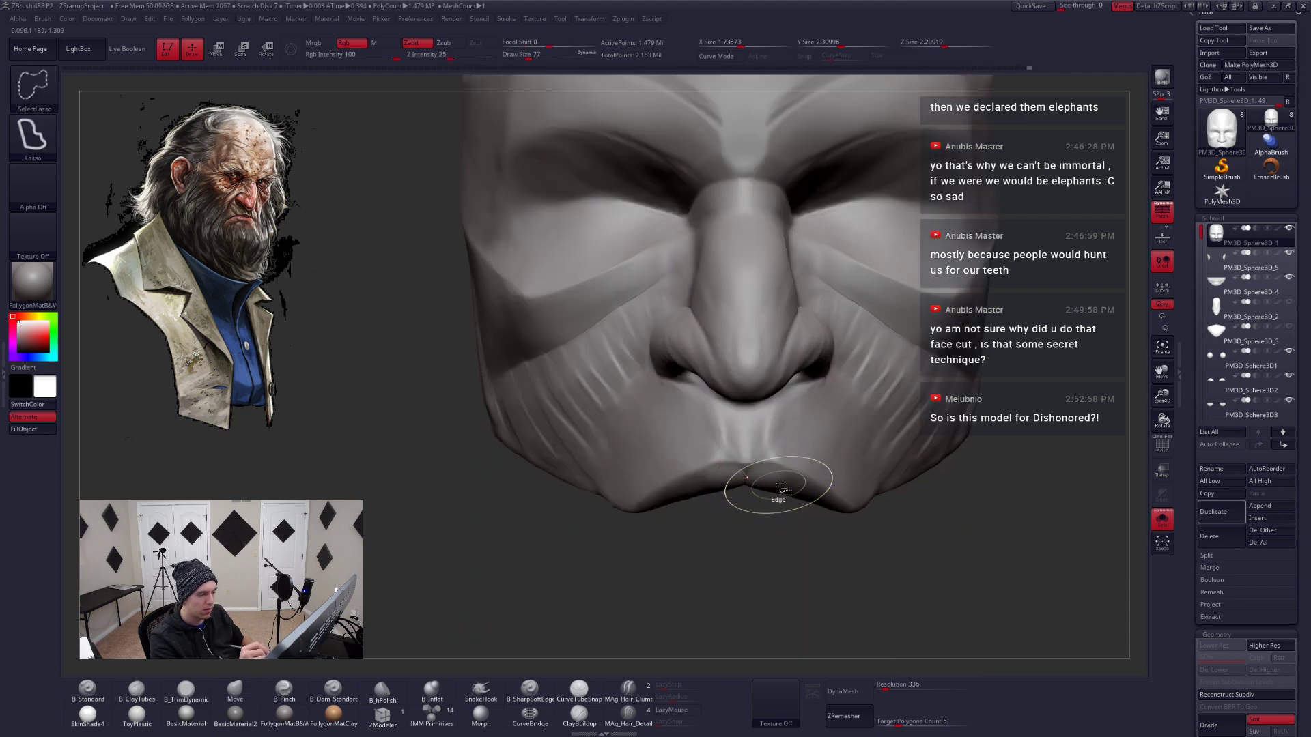
key("space")
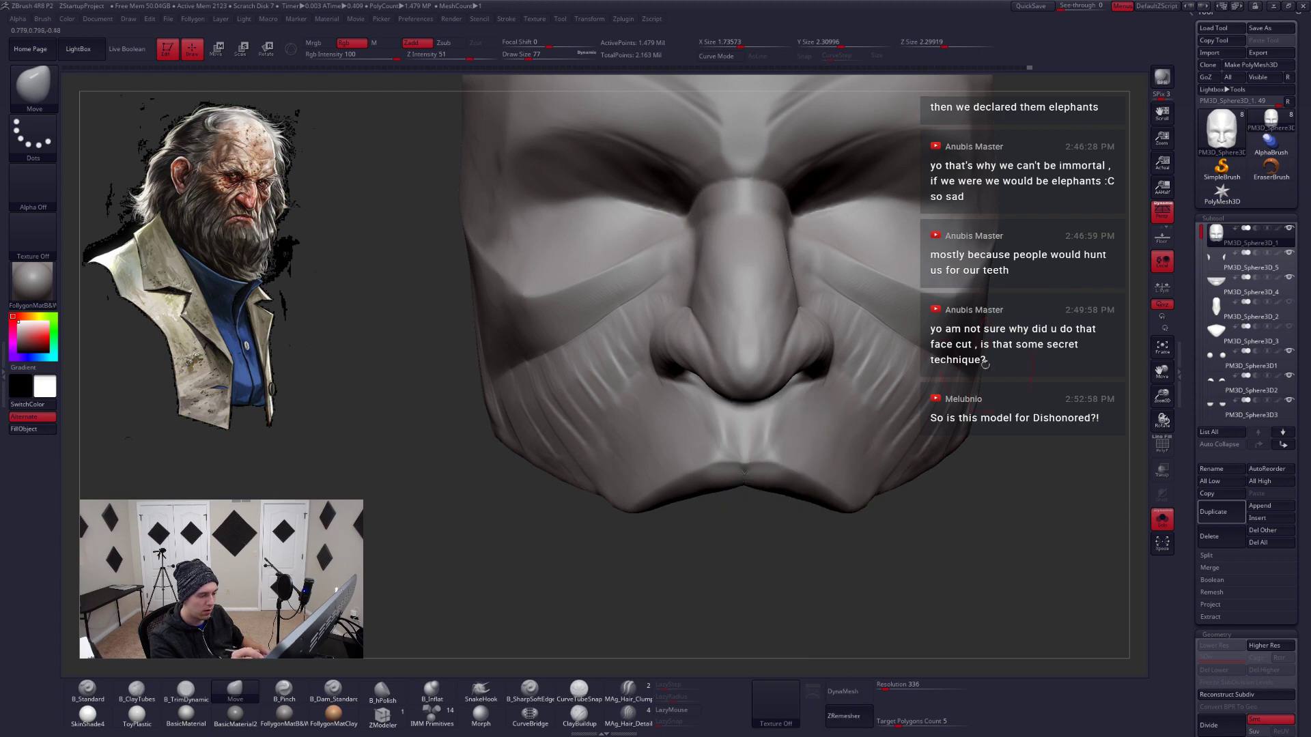
right_click_drag(777, 483, 770, 437)
key("space")
left_click_drag(759, 486, 746, 486)
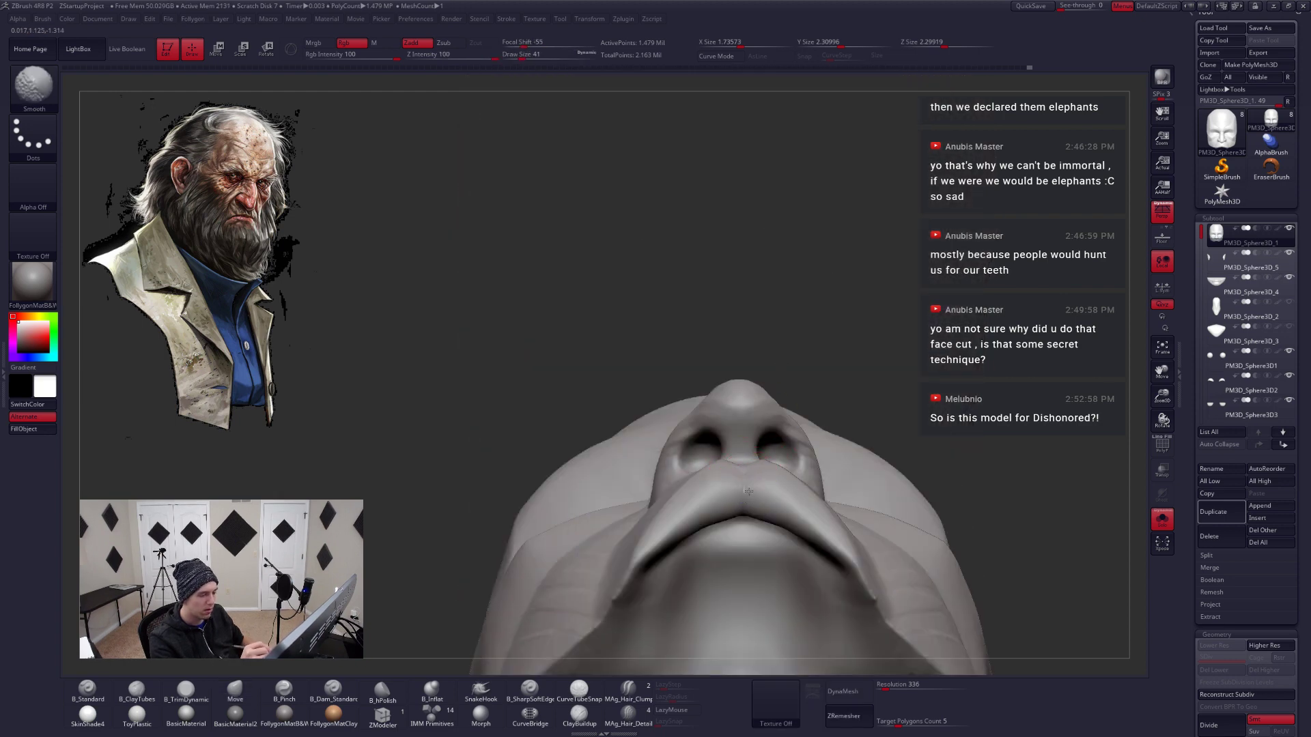
mouse_move(749, 532)
right_mouse_down()
mouse_move(758, 593)
mouse_move(766, 483)
mouse_move(756, 458)
mouse_move(815, 435)
mouse_move(757, 450)
mouse_move(766, 439)
right_mouse_up()
Sharpen the upper lip's edge on the isolated head with the B_Pinch brush at draw size 41
key("5")
left_click_drag(767, 439, 764, 468)
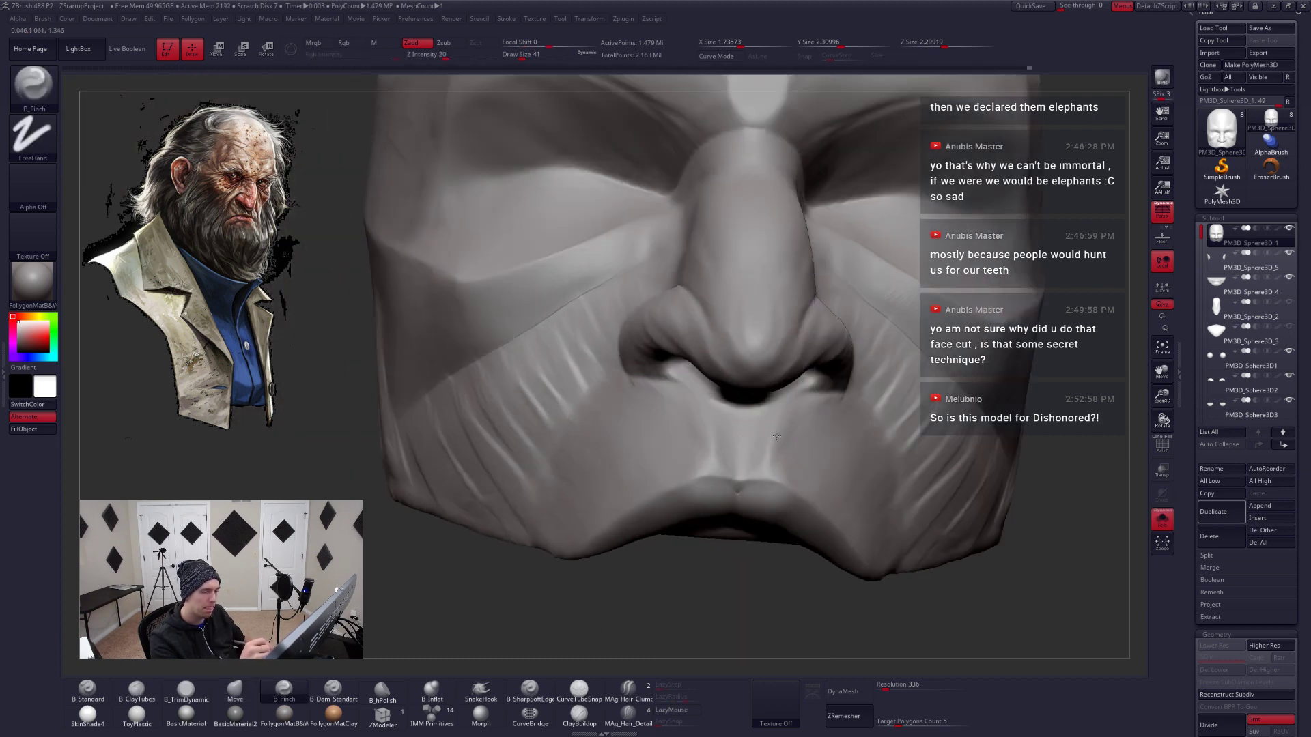
right_click_drag(780, 451, 700, 496)
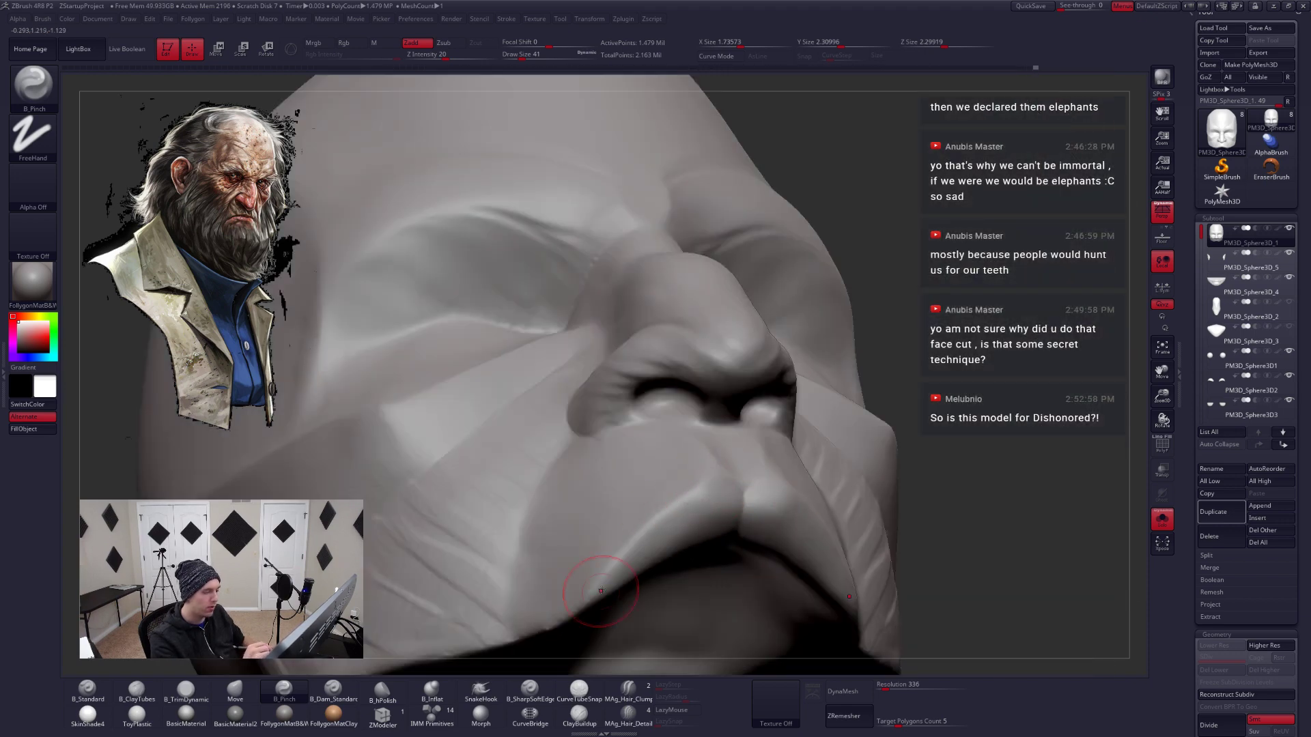
mouse_move(716, 517)
right_mouse_down()
mouse_move(678, 523)
mouse_move(804, 453)
right_mouse_up()
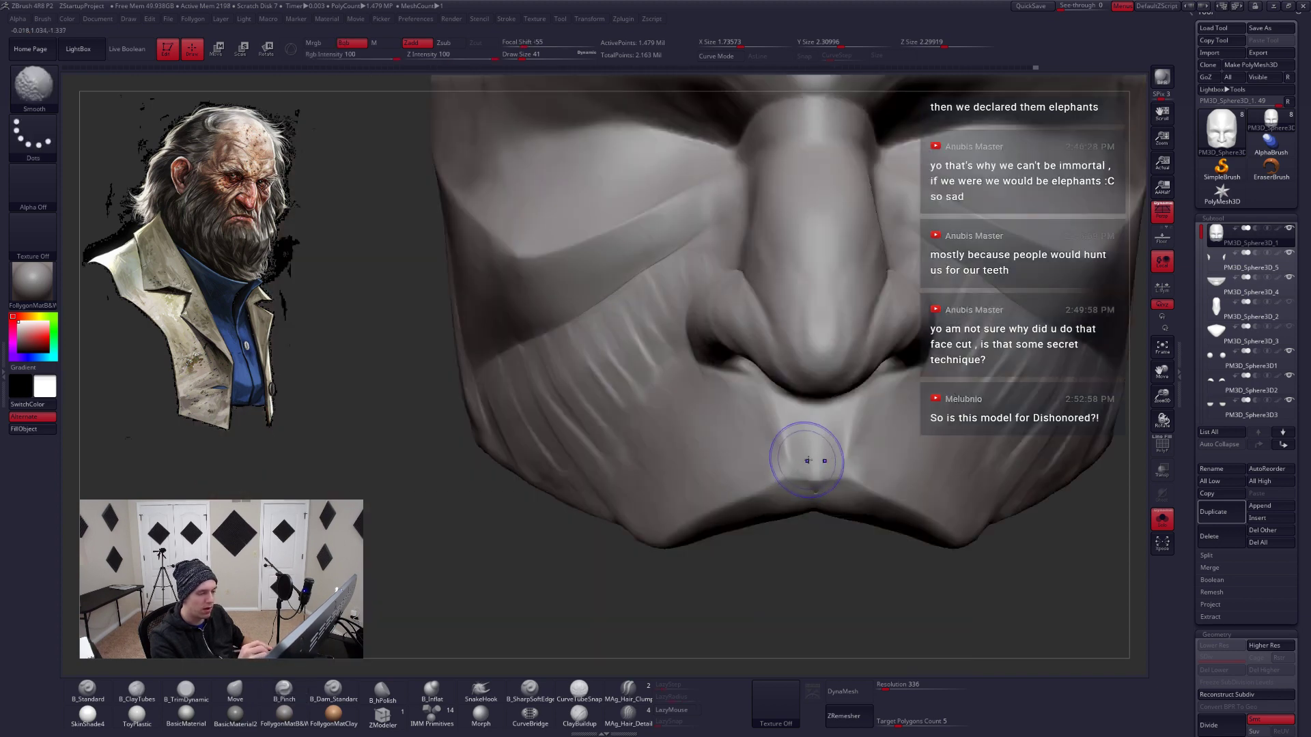
Show all subtools again and reshape the peaks of the upper lip with the Move brush at draw size 51
key("alt+s")
key("b")
key("m")
key("v")
key("space")
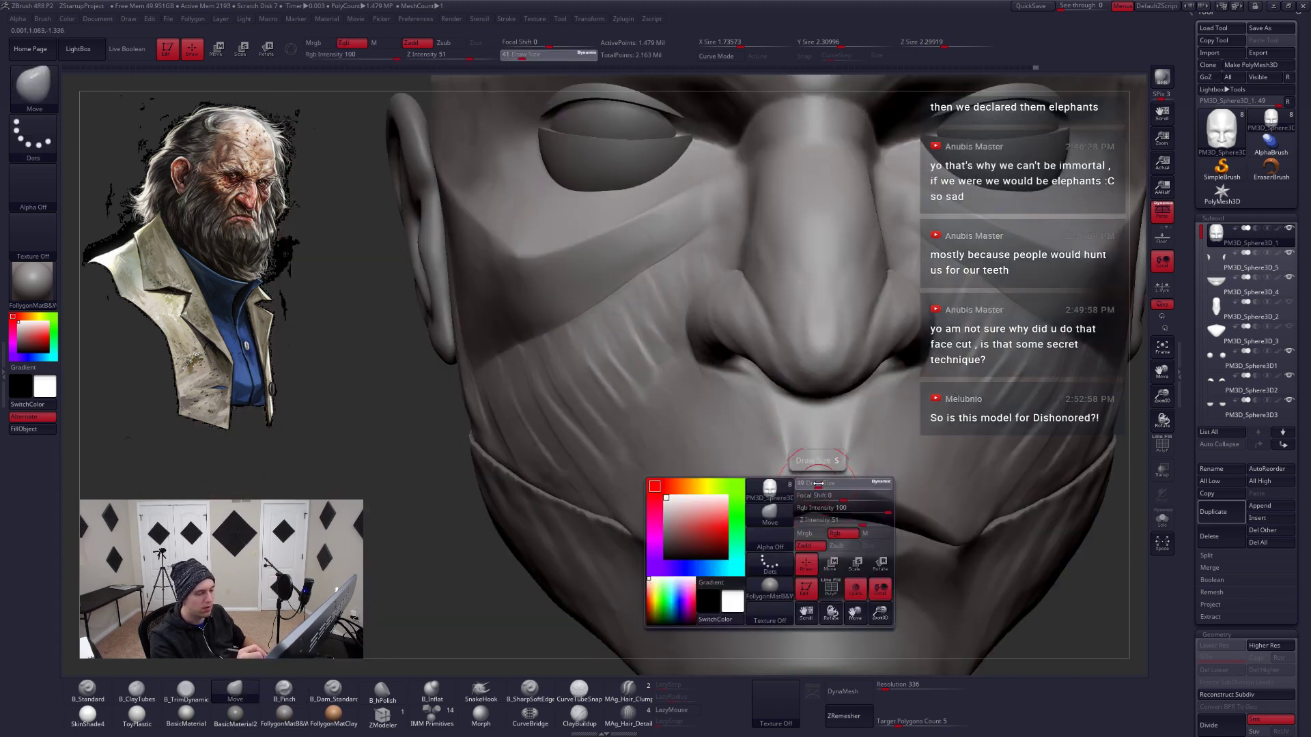
left_click_drag(835, 483, 823, 482)
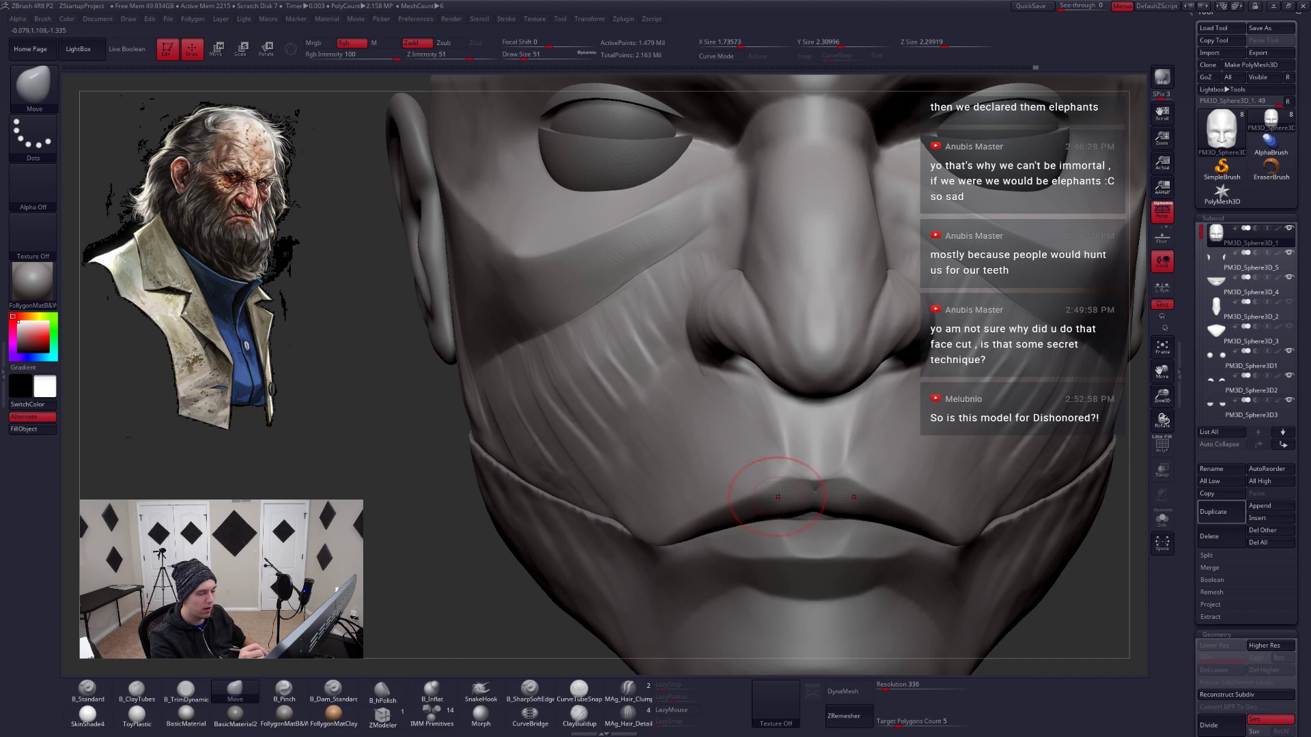
key("b")
key("m")
key("l")
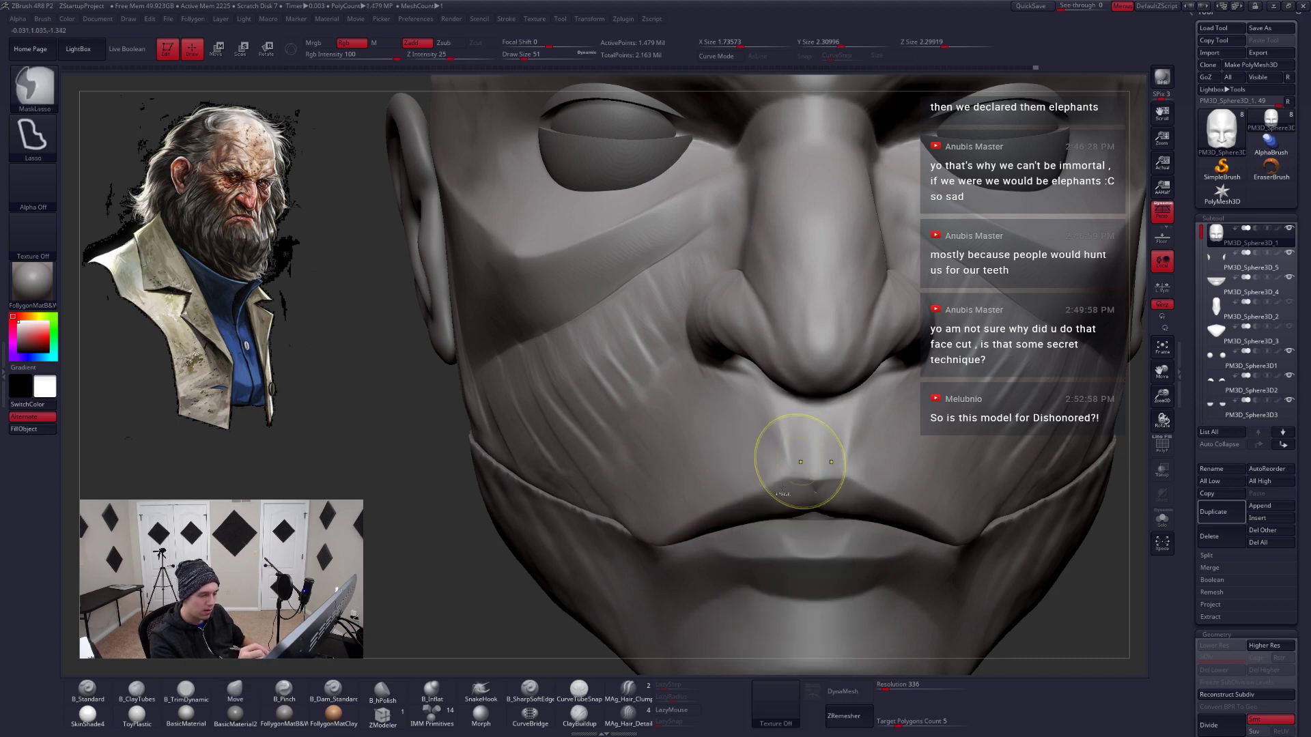
right_click_drag(800, 463, 755, 482)
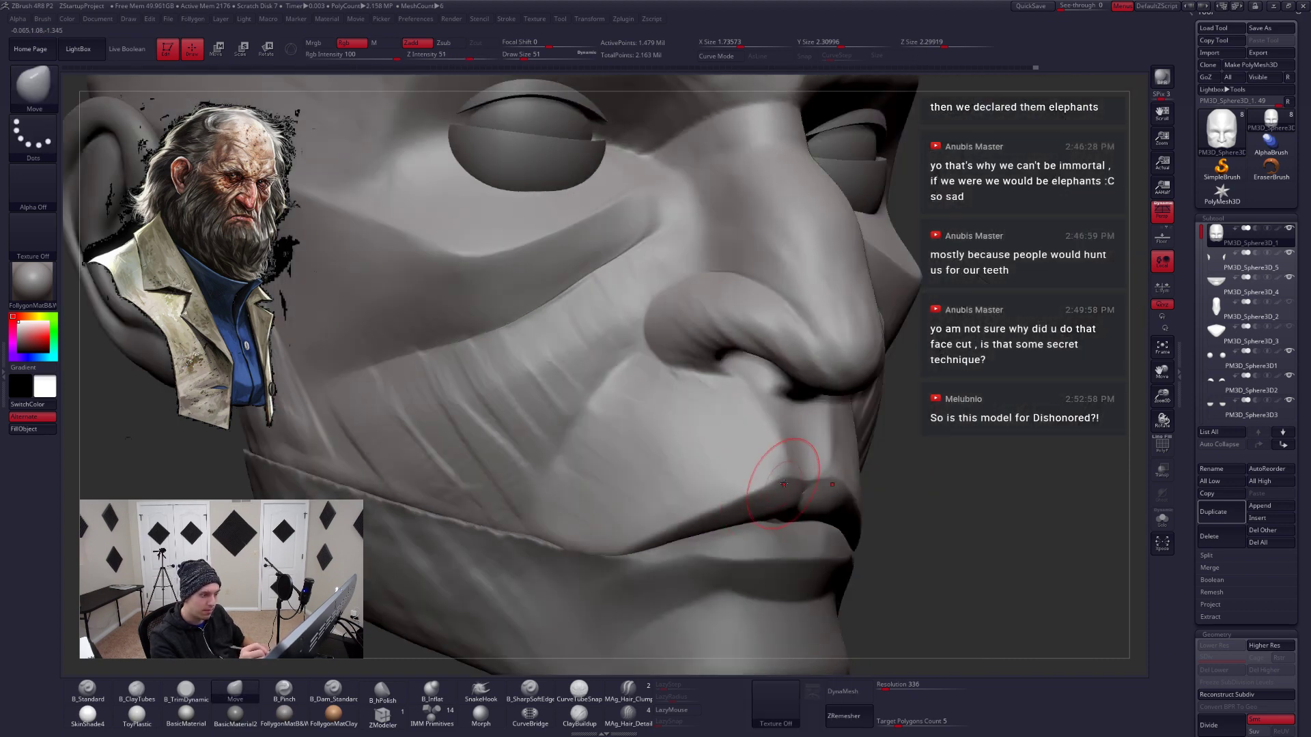
left_click_drag(784, 484, 792, 474)
mouse_move(808, 479)
right_mouse_down()
mouse_move(856, 483)
mouse_move(841, 489)
mouse_move(854, 483)
mouse_move(875, 565)
mouse_move(857, 453)
right_mouse_up()
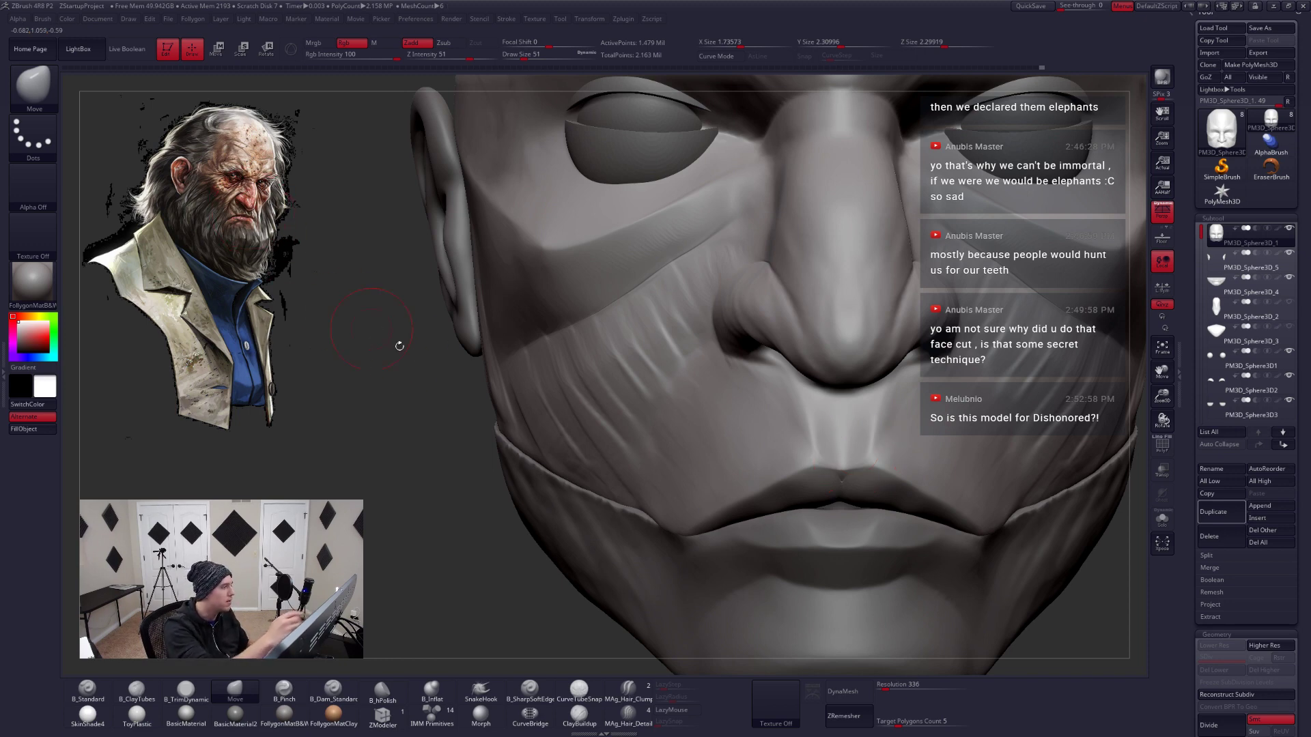
Isolate the head, pinch the upper lip's edge toward the mouth corner with B_Pinch at draw size 51, and restore the other subtools
mouse_move(645, 471)
right_mouse_down()
mouse_move(614, 477)
mouse_move(763, 498)
right_mouse_up()
key("5")
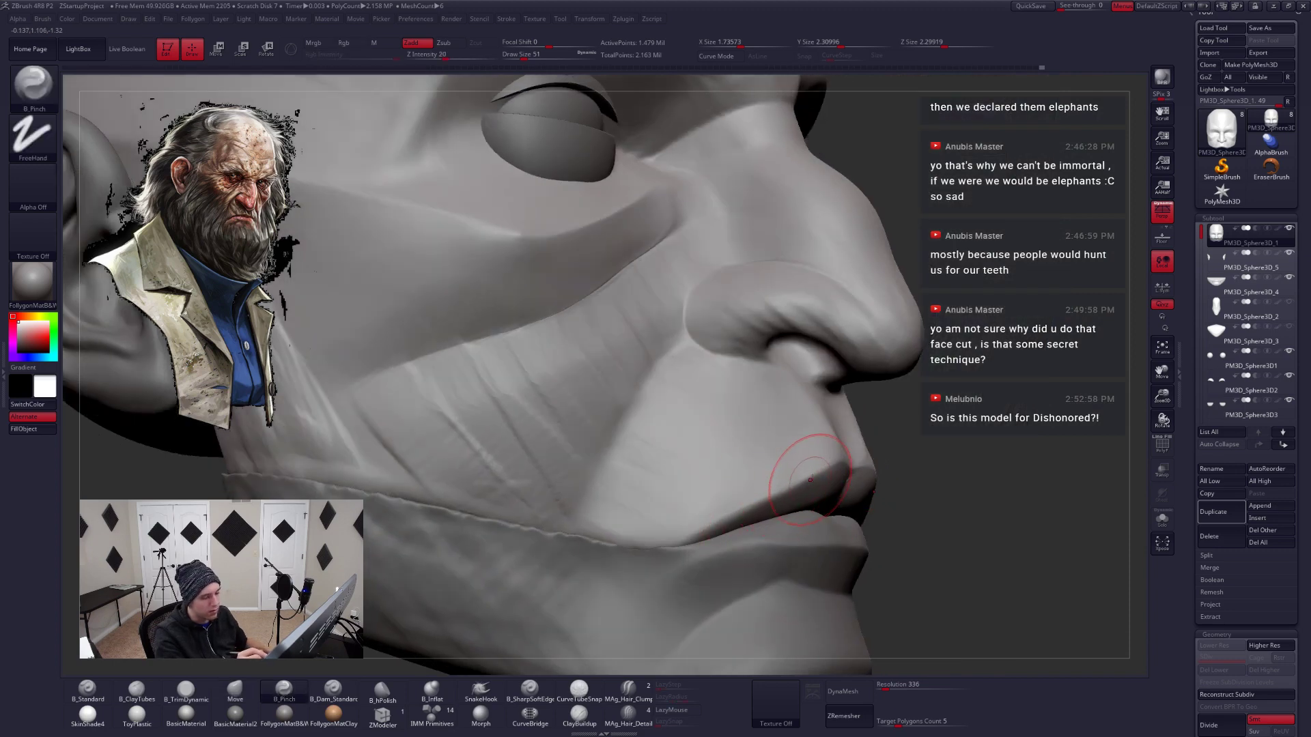
key("alt+s")
left_click_drag(703, 530, 761, 499)
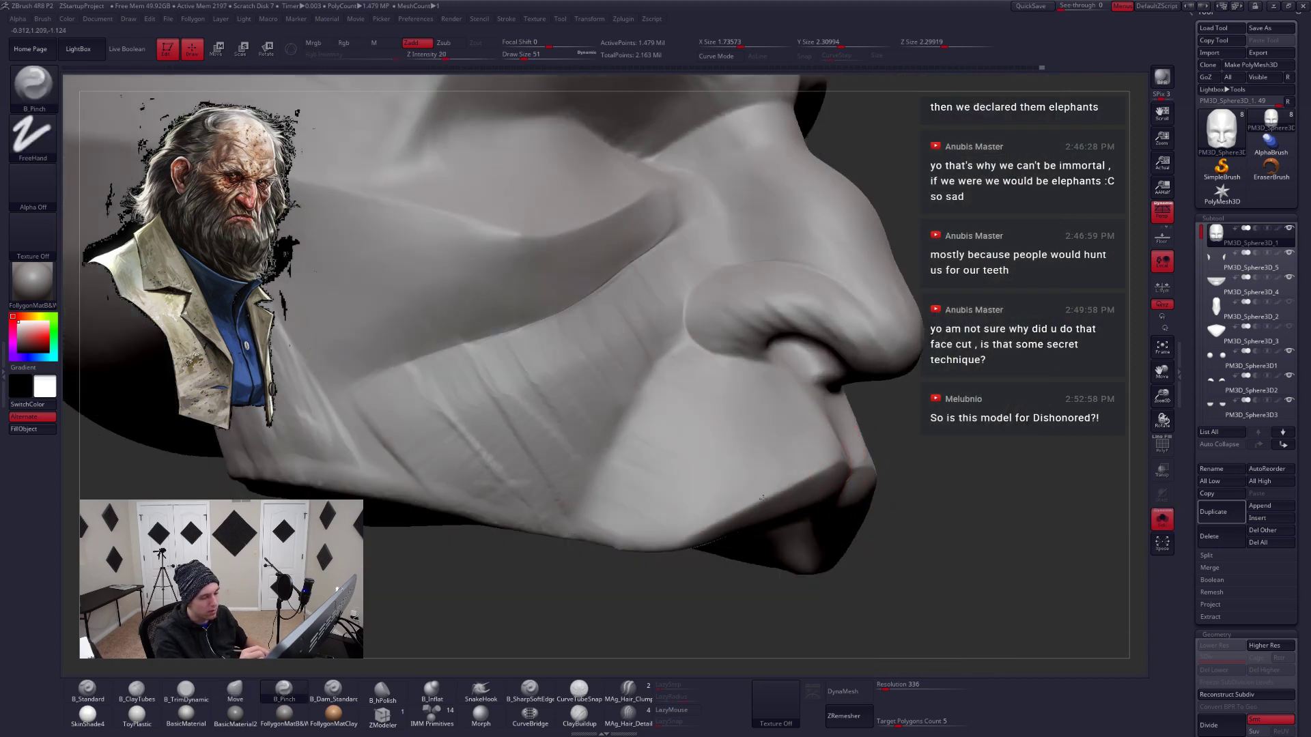
key("alt+s")
mouse_move(856, 469)
right_mouse_down("ctrl")
mouse_move(804, 556)
mouse_move(788, 505)
right_mouse_up("ctrl")
Select the jaw subtool and reshape the lower lip near the mouth corner with the Move brush at draw size 212
left_click(786, 545, "alt")
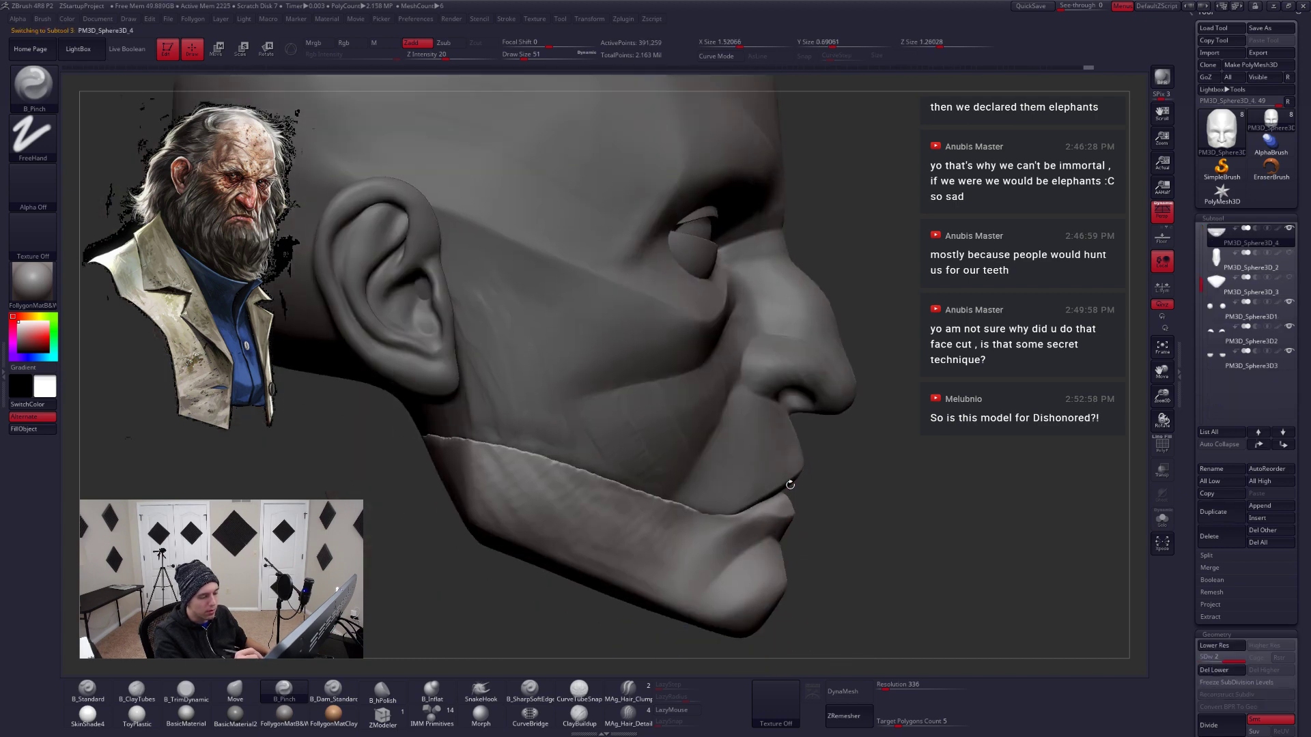
key("space")
left_click_drag(793, 502, 805, 500)
right_click_drag(805, 500, 787, 509)
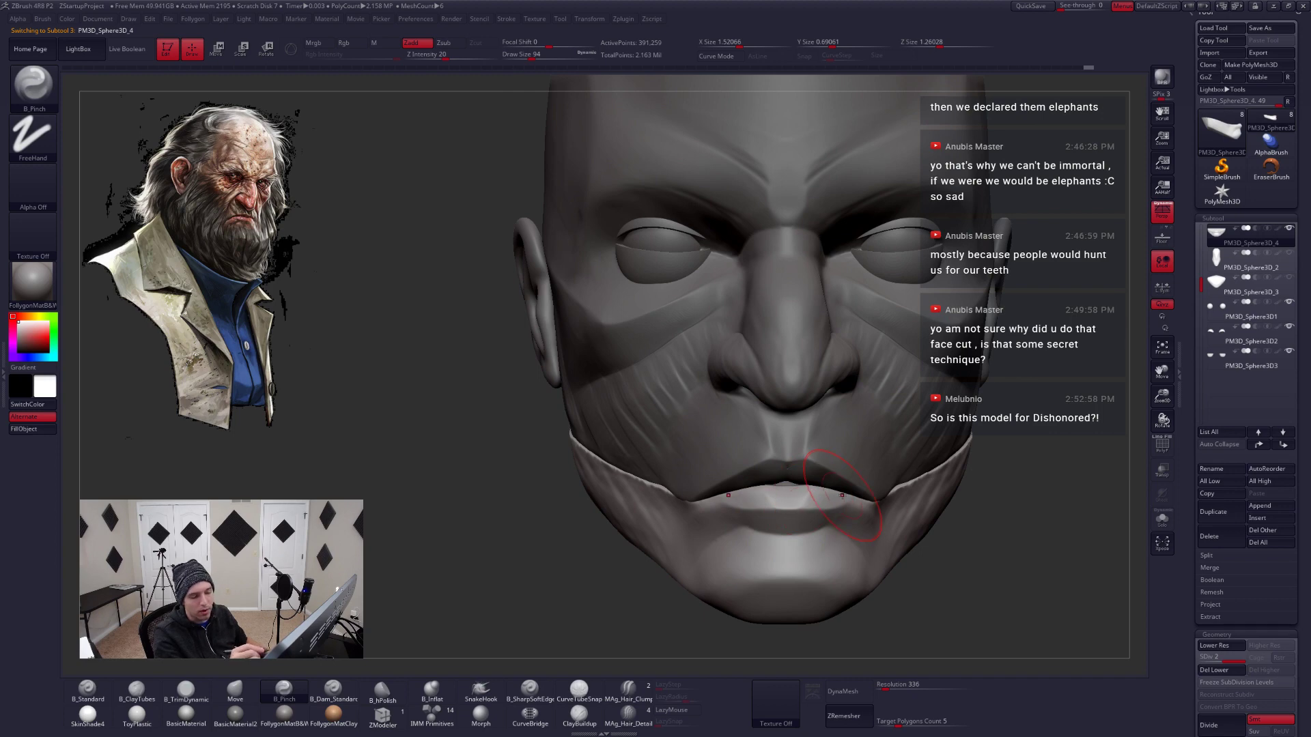
key("b")
key("m")
key("v")
key("space")
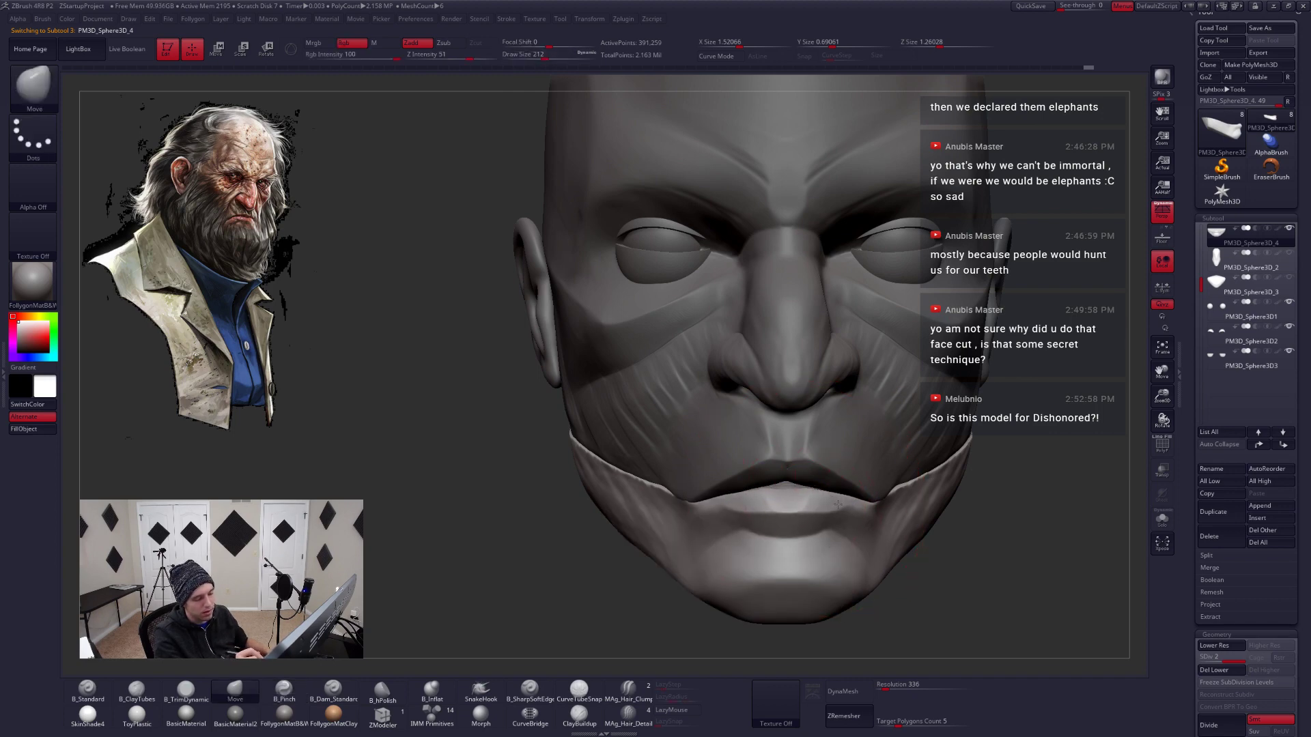
right_click_drag(831, 512, 841, 509)
Select the head subtool and adjust the upper lip area in side view with the Move brush at draw size 132
left_click(857, 498, "alt")
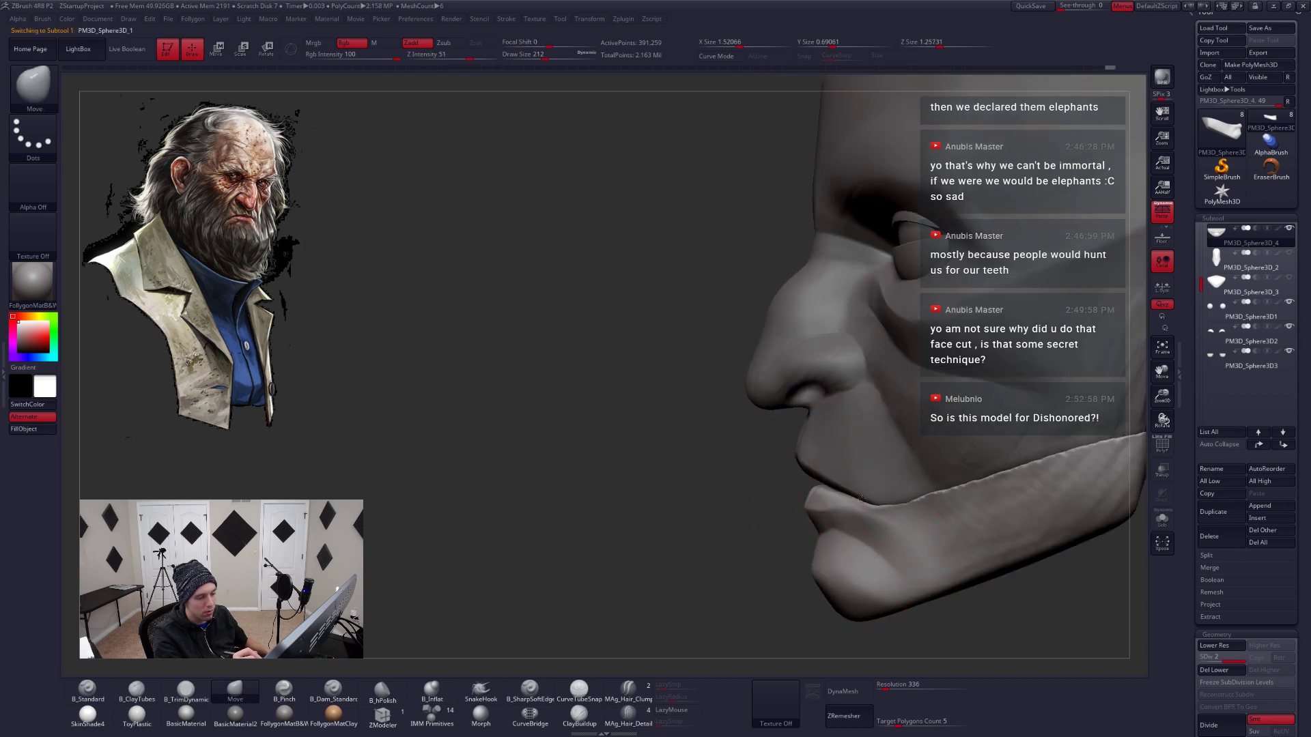
right_click_drag(877, 507, 964, 507)
key("shift+f")
right_click_drag(802, 505, 956, 512)
key("shift+f")
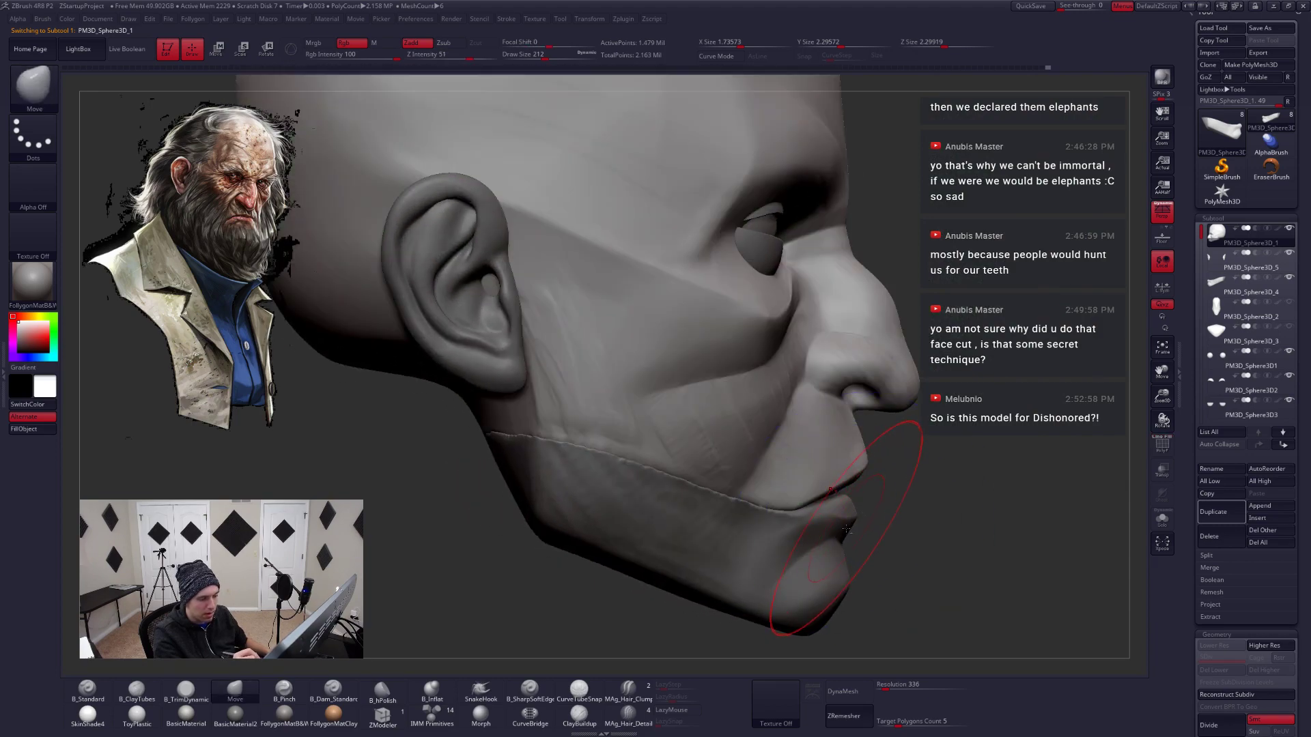
key("space")
left_click_drag(849, 493, 842, 493)
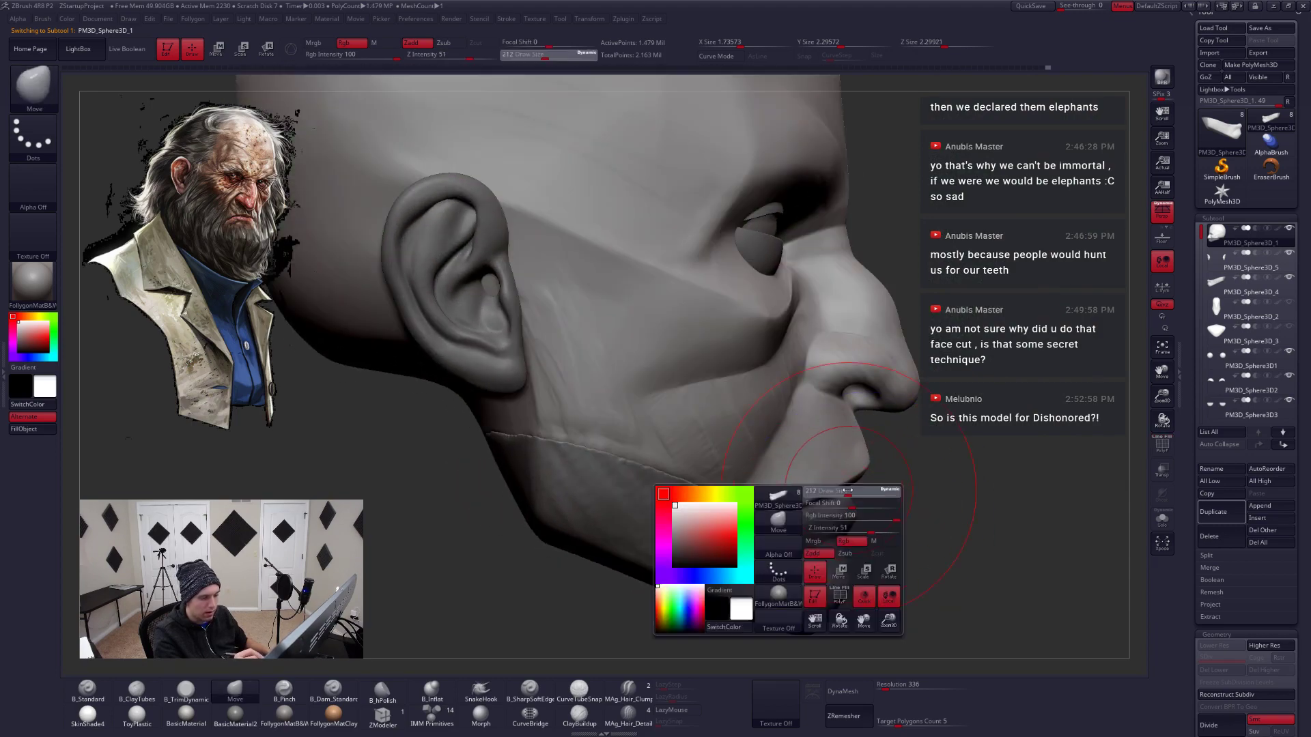
mouse_move(948, 517)
right_mouse_down()
mouse_move(882, 522)
mouse_move(855, 492)
right_mouse_up()
left_click_drag(969, 482, 892, 462, "alt")
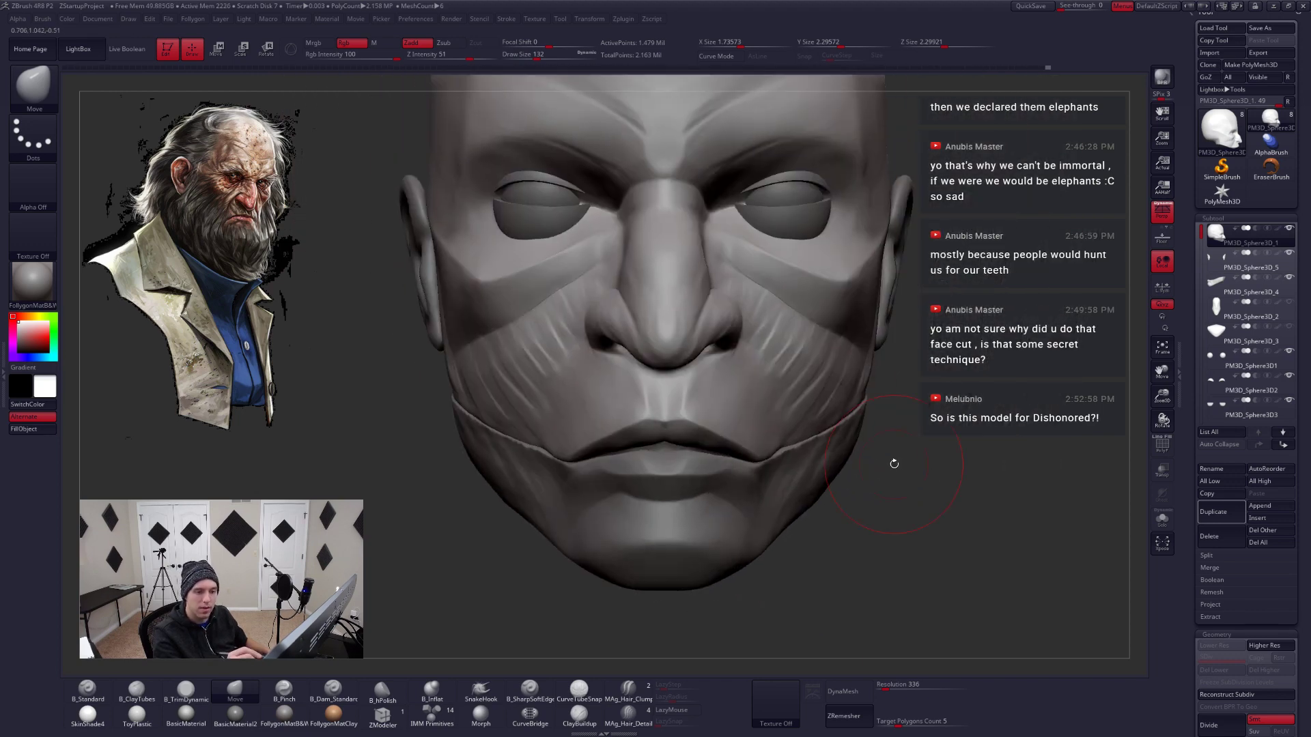
Move the jaw subtool directly below the head subtool in the list and merge it down into the head
left_click(1234, 286)
left_click(1259, 446)
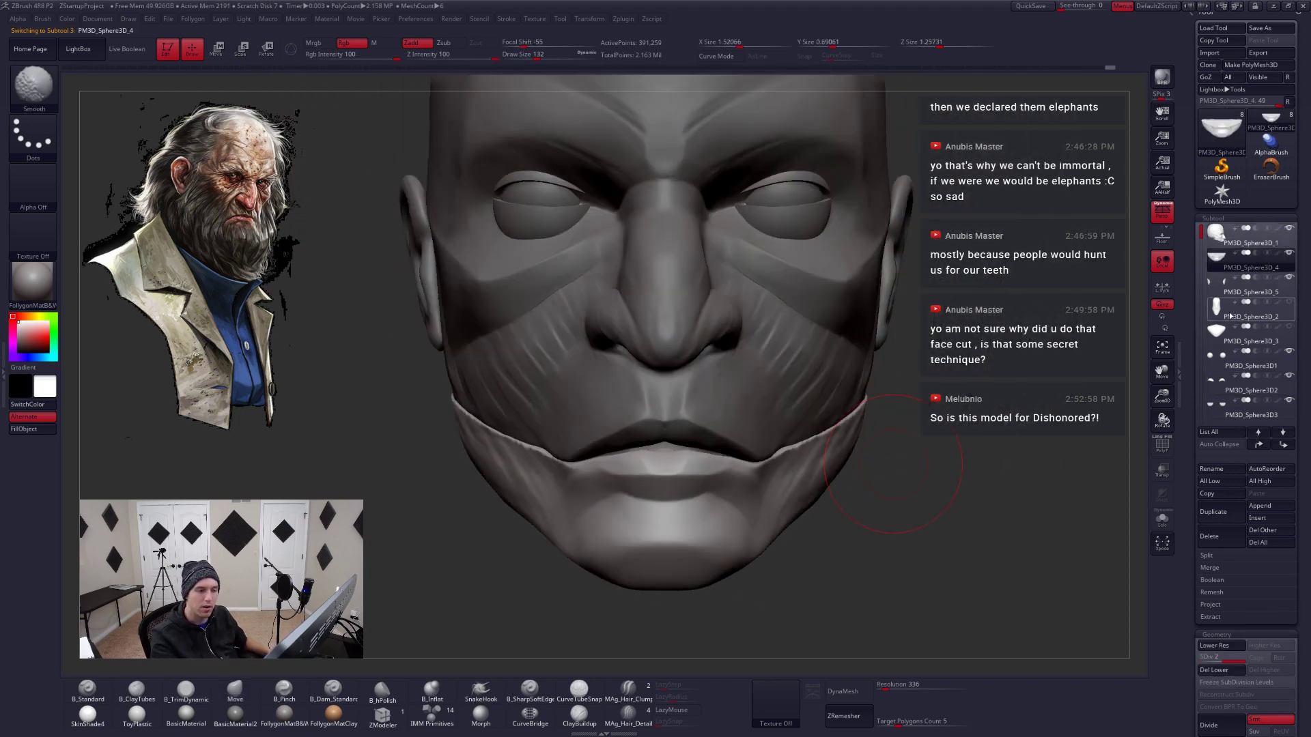
key("shift+f")
left_click(1237, 236)
key("ctrl+shift+m")
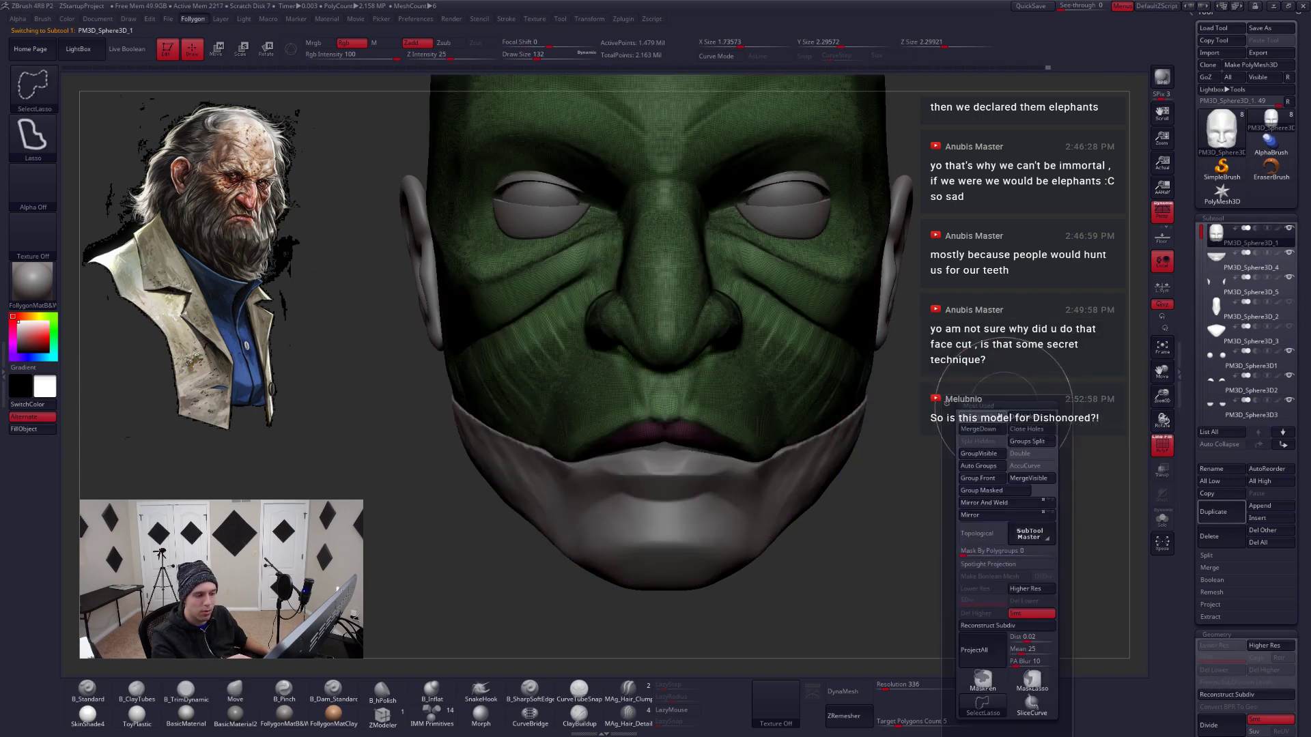
left_click(987, 428)
left_click(951, 451)
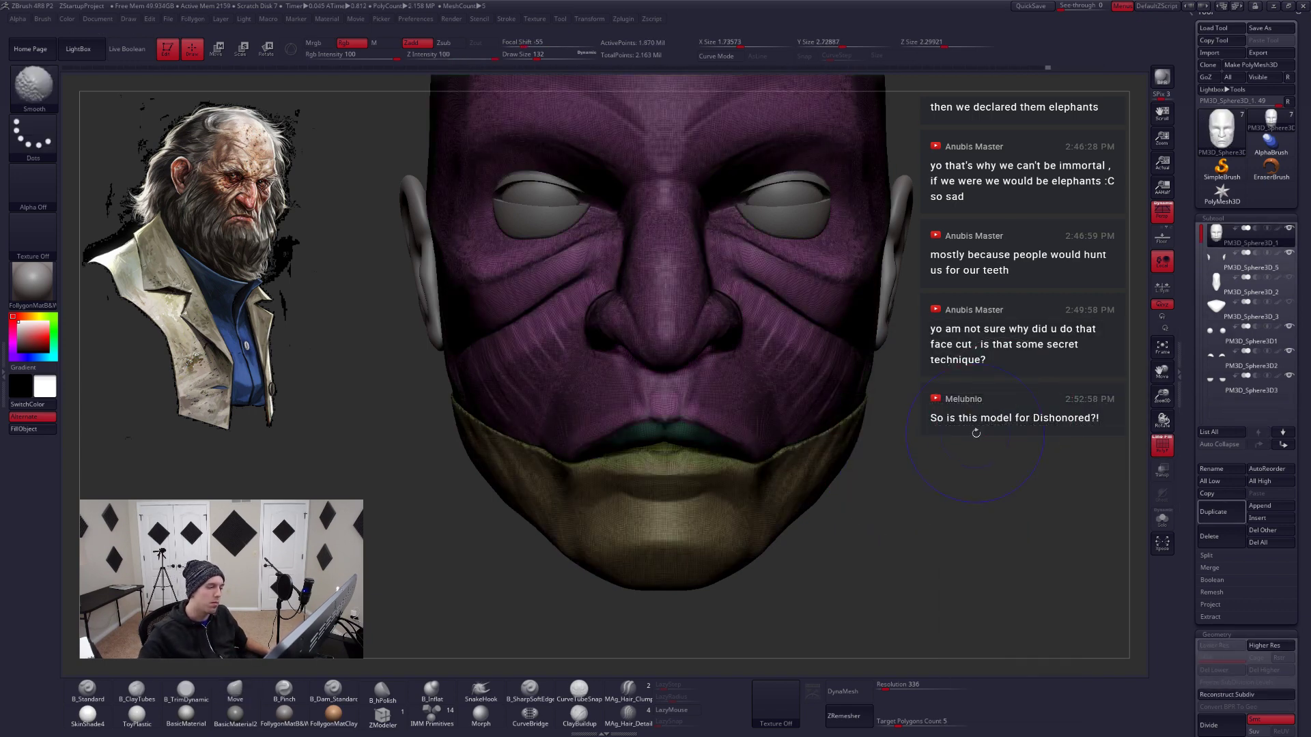
key("shift+f")
Set the DynaMesh resolution to 552 for the merged head
right_click_drag(831, 445, 769, 521, "ctrl")
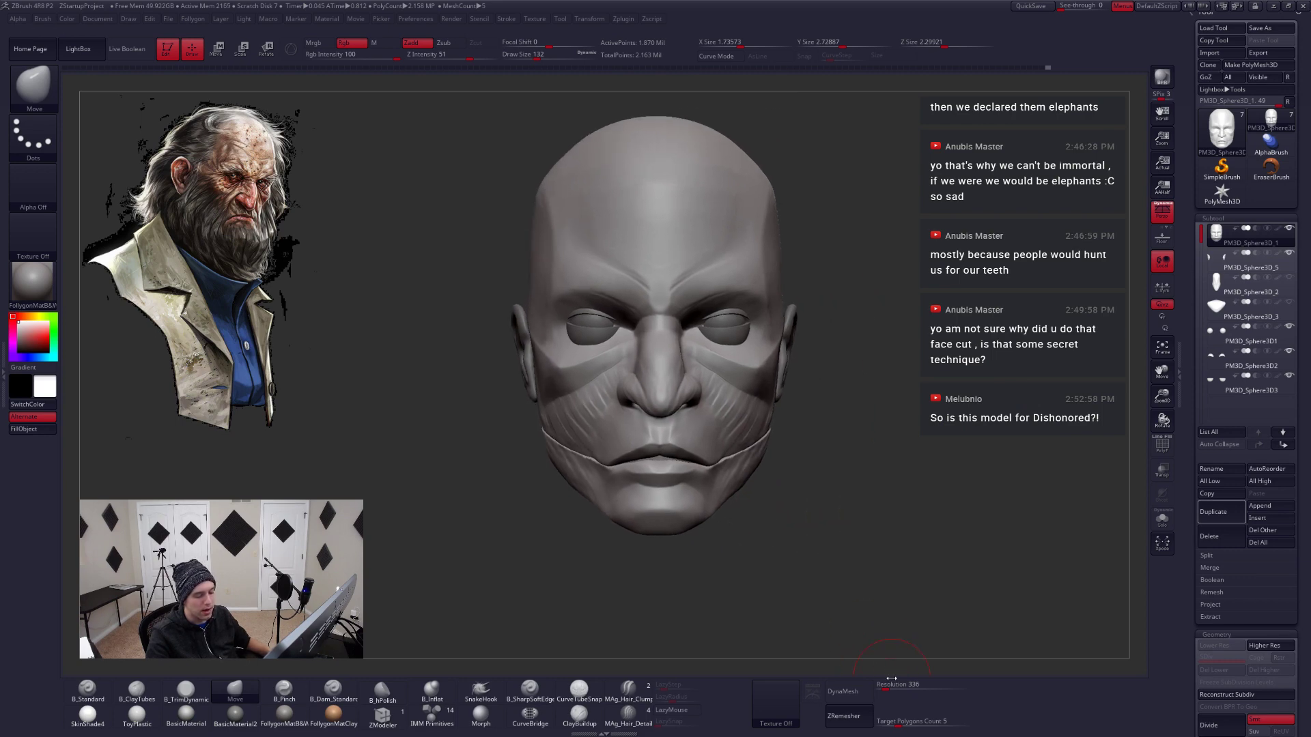
left_click(881, 686)
type("552")
key("Return")
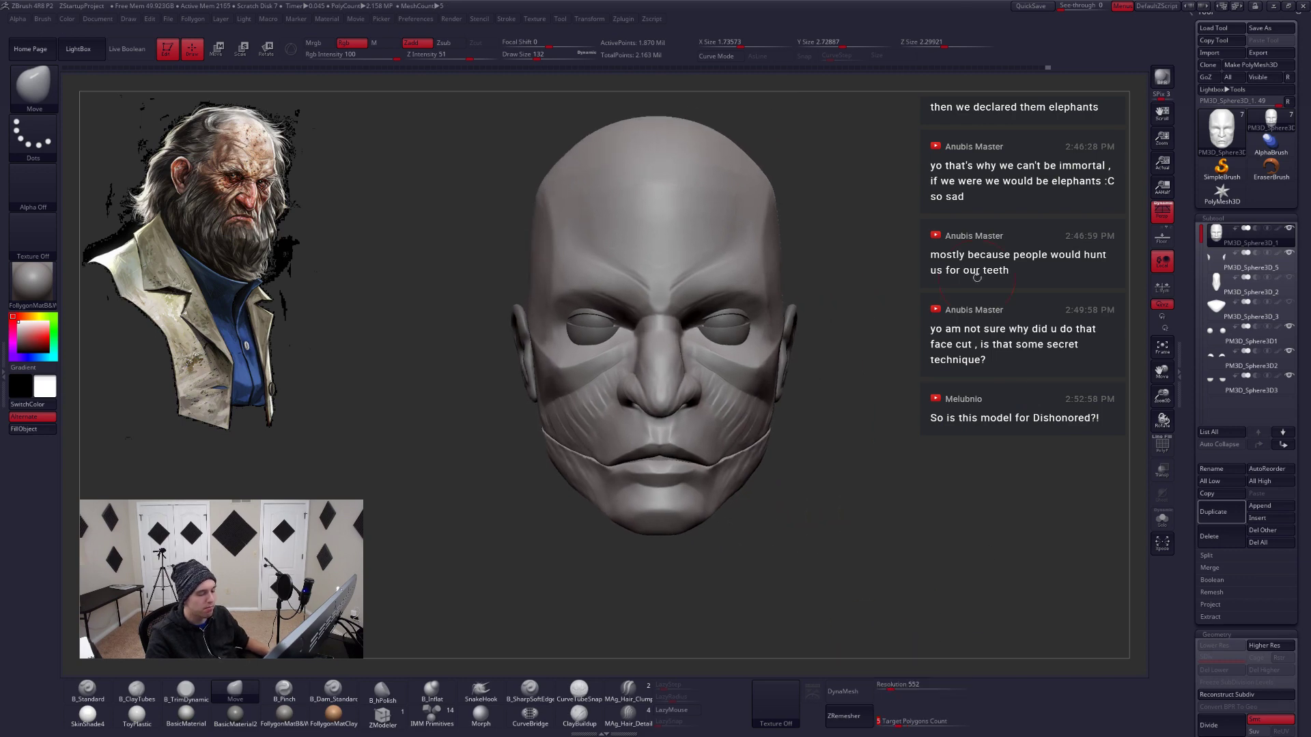
Quick-save the project and apply DynaMesh to the merged head
left_click(1030, 6)
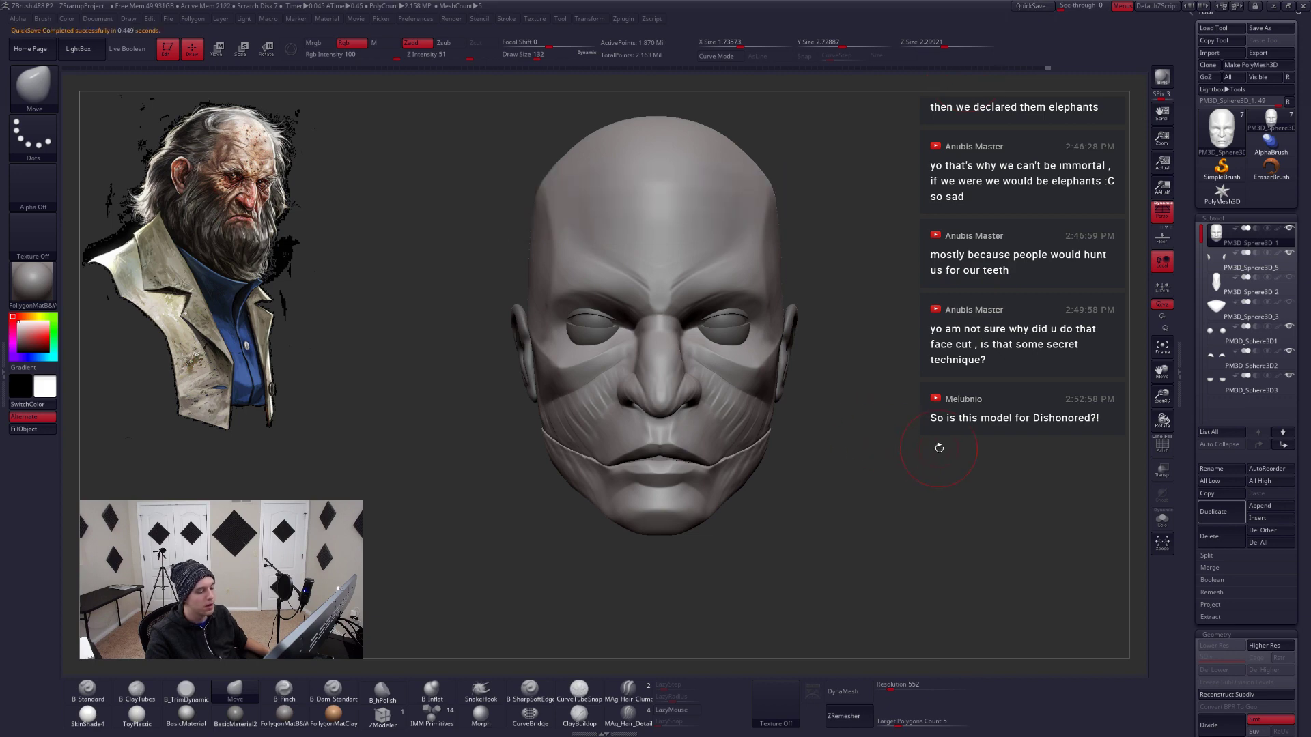
left_click_drag(870, 436, 904, 449)
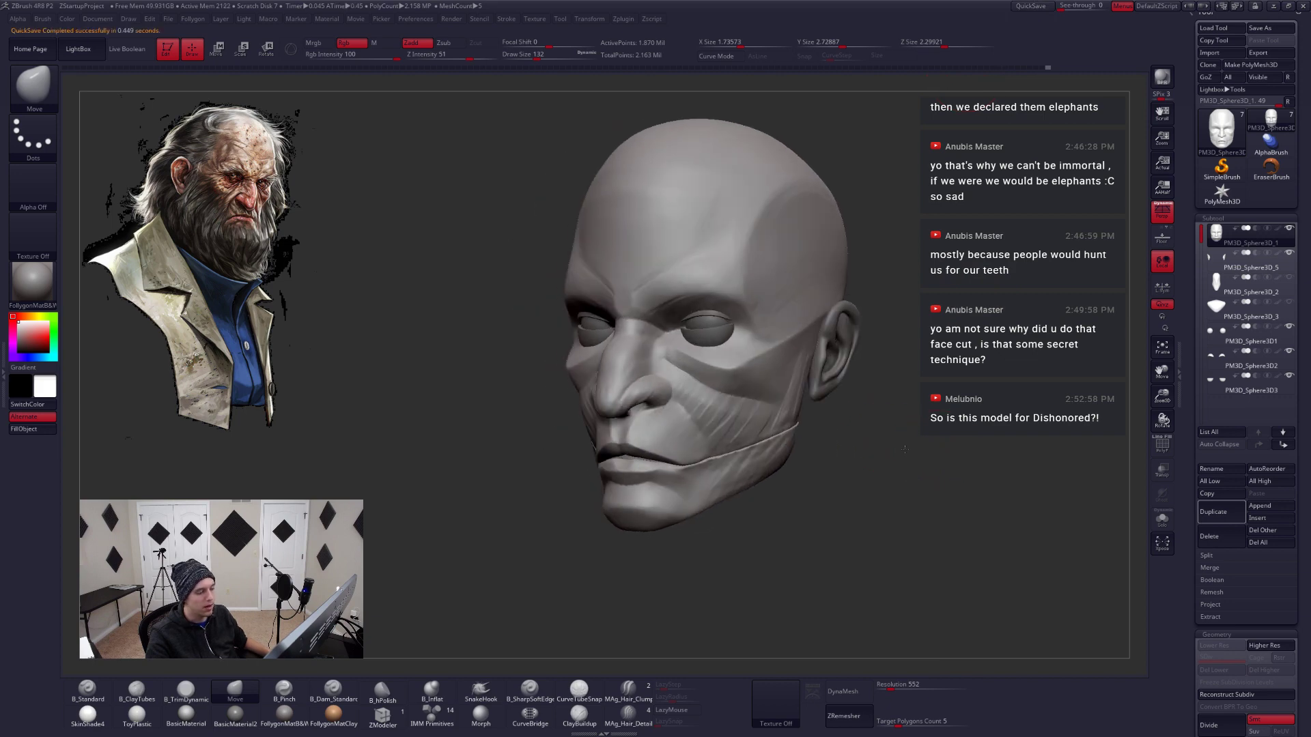
left_click(976, 456)
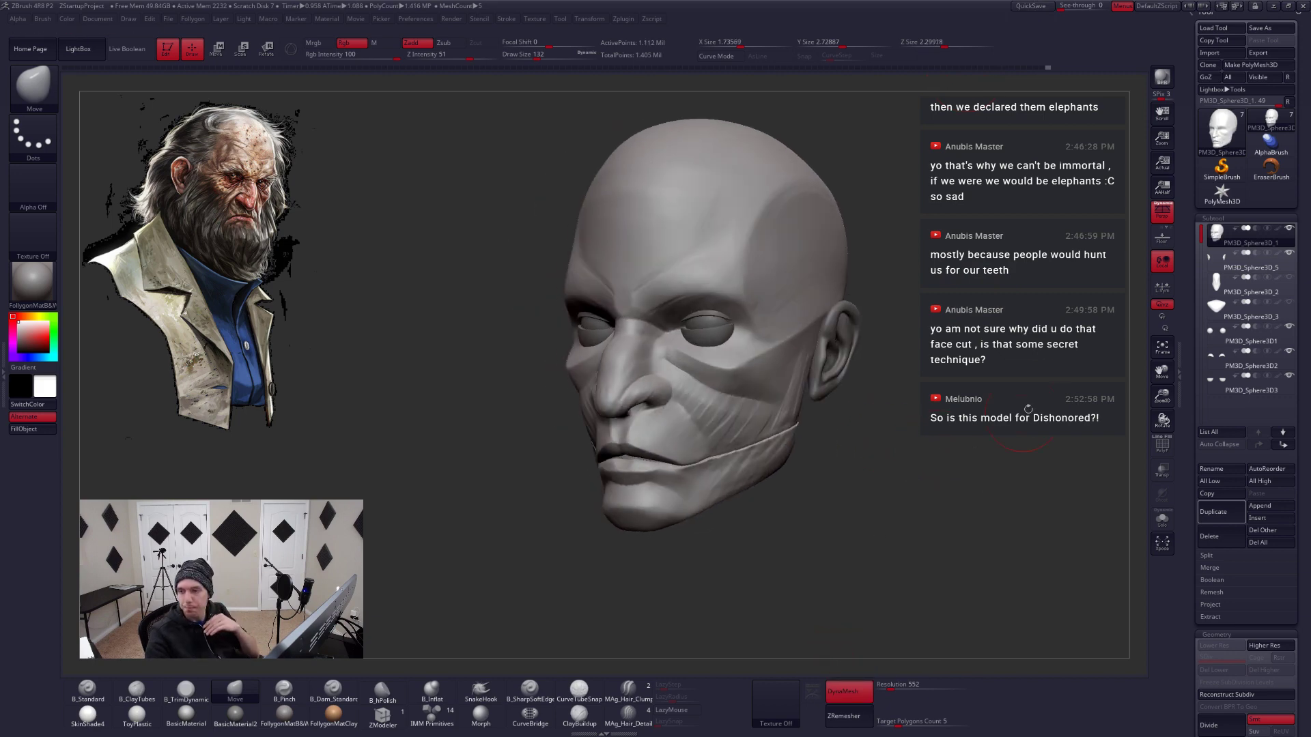
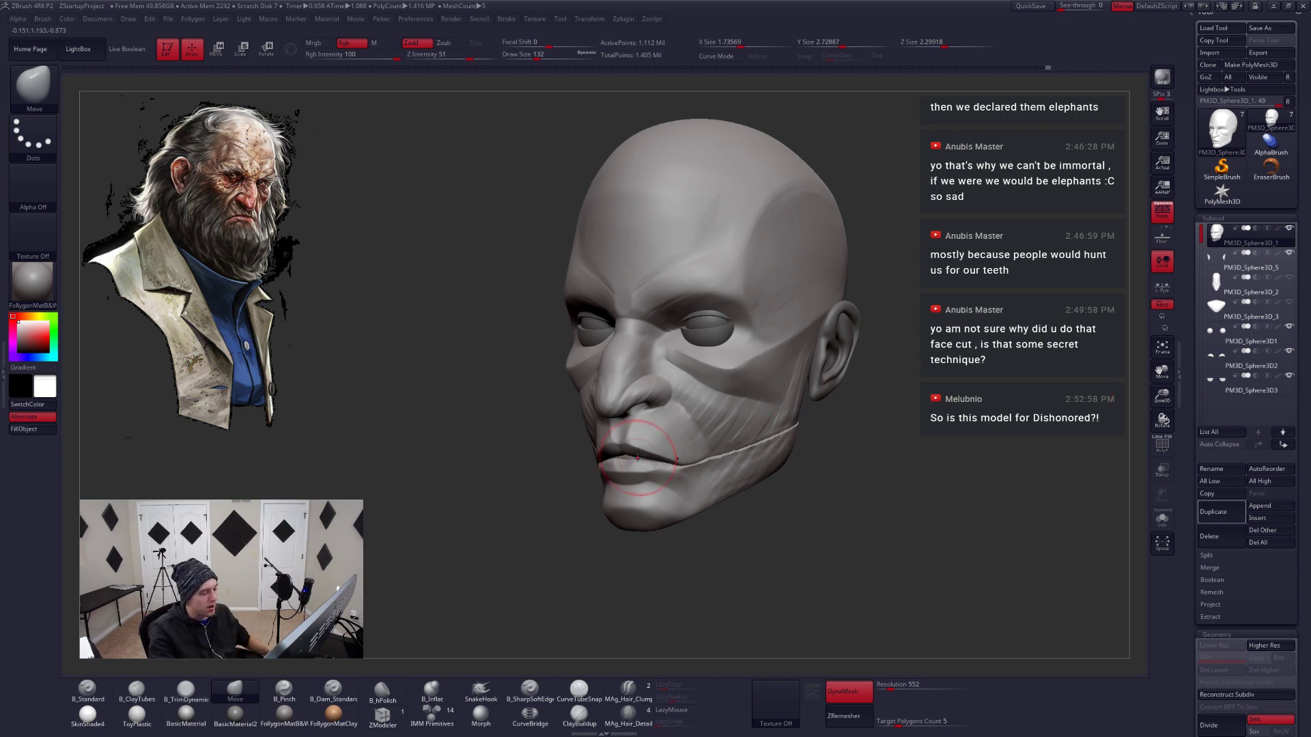
Isolate the mouth and lower face of the head with a lasso selection and turn on double-sided display
right_click_drag(672, 471, 708, 504, "alt")
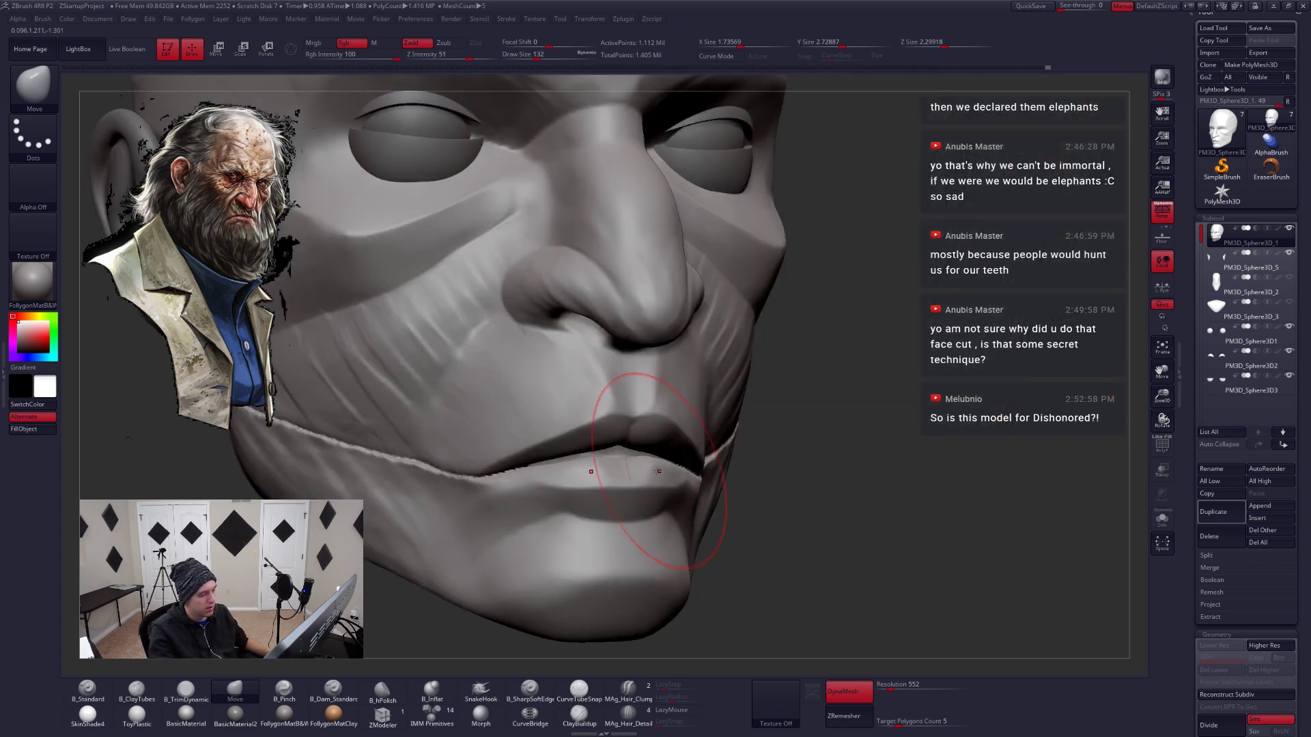
right_click_drag(575, 472, 642, 460)
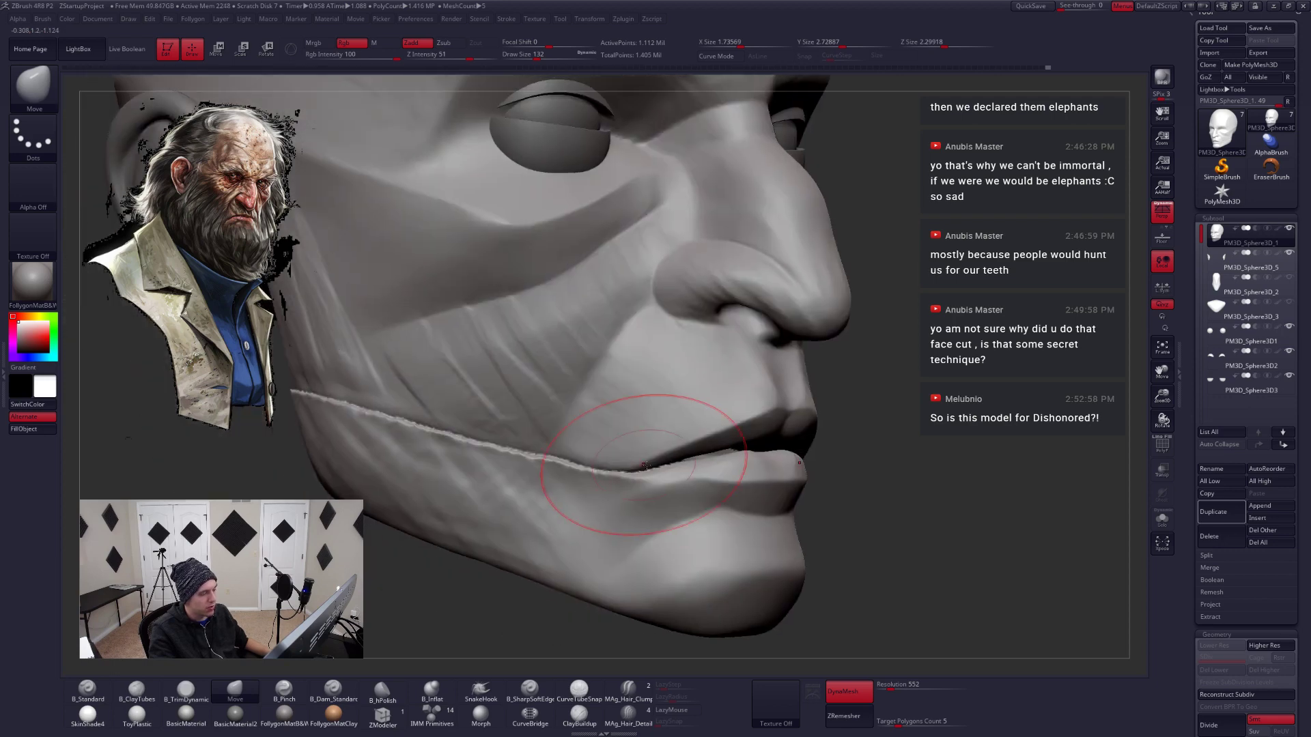
key("shift+f")
key("shift+f")
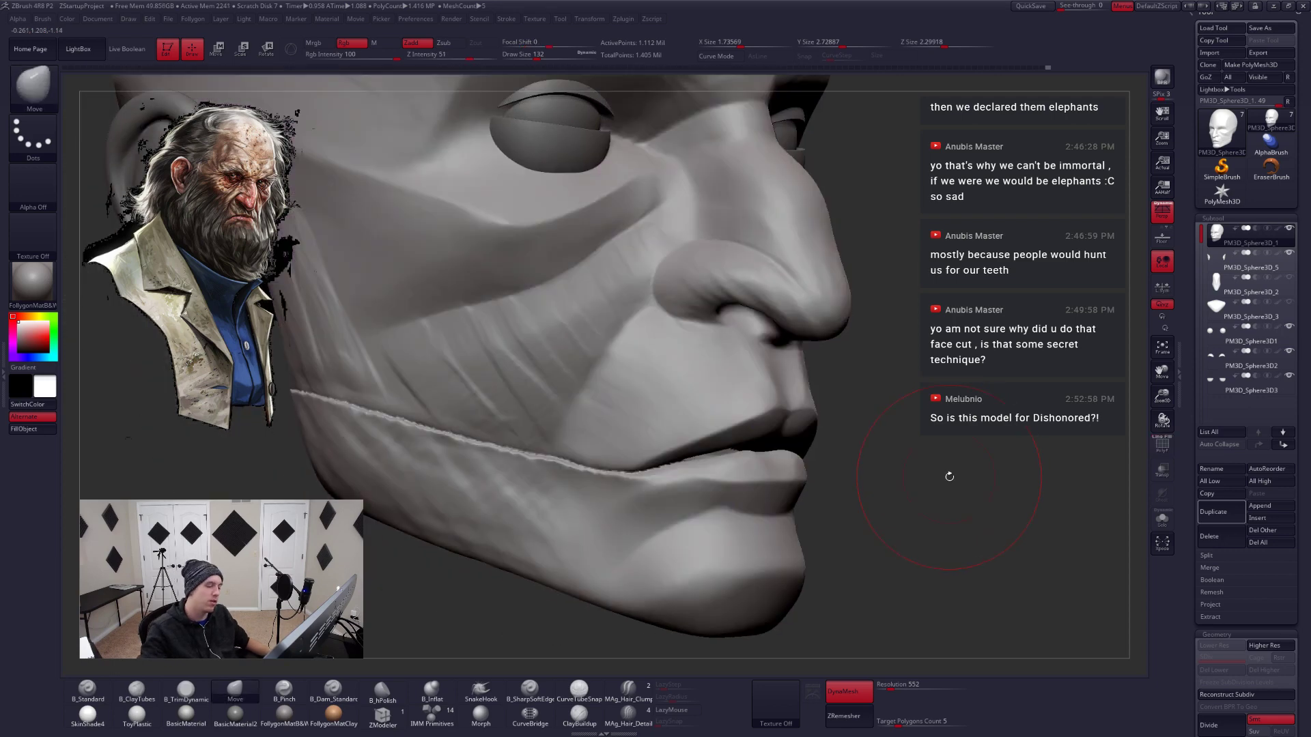
mouse_move(849, 477)
right_mouse_down()
mouse_move(871, 476)
mouse_move(830, 432)
right_mouse_up()
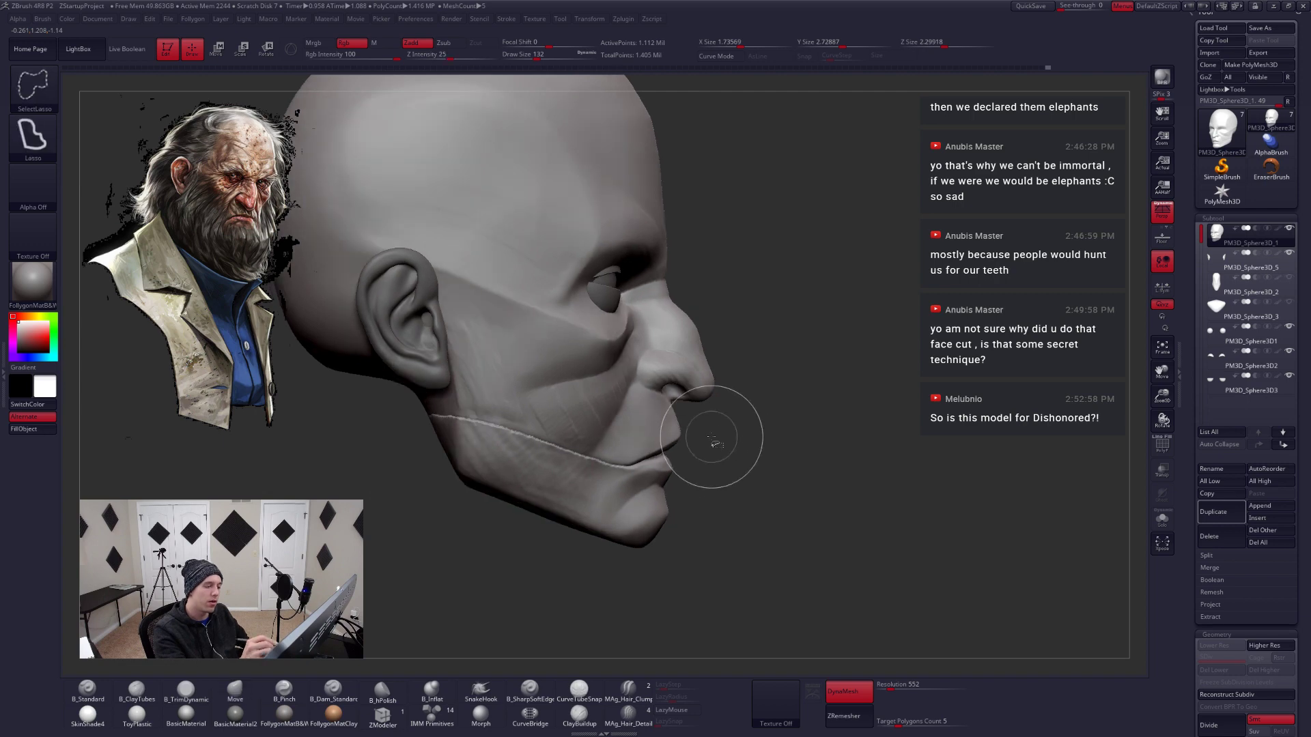
mouse_move(712, 425)
left_mouse_down("ctrl+shift")
mouse_move(602, 372)
mouse_move(712, 540)
left_mouse_up("ctrl+shift")
right_click_drag(642, 516, 818, 541, "alt")
key("ctrl+shift+f")
left_click(828, 454)
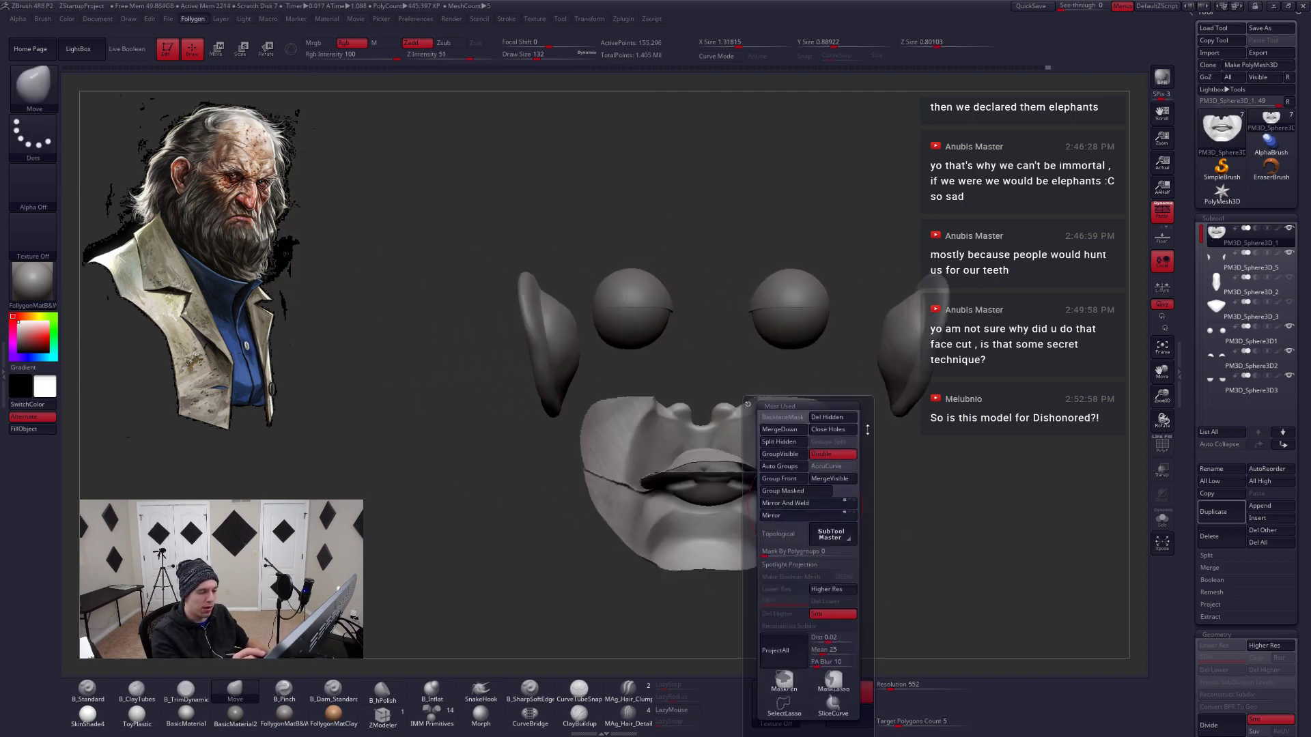
Check the isolated mouth area from the front and unhide the rest of the head
mouse_move(744, 521)
right_mouse_down()
mouse_move(744, 627)
mouse_move(725, 525)
mouse_move(741, 514)
mouse_move(683, 510)
mouse_move(884, 492)
right_mouse_up()
key("ctrl")
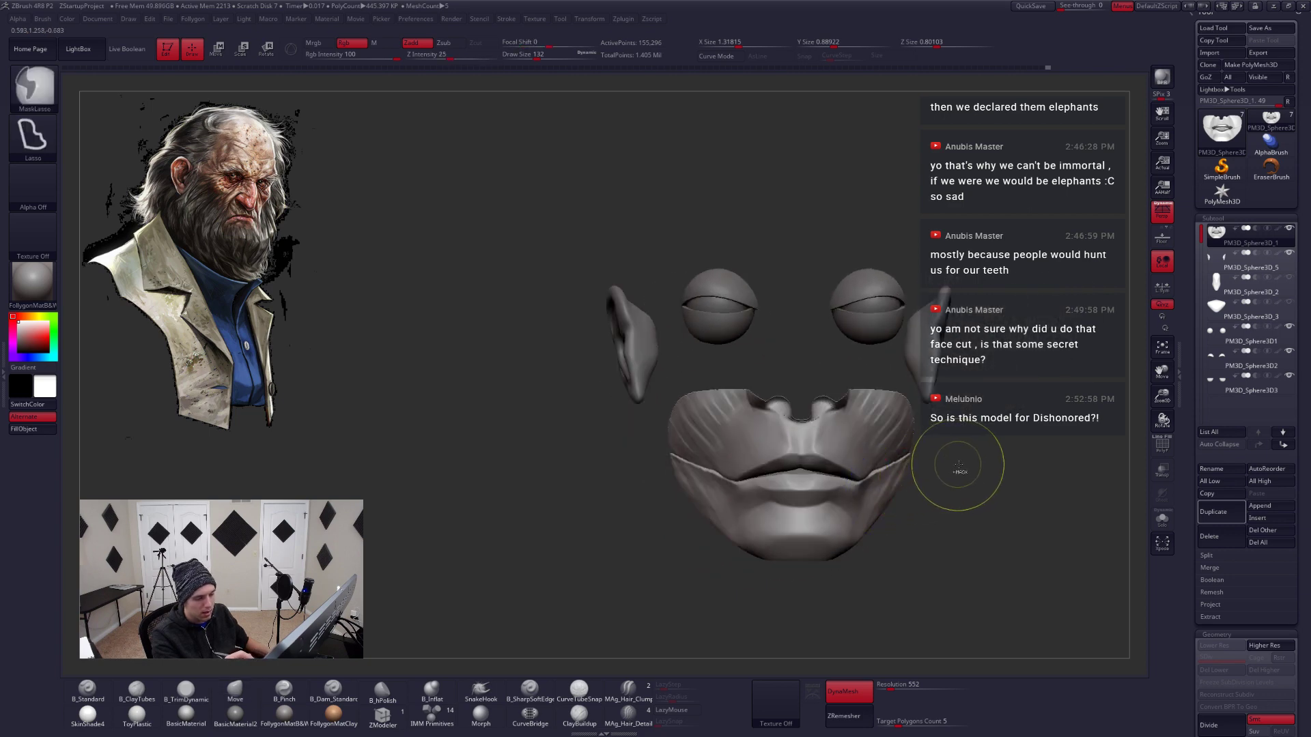
left_click(958, 466, "ctrl+shift")
right_click_drag(958, 466, 785, 497)
key("ctrl+shift+f")
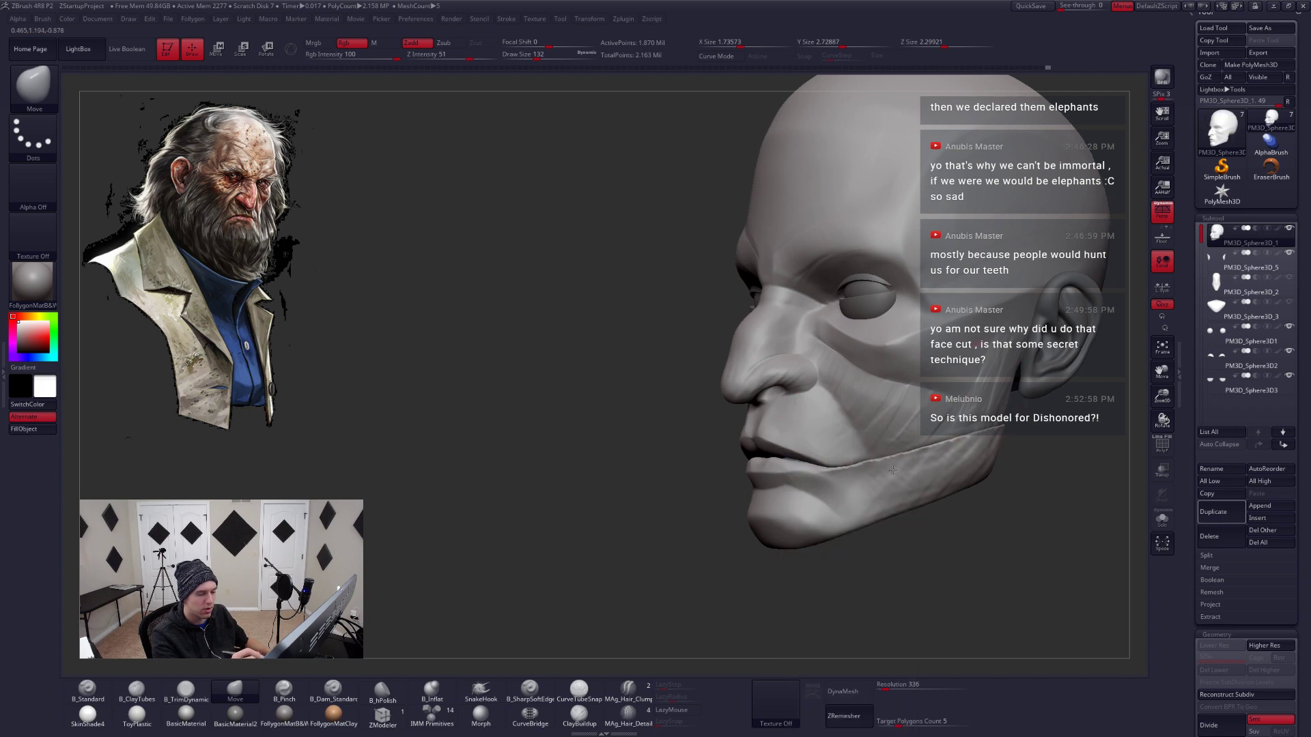
Mask the lower jaw along the mouth line and adjust the upper lip's corner with the Move brush
right_click_drag(875, 456, 822, 449)
key("w")
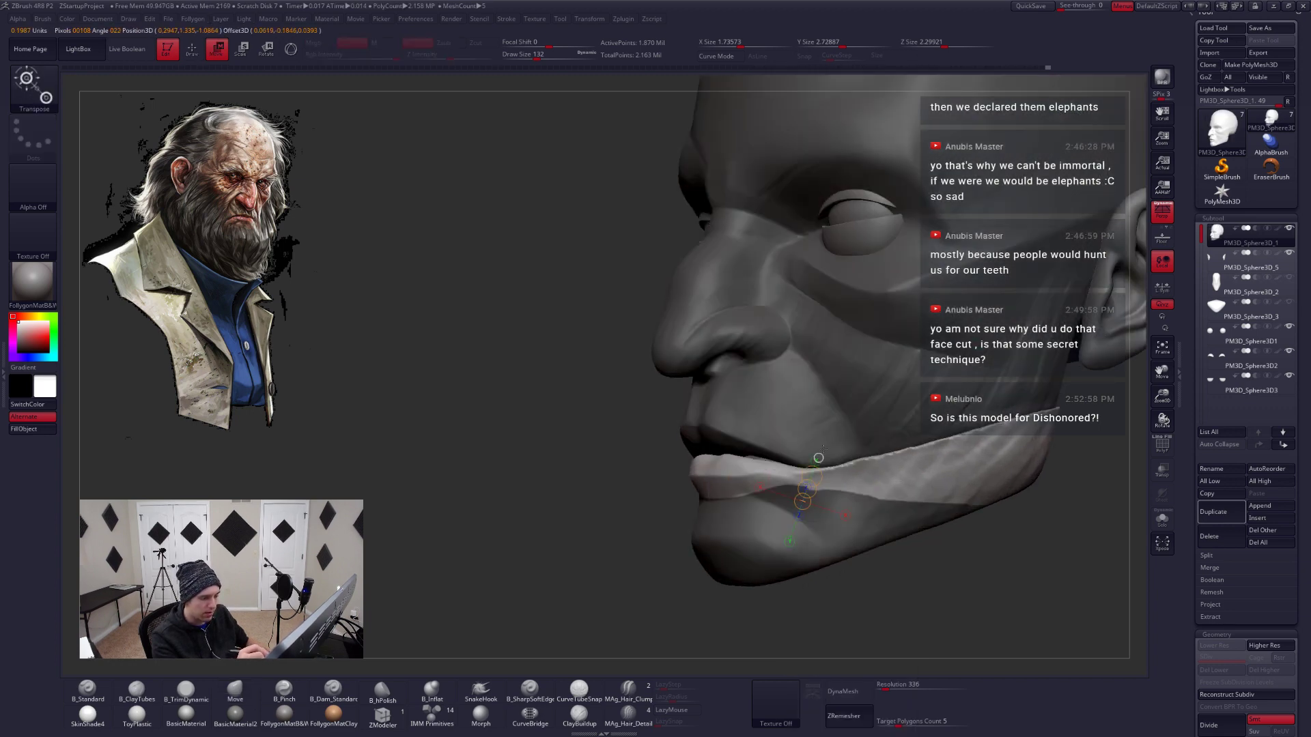
key("q")
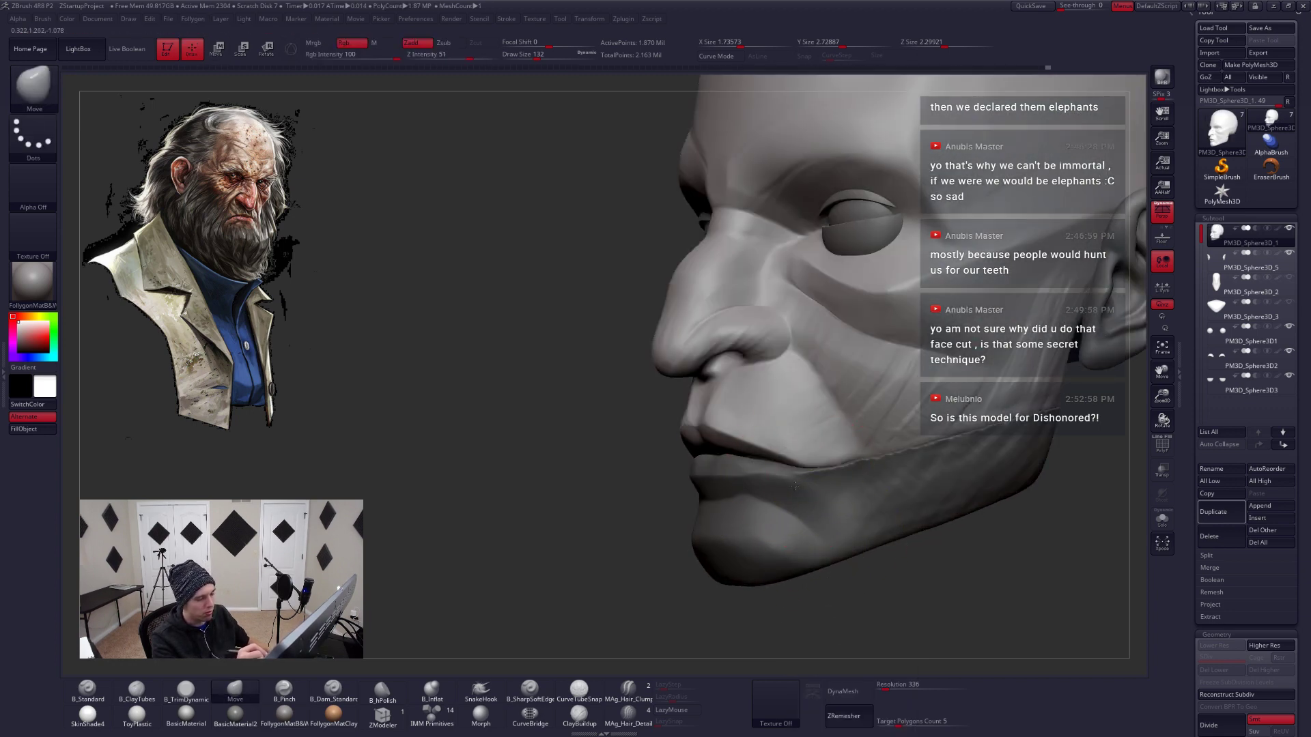
right_click_drag(794, 465, 817, 499)
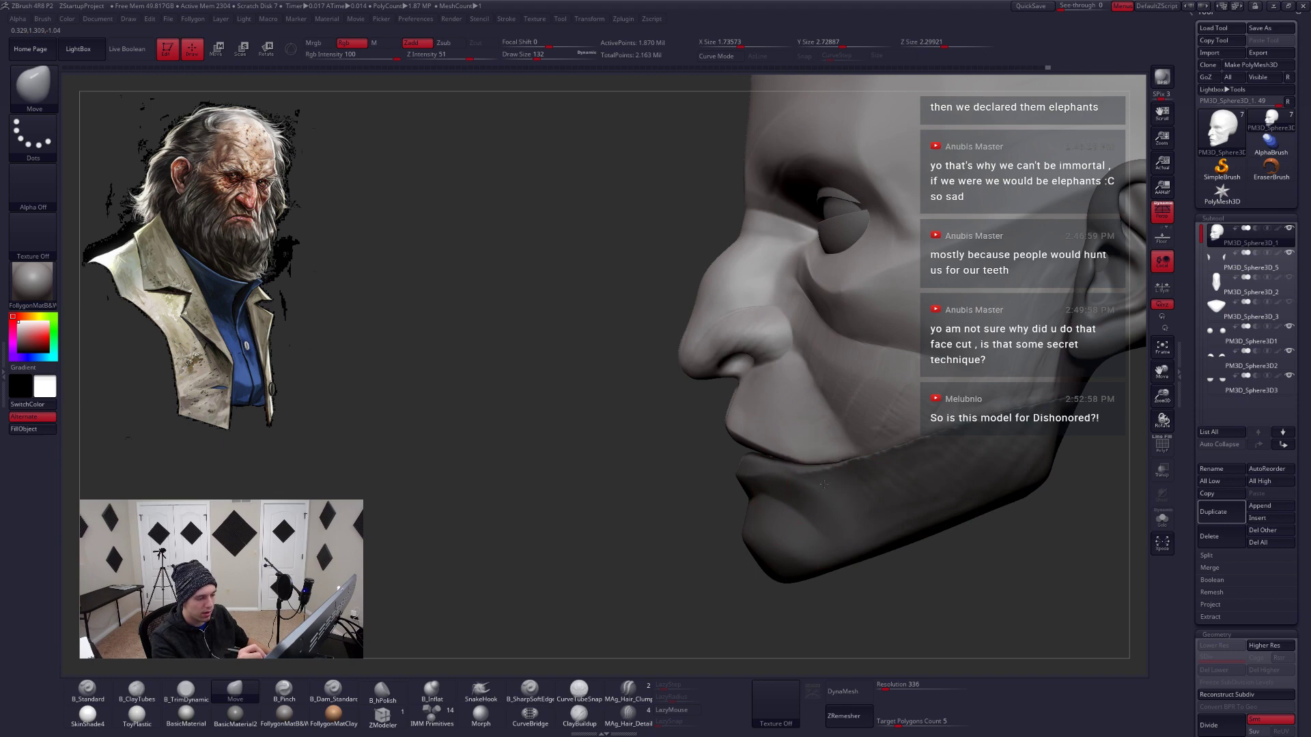
mouse_move(817, 487)
right_mouse_down()
mouse_move(835, 458)
mouse_move(834, 482)
mouse_move(816, 481)
mouse_move(925, 495)
right_mouse_up()
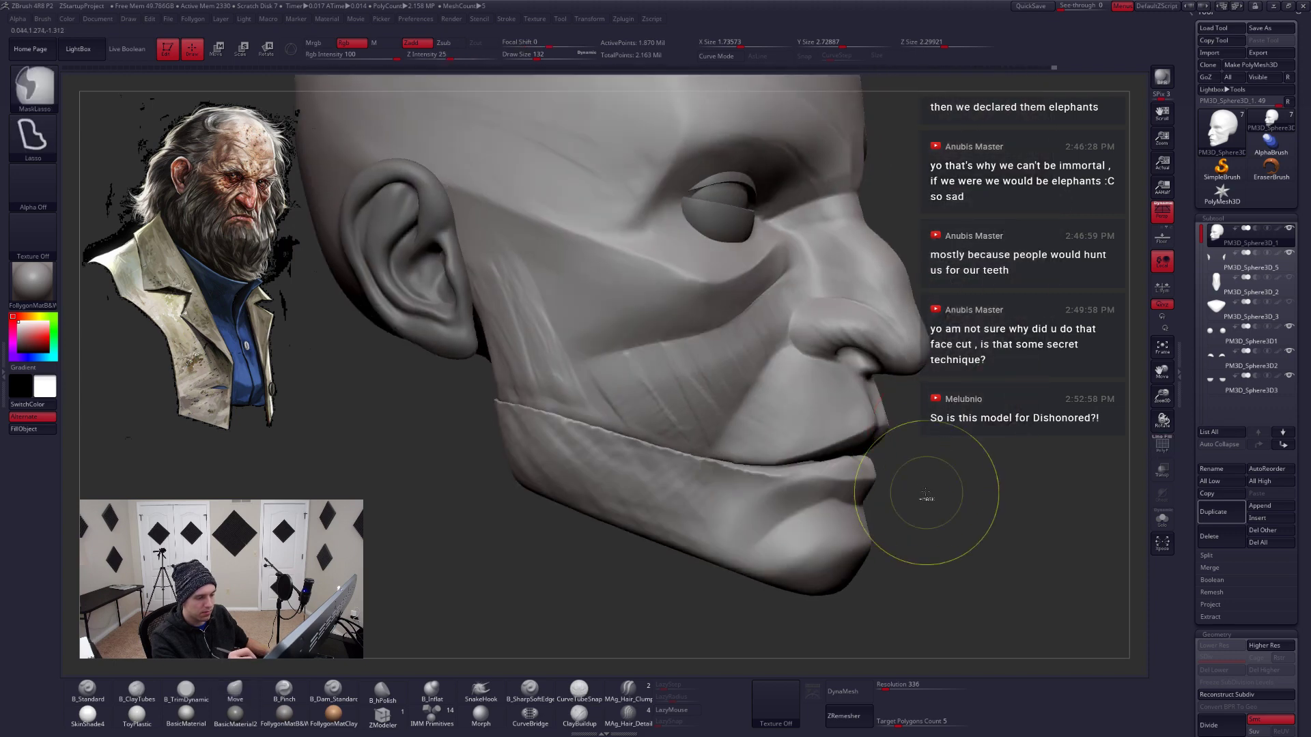
Mask everything except the lower jaw and reshape the lower lip's corner with the Move brush at draw size 90
left_click(722, 496, "ctrl")
left_click(697, 570, "ctrl")
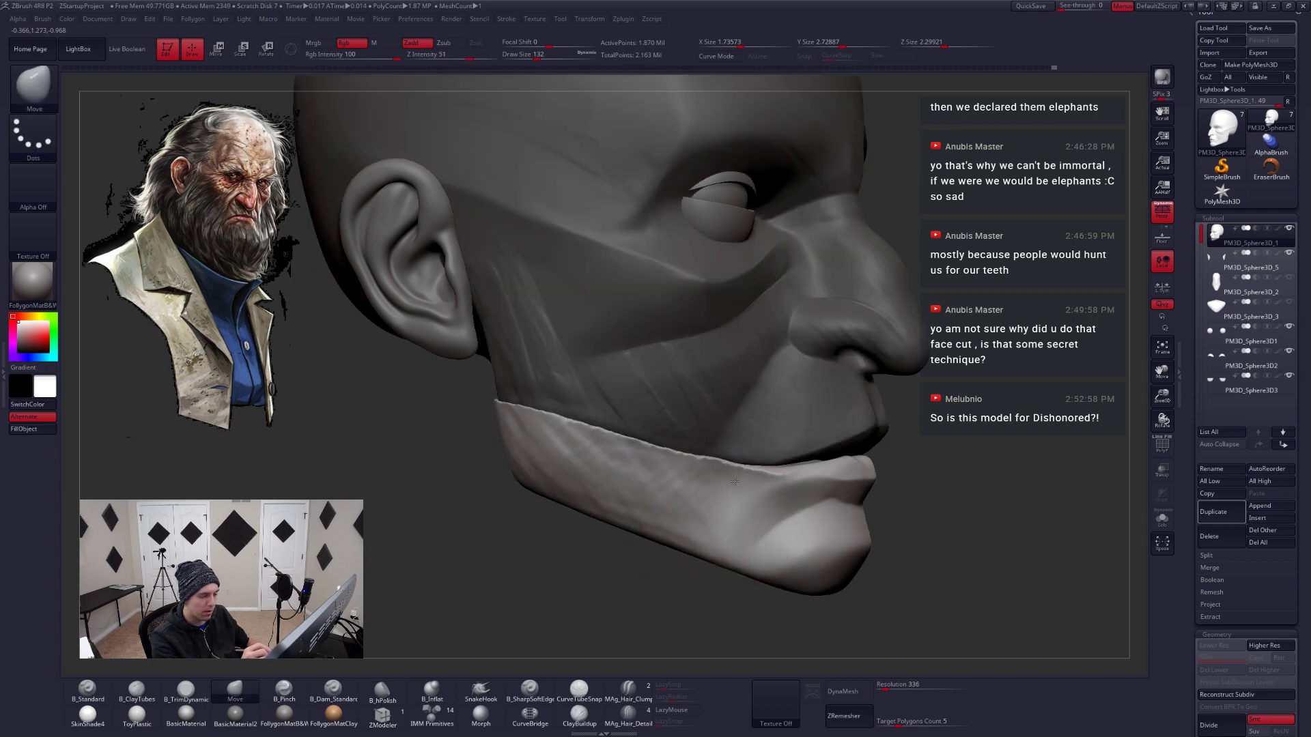
right_click_drag(744, 525, 846, 494)
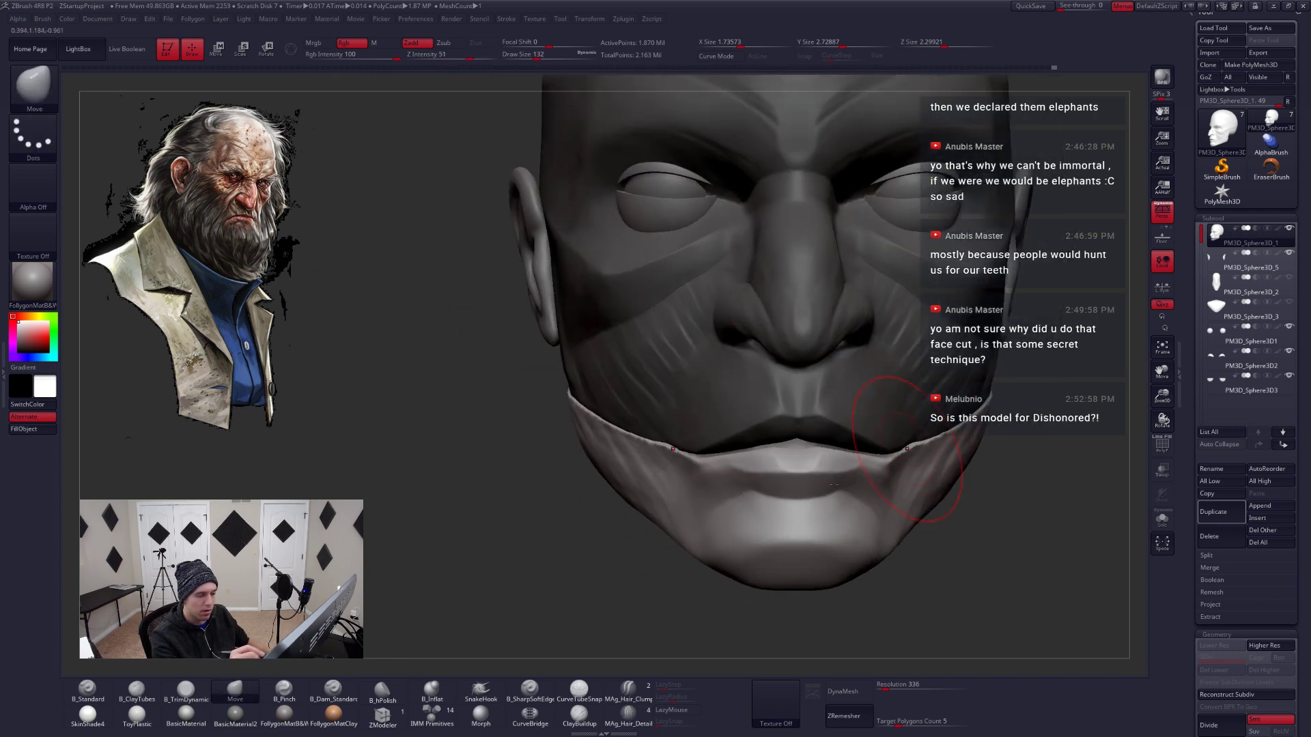
key("space")
left_click_drag(863, 490, 859, 489)
right_click_drag(709, 486, 863, 464)
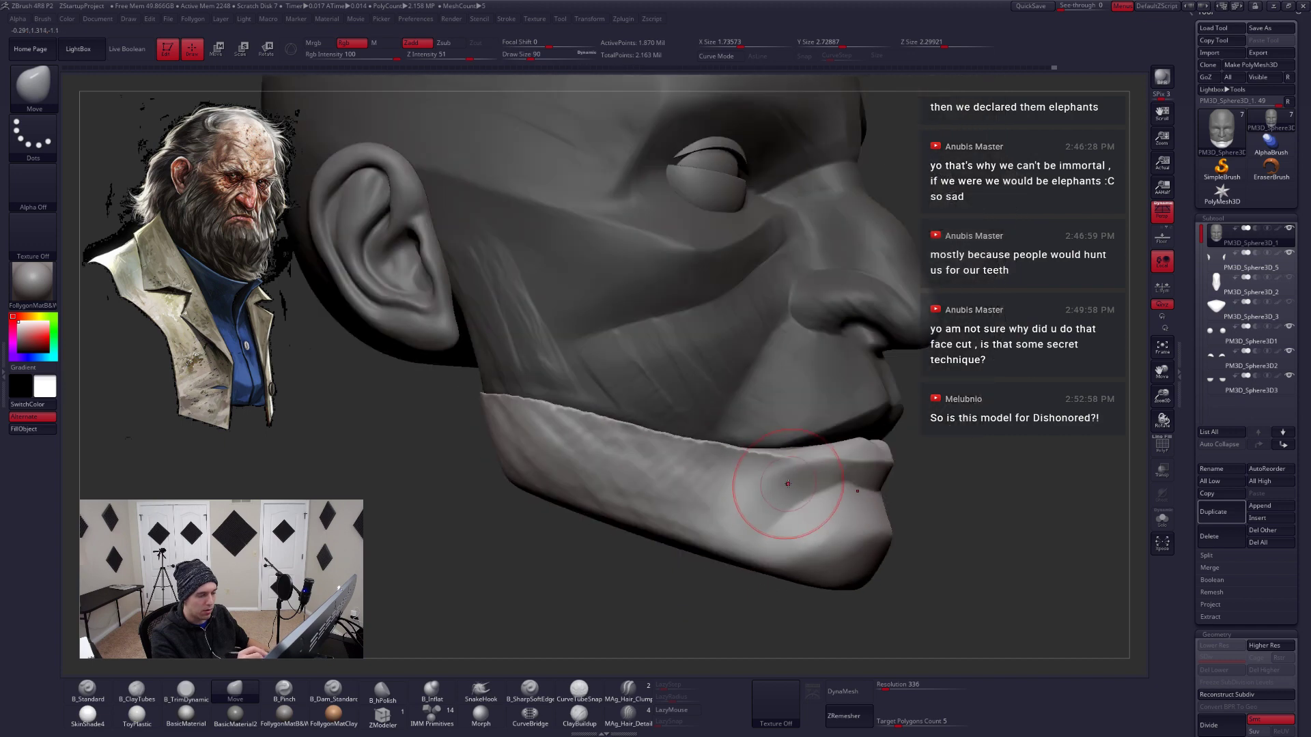
left_click_drag(787, 484, 760, 490)
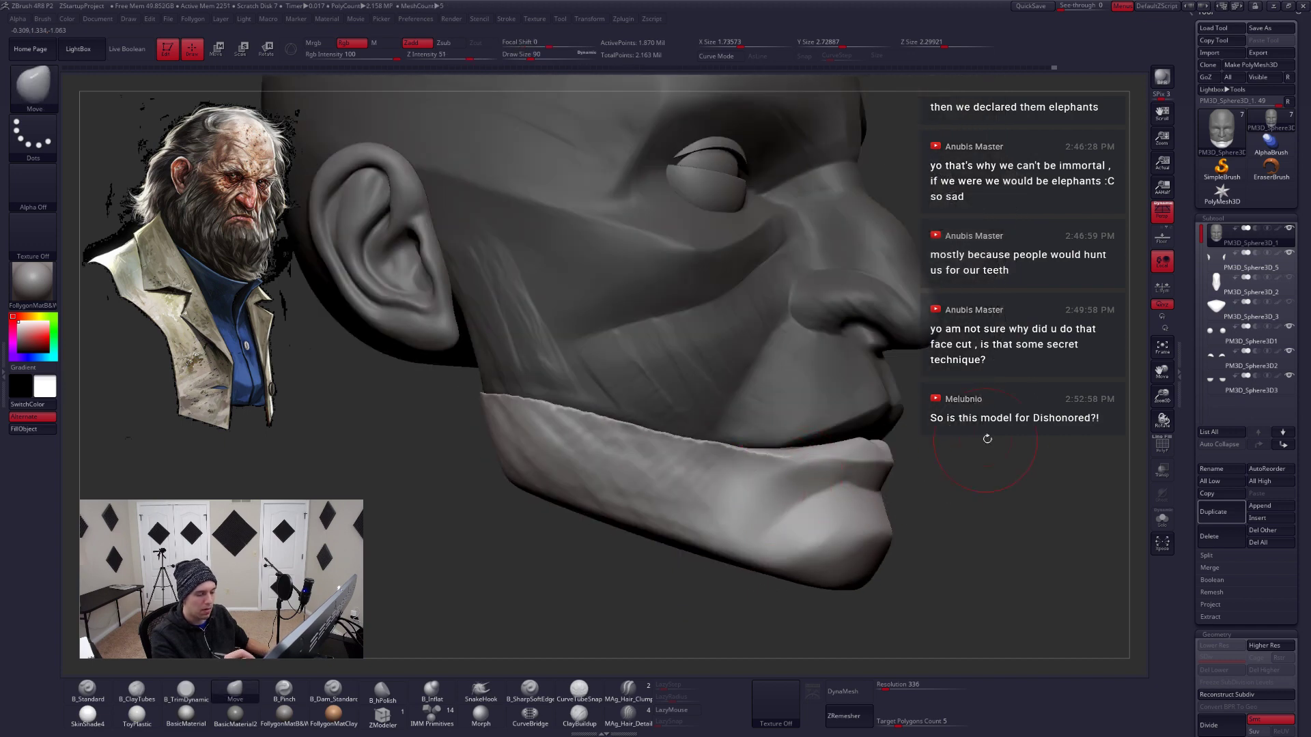
Clear the mask and remesh the head with DynaMesh at resolution 552
left_click_drag(989, 441, 929, 568, "ctrl")
left_click_drag(885, 690, 890, 690)
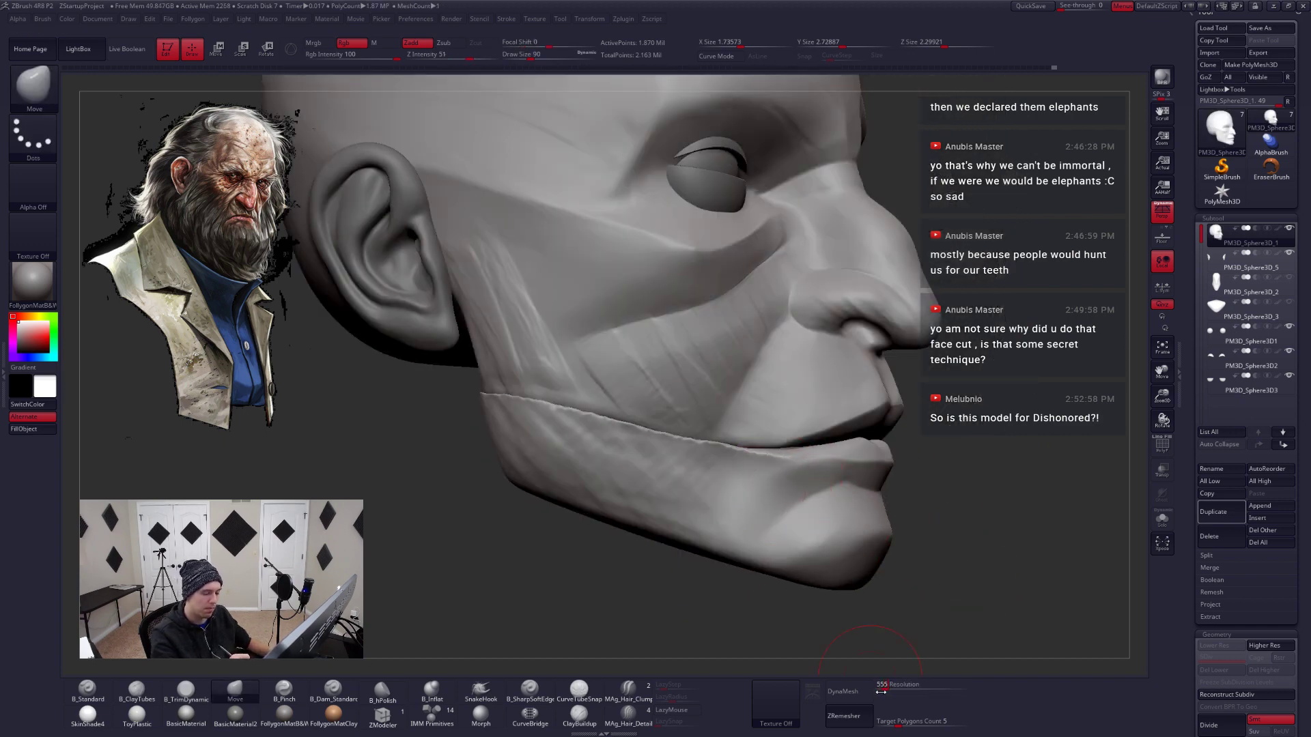
left_click(859, 694)
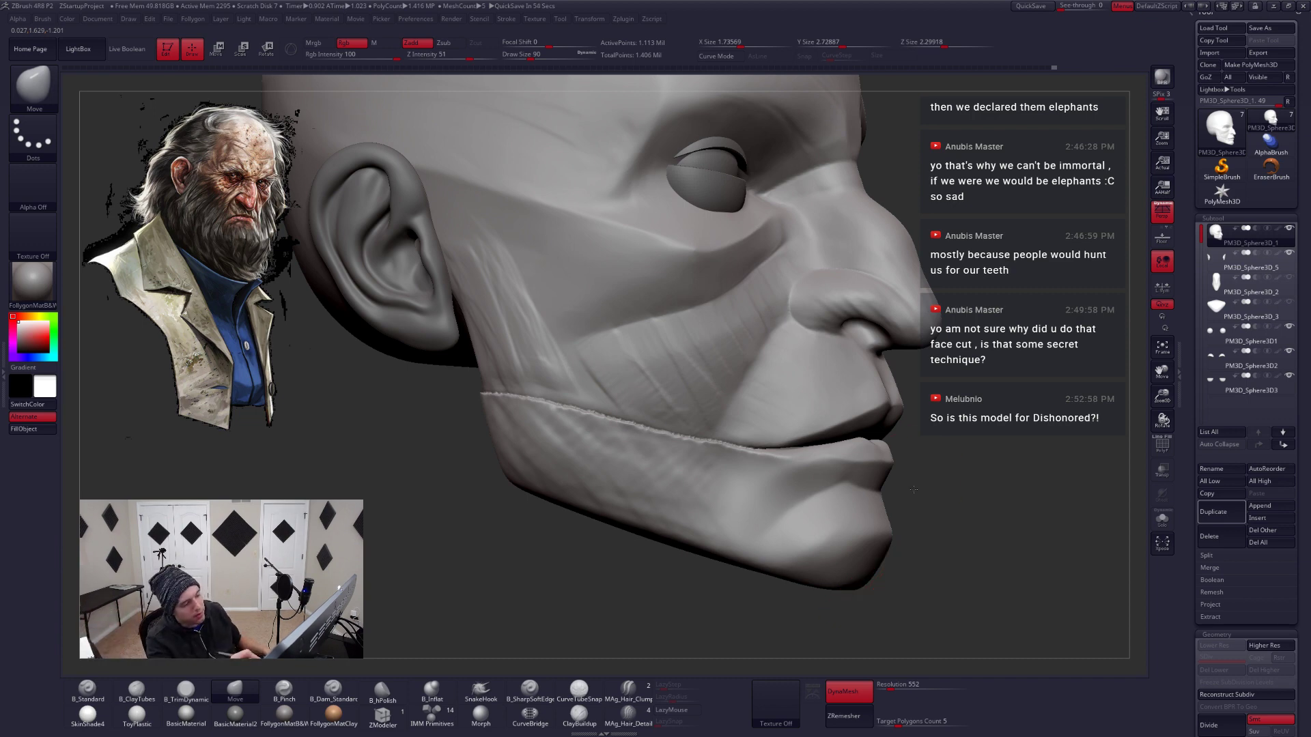
Smooth and flatten the seam running from the mouth corner across the cheek with the B_TrimDynamic brush
left_click_drag(913, 489, 878, 494)
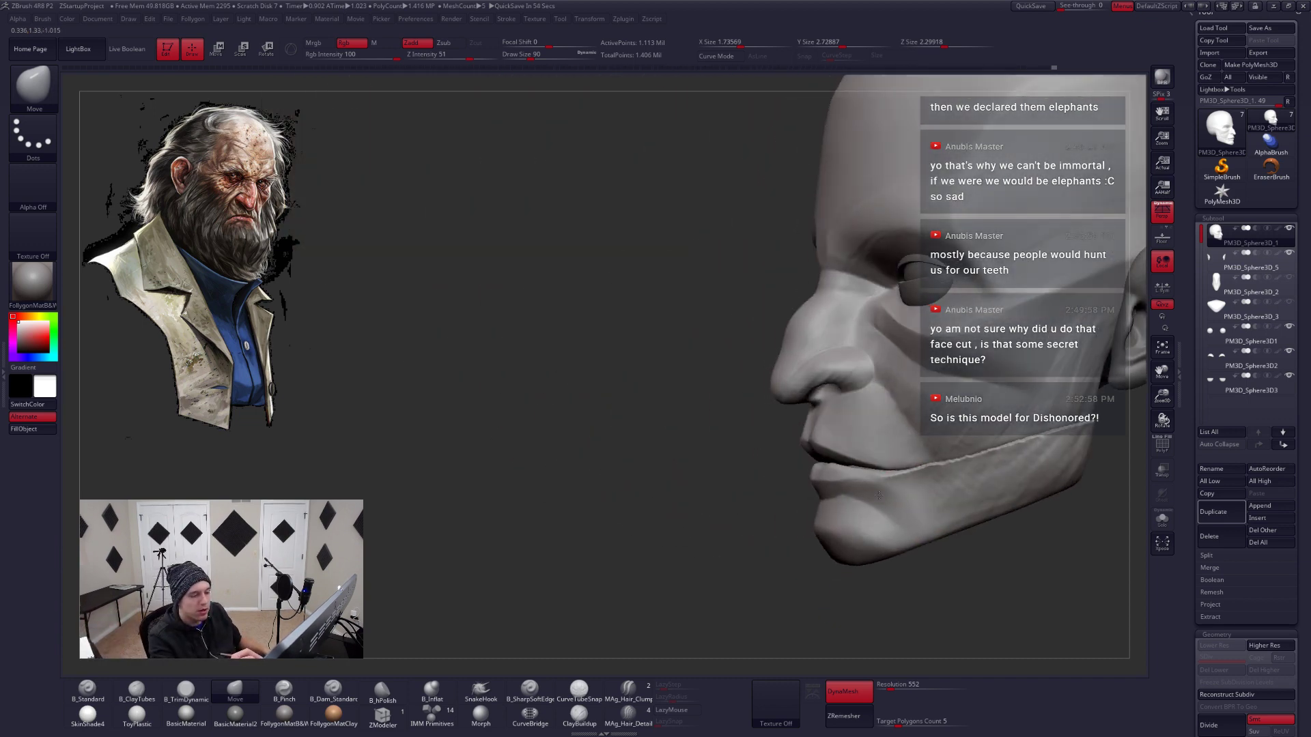
mouse_move(878, 495)
right_mouse_down("ctrl")
mouse_move(907, 479)
mouse_move(956, 485)
mouse_move(929, 476)
right_mouse_up("ctrl")
key("3")
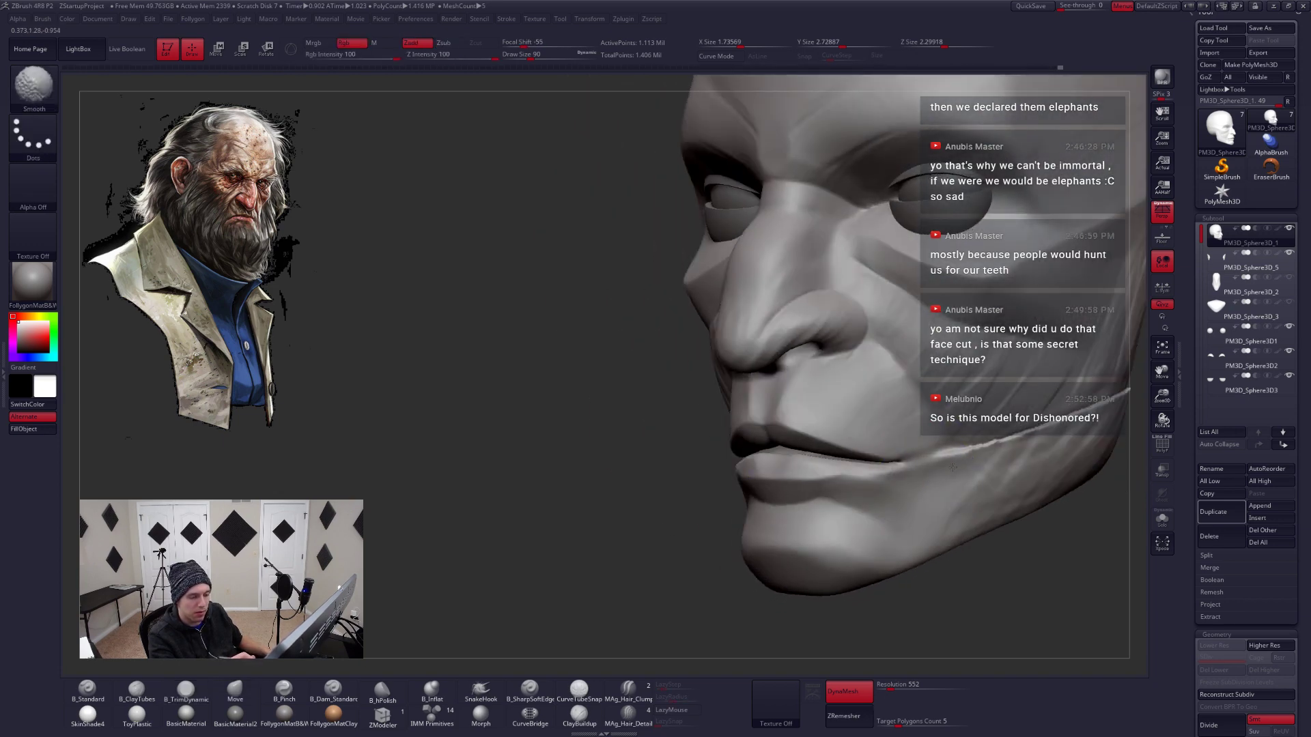
left_click_drag(952, 468, 937, 457, "shift")
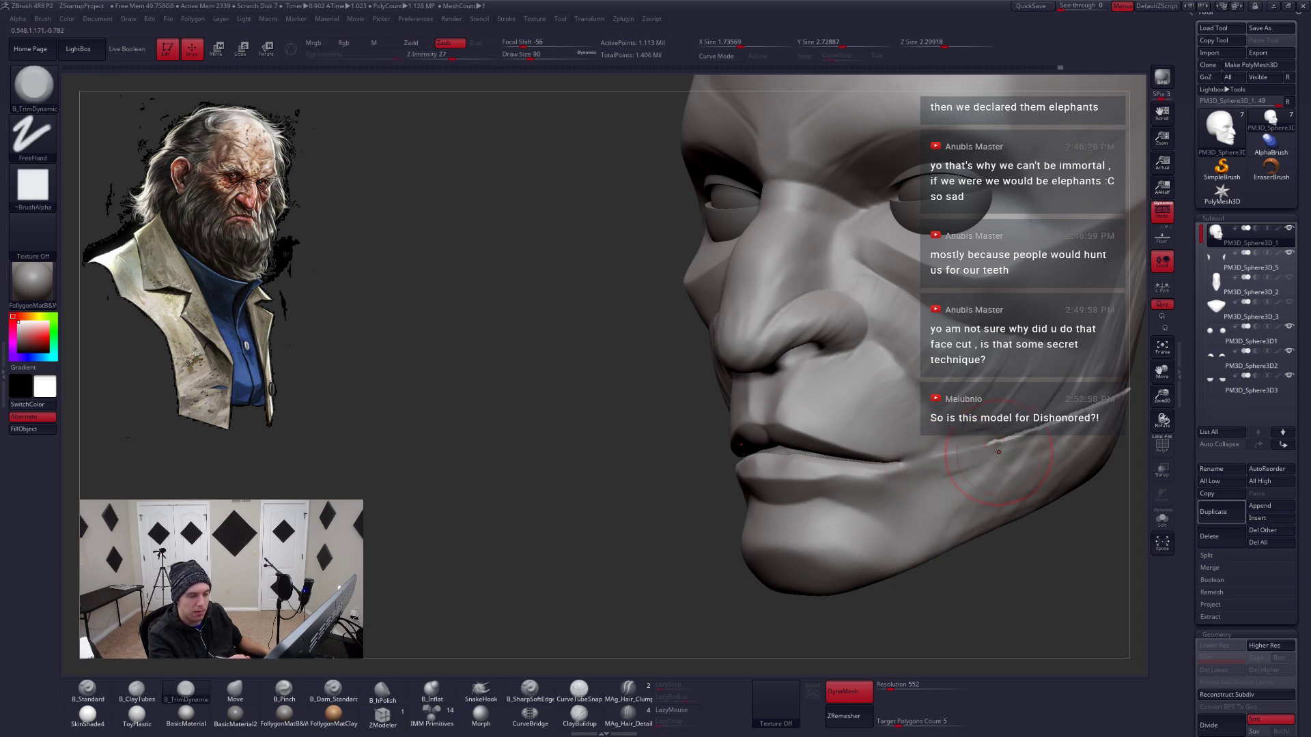
mouse_move(977, 452)
right_mouse_down()
mouse_move(816, 493)
mouse_move(827, 505)
right_mouse_up()
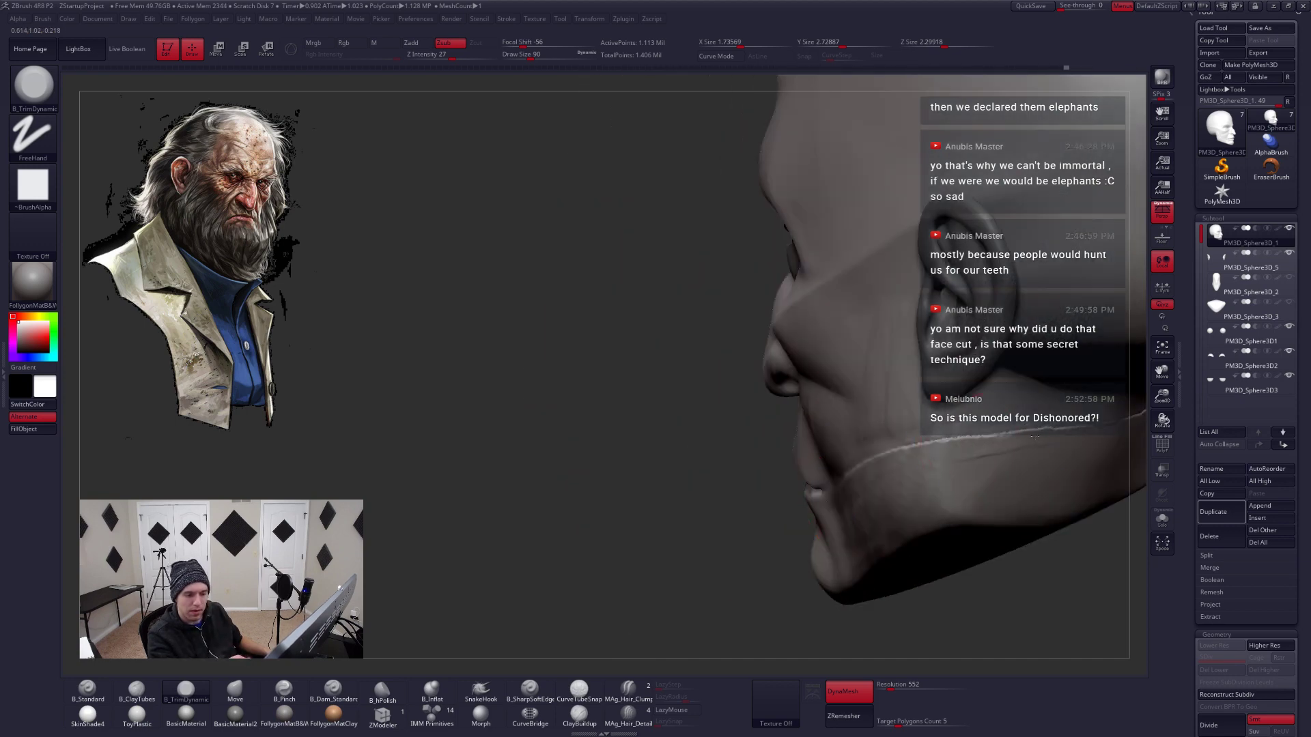
Blend the seam at the rear of the jaw below the ear using smoothing and a larger B_TrimDynamic brush
right_click_drag(1038, 432, 957, 441)
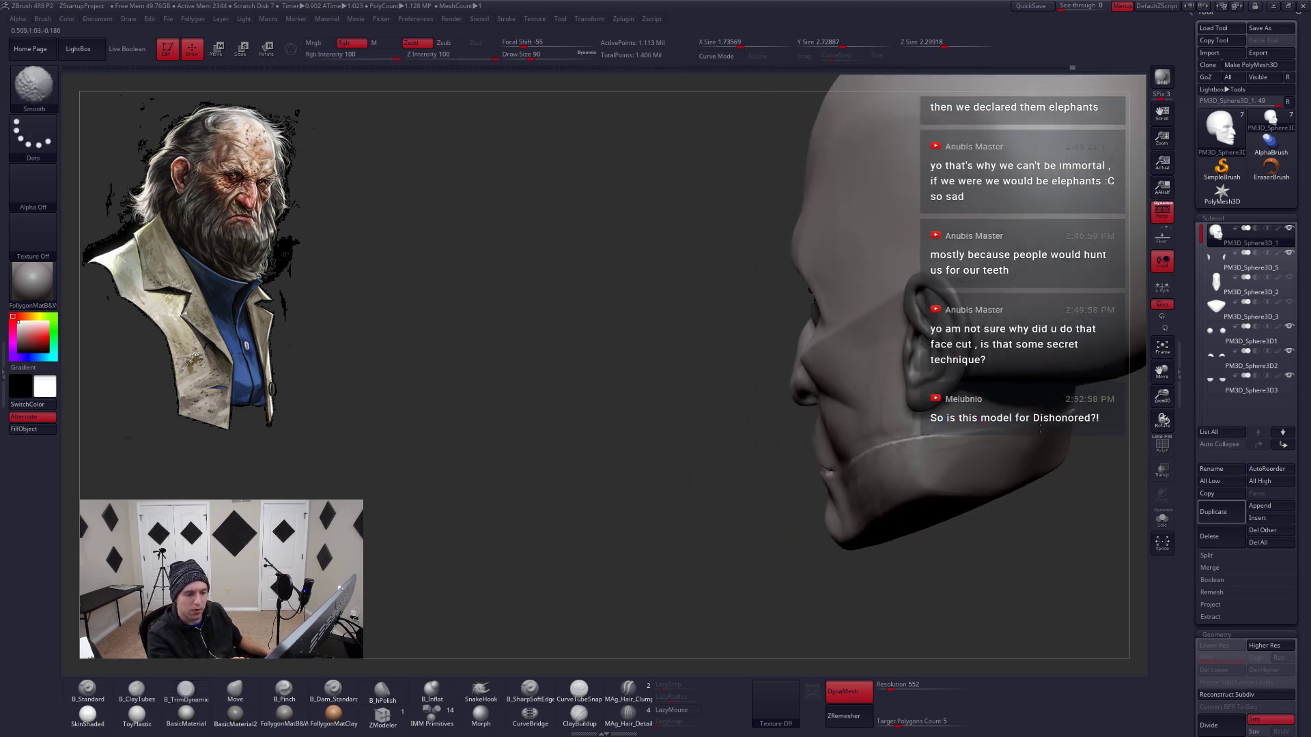
left_click_drag(950, 452, 963, 436)
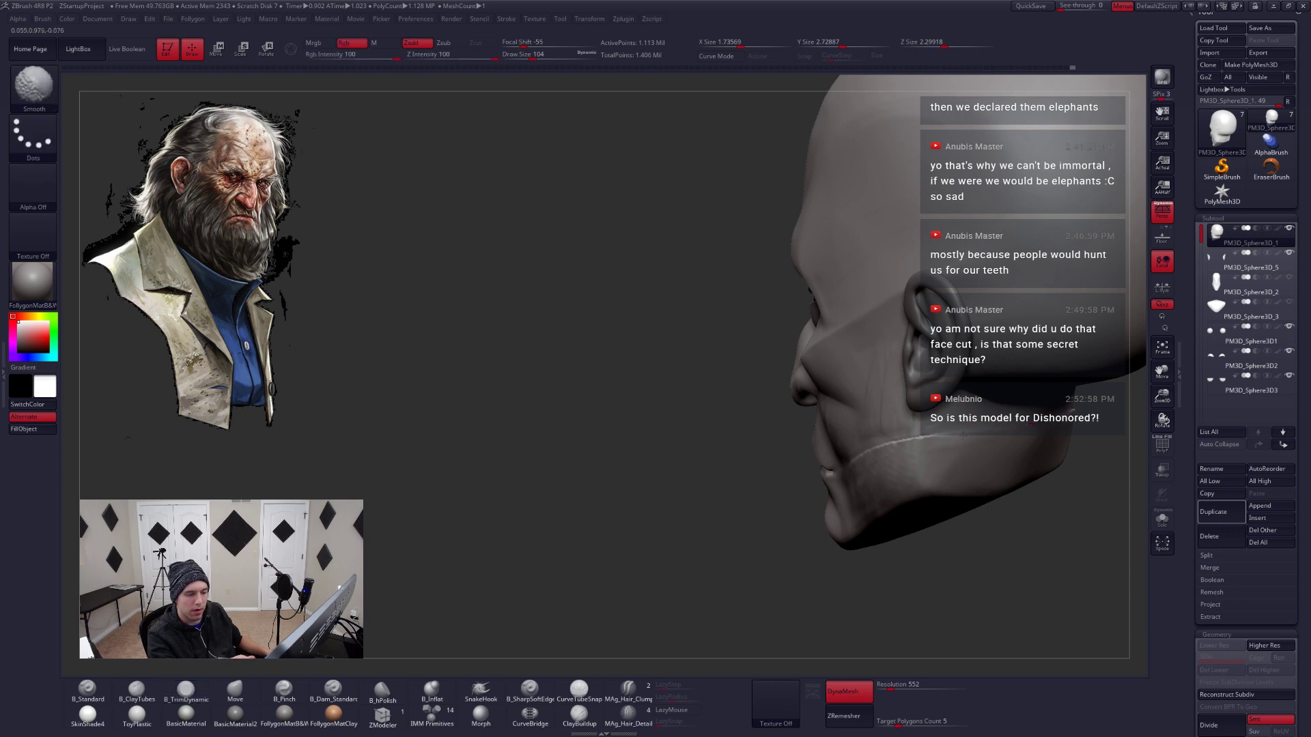
mouse_move(894, 436)
right_mouse_down()
mouse_move(975, 440)
mouse_move(912, 445)
mouse_move(945, 456)
right_mouse_up()
key("space")
left_click_drag(946, 468, 957, 469)
right_click_drag(942, 505, 933, 462)
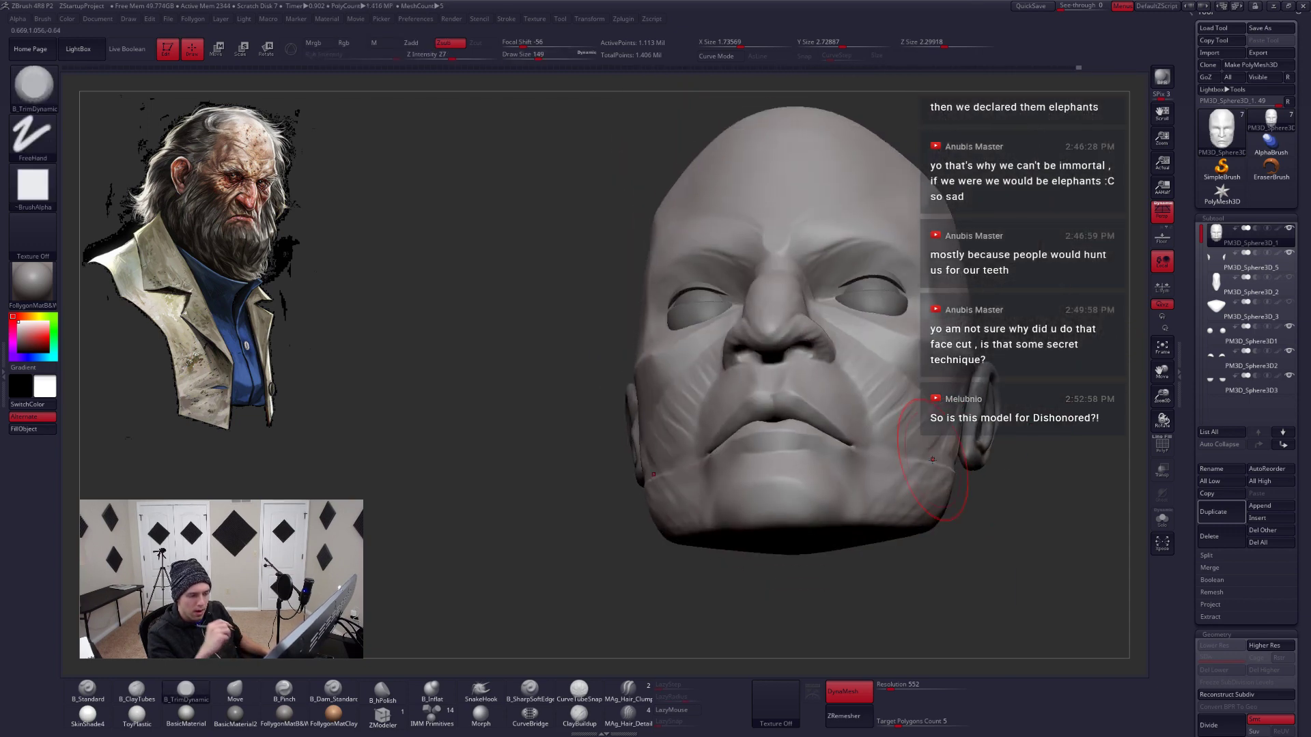
Adjust the jaw corners symmetrically with the Move brush at draw size 163
key("b")
key("m")
key("v")
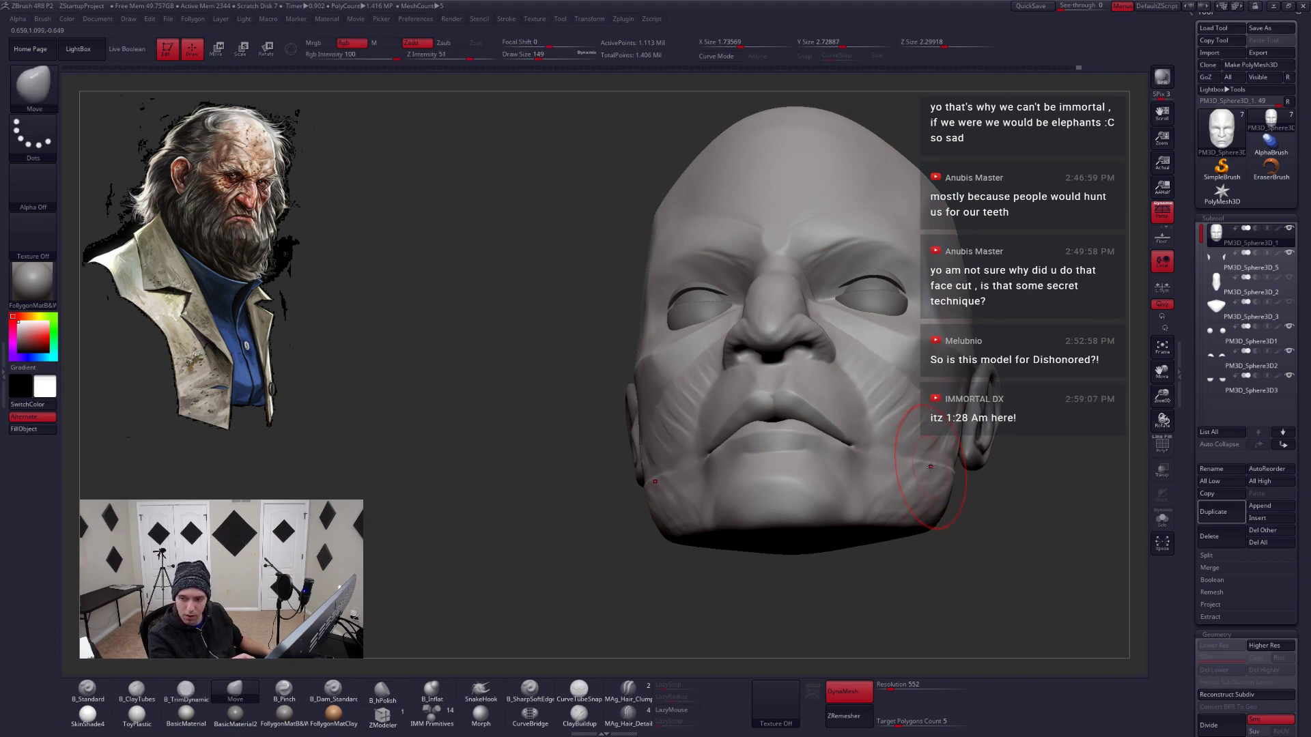
key("space")
left_click_drag(935, 468, 939, 469)
right_click_drag(937, 461, 935, 493, "shift")
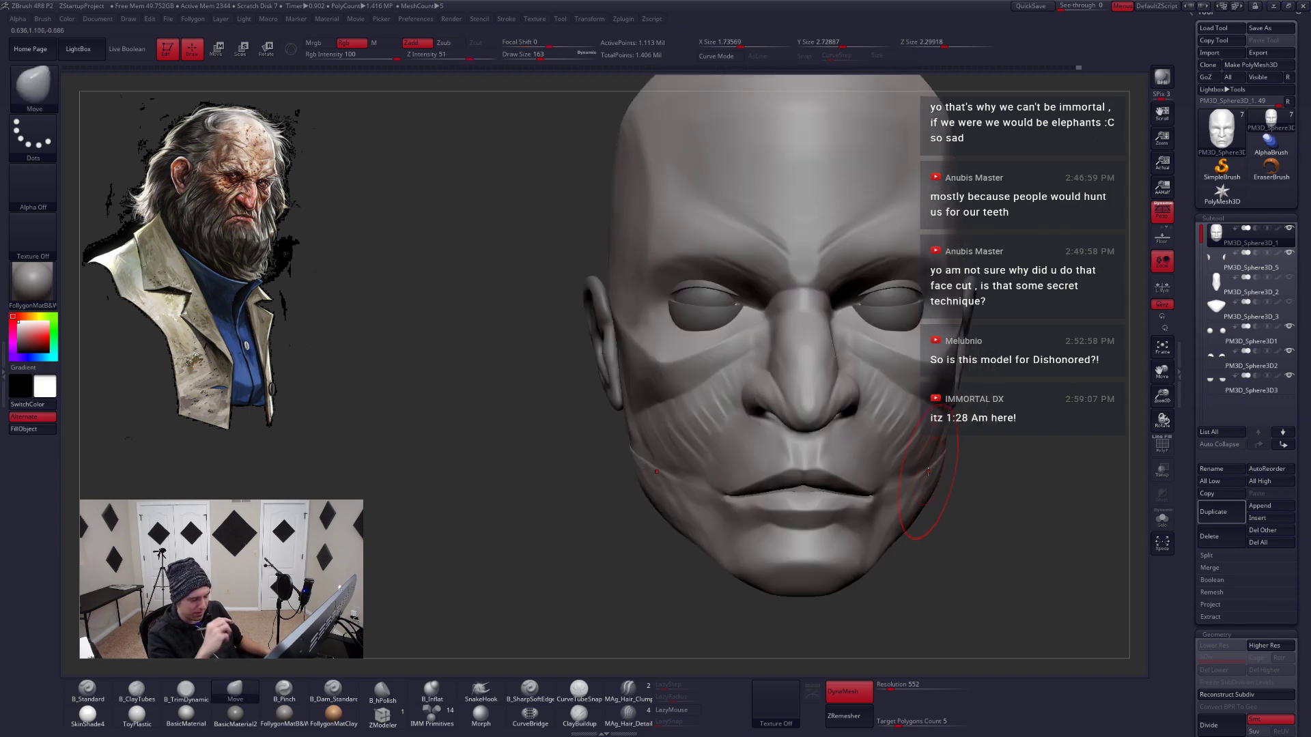
right_click_drag(904, 510, 984, 469)
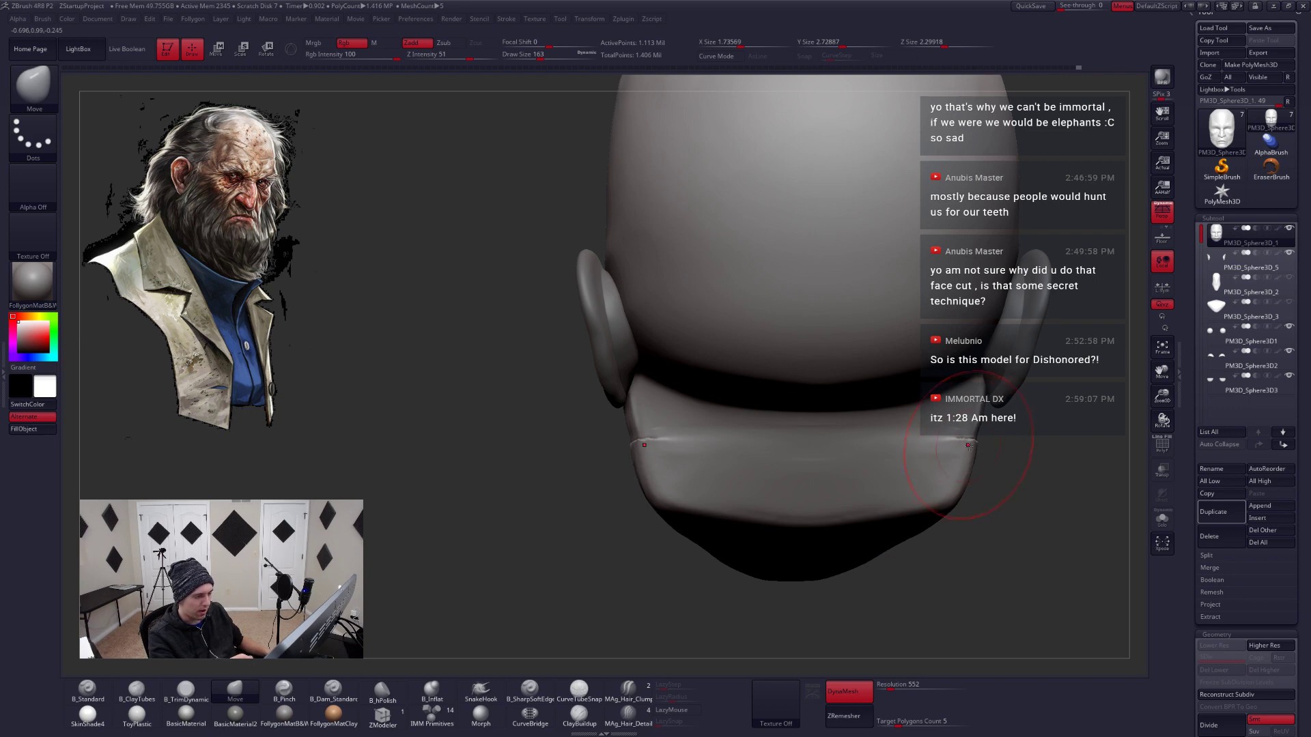
Refine the back corners of the jaw from behind with the Move brush at draw size 116, soloing the head mesh temporarily
key("alt+s")
right_click_drag(968, 447, 954, 489, "alt")
key("space")
left_click_drag(979, 464, 970, 464)
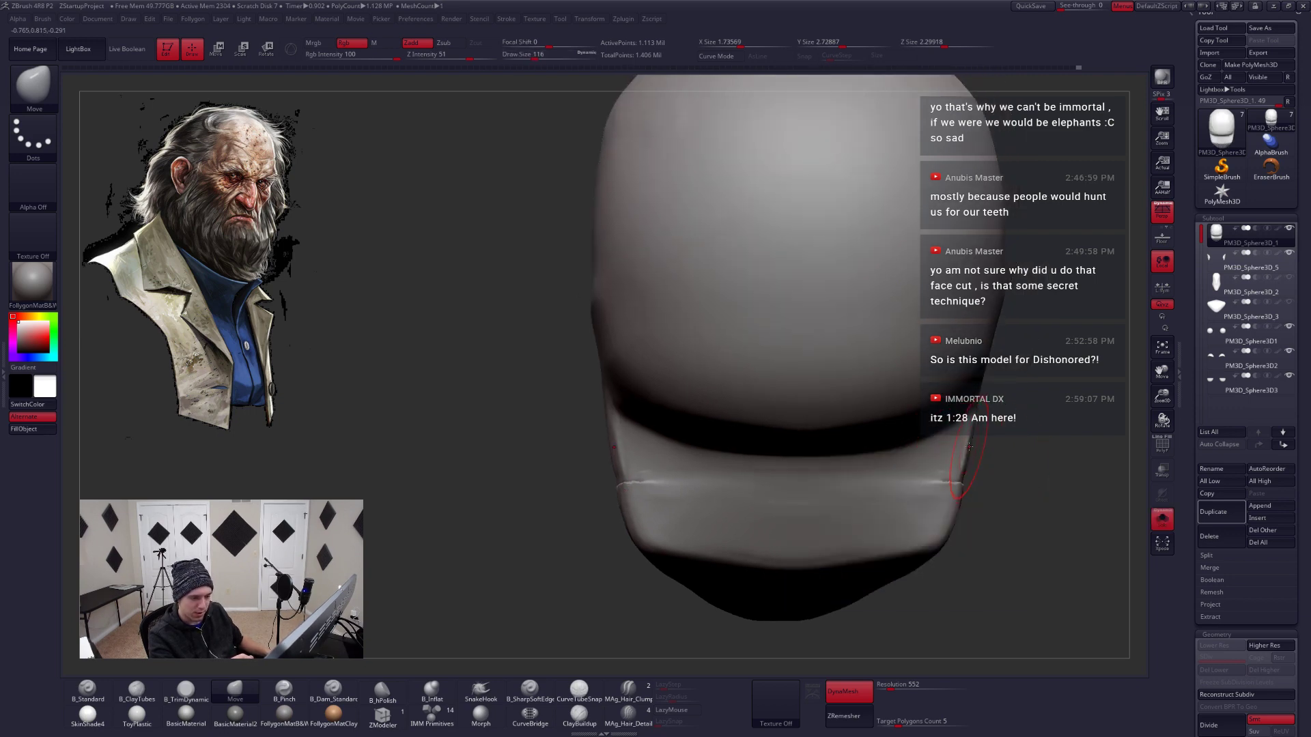
key("alt+s")
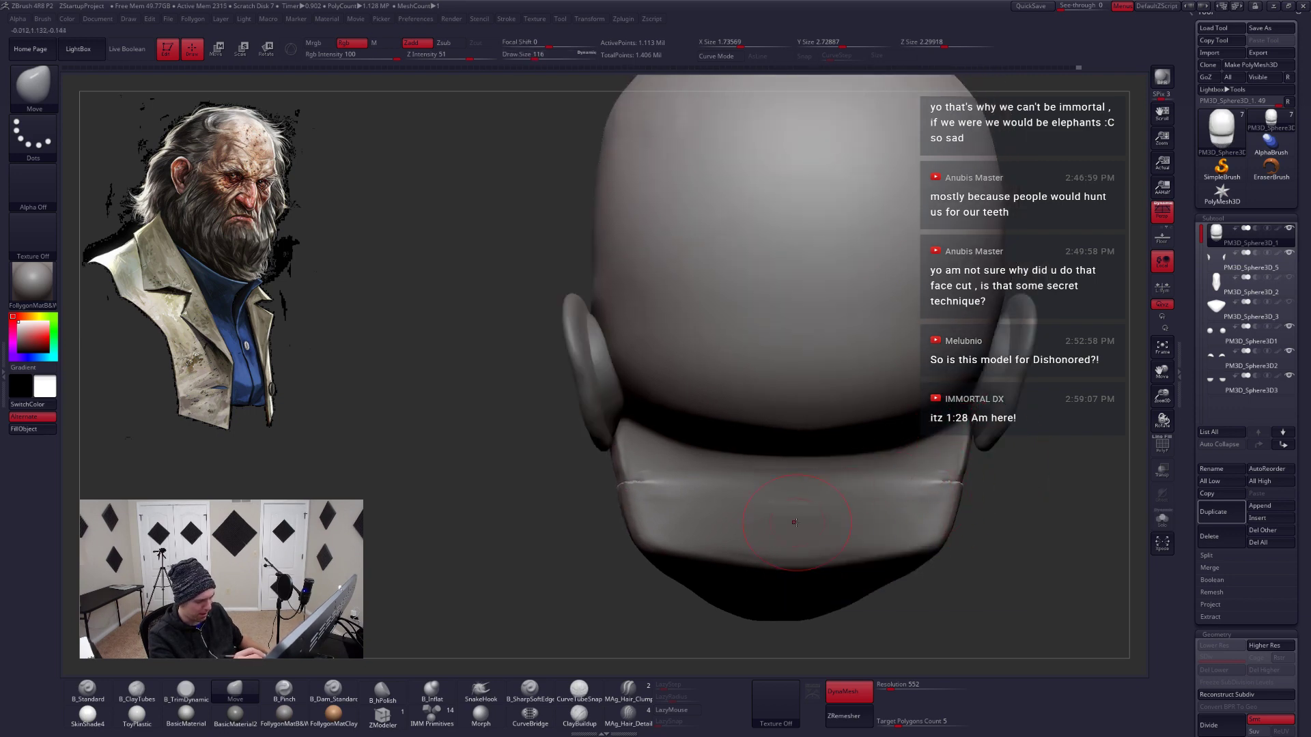
Reshape the sides of the cheeks and jaw from the front with the Move brush at draw size 163
mouse_move(942, 496)
right_mouse_down()
mouse_move(851, 500)
mouse_move(896, 506)
right_mouse_up()
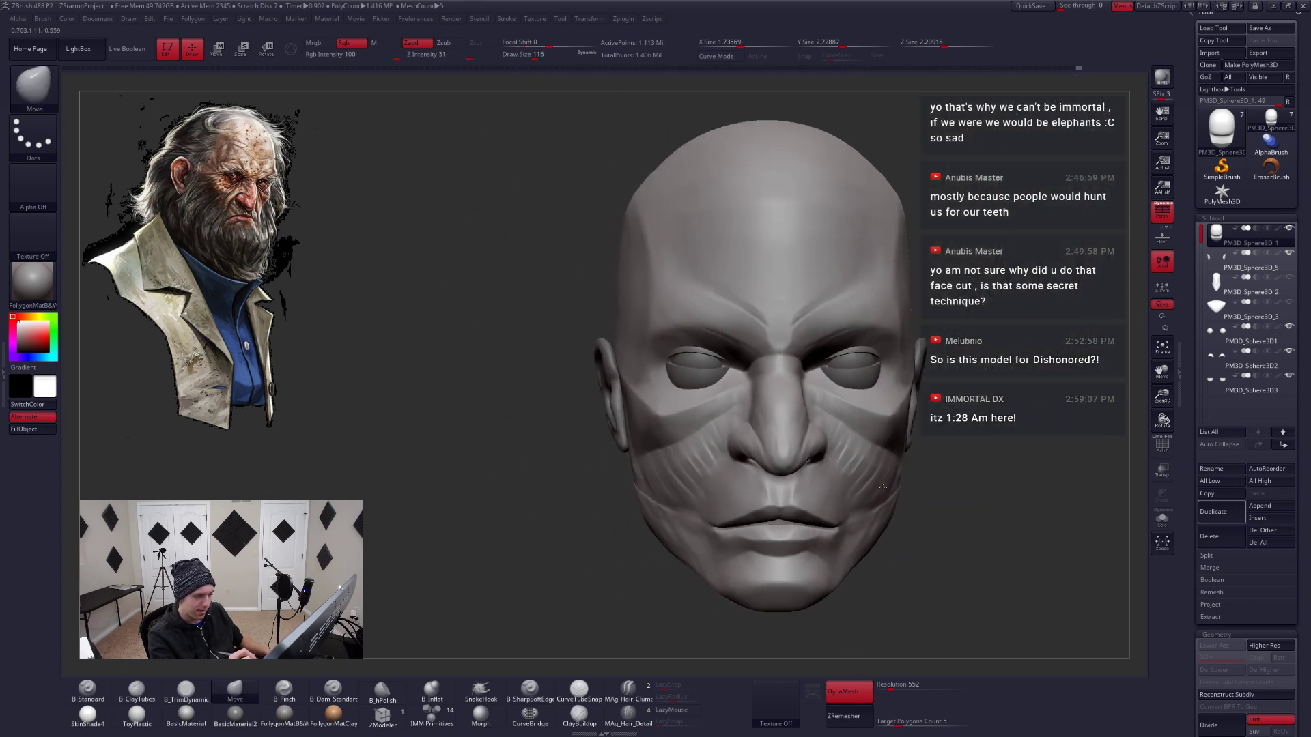
key("space")
left_click_drag(916, 477, 925, 477)
key("alt+s")
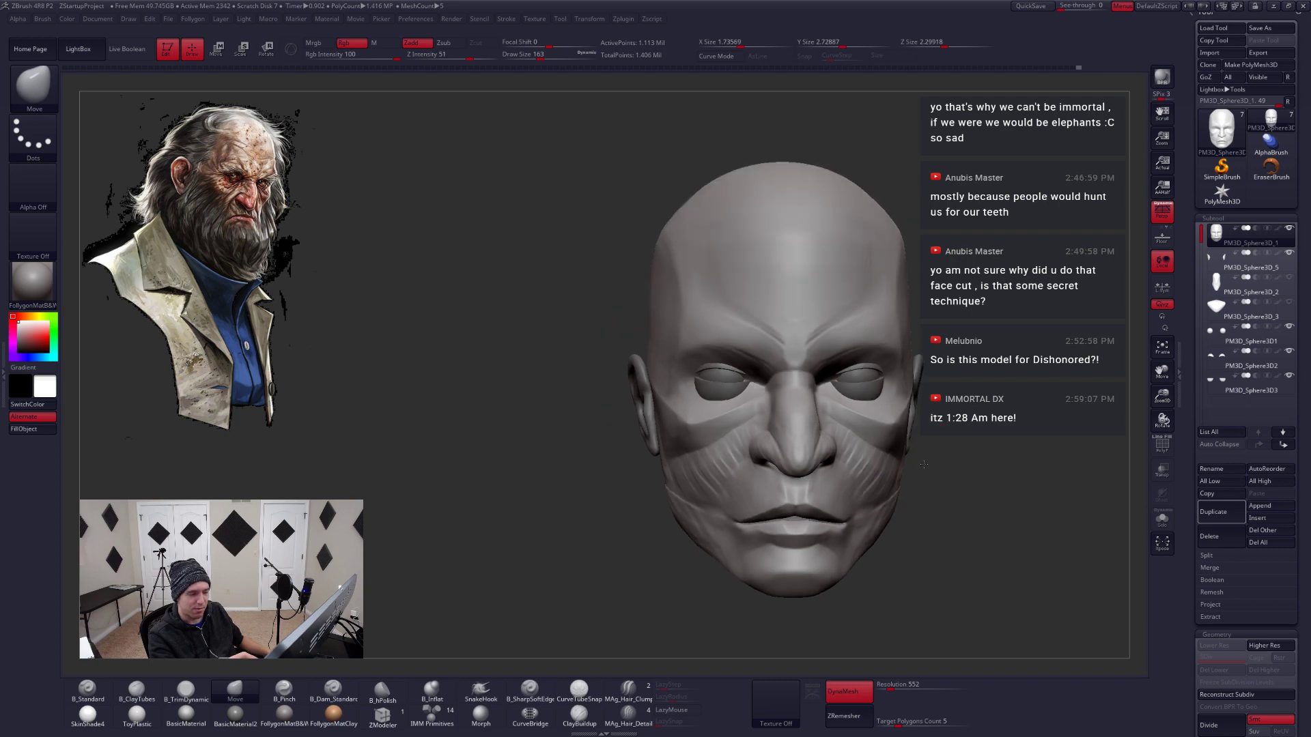
mouse_move(925, 477)
right_mouse_down()
mouse_move(896, 489)
mouse_move(923, 489)
mouse_move(921, 501)
right_mouse_up()
Work over the outer cheeks below the cheekbones with the B_Pinch brush, adjusting its draw size between strokes
key("space")
left_click_drag(902, 442, 892, 442)
key("5")
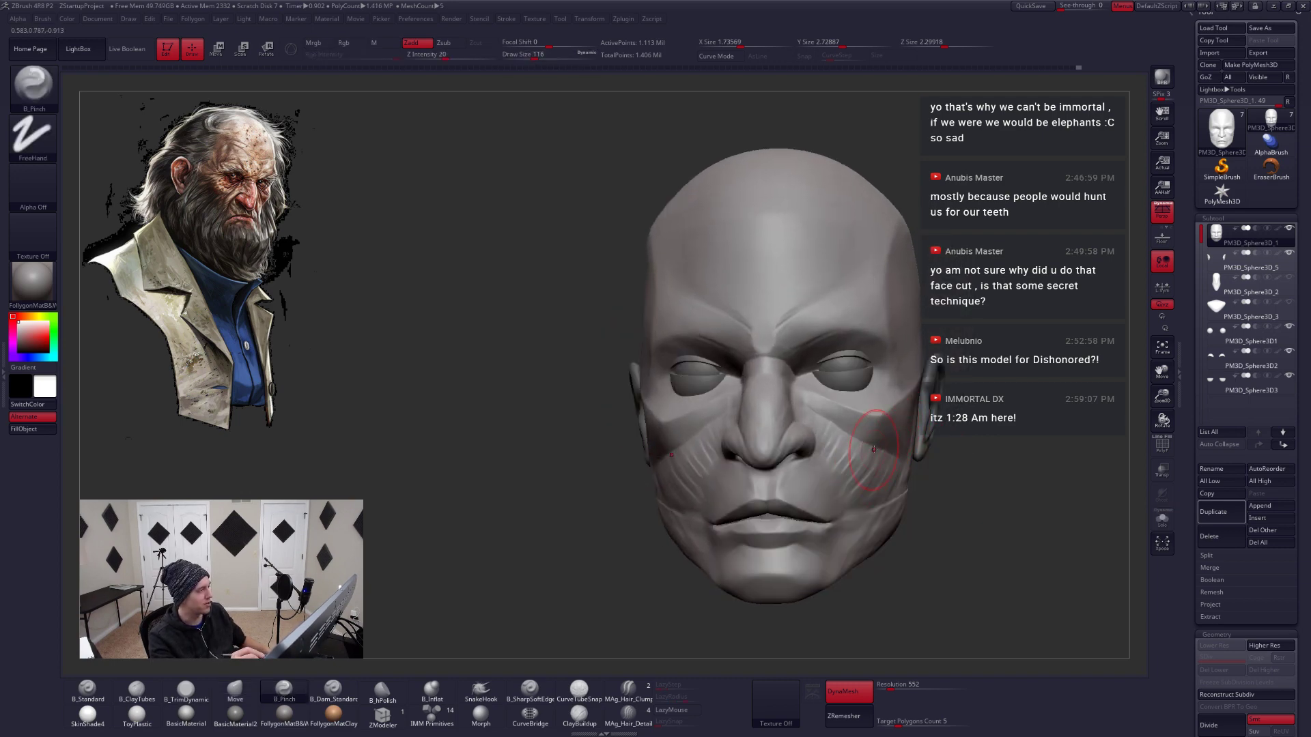
right_click_drag(889, 441, 856, 441)
right_click_drag(856, 441, 876, 451, "ctrl")
key("space")
left_click_drag(878, 451, 872, 451)
mouse_move(870, 451)
right_mouse_down()
mouse_move(854, 458)
mouse_move(889, 450)
right_mouse_up()
key("space")
left_click_drag(885, 451, 896, 451)
key("space")
Adjust the cheek contour beside the cheekbone with the Move brush
key("b")
key("m")
key("v")
mouse_move(897, 450)
right_mouse_down("alt")
mouse_move(901, 496)
mouse_move(812, 447)
right_mouse_up("alt")
Flatten the temple area on the soloed head mesh with B_TrimDynamic at draw size 207, and show all subtools again
key("b")
key("t")
key("d")
key("alt+s")
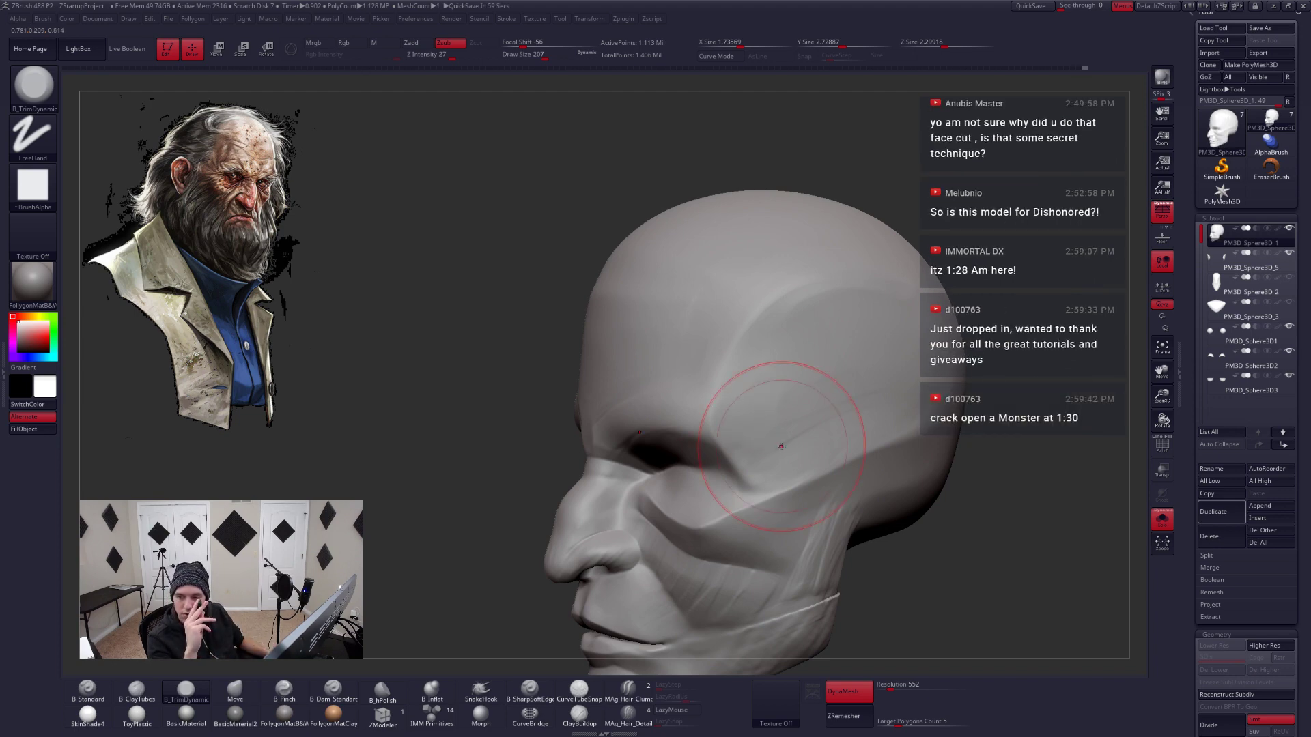
right_click_drag(887, 566, 859, 482, "ctrl")
key("alt+s")
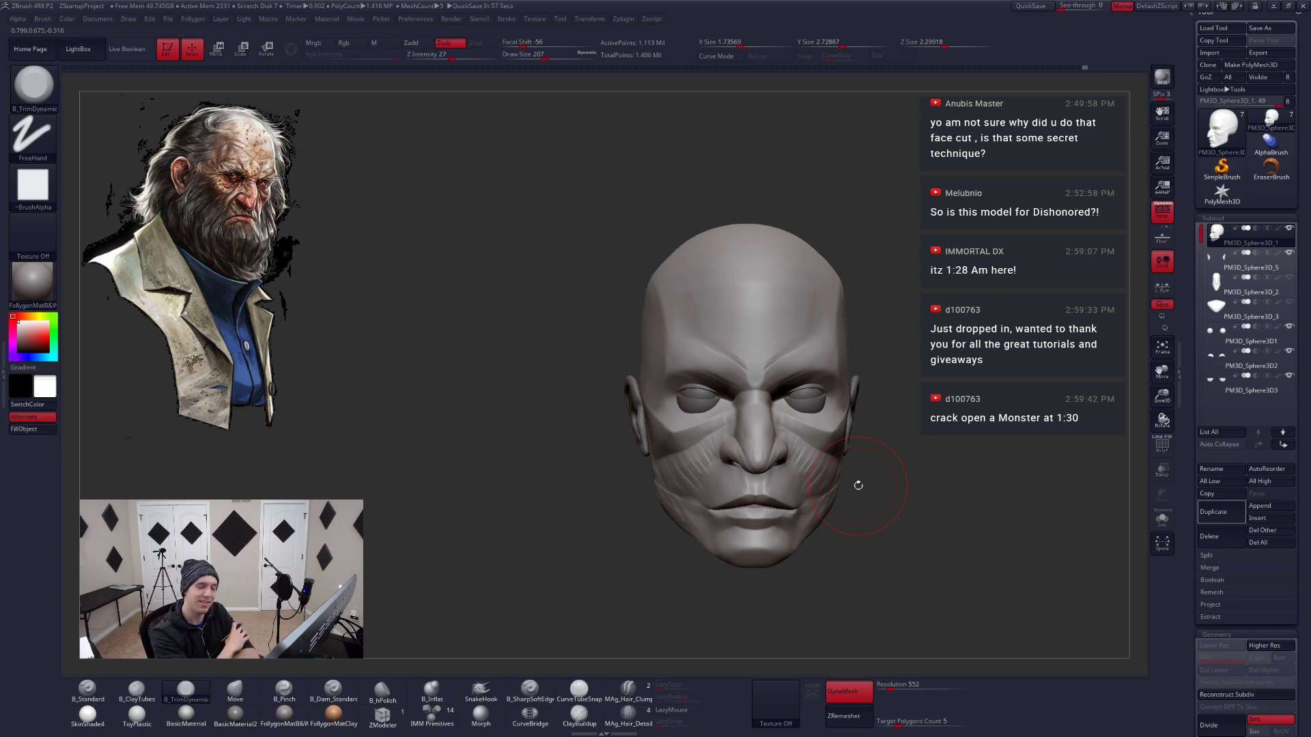
Reshape the sides of the skull with the Move brush at draw size 305
left_click_drag(857, 428, 847, 533)
key("b")
key("m")
key("v")
key("s")
mouse_move(819, 440)
left_mouse_down()
mouse_move(850, 539)
mouse_move(847, 456)
left_mouse_up()
key("s")
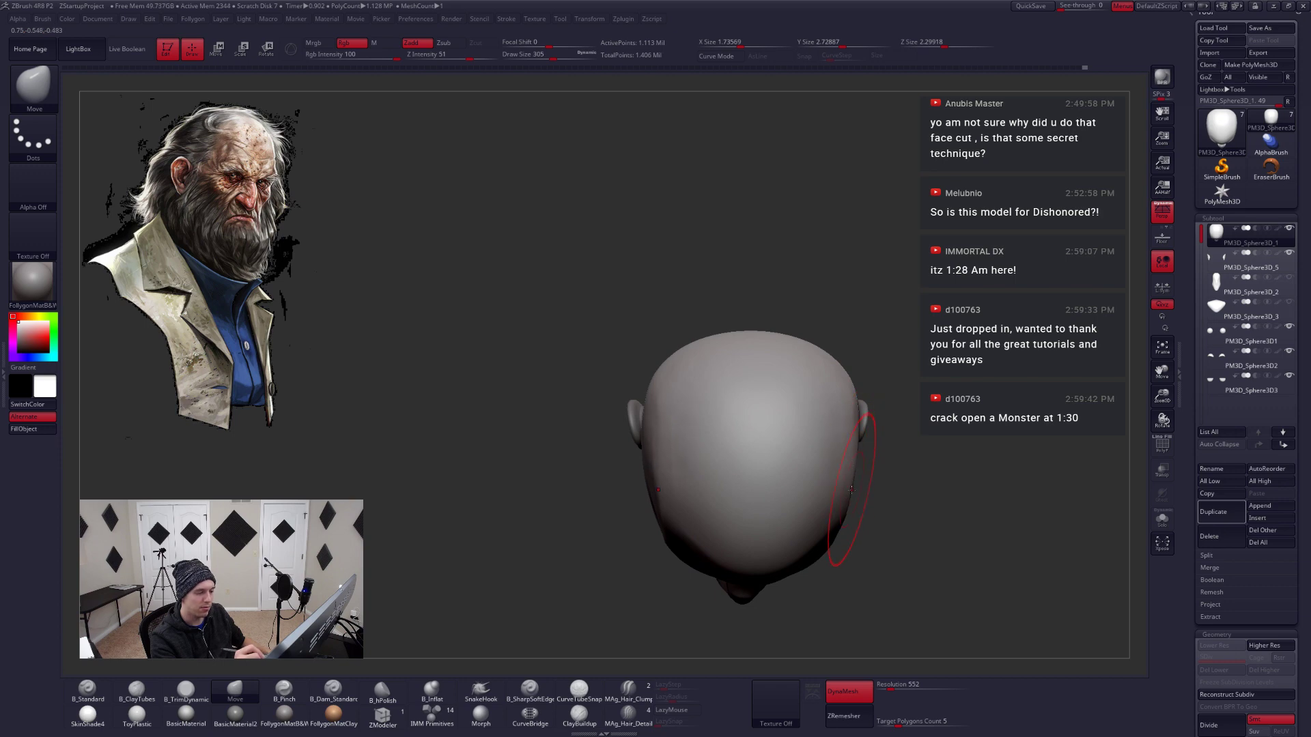
right_click_drag(853, 497, 846, 437)
right_click_drag(842, 580, 834, 454, "alt")
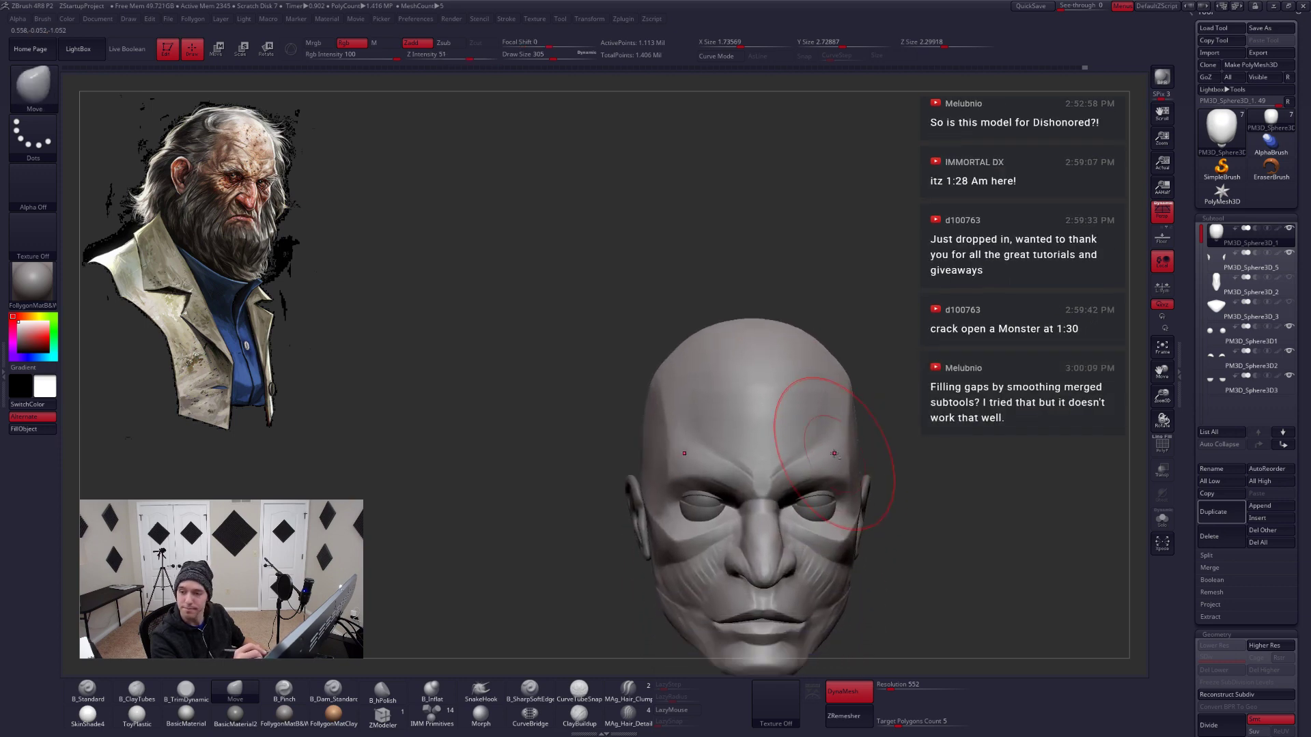
right_click_drag(902, 496, 893, 451, "alt")
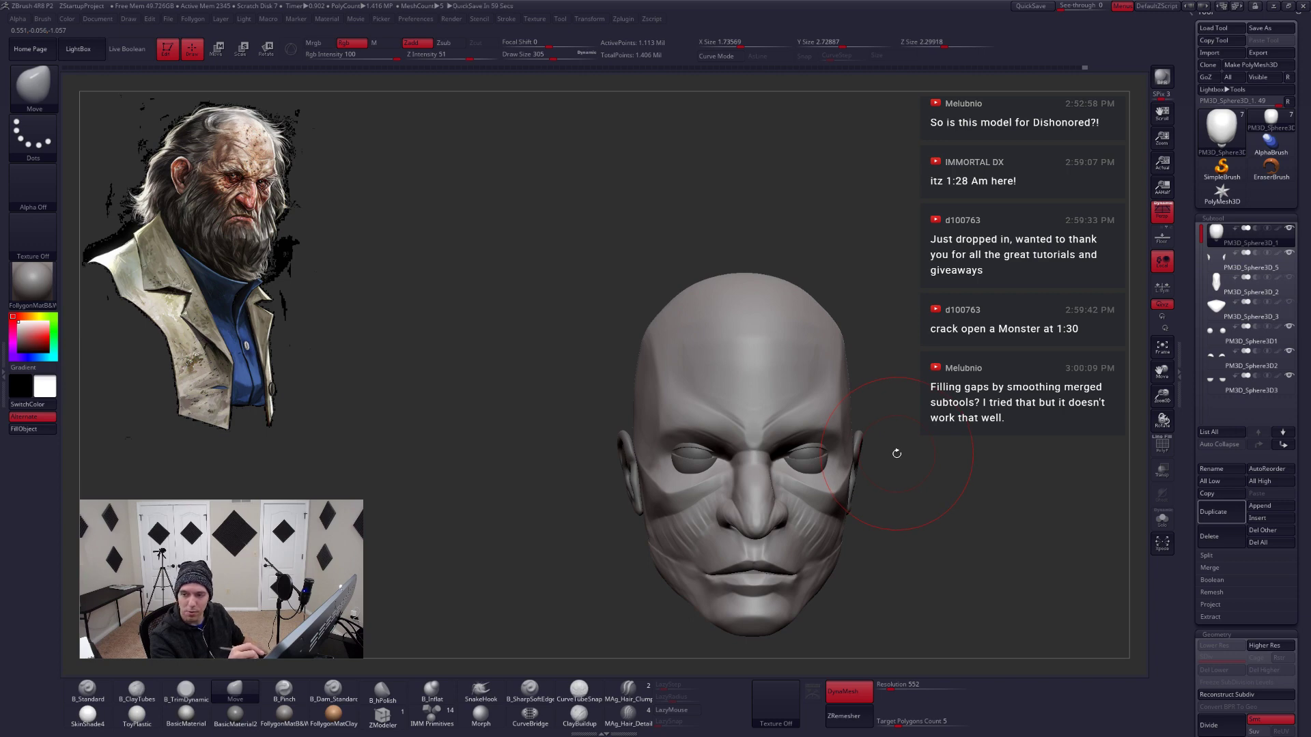
right_click_drag(868, 490, 841, 487, "alt")
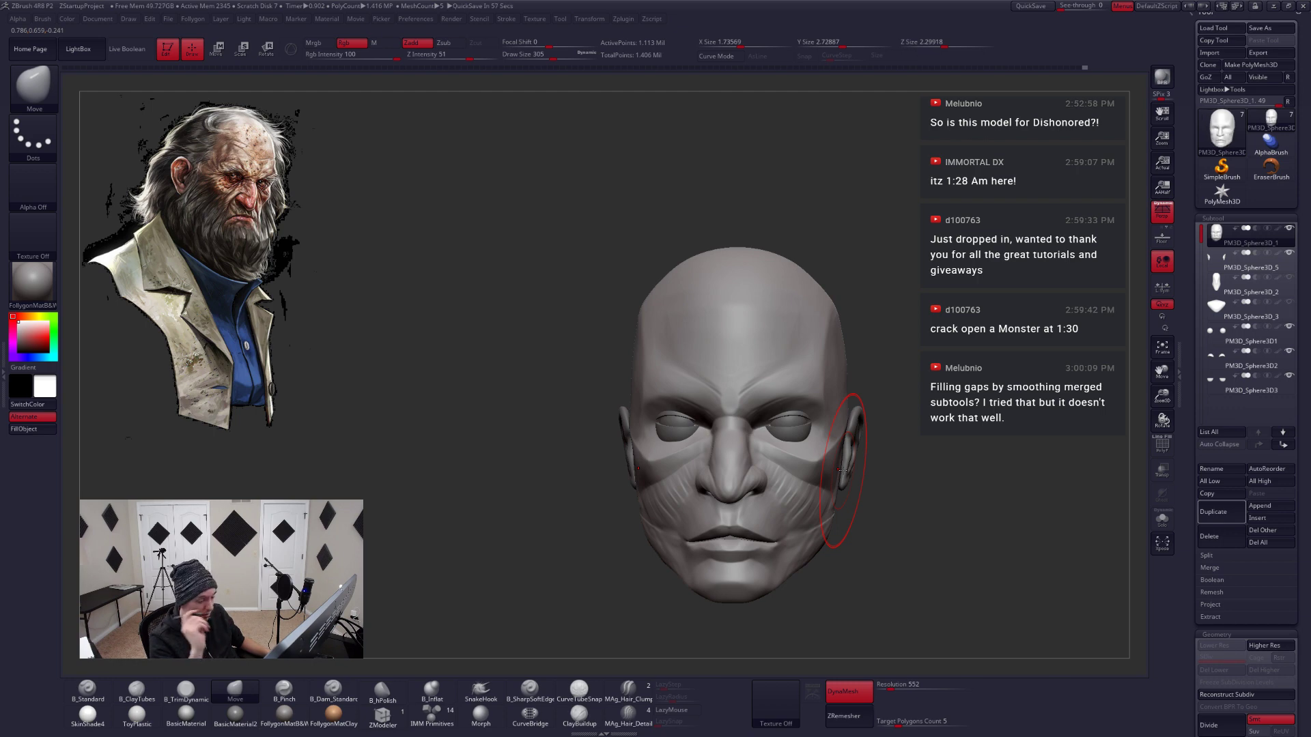
Adjust the cheek and the jaw corner below the ear with the Move brush at draw size 108
right_click_drag(843, 473, 819, 522)
key("space")
left_click_drag(824, 525, 804, 524)
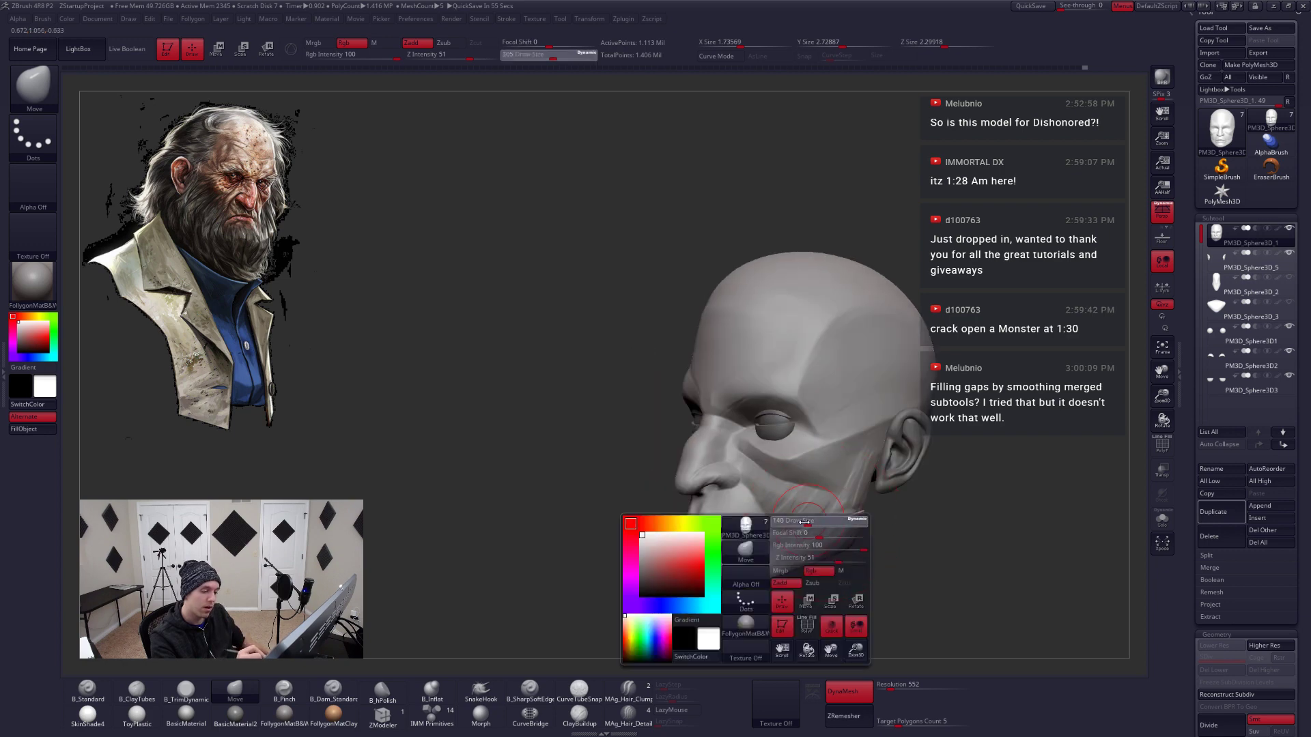
mouse_move(813, 526)
right_mouse_down()
mouse_move(839, 501)
mouse_move(841, 445)
right_mouse_up()
left_click_drag(846, 463, 886, 448, "shift")
right_click_drag(888, 452, 830, 459)
left_click_drag(892, 452, 888, 463, "shift")
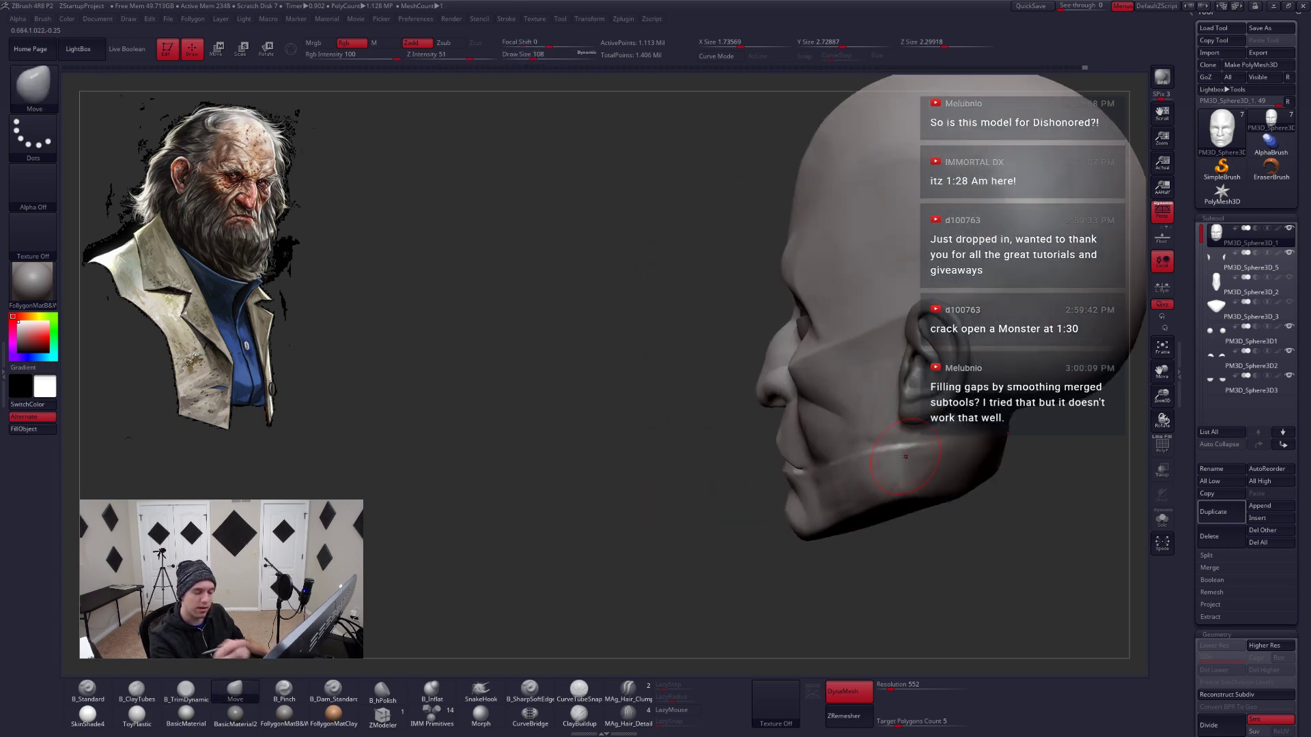
right_click_drag(891, 467, 919, 476)
right_click_drag(919, 476, 942, 464, "ctrl")
Flatten the seam running along the cheek and jaw below the ear with B_TrimDynamic at draw size 108
key("3")
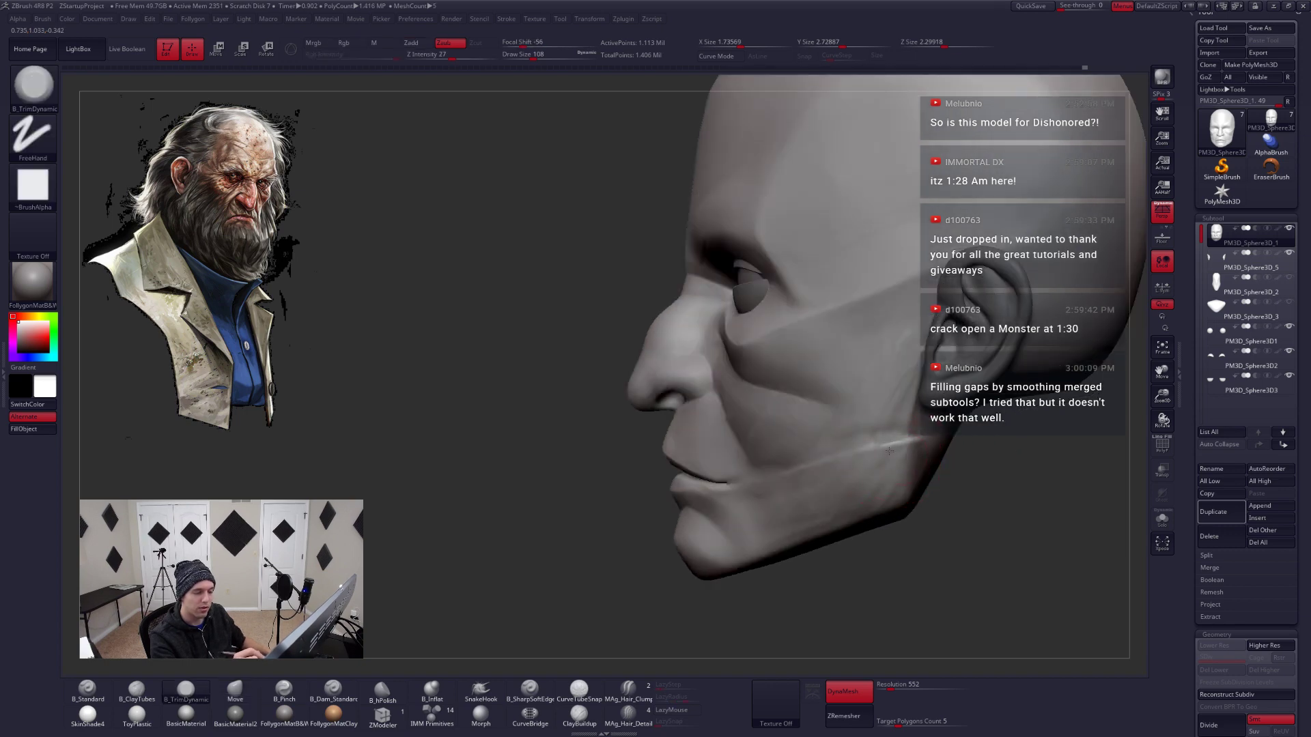
mouse_move(882, 428)
right_mouse_down()
mouse_move(926, 437)
mouse_move(886, 449)
right_mouse_up()
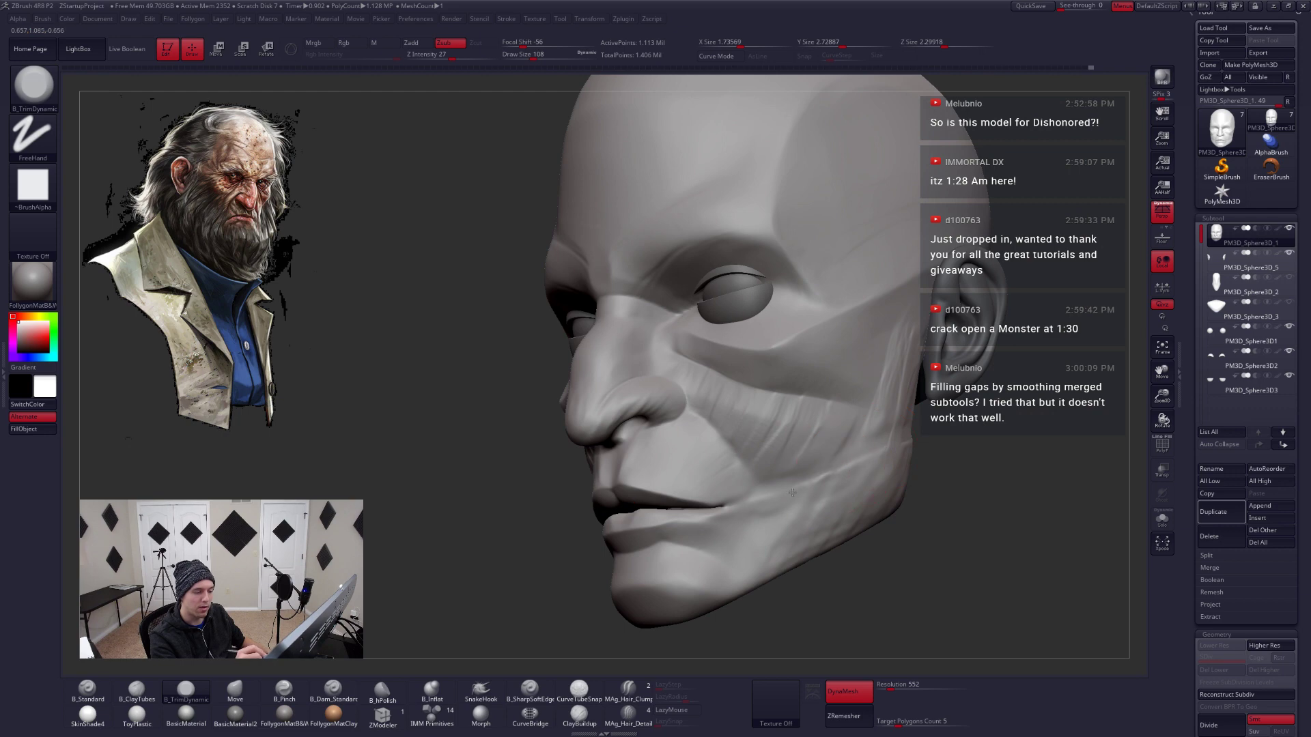
right_click_drag(950, 408, 877, 465)
Adjust the outer cheekbone contour in front of the ear with the Move brush at draw size 212
key("2")
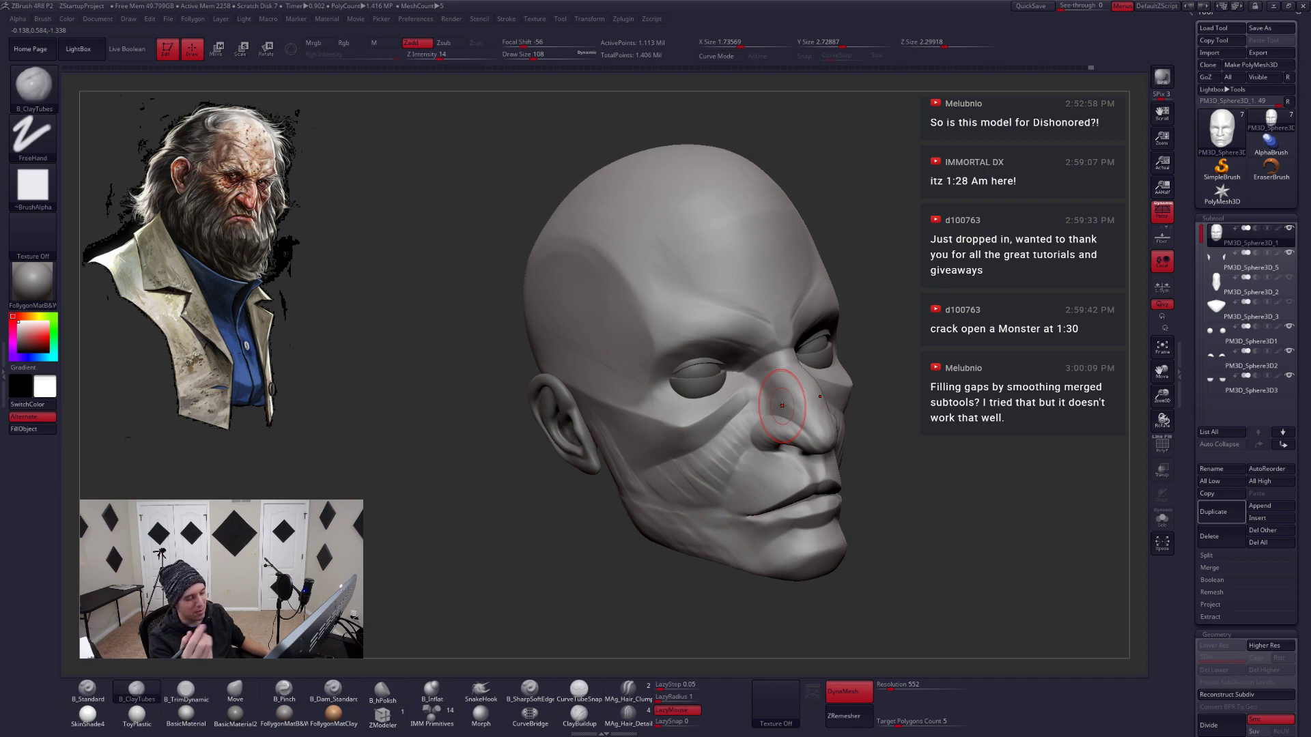
mouse_move(909, 470)
right_mouse_down()
mouse_move(889, 437)
mouse_move(884, 454)
mouse_move(809, 478)
right_mouse_up()
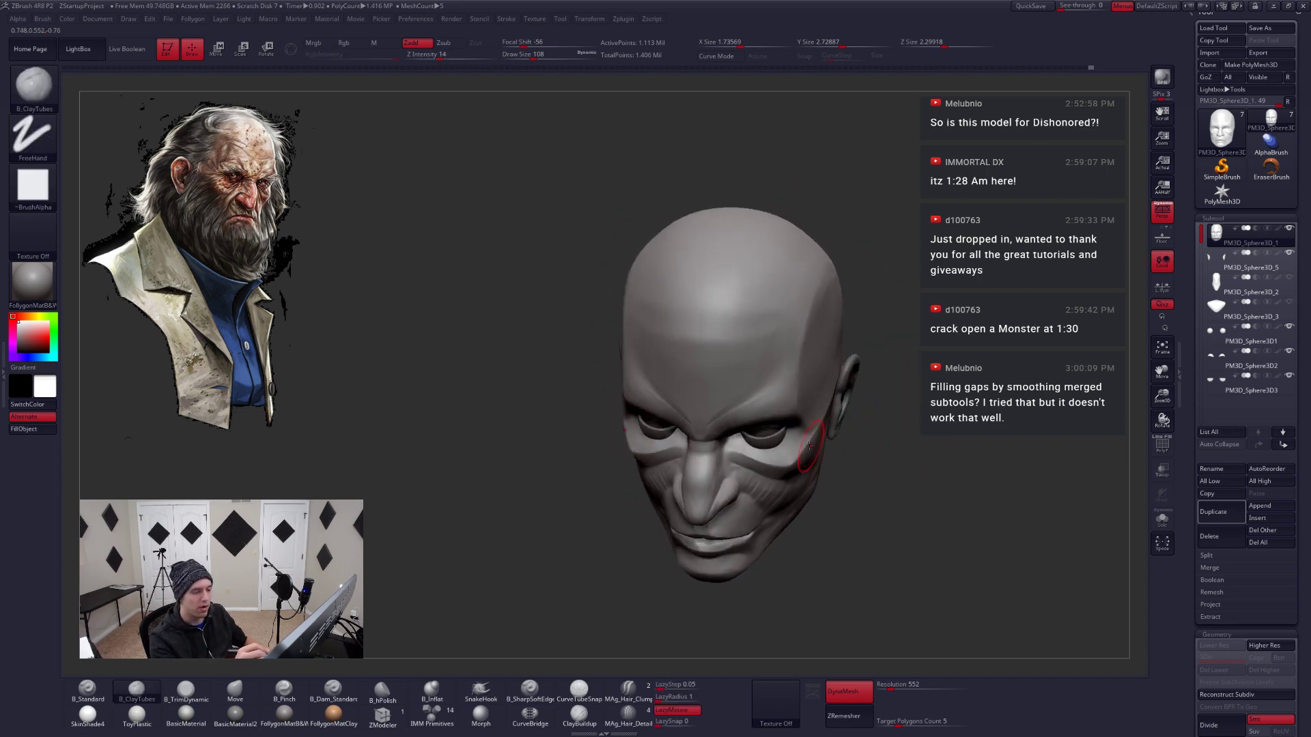
key("b")
key("m")
key("v")
key("space")
left_click(821, 428)
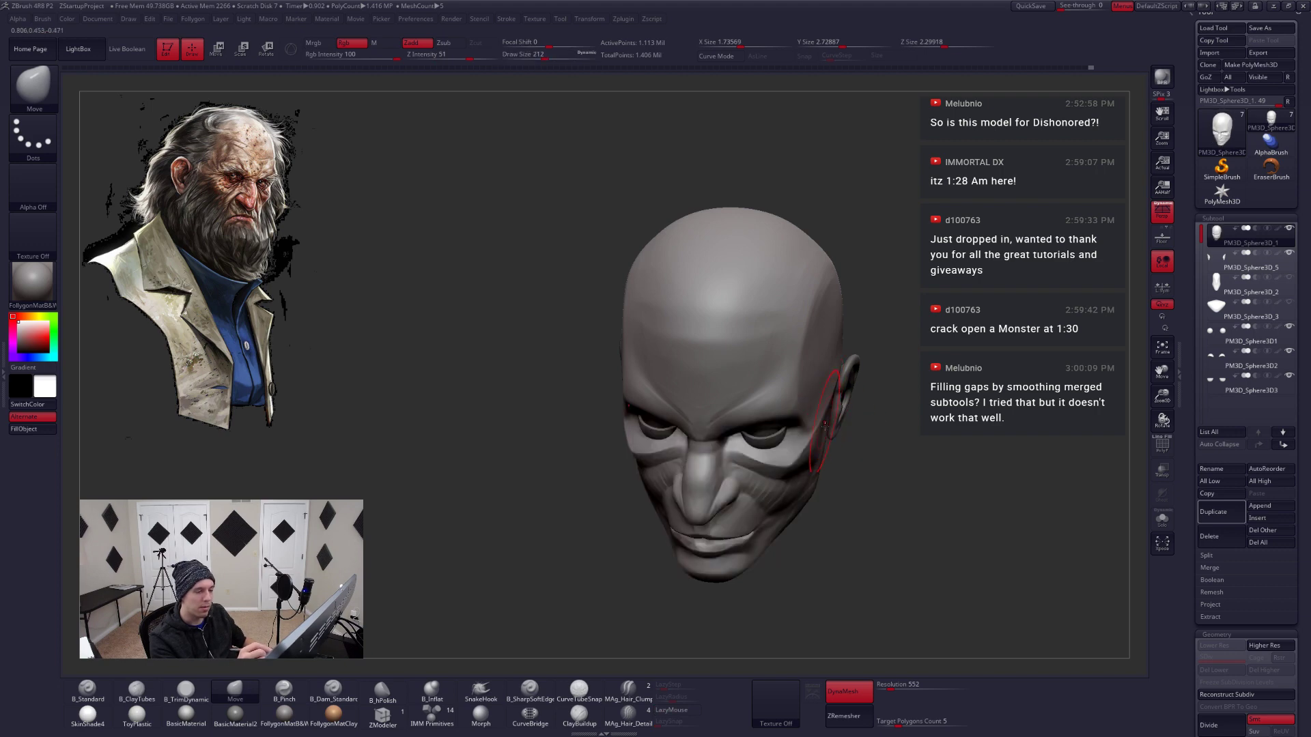
mouse_move(826, 425)
right_mouse_down()
mouse_move(785, 444)
mouse_move(802, 481)
mouse_move(711, 575)
right_mouse_up()
Build up the lips near the centre of the mouth with B_ClayTubes at a reduced draw size
key("b")
key("c")
key("t")
key("space")
left_click_drag(764, 536, 756, 536)
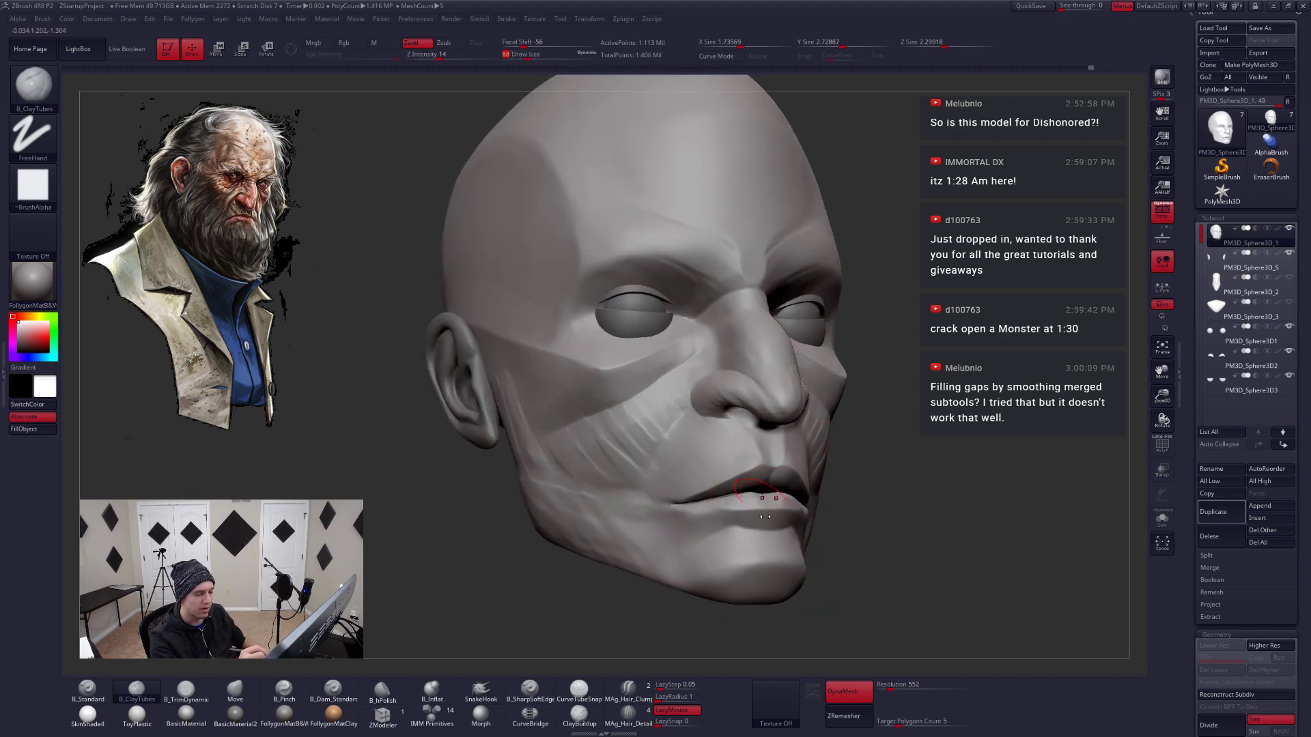
mouse_move(755, 520)
right_mouse_down()
mouse_move(798, 519)
mouse_move(846, 474)
right_mouse_up()
Flatten the lower lip and the area below the mouth corner with B_TrimDynamic at draw size 59
key("b")
key("t")
key("d")
mouse_move(758, 471)
right_mouse_down()
mouse_move(779, 456)
mouse_move(766, 517)
mouse_move(791, 467)
mouse_move(779, 509)
mouse_move(874, 481)
right_mouse_up()
key("space")
left_click_drag(880, 477, 877, 477)
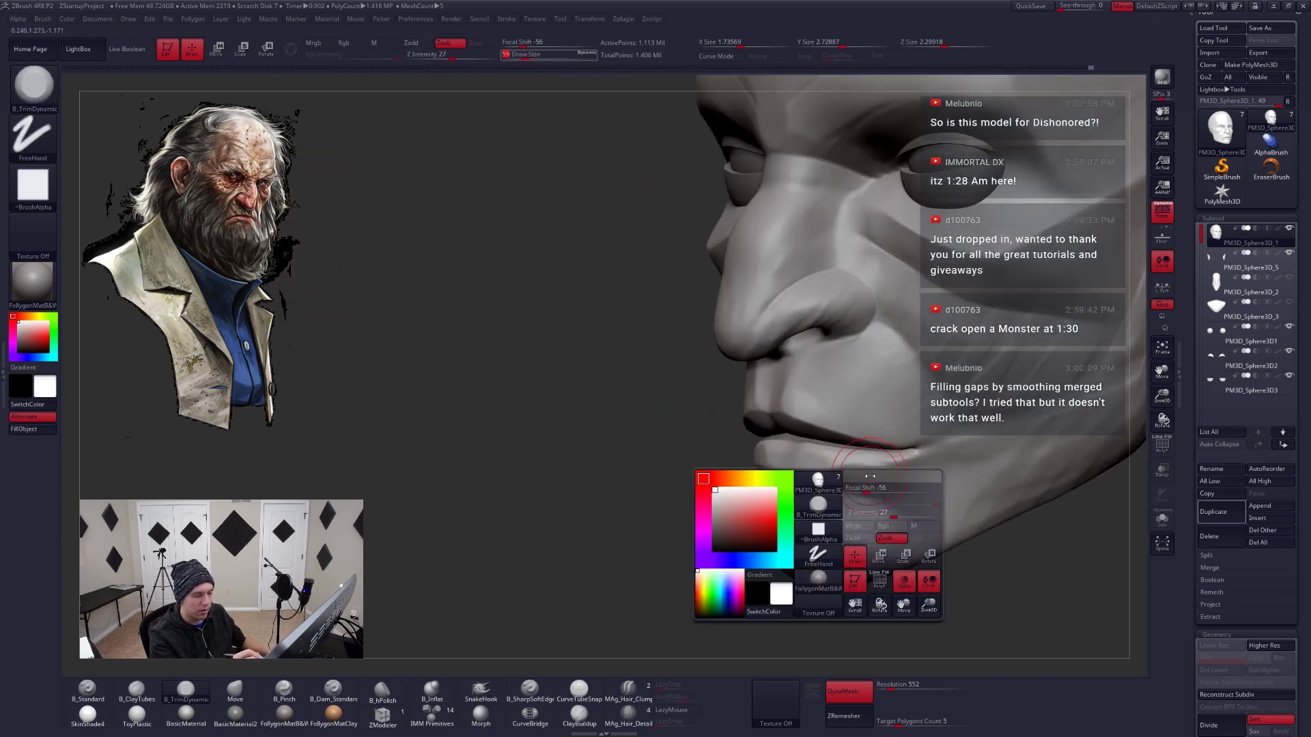
right_click_drag(866, 491, 874, 486)
Mask the head above the mouth and cheek seam with the Transpose line, and create a polygroup from the mask
key("shift+f")
key("shift+f")
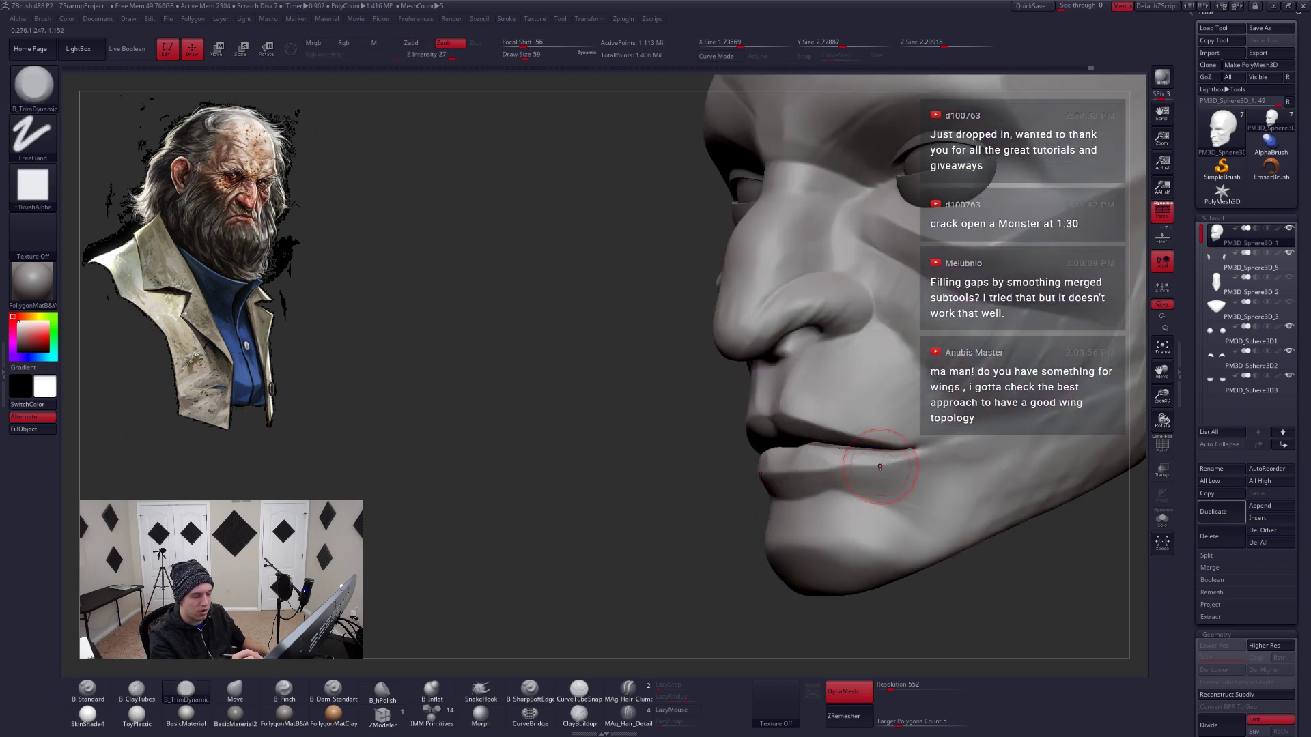
key("w")
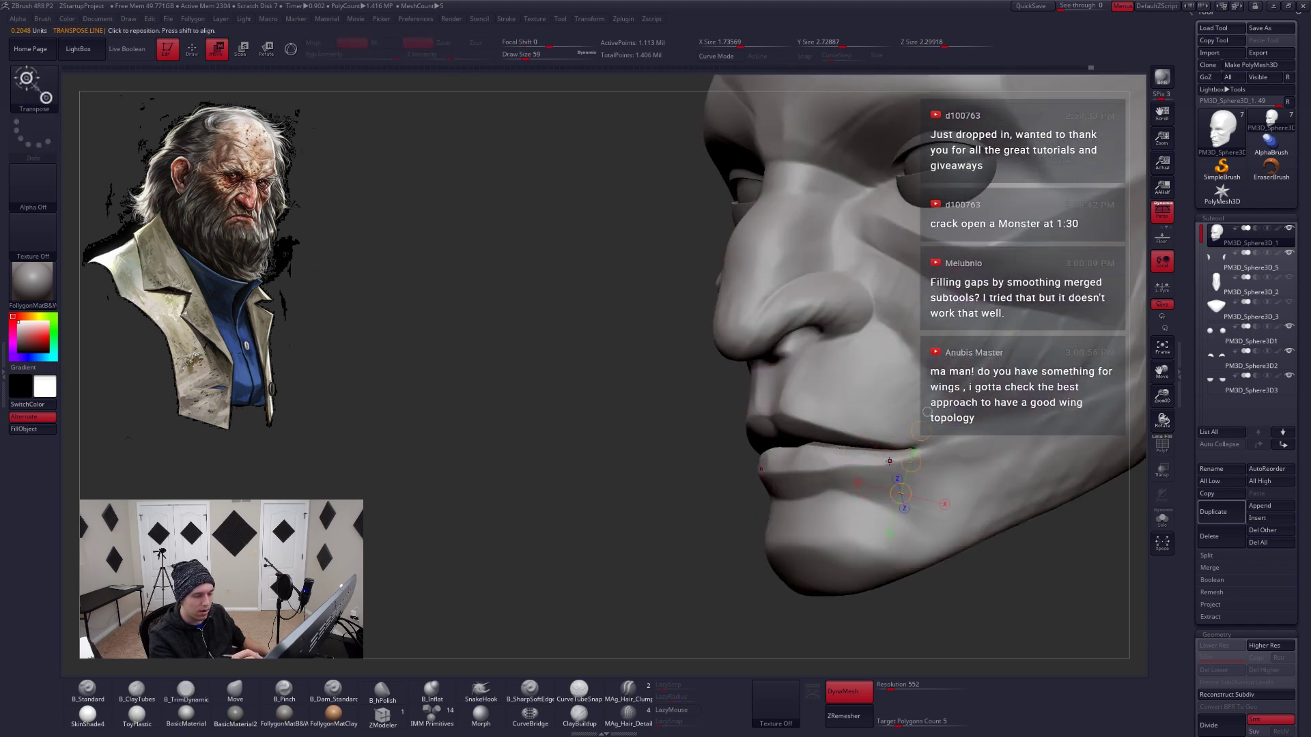
left_click_drag(888, 460, 892, 505, "ctrl")
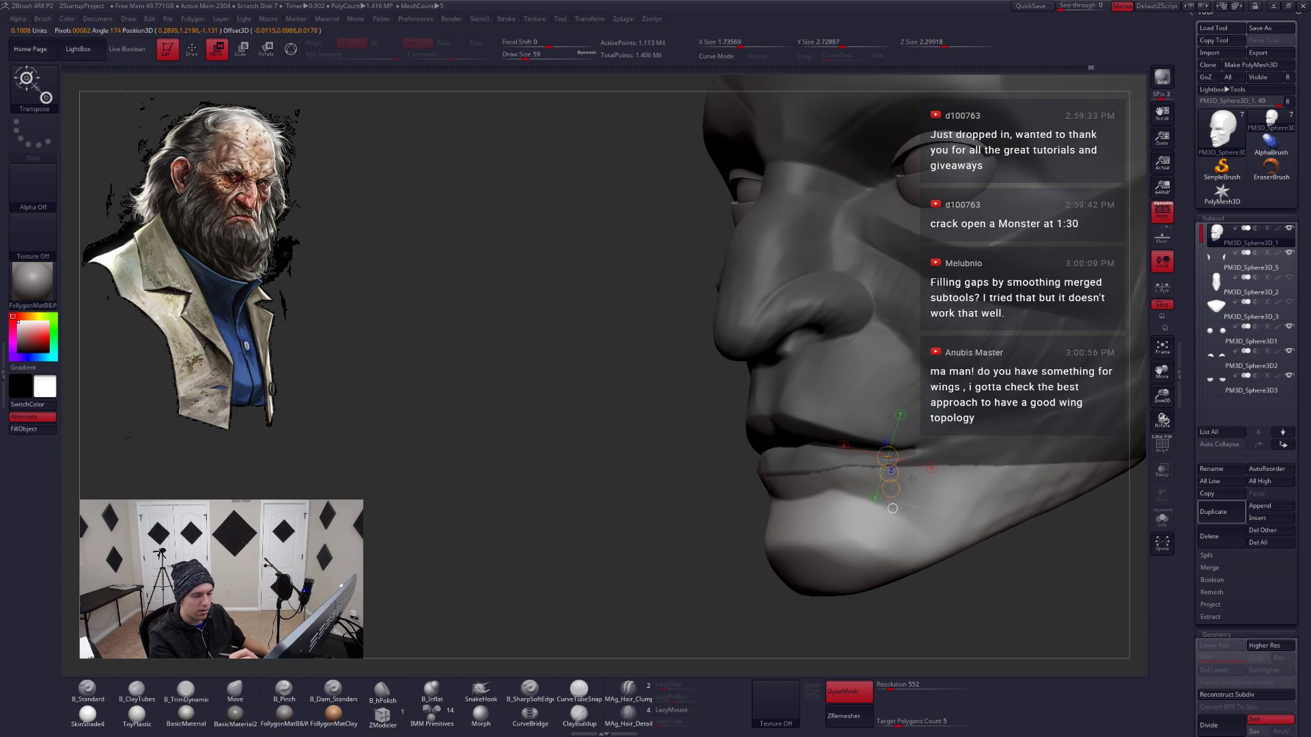
key("q")
mouse_move(823, 493)
right_mouse_down()
mouse_move(902, 472)
mouse_move(892, 462)
mouse_move(893, 485)
right_mouse_up()
key("ctrl+w")
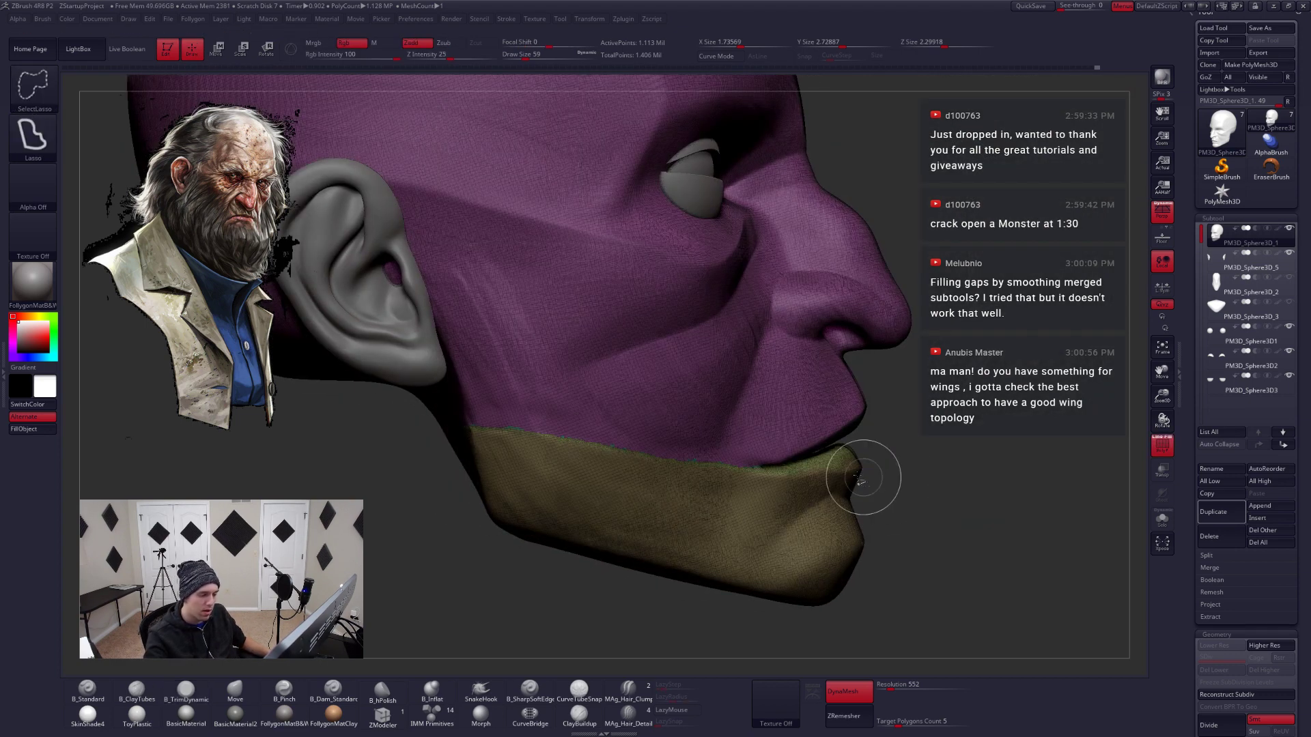
Isolate the upper head and the lower jaw in turn, and assign each part a single polygroup
left_click(829, 497, "ctrl+shift")
left_click(905, 497, "ctrl+shift")
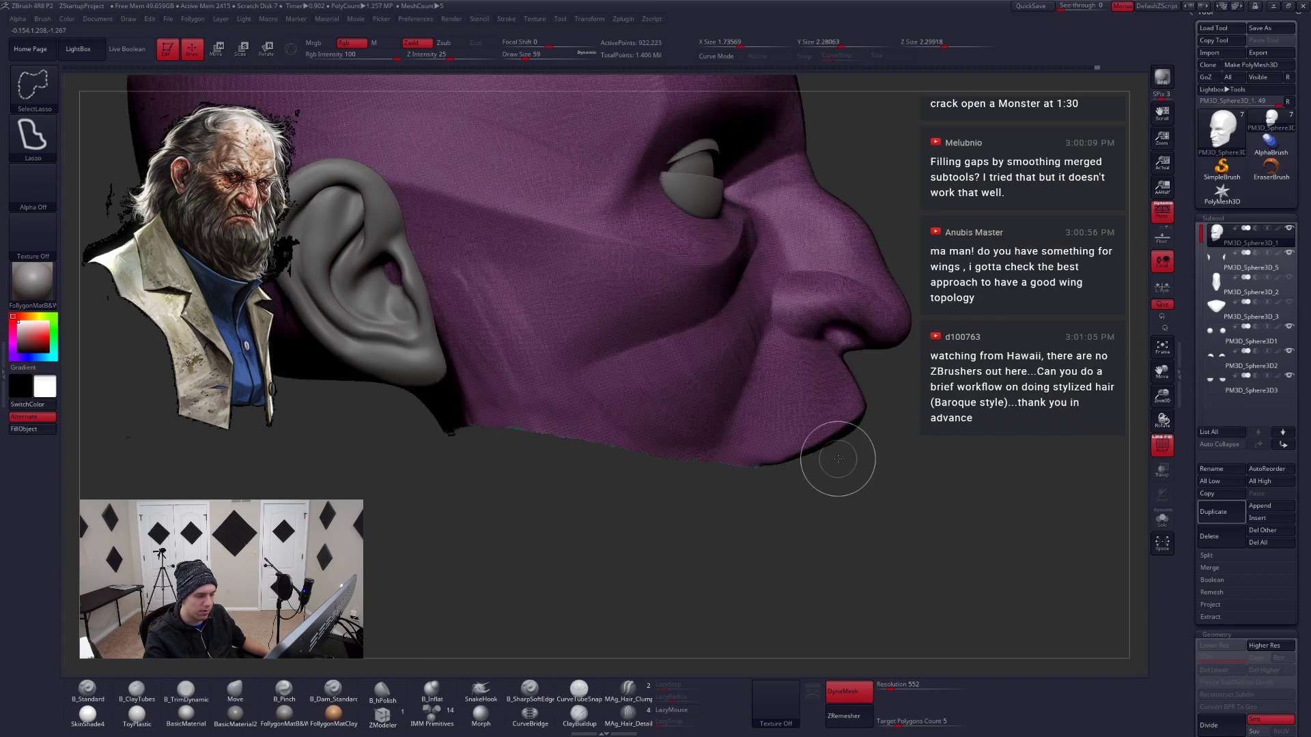
left_click(918, 462, "ctrl")
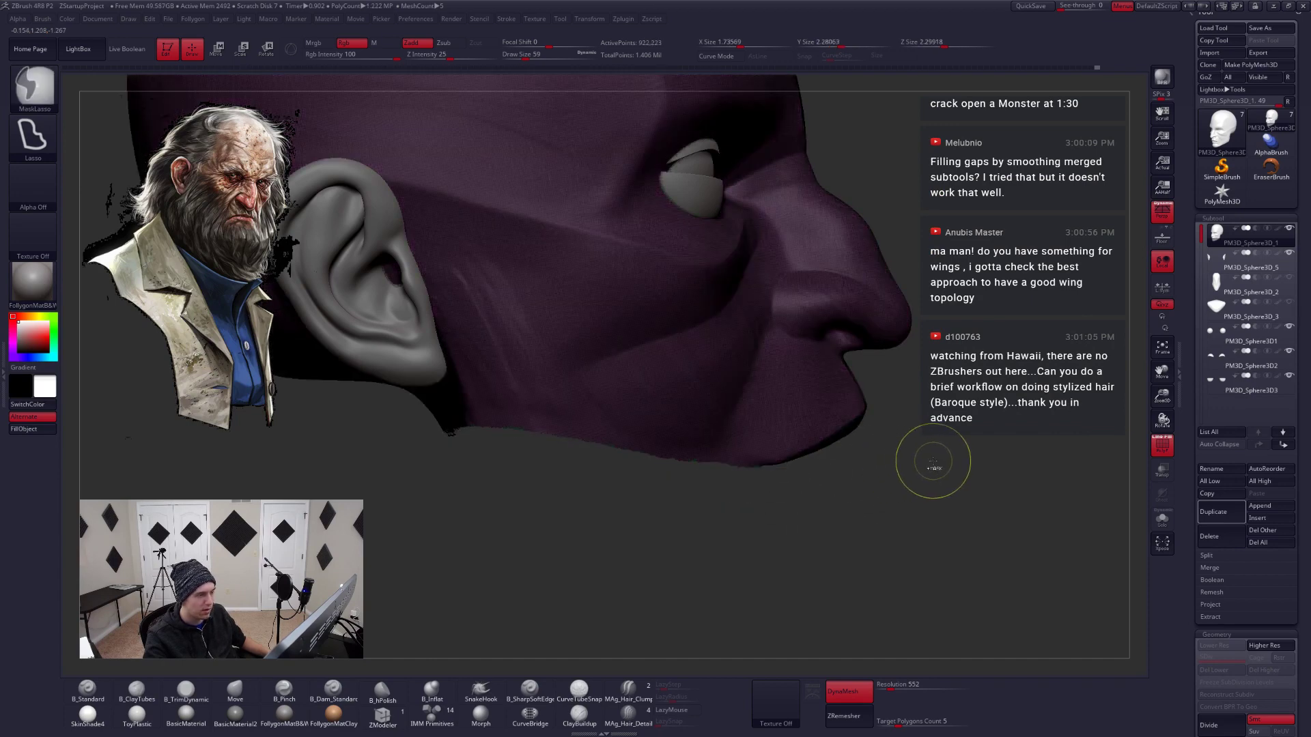
left_click(933, 465, "ctrl")
key("ctrl+w")
left_click_drag(956, 439, 975, 474, "ctrl+shift")
key("ctrl+w")
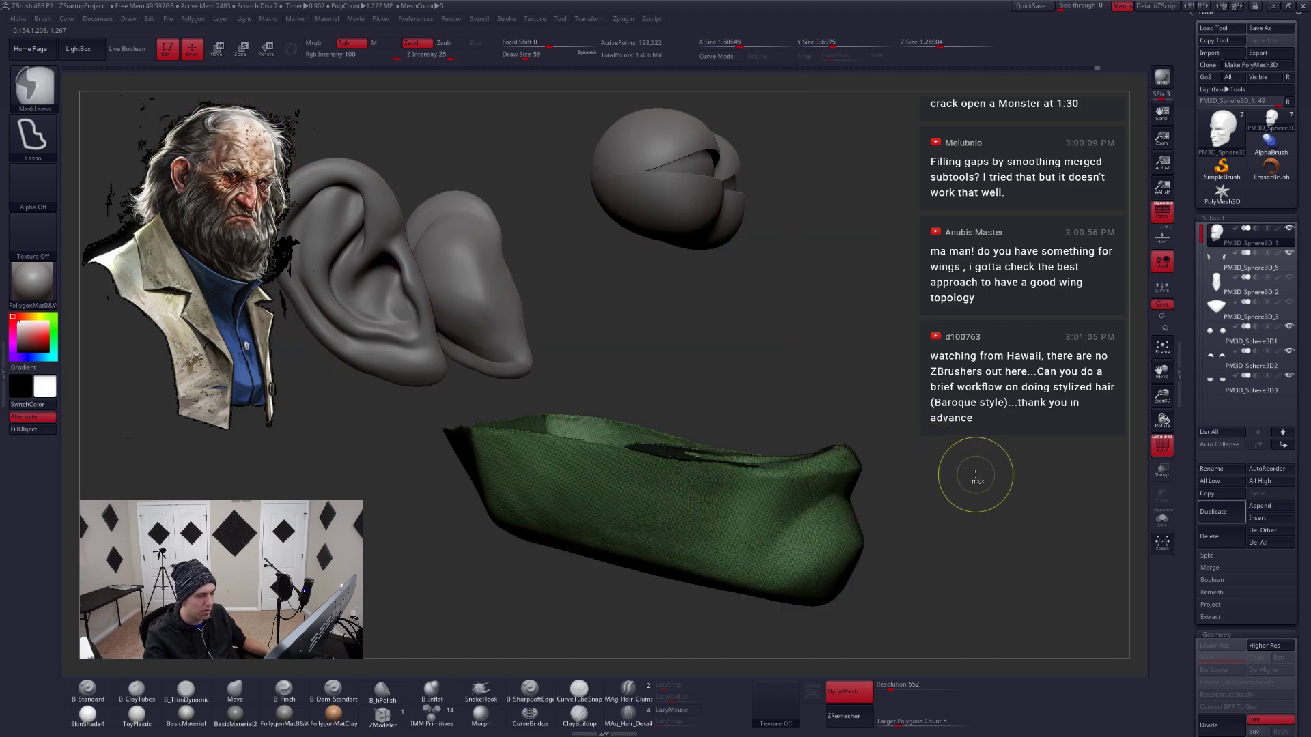
Show the whole head without polyframe, and mask everything above the mouth seam so only the jaw stays editable
left_click(975, 476, "ctrl")
left_click(975, 474, "ctrl+shift")
key("shift+f")
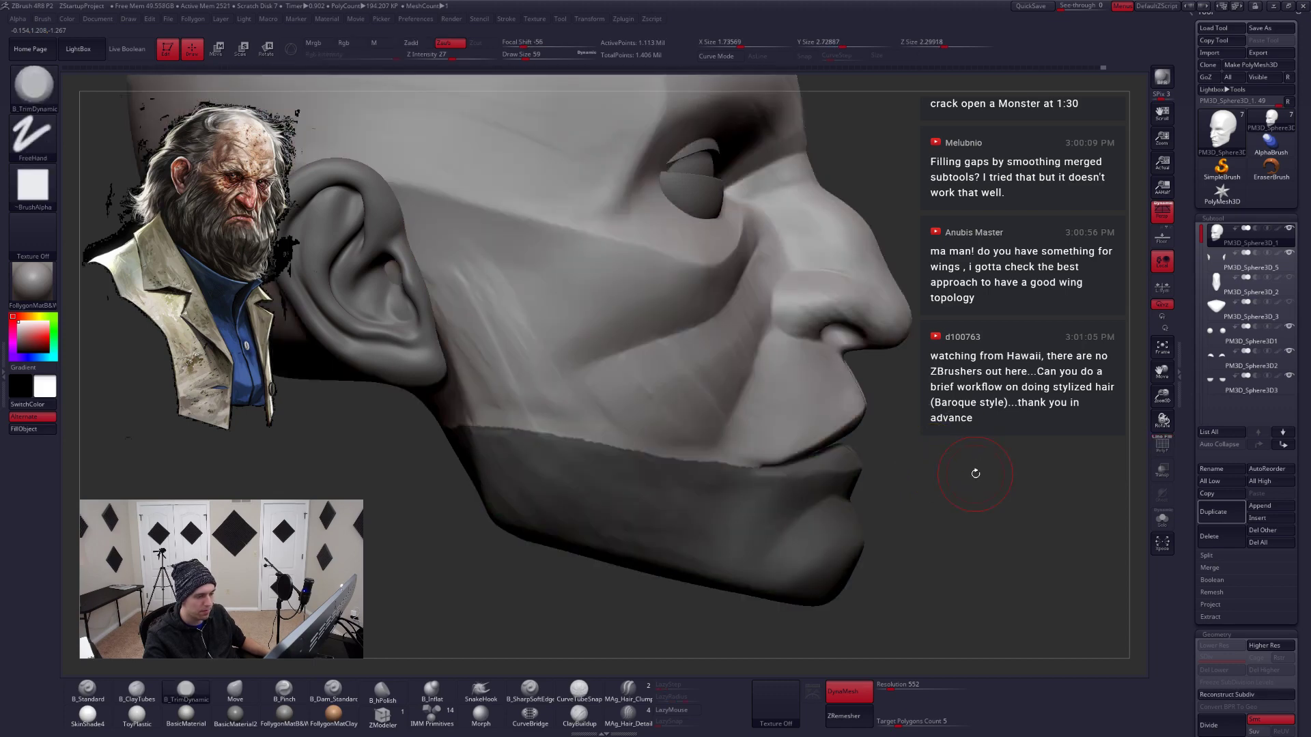
left_click(974, 473, "ctrl")
Refine the unmasked lower lip toward the mouth corner with B_TrimDynamic, Smooth and B_Pinch at draw size 44
left_click_drag(953, 465, 892, 487)
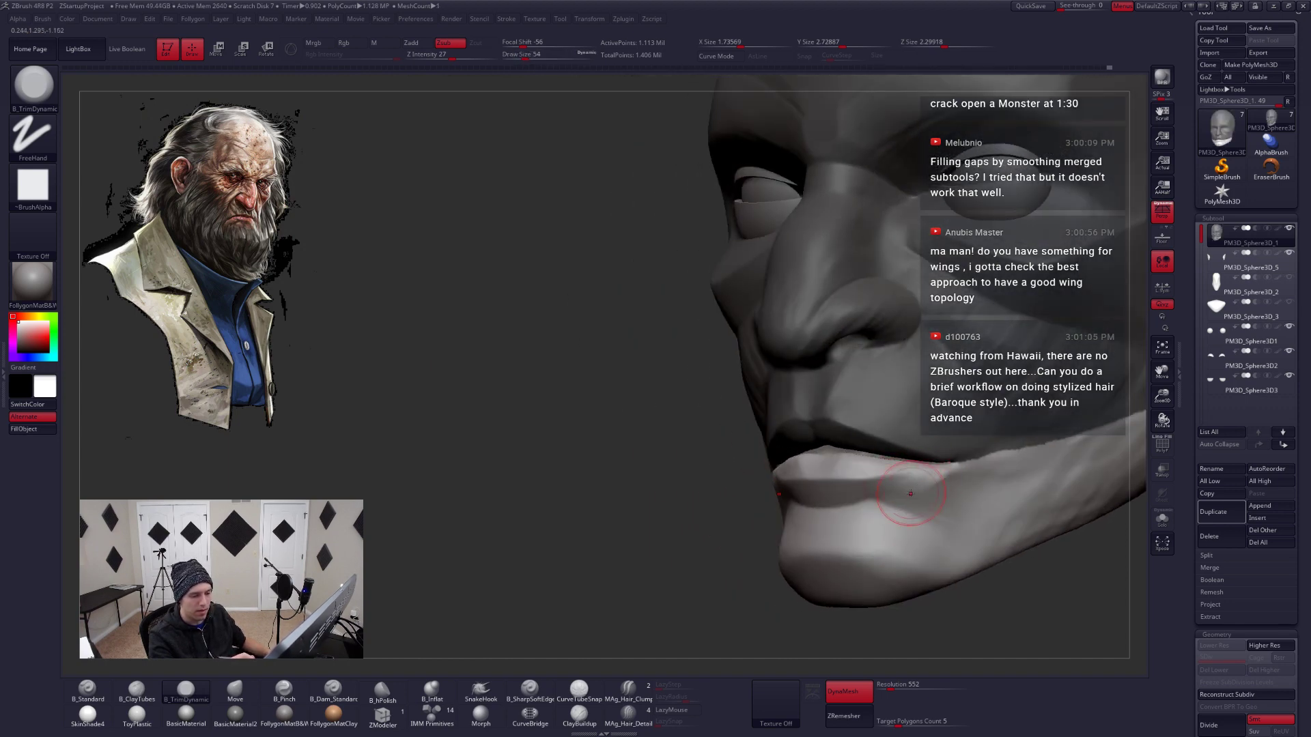
key("shift")
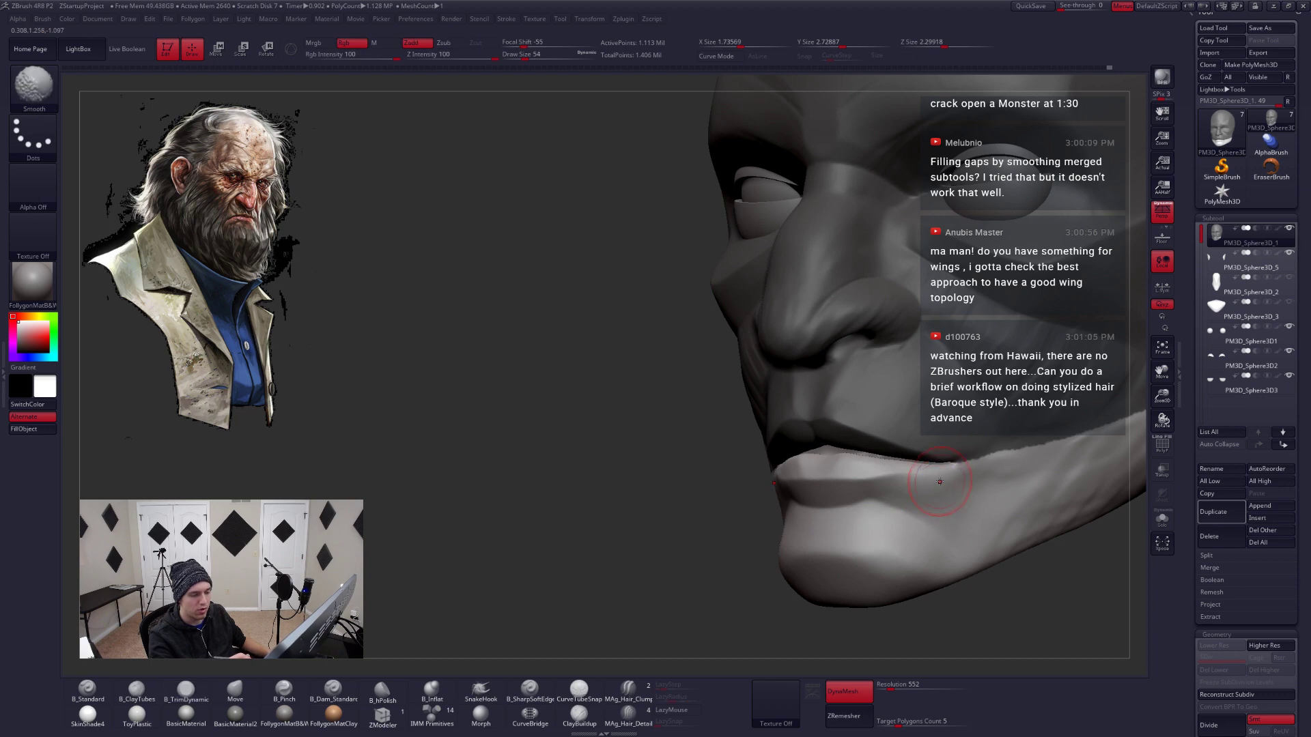
key("5")
key("space")
left_click_drag(878, 506, 875, 507)
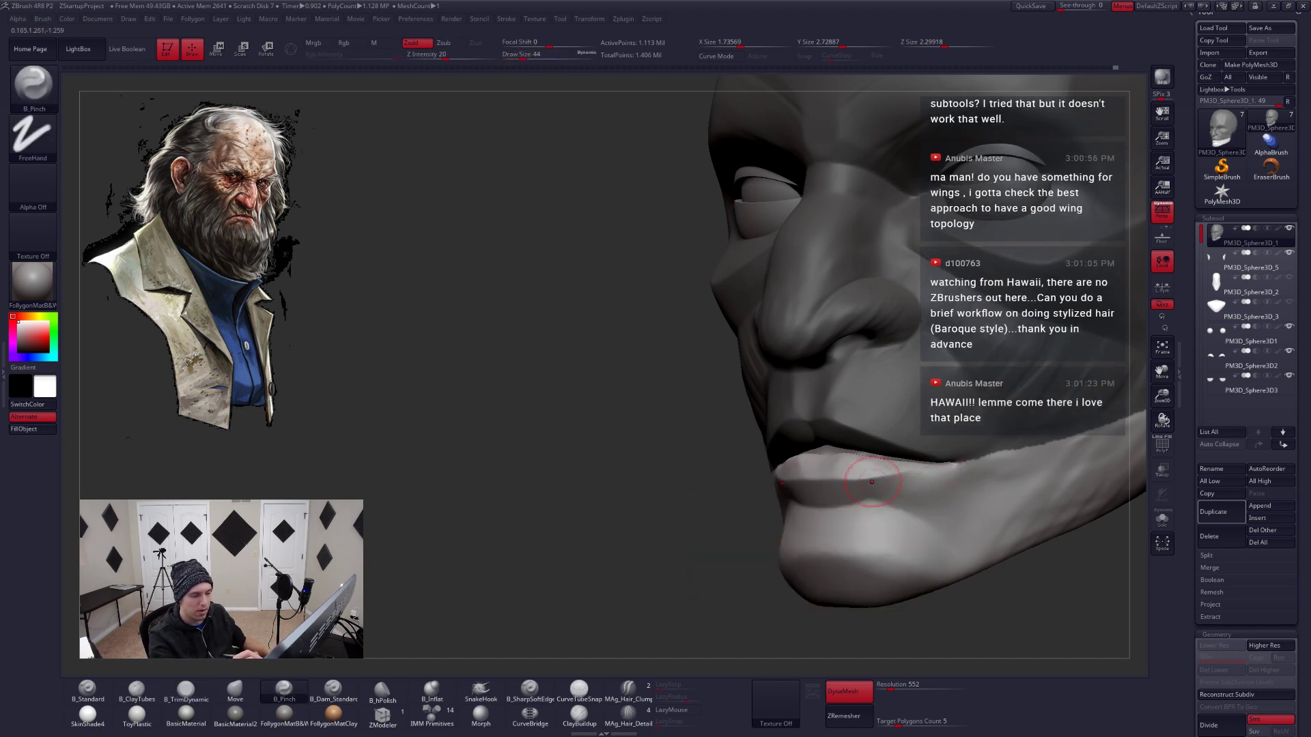
right_click_drag(881, 481, 858, 502)
Sculpt the area below the mouth corner on the unmasked jaw, adjusting the draw size between strokes
key("4")
key("space")
left_click_drag(889, 502, 900, 501)
mouse_move(955, 497)
right_mouse_down()
mouse_move(906, 489)
mouse_move(952, 486)
mouse_move(936, 484)
right_mouse_up()
key("space")
left_click_drag(936, 482, 929, 483)
mouse_move(908, 486)
right_mouse_down()
mouse_move(940, 490)
mouse_move(873, 473)
right_mouse_up()
Build up form beside the chin on the unmasked jaw with B_ClayTubes at draw size 77, and clear the mask
key("2")
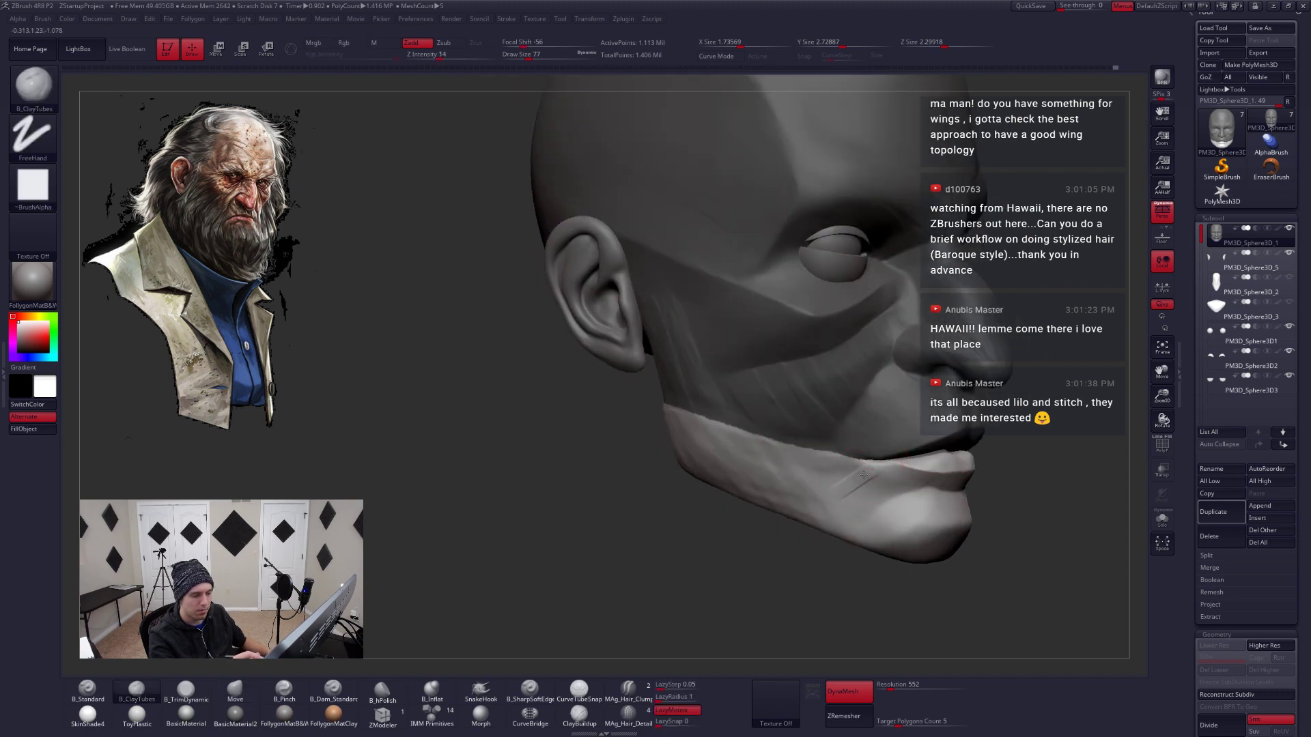
mouse_move(823, 514)
left_mouse_down()
mouse_move(882, 476)
mouse_move(835, 513)
left_mouse_up()
mouse_move(897, 477)
left_mouse_down()
mouse_move(842, 521)
mouse_move(877, 485)
mouse_move(820, 520)
left_mouse_up()
mouse_move(829, 520)
right_mouse_down()
mouse_move(891, 521)
mouse_move(864, 570)
mouse_move(883, 564)
right_mouse_up()
right_click_drag(854, 507, 945, 492)
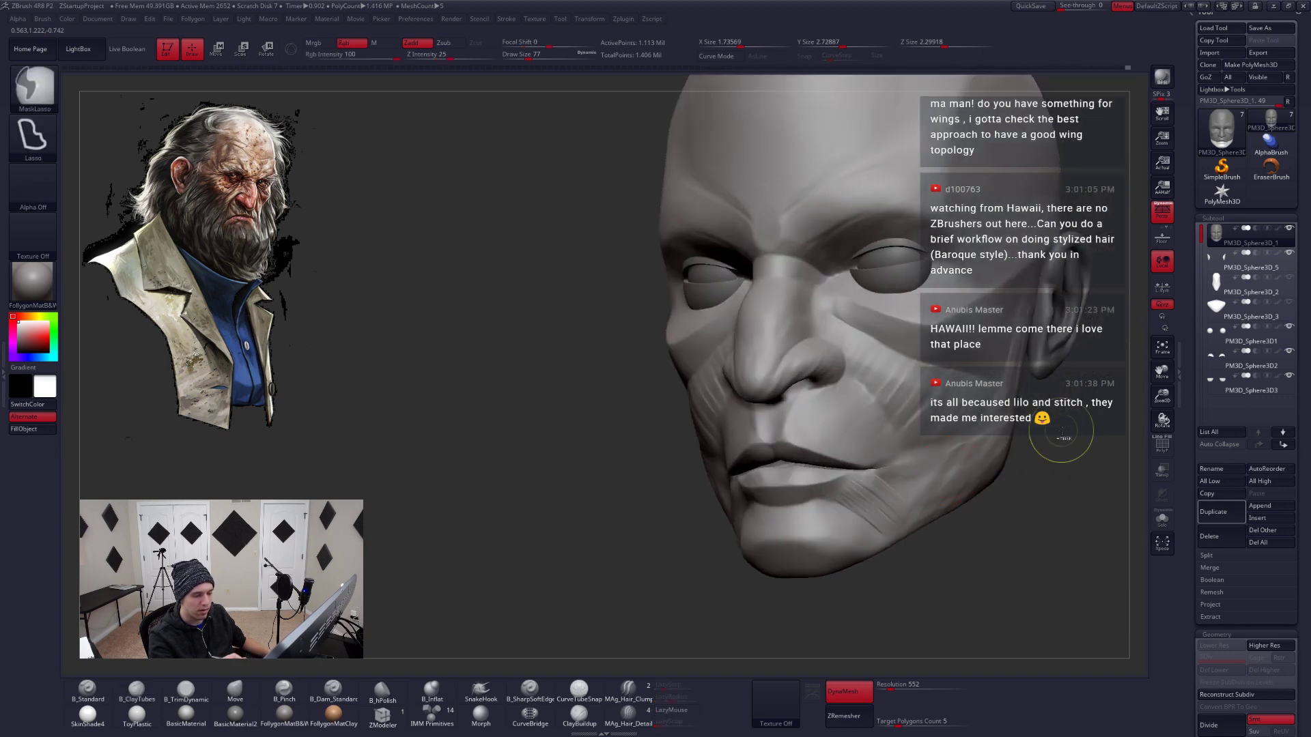
left_click_drag(1074, 443, 1055, 538, "ctrl")
Add more B_ClayTubes strokes beside the chin below the mouth corner, and undo the last stroke
right_click_drag(886, 514, 843, 504)
key("shift+f")
mouse_move(932, 505)
right_mouse_down("ctrl")
mouse_move(869, 462)
mouse_move(917, 471)
mouse_move(863, 433)
mouse_move(892, 503)
mouse_move(930, 490)
mouse_move(956, 458)
mouse_move(1012, 477)
mouse_move(782, 541)
right_mouse_up("ctrl")
key("shift+f")
key("ctrl+z")
Pinch the side of the chin and the jaw edge with B_Pinch, raising the draw size from 77 to 112
key("5")
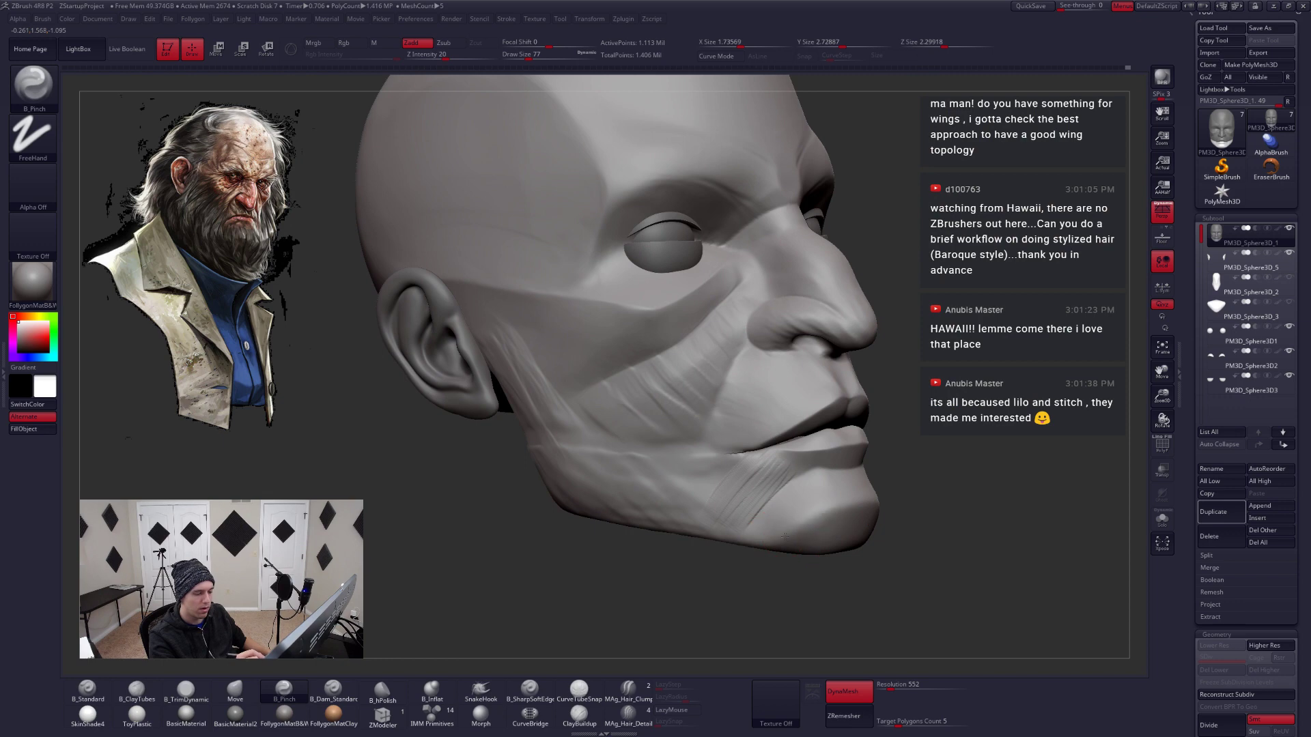
mouse_move(843, 513)
right_mouse_down()
mouse_move(828, 520)
mouse_move(877, 509)
mouse_move(798, 565)
mouse_move(835, 484)
right_mouse_up()
left_click_drag(890, 456, 812, 520)
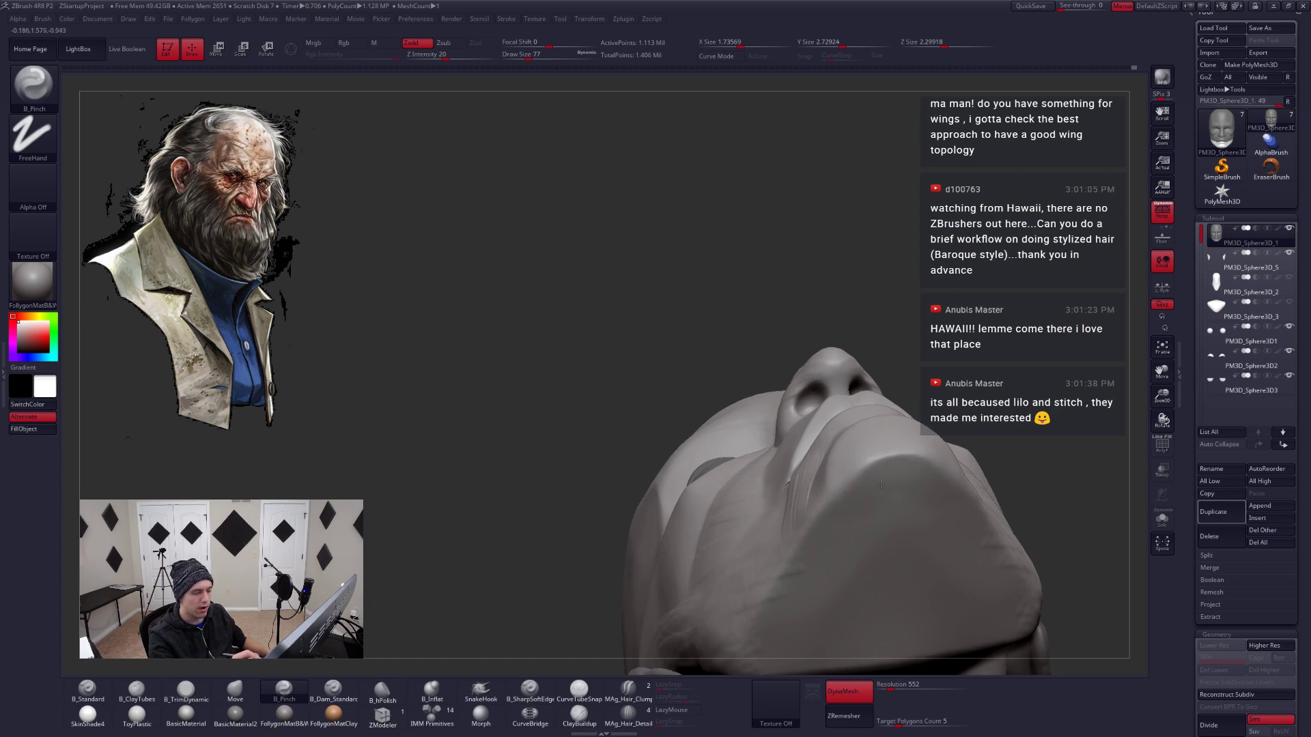
right_click_drag(813, 520, 846, 480)
key("space")
left_click_drag(853, 494, 862, 494)
right_click_drag(861, 495, 876, 461)
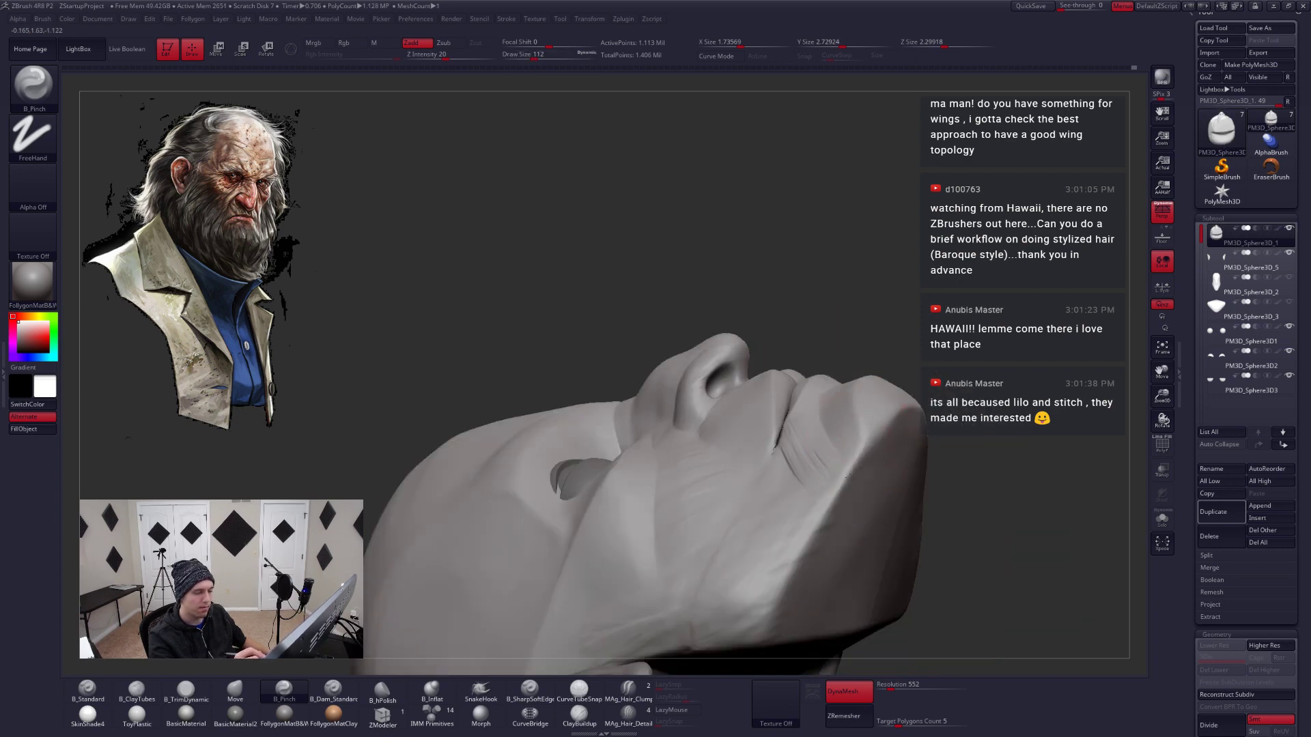
right_click_drag(789, 555, 826, 512)
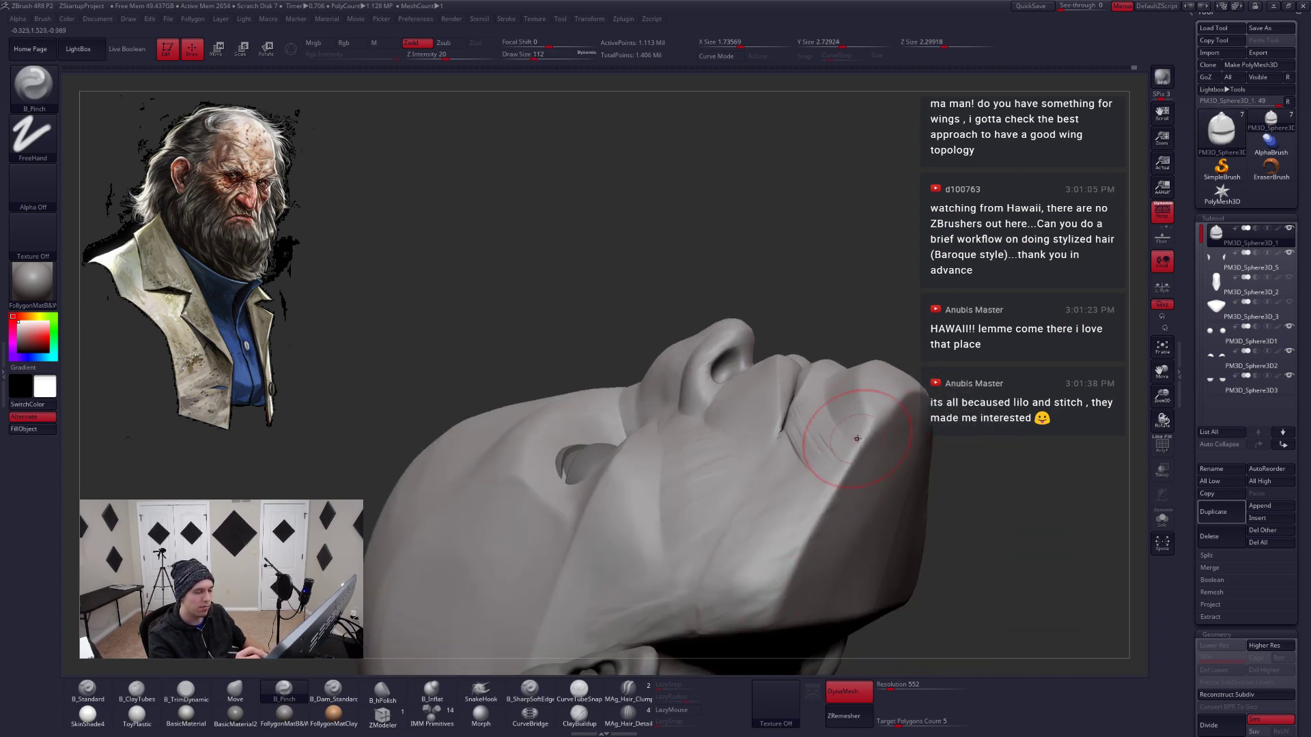
mouse_move(856, 439)
right_mouse_down()
mouse_move(894, 443)
mouse_move(813, 519)
right_mouse_up()
Reshape the underside and outer contour of the jaw with the Move brush at draw size 167
key("b")
key("m")
key("v")
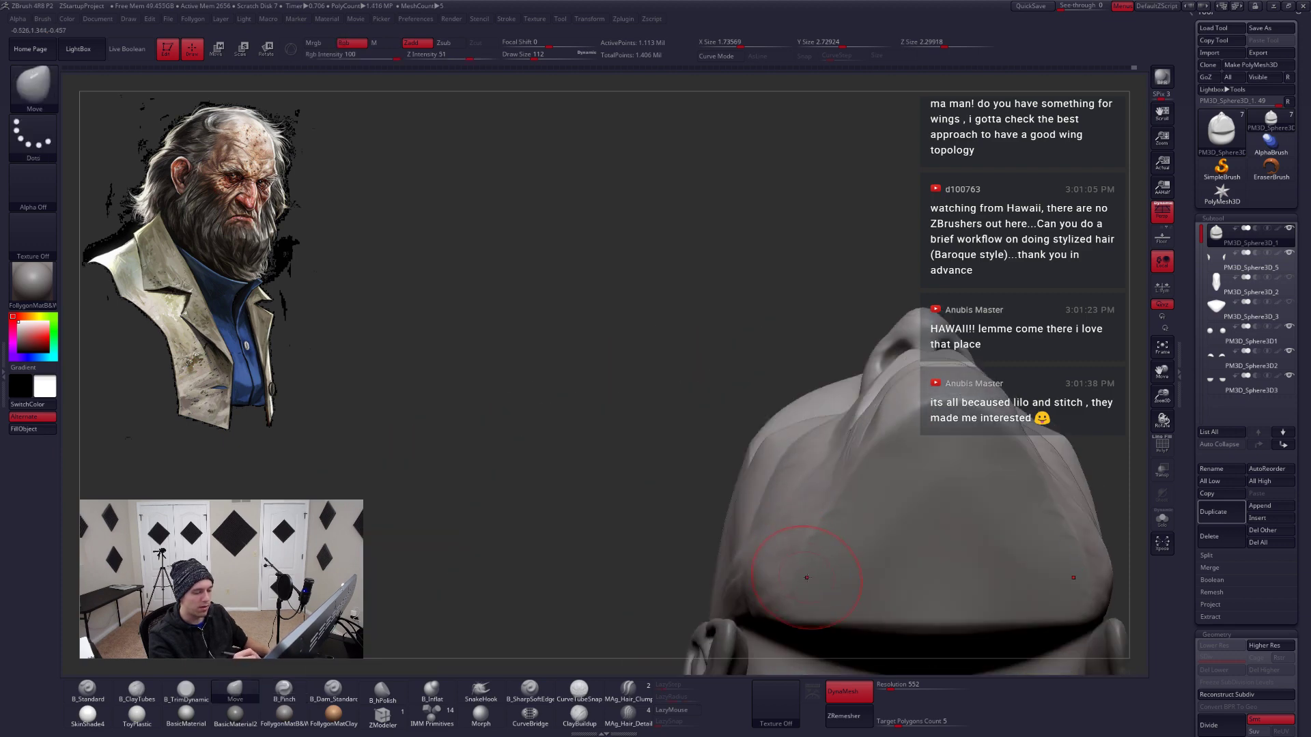
key("space")
left_click_drag(814, 545, 822, 545)
right_click_drag(822, 539, 814, 473)
key("space")
left_click_drag(806, 503, 803, 474)
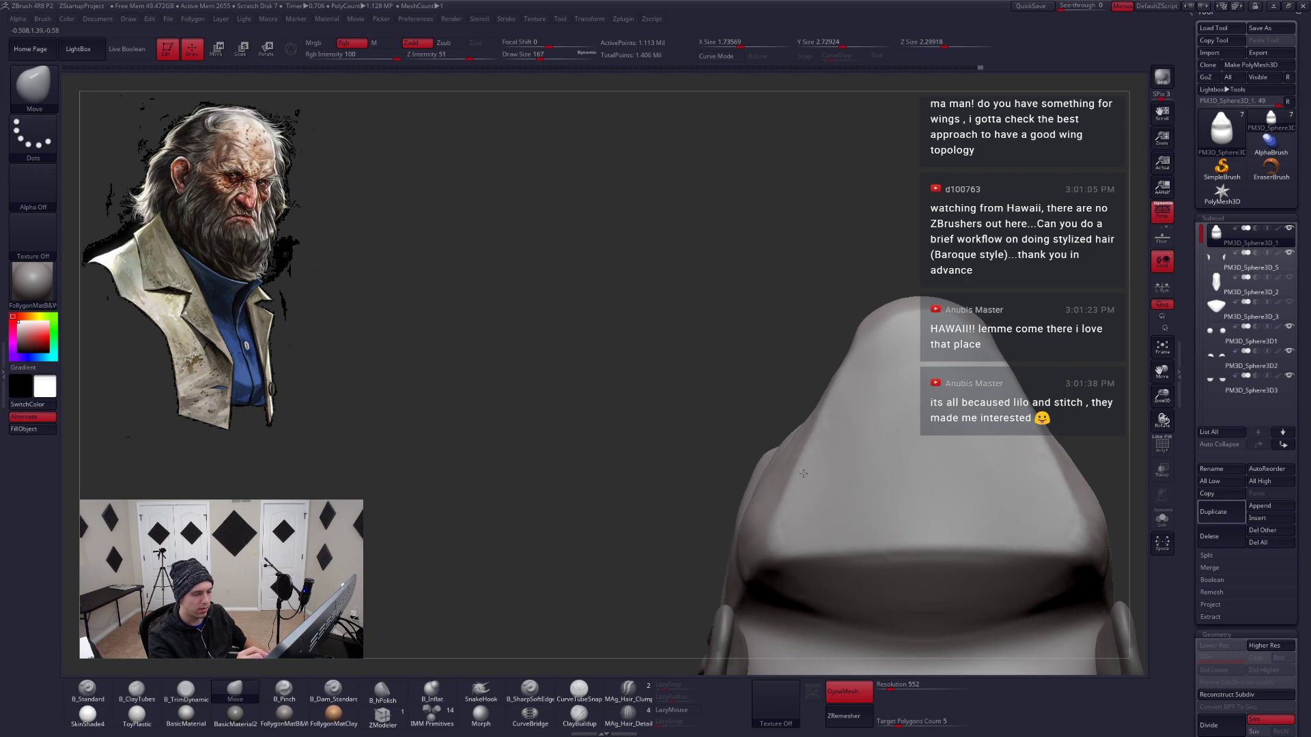
right_click_drag(804, 473, 798, 588)
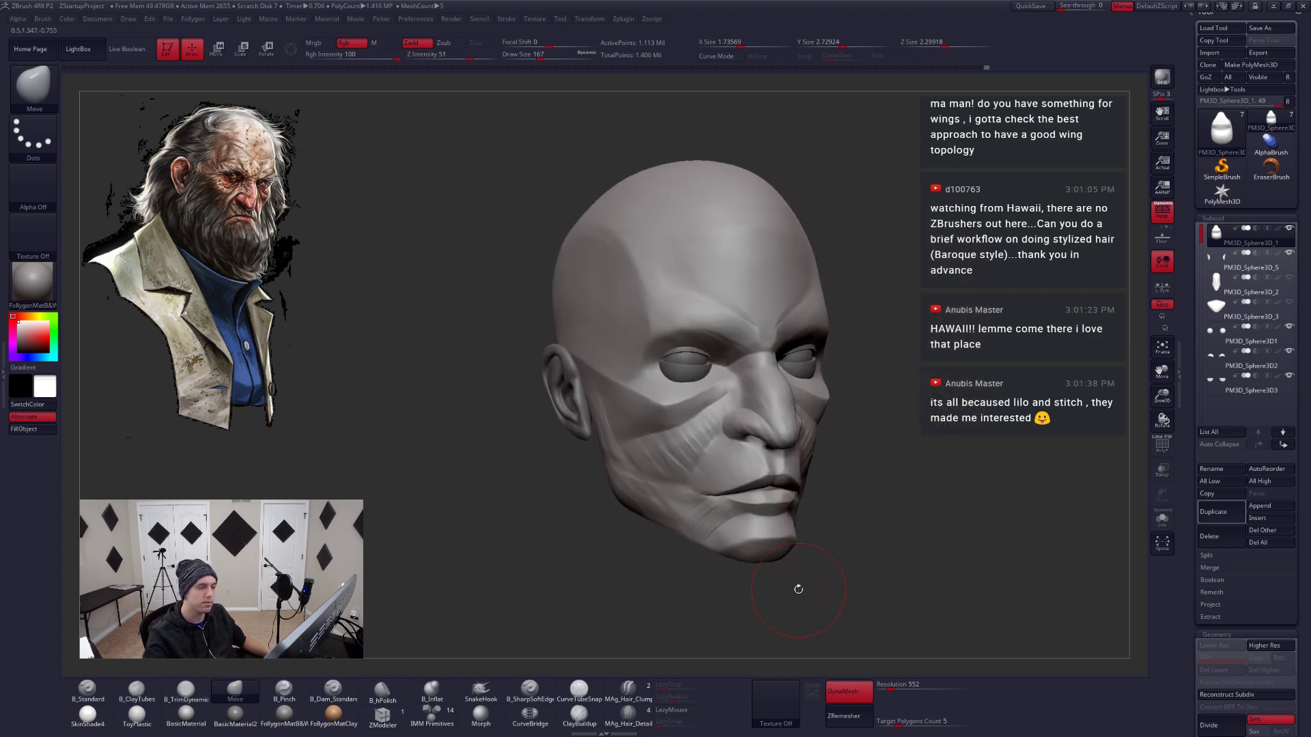
Hide all subtools except the head mesh, and duplicate the head subtool
left_click(1288, 102)
key("shift")
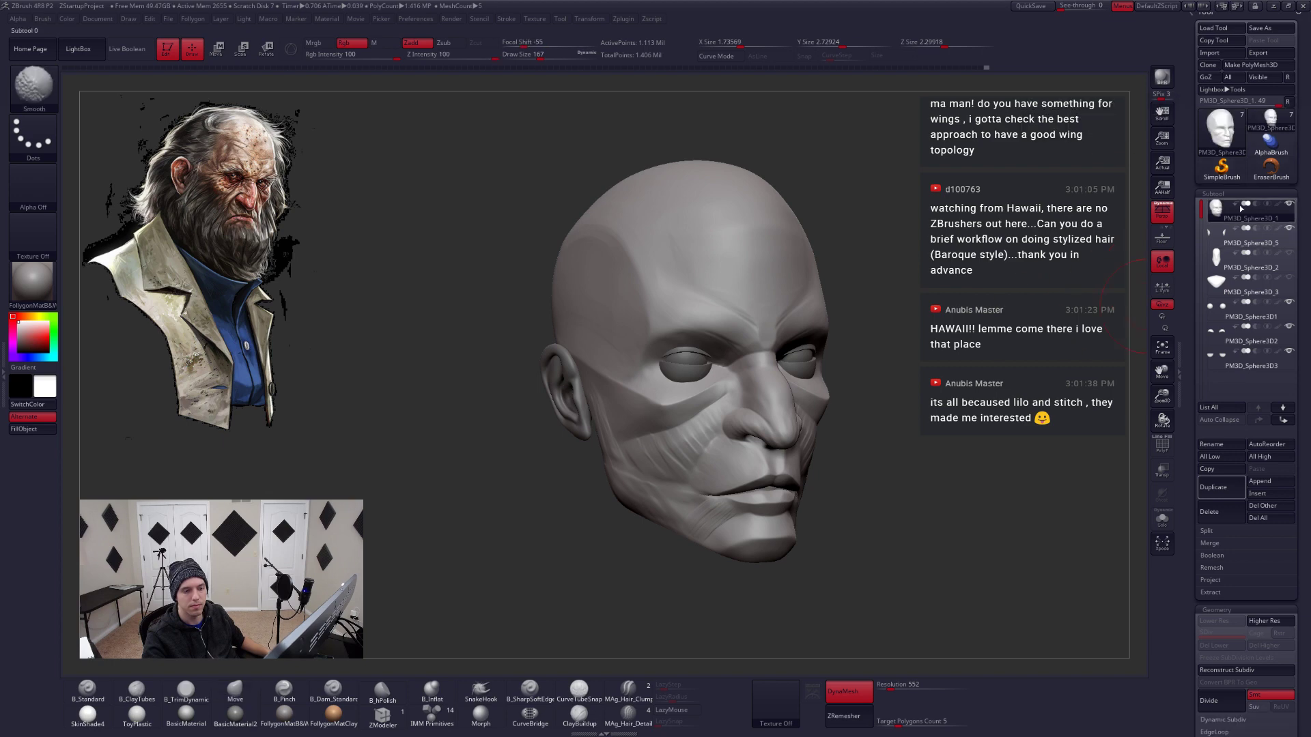
key("ctrl+shift+d")
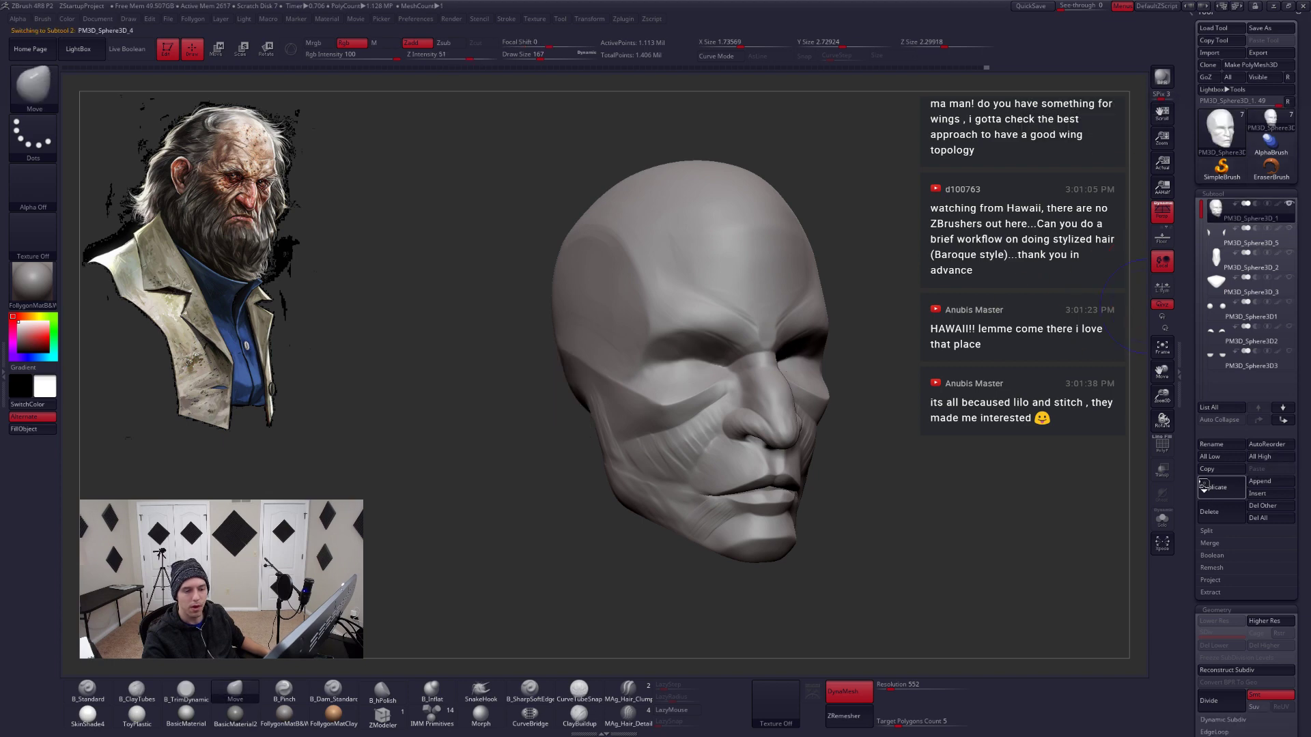
Remesh the topmost head subtool with ZRemesher, keeping its polygroups, at a target polygon count of 5
left_click(1221, 222)
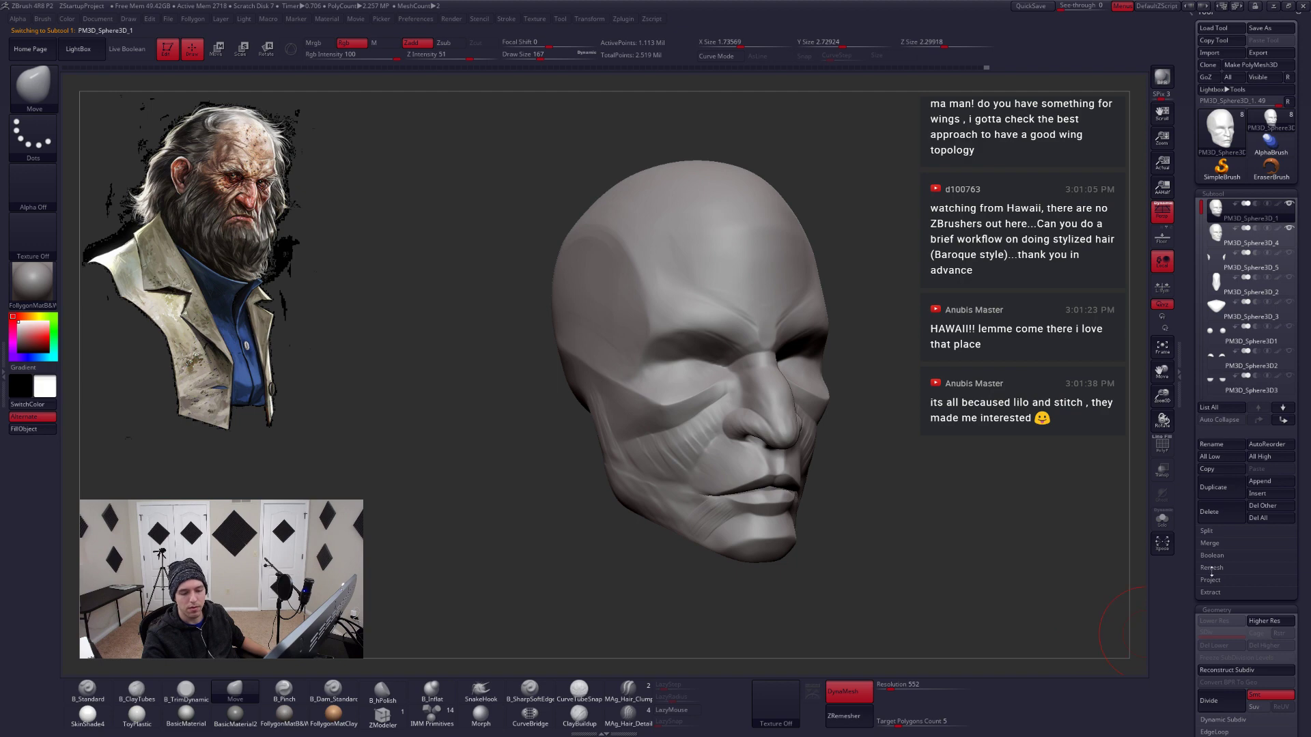
scroll(1228, 600, "down", 4)
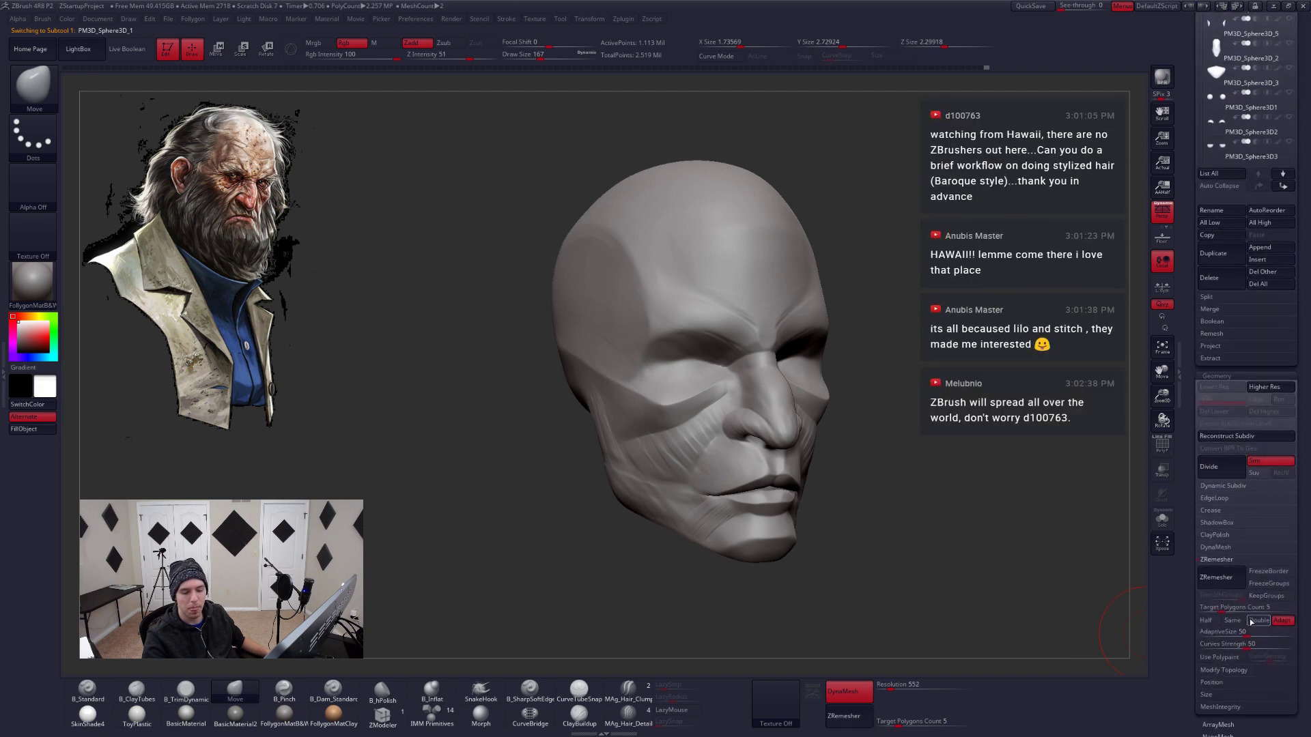
key("shift+f")
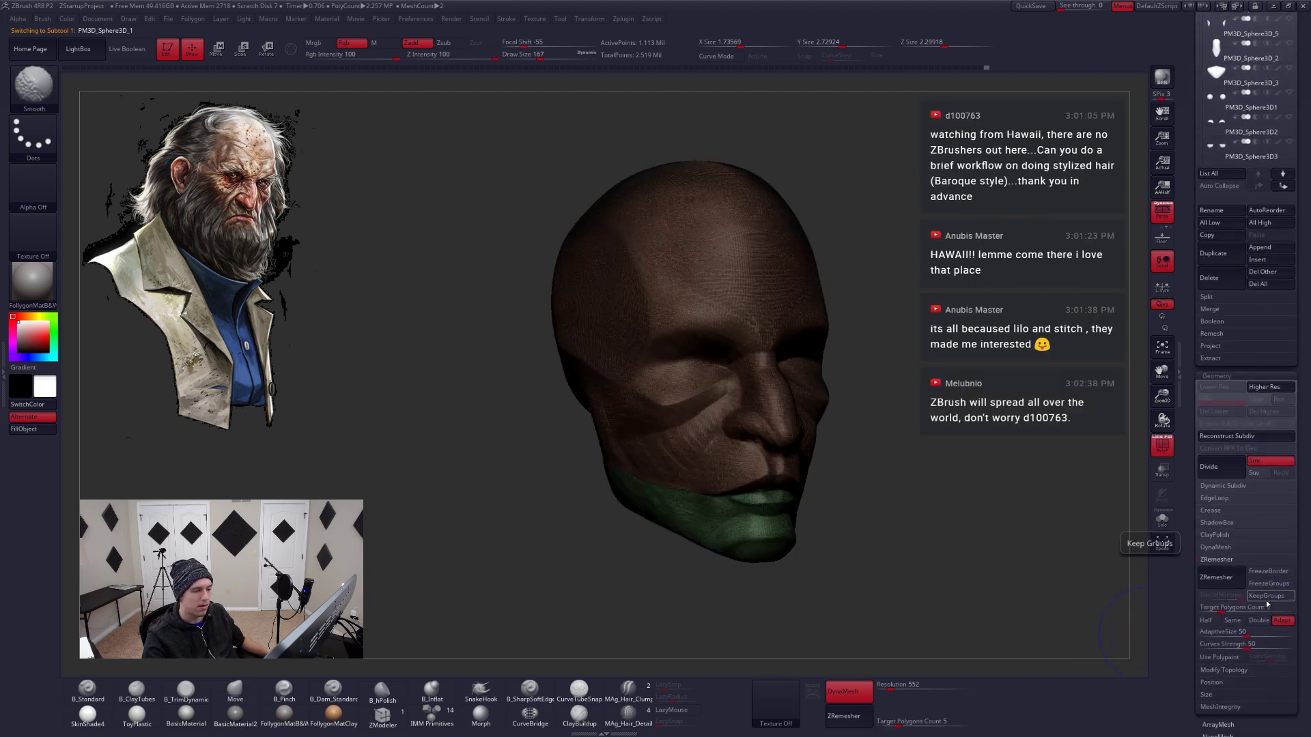
key("shift+f")
left_click(1265, 597)
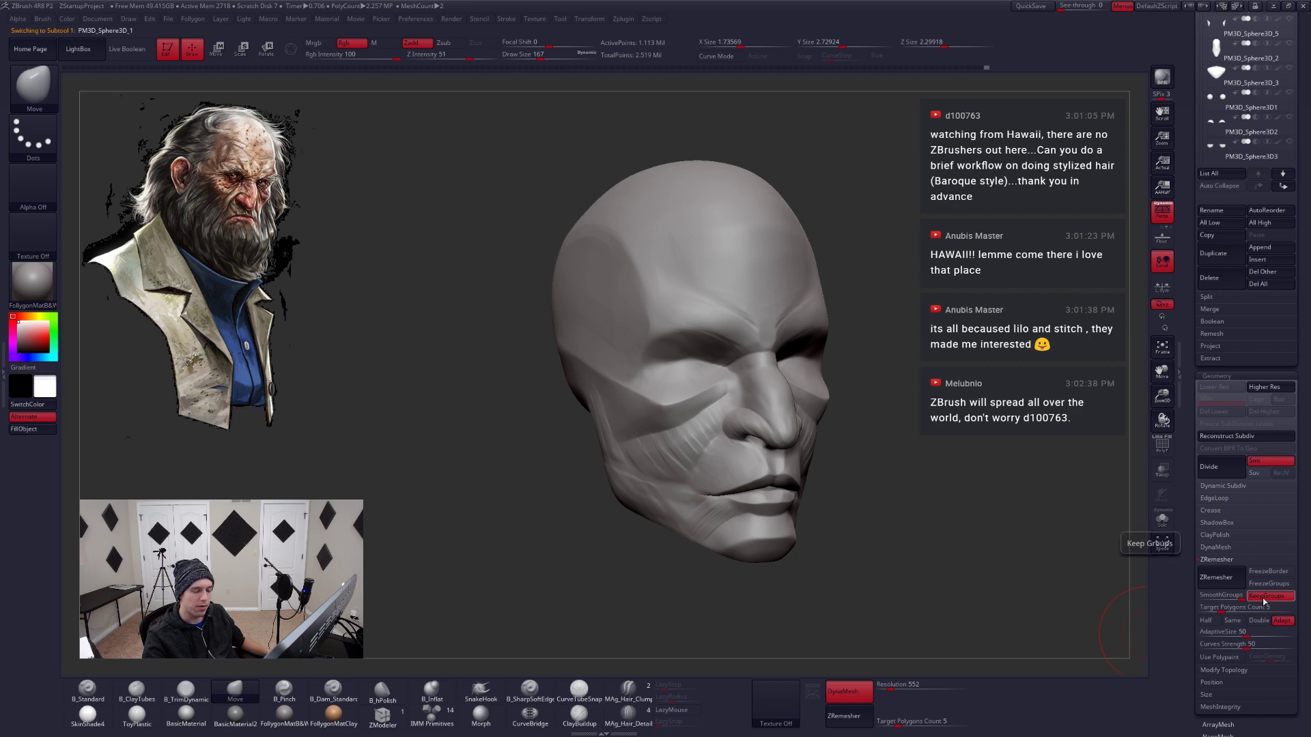
key("shift+f")
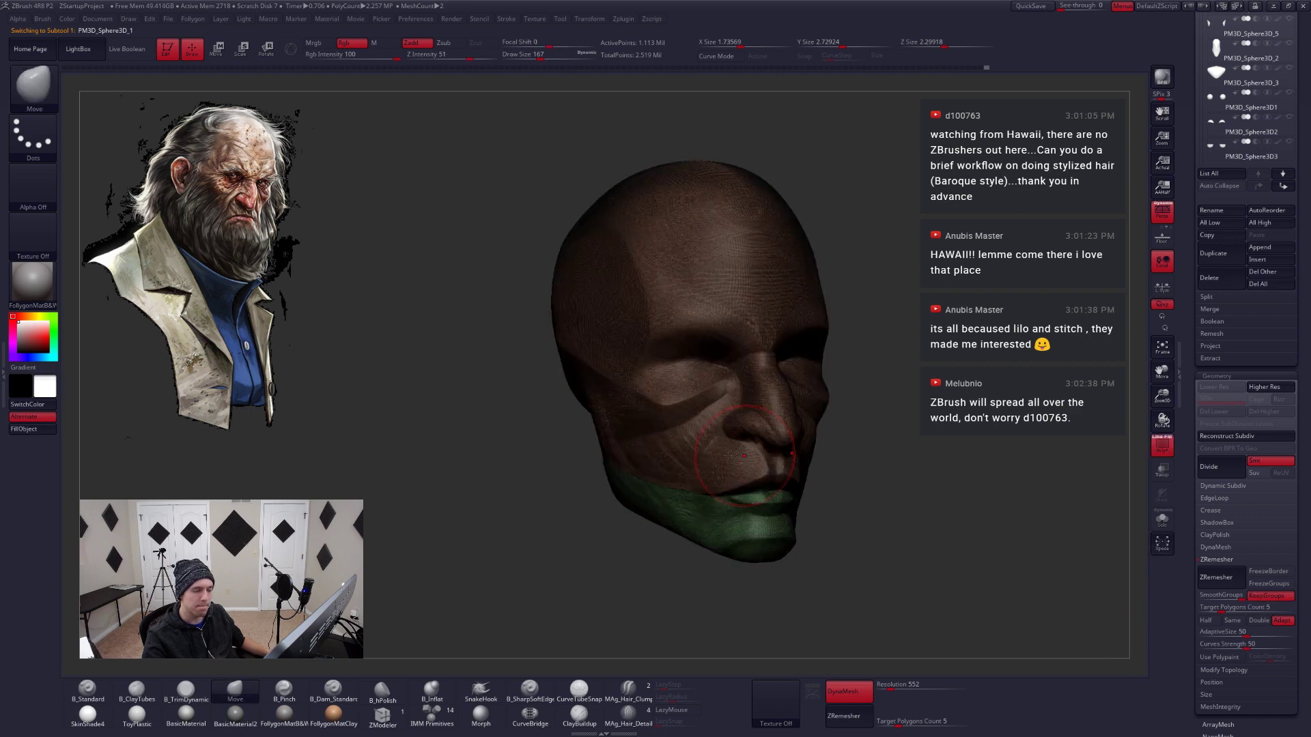
left_click_drag(793, 454, 1113, 486)
key("shift+f")
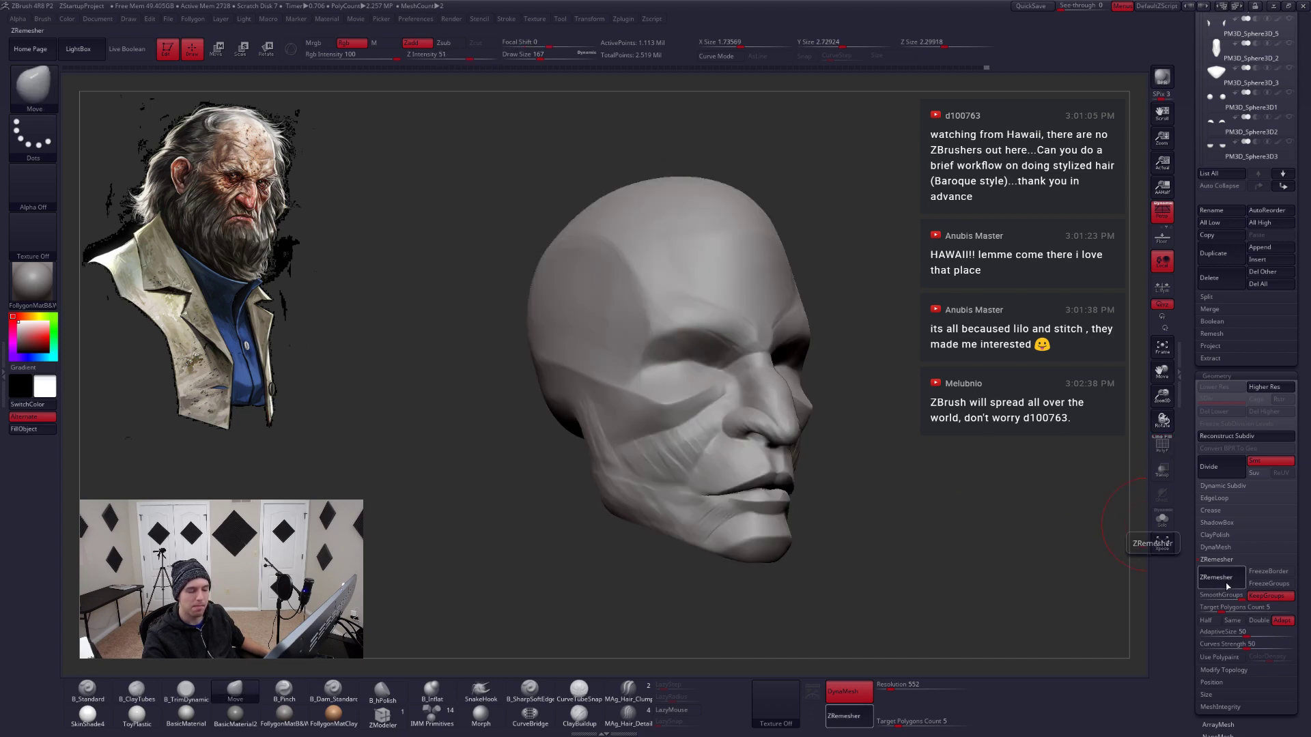
left_click(1217, 577)
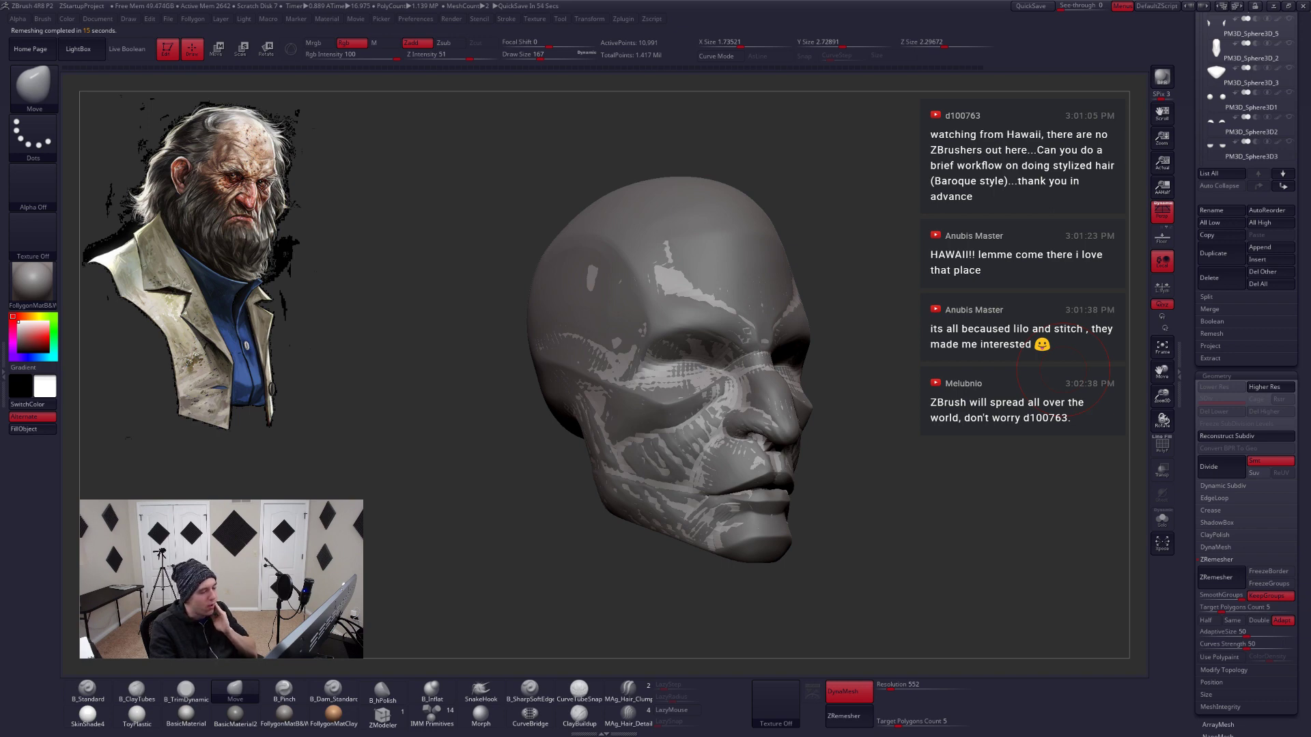
Switch to Chrome and open the Follygon YouTube channel from the How To ZBrush video page
key("alt+Tab")
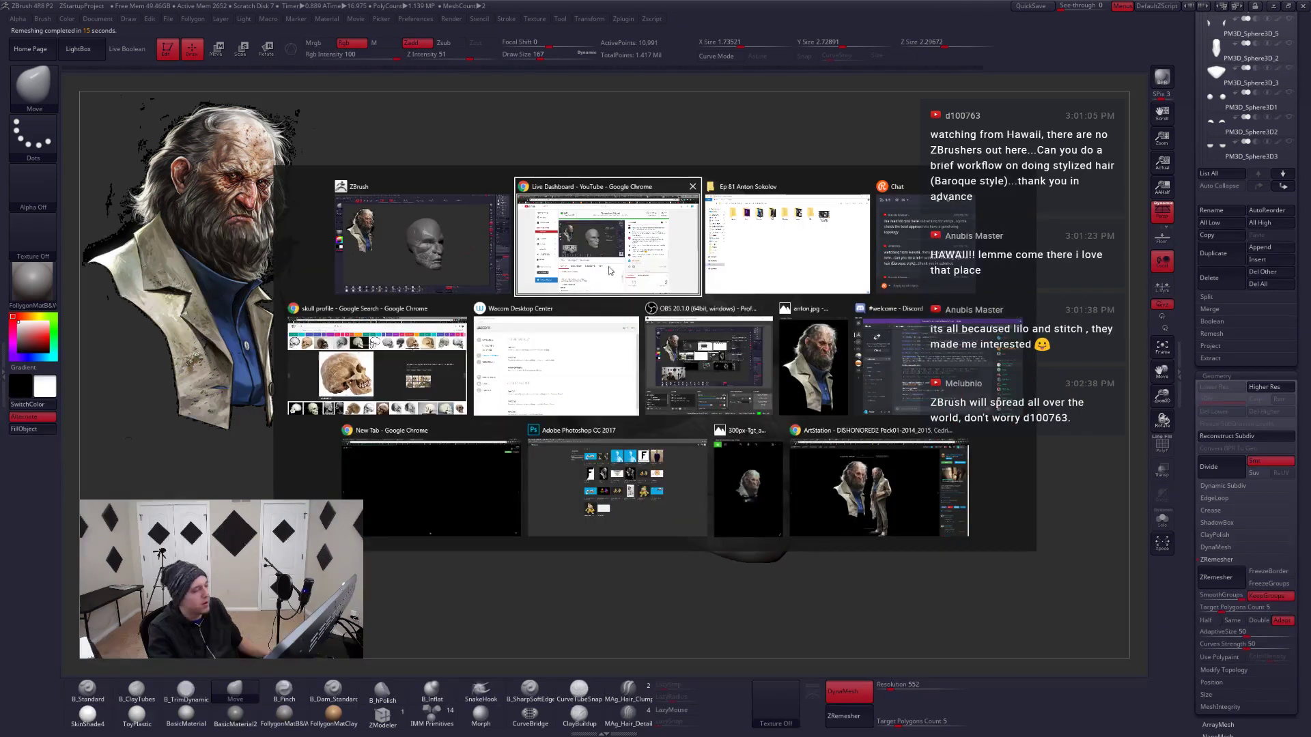
key("alt+Tab")
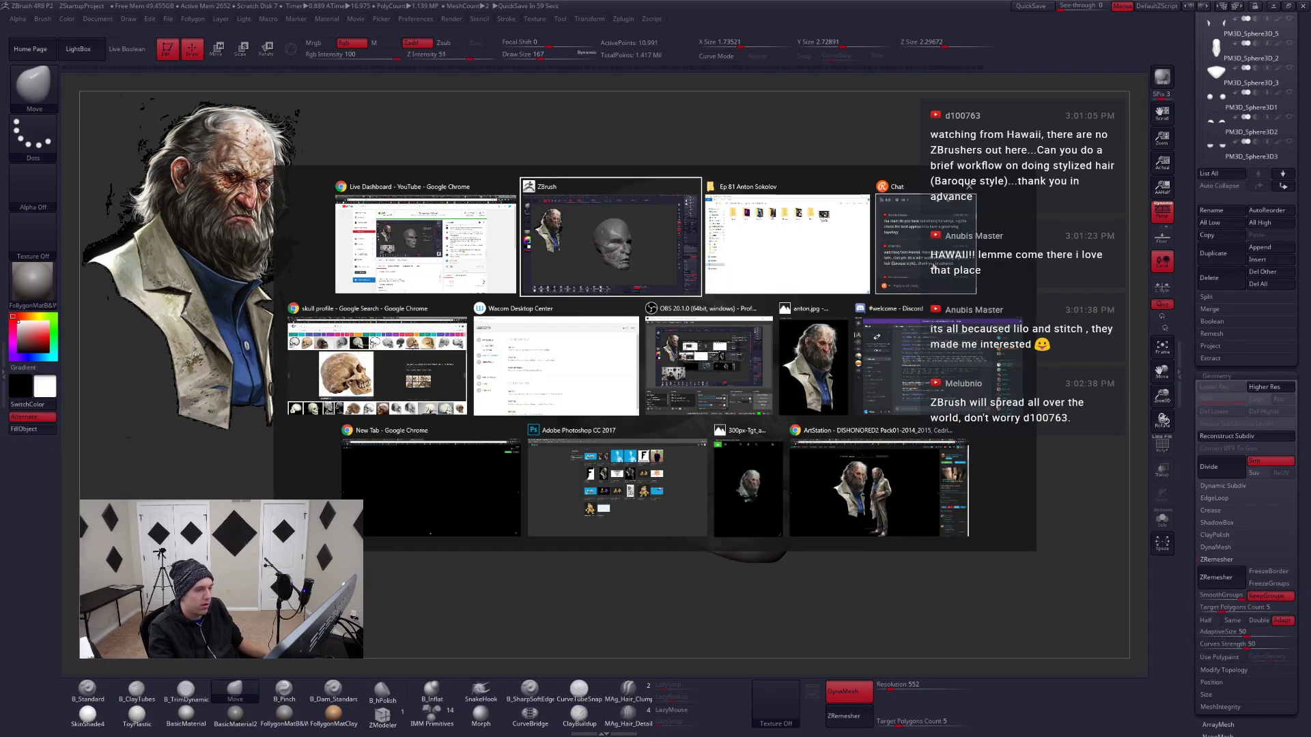
left_click(440, 363)
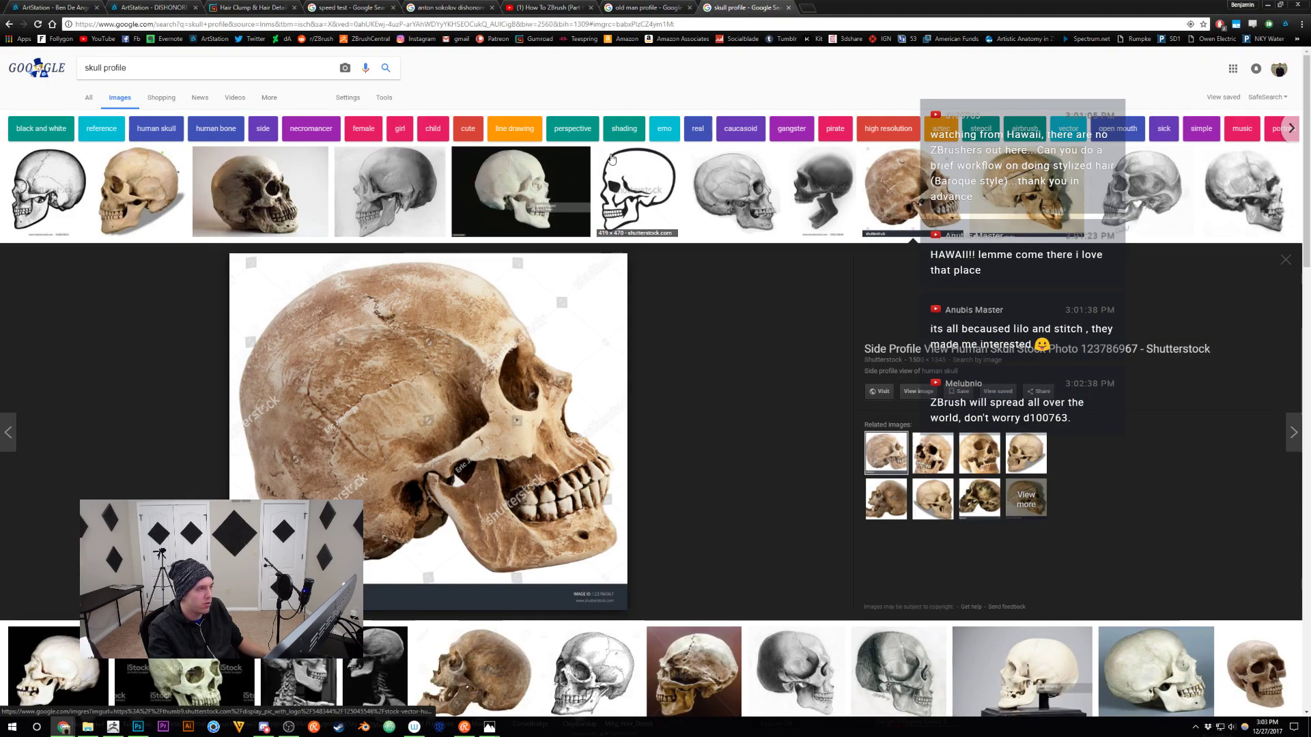
left_click(514, 7)
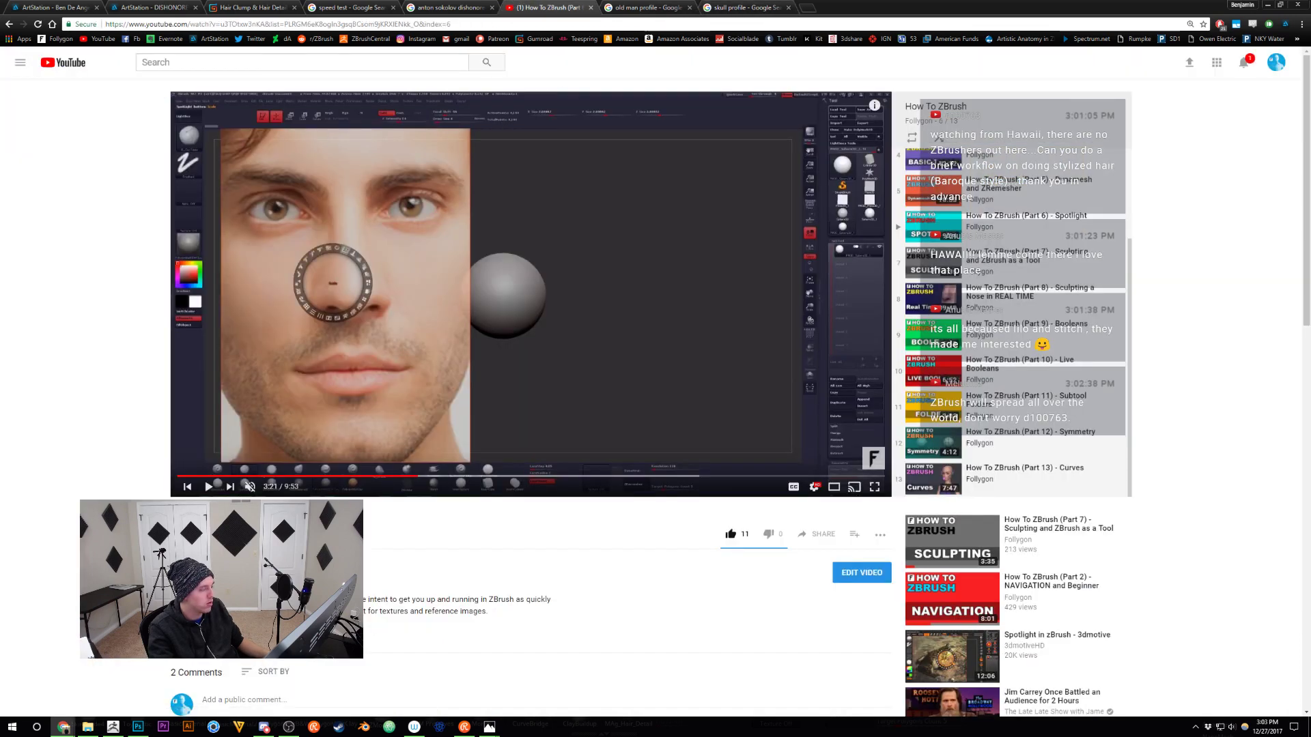
middle_click(216, 568)
left_click(623, 11)
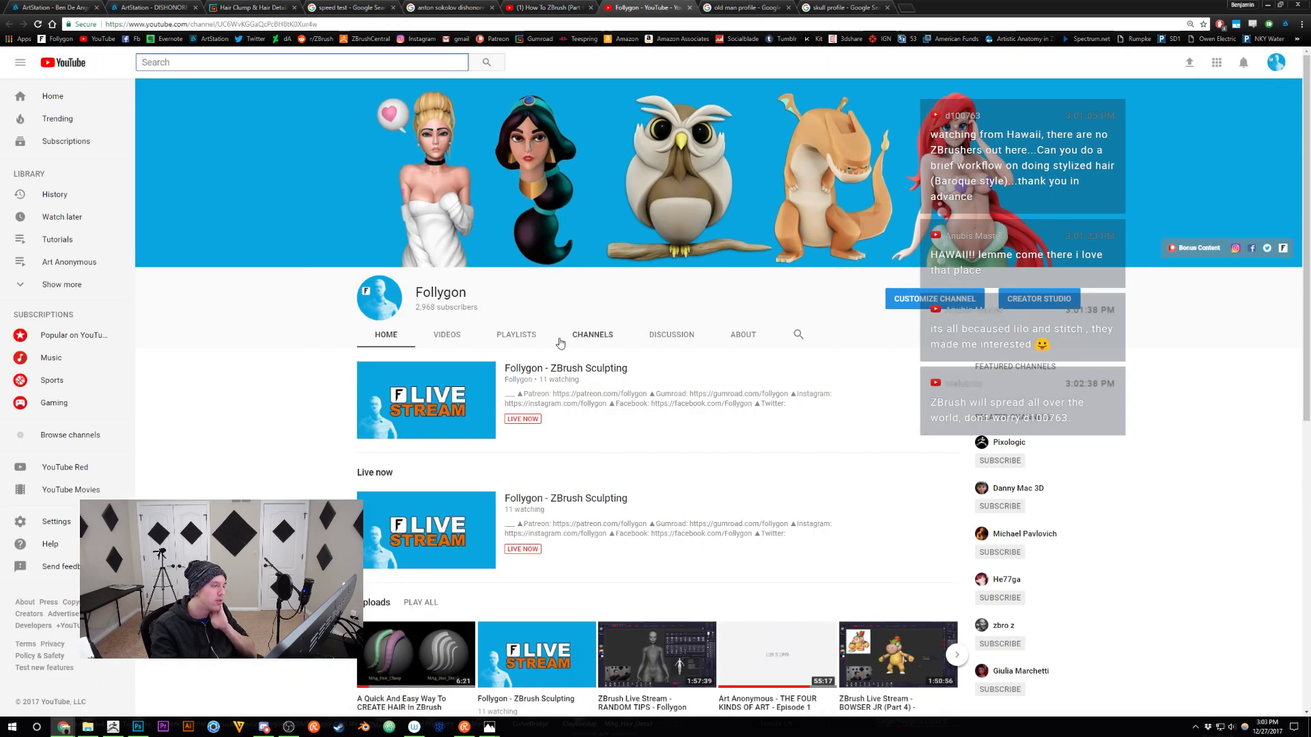
Open the channel's Tutorials playlist and look through its video list for the feather tutorial
left_click(517, 336)
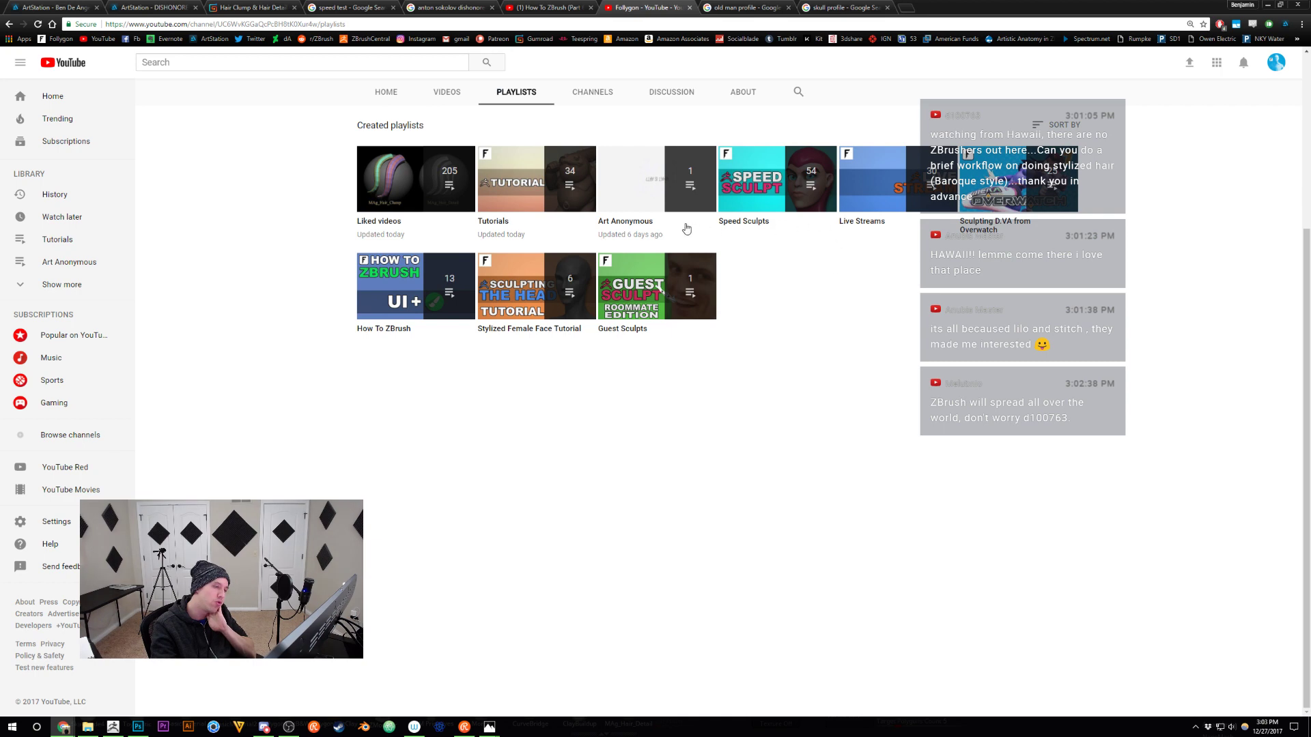
left_click(493, 225)
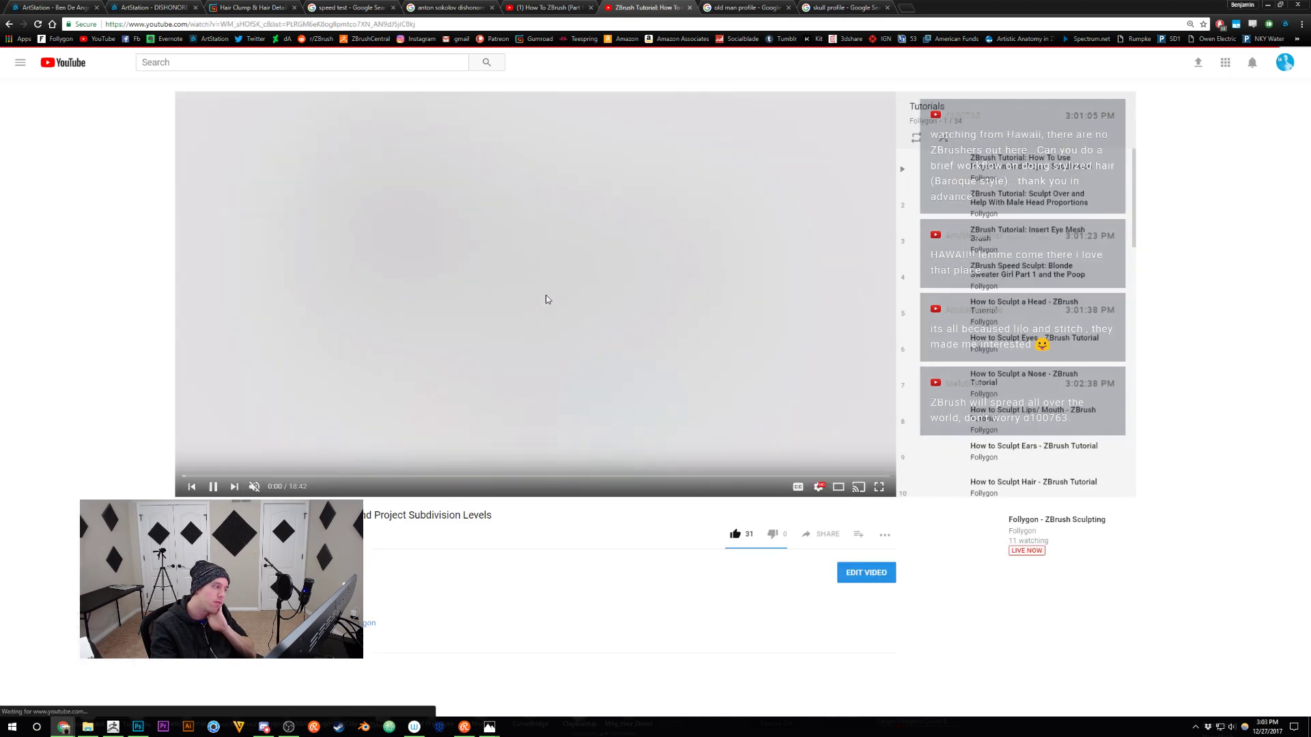
left_click(546, 299)
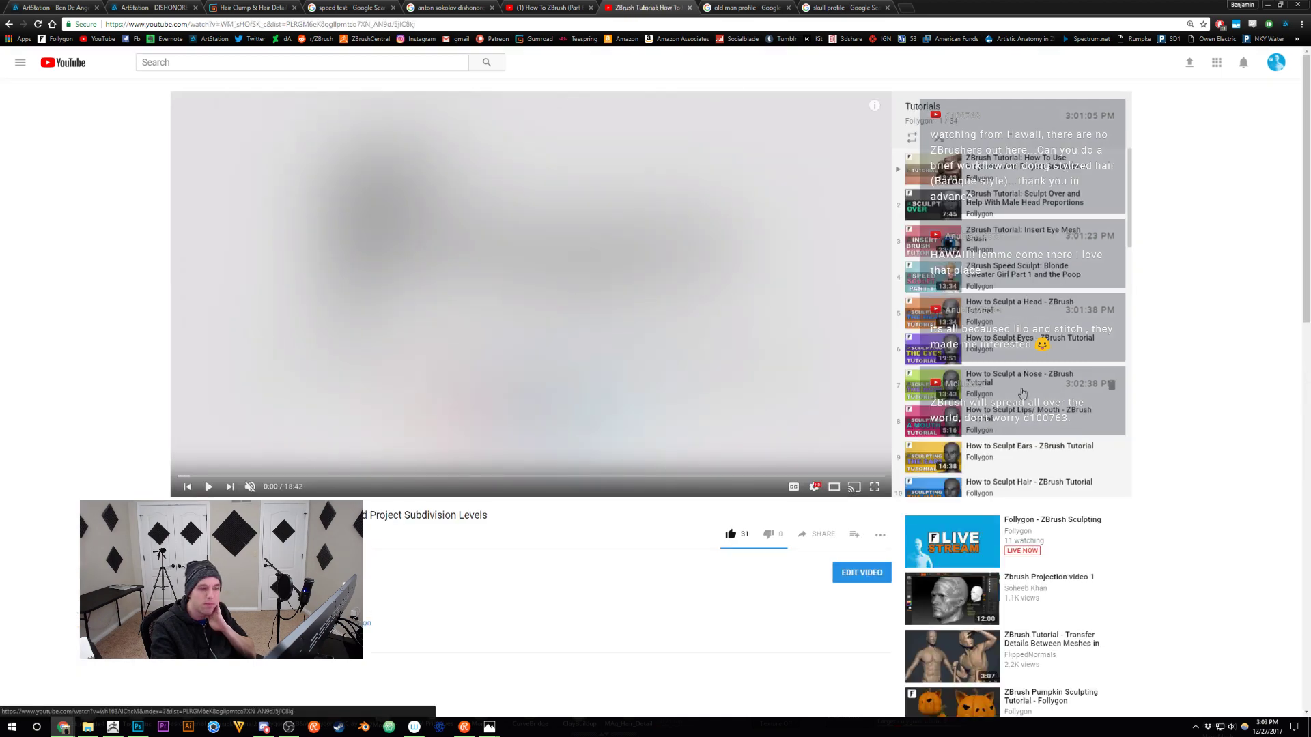
scroll(1010, 328, "down", 8)
scroll(1035, 339, "down", 8)
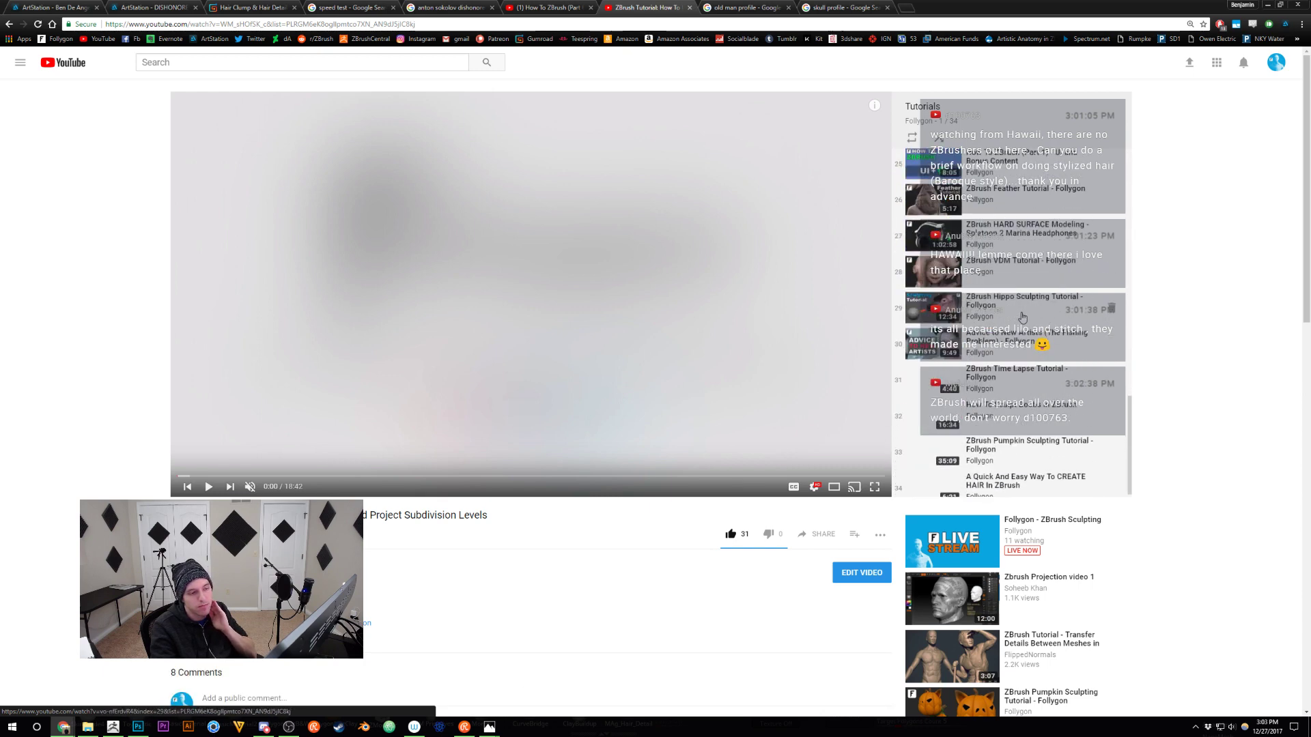
Open the ZBrush Feather Tutorial and skip ahead to the feather sculpting near 4:28 and the feathered rooster at 4:42
left_click(1001, 199)
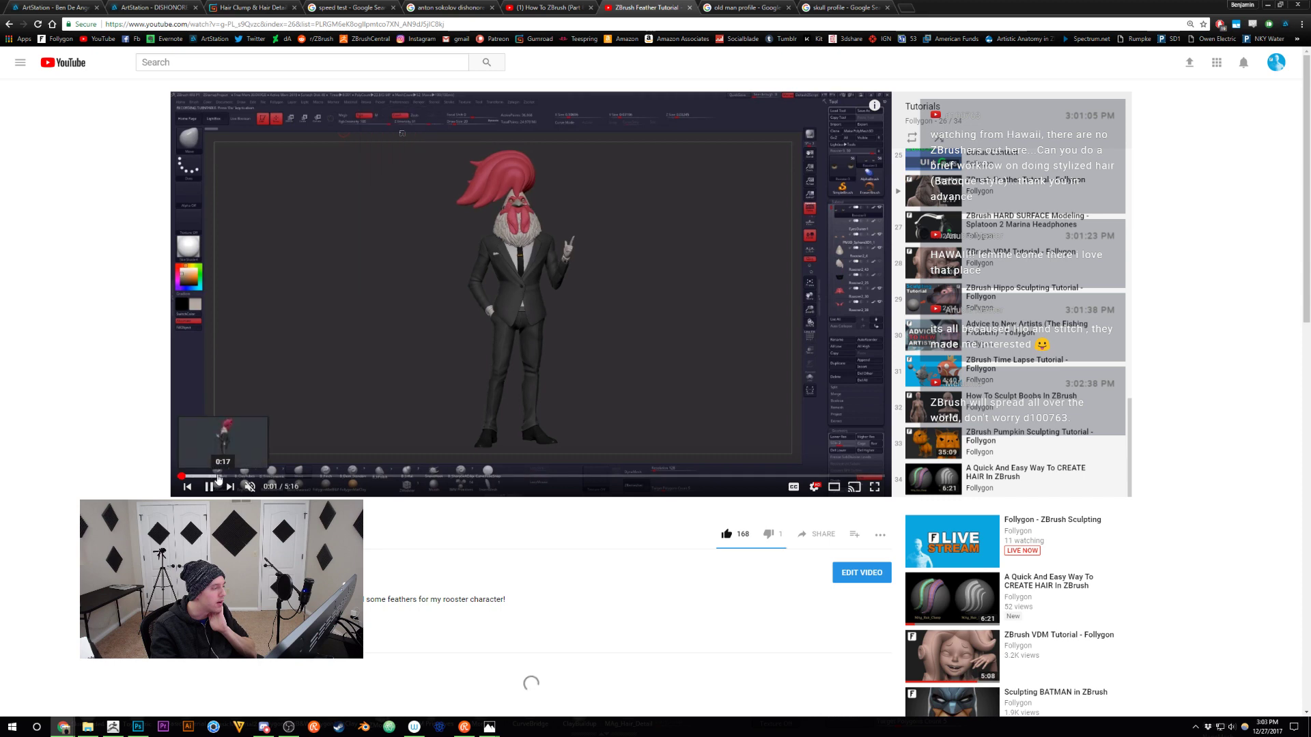
left_click_drag(205, 476, 776, 480)
left_click(531, 237)
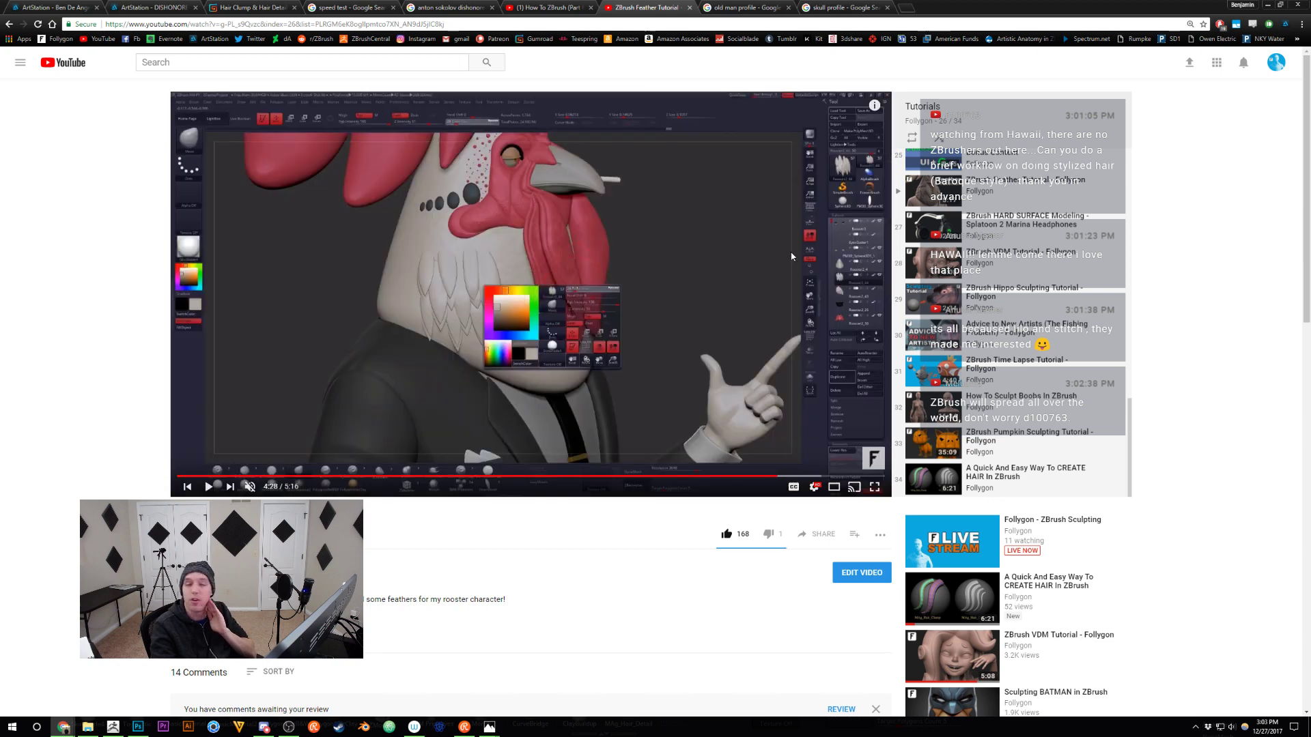
left_click(811, 477)
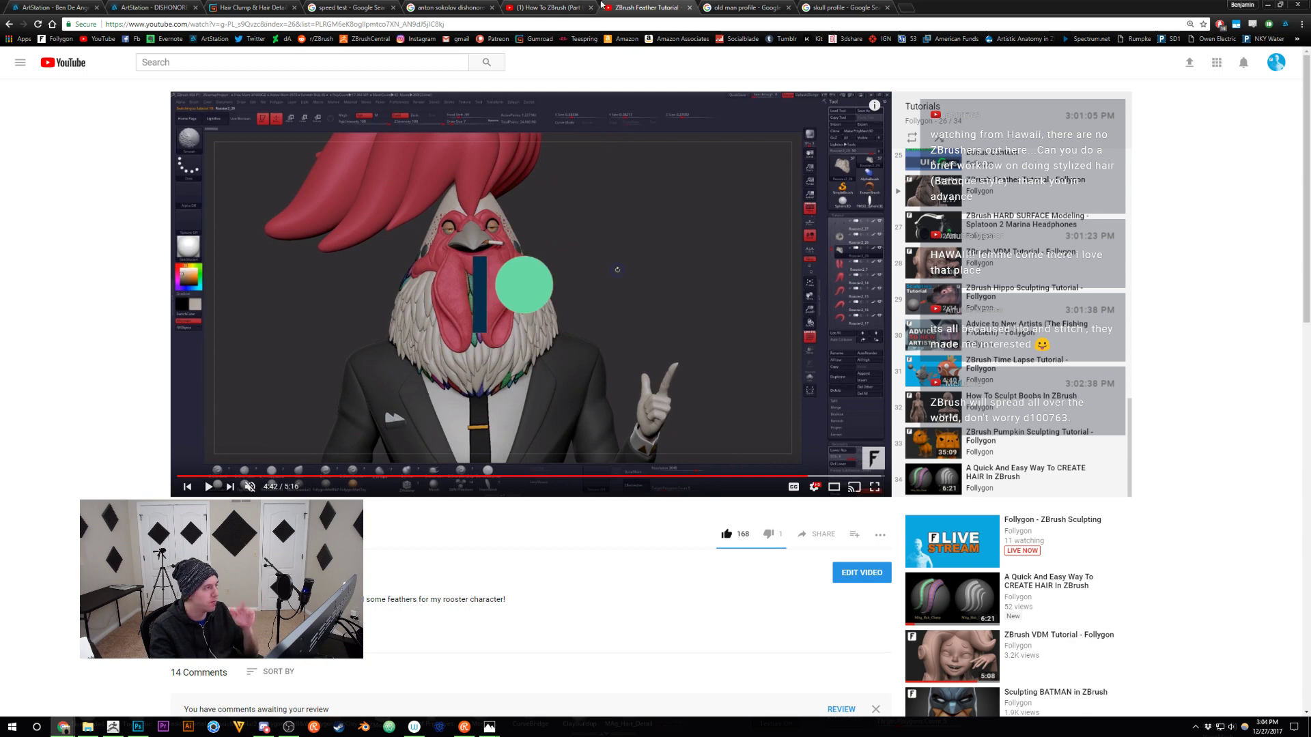
Close the feather tutorial's browser tab and switch back to ZBrush
left_click(580, 4)
middle_click(638, 4)
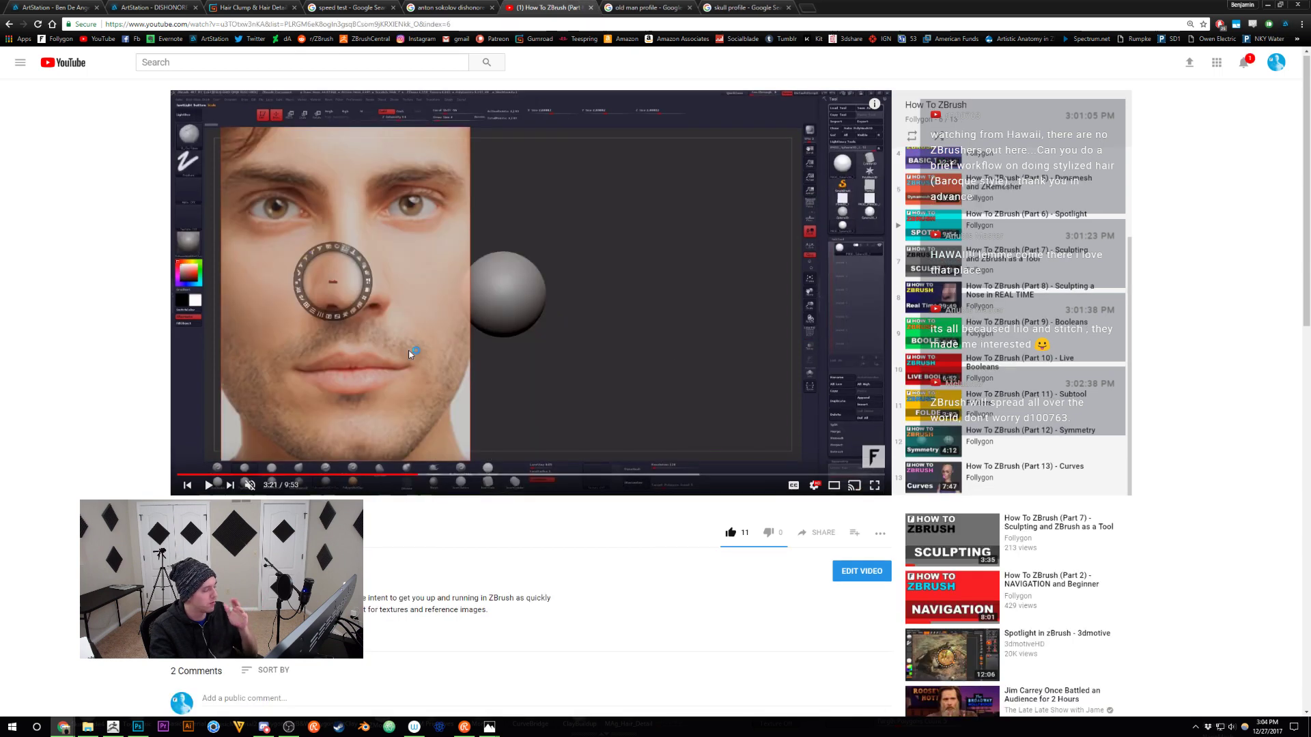
left_click(117, 728)
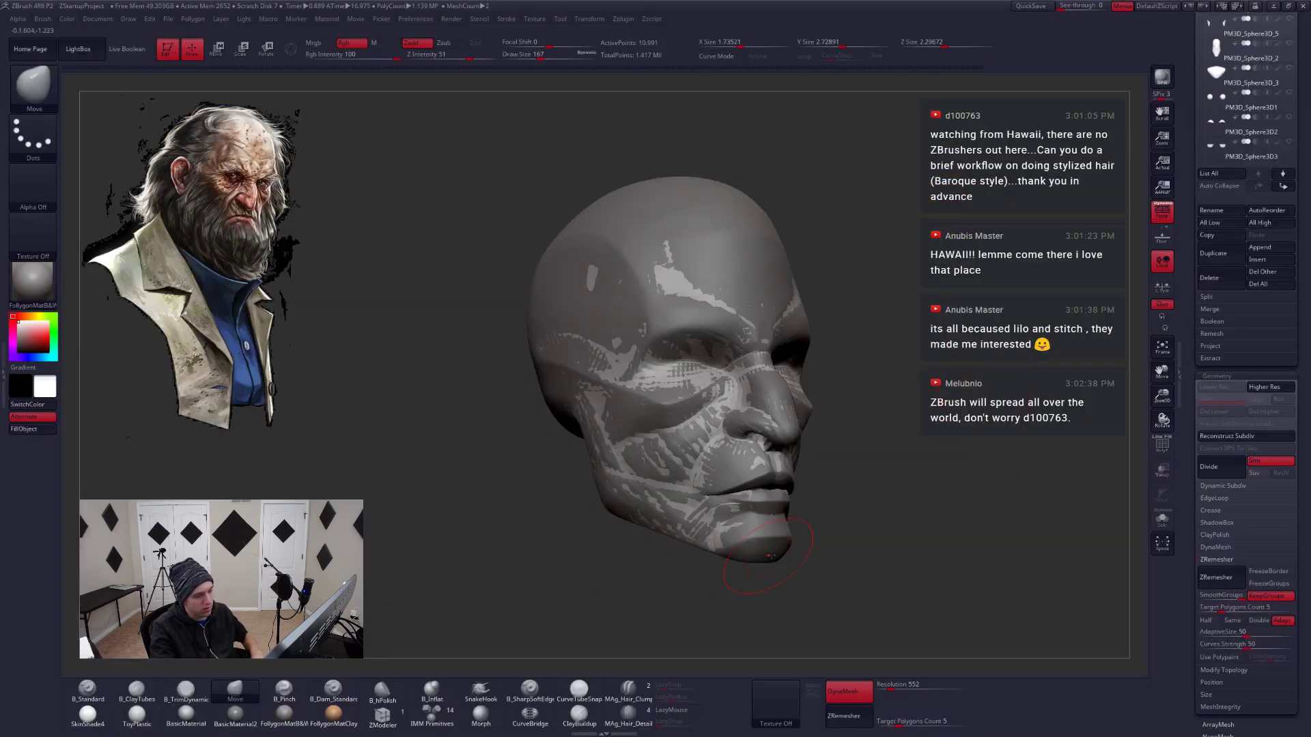
Isolate the remeshed head with Solo and inspect its wireframe and polygroups from a closer view
key("alt+s")
mouse_move(889, 462)
left_mouse_down("alt")
mouse_move(880, 539)
mouse_move(766, 523)
mouse_move(712, 482)
mouse_move(732, 479)
left_mouse_up("alt")
key("shift+f")
key("shift+f")
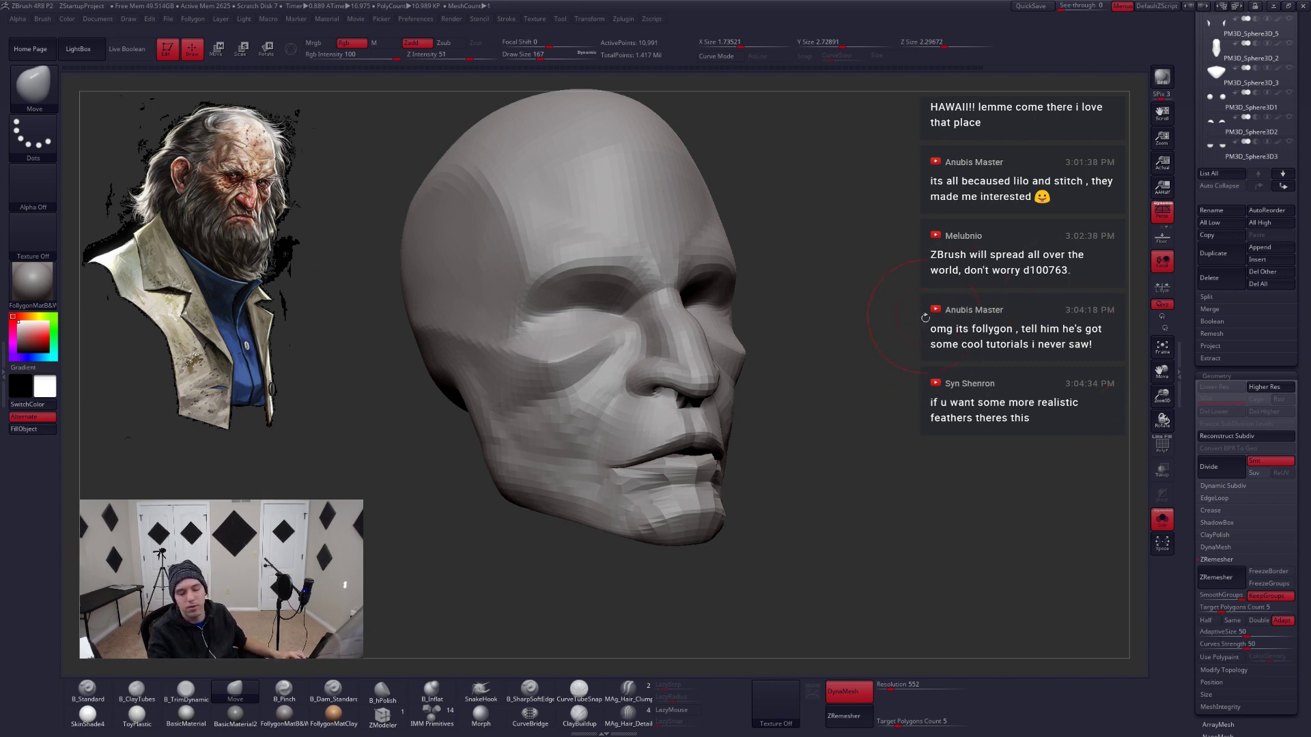
Switch to Chrome and search Google Images for "baroque hair" in a new tab
key("alt+Tab")
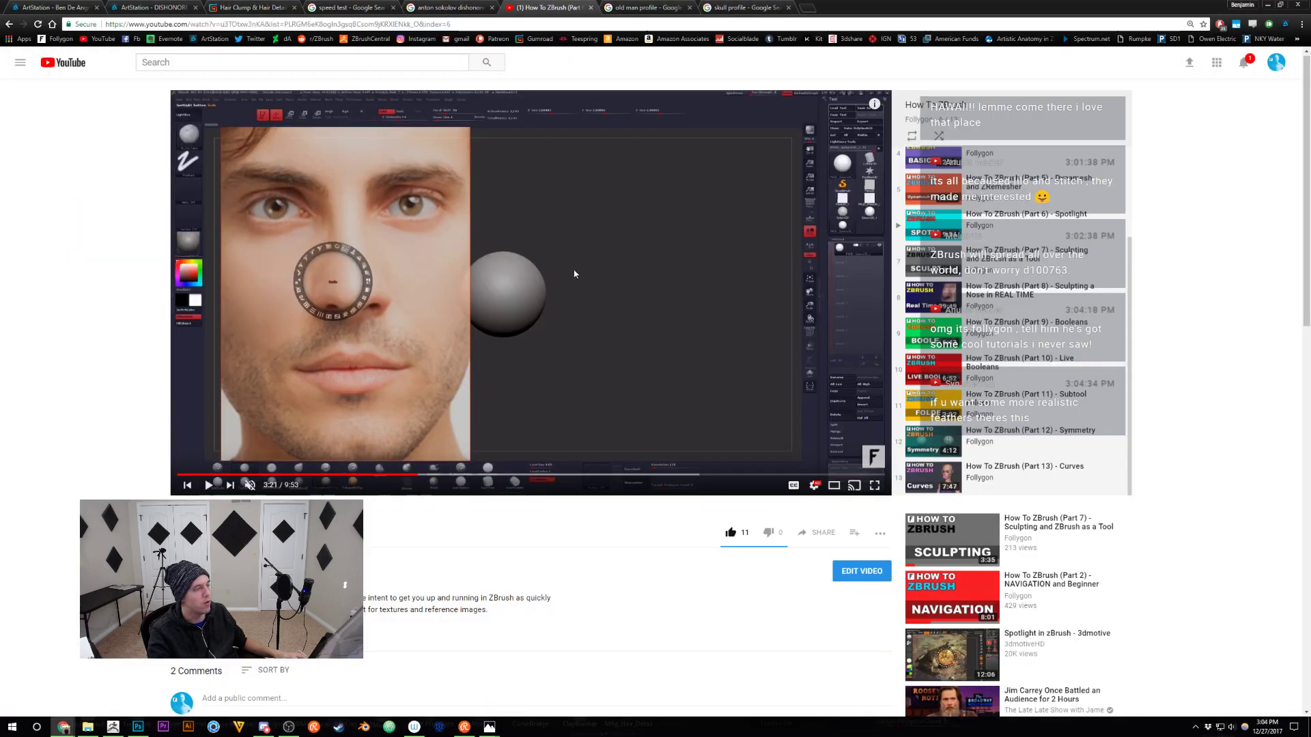
key("ctrl+t")
type("b")
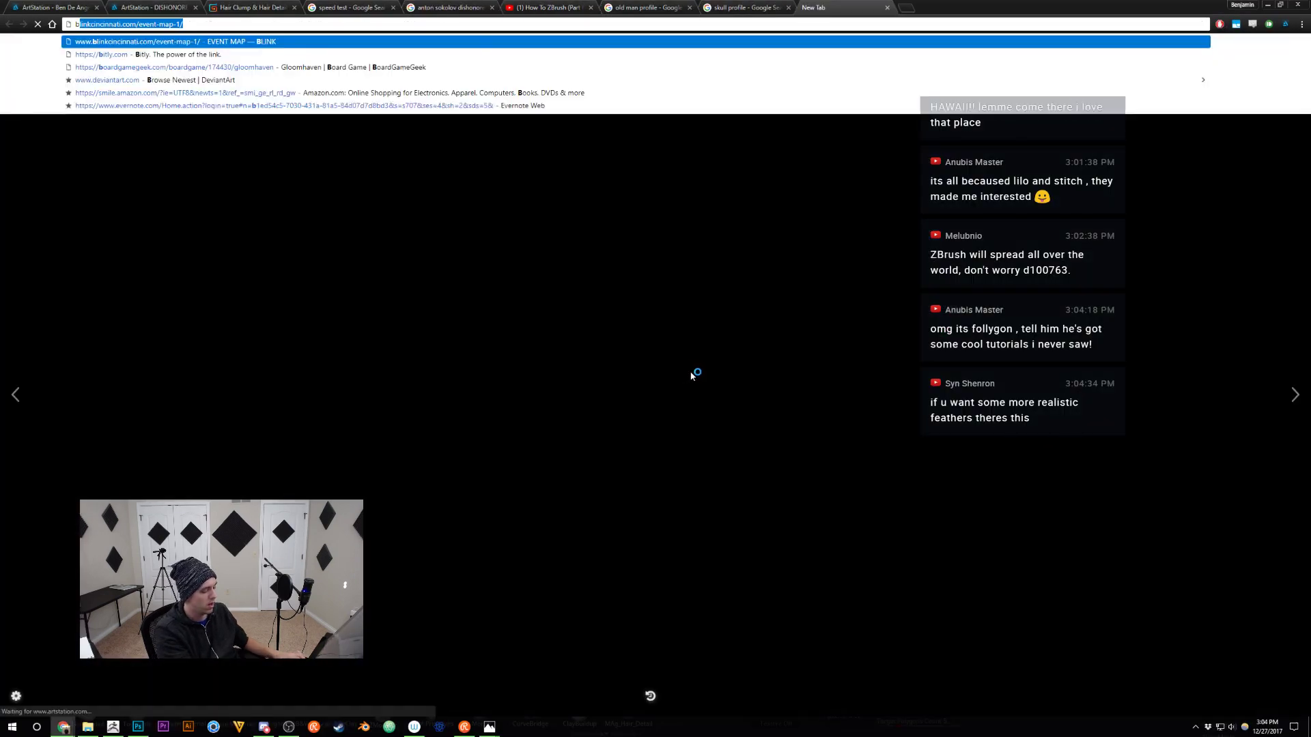
type("aroque")
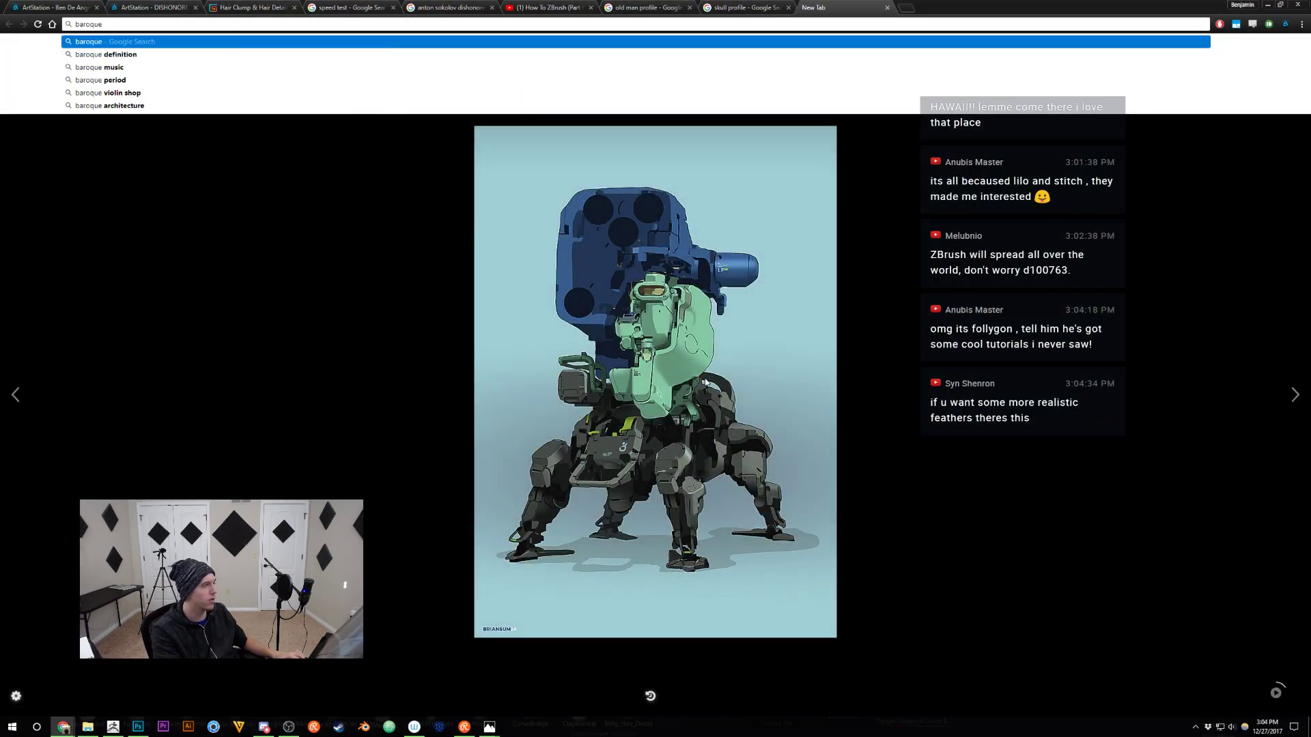
type(" h")
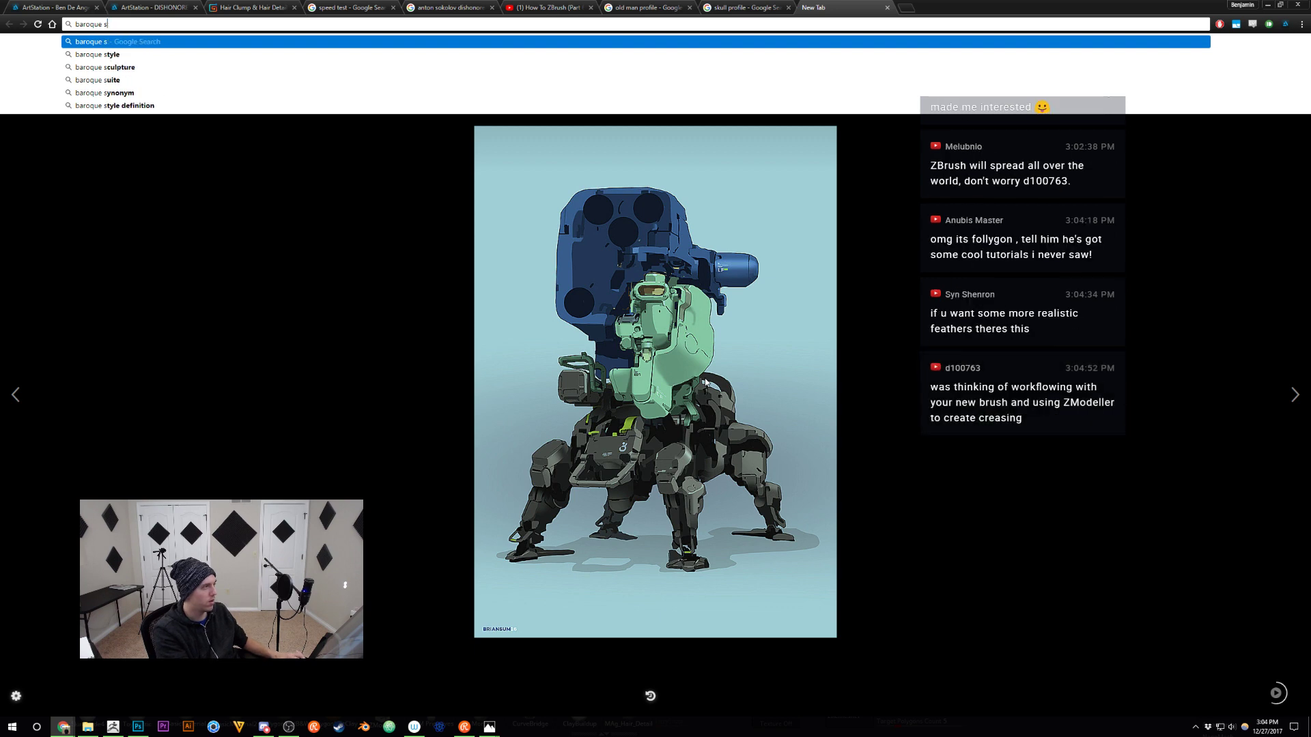
type("air")
key("Return")
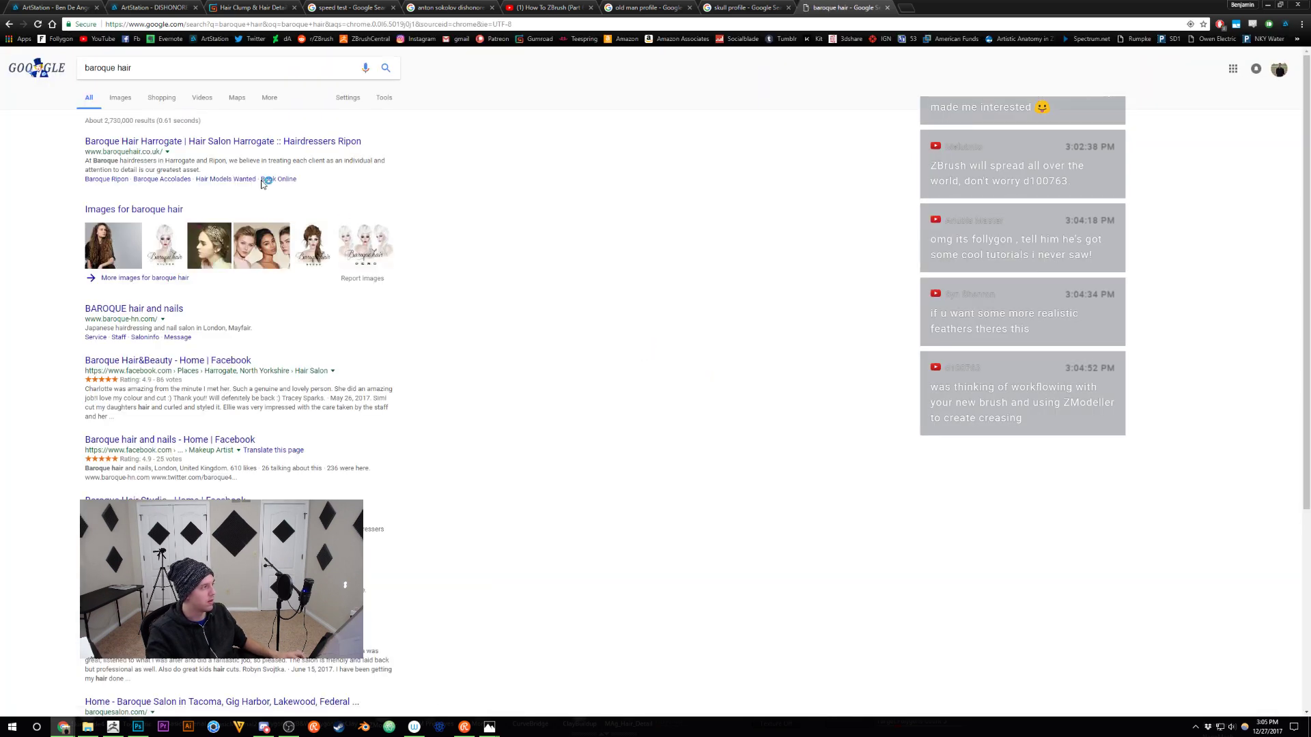
left_click(124, 99)
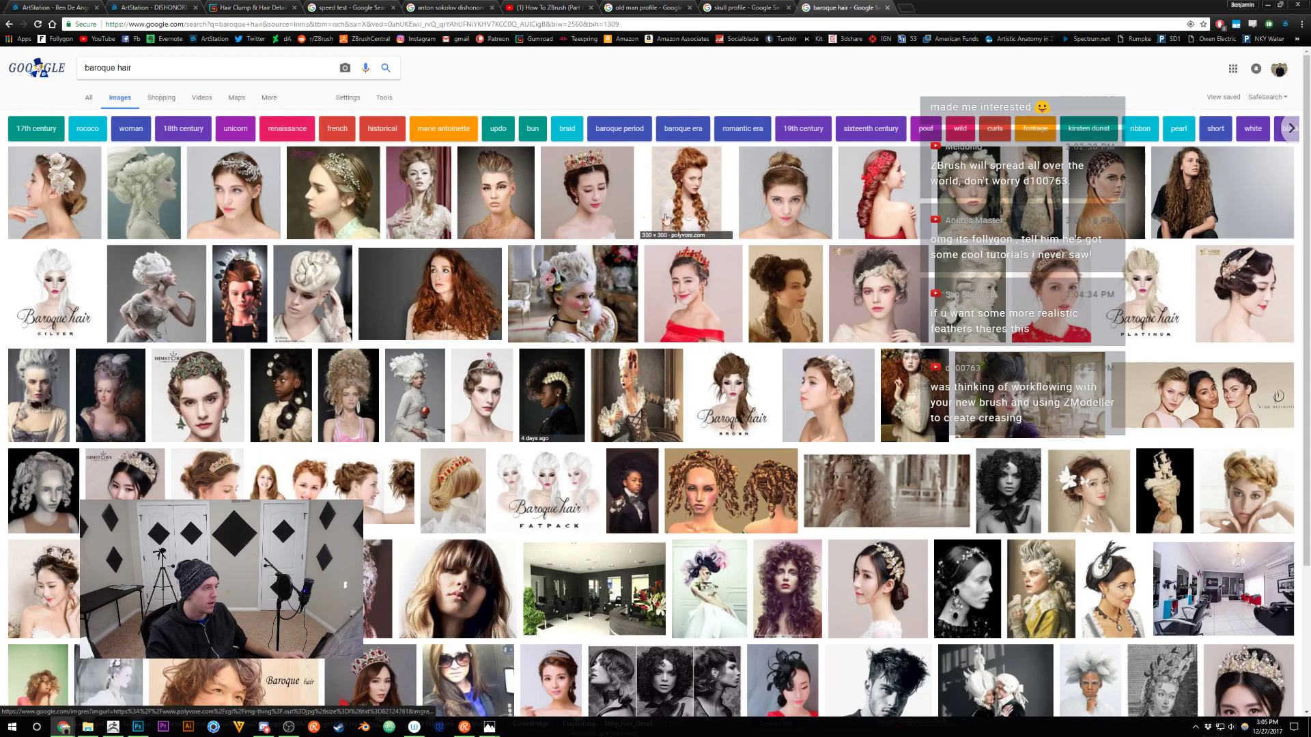
Examine the white paper wig and red braided baroque hairstyle images, and return to ZBrush
left_click(193, 299)
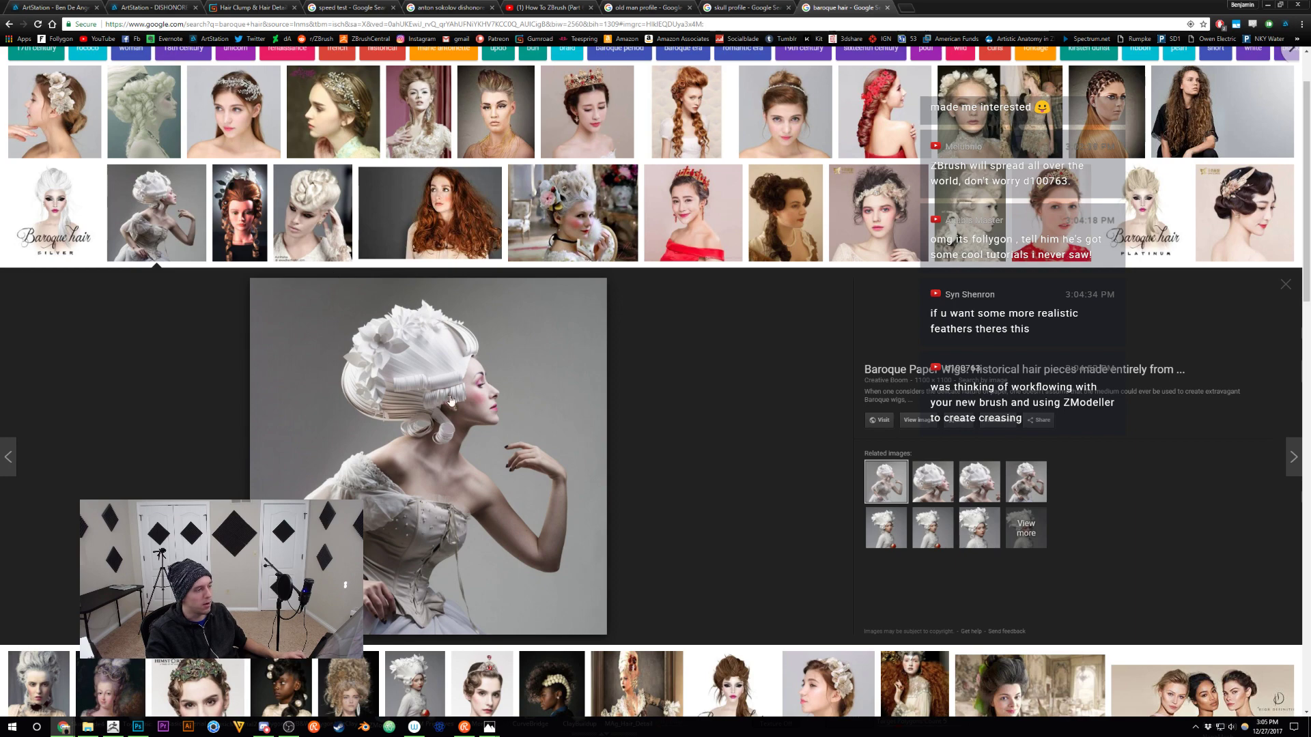
scroll(434, 389, "up", 1)
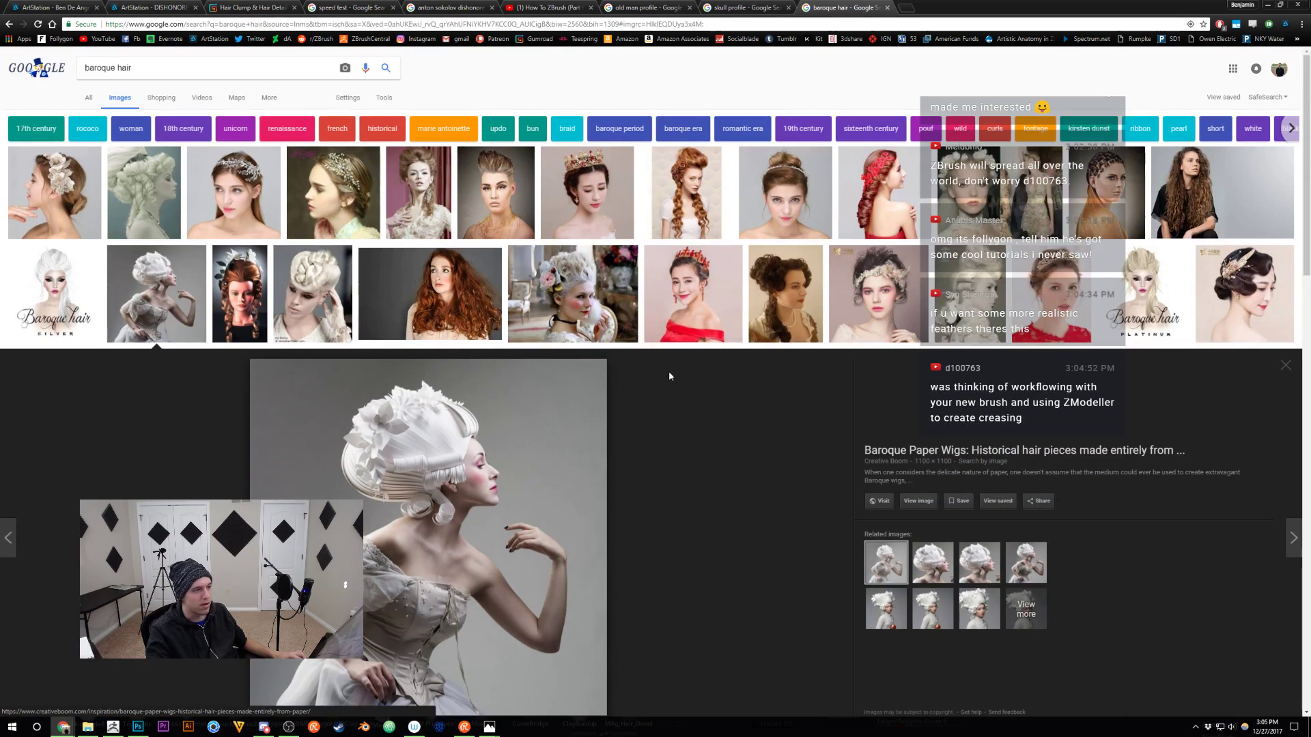
left_click(696, 200)
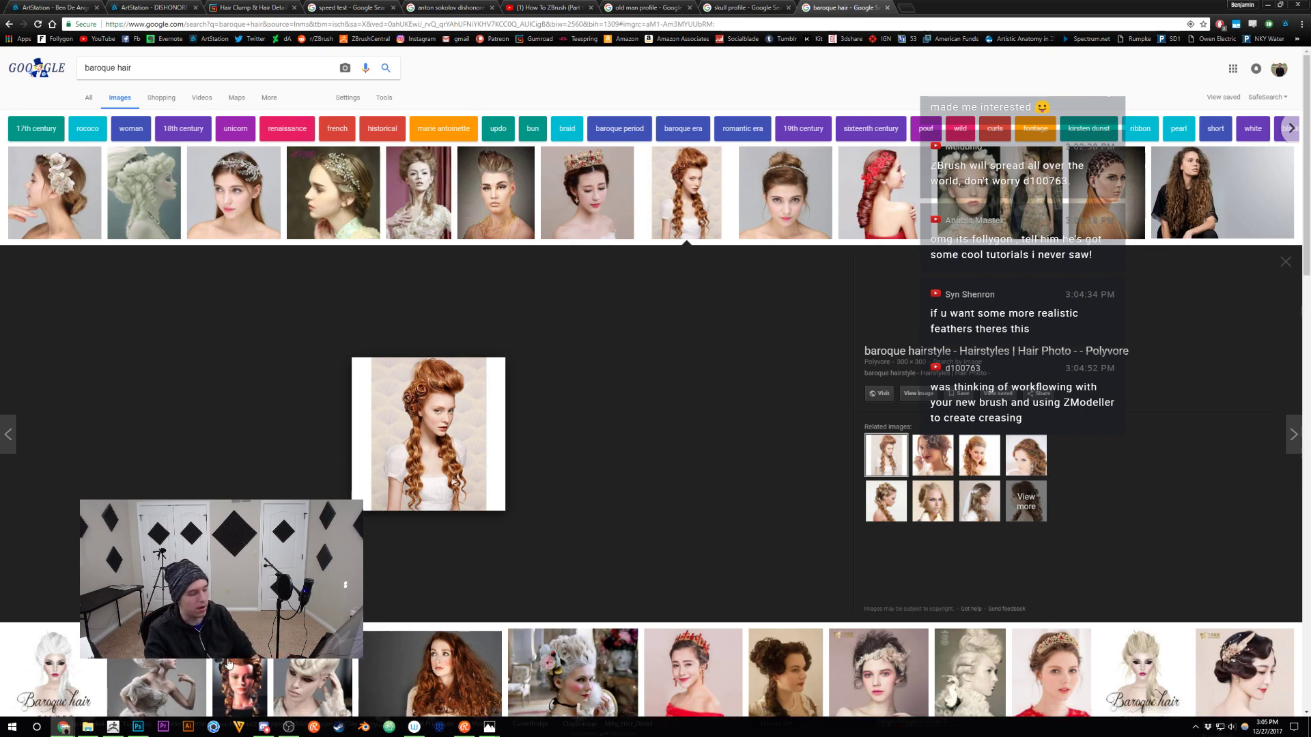
left_click(115, 727)
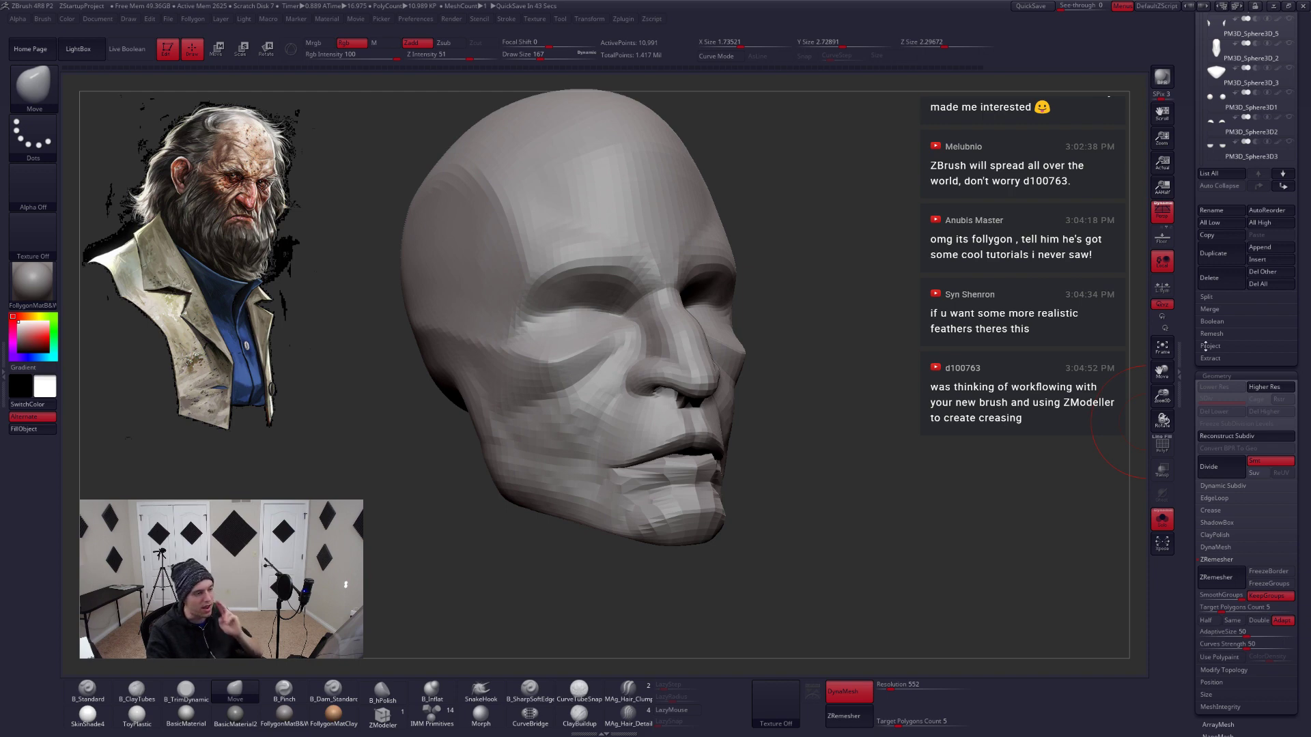
Display the remeshed head's polyframe and close the holes in its mesh
key("shift+f")
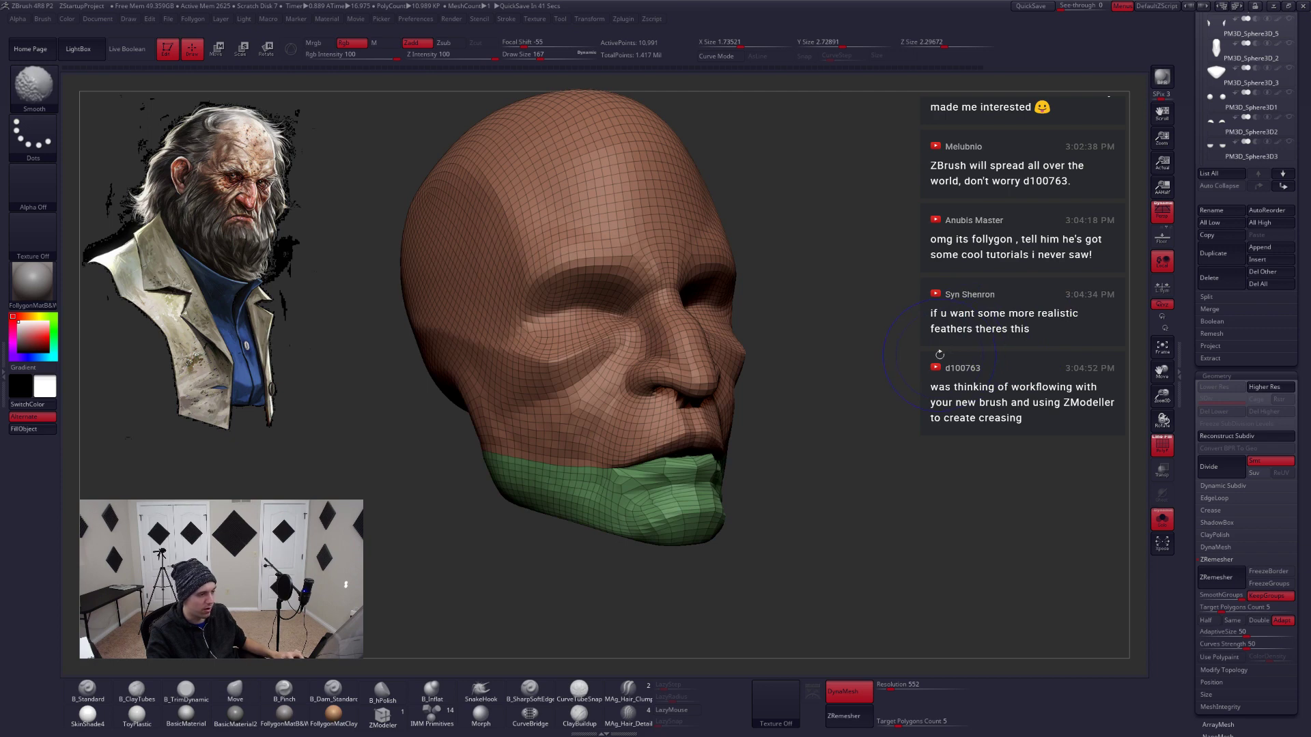
key("ctrl+shift+f")
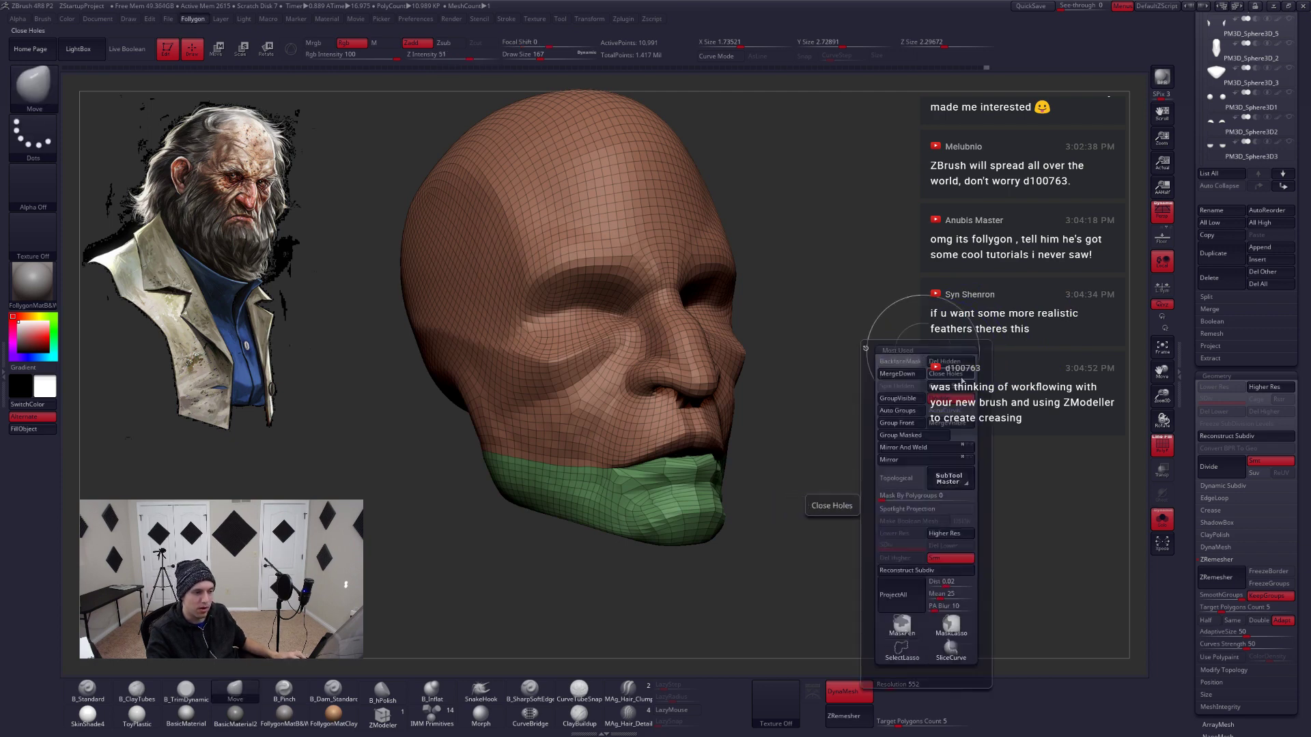
left_click(959, 376)
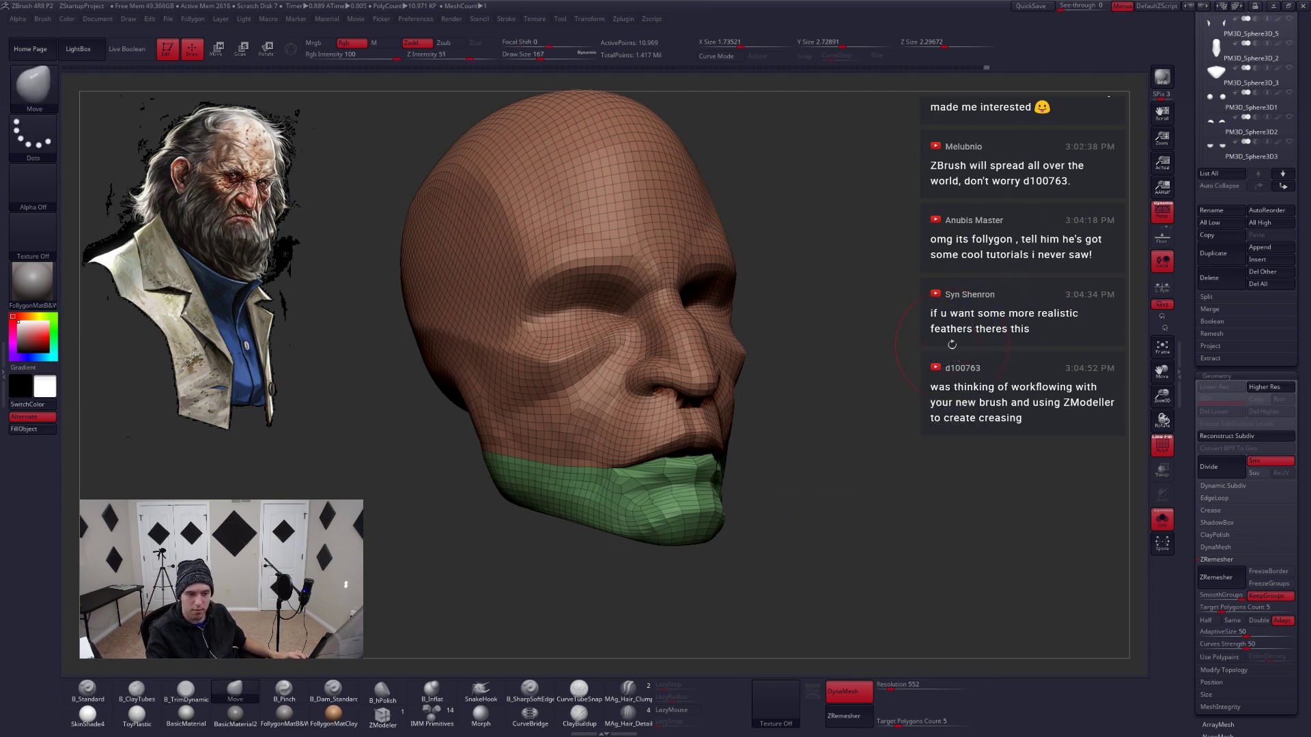
Subdivide the remeshed head to level 3, projecting the original sculpt's detail onto it with ProjectAll after each division
key("ctrl+d")
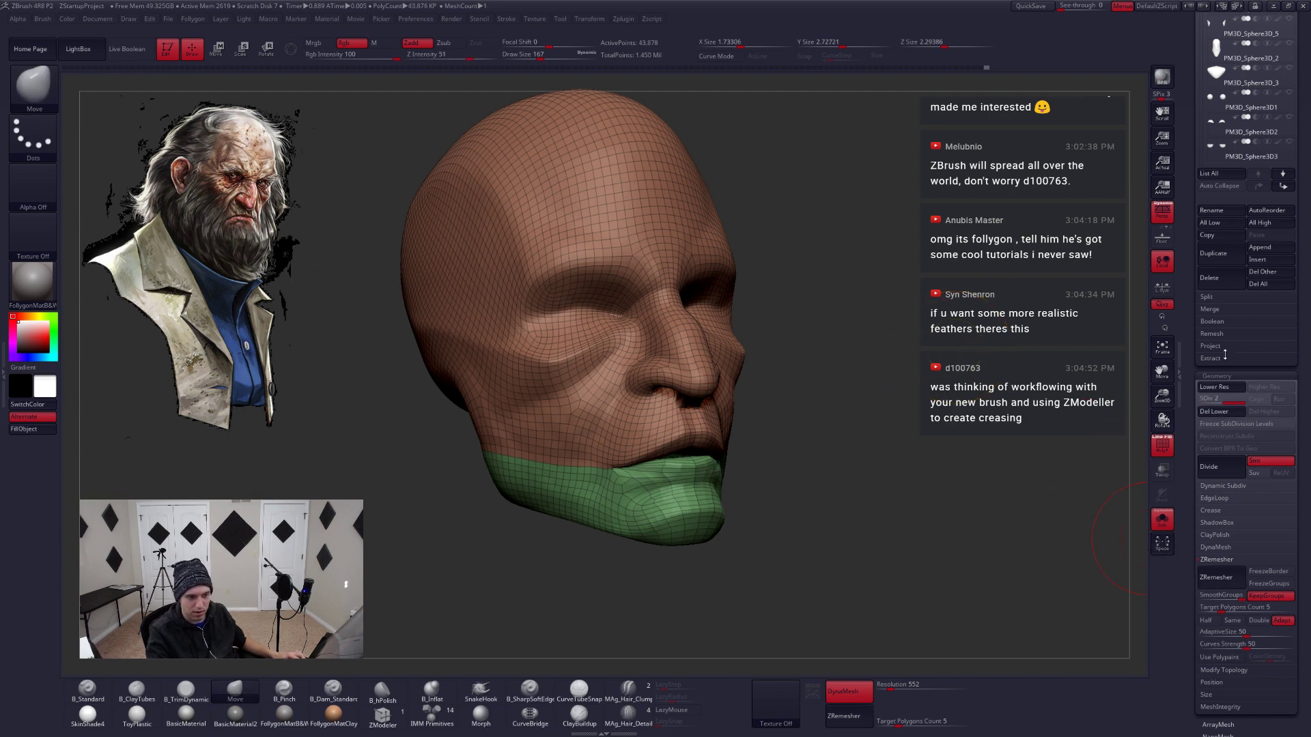
left_click(1218, 347)
left_click(1227, 381)
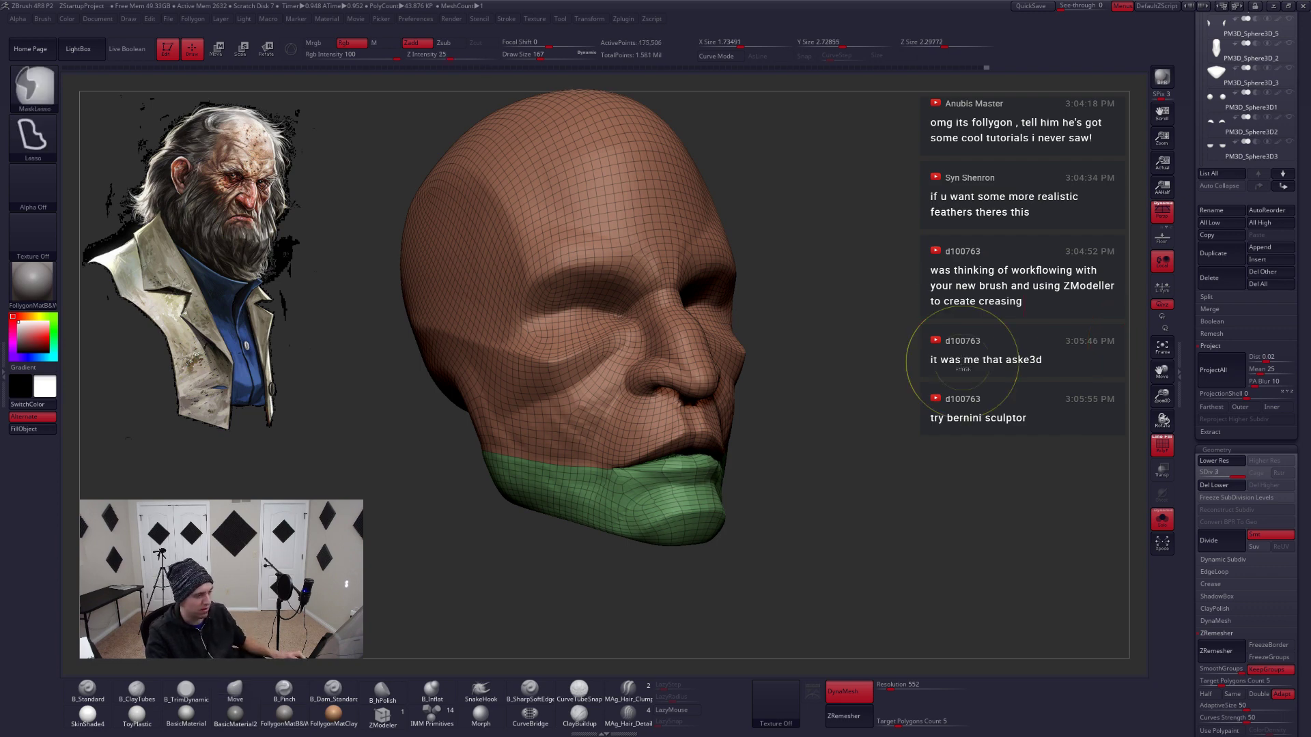
key("ctrl+d")
left_click(1218, 374)
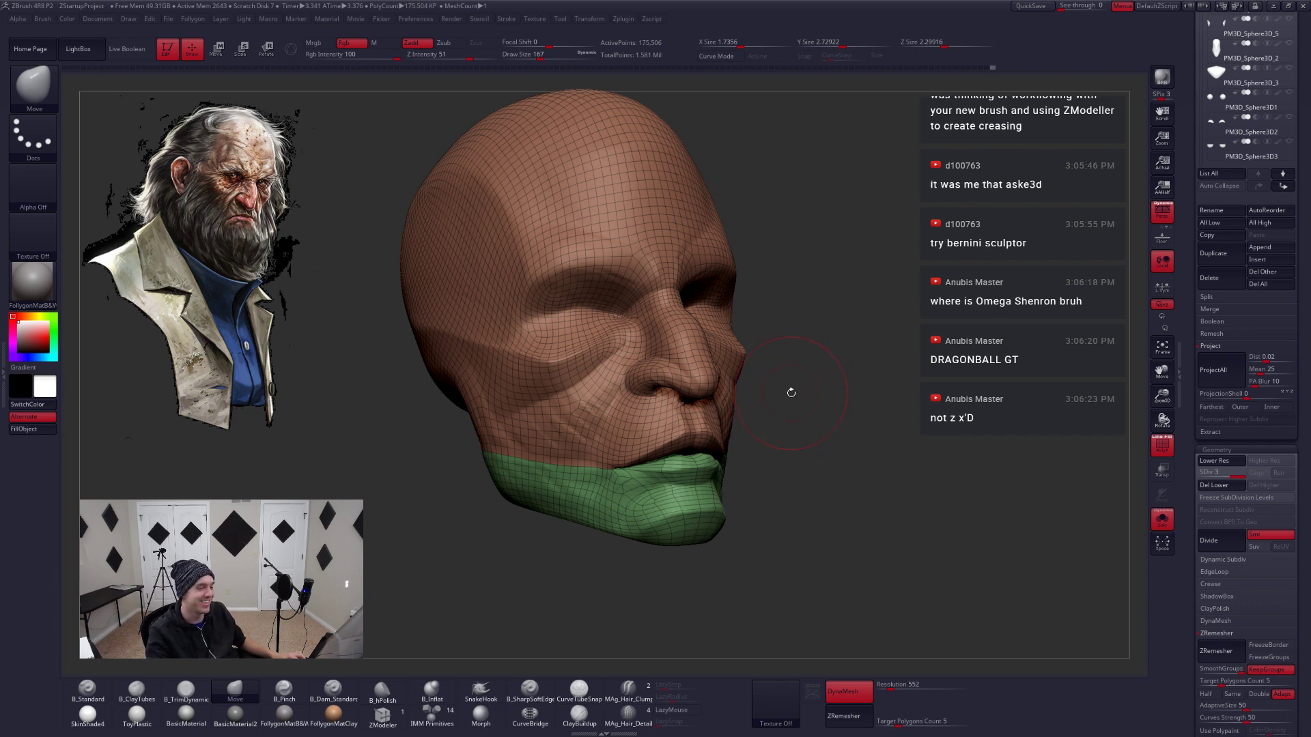
Hide the polyframe, subdivide the head to level 4 and project the original detail onto it again
key("shift+f")
right_click_drag(728, 440, 715, 504, "ctrl")
key("d")
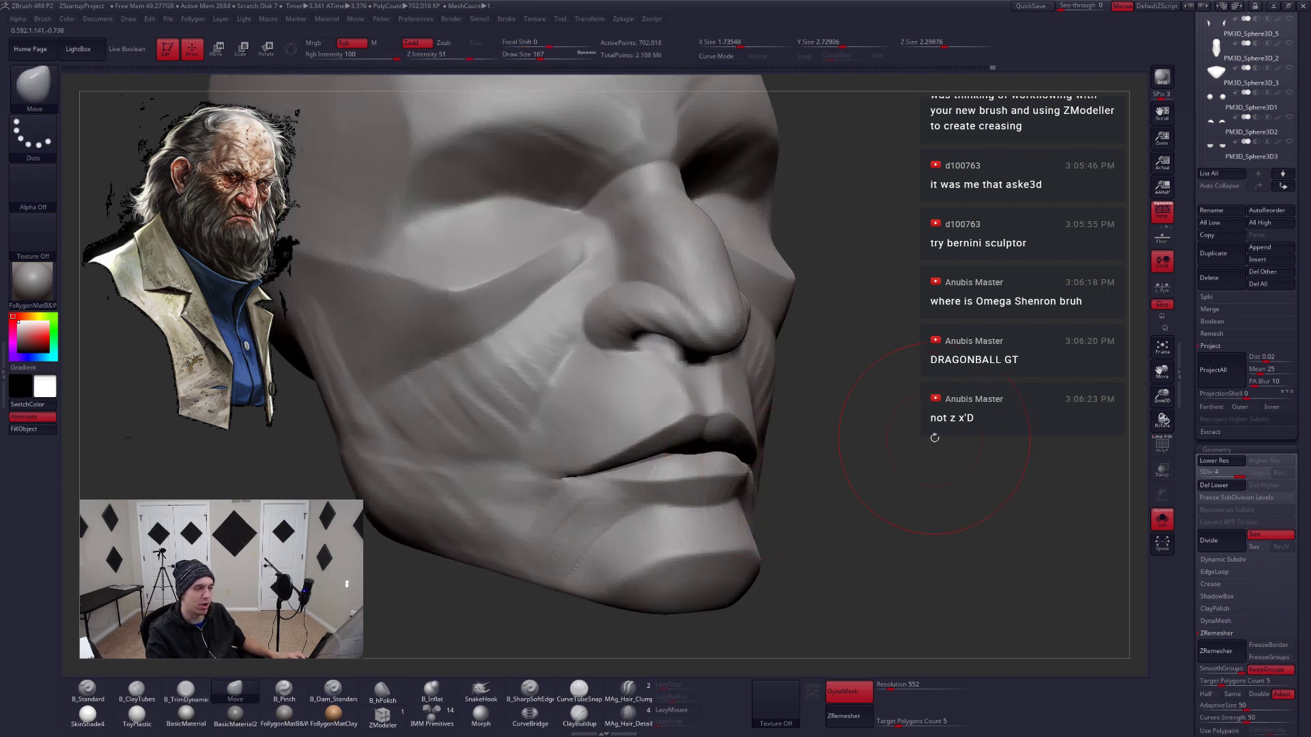
left_click(1212, 370)
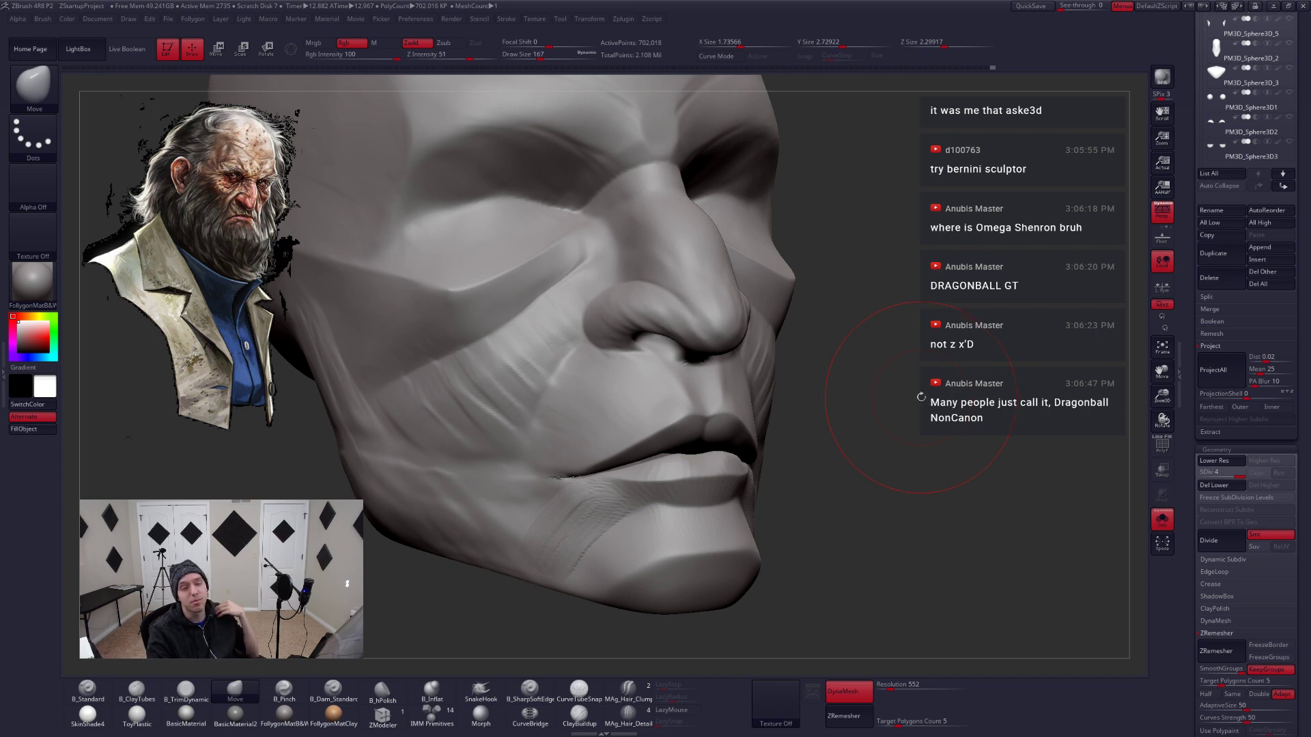
left_click_drag(877, 444, 845, 435, "shift")
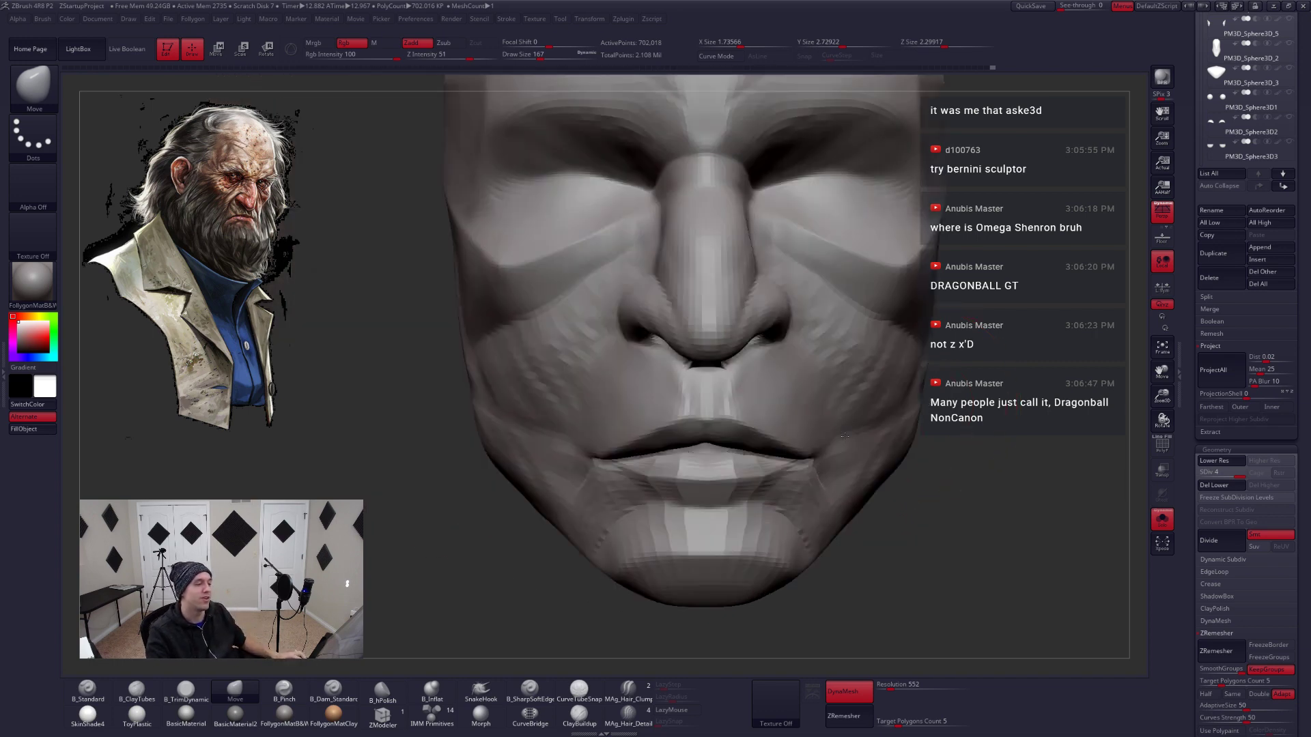
mouse_move(845, 434)
right_mouse_down("alt")
mouse_move(850, 411)
mouse_move(689, 471)
mouse_move(740, 452)
right_mouse_up("alt")
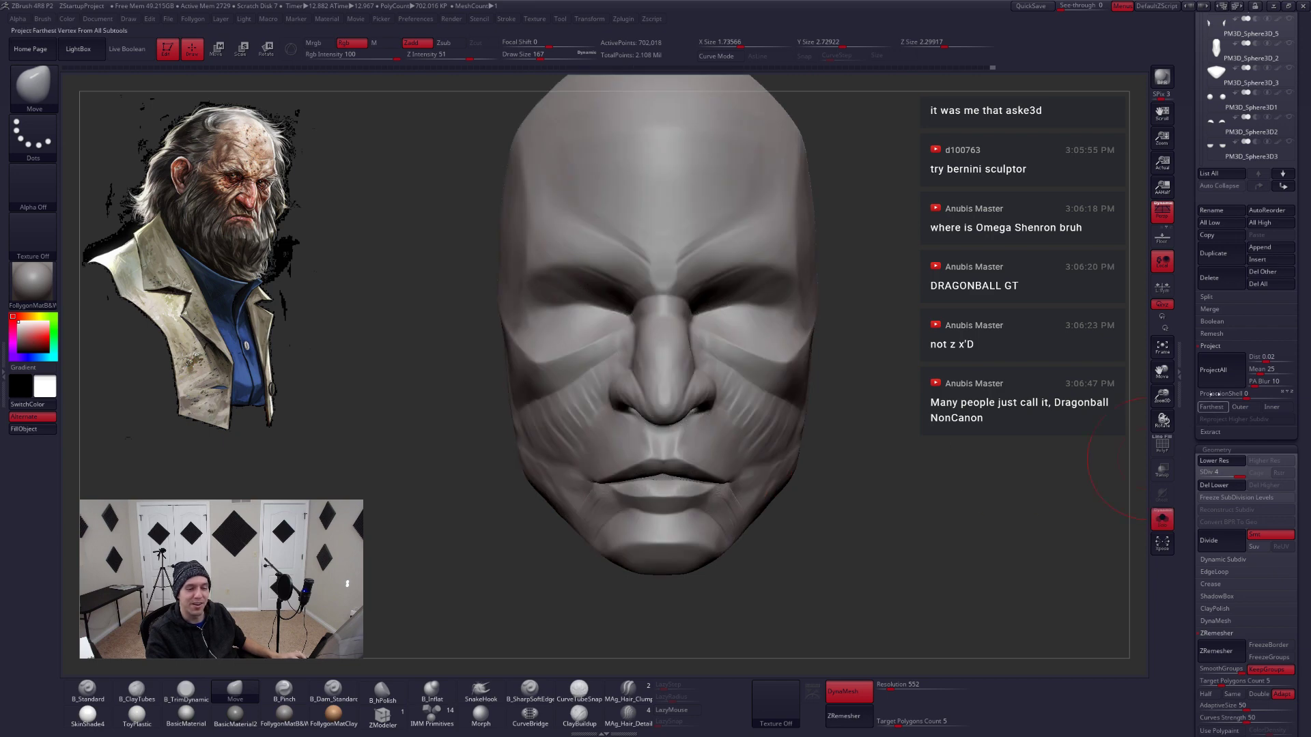
Delete the original high-resolution head subtool, PM3D_Sphere3D_4, and confirm the deletion
left_click(1211, 346)
left_click_drag(1198, 328, 1200, 432)
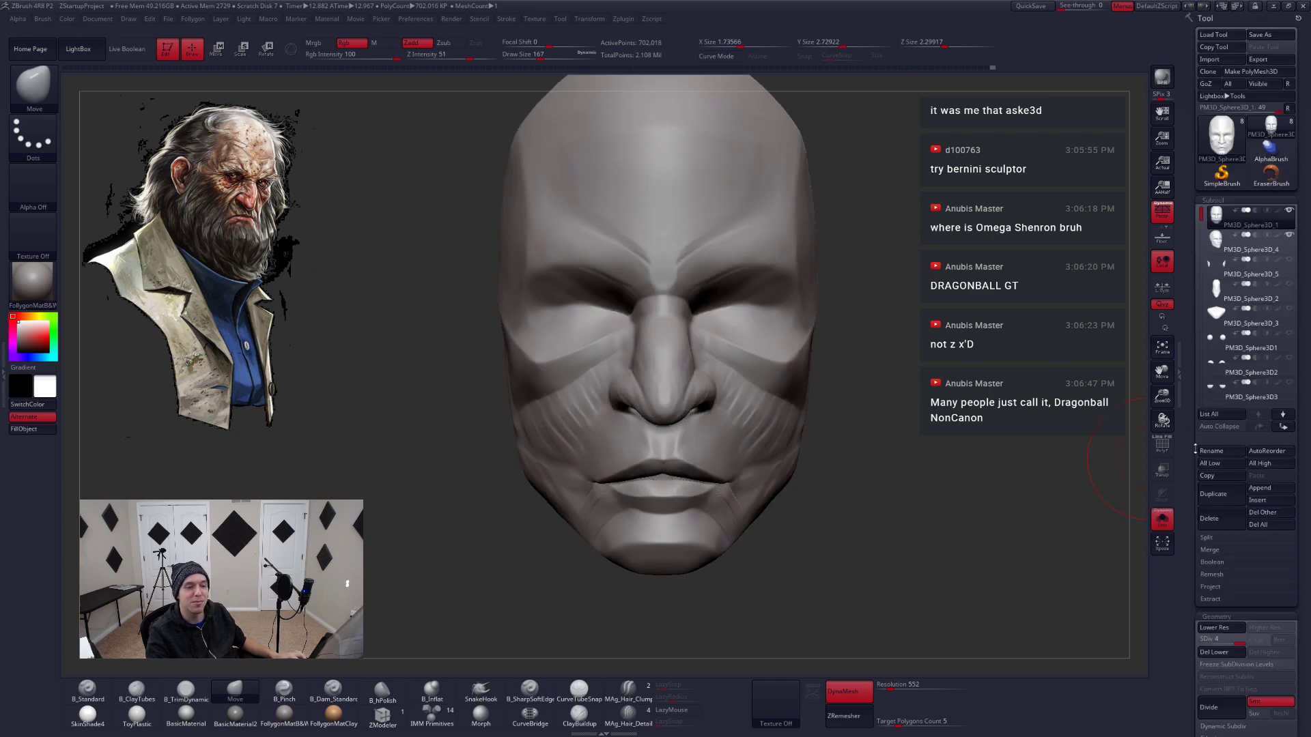
key("Down")
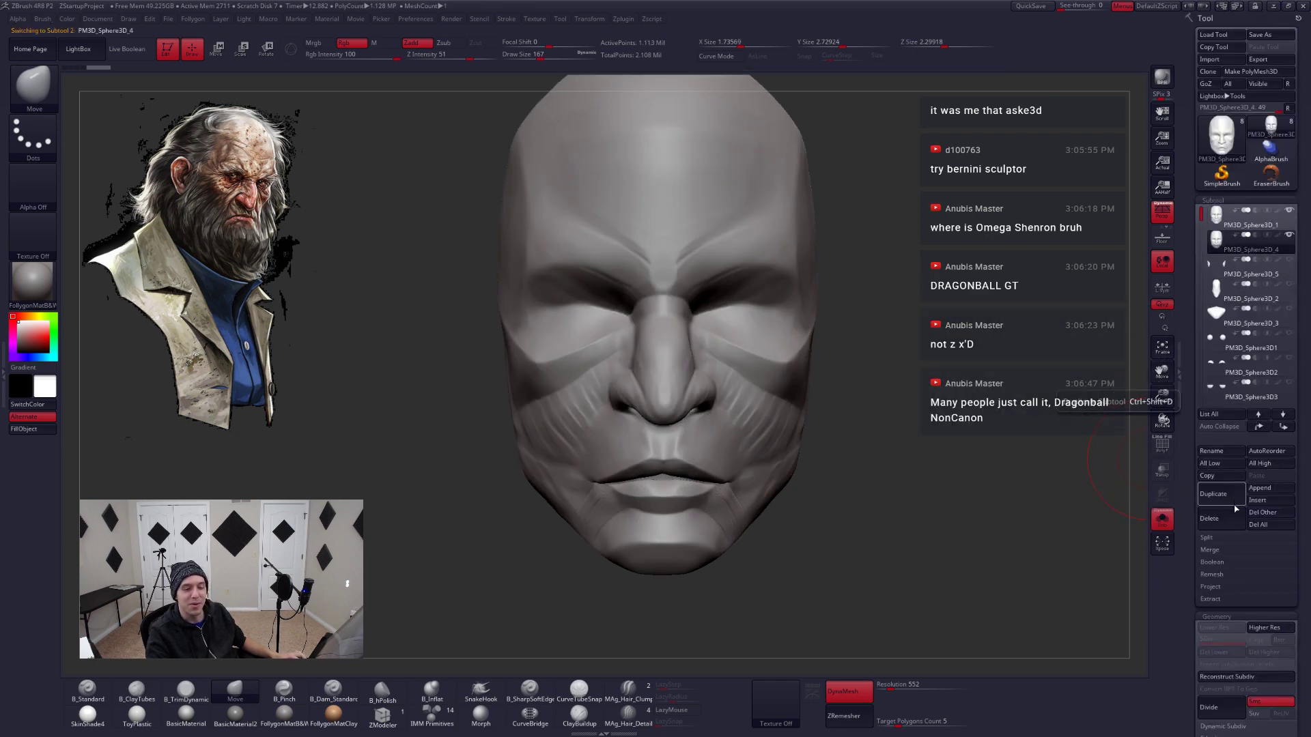
left_click(1222, 513)
left_click(1127, 538)
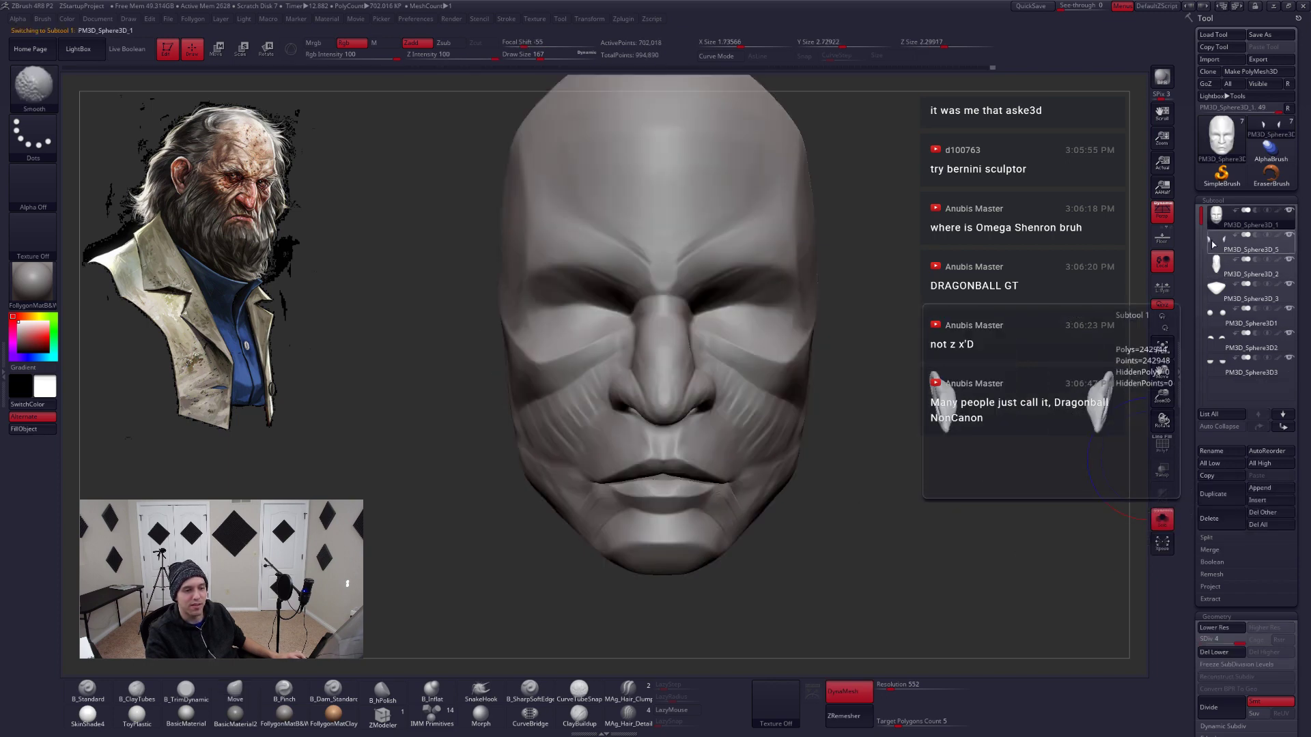
Turn off Solo, hide the neck and chest subtools, and make the remeshed head active
key("shift+s")
mouse_move(880, 444)
left_mouse_down("alt")
mouse_move(856, 358)
mouse_move(822, 378)
left_mouse_up("alt")
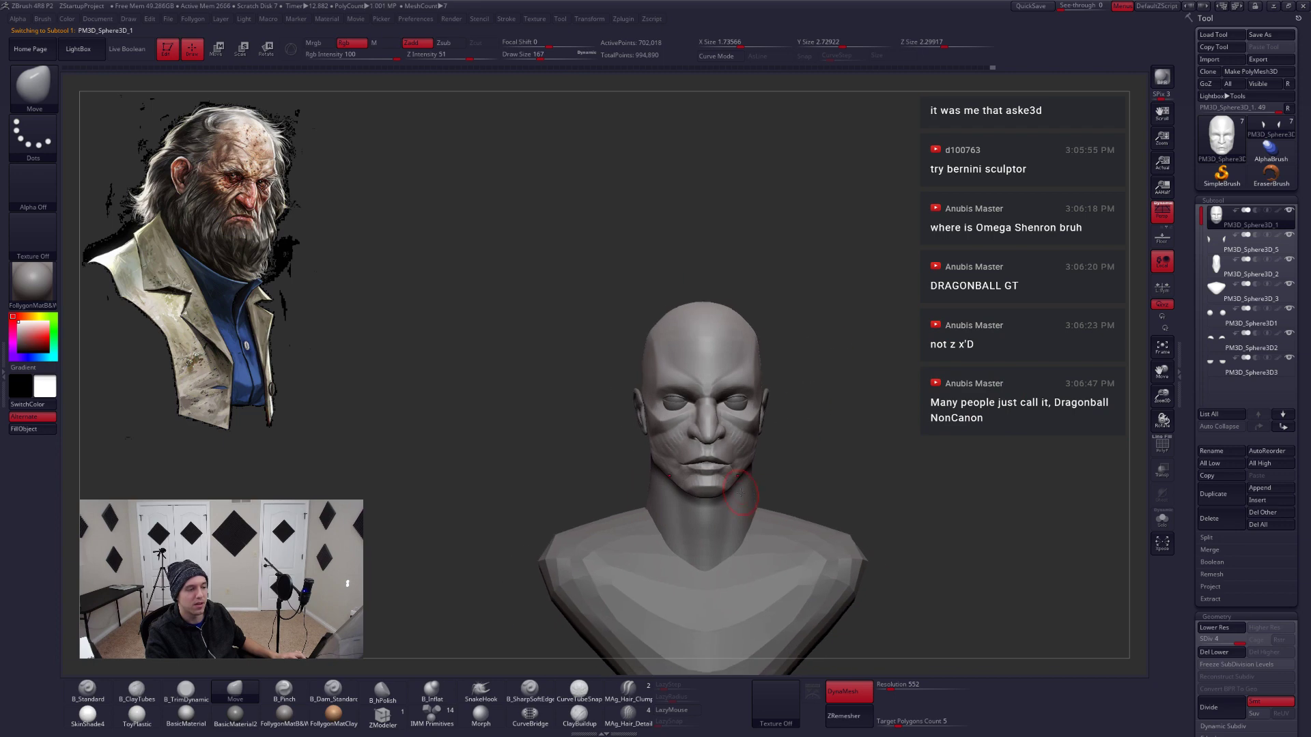
left_click(724, 522, "alt")
left_click(1289, 210)
left_click(1222, 244)
left_click(1288, 235)
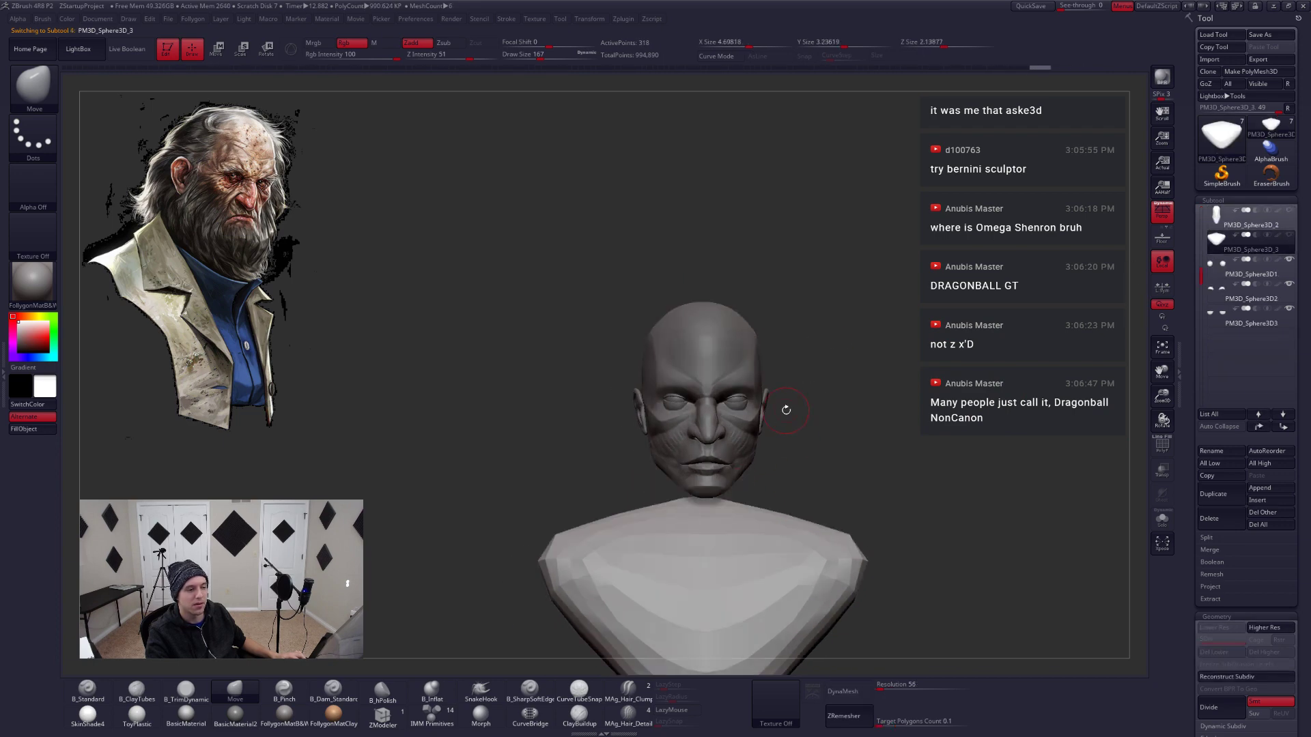
left_click(741, 454, "alt")
Inspect the wireframe at the mouth corner and isolate that region of the head's mesh with Solo
right_click_drag(740, 454, 758, 587, "ctrl")
right_click_drag(870, 515, 840, 509)
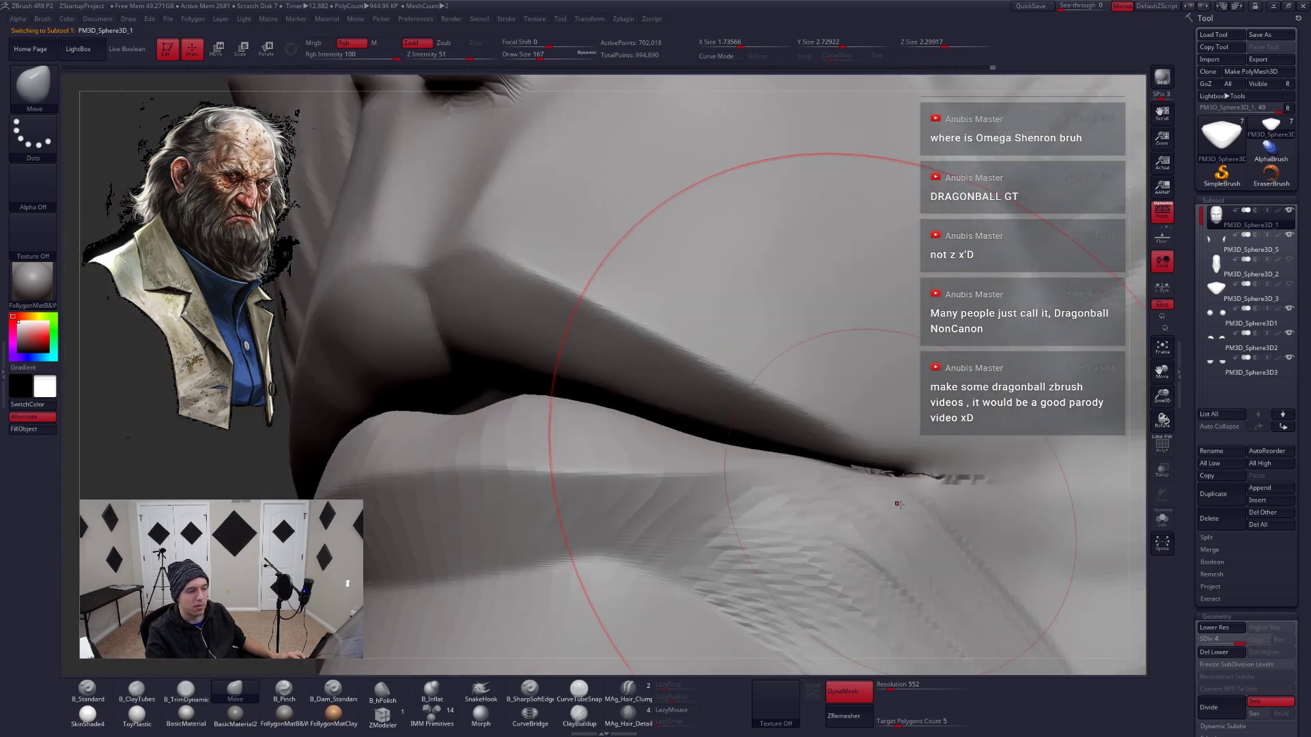
key("shift+f")
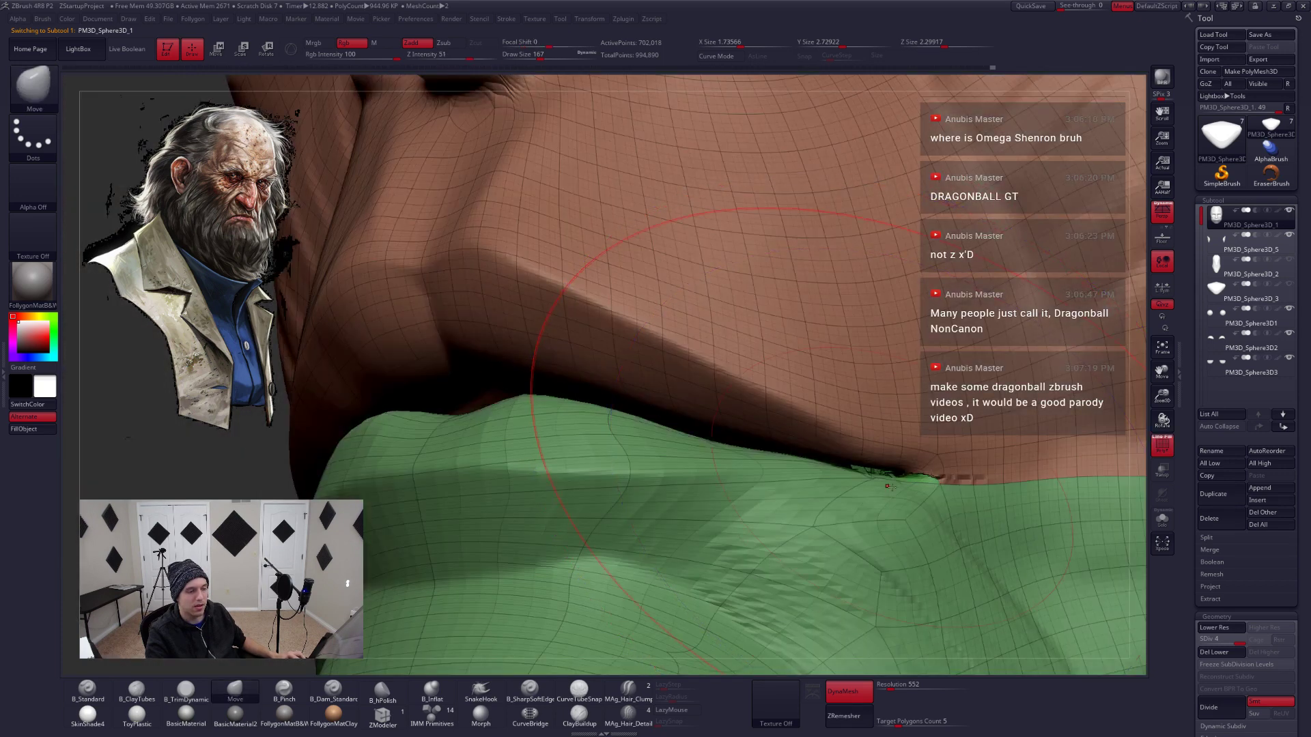
right_click(889, 492)
mouse_move(1059, 520)
left_mouse_down("ctrl+shift")
mouse_move(510, 192)
mouse_move(307, 572)
mouse_move(829, 570)
left_mouse_up("ctrl+shift")
mouse_move(835, 561)
right_mouse_down()
mouse_move(908, 539)
mouse_move(853, 437)
mouse_move(822, 471)
mouse_move(845, 500)
right_mouse_up()
right_click(845, 500)
left_click_drag(845, 500, 834, 499)
mouse_move(831, 488)
right_mouse_down()
mouse_move(850, 471)
mouse_move(881, 482)
right_mouse_up()
key("shift+f")
key("alt+s")
right_click_drag(880, 482, 880, 502, "ctrl")
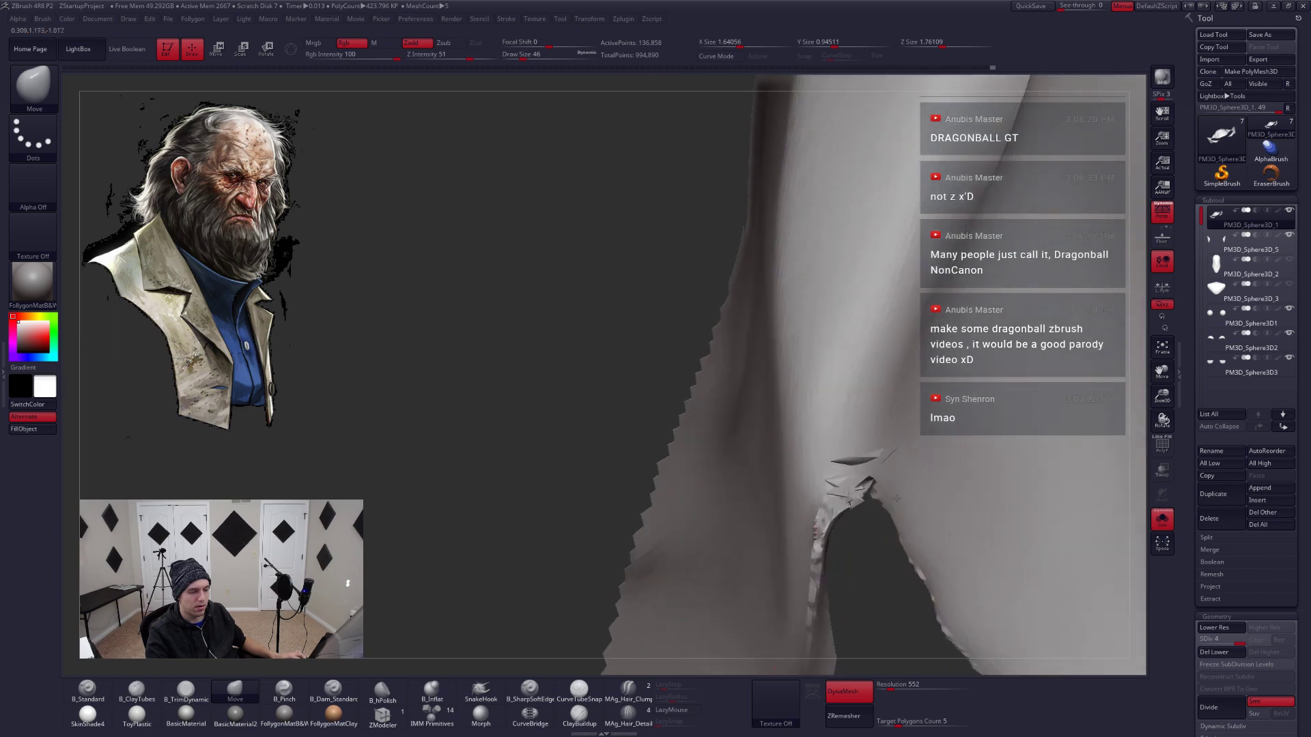
Smooth and reshape the jagged geometry at the mouth corner, adjusting the draw size between strokes
left_click_drag(864, 483, 876, 464, "shift")
key("shift+d")
key("d")
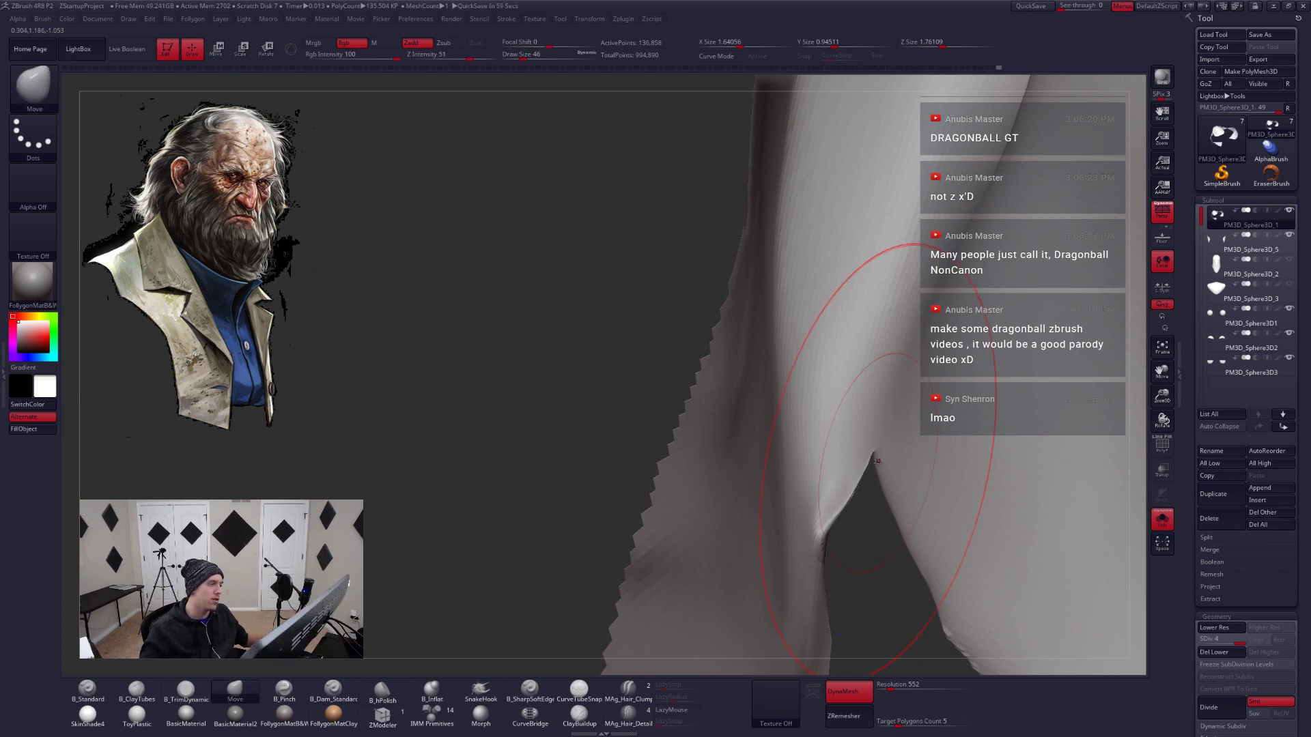
mouse_move(887, 427)
right_mouse_down()
mouse_move(935, 454)
mouse_move(922, 453)
mouse_move(926, 499)
right_mouse_up()
key("space")
left_click_drag(923, 480, 908, 479)
mouse_move(923, 508)
right_mouse_down()
mouse_move(927, 523)
mouse_move(864, 546)
right_mouse_up()
key("space")
left_click_drag(922, 479, 936, 479)
mouse_move(886, 493)
right_mouse_down()
mouse_move(965, 468)
mouse_move(892, 409)
mouse_move(958, 496)
mouse_move(863, 440)
mouse_move(846, 524)
mouse_move(881, 471)
mouse_move(853, 487)
mouse_move(849, 533)
mouse_move(853, 510)
mouse_move(776, 541)
right_mouse_up()
Check the repaired mouth corner through the subdivision levels and show the full head with the ears and eyes
key("shift+d")
key("shift+d")
key("shift+d")
key("d")
key("d")
key("d")
key("shift+s")
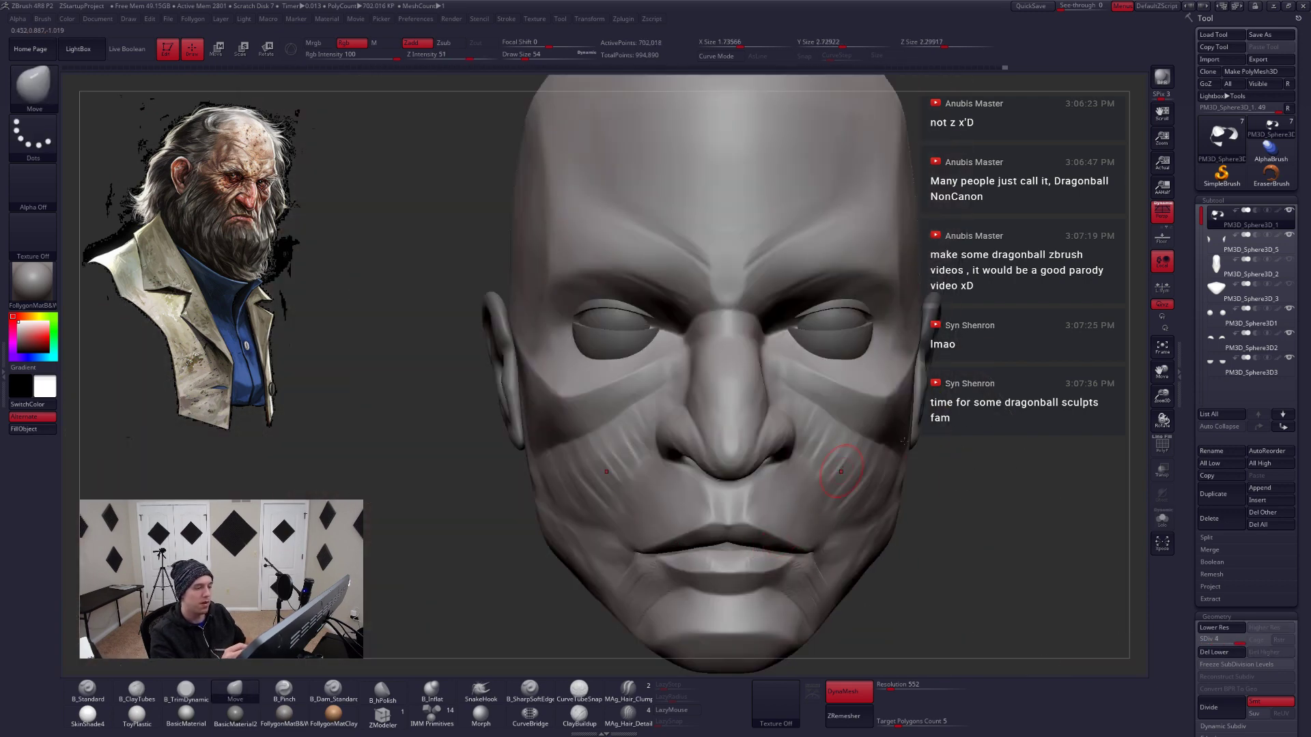
Lasso-mask the nose and central forehead, and lower the head's subdivision level
right_click_drag(846, 469, 780, 413, "ctrl")
key("ctrl+shift")
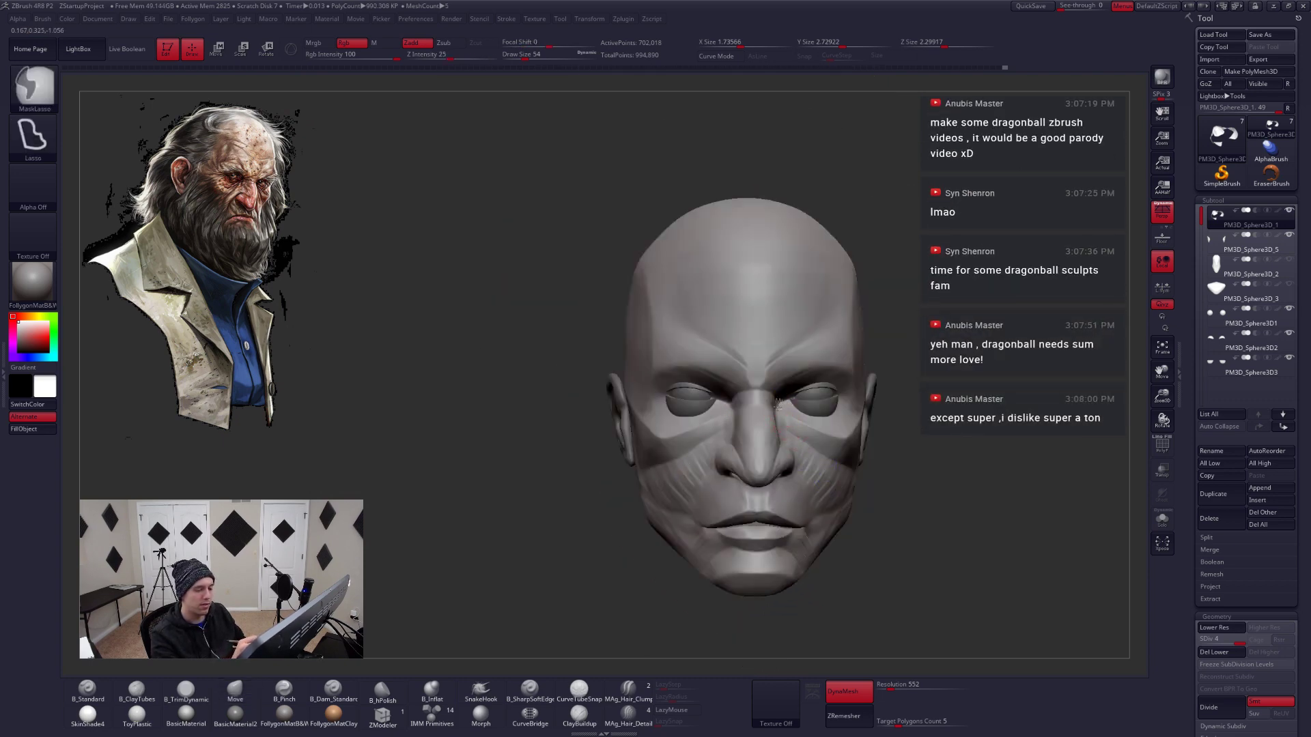
mouse_move(781, 482)
left_mouse_down("ctrl+shift")
mouse_move(734, 447)
mouse_move(791, 273)
mouse_move(817, 468)
left_mouse_up("ctrl+shift")
right_click_drag(817, 468, 787, 432)
key("shift+d")
key("shift+d")
key("shift+d")
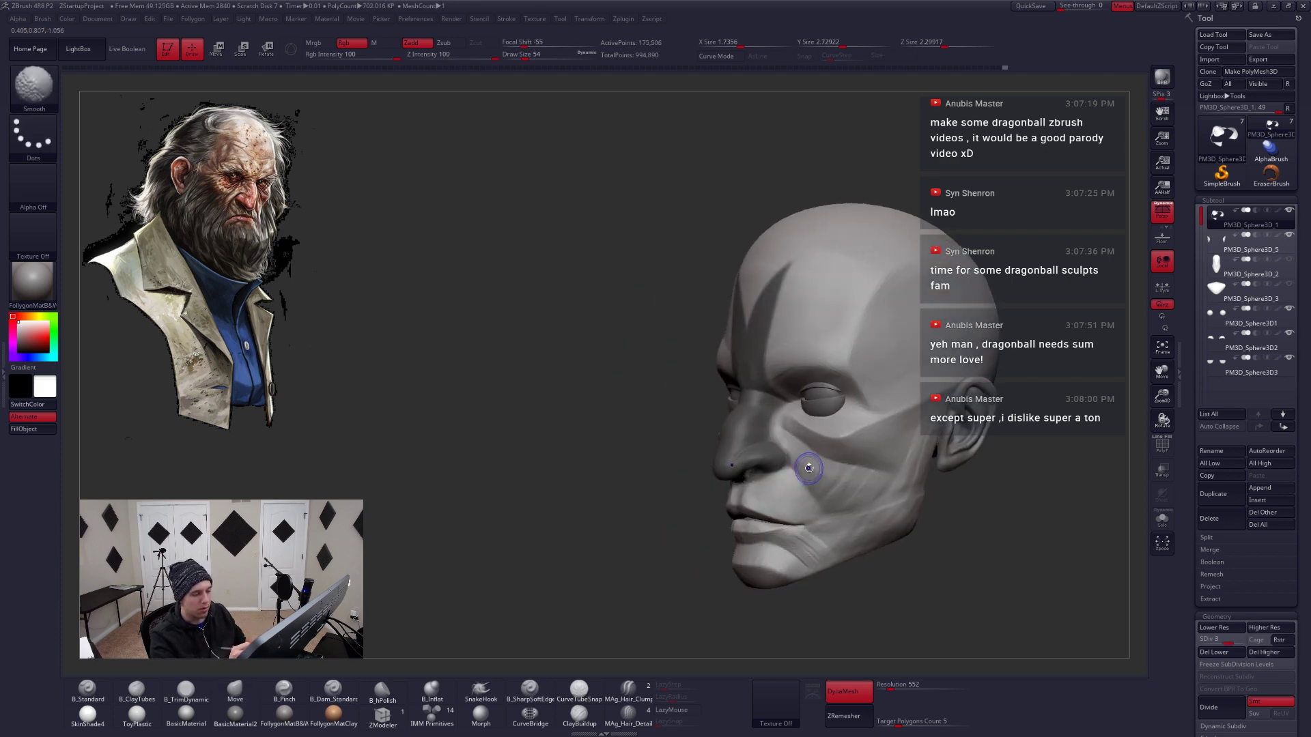
Solo the head, extend the mask across the brow and skull, and soften the mask's edge
key("space")
left_click_drag(786, 434, 796, 434)
mouse_move(758, 432)
right_mouse_down("shift")
mouse_move(810, 424)
mouse_move(765, 408)
right_mouse_up("shift")
key("shift+s")
mouse_move(745, 357)
left_mouse_down("ctrl+shift")
mouse_move(1028, 377)
mouse_move(1056, 398)
left_mouse_up("ctrl+shift")
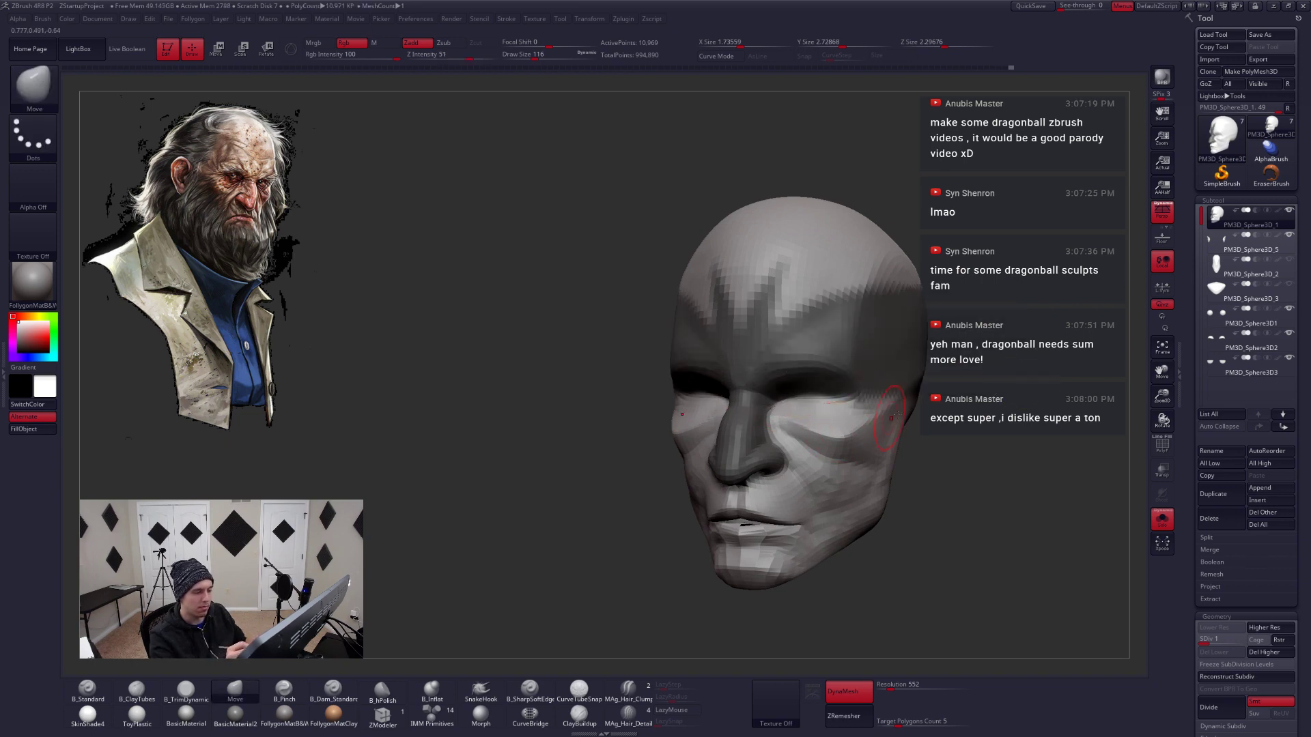
key("ctrl+i")
left_click(879, 434, "ctrl")
left_click(921, 433, "ctrl")
left_click(861, 433, "ctrl")
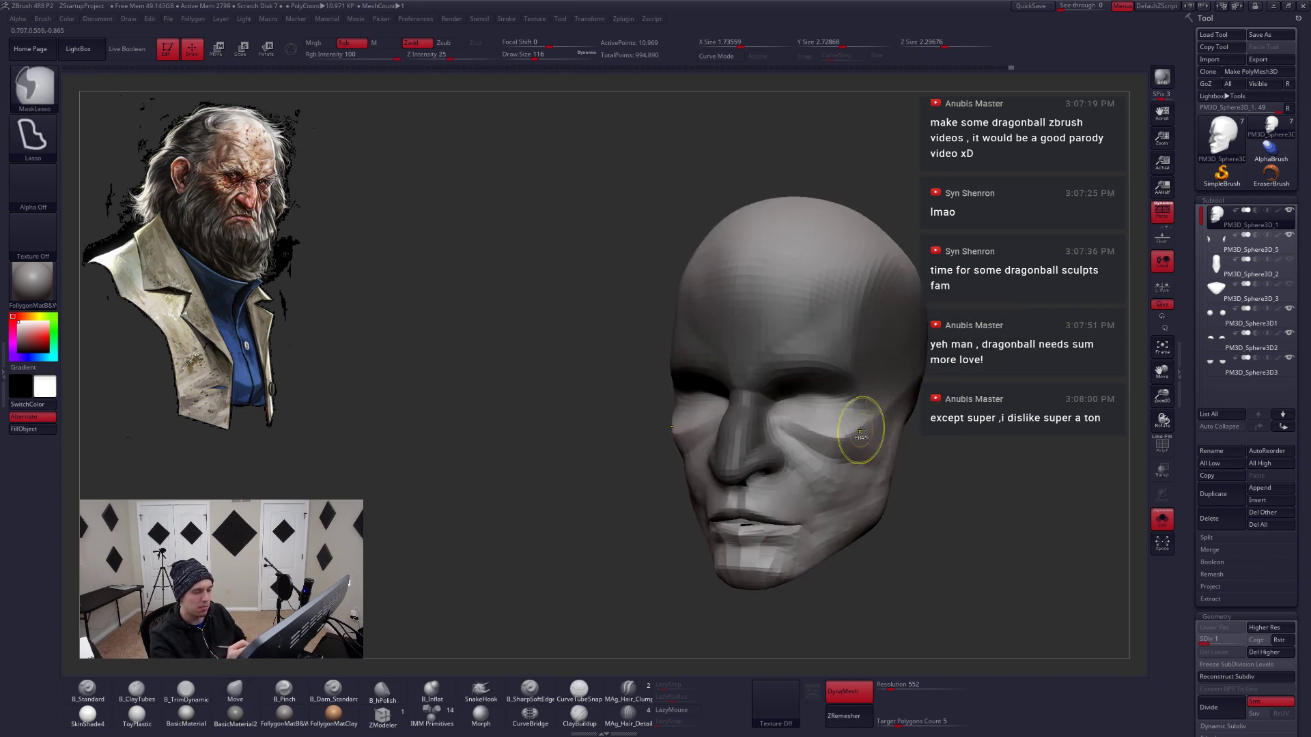
Reshape the unmasked cheek and cheekbone at subdivision level 1 with the Move brush, varying the draw size
key("space")
left_click_drag(785, 471, 792, 471)
right_click_drag(779, 464, 807, 455)
key("space")
left_click_drag(803, 461, 811, 460)
right_click_drag(796, 443, 879, 429)
Adjust both cheeks from the front with the Move brush and set the draw size to 163
left_click_drag(756, 424, 750, 437)
mouse_move(752, 431)
right_mouse_down()
mouse_move(768, 453)
mouse_move(676, 456)
right_mouse_up()
key("space")
left_click_drag(770, 476, 760, 476)
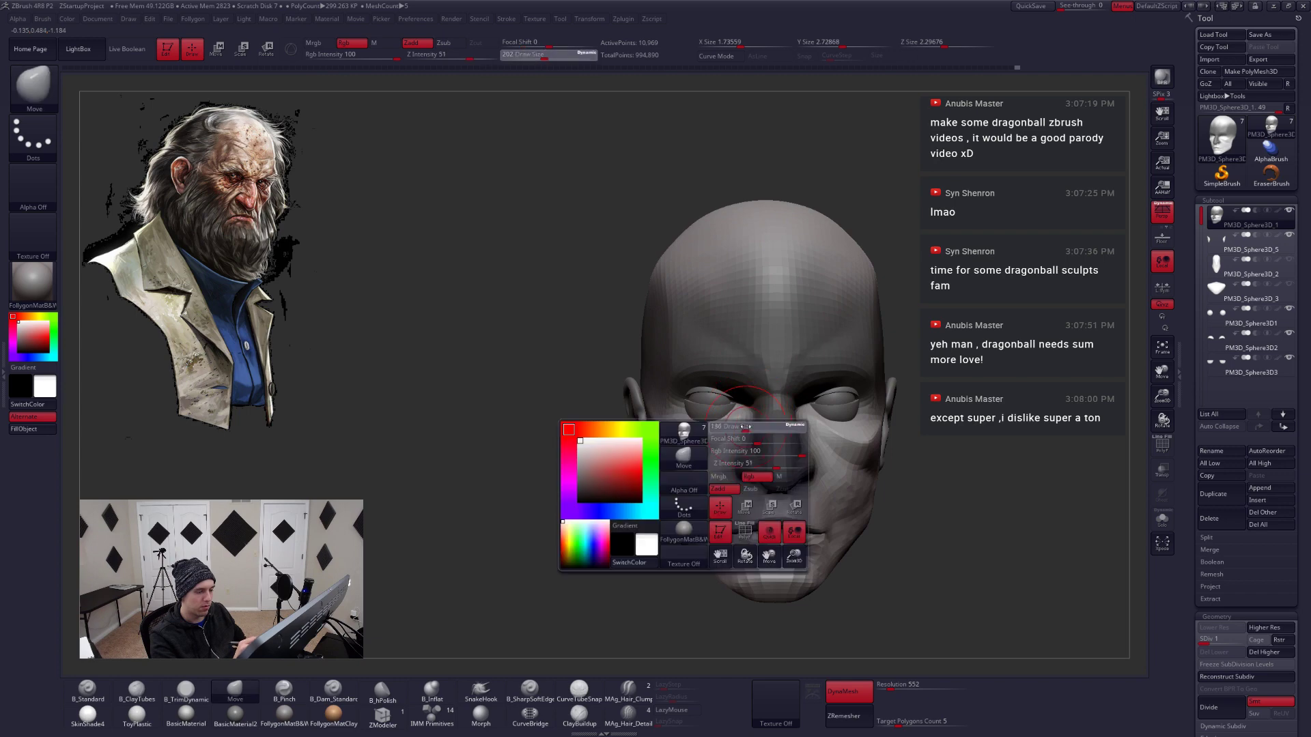
mouse_move(734, 457)
right_mouse_down()
mouse_move(809, 444)
mouse_move(690, 447)
right_mouse_up()
key("space")
left_click_drag(745, 432, 749, 432)
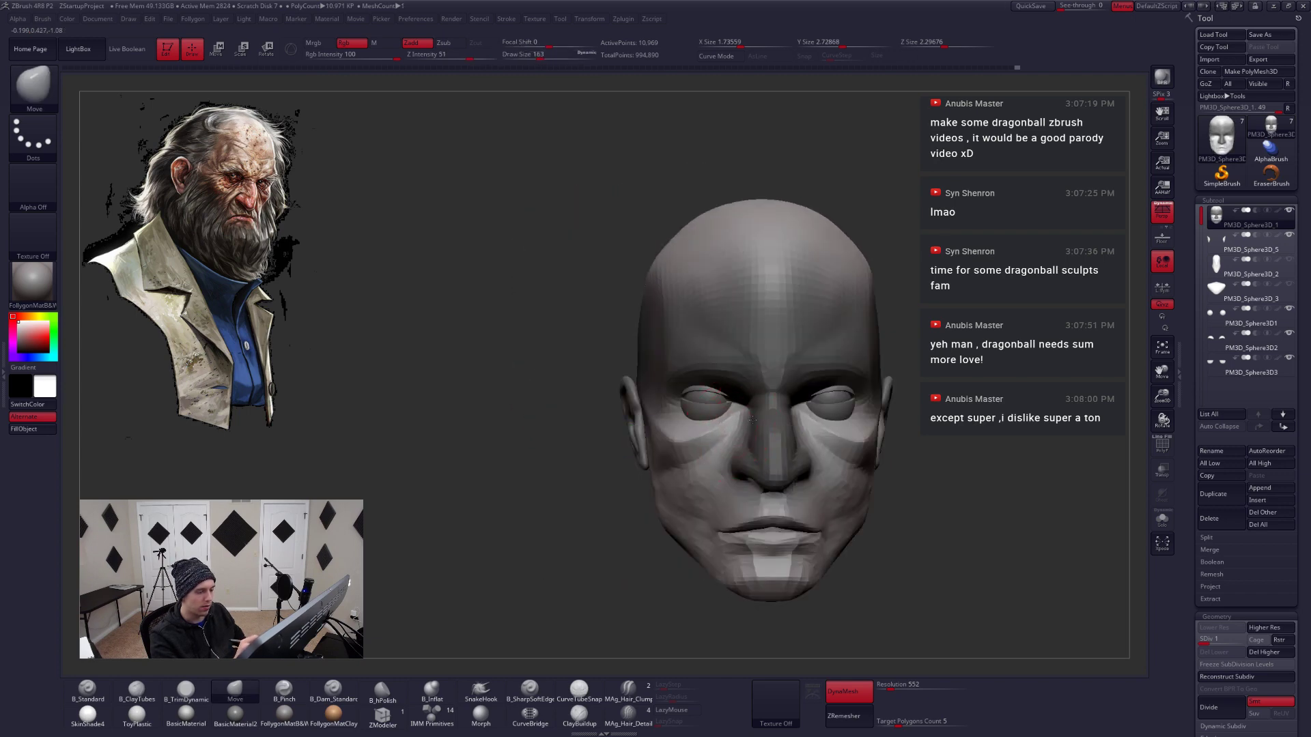
Refine the cheek and under-eye area from the side with the Move brush at draw size 101
mouse_move(717, 451)
right_mouse_down()
mouse_move(797, 471)
mouse_move(804, 455)
mouse_move(856, 442)
mouse_move(795, 451)
mouse_move(819, 483)
mouse_move(837, 479)
right_mouse_up()
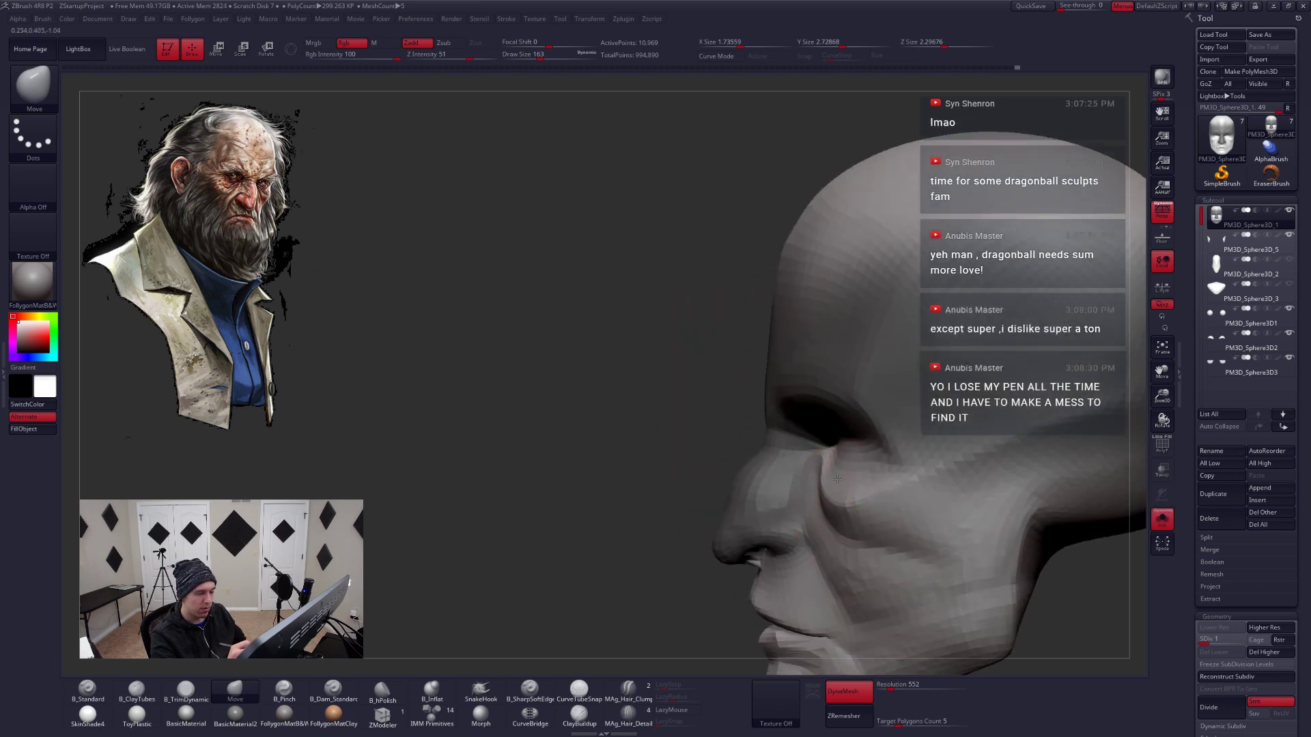
key("space")
left_click_drag(838, 467, 830, 466)
right_click_drag(829, 481, 827, 459)
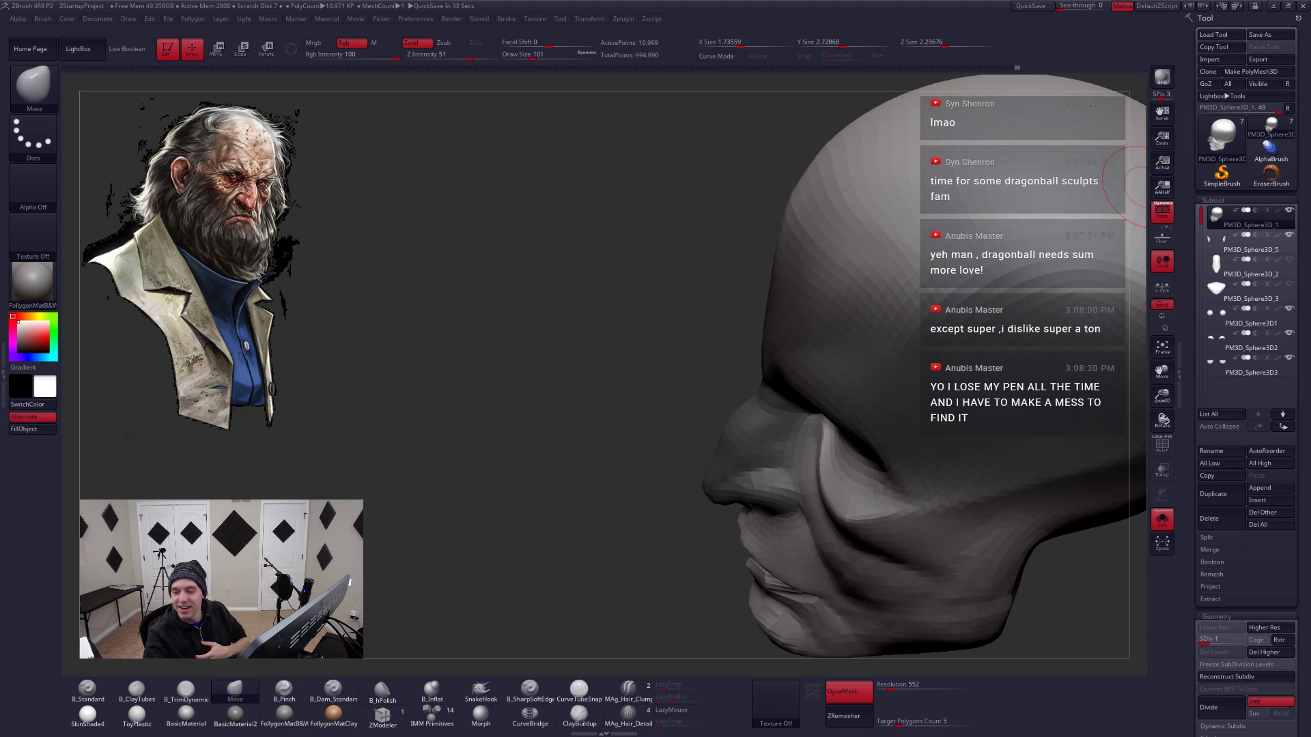
right_click_drag(923, 338, 921, 273, "ctrl")
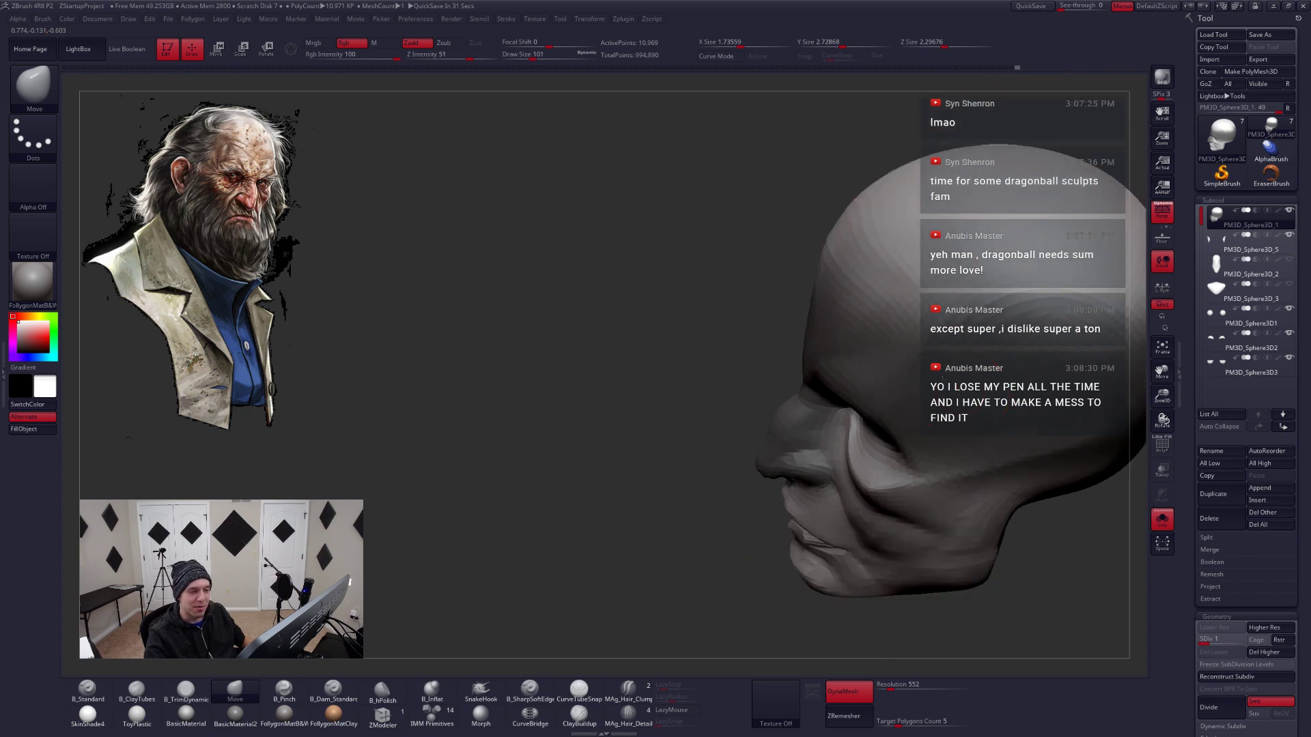
mouse_move(977, 406)
right_mouse_down("alt")
mouse_move(841, 378)
mouse_move(772, 428)
mouse_move(810, 386)
mouse_move(819, 427)
right_mouse_up("alt")
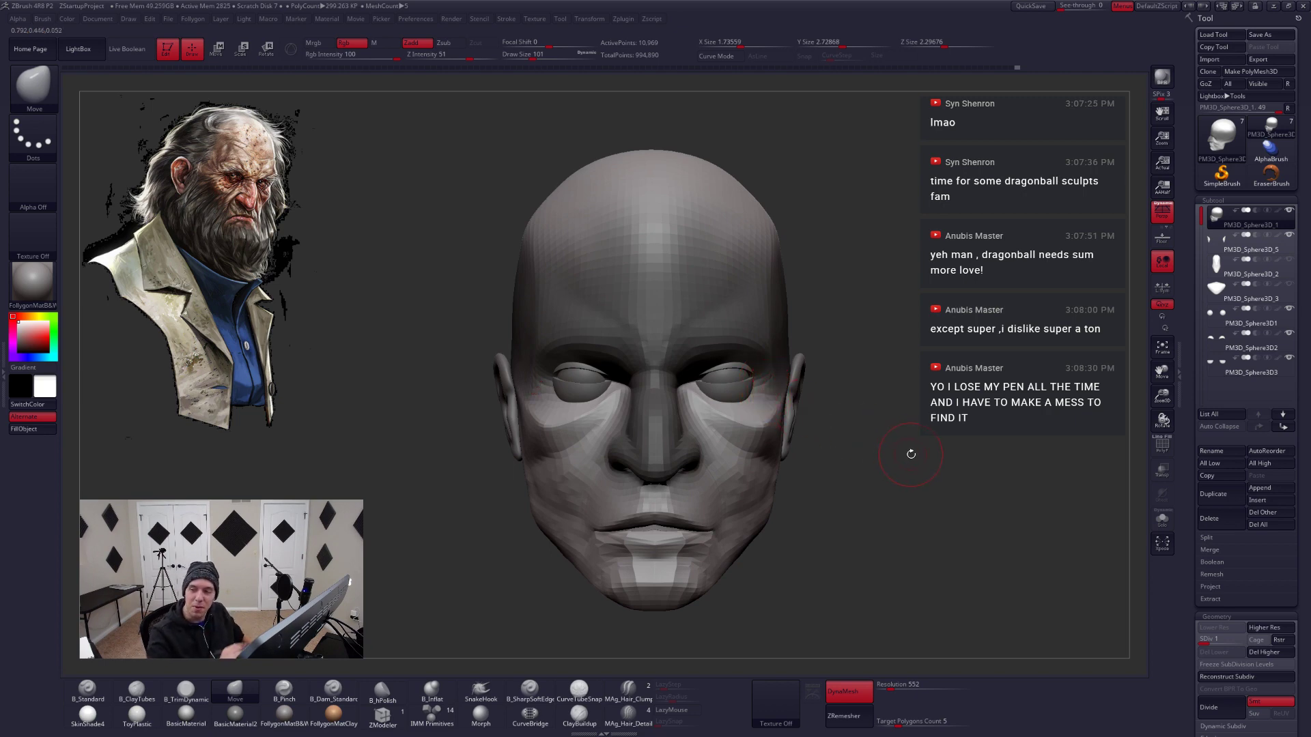
Move the surface beside the nose and below the eye in profile at draw size 132, toggling Solo to check the eyeball fit
mouse_move(1004, 495)
left_mouse_down()
mouse_move(778, 421)
mouse_move(822, 403)
mouse_move(789, 392)
mouse_move(776, 422)
mouse_move(790, 398)
left_mouse_up()
key("alt+s")
key("space")
key("space")
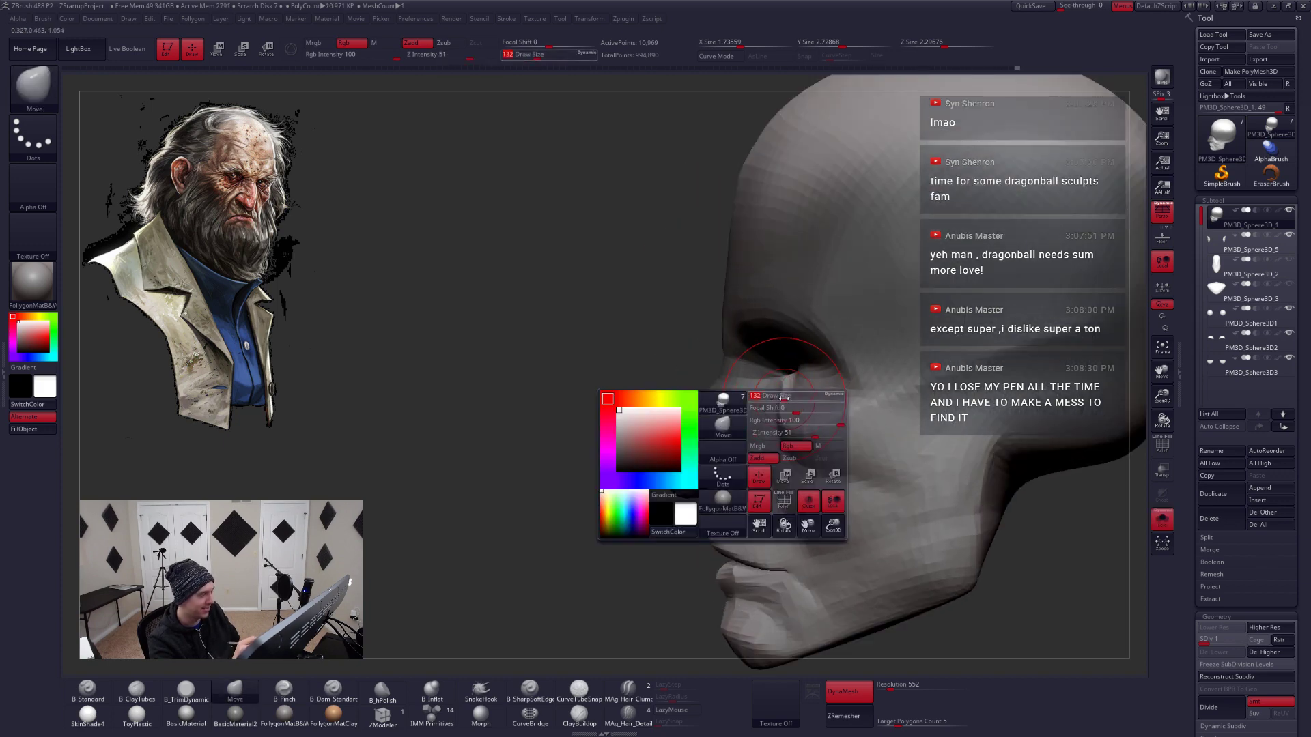
key("alt+s")
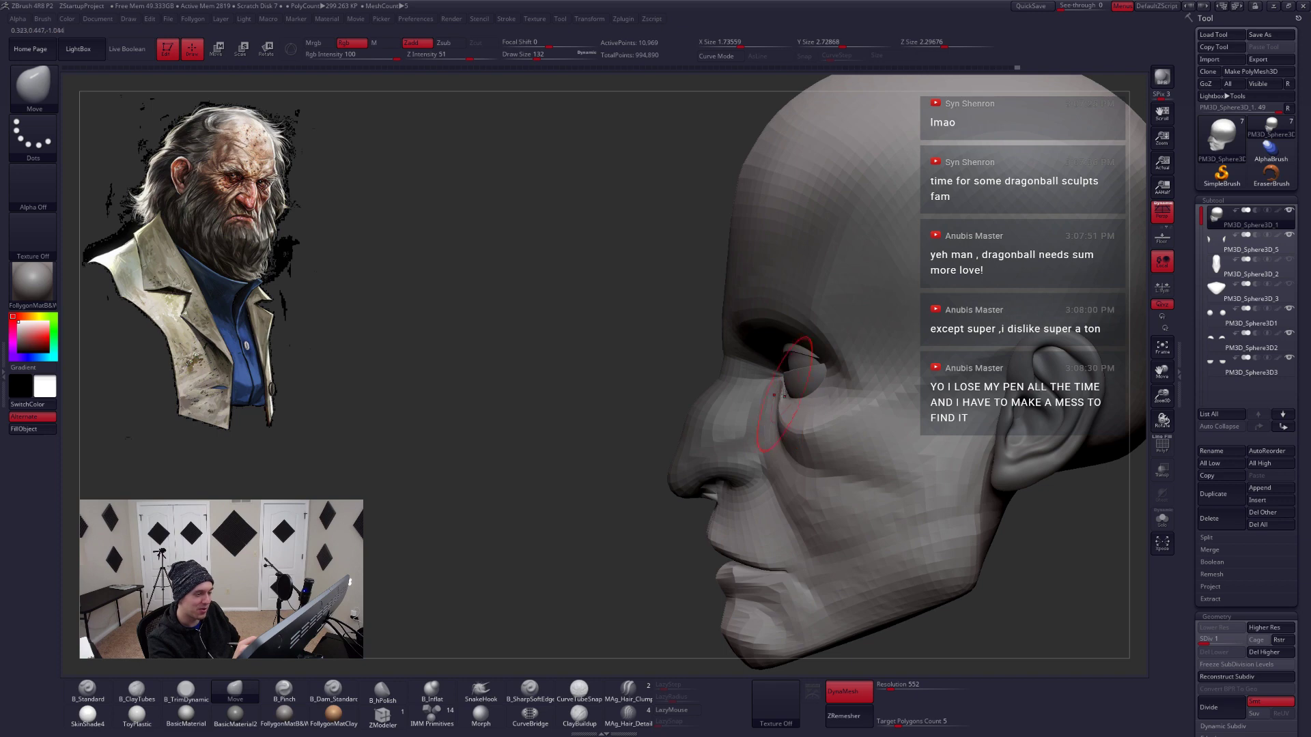
mouse_move(791, 402)
right_mouse_down()
mouse_move(814, 412)
mouse_move(766, 463)
mouse_move(772, 430)
mouse_move(832, 409)
mouse_move(849, 378)
mouse_move(836, 411)
mouse_move(779, 409)
mouse_move(774, 393)
right_mouse_up()
key("alt+s")
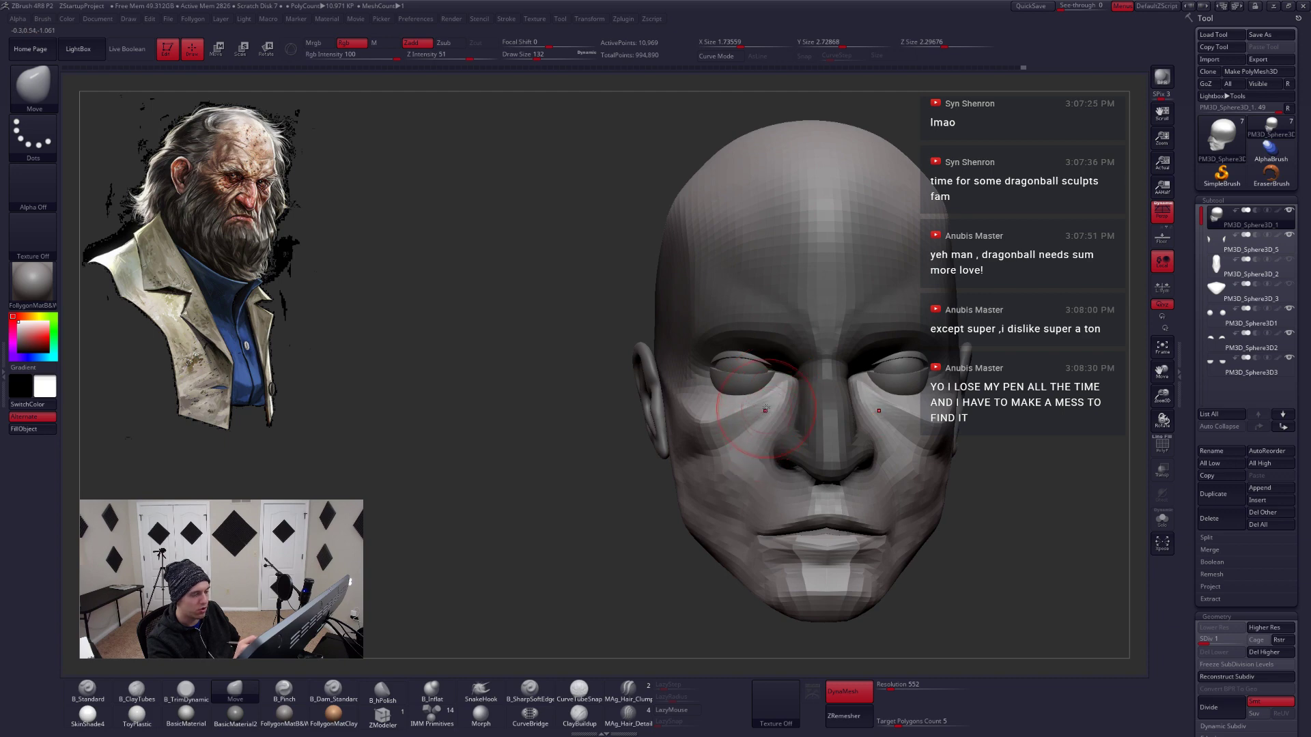
Adjust the cheek from the front, set the draw size to 104, and return the head to subdivision level 4
mouse_move(772, 413)
right_mouse_down()
mouse_move(801, 425)
mouse_move(776, 410)
mouse_move(715, 487)
right_mouse_up()
key("space")
left_click_drag(734, 487, 724, 487)
mouse_move(939, 471)
right_mouse_down()
mouse_move(948, 368)
mouse_move(951, 397)
mouse_move(926, 345)
right_mouse_up()
key("shift+f")
key("shift+f")
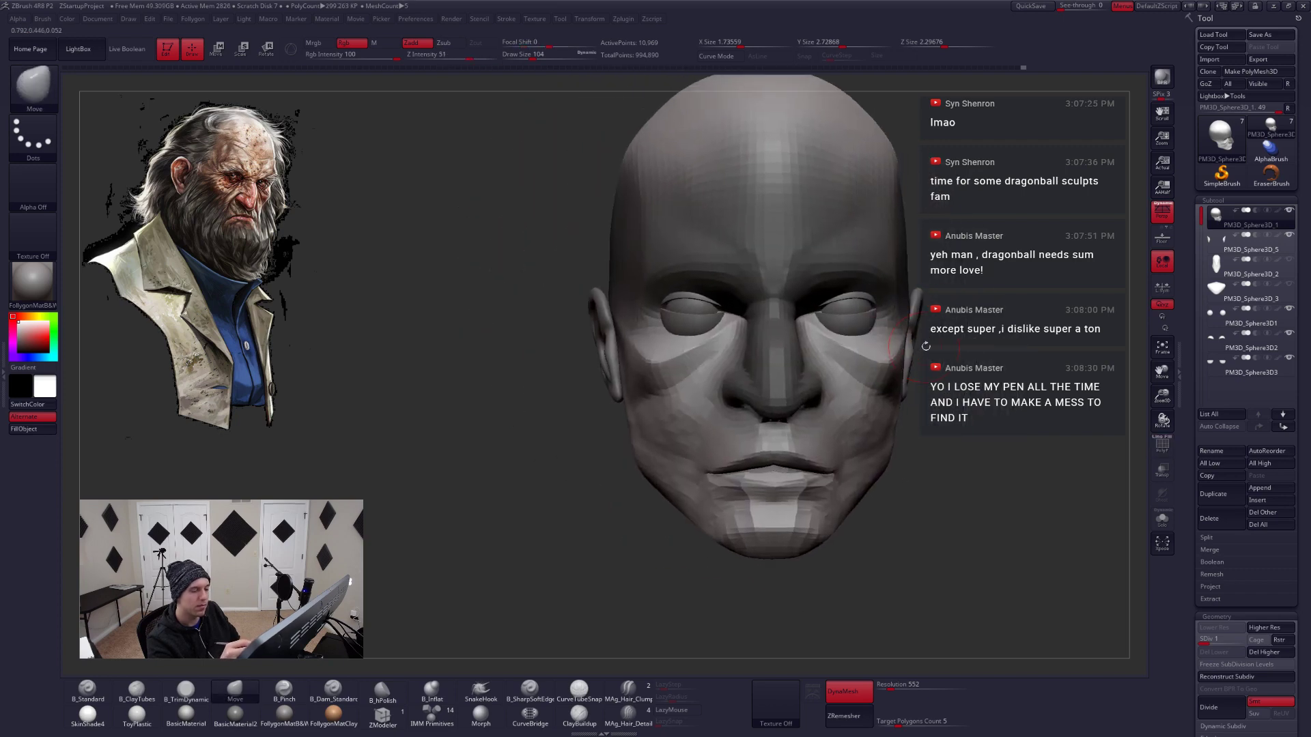
key("d")
key("d")
key("d")
right_click_drag(912, 395, 881, 397)
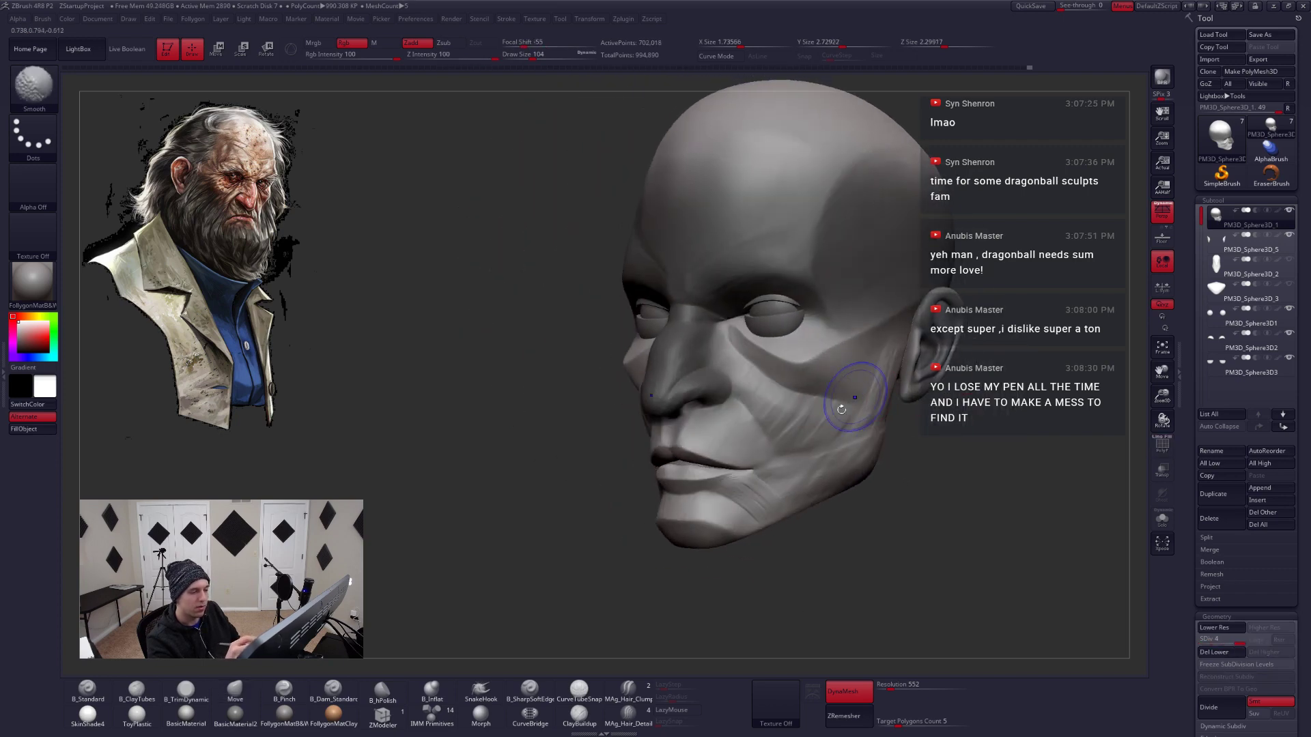
Reshape the fold below the cheekbone at subdivision level 2, and return to level 4 with the mask cleared
key("shift+d")
key("shift+d")
key("shift+s")
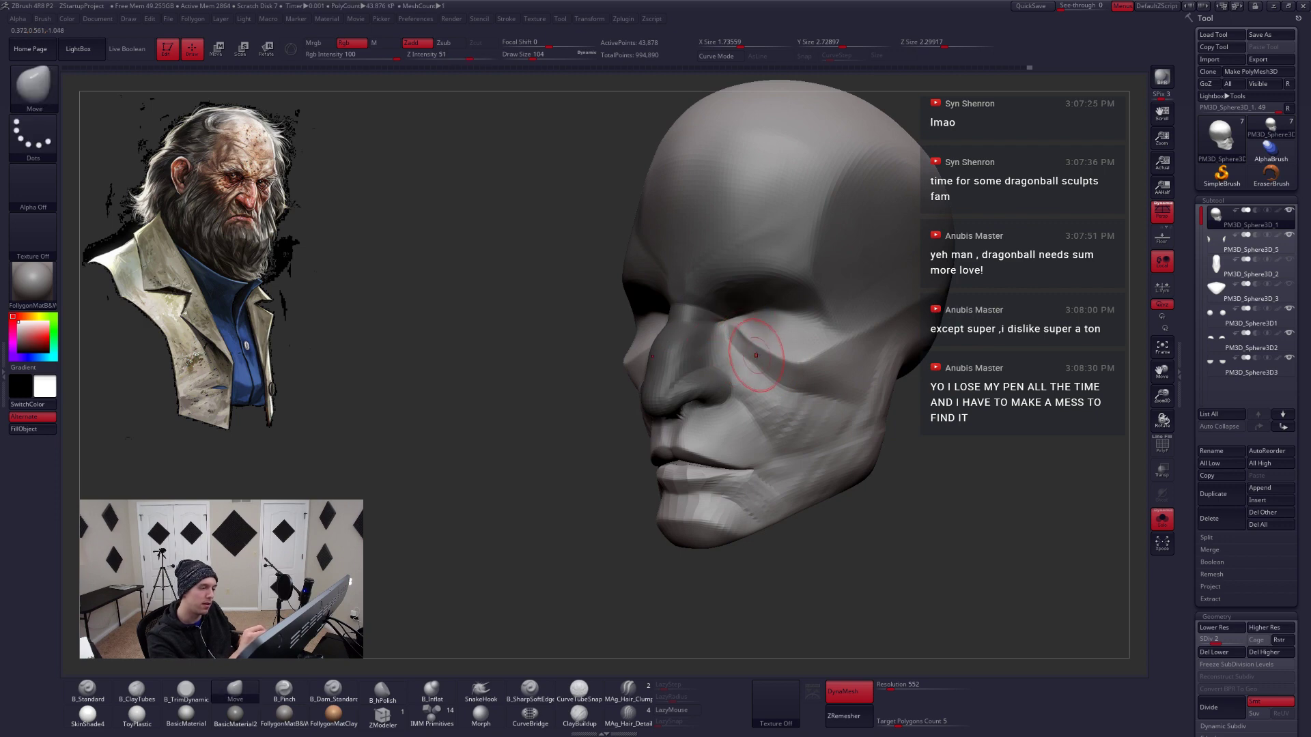
right_click_drag(756, 336, 791, 374)
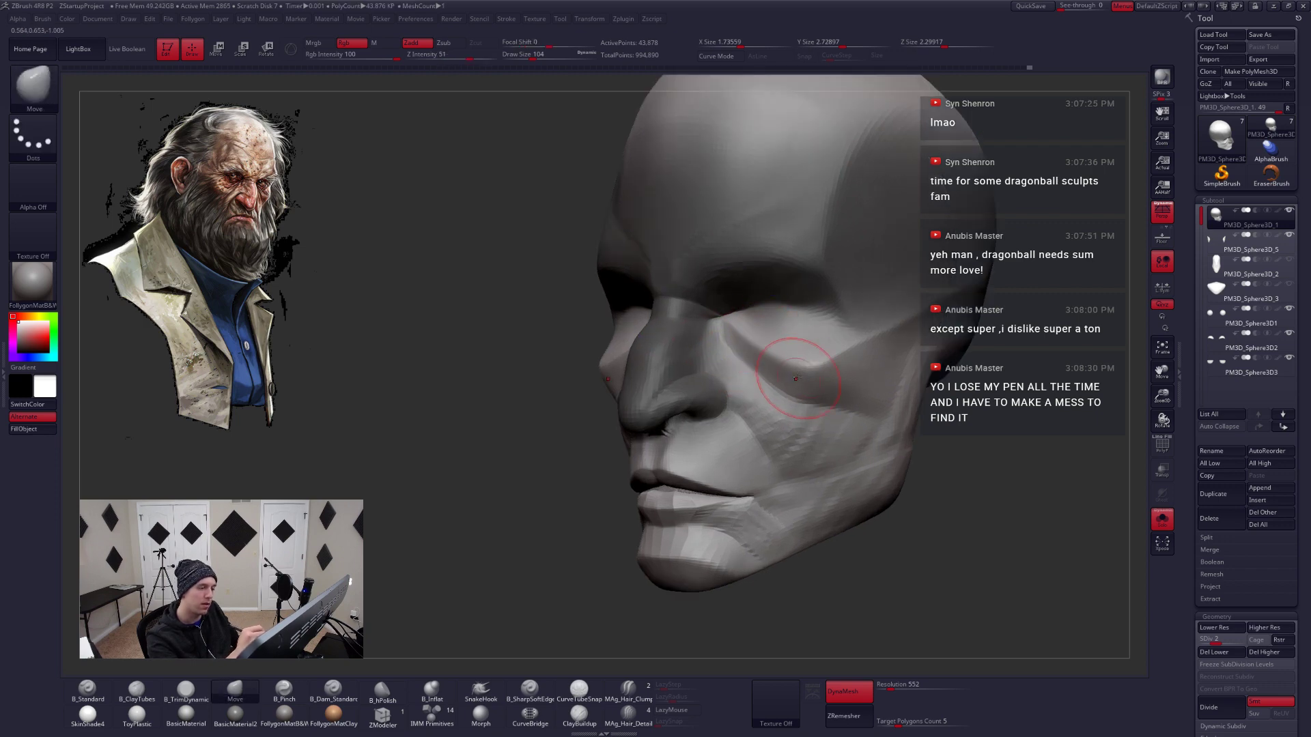
right_click_drag(783, 443, 887, 386)
key("shift+s")
key("d")
key("d")
mouse_move(895, 385)
left_mouse_down("ctrl")
mouse_move(877, 416)
mouse_move(828, 405)
left_mouse_up("ctrl")
Pinch the cheek folds beside the nose with the B_Pinch brush, reducing the draw size from 54 to 27
key("5")
key("space")
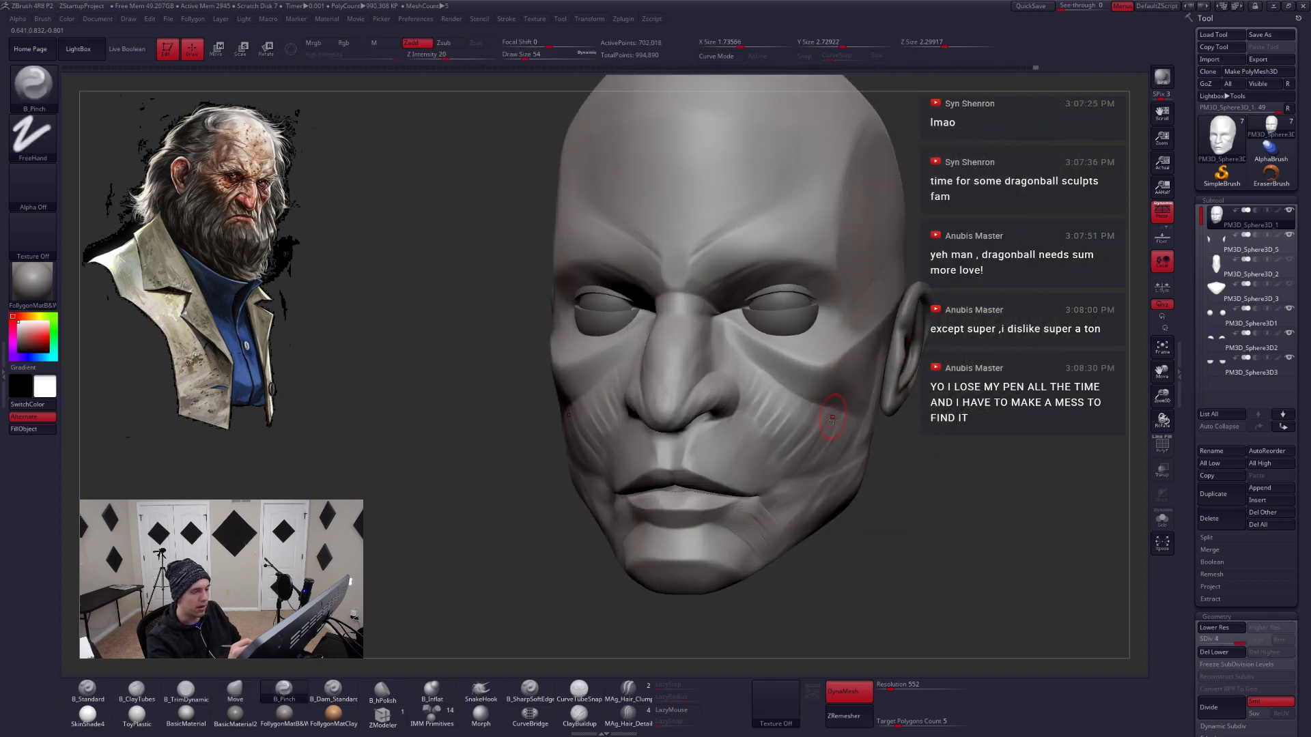
mouse_move(853, 406)
right_mouse_down()
mouse_move(811, 420)
mouse_move(861, 441)
right_mouse_up()
key("space")
left_click_drag(810, 376, 801, 376)
right_click_drag(736, 380, 766, 373)
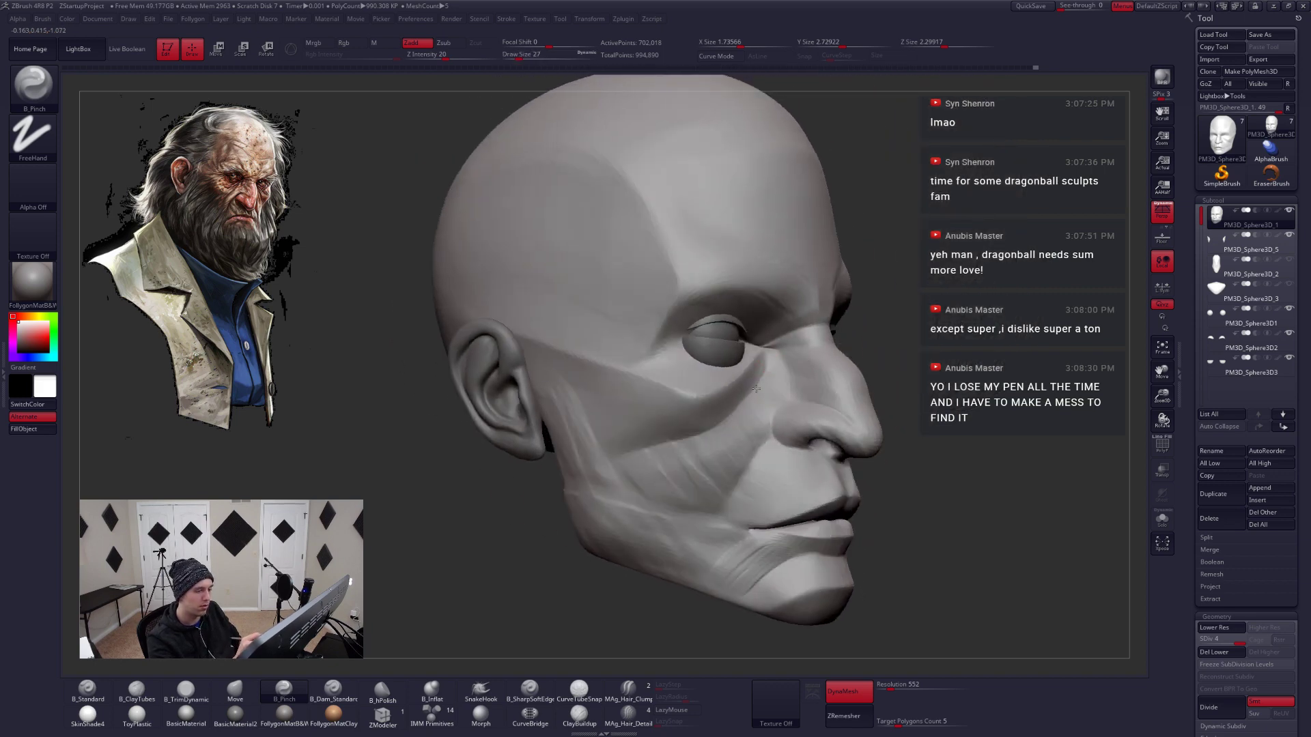
Sharpen the fold beneath the cheekbone from both sides with B_Pinch at draw sizes 62 and 87
key("space")
key("space")
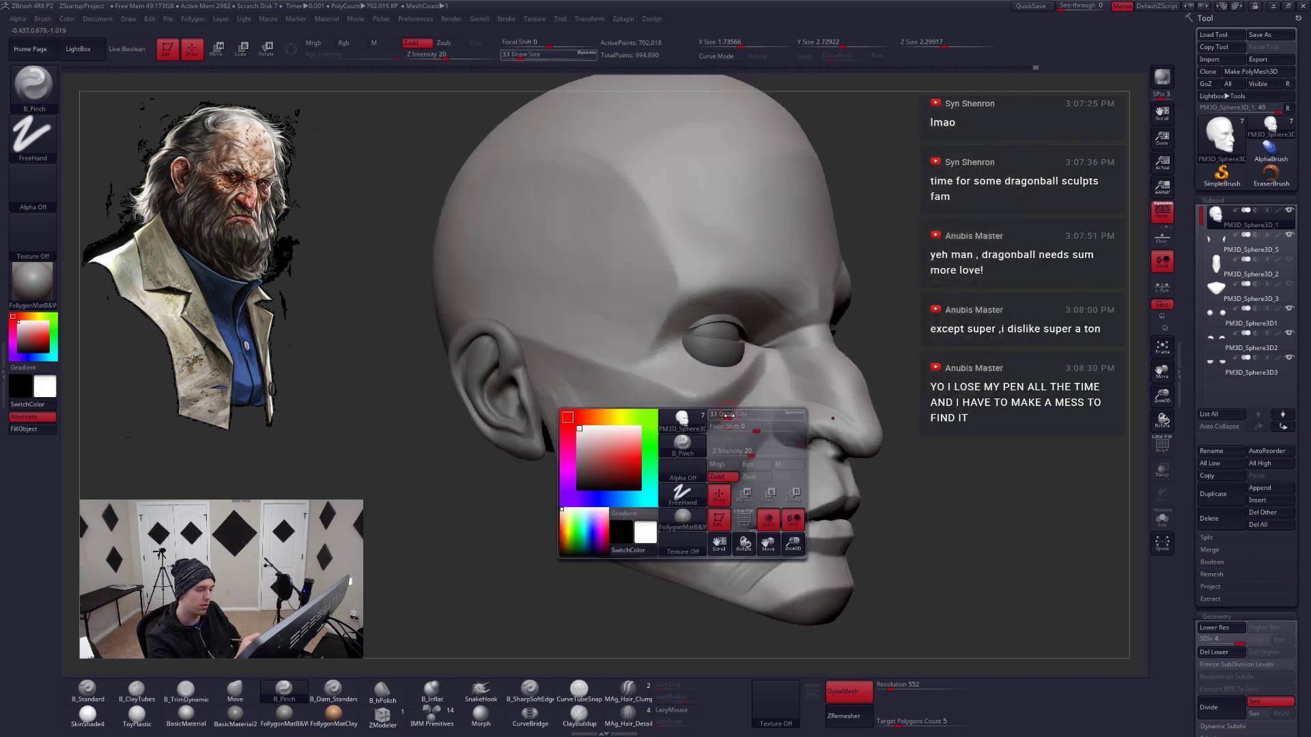
left_click_drag(725, 415, 745, 405)
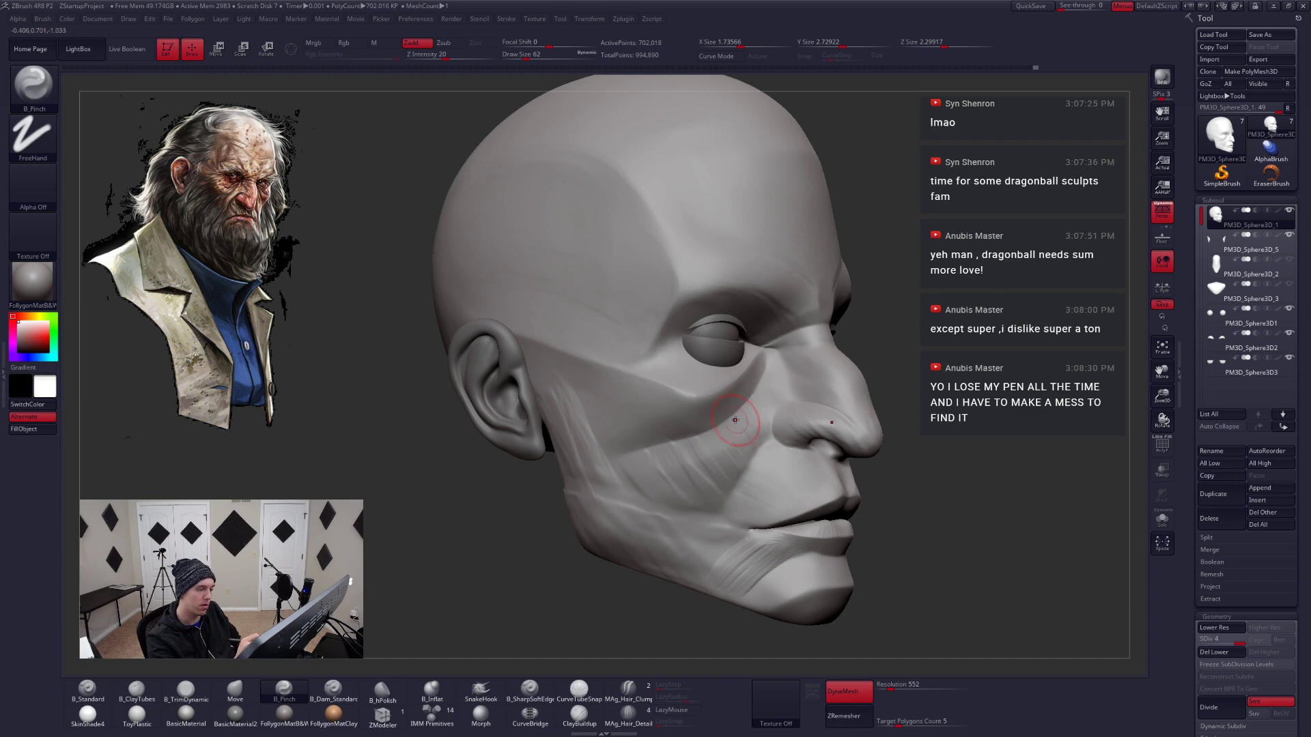
mouse_move(735, 420)
right_mouse_down()
mouse_move(792, 426)
mouse_move(858, 463)
mouse_move(859, 411)
right_mouse_up()
key("space")
left_click_drag(844, 414, 850, 413)
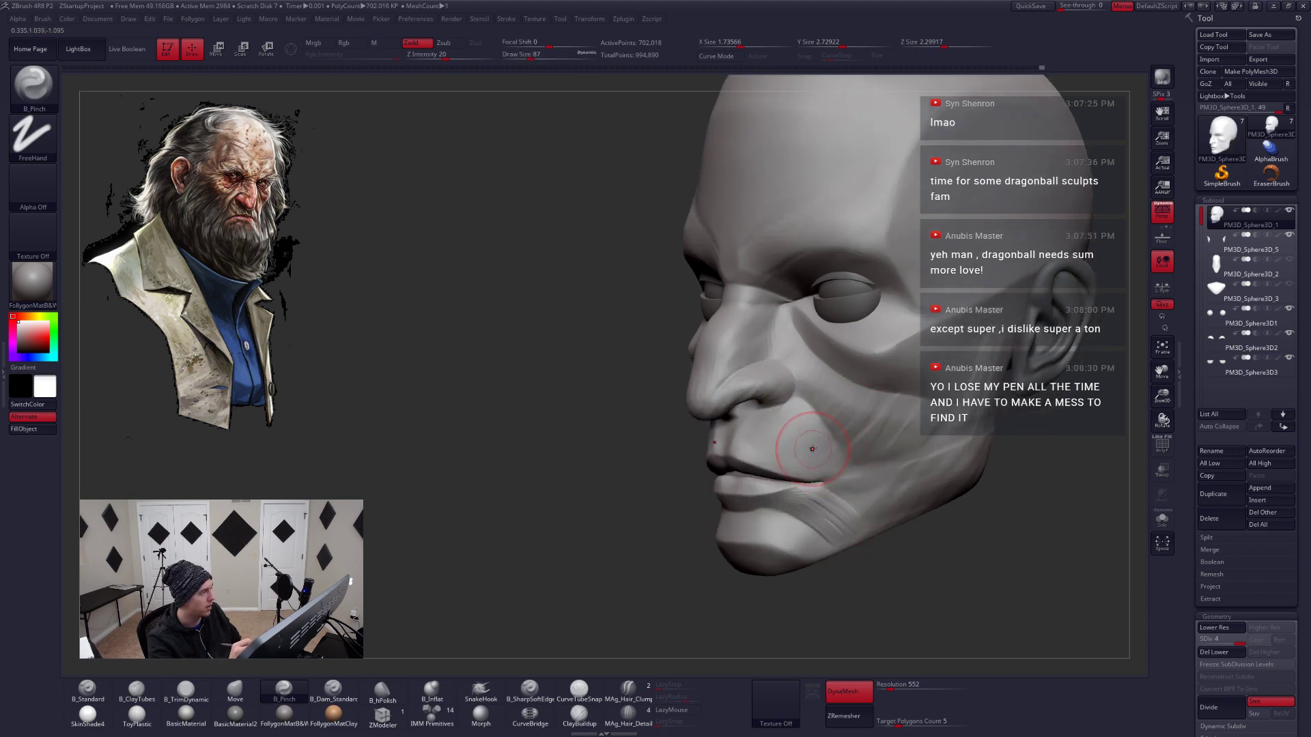
mouse_move(812, 448)
right_mouse_down()
mouse_move(737, 451)
mouse_move(756, 451)
right_mouse_up()
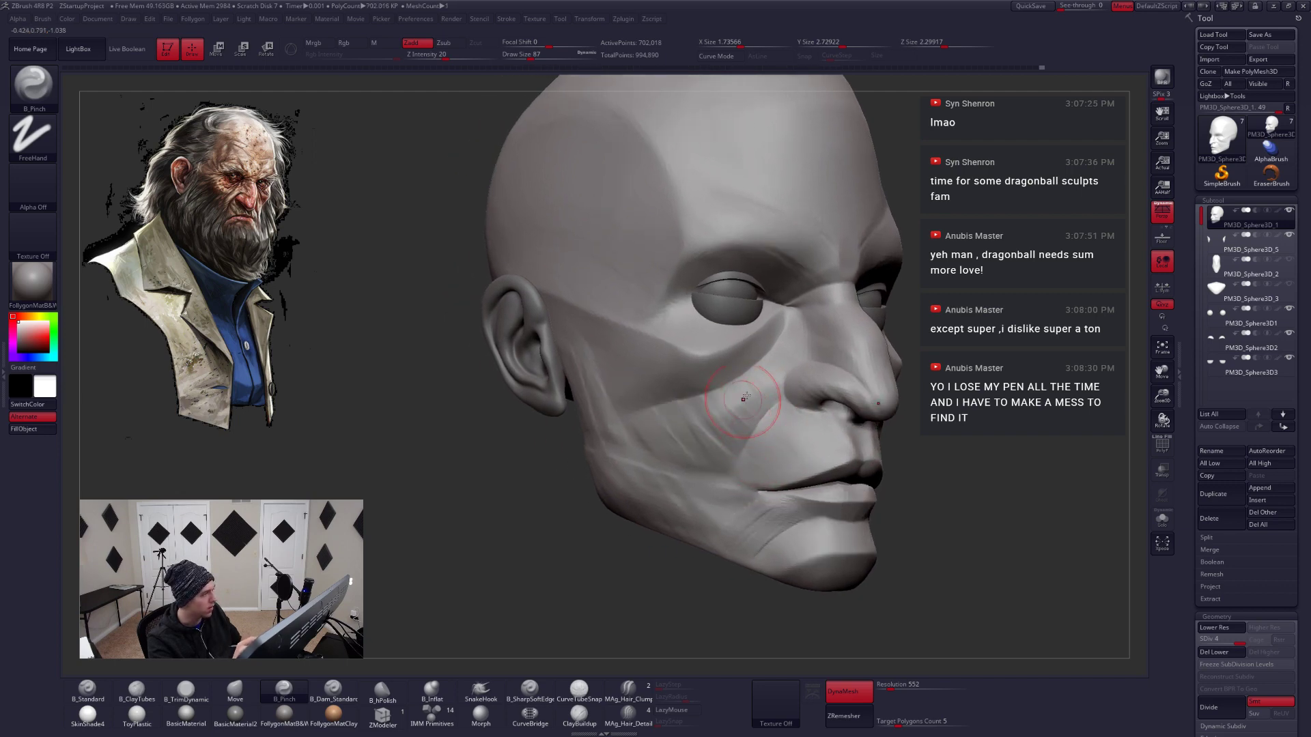
right_click_drag(749, 451, 734, 440)
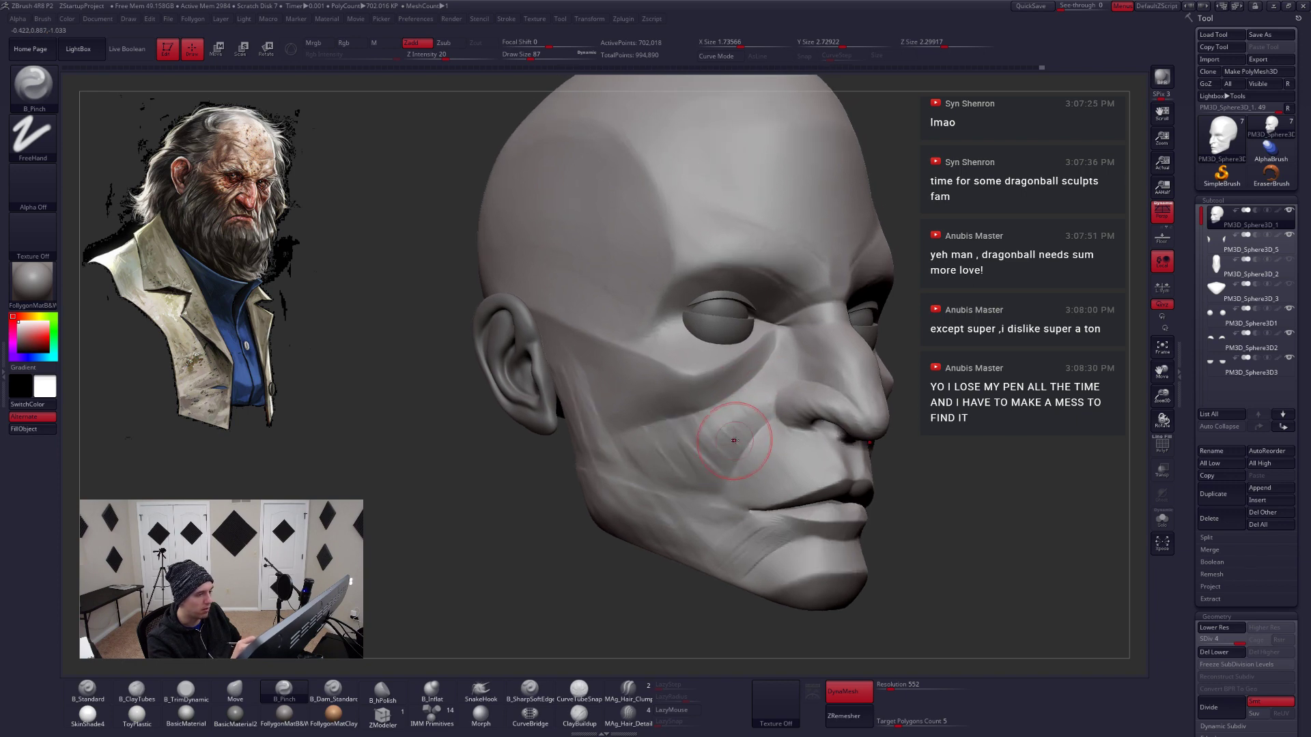
right_click_drag(753, 394, 747, 428, "alt")
Flatten the inner cheek with B_TrimDynamic at draw size 80, smooth it at subdivision level 2, and return to level 4
key("space")
left_click_drag(759, 419, 755, 417)
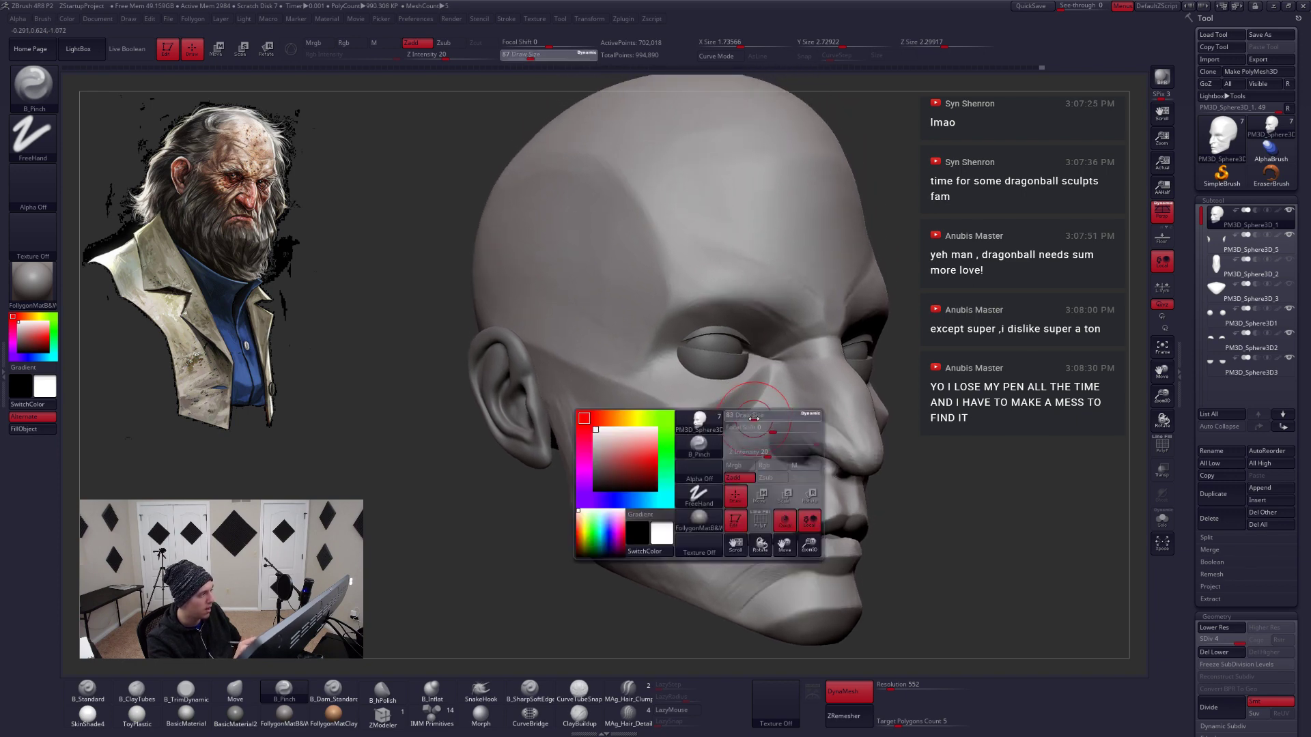
key("3")
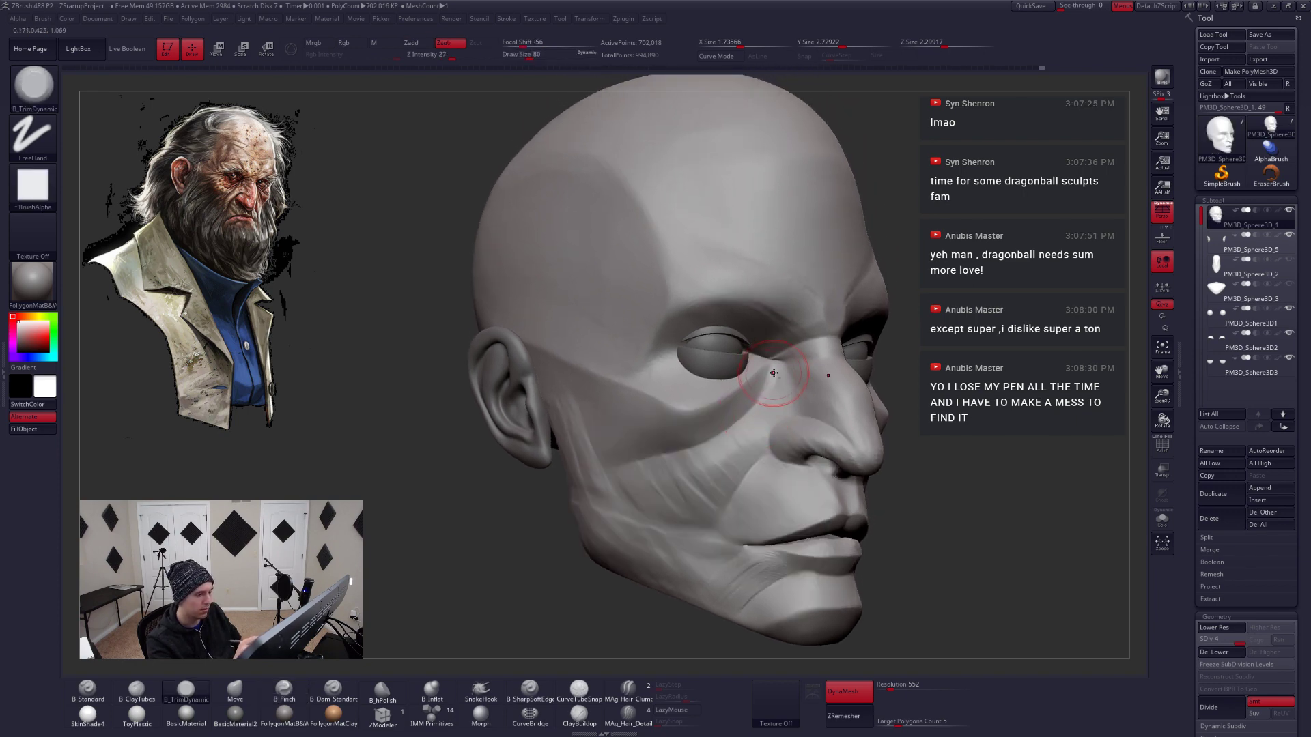
right_click_drag(739, 454, 754, 401)
key("shift+d")
key("shift+d")
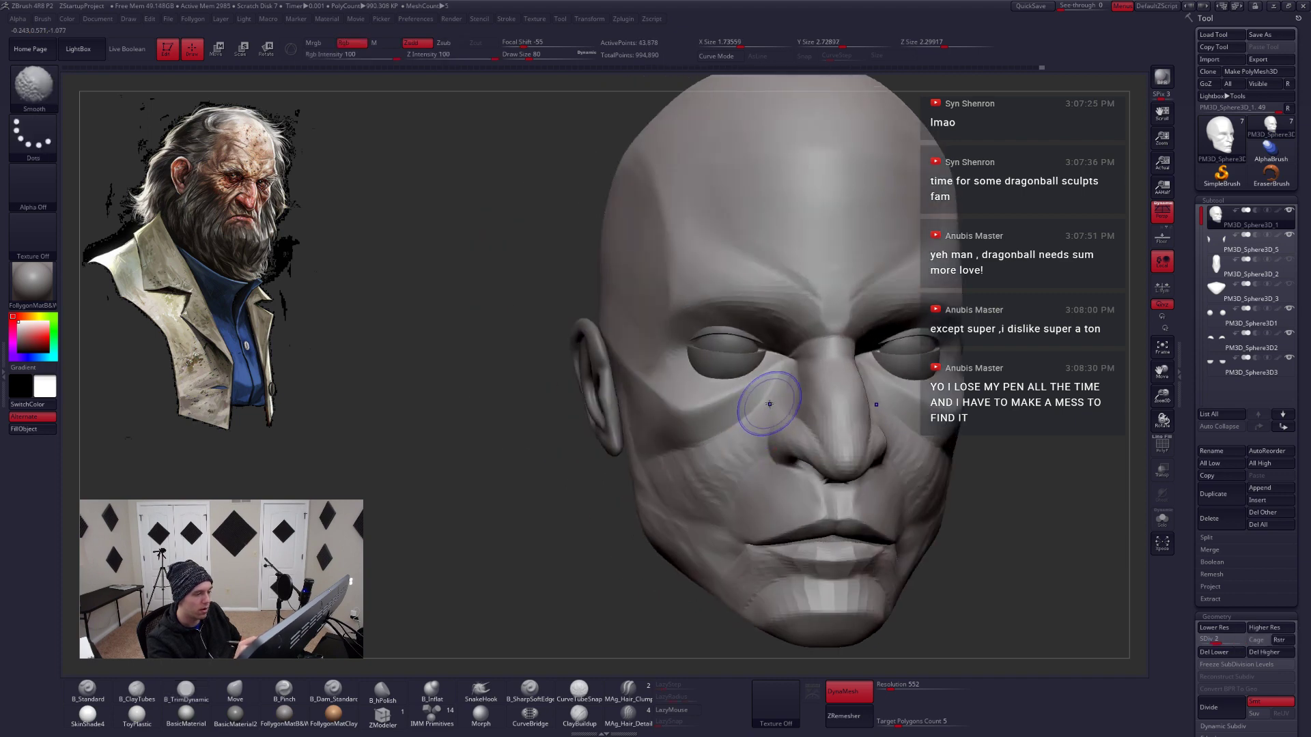
key("d")
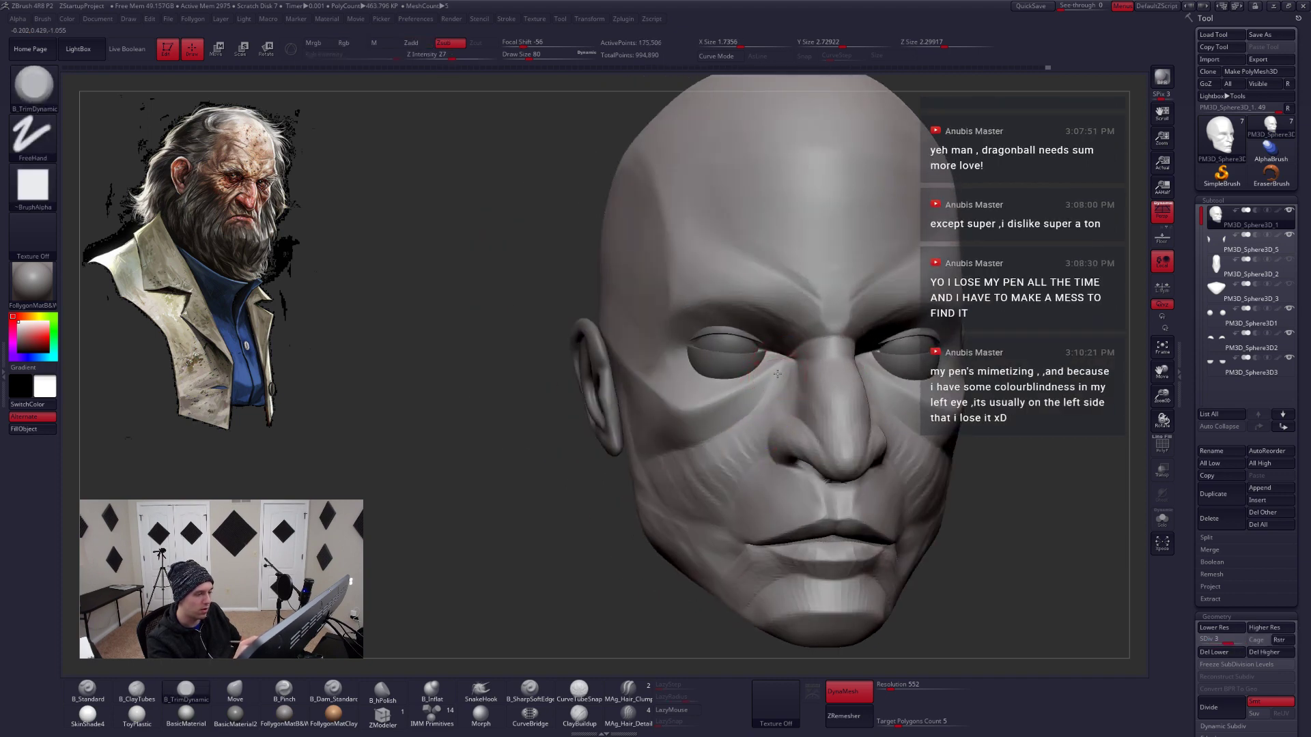
key("d")
key("shift")
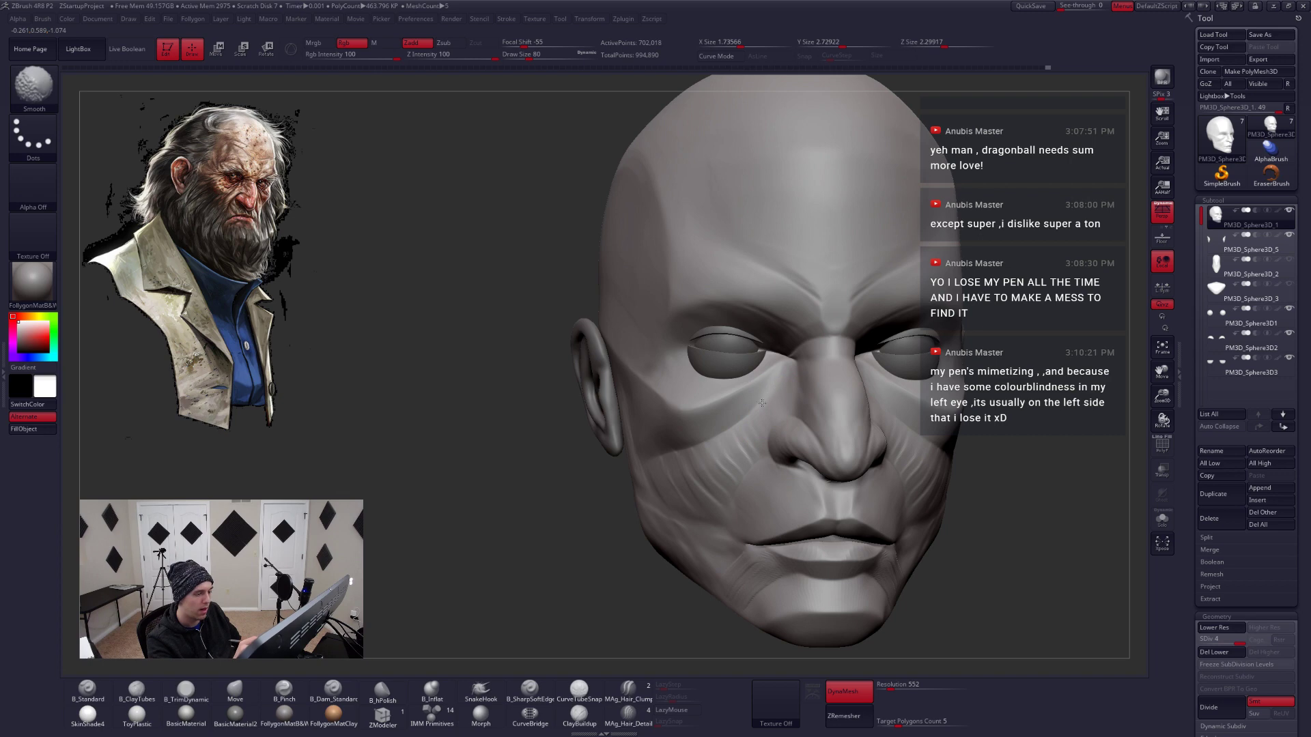
right_click_drag(749, 438, 791, 404)
Build up the side of the nose below the inner eye corner with B_ClayTubes at draw size 90
key("space")
key("b")
key("c")
key("t")
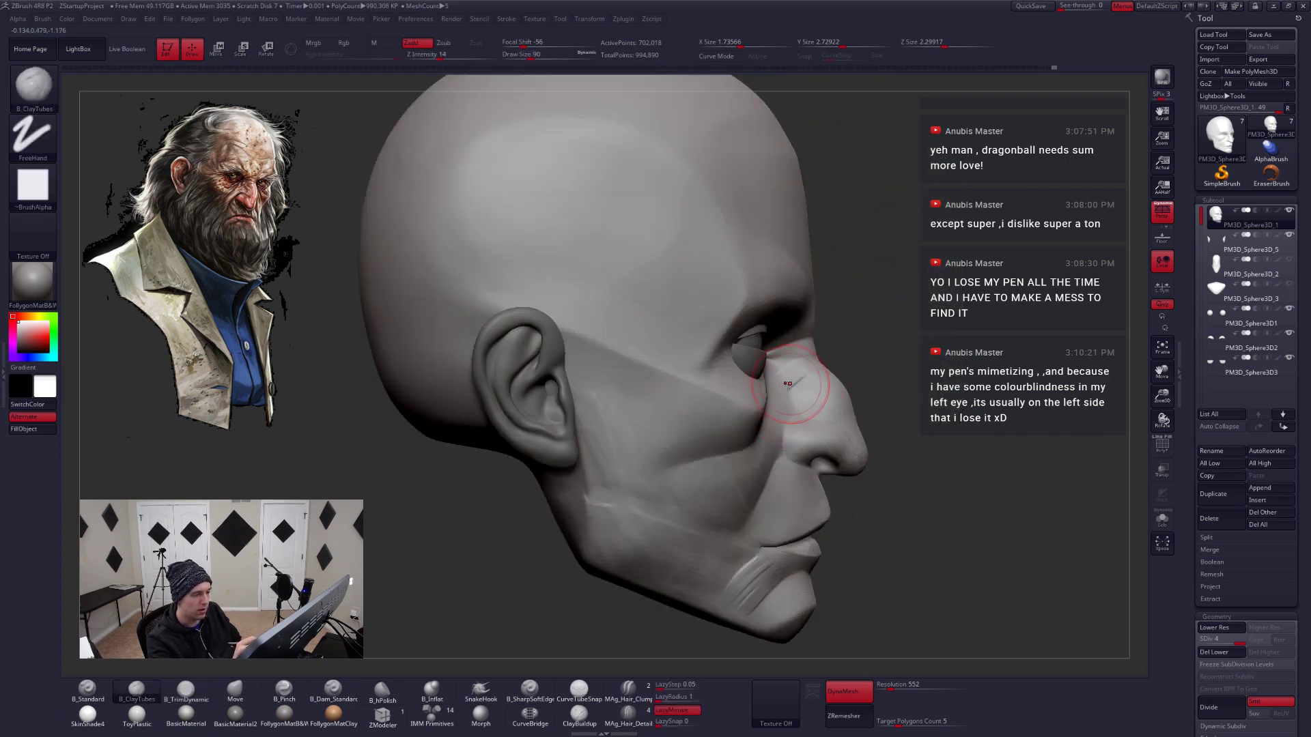
left_click_drag(794, 381, 790, 409)
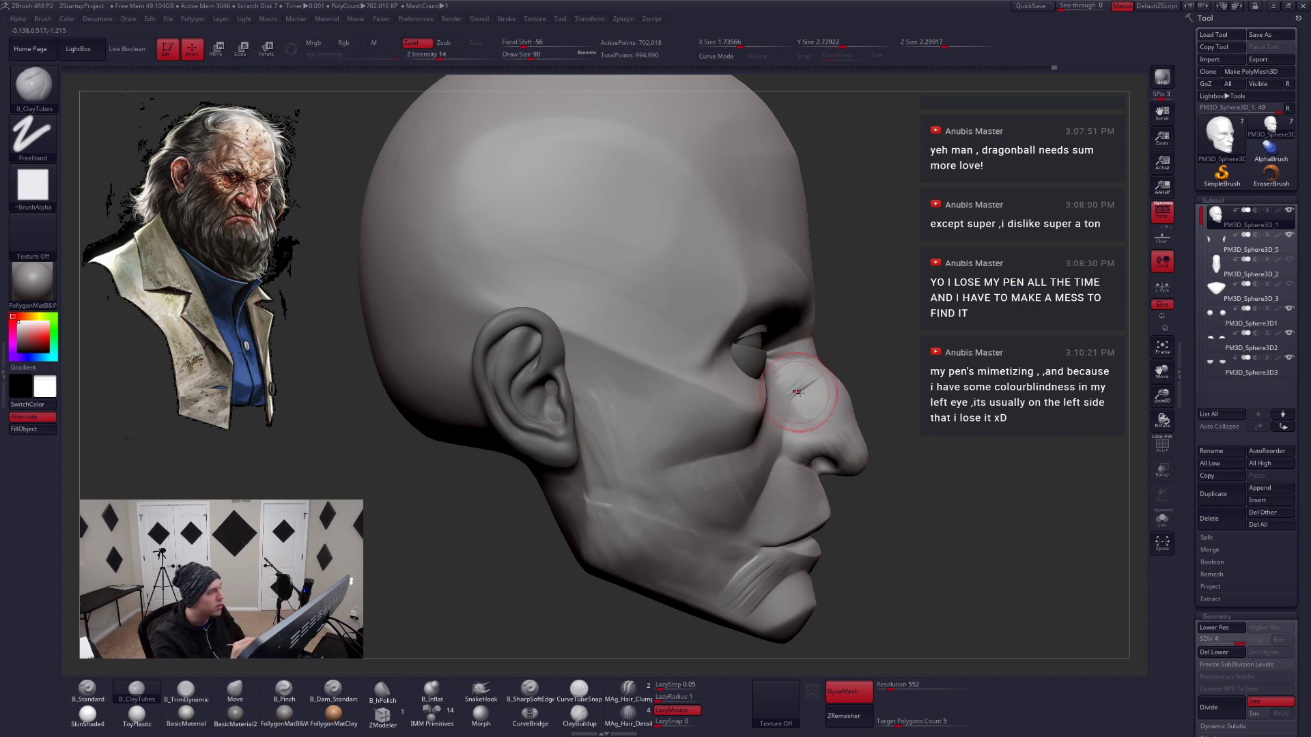
left_click_drag(956, 437, 853, 420)
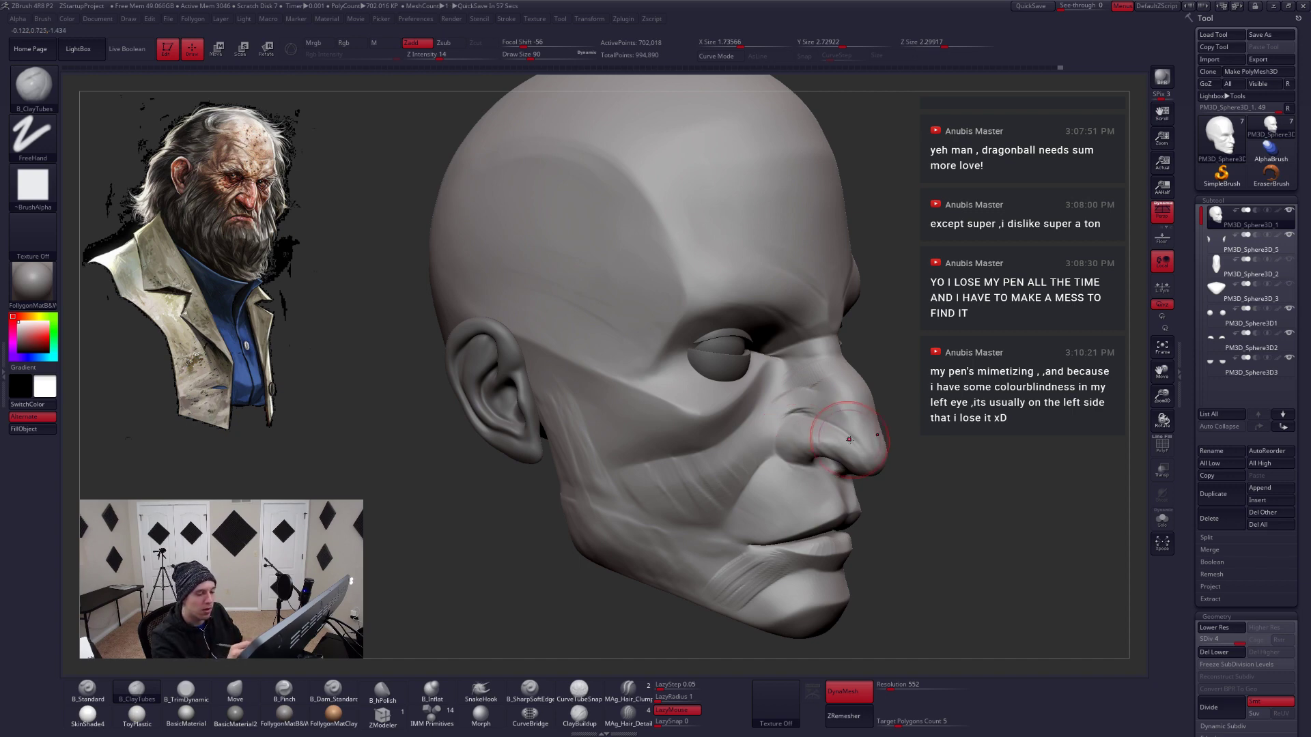
right_click_drag(849, 440, 901, 435)
Reshape the lower nose in profile with the Move brush at draw size 74
key("b")
key("m")
key("v")
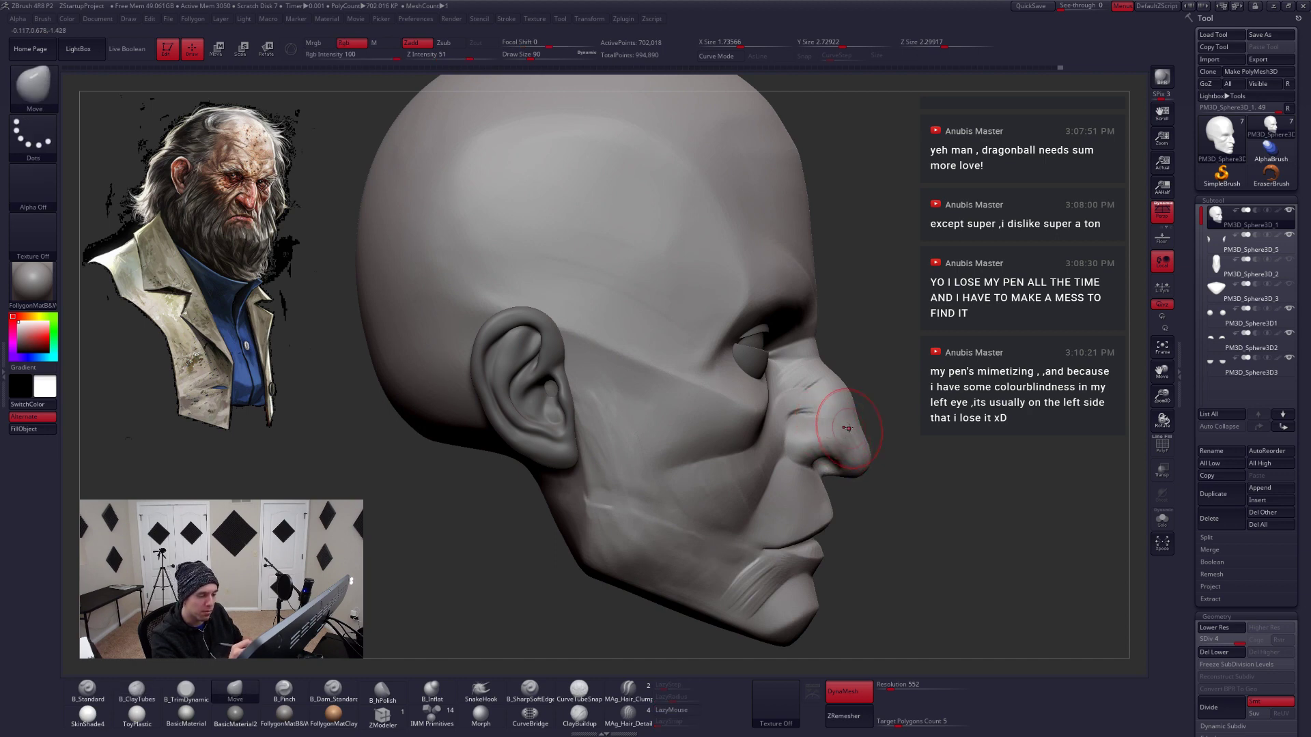
key("space")
left_click_drag(847, 429, 843, 430)
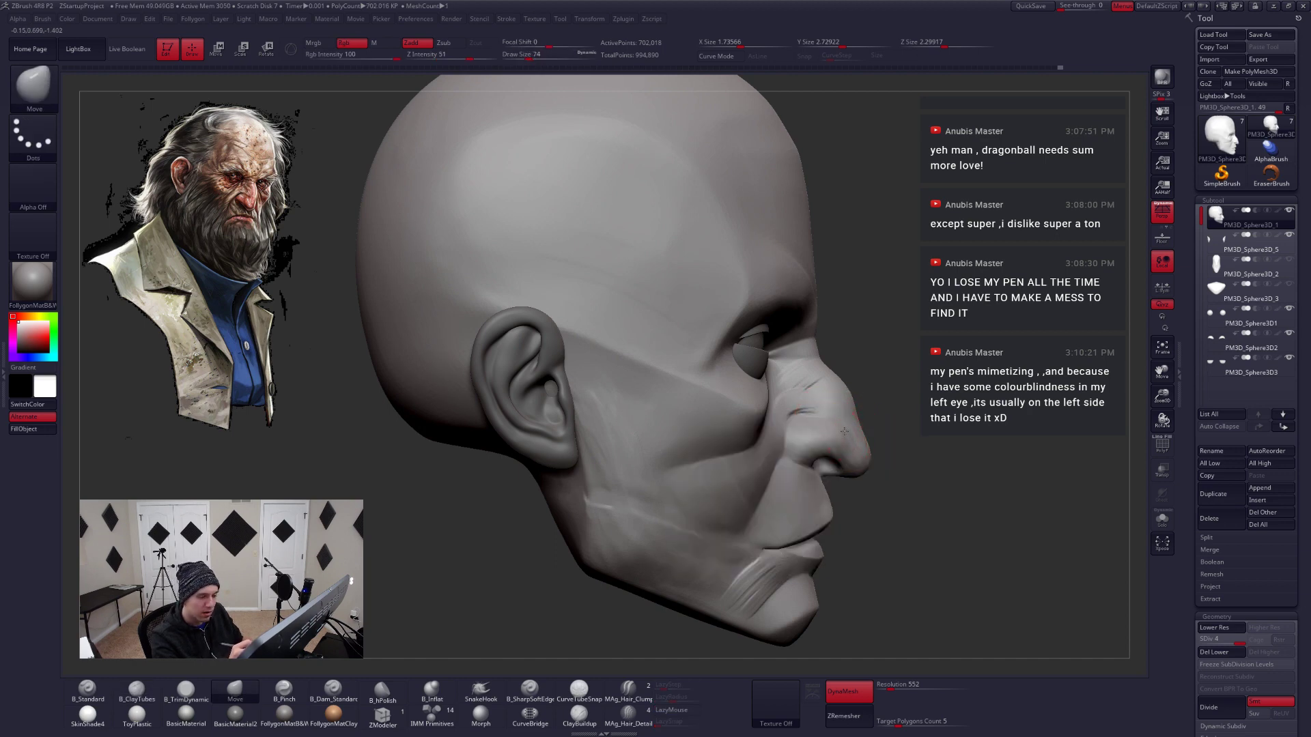
right_click_drag(844, 432, 796, 442)
Flatten the planes around the nose tip and nostril with B_TrimDynamic at draw size 74
key("3")
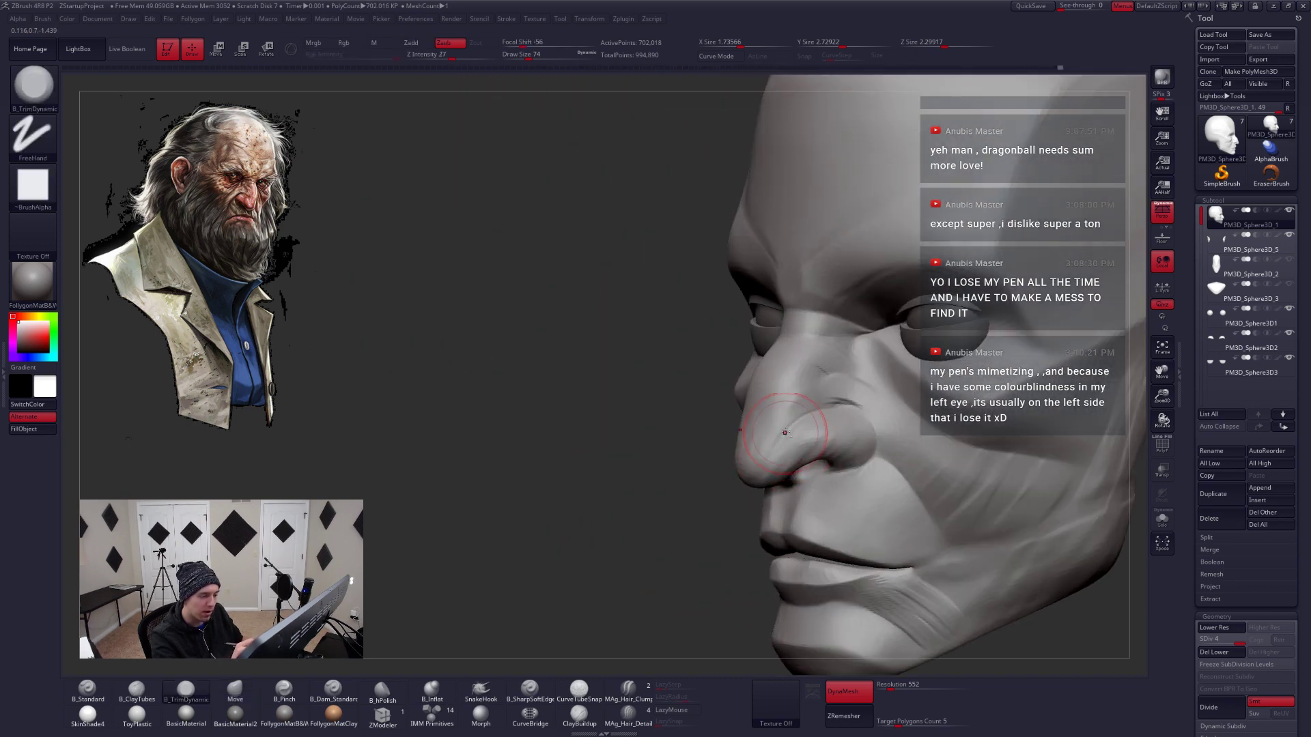
mouse_move(766, 455)
right_mouse_down()
mouse_move(809, 424)
mouse_move(890, 422)
mouse_move(874, 413)
right_mouse_up()
right_click(810, 425)
right_click(842, 422)
Add volume above the nostril and along the side of the nose with B_ClayTubes at draw sizes 68 and 65
key("2")
right_click_drag(784, 383, 780, 375)
right_click(782, 374)
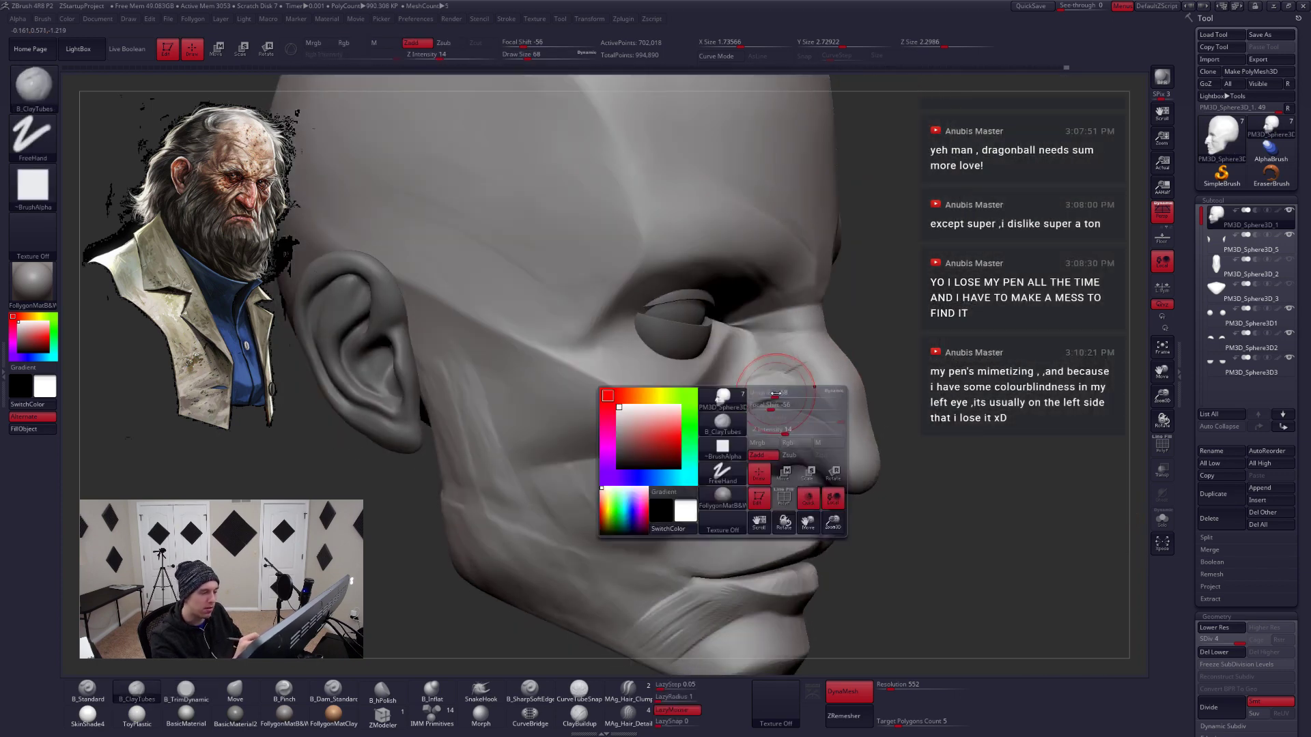
mouse_move(769, 376)
left_mouse_down()
mouse_move(793, 370)
mouse_move(761, 395)
left_mouse_up()
left_click_drag(755, 348, 728, 436)
key("space")
left_click_drag(789, 389, 778, 404)
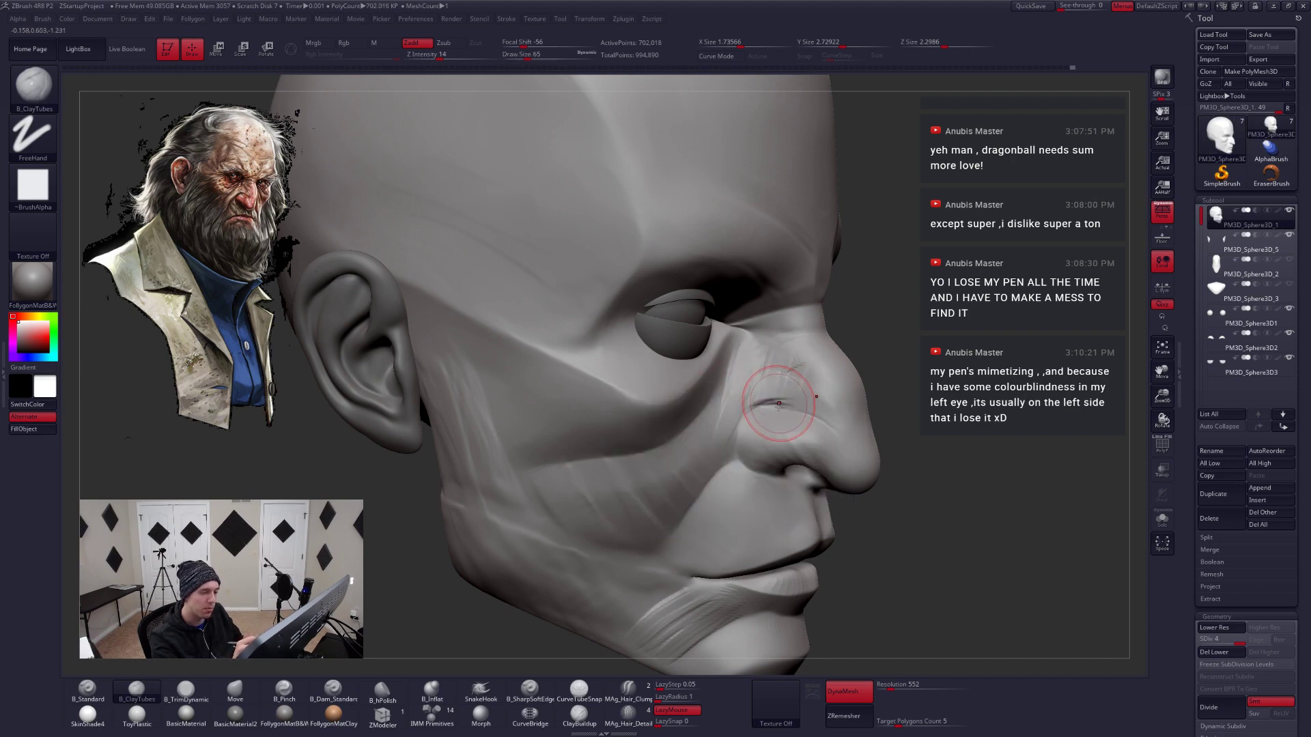
mouse_move(789, 405)
right_mouse_down()
mouse_move(852, 403)
mouse_move(806, 397)
right_mouse_up()
Pinch the crease between the nose and cheek with B_Pinch at draw size 65
key("b")
key("p")
key("i")
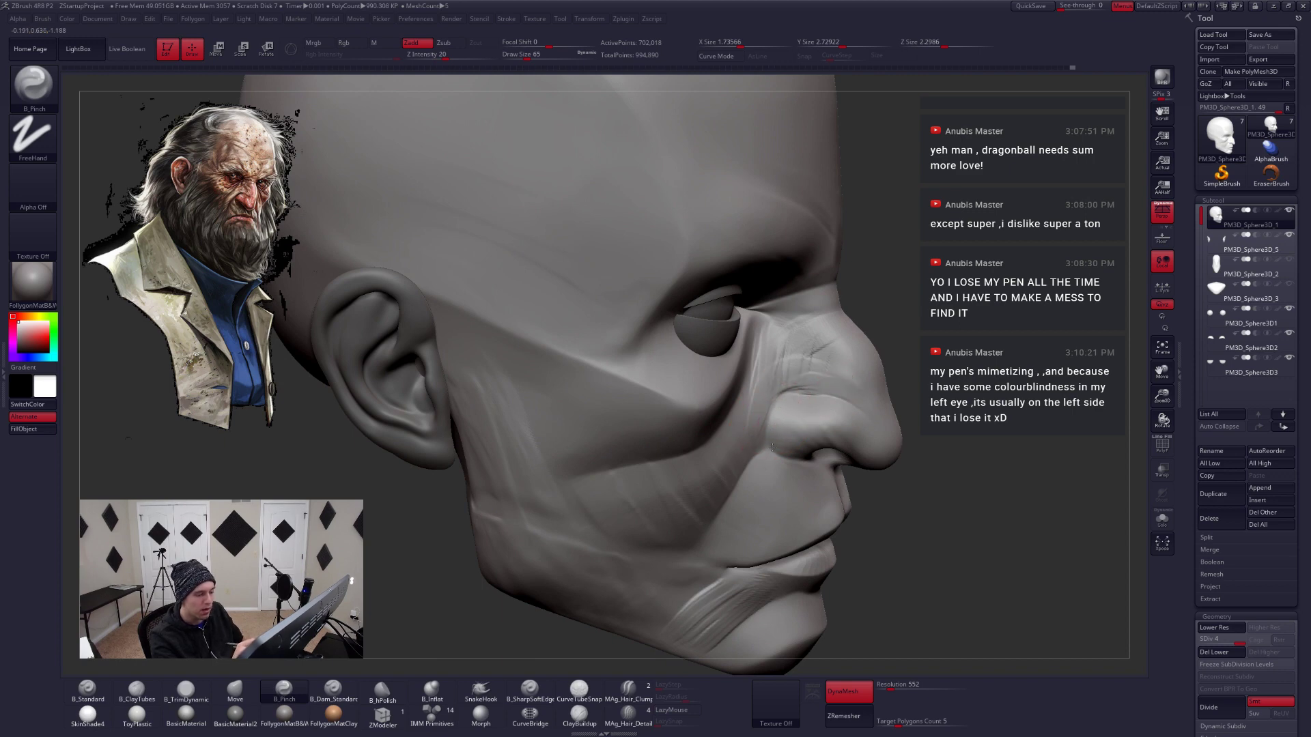
right_click_drag(772, 447, 707, 437)
Flatten the side of the nose and inner cheek with B_TrimDynamic at draw sizes 80 and 51
key("b")
key("t")
key("d")
key("space")
left_click_drag(811, 375, 779, 379)
left_click_drag(827, 336, 757, 372)
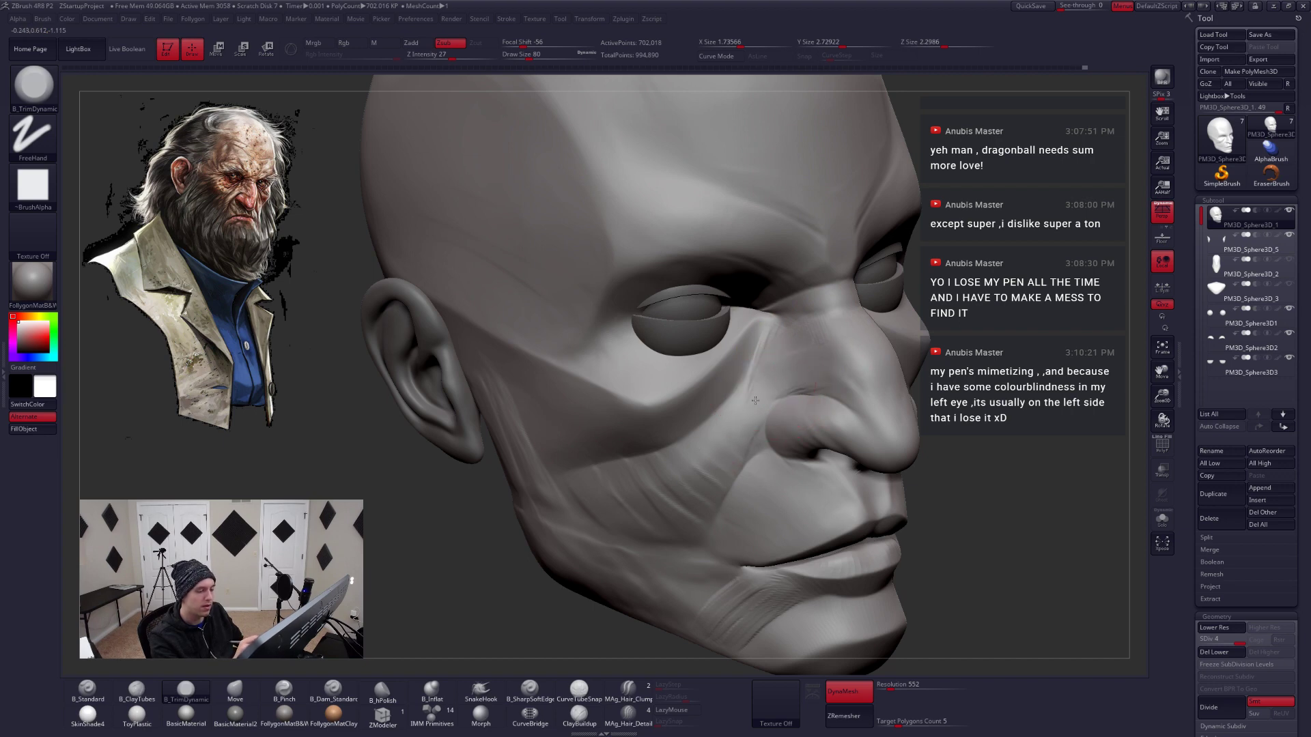
key("space")
left_click_drag(777, 430, 746, 437)
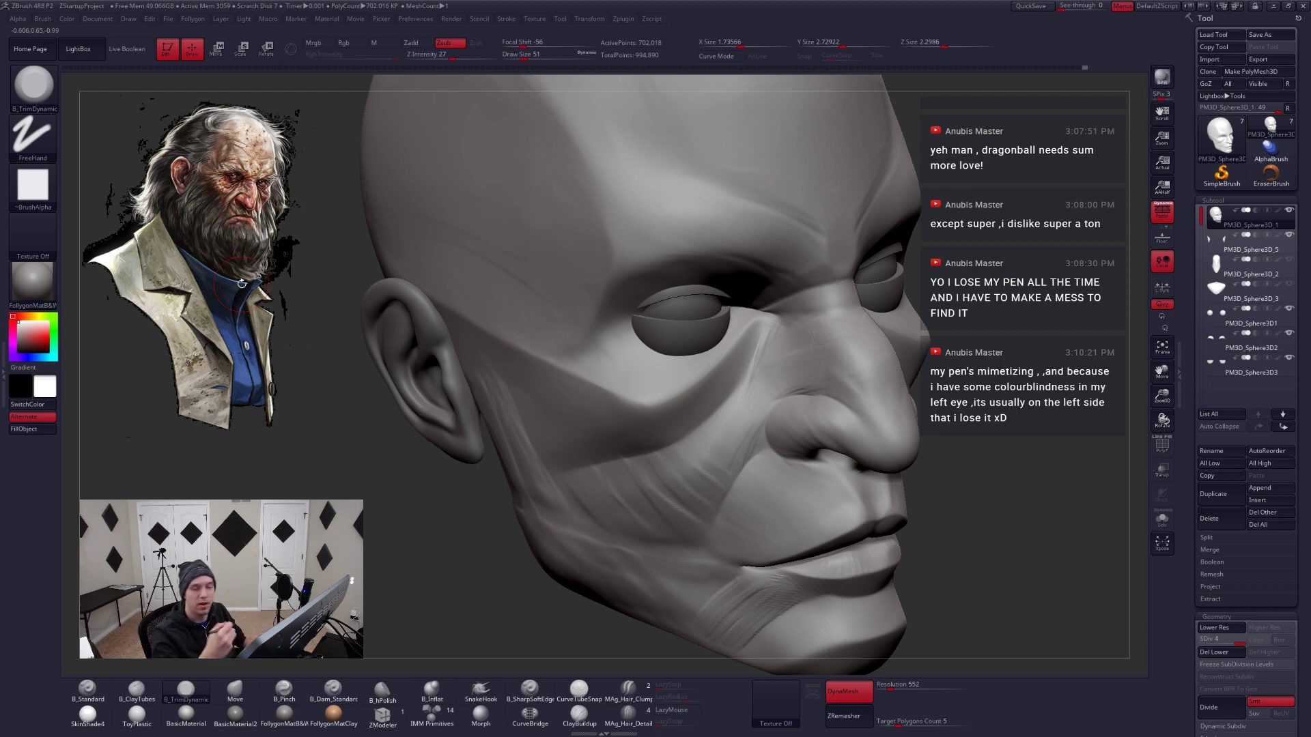
mouse_move(813, 475)
right_mouse_down()
mouse_move(983, 423)
mouse_move(879, 457)
mouse_move(833, 453)
right_mouse_up()
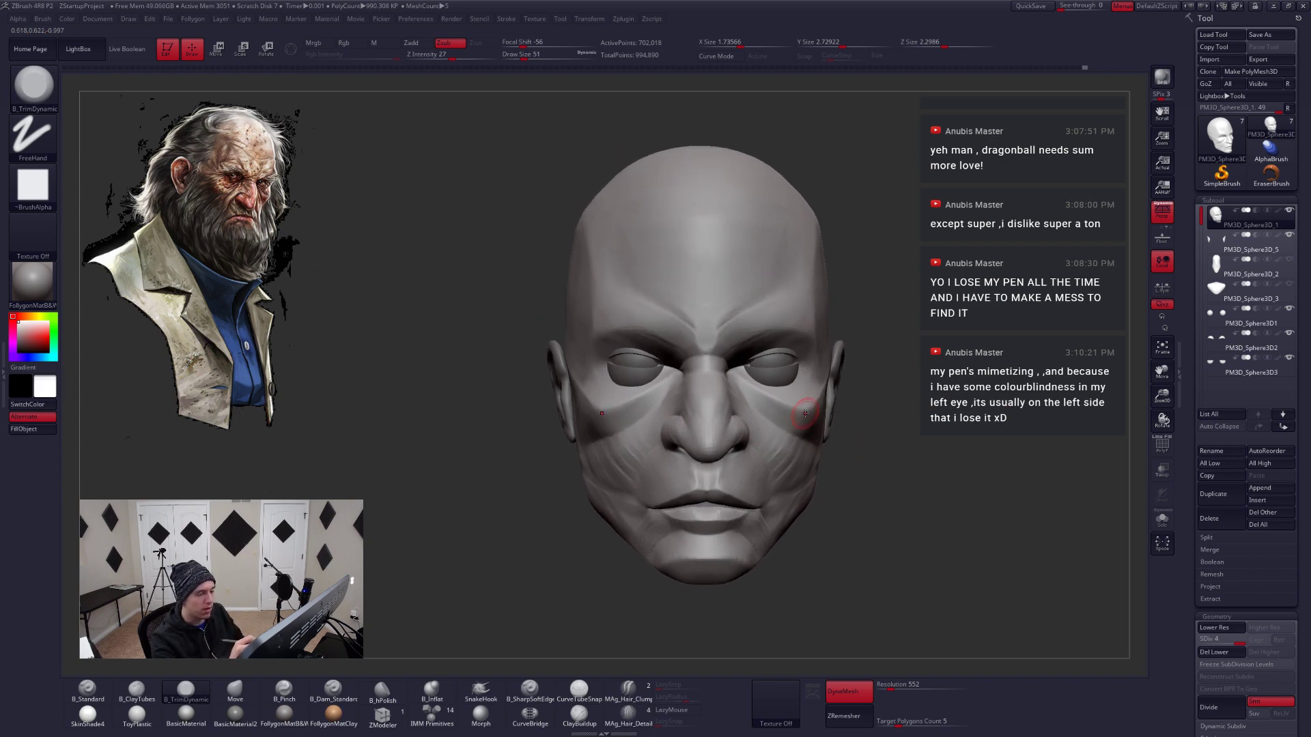
Flatten the temple and outer cheek planes with B_TrimDynamic at draw sizes 149 and 158
key("space")
left_click_drag(862, 380, 876, 381)
mouse_move(841, 412)
right_mouse_down()
mouse_move(816, 389)
mouse_move(803, 408)
right_mouse_up()
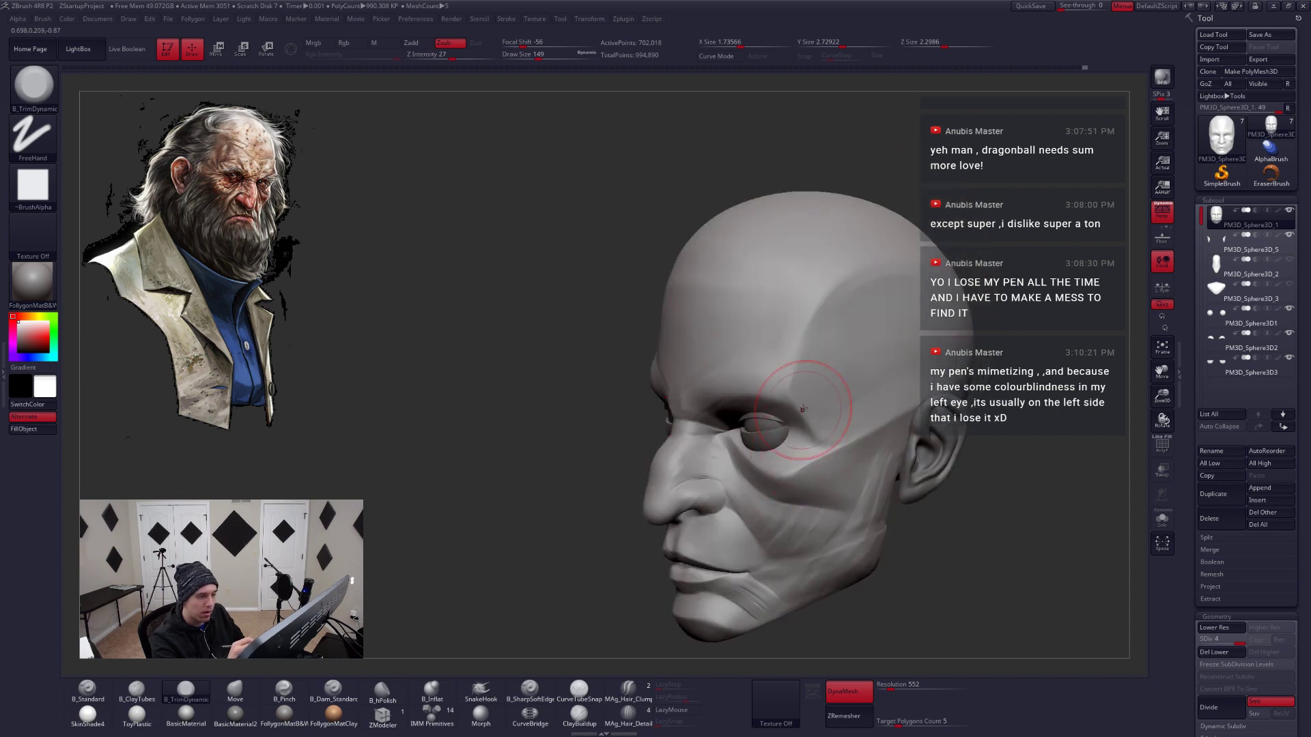
key("space")
mouse_move(840, 389)
left_mouse_down()
mouse_move(812, 396)
mouse_move(866, 348)
left_mouse_up()
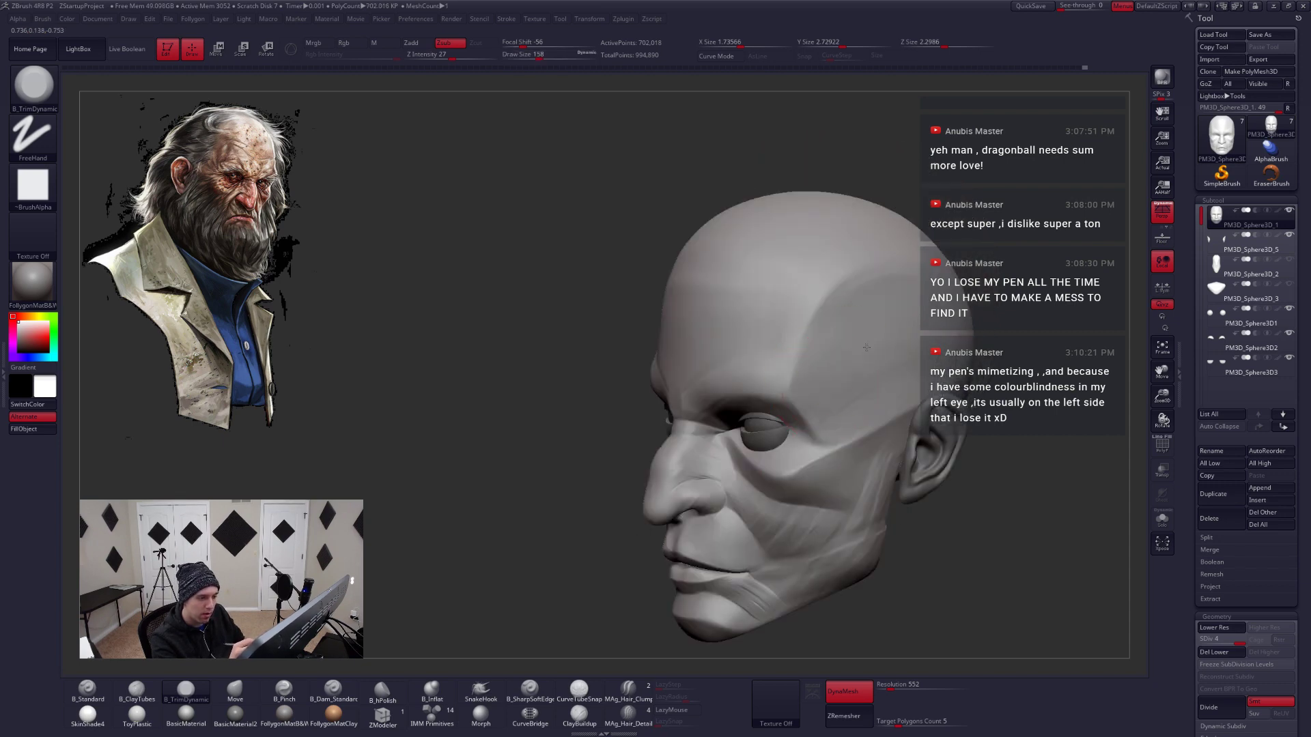
right_click_drag(842, 419, 813, 373, "shift")
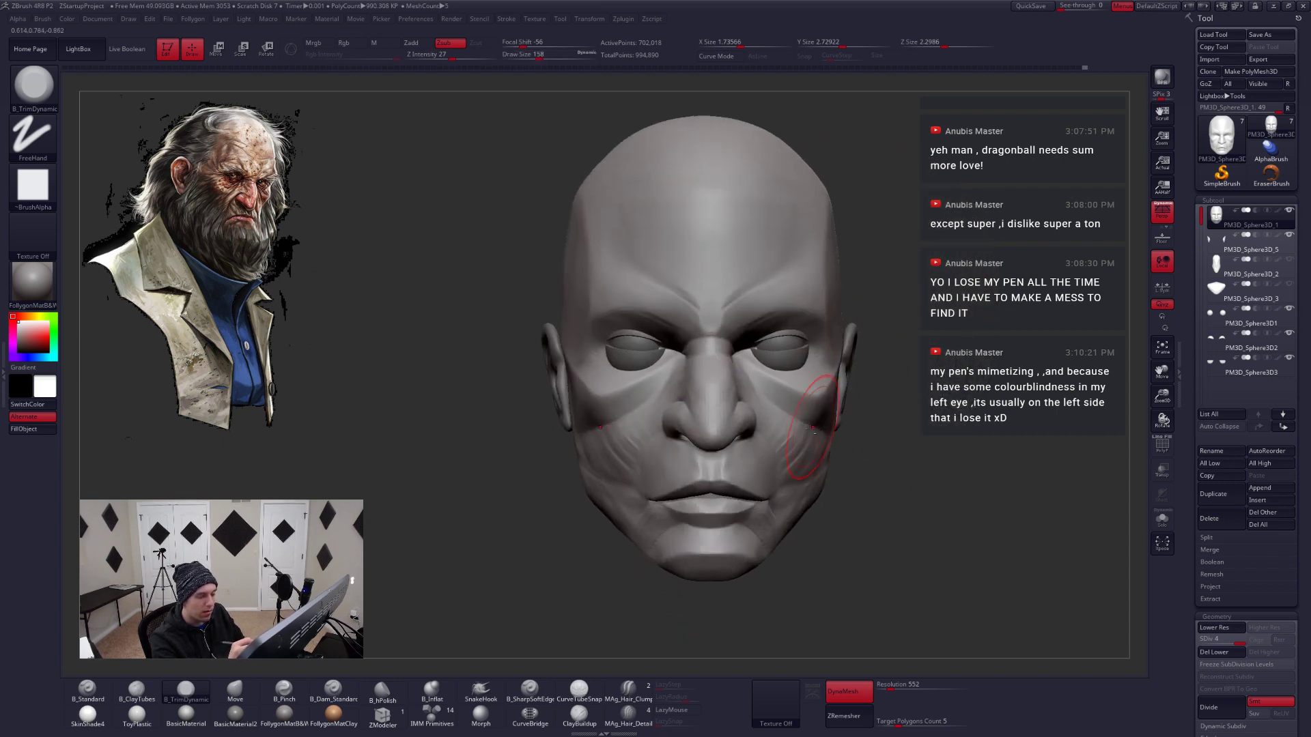
mouse_move(775, 487)
right_mouse_down()
mouse_move(710, 472)
mouse_move(777, 521)
mouse_move(791, 475)
mouse_move(770, 451)
mouse_move(823, 461)
mouse_move(746, 459)
mouse_move(762, 465)
right_mouse_up()
Reshape the mouth area with the Move brush at subdivision level 1 and draw size 120, and step back up to level 3
key("4")
key("shift+d")
key("shift+d")
key("shift+d")
key("space")
left_click_drag(821, 464, 780, 462)
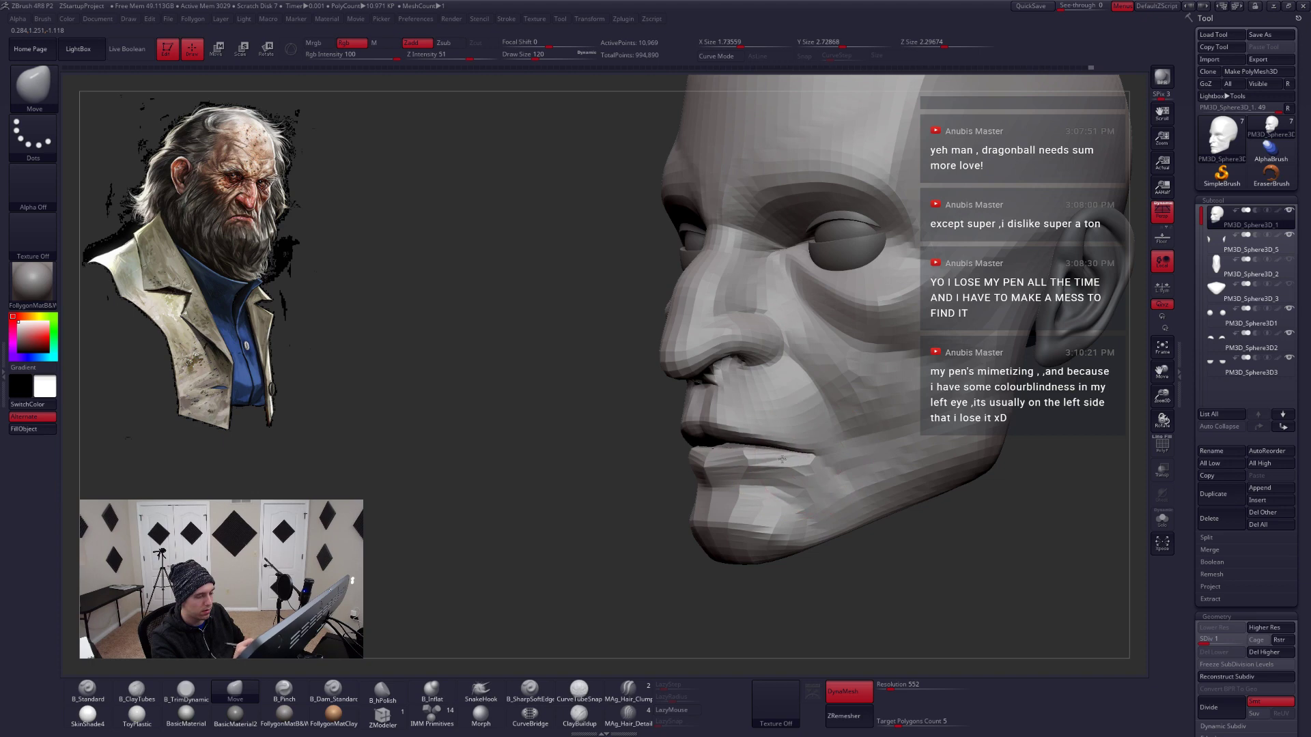
right_click_drag(781, 460, 722, 463)
key("d")
key("d")
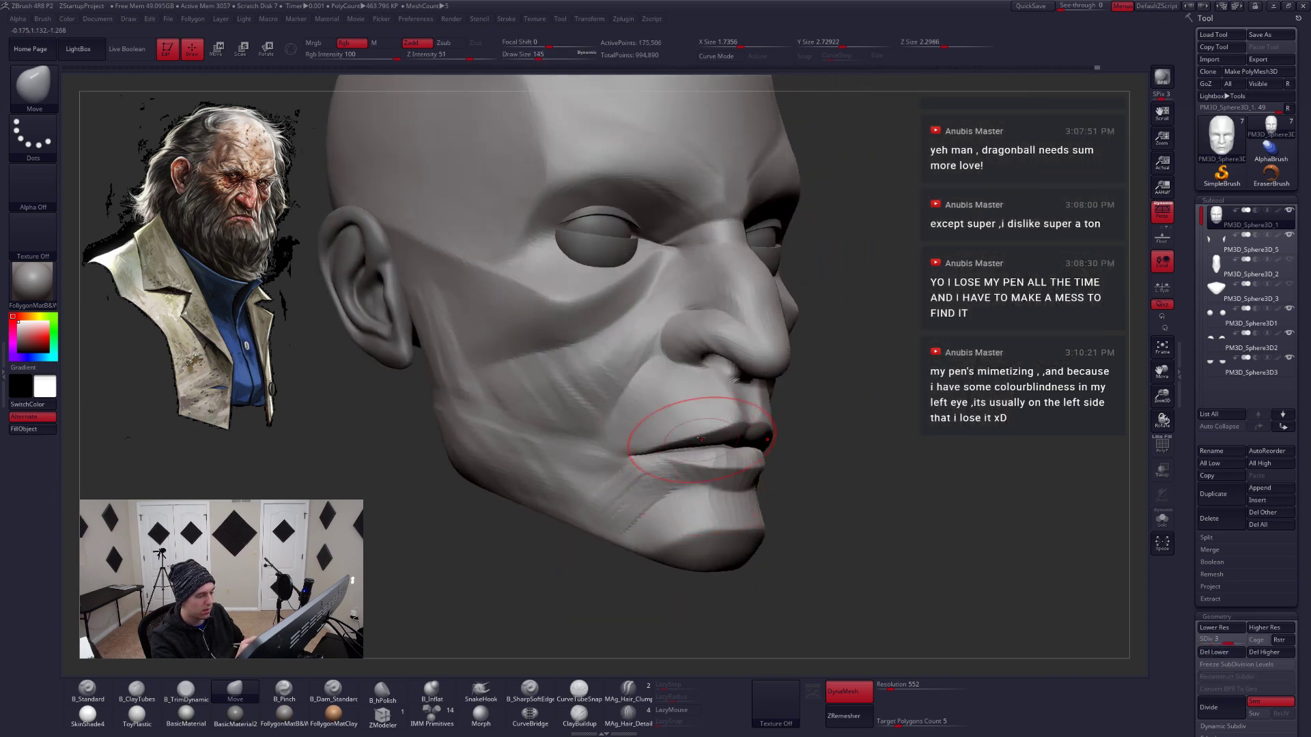
Adjust the mouth with the lower jaw masked at a lower subdivision level, and return to level 4
key("shift+d")
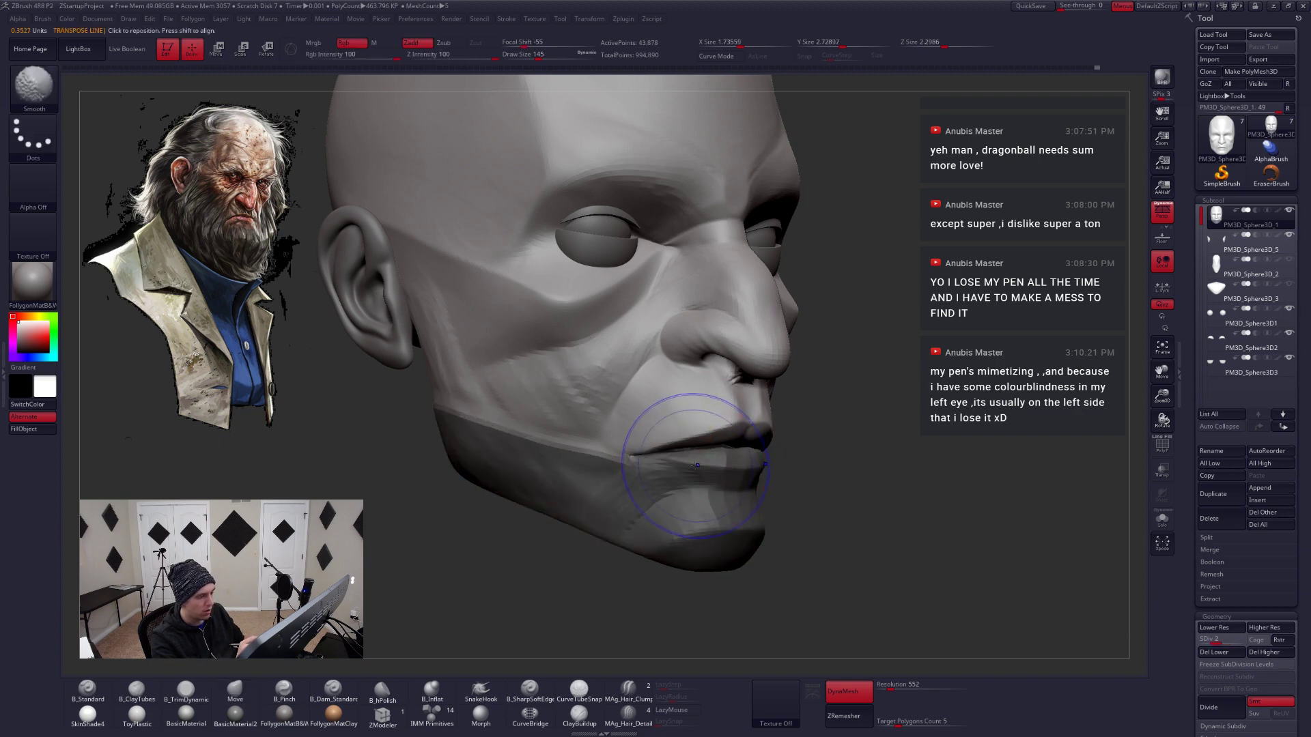
key("shift+d")
right_click_drag(701, 439, 757, 445)
left_click_drag(659, 496, 755, 480)
key("d")
key("d")
key("d")
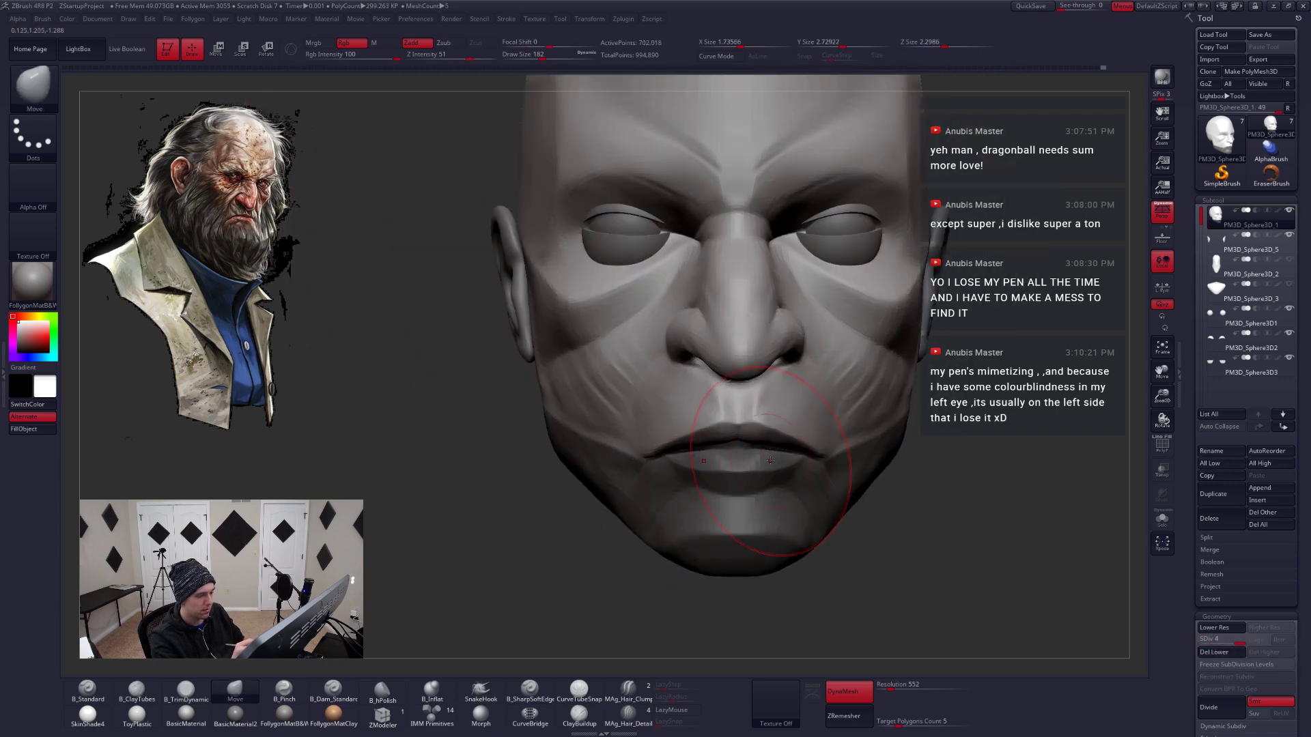
Reshape the upper lip area in profile at draw size 212 on a lower subdivision level, clear the jaw mask, and return to level 4
mouse_move(809, 486)
right_mouse_down()
mouse_move(761, 497)
mouse_move(722, 532)
right_mouse_up()
key("space")
left_click_drag(788, 465, 795, 464)
key("shift+d")
key("shift+d")
key("shift+d")
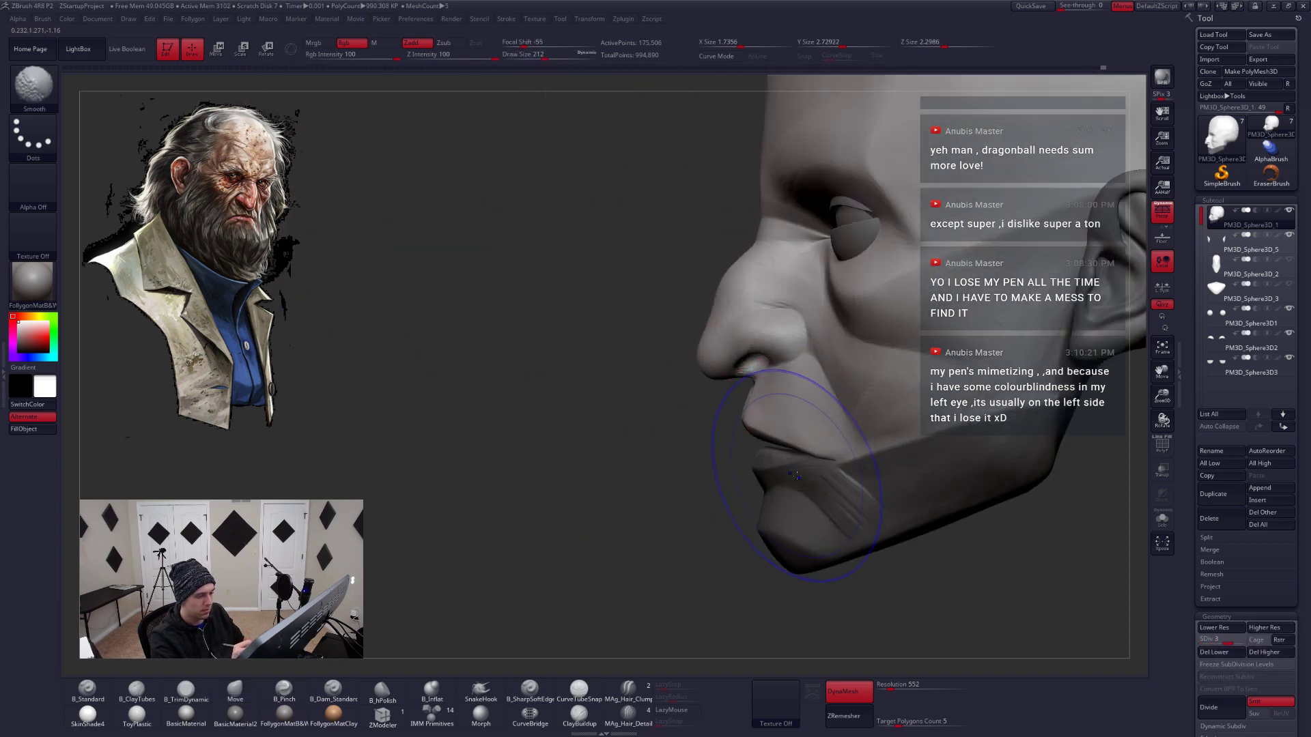
mouse_move(790, 471)
right_mouse_down()
mouse_move(763, 470)
mouse_move(881, 443)
mouse_move(802, 457)
right_mouse_up()
key("ctrl")
key("d")
key("d")
key("d")
Adjust the mouth corner with the Move brush at draw size 77 on subdivision level 4
key("space")
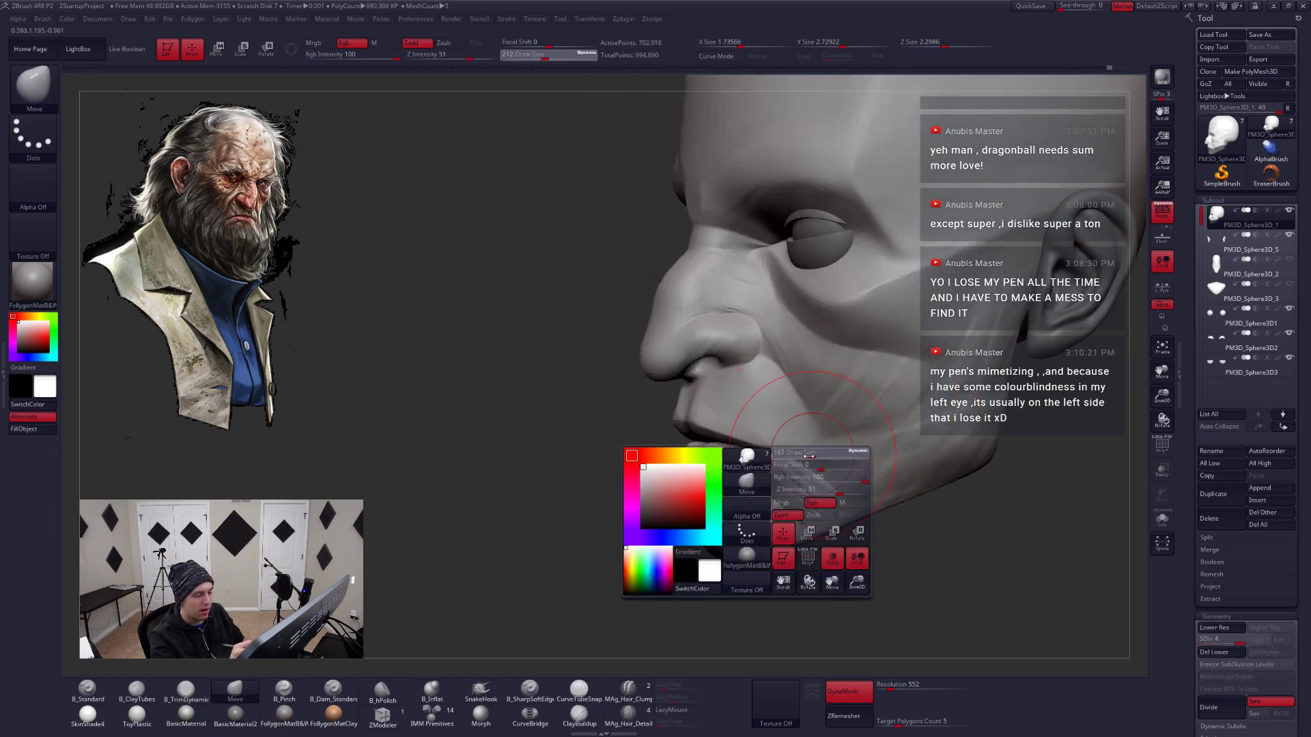
left_click_drag(804, 502, 784, 501)
right_click_drag(710, 481, 826, 485)
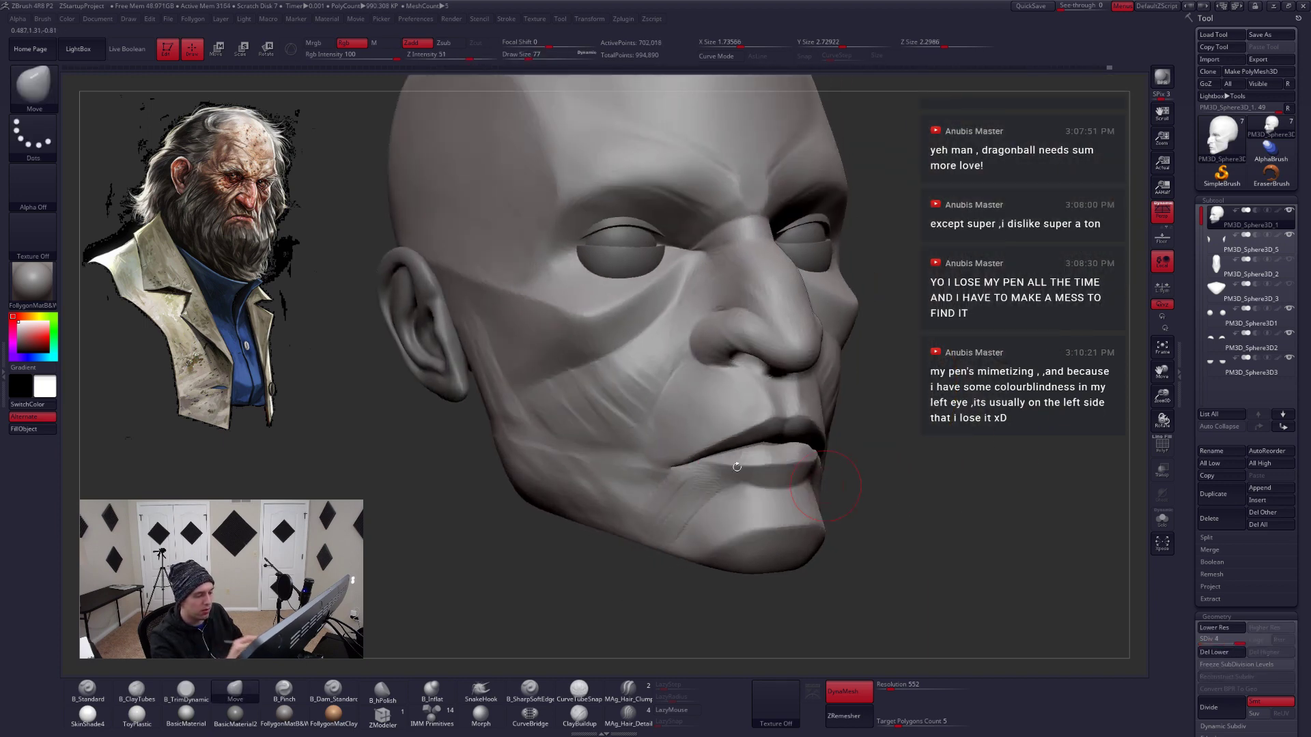
right_click_drag(737, 467, 778, 456)
Step down to subdivision level 1, mask the lower jaw, and shape the upper lip edge from below with the Move brush at draw size 158
key("shift+d")
key("shift+d")
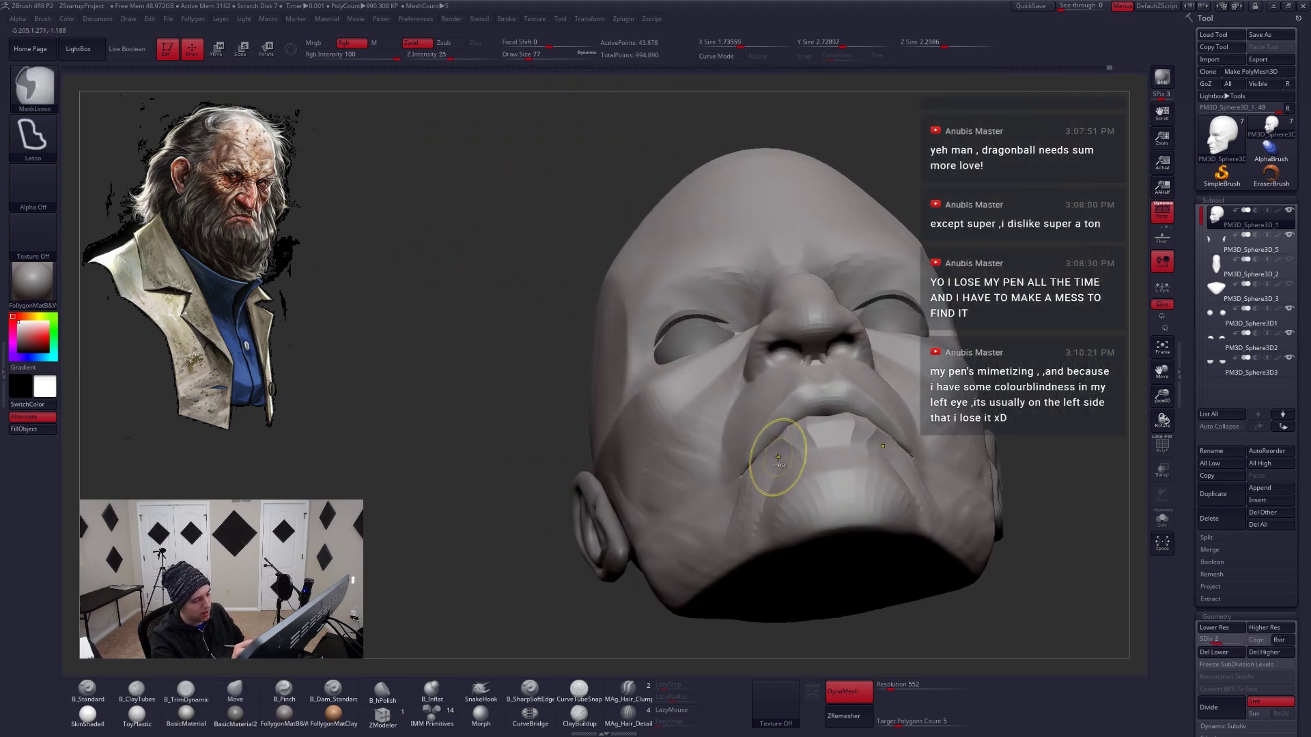
key("shift+d")
key("space")
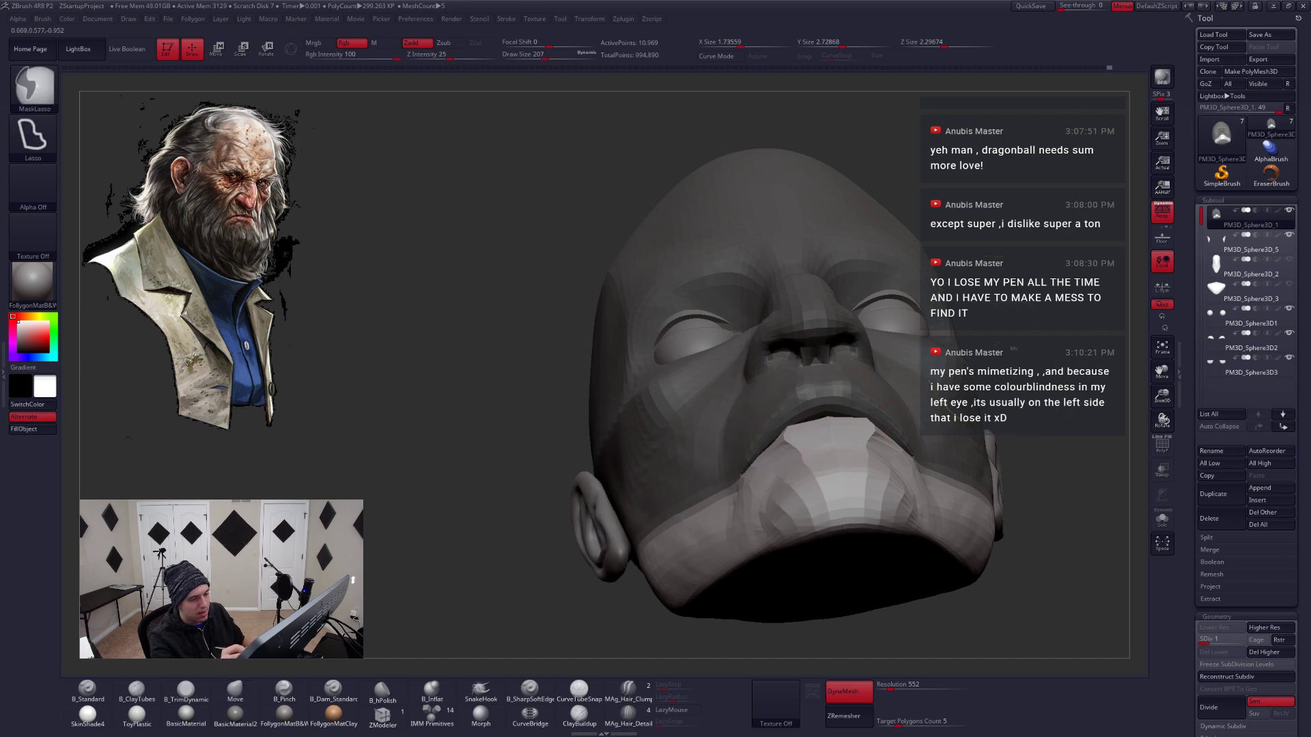
left_click(1000, 344, "ctrl")
right_click_drag(1000, 344, 992, 264)
key("space")
left_click_drag(769, 480, 759, 481)
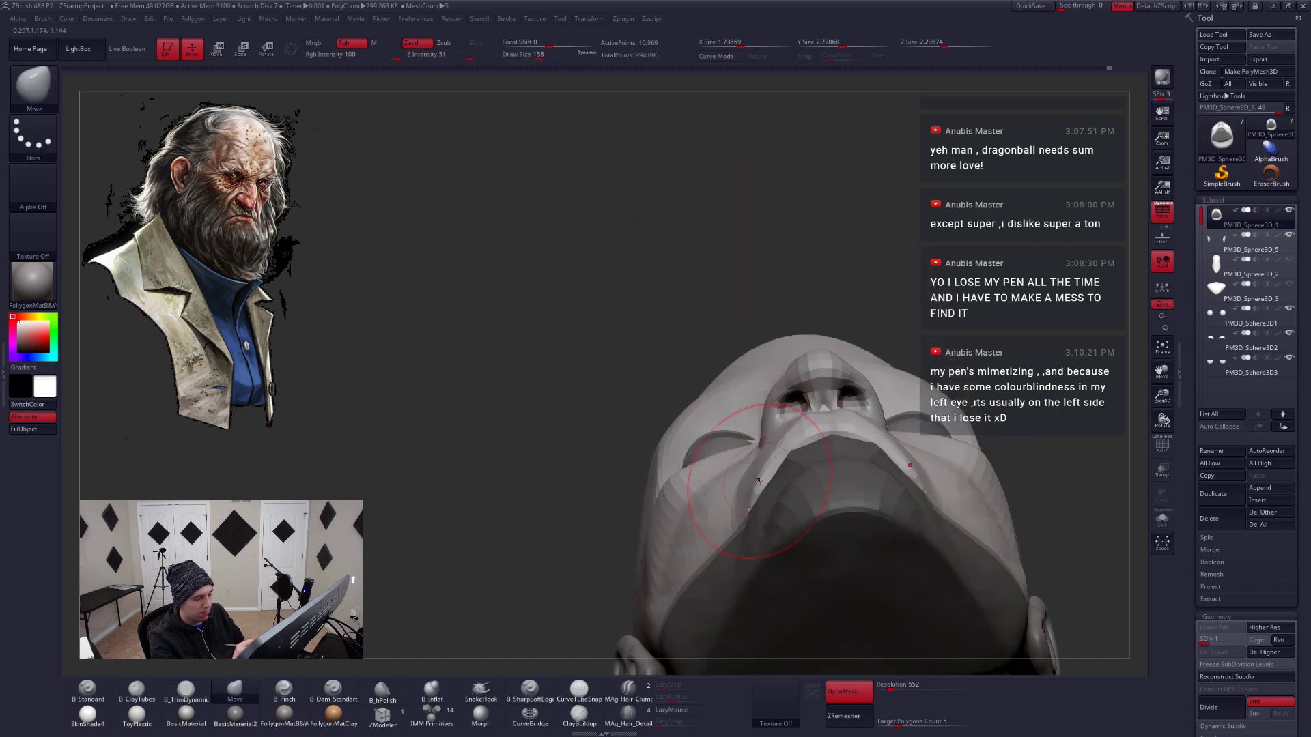
Pull the upper lip line toward the mouth corner from below with the Move brush at draw size 124 on subdivision level 2
key("space")
key("d")
key("d")
key("d")
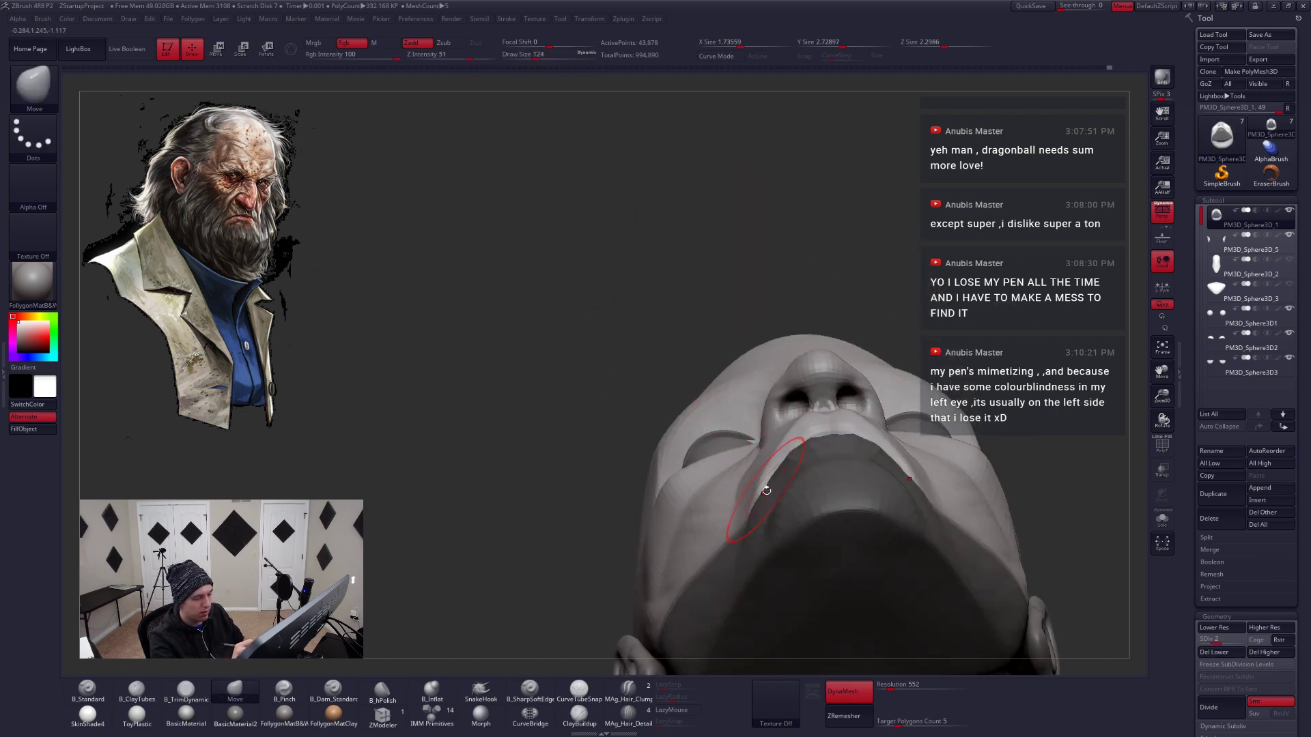
mouse_move(764, 483)
right_mouse_down()
mouse_move(751, 516)
mouse_move(755, 454)
mouse_move(808, 415)
mouse_move(816, 459)
mouse_move(827, 402)
mouse_move(830, 439)
right_mouse_up()
Refine the middle of the upper lip with the Move brush on lower subdivision levels and return to level 4
key("shift+d")
key("shift+d")
key("space")
key("d")
key("d")
key("space")
left_click_drag(832, 442, 821, 453)
mouse_move(820, 471)
right_mouse_down()
mouse_move(806, 444)
mouse_move(800, 521)
mouse_move(837, 571)
mouse_move(829, 472)
mouse_move(836, 518)
right_mouse_up()
Sharpen the philtrum ridges under the nose with B_Pinch at draw size 54
left_click(284, 691)
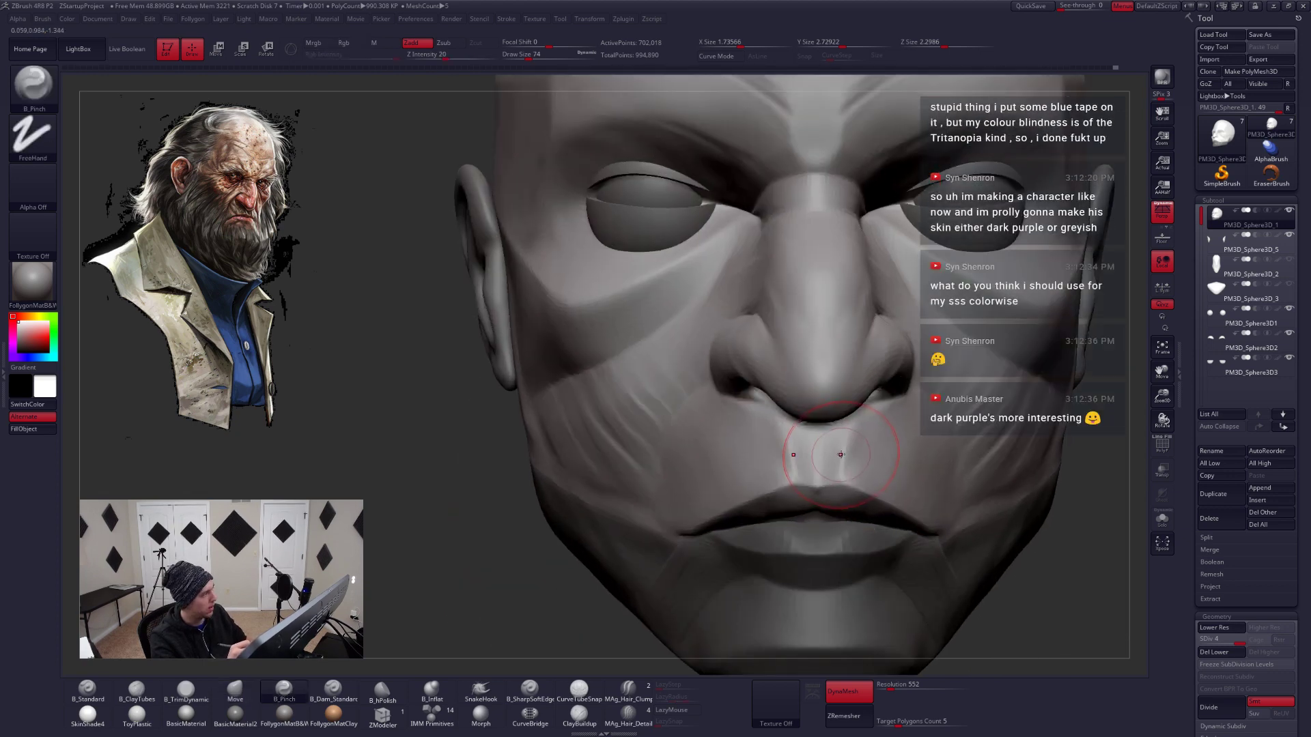
key("space")
left_click_drag(846, 456, 843, 456)
mouse_move(887, 456)
right_mouse_down()
mouse_move(845, 459)
mouse_move(845, 437)
right_mouse_up()
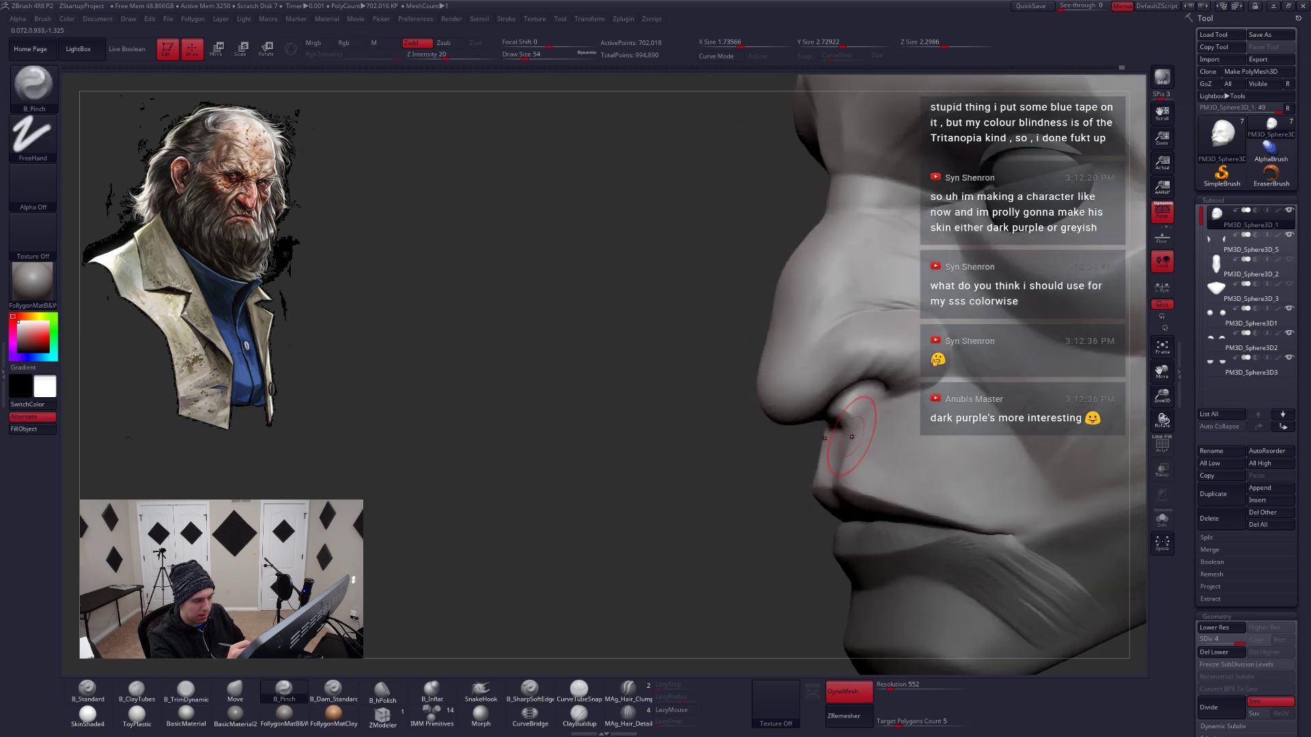
Refine the philtrum edge and the base of the nostril, alternating between the Move and B_Pinch brushes
key("b")
key("m")
key("v")
key("b")
key("p")
key("i")
mouse_move(855, 432)
right_mouse_down()
mouse_move(834, 416)
mouse_move(817, 445)
mouse_move(864, 442)
mouse_move(799, 446)
mouse_move(836, 464)
mouse_move(890, 434)
right_mouse_up()
key("b")
key("m")
key("v")
key("b")
key("p")
key("i")
Flatten the upper lip plane below the nostril with B_TrimDynamic at draw size 56
key("space")
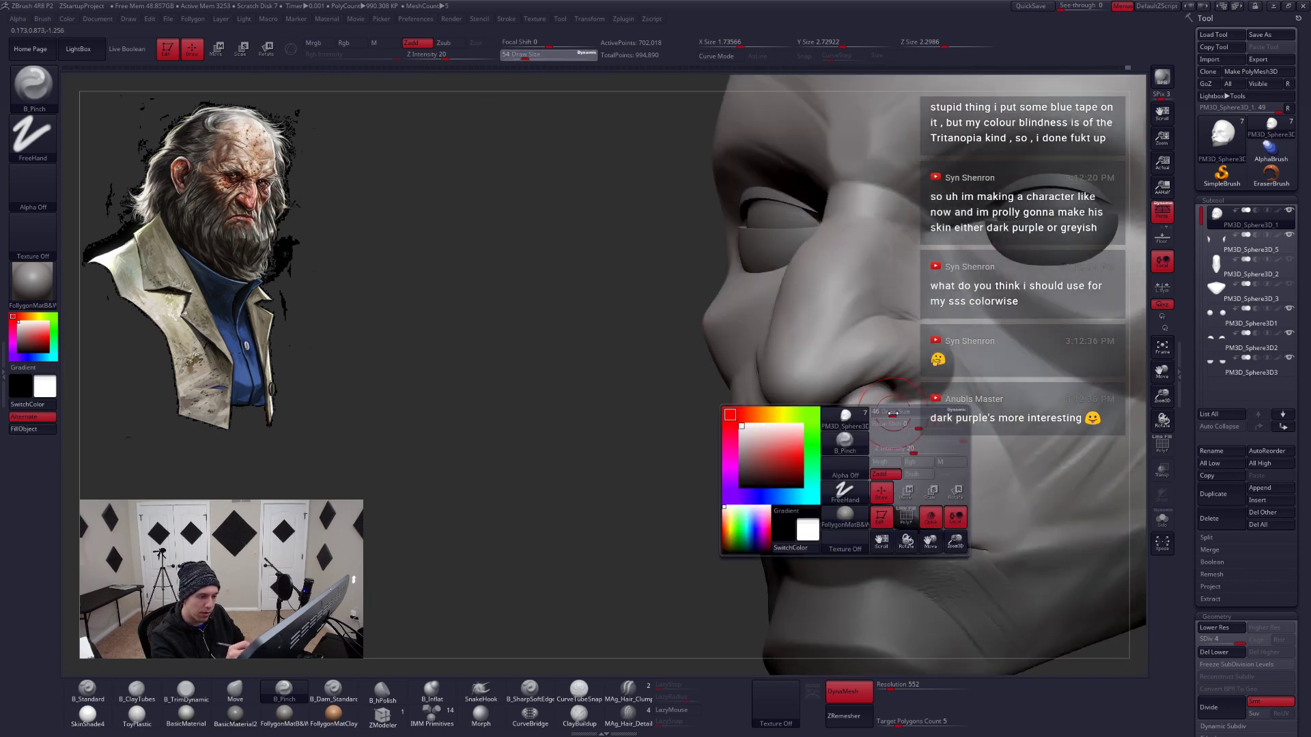
left_click_drag(893, 433, 860, 477)
key("b")
key("t")
key("d")
key("space")
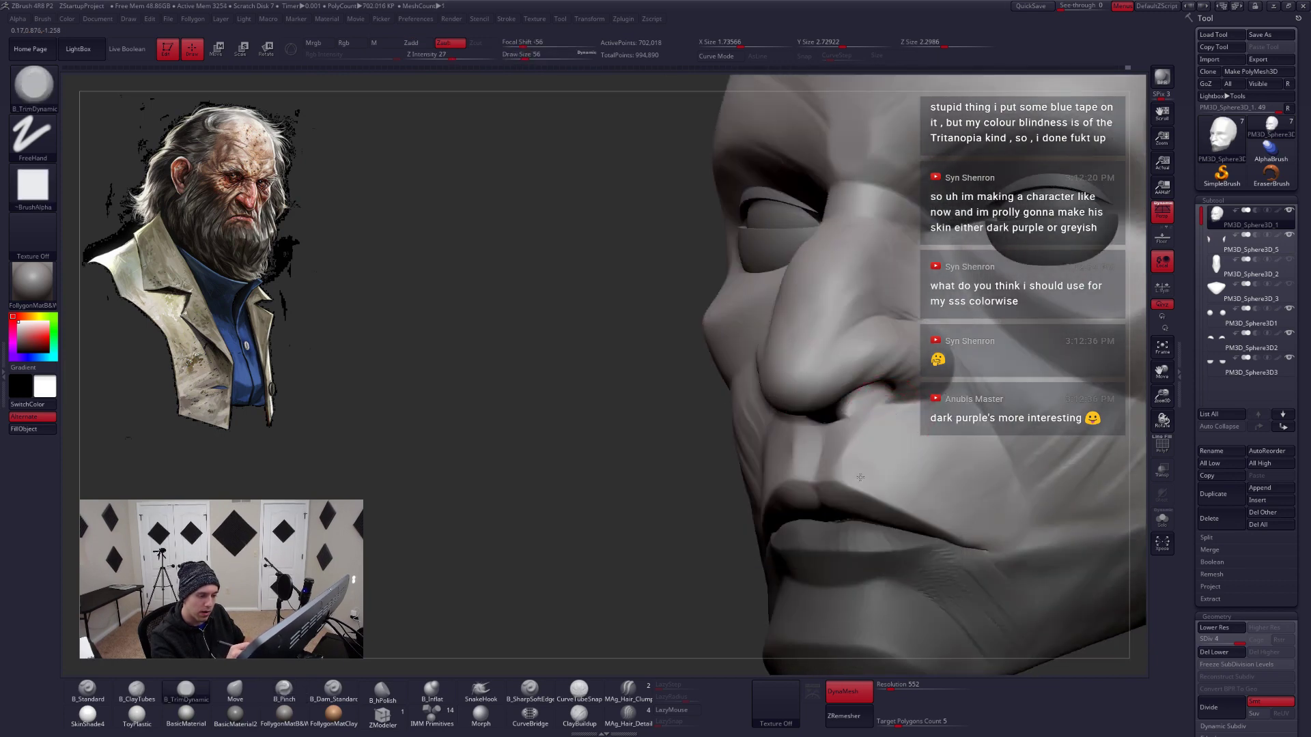
mouse_move(899, 422)
right_mouse_down()
mouse_move(869, 435)
mouse_move(849, 392)
right_mouse_up()
Tighten the crease around the nostril wing with B_Pinch at draw size 56
key("b")
key("p")
key("i")
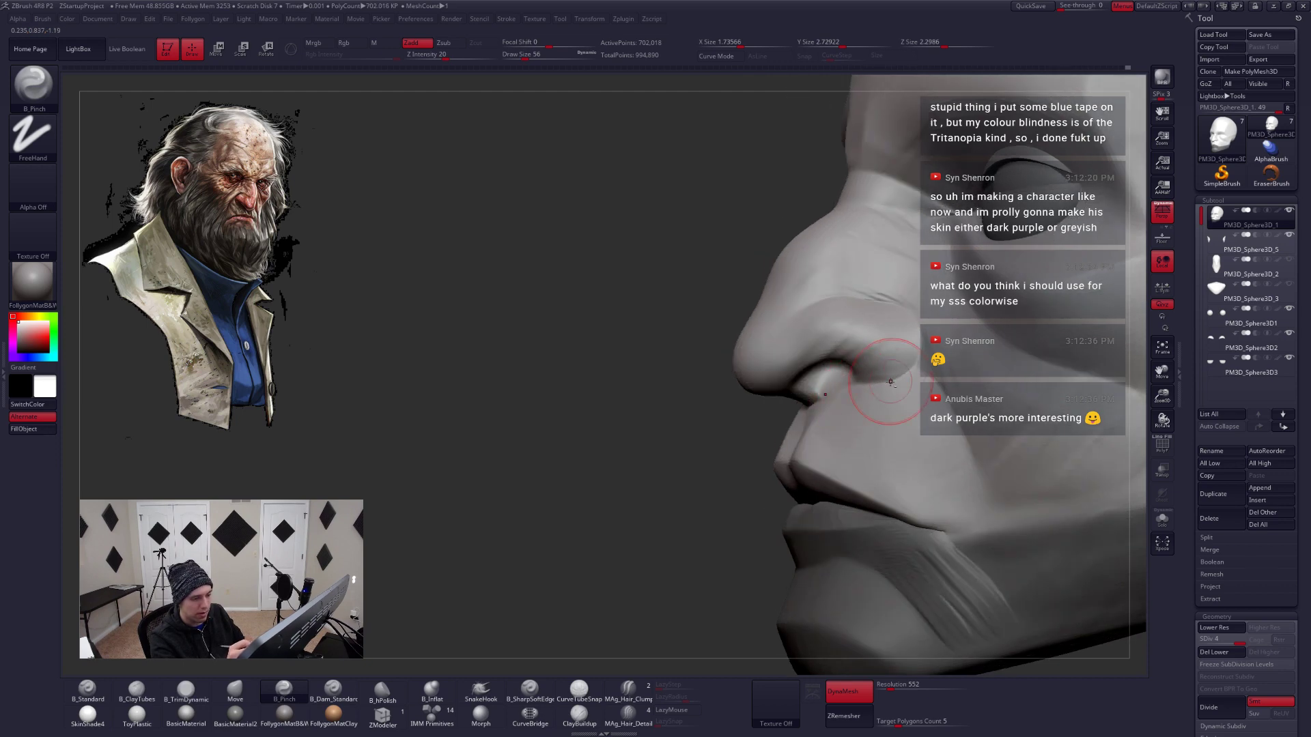
right_click_drag(896, 397, 899, 415)
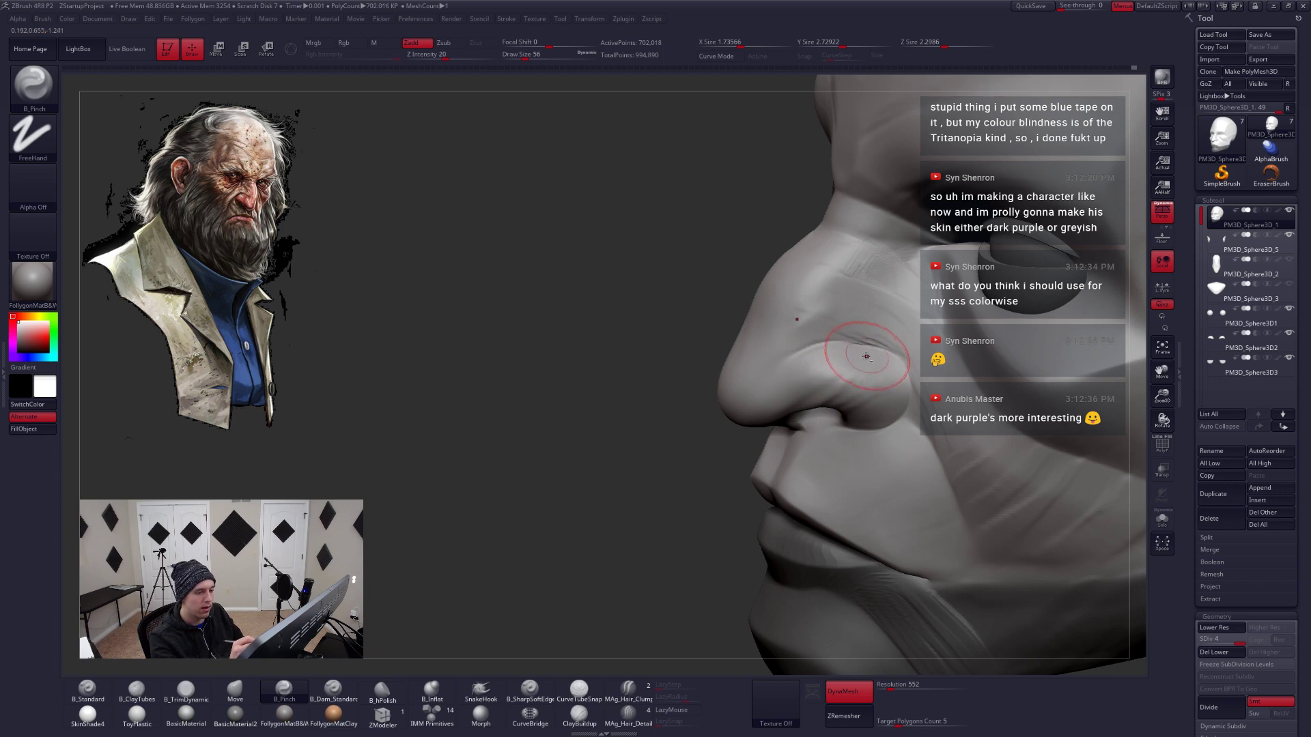
mouse_move(905, 370)
right_mouse_down()
mouse_move(912, 389)
mouse_move(879, 412)
mouse_move(835, 409)
mouse_move(848, 389)
right_mouse_up()
Build up the side of the nose above the nostril wing with B_ClayTubes at draw size 83
key("b")
key("c")
key("t")
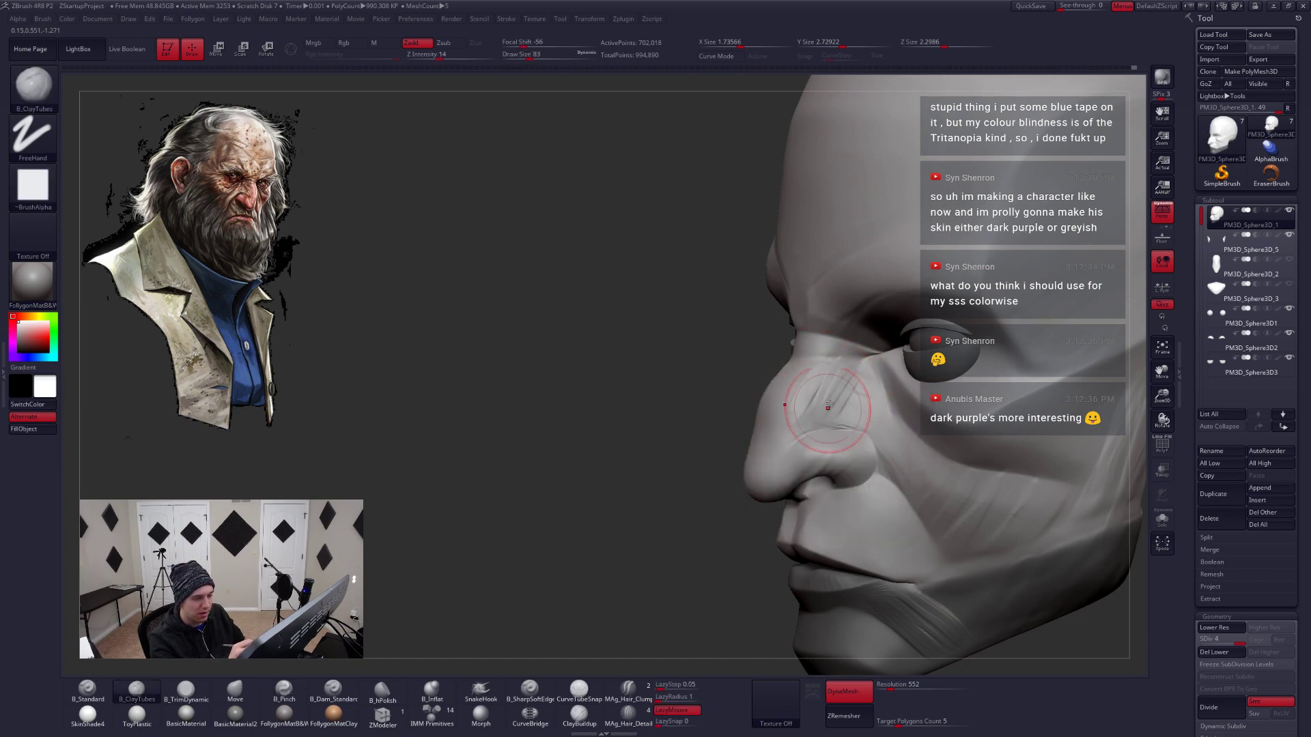
mouse_move(861, 373)
left_mouse_down()
mouse_move(842, 418)
mouse_move(867, 428)
left_mouse_up()
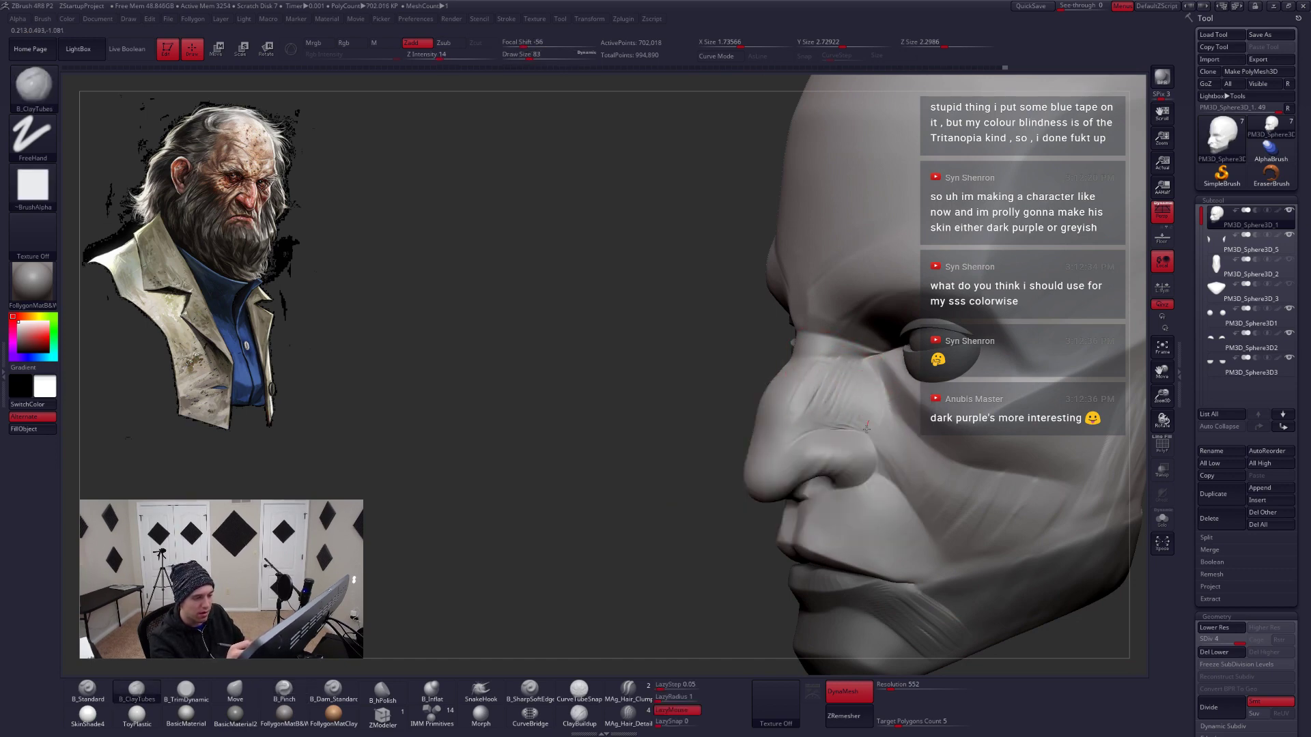
mouse_move(866, 428)
right_mouse_down()
mouse_move(871, 376)
mouse_move(888, 410)
mouse_move(863, 402)
mouse_move(796, 427)
mouse_move(814, 444)
mouse_move(812, 432)
right_mouse_up()
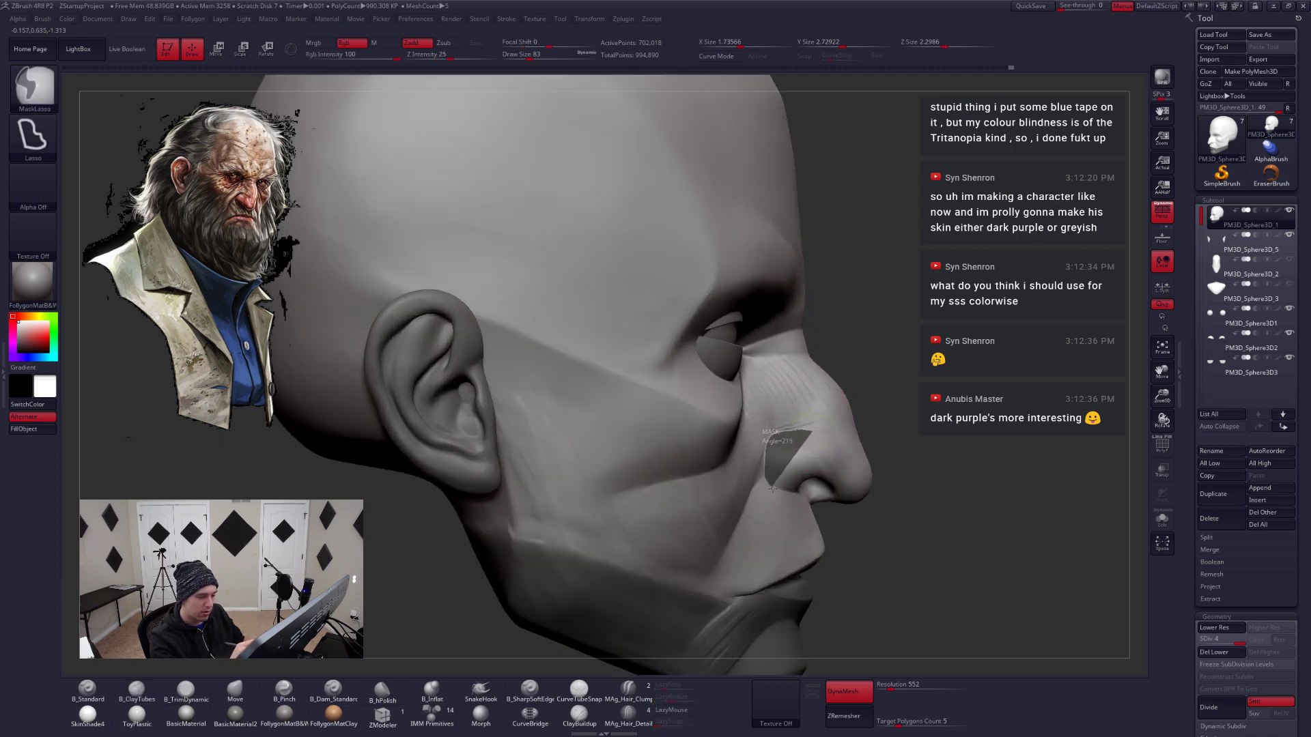
Lasso-mask the nostril wing and nose tip, and smooth the nose bridge above the masked area
mouse_move(802, 493)
left_mouse_down("ctrl")
mouse_move(840, 529)
mouse_move(962, 505)
mouse_move(975, 460)
mouse_move(962, 461)
left_mouse_up("ctrl")
left_click(887, 420, "ctrl")
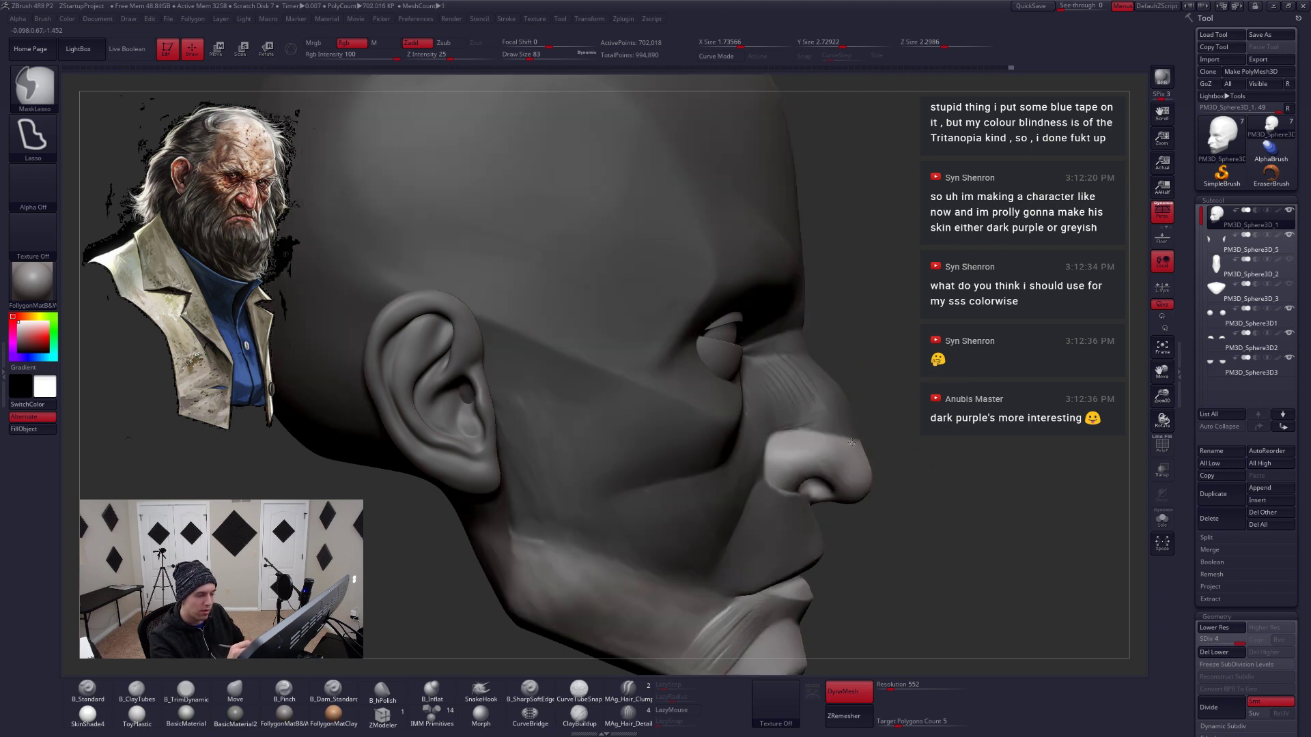
left_click(891, 414, "ctrl")
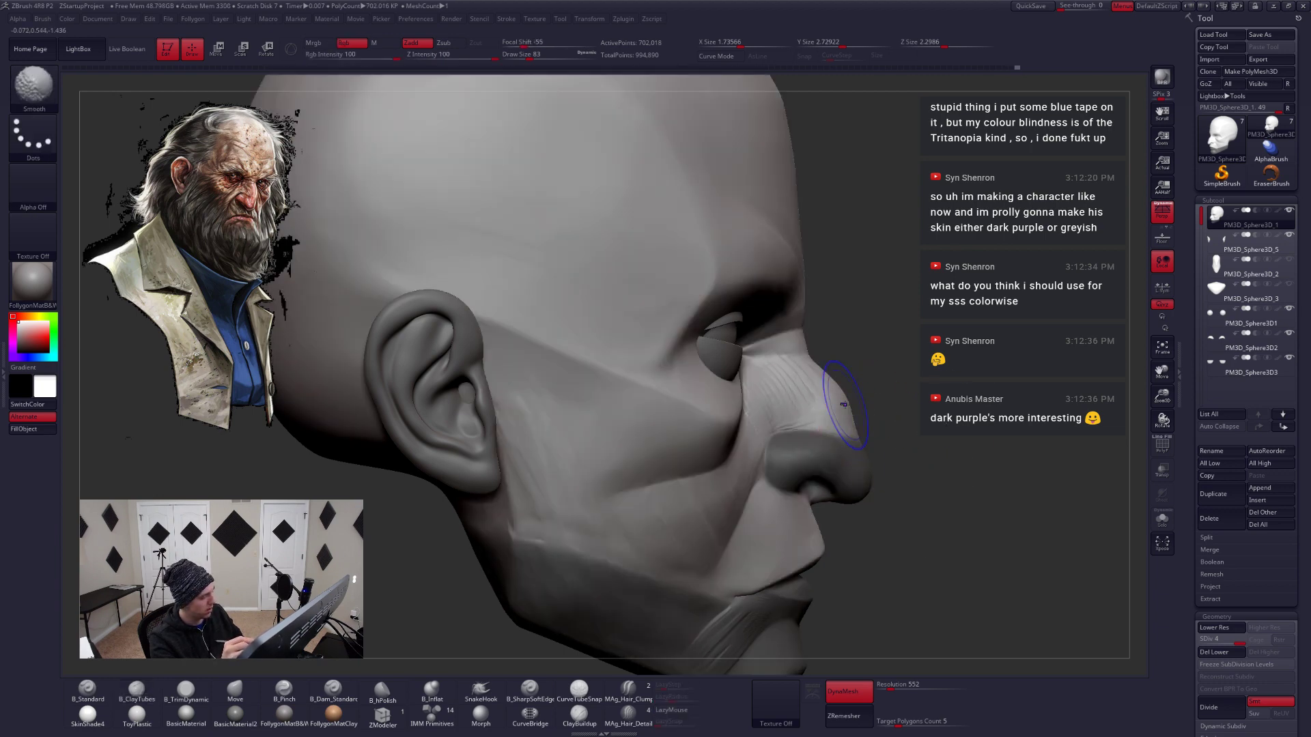
left_click_drag(843, 401, 853, 393, "shift")
Reshape the surface around the masked nostril wing with the Move brush at draw size 112
key("b")
key("m")
key("v")
mouse_move(800, 464)
right_mouse_down()
mouse_move(804, 485)
mouse_move(778, 457)
right_mouse_up()
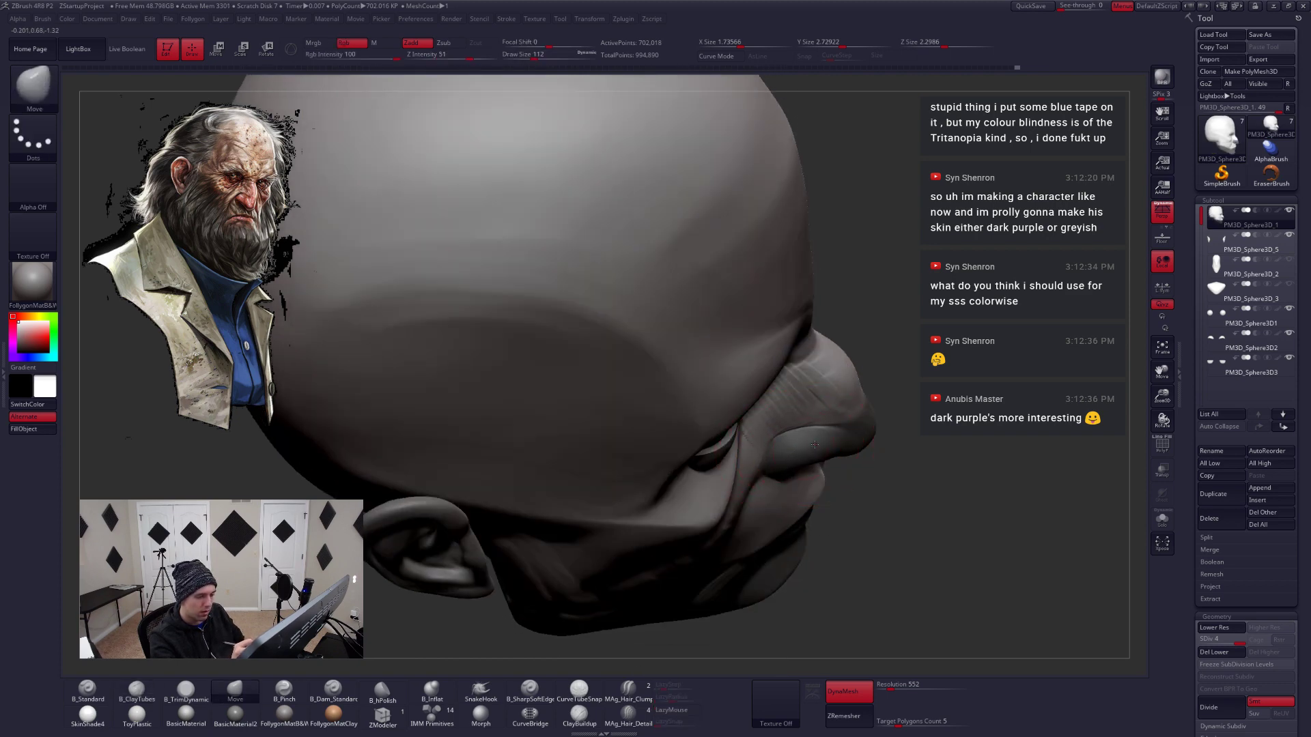
mouse_move(810, 448)
right_mouse_down()
mouse_move(783, 455)
mouse_move(919, 447)
mouse_move(744, 444)
mouse_move(718, 473)
mouse_move(720, 458)
right_mouse_up()
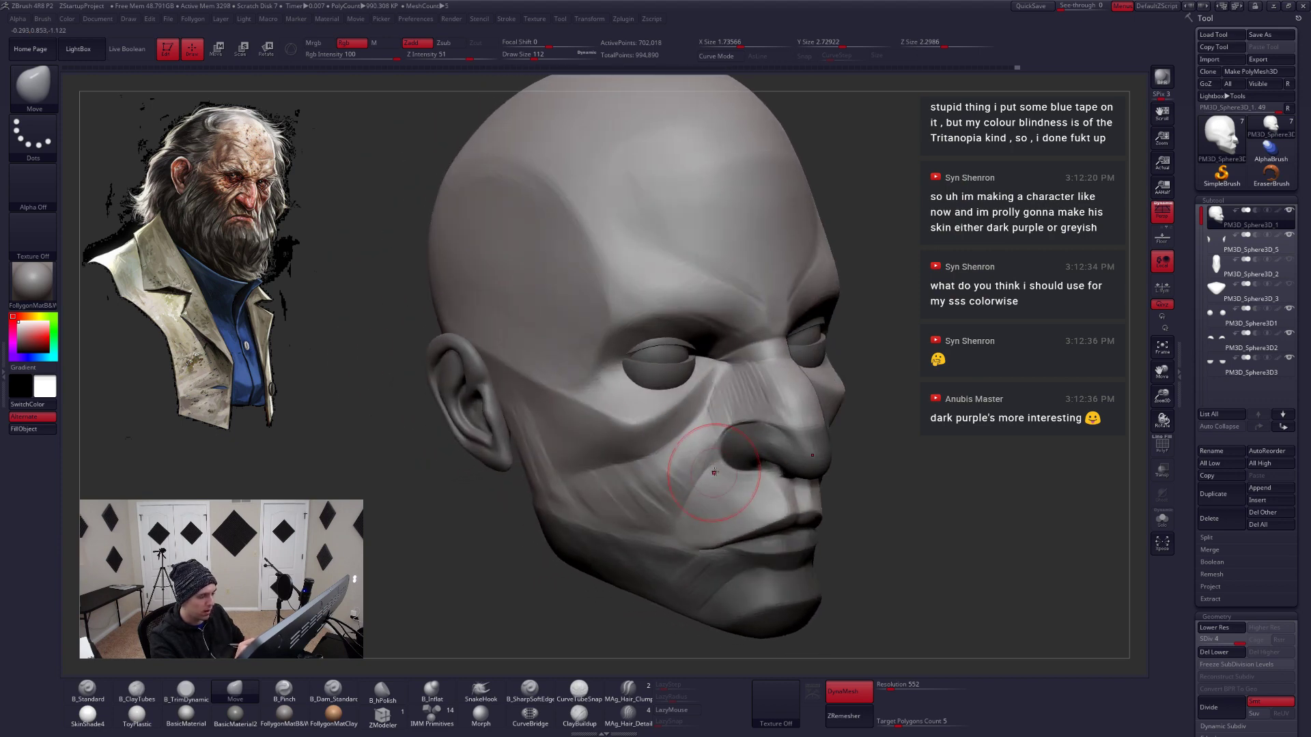
Lasso-mask the upper lip area up to the nasolabial fold and shape the adjacent cheek with the Move brush
key("ctrl")
mouse_move(673, 547)
left_mouse_down("ctrl")
mouse_move(737, 631)
mouse_move(788, 507)
mouse_move(785, 471)
left_mouse_up("ctrl")
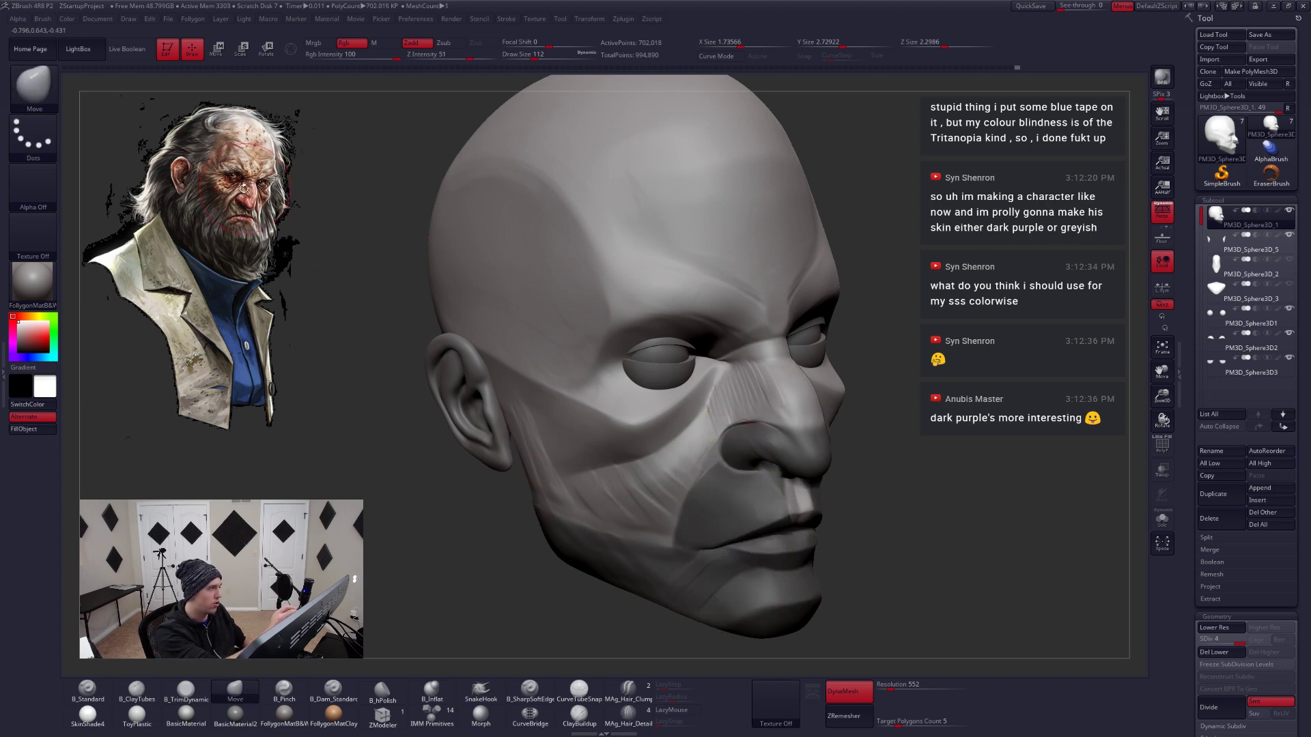
right_click_drag(707, 468, 725, 442)
key("ctrl")
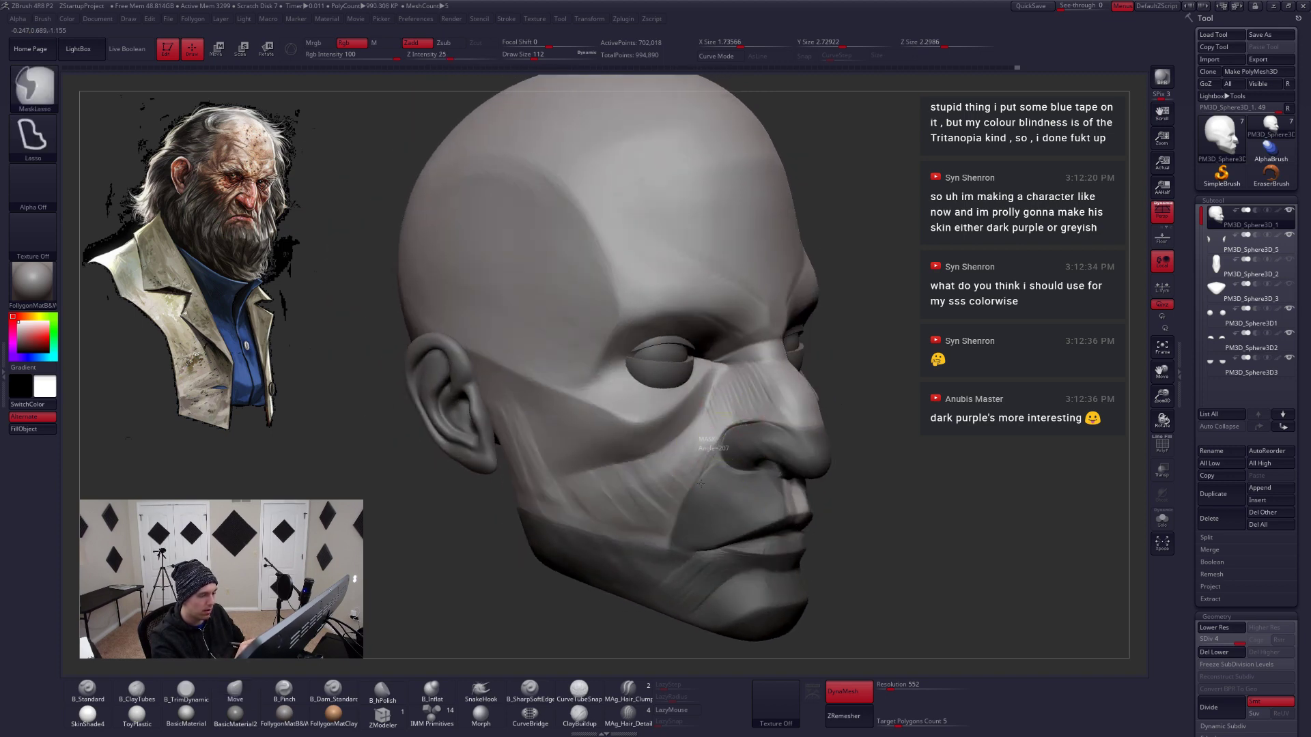
left_click_drag(702, 517, 718, 538, "ctrl")
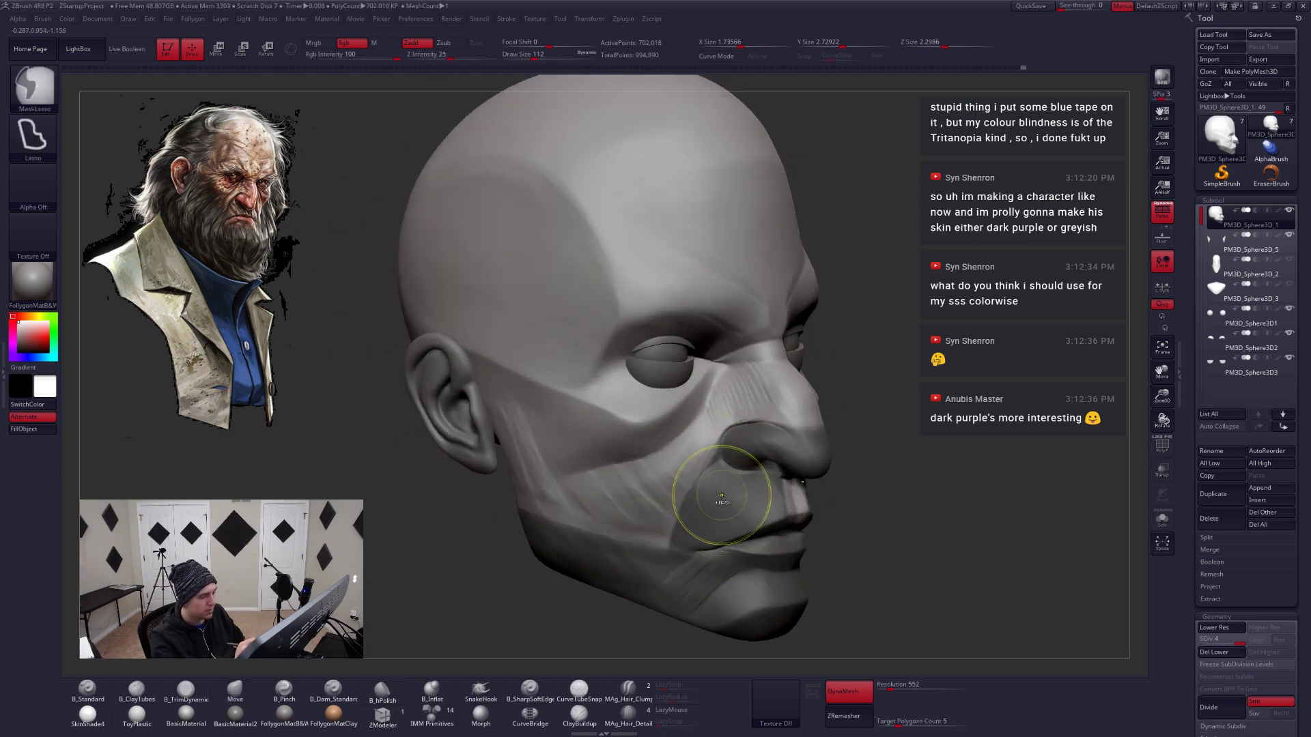
right_click_drag(690, 479, 714, 473)
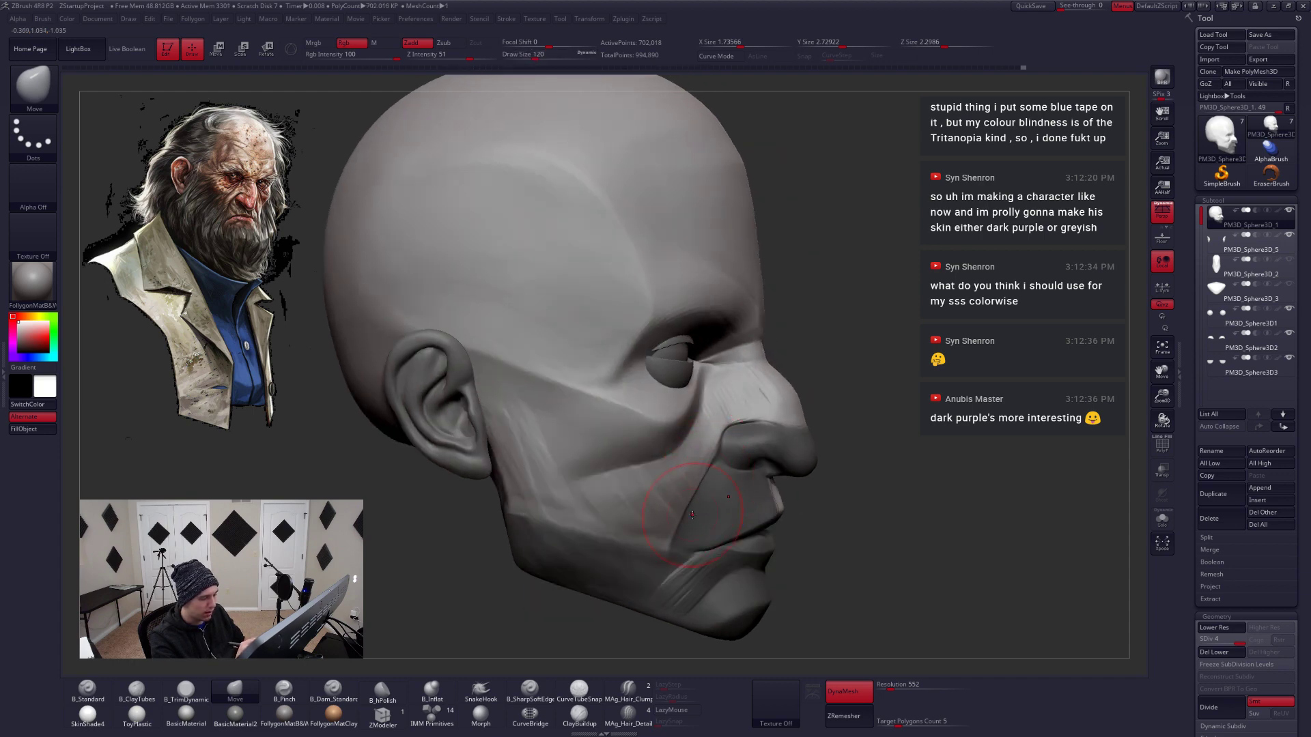
Push the cheek along the nasolabial fold with the Move brush on subdivision level 2, reducing the draw size to 71
key("shift+d")
key("shift+d")
mouse_move(715, 471)
right_mouse_down()
mouse_move(745, 487)
mouse_move(732, 478)
right_mouse_up()
key("space")
mouse_move(730, 469)
left_mouse_down()
mouse_move(719, 460)
mouse_move(718, 486)
left_mouse_up()
key("space")
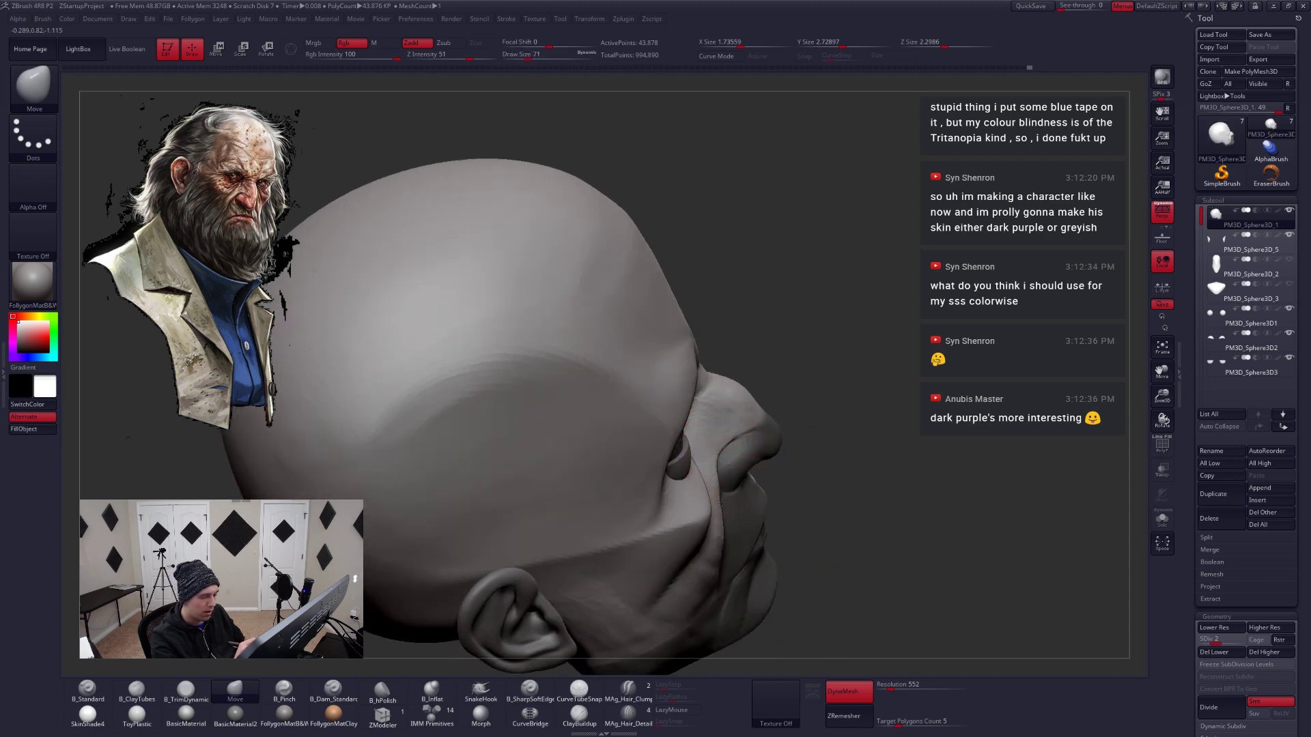
right_click_drag(722, 503, 718, 468)
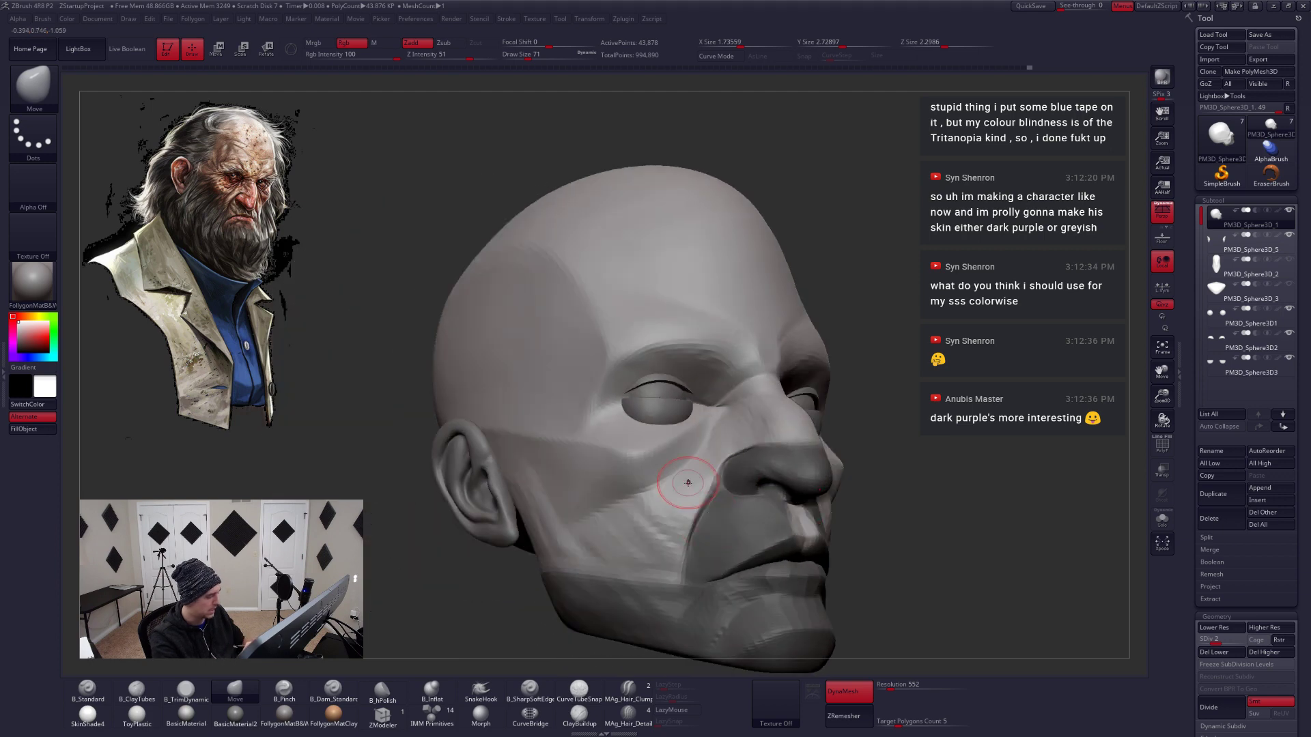
Inflate the cheek along the nasolabial fold with B_Inflat at draw size 90 on subdivision level 2
left_click(431, 690)
key("space")
left_click_drag(763, 467, 767, 467)
mouse_move(745, 463)
right_mouse_down()
mouse_move(784, 459)
mouse_move(749, 447)
right_mouse_up()
mouse_move(716, 489)
right_mouse_down()
mouse_move(679, 488)
mouse_move(762, 492)
right_mouse_up()
key("space")
left_click_drag(761, 492, 747, 491)
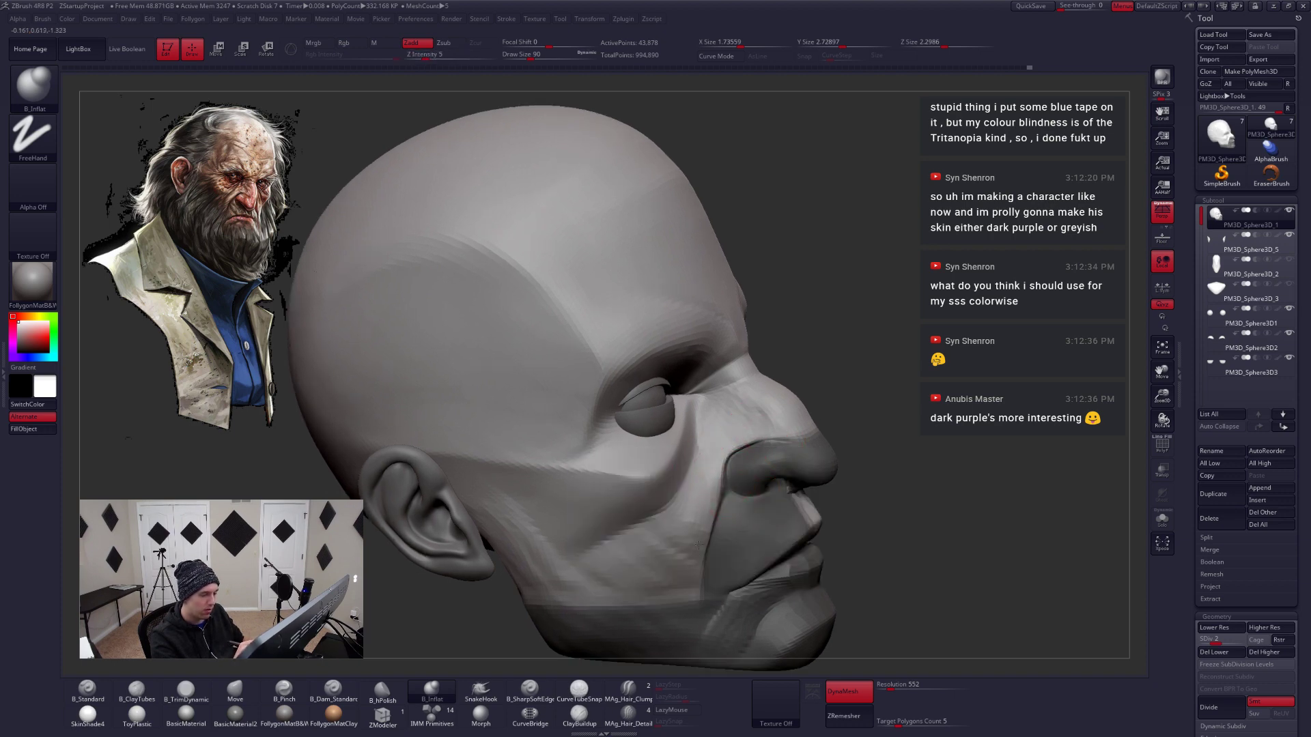
mouse_move(697, 565)
right_mouse_down()
mouse_move(848, 440)
mouse_move(782, 417)
right_mouse_up()
Inflate and smooth the fold beside the nose with B_Inflat at draw size 54, stepping up to subdivision level 3
key("space")
left_click_drag(781, 425, 775, 426)
right_click_drag(772, 437, 667, 507)
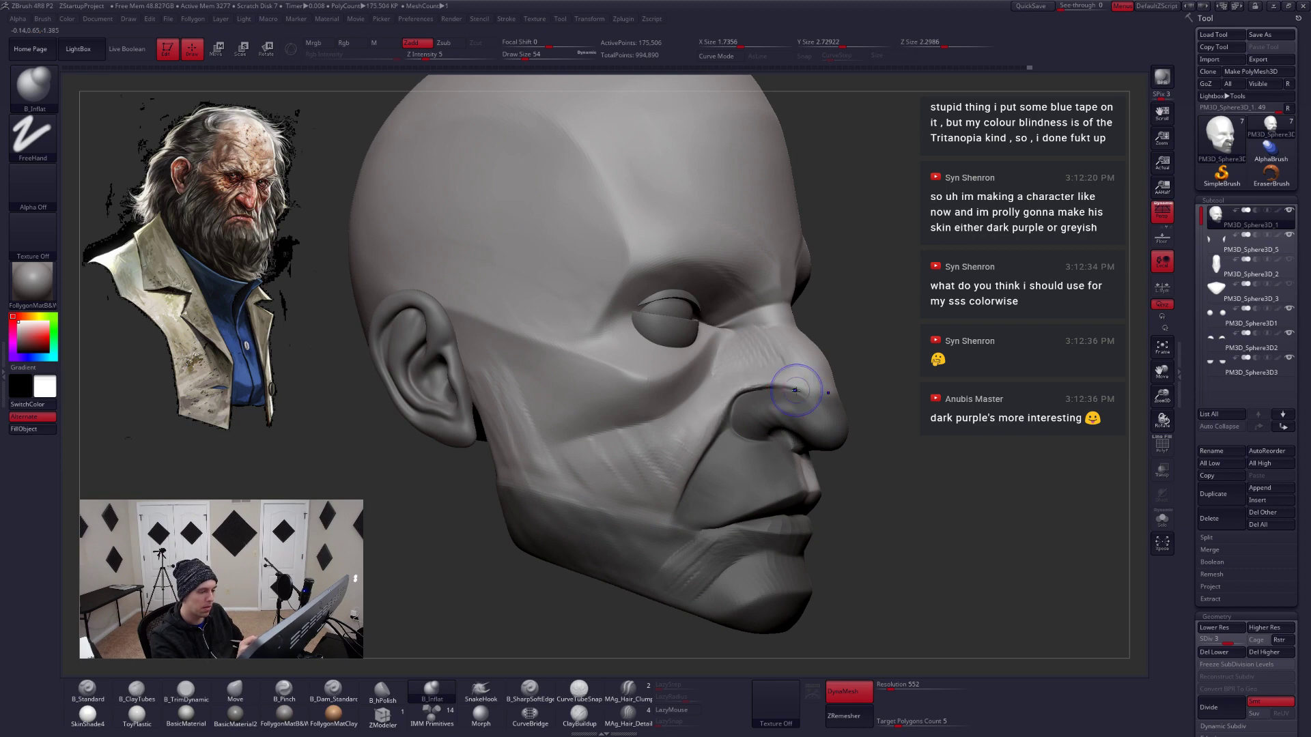
key("shift")
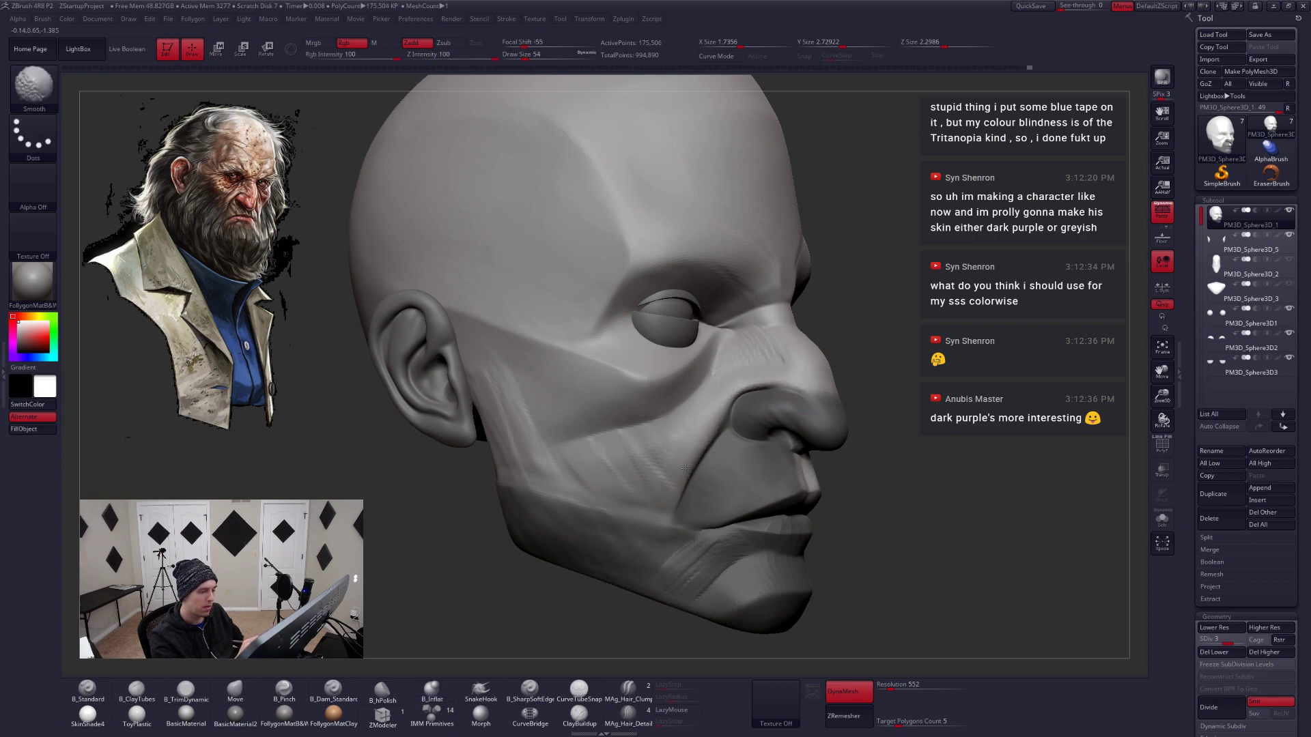
left_click_drag(686, 469, 679, 482, "shift")
mouse_move(681, 480)
right_mouse_down("shift")
mouse_move(755, 482)
mouse_move(719, 474)
right_mouse_up("shift")
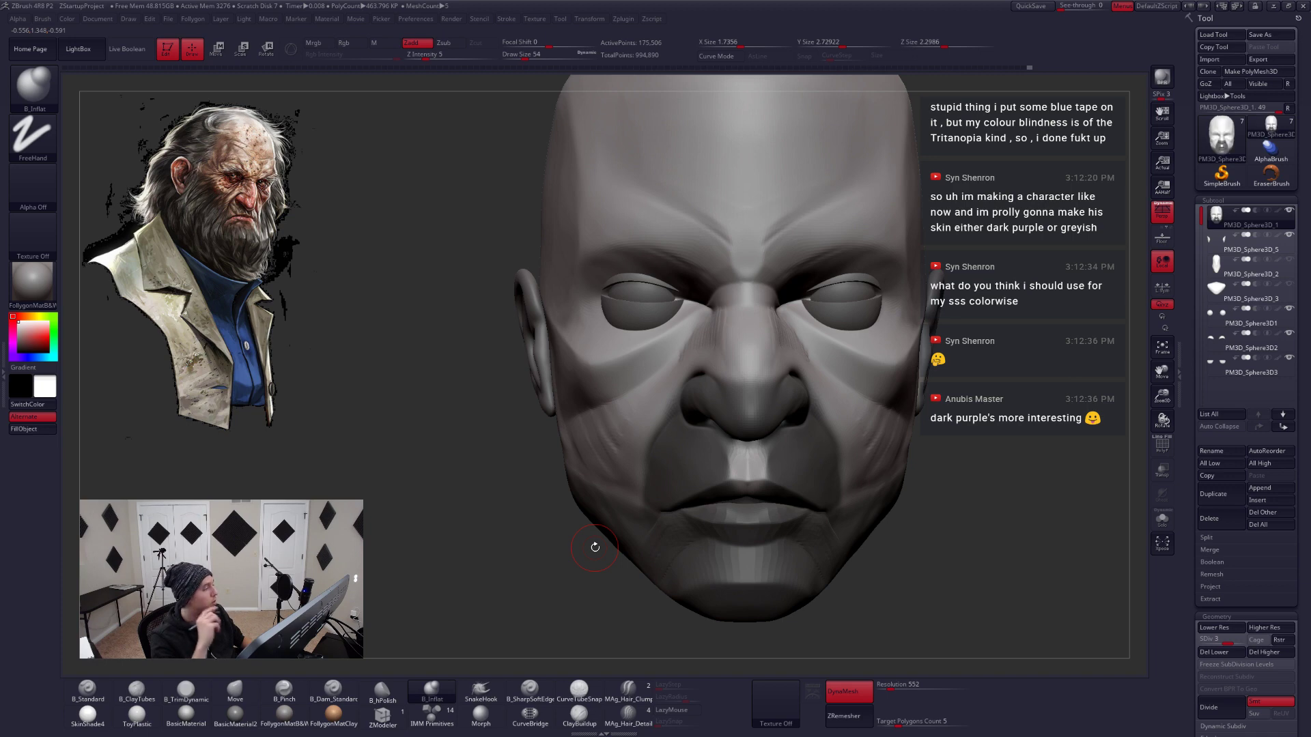
Add volume above the nostril wing and along the cheek fold with B_Inflat, and step up to subdivision level 4
right_click_drag(595, 547, 797, 444)
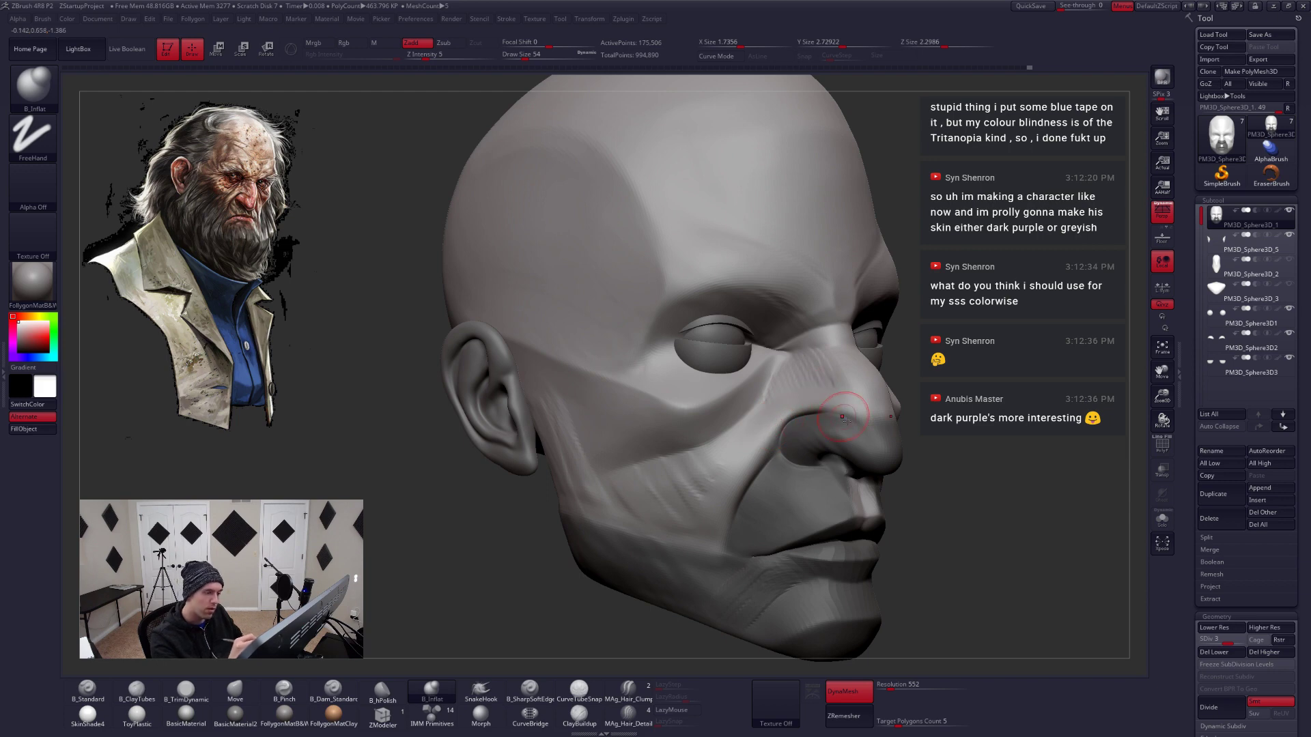
right_click_drag(845, 419, 749, 454, "alt")
key("d")
Carve the crease down the side of the nose with B_SharpSoftEdge at draw size 54
left_click(587, 695)
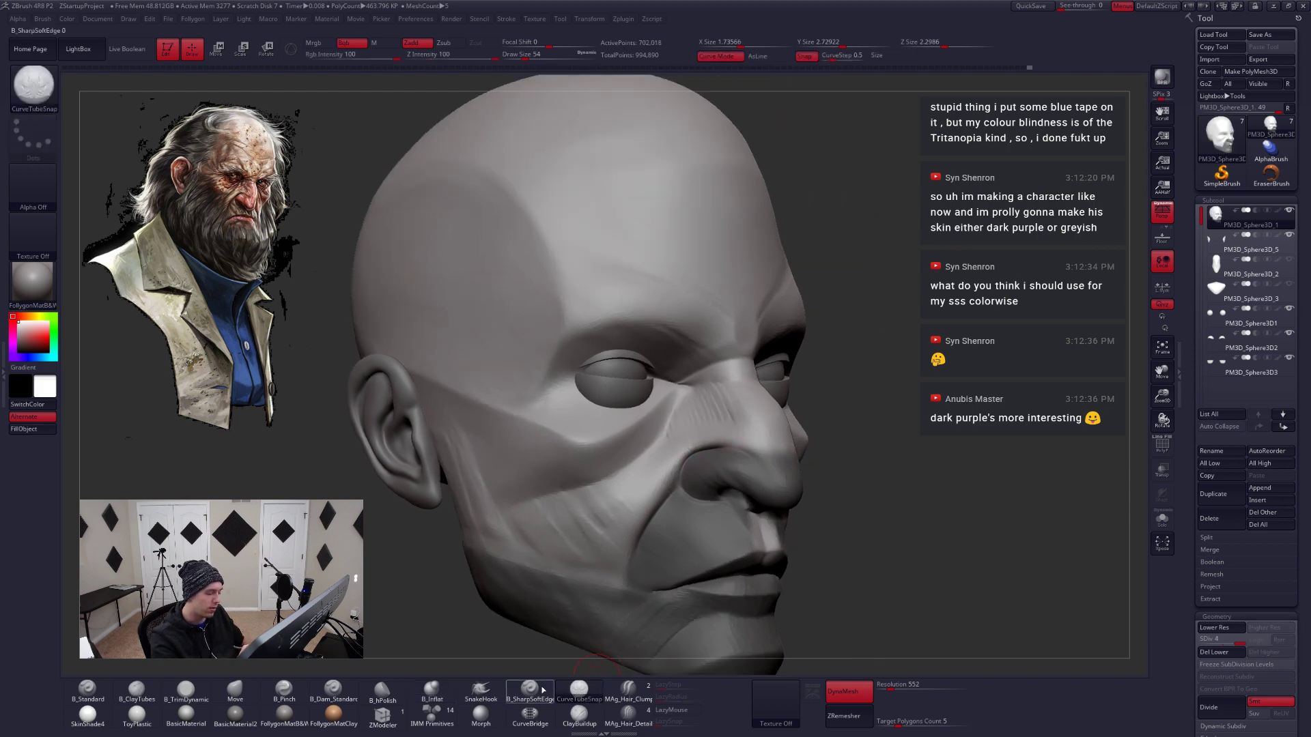
left_click(543, 690)
left_click_drag(718, 398, 737, 443)
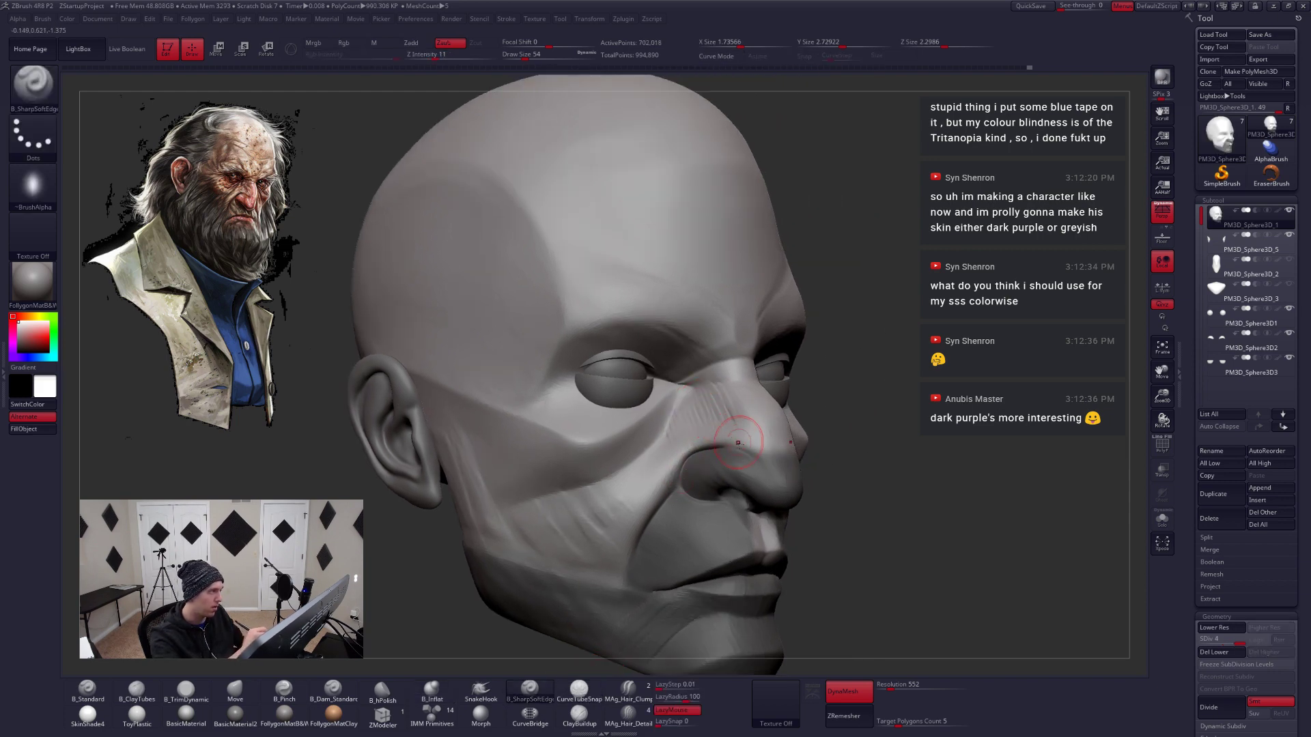
left_click_drag(716, 398, 744, 438)
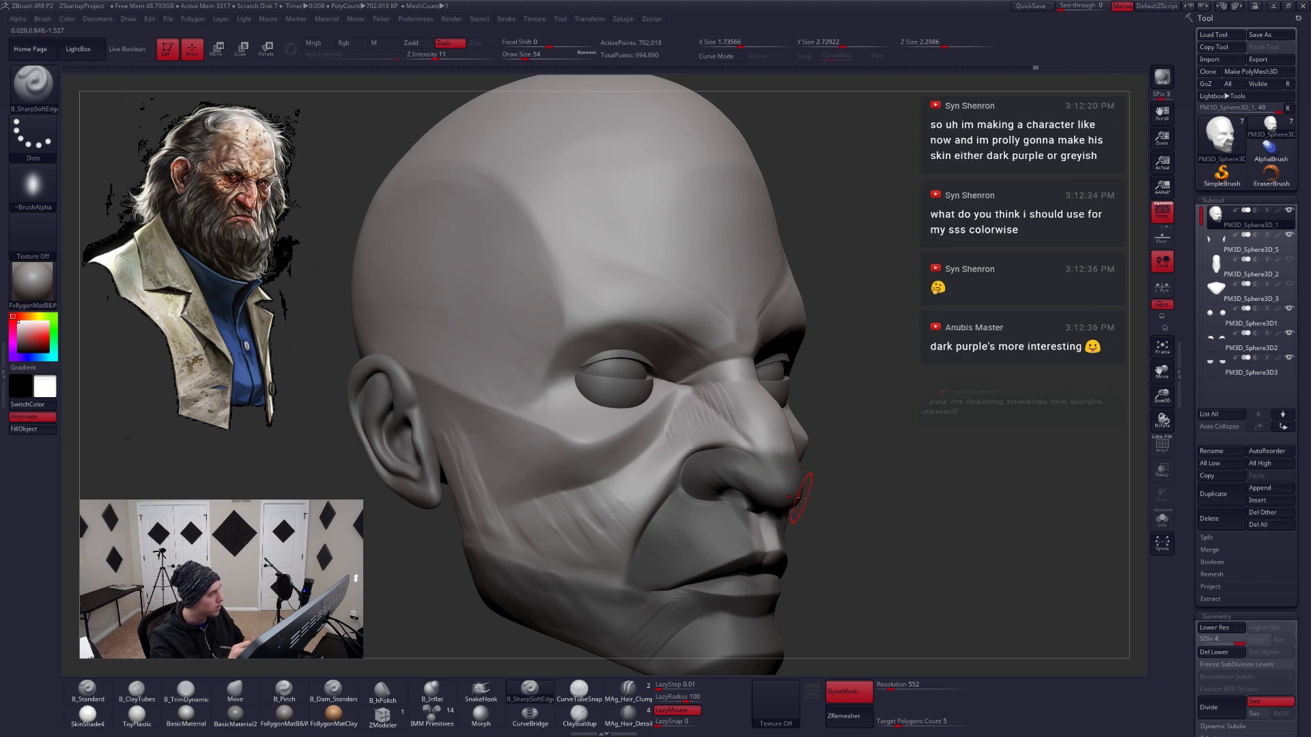
Sharpen the forms around the side of the nose with B_Pinch at draw size 54
key("b")
key("p")
key("i")
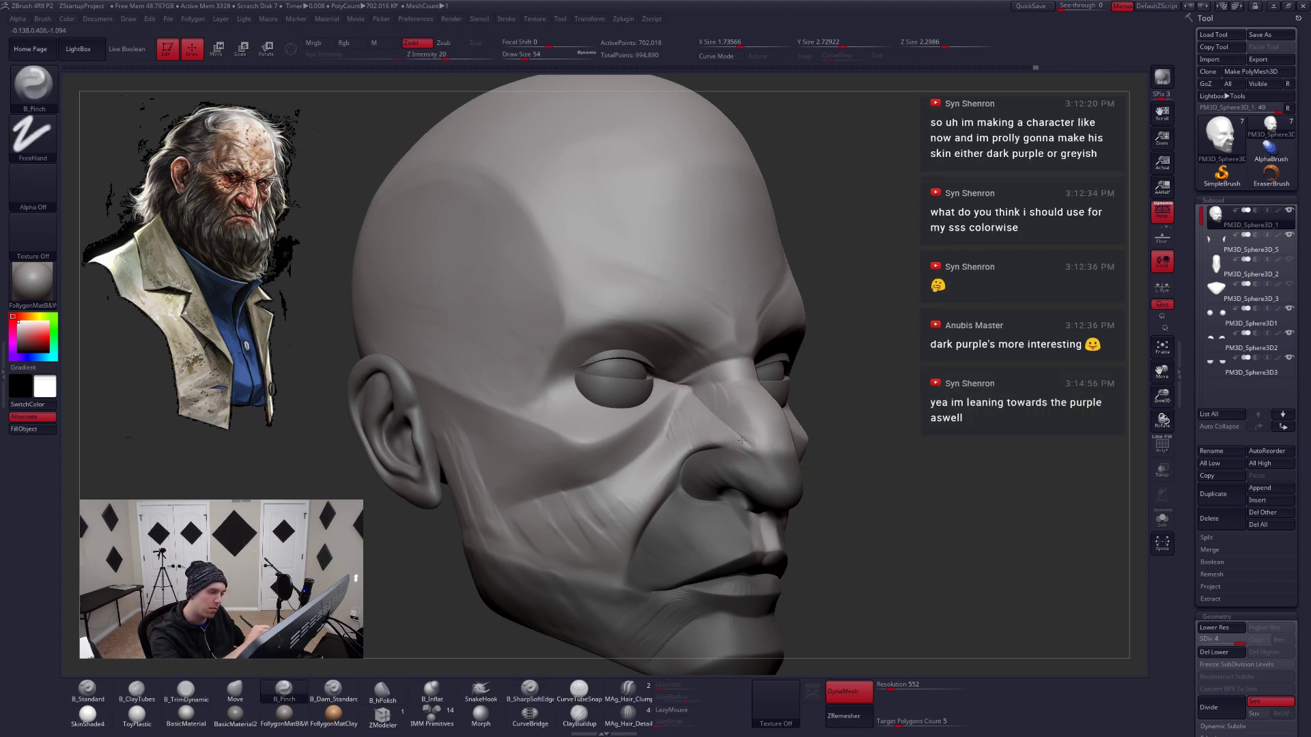
right_click_drag(761, 471, 790, 474)
Adjust the side plane of the nose with the Move brush at draw size 71
mouse_move(955, 478)
right_mouse_down()
mouse_move(768, 493)
mouse_move(776, 398)
mouse_move(717, 399)
mouse_move(767, 412)
right_mouse_up()
key("b")
key("m")
key("v")
key("s")
left_click_drag(767, 412, 771, 412)
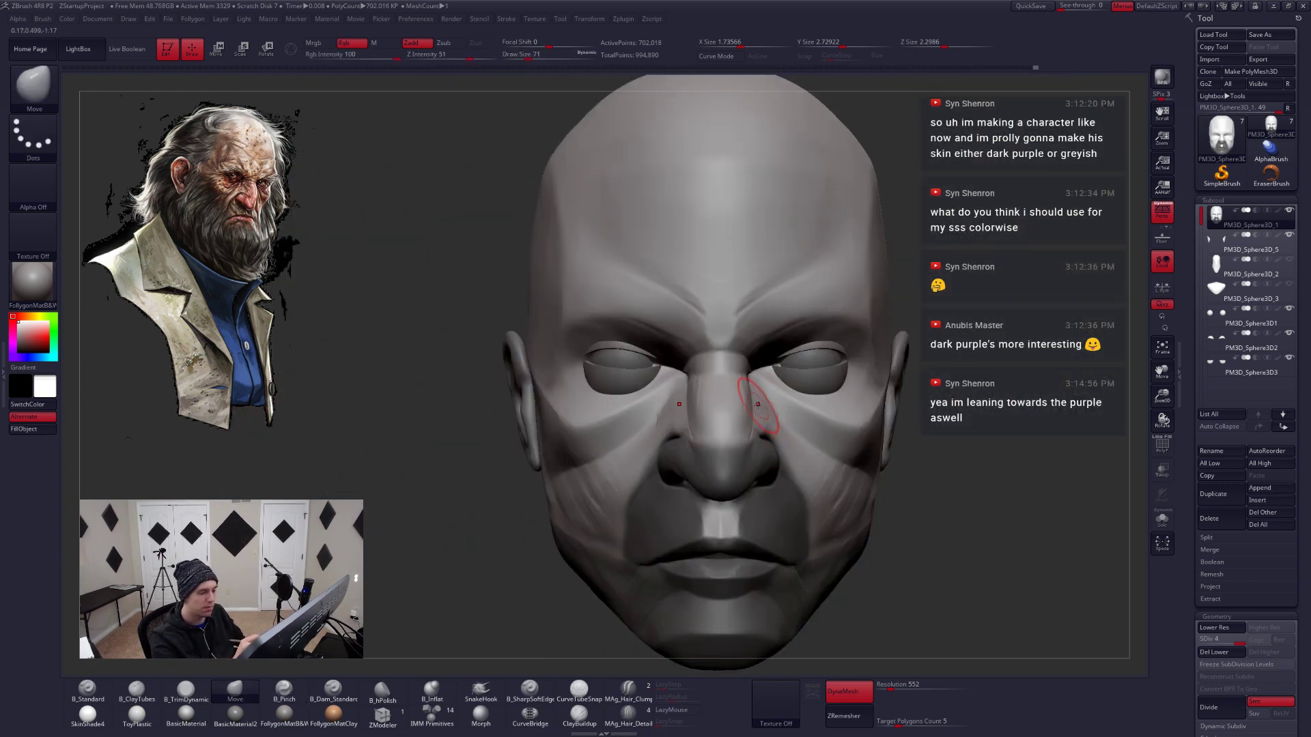
right_click_drag(755, 422, 754, 422)
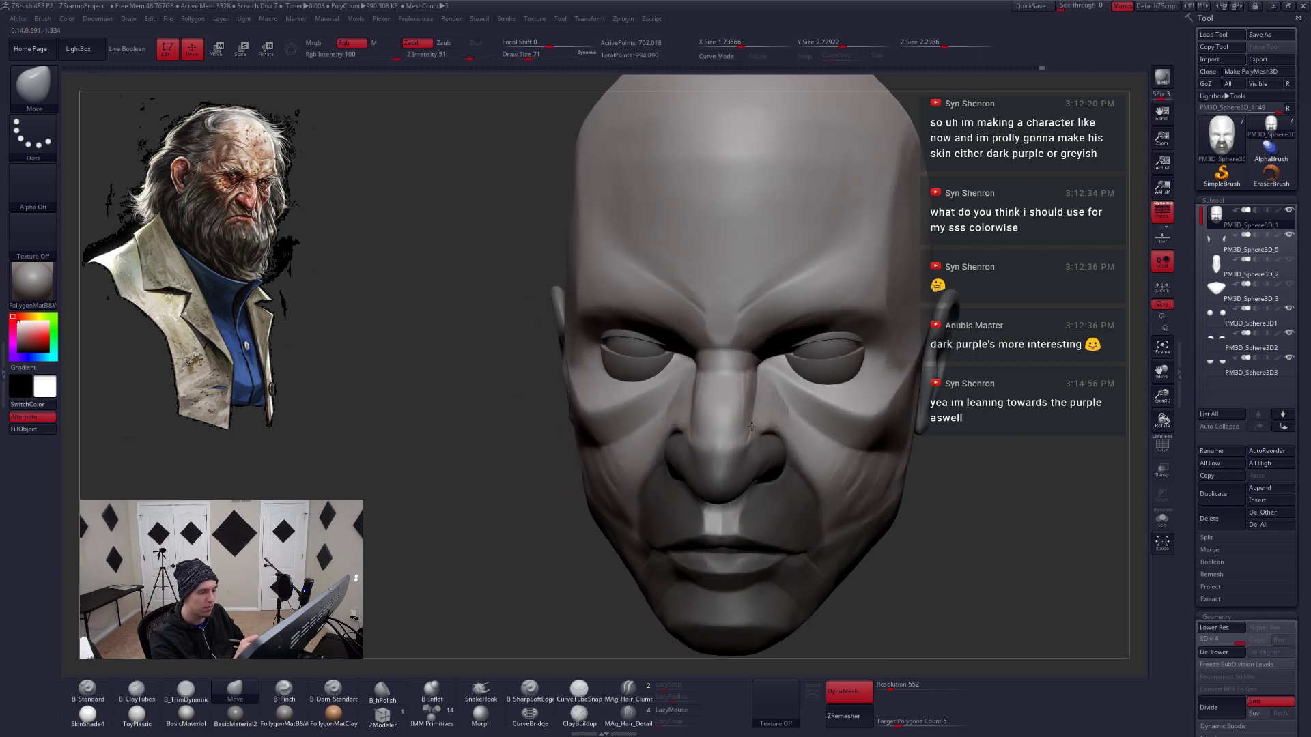
Reshape the upper side of the nose beside the bridge with the Move brush at draw size 80
key("space")
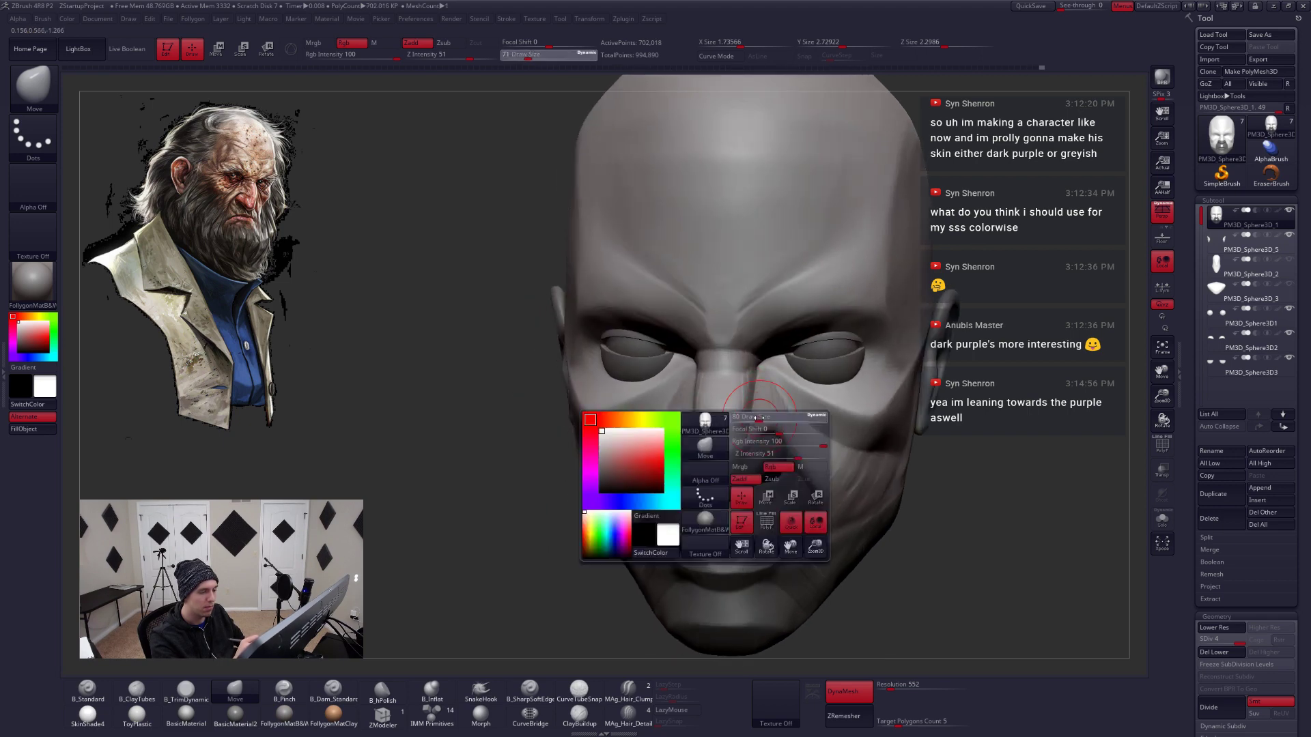
right_click_drag(754, 410, 721, 438)
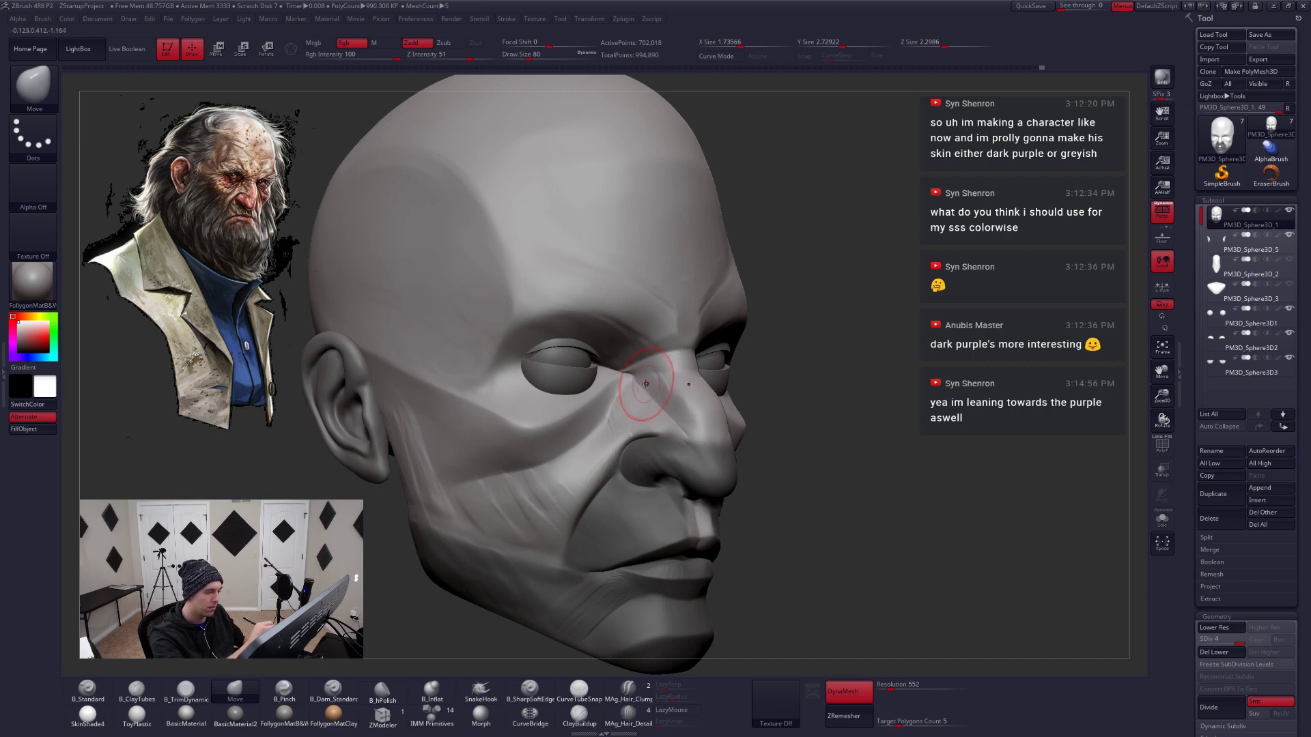
mouse_move(632, 375)
left_mouse_down("ctrl")
mouse_move(658, 406)
mouse_move(695, 413)
mouse_move(630, 296)
mouse_move(535, 266)
left_mouse_up("ctrl")
Add the nose, up to the area between the brows, to the mask with a lasso selection
mouse_move(746, 482)
left_mouse_down("alt")
mouse_move(864, 498)
mouse_move(717, 479)
mouse_move(763, 475)
left_mouse_up("alt")
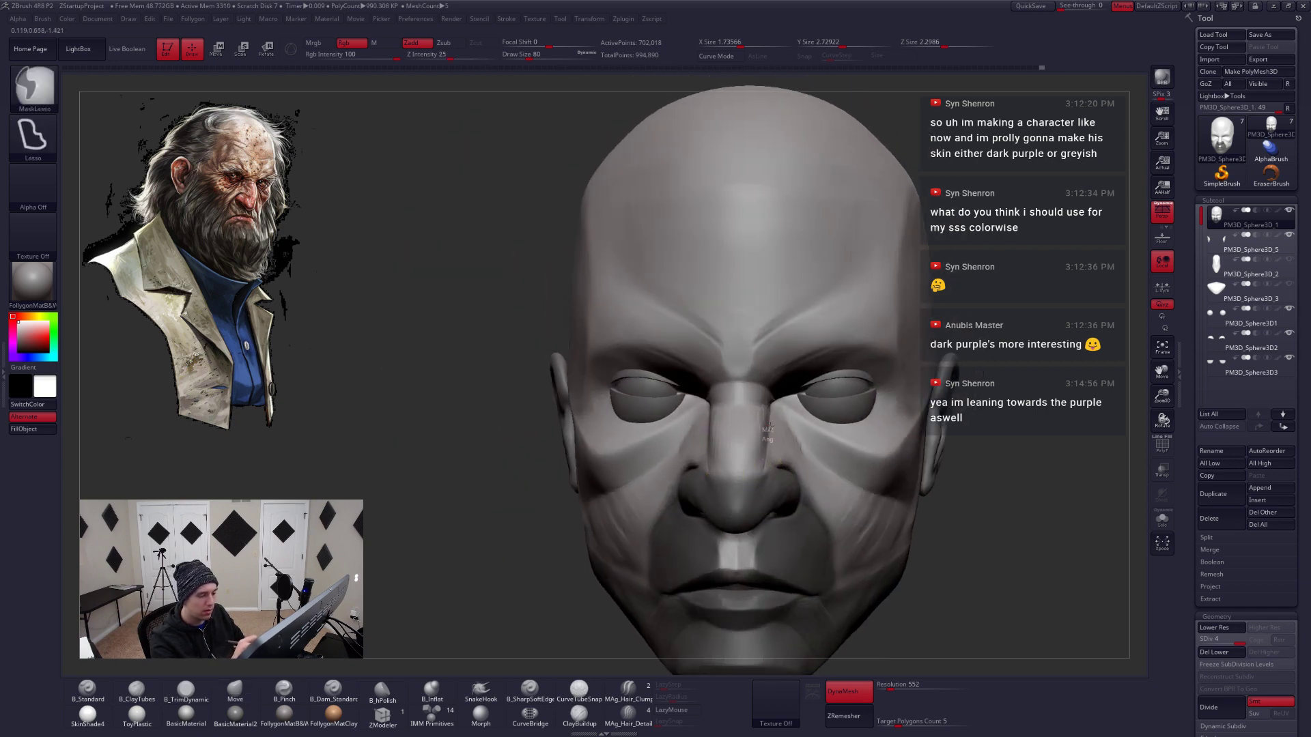
mouse_move(770, 425)
left_mouse_down("ctrl")
mouse_move(763, 318)
mouse_move(733, 521)
left_mouse_up("ctrl")
mouse_move(732, 478)
right_mouse_down()
mouse_move(776, 480)
mouse_move(844, 451)
right_mouse_up()
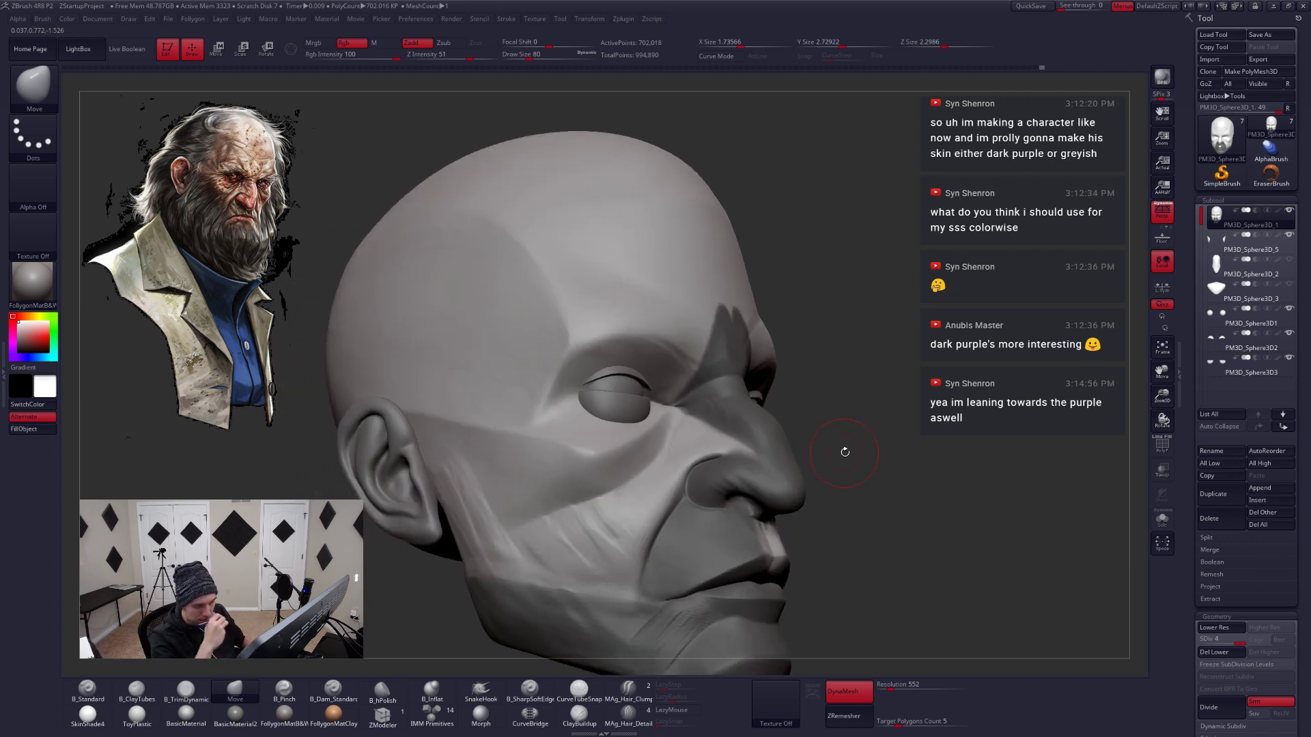
Build up the cheek fold beside the masked nose with B_Inflat at draw size 71 and Z intensity 5
left_click(440, 689)
mouse_move(731, 459)
right_mouse_down("alt")
mouse_move(779, 423)
mouse_move(768, 462)
right_mouse_up("alt")
key("space")
left_click_drag(755, 435, 752, 435)
right_click_drag(768, 435, 713, 436)
left_click_drag(737, 410, 712, 473)
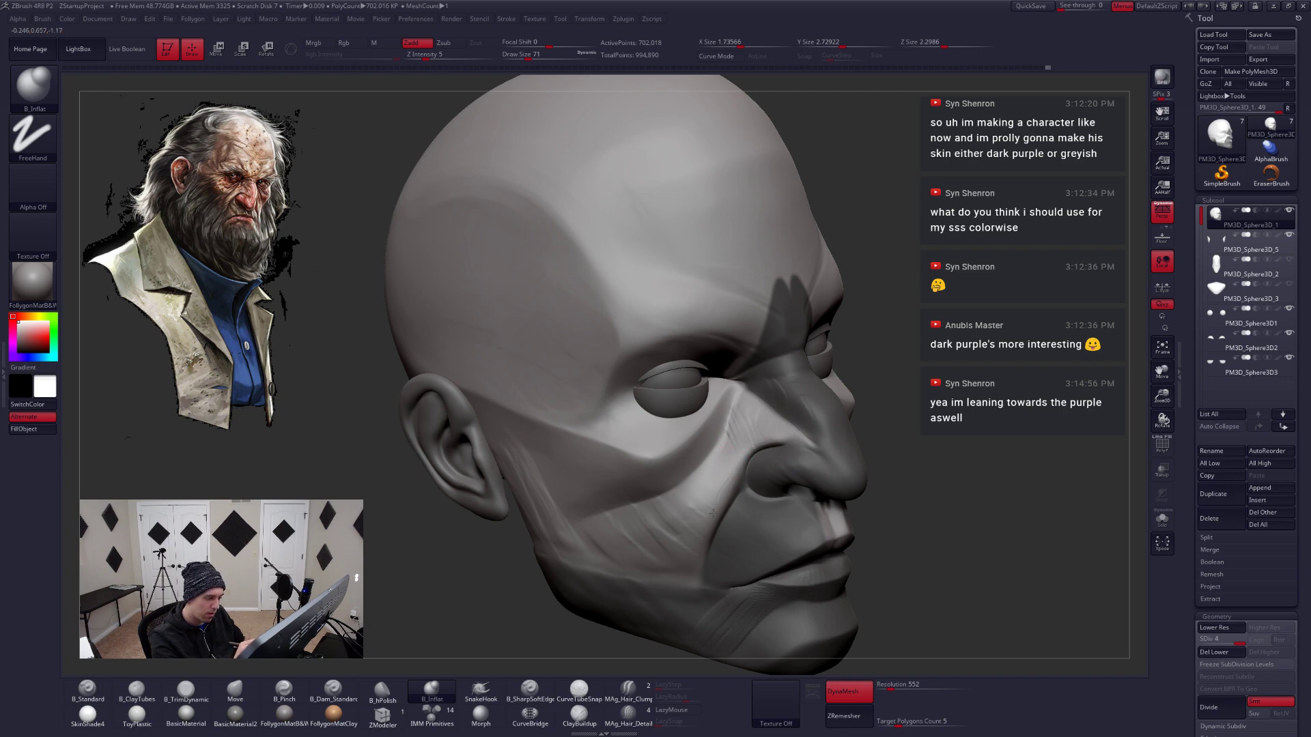
Smooth the cheek fold beside the nose at draw size 87
key("space")
key("shift")
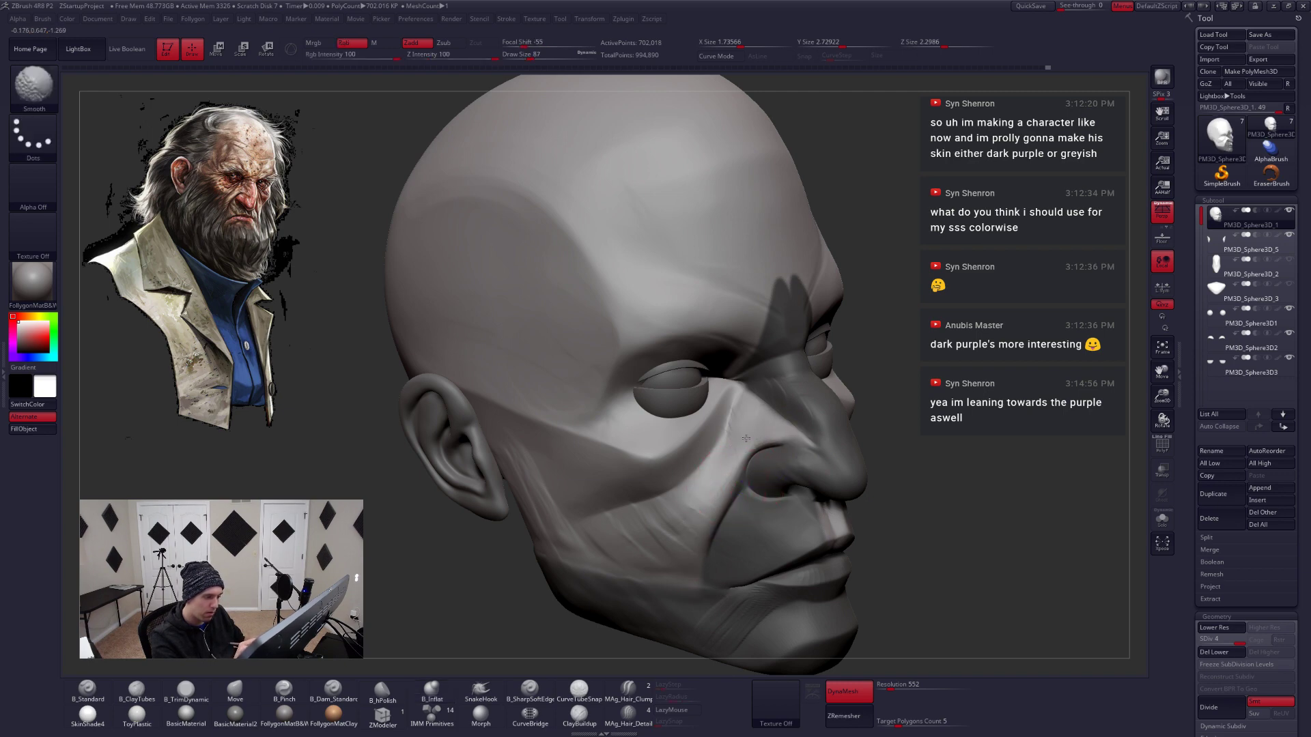
left_click_drag(746, 438, 735, 456, "shift")
right_click_drag(731, 541, 658, 533, "shift")
right_click_drag(905, 478, 916, 425, "ctrl")
right_click_drag(916, 424, 884, 386, "alt")
key("ctrl")
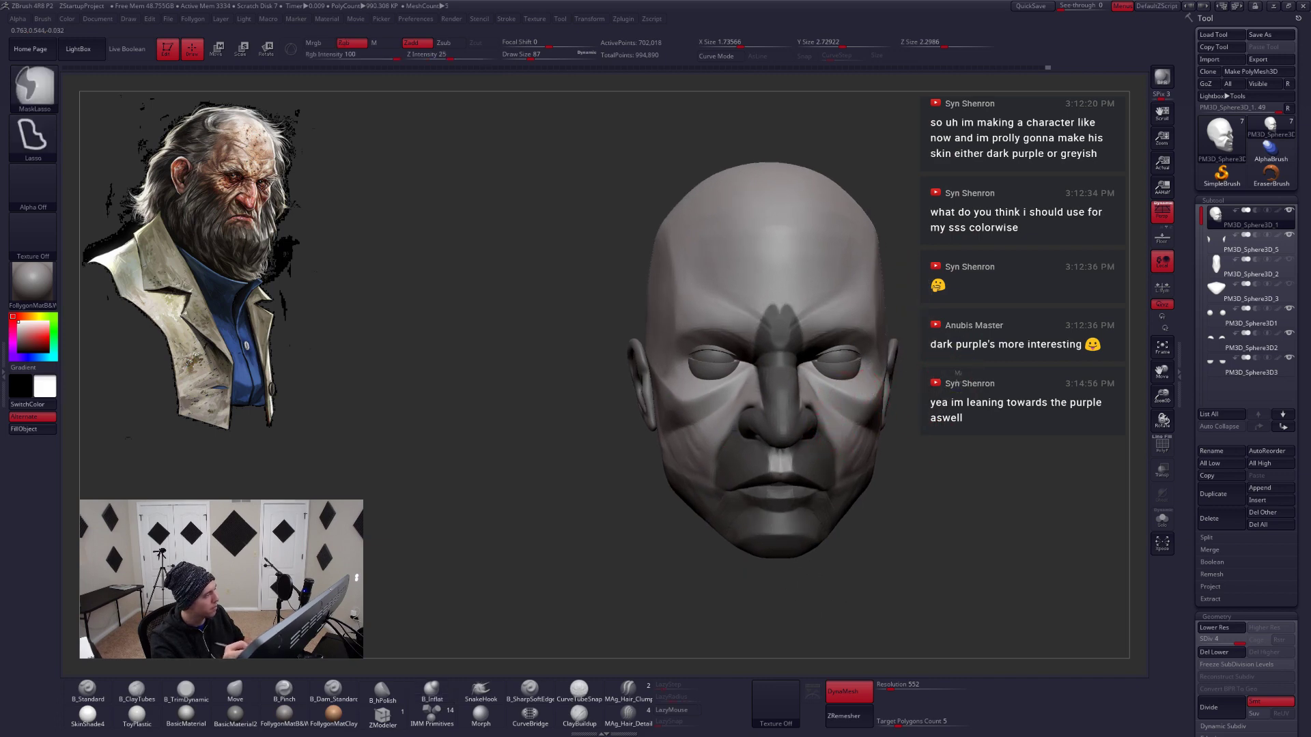
left_click_drag(956, 366, 973, 393, "ctrl")
right_click_drag(792, 450, 830, 478)
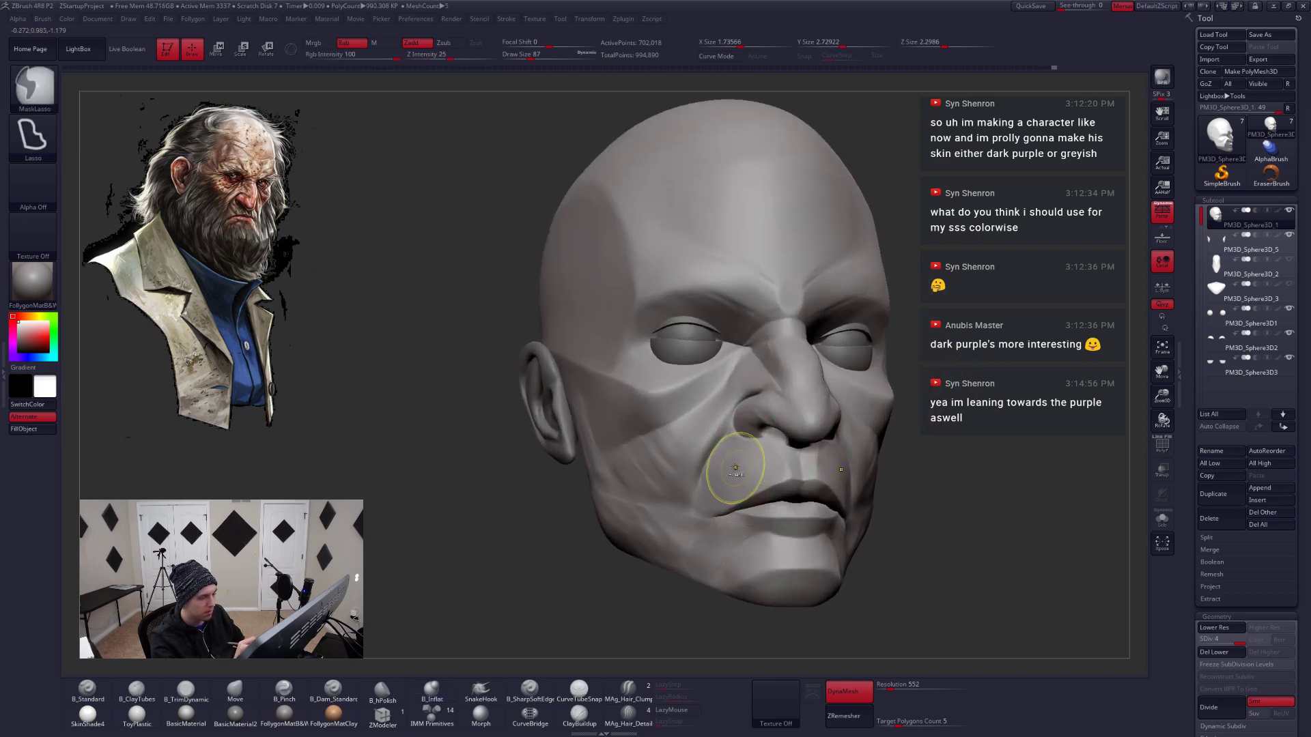
key("ctrl+z")
Pull the cheek and nasolabial fold beside the nostril into shape with the Move brush at draw size 124
mouse_move(736, 468)
right_mouse_down()
mouse_move(781, 461)
mouse_move(775, 450)
right_mouse_up()
key("b")
key("m")
key("v")
key("space")
left_click_drag(730, 442, 734, 443)
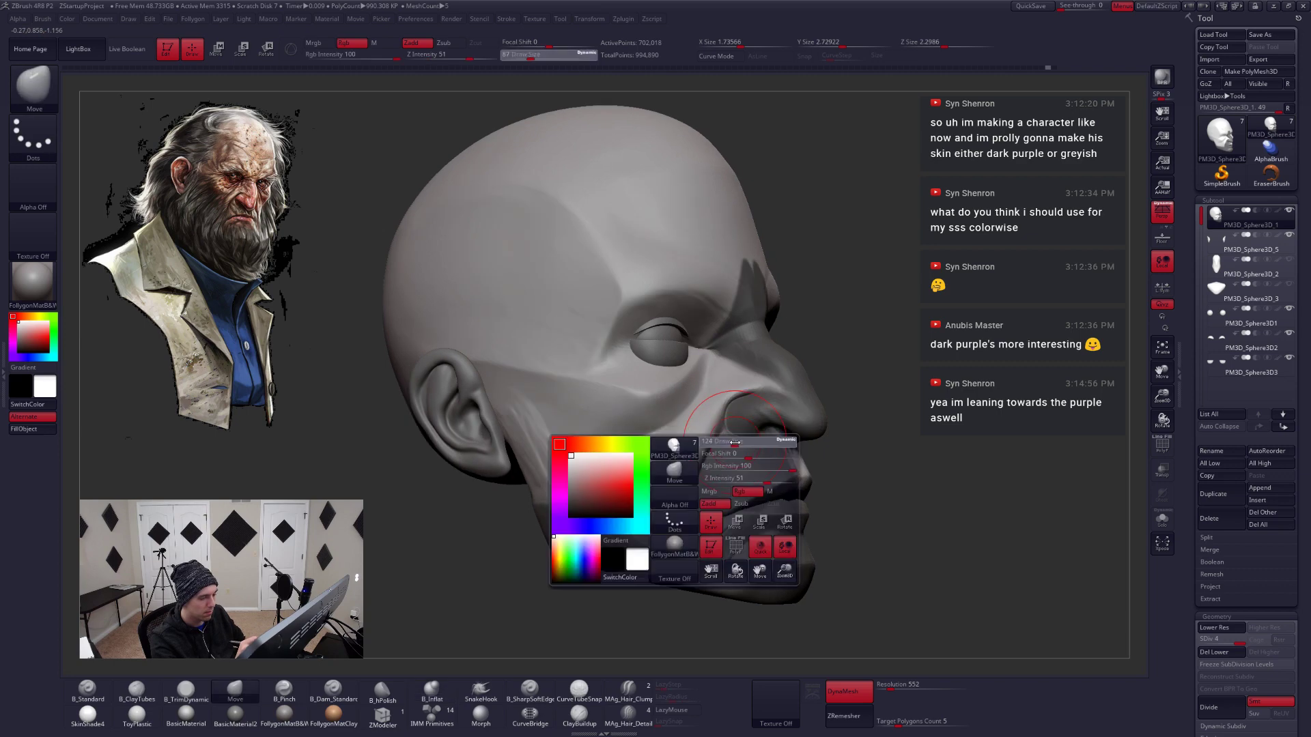
mouse_move(731, 454)
right_mouse_down()
mouse_move(683, 456)
mouse_move(736, 444)
right_mouse_up()
left_click_drag(732, 444, 745, 453)
mouse_move(754, 466)
right_mouse_down()
mouse_move(880, 385)
mouse_move(776, 469)
mouse_move(724, 478)
mouse_move(690, 557)
mouse_move(737, 497)
mouse_move(785, 486)
mouse_move(766, 461)
mouse_move(734, 456)
mouse_move(777, 478)
mouse_move(758, 410)
right_mouse_up()
left_click(860, 394, "ctrl")
Step down to subdivision level 1 and reshape the nasolabial fold with the Move brush at draw size 132
key("bracketright")
key("bracketright")
key("shift+d")
key("shift+d")
key("shift+d")
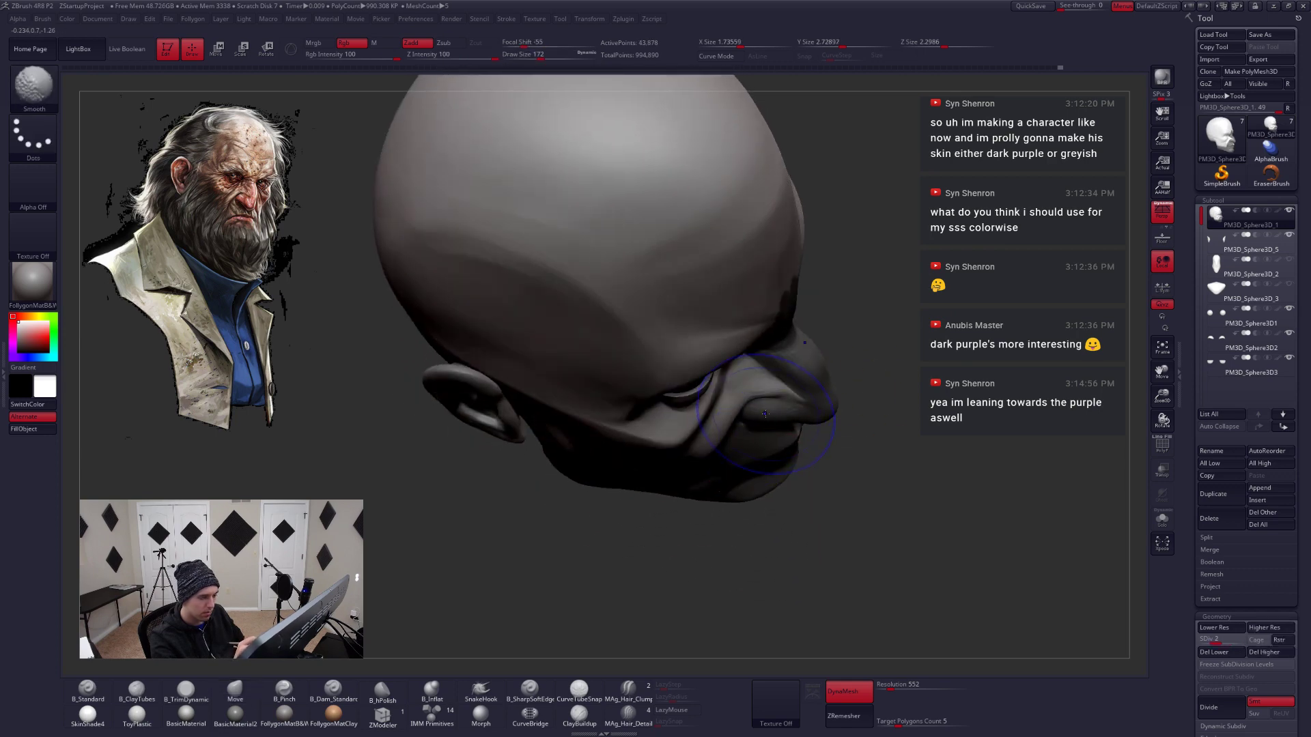
key("space")
left_click_drag(758, 410, 757, 410)
mouse_move(800, 567)
right_mouse_down()
mouse_move(781, 471)
mouse_move(741, 461)
mouse_move(768, 399)
mouse_move(770, 424)
mouse_move(763, 398)
right_mouse_up()
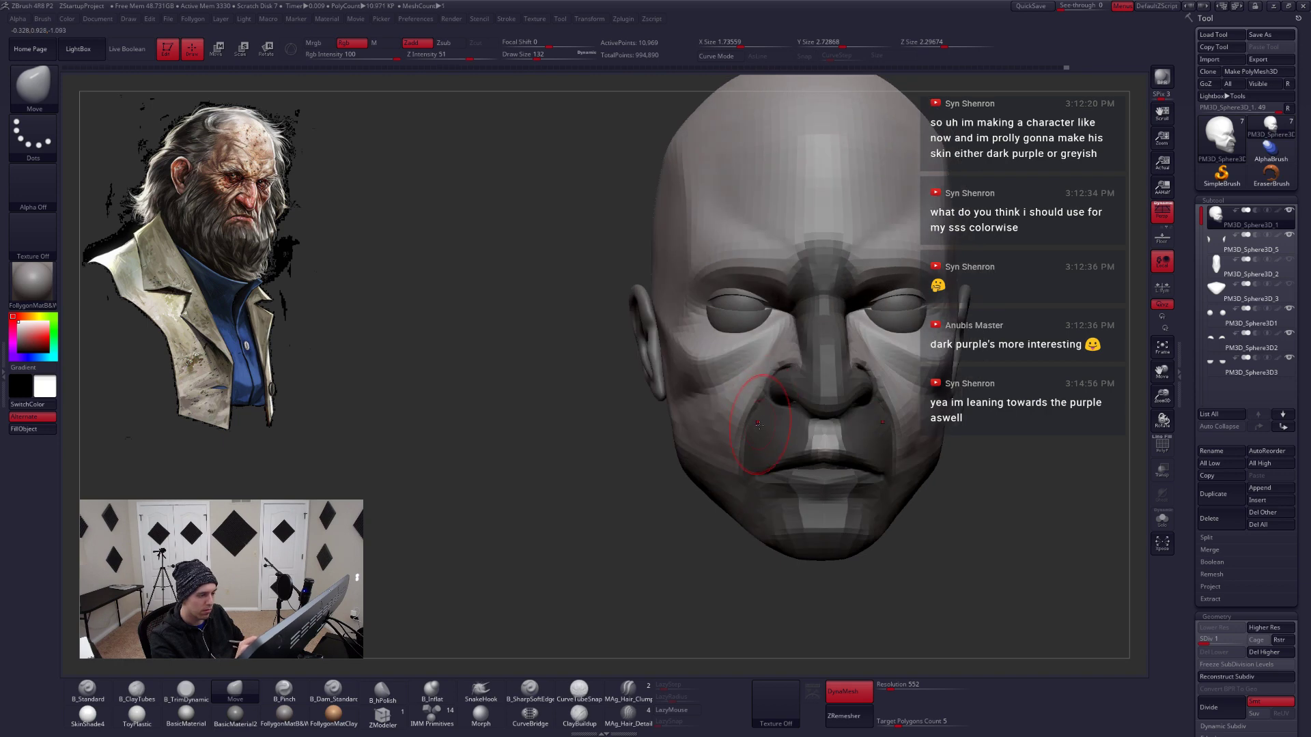
Adjust the lower cheek beside the mouth with Move at draw size 177, stepping back up to subdivision level 4
key("space")
left_click_drag(753, 469, 758, 470)
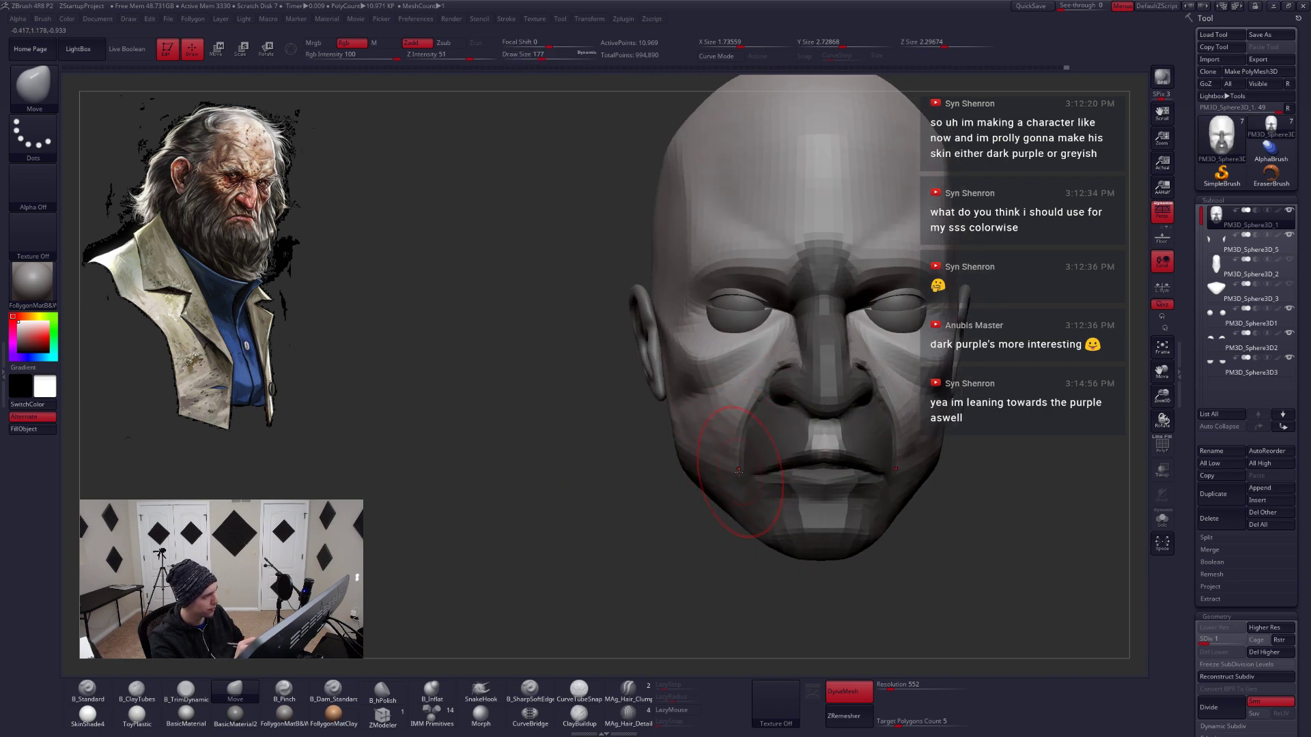
key("d")
key("d")
key("d")
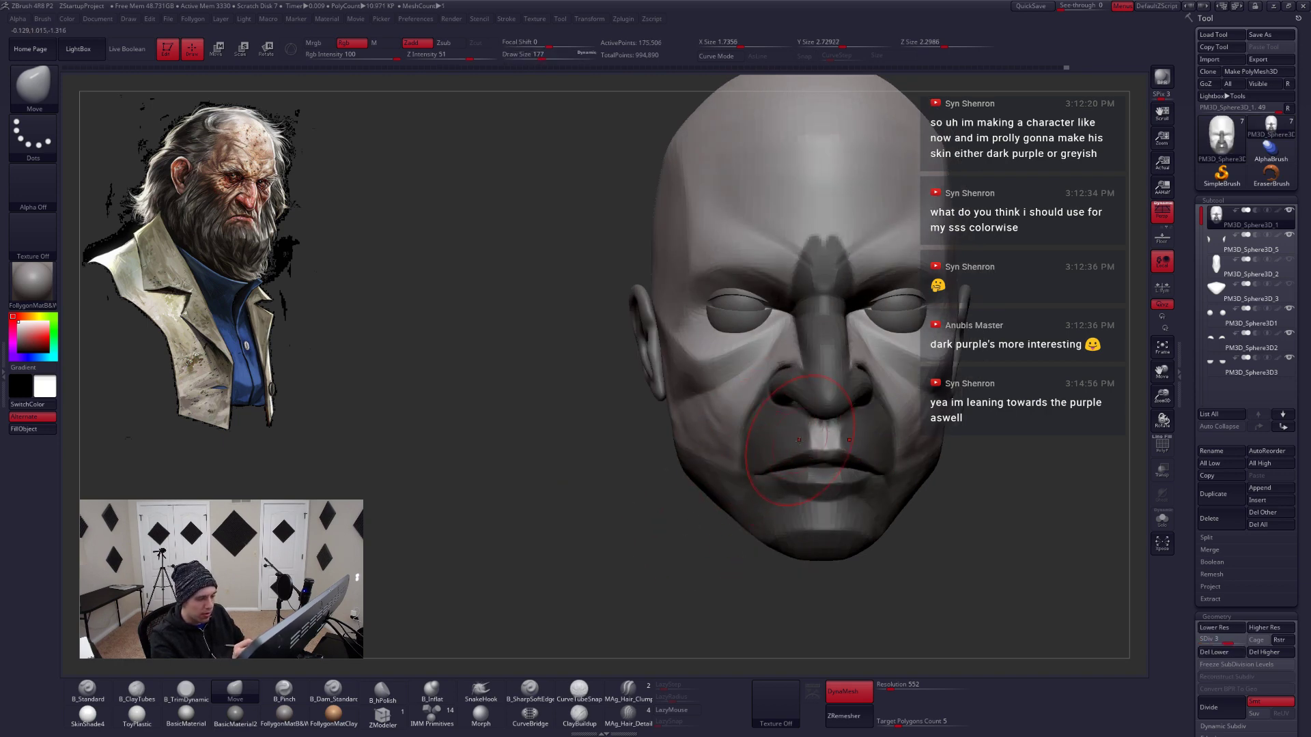
right_click_drag(792, 438, 732, 438)
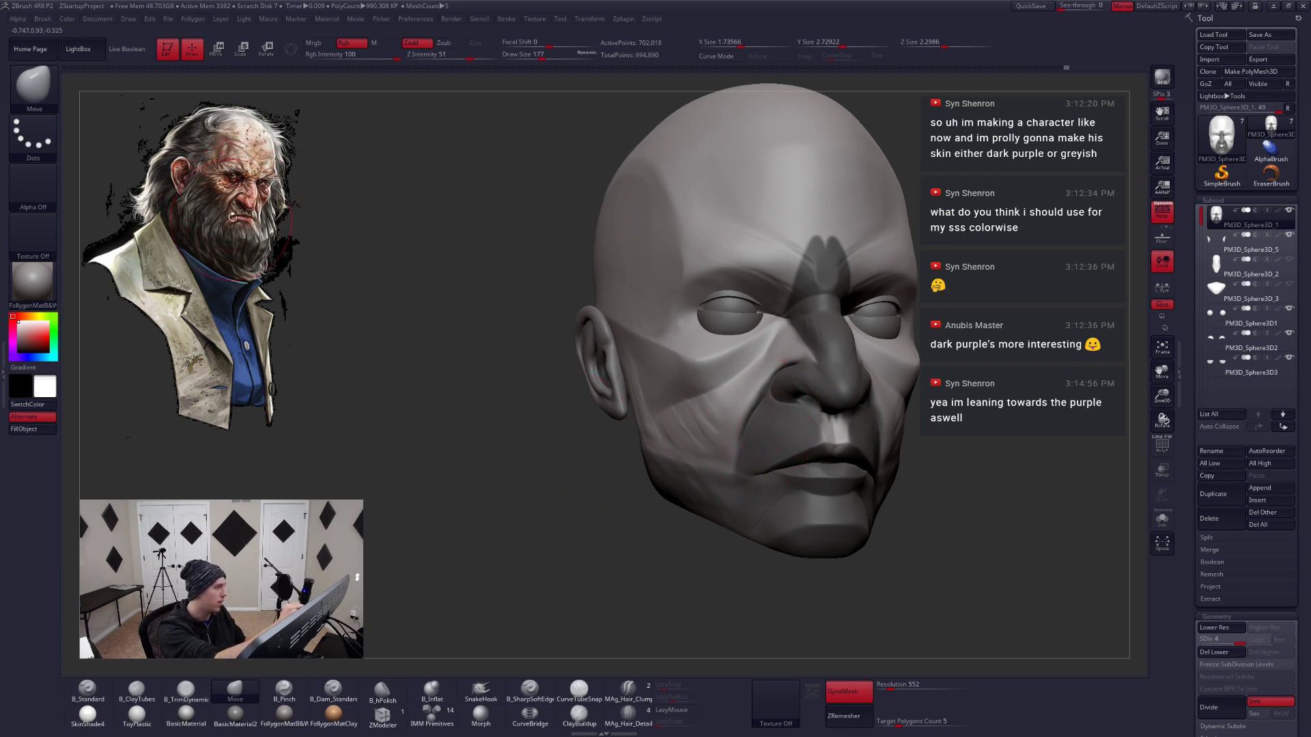
Clear the mask and shape the area between the nasolabial fold and the mouth with the Move brush
left_click_drag(437, 437, 539, 440)
right_click_drag(779, 445, 830, 451)
key("space")
left_click_drag(778, 463, 772, 463)
right_click_drag(819, 450, 765, 445)
left_click_drag(894, 429, 911, 447, "ctrl")
Refine the nasolabial fold and cheek with Move at draw size 112, smoothing the surface
key("space")
left_click_drag(772, 462, 765, 461)
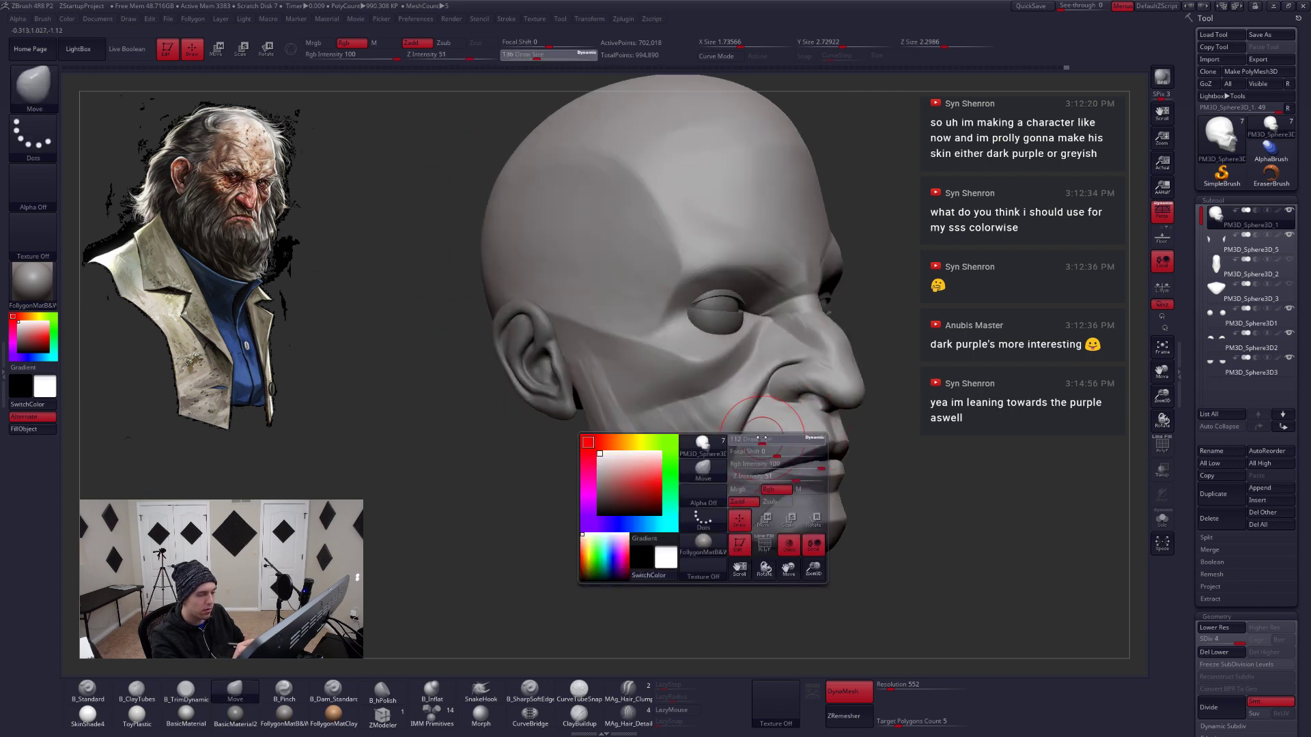
right_click_drag(771, 444, 723, 448)
left_click_drag(717, 454, 674, 432, "shift")
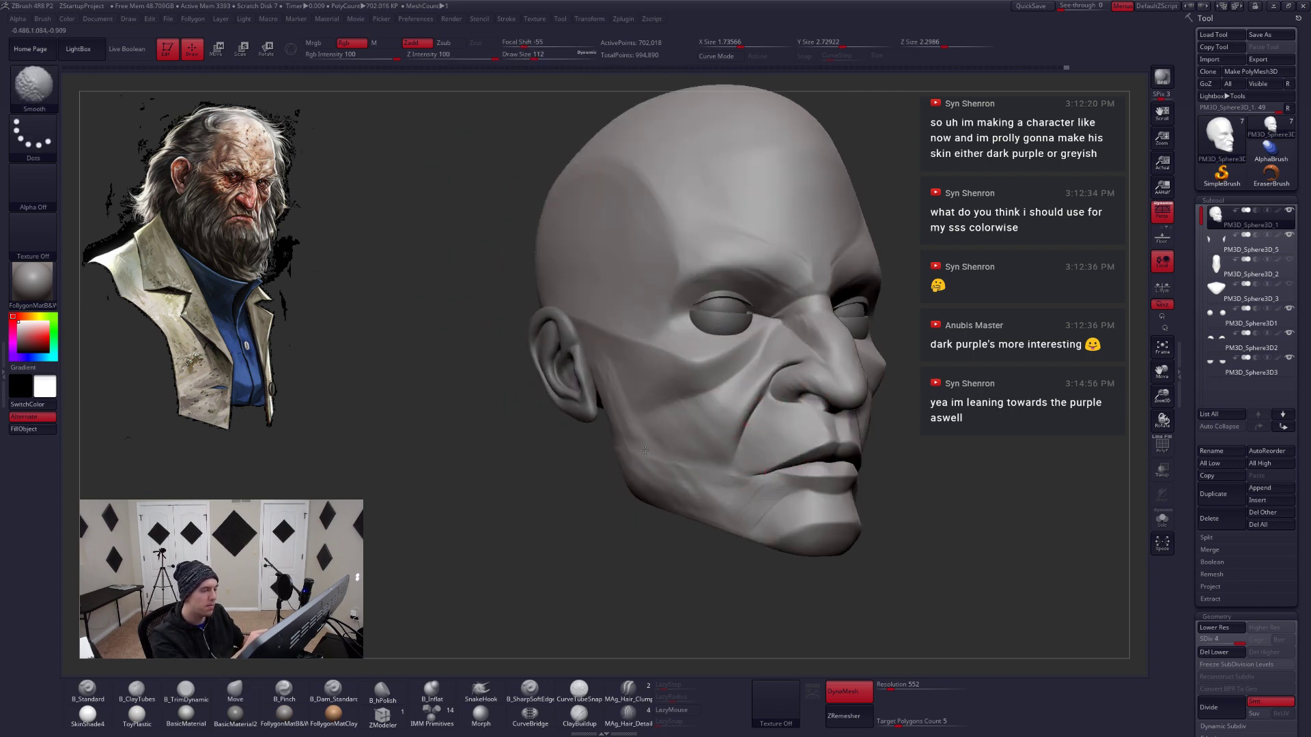
right_click_drag(645, 451, 589, 449)
mouse_move(880, 502)
right_mouse_down("ctrl")
mouse_move(886, 439)
mouse_move(901, 455)
mouse_move(783, 456)
right_mouse_up("ctrl")
right_click_drag(816, 392, 827, 440, "ctrl")
Adjust the cheek and jaw with the Move brush at draw size 154
key("space")
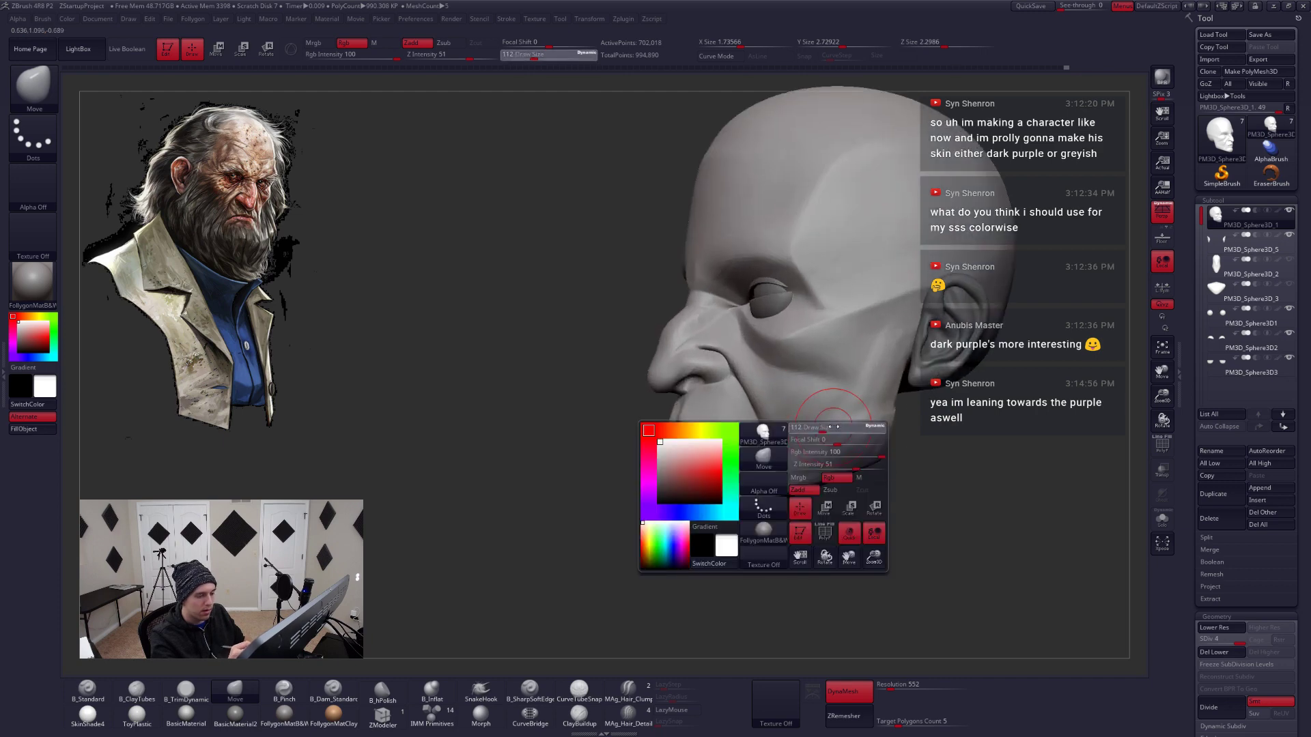
left_click_drag(833, 426, 837, 426)
key("space")
left_click_drag(887, 386, 882, 387)
right_click_drag(882, 387, 848, 407)
Smooth the side and back of the jaw, stepping down through subdivision level 3 to level 2
key("shift+d")
left_click_drag(880, 365, 891, 350, "shift")
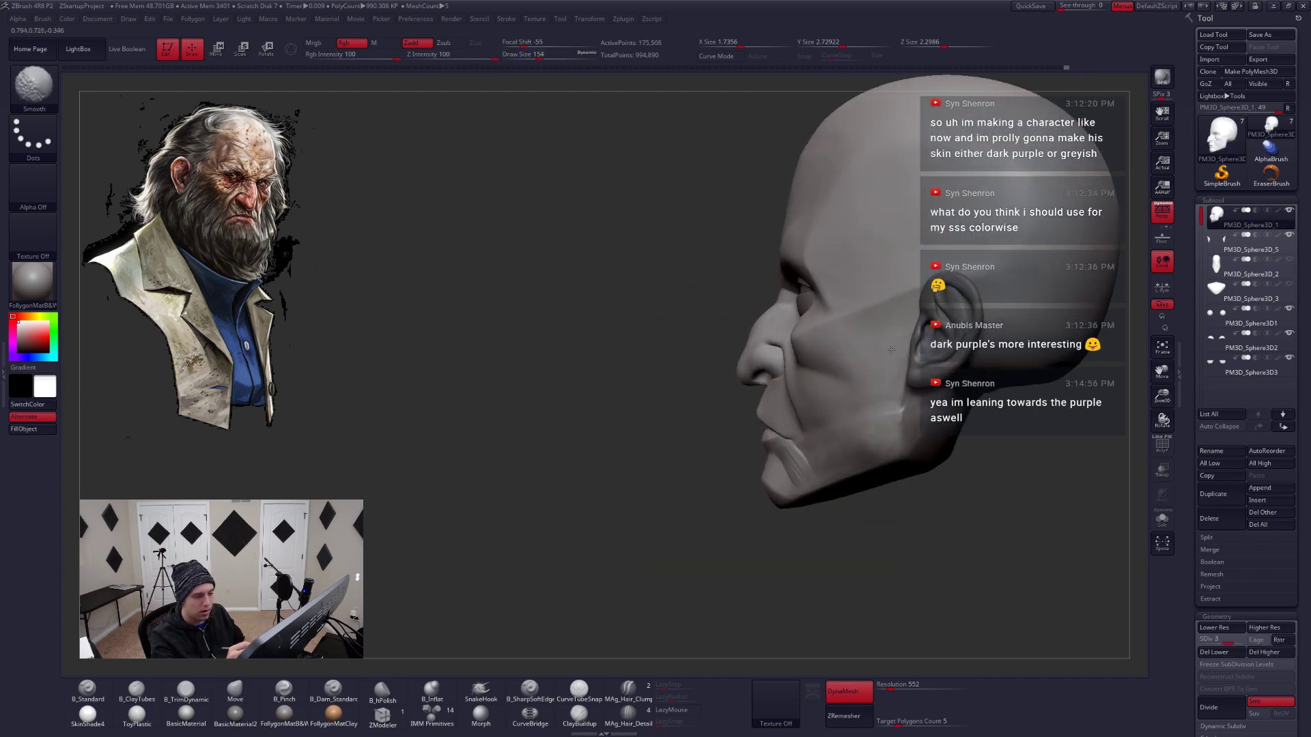
mouse_move(877, 421)
right_mouse_down()
mouse_move(828, 423)
mouse_move(929, 398)
mouse_move(901, 401)
right_mouse_up()
key("shift+d")
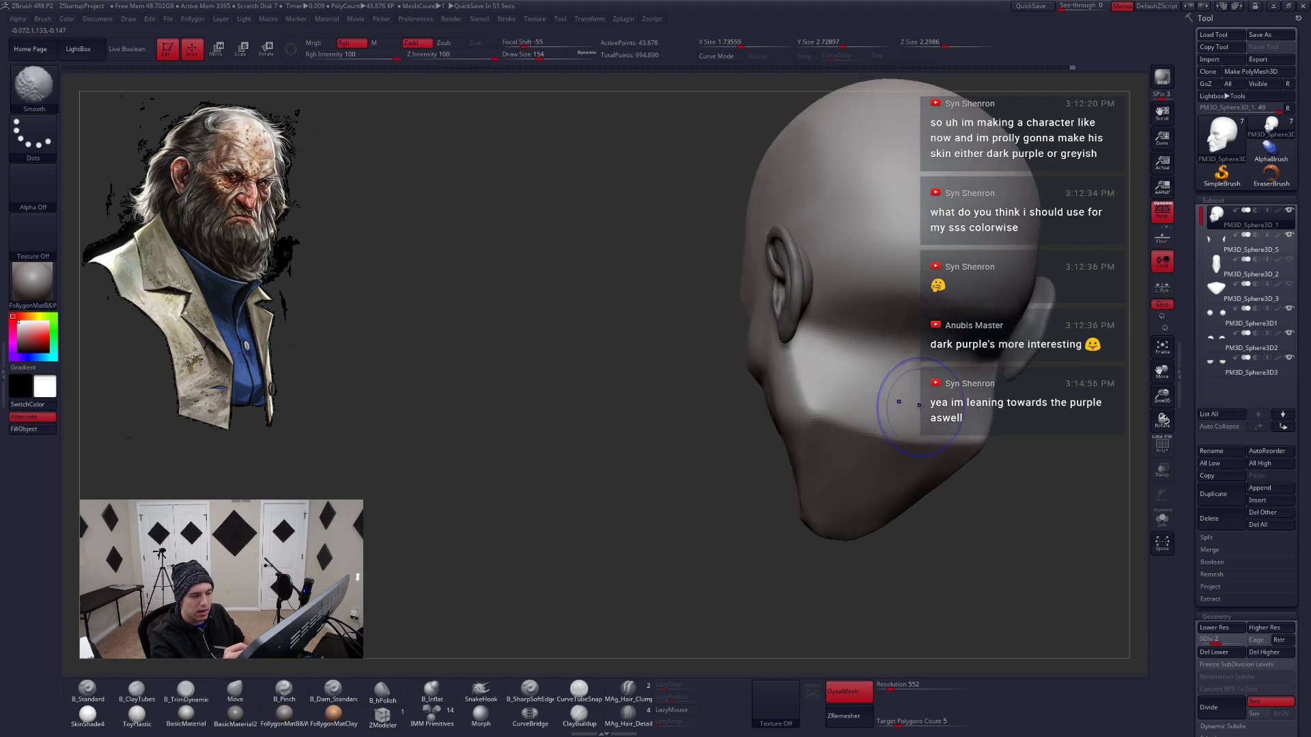
Check the head's wireframe and polygroups from behind, stepping up to subdivision level 3
key("shift+f")
key("shift+f")
key("d")
key("shift+f")
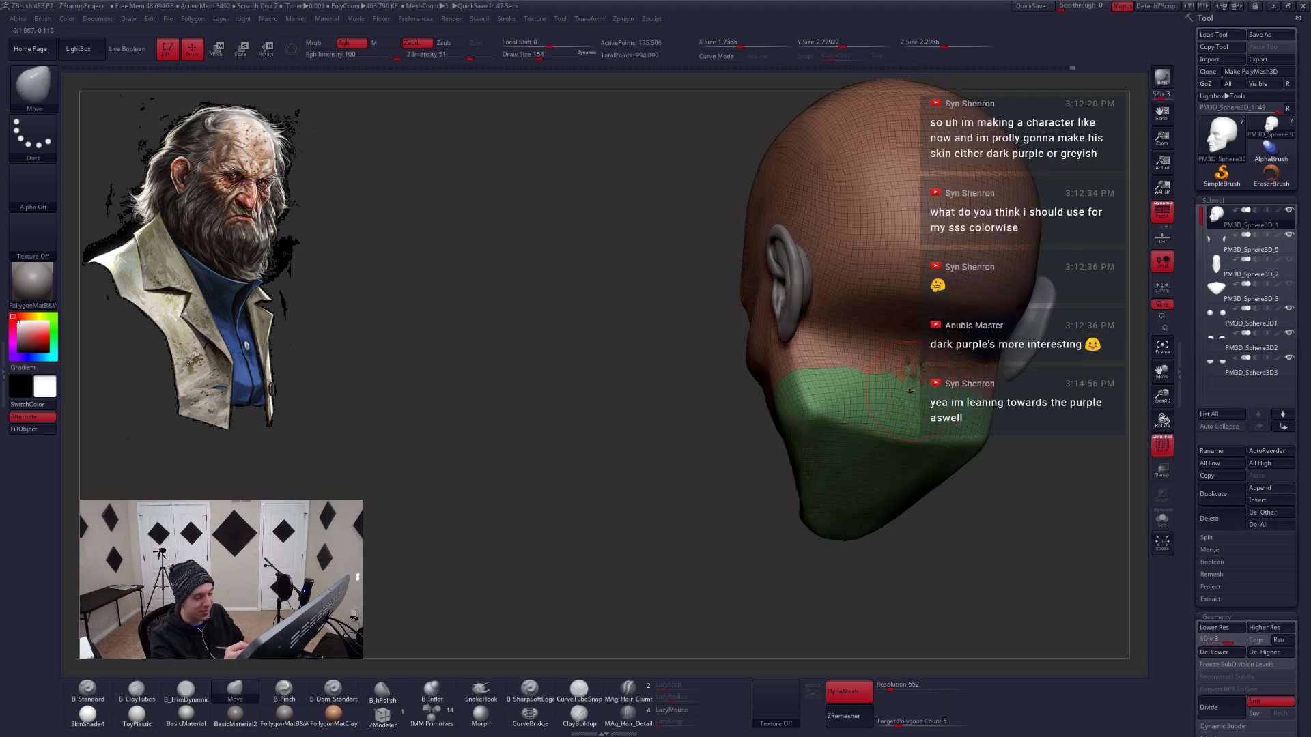
key("shift+f")
Shape the mouth corner with Move at draw size 77 on subdivision level 2, then step up to level 4
mouse_move(848, 389)
right_mouse_down()
mouse_move(805, 403)
mouse_move(791, 427)
right_mouse_up()
key("space")
key("shift+d")
key("space")
left_click_drag(778, 455, 768, 456)
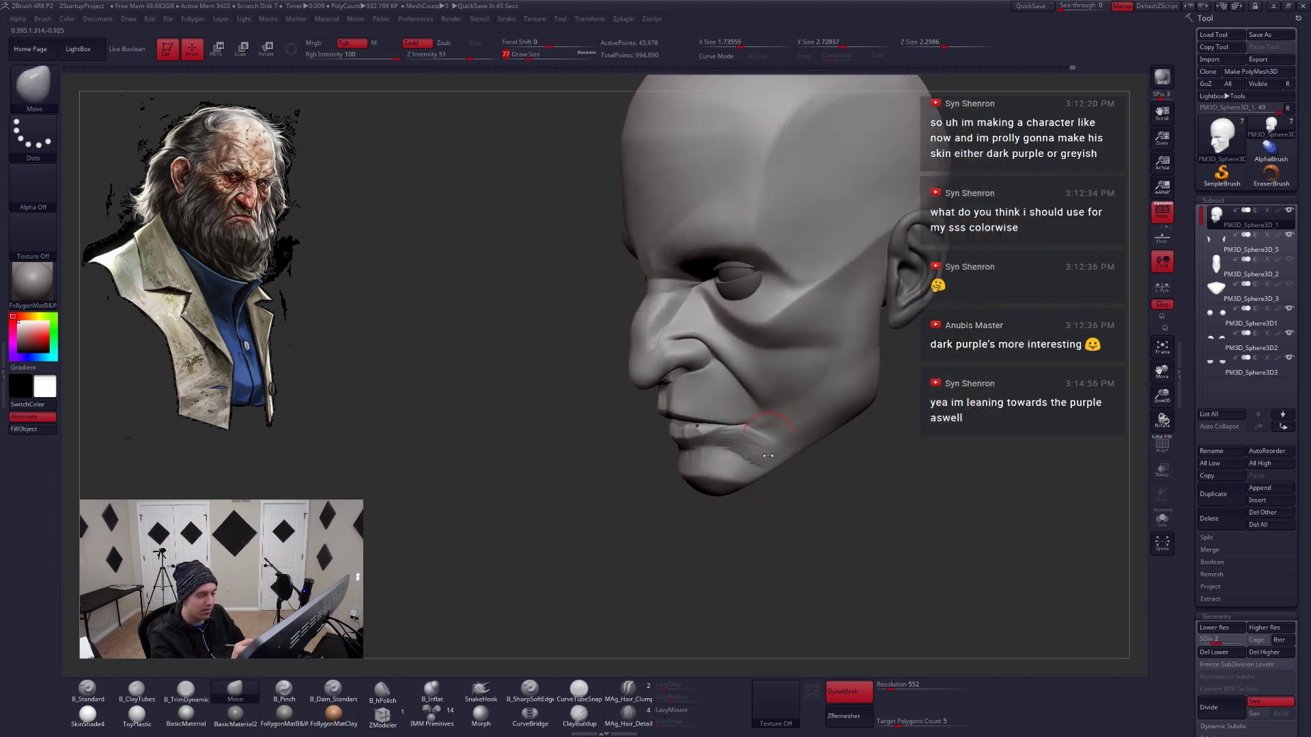
key("d")
key("d")
mouse_move(763, 458)
right_mouse_down("ctrl")
mouse_move(777, 438)
mouse_move(735, 419)
mouse_move(737, 404)
right_mouse_up("ctrl")
Subdivide the head to level 5 and plane the area below the mouth corner with B_TrimDynamic at draw size 54
key("3")
mouse_move(740, 401)
left_mouse_down()
mouse_move(733, 423)
mouse_move(752, 403)
left_mouse_up()
key("space")
key("ctrl+d")
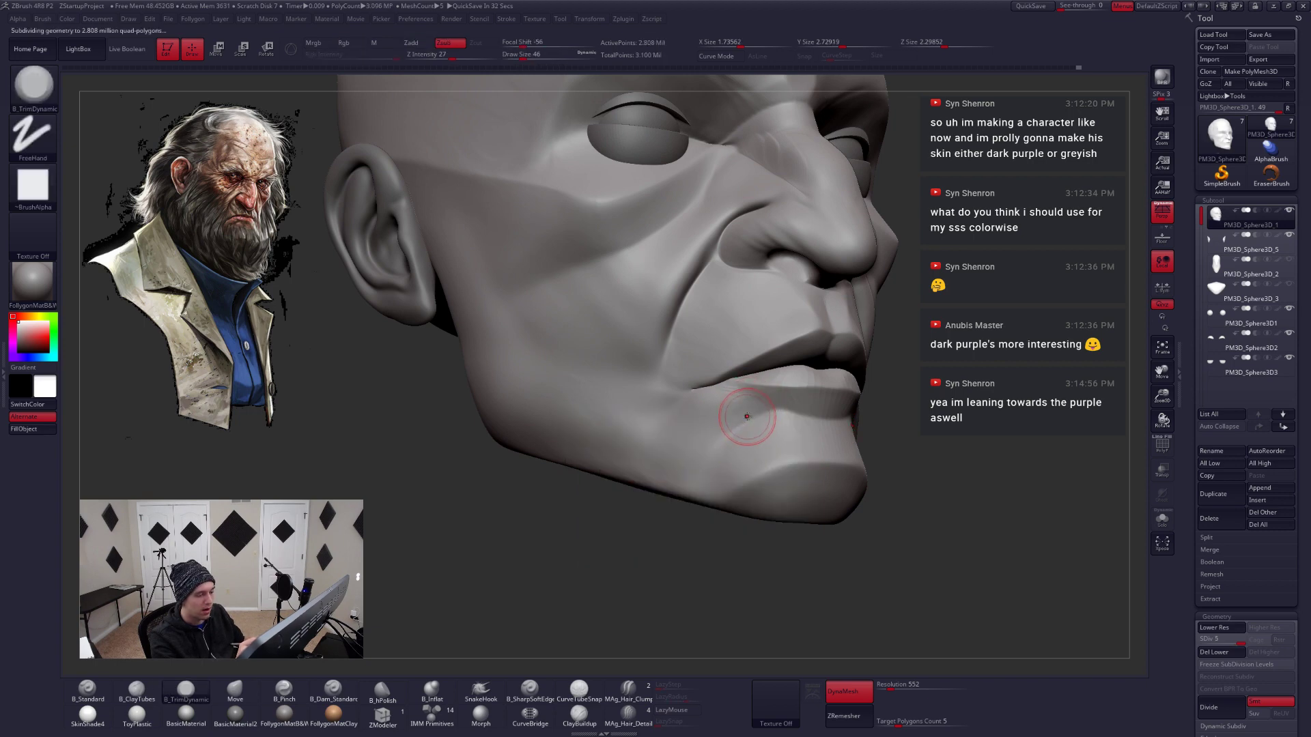
left_click_drag(757, 401, 707, 427)
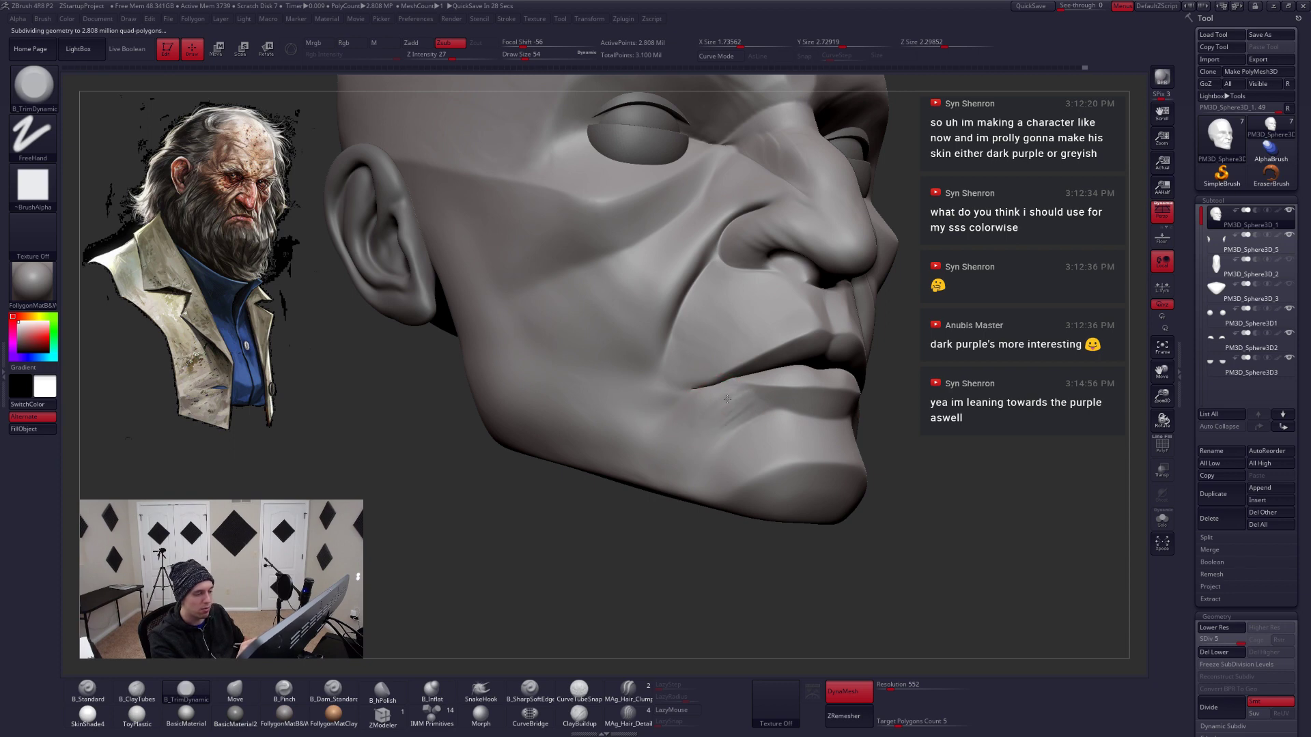
left_click_drag(715, 422, 741, 408, "shift")
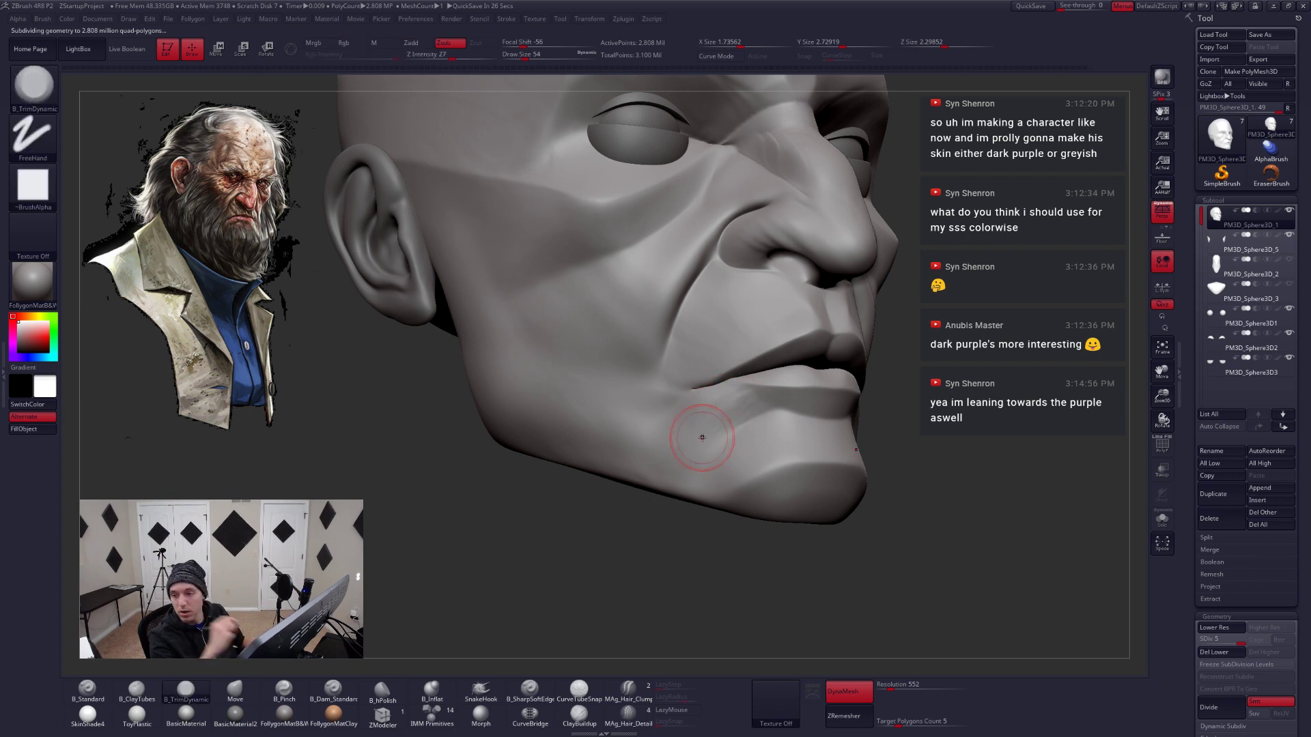
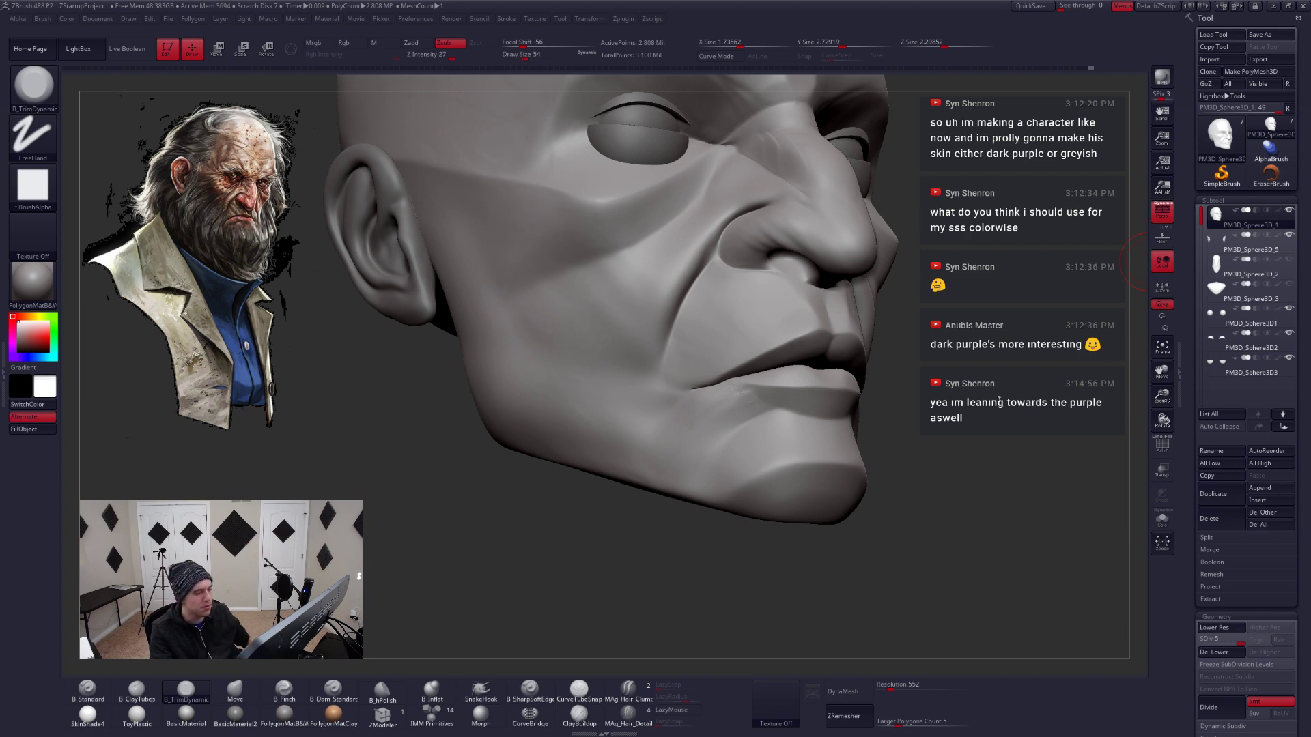
Pinch the cheek and the fold beside the mouth with B_Pinch at draw size 104
mouse_move(948, 422)
left_mouse_down("alt")
mouse_move(889, 385)
mouse_move(884, 465)
mouse_move(857, 424)
mouse_move(830, 418)
left_mouse_up("alt")
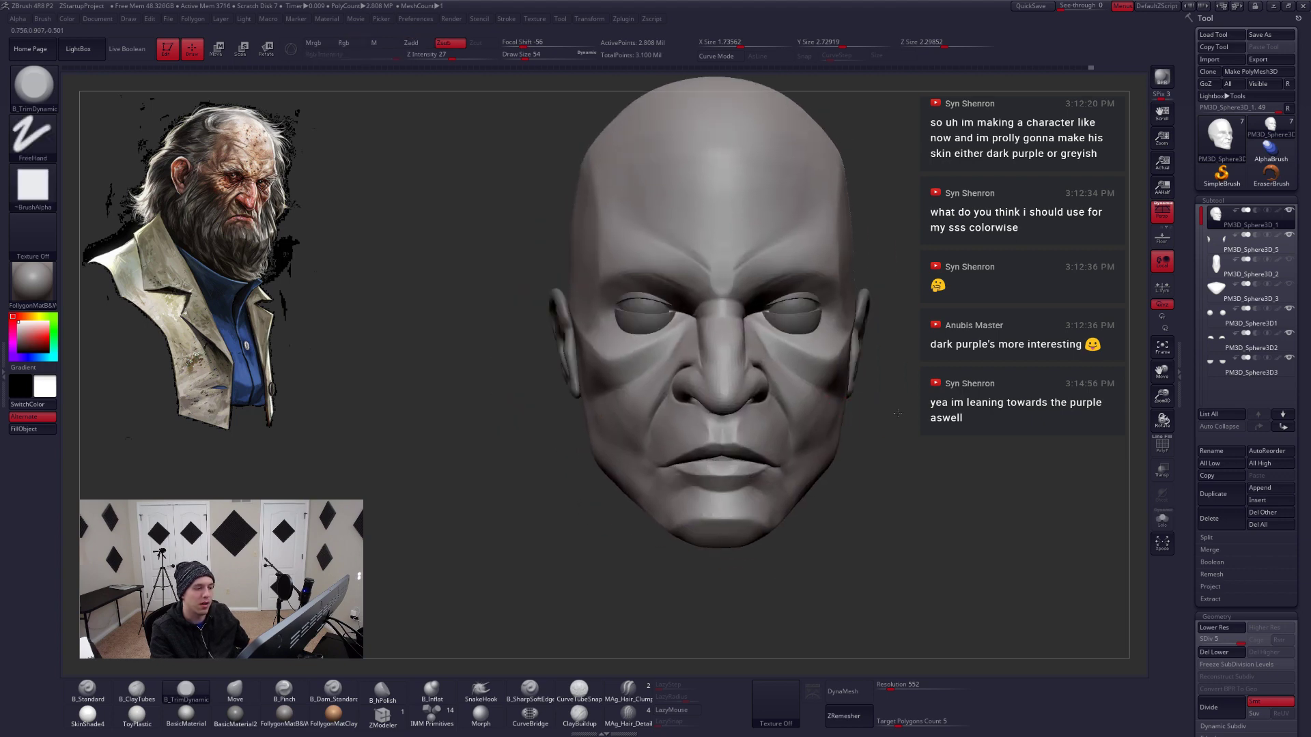
left_click_drag(900, 412, 816, 393, "alt")
right_click_drag(775, 394, 825, 392)
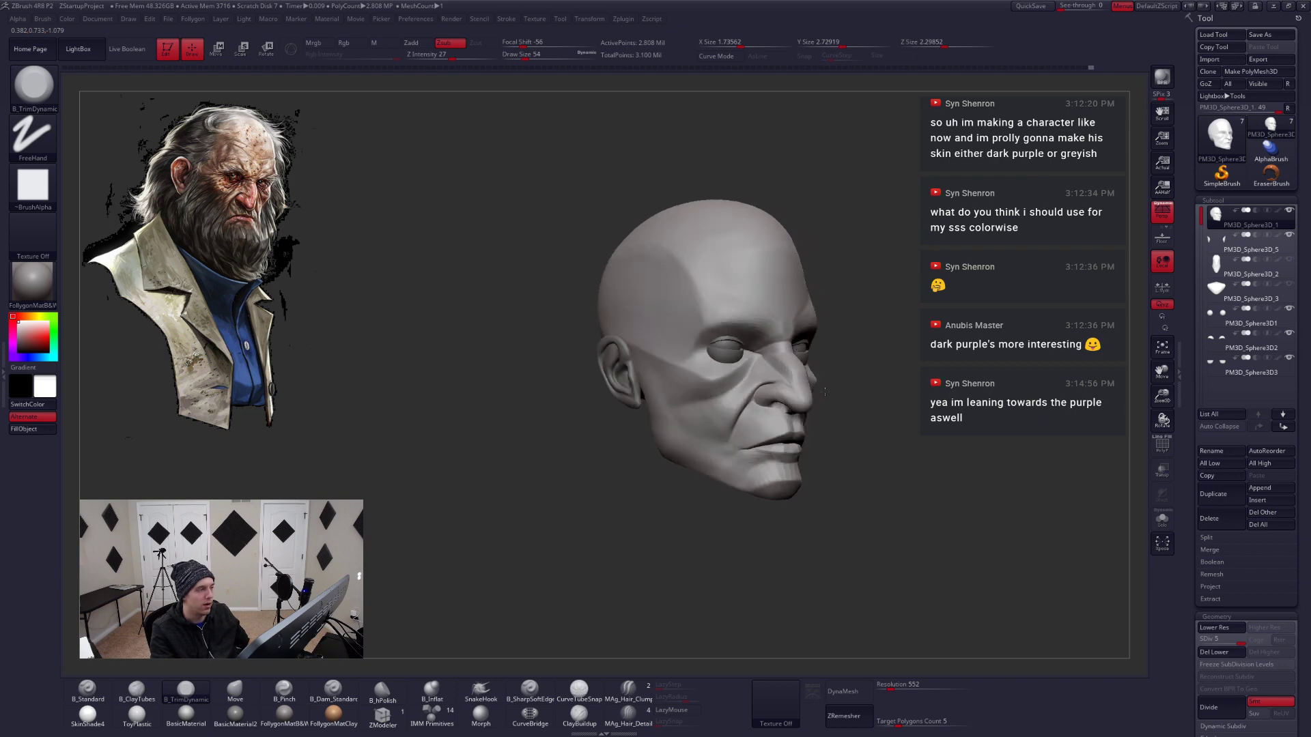
left_click_drag(893, 405, 871, 412, "alt")
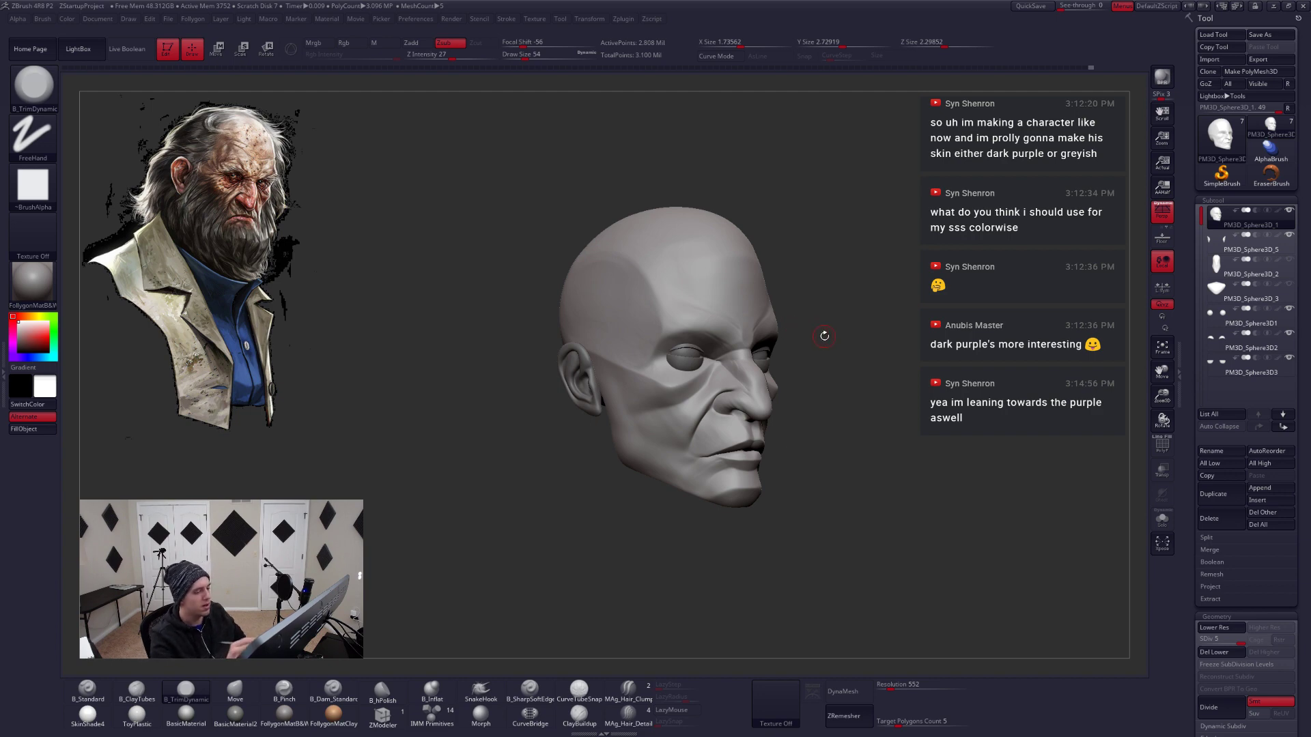
left_click_drag(781, 457, 891, 476, "alt")
key("5")
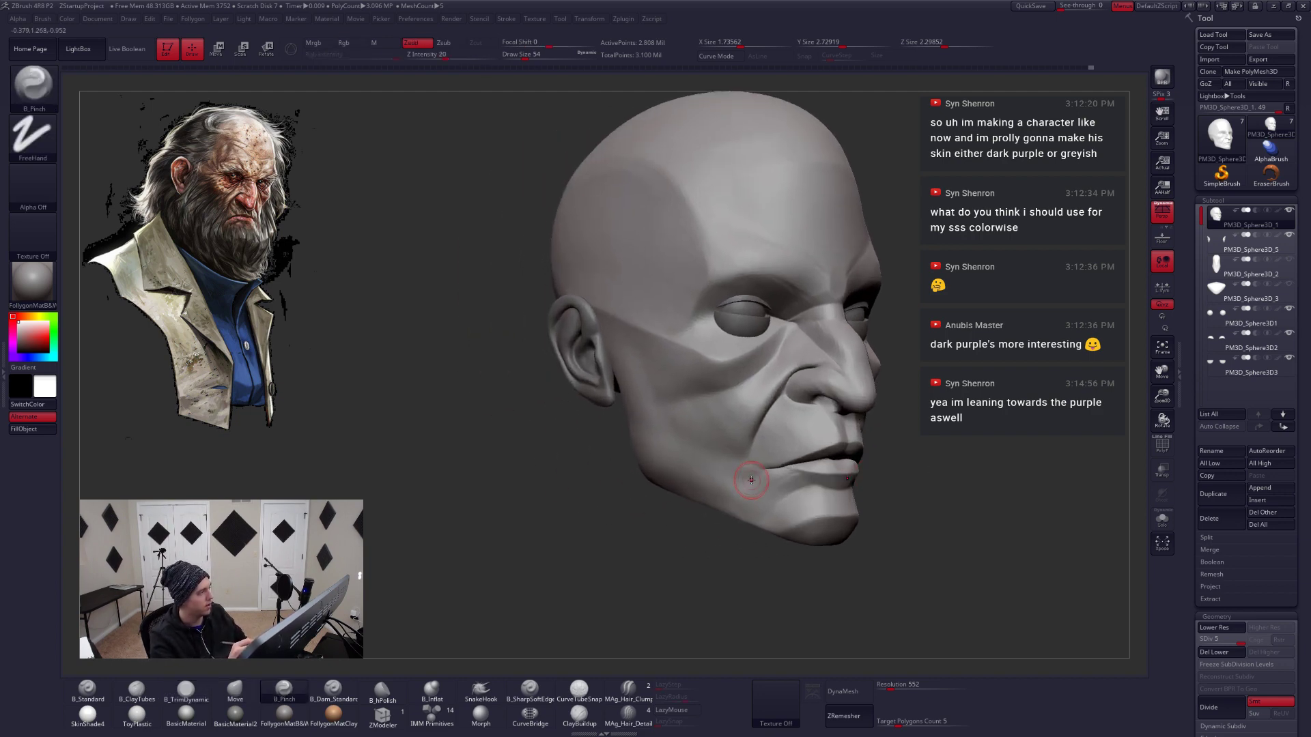
key("space")
left_click_drag(790, 430, 802, 430)
mouse_move(828, 440)
right_mouse_down("alt")
mouse_move(888, 446)
mouse_move(826, 430)
mouse_move(859, 419)
right_mouse_up("alt")
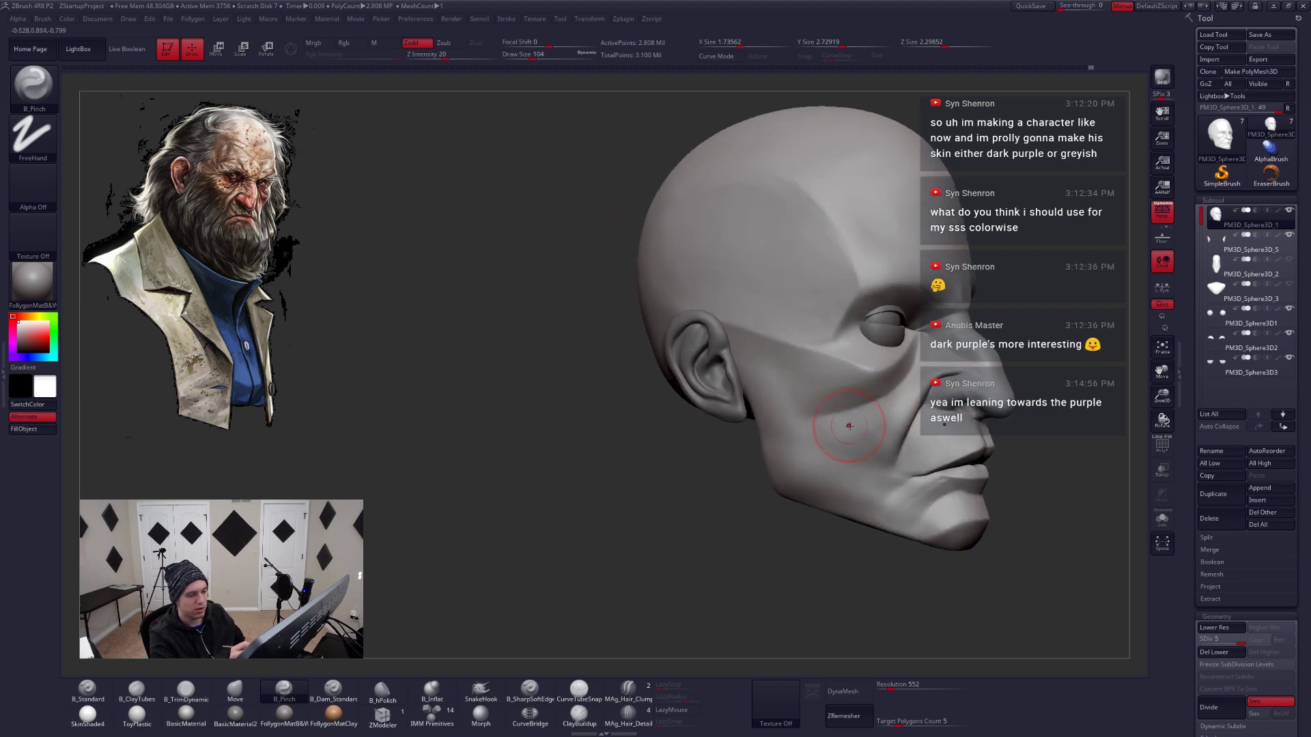
right_click_drag(848, 426, 761, 477)
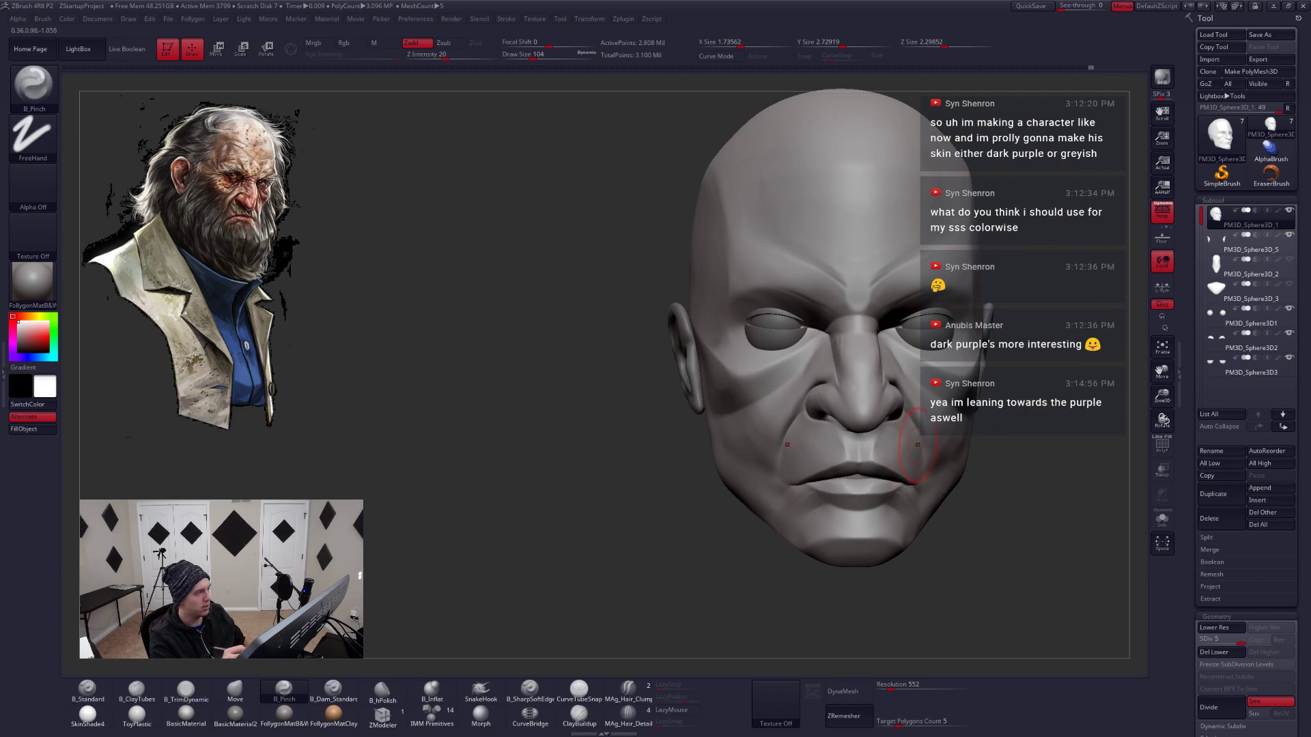
right_click_drag(917, 445, 918, 415)
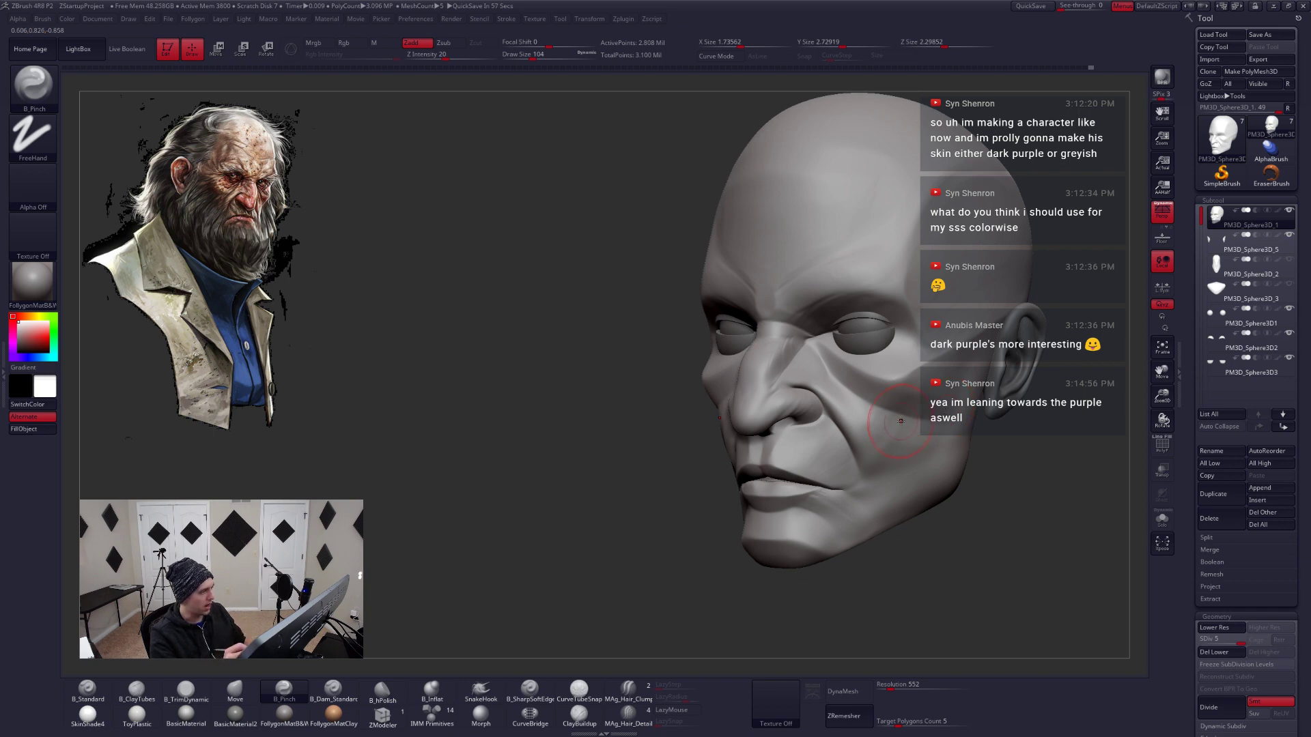
right_click_drag(902, 431, 901, 383)
Plane the lower cheek beside the nasolabial fold with B_TrimDynamic at draw size 104
key("3")
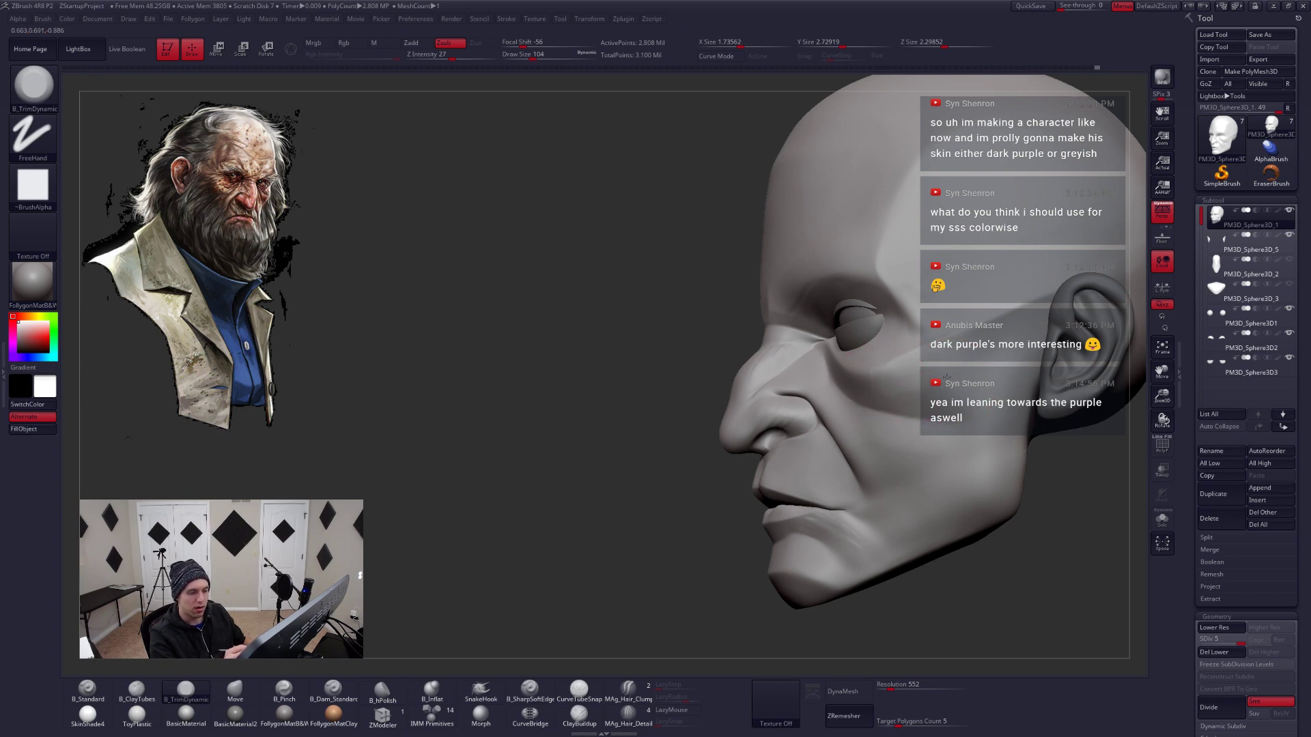
mouse_move(895, 430)
right_mouse_down()
mouse_move(943, 427)
mouse_move(840, 491)
right_mouse_up()
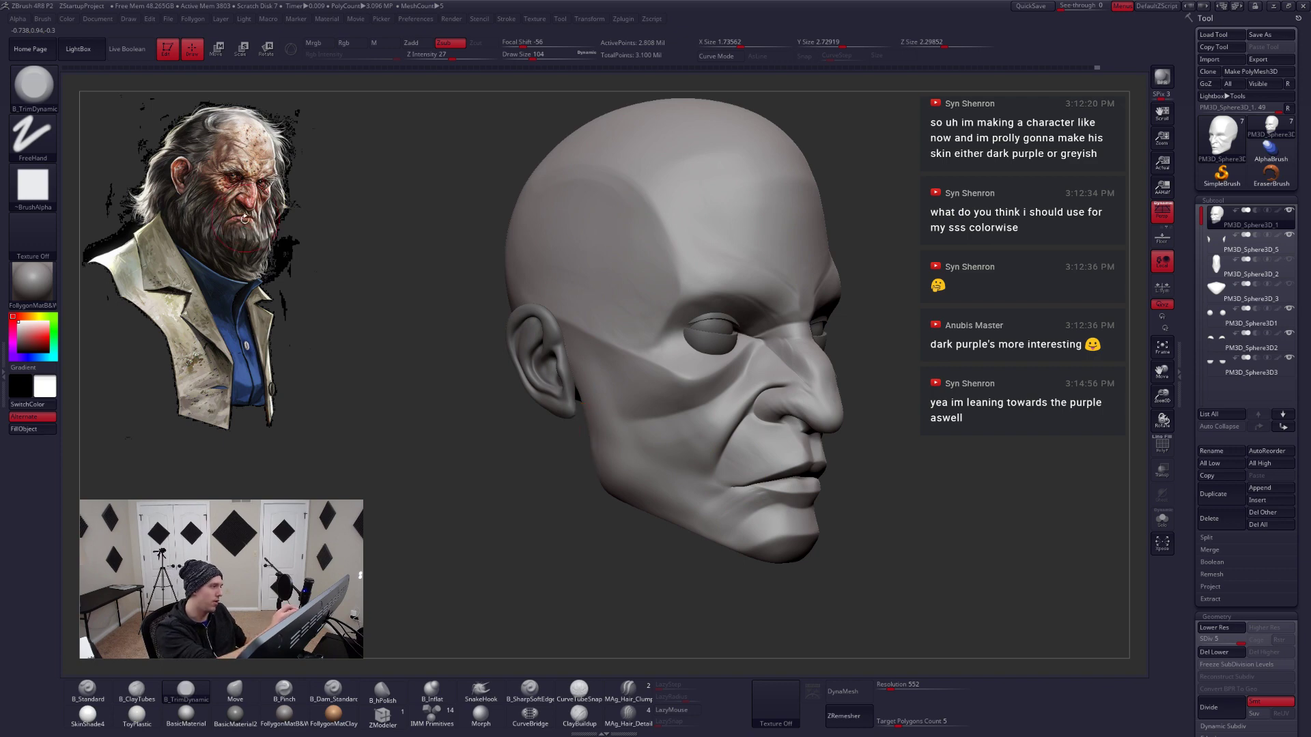
mouse_move(785, 435)
right_mouse_down()
mouse_move(850, 437)
mouse_move(885, 459)
mouse_move(836, 457)
mouse_move(884, 453)
right_mouse_up()
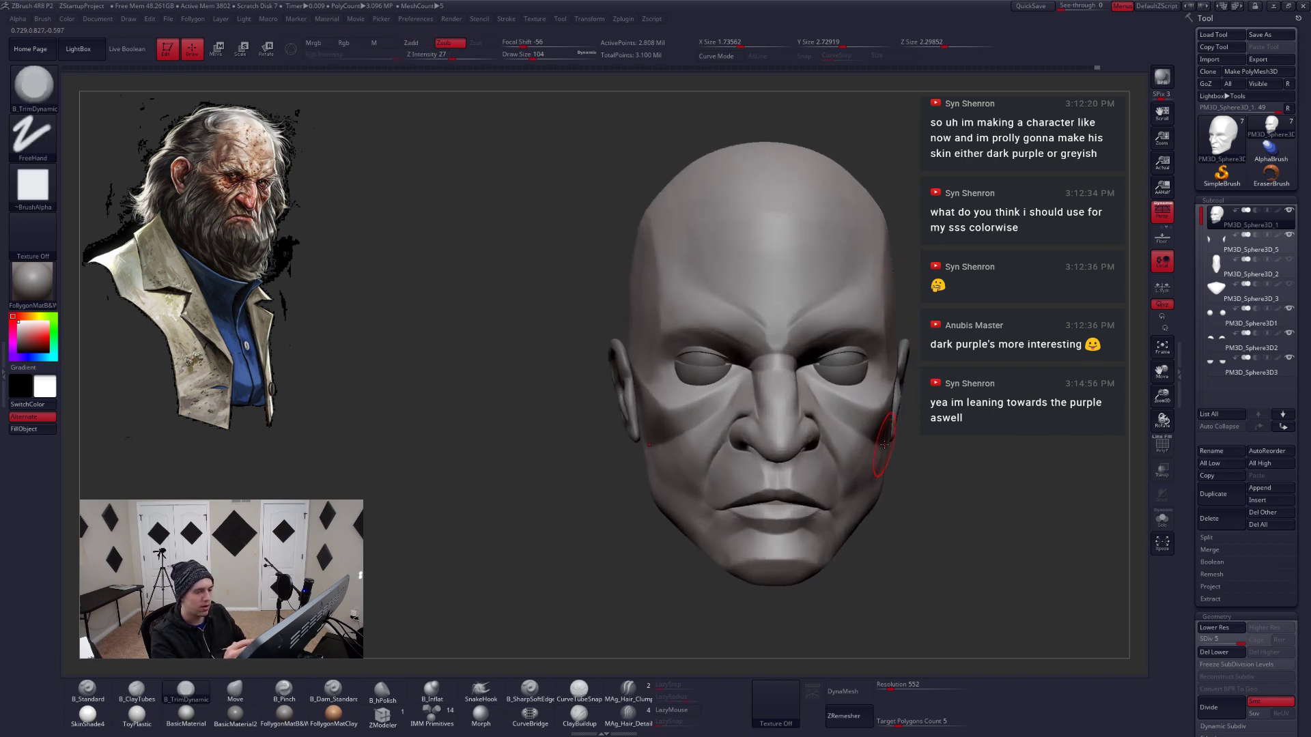
Select the eyeball subtool PM3D_Sphere3D1, show its polyframe and enable Local Symmetry
left_click(843, 363, "alt")
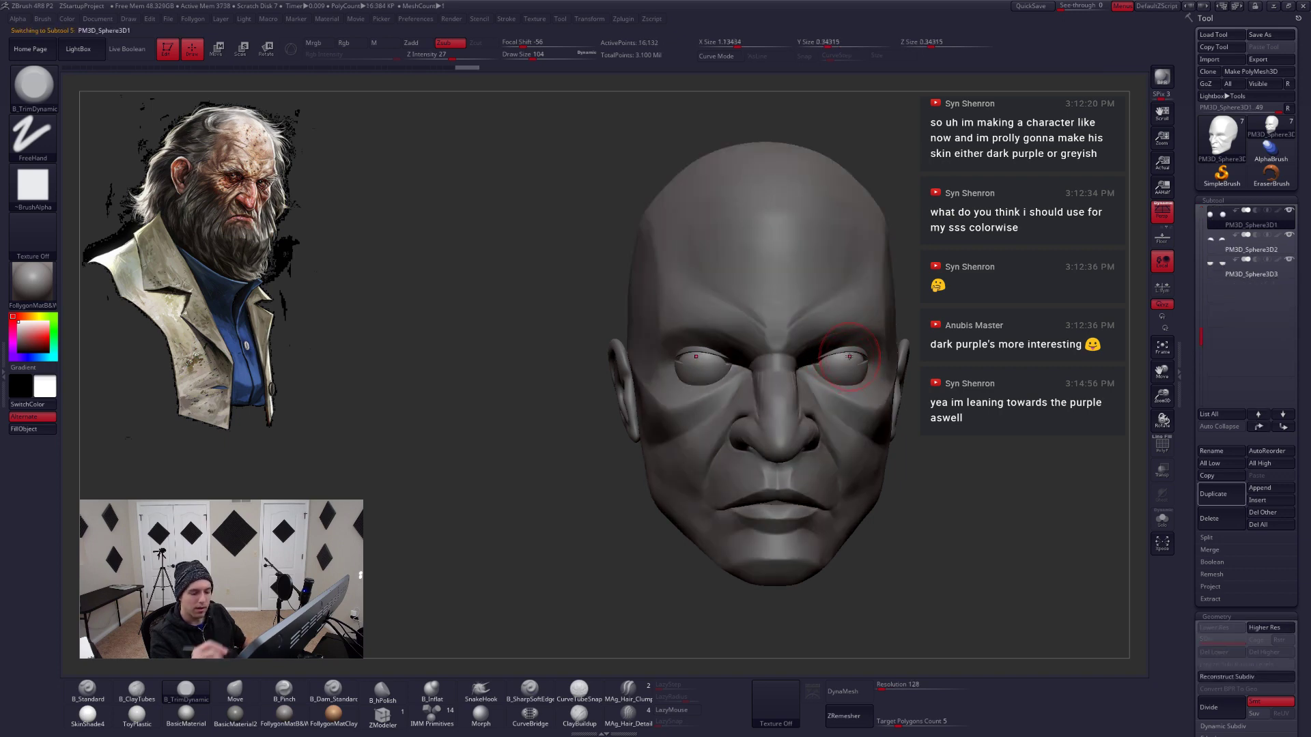
right_click_drag(849, 356, 819, 433, "alt")
key("alt+s")
key("shift+f")
left_click(1163, 289)
key("alt+s")
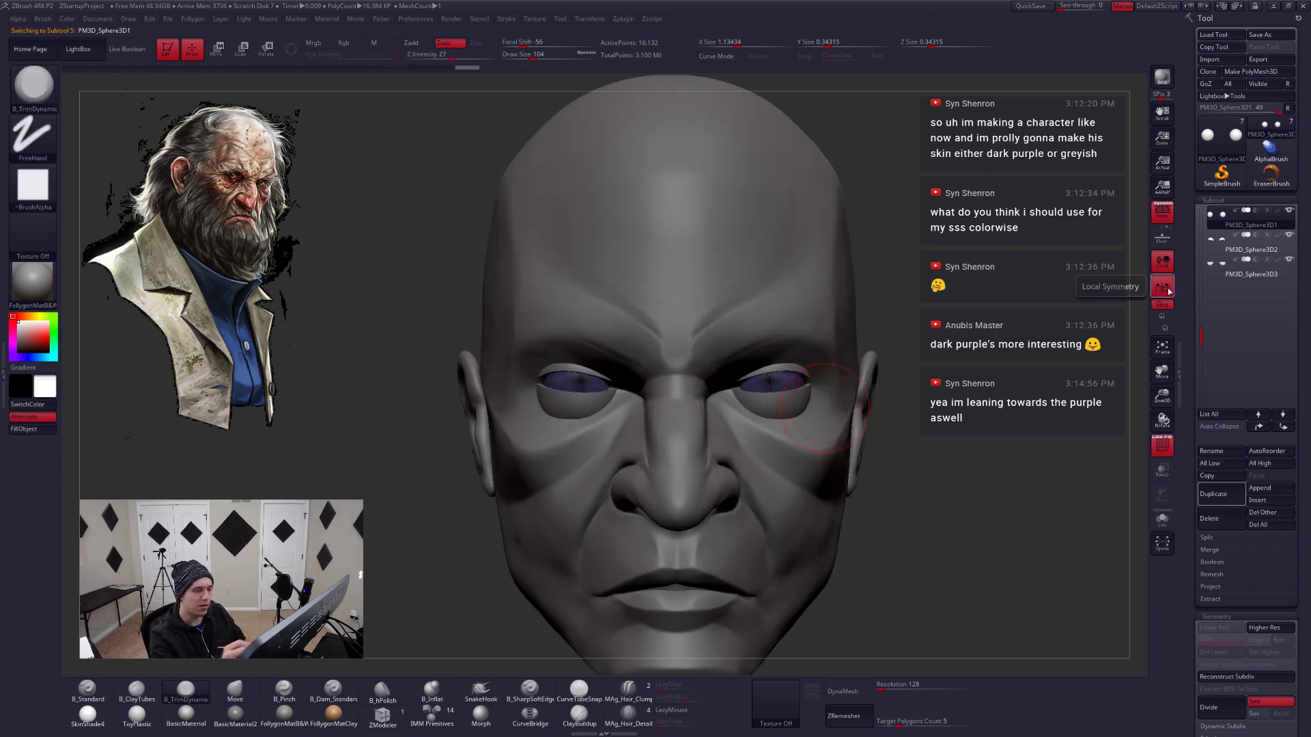
Scale both eyeballs down around their own centres with a Transpose line, to a Y size of about 0.30, and hide the polyframe
key("w")
left_click_drag(774, 385, 904, 380)
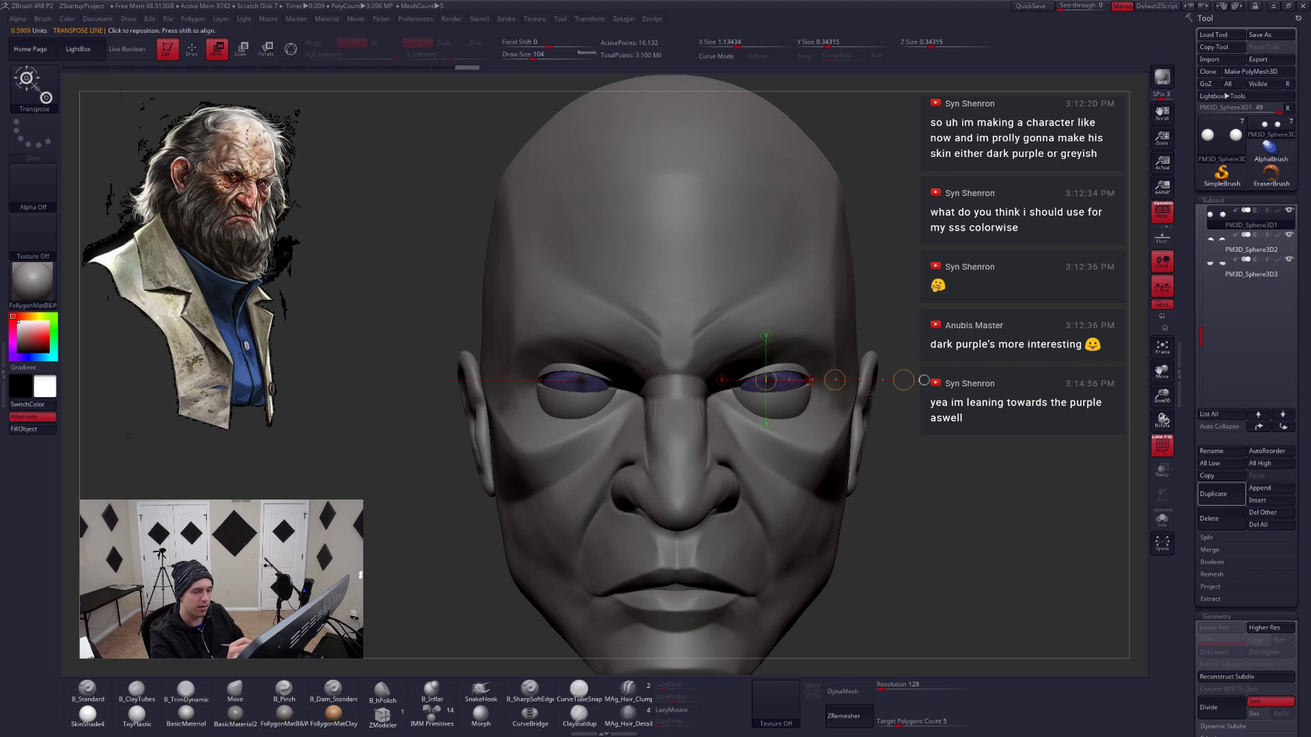
left_click(903, 380)
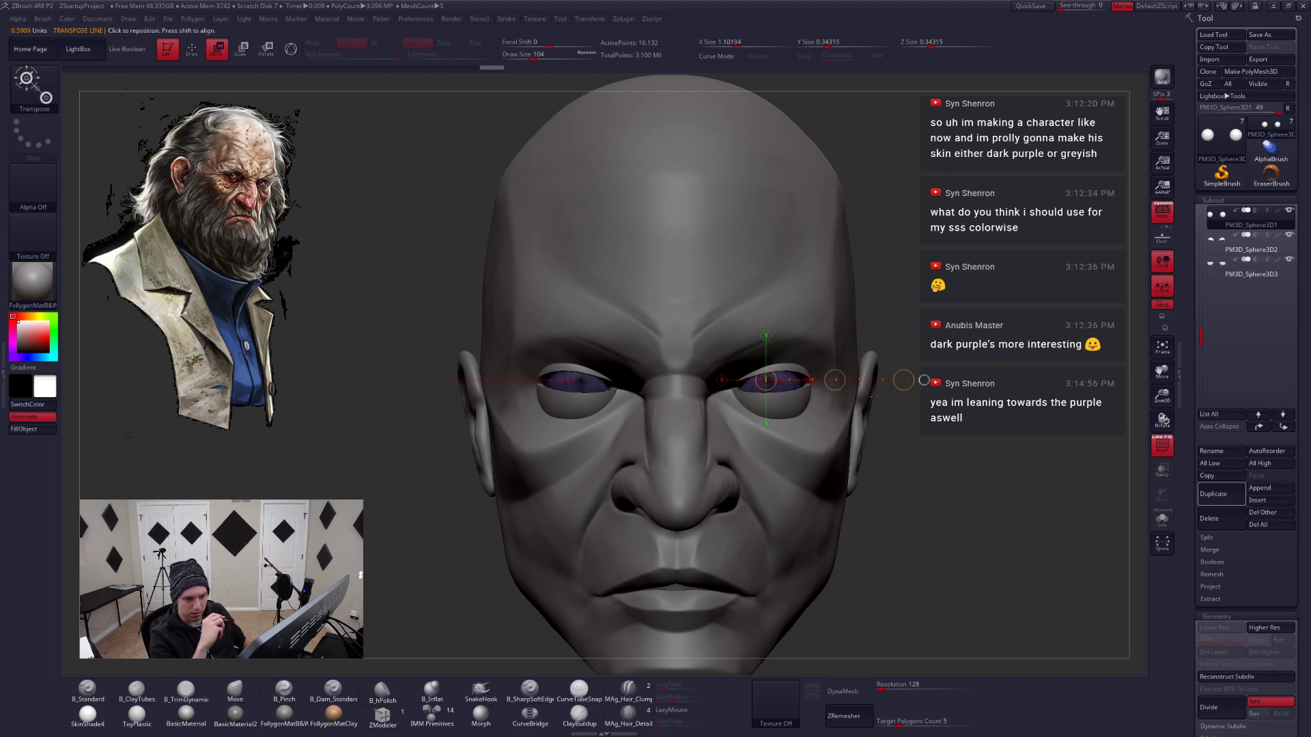
key("alt+s")
key("e")
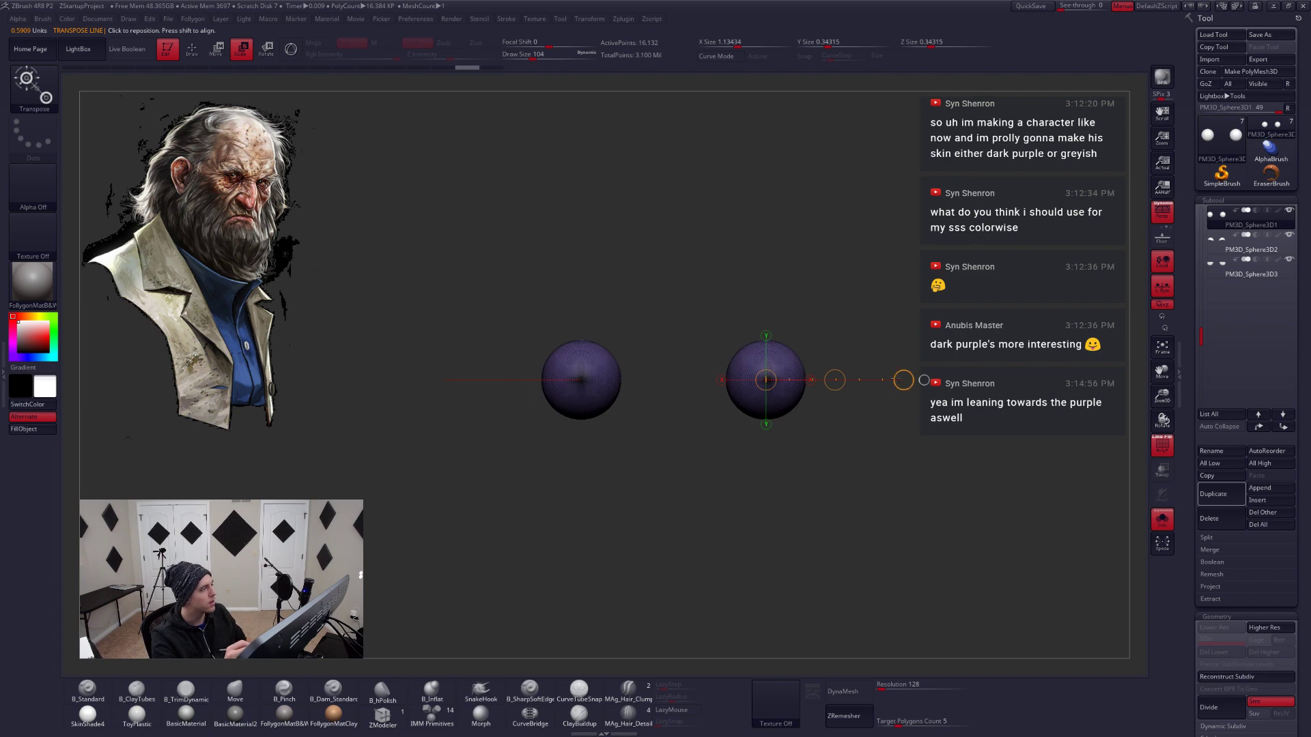
left_click_drag(905, 383, 864, 385)
key("alt+s")
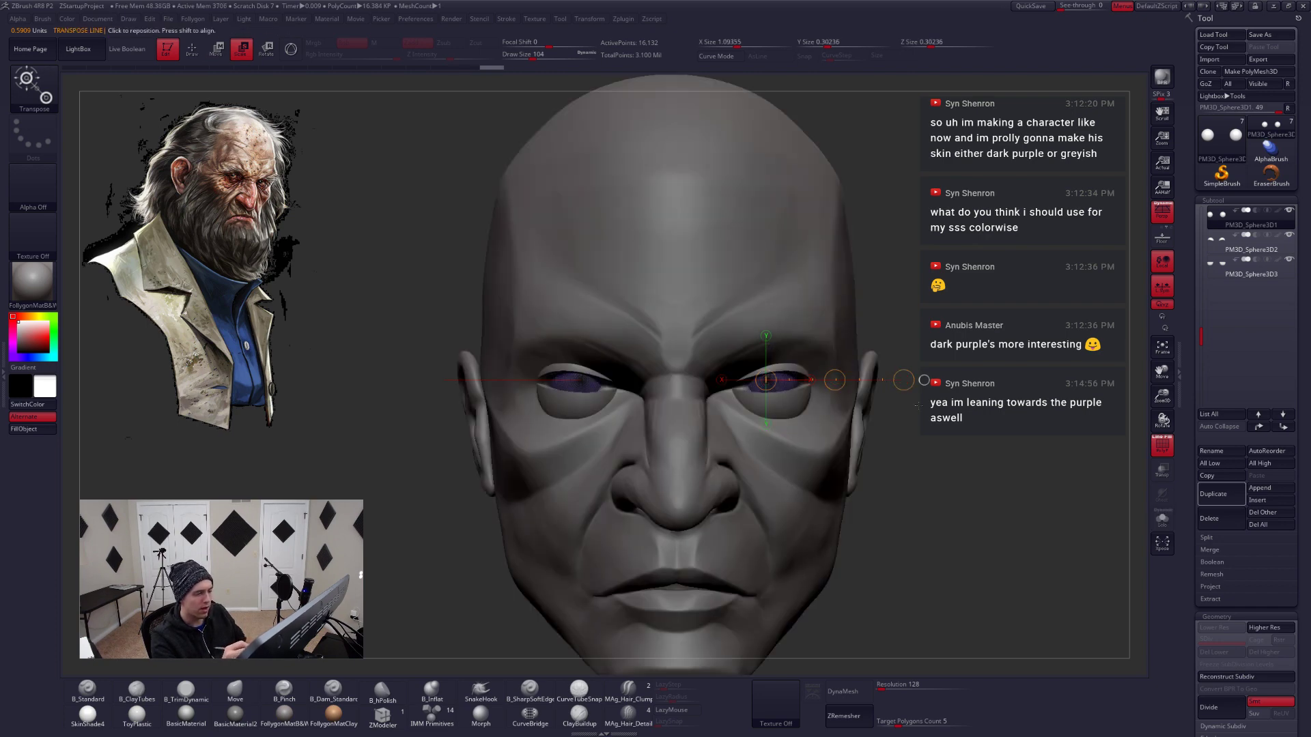
key("shift+f")
Move both eyeballs slightly forward in their sockets from the side view, using transparency temporarily to see them through the head
left_click_drag(949, 430, 775, 441)
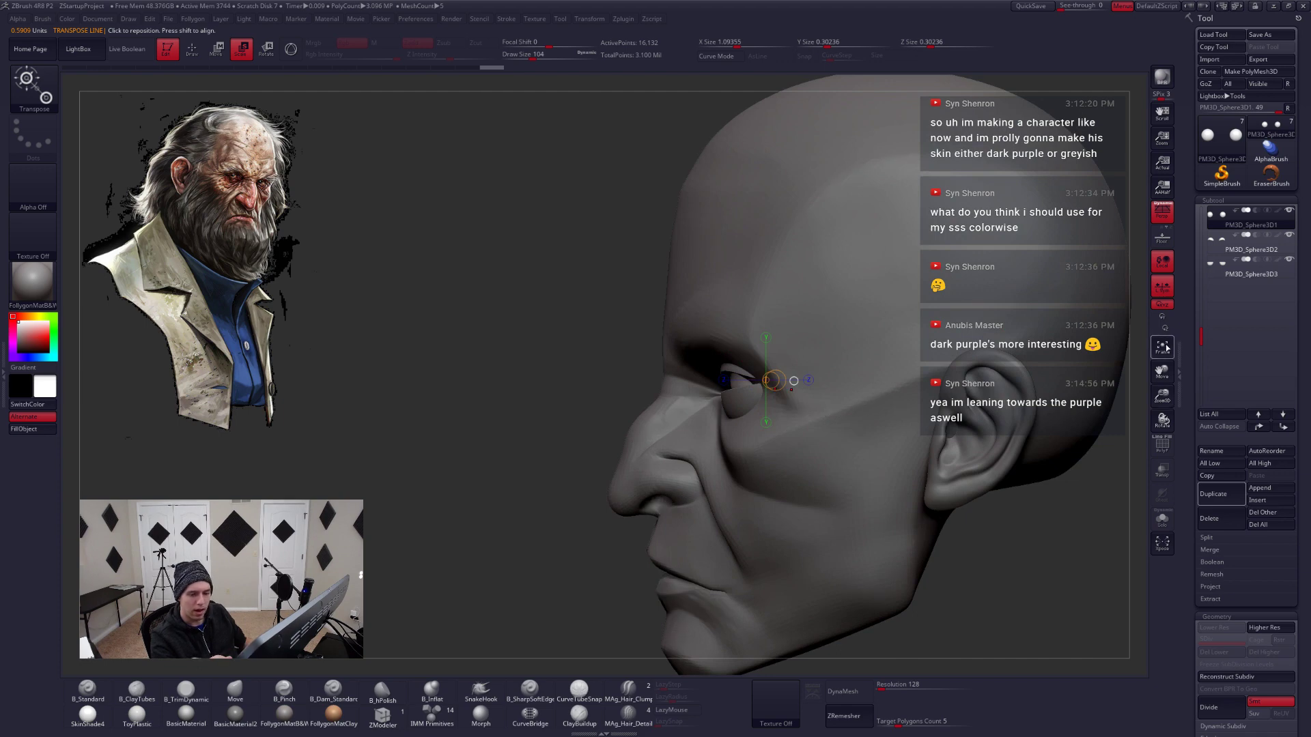
left_click(1162, 469)
key("w")
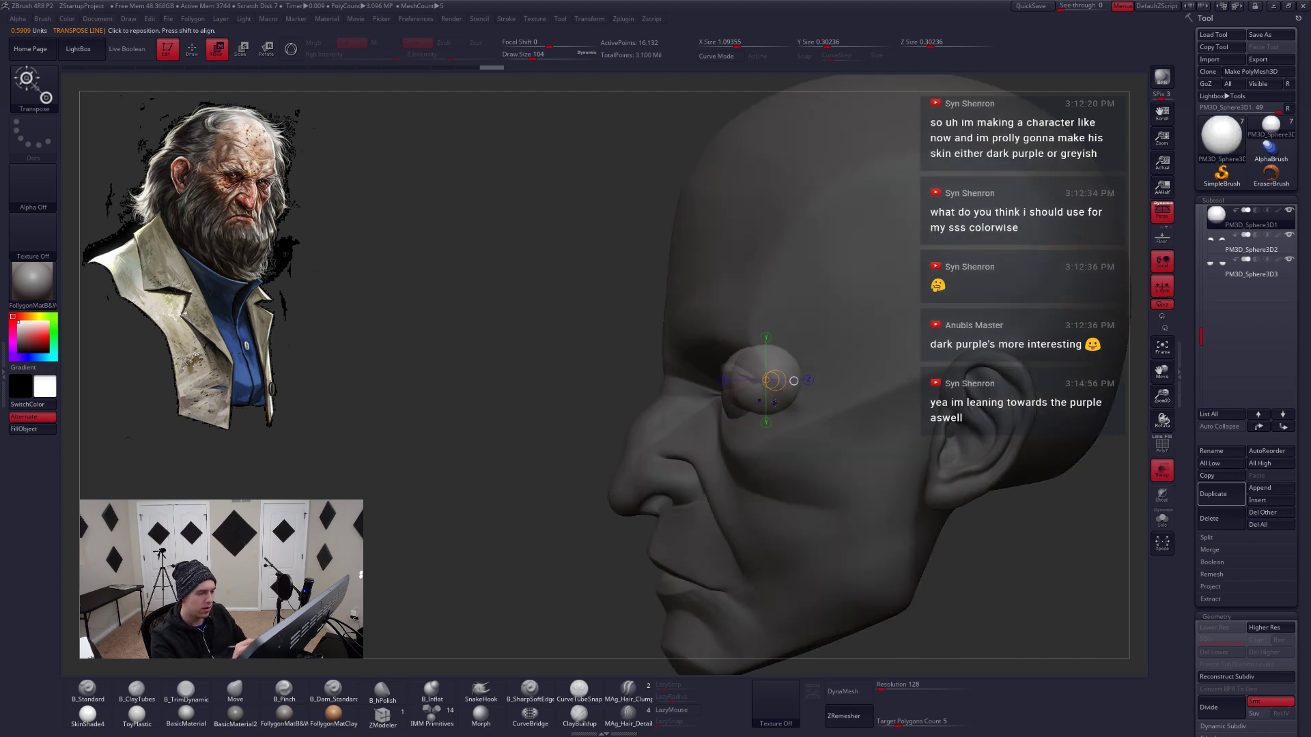
mouse_move(766, 400)
left_mouse_down()
mouse_move(869, 401)
mouse_move(797, 404)
left_mouse_up()
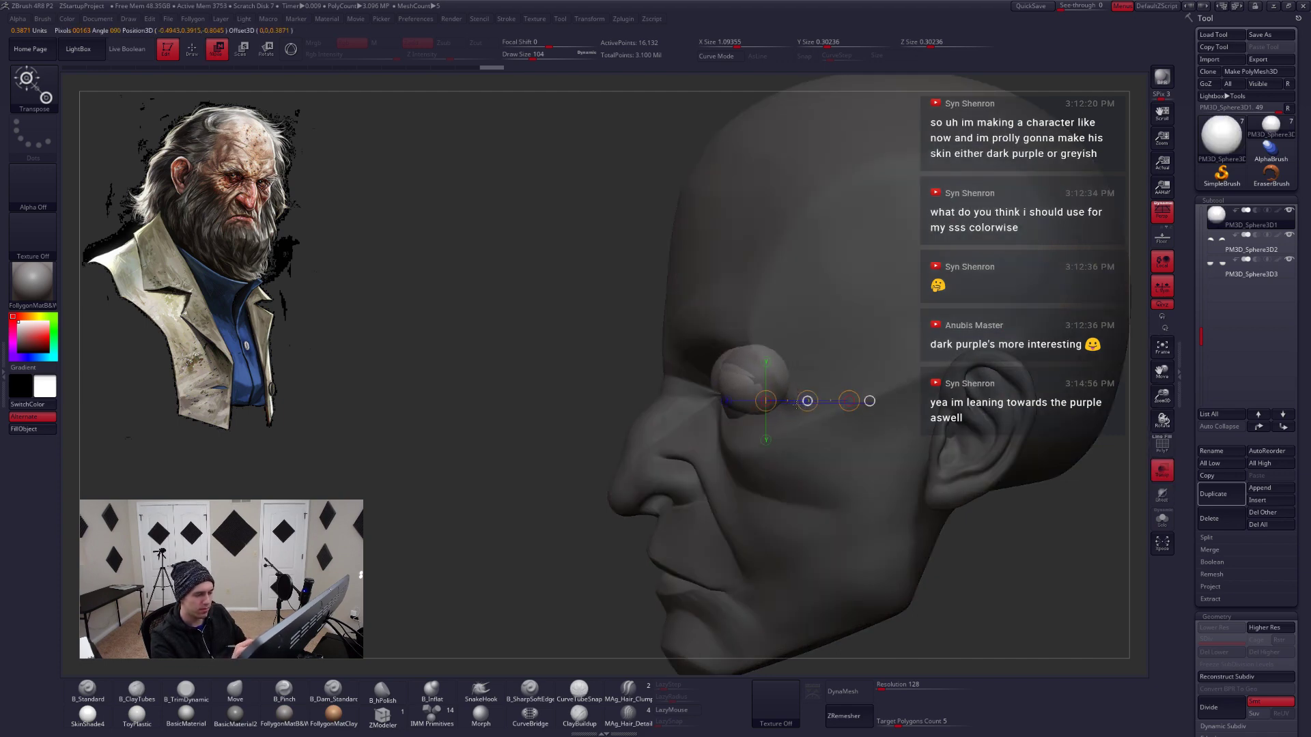
left_click(1165, 473)
left_click_drag(977, 546, 1092, 546)
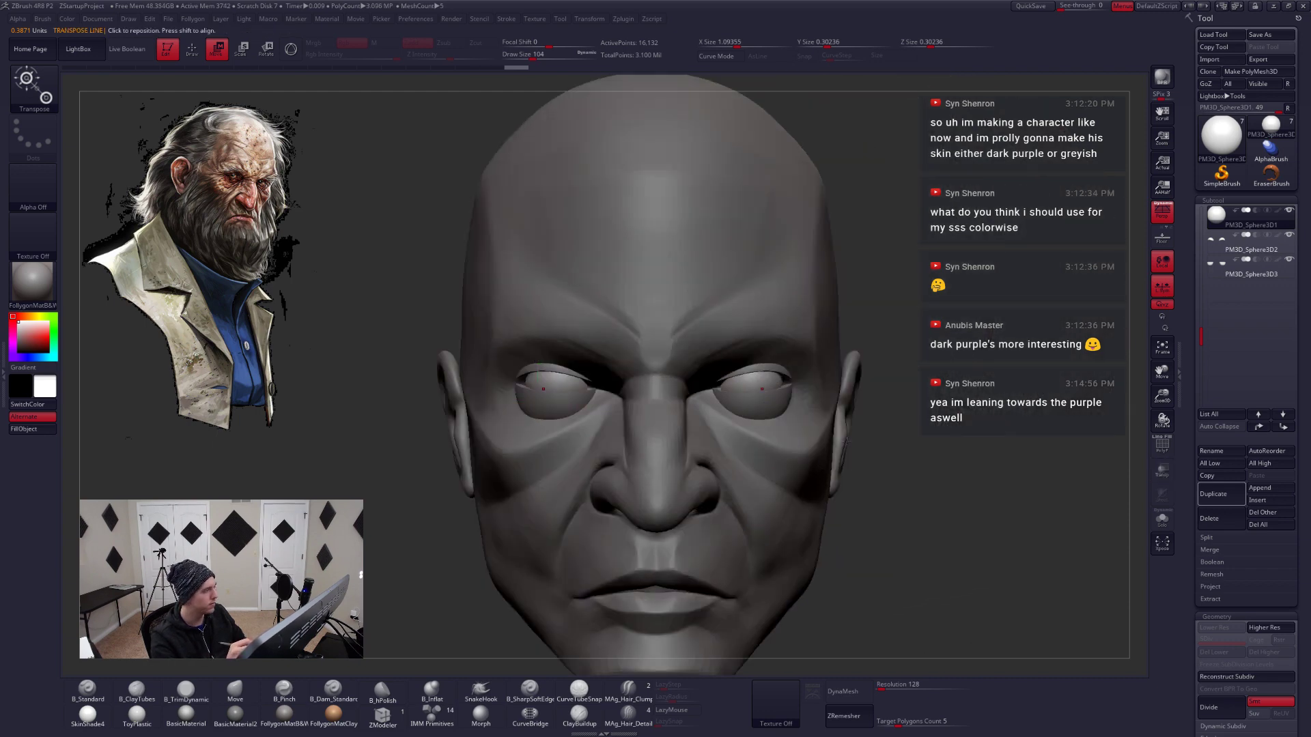
left_click_drag(847, 440, 859, 468, "alt")
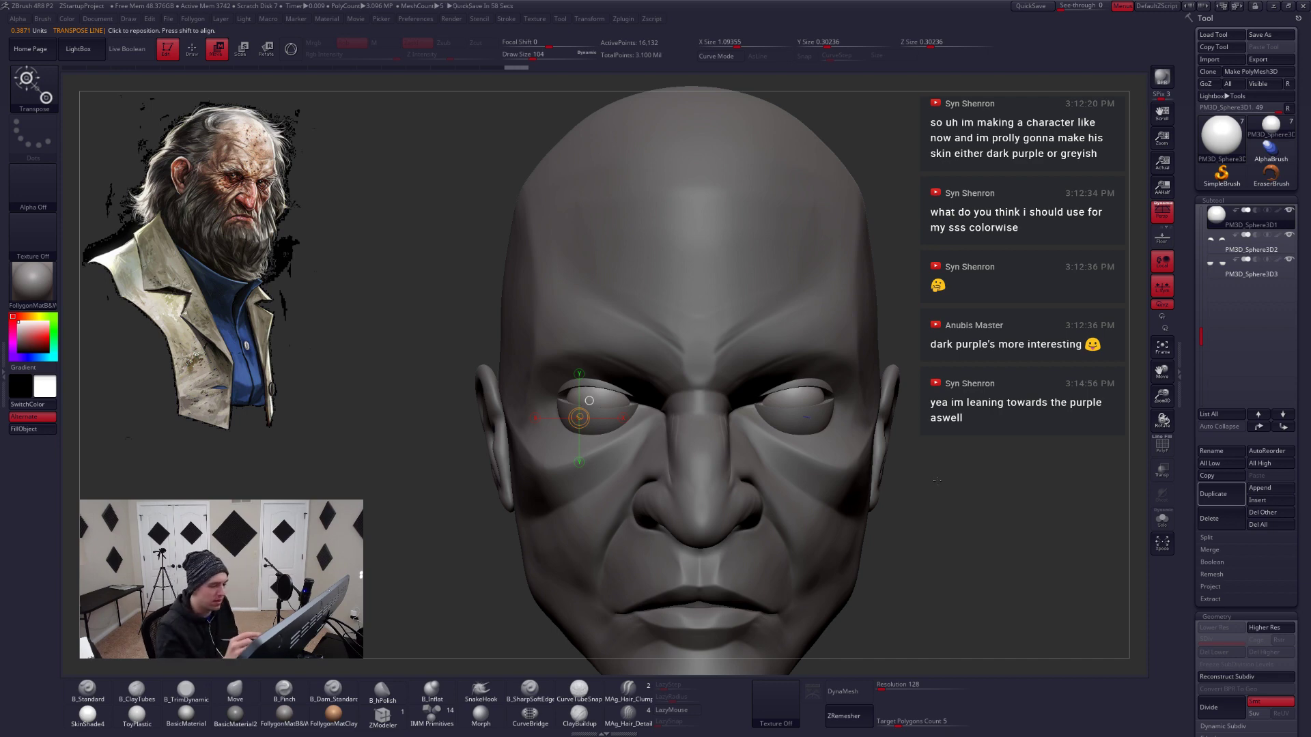
Select the upper eyelid subtool PM3D_Sphere3D2 and reshape the lids around the eyeballs with Move at draw sizes 182 and 140
left_click(784, 413, "alt")
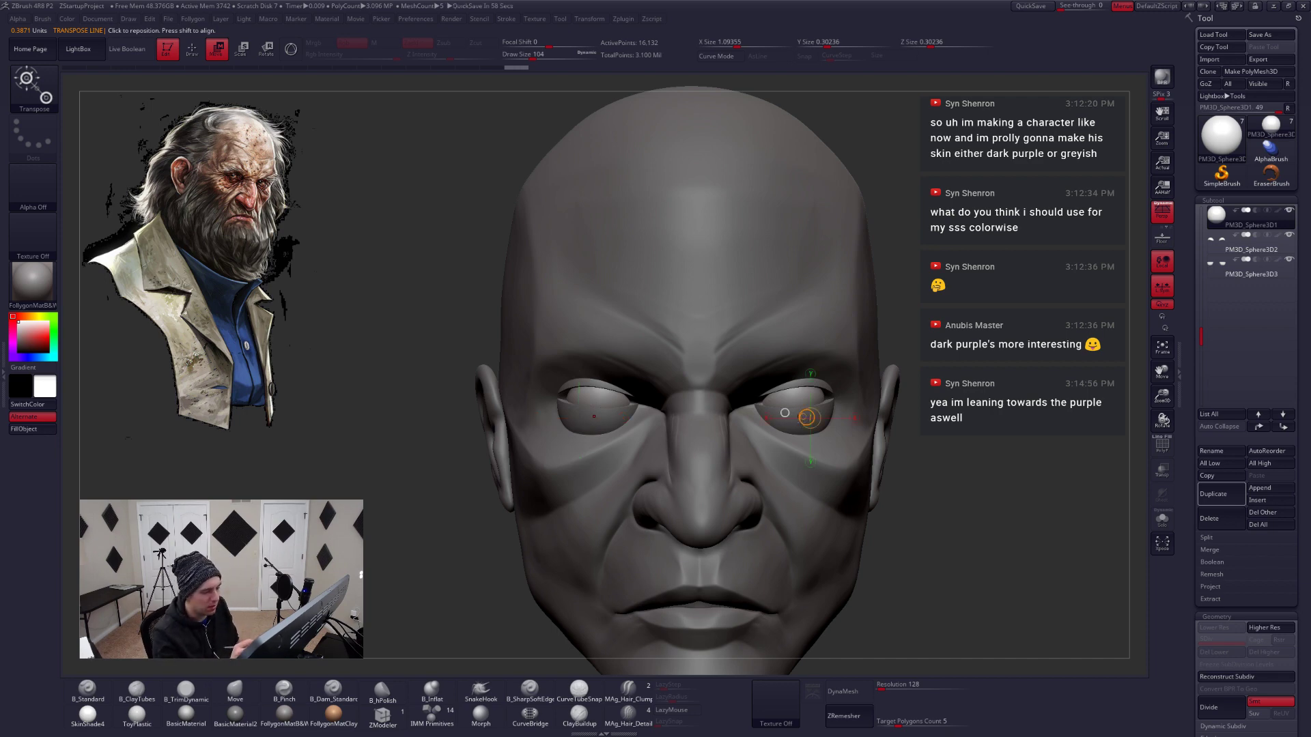
left_click(795, 419, "alt")
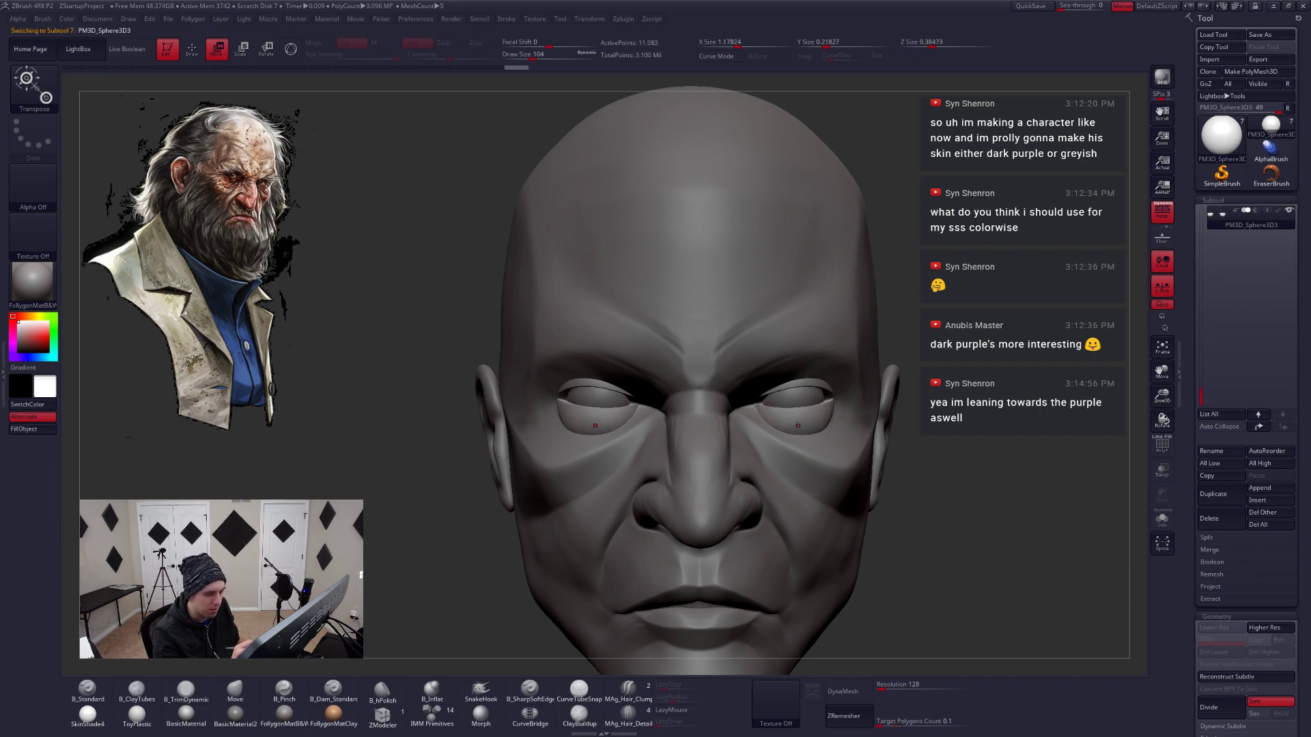
left_click(818, 384, "alt")
key("q")
key("space")
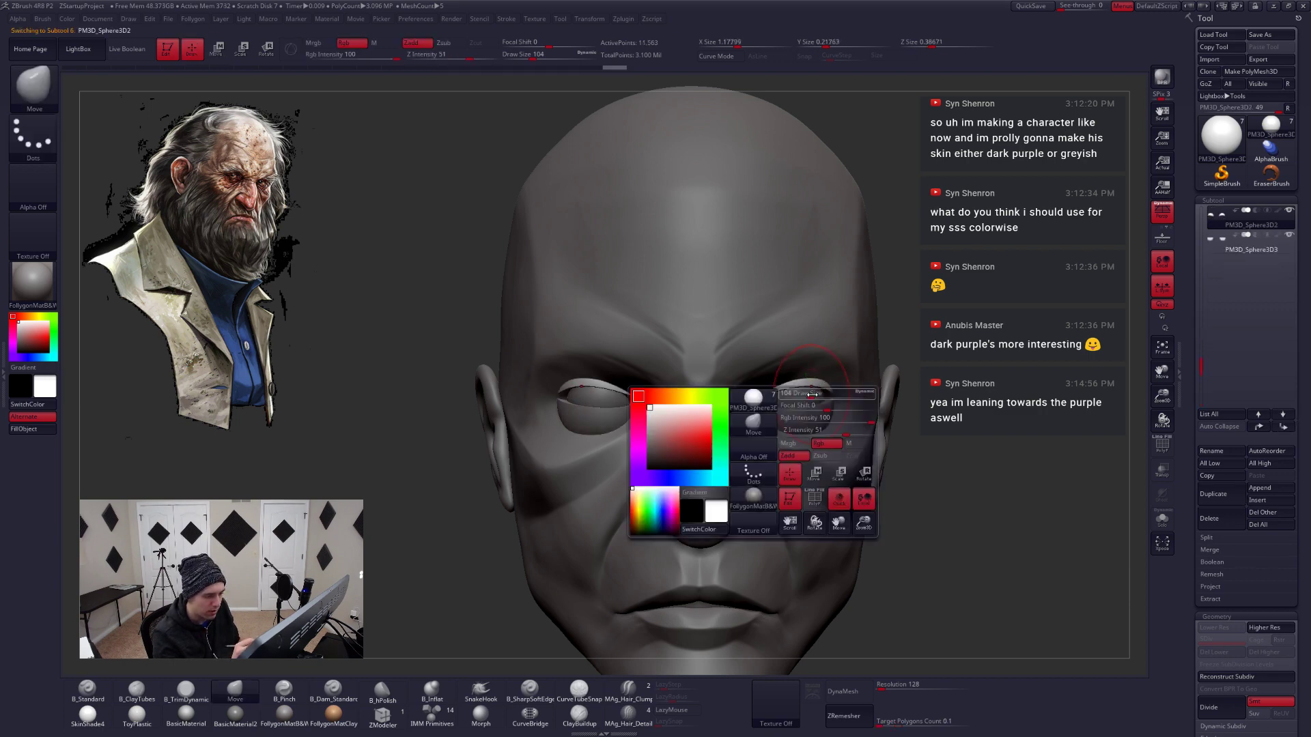
left_click_drag(815, 394, 824, 394)
mouse_move(824, 394)
right_mouse_down()
mouse_move(785, 341)
mouse_move(834, 362)
mouse_move(812, 444)
right_mouse_up()
left_click_drag(752, 410, 752, 418)
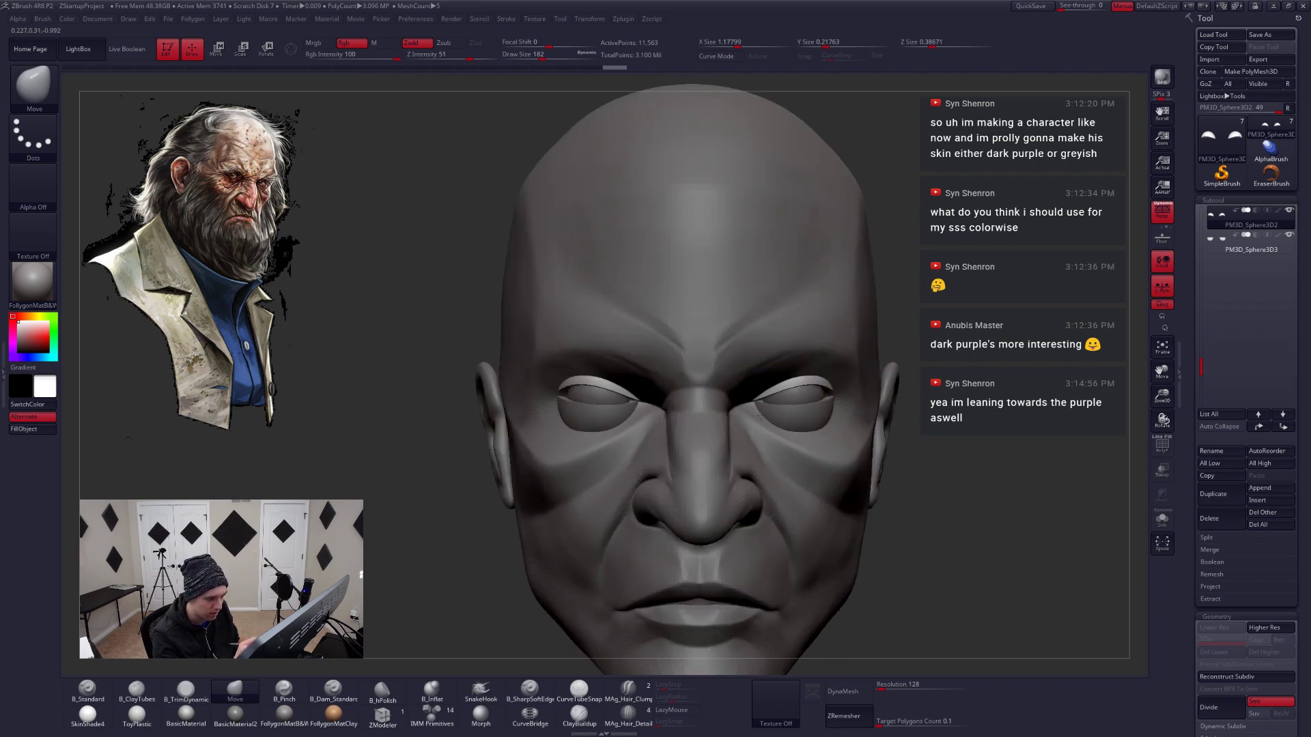
mouse_move(759, 417)
right_mouse_down()
mouse_move(844, 411)
mouse_move(799, 394)
mouse_move(809, 402)
right_mouse_up()
key("space")
left_click_drag(812, 403, 813, 402)
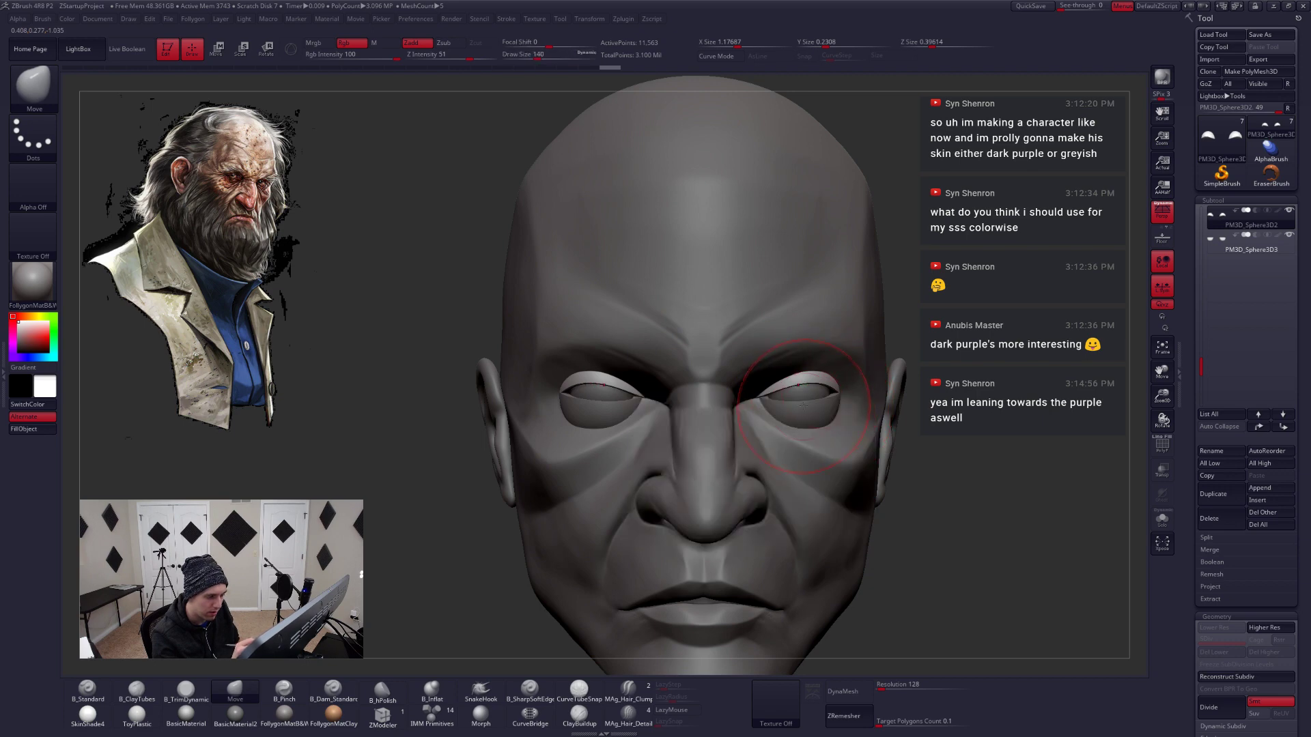
Select the lower eyelid subtool PM3D_Sphere3D3 and pull in the lids' outer corners with Move at draw size 140
left_click(806, 399, "alt")
right_click_drag(806, 399, 832, 422)
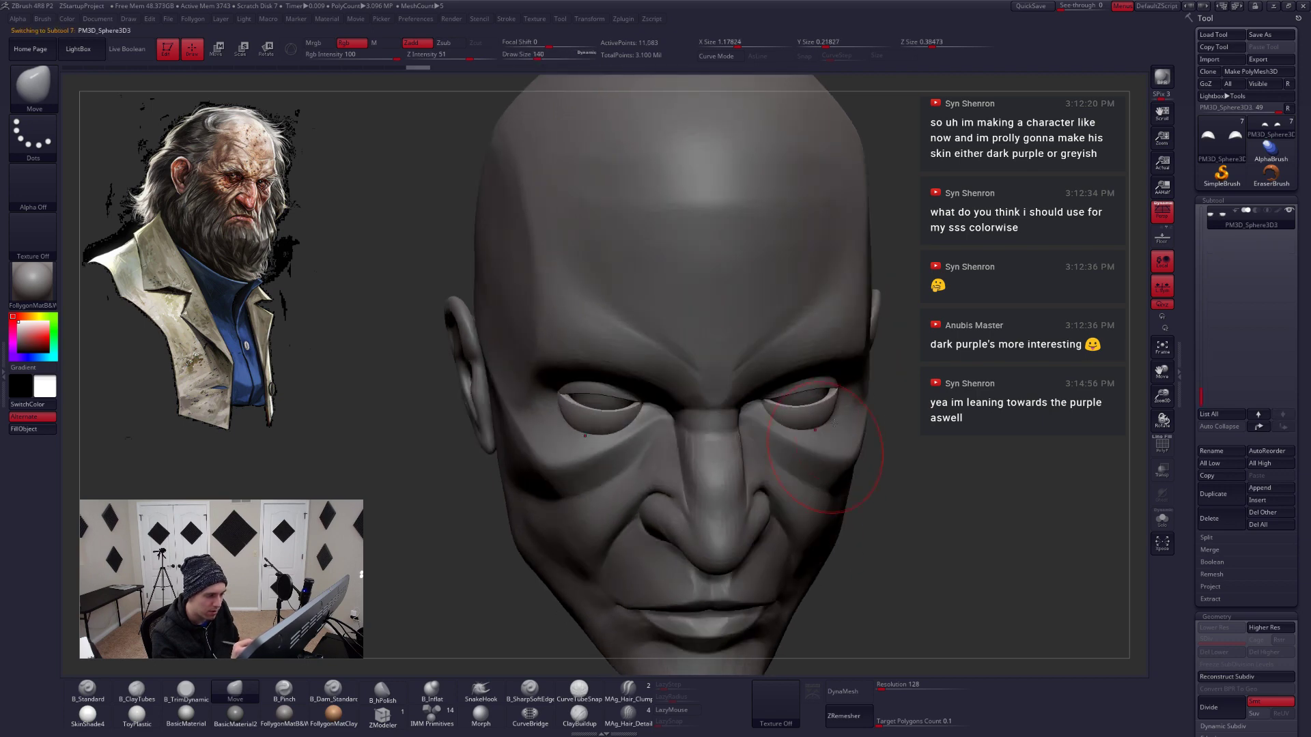
left_click_drag(840, 398, 836, 397)
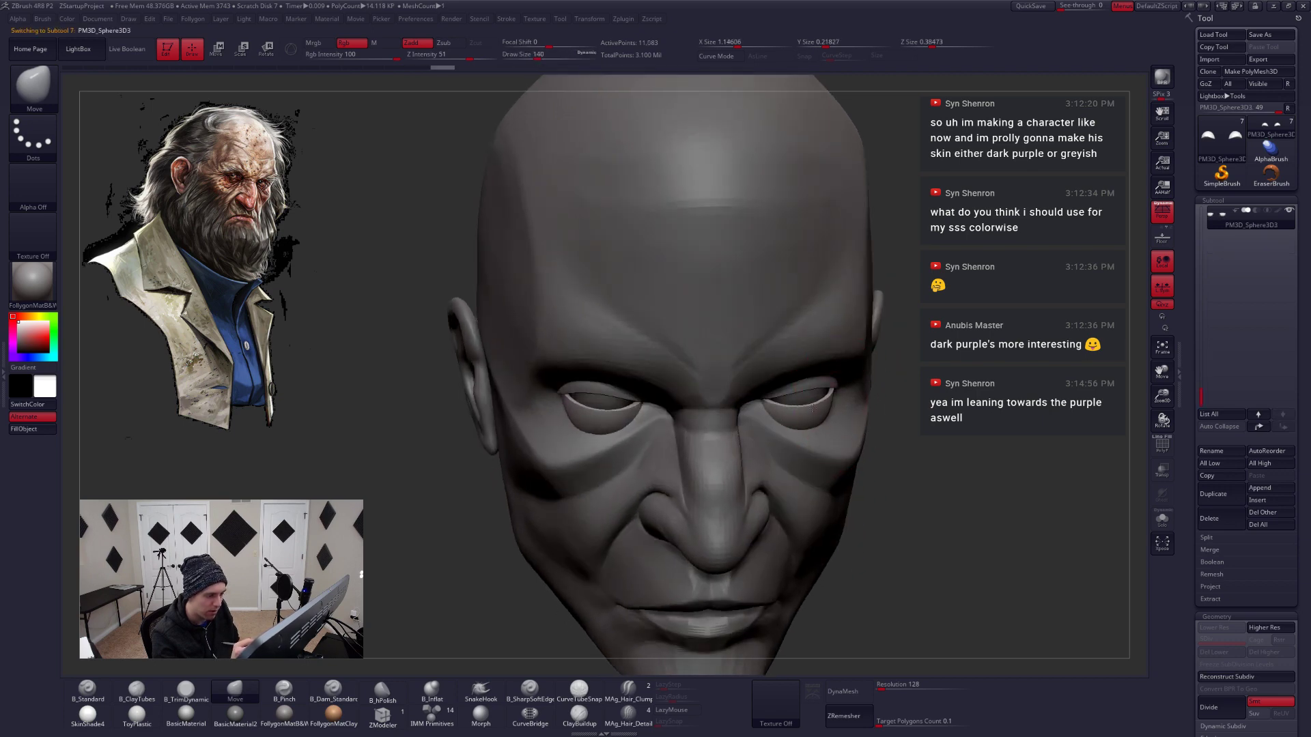
mouse_move(835, 396)
right_mouse_down()
mouse_move(828, 426)
mouse_move(836, 416)
mouse_move(812, 436)
mouse_move(832, 443)
right_mouse_up()
Select the head subtool and adjust the area around the outer eye and cheekbone with Move, ending at draw size 80
left_click(835, 428, "alt")
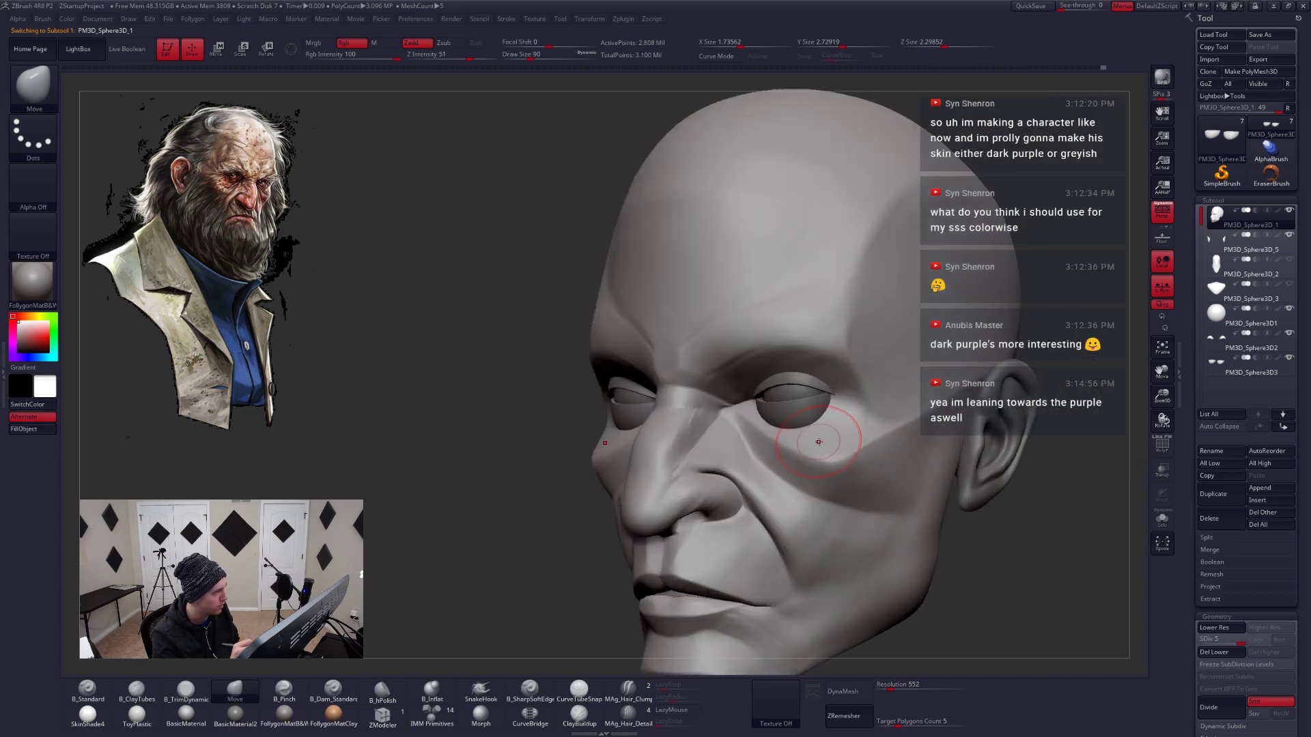
key("space")
left_click_drag(819, 442, 823, 442)
mouse_move(821, 443)
right_mouse_down()
mouse_move(834, 444)
mouse_move(736, 405)
mouse_move(779, 403)
right_mouse_up()
key("space")
left_click_drag(780, 404, 773, 404)
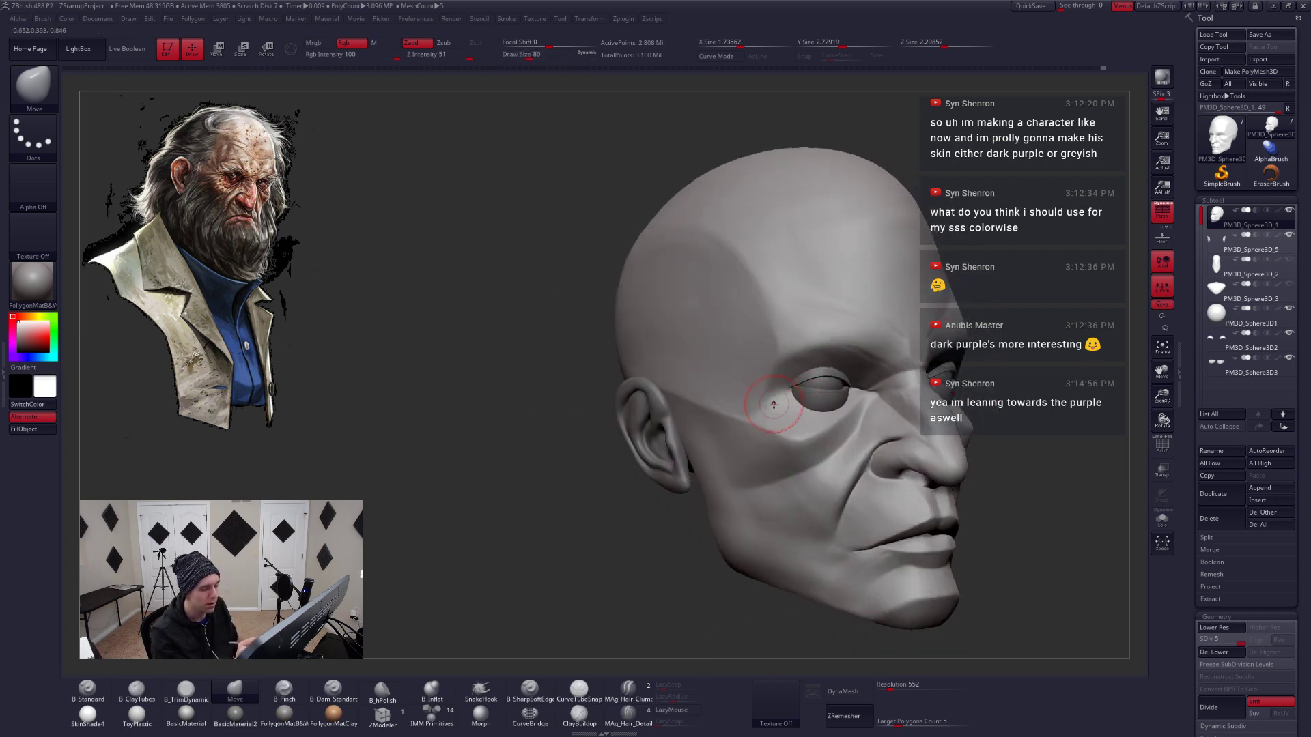
mouse_move(756, 425)
right_mouse_down()
mouse_move(769, 433)
mouse_move(742, 443)
right_mouse_up()
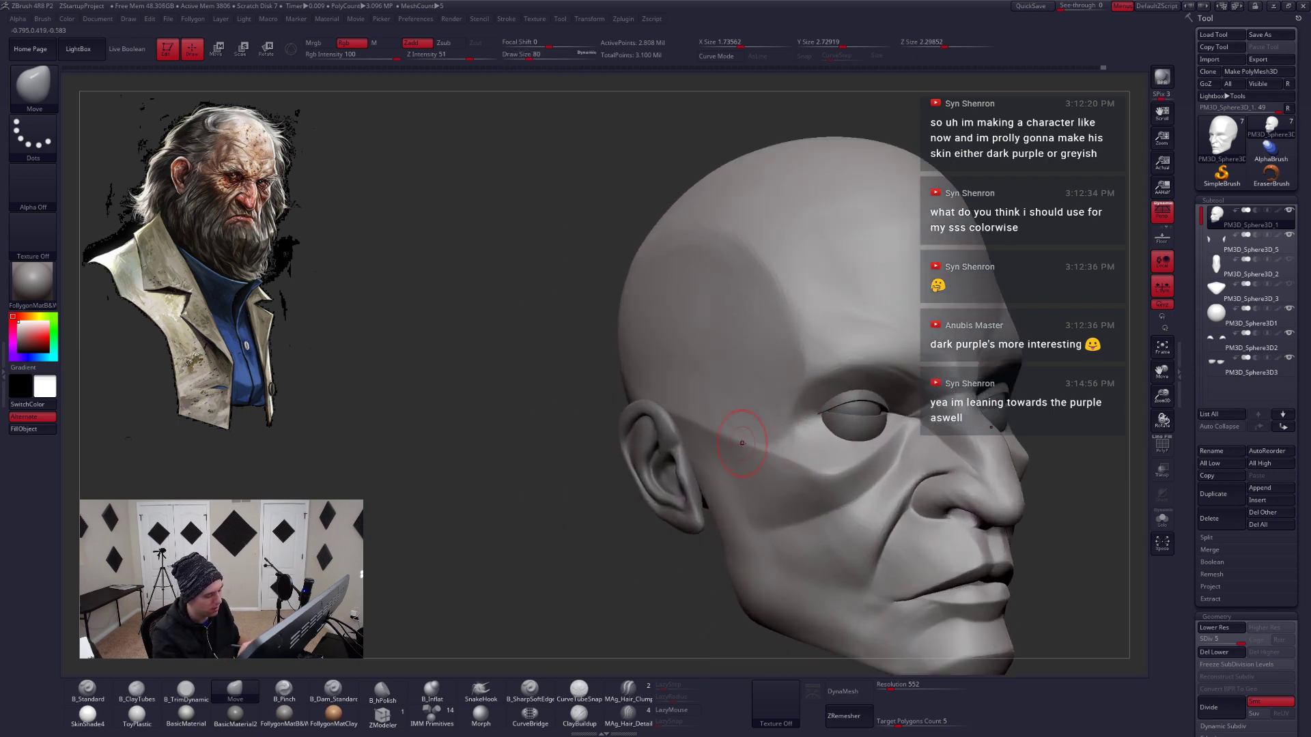
Define the edge from the outer eye corner toward the ear with B_SharpSoftEdge at draw size 54, with LazyMouse enabled
left_click(529, 689)
right_click_drag(620, 532, 803, 423)
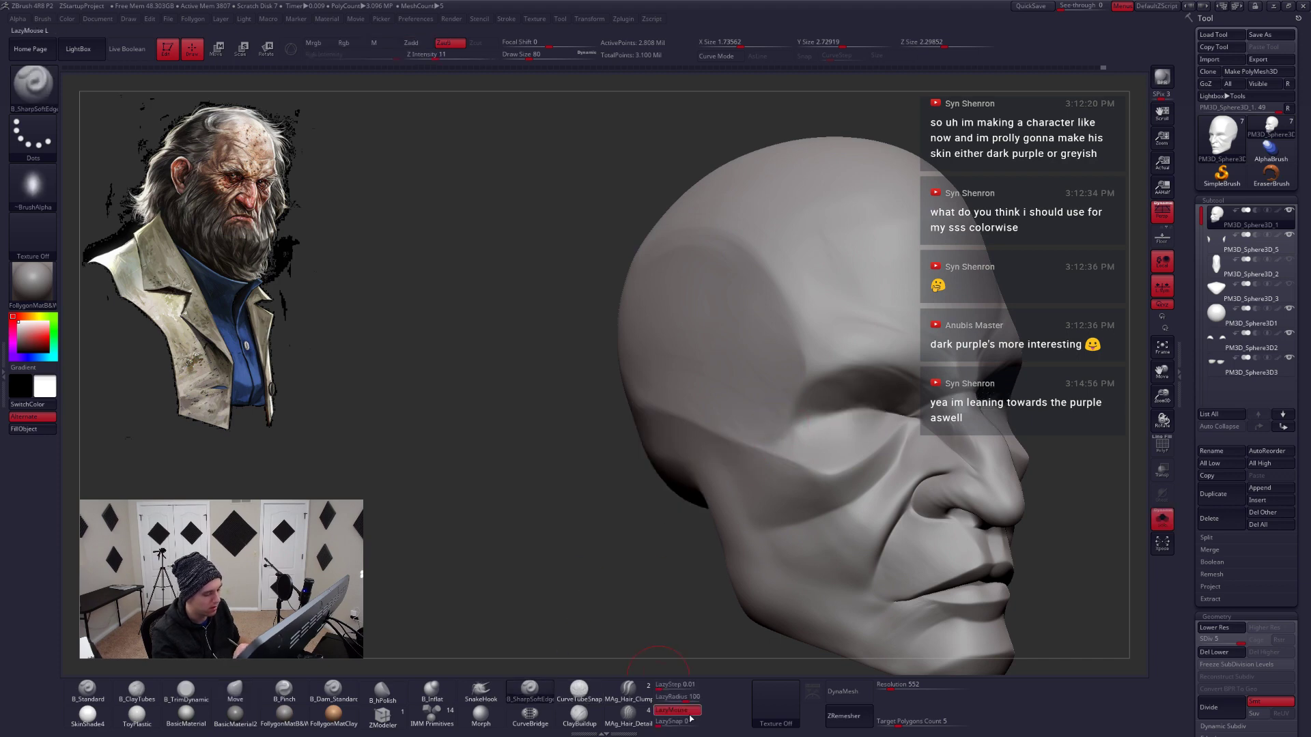
key("space")
left_click_drag(802, 423, 842, 413)
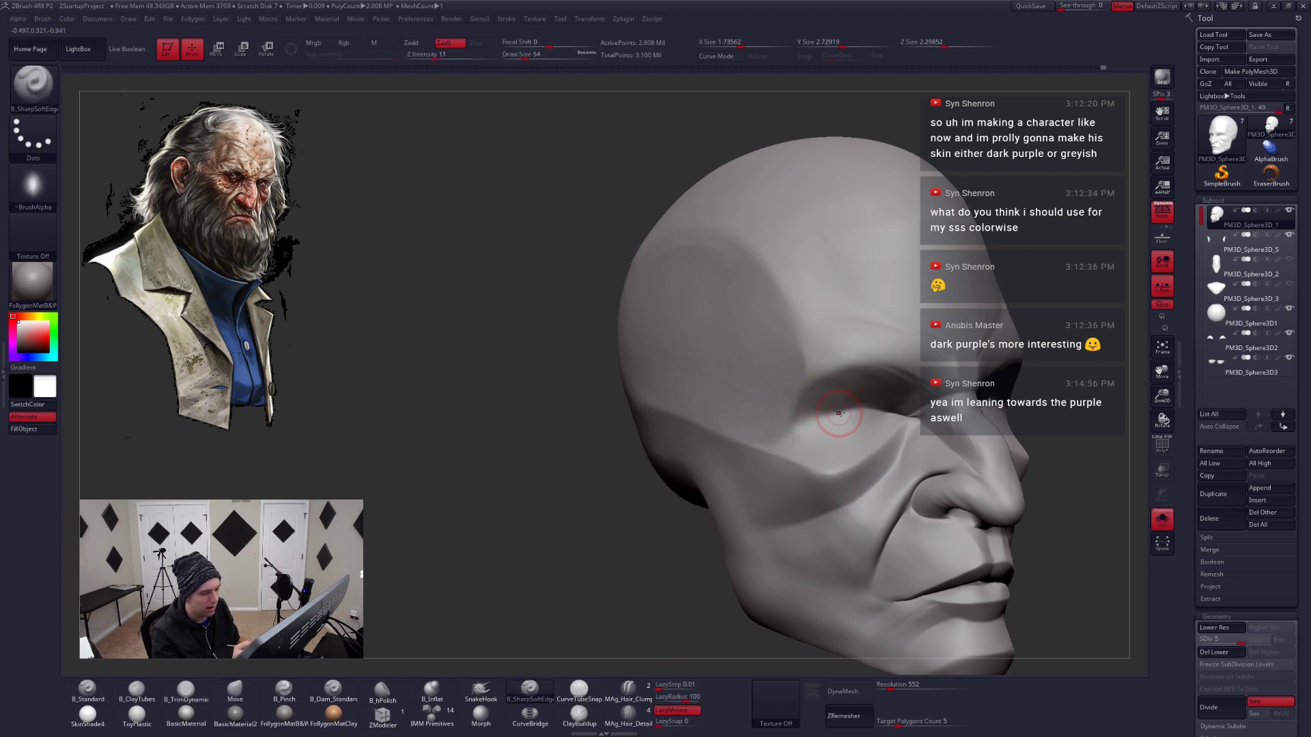
left_click_drag(699, 449, 656, 467)
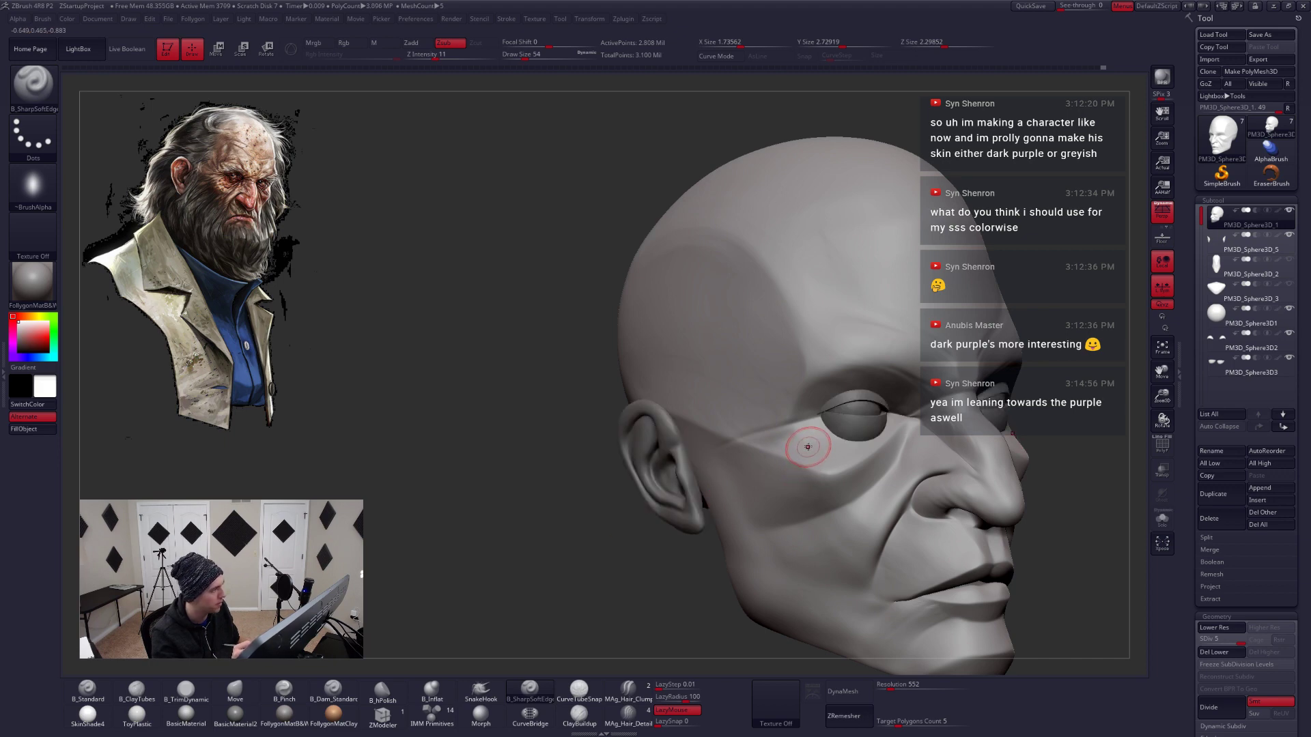
left_click_drag(802, 416, 677, 466)
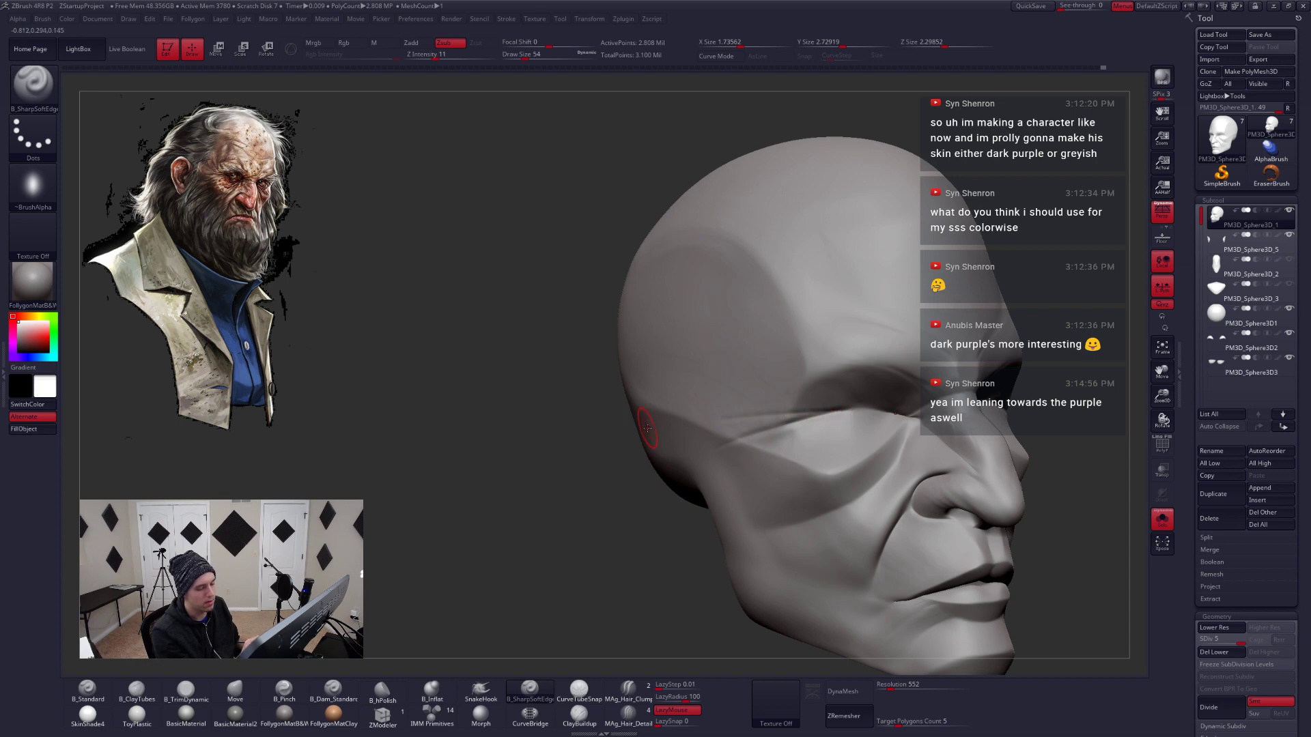
Lasso-mask the lower eye sockets and cheeks on both sides, and invert the mask so only those areas stay editable
left_click_drag(788, 433, 724, 469)
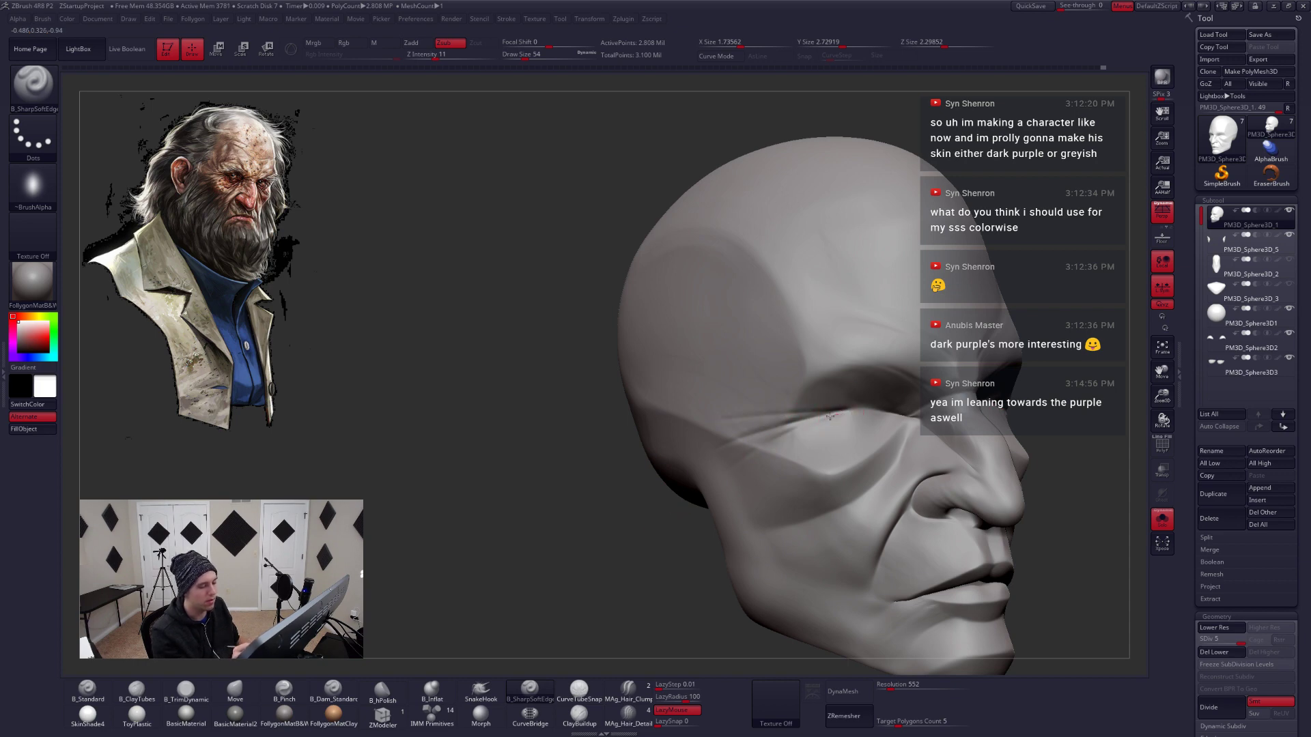
left_click_drag(601, 478, 491, 478, "shift")
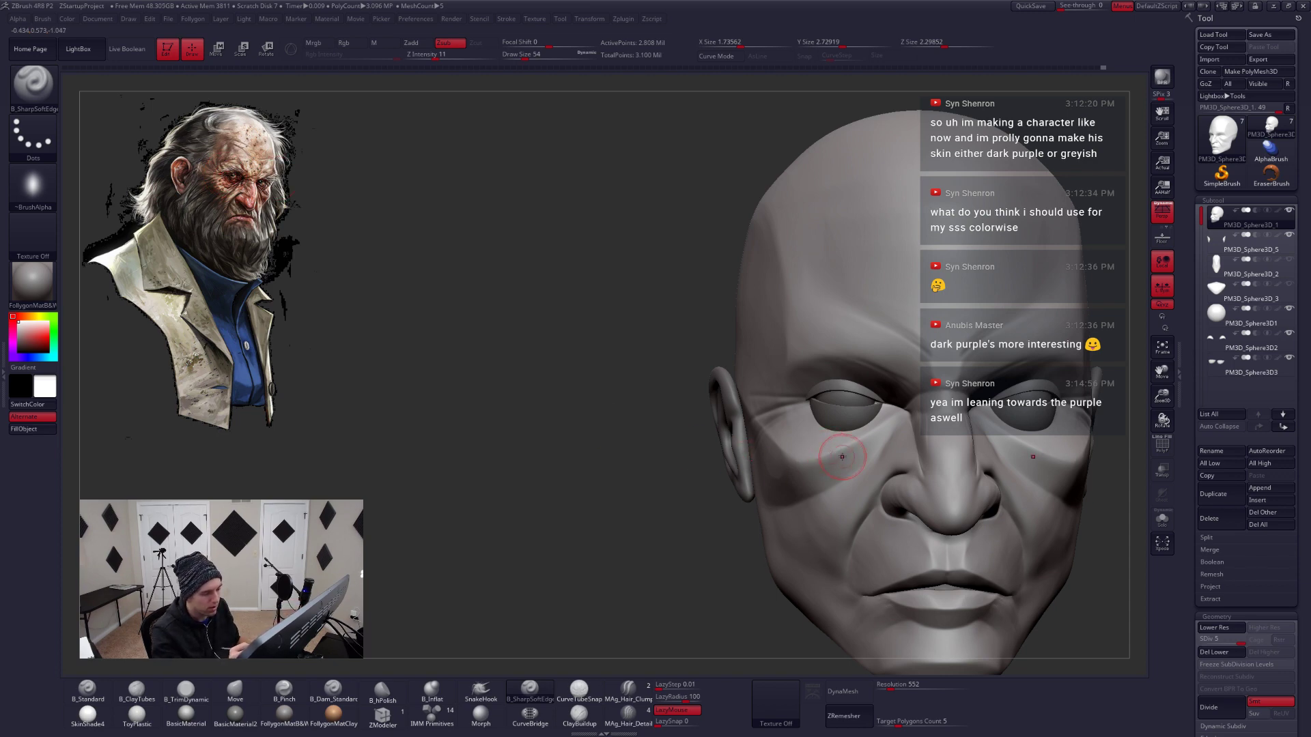
key("shift+alt+s")
mouse_move(834, 395)
left_mouse_down("ctrl")
mouse_move(712, 451)
mouse_move(772, 587)
mouse_move(881, 410)
mouse_move(925, 388)
left_mouse_up("ctrl")
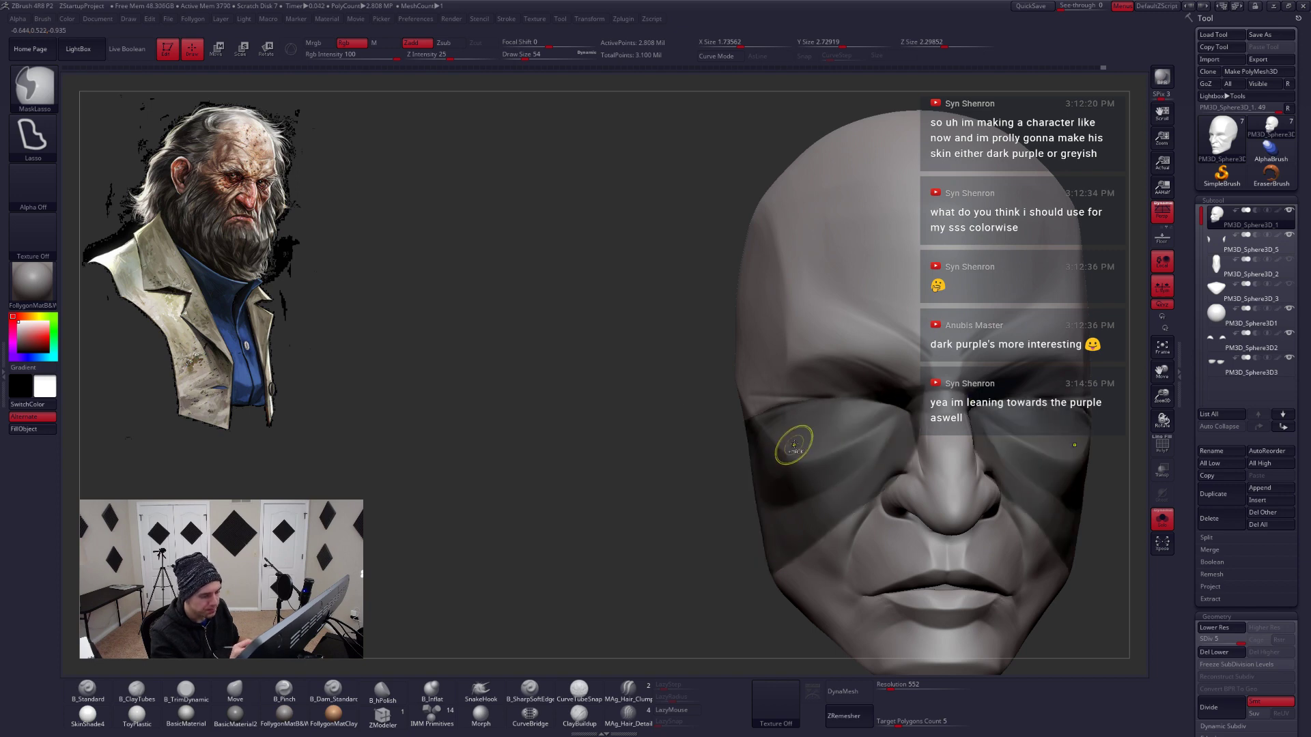
key("ctrl+i")
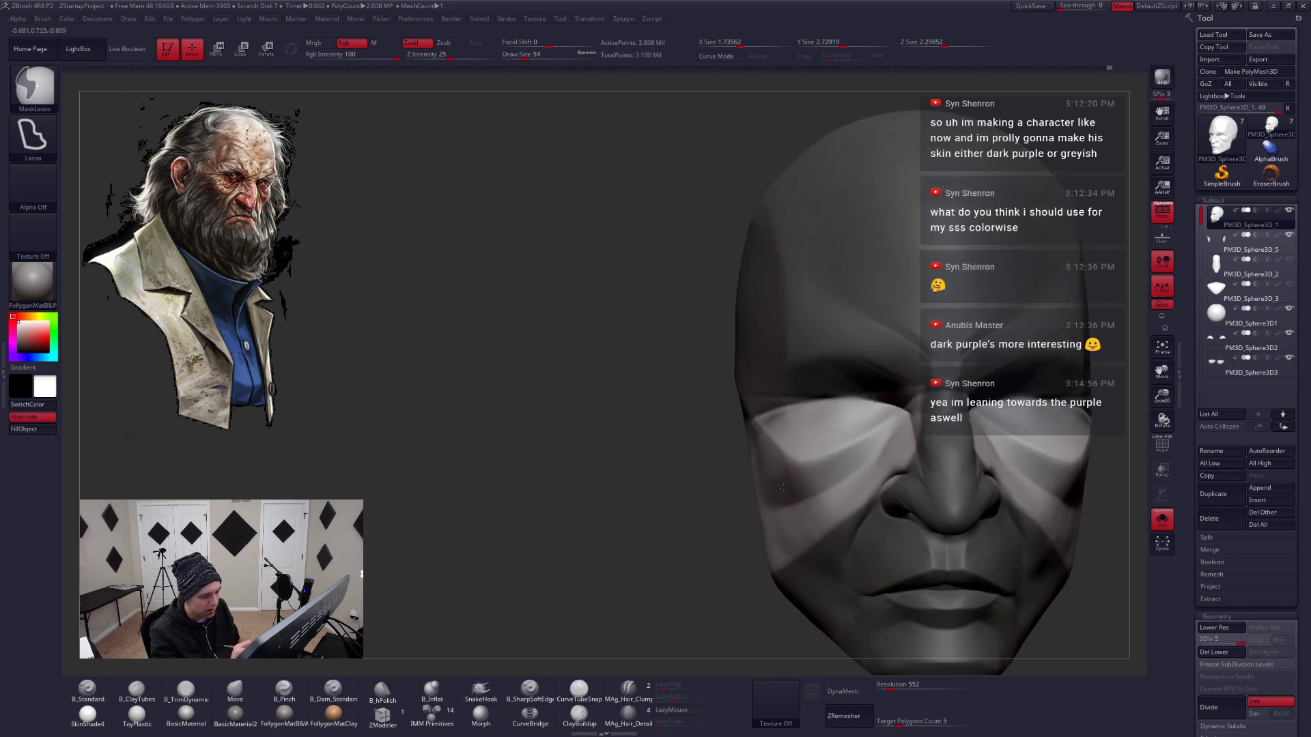
Switch to the Move brush at draw size 124 and lower the head to subdivision level 1
key("space")
left_click_drag(790, 438, 801, 438)
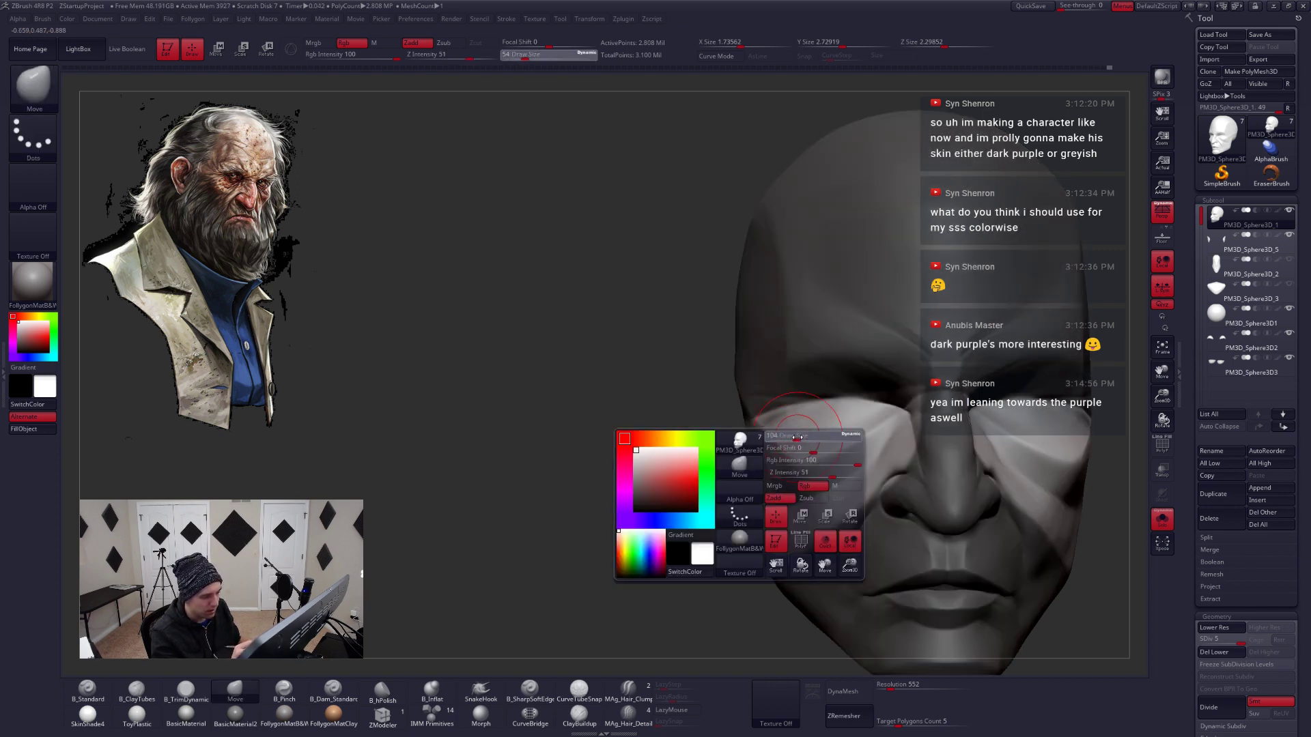
key("shift+d")
key("shift+d")
key("shift+d")
key("shift+d")
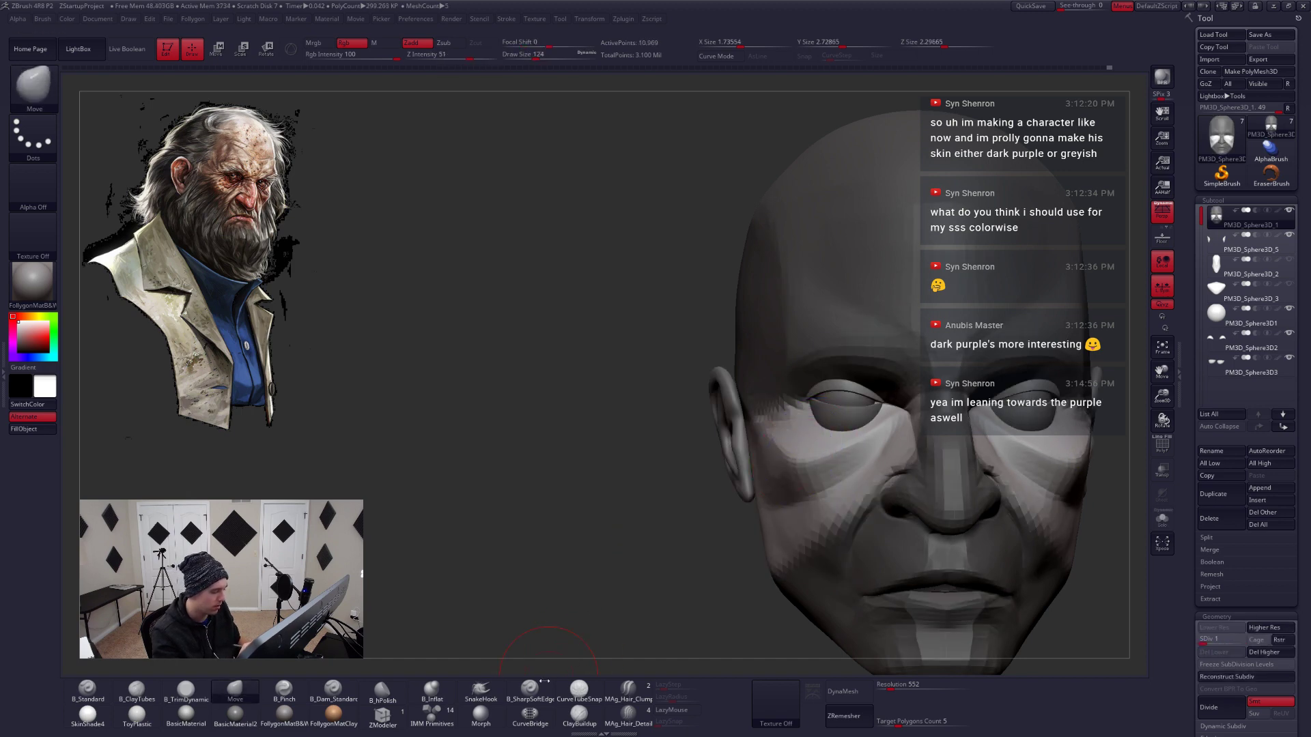
At subdivision level 3, build up the unmasked outer eye area with ClayBuildup and B_ClayTubes at draw size 104
left_click(595, 716)
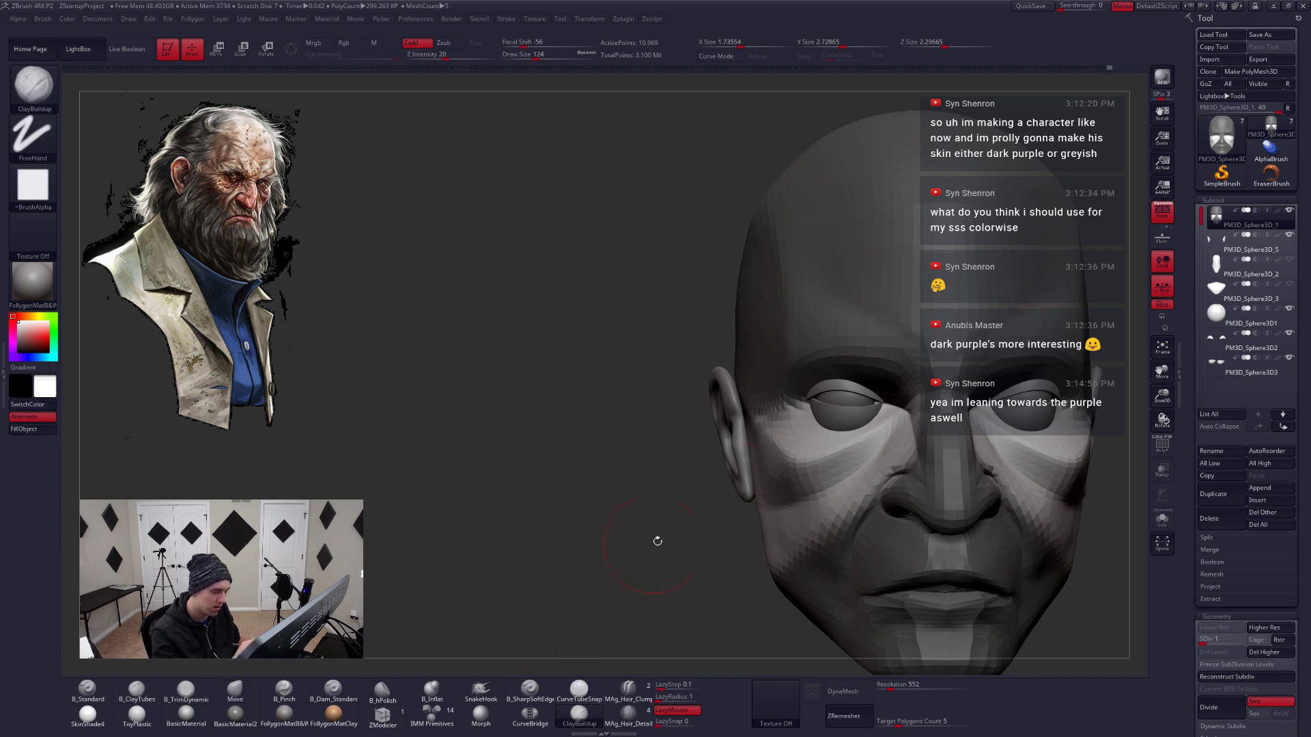
key("space")
key("d")
right_click_drag(799, 443, 857, 435)
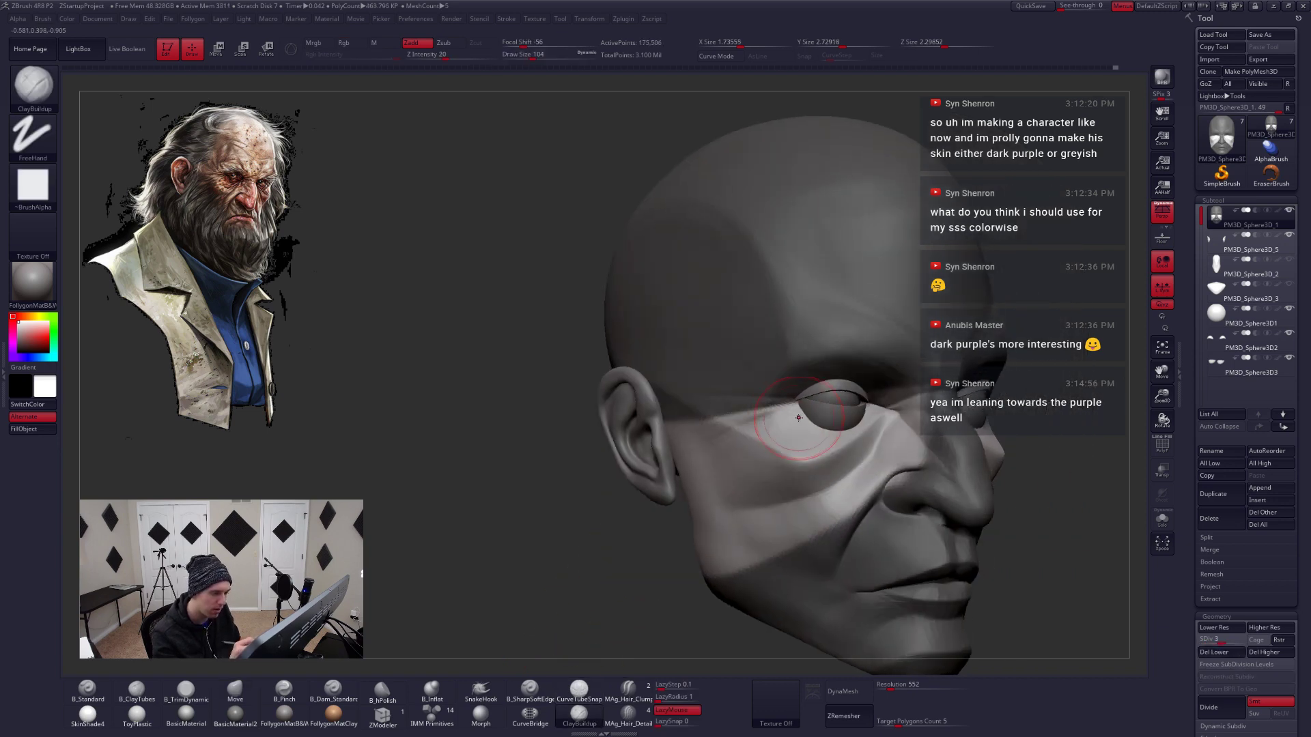
key("shift+s")
key("2")
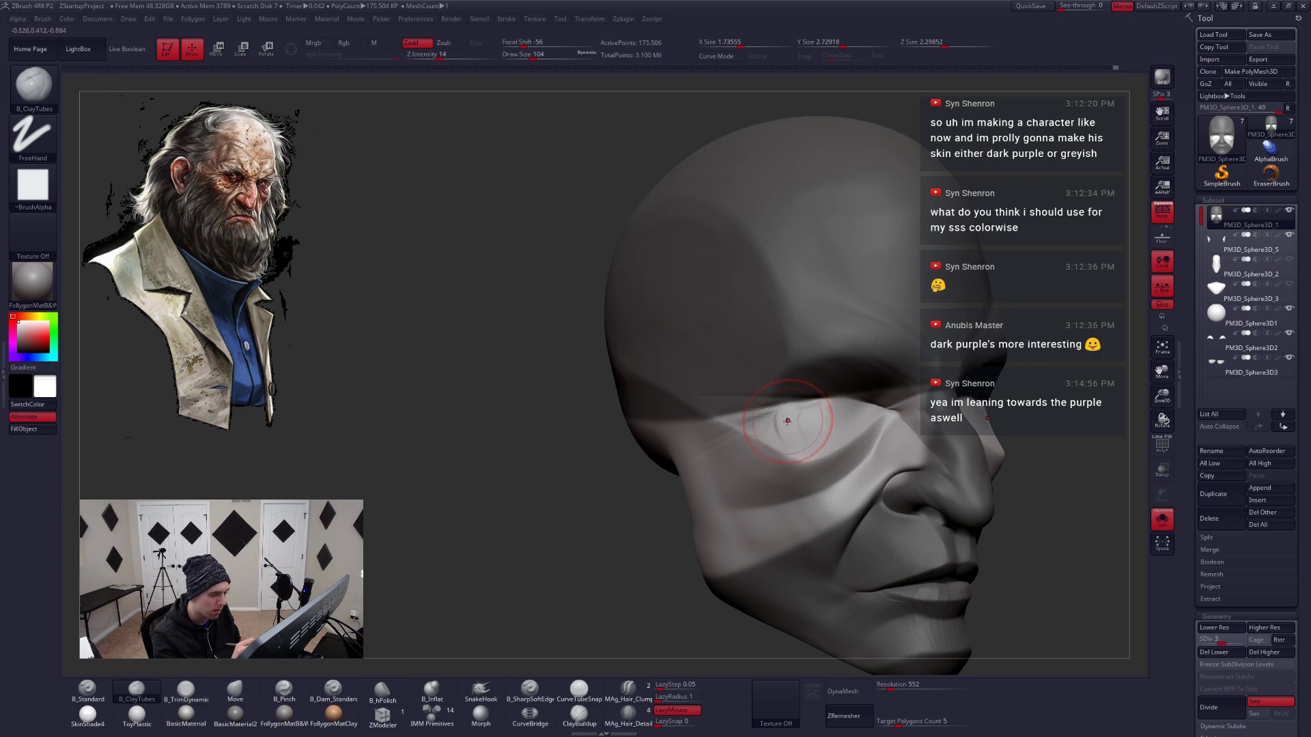
right_click_drag(723, 460, 690, 445)
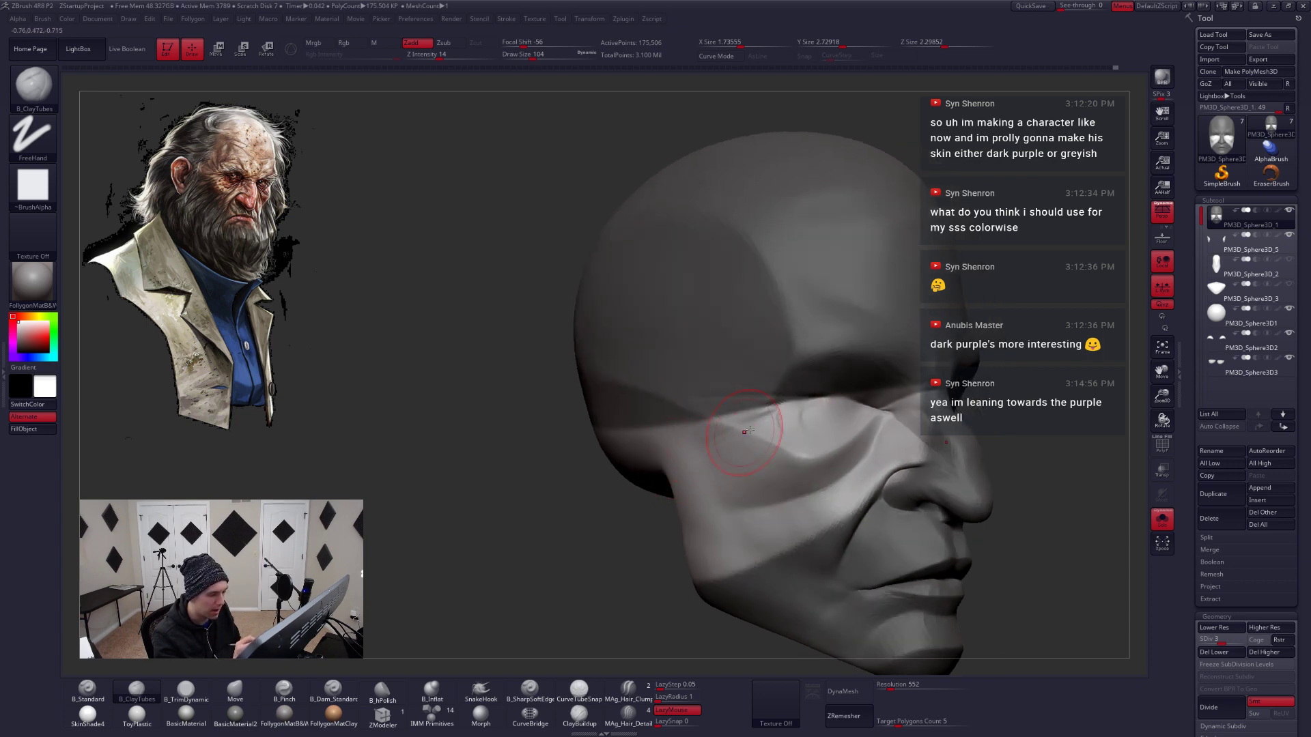
left_click_drag(747, 432, 797, 437)
mouse_move(796, 431)
right_mouse_down()
mouse_move(793, 447)
mouse_move(790, 412)
mouse_move(812, 372)
right_mouse_up()
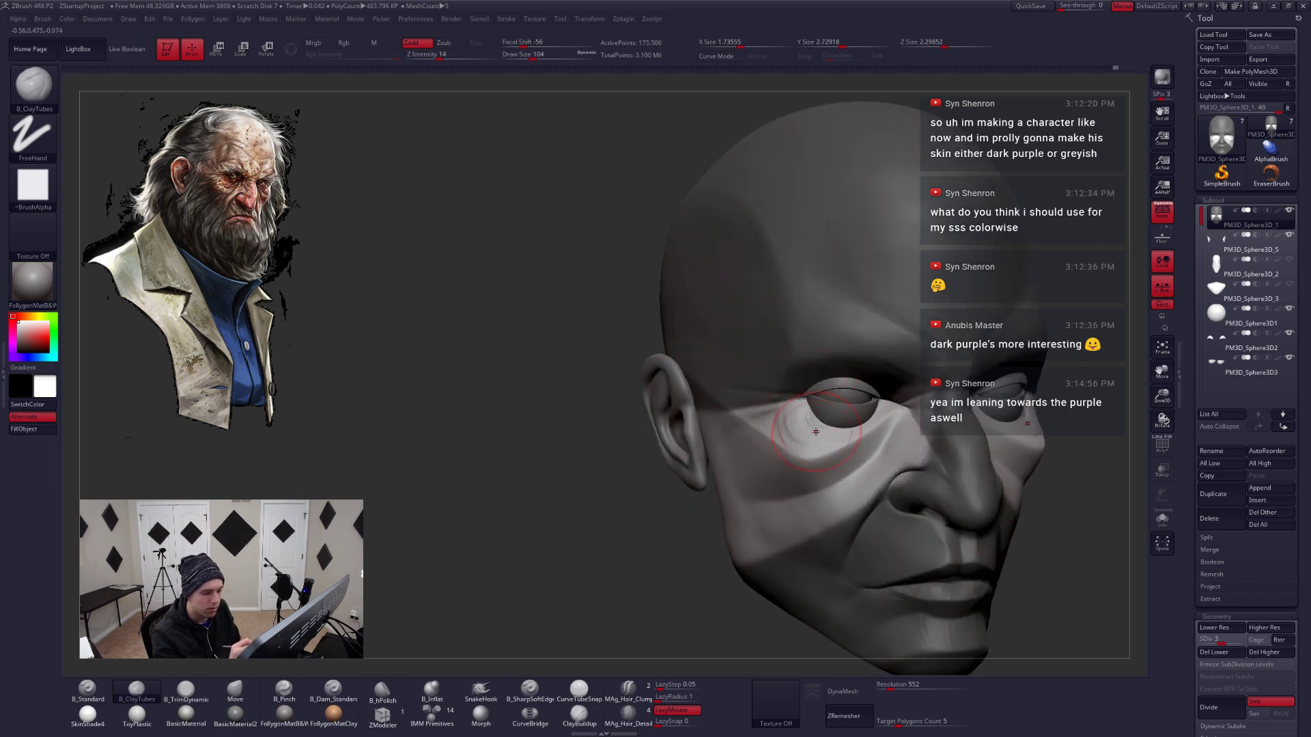
Fill out the form directly beneath the eyeball with B_ClayTubes, smooth it, and switch to Move at draw size 104
key("alt+s")
left_click_drag(805, 414, 814, 426)
key("alt+s")
mouse_move(823, 439)
right_mouse_down()
mouse_move(853, 437)
mouse_move(820, 442)
mouse_move(817, 429)
mouse_move(873, 416)
right_mouse_up()
key("alt+s")
key("alt+s")
key("shift")
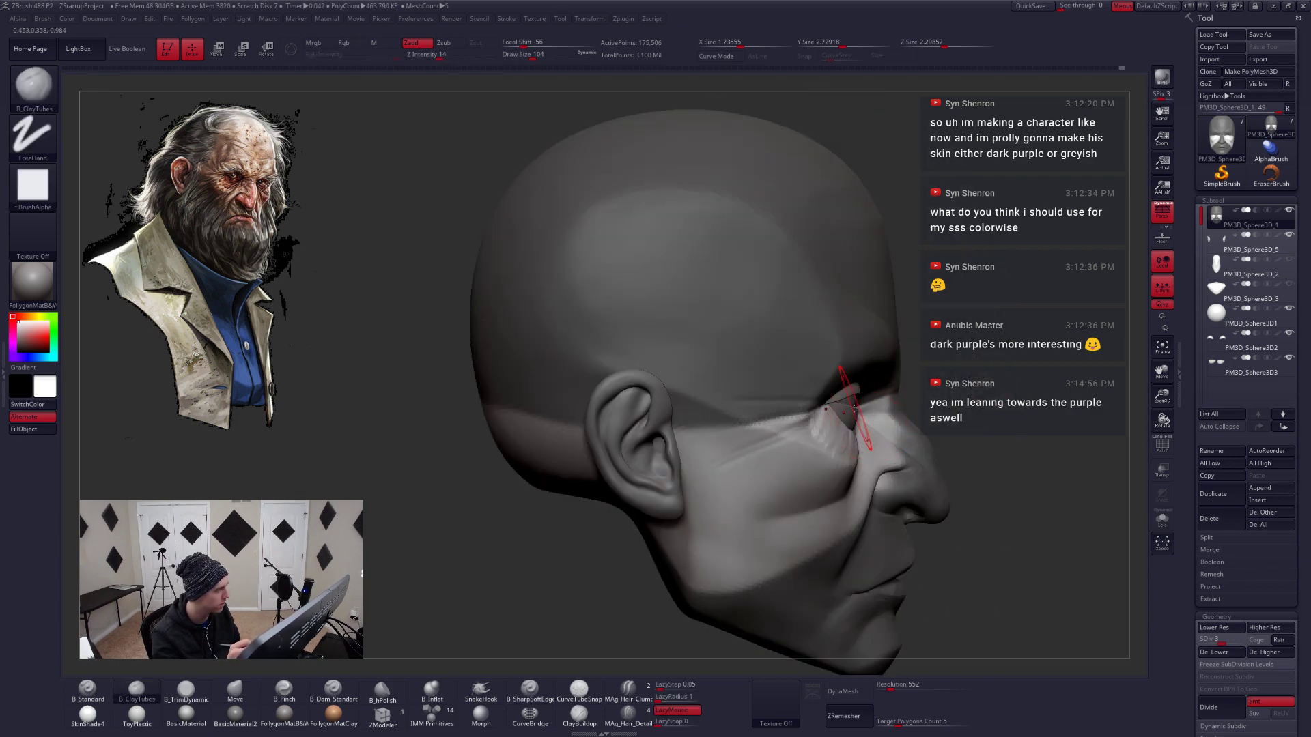
mouse_move(854, 431)
right_mouse_down()
mouse_move(878, 440)
mouse_move(838, 443)
right_mouse_up()
key("b")
key("m")
key("v")
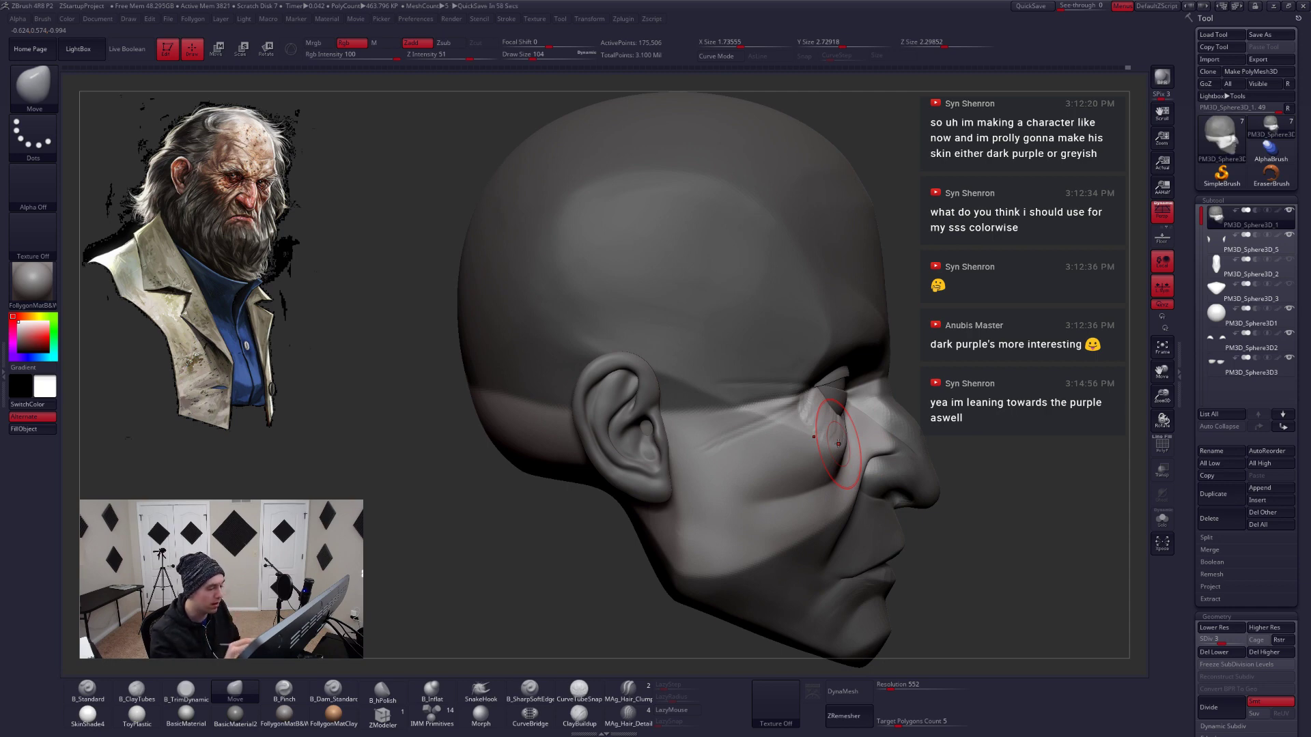
Clear the mask and build up the plane from the outer eye toward the ear with ClayBuildup at draw size 104
left_click(579, 713)
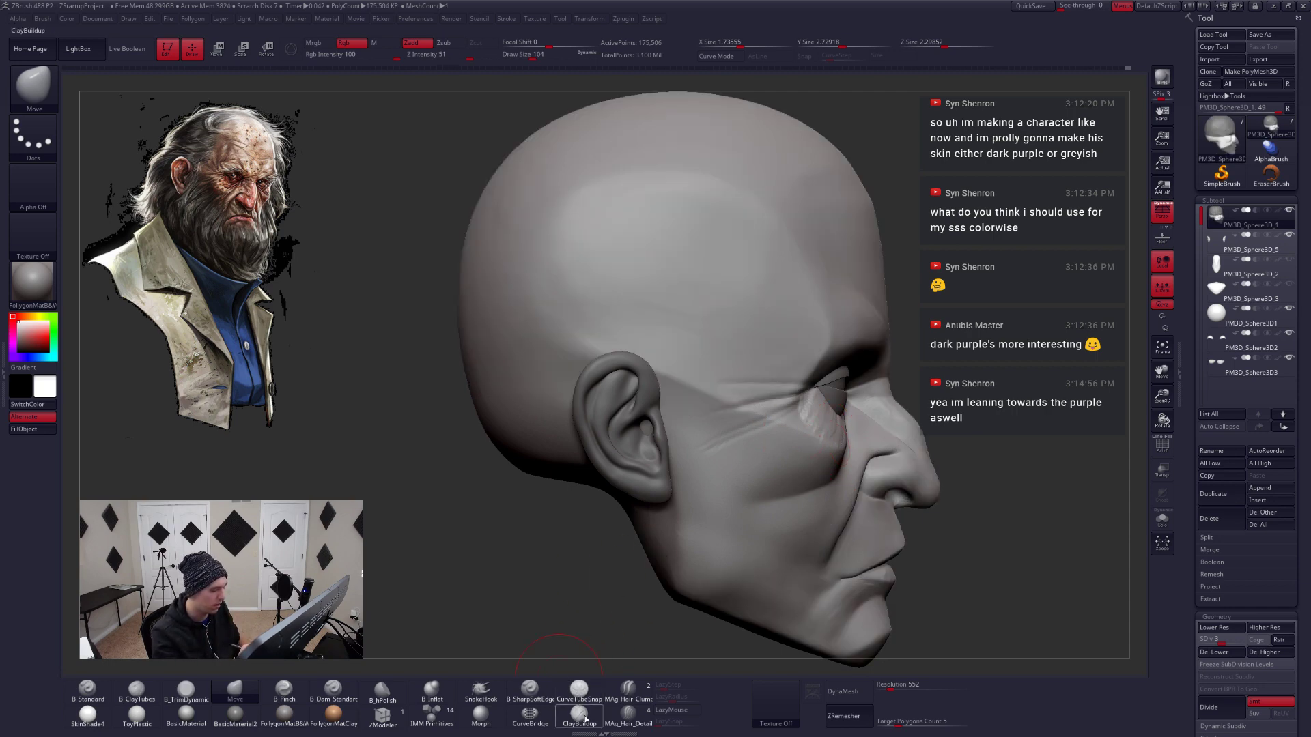
right_click_drag(573, 634, 792, 427)
left_click_drag(826, 440, 768, 411)
right_click_drag(764, 404, 715, 418)
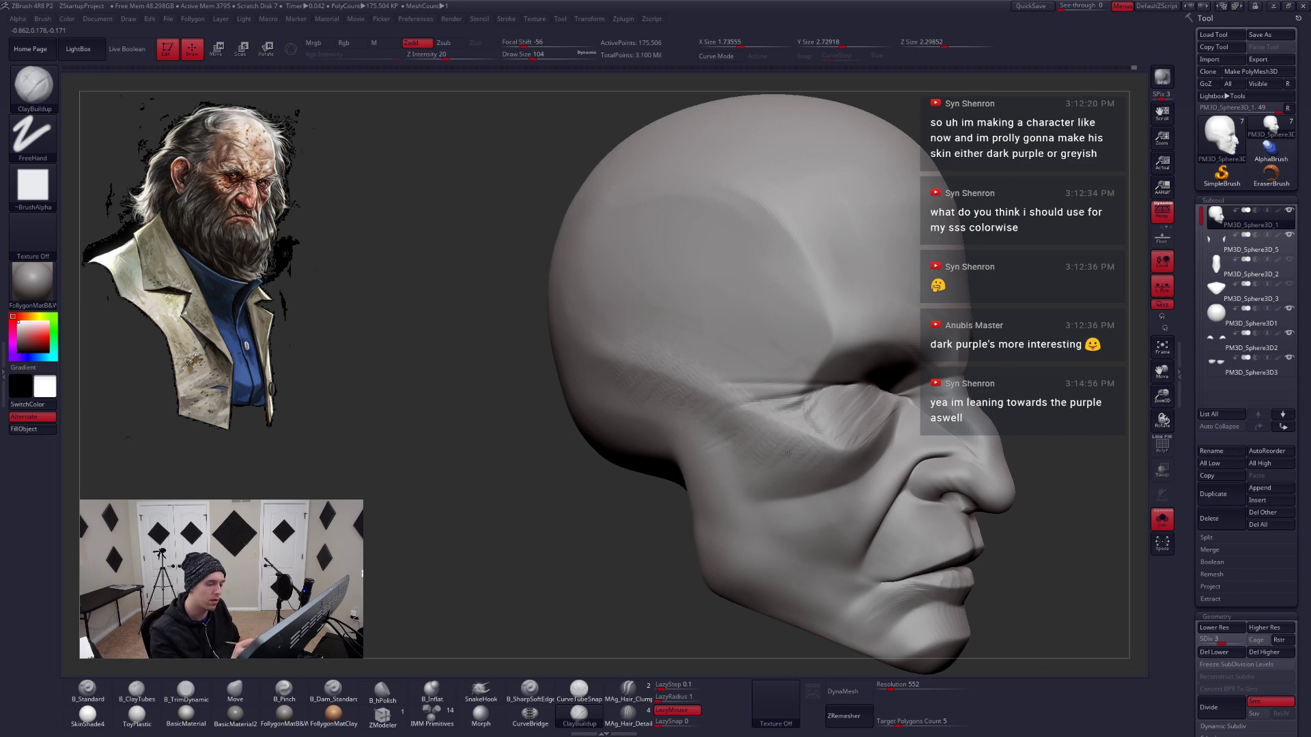
right_click_drag(894, 471, 818, 474)
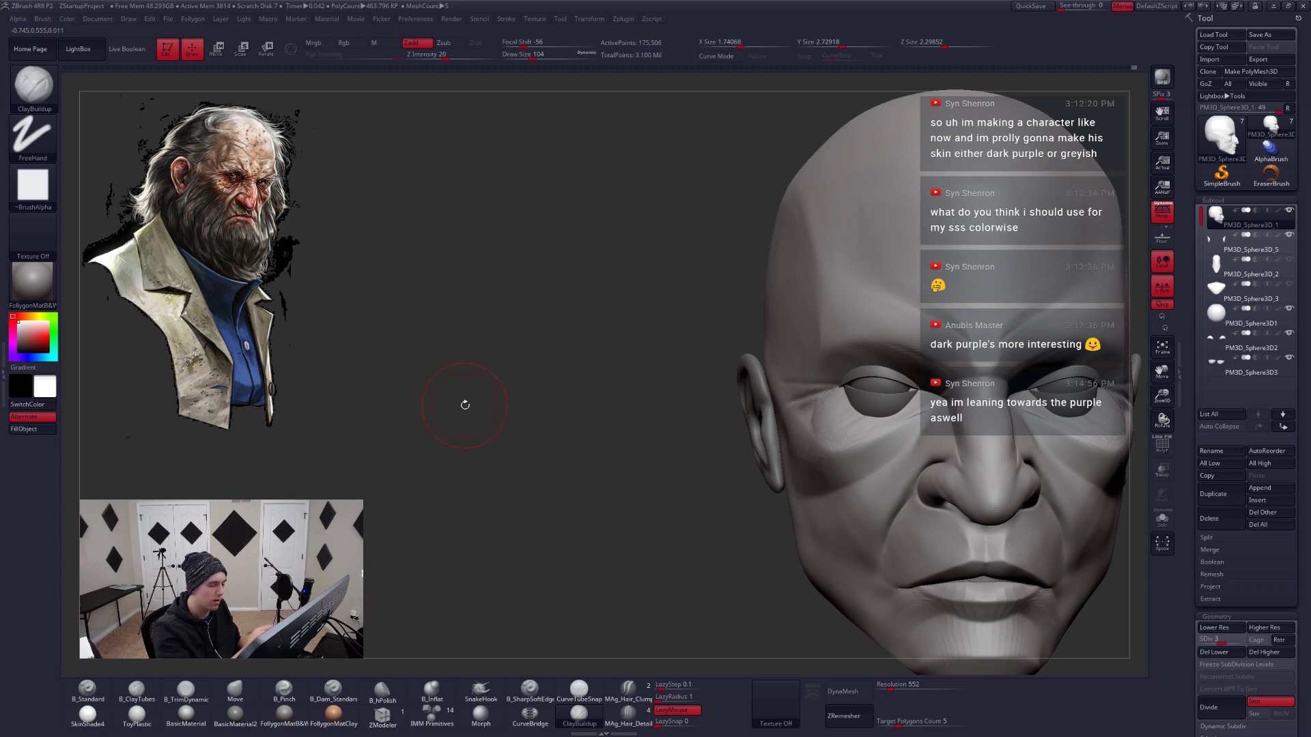
Add volume to the cheekbone below the outer eye corner with further ClayBuildup strokes, working around the cheek
left_click_drag(465, 404, 725, 564)
right_click_drag(846, 480, 696, 462)
right_click_drag(822, 459, 799, 463)
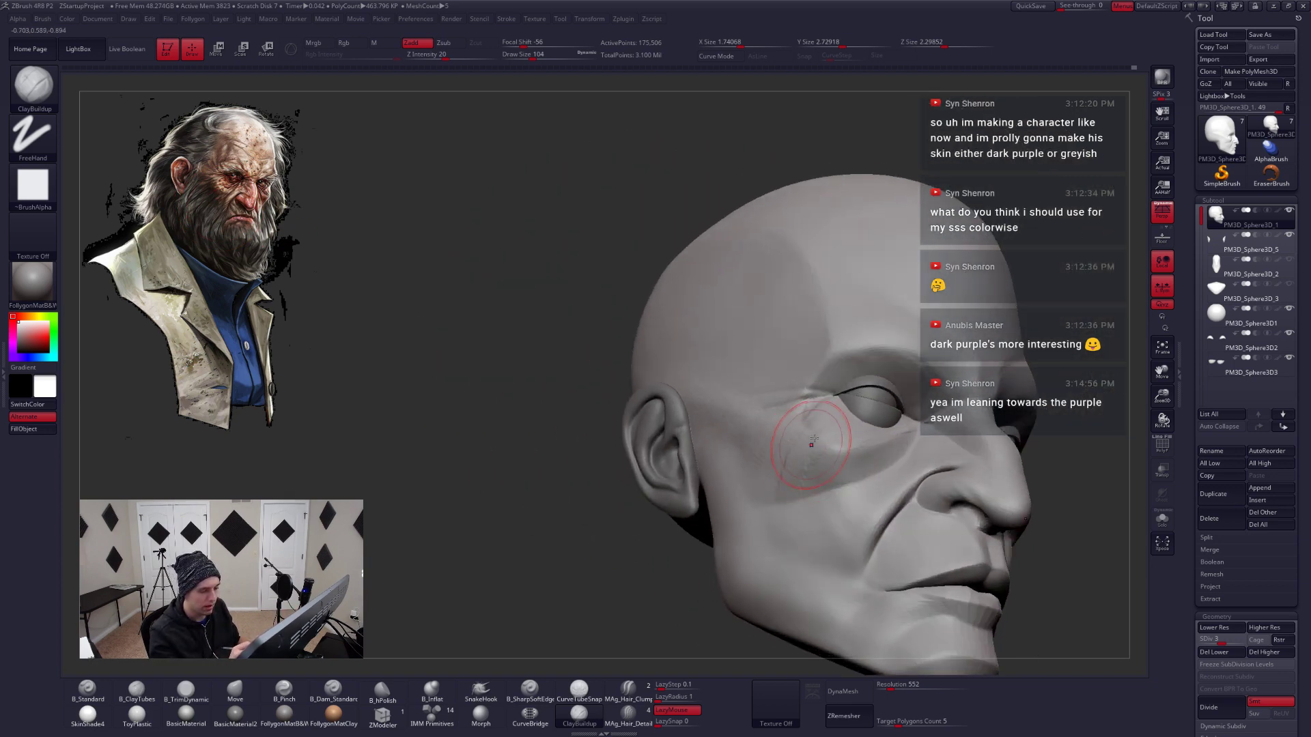
left_click_drag(821, 473, 853, 459)
mouse_move(881, 471)
right_mouse_down()
mouse_move(819, 503)
mouse_move(843, 501)
right_mouse_up()
mouse_move(842, 501)
left_mouse_down()
mouse_move(910, 461)
mouse_move(829, 449)
mouse_move(834, 418)
left_mouse_up()
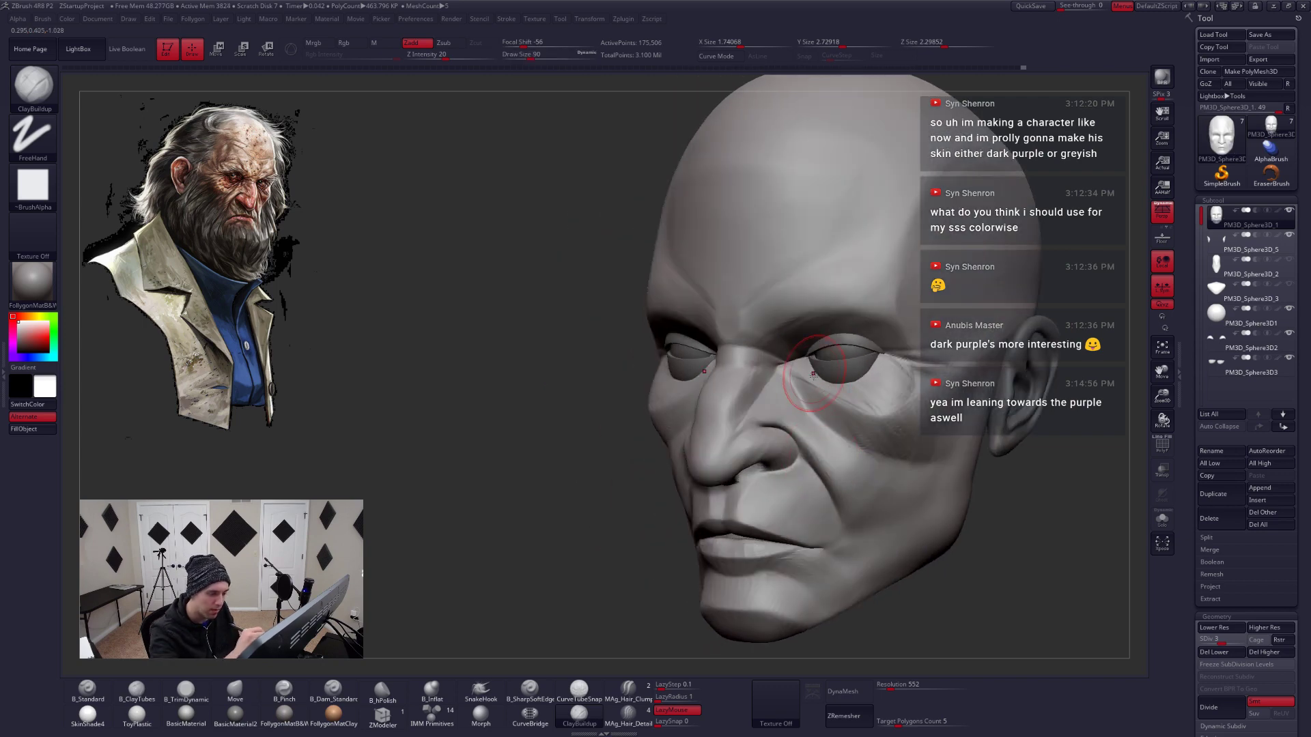
Shape the area under the inner eye corner beside the nose with ClayBuildup, reducing the draw size to 71
key("alt+s")
right_click_drag(813, 382, 758, 384)
key("s")
left_click_drag(834, 379, 822, 377)
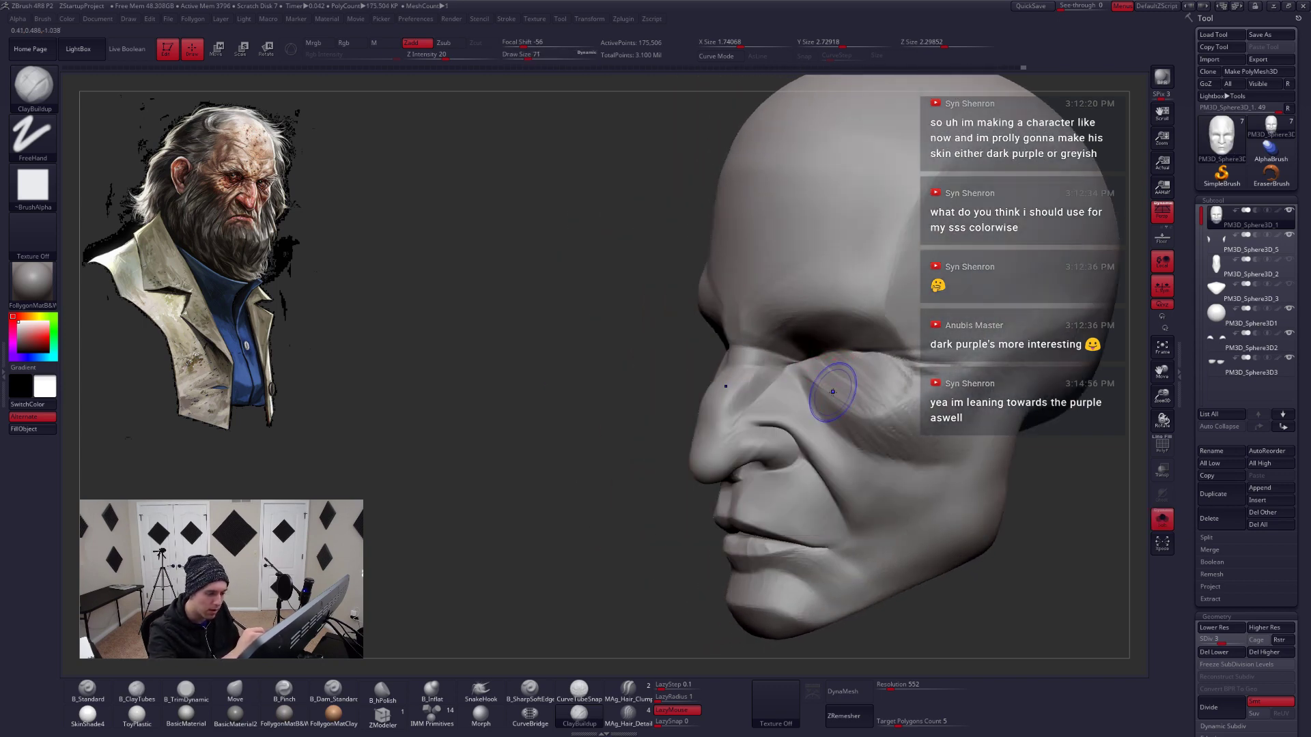
Smooth the area under the inner eye at lower subdivision levels, stepping the head back up to level 3
key("shift+d")
key("shift+d")
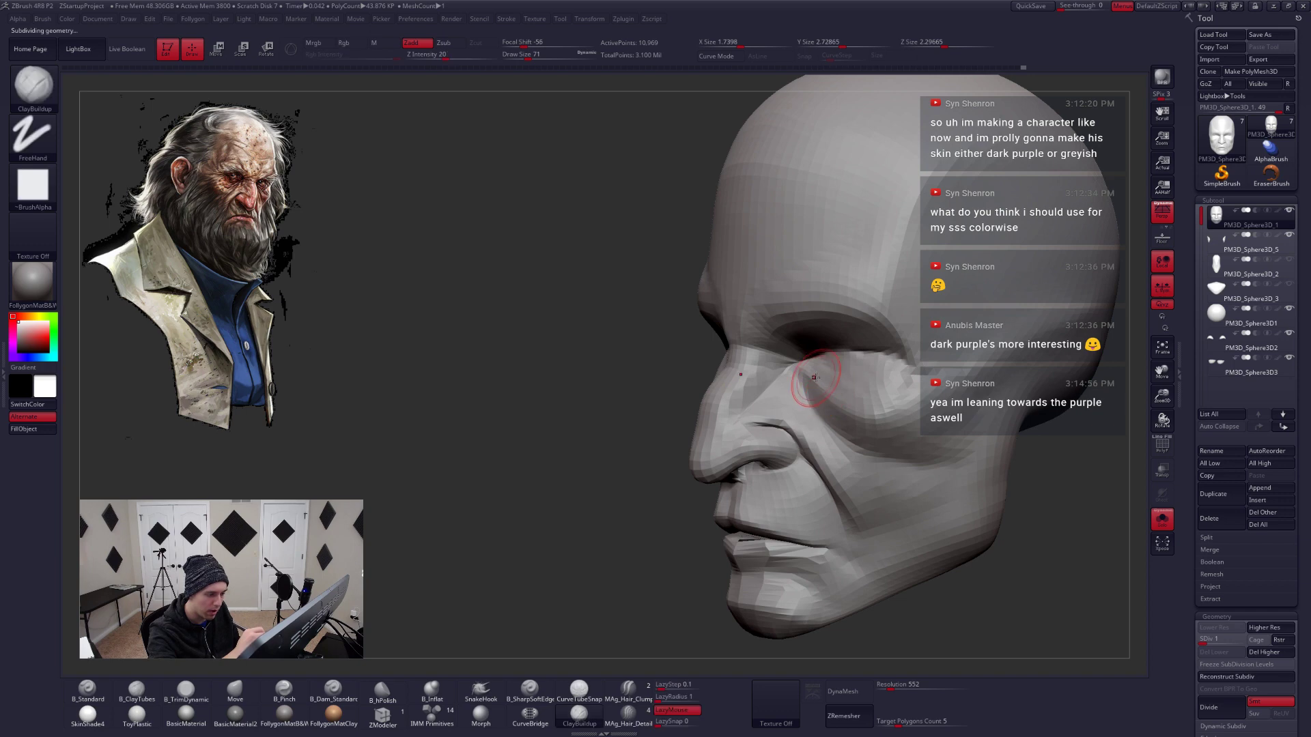
key("d")
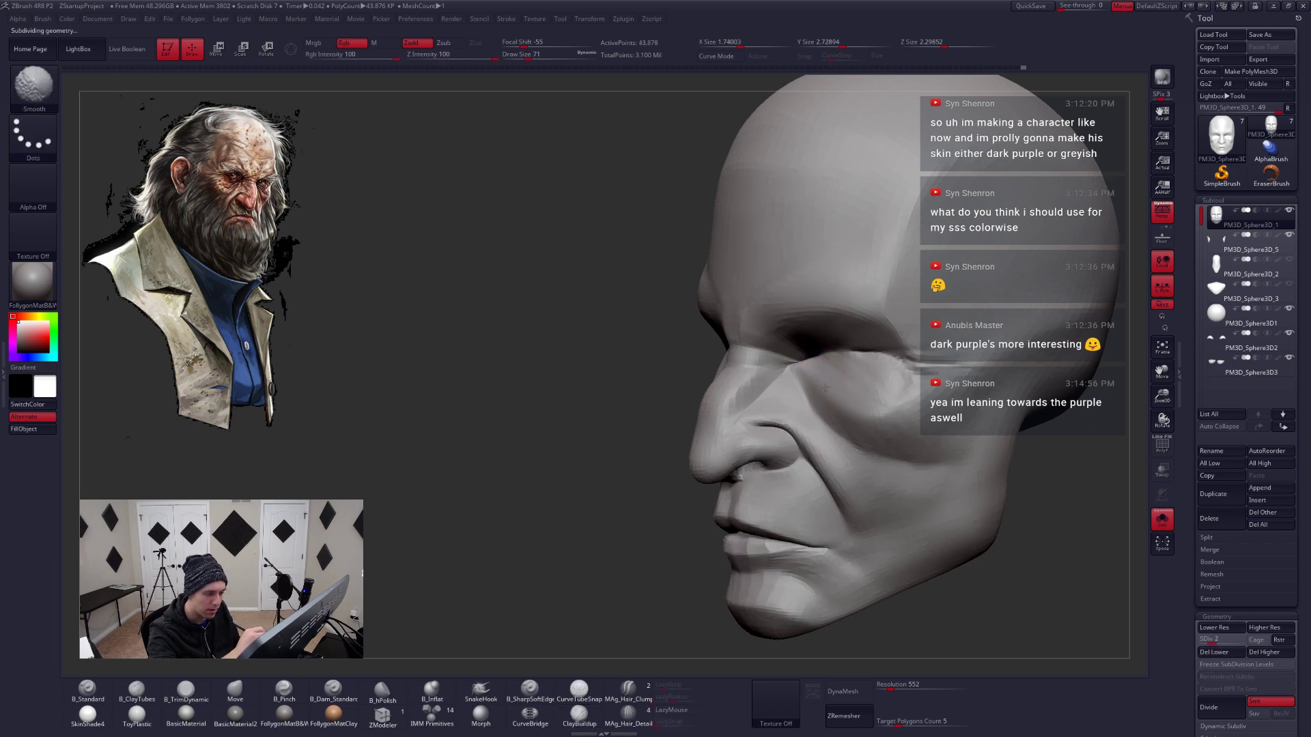
left_click_drag(826, 387, 824, 365, "shift")
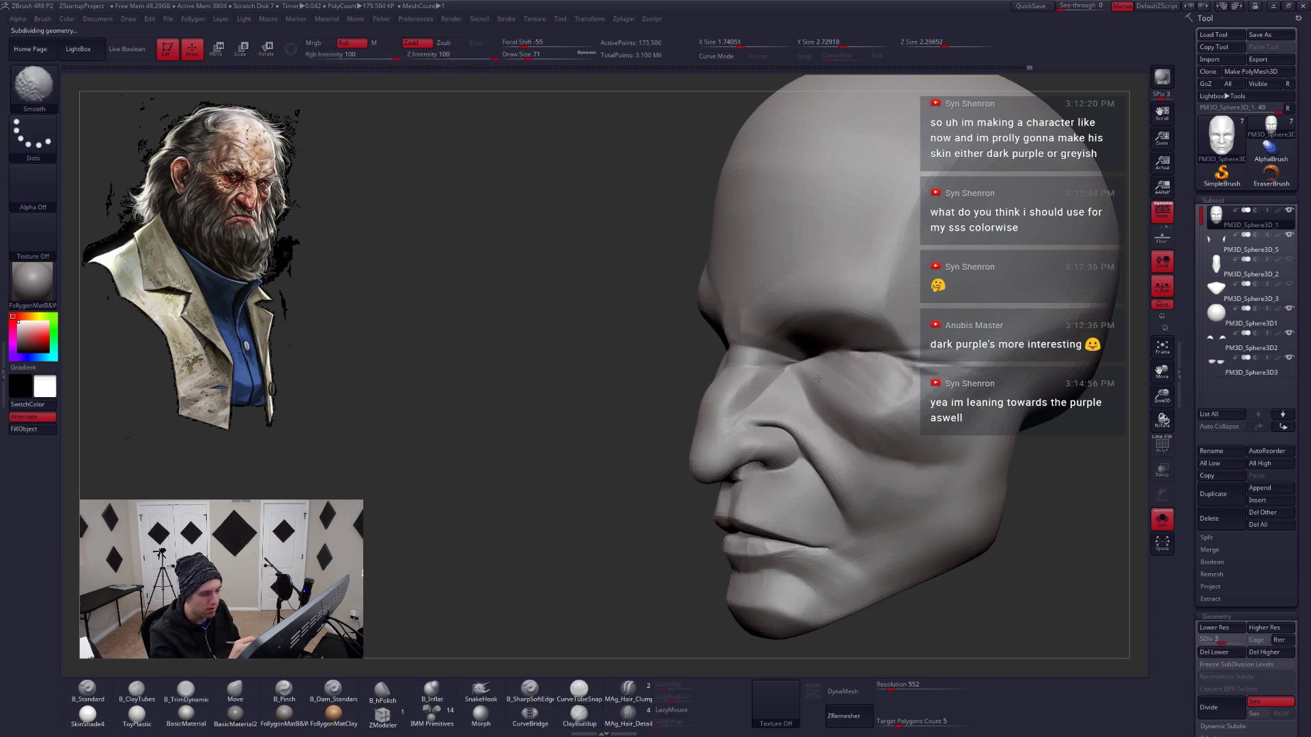
key("d")
key("shift")
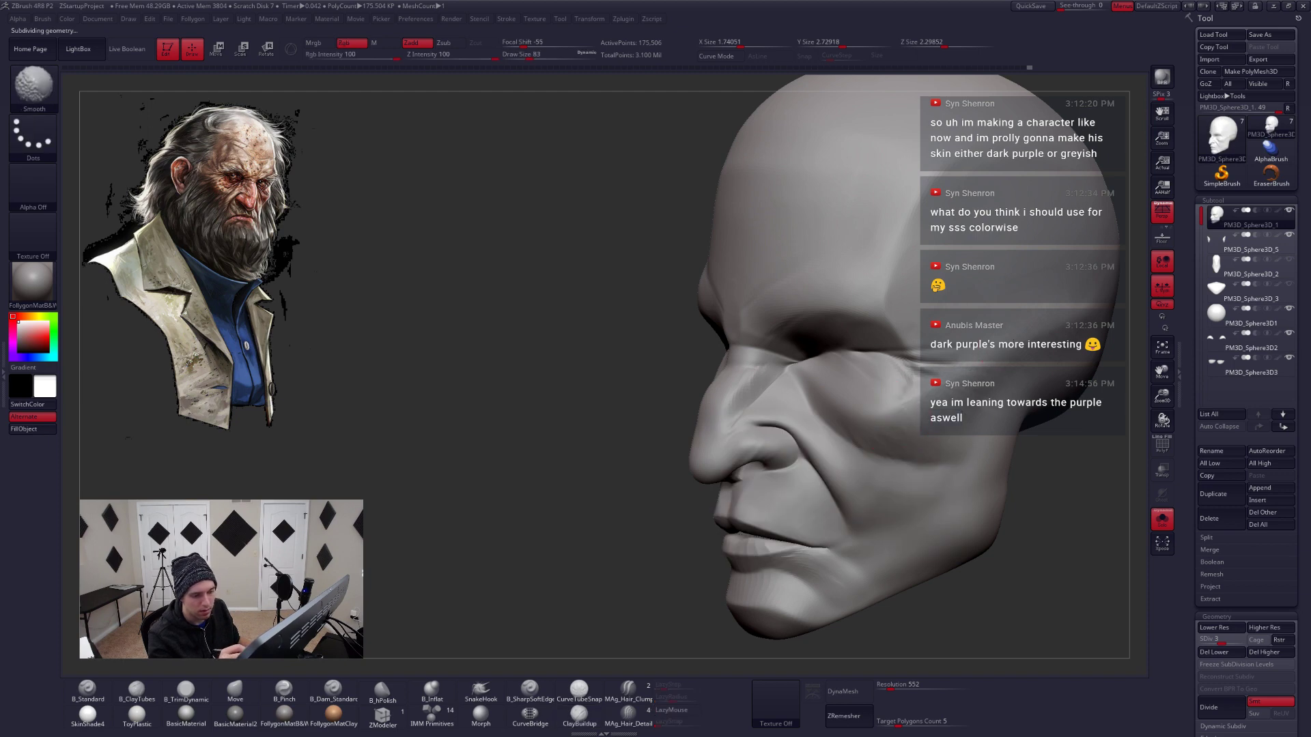
Adjust the cheek beside the nose with Move at draw size 83 on low subdivision levels, and return to level 3
mouse_move(982, 432)
right_mouse_down()
mouse_move(926, 434)
mouse_move(959, 444)
mouse_move(946, 451)
mouse_move(847, 429)
mouse_move(806, 459)
right_mouse_up()
key("b")
key("m")
key("v")
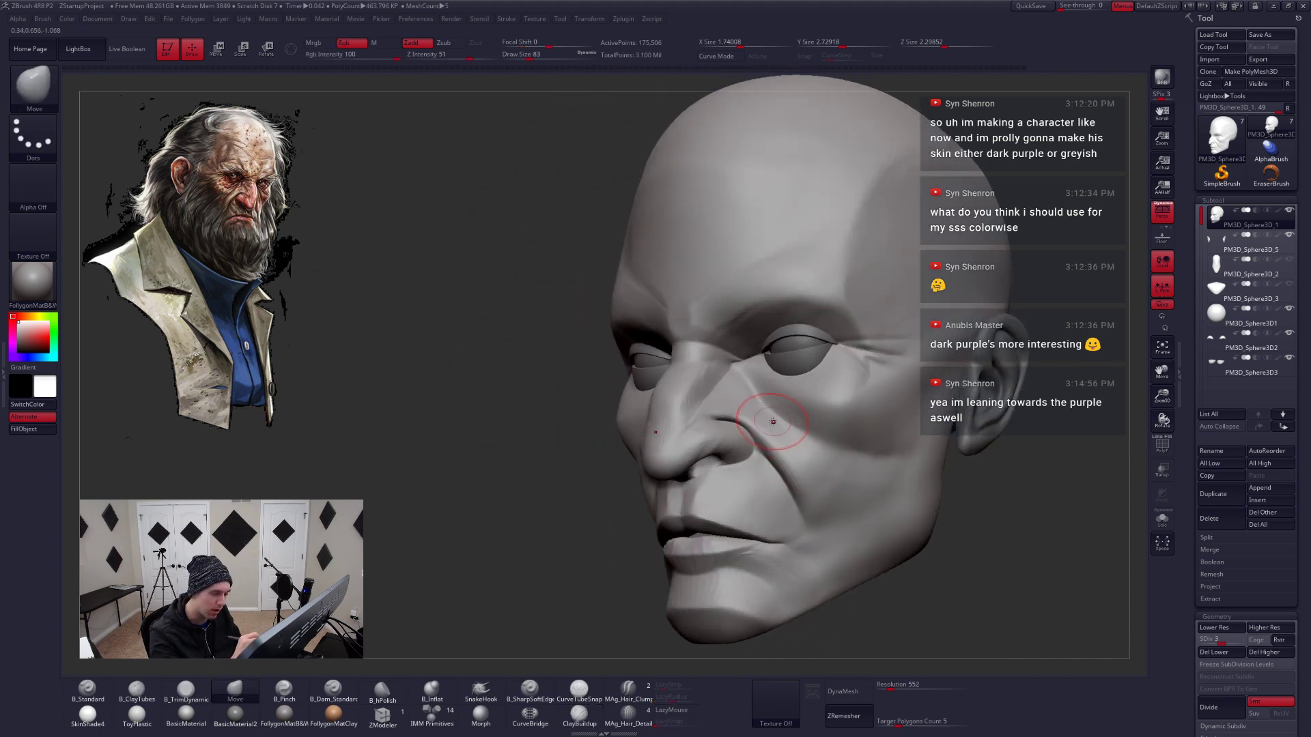
key("shift+d")
key("shift+d")
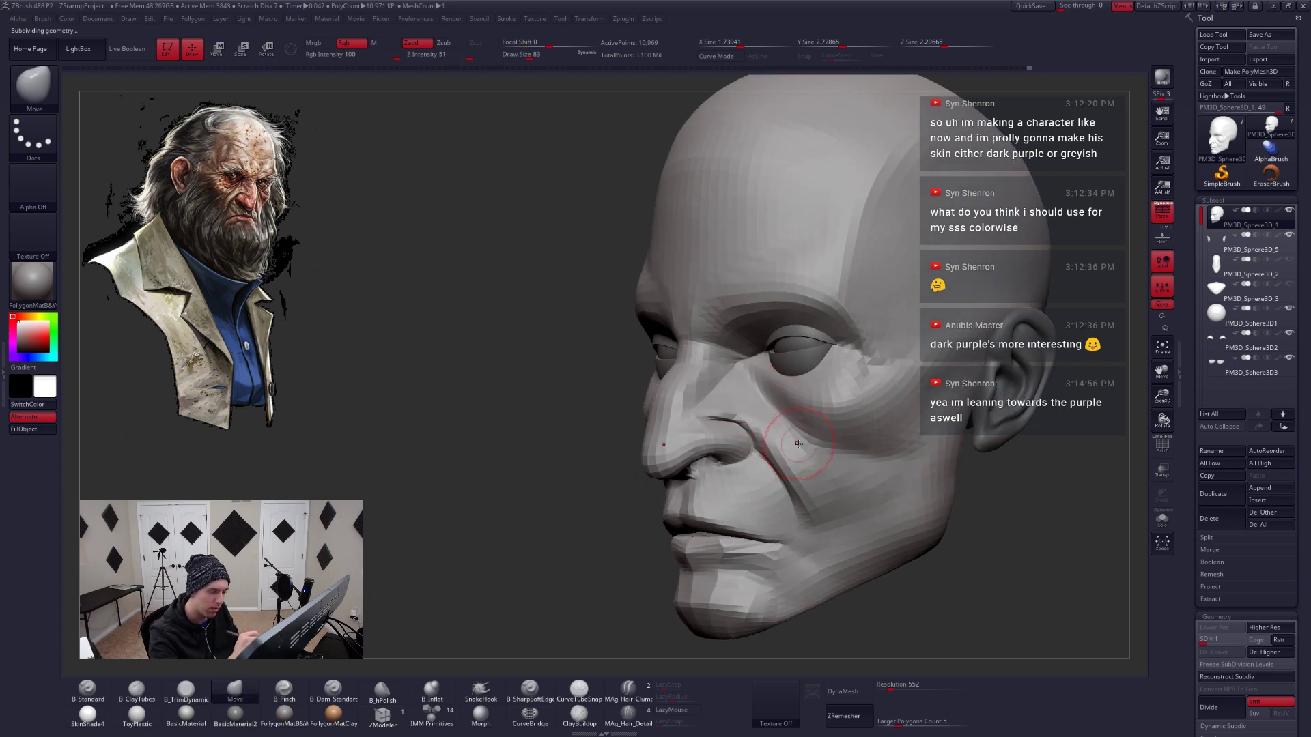
key("d")
mouse_move(798, 443)
right_mouse_down()
mouse_move(839, 451)
mouse_move(781, 387)
mouse_move(860, 409)
right_mouse_up()
key("d")
Tighten the fold under the inner eye with B_Pinch, smooth it at draw size 77, and raise the head to subdivision level 5
key("space")
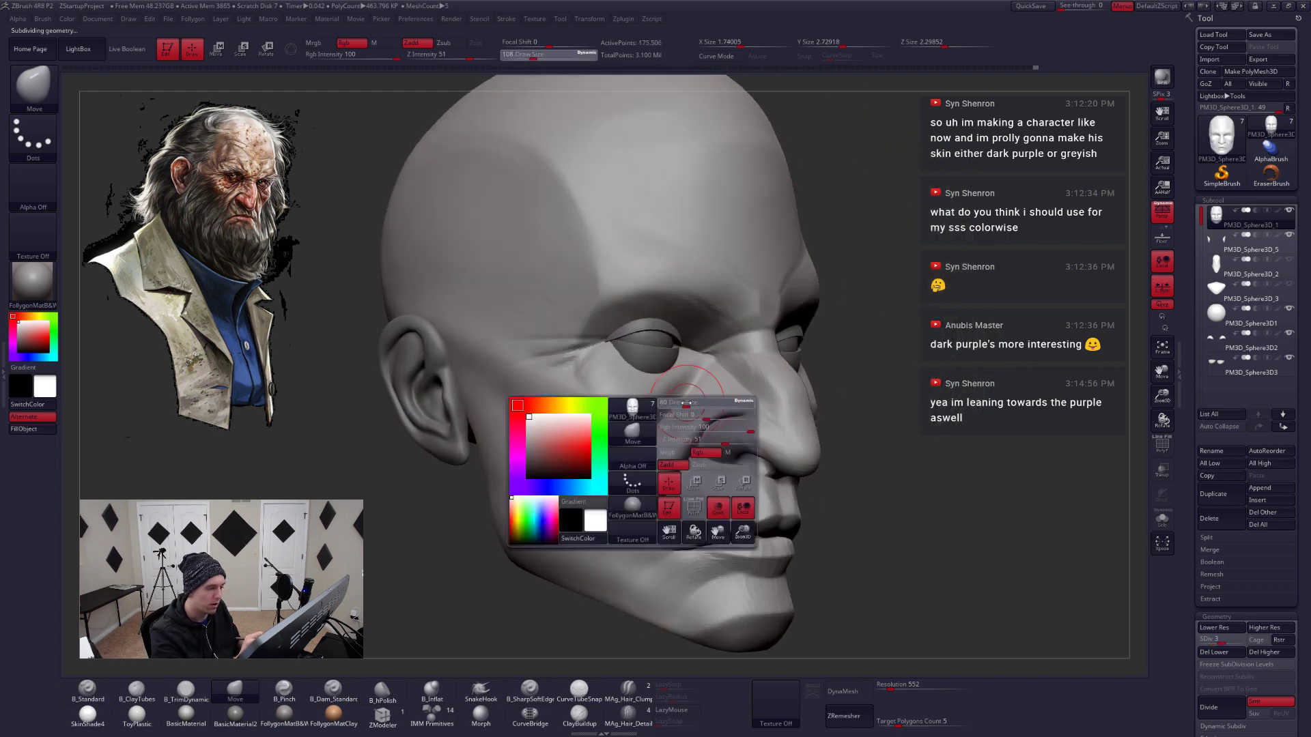
key("5")
left_click_drag(703, 452, 679, 437)
key("space")
key("shift")
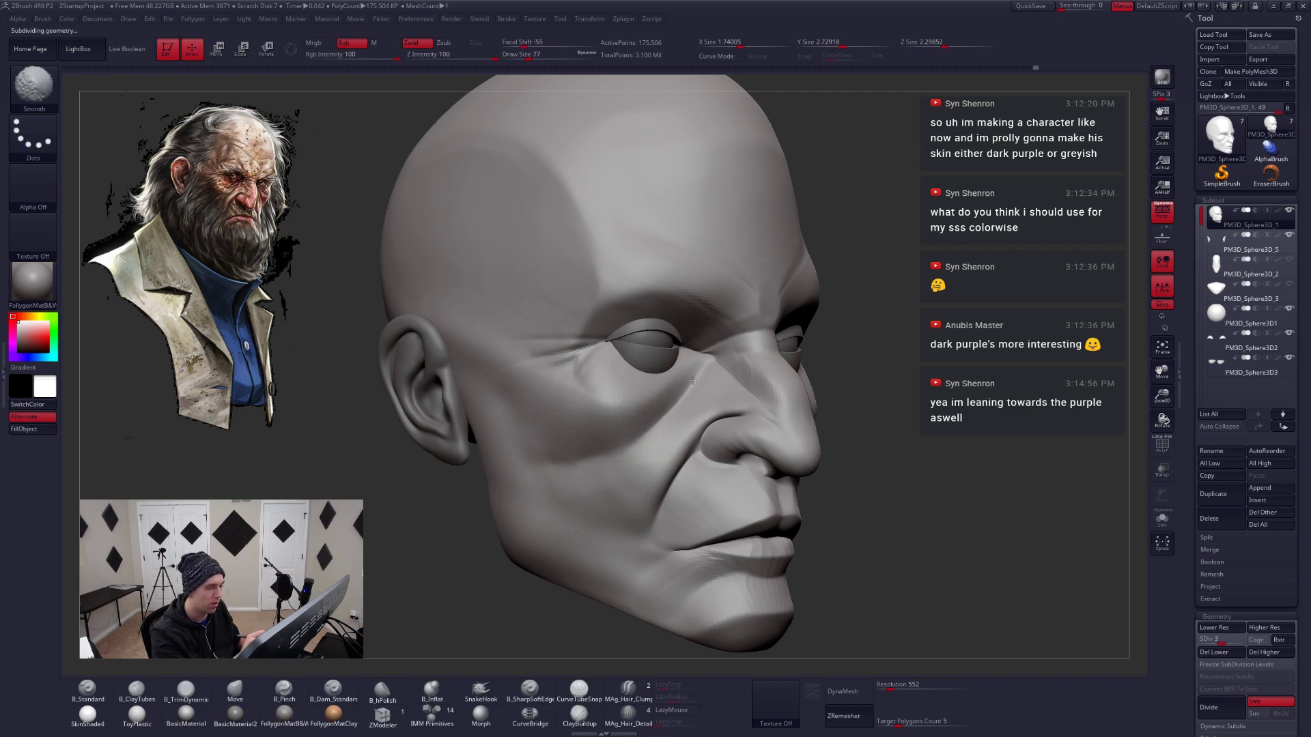
mouse_move(696, 465)
right_mouse_down()
mouse_move(756, 477)
mouse_move(713, 506)
mouse_move(705, 498)
mouse_move(981, 441)
mouse_move(901, 417)
mouse_move(862, 433)
mouse_move(855, 419)
right_mouse_up()
key("d")
key("d")
Build up the cheekbone below the outer eye with ClayBuildup at draw size 112 and smooth the strokes
key("bracketright")
key("bracketright")
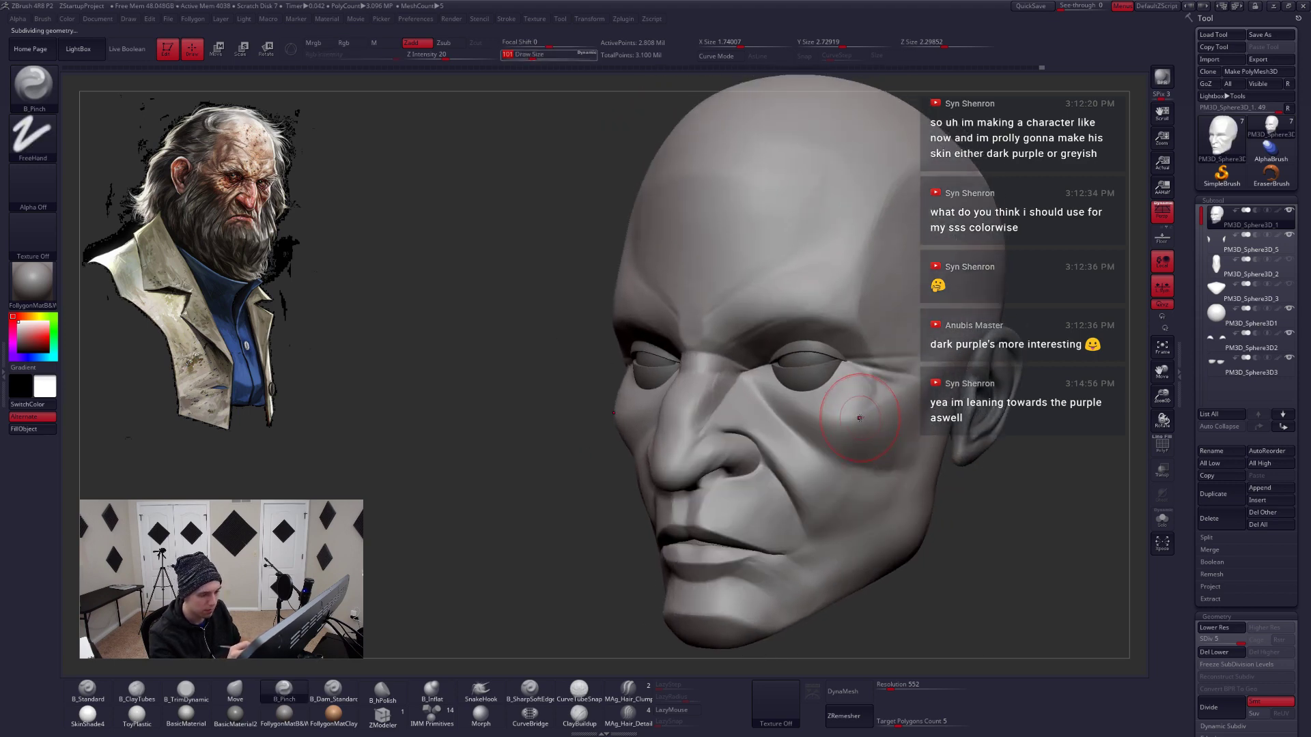
left_click(581, 688)
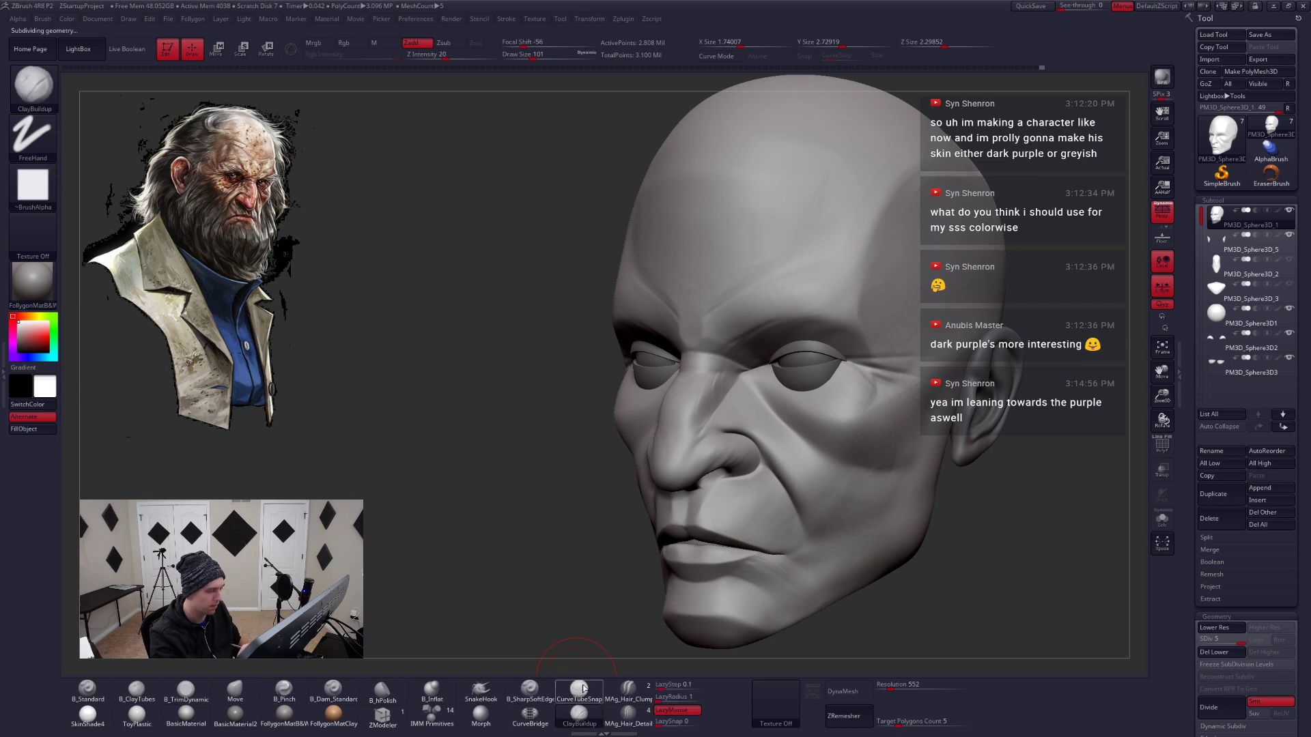
key("bracketright")
right_click_drag(865, 393, 860, 398)
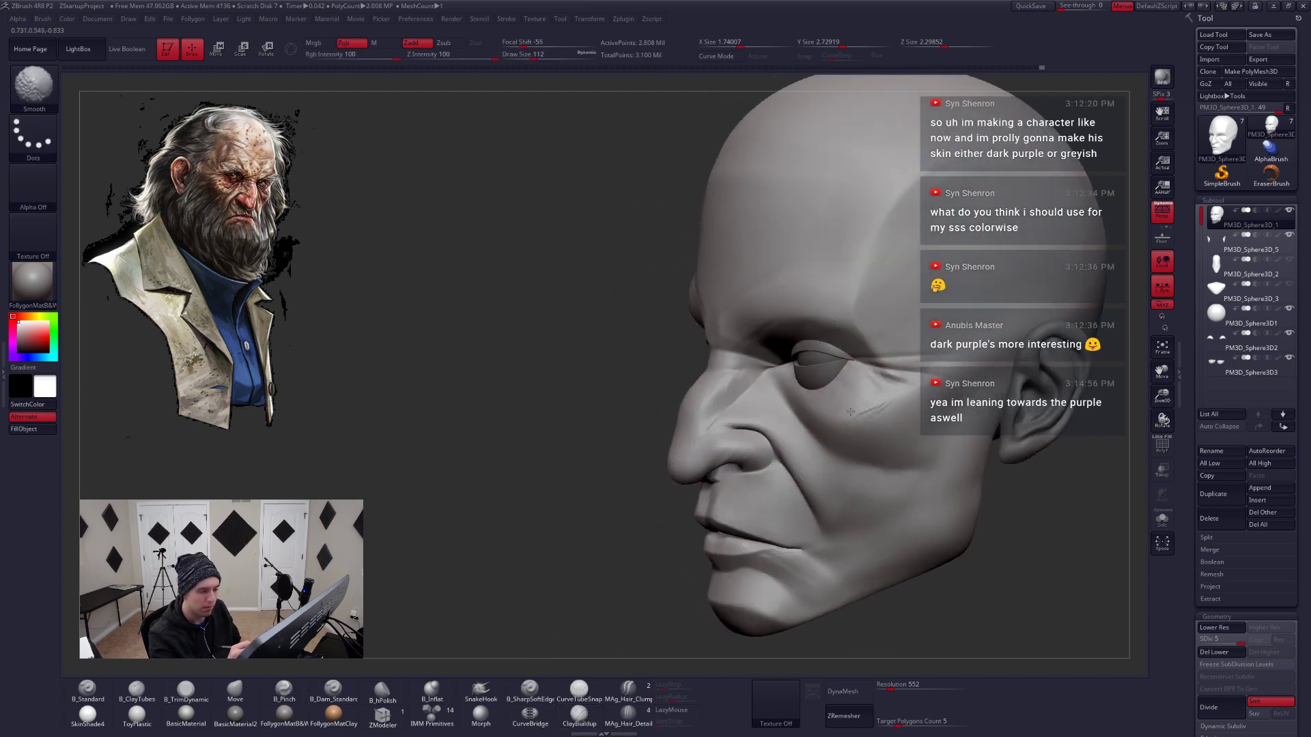
mouse_move(892, 388)
right_mouse_down()
mouse_move(901, 423)
mouse_move(892, 408)
right_mouse_up()
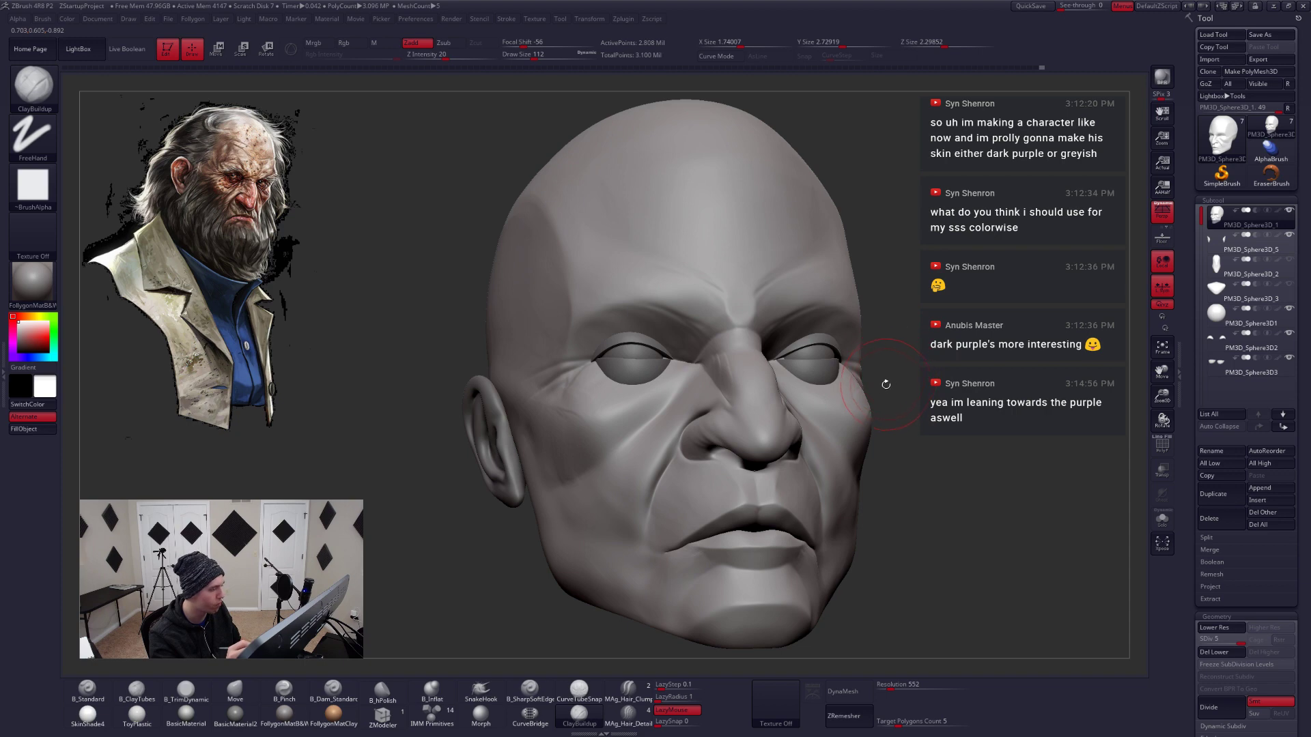
Refine the outer lower-eye area and upper cheekbone, switching from ClayBuildup to B_TrimDynamic at draw size 80
mouse_move(852, 412)
right_mouse_down()
mouse_move(881, 428)
mouse_move(795, 416)
mouse_move(860, 416)
right_mouse_up()
right_click_drag(665, 422, 828, 407, "alt")
right_click(829, 408)
left_click_drag(828, 408, 824, 408)
mouse_move(812, 400)
right_mouse_down()
mouse_move(863, 408)
mouse_move(780, 408)
mouse_move(765, 426)
mouse_move(746, 410)
mouse_move(804, 414)
right_mouse_up()
key("3")
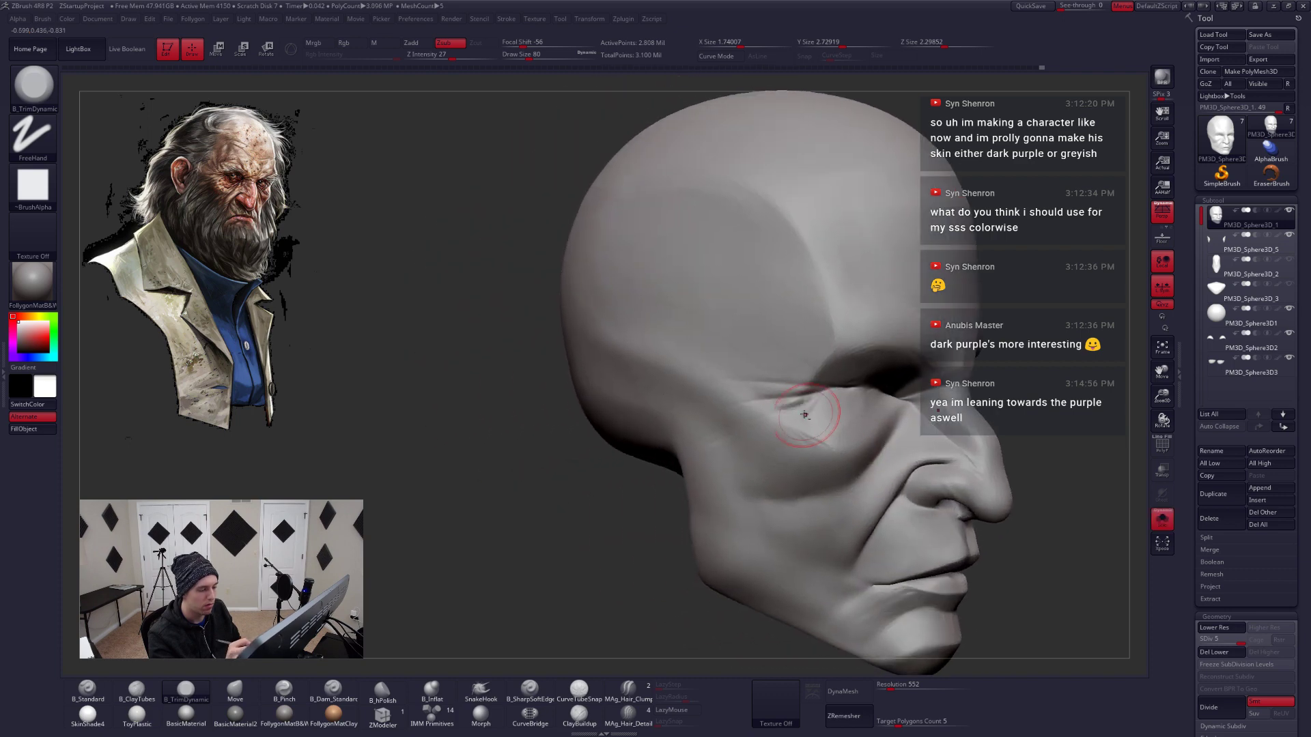
Sharpen the crease from the outer eye corner toward the ear with B_Pinch at draw size 39, with LazyMouse enabled
key("5")
key("space")
left_click_drag(807, 416, 800, 416)
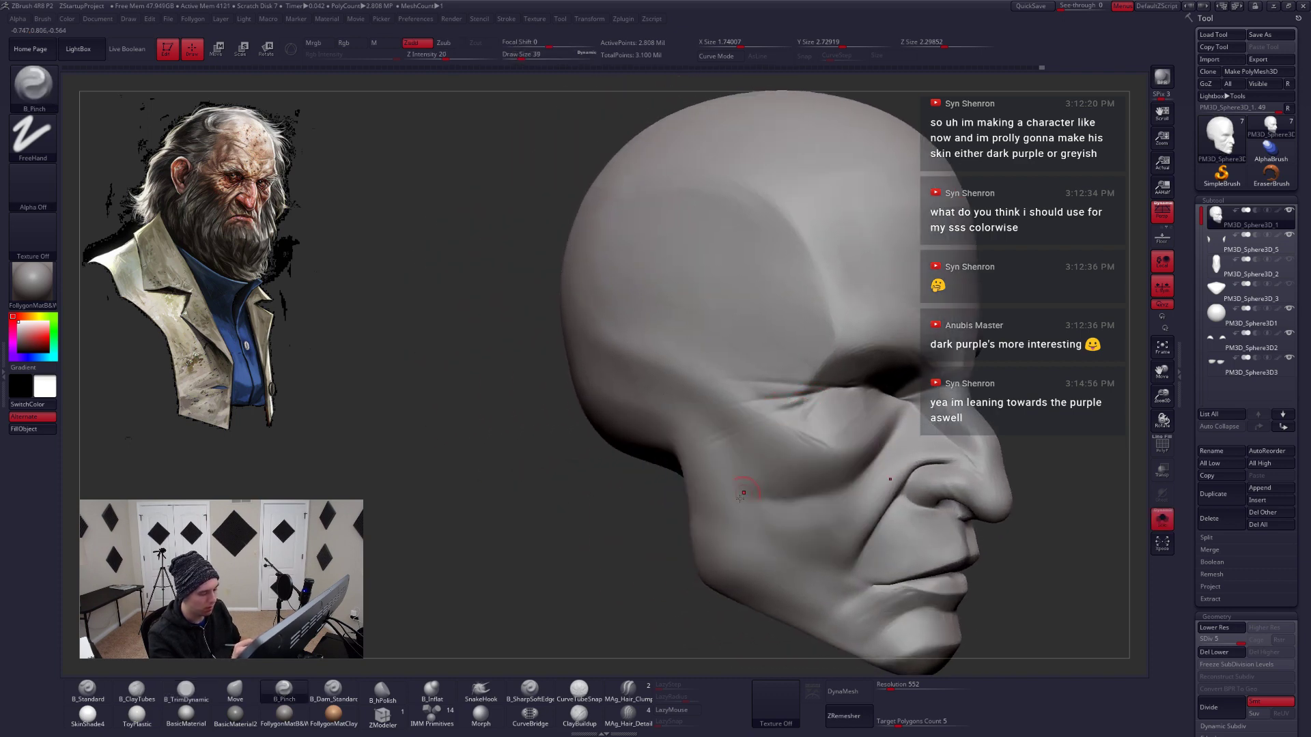
left_click(673, 709)
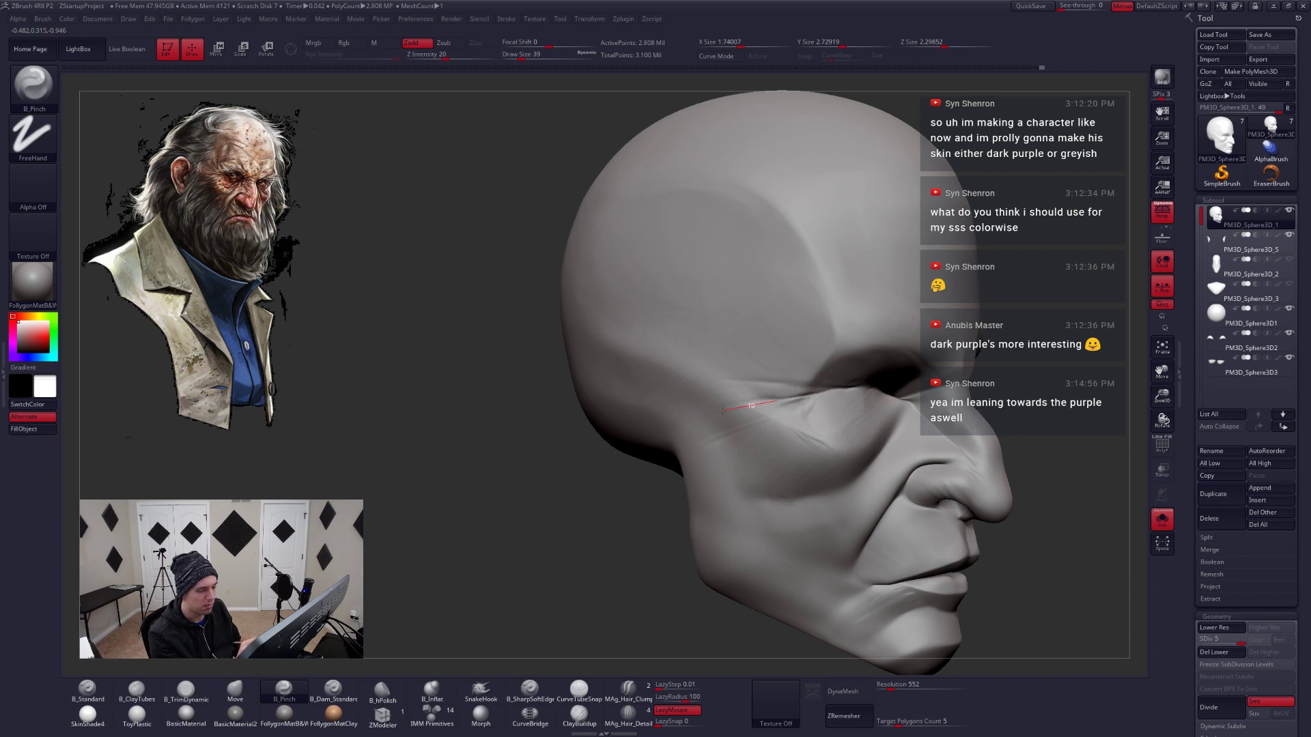
mouse_move(661, 423)
right_mouse_down()
mouse_move(759, 443)
mouse_move(766, 414)
mouse_move(835, 394)
mouse_move(819, 401)
right_mouse_up()
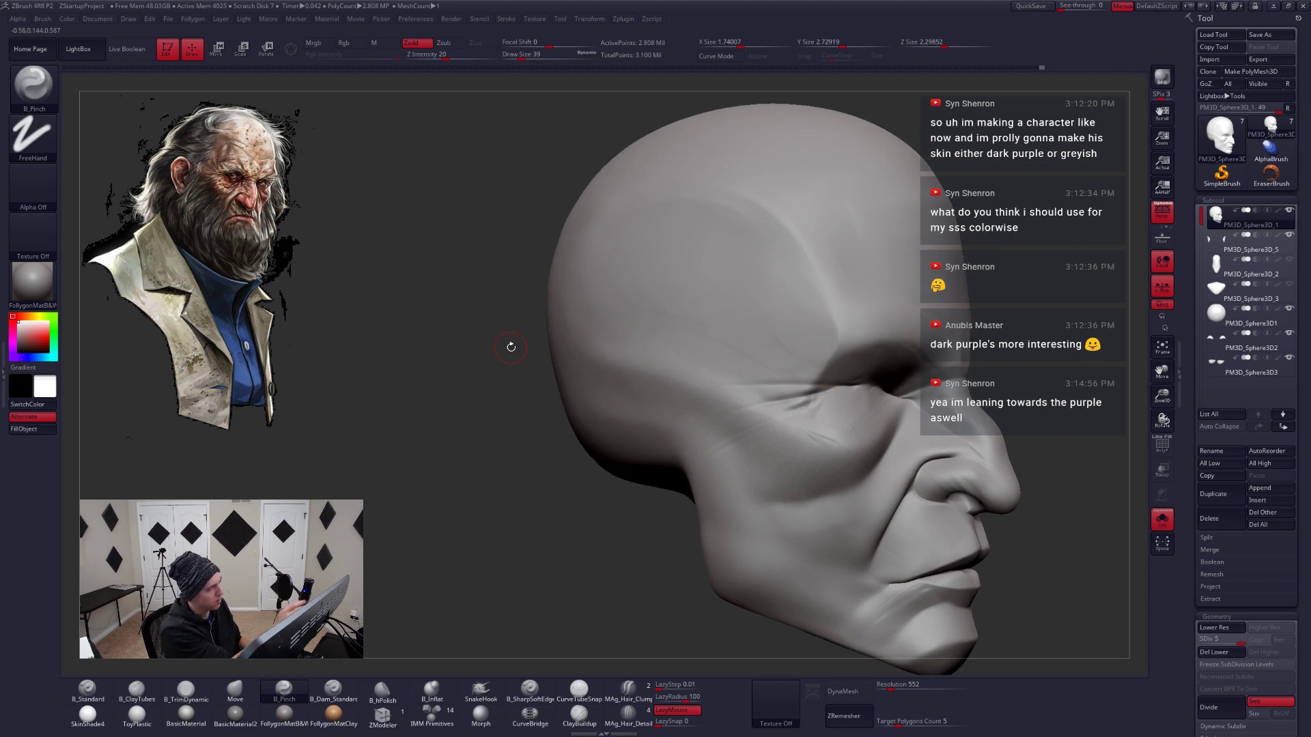
Refine the crease running from the outer eye corner toward the ear with B_Pinch at draw size 39
key("alt+s")
key("alt+s")
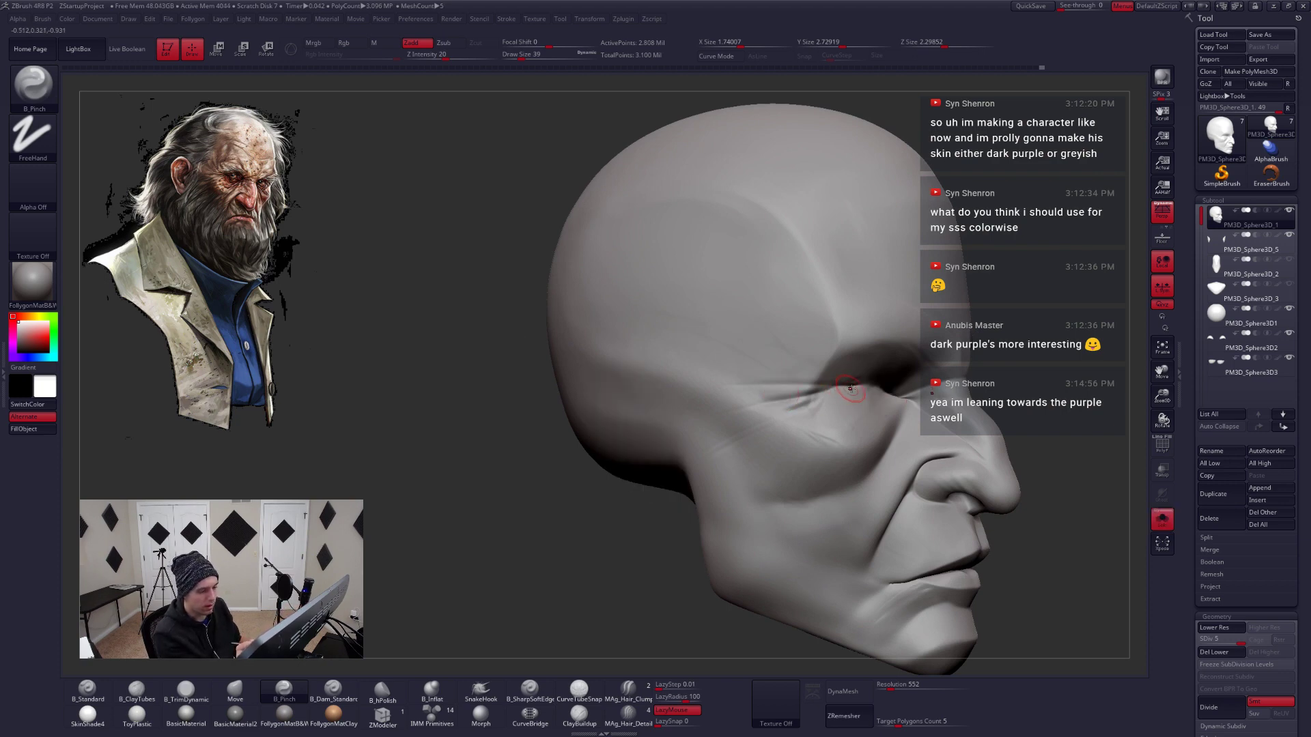
left_click_drag(796, 390, 662, 412)
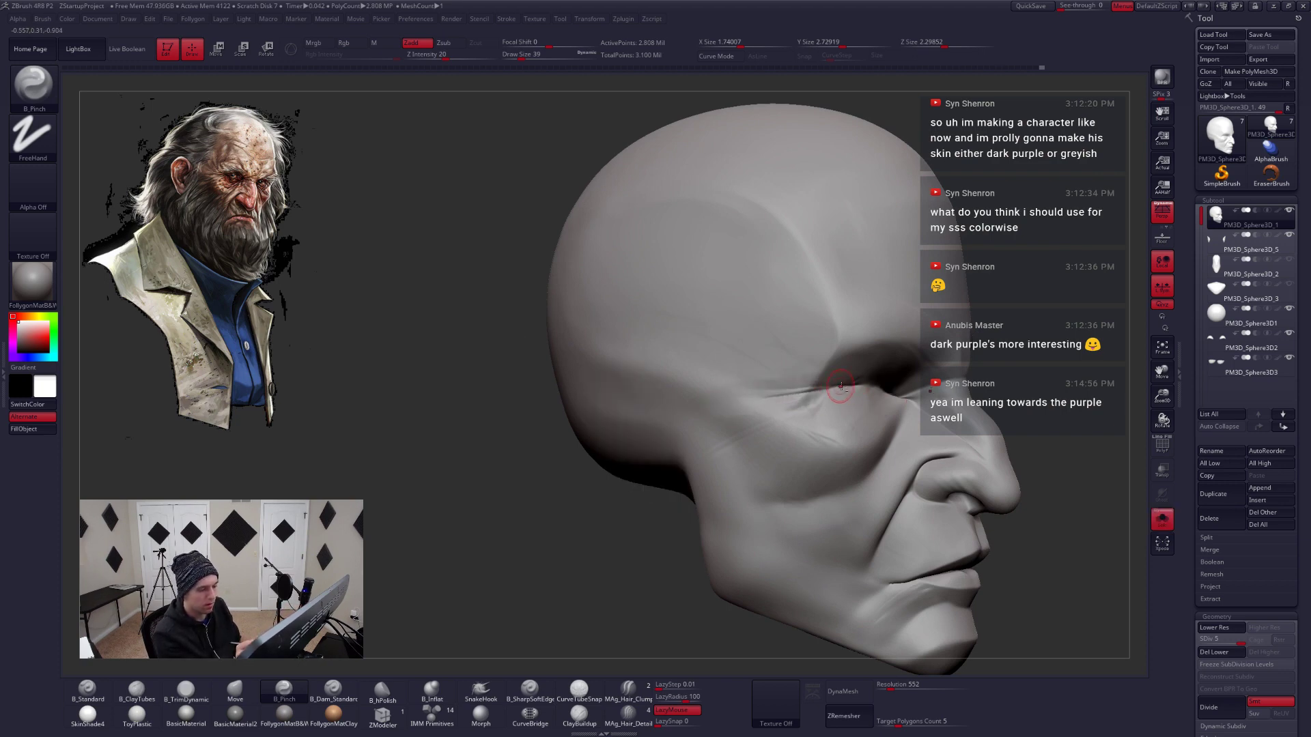
left_click_drag(840, 387, 710, 404)
left_click_drag(547, 465, 410, 465)
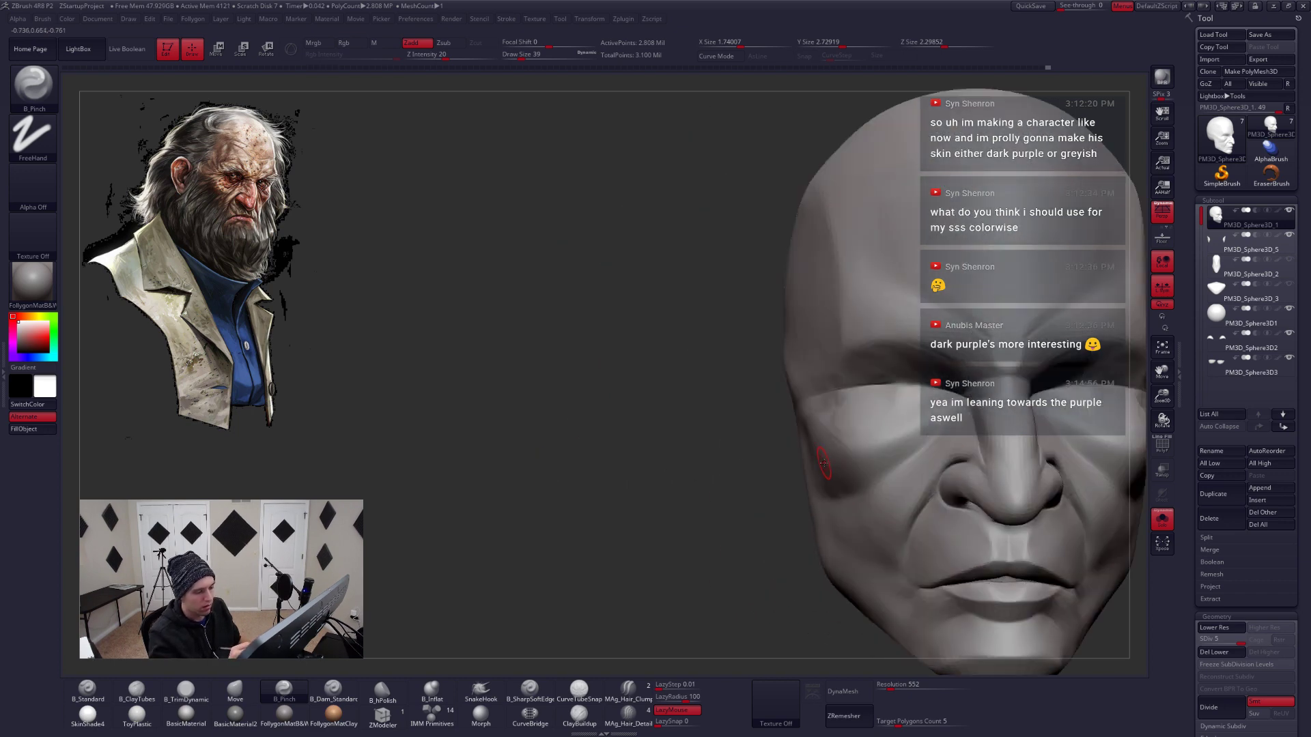
key("alt+s")
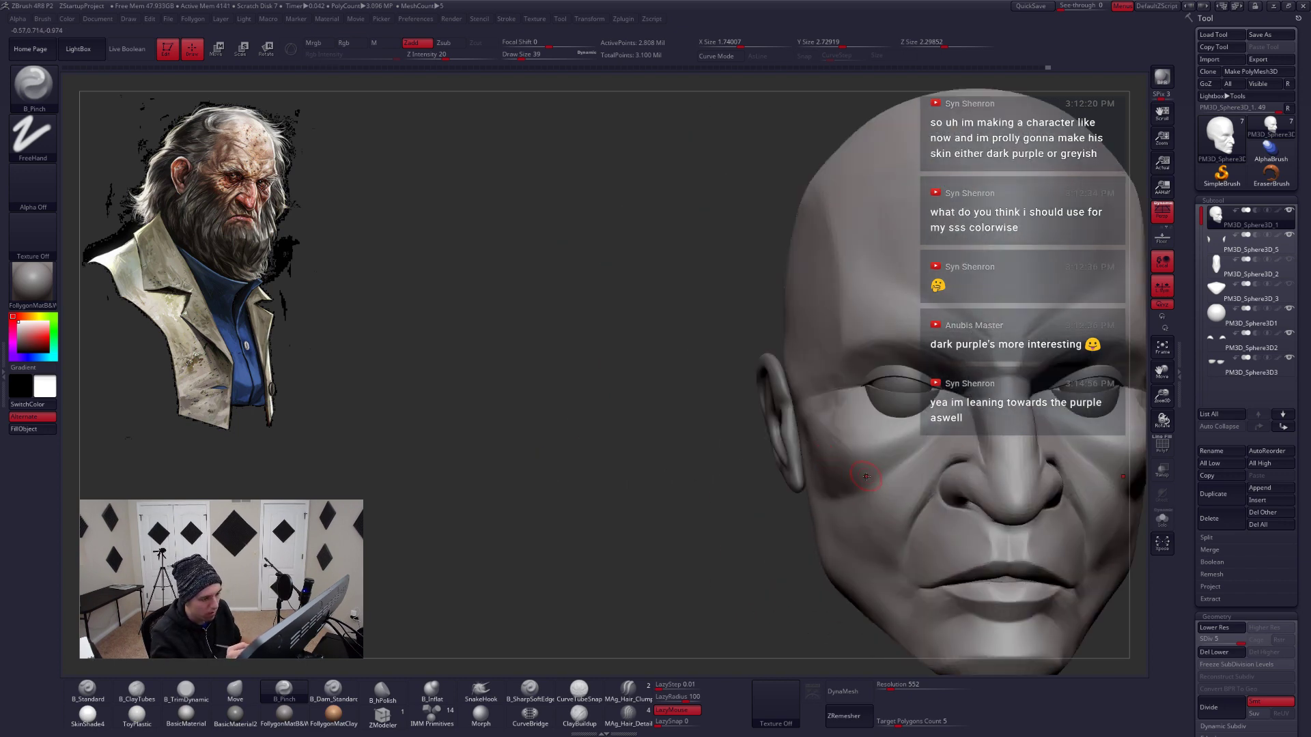
right_click_drag(895, 474, 824, 462, "alt")
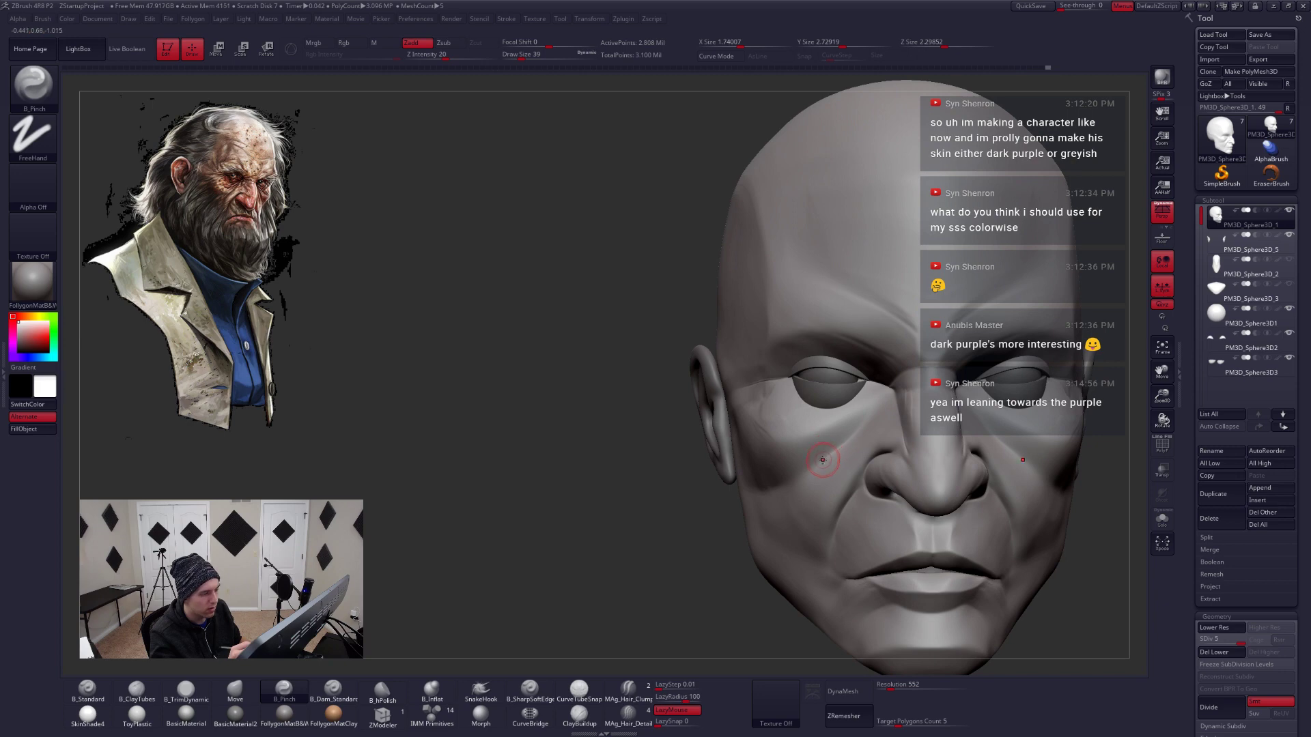
key("ctrl")
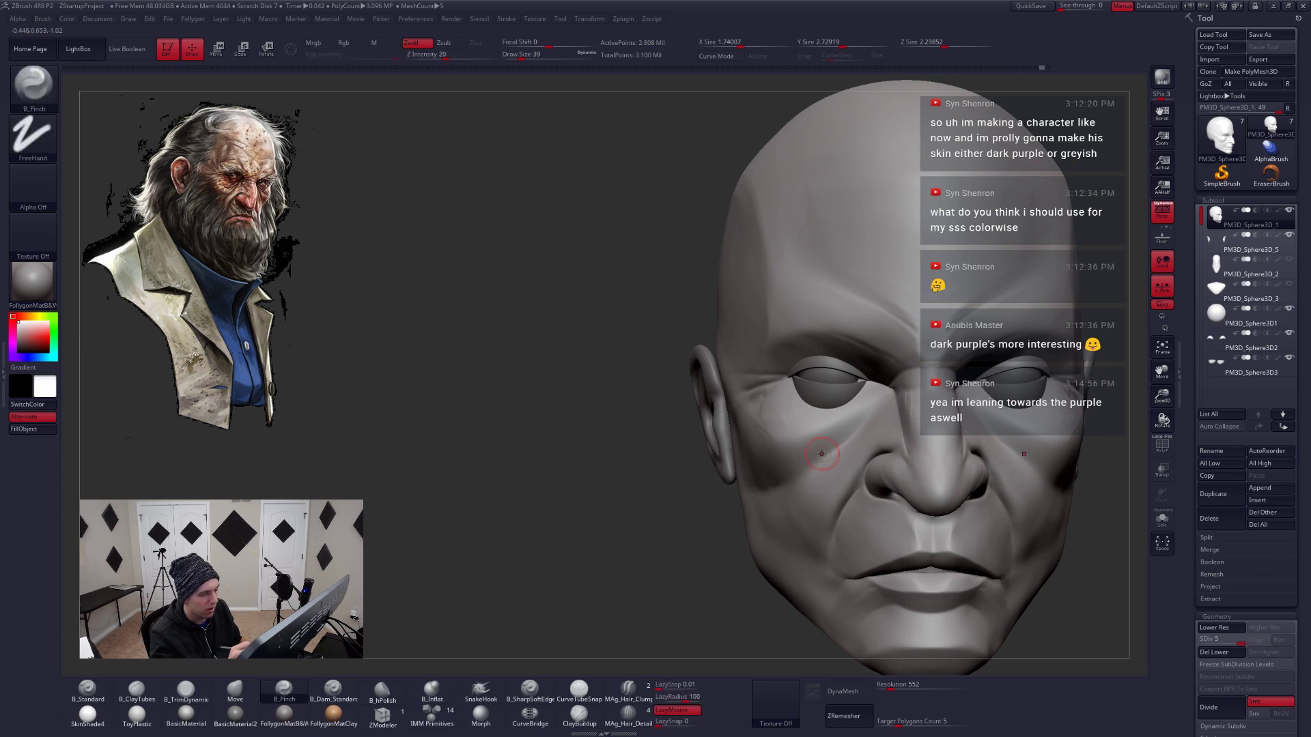
right_click_drag(821, 452, 815, 411)
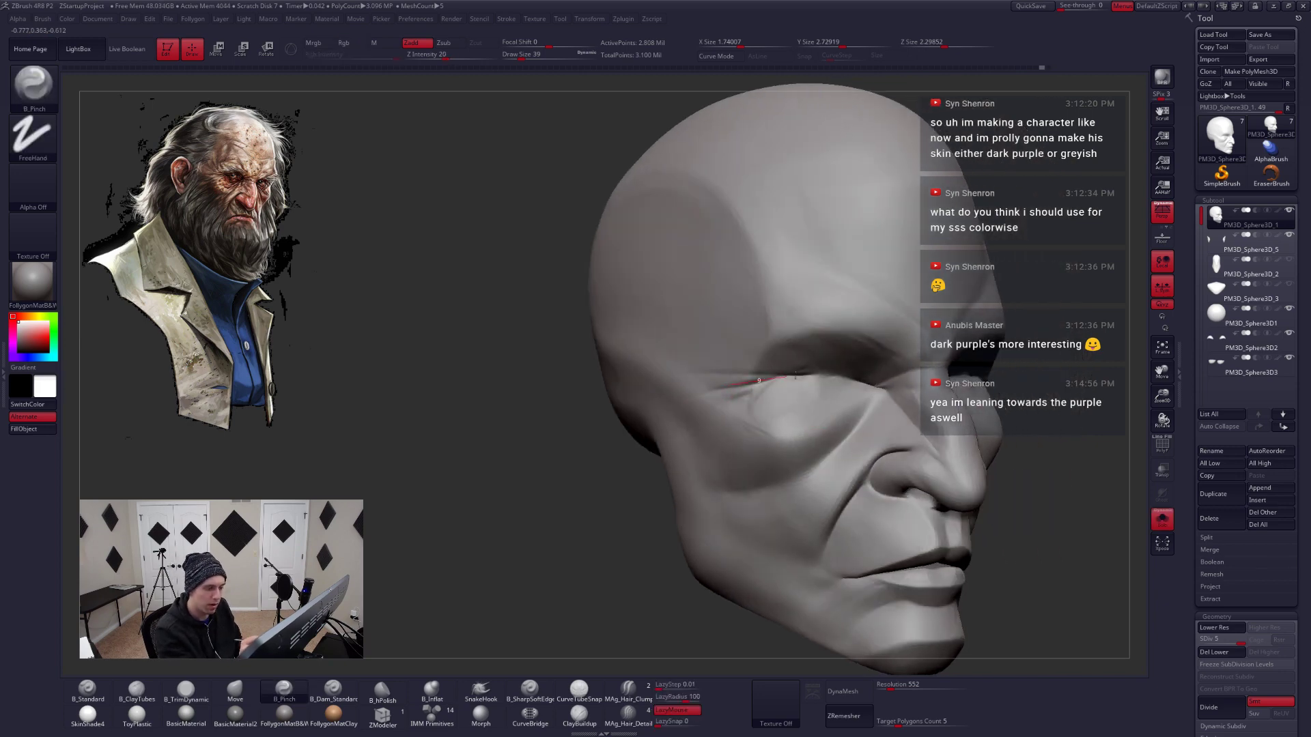
Pinch the outer eye corner and upper lid edge with B_Pinch at draw size 56 and LazyMouse turned off
key("space")
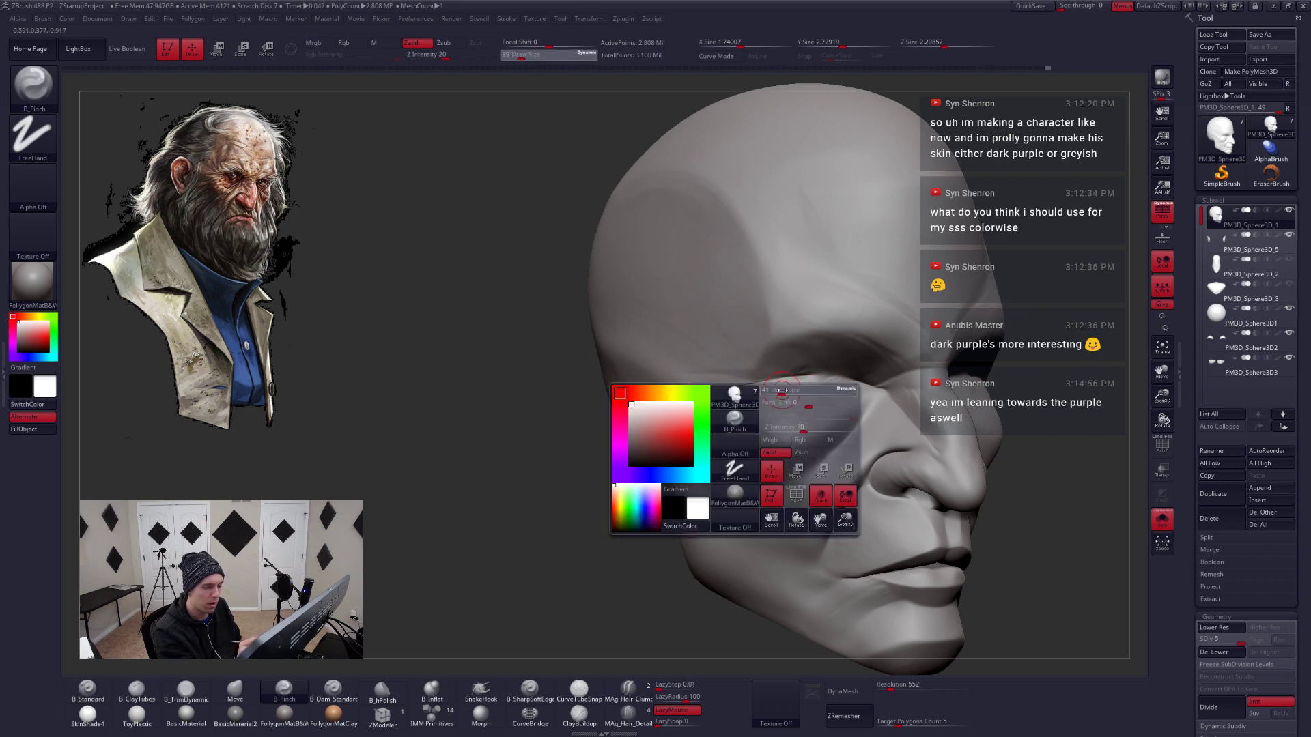
left_click_drag(769, 405, 775, 405)
left_click_drag(785, 374, 766, 377)
right_click_drag(772, 383, 817, 391)
left_click(677, 710)
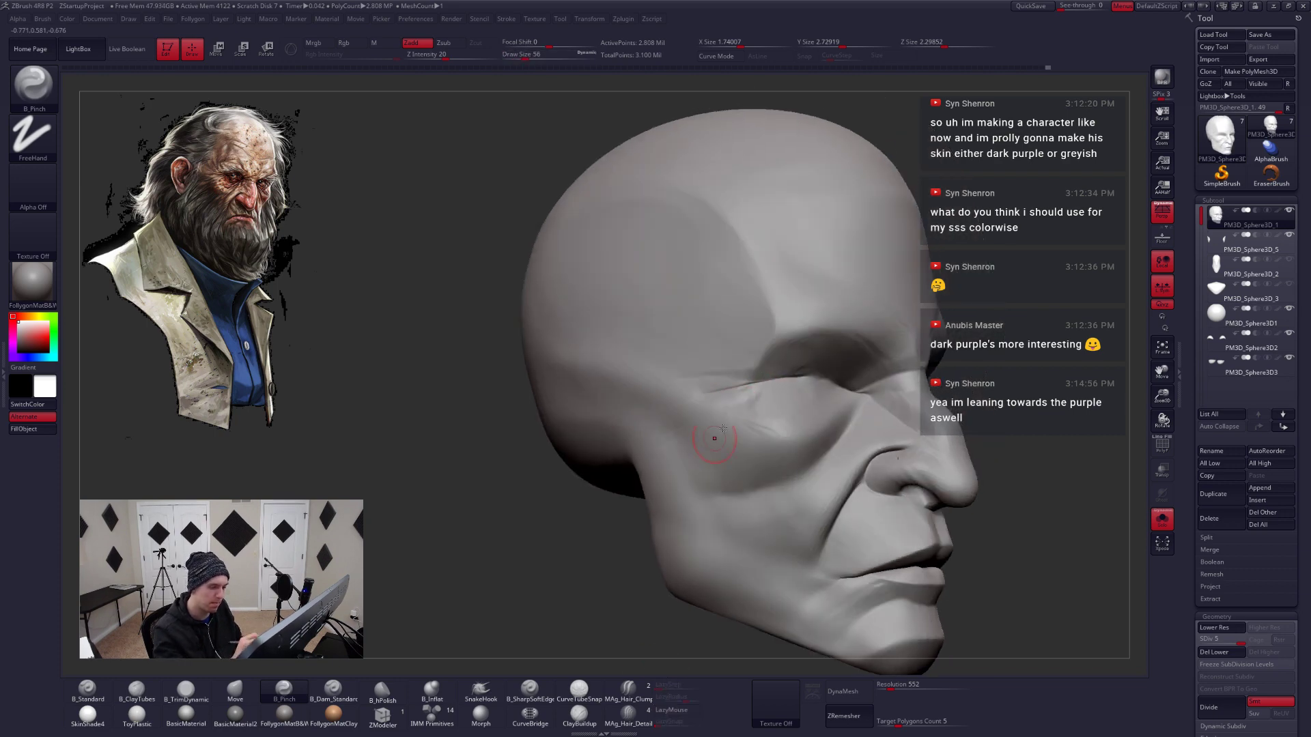
left_click_drag(744, 377, 766, 369)
right_click_drag(769, 365, 794, 363)
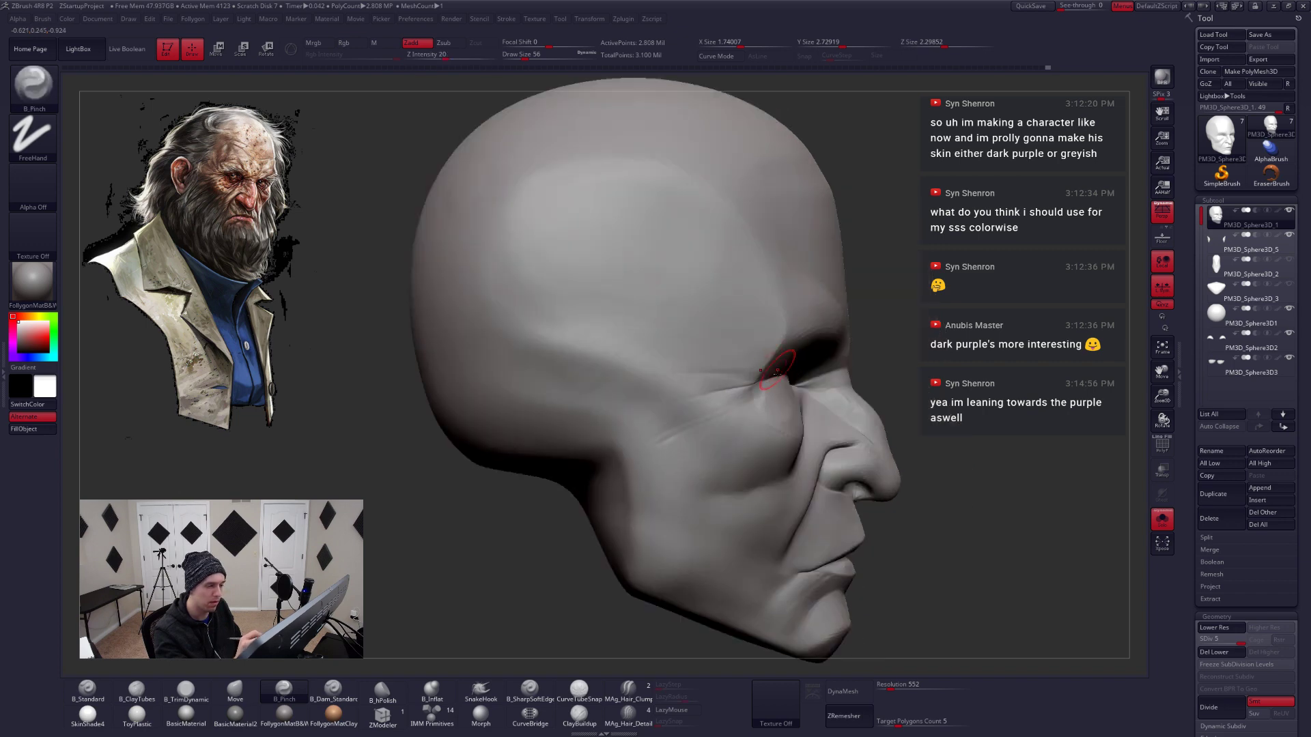
Set the draw size to 116 and mask the forehead and cranium above the eye line
key("space")
left_click_drag(778, 366, 788, 366)
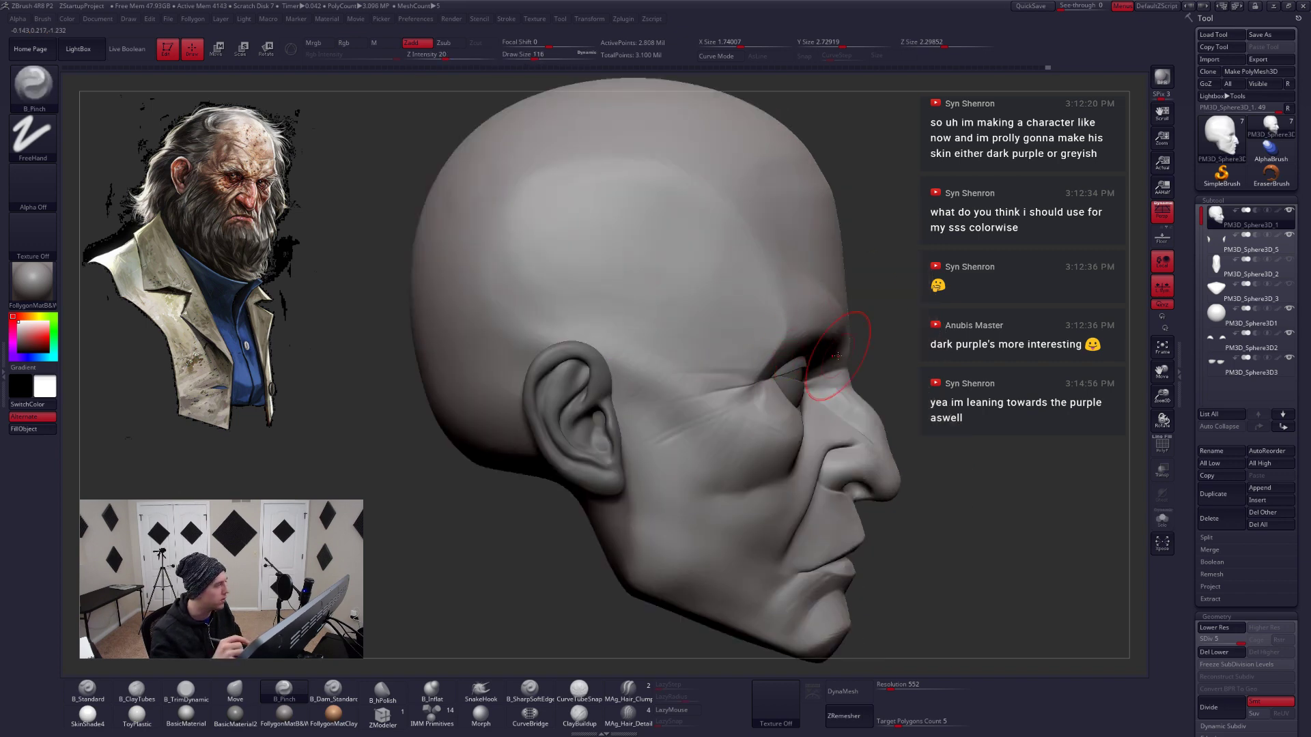
right_click_drag(832, 361, 752, 370)
mouse_move(809, 384)
left_mouse_down("ctrl")
mouse_move(526, 372)
mouse_move(1130, 149)
mouse_move(1136, 176)
left_mouse_up("ctrl")
right_click_drag(989, 410, 867, 424, "alt")
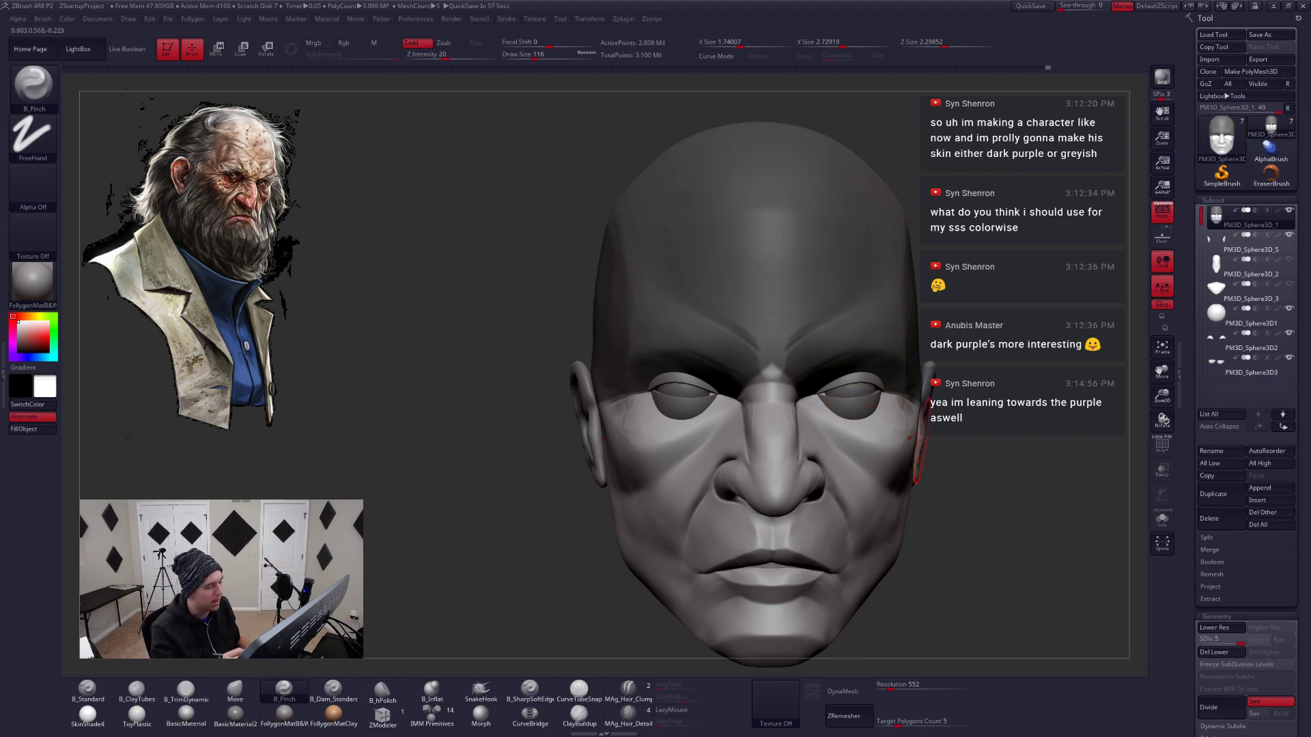
Drop the head to subdivision level 1 and invert the mask so only the forehead and cranium can be edited
key("shift+d")
key("shift+d")
key("shift+d")
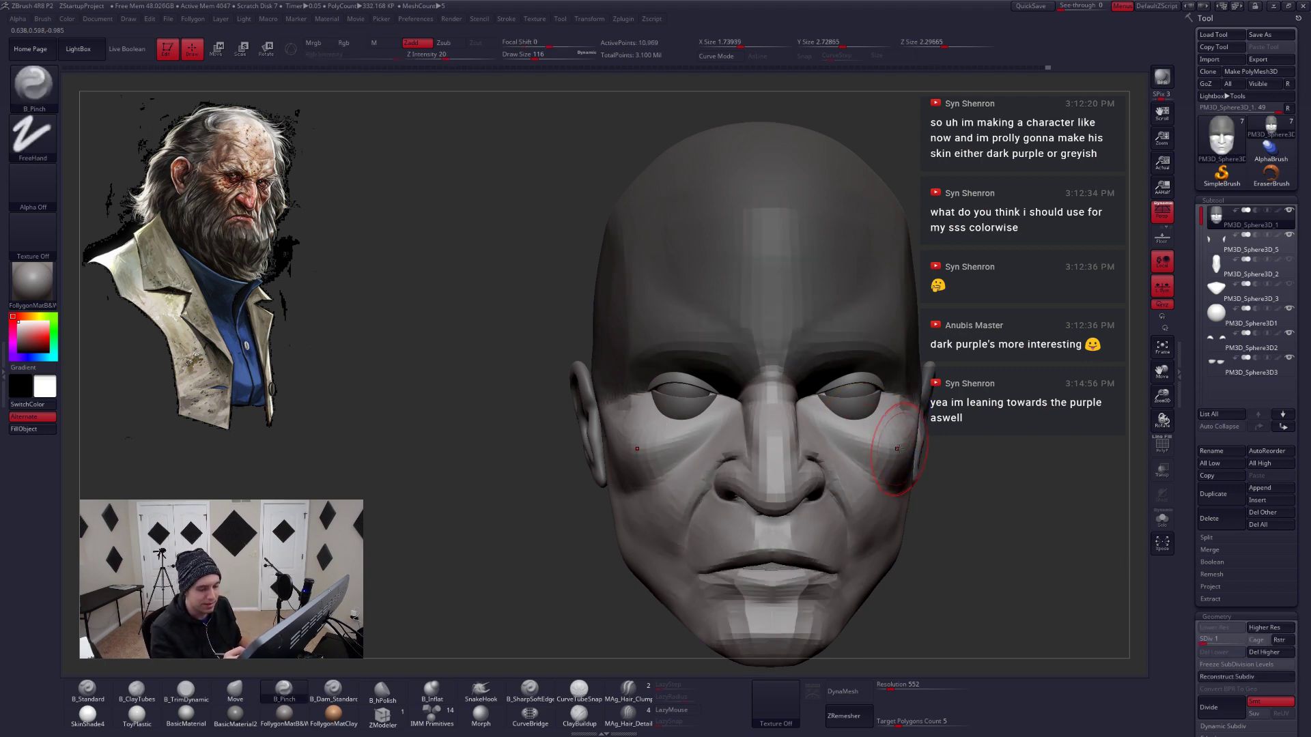
left_click_drag(519, 411, 791, 420)
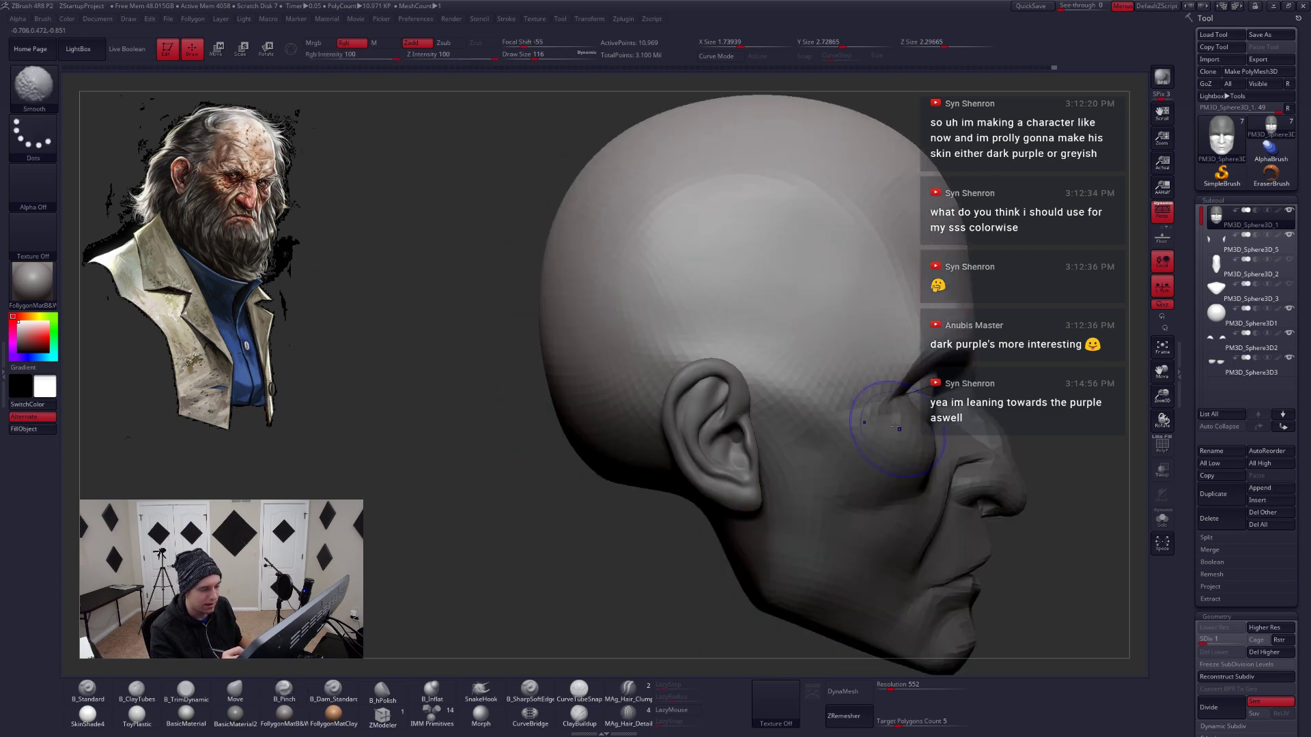
key("space")
left_click_drag(936, 412, 943, 412)
mouse_move(1052, 505)
left_mouse_down()
mouse_move(1045, 450)
mouse_move(976, 450)
mouse_move(938, 413)
mouse_move(890, 428)
mouse_move(760, 407)
mouse_move(745, 423)
left_mouse_up()
Pull the brow down over the inner and middle eye areas with the Move brush at draw size 192
key("space")
left_click_drag(724, 375, 727, 375)
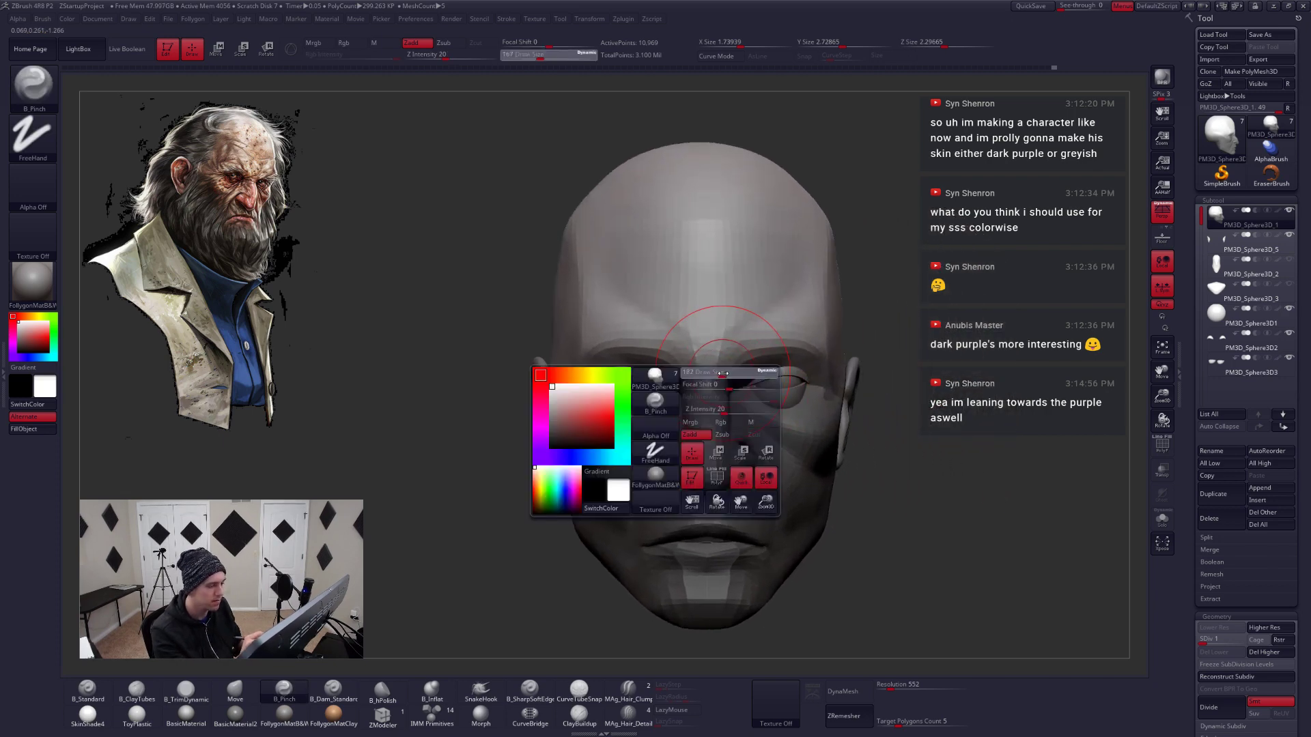
key("ctrl")
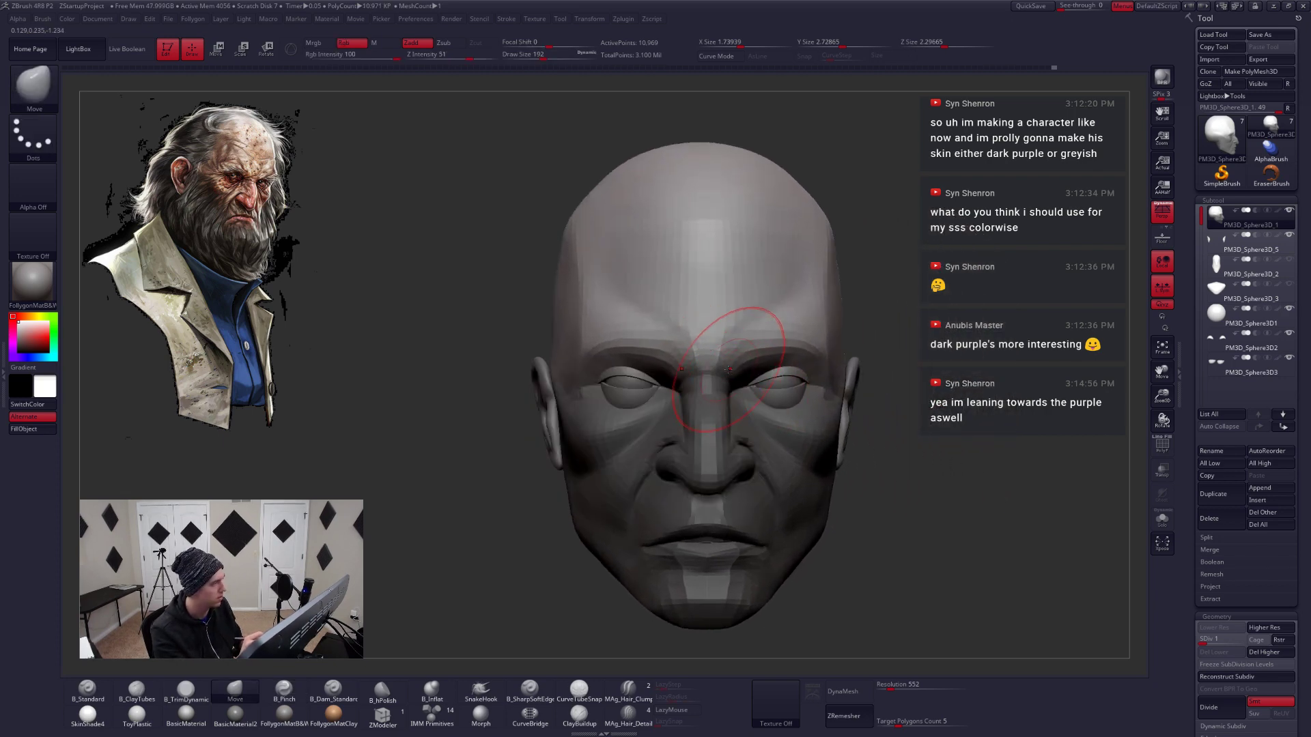
key("ctrl+2")
left_click_drag(731, 374, 725, 379)
key("ctrl")
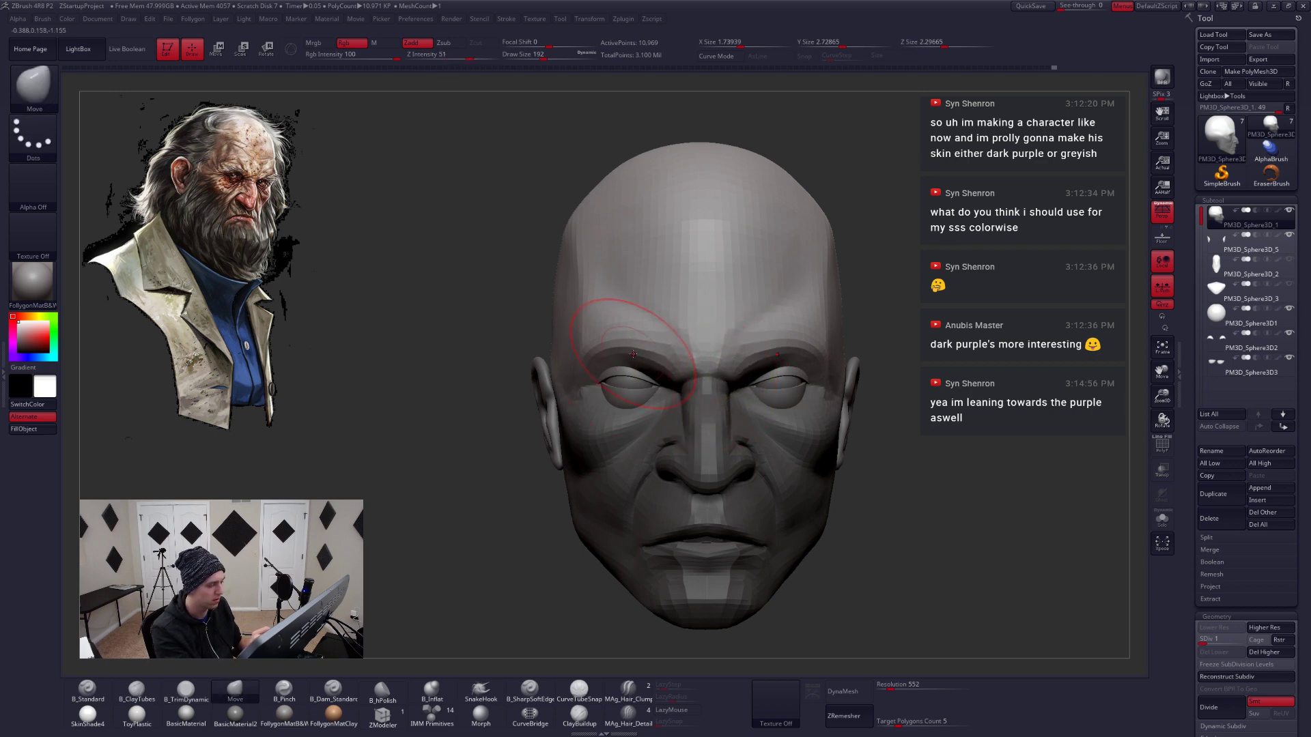
left_click_drag(633, 354, 632, 361)
mouse_move(710, 428)
right_mouse_down()
mouse_move(798, 440)
mouse_move(816, 396)
mouse_move(760, 384)
mouse_move(807, 375)
right_mouse_up()
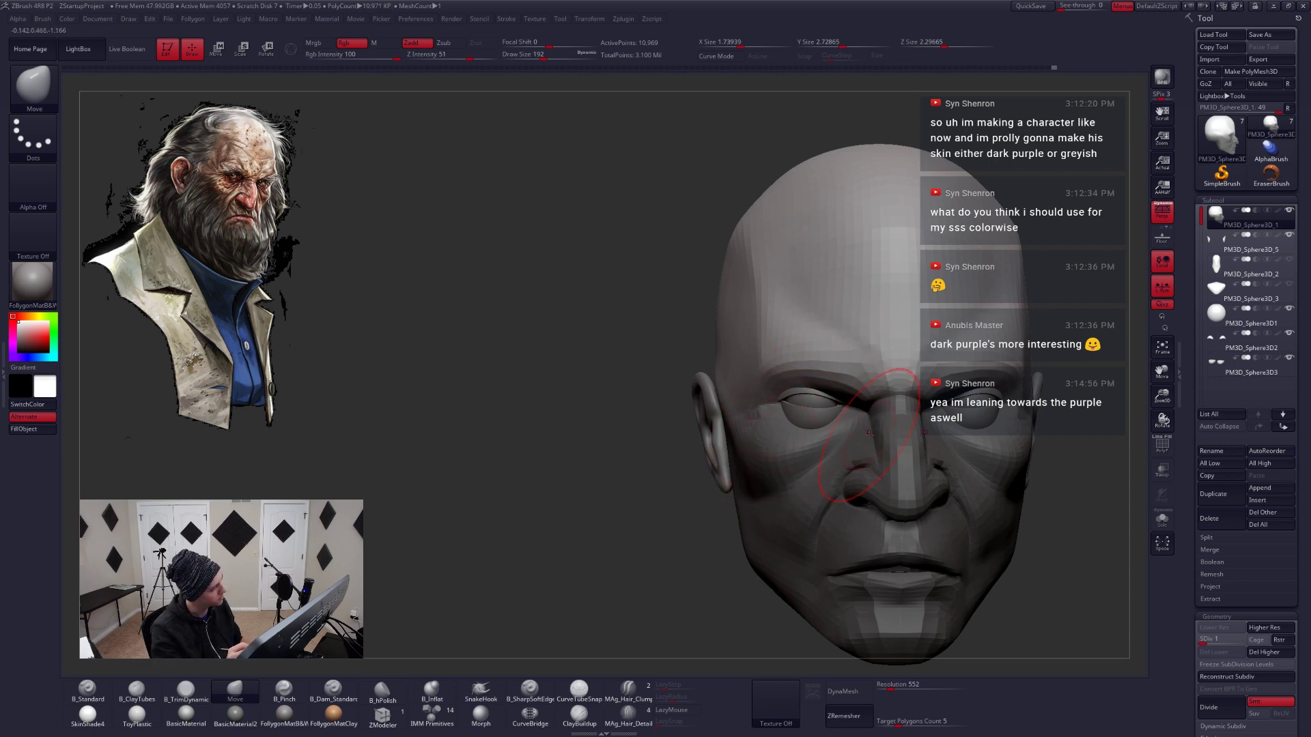
Adjust the brow above the eyes from several angles with the Move brush, reducing the draw size to 154
mouse_move(679, 415)
right_mouse_down()
mouse_move(789, 385)
mouse_move(847, 437)
mouse_move(817, 422)
right_mouse_up()
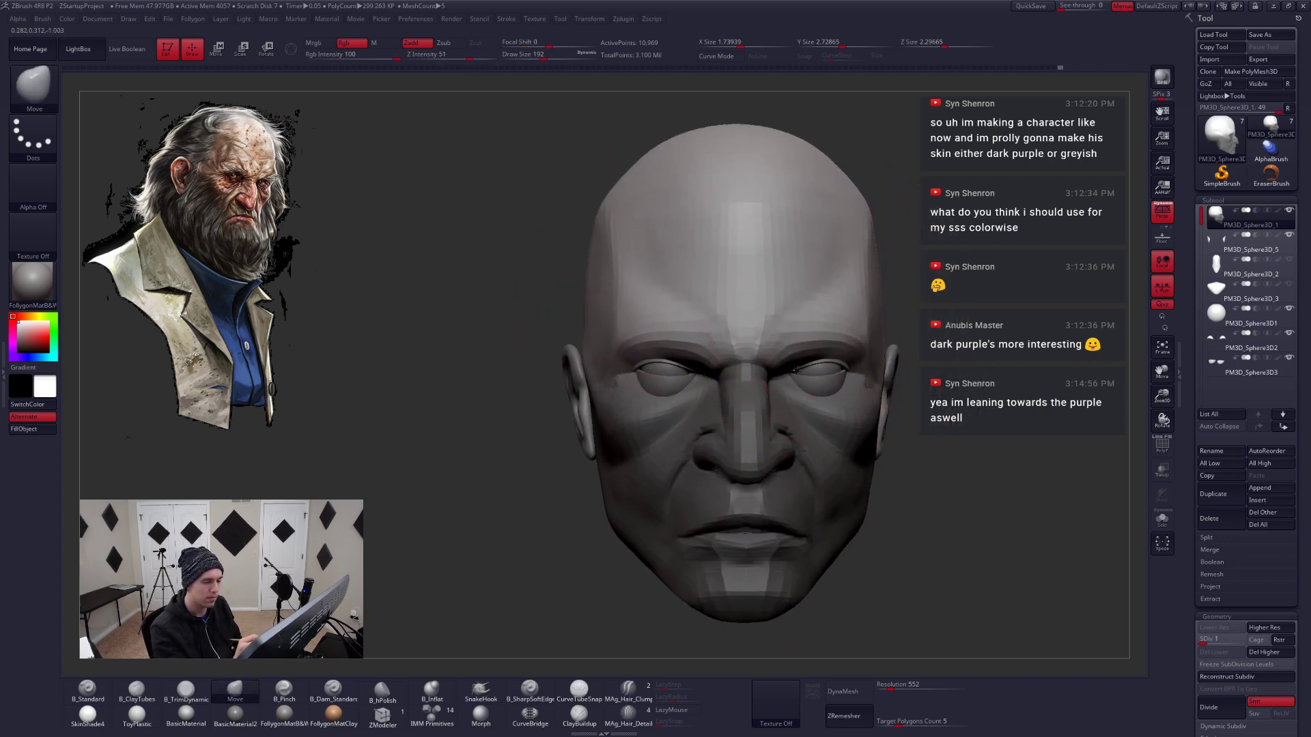
right_click_drag(796, 376, 783, 378)
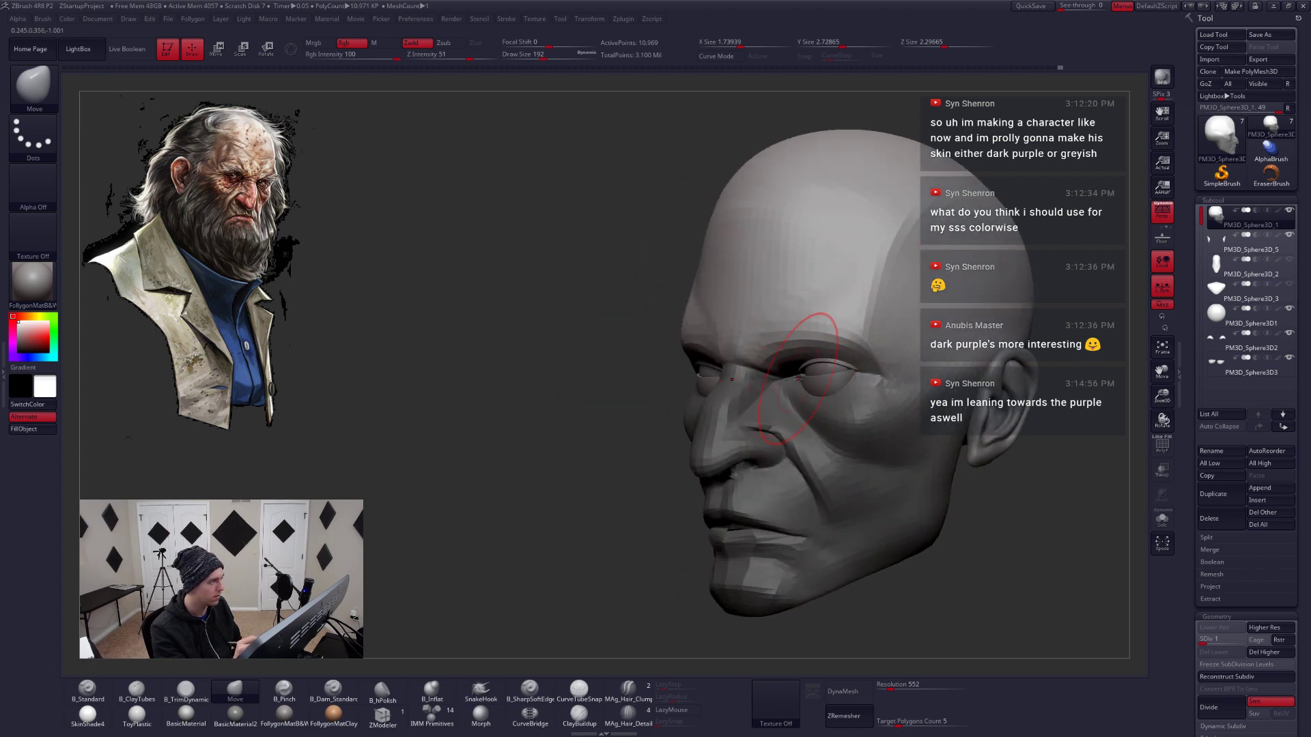
key("space")
left_click_drag(827, 374, 821, 374)
right_click_drag(784, 376, 804, 372, "shift")
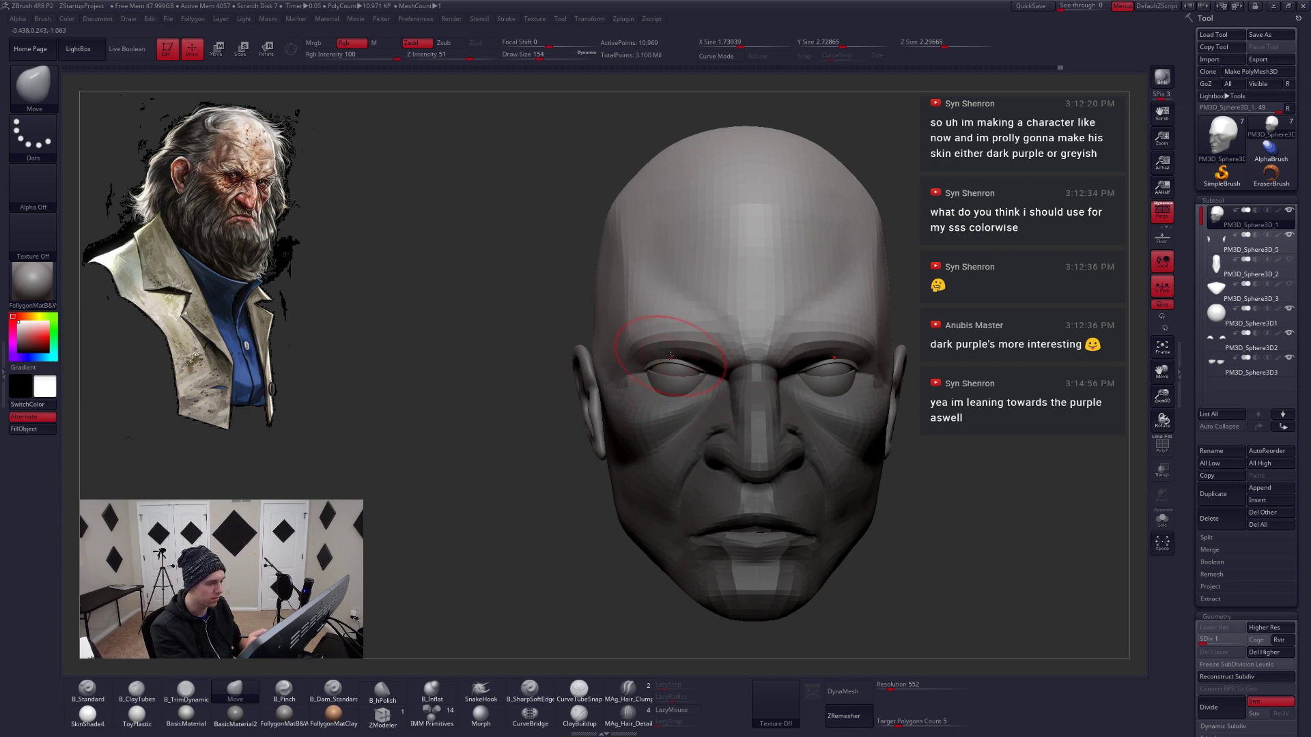
key("d")
right_click_drag(672, 375, 799, 358)
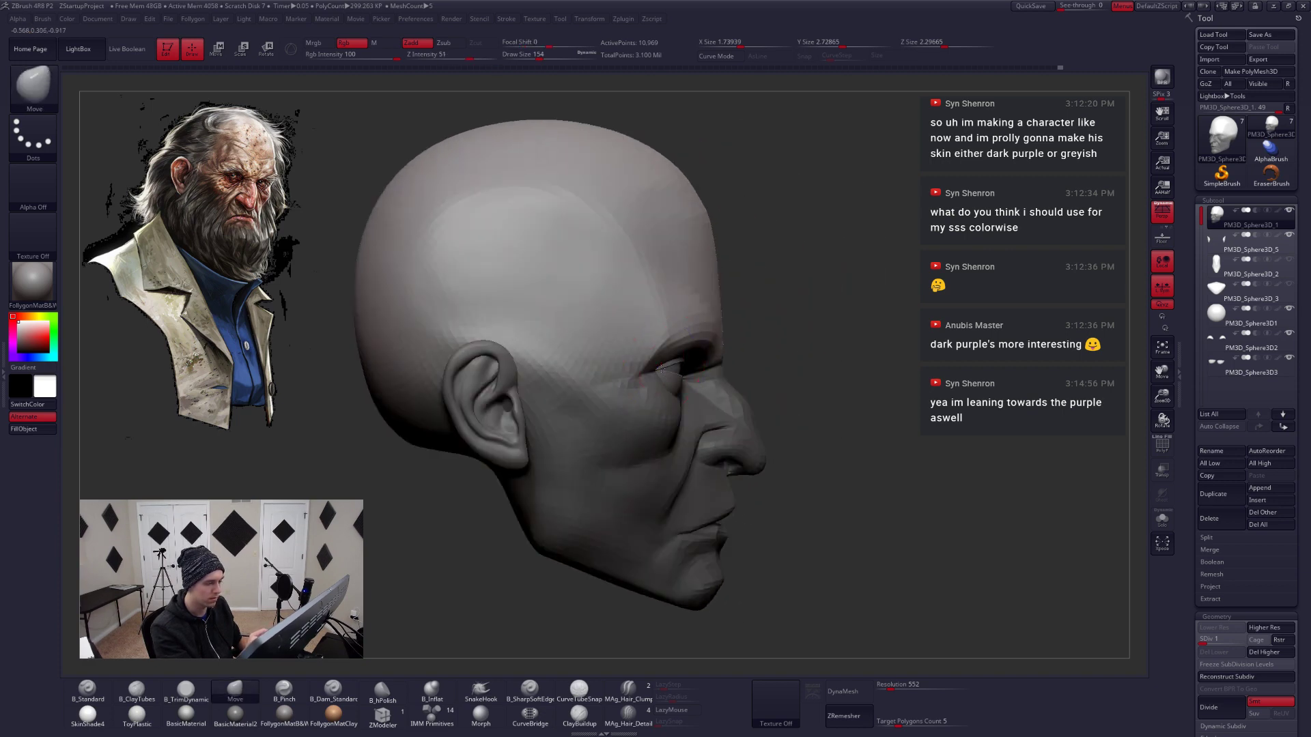
Clear the mask, raise the head to subdivision level 3, isolate it, and reduce the draw size to 116
key("shift+d")
key("d")
key("d")
right_click_drag(774, 426, 689, 418)
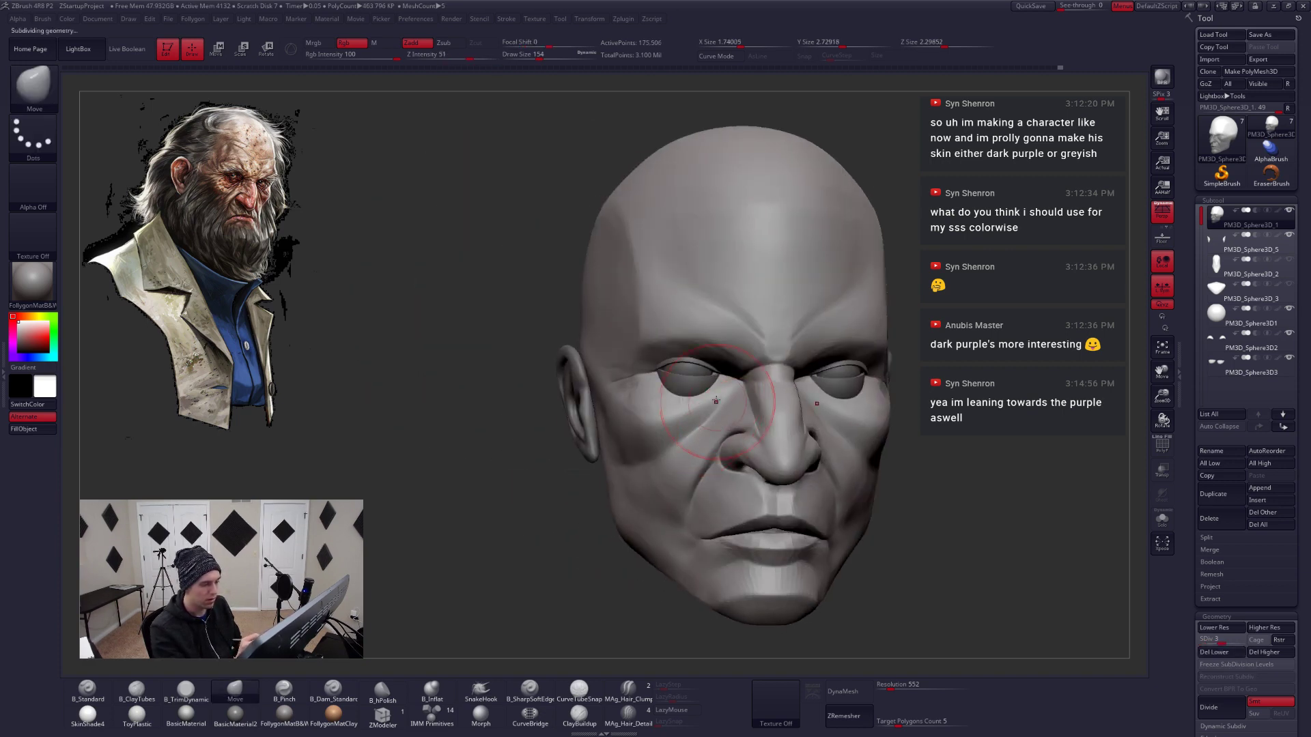
key("alt+s")
key("space")
left_click_drag(719, 439, 713, 438)
right_click_drag(717, 418, 715, 415, "shift")
right_click_drag(918, 424, 861, 419)
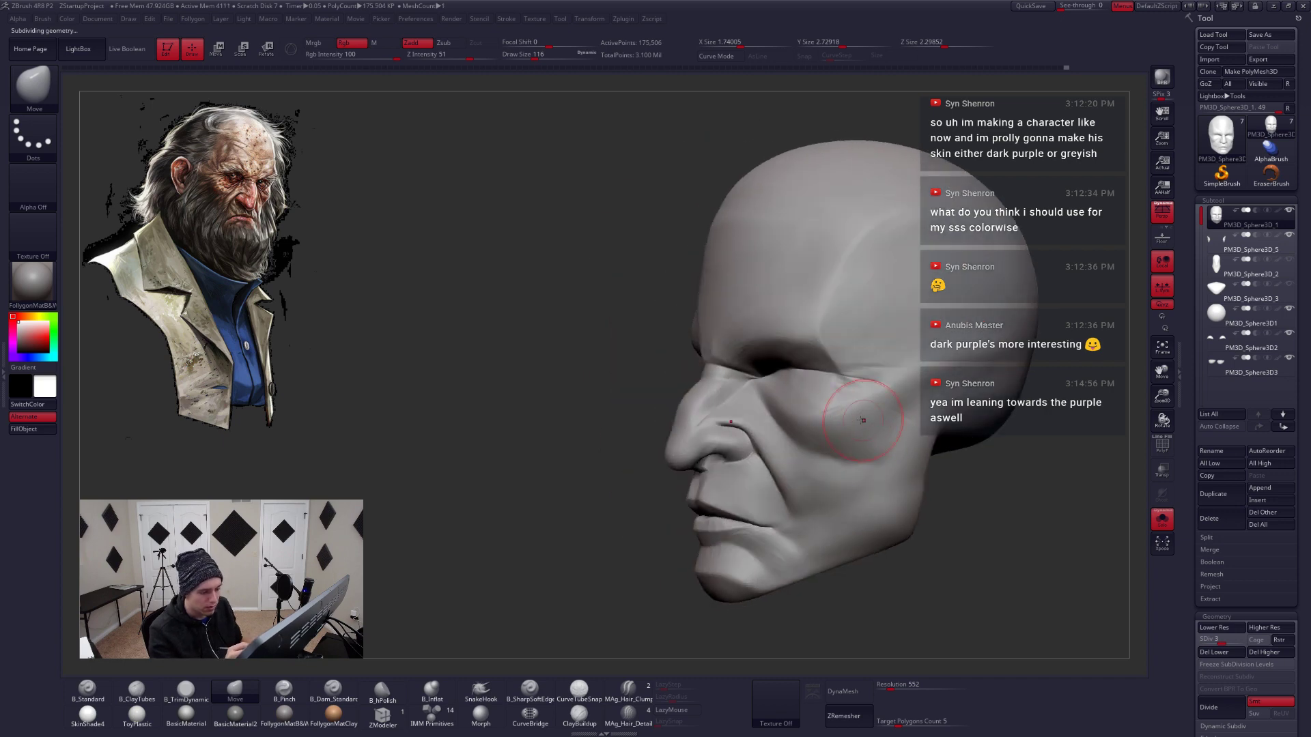
Raise the head to subdivision level 5 and try CurveTubeSnap at draw size 83 on the outer cheekbone
key("space")
left_click_drag(815, 428, 818, 428)
left_click(580, 691)
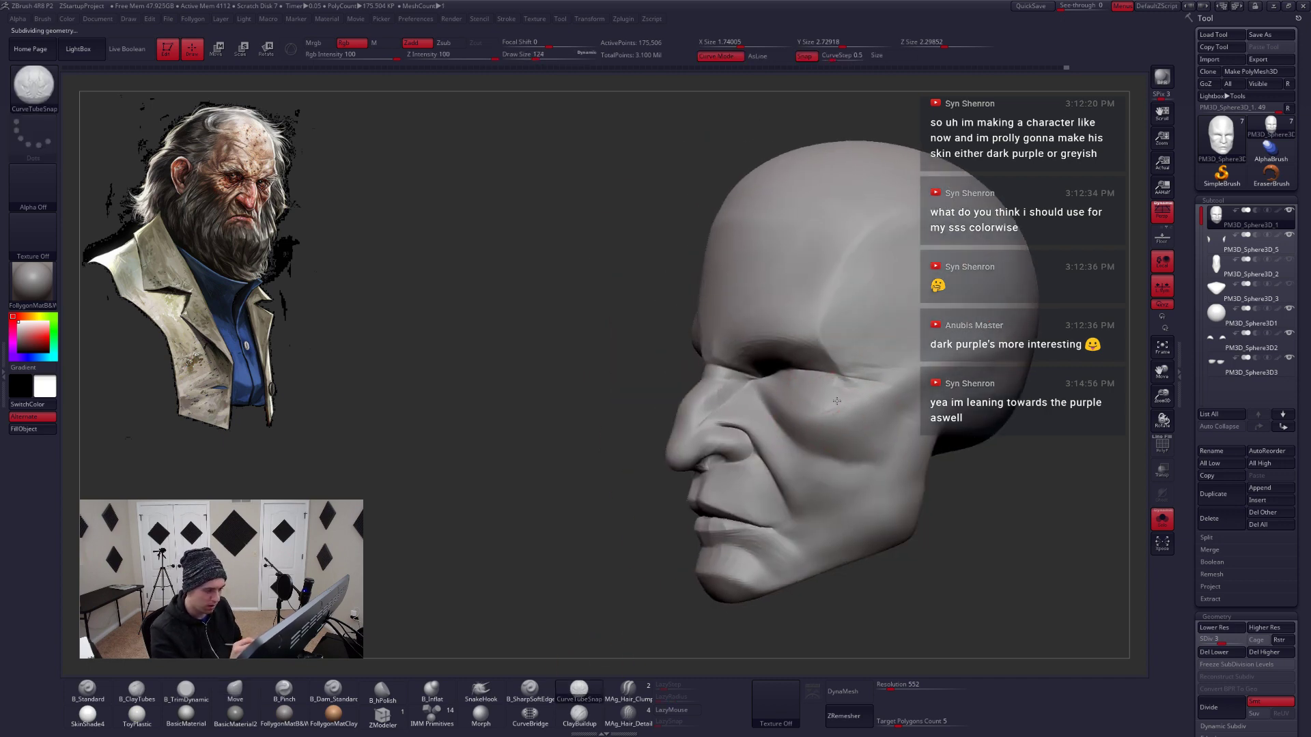
right_click_drag(755, 498, 785, 462, "ctrl")
key("space")
left_click_drag(866, 391, 862, 391)
right_click_drag(288, 180, 274, 178)
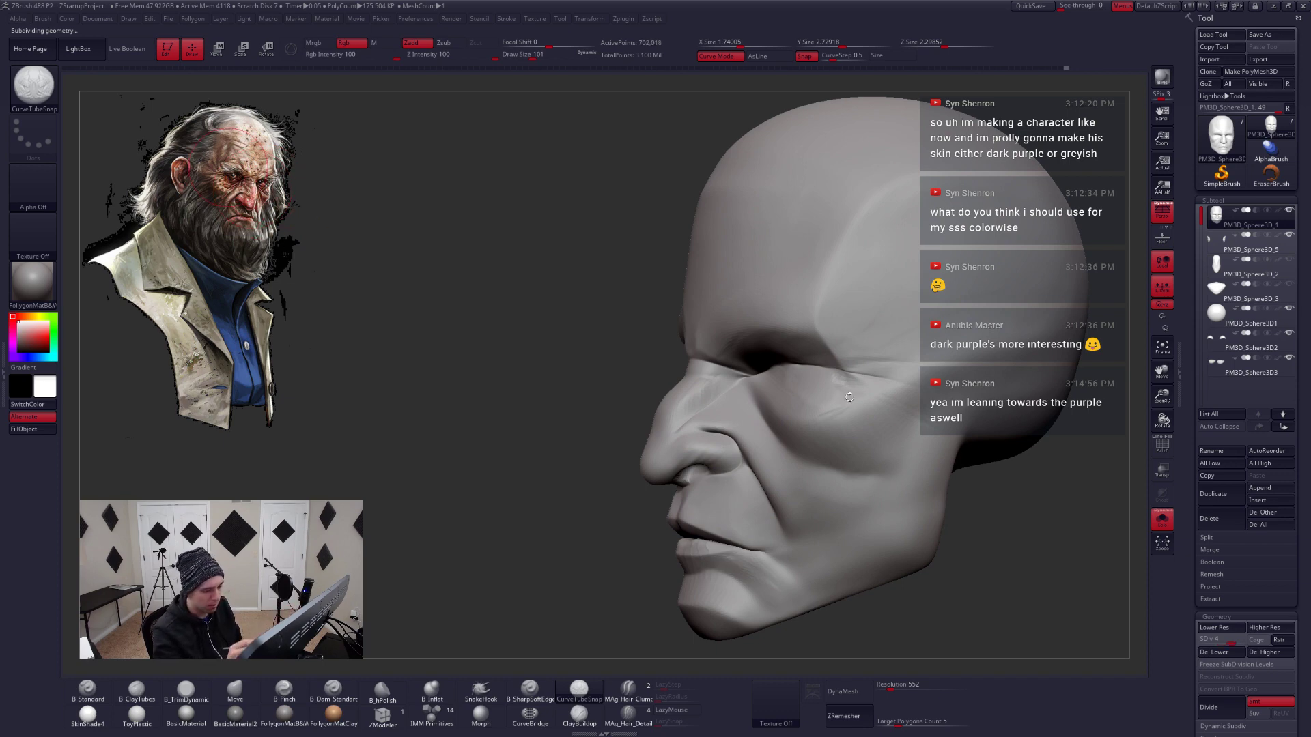
key("space")
left_click_drag(868, 391, 864, 392)
right_click_drag(806, 398, 843, 392)
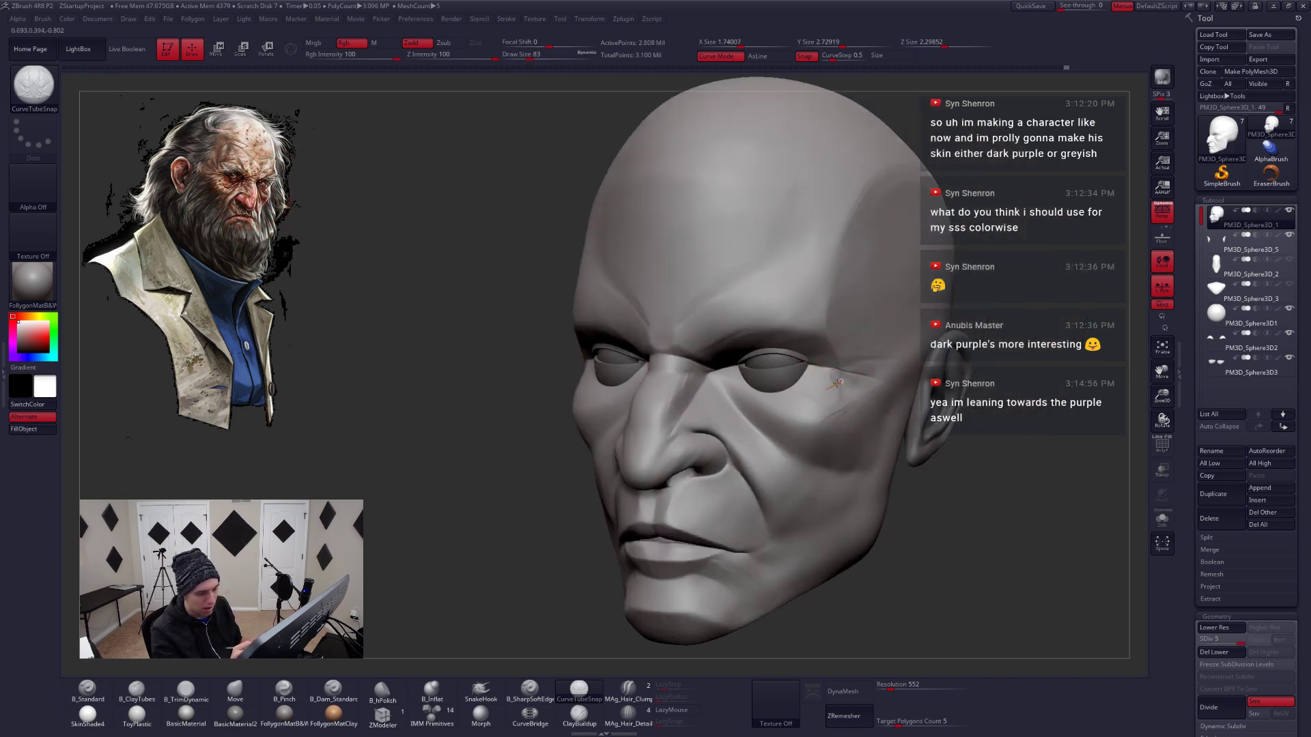
left_click(837, 383)
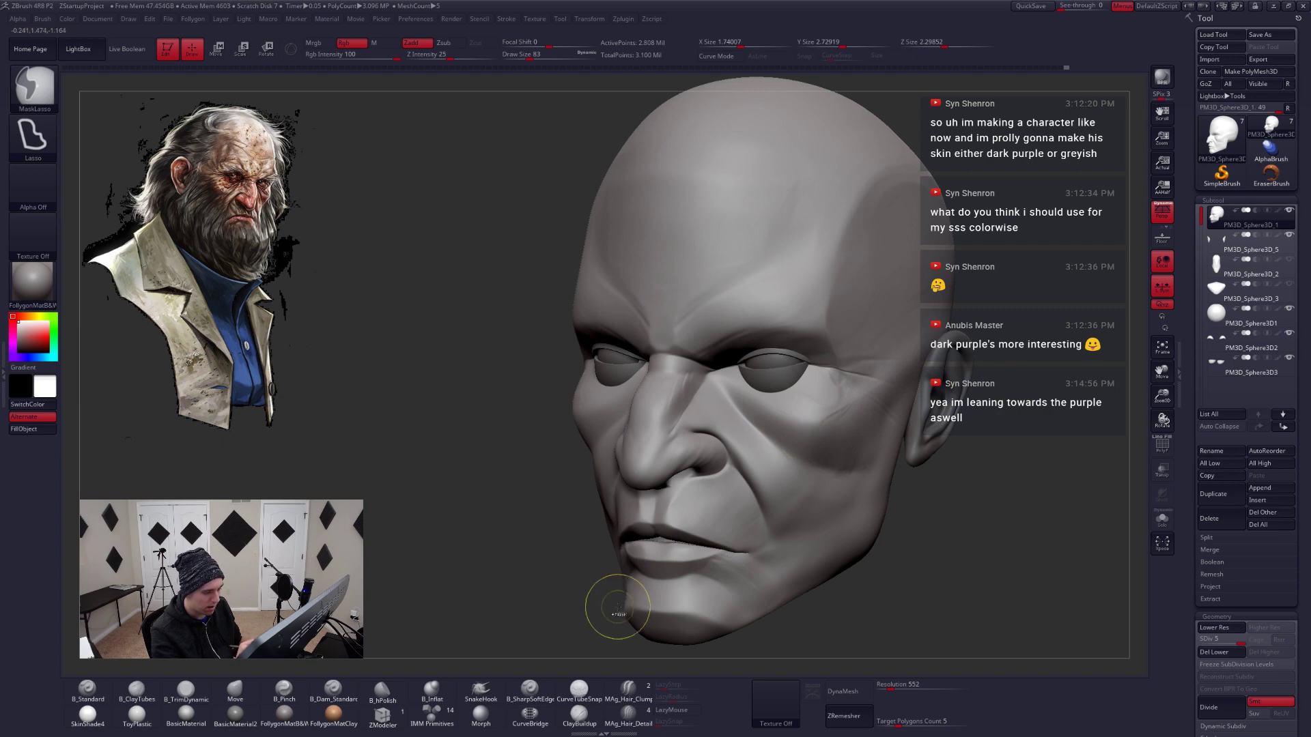
Build up the cheekbone and the area below the outer eye corner with ClayBuildup at draw size 83
left_click(597, 725)
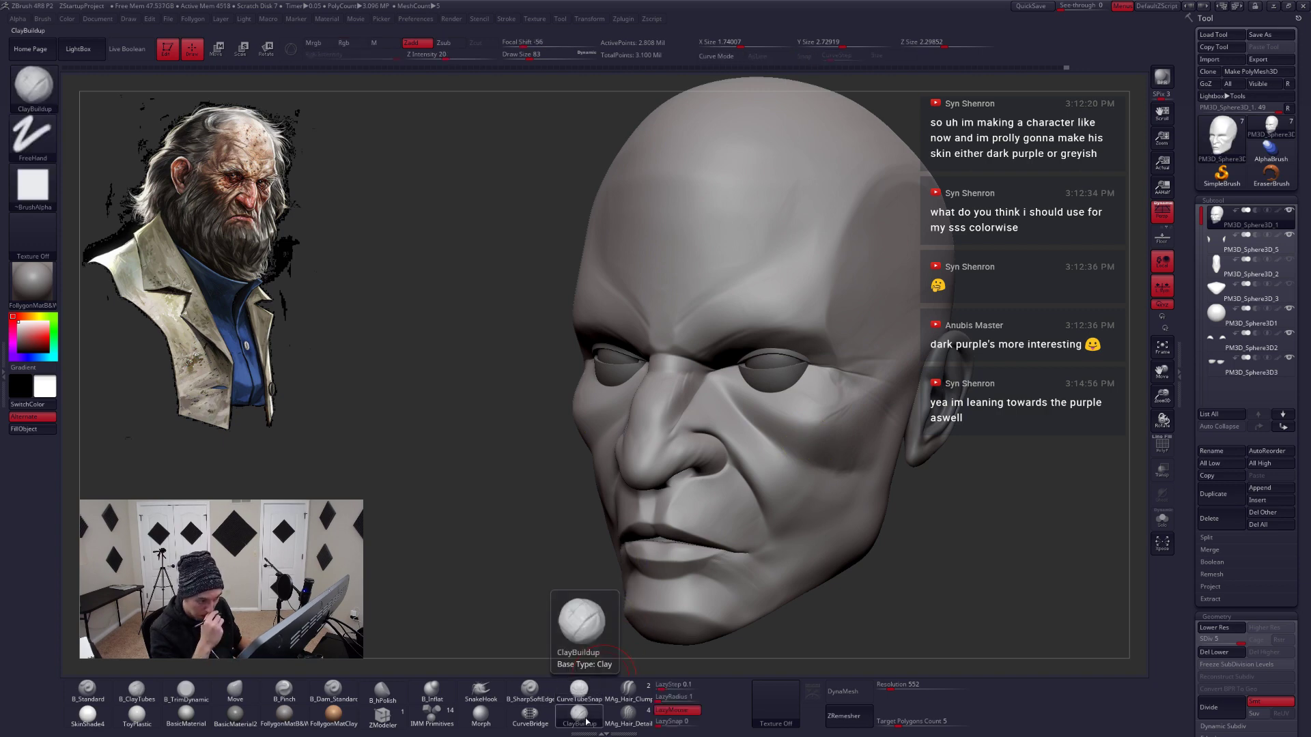
right_click_drag(818, 425, 823, 451, "alt")
left_click_drag(827, 442, 823, 451)
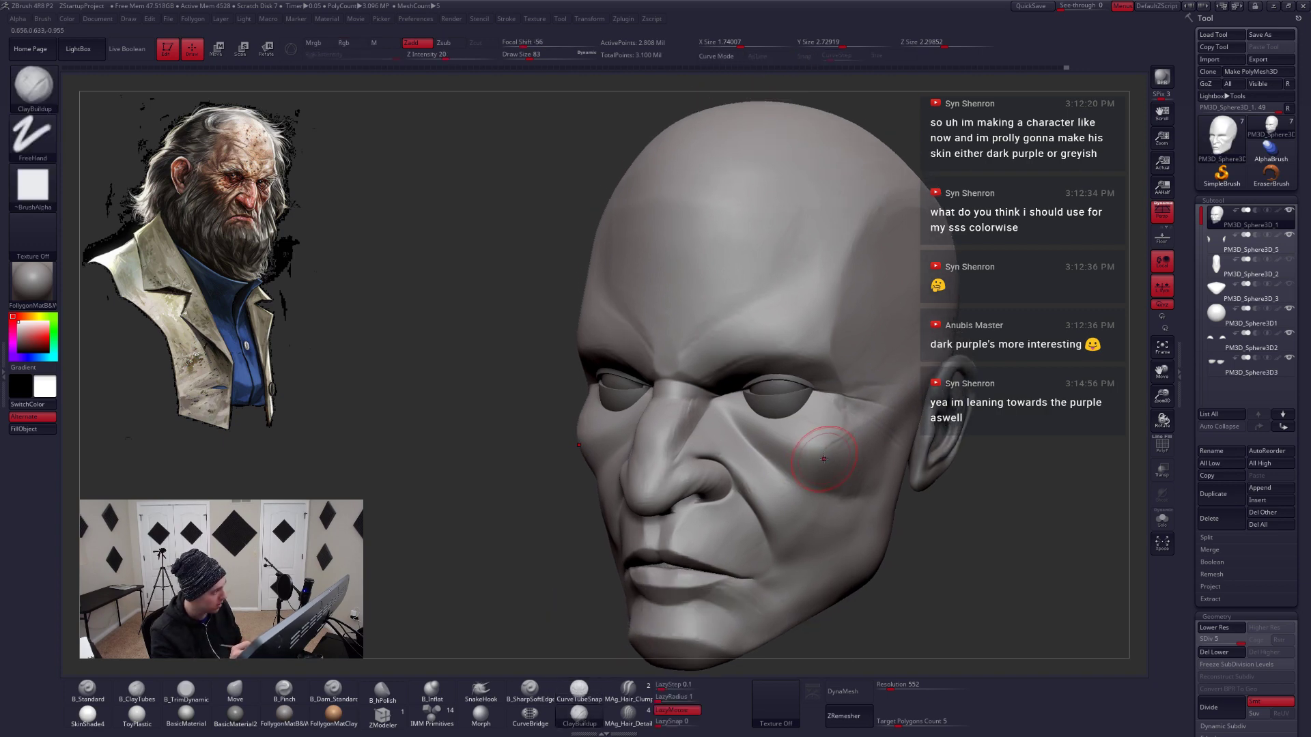
right_click_drag(821, 447, 788, 430)
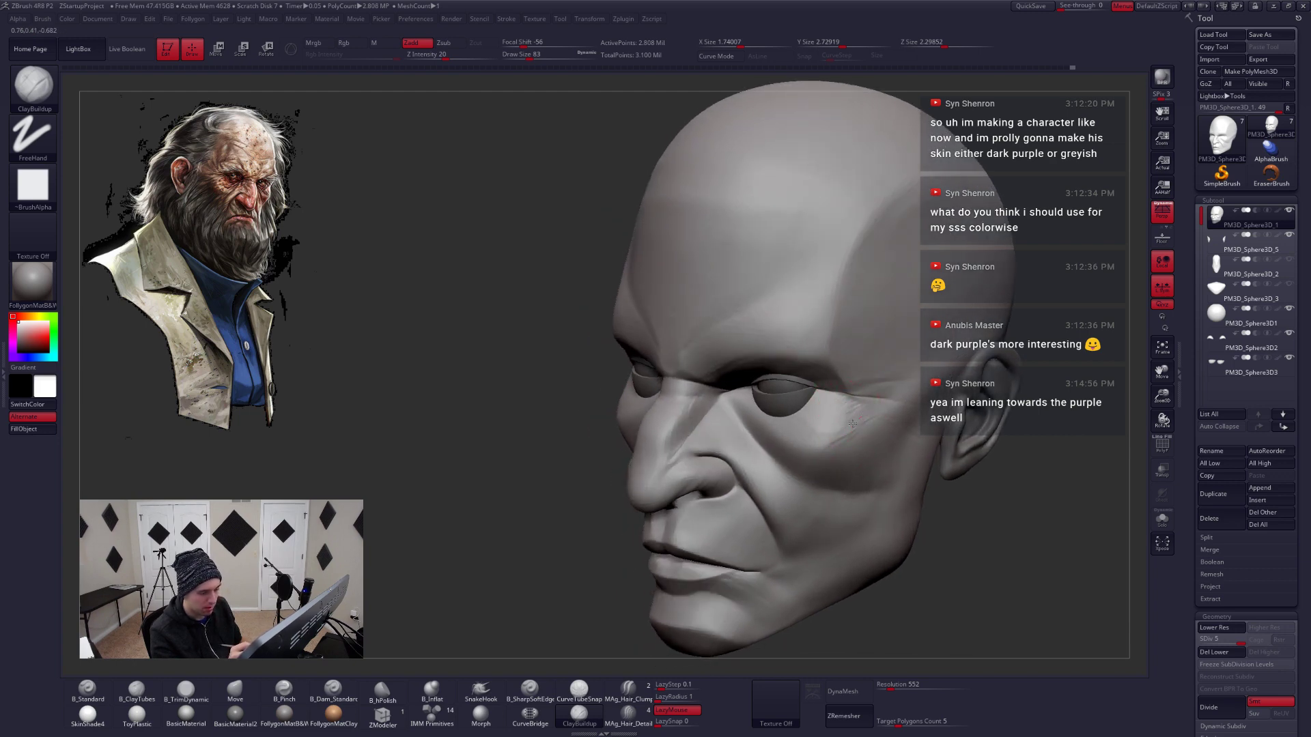
mouse_move(852, 424)
right_mouse_down()
mouse_move(864, 435)
mouse_move(845, 422)
right_mouse_up()
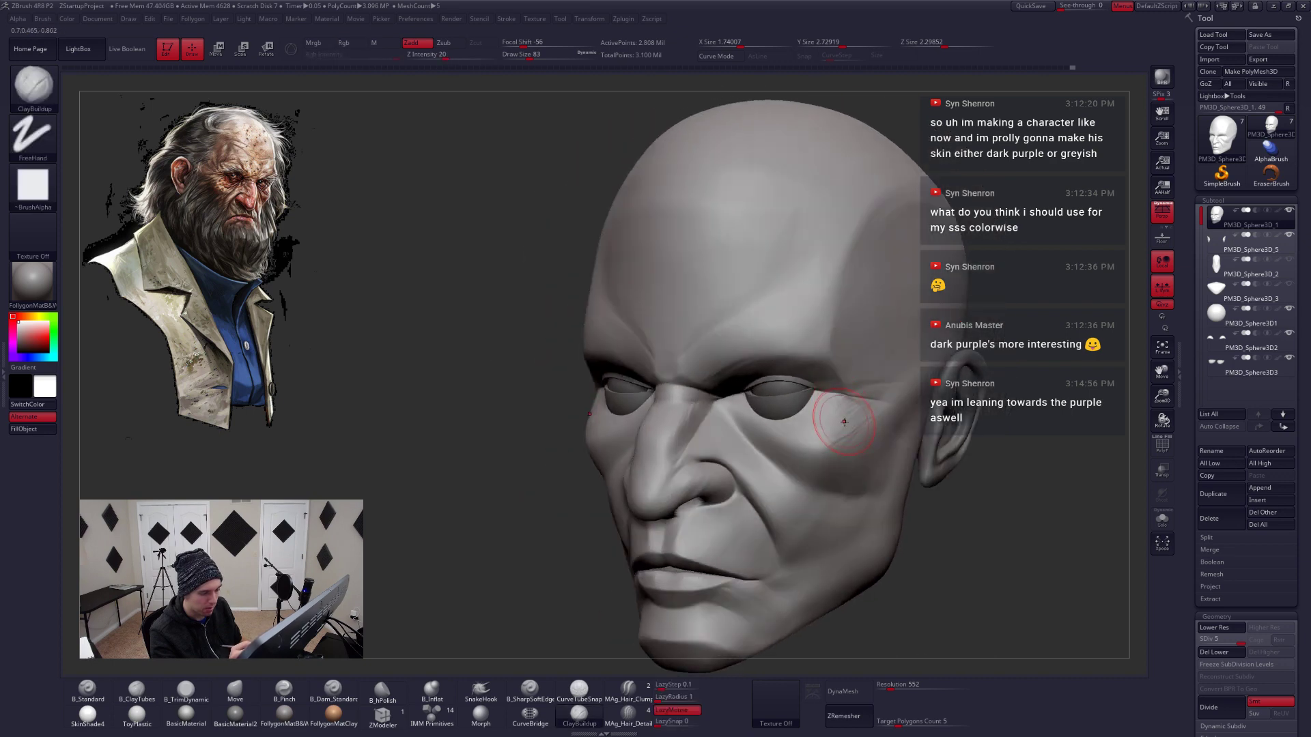
mouse_move(845, 421)
left_mouse_down()
mouse_move(848, 407)
mouse_move(852, 437)
left_mouse_up()
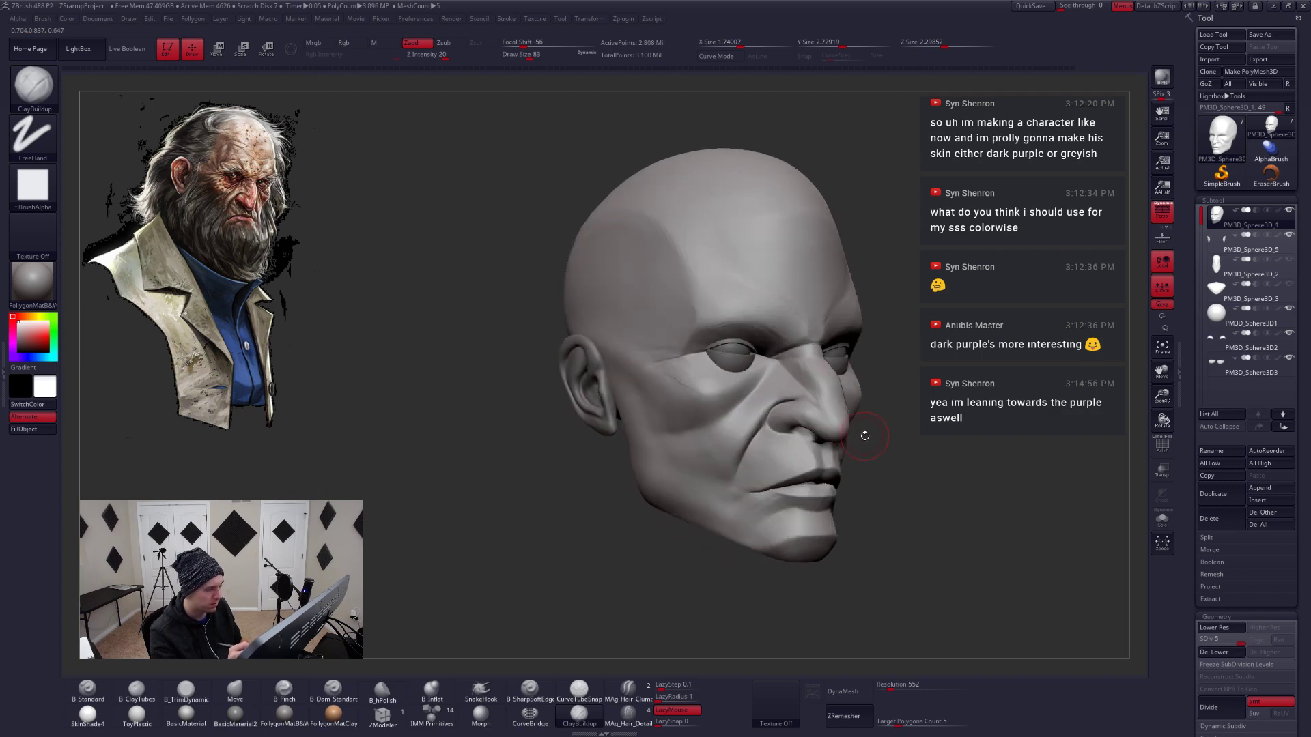
Mask a band across the brow and temples, invert the mask, and set B_Pinch to draw size 90
left_click_drag(863, 437, 809, 437)
key("5")
mouse_move(793, 382)
right_mouse_down()
mouse_move(831, 375)
mouse_move(810, 372)
right_mouse_up()
right_click_drag(814, 373, 773, 388)
mouse_move(797, 339)
left_mouse_down("ctrl")
mouse_move(887, 359)
mouse_move(926, 389)
mouse_move(928, 410)
left_mouse_up("ctrl")
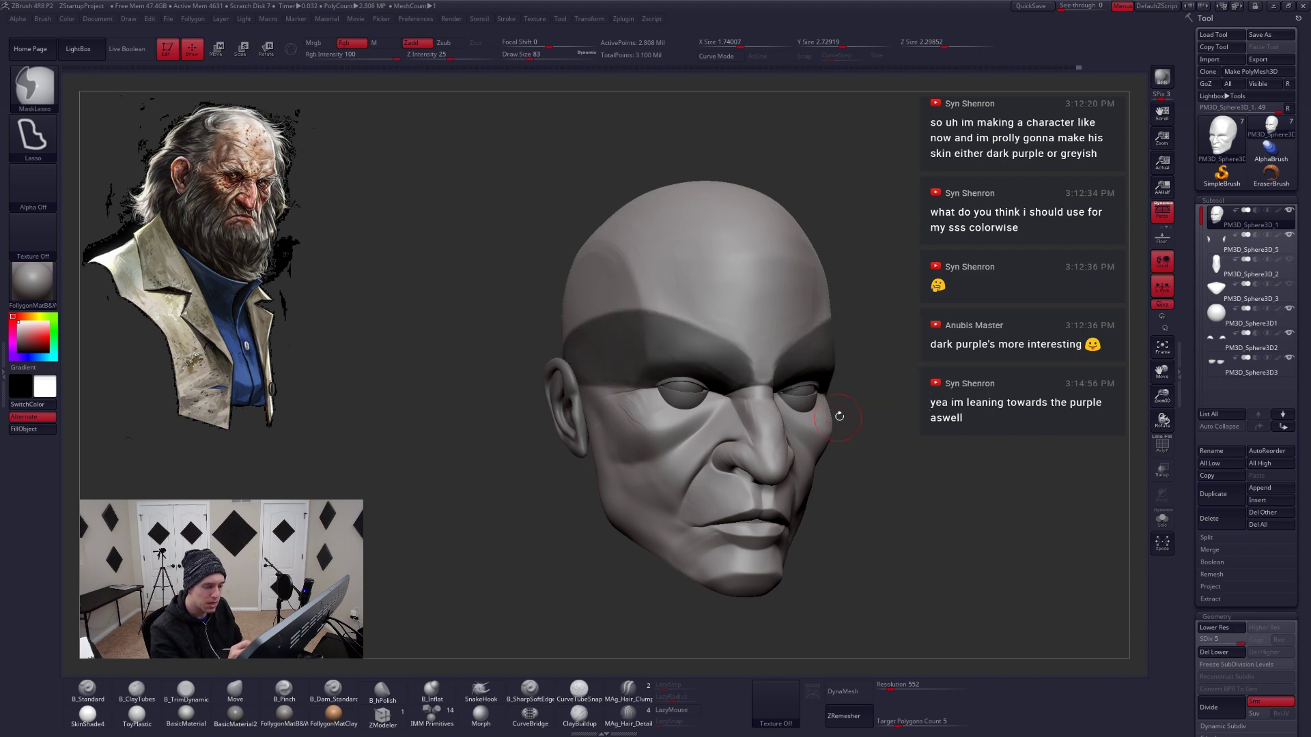
left_click(878, 409, "ctrl")
right_click_drag(878, 408, 628, 355)
key("space")
left_click_drag(763, 376, 770, 376)
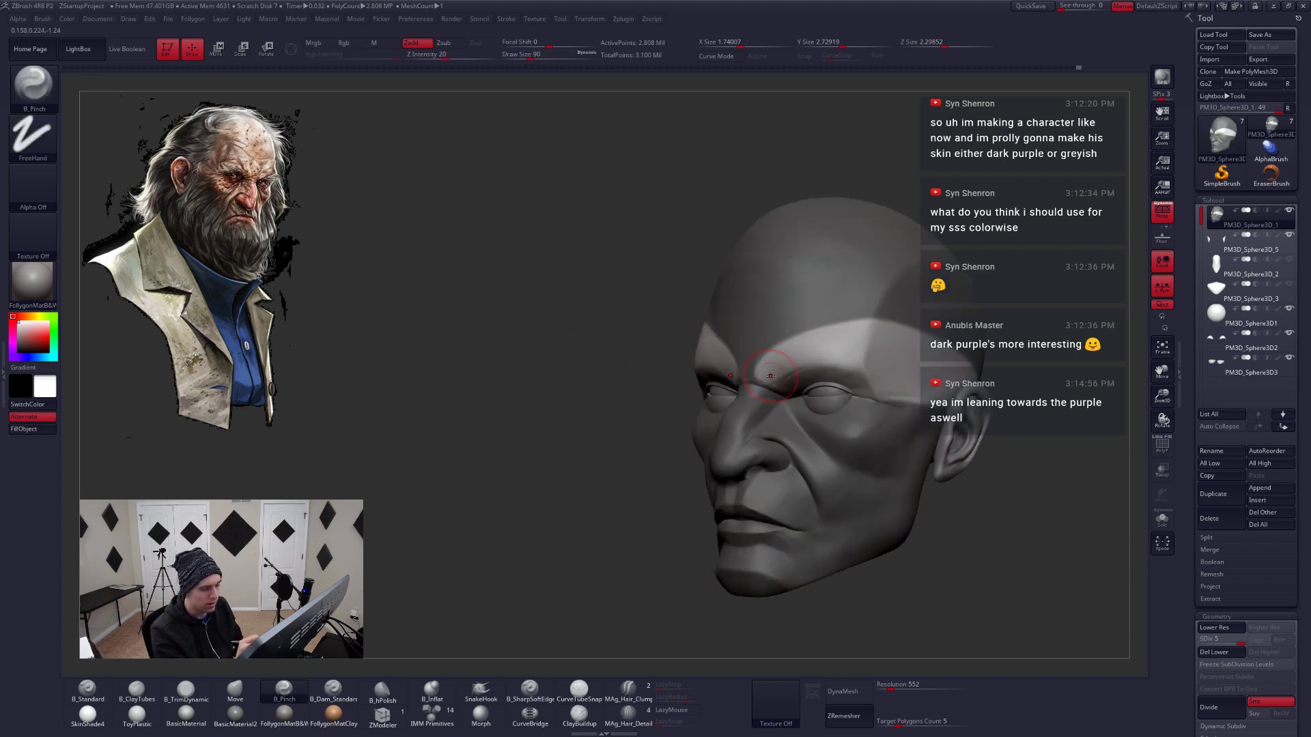
Pinch the inner end of the unmasked brow ridge with B_Pinch at draw size 90
right_click_drag(770, 377, 769, 383, "ctrl")
key("shift+s")
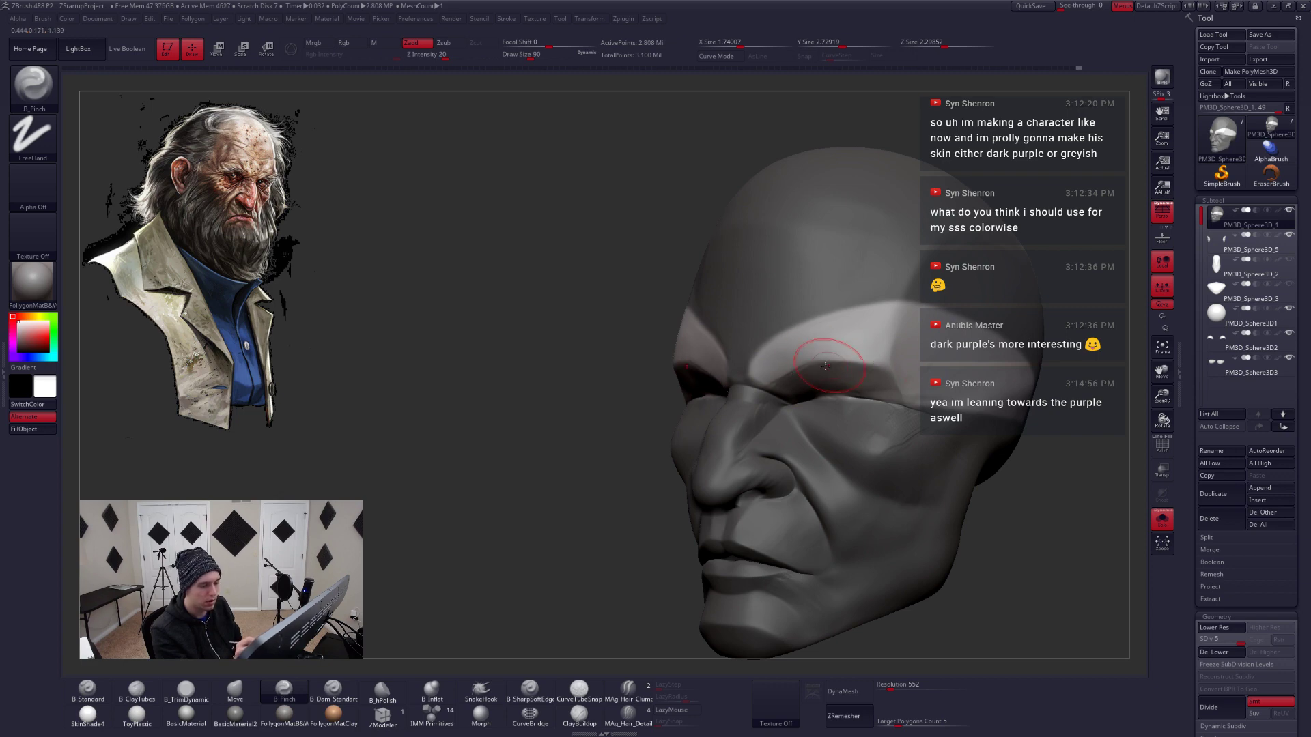
left_click_drag(765, 387, 759, 384)
mouse_move(764, 385)
right_mouse_down()
mouse_move(617, 381)
mouse_move(645, 376)
right_mouse_up()
Reshape the unmasked brow ridge from below with the Move brush at draw sizes 116 and 136
key("b")
key("m")
key("v")
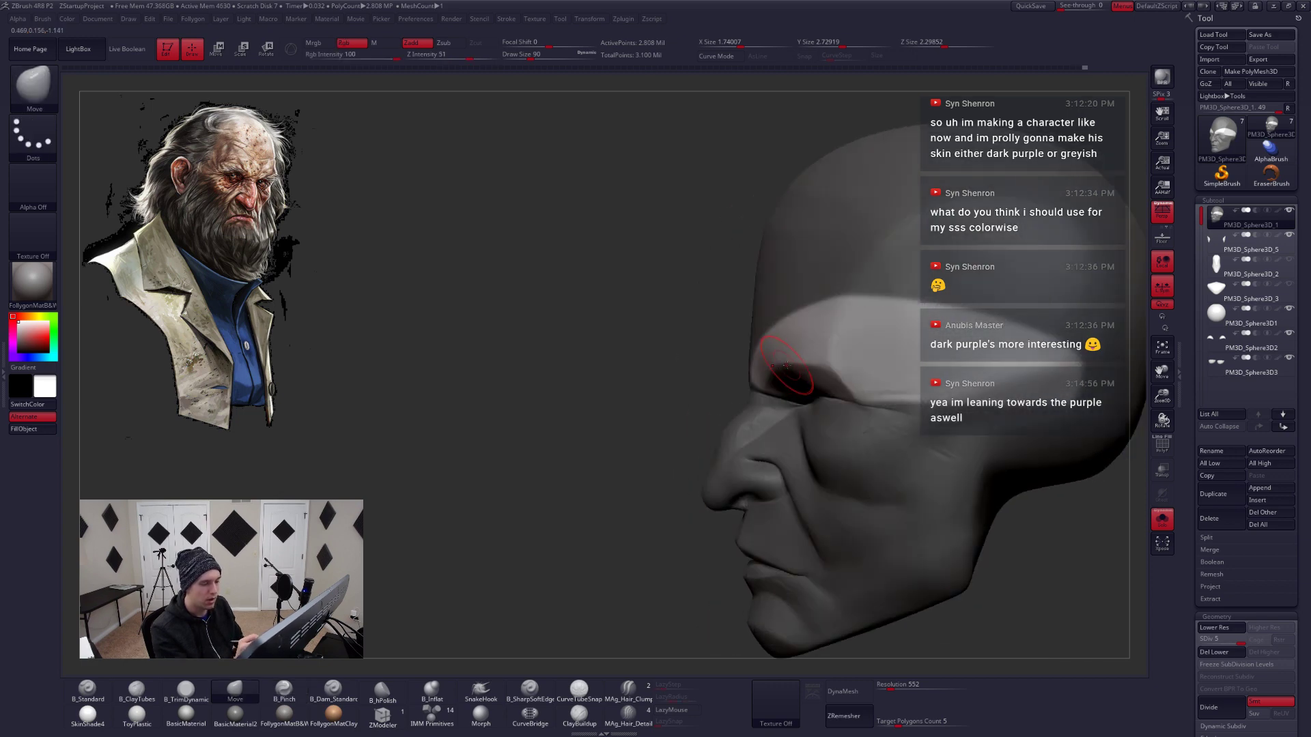
mouse_move(716, 421)
left_mouse_down("ctrl+alt+shift")
mouse_move(880, 649)
mouse_move(573, 580)
left_mouse_up("ctrl+alt+shift")
mouse_move(526, 628)
left_mouse_down()
mouse_move(813, 587)
mouse_move(831, 378)
mouse_move(816, 362)
left_mouse_up()
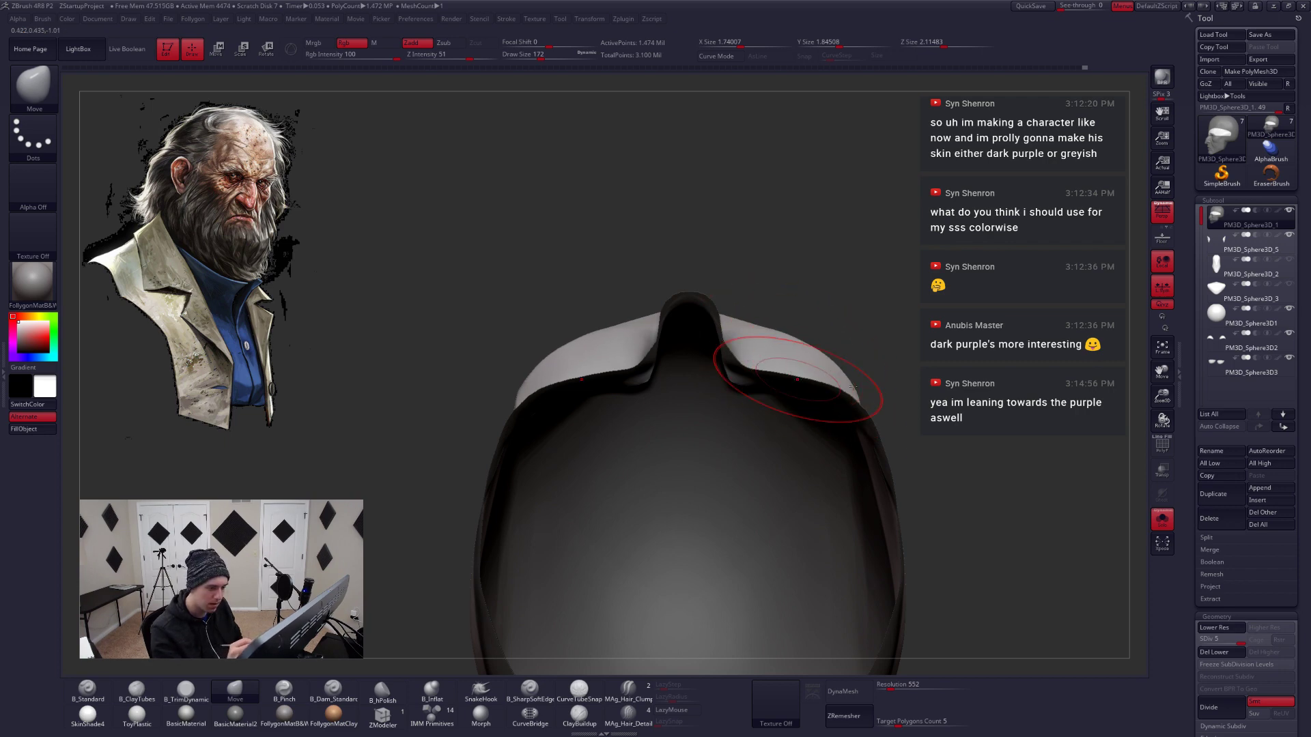
key("space")
left_click_drag(853, 386, 843, 386)
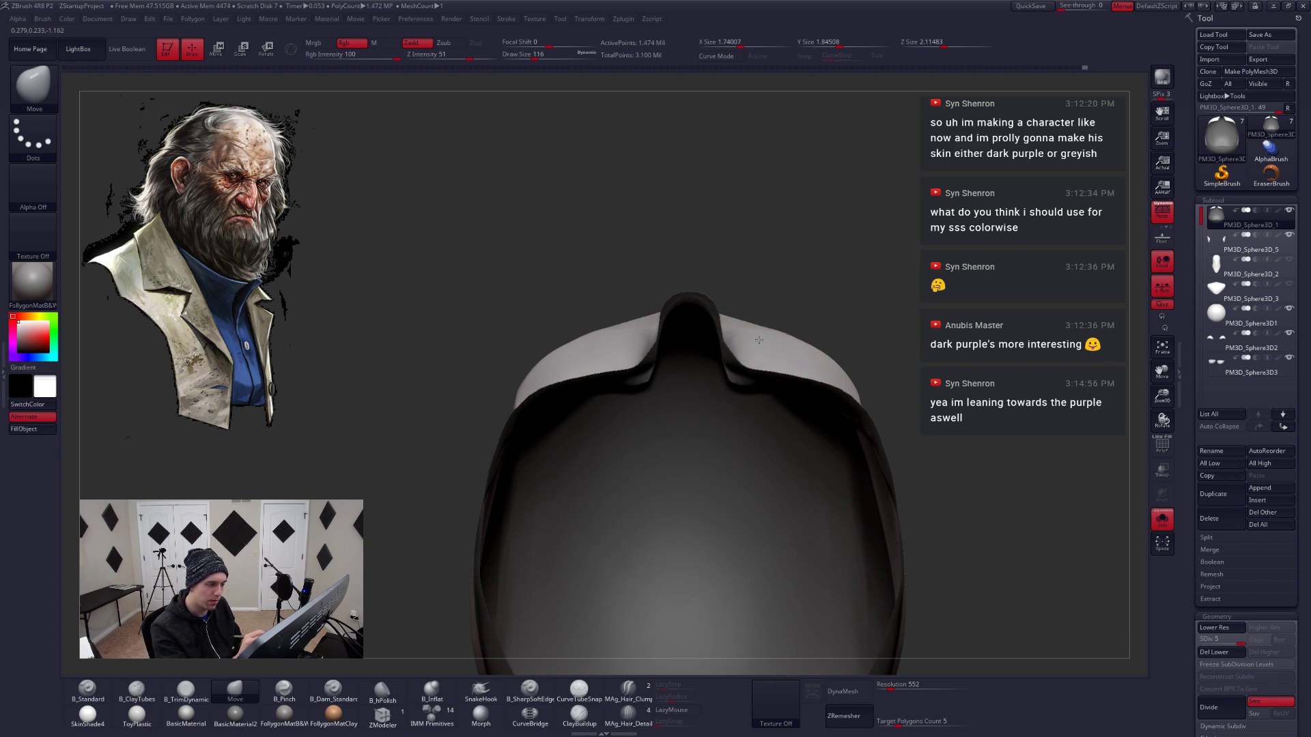
key("space")
left_click_drag(753, 336, 750, 343)
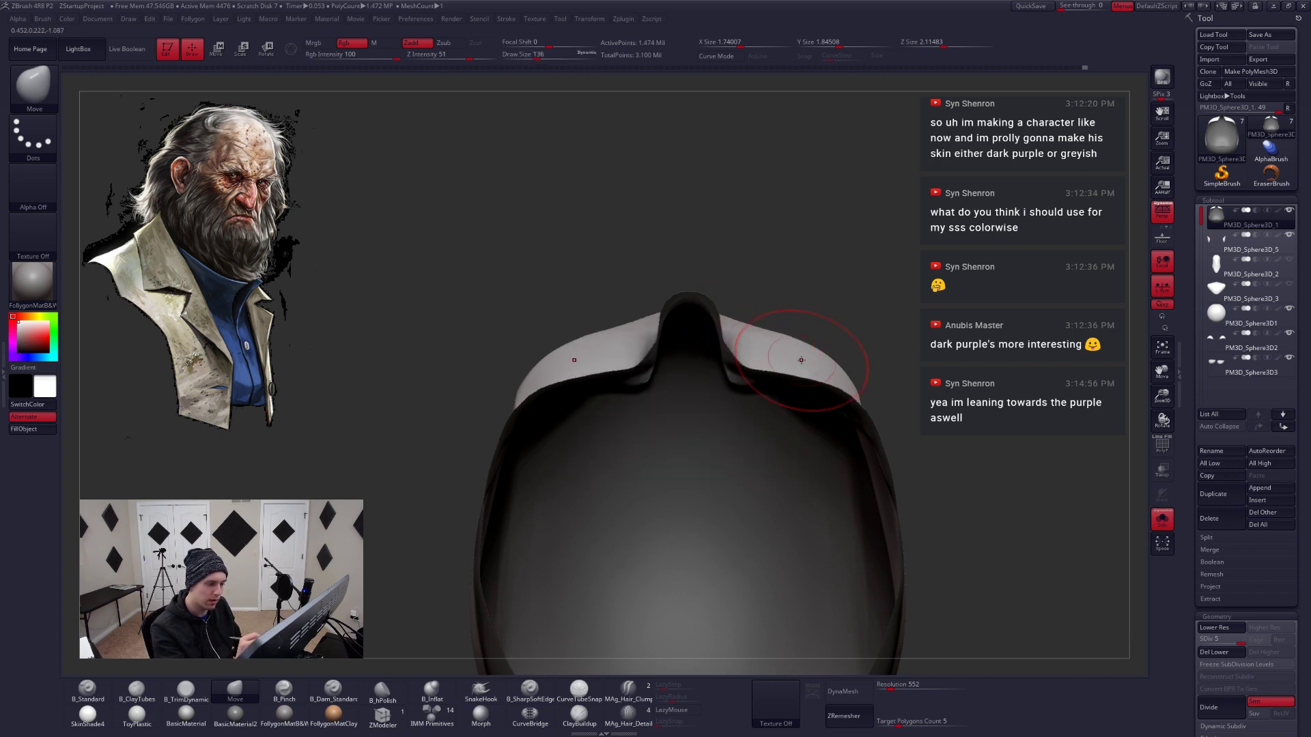
mouse_move(814, 359)
right_mouse_down()
mouse_move(817, 447)
mouse_move(900, 445)
mouse_move(863, 452)
mouse_move(885, 454)
mouse_move(790, 334)
right_mouse_up()
Clear the brow mask and adjust the inner brow and eye area with Move at draw size 80
left_click(850, 438, "ctrl+shift")
key("alt+s")
left_click(790, 331, "ctrl+shift")
key("space")
left_click_drag(772, 383, 762, 384)
mouse_move(764, 379)
right_mouse_down()
mouse_move(763, 335)
mouse_move(841, 407)
mouse_move(830, 447)
mouse_move(615, 408)
mouse_move(802, 396)
right_mouse_up()
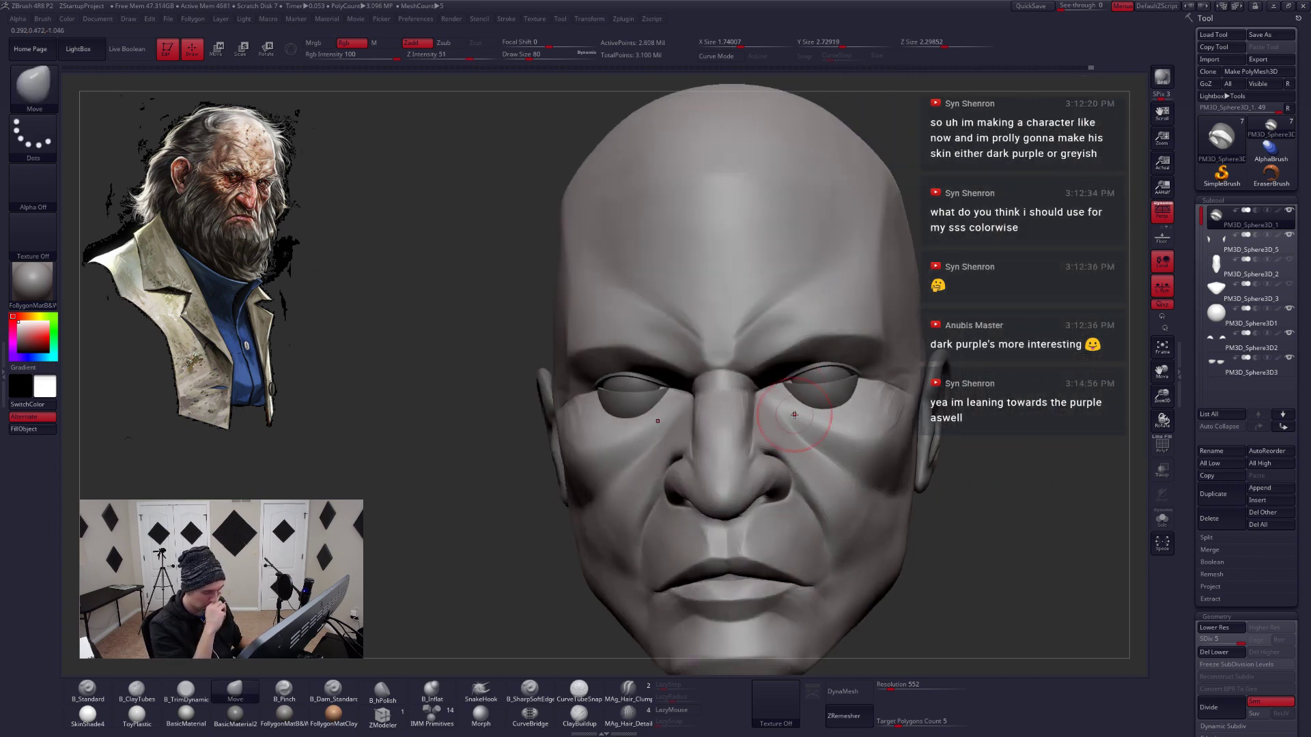
Build up the brow ridges above both eyes with ClayBuildup strokes, raising the draw size to 83
key("b")
key("c")
key("b")
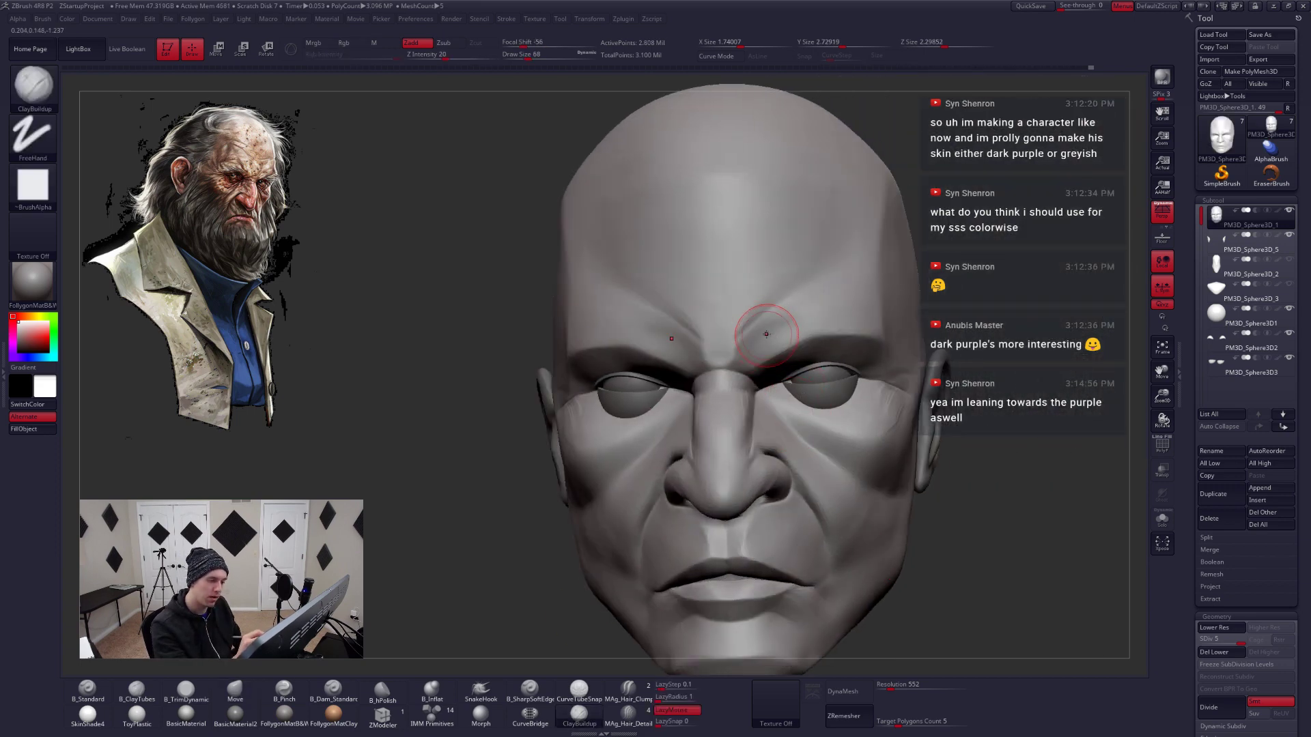
right_click_drag(767, 330, 748, 383)
mouse_move(748, 383)
left_mouse_down()
mouse_move(742, 396)
mouse_move(748, 374)
mouse_move(775, 359)
mouse_move(763, 381)
mouse_move(833, 316)
mouse_move(814, 367)
mouse_move(845, 301)
mouse_move(830, 365)
mouse_move(817, 352)
left_mouse_up()
key("space")
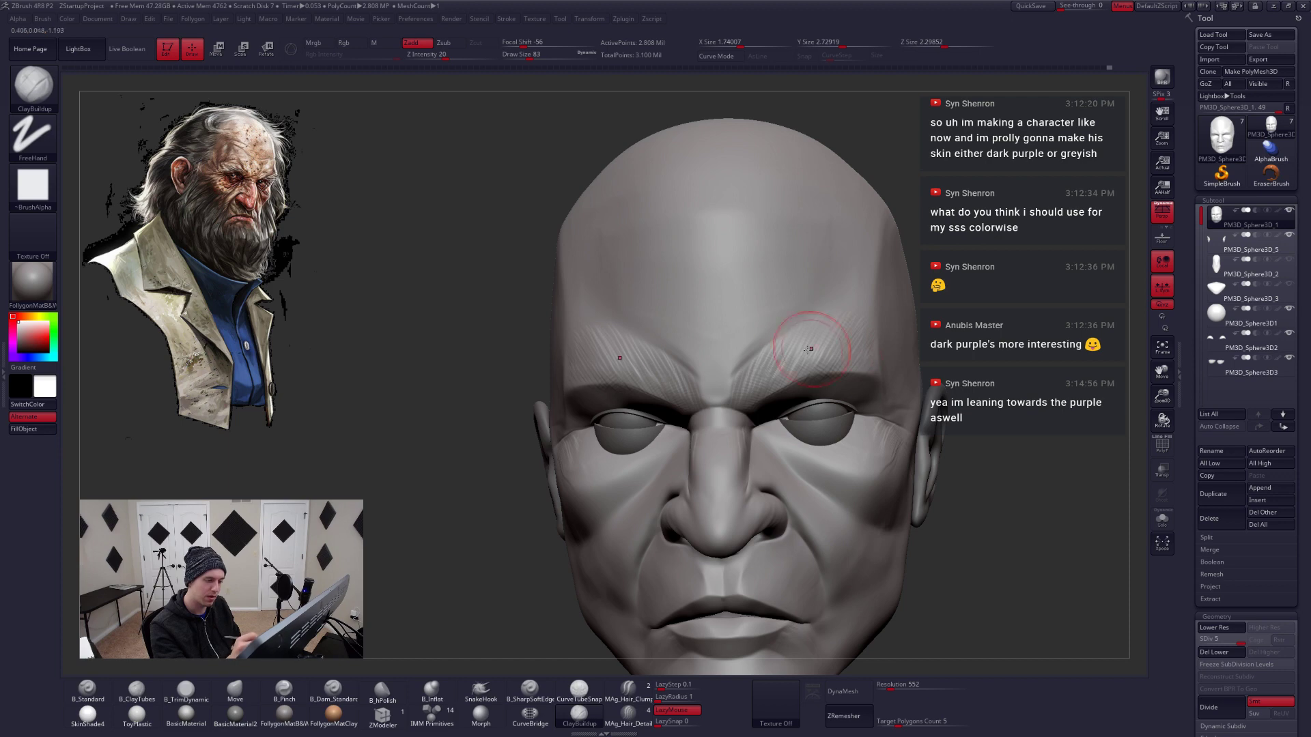
mouse_move(753, 372)
left_mouse_down()
mouse_move(767, 348)
mouse_move(748, 390)
left_mouse_up()
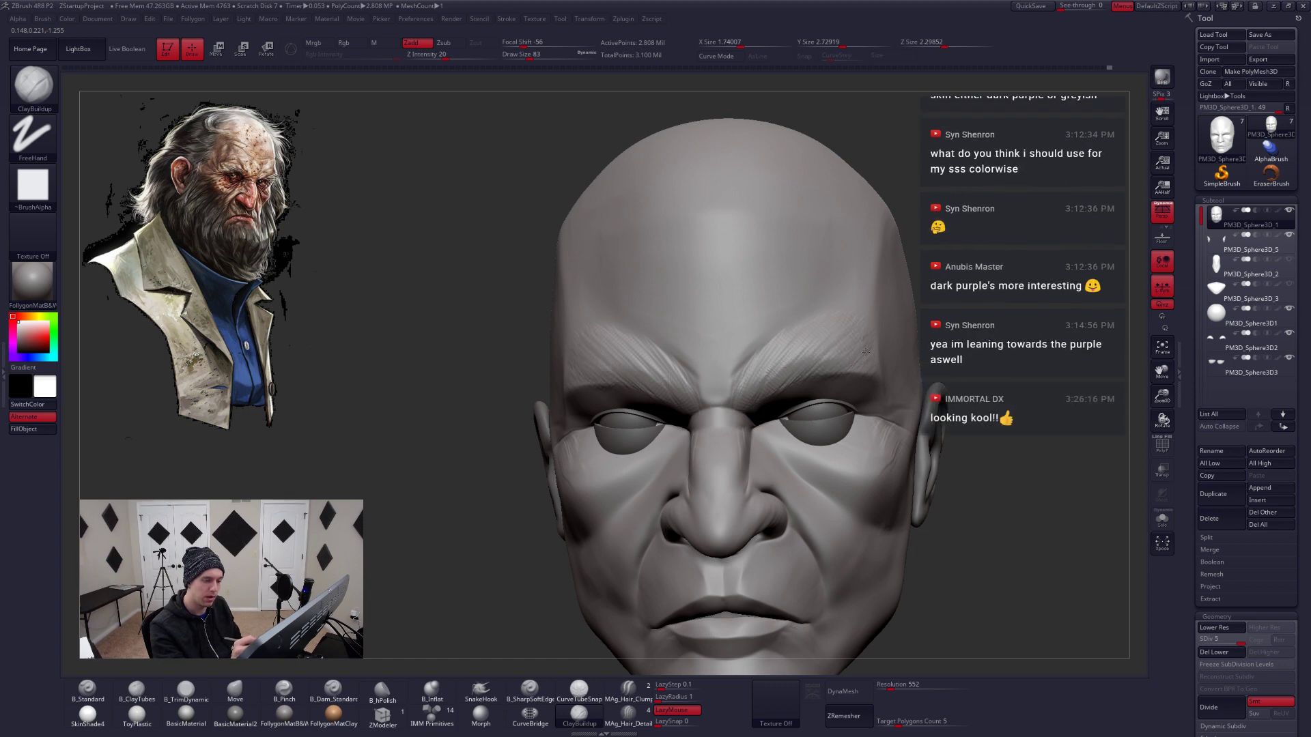
mouse_move(747, 334)
right_mouse_down()
mouse_move(751, 349)
mouse_move(839, 355)
mouse_move(799, 383)
mouse_move(764, 372)
mouse_move(776, 384)
right_mouse_up()
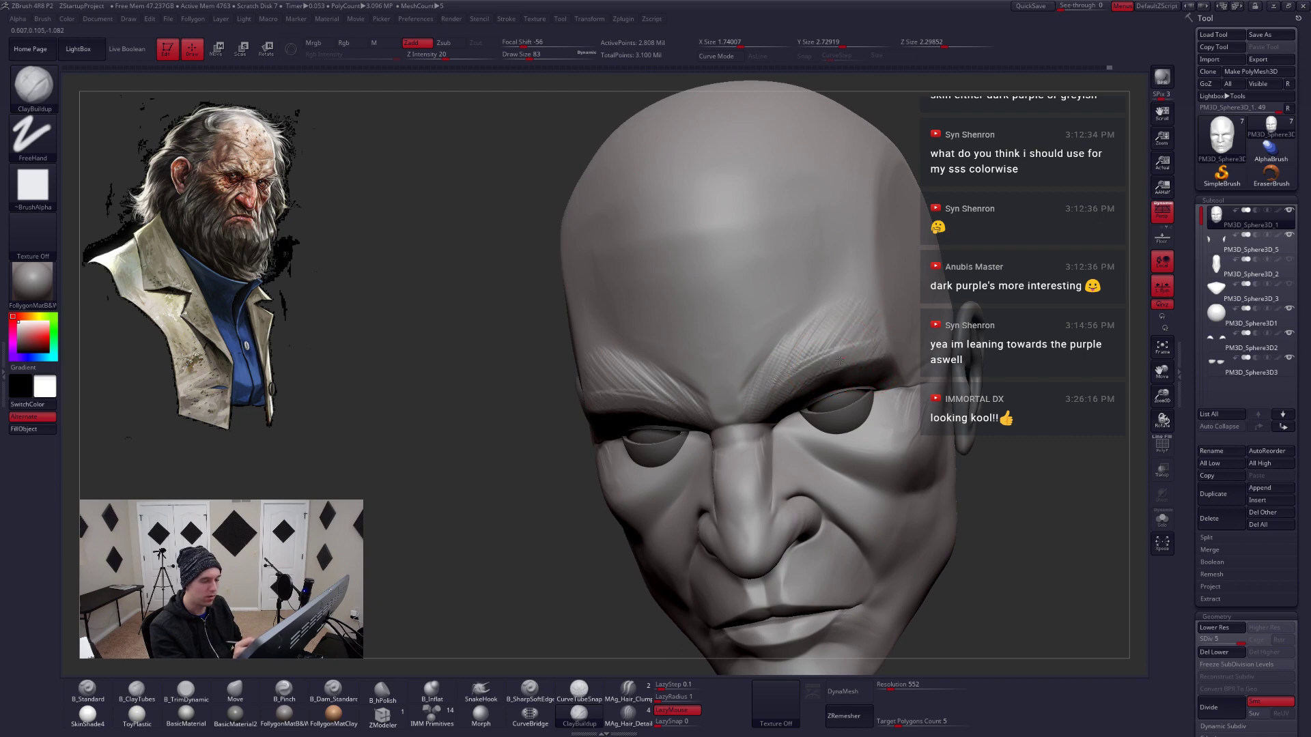
Flatten the rough clay strokes on the brow ridges with B_TrimDynamic at draw size 83
key("3")
left_click_drag(762, 401, 807, 358)
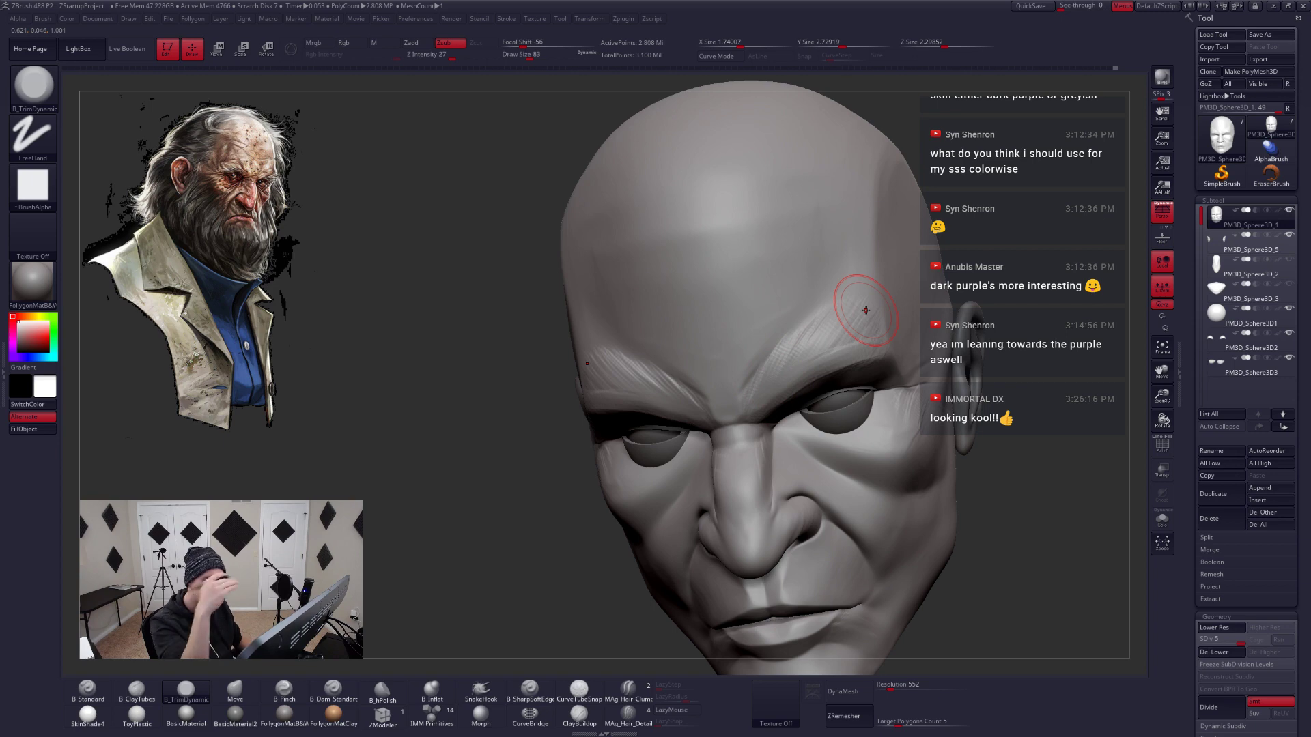
left_click_drag(865, 310, 774, 384)
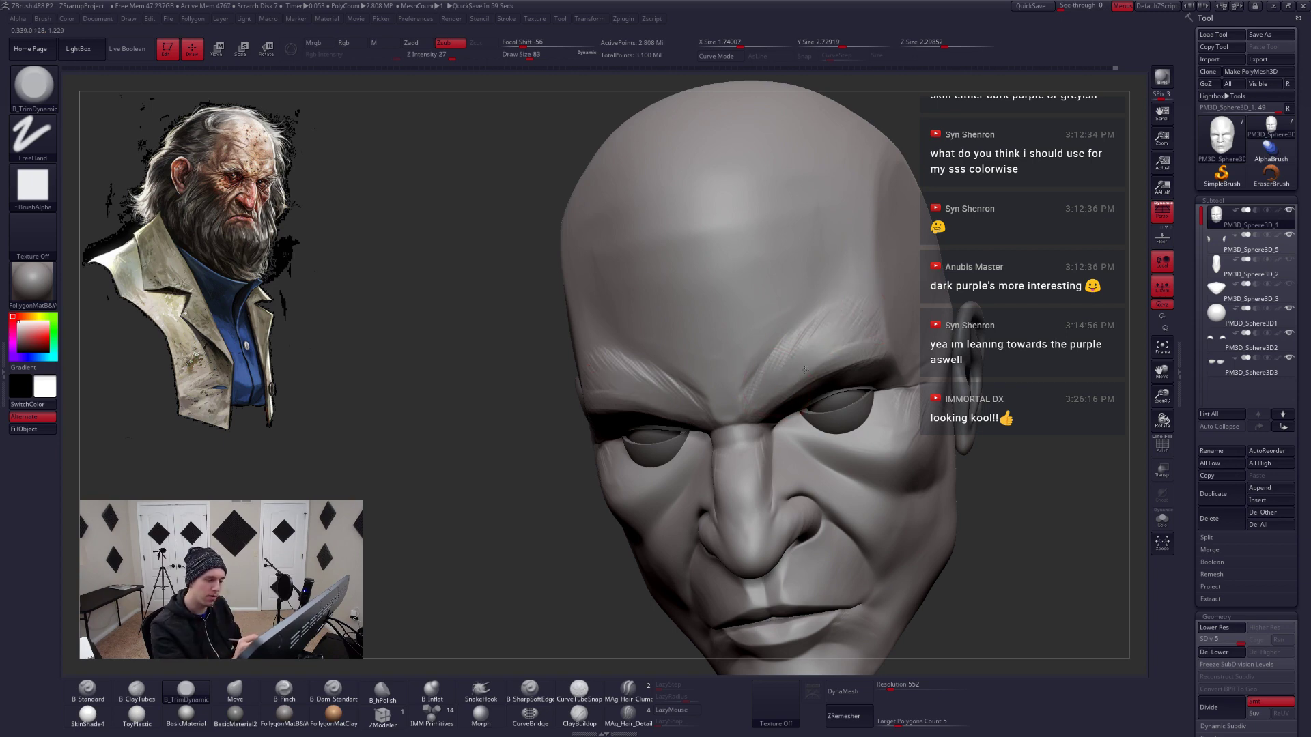
right_click_drag(737, 362, 780, 378)
left_click_drag(780, 378, 754, 408)
Sharpen the creases along the brow ridges with B_Pinch, reducing the draw size to 68
key("5")
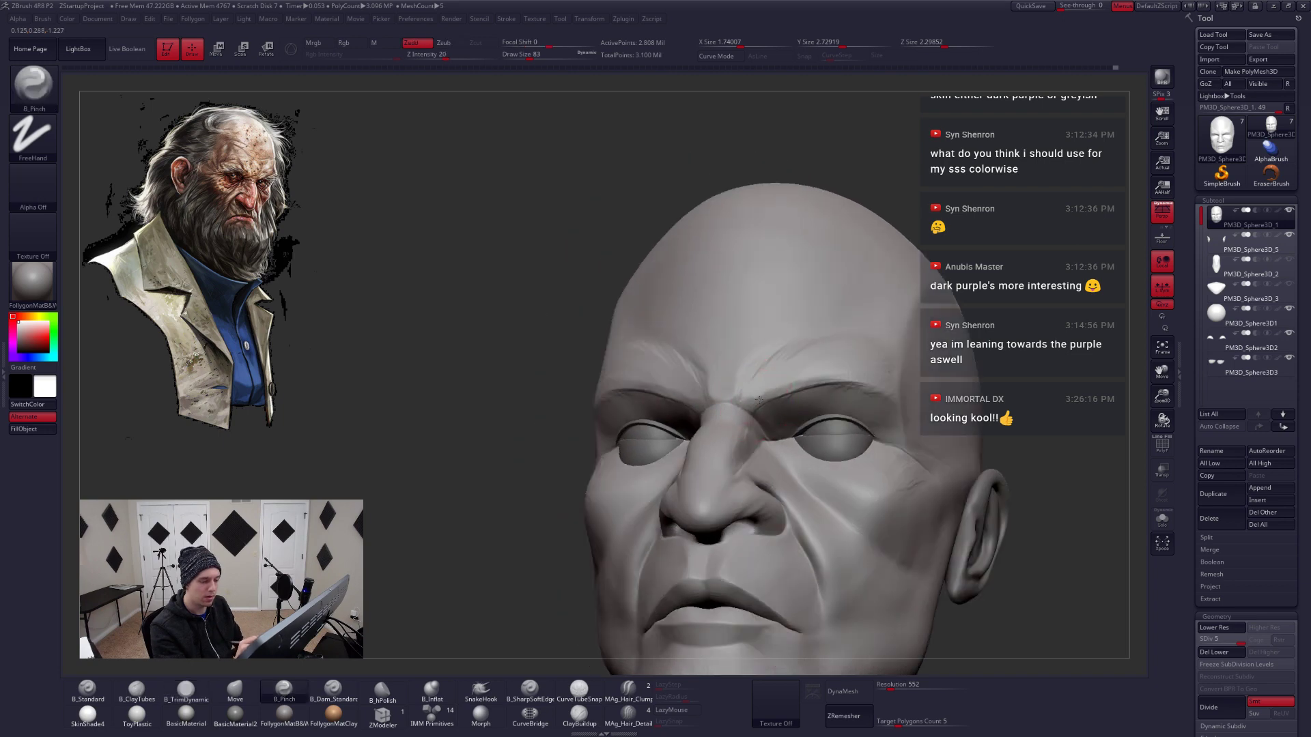
mouse_move(836, 421)
left_mouse_down()
mouse_move(798, 404)
mouse_move(841, 437)
left_mouse_up()
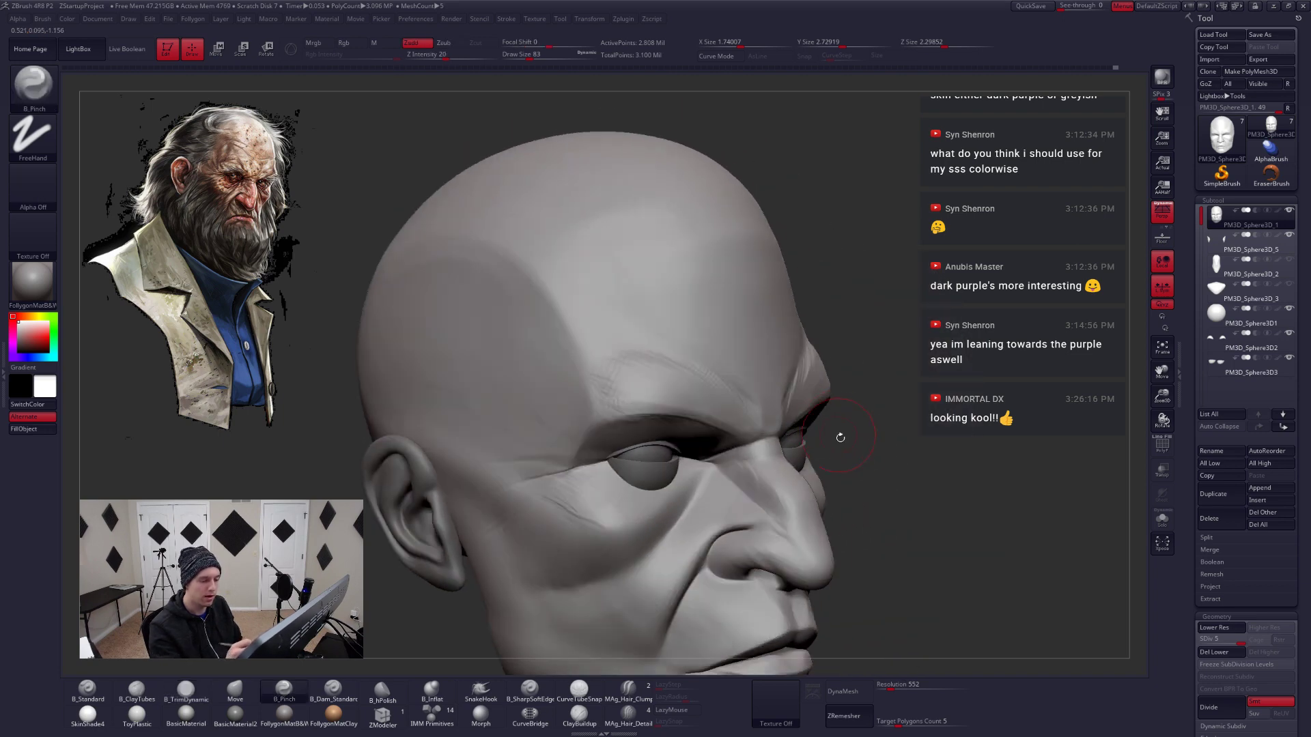
left_click_drag(888, 504, 846, 437)
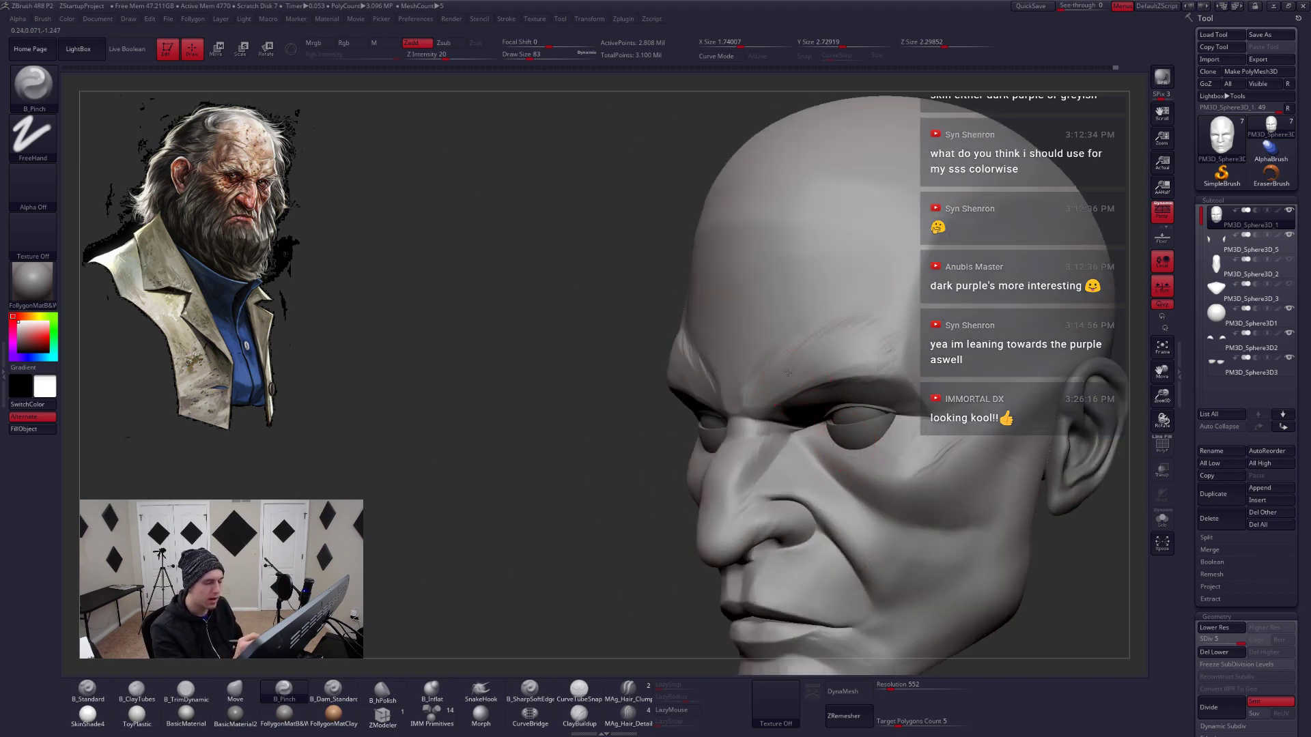
right_click_drag(787, 373, 813, 402)
key("space")
left_click_drag(749, 387, 741, 387)
mouse_move(738, 379)
right_mouse_down()
mouse_move(744, 427)
mouse_move(732, 435)
right_mouse_up()
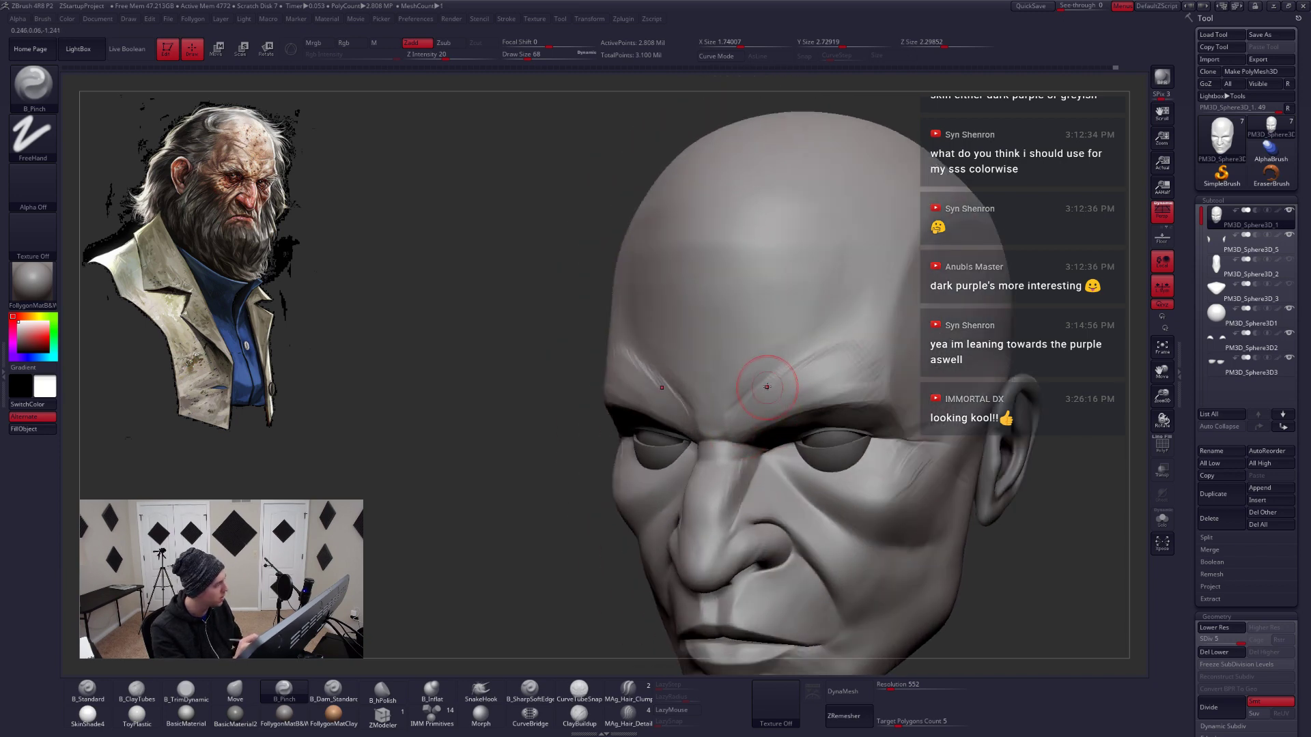
right_click_drag(765, 414, 689, 422)
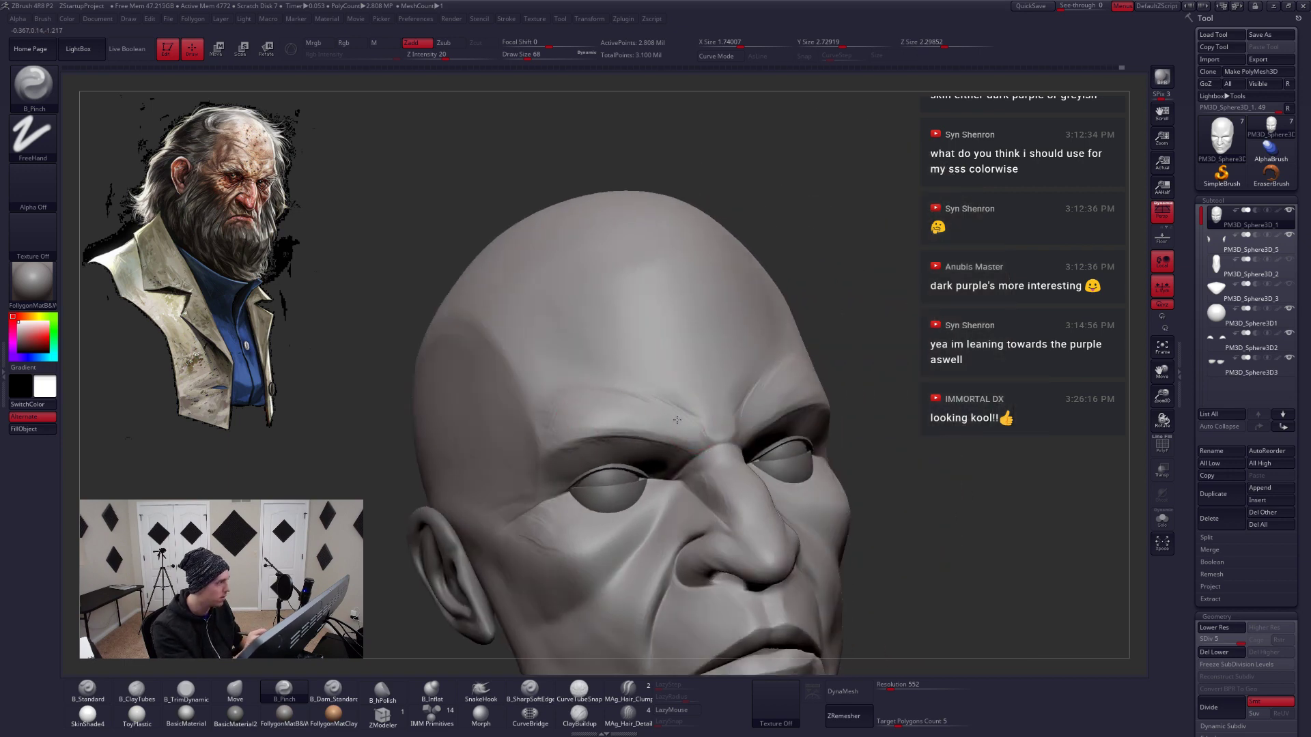
right_click_drag(549, 410, 685, 389)
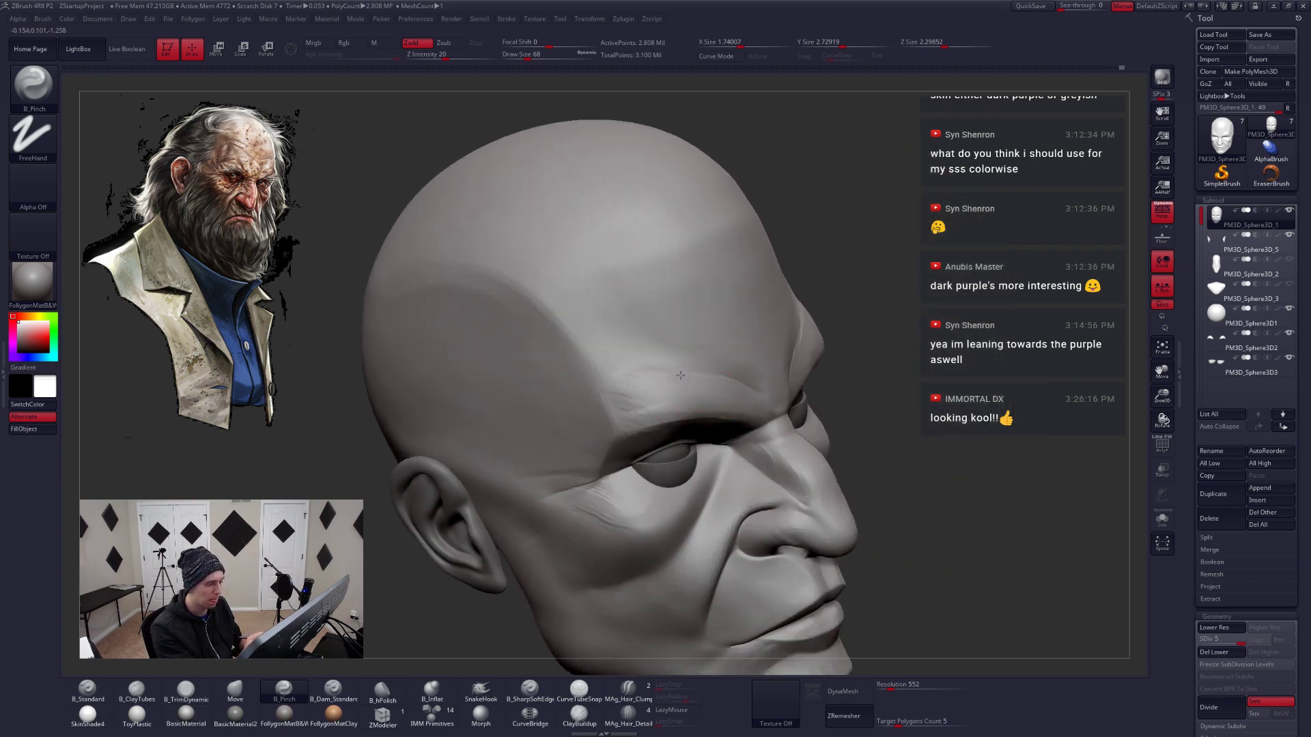
left_click_drag(634, 379, 616, 394)
Refine the cheekbone below the outer eye corner at subdivision level 4 with draw size 97, and return to level 5
mouse_move(867, 498)
right_mouse_down("shift")
mouse_move(919, 529)
mouse_move(922, 460)
right_mouse_up("shift")
mouse_move(937, 512)
right_mouse_down("alt")
mouse_move(833, 453)
mouse_move(805, 473)
right_mouse_up("alt")
right_click_drag(773, 410, 706, 471)
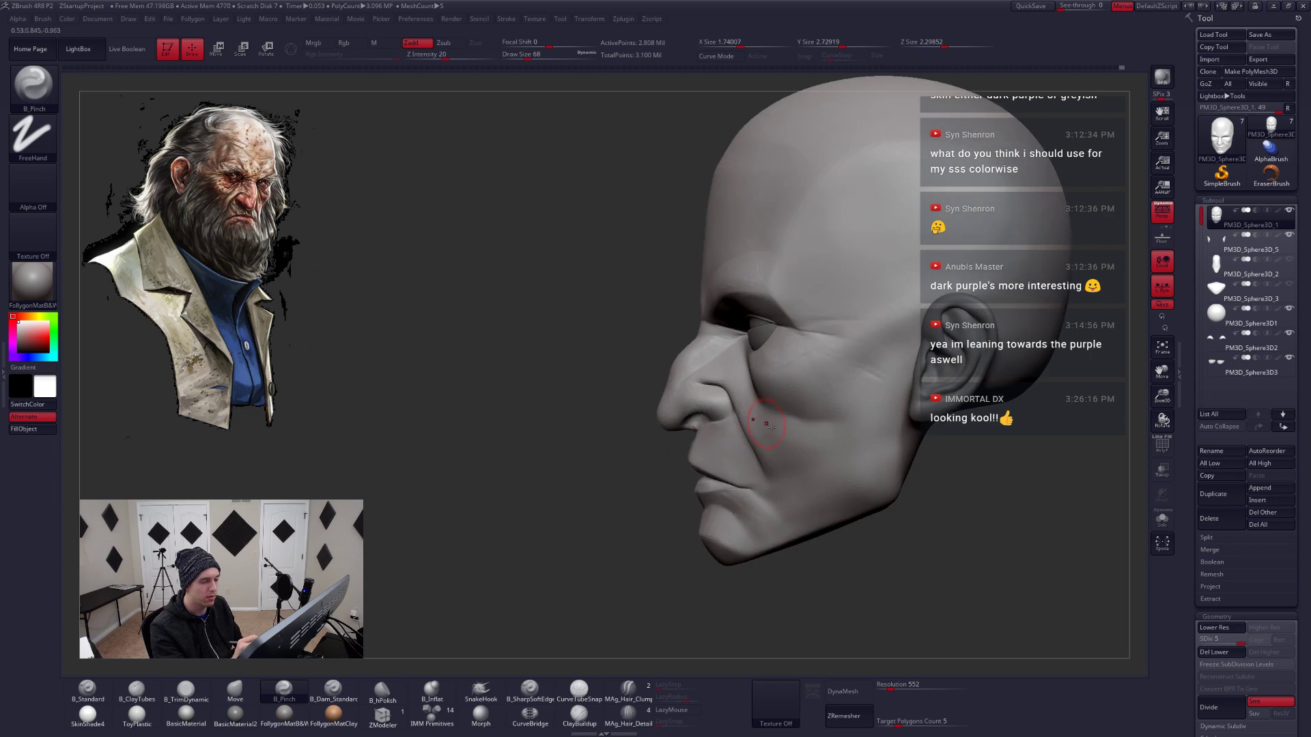
right_click_drag(760, 433, 795, 444)
right_click_drag(867, 529, 877, 471, "ctrl")
mouse_move(943, 505)
right_mouse_down()
mouse_move(840, 493)
mouse_move(814, 513)
mouse_move(807, 490)
mouse_move(741, 486)
right_mouse_up()
key("shift")
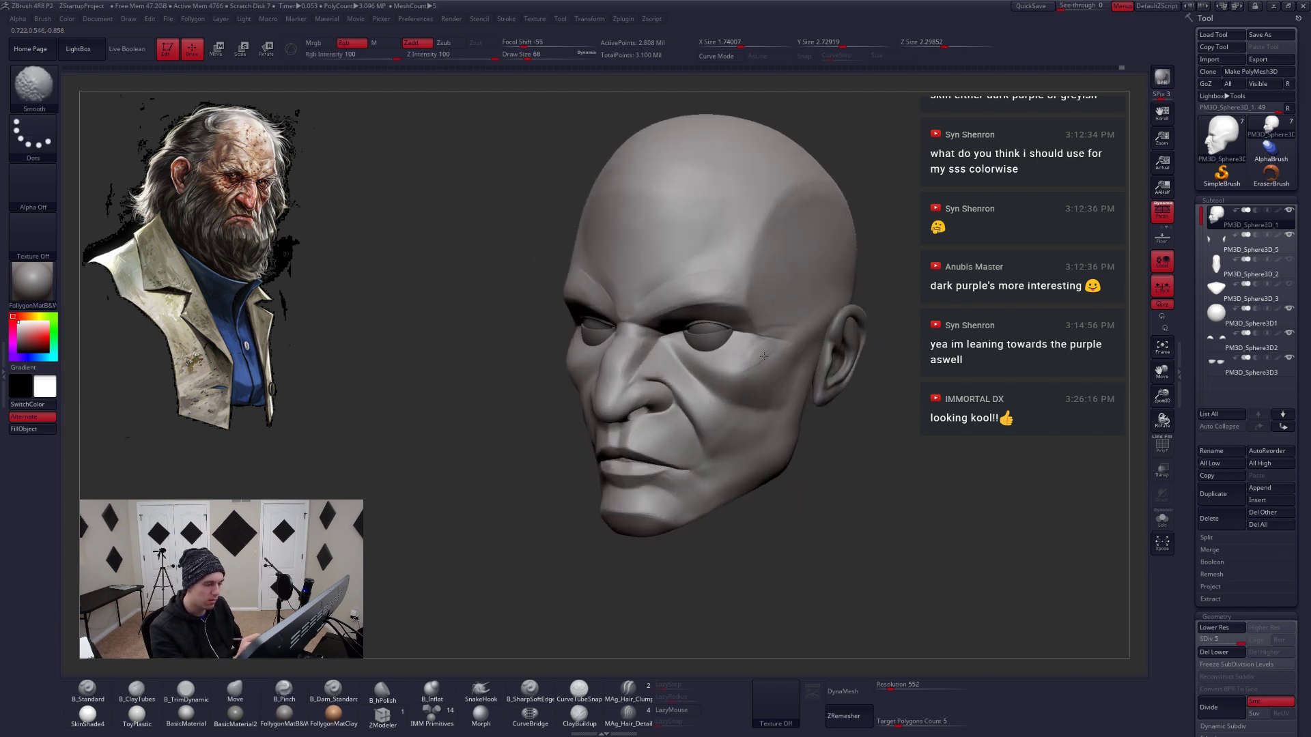
key("space")
left_click_drag(759, 362, 767, 362)
right_click_drag(761, 334, 759, 363, "ctrl")
key("shift+d")
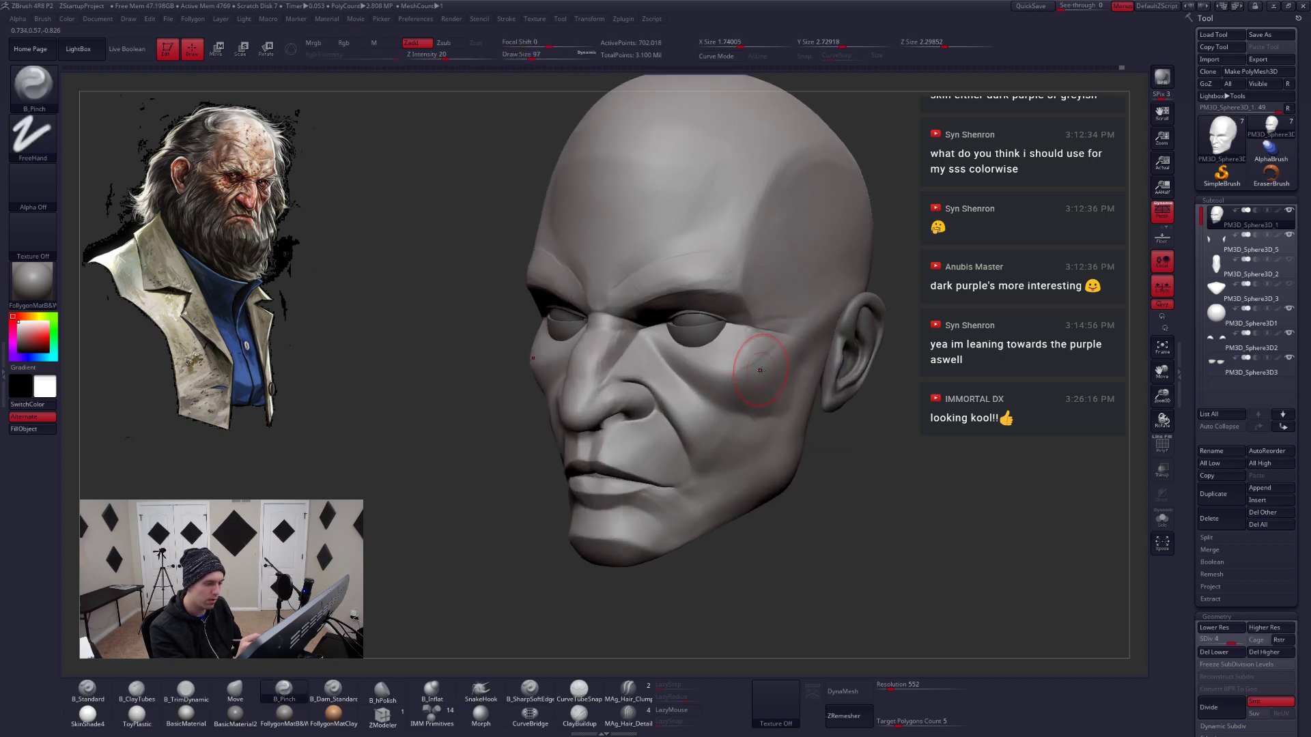
left_click_drag(756, 365, 761, 359, "shift")
key("d")
Pinch the form below the lower lip with B_Pinch at draw size 56 and smooth the surrounding chin
mouse_move(797, 483)
right_mouse_down("ctrl")
mouse_move(813, 448)
mouse_move(790, 487)
mouse_move(770, 431)
right_mouse_up("ctrl")
mouse_move(770, 432)
right_mouse_down("alt")
mouse_move(832, 470)
mouse_move(877, 461)
mouse_move(822, 488)
mouse_move(770, 468)
right_mouse_up("alt")
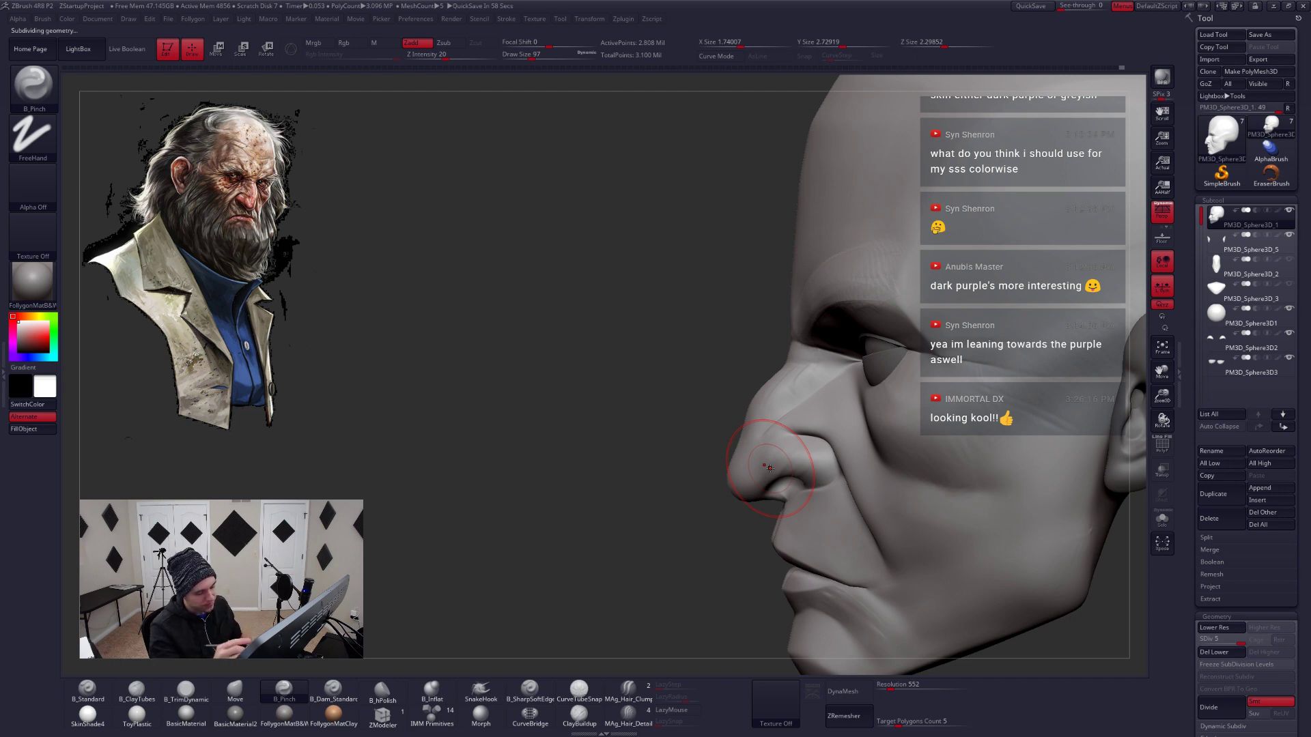
right_click_drag(850, 538, 772, 395, "alt")
key("space")
left_click_drag(790, 477, 783, 477)
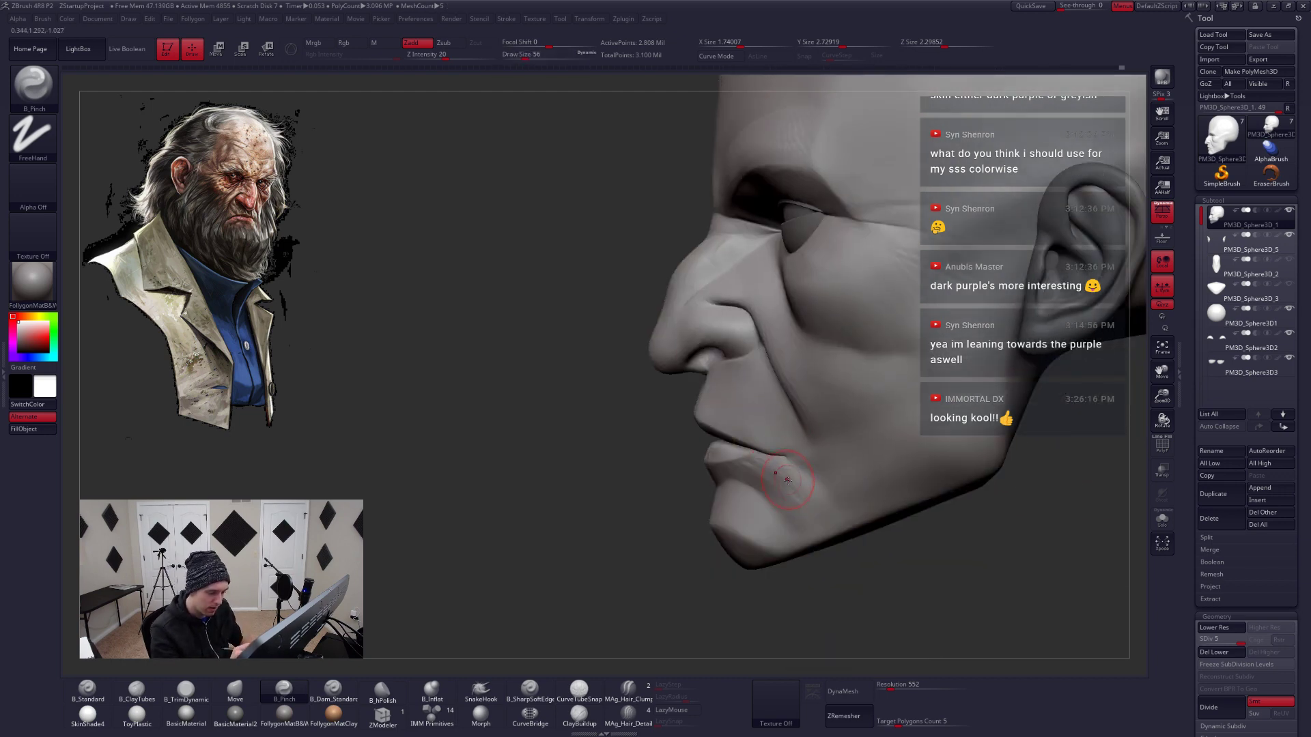
right_click_drag(723, 482, 757, 493)
key("shift")
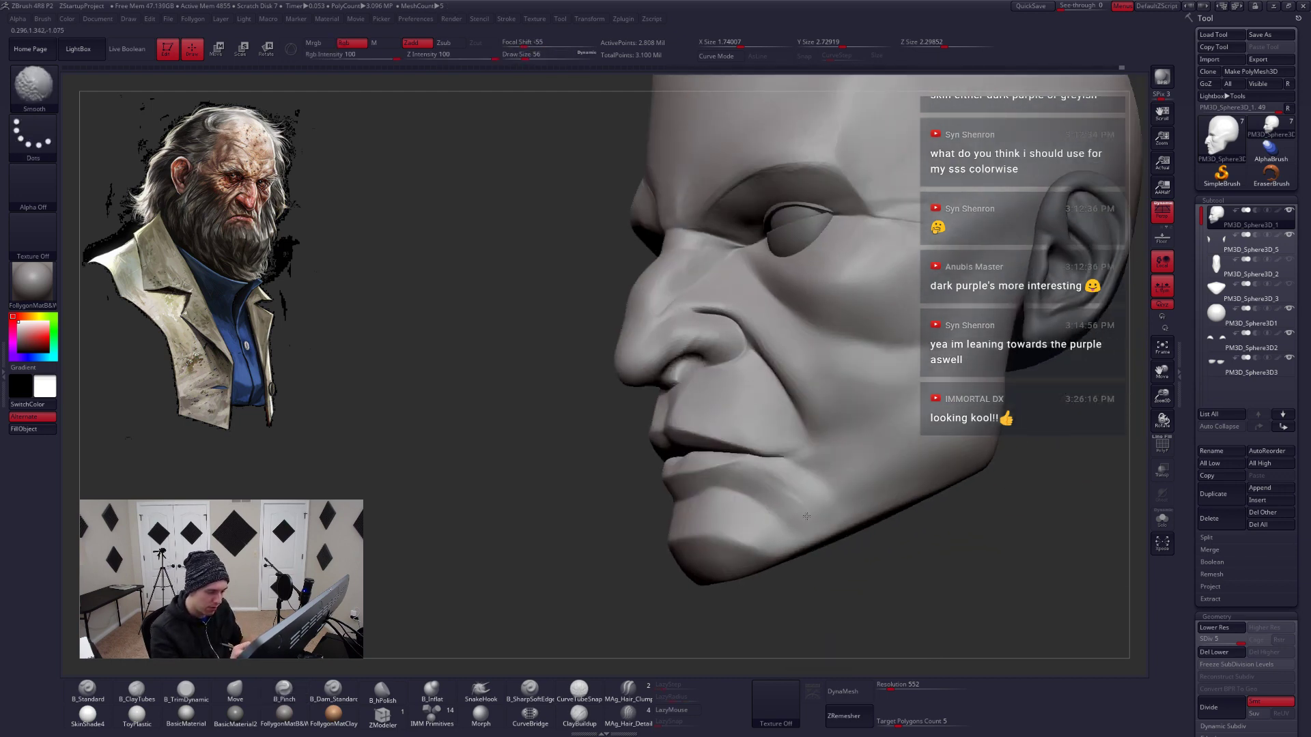
right_click_drag(792, 502, 805, 420, "ctrl")
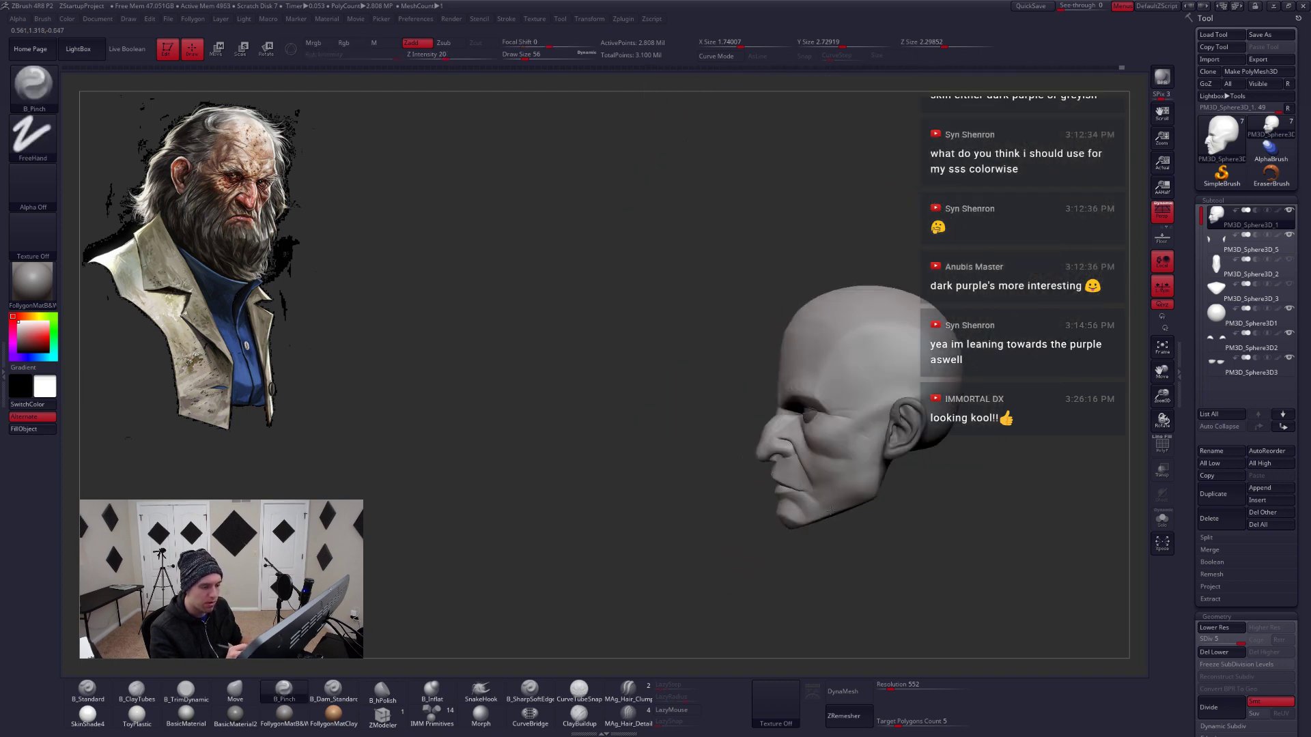
Check the head's proportions from the side and front with a Transpose line from chin to crown
right_click_drag(855, 503, 816, 501)
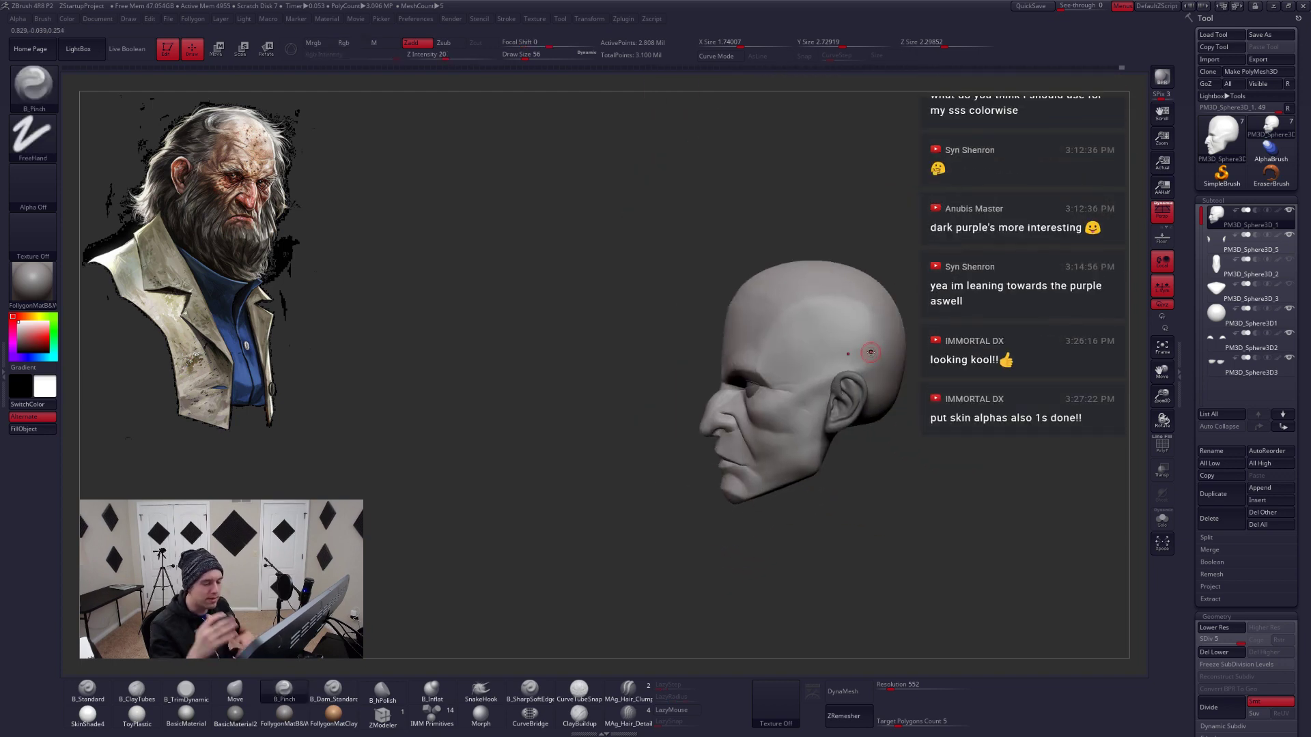
right_click_drag(870, 353, 776, 390)
key("w")
left_click_drag(748, 511, 750, 322, "shift")
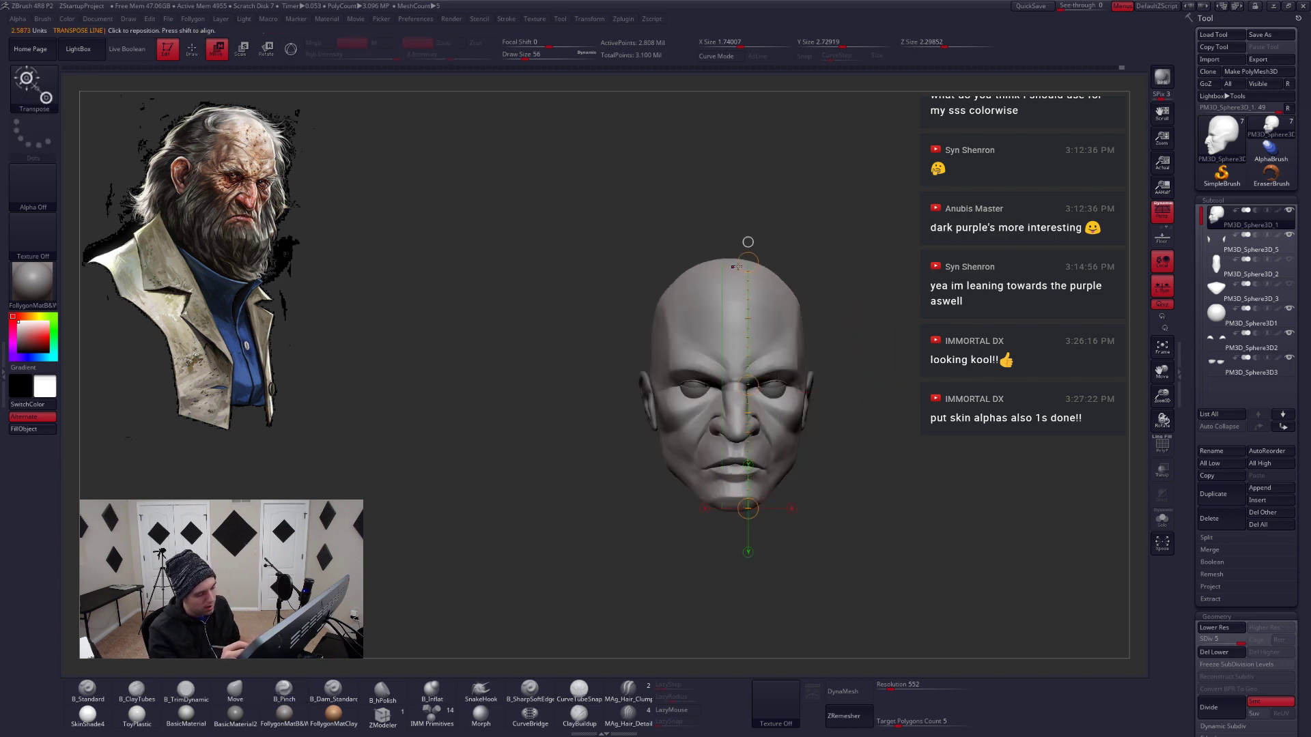
key("b")
key("p")
key("i")
Lower the head to subdivision level 1 and set B_Pinch to draw size 251
right_click_drag(766, 479, 776, 469, "ctrl")
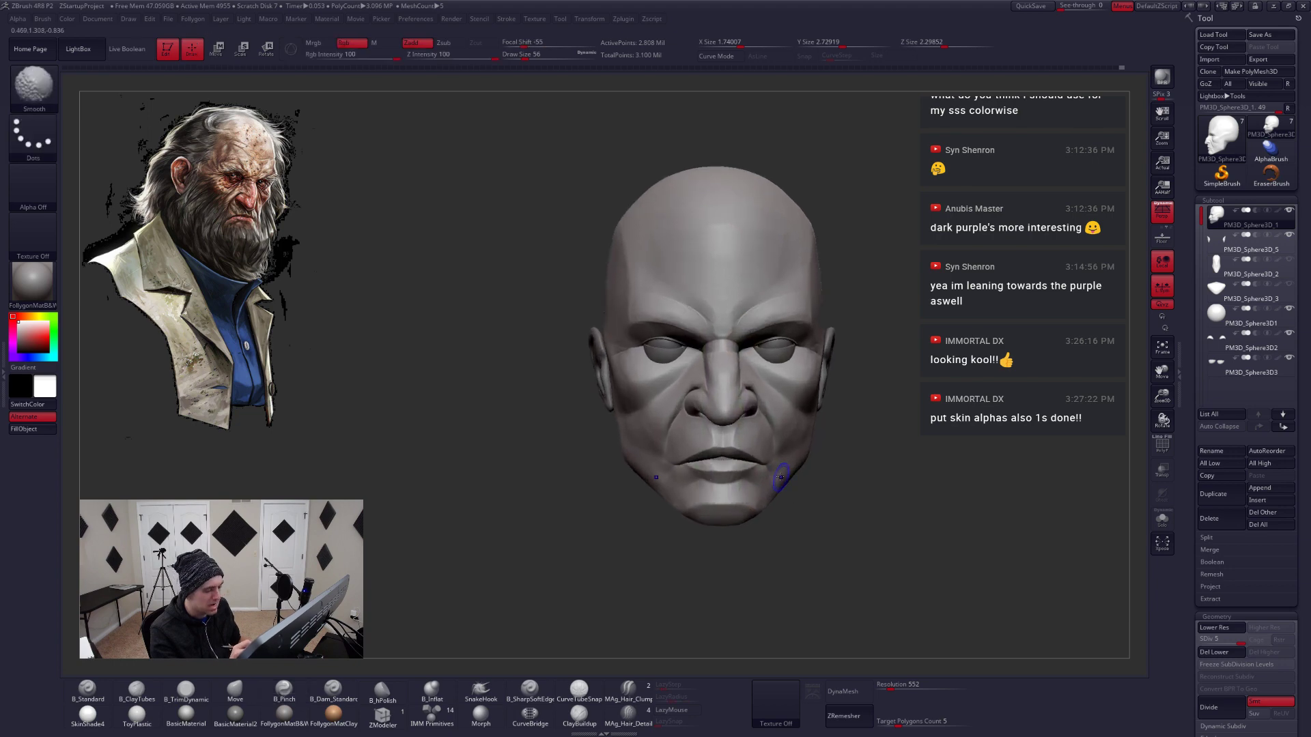
key("shift+d")
key("shift+d")
key("shift+d")
key("shift+d")
key("space")
left_click_drag(738, 482, 751, 482)
right_click_drag(745, 481, 853, 476)
key("space")
mouse_move(766, 479)
left_mouse_down()
mouse_move(779, 479)
mouse_move(758, 437)
mouse_move(809, 447)
mouse_move(785, 471)
left_mouse_up()
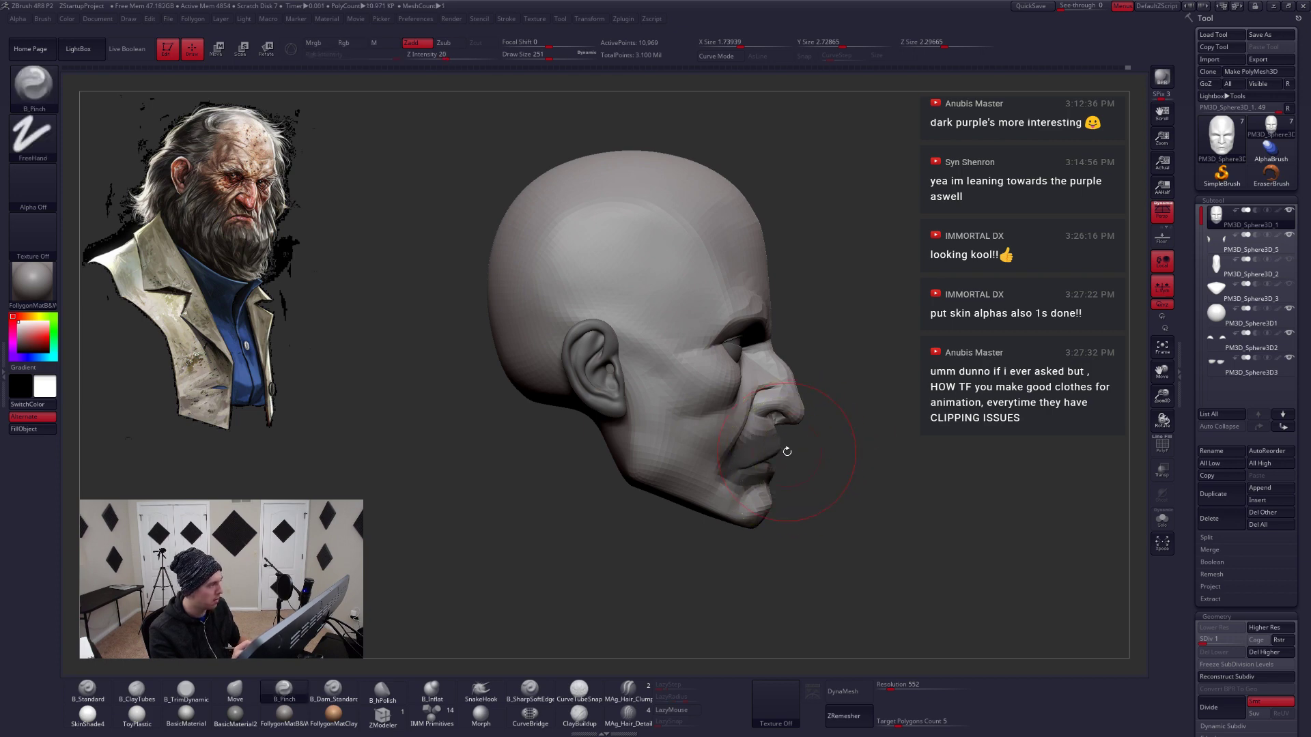
Mask the whole head except the mouth and chin, and adjust that area with a Transpose move line
left_click(793, 472, "ctrl")
left_click(798, 478, "ctrl")
left_click(793, 480, "ctrl")
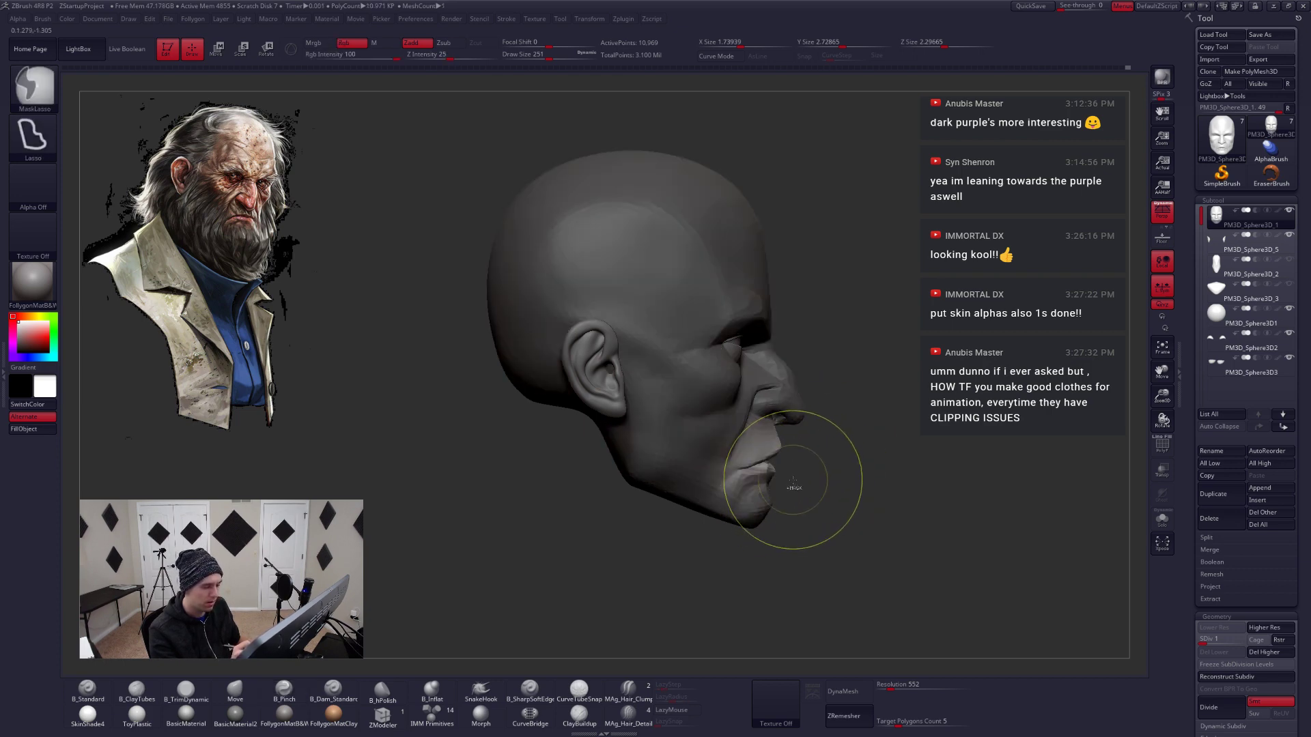
right_click_drag(792, 480, 716, 493)
key("w")
mouse_move(819, 455)
left_mouse_down("shift")
mouse_move(818, 538)
mouse_move(818, 495)
left_mouse_up("shift")
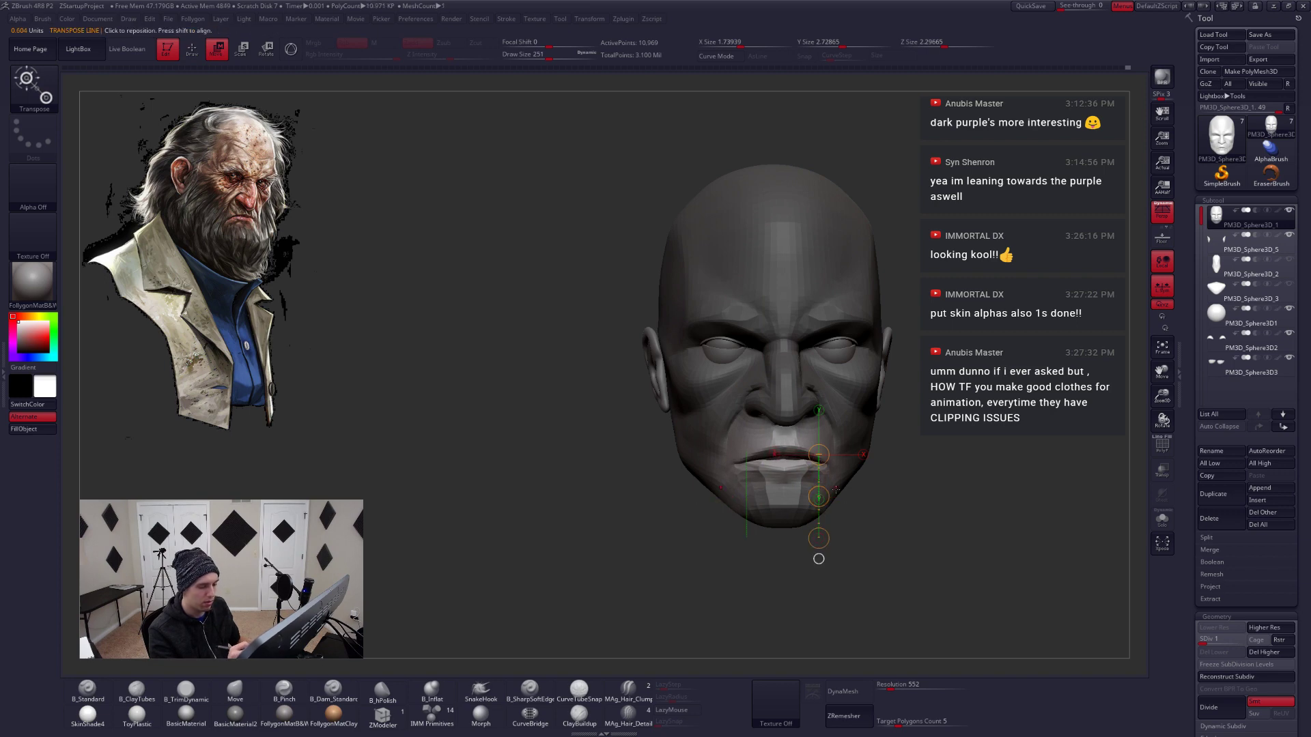
Return to draw mode, clear the mask, and raise the head to subdivision level 5
key("q")
left_click_drag(859, 535, 866, 515, "ctrl")
key("d")
key("d")
key("d")
key("d")
Select the ear subtool and set the Move brush to draw size 136
mouse_move(879, 469)
right_mouse_down()
mouse_move(758, 472)
mouse_move(894, 454)
right_mouse_up()
mouse_move(894, 454)
right_mouse_down("alt")
mouse_move(833, 462)
mouse_move(853, 468)
mouse_move(896, 428)
mouse_move(872, 414)
mouse_move(875, 447)
right_mouse_up("alt")
left_click(890, 412, "alt")
key("b")
key("m")
key("v")
key("space")
left_click_drag(881, 393, 871, 390)
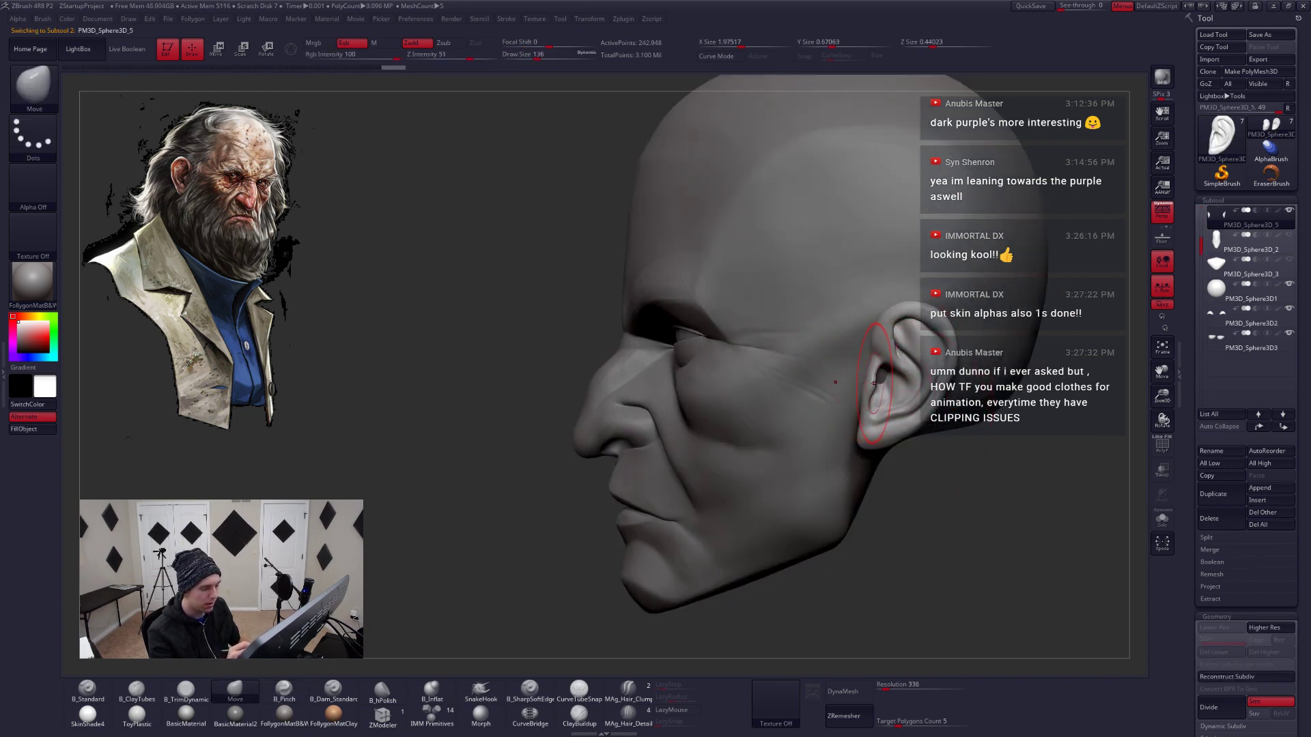
key("ctrl+shift+f")
left_click(869, 391)
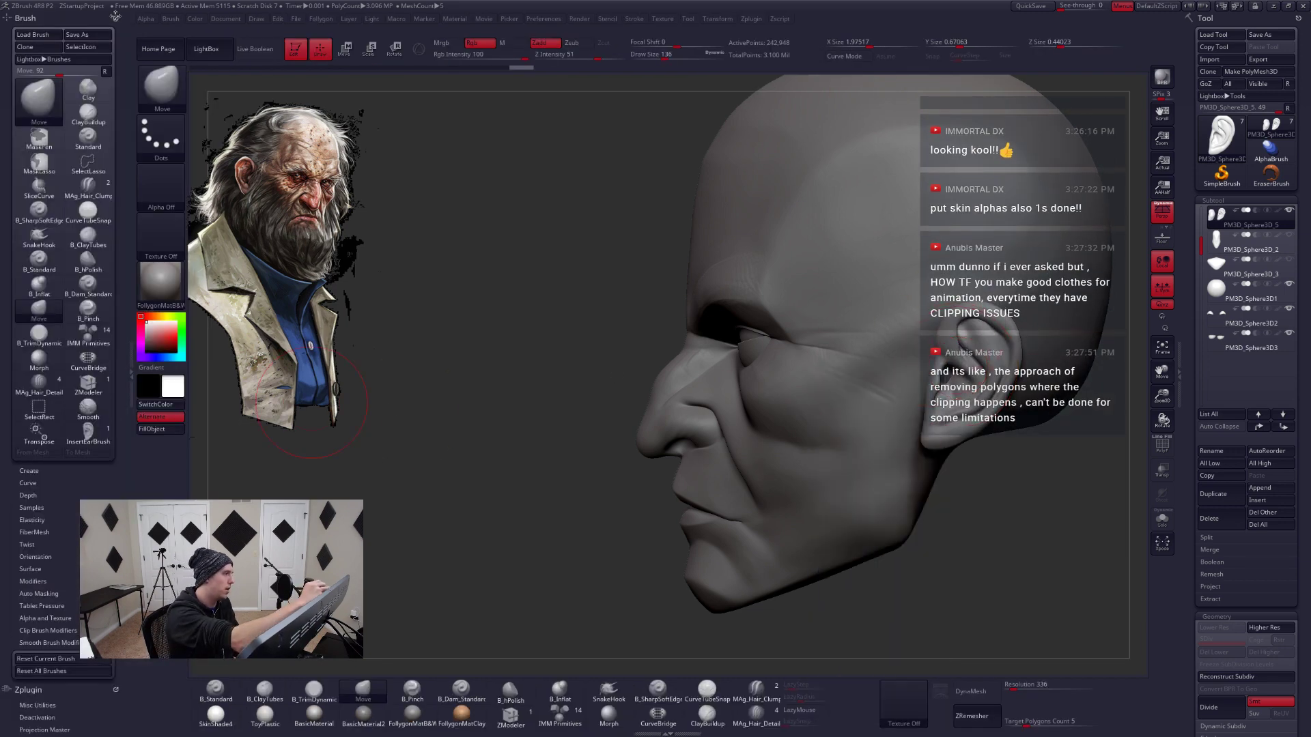
left_click(114, 15)
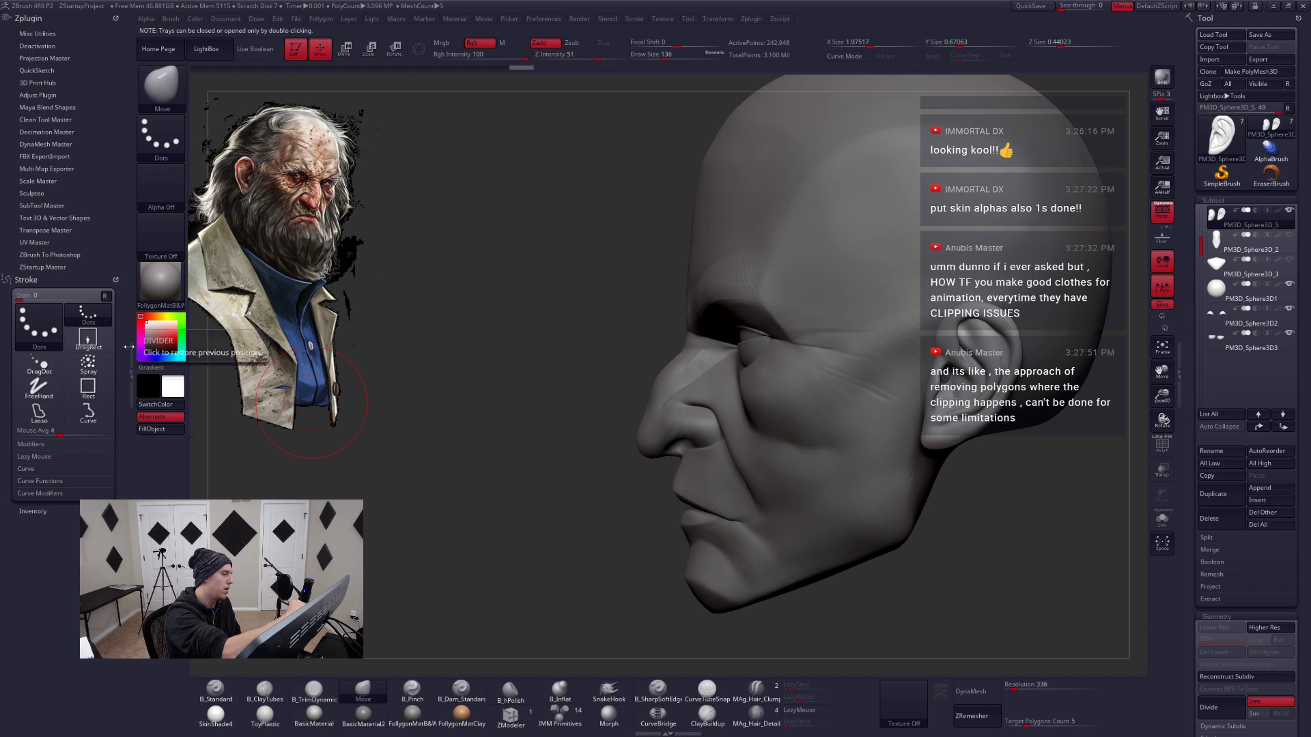
left_click(131, 345)
Reshape the front edge and upper part of the ear with the Move brush at draw size 65
key("space")
left_click(872, 384)
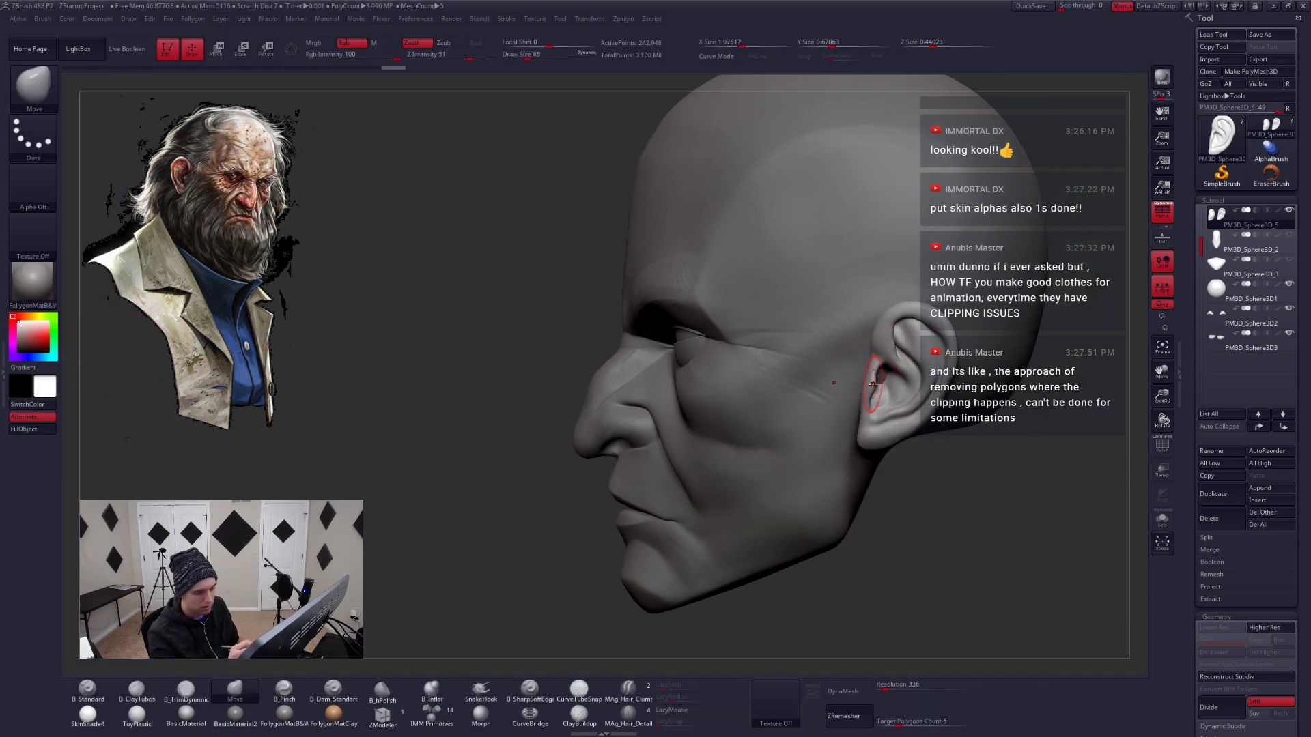
mouse_move(878, 387)
left_mouse_down()
mouse_move(875, 397)
mouse_move(876, 381)
left_mouse_up()
left_click_drag(908, 348, 903, 359)
Switch from the ears to the head subtool, PM3D_Sphere3D_1
mouse_move(902, 478)
right_mouse_down("ctrl")
mouse_move(856, 437)
mouse_move(888, 434)
mouse_move(826, 402)
right_mouse_up("ctrl")
right_click(823, 428)
left_click(819, 410, "alt")
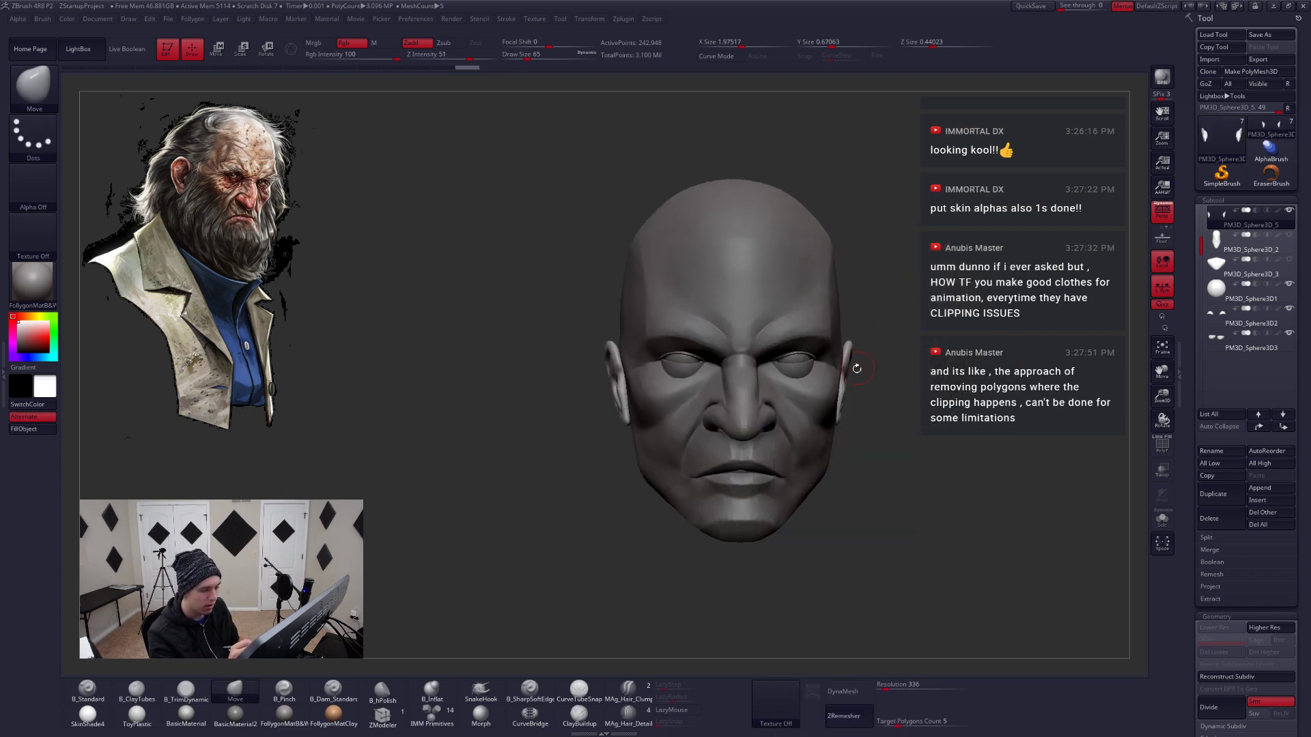
right_click(820, 409)
left_click_drag(820, 410, 829, 411)
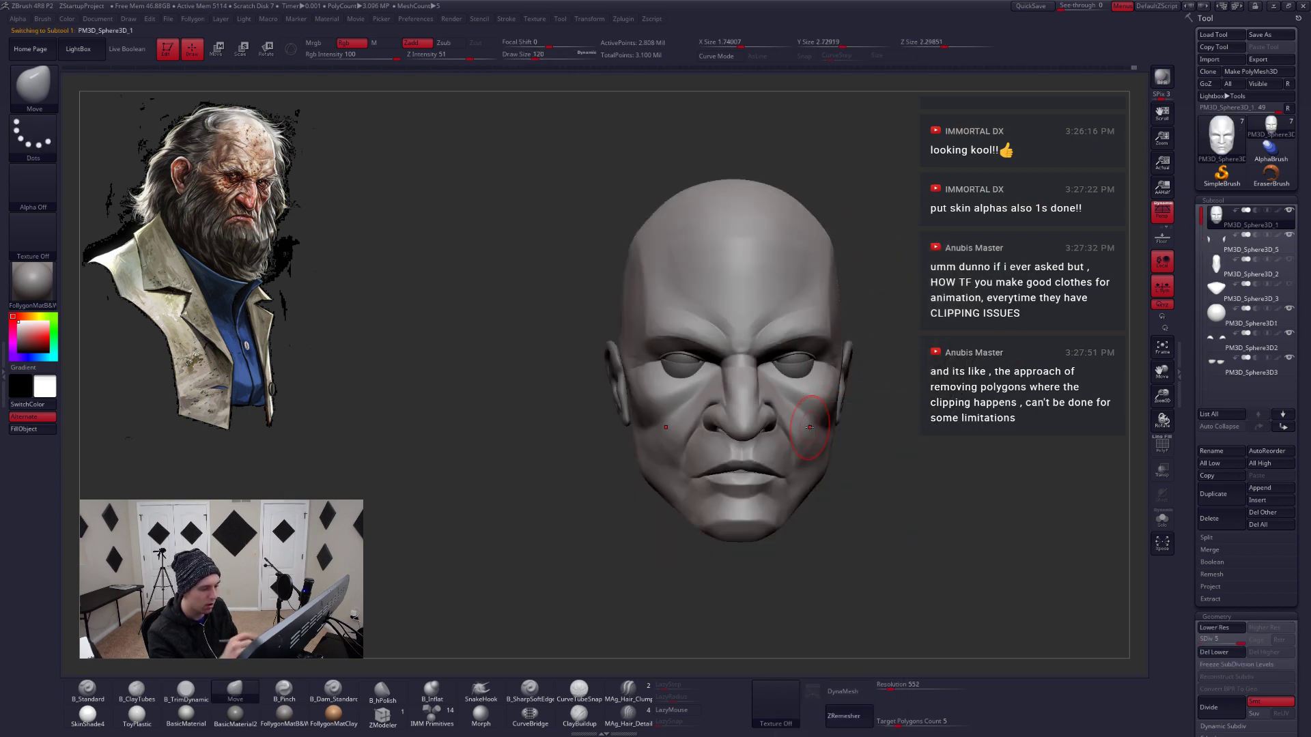
Try to sharpen the nasolabial fold beside the mouth with the B_SharpSoftEdge brush at draw size 39
right_click_drag(770, 467, 700, 502)
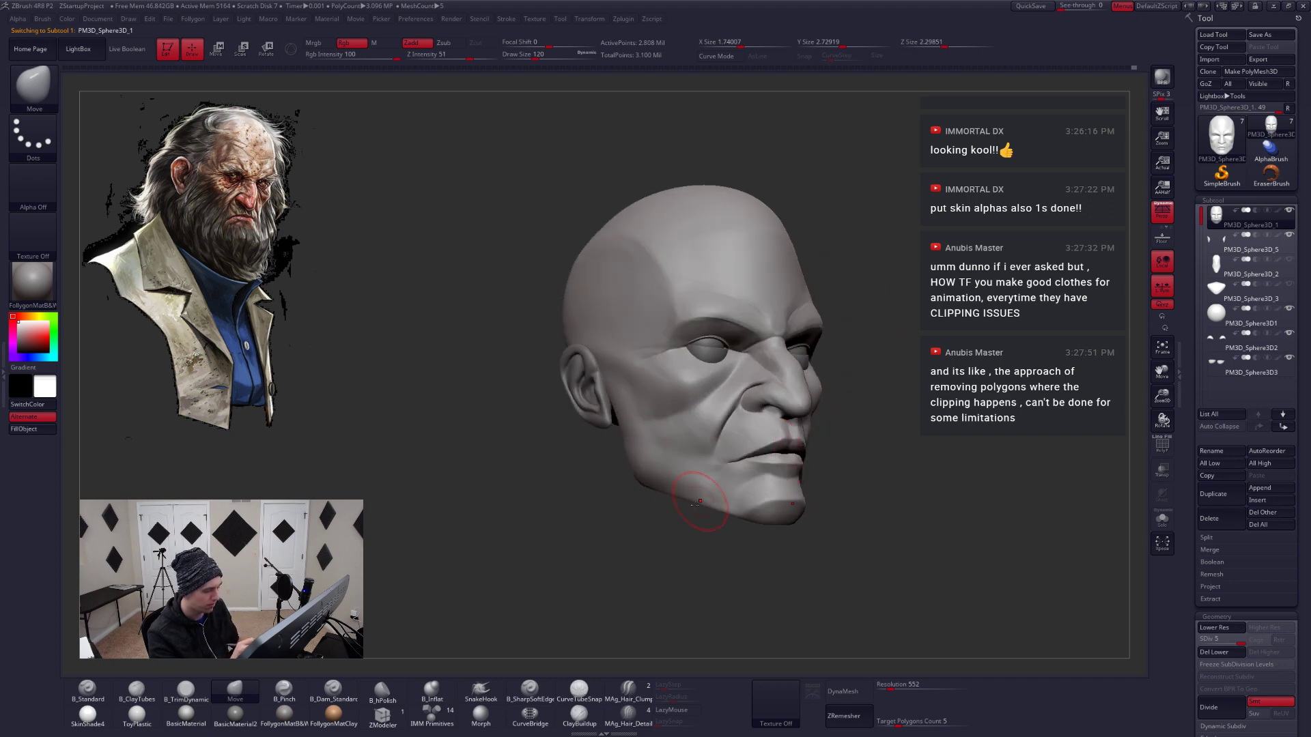
left_click(583, 689)
left_click(535, 688)
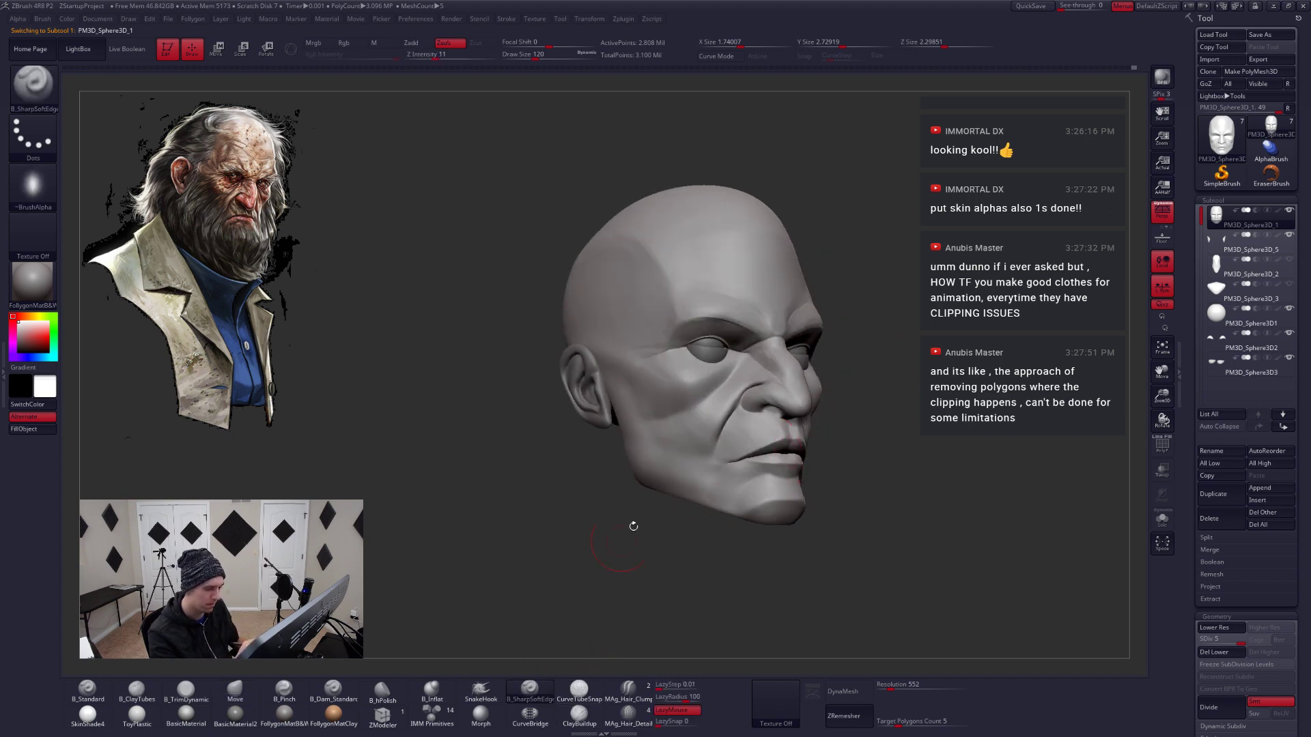
right_click_drag(741, 408, 745, 471, "ctrl")
key("space")
left_click_drag(746, 412, 702, 475)
key("space")
key("ctrl+z")
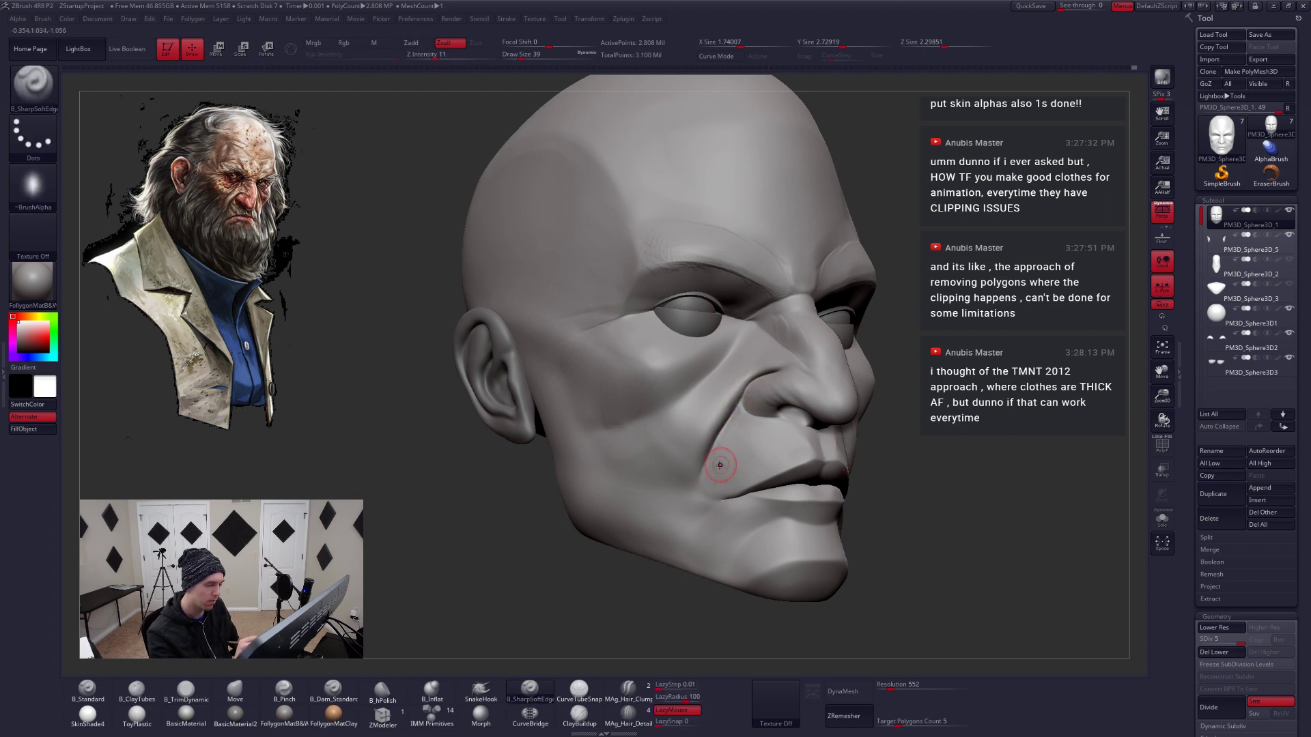
key("ctrl+z")
Smooth the cheek beside the nasolabial fold at draw size 94 and switch back to the Move brush
key("space")
left_click_drag(723, 459, 728, 459)
right_click_drag(710, 436, 758, 423)
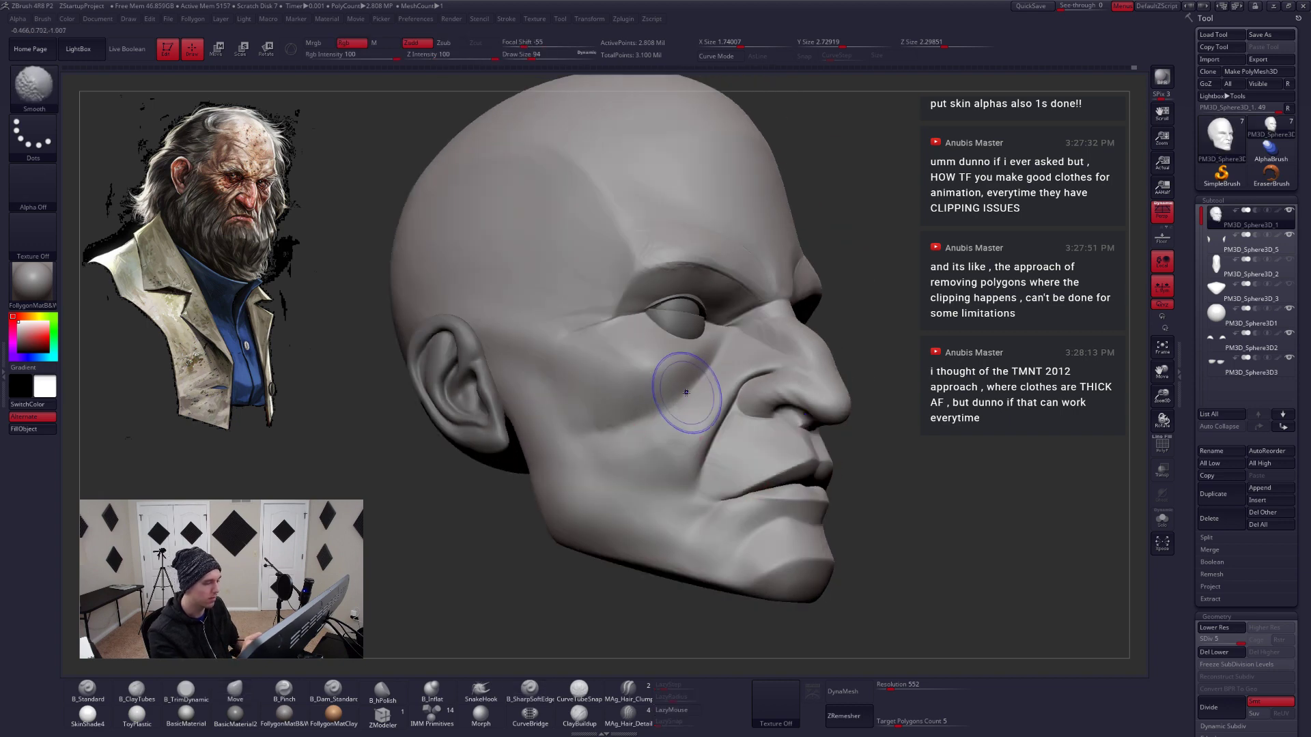
left_click(235, 690)
right_click_drag(620, 445, 478, 454)
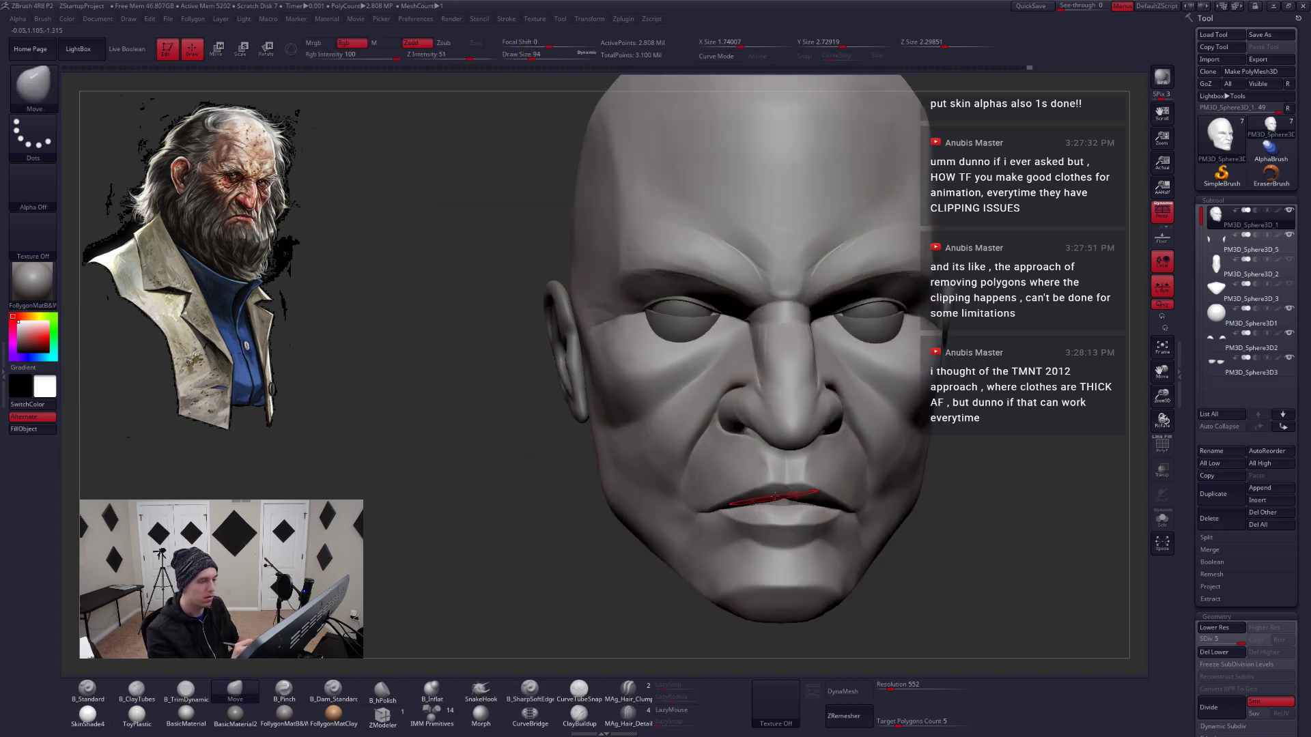
key("shift")
mouse_move(868, 277)
right_mouse_down()
mouse_move(833, 270)
mouse_move(855, 279)
mouse_move(755, 360)
right_mouse_up()
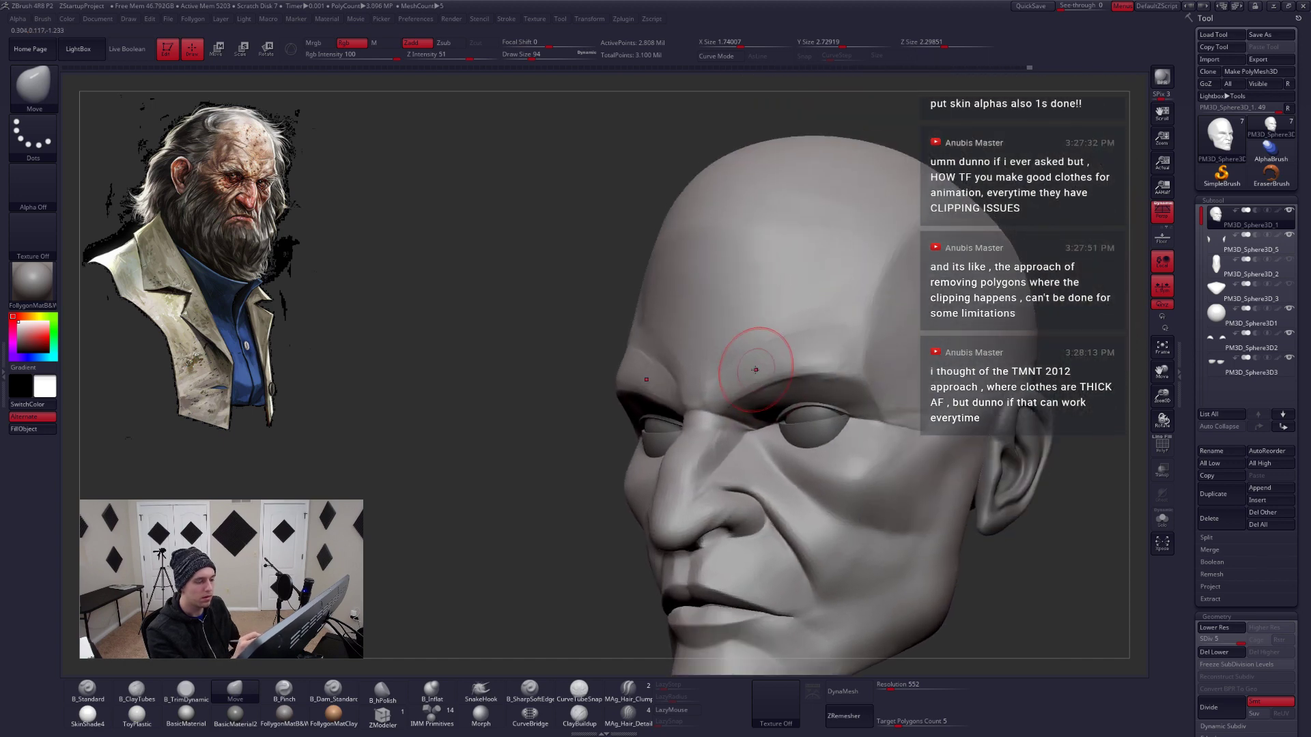
Pinch the brow ridge above the eyes with the B_Pinch brush at draw size 71
key("5")
key("space")
left_click_drag(795, 357, 782, 355)
right_click_drag(779, 355, 707, 382)
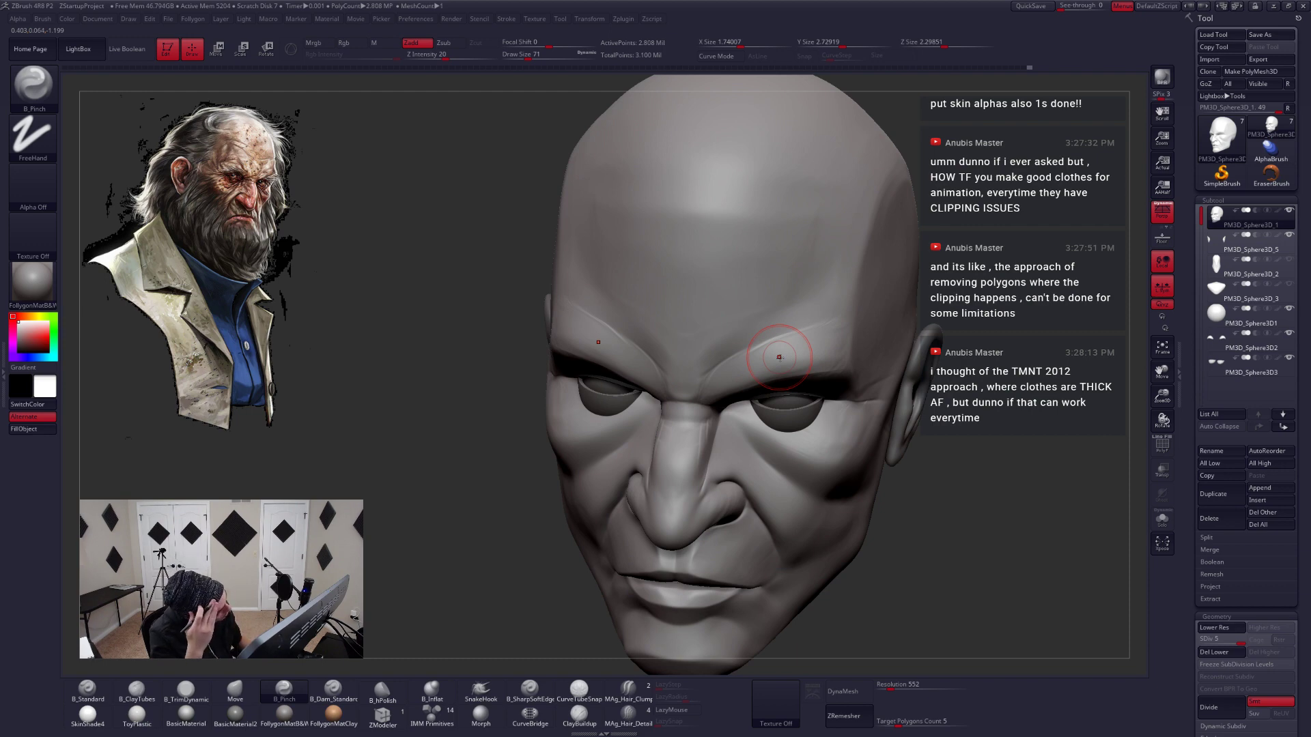
right_click_drag(779, 357, 916, 390)
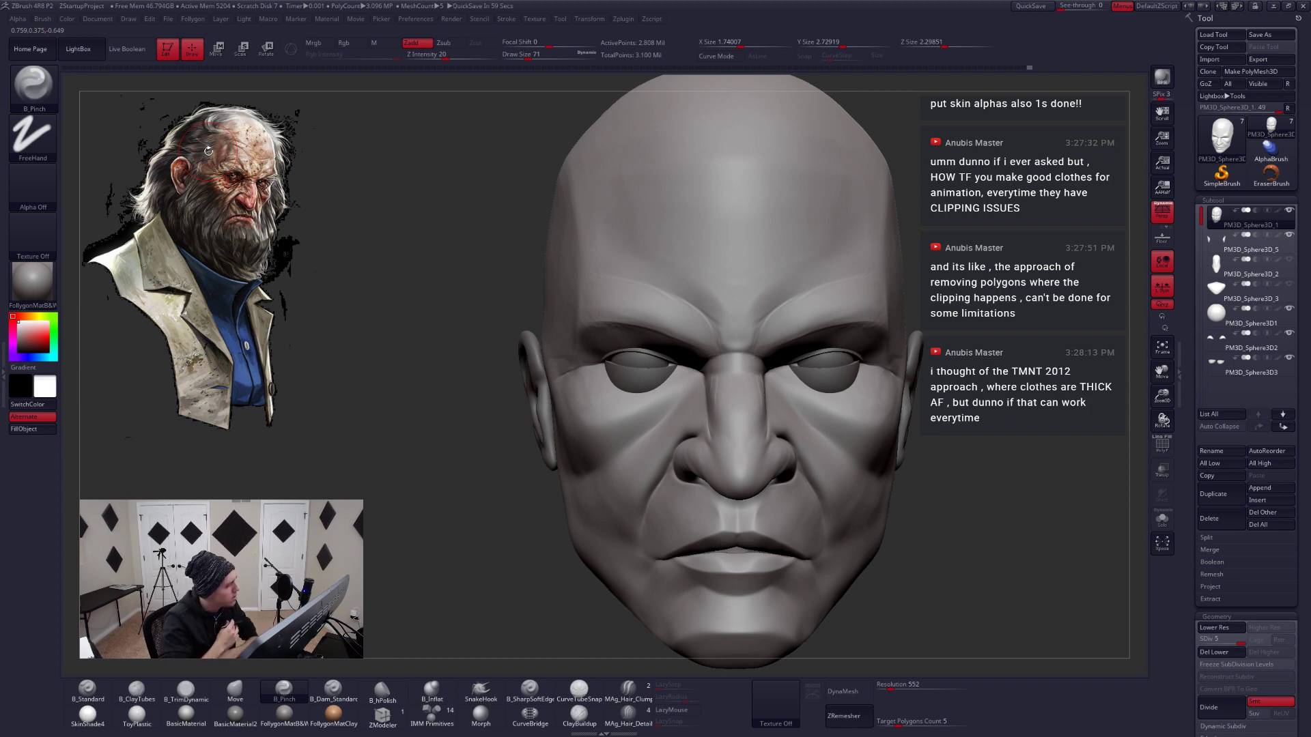
mouse_move(868, 437)
right_mouse_down("ctrl")
mouse_move(865, 425)
mouse_move(863, 440)
right_mouse_up("ctrl")
Tighten the brow form from the front with B_Pinch enlarged to draw size 212
mouse_move(804, 344)
right_mouse_down()
mouse_move(795, 374)
mouse_move(857, 390)
mouse_move(781, 413)
right_mouse_up()
key("space")
left_click_drag(815, 364, 838, 362)
right_click_drag(838, 362, 833, 352, "shift")
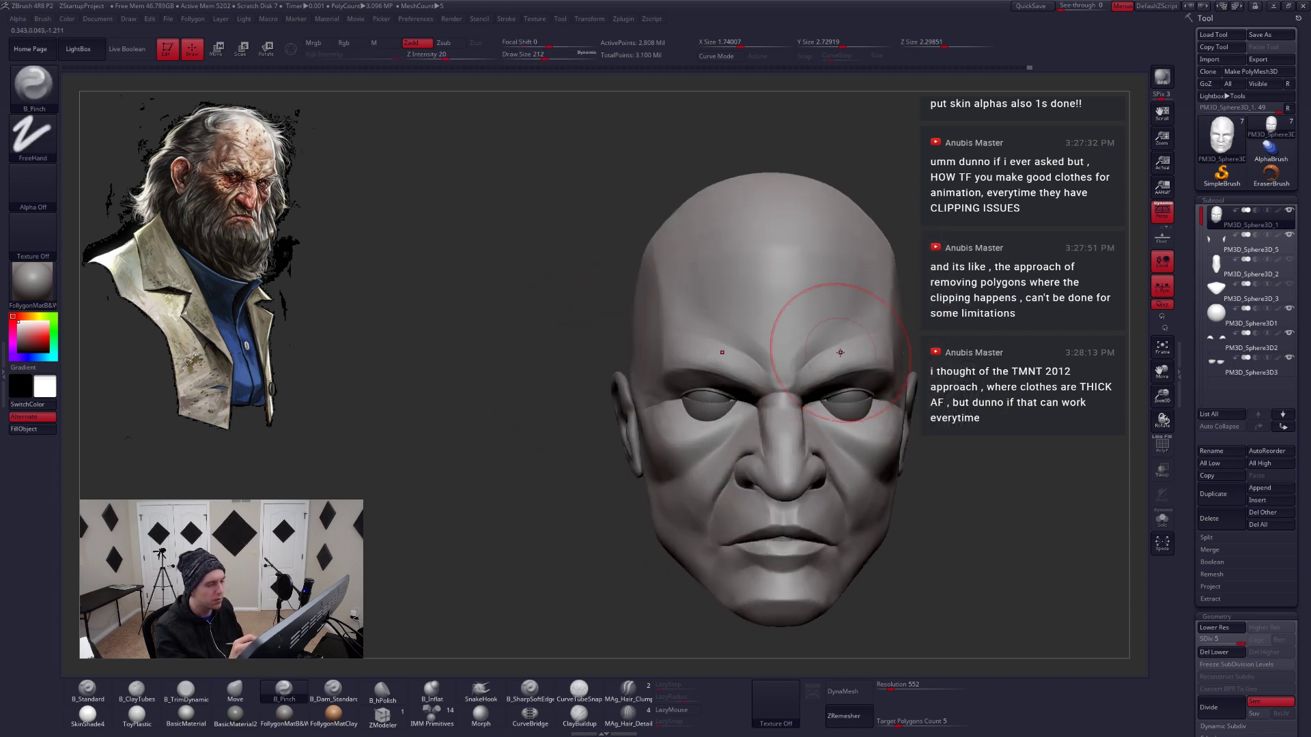
Lower the head to subdivision level 3 with the Move brush active and lasso-mask the face below the brow
key("4")
key("shift+d")
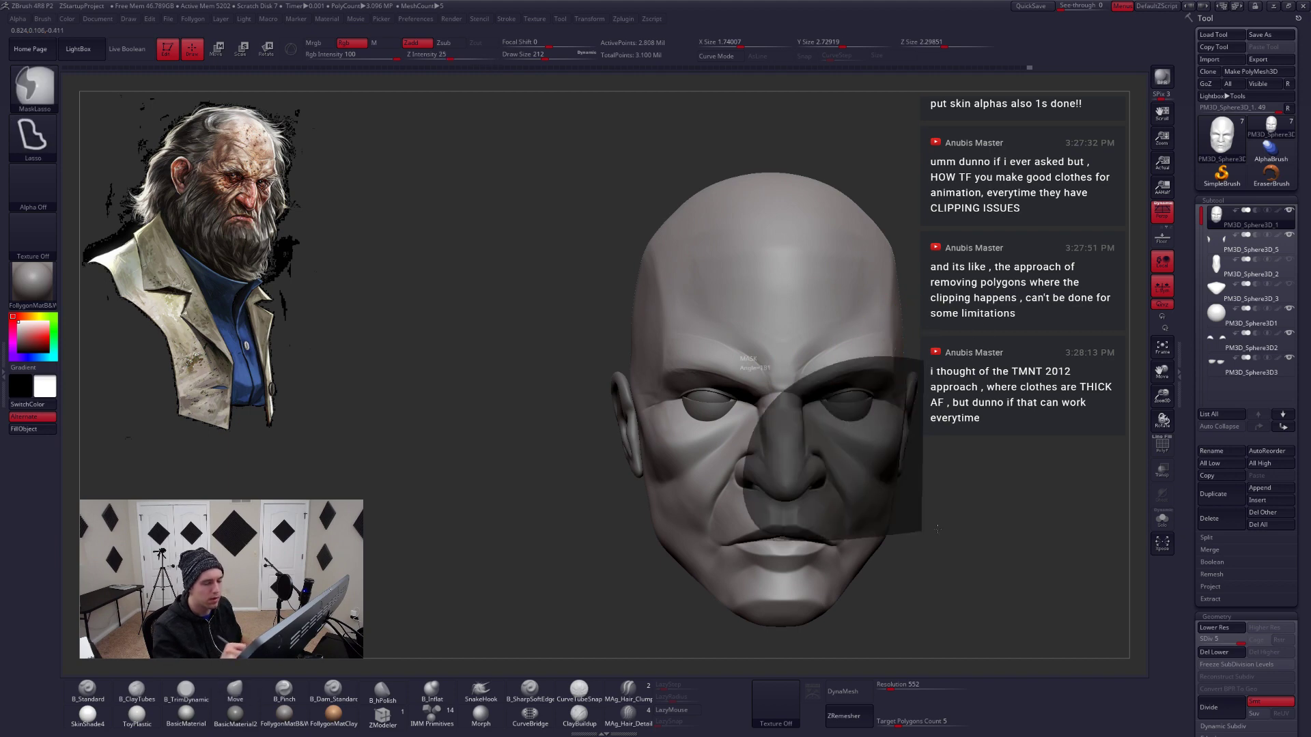
key("shift+d")
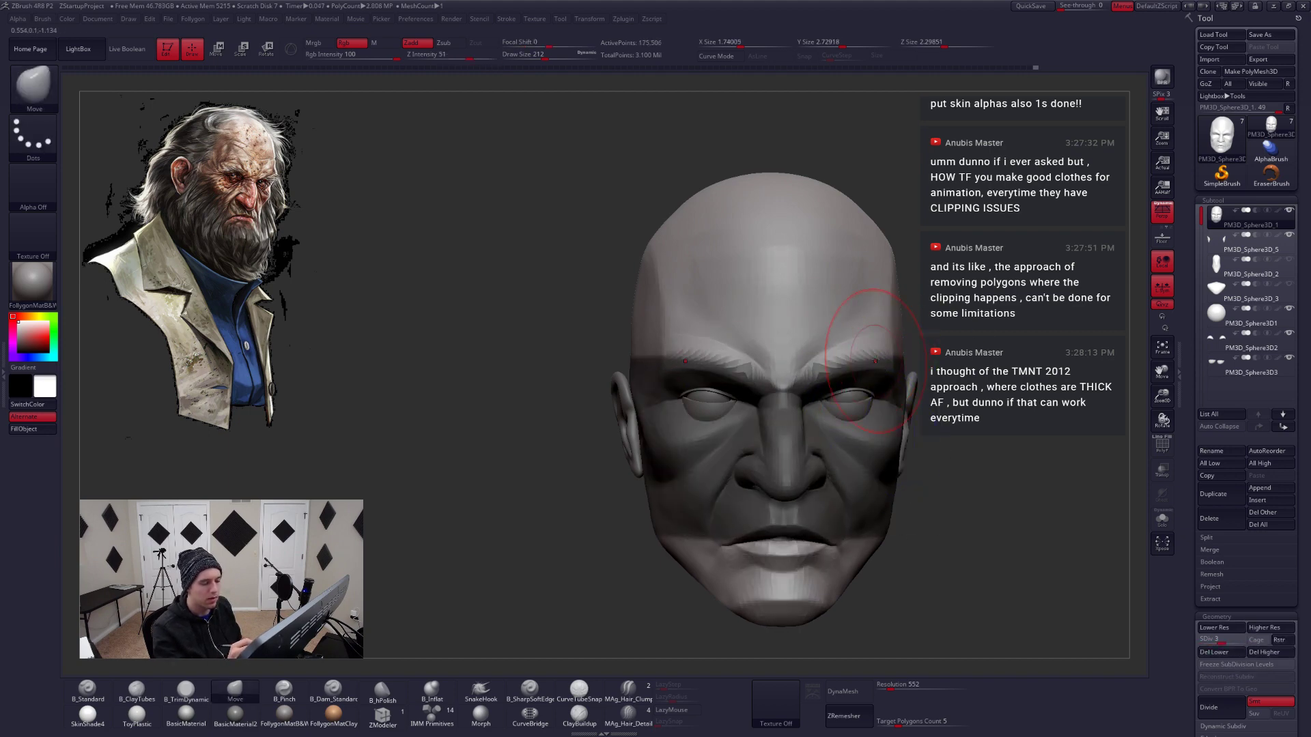
key("ctrl")
left_click(923, 341, "ctrl")
left_click(926, 339, "ctrl")
Reshape the unmasked brow and forehead edge with the Move brush at draw size 145
mouse_move(926, 339)
right_mouse_down()
mouse_move(861, 329)
mouse_move(859, 356)
right_mouse_up()
mouse_move(879, 365)
left_mouse_down()
mouse_move(924, 426)
mouse_move(893, 408)
mouse_move(882, 375)
left_mouse_up()
key("space")
right_click_drag(866, 423, 857, 462, "alt")
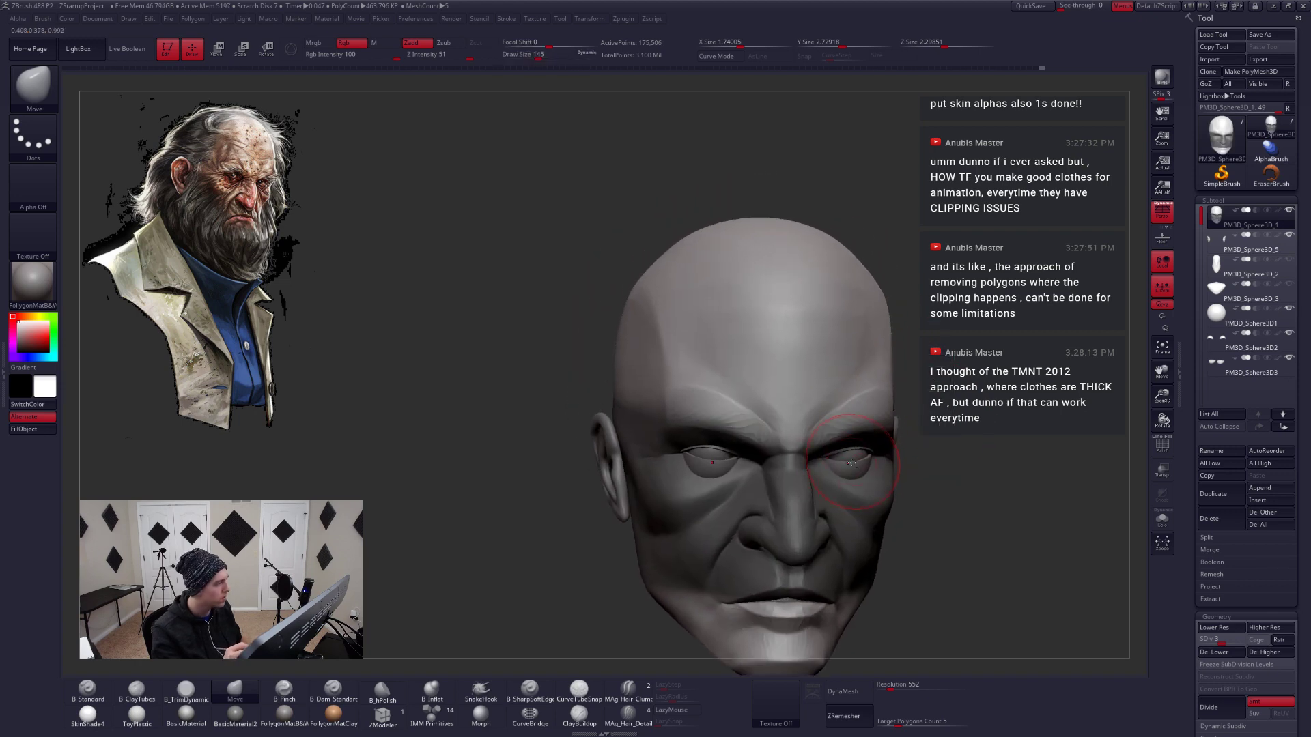
mouse_move(847, 418)
right_mouse_down()
mouse_move(876, 439)
mouse_move(874, 409)
mouse_move(817, 389)
right_mouse_up()
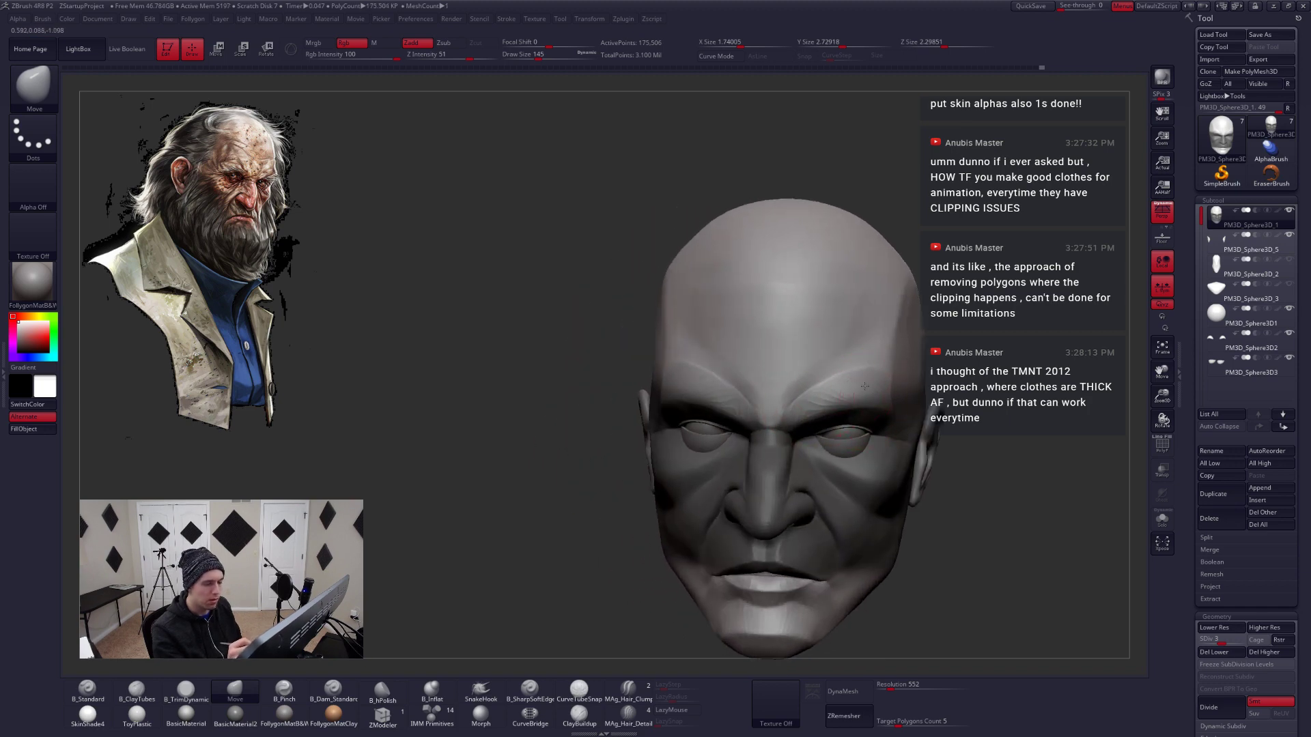
Clear the mask and raise the head to subdivision level 5
right_click_drag(977, 418, 958, 398, "alt")
key("d")
key("d")
Flatten the area between the eyebrows with the B_TrimDynamic brush at draw size 87
key("space")
left_click_drag(784, 360, 758, 361)
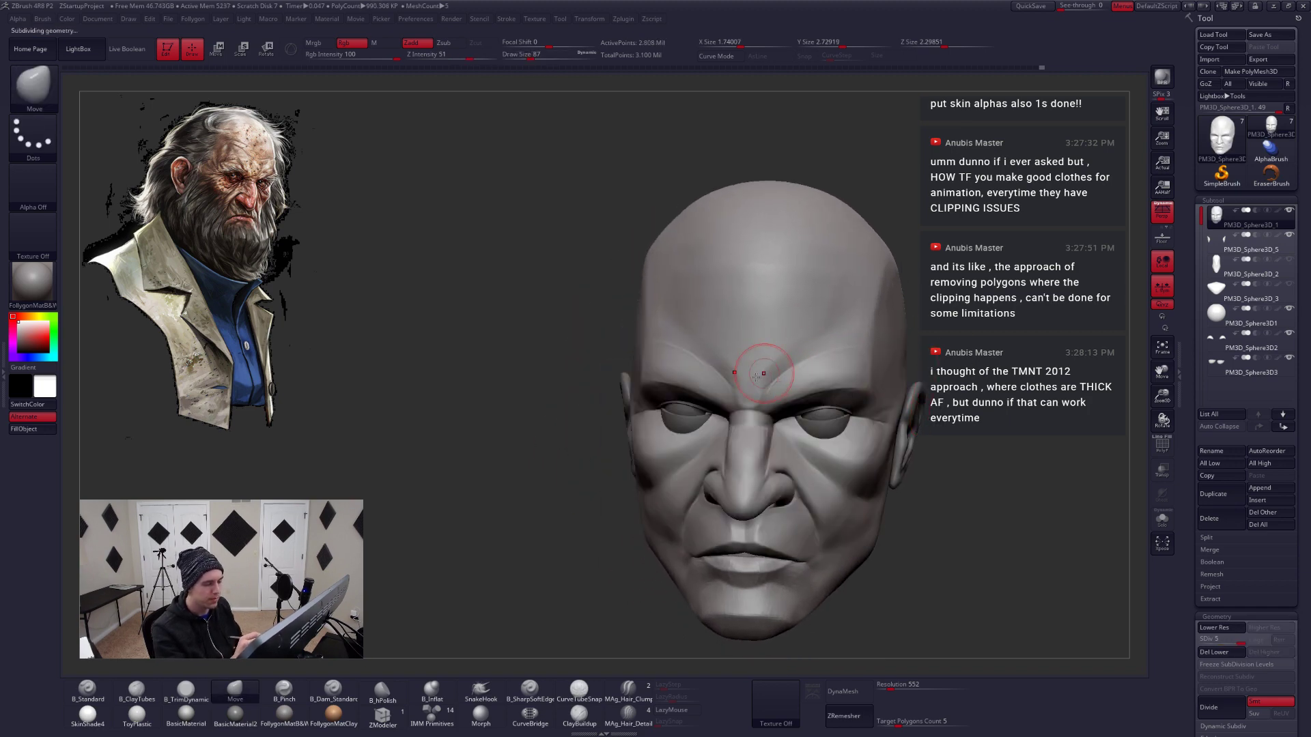
key("3")
right_click_drag(752, 380, 755, 375)
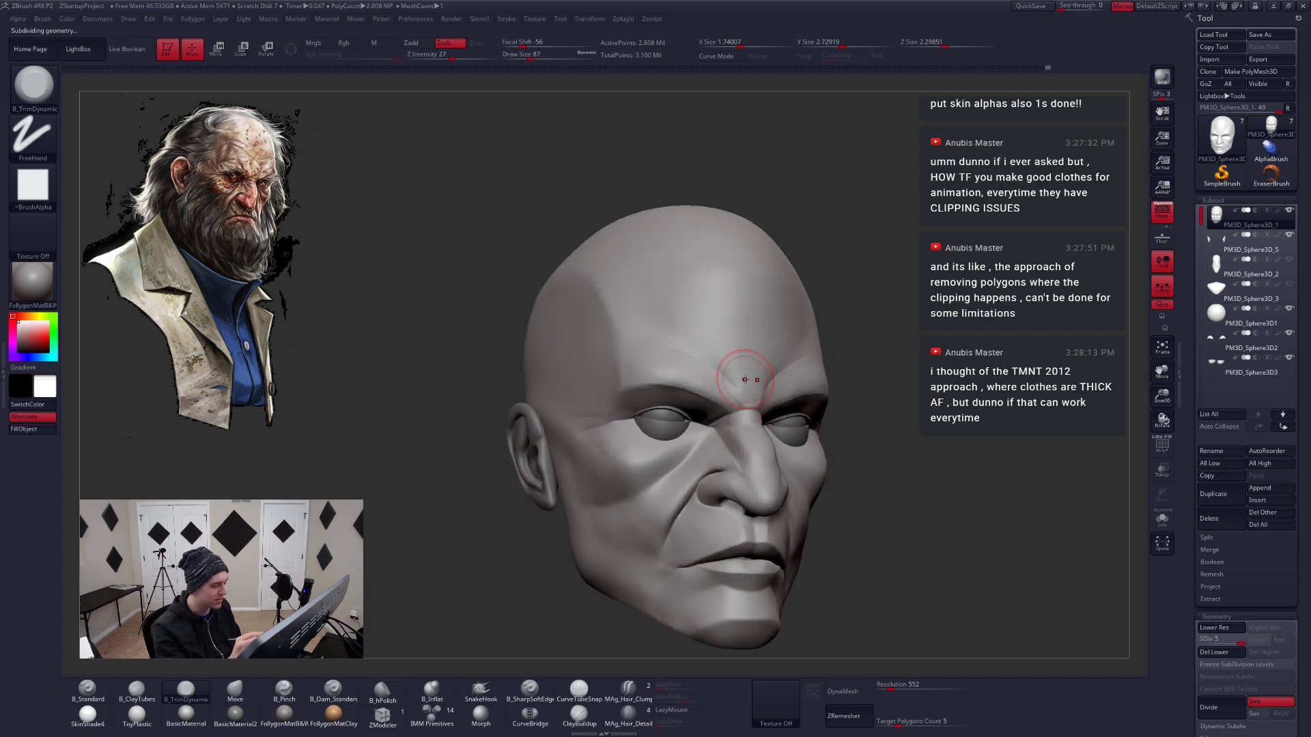
left_click(579, 690)
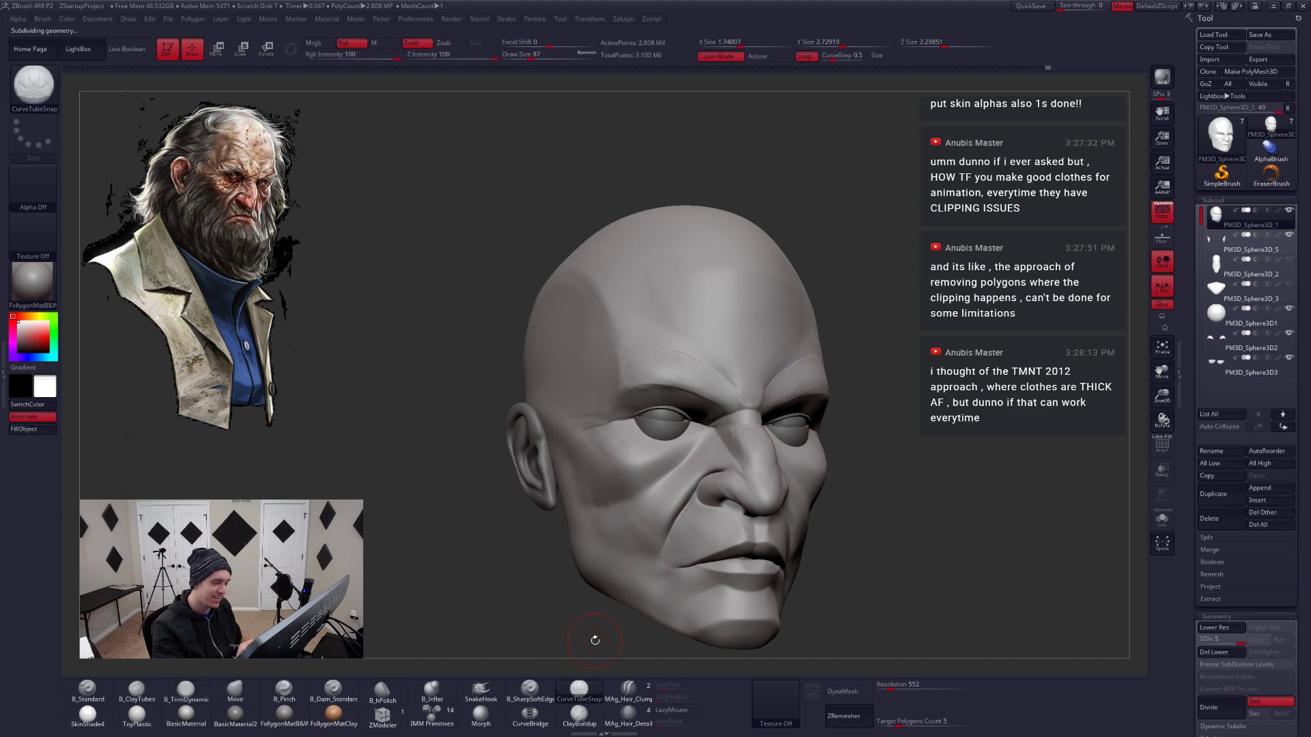
right_click_drag(730, 462, 710, 453, "ctrl")
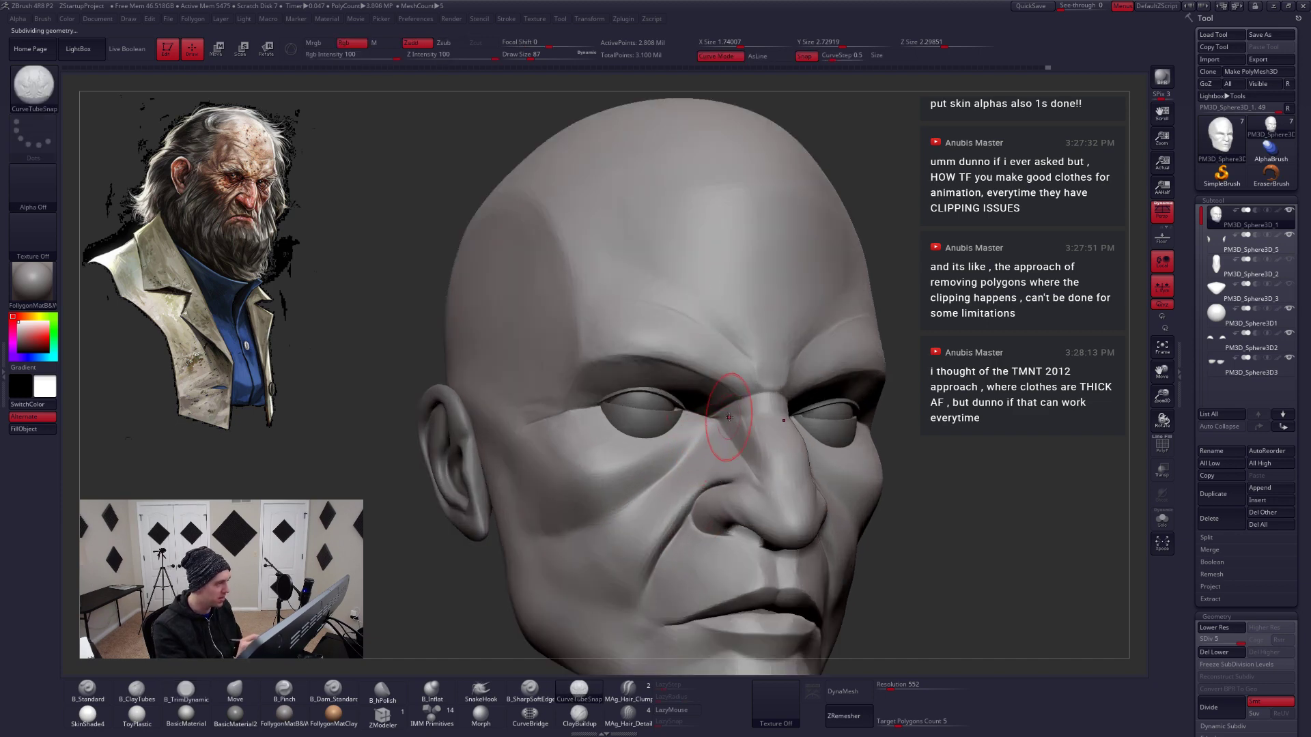
key("space")
left_click_drag(744, 406, 771, 387)
key("ctrl+z")
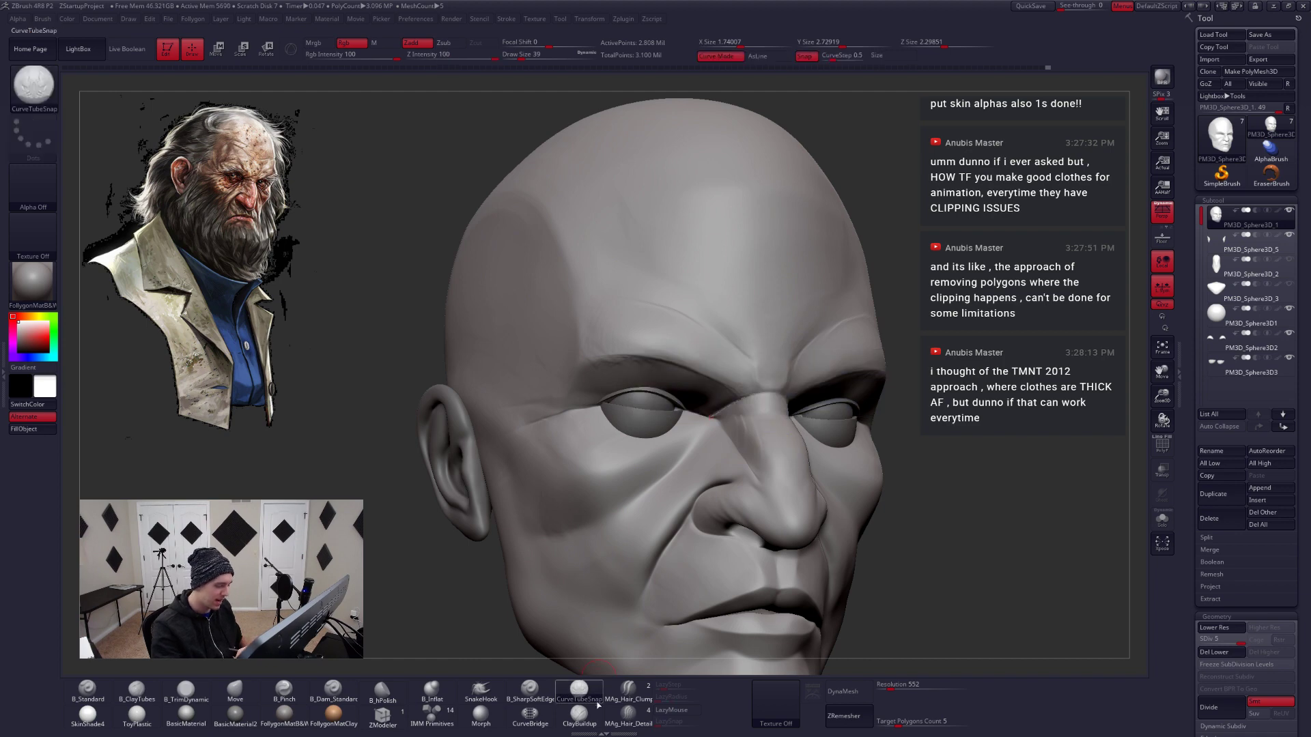
Carve a crease across the top of the nose bridge toward the inner eye corners with B_SharpSoftEdge at draw size 23
left_click(550, 693)
key("space")
left_click_drag(757, 403, 751, 404)
right_click_drag(727, 410, 778, 418)
left_click_drag(785, 387, 822, 383)
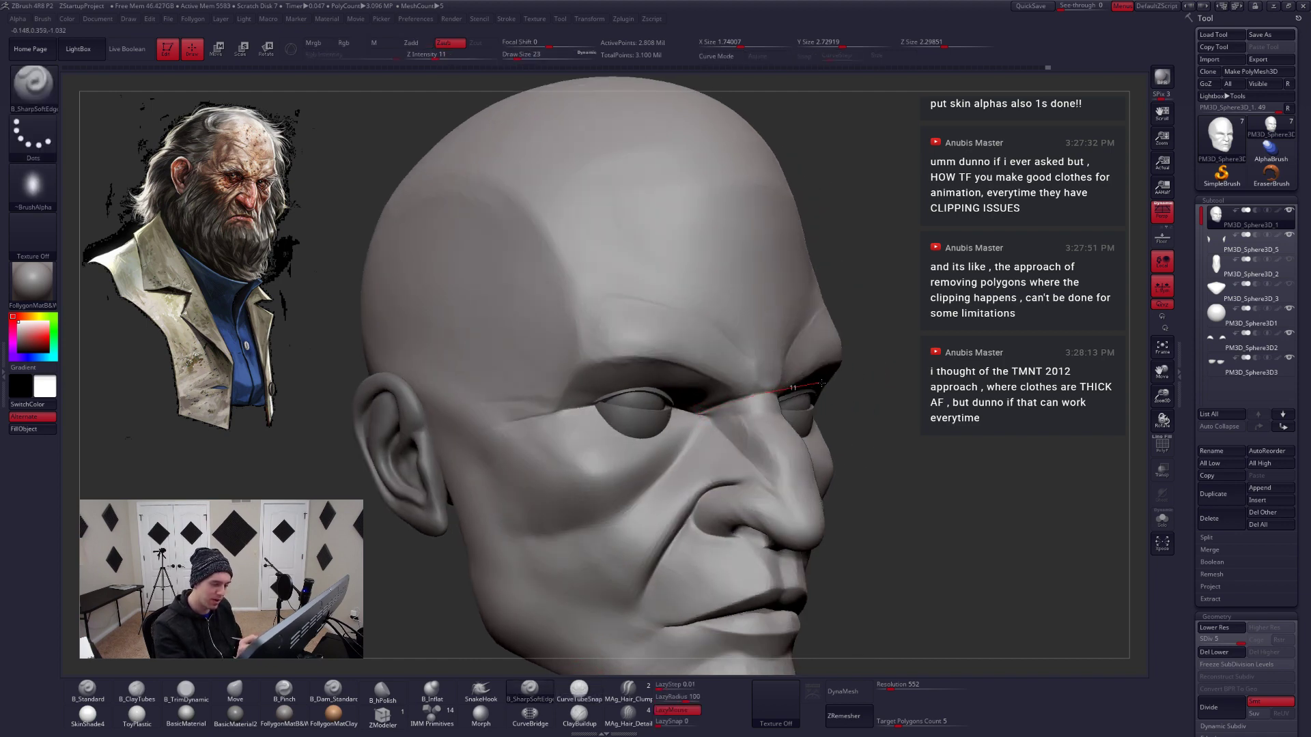
right_click_drag(819, 385, 730, 404)
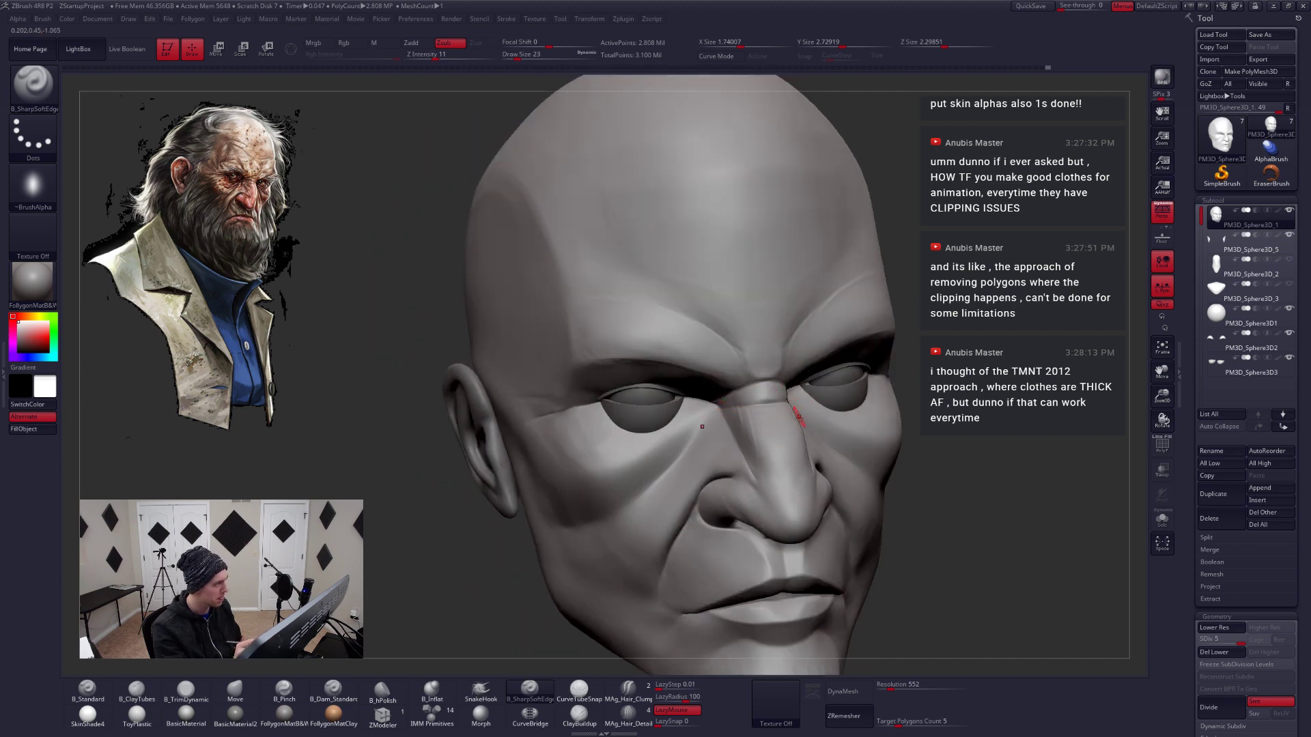
right_click_drag(800, 418, 725, 409)
left_click_drag(790, 401, 661, 426)
Adjust the upper nose around the bridge crease with the Move brush at draw size 35
key("b")
key("m")
key("v")
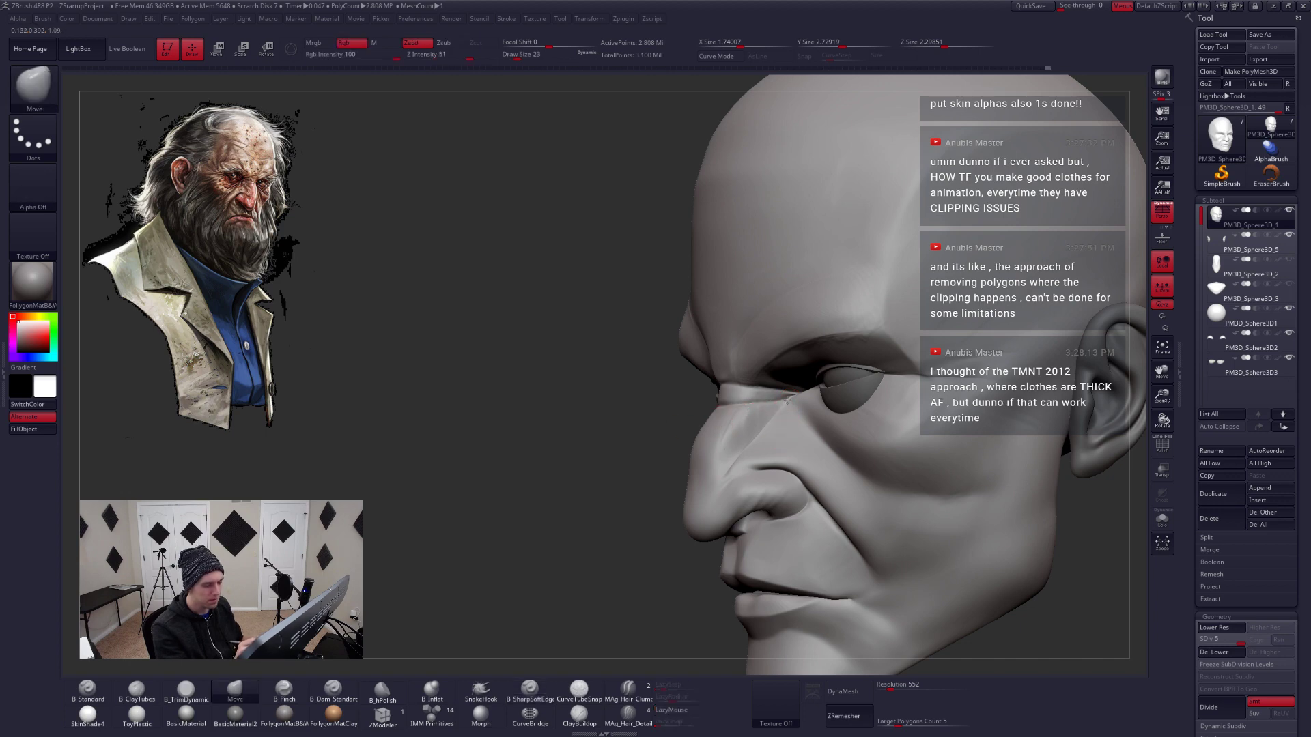
right_click_drag(772, 445, 819, 449)
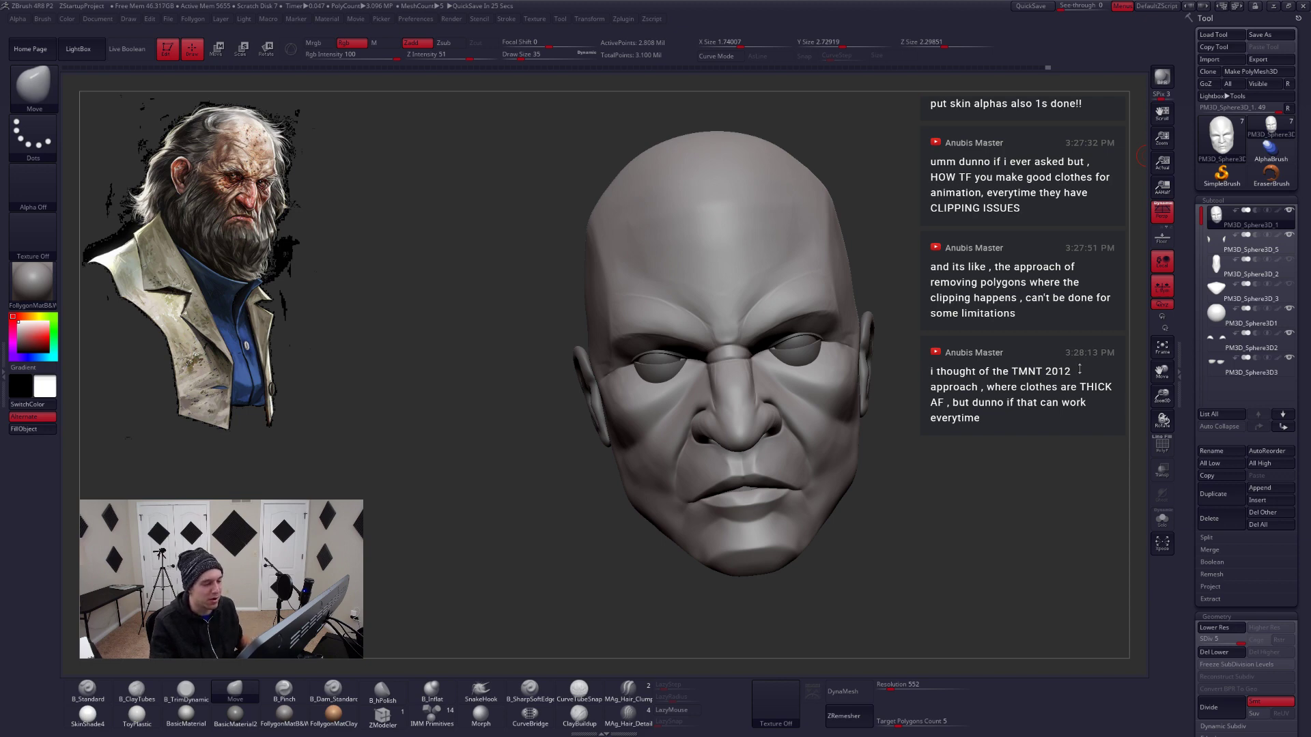
left_click_drag(1079, 368, 1038, 372, "shift")
left_click_drag(938, 390, 874, 357, "alt")
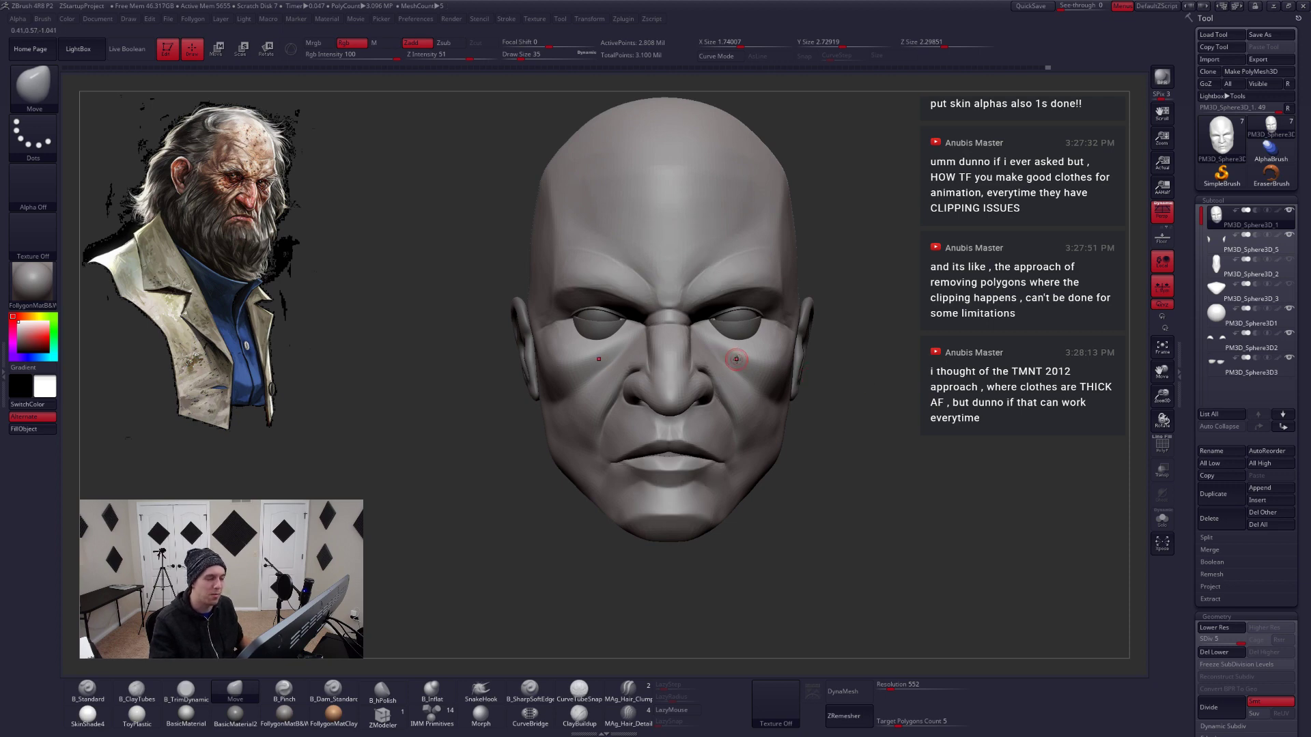
Refine the sides of the nose bridge with the Move brush at draw size 68
right_click_drag(690, 345, 694, 368, "ctrl")
key("space")
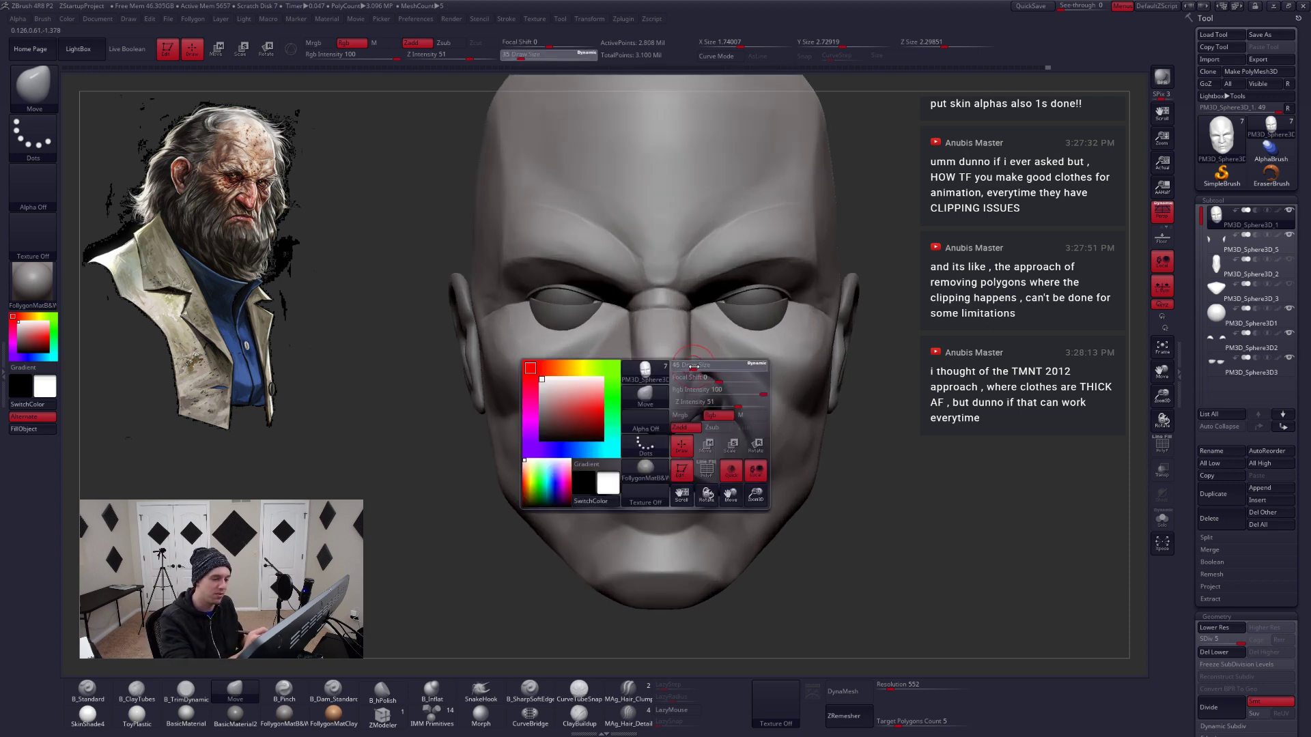
left_click_drag(691, 368, 697, 340)
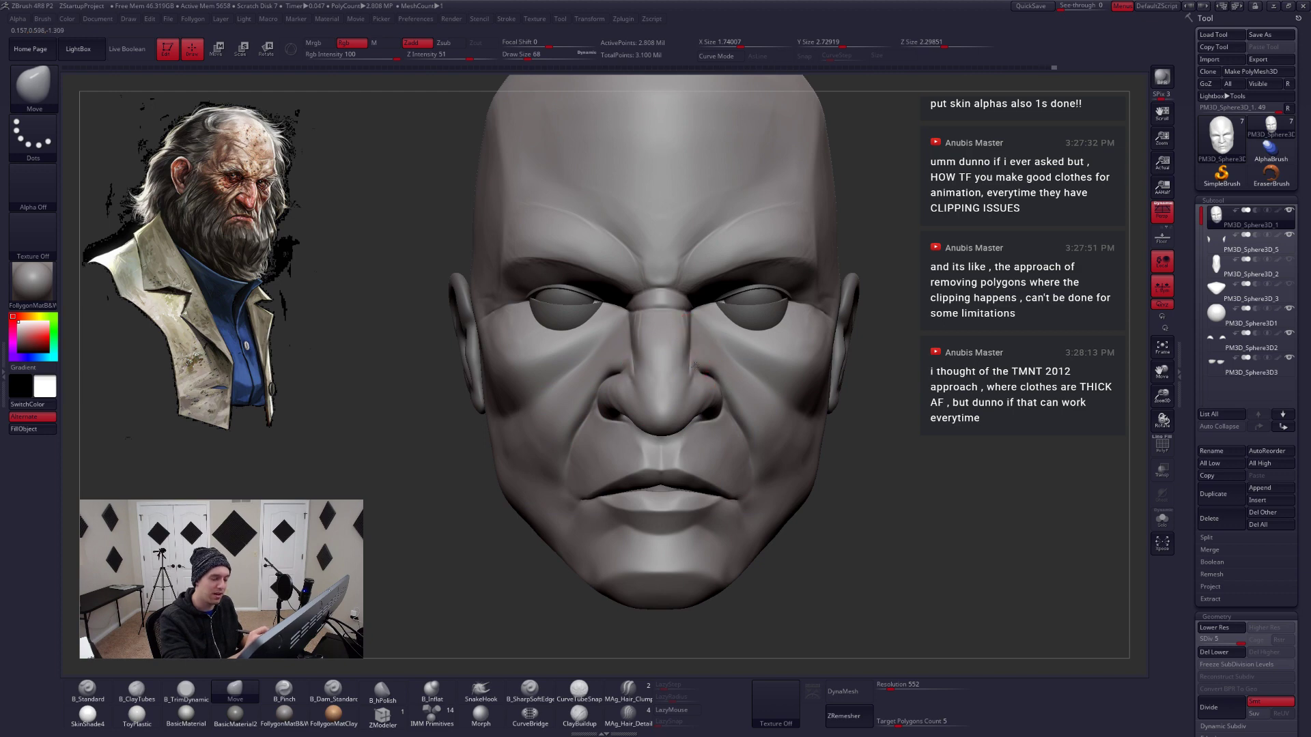
right_click_drag(717, 343, 652, 352)
Pinch the edges of the nose bridge just below its crease with B_Pinch at draw size 41
key("b")
key("p")
key("i")
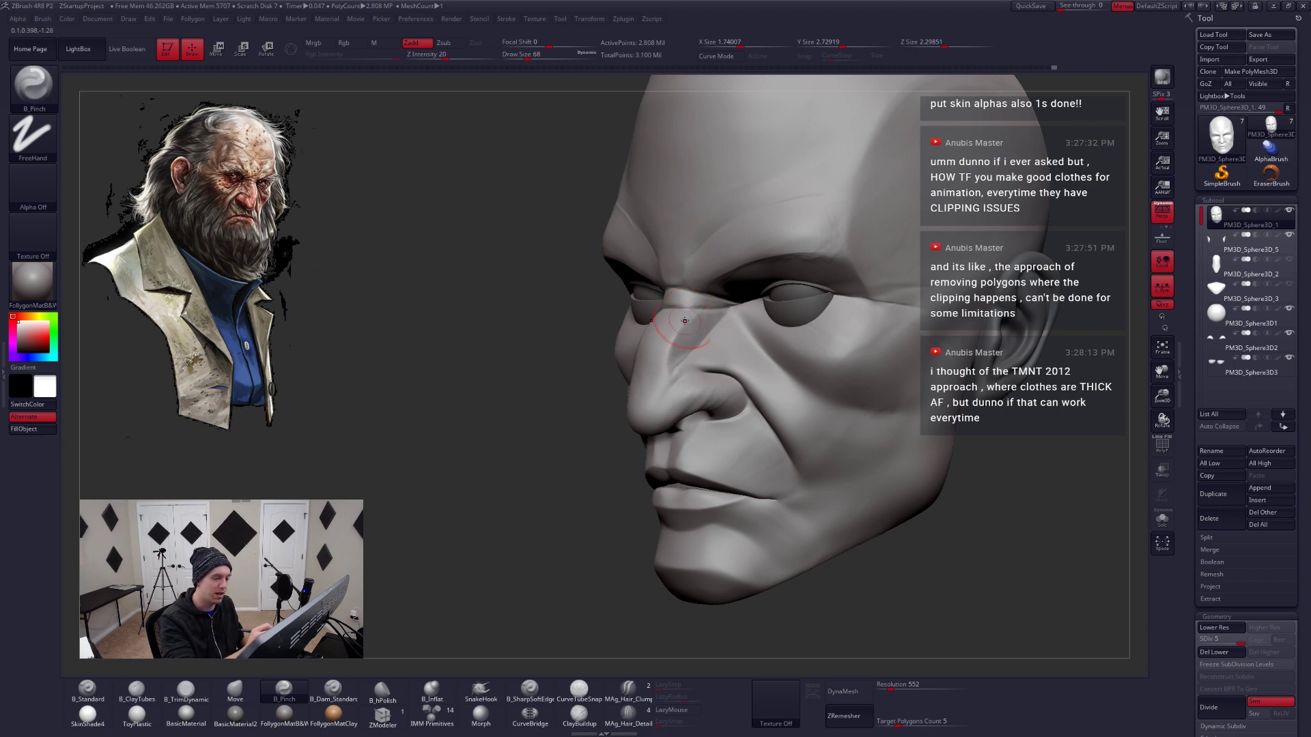
key("space")
left_click_drag(686, 314, 679, 314)
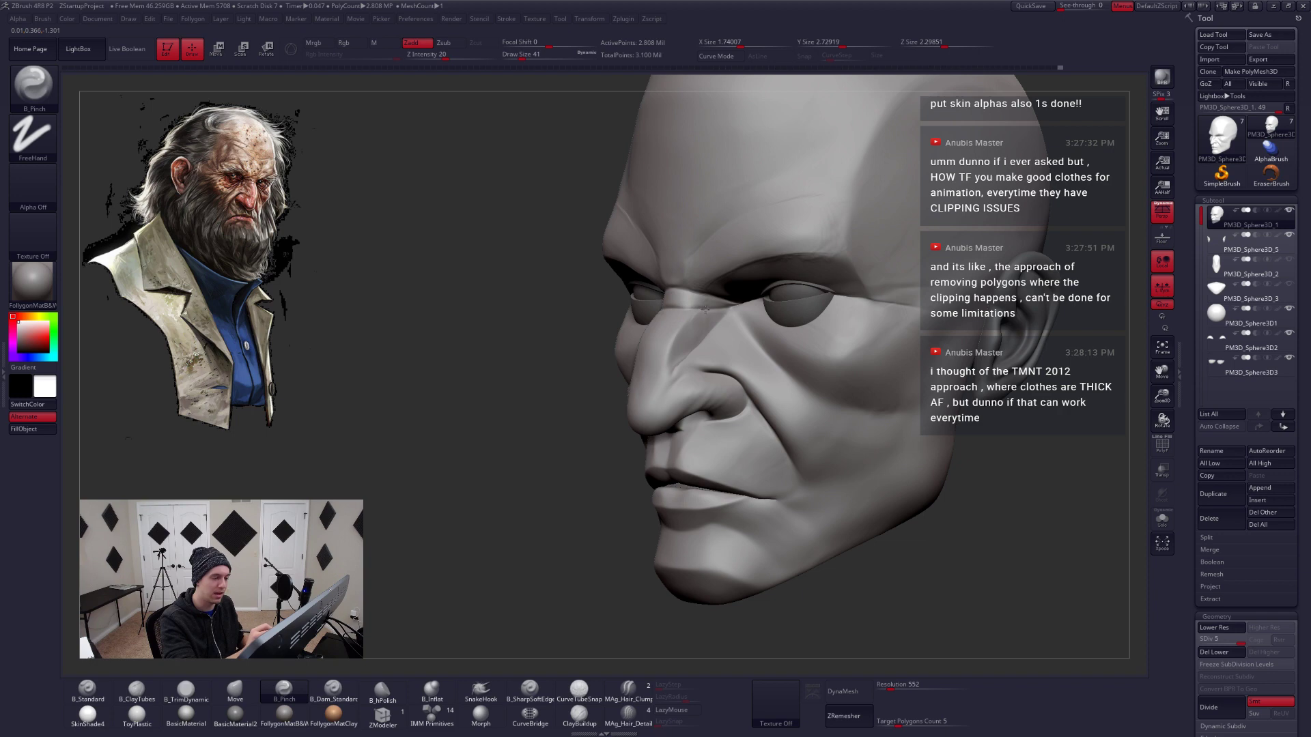
right_click_drag(727, 321, 806, 327)
right_click_drag(805, 328, 730, 361, "ctrl")
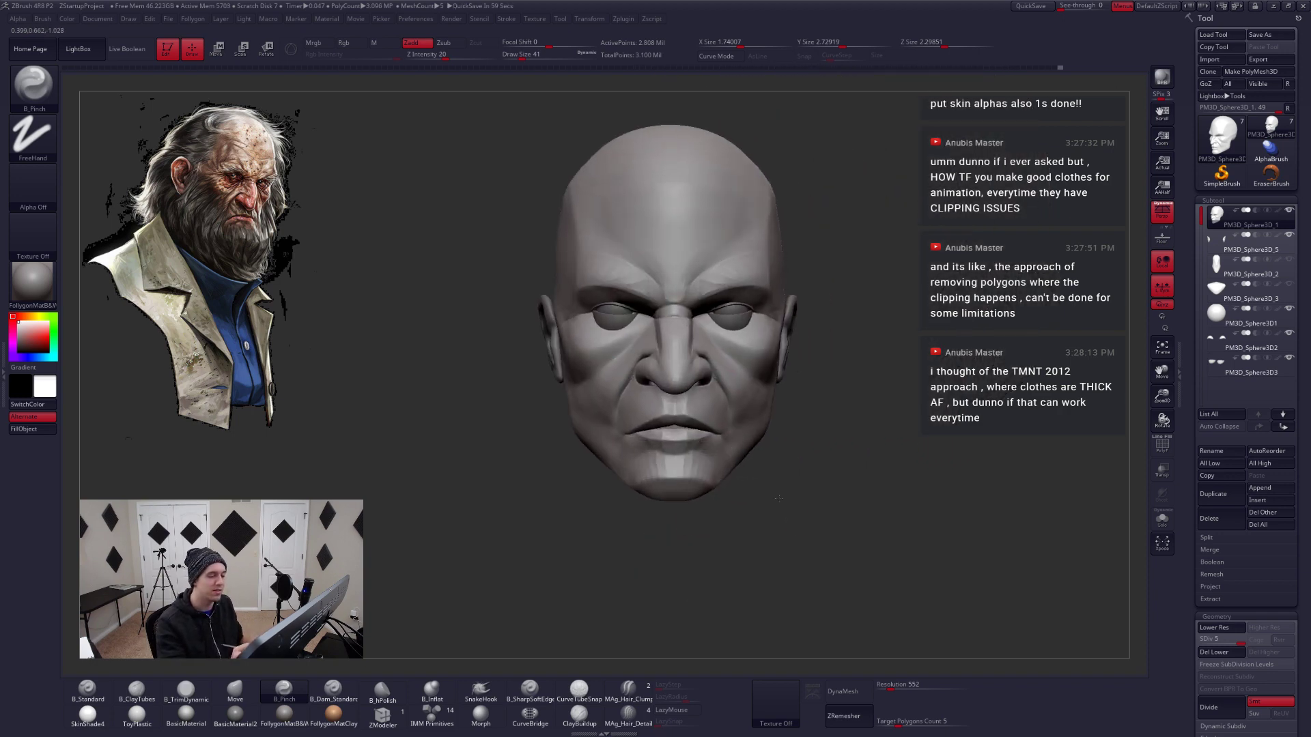
right_click_drag(731, 358, 792, 506, "ctrl")
right_click_drag(792, 505, 799, 526, "alt")
key("alt+s")
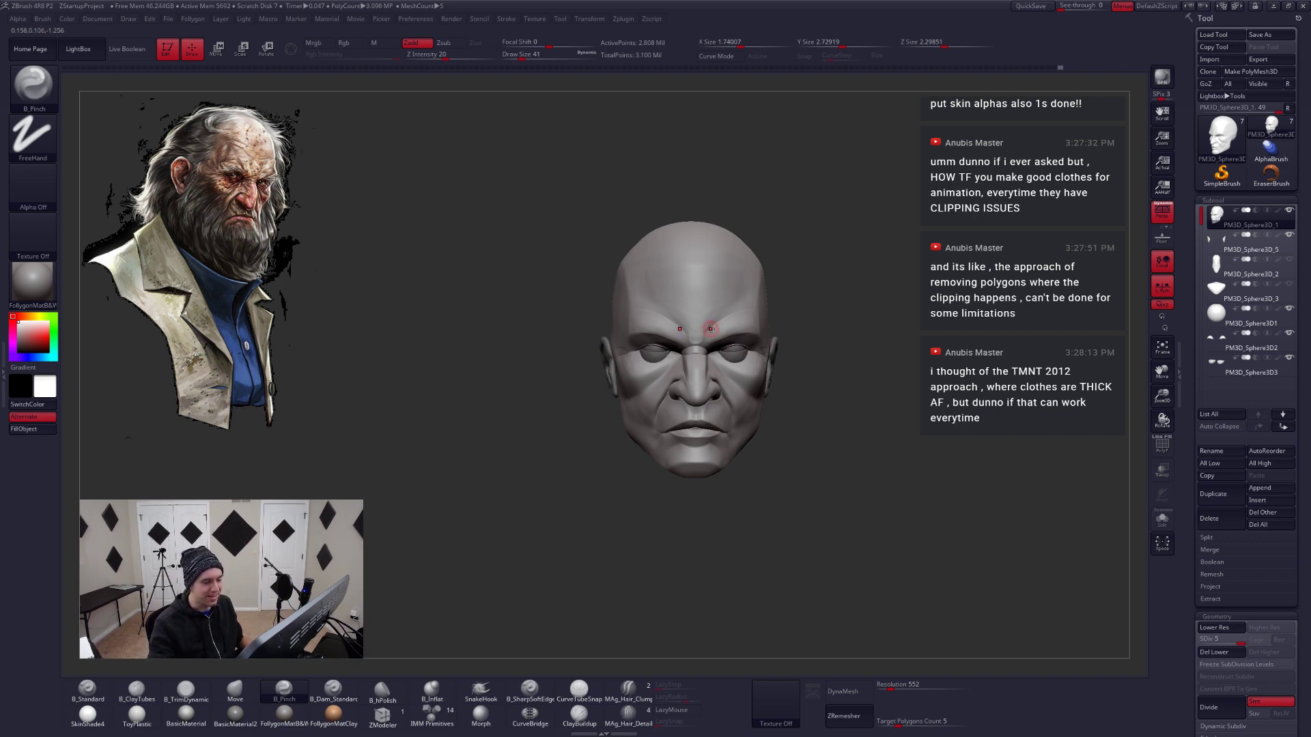
right_click_drag(723, 335, 766, 379, "ctrl")
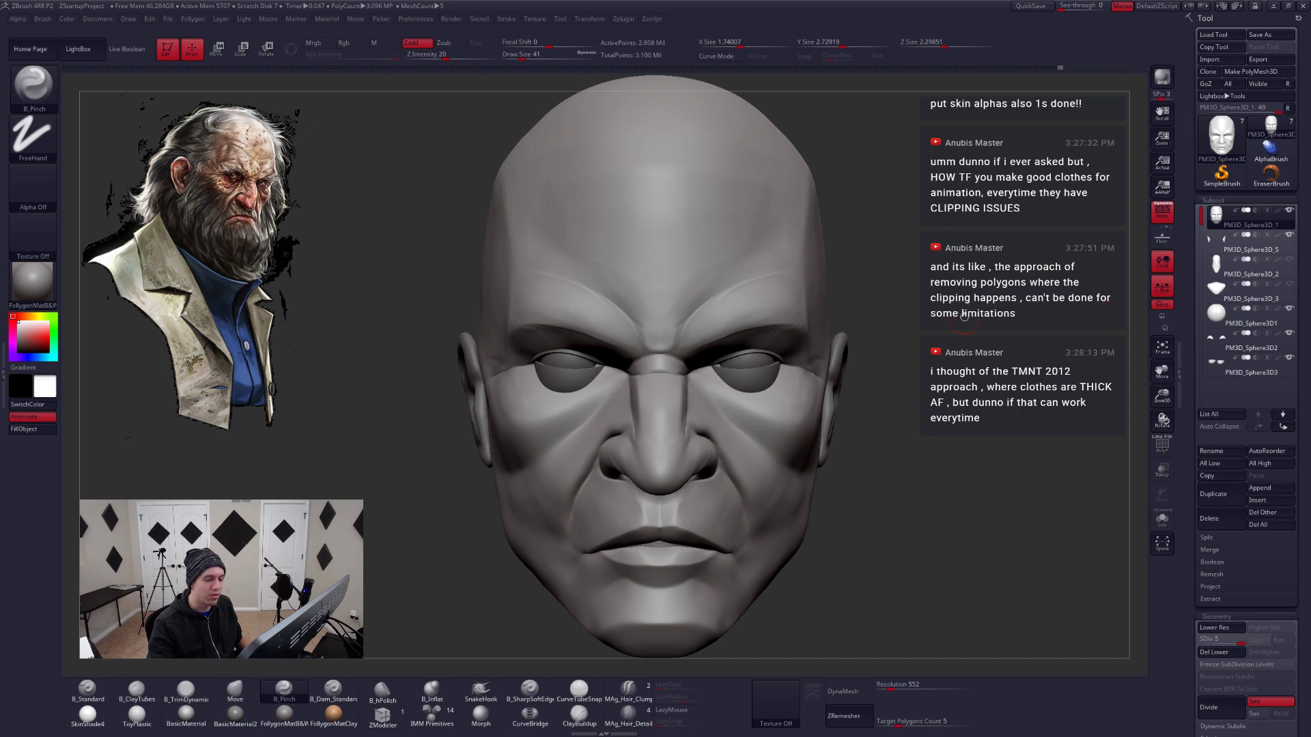
left_click_drag(964, 316, 874, 271, "alt")
key("shift+s")
key("shift+s")
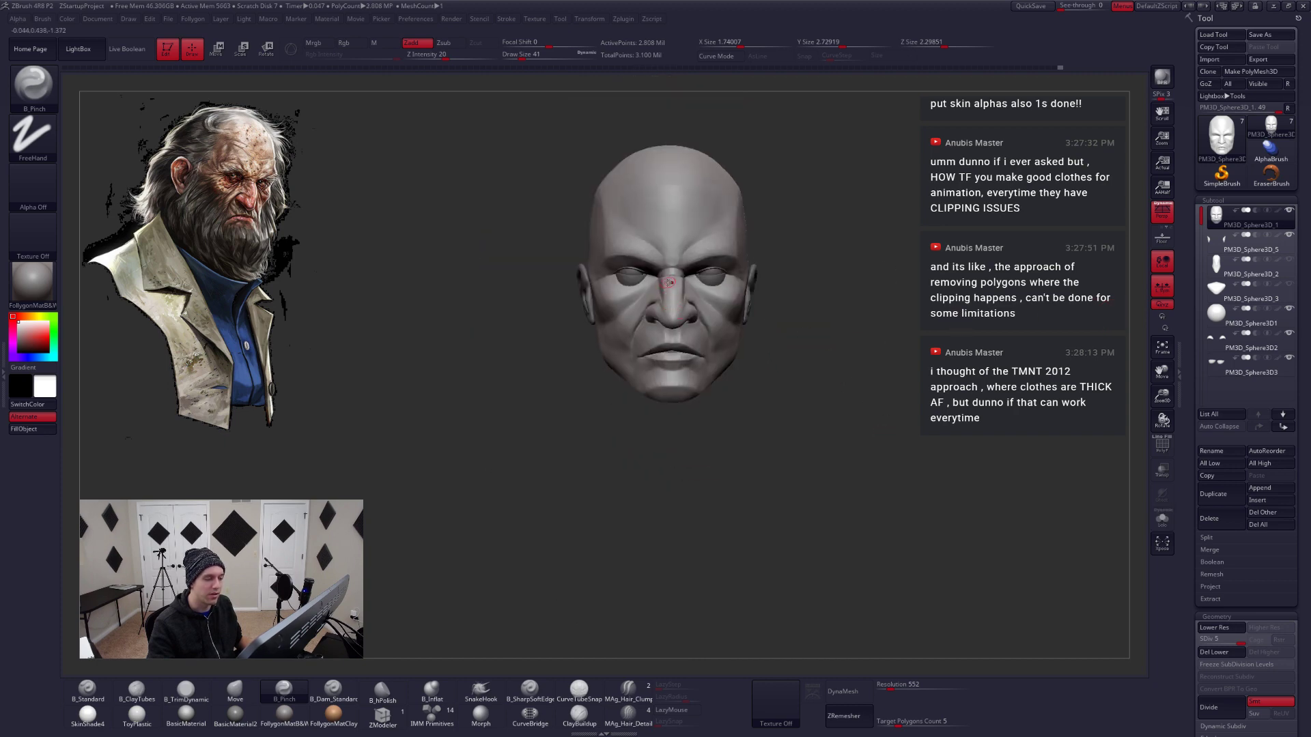
Select the upper eyelid subtool, PM3D_Sphere3D2, and switch to the Move brush
mouse_move(813, 225)
left_mouse_down("alt")
mouse_move(786, 277)
mouse_move(819, 389)
left_mouse_up("alt")
left_click(795, 315, "alt")
key("b")
key("m")
key("v")
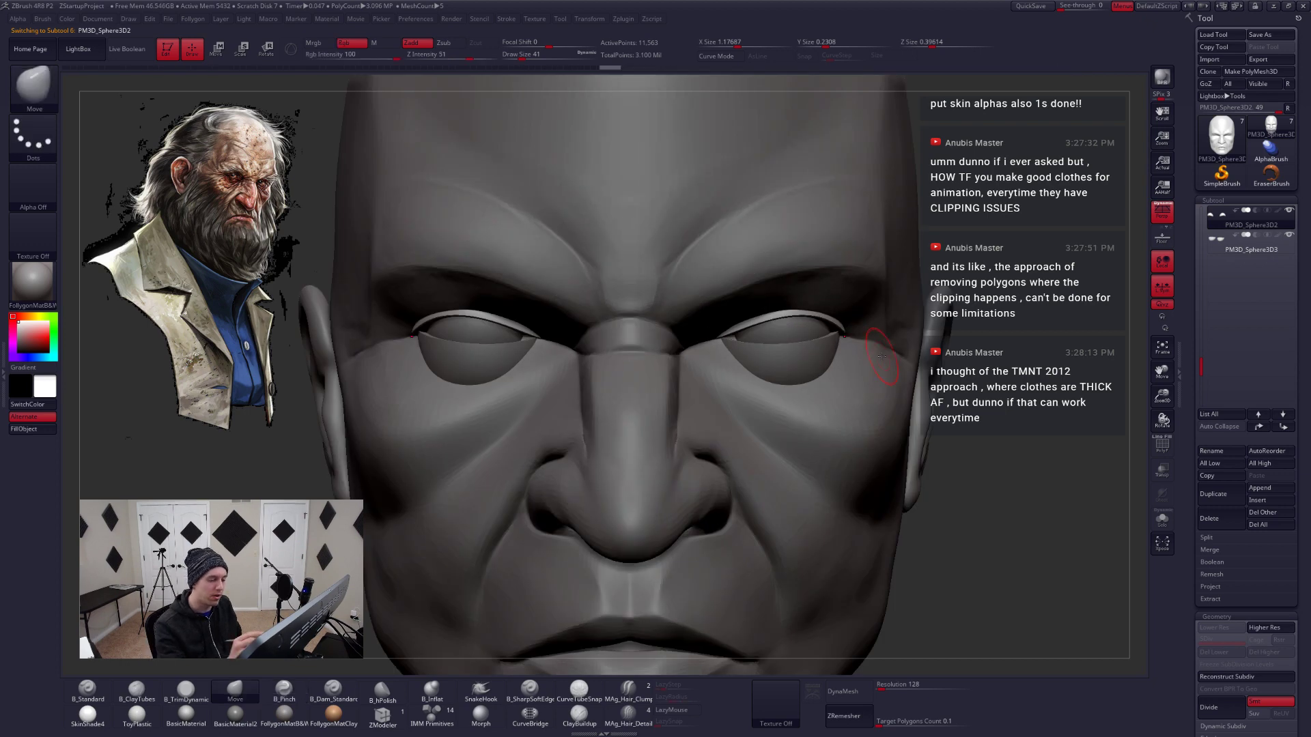
Reshape the upper eyelids with the Move brush at draw size 149
key("space")
mouse_move(773, 338)
left_mouse_down()
mouse_move(797, 336)
mouse_move(738, 334)
mouse_move(696, 365)
mouse_move(618, 362)
left_mouse_up()
left_click_drag(868, 340, 881, 356)
right_click_drag(847, 369, 989, 365)
right_click_drag(840, 341, 712, 327, "alt")
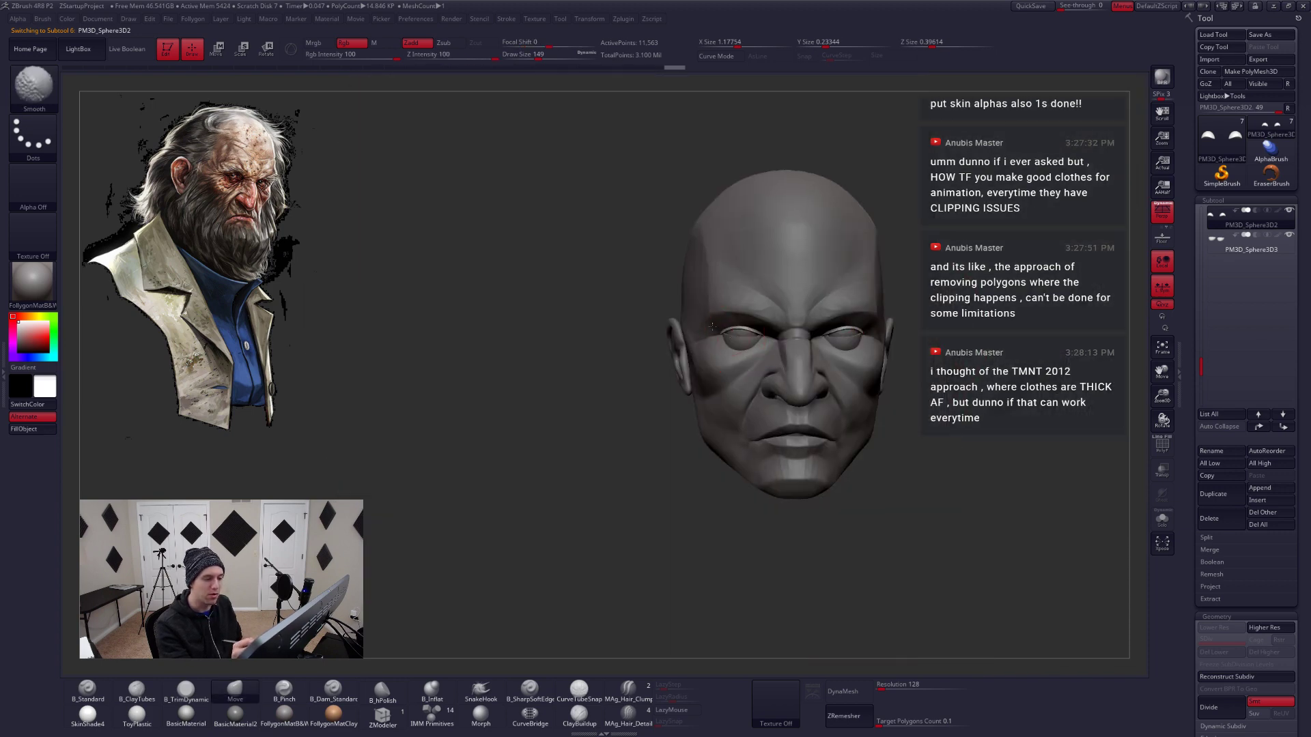
right_click_drag(848, 365, 750, 362, "alt")
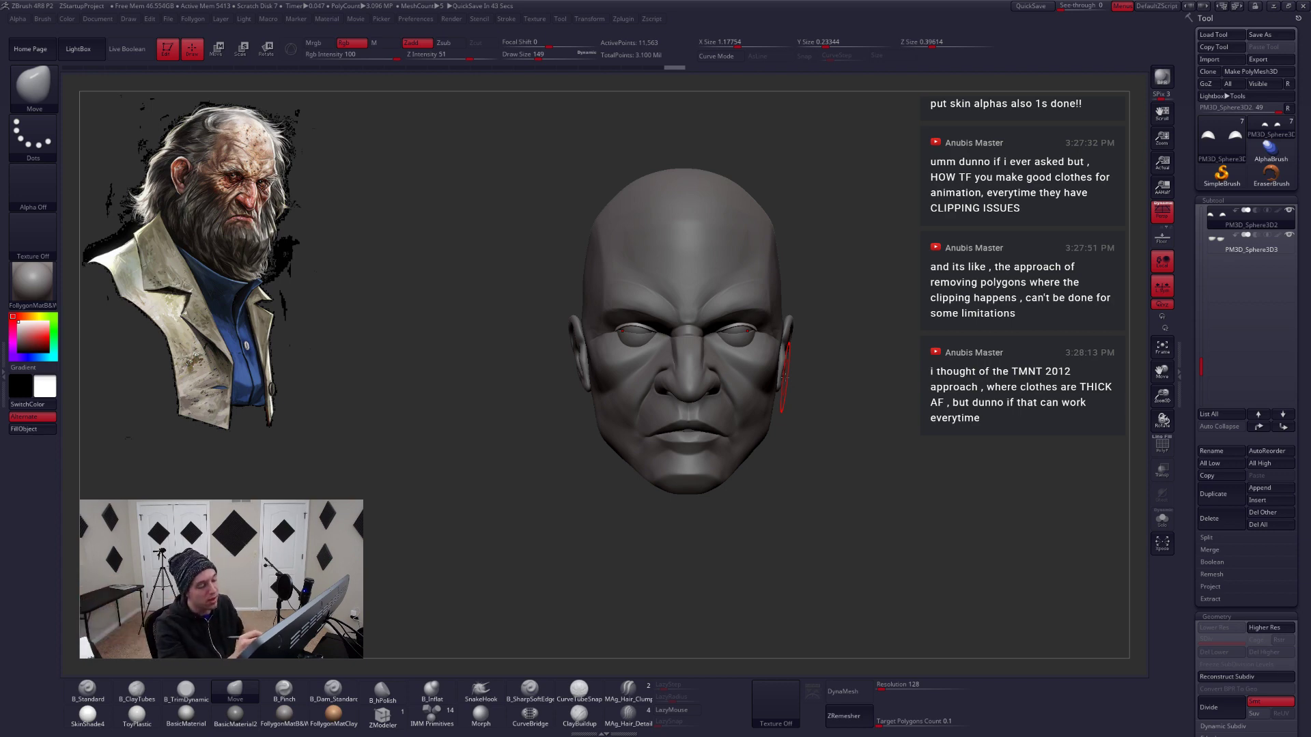
right_click_drag(756, 317, 765, 410, "ctrl")
Refine the outer corners of the upper eyelids, subtool PM3D_Sphere3D2, with the Move brush
left_click(772, 381, "alt")
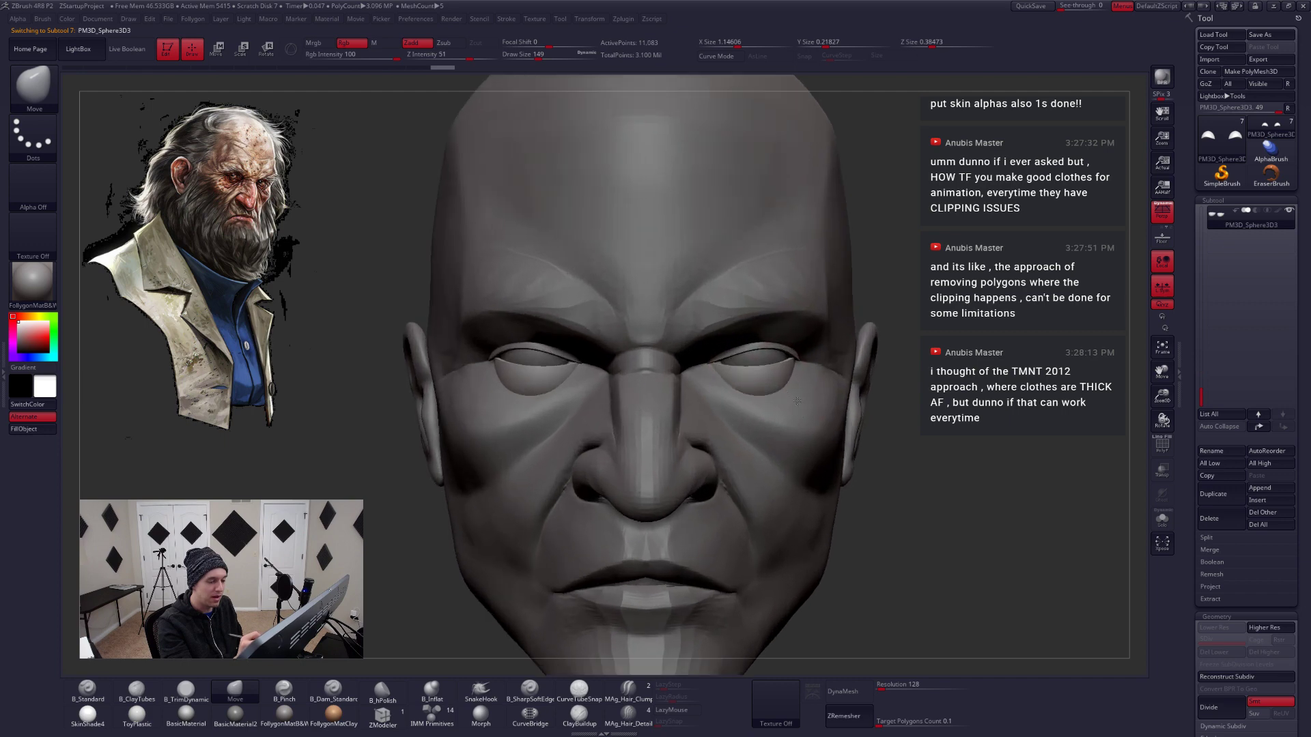
left_click(798, 354, "alt")
left_click_drag(799, 355, 811, 369)
right_click_drag(810, 374, 808, 389, "ctrl")
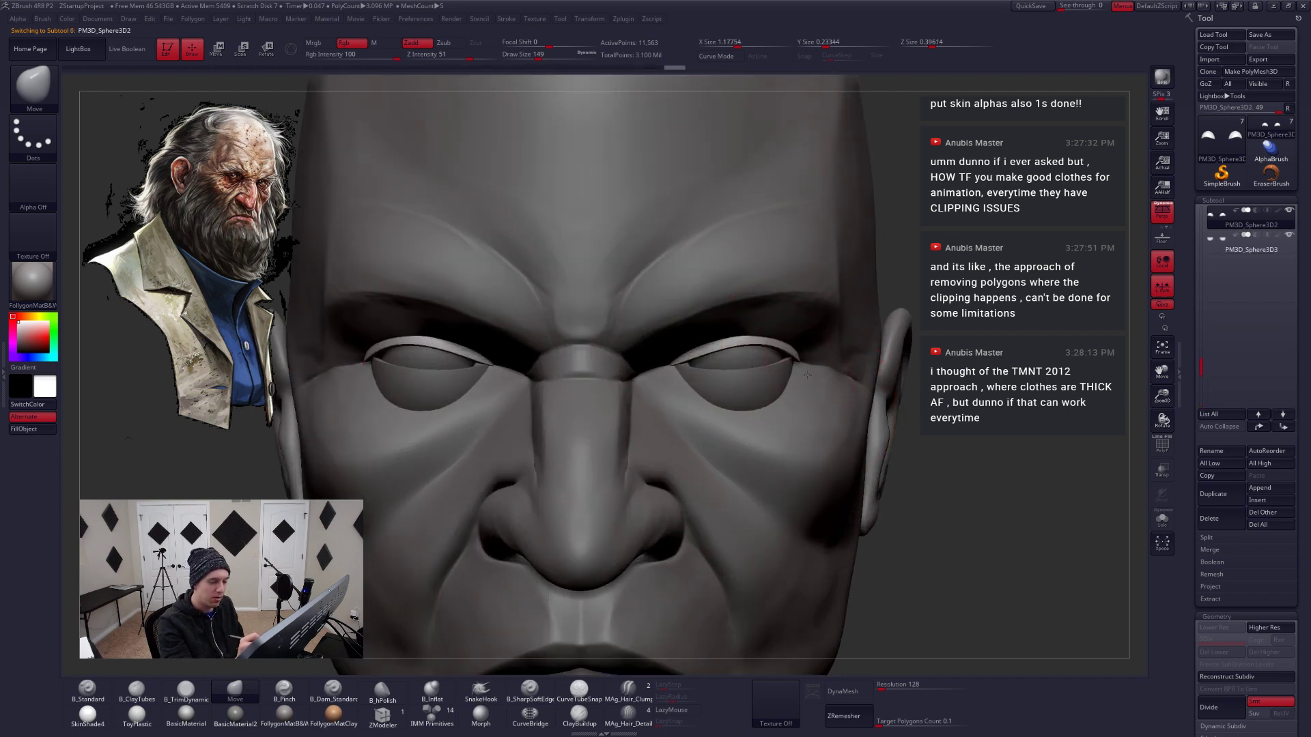
left_click_drag(798, 364, 799, 376)
right_click_drag(797, 375, 614, 381)
Select the lower eyelid subtool, PM3D_Sphere3D3, and adjust its shape against the eyeball with the Move brush
left_click(782, 379, "alt")
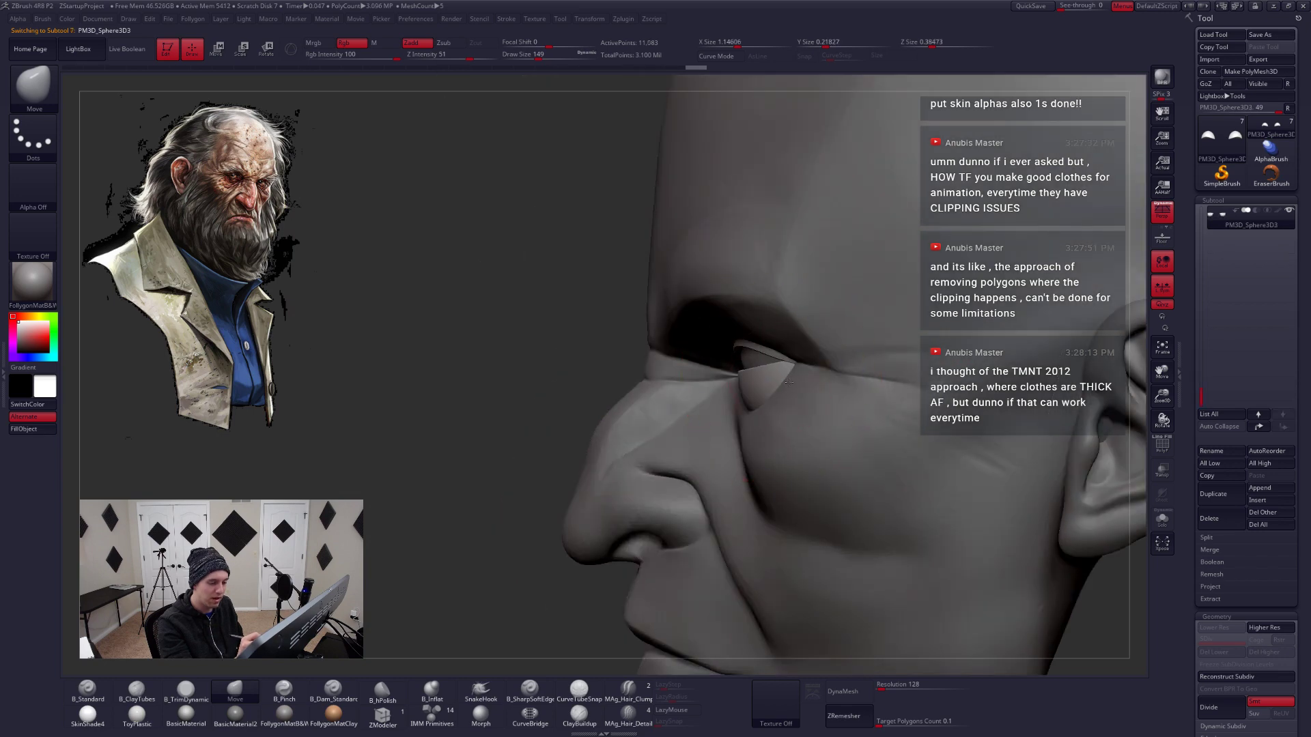
right_click_drag(723, 388, 799, 391)
left_click_drag(735, 394, 742, 372)
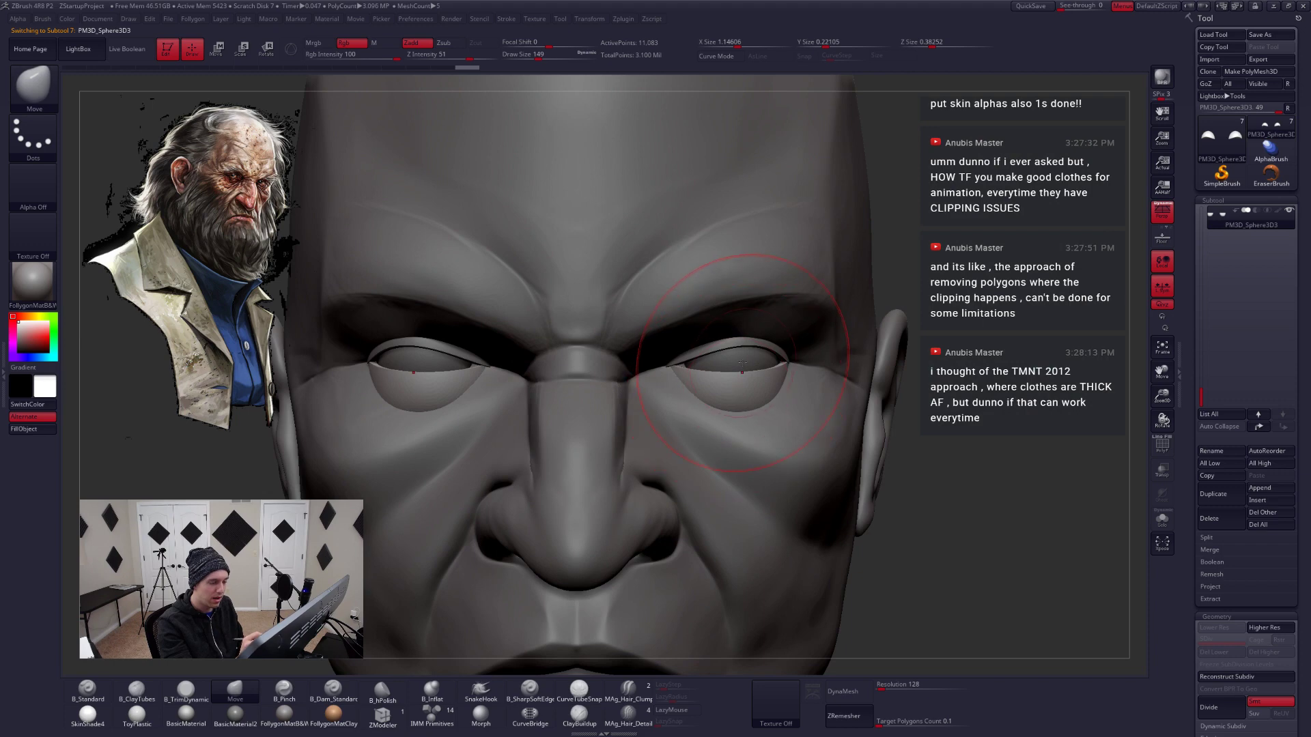
Select the eyeball subtool, PM3D_Sphere3D1, and nudge the eyeballs slightly downward with the transpose line, using transparency and PolyFrame for guidance
left_click(747, 366, "alt")
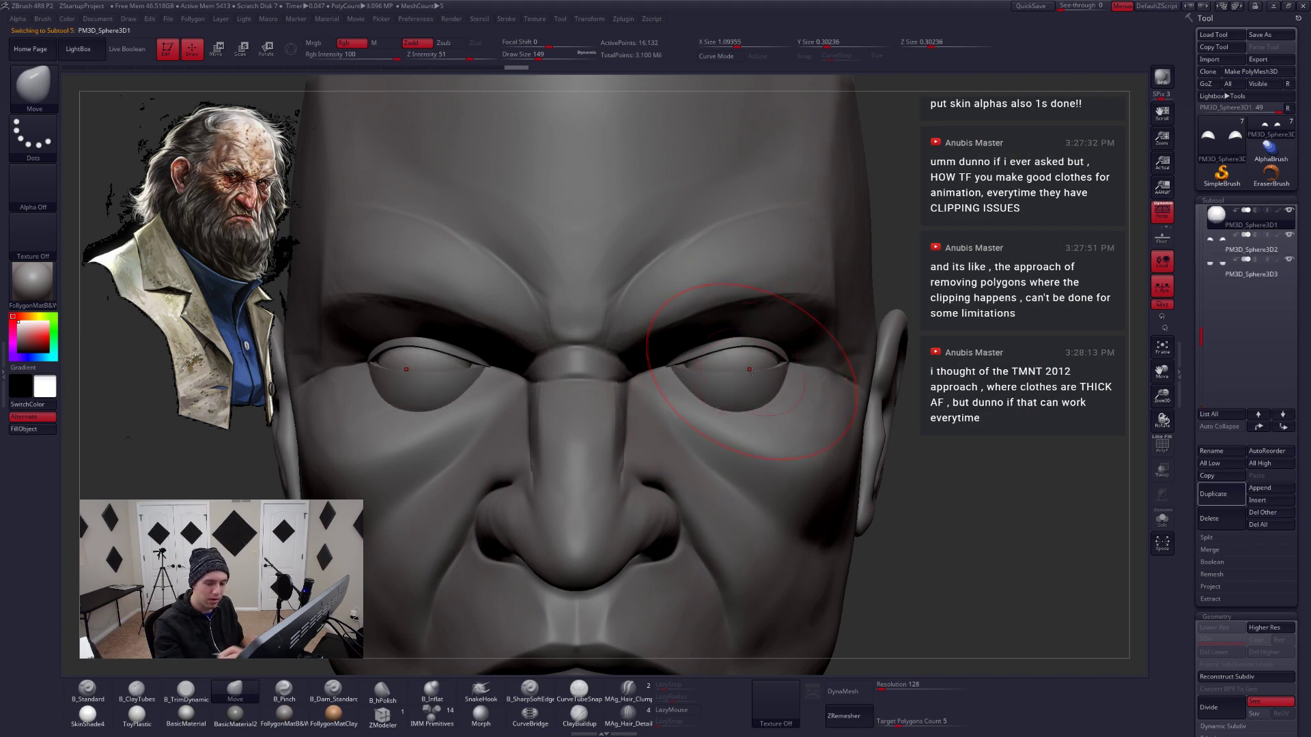
left_click(1162, 470)
left_click(1162, 443)
key("w")
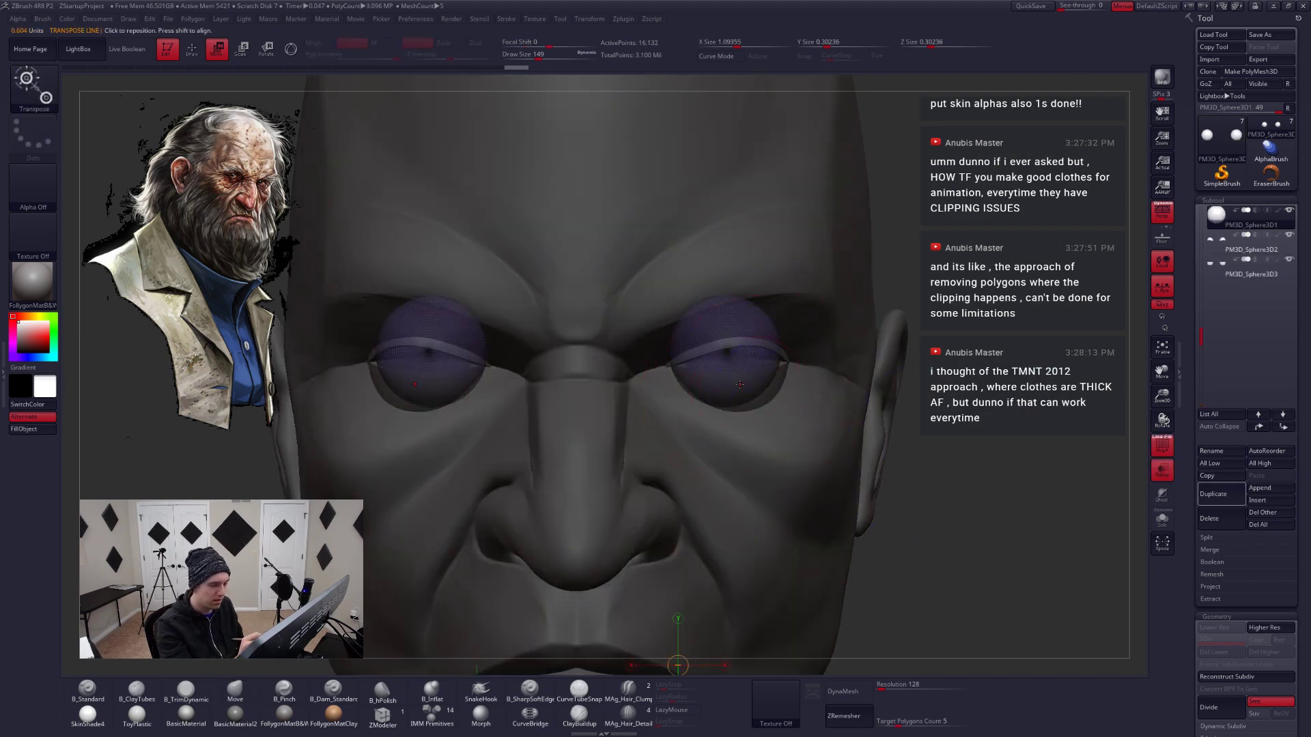
left_click_drag(733, 369, 733, 471)
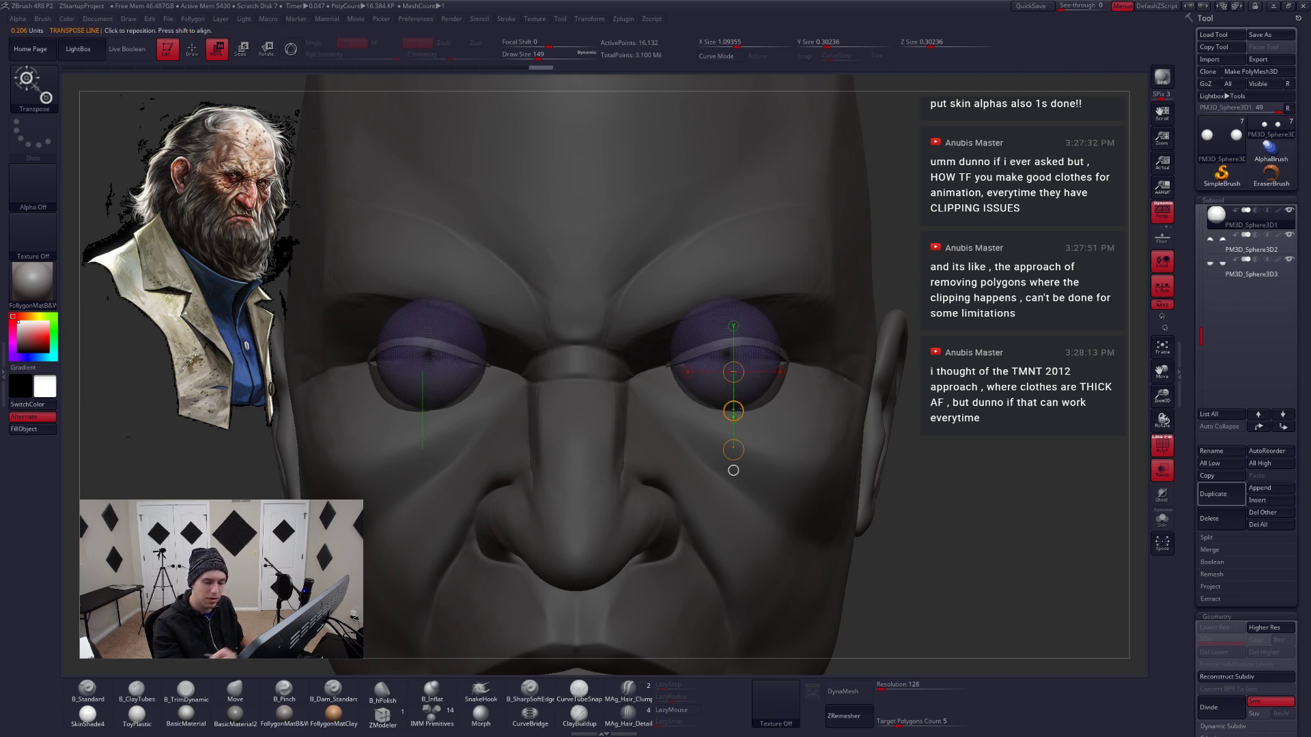
left_click(1162, 469)
left_click(1162, 444)
key("q")
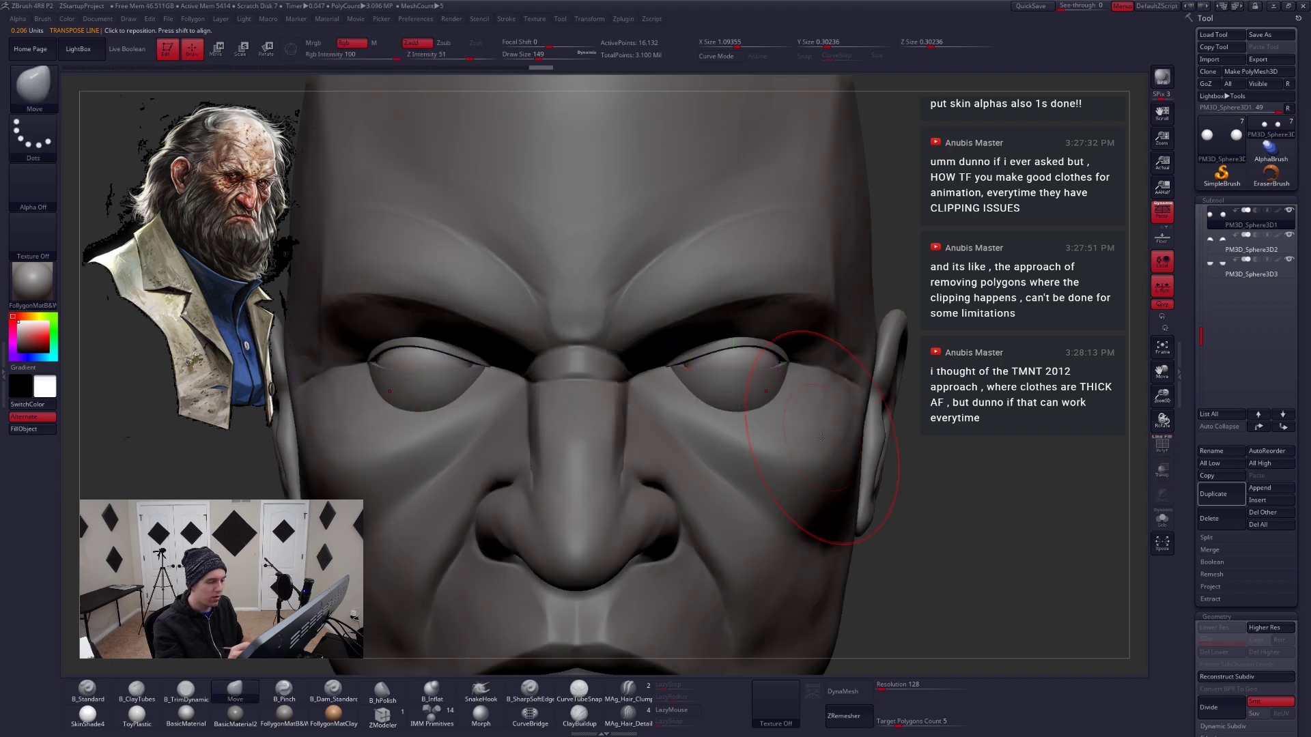
Turn off local symmetry and perspective and isolate the eyeballs in solo view
right_click_drag(789, 398, 795, 327, "ctrl")
left_click(1162, 285)
left_click(1162, 213)
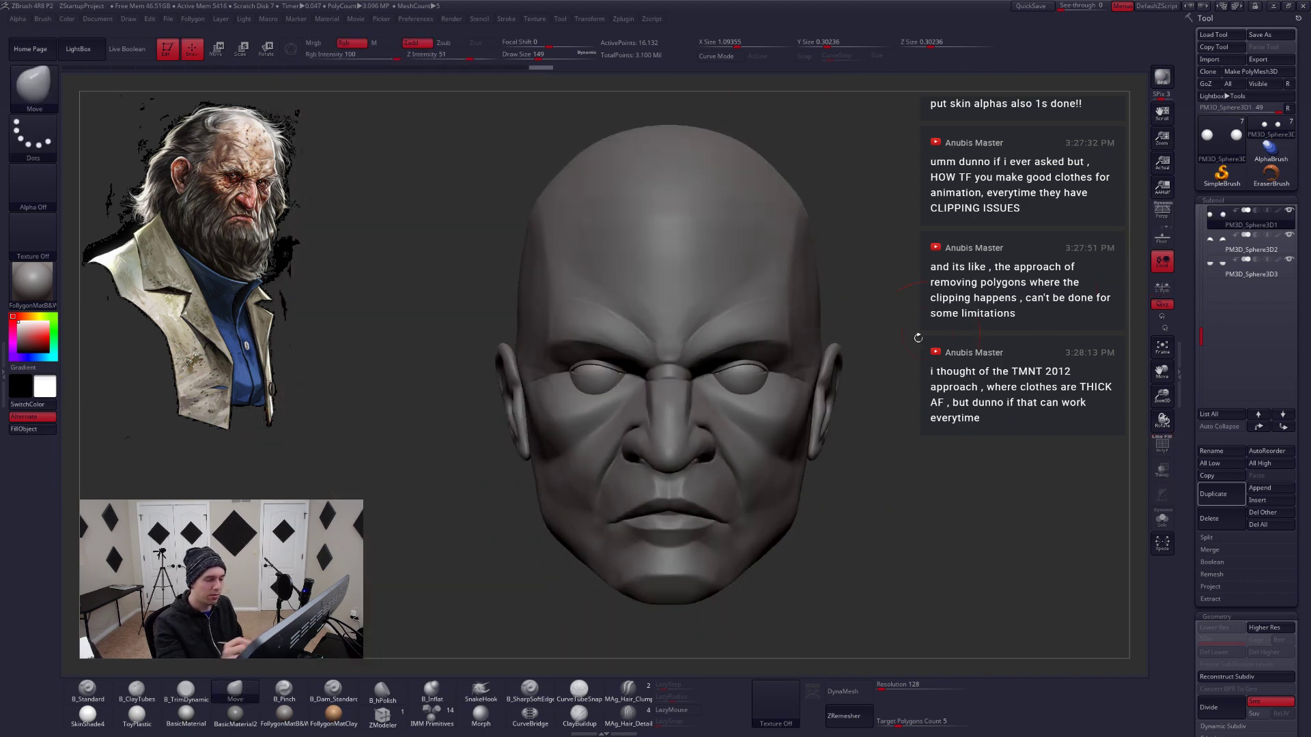
key("alt+s")
mouse_move(743, 390)
right_mouse_down("shift")
mouse_move(792, 392)
mouse_move(804, 420)
right_mouse_up("shift")
right_click_drag(803, 419, 737, 428, "alt")
Fill the eyeballs with white and the ToyPlastic material, using B_Standard in Mrgb mode at draw size 94
key("1")
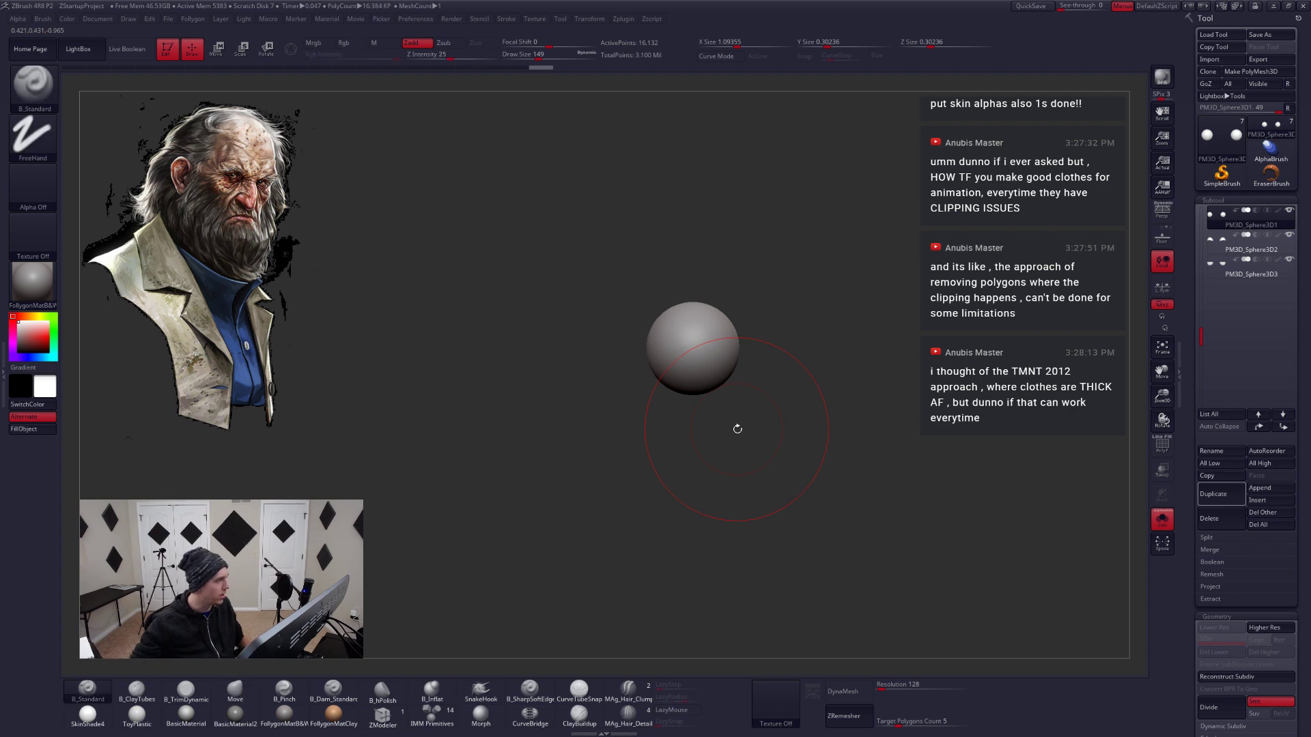
key("s")
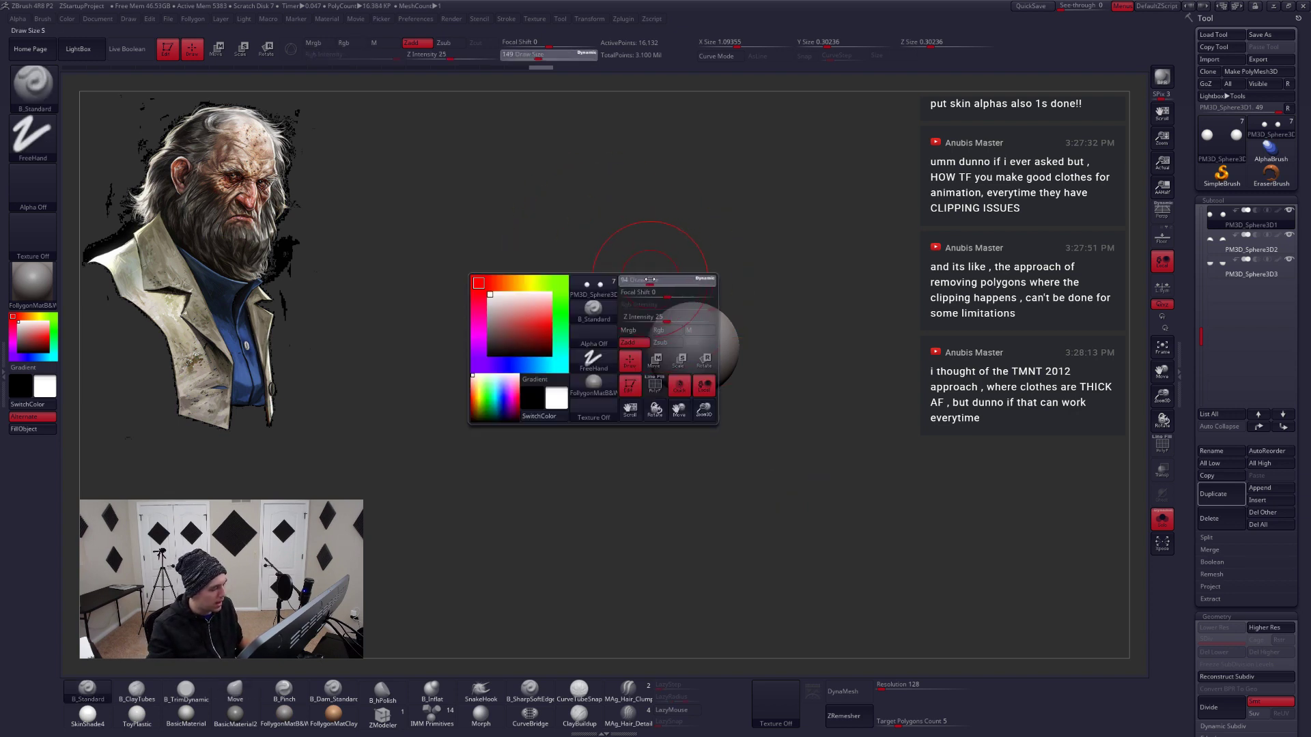
left_click(136, 714)
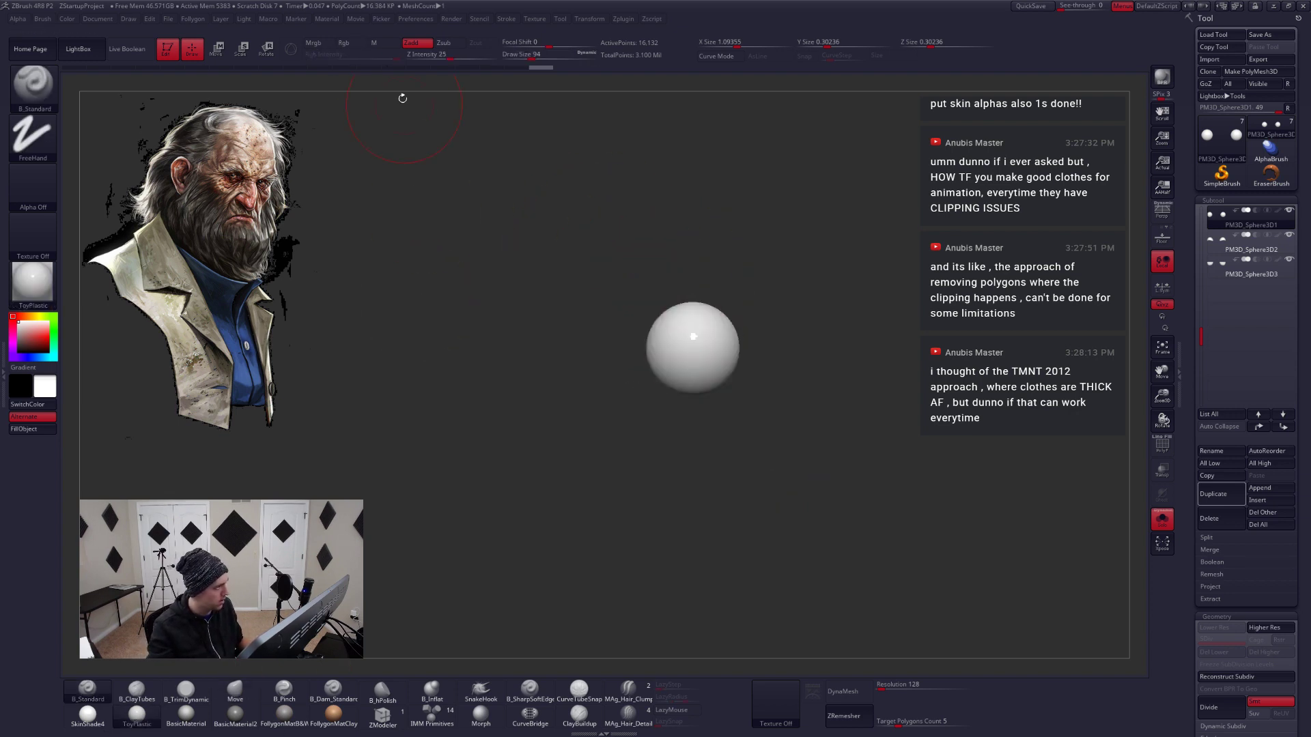
left_click(314, 42)
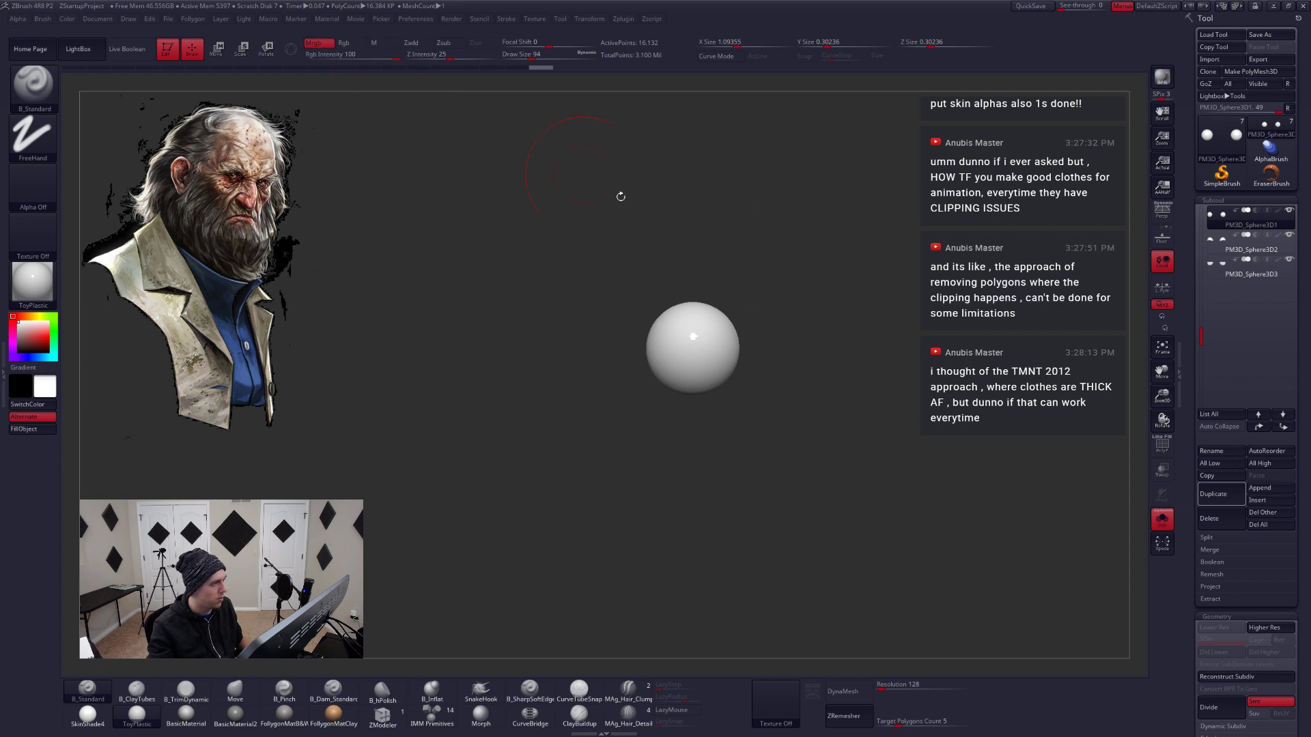
left_click_drag(620, 197, 734, 312)
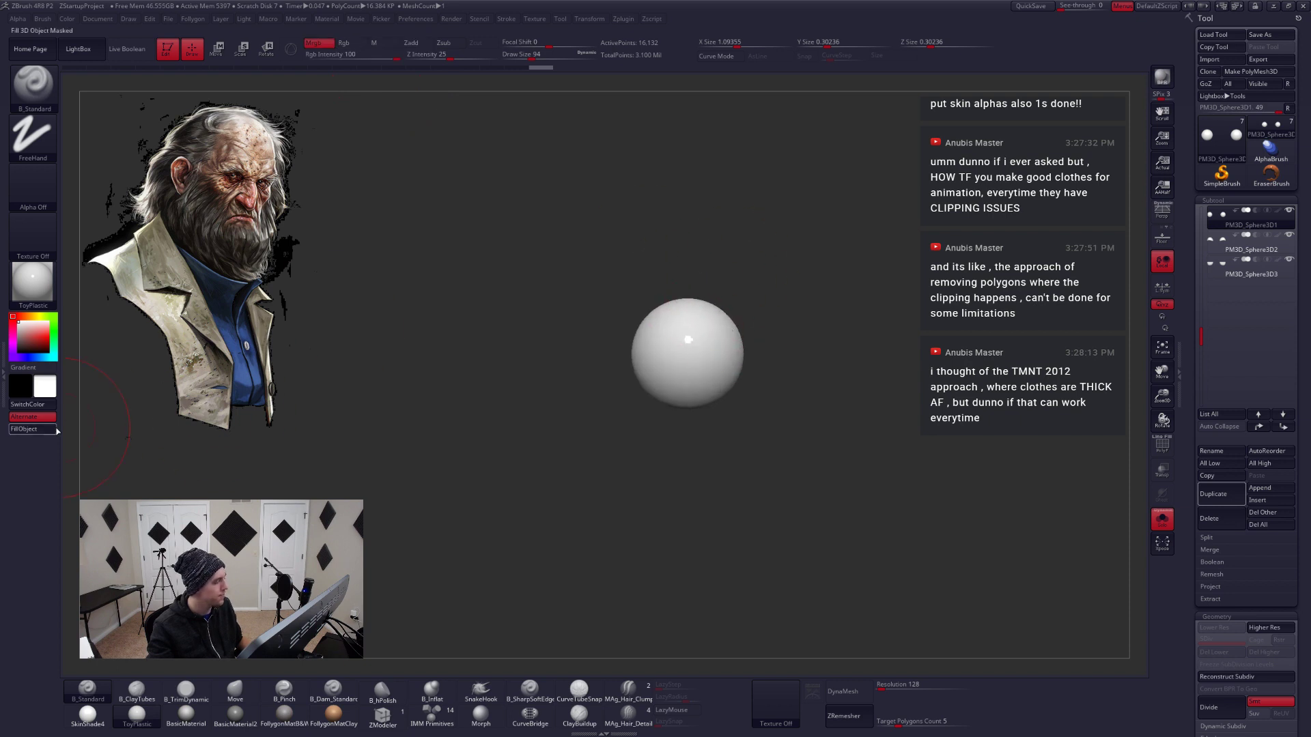
left_click(54, 430)
left_click(720, 347)
mouse_move(785, 276)
left_mouse_down("alt")
mouse_move(794, 309)
mouse_move(752, 402)
left_mouse_up("alt")
key("ctrl+space")
left_click(844, 609)
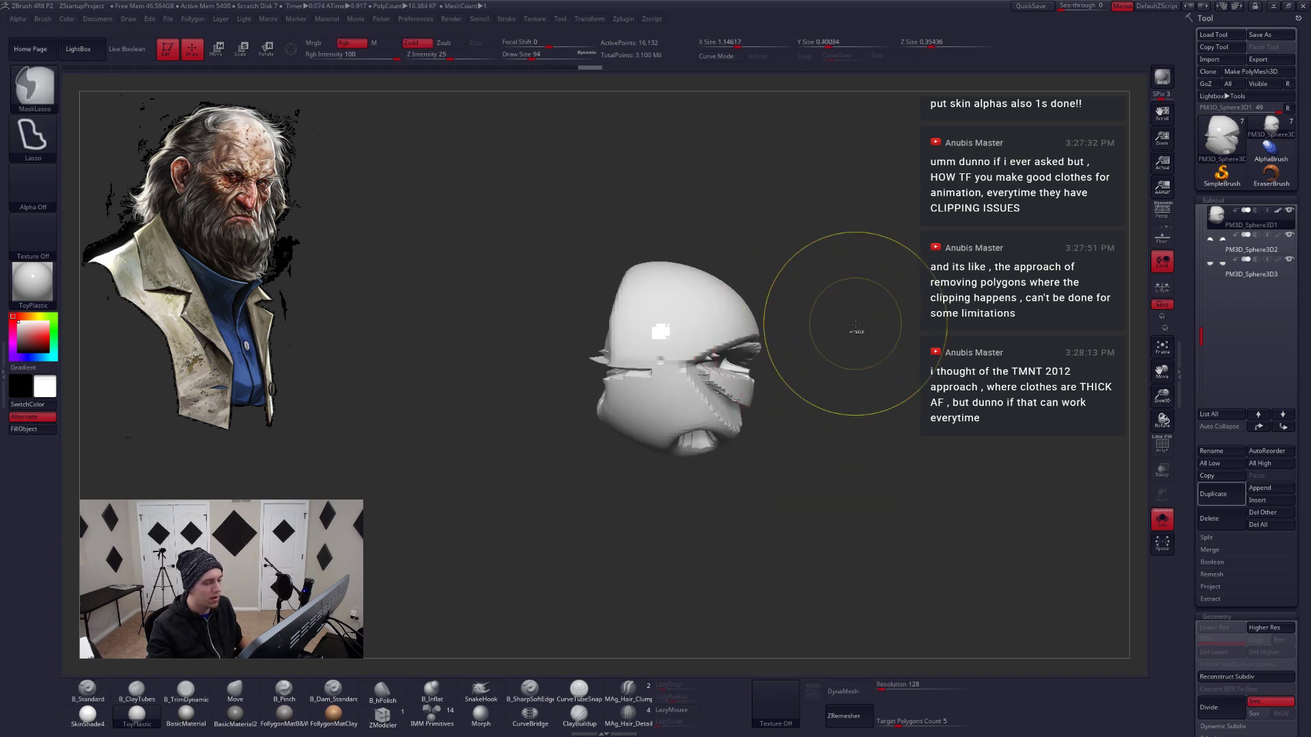
key("ctrl+z")
Mask round iris areas on the front of the eyeballs with MaskPen and invert the mask
key("ctrl+space")
left_click(855, 570)
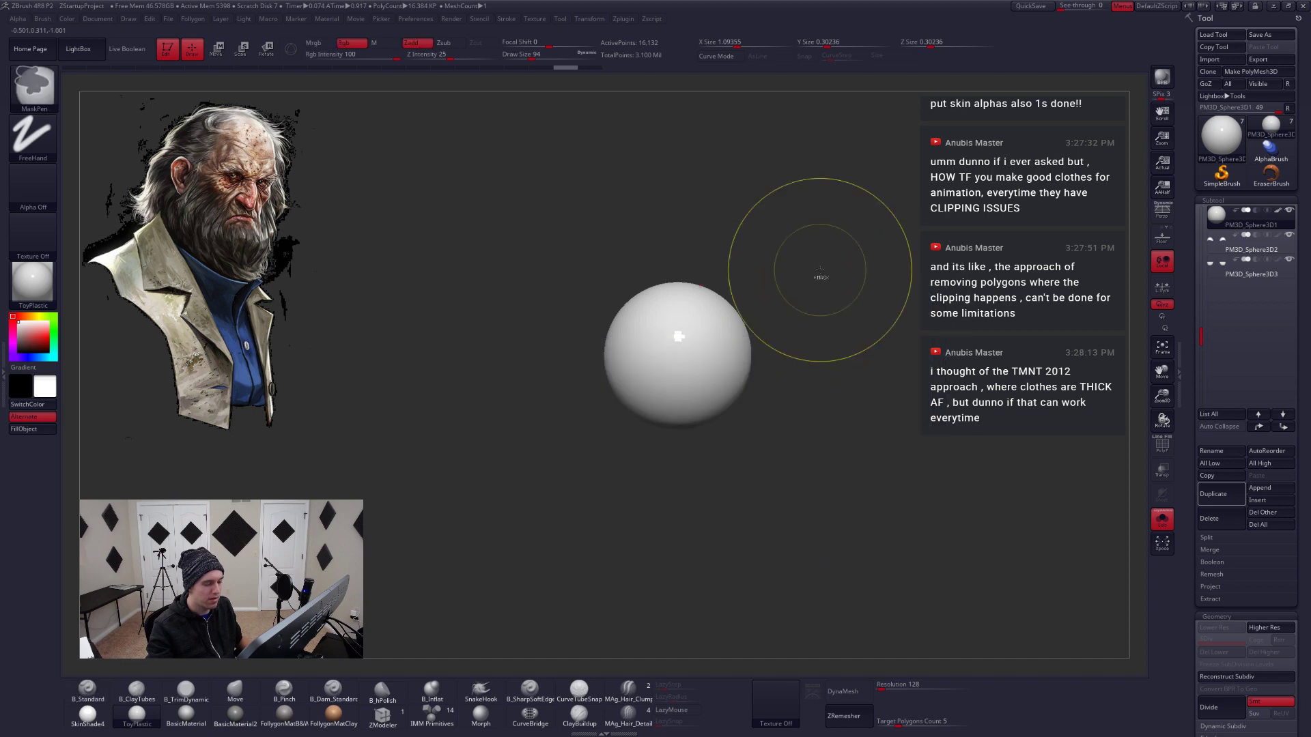
left_click_drag(819, 270, 746, 457, "ctrl")
left_click_drag(775, 468, 739, 447)
left_click(743, 444)
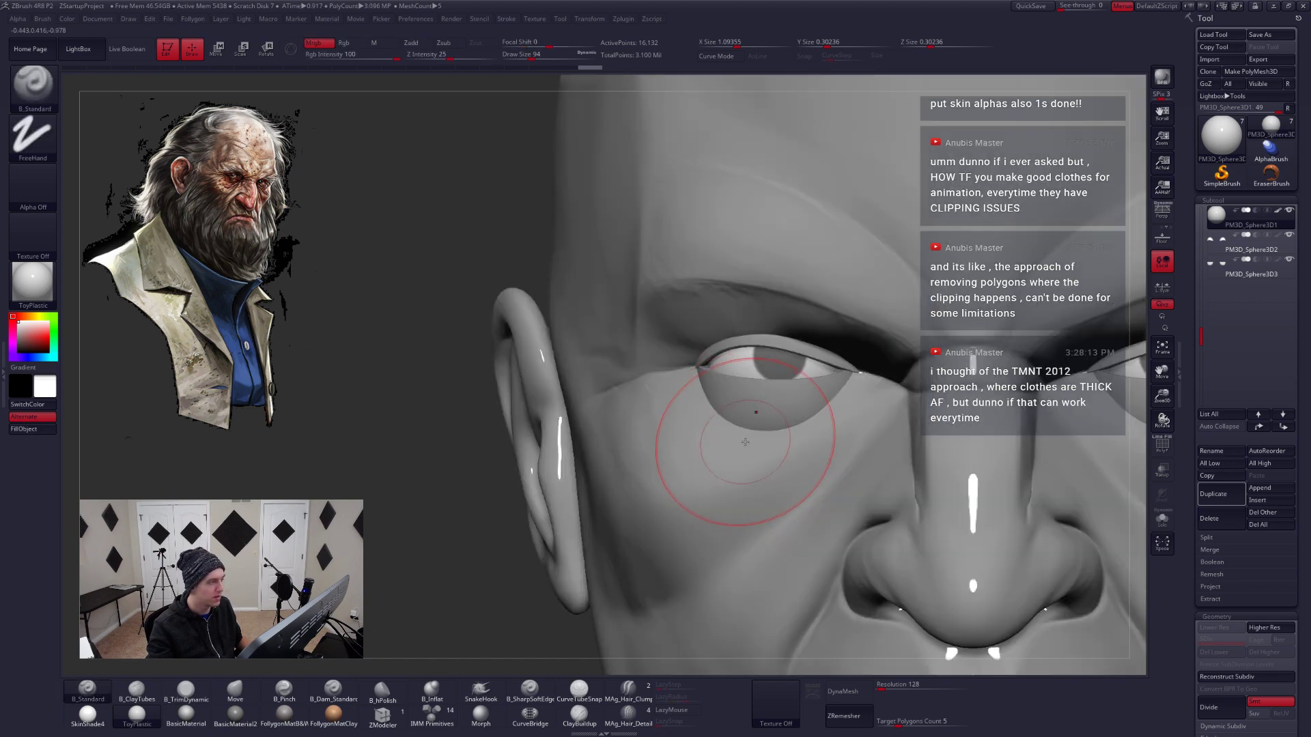
right_click_drag(746, 376, 780, 349)
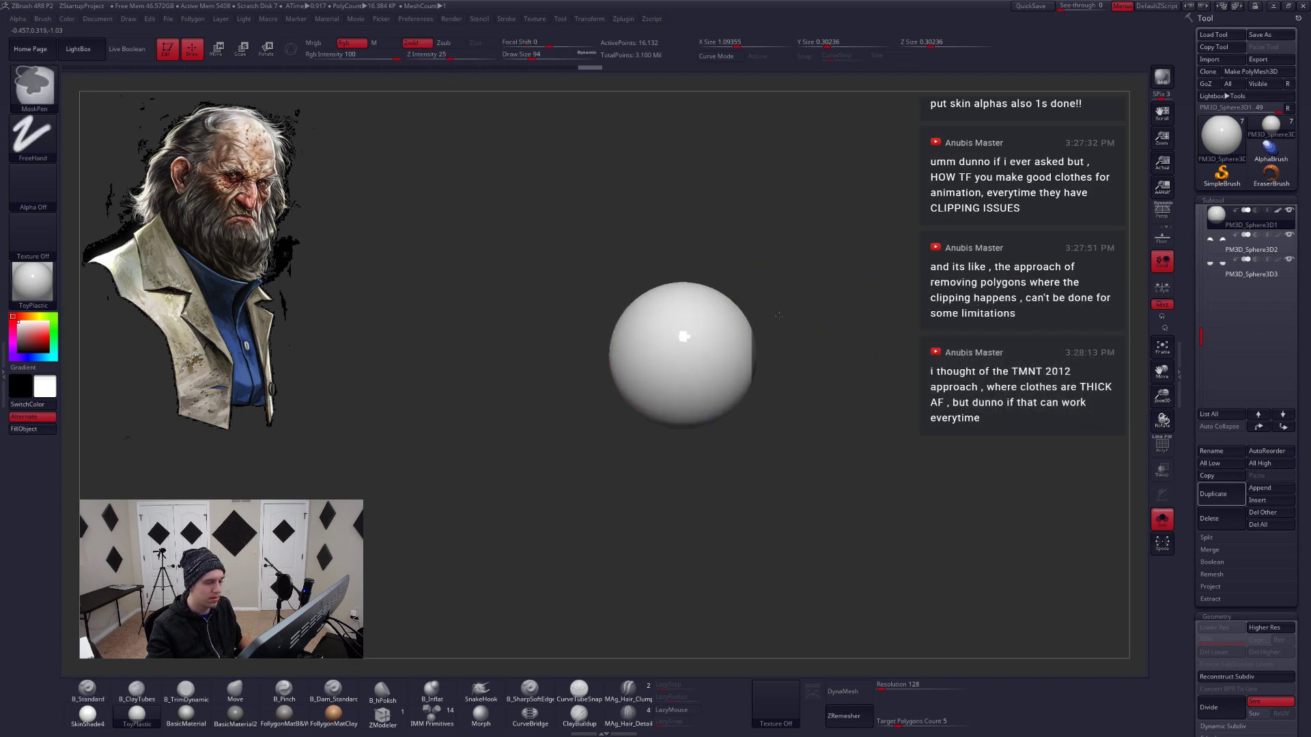
left_click_drag(779, 309, 749, 424, "ctrl")
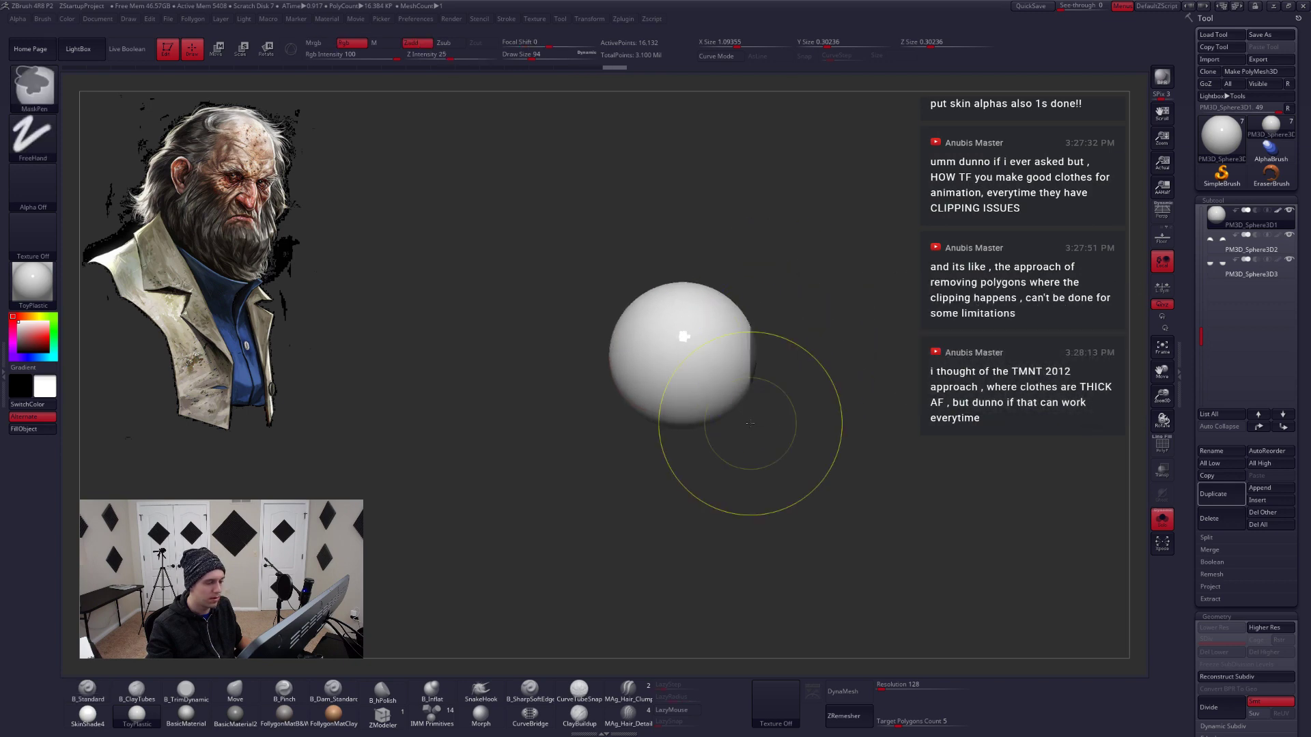
left_click(771, 430, "ctrl")
right_click_drag(776, 428, 672, 361)
Fill the unmasked iris areas of the eyeballs with black and leave solo view
mouse_move(23, 351)
left_mouse_down()
mouse_move(5, 359)
mouse_move(17, 352)
left_mouse_up()
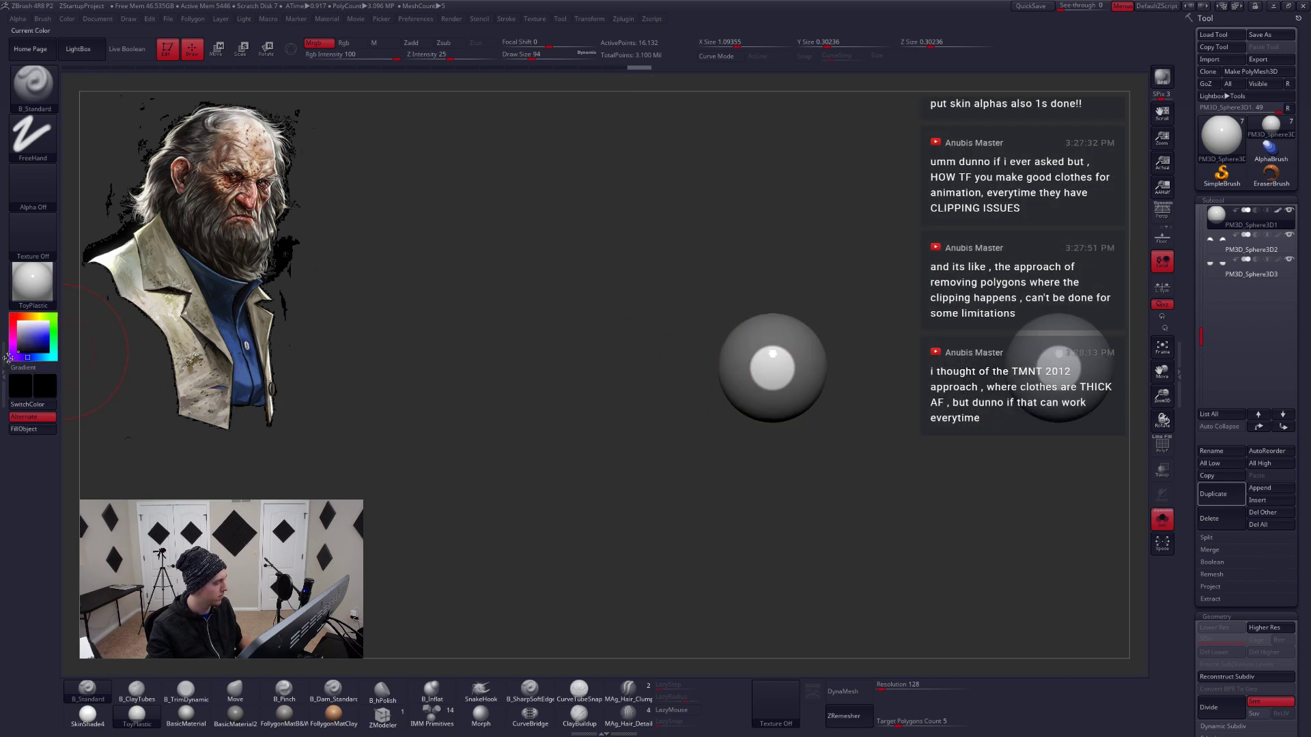
left_click(23, 429)
right_click_drag(546, 482, 396, 441, "alt")
left_click_drag(396, 441, 424, 468, "ctrl")
key("alt+s")
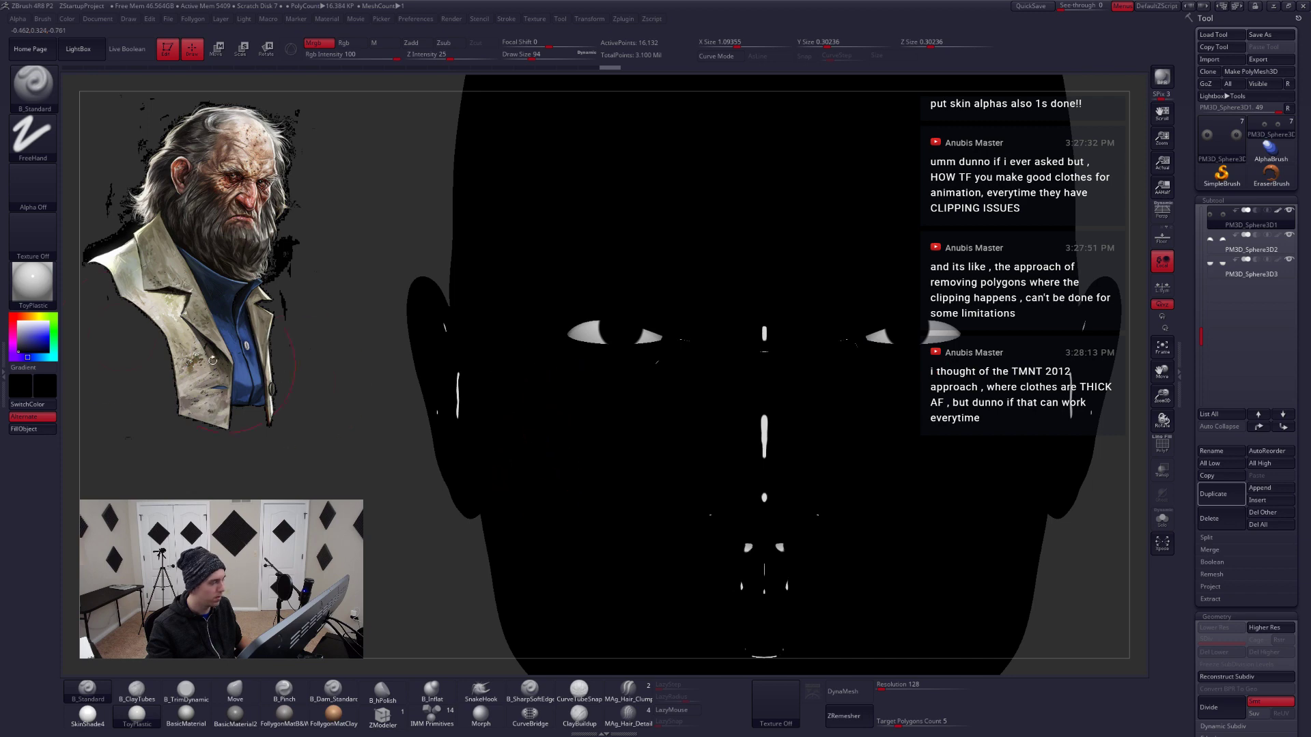
Restore the light base colour and display the head with the FollygonMatB&W material
left_click(19, 322)
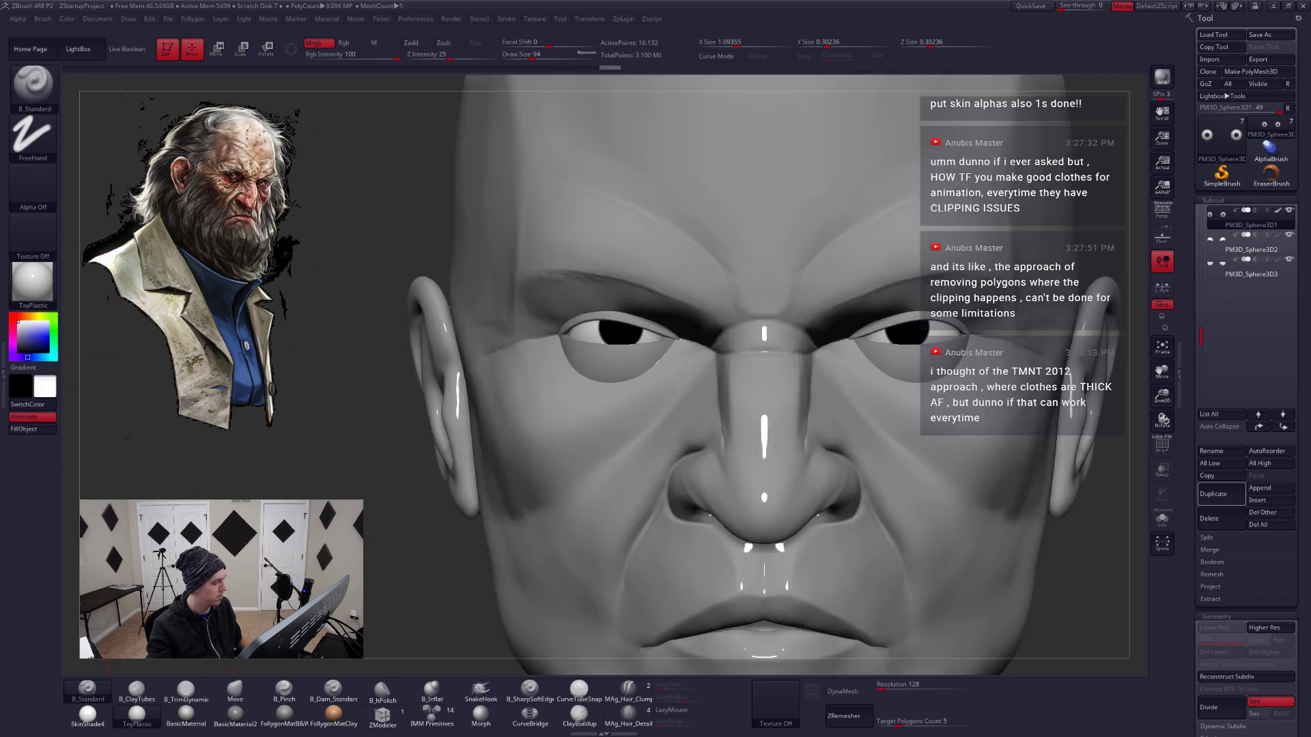
left_click(284, 716)
right_click_drag(595, 609, 575, 501, "alt")
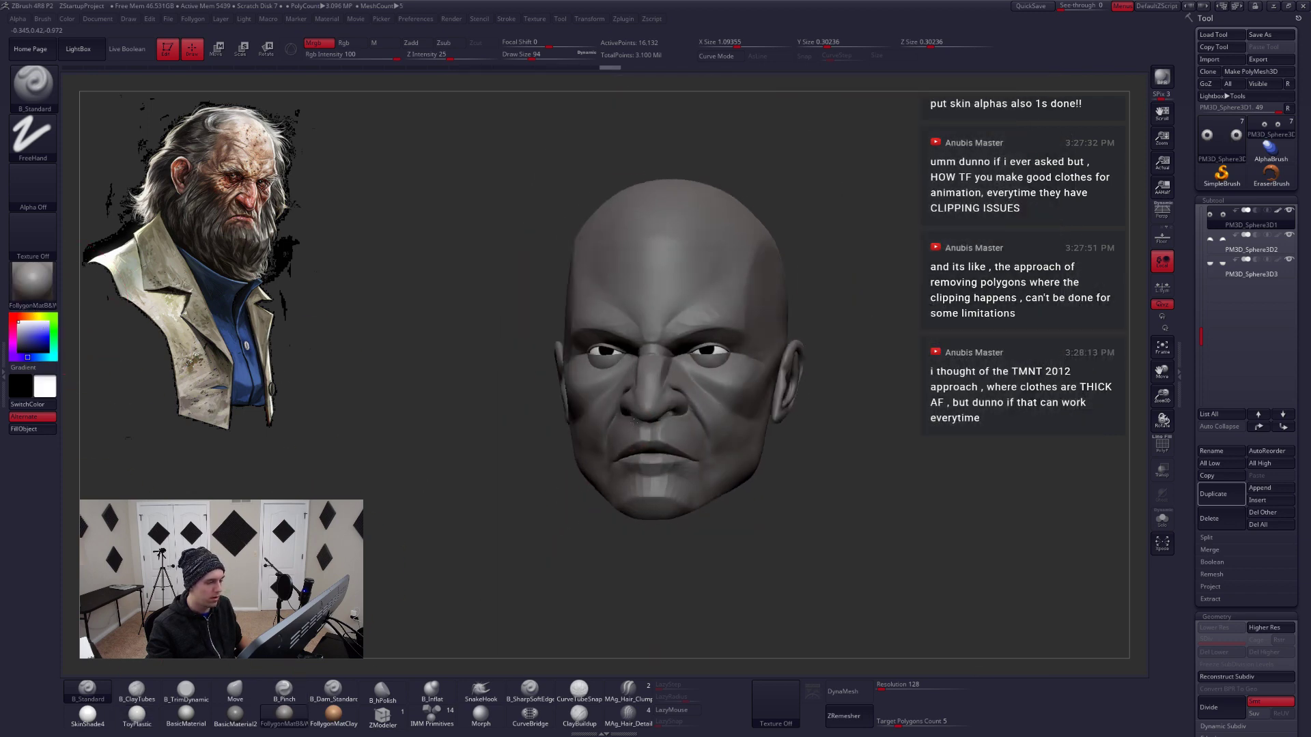
Reposition the scene light on the face and turn perspective back on
left_click(244, 19)
left_click_drag(276, 62, 270, 64)
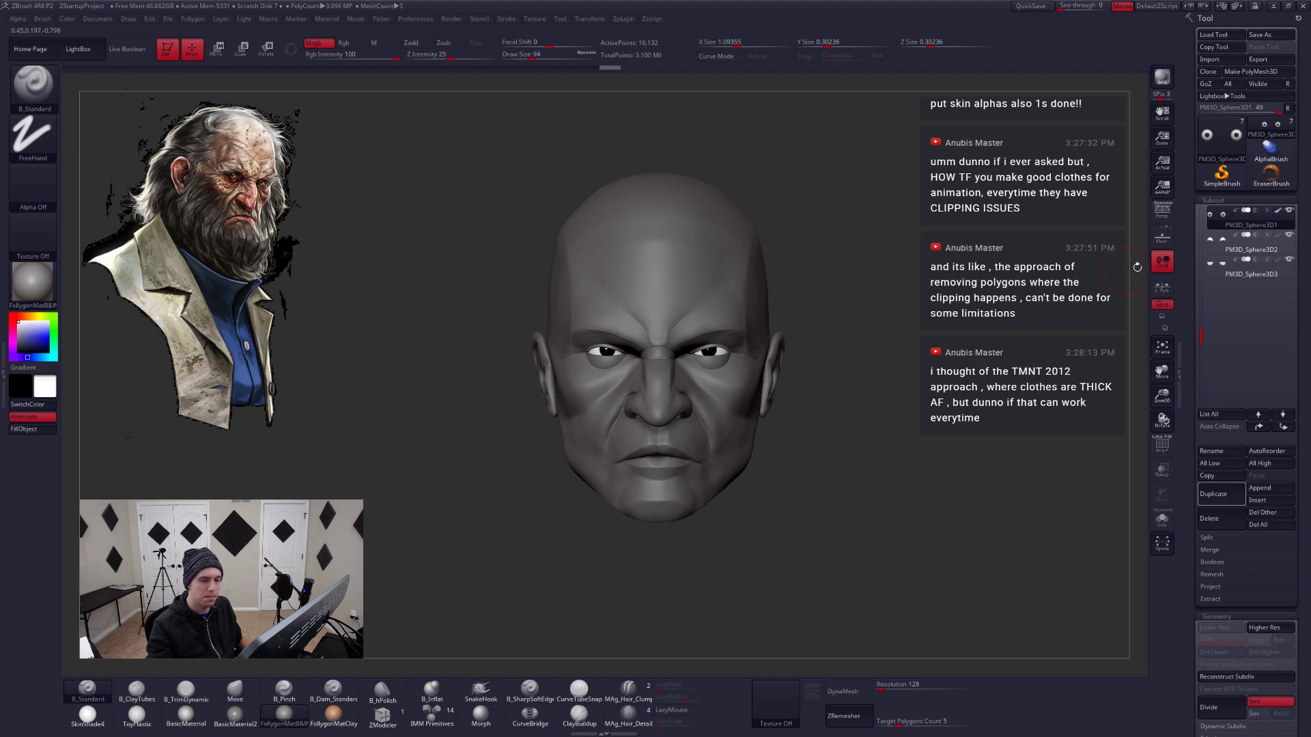
left_click(1164, 213)
mouse_move(666, 311)
right_mouse_down()
mouse_move(701, 347)
mouse_move(682, 341)
mouse_move(739, 330)
right_mouse_up()
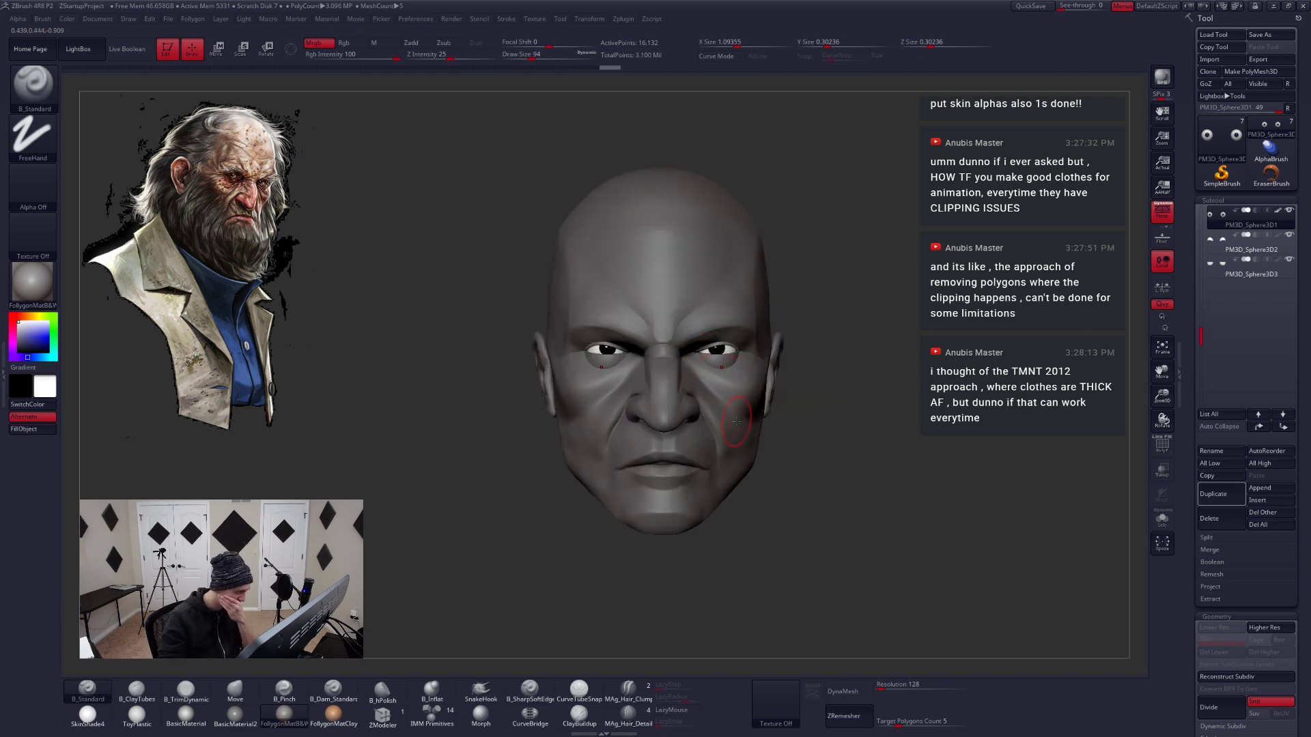
mouse_move(742, 412)
right_mouse_down()
mouse_move(783, 428)
mouse_move(752, 407)
mouse_move(750, 423)
mouse_move(725, 421)
mouse_move(750, 424)
right_mouse_up()
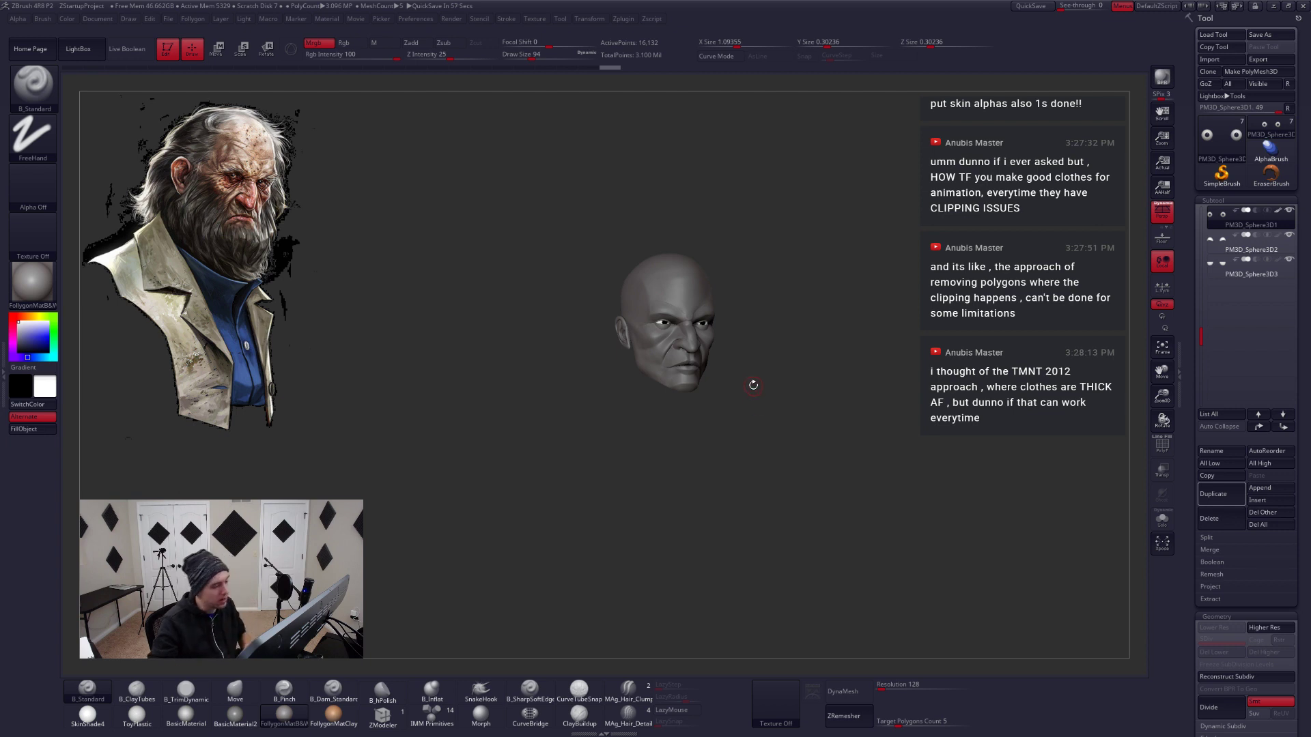
Select the head subtool, PM3D_Sphere3D_1, and mask the area around the eyes with MaskLasso
right_click_drag(660, 338, 677, 410, "ctrl")
mouse_move(737, 328)
right_mouse_down("shift")
mouse_move(692, 317)
mouse_move(740, 298)
mouse_move(752, 324)
right_mouse_up("shift")
left_click(729, 307, "alt")
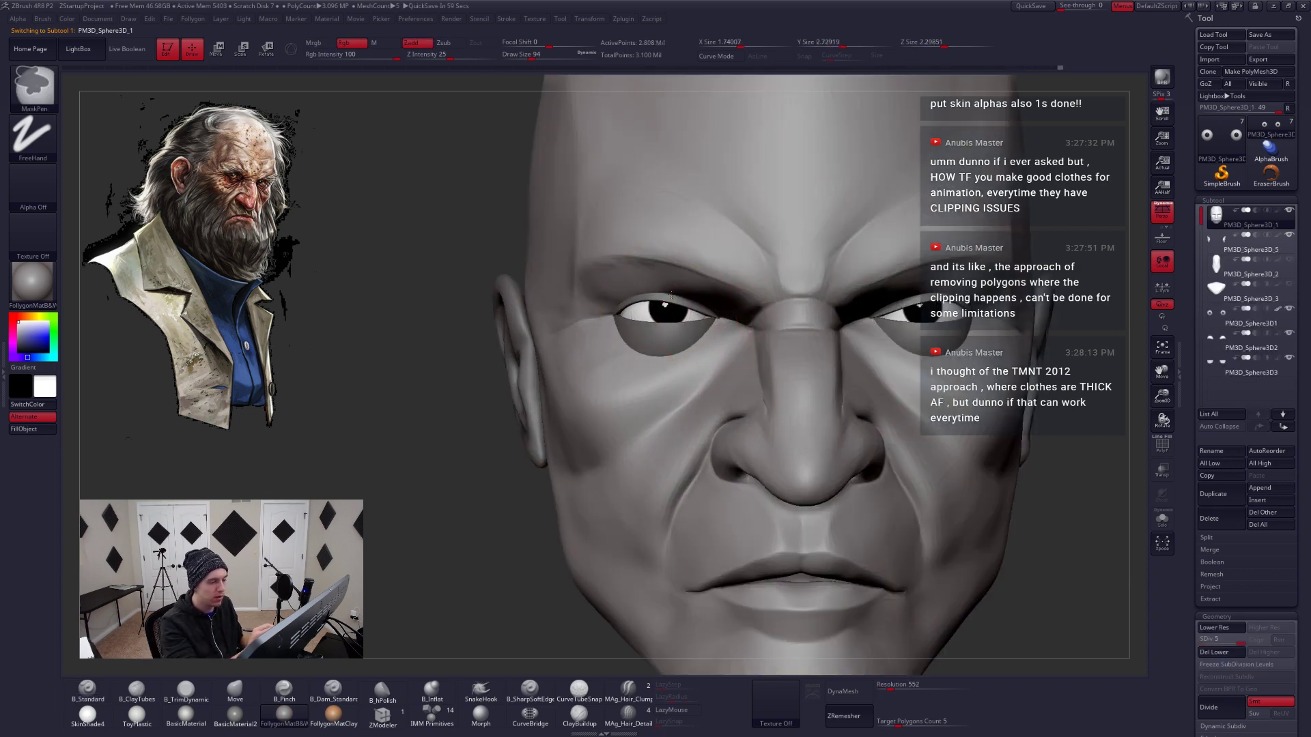
left_click_drag(663, 287, 707, 283, "ctrl")
key("ctrl+z")
right_click(676, 324)
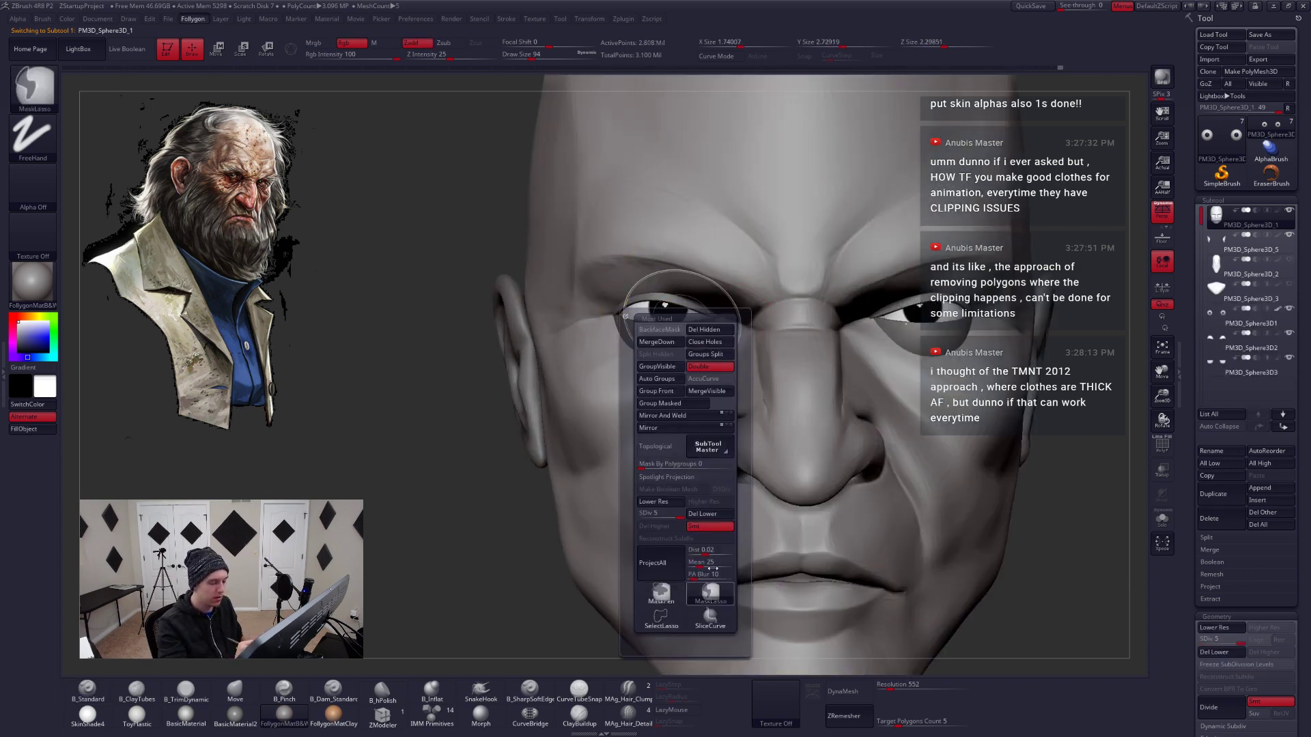
key("ctrl")
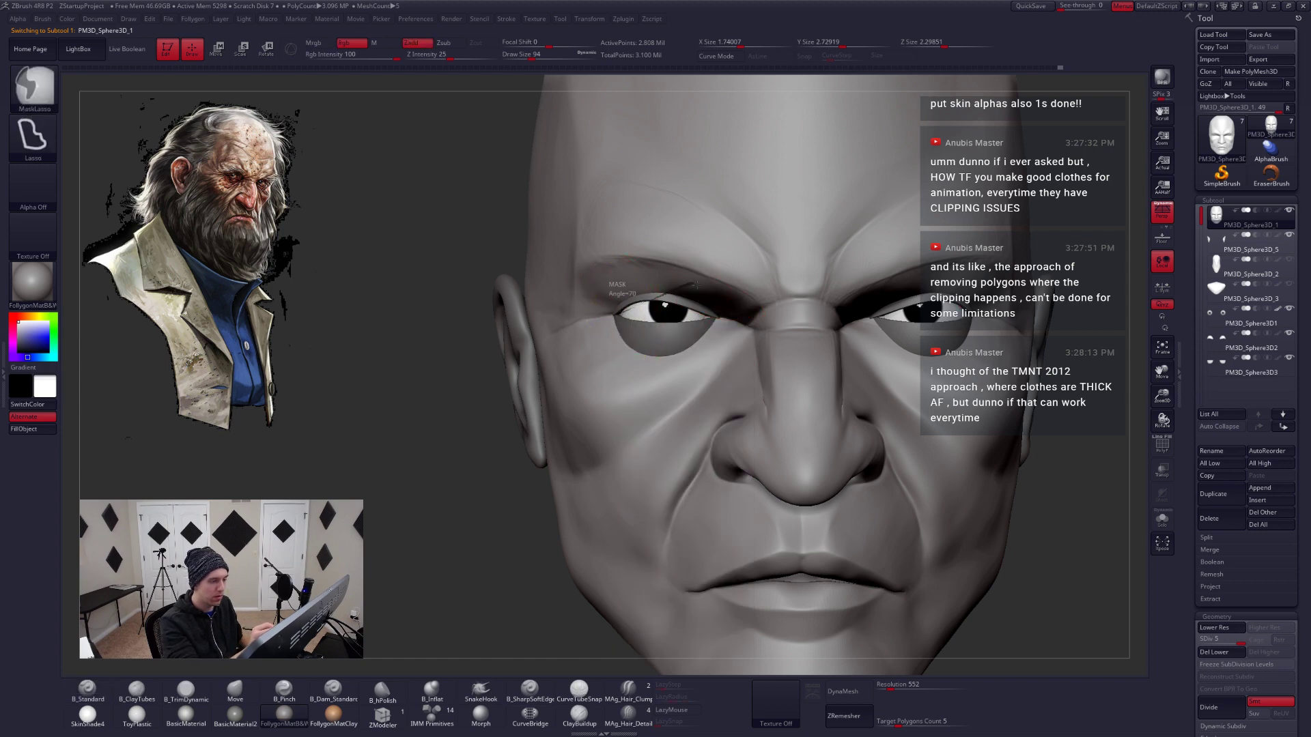
left_click_drag(738, 324, 717, 333, "ctrl")
Isolate the head and invert the mask so only the lassoed eye socket areas can be edited
key("alt+s")
right_click_drag(686, 376, 705, 300)
right_click(704, 300)
left_click(512, 307, "ctrl")
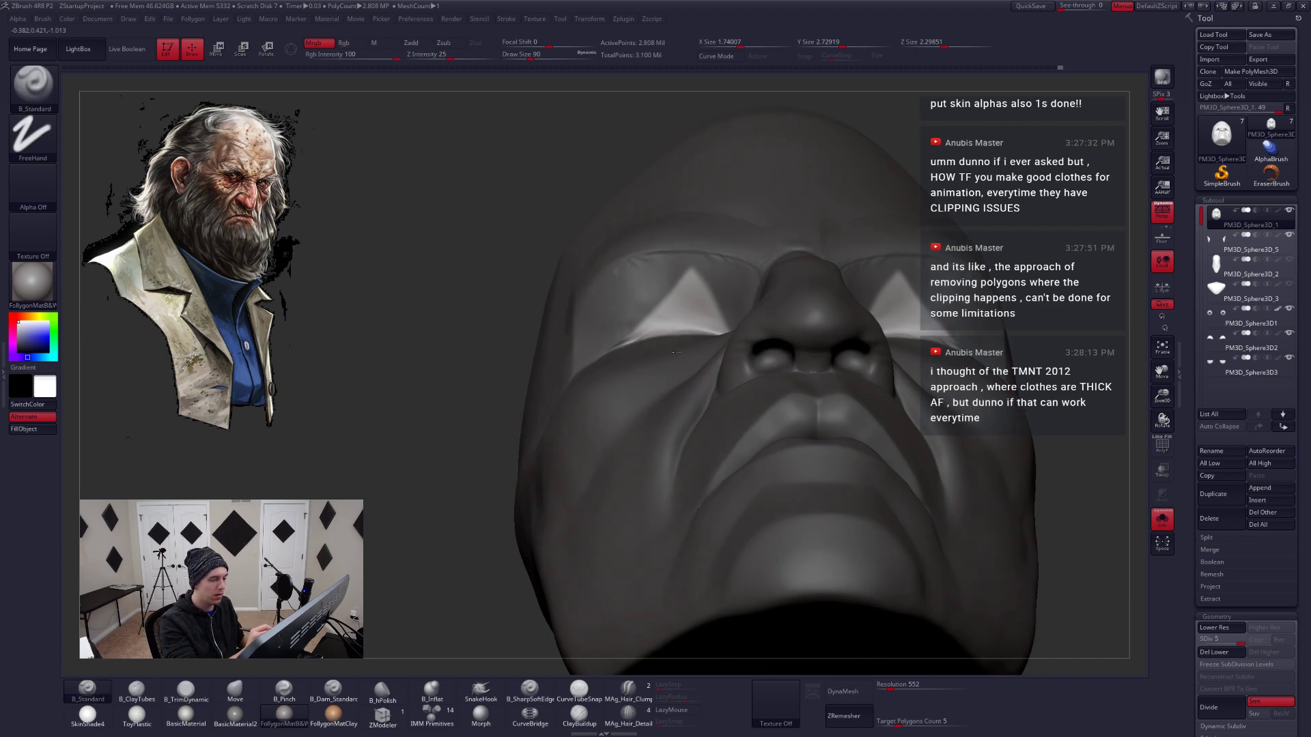
mouse_move(593, 287)
right_mouse_down()
mouse_move(677, 336)
mouse_move(682, 316)
mouse_move(652, 332)
right_mouse_up()
Adjust the unmasked eye socket areas with the Move brush at draw size 90, with all subtools shown, and clear the mask
key("b")
key("m")
key("v")
key("alt+s")
right_click_drag(556, 354, 577, 365)
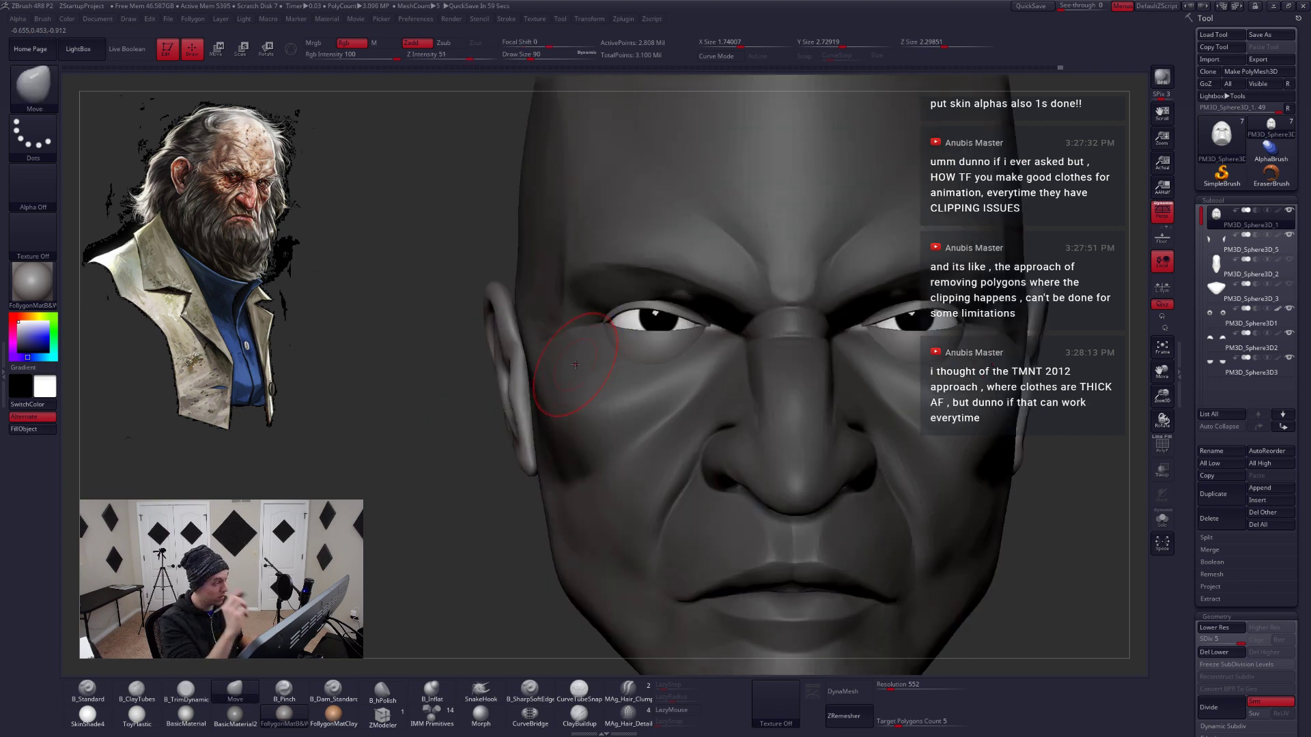
left_click_drag(444, 302, 418, 326, "ctrl")
Reshape the head's upper eyelid with the Move brush at draw size 112 on subdivision level 3
key("space")
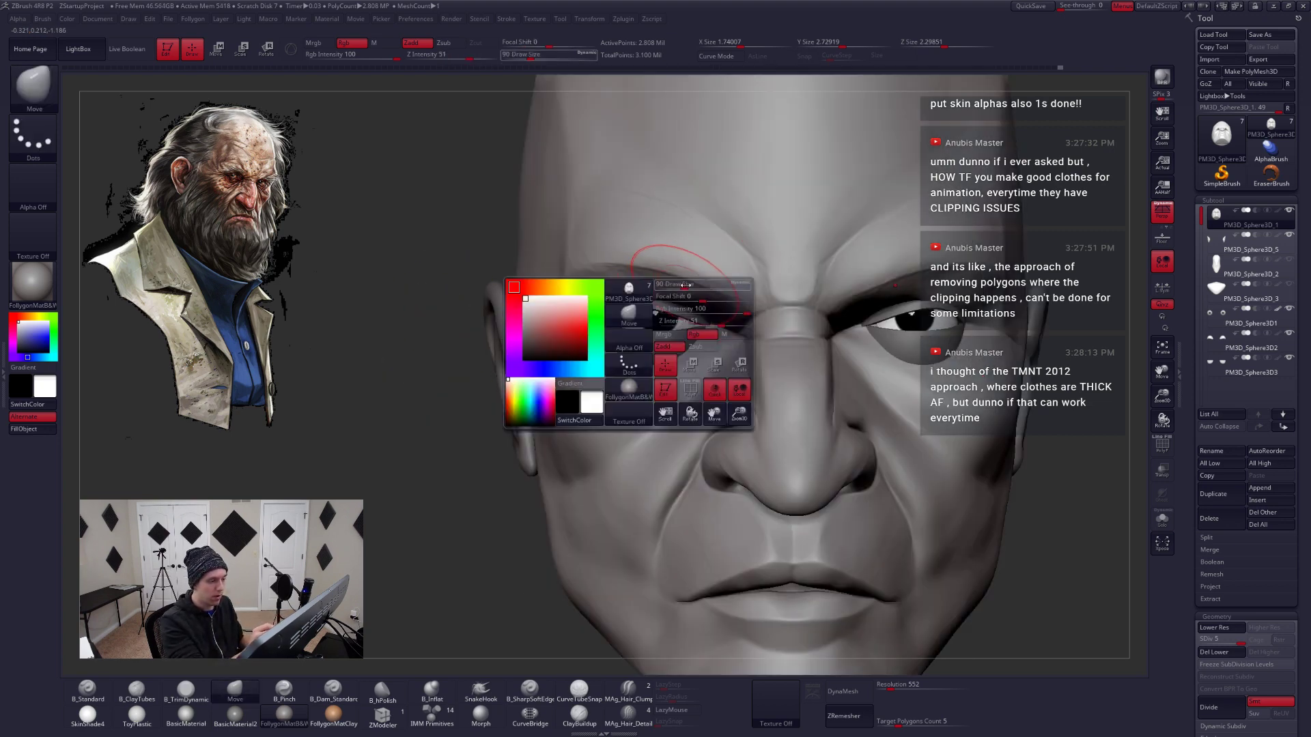
left_click_drag(674, 288, 688, 287)
key("space")
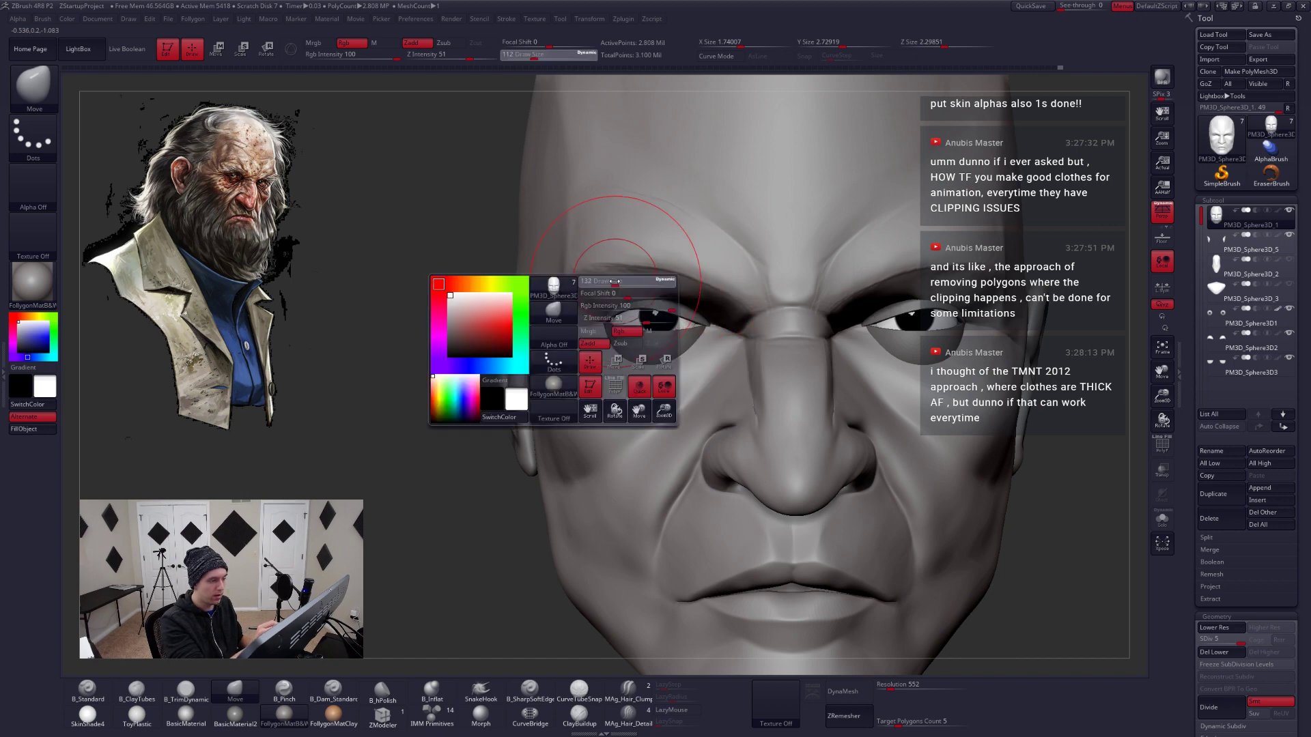
left_click_drag(605, 286, 615, 284)
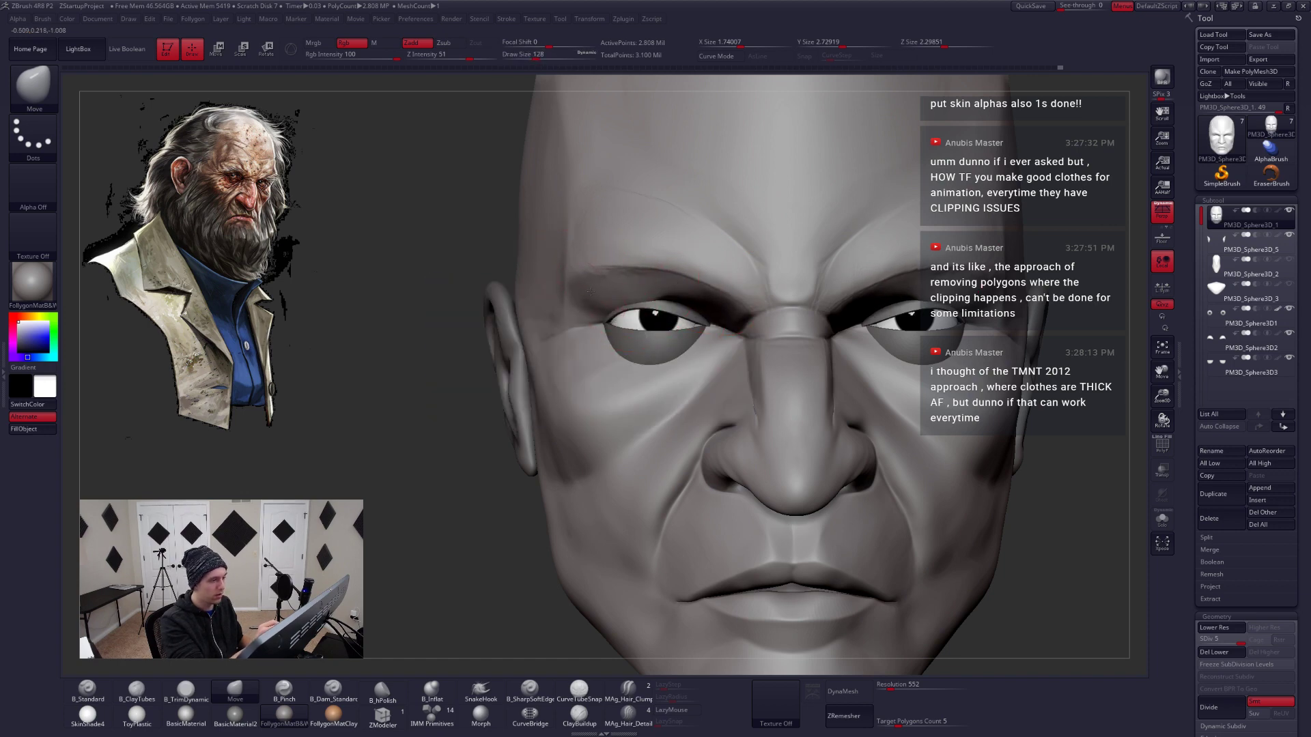
key("shift+d")
key("shift+d")
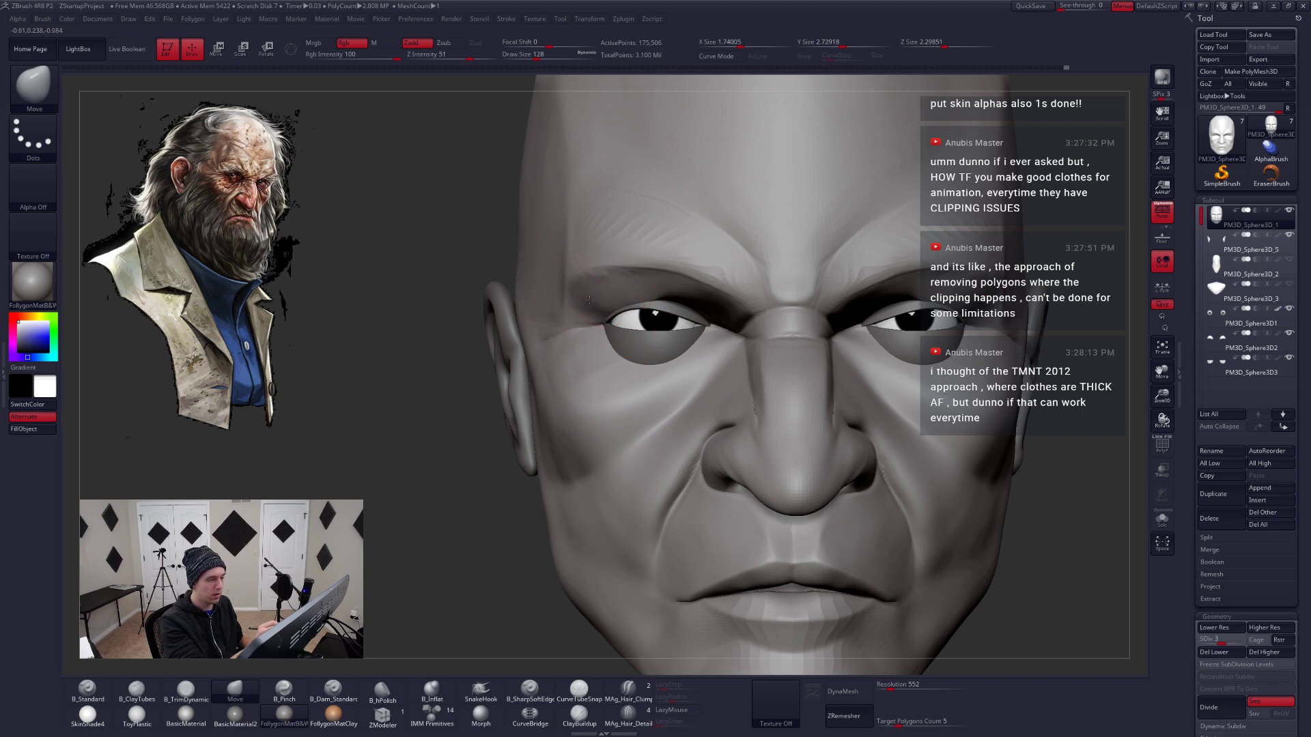
key("space")
left_click_drag(698, 291, 689, 291)
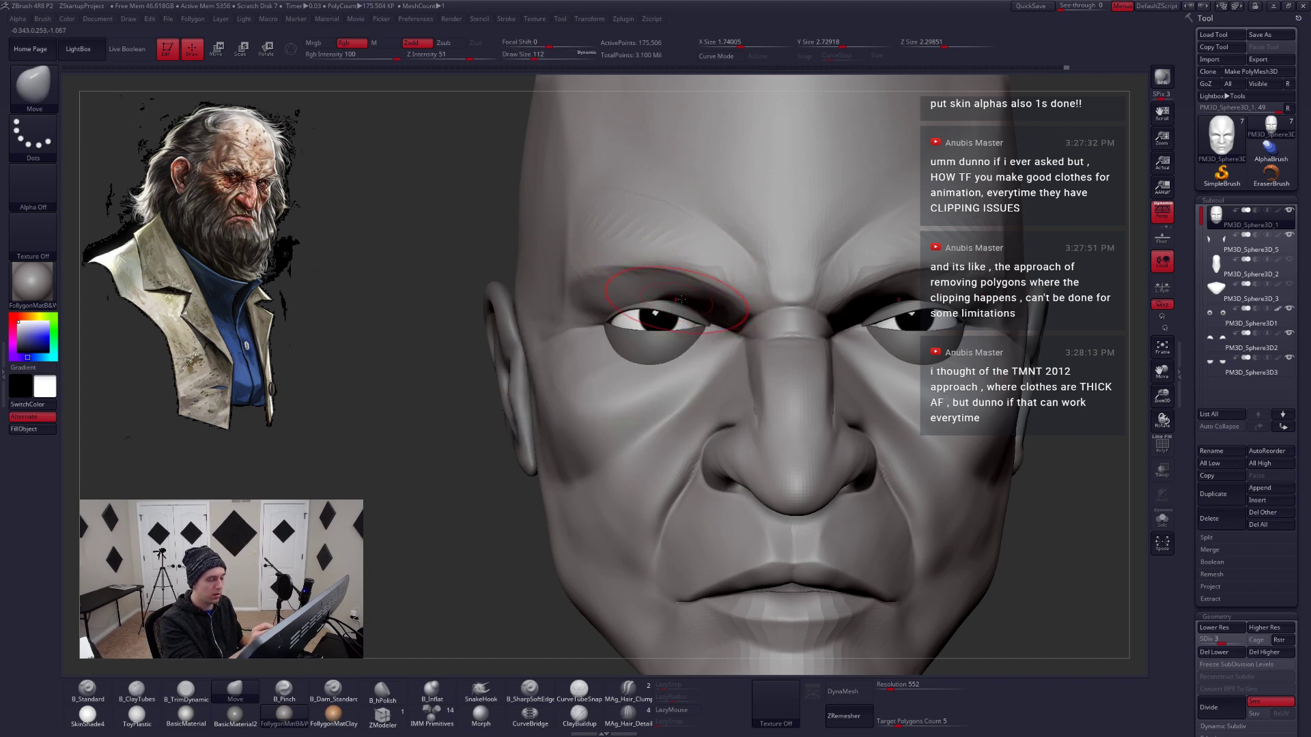
key("alt+s")
right_click_drag(685, 328, 705, 270)
Sharpen the upper eyelid edge with the B_Pinch brush at draw sizes 71 and 49, returning the head to subdivision level 5
key("5")
key("space")
left_click_drag(712, 299, 690, 301)
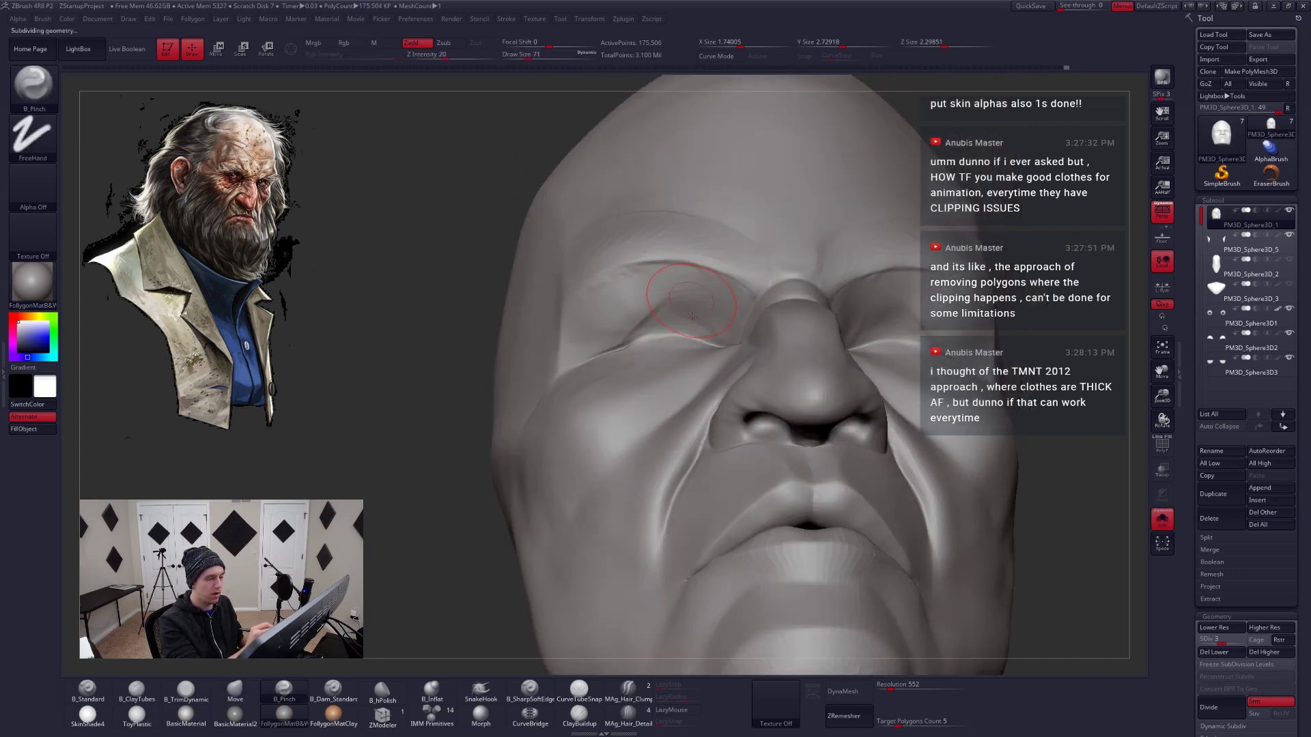
key("d")
key("d")
right_click_drag(692, 317, 708, 292)
key("space")
mouse_move(708, 294)
left_mouse_down()
mouse_move(696, 273)
mouse_move(691, 307)
left_mouse_up()
right_click_drag(693, 296, 691, 368)
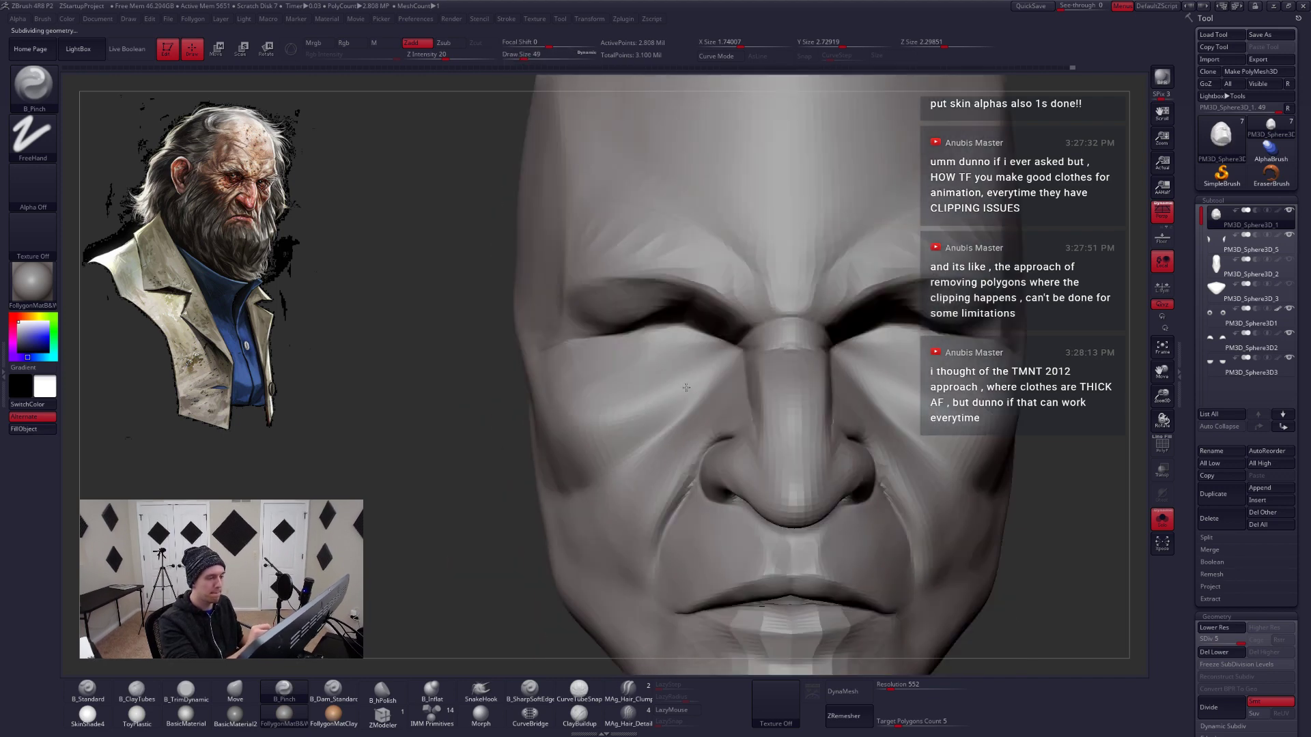
Undo the last stroke and rework the eyelid edge with the B_Pinch brush, checking it against the eyeballs
key("shift+s")
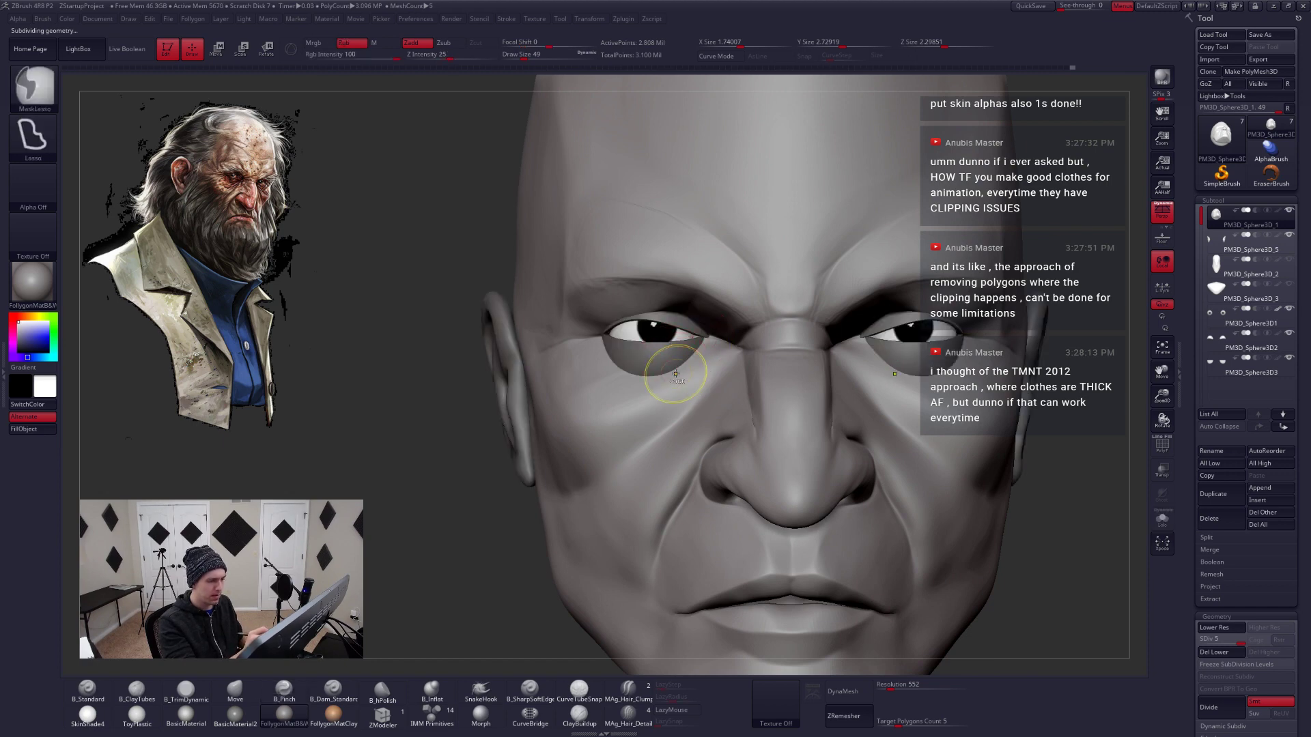
key("ctrl+z")
right_click_drag(673, 348, 669, 326)
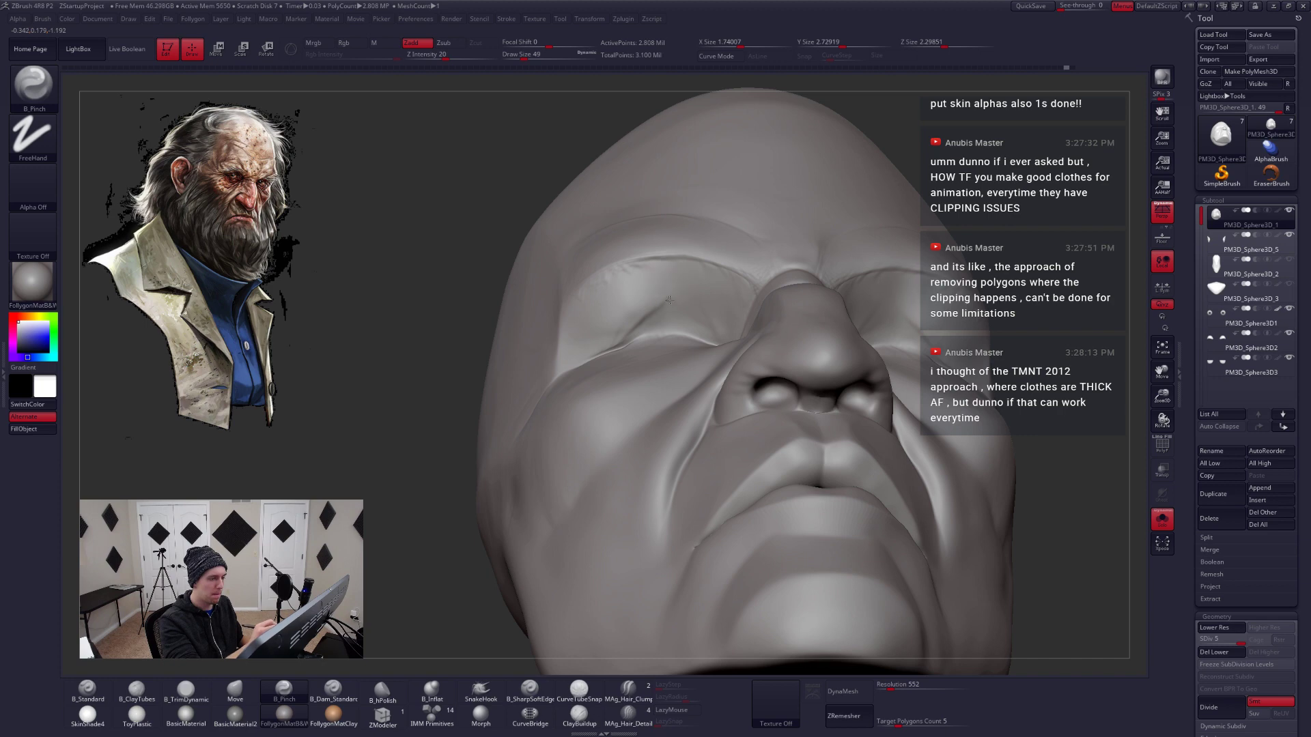
right_click_drag(665, 316, 675, 362)
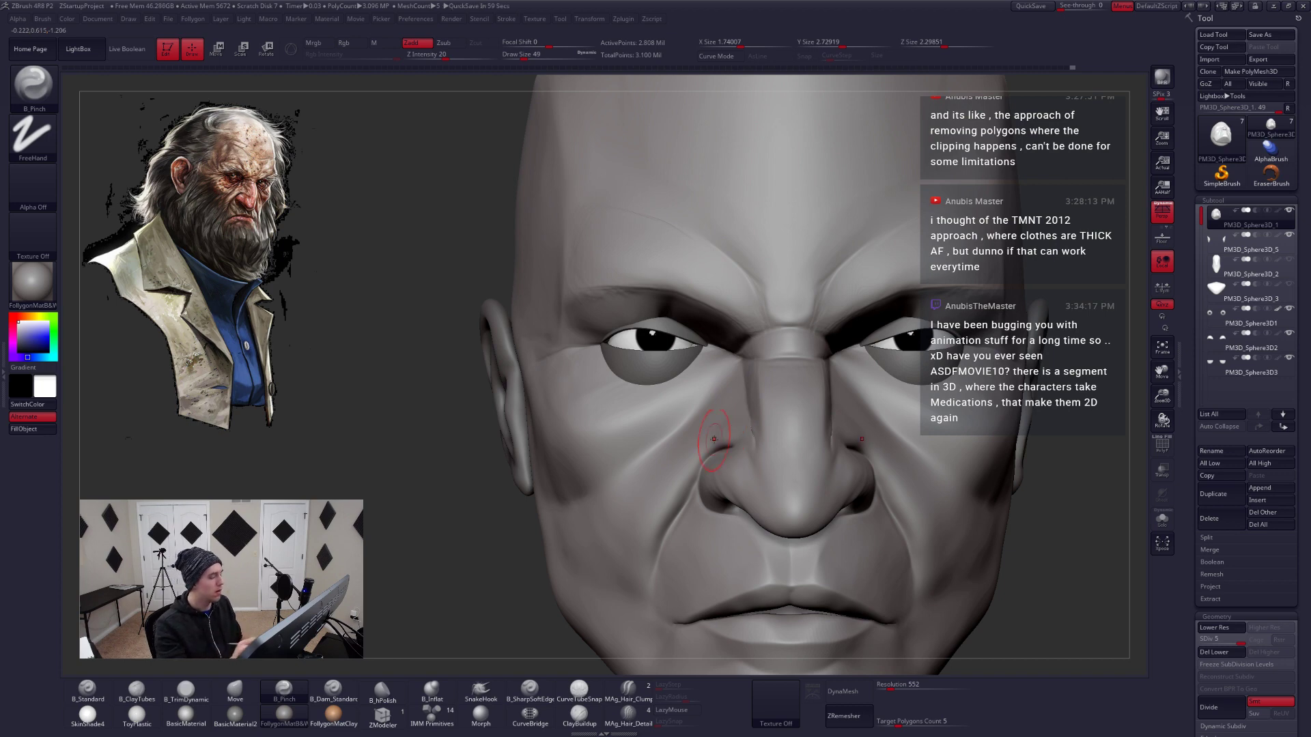
mouse_move(651, 383)
right_mouse_down("alt")
mouse_move(745, 379)
mouse_move(744, 340)
mouse_move(731, 334)
mouse_move(752, 315)
right_mouse_up("alt")
Smooth and flatten the outer upper eyelid with B_TrimDynamic at draw size 68 on subdivision level 4
key("space")
key("3")
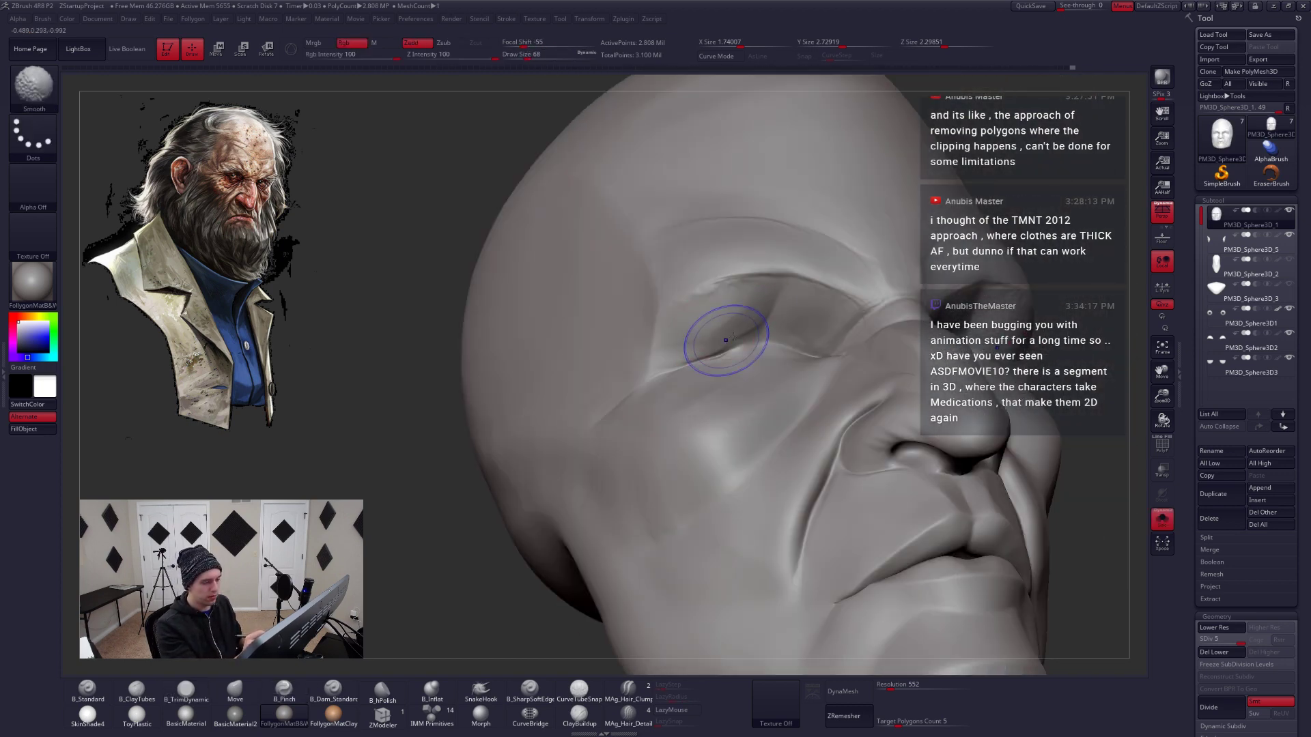
key("shift+d")
left_click_drag(746, 312, 689, 331)
right_click_drag(743, 312, 767, 439)
right_click_drag(938, 476, 788, 355)
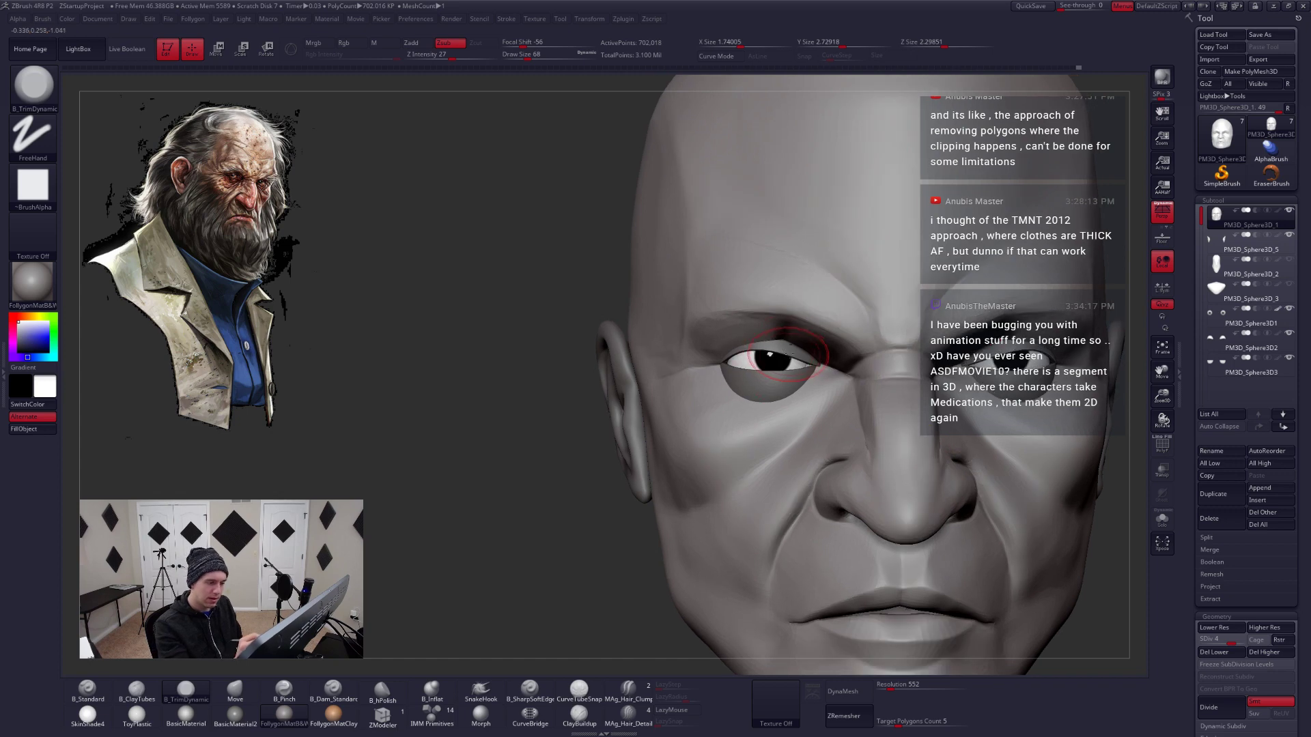
Isolate the head and reposition the middle of the upper eyelid with the Move brush at draw size 80
key("b")
key("m")
key("v")
key("space")
left_click_drag(793, 396, 798, 396)
key("alt+s")
right_click_drag(768, 430, 782, 334)
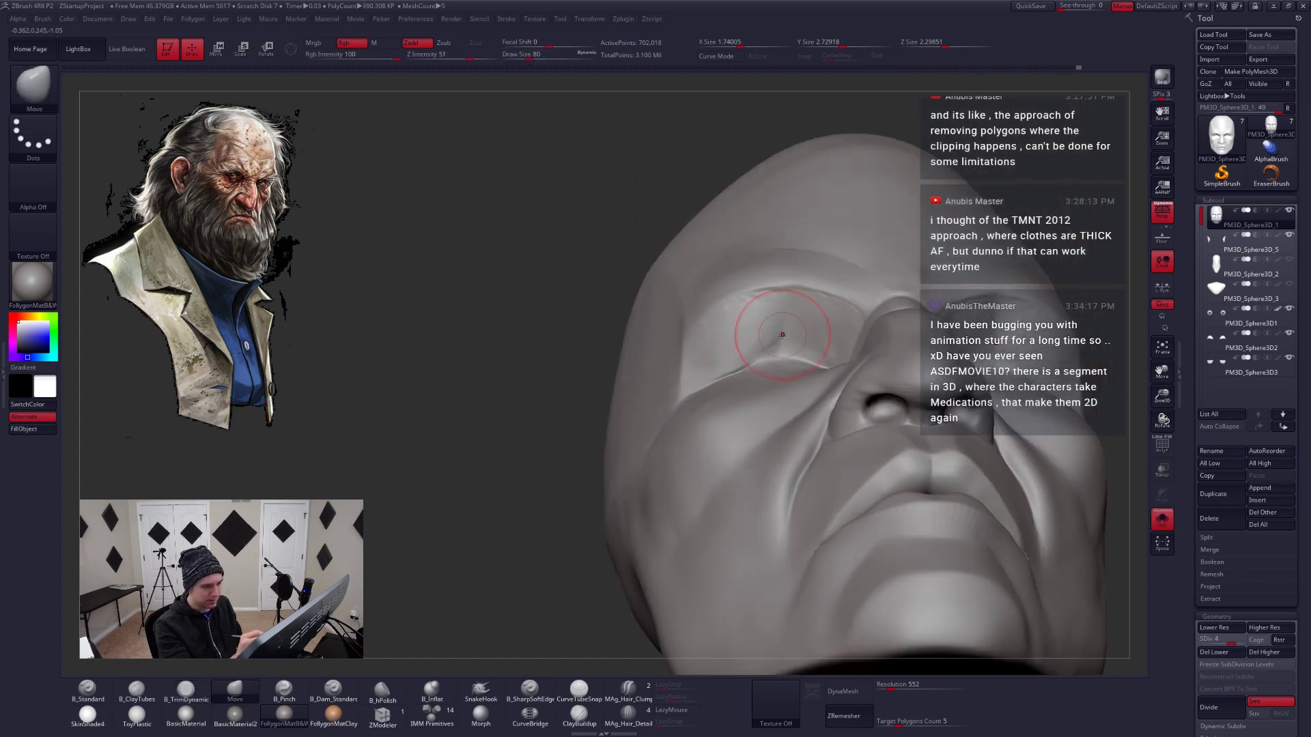
mouse_move(790, 349)
left_mouse_down()
mouse_move(771, 351)
mouse_move(778, 328)
left_mouse_up()
Return the head to subdivision level 5 and tighten the eyelid edge with the B_Pinch brush at draw size 54
key("d")
key("b")
key("p")
key("i")
key("space")
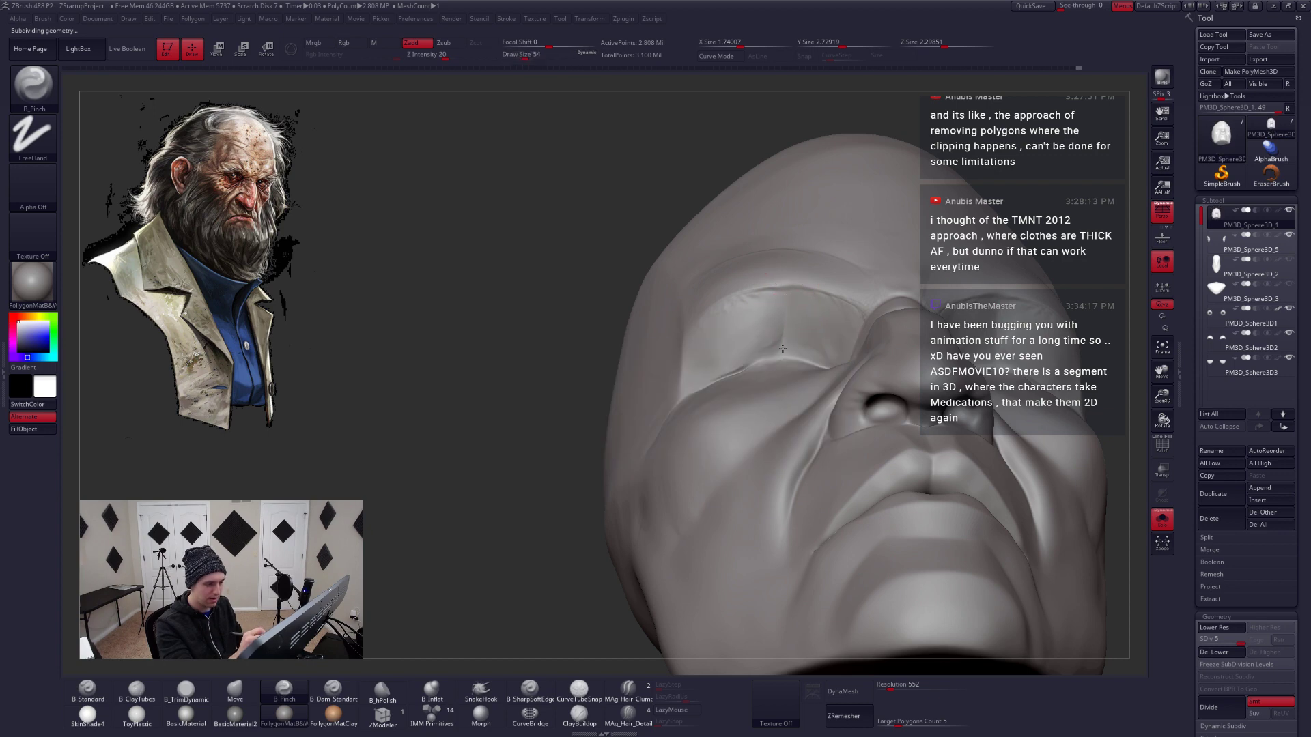
right_click_drag(760, 390, 725, 375)
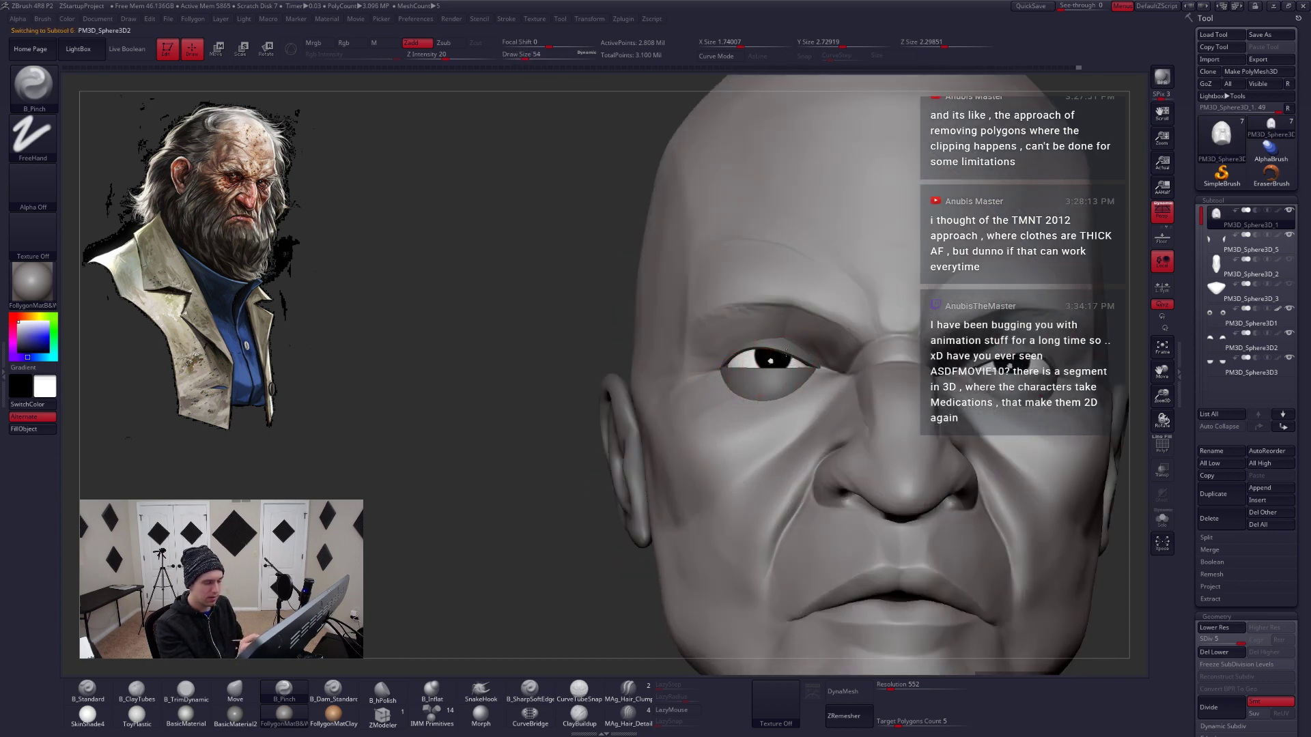
Select the eyelid subtool PM3D_Sphere3D2 and adjust its outer corner with the Move brush at draw size 80
left_click(778, 357, "alt")
key("b")
key("m")
key("v")
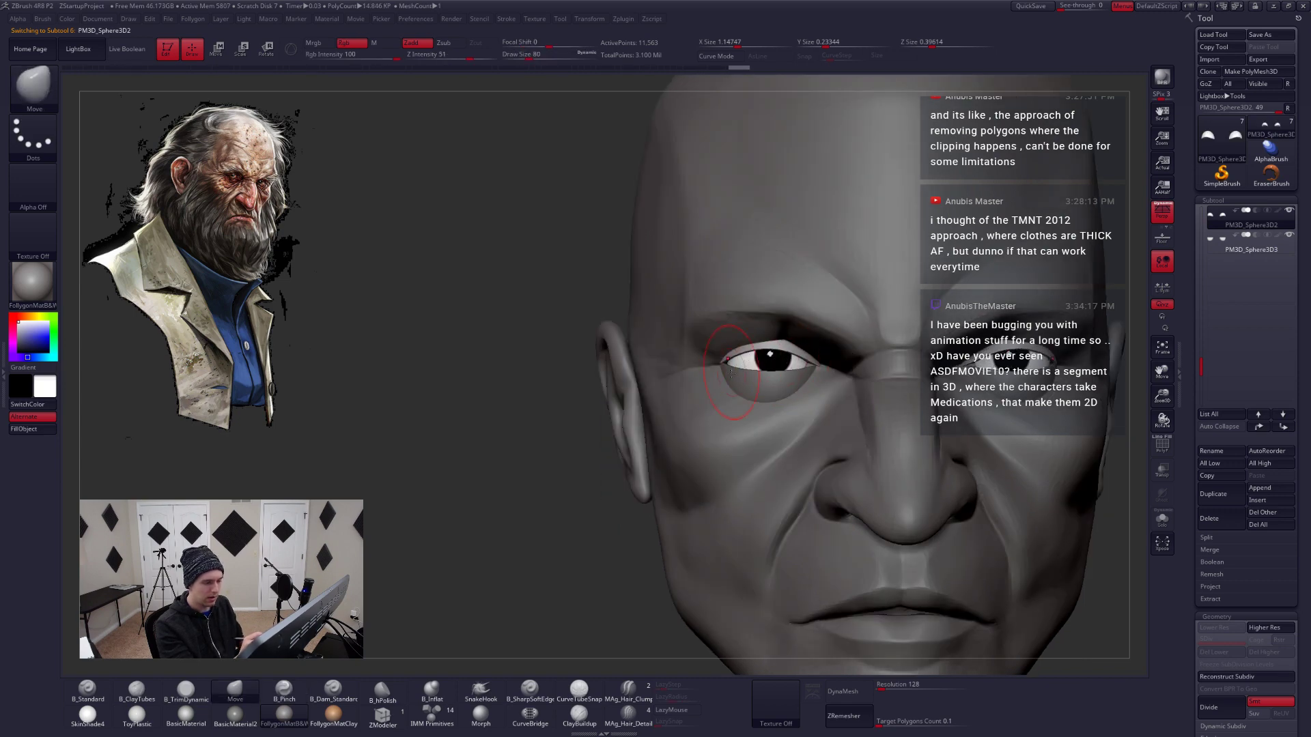
right_click_drag(729, 372, 746, 369)
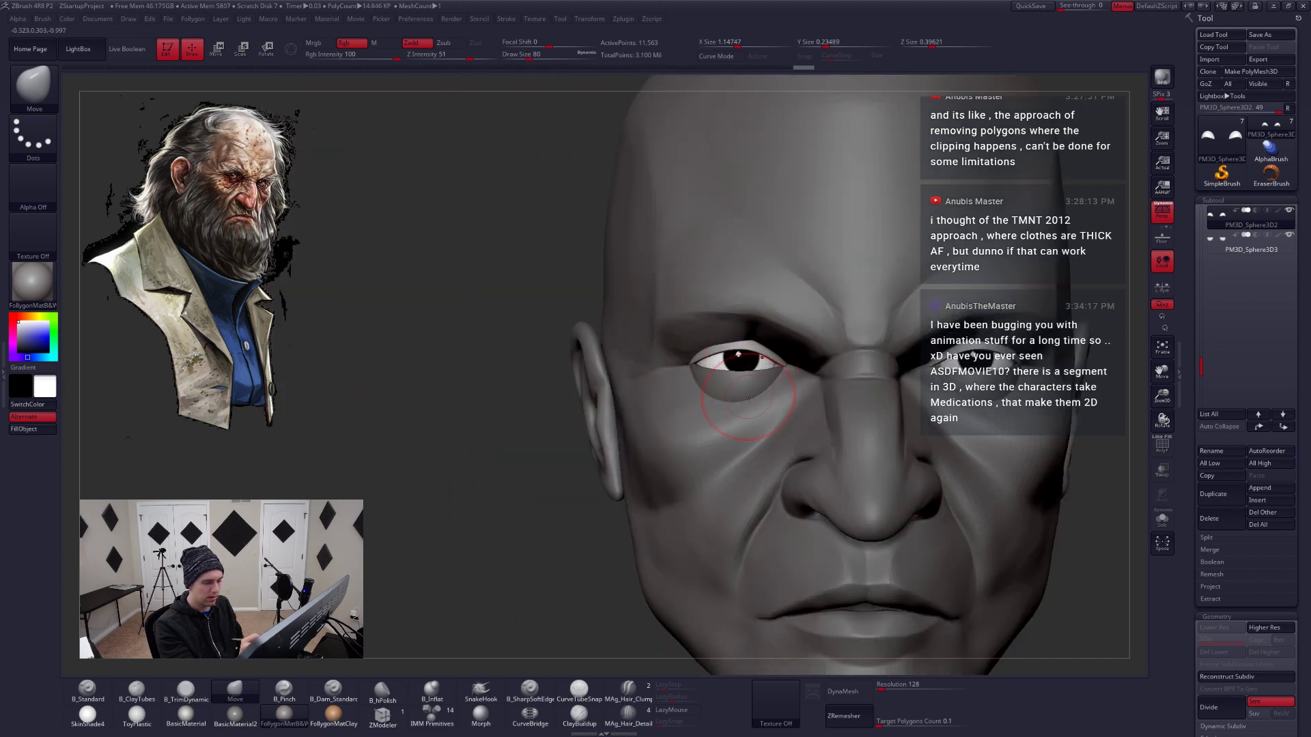
Reselect the head subtool PM3D_Sphere3D_1 and flatten the eye socket surface with B_TrimDynamic at draw size 80
left_click(734, 332, "alt")
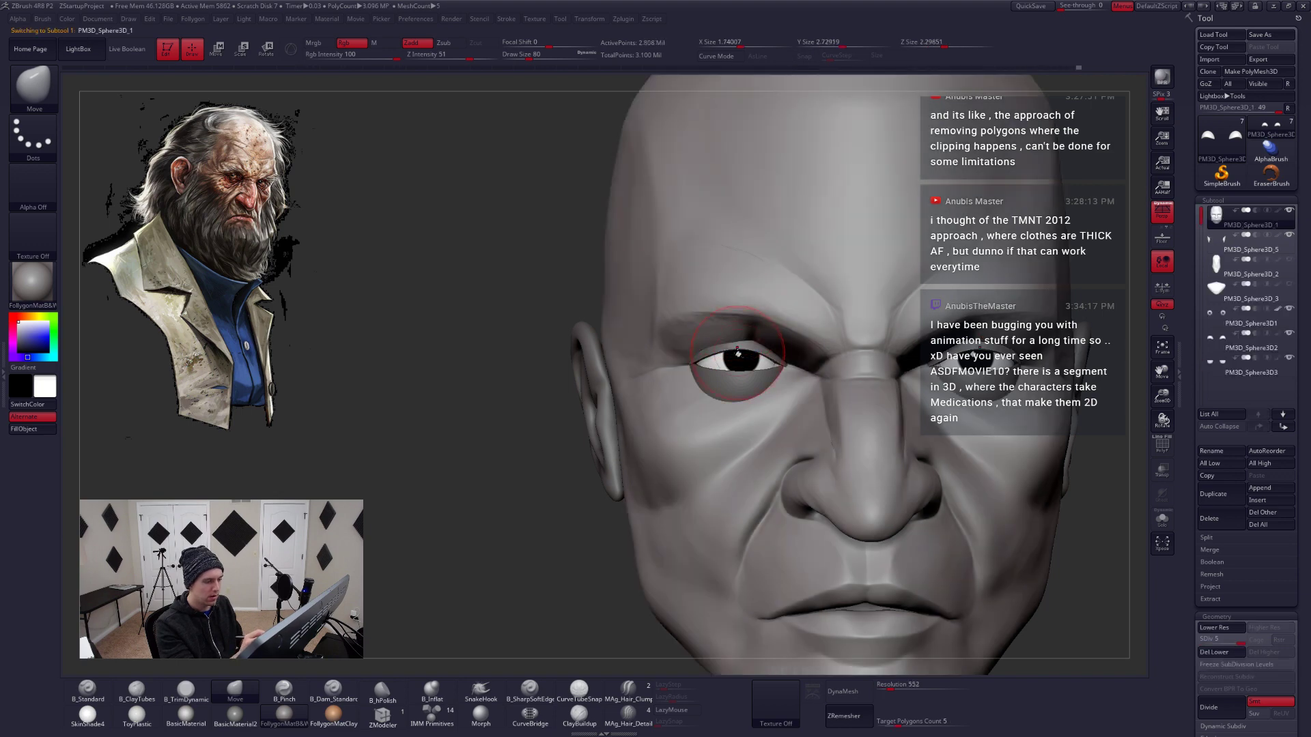
mouse_move(871, 444)
right_mouse_down("alt")
mouse_move(939, 471)
mouse_move(1024, 478)
mouse_move(918, 382)
mouse_move(866, 426)
right_mouse_up("alt")
key("3")
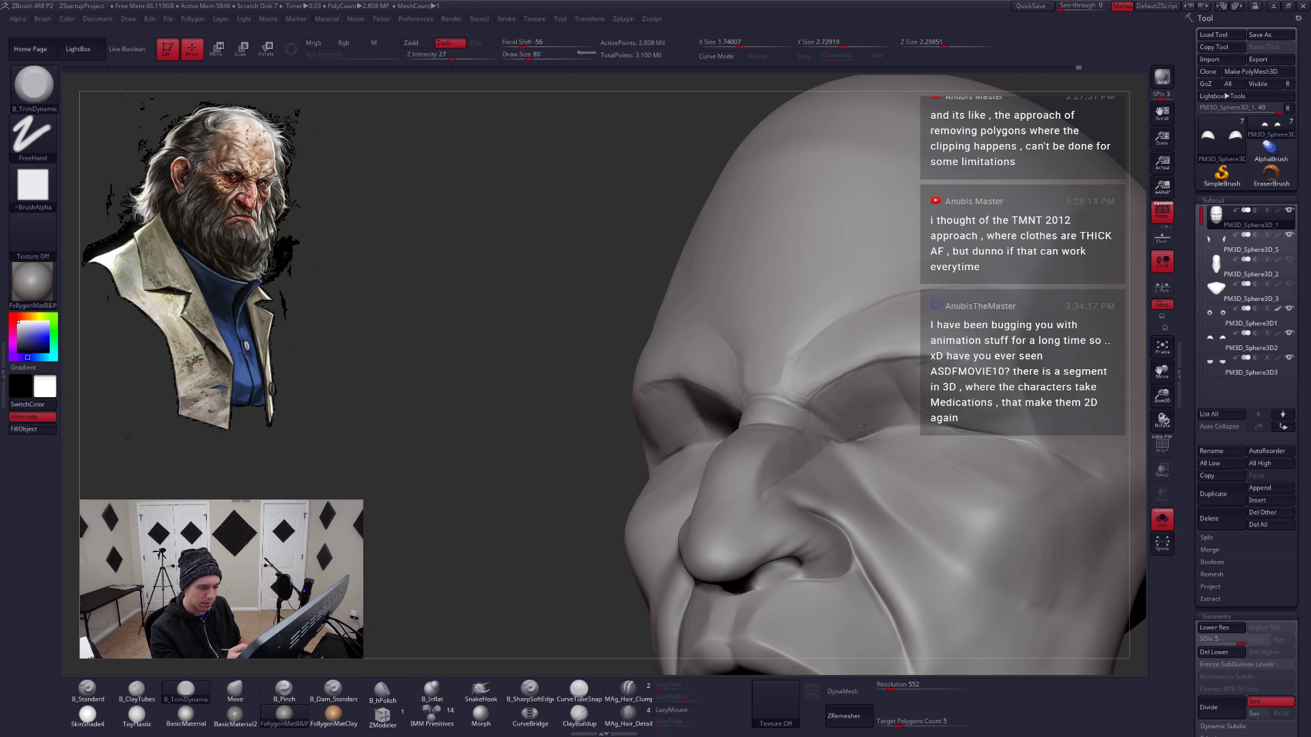
right_click_drag(923, 428, 913, 391)
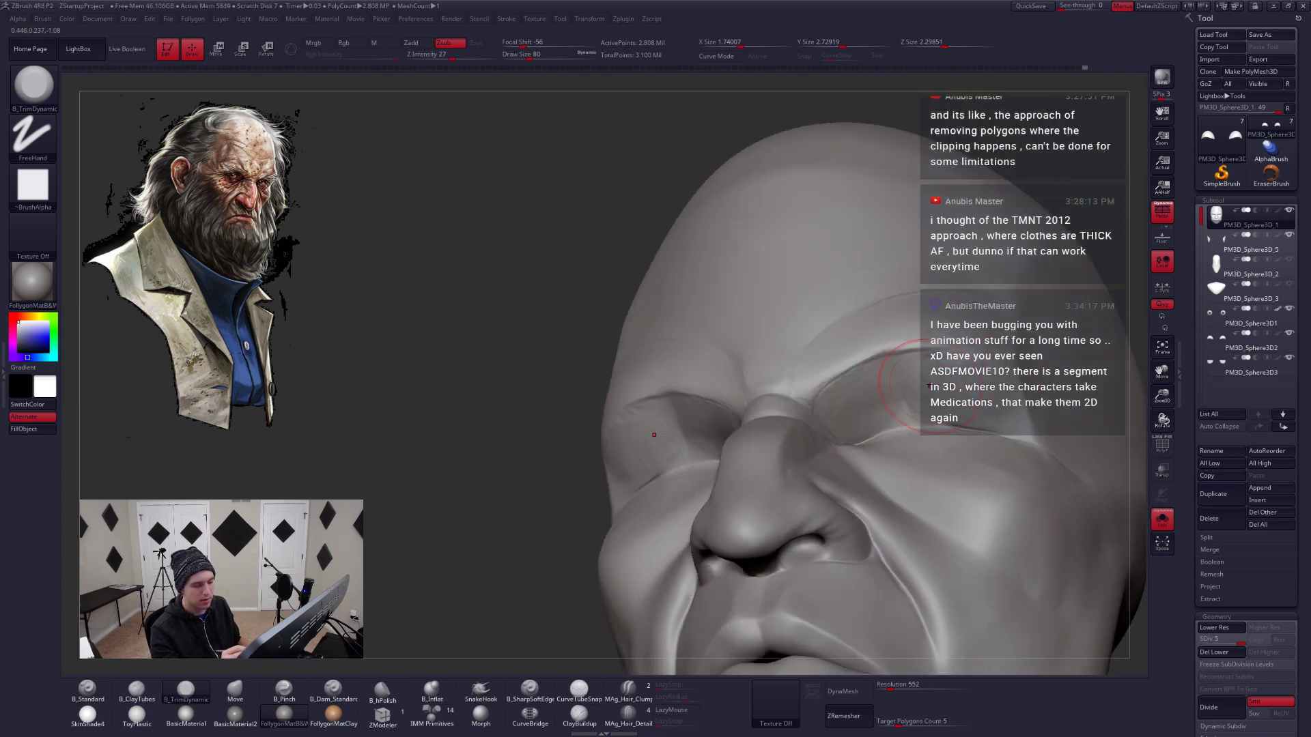
Pinch the brow crease above the eye from the inner corner outward with the B_Pinch brush at draw size 80
key("b")
key("p")
key("i")
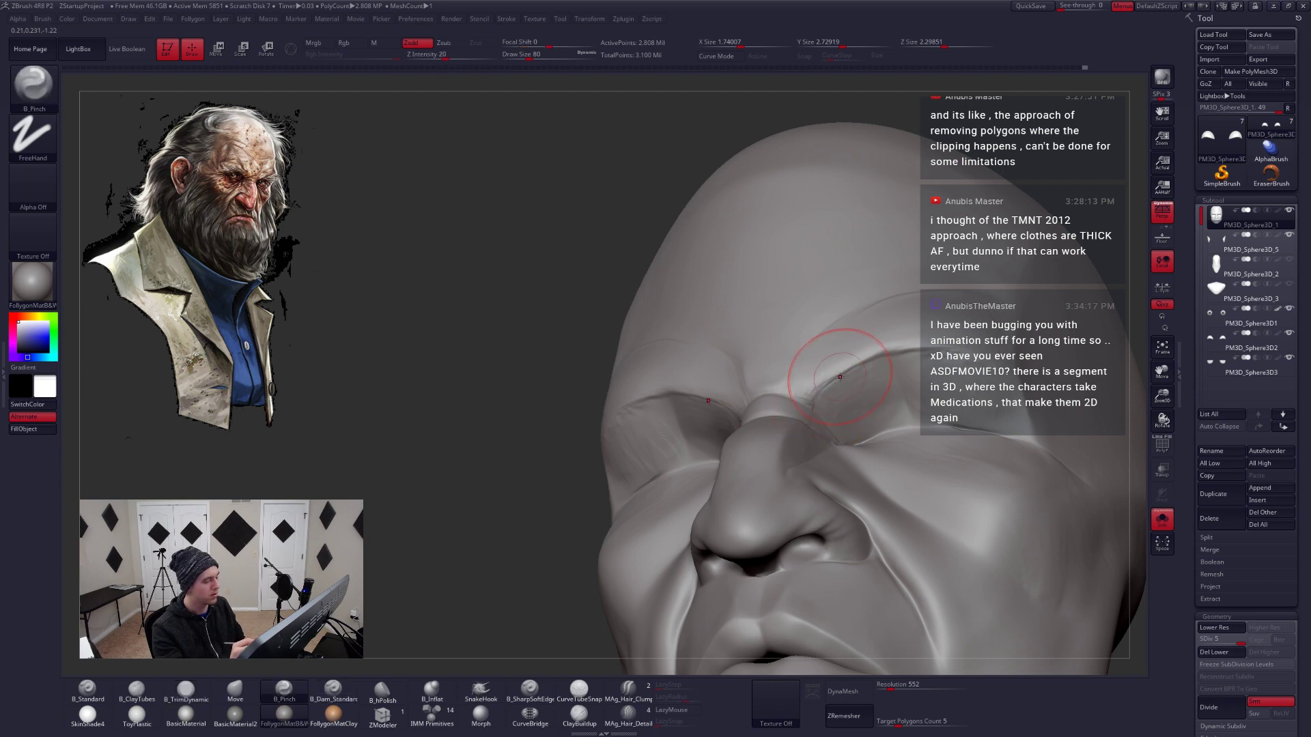
left_click_drag(826, 383, 839, 380)
mouse_move(873, 381)
right_mouse_down()
mouse_move(877, 366)
mouse_move(972, 374)
right_mouse_up()
Flatten the eyelid plane below the brow crease with B_TrimDynamic at draw size 80
key("b")
key("t")
key("d")
mouse_move(933, 434)
right_mouse_down()
mouse_move(989, 395)
mouse_move(945, 409)
right_mouse_up()
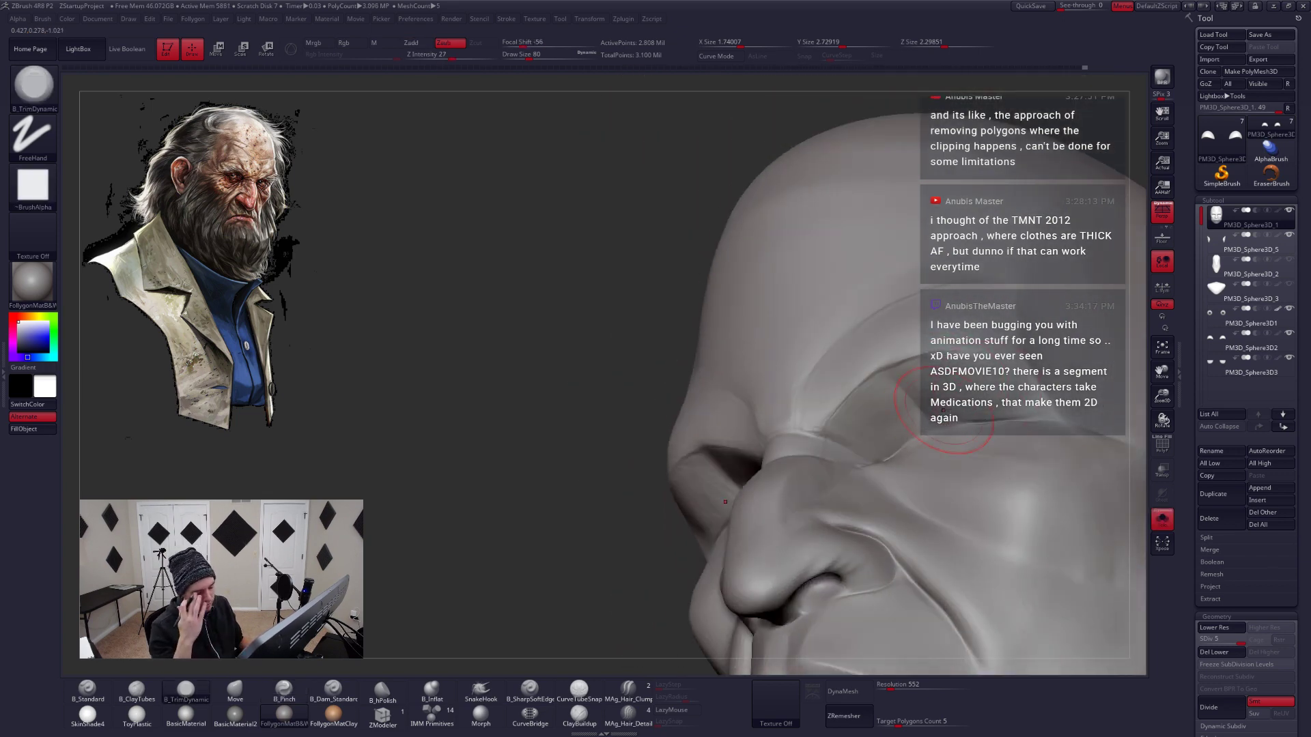
Build up the upper eyelid beside the nose bridge with the B_ClayTubes brush at draw size 68
key("b")
key("c")
key("t")
left_click_drag(937, 388, 903, 380)
key("space")
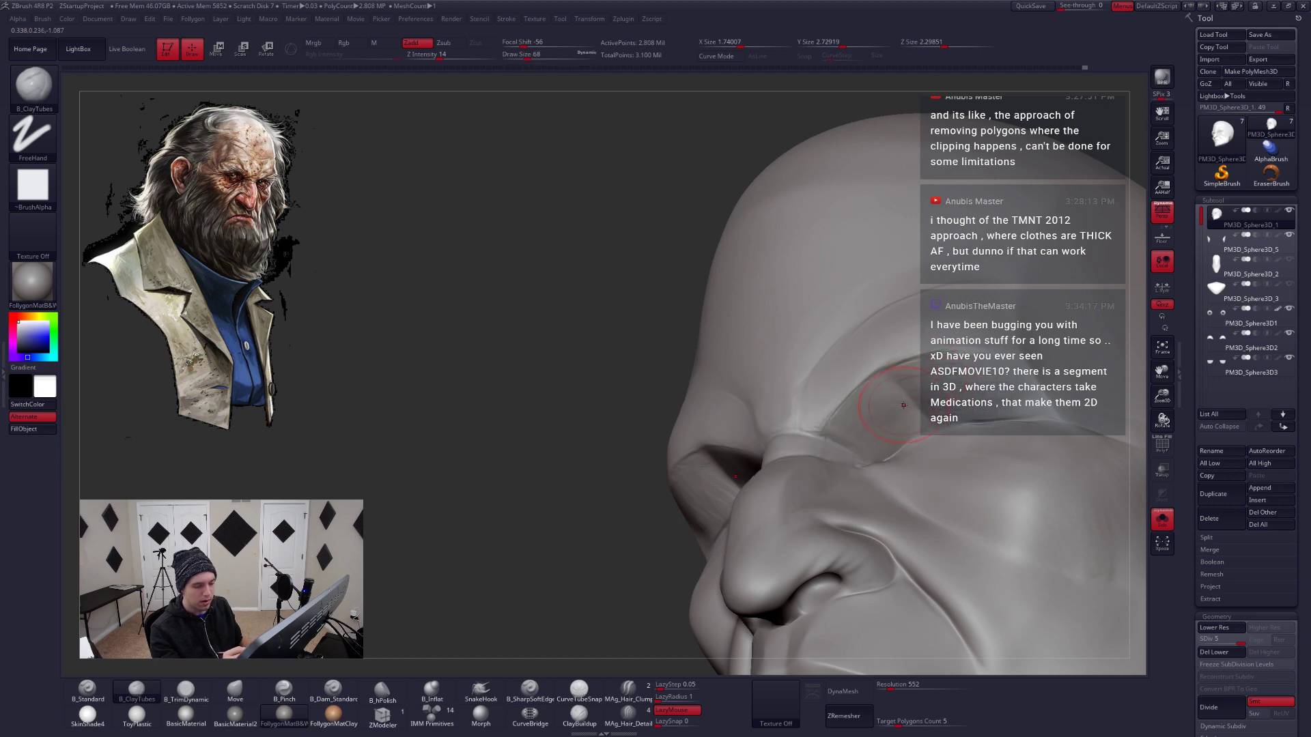
right_click_drag(880, 393, 1027, 297)
Flatten the outer corner of the eye with B_TrimDynamic at draw size 68, then raise the draw size to 90
key("3")
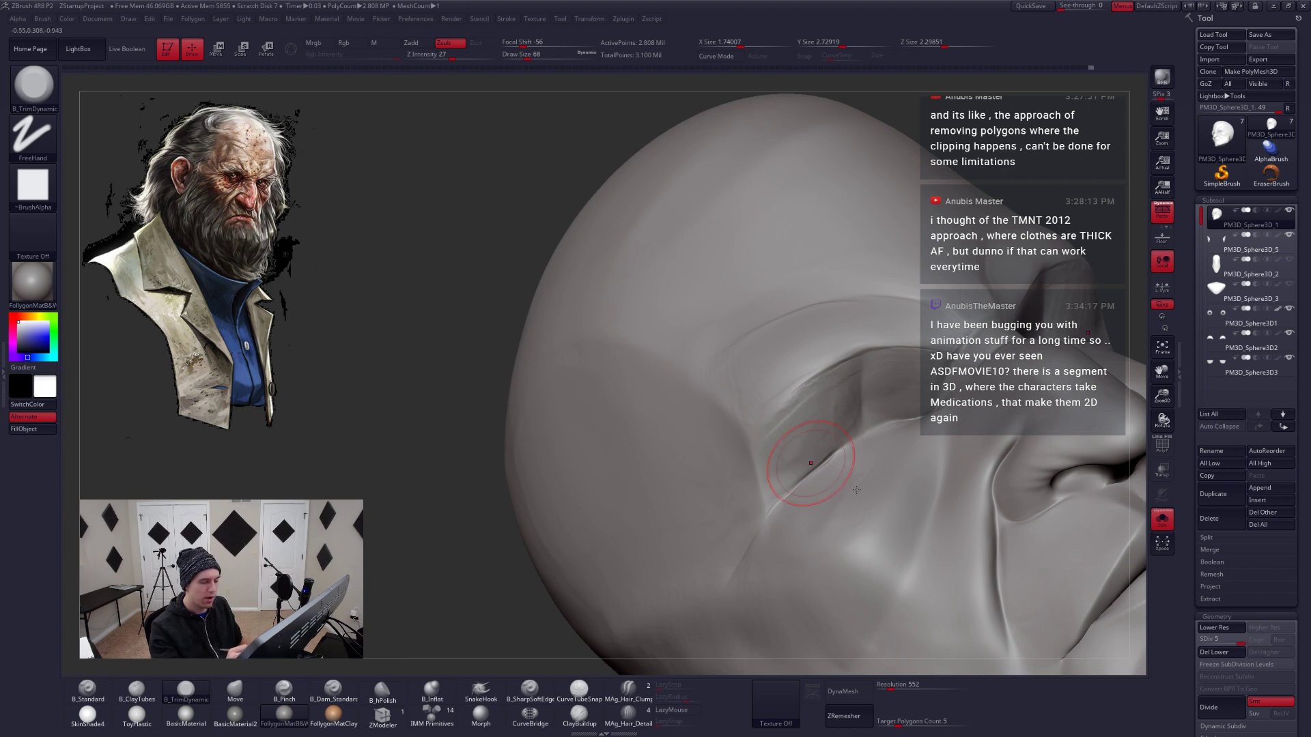
key("alt+s")
right_click_drag(856, 490, 799, 505)
right_click_drag(799, 505, 806, 546, "ctrl")
mouse_move(880, 518)
right_mouse_down("shift")
mouse_move(854, 505)
mouse_move(883, 515)
right_mouse_up("shift")
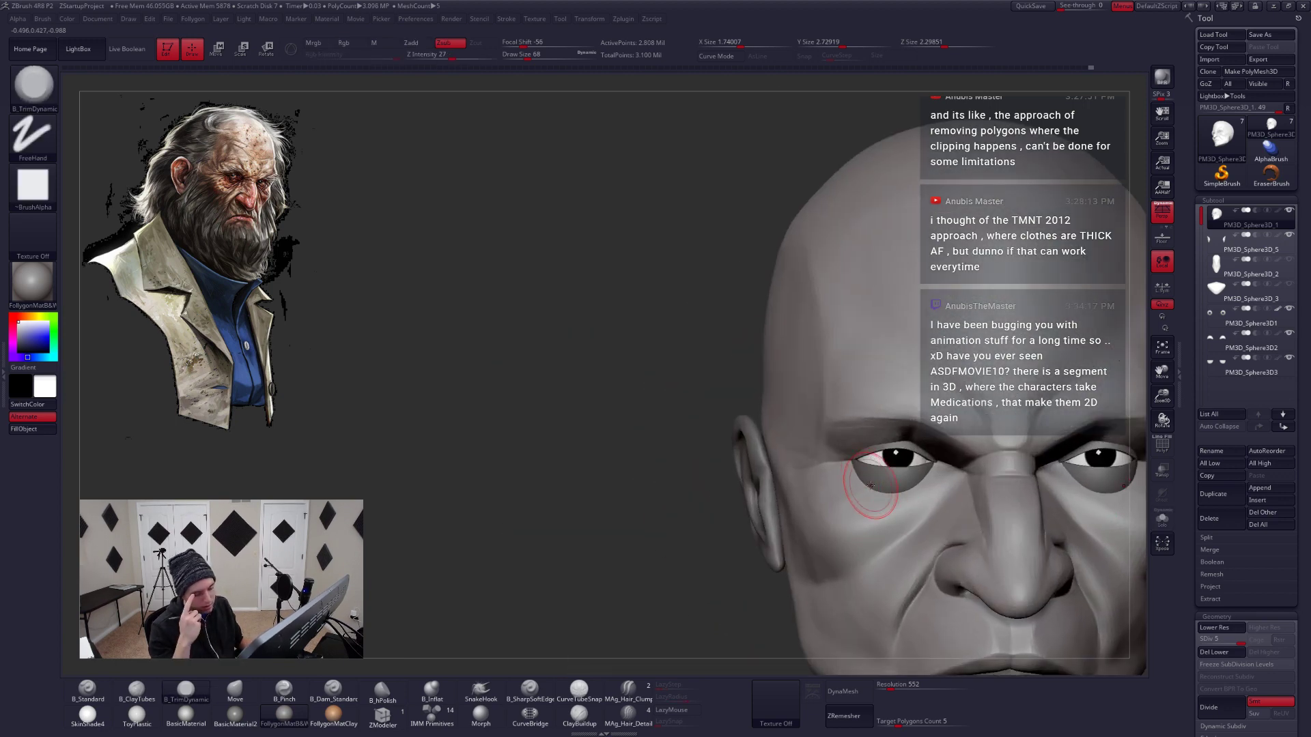
right_click_drag(857, 457, 862, 472, "ctrl")
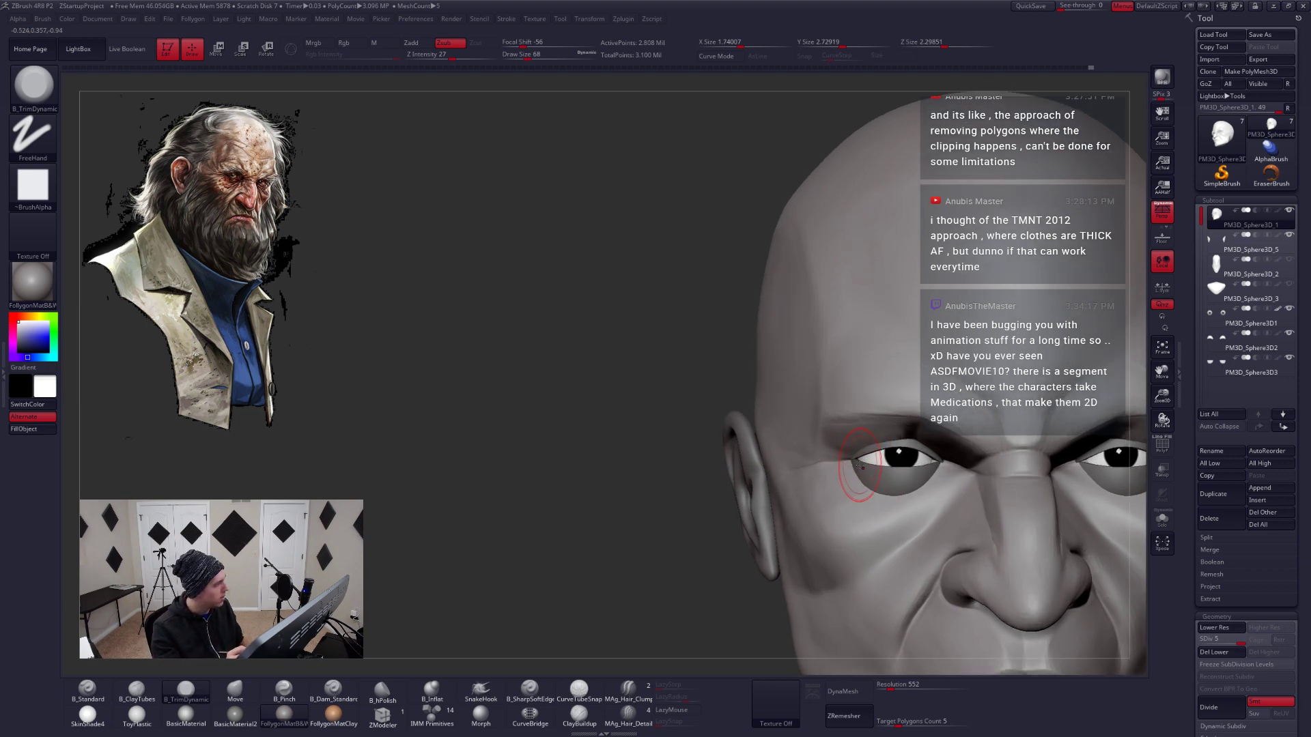
key("s")
left_click_drag(872, 457, 881, 458)
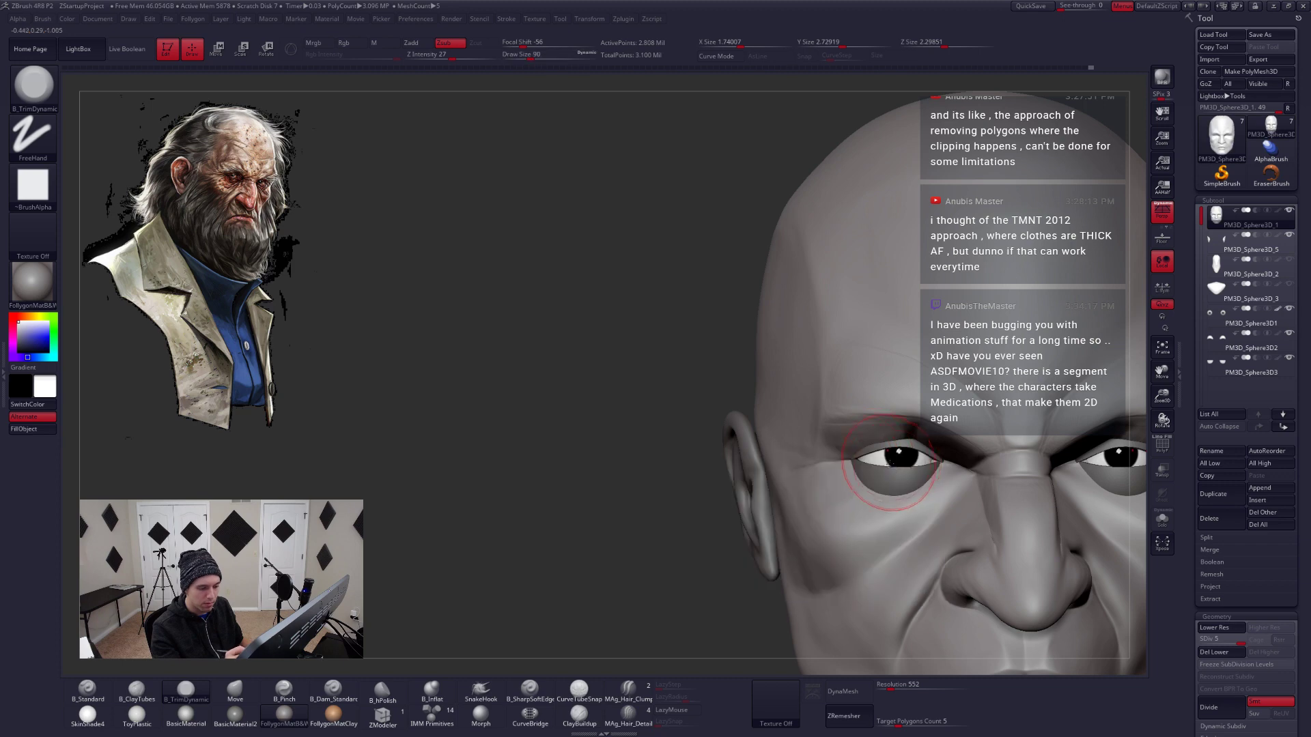
mouse_move(883, 460)
right_mouse_down("alt")
mouse_move(691, 402)
mouse_move(683, 415)
mouse_move(707, 397)
right_mouse_up("alt")
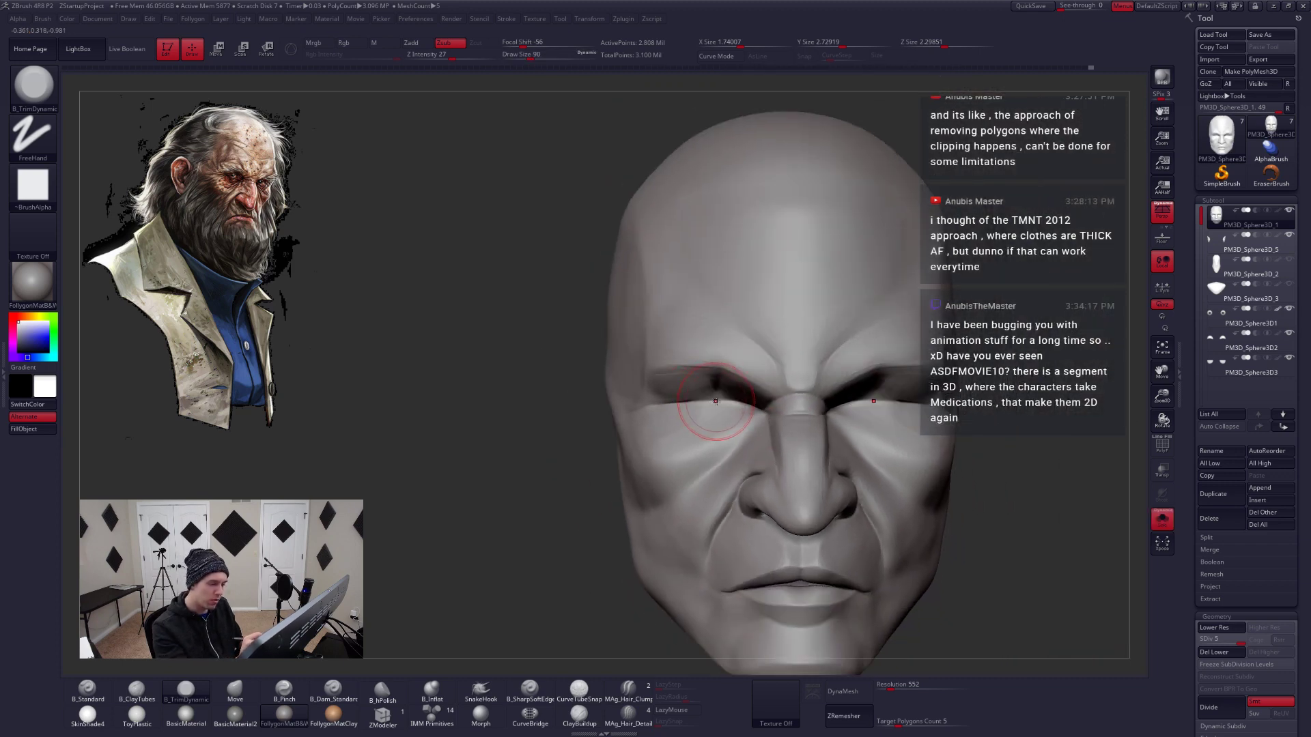
Mask the temple and outer brow area, drop the head to subdivision level 2, and soften and invert the mask
mouse_move(718, 399)
left_mouse_down("ctrl")
mouse_move(566, 280)
mouse_move(455, 447)
left_mouse_up("ctrl")
right_click_drag(769, 476, 817, 468, "alt")
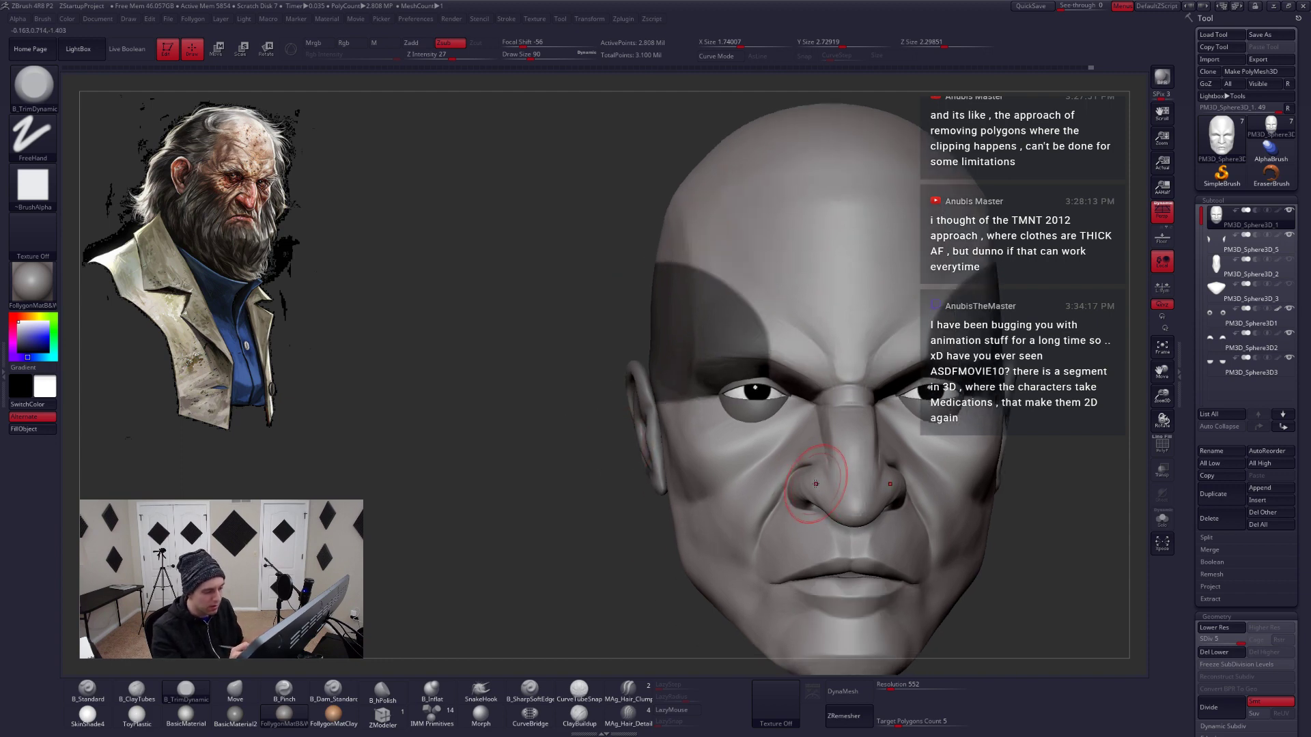
key("shift+d")
key("shift+d")
key("shift+d")
left_click(738, 472, "ctrl")
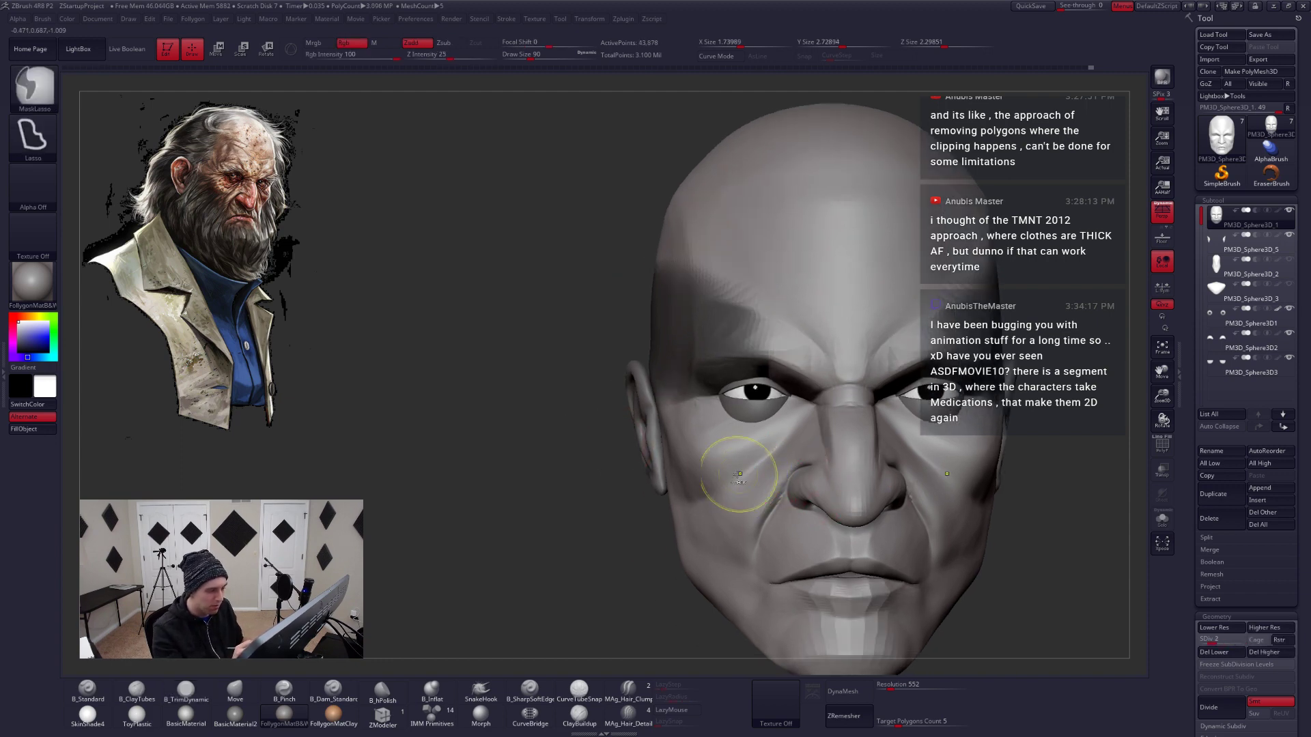
left_click(663, 549, "ctrl")
left_click(708, 514, "ctrl")
Reshape the unmasked outer brow and temple with the Move brush, increasing the draw size from 145 to 167
key("b")
key("m")
key("v")
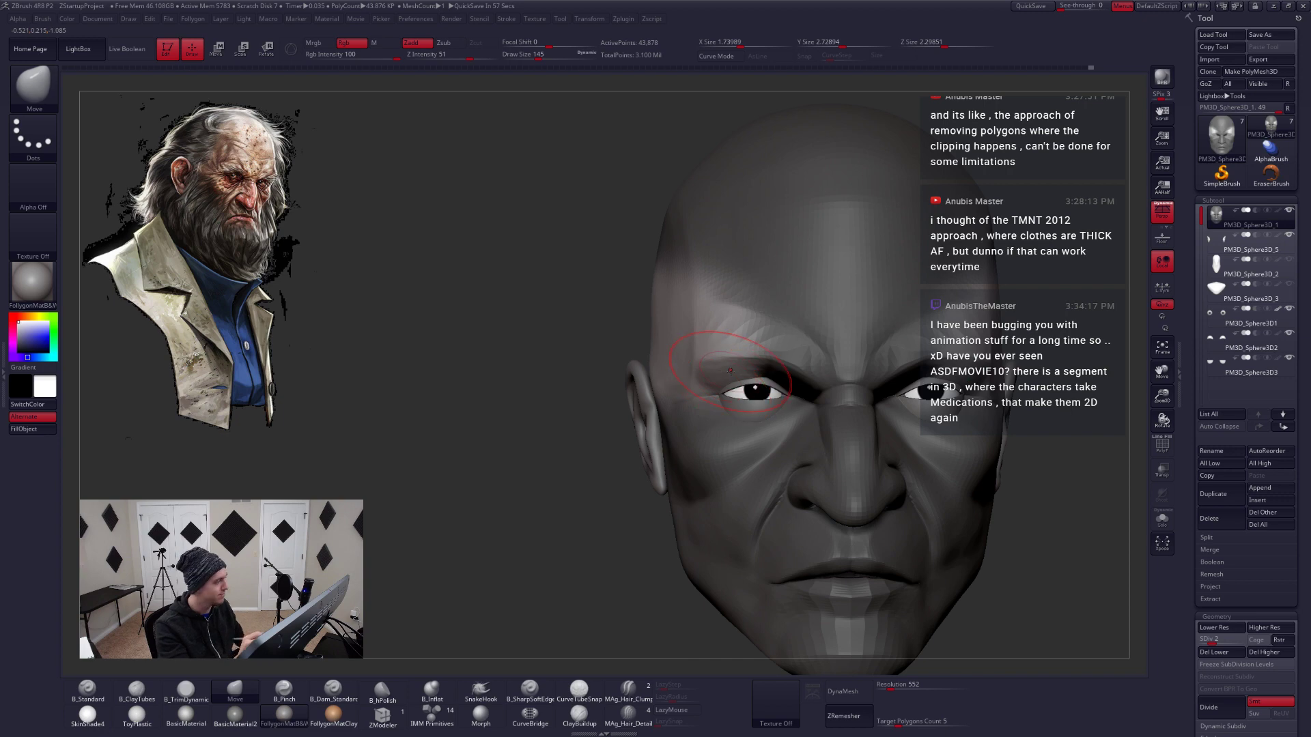
right_click_drag(730, 370, 727, 382)
key("space")
left_click_drag(721, 366, 725, 366)
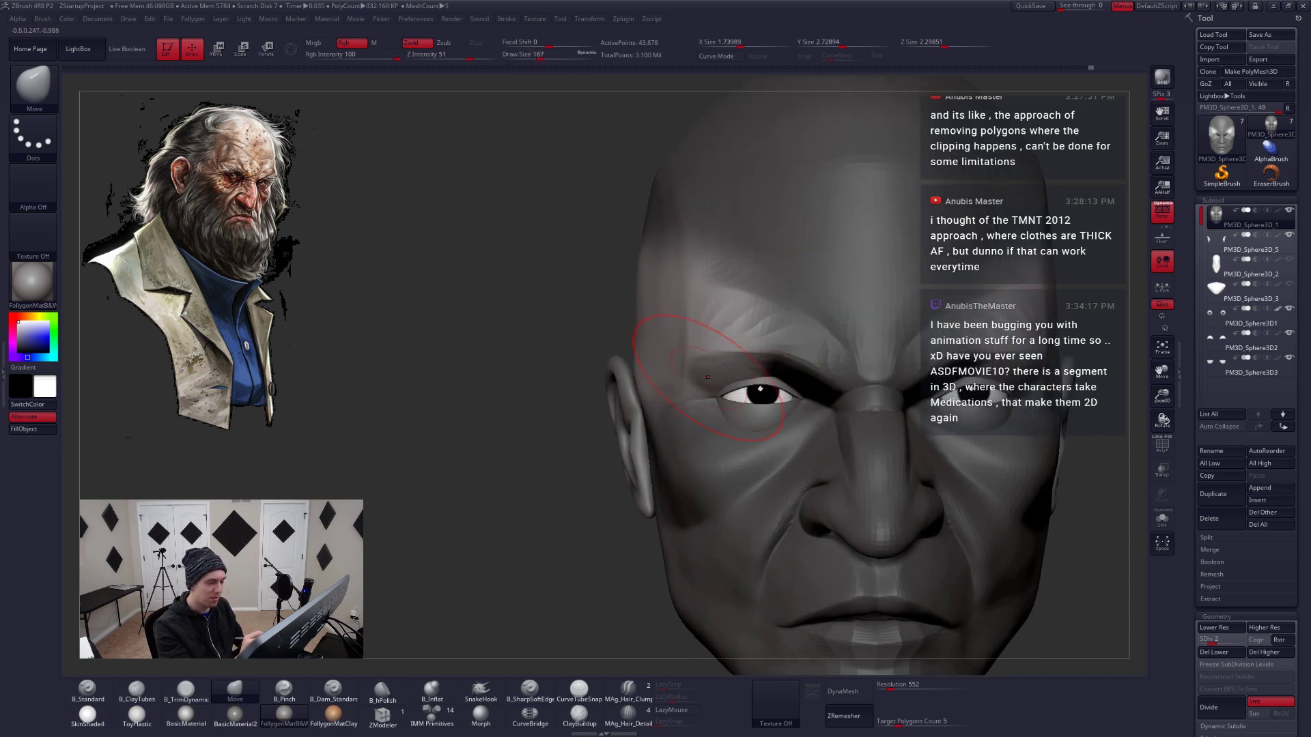
Drop the head to subdivision level 1 and reshape the unmasked outer brow and temple with the Move brush at draw size 112
key("shift+d")
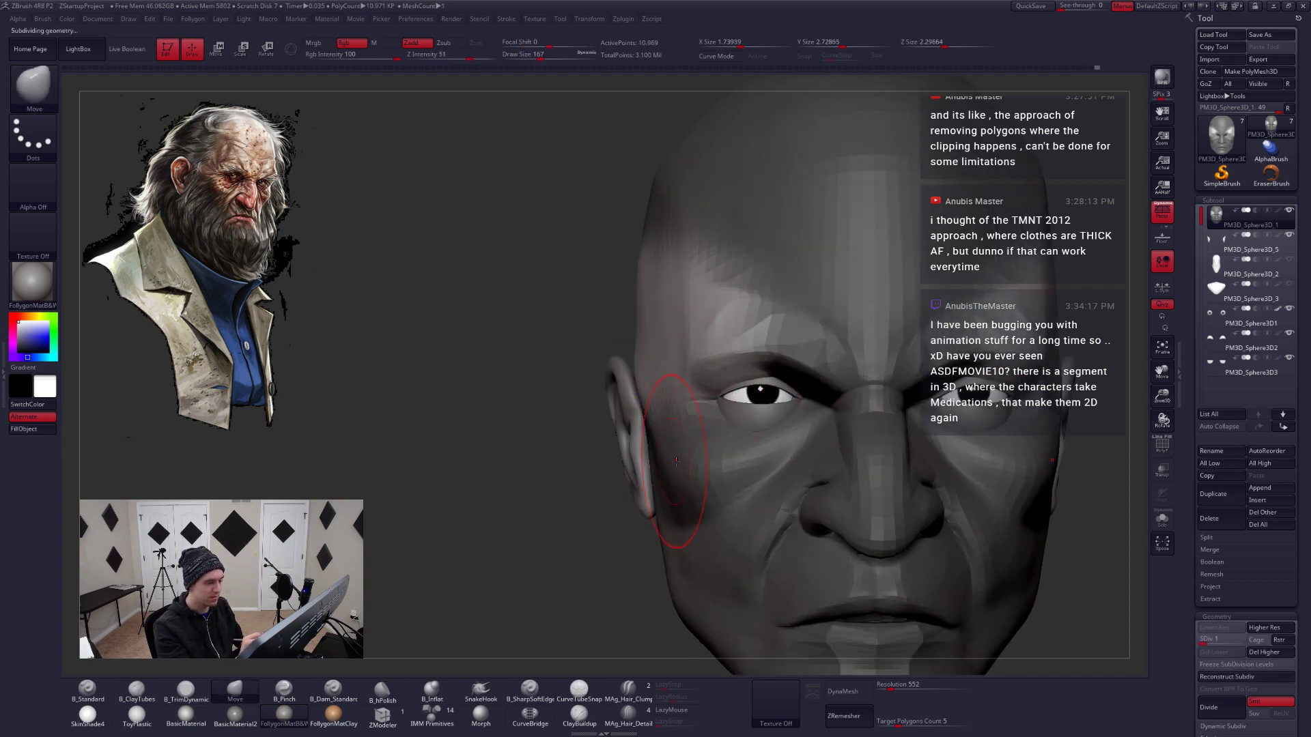
right_click_drag(674, 456, 778, 417)
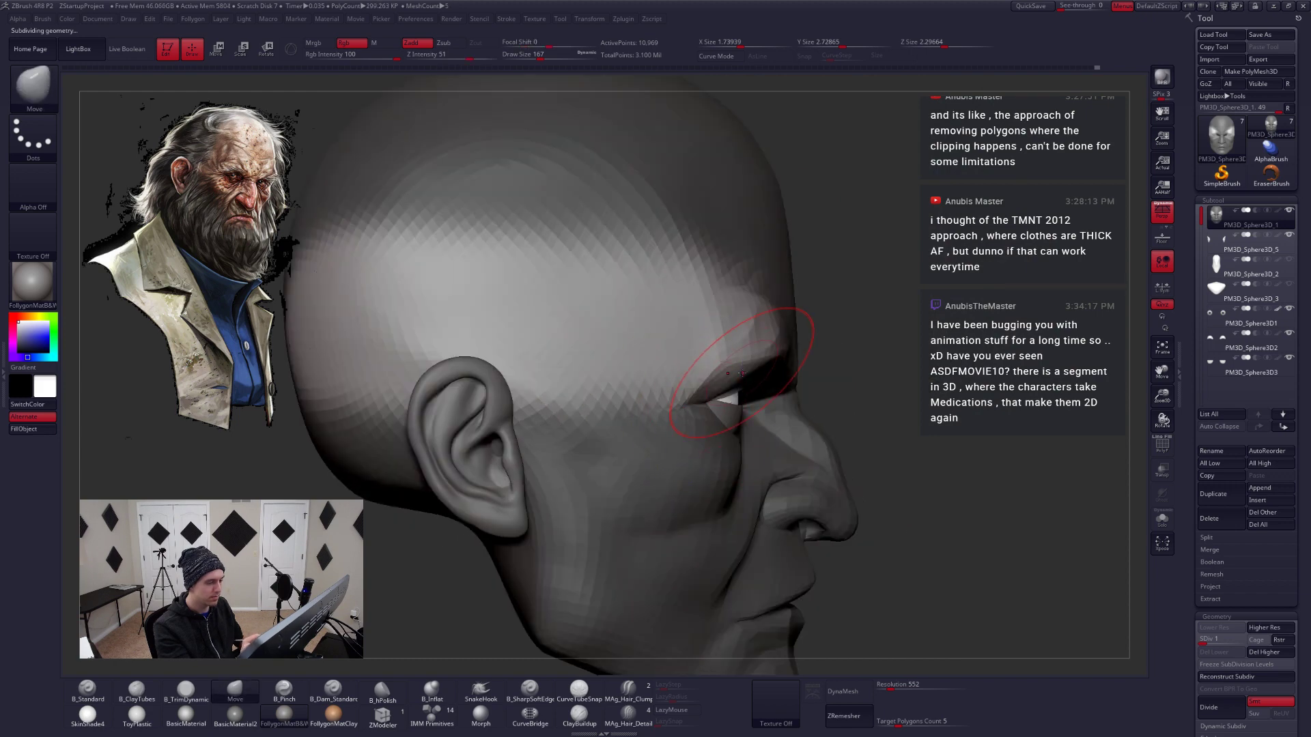
key("space")
left_click_drag(737, 370, 728, 366)
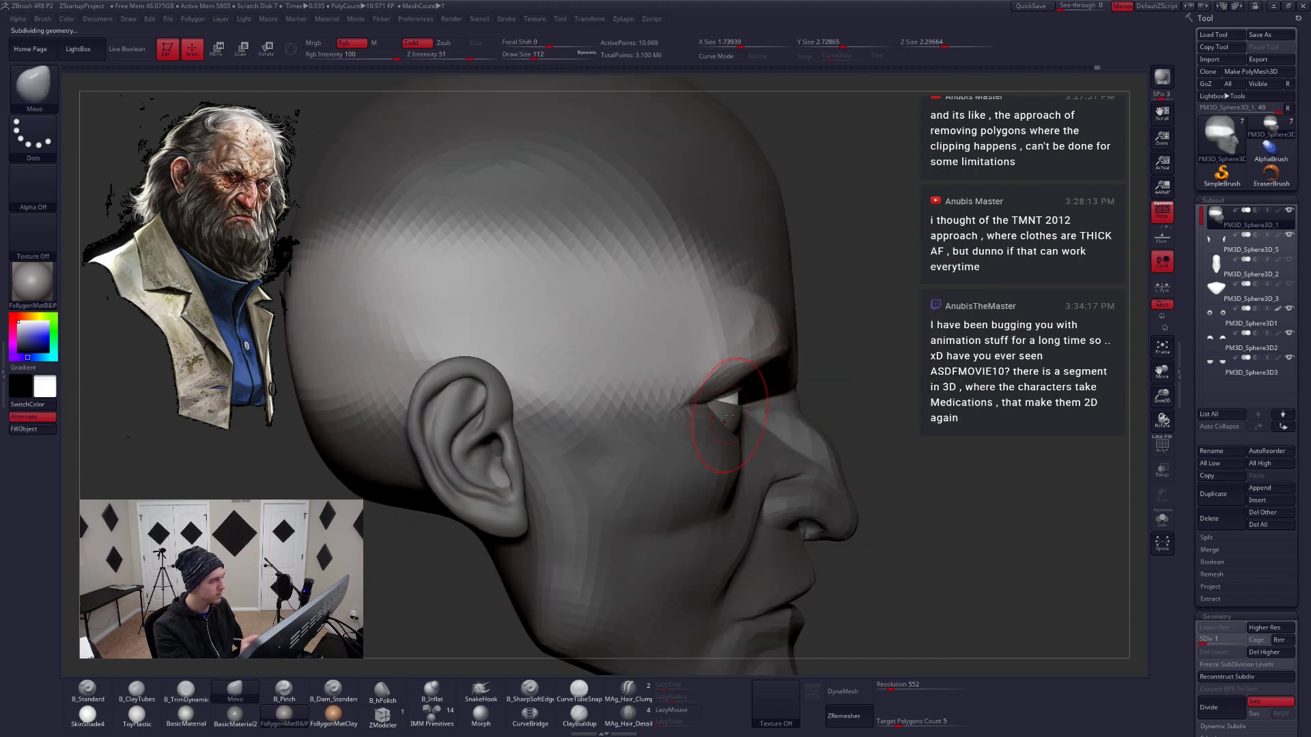
right_click_drag(729, 409, 942, 455)
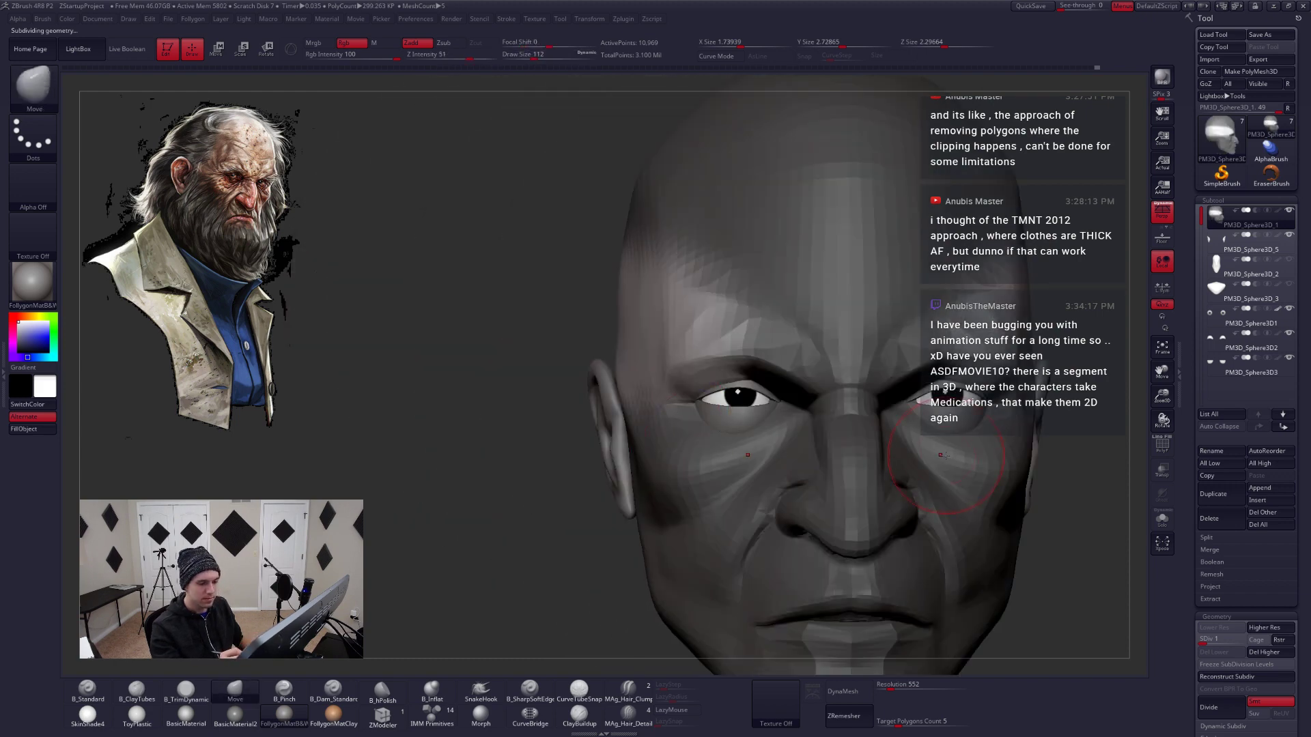
right_click_drag(737, 446, 809, 410)
key("space")
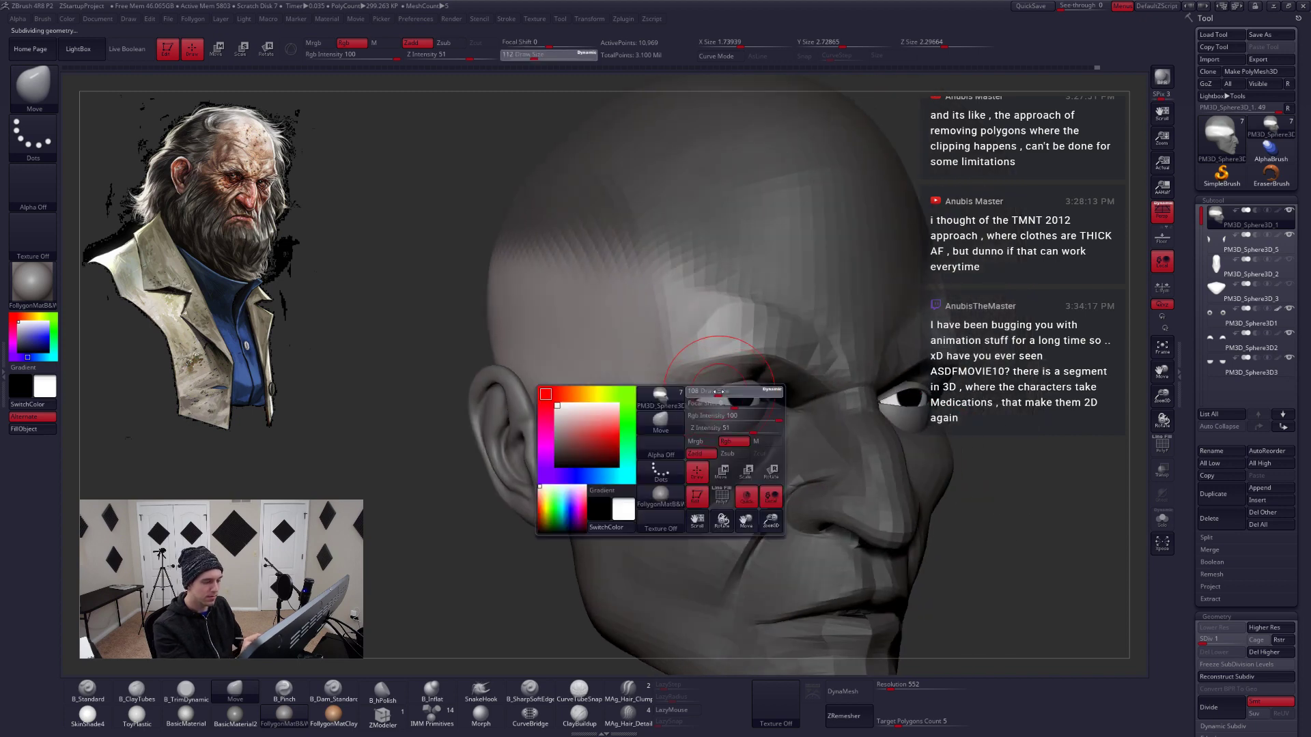
left_click_drag(733, 392, 726, 391)
Adjust the outer eye socket with the Move brush at draw size 120, then raise the head to subdivision level 3
key("alt+s")
mouse_move(717, 444)
right_mouse_down()
mouse_move(732, 393)
mouse_move(727, 442)
right_mouse_up()
key("shift")
key("alt+s")
key("space")
left_click_drag(690, 383, 701, 382)
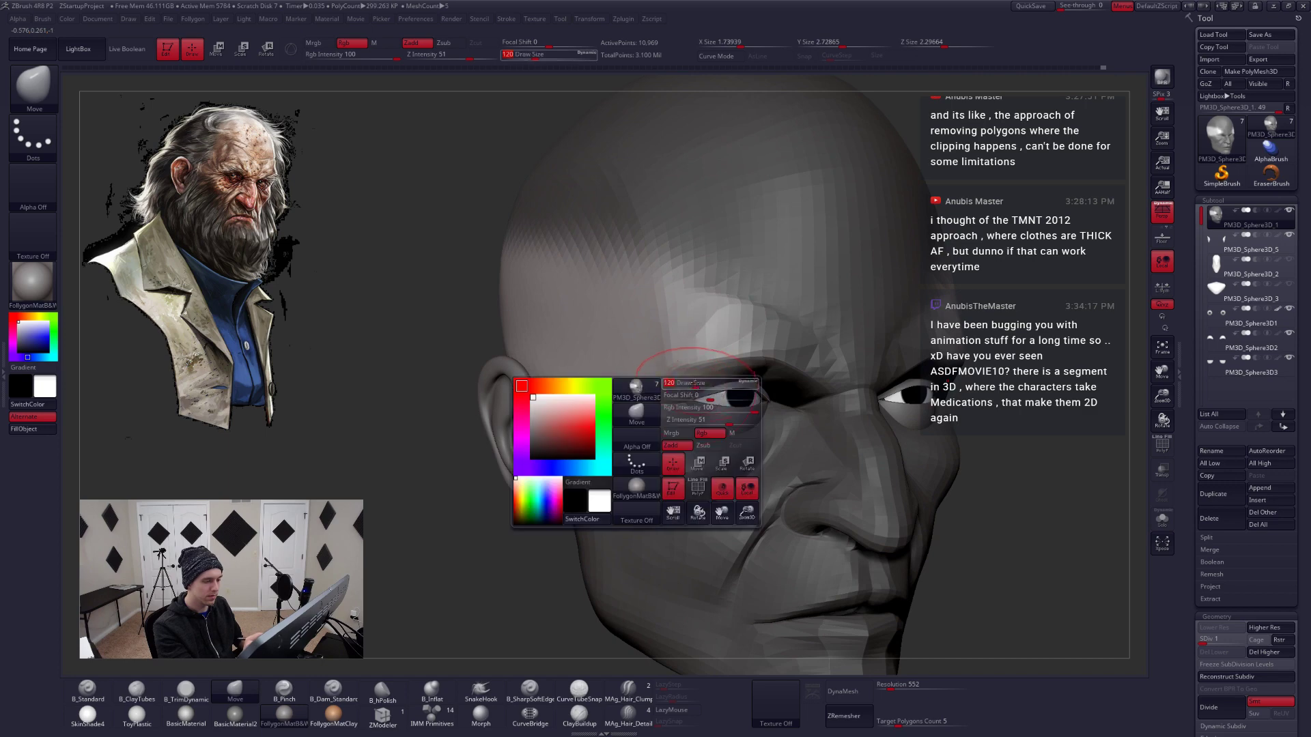
mouse_move(700, 382)
right_mouse_down()
mouse_move(740, 383)
mouse_move(693, 395)
mouse_move(716, 410)
mouse_move(702, 437)
right_mouse_up()
mouse_move(805, 573)
right_mouse_down("ctrl")
mouse_move(811, 594)
mouse_move(822, 511)
mouse_move(785, 511)
mouse_move(829, 536)
mouse_move(829, 593)
right_mouse_up("ctrl")
key("d")
key("d")
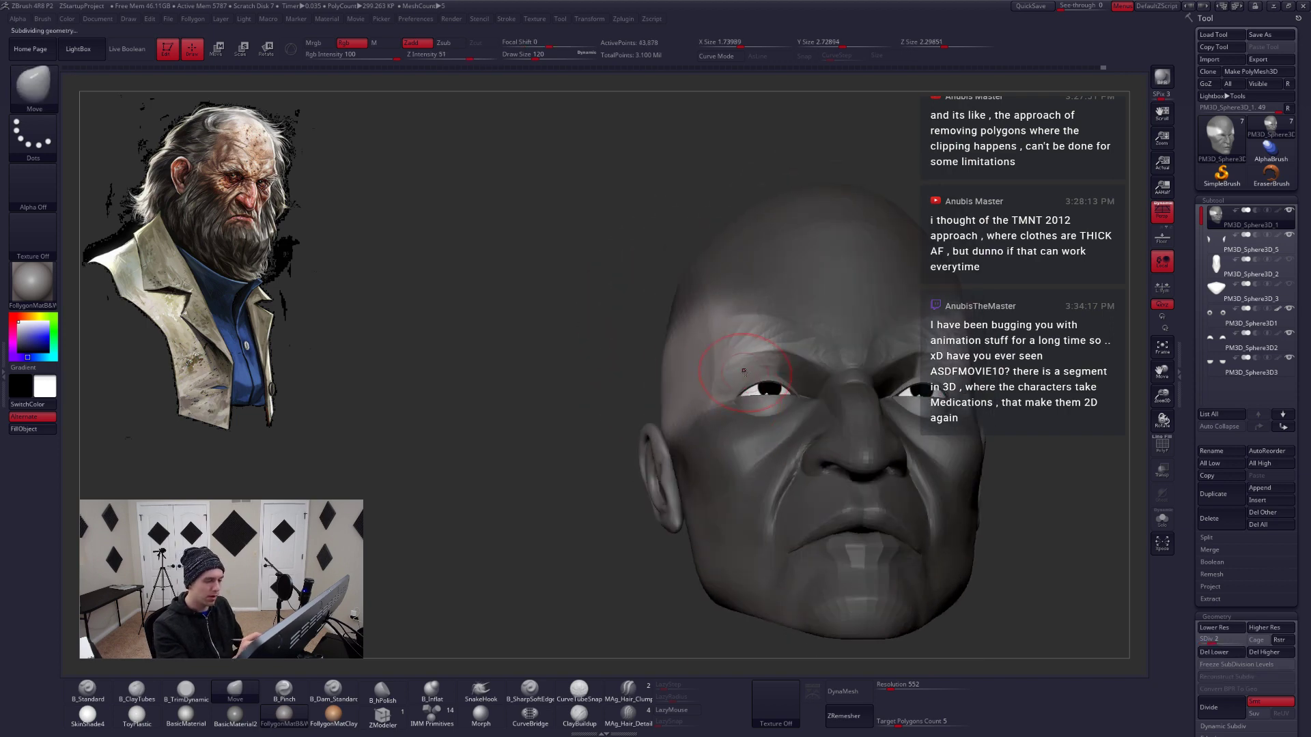
Sharpen the outer brow edge above the eye with the B_Pinch brush at draw size 94
right_click_drag(746, 372, 789, 373)
key("5")
key("space")
left_click_drag(744, 365, 726, 363)
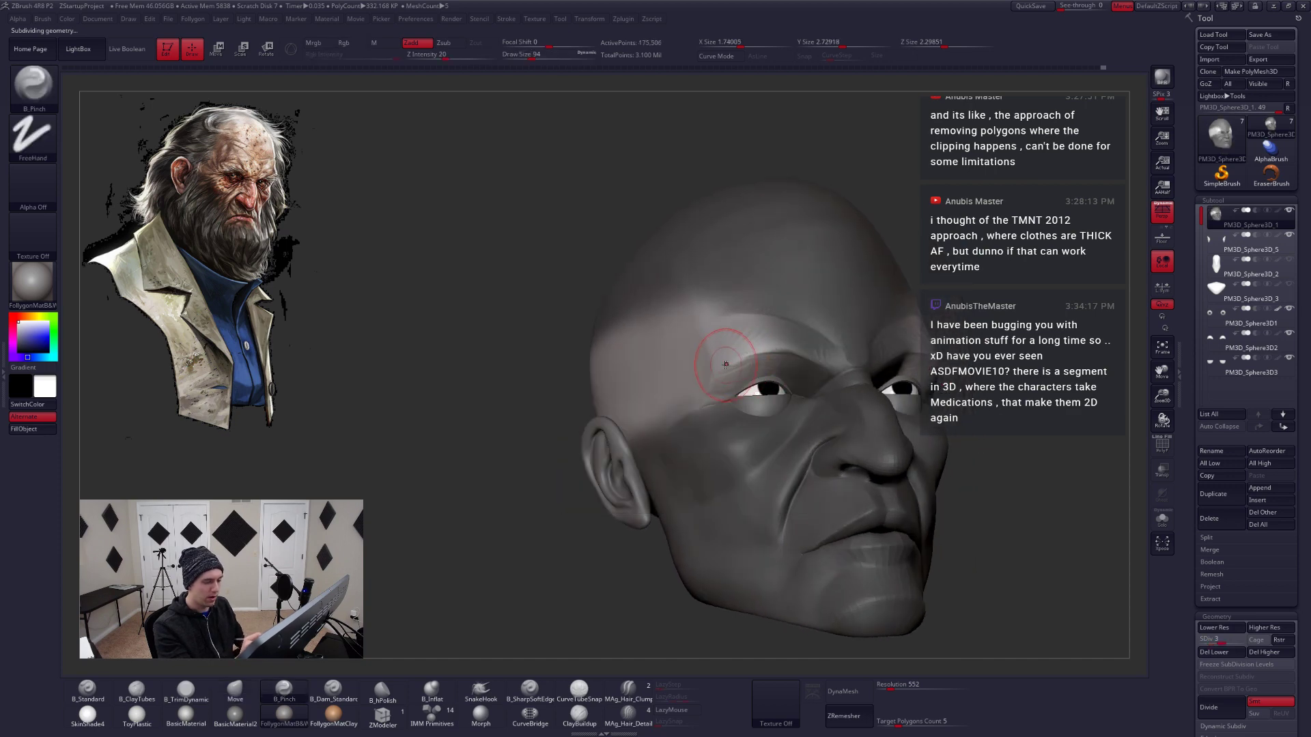
right_click_drag(738, 367, 744, 311)
Refine the outer brow ridge and upper eyelid with the Move brush at draw size 101 while the head is isolated
key("4")
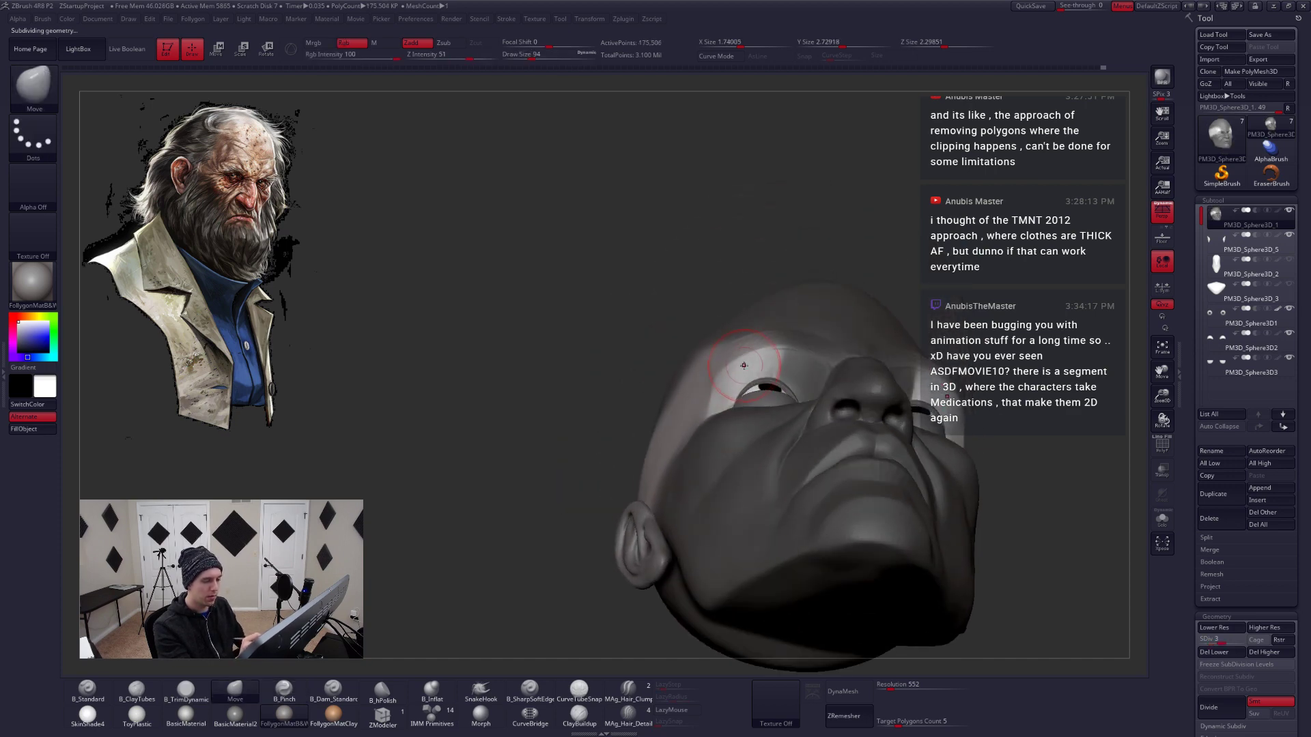
key("space")
left_click_drag(735, 359, 745, 359)
mouse_move(747, 364)
right_mouse_down()
mouse_move(786, 370)
mouse_move(706, 381)
mouse_move(779, 410)
mouse_move(755, 403)
mouse_move(765, 396)
mouse_move(759, 430)
right_mouse_up()
key("3")
key("s")
key("b")
key("m")
key("v")
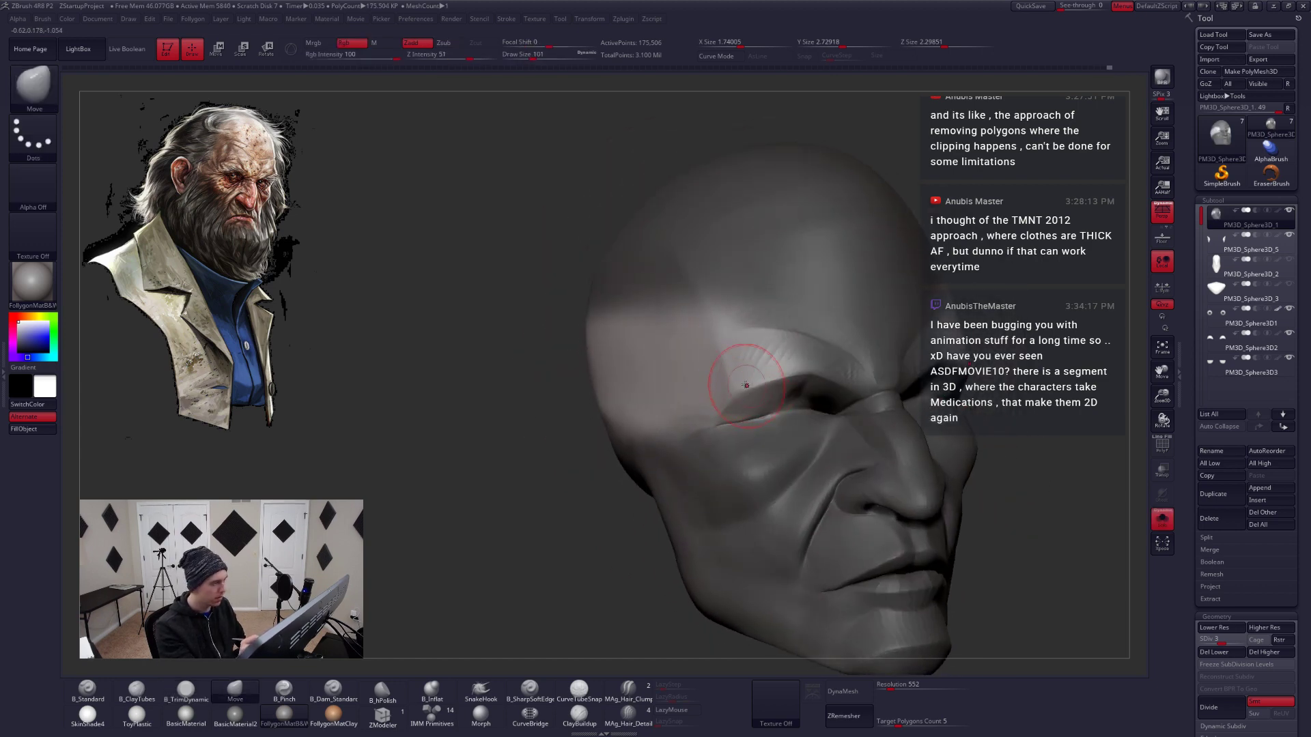
mouse_move(743, 372)
right_mouse_down()
mouse_move(764, 393)
mouse_move(782, 375)
mouse_move(738, 398)
mouse_move(754, 435)
mouse_move(920, 389)
right_mouse_up()
Clean up the eye socket with B_Pinch at draw size 101 and B_TrimDynamic at draw size 74, then show the eyes again
key("5")
key("space")
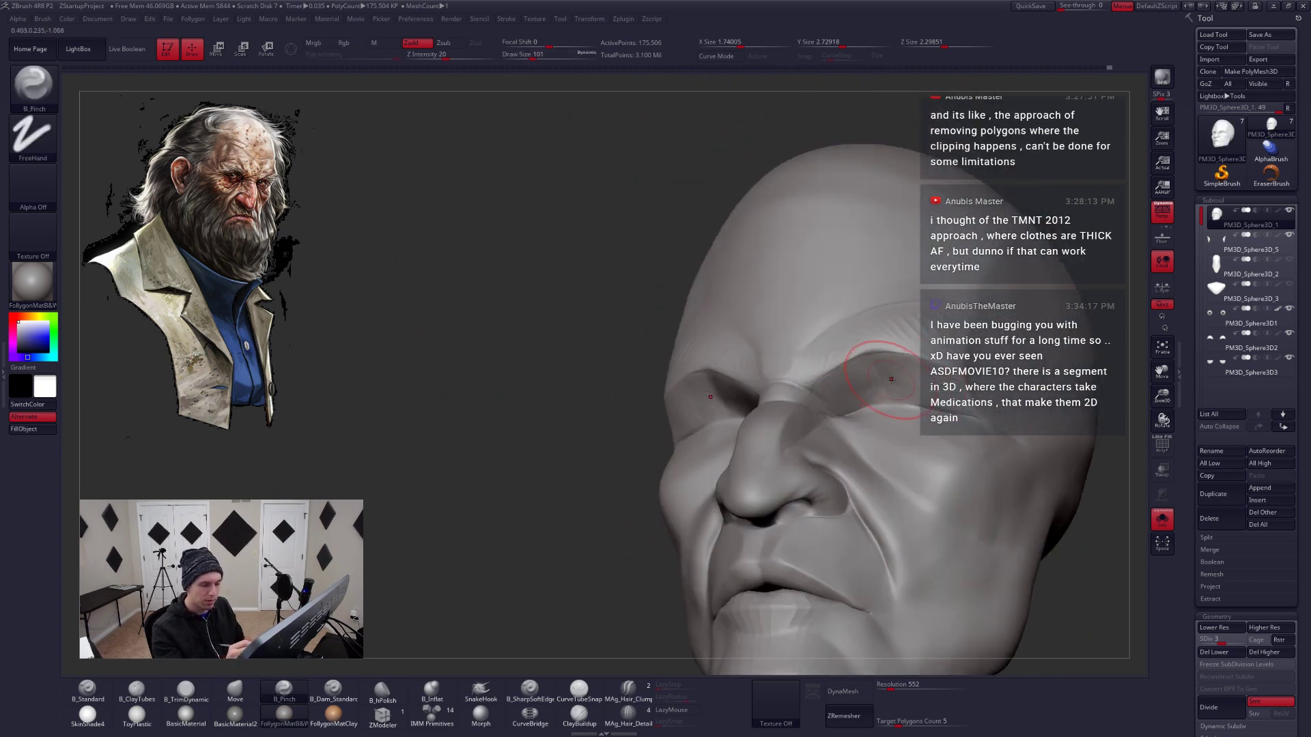
key("3")
key("space")
left_click_drag(891, 383, 883, 383)
mouse_move(884, 380)
right_mouse_down()
mouse_move(898, 379)
mouse_move(679, 406)
mouse_move(673, 395)
mouse_move(652, 485)
right_mouse_up()
key("shift+alt+s")
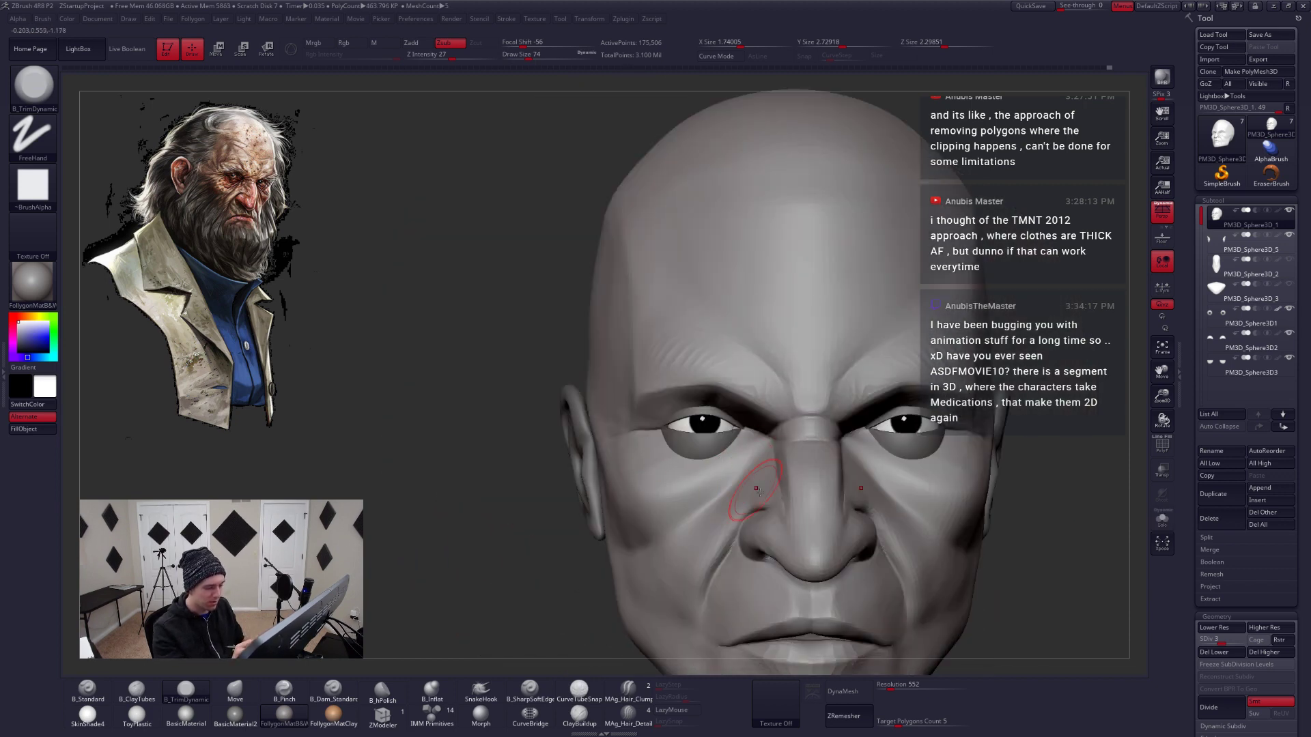
mouse_move(765, 468)
right_mouse_down("alt")
mouse_move(850, 422)
mouse_move(997, 447)
mouse_move(931, 434)
mouse_move(946, 445)
mouse_move(930, 453)
mouse_move(929, 441)
mouse_move(919, 471)
mouse_move(870, 473)
right_mouse_up("alt")
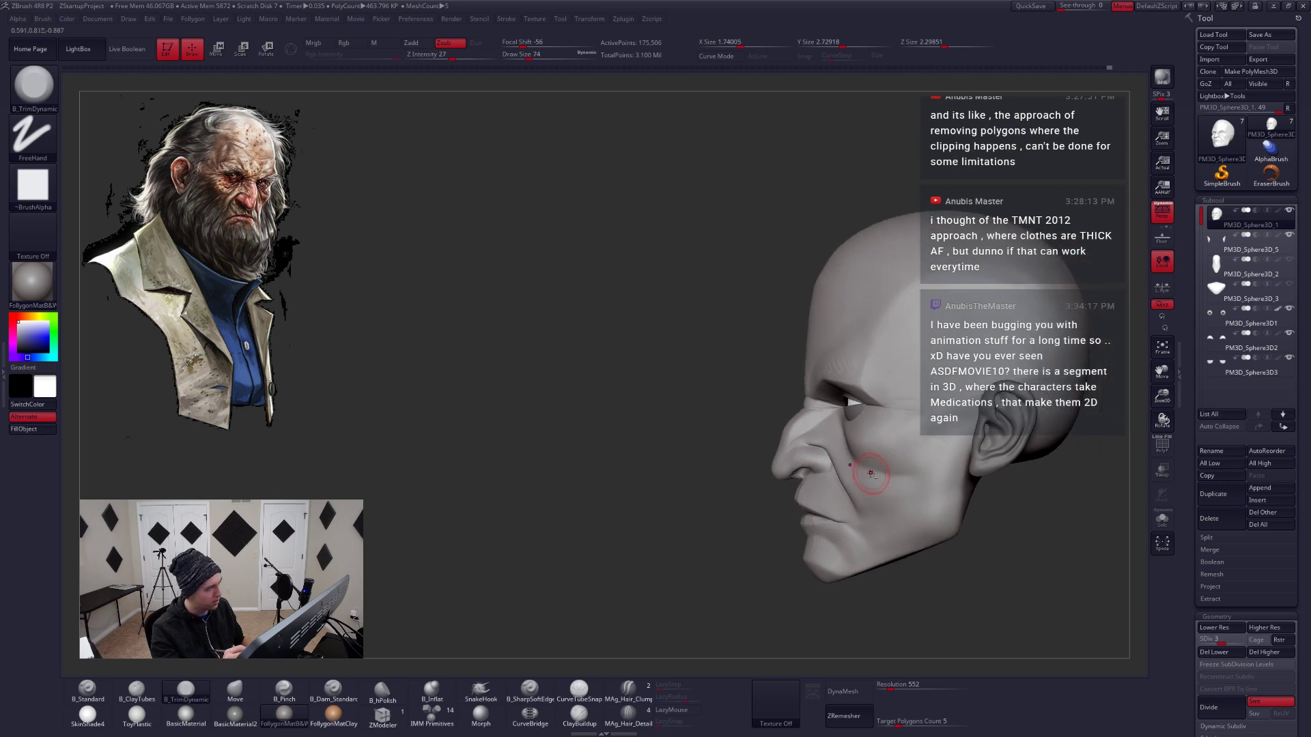
Drop the head to subdivision level 1 and adjust its side profile with the Move brush at draw size 372
key("4")
key("space")
left_click_drag(834, 458, 898, 428)
key("shift+d")
key("shift+d")
key("4")
right_click(839, 437)
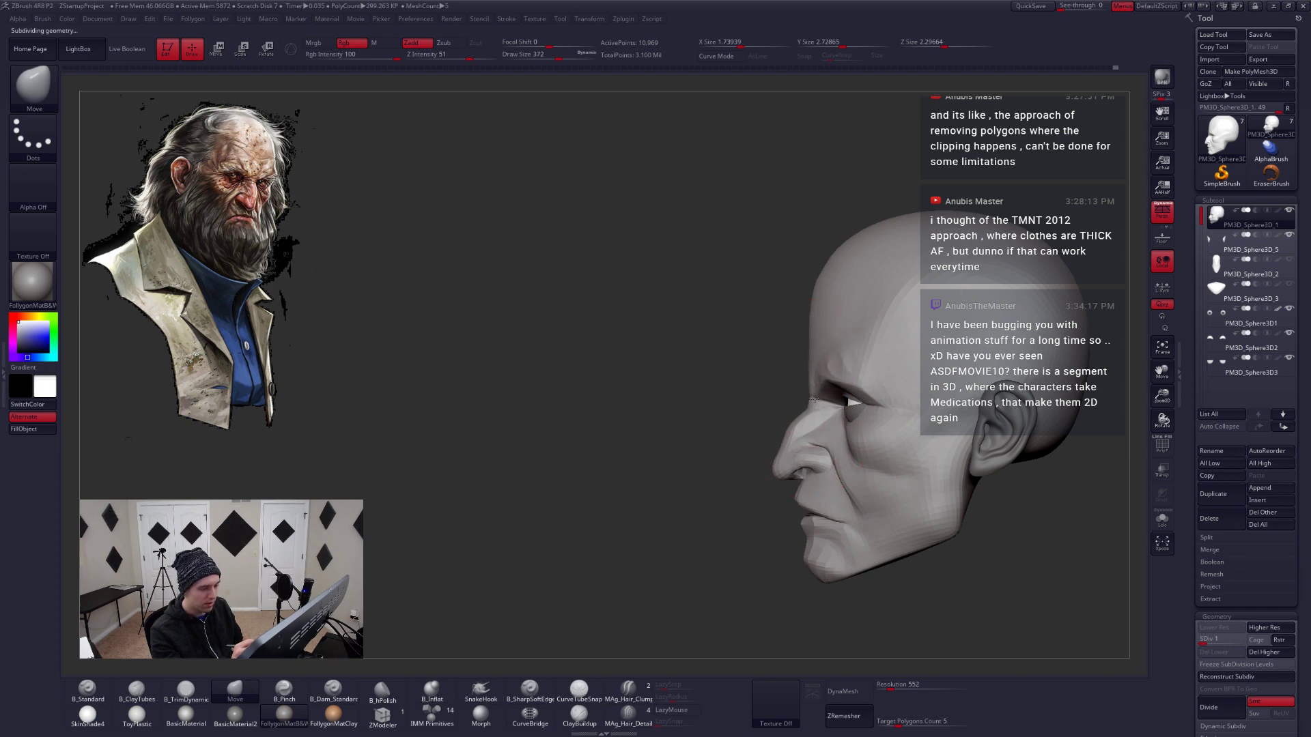
right_click_drag(858, 449, 834, 421)
Mask the cranium above the eyes with MaskLasso, soften and invert the mask, and set the Move brush draw size to 567
key("ctrl")
mouse_move(834, 422)
left_mouse_down("ctrl")
mouse_move(795, 283)
mouse_move(772, 328)
left_mouse_up("ctrl")
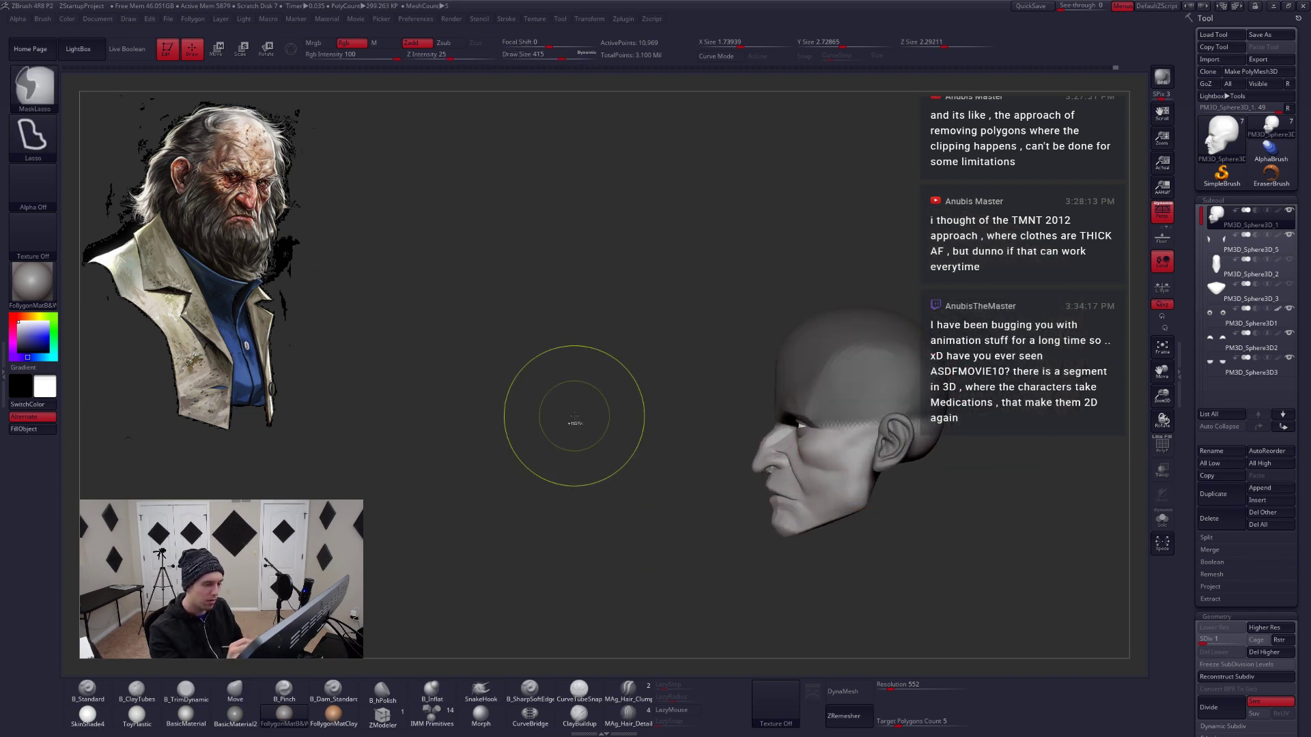
right_click_drag(964, 393, 917, 414)
key("space")
left_click_drag(917, 413, 926, 414)
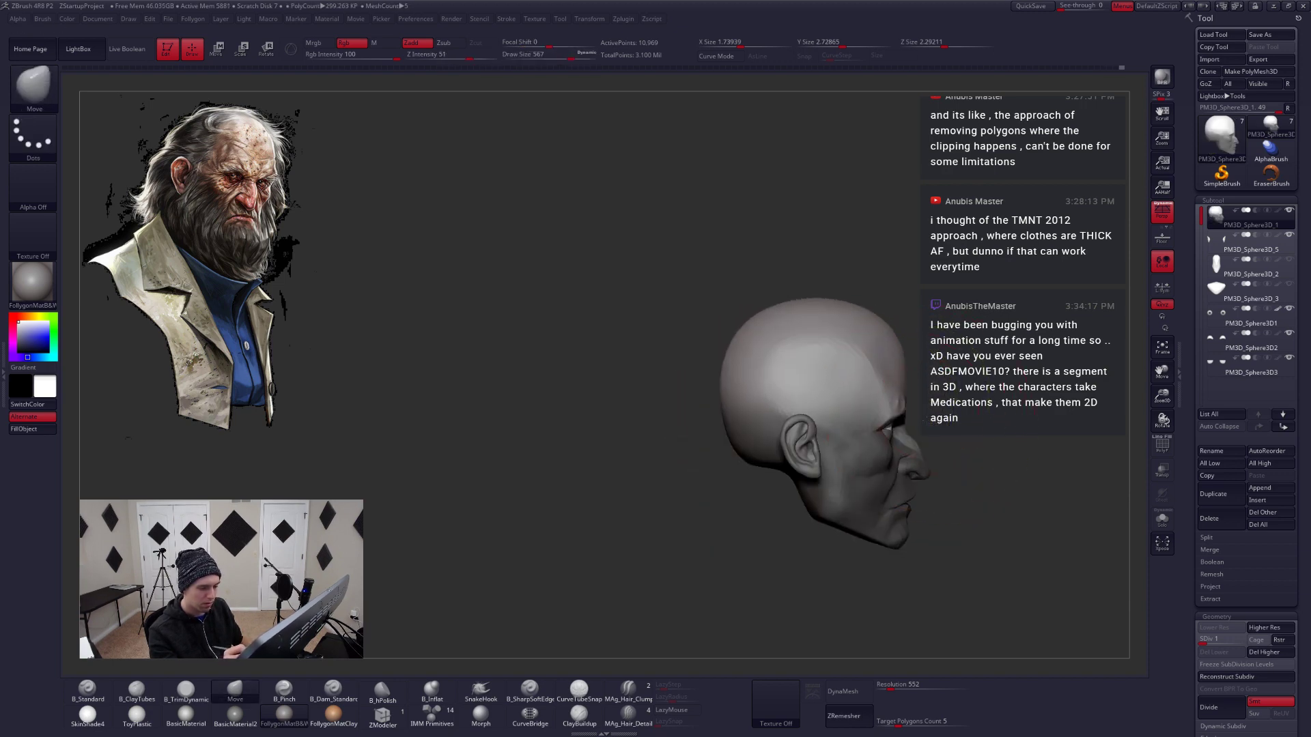
Reshape the forehead and crown of the unmasked cranium in profile with the Move brush at draw size 550, then 648
mouse_move(918, 414)
right_mouse_down("alt")
mouse_move(889, 398)
mouse_move(882, 431)
right_mouse_up("alt")
key("space")
mouse_move(865, 311)
left_mouse_down()
mouse_move(877, 311)
mouse_move(871, 286)
mouse_move(871, 297)
left_mouse_up()
key("space")
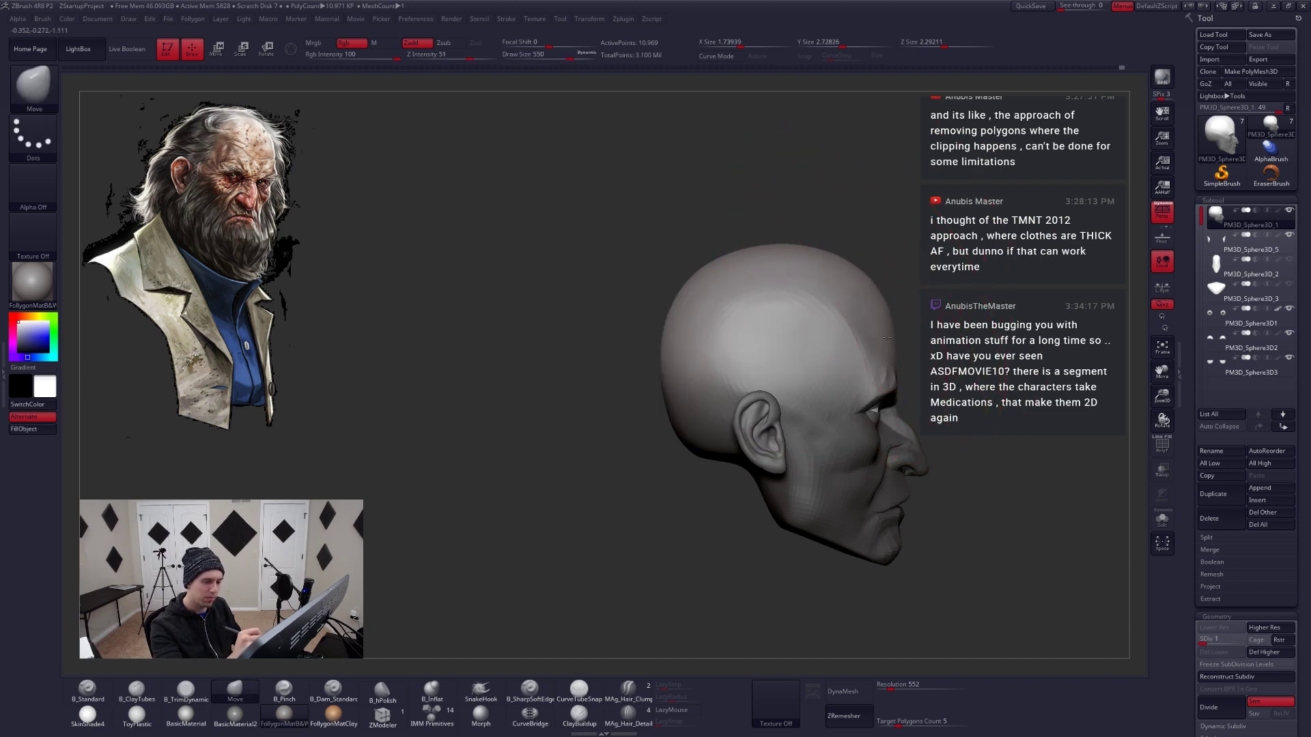
key("space")
left_click_drag(768, 292, 773, 293)
left_click_drag(587, 300, 844, 281)
Adjust the skull's outline from the opposite profile with the Move brush at draw size 437, then 559
key("space")
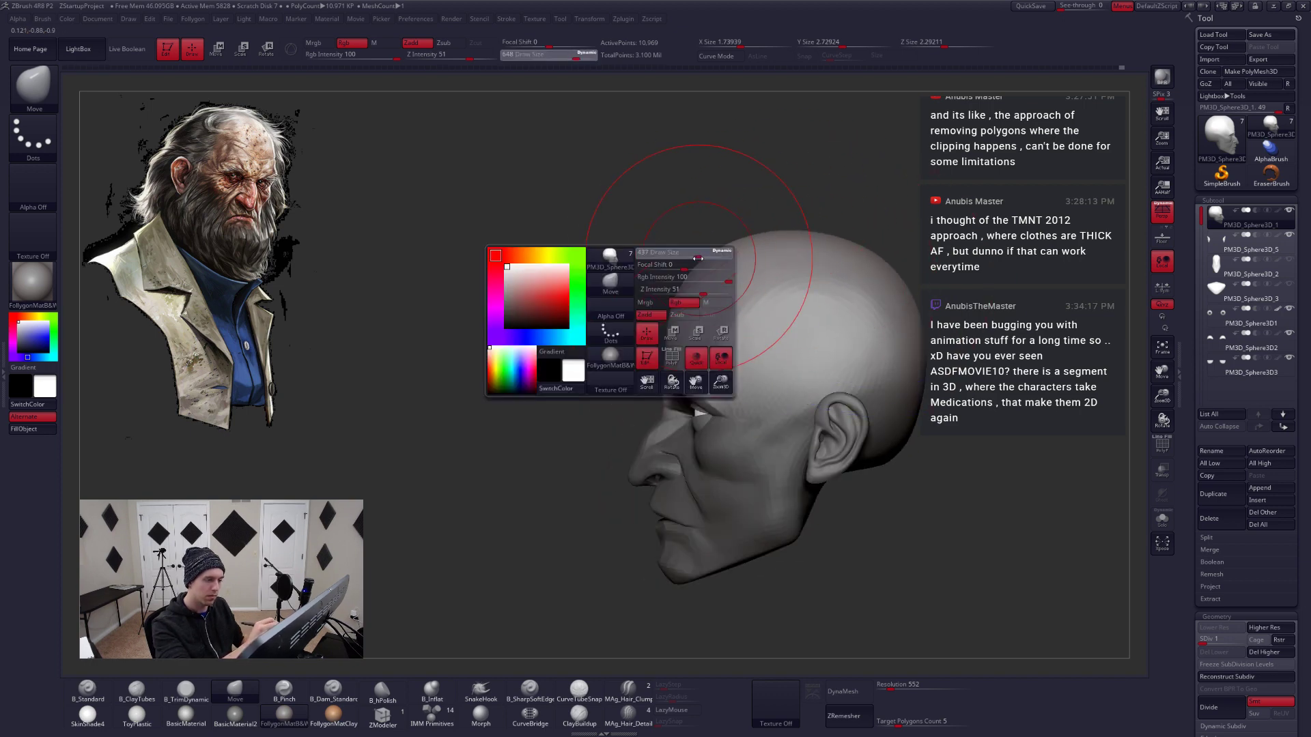
left_click_drag(714, 254, 708, 268)
left_click_drag(601, 410, 625, 335, "alt")
key("space")
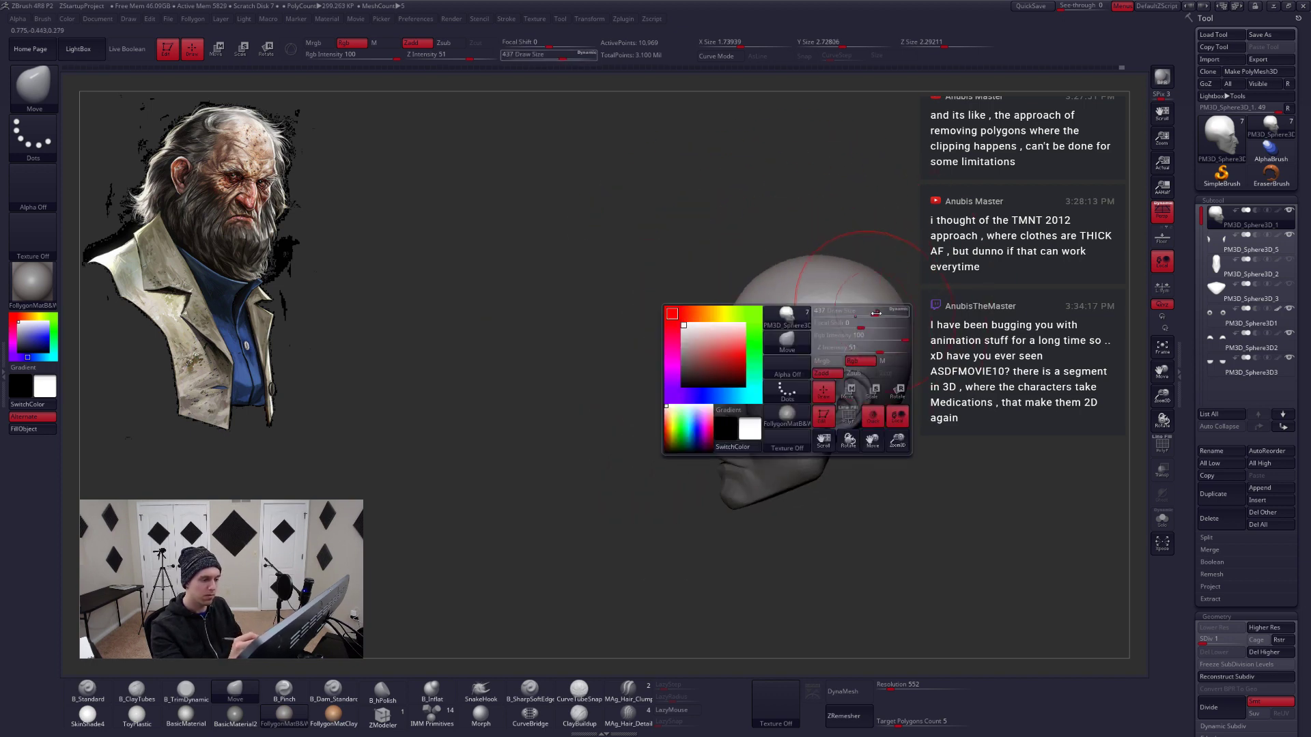
left_click_drag(843, 381, 848, 382)
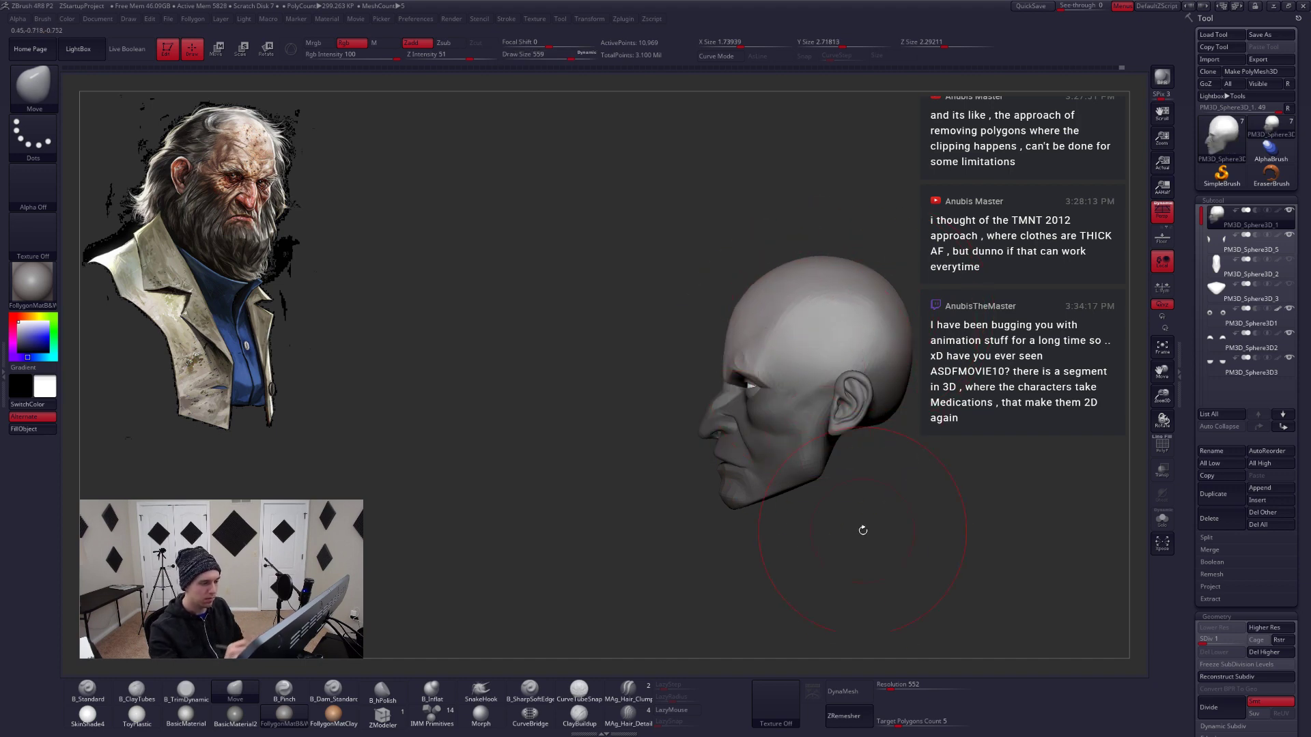
mouse_move(874, 541)
left_mouse_down()
mouse_move(902, 505)
mouse_move(842, 468)
mouse_move(860, 487)
mouse_move(822, 484)
left_mouse_up()
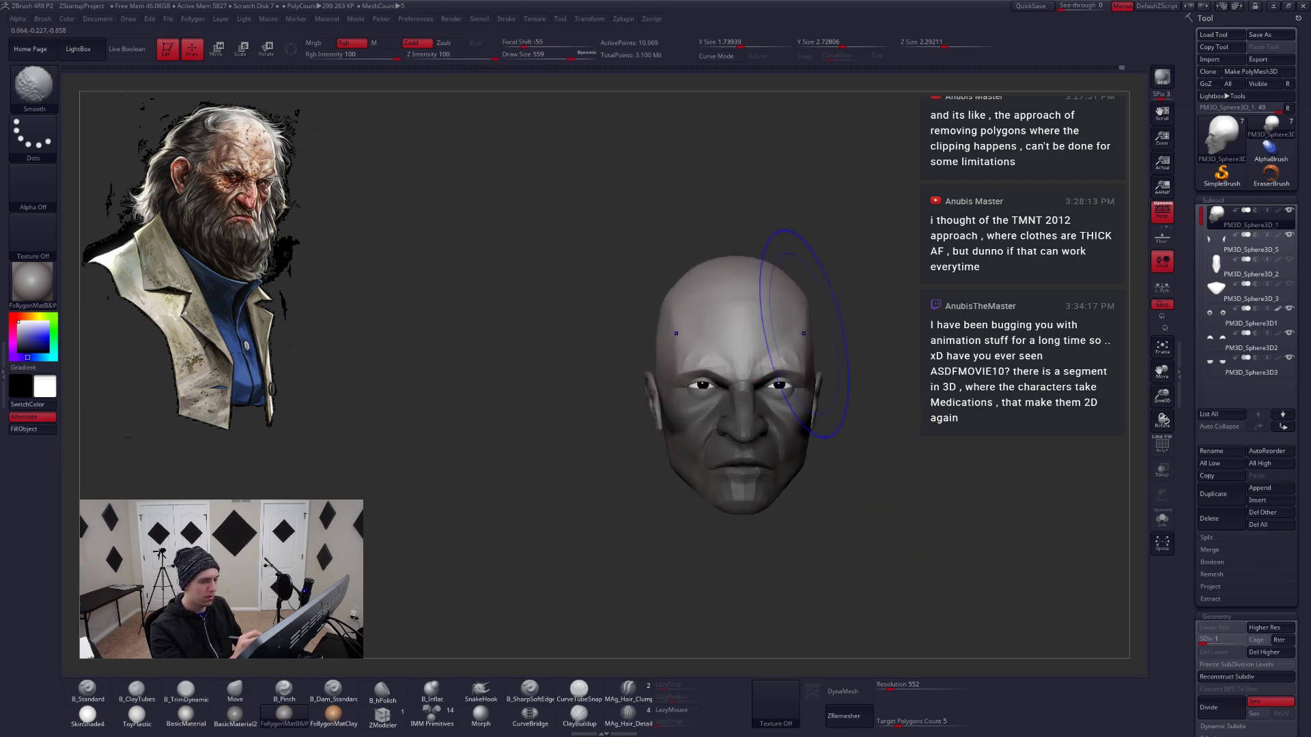
Shape the sides of the skull and temples from the front with the Move brush, reducing the draw size to 460 and 305
key("space")
left_click_drag(804, 333, 797, 332)
left_click_drag(861, 416, 837, 413)
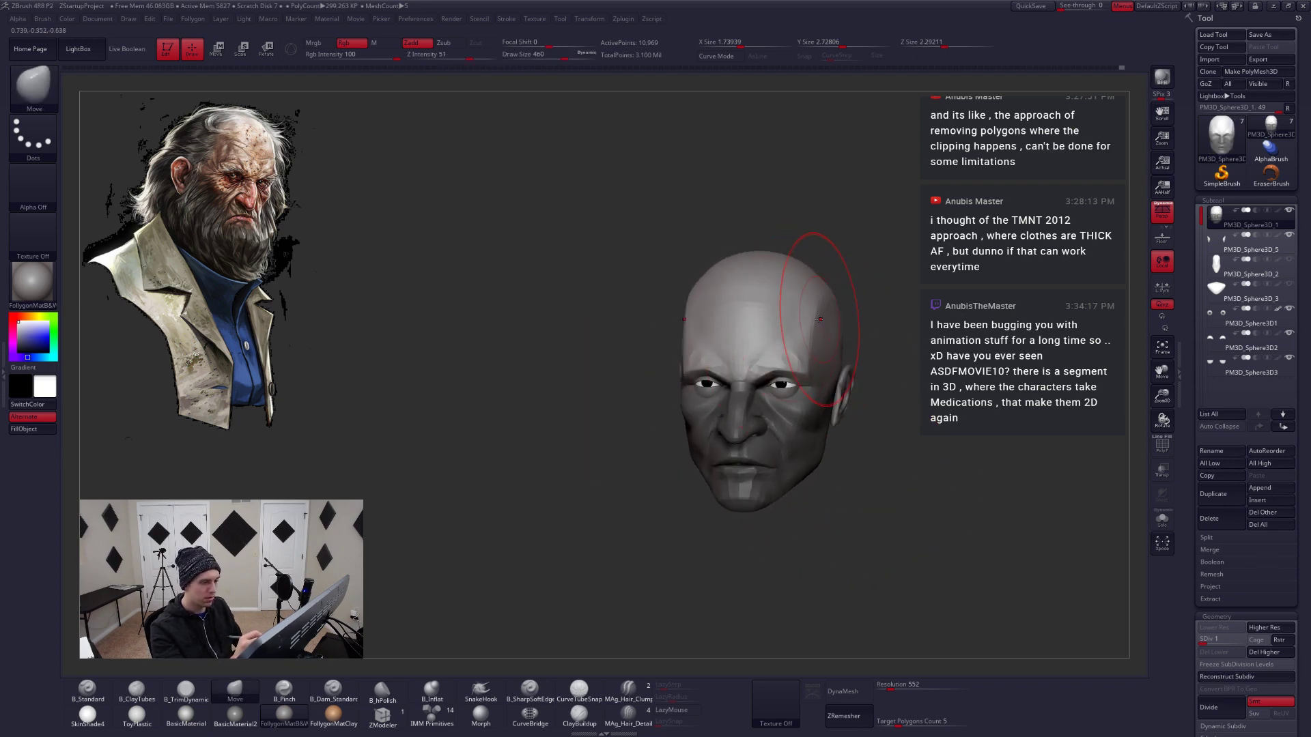
left_click_drag(816, 324, 811, 324)
left_click_drag(856, 415, 878, 420)
key("space")
left_click_drag(820, 333, 808, 326)
left_click_drag(869, 418, 842, 413)
key("space")
left_click_drag(834, 357, 830, 357)
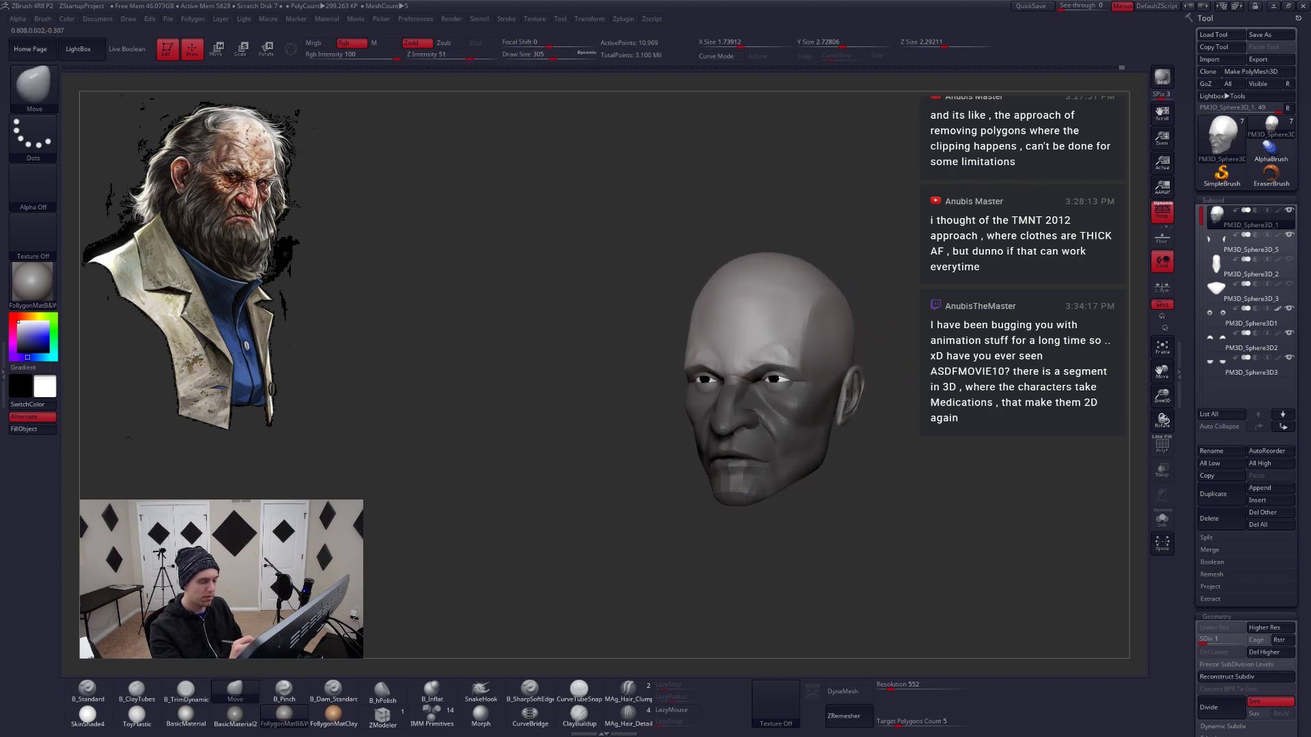
mouse_move(848, 402)
left_mouse_down()
mouse_move(862, 415)
mouse_move(872, 401)
mouse_move(834, 397)
left_mouse_up()
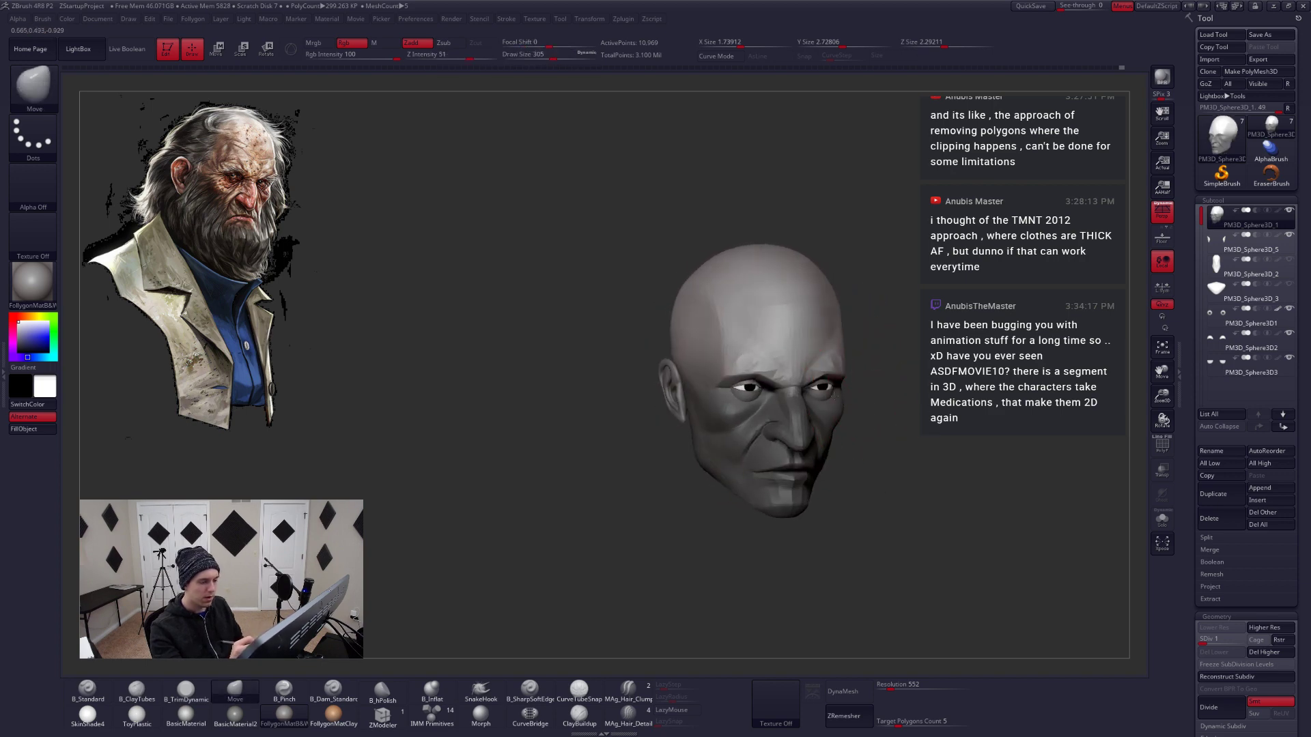
mouse_move(834, 395)
right_mouse_down()
mouse_move(812, 384)
mouse_move(865, 395)
mouse_move(823, 385)
right_mouse_up()
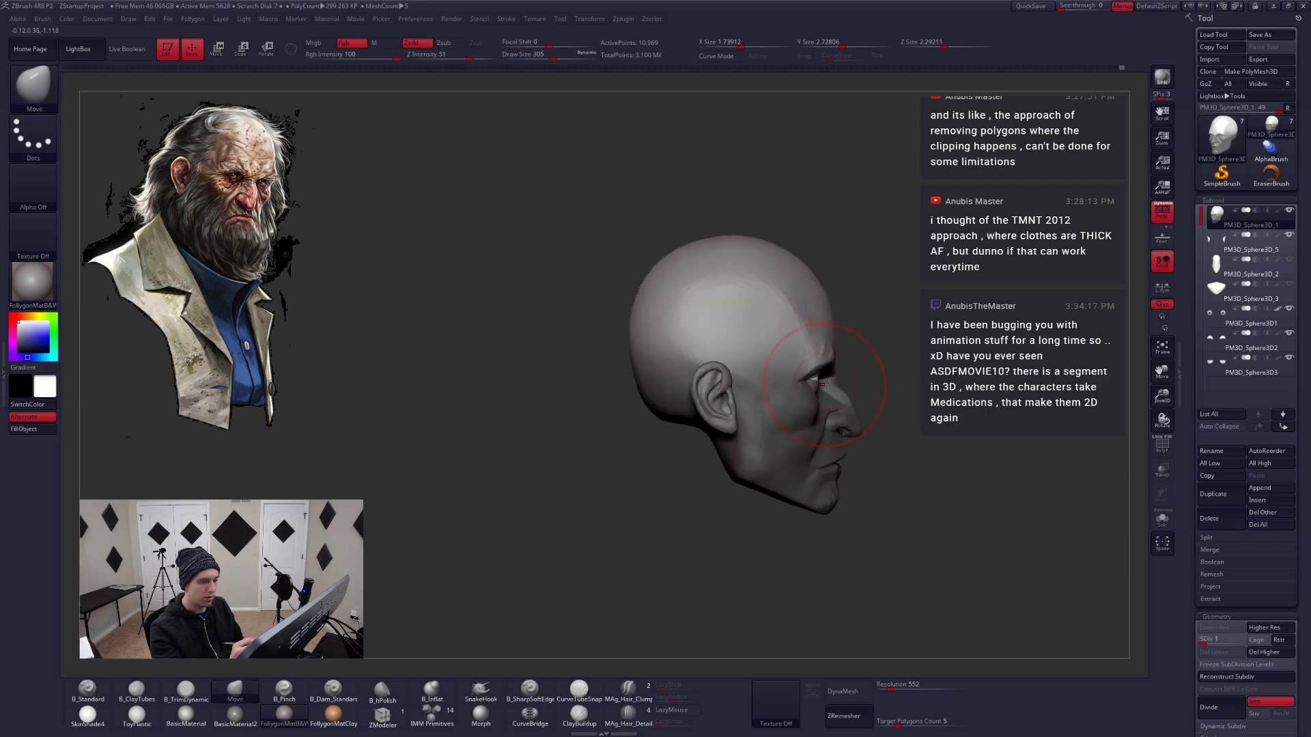
Adjust the crown and back of the skull with the Move brush at draw size 811, then clear the mask and set size 305
key("space")
left_click_drag(823, 384, 845, 384)
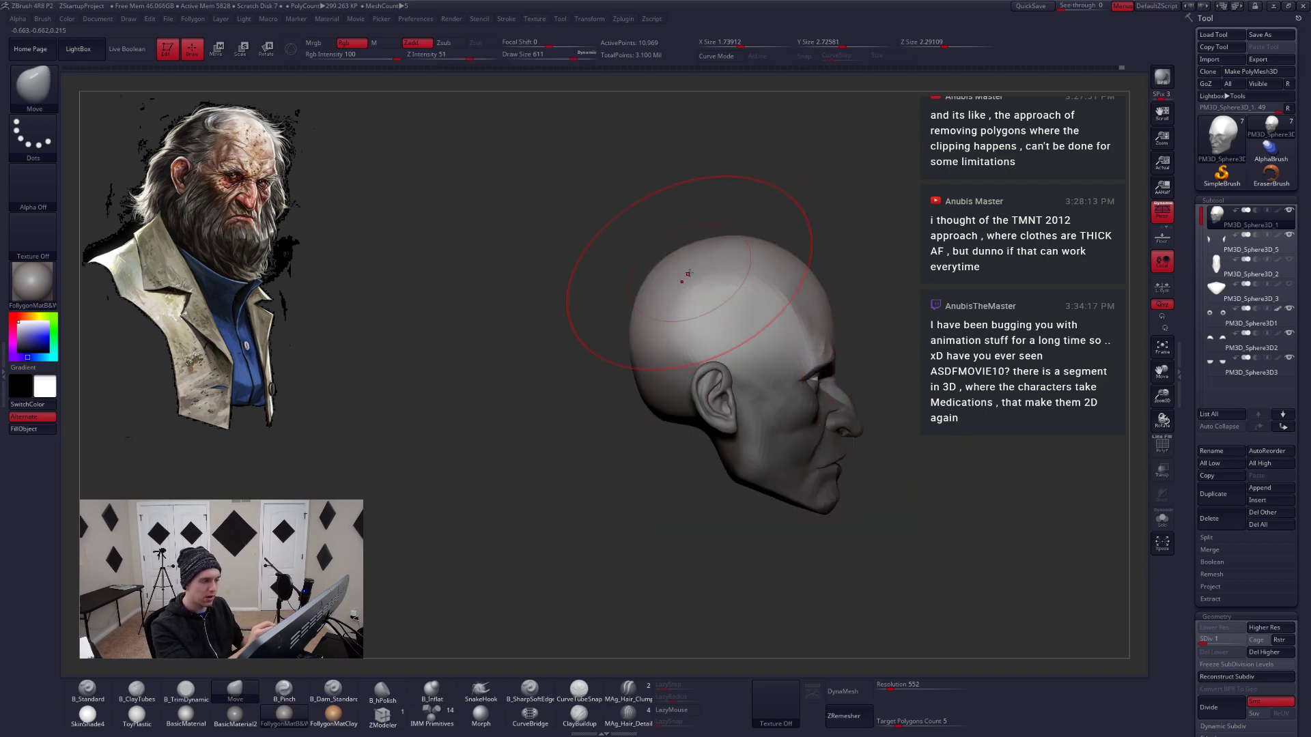
right_click_drag(881, 293, 869, 296)
key("space")
left_click_drag(863, 344, 842, 345)
mouse_move(847, 328)
right_mouse_down()
mouse_move(816, 315)
mouse_move(851, 340)
right_mouse_up()
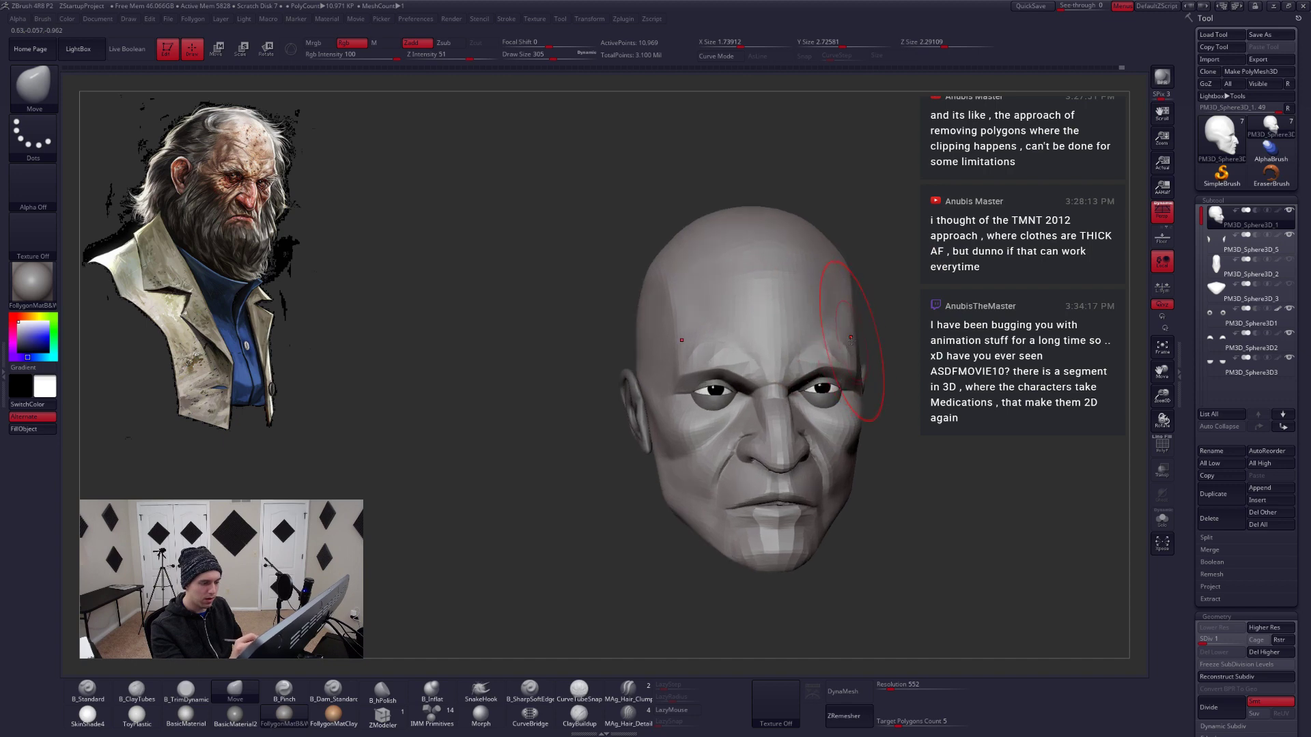
Raise the head to subdivision level 5 and refine the side of the cheek with the Move brush at draw size 182, then 120
key("shift+d")
key("shift+d")
key("shift+d")
key("shift+d")
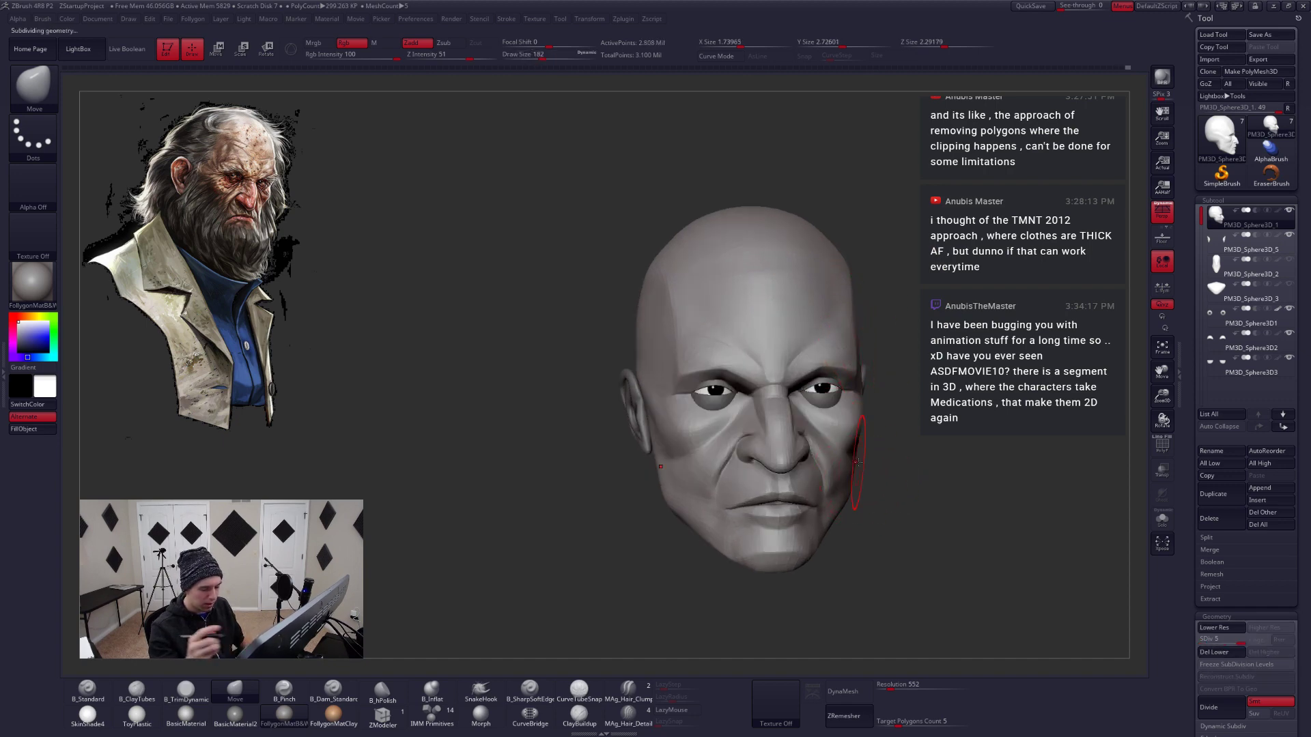
mouse_move(986, 424)
right_mouse_down()
mouse_move(853, 479)
mouse_move(871, 464)
right_mouse_up()
key("space")
left_click_drag(870, 471, 861, 471)
mouse_move(866, 472)
right_mouse_down()
mouse_move(926, 491)
mouse_move(867, 490)
mouse_move(861, 467)
mouse_move(763, 395)
mouse_move(717, 453)
right_mouse_up()
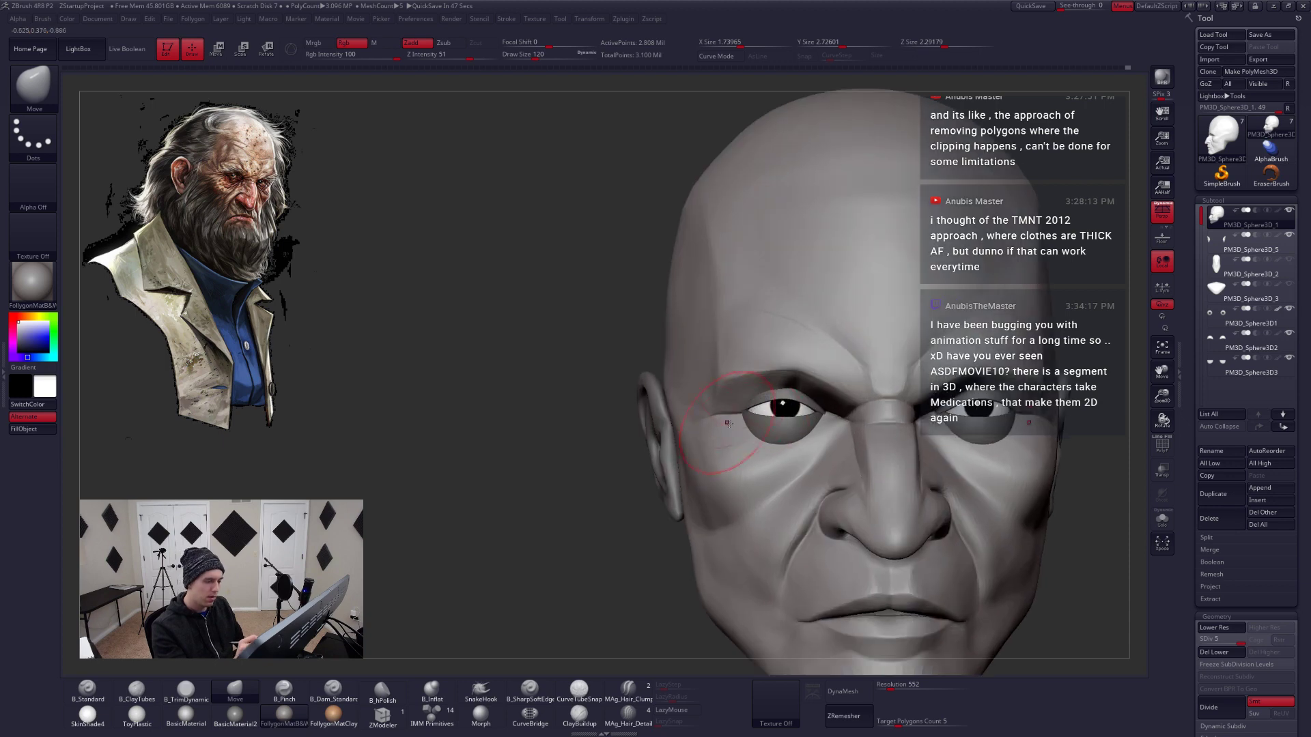
Isolate the head and flatten the outer corner of the eye socket with B_TrimDynamic at draw size 71
key("space")
left_click_drag(758, 417, 755, 417)
key("alt+s")
key("space")
right_click_drag(766, 430, 775, 377)
key("3")
key("space")
left_click_drag(775, 377, 771, 377)
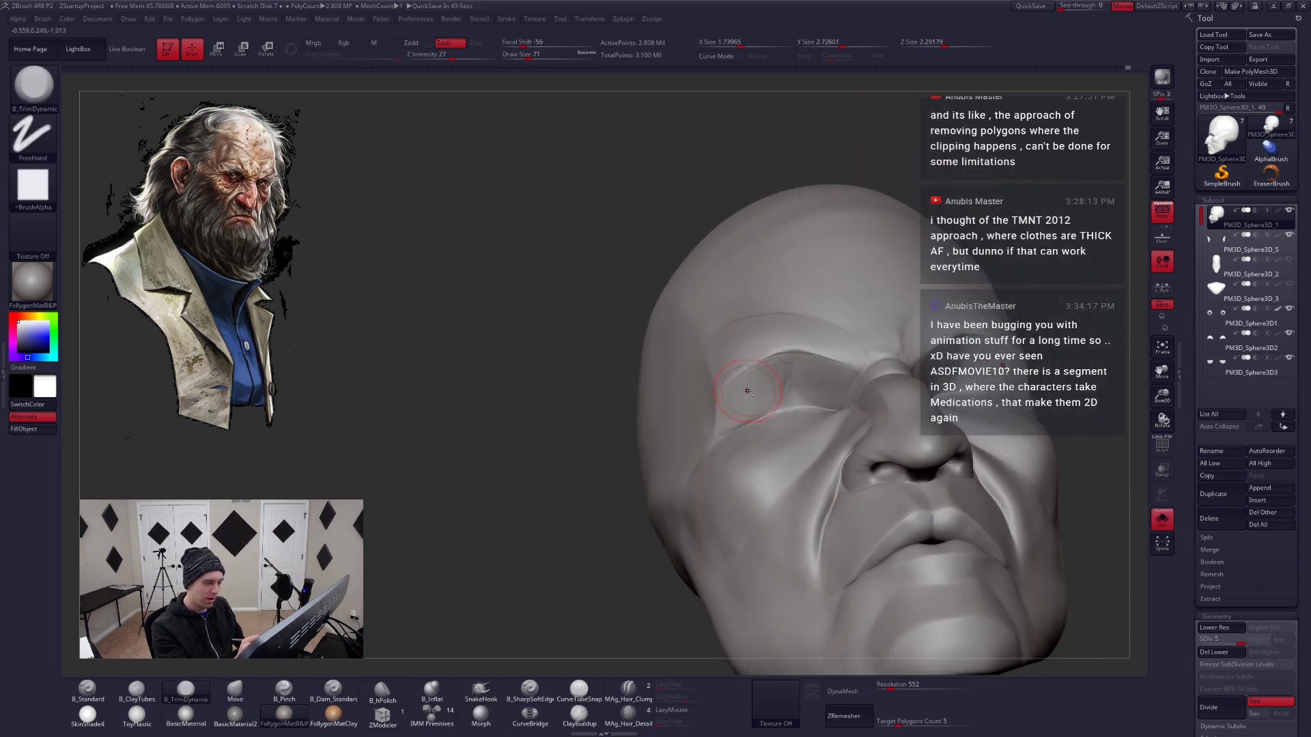
right_click_drag(746, 417, 787, 400)
Sharpen the upper eyelid fold and outer socket crease with the B_Pinch brush at draw size 71
key("b")
key("p")
key("i")
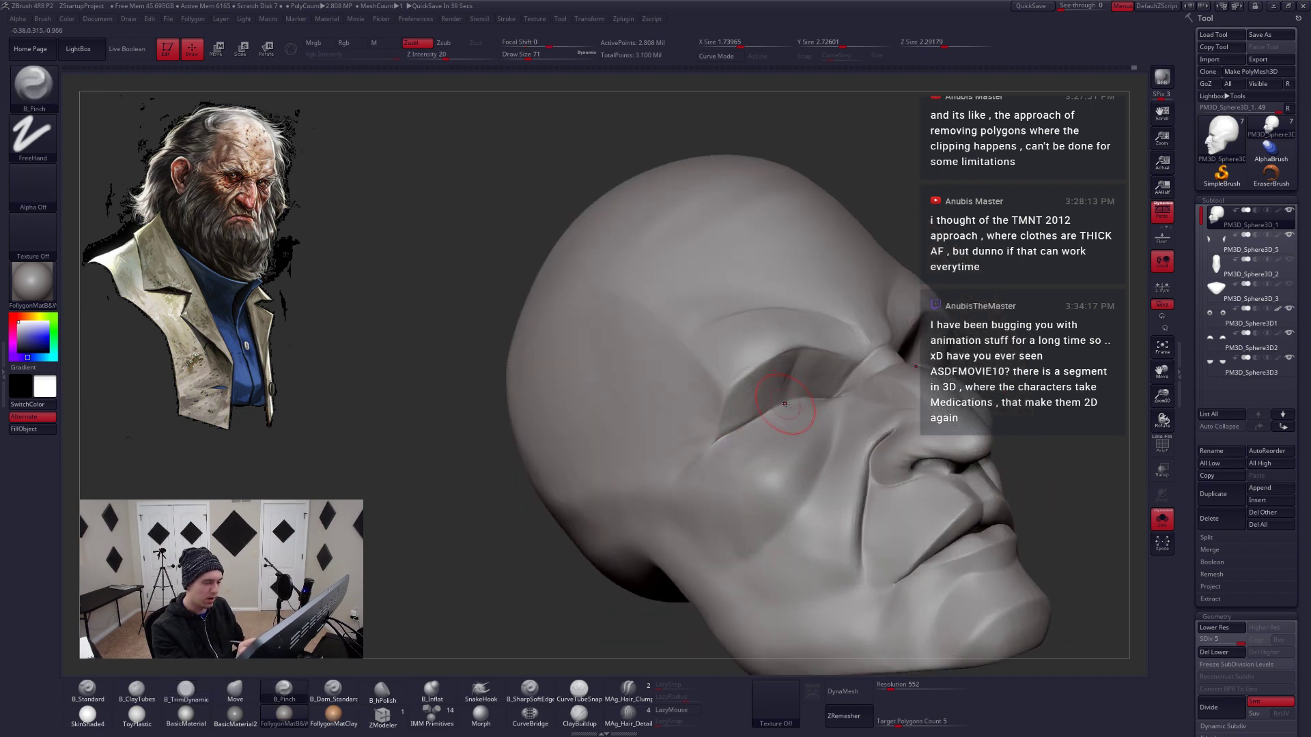
mouse_move(722, 444)
right_mouse_down()
mouse_move(702, 424)
mouse_move(785, 470)
mouse_move(812, 444)
right_mouse_up()
Adjust the eyelid shape with the Move brush at draw size 77 and show the eyes and ears again
key("b")
key("m")
key("v")
key("alt+s")
mouse_move(967, 469)
right_mouse_down()
mouse_move(930, 468)
mouse_move(979, 492)
mouse_move(882, 480)
mouse_move(859, 516)
mouse_move(840, 486)
mouse_move(858, 509)
mouse_move(849, 502)
right_mouse_up()
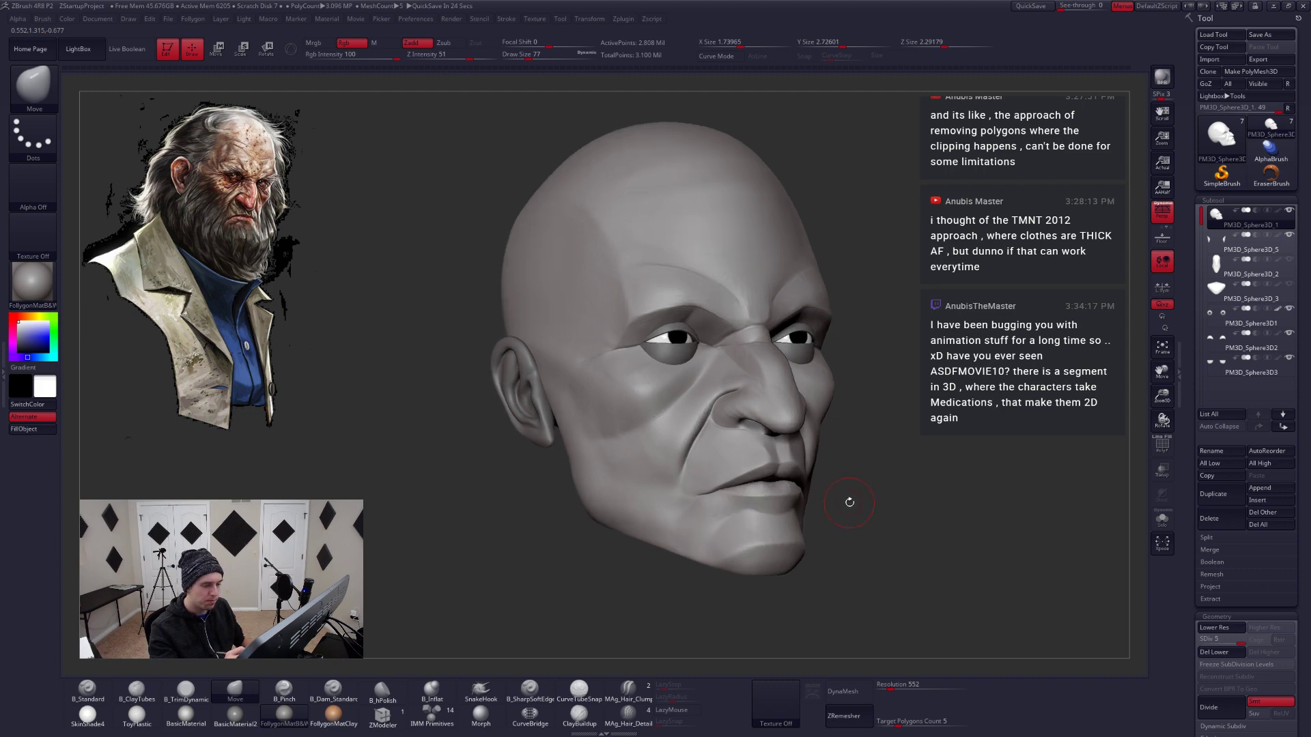
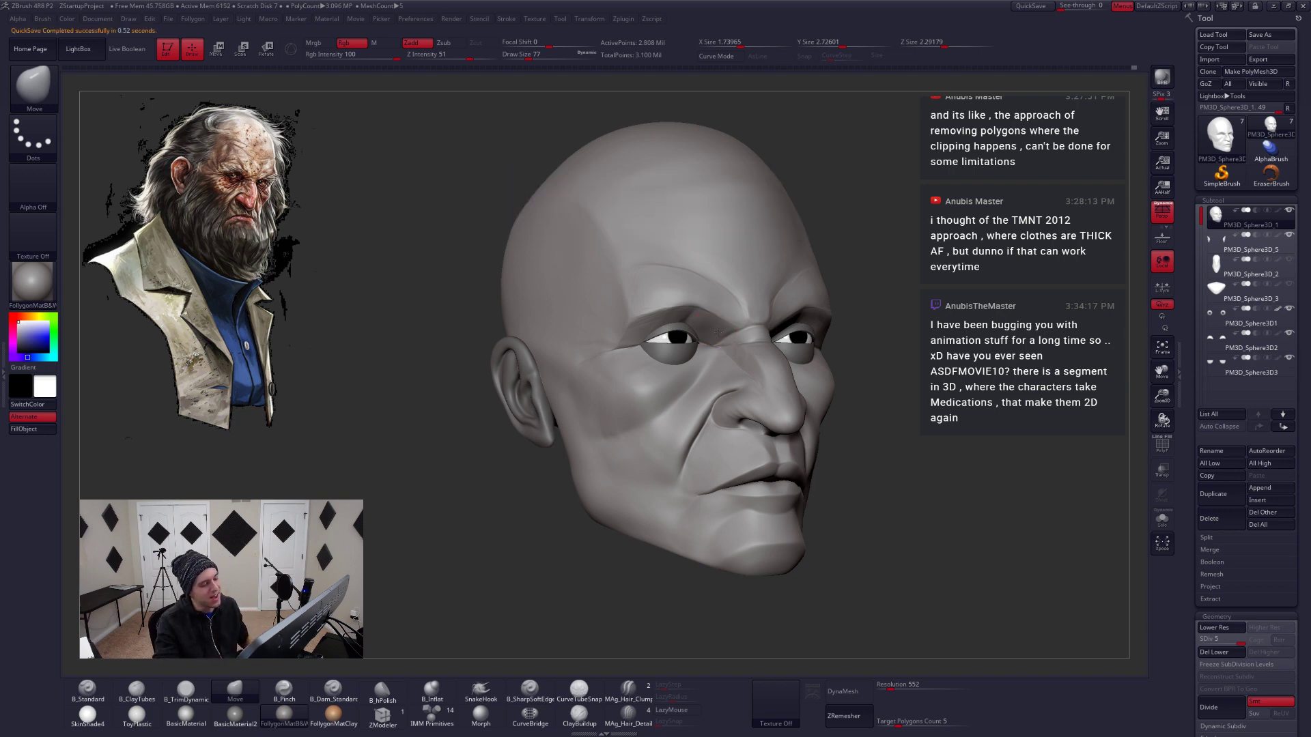
Isolate the head and flatten the cheekbone below the outer eye socket with B_TrimDynamic at draw size 83, then 71
right_click_drag(717, 333, 672, 391)
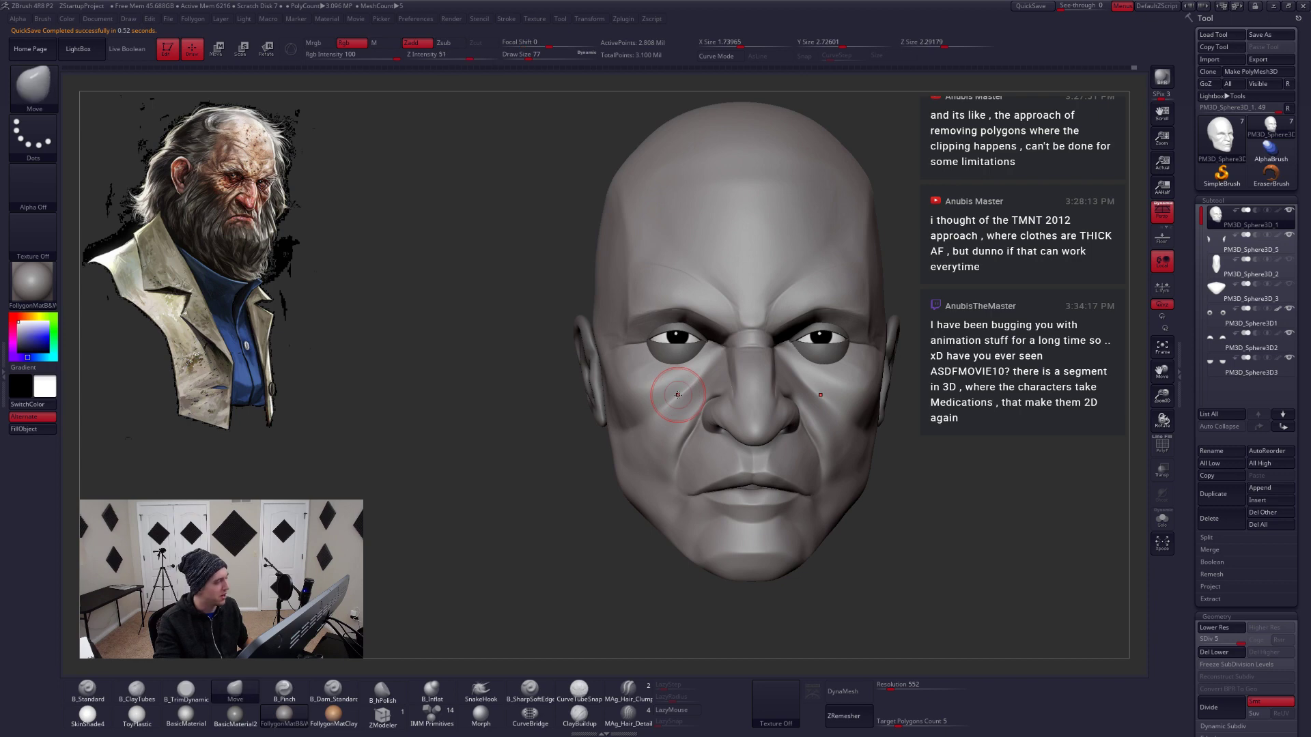
mouse_move(592, 374)
right_mouse_down()
mouse_move(637, 379)
mouse_move(621, 354)
right_mouse_up()
key("alt+s")
key("3")
key("space")
left_click_drag(614, 353, 617, 352)
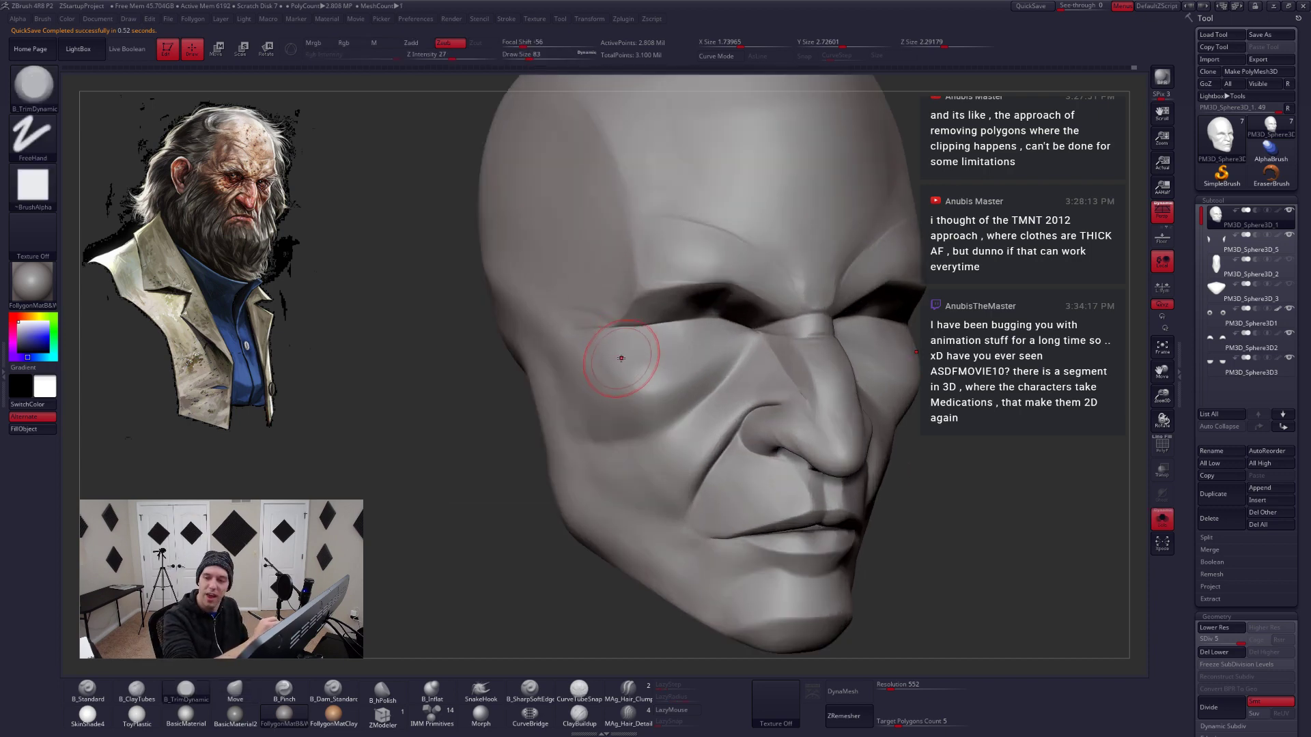
mouse_move(620, 363)
right_mouse_down()
mouse_move(594, 342)
mouse_move(600, 371)
right_mouse_up()
mouse_move(613, 425)
right_mouse_down()
mouse_move(710, 420)
mouse_move(743, 437)
mouse_move(717, 444)
mouse_move(741, 379)
mouse_move(701, 380)
mouse_move(679, 401)
right_mouse_up()
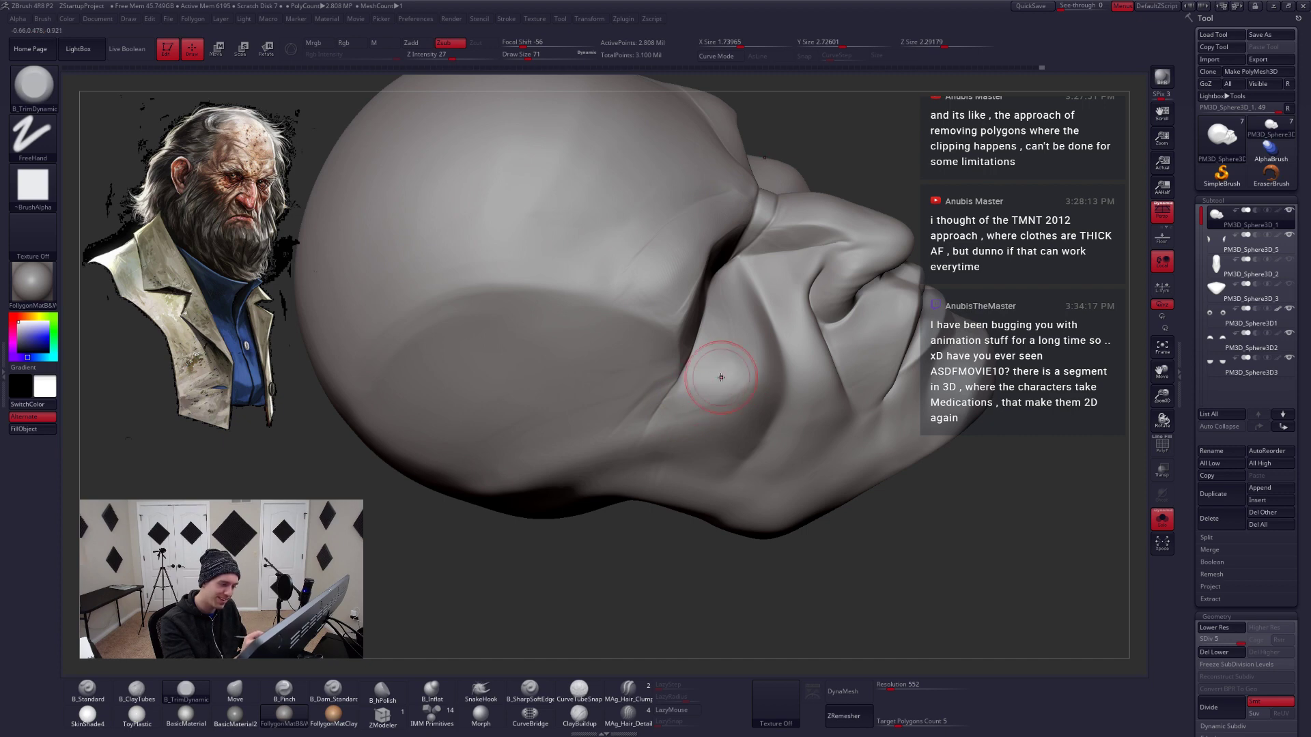
Show the eyes and ears again and soften the temple planes with B_TrimDynamic and smoothing at draw size 132
mouse_move(724, 415)
right_mouse_down()
mouse_move(697, 408)
mouse_move(751, 423)
mouse_move(823, 504)
right_mouse_up()
right_click_drag(936, 493, 896, 437, "alt")
key("space")
left_click_drag(880, 367, 891, 365)
right_click_drag(922, 355, 869, 326)
left_click_drag(869, 323, 870, 319)
mouse_move(774, 303)
right_mouse_down()
mouse_move(881, 263)
mouse_move(895, 308)
right_mouse_up()
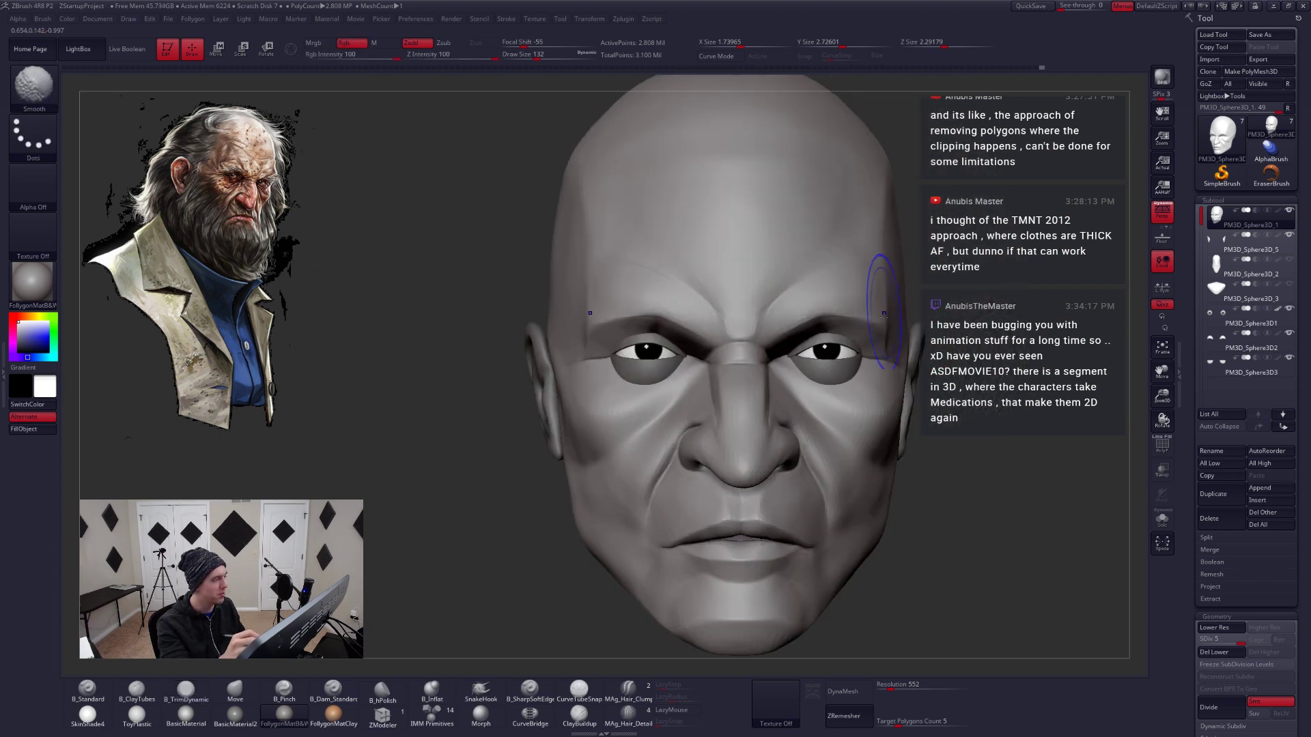
mouse_move(940, 348)
right_mouse_down("ctrl")
mouse_move(940, 303)
mouse_move(886, 388)
mouse_move(852, 403)
right_mouse_up("ctrl")
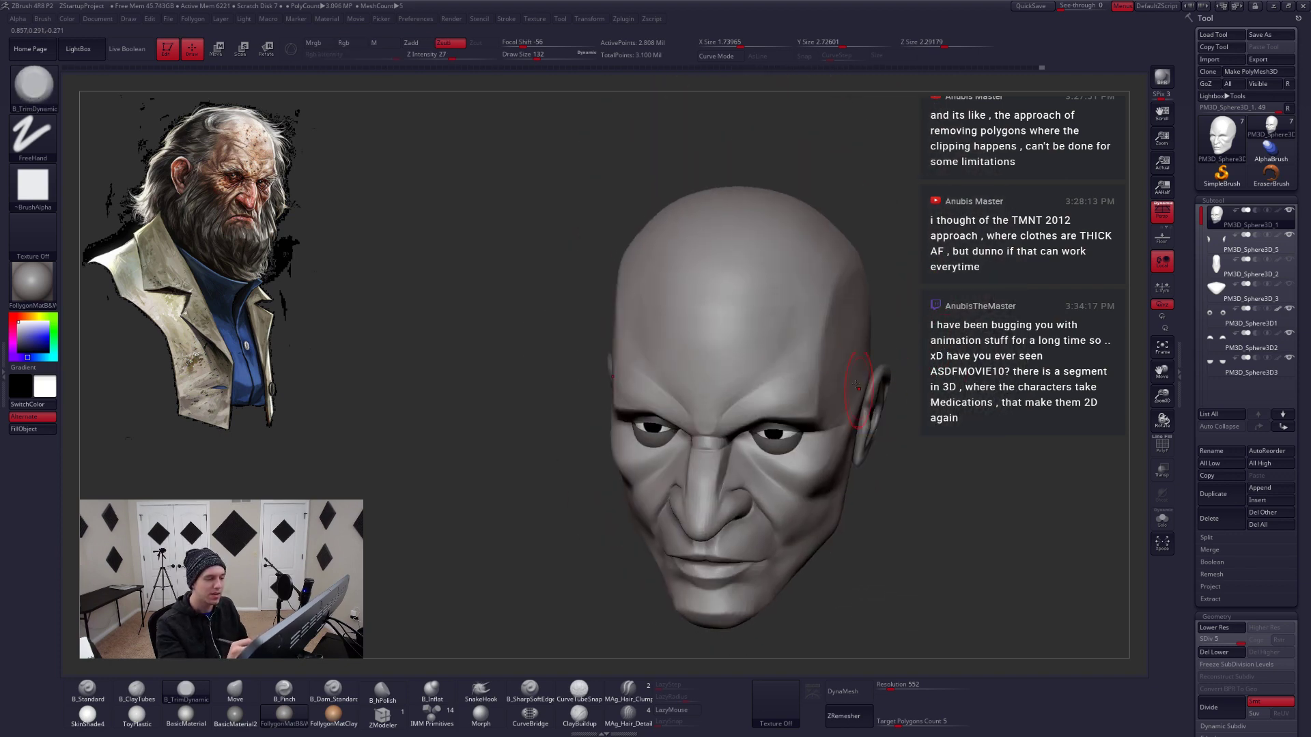
Lower the head to subdivision level 2 and reshape the side of the skull with the Move brush at draw sizes 234 and 268
key("4")
key("space")
left_click_drag(837, 369, 844, 369)
key("shift+d")
key("shift+d")
key("shift+d")
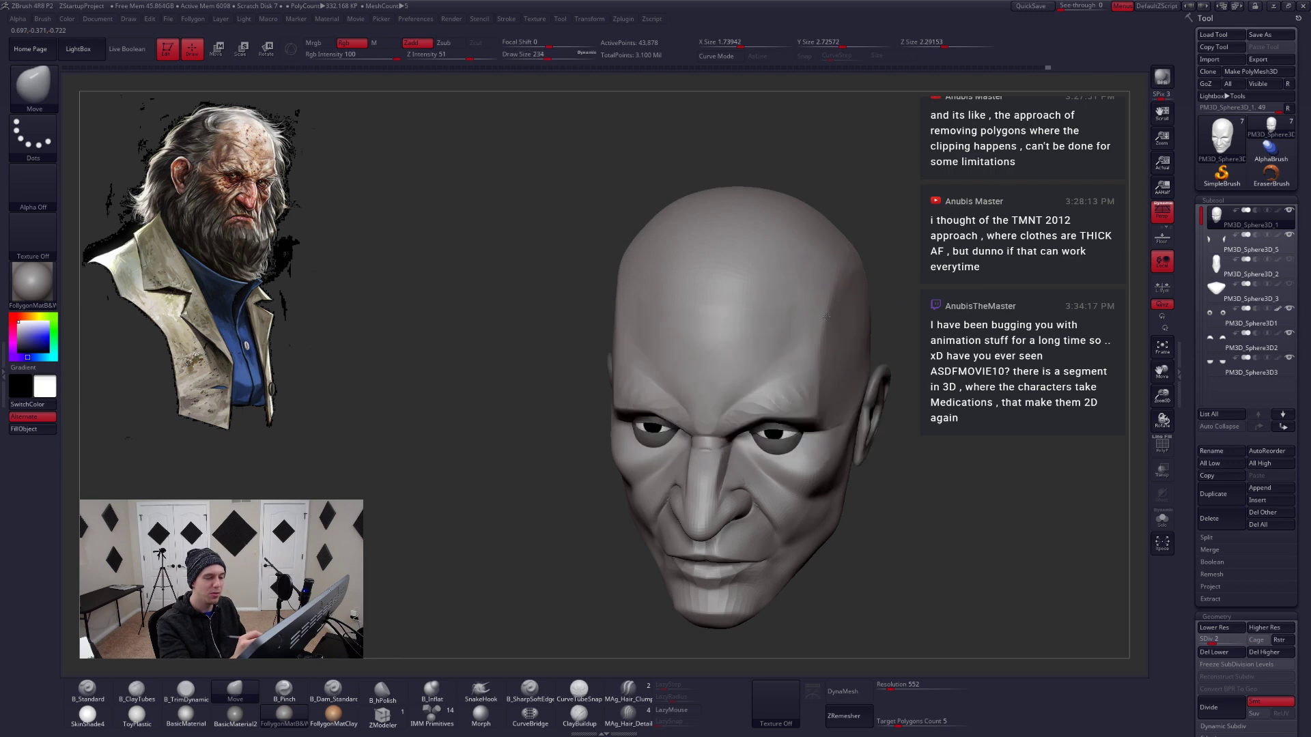
mouse_move(825, 315)
right_mouse_down()
mouse_move(844, 267)
mouse_move(805, 273)
mouse_move(780, 384)
mouse_move(787, 365)
mouse_move(755, 297)
right_mouse_up()
key("shift+alt+s")
left_click_drag(754, 297, 749, 319)
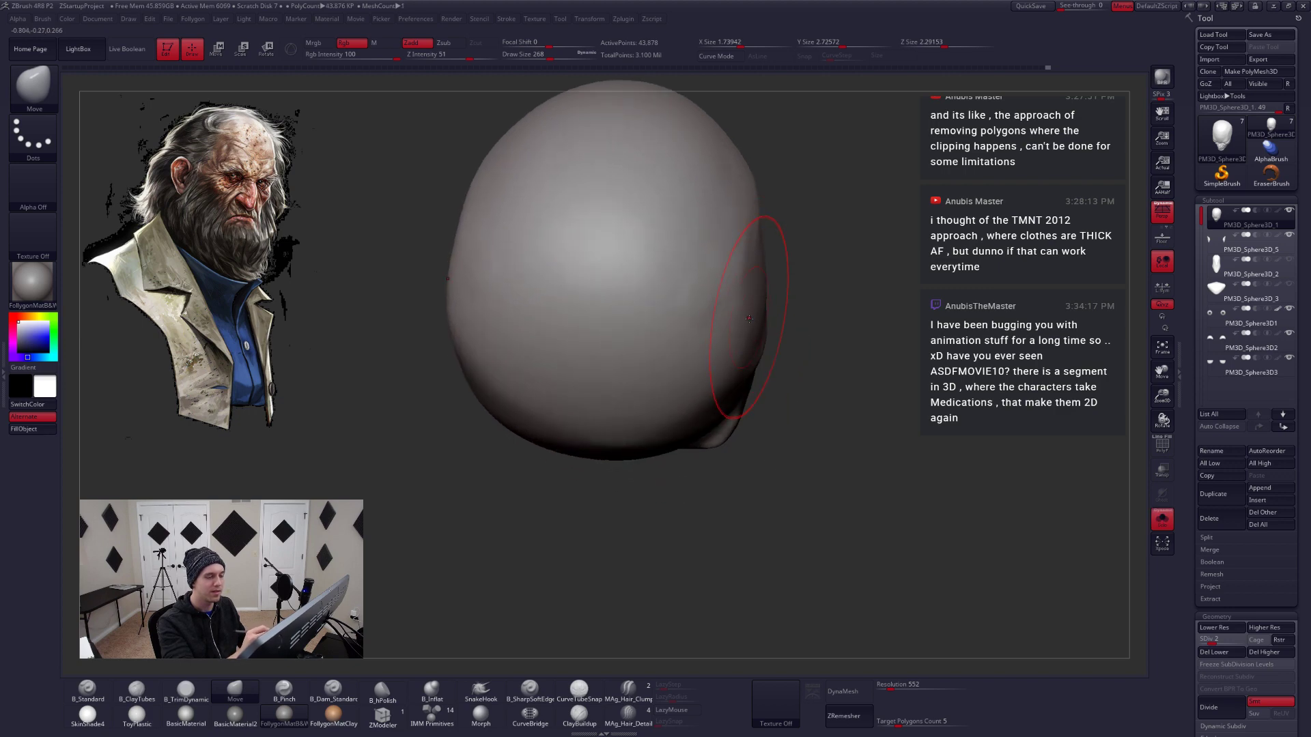
right_click_drag(748, 319, 761, 332)
right_click_drag(760, 450, 812, 367)
key("shift+alt+s")
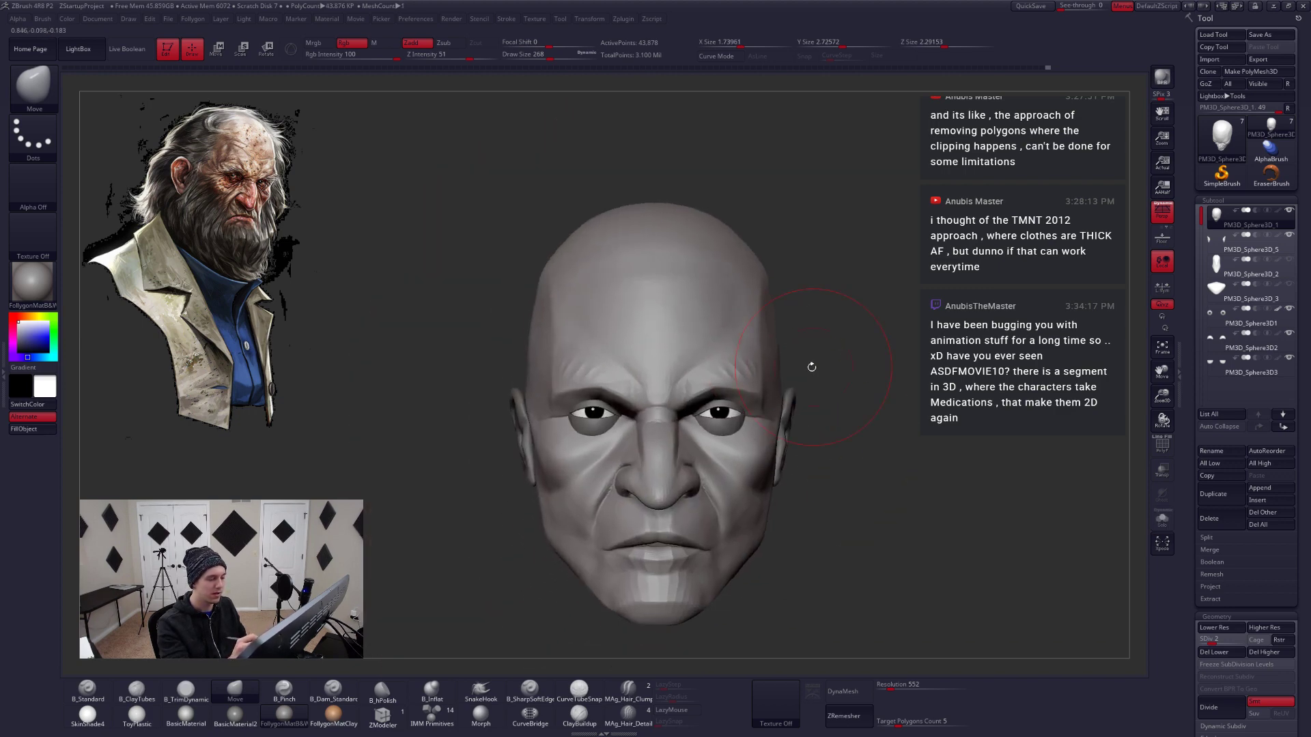
Adjust the width of the temples and upper skull with the Move brush at draw size 234, then 251
key("space")
left_click_drag(812, 372, 807, 373)
mouse_move(809, 374)
right_mouse_down()
mouse_move(805, 427)
mouse_move(785, 396)
right_mouse_up()
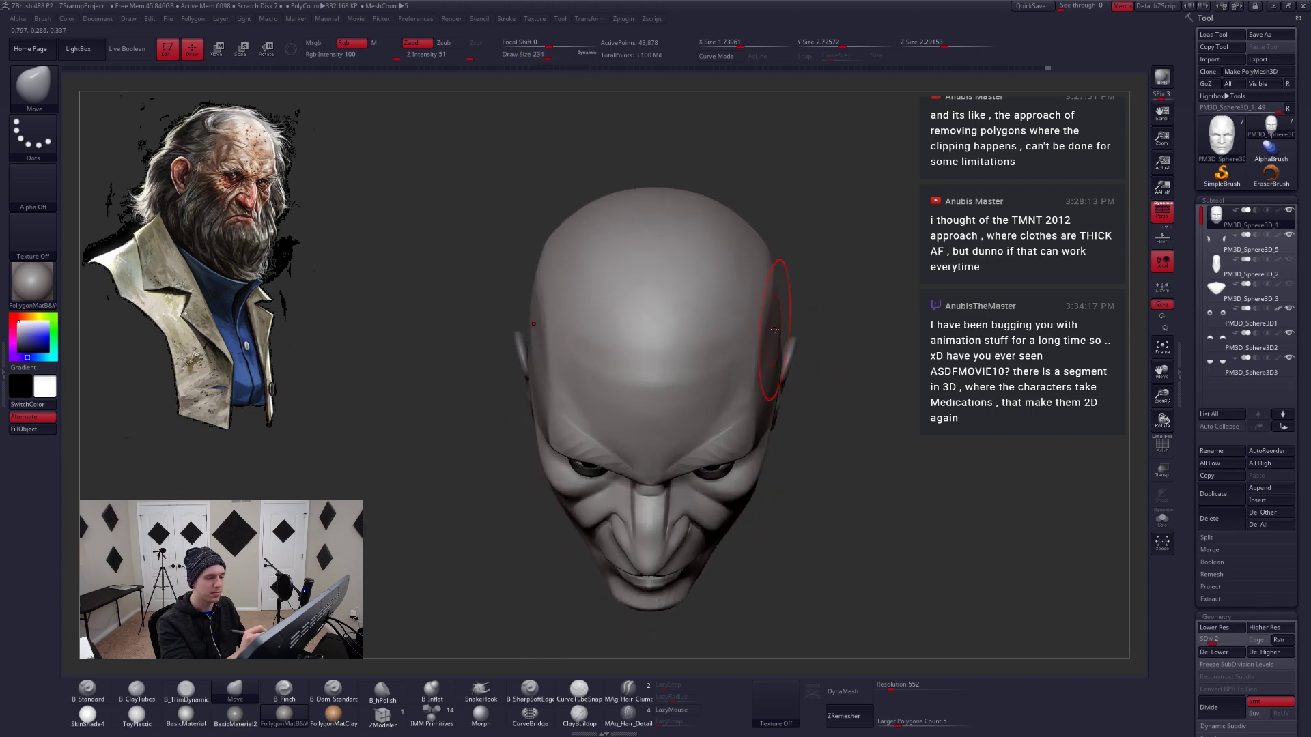
right_click_drag(774, 329, 717, 325)
key("3")
left_click_drag(746, 319, 774, 272)
mouse_move(747, 351)
right_mouse_down()
mouse_move(782, 321)
mouse_move(775, 280)
mouse_move(759, 328)
right_mouse_up()
key("b")
key("m")
key("v")
key("space")
left_click_drag(759, 314, 760, 314)
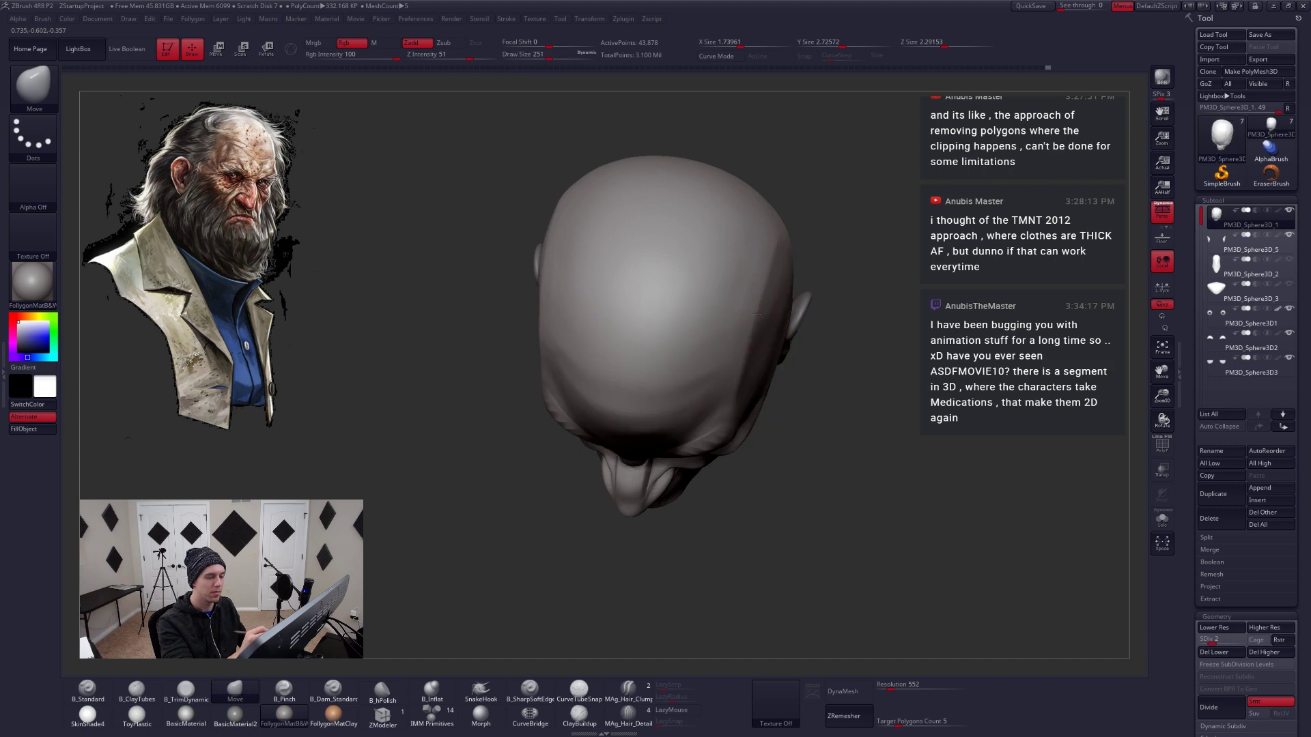
Refine the side of the skull with the Move brush at draw size 167 and raise the head to subdivision level 5
mouse_move(761, 372)
right_mouse_down()
mouse_move(768, 307)
mouse_move(769, 334)
mouse_move(772, 311)
mouse_move(799, 322)
right_mouse_up()
key("space")
left_click_drag(804, 322, 797, 322)
mouse_move(805, 318)
right_mouse_down()
mouse_move(836, 308)
mouse_move(813, 325)
right_mouse_up()
key("d")
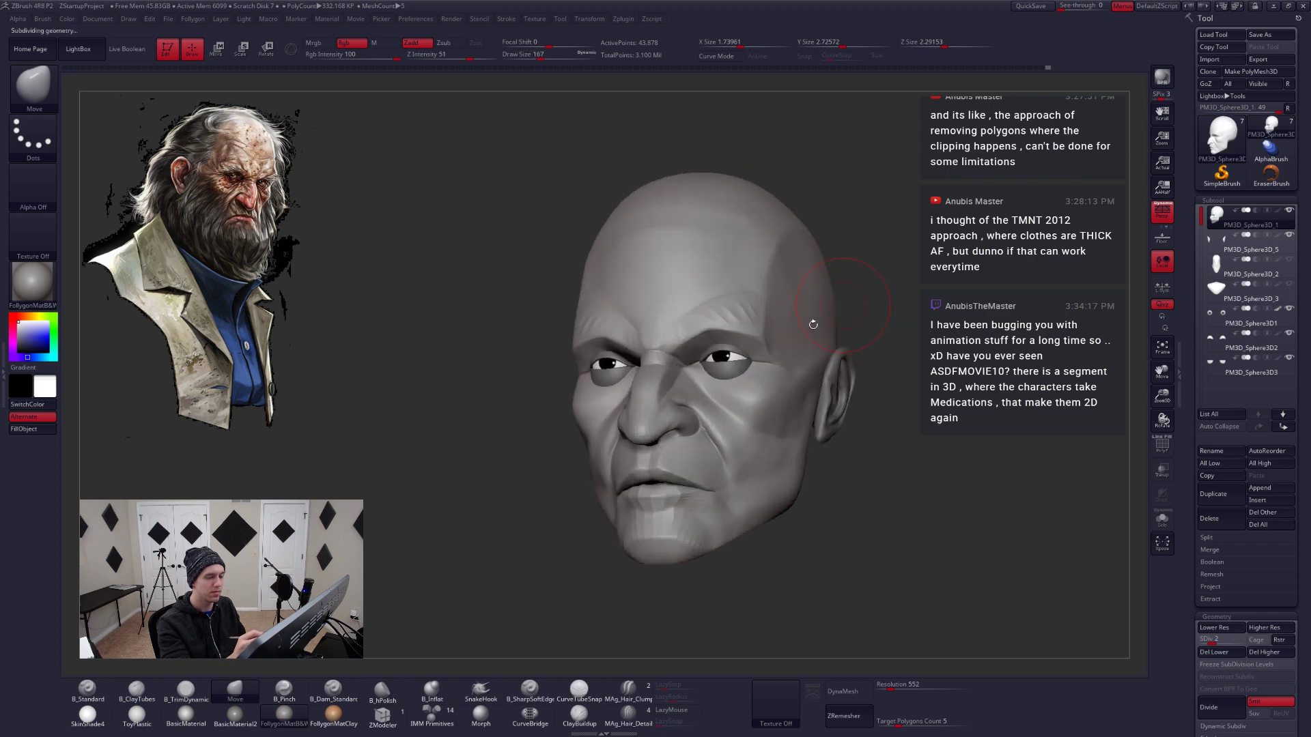
key("d")
key("d")
key("d")
mouse_move(808, 520)
right_mouse_down()
mouse_move(890, 494)
mouse_move(908, 503)
right_mouse_up()
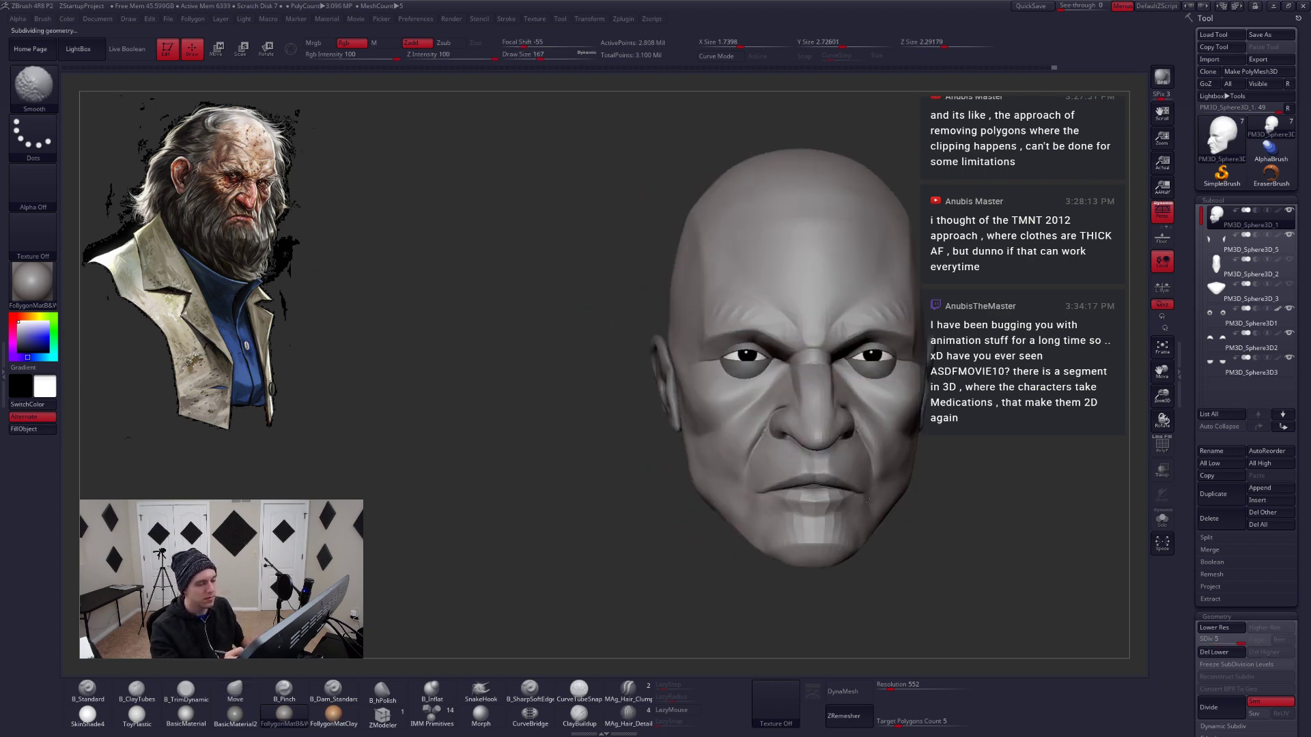
Adjust the face contours with the Move brush at subdivision level 2, draw size 167, and continue at level 5 with draw size 112
right_click_drag(891, 314, 850, 396)
key("shift+d")
key("shift+d")
key("shift+d")
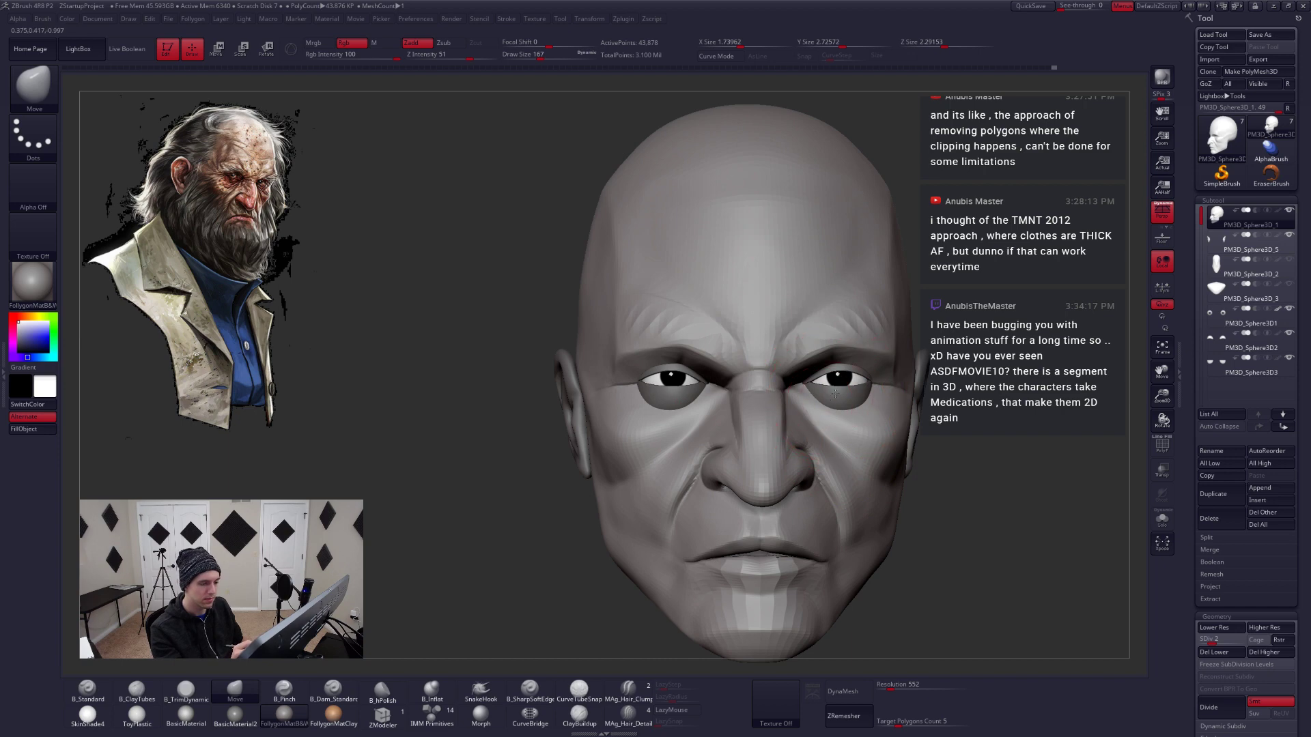
mouse_move(850, 448)
right_mouse_down()
mouse_move(805, 466)
mouse_move(862, 472)
mouse_move(846, 423)
right_mouse_up()
key("d")
key("d")
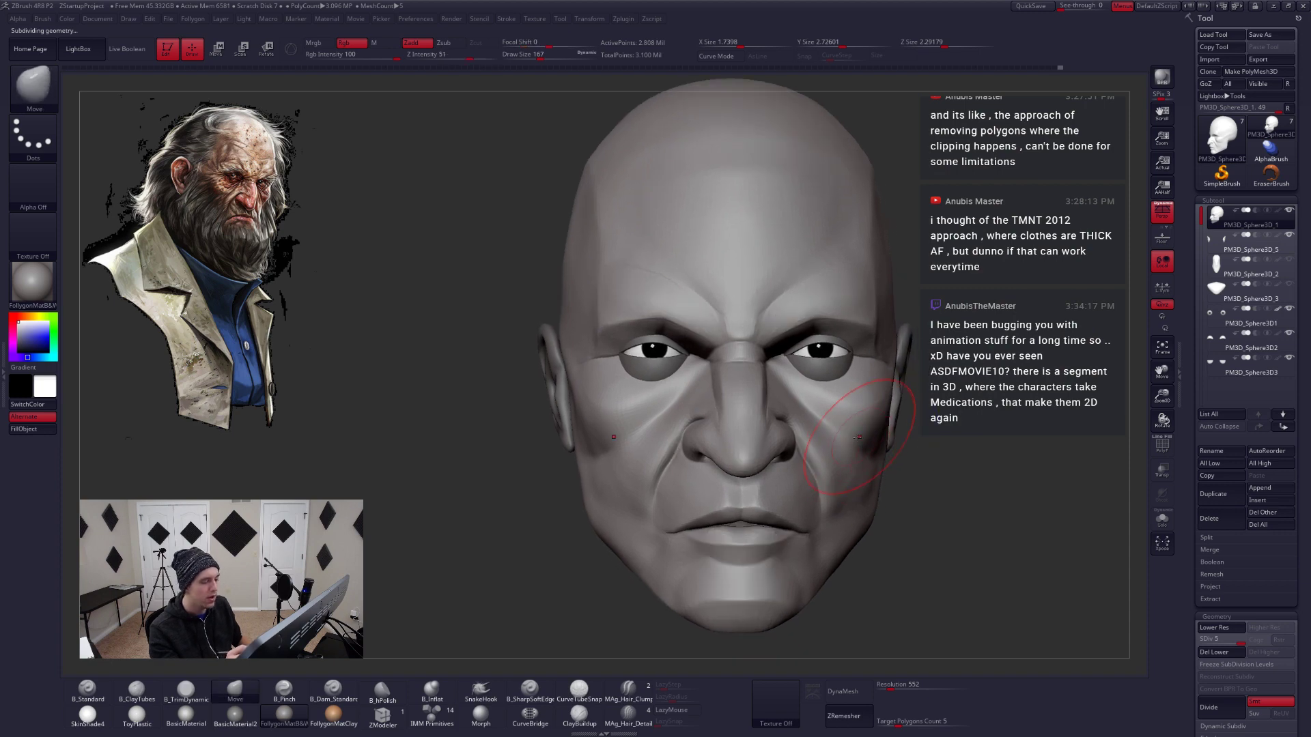
key("space")
left_click_drag(817, 504, 808, 504)
right_click_drag(768, 493, 851, 476)
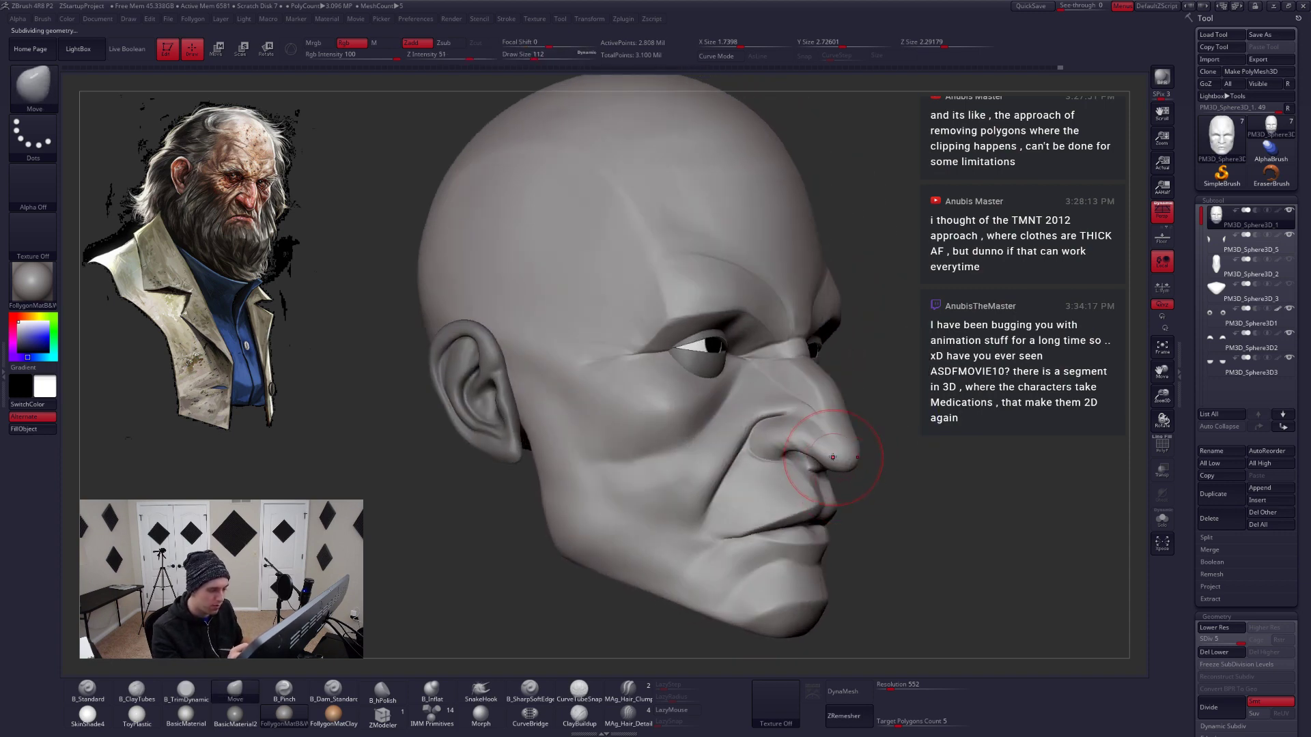
Sharpen the crease at the corner of the mouth with the B_SharpSoftEdge brush at draw size 29
left_click(538, 695)
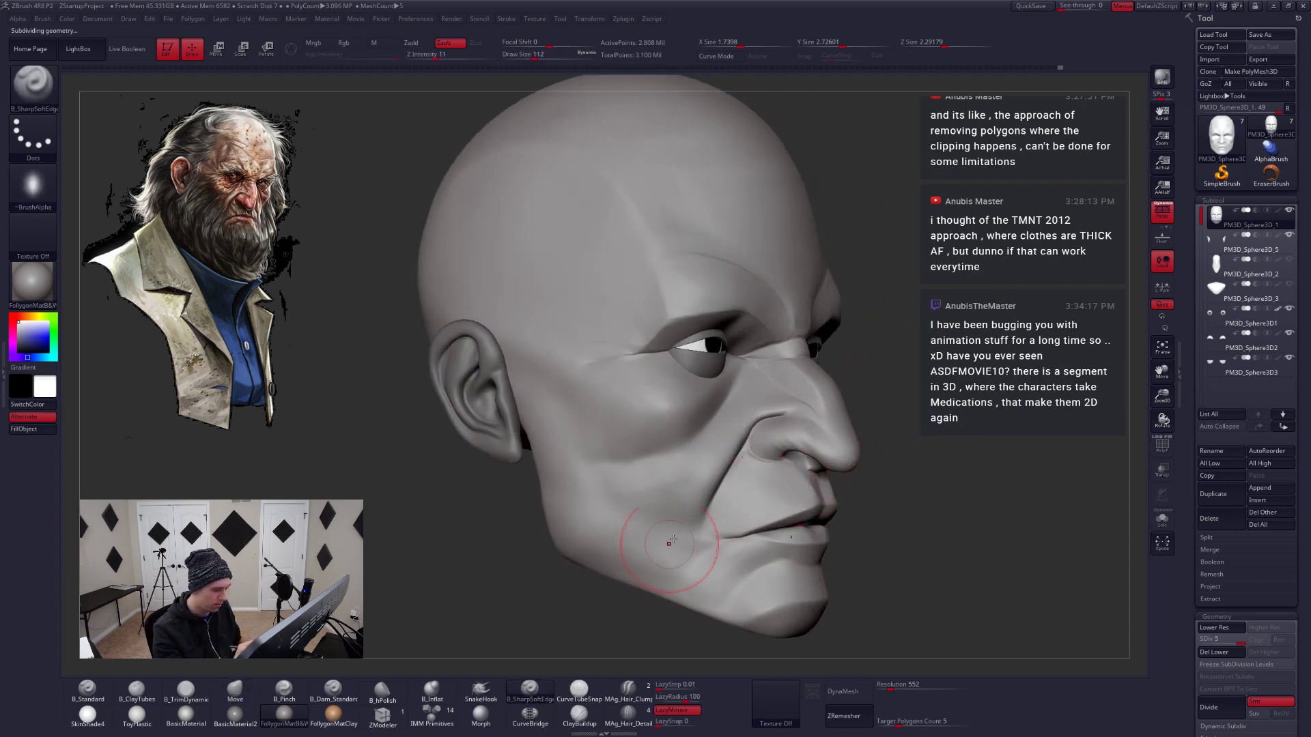
right_click_drag(788, 435, 747, 488, "ctrl")
key("space")
left_click_drag(804, 420, 790, 418)
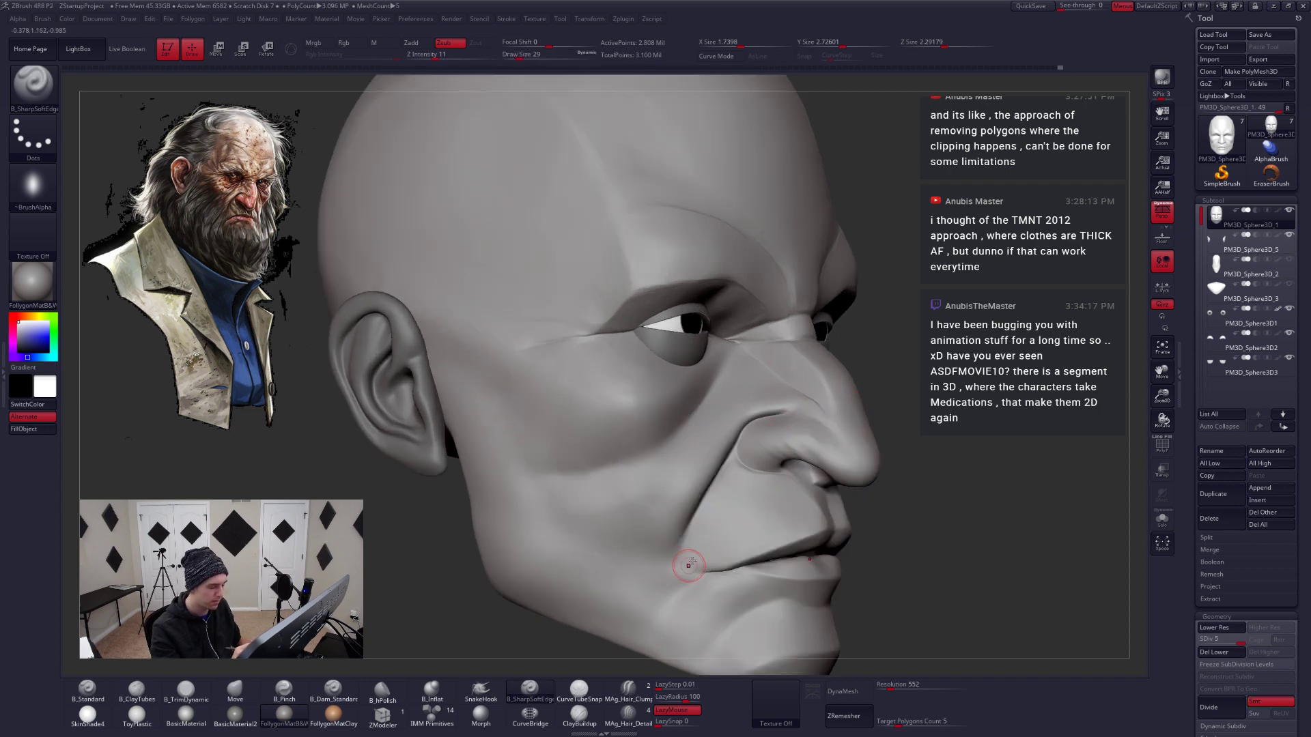
right_click_drag(689, 566, 674, 585)
right_click_drag(717, 533, 751, 524)
Define the side of the nose and the nostril edge with B_SharpSoftEdge at draw size 33, then 31
key("space")
left_click_drag(794, 455, 793, 455)
right_click_drag(793, 456, 797, 480)
key("space")
left_click_drag(777, 439, 778, 438)
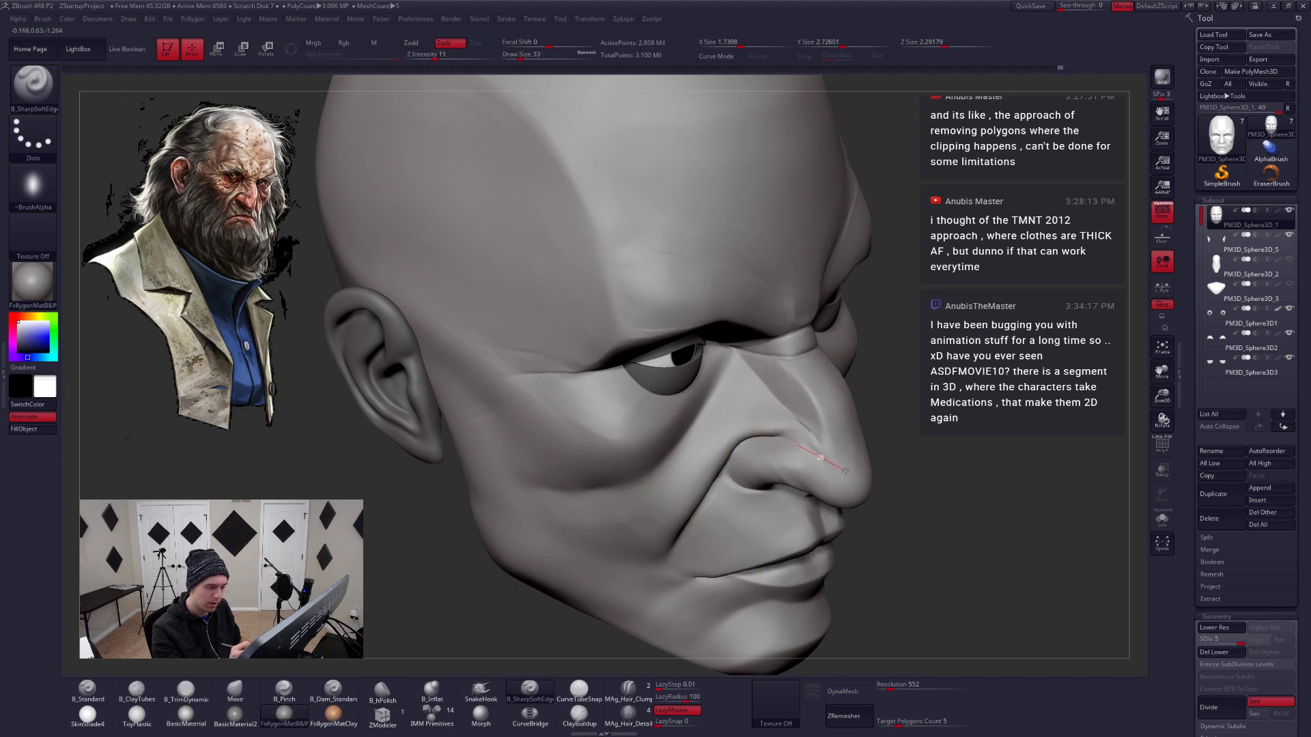
left_click_drag(845, 471, 835, 484)
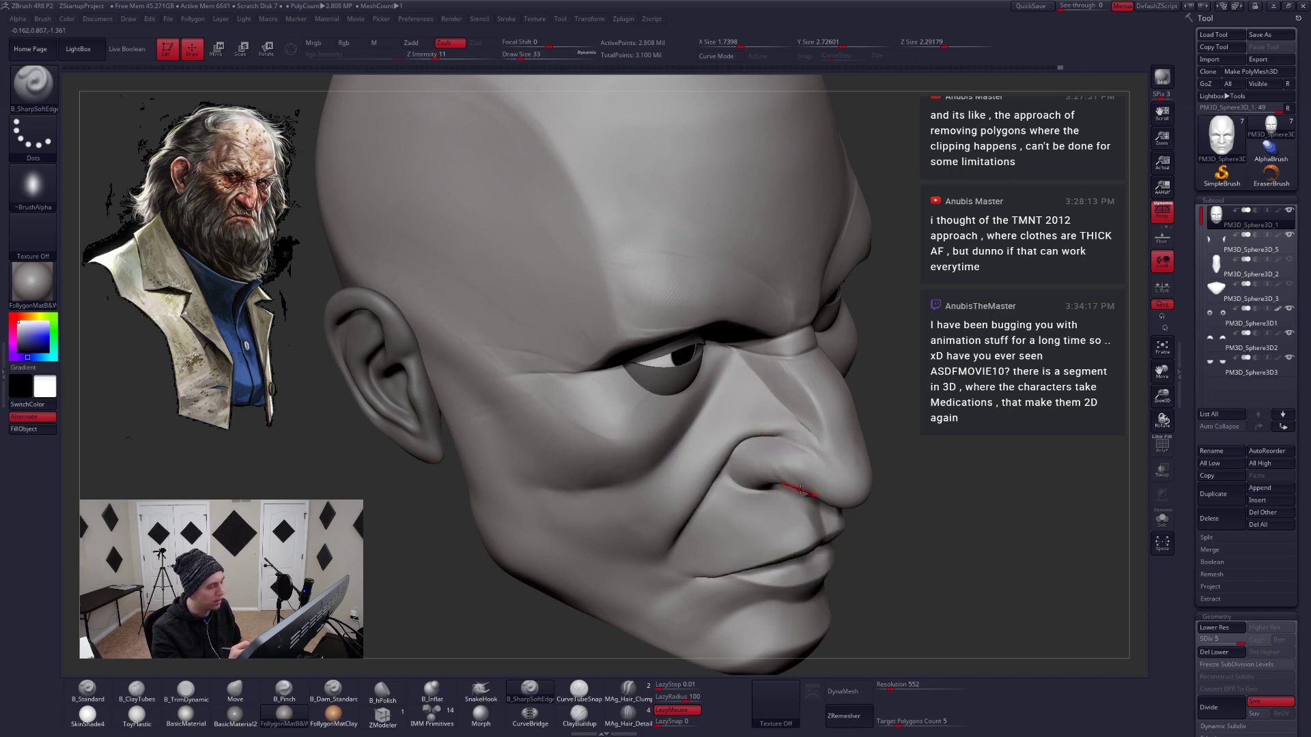
mouse_move(800, 490)
right_mouse_down()
mouse_move(808, 458)
mouse_move(847, 459)
mouse_move(875, 434)
mouse_move(851, 453)
mouse_move(827, 448)
right_mouse_up()
key("space")
left_click_drag(860, 445, 857, 445)
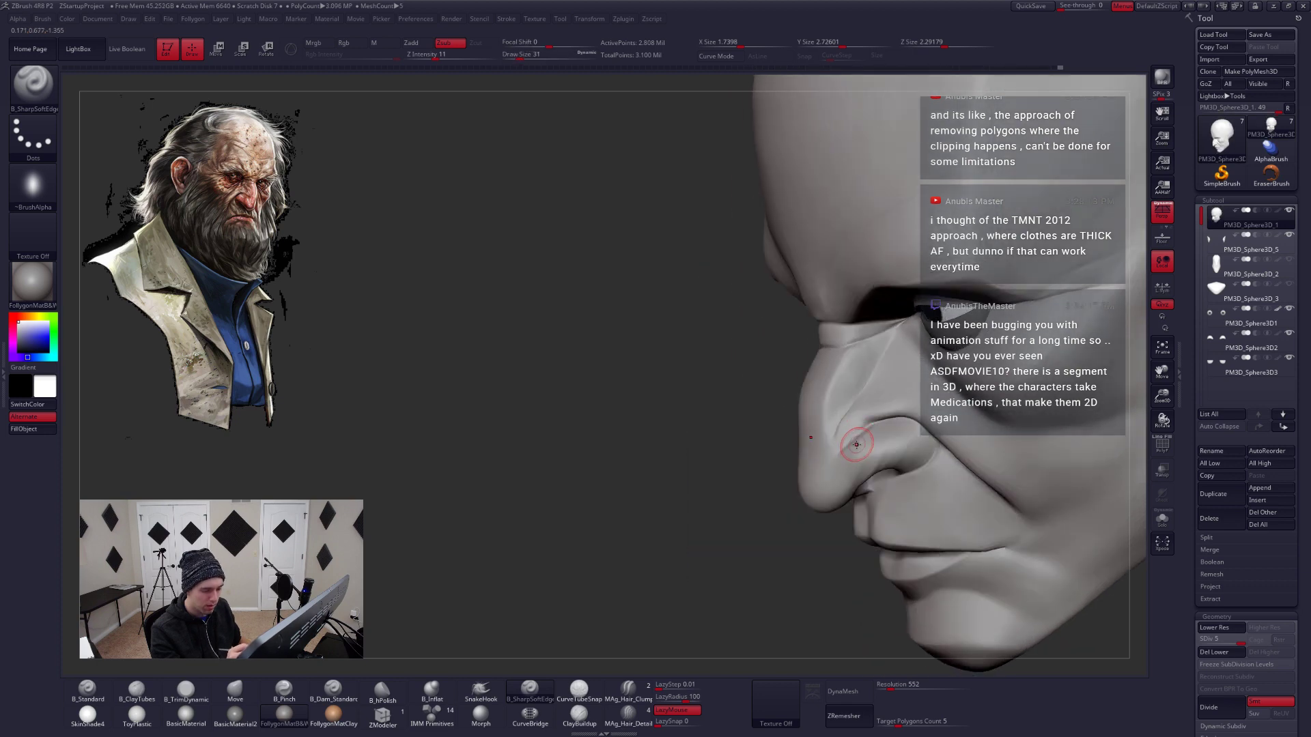
Build up the form around the nostril wing with the B_ClayTubes brush at draw size 37
right_click_drag(856, 444, 834, 443)
key("2")
key("space")
left_click_drag(834, 443, 839, 441)
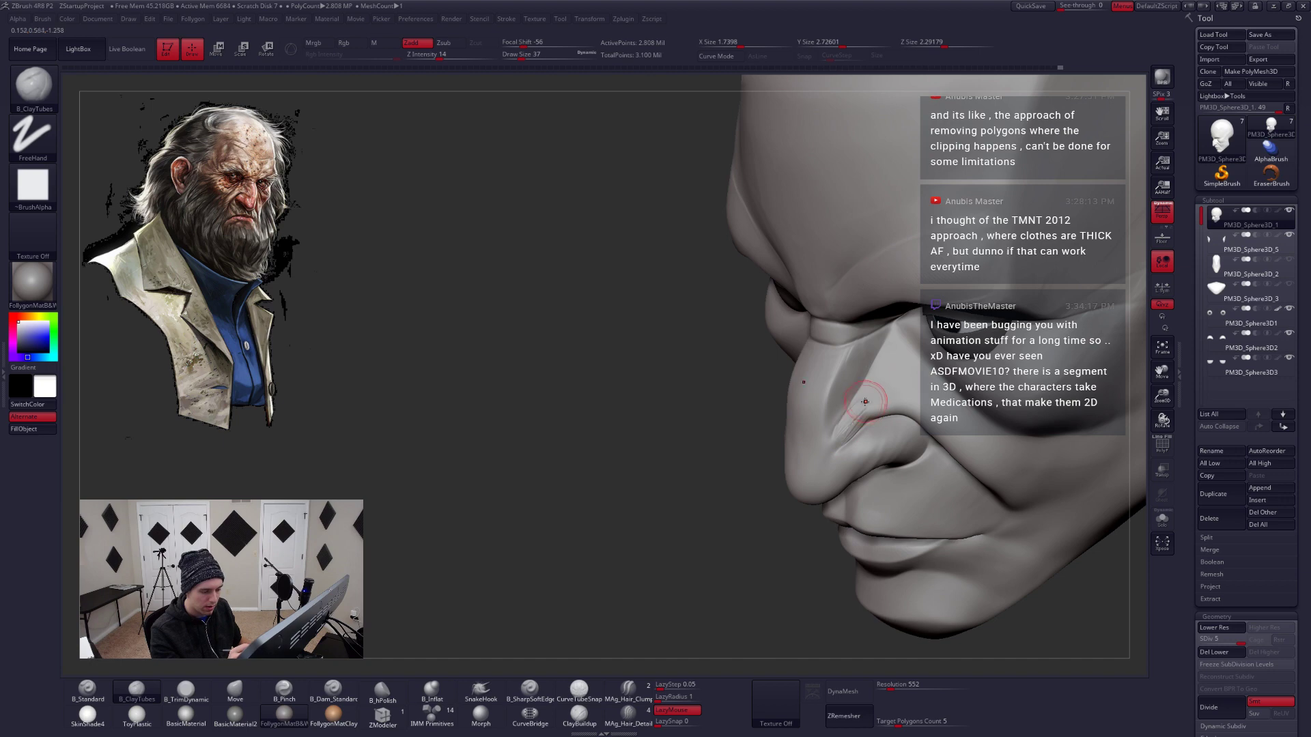
right_click_drag(884, 408, 869, 422)
Reshape the nostril wing and the tip of the nose with the Move brush at draw size 56
key("space")
key("space")
left_click_drag(869, 422, 873, 424)
key("space")
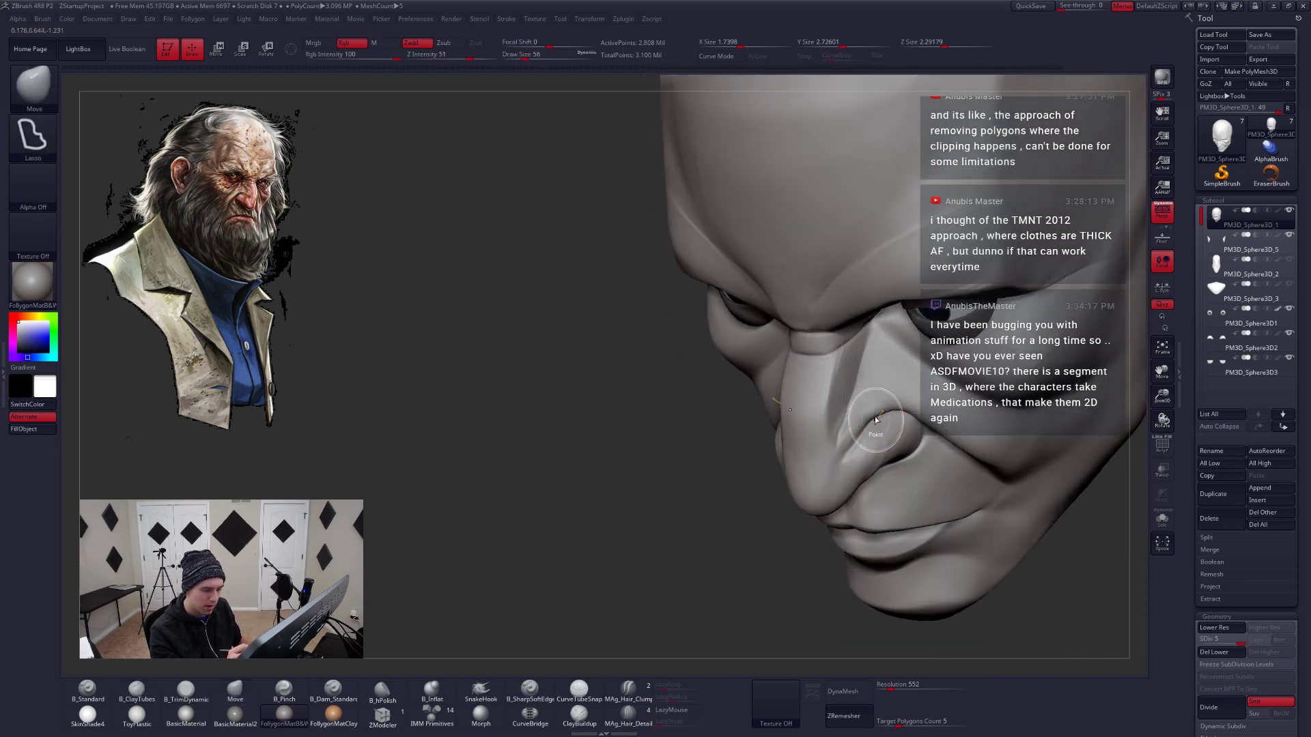
key("shift+space")
left_click(871, 420)
mouse_move(875, 422)
right_mouse_down()
mouse_move(926, 379)
mouse_move(880, 421)
right_mouse_up()
key("space")
key("space")
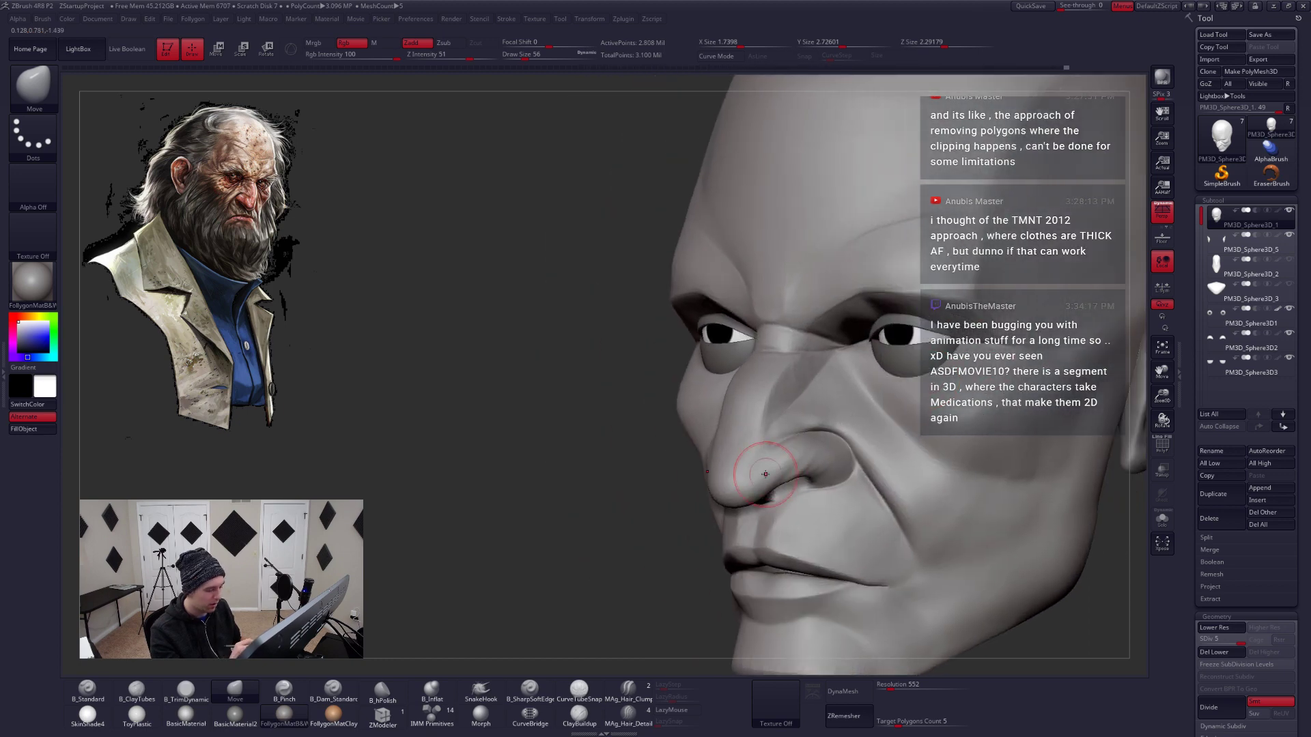
Sharpen the crease above the nostril wing with the B_SharpSoftEdge brush at draw size 39
left_click(530, 690)
key("space")
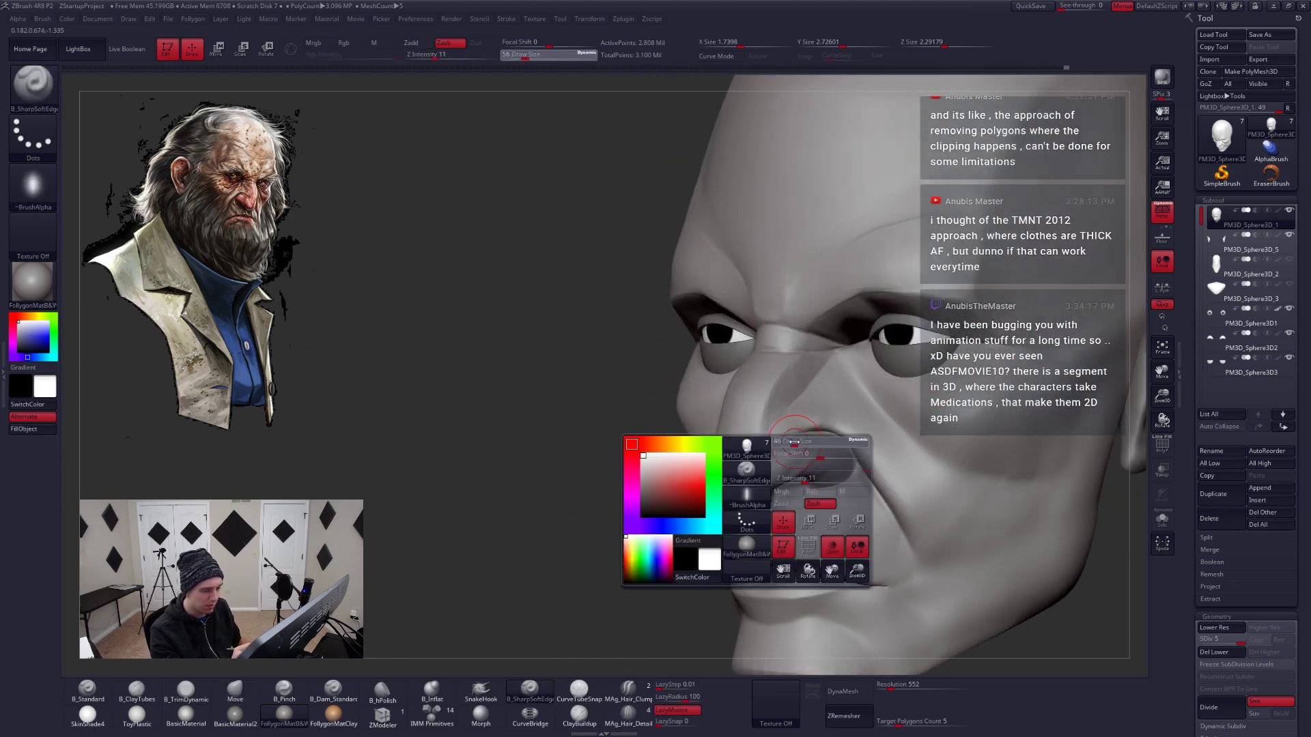
left_click_drag(810, 444, 803, 444)
right_click_drag(823, 443, 785, 448)
left_click_drag(776, 441, 862, 407)
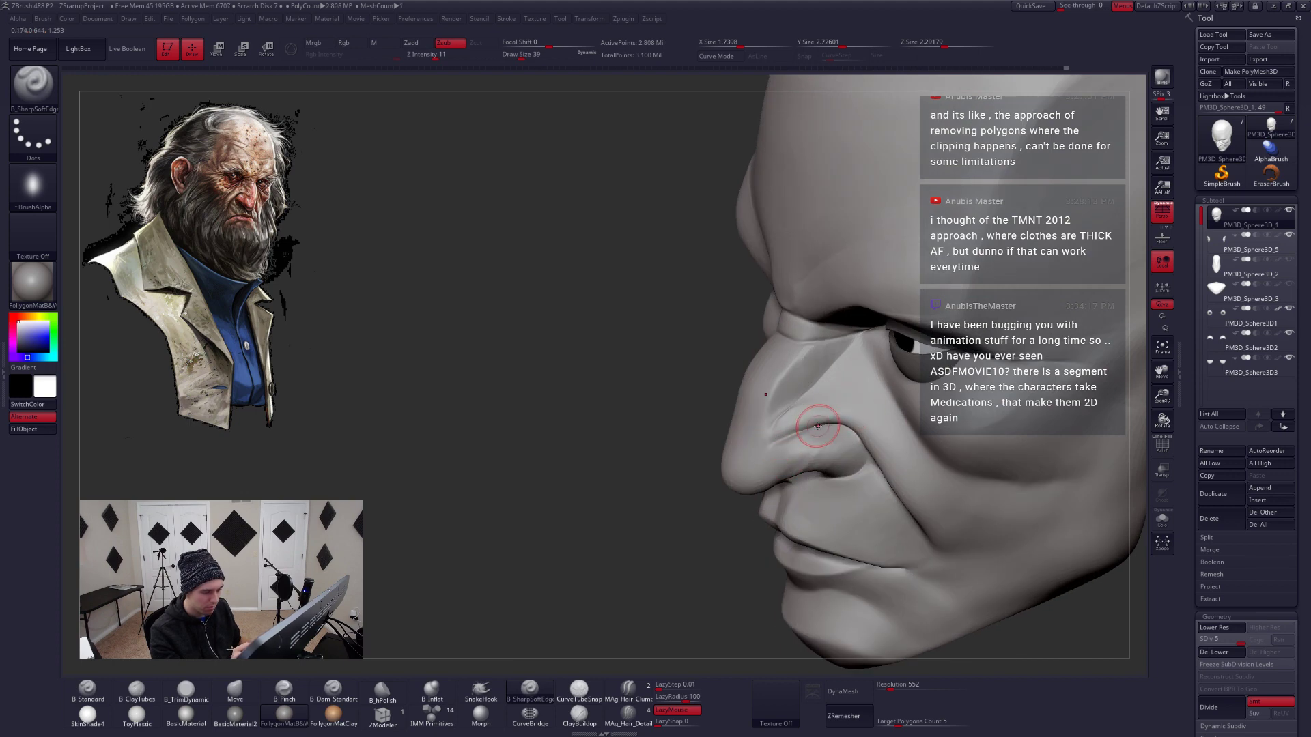
mouse_move(731, 463)
left_mouse_down()
mouse_move(721, 478)
mouse_move(774, 454)
left_mouse_up()
right_click_drag(780, 458, 787, 454)
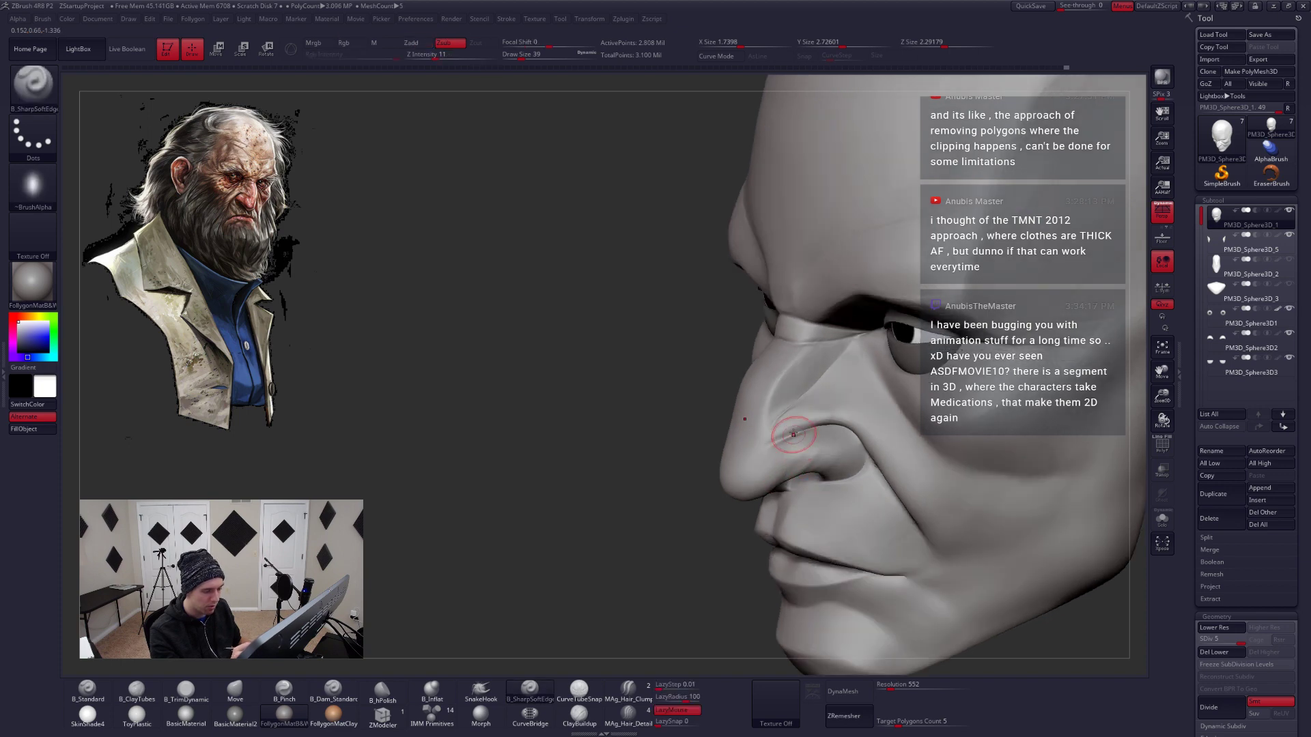
Rework the groove between the nose tip and nostril wing with B_SharpSoftEdge, undo the last stroke, and continue at draw size 37
left_click_drag(785, 434, 781, 420, "shift")
right_click_drag(777, 418, 775, 473, "alt")
left_click_drag(771, 481, 782, 471)
left_click_drag(833, 415, 861, 392)
key("ctrl+z")
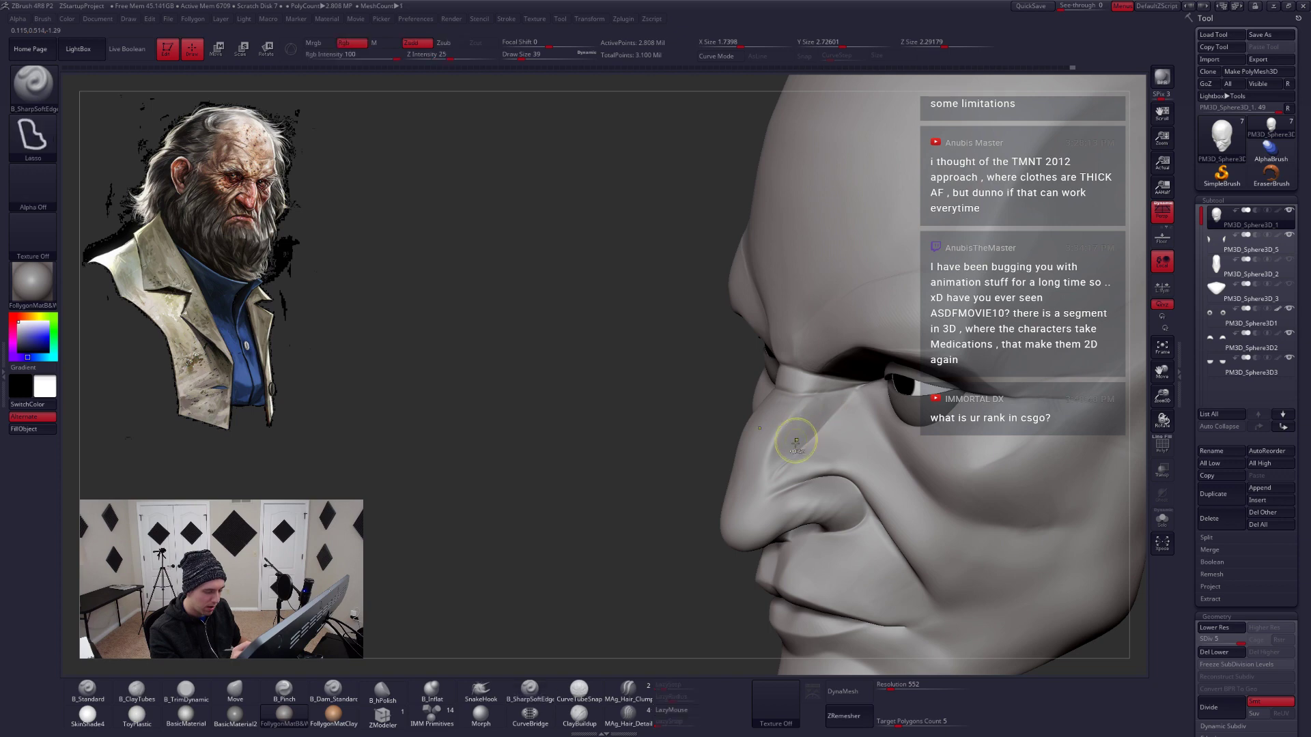
key("space")
left_click_drag(800, 460, 798, 461)
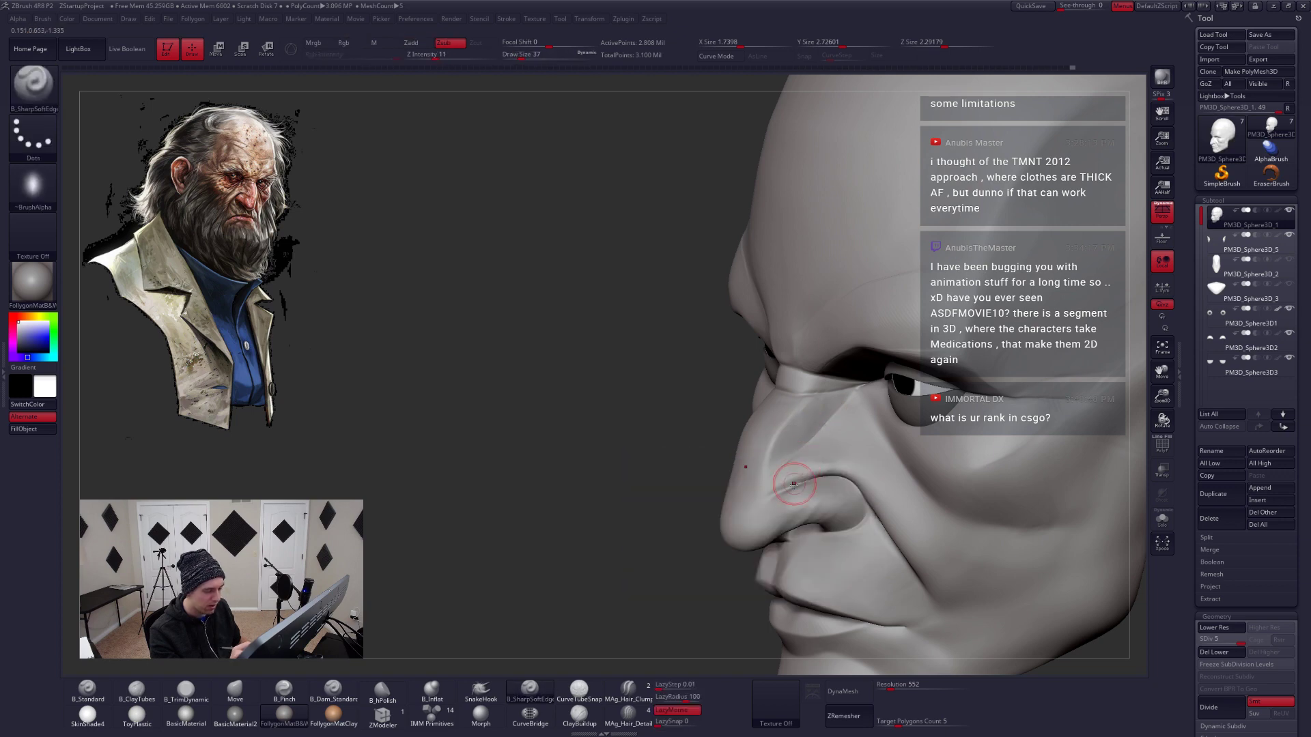
right_click_drag(797, 508, 770, 480)
Pinch the plane edges along the side of the nose with the B_Pinch brush at draw size 29, then 39
key("5")
key("space")
left_click_drag(799, 453, 794, 460)
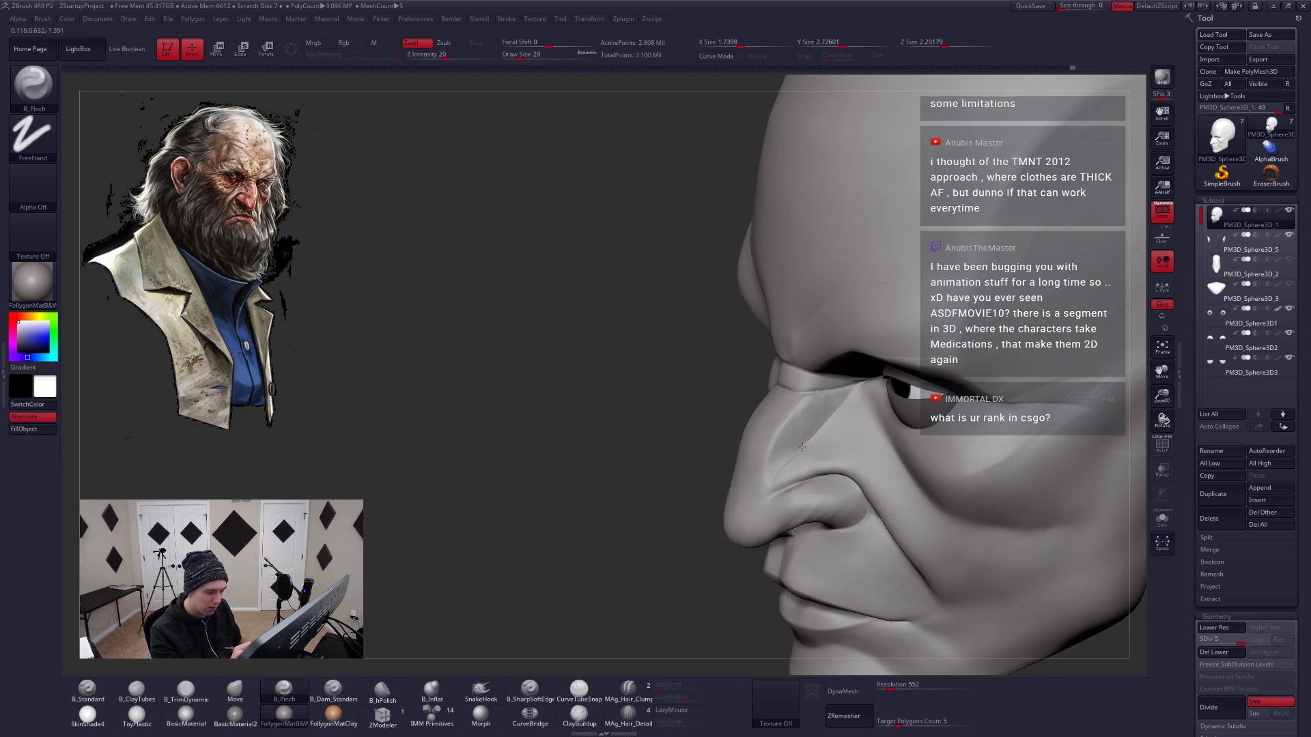
key("space")
left_click_drag(779, 472, 779, 482)
mouse_move(779, 481)
right_mouse_down()
mouse_move(817, 469)
mouse_move(801, 444)
mouse_move(805, 477)
mouse_move(784, 482)
mouse_move(702, 433)
mouse_move(788, 475)
right_mouse_up()
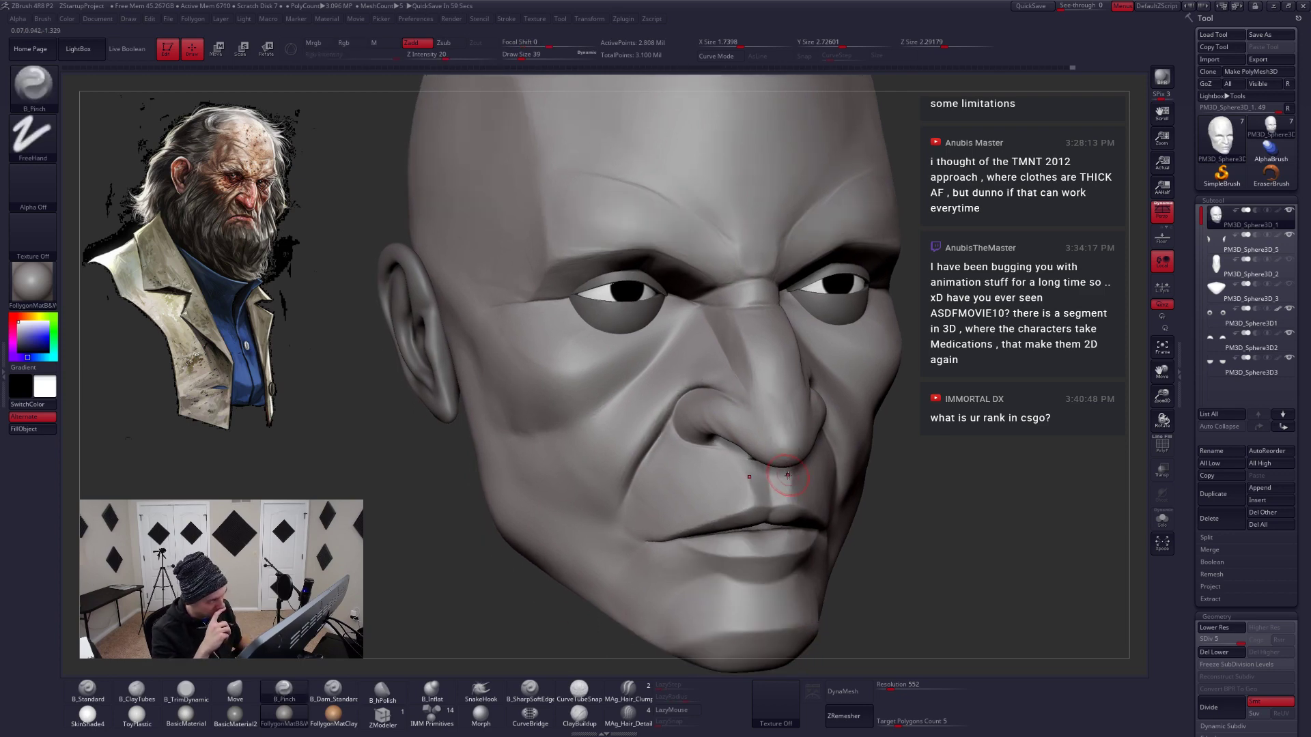
Pinch the base of the nostril wing where it meets the upper lip with the B_Pinch brush at draw size 39
mouse_move(788, 475)
right_mouse_down()
mouse_move(774, 437)
mouse_move(755, 463)
right_mouse_up()
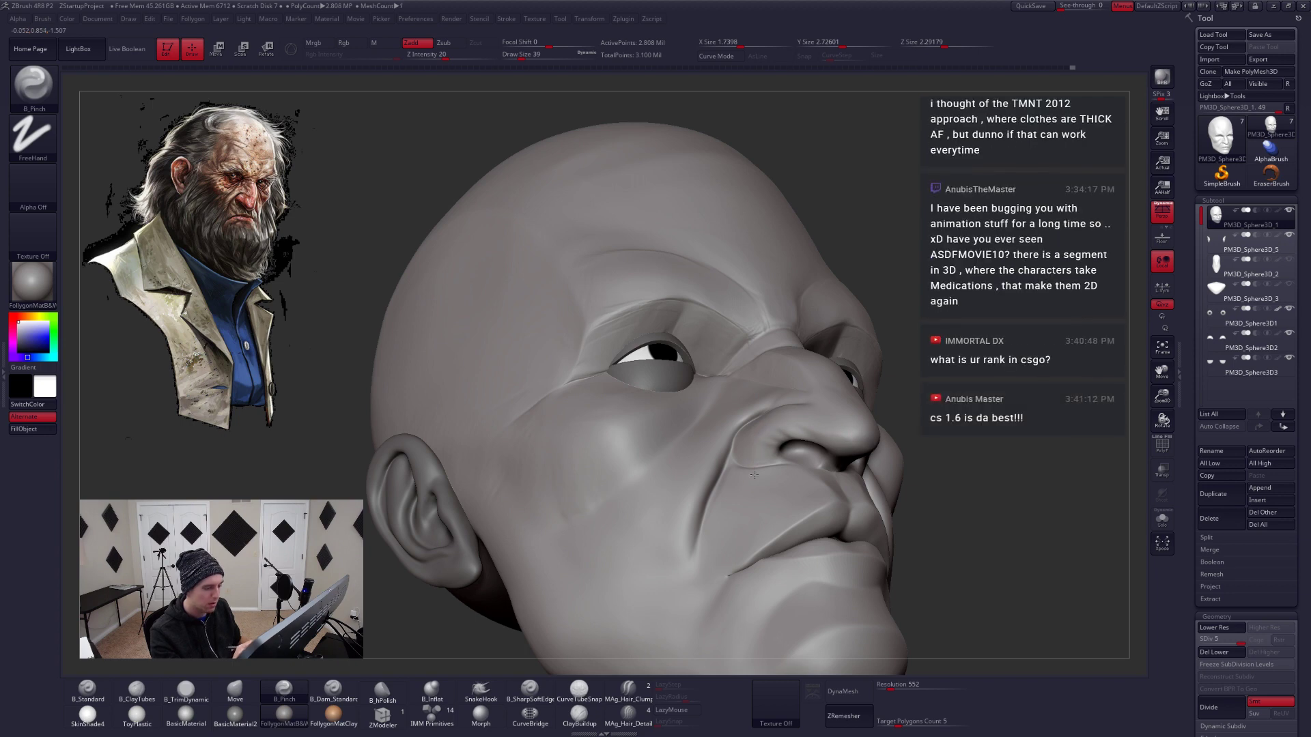
right_click_drag(772, 467, 756, 473)
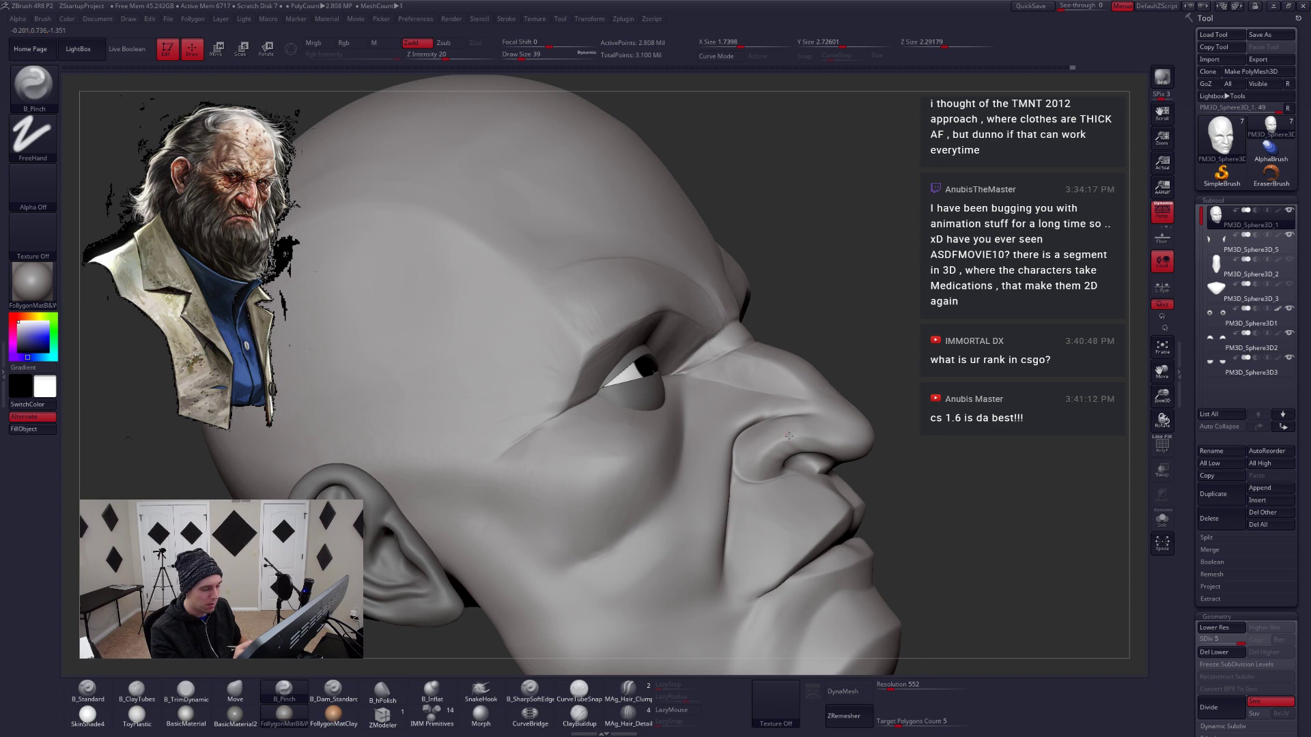
right_click_drag(833, 439, 774, 444)
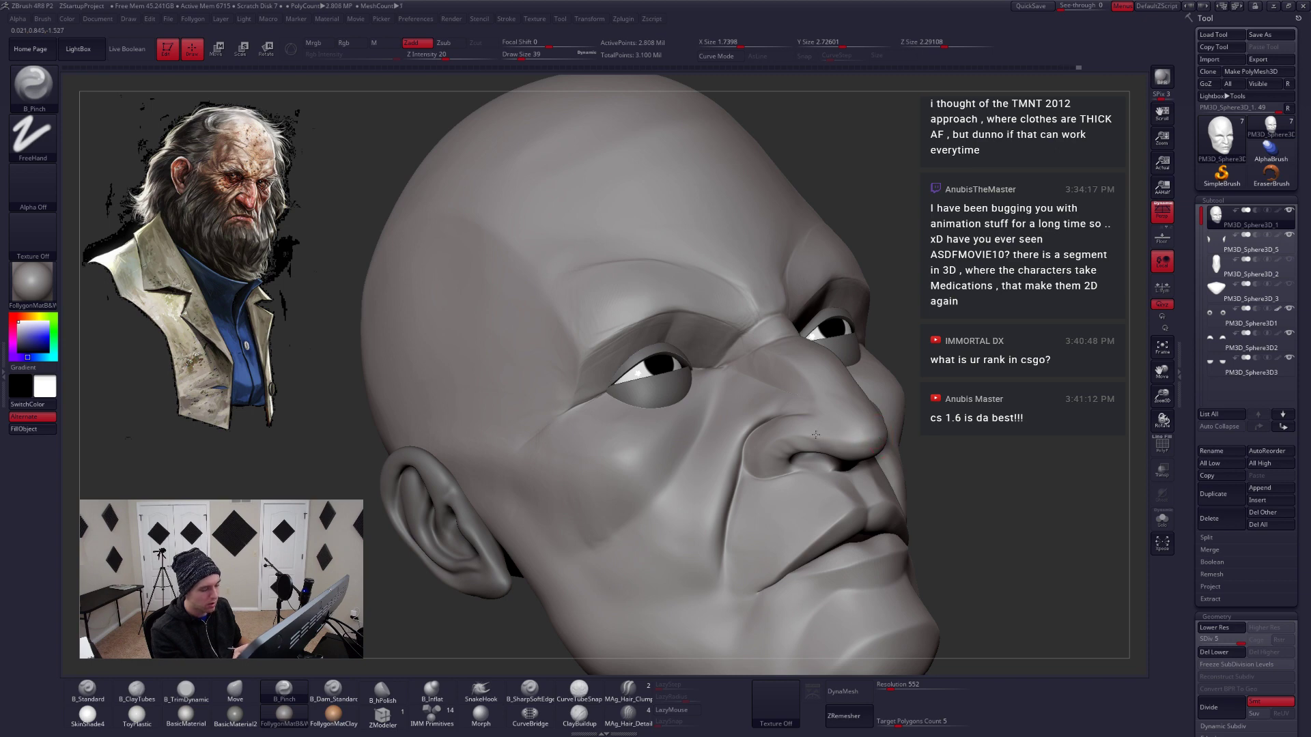
mouse_move(788, 474)
right_mouse_down()
mouse_move(946, 468)
mouse_move(926, 455)
right_mouse_up()
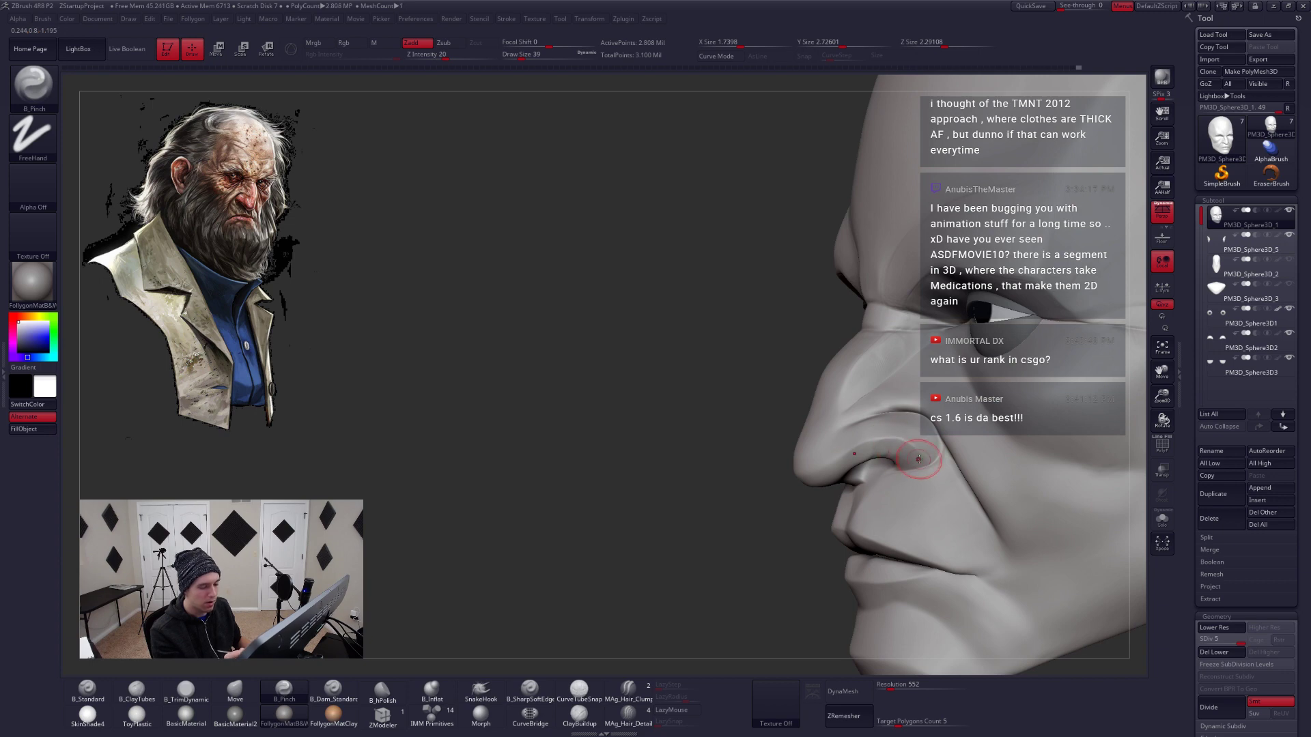
Reduce the B_Pinch brush to draw size 31 and tighten the crease around the back of the nostril wing
mouse_move(853, 444)
right_mouse_down()
mouse_move(906, 459)
mouse_move(857, 471)
right_mouse_up()
key("space")
left_click_drag(866, 480, 862, 480)
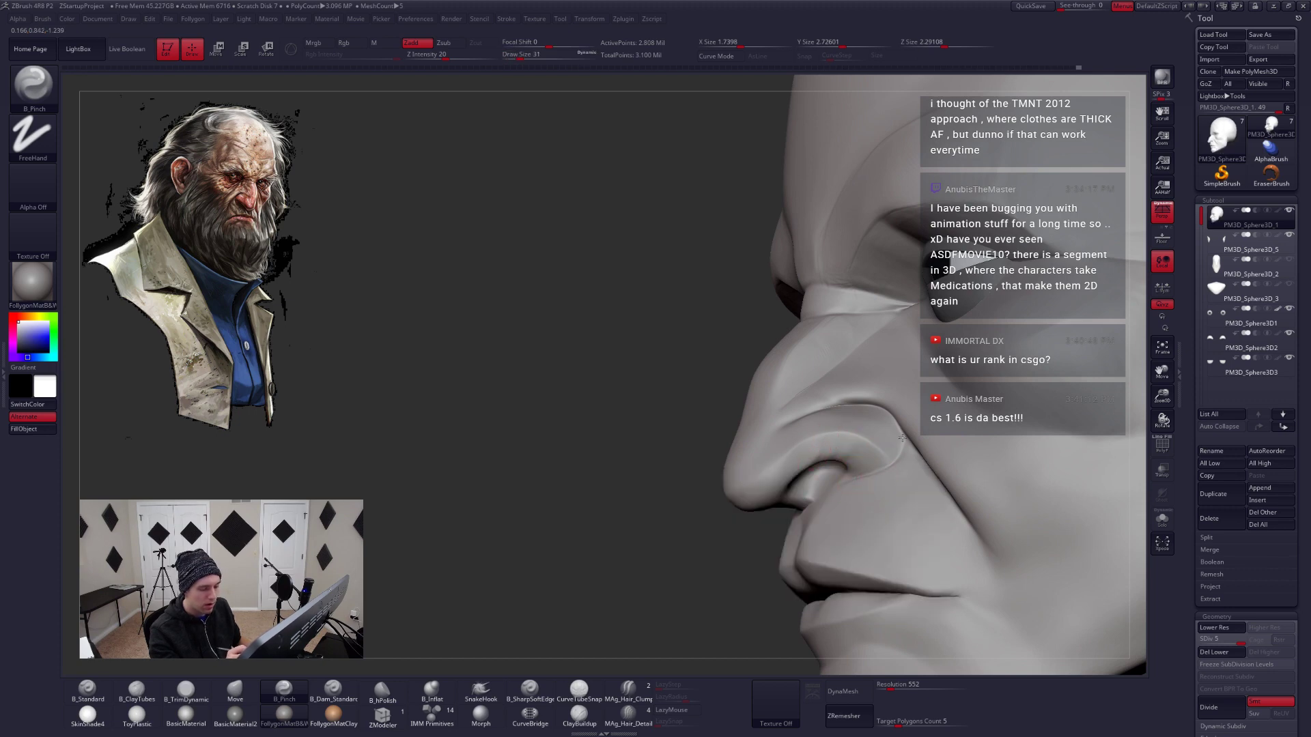
right_click_drag(902, 437, 881, 419)
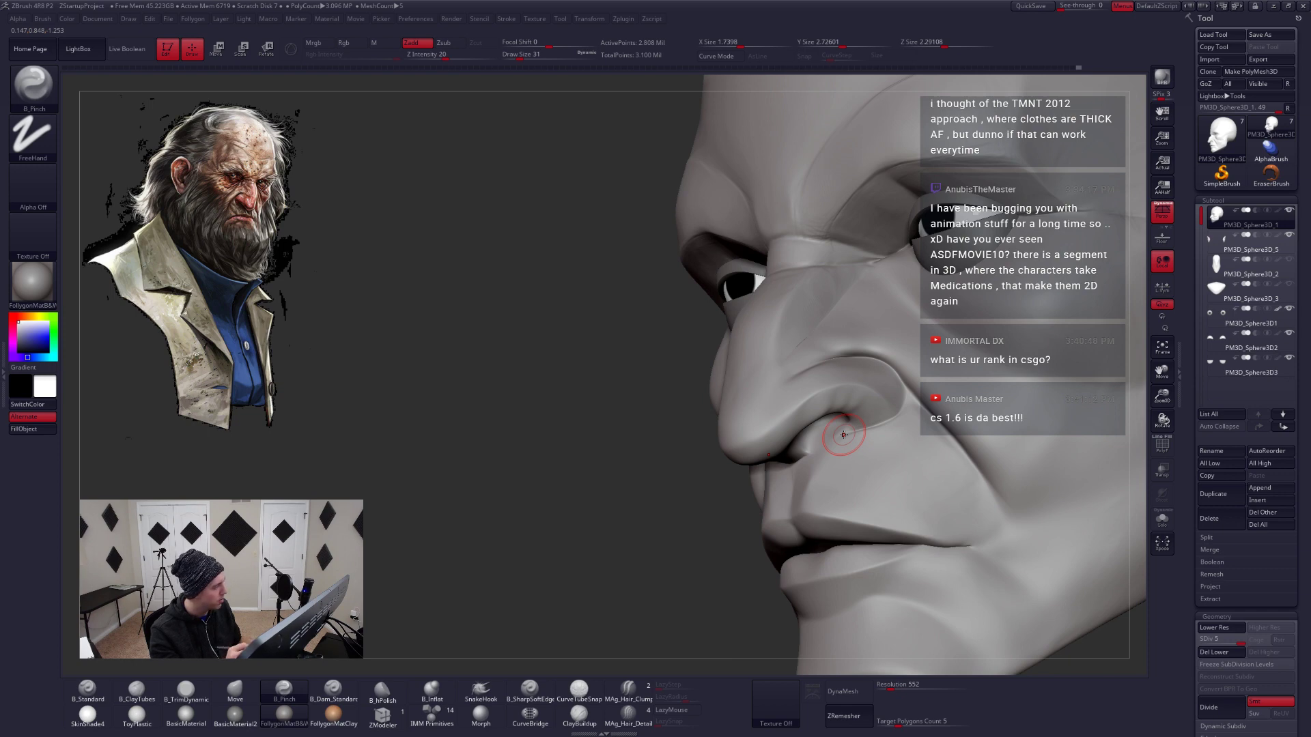
mouse_move(843, 434)
right_mouse_down()
mouse_move(773, 493)
mouse_move(848, 424)
right_mouse_up()
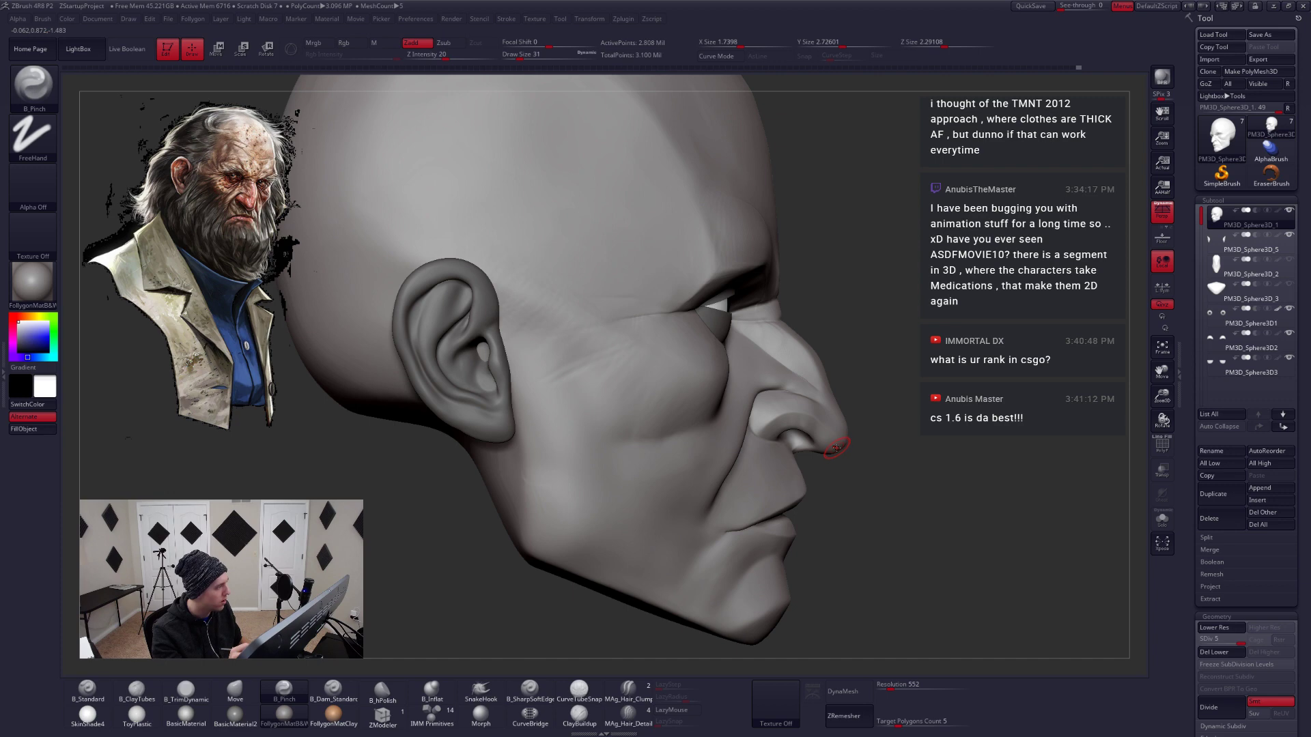
Adjust the underside profile of the nose tip with the Move brush at draw size 56
right_click_drag(823, 446, 828, 456, "ctrl")
key("b")
key("m")
key("v")
key("space")
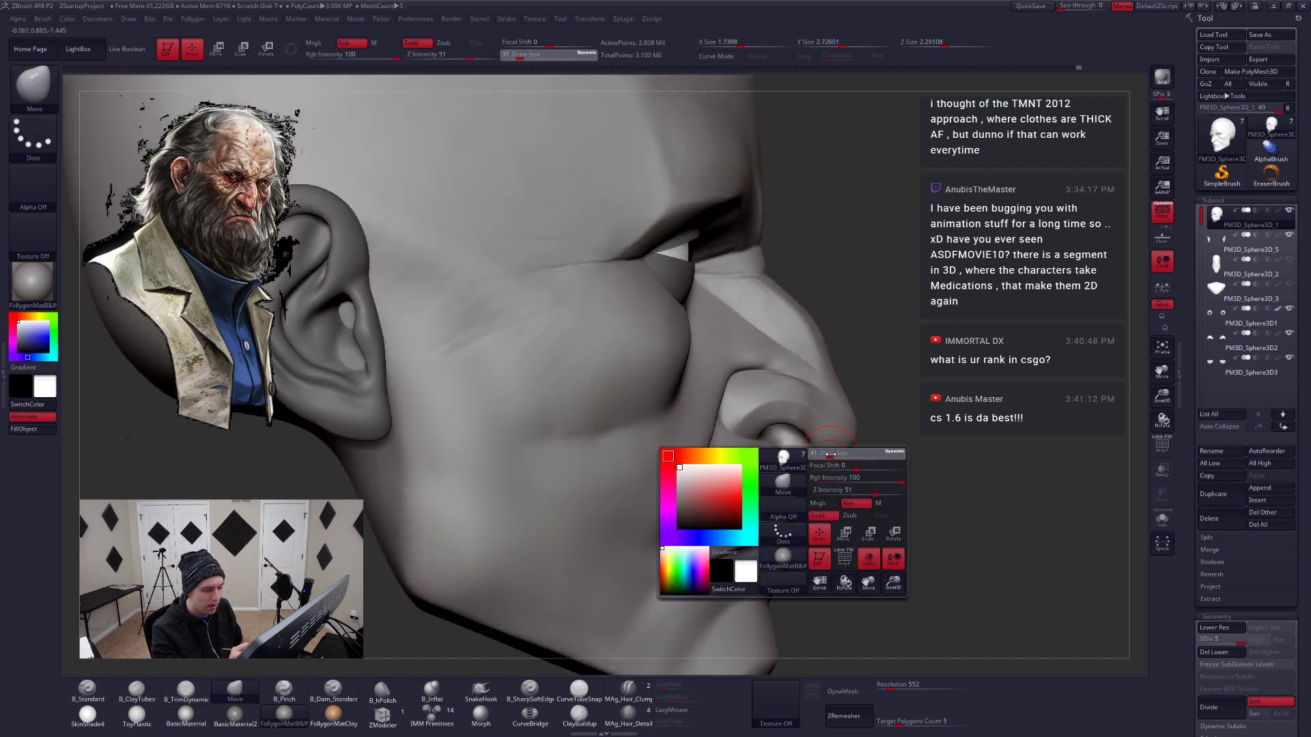
mouse_move(811, 456)
left_mouse_down()
mouse_move(871, 450)
mouse_move(837, 496)
left_mouse_up()
key("ctrl")
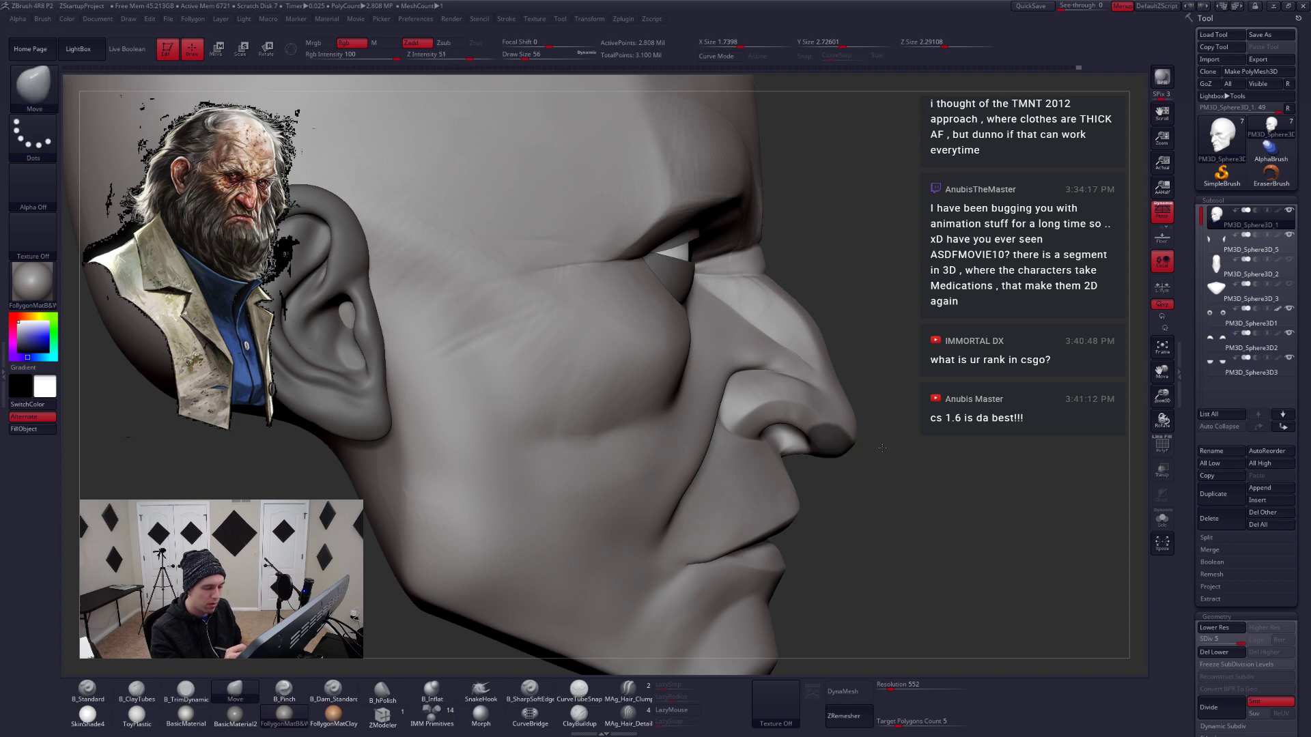
mouse_move(843, 488)
right_mouse_down()
mouse_move(861, 410)
mouse_move(844, 432)
right_mouse_up()
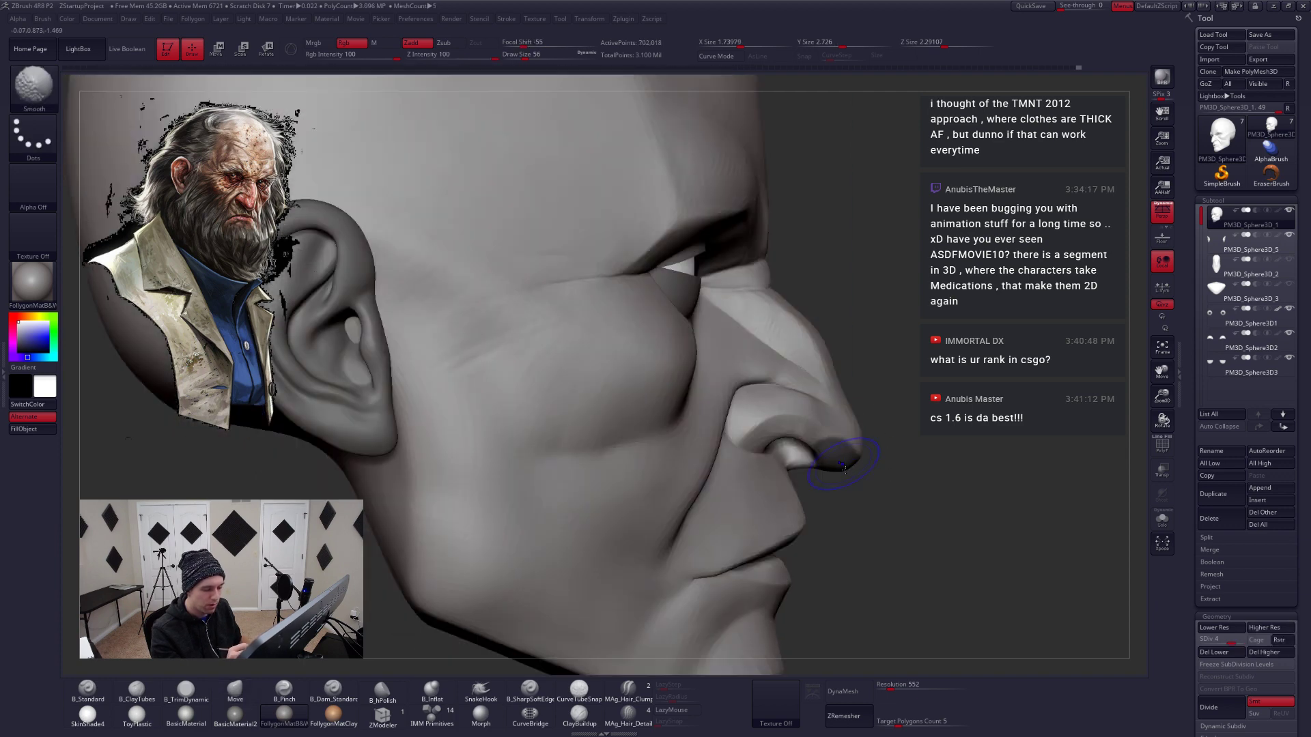
Drop the head to subdivision level 1 and reshape the nose tip with the Move brush
key("shift+d")
key("shift+d")
key("shift+d")
key("shift+d")
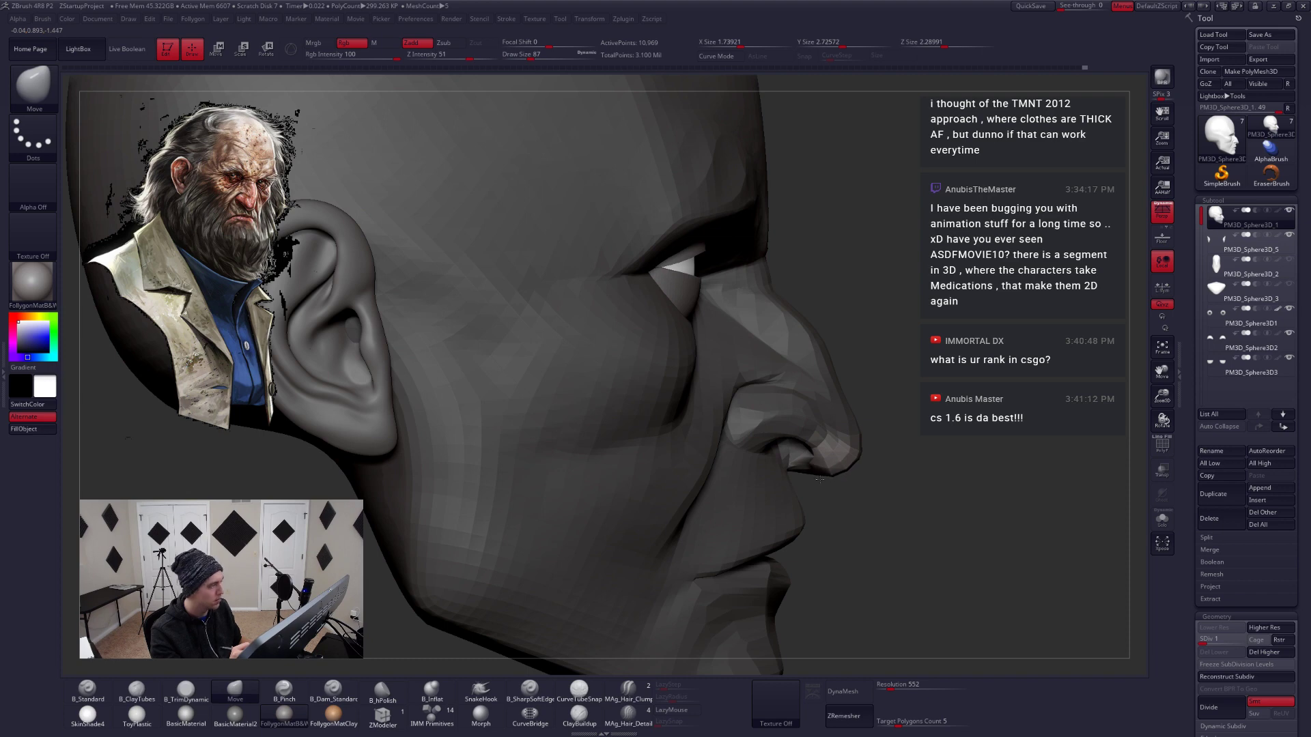
left_click_drag(820, 480, 840, 477)
mouse_move(840, 478)
right_mouse_down("ctrl")
mouse_move(844, 437)
mouse_move(723, 447)
right_mouse_up("ctrl")
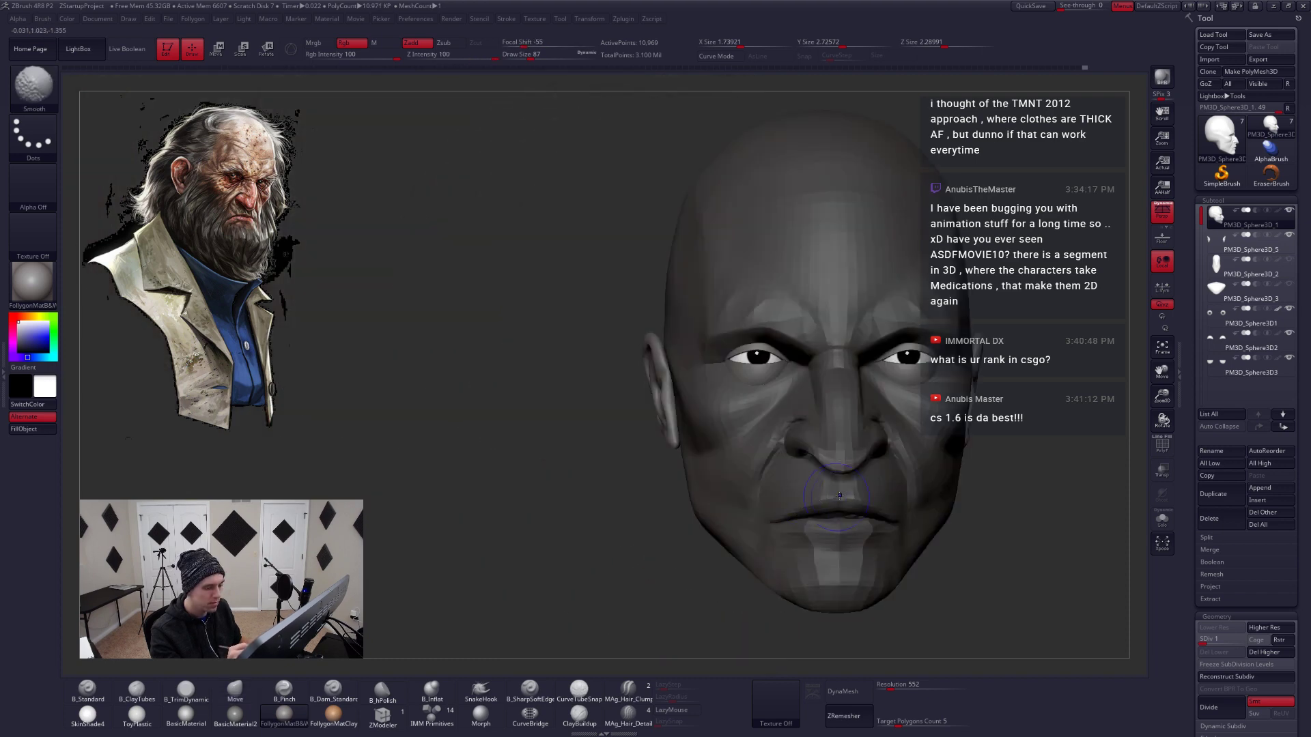
mouse_move(896, 377)
right_mouse_down("ctrl")
mouse_move(979, 414)
mouse_move(833, 480)
mouse_move(865, 433)
right_mouse_up("ctrl")
Raise the head to subdivision level 3 and turn on backface auto masking for the Move brush
key("ctrl+d")
key("ctrl+d")
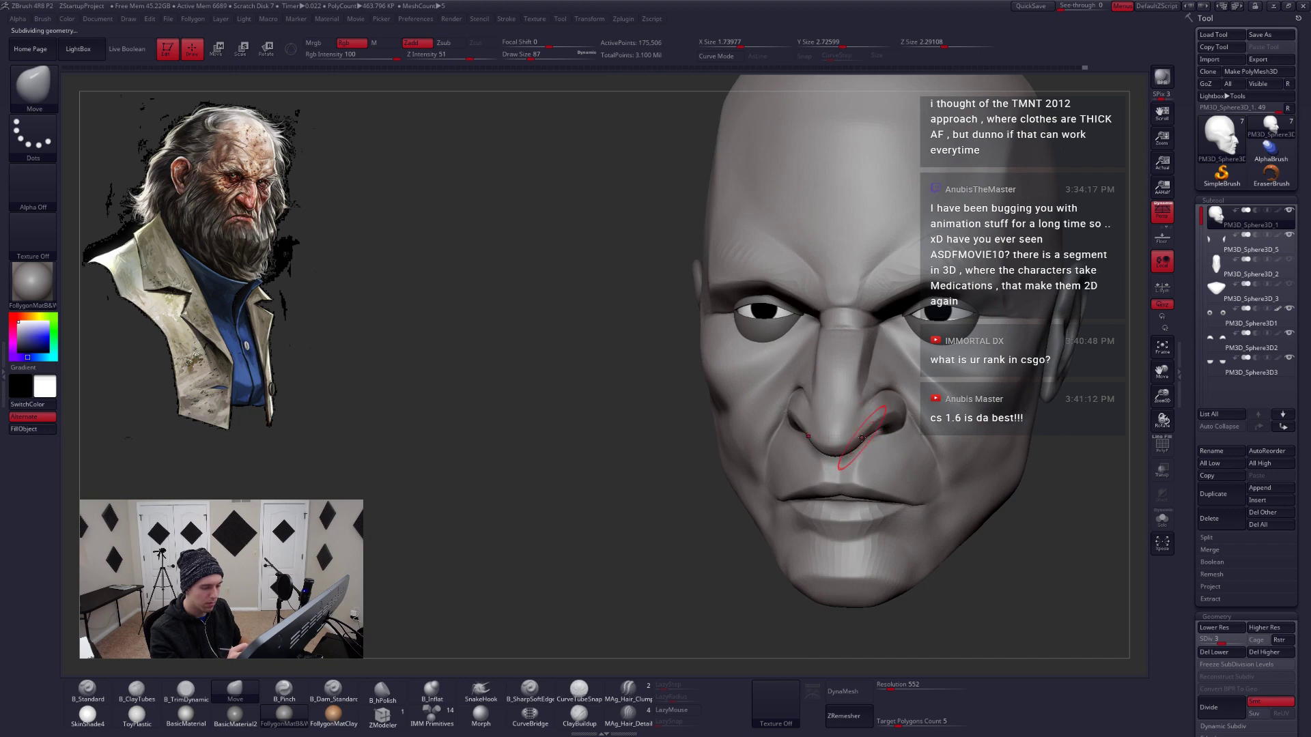
key("ctrl+space")
left_click(866, 419)
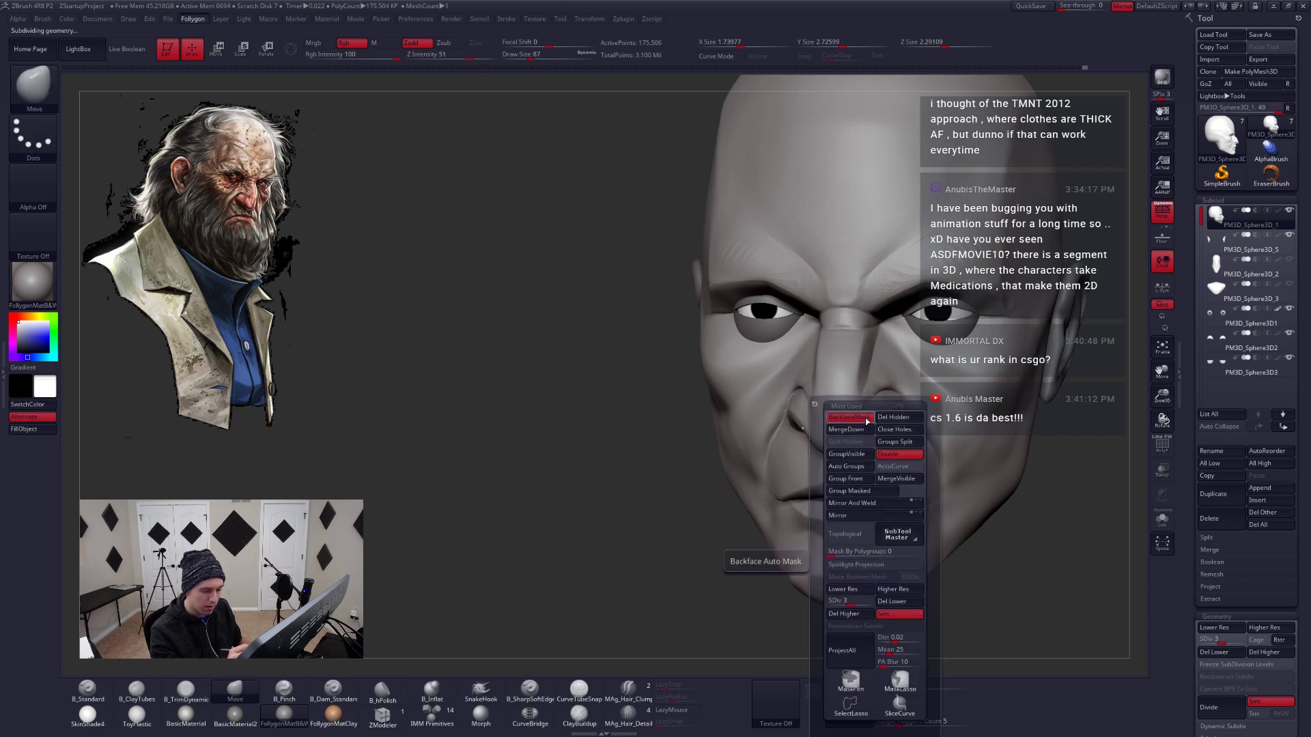
mouse_move(867, 418)
right_mouse_down()
mouse_move(846, 402)
mouse_move(863, 433)
mouse_move(875, 429)
mouse_move(858, 418)
right_mouse_up()
right_click(860, 440)
right_click(877, 423)
right_click(858, 419)
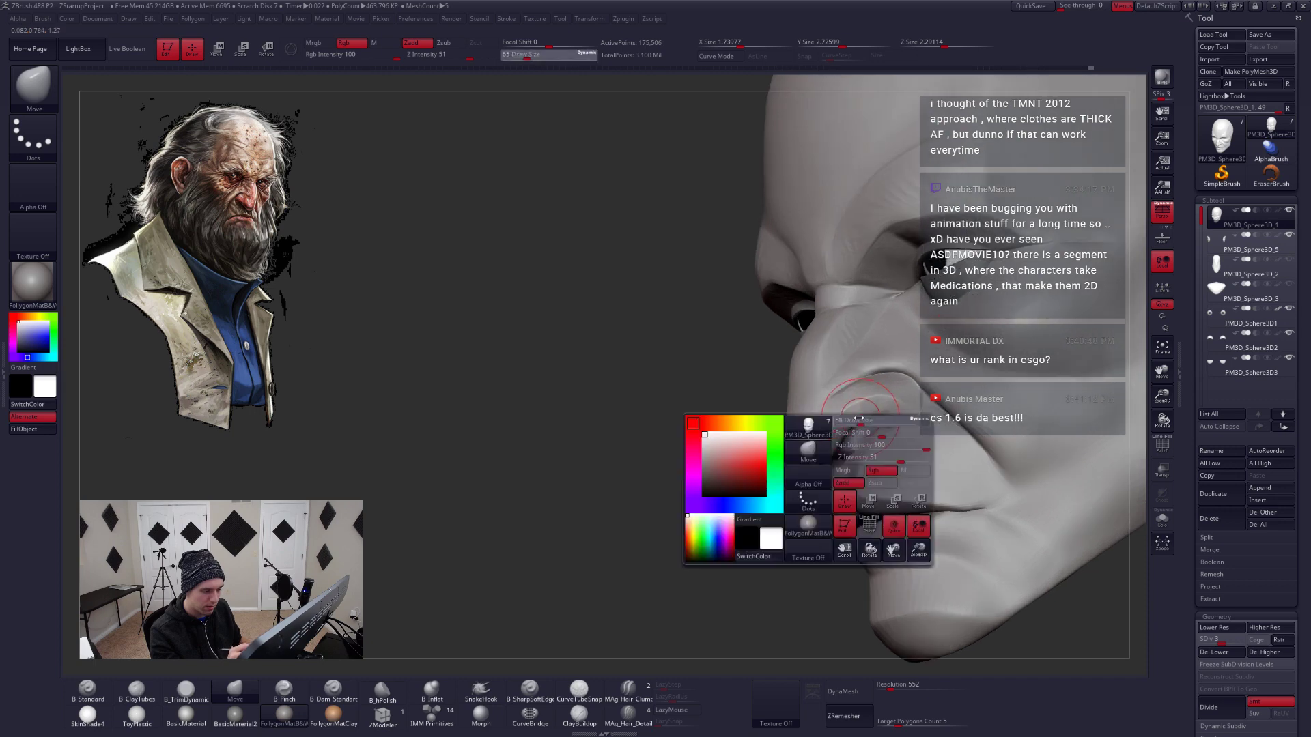
Reshape the nostril opening from below with the Move brush at draw size 54, working at subdivision levels 5 and 4
left_click_drag(858, 419, 850, 418)
key("d")
key("d")
right_click_drag(880, 404, 869, 417)
key("shift")
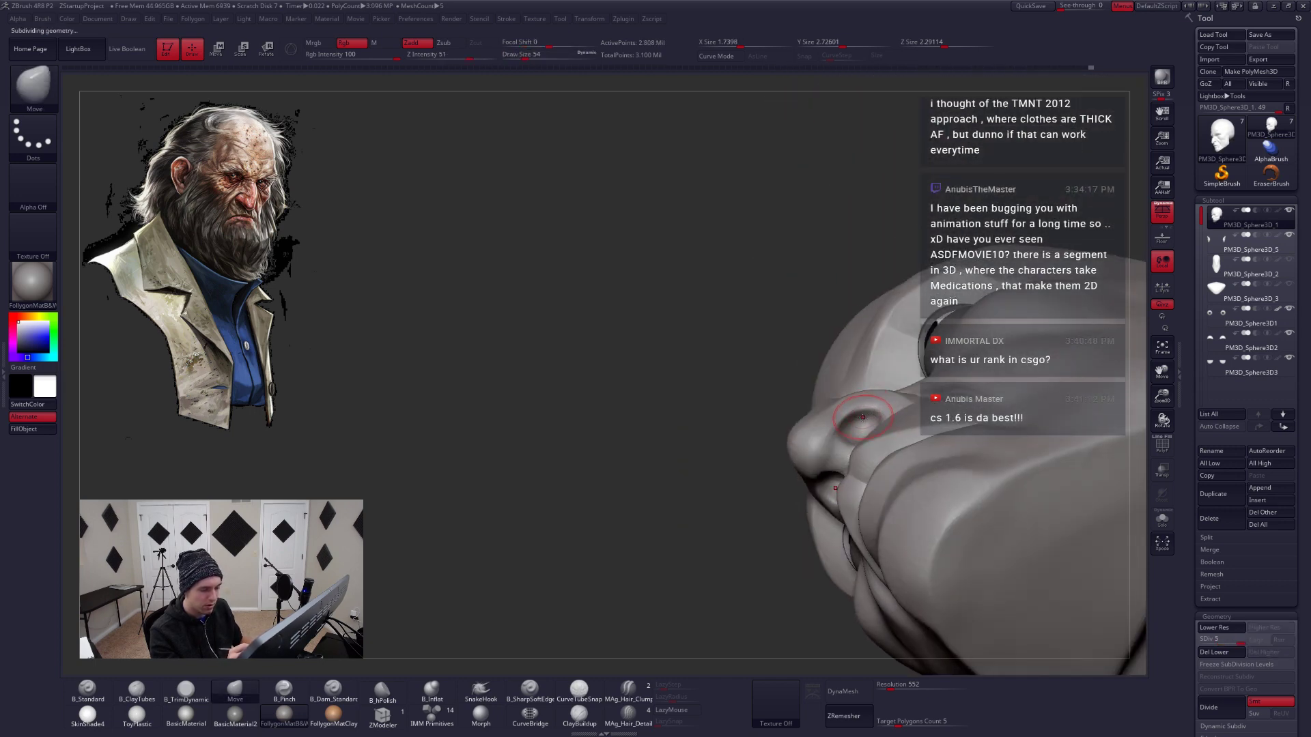
key("shift+d")
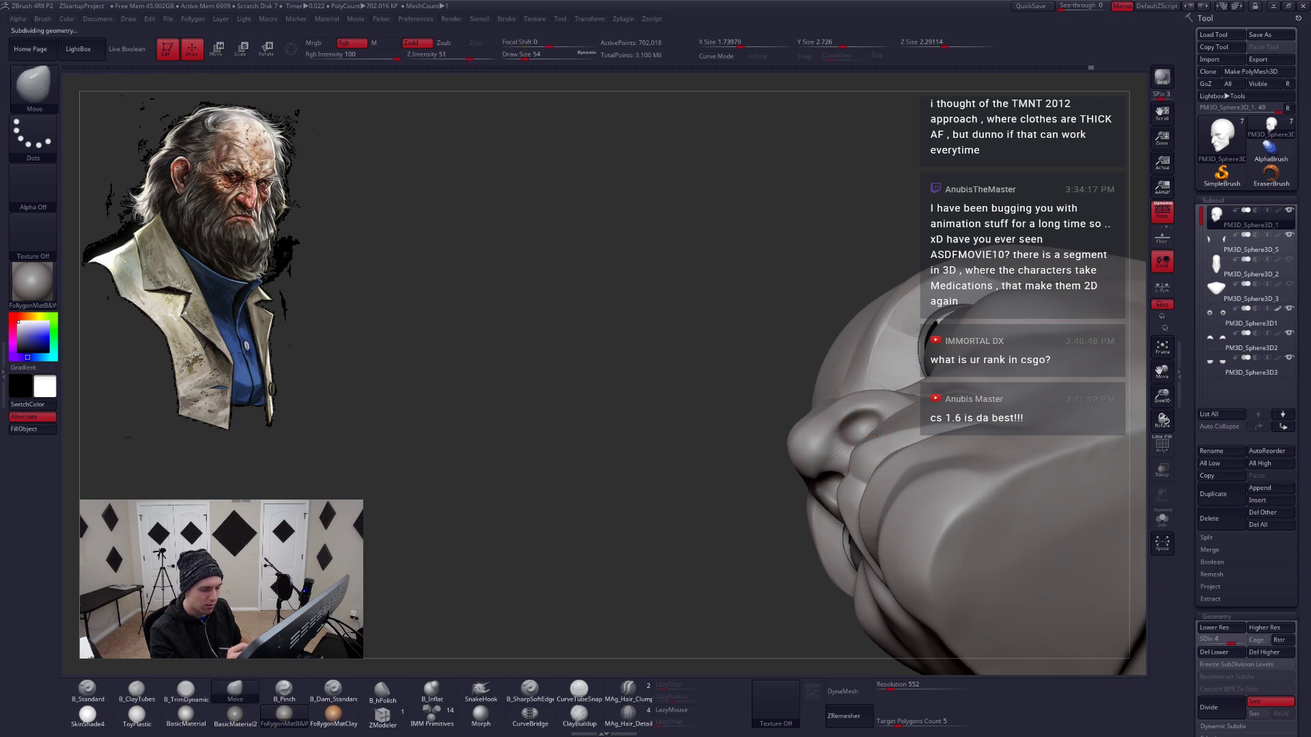
mouse_move(859, 409)
right_mouse_down()
mouse_move(890, 447)
mouse_move(837, 441)
right_mouse_up()
Trim and smooth the nostril rim with B_TrimDynamic at draw size 39, going down to subdivision level 2
key("3")
key("shift+d")
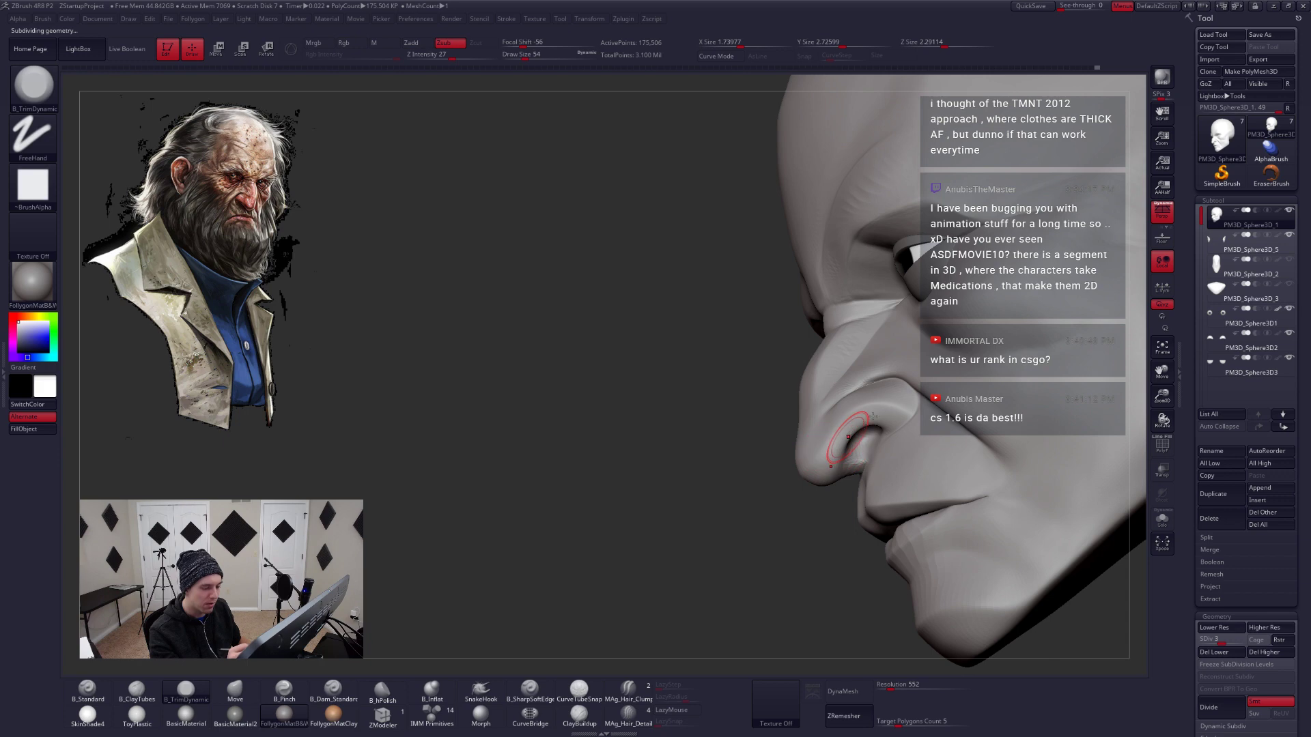
key("shift+d")
key("space")
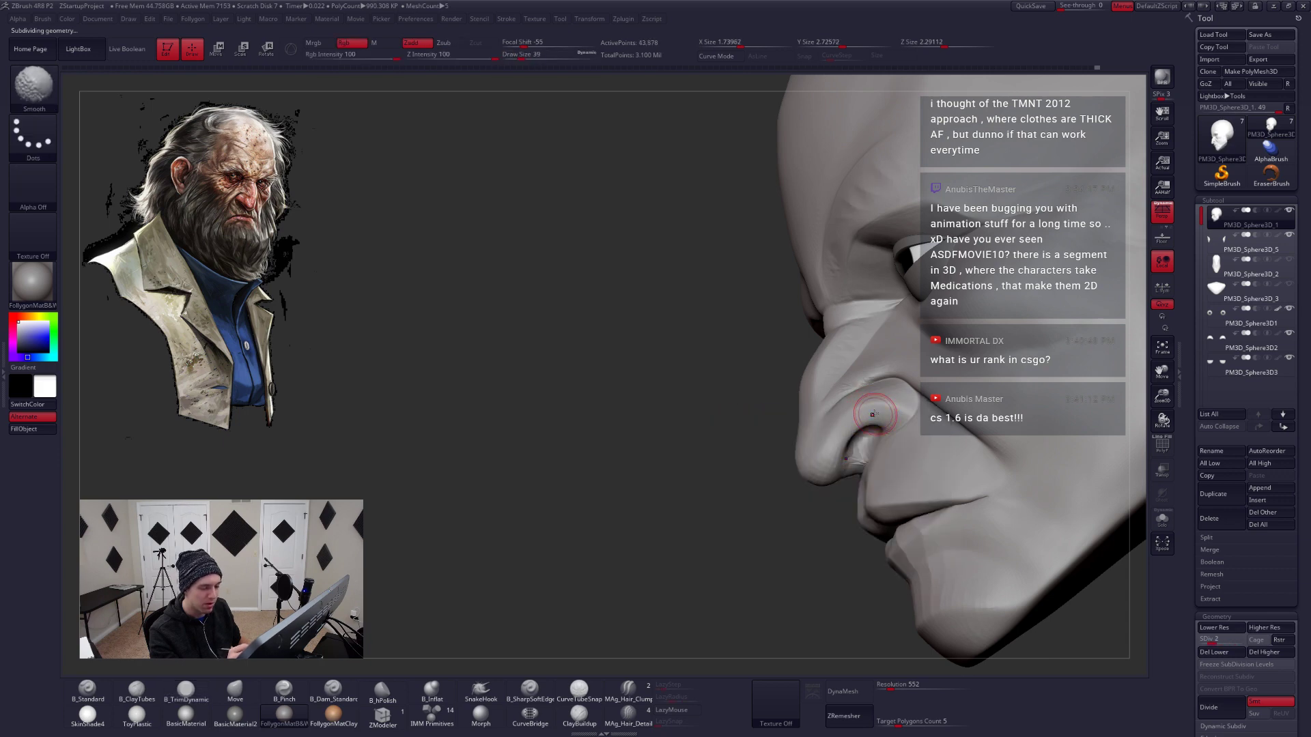
left_click_drag(825, 451, 827, 459, "shift")
Return the head to subdivision level 5 and refine the nostril wing with smoothing and B_TrimDynamic
key("d")
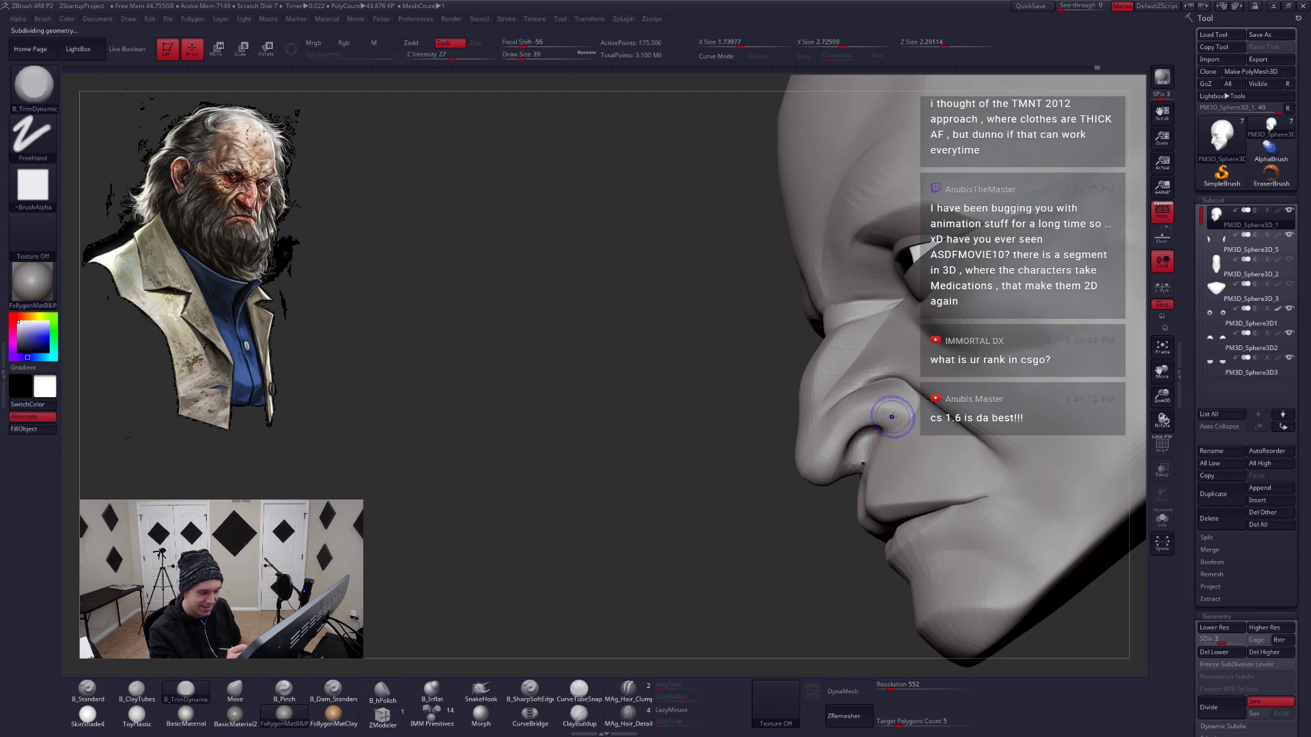
key("d")
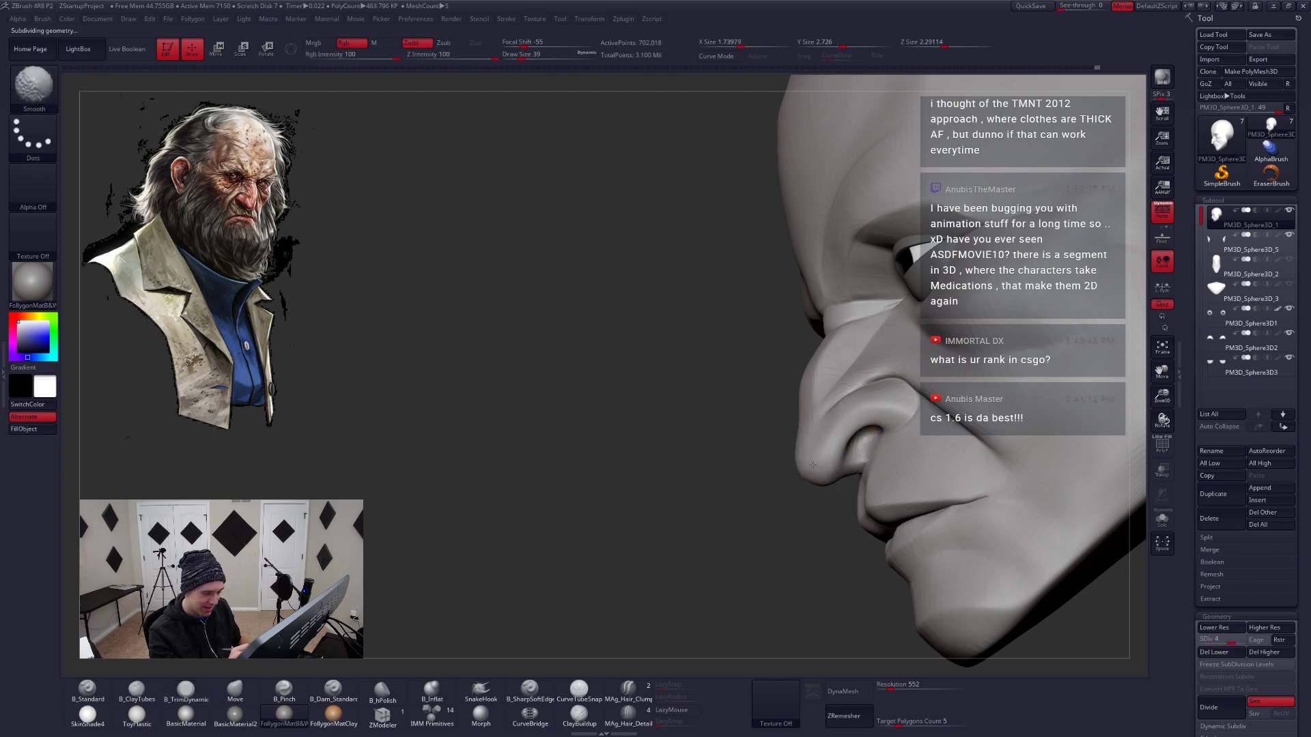
key("d")
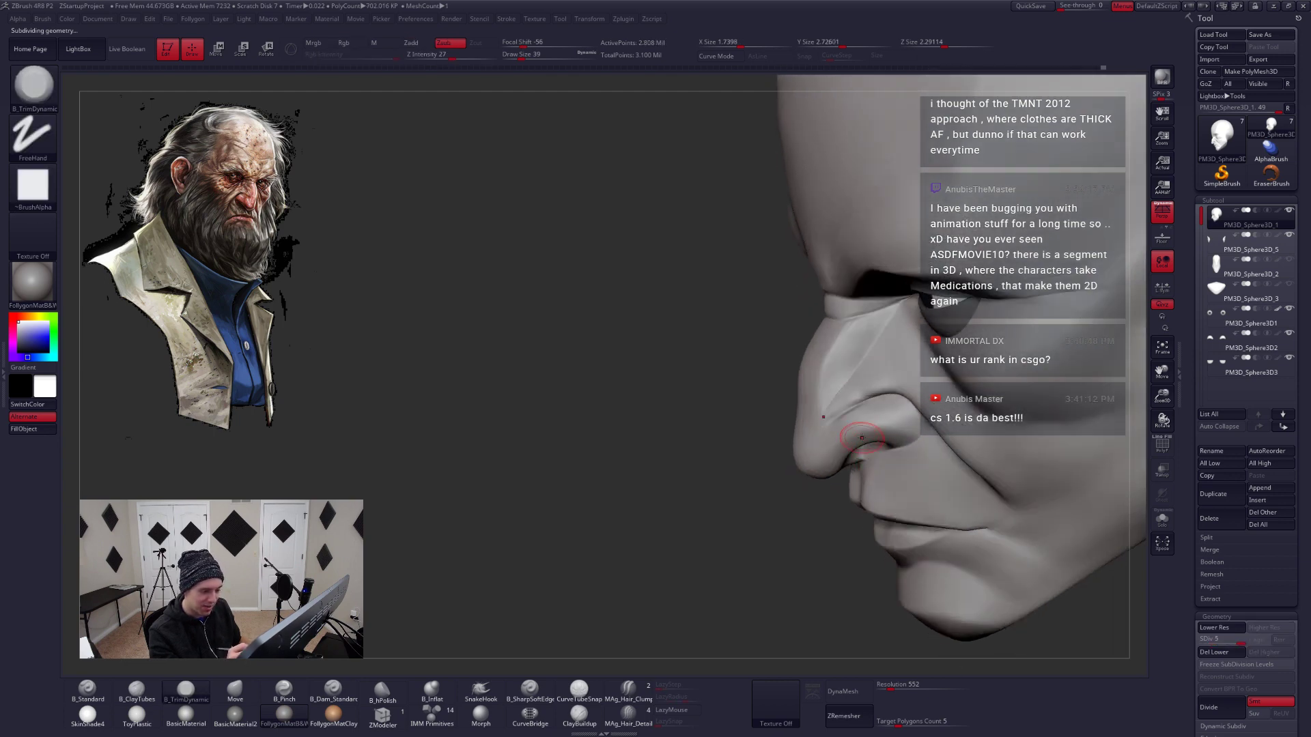
right_click_drag(865, 434, 834, 436)
left_click_drag(833, 436, 846, 416, "shift")
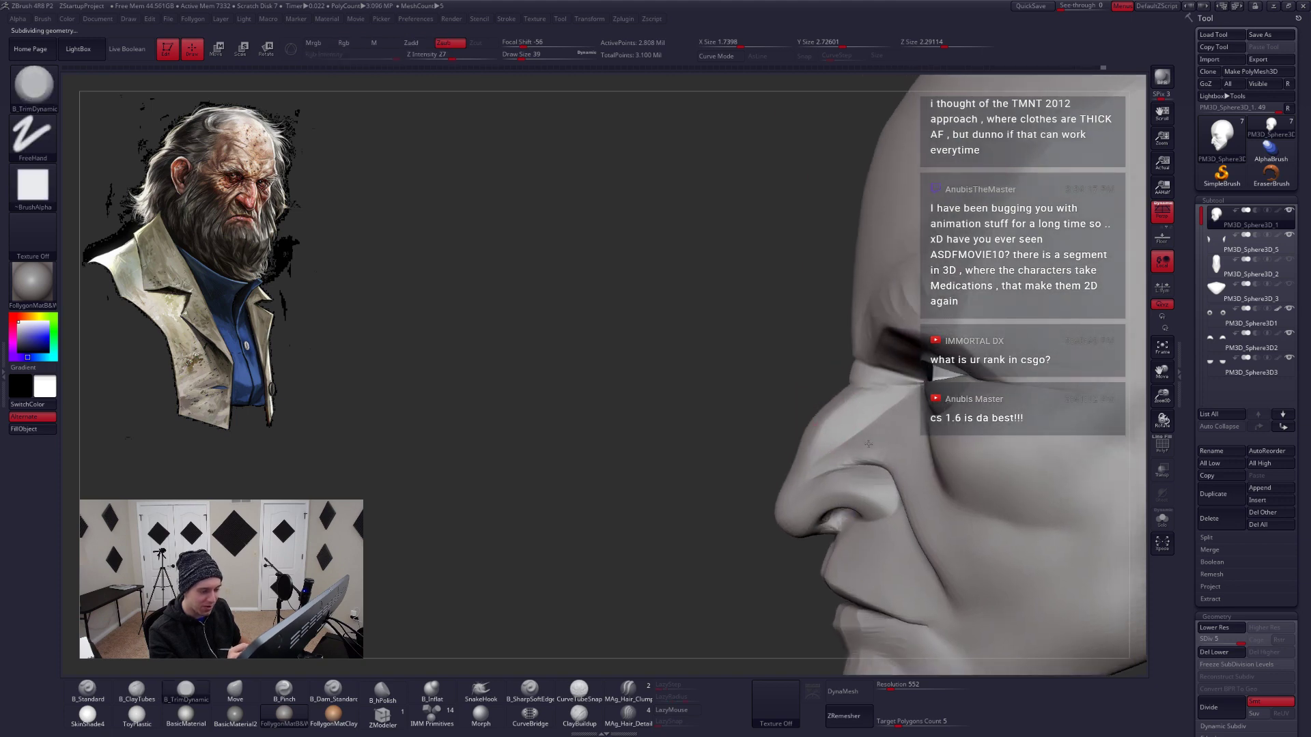
Pinch the plane edge along the side of the nose with B_Pinch at draw size 31
mouse_move(796, 410)
right_mouse_down()
mouse_move(832, 407)
mouse_move(847, 422)
mouse_move(828, 434)
mouse_move(794, 415)
right_mouse_up()
key("space")
left_click_drag(801, 457, 796, 457)
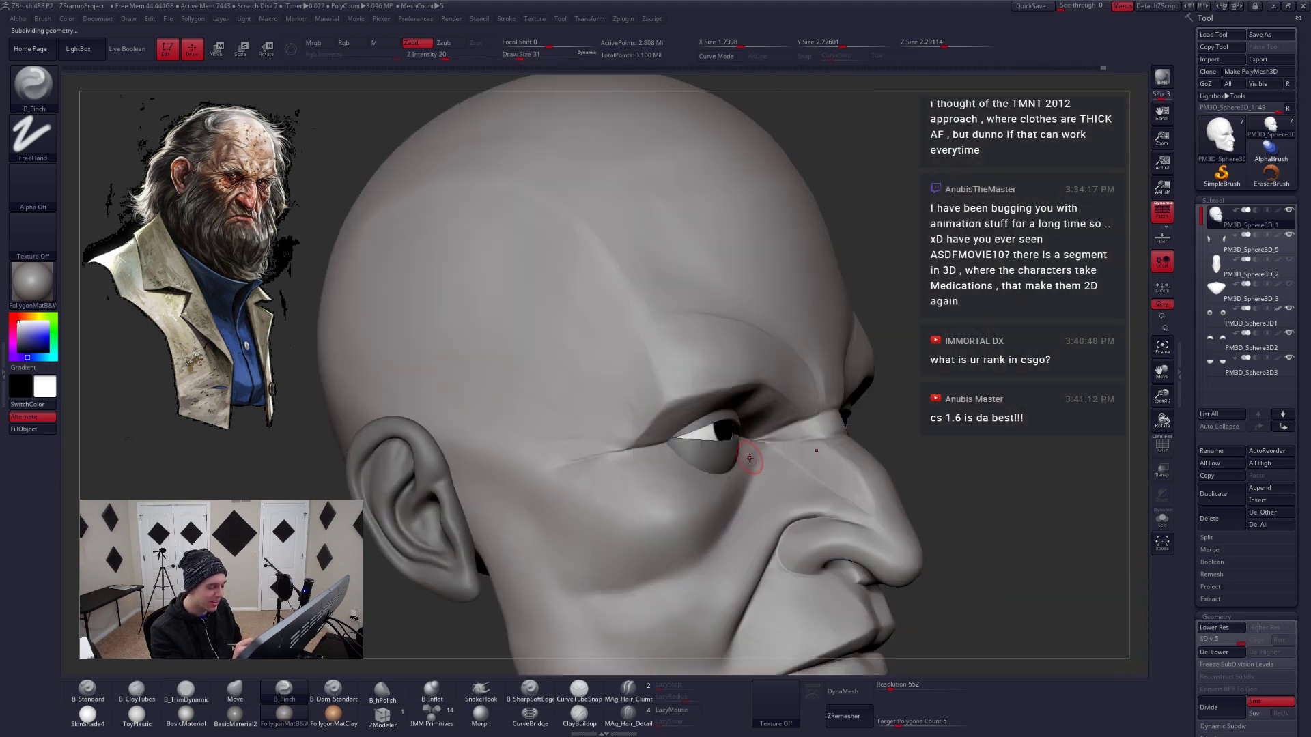
Isolate the head and, with LazyMouse on, pinch the crease at the inner eye corner using B_Pinch at draw size 18
left_click(689, 707)
right_click_drag(751, 437, 757, 469, "alt")
key("space")
left_click_drag(757, 469, 751, 470)
right_click_drag(778, 477, 745, 483)
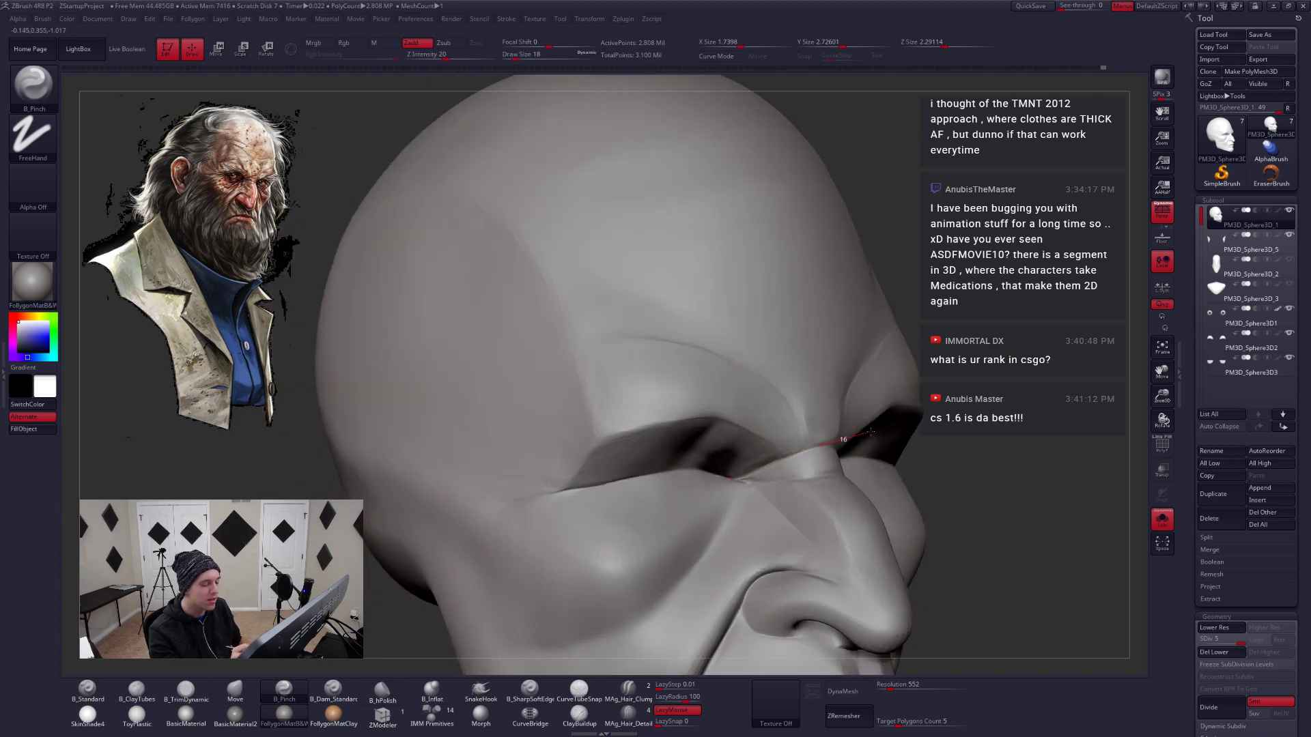
Enlarge the B_Pinch brush to draw size 25 and sharpen the crease from the inner eye corner across the nose bridge
key("space")
left_click_drag(778, 464, 744, 473)
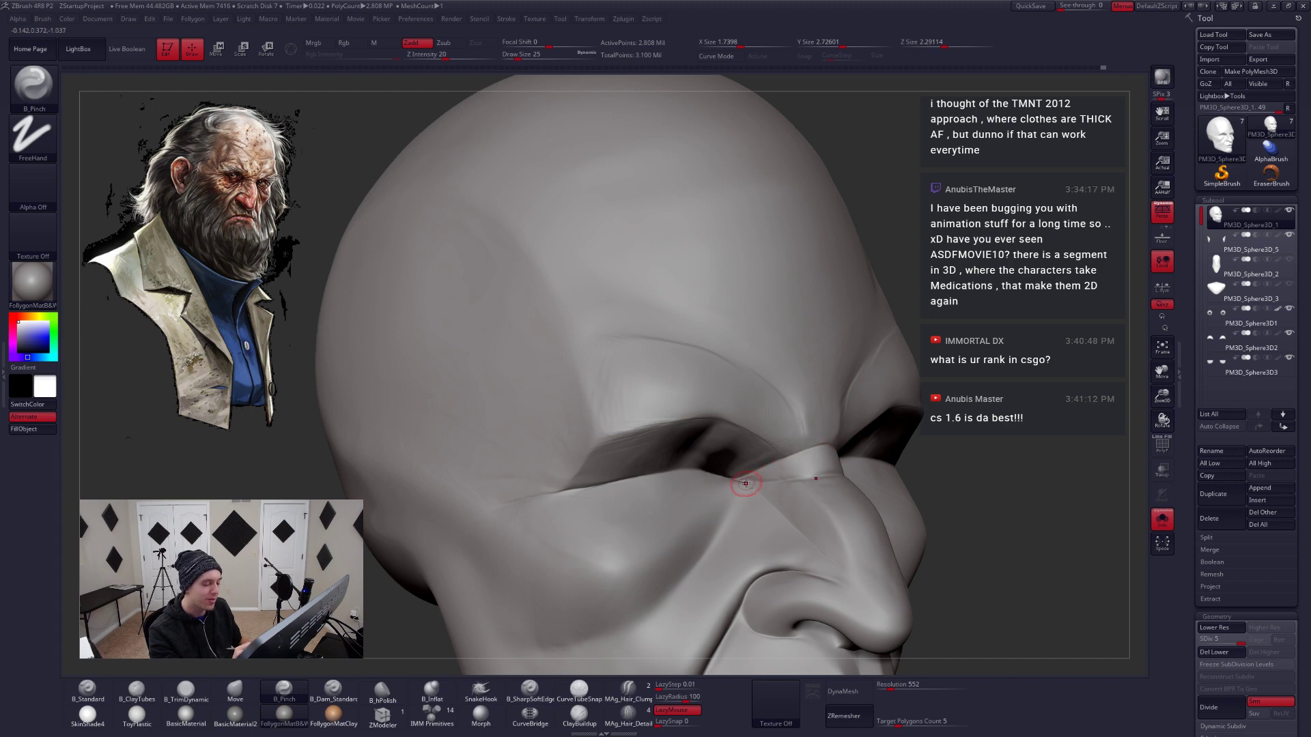
left_click_drag(847, 476, 851, 476)
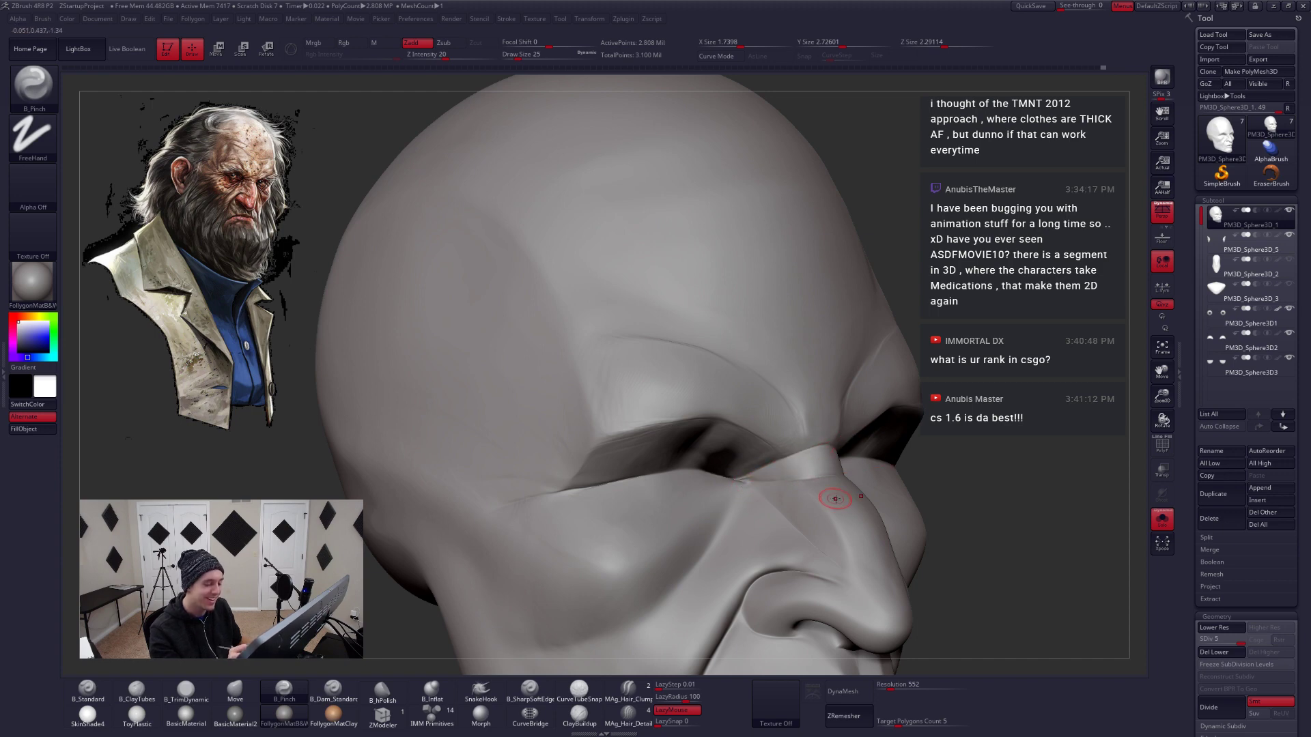
right_click_drag(834, 497, 831, 450, "ctrl")
Flatten the inside of the eye socket below the brow with B_TrimDynamic at draw size 68
right_click_drag(956, 478, 830, 481)
key("space")
left_click_drag(817, 462, 826, 462)
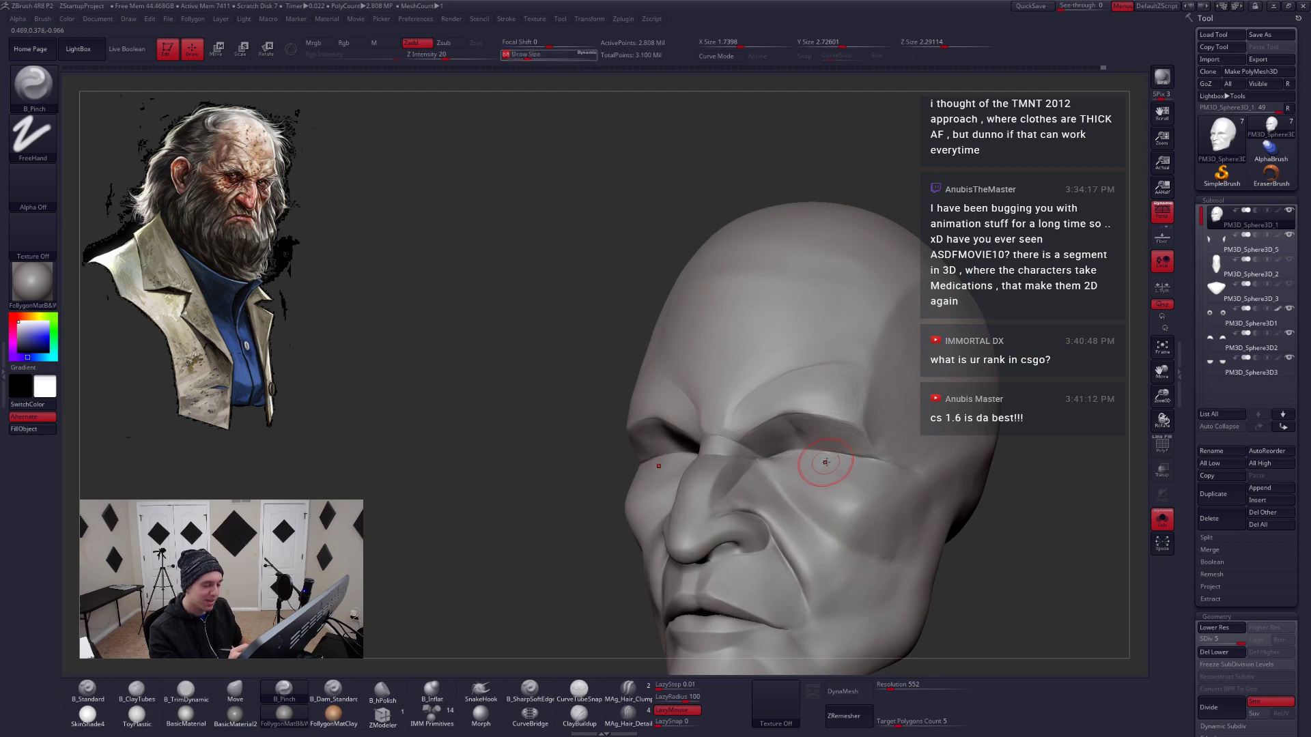
key("3")
mouse_move(798, 470)
right_mouse_down()
mouse_move(802, 459)
mouse_move(785, 475)
mouse_move(824, 482)
right_mouse_up()
left_click_drag(775, 450, 800, 430)
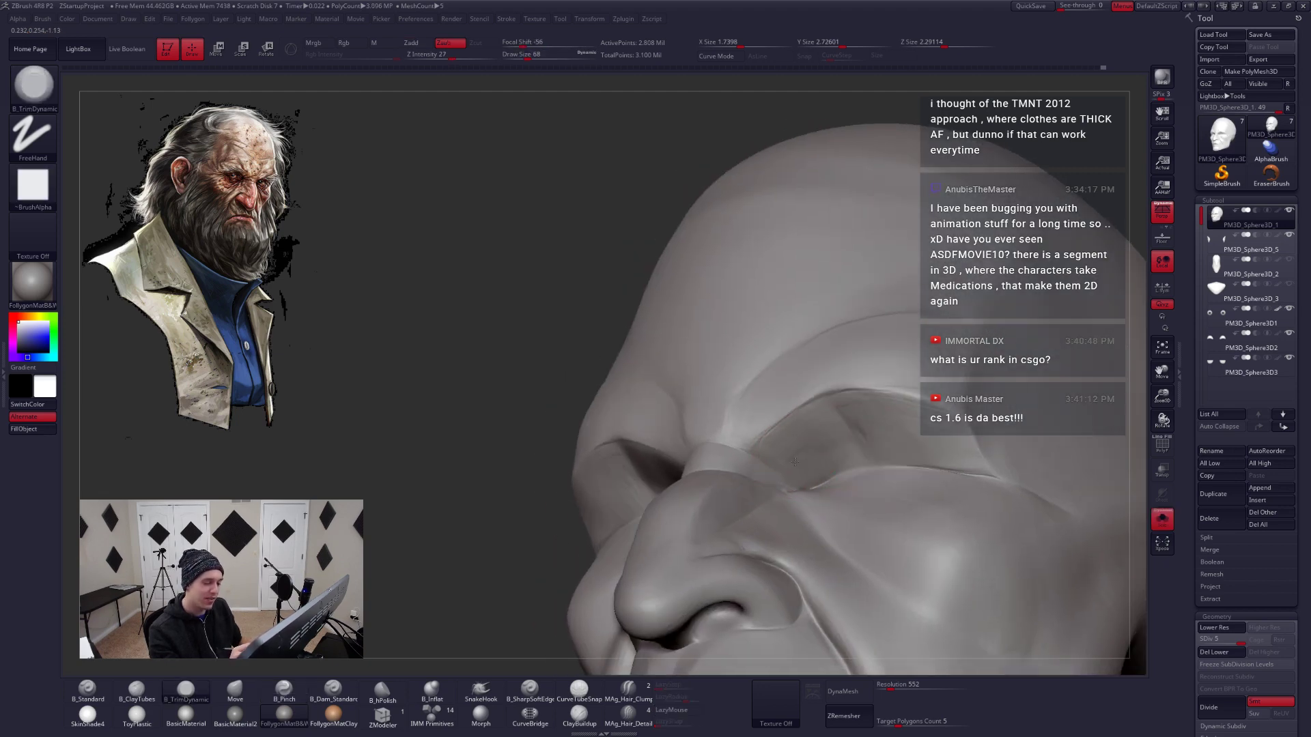
right_click_drag(830, 471, 836, 446)
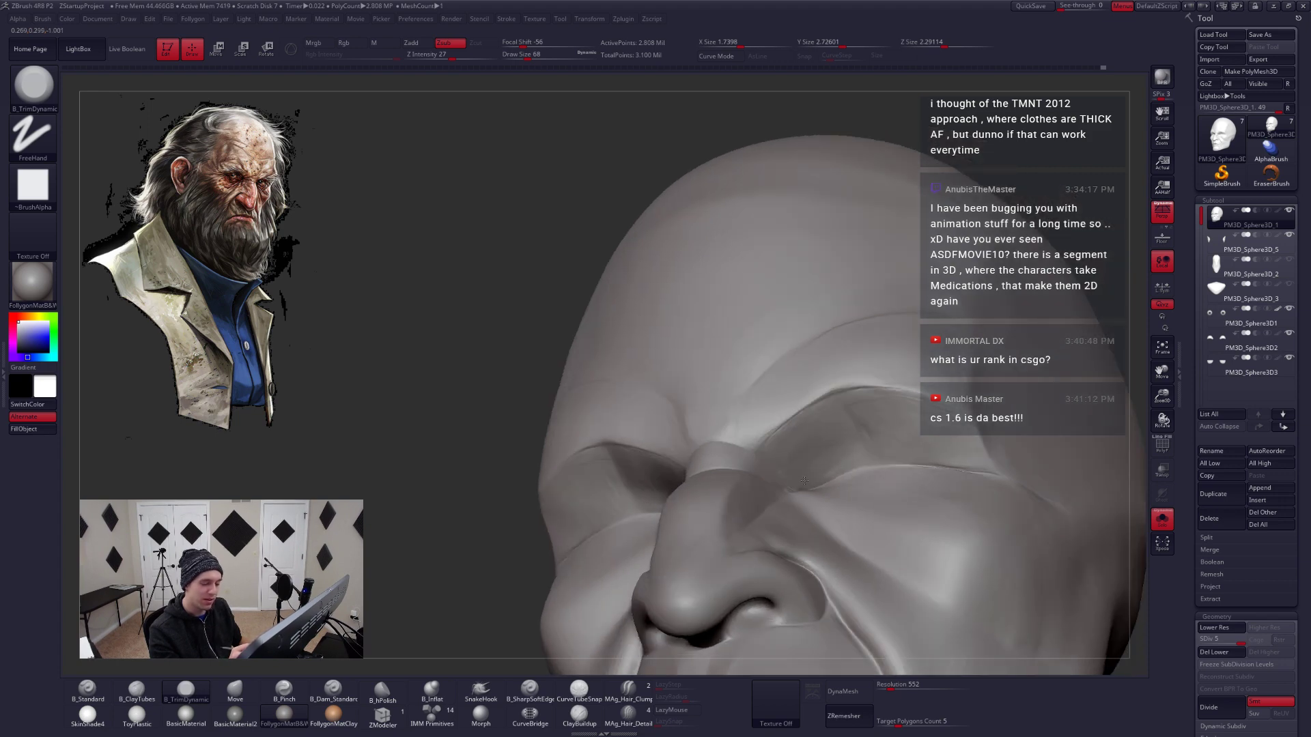
Smooth and trim the eye socket surface toward its outer corner
key("shift")
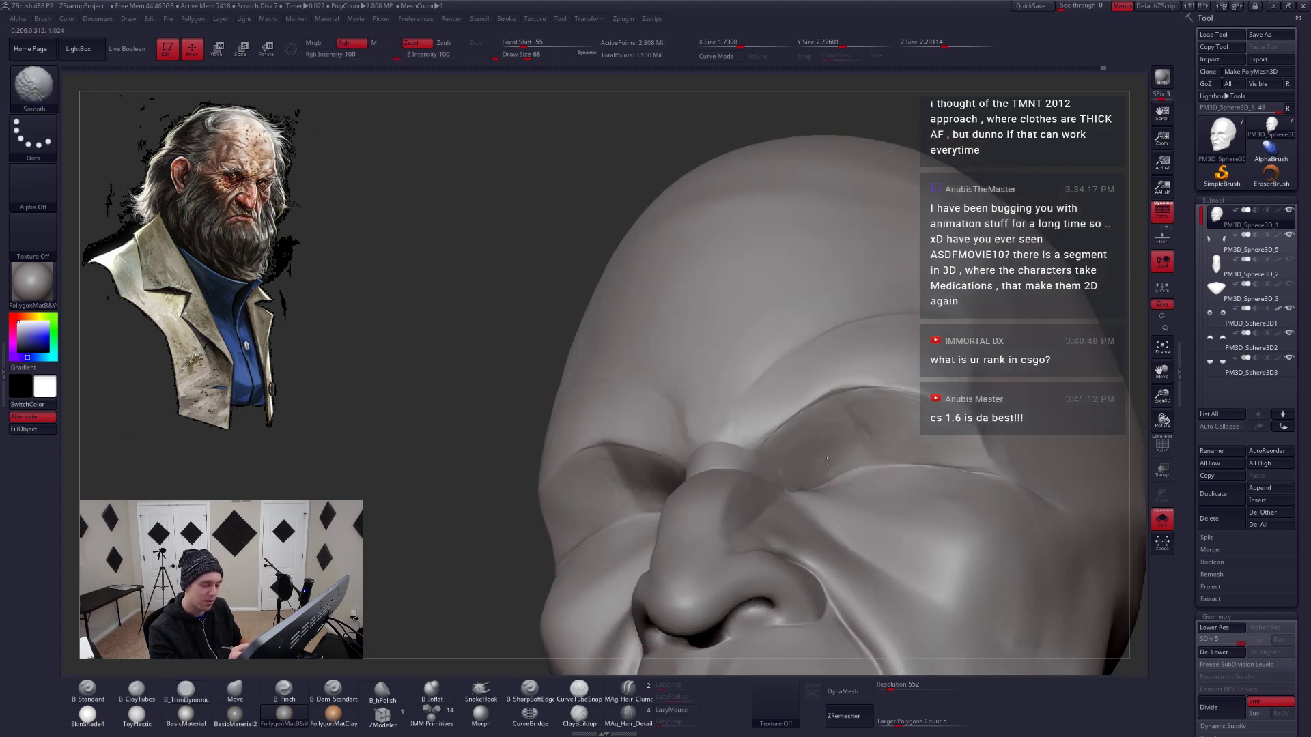
right_click_drag(828, 461, 842, 450)
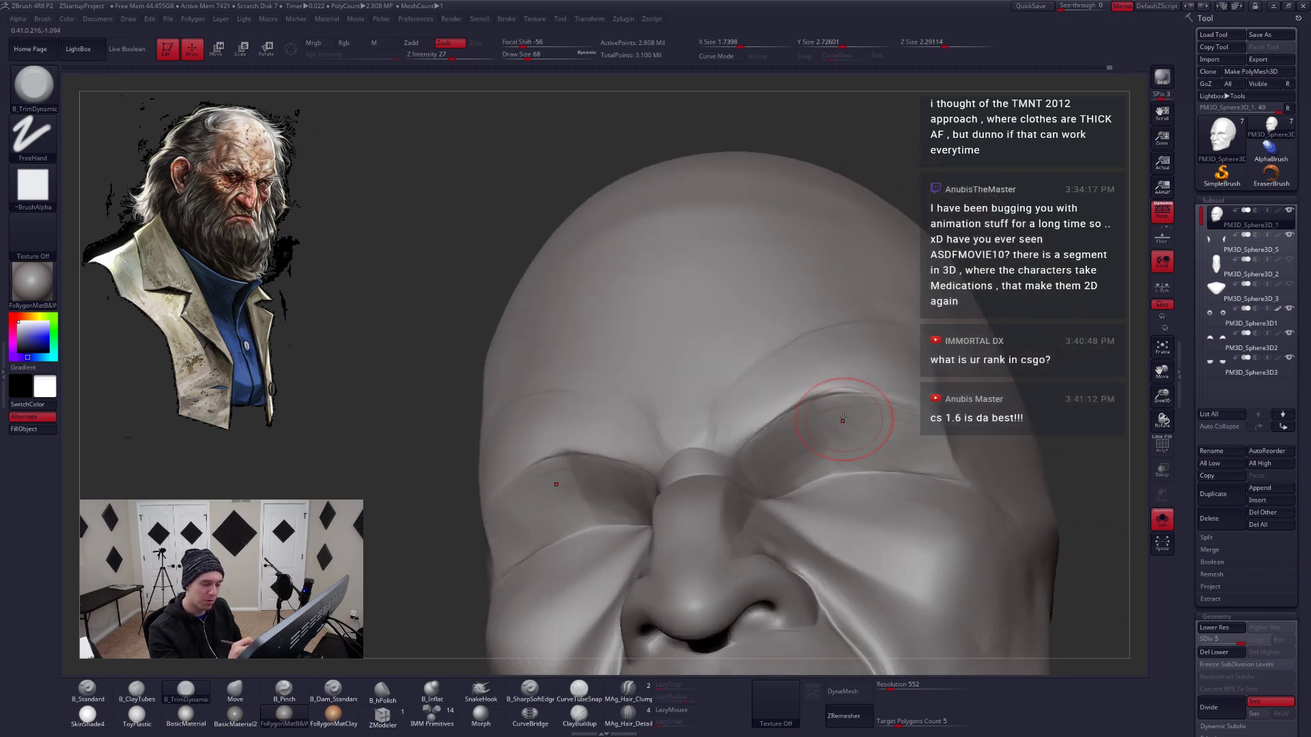
key("shift")
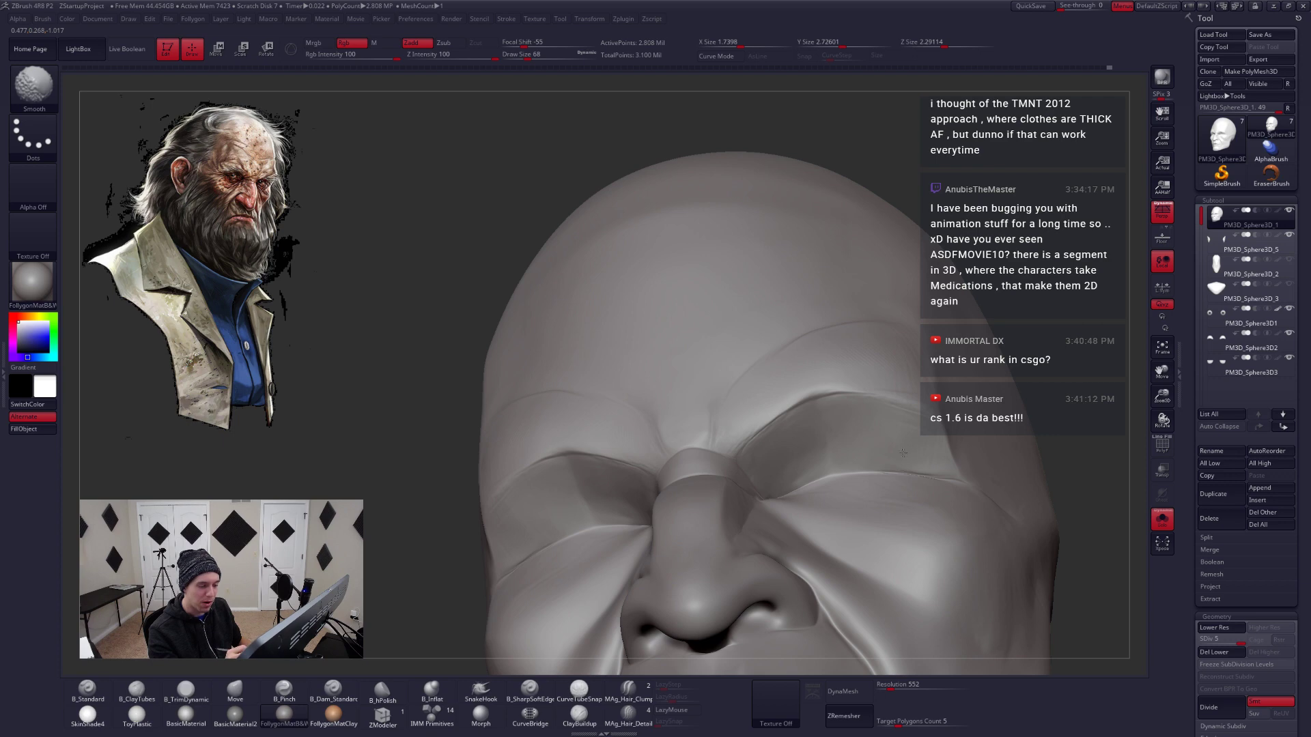
left_click_drag(903, 452, 880, 461, "shift")
Pinch the lower edge of the eye socket with B_Pinch at draw size 41
key("b")
key("m")
key("v")
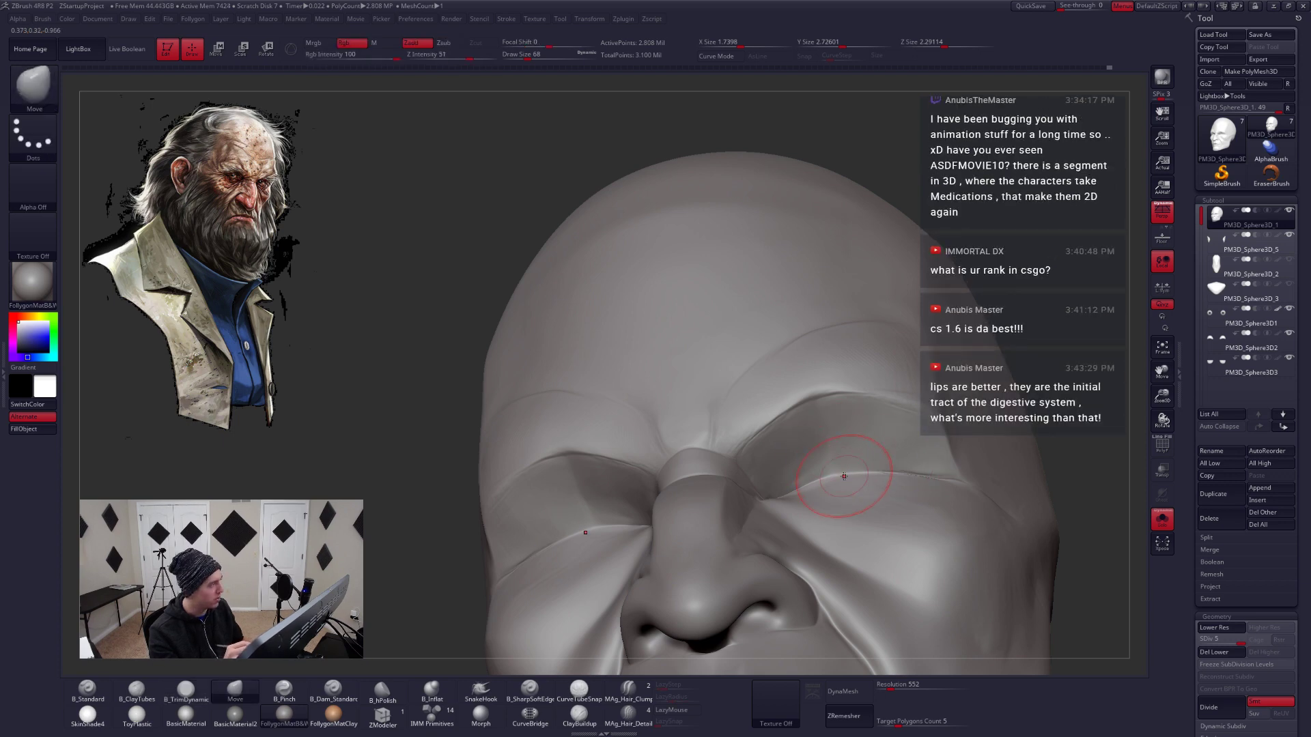
key("b")
key("p")
key("i")
key("space")
right_click_drag(881, 464, 825, 433)
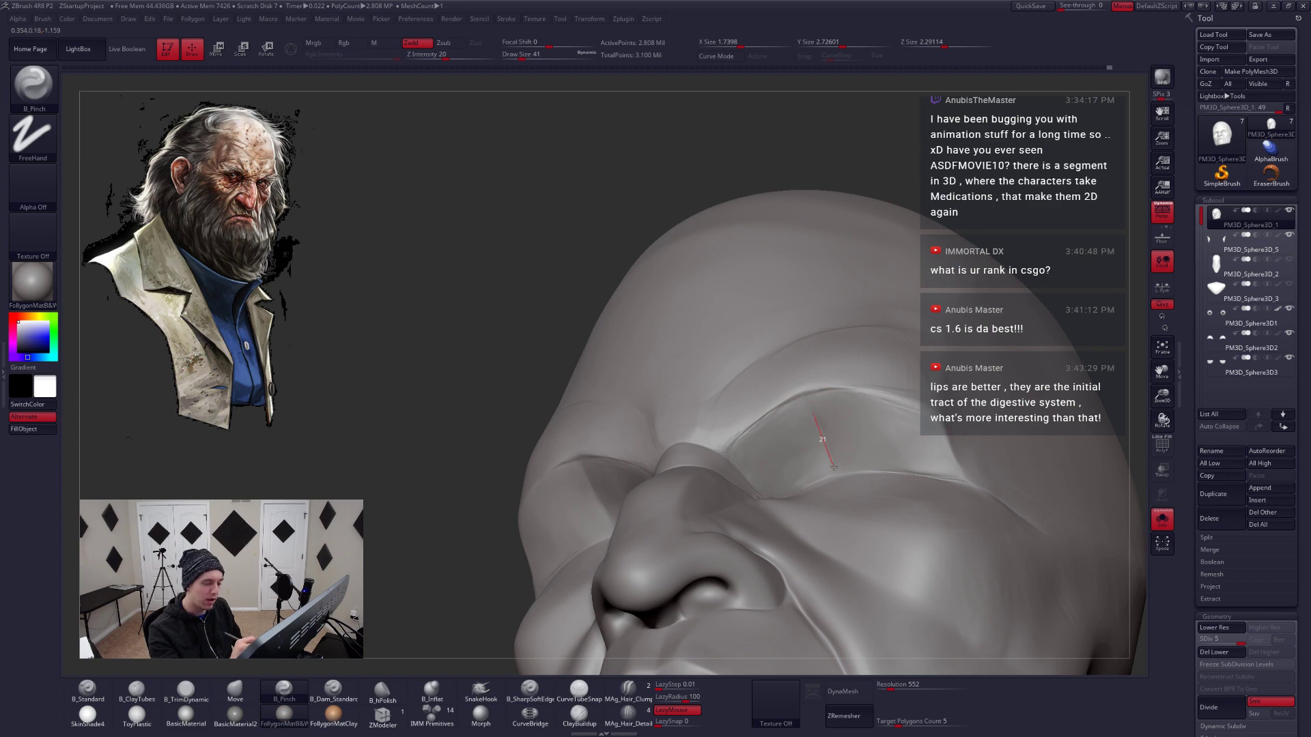
left_click_drag(838, 484, 839, 486)
key("space")
left_click_drag(822, 435, 811, 402)
Reshape the eye socket and its outer corner with the Move brush, working up to draw size 80
key("b")
key("m")
key("v")
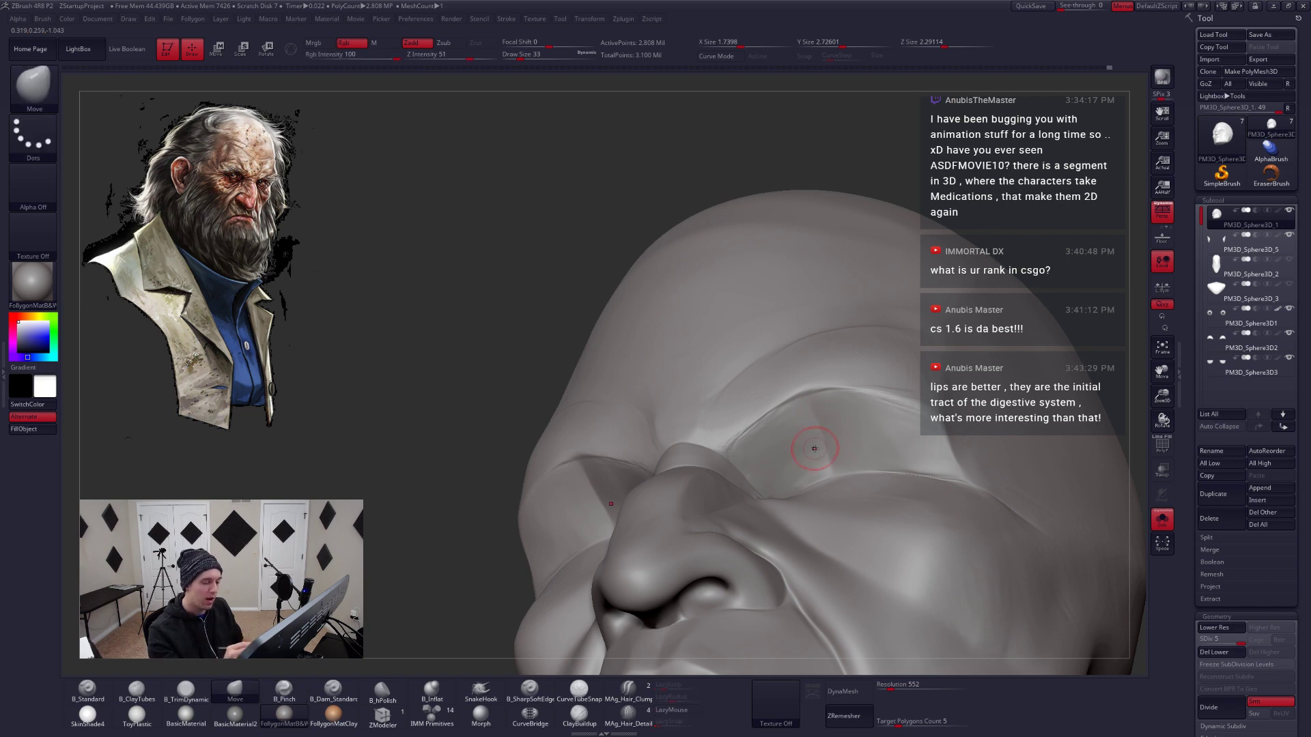
key("space")
right_click_drag(826, 438, 793, 448)
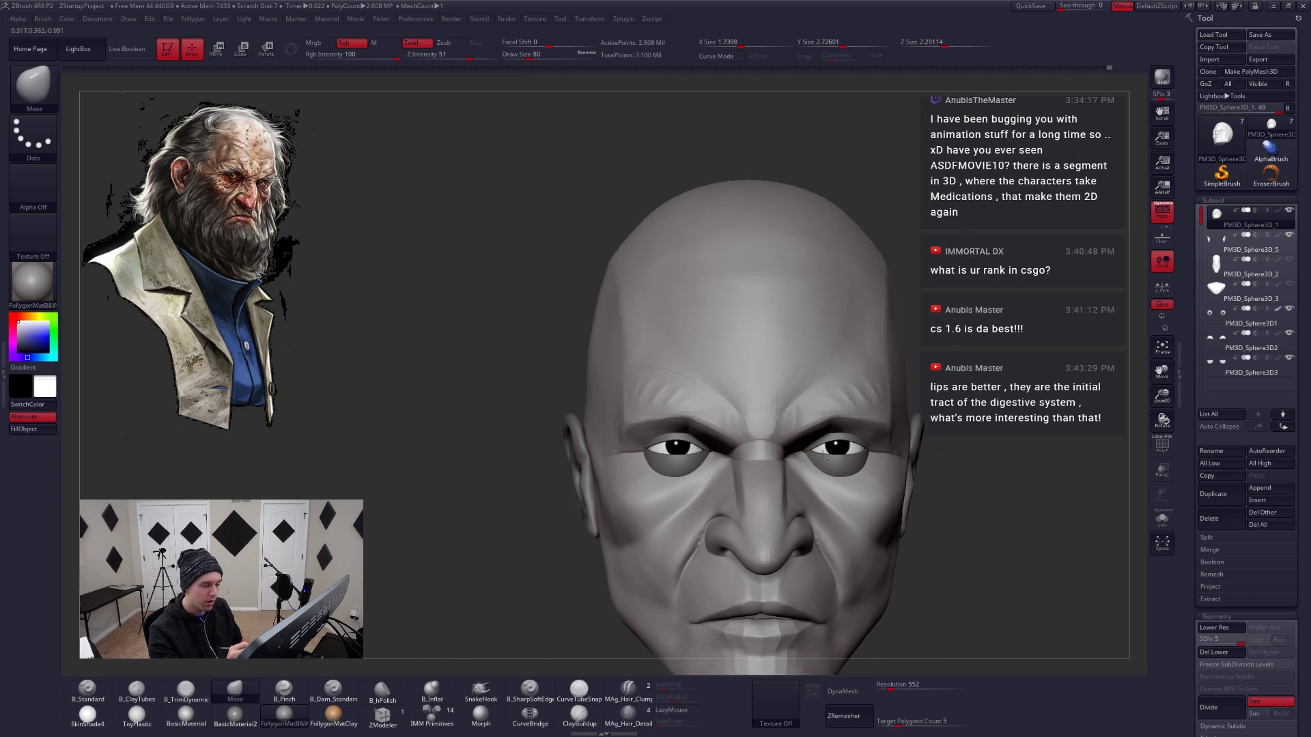
right_click_drag(905, 477, 846, 481)
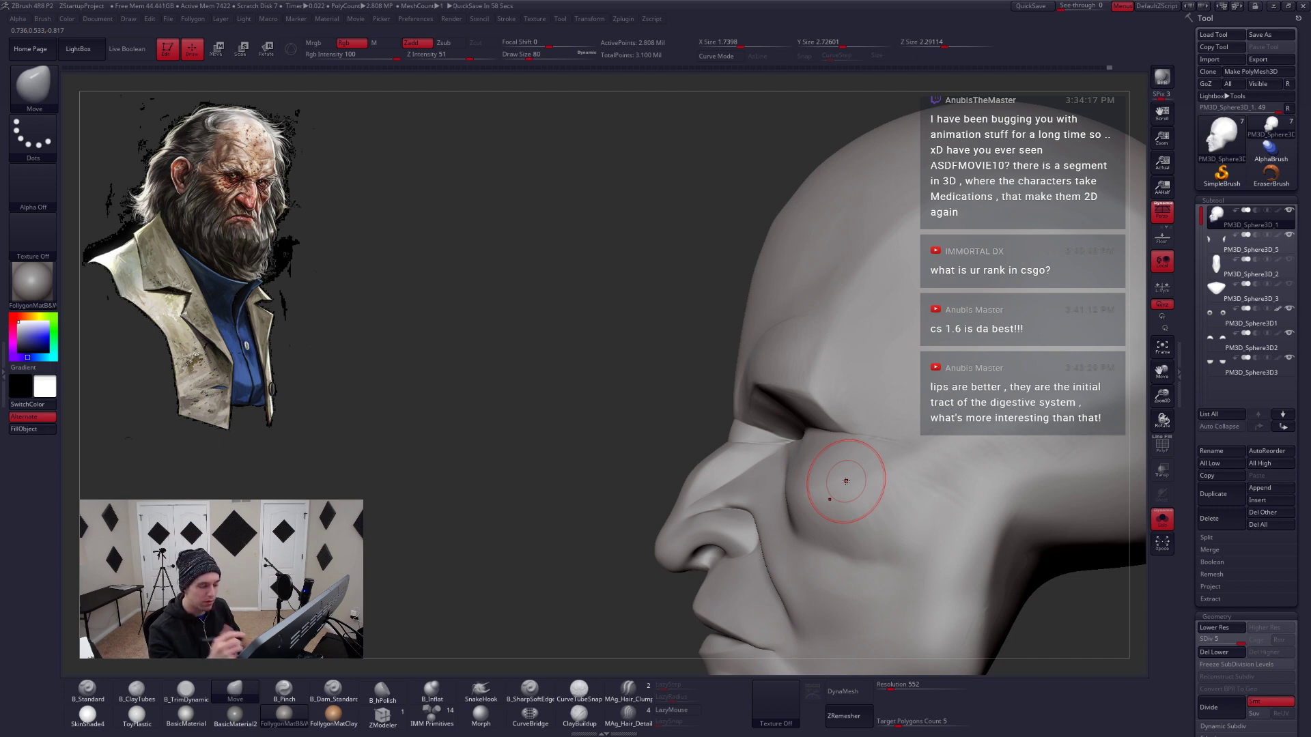
mouse_move(846, 481)
right_mouse_down()
mouse_move(894, 502)
mouse_move(785, 471)
mouse_move(900, 440)
mouse_move(796, 471)
mouse_move(799, 445)
mouse_move(779, 438)
right_mouse_up()
Sharpen the crease at the outer eye corner with B_Pinch, reducing its draw size from 80 to 54
key("5")
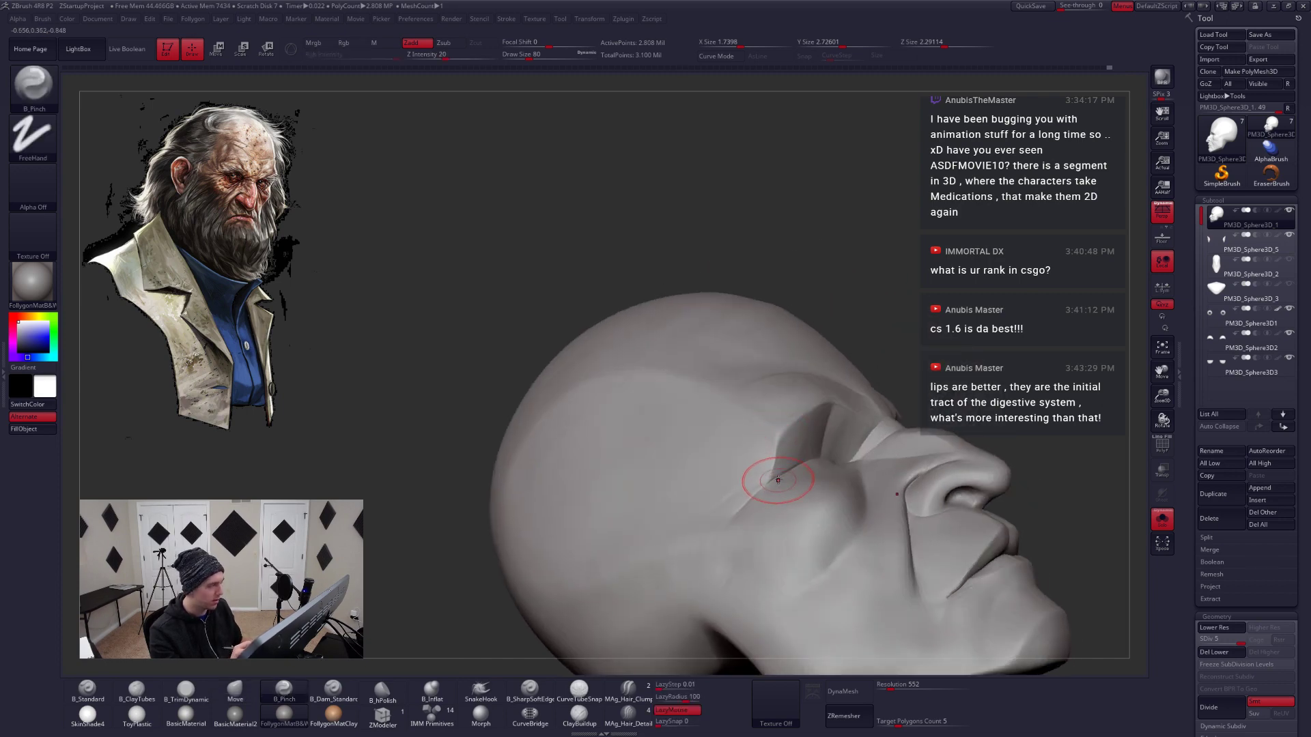
right_click_drag(757, 468, 727, 518, "ctrl")
key("space")
left_click(779, 448)
left_click_drag(779, 448, 778, 434)
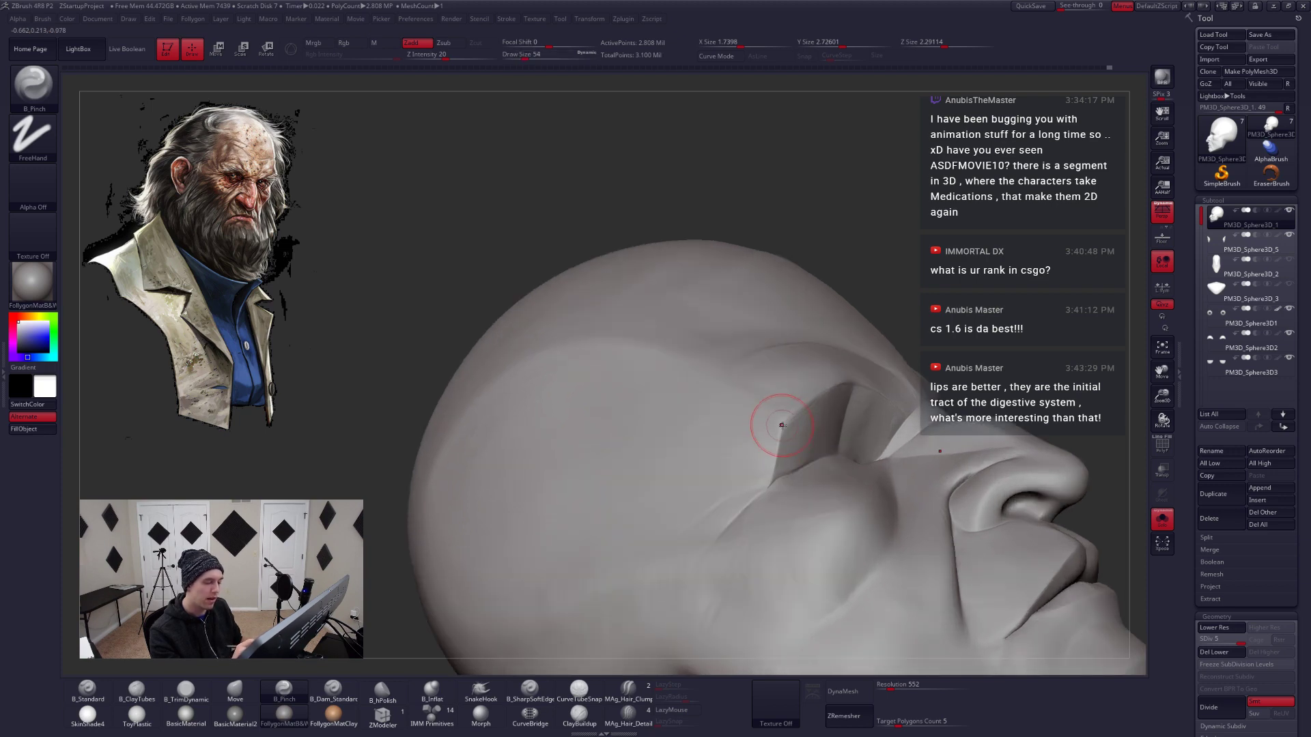
mouse_move(784, 496)
right_mouse_down("ctrl")
mouse_move(796, 513)
mouse_move(810, 480)
right_mouse_up("ctrl")
right_click_drag(810, 480, 808, 454, "ctrl")
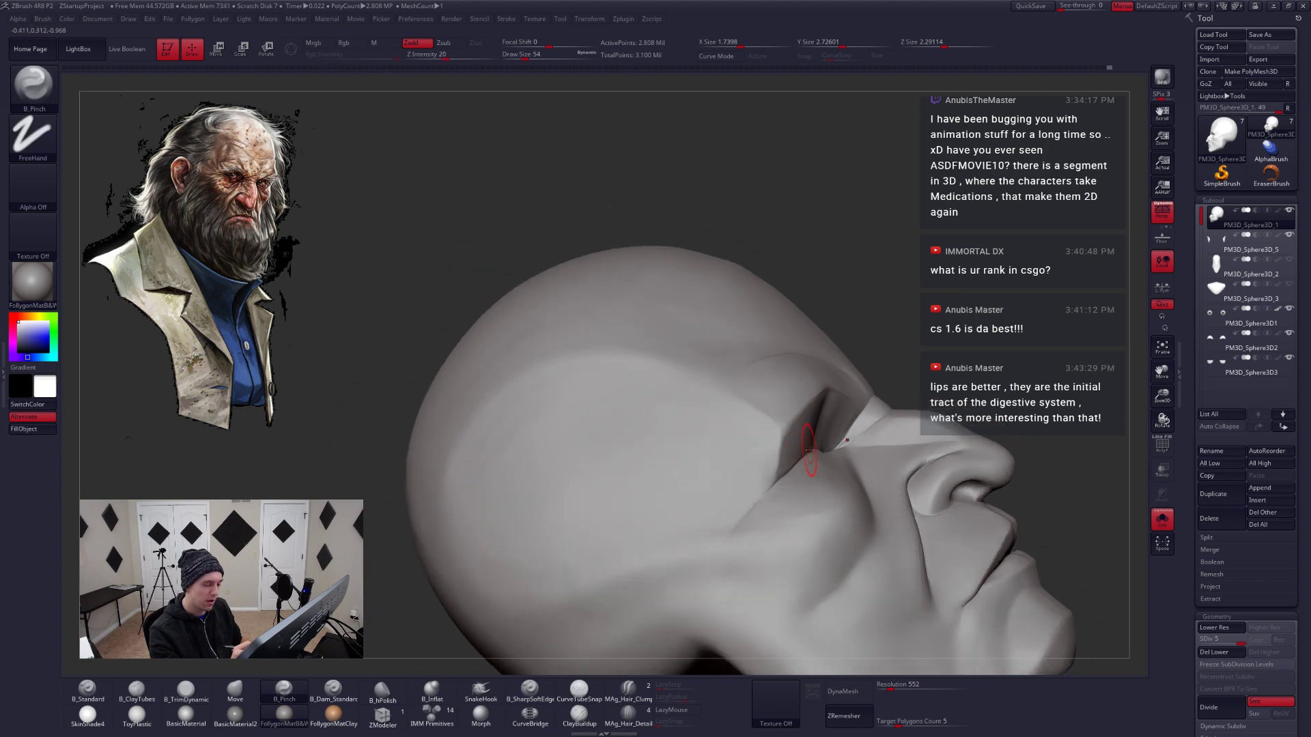
Mask the cheek and lower face up to the crease at the outer eye corner
key("b")
key("m")
key("v")
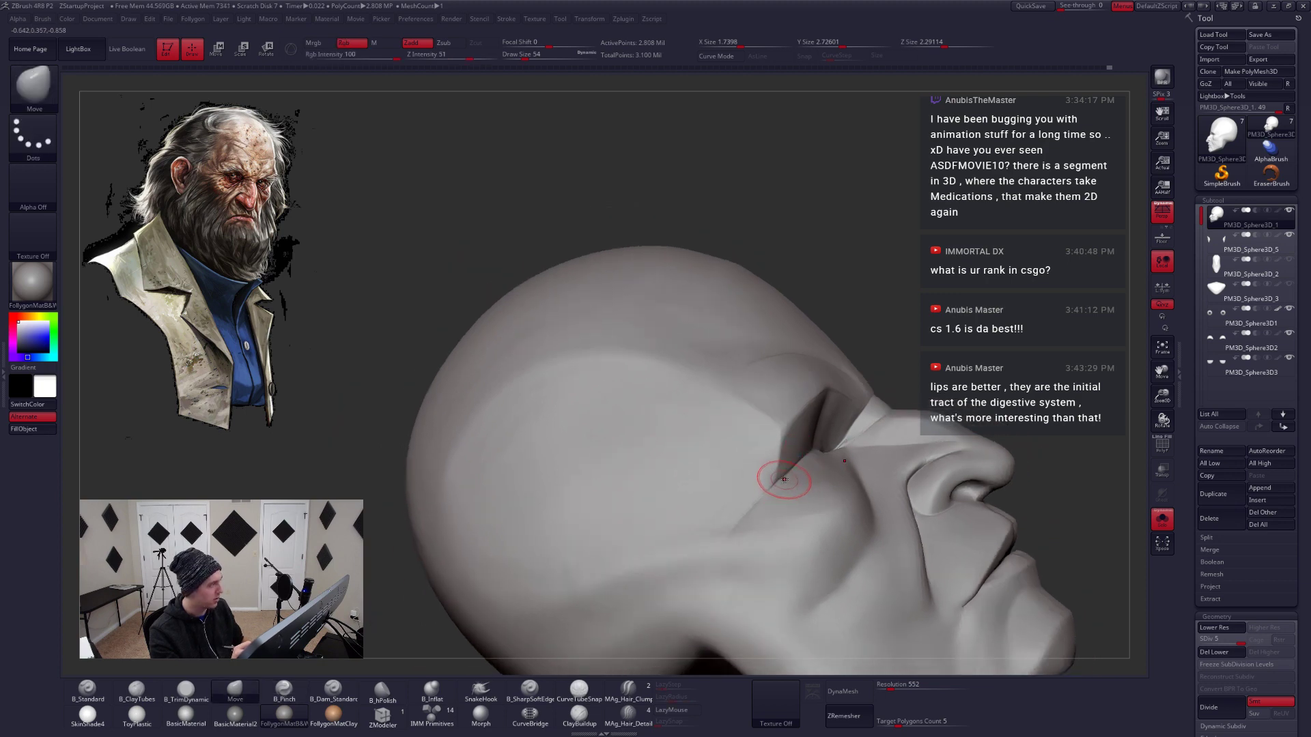
key("ctrl")
mouse_move(768, 490)
left_mouse_down("ctrl")
mouse_move(683, 573)
mouse_move(887, 185)
mouse_move(942, 369)
mouse_move(879, 391)
left_mouse_up("ctrl")
mouse_move(879, 391)
right_mouse_down()
mouse_move(819, 443)
mouse_move(758, 461)
mouse_move(780, 459)
right_mouse_up()
Pinch the unmasked outer corner of the eye socket along the mask edge with B_Pinch at draw size 46
key("b")
key("p")
key("i")
key("space")
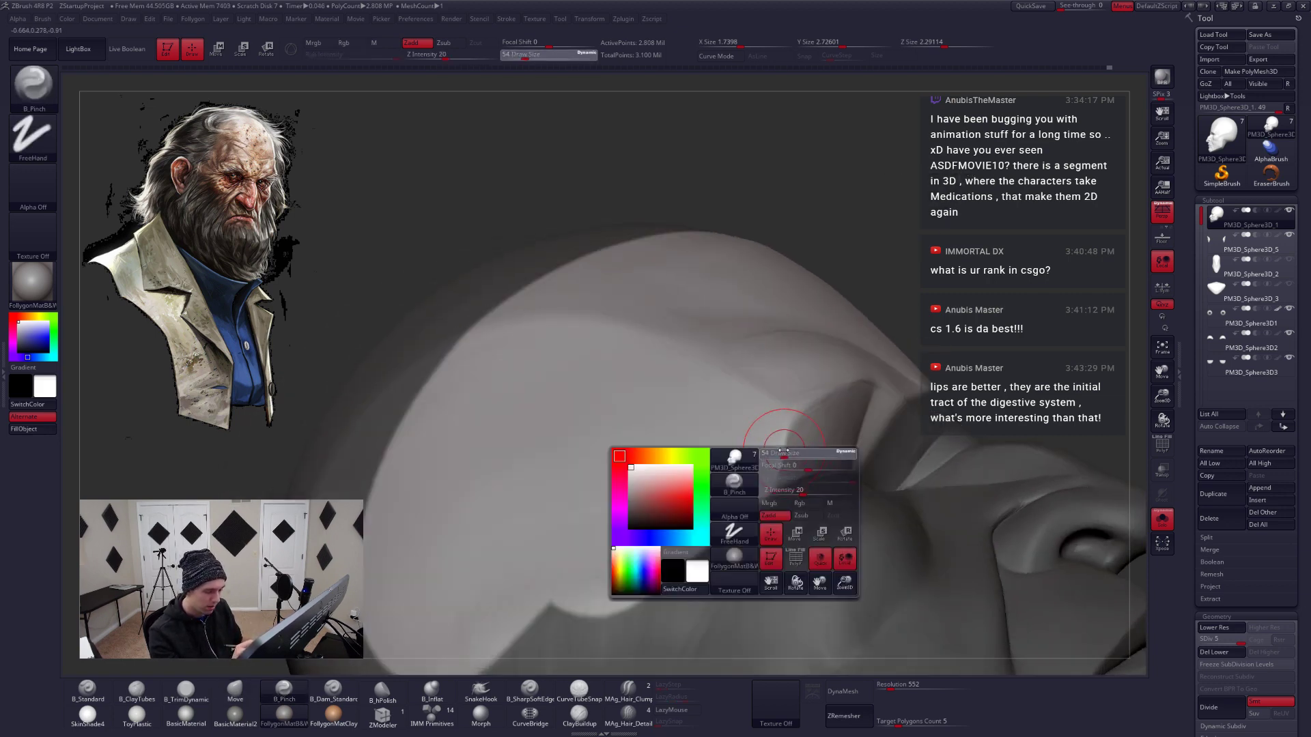
left_click_drag(781, 458, 787, 454)
key("space")
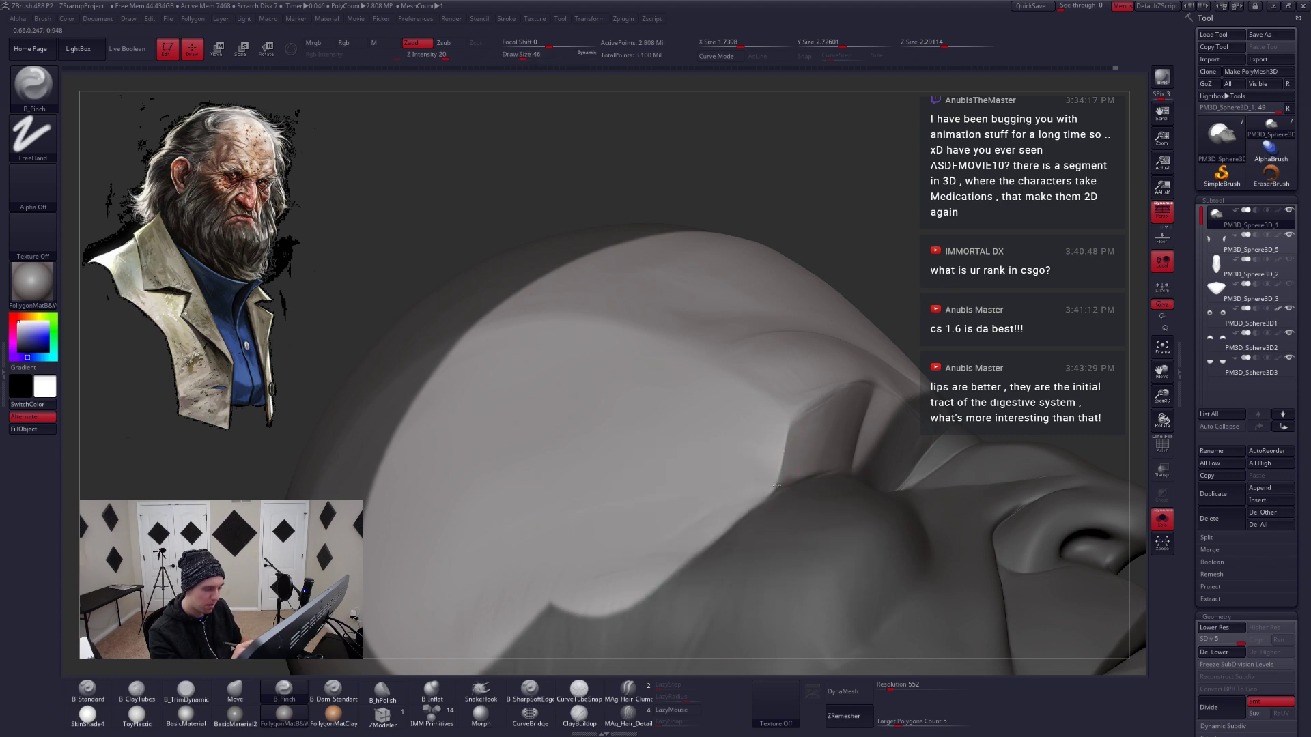
mouse_move(776, 485)
right_mouse_down()
mouse_move(913, 461)
mouse_move(939, 385)
mouse_move(907, 431)
mouse_move(898, 408)
right_mouse_up()
Reshape the area around the outer eye corner and upper cheek with the Move brush at draw size 68
key("b")
key("m")
key("v")
key("space")
left_click_drag(918, 393, 924, 391)
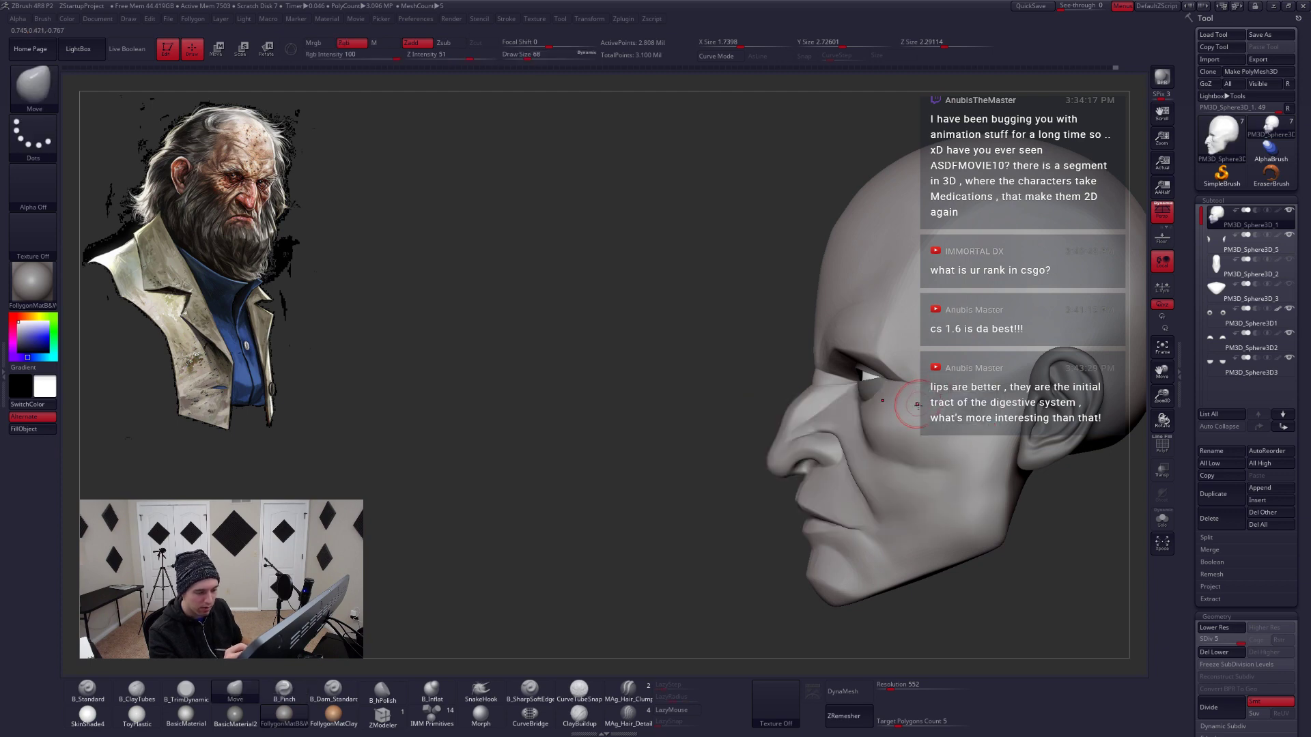
right_click_drag(916, 404, 833, 411)
right_click_drag(853, 403, 828, 430, "alt")
Enlarge the Move brush to draw size 104 and adjust the form beside the outer eye
key("space")
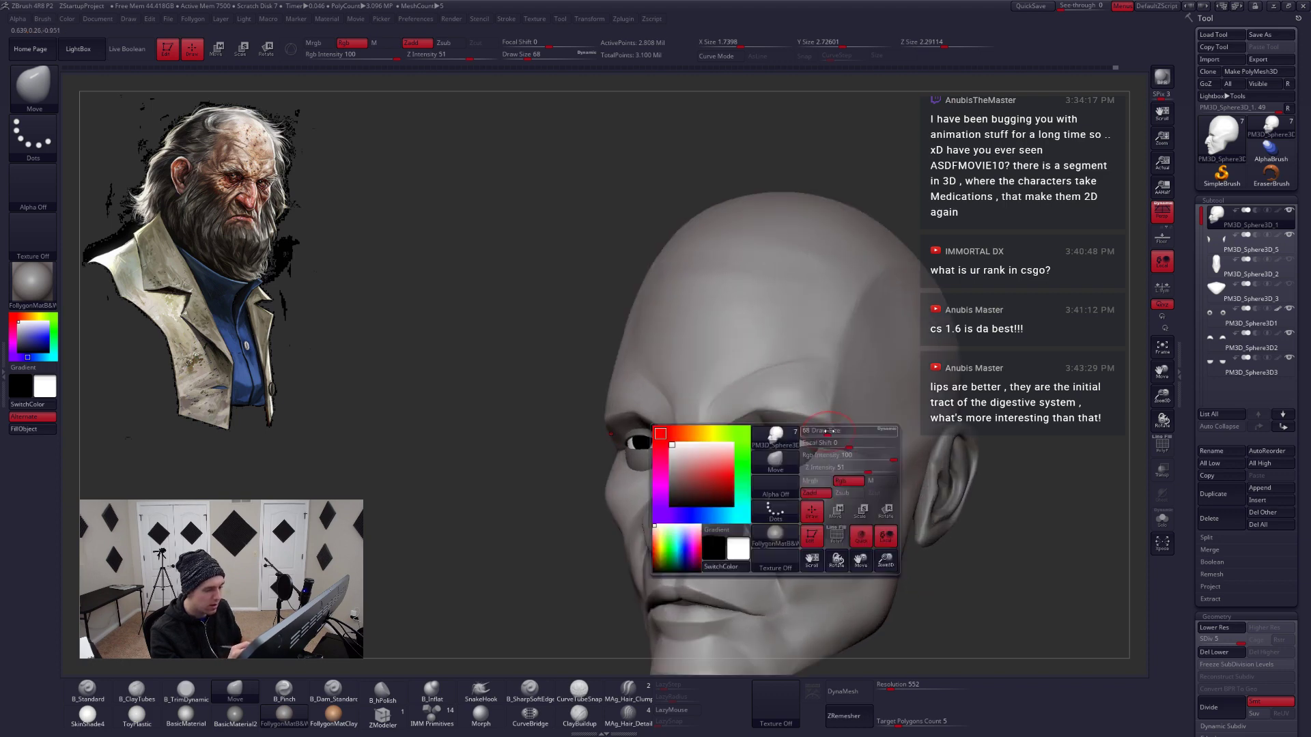
left_click_drag(828, 431, 834, 432)
mouse_move(834, 450)
right_mouse_down()
mouse_move(872, 447)
mouse_move(859, 447)
mouse_move(869, 444)
mouse_move(846, 407)
mouse_move(835, 424)
right_mouse_up()
key("space")
left_click_drag(835, 427, 840, 427)
Lower the head to subdivision level 1 and reshape the brow above the eye with Move at draw size 124
key("shift+d")
key("shift+d")
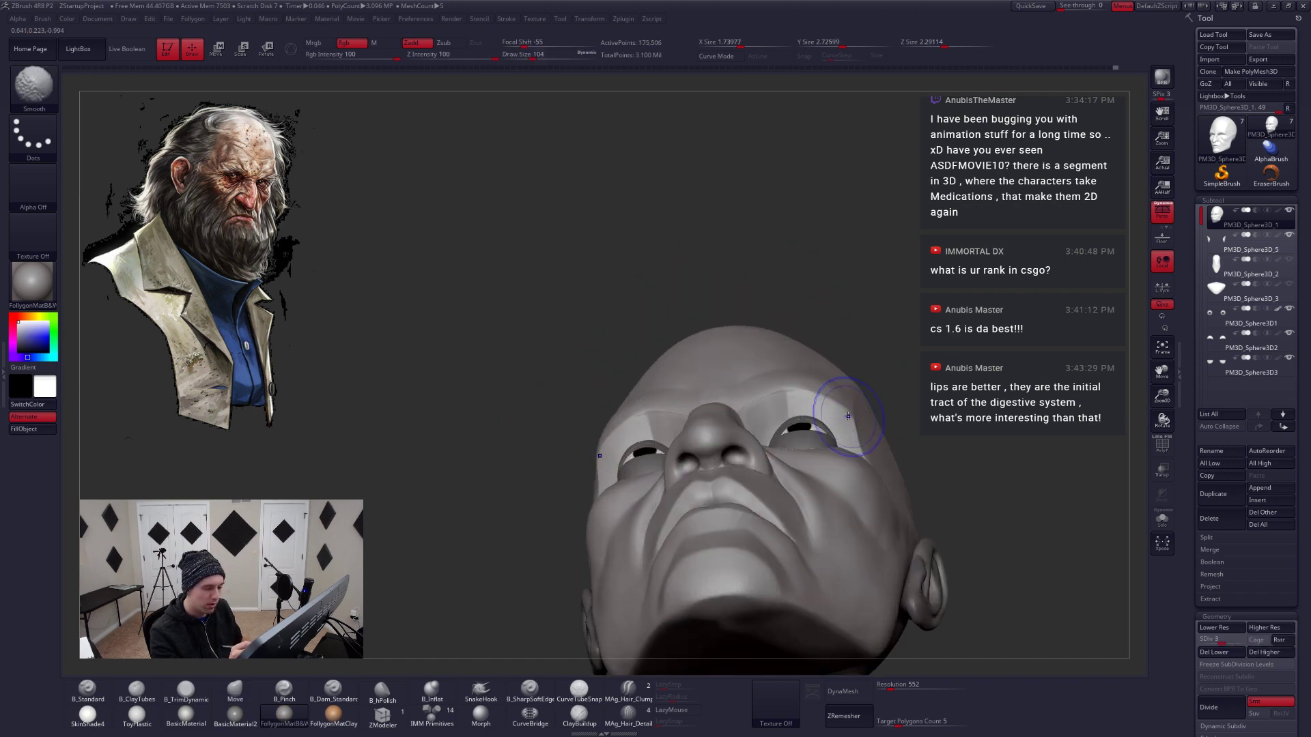
key("shift+d")
key("space")
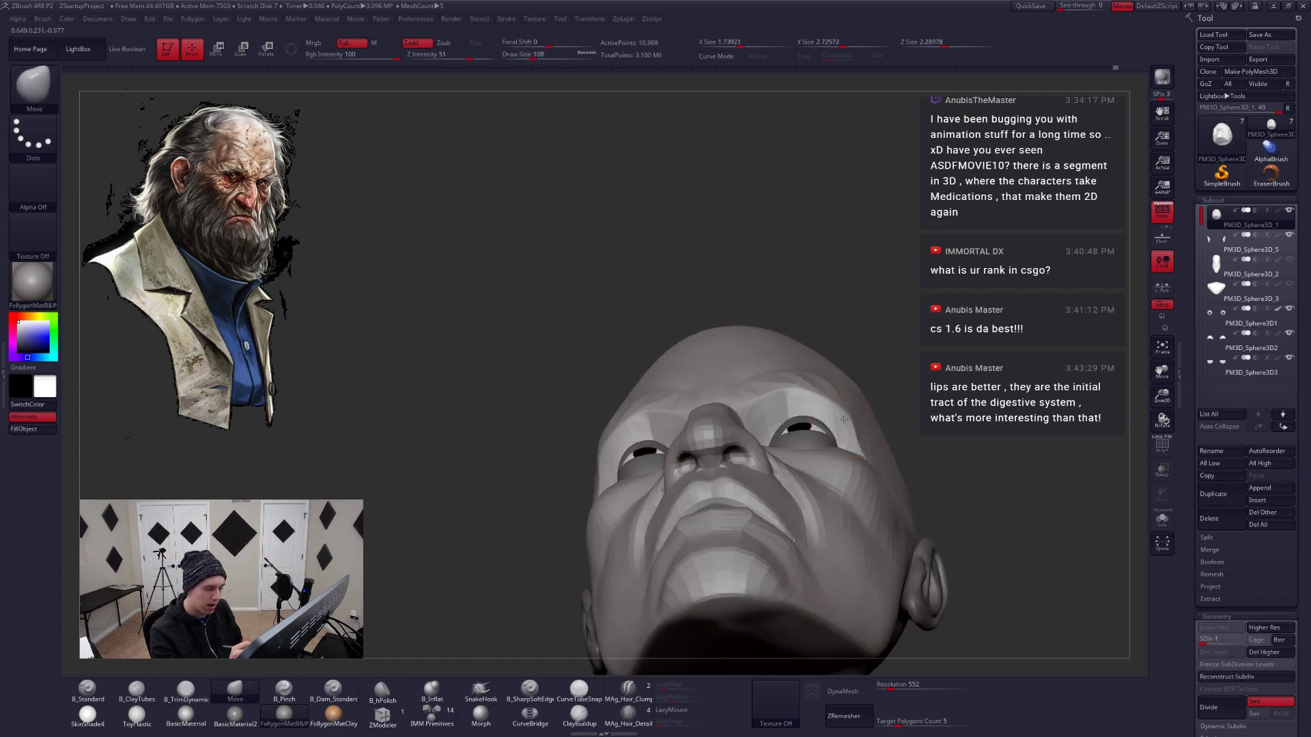
right_click_drag(841, 419, 830, 396)
key("space")
left_click_drag(812, 447, 818, 447)
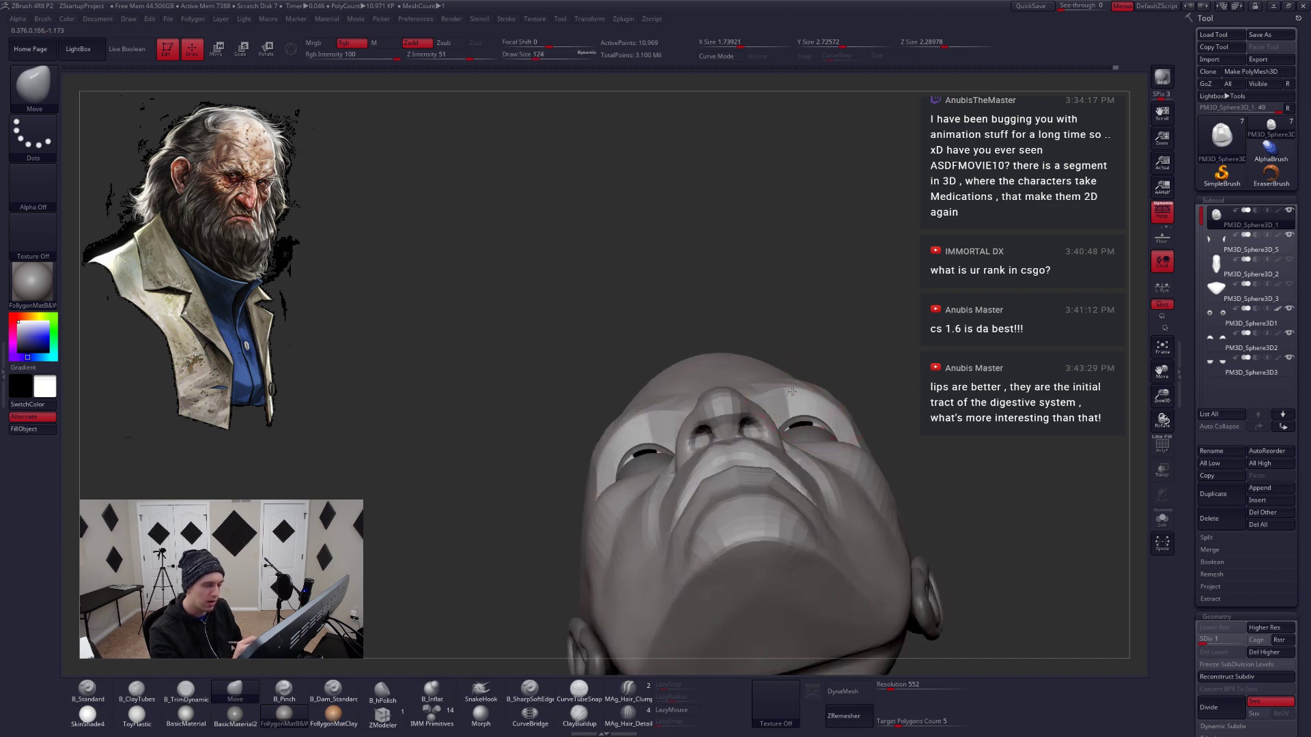
left_click_drag(796, 391, 795, 398)
mouse_move(789, 397)
right_mouse_down()
mouse_move(826, 491)
mouse_move(839, 400)
mouse_move(822, 368)
mouse_move(819, 393)
right_mouse_up()
key("space")
left_click_drag(821, 418, 815, 419)
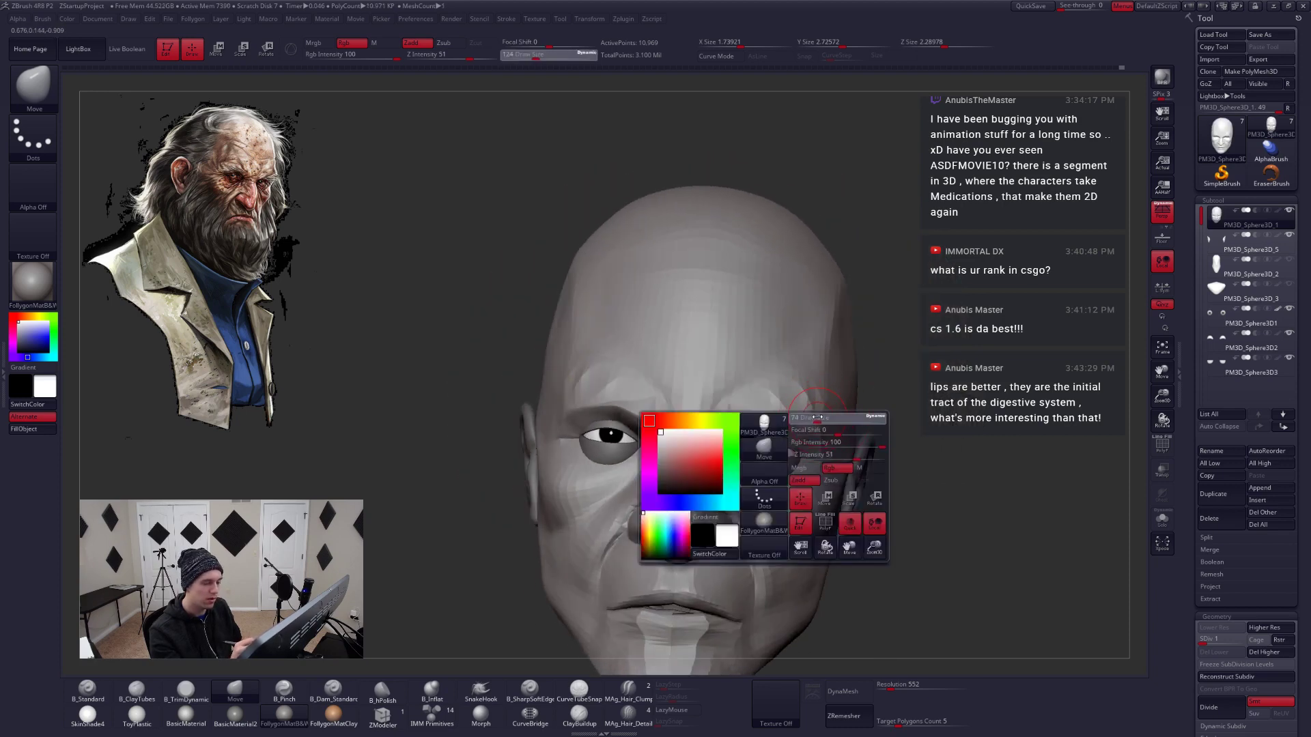
Adjust the side of the brow with Move at draw size 112 and return the head to subdivision level 5
mouse_move(817, 421)
right_mouse_down()
mouse_move(824, 434)
mouse_move(832, 409)
mouse_move(887, 394)
right_mouse_up()
key("ctrl+d")
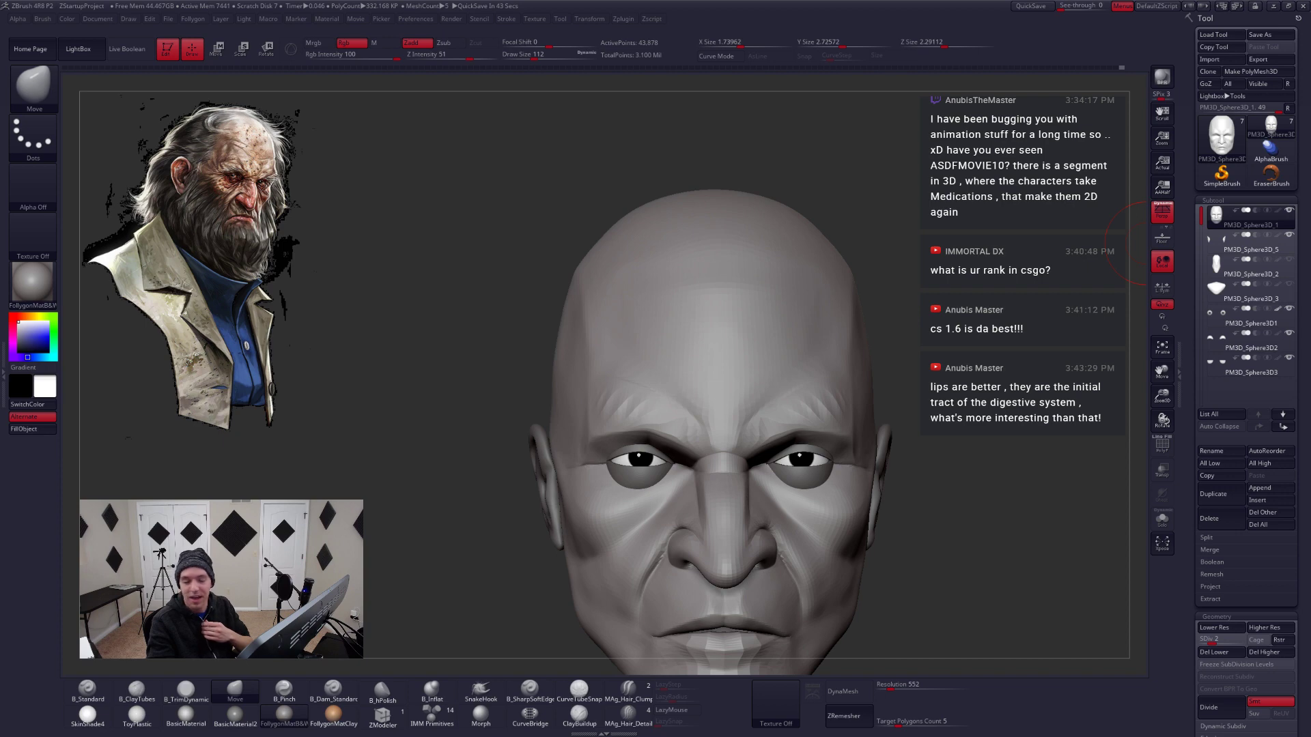
left_click_drag(878, 335, 778, 214, "alt")
key("d")
key("d")
key("d")
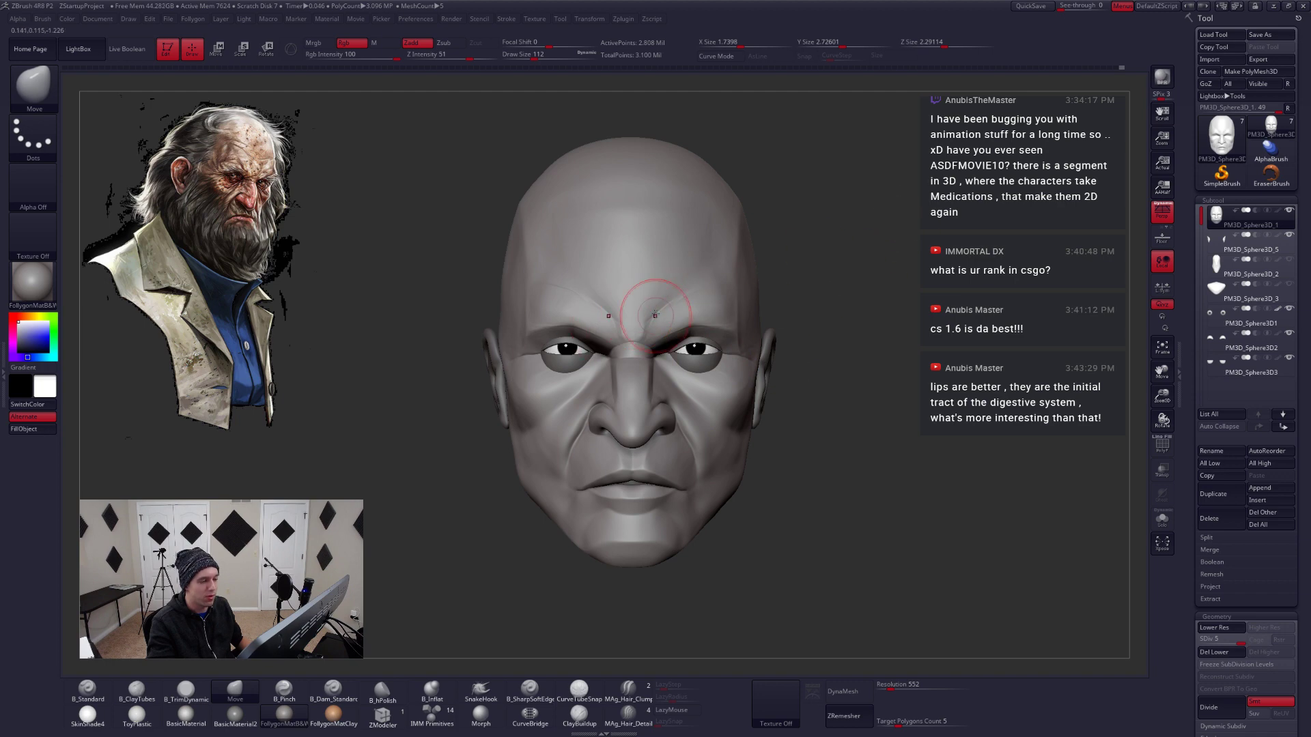
Flatten the temple and the side of the forehead with B_TrimDynamic, enlarging it from draw size 145 to 167
left_click_drag(785, 374, 824, 421, "alt")
mouse_move(825, 359)
left_mouse_down()
mouse_move(712, 365)
mouse_move(733, 414)
mouse_move(789, 409)
left_mouse_up()
key("3")
key("space")
key("alt+s")
right_click_drag(836, 408, 780, 413)
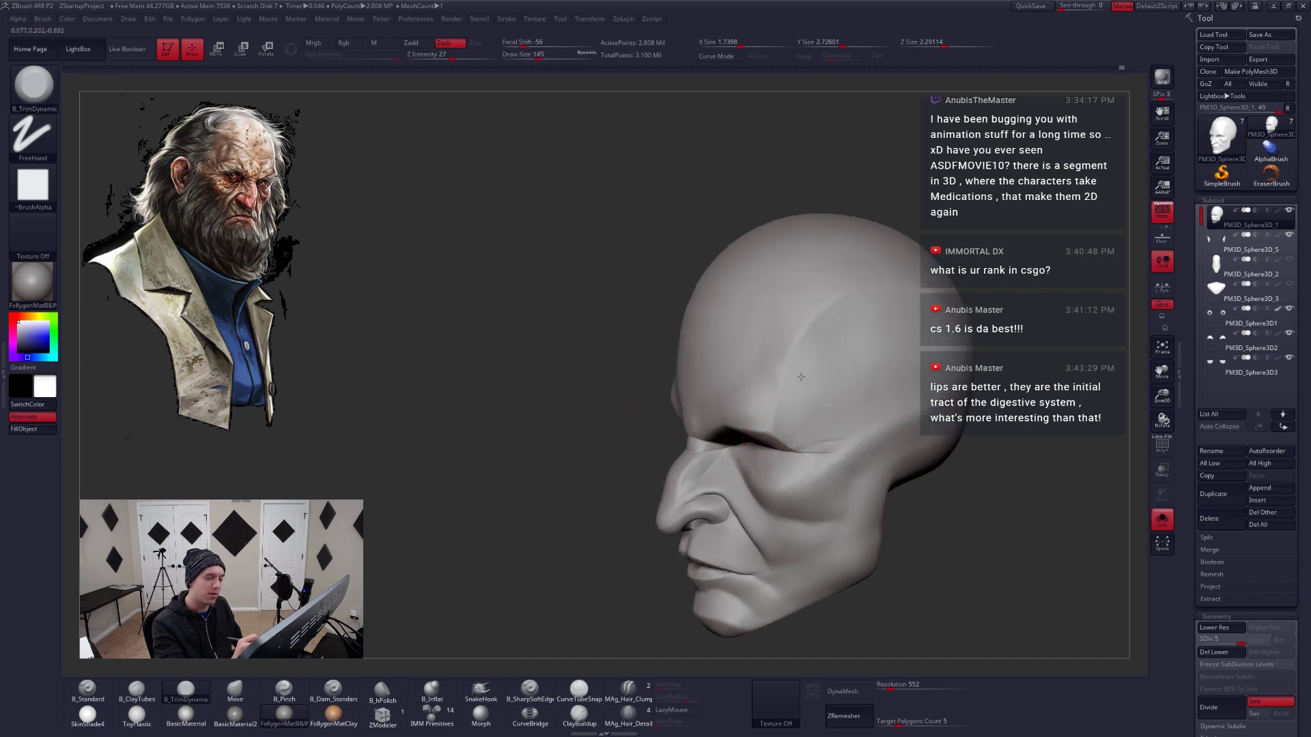
mouse_move(821, 356)
right_mouse_down()
mouse_move(809, 391)
mouse_move(775, 366)
mouse_move(769, 404)
mouse_move(839, 266)
right_mouse_up()
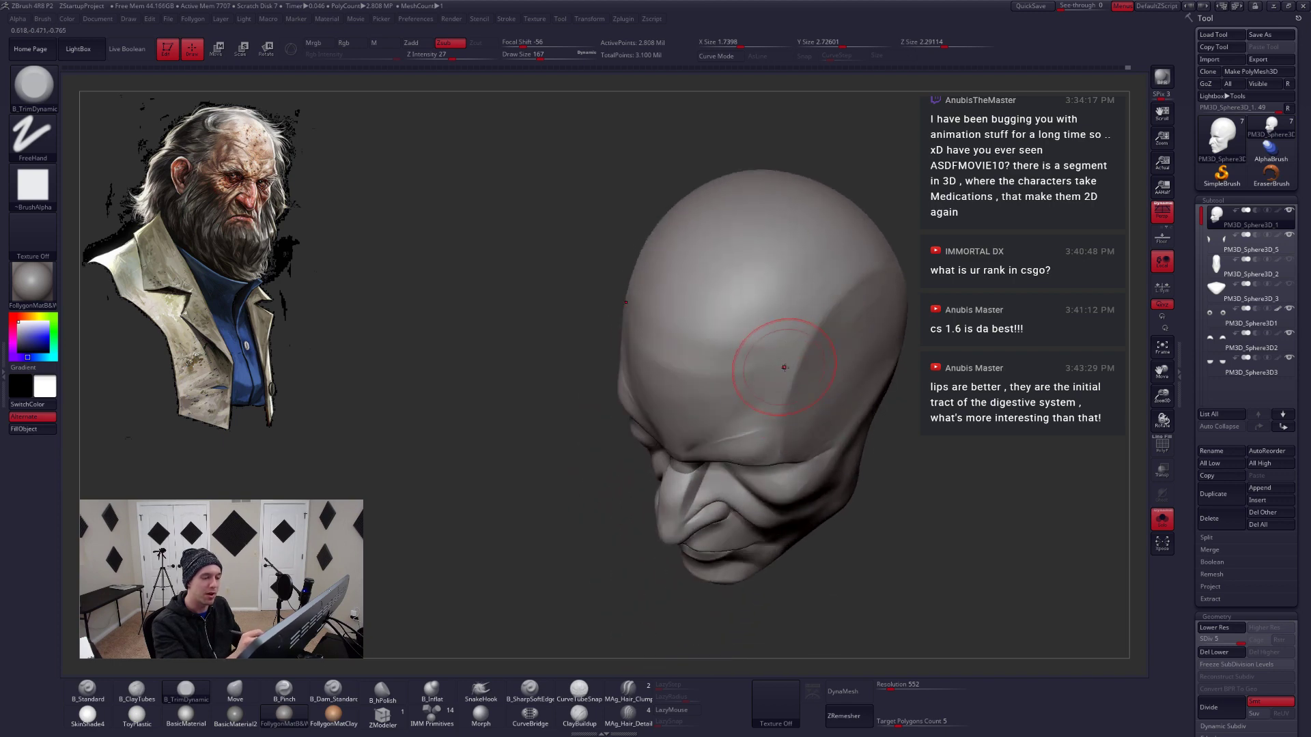
right_click_drag(784, 367, 831, 348)
mouse_move(893, 293)
right_mouse_down()
mouse_move(828, 257)
mouse_move(820, 429)
right_mouse_up()
Pinch the ridge between the forehead and temple toward the brow with B_Pinch at draw size 120
key("5")
key("space")
left_click_drag(813, 358, 788, 359)
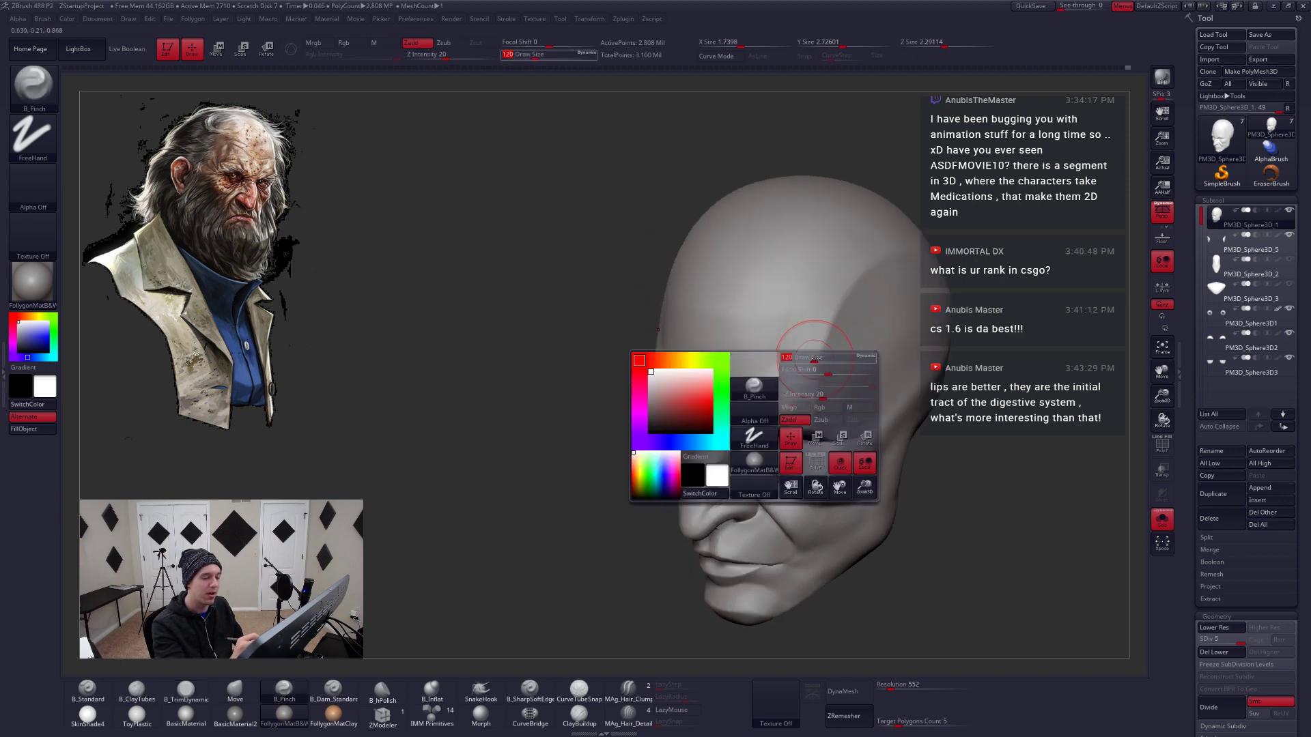
mouse_move(795, 366)
right_mouse_down()
mouse_move(806, 405)
mouse_move(790, 456)
right_mouse_up()
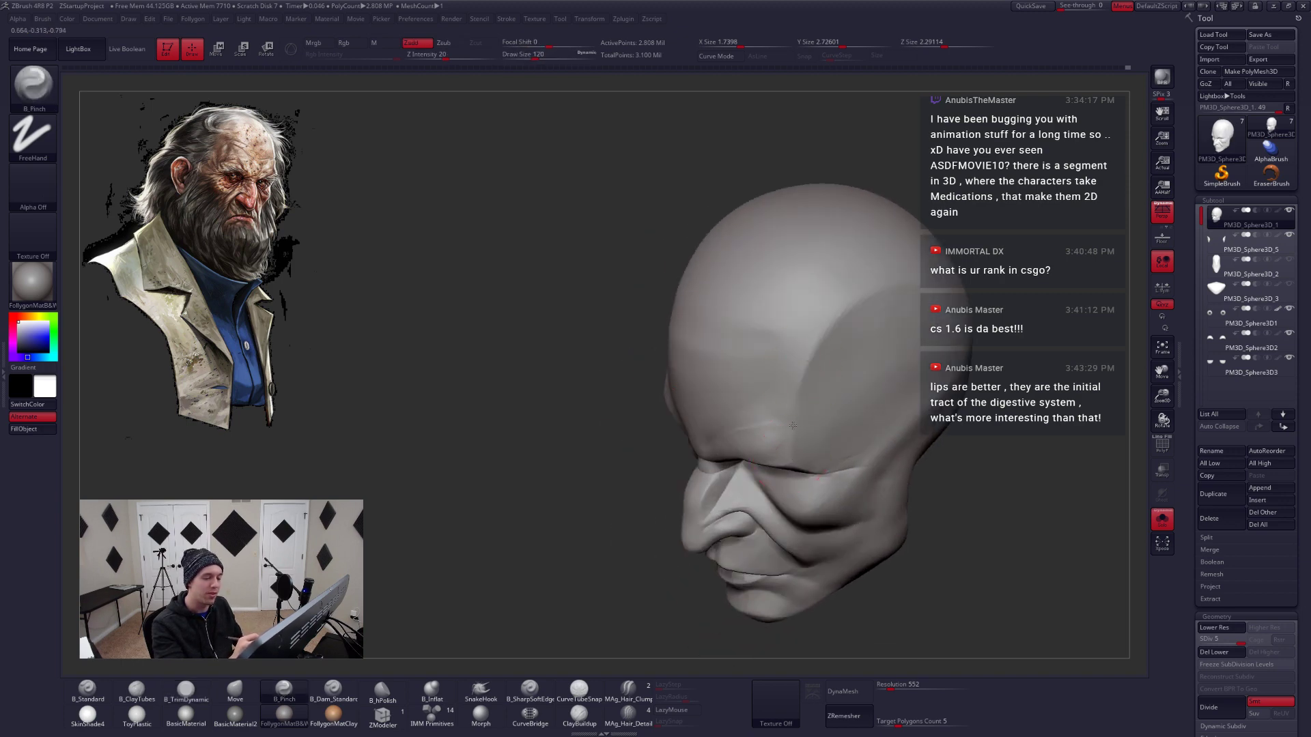
mouse_move(875, 337)
right_mouse_down()
mouse_move(942, 482)
mouse_move(901, 485)
right_mouse_up()
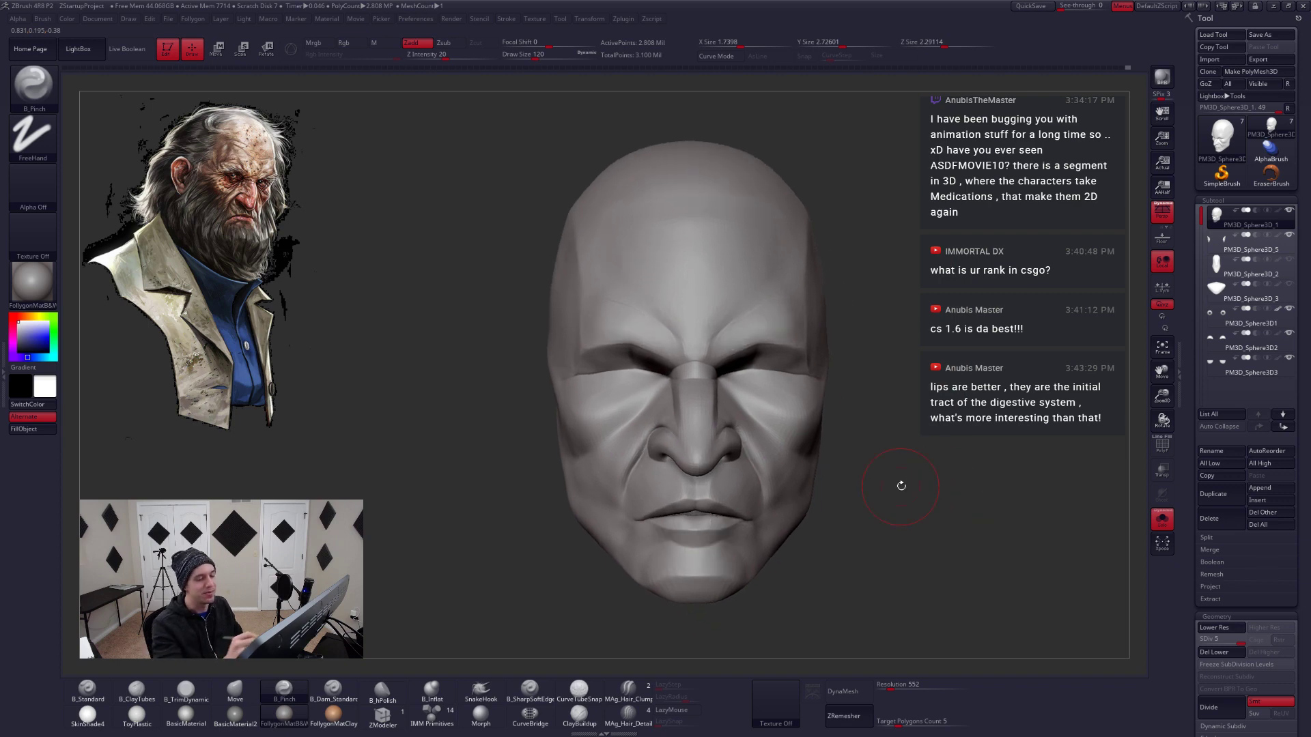
Adjust the width of the head at the temples with the Move brush at draw size 154
key("b")
key("m")
key("v")
key("space")
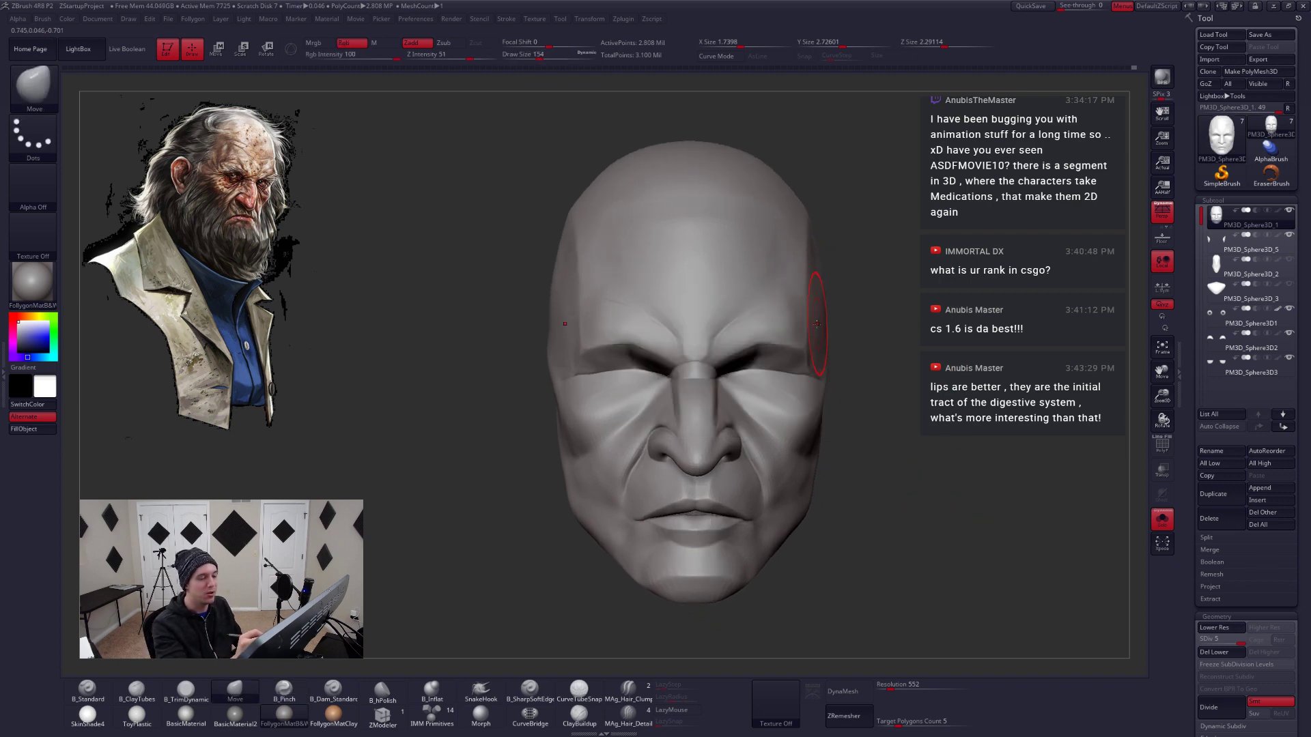
right_click_drag(809, 325, 844, 331)
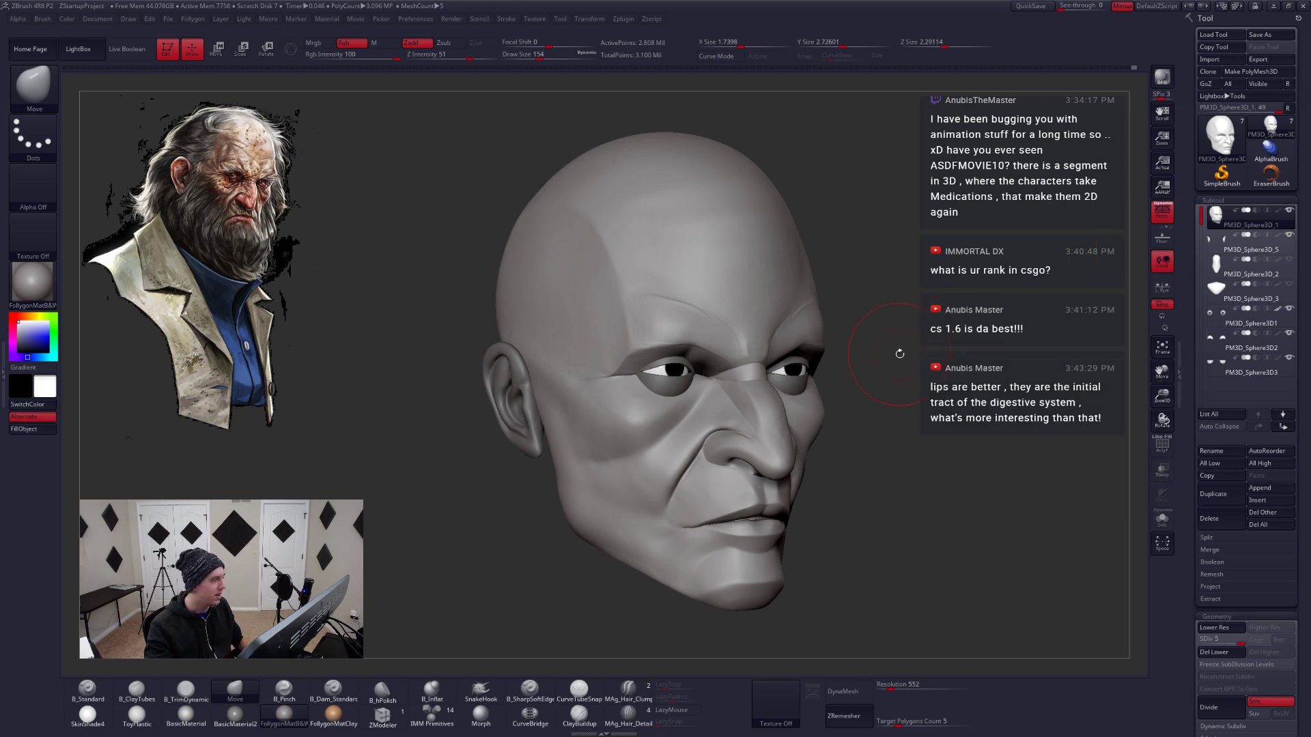
Reshape the bridge of the nose between the eyes with the Move brush at draw size 90
key("space")
left_click_drag(764, 357, 753, 357)
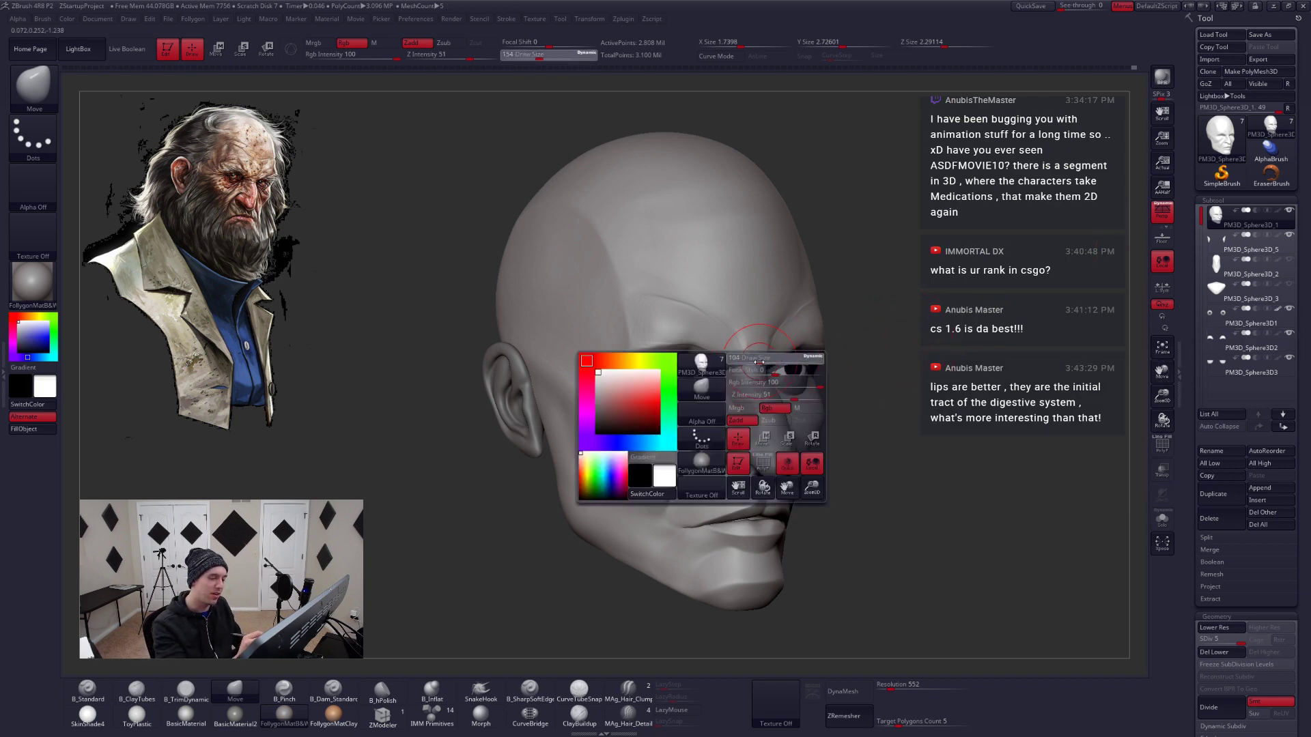
left_click_drag(881, 363, 759, 372)
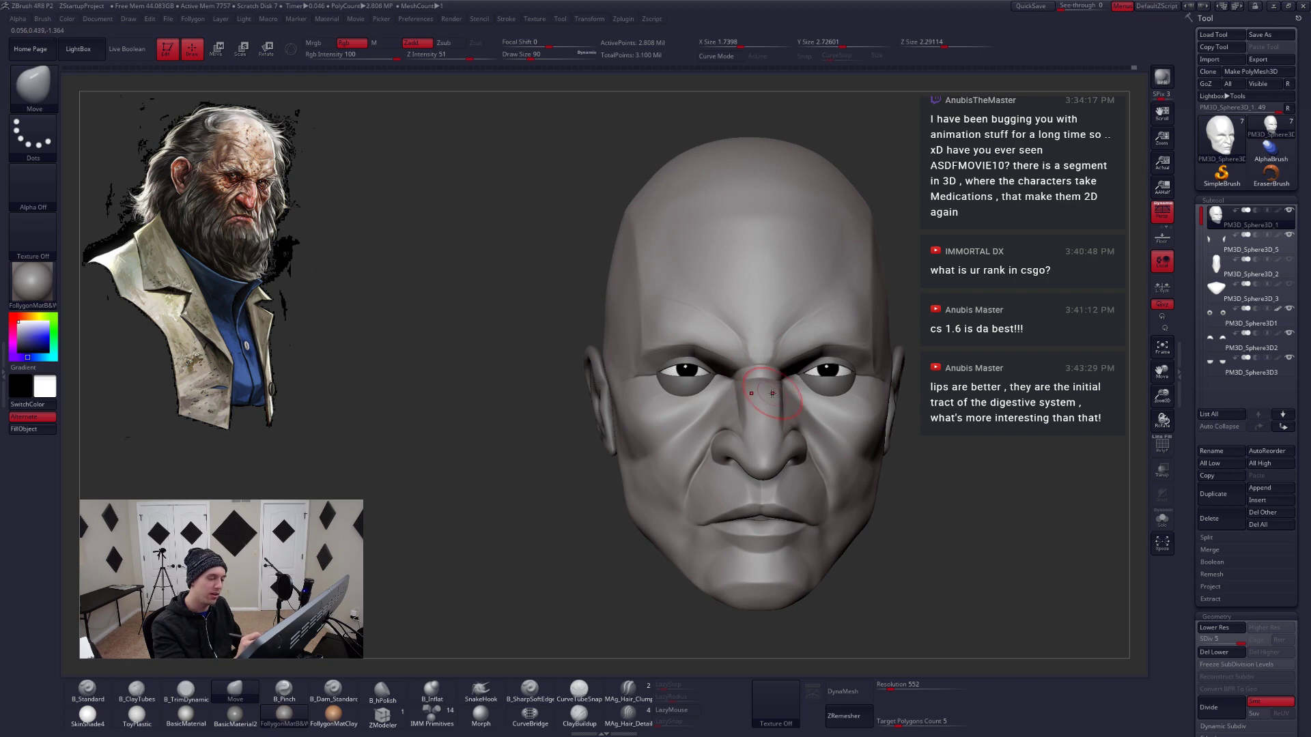
right_click_drag(772, 393, 683, 396)
mouse_move(791, 397)
right_mouse_down()
mouse_move(682, 403)
mouse_move(750, 414)
right_mouse_up()
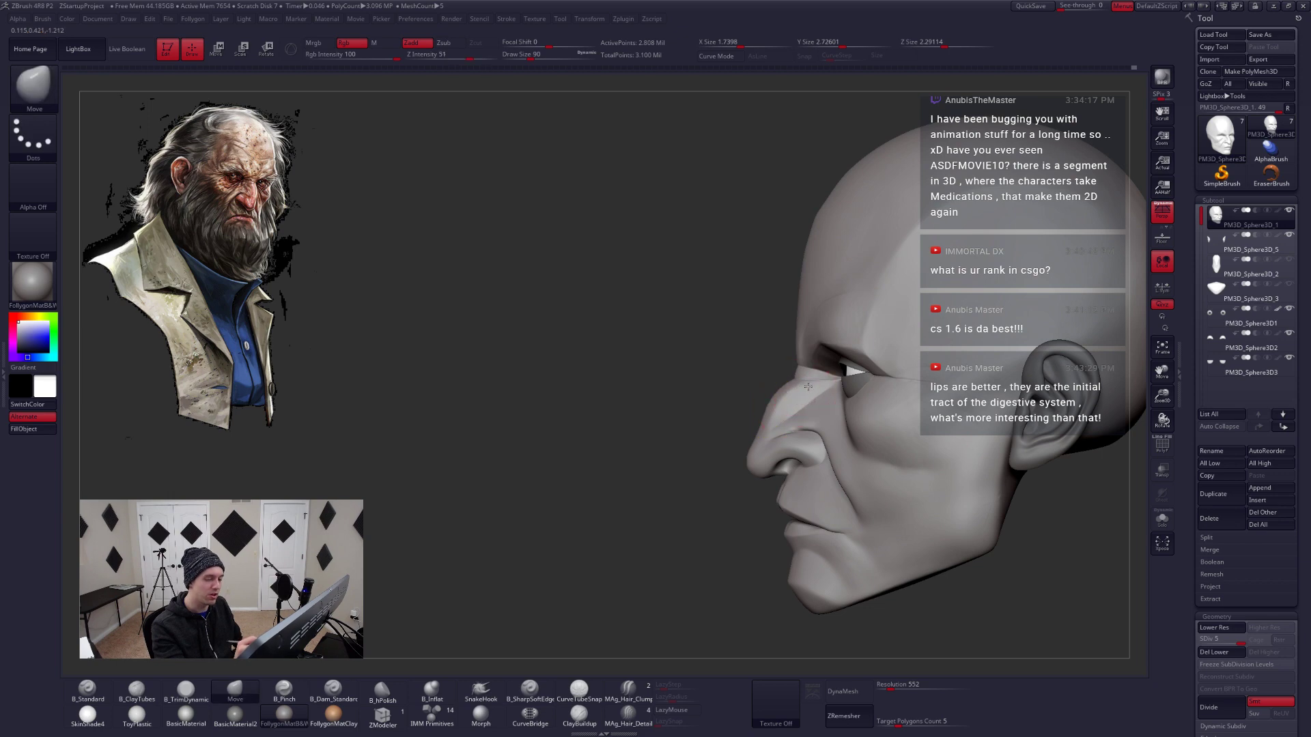
right_click_drag(803, 400, 908, 403, "shift")
Adjust the lower cheeks and jaw beside the mouth with Move, enlarging the brush to draw size 112
right_click_drag(874, 512, 855, 463, "ctrl")
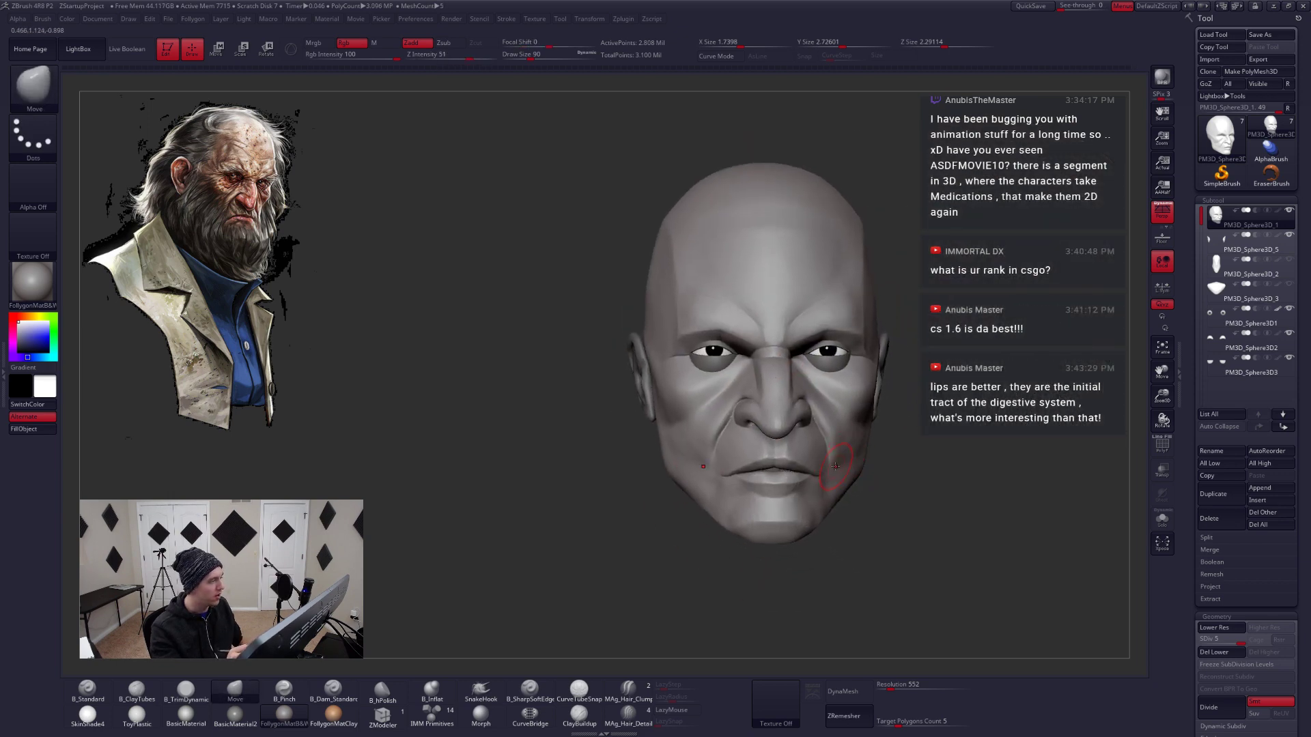
mouse_move(830, 484)
right_mouse_down("alt")
mouse_move(828, 529)
mouse_move(891, 492)
mouse_move(826, 530)
right_mouse_up("alt")
key("space")
left_click_drag(824, 520, 828, 520)
Mask the jaw and chin below the mouth line and check the masked area with the wireframe display
mouse_move(813, 518)
right_mouse_down()
mouse_move(866, 512)
mouse_move(800, 506)
right_mouse_up()
key("w")
left_click(785, 471, "ctrl")
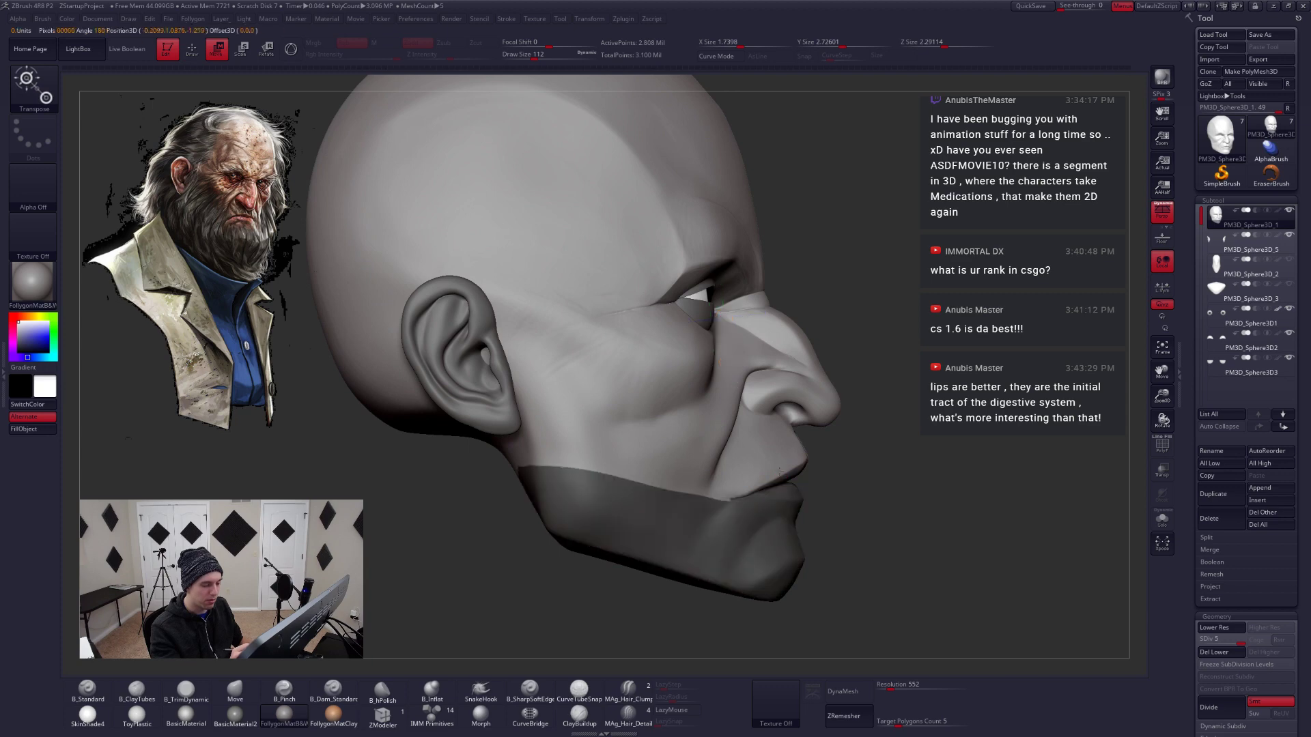
key("q")
key("shift+f")
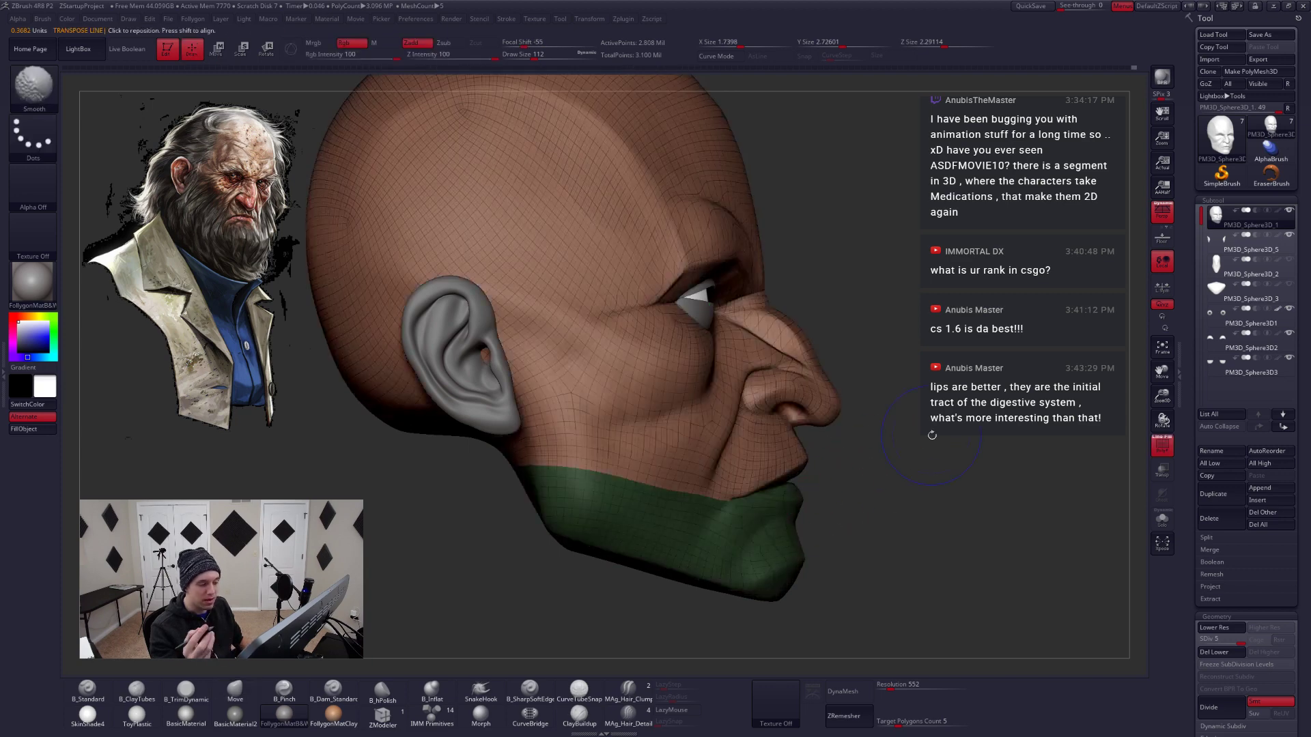
key("shift+f")
right_click_drag(936, 441, 880, 445)
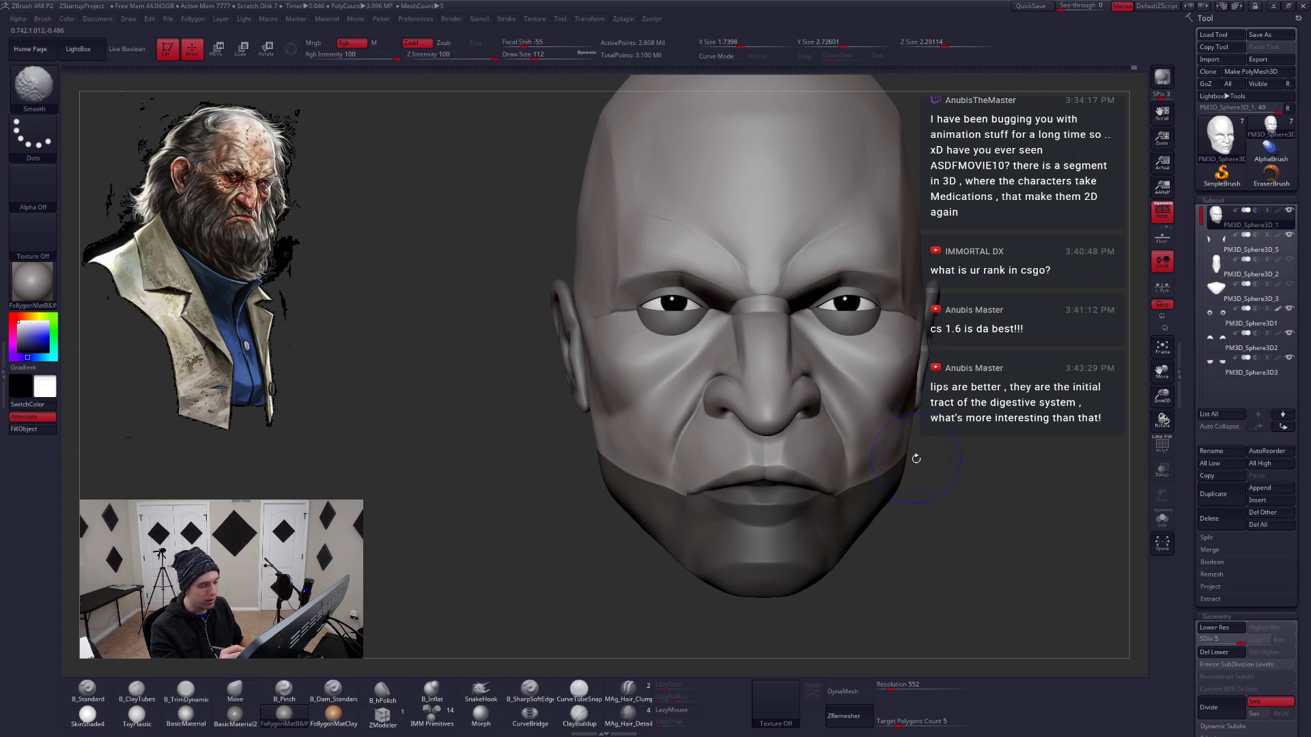
Lower the head to subdivision level 1, invert the mask, and reshape the jaw and chin with Move at draw size 145
key("shift+d")
key("shift+d")
key("shift+d")
right_click_drag(853, 467, 778, 477)
key("space")
left_click_drag(819, 537, 832, 537)
mouse_move(846, 525)
right_mouse_down("alt")
mouse_move(845, 486)
mouse_move(822, 520)
right_mouse_up("alt")
left_click(849, 498, "ctrl")
left_click(849, 546, "ctrl")
left_click(851, 501, "ctrl")
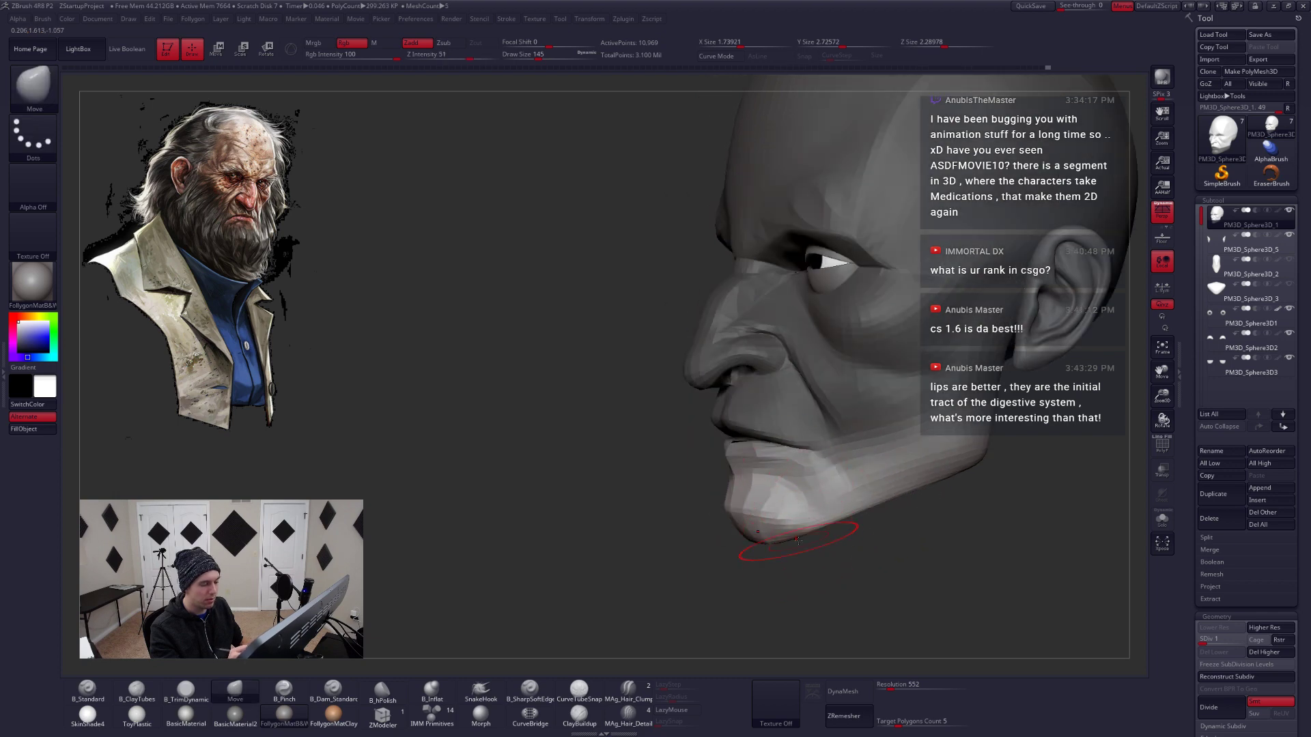
Return the head to subdivision level 5 and adjust the chin below the lower lip with the Move brush
key("d")
key("d")
key("d")
key("d")
right_click_drag(795, 484, 784, 482)
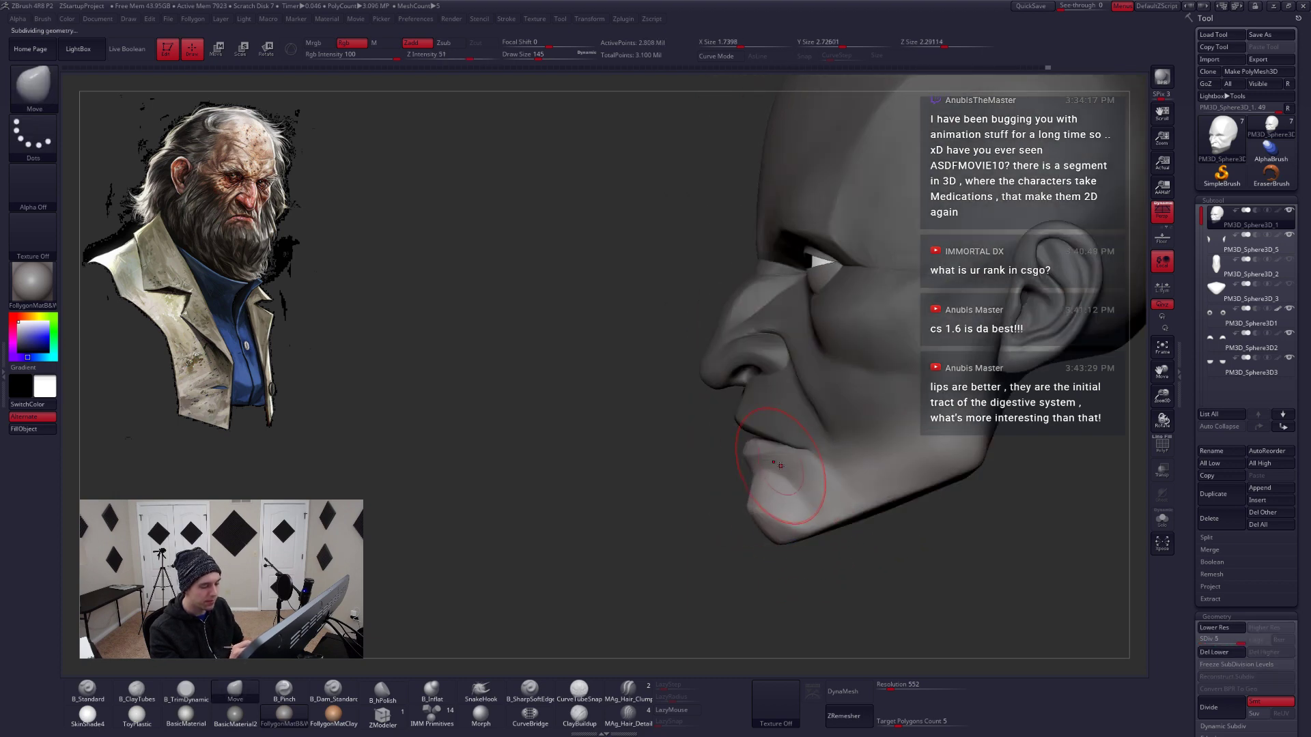
Reshape the chin below the lower lip with the Move brush at draw size 172
key("space")
left_click_drag(788, 463, 792, 463)
right_click_drag(792, 466, 785, 471)
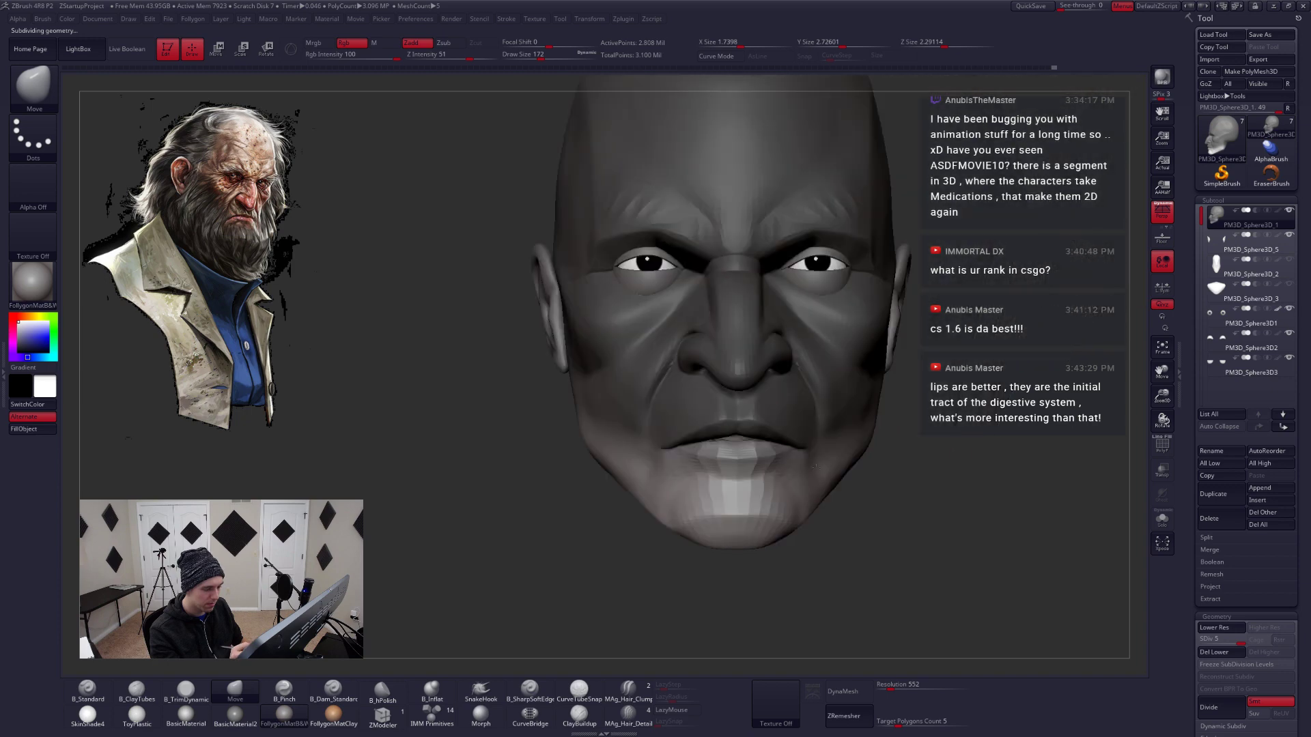
key("space")
left_click_drag(792, 471, 778, 471)
right_click_drag(779, 481, 780, 493)
Lower the head to subdivision level 3 and refine the chin and front of the jaw with Move at draw size 112
key("space")
left_click_drag(785, 539, 789, 539)
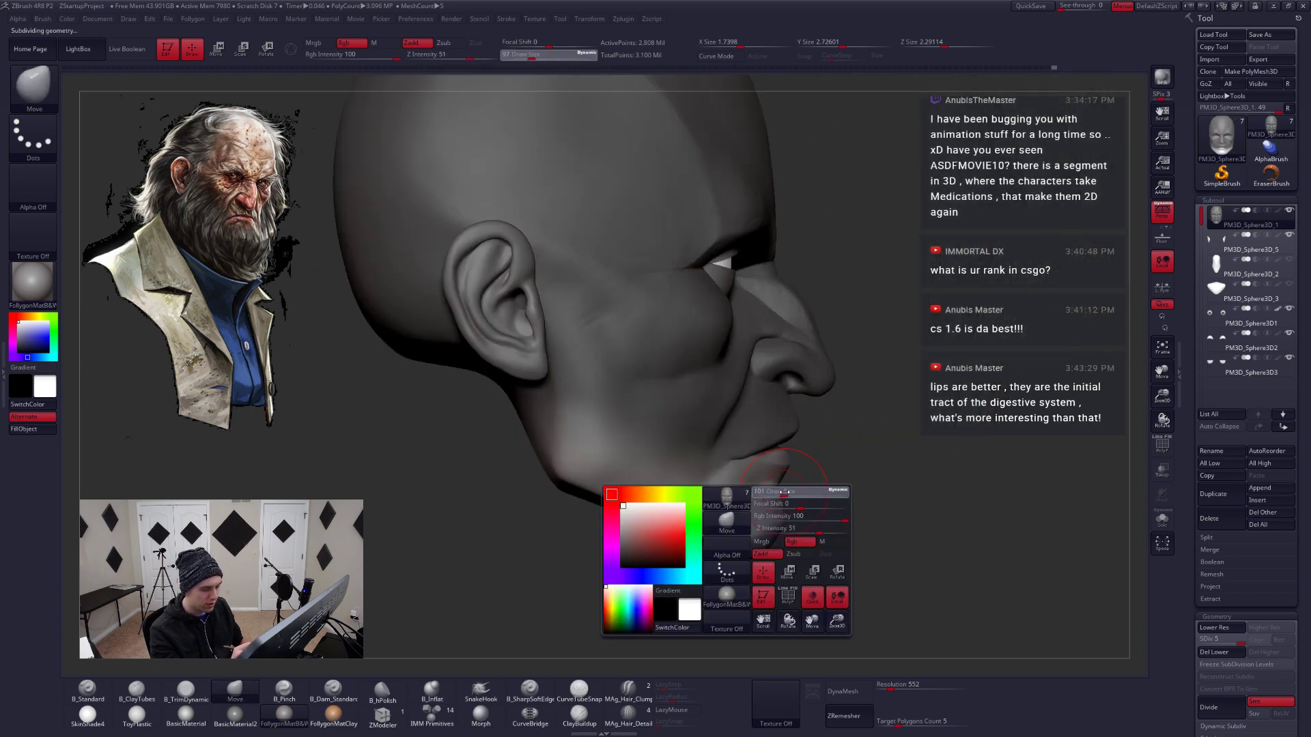
right_click_drag(789, 536, 757, 523)
key("shift+d")
key("shift+d")
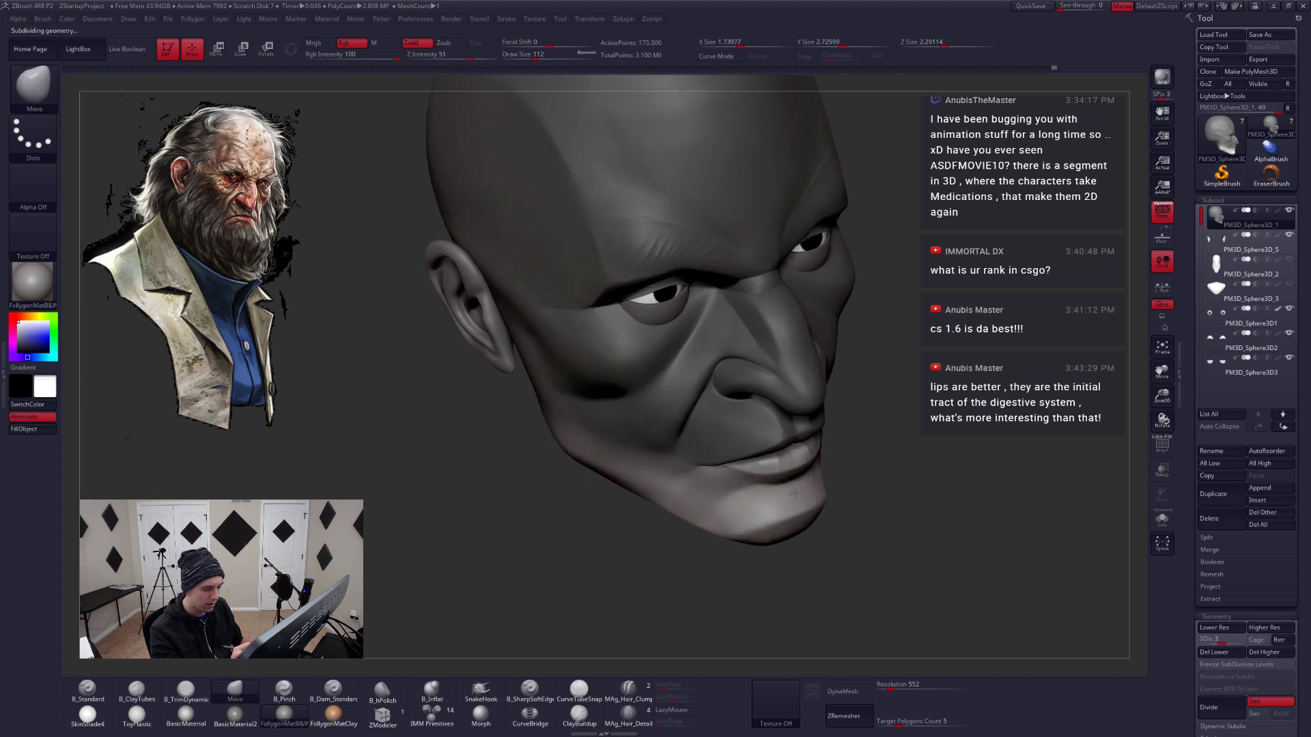
right_click_drag(788, 491, 797, 495)
key("space")
left_click_drag(796, 495, 785, 493)
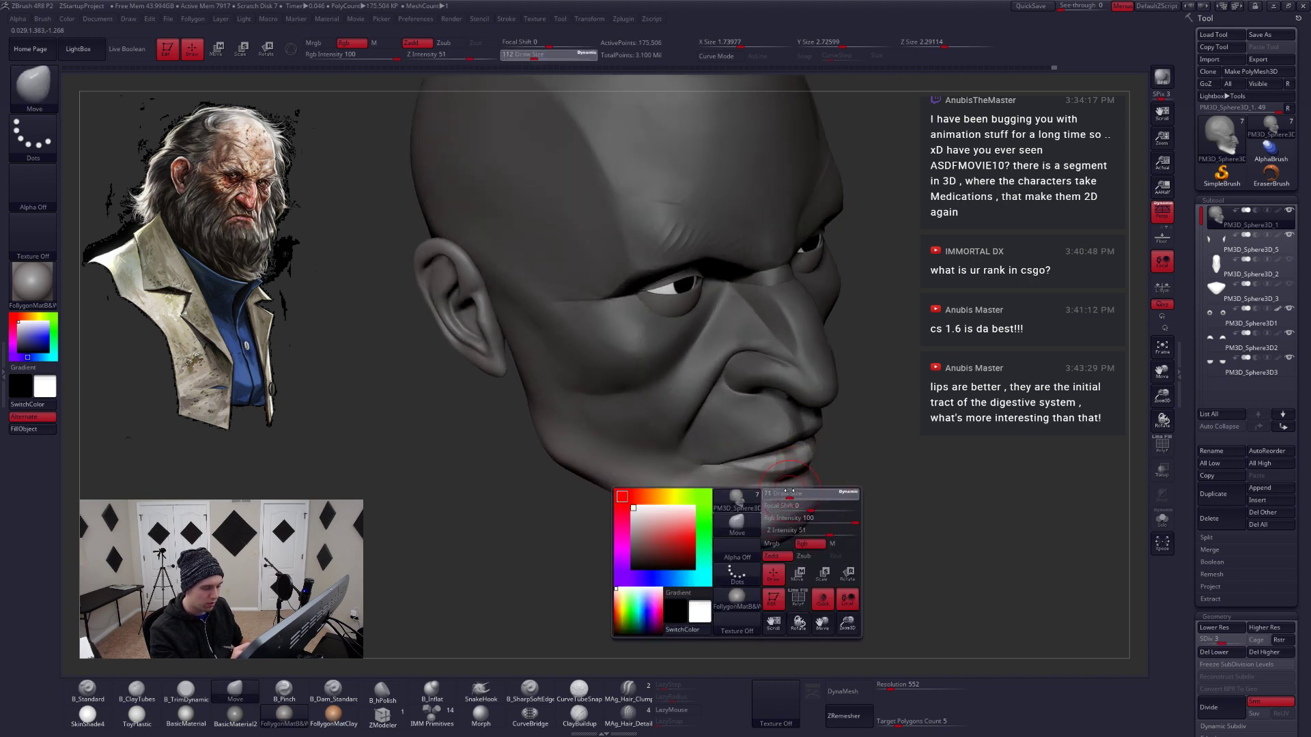
right_click_drag(760, 513, 723, 508)
Build up and smooth the jaw area beside the chin with ClayTubes and Smooth at draw size 80
key("space")
left_click_drag(778, 515, 785, 515)
mouse_move(785, 502)
right_mouse_down()
mouse_move(844, 485)
mouse_move(757, 493)
mouse_move(740, 471)
mouse_move(749, 504)
mouse_move(812, 481)
mouse_move(732, 502)
right_mouse_up()
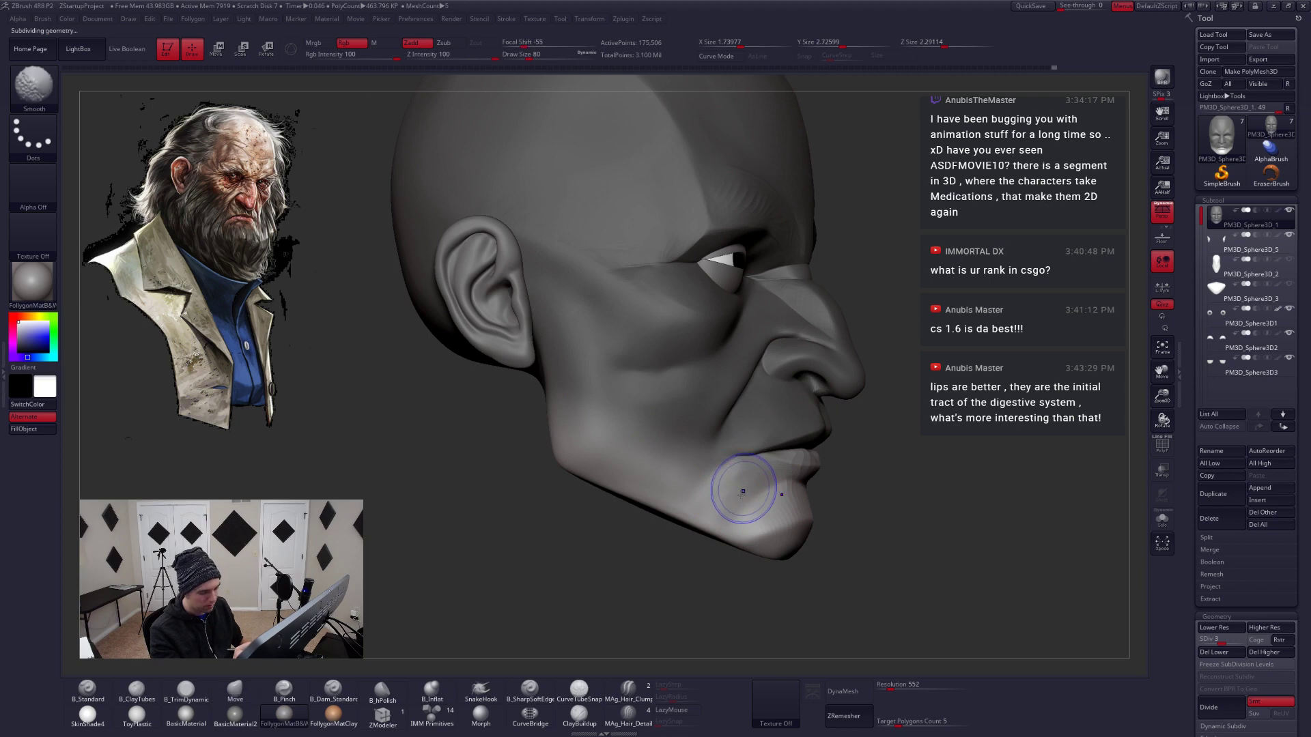
key("shift+d")
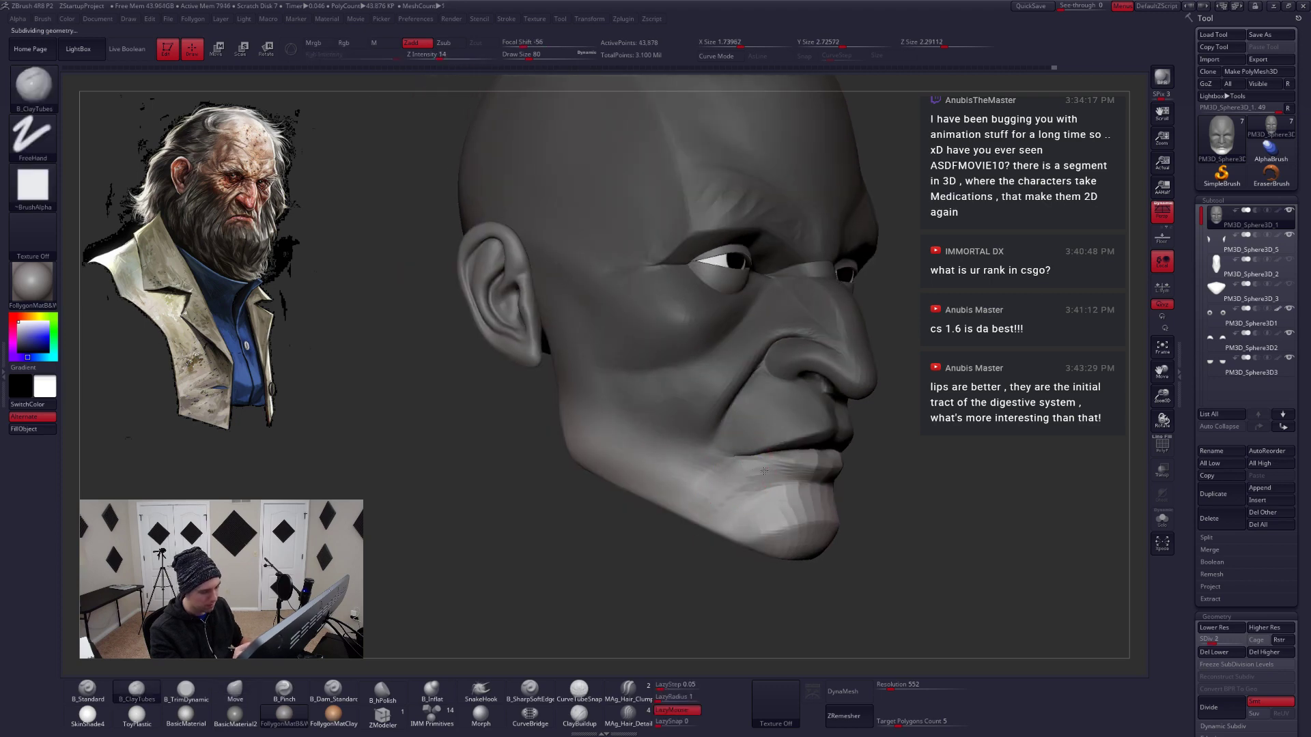
key("d")
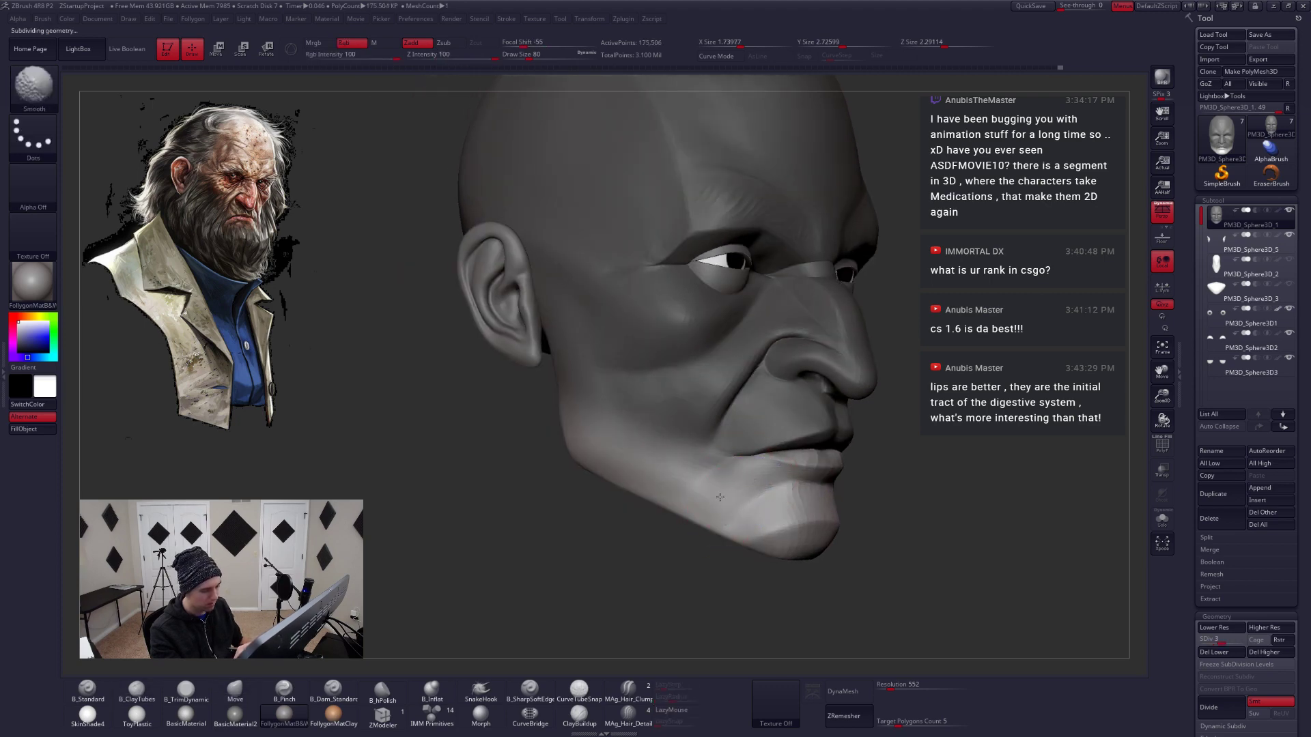
mouse_move(720, 497)
right_mouse_down()
mouse_move(839, 476)
mouse_move(852, 486)
mouse_move(832, 486)
mouse_move(903, 471)
mouse_move(830, 477)
mouse_move(912, 459)
mouse_move(865, 471)
mouse_move(813, 447)
mouse_move(877, 443)
mouse_move(813, 443)
right_mouse_up()
Sharpen the forms along the jawline and below the mouth corner with the Pinch brush at draw size 59
key("5")
key("space")
mouse_move(807, 483)
left_mouse_down()
mouse_move(795, 483)
mouse_move(822, 462)
left_mouse_up()
key("space")
mouse_move(772, 463)
right_mouse_down()
mouse_move(844, 470)
mouse_move(883, 435)
right_mouse_up()
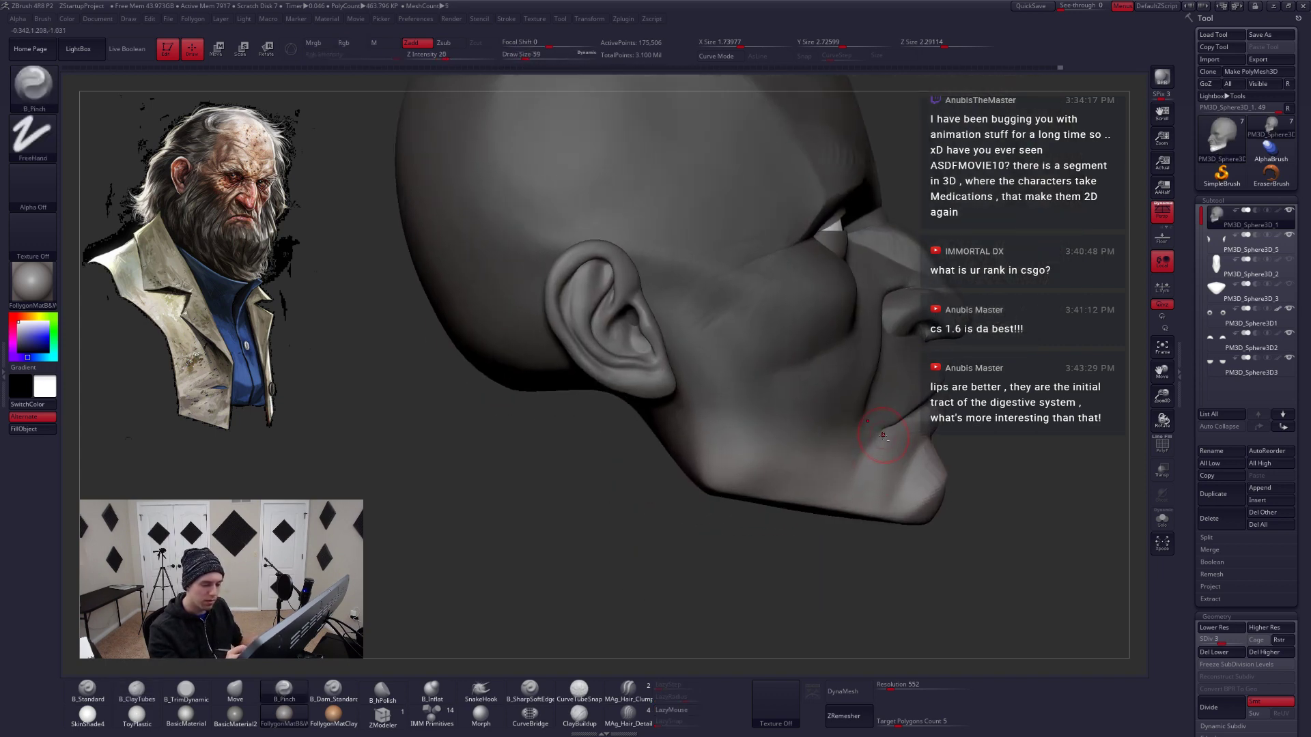
right_click_drag(850, 497, 846, 493)
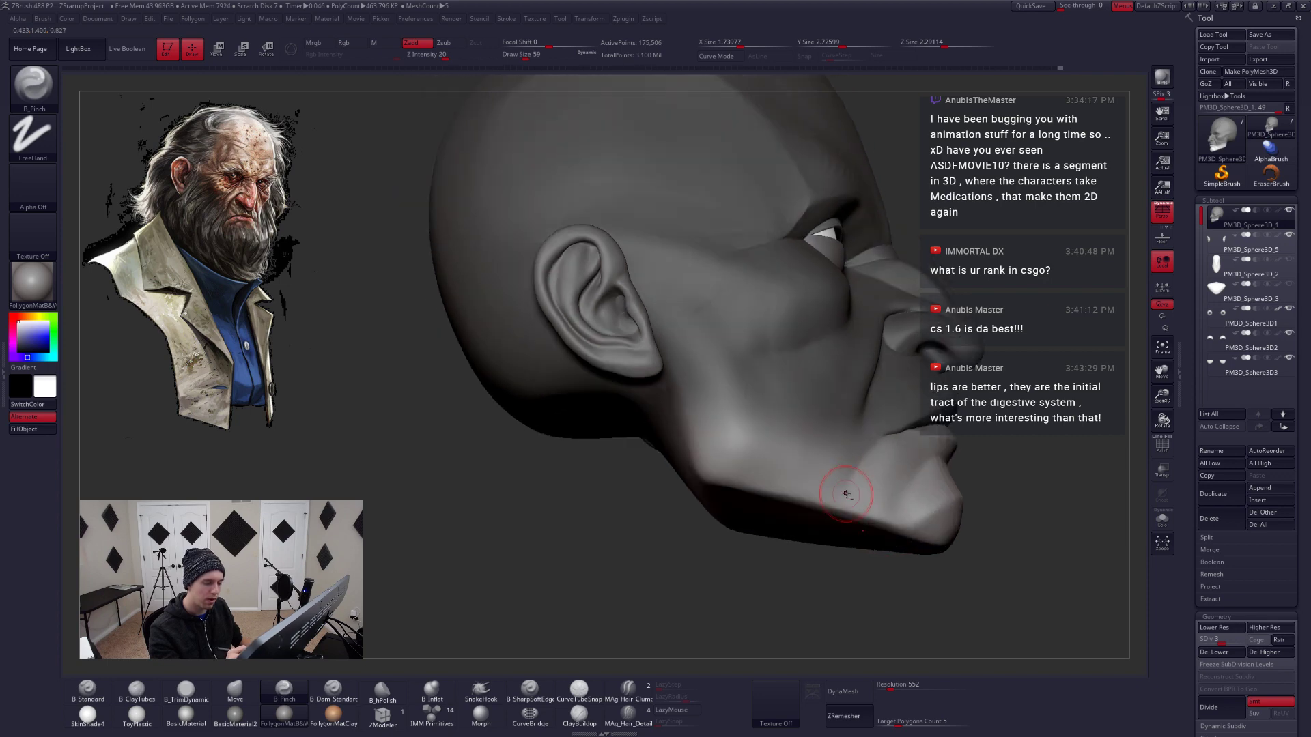
mouse_move(880, 452)
right_mouse_down()
mouse_move(804, 516)
mouse_move(869, 432)
right_mouse_up()
Clear the mask and blend the cheek and jaw beside the mouth with ClayTubes and Smooth
left_click(801, 530, "ctrl")
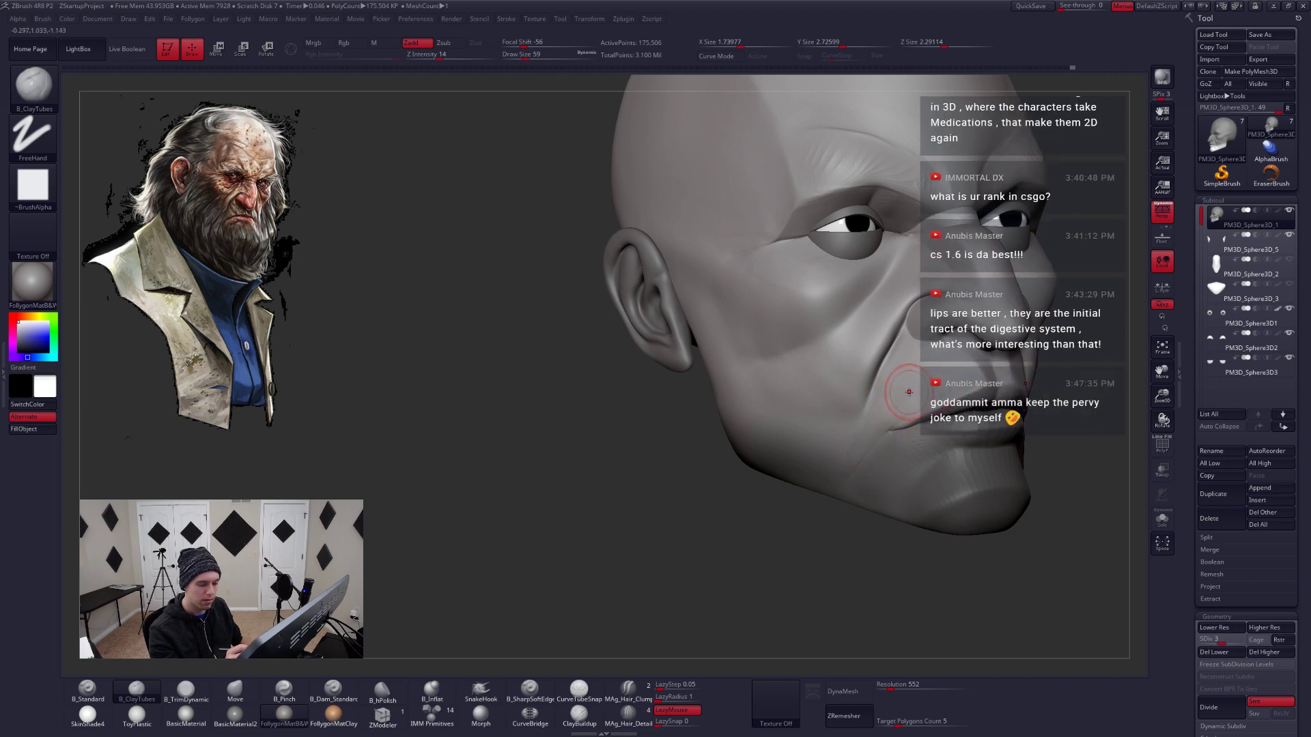
key("shift")
left_click_drag(856, 447, 851, 459, "shift")
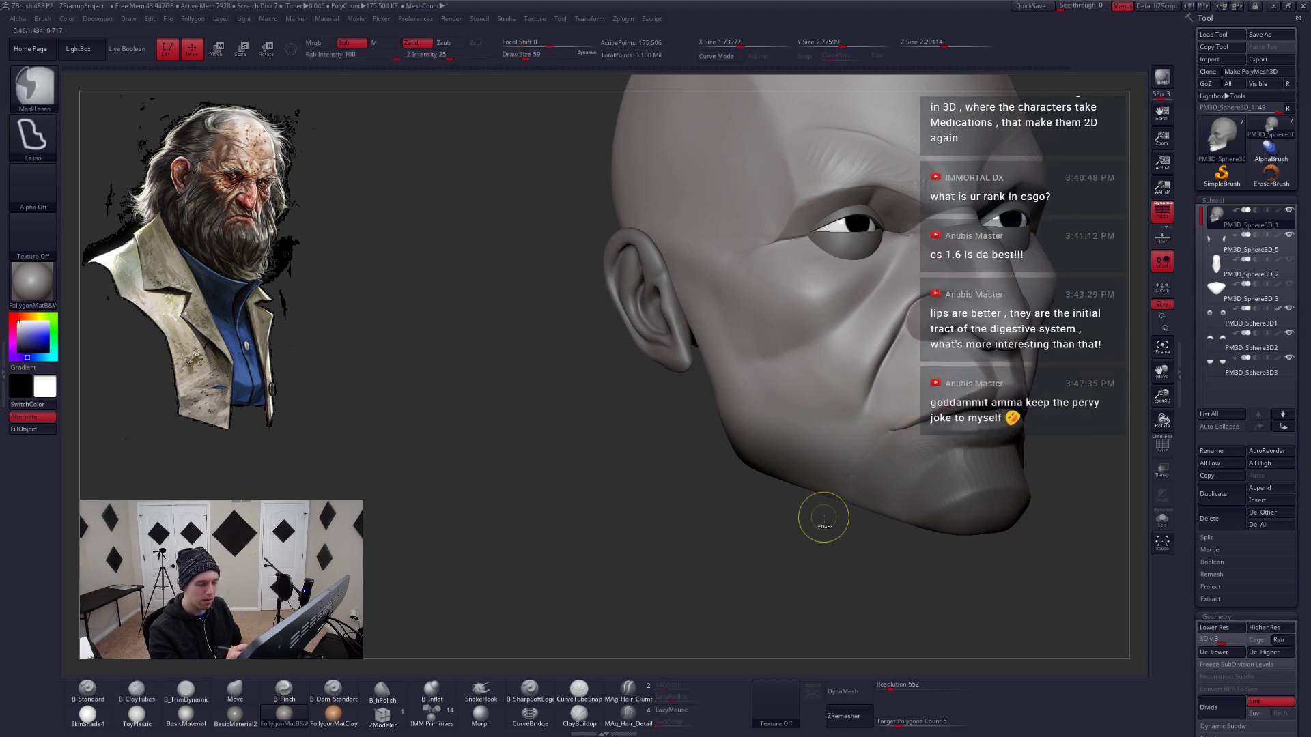
left_click_drag(822, 514, 935, 511)
right_click_drag(853, 456, 861, 439)
Flatten the lower cheek and jaw plane beside the chin with the TrimDynamic brush
key("3")
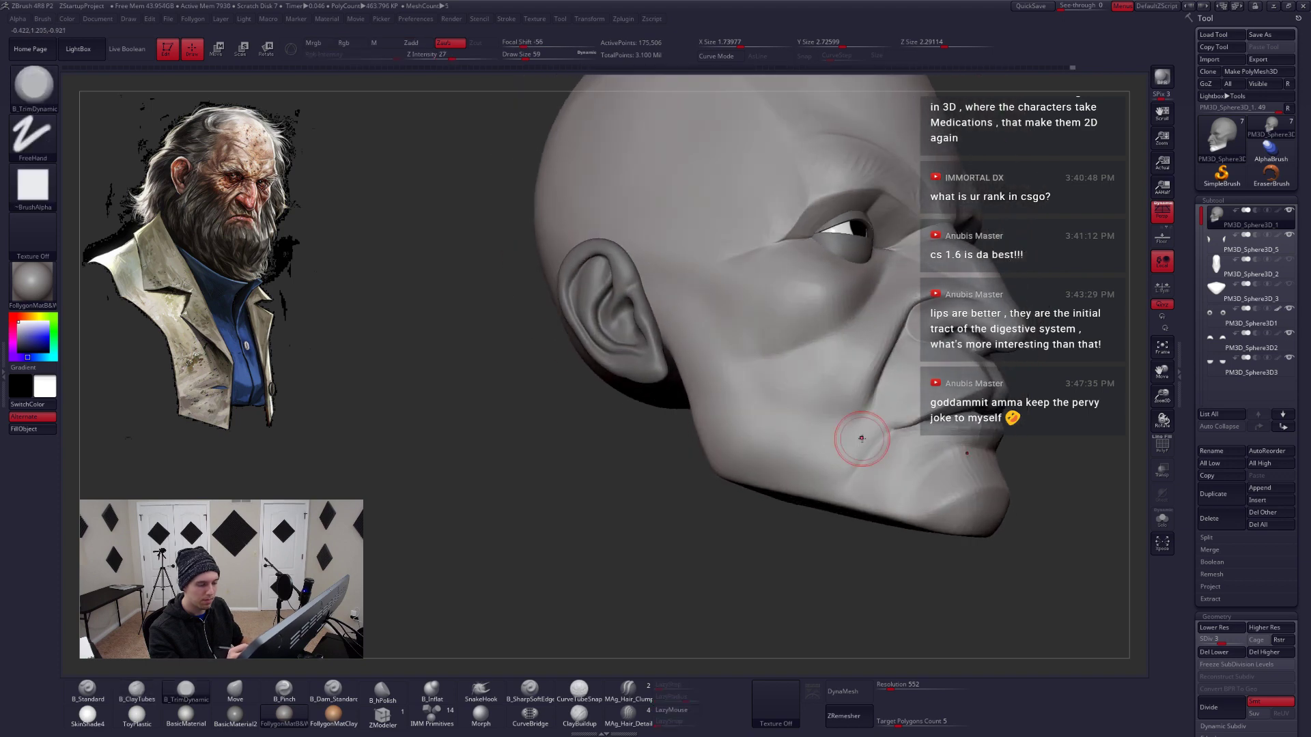
key("s")
left_click_drag(831, 471, 837, 471)
mouse_move(955, 478)
right_mouse_down()
mouse_move(848, 495)
mouse_move(842, 482)
mouse_move(949, 478)
right_mouse_up()
Lower the head to subdivision level 1 for adjusting the back of the jaw with Move at draw size 128
key("b")
key("m")
key("v")
key("space")
left_click_drag(804, 418, 818, 418)
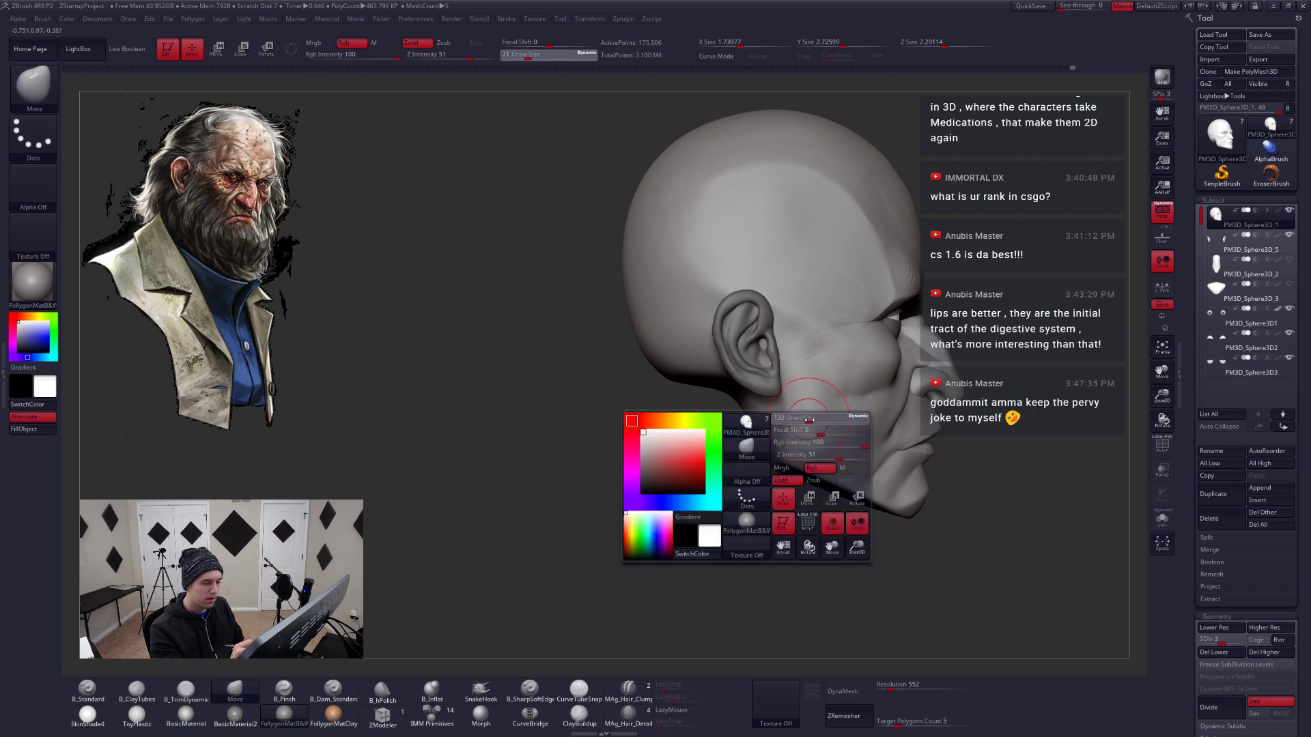
mouse_move(819, 427)
right_mouse_down()
mouse_move(790, 409)
mouse_move(916, 465)
mouse_move(878, 431)
mouse_move(897, 404)
right_mouse_up()
key("shift+d")
key("shift+d")
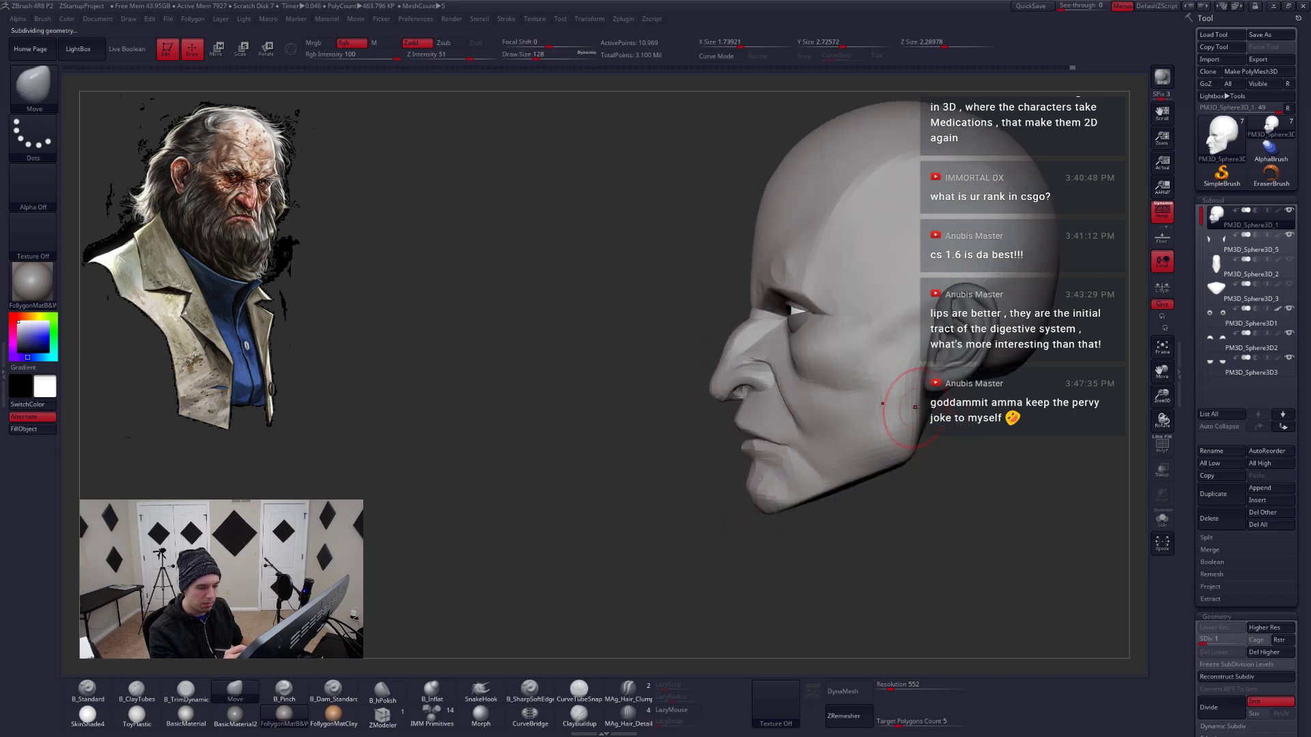
Isolate the head, reshape the jaw corner below the ear with Move at draw size 158, and show the other subtools again
key("alt+s")
key("space")
left_click_drag(920, 386, 925, 386)
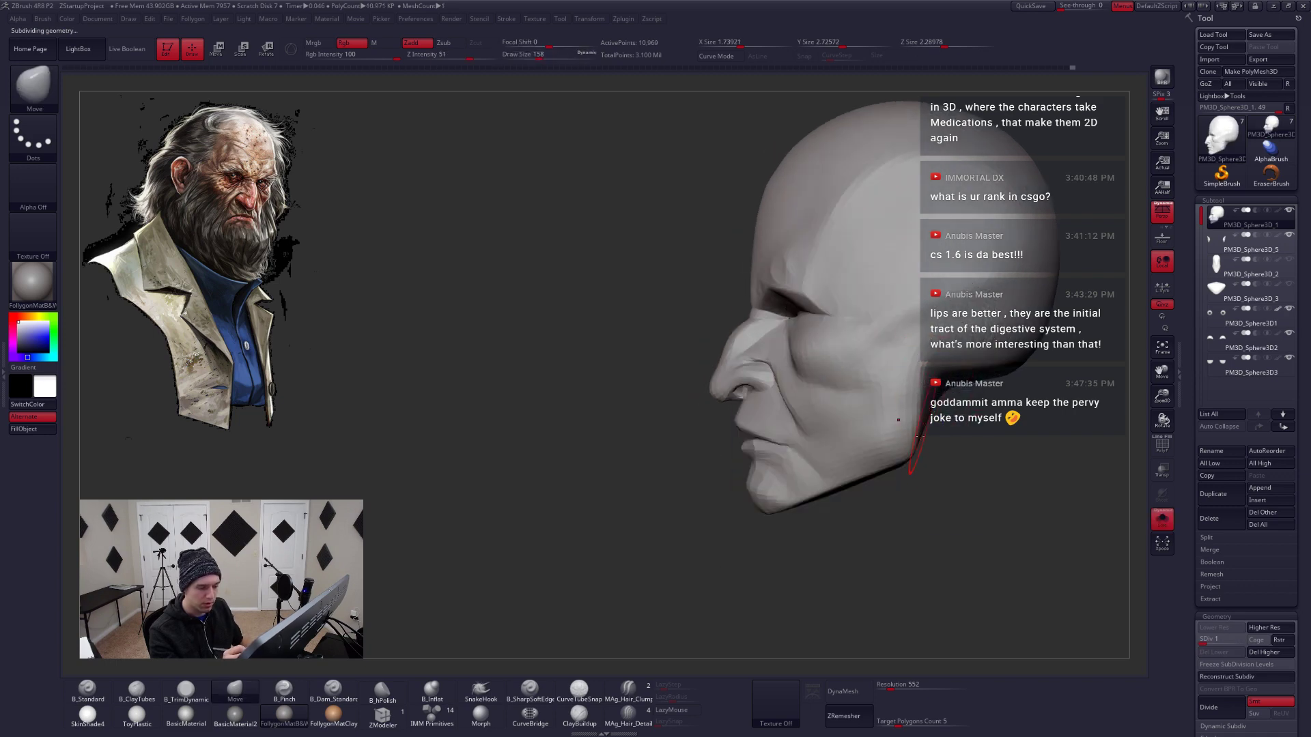
key("alt+s")
right_click_drag(914, 429, 866, 431, "alt")
mouse_move(821, 489)
right_mouse_down("alt")
mouse_move(808, 480)
mouse_move(813, 443)
right_mouse_up("alt")
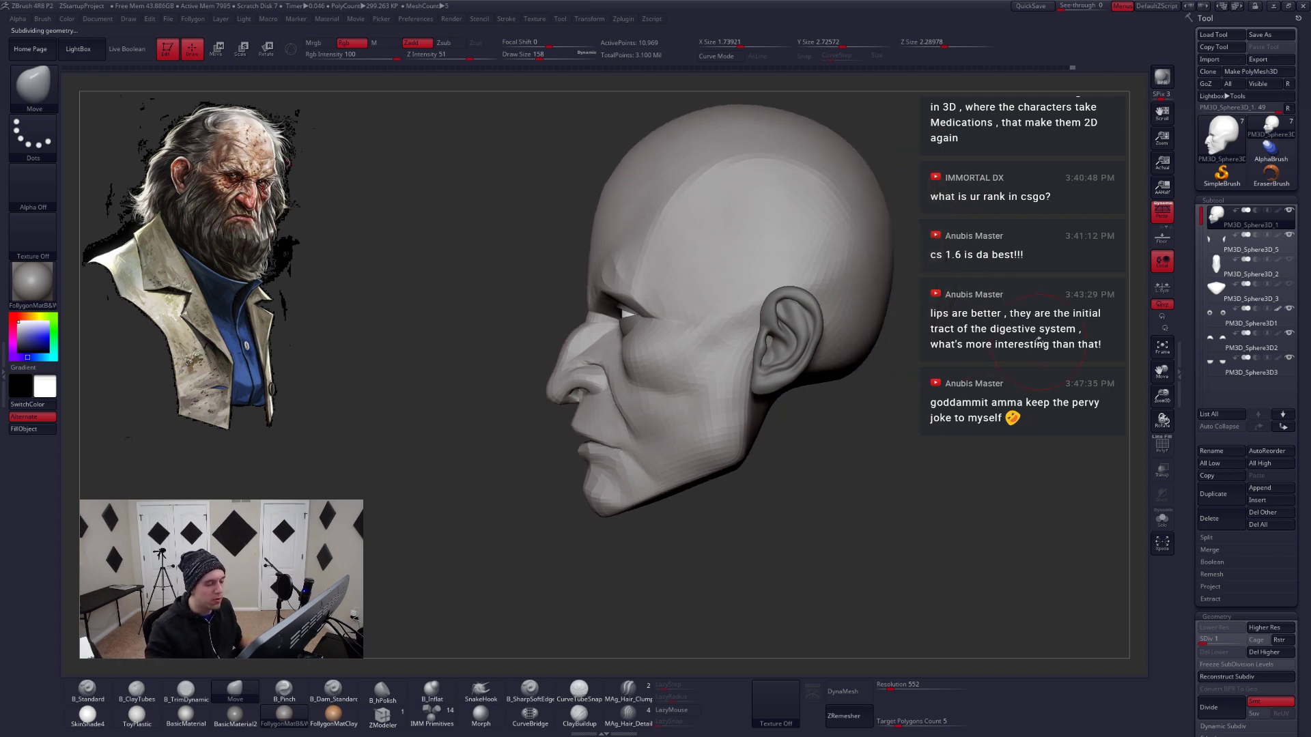
right_click_drag(785, 455, 824, 453, "alt")
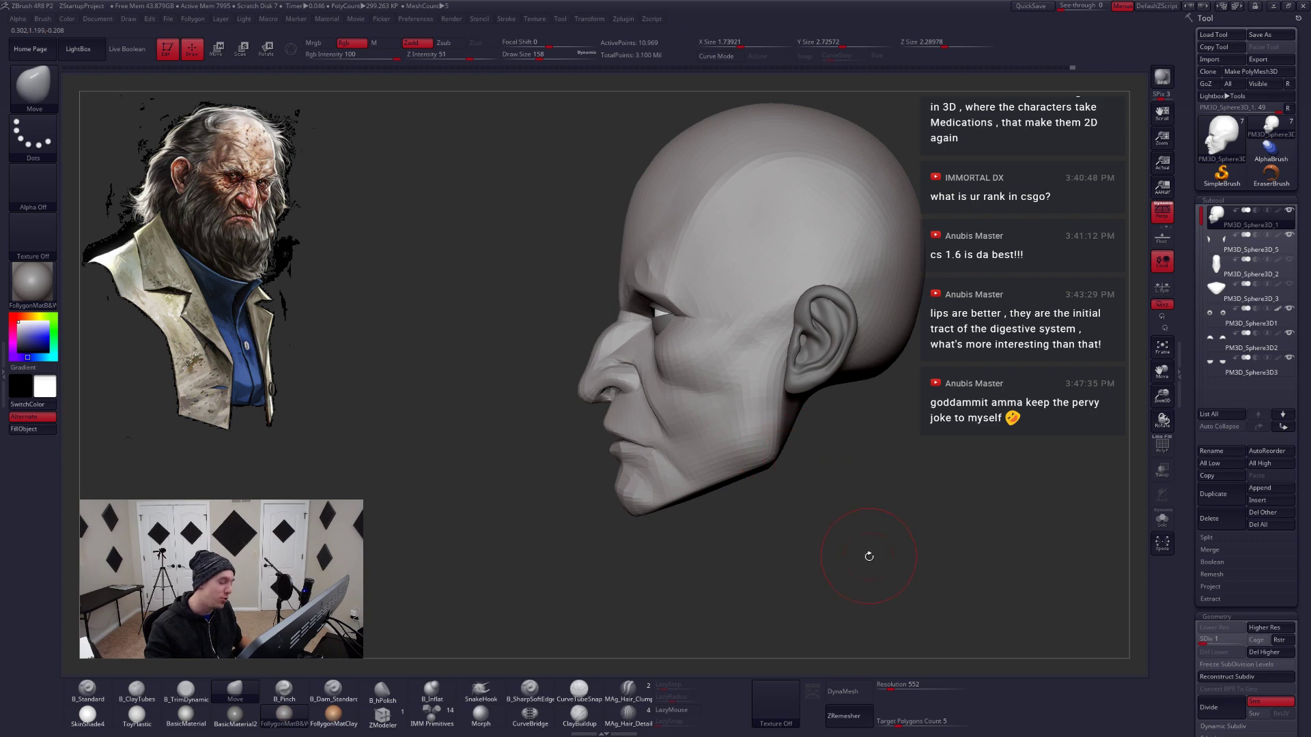
key("w")
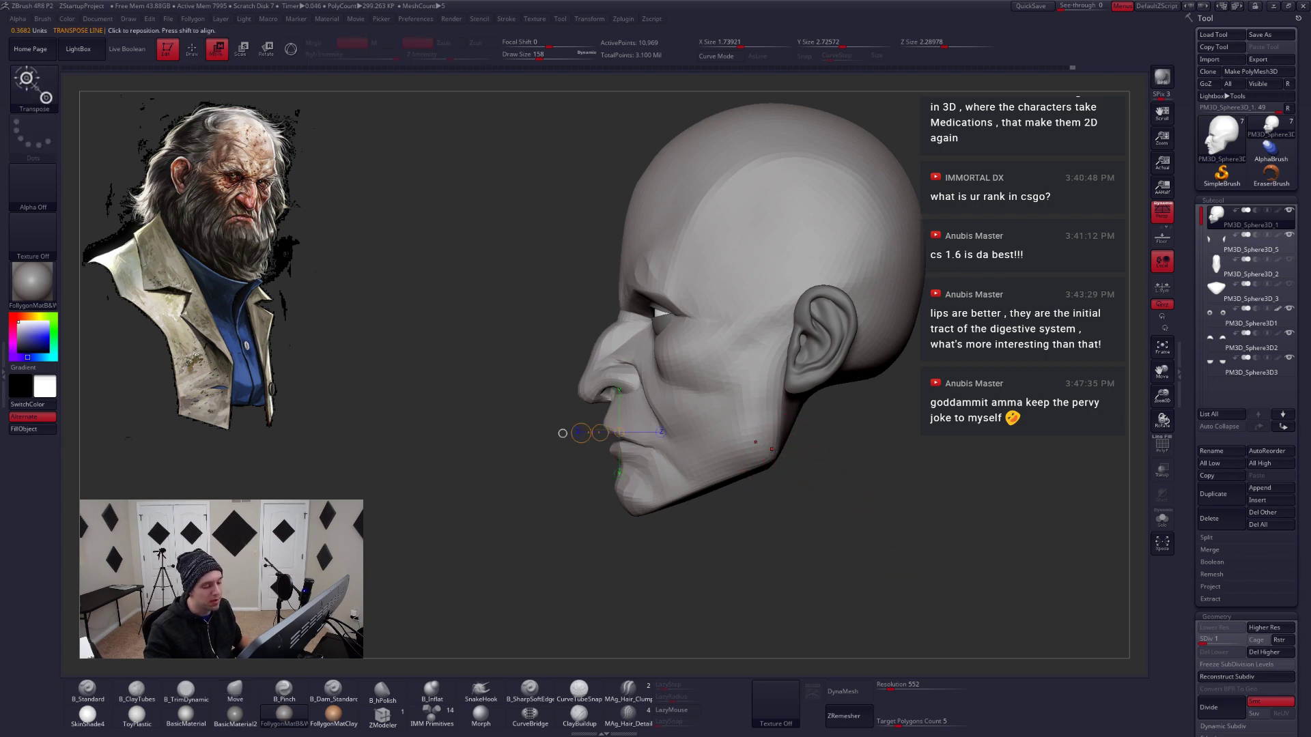
key("q")
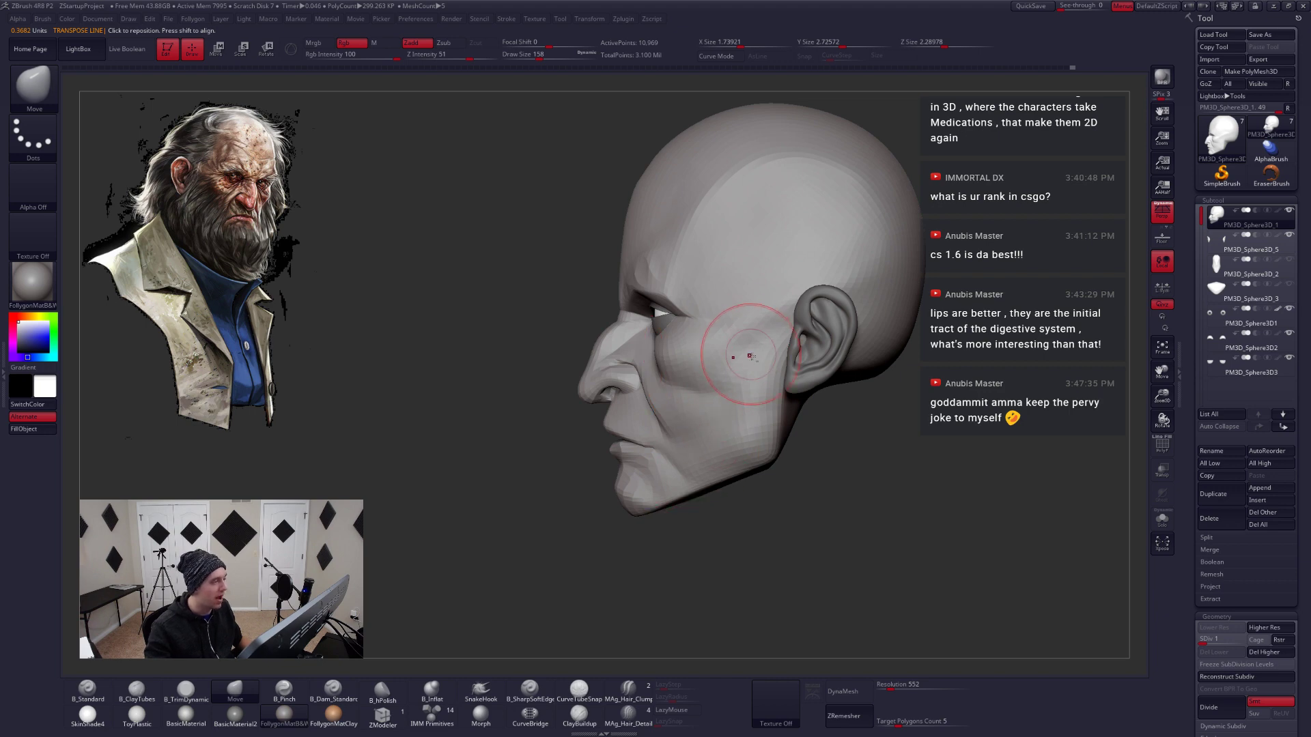
Switch to Chrome, close the baroque hair tab, examine the jaw in an old man profile image, and return to ZBrush
key("super+Tab")
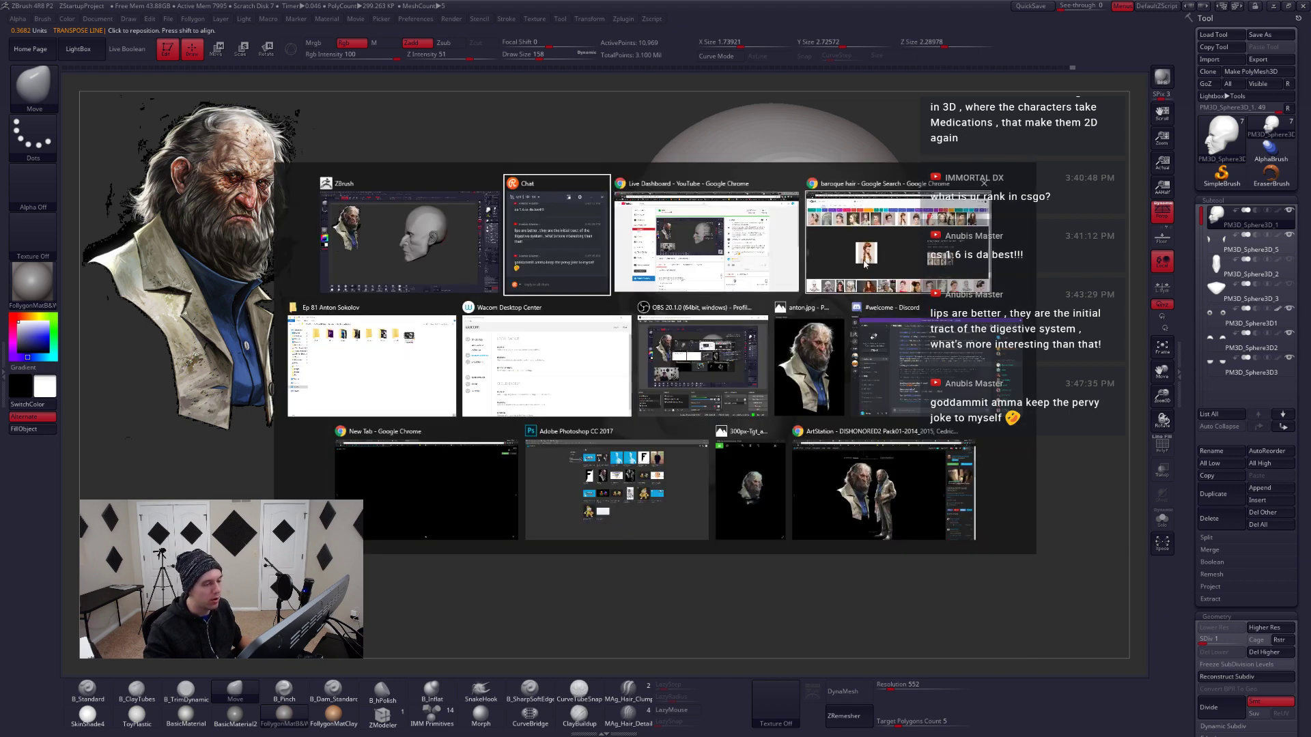
left_click(829, 253)
left_click(681, 6)
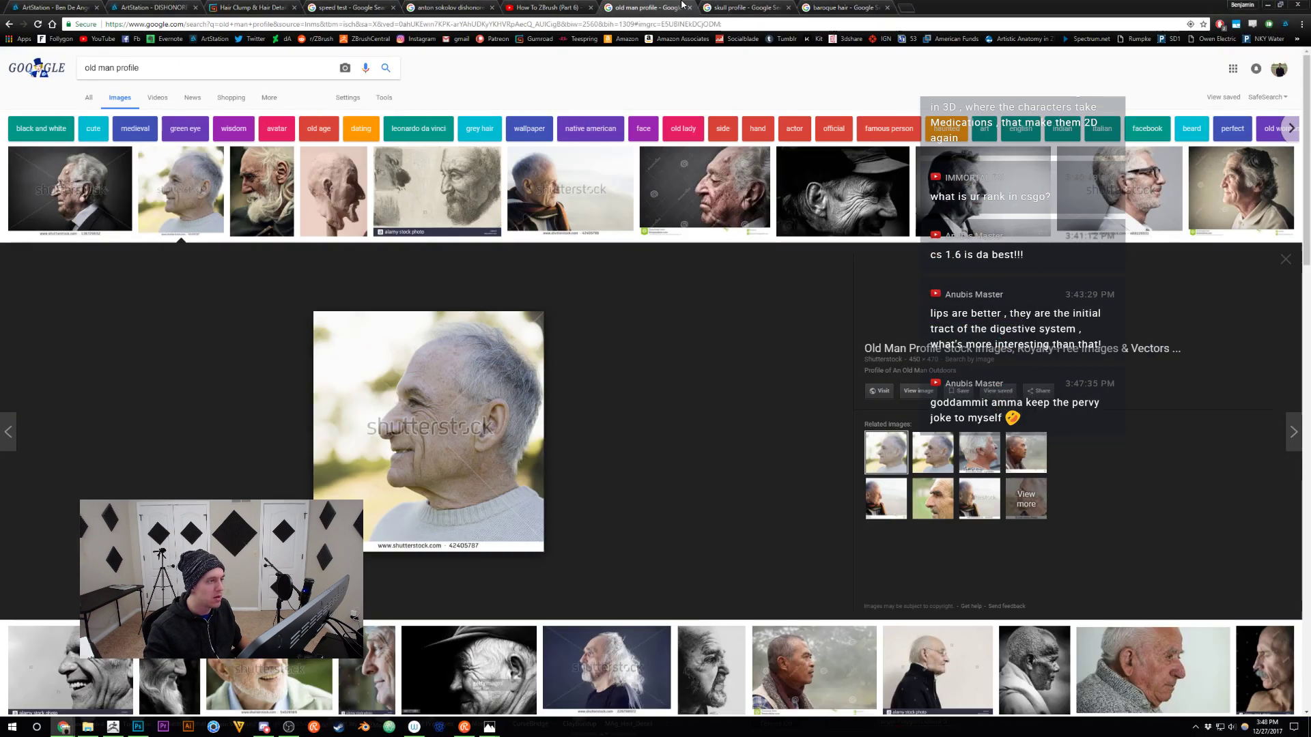
middle_click(834, 6)
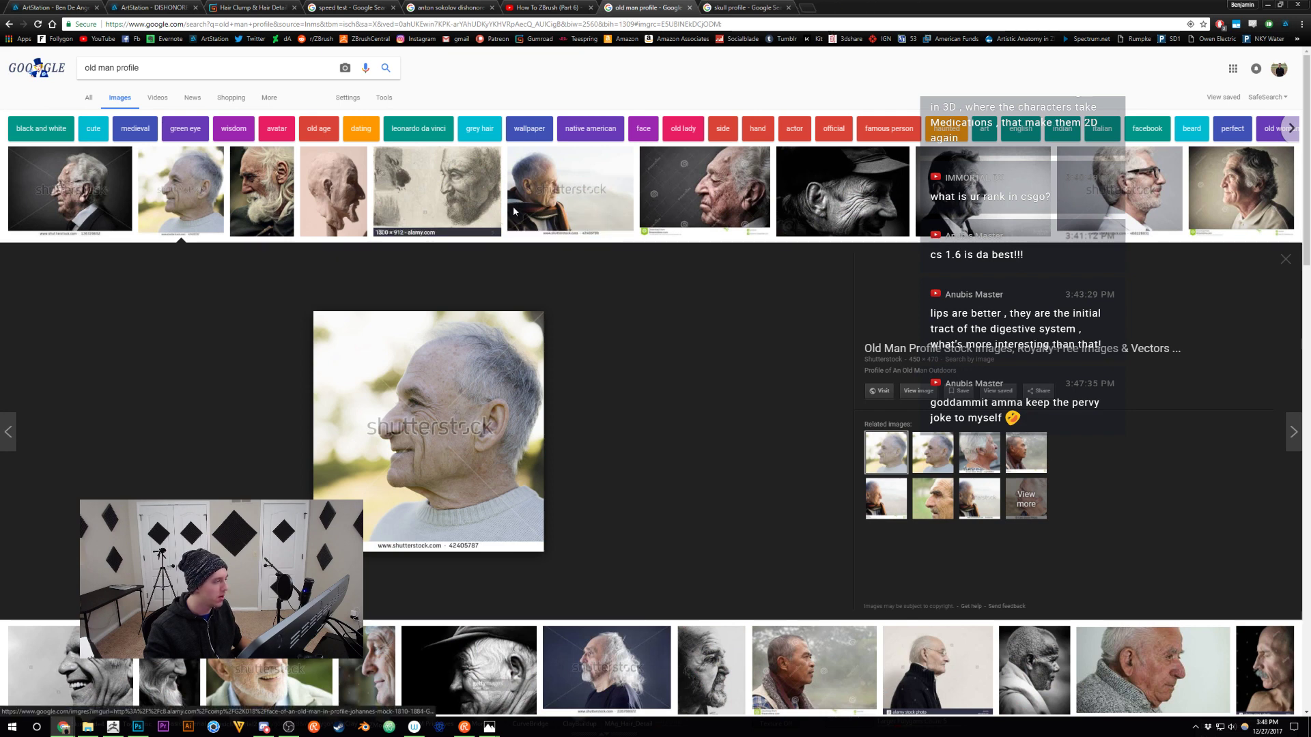
left_click(89, 190)
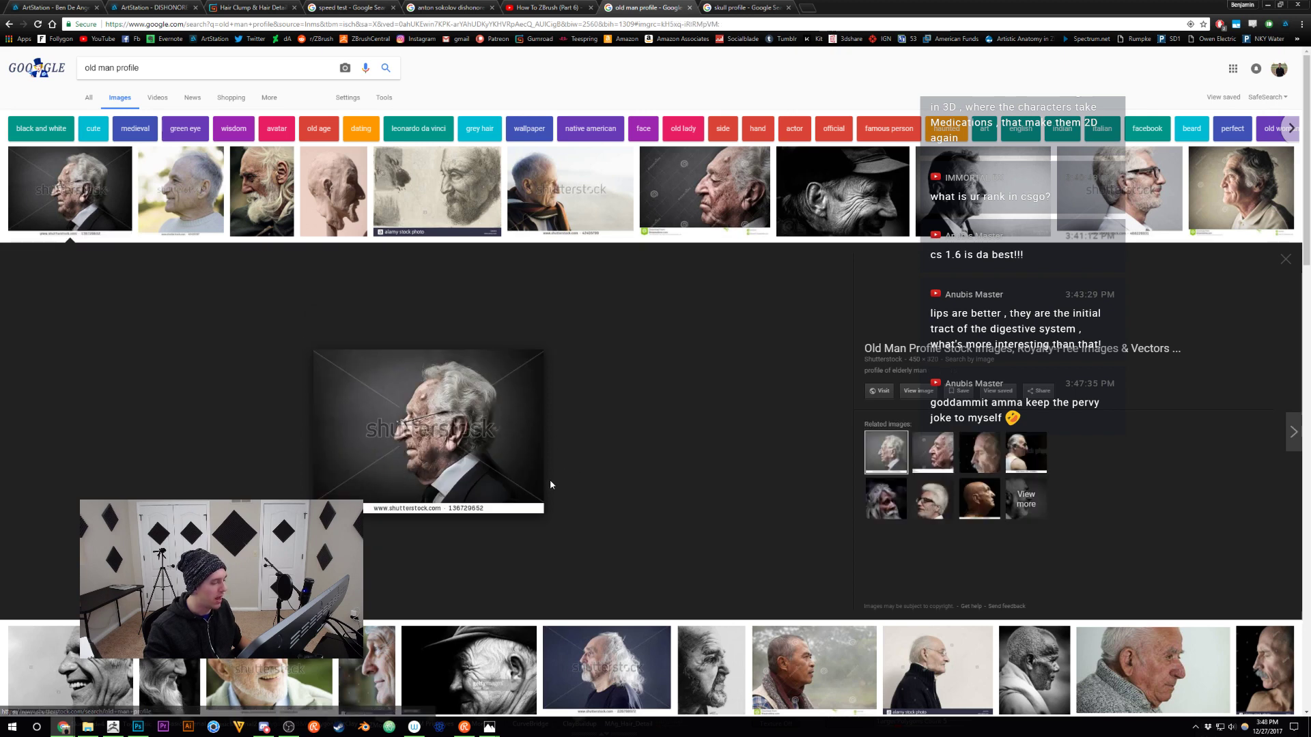
key("alt+Tab")
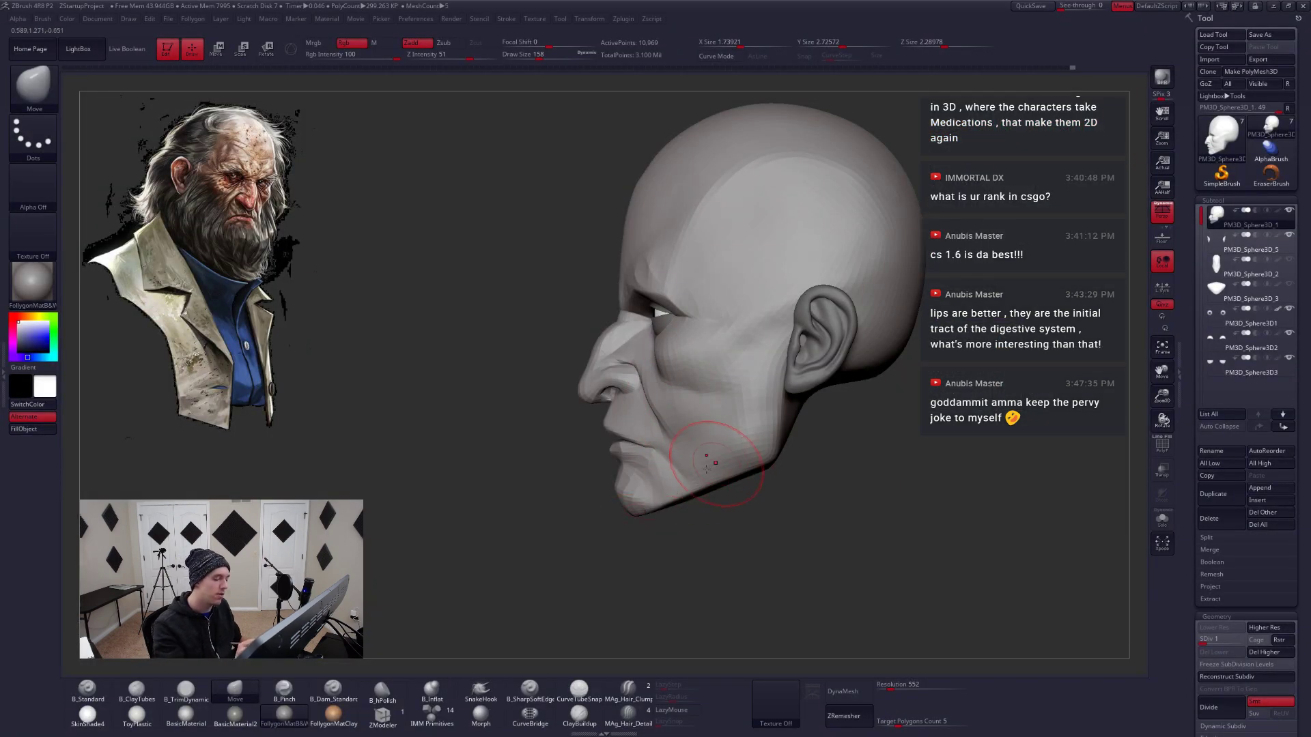
Lasso-mask the jaw from chin to ear, invert the mask, and soften its edge
key("ctrl")
mouse_move(605, 495)
left_mouse_down("ctrl")
mouse_move(682, 471)
mouse_move(689, 646)
mouse_move(607, 505)
left_mouse_up("ctrl")
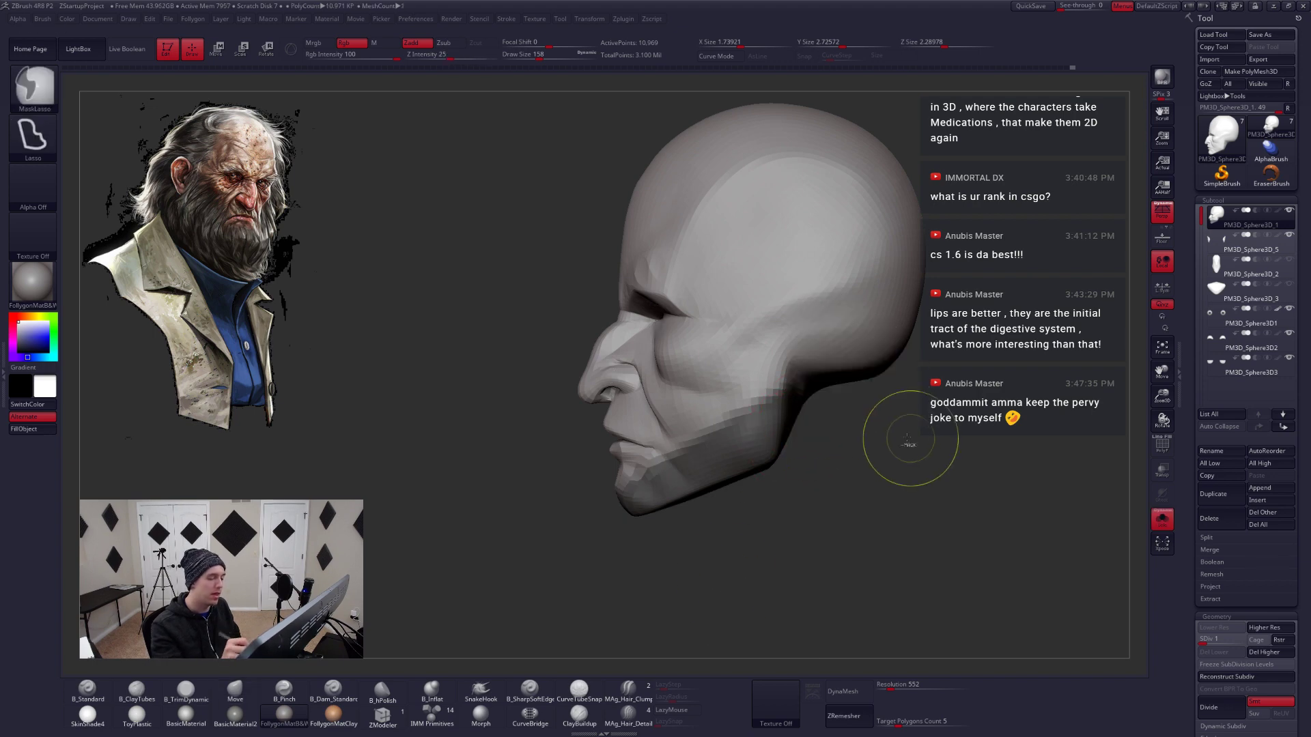
left_click(770, 456, "ctrl")
left_click(775, 458, "ctrl")
left_click(780, 461, "ctrl")
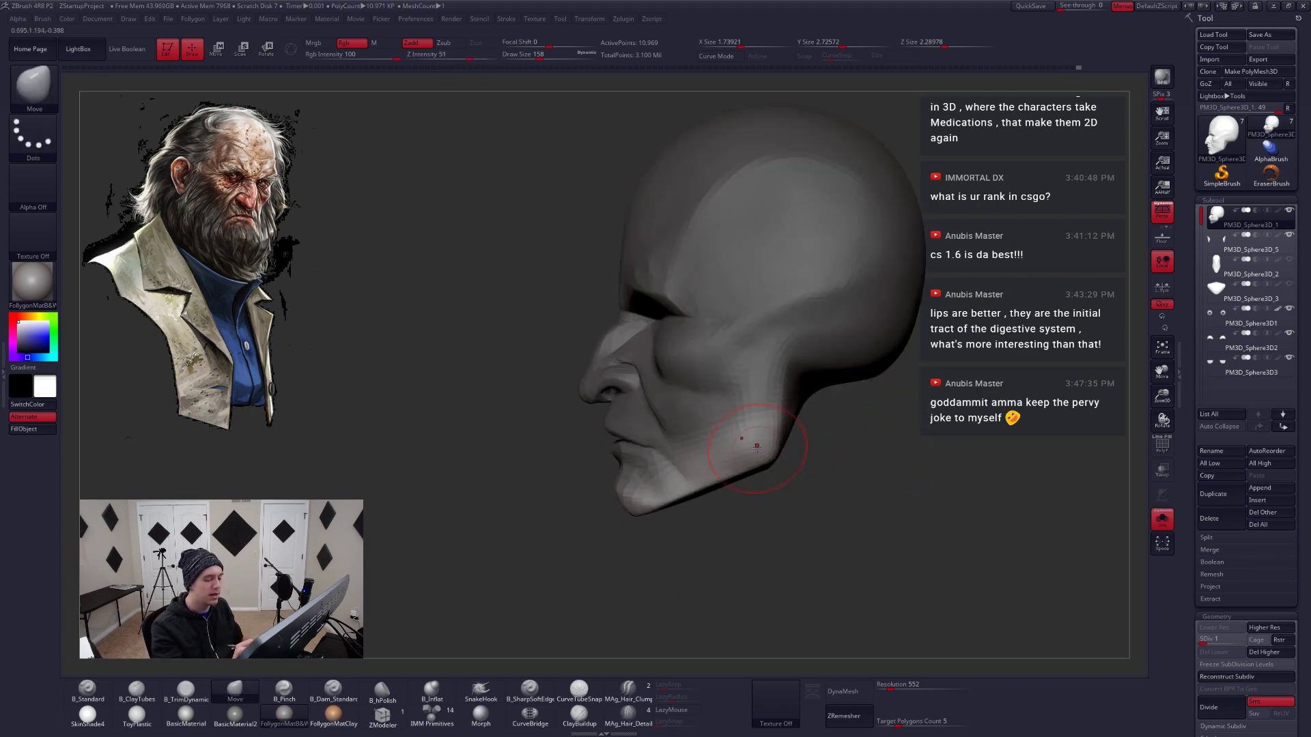
Reshape the unmasked jaw and chin with the Move brush, enlarging it to draw size 386 and 484
key("s")
left_click_drag(685, 516, 700, 516)
key("shift")
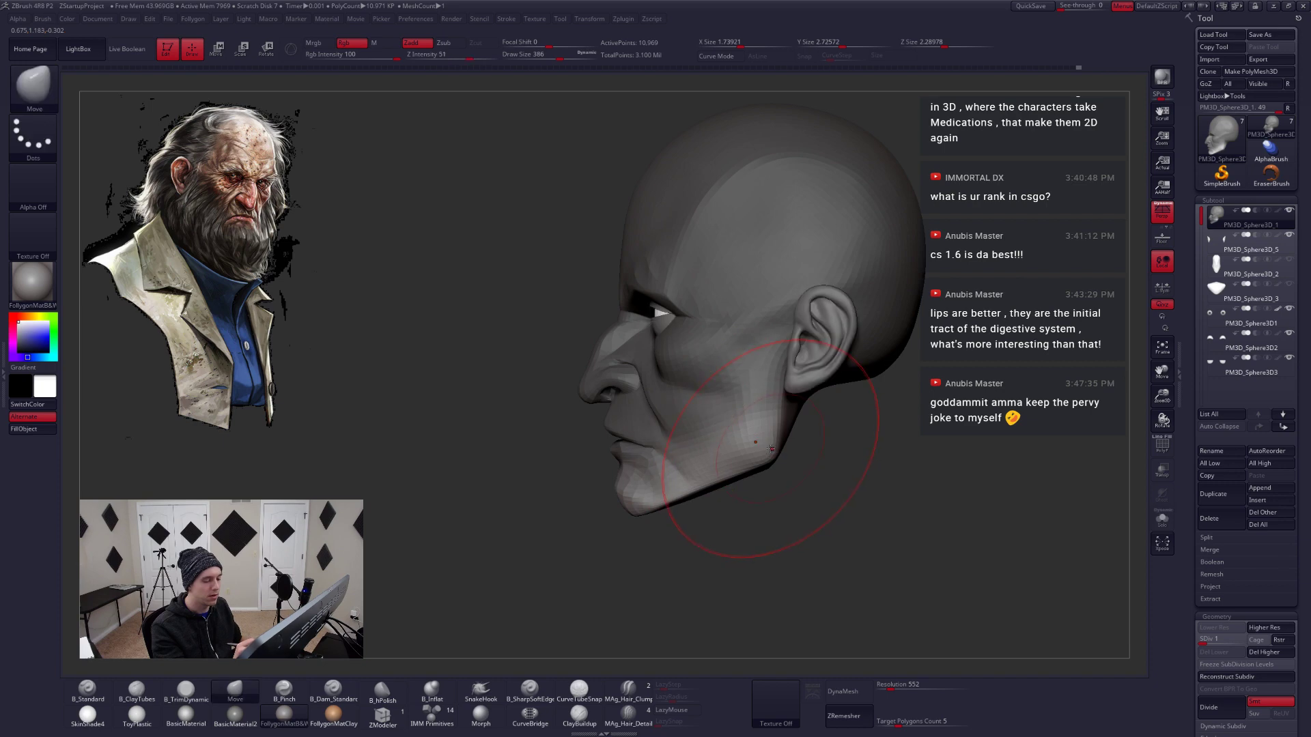
key("space")
mouse_move(771, 450)
left_mouse_down()
mouse_move(794, 451)
mouse_move(771, 443)
left_mouse_up()
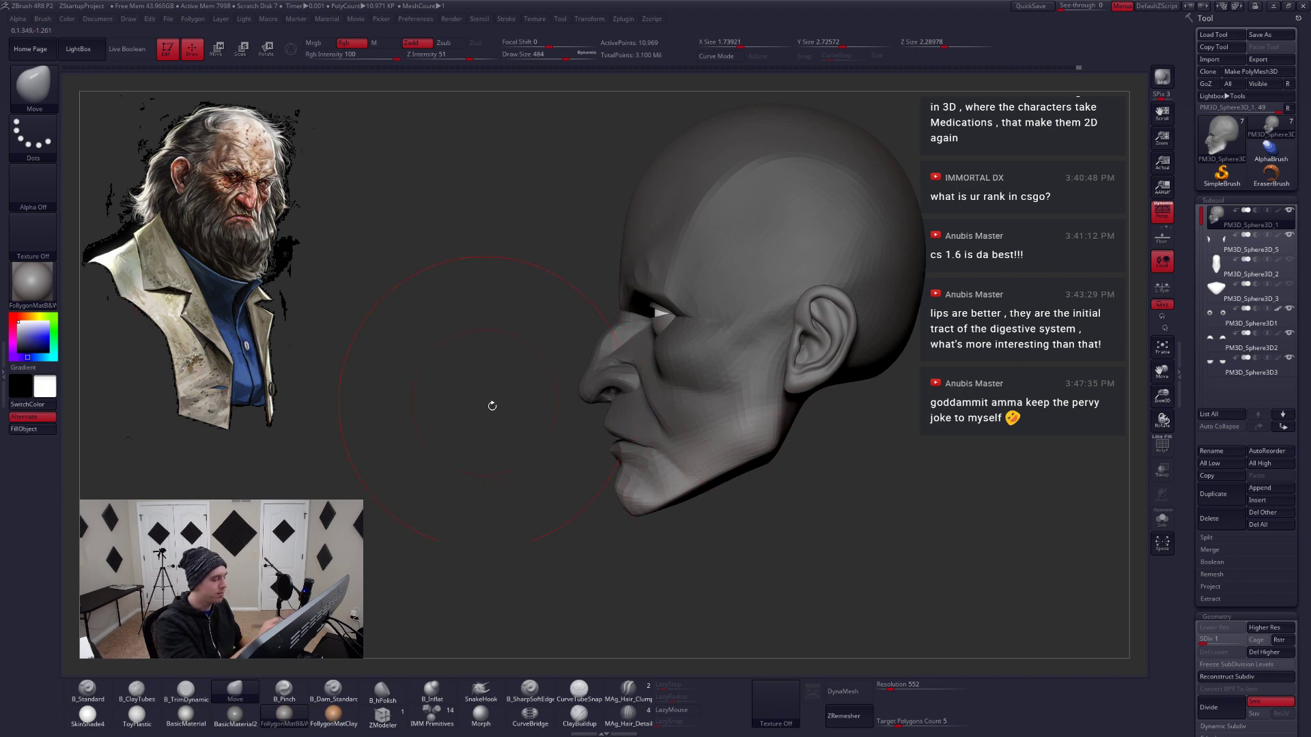
left_click_drag(708, 507, 718, 519, "ctrl")
left_click_drag(643, 475, 628, 472)
Clear the mask and compare the jaw profile by undoing and redoing the last edit
key("ctrl+z")
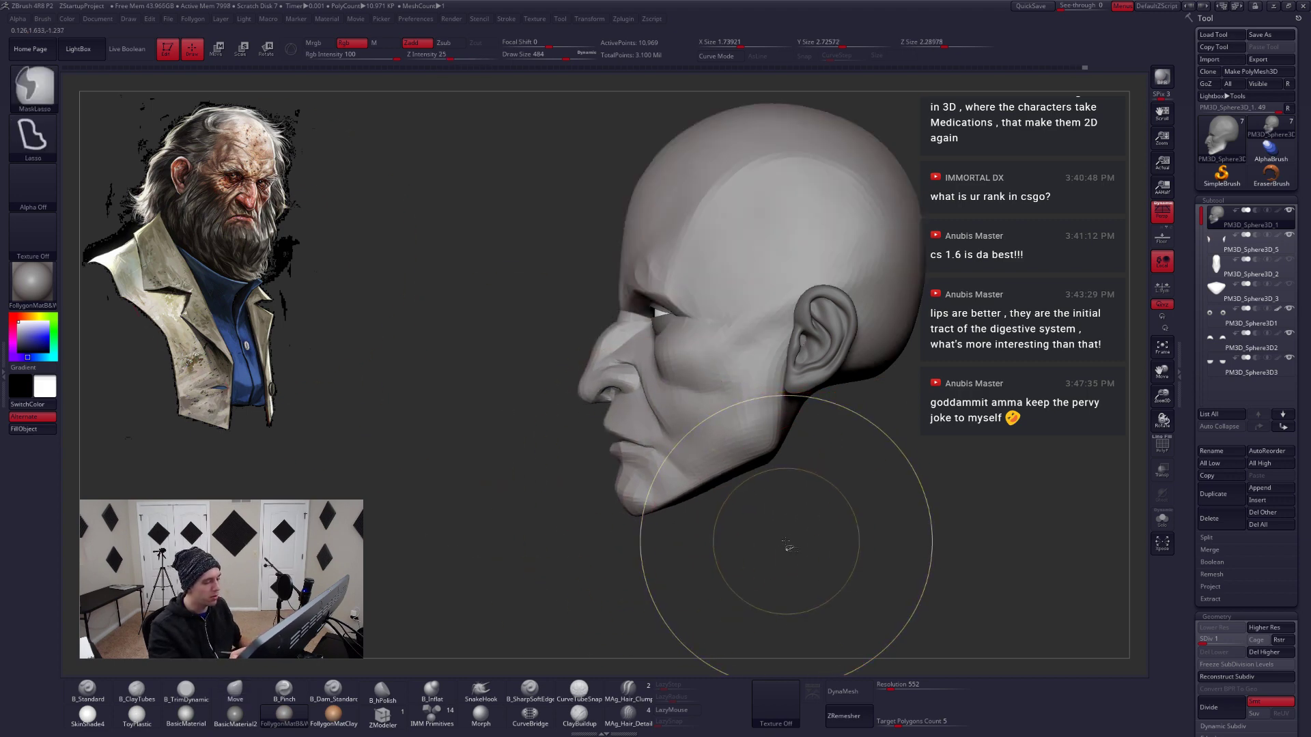
key("ctrl+shift+z")
key("ctrl+z")
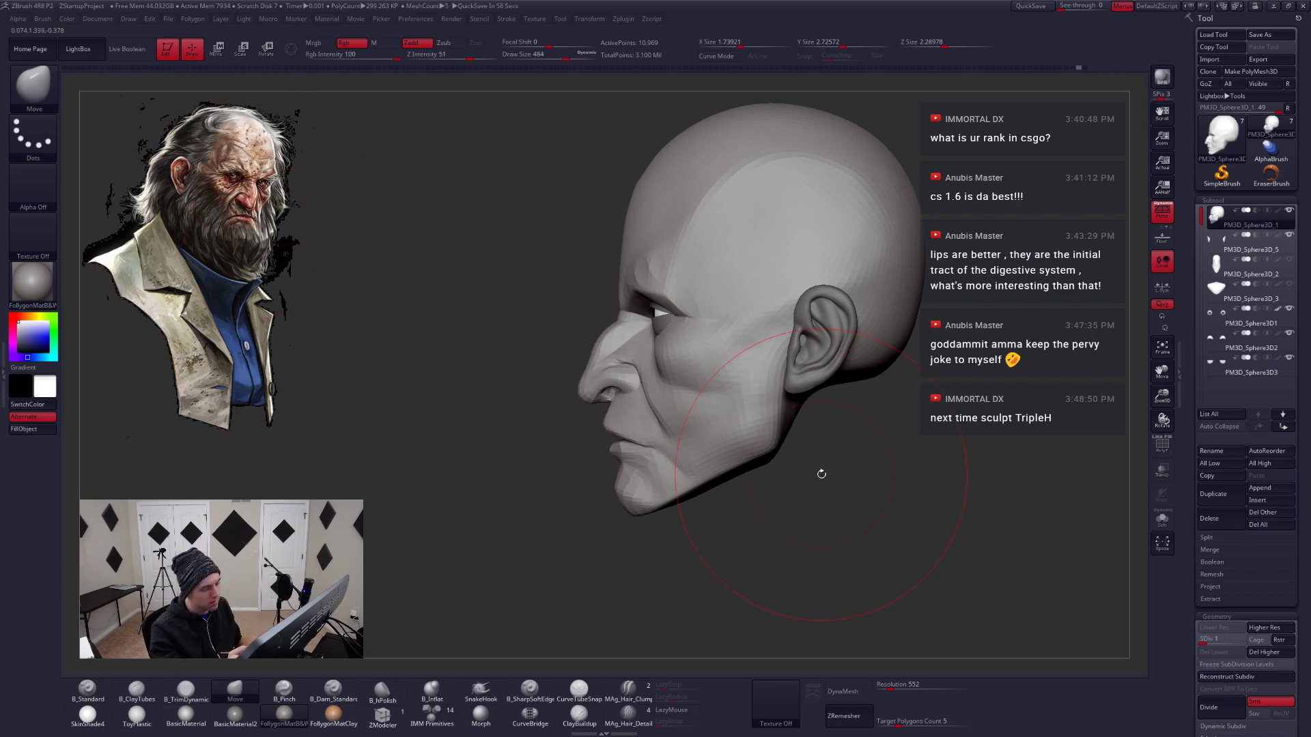
left_click_drag(783, 504, 820, 492)
left_click_drag(733, 471, 812, 463)
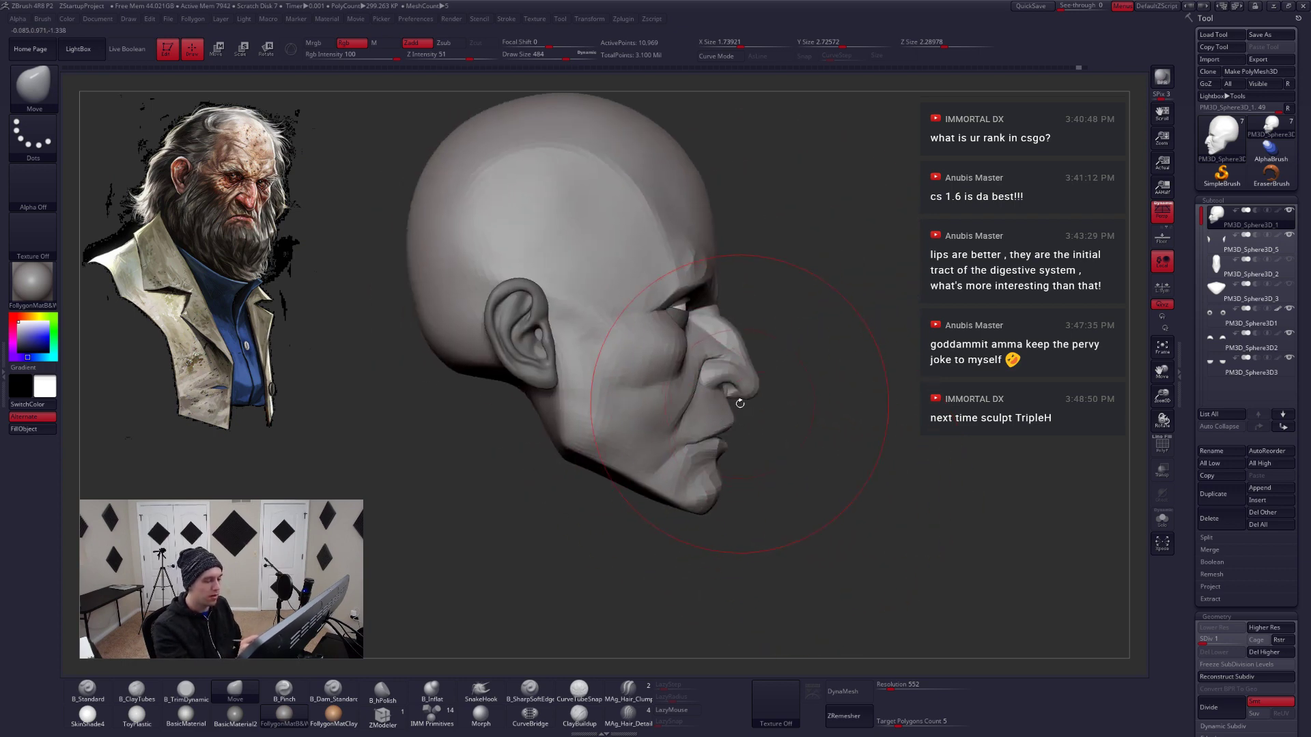
Mask the lower face, invert and soften the mask, and try reshaping the jaw with Move at draw size 734
mouse_move(746, 404)
left_mouse_down("ctrl")
mouse_move(669, 375)
mouse_move(471, 492)
mouse_move(748, 546)
left_mouse_up("ctrl")
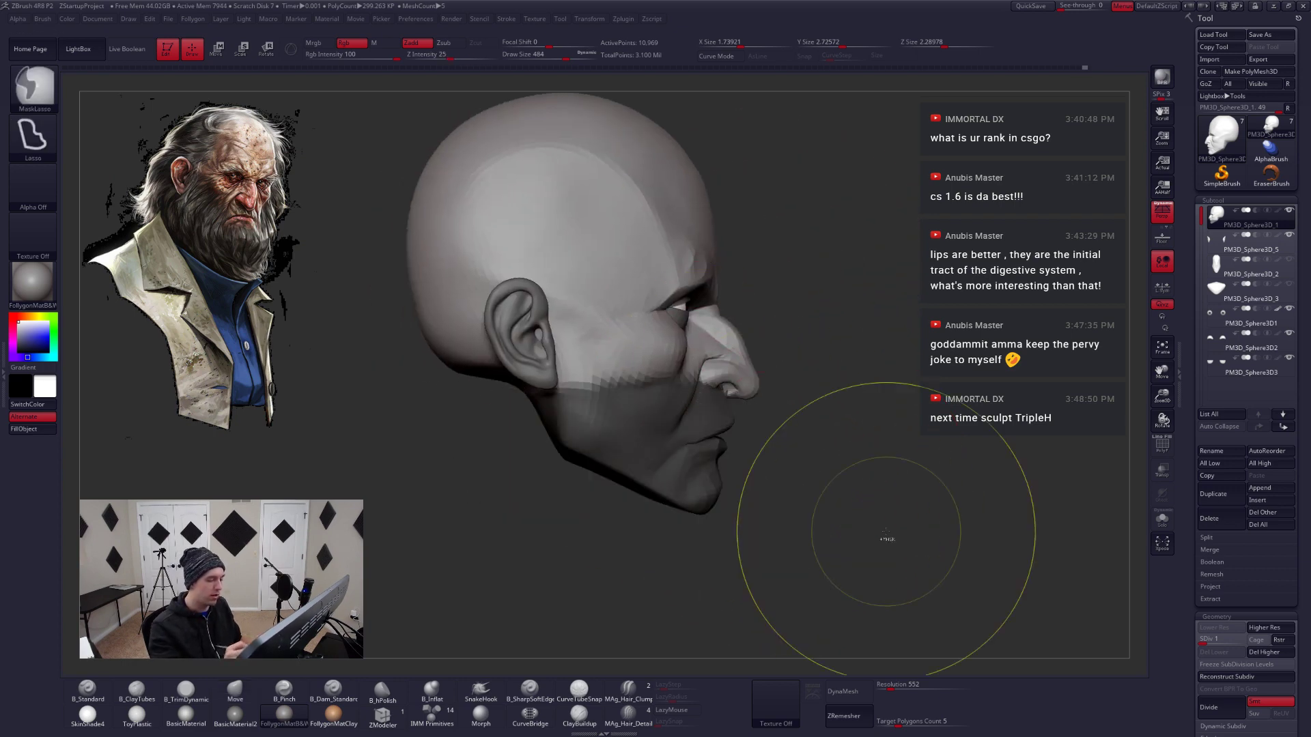
left_click(763, 485, "ctrl")
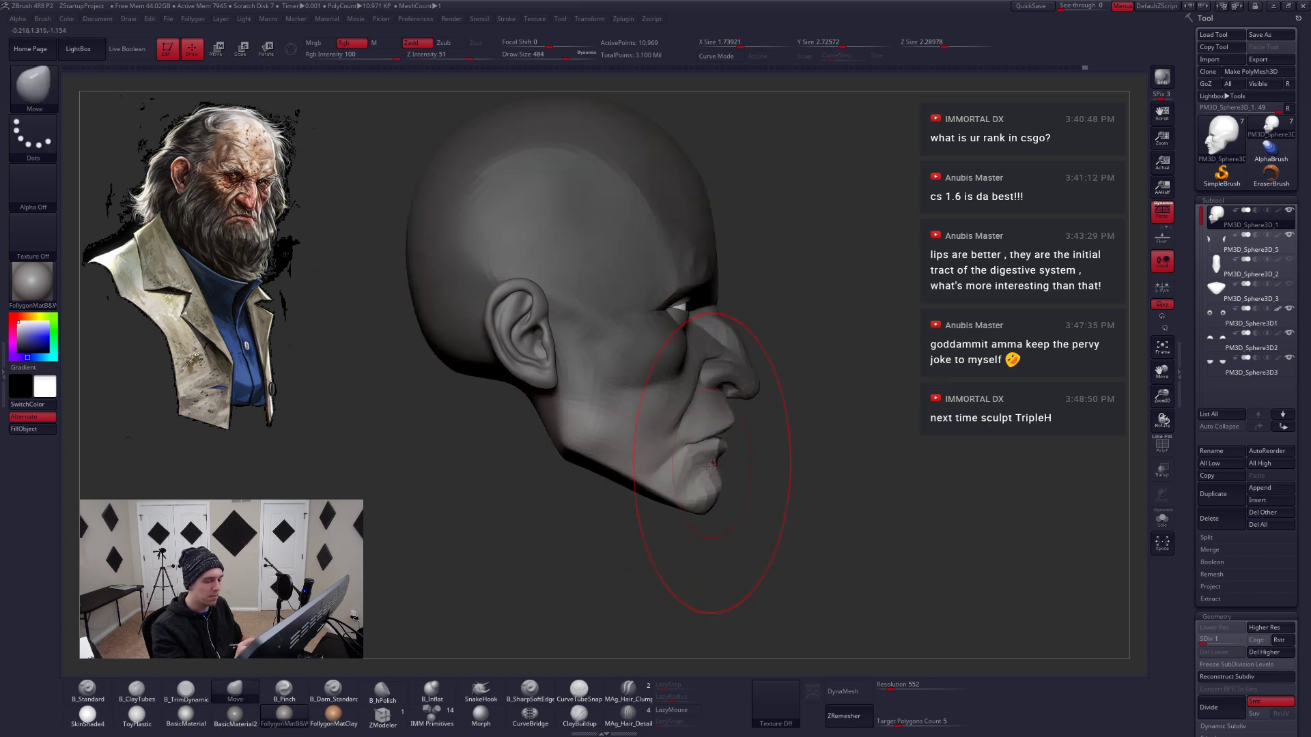
key("space")
mouse_move(727, 467)
left_mouse_down()
mouse_move(728, 480)
mouse_move(812, 518)
mouse_move(796, 522)
mouse_move(769, 506)
mouse_move(830, 488)
mouse_move(904, 490)
left_mouse_up()
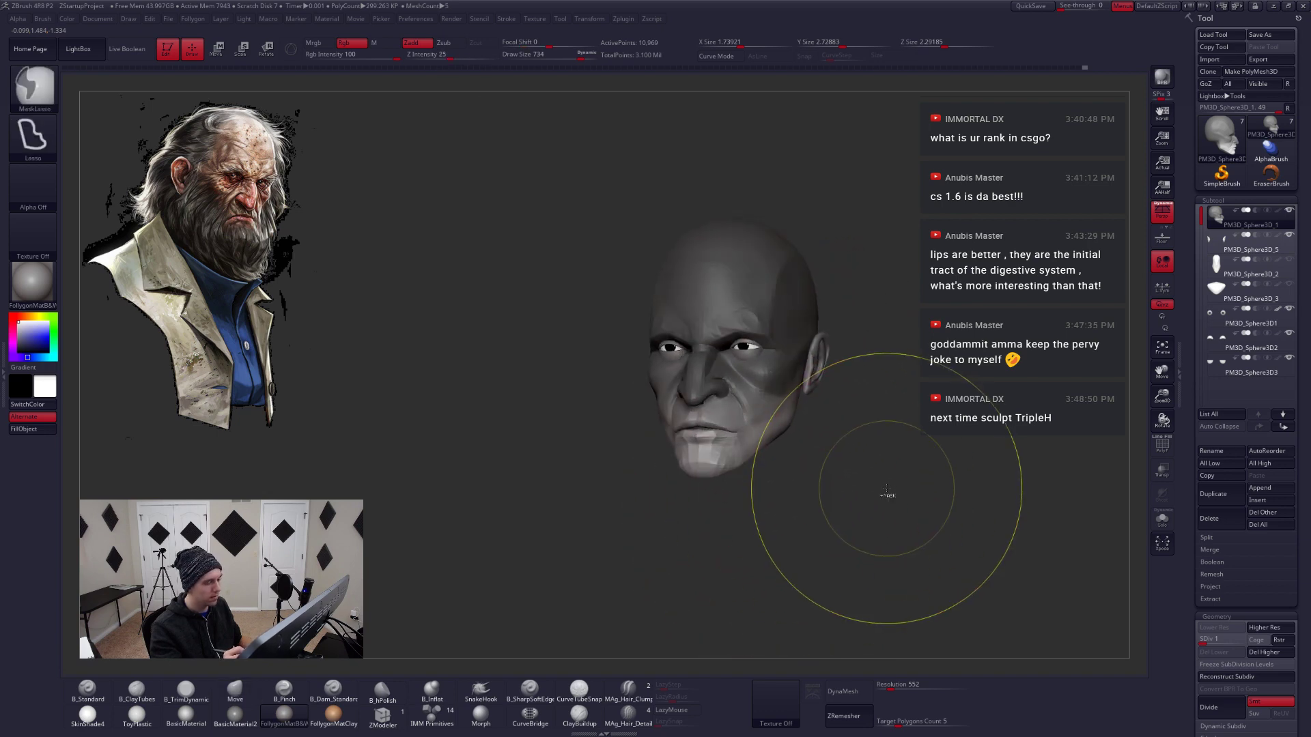
Undo the last jaw edit and rework the unmasked chin and lower jaw with the Move brush at draw sizes 508 and 251
key("ctrl+z")
mouse_move(811, 480)
left_mouse_down()
mouse_move(838, 476)
mouse_move(823, 477)
left_mouse_up()
key("space")
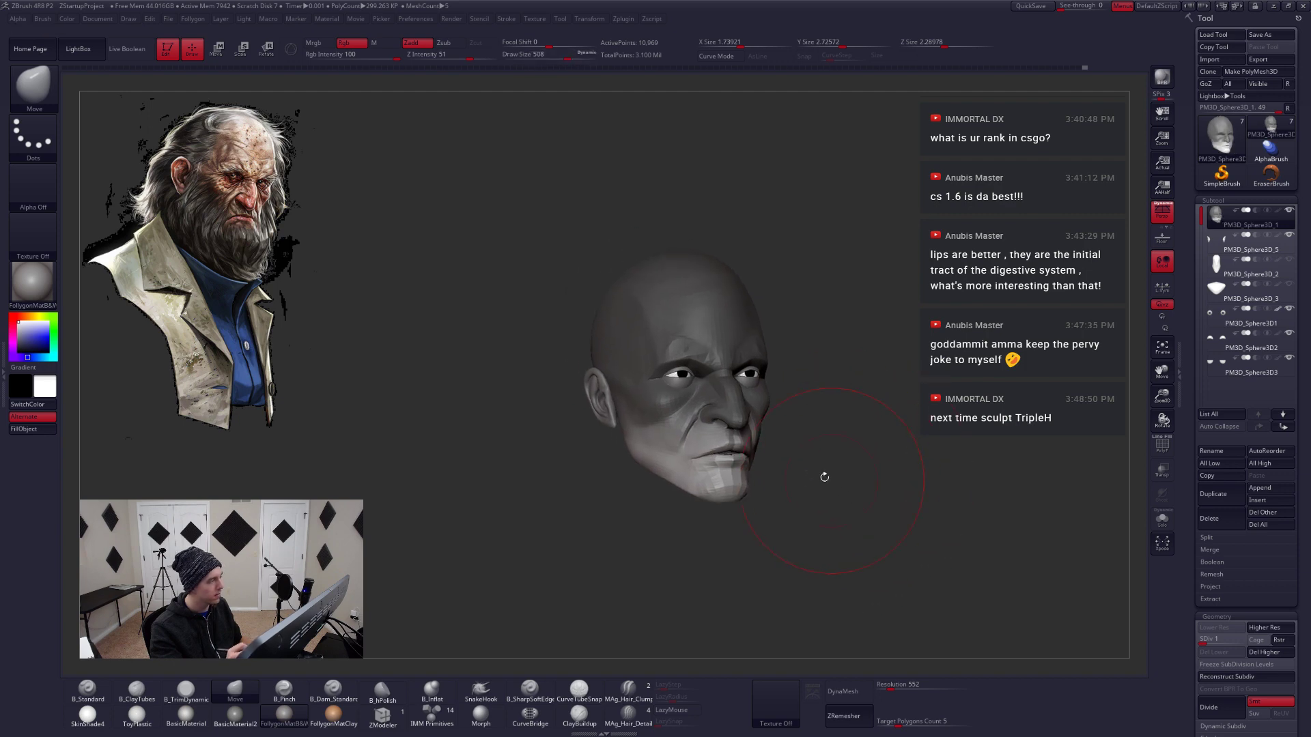
key("s")
left_click_drag(745, 451, 759, 469, "alt")
key("s")
mouse_move(785, 475)
right_mouse_down()
mouse_move(731, 479)
mouse_move(748, 497)
right_mouse_up()
left_click(822, 435, "ctrl")
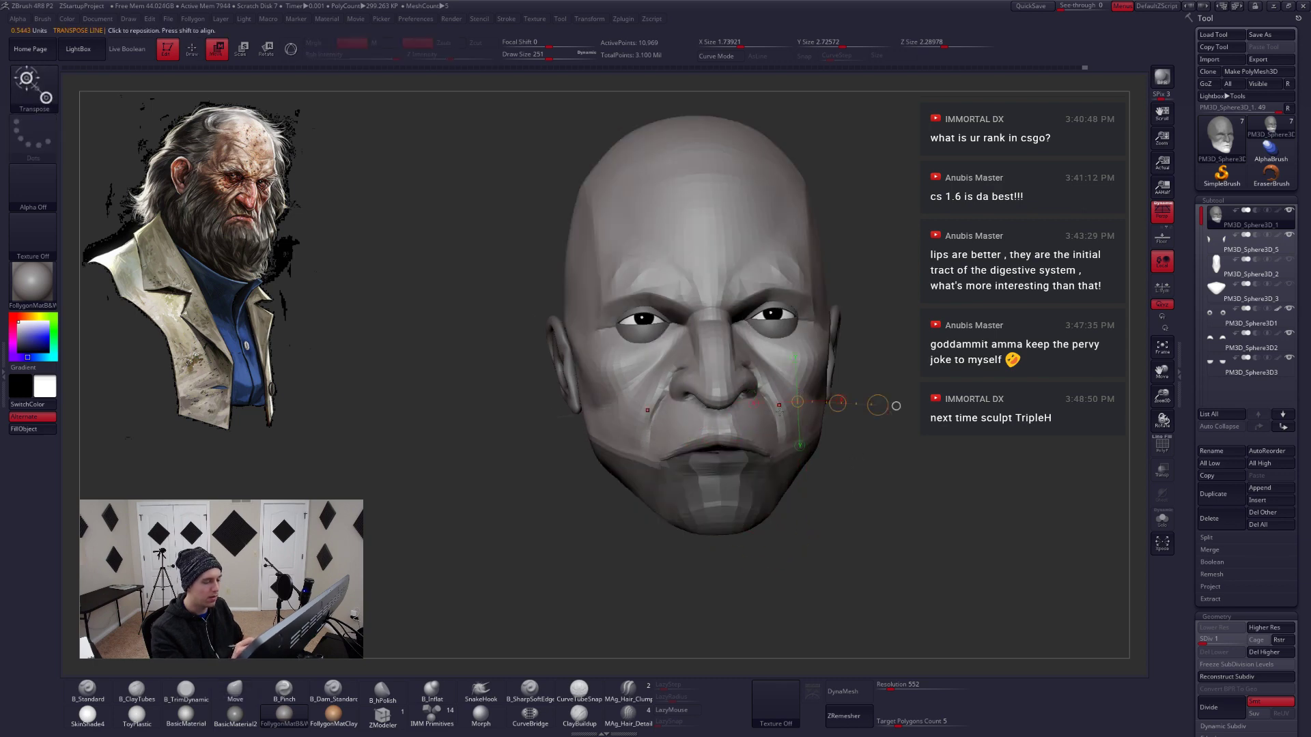
Reshape the lips and chin in profile with the Move brush, using draw size 318 and reducing it to 202
left_click(842, 448, "ctrl")
left_click(846, 449, "ctrl")
left_click_drag(861, 437, 872, 324)
key("s")
left_click_drag(658, 418, 672, 418)
mouse_move(704, 447)
right_mouse_down()
mouse_move(710, 391)
mouse_move(755, 441)
mouse_move(751, 403)
right_mouse_up()
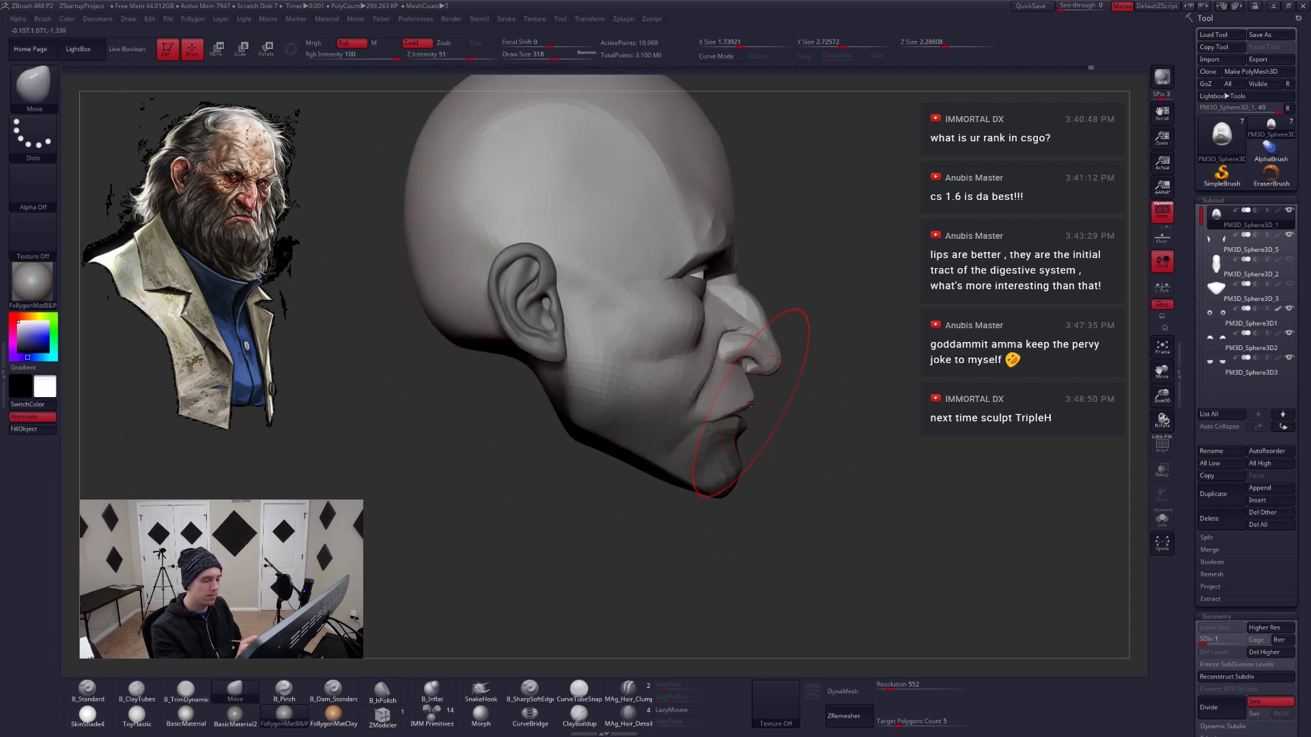
mouse_move(789, 448)
left_mouse_down("ctrl")
mouse_move(798, 465)
mouse_move(784, 448)
left_mouse_up("ctrl")
key("space")
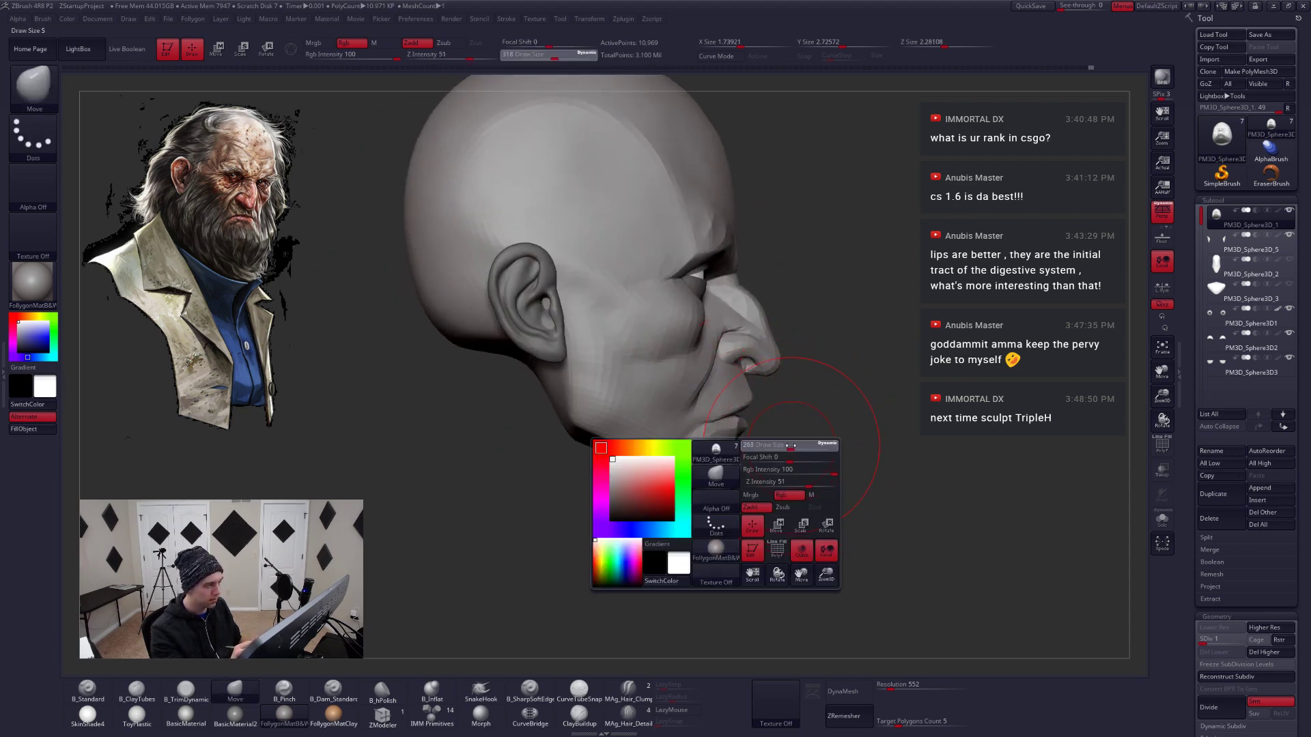
right_click_drag(760, 437, 783, 481, "alt")
key("space")
Lasso-mask the mouth and chin, invert the mask, and adjust the unmasked area with the Move brush
left_click_drag(782, 451, 777, 450)
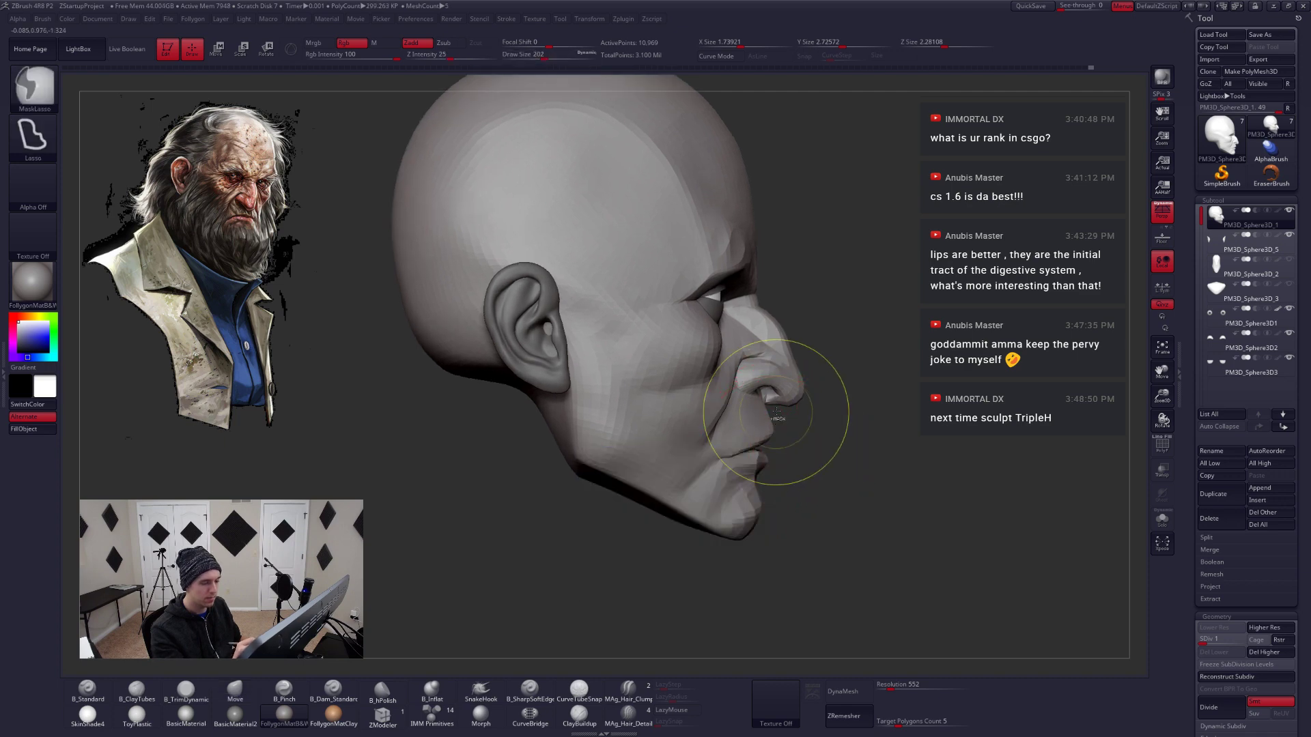
left_click_drag(837, 480, 832, 476, "ctrl")
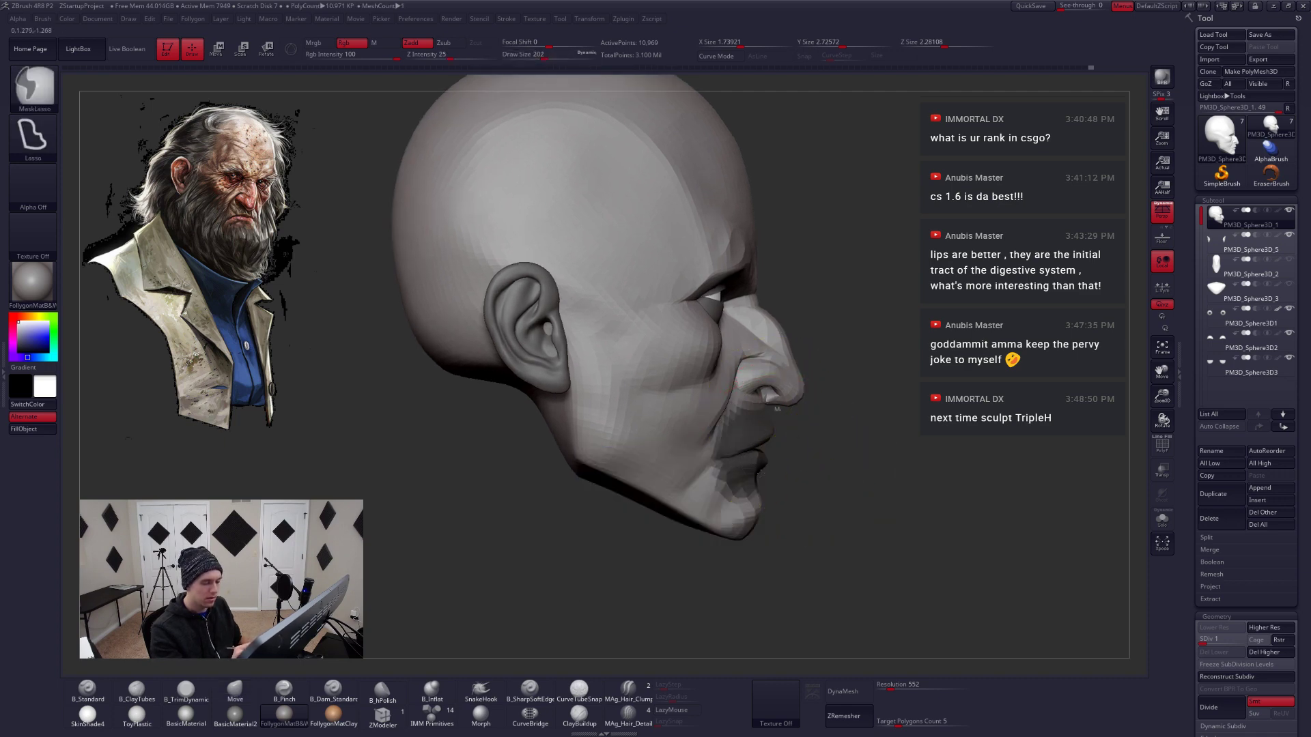
left_click(796, 477, "ctrl")
left_click(776, 477, "ctrl")
left_click(777, 478, "ctrl")
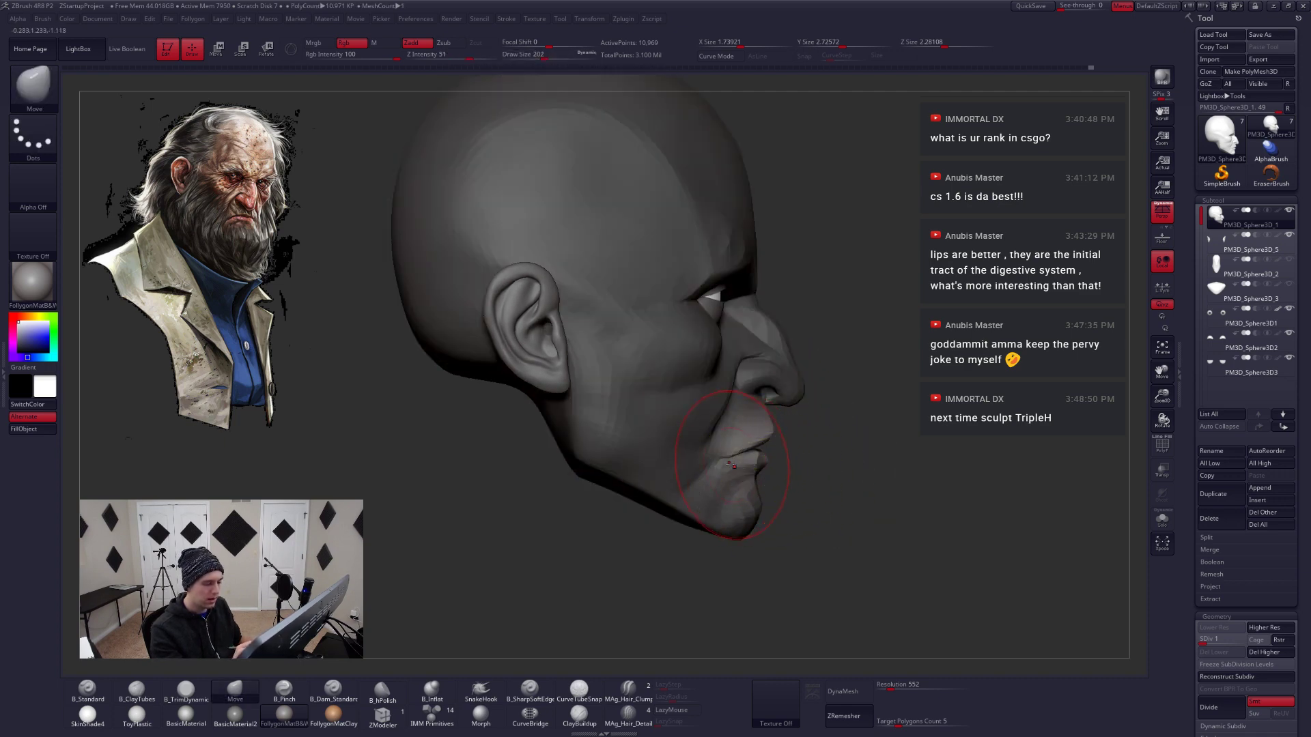
key("w")
left_click_drag(725, 458, 826, 458)
key("q")
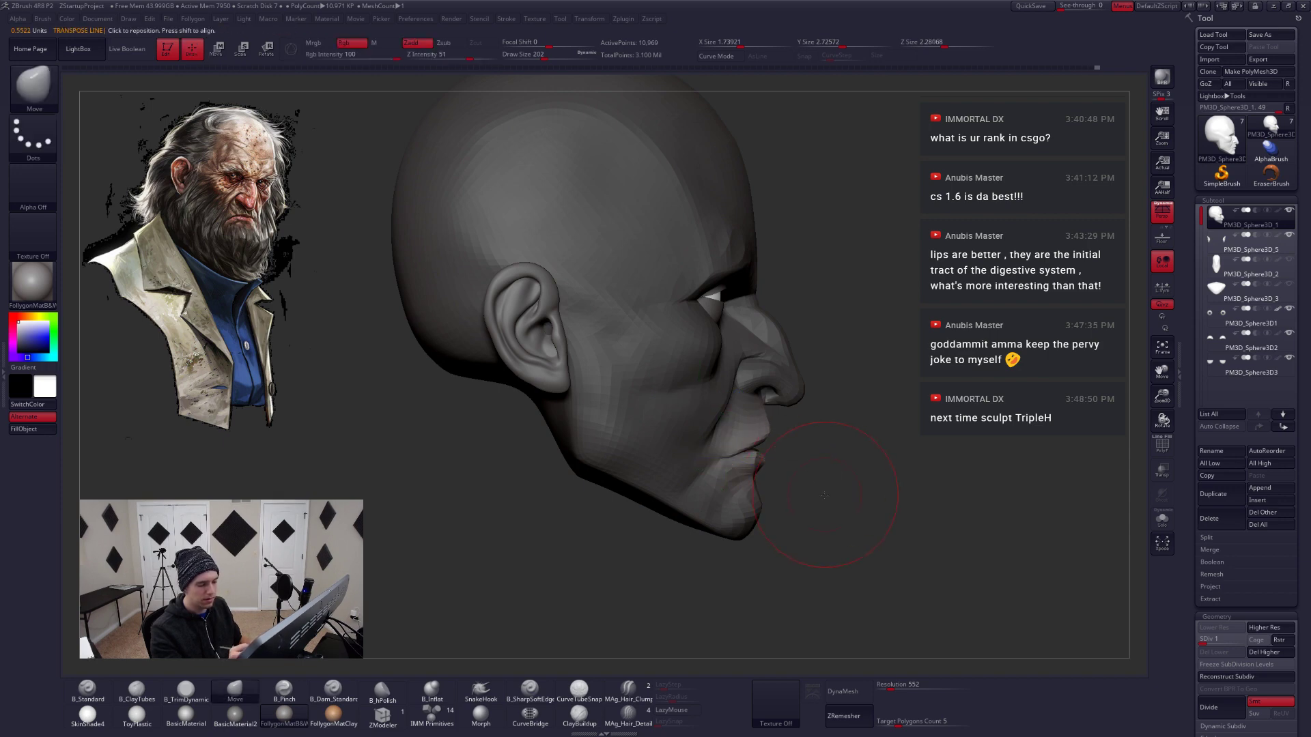
Clear the mask and refine the jawline behind the chin with the Move brush at draw sizes 202 and 212
left_click_drag(848, 507, 580, 509)
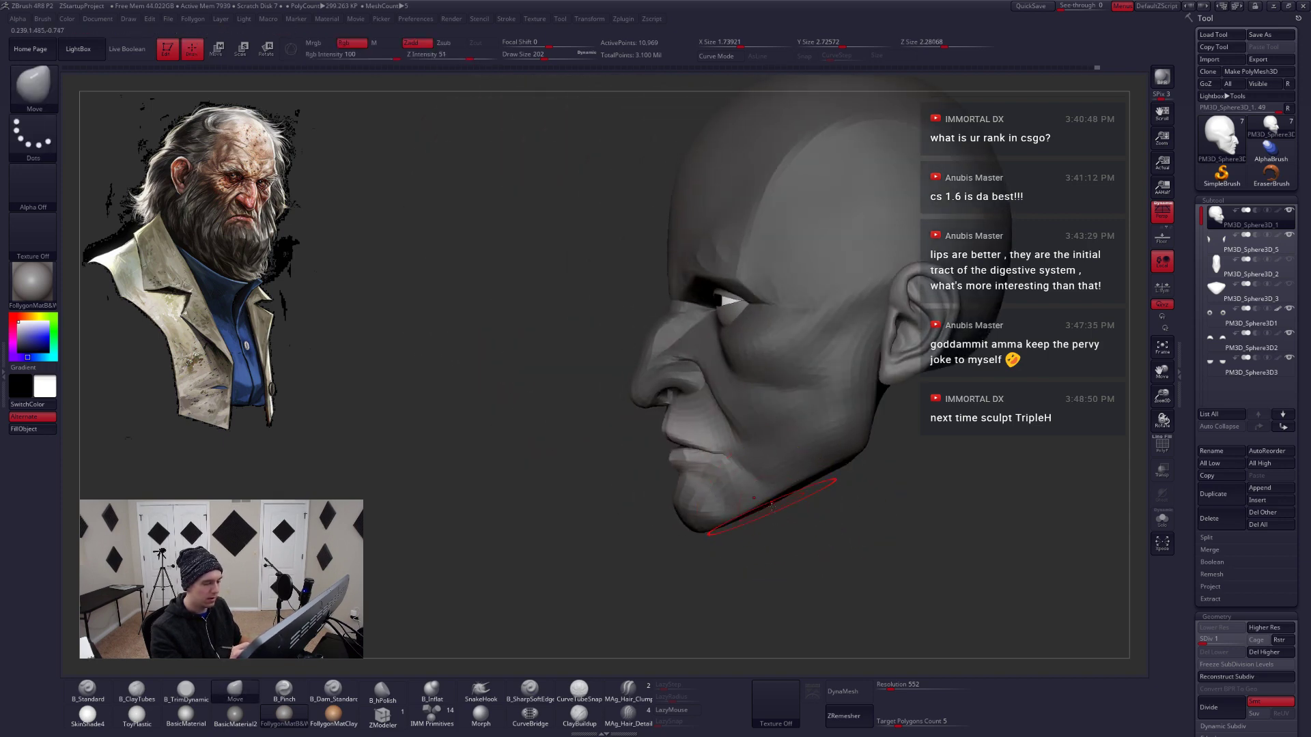
mouse_move(772, 522)
left_mouse_down("ctrl")
mouse_move(756, 514)
mouse_move(812, 519)
left_mouse_up("ctrl")
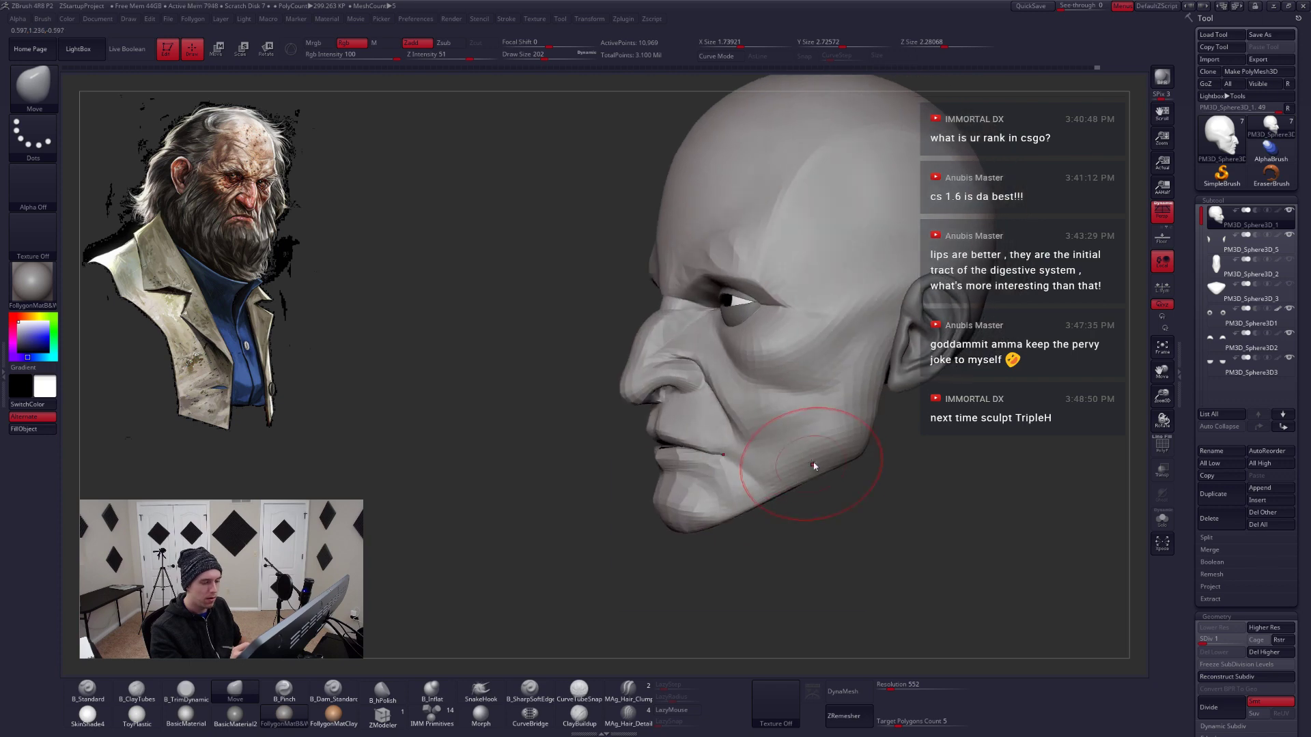
key("space")
left_click_drag(812, 460, 810, 460)
mouse_move(853, 515)
left_mouse_down()
mouse_move(814, 512)
mouse_move(817, 476)
left_mouse_up()
key("space")
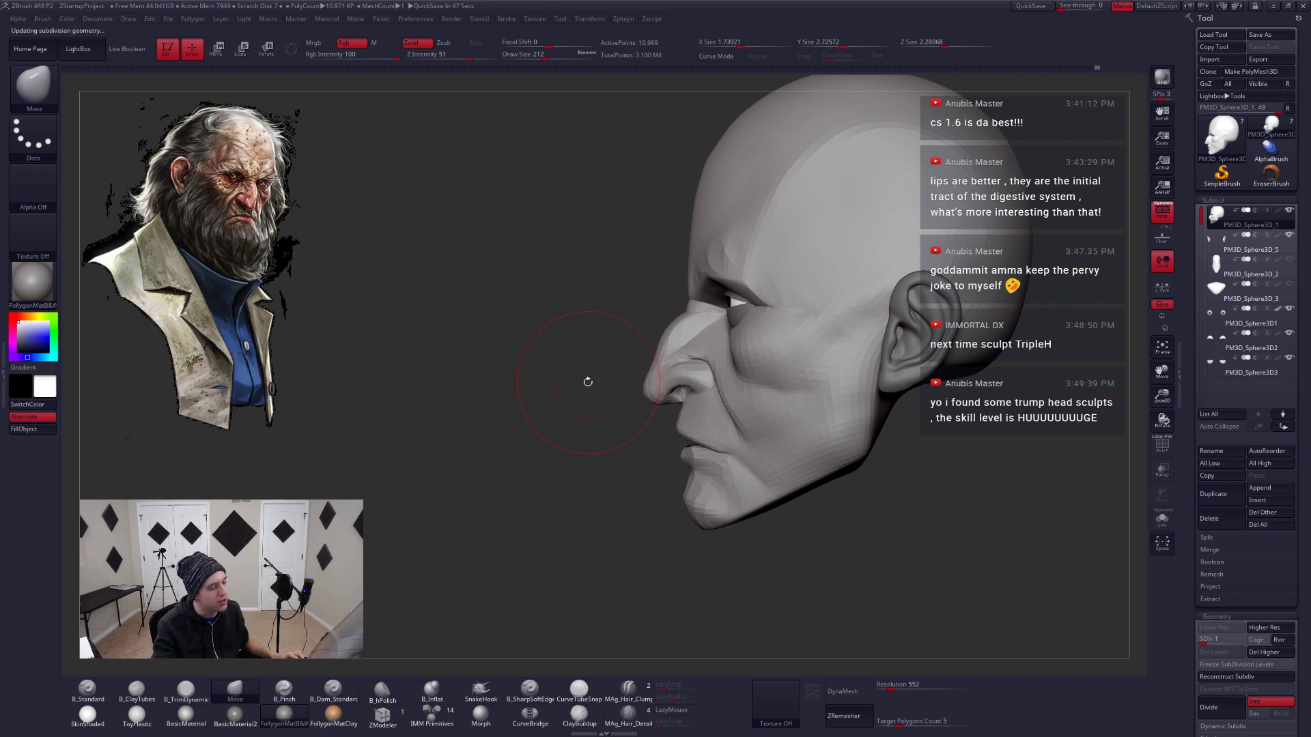
Switch to the web browser, search for "triple H" in a new tab, and look through the image results
key("alt+Tab")
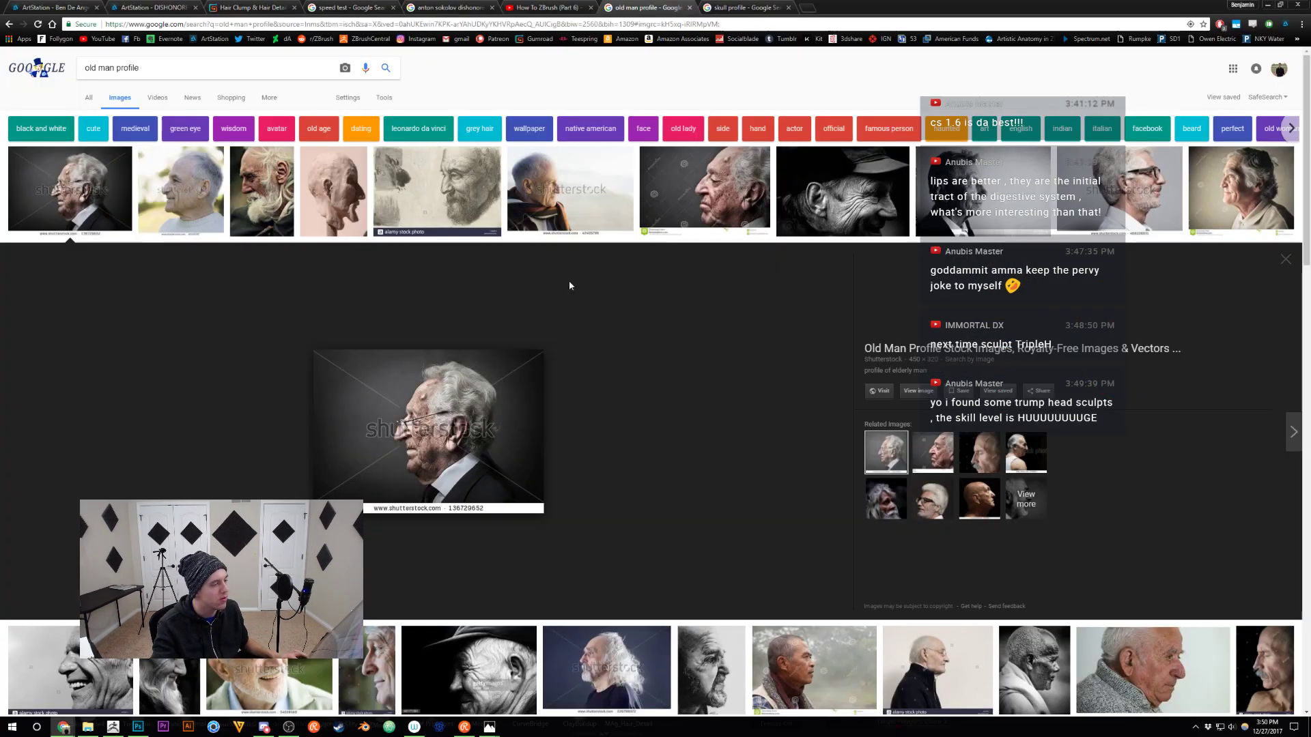
key("ctrl+t")
type("triple")
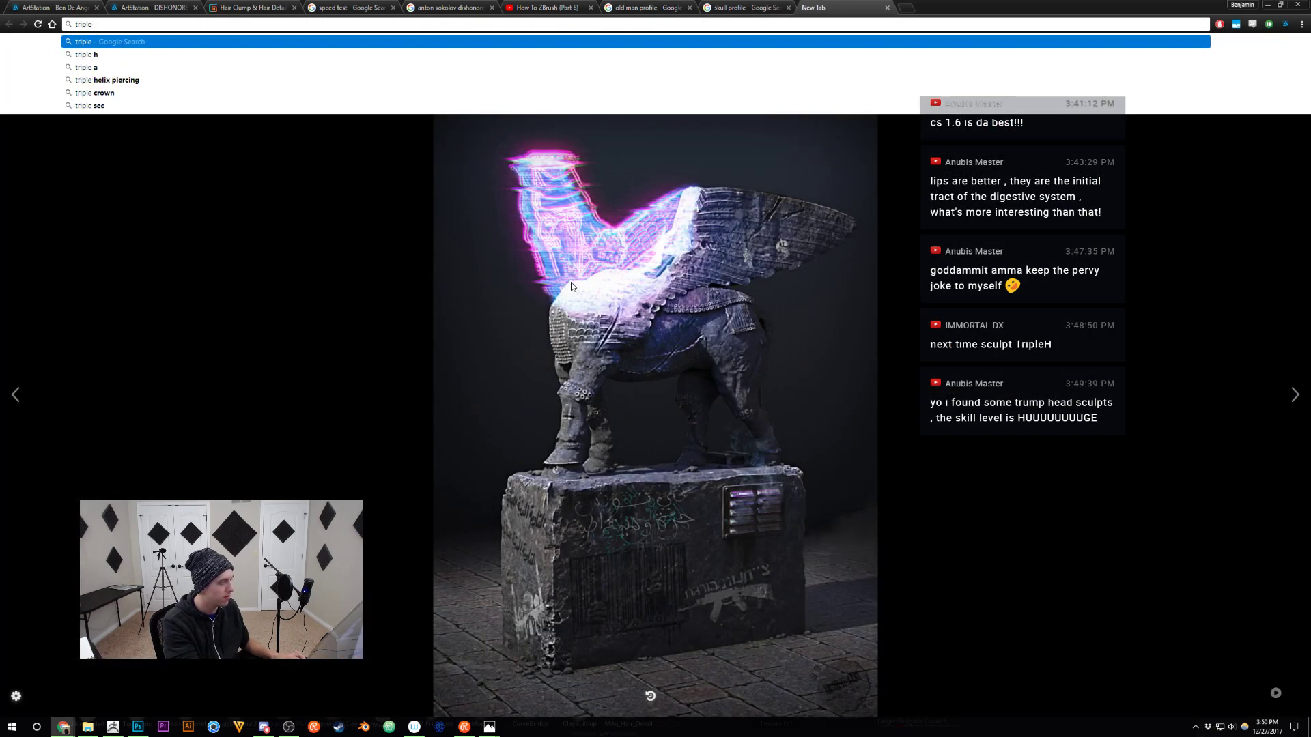
type(" H")
key("Return")
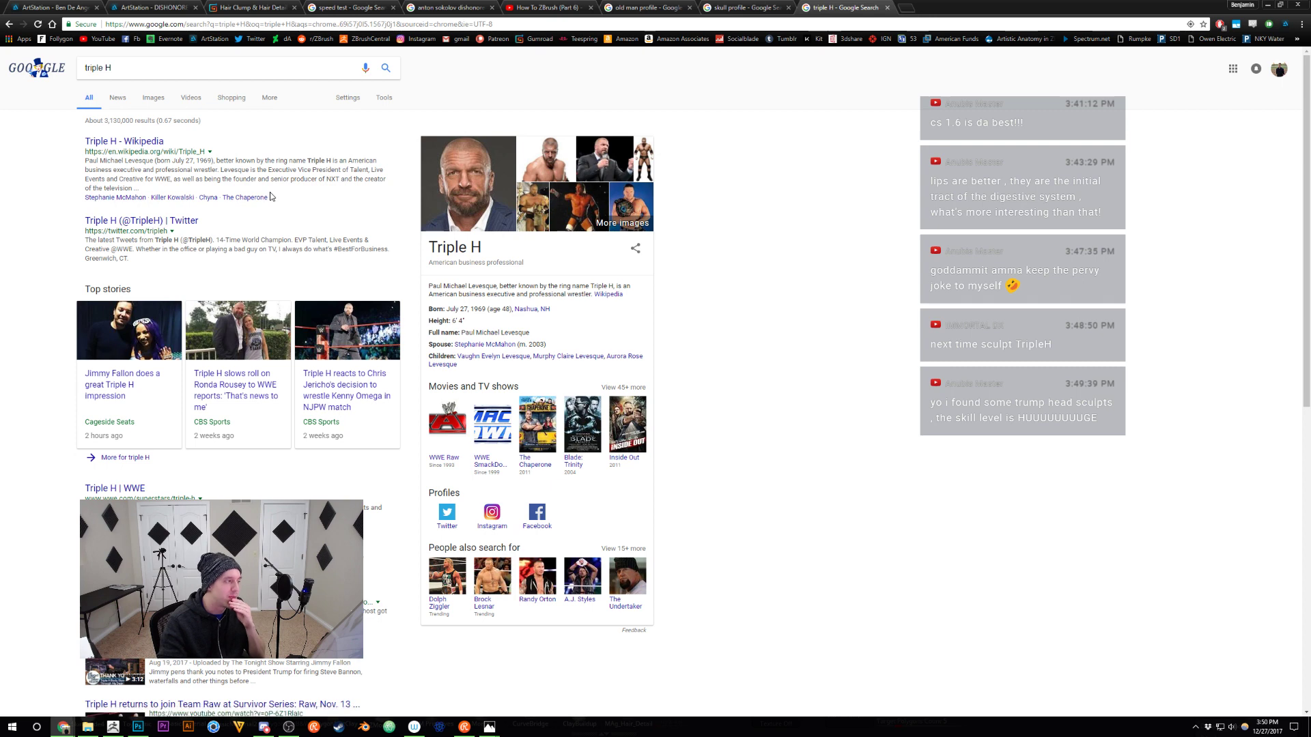
left_click(154, 103)
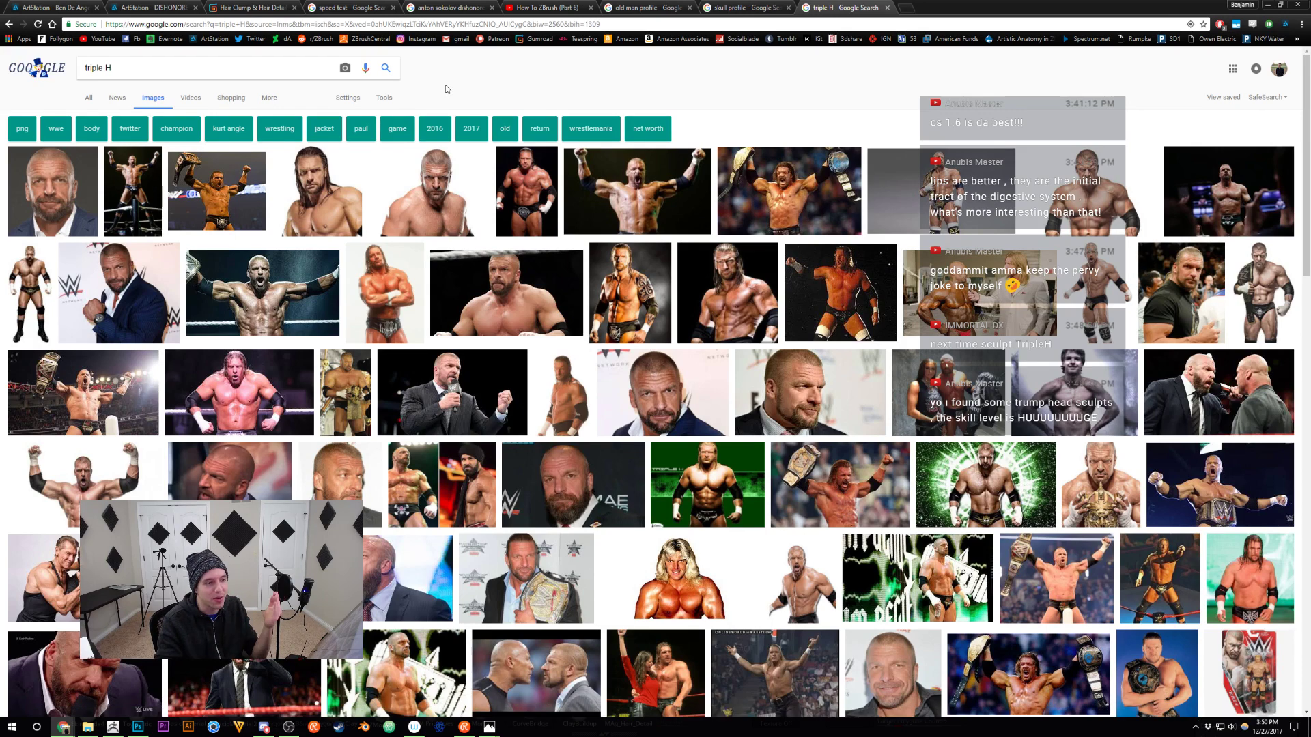
left_click(226, 77)
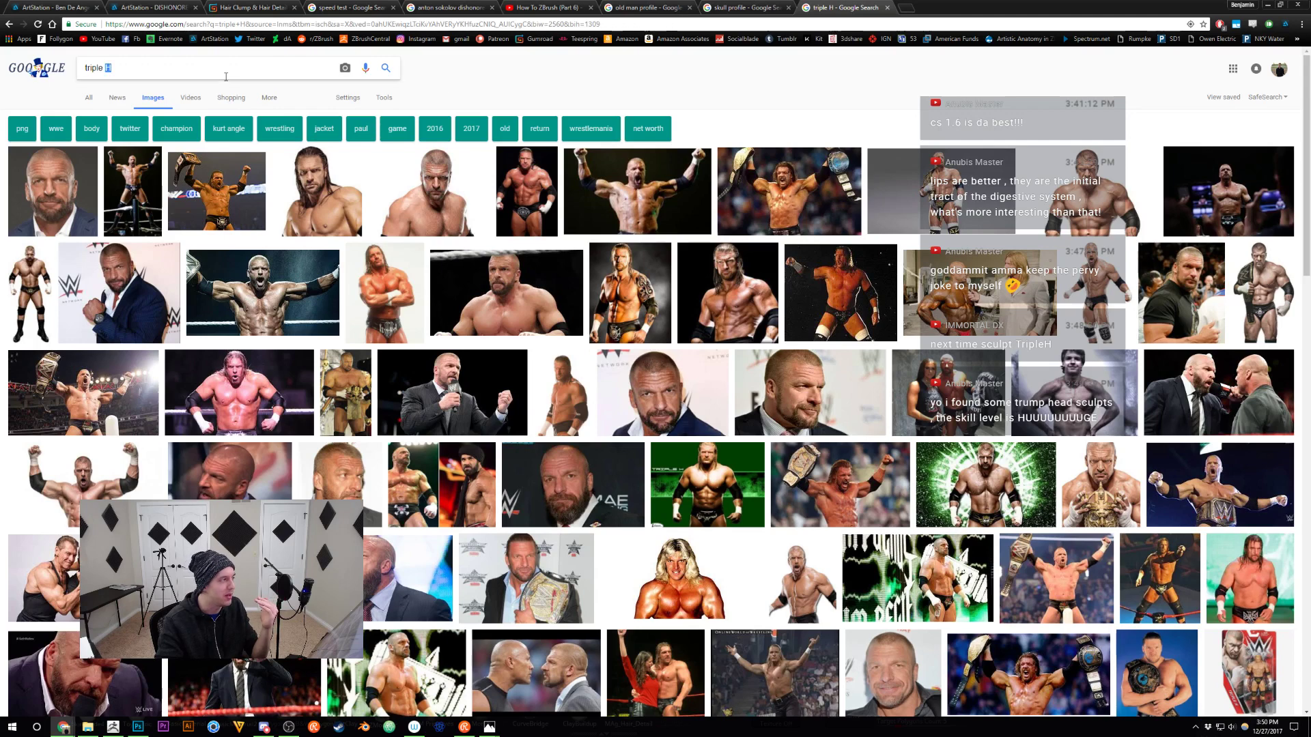
left_click(89, 99)
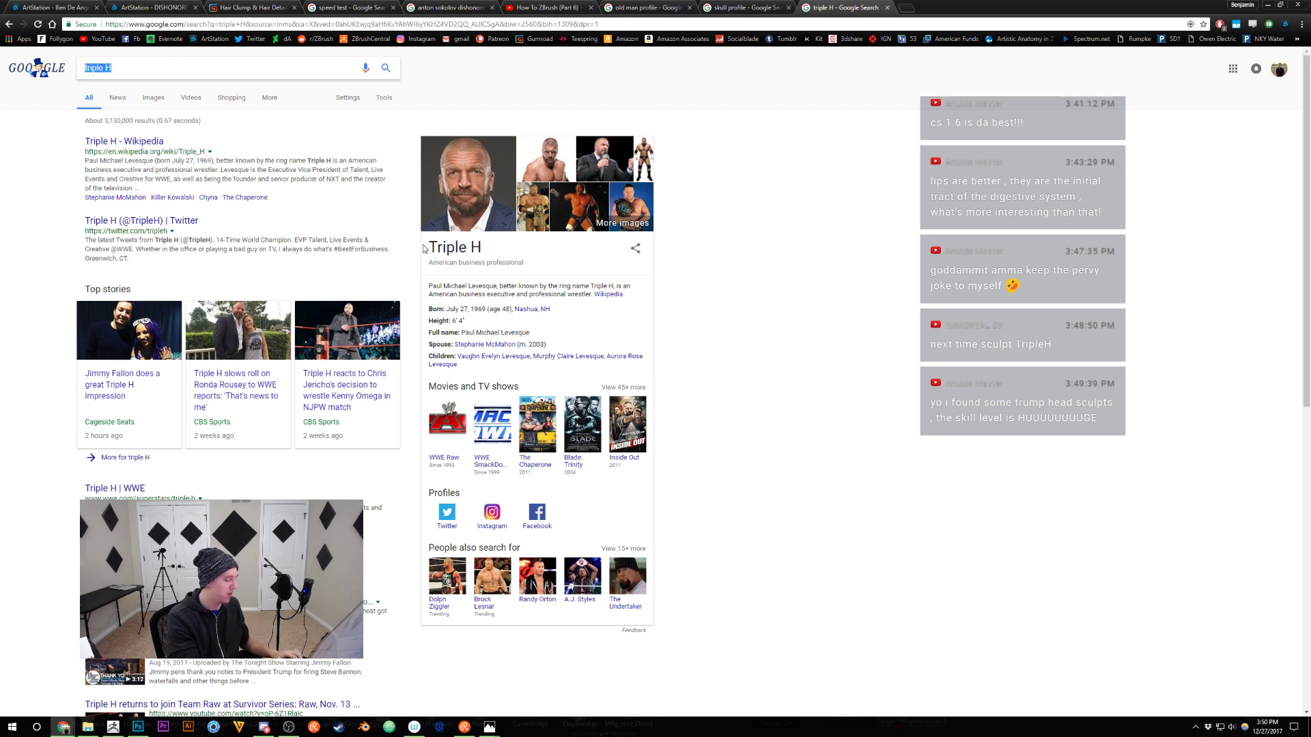
Search for "hulk hogan", look over the results, and close the search tab
type("hulk")
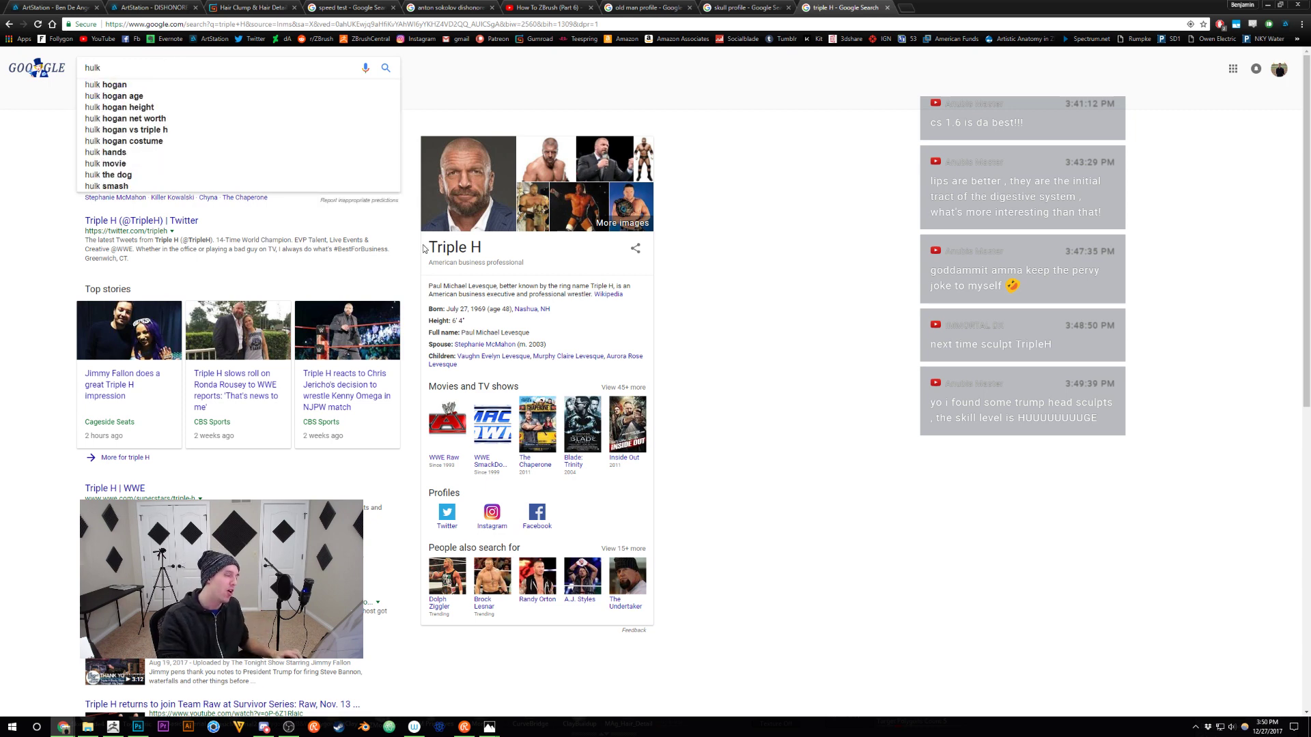
key("Down")
key("Return")
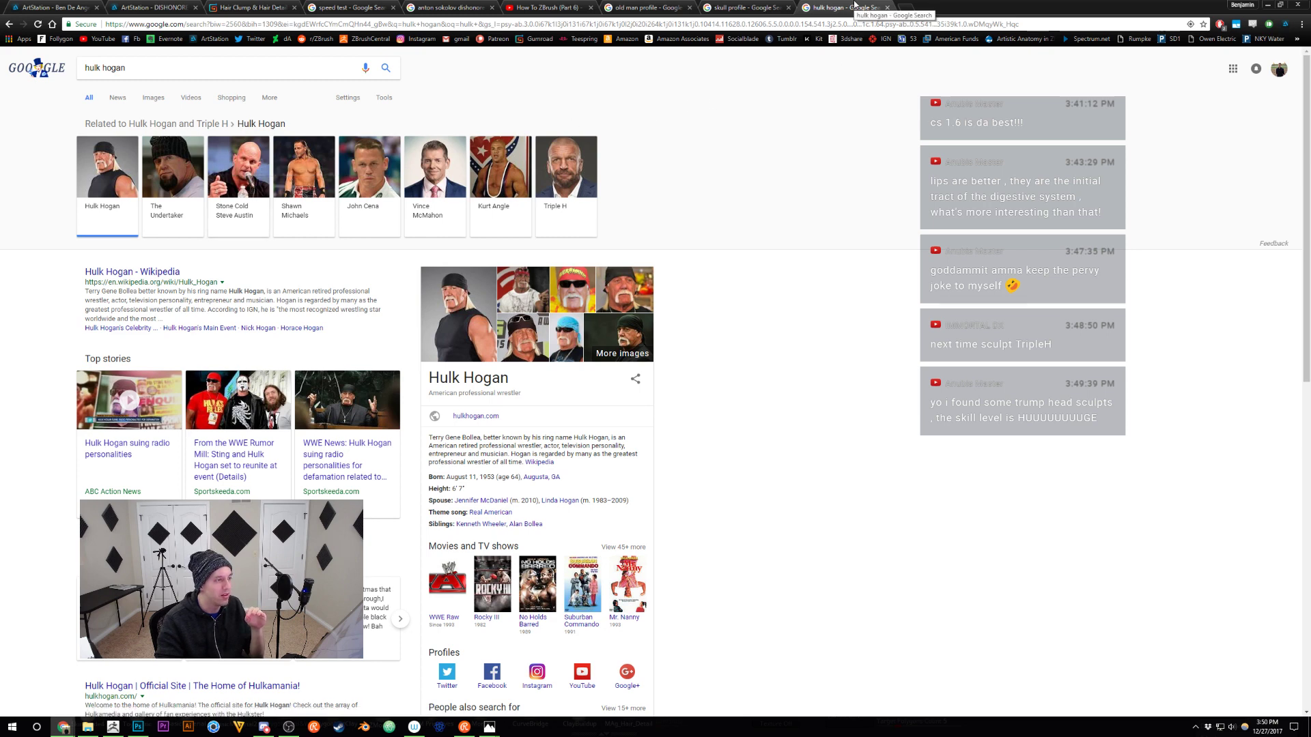
left_click(887, 7)
Check the "anton sokolov dishonored 2" reference images and switch back to ZBrush
left_click(553, 7)
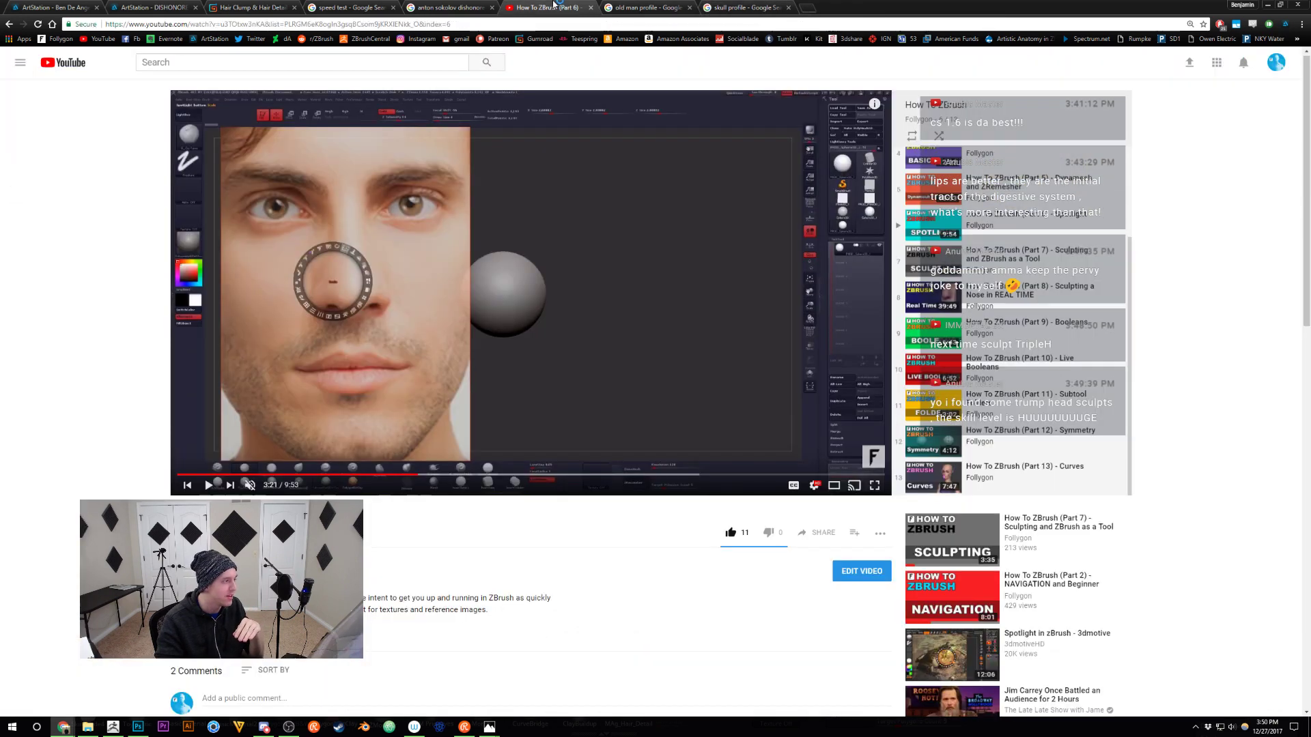
left_click(482, 6)
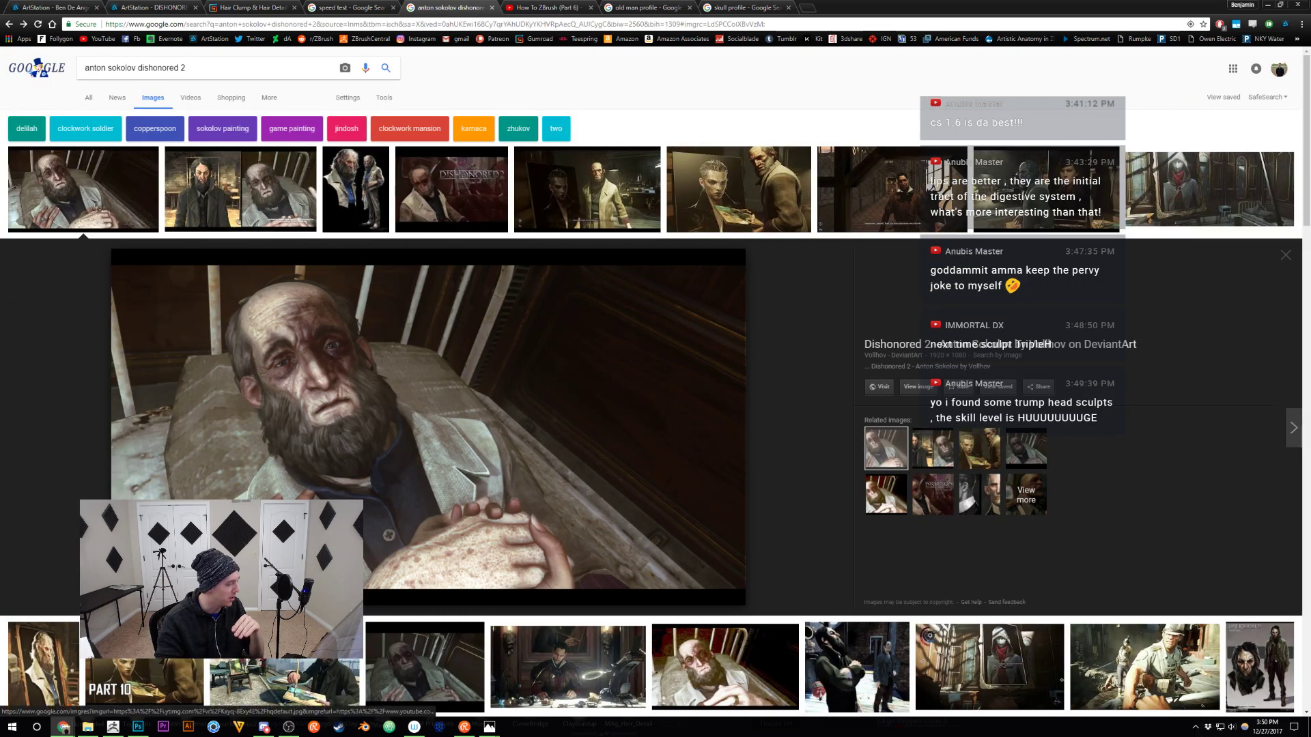
left_click(121, 727)
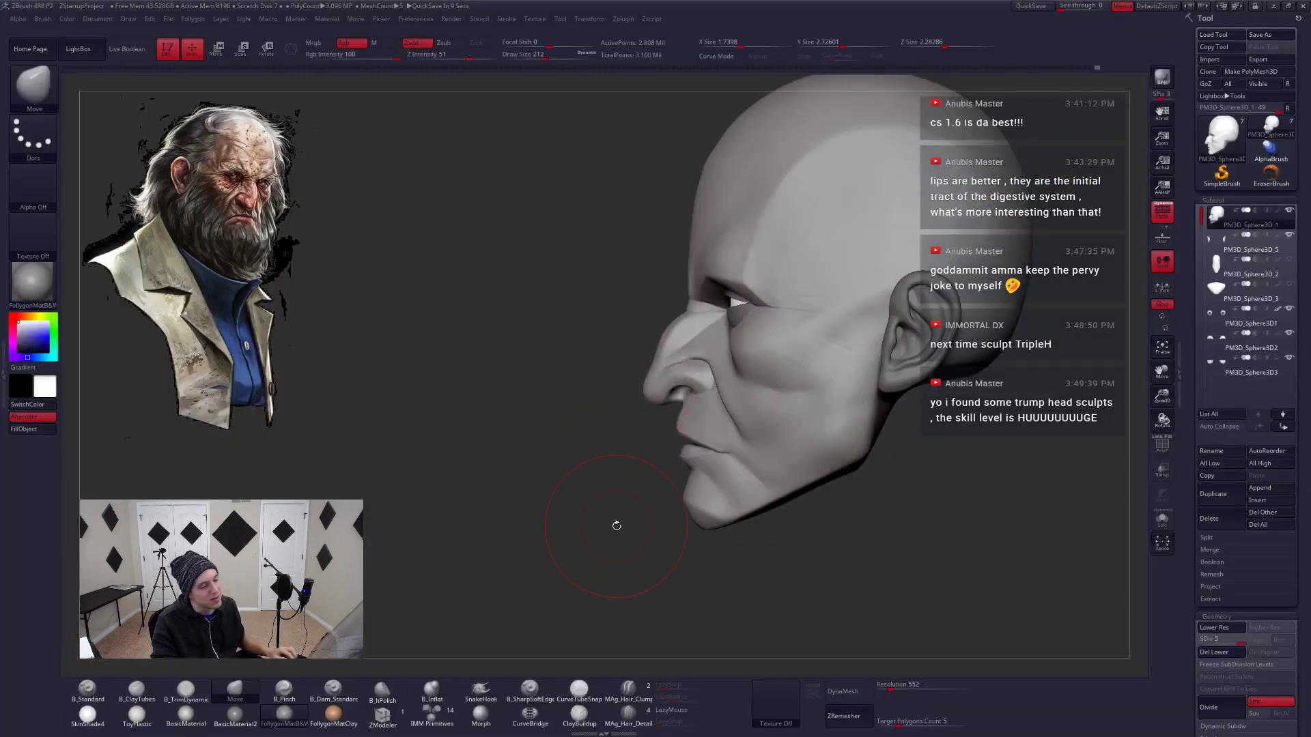
right_click_drag(657, 434, 793, 407)
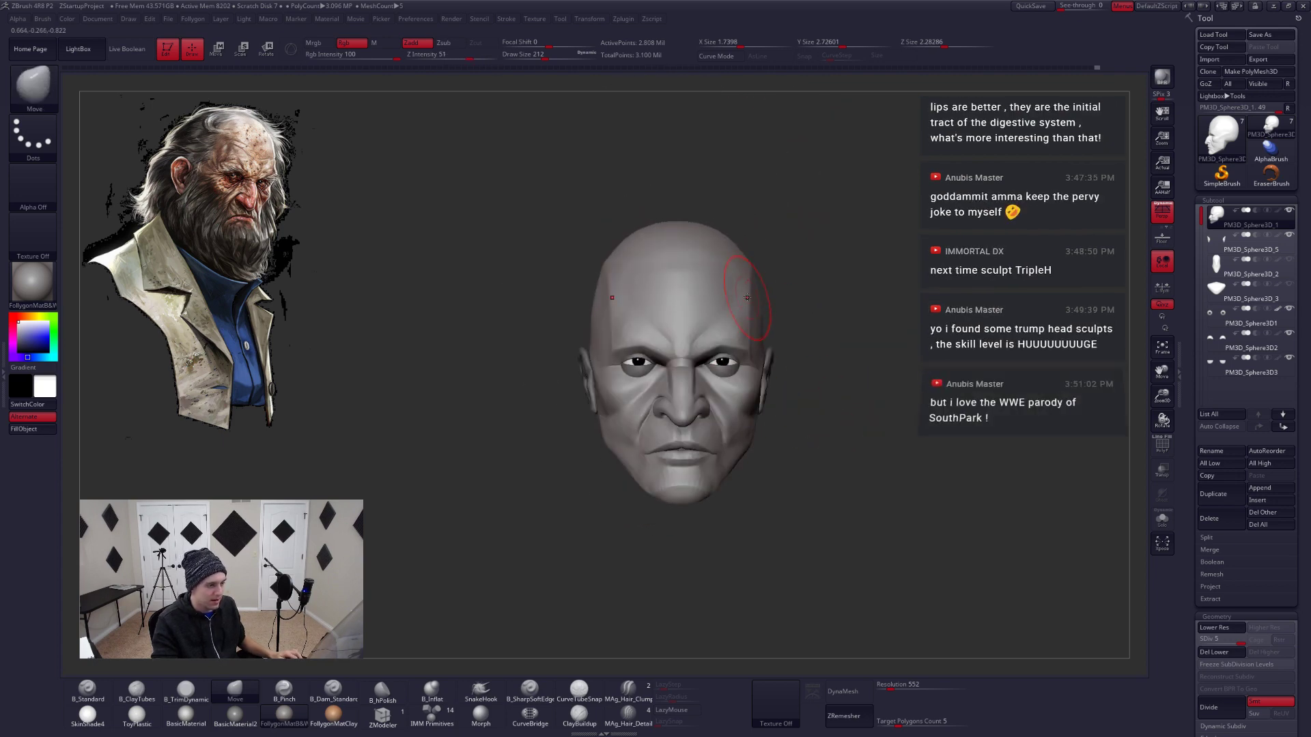
key("ctrl")
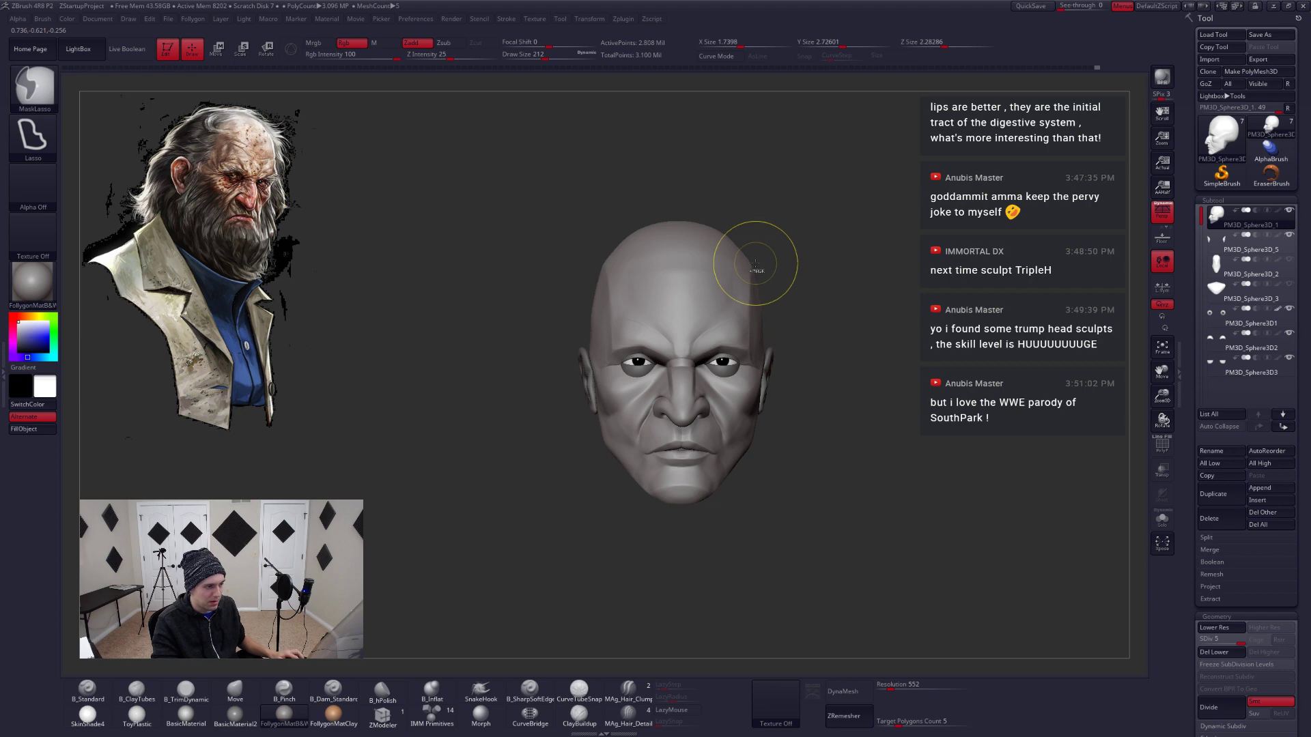
mouse_move(756, 263)
left_mouse_down("ctrl")
mouse_move(880, 451)
mouse_move(771, 491)
mouse_move(856, 427)
left_mouse_up("ctrl")
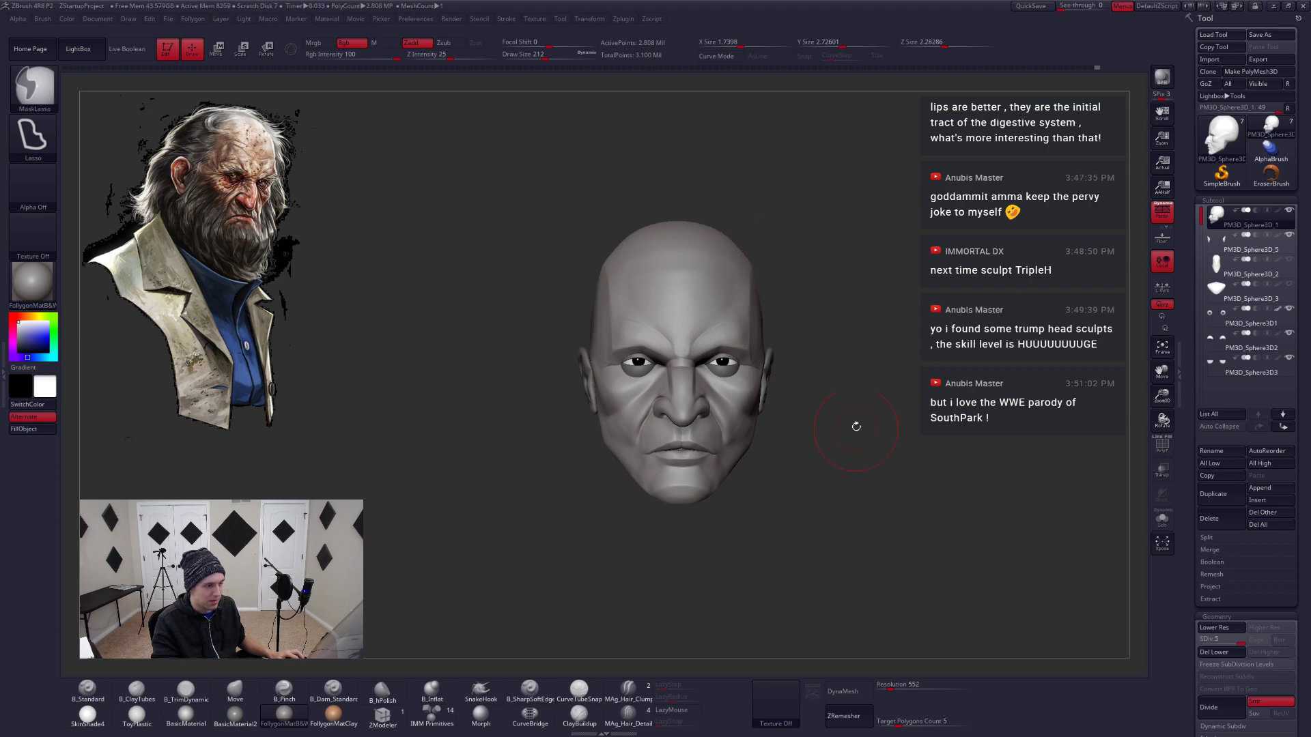
key("ctrl")
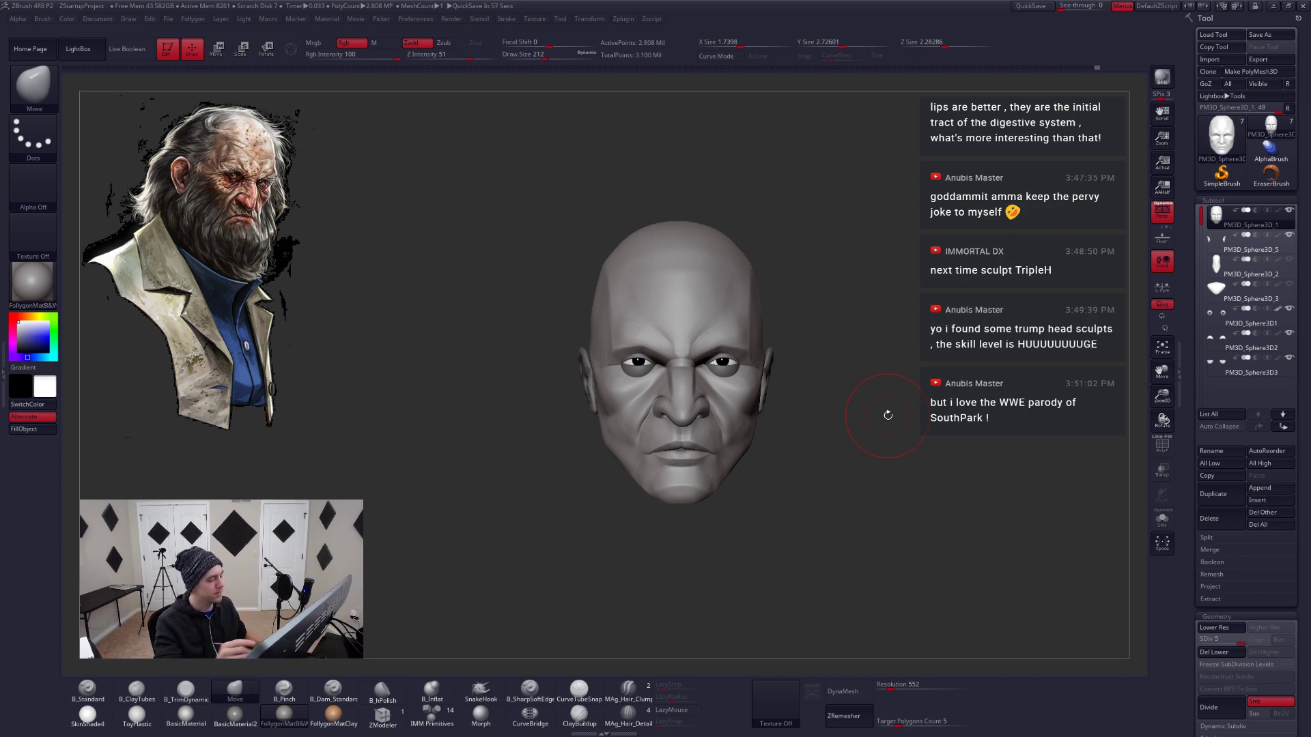
mouse_move(888, 415)
left_mouse_down()
mouse_move(808, 365)
mouse_move(795, 327)
mouse_move(758, 321)
left_mouse_up()
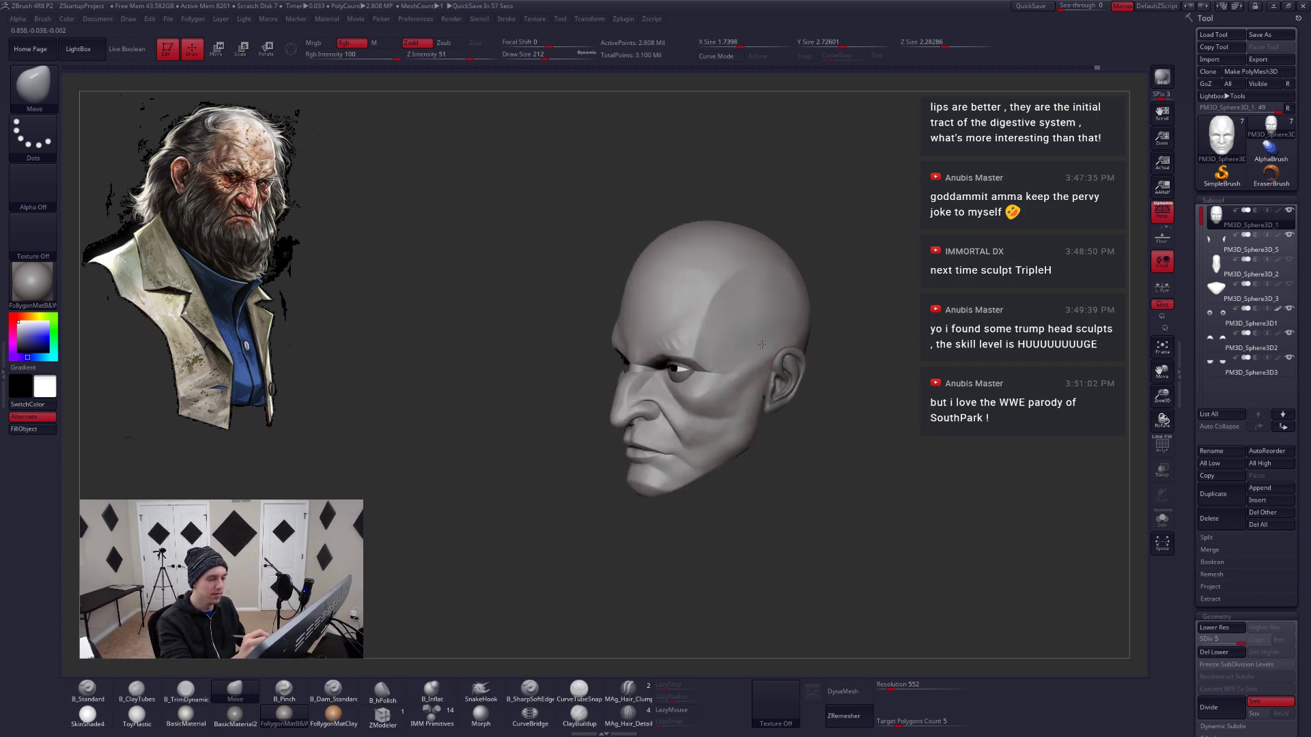
Isolate the head at subdivision level 2 and flatten the side of the skull with the TrimDynamic brush at draw size 274
key("alt+s")
left_click_drag(847, 321, 832, 383, "alt")
key("3")
key("space")
mouse_move(771, 278)
left_mouse_down()
mouse_move(796, 316)
mouse_move(756, 301)
mouse_move(775, 304)
mouse_move(743, 330)
mouse_move(789, 302)
mouse_move(822, 316)
mouse_move(961, 318)
left_mouse_up()
key("shift+d")
key("shift+d")
key("shift+d")
right_click_drag(862, 386, 707, 423, "alt")
key("space")
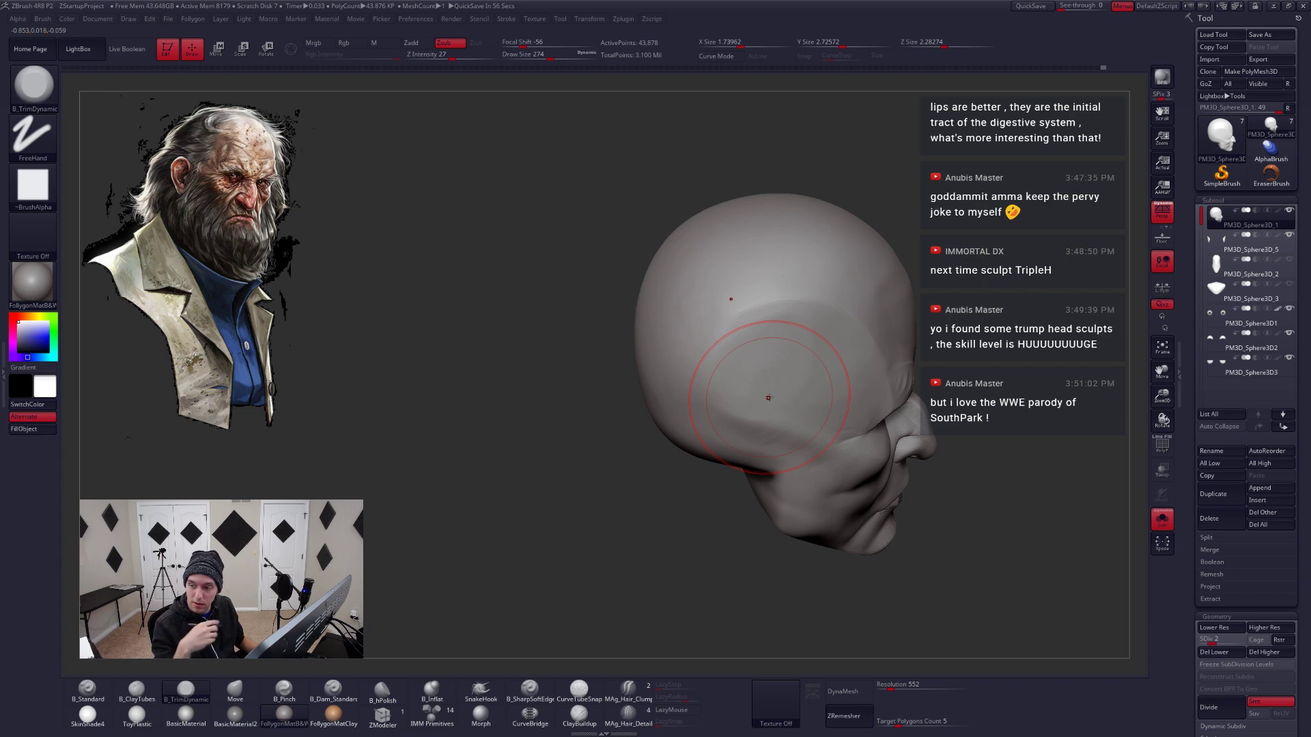
Refine the flattened plane behind the temple with TrimDynamic at draw sizes 217 and 239
right_click_drag(829, 478, 826, 454)
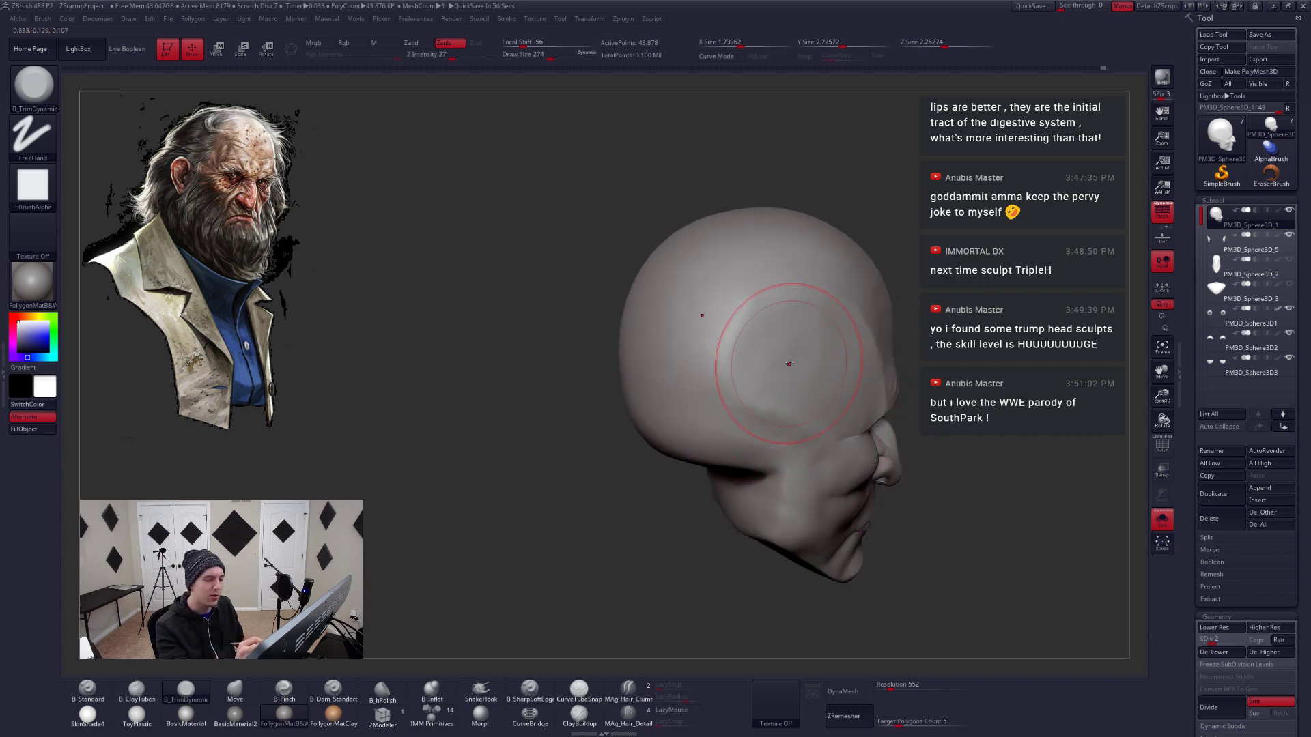
key("space")
left_click_drag(798, 362, 793, 361)
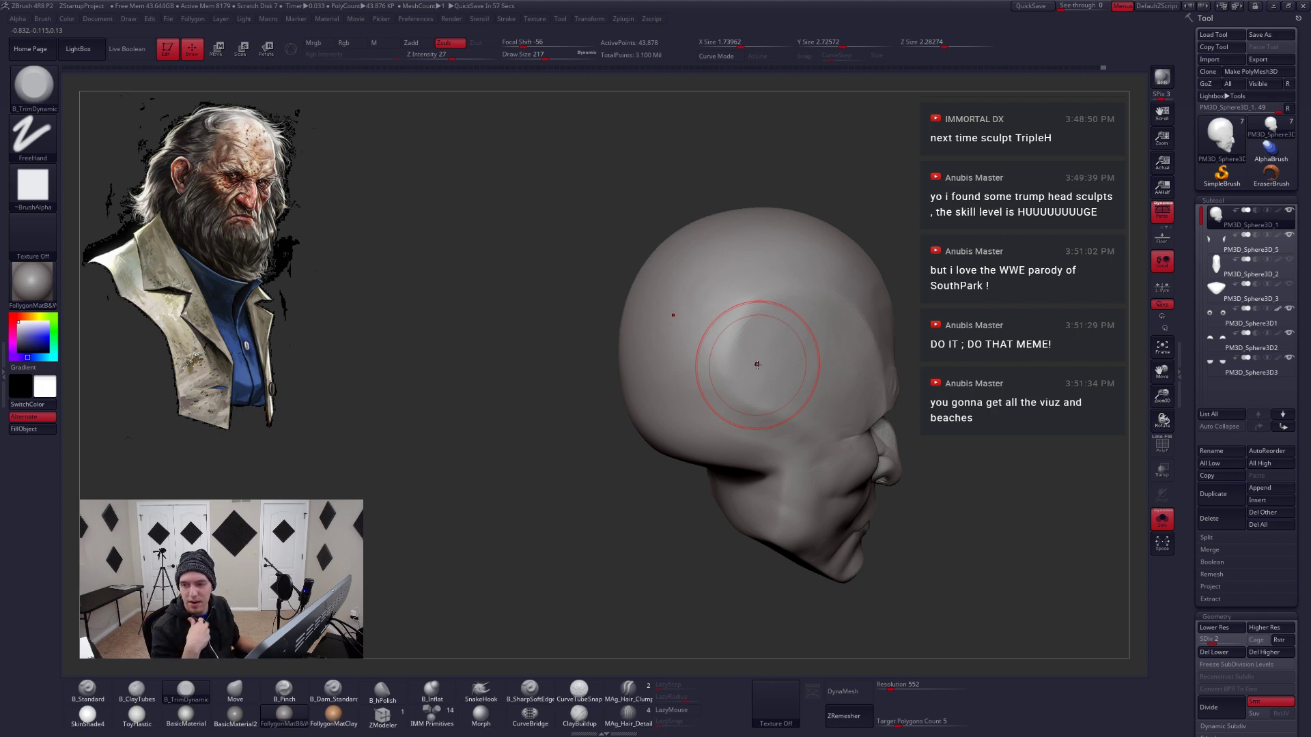
mouse_move(757, 365)
left_mouse_down()
mouse_move(805, 423)
mouse_move(847, 440)
mouse_move(833, 488)
mouse_move(784, 437)
left_mouse_up()
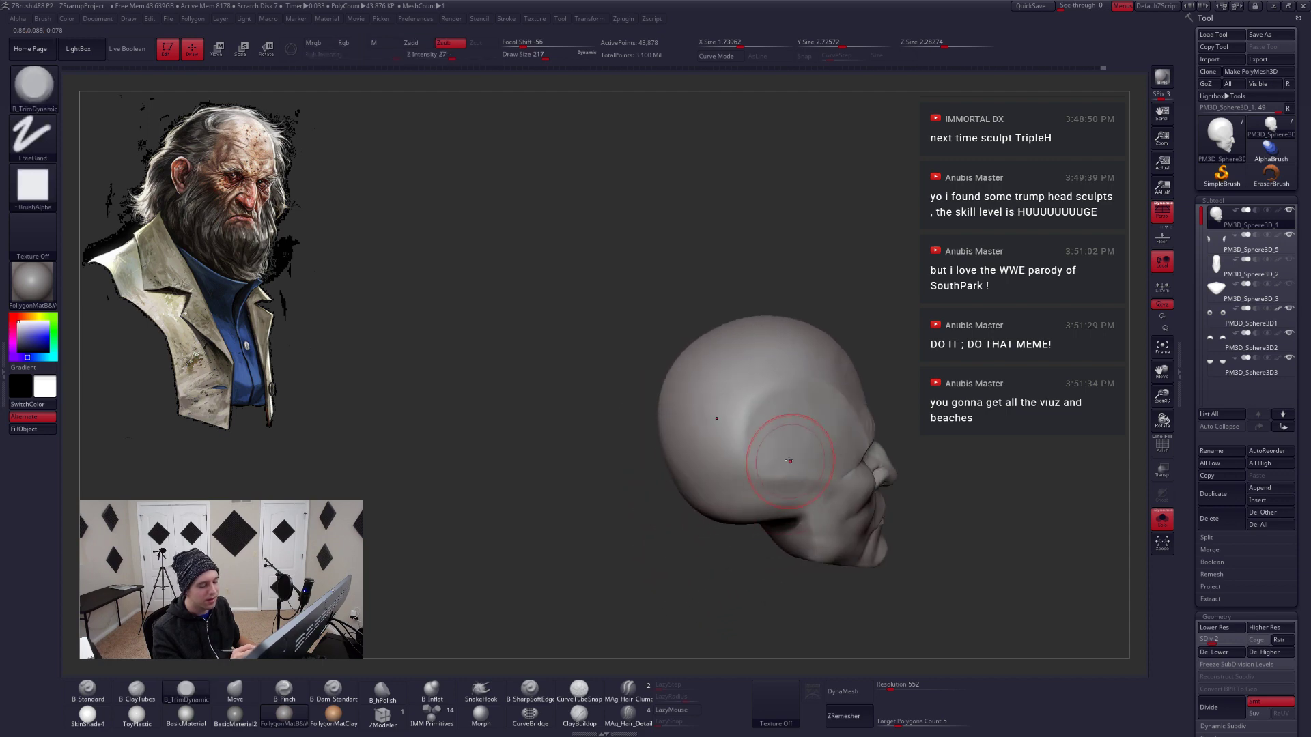
key("space")
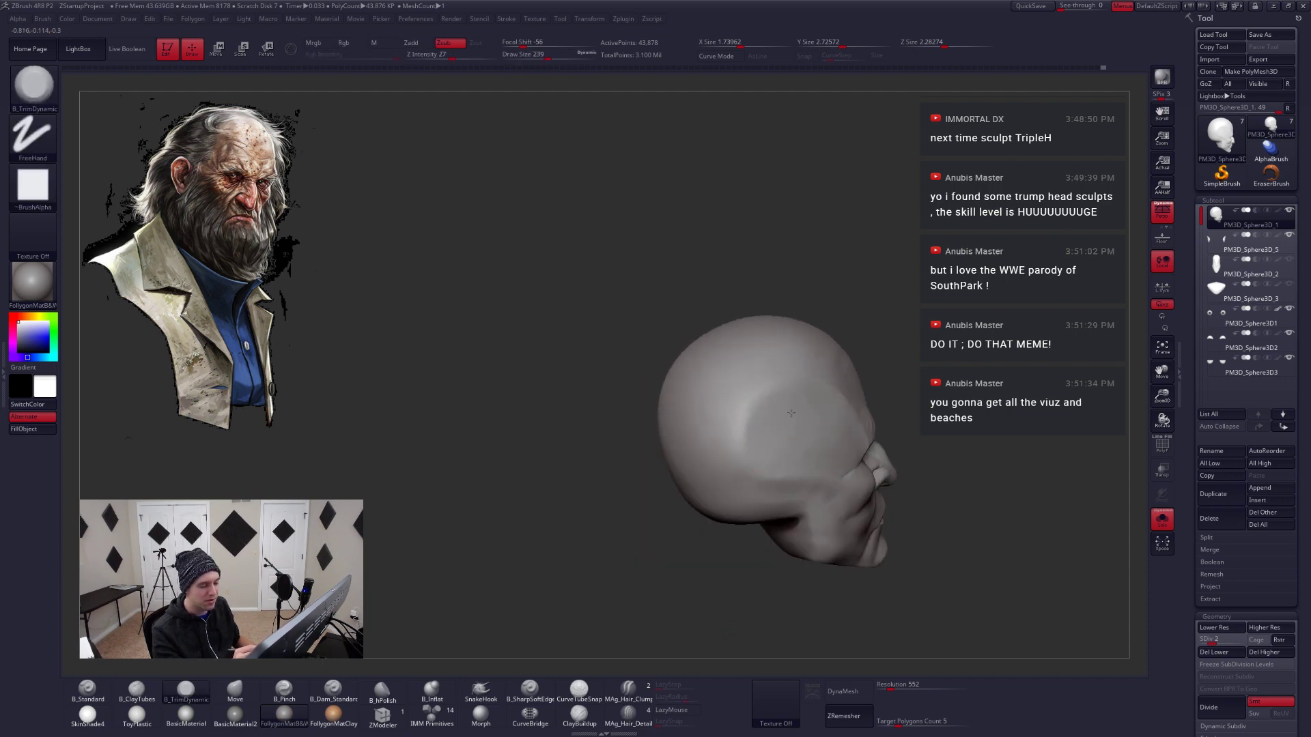
mouse_move(786, 431)
left_mouse_down()
mouse_move(766, 433)
mouse_move(776, 453)
mouse_move(815, 416)
mouse_move(848, 430)
left_mouse_up()
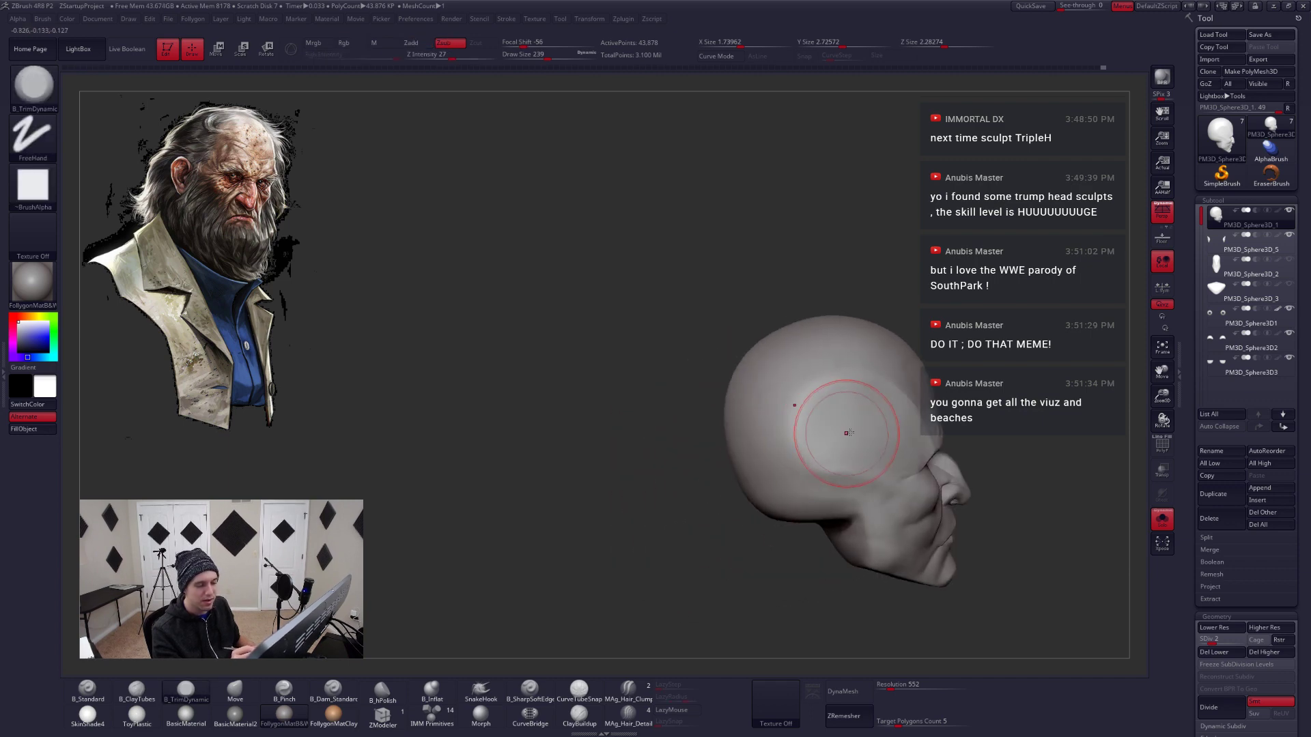
Trim the lower side of the skull and the back of the jaw with TrimDynamic, reducing the draw size to 228 and 202
mouse_move(839, 422)
right_mouse_down()
mouse_move(830, 410)
mouse_move(805, 488)
right_mouse_up()
mouse_move(805, 491)
left_mouse_down()
mouse_move(796, 515)
mouse_move(785, 483)
left_mouse_up()
key("space")
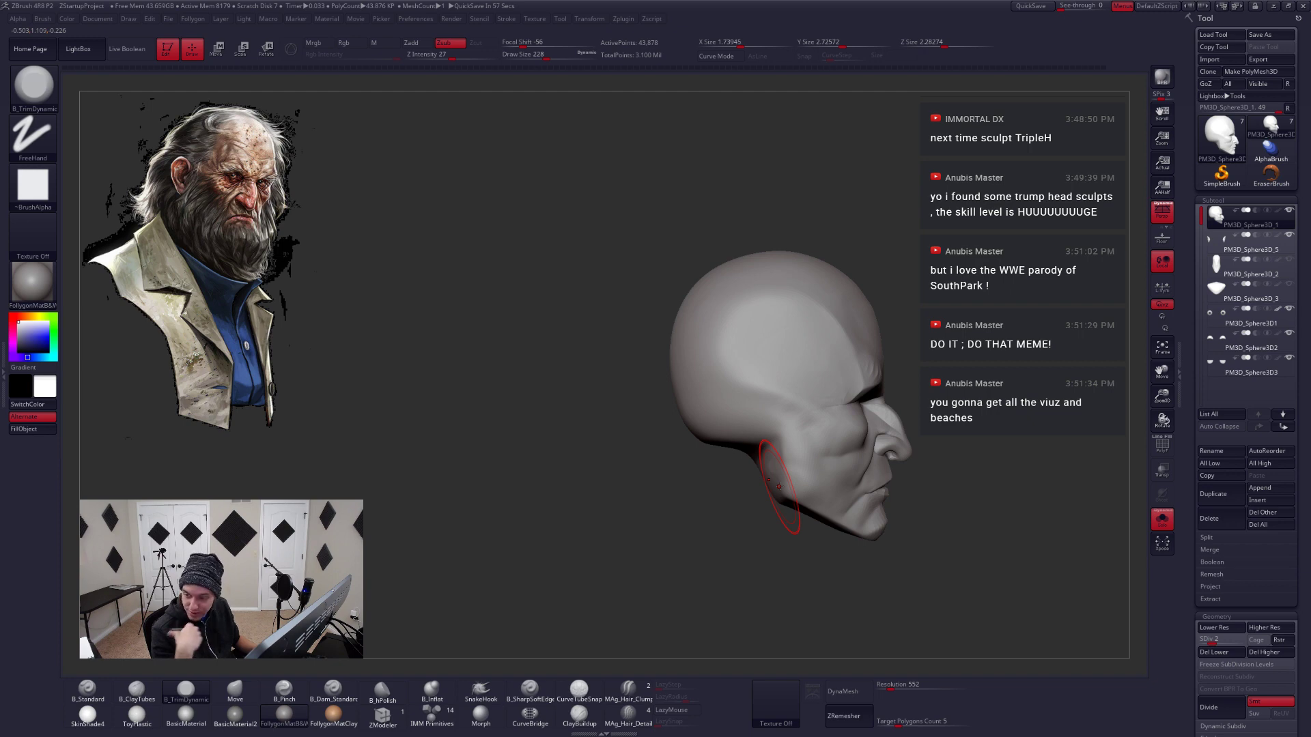
mouse_move(850, 487)
right_mouse_down()
mouse_move(783, 486)
mouse_move(832, 417)
right_mouse_up()
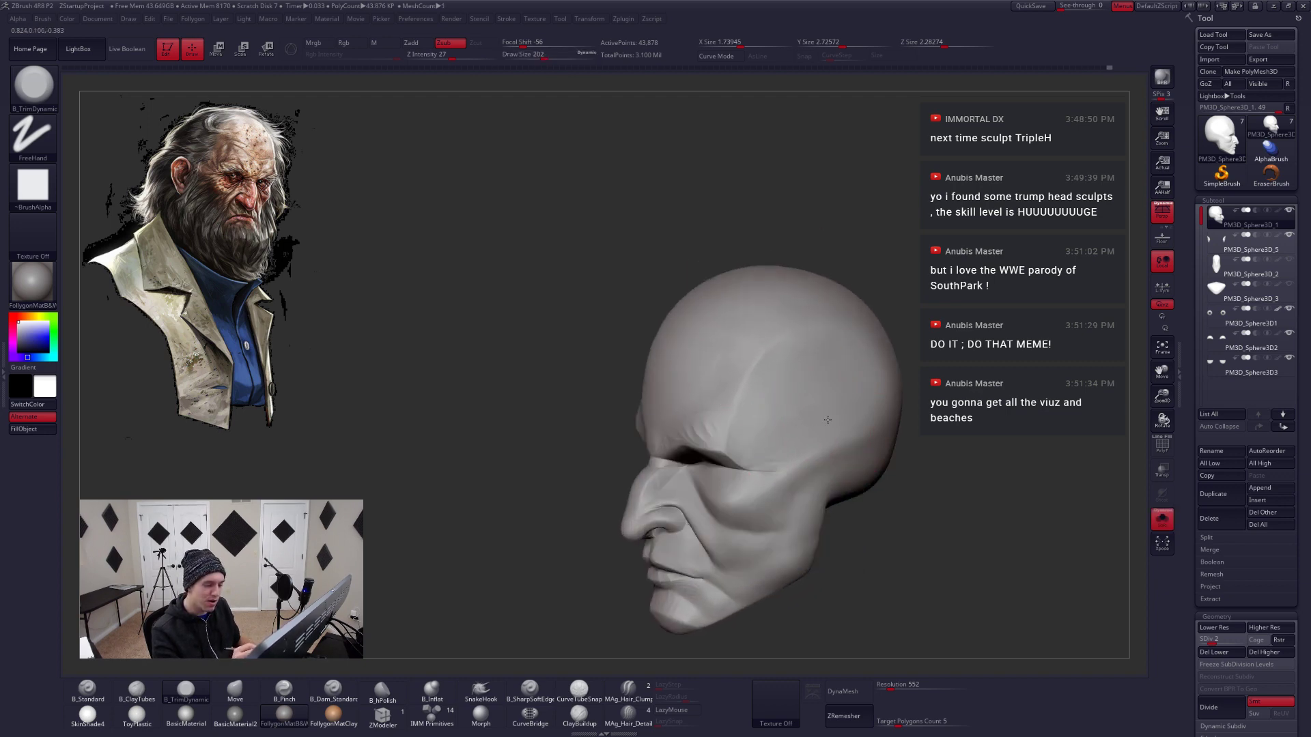
Trim the side of the skull with TrimDynamic at draw size 245 and show the remaining head parts again
key("space")
right_click_drag(850, 409, 826, 439)
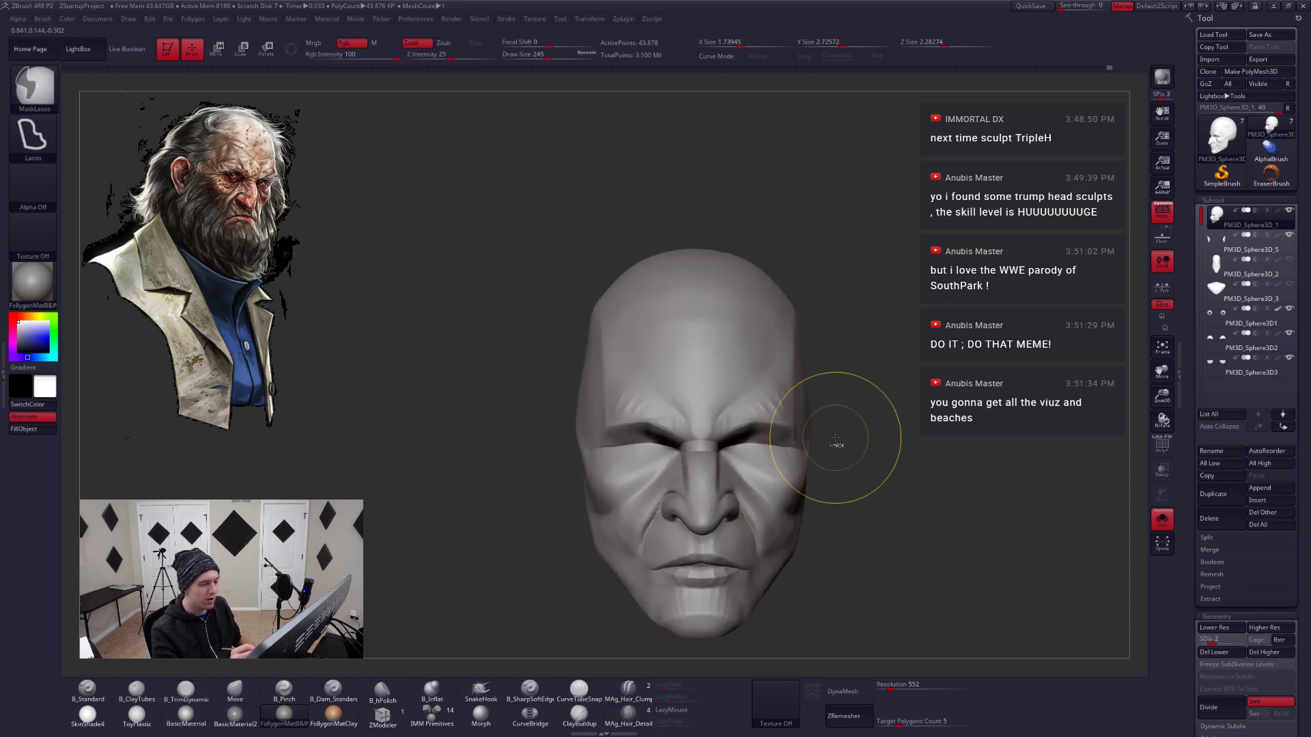
mouse_move(843, 497)
left_mouse_down("alt")
mouse_move(816, 448)
mouse_move(805, 457)
mouse_move(815, 476)
mouse_move(780, 451)
left_mouse_up("alt")
key("ctrl+shift+s")
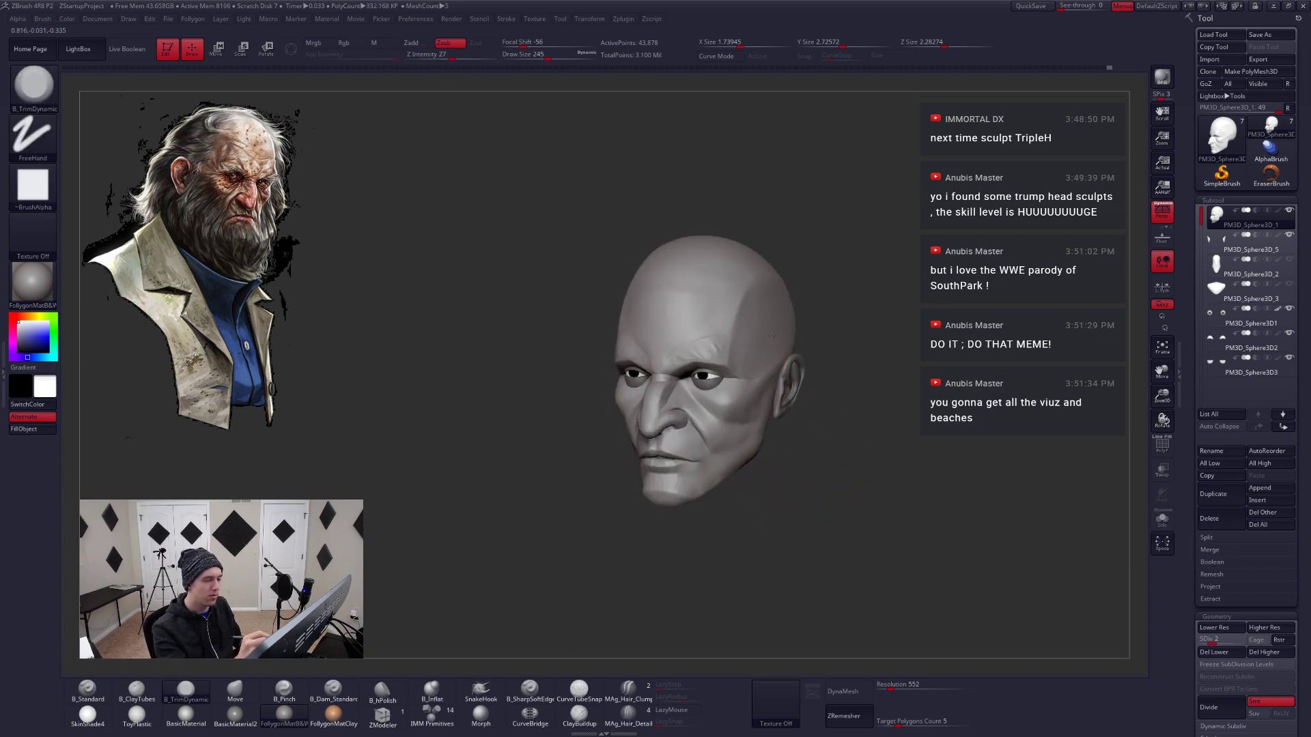
At subdivision level 1, mask the flattened side of the skull, soften the mask edge and invert it
mouse_move(772, 336)
left_mouse_down()
mouse_move(795, 329)
mouse_move(749, 341)
mouse_move(778, 268)
mouse_move(833, 383)
mouse_move(757, 486)
mouse_move(741, 369)
left_mouse_up()
key("shift+d")
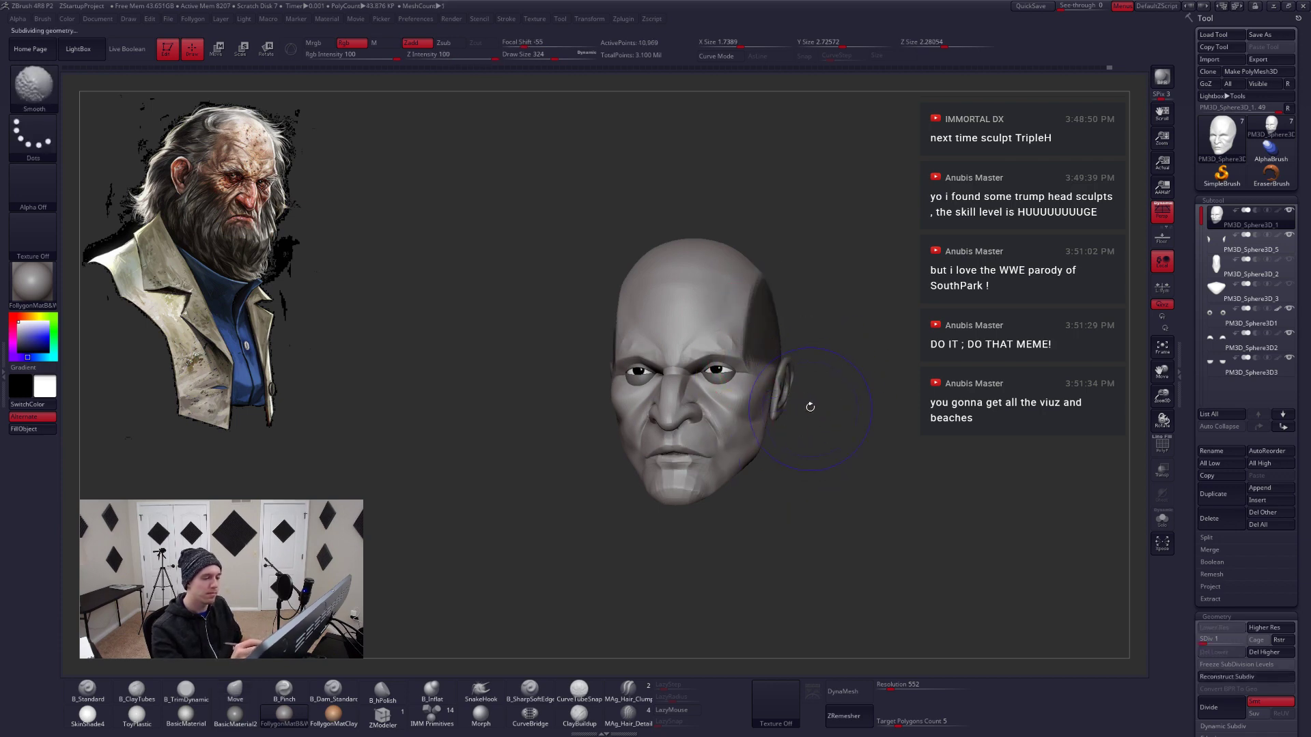
left_click(834, 362, "ctrl")
left_click(765, 383, "ctrl")
left_click(822, 368, "ctrl")
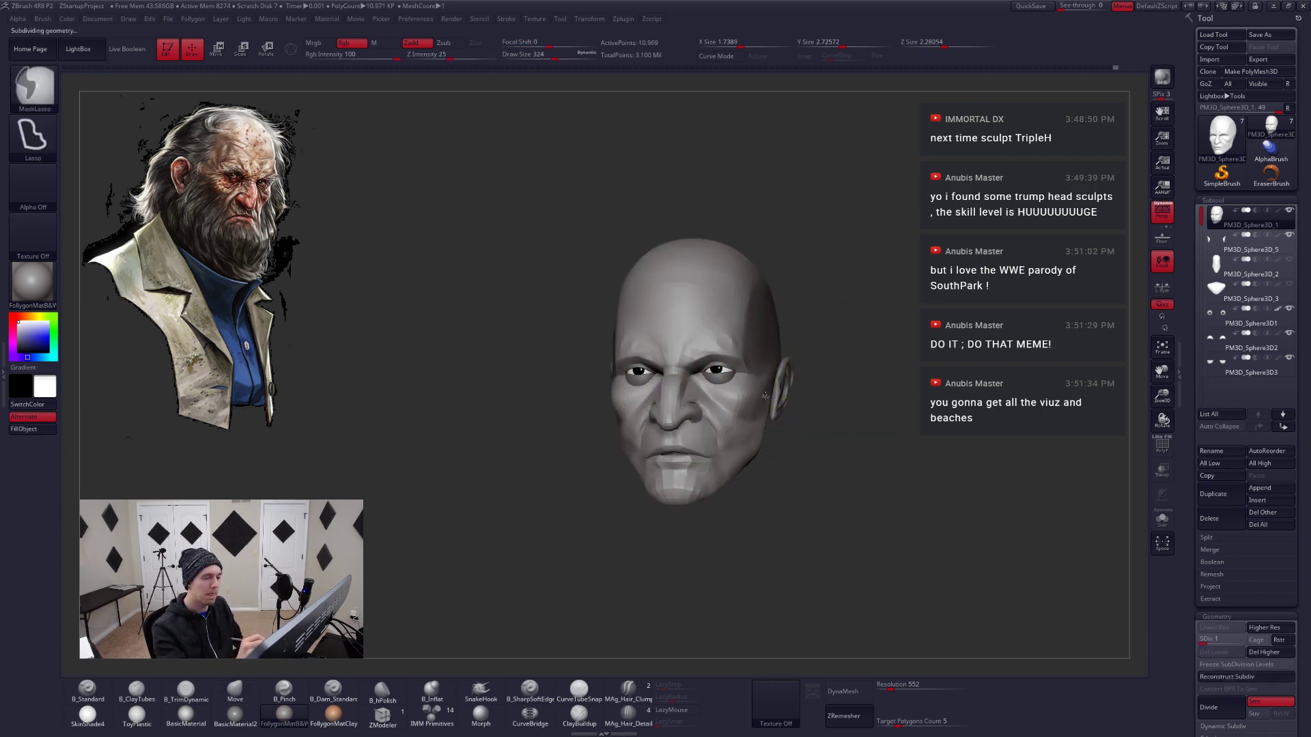
left_click(812, 389, "ctrl")
left_click_drag(806, 410, 826, 410, "shift")
Reshape the unmasked sides of the skull with the Move brush at draw size 358, then smooth them at 223
key("space")
left_click_drag(758, 436, 772, 435)
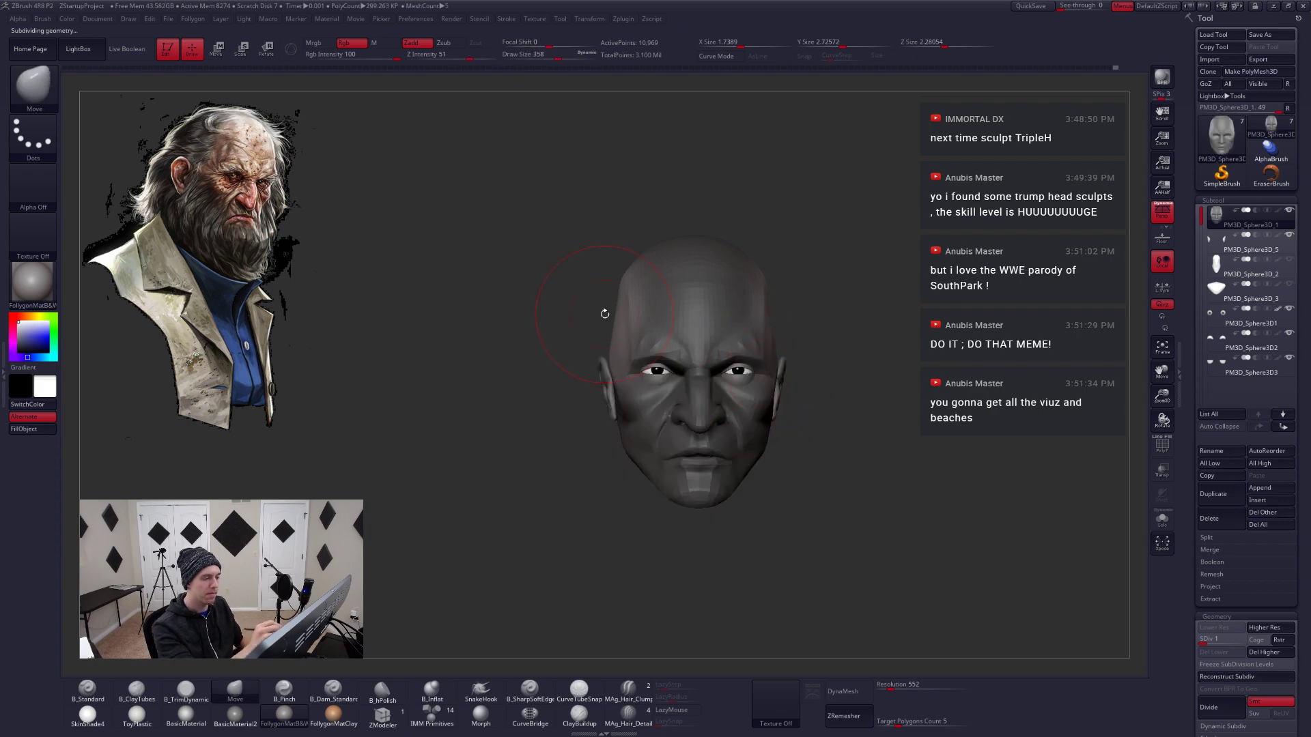
left_click_drag(604, 314, 662, 318)
key("space")
mouse_move(741, 318)
left_mouse_down()
mouse_move(678, 312)
mouse_move(736, 376)
mouse_move(744, 367)
left_mouse_up()
left_click_drag(725, 315, 751, 297)
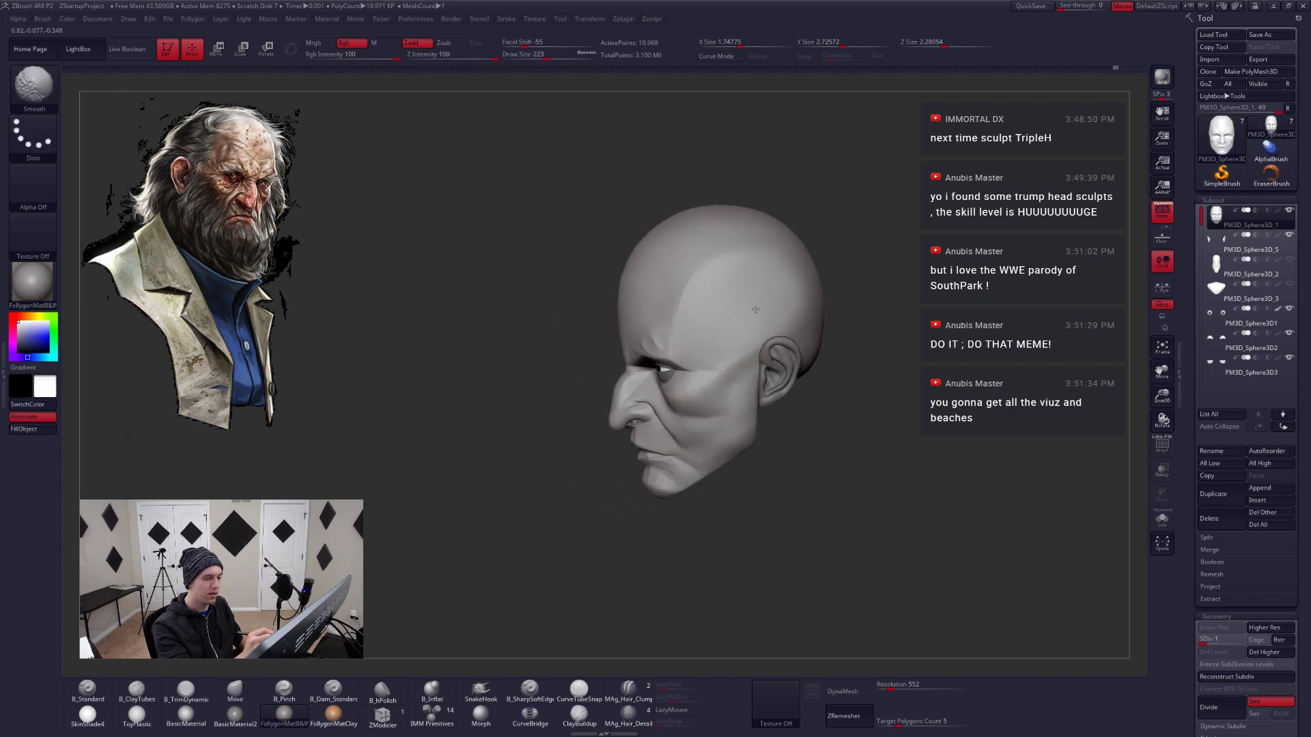
Smooth the temple transition at draw size 223 while raising the head to subdivision level 5
key("ctrl+d")
right_click_drag(742, 301, 768, 286)
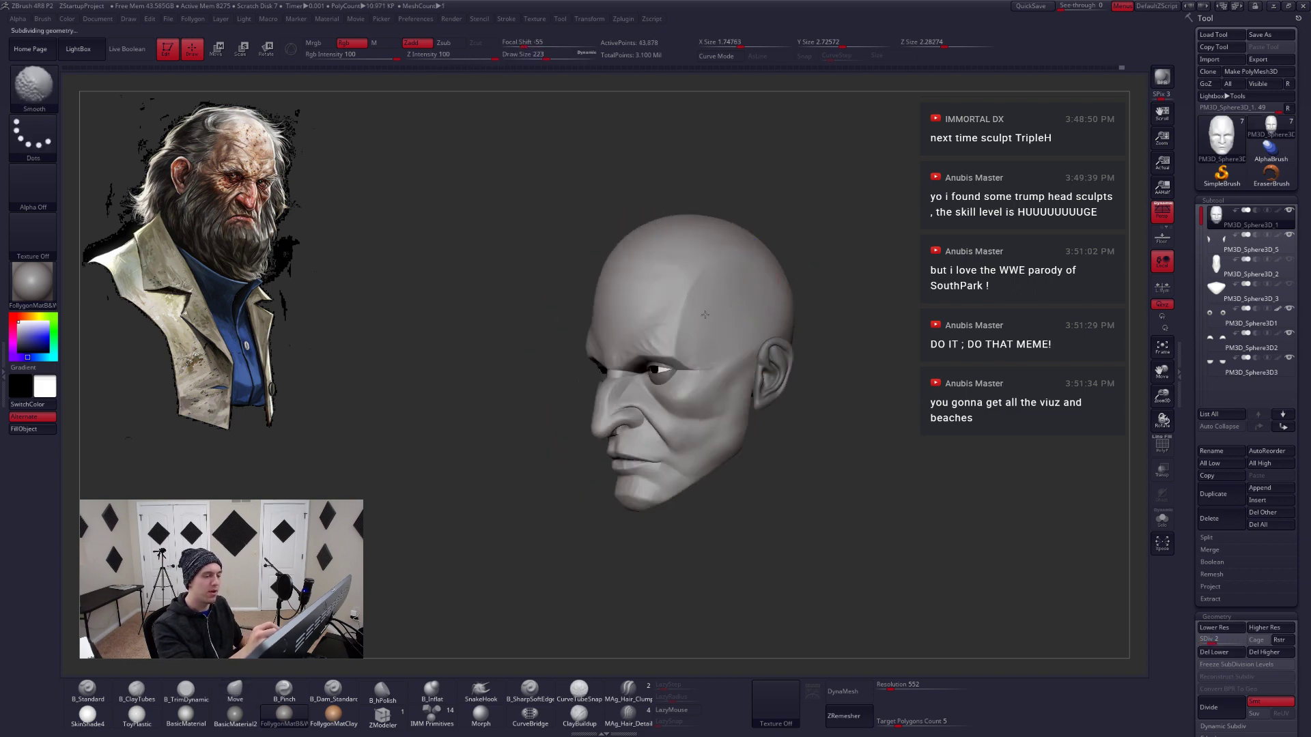
key("d")
key("d")
key("d")
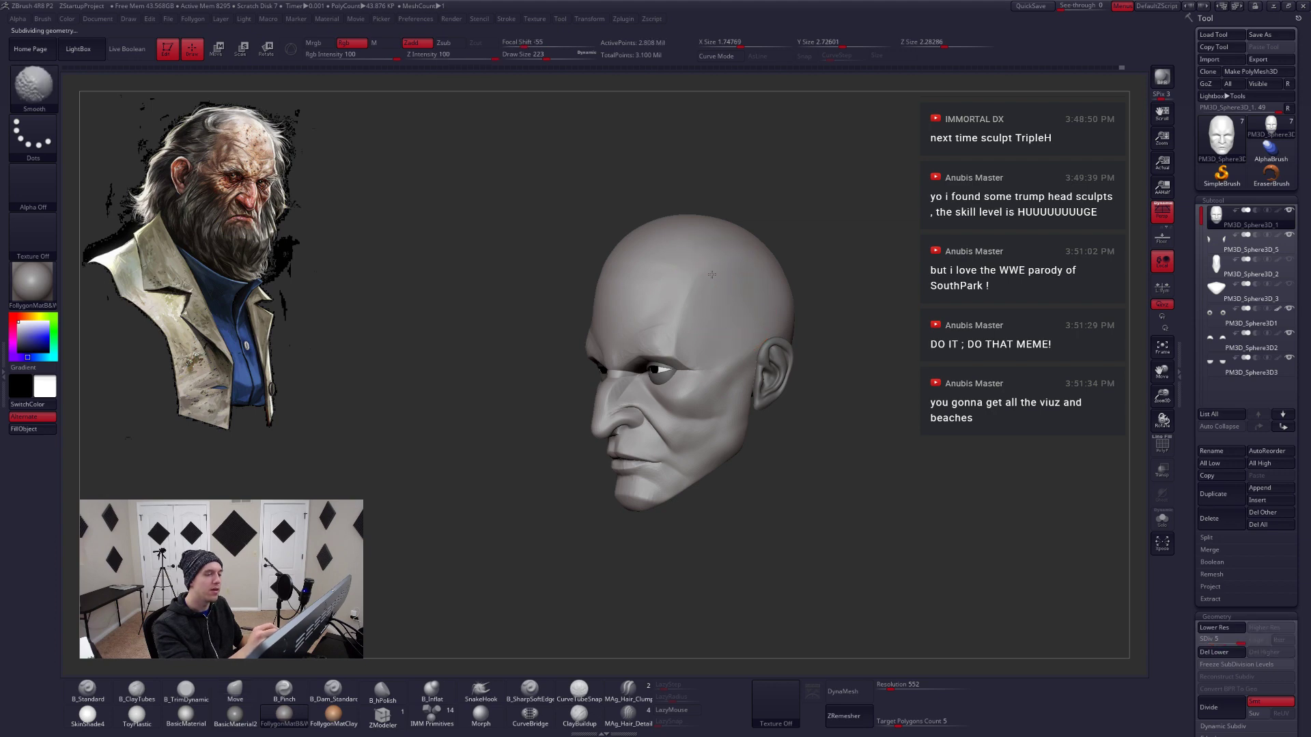
Adjust the side of the head with the Move brush at draw size 223 and return to subdivision level 1
right_click_drag(731, 322, 759, 277, "shift")
mouse_move(772, 377)
right_mouse_down("alt")
mouse_move(788, 375)
mouse_move(789, 411)
right_mouse_up("alt")
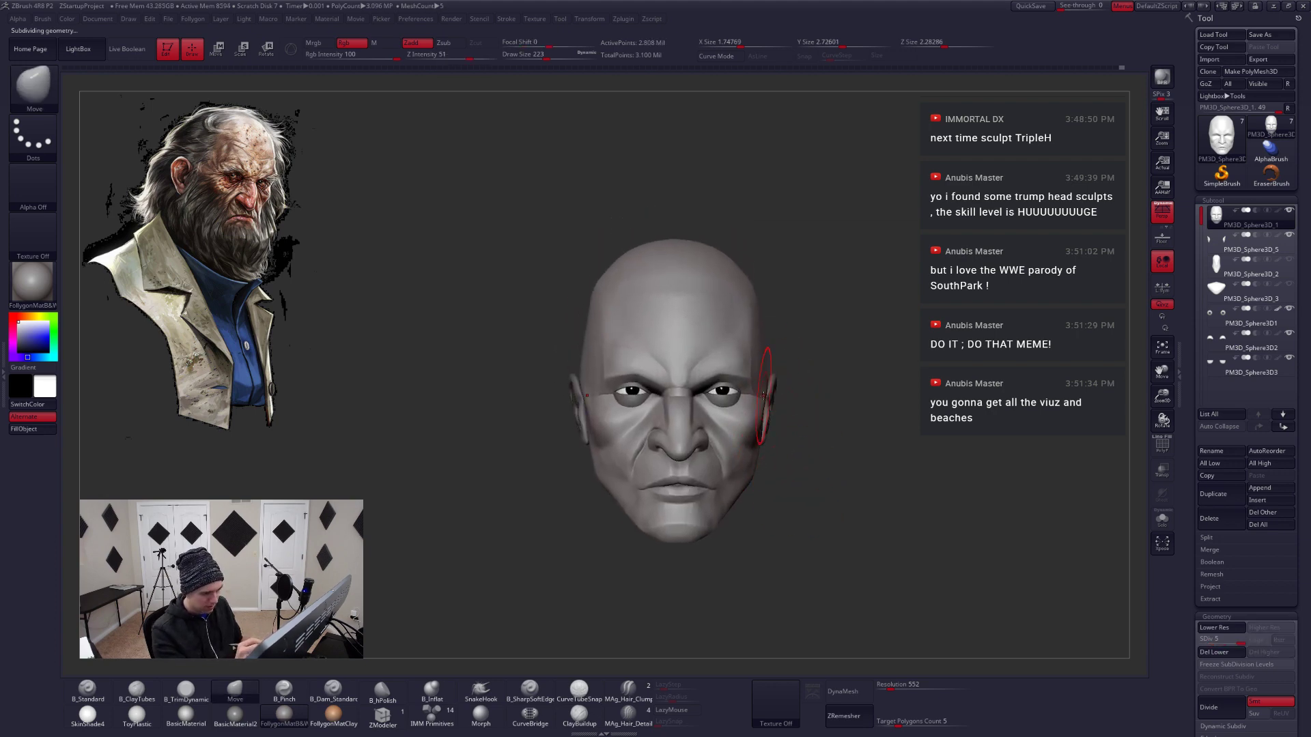
left_click_drag(762, 383, 762, 218, "ctrl+shift")
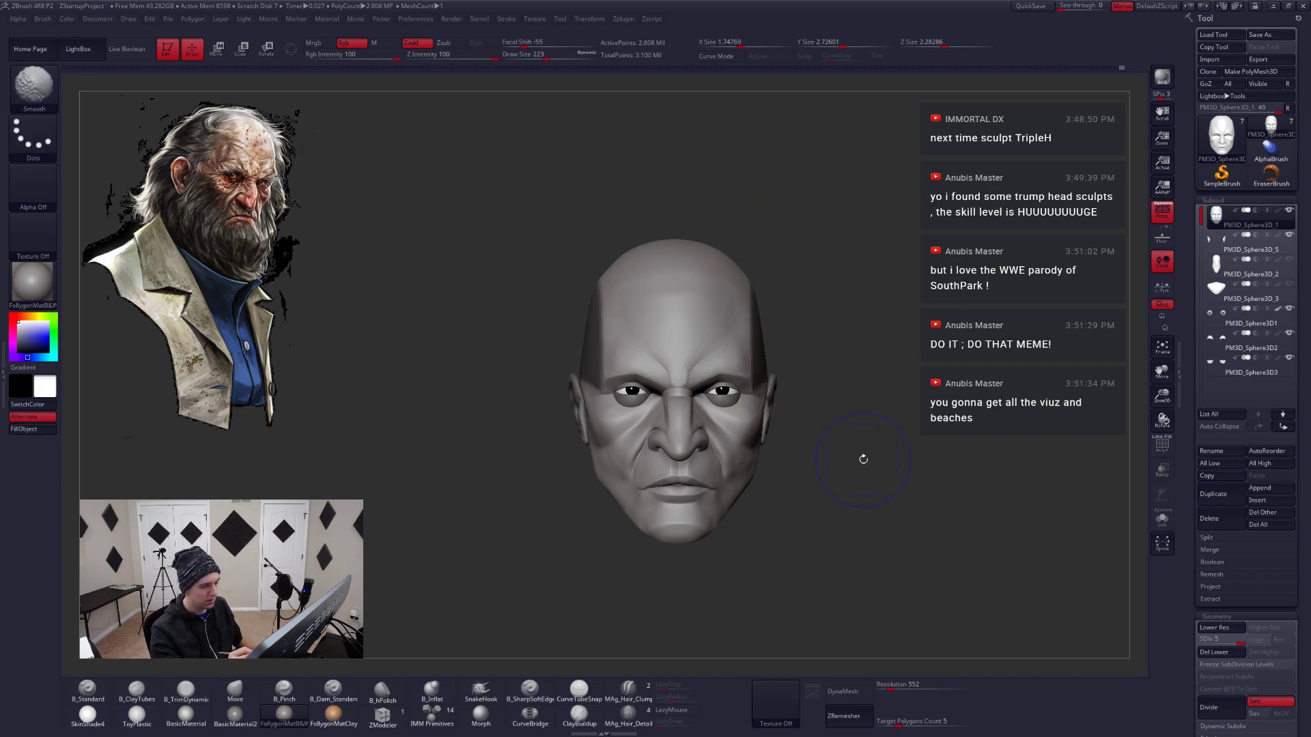
key("shift+d")
key("shift+d")
key("shift+d")
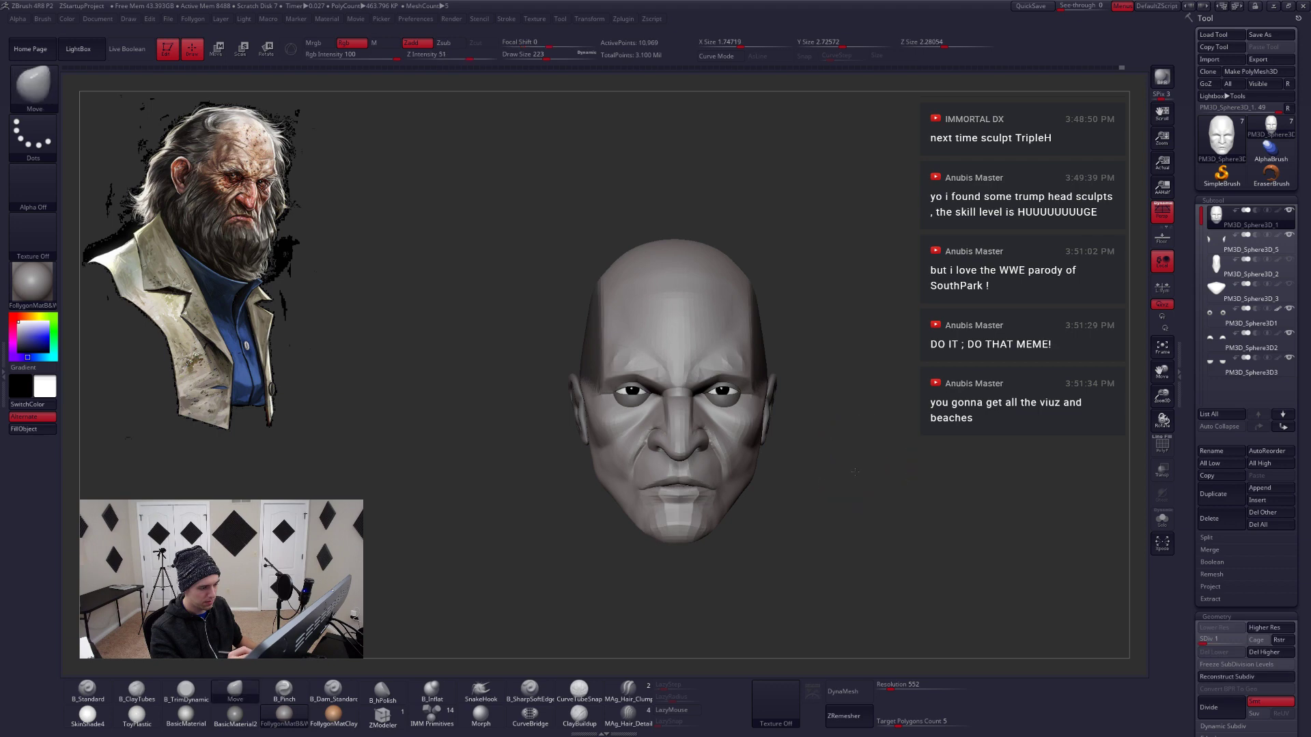
Try to reposition the sides of the skull using a softened, inverted mask and a transpose line from the temple
left_click_drag(857, 470, 781, 476)
left_click(805, 499, "ctrl")
left_click(794, 504, "ctrl")
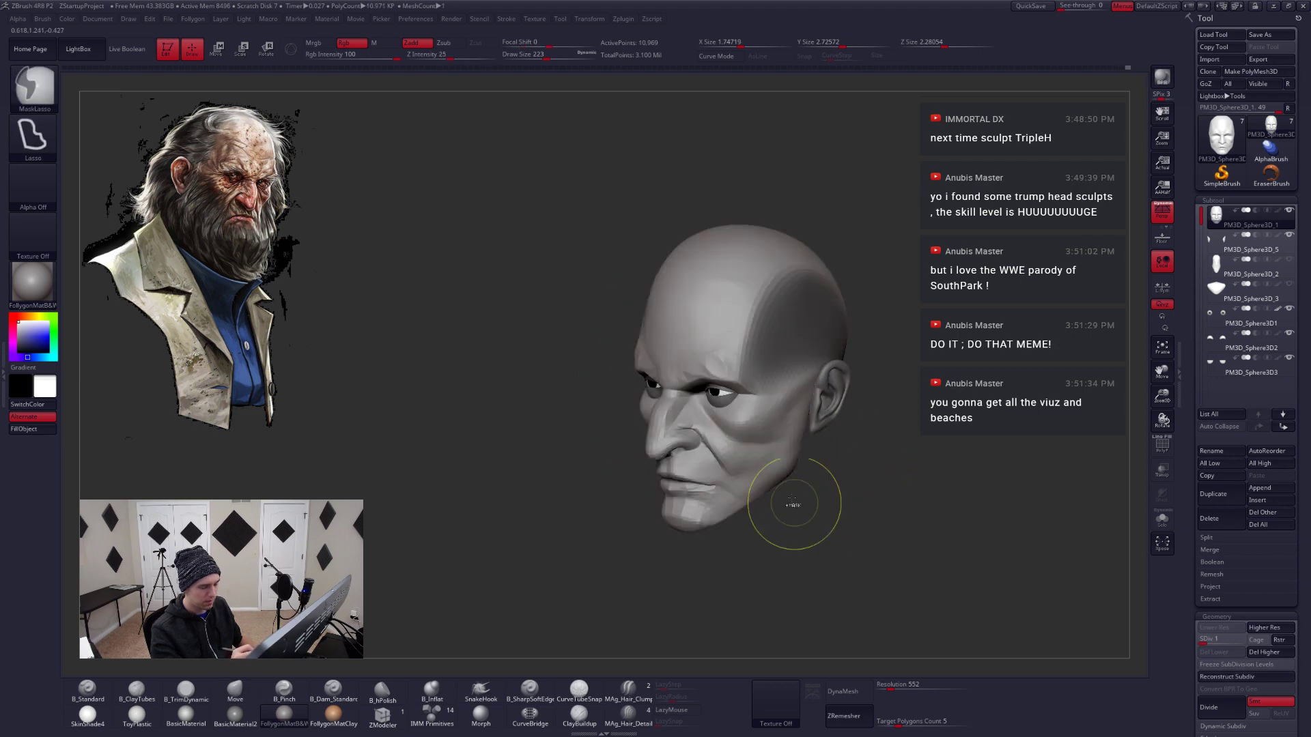
left_click(784, 484, "ctrl")
left_click(785, 484, "ctrl")
left_click(796, 516, "ctrl")
left_click(797, 515, "ctrl")
left_click_drag(806, 508, 850, 481)
left_click(826, 474, "ctrl")
key("w")
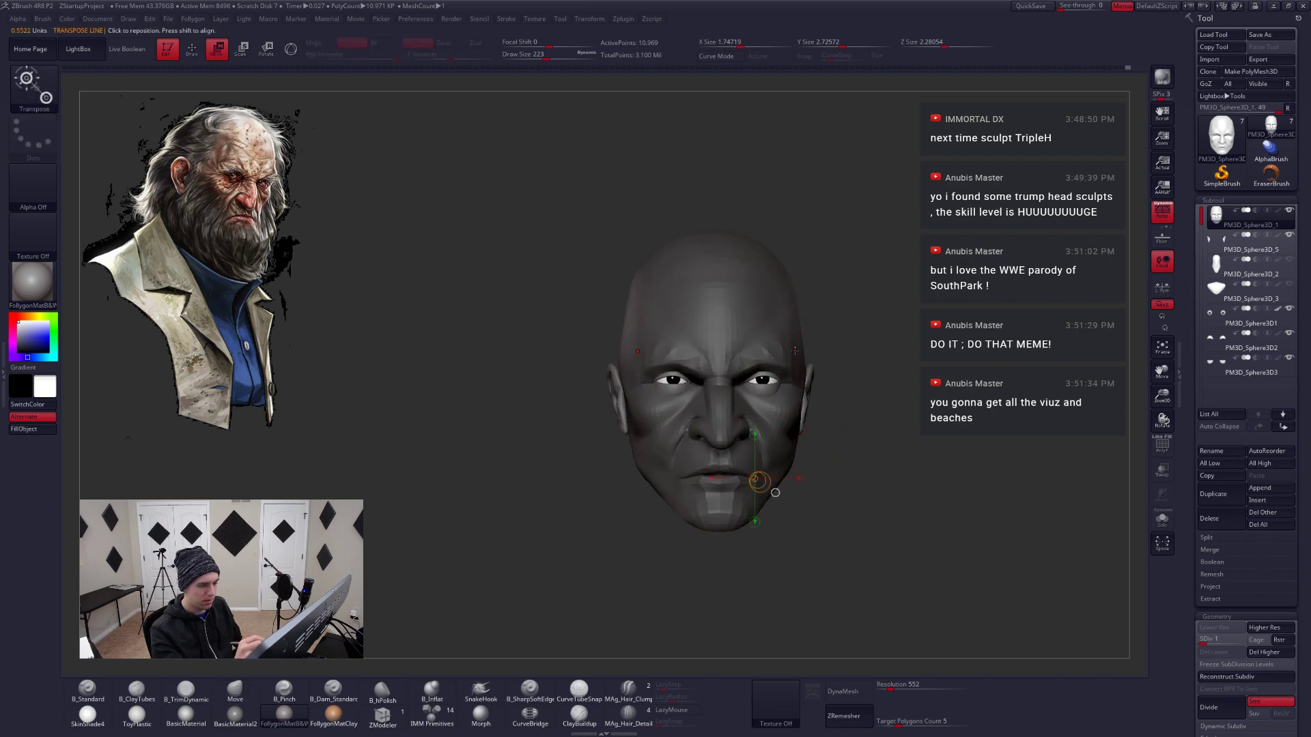
left_click_drag(792, 353, 887, 353)
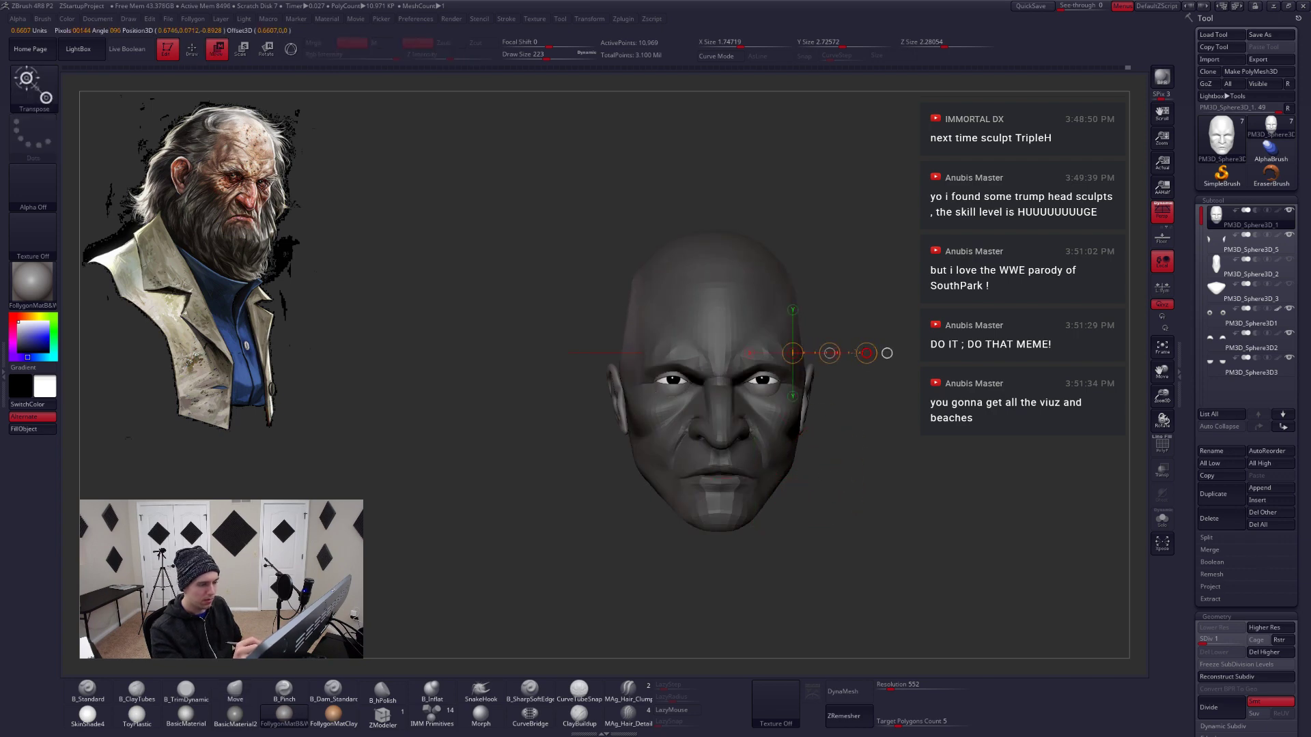
mouse_move(900, 437)
left_mouse_down()
mouse_move(856, 441)
mouse_move(842, 491)
mouse_move(873, 471)
mouse_move(832, 472)
left_mouse_up()
Isolate the head and carve a line from the temple toward the back of the skull with SharpSoftEdge at draw size 132
key("q")
key("s")
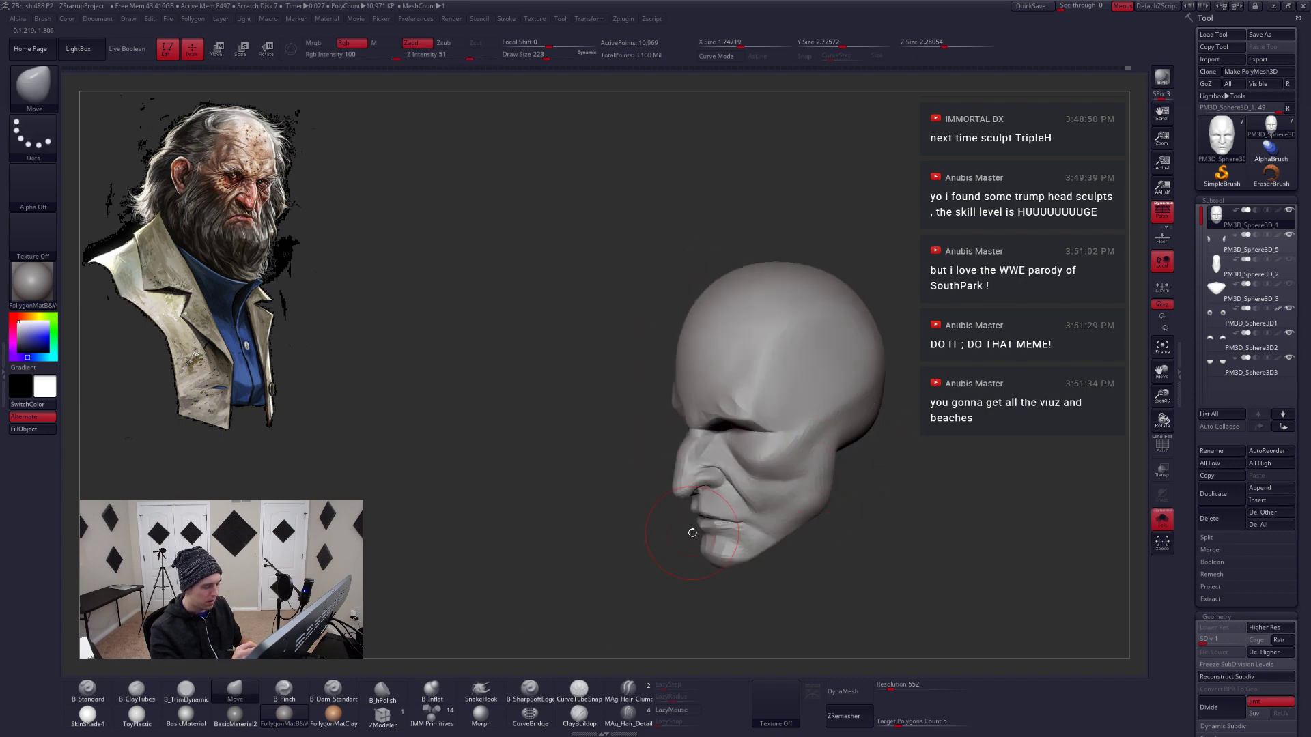
left_click(530, 692)
right_click_drag(836, 393, 833, 424, "ctrl")
key("s")
left_click_drag(836, 427, 827, 428)
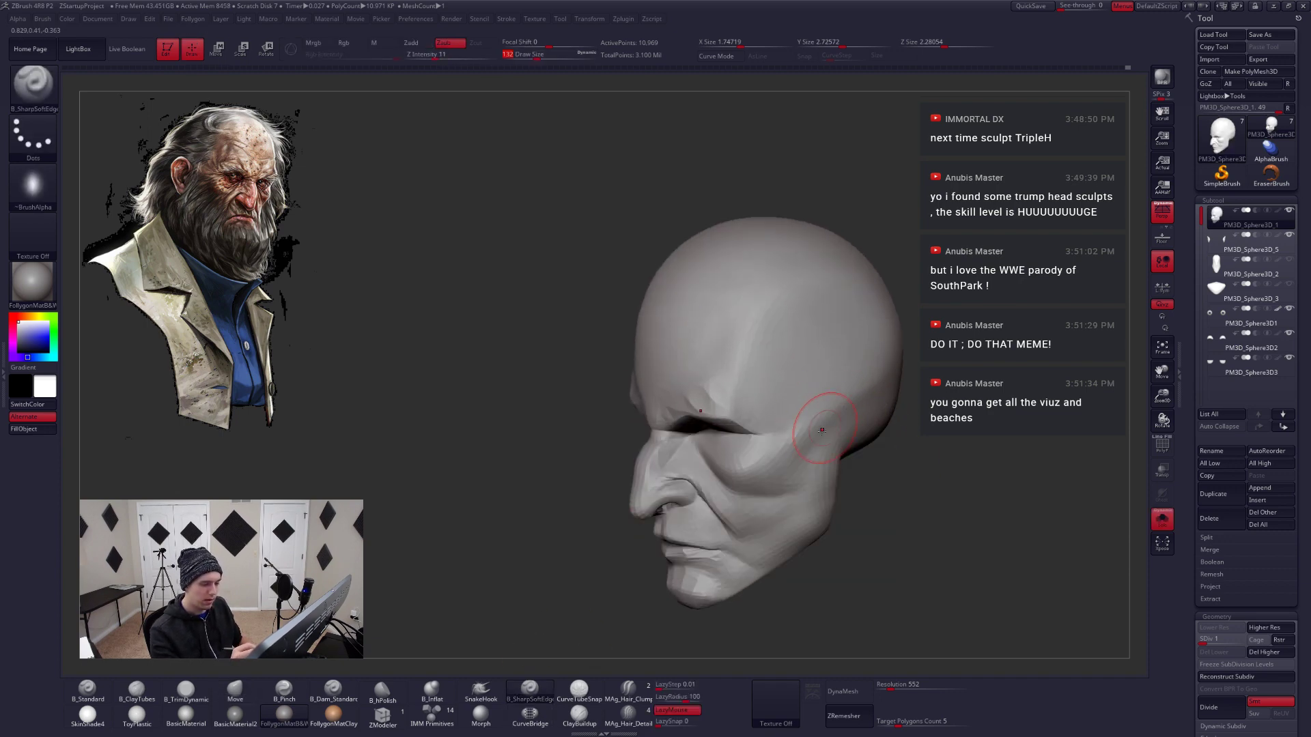
right_click_drag(827, 428, 799, 427)
left_click_drag(767, 424, 784, 415)
left_click_drag(862, 367, 902, 346)
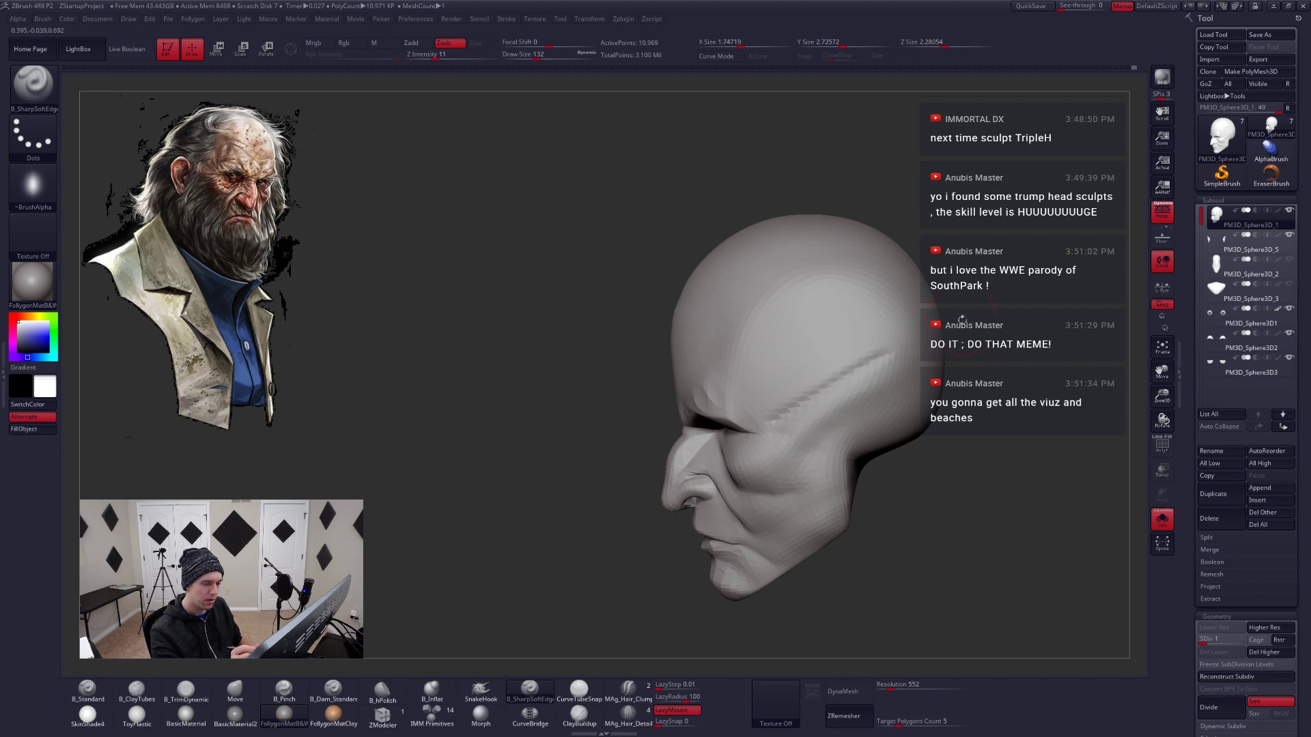
Smooth the carved line into the side of the skull
right_click_drag(778, 389, 838, 392)
mouse_move(837, 460)
right_mouse_down()
mouse_move(792, 450)
mouse_move(828, 403)
right_mouse_up()
key("2")
mouse_move(851, 474)
right_mouse_down()
mouse_move(828, 468)
mouse_move(759, 362)
mouse_move(808, 412)
right_mouse_up()
key("shift")
Build up the side of the skull above the ear with ClayTubes at subdivision level 2 and draw size 197
key("ctrl+d")
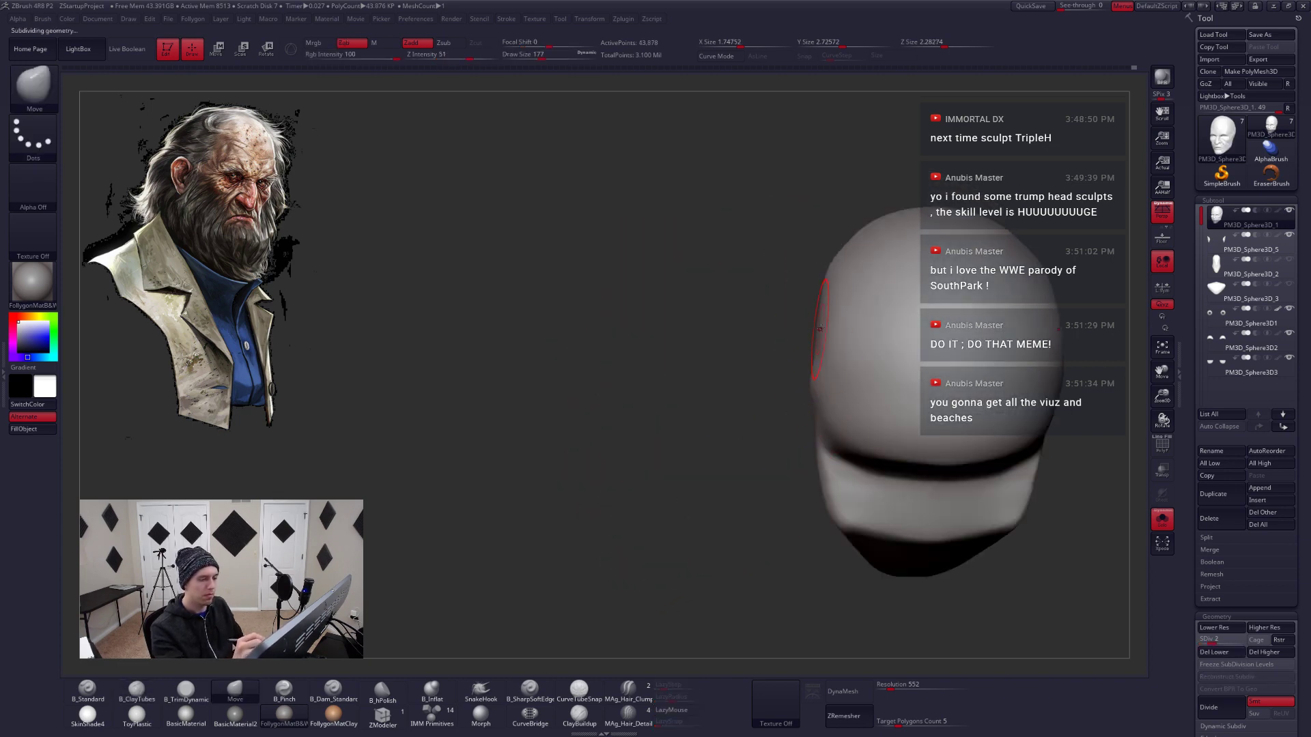
key("s")
left_click_drag(819, 336, 826, 336)
right_click_drag(825, 336, 880, 341)
left_click_drag(807, 281, 815, 382)
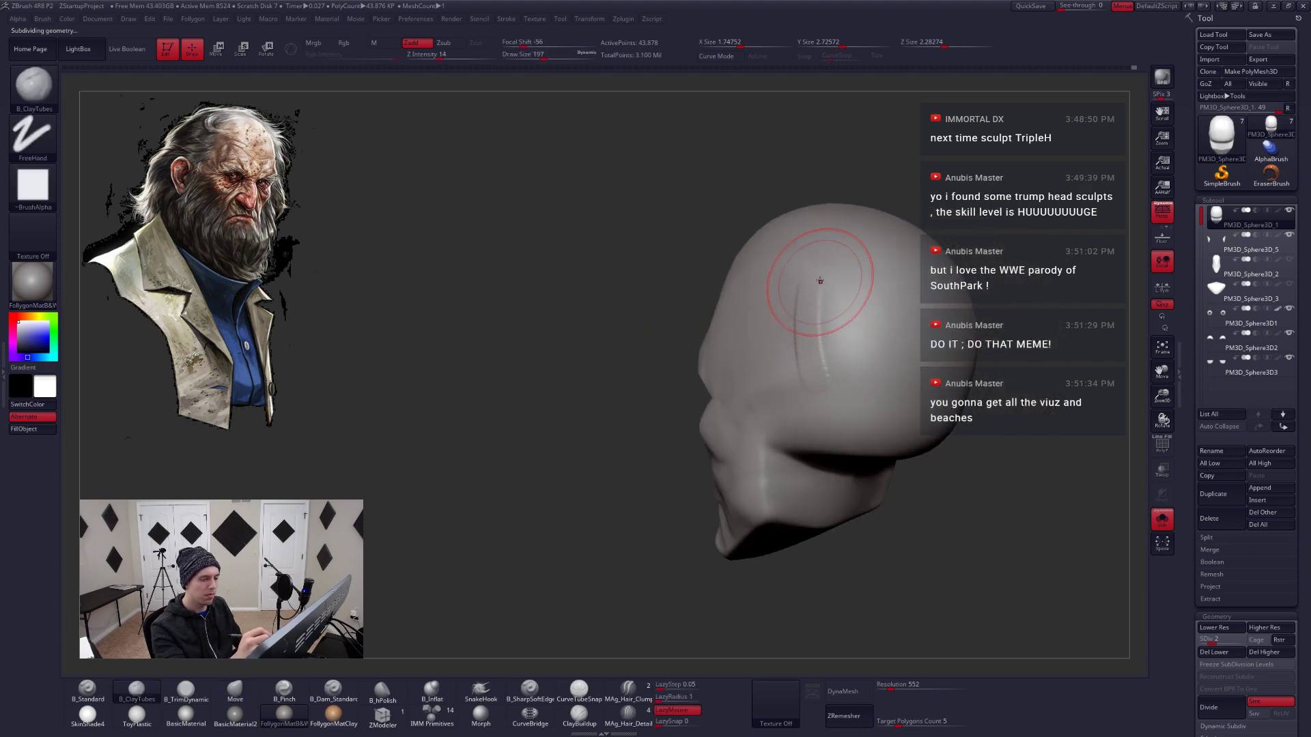
mouse_move(814, 369)
right_mouse_down()
mouse_move(834, 439)
mouse_move(860, 328)
right_mouse_up()
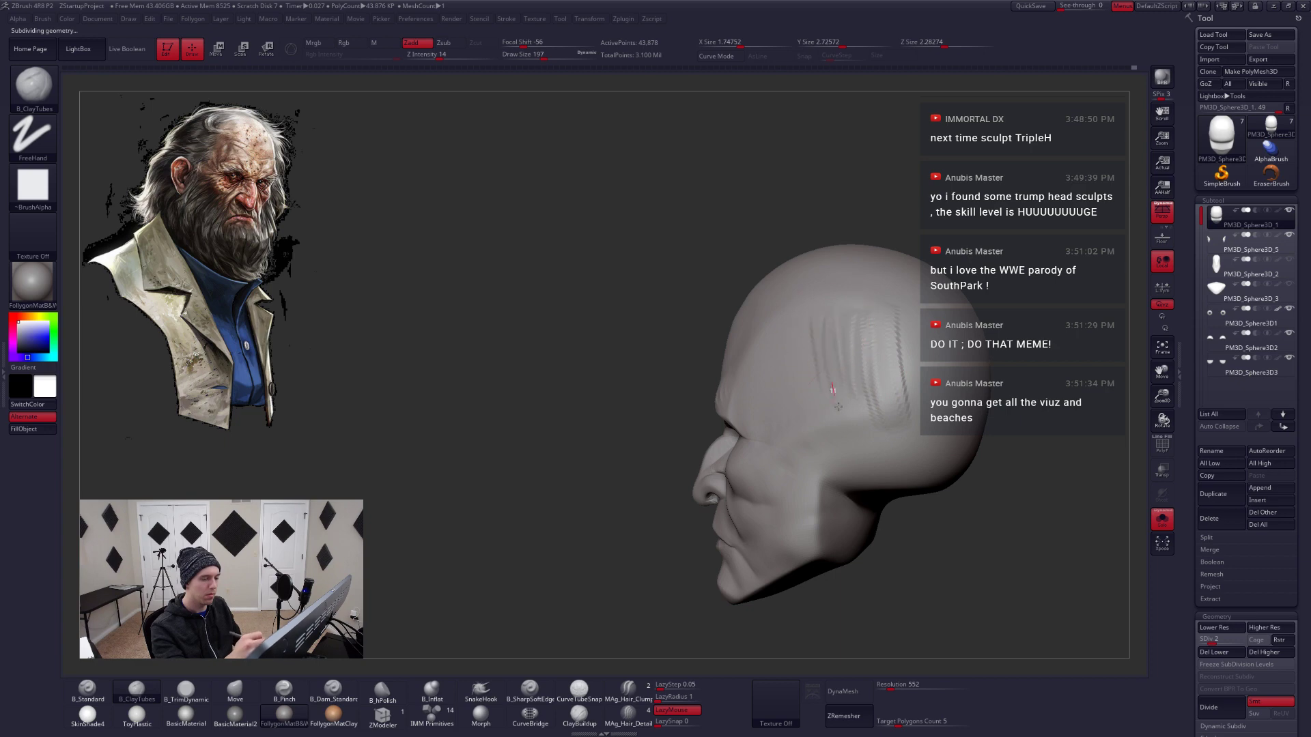
mouse_move(838, 406)
right_mouse_down()
mouse_move(901, 355)
mouse_move(800, 377)
mouse_move(821, 386)
mouse_move(812, 339)
right_mouse_up()
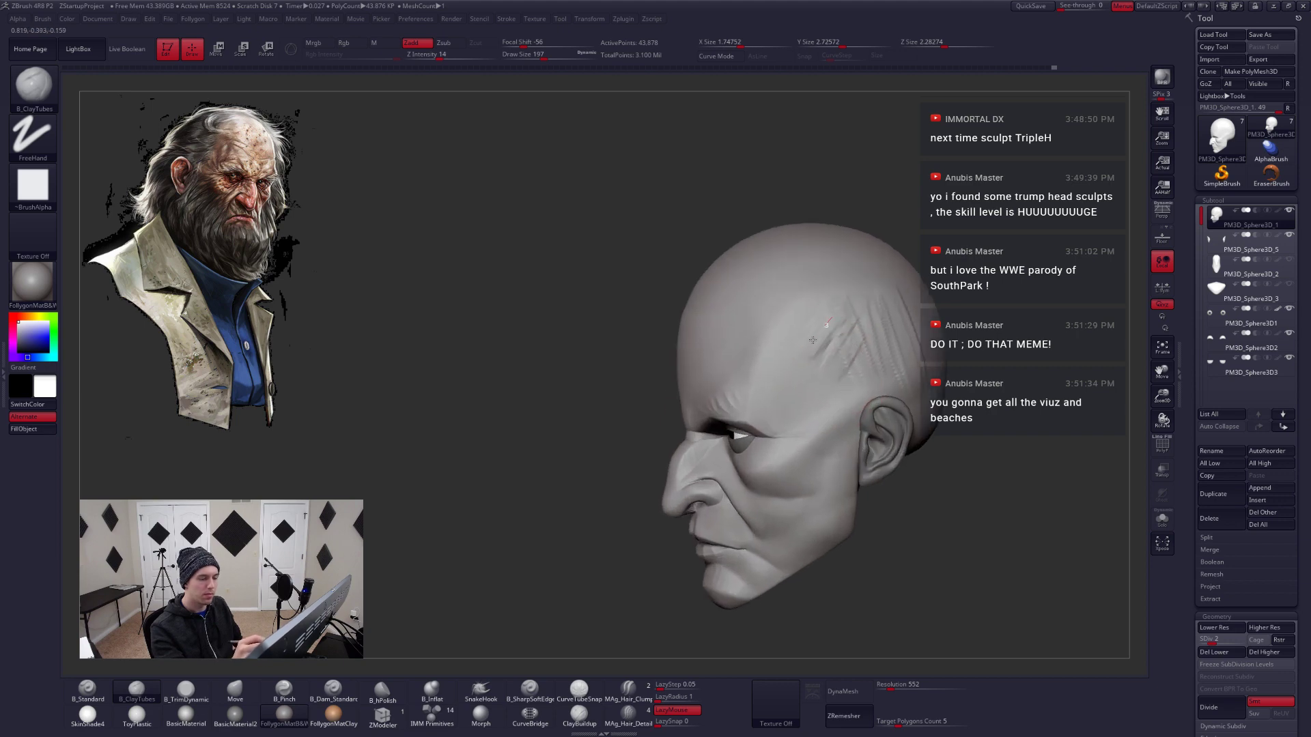
Smooth the ClayTubes strokes above the ear at subdivision level 1 and step back up to level 2
right_click_drag(874, 386, 885, 351)
key("shift+d")
key("shift")
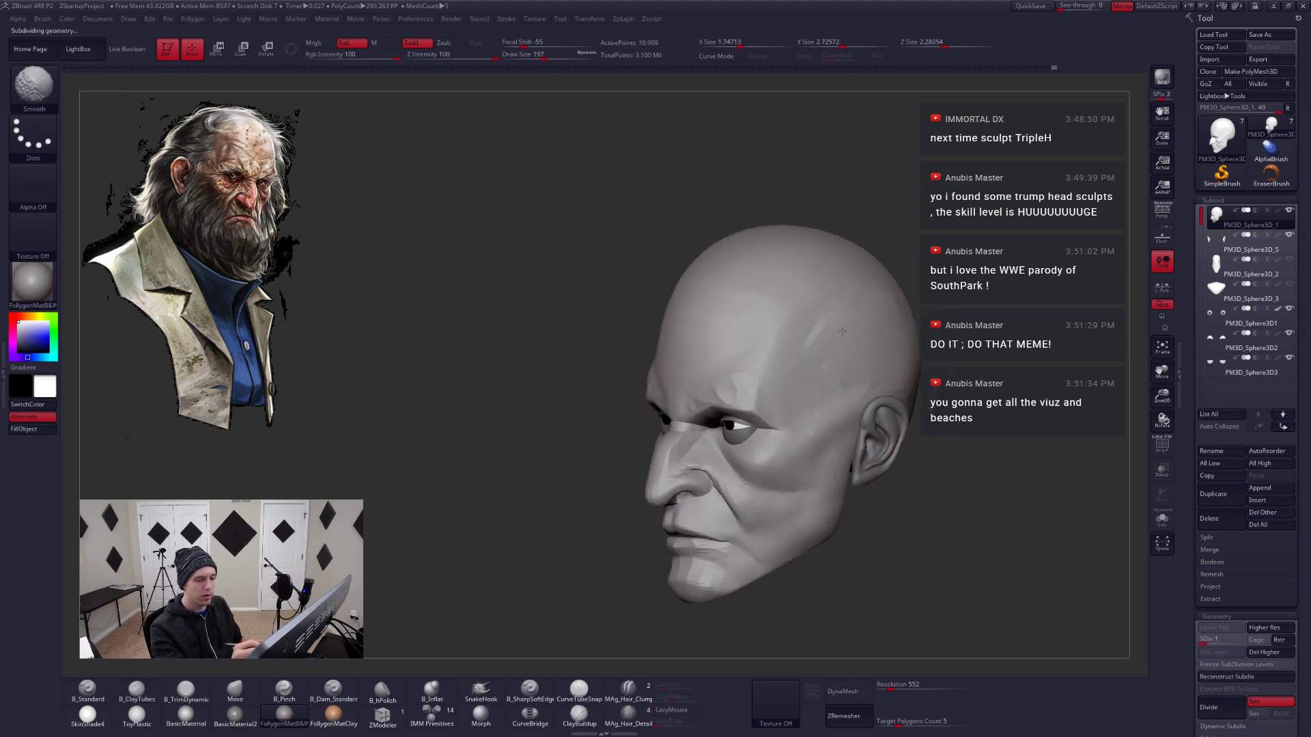
mouse_move(878, 342)
right_mouse_down()
mouse_move(857, 351)
mouse_move(866, 337)
mouse_move(861, 369)
mouse_move(880, 380)
mouse_move(813, 412)
mouse_move(746, 388)
right_mouse_up()
key("d")
key("shift")
Flatten the temple in front of the ear with TrimDynamic at draw size 167
key("space")
key("3")
left_click_drag(746, 389, 754, 396)
right_click_drag(757, 391, 822, 375)
key("space")
left_click_drag(785, 374, 792, 374)
right_click_drag(819, 396, 767, 413)
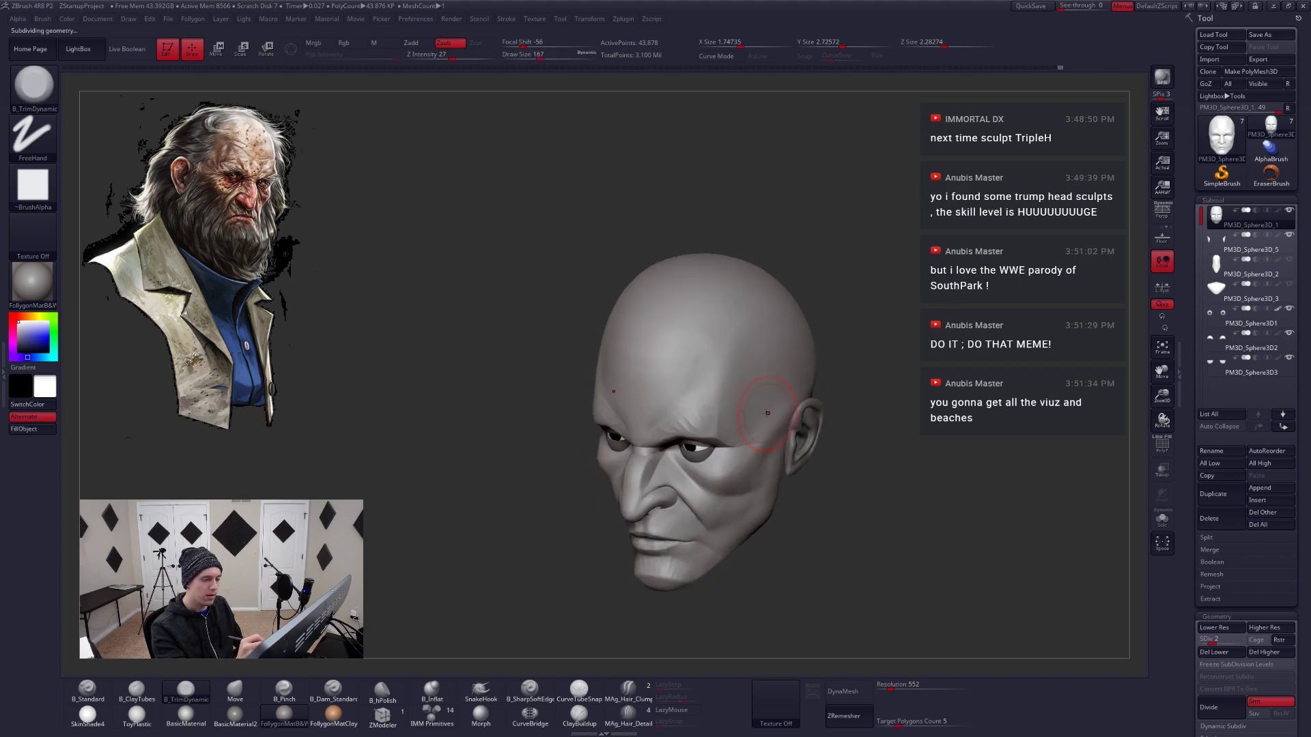
Trim and smooth the transition between forehead and temple at draw size 172
key("space")
left_click_drag(767, 412, 759, 399)
right_click_drag(751, 369, 769, 353)
left_click_drag(690, 352, 672, 361, "shift")
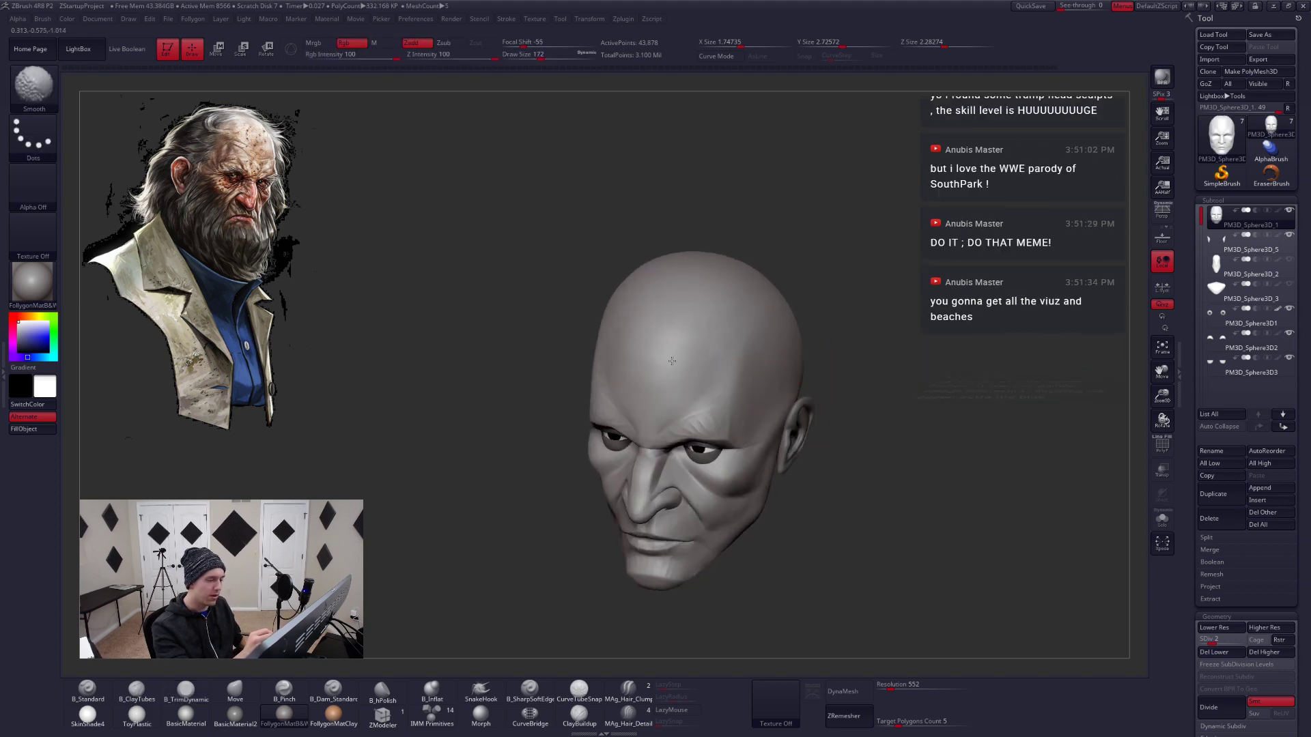
mouse_move(671, 360)
right_mouse_down()
mouse_move(683, 352)
mouse_move(681, 380)
mouse_move(743, 389)
right_mouse_up()
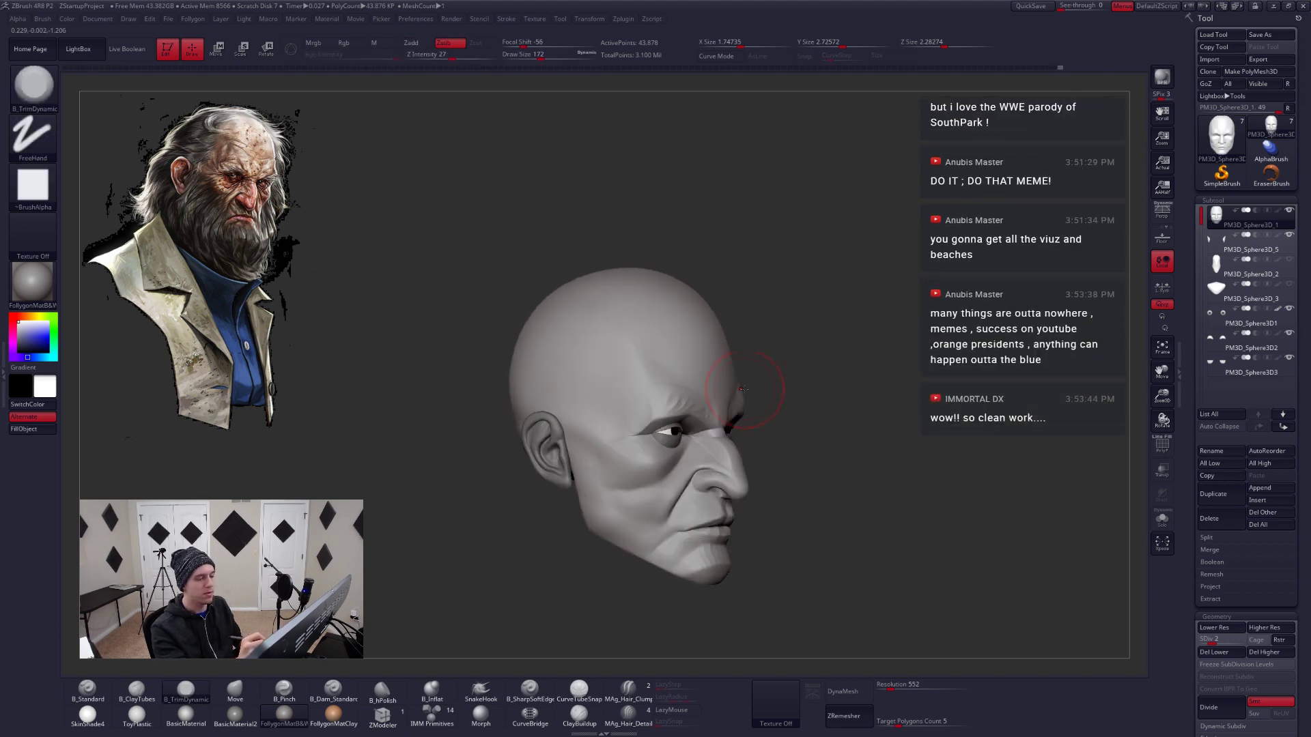
Flatten the forehead plane above the brows with TrimDynamic at draw size 212
key("space")
left_click_drag(744, 390, 753, 392)
right_click_drag(755, 395, 697, 345)
left_click_drag(696, 345, 693, 351, "shift")
right_click_drag(765, 328, 717, 352)
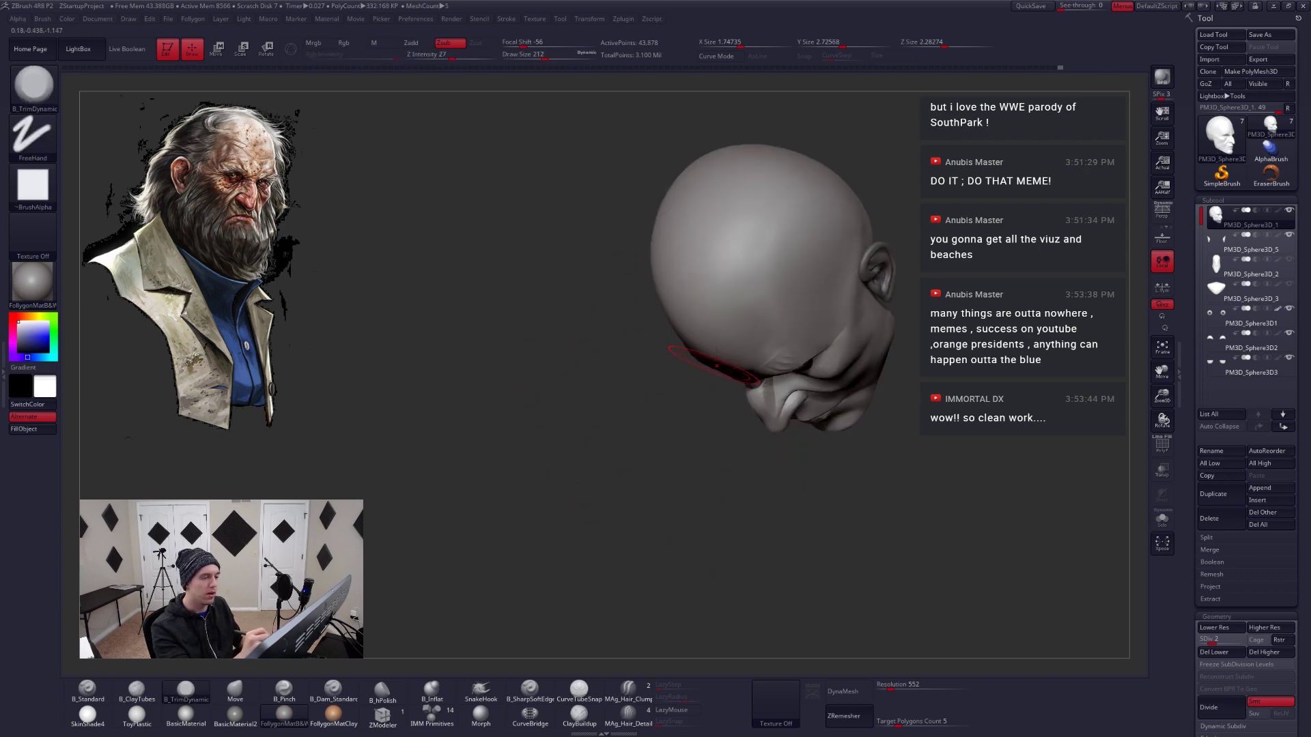
left_click_drag(717, 352, 737, 335, "shift")
mouse_move(763, 368)
right_mouse_down()
mouse_move(823, 341)
mouse_move(810, 340)
right_mouse_up()
mouse_move(888, 483)
right_mouse_down()
mouse_move(864, 504)
mouse_move(846, 464)
mouse_move(853, 362)
mouse_move(892, 390)
mouse_move(880, 418)
right_mouse_up()
Isolate the head and trim the area behind the cheekbone with TrimDynamic, reducing the draw size to 158
key("space")
left_click_drag(880, 418, 871, 419)
right_click_drag(835, 433, 822, 425, "ctrl")
key("space")
left_click_drag(822, 425, 814, 423)
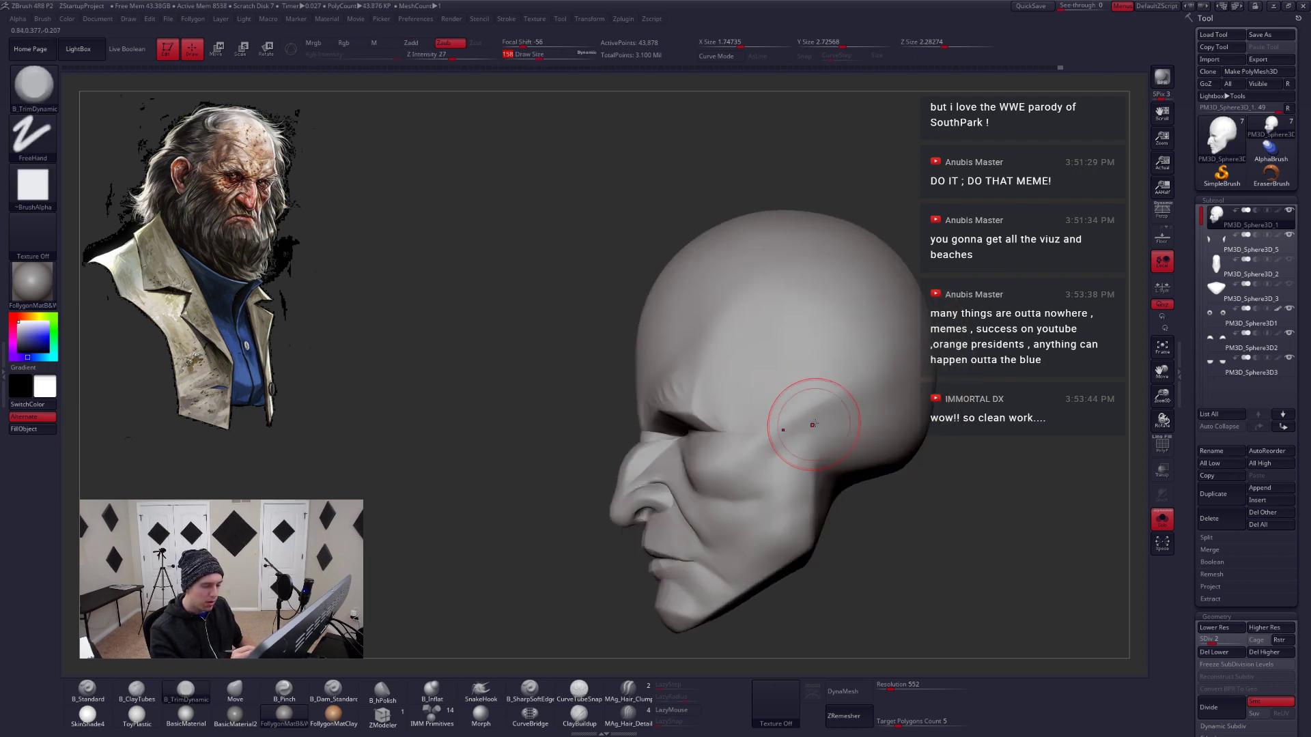
Smooth the temple, skull side and cheek while raising the head from subdivision level 3 to 5
key("d")
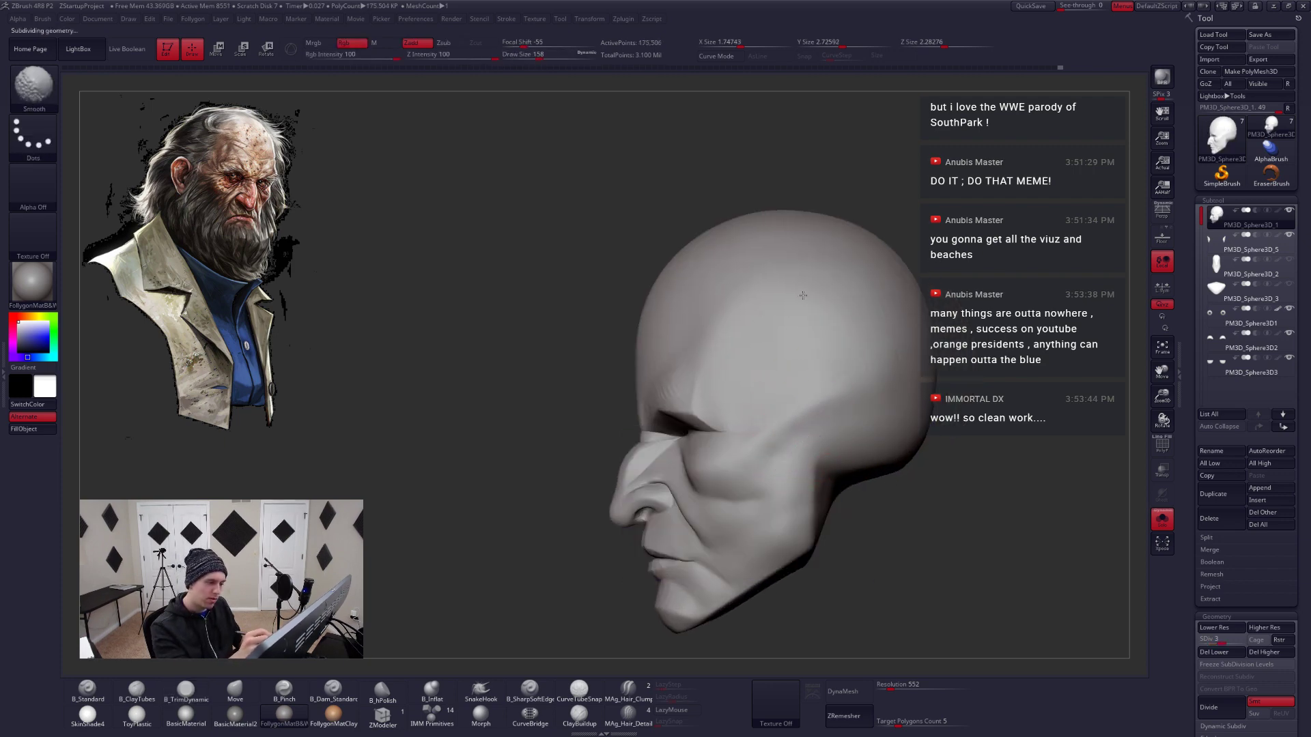
right_click_drag(803, 295, 778, 351)
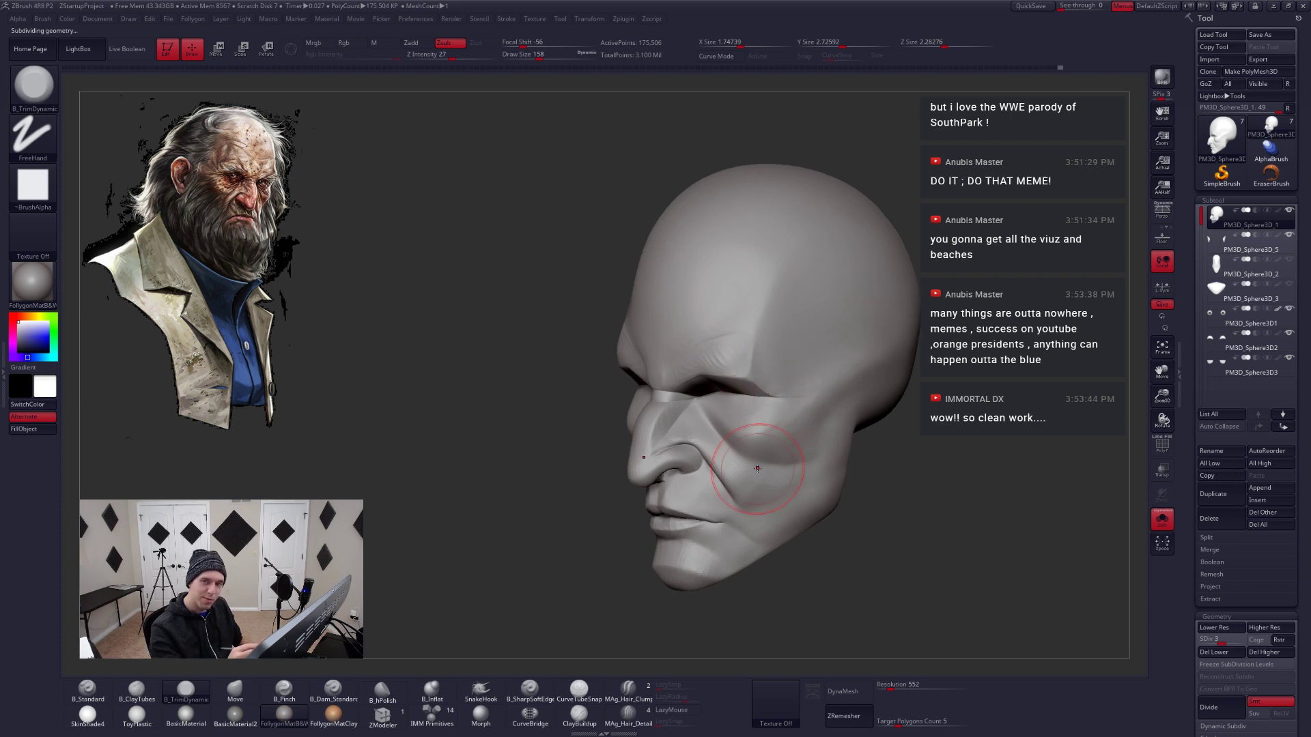
key("d")
key("d")
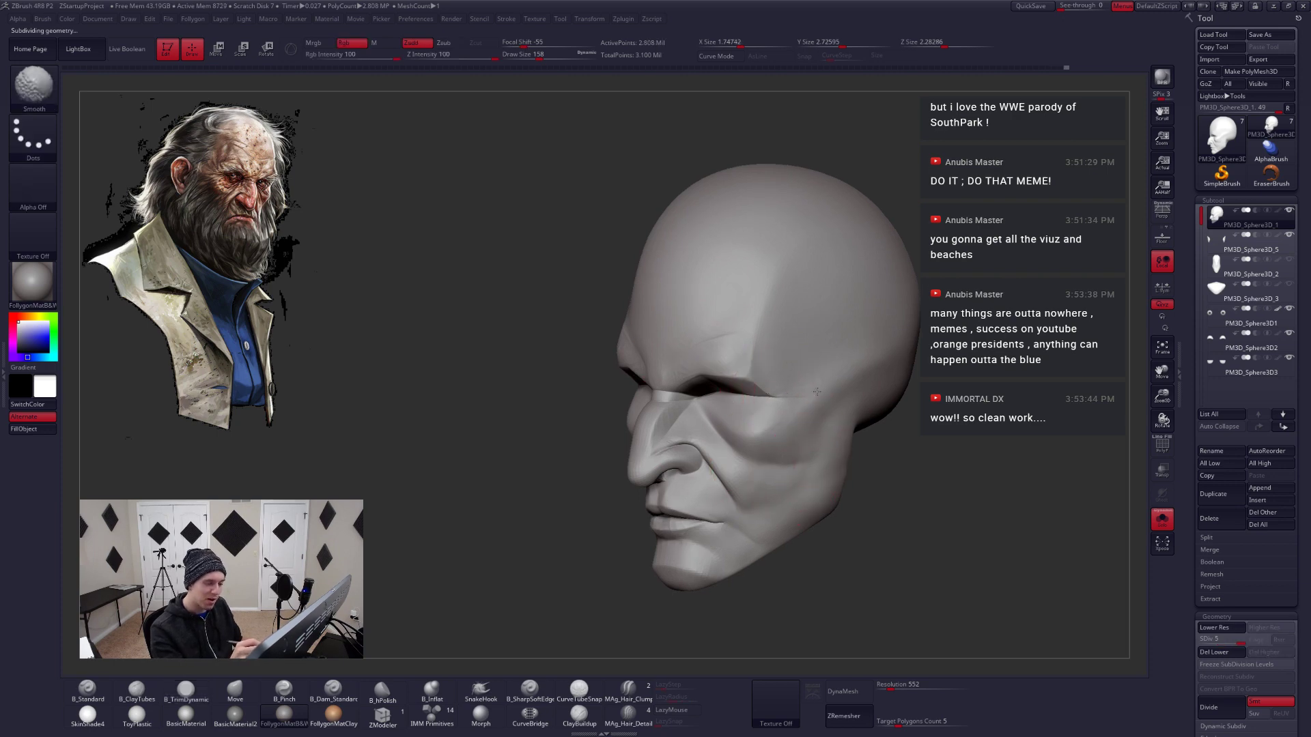
mouse_move(816, 391)
right_mouse_down()
mouse_move(822, 519)
mouse_move(779, 485)
right_mouse_up()
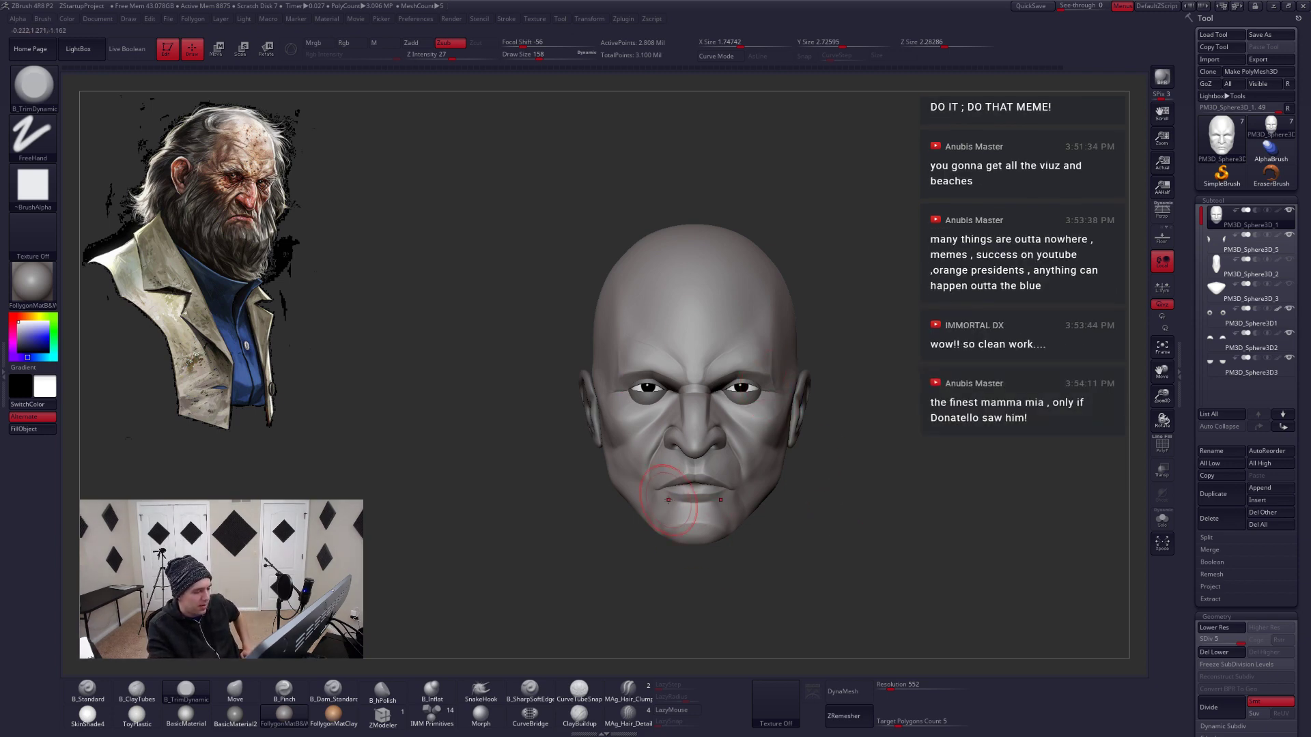
Sharpen the cheek creases beside the nose with the Pinch brush at draw size 56
mouse_move(651, 469)
left_mouse_down()
mouse_move(616, 464)
mouse_move(674, 473)
left_mouse_up()
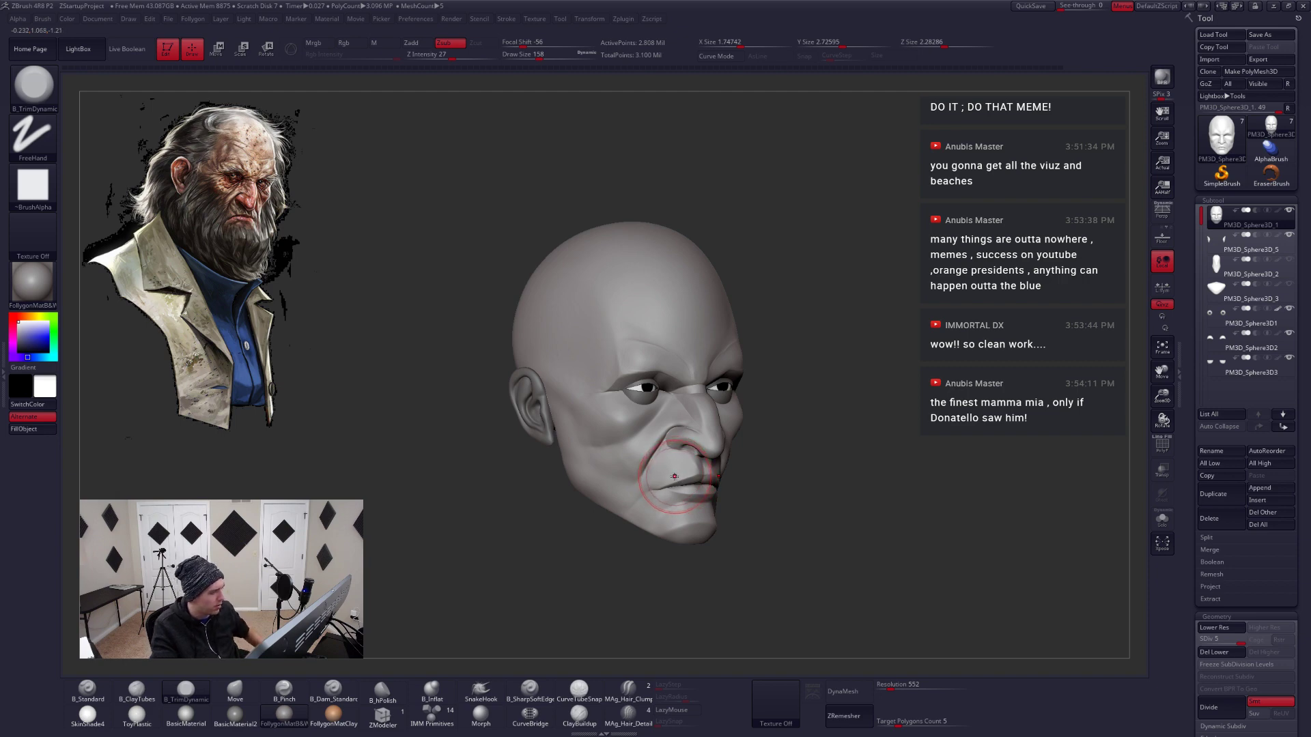
mouse_move(654, 473)
right_mouse_down()
mouse_move(666, 492)
mouse_move(772, 536)
right_mouse_up()
key("b")
key("p")
key("i")
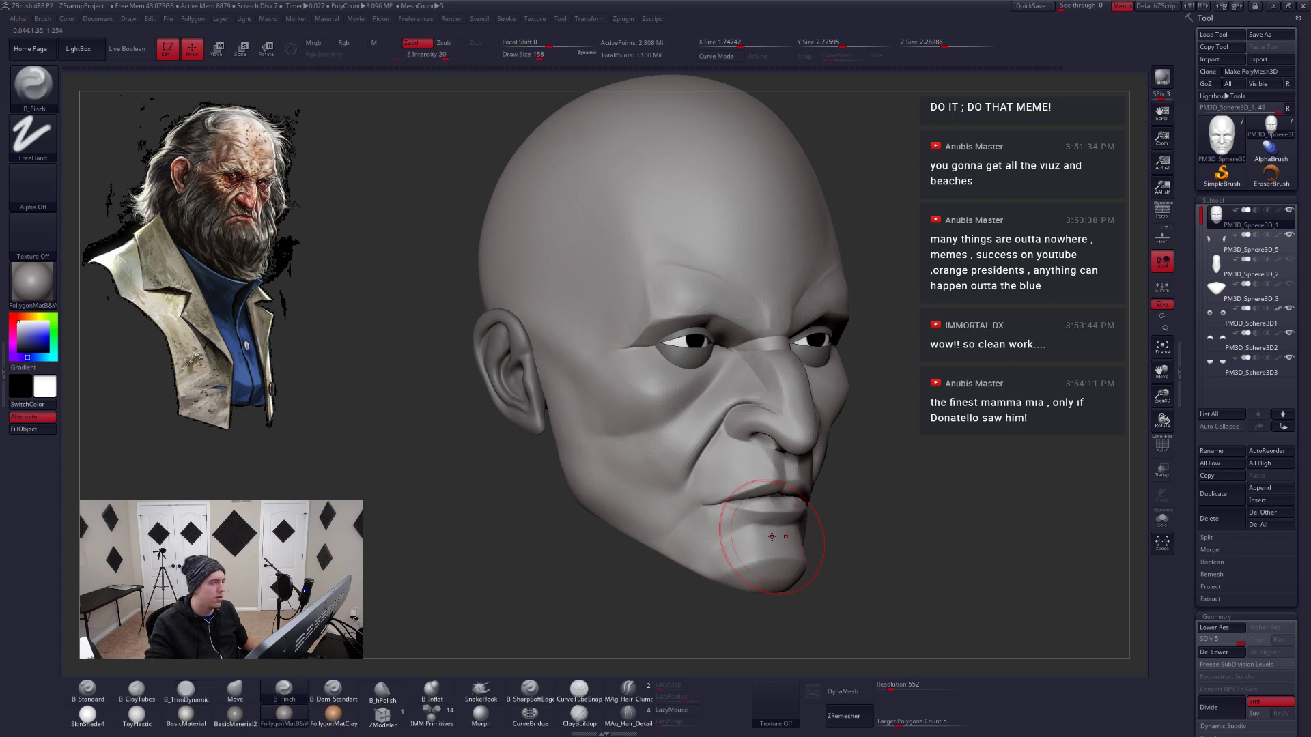
key("space")
left_click_drag(709, 392, 693, 392)
right_click_drag(694, 400, 722, 365, "ctrl")
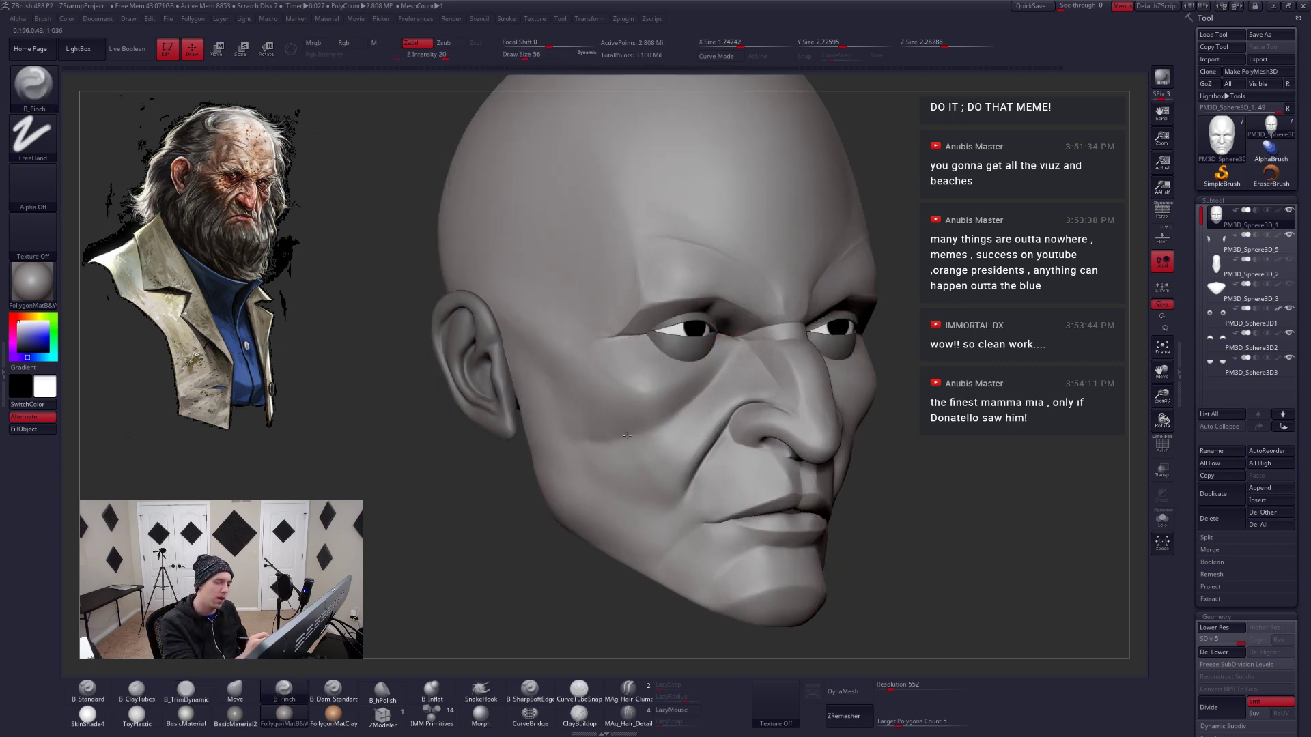
left_click_drag(622, 435, 619, 434, "shift")
Pinch the edges of the lips and the folds around the mouth, increasing the draw size to 94
right_click_drag(812, 471, 840, 530, "ctrl")
right_click_drag(840, 530, 786, 480, "alt")
right_click_drag(826, 536, 746, 480)
right_click_drag(746, 479, 768, 504, "ctrl")
key("space")
left_click_drag(768, 495, 772, 494)
right_click_drag(799, 496, 744, 497)
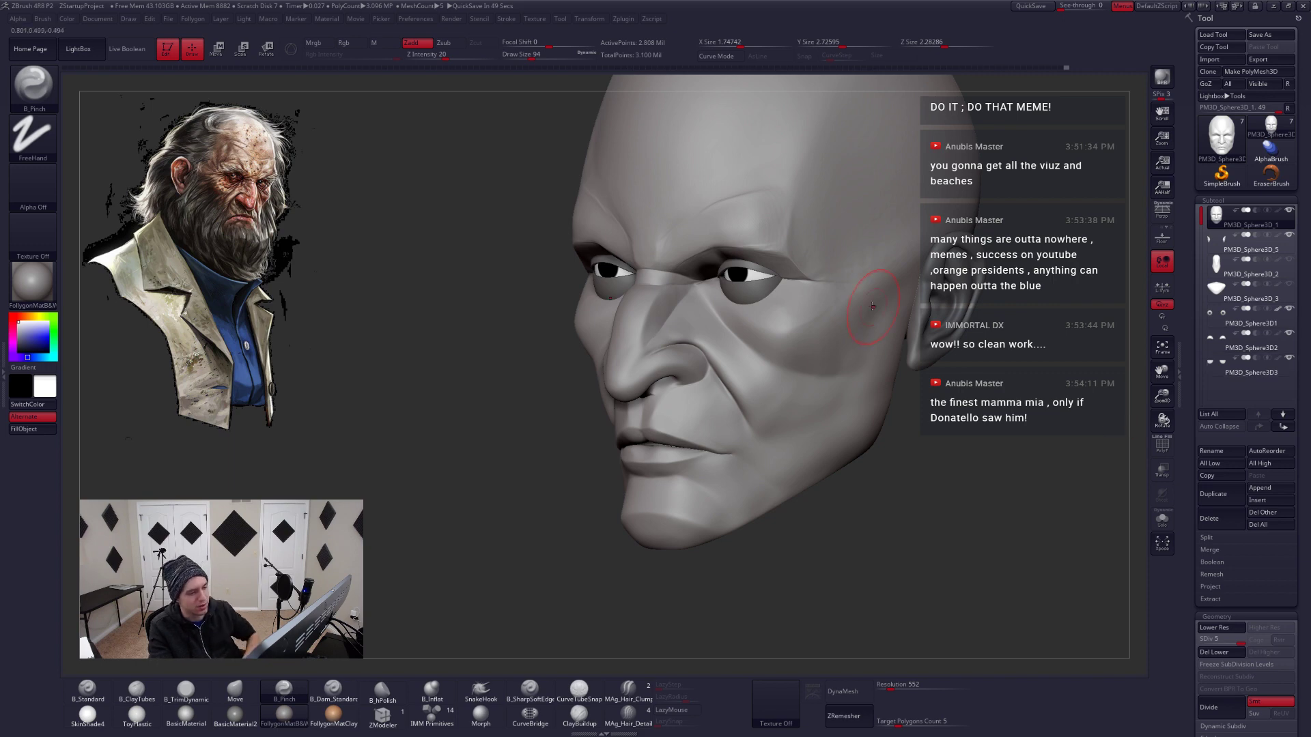
Turn on perspective distortion and compare the head from the front and three-quarter angles
mouse_move(1010, 301)
left_mouse_down()
mouse_move(802, 295)
mouse_move(806, 273)
mouse_move(832, 365)
mouse_move(798, 444)
mouse_move(797, 392)
left_mouse_up()
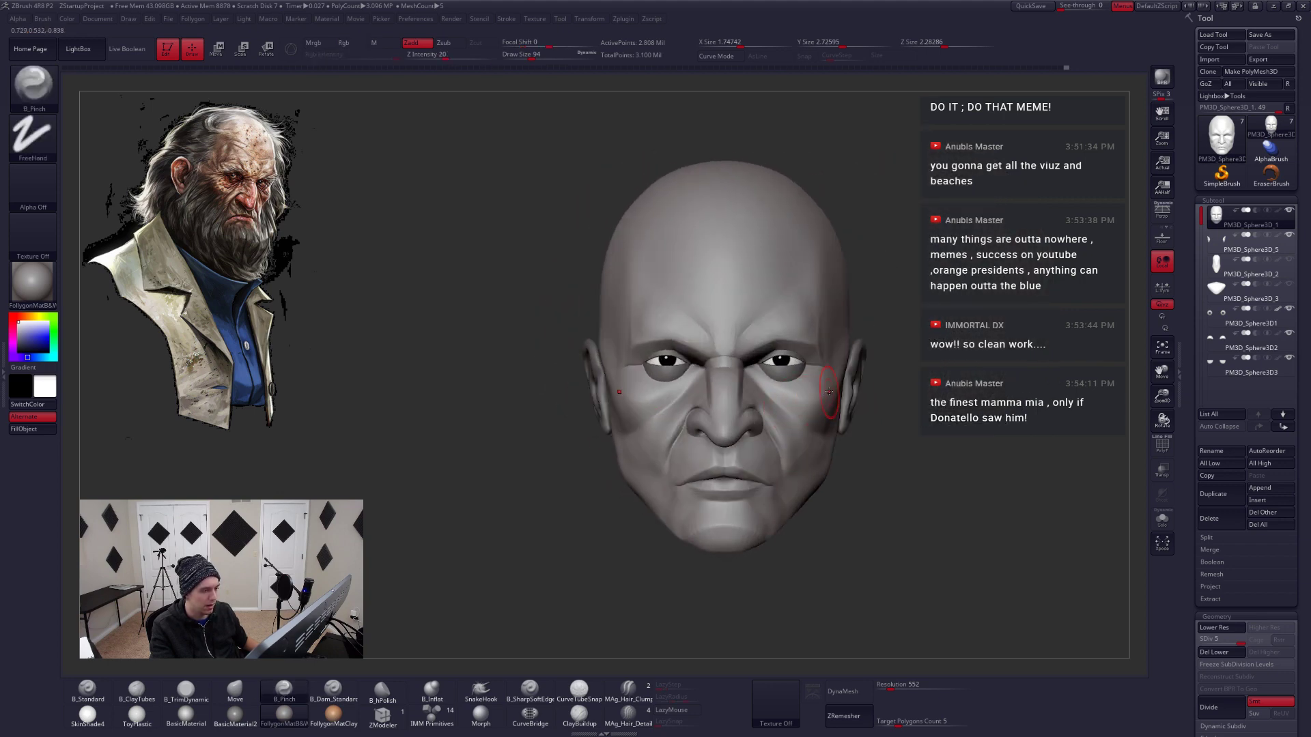
right_click_drag(815, 407, 828, 408)
left_click(1162, 210)
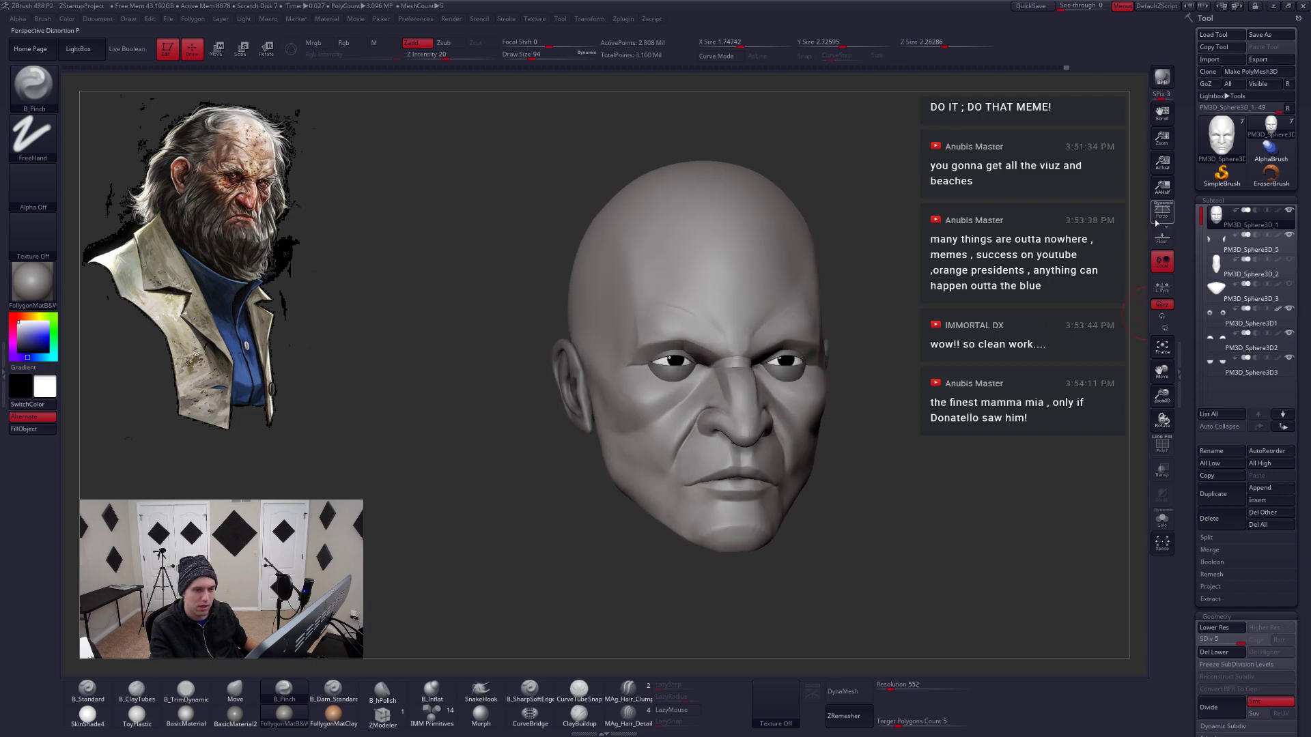
left_click_drag(907, 399, 808, 376)
key("shift+z")
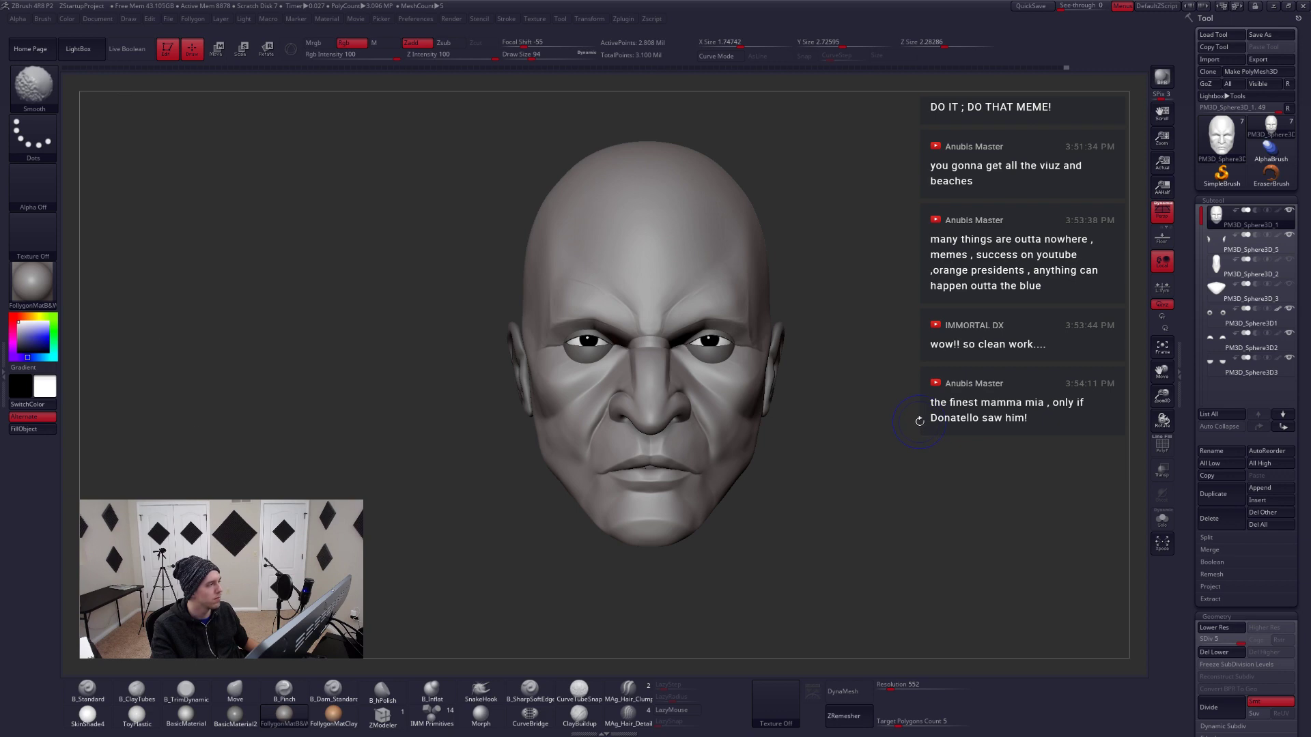
key("shift+z")
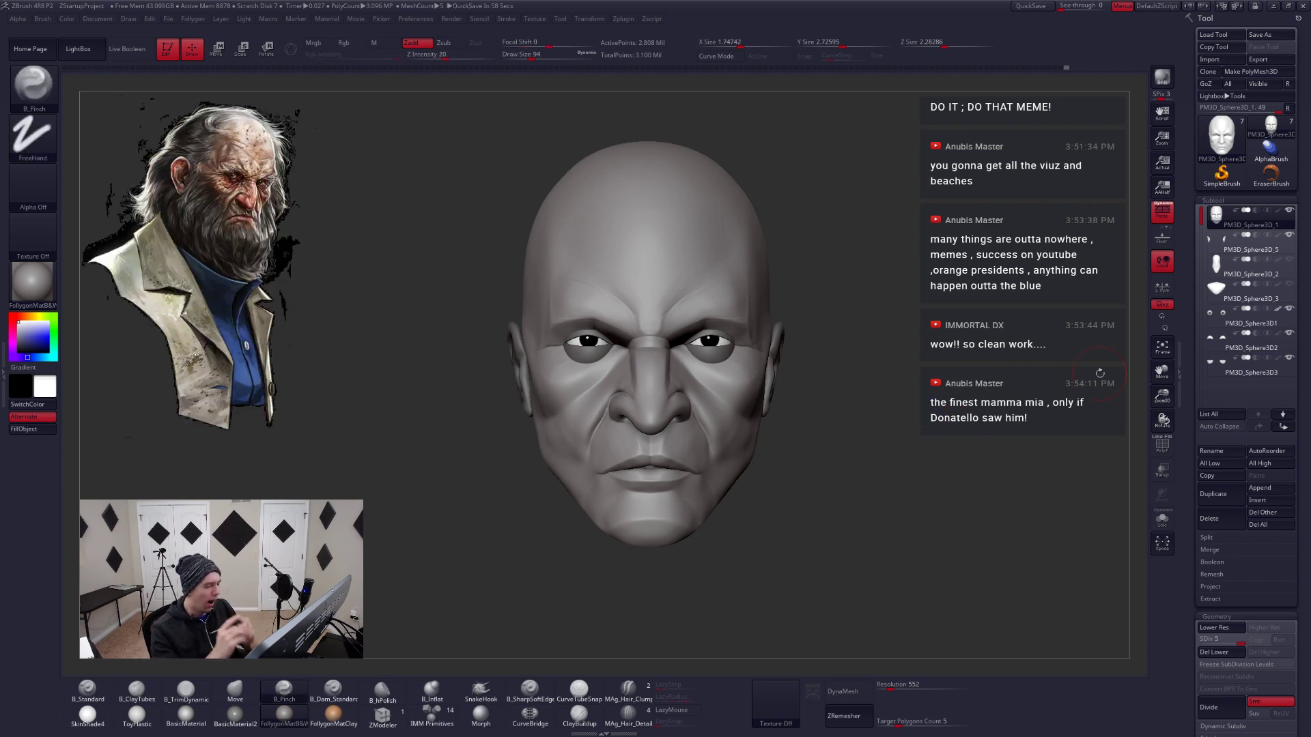
Lower the head to subdivision level 1 and reshape the lower lip with the Move brush at draw size 120
mouse_move(721, 478)
right_mouse_down("alt")
mouse_move(766, 482)
mouse_move(775, 460)
right_mouse_up("alt")
key("shift")
key("shift+d")
key("shift+d")
key("shift+d")
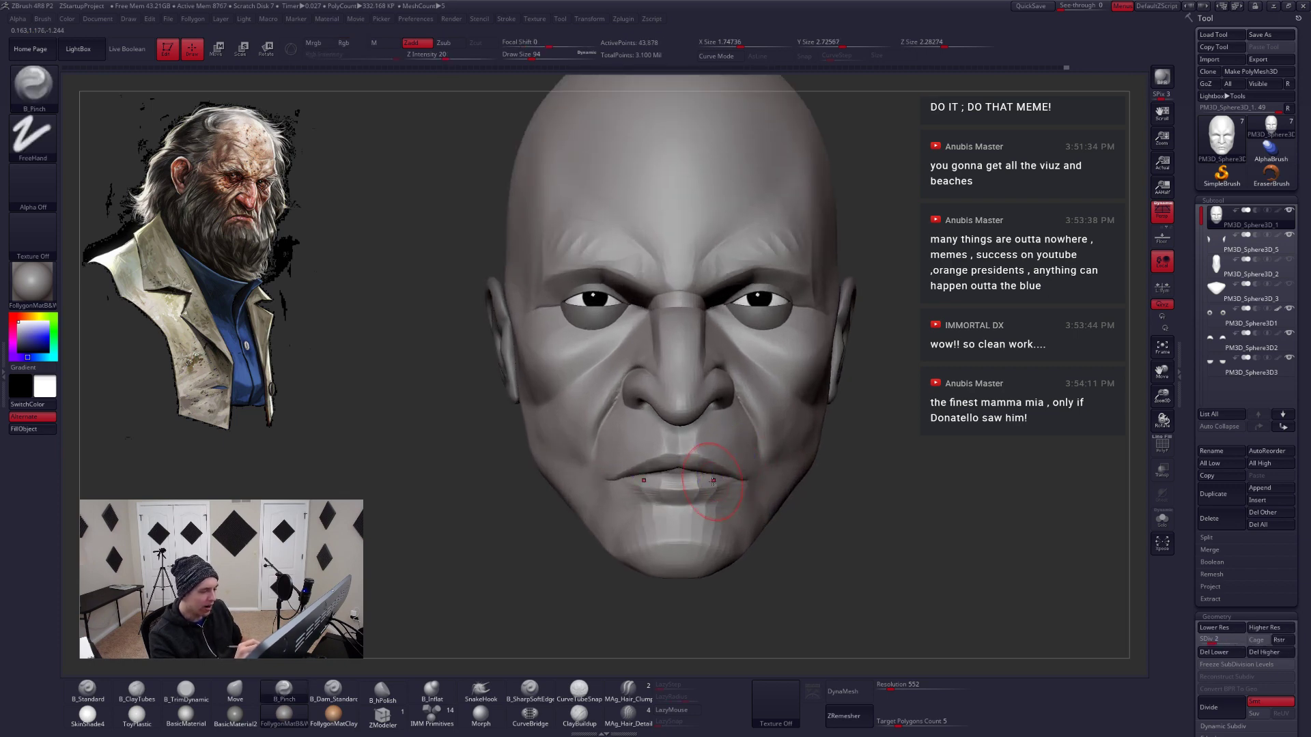
key("b")
key("m")
key("v")
key("space")
key("shift+d")
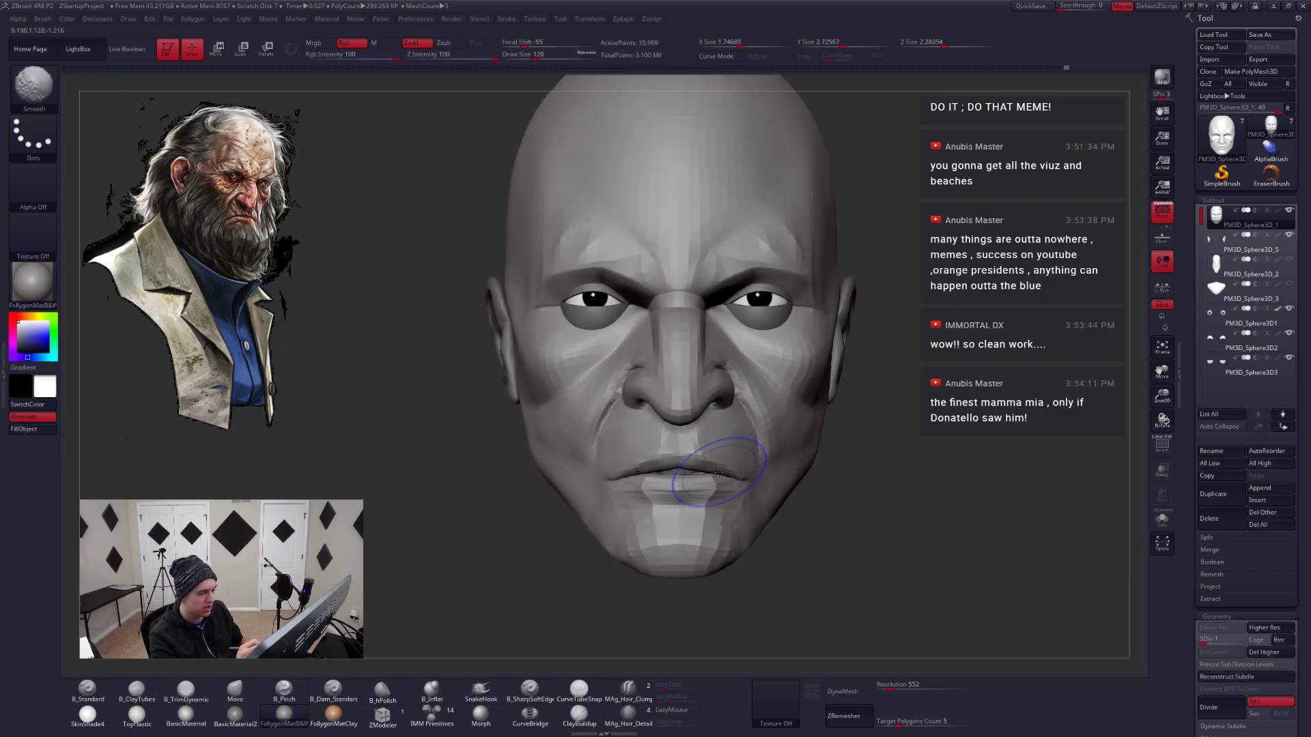
right_click_drag(723, 494, 720, 480, "alt")
left_click_drag(710, 483, 707, 475)
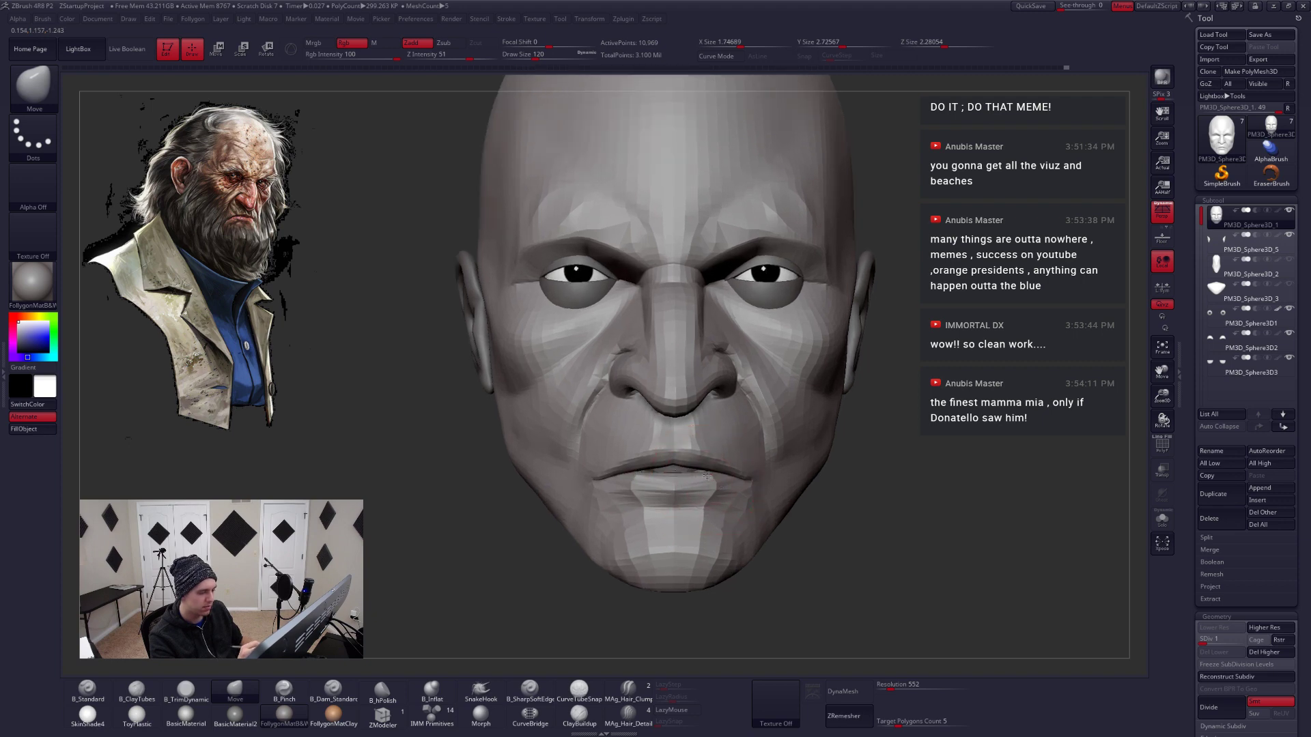
mouse_move(707, 486)
right_mouse_down()
mouse_move(636, 484)
mouse_move(688, 497)
mouse_move(697, 478)
mouse_move(723, 512)
mouse_move(717, 498)
mouse_move(776, 518)
right_mouse_up()
Mask the lower jaw with the Transpose tool and return to subdivision level 1
key("w")
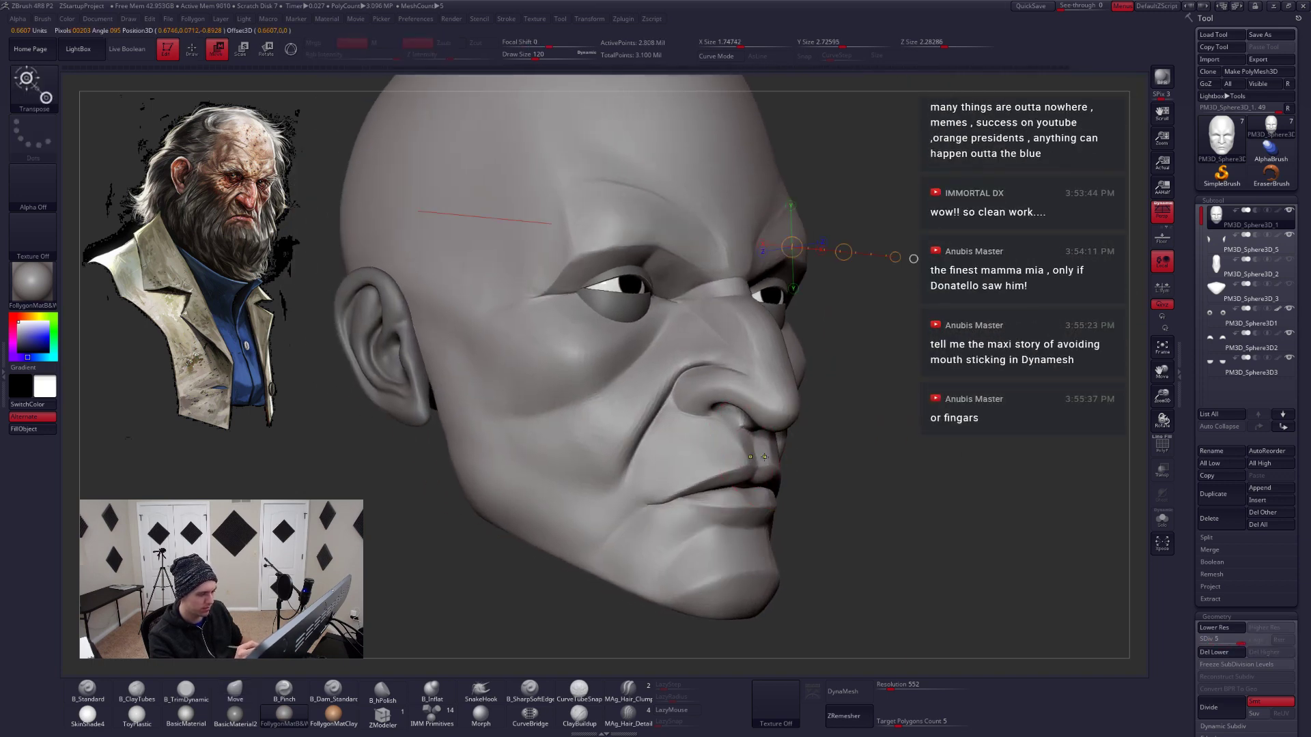
left_click(761, 453, "ctrl")
key("q")
right_click_drag(763, 470, 712, 471, "shift")
key("shift+d")
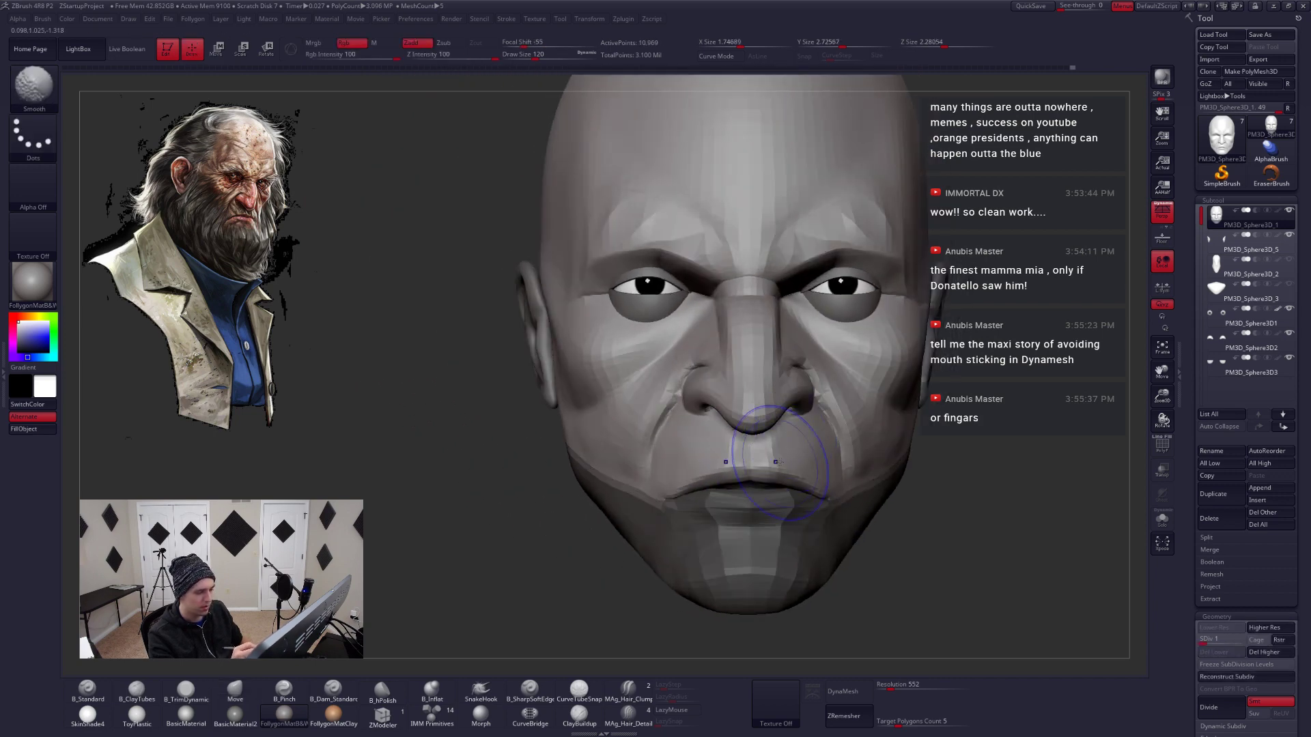
Reshape the unmasked upper lip with the Move brush at draw size 286
key("b")
key("m")
key("v")
key("space")
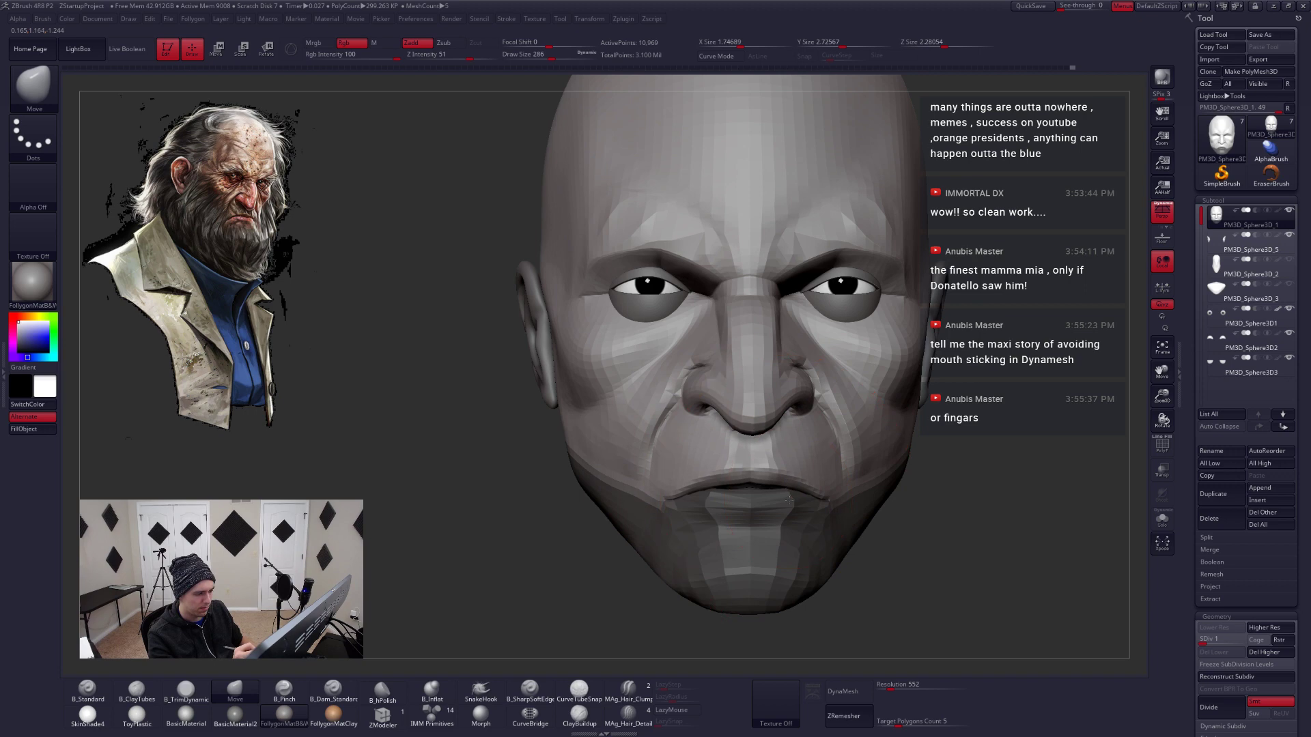
right_click_drag(780, 493, 776, 470, "alt")
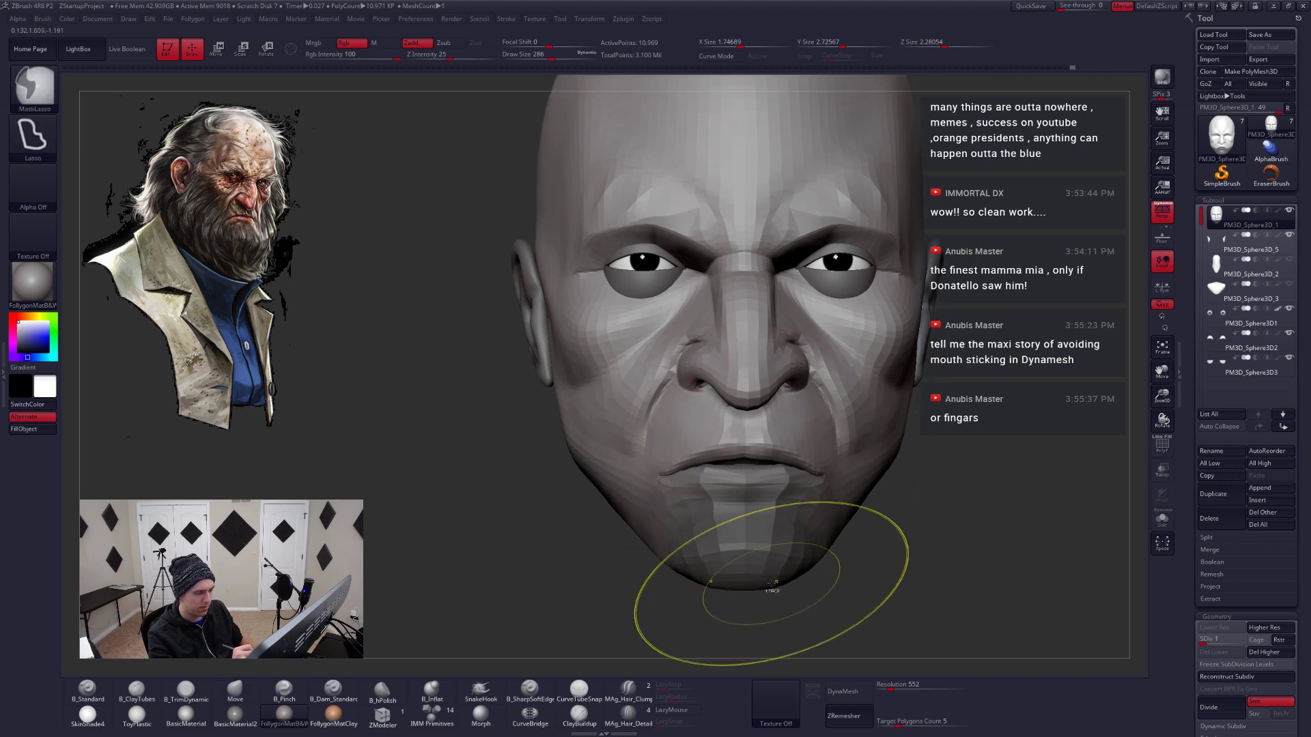
Invert the mask to protect the upper face and adjust the lower lip in profile at subdivision level 2
left_click(777, 612, "ctrl")
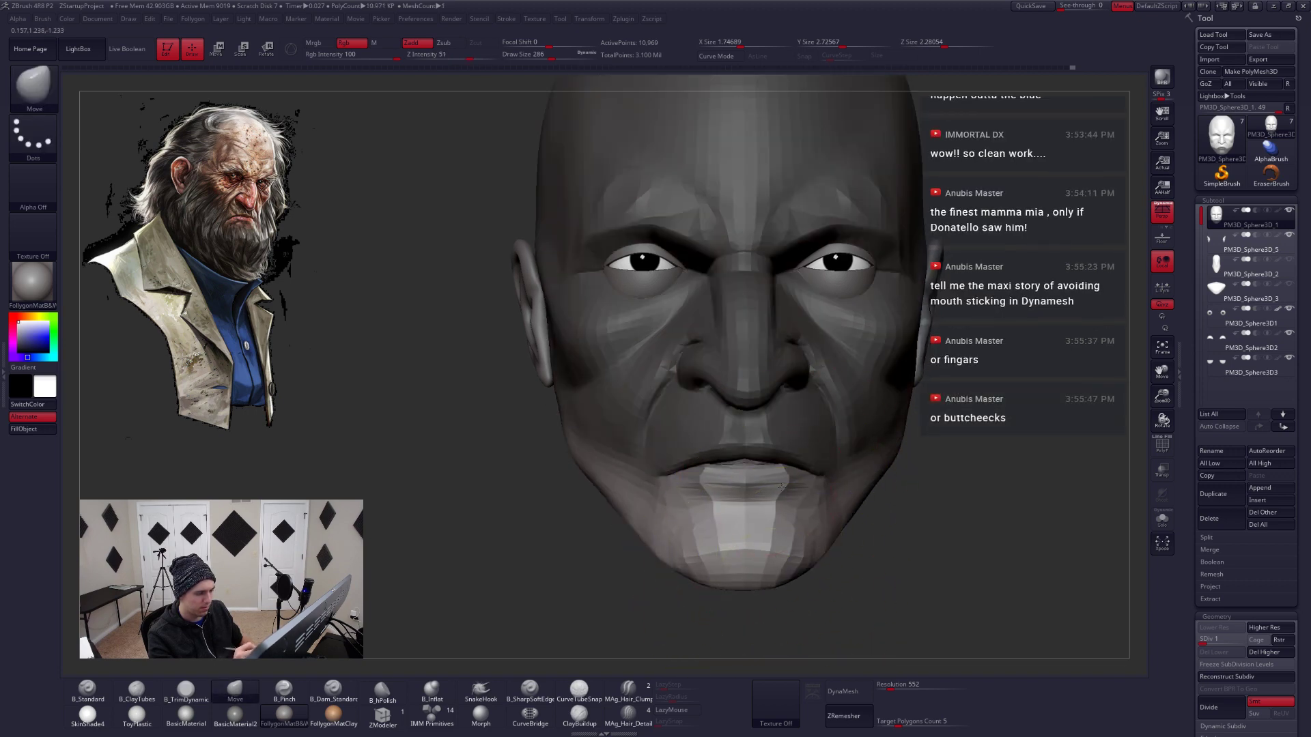
key("ctrl+d")
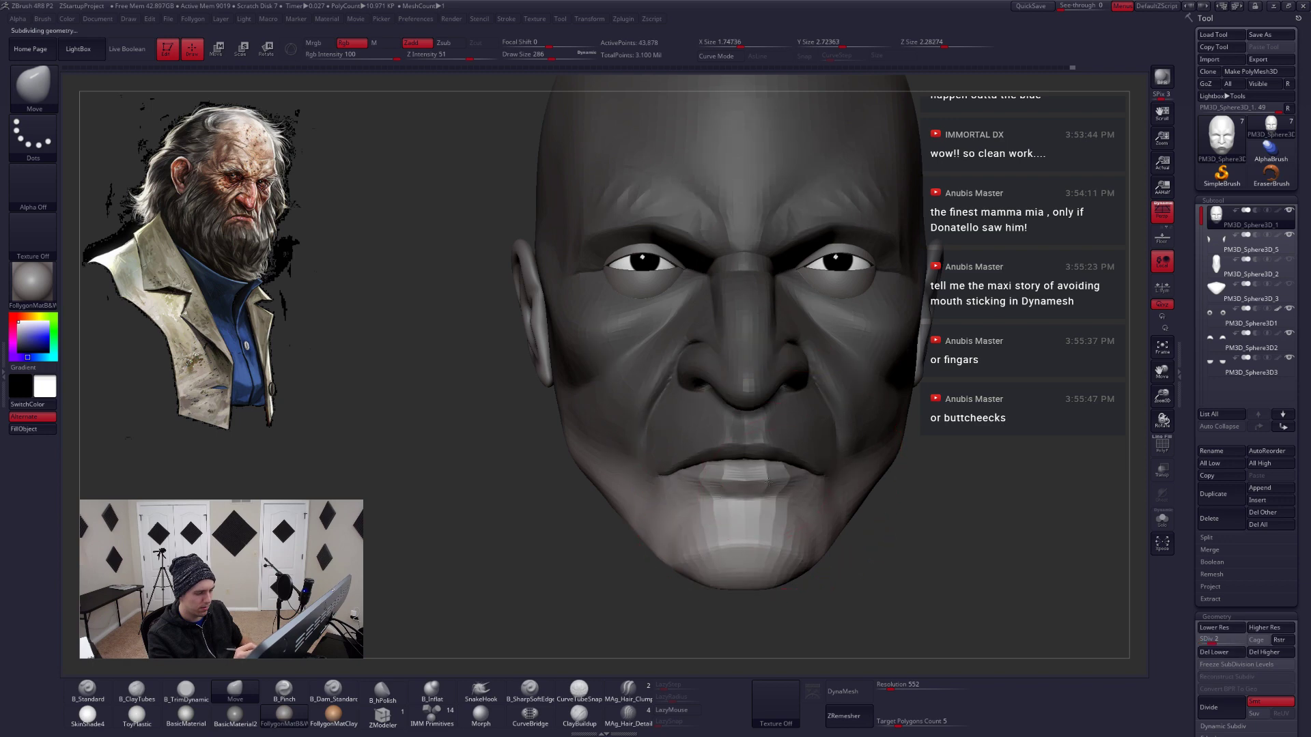
right_click_drag(783, 490, 969, 488)
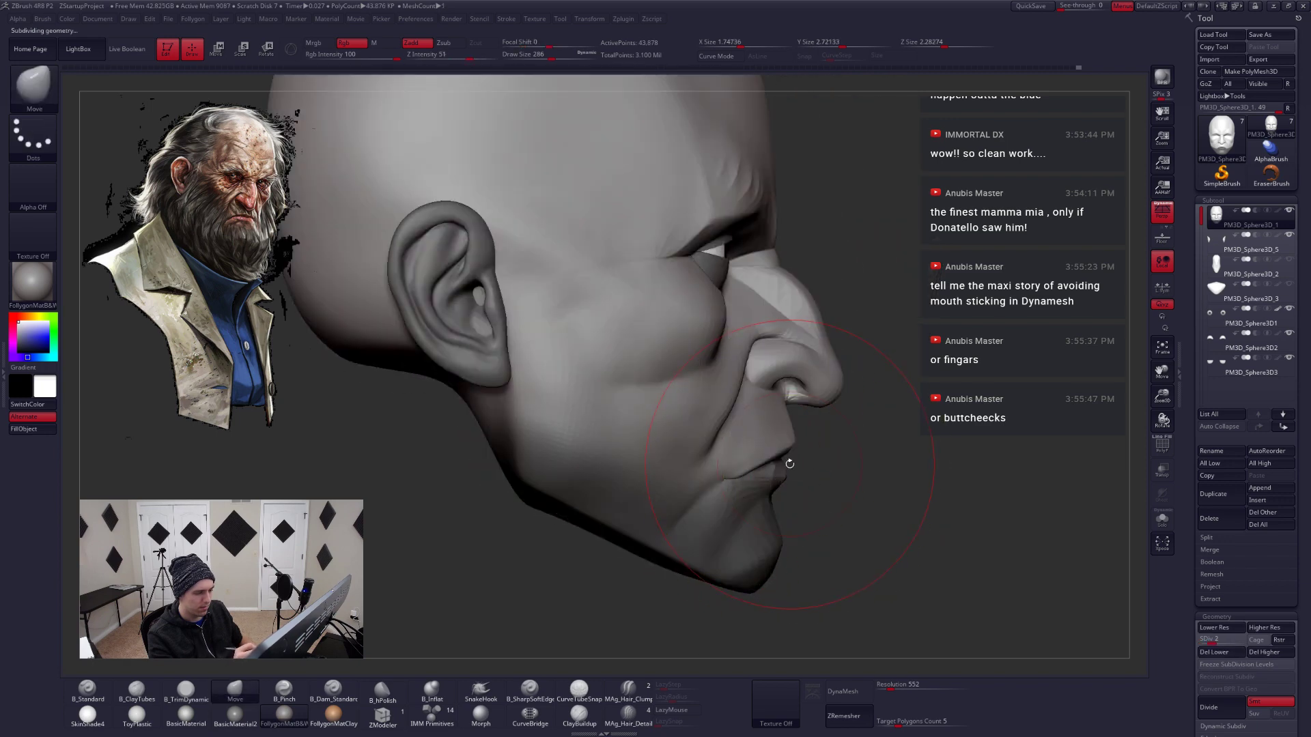
right_click_drag(791, 477, 763, 478, "shift")
Refine the lower lip with the Move brush, reducing the draw size to 192 and 132
key("space")
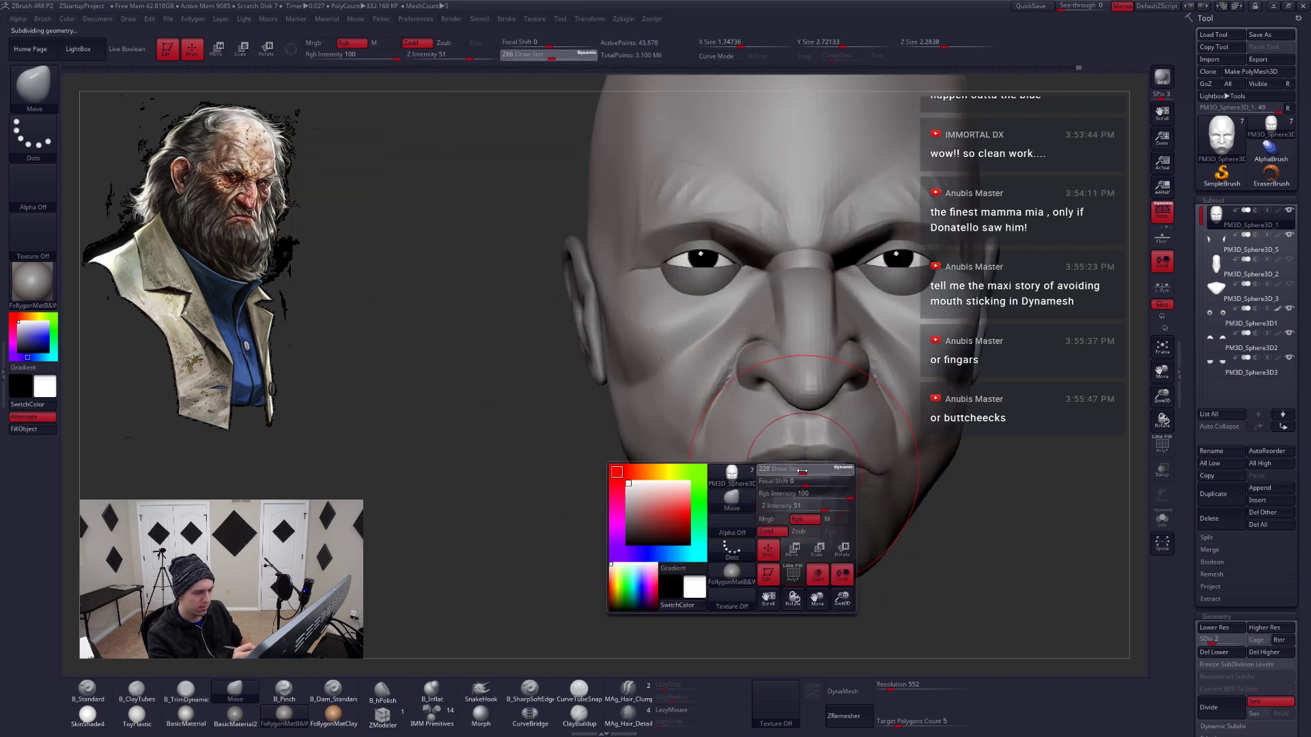
left_click_drag(806, 471, 796, 471)
right_click_drag(981, 455, 942, 452, "alt")
left_click(942, 453, "ctrl")
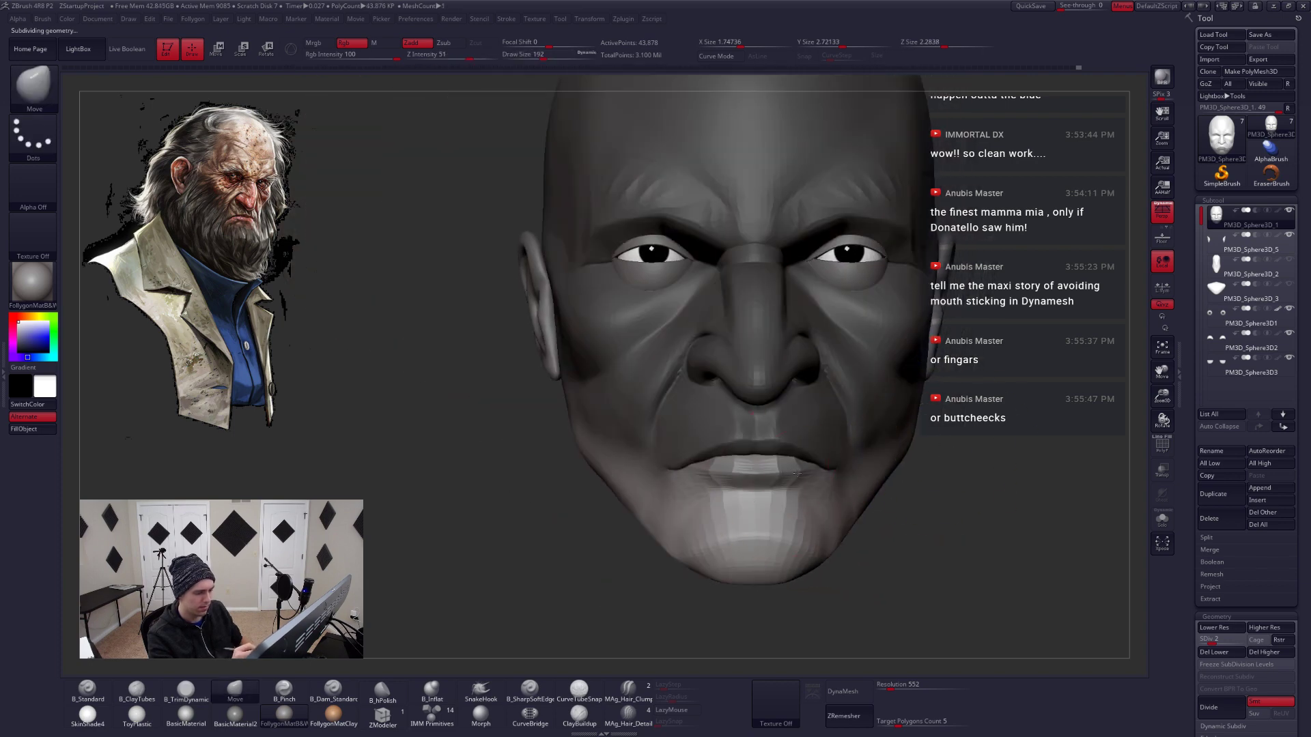
mouse_move(793, 473)
right_mouse_down()
mouse_move(800, 492)
mouse_move(794, 469)
right_mouse_up()
key("space")
left_click_drag(804, 470, 797, 470)
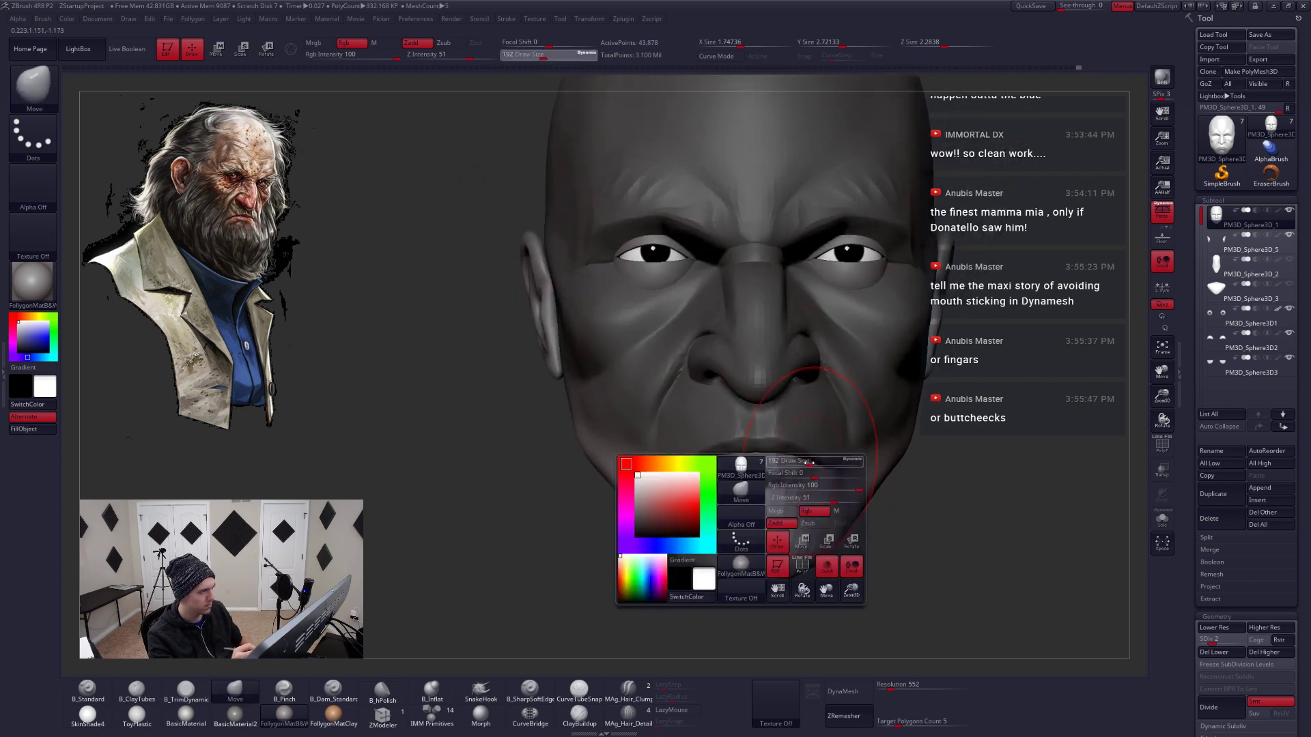
mouse_move(758, 487)
right_mouse_down()
mouse_move(794, 486)
mouse_move(771, 480)
right_mouse_up()
Raise the head to subdivision level 5 and set the Move brush's draw size to 87
key("ctrl+d")
key("d")
key("space")
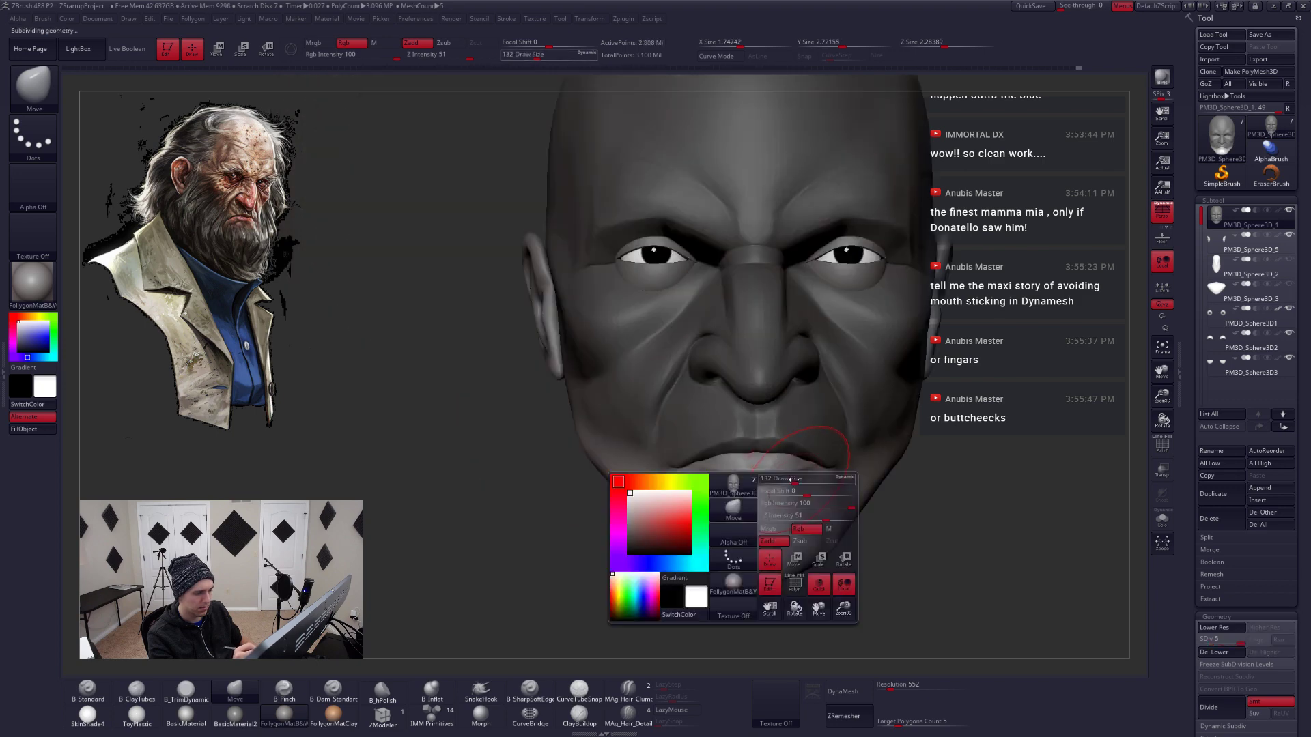
left_click_drag(793, 479, 788, 480)
right_click_drag(789, 480, 759, 483)
Drop to subdivision level 1 and adjust the lower lip and chin profile with Move at draw size 207
key("shift+d")
key("shift+d")
key("shift+d")
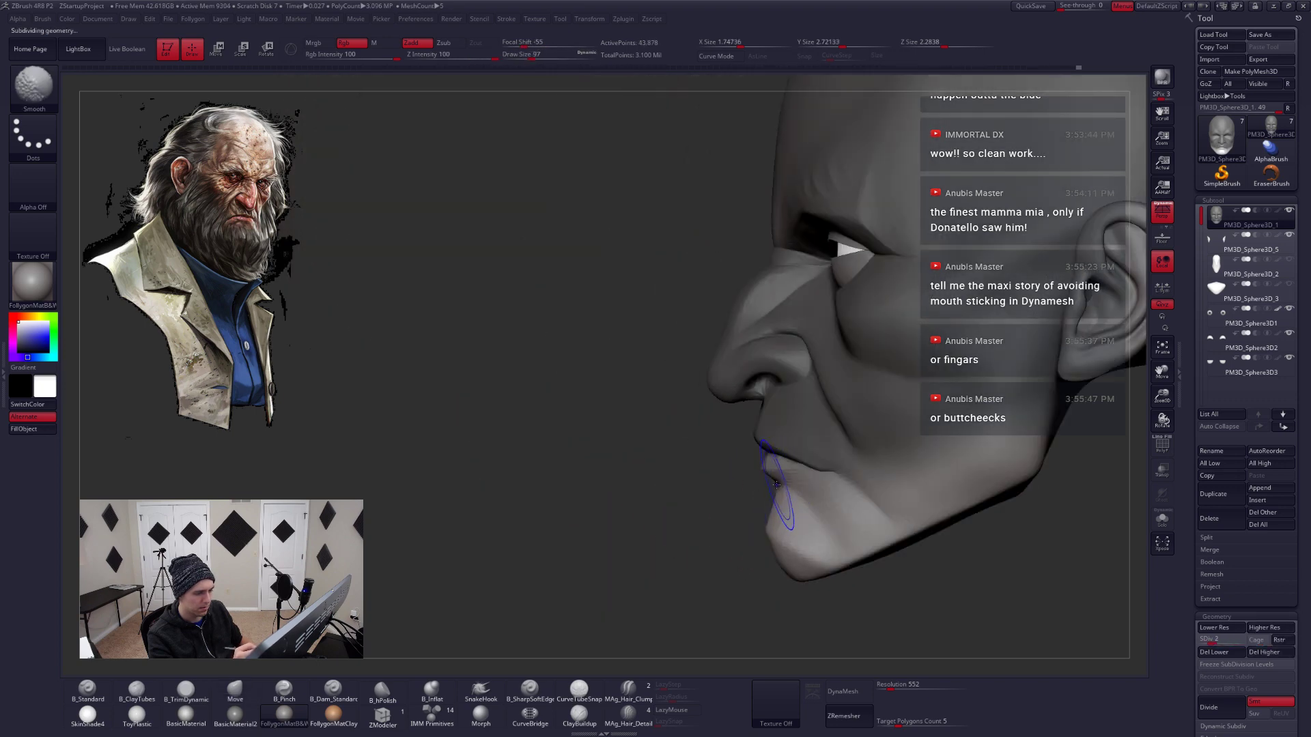
key("shift+d")
key("space")
mouse_move(782, 479)
left_mouse_down()
mouse_move(797, 481)
mouse_move(785, 470)
left_mouse_up()
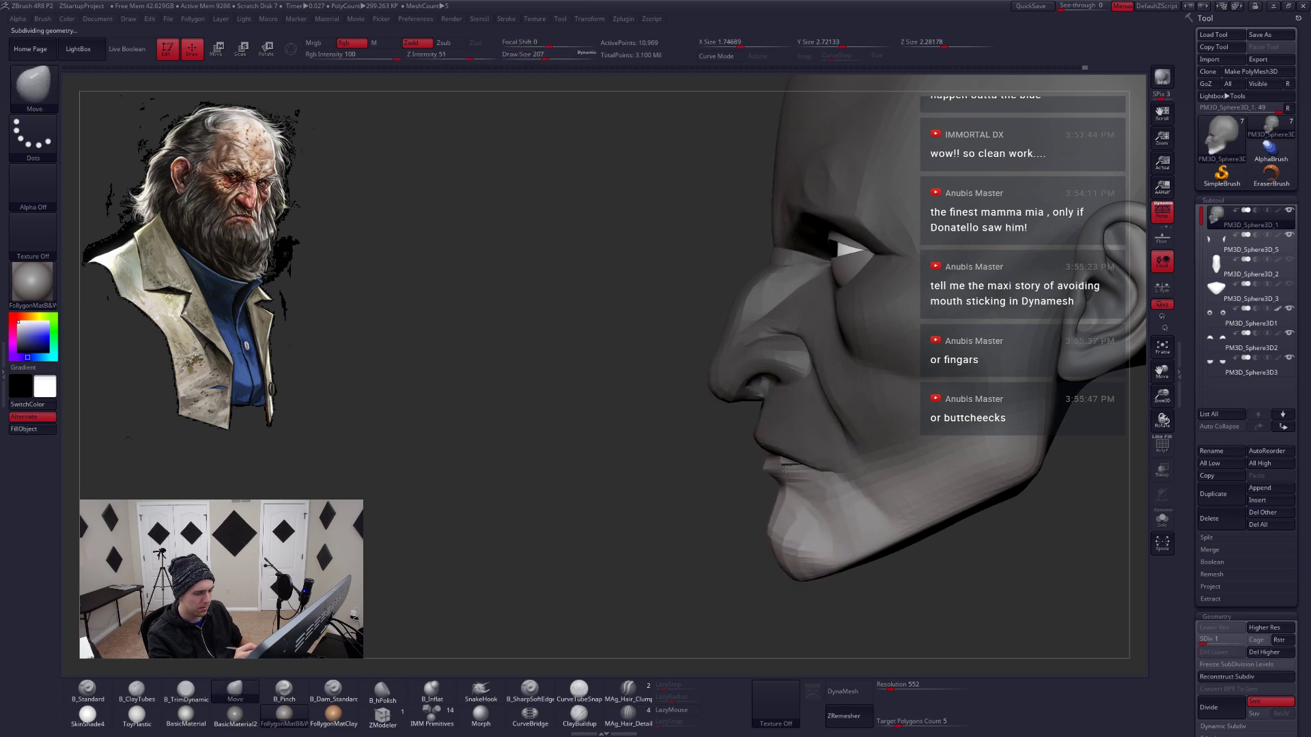
right_click_drag(759, 493, 780, 468)
Refine the lower lip with Move at draw size 87 and raise the head to subdivision level 5
key("space")
left_click_drag(780, 467, 777, 467)
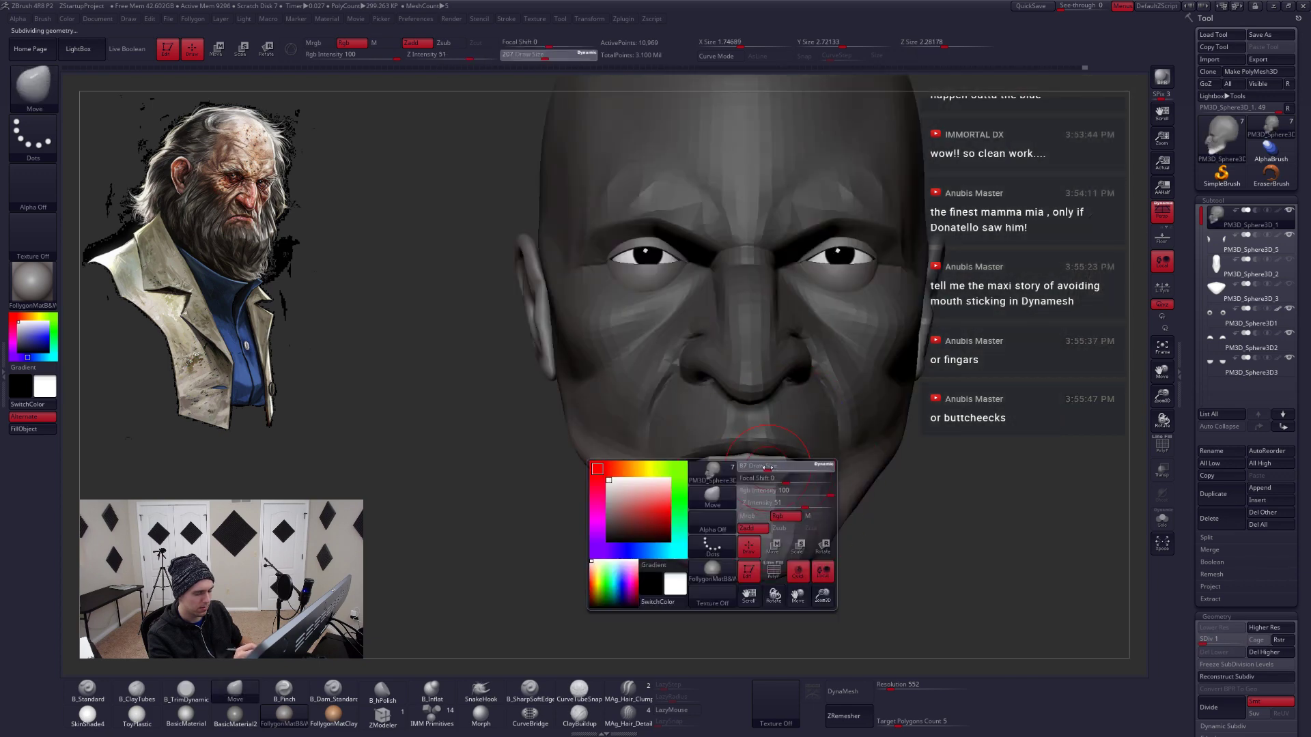
key("d")
key("d")
key("d")
key("d")
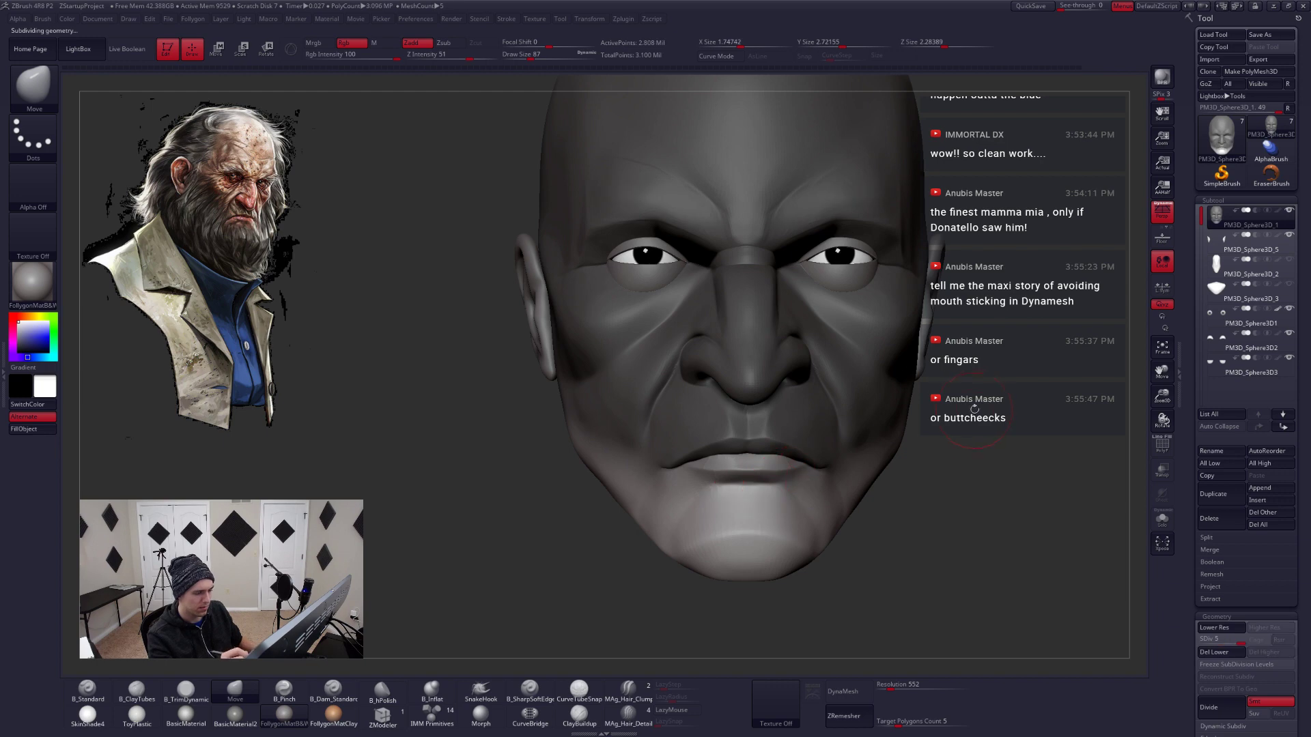
mouse_move(772, 485)
right_mouse_down()
mouse_move(748, 498)
mouse_move(818, 493)
mouse_move(795, 465)
mouse_move(777, 481)
mouse_move(809, 481)
mouse_move(758, 515)
right_mouse_up()
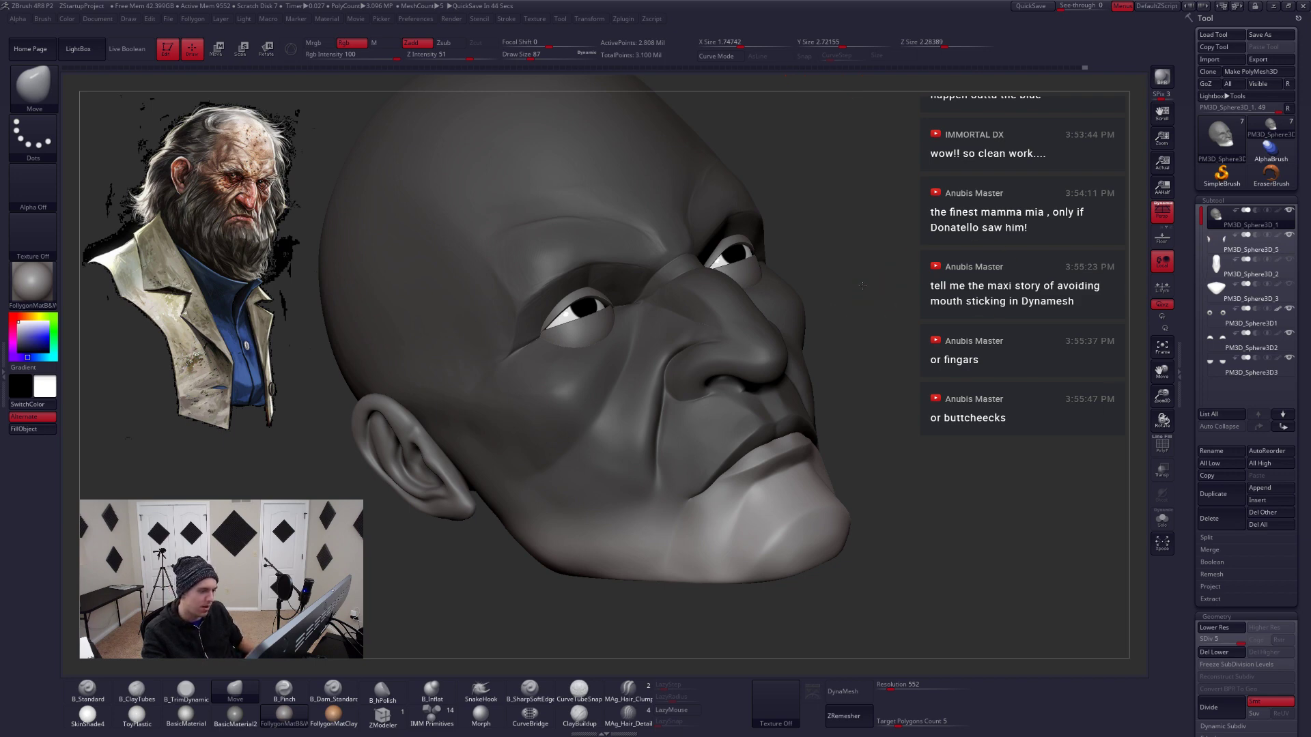
Review the face from the front and clear the mask from the head
mouse_move(857, 402)
left_mouse_down()
mouse_move(809, 411)
mouse_move(840, 406)
left_mouse_up()
mouse_move(840, 406)
right_mouse_down("ctrl")
mouse_move(853, 392)
mouse_move(775, 430)
mouse_move(779, 410)
mouse_move(782, 423)
right_mouse_up("ctrl")
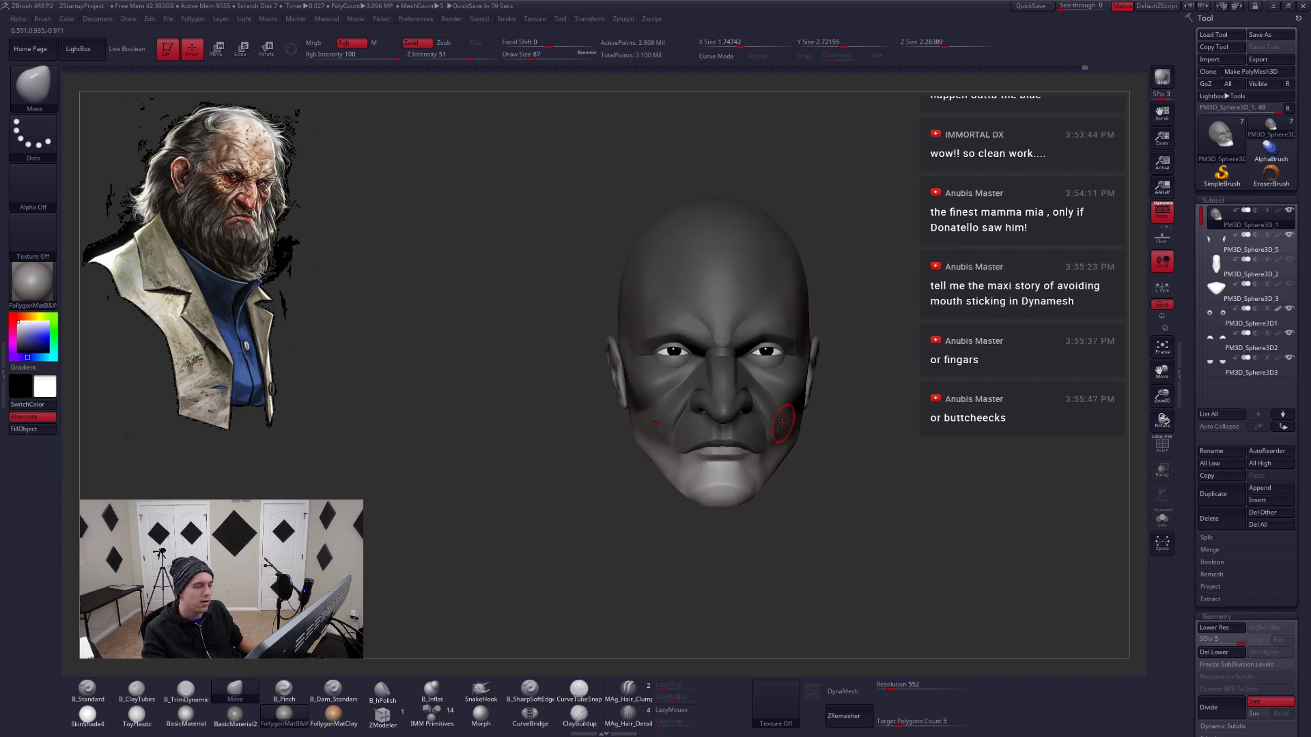
right_click_drag(782, 424, 779, 393, "alt")
key("alt+s")
key("alt+s")
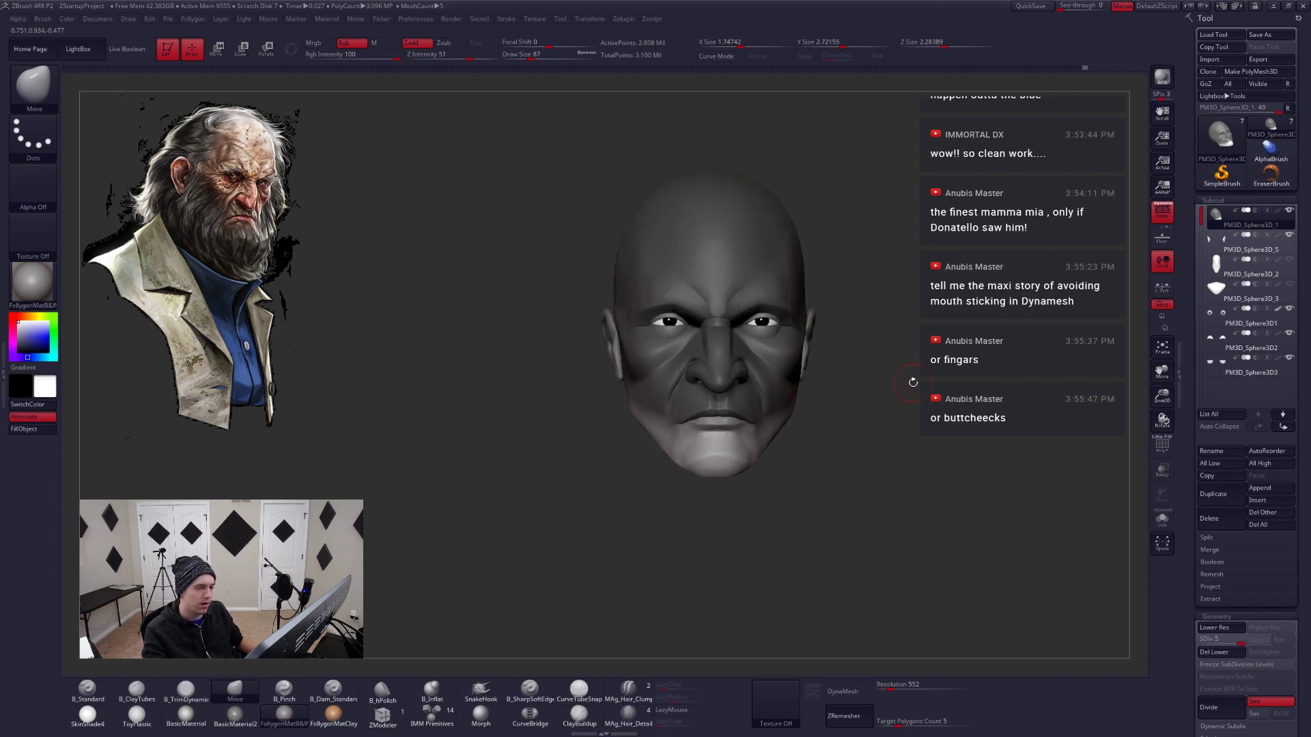
left_click_drag(913, 381, 921, 409, "ctrl")
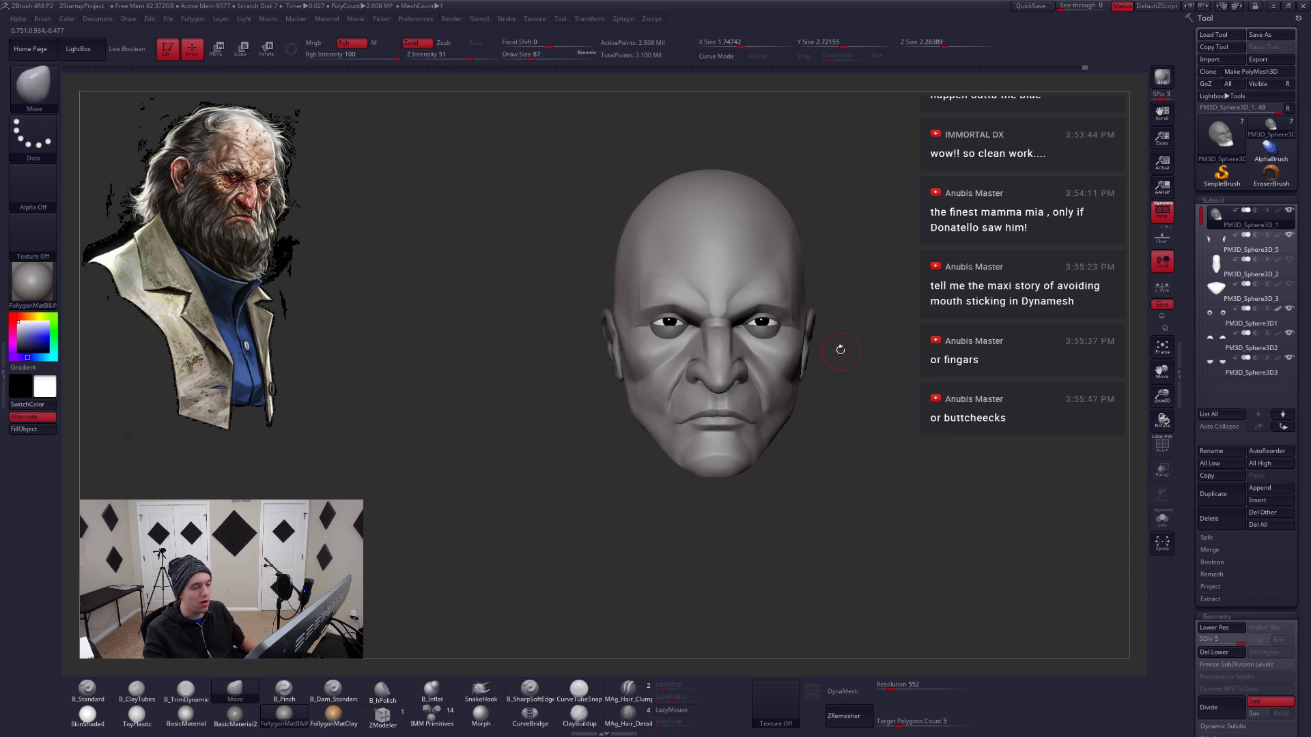
key("ctrl+shift")
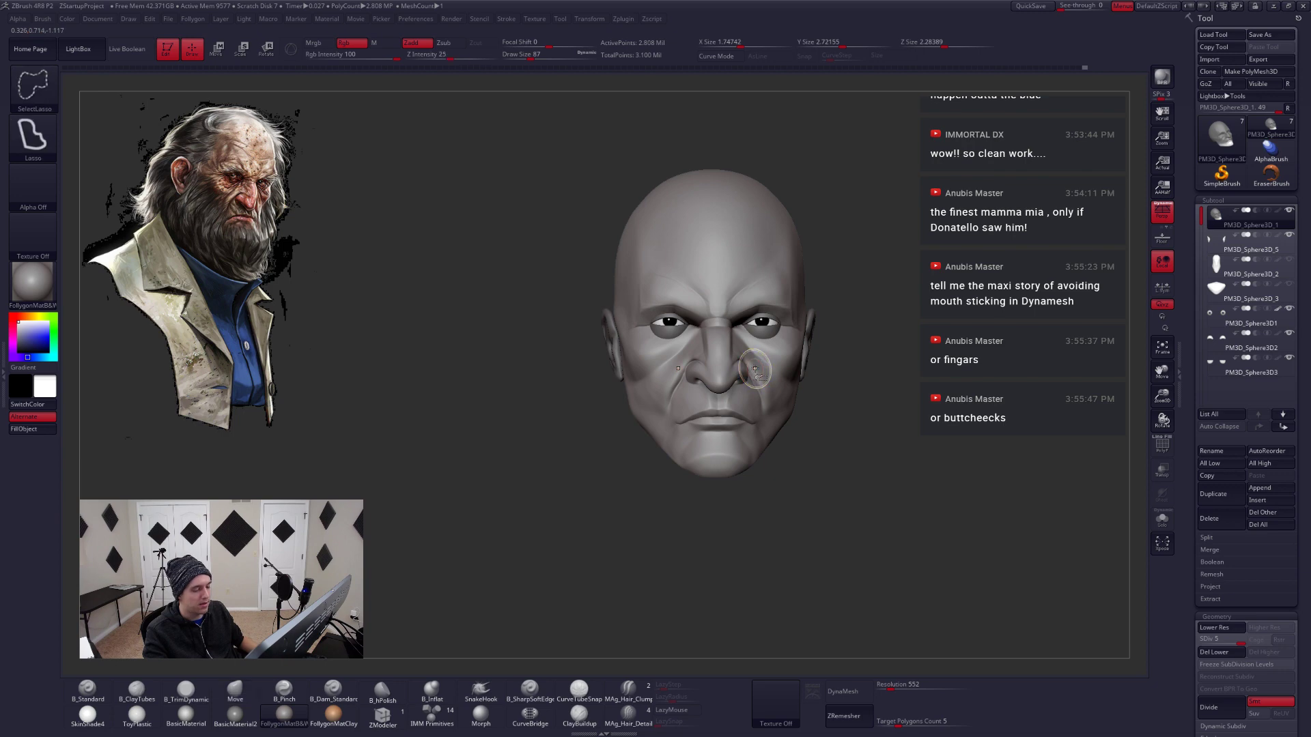
key("ctrl+shift+f")
left_click(789, 494)
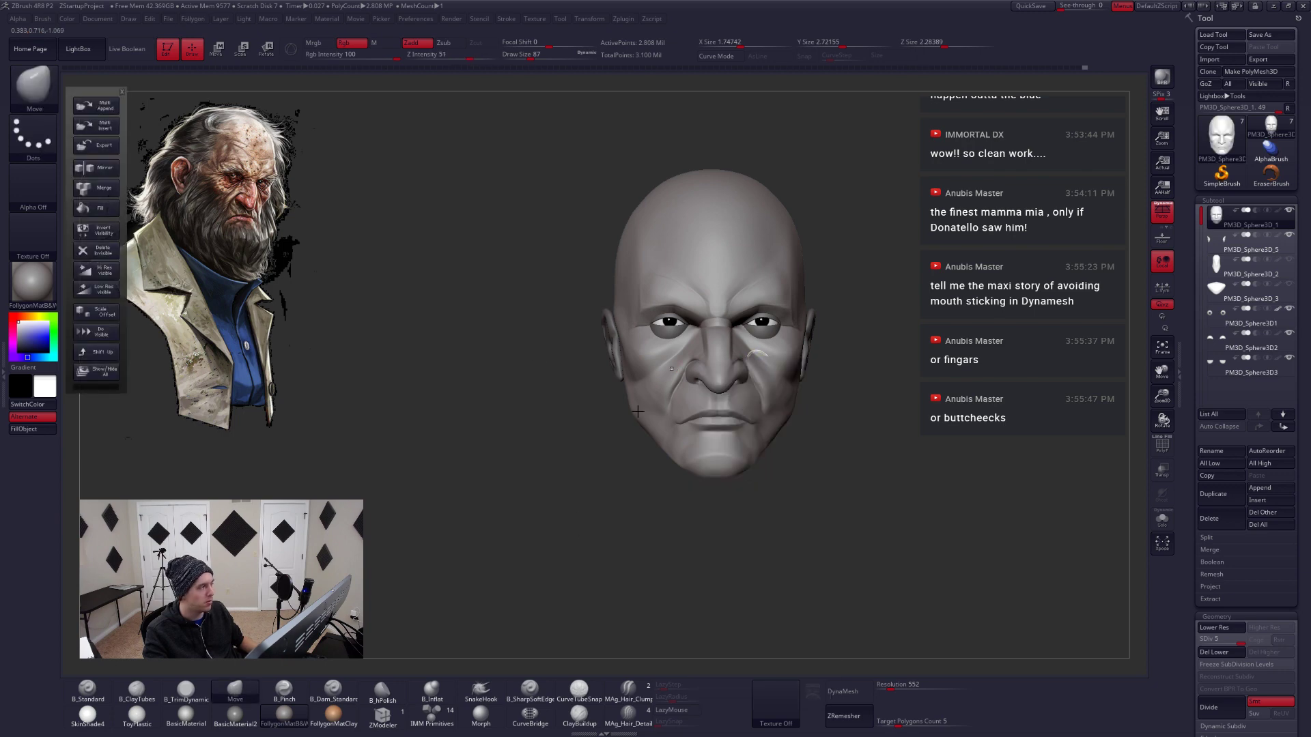
left_click(122, 92)
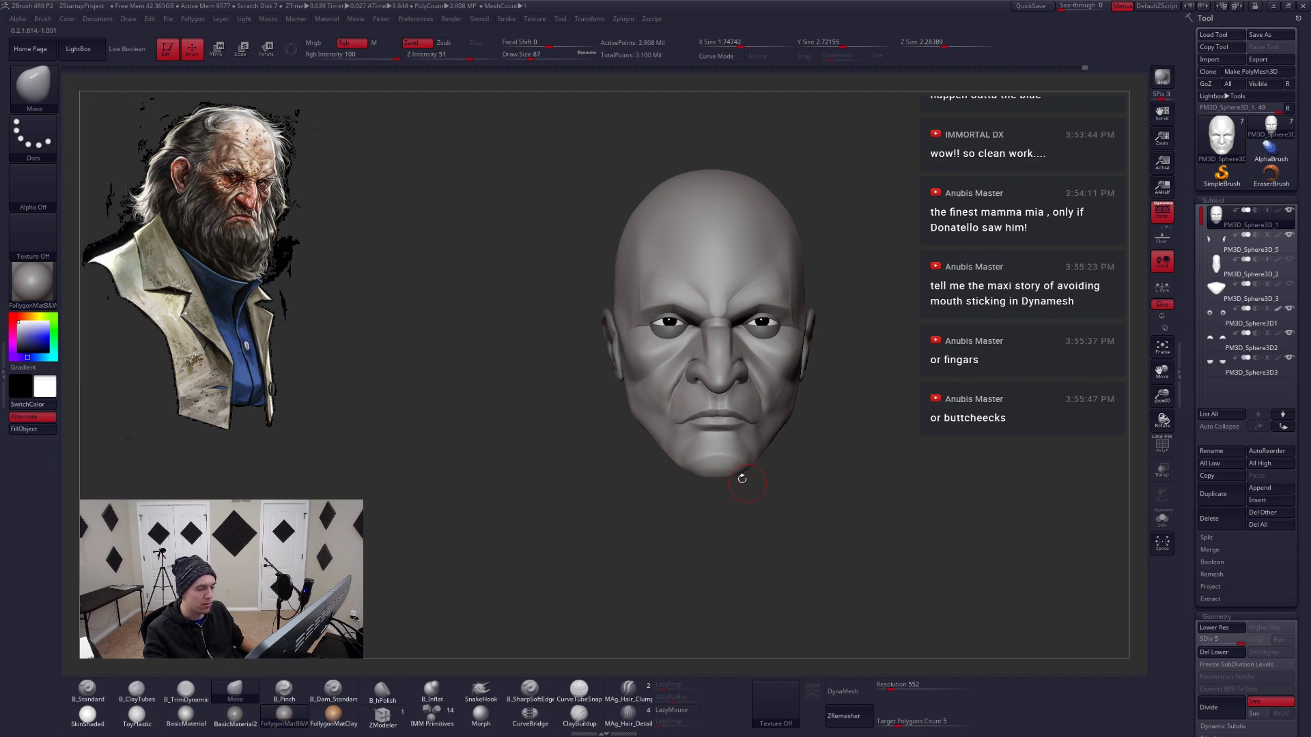
Mask the upper face with the Transpose tool, leaving the lower lip and jaw unmasked
left_click_drag(741, 477, 764, 486, "alt")
right_click_drag(764, 486, 814, 498, "alt")
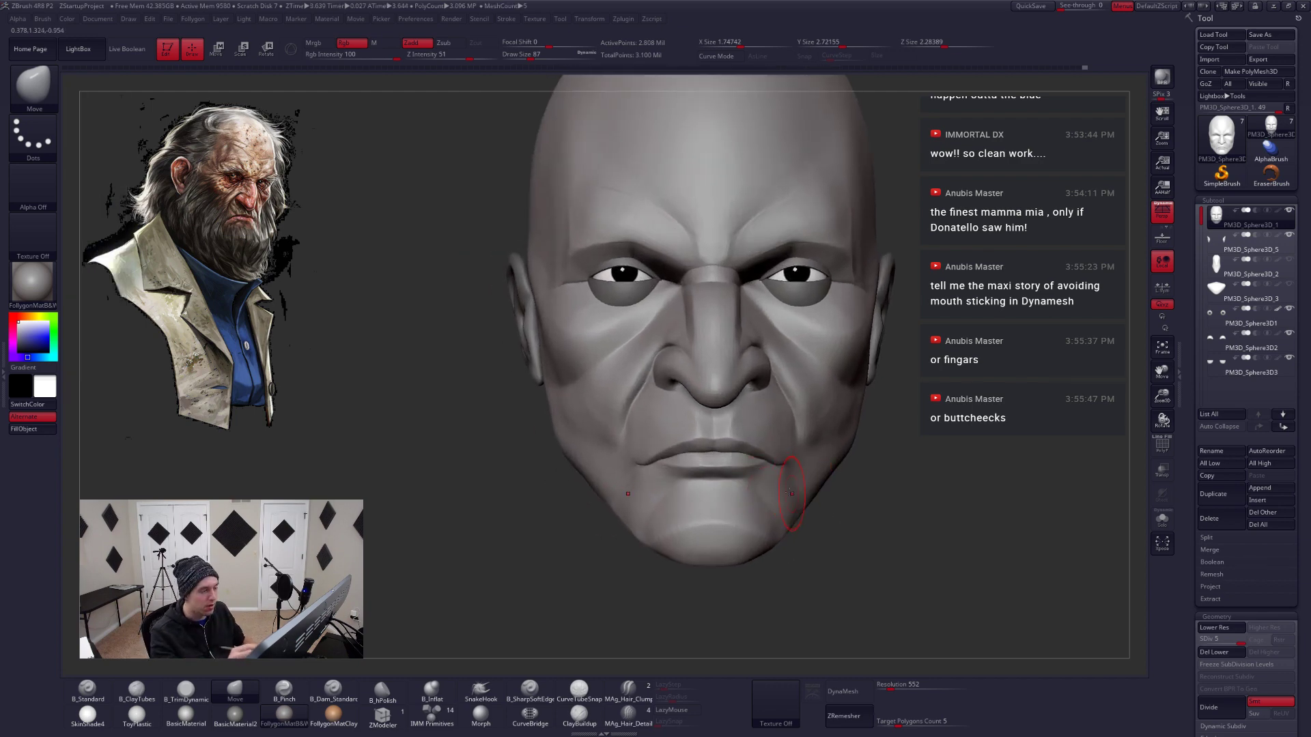
mouse_move(792, 493)
right_mouse_down()
mouse_move(750, 494)
mouse_move(795, 495)
right_mouse_up()
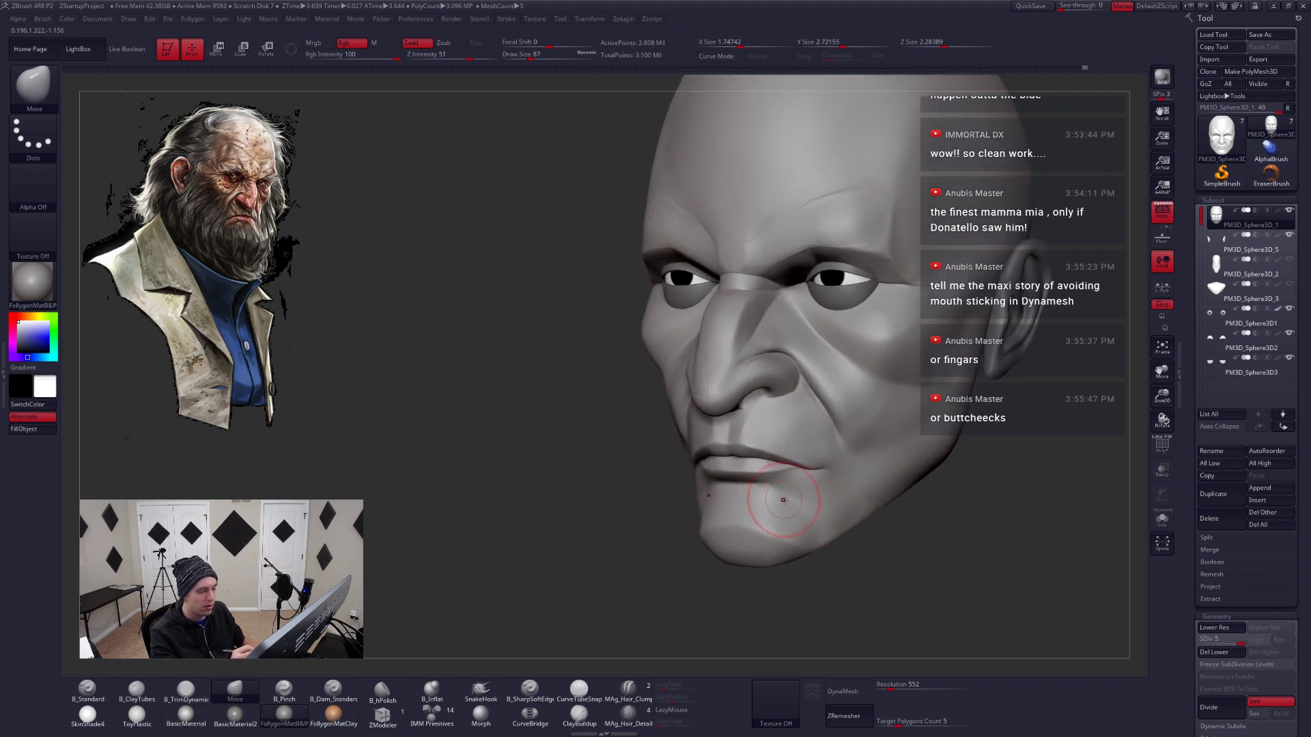
key("w")
left_click(783, 501, "ctrl")
key("q")
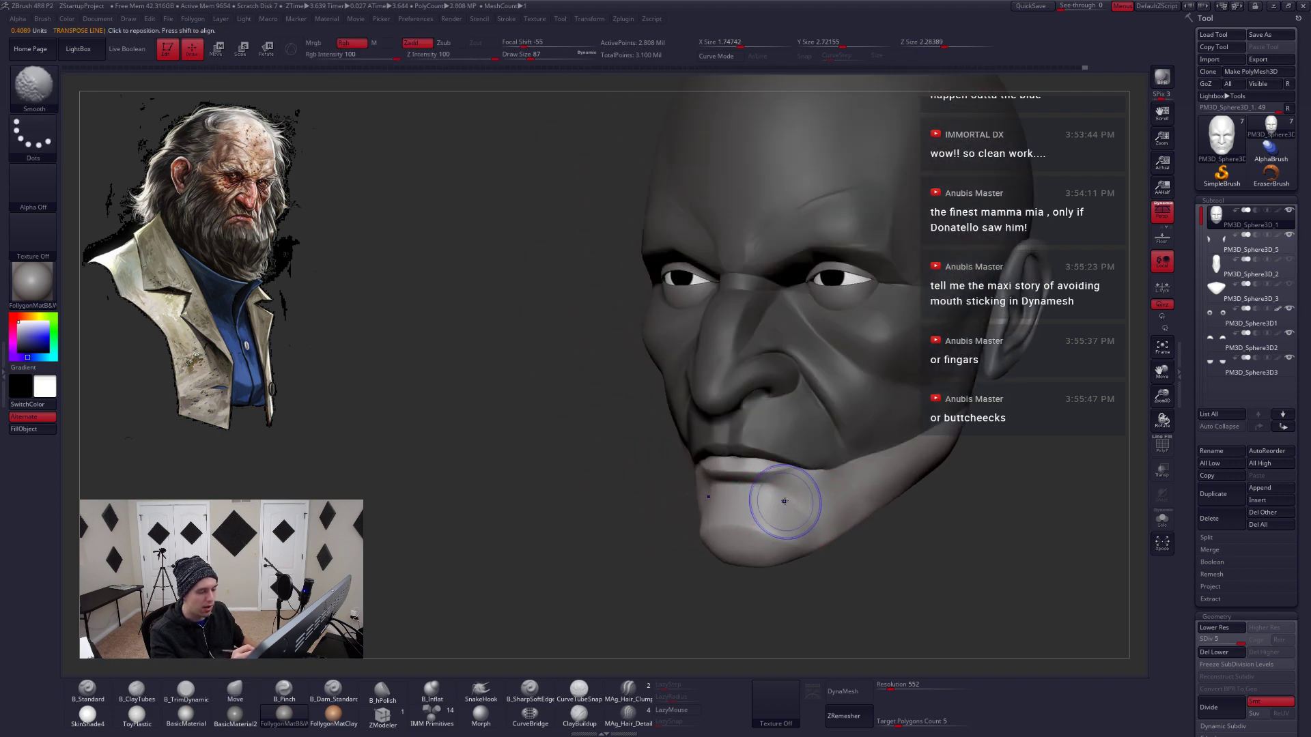
Drop to subdivision level 1 and reshape the lower lip with Move at draw size 154
key("shift+d")
key("shift+d")
key("shift+d")
key("shift+d")
key("space")
left_click_drag(777, 486, 790, 486)
mouse_move(771, 486)
right_mouse_down()
mouse_move(805, 486)
mouse_move(783, 483)
right_mouse_up()
key("space")
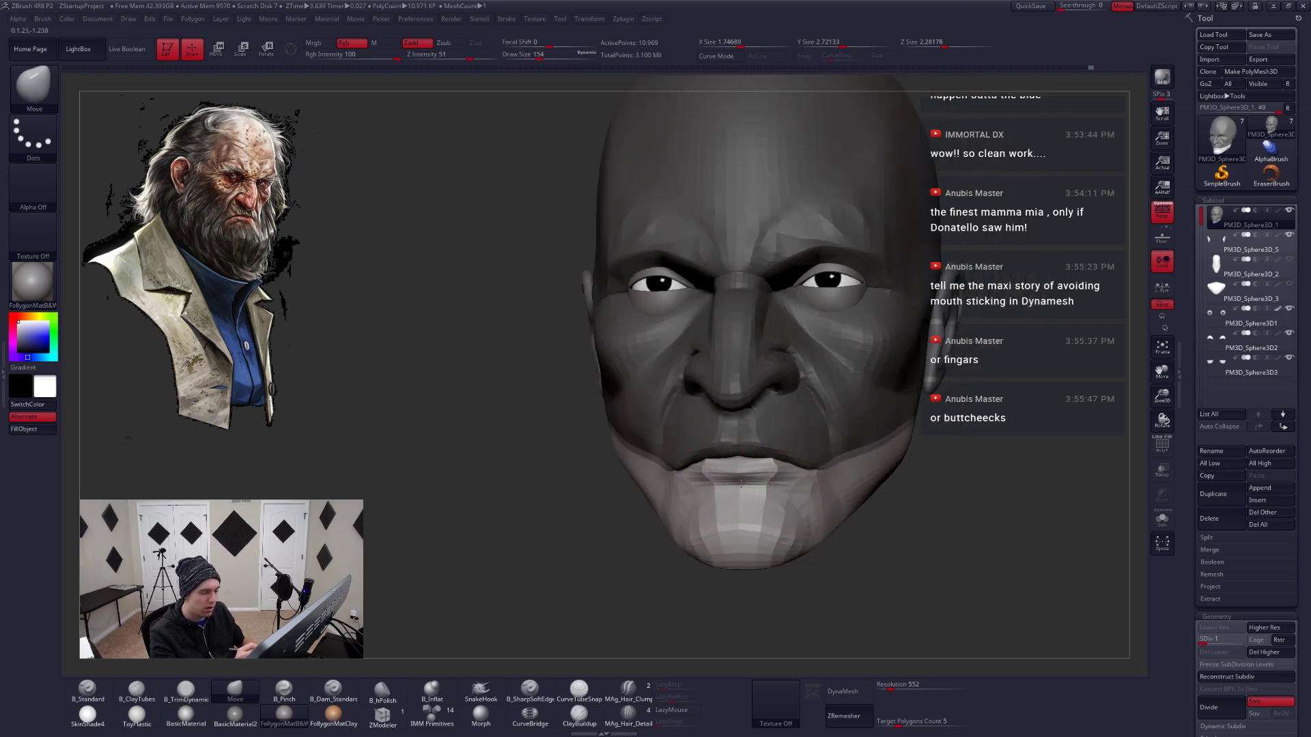
Raise the head to subdivision level 2 and fine-tune the lower lip with Move at draw size 163
key("d")
mouse_move(742, 485)
right_mouse_down()
mouse_move(783, 486)
mouse_move(760, 479)
right_mouse_up()
key("space")
key("space")
left_click_drag(761, 479, 756, 479)
left_click(766, 477, "ctrl")
Invert the mask and flip it back onto the upper face, then adjust the area below the lower lip
left_click(865, 512, "ctrl")
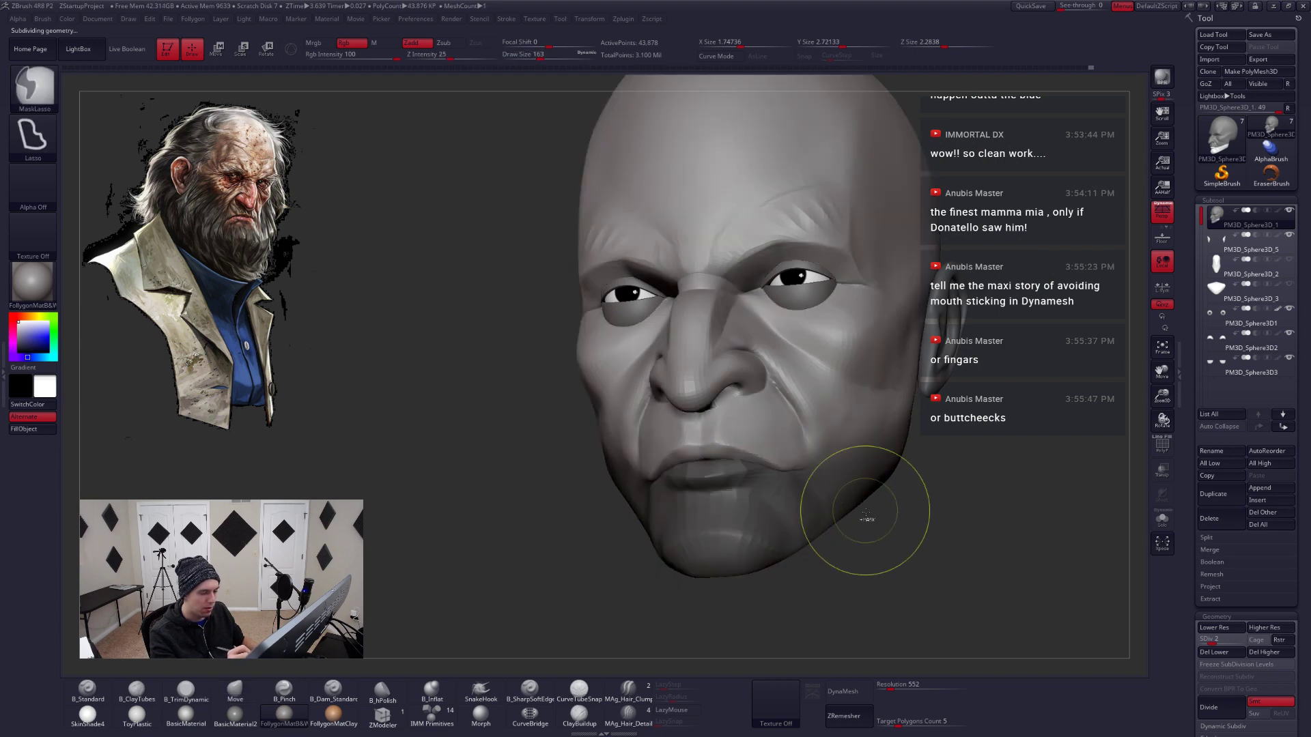
left_click(866, 512, "ctrl")
right_click_drag(777, 469, 837, 472, "alt")
left_click_drag(789, 481, 794, 500)
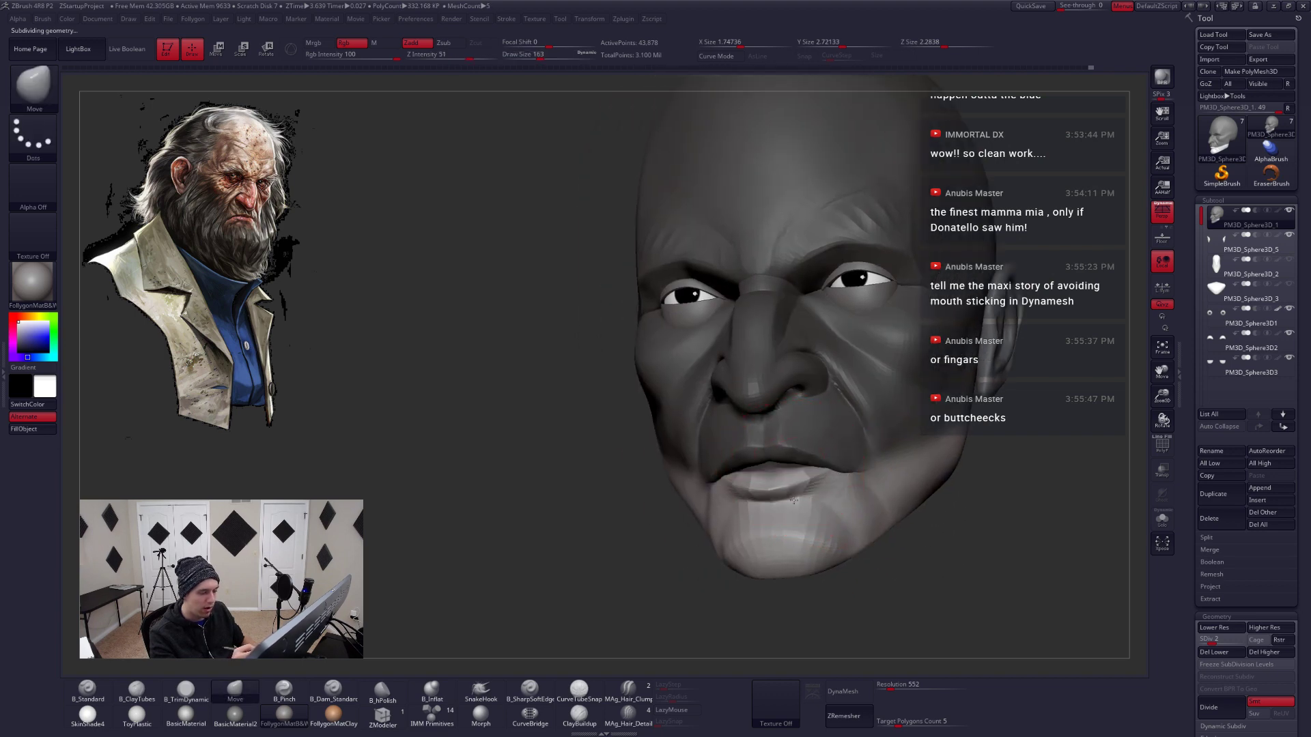
Adjust the lower lip and the area beneath it at subdivision level 2 with Move at draw size 145
right_click_drag(797, 513, 959, 471)
left_click_drag(918, 426, 921, 447)
right_click_drag(1051, 474, 871, 493)
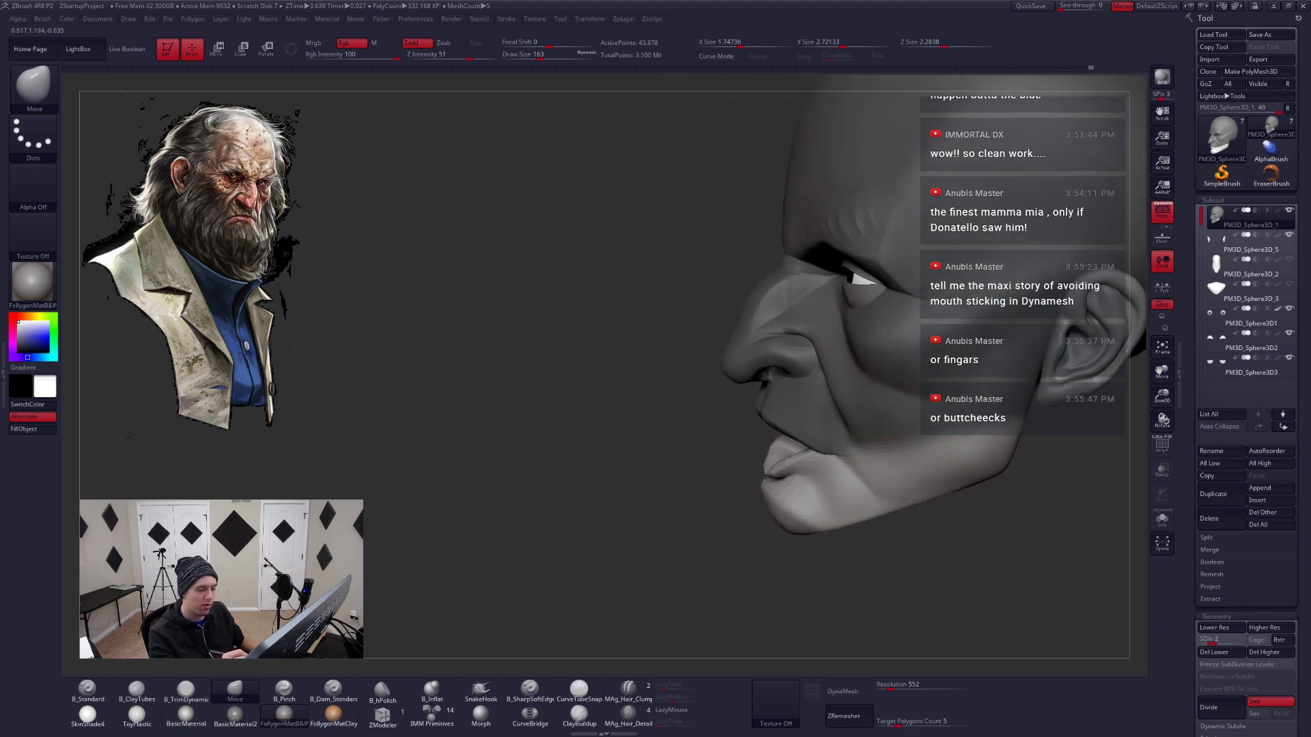
mouse_move(771, 486)
right_mouse_down()
mouse_move(804, 501)
mouse_move(853, 495)
right_mouse_up()
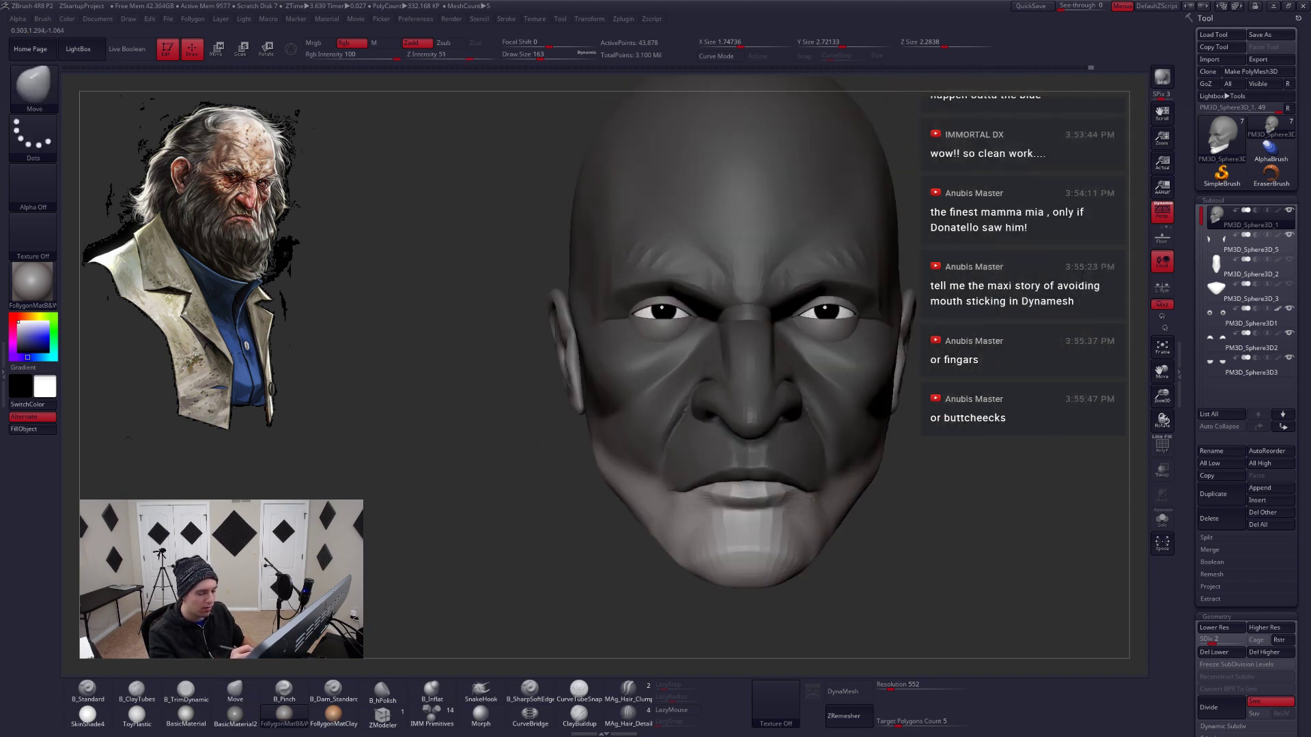
key("space")
left_click_drag(790, 484, 784, 484)
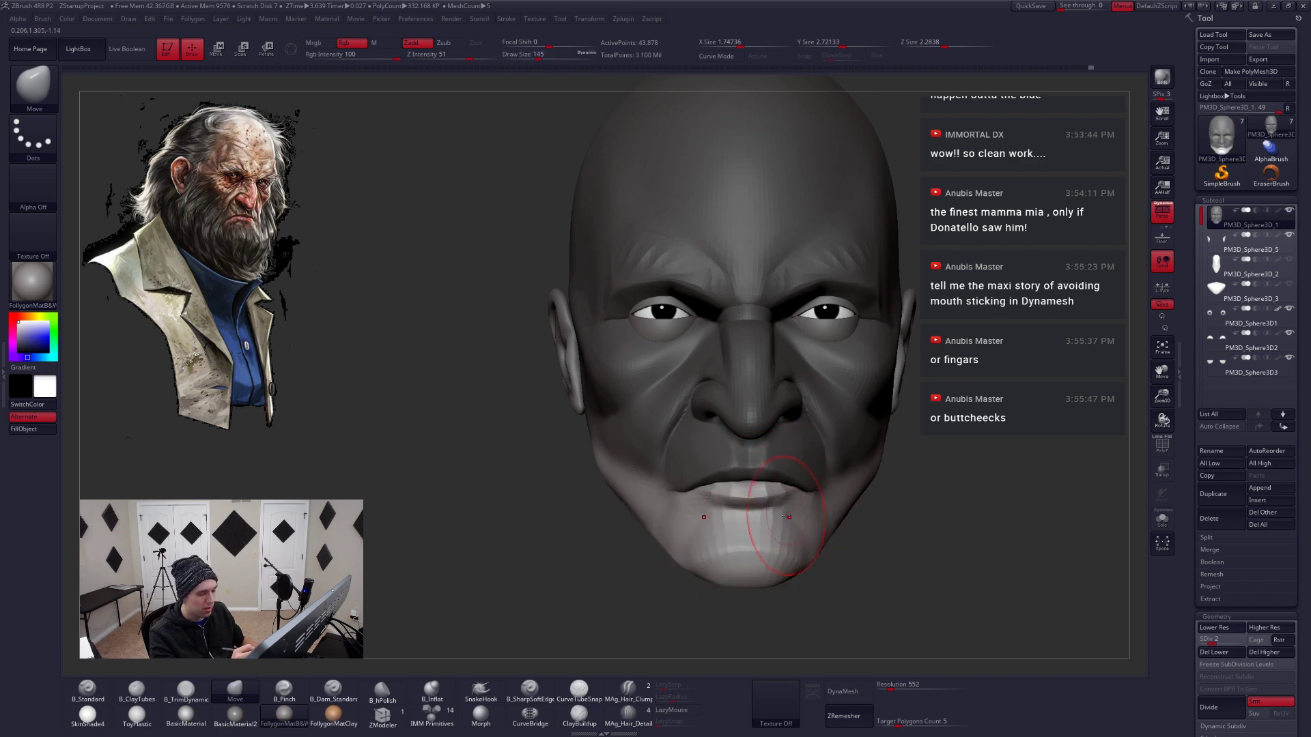
mouse_move(789, 517)
right_mouse_down()
mouse_move(857, 519)
mouse_move(767, 522)
mouse_move(783, 509)
right_mouse_up()
Raise the head to subdivision level 3 and refine the lower lip with Move at draw size 97
key("ctrl+d")
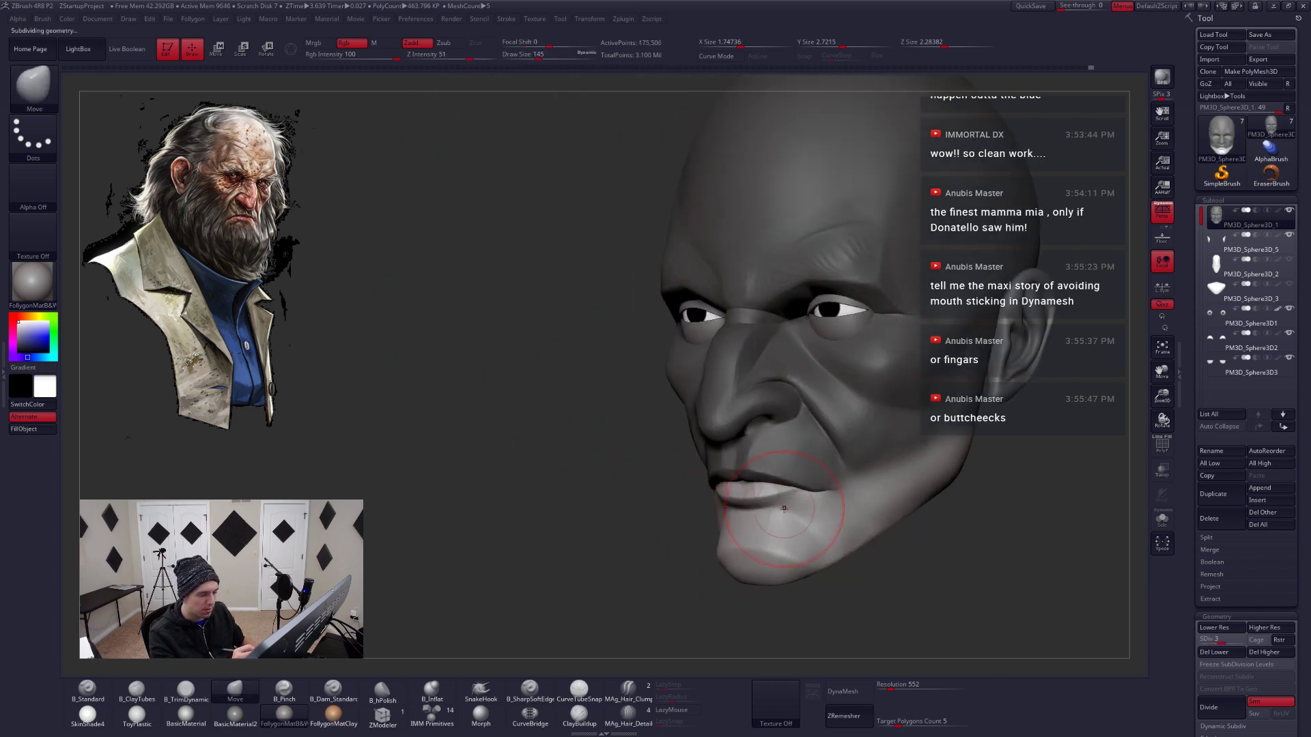
right_click_drag(711, 541, 802, 512)
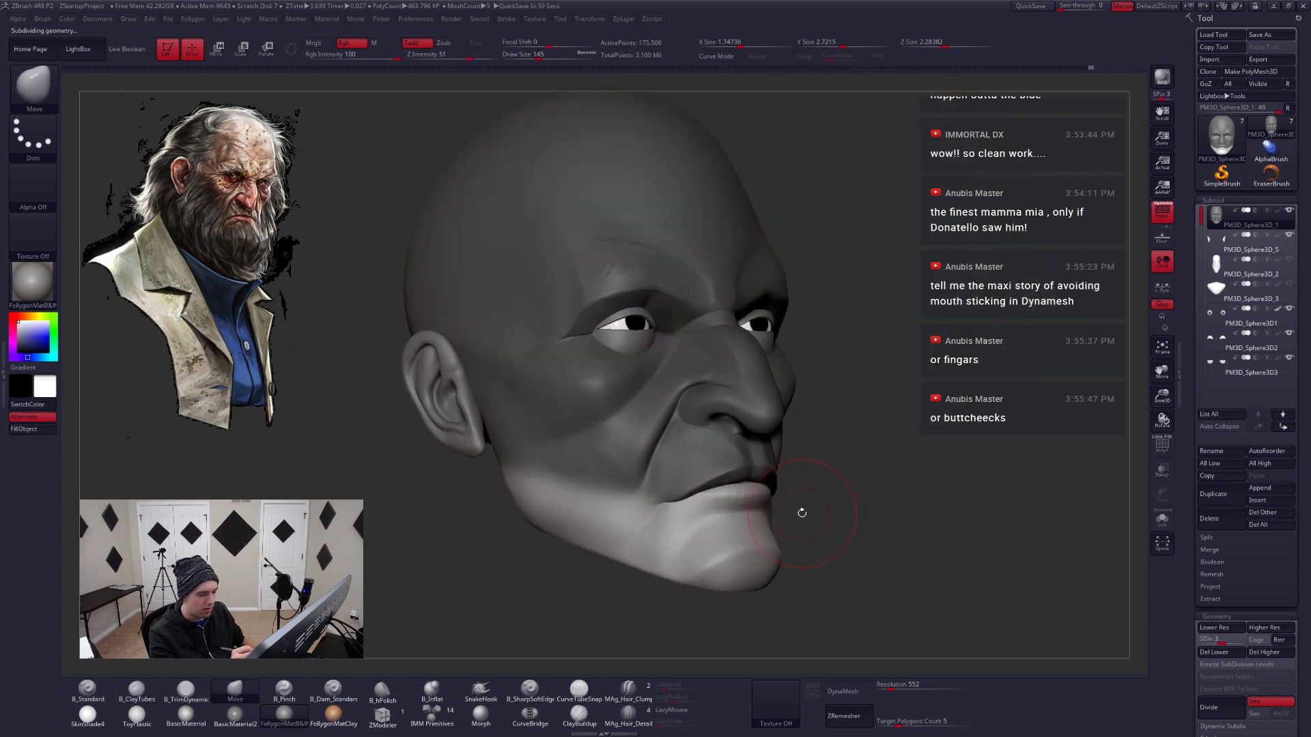
key("space")
left_click_drag(755, 502, 747, 502)
mouse_move(796, 522)
right_mouse_down()
mouse_move(730, 529)
mouse_move(739, 506)
mouse_move(727, 526)
mouse_move(775, 509)
right_mouse_up()
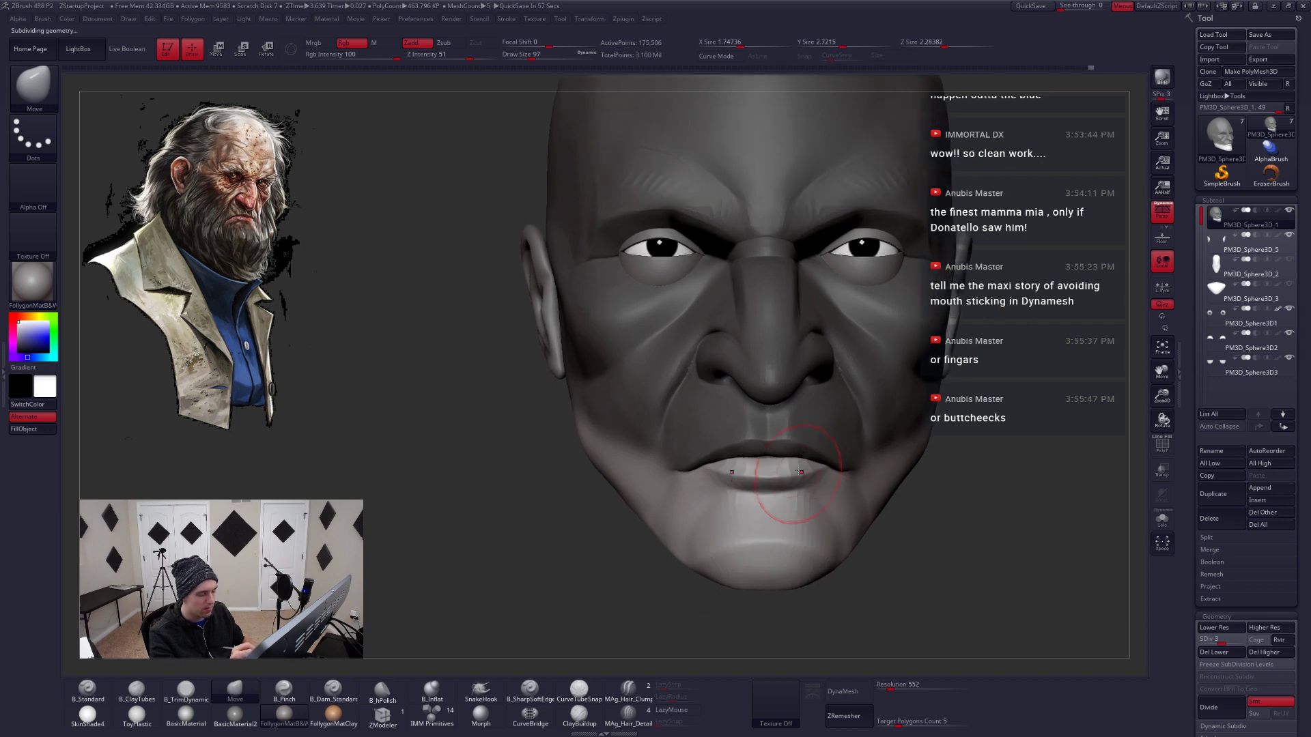
Raise the head to subdivision level 5 and check the overall face from the front
key("d")
key("d")
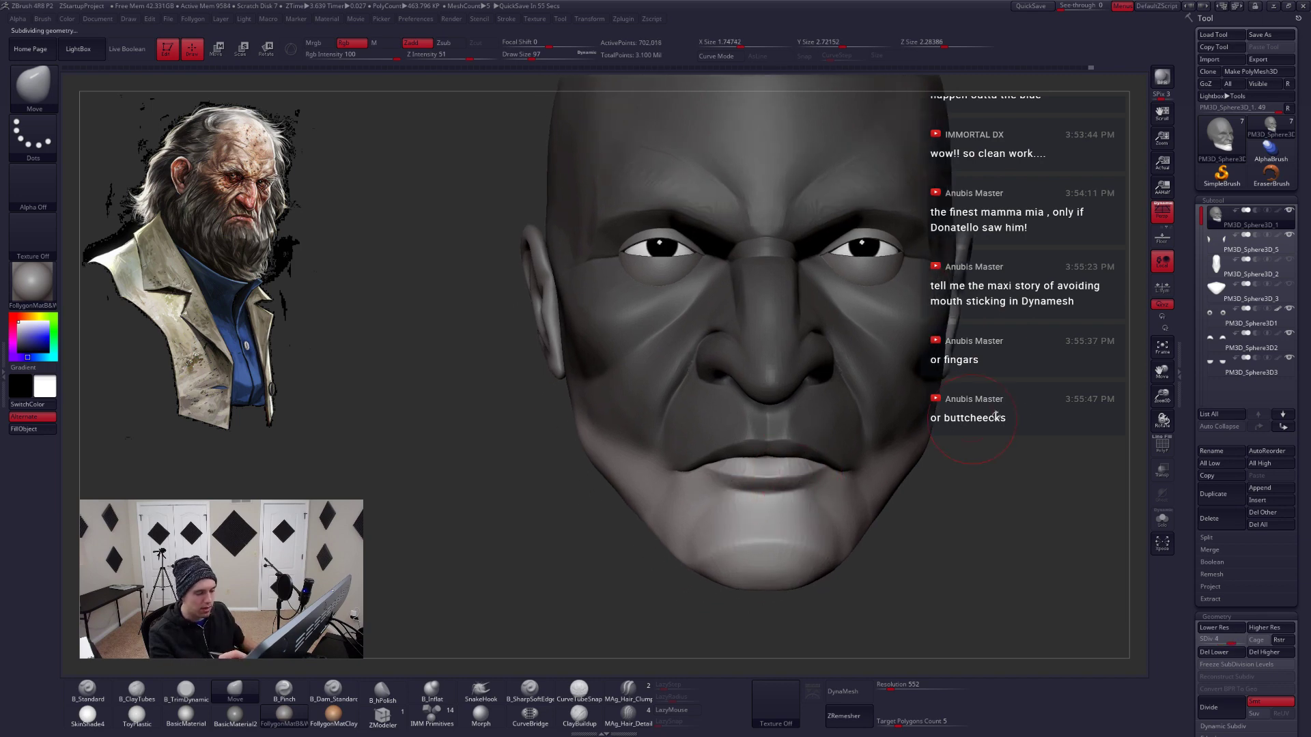
right_click_drag(997, 416, 976, 396, "alt")
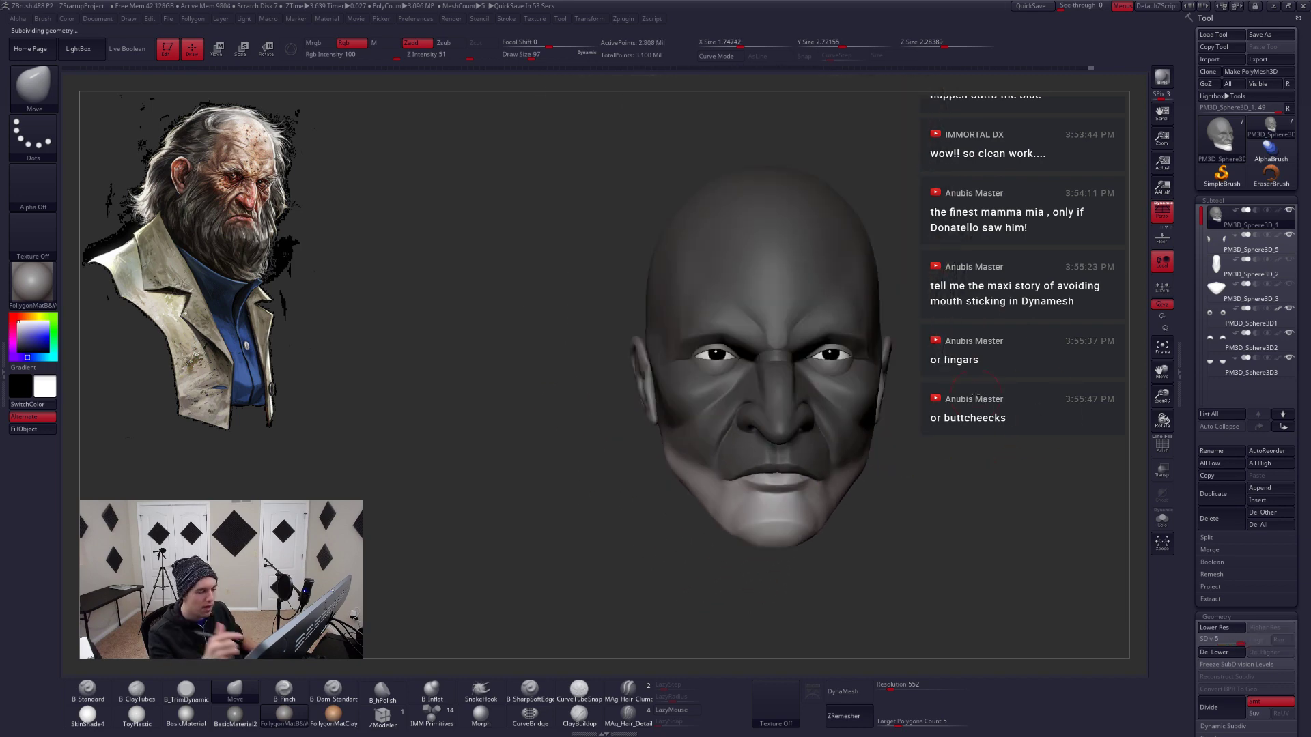
mouse_move(906, 483)
right_mouse_down("ctrl")
mouse_move(894, 458)
mouse_move(838, 467)
right_mouse_up("ctrl")
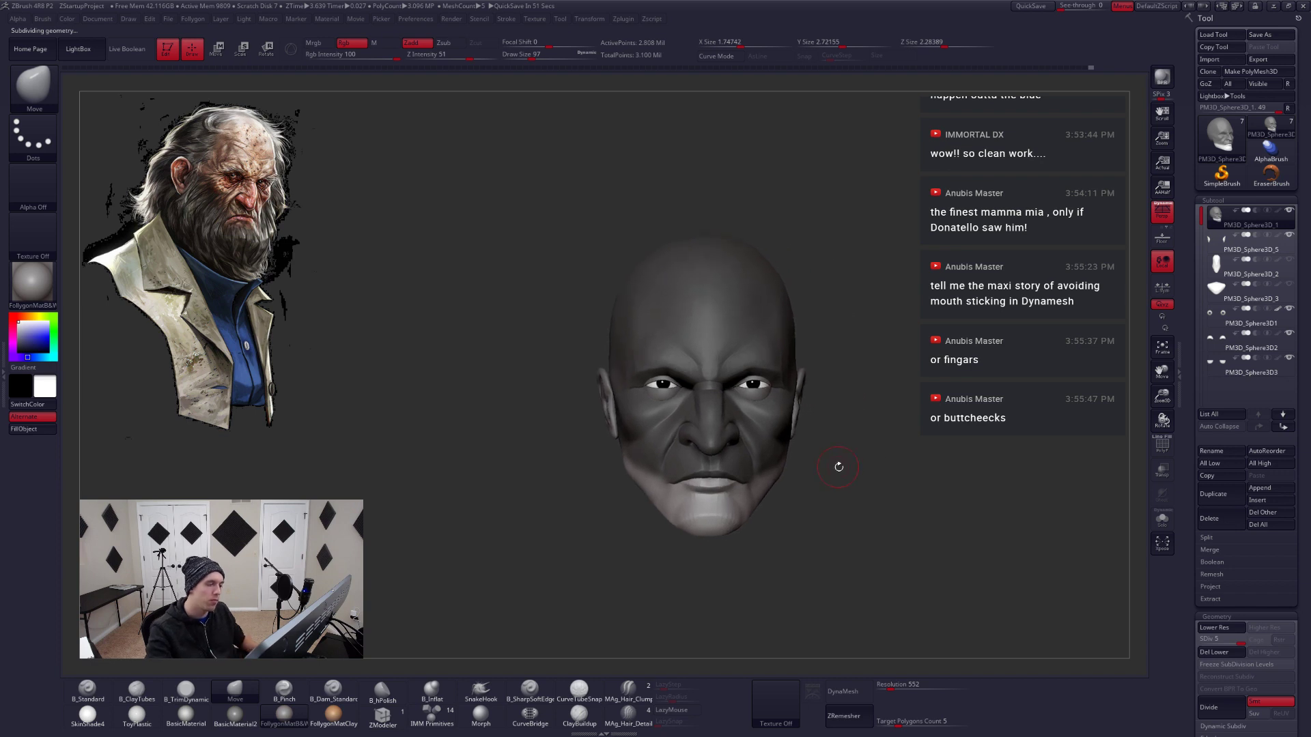
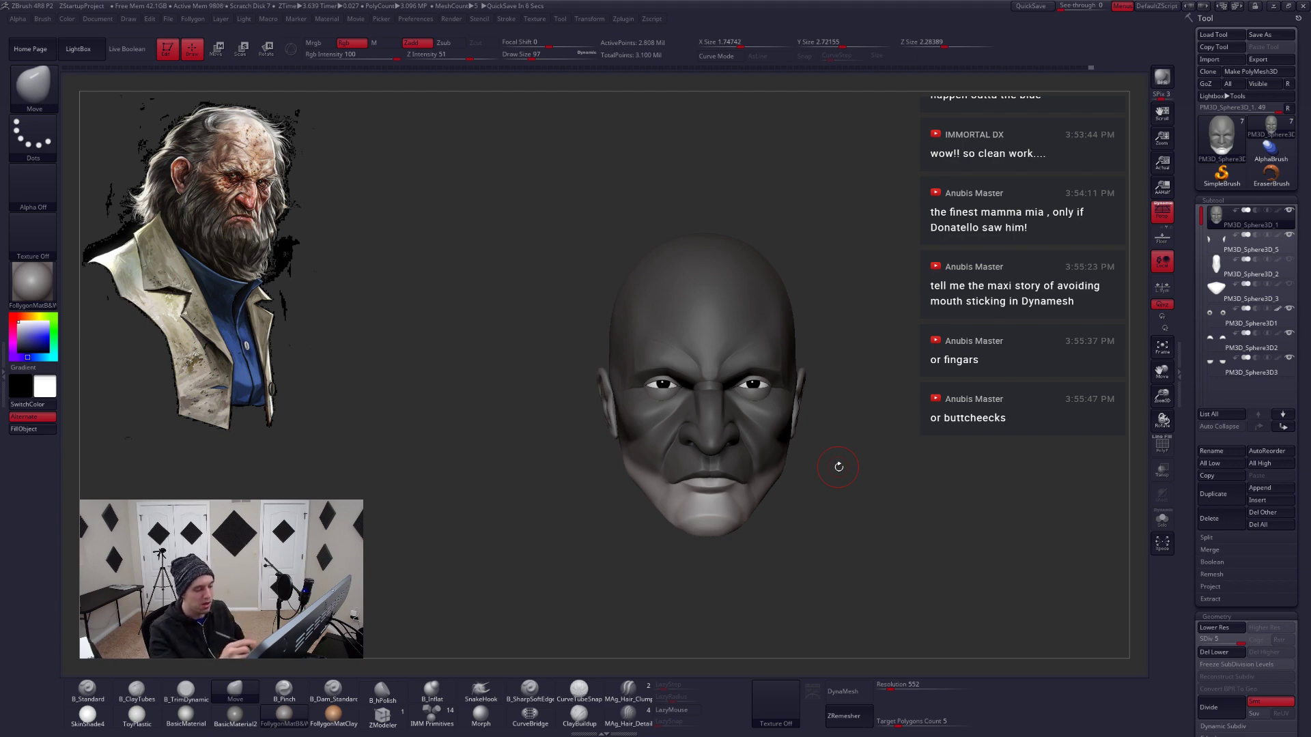
At subdivision level 4, flip the mask onto the jaw and back onto the upper face
right_click_drag(763, 505, 802, 468)
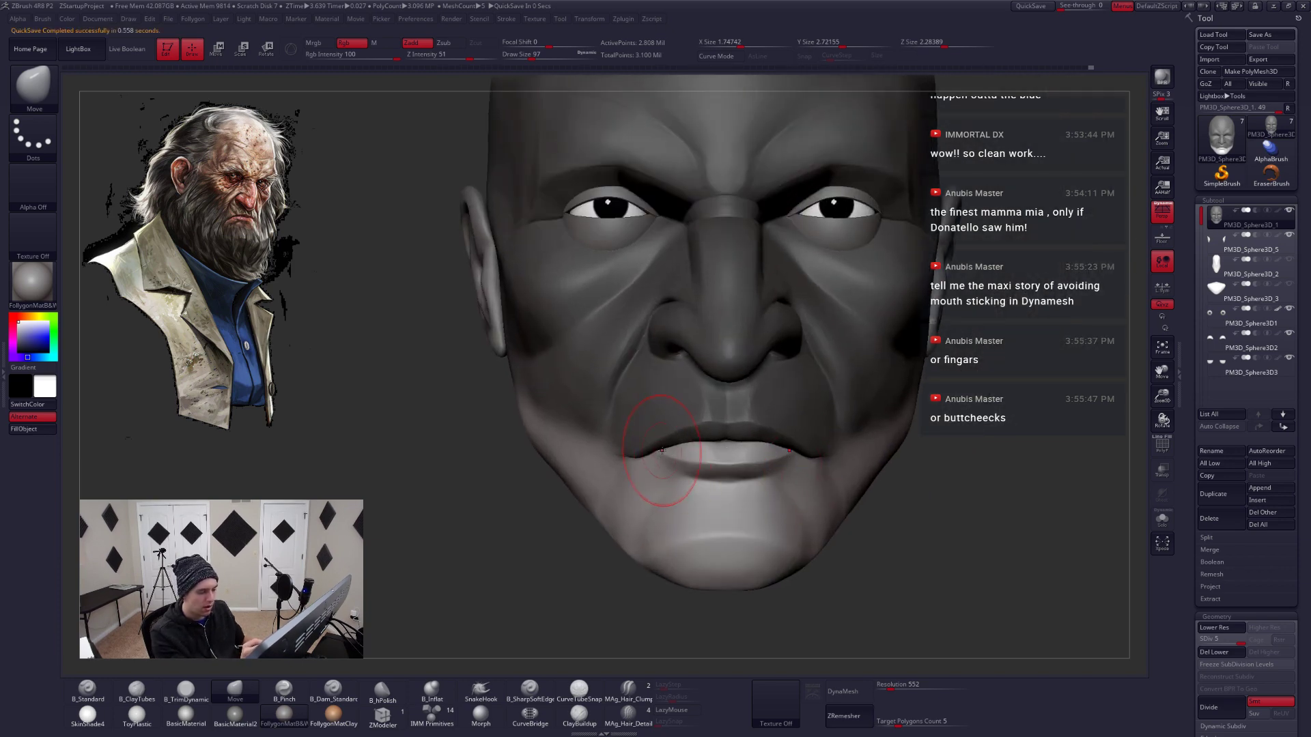
key("ctrl")
mouse_move(697, 454)
left_mouse_down("ctrl")
mouse_move(774, 450)
mouse_move(703, 378)
mouse_move(675, 400)
left_mouse_up("ctrl")
key("ctrl")
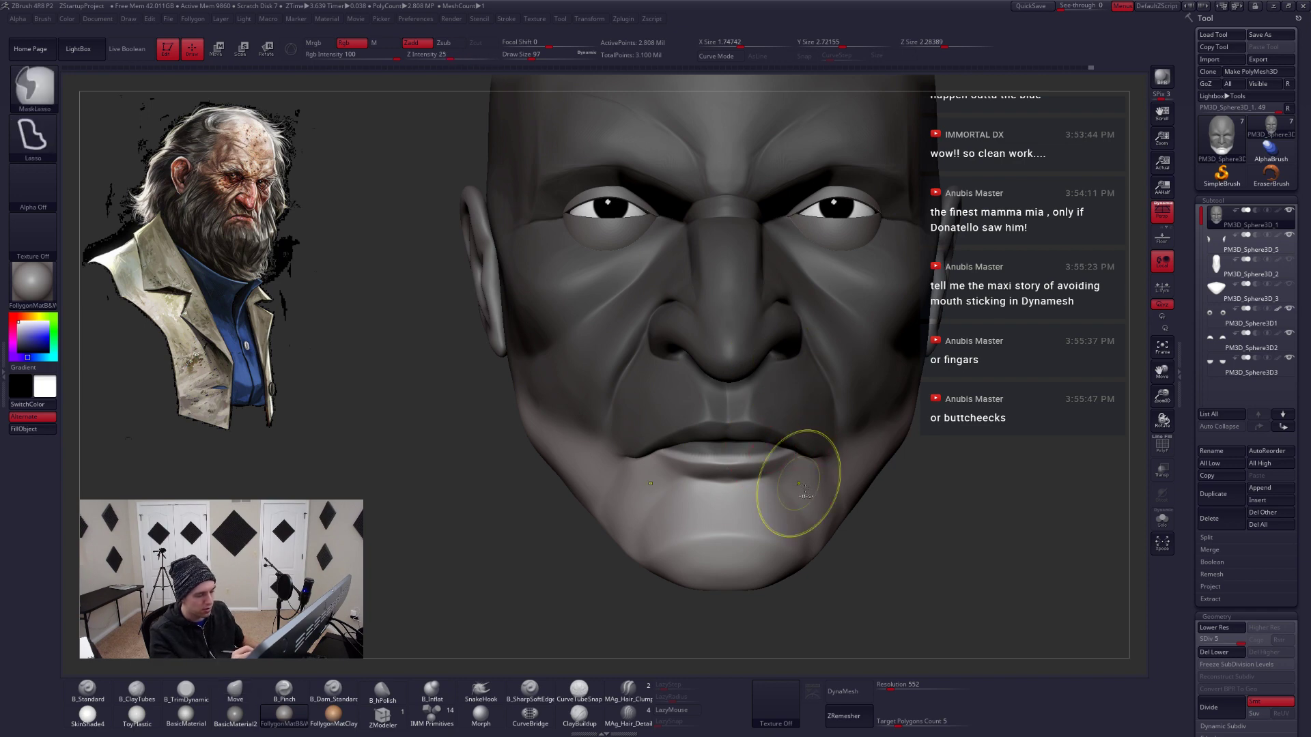
key("shift+d")
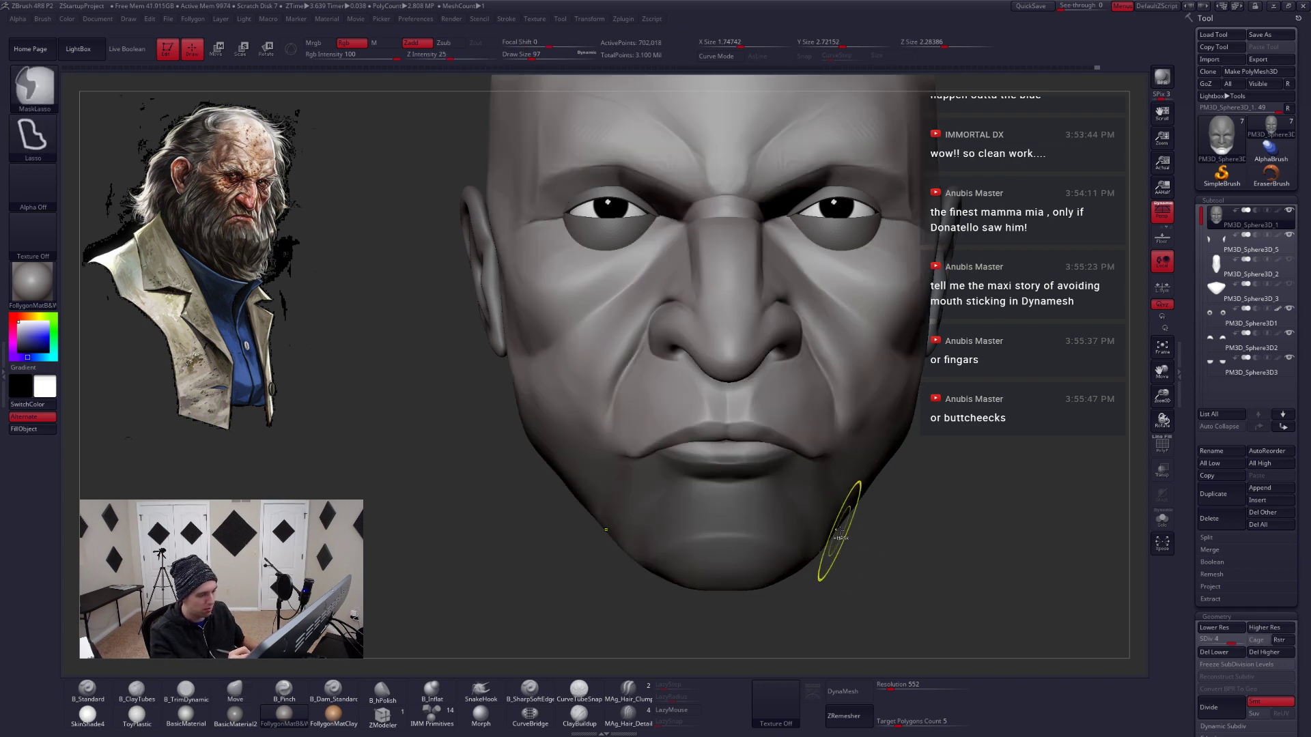
left_click(839, 532, "ctrl")
left_click(850, 556, "ctrl")
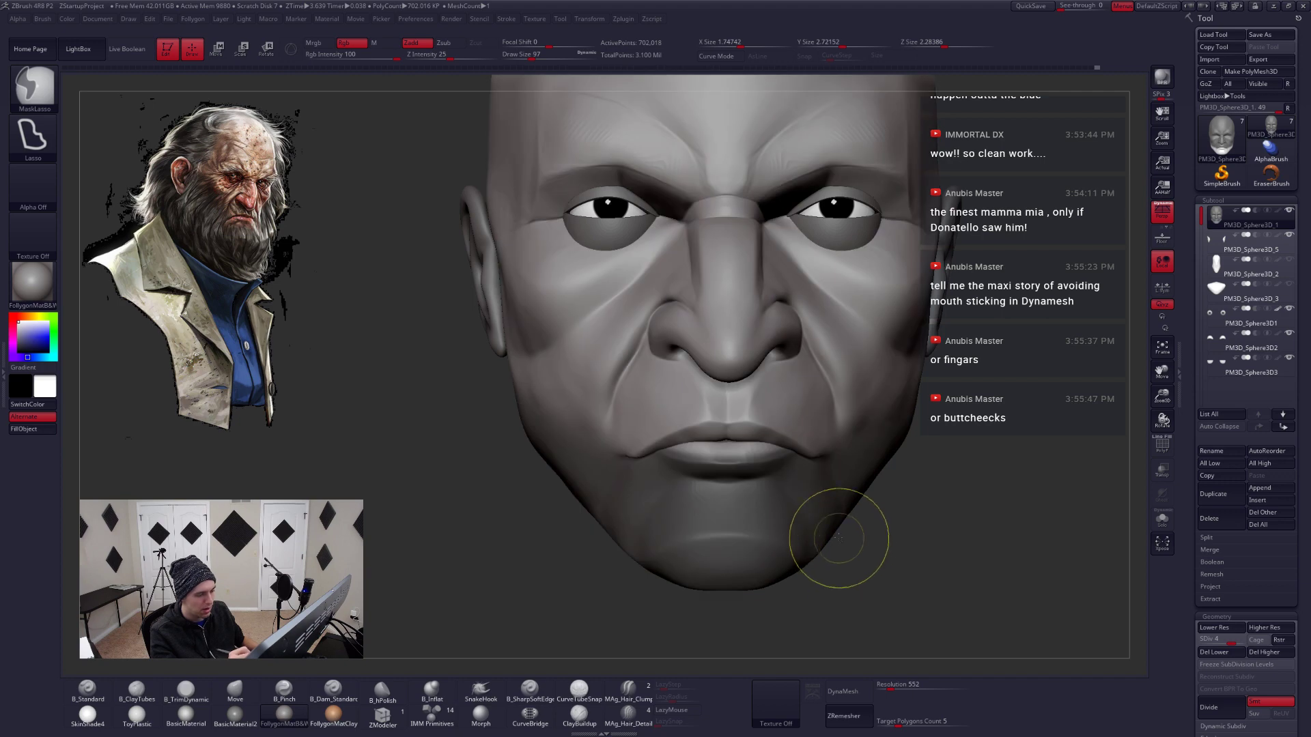
left_click(841, 541, "ctrl")
left_click(849, 546, "ctrl")
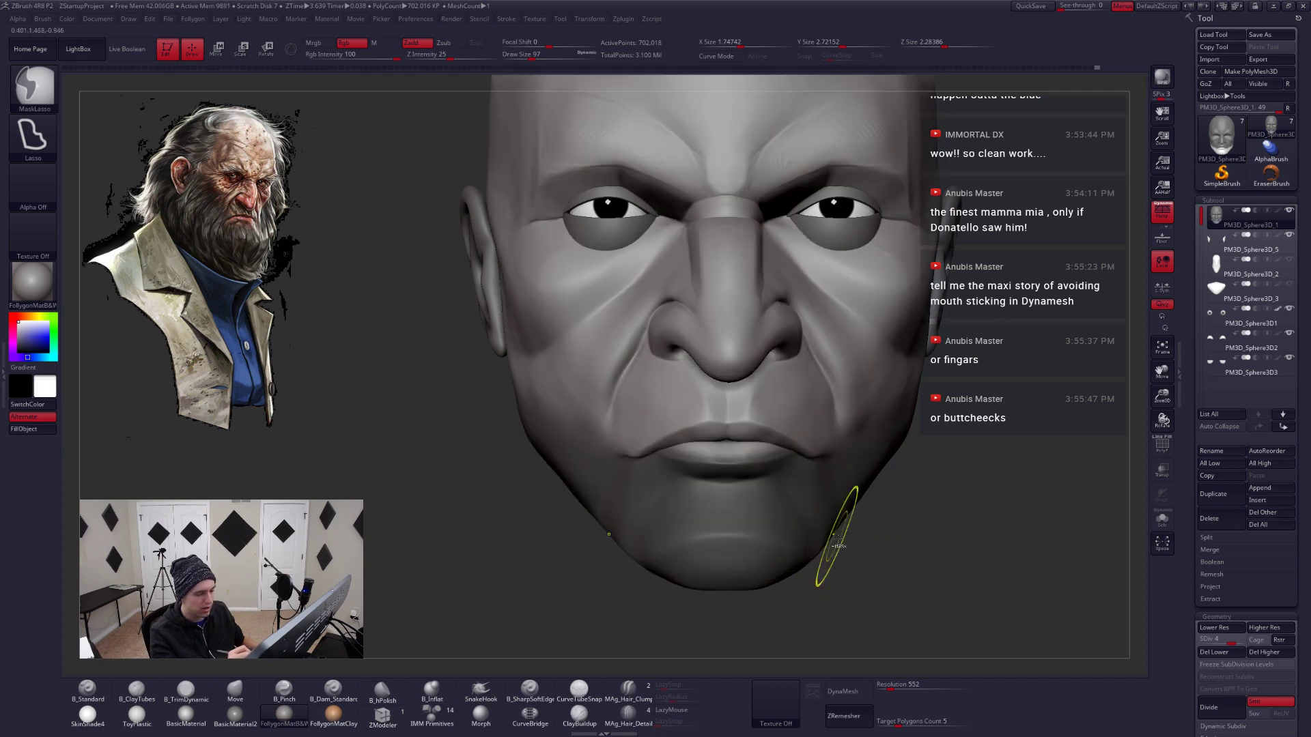
left_click(847, 594, "ctrl")
Adjust the area below the lower lip at subdivision level 3 with Move at draw size 120
key("space")
left_click_drag(761, 480, 766, 482)
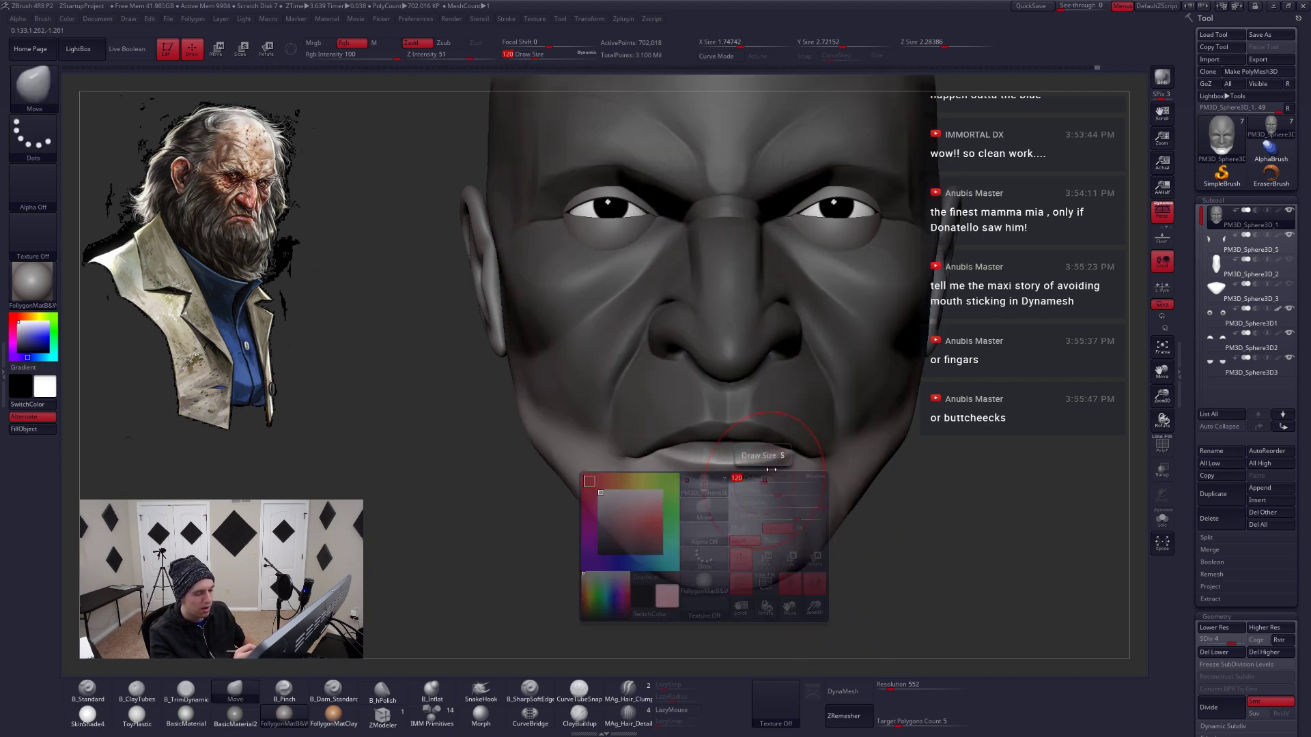
key("shift+d")
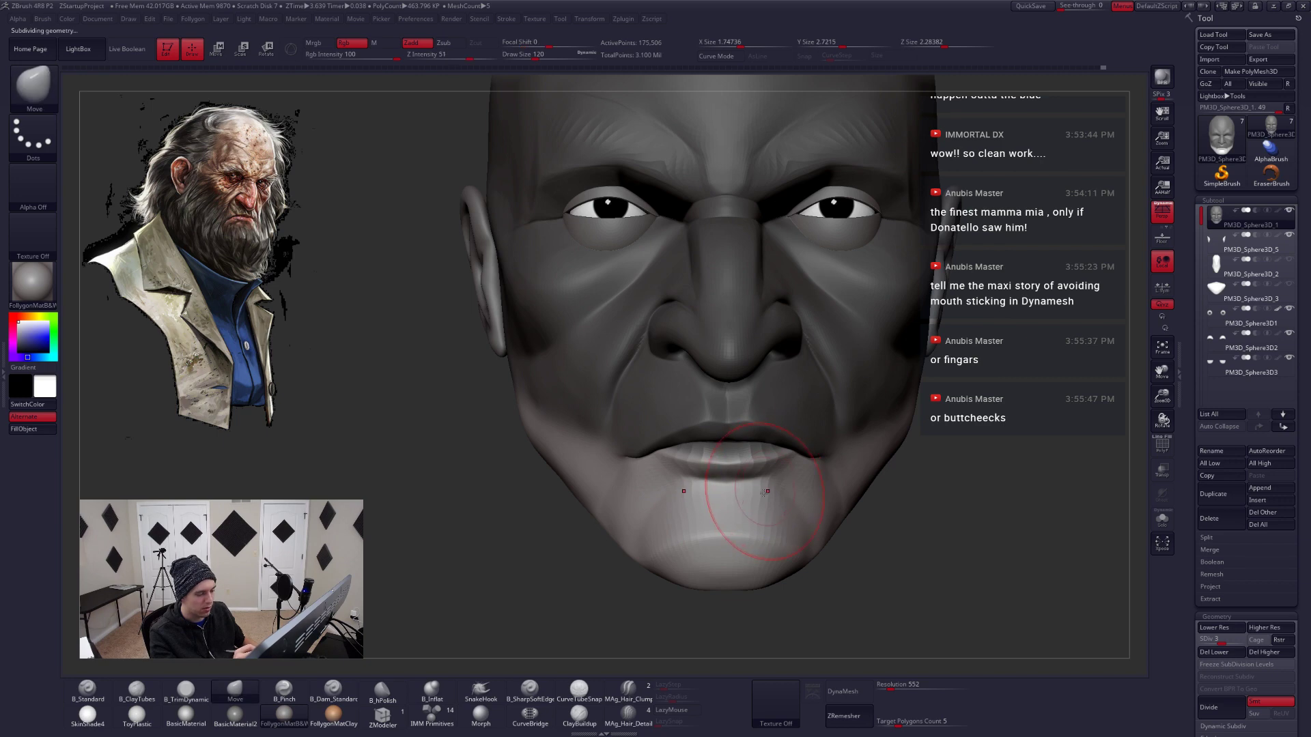
right_click_drag(765, 492, 751, 491)
Reshape the area between lower lip and chin at subdivision level 2 with Move at draw size 145
key("shift+d")
key("space")
left_click_drag(751, 486, 755, 484)
key("shift+d")
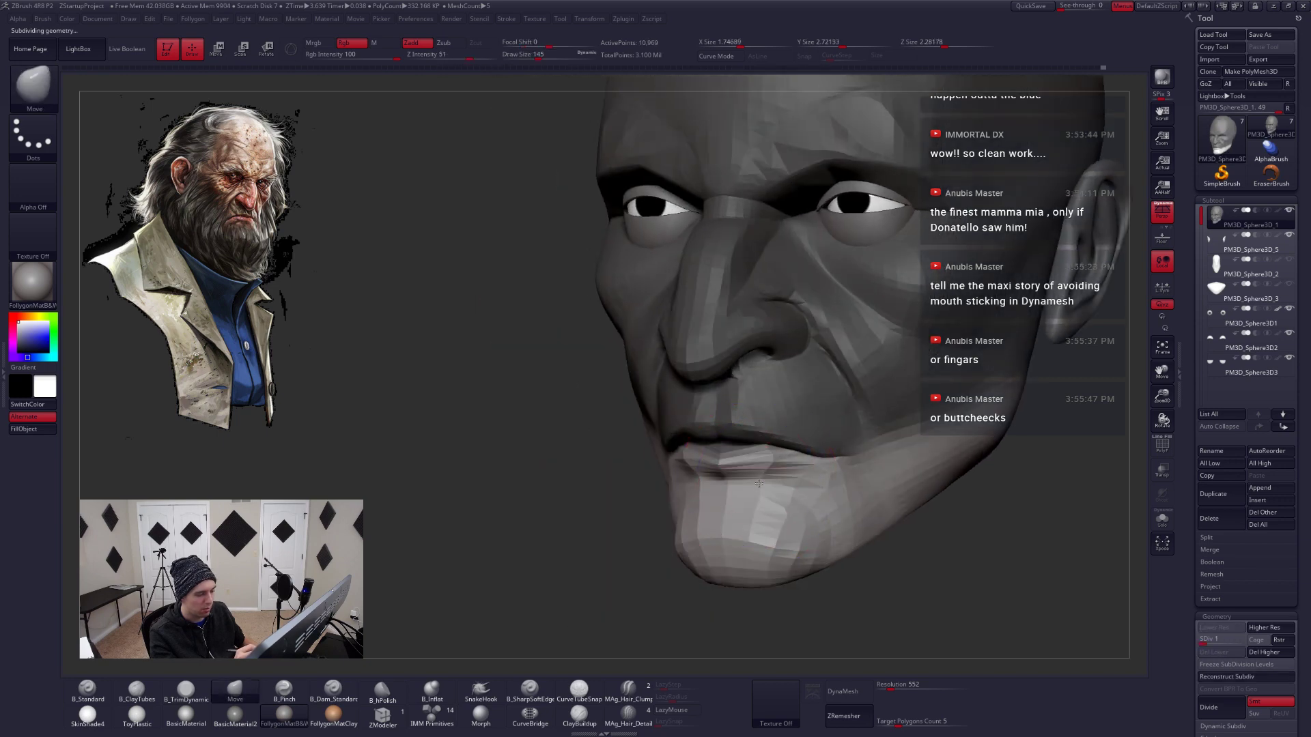
key("d")
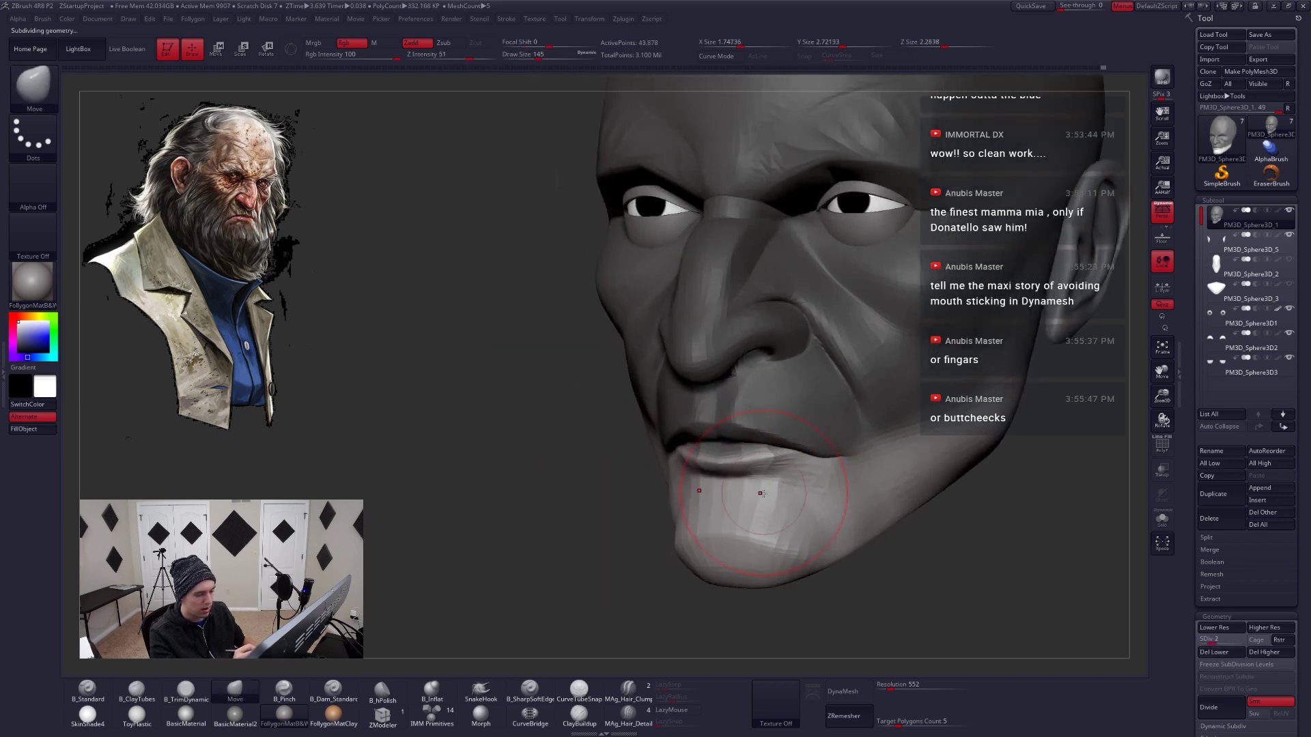
right_click_drag(763, 494, 853, 495, "shift")
left_click_drag(898, 497, 882, 483, "ctrl")
Check the polygroup split between the upper face and the jaw in the wireframe display
key("shift+f")
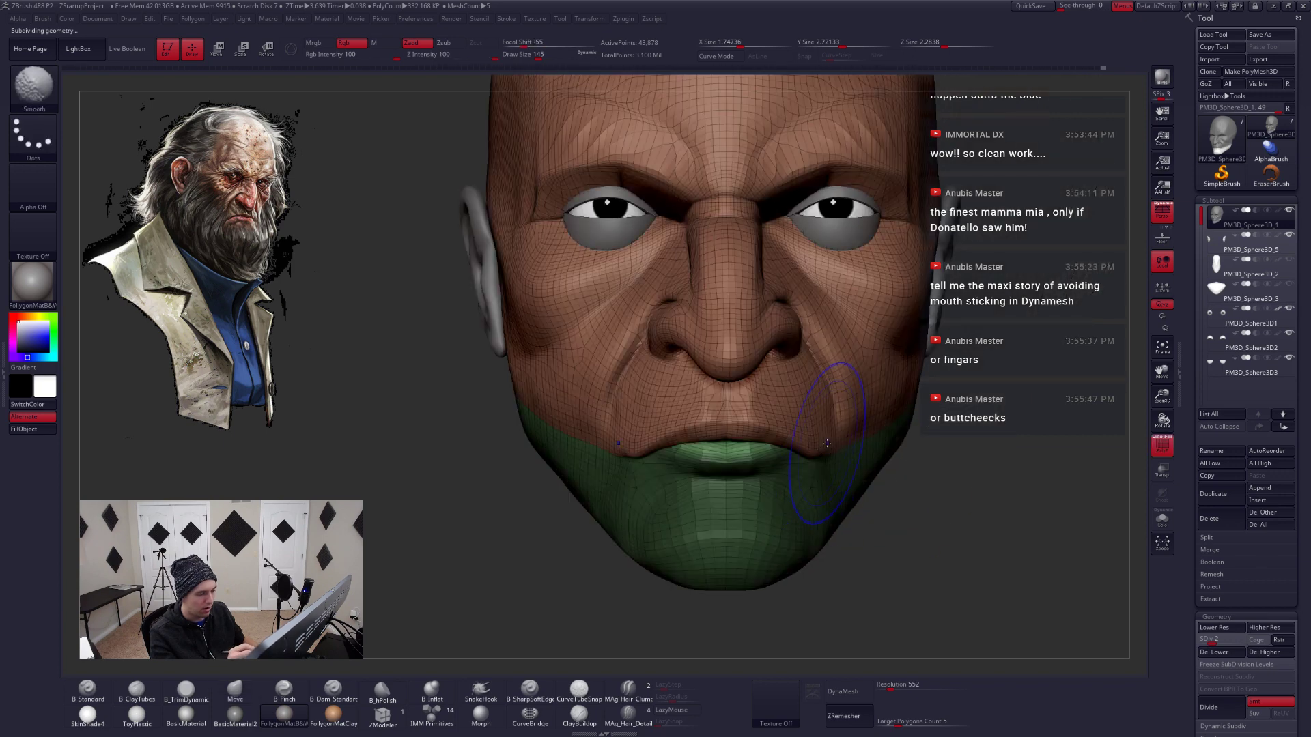
key("shift+f")
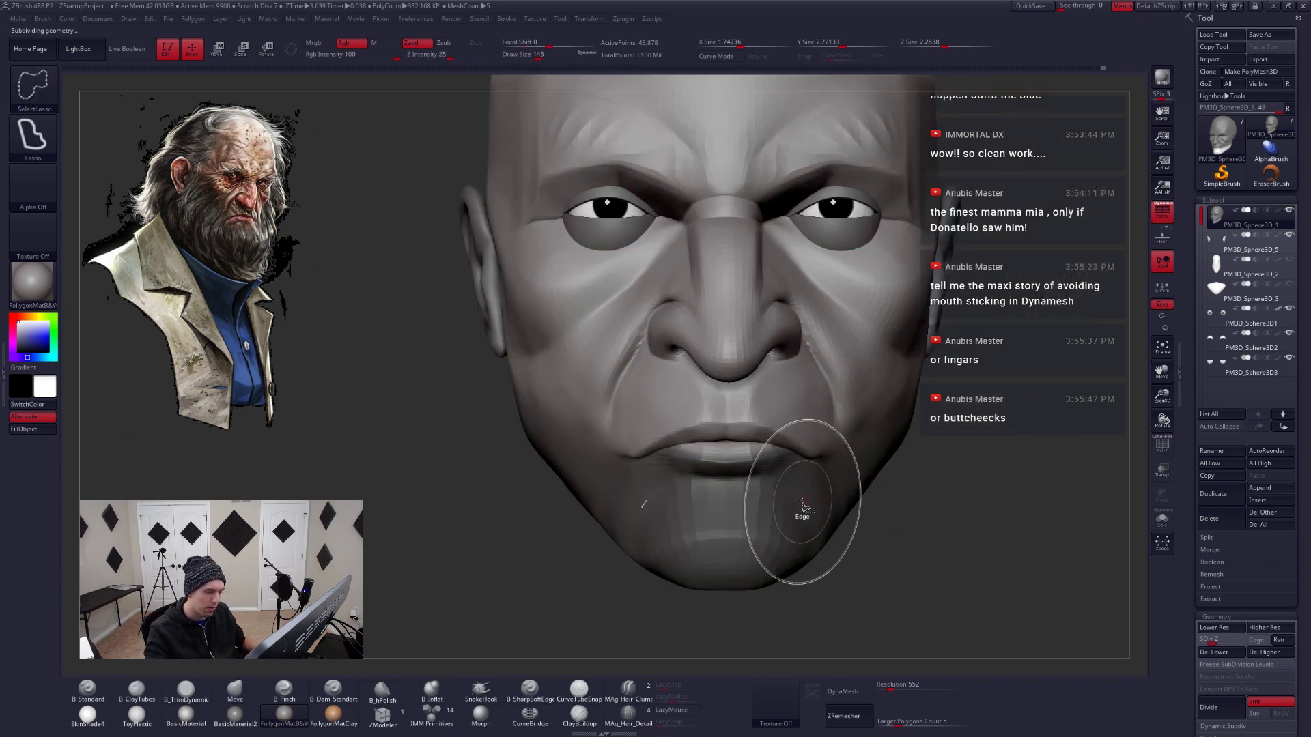
left_click(804, 506, "ctrl+shift")
key("ctrl+z")
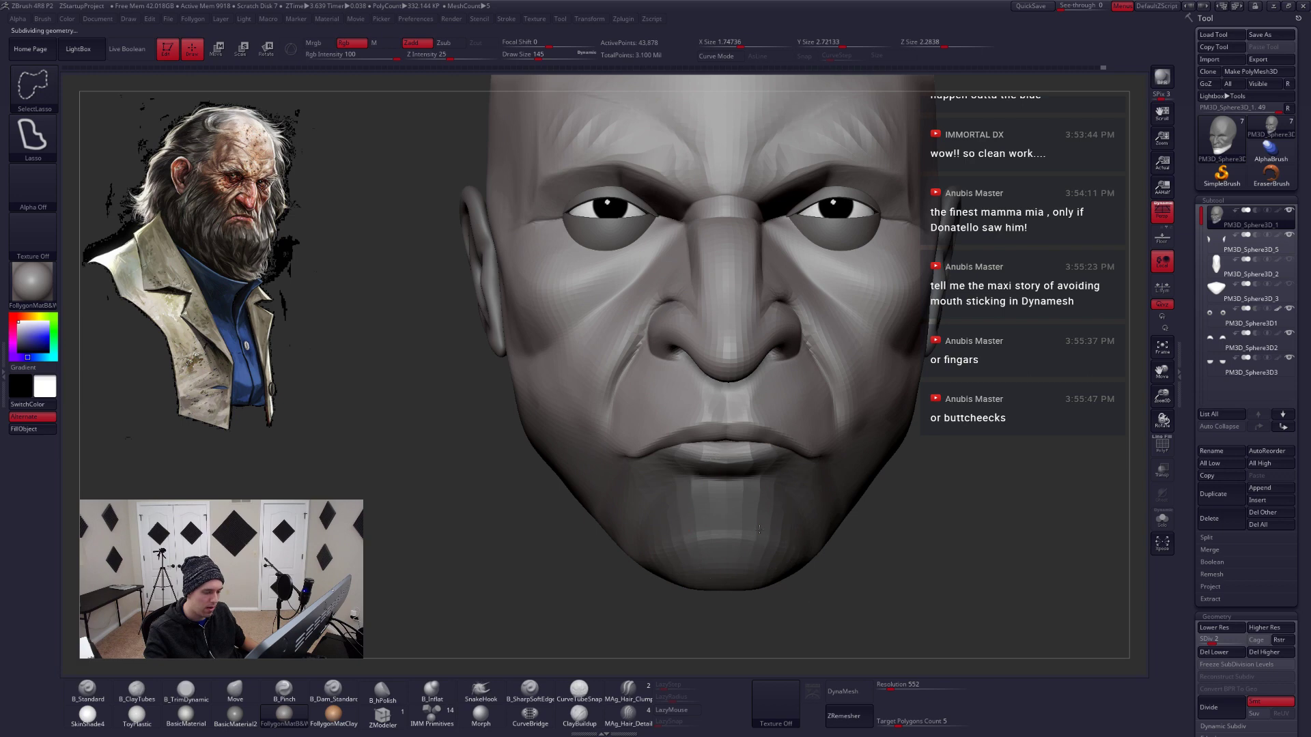
Refine the chin below the lower lip with Move at draw size 90 and clear the mask
left_click(759, 530, "ctrl+shift")
mouse_move(759, 465)
right_mouse_down("alt")
mouse_move(793, 496)
mouse_move(788, 522)
right_mouse_up("alt")
key("space")
left_click_drag(785, 535, 779, 535)
mouse_move(789, 524)
right_mouse_down()
mouse_move(784, 478)
mouse_move(795, 477)
mouse_move(793, 519)
mouse_move(795, 478)
mouse_move(823, 461)
mouse_move(779, 483)
mouse_move(800, 502)
right_mouse_up()
left_click(898, 461, "ctrl+shift")
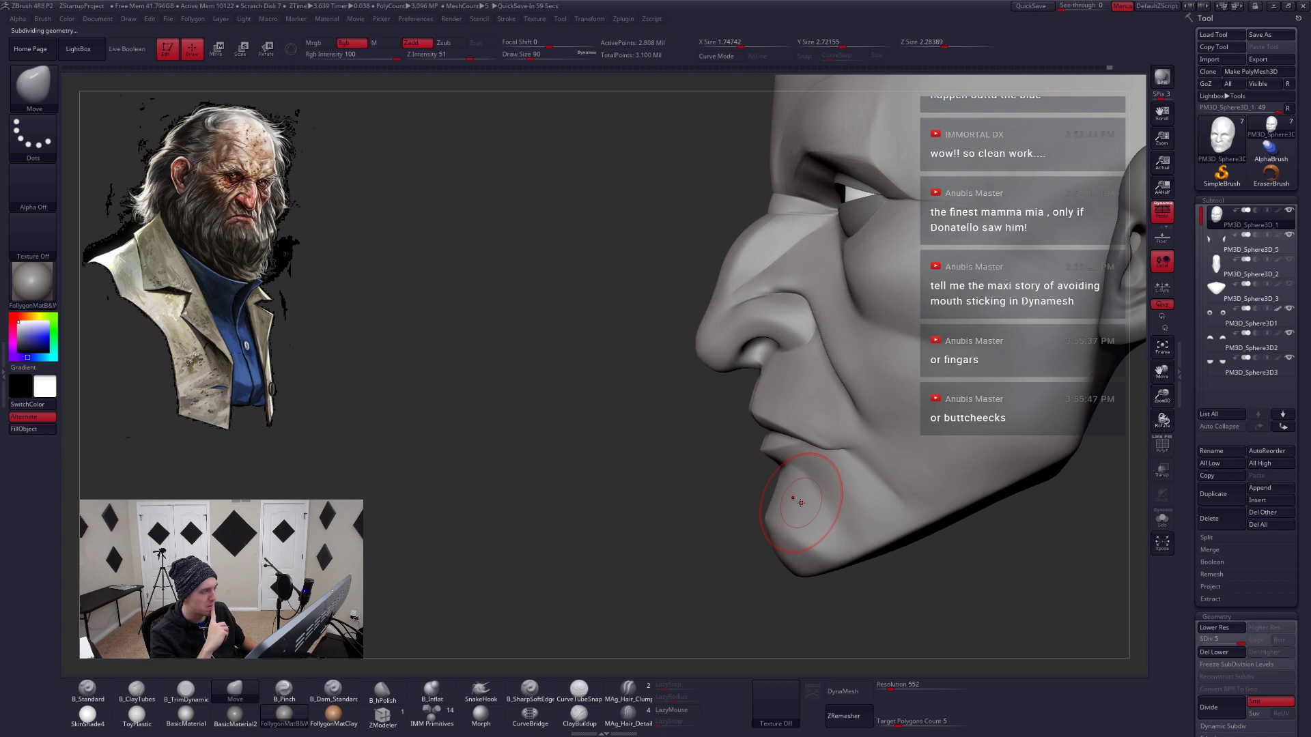
Mask everything except the jaw polygroup using the transpose mode, and switch back to the Move brush
key("w")
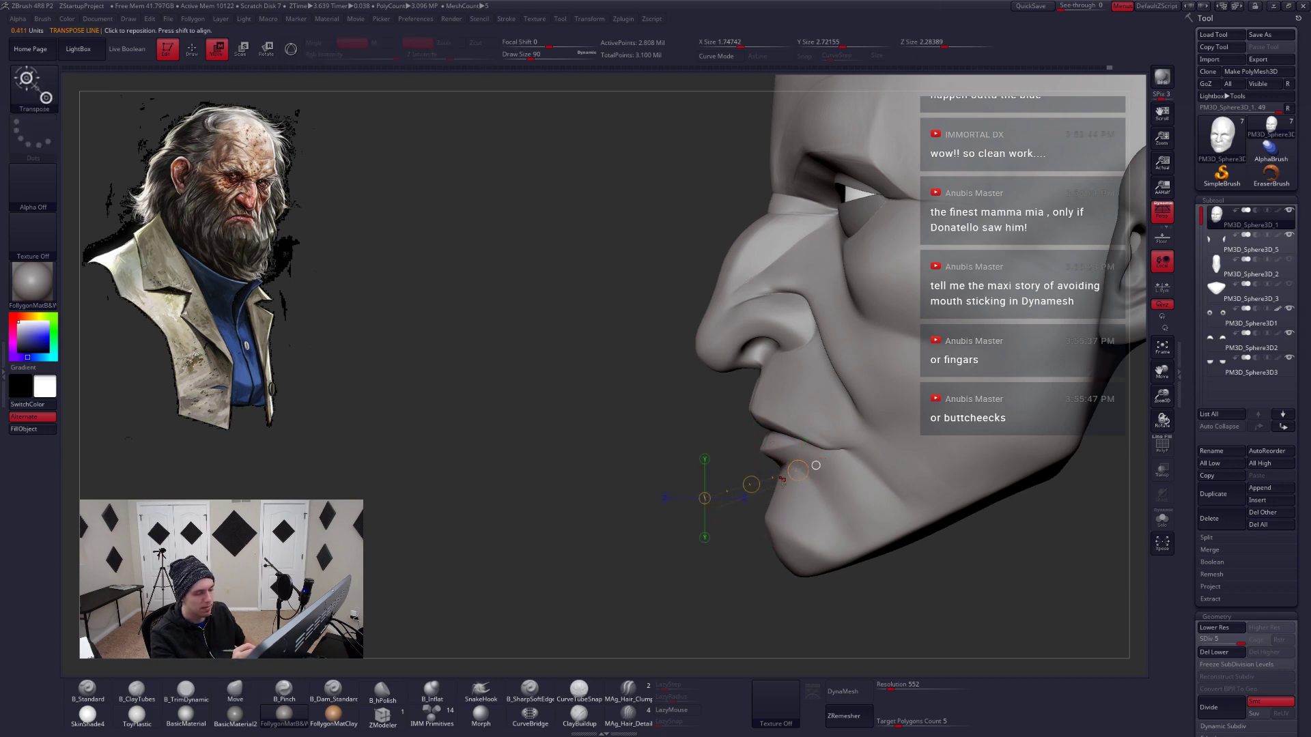
key("q")
key("w")
left_click(804, 521, "ctrl")
key("q")
key("b")
key("m")
key("v")
Reshape the lower lip and chin at subdivision level 1 with Move, enlarging the draw size to 239
key("shift+d")
key("shift+d")
key("shift+d")
key("shift+d")
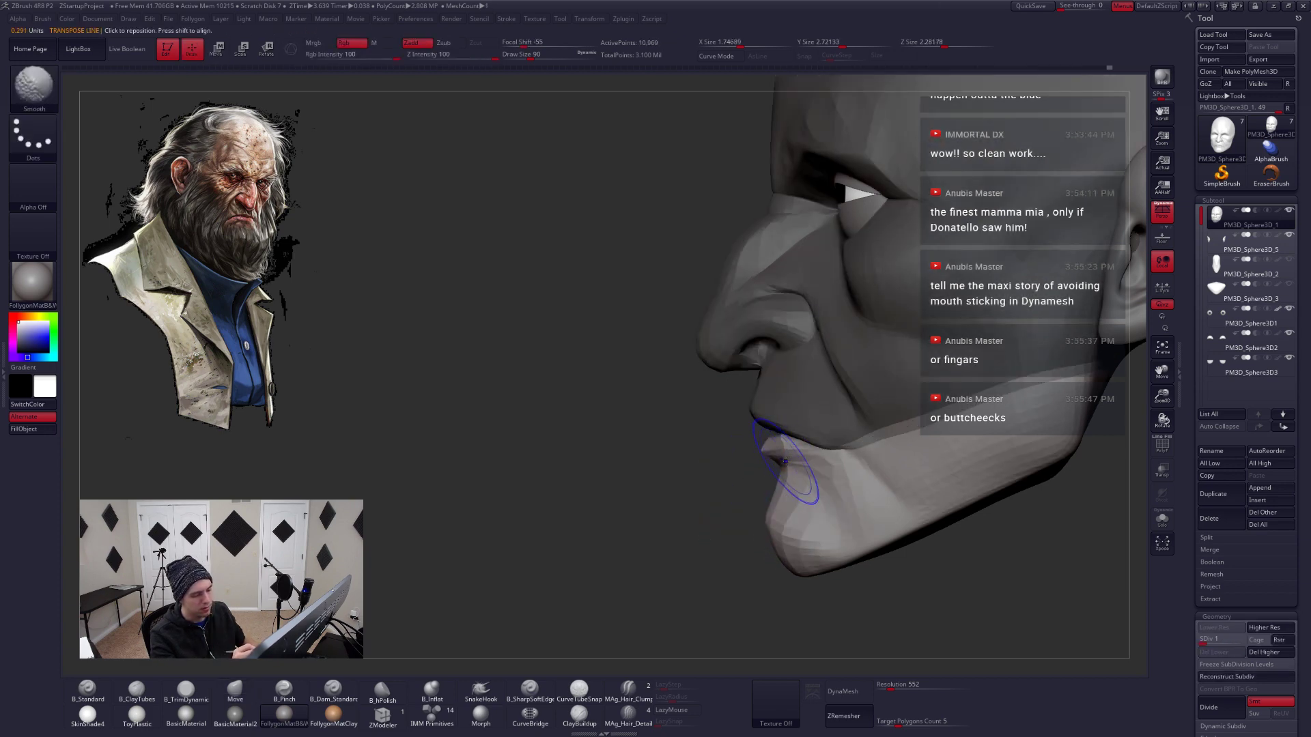
key("space")
left_click_drag(785, 460, 788, 450)
key("space")
right_click_drag(765, 467, 809, 471)
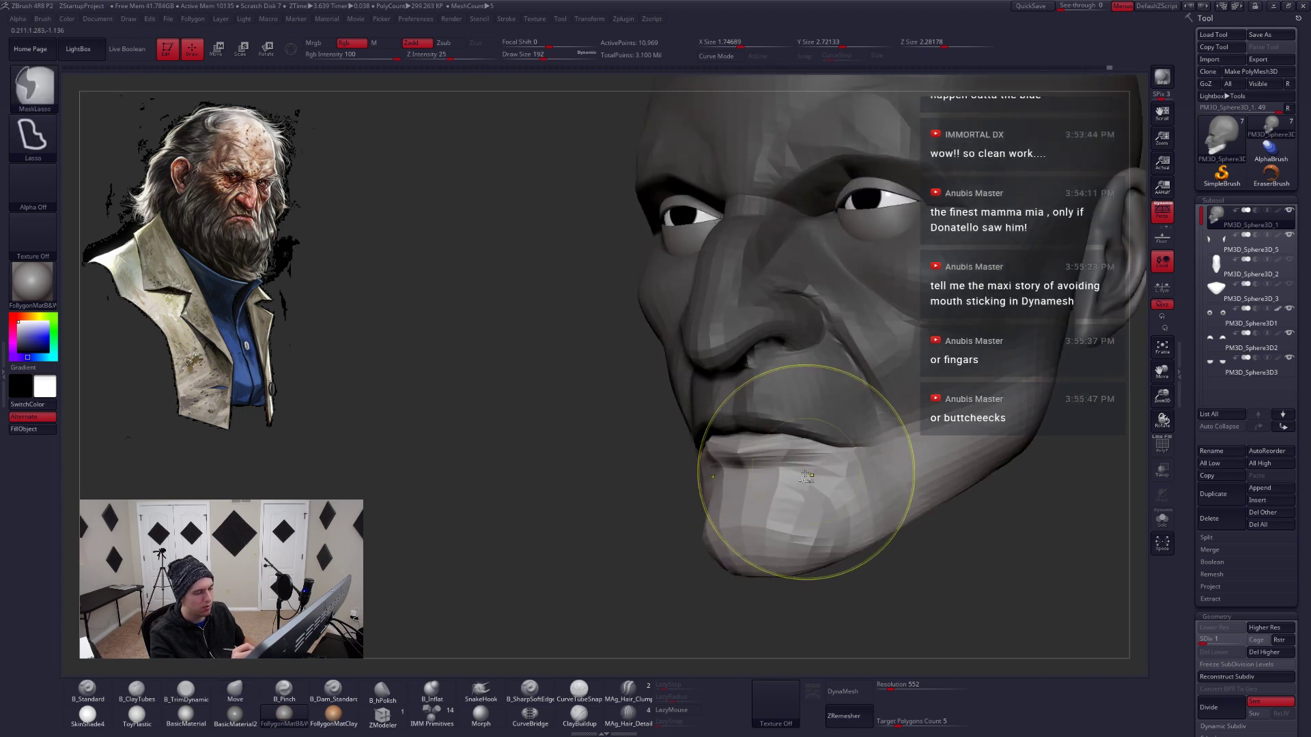
left_click(794, 586, "ctrl")
left_click(793, 585, "ctrl")
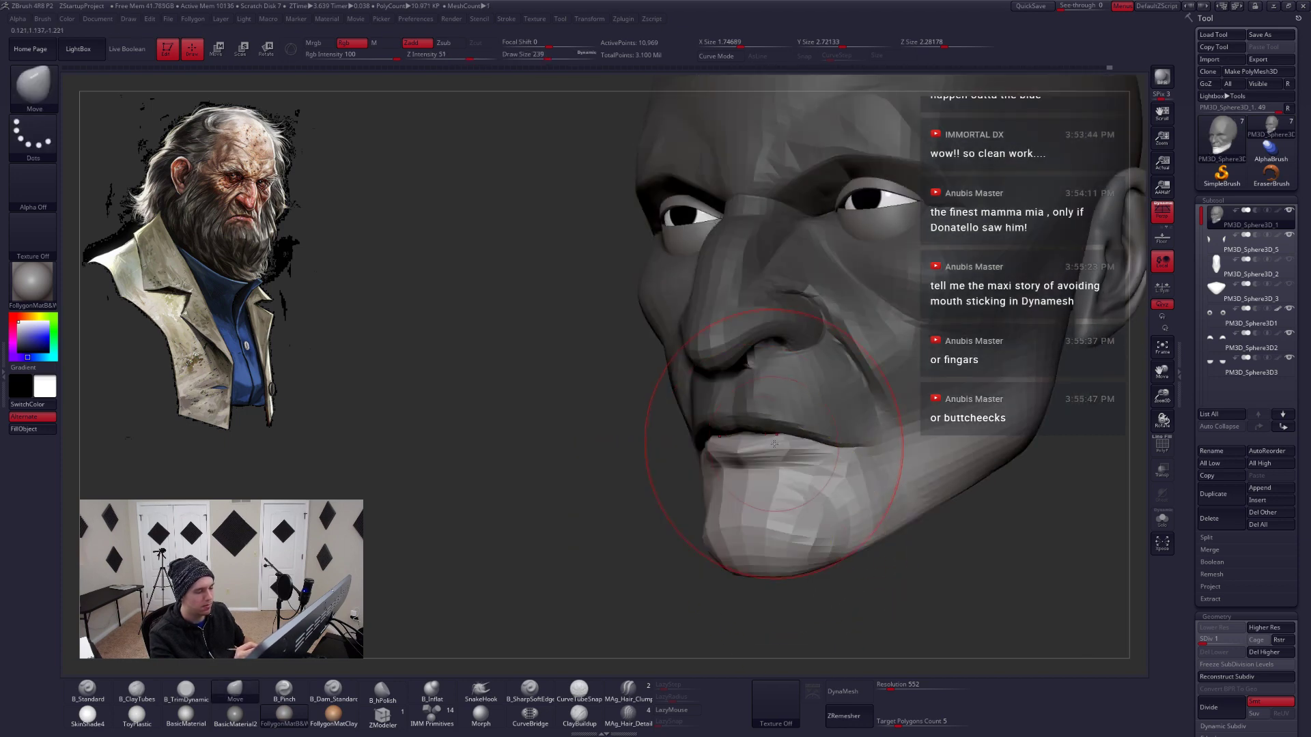
right_click_drag(787, 462, 805, 447, "shift")
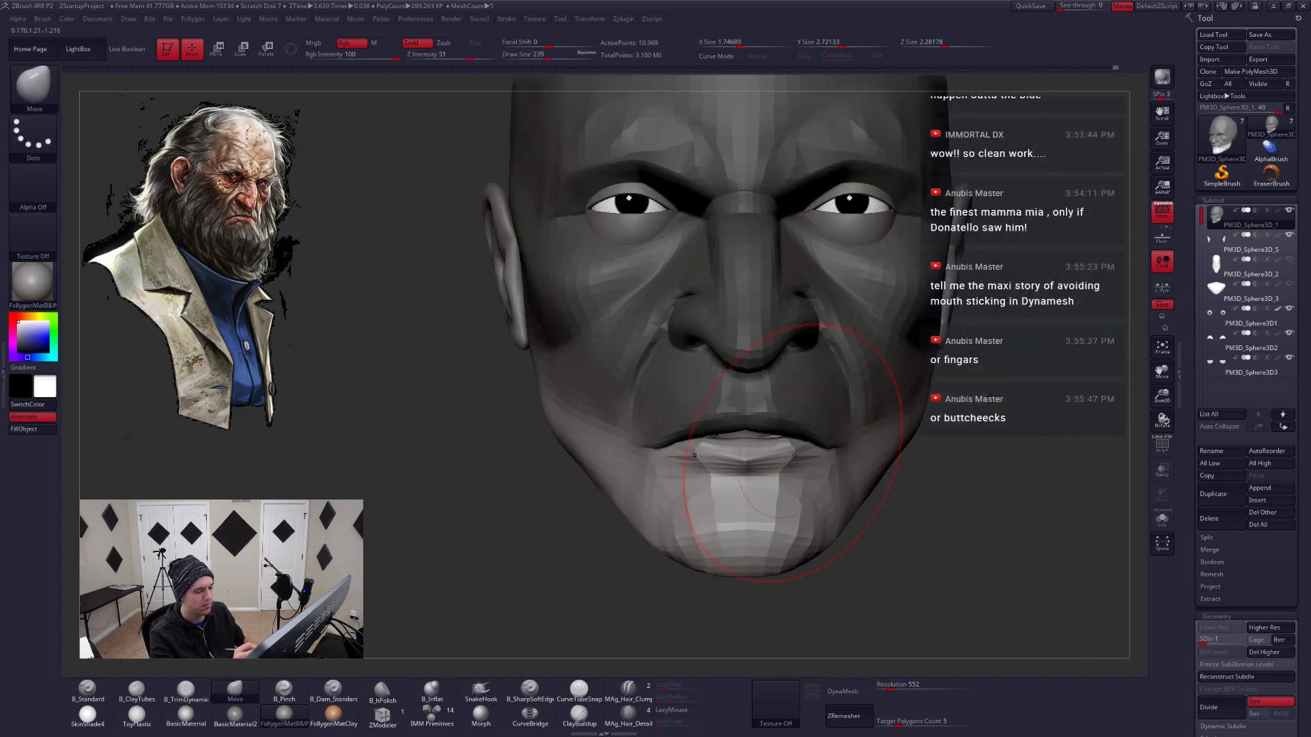
Set the draw size to 104, clear the mask and raise the head to subdivision level 5
key("space")
left_click_drag(802, 453, 786, 454)
key("d")
key("d")
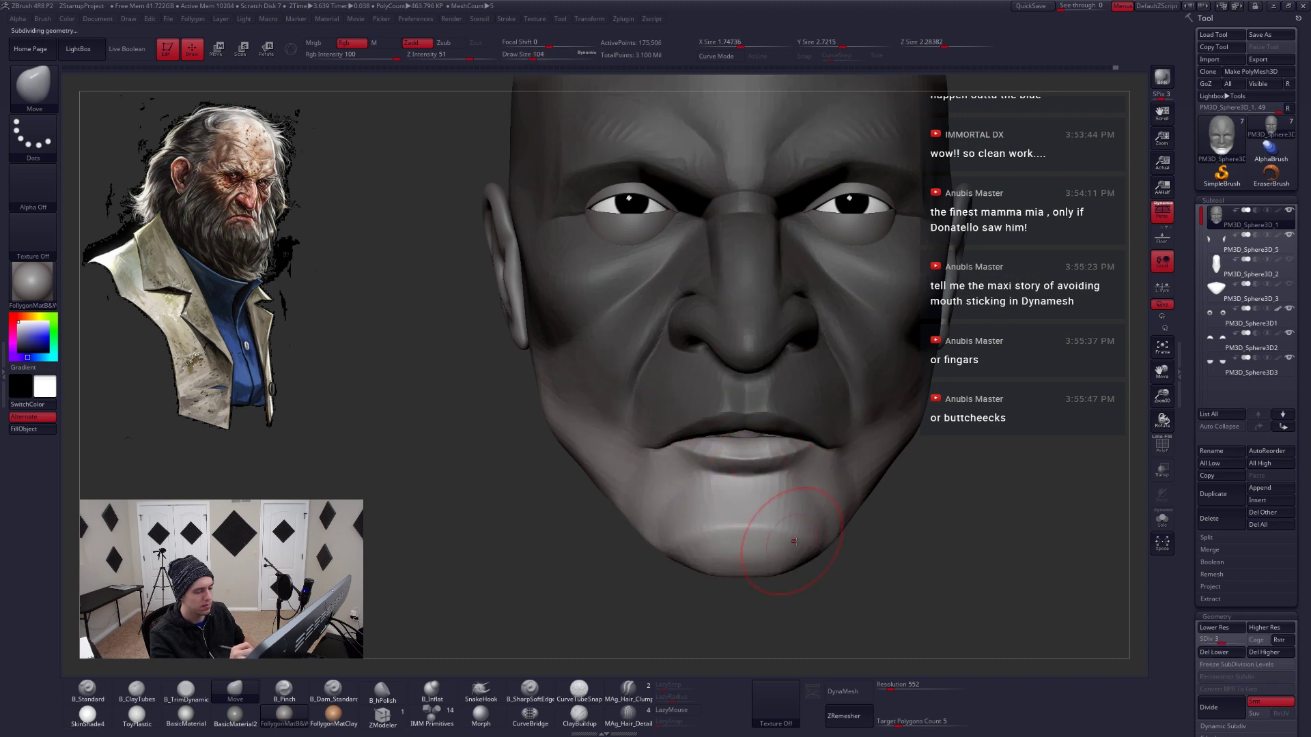
left_click_drag(890, 526, 852, 529, "ctrl")
key("d")
key("d")
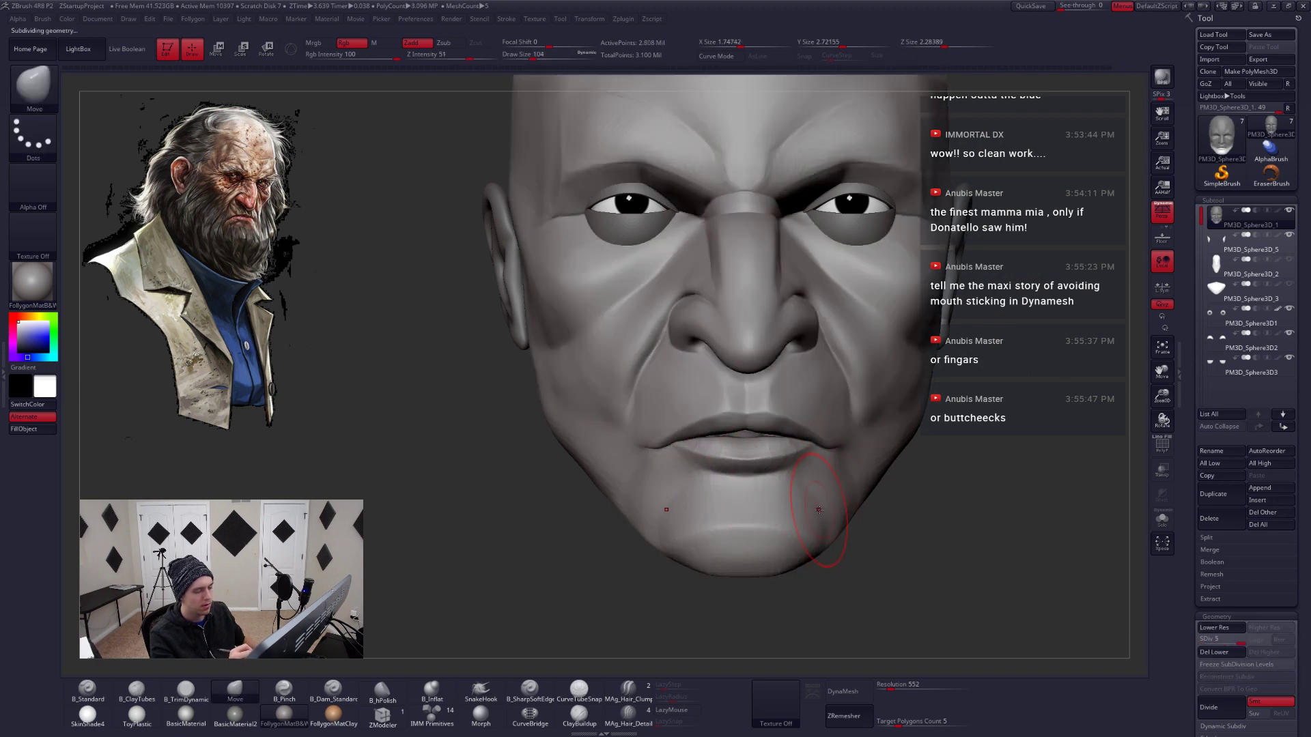
Isolate the jaw polygroup and set the Move brush's draw size to 87
key("ctrl+shift")
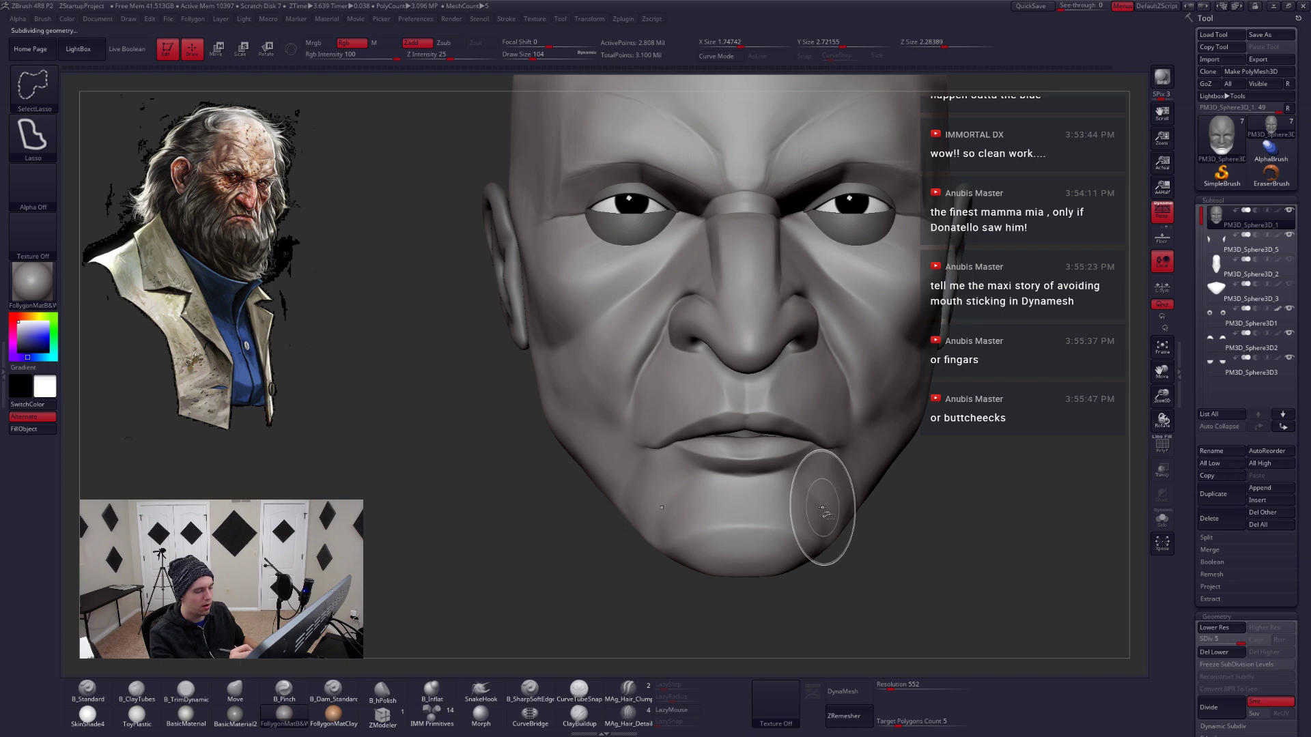
left_click(821, 508, "ctrl+shift")
right_click_drag(827, 502, 817, 438)
right_click(817, 438)
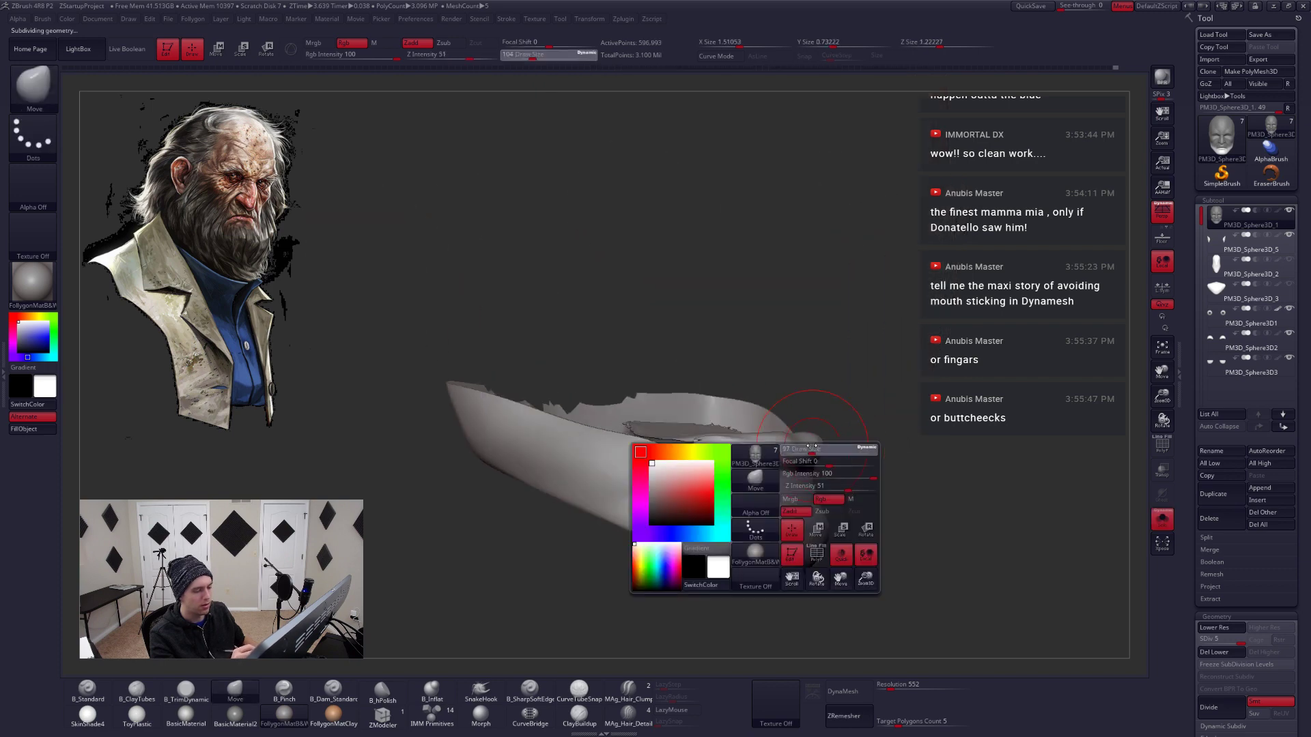
left_click_drag(847, 450, 839, 451)
Examine the isolated jaw with the eyes and ears from the front and make a preview render
right_click_drag(898, 433, 887, 410, "ctrl")
right_click_drag(997, 417, 921, 417)
right_click_drag(1042, 417, 993, 418, "alt")
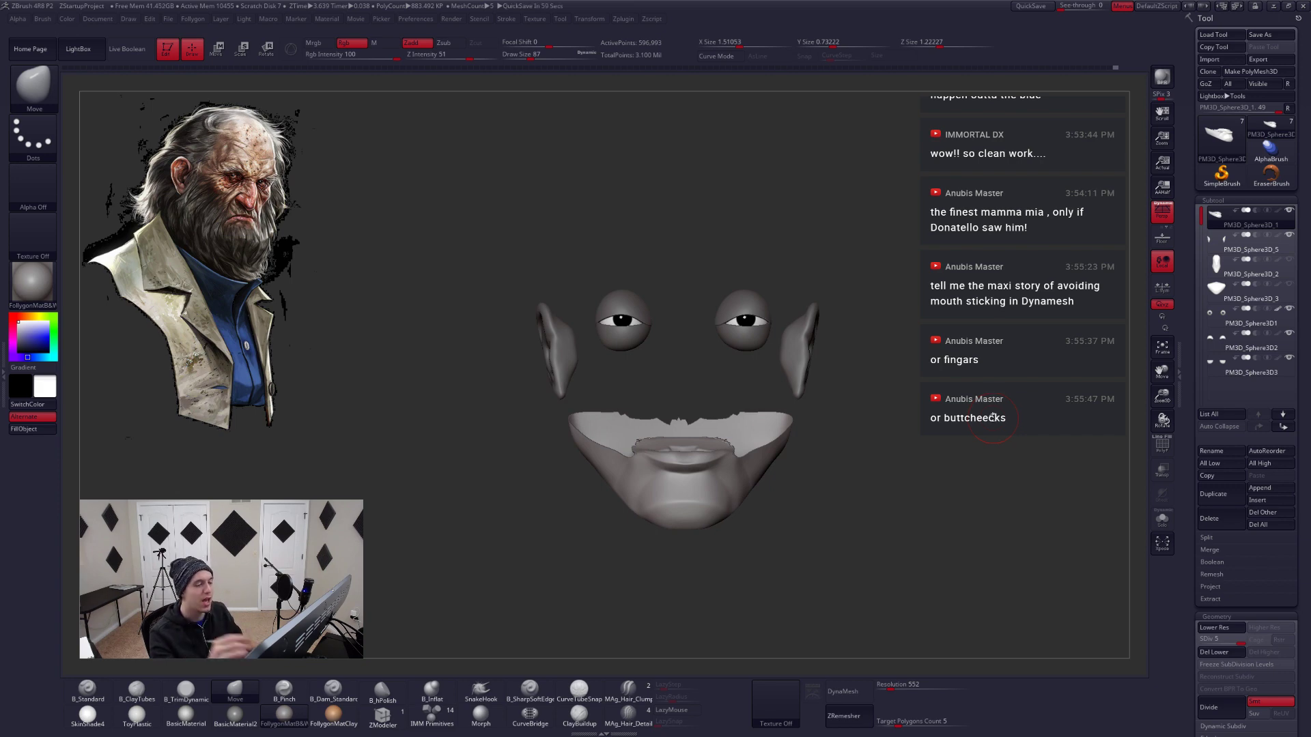
right_click_drag(992, 418, 865, 474)
left_click(1163, 78)
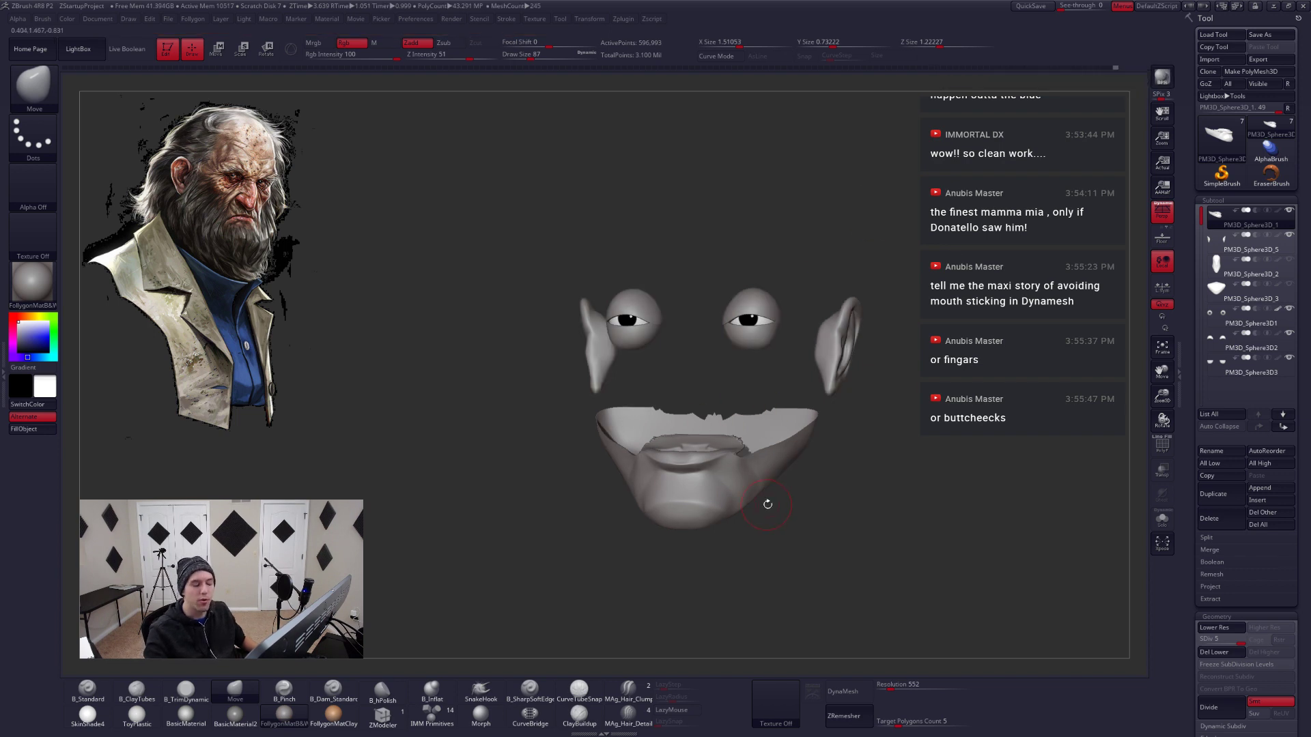
Shape the middle and inner rim of the lower lip from above with Move at draw sizes 20 and 37
mouse_move(734, 536)
right_mouse_down()
mouse_move(755, 500)
mouse_move(769, 523)
mouse_move(792, 495)
mouse_move(710, 471)
mouse_move(796, 483)
right_mouse_up()
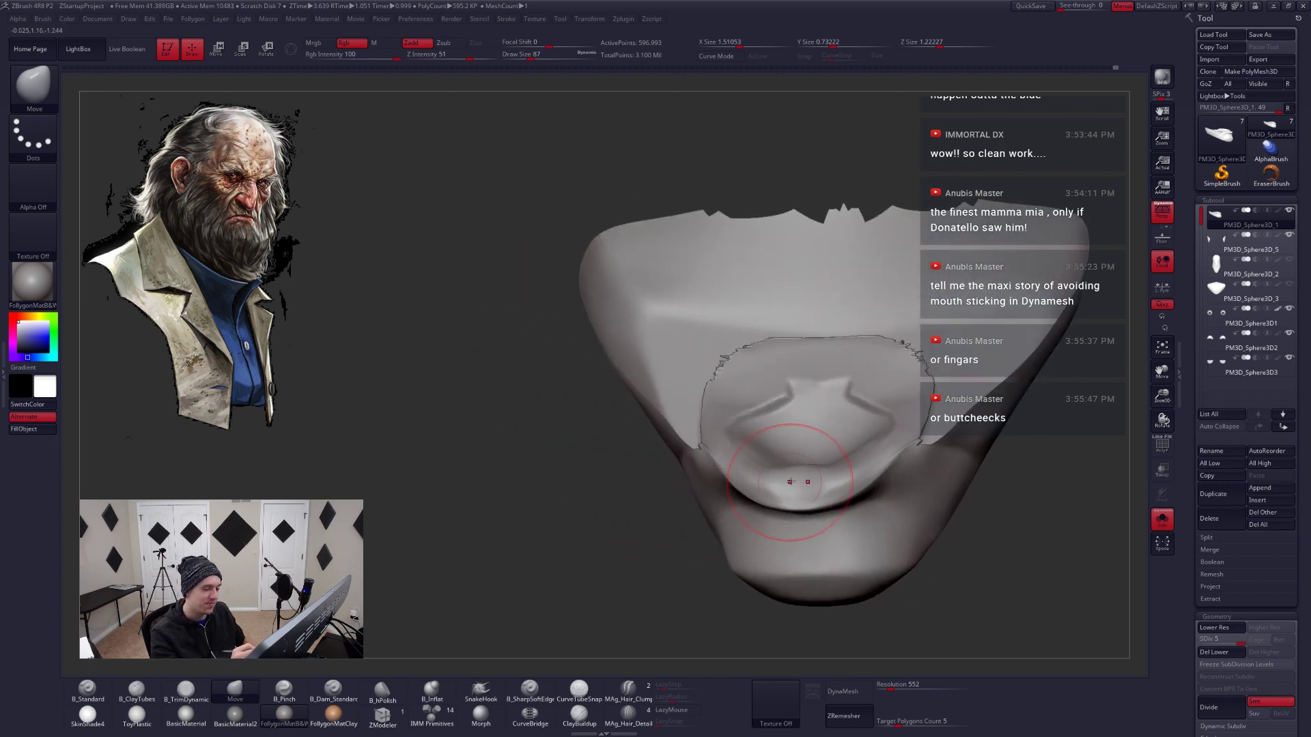
key("s")
left_click_drag(796, 483, 786, 481)
mouse_move(797, 474)
right_mouse_down("ctrl")
mouse_move(796, 495)
mouse_move(809, 492)
right_mouse_up("ctrl")
key("space")
left_click_drag(821, 490, 817, 489)
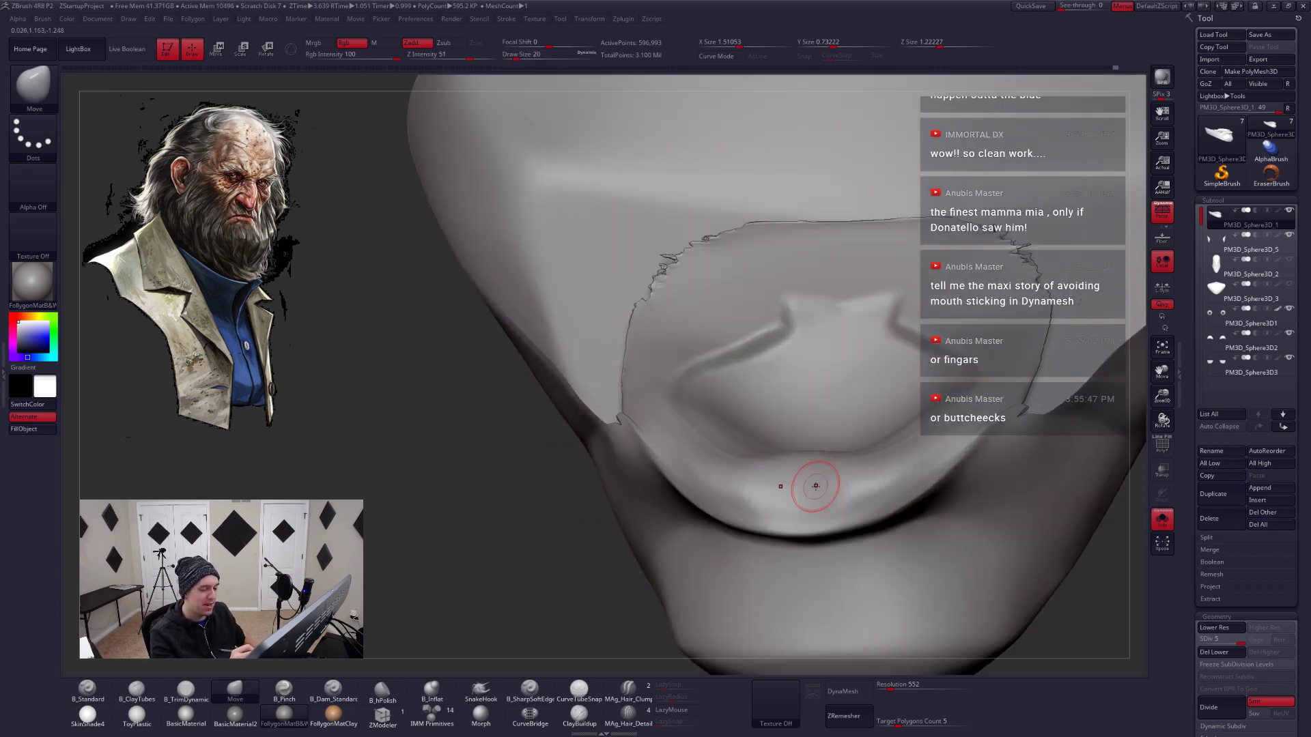
right_click_drag(816, 488, 834, 502)
key("space")
left_click_drag(834, 502, 840, 495)
Smooth the top of the lower lip and flatten it with TrimDynamic at draw size 37
key("shift")
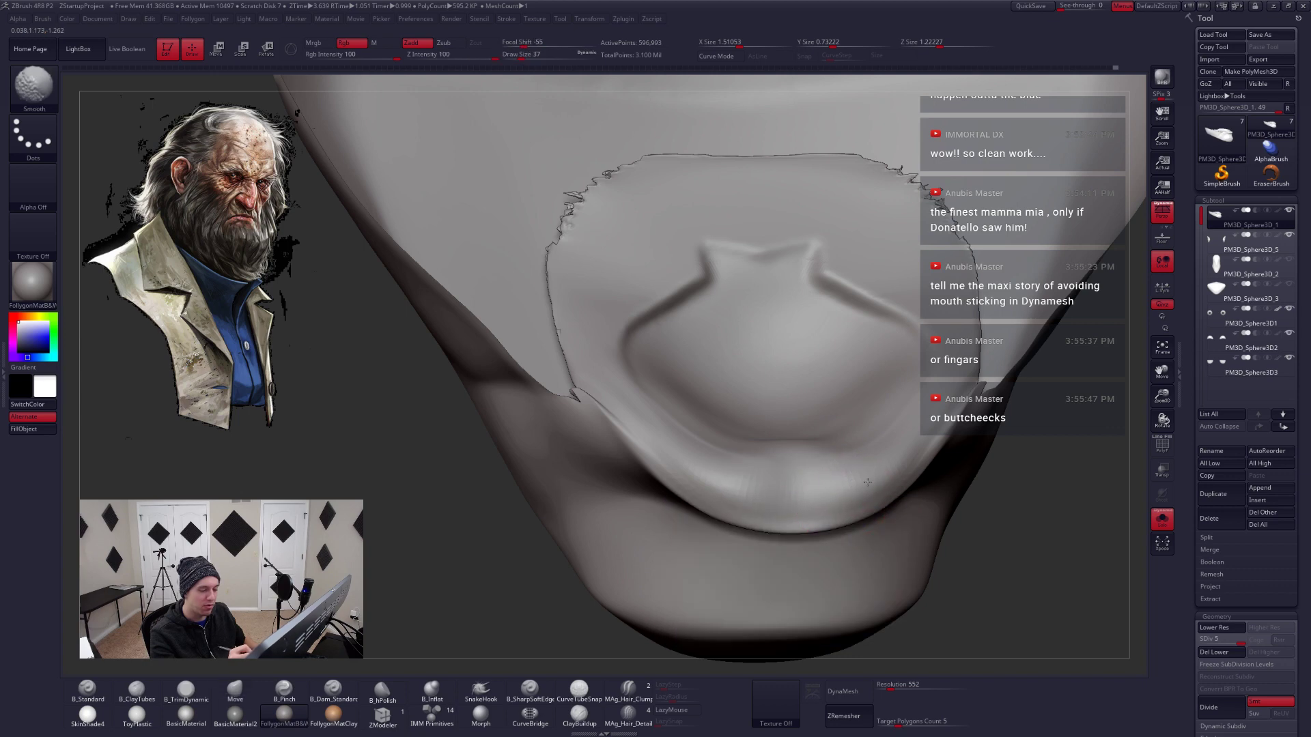
mouse_move(867, 482)
right_mouse_down()
mouse_move(865, 454)
mouse_move(919, 440)
mouse_move(860, 478)
mouse_move(819, 471)
mouse_move(837, 452)
right_mouse_up()
key("shift")
mouse_move(881, 390)
right_mouse_down()
mouse_move(855, 486)
mouse_move(861, 524)
right_mouse_up()
key("d")
key("d")
key("3")
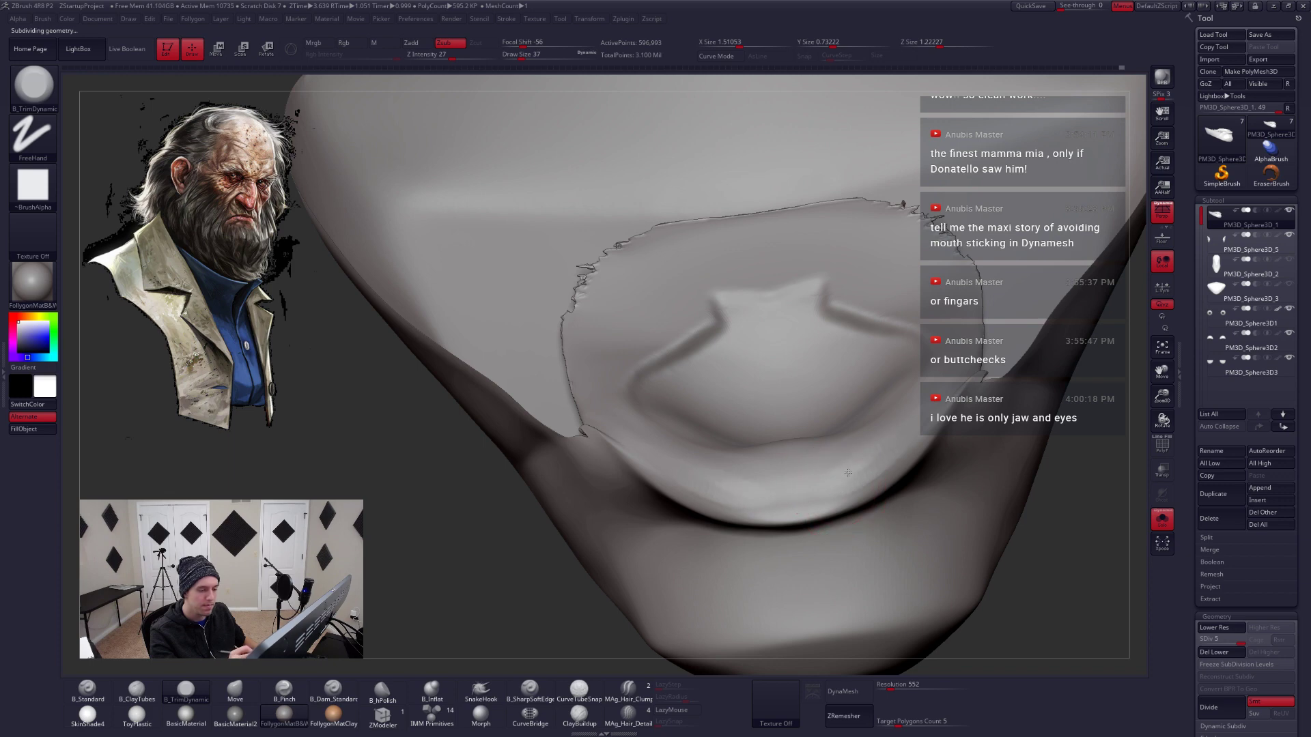
mouse_move(880, 445)
right_mouse_down()
mouse_move(879, 461)
mouse_move(840, 478)
right_mouse_up()
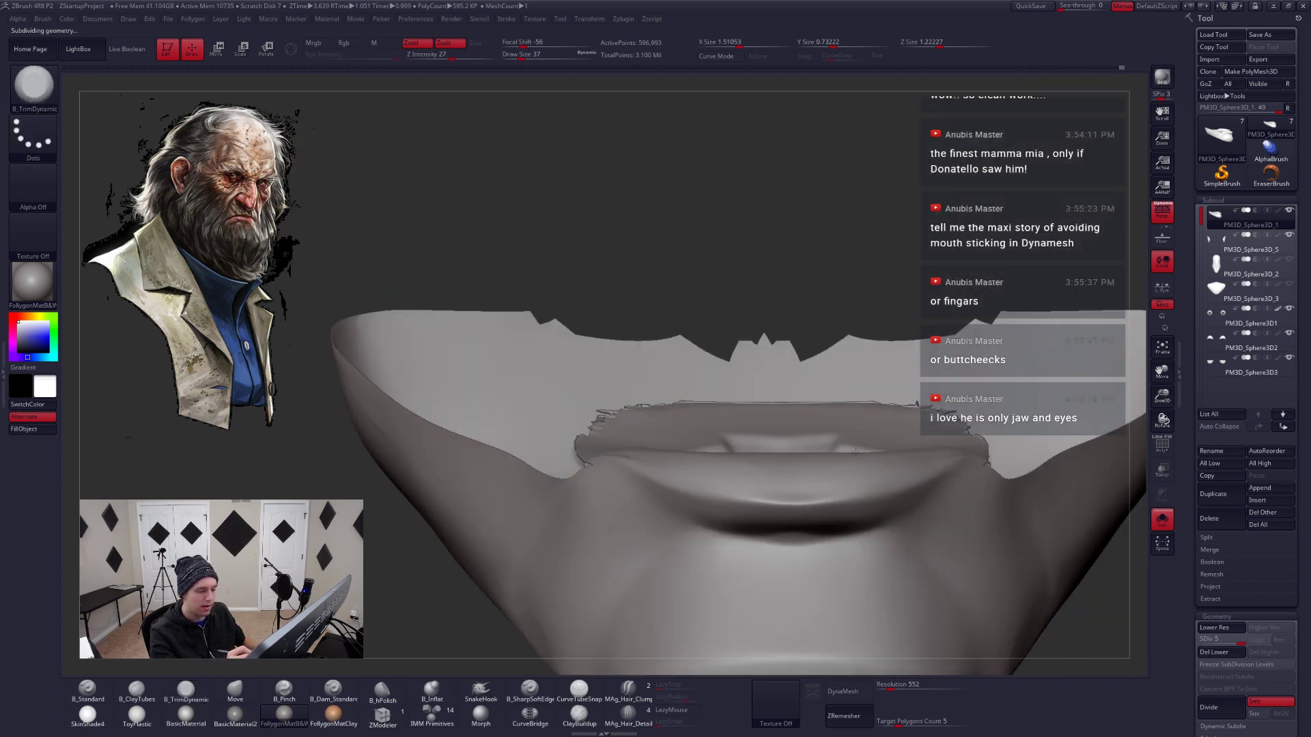
Pinch the front edge of the lower lip and adjust its shape with Move at draw size 39
key("5")
key("s")
left_click_drag(819, 485, 810, 475)
key("s")
mouse_move(808, 437)
right_mouse_down()
mouse_move(792, 481)
mouse_move(801, 495)
mouse_move(794, 484)
right_mouse_up()
key("4")
key("s")
left_click_drag(794, 485, 798, 484)
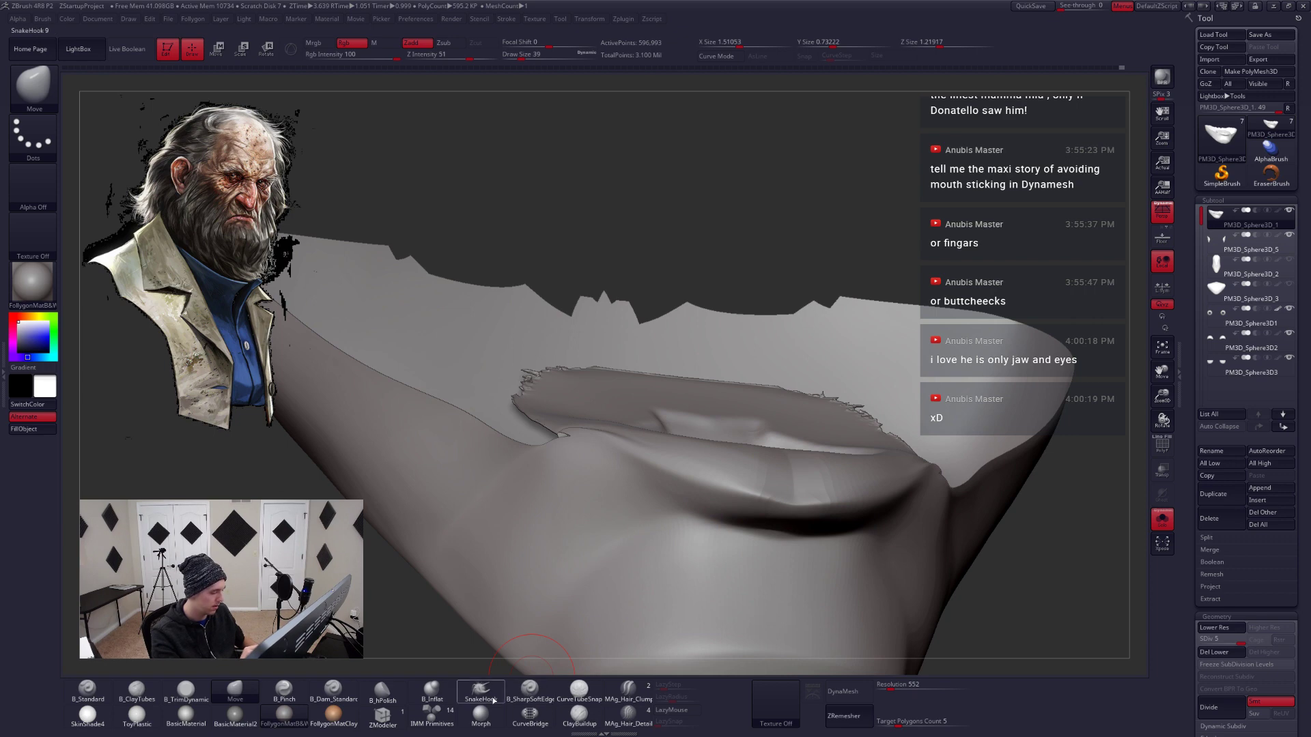
Inflate the lower lip with the B_Inflat brush at draw size 39 and smooth it
left_click(436, 697)
right_click_drag(798, 467, 806, 493)
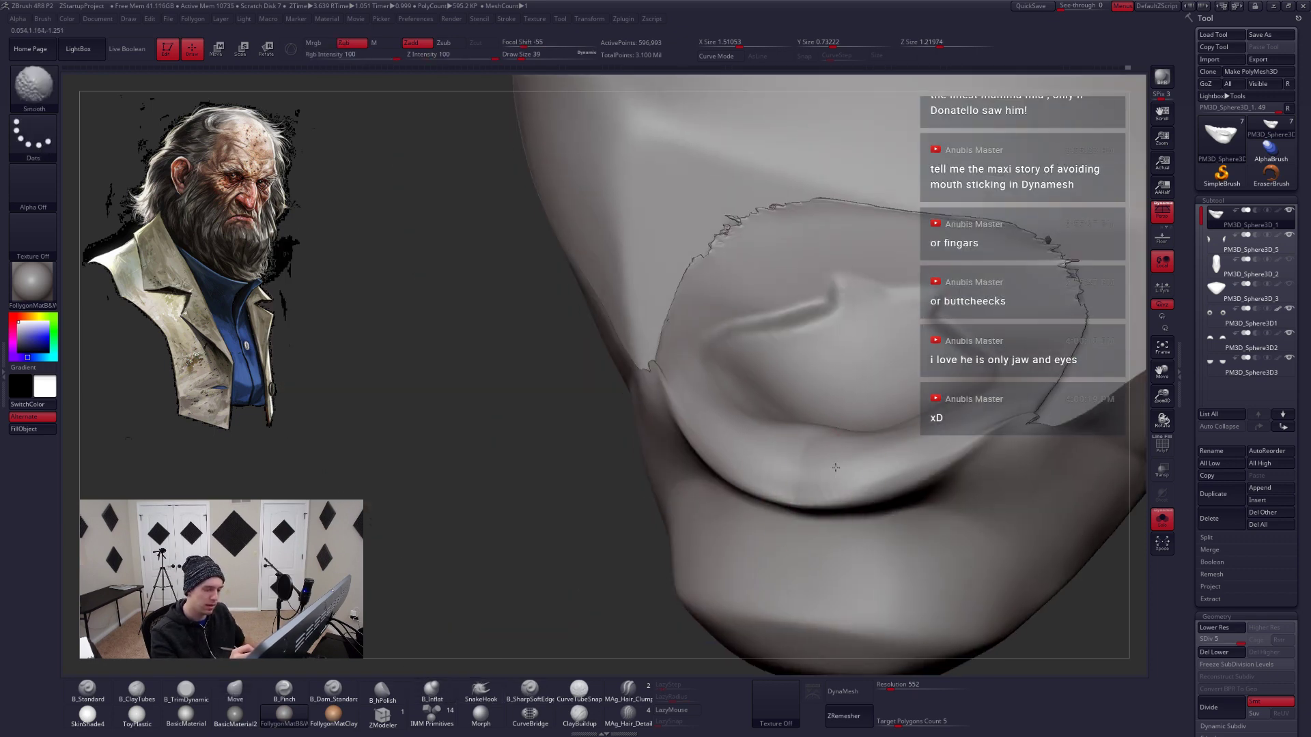
right_click_drag(829, 457, 886, 405, "shift")
right_click_drag(844, 512, 810, 469, "alt")
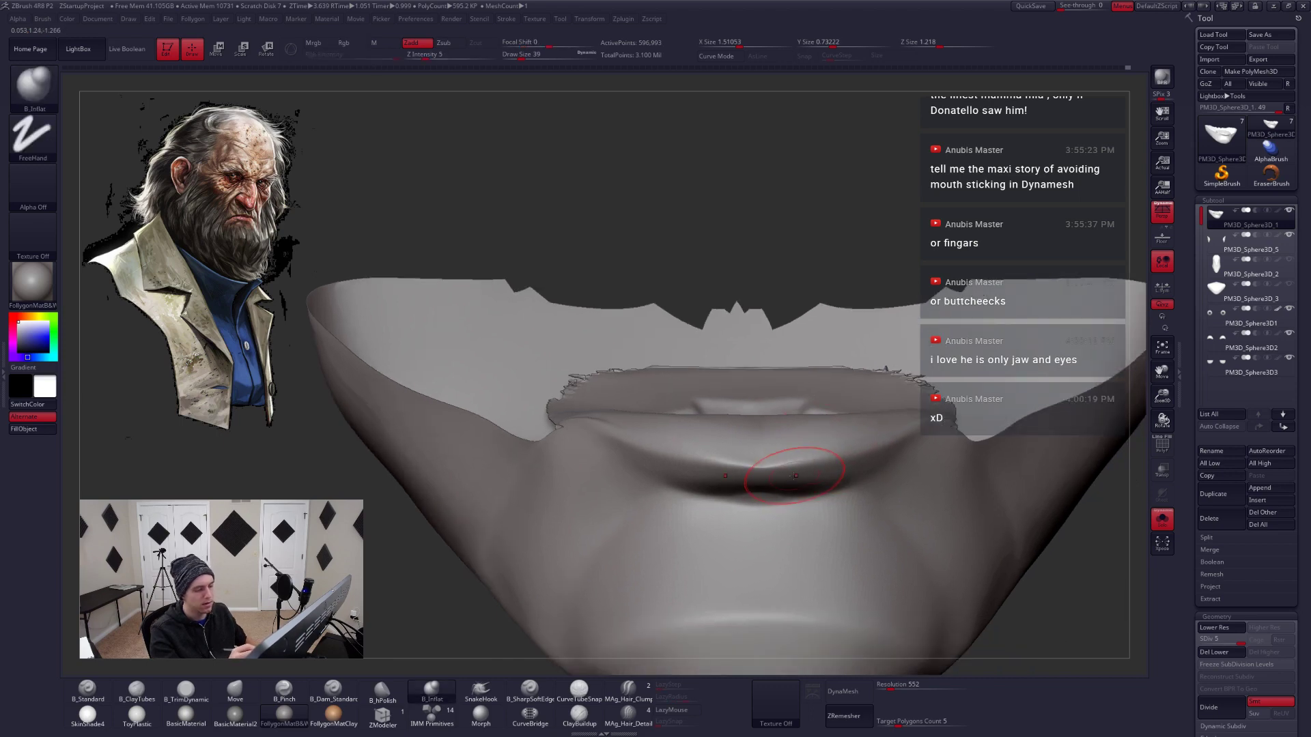
Sharpen the lower lip's outer edge toward the mouth corner with B_Pinch at draw size 25
key("5")
key("s")
left_click_drag(810, 470, 807, 469)
right_click_drag(809, 456, 767, 469)
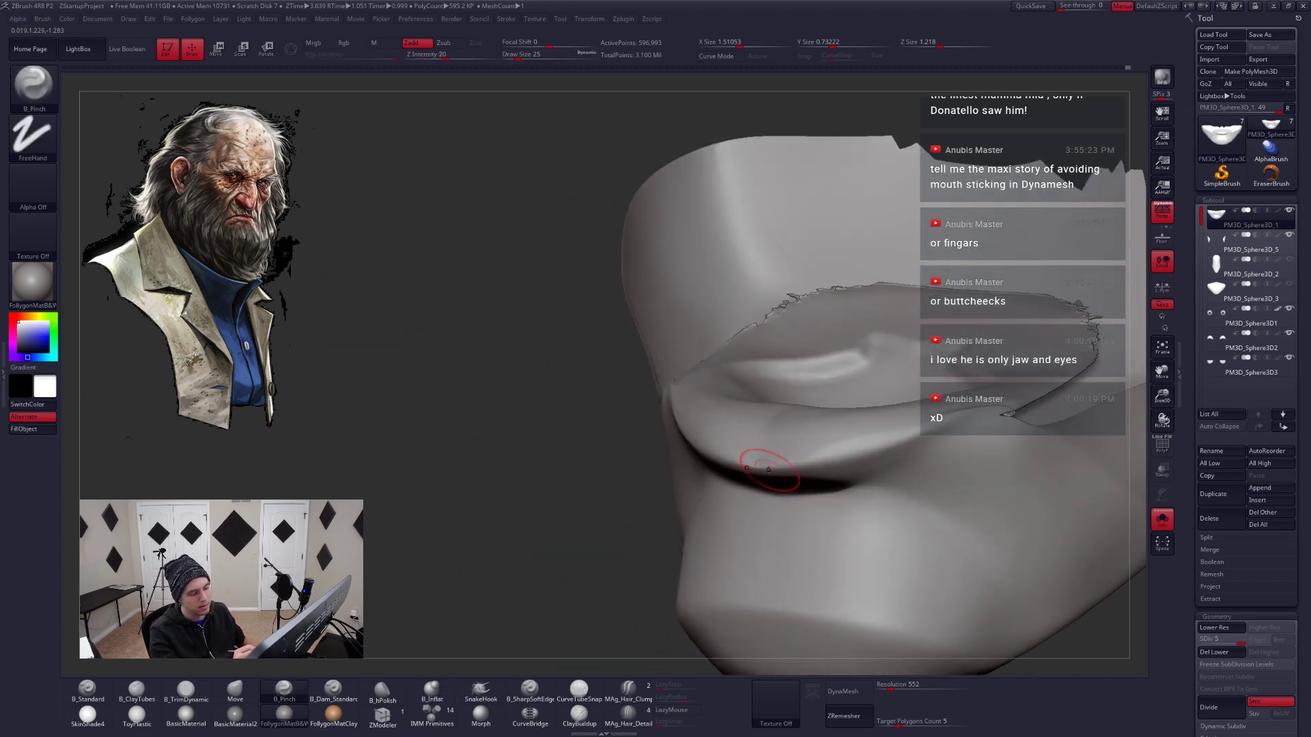
left_click_drag(900, 438, 911, 437)
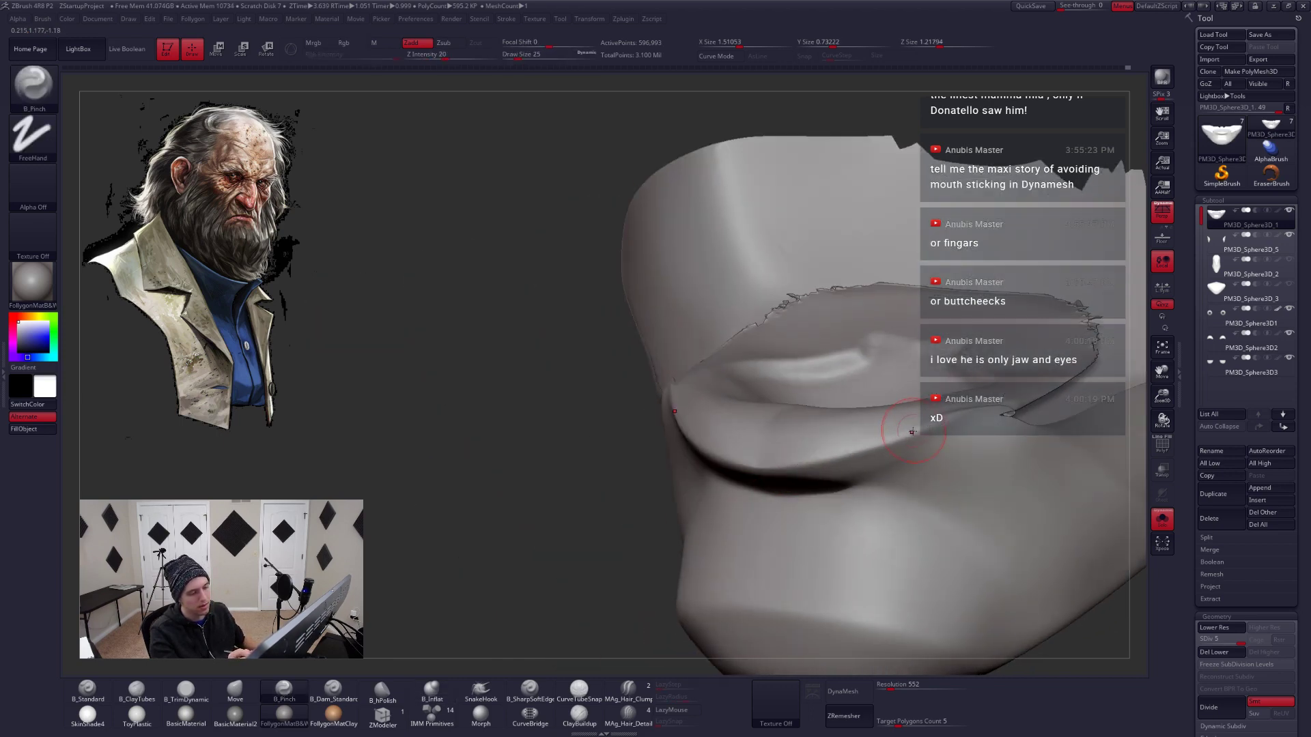
Build up the top of the lower lip with B_ClayTubes at draw size 25 and smooth the strokes
key("s")
mouse_move(953, 416)
right_mouse_down()
mouse_move(854, 503)
mouse_move(798, 522)
right_mouse_up()
key("2")
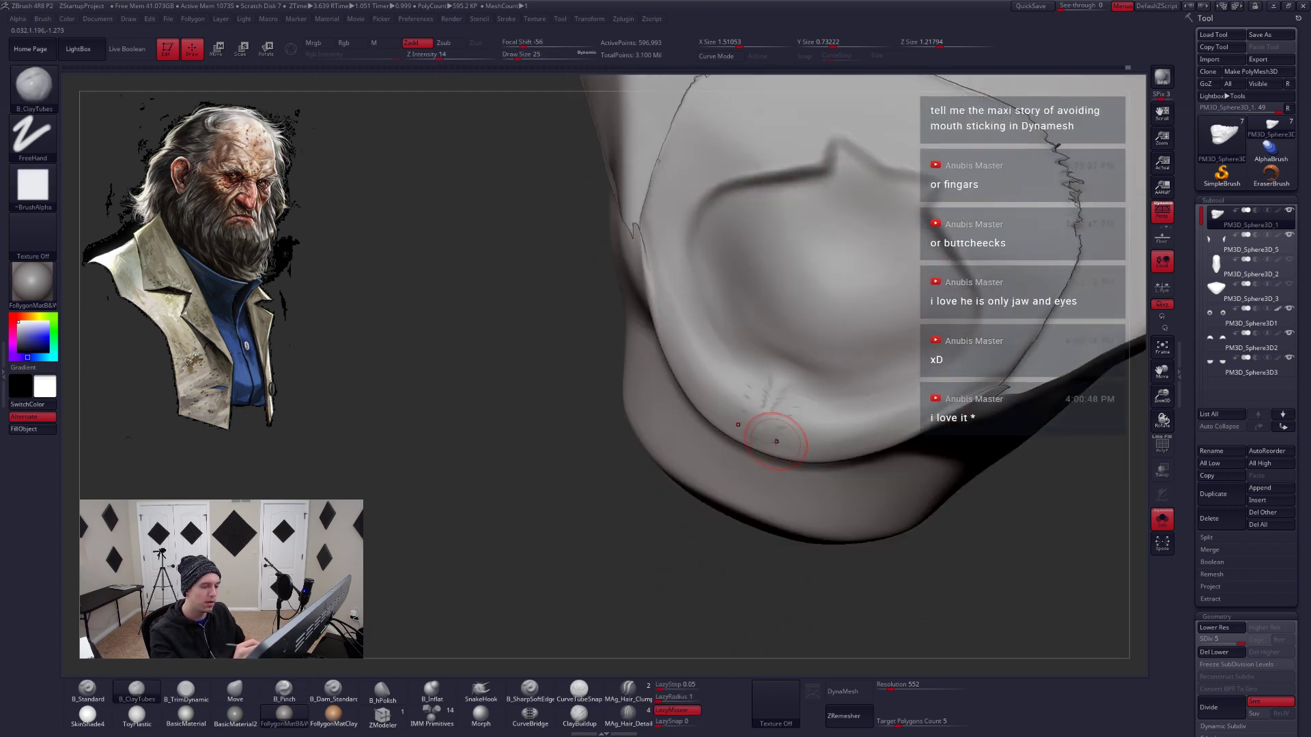
left_click_drag(769, 443, 832, 380)
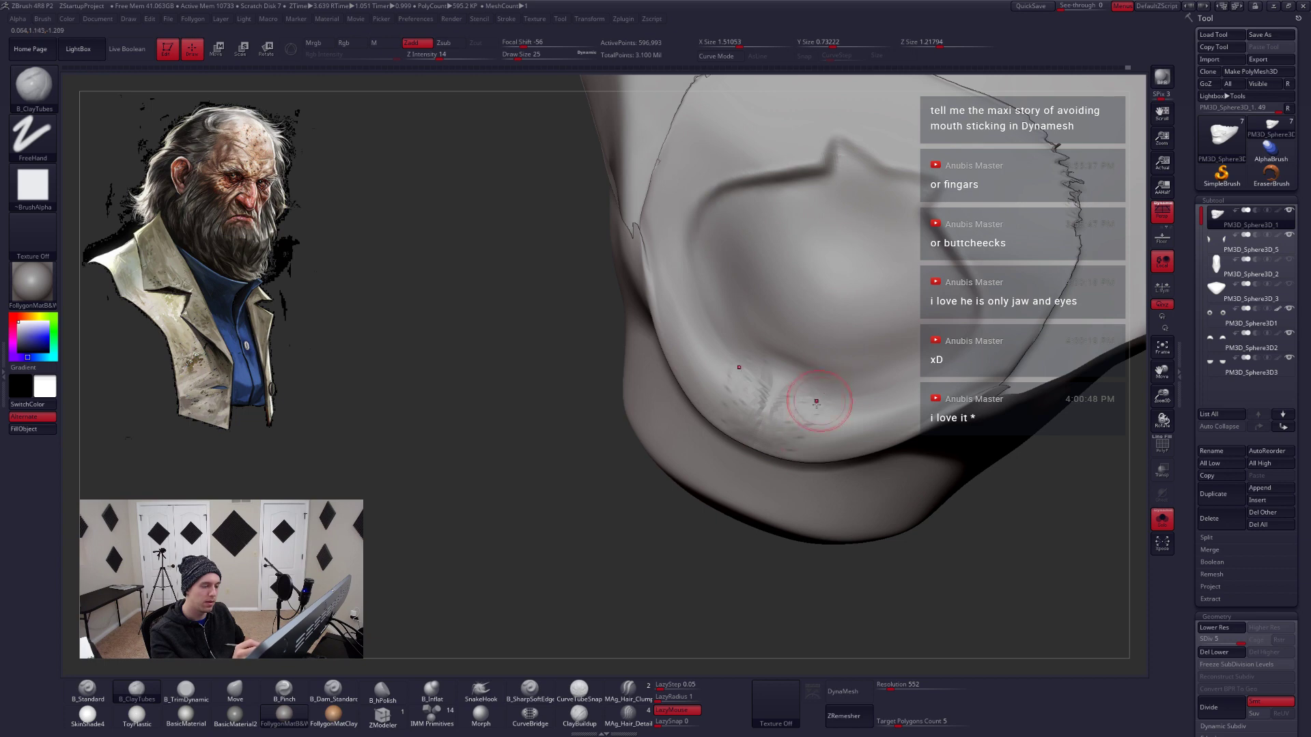
right_click_drag(823, 471, 849, 444)
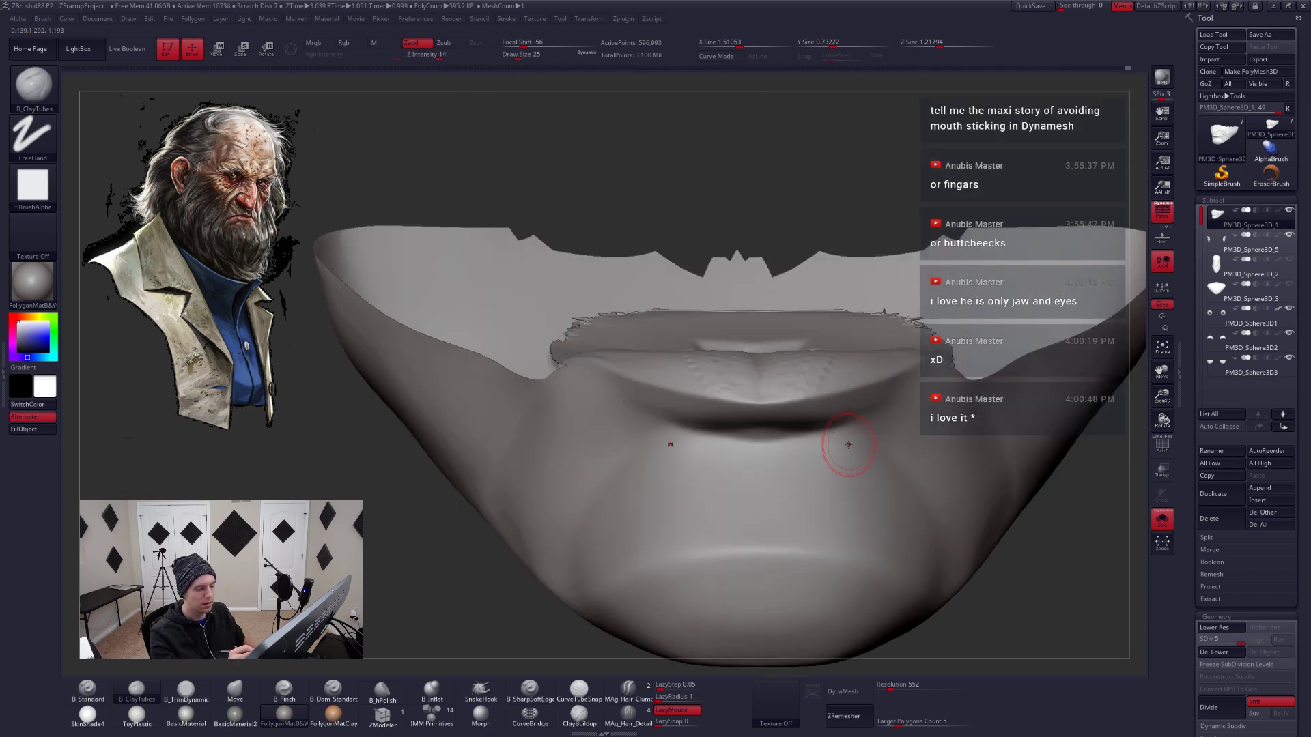
right_click_drag(804, 380, 799, 460, "alt")
key("shift")
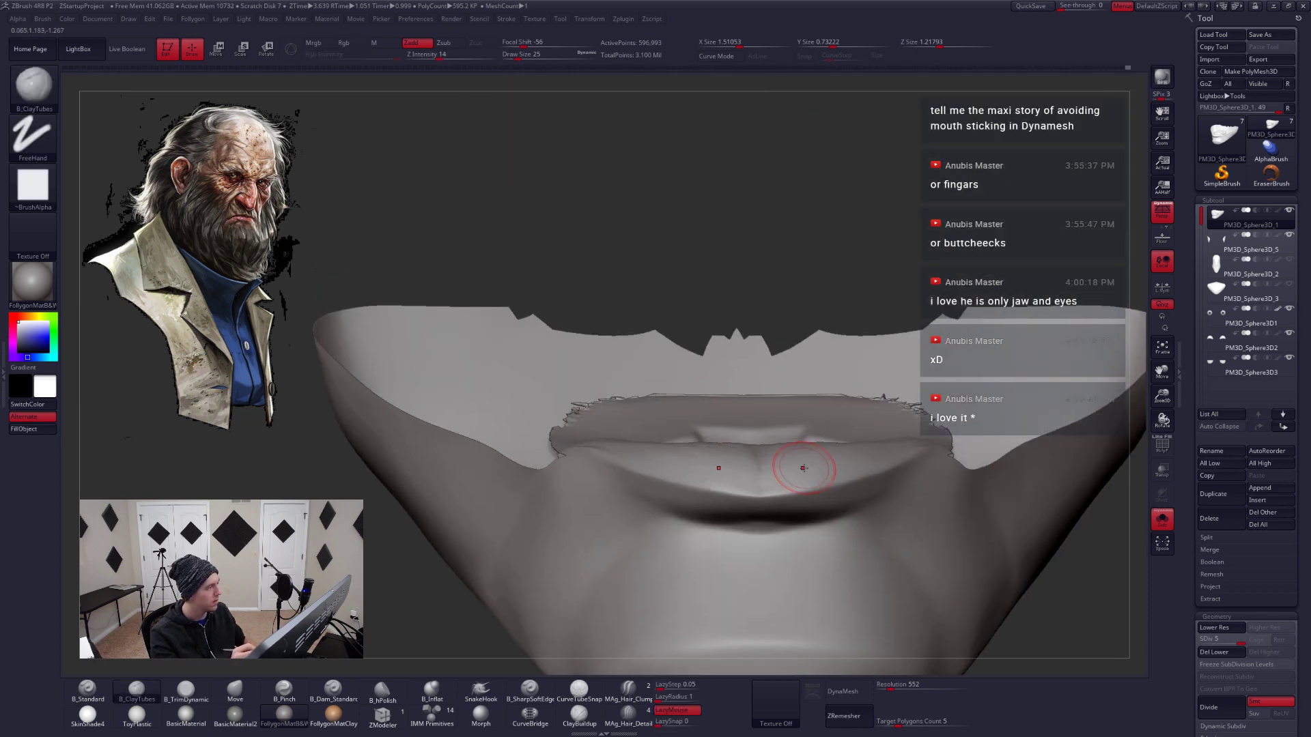
key("shift")
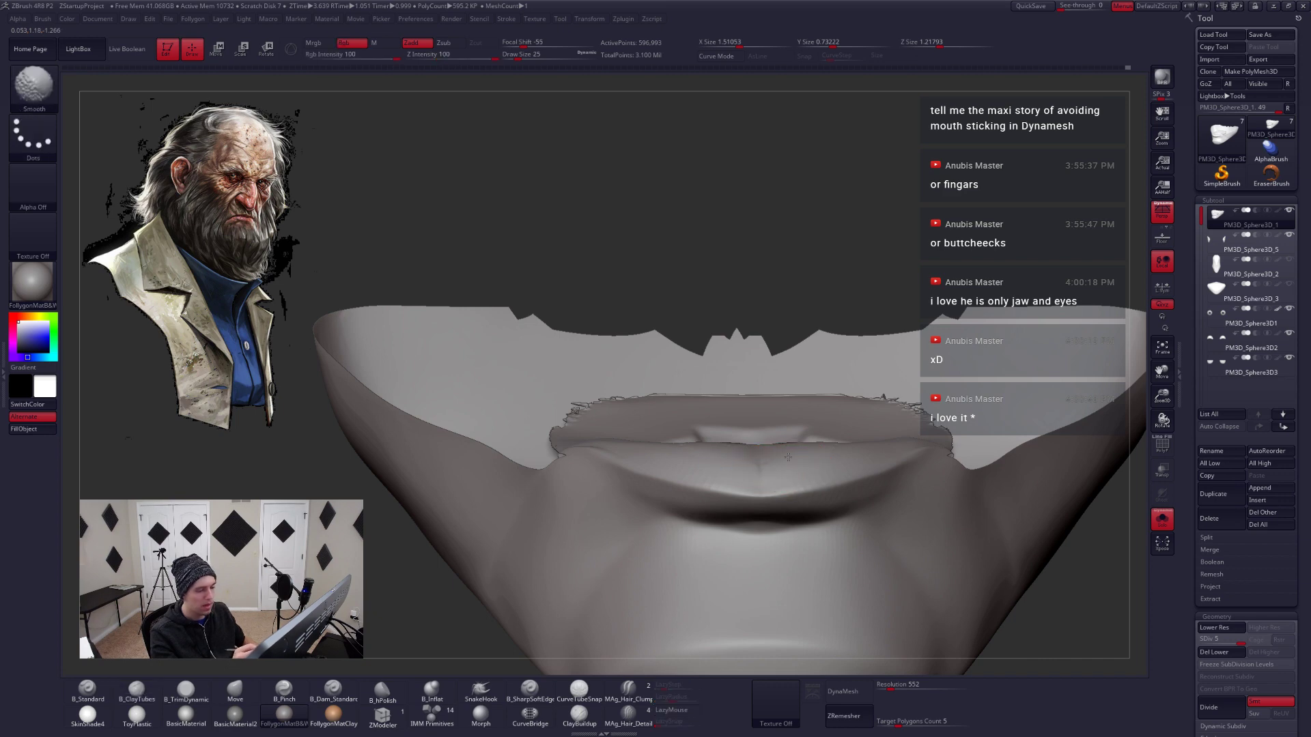
mouse_move(788, 457)
right_mouse_down()
mouse_move(782, 506)
mouse_move(798, 481)
right_mouse_up()
Sharpen the rim of the lower lip with B_Pinch, reducing the draw size to 12 and enabling LazyMouse
key("5")
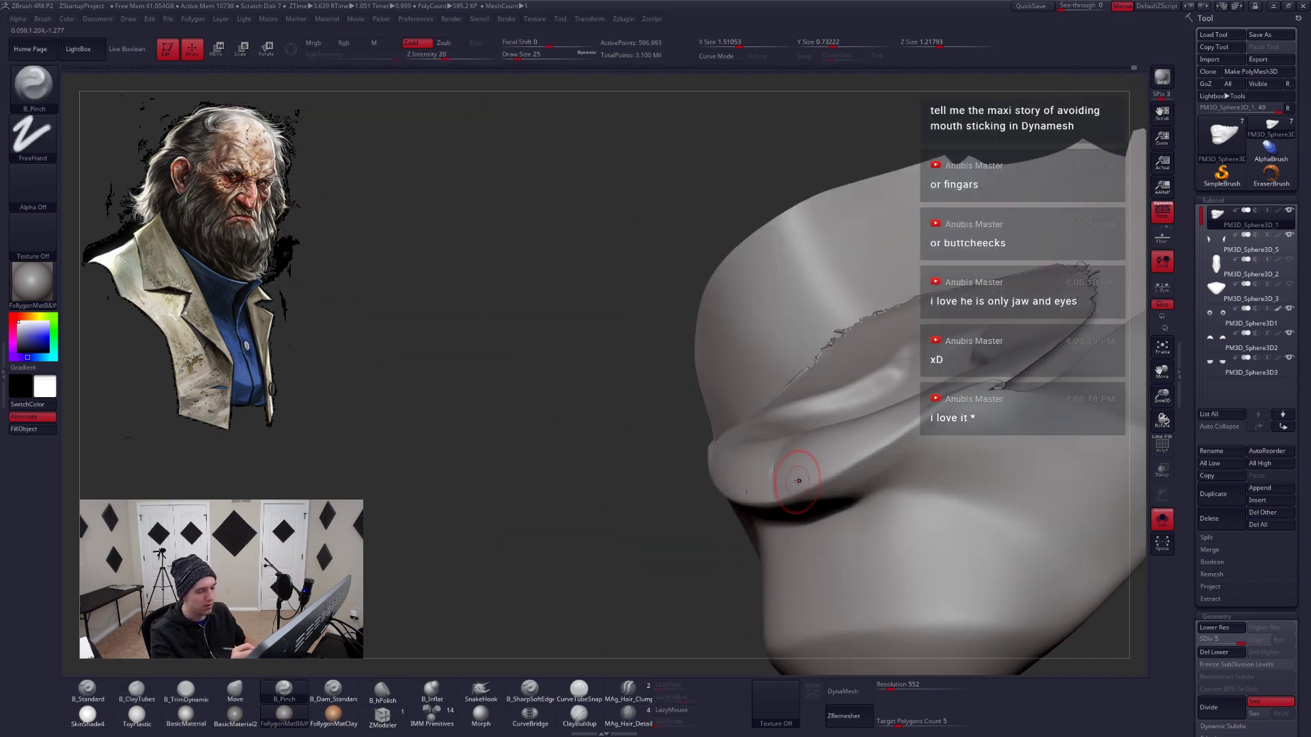
key("shift")
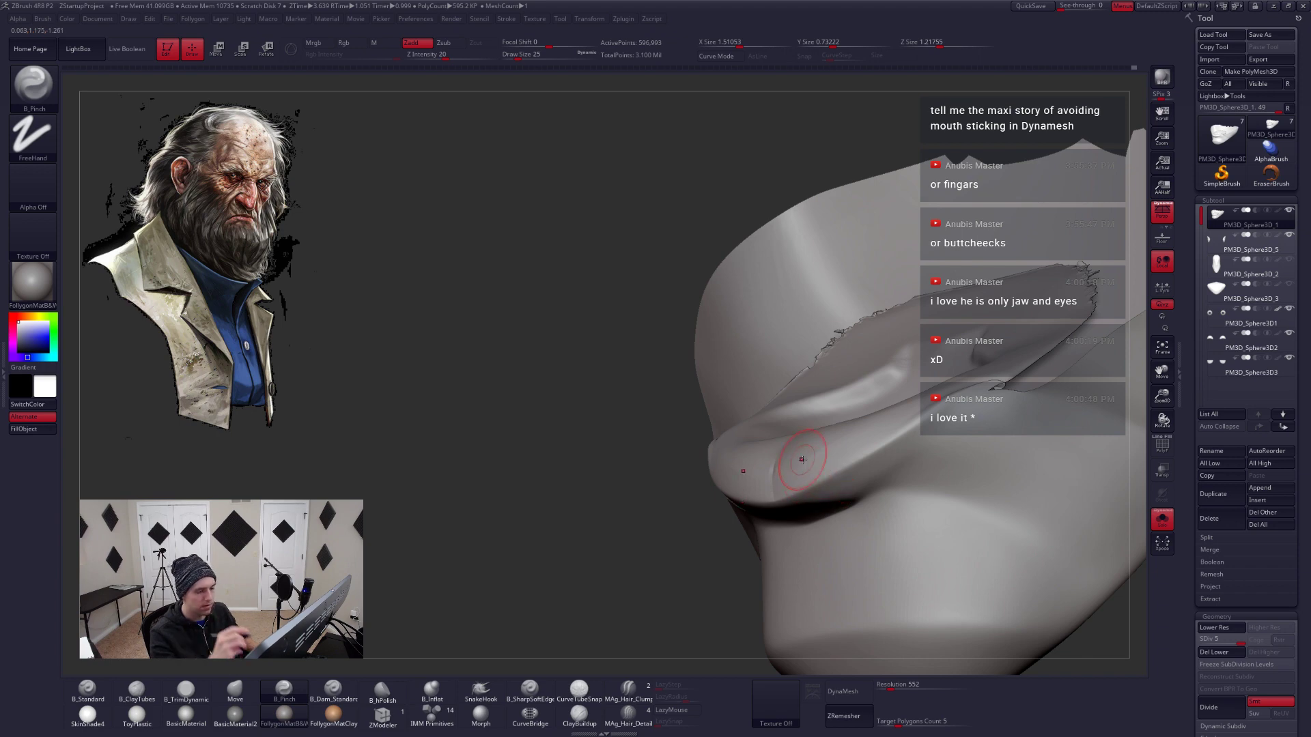
right_click_drag(801, 459, 678, 498)
key("space")
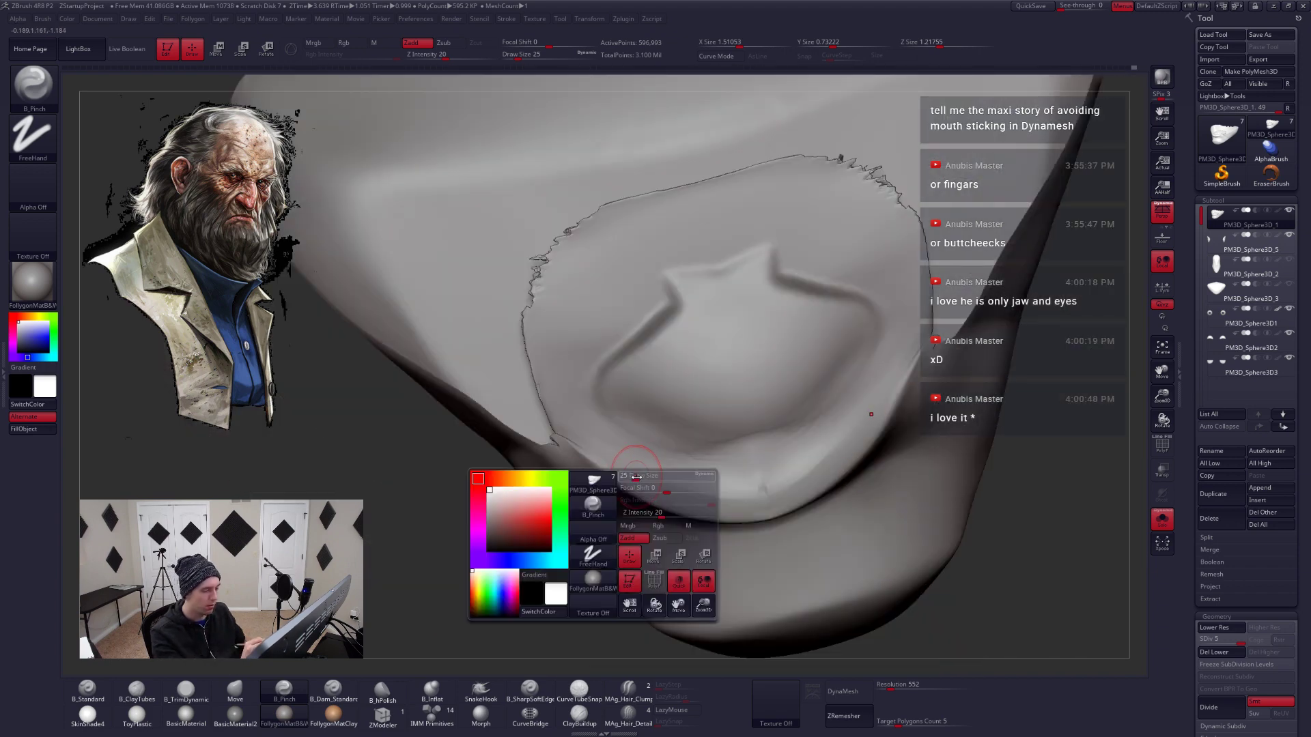
left_click_drag(636, 477, 629, 477)
key("l")
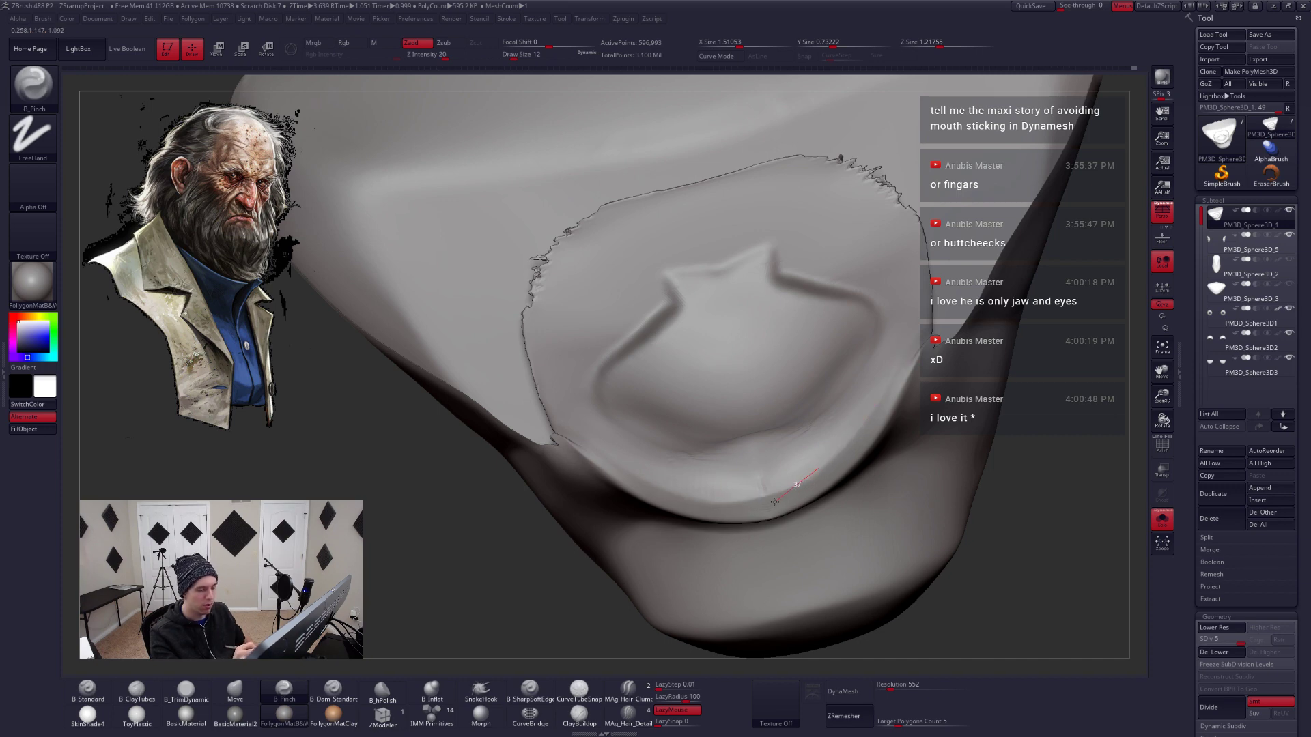
left_click_drag(686, 512, 672, 509)
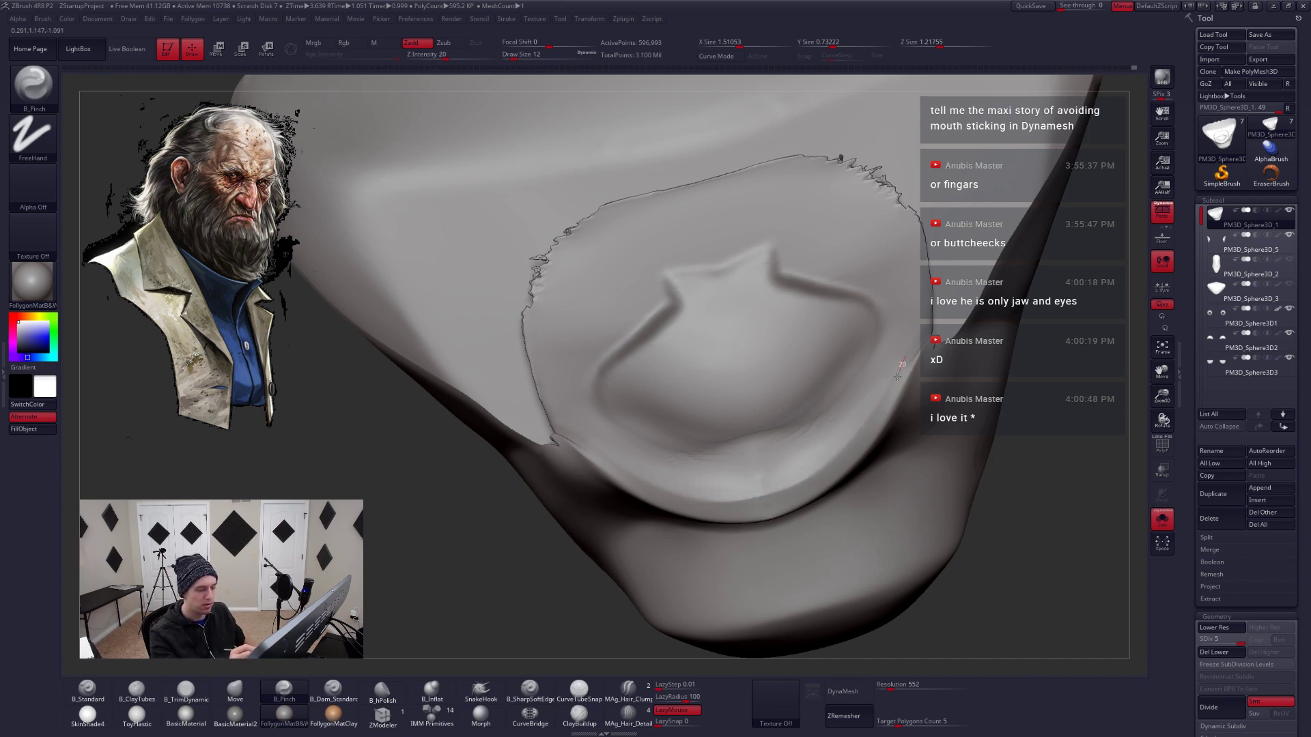
left_click_drag(769, 503, 710, 504)
mouse_move(815, 500)
right_mouse_down()
mouse_move(818, 444)
mouse_move(880, 409)
right_mouse_up()
Mask the lower lip with a lasso selection and invert the mask so only the lip can be edited
mouse_move(837, 501)
right_mouse_down()
mouse_move(803, 464)
mouse_move(825, 467)
mouse_move(825, 490)
mouse_move(785, 464)
right_mouse_up()
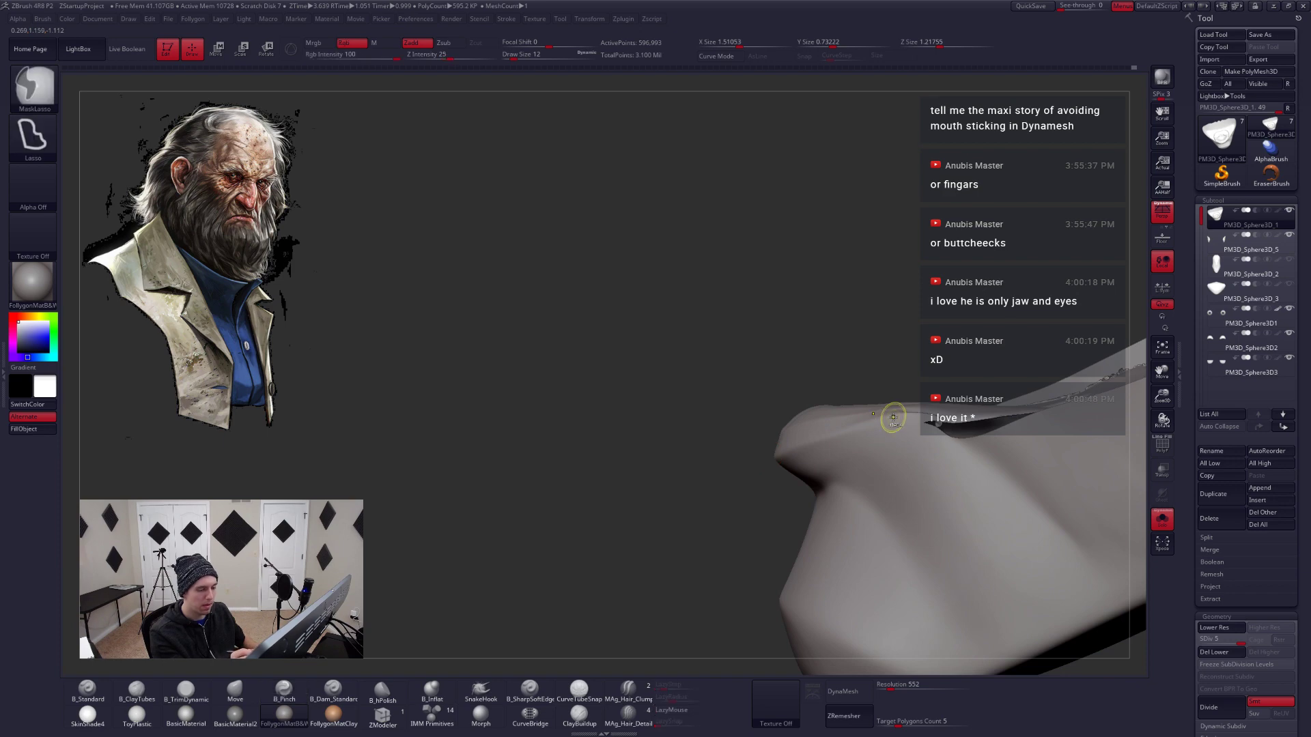
mouse_move(889, 419)
left_mouse_down("ctrl")
mouse_move(752, 467)
mouse_move(644, 399)
mouse_move(995, 343)
left_mouse_up("ctrl")
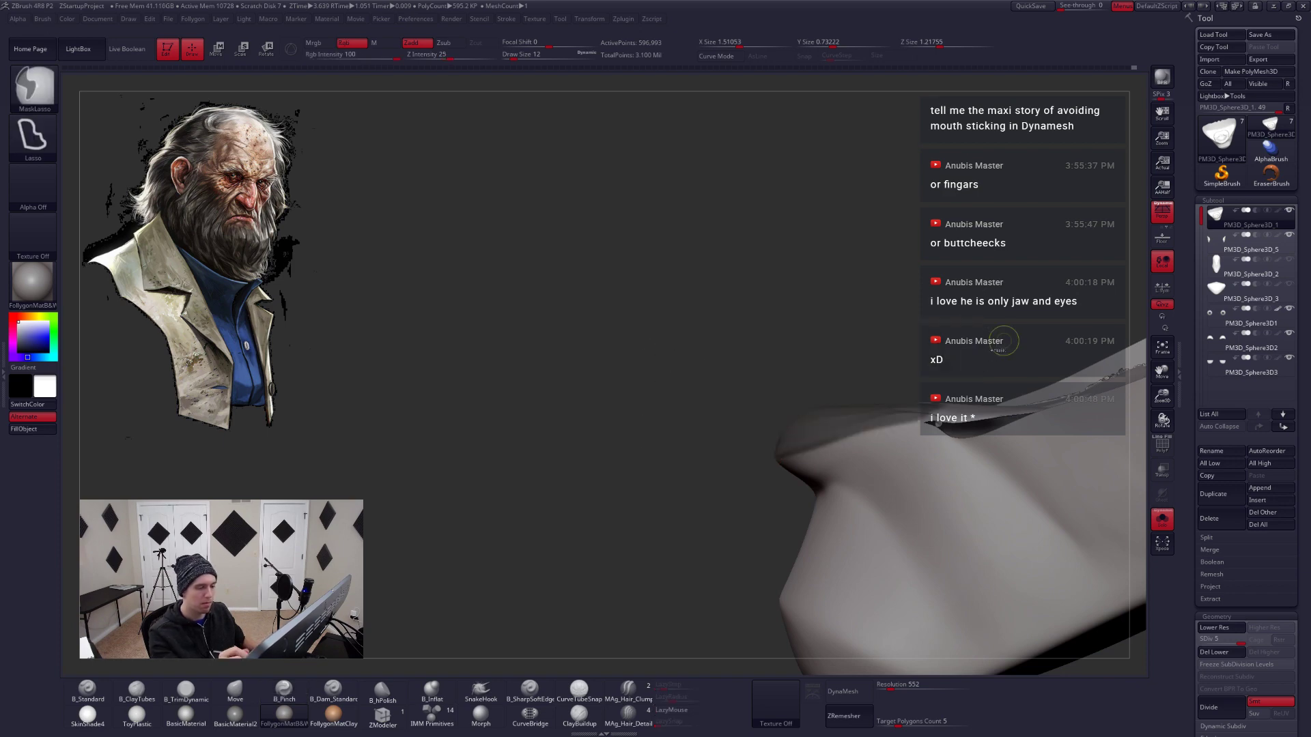
mouse_move(829, 447)
right_mouse_down()
mouse_move(899, 440)
mouse_move(785, 444)
right_mouse_up()
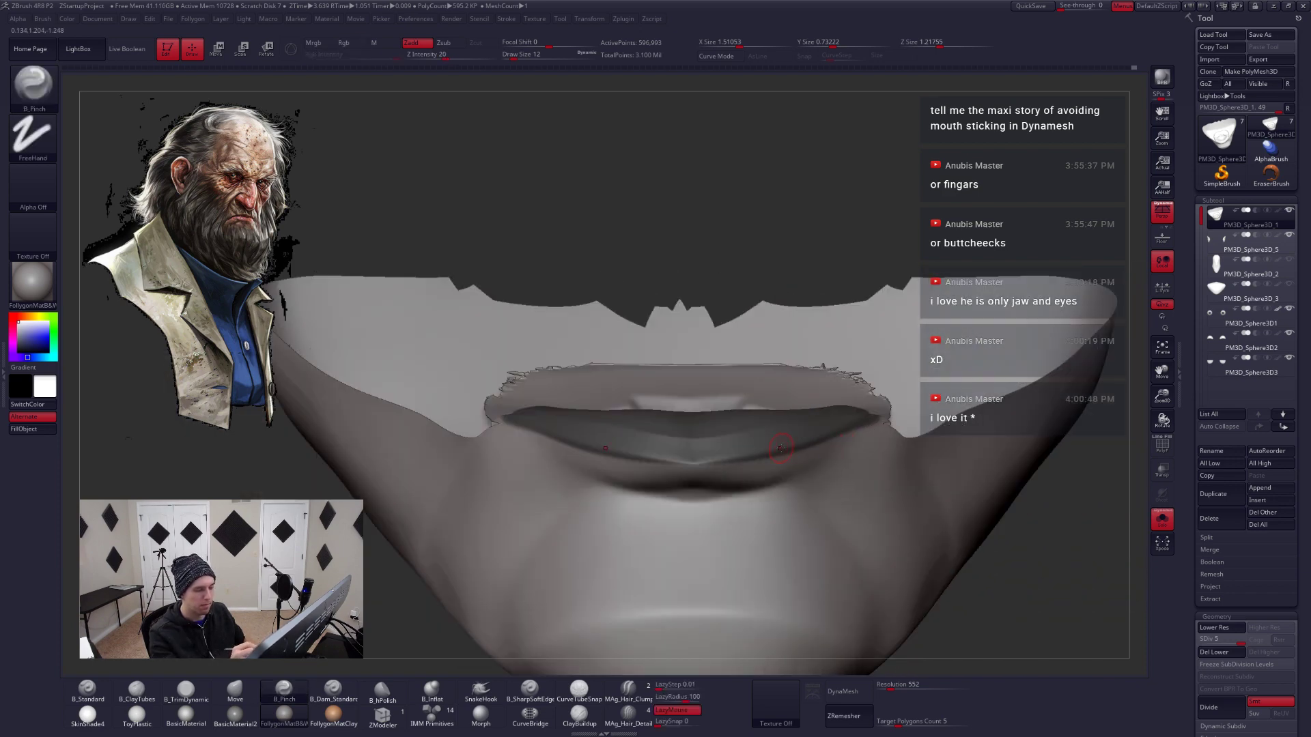
mouse_move(766, 454)
left_mouse_down("ctrl+alt")
mouse_move(922, 409)
mouse_move(895, 572)
left_mouse_up("ctrl+alt")
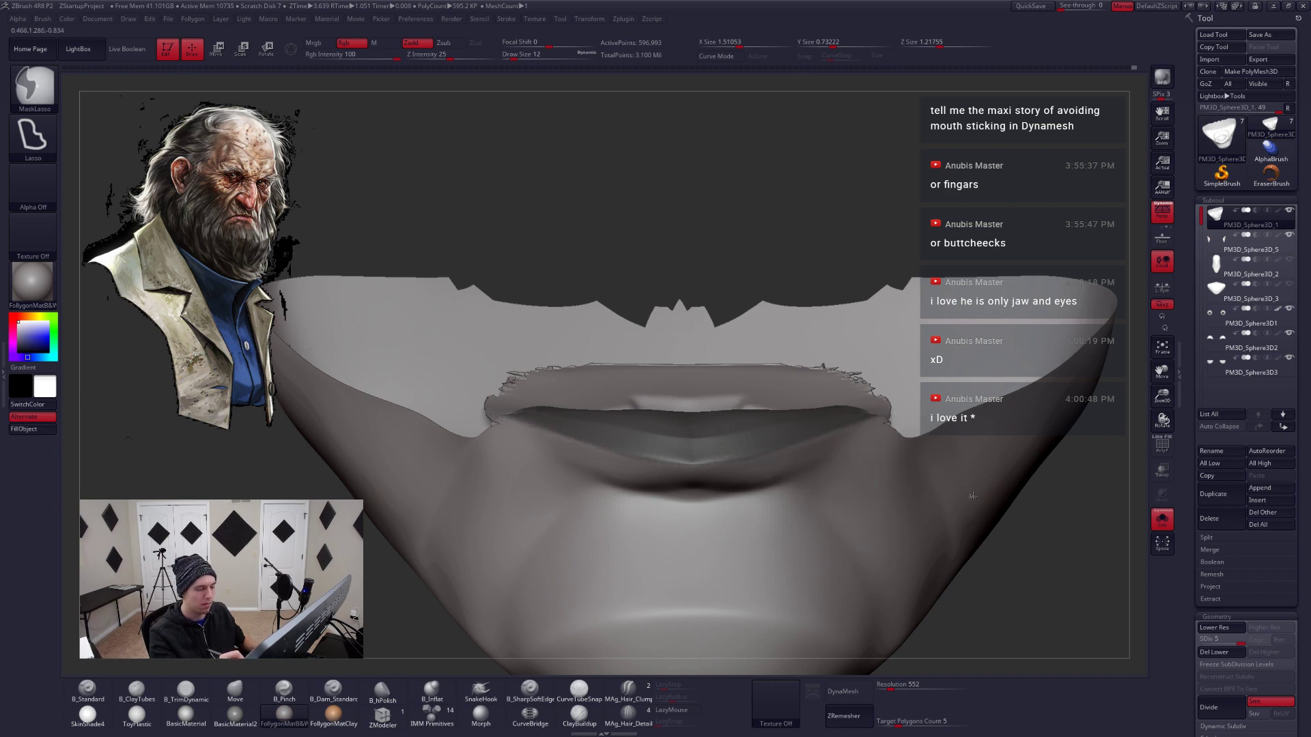
left_click(1040, 497, "ctrl")
right_click_drag(1051, 492, 1112, 500, "alt")
Drop the jaw mesh to subdivision level 3 and reshape the lower lip with Move at draw size 54
key("b")
key("m")
key("v")
key("space")
left_click_drag(872, 444, 883, 445)
right_click_drag(812, 447, 914, 438)
key("shift+d")
key("shift+d")
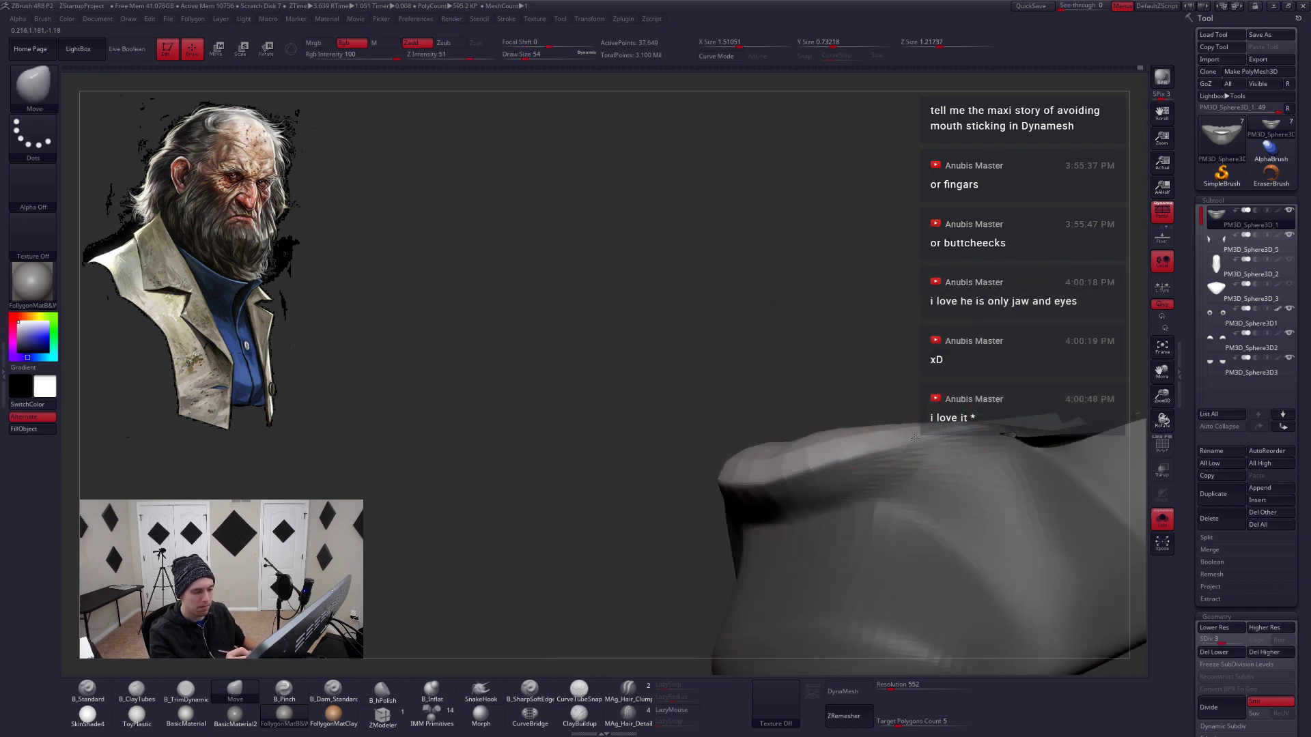
key("space")
key("space")
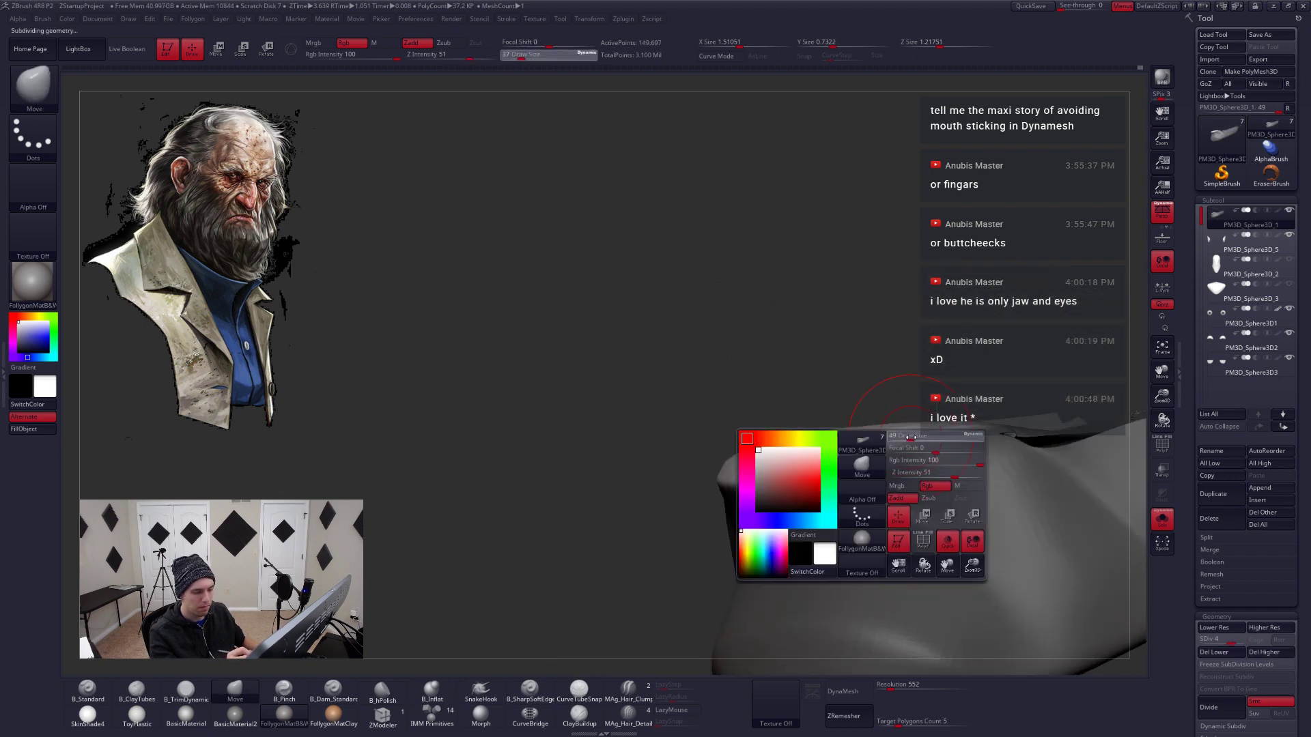
Continue shaping the lower lip's upper contour with Move at subdivision level 4, reducing the draw size to 46
key("d")
mouse_move(911, 435)
right_mouse_down()
mouse_move(770, 475)
mouse_move(785, 495)
mouse_move(836, 468)
right_mouse_up()
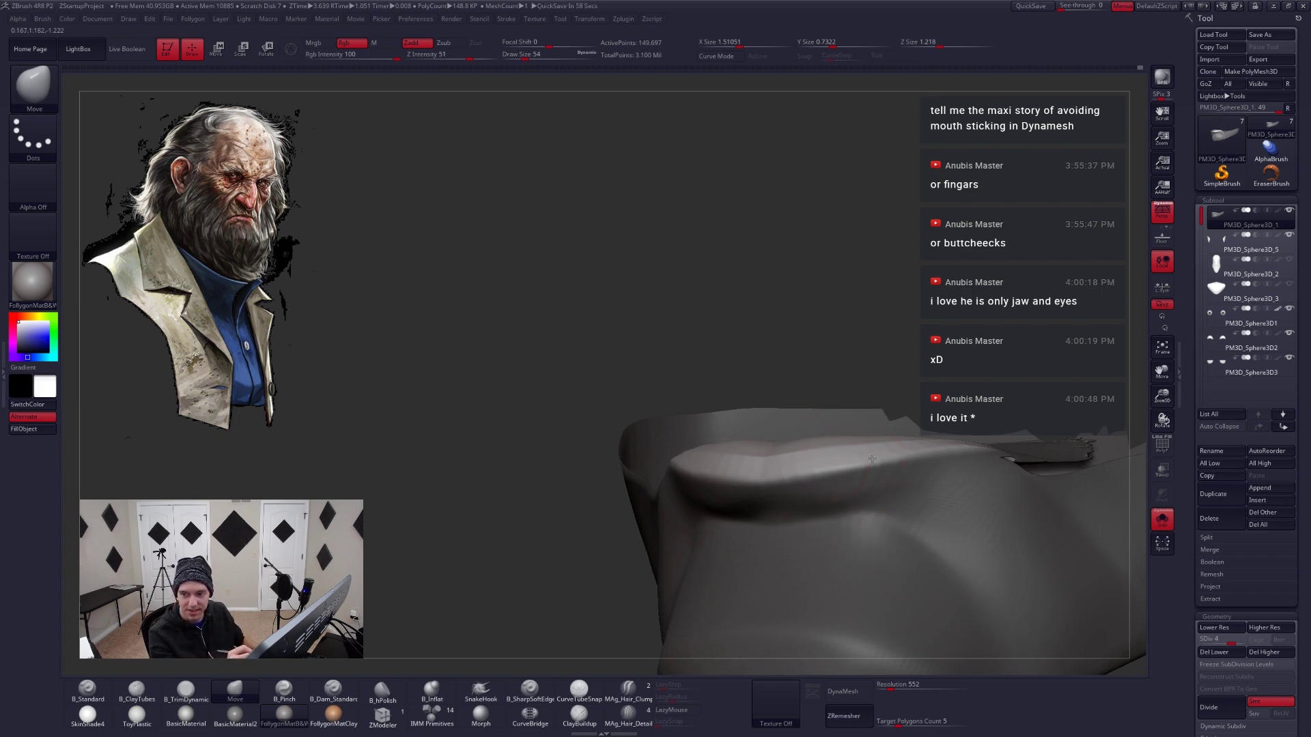
right_click_drag(834, 467, 780, 475)
right_click(825, 471)
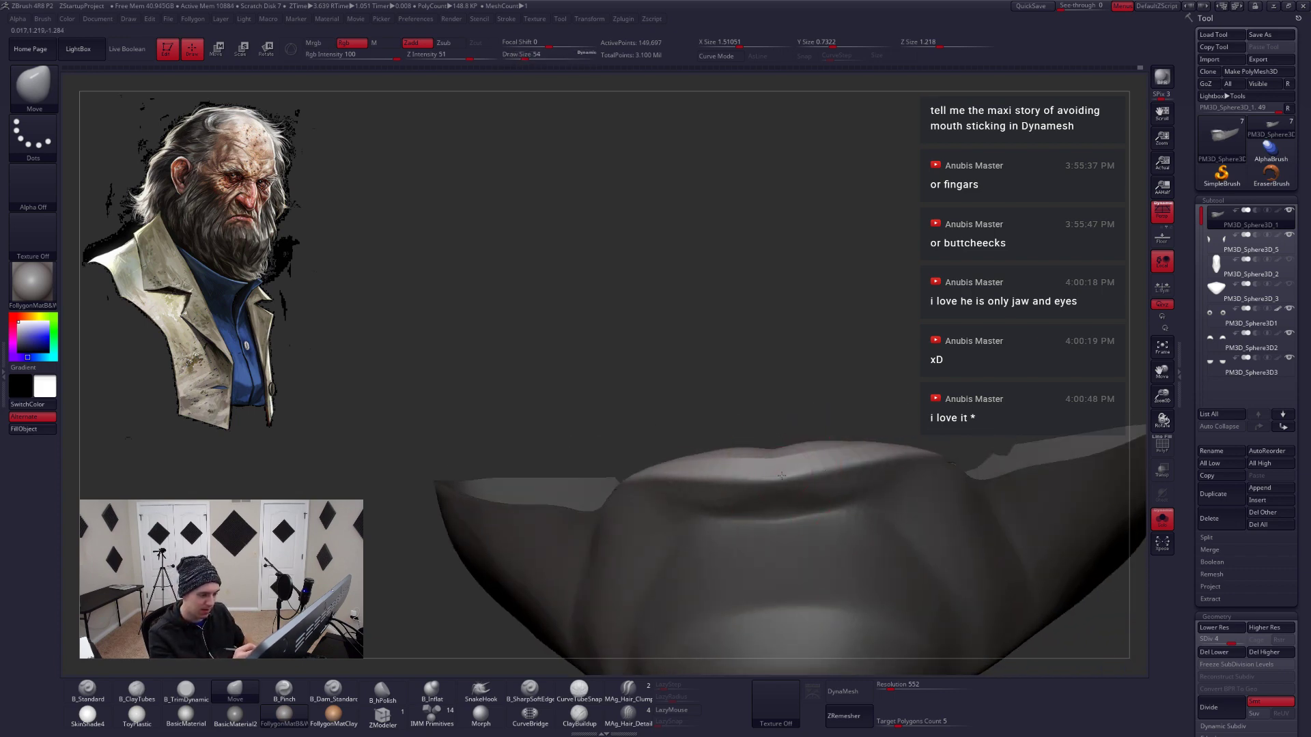
key("space")
left_click_drag(821, 473, 812, 473)
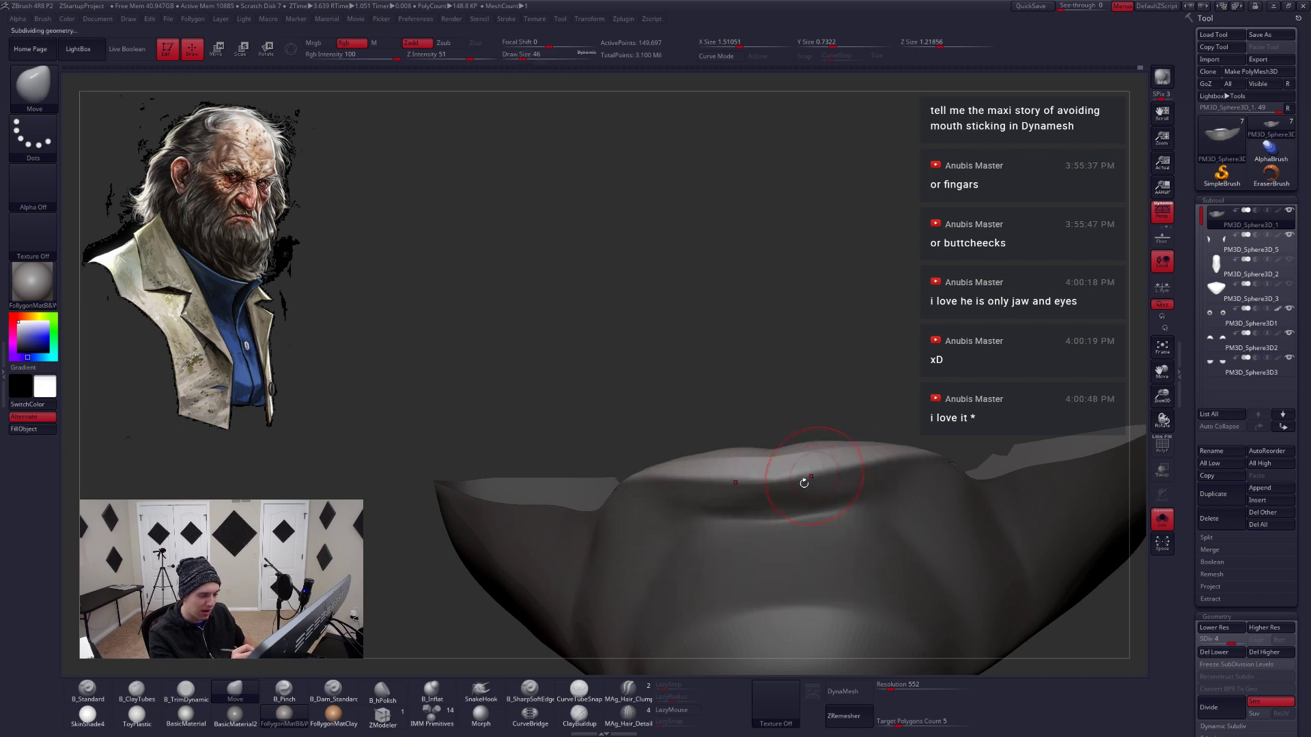
Adjust the lower lip with Move at subdivision level 5 and draw size 37, and clear the mask
key("d")
mouse_move(775, 471)
right_mouse_down()
mouse_move(809, 503)
mouse_move(803, 471)
right_mouse_up()
key("space")
left_click_drag(805, 471, 797, 471)
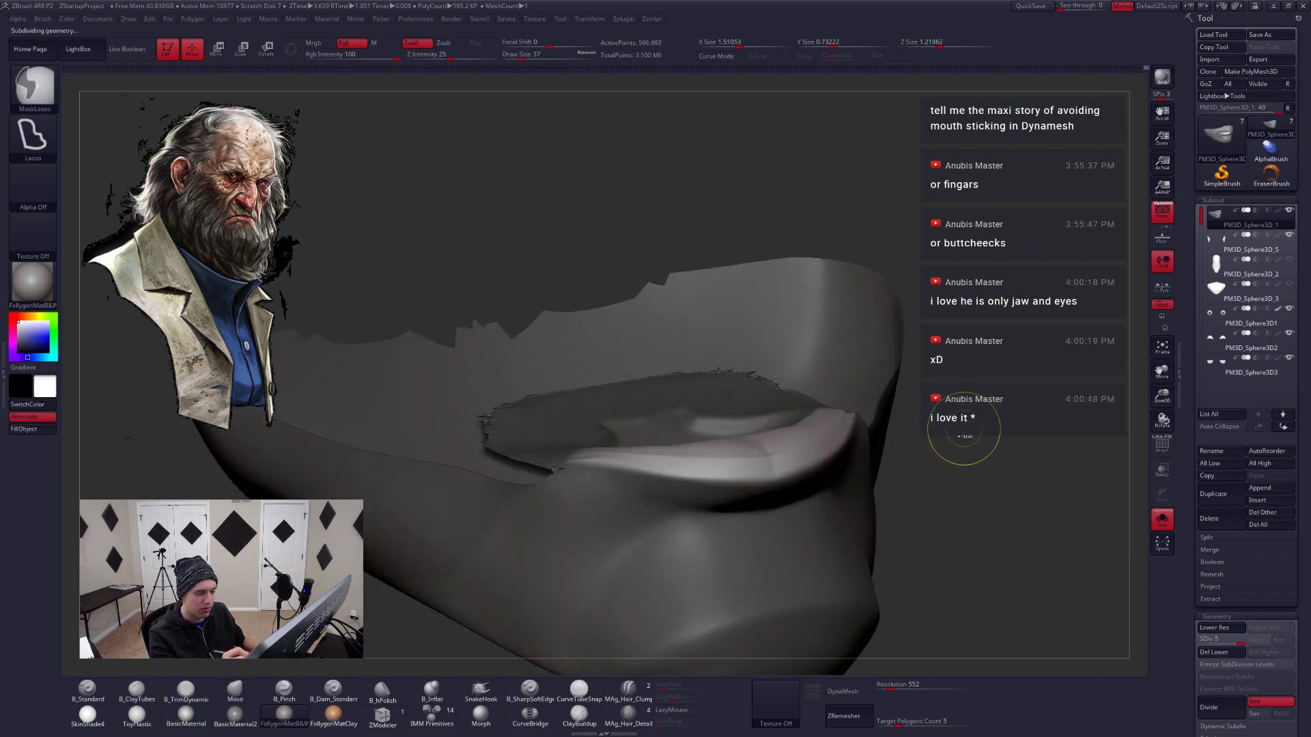
left_click_drag(966, 433, 983, 454, "ctrl")
Pinch the lower lip's outer edge toward the mouth corner with B_Pinch at draw size 23
key("5")
key("space")
left_click_drag(814, 461, 809, 461)
mouse_move(805, 476)
right_mouse_down()
mouse_move(784, 501)
mouse_move(765, 482)
right_mouse_up()
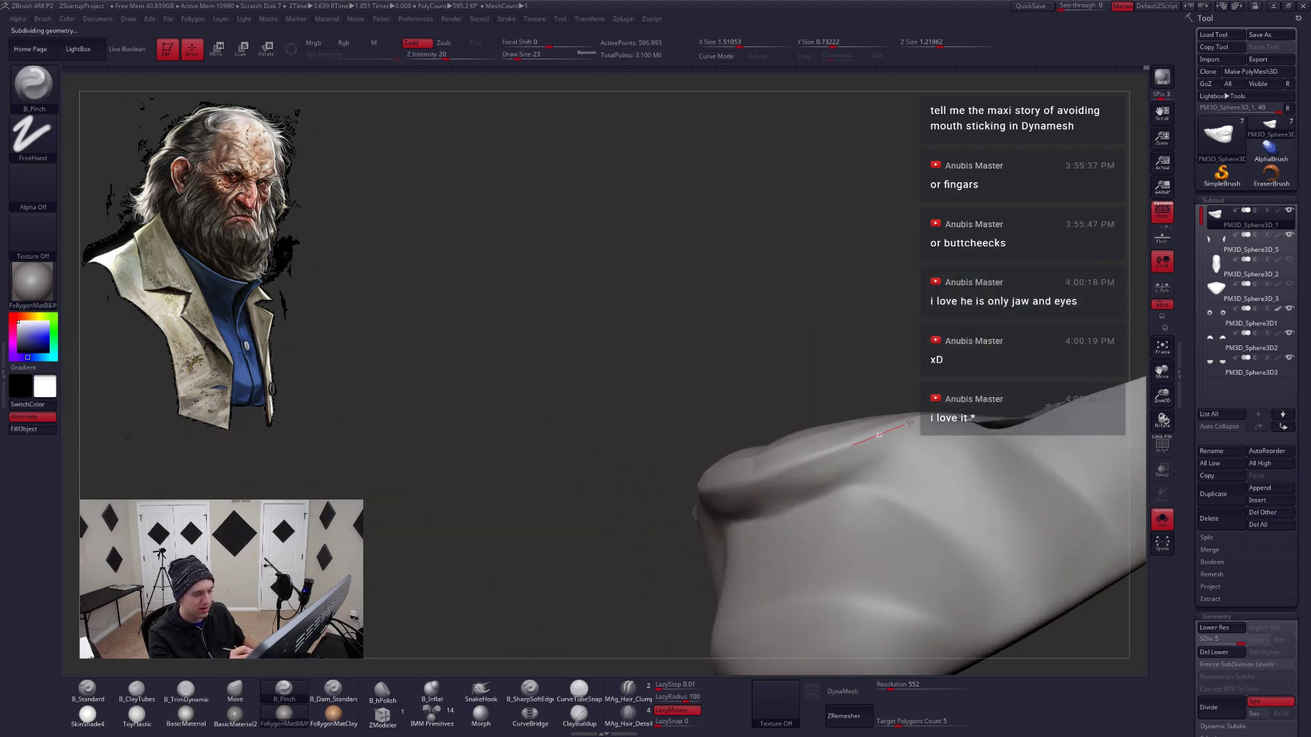
right_click_drag(828, 454, 805, 462)
left_click_drag(802, 464, 704, 481)
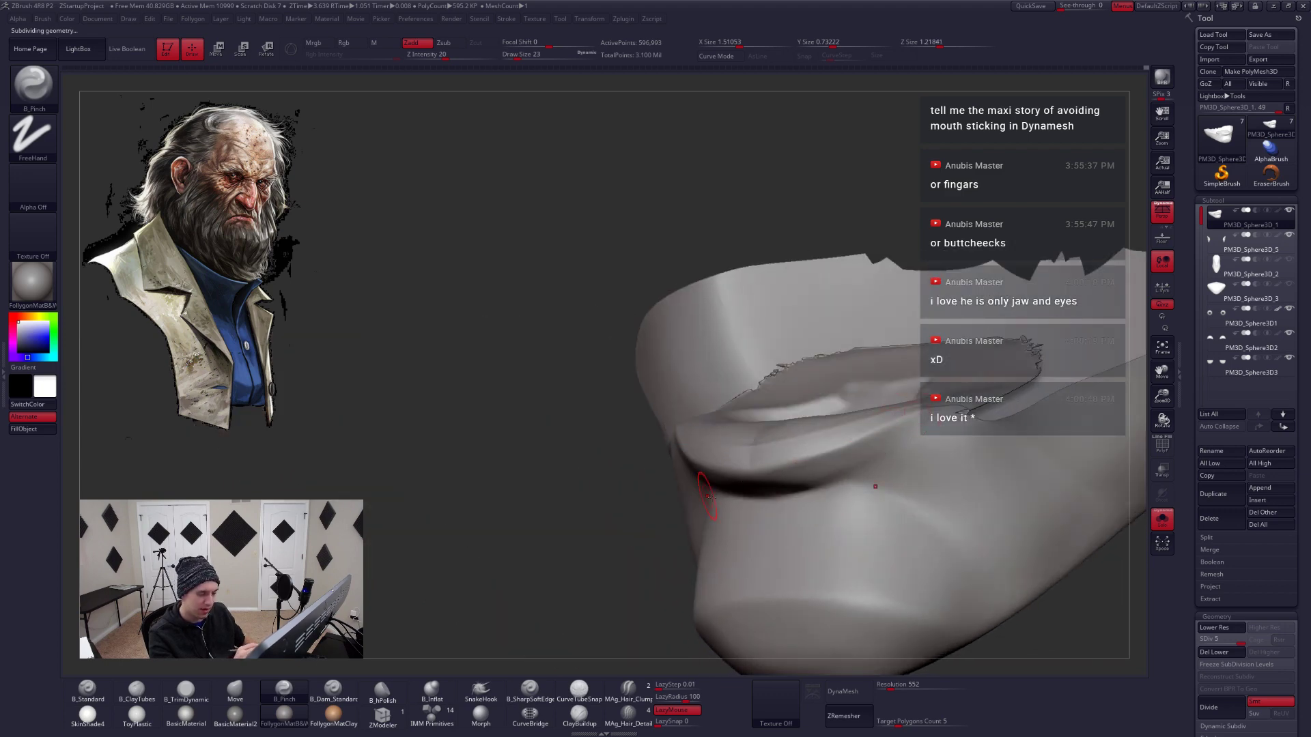
mouse_move(704, 482)
right_mouse_down()
mouse_move(797, 494)
mouse_move(849, 536)
right_mouse_up()
Leave Solo mode and invert the mesh visibility to review the upper head, returning to the isolated jaw
mouse_move(961, 430)
right_mouse_down("ctrl")
mouse_move(952, 410)
mouse_move(936, 430)
right_mouse_up("ctrl")
left_click_drag(968, 444, 986, 462, "ctrl+shift")
right_click_drag(986, 462, 952, 459)
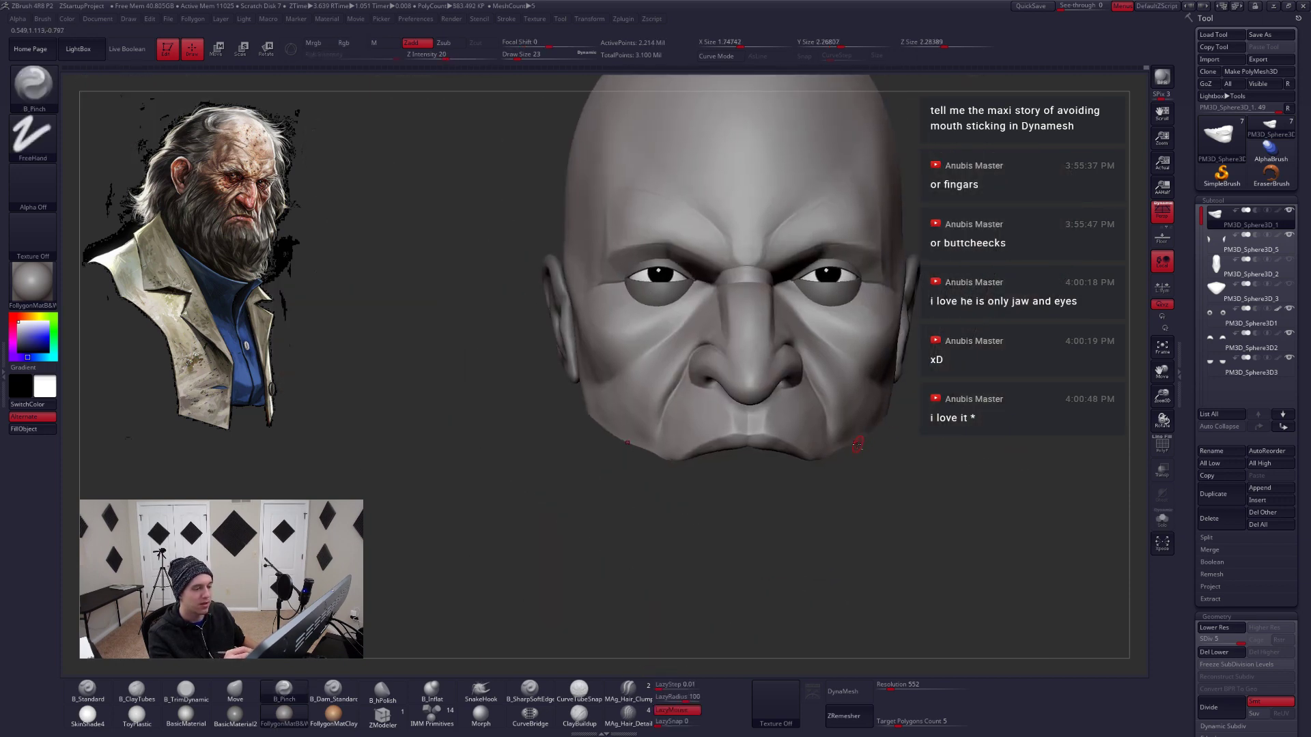
right_click_drag(857, 445, 936, 430)
left_click_drag(983, 448, 945, 435, "ctrl+shift")
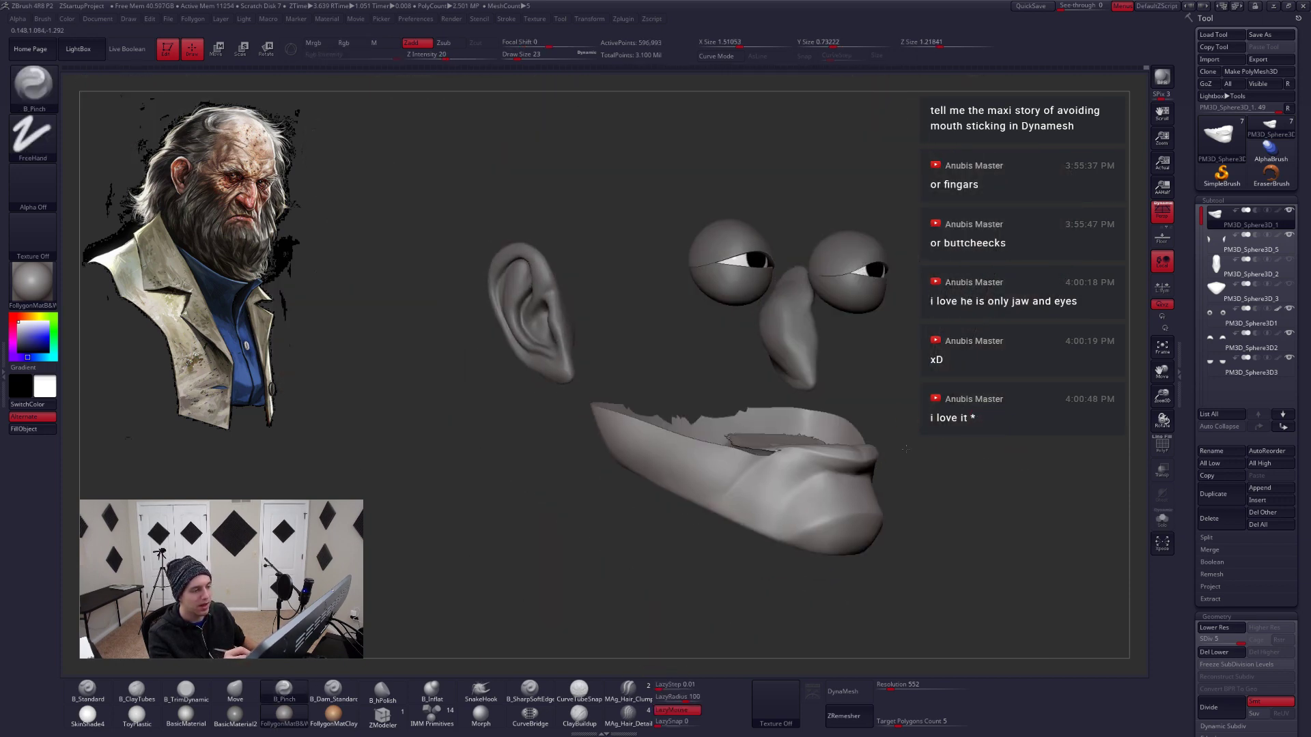
Try pinching the crease beneath the lower lip with B_Pinch at draw size 39 and undo the last stroke
mouse_move(946, 436)
right_mouse_down("shift")
mouse_move(798, 476)
mouse_move(861, 470)
mouse_move(864, 507)
mouse_move(907, 486)
mouse_move(789, 479)
right_mouse_up("shift")
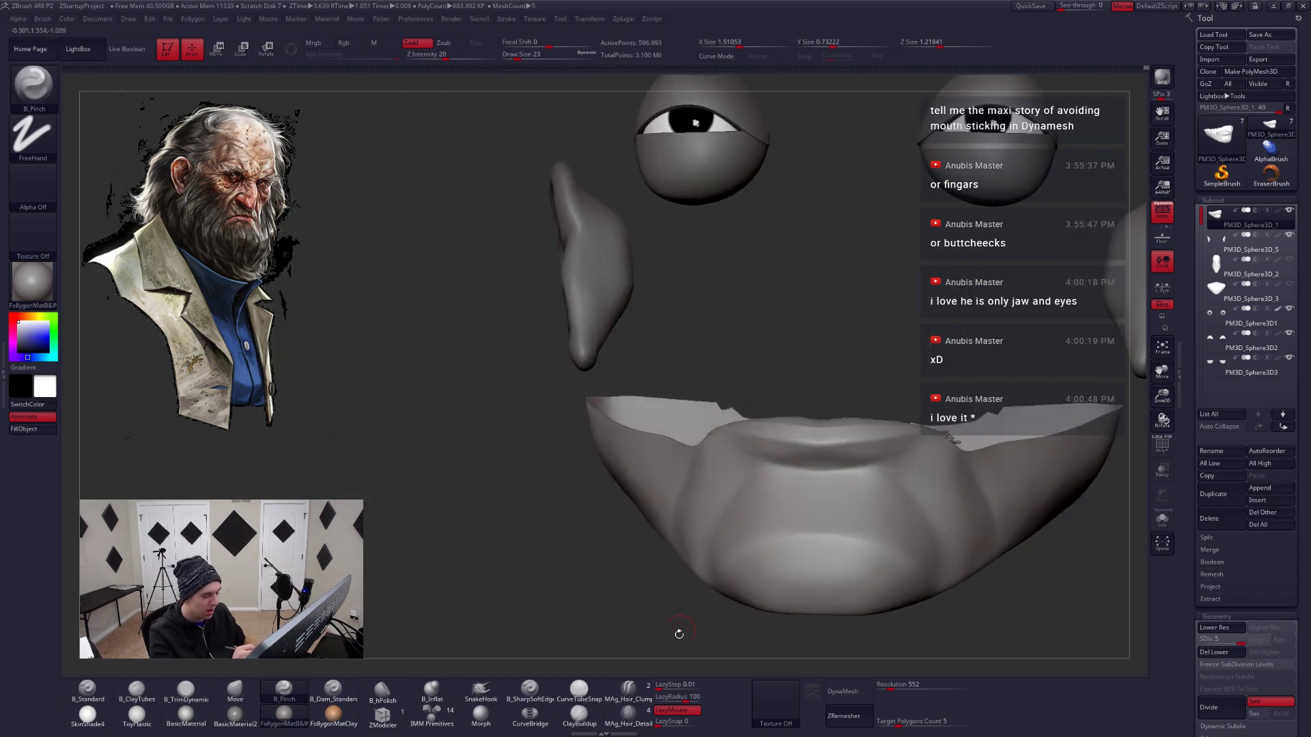
key("space")
left_click_drag(777, 486, 783, 486)
right_click_drag(673, 539, 756, 549)
key("space")
left_click_drag(797, 481, 805, 472)
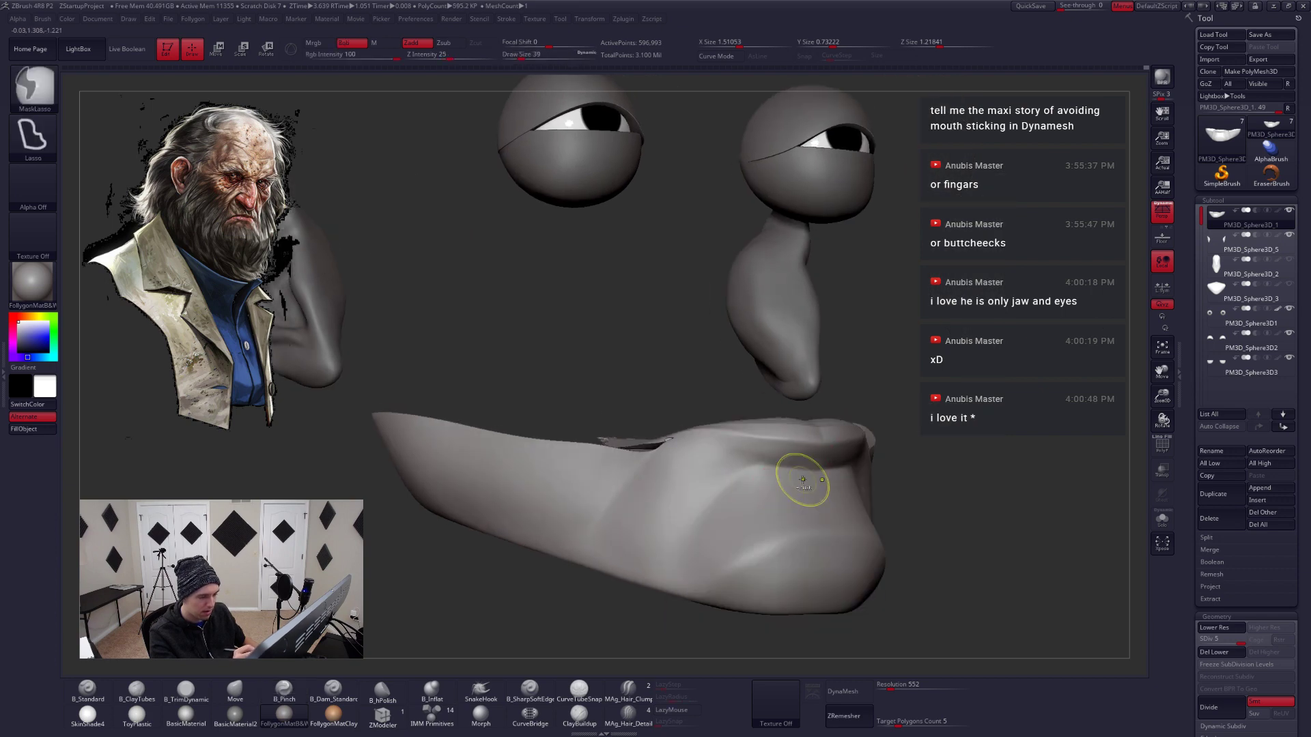
key("ctrl+z")
right_click_drag(800, 478, 741, 479, "shift")
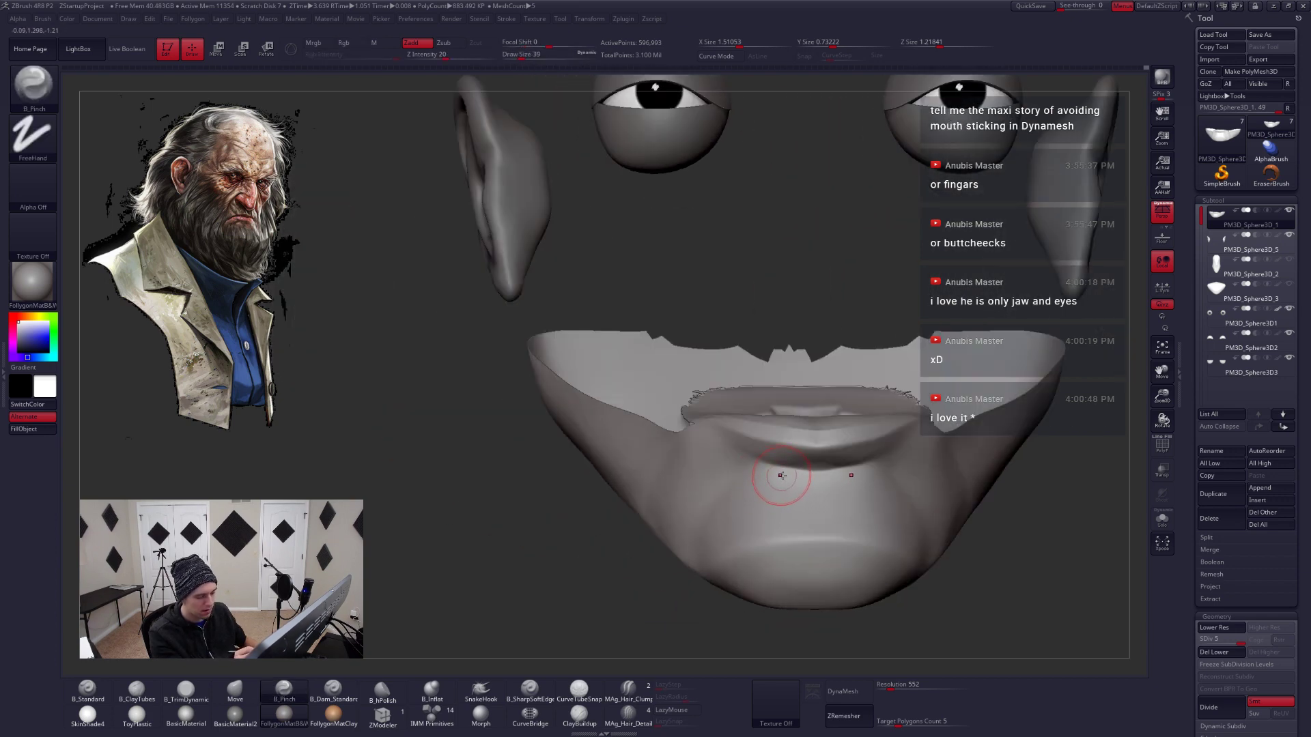
Adjust the form beneath the center of the lower lip with Move at draw size 51
key("space")
left_click_drag(802, 477, 811, 478)
key("b")
key("m")
key("v")
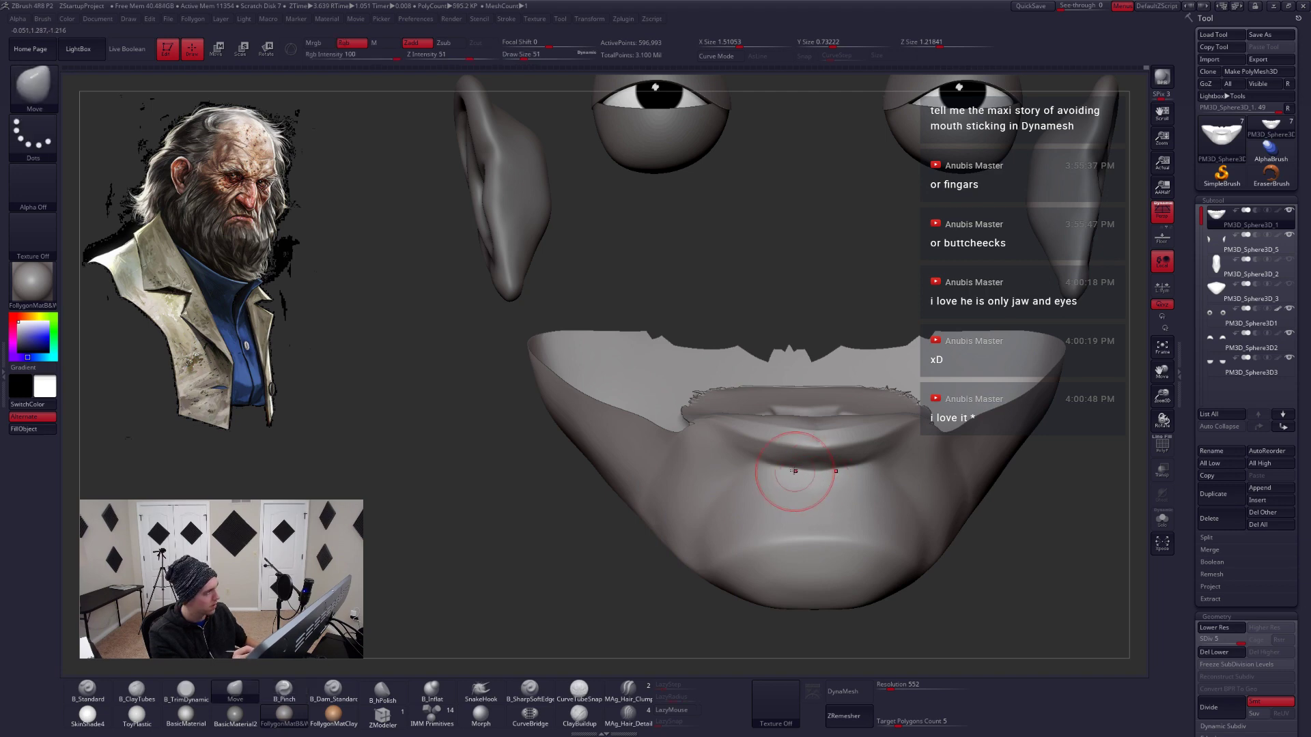
key("ctrl+space")
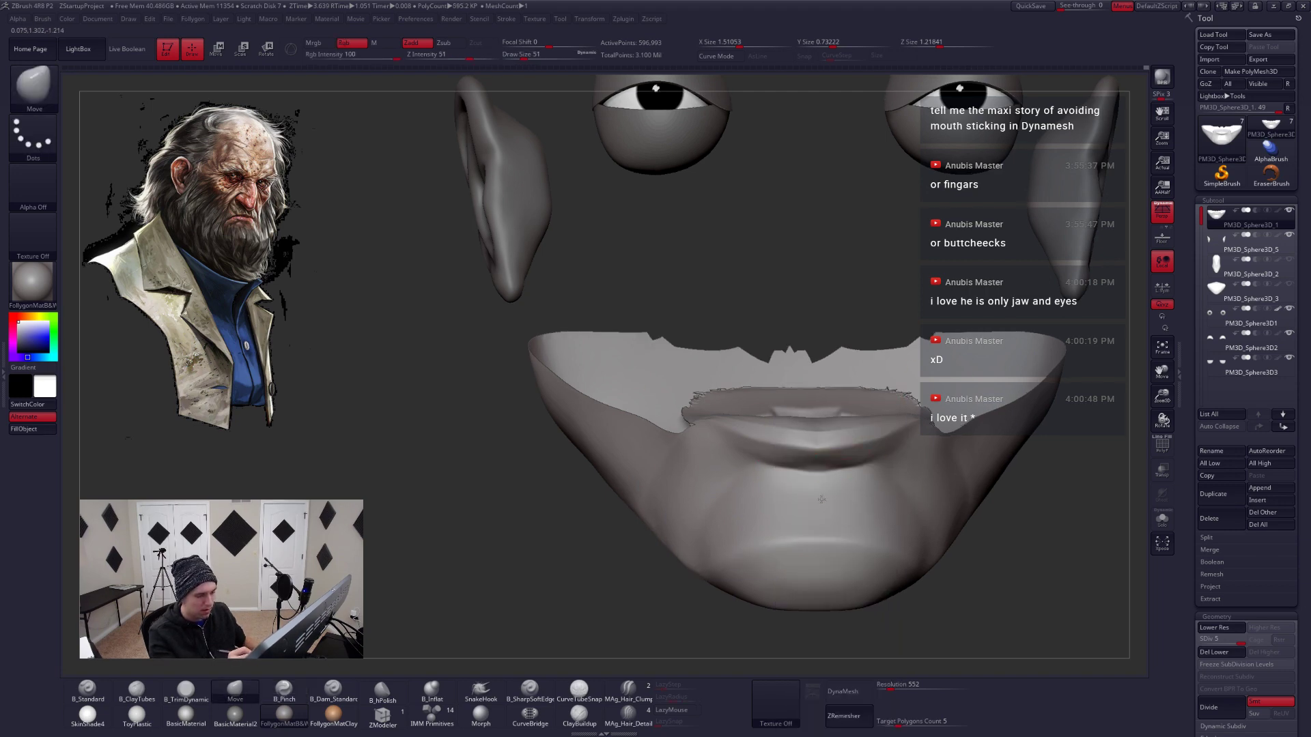
mouse_move(831, 471)
right_mouse_down("ctrl")
mouse_move(805, 500)
mouse_move(840, 452)
right_mouse_up("ctrl")
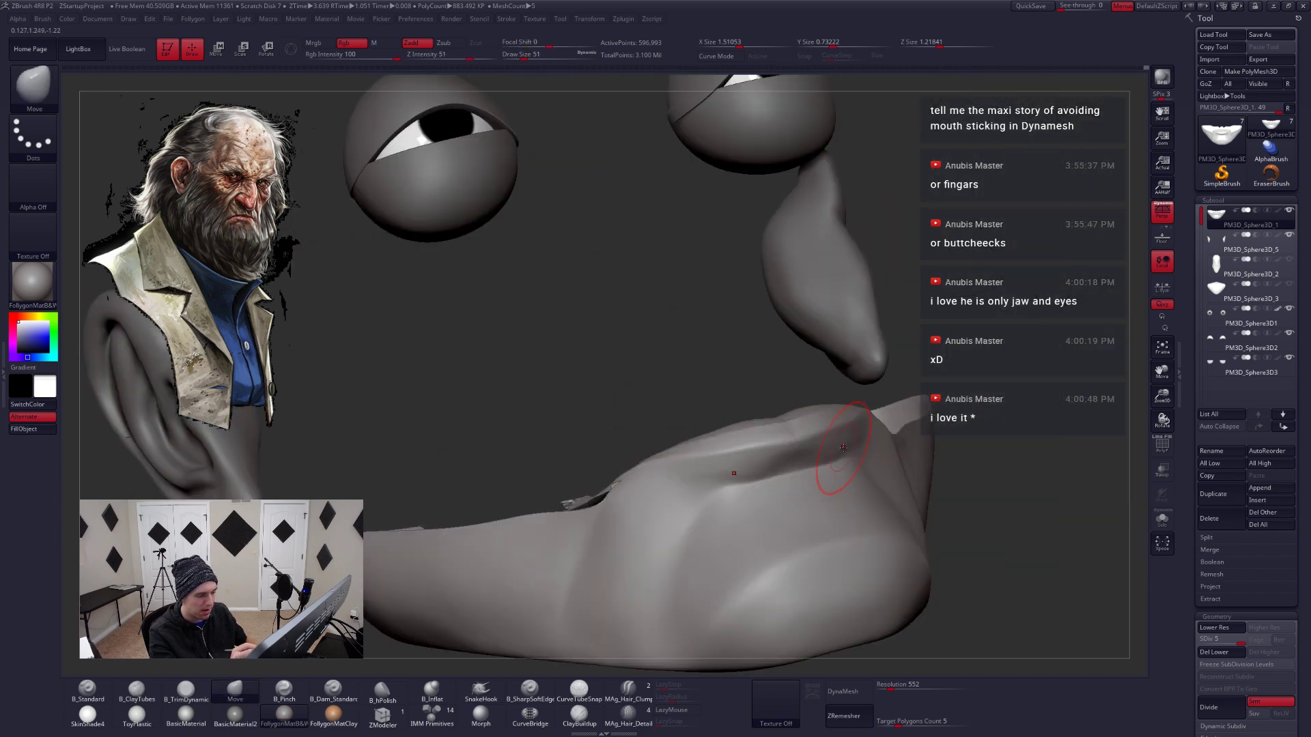
Tighten the crease under the side of the lower lip with B_Pinch at draw size 39
key("b")
key("p")
key("i")
key("space")
left_click_drag(759, 485, 751, 485)
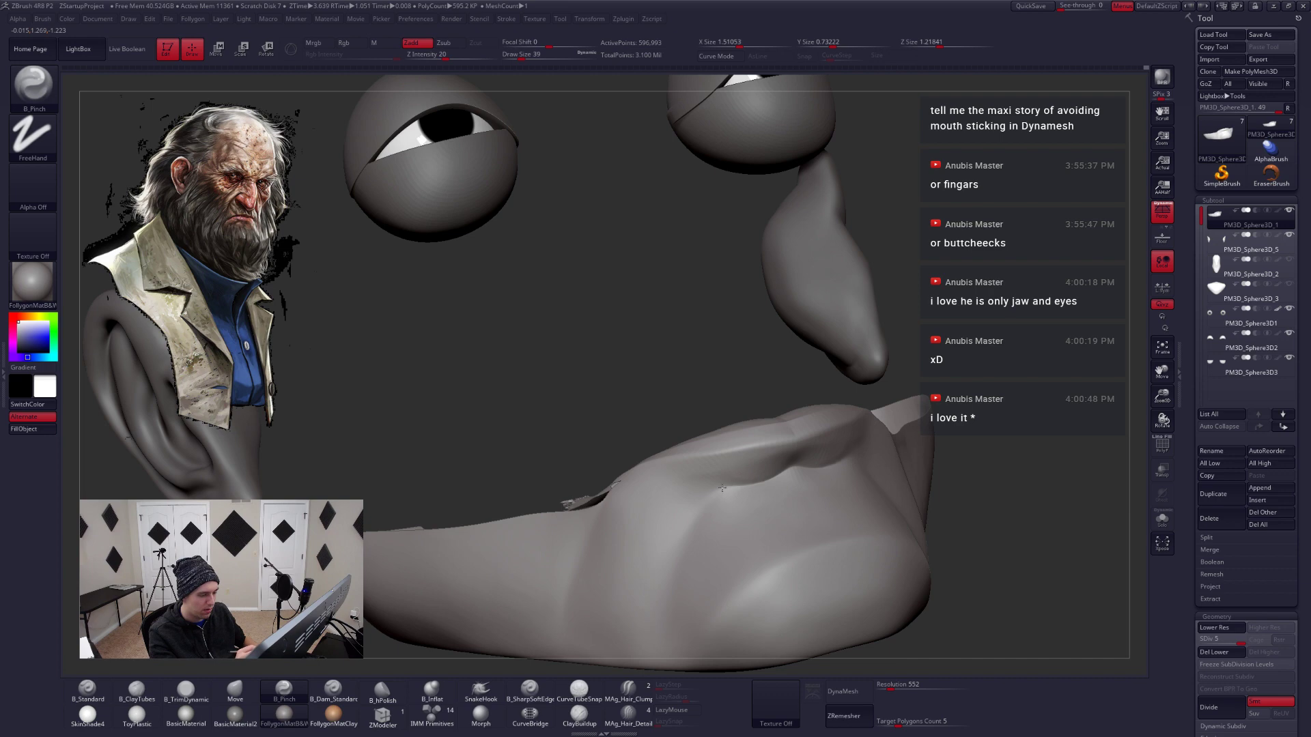
right_click_drag(722, 488, 765, 454)
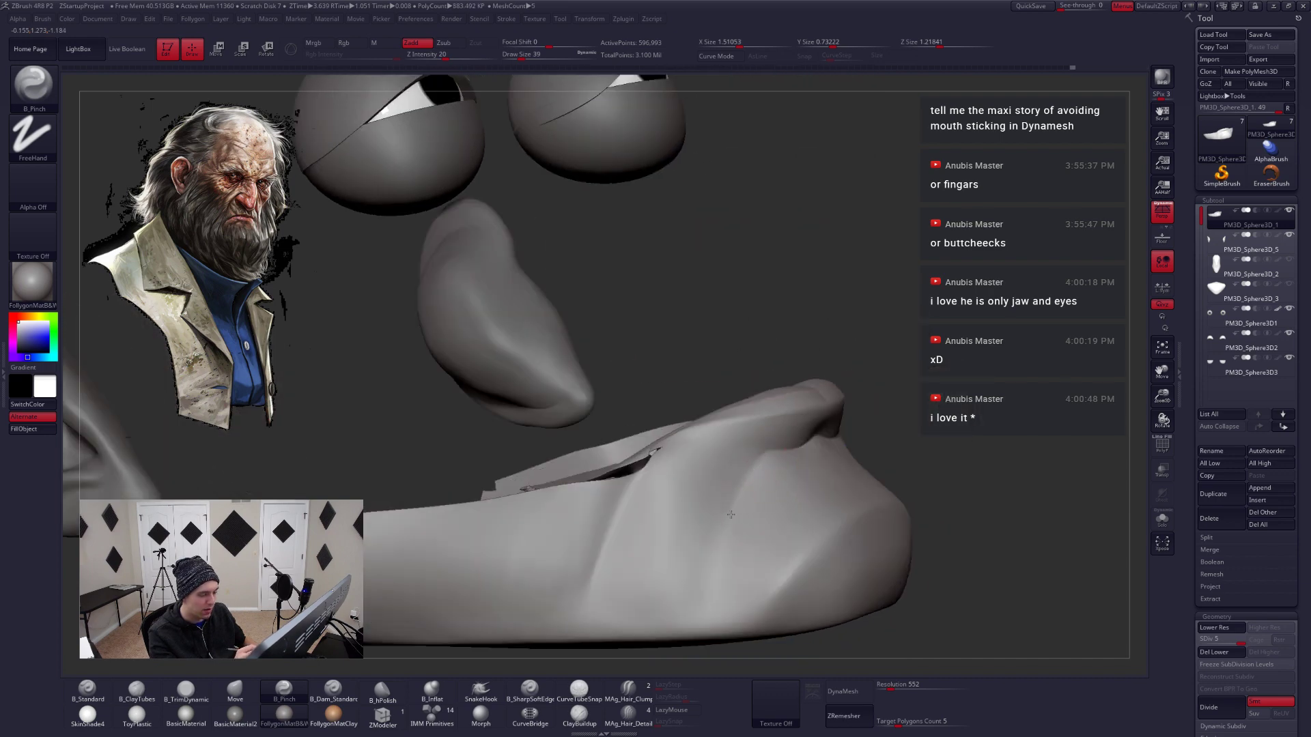
Flatten the side plane of the chin below the mouth corner with B_TrimDynamic at draw size 51
right_click_drag(735, 563, 878, 409)
mouse_move(866, 500)
right_mouse_down()
mouse_move(886, 416)
mouse_move(828, 465)
mouse_move(887, 481)
right_mouse_up()
right_click(849, 483)
key("3")
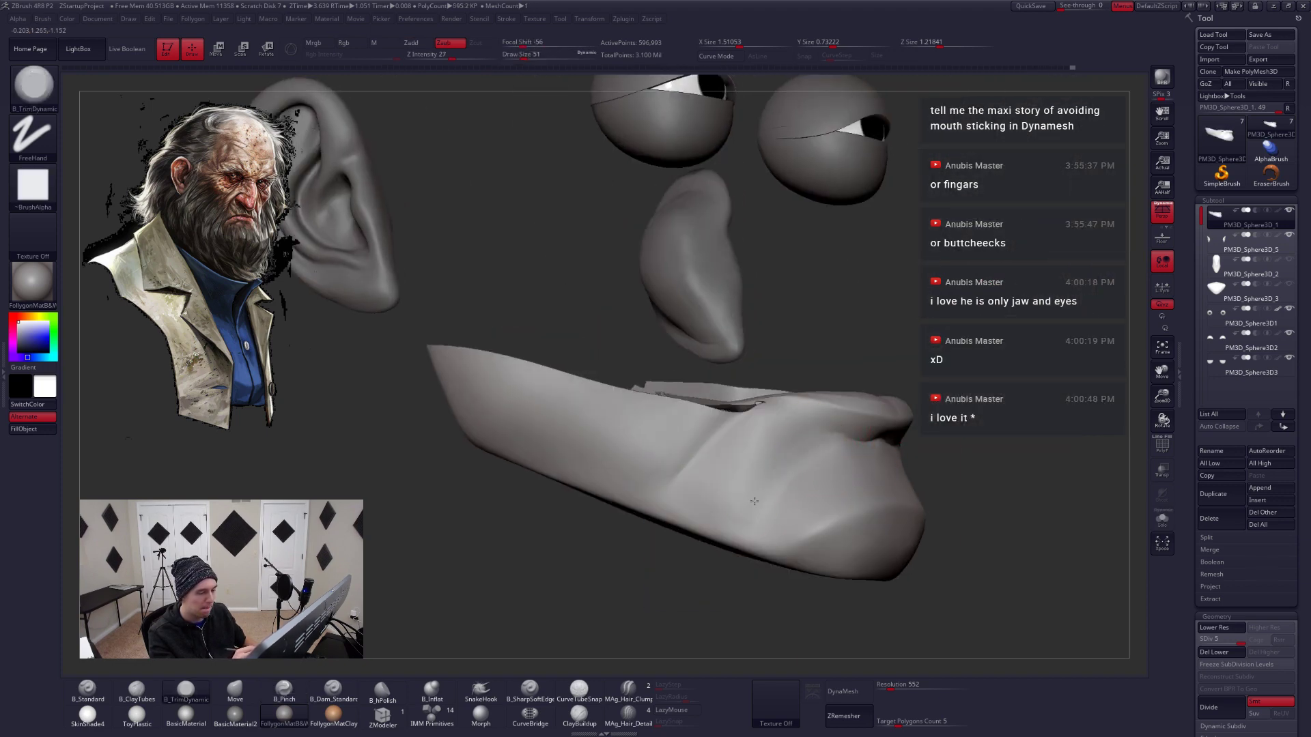
Build up the fold running down from the mouth corner with B_ClayTubes at draw size 51 and blend it with B_TrimDynamic and Smooth
key("2")
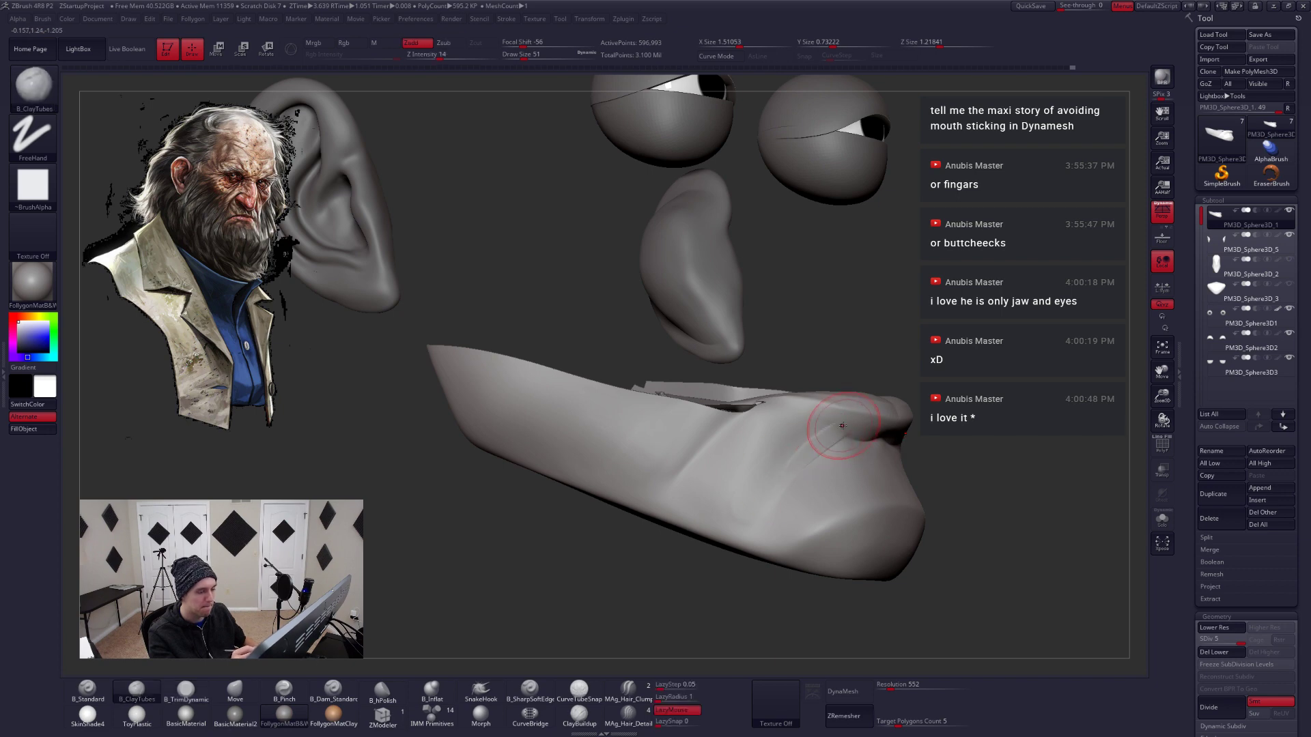
left_click_drag(722, 530, 719, 537)
mouse_move(792, 498)
right_mouse_down()
mouse_move(710, 482)
mouse_move(843, 468)
right_mouse_up()
key("3")
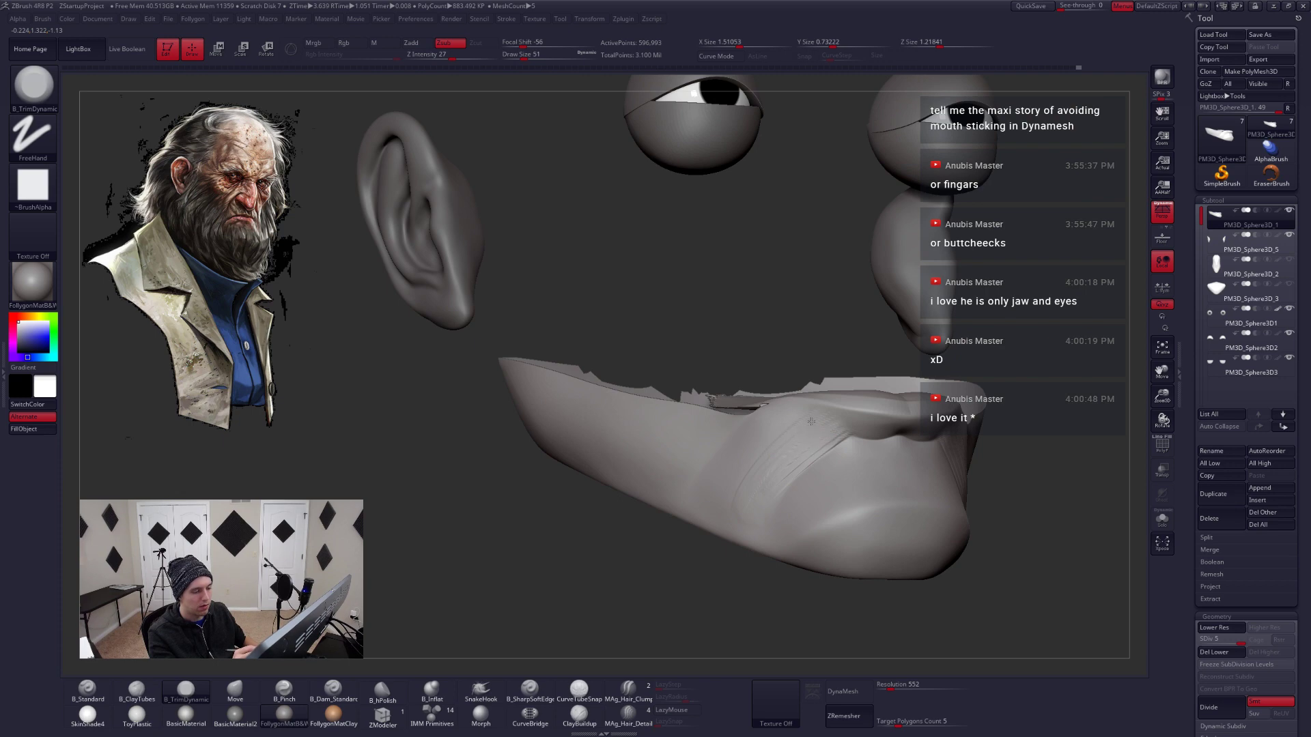
key("shift")
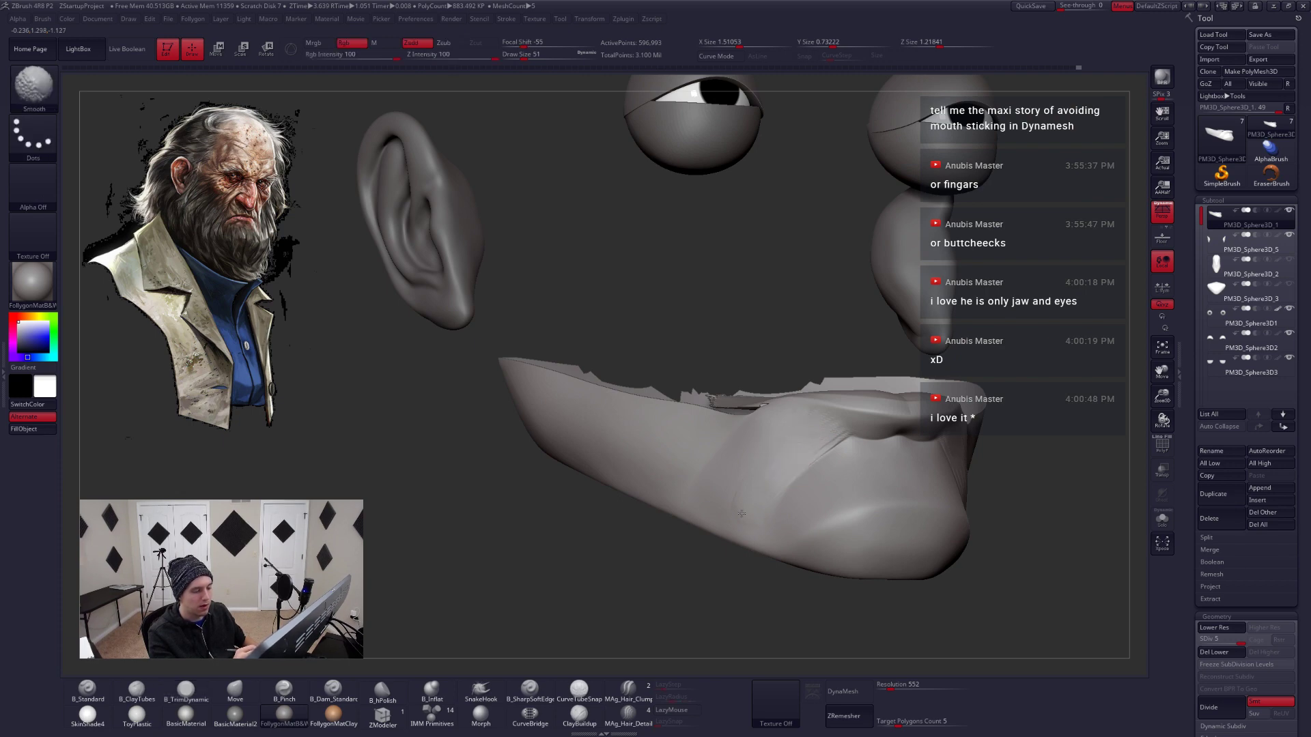
key("shift")
mouse_move(768, 484)
right_mouse_down()
mouse_move(796, 503)
mouse_move(864, 495)
mouse_move(823, 491)
mouse_move(856, 477)
mouse_move(864, 443)
mouse_move(828, 457)
right_mouse_up()
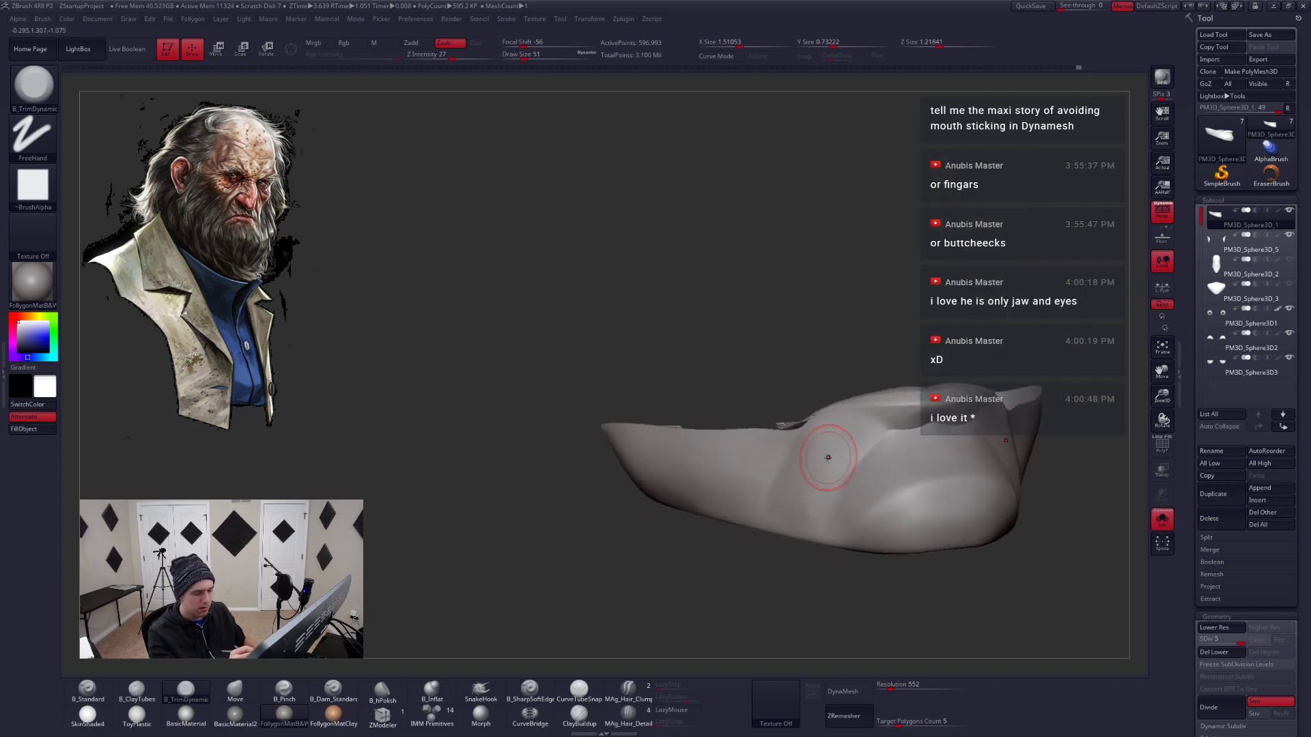
Flatten and soften the side of the jaw beside the mouth corner with B_TrimDynamic at draw size 71
key("space")
mouse_move(846, 468)
left_mouse_down()
mouse_move(814, 468)
mouse_move(853, 446)
mouse_move(806, 471)
left_mouse_up()
key("shift")
key("space")
mouse_move(845, 471)
right_mouse_down()
mouse_move(862, 502)
mouse_move(840, 470)
right_mouse_up()
key("space")
left_click_drag(840, 459, 847, 459)
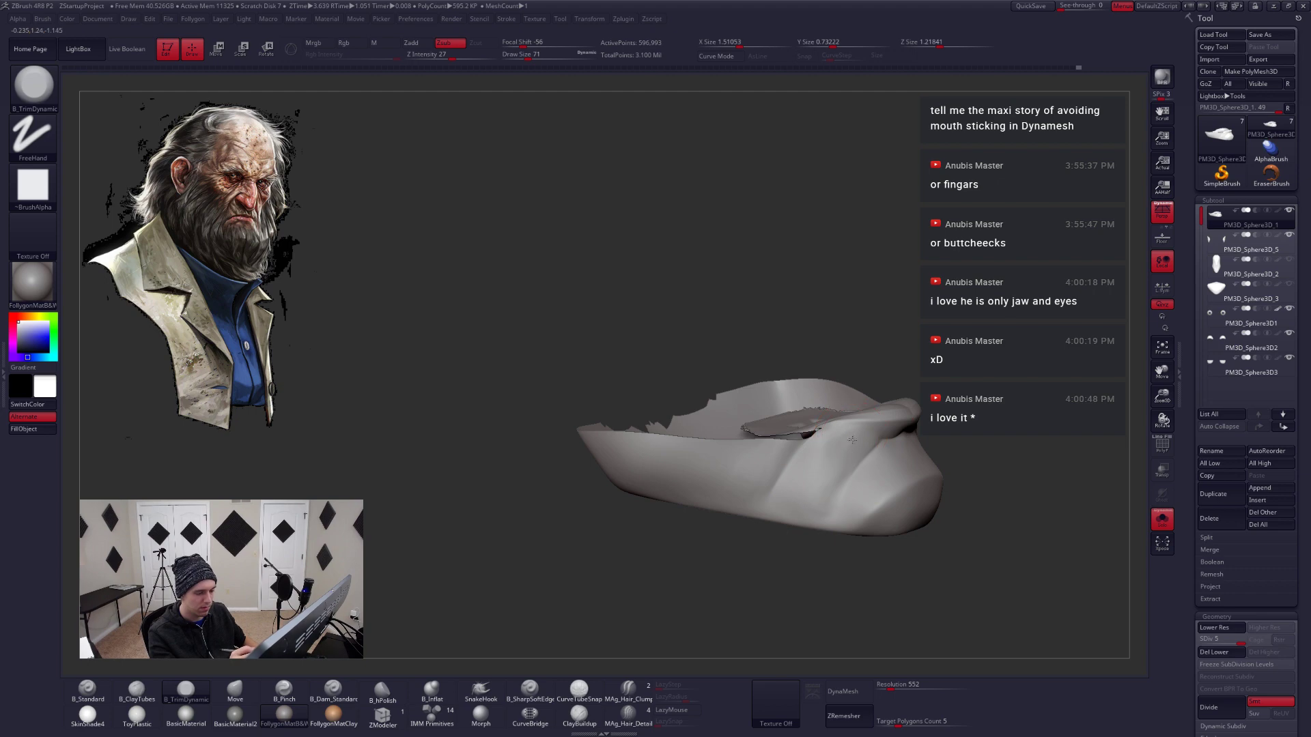
Unhide the full head together with the other subtools and set the B_TrimDynamic draw size to 65
left_click(826, 565, "ctrl+shift")
mouse_move(826, 509)
right_mouse_down()
mouse_move(887, 512)
mouse_move(865, 481)
right_mouse_up()
key("alt+s")
key("space")
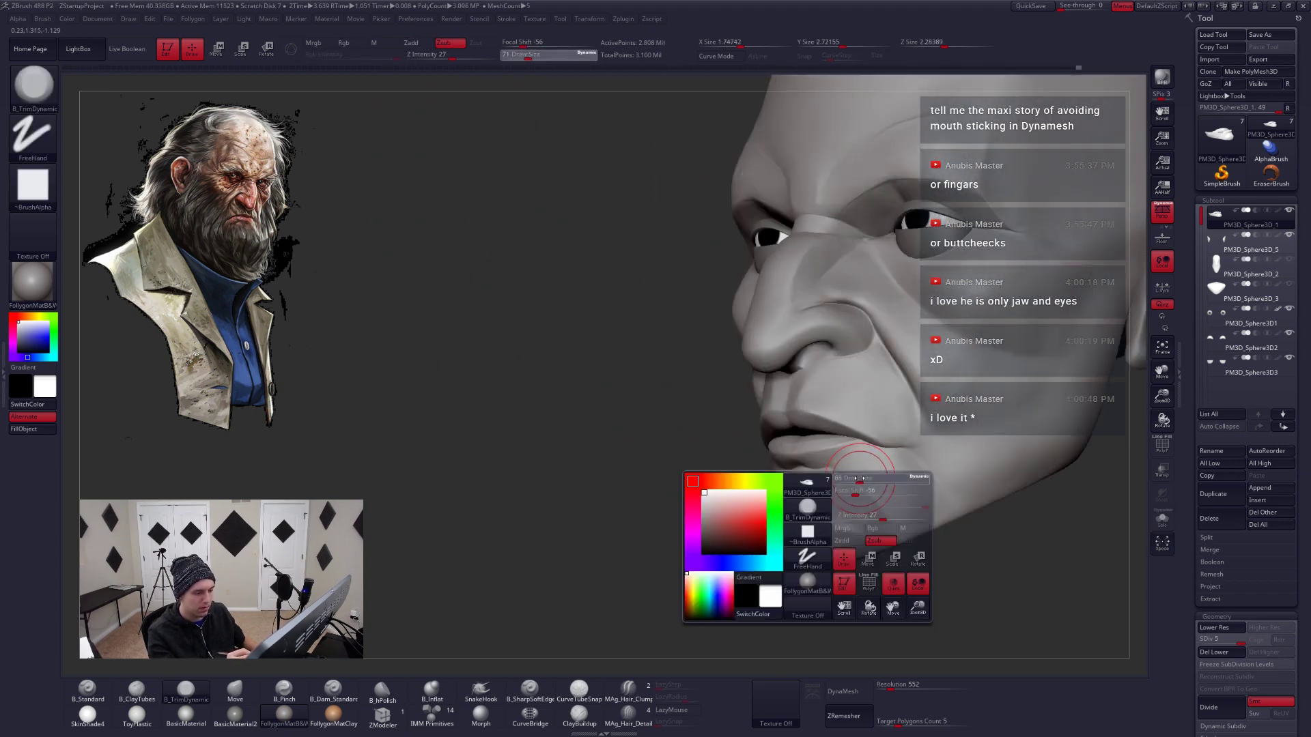
left_click_drag(873, 471, 871, 471)
mouse_move(870, 471)
right_mouse_down()
mouse_move(847, 475)
mouse_move(983, 468)
right_mouse_up()
right_click_drag(983, 468, 917, 475, "shift")
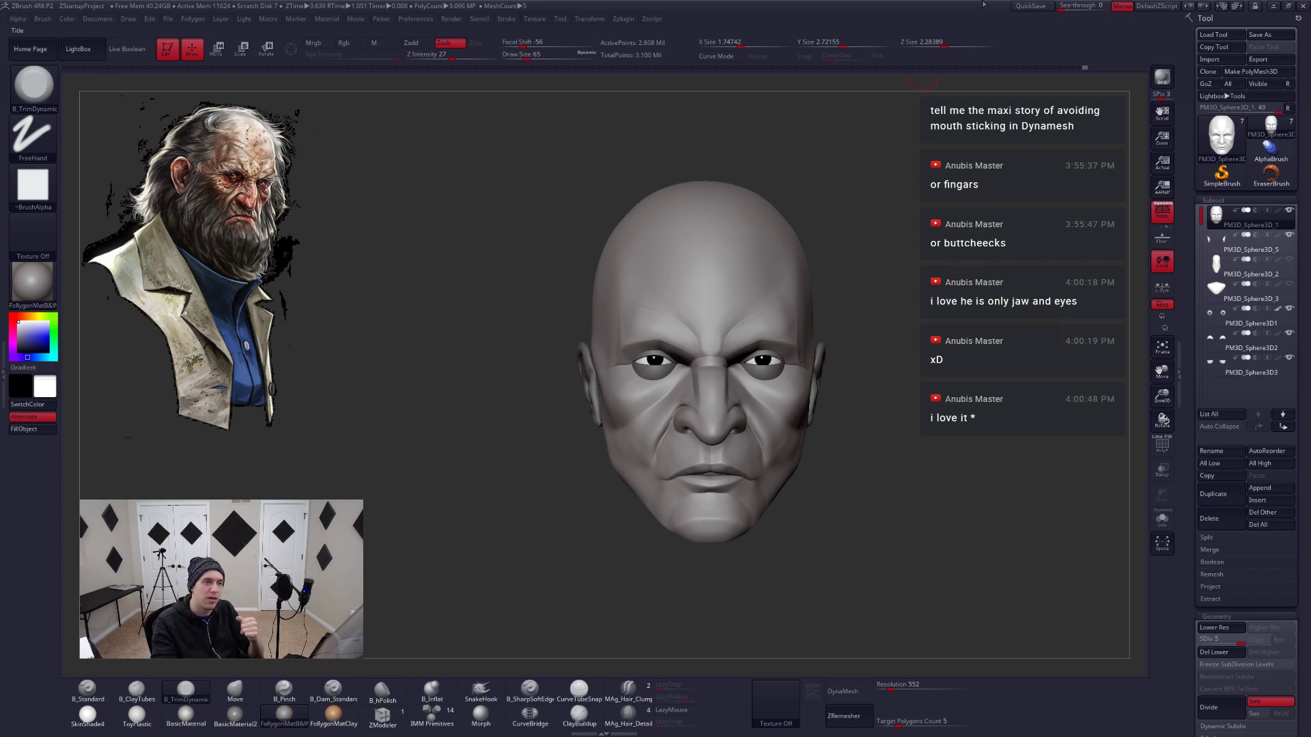
Quick-save the project with the full head displayed
left_click(1023, 7)
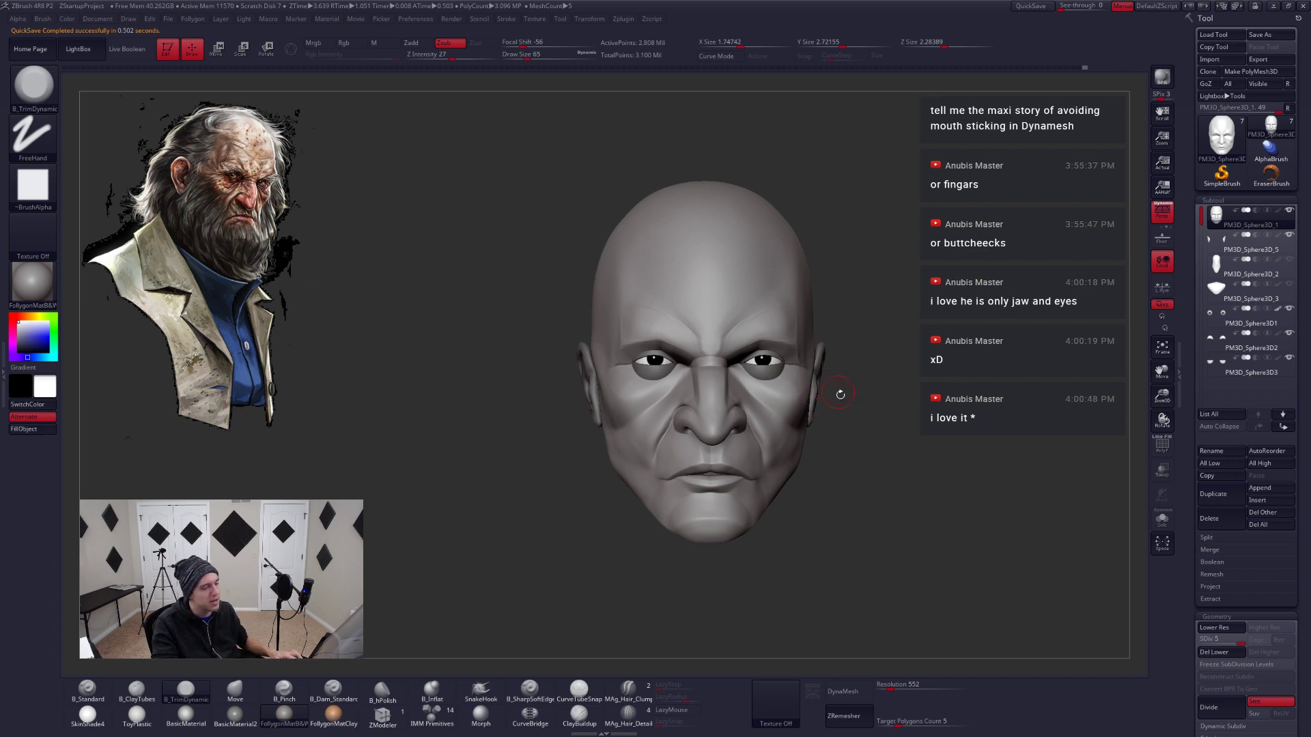
left_click_drag(852, 412, 837, 383, "alt")
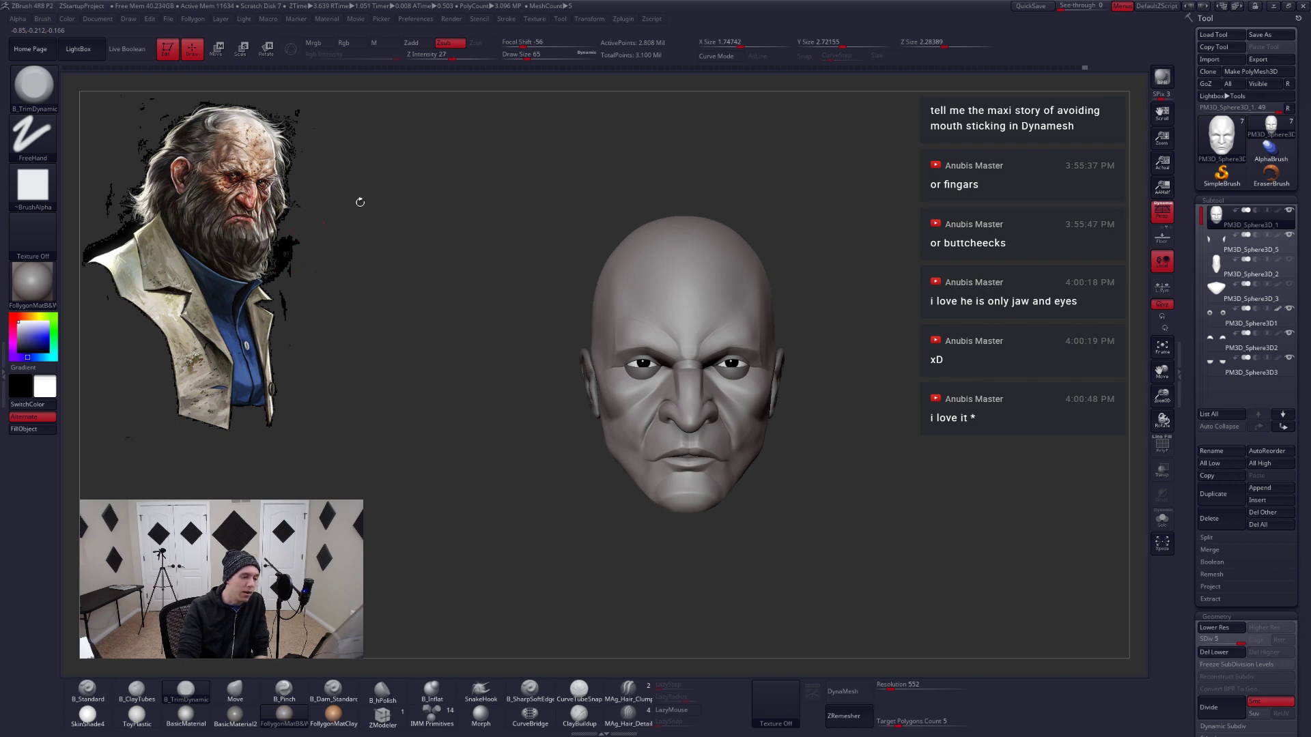
mouse_move(517, 277)
left_mouse_down()
mouse_move(650, 331)
mouse_move(628, 305)
mouse_move(563, 321)
mouse_move(635, 331)
left_mouse_up()
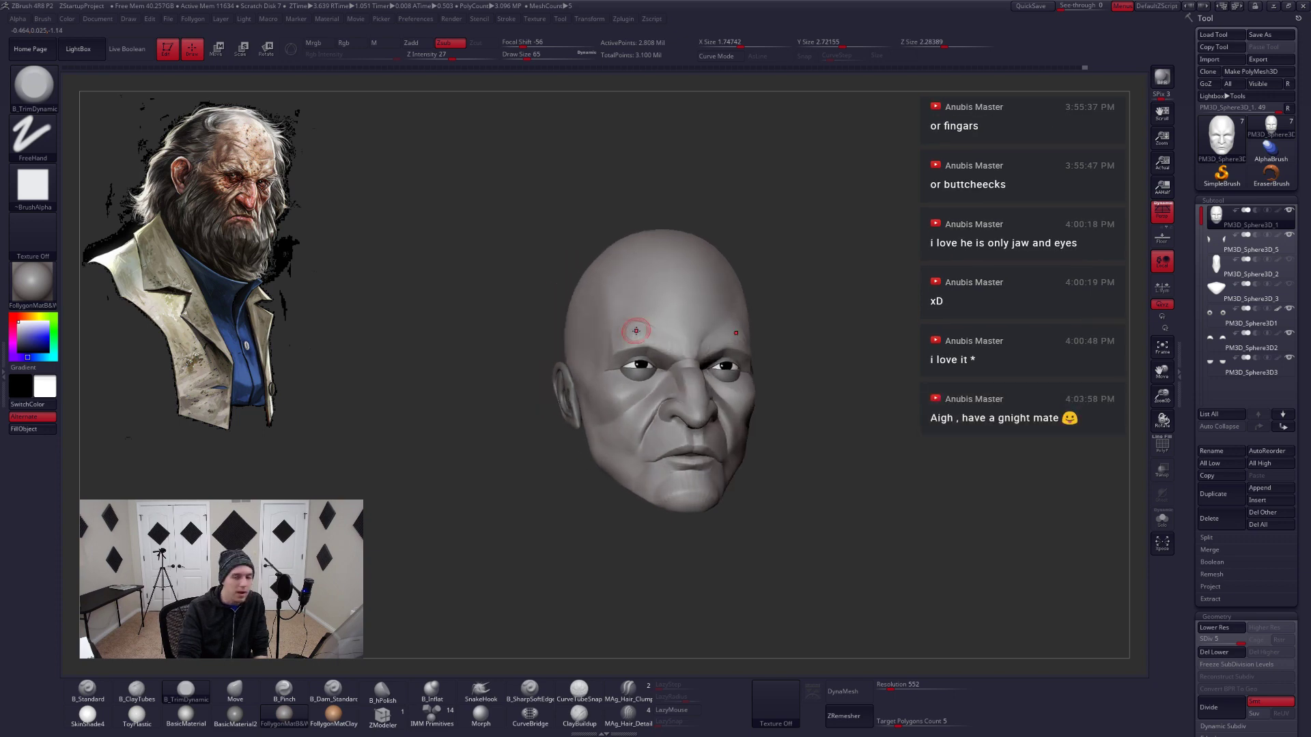